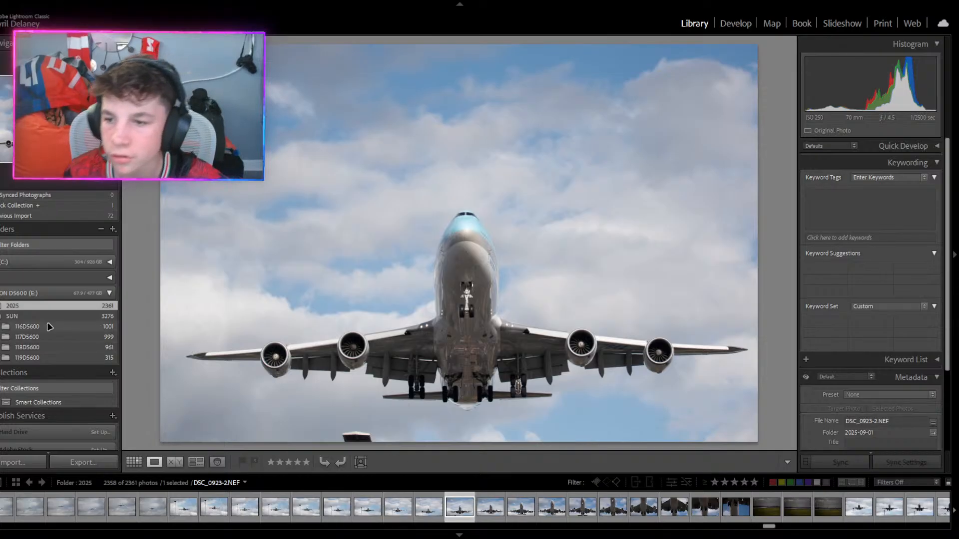
Crop the airplane photo DSC_0923-2.NEF to 16 x 9, straighten it by about 0.83 degrees, and check the result in the Library.
left_click(735, 24)
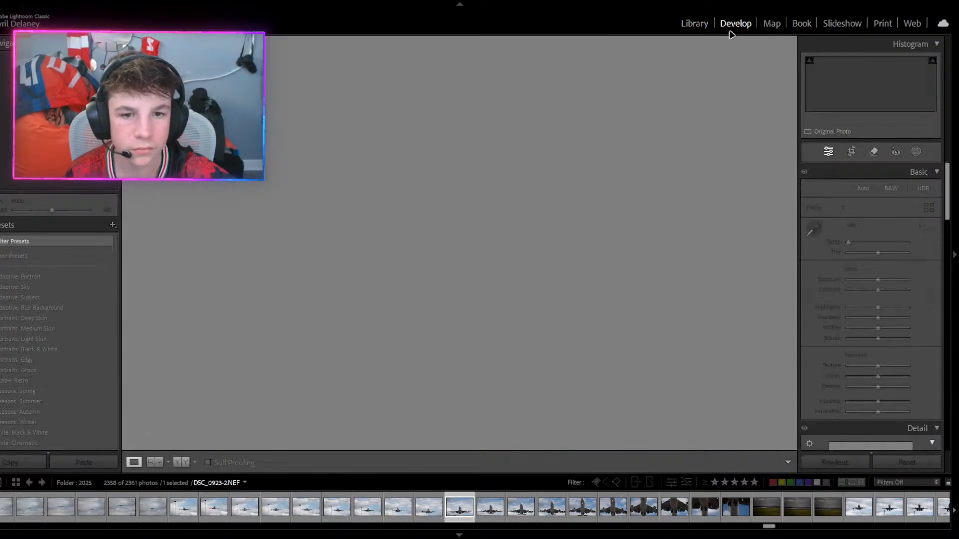
left_click(851, 151)
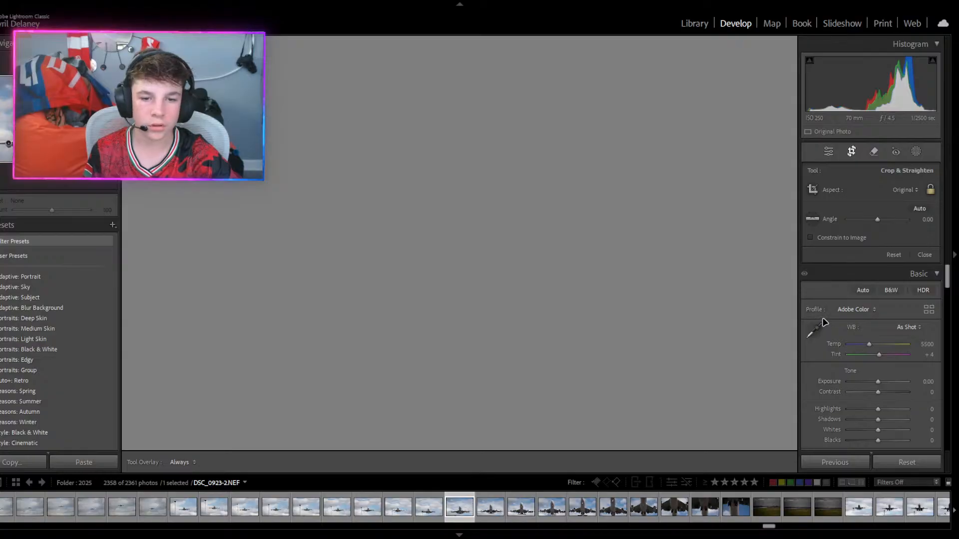
left_click_drag(475, 430, 474, 426)
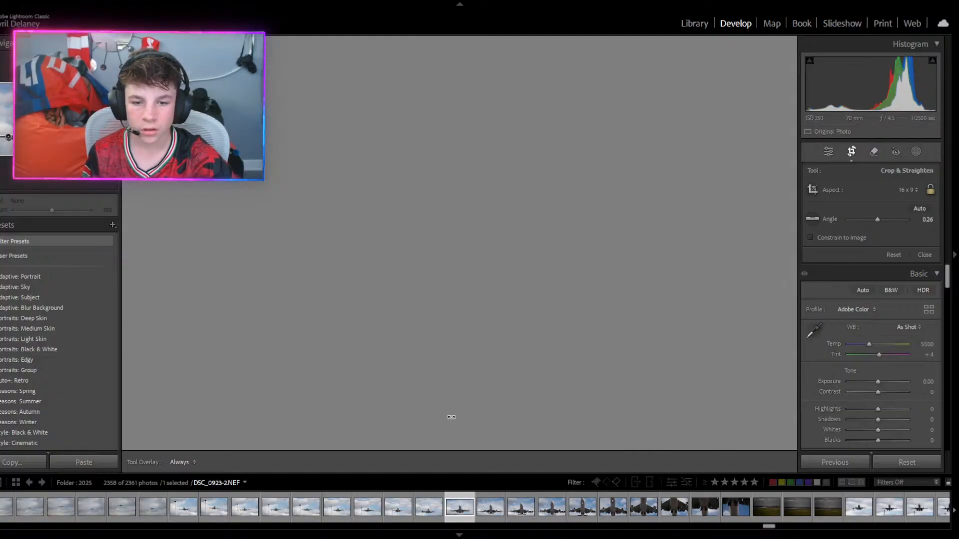
left_click_drag(454, 421, 452, 411)
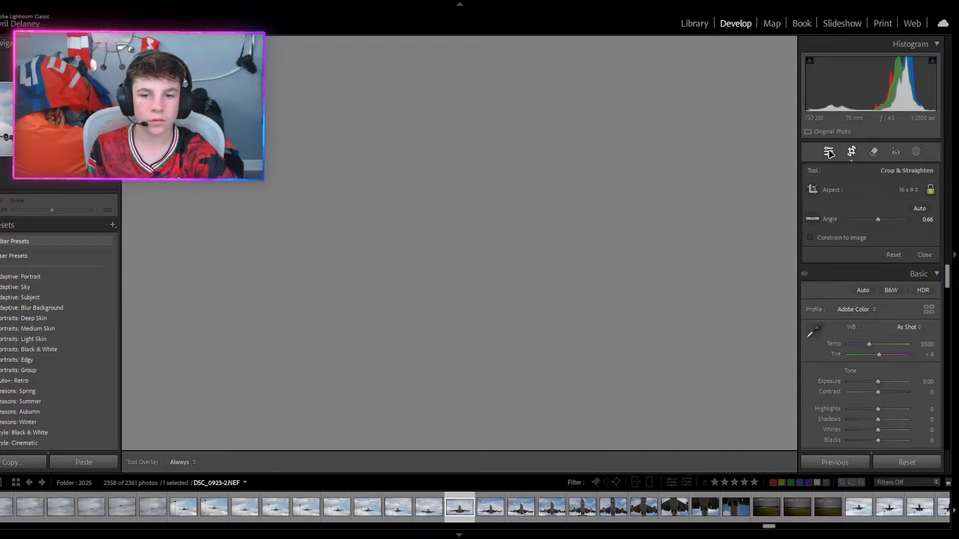
left_click(846, 154)
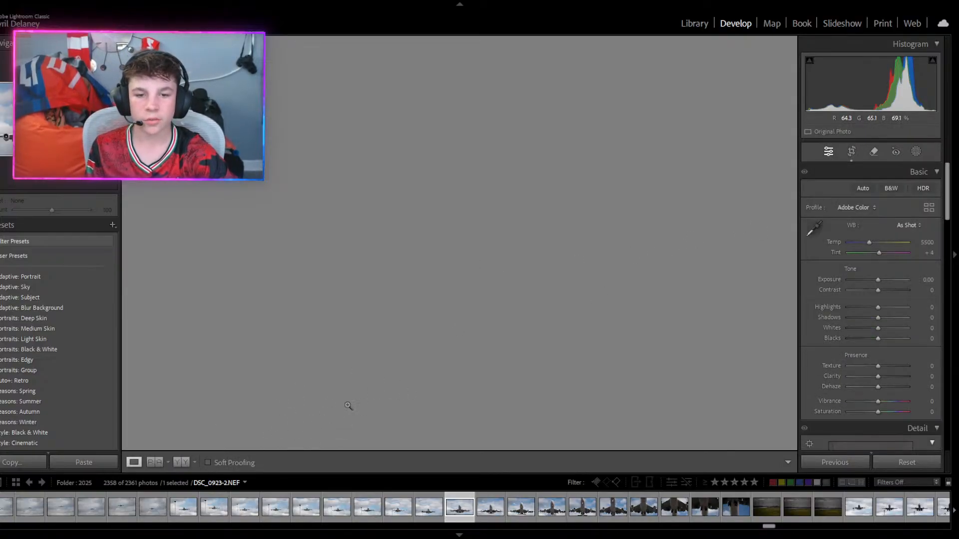
left_click(852, 152)
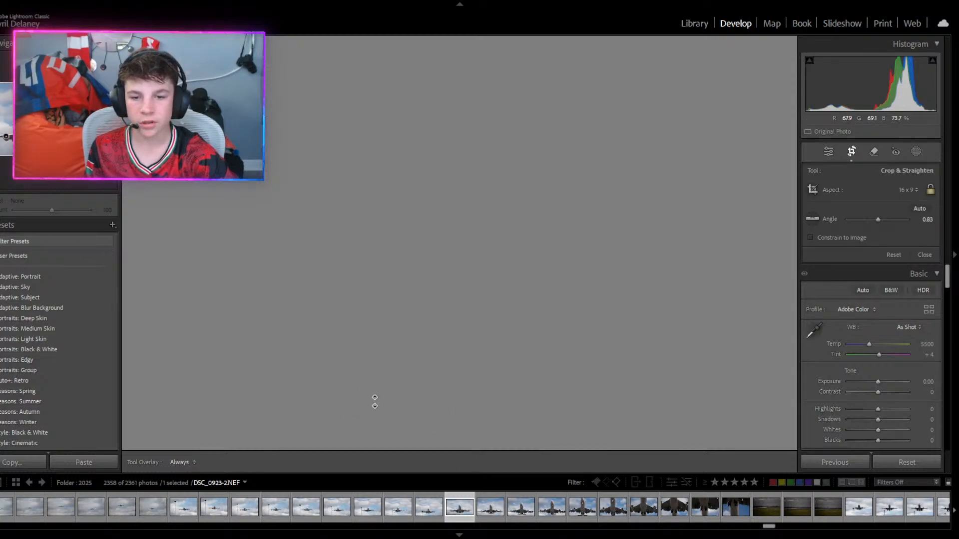
left_click(829, 151)
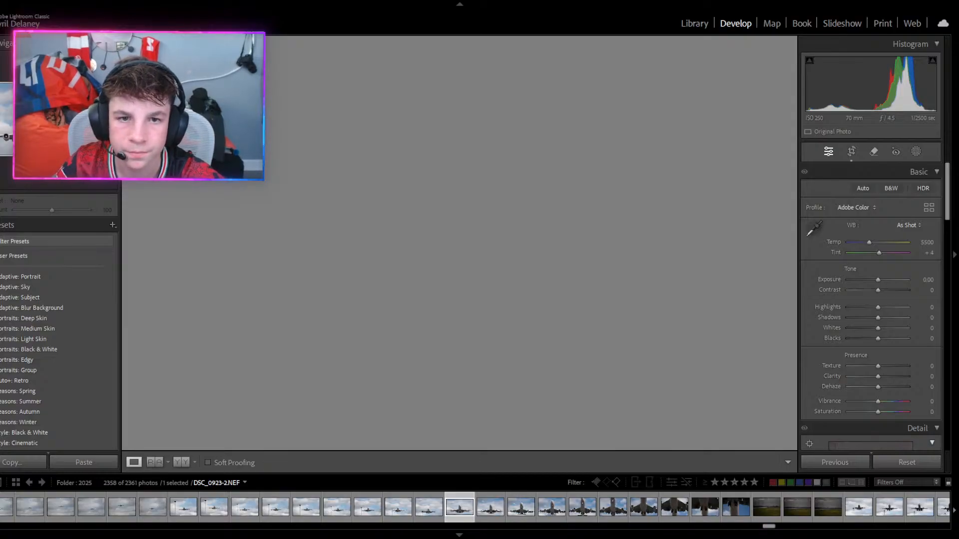
left_click(694, 23)
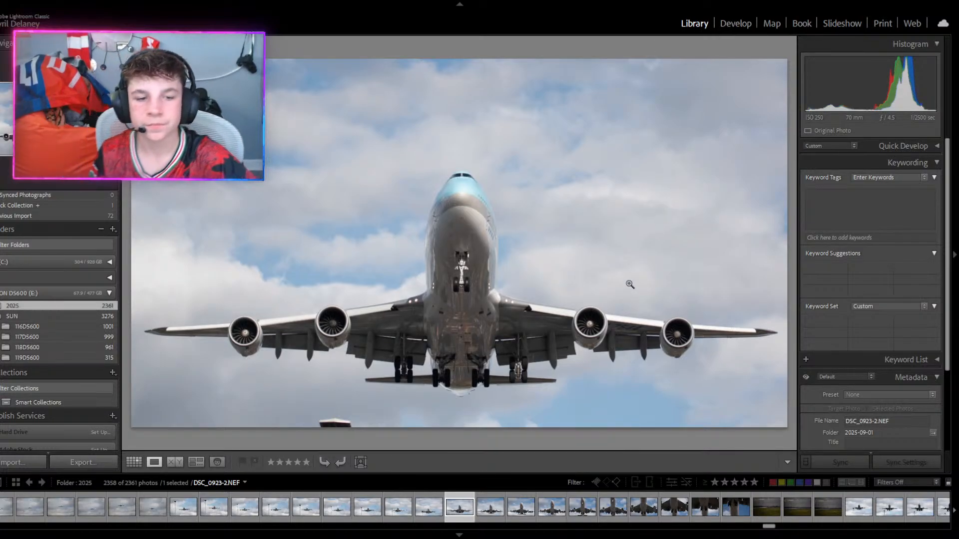
left_click(734, 24)
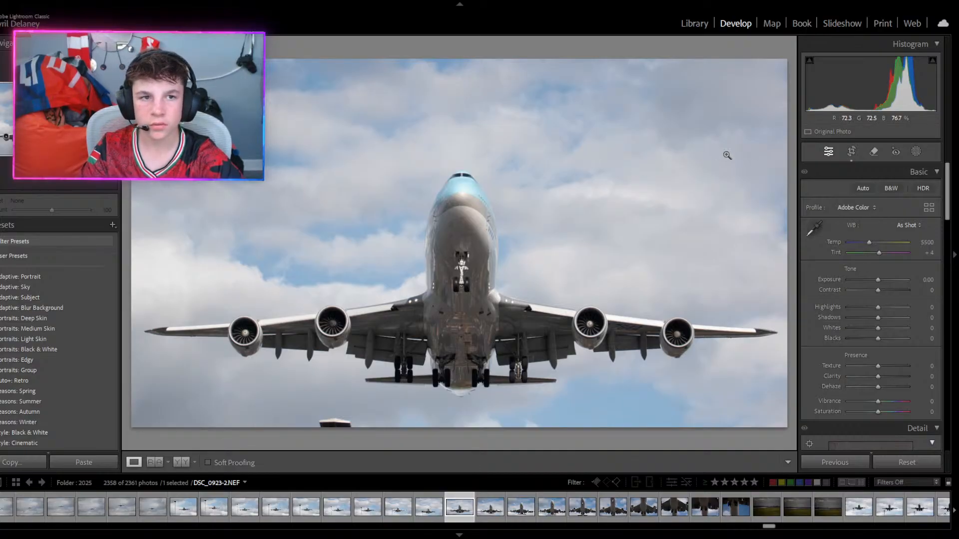
Try strong Exposure values on the photo: raise it to +3.86, reset it to 0, and push it to +5.00.
left_click_drag(880, 284, 889, 283)
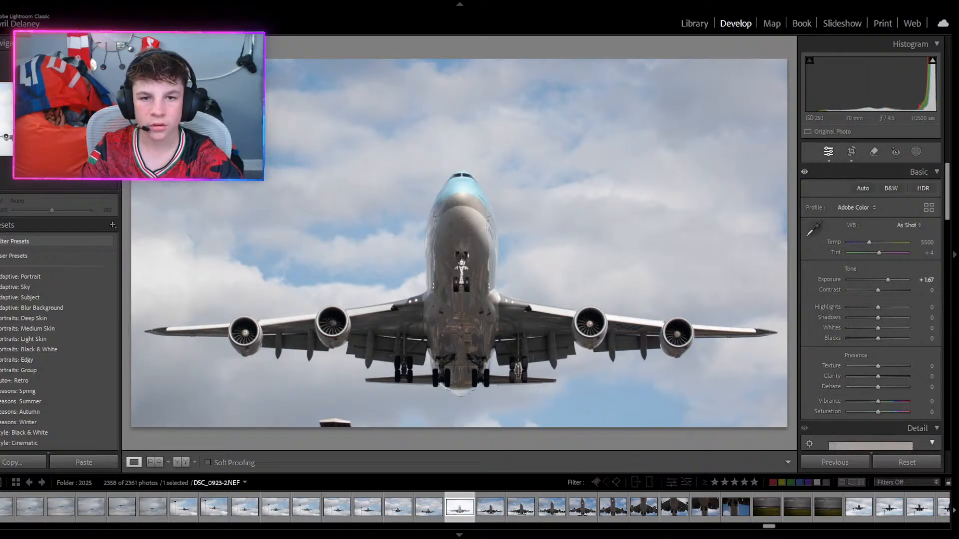
left_click_drag(888, 280, 900, 281)
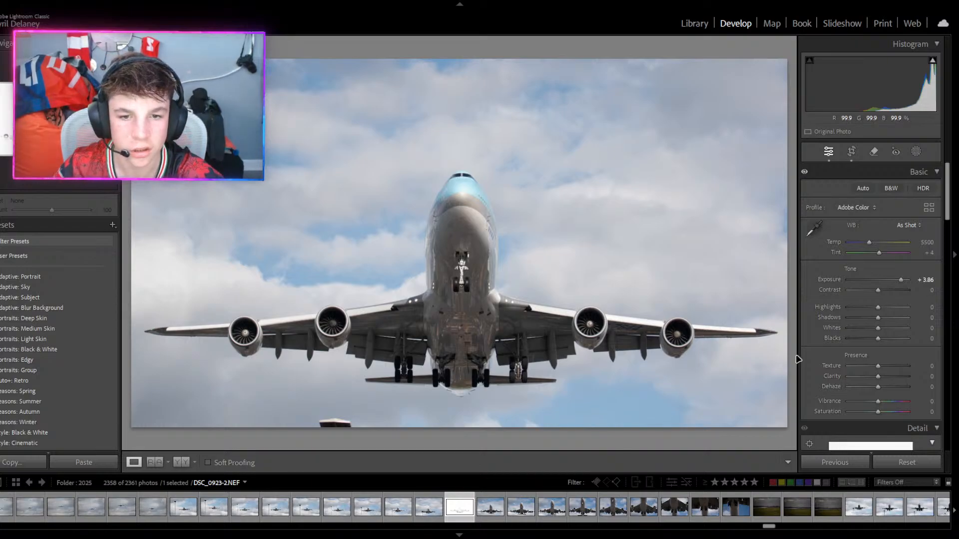
left_click(923, 279)
type("0")
key("Return")
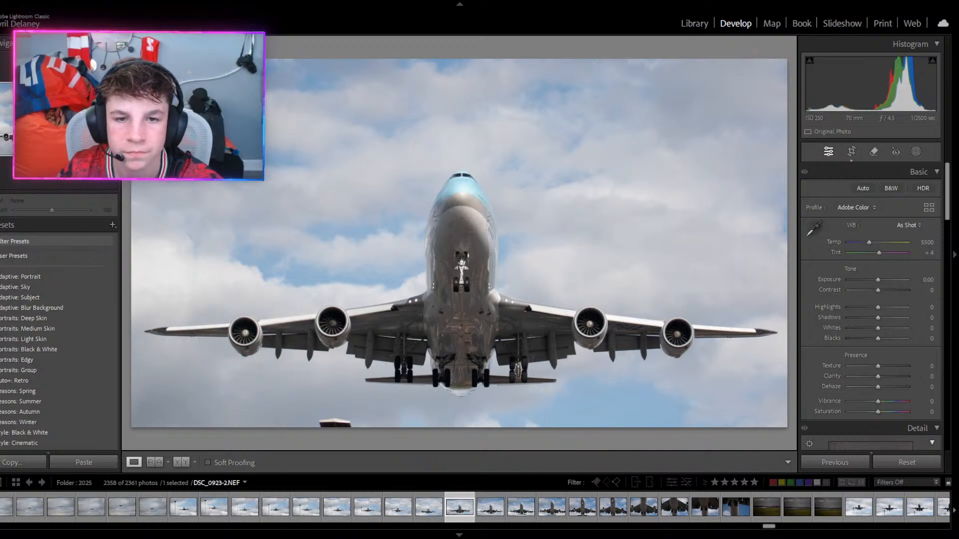
left_click_drag(877, 279, 918, 280)
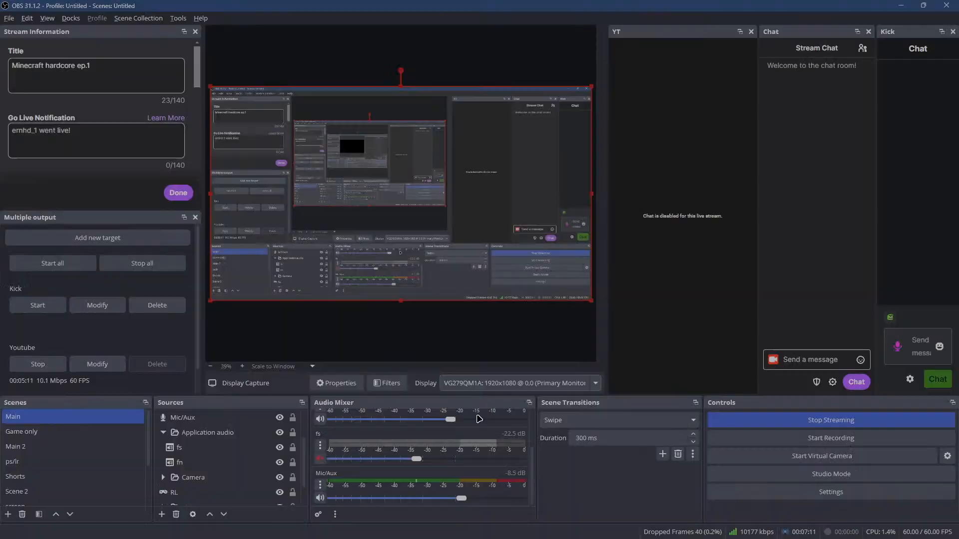
In OBS, remove the Display Capture 2 source from the Main scene.
key("alt+Tab")
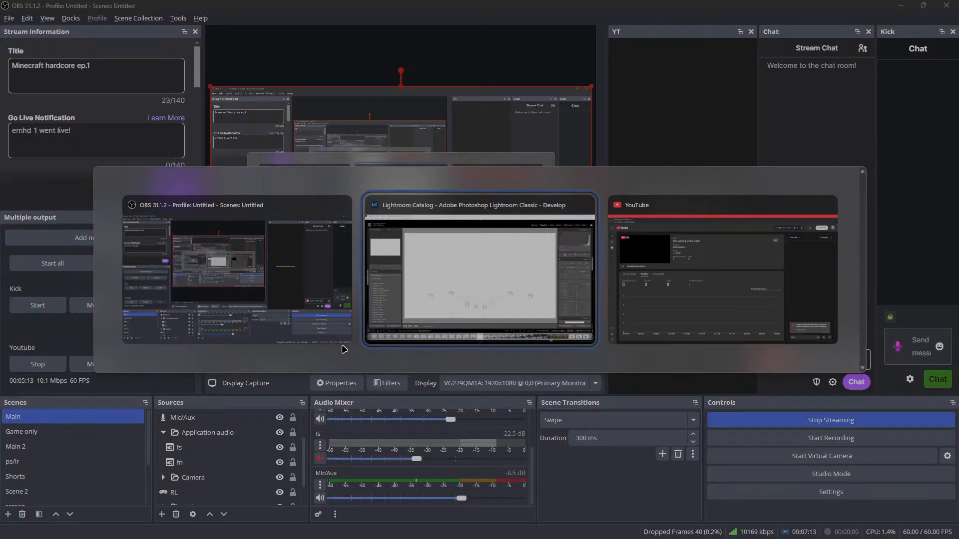
scroll(184, 463, "down", 1)
left_click(184, 463)
scroll(187, 450, "up", 3)
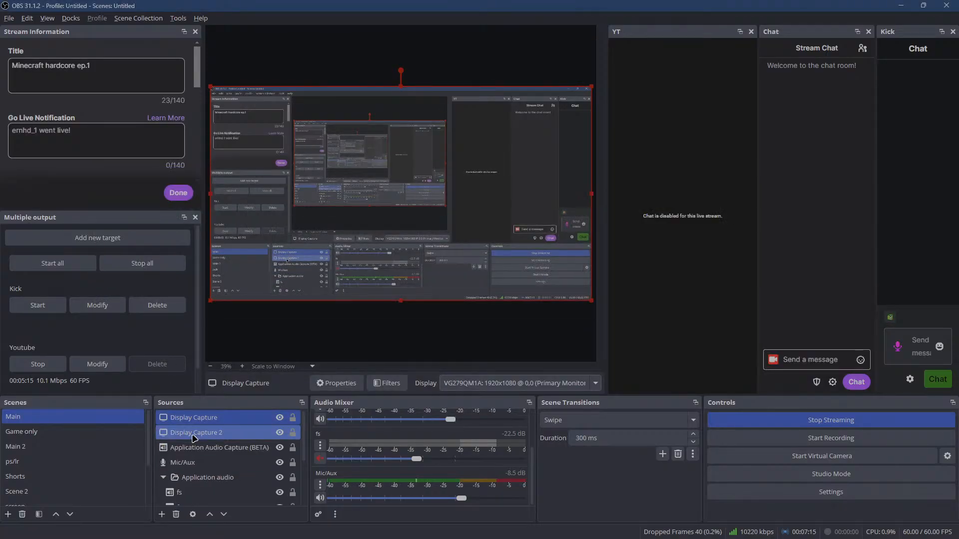
left_click(192, 434)
right_click(193, 437)
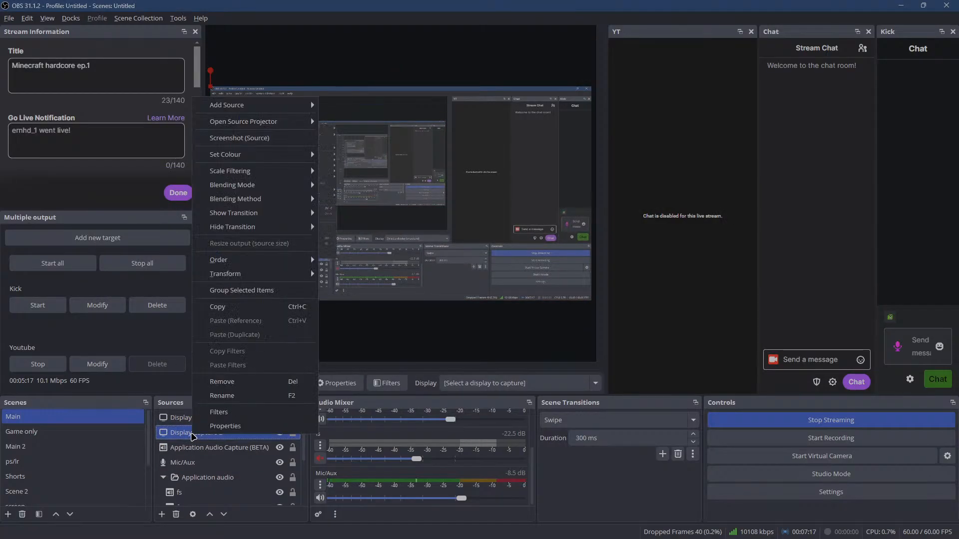
left_click(220, 384)
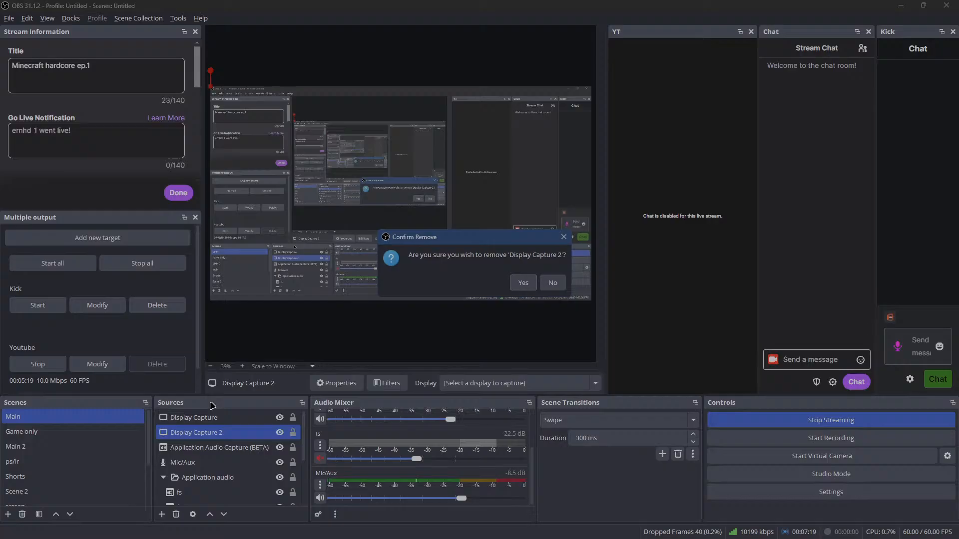
left_click(523, 282)
Move the Display Capture source down the source order to between the Flight sim and FN groups.
left_click(200, 422)
left_click_drag(199, 426, 219, 500)
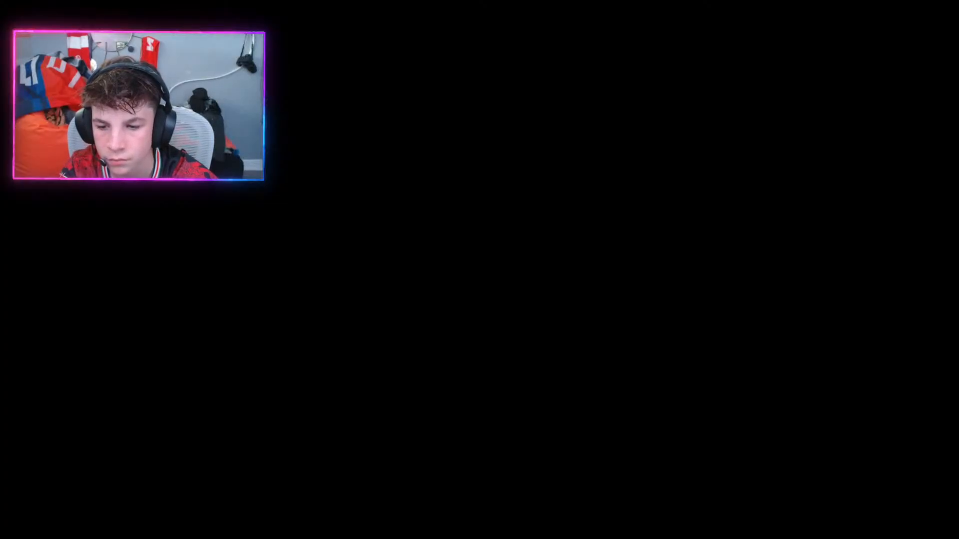
left_click_drag(199, 492, 195, 446)
left_click(158, 461)
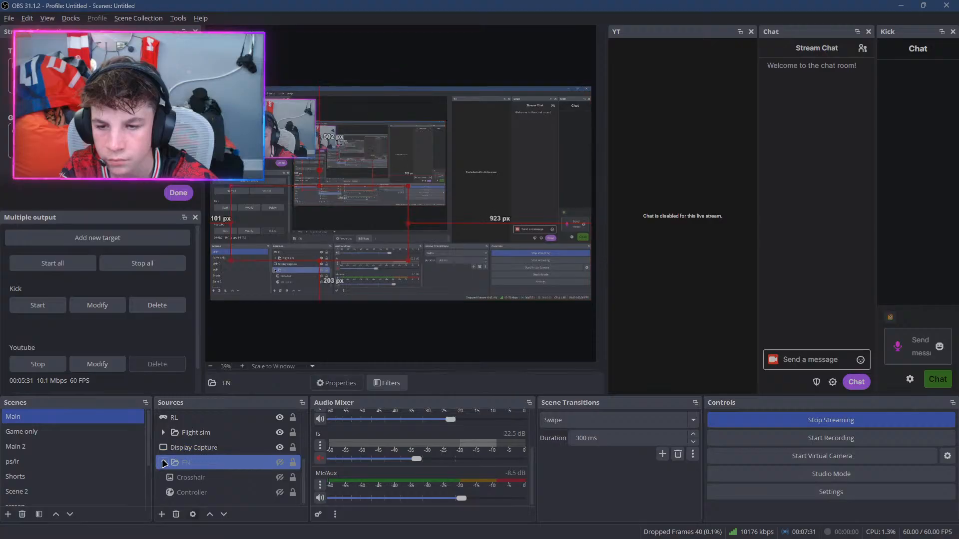
left_click(162, 462)
Switch back to Lightroom Classic, reset the photo's Exposure to 0, and brighten it to about +0.35.
key("alt+Tab")
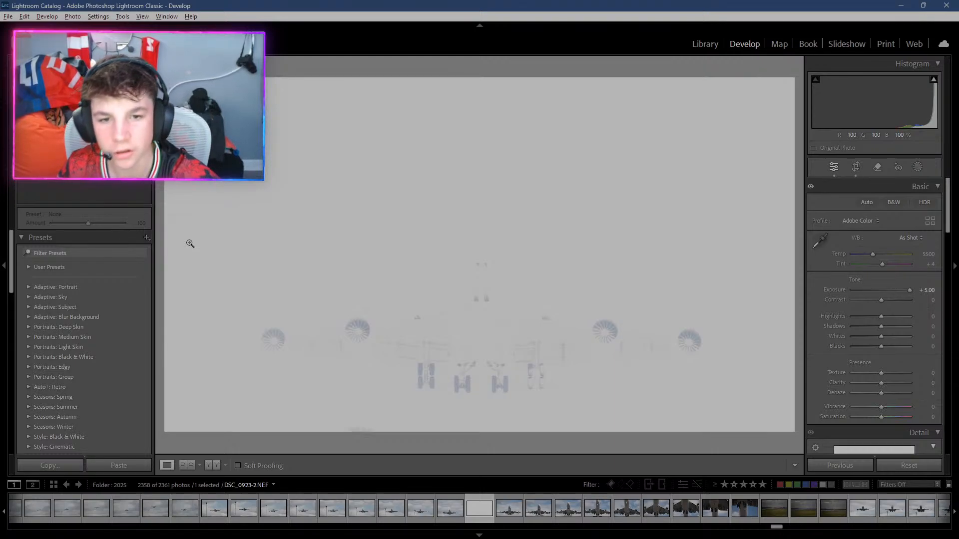
left_click(924, 287)
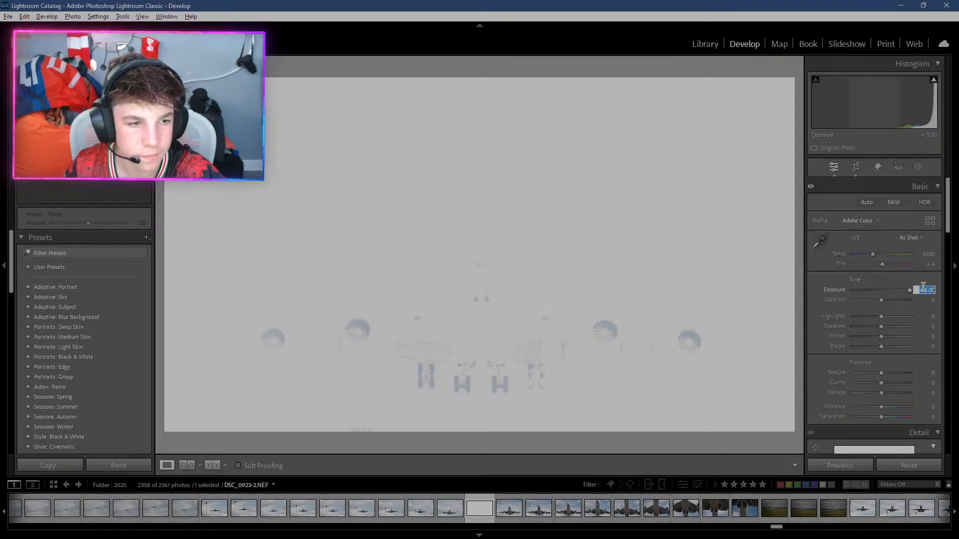
type("0")
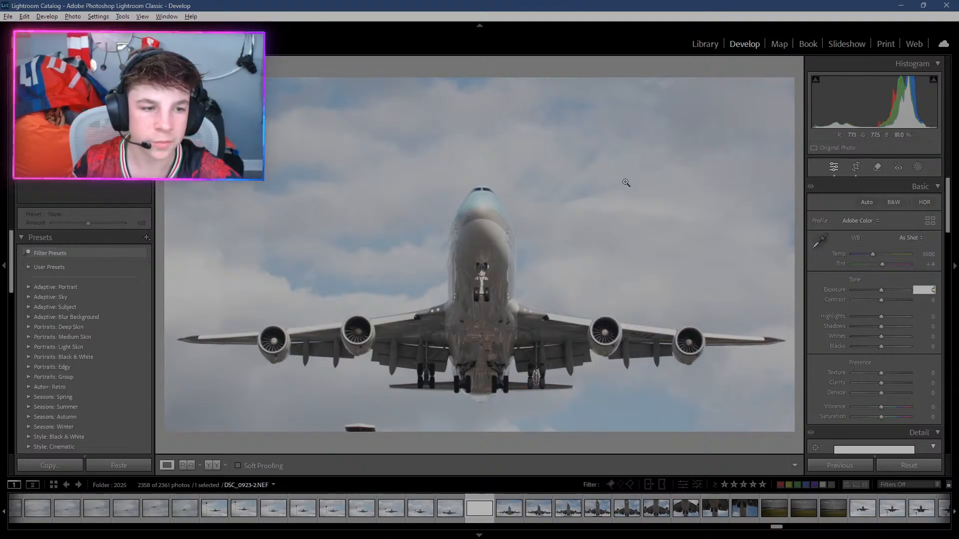
left_click_drag(880, 294, 877, 294)
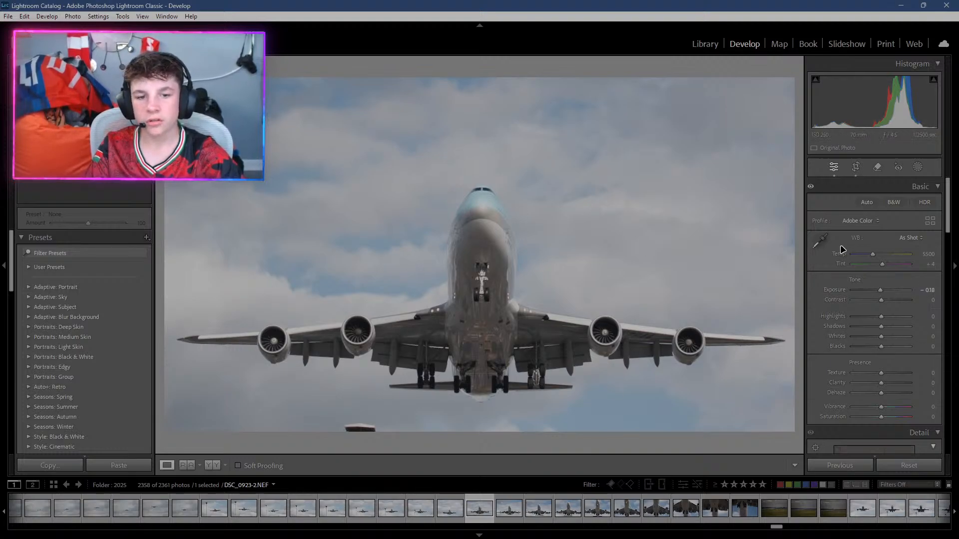
key("alt")
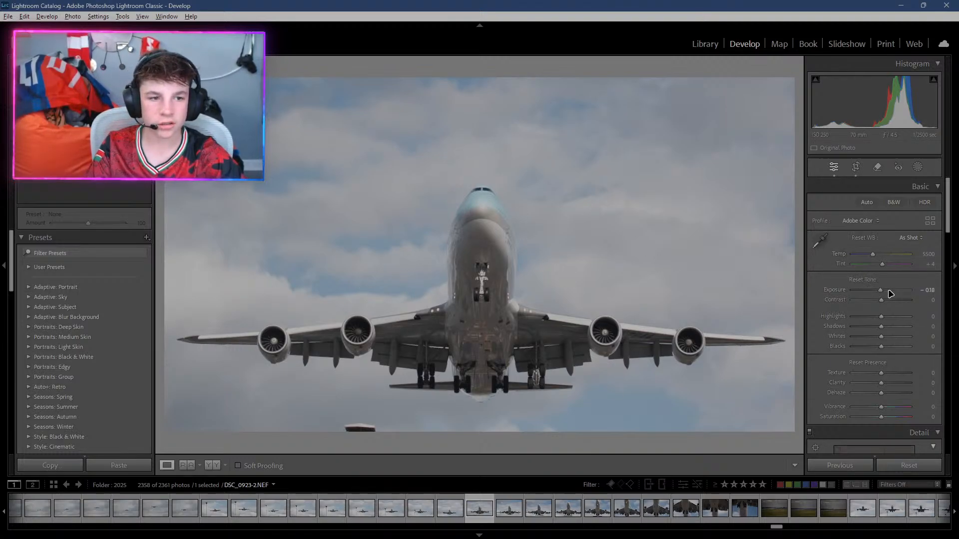
mouse_move(885, 295)
left_mouse_down()
mouse_move(898, 290)
mouse_move(885, 291)
left_mouse_up()
key("alt")
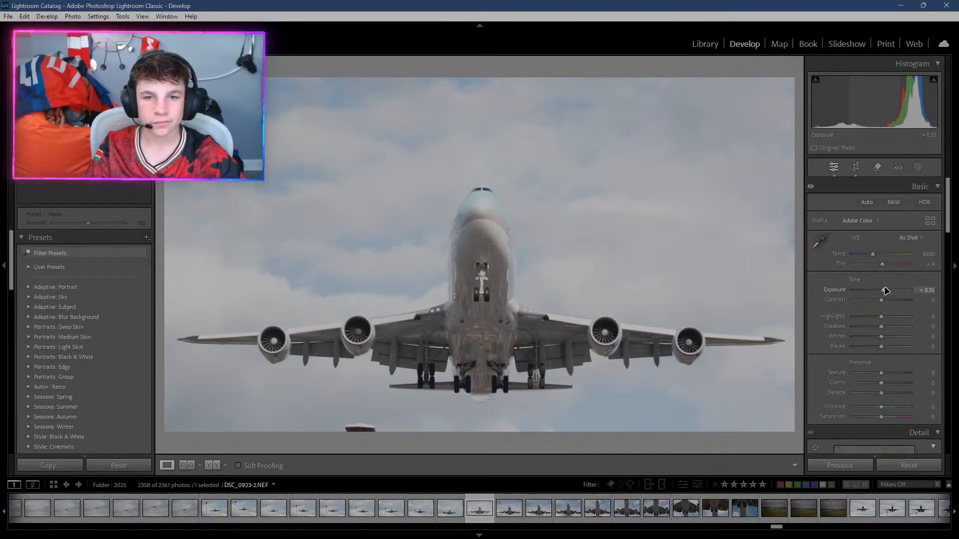
Fine-tune Exposure to +0.26 and set Contrast to +16 after trying its +100 and -100 extremes.
left_click_drag(885, 290, 909, 300)
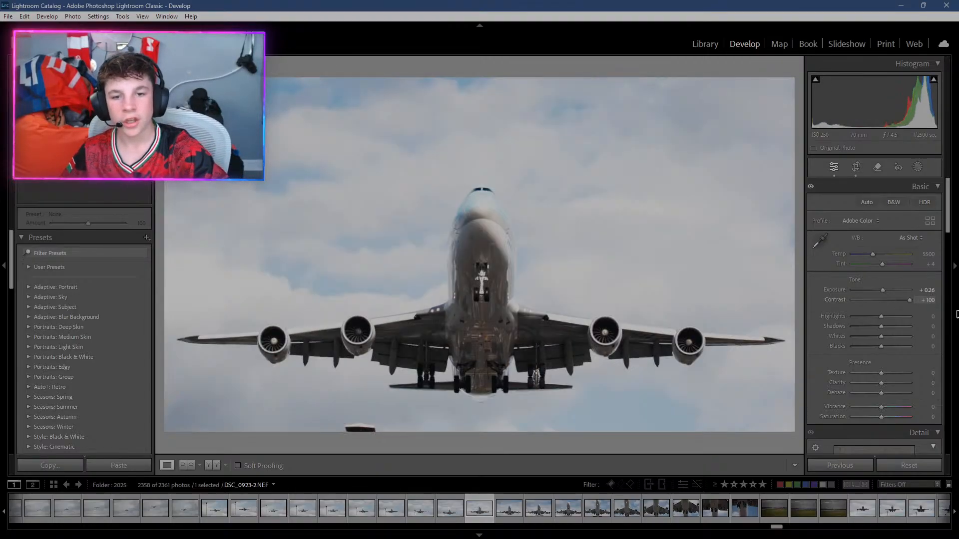
left_click_drag(955, 310, 406, 239)
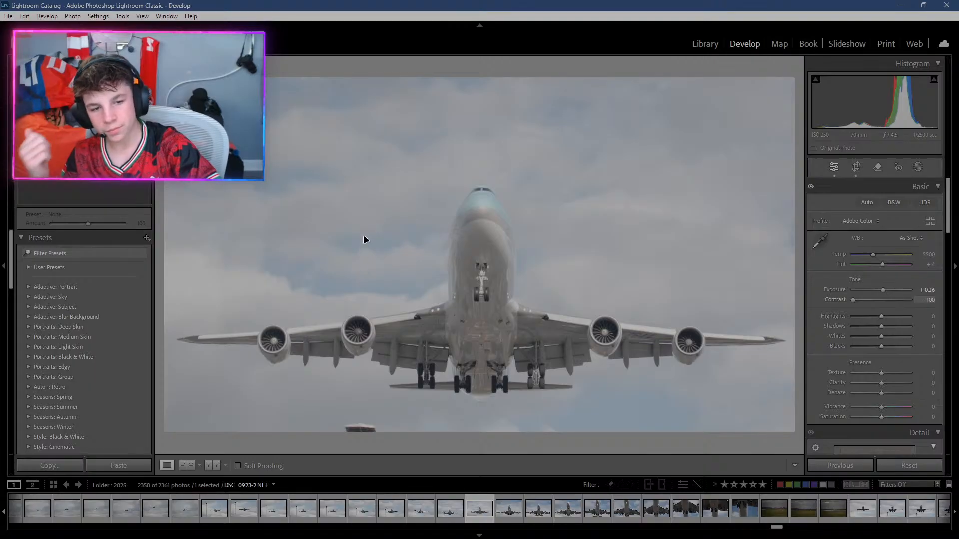
left_click_drag(360, 207, 854, 321)
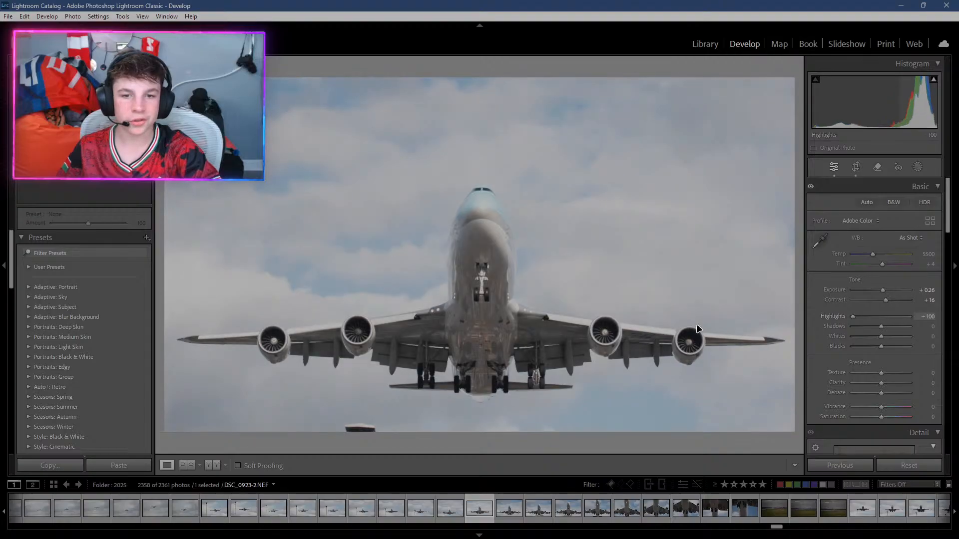
Set Highlights to -81 and, after trying +100, set Shadows to -100.
left_click_drag(853, 316, 877, 325)
left_click_drag(880, 319, 260, 289)
left_click_drag(2, 3, 917, 328)
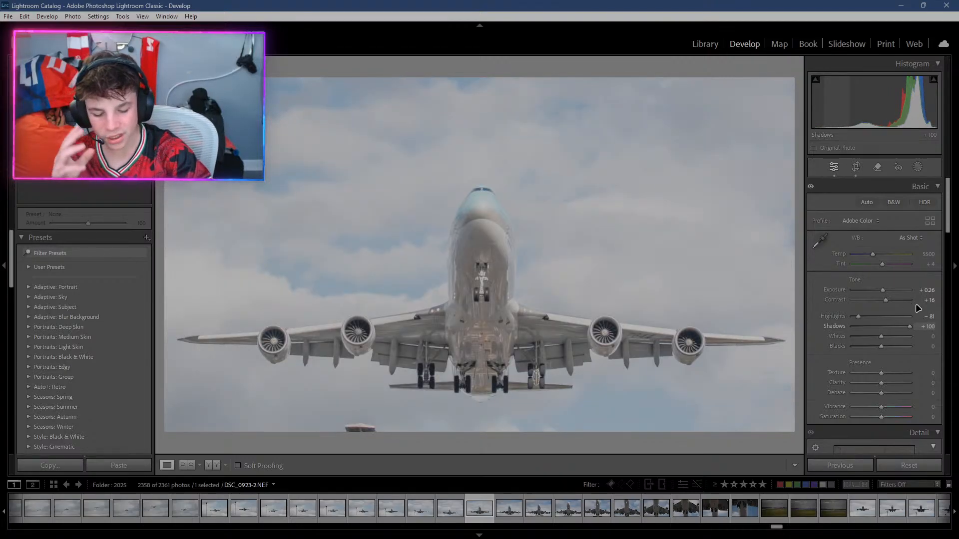
left_click_drag(921, 316, 627, 312)
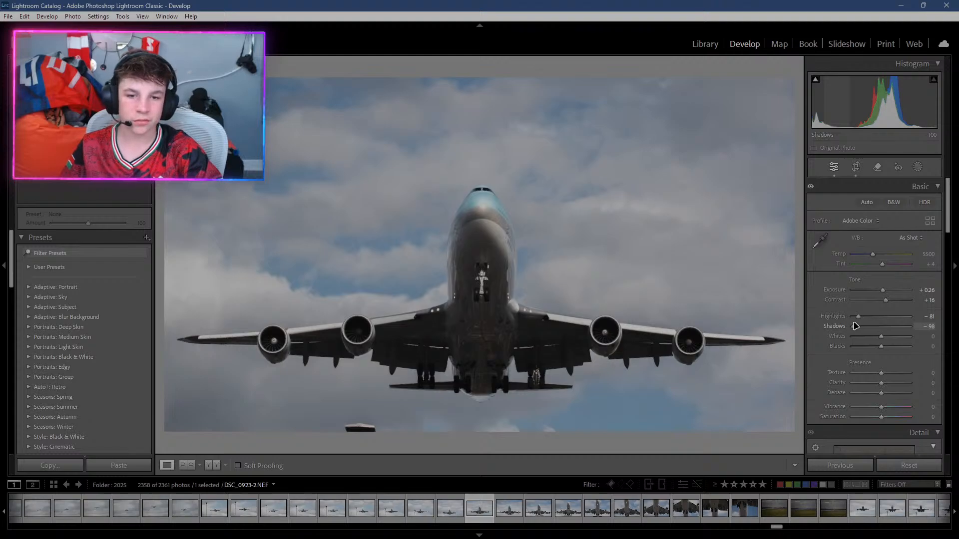
left_click_drag(855, 325, 767, 346)
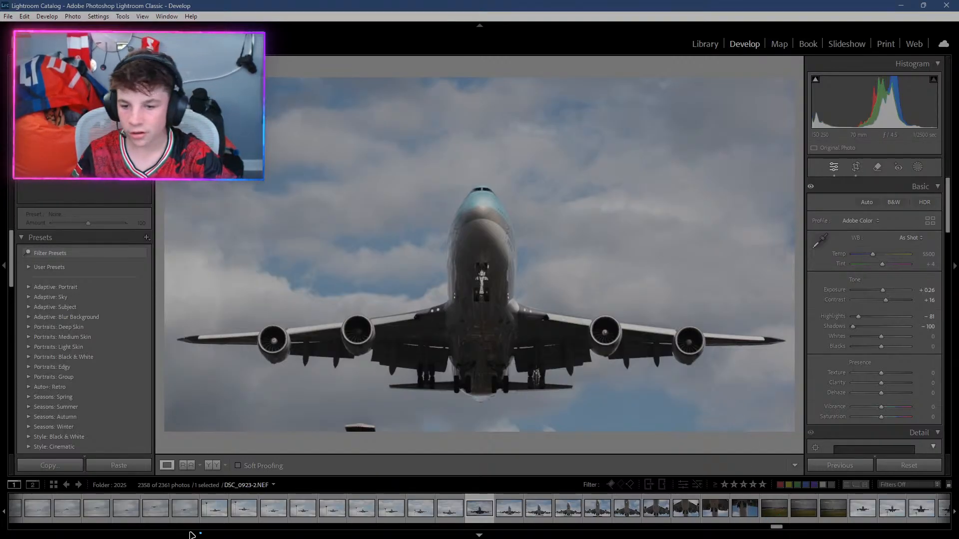
Try Shadows at +100 on photo DSC_0937-2.NEF and undo it, returning to DSC_0923-2.NEF.
left_click(887, 508)
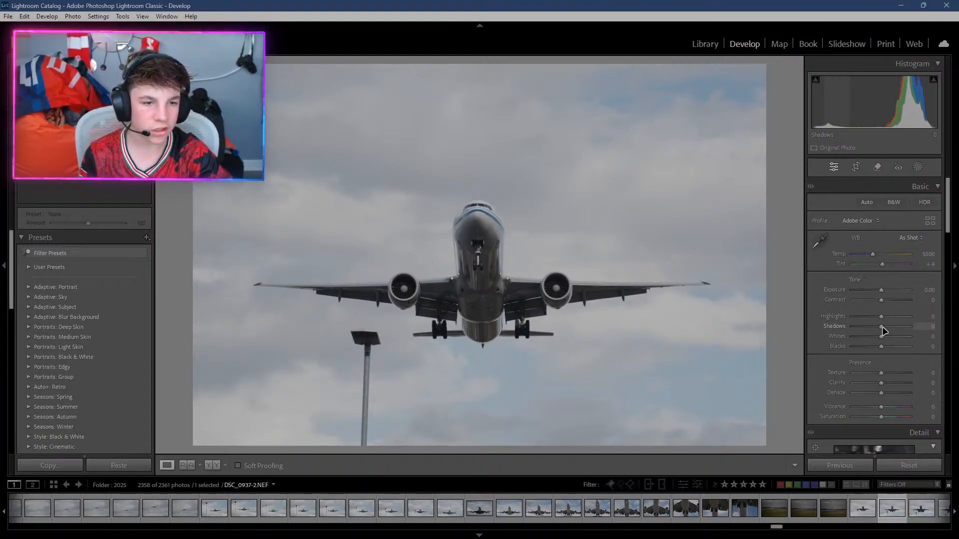
left_click_drag(882, 328, 957, 324)
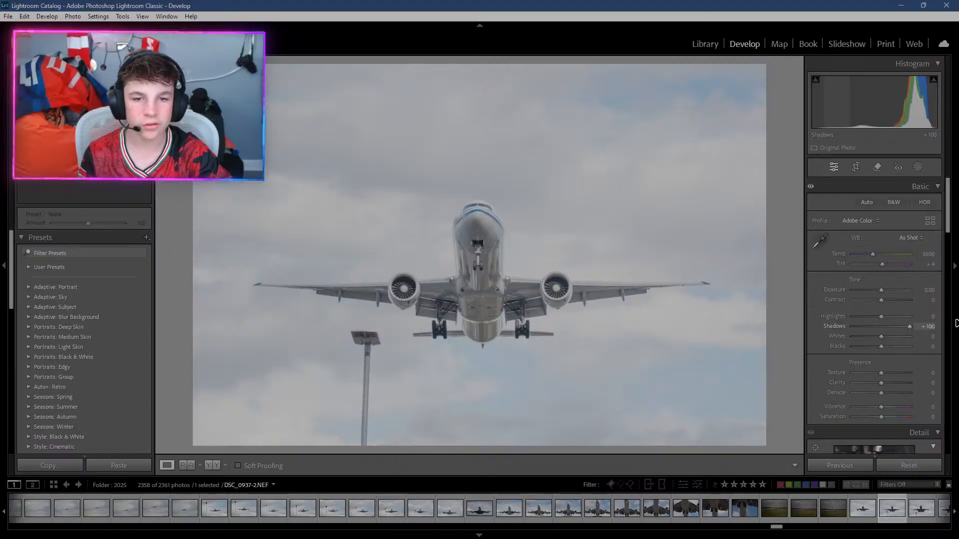
key("ctrl+z")
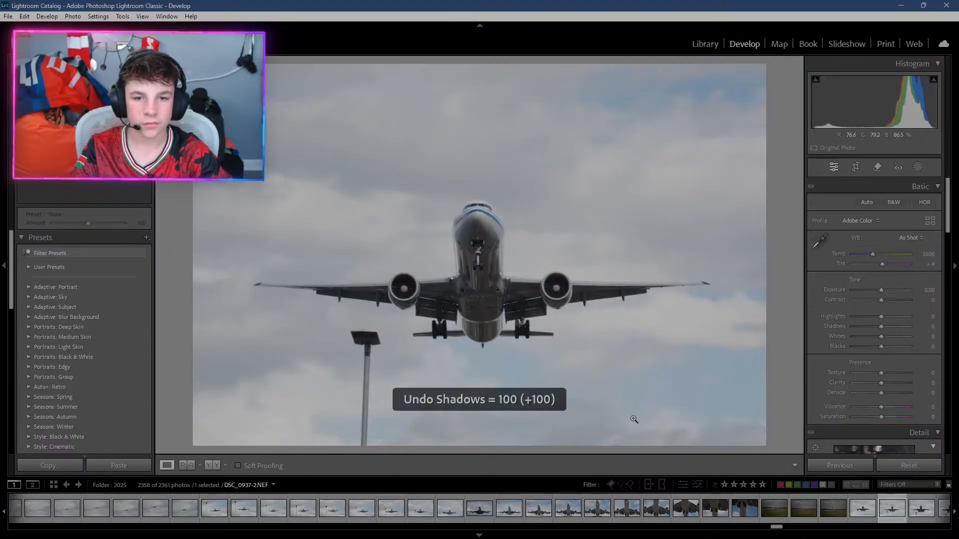
left_click(472, 509)
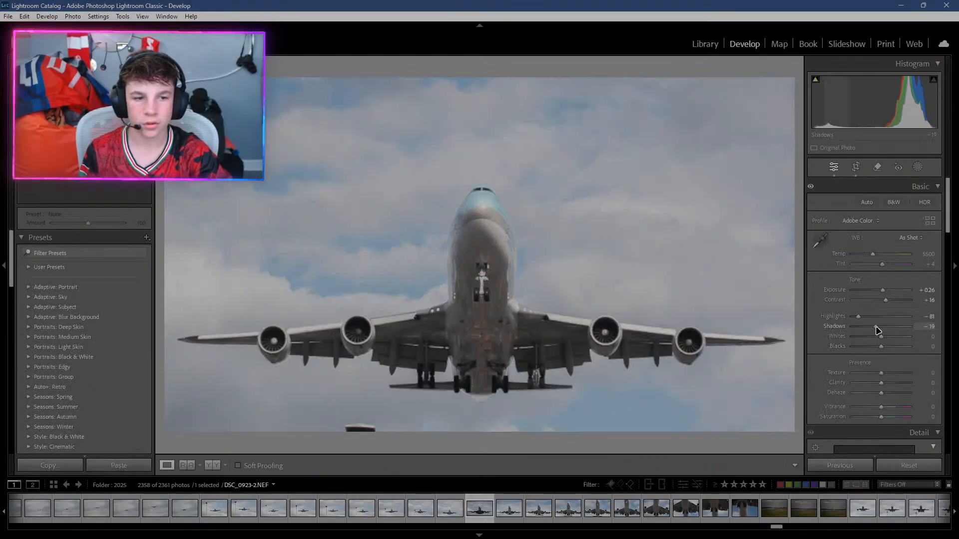
Set the photo's Shadows to +12, Whites to +23 and Blacks to -28.
double_click(877, 327)
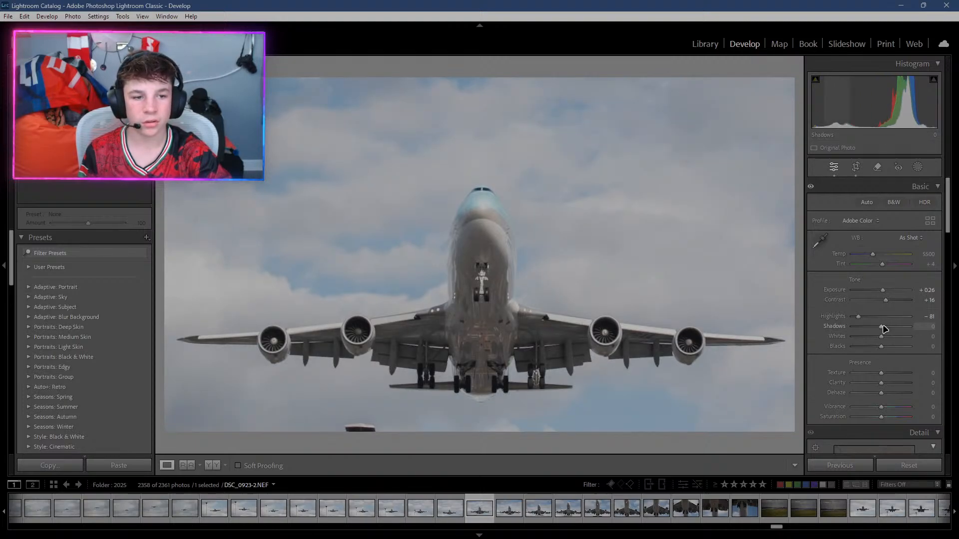
left_click_drag(883, 329, 897, 328)
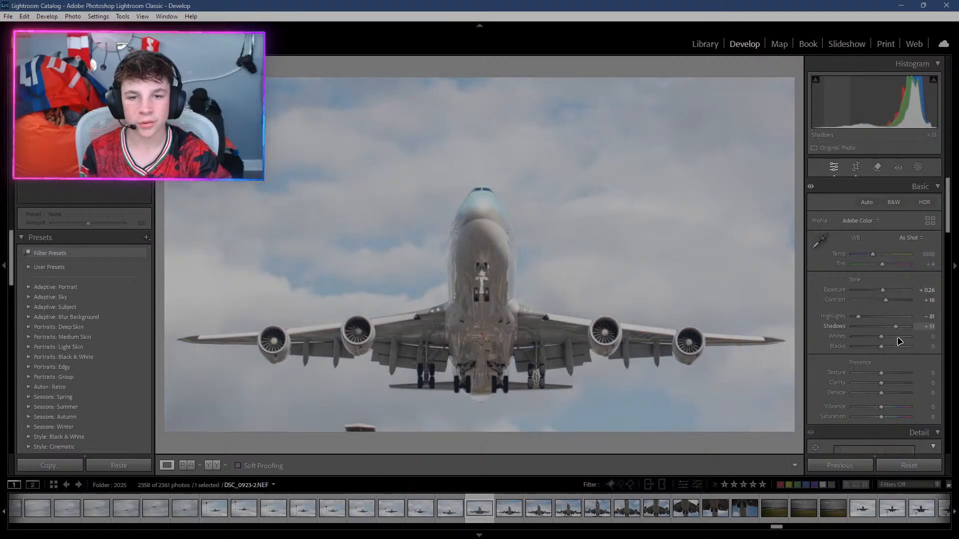
left_click_drag(899, 341, 552, 347)
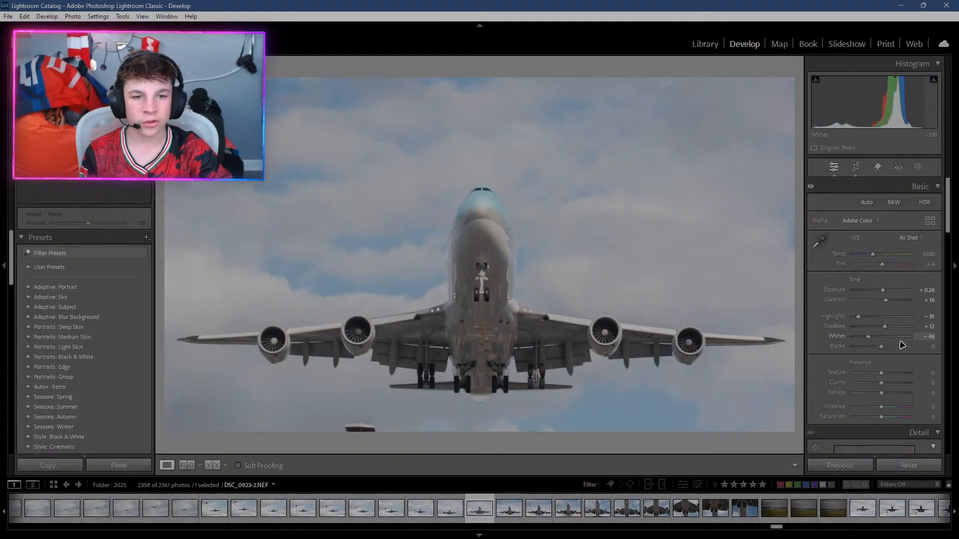
left_click_drag(901, 344, 874, 349)
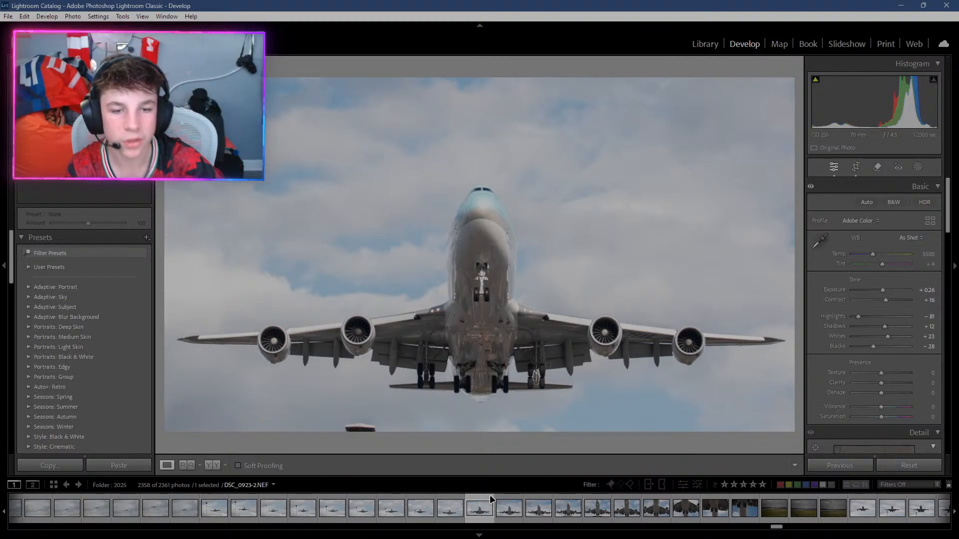
Try the photo's Texture at its +100 maximum.
left_click(584, 351)
left_click_drag(584, 351, 339, 447)
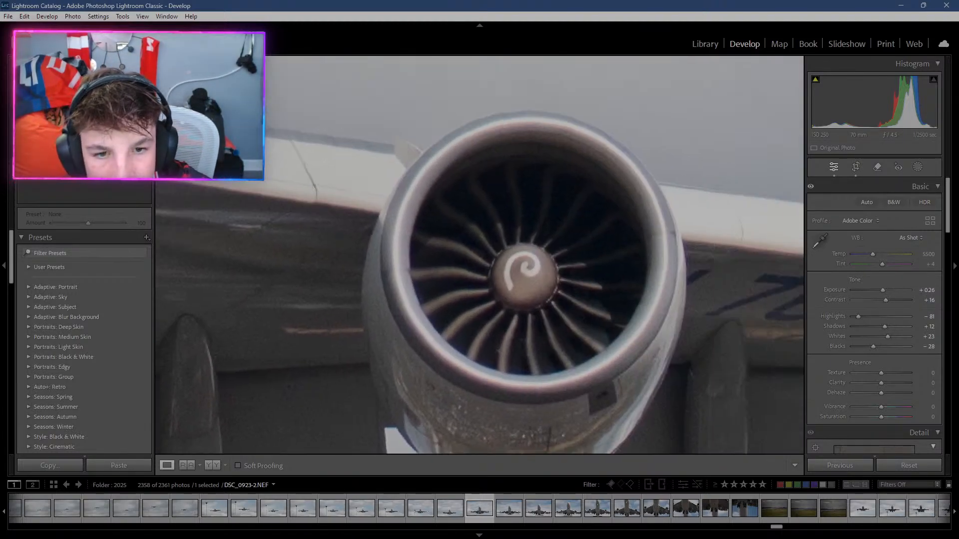
left_click_drag(594, 349, 869, 230)
left_click_drag(554, 350, 519, 310)
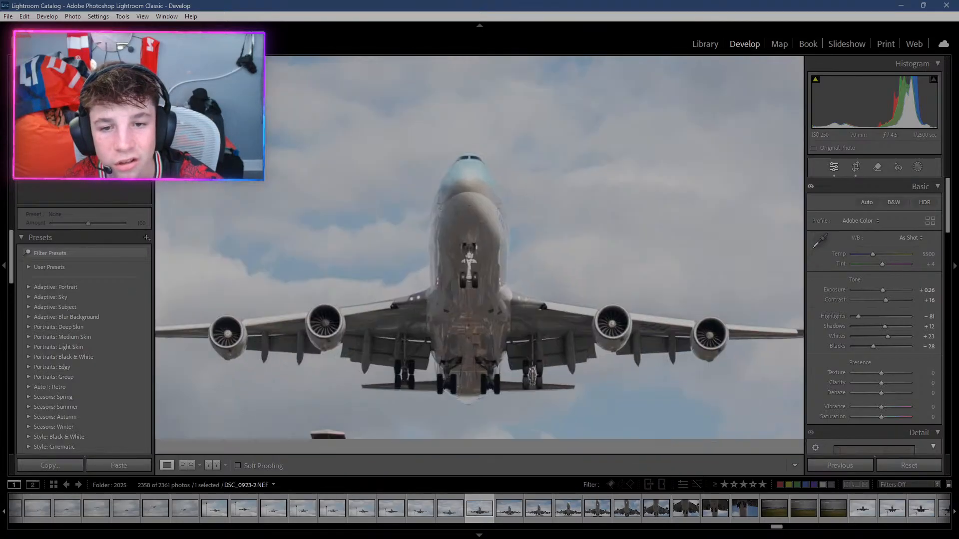
left_click_drag(543, 379, 546, 376)
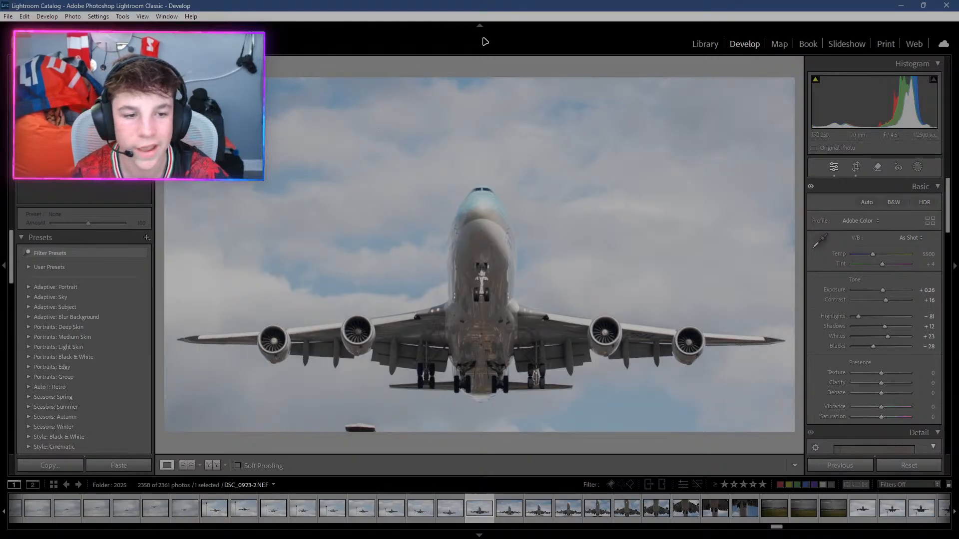
left_click(928, 373)
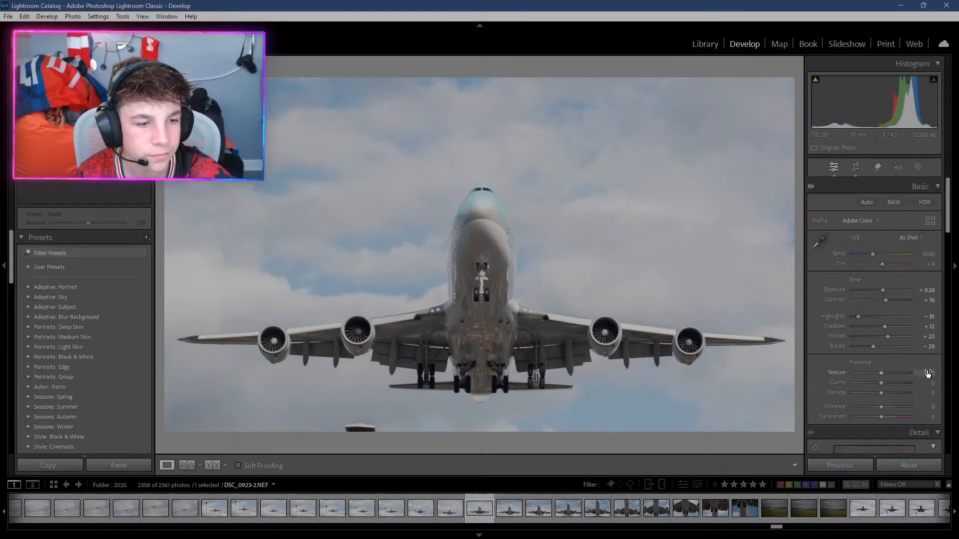
type("17")
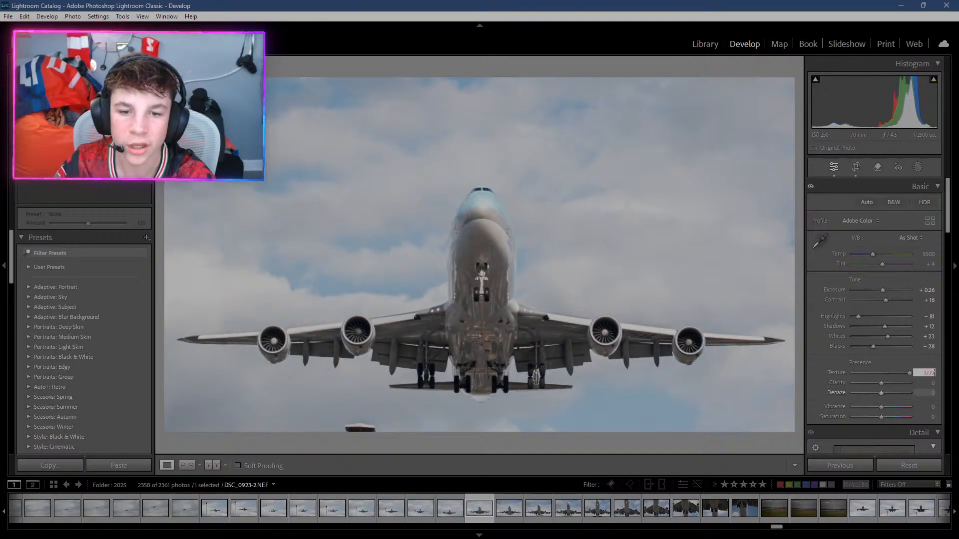
type("7")
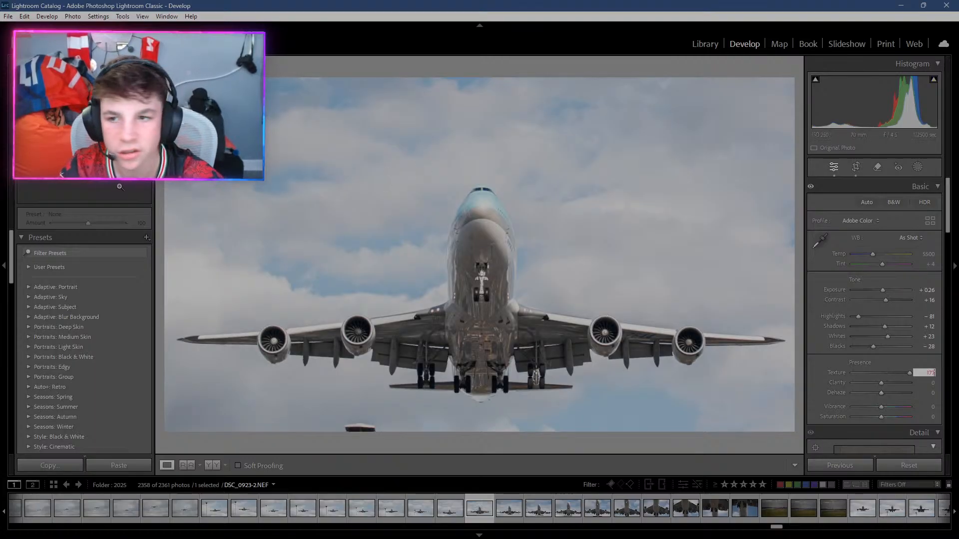
key("Return")
Examine the fuselage, nose gear and belly up close to judge the effect of the strong Texture.
left_click(545, 283)
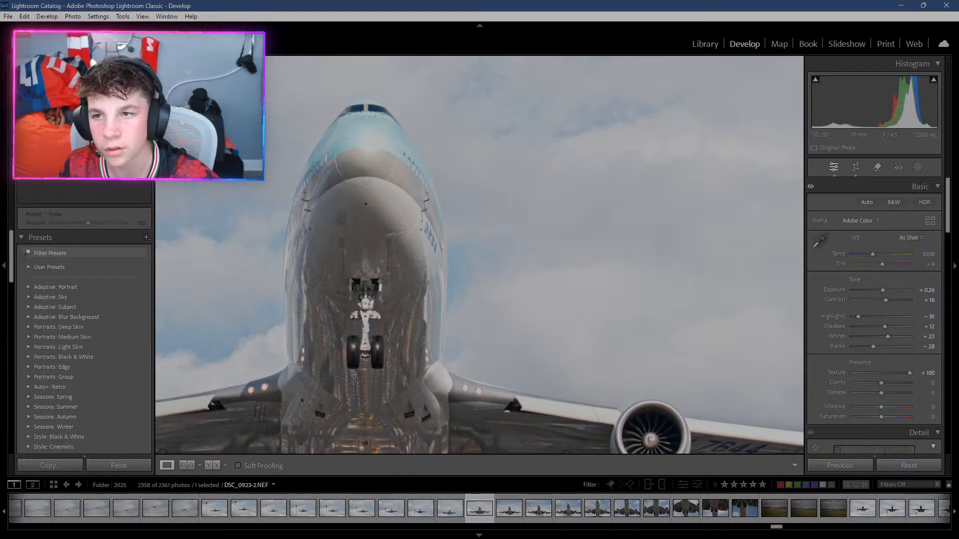
left_click(146, 64)
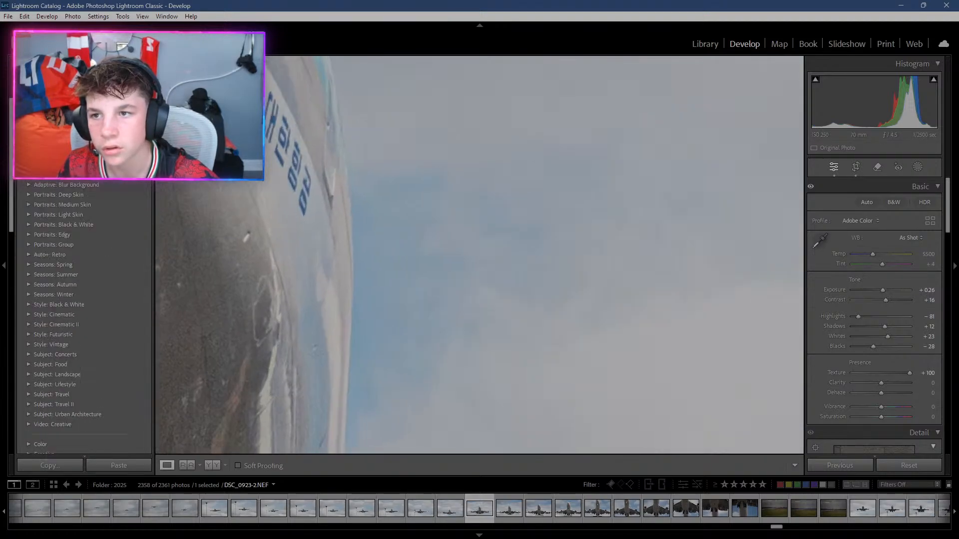
left_click(22, 64)
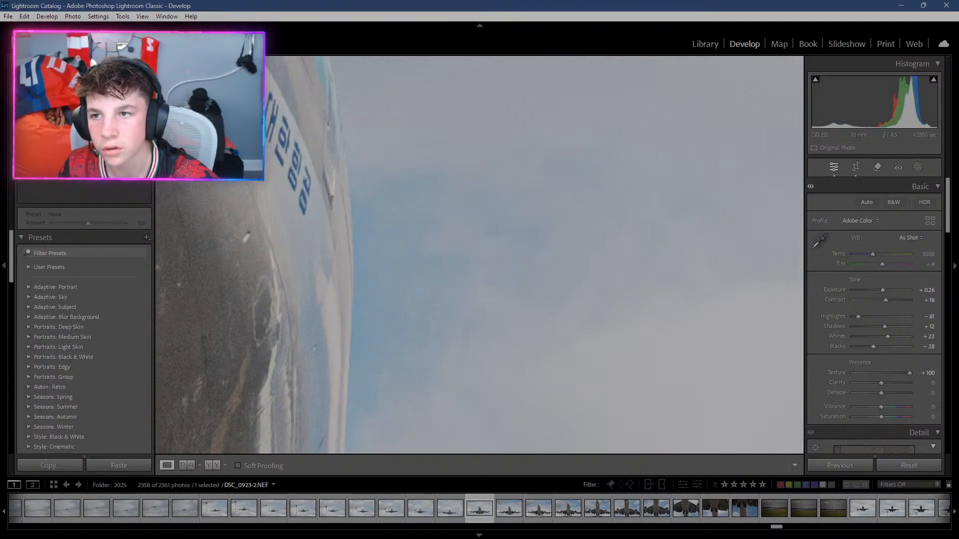
left_click(115, 64)
left_click(115, 64)
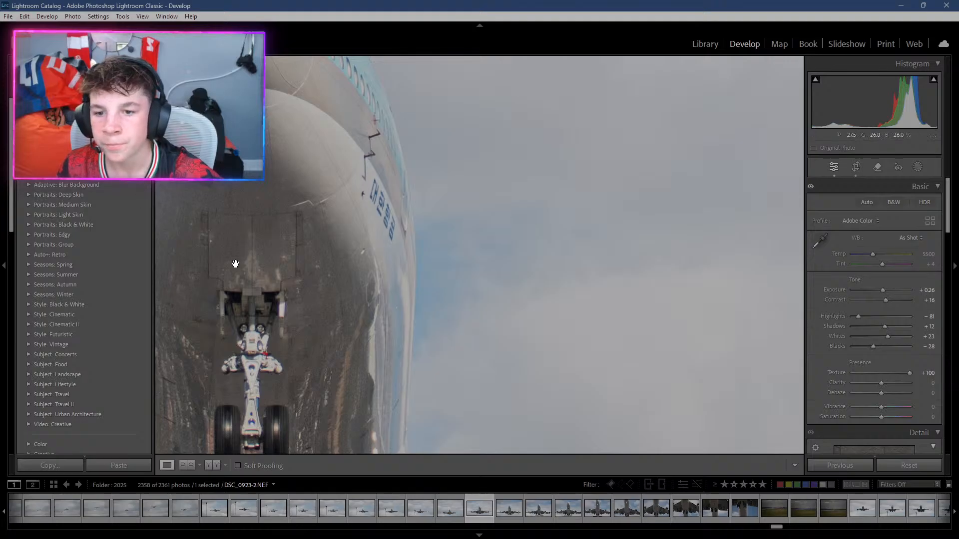
scroll(321, 293, "down", 5)
scroll(315, 287, "up", 6)
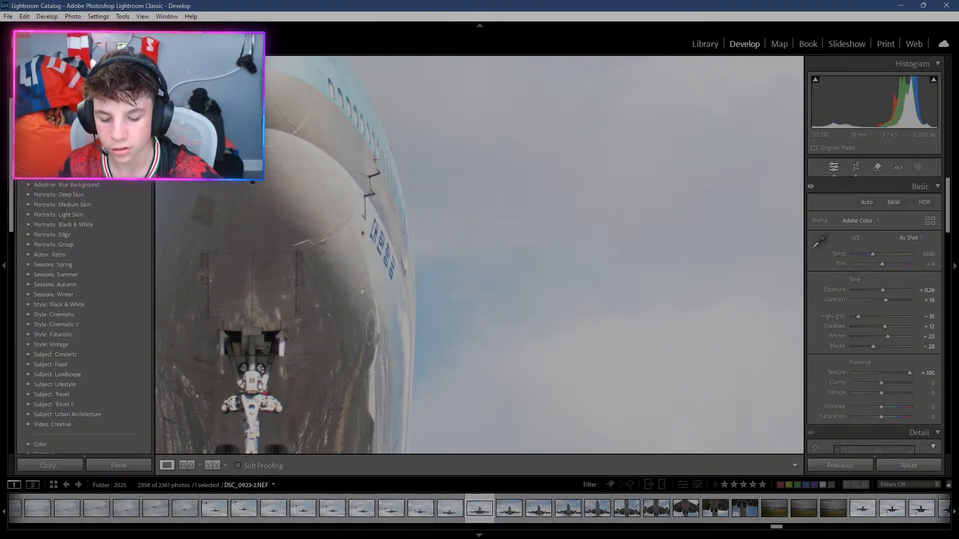
left_click(21, 64)
left_click_drag(92, 131, 84, 143)
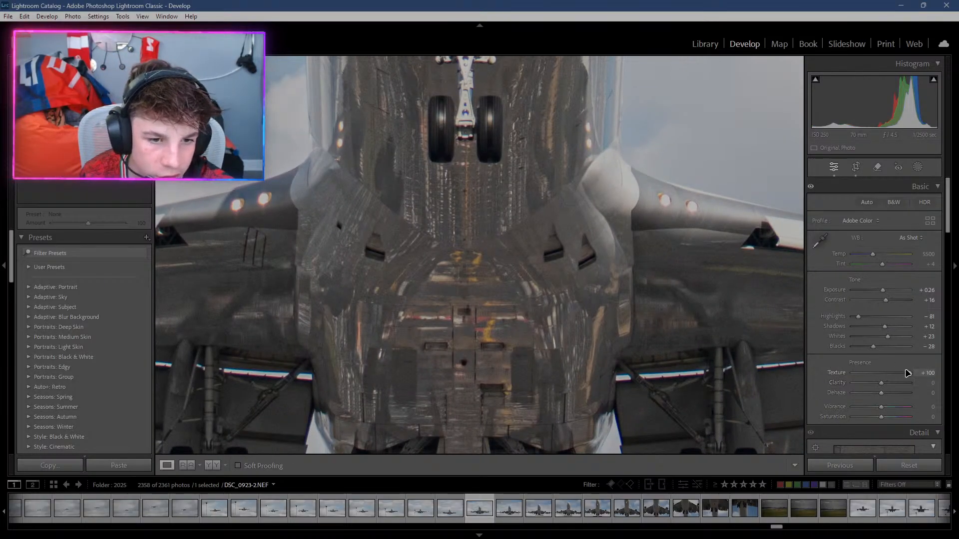
Compare Texture at -100 and +100 on the airplane's underside, ending with the whole photo in view.
left_click_drag(908, 373, 781, 374)
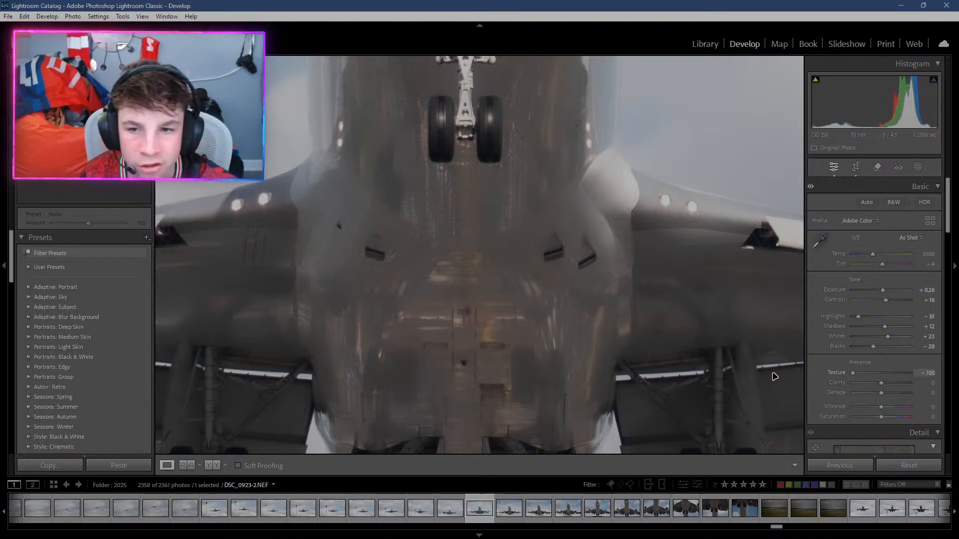
left_click_drag(762, 366, 744, 351)
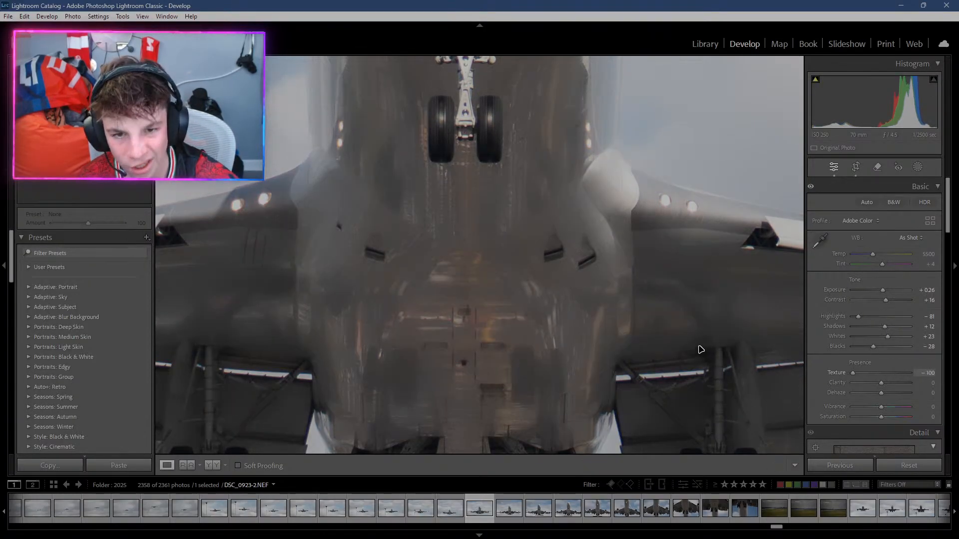
left_click(903, 371)
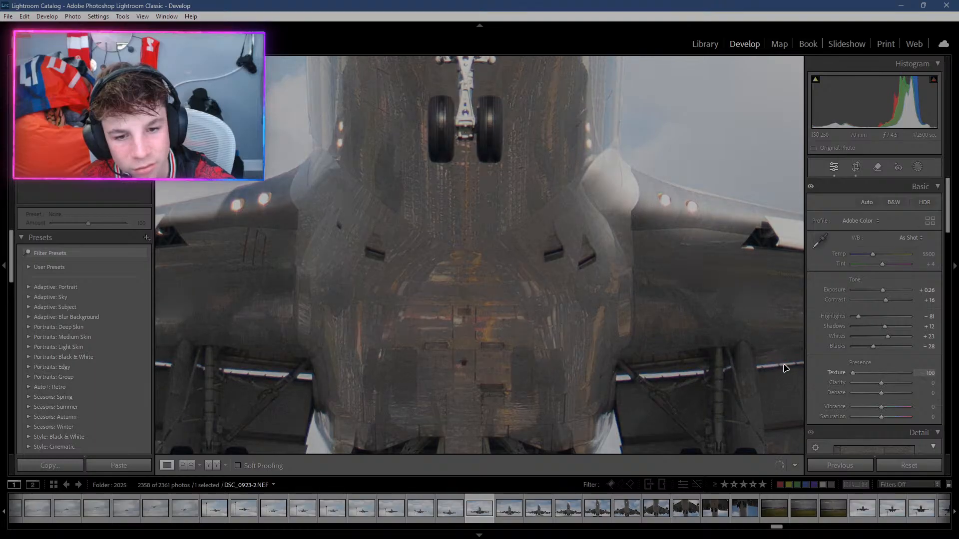
left_click_drag(902, 351, 832, 370)
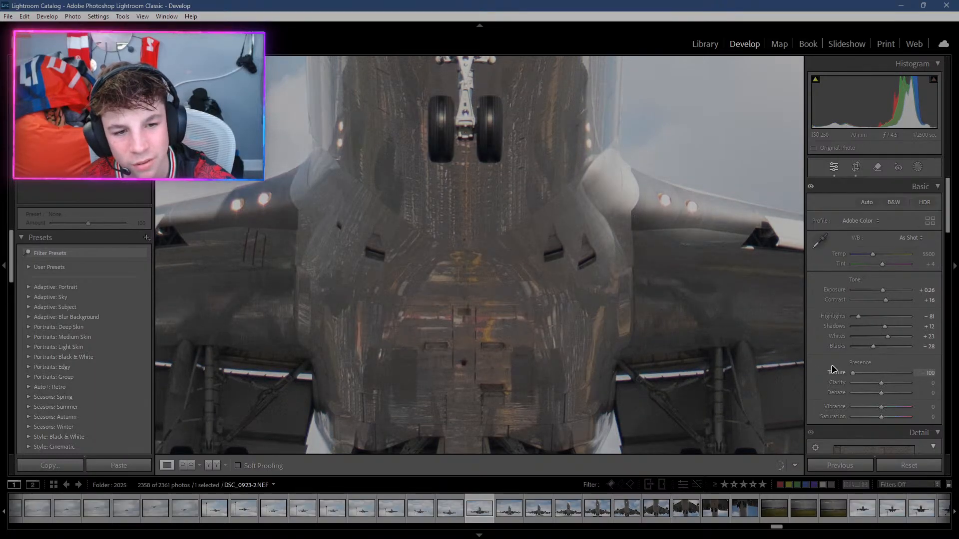
left_click_drag(764, 369, 941, 382)
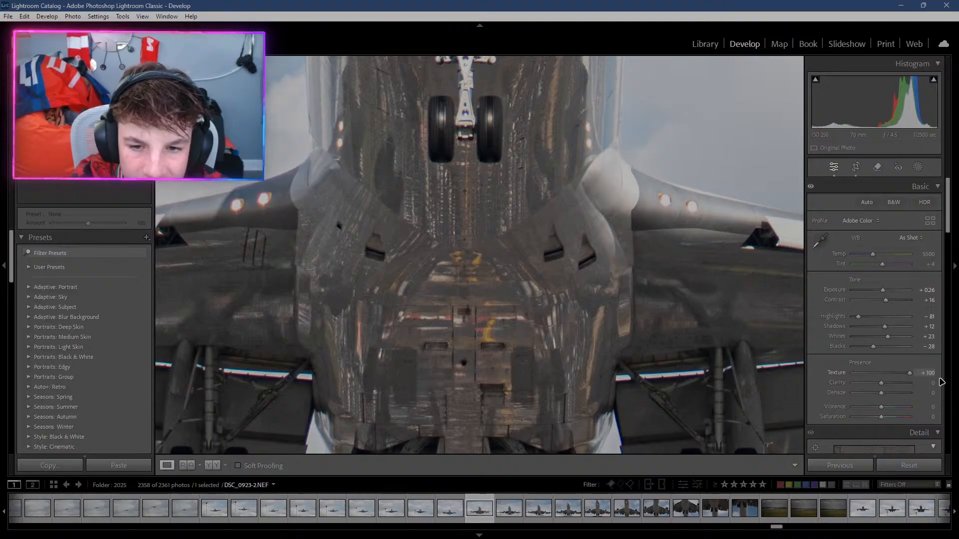
left_click_drag(85, 151, 65, 155)
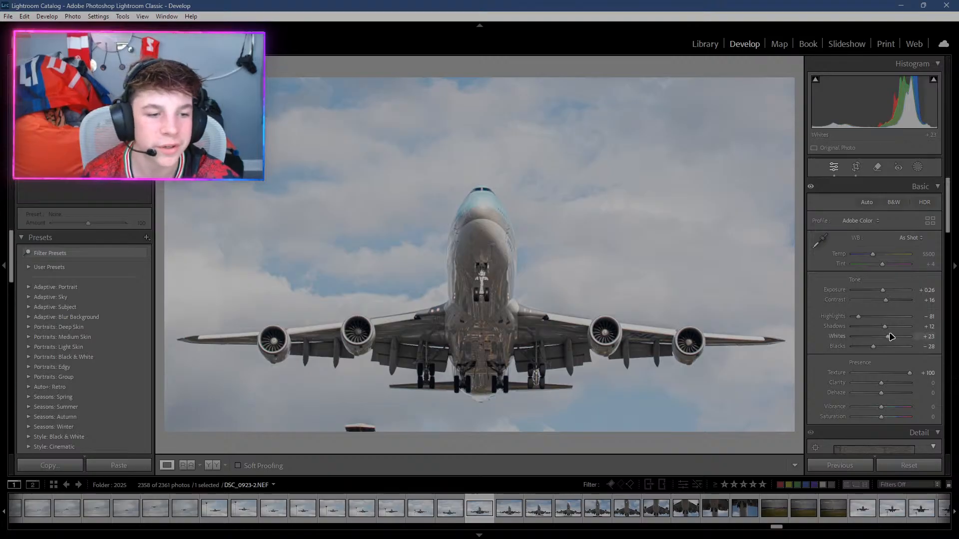
Reduce Texture to +17.
left_click_drag(910, 373, 886, 374)
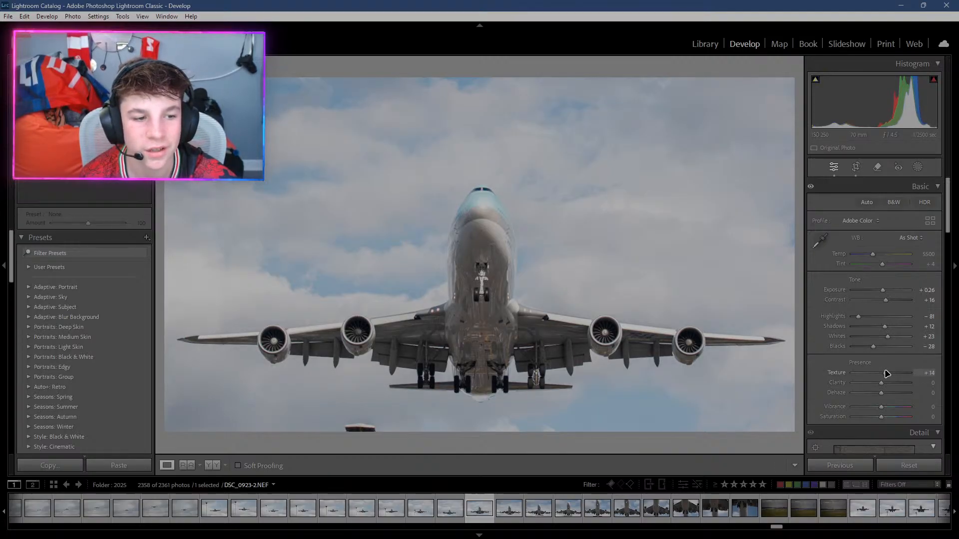
left_click(927, 374)
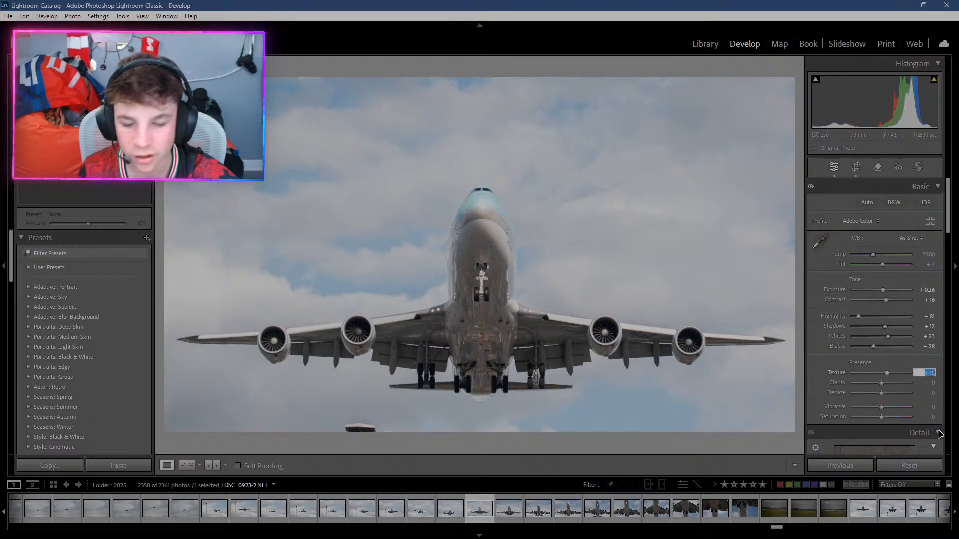
type("17")
key("Tab")
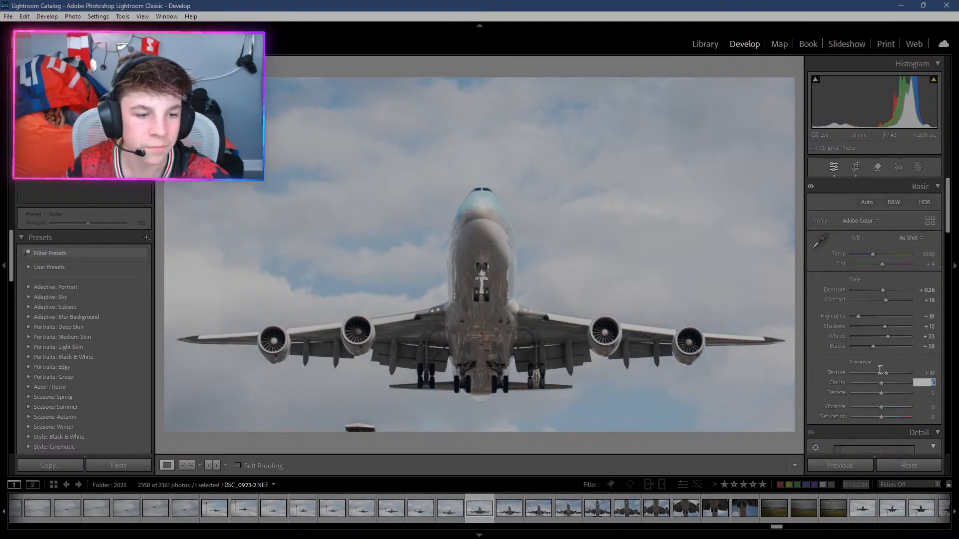
Try Clarity at its -100 and +100 extremes, and set it to +3.
left_click_drag(881, 383, 684, 409)
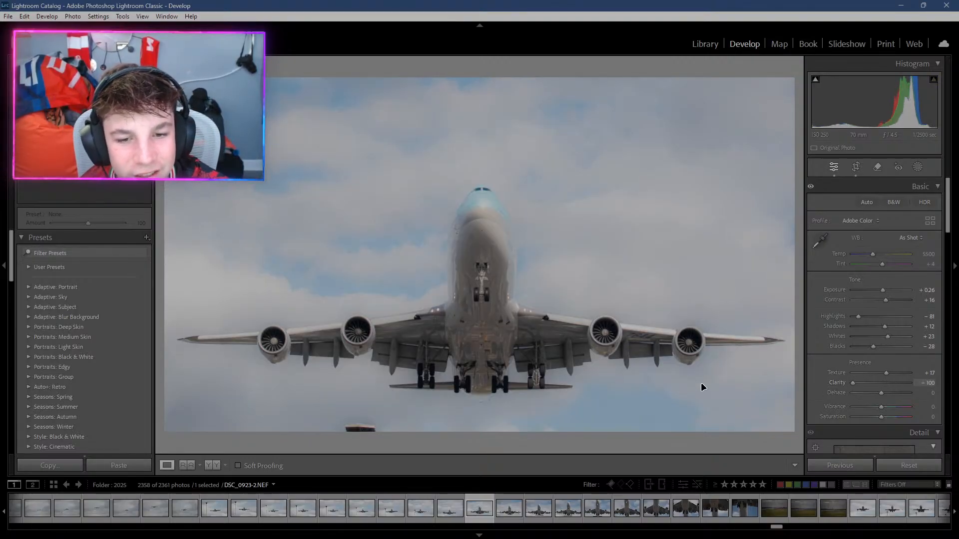
left_click_drag(853, 383, 932, 383)
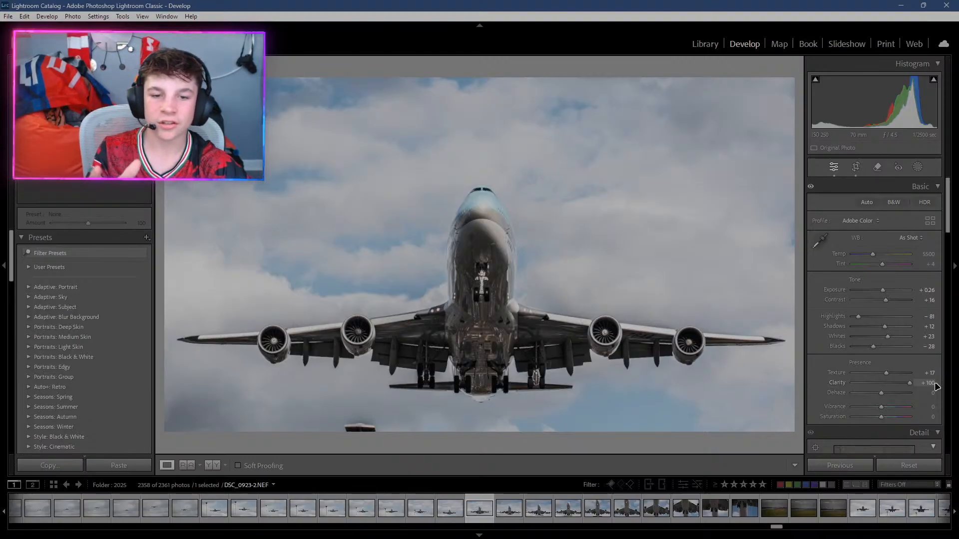
left_click_drag(909, 382, 887, 389)
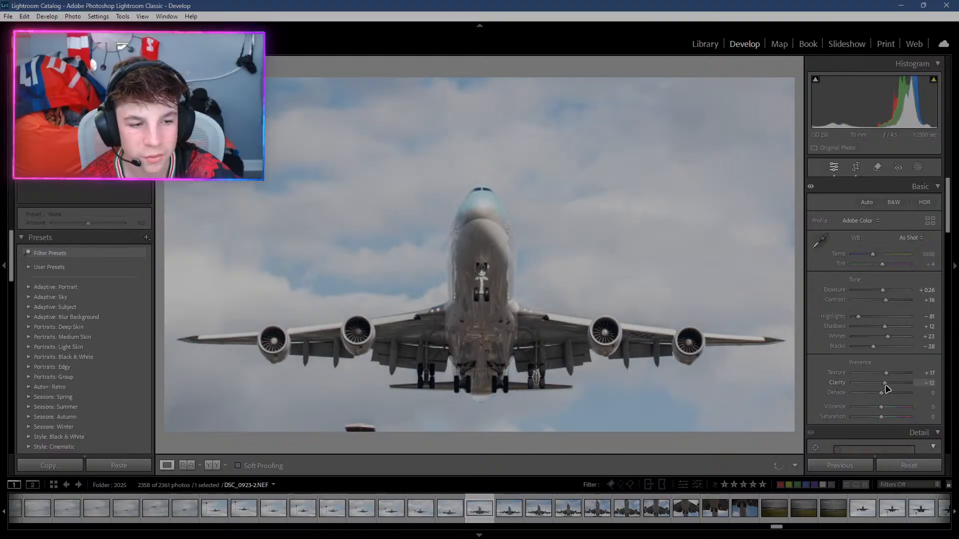
left_click(920, 382)
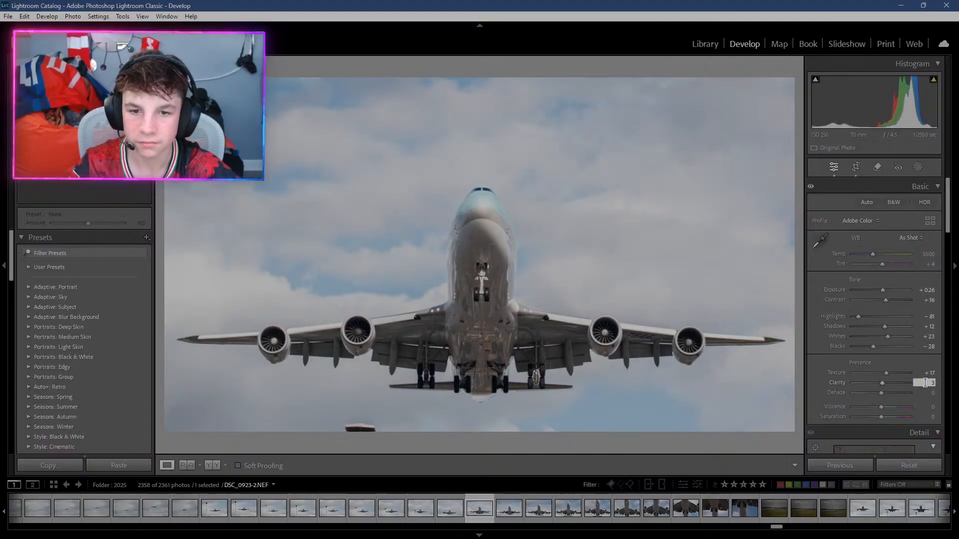
type("3")
Try Dehaze at its -100 and +100 extremes, and return it to 0.
left_click_drag(881, 393, 475, 433)
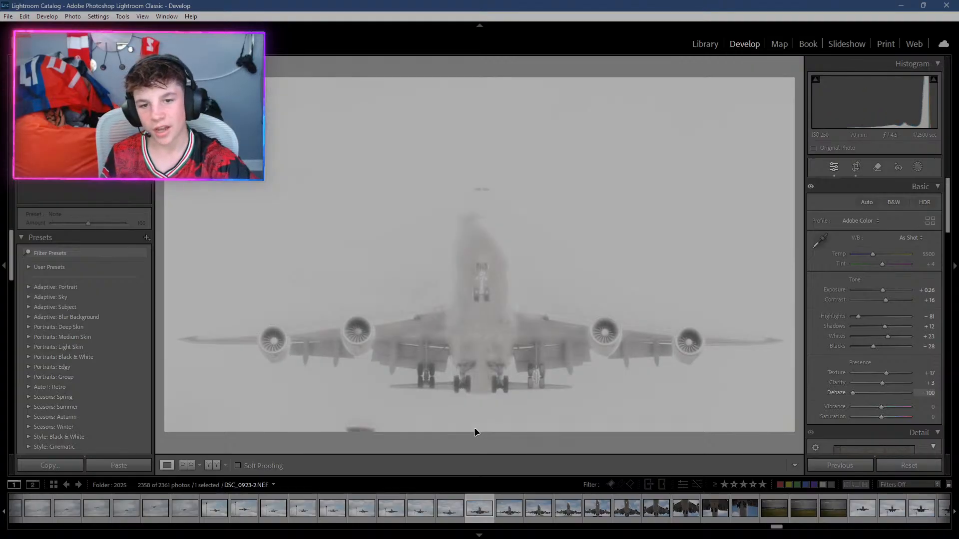
left_click_drag(609, 442, 894, 416)
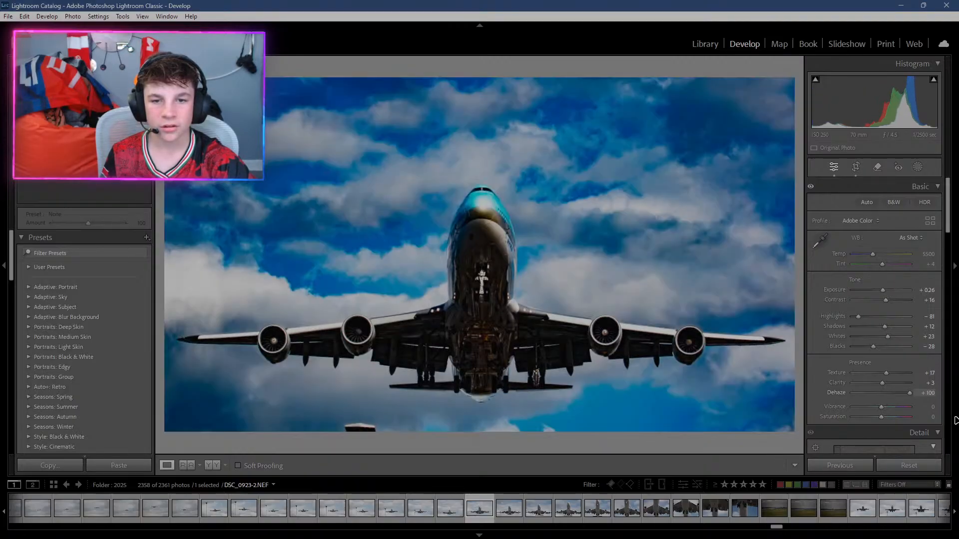
left_click_drag(778, 415, 727, 412)
left_click_drag(800, 405, 884, 410)
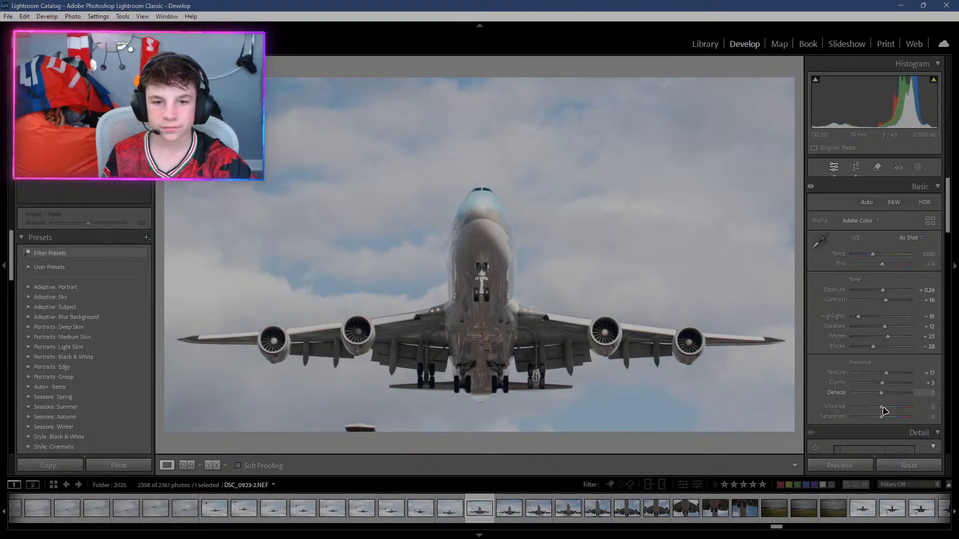
Raise Dehaze to +100, keeping the adjustment controls shown.
left_click_drag(884, 410, 957, 409)
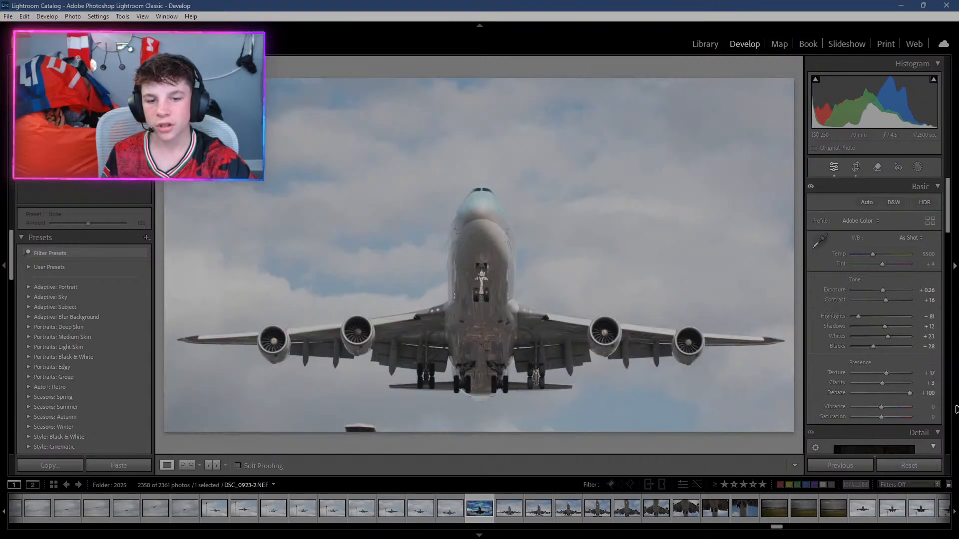
left_click(956, 410)
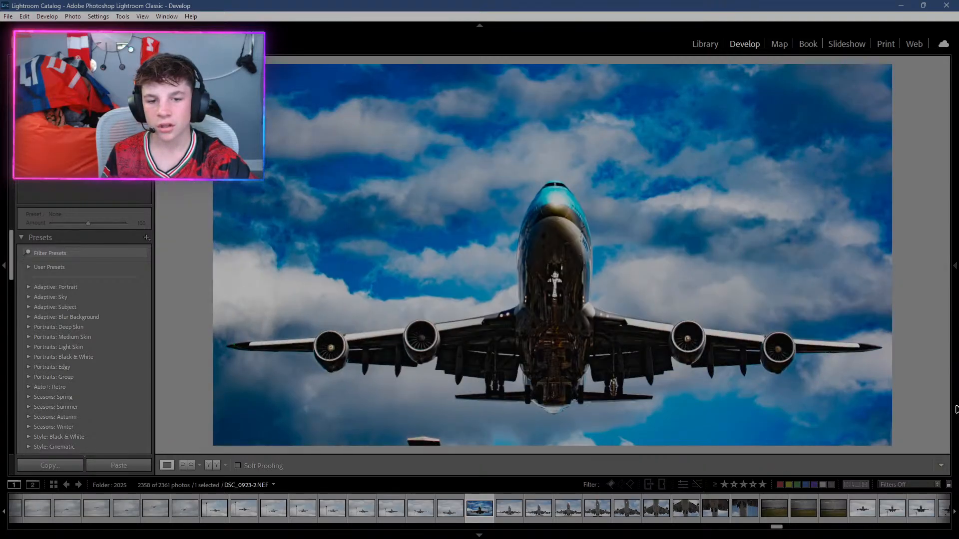
left_click(956, 406)
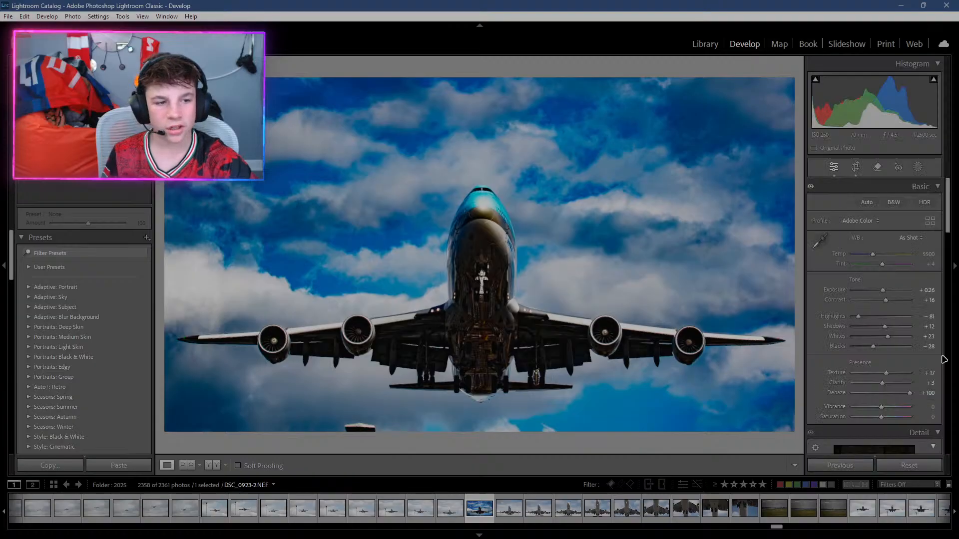
Return Dehaze to 0.
left_click(926, 393)
type("0")
key("Tab")
Try several Saturation values, including 200, 40, 165 and 15, and set it to 20.
key("Tab")
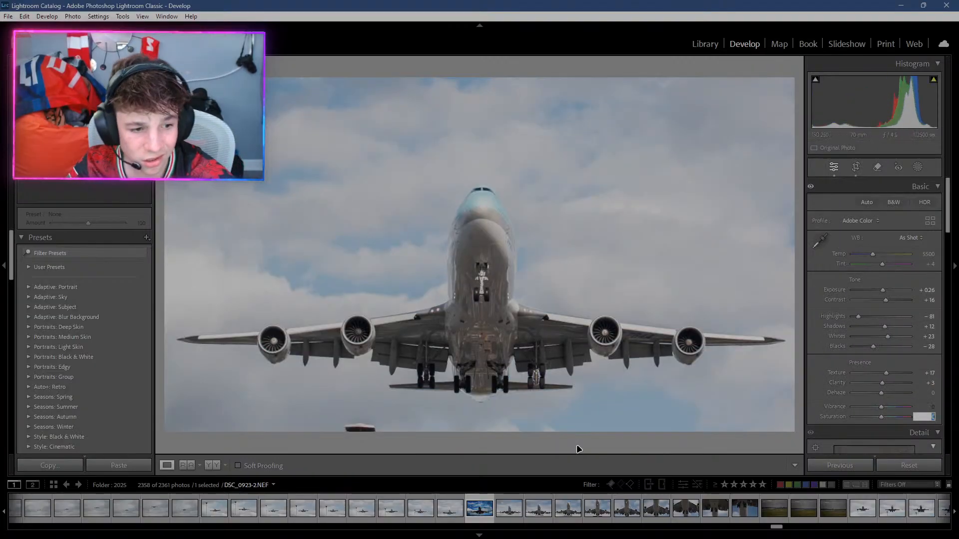
type("200")
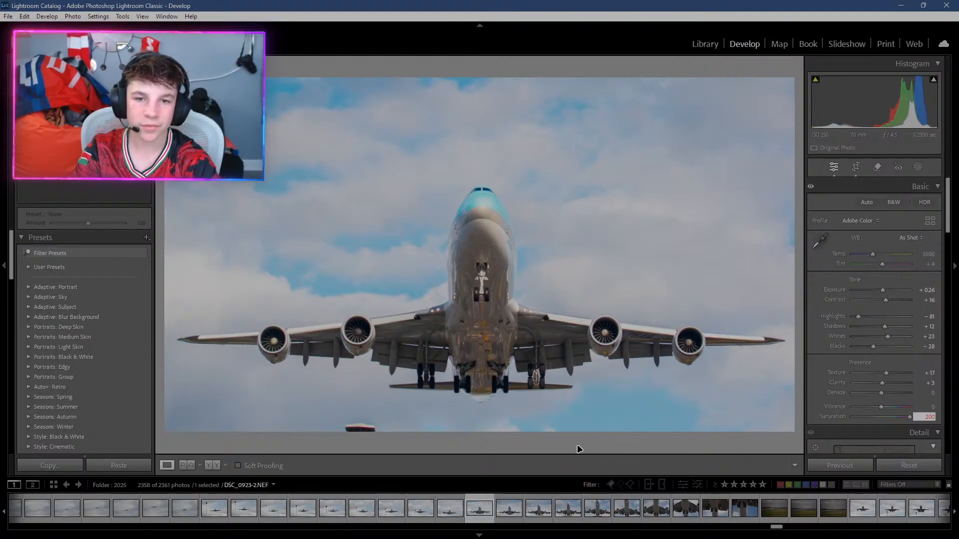
type("2")
type("40")
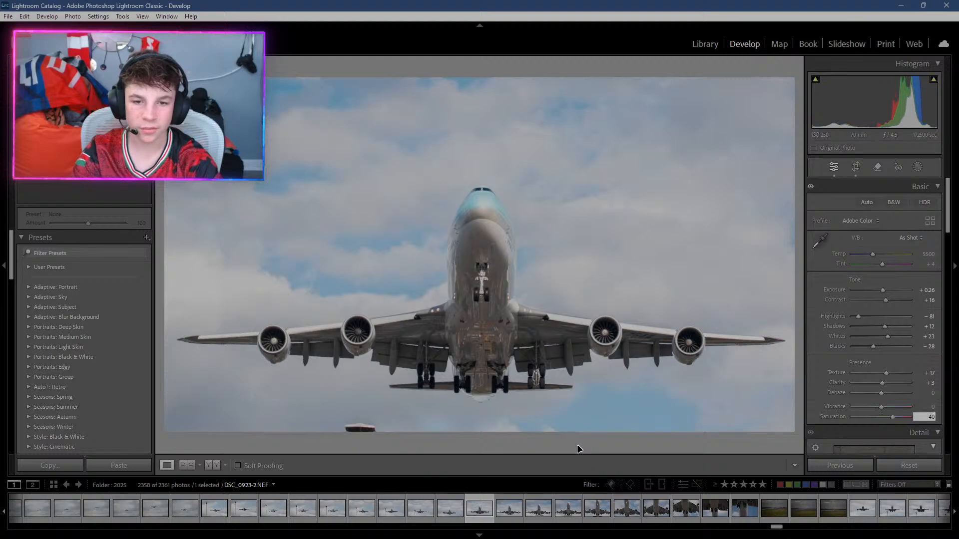
key("BackSpace")
key("BackSpace")
type("165")
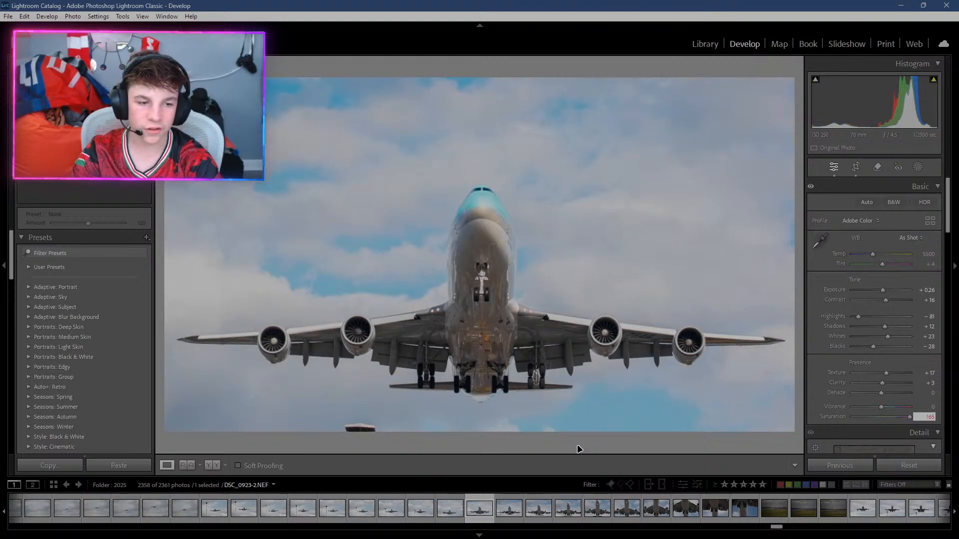
key("BackSpace")
key("BackSpace")
type("5")
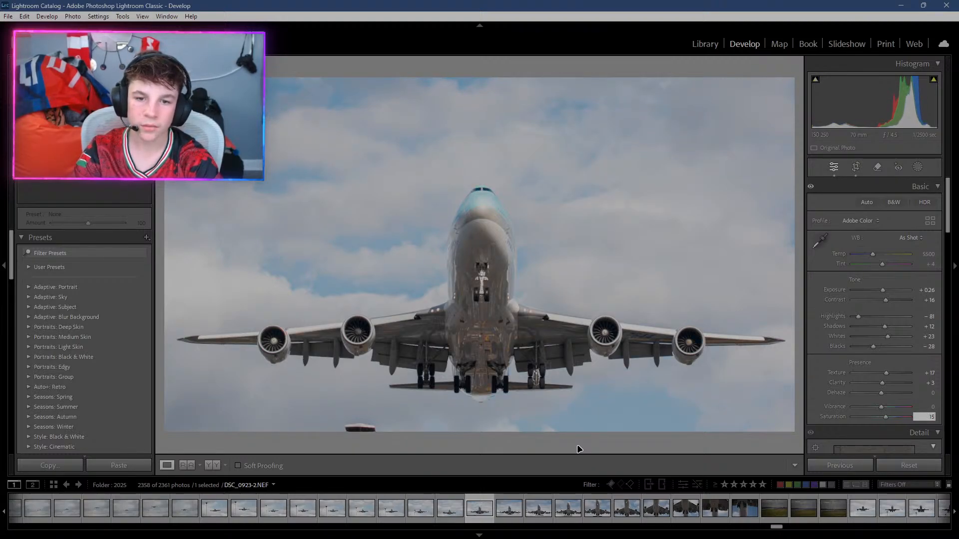
type("20")
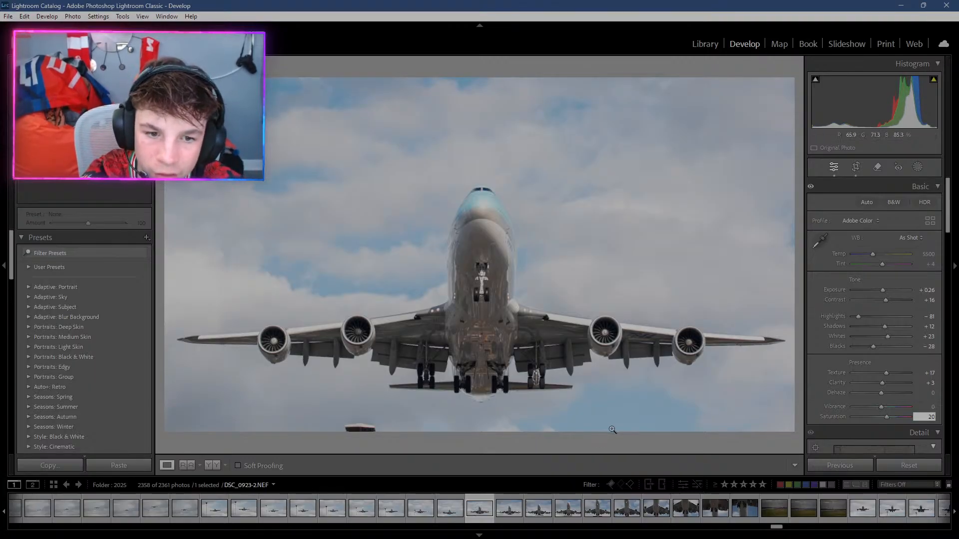
Turn on Remove Chromatic Aberration and Enable Profile Corrections with the Nikon AF-P NIKKOR lens profile.
scroll(875, 370, "down", 5)
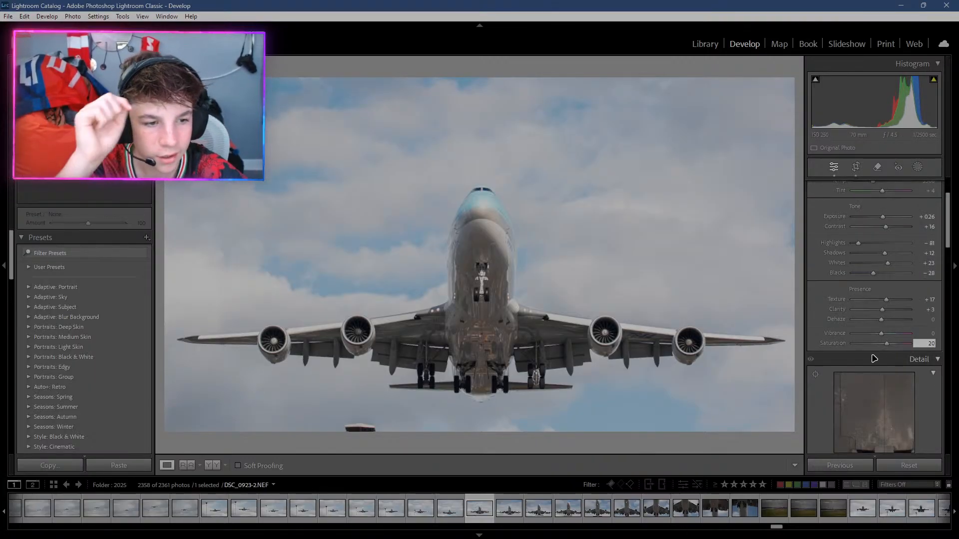
scroll(896, 287, "down", 4)
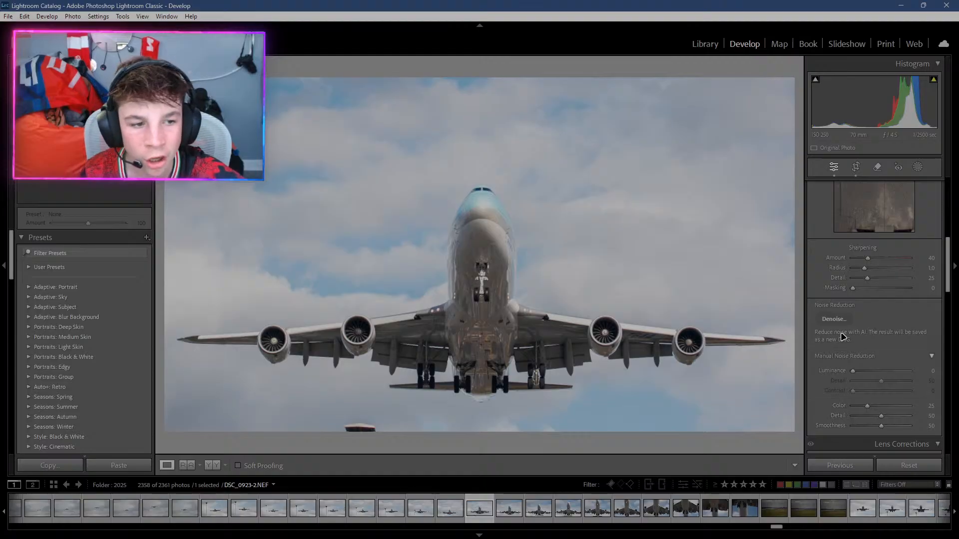
scroll(839, 352, "down", 3)
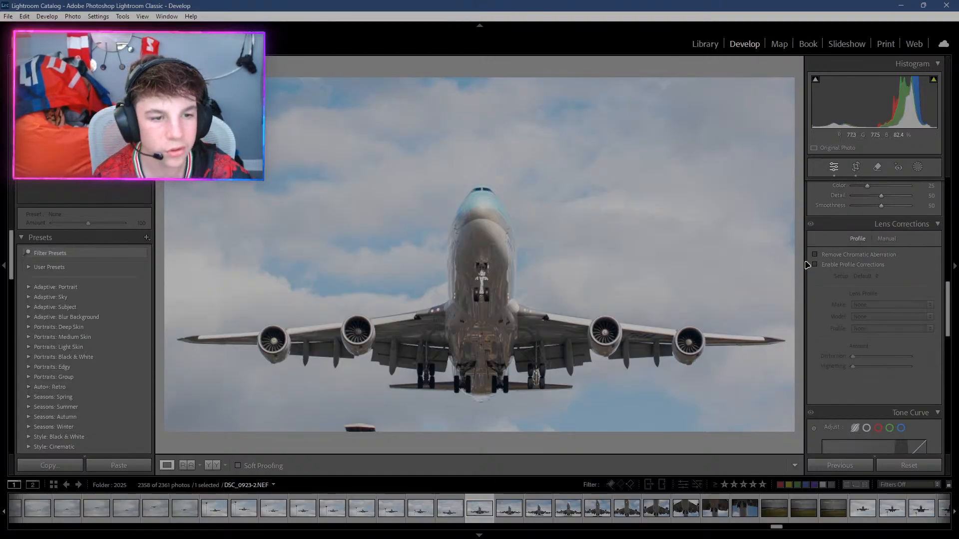
left_click(886, 239)
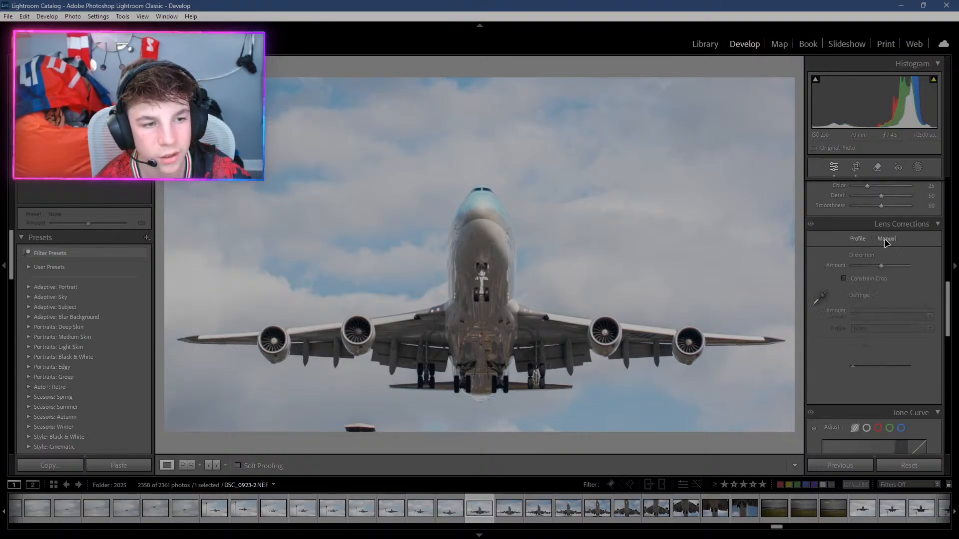
left_click(576, 288)
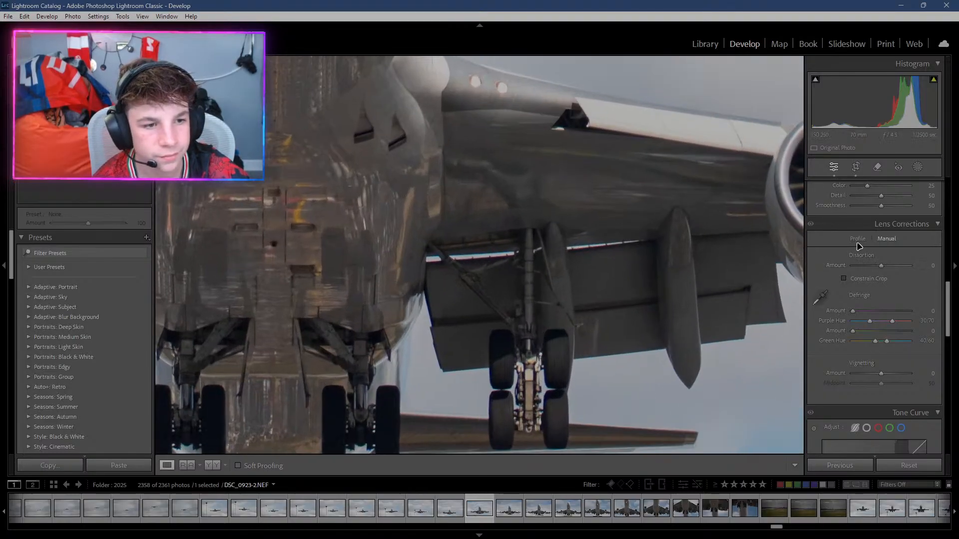
left_click(858, 240)
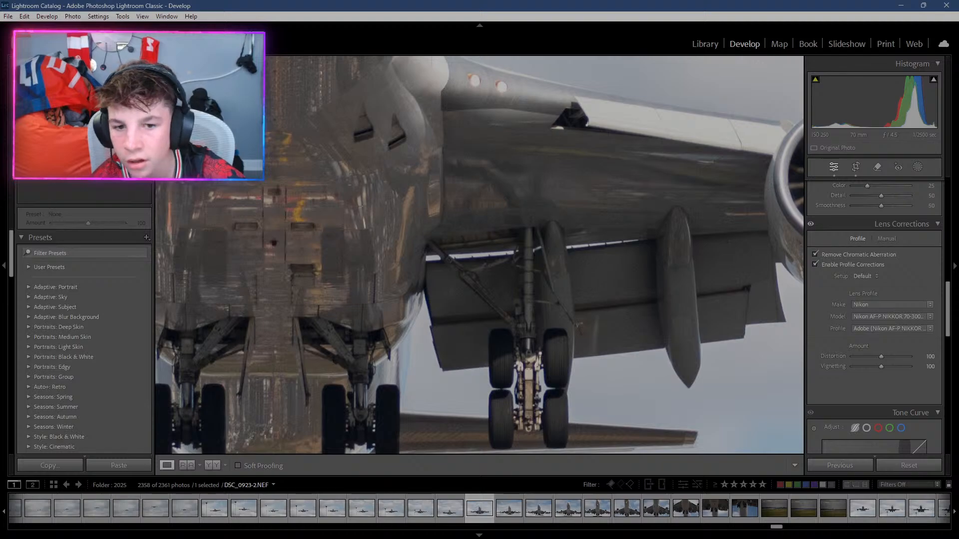
Inspect the airplane's underside, tail and nose close up, and check the manual lens correction settings.
left_click_drag(310, 364, 544, 174)
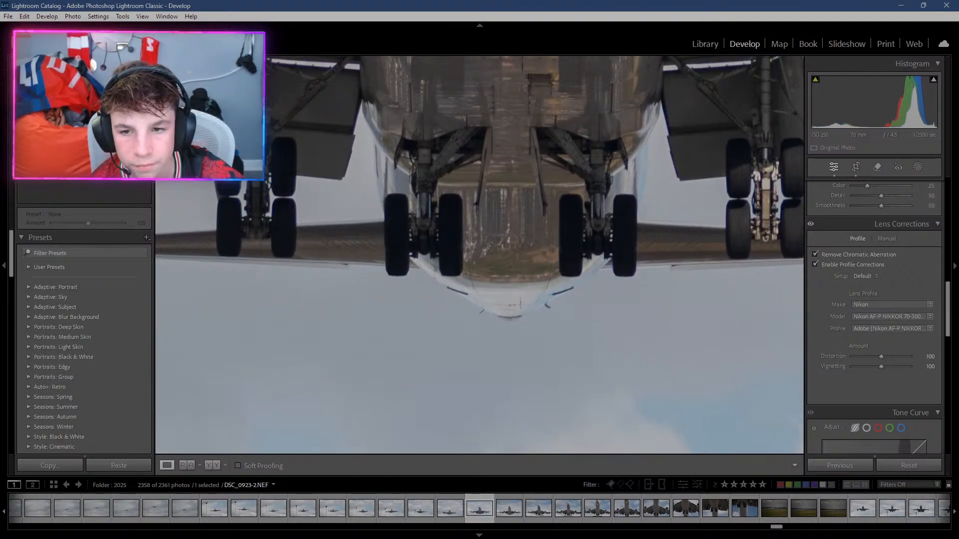
left_click_drag(83, 166, 84, 135)
left_click(266, 205)
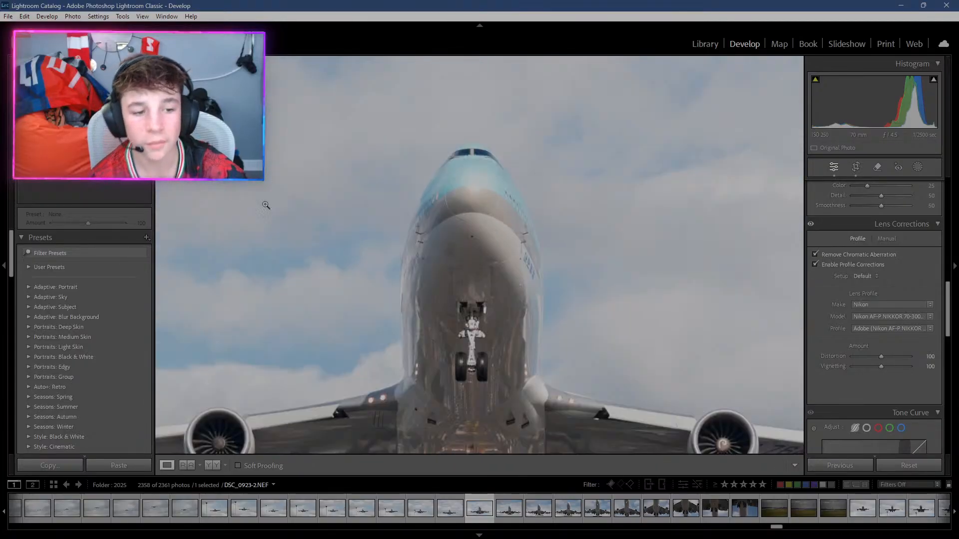
left_click(886, 239)
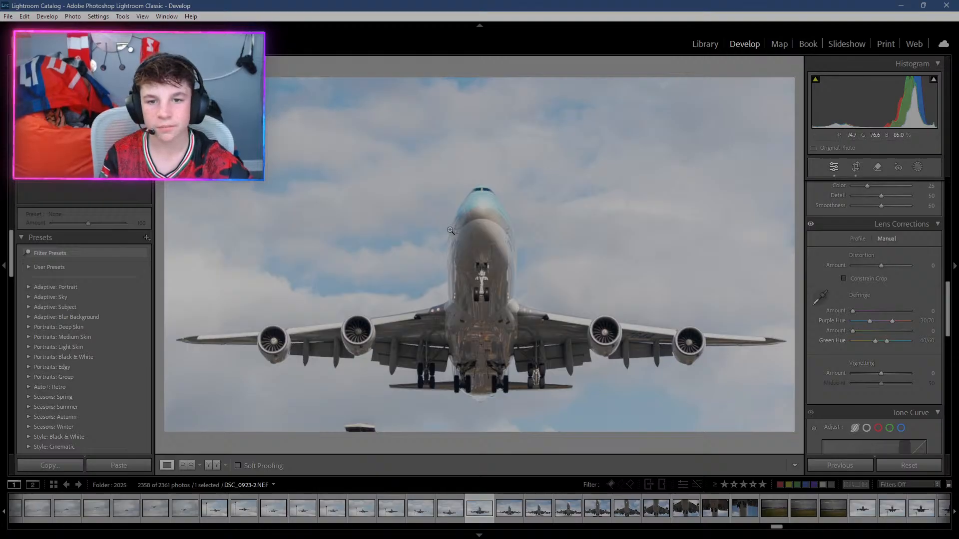
left_click(855, 239)
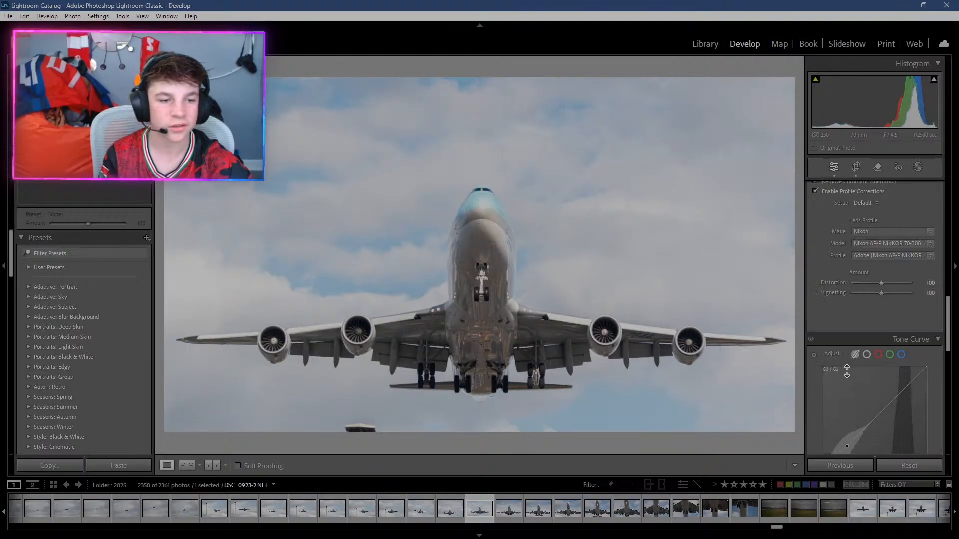
Shape the tone curve with Highlights +21, Shadows -34, Lights -3 and Darks -3.
scroll(863, 357, "down", 3)
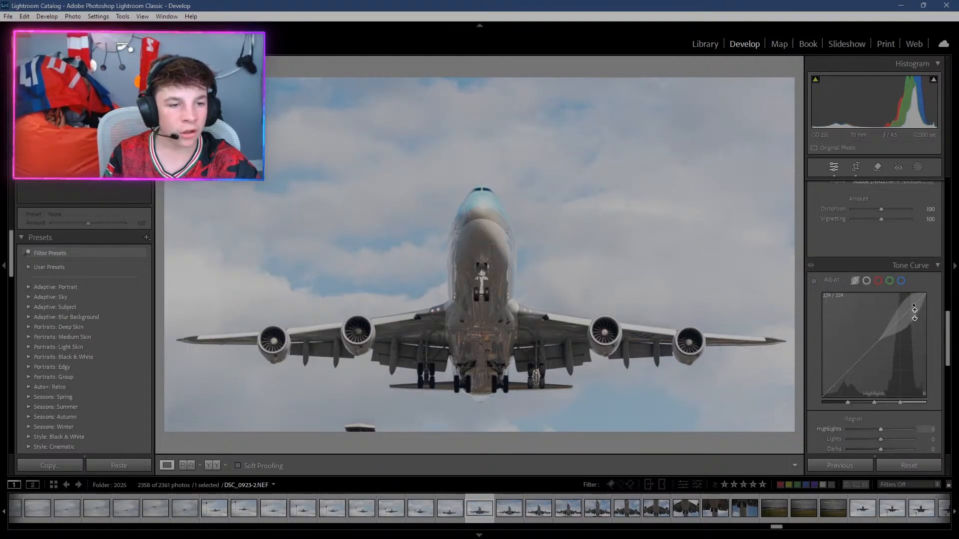
left_click_drag(911, 303, 911, 304)
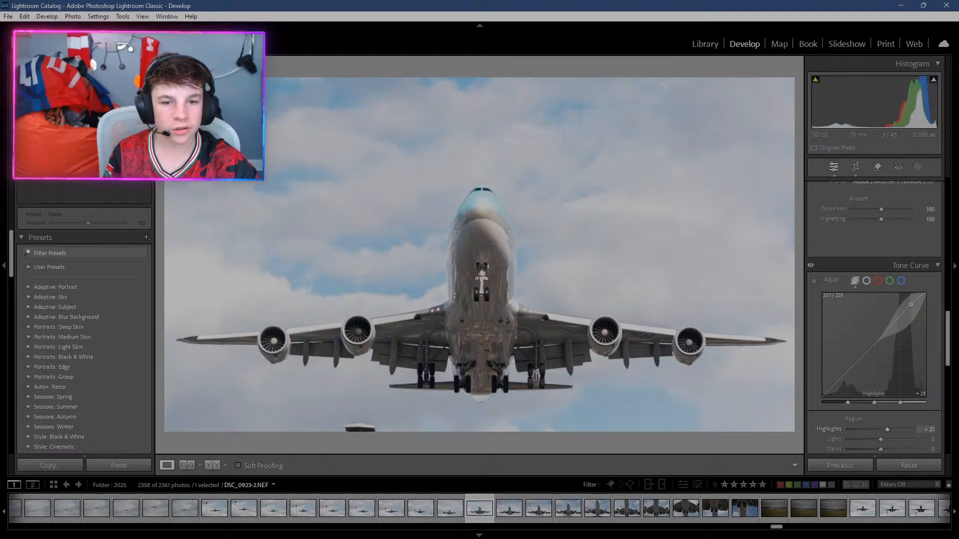
left_click_drag(830, 383, 832, 390)
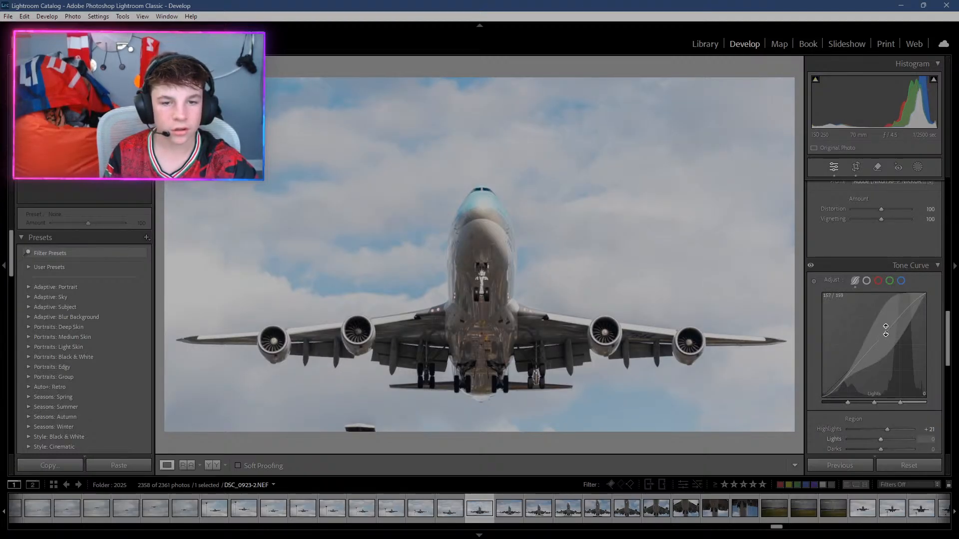
mouse_move(885, 341)
left_mouse_down()
mouse_move(885, 354)
mouse_move(885, 333)
left_mouse_up()
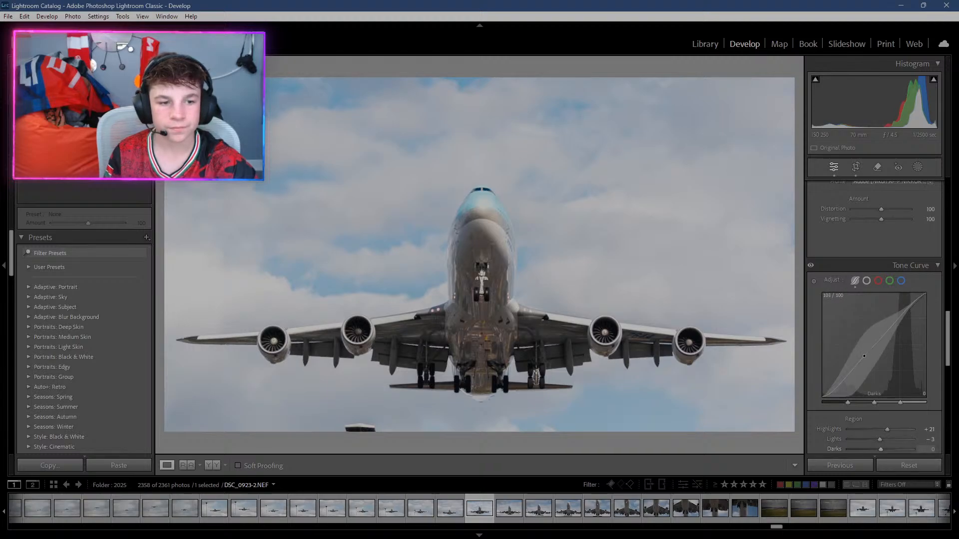
left_click_drag(864, 355, 863, 358)
Reset the tone curve's Lights and Darks to 0.
scroll(861, 356, "down", 2)
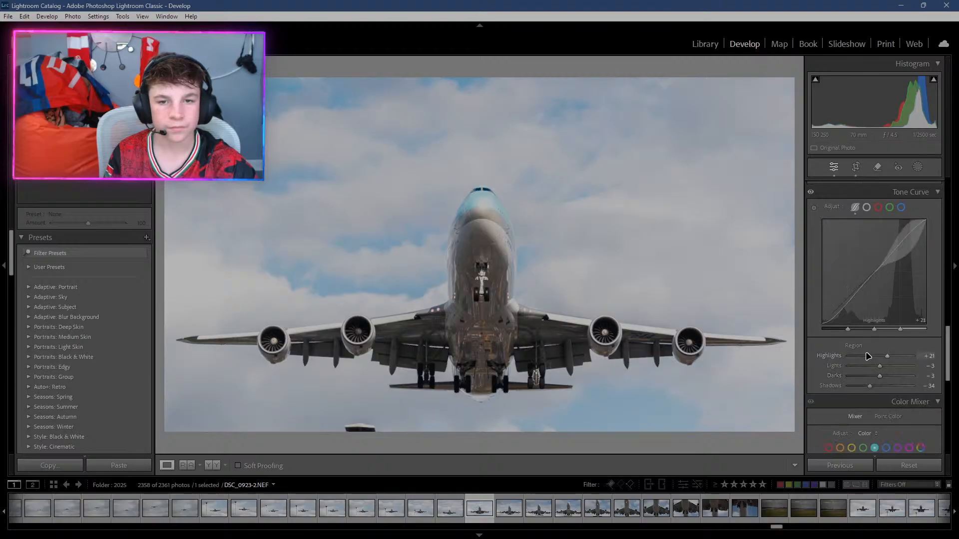
left_click(928, 367)
type("0")
key("Tab")
type("0")
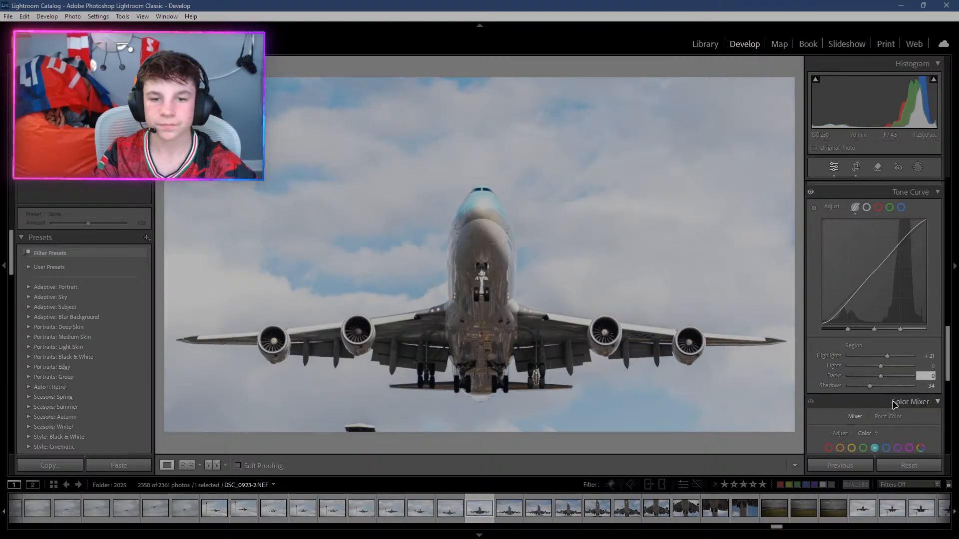
Soften the tone curve to Shadows -21 and Highlights +13.
scroll(906, 313, "up", 2)
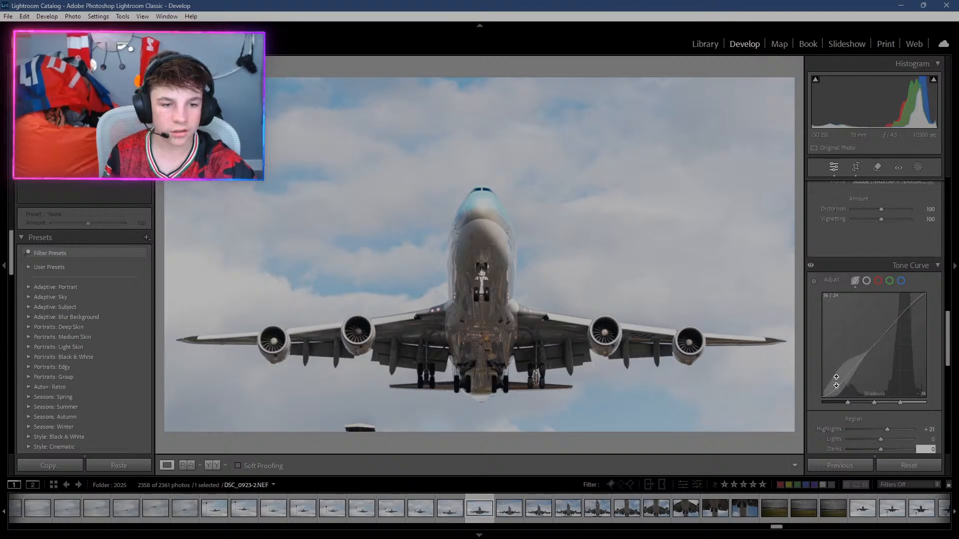
left_click_drag(837, 384, 836, 387)
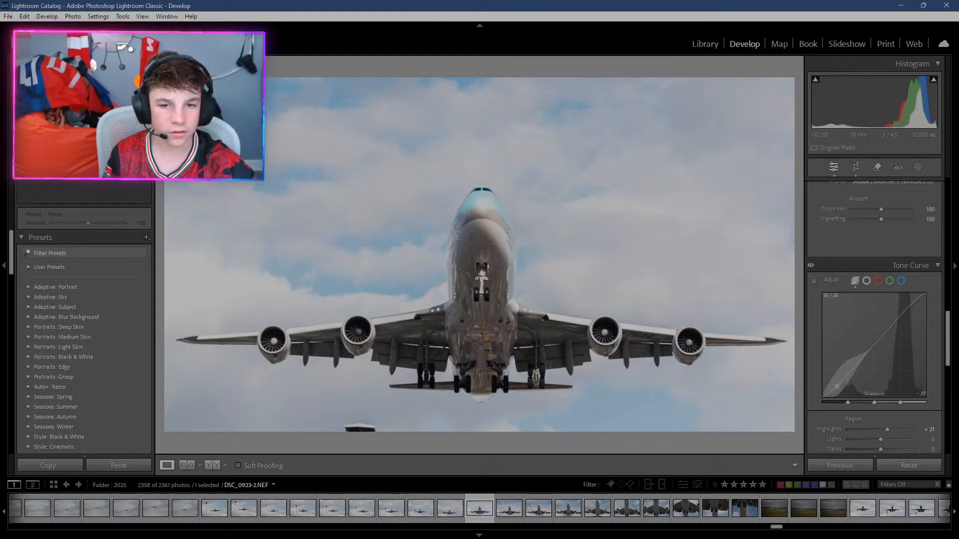
left_click_drag(835, 388, 829, 389)
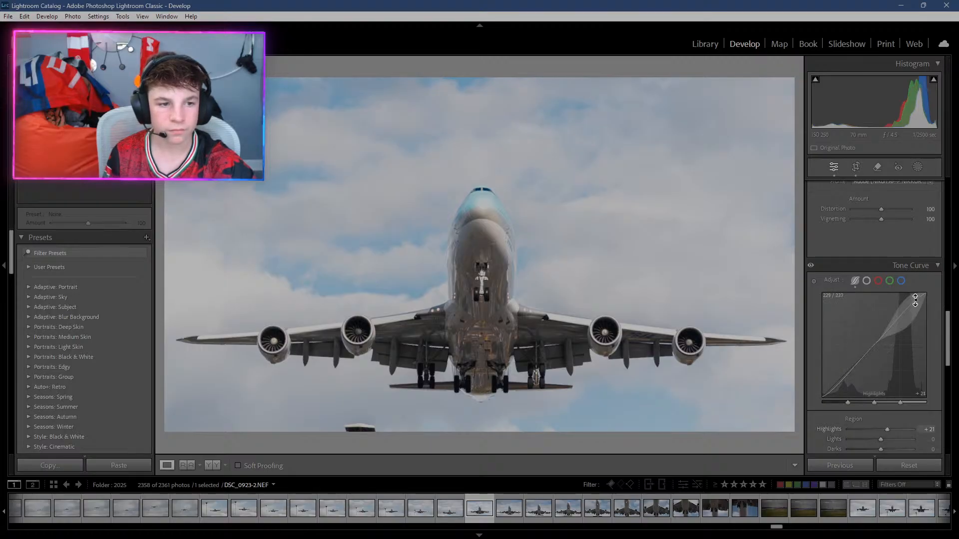
left_click_drag(910, 302, 910, 310)
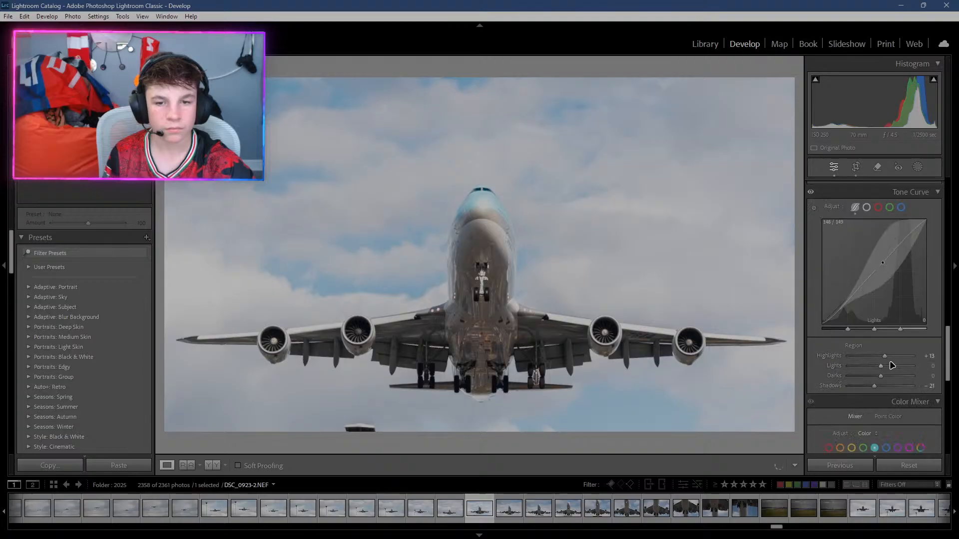
Compare Aqua Saturation at -100 and +100 in the Color Mixer, leave it at +100, and examine the airplane's nose close up.
scroll(914, 303, "down", 2)
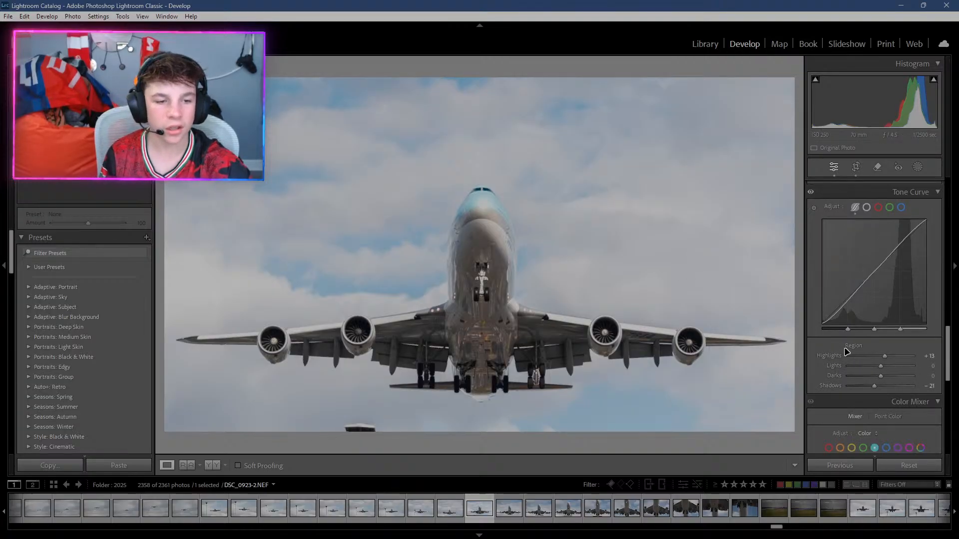
scroll(847, 352, "down", 2)
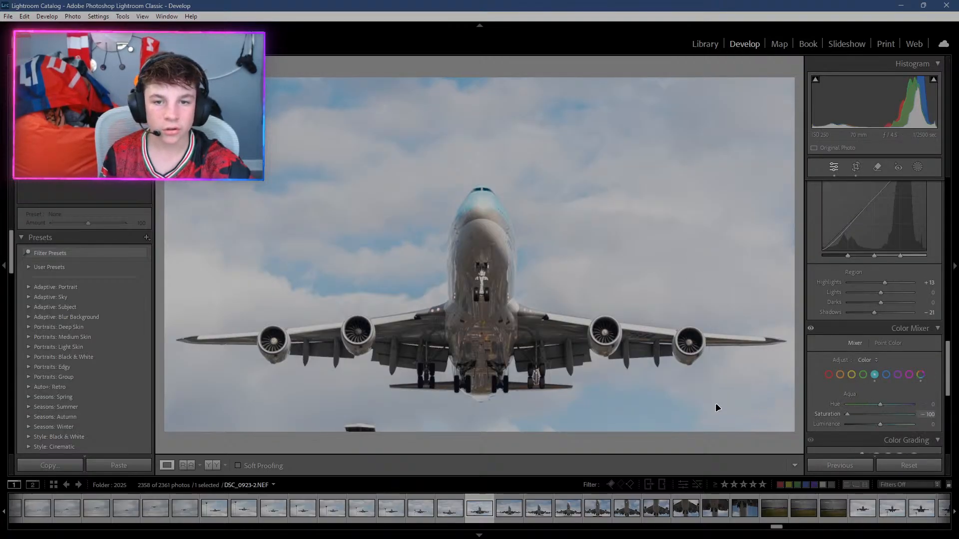
left_click_drag(939, 377, 854, 377)
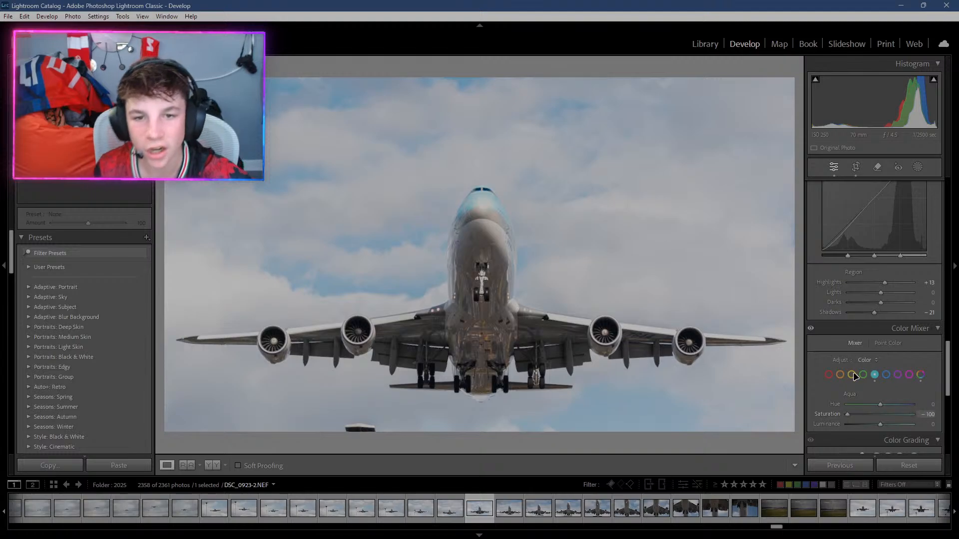
mouse_move(954, 381)
left_mouse_down()
mouse_move(871, 385)
mouse_move(957, 396)
left_mouse_up()
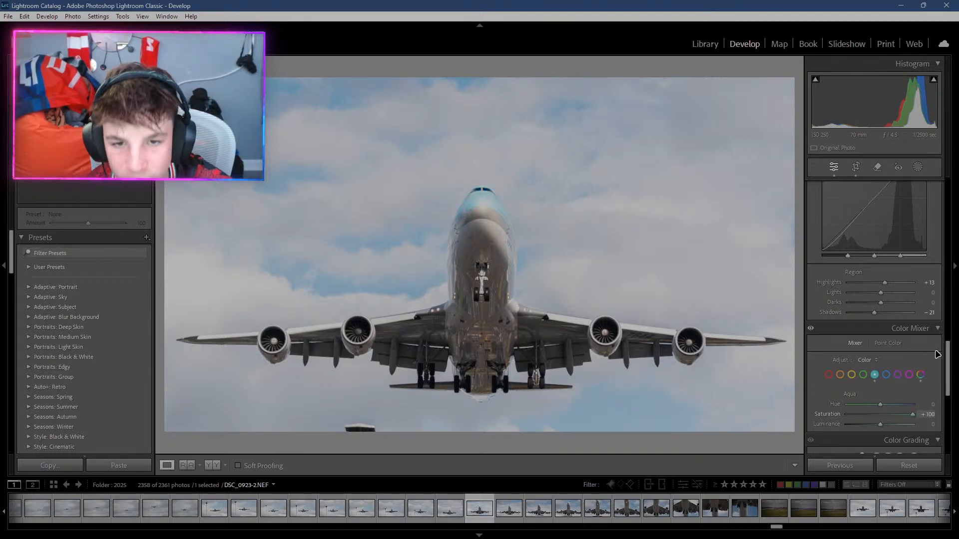
left_click_drag(752, 358, 95, 365)
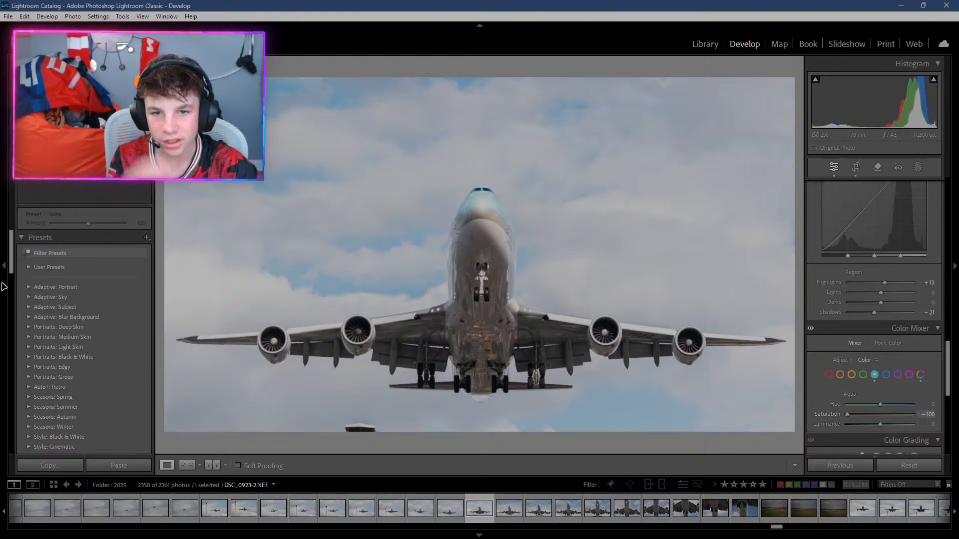
left_click(460, 188)
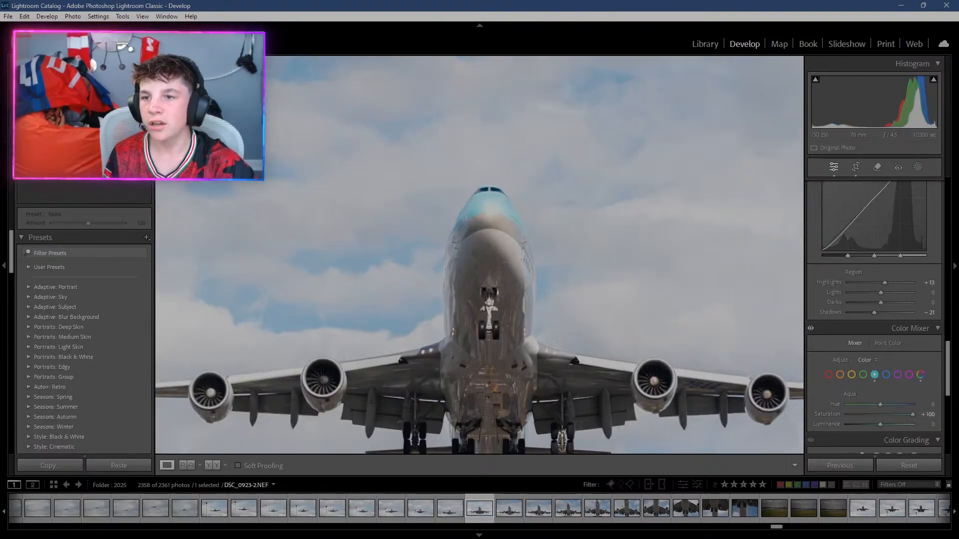
left_click(460, 190)
left_click(460, 191)
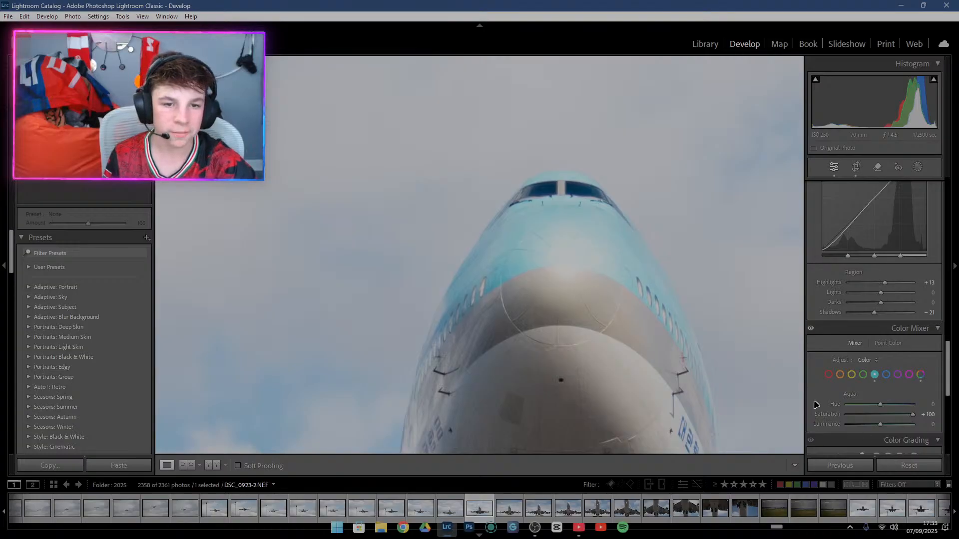
Switch to Chrome with a new tab open.
key("super")
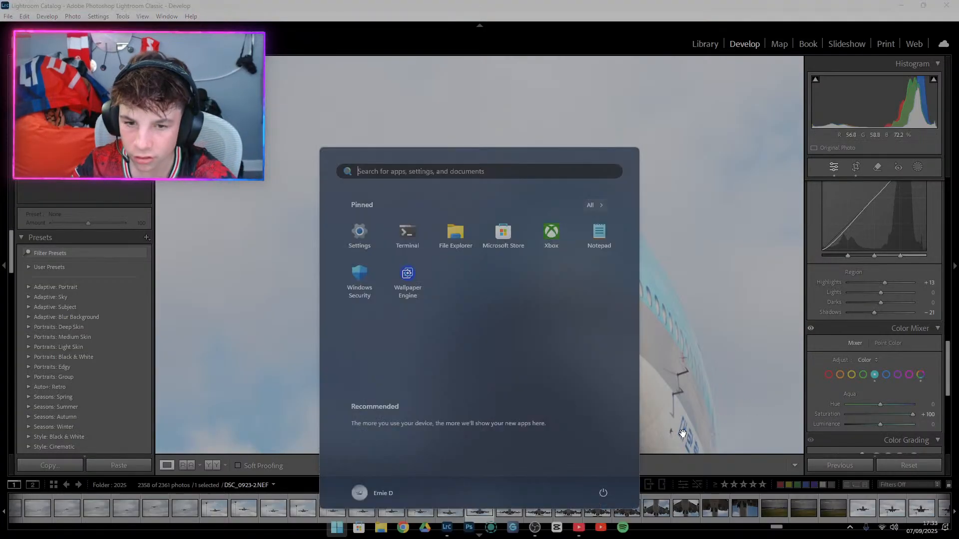
type("ch")
key("Return")
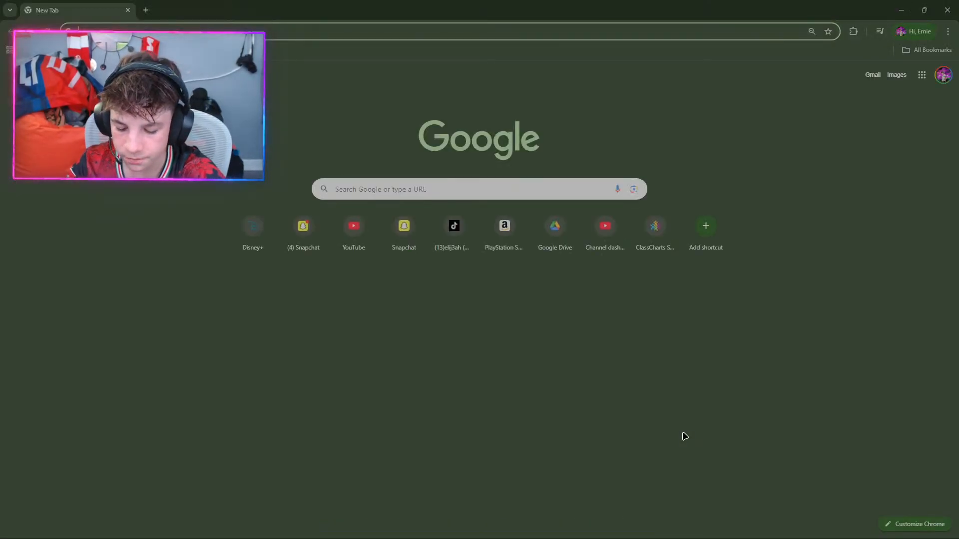
Search Google Images for "korean 747" and open the AeroTime picture of the Korean Air 747 in flight.
type("korean")
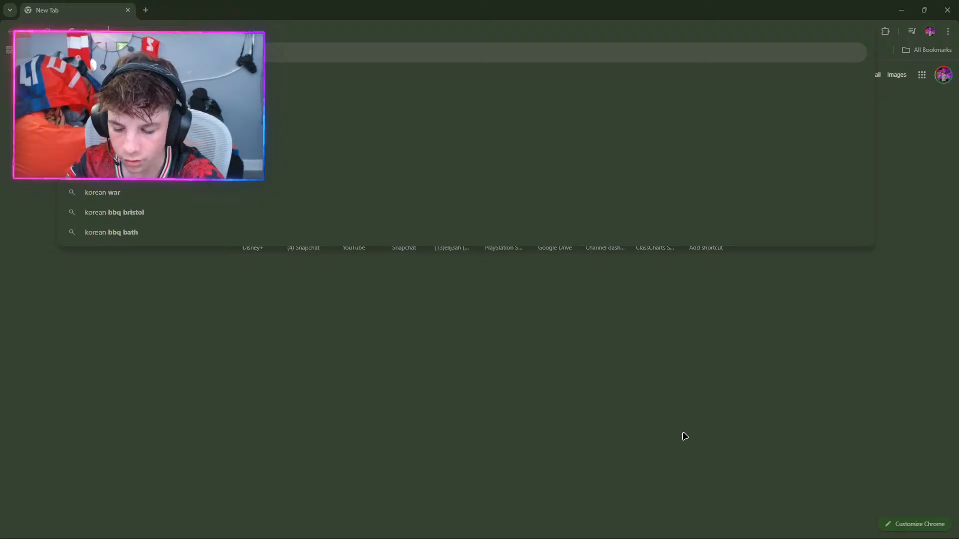
type(" 747")
key("Return")
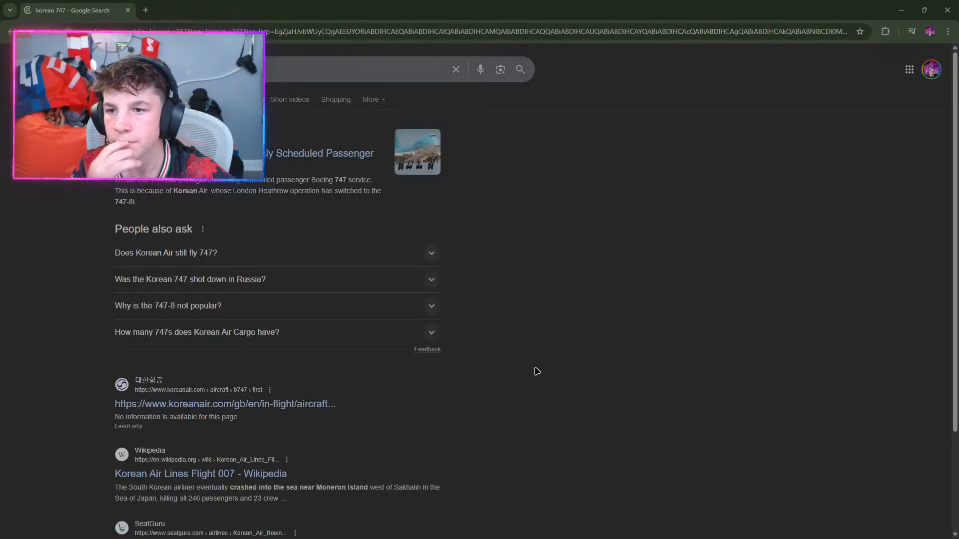
left_click(186, 99)
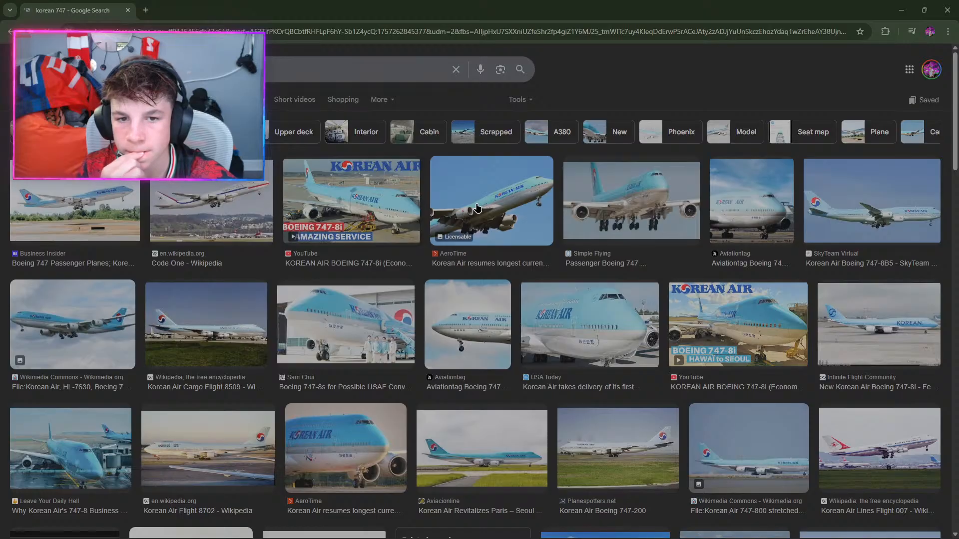
left_click(478, 207)
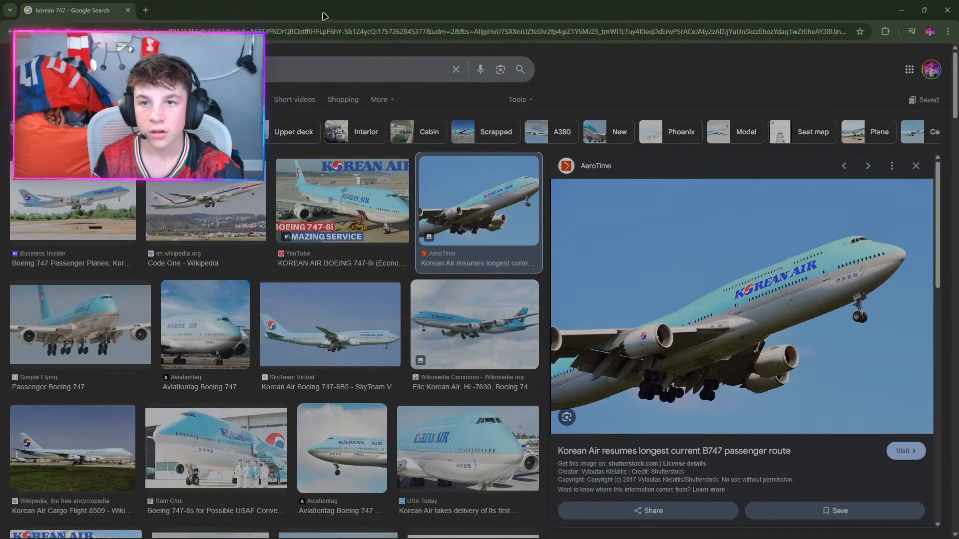
Place the browser side by side with Lightroom and preview the Simple Flying picture of the 747 as a colour reference.
left_click_drag(323, 14, 0, 188)
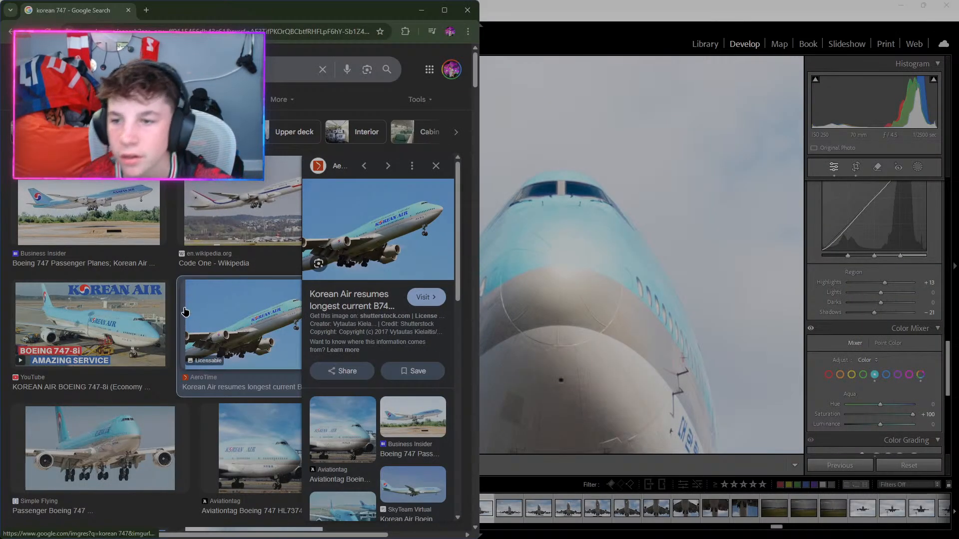
left_click(132, 334)
left_click(83, 426)
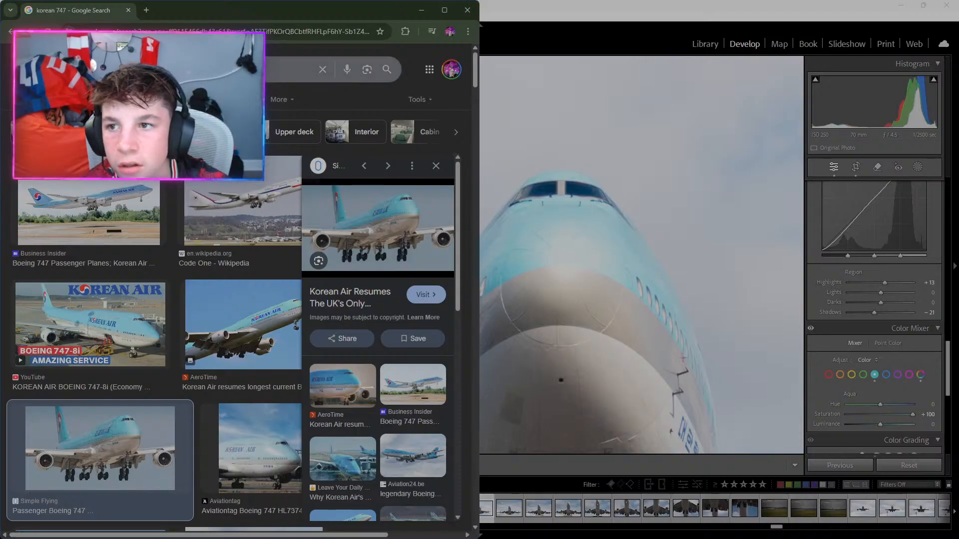
Search images for "korean 747 nose", preview the SnapWidget nose picture against the photo, and close the browser.
left_click(200, 69)
type("nose")
key("Return")
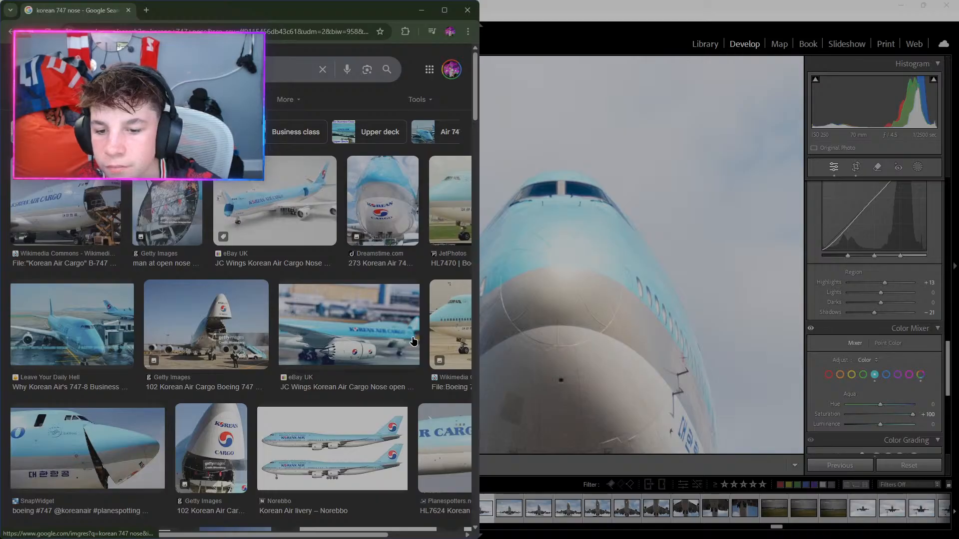
left_click(94, 446)
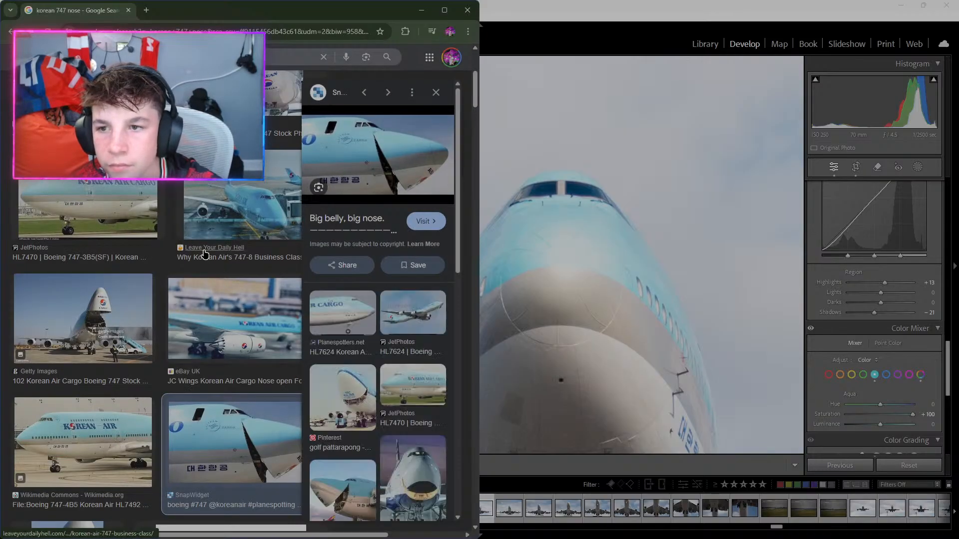
left_click(123, 221)
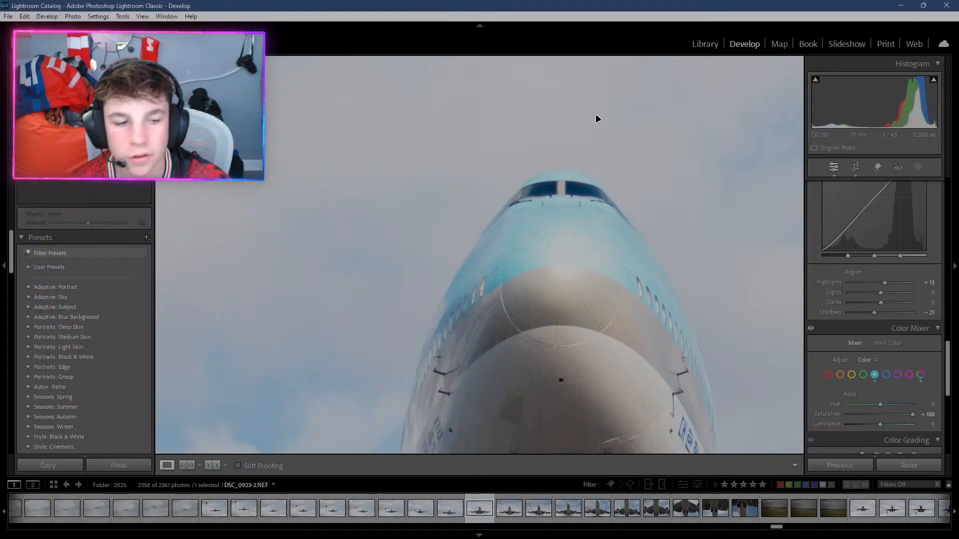
left_click(467, 10)
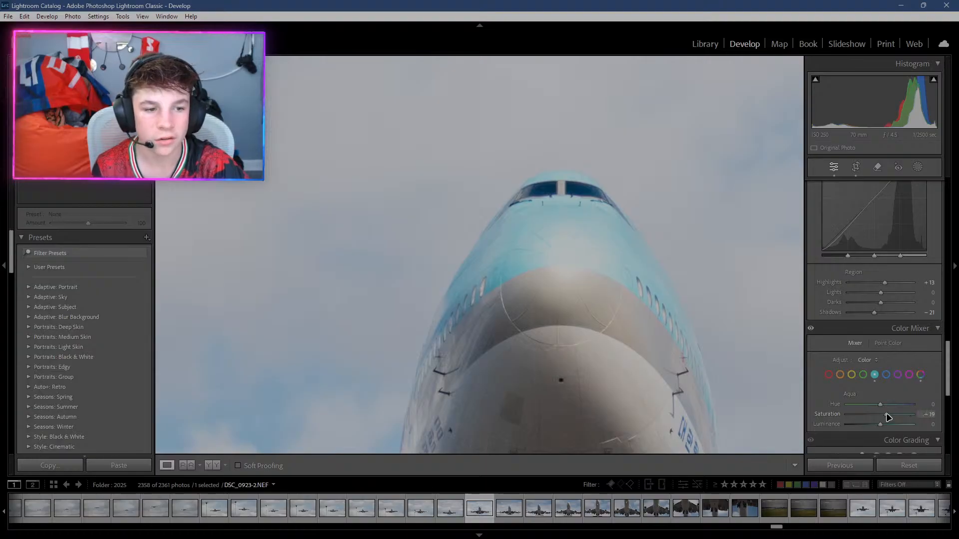
Set Aqua Saturation to +44 in the Color Mixer, try shifting Aqua Hue, and reset the Hue to 0.
left_click_drag(887, 421, 686, 413)
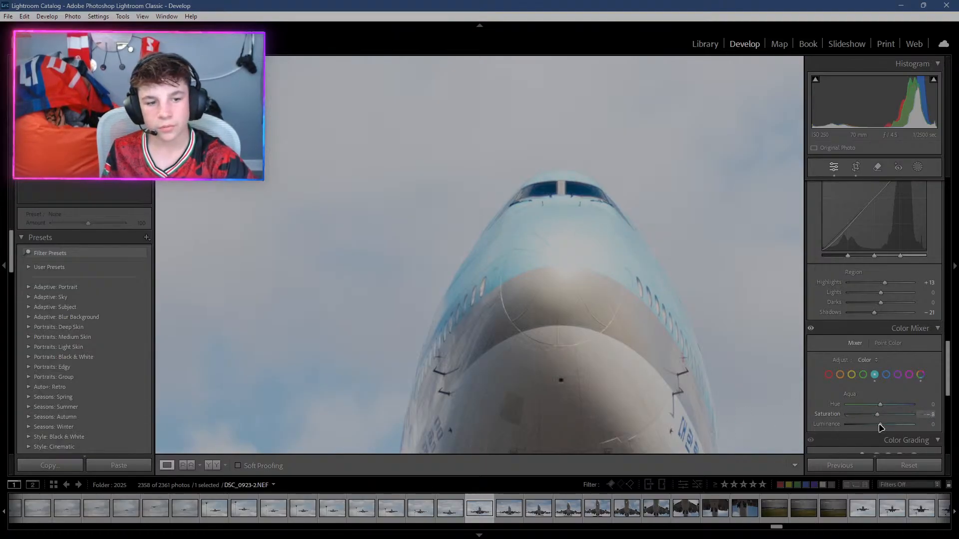
left_click_drag(948, 421, 927, 405)
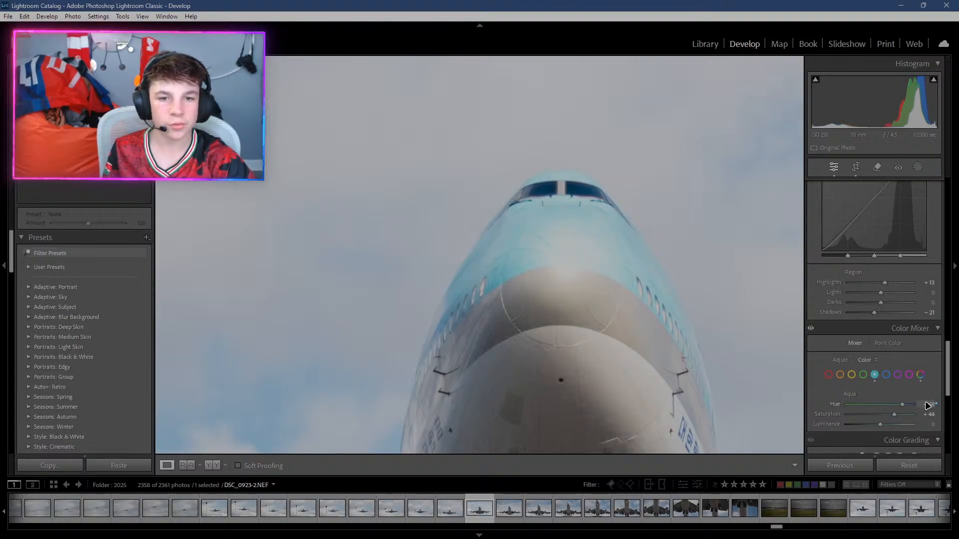
left_click_drag(619, 401, 896, 412)
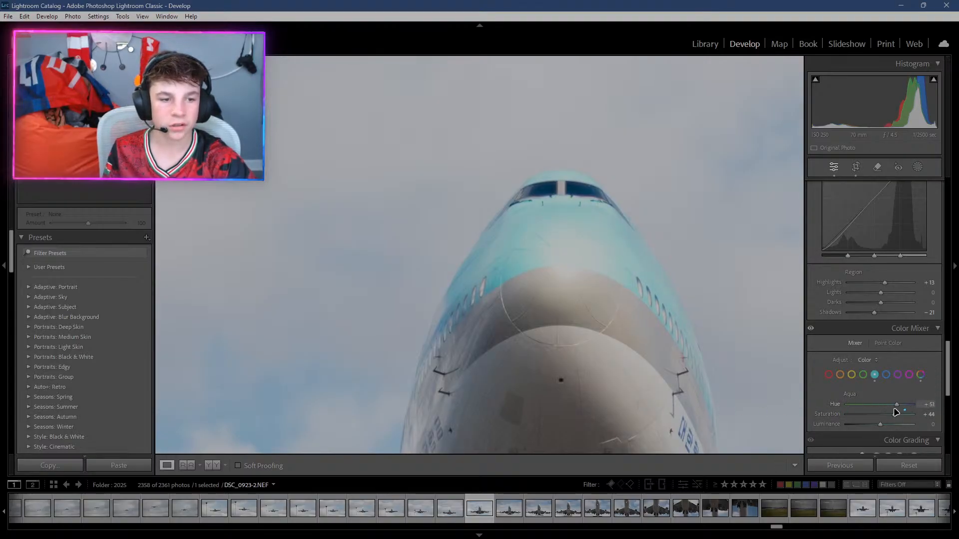
left_click(924, 405)
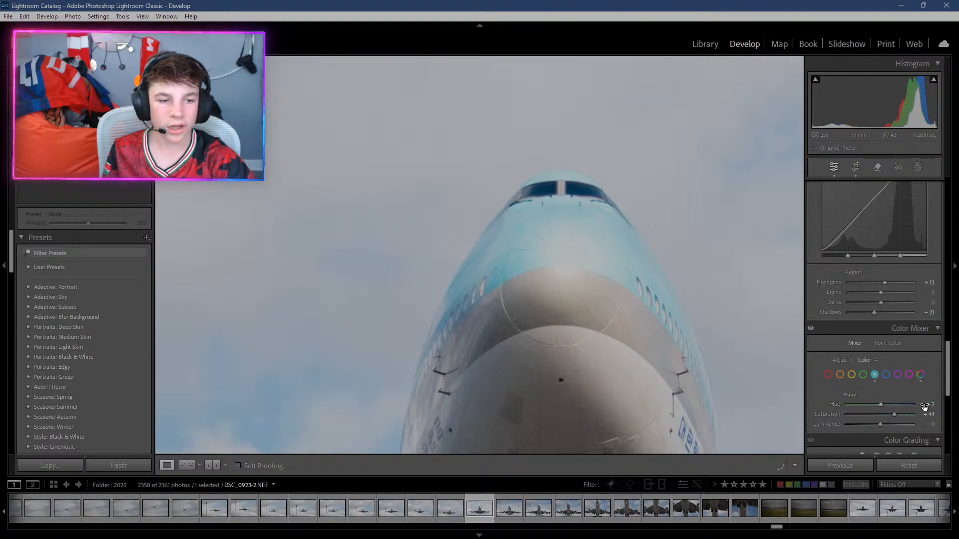
type("0")
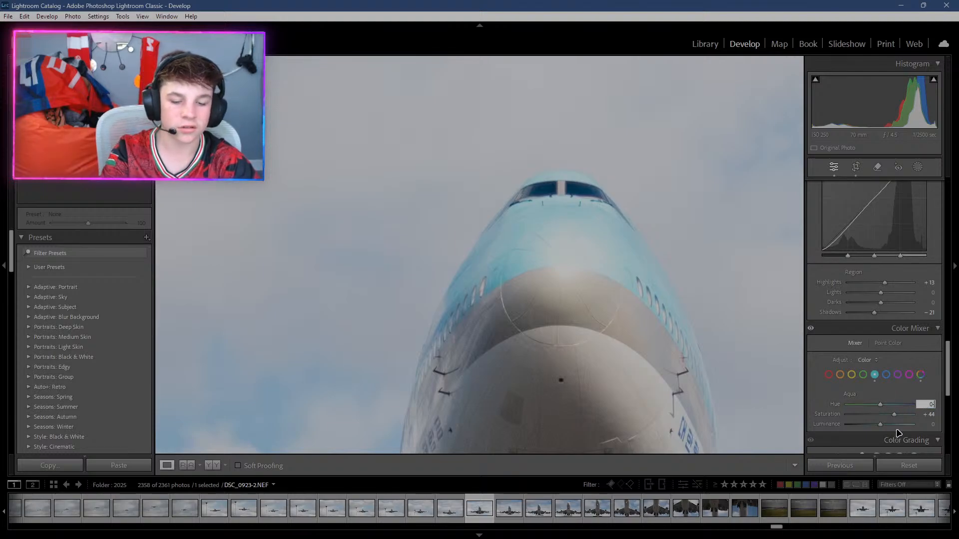
Set Aqua Luminance to -4 in the Color Mixer and view the whole airplane.
left_click_drag(880, 424, 451, 384)
double_click(881, 428)
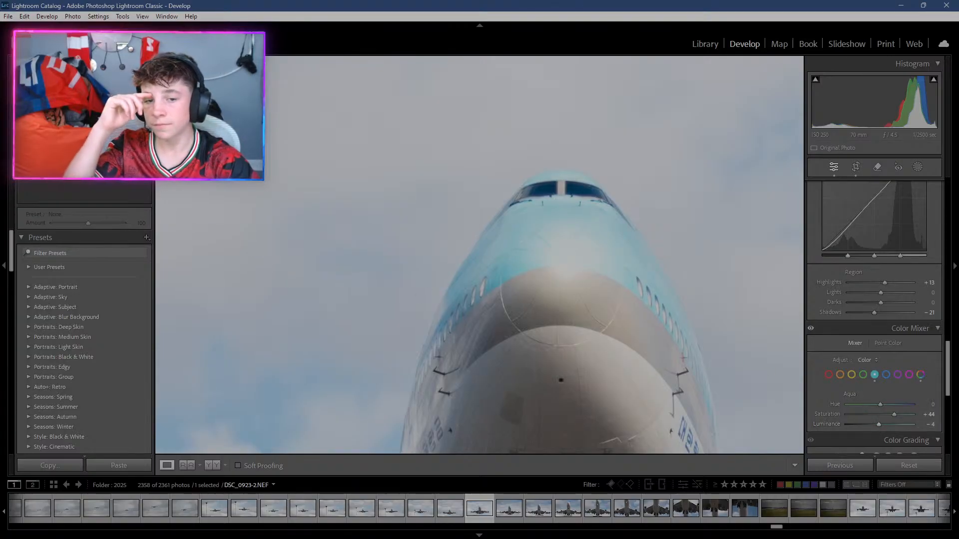
left_click(546, 335)
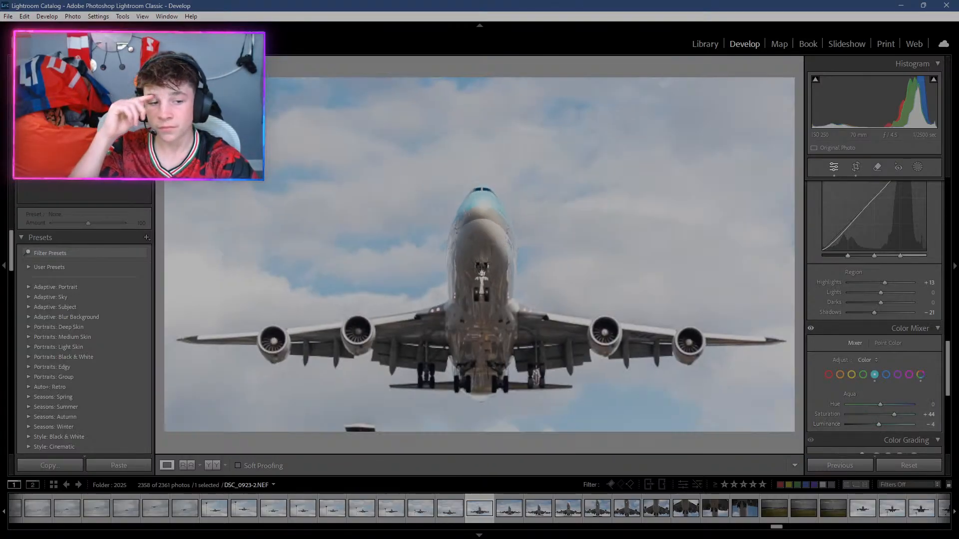
Compare the photo with Aqua Saturation and Luminance set to 0, and undo both resets.
left_click(928, 415)
key("Tab")
type("0")
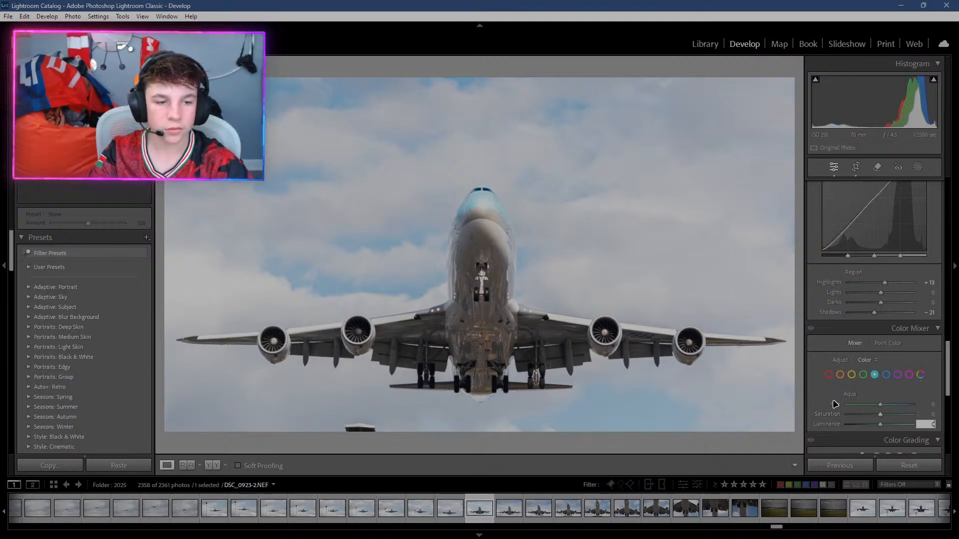
key("Return")
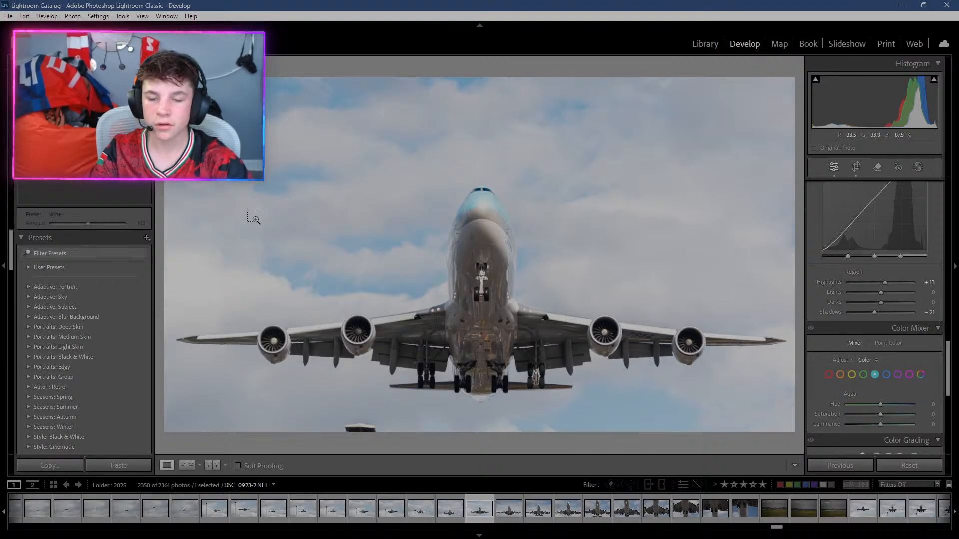
key("ctrl+z")
key("ctrl+z")
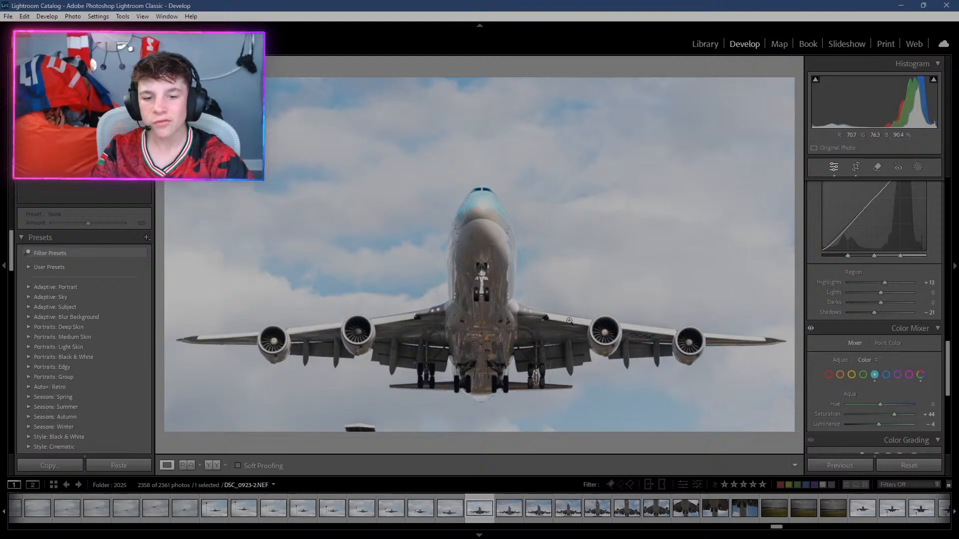
Try Blue Saturation at +100 in the Color Mixer, inspect the sky and fuselage close up, and settle on +19.
left_click(885, 374)
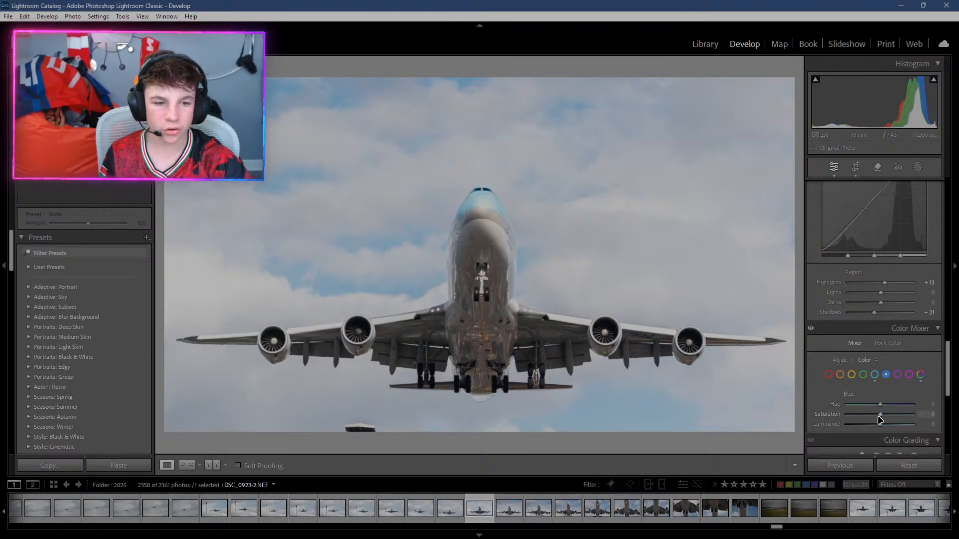
left_click_drag(881, 417, 955, 424)
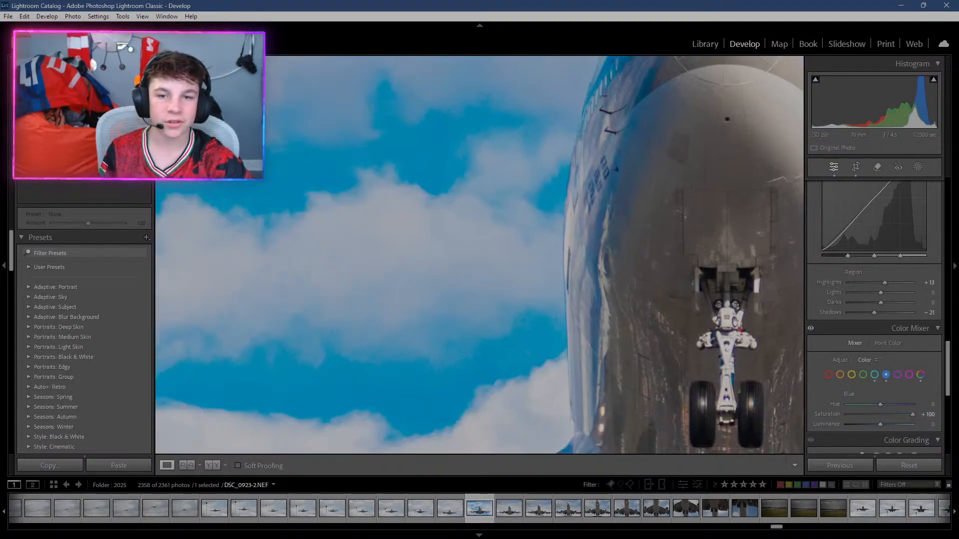
left_click_drag(913, 414, 891, 416)
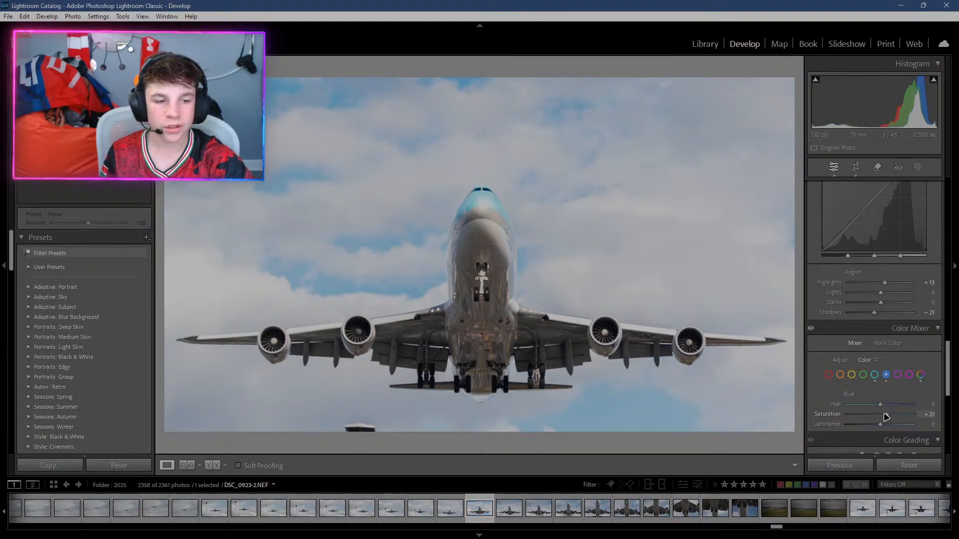
Try Blue Luminance at -100 and +18, and reset it to 0.
left_click_drag(880, 425, 827, 437)
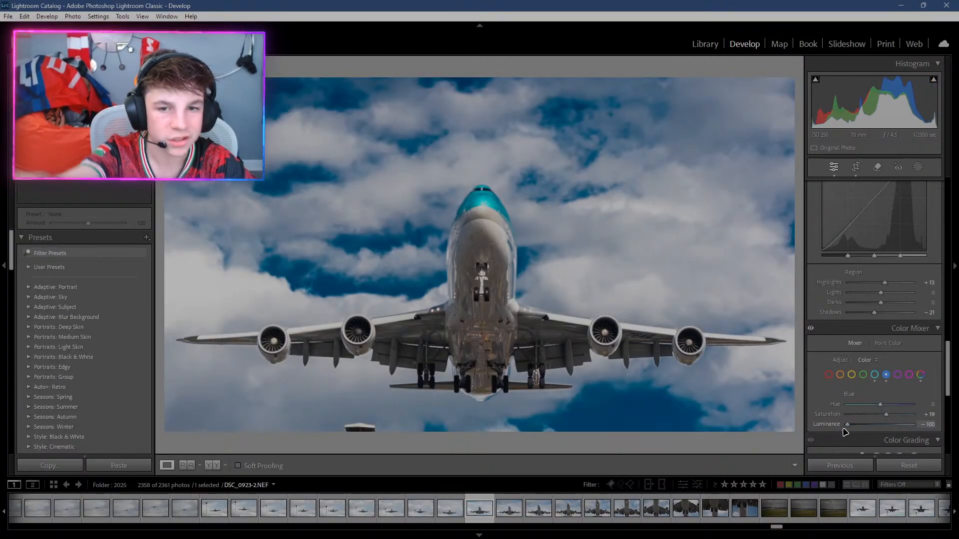
left_click_drag(847, 424, 885, 427)
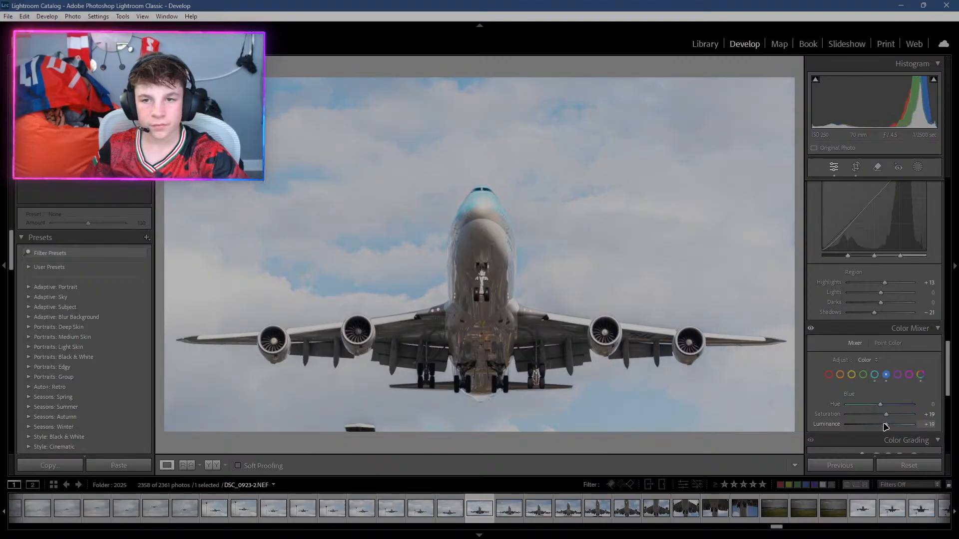
left_click(925, 424)
type("0")
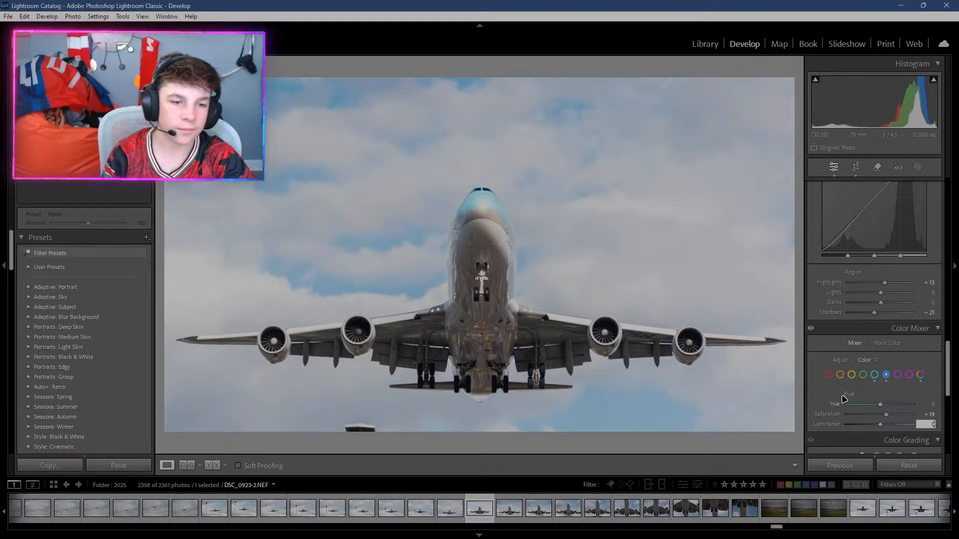
key("Return")
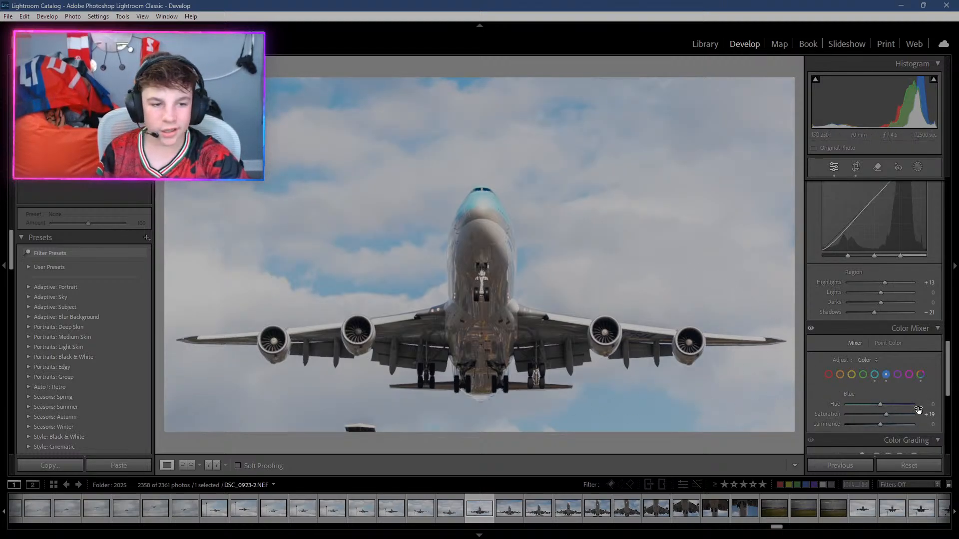
Set Yellow Saturation to +31 and return Yellow Luminance to 0, comparing the photo against zero Yellow Saturation.
left_click(852, 375)
left_click_drag(882, 415, 445, 414)
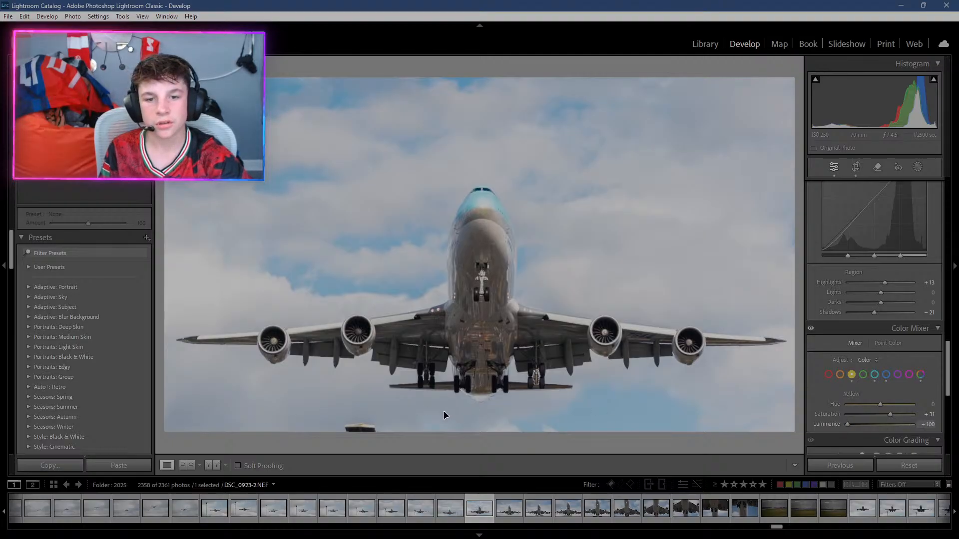
left_click(926, 425)
type("0")
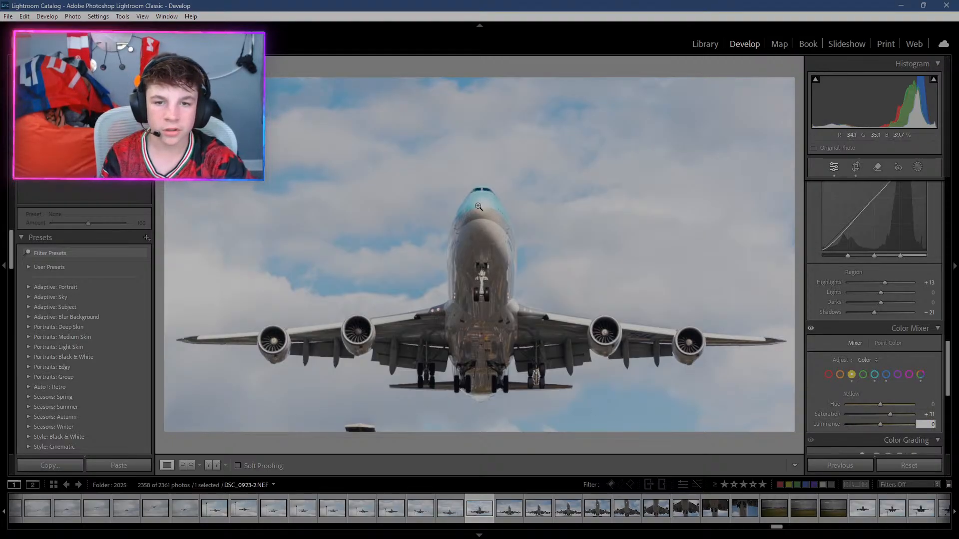
key("Return")
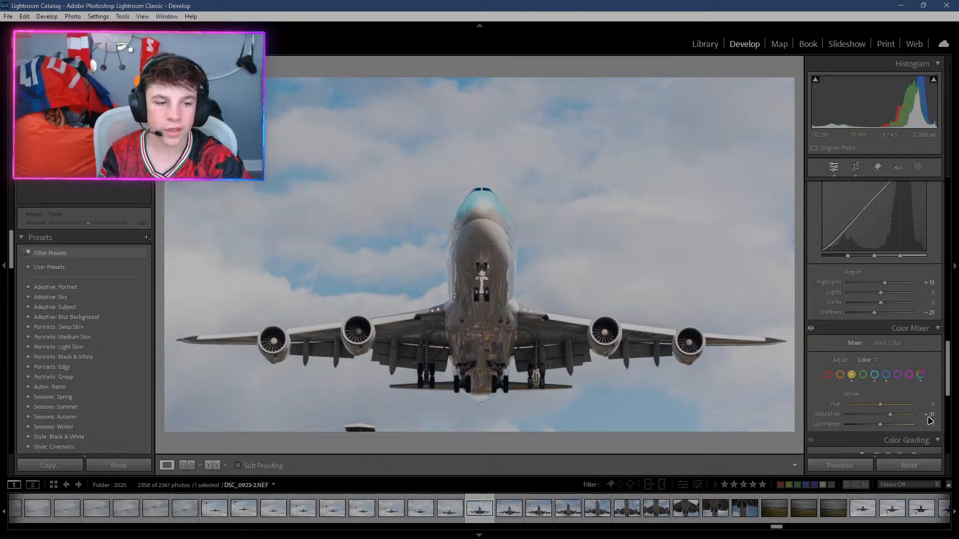
left_click(928, 416)
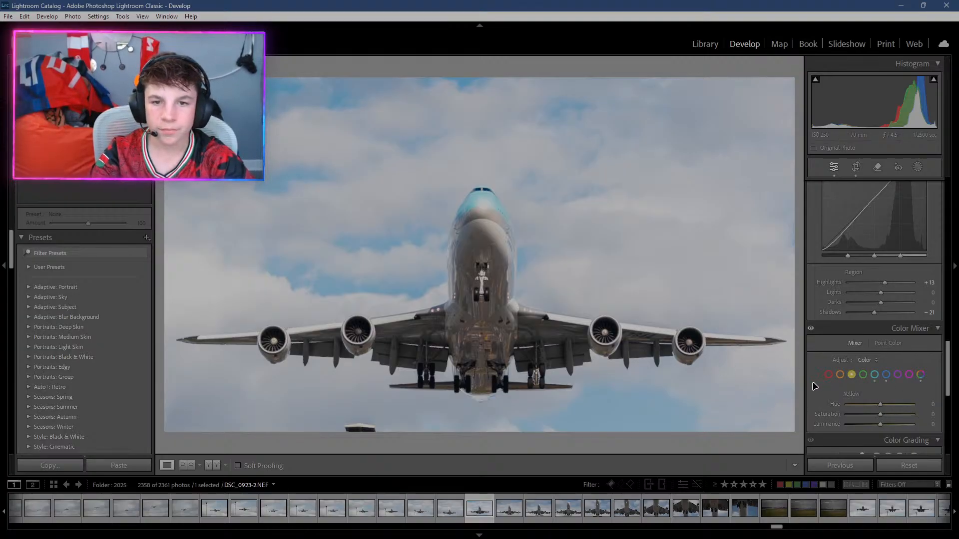
key("ctrl+z")
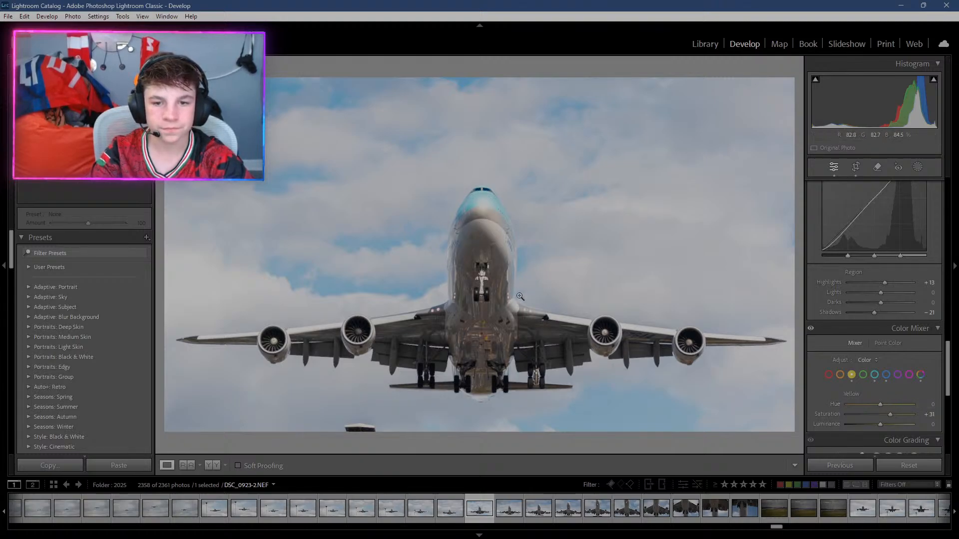
Try Red Saturation at +100 in the Color Mixer and settle on +13.
left_click(829, 374)
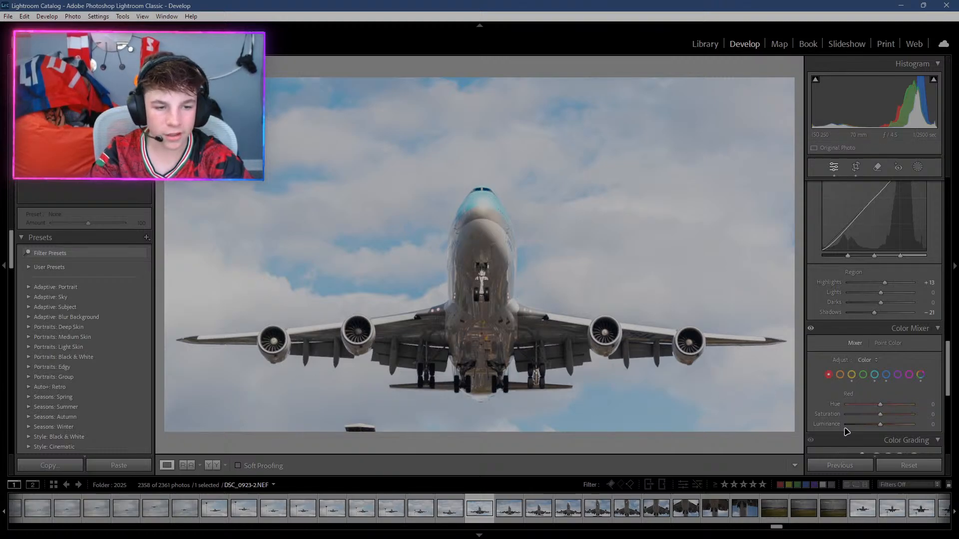
left_click_drag(879, 413, 934, 423)
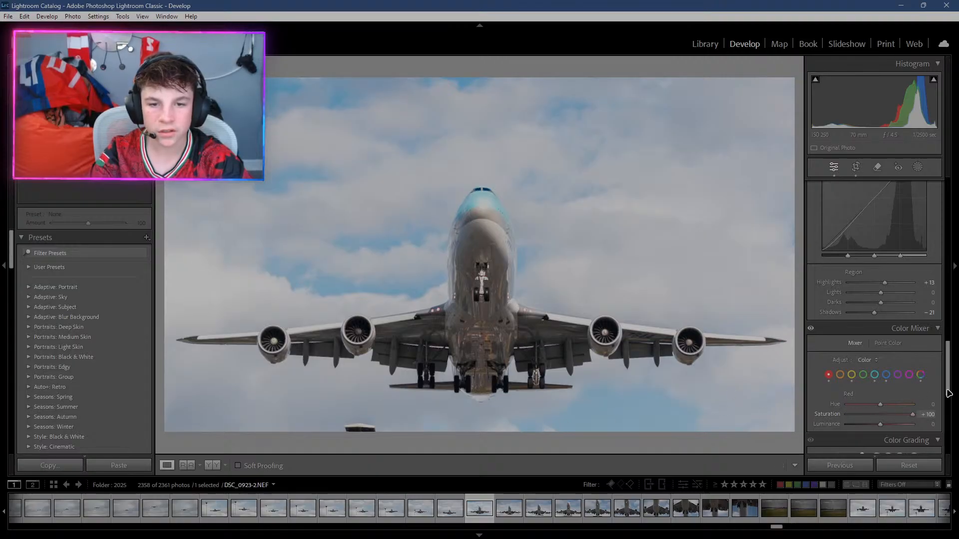
left_click_drag(829, 418, 880, 428)
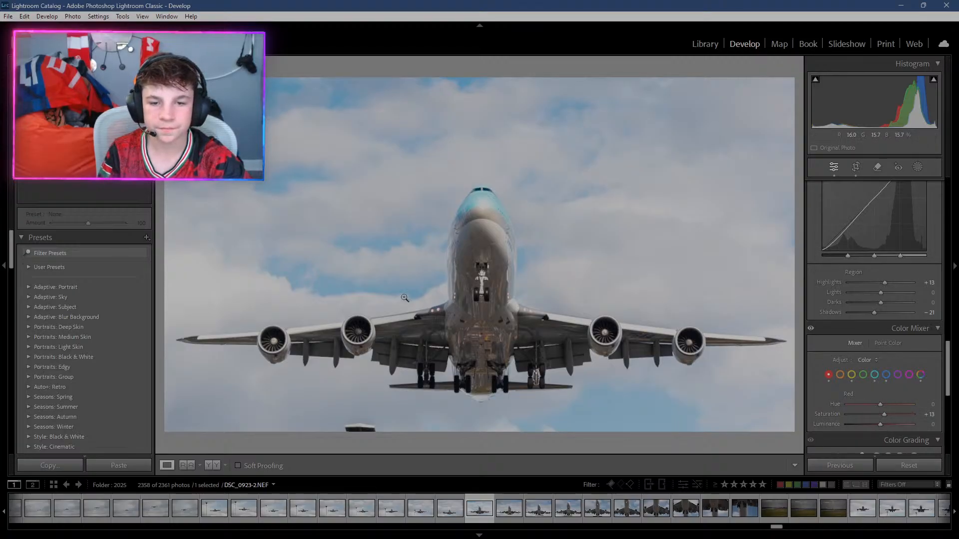
Inspect the engines close up, try Orange Saturation at -100, settle on +15, and compare the photo with the Color Mixer off.
left_click(372, 355)
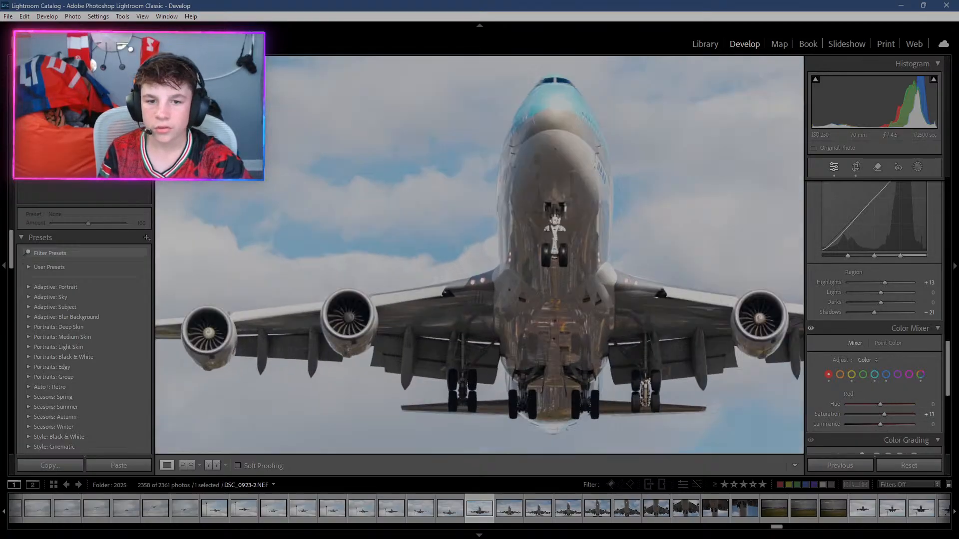
left_click(369, 350)
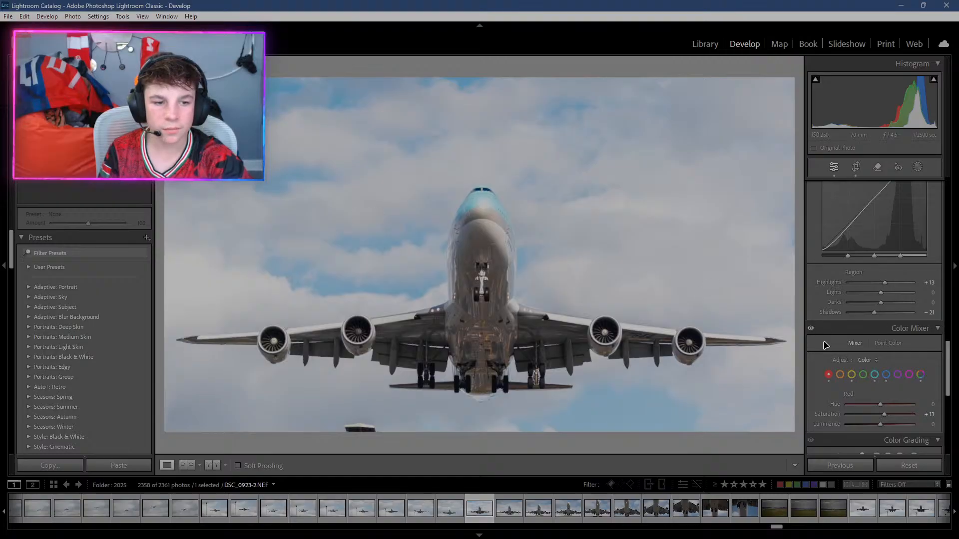
left_click(842, 377)
left_click_drag(882, 415, 650, 416)
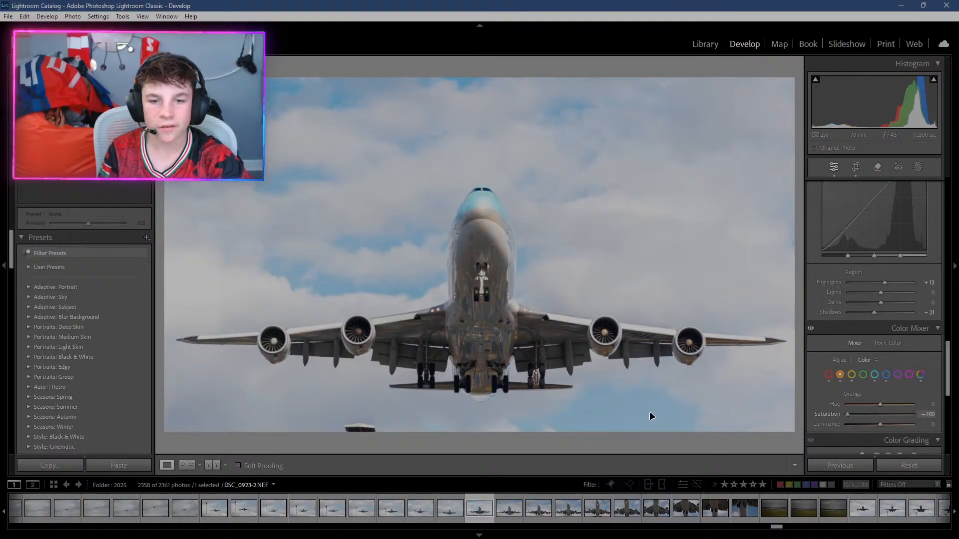
left_click_drag(793, 425, 888, 422)
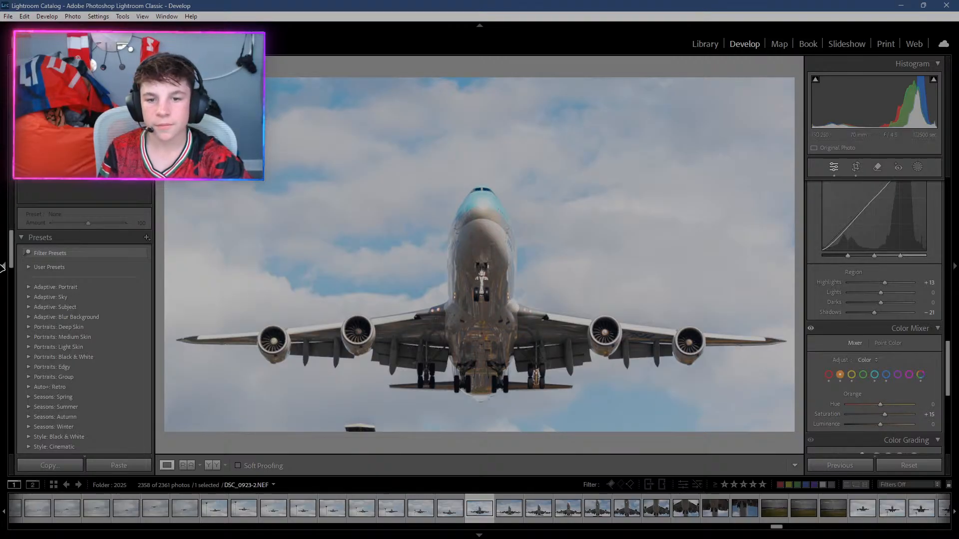
left_click(811, 330)
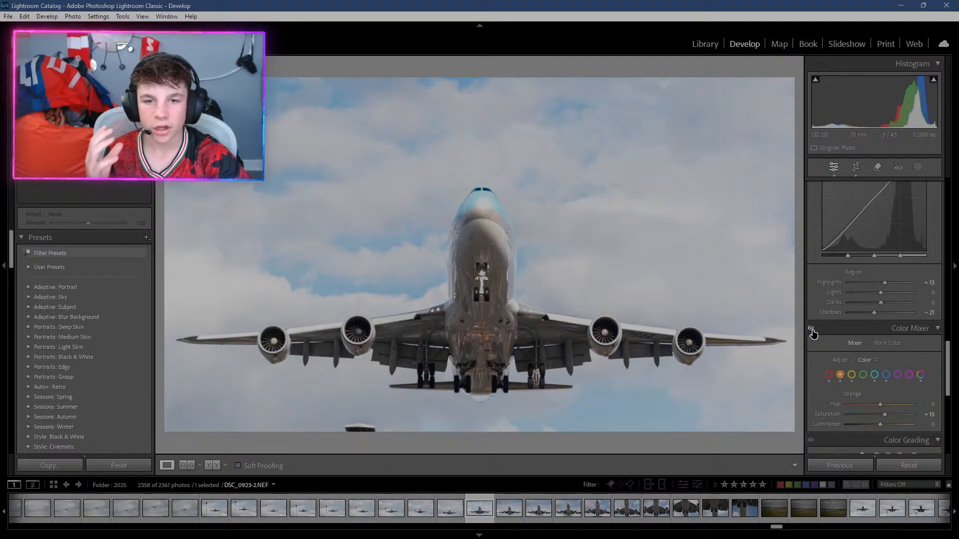
scroll(842, 394, "down", 5)
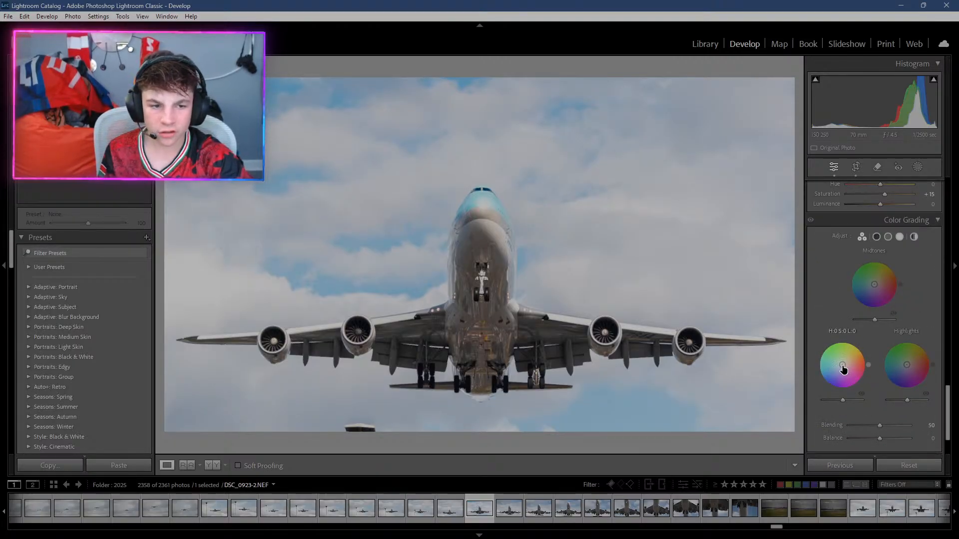
mouse_move(842, 365)
left_mouse_down()
mouse_move(839, 383)
mouse_move(821, 374)
mouse_move(848, 345)
mouse_move(857, 354)
mouse_move(851, 348)
mouse_move(842, 359)
left_mouse_up()
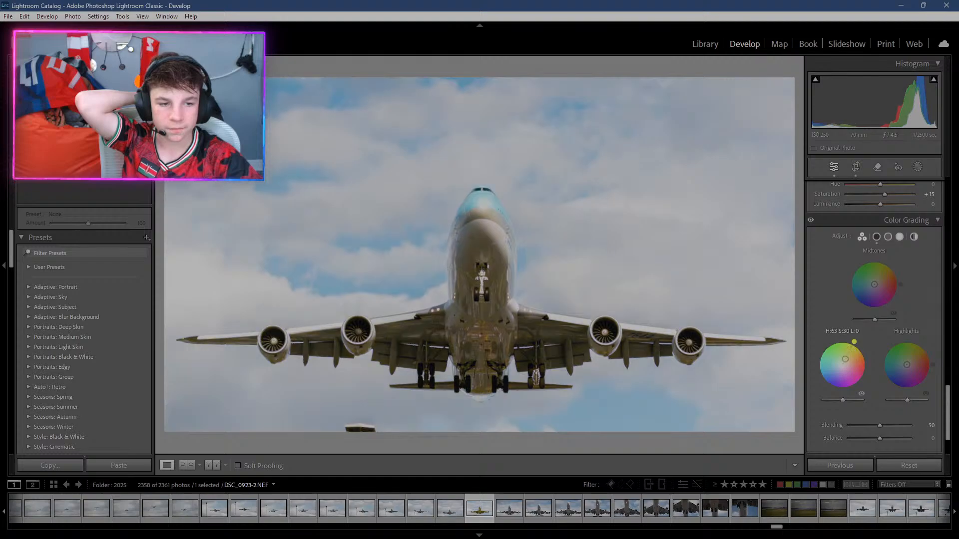
key("ctrl+z")
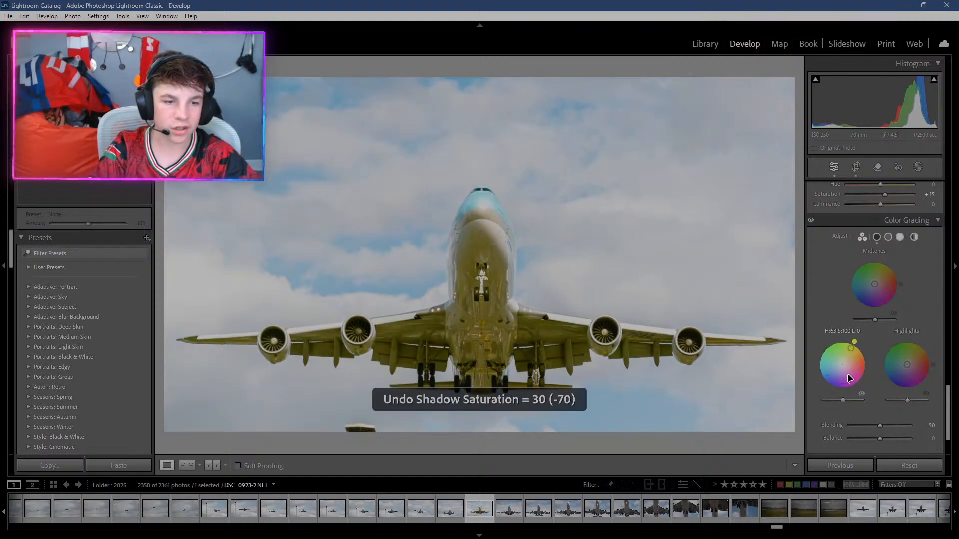
key("ctrl+z")
Tint the shadows a warm yellow-orange in Color Grading, with hue 45 and saturation 21.
left_click_drag(840, 368, 846, 359)
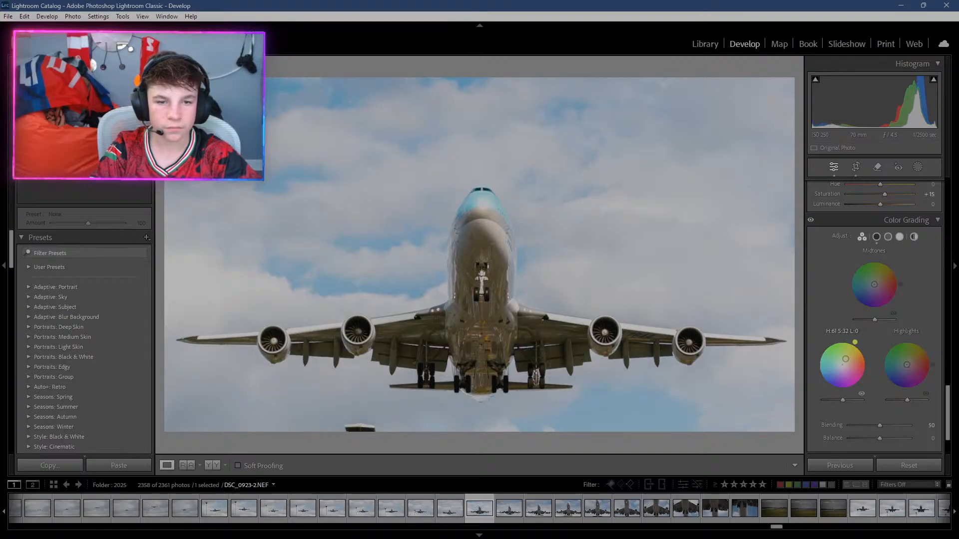
left_click_drag(845, 359, 846, 360)
left_click_drag(844, 360, 845, 362)
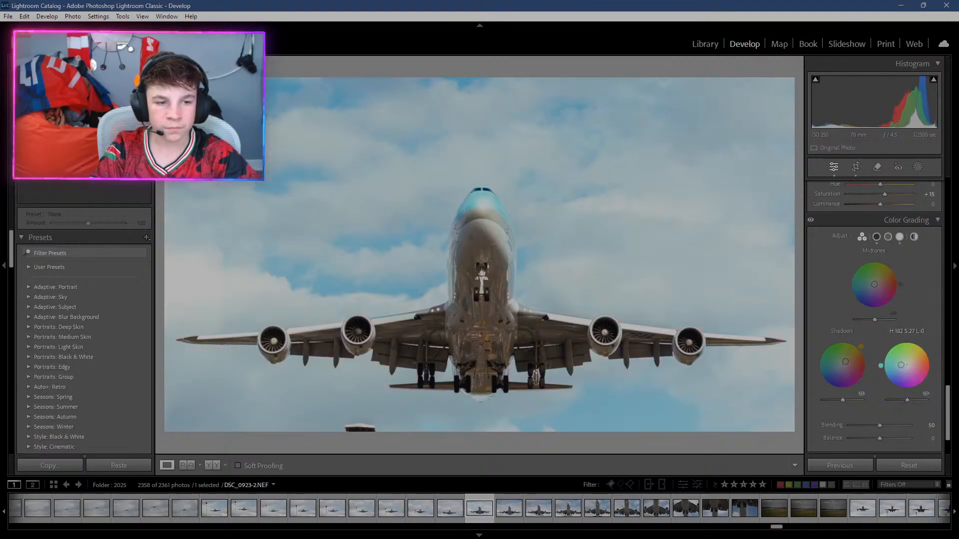
Tint the Color Grading highlights blue, then try Blending at 100 and return it to 50.
mouse_move(906, 364)
left_mouse_down()
mouse_move(895, 381)
mouse_move(901, 368)
left_mouse_up()
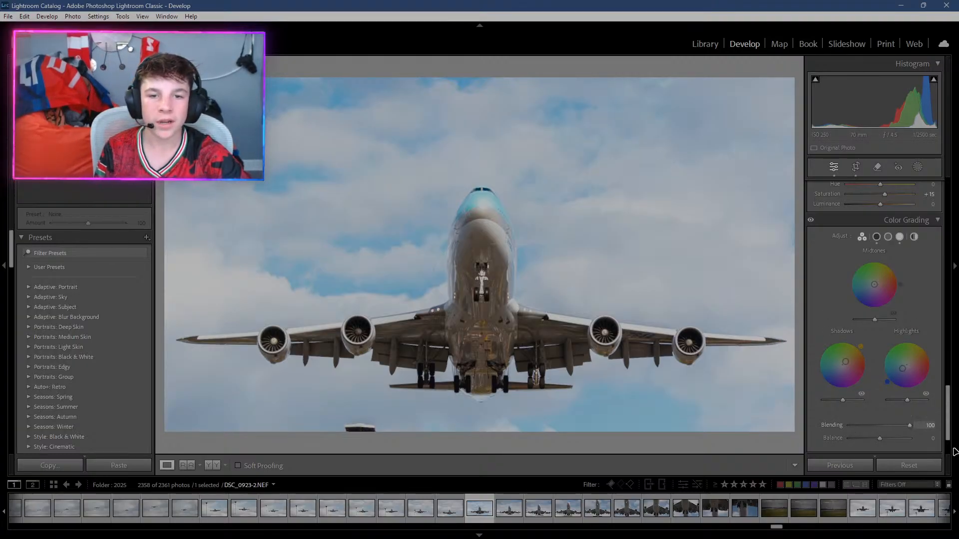
left_click_drag(881, 428, 917, 428)
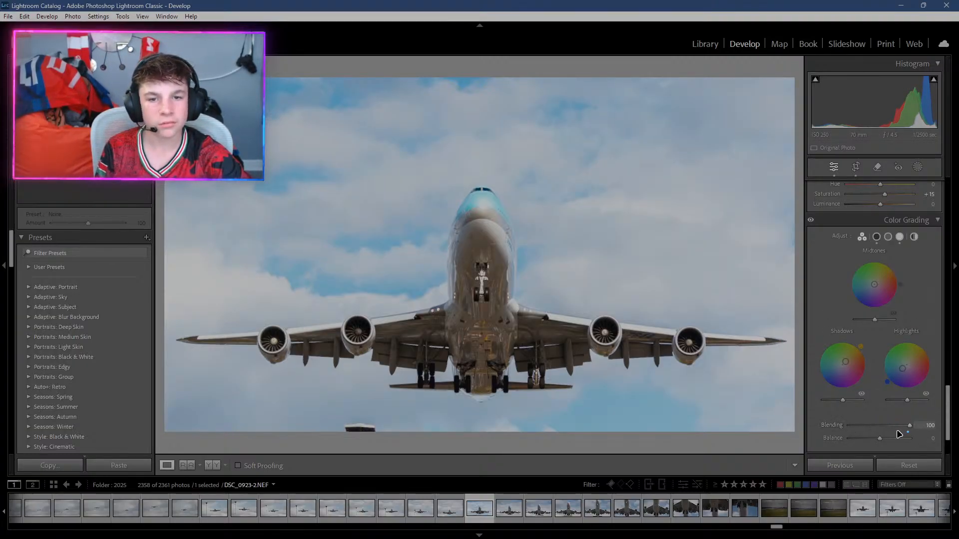
left_click(927, 425)
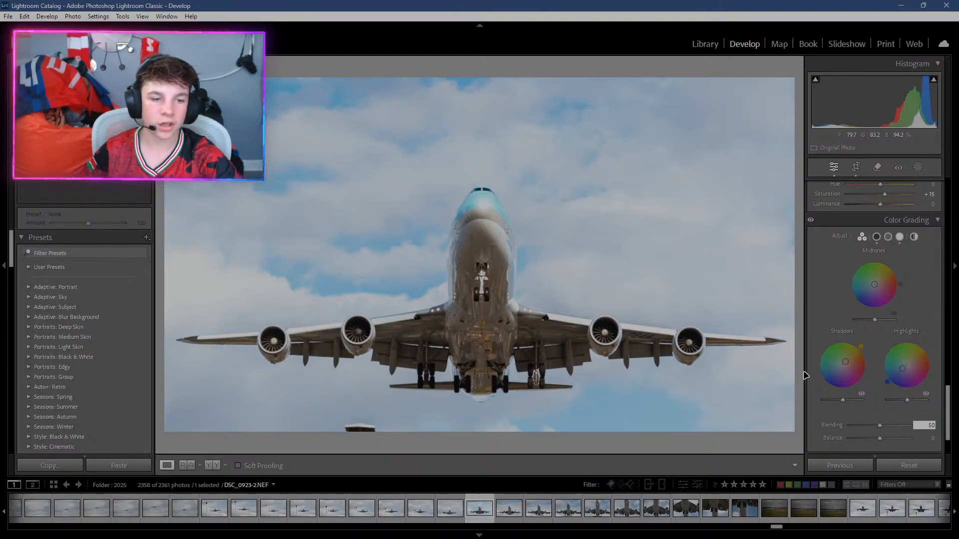
left_click(829, 252)
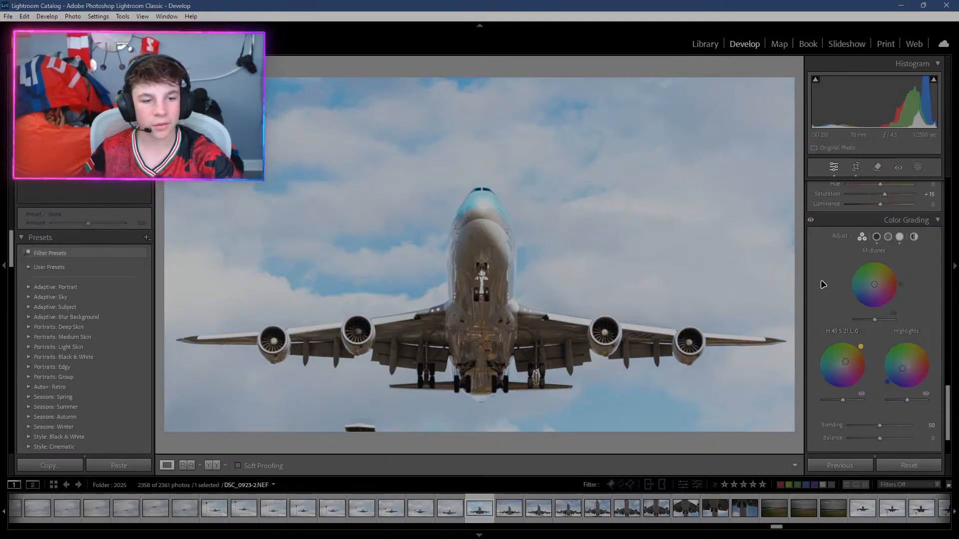
Open the AI Denoise enhancement for the airplane photo from the noise reduction settings.
scroll(827, 312, "up", 6)
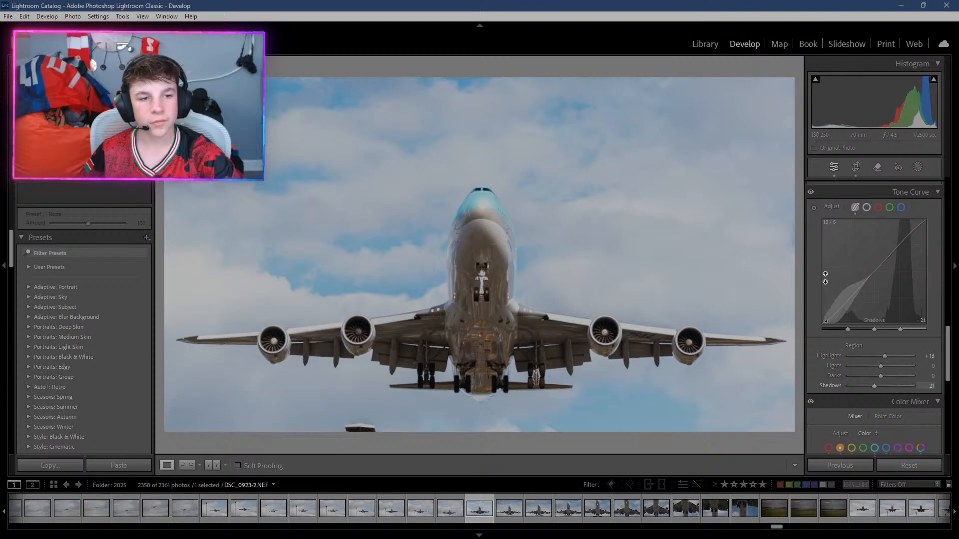
scroll(827, 312, "up", 5)
scroll(829, 280, "up", 3)
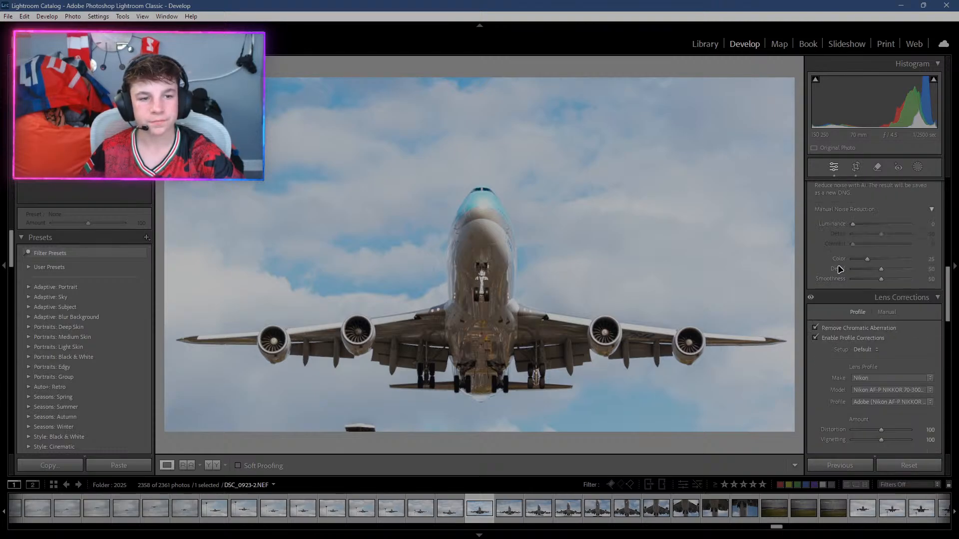
left_click(841, 247)
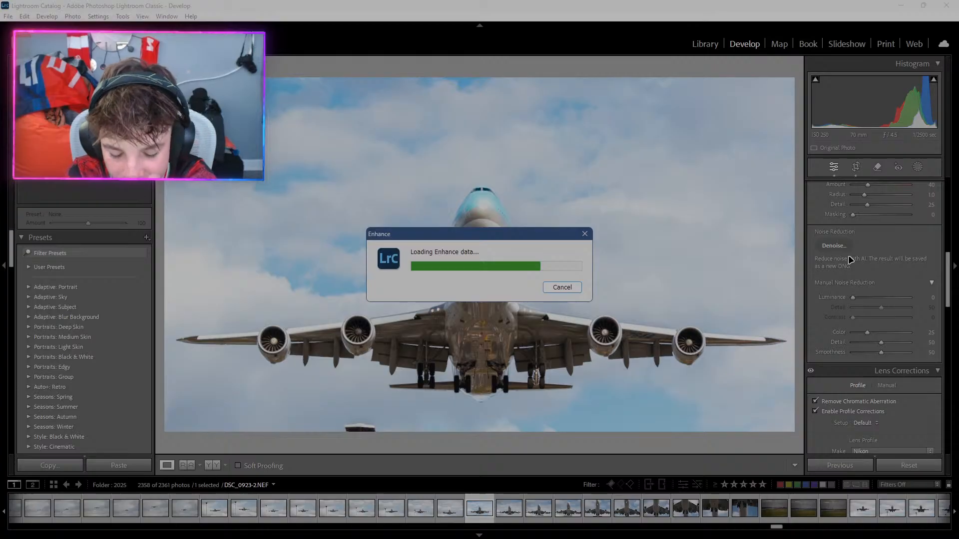
key("alt+Tab")
key("Tab")
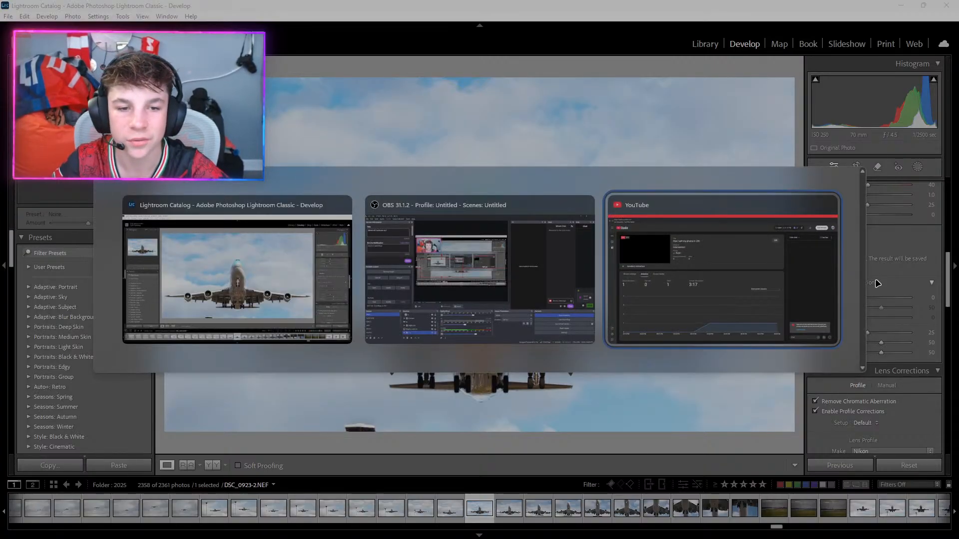
key("alt+Tab")
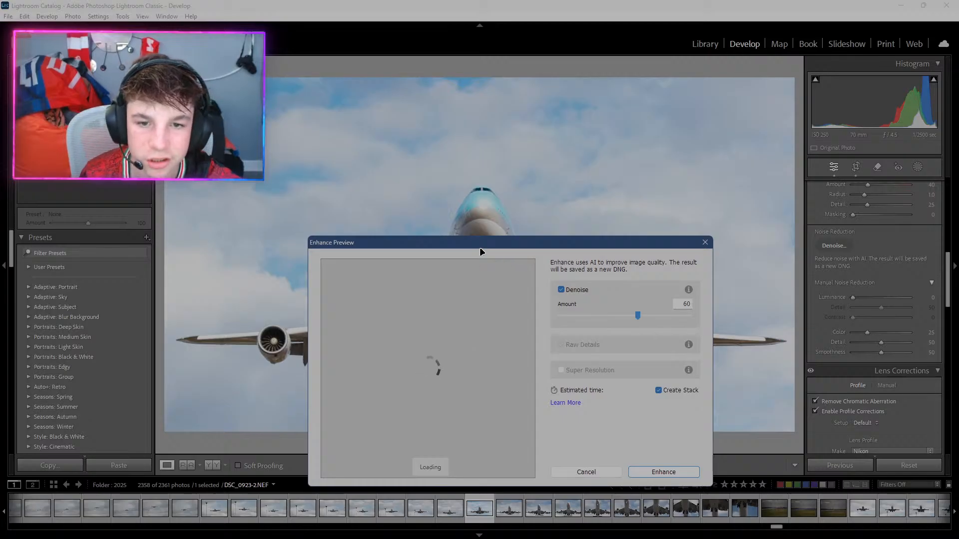
Examine the Denoise preview close up across the engine and the underside of the wing.
left_click_drag(479, 245, 209, 61)
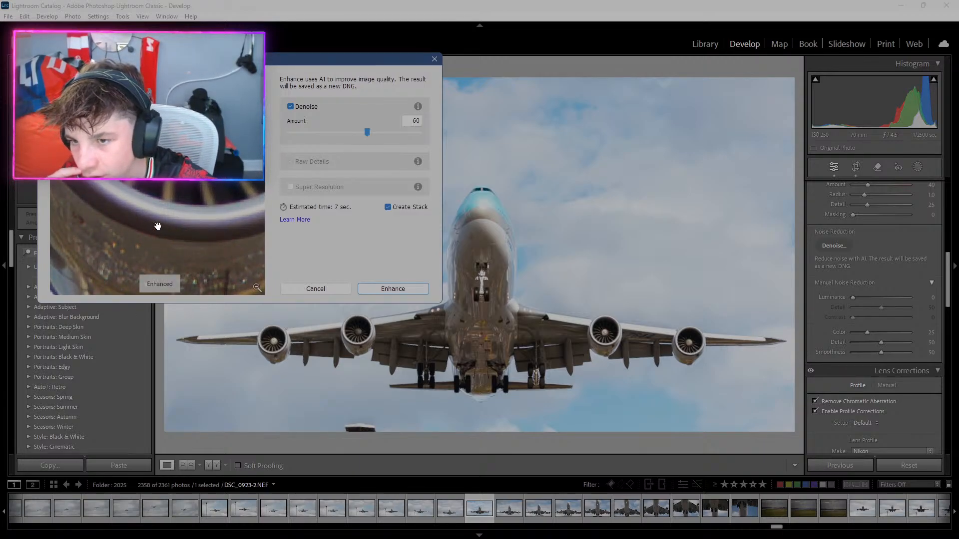
left_click_drag(126, 264, 189, 172)
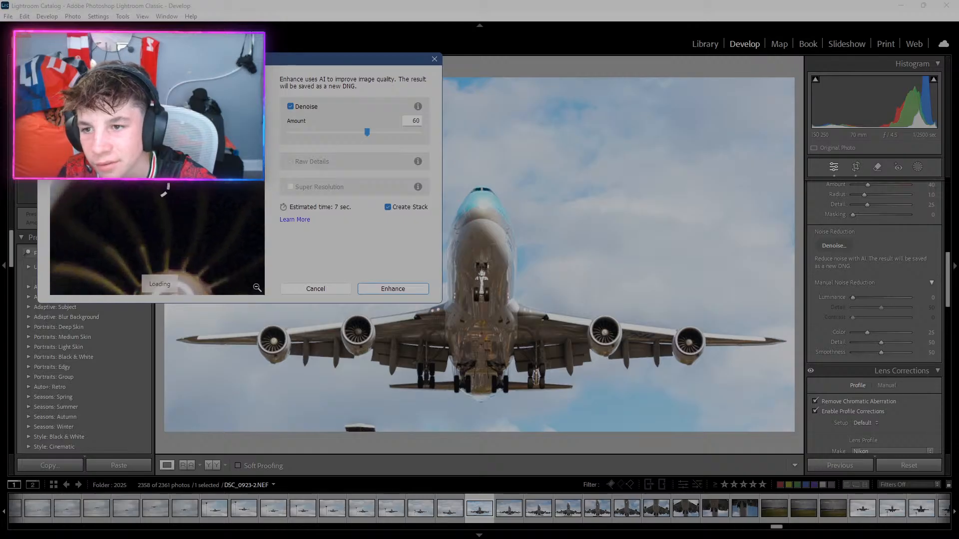
left_click_drag(122, 215, 209, 239)
left_click_drag(158, 204, 291, 224)
left_click_drag(157, 221, 242, 145)
left_click_drag(211, 180, 132, 239)
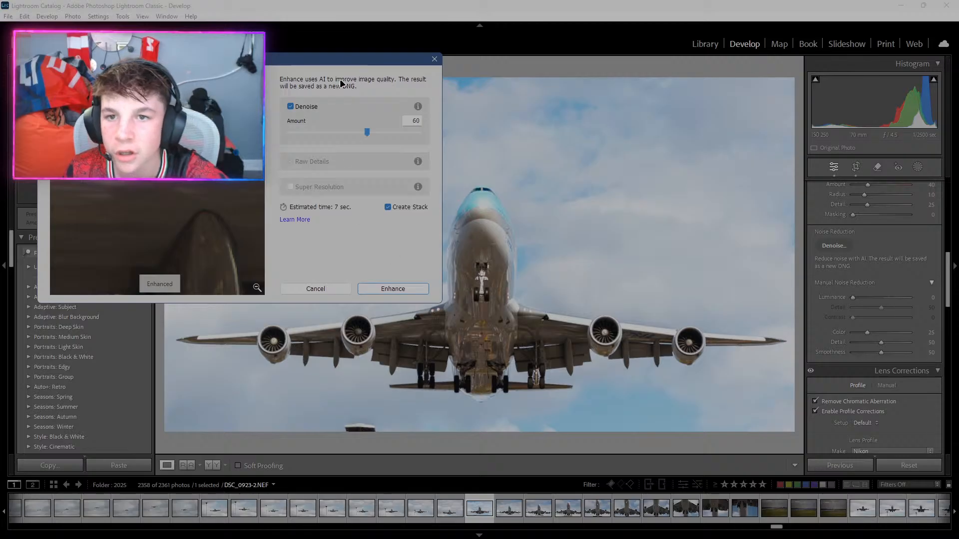
Compare the Denoise preview over the wing, landing gear and engine fan, then enhance the photo at Amount 60 with Create Stack enabled.
left_click_drag(322, 61, 887, 215)
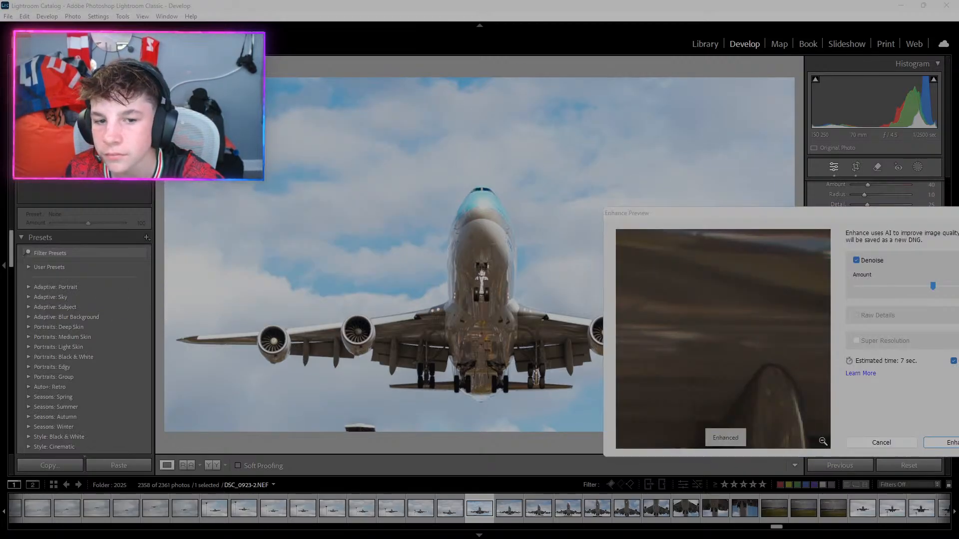
left_click_drag(703, 214, 595, 144)
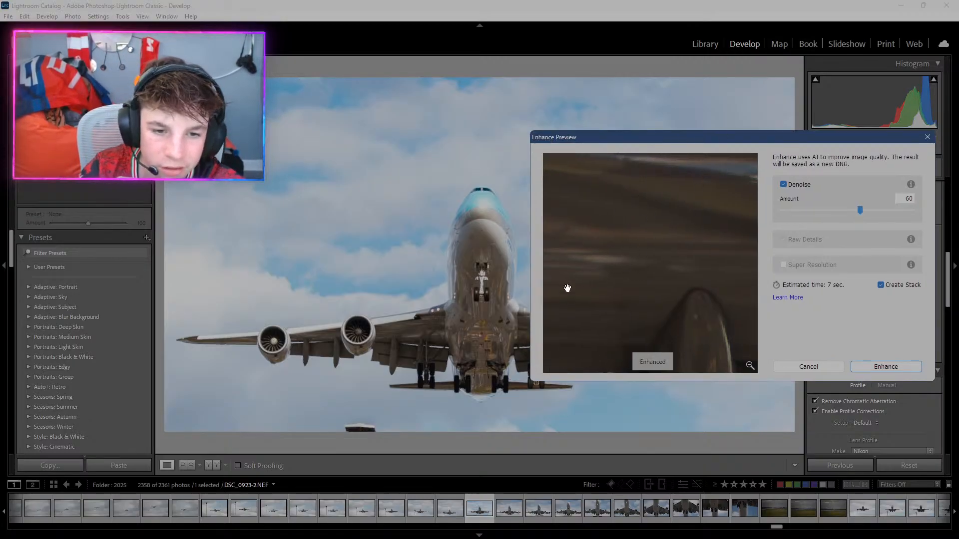
left_click_drag(618, 252, 618, 255)
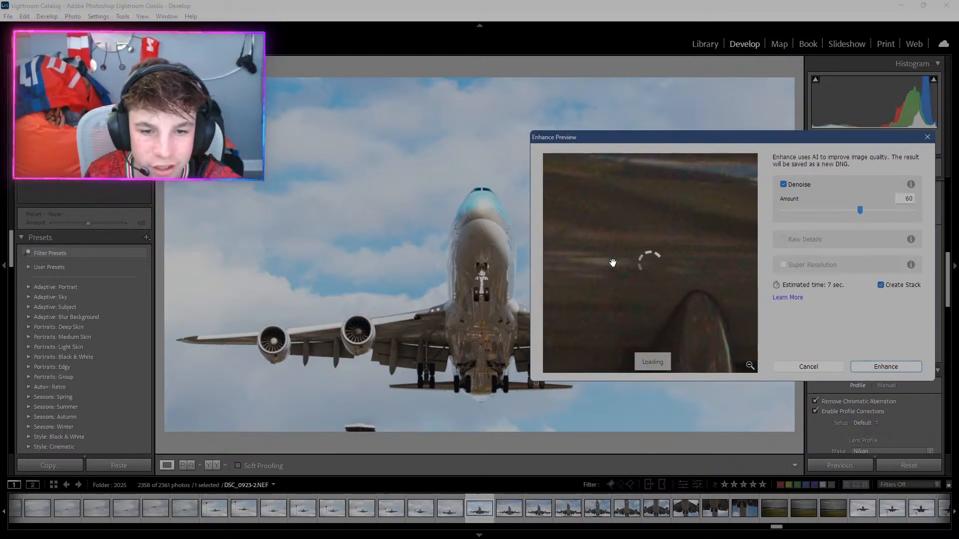
left_click(659, 306)
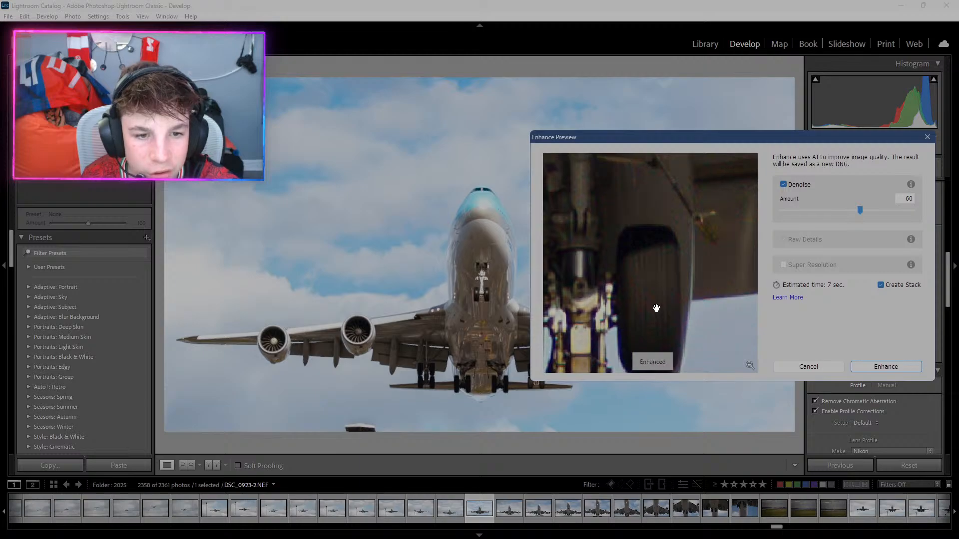
left_click(658, 308)
left_click(667, 281)
left_click_drag(669, 281, 393, 179)
left_click_drag(698, 257, 553, 304)
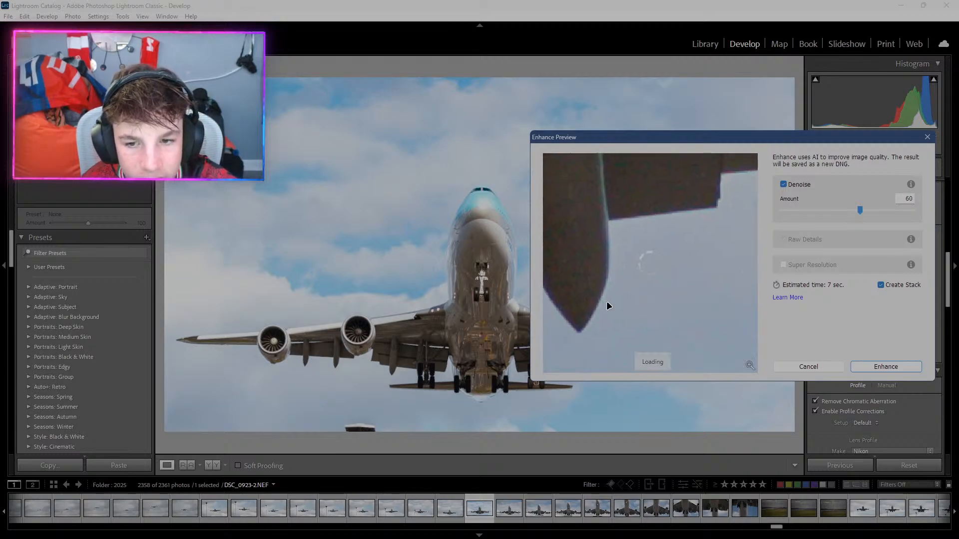
left_click_drag(689, 258, 646, 256)
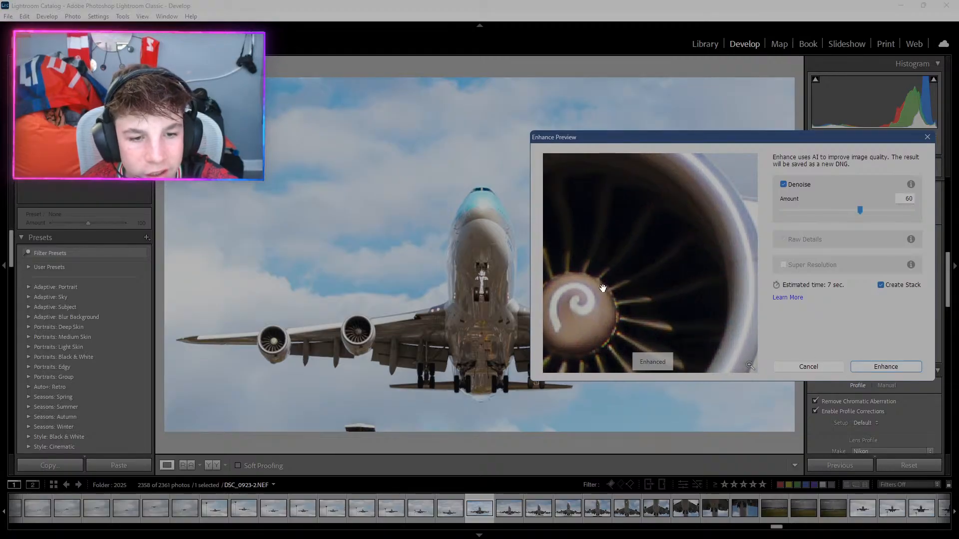
left_click_drag(660, 292, 619, 308)
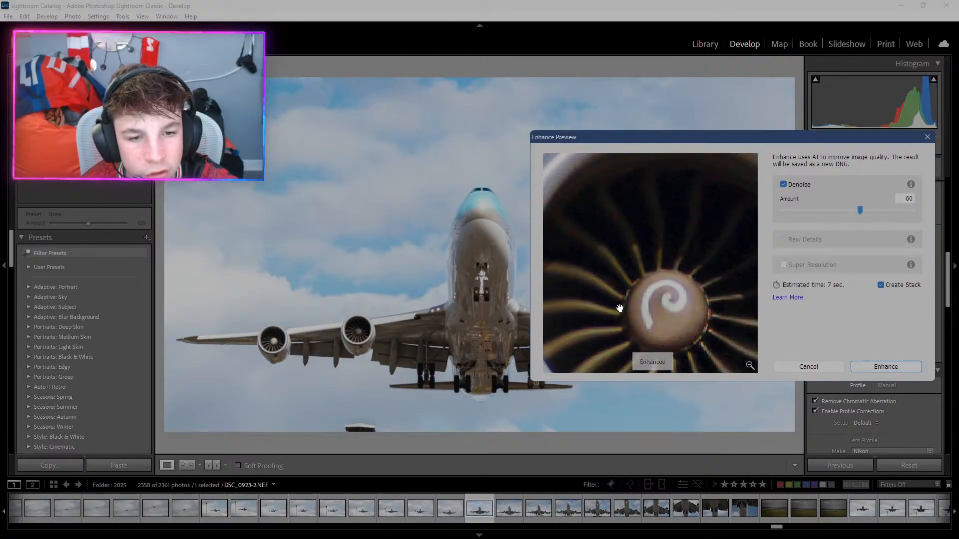
left_click(855, 367)
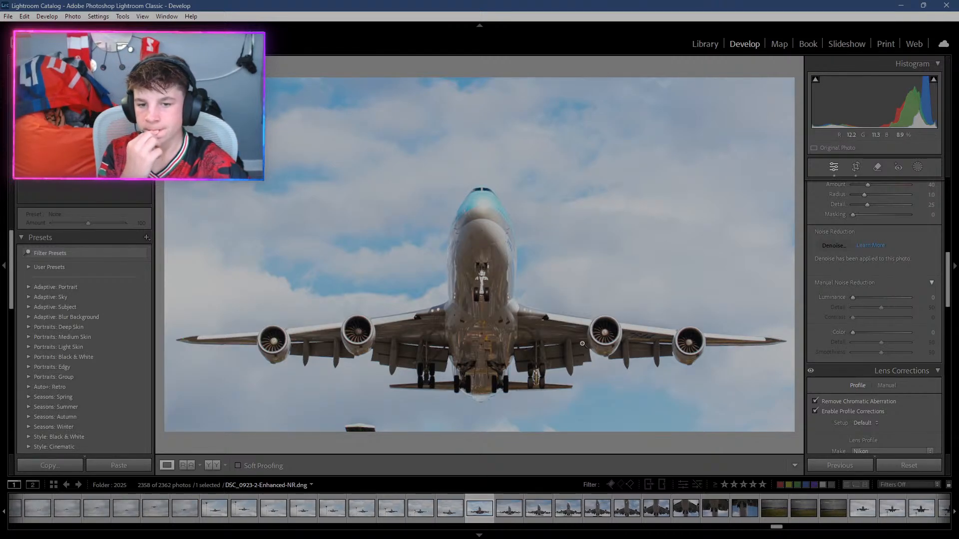
Add a Luminance Range mask to the denoised photo, raise its lower limit to 6/6 and show the luminance map.
left_click(915, 171)
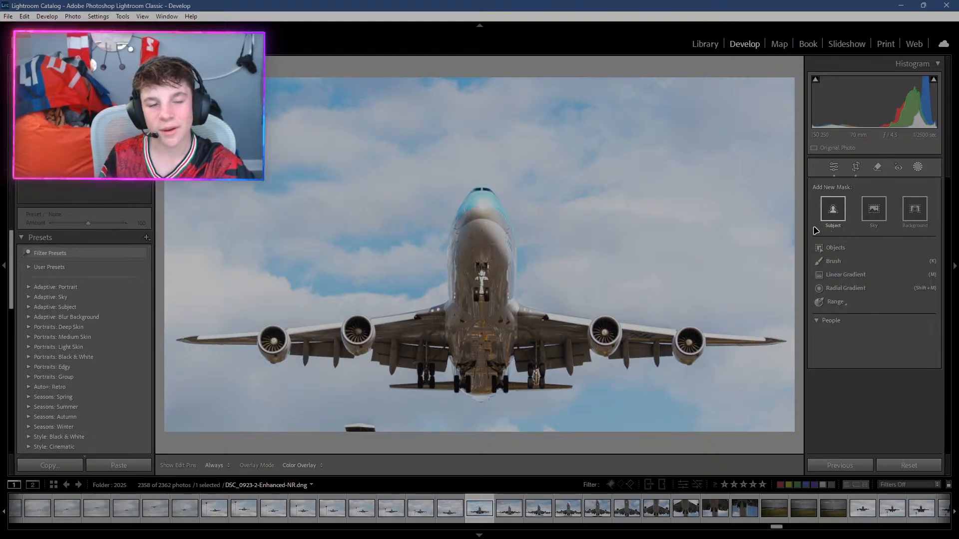
left_click(839, 302)
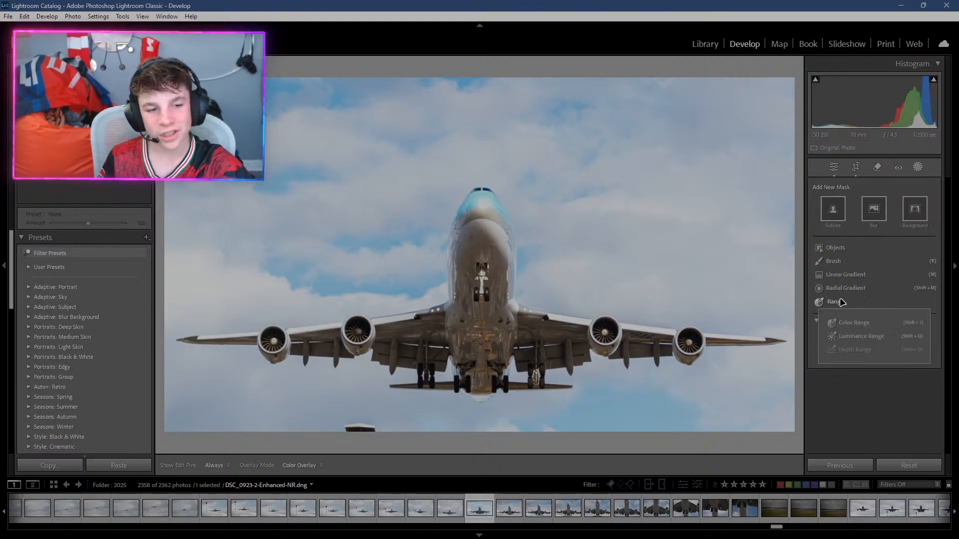
left_click(843, 335)
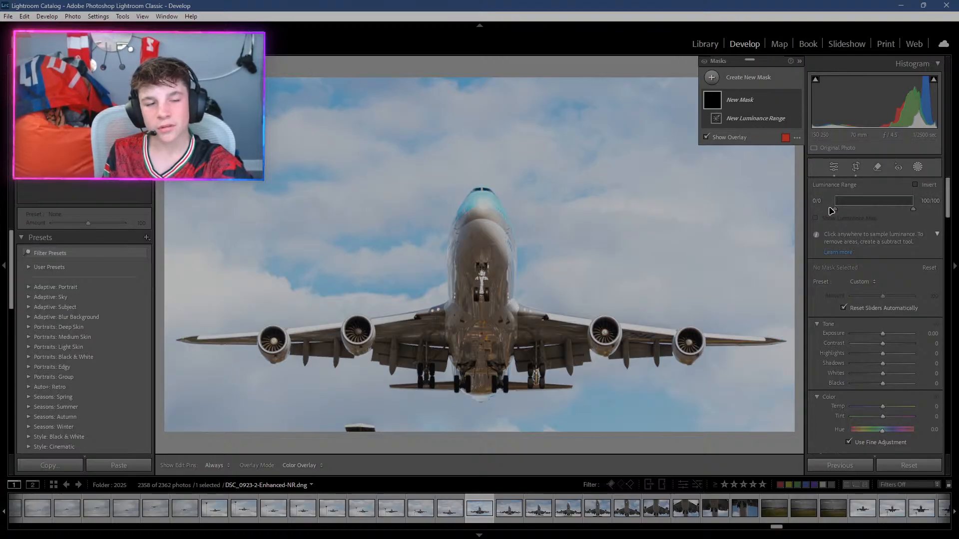
left_click_drag(836, 209, 839, 209)
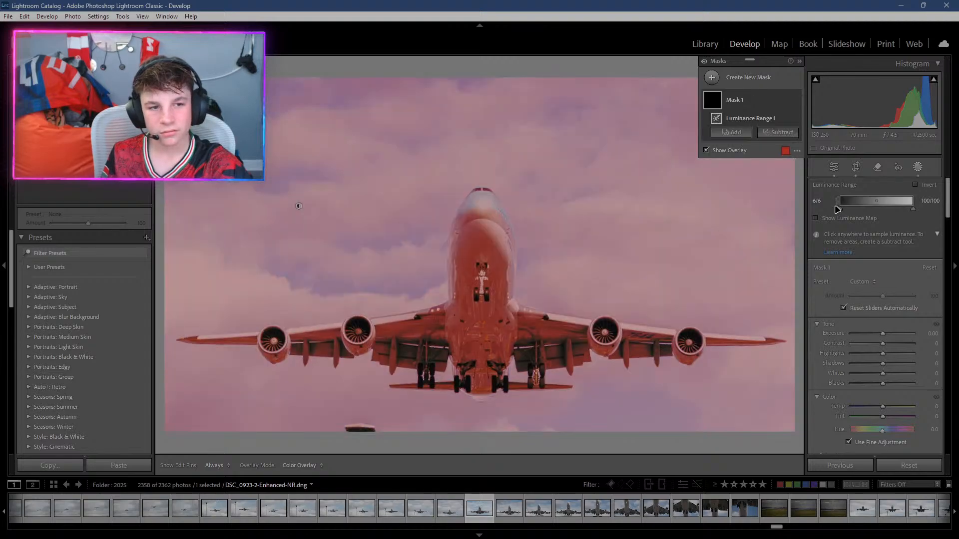
left_click(816, 218)
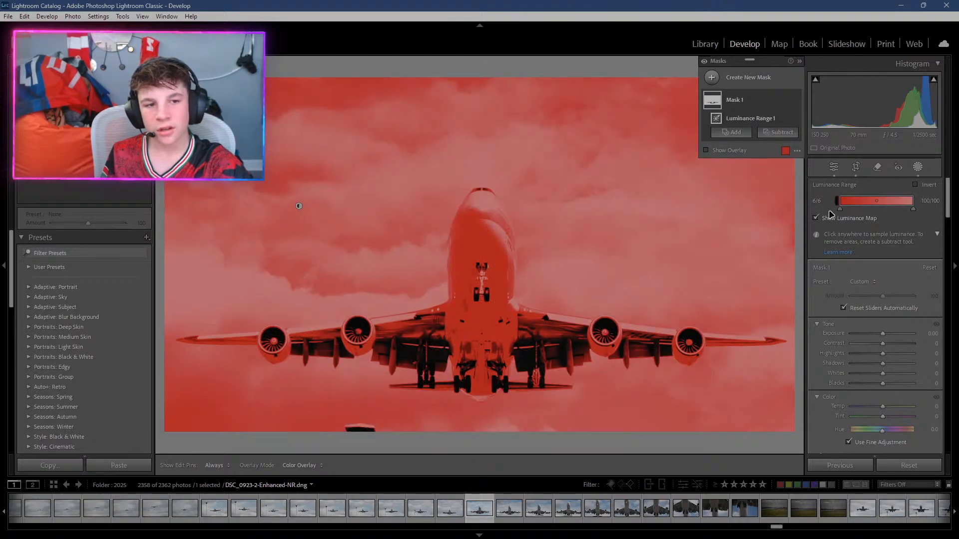
Hide the luminance map and try different Luminance Range limits, including a lower limit of 0/99 and an upper limit of 1/26.
left_click_drag(840, 209, 819, 216)
left_click(817, 218)
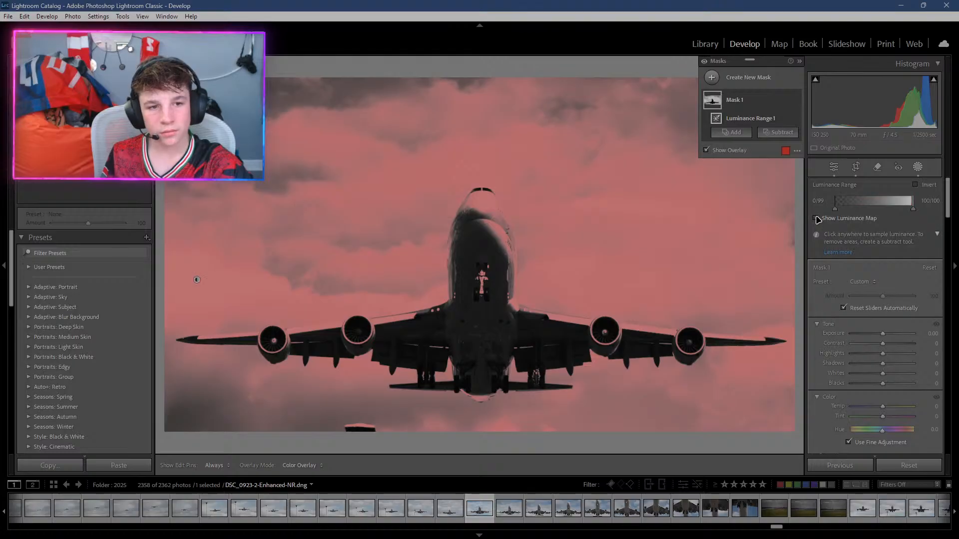
left_click_drag(835, 210, 607, 229)
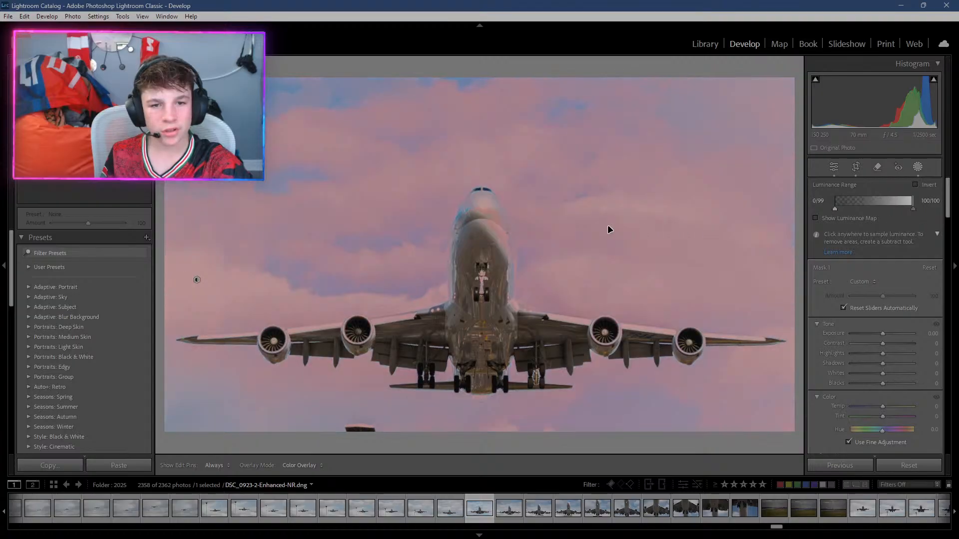
left_click_drag(911, 209, 687, 202)
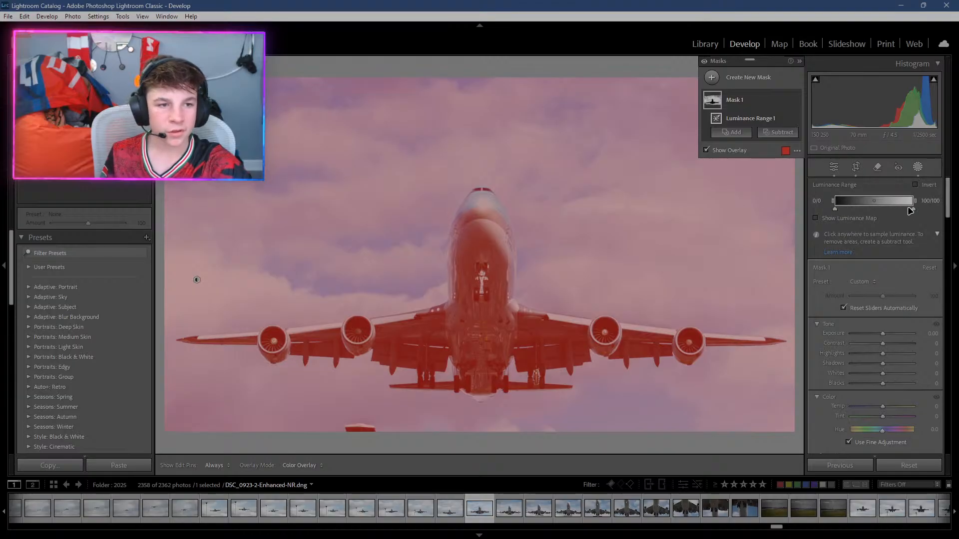
left_click_drag(912, 210, 839, 215)
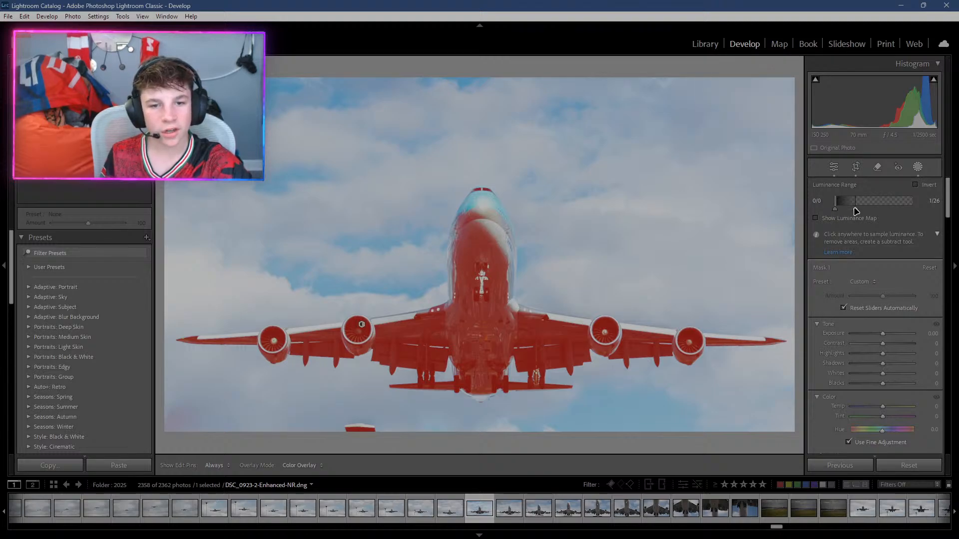
left_click_drag(853, 210, 915, 201)
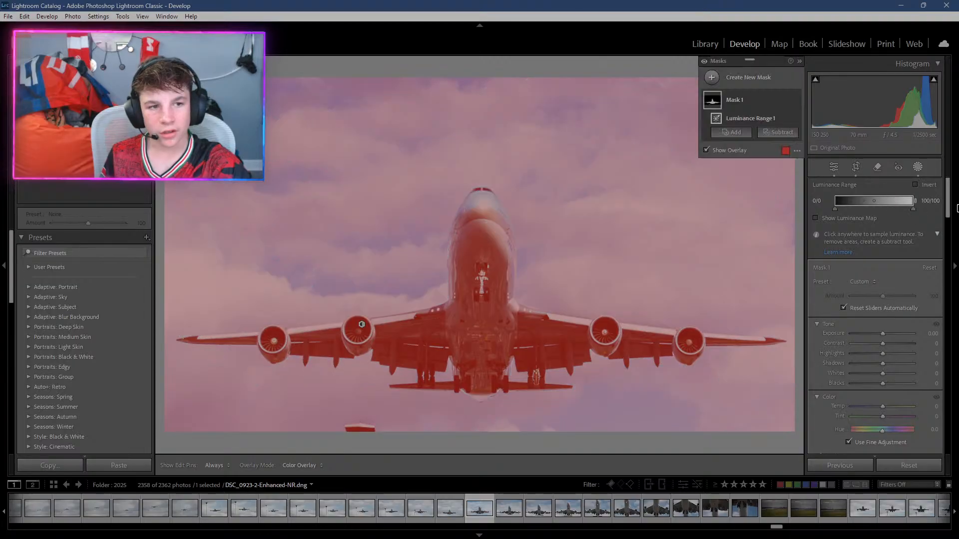
left_click_drag(838, 207, 902, 199)
Delete the luminance mask and draw a linear gradient mask from above the photo down to the airplane's wings.
right_click(785, 102)
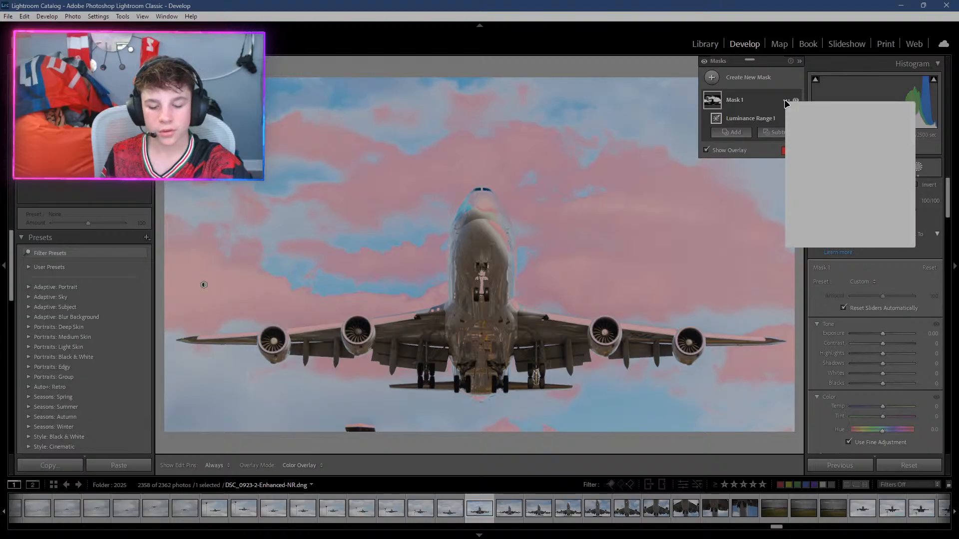
left_click(818, 188)
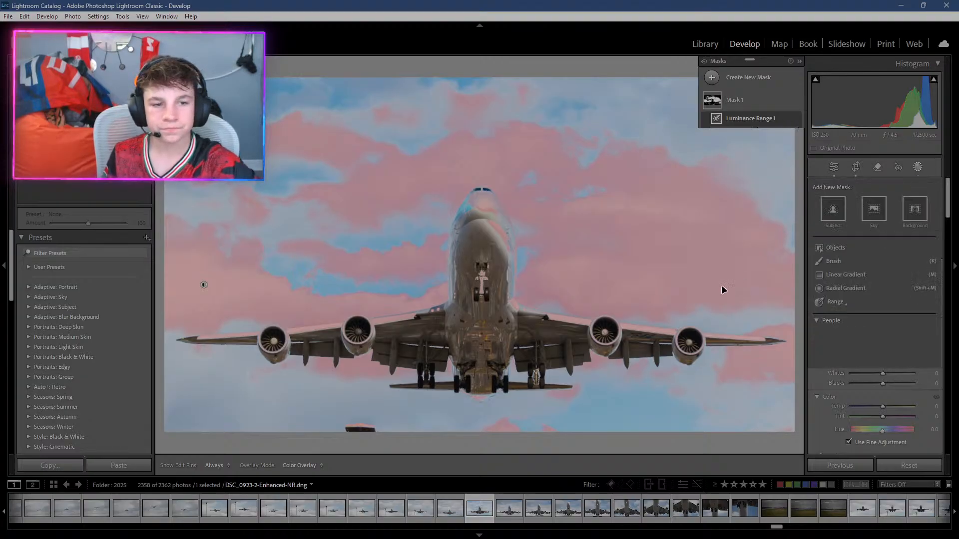
left_click(849, 276)
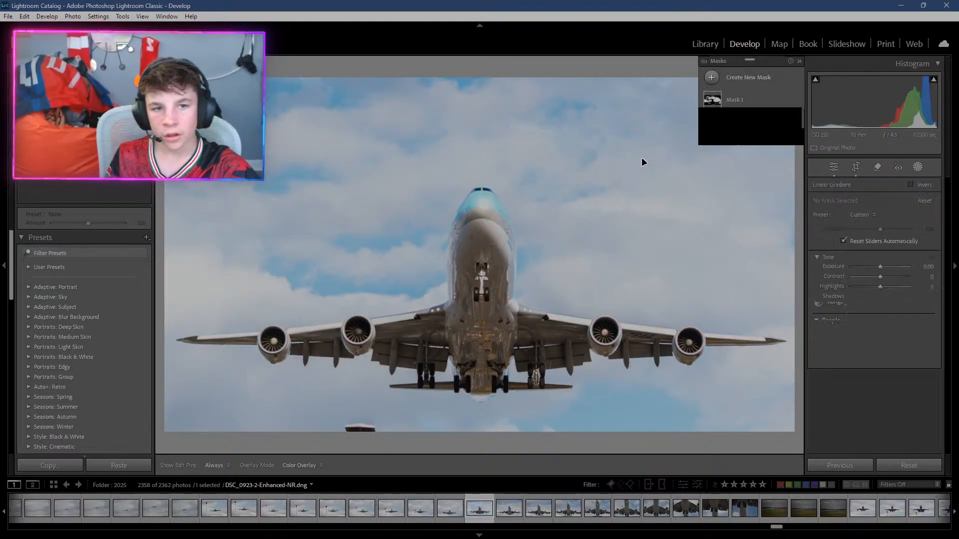
key("ctrl+minus")
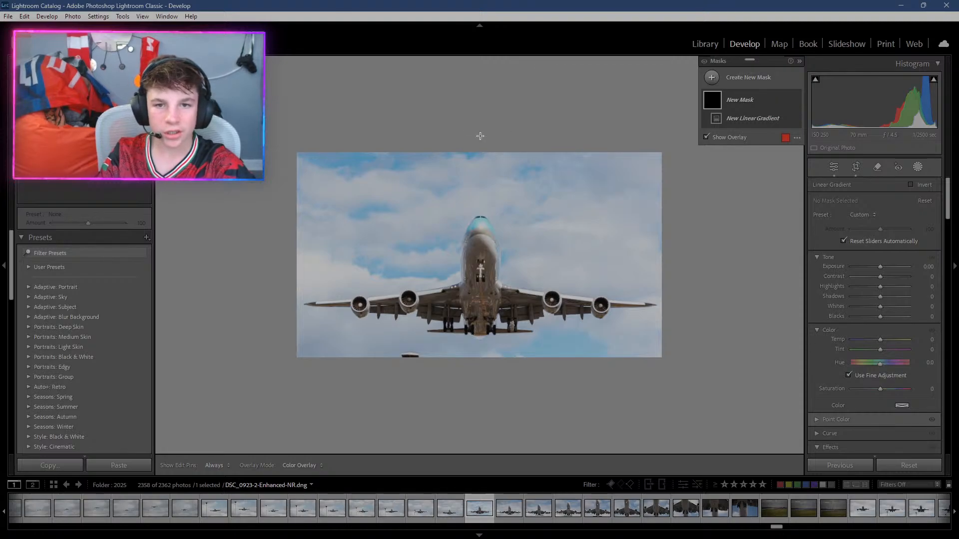
left_click_drag(490, 137, 492, 284)
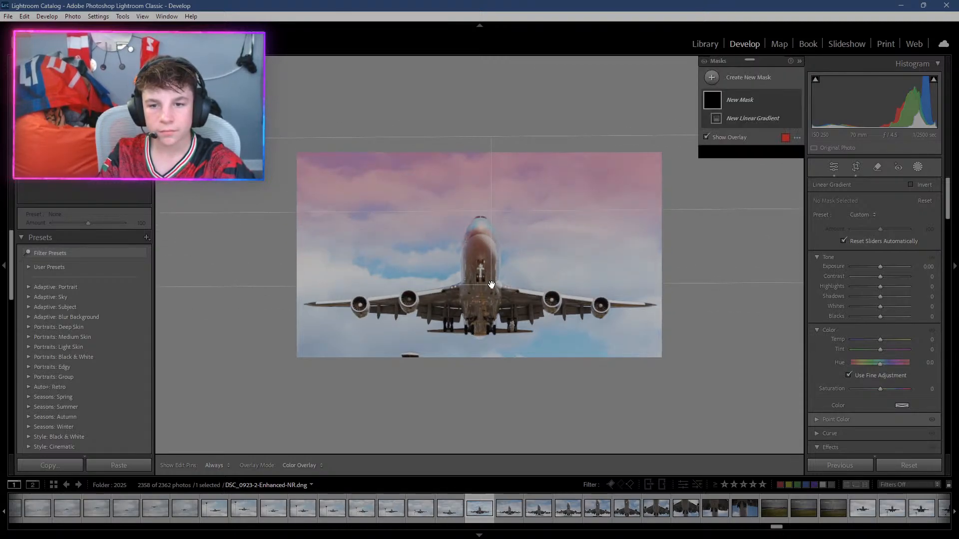
Subtract the airplane from the linear gradient mask with Select Subject and inspect the mask around the nose.
left_click(787, 132)
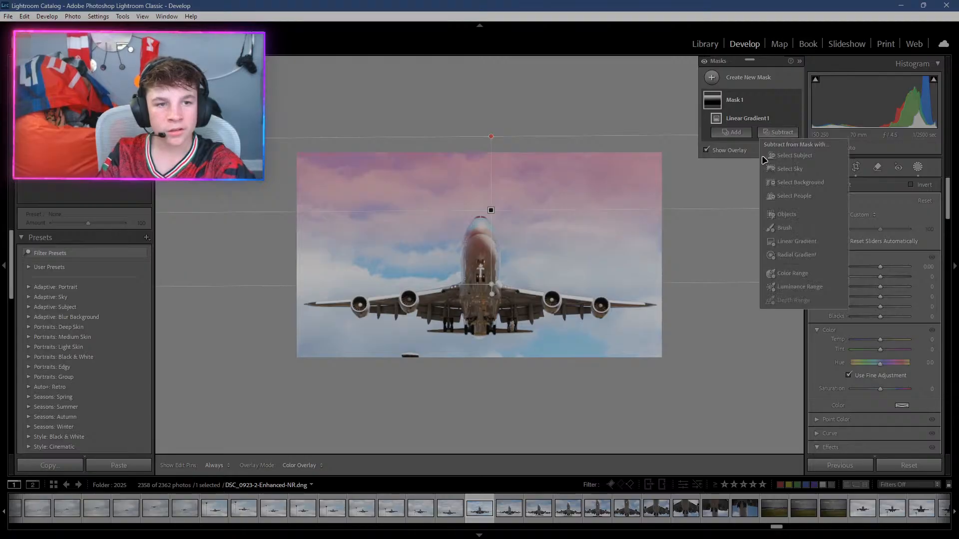
left_click(781, 158)
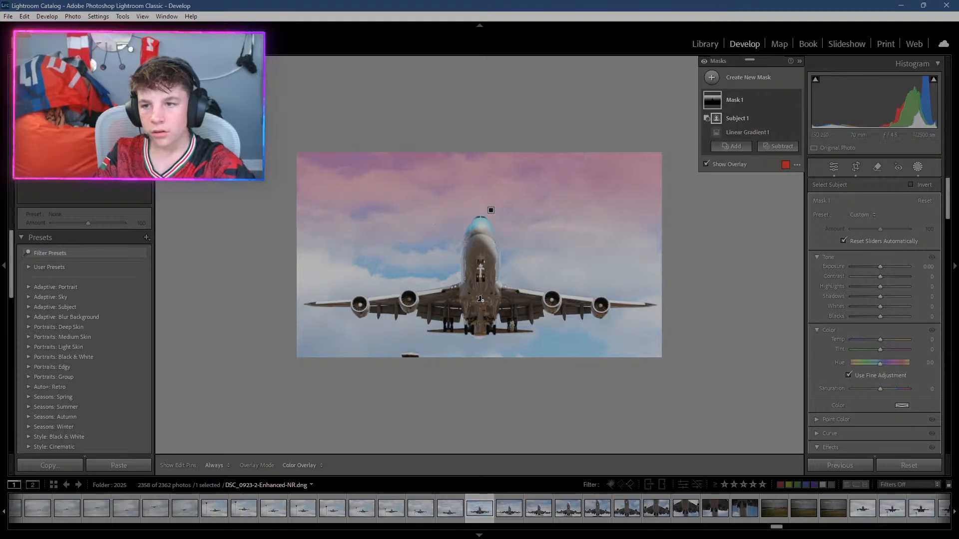
key("ctrl+equal")
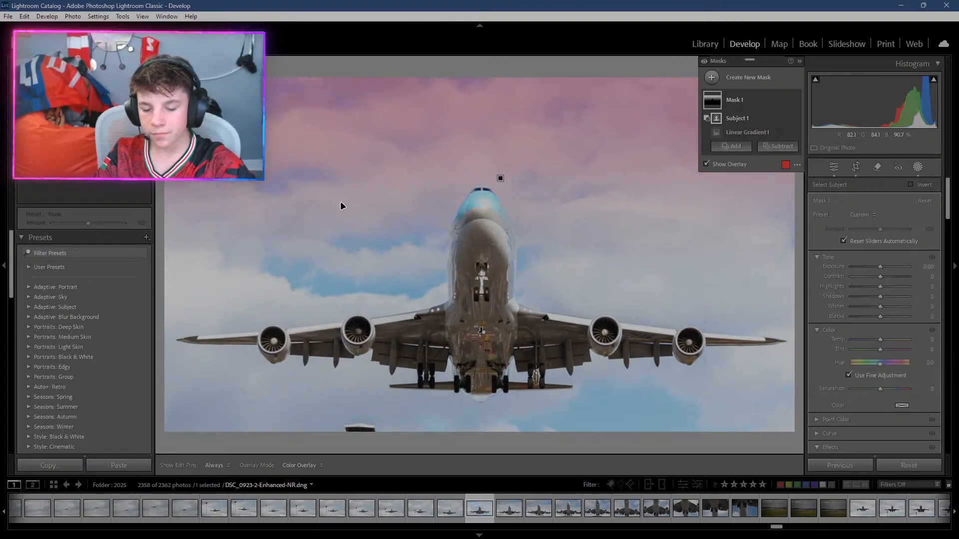
key("ctrl+equal")
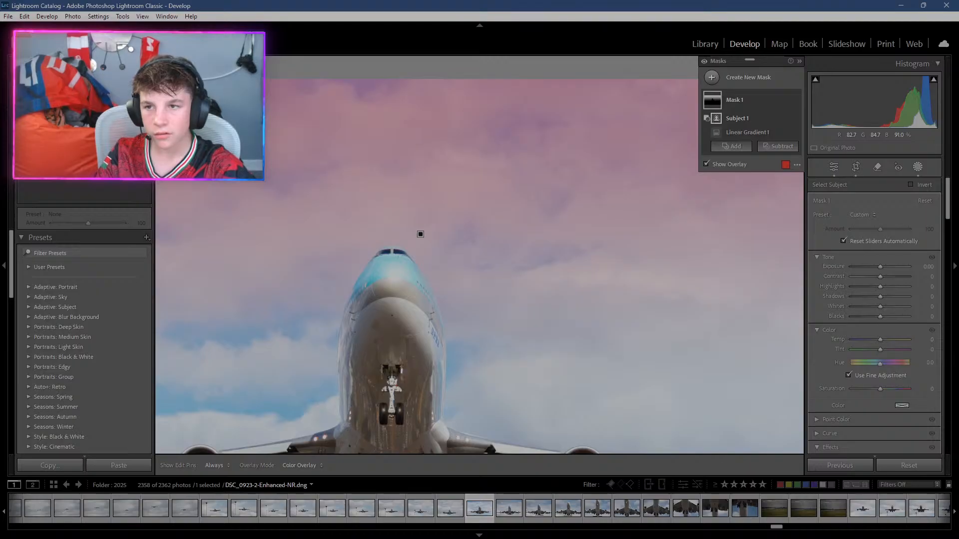
key("ctrl+equal")
left_click_drag(759, 409, 956, 302)
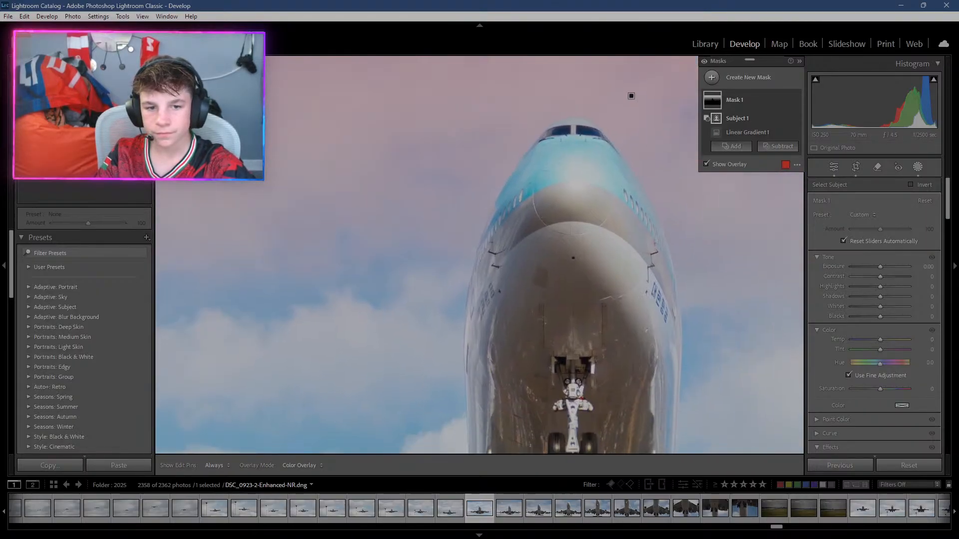
left_click_drag(631, 95, 615, 100)
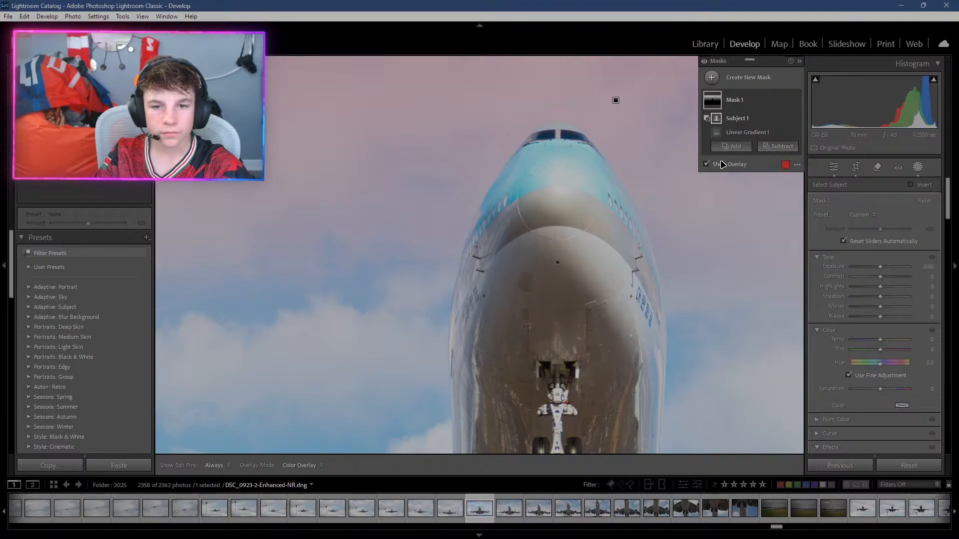
Set the exposure of the whole gradient mask to -4.00.
left_click(828, 257)
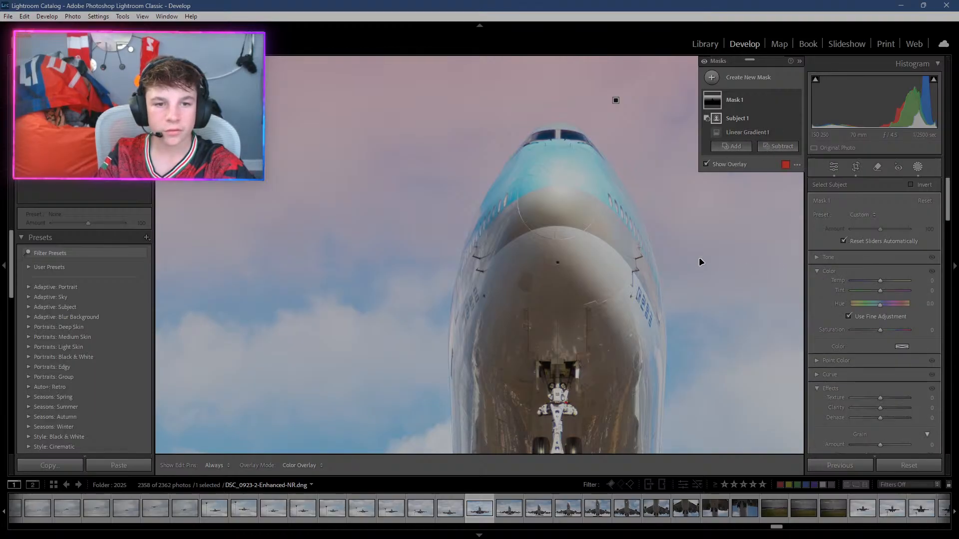
left_click(738, 102)
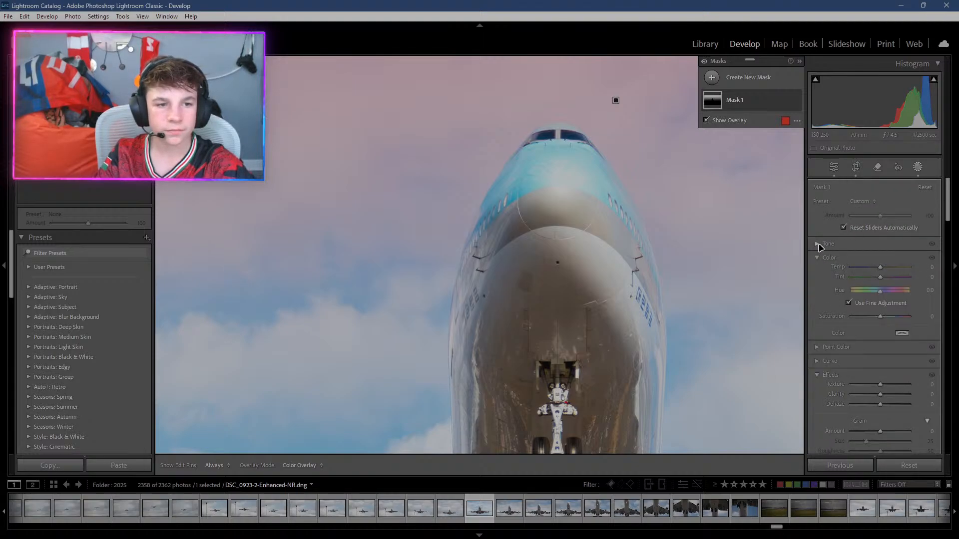
left_click(819, 245)
left_click_drag(879, 253, 835, 273)
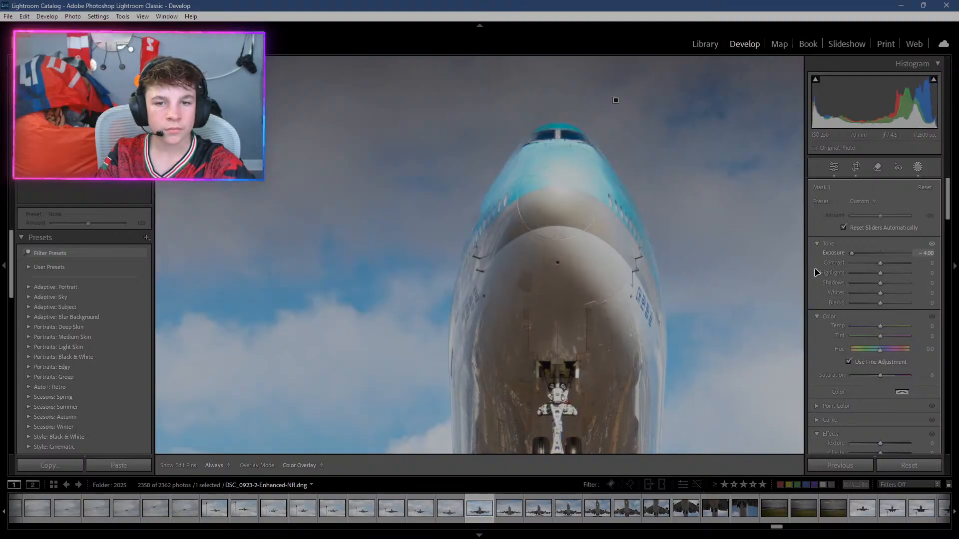
Add a subtracting brush to the gradient mask and examine the fuselage edge beside the nose windows.
left_click(729, 107)
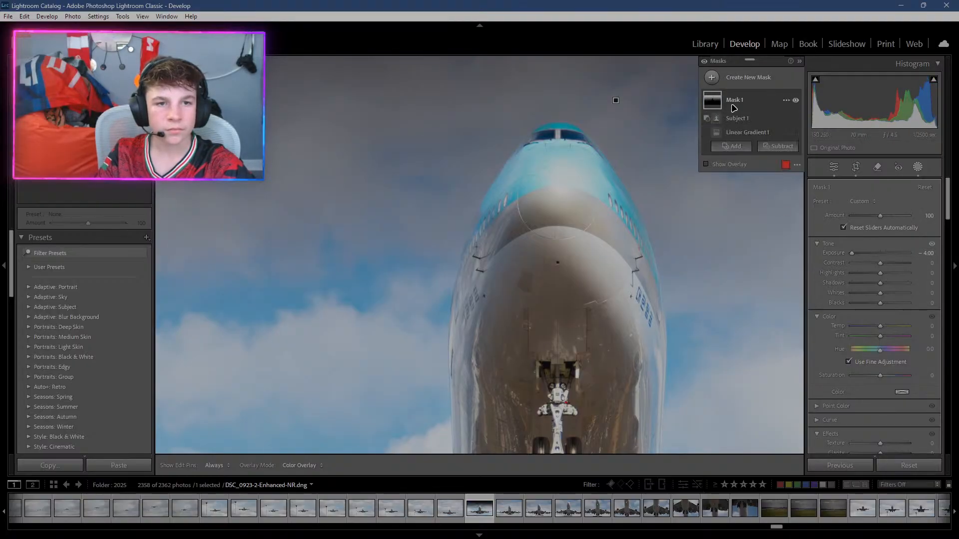
left_click(768, 147)
left_click(782, 241)
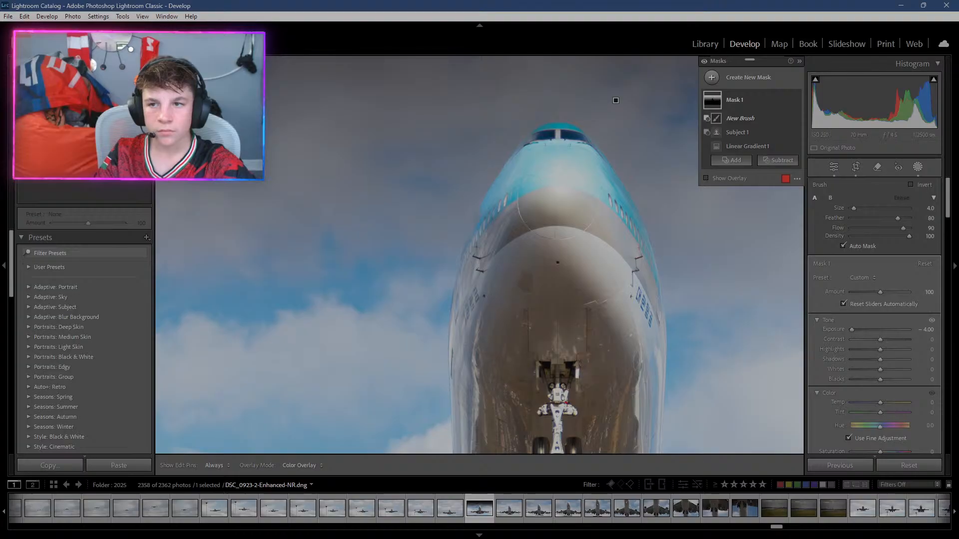
left_click(145, 64)
left_click(114, 171)
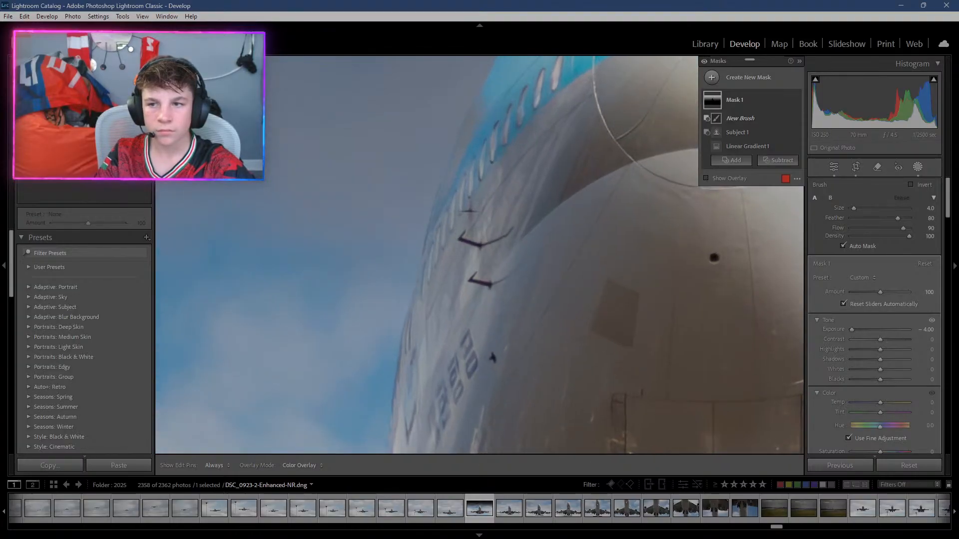
mouse_move(75, 140)
left_mouse_down()
mouse_move(90, 130)
mouse_move(81, 127)
left_mouse_up()
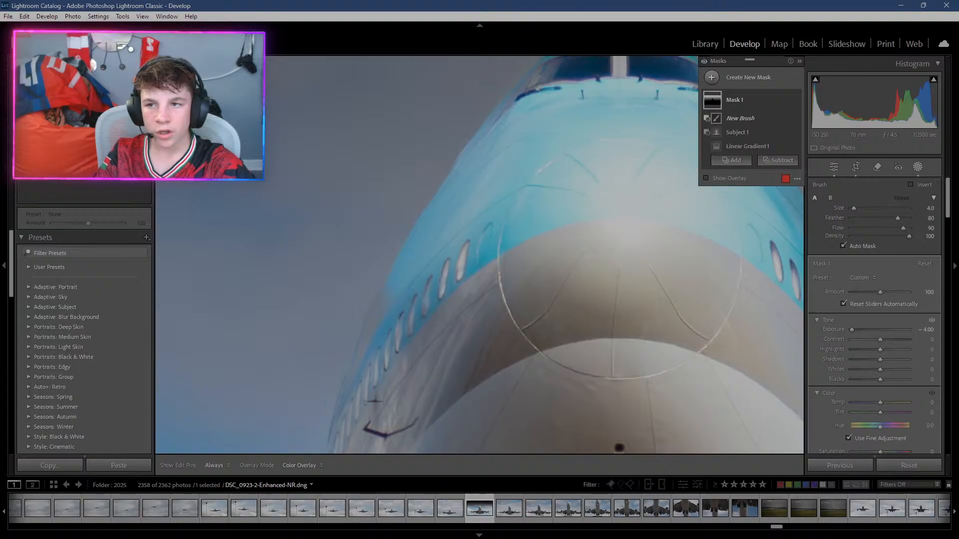
key("ctrl+minus")
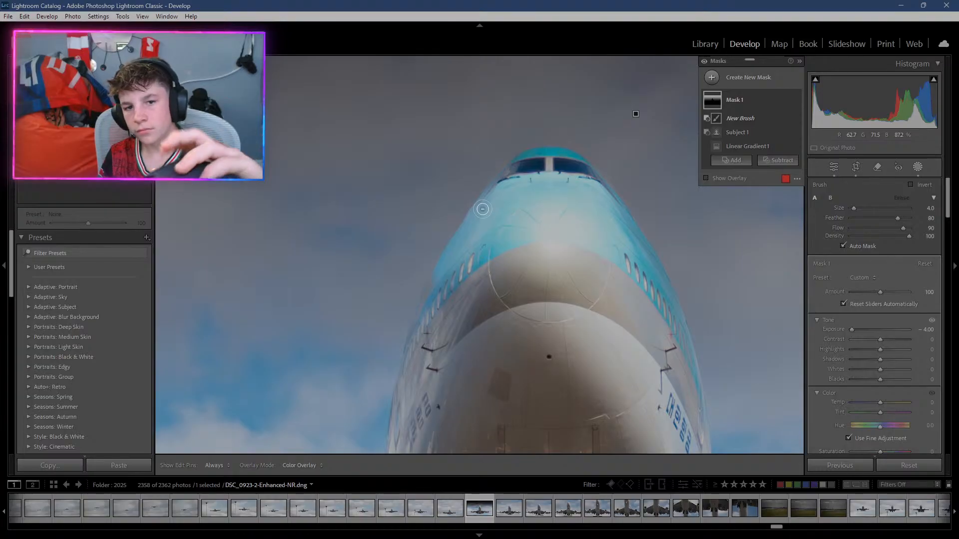
Try brushing the mask away along the nose's edge up to the cockpit with the size 4.0 Auto Mask brush, then delete the brush component.
key("h")
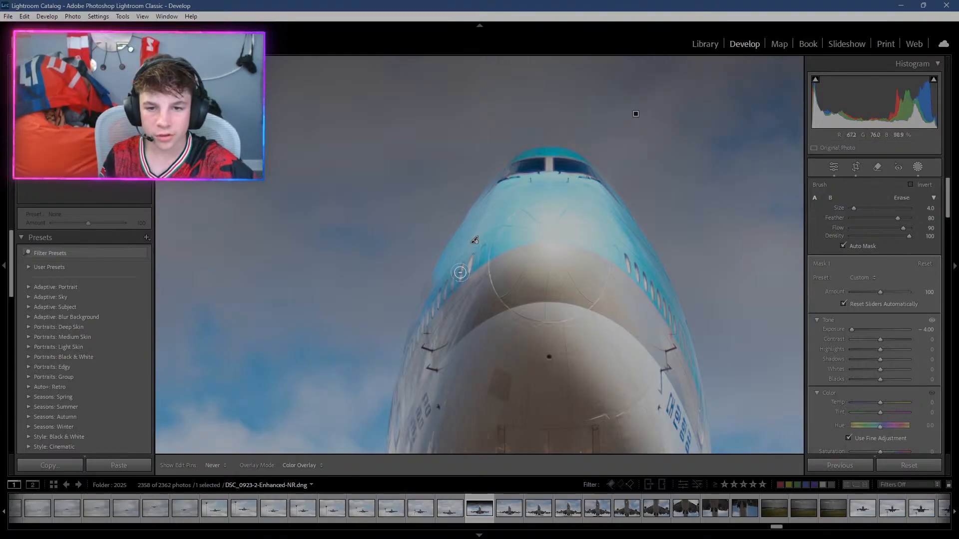
mouse_move(446, 278)
left_mouse_down()
mouse_move(426, 309)
mouse_move(429, 296)
left_mouse_up()
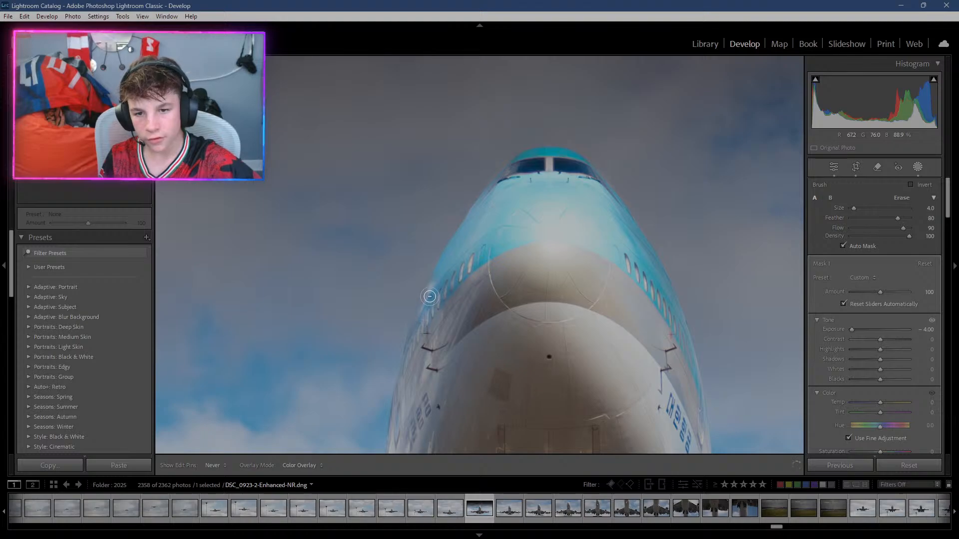
key("h")
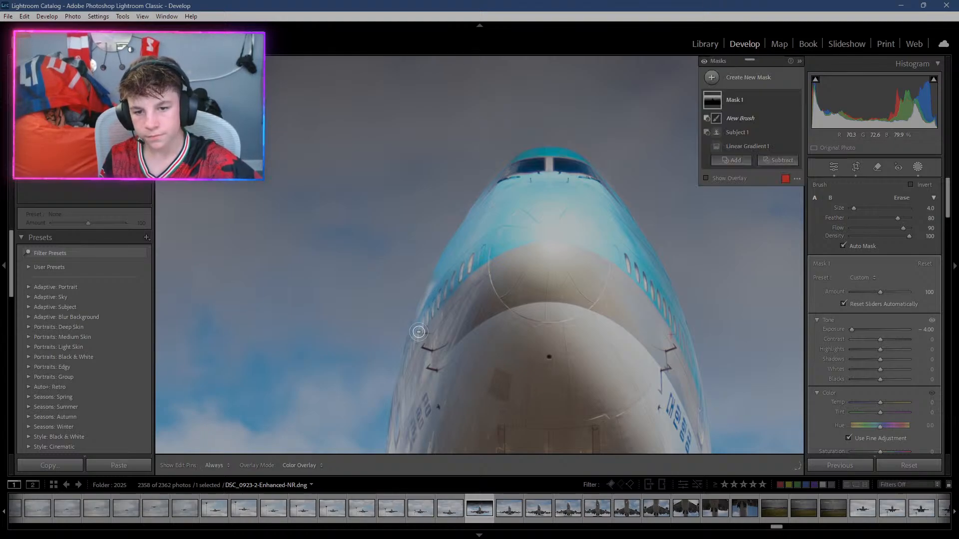
key("h")
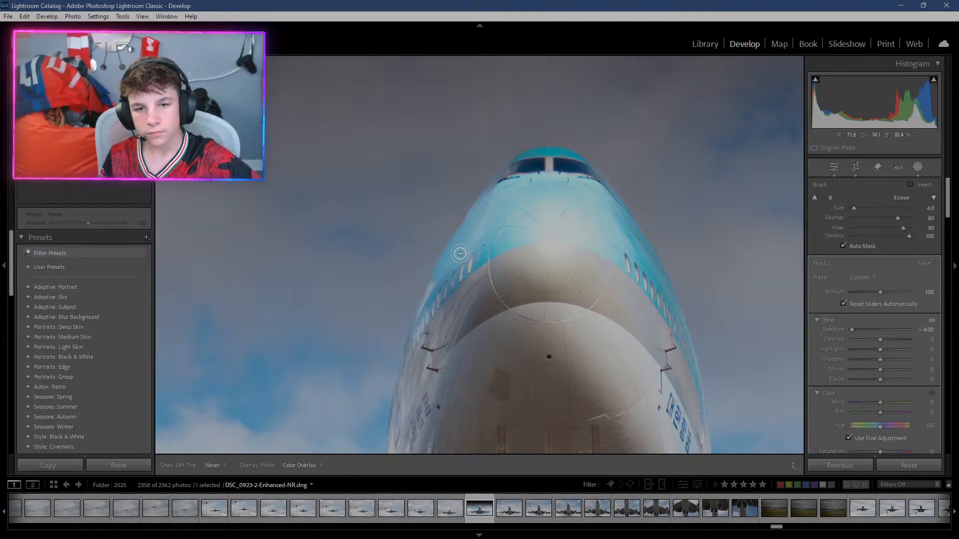
mouse_move(490, 197)
left_mouse_down()
mouse_move(541, 159)
mouse_move(521, 162)
left_mouse_up()
key("h")
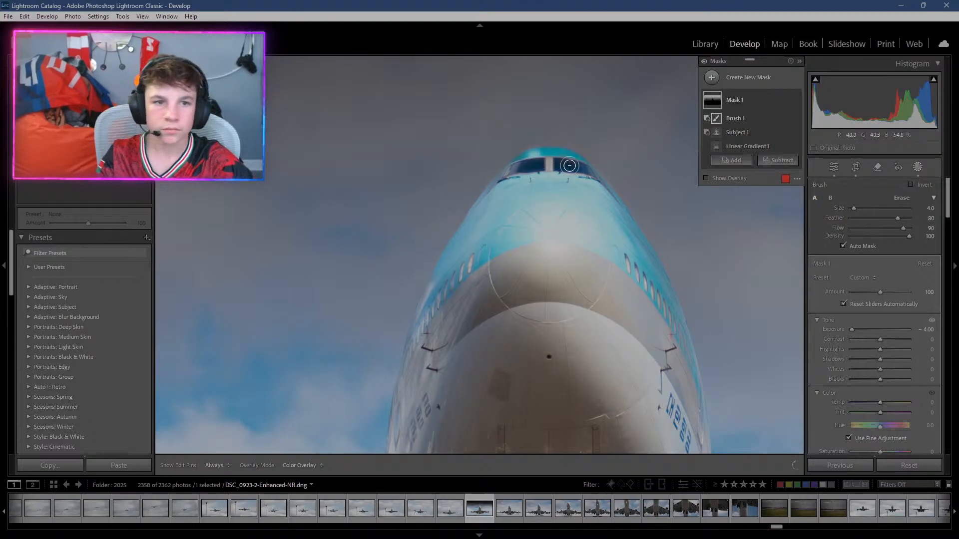
right_click(787, 120)
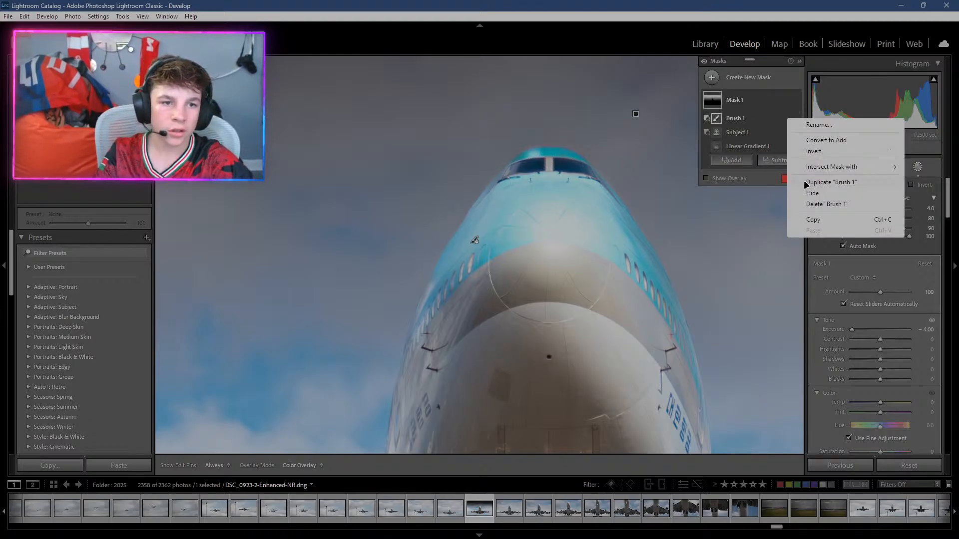
left_click(810, 204)
Try brushing the mask away along the fuselage edge beside the nose windows with a new subtracting Auto Mask brush, then undo the brush.
left_click(778, 146)
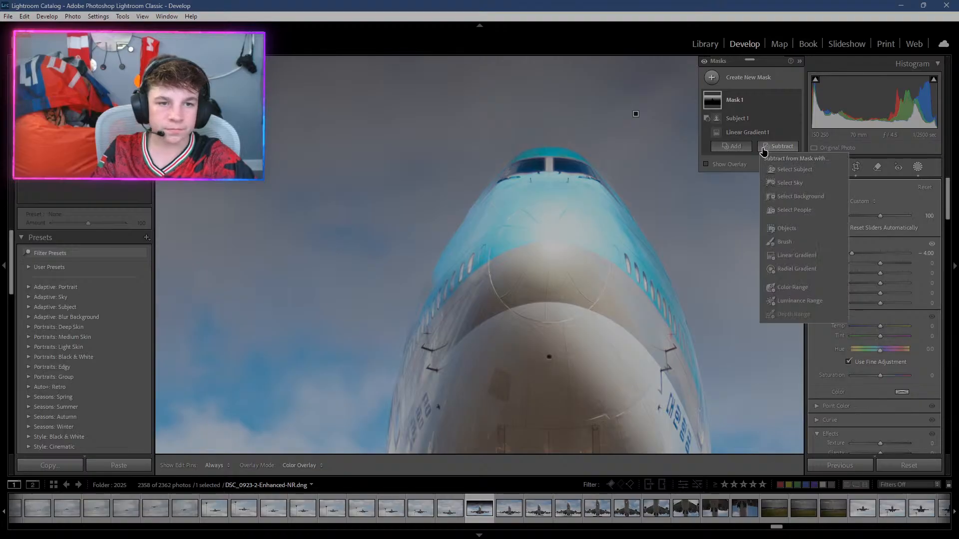
left_click(783, 242)
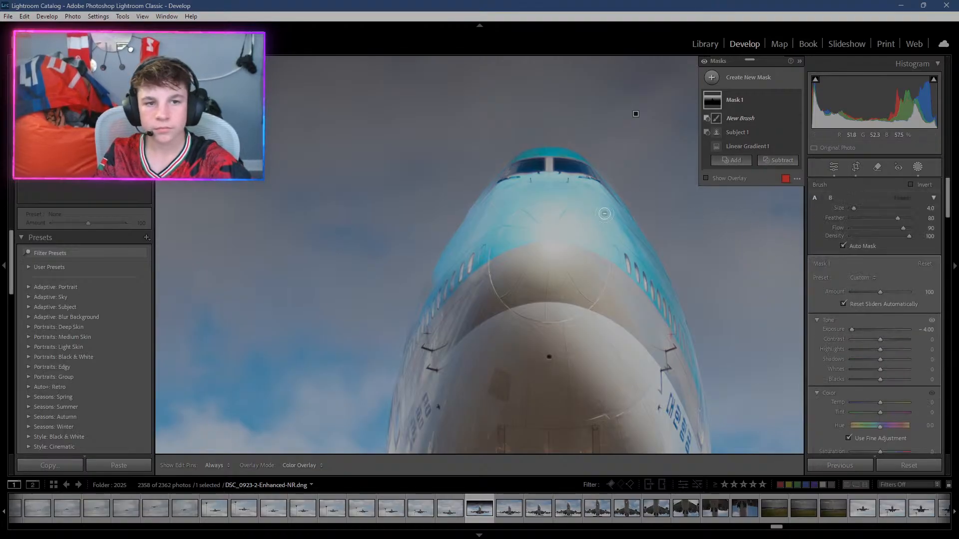
key("ctrl+equal")
key("ctrl+equal")
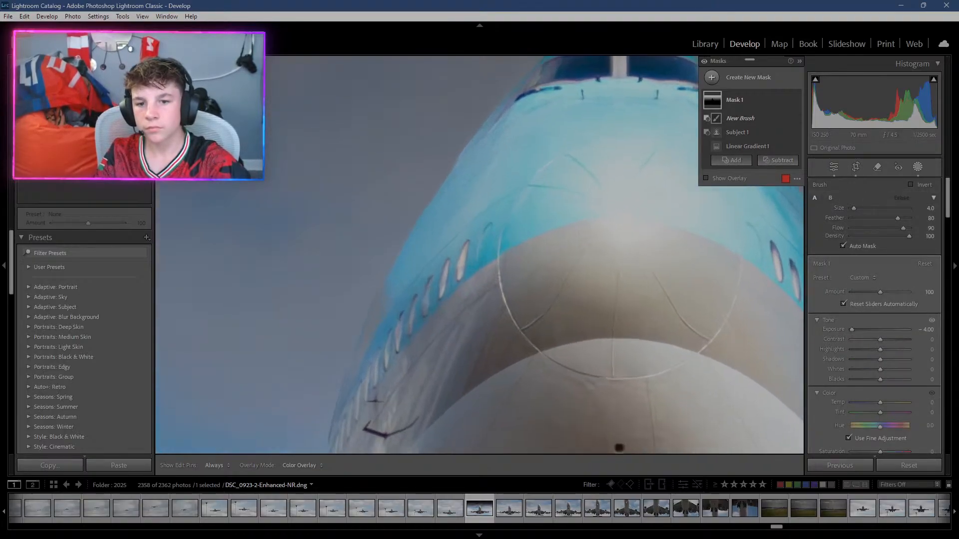
left_click_drag(449, 299, 497, 253)
left_click_drag(668, 210, 667, 185)
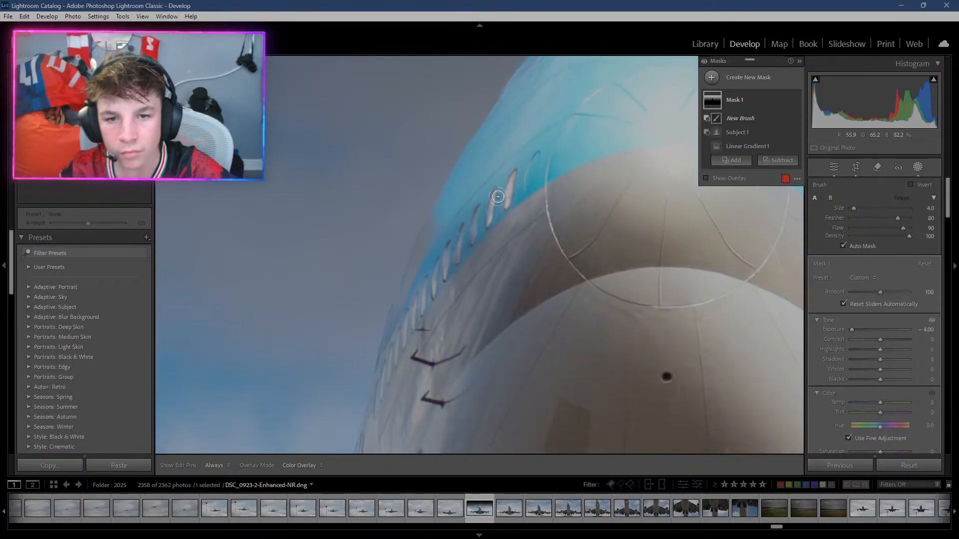
scroll(493, 199, "down", 2)
scroll(492, 199, "up", 1)
mouse_move(492, 199)
left_mouse_down()
mouse_move(429, 292)
mouse_move(412, 299)
mouse_move(429, 247)
mouse_move(451, 250)
mouse_move(492, 205)
mouse_move(480, 222)
mouse_move(504, 223)
mouse_move(451, 256)
mouse_move(404, 343)
mouse_move(388, 381)
mouse_move(425, 340)
mouse_move(402, 398)
mouse_move(429, 337)
mouse_move(395, 420)
mouse_move(398, 372)
mouse_move(381, 426)
mouse_move(389, 397)
mouse_move(388, 436)
mouse_move(440, 326)
mouse_move(403, 373)
mouse_move(436, 312)
mouse_move(412, 360)
mouse_move(490, 267)
mouse_move(440, 310)
mouse_move(468, 254)
mouse_move(438, 298)
mouse_move(435, 278)
mouse_move(409, 351)
mouse_move(422, 299)
left_mouse_up()
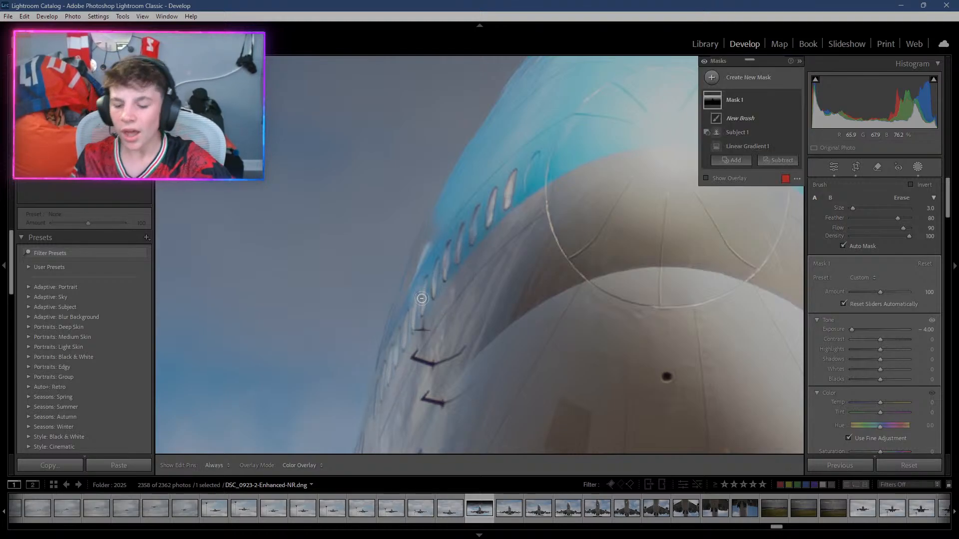
key("ctrl+z")
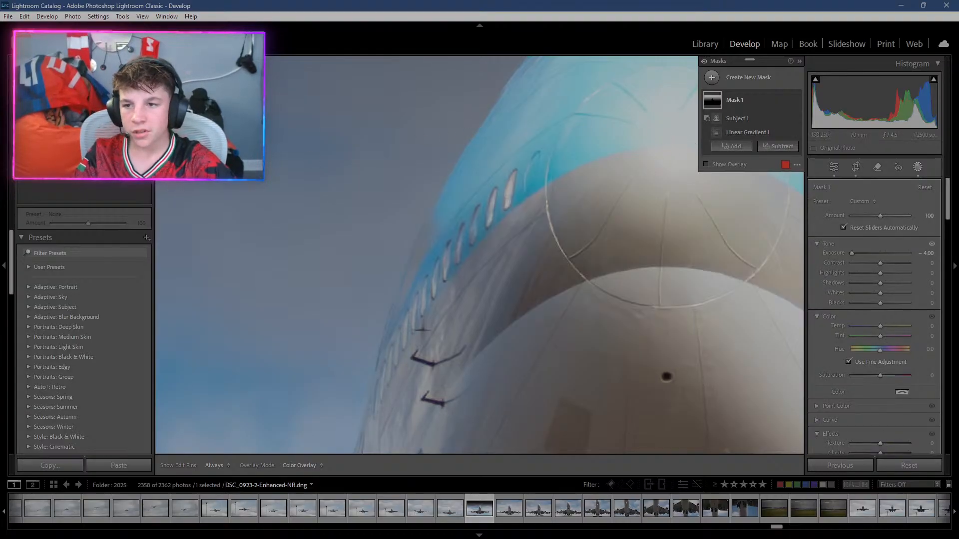
Set the sky gradient mask's shadows to -100 and its clarity to 100.
left_click_drag(81, 131, 80, 145)
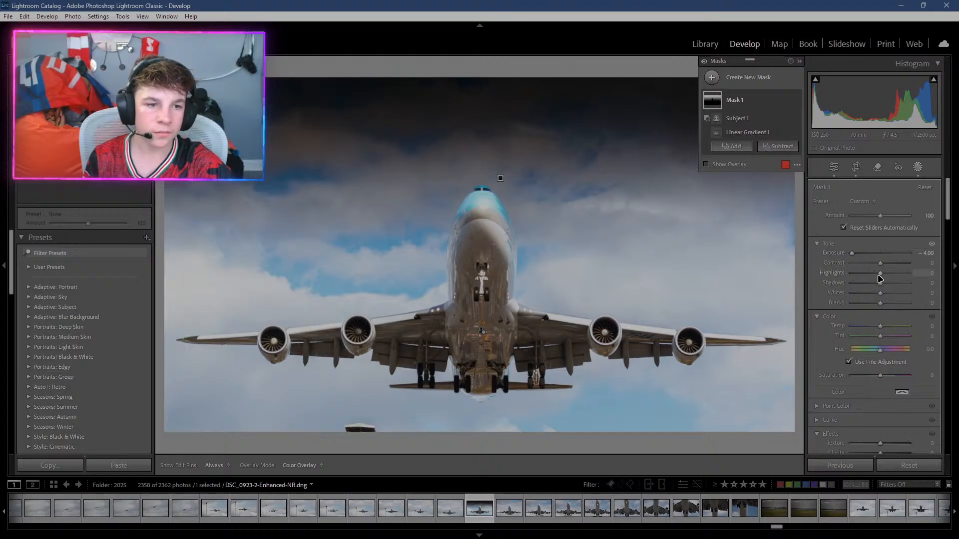
left_click_drag(880, 283, 713, 290)
scroll(897, 336, "down", 5)
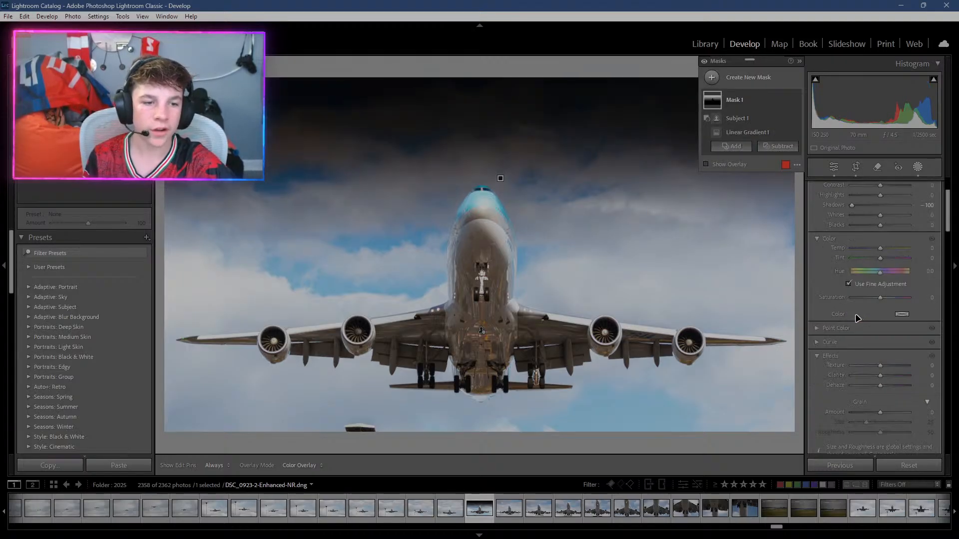
left_click_drag(887, 222, 951, 222)
Shift the sky's linear gradient up until its centre sits just above the photo, with the fade ending around the airplane's nose, and close masking.
left_click_drag(498, 180, 481, 78)
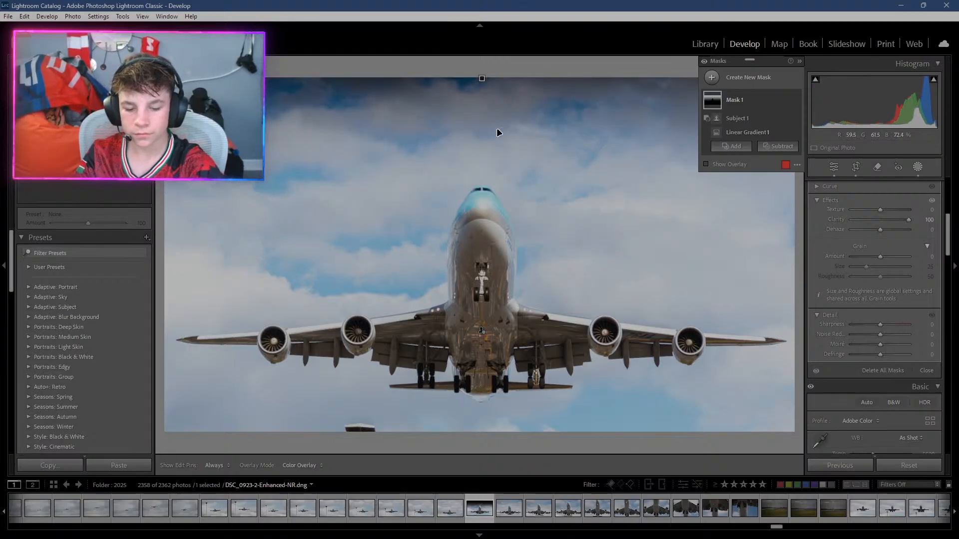
key("ctrl+minus")
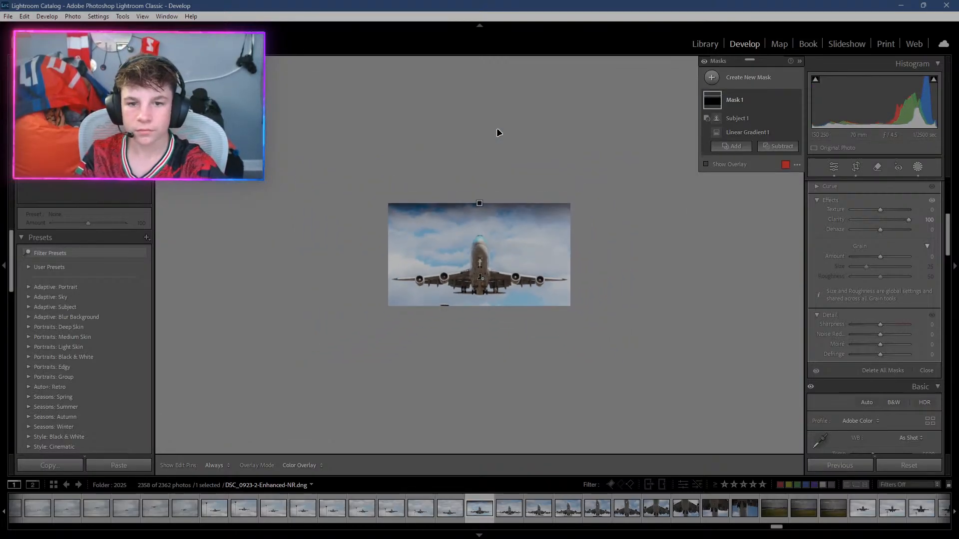
key("ctrl+equal")
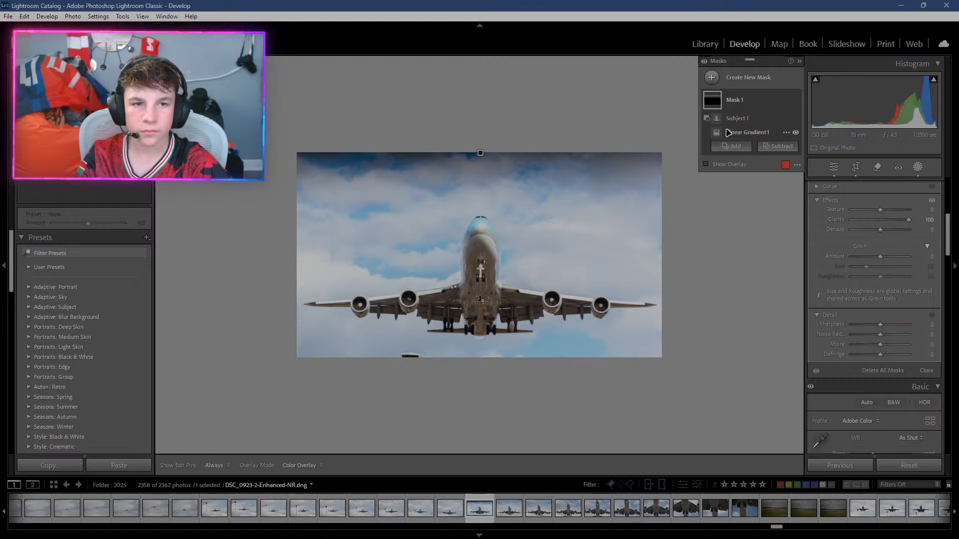
left_click(727, 132)
left_click_drag(477, 226, 480, 273)
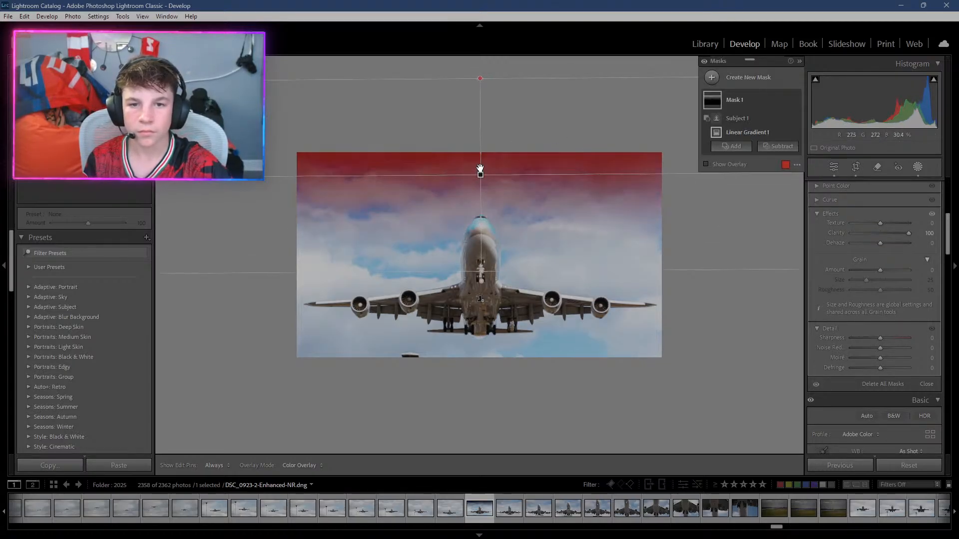
left_click_drag(480, 175, 480, 143)
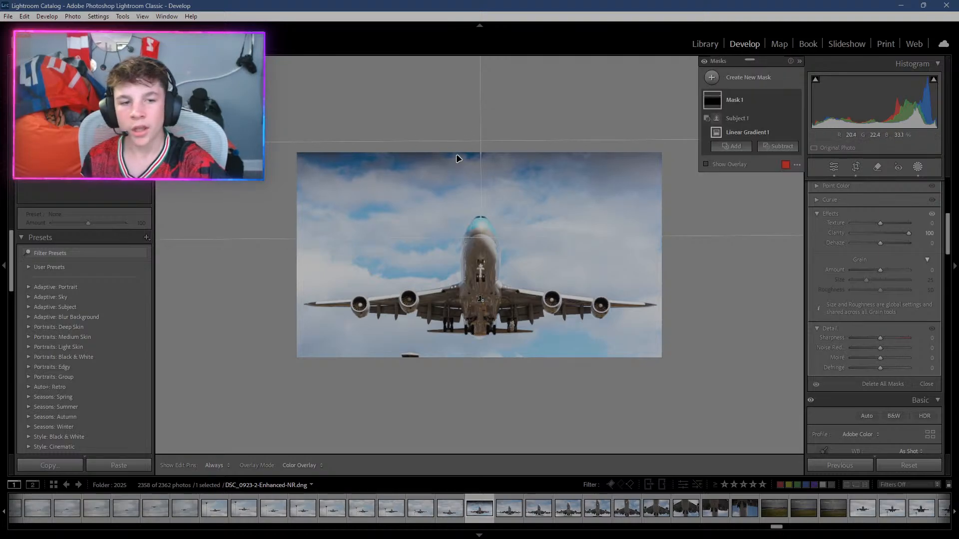
left_click(834, 167)
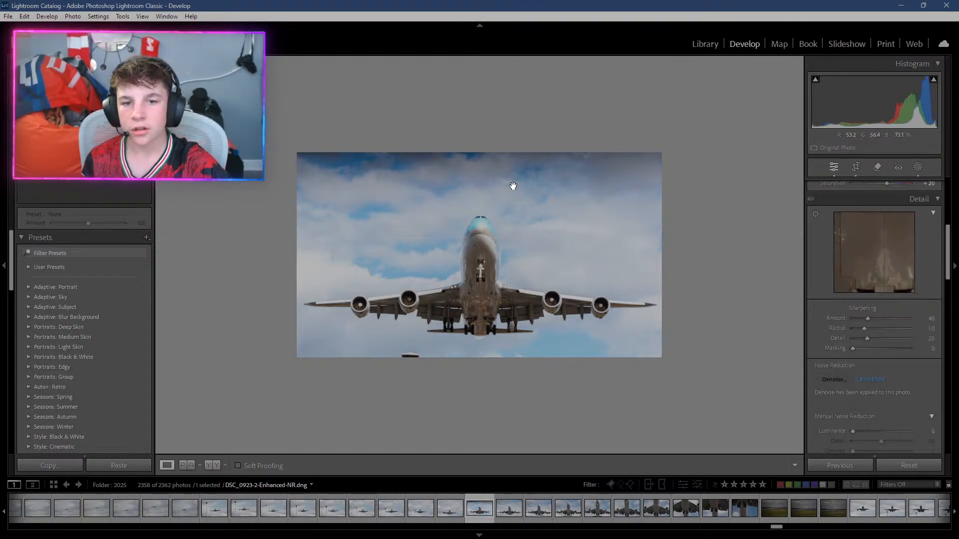
Create a second linear gradient mask rising from below the photo to the wings, and subtract the airplane from it with Select Subject.
key("ctrl+equal")
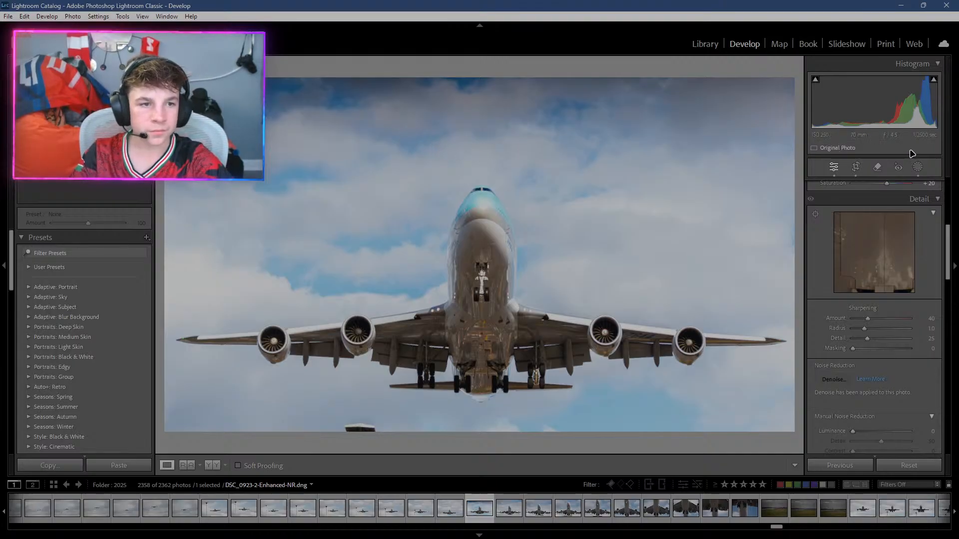
left_click(915, 167)
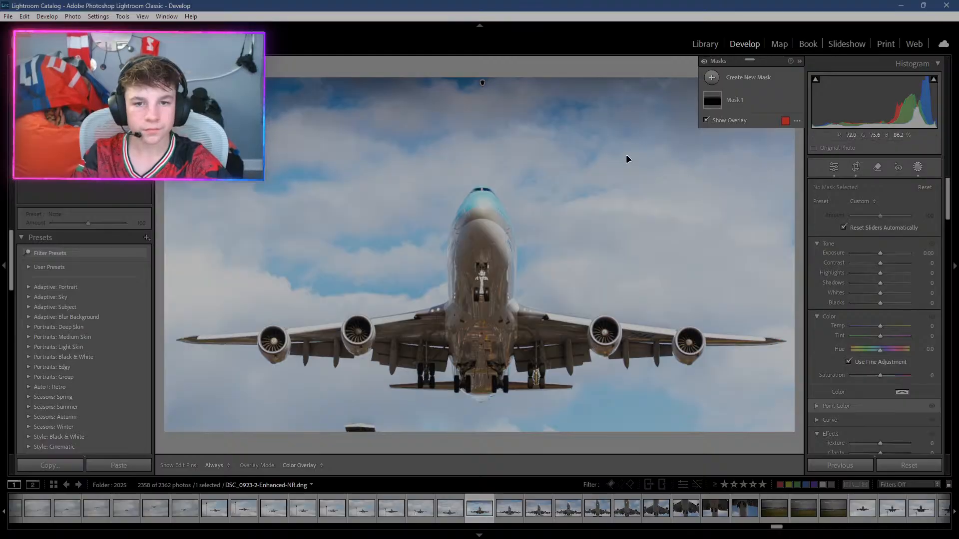
left_click(719, 82)
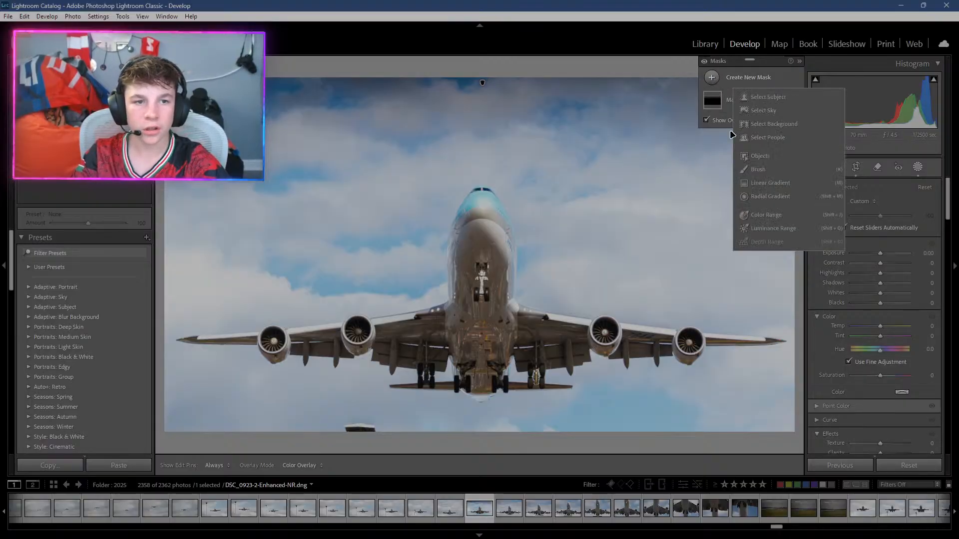
left_click(754, 184)
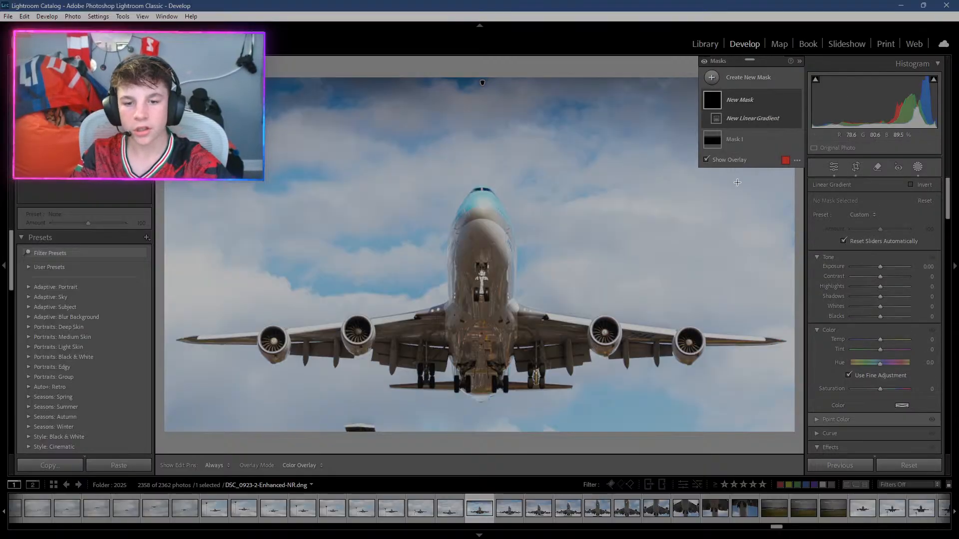
key("ctrl+minus")
key("ctrl+minus")
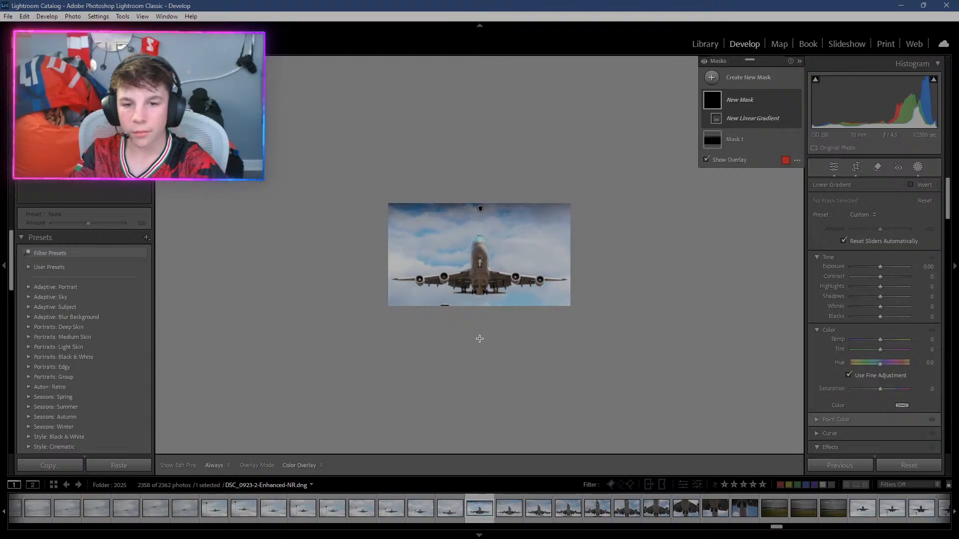
key("ctrl+equal")
left_click_drag(474, 435, 476, 294)
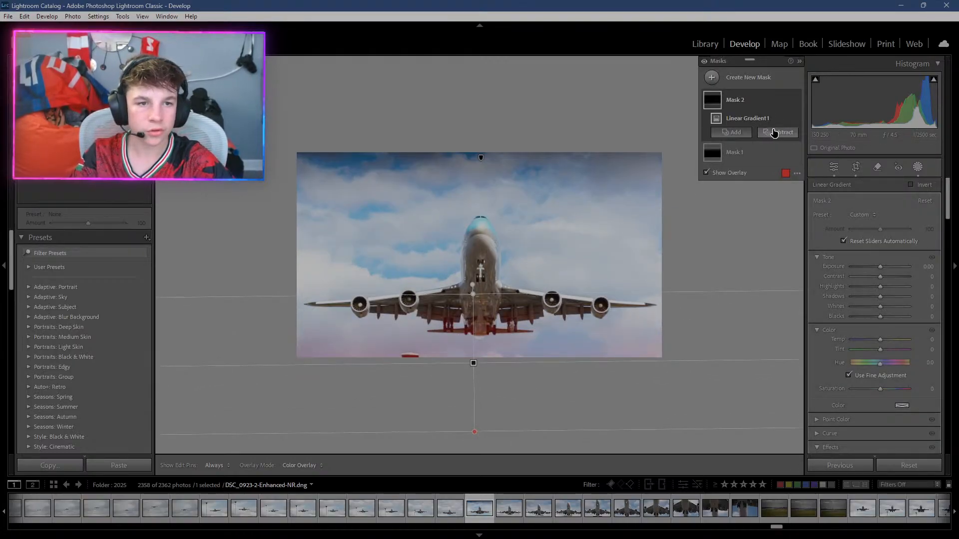
left_click(773, 132)
left_click(778, 156)
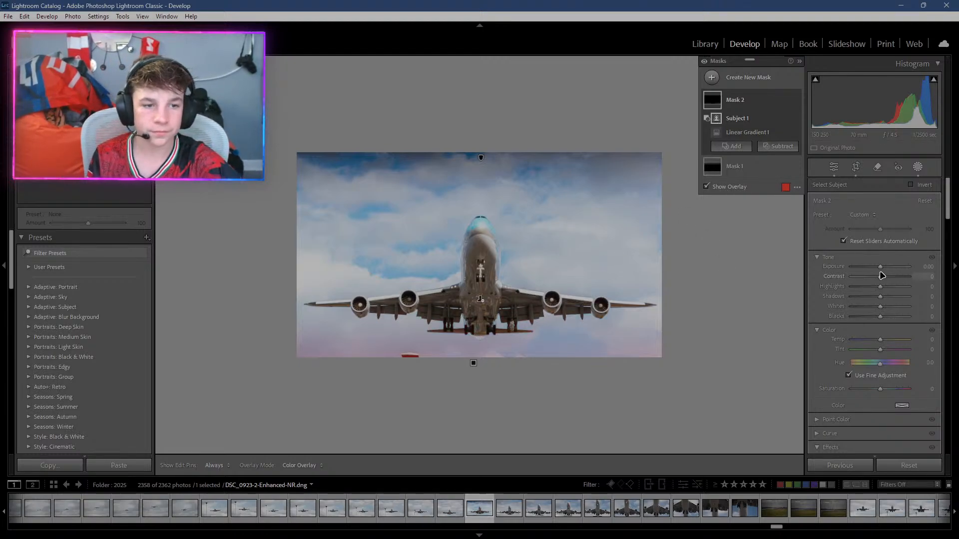
Set the lower gradient mask's exposure to -4.00, shadows to -100 and clarity to 100.
left_click_drag(880, 266, 773, 262)
left_click_drag(844, 263, 792, 268)
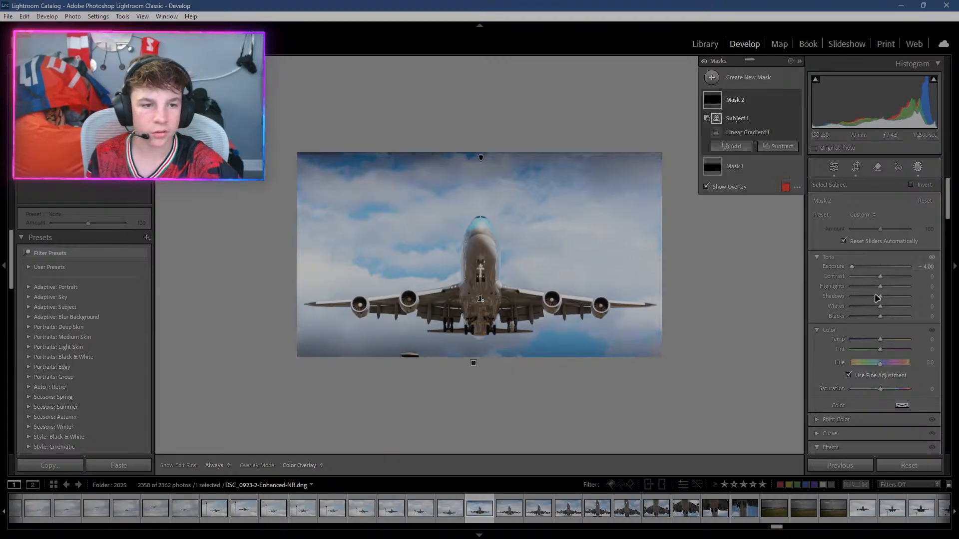
left_click_drag(880, 296, 747, 321)
scroll(869, 344, "down", 3)
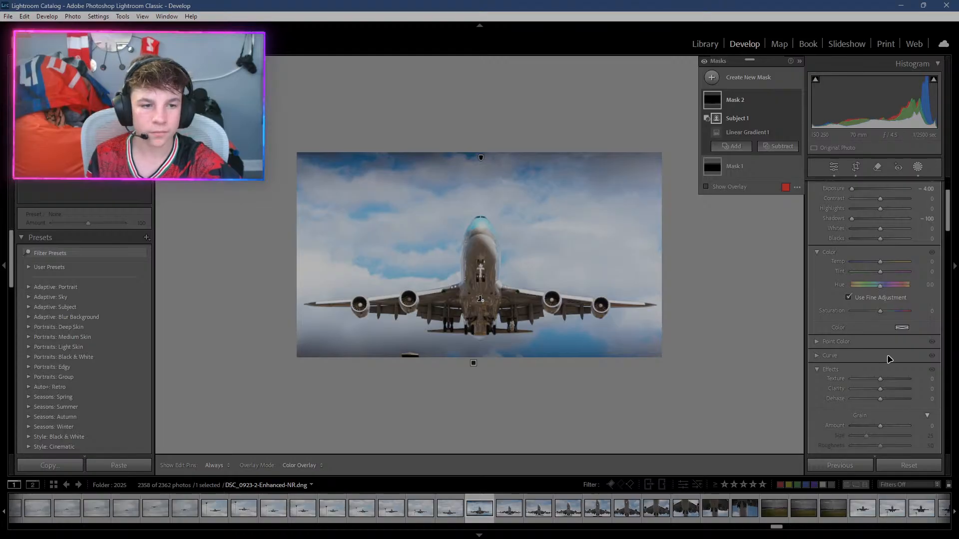
left_click_drag(880, 388, 943, 393)
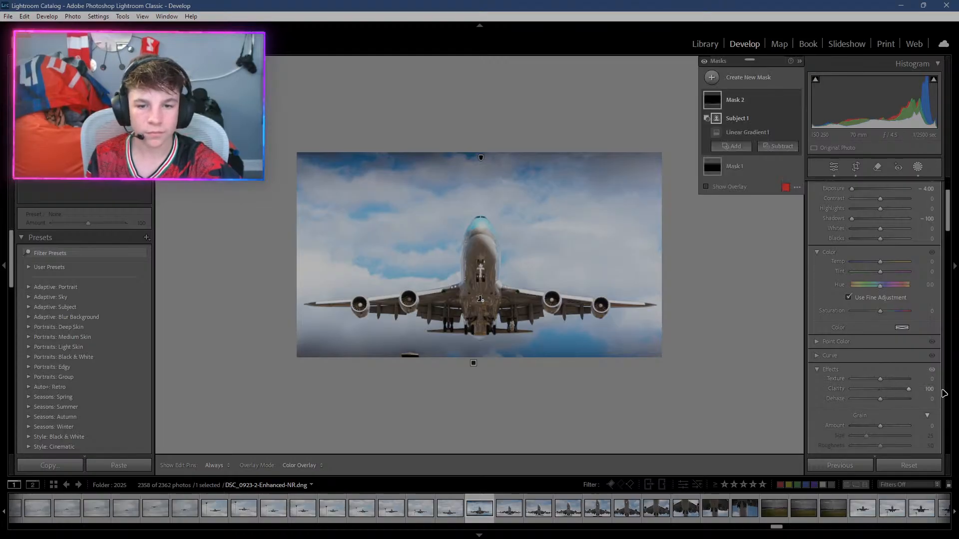
Try extending the lower linear gradient's fade up to the airplane's nose and shifting its centre down below the photo.
left_click(732, 133)
left_click_drag(472, 295, 472, 225)
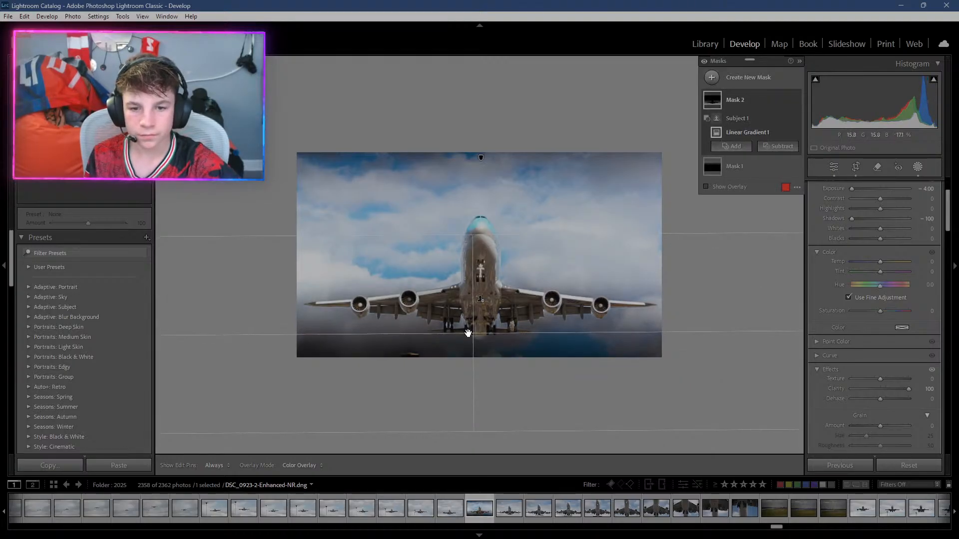
left_click_drag(471, 332, 480, 382)
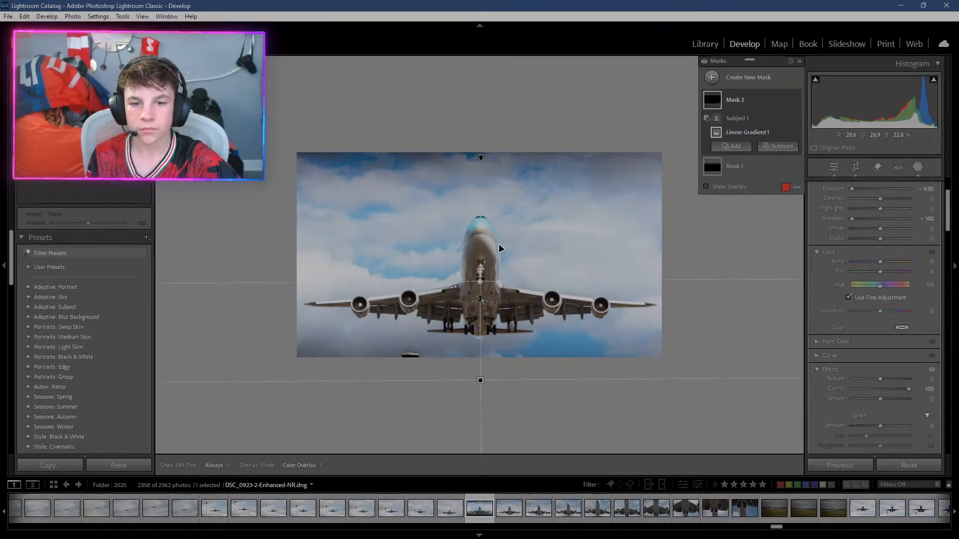
Try an exposure of 1.12 on the upper sky gradient mask and examine the whole photo with masking closed and reopened.
left_click(734, 167)
scroll(856, 215, "down", 1)
scroll(856, 215, "up", 3)
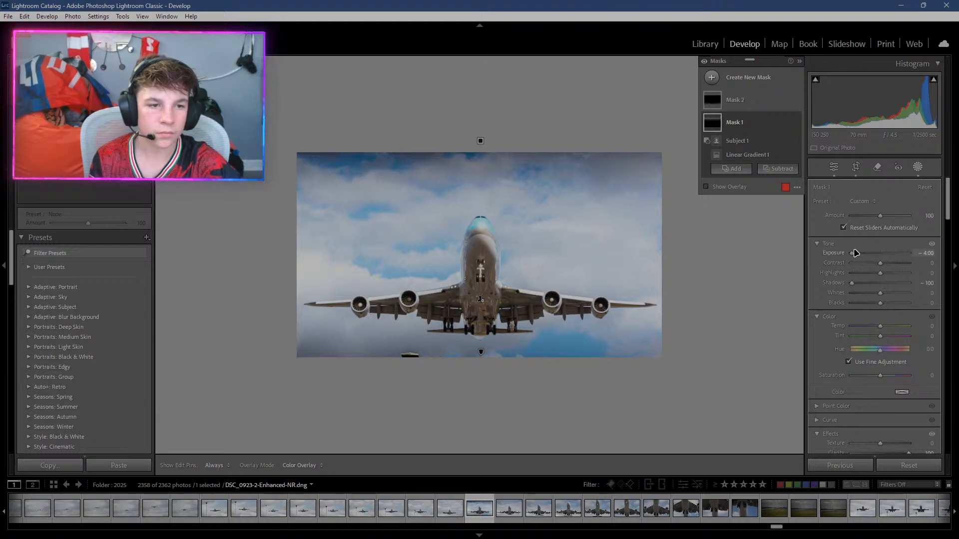
left_click_drag(855, 253, 775, 281)
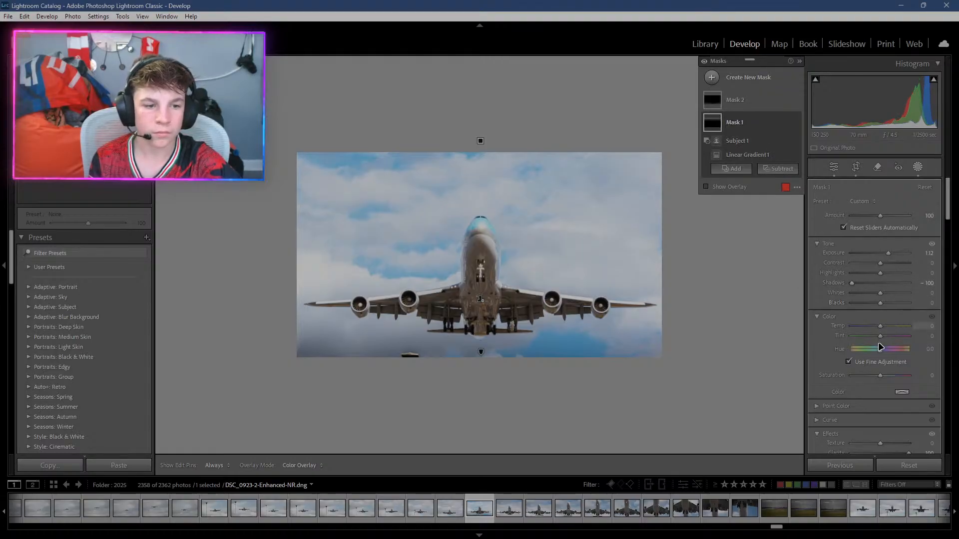
scroll(856, 393, "down", 3)
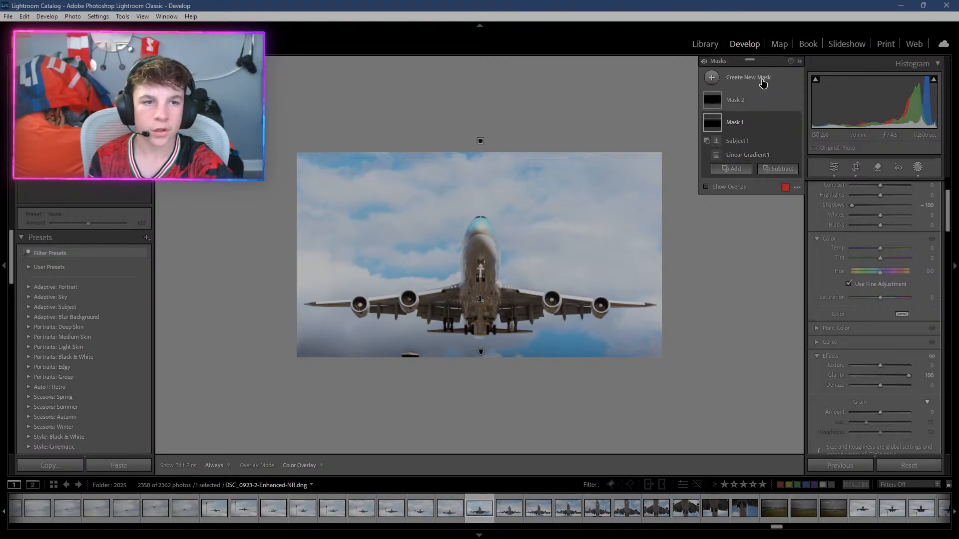
left_click(800, 63)
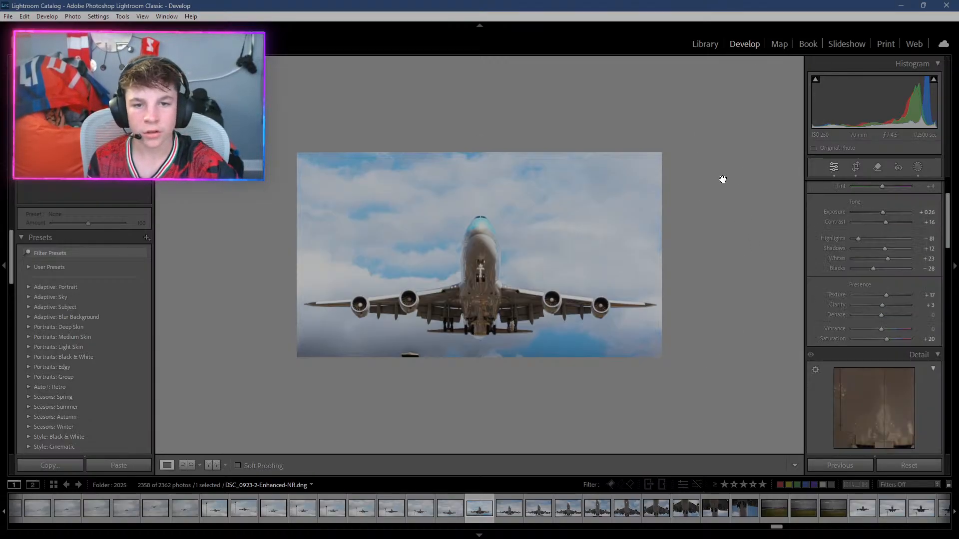
left_click(920, 168)
left_click(751, 123)
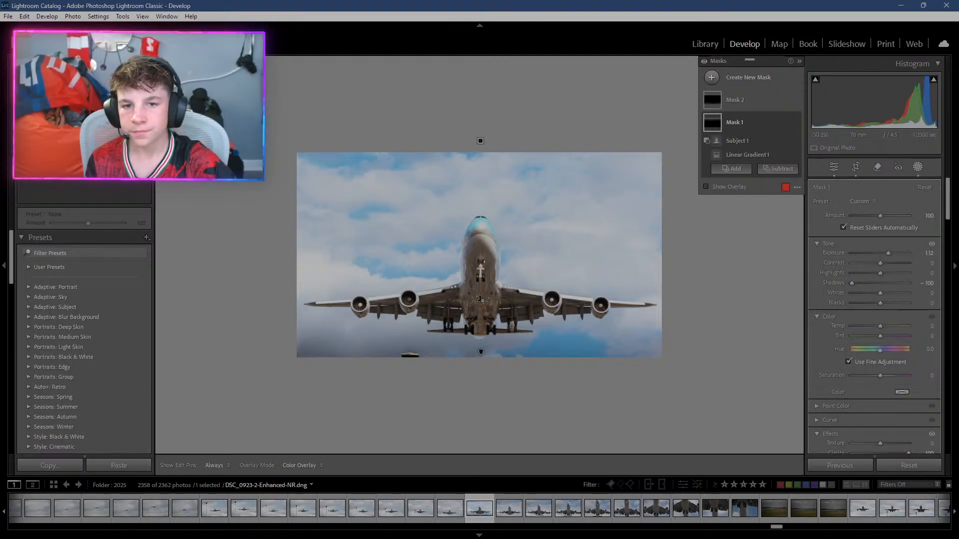
key("ctrl+=")
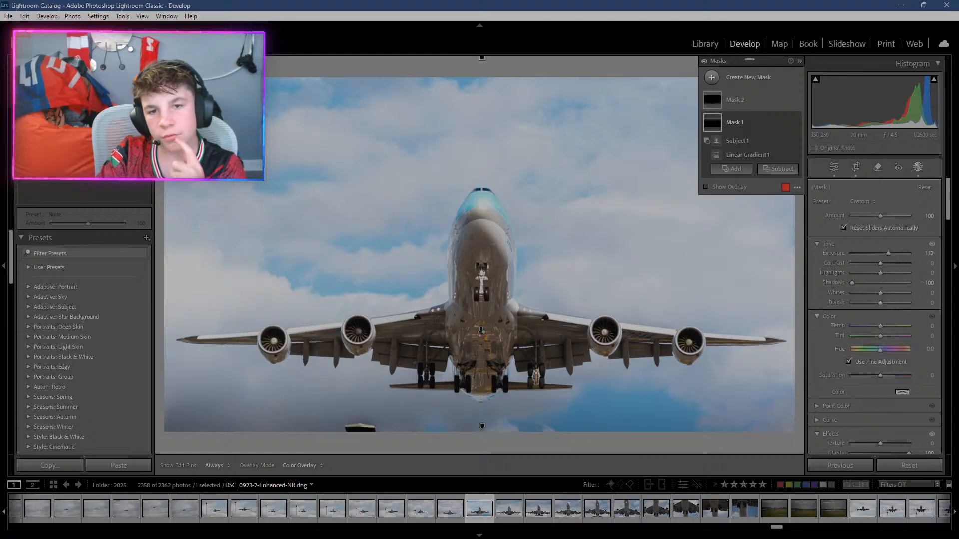
Undo the upper mask's last exposure change and the latest changes to the lower gradient mask.
key("ctrl+z")
key("ctrl+z")
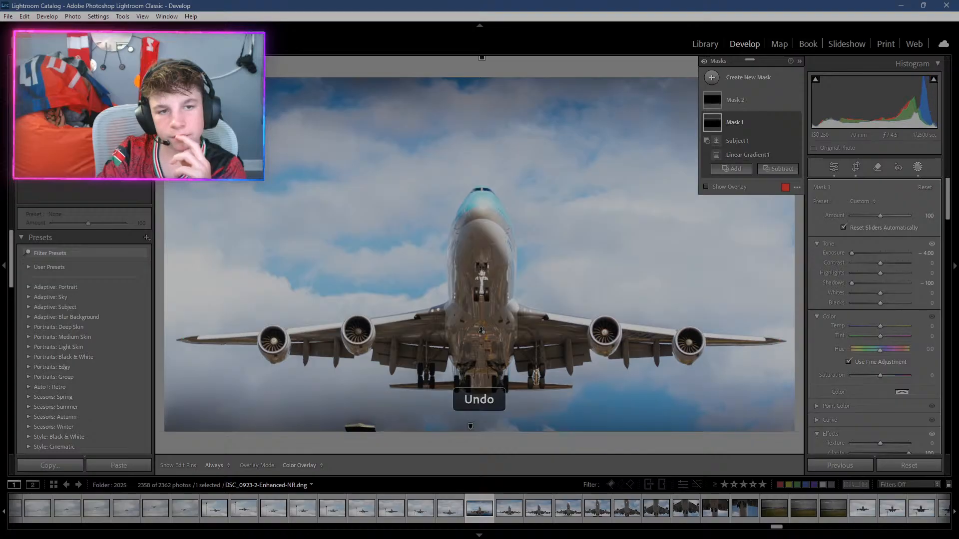
key("ctrl+z")
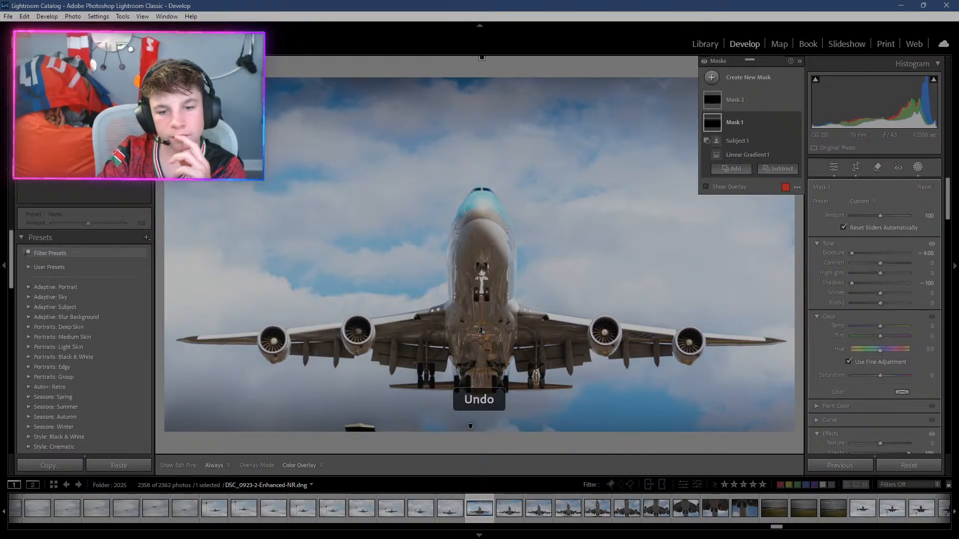
key("ctrl+z")
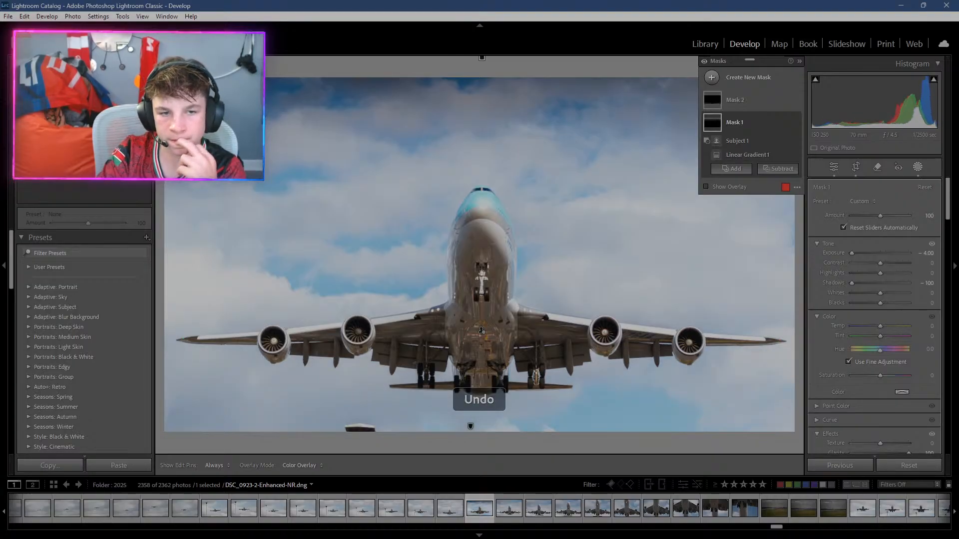
Undo the lower gradient mask's remaining changes and restore the mask with the airplane subject subtracted from it.
key("ctrl+z")
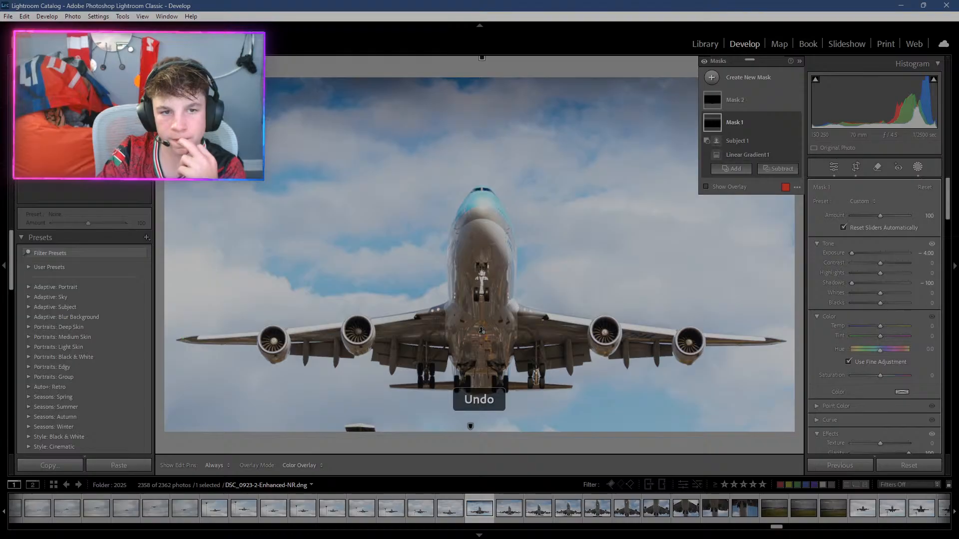
key("ctrl+z")
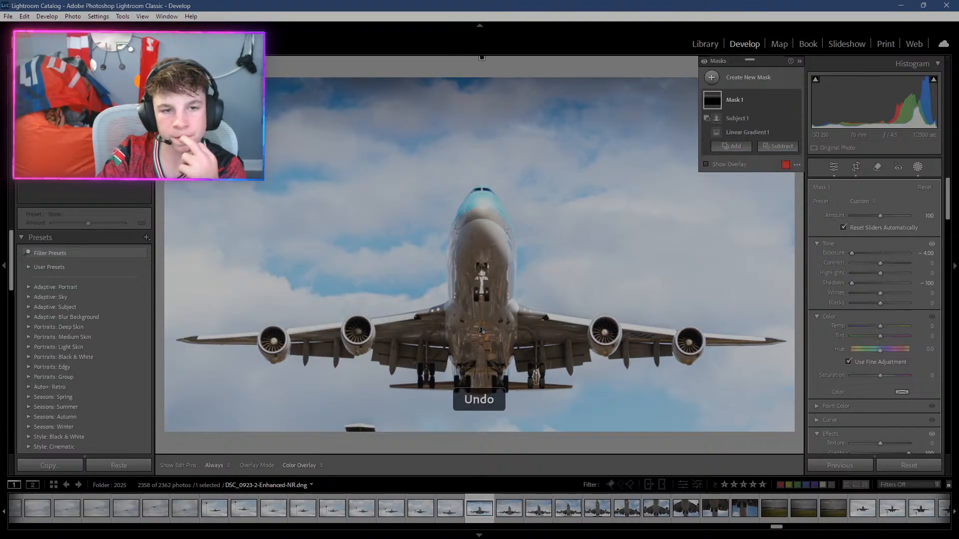
key("ctrl+shift+z")
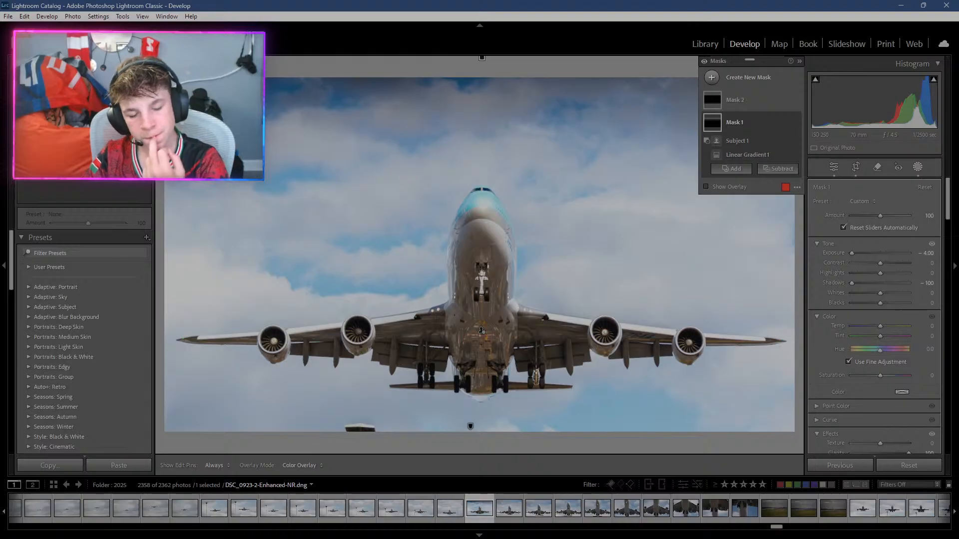
key("ctrl+minus")
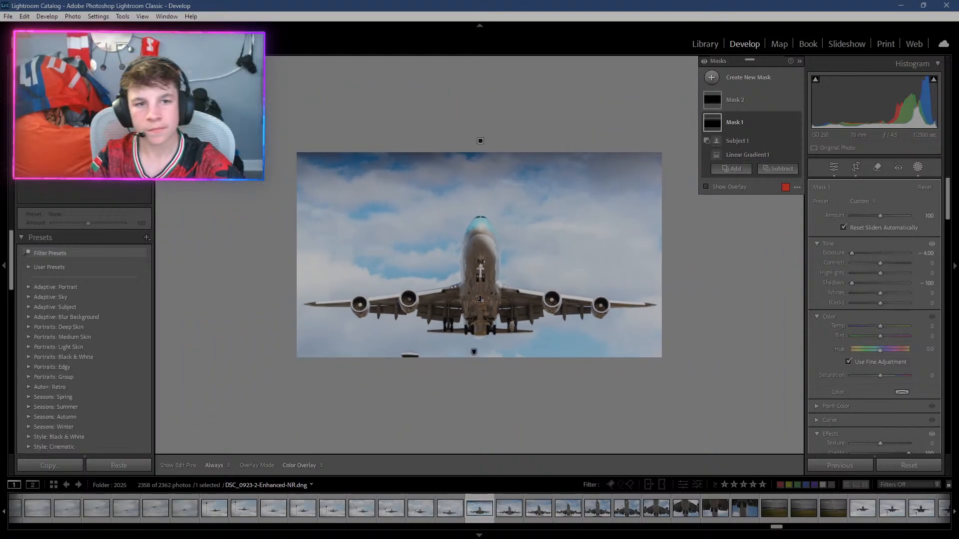
left_click(734, 100)
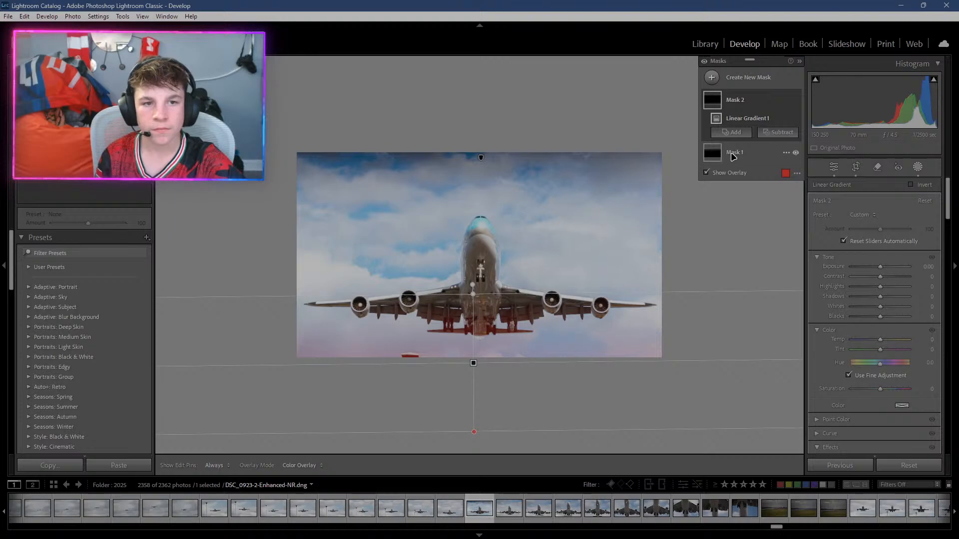
key("ctrl+y")
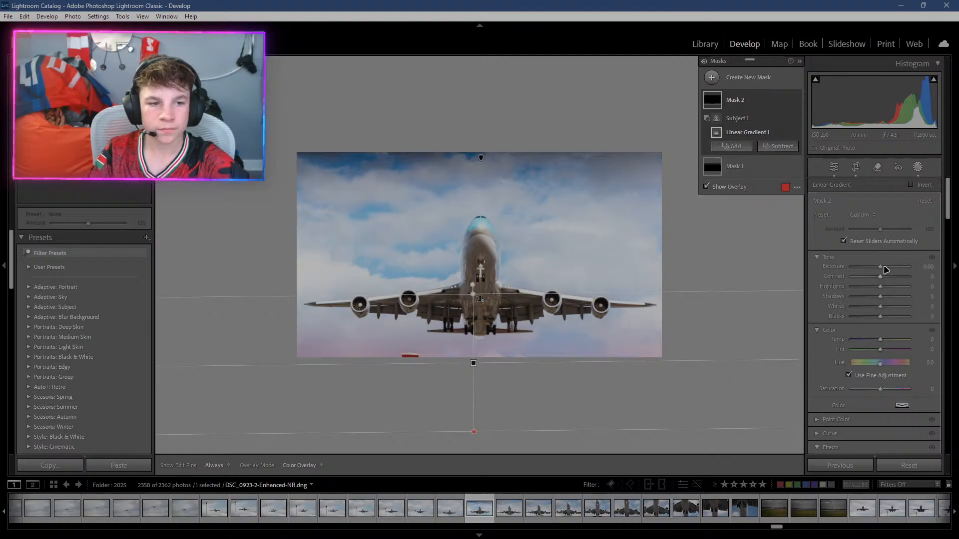
Set the lower gradient mask's exposure to 0.21, highlights to 100, shadows to -100 and clarity to 100.
left_click_drag(881, 267, 905, 300)
left_click_drag(826, 291, 826, 290)
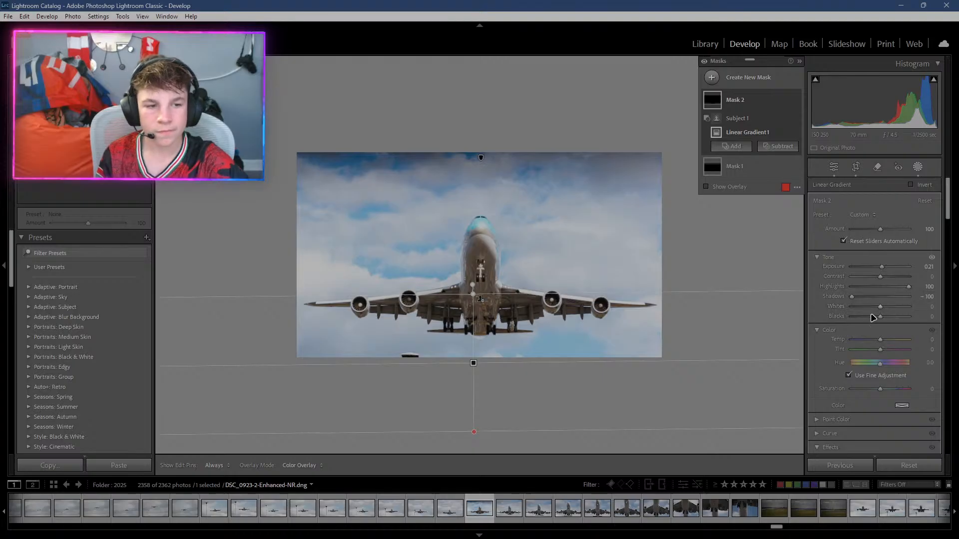
scroll(833, 300, "down", 3)
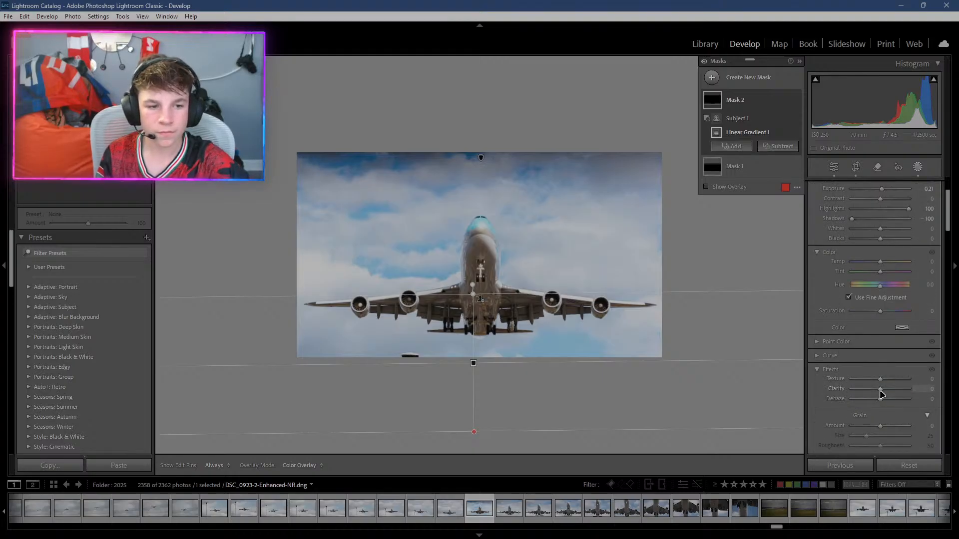
left_click_drag(879, 389, 810, 370)
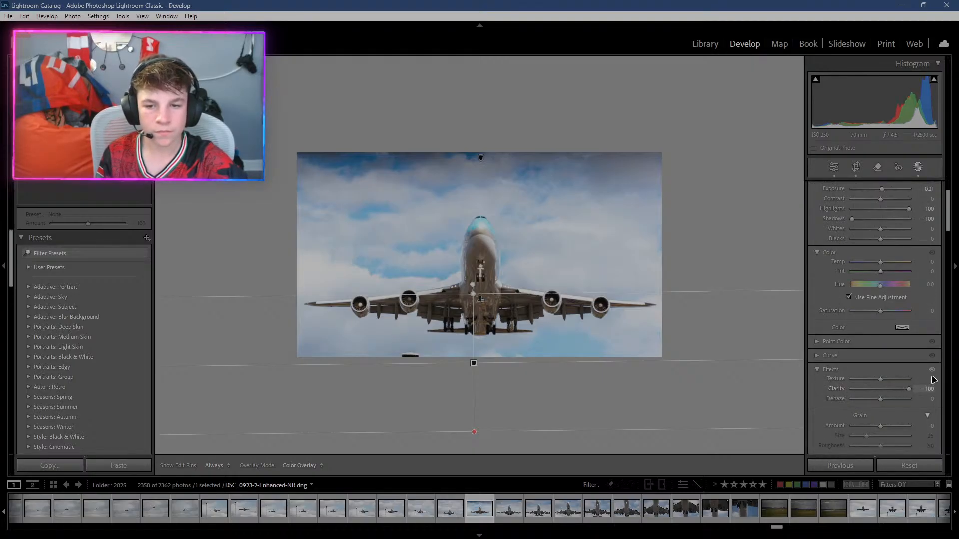
left_click_drag(933, 380, 933, 380)
scroll(889, 358, "up", 3)
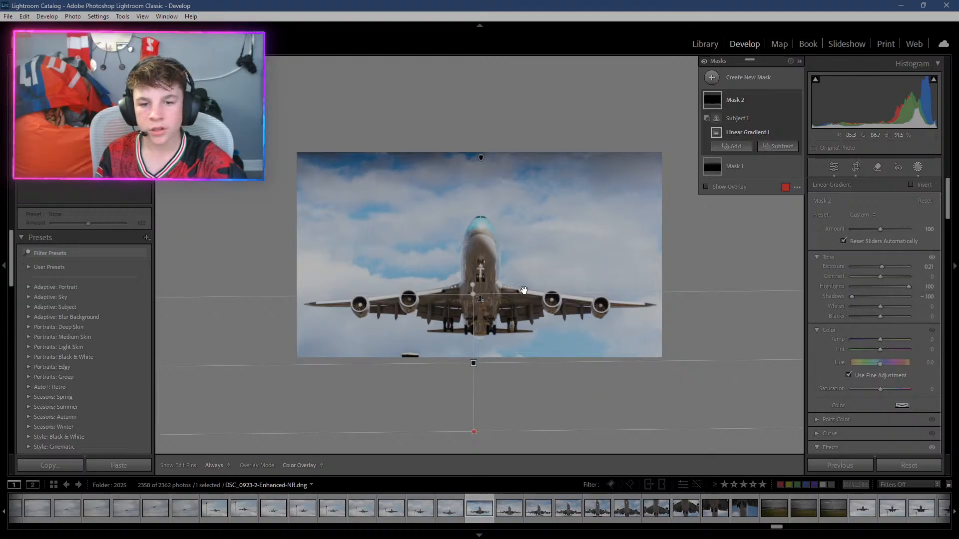
Raise the lower gradient's fade to the airplane's mid-fuselage and shift the upper gradient's centre further above the photo.
left_click_drag(469, 287, 474, 274)
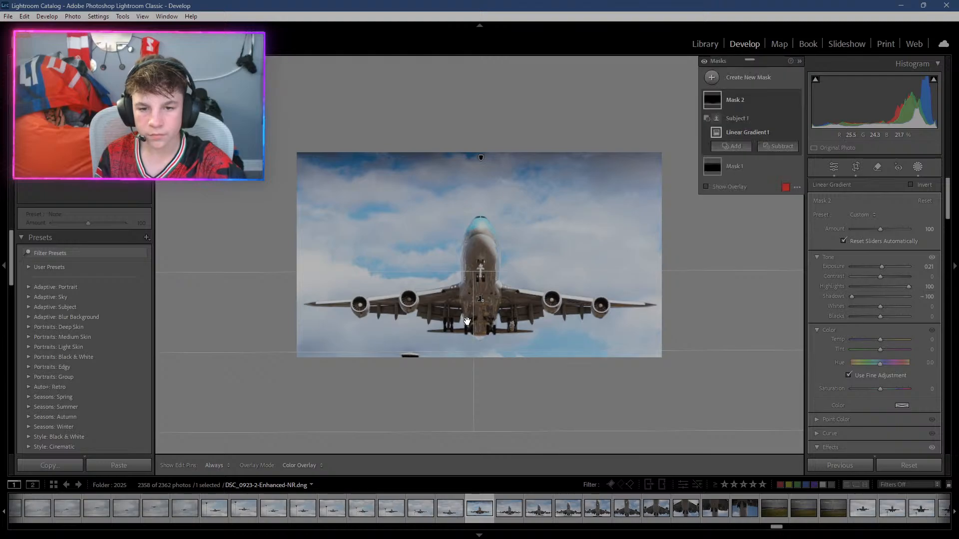
left_click_drag(472, 358, 473, 360)
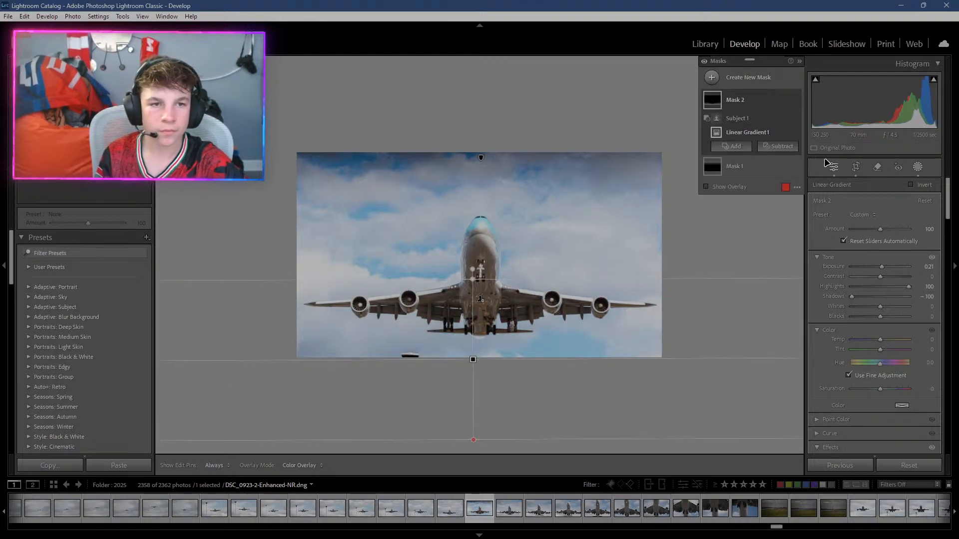
left_click(732, 167)
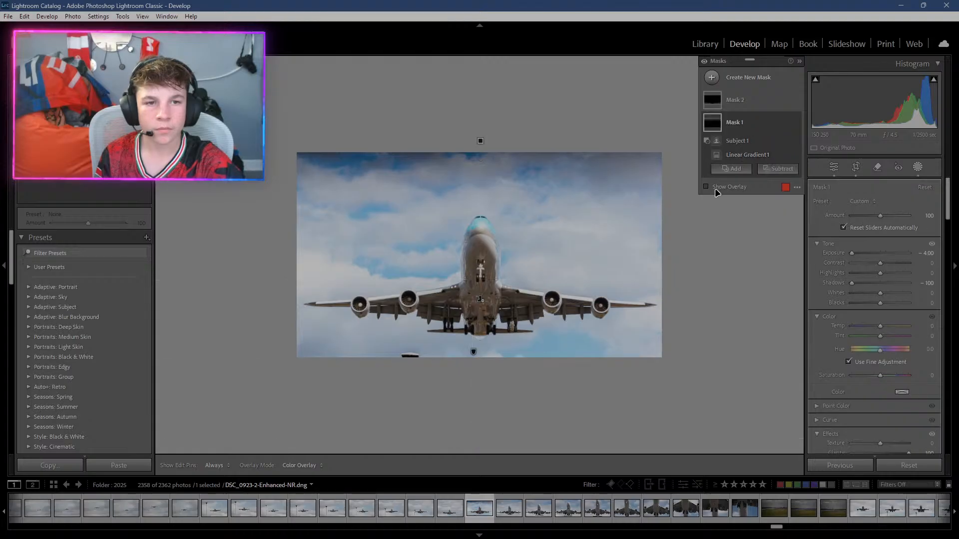
left_click(480, 141)
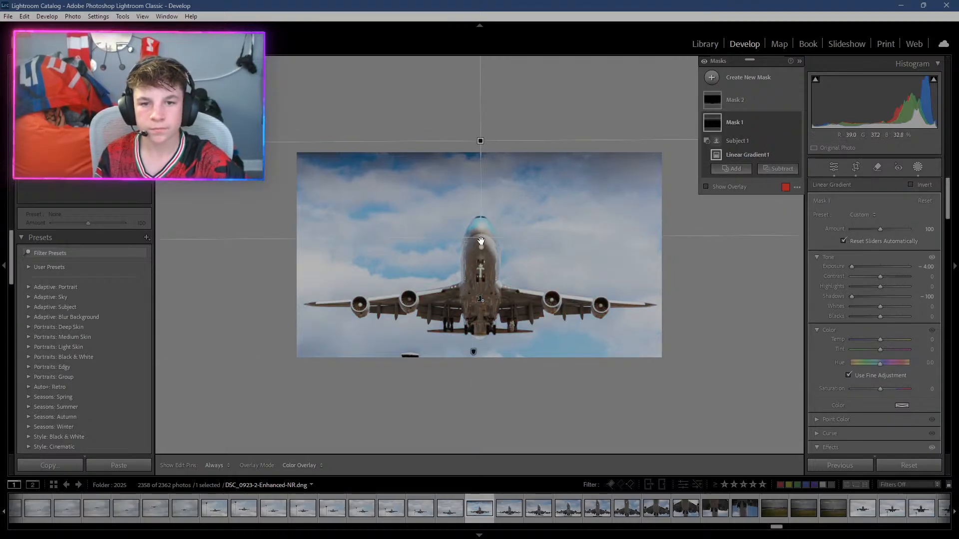
left_click_drag(481, 240, 481, 271)
left_click_drag(482, 156, 482, 129)
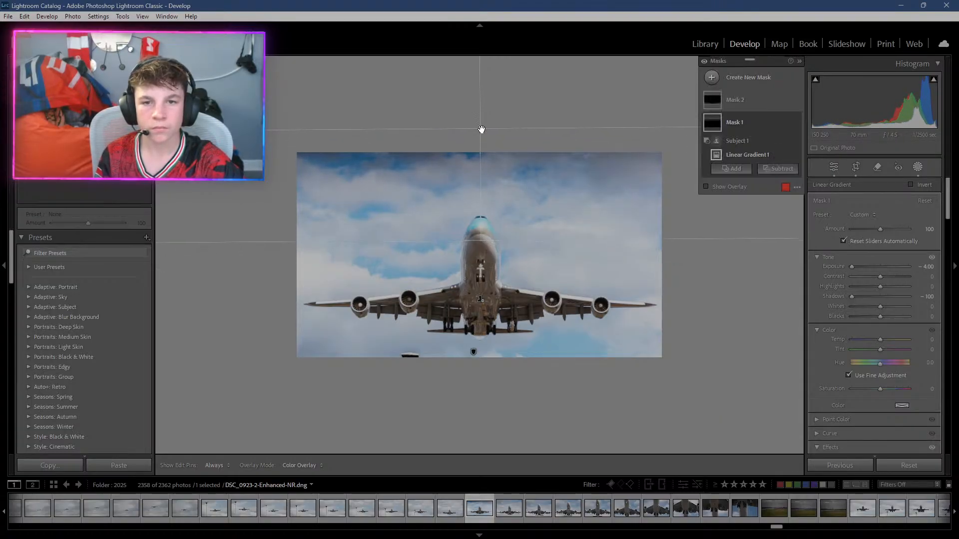
Compare the whole photo with all masks hidden and shown to examine the effect of the sky gradients.
left_click(833, 167)
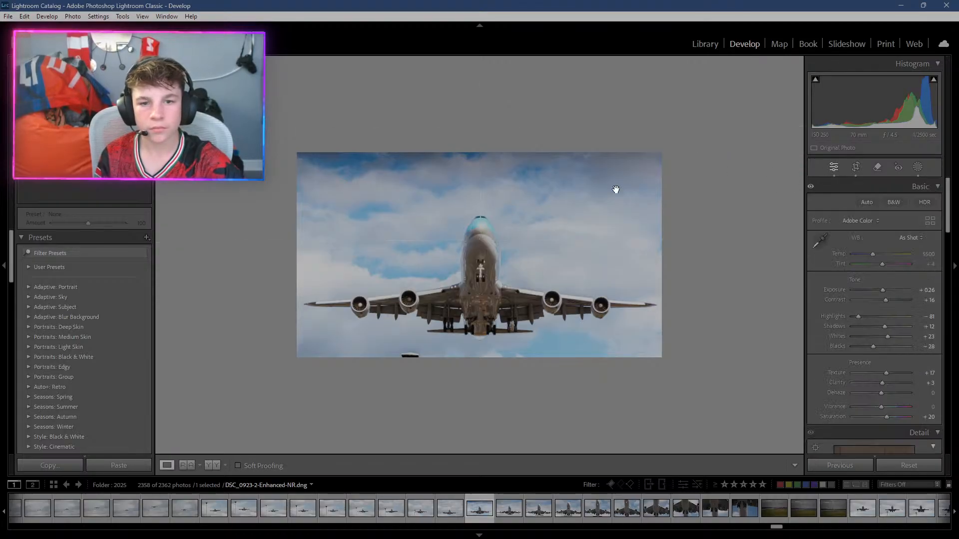
left_click(93, 63)
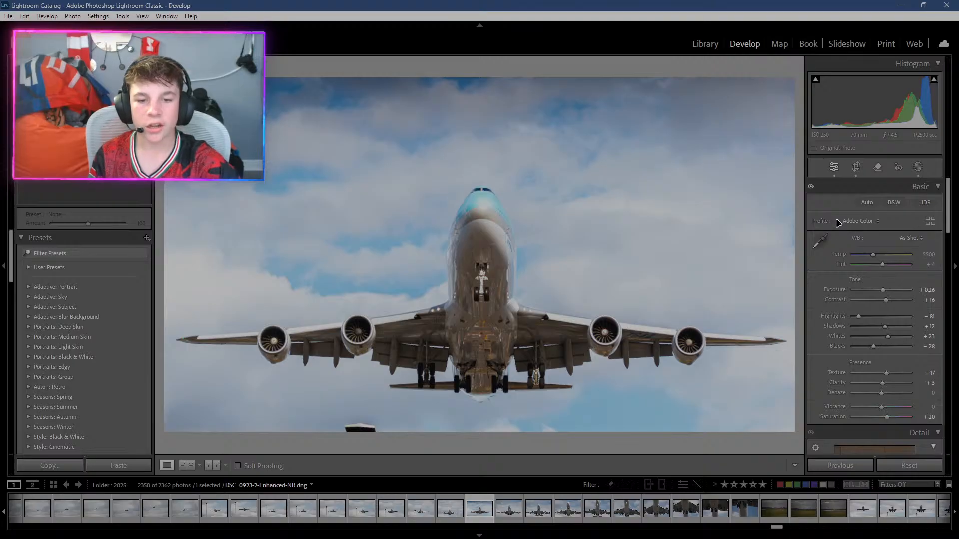
left_click(917, 167)
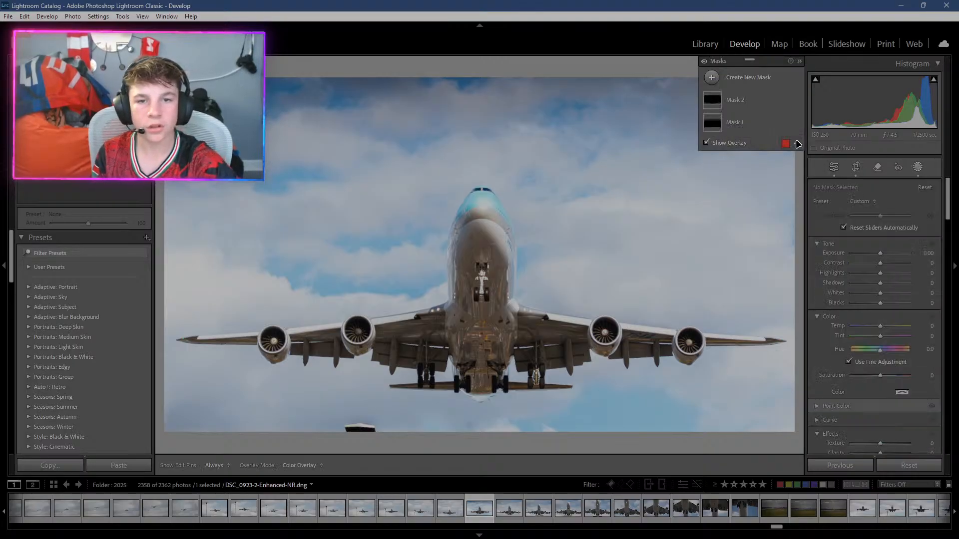
left_click(703, 63)
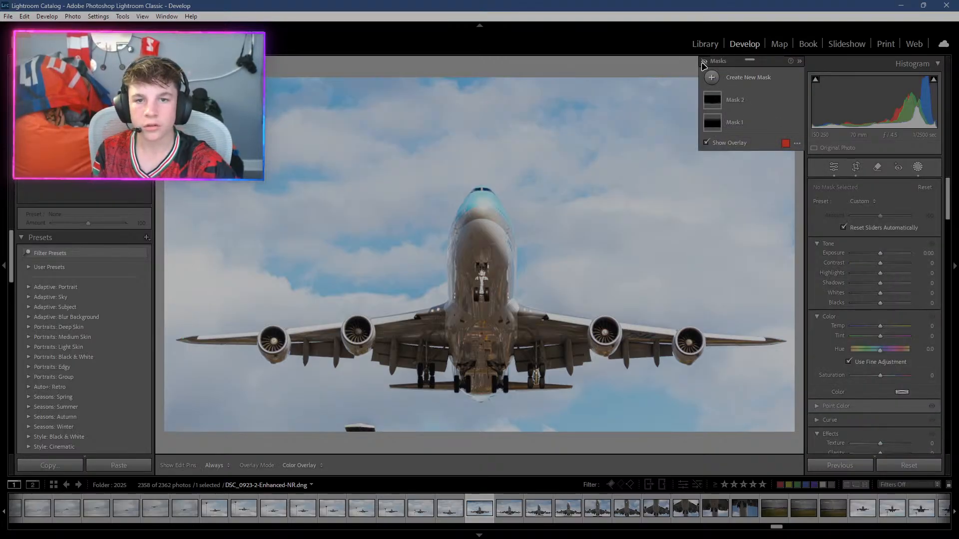
left_click(703, 63)
left_click(703, 63)
left_click(703, 62)
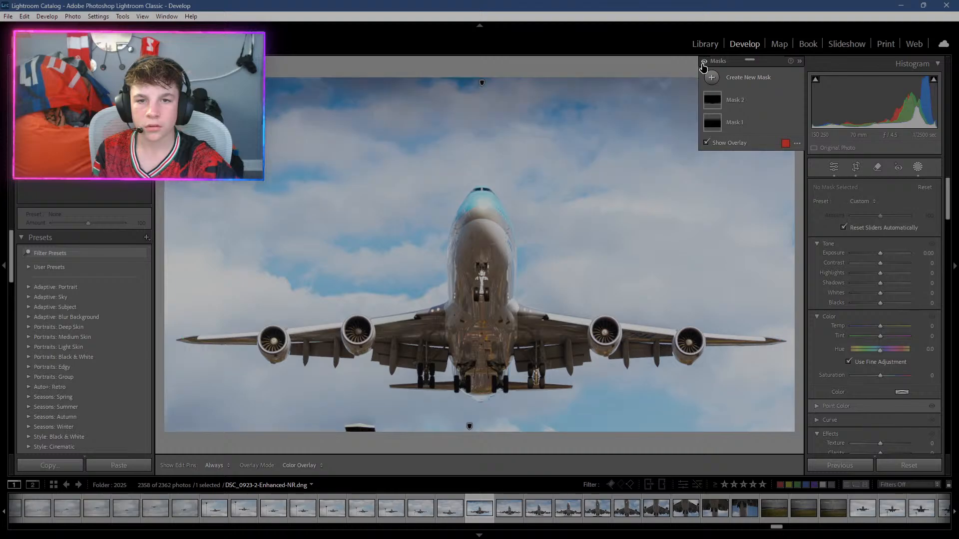
left_click(703, 63)
left_click(703, 62)
left_click(703, 62)
left_click(703, 62)
left_click(703, 63)
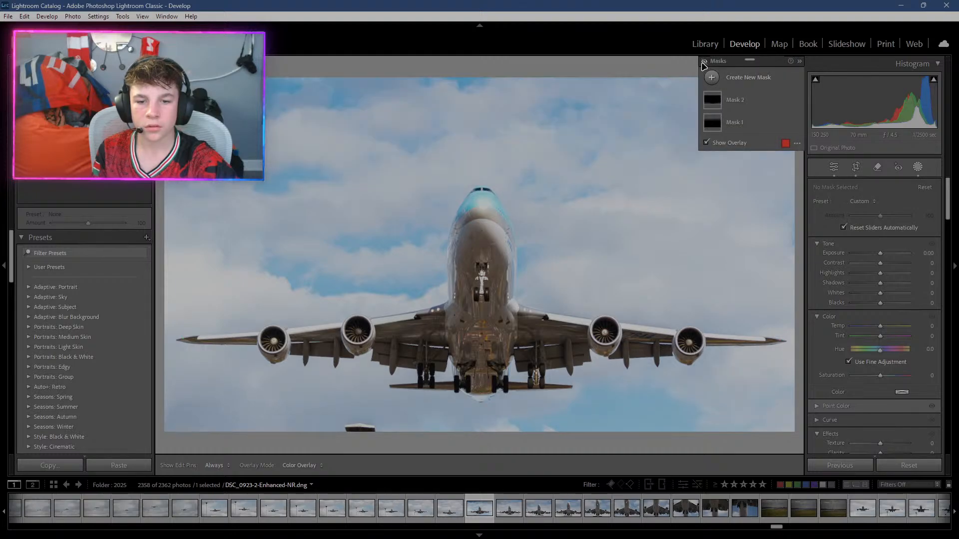
left_click(703, 63)
left_click(703, 62)
left_click(704, 63)
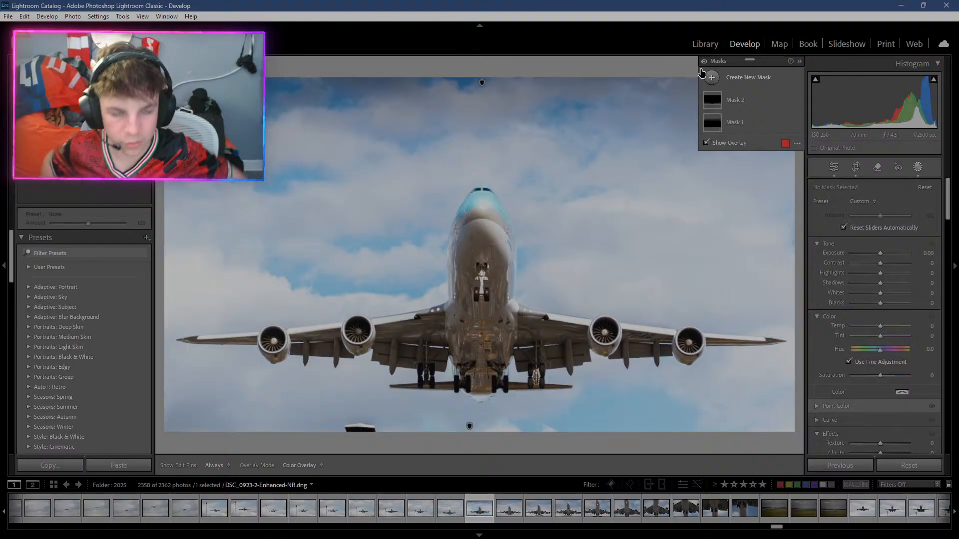
Create a new mask that selects the airplane as the subject.
left_click(715, 79)
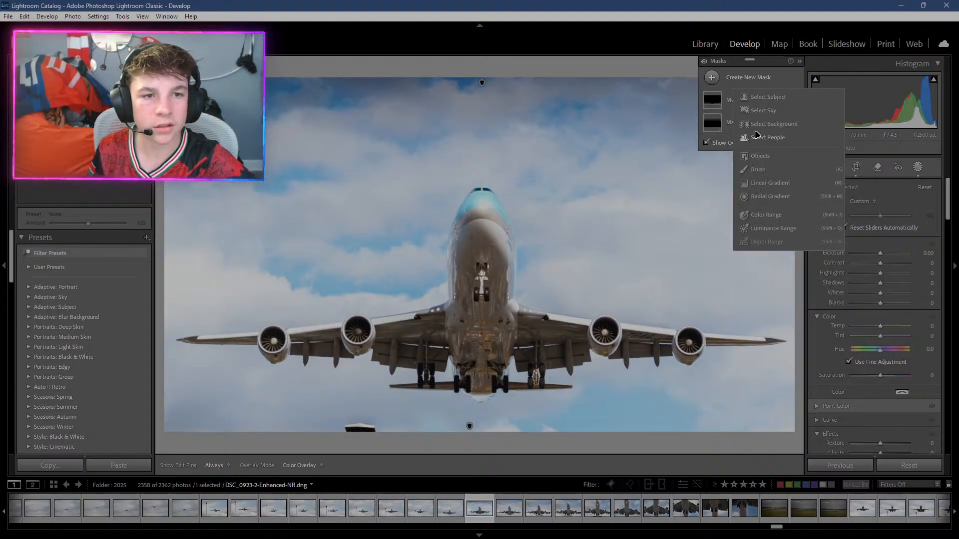
left_click(751, 99)
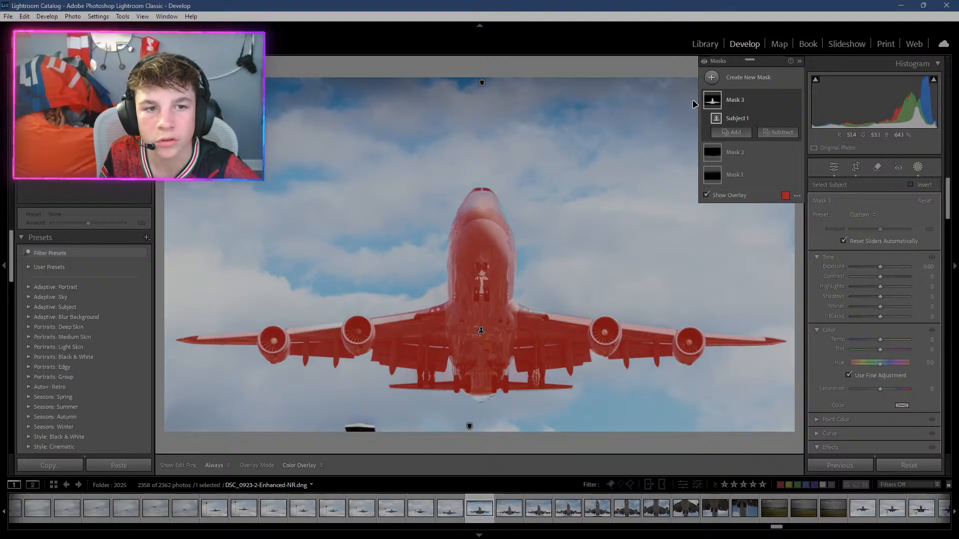
Try a new sky mask and a new background mask on the photo, undoing each one.
left_click(712, 78)
left_click(755, 110)
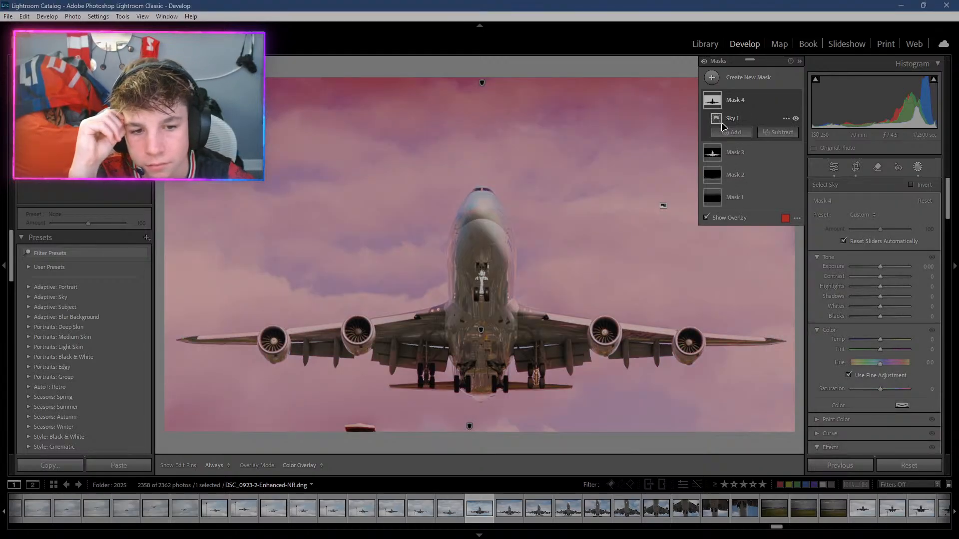
right_click(647, 244)
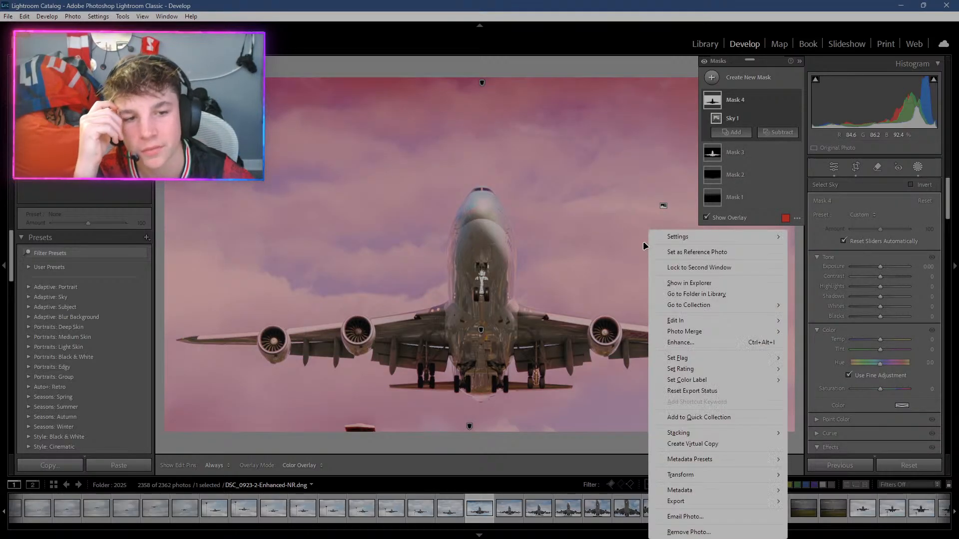
left_click(616, 195)
key("ctrl+z")
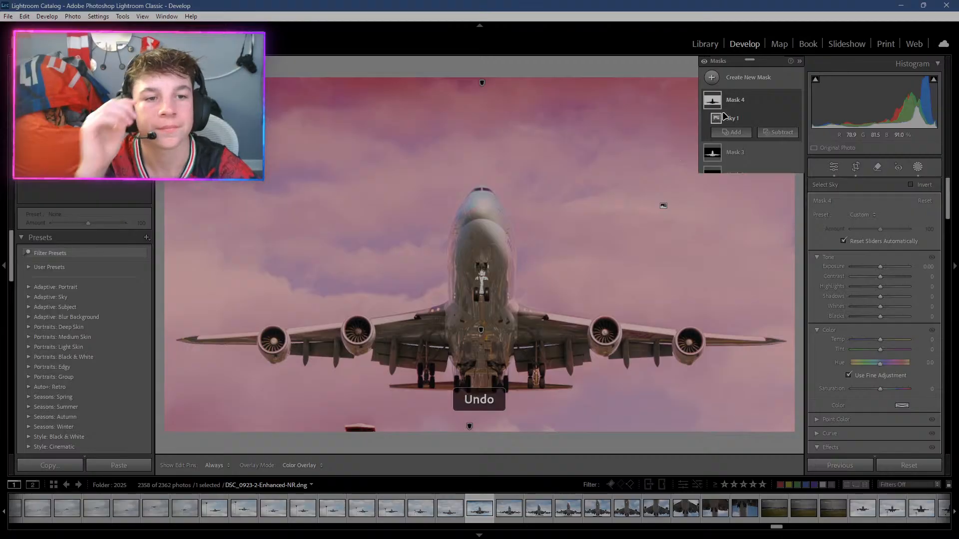
left_click(711, 78)
left_click(773, 124)
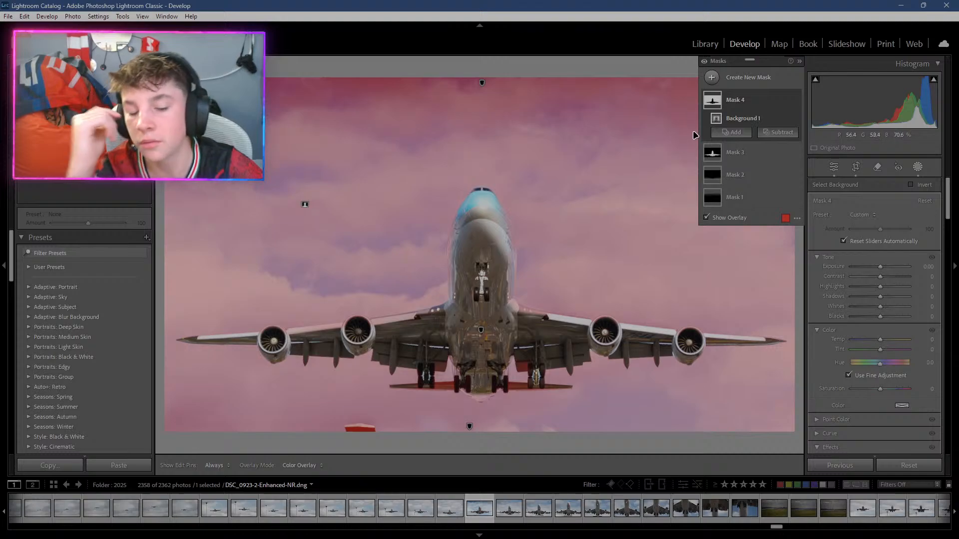
key("ctrl+z")
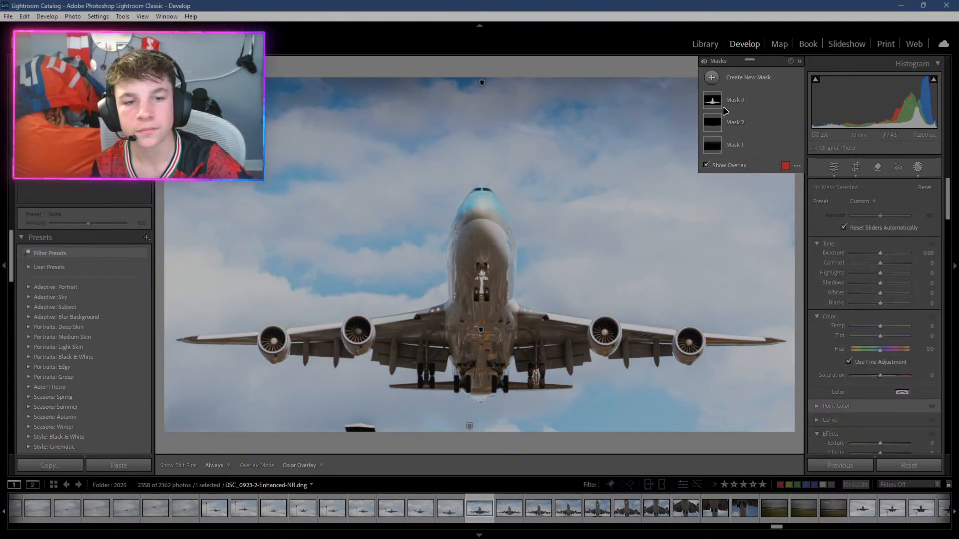
Add a brush component to the airplane's subject mask, Mask 3.
left_click(724, 107)
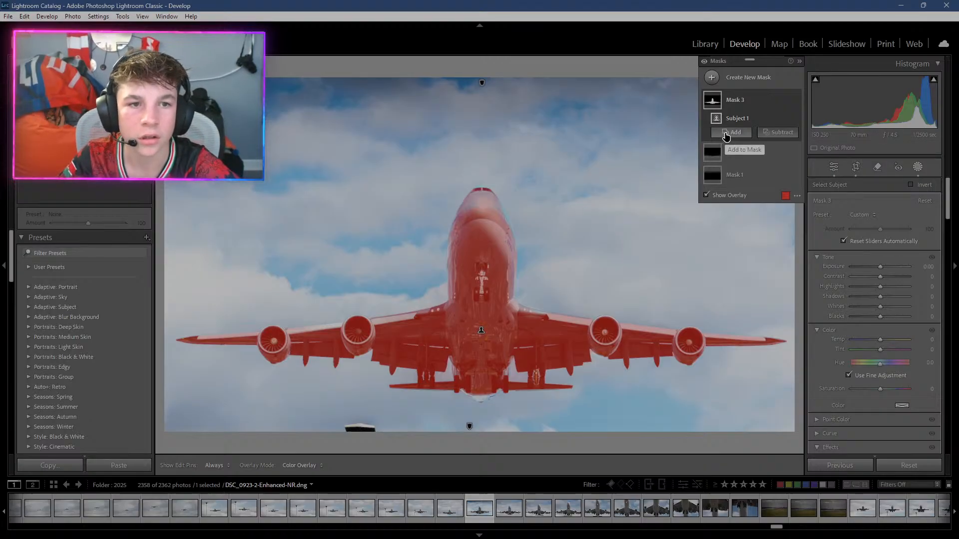
left_click(726, 135)
left_click(732, 228)
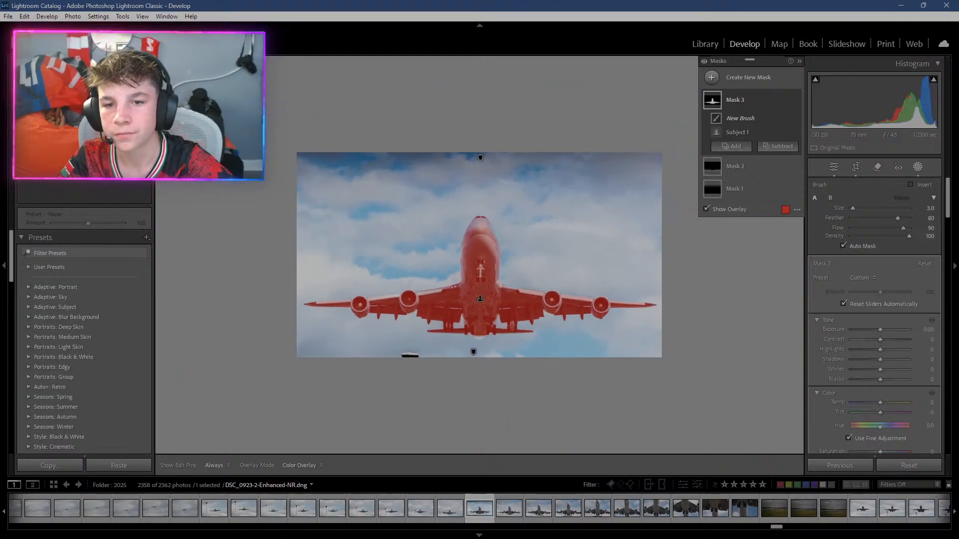
Paint the cockpit roof and both outer edges of the nose into the airplane mask using a size 3 brush with Auto Mask.
key("z")
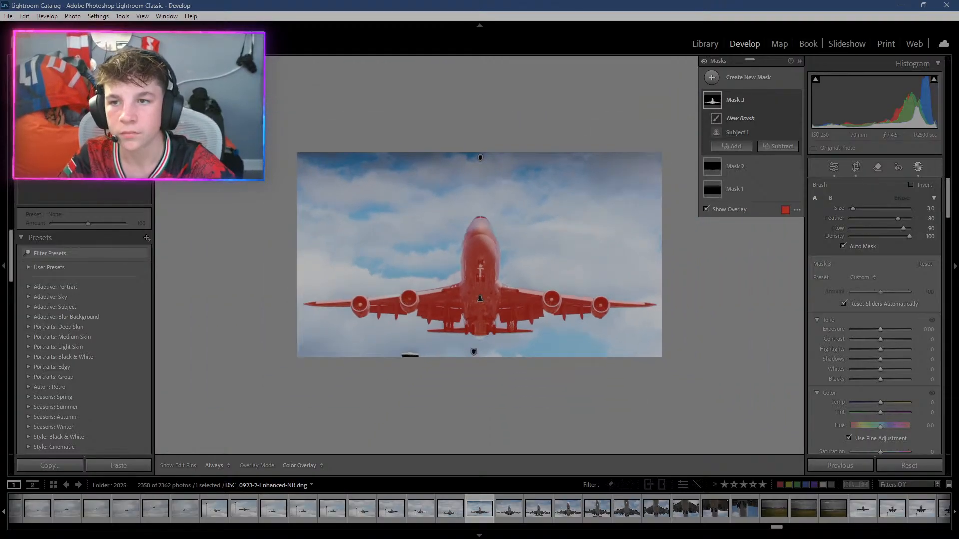
left_click(112, 160)
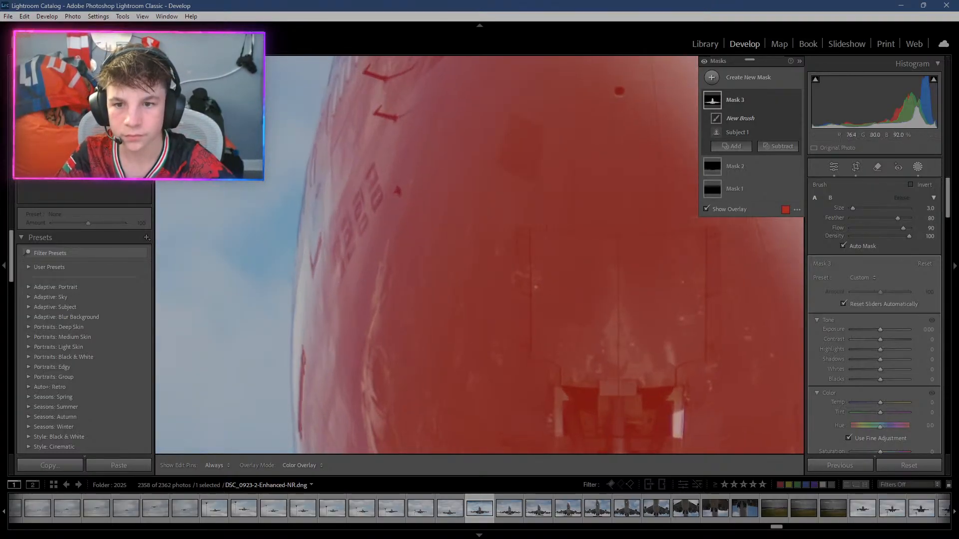
left_click_drag(82, 141, 84, 128)
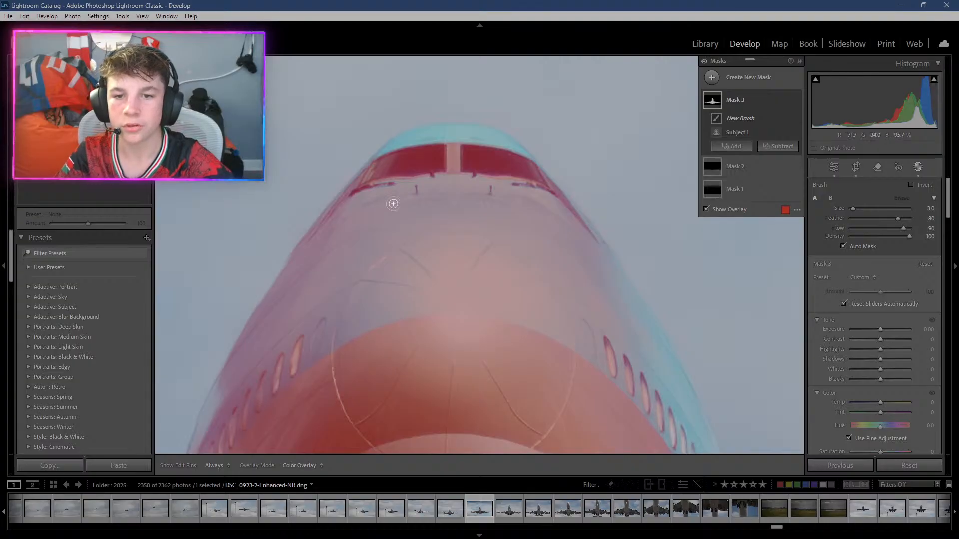
left_click_drag(439, 247, 444, 279)
mouse_move(471, 247)
left_mouse_down()
mouse_move(536, 309)
mouse_move(517, 338)
mouse_move(558, 334)
mouse_move(555, 344)
mouse_move(689, 444)
mouse_move(685, 459)
mouse_move(670, 442)
mouse_move(684, 449)
mouse_move(684, 464)
mouse_move(663, 434)
mouse_move(716, 468)
mouse_move(700, 409)
mouse_move(652, 317)
mouse_move(497, 143)
left_mouse_up()
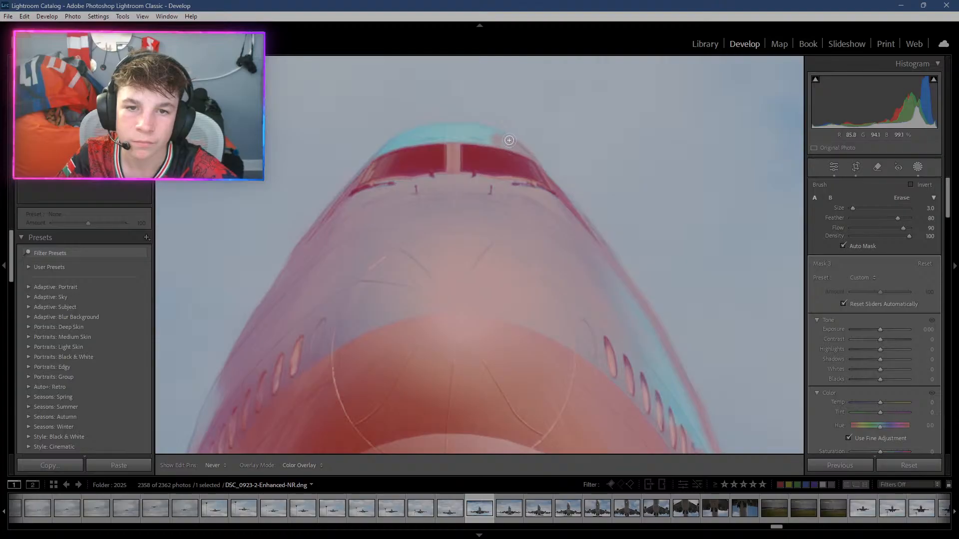
left_click_drag(469, 132, 497, 138)
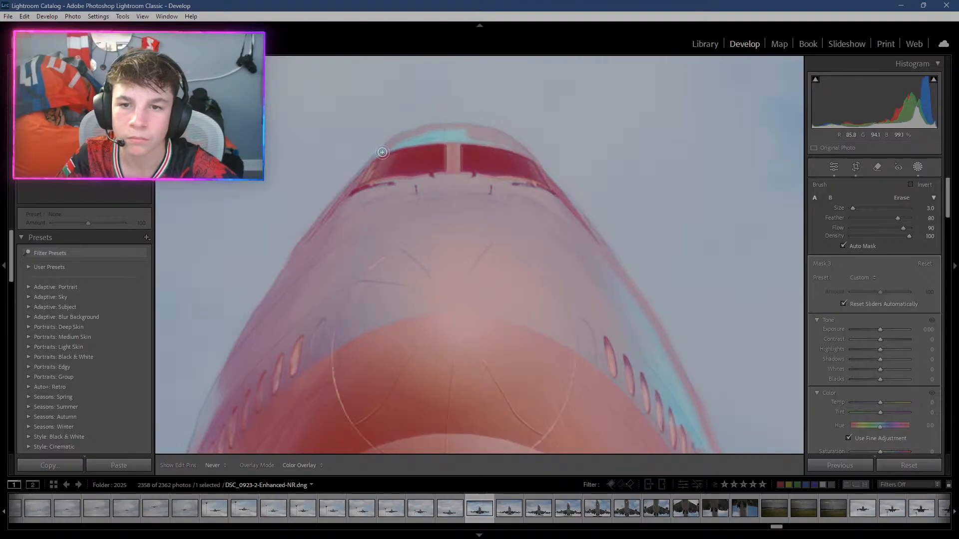
mouse_move(373, 161)
left_mouse_down()
mouse_move(329, 206)
mouse_move(245, 332)
mouse_move(198, 420)
mouse_move(191, 458)
mouse_move(239, 358)
mouse_move(290, 309)
left_mouse_up()
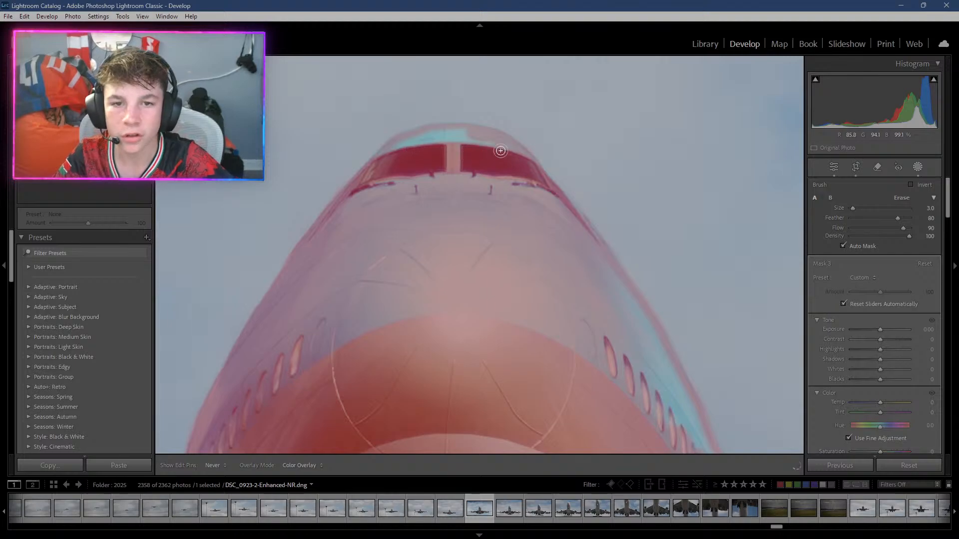
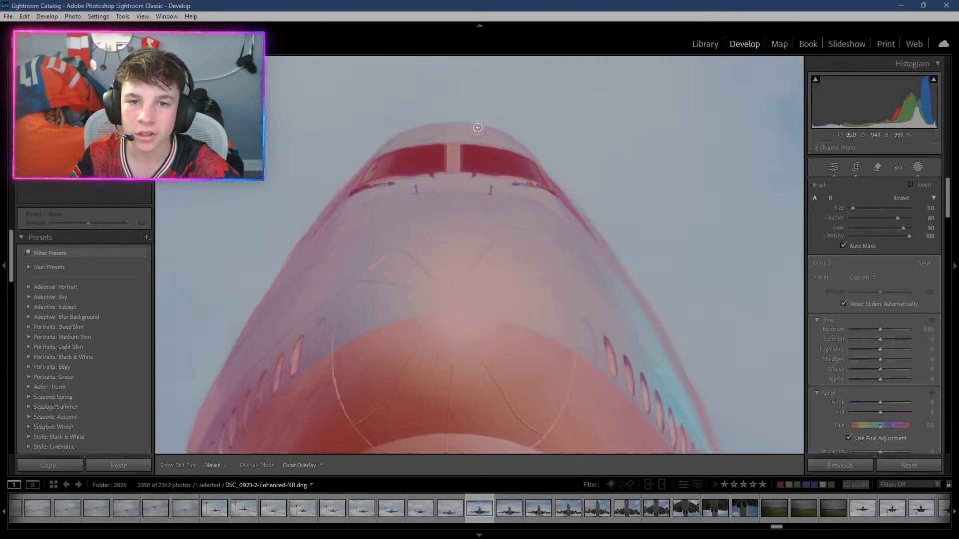
left_click_drag(441, 126, 430, 173)
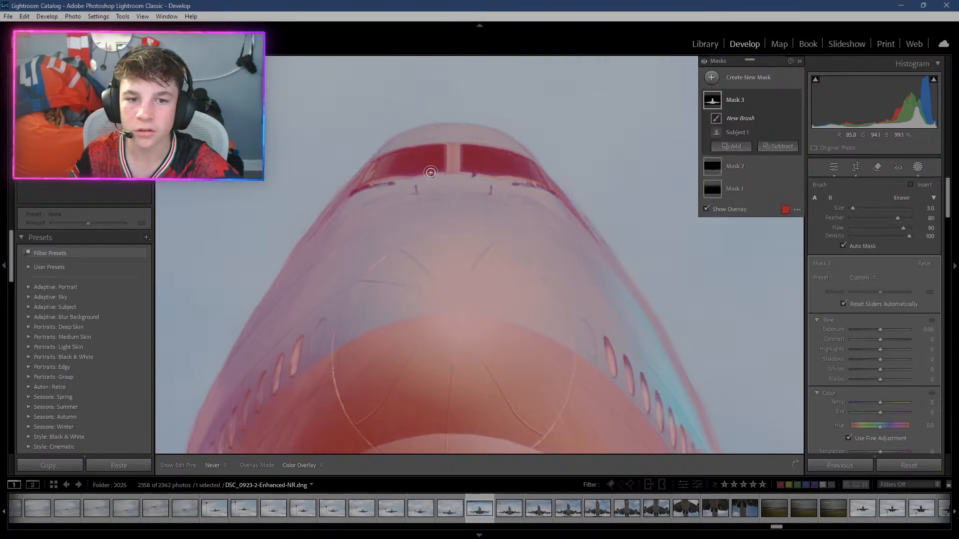
Fill the unmasked cyan strip above the windows on the right side of the nose using a size 4 brush.
mouse_move(595, 274)
left_mouse_down()
mouse_move(611, 285)
mouse_move(618, 336)
mouse_move(619, 321)
mouse_move(658, 426)
mouse_move(707, 456)
mouse_move(680, 442)
left_mouse_up()
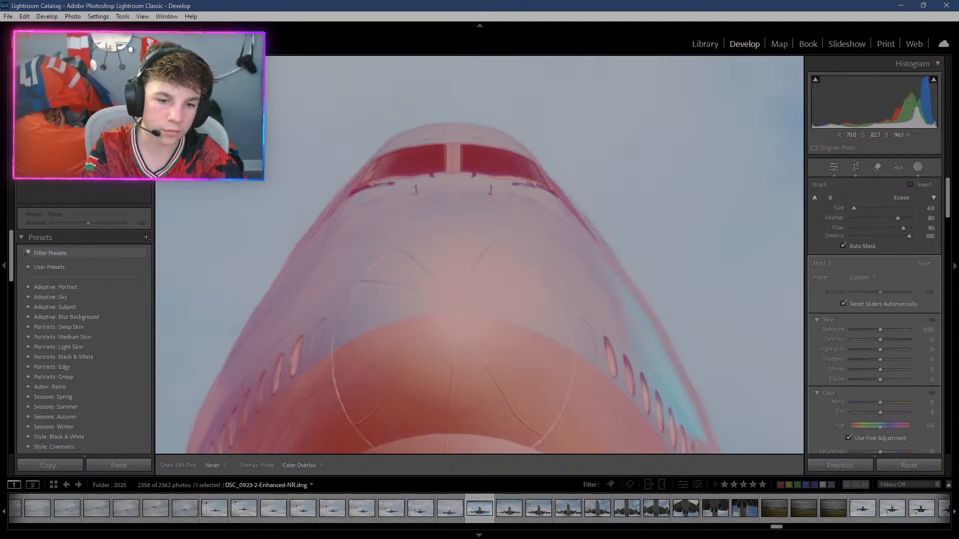
mouse_move(666, 426)
left_mouse_down()
mouse_move(593, 330)
mouse_move(604, 327)
mouse_move(631, 343)
left_mouse_up()
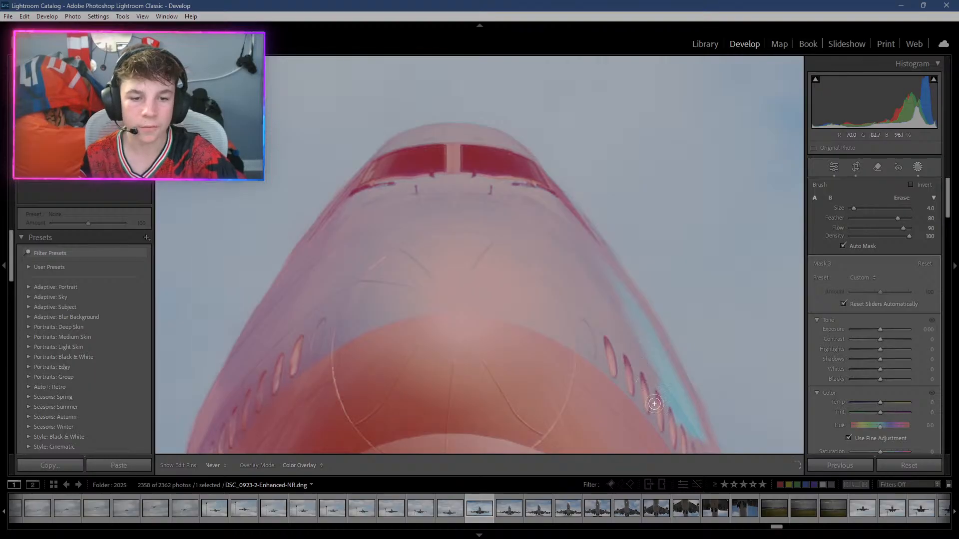
mouse_move(667, 419)
left_mouse_down()
mouse_move(636, 377)
mouse_move(619, 375)
left_mouse_up()
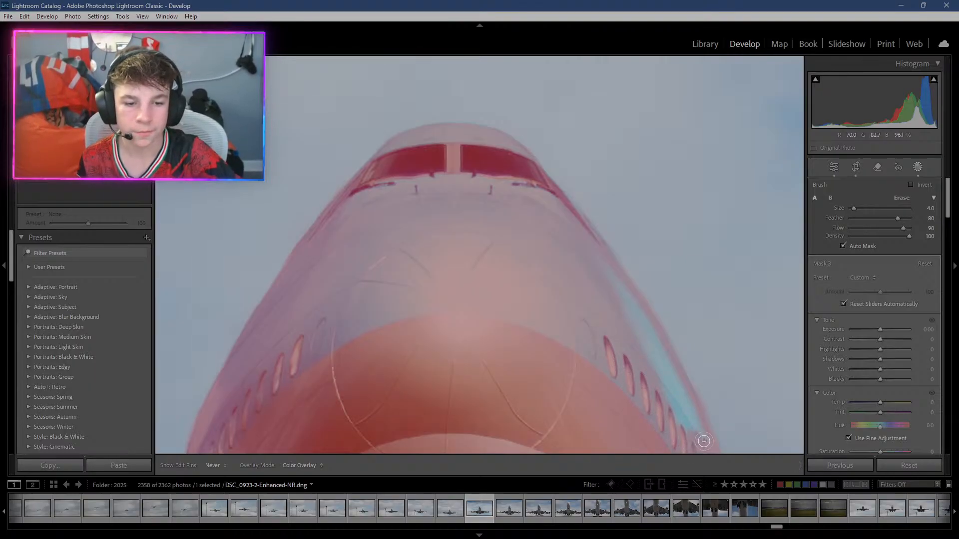
mouse_move(697, 428)
left_mouse_down()
mouse_move(658, 355)
mouse_move(679, 378)
mouse_move(629, 310)
left_mouse_up()
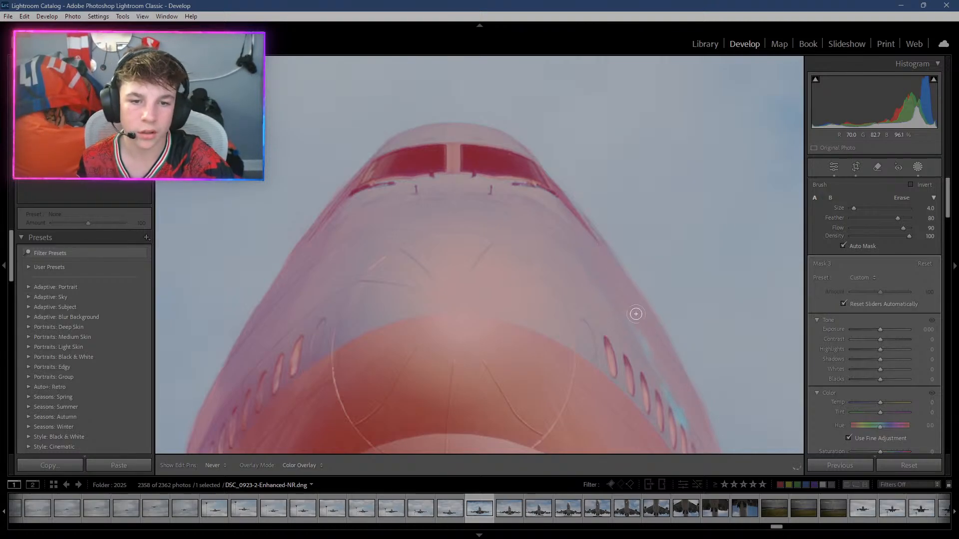
mouse_move(688, 411)
left_mouse_down()
mouse_move(683, 451)
mouse_move(681, 421)
mouse_move(708, 447)
left_mouse_up()
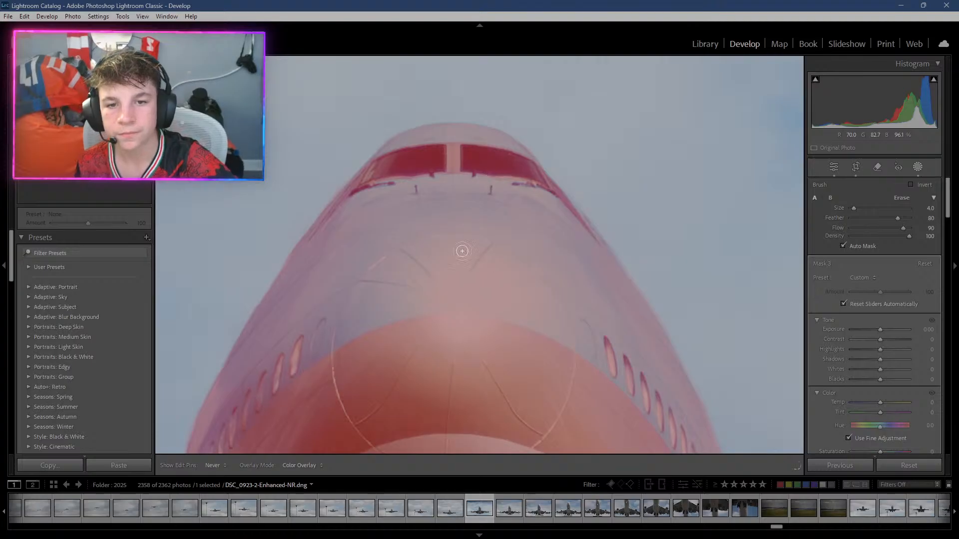
Try another mask brush stroke along the right fuselage edge beside the windows, and undo it.
key("h")
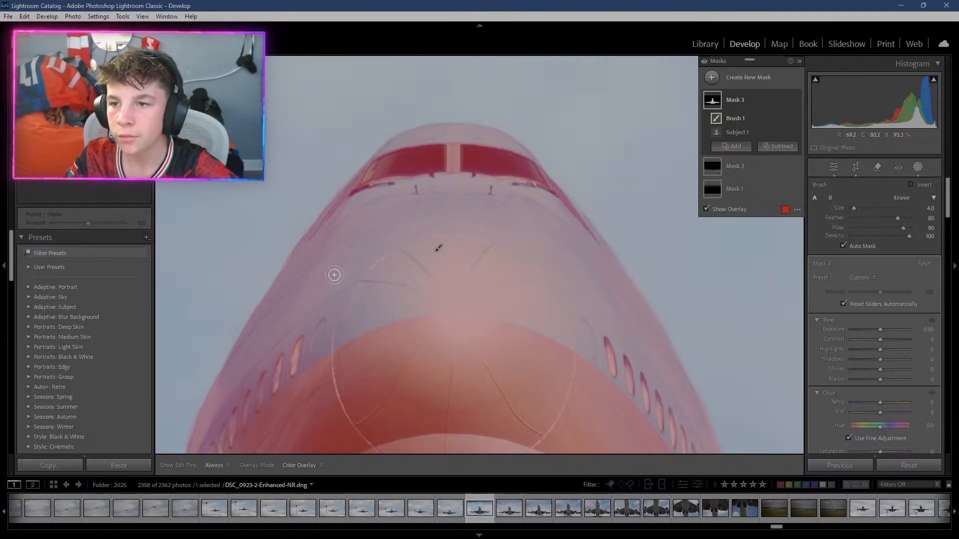
left_click_drag(438, 248, 296, 248)
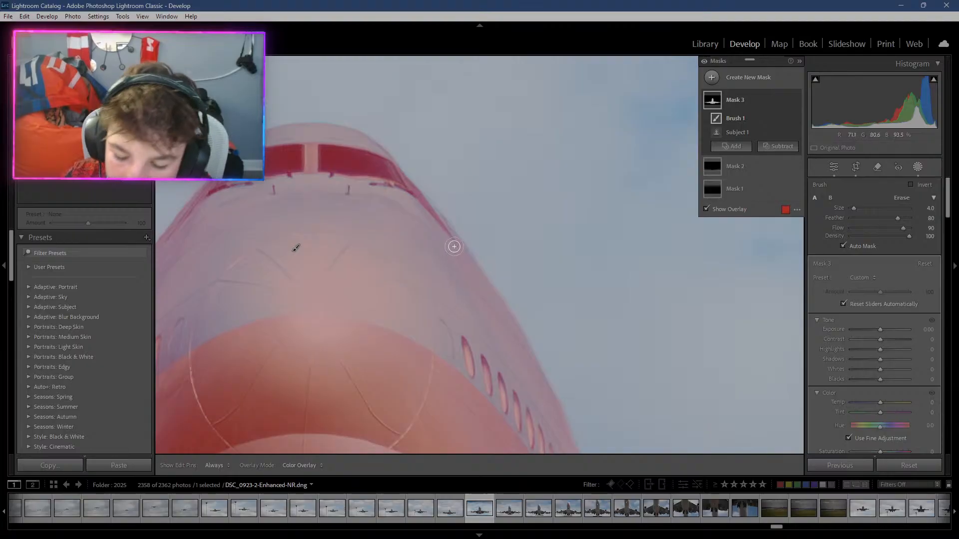
key("ctrl+equal")
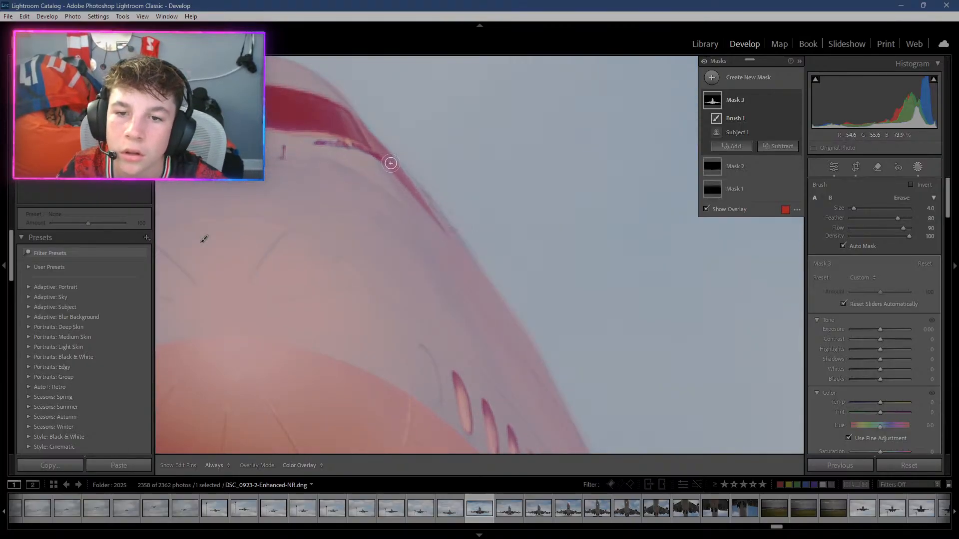
mouse_move(389, 162)
left_mouse_down()
mouse_move(461, 253)
mouse_move(475, 298)
mouse_move(411, 182)
mouse_move(337, 101)
mouse_move(272, 124)
left_mouse_up()
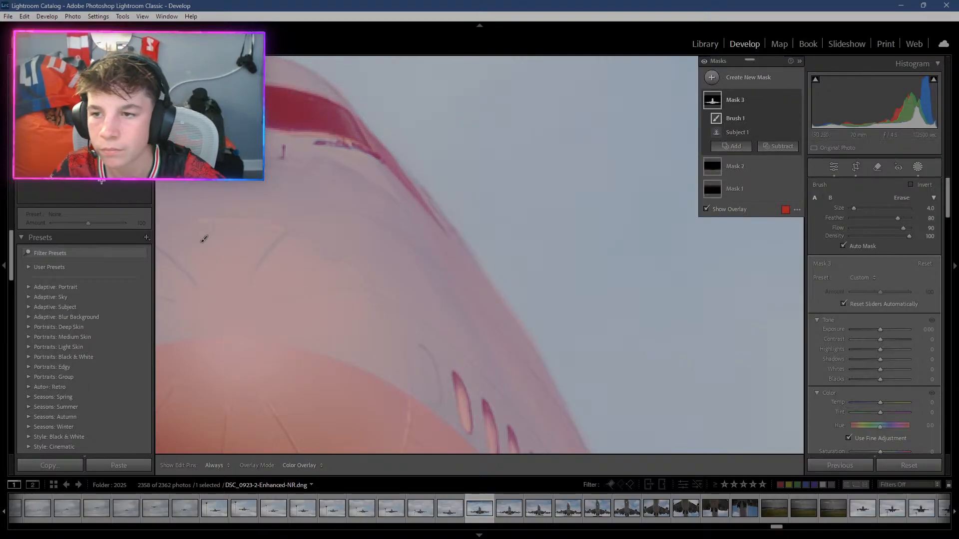
left_click_drag(87, 142, 90, 147)
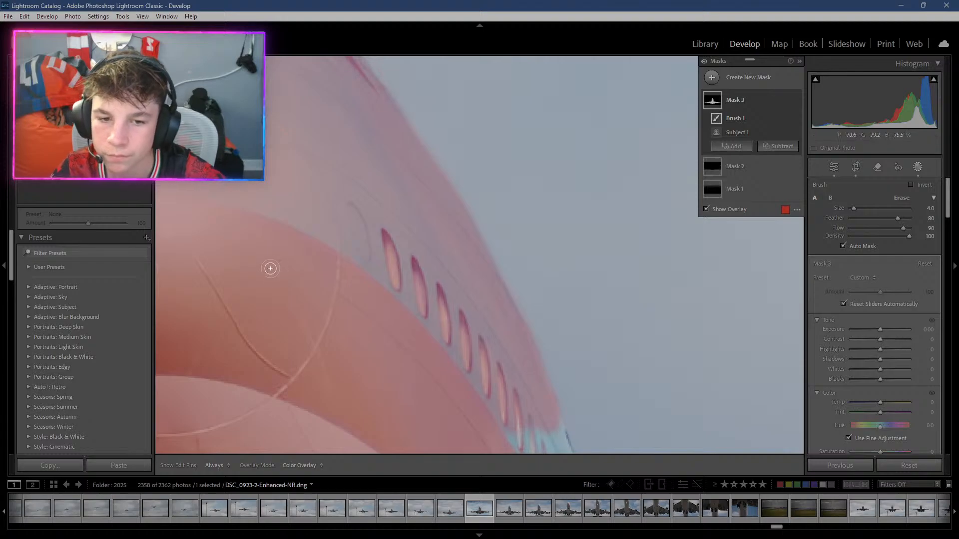
left_click_drag(513, 327, 508, 306)
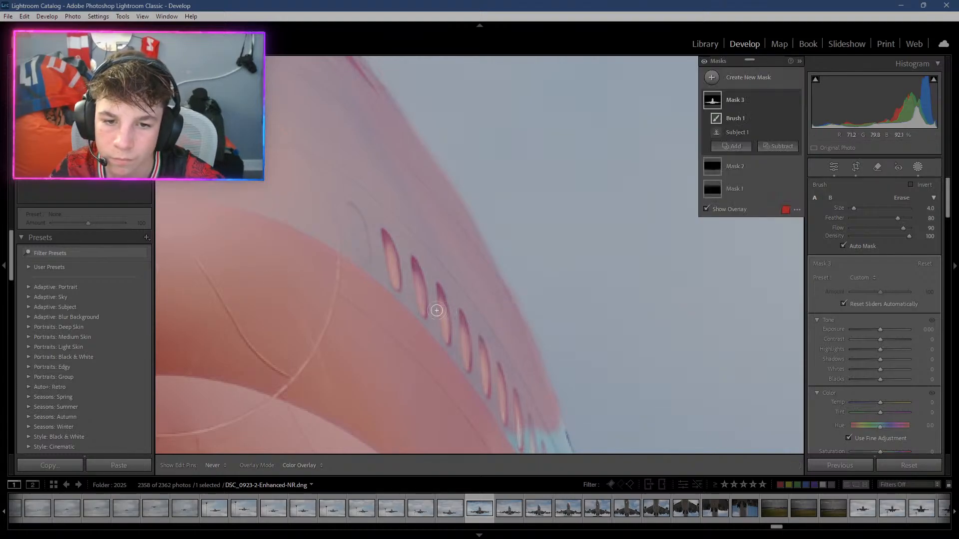
key("ctrl+z")
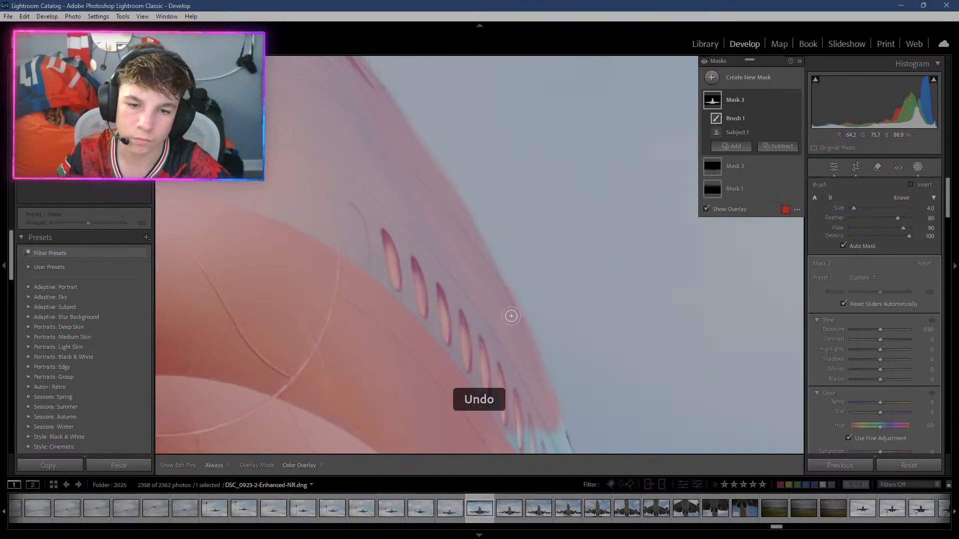
key("ctrl+z")
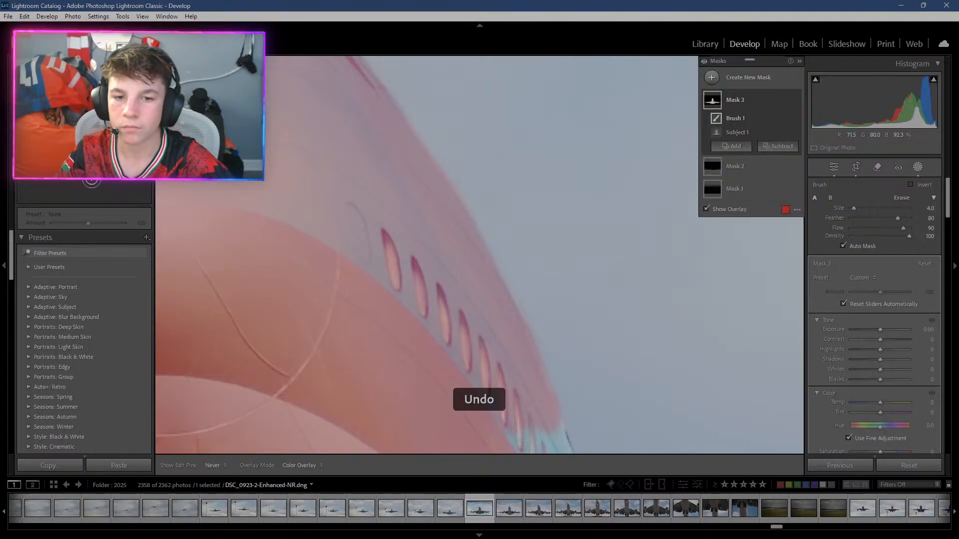
Paint the outer fuselage edge beside the Korean lettering and rear windows into the airplane mask with a size 3 brush.
key("ctrl+minus")
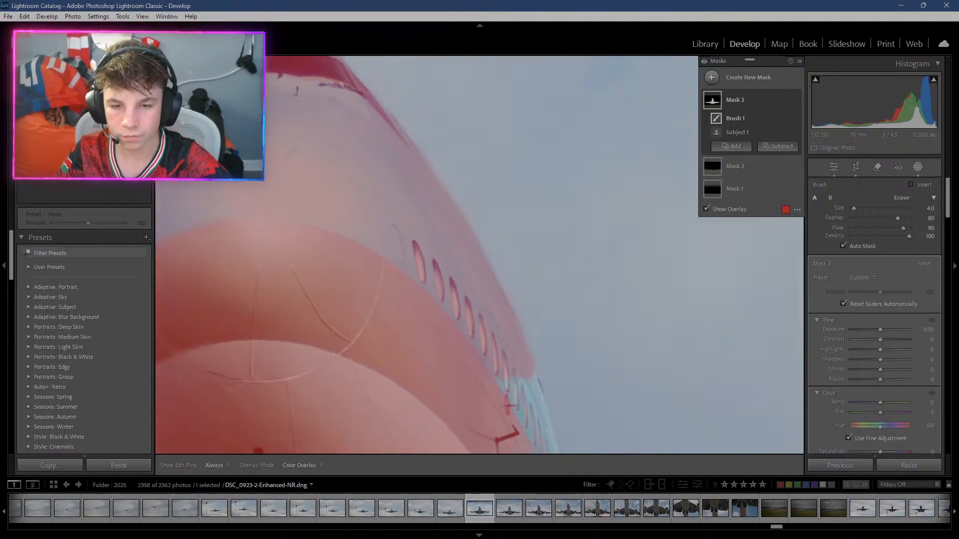
left_click_drag(495, 299, 480, 254)
left_click_drag(492, 355, 436, 212)
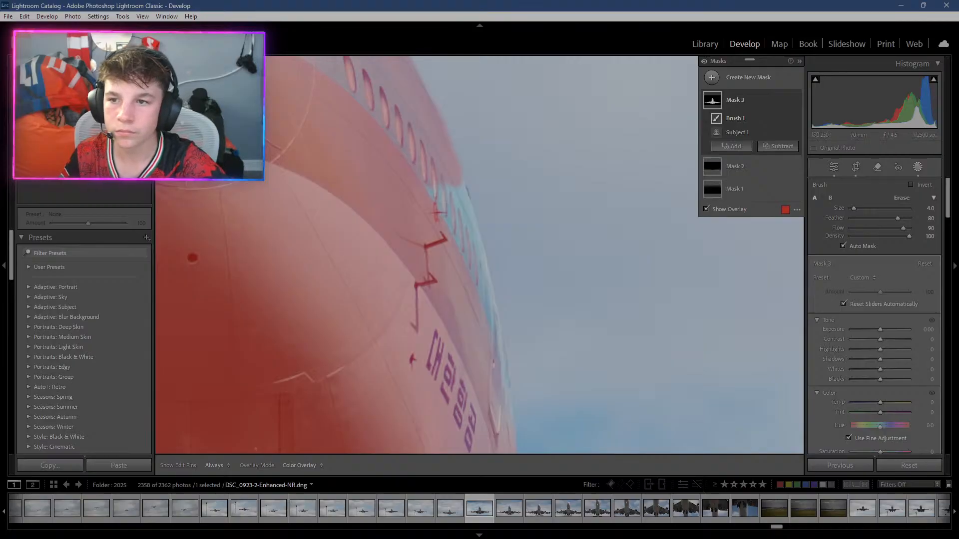
left_click_drag(244, 276, 243, 271)
left_click_drag(436, 209, 343, 117)
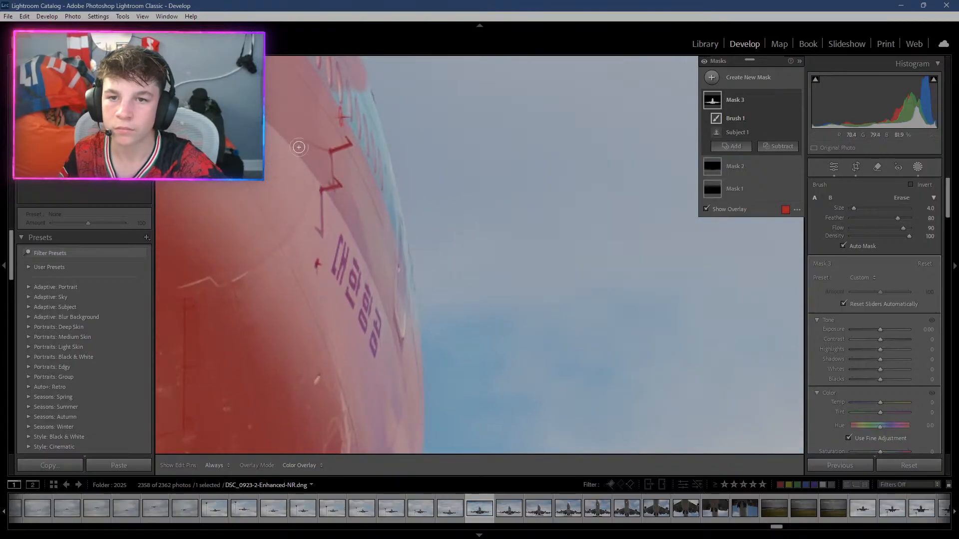
key("h")
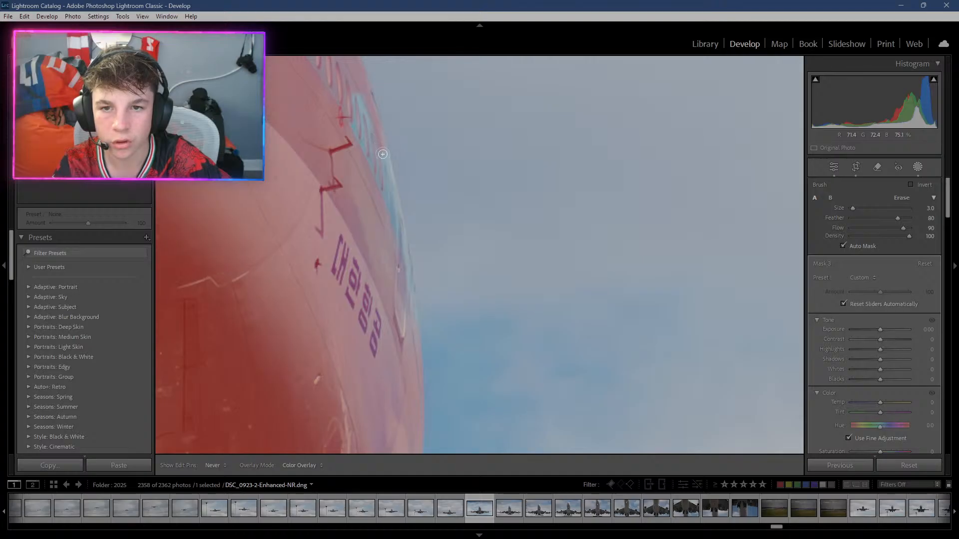
mouse_move(391, 186)
left_mouse_down()
mouse_move(415, 319)
mouse_move(407, 427)
mouse_move(402, 378)
mouse_move(409, 411)
mouse_move(410, 360)
left_mouse_up()
key("ctrl+z")
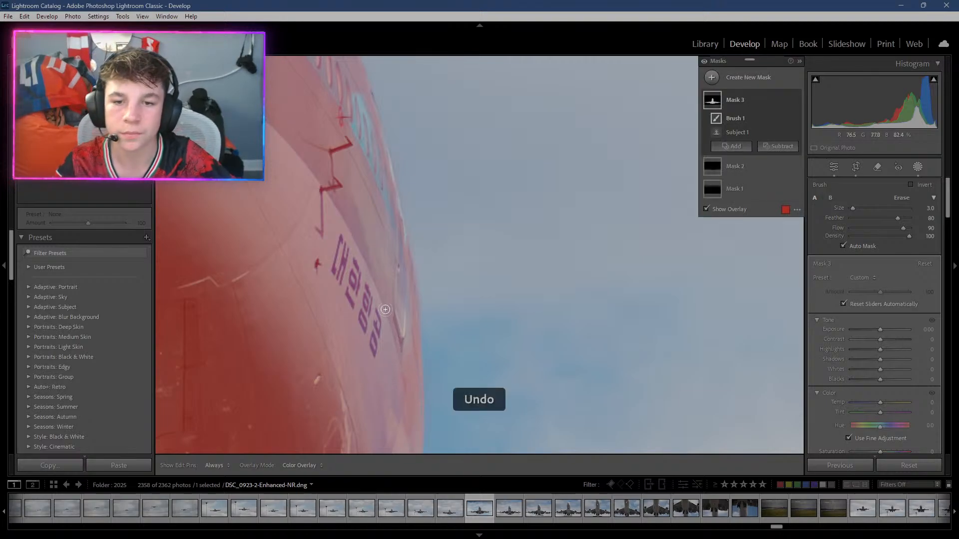
mouse_move(411, 450)
left_mouse_down()
mouse_move(416, 430)
mouse_move(413, 453)
mouse_move(417, 390)
left_mouse_up()
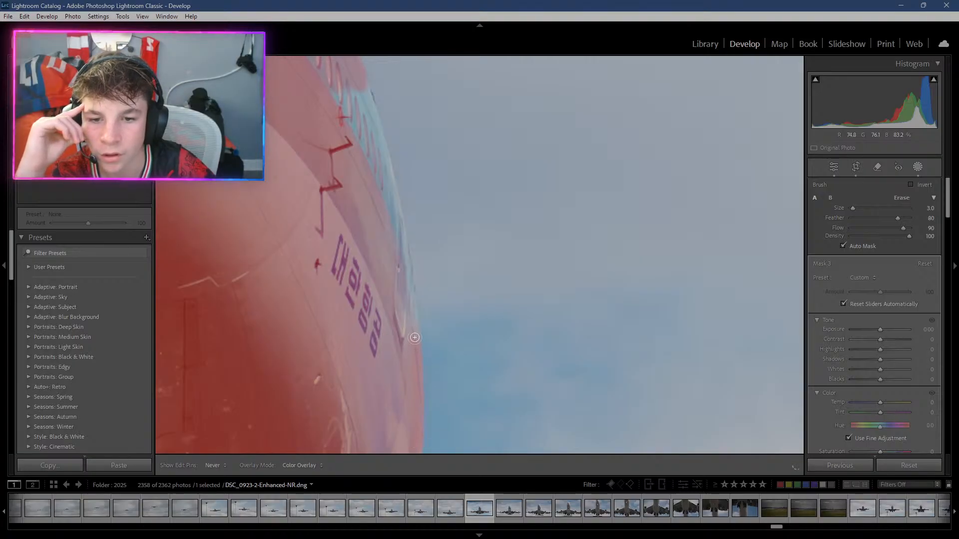
left_click_drag(410, 298, 410, 286)
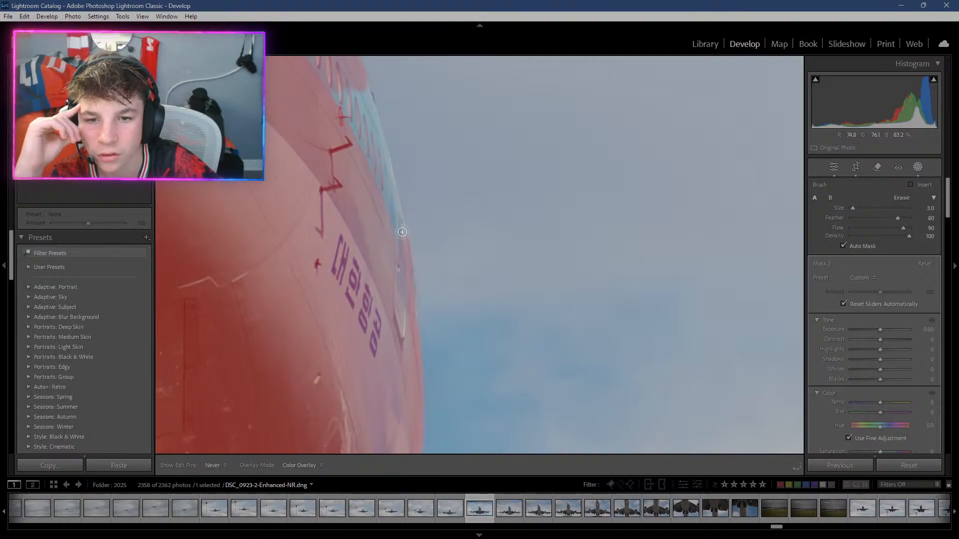
left_click_drag(394, 200, 358, 78)
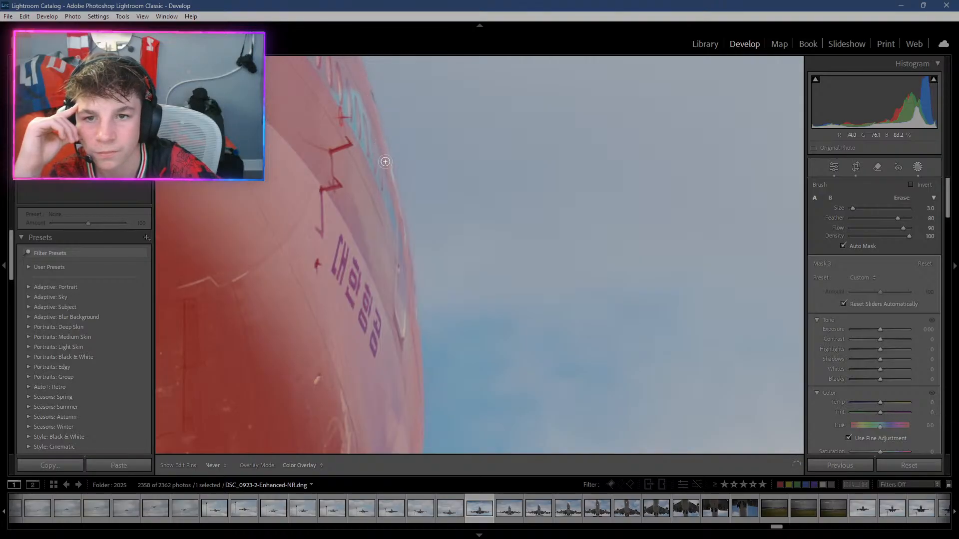
Raise the brush size to 4 and fill the mask gaps between the fuselage edge, the windows and the Korean lettering.
mouse_move(396, 204)
left_mouse_down()
mouse_move(414, 419)
mouse_move(361, 91)
mouse_move(368, 95)
mouse_move(390, 178)
mouse_move(390, 197)
mouse_move(380, 179)
mouse_move(390, 254)
mouse_move(317, 71)
mouse_move(326, 98)
mouse_move(344, 109)
mouse_move(352, 81)
mouse_move(356, 88)
mouse_move(360, 146)
mouse_move(396, 225)
mouse_move(404, 316)
left_mouse_up()
scroll(381, 242, "up", 1)
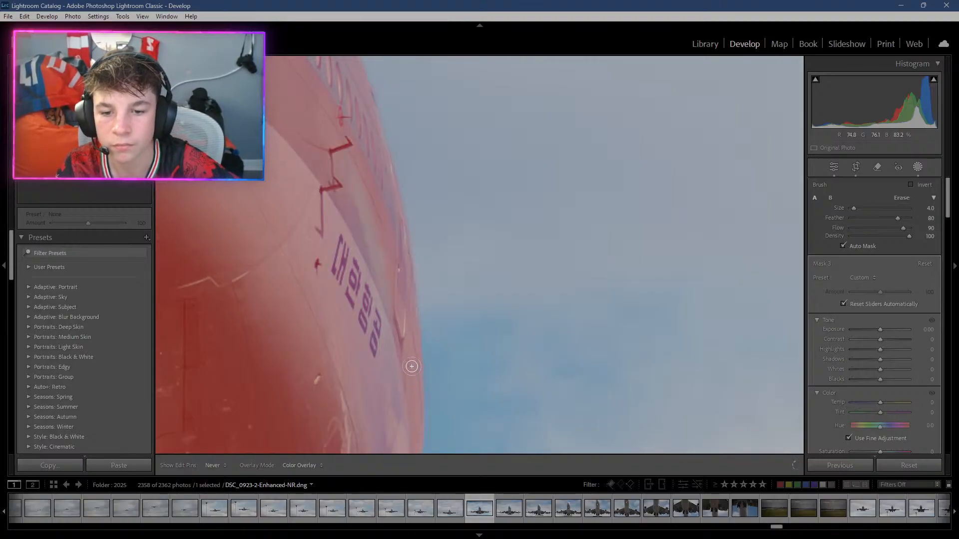
mouse_move(397, 371)
left_mouse_down()
mouse_move(405, 459)
mouse_move(397, 414)
mouse_move(387, 456)
mouse_move(391, 415)
mouse_move(372, 461)
mouse_move(380, 415)
mouse_move(366, 438)
mouse_move(334, 456)
mouse_move(401, 384)
mouse_move(360, 450)
mouse_move(385, 353)
mouse_move(380, 418)
left_mouse_up()
mouse_move(373, 375)
left_mouse_down()
mouse_move(374, 311)
mouse_move(383, 346)
mouse_move(390, 259)
mouse_move(371, 337)
mouse_move(378, 242)
mouse_move(367, 300)
mouse_move(362, 197)
mouse_move(369, 251)
mouse_move(338, 159)
mouse_move(350, 287)
mouse_move(333, 233)
left_mouse_up()
mouse_move(344, 182)
left_mouse_down()
mouse_move(385, 195)
mouse_move(361, 131)
mouse_move(308, 54)
mouse_move(329, 83)
mouse_move(312, 67)
mouse_move(302, 76)
mouse_move(301, 54)
mouse_move(306, 301)
mouse_move(340, 287)
mouse_move(367, 361)
mouse_move(367, 416)
mouse_move(364, 311)
mouse_move(385, 417)
mouse_move(374, 447)
mouse_move(381, 393)
mouse_move(384, 451)
mouse_move(392, 398)
mouse_move(366, 275)
left_mouse_up()
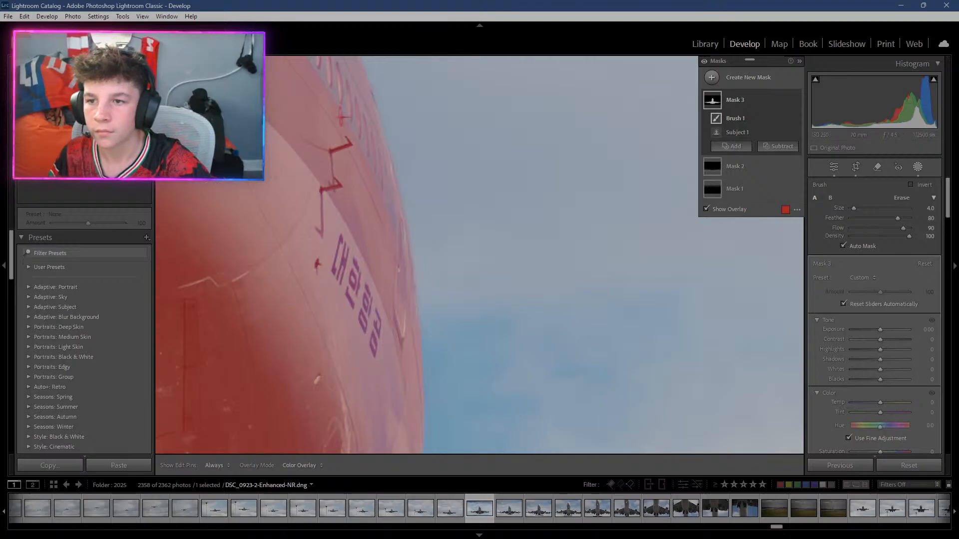
Paint the right fuselage edge below the Korean lettering into the airplane mask with a size 3 brush, filling inner gaps at size 4.
left_click_drag(425, 354, 448, 139)
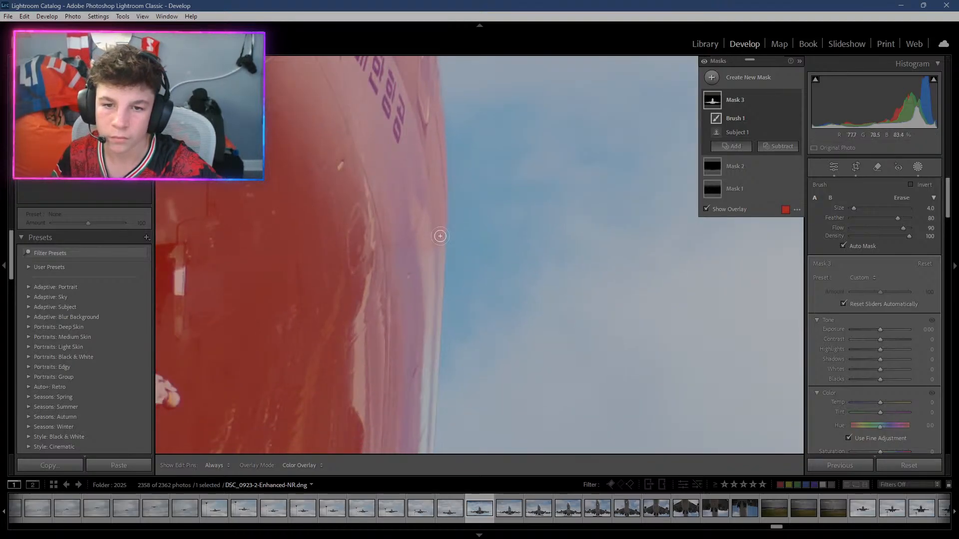
key("h")
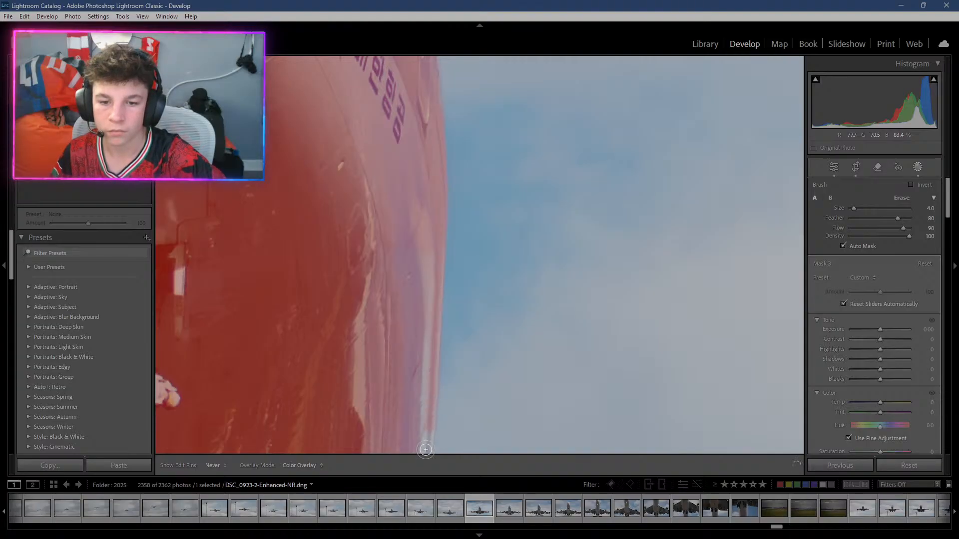
key("bracketleft")
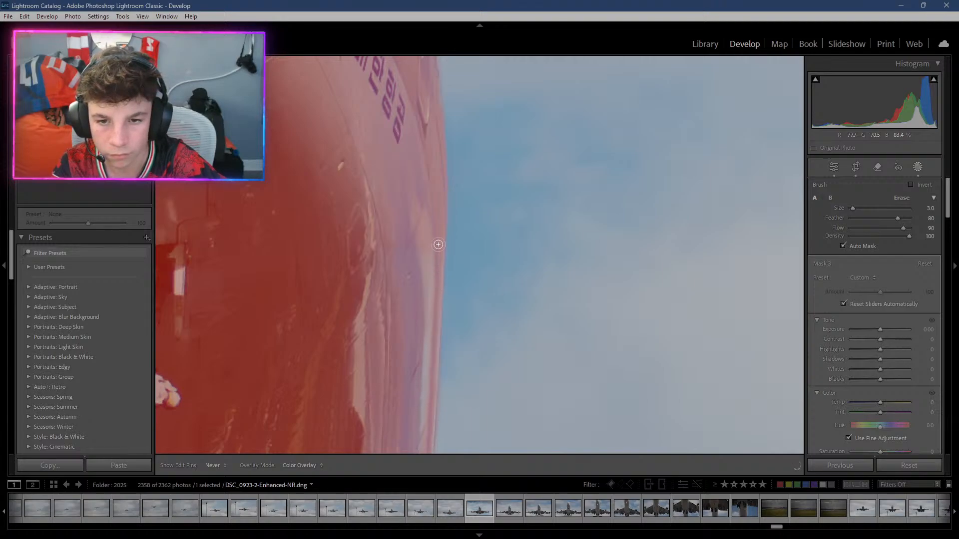
left_click_drag(437, 283, 435, 343)
mouse_move(429, 414)
left_mouse_down()
mouse_move(428, 457)
mouse_move(429, 442)
left_mouse_up()
mouse_move(432, 369)
left_mouse_down()
mouse_move(414, 446)
mouse_move(418, 371)
mouse_move(422, 446)
mouse_move(415, 389)
mouse_move(418, 429)
mouse_move(425, 412)
mouse_move(428, 287)
mouse_move(430, 359)
mouse_move(429, 328)
left_mouse_up()
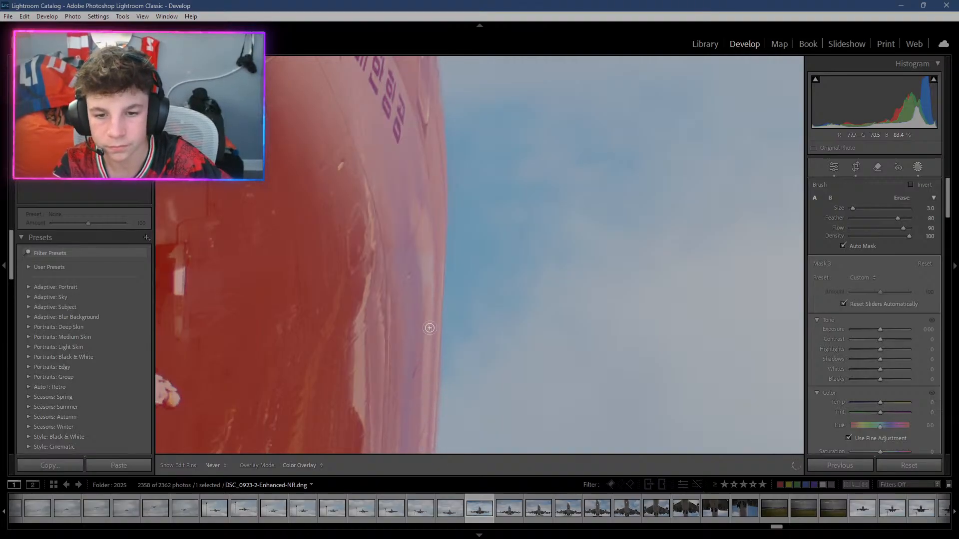
mouse_move(416, 192)
left_mouse_down()
mouse_move(399, 183)
mouse_move(415, 133)
mouse_move(382, 255)
mouse_move(368, 220)
mouse_move(377, 247)
mouse_move(357, 361)
mouse_move(374, 291)
mouse_move(384, 305)
mouse_move(359, 414)
mouse_move(390, 302)
mouse_move(415, 456)
mouse_move(402, 263)
mouse_move(384, 434)
mouse_move(379, 189)
mouse_move(363, 397)
mouse_move(389, 227)
mouse_move(304, 172)
mouse_move(339, 196)
mouse_move(351, 123)
mouse_move(298, 136)
left_mouse_up()
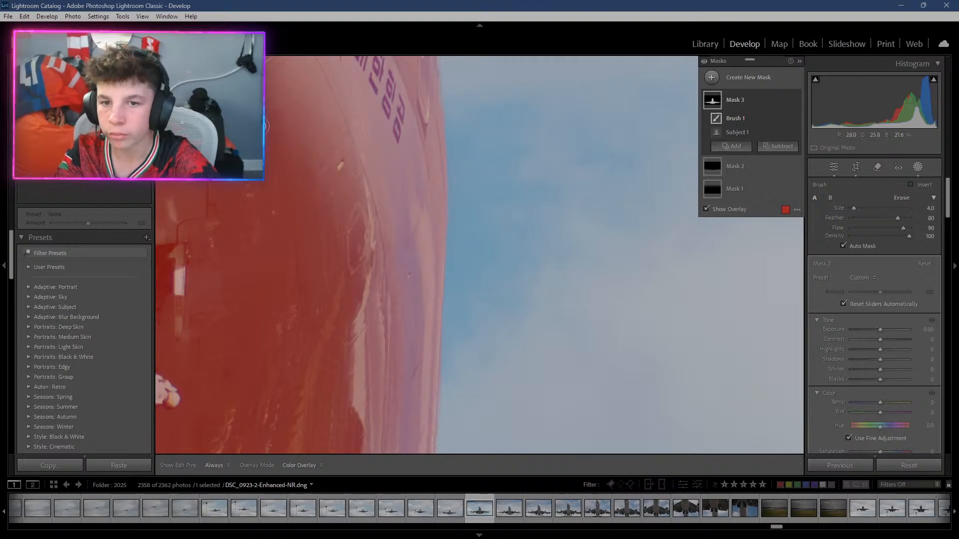
mouse_move(356, 182)
left_mouse_down()
mouse_move(386, 137)
mouse_move(342, 140)
left_mouse_up()
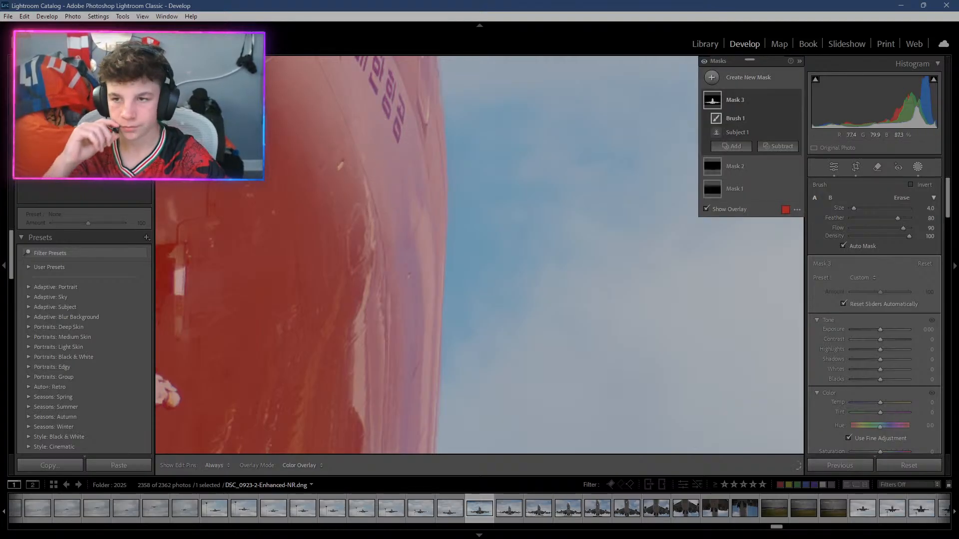
Brush the left fuselage edge beside the windows and lettering into the airplane mask, using brush sizes 3 and 4.
mouse_move(175, 150)
left_mouse_down()
mouse_move(243, 130)
mouse_move(799, 79)
mouse_move(546, 105)
mouse_move(557, 163)
mouse_move(605, 82)
mouse_move(629, 10)
left_mouse_up()
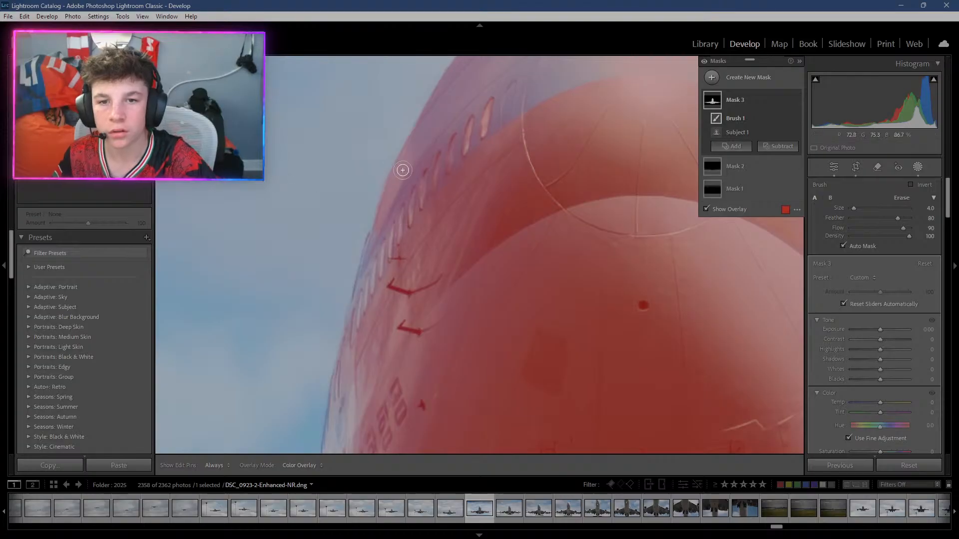
mouse_move(429, 137)
left_mouse_down()
mouse_move(414, 275)
mouse_move(380, 281)
mouse_move(412, 188)
mouse_move(419, 203)
mouse_move(393, 310)
mouse_move(349, 444)
mouse_move(330, 454)
left_mouse_up()
scroll(334, 456, "down", 1)
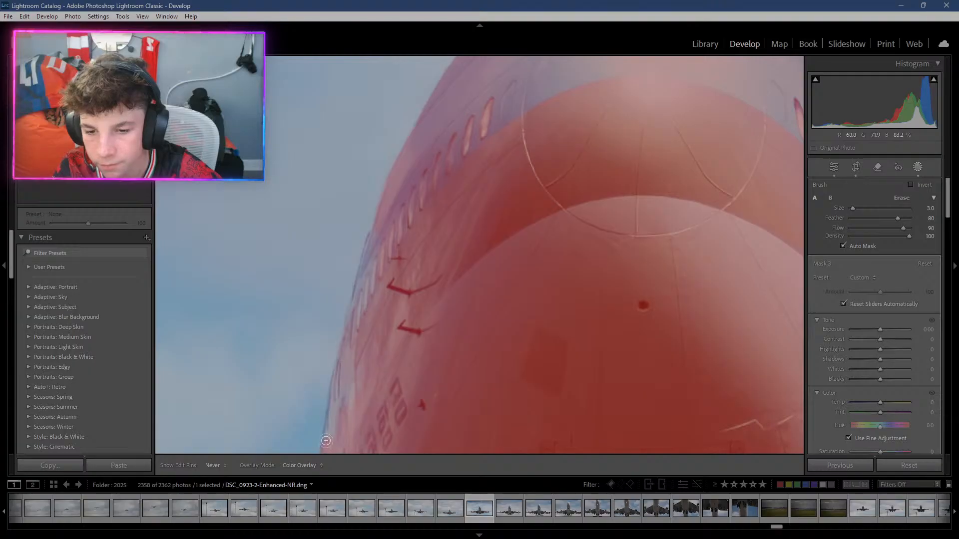
mouse_move(340, 383)
left_mouse_down()
mouse_move(348, 413)
mouse_move(353, 396)
left_mouse_up()
mouse_move(333, 444)
left_mouse_down()
mouse_move(366, 250)
mouse_move(393, 193)
mouse_move(369, 247)
mouse_move(335, 385)
mouse_move(327, 460)
mouse_move(352, 395)
mouse_move(334, 470)
mouse_move(380, 290)
mouse_move(363, 328)
mouse_move(385, 244)
mouse_move(376, 257)
mouse_move(375, 243)
mouse_move(394, 208)
mouse_move(371, 293)
mouse_move(434, 139)
mouse_move(411, 154)
mouse_move(493, 131)
mouse_move(494, 147)
mouse_move(574, 86)
left_mouse_up()
scroll(378, 292, "up", 1)
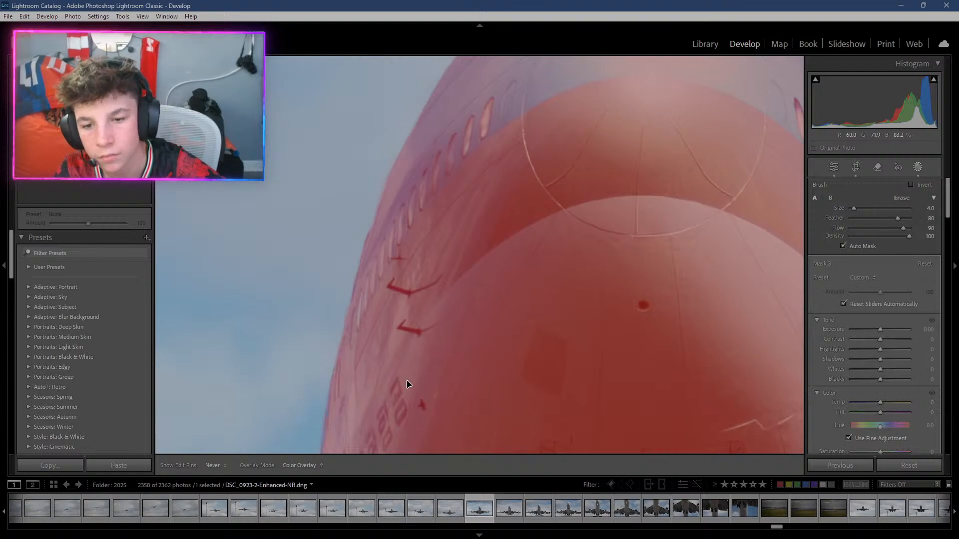
mouse_move(408, 384)
left_mouse_down()
mouse_move(338, 451)
mouse_move(362, 431)
left_mouse_up()
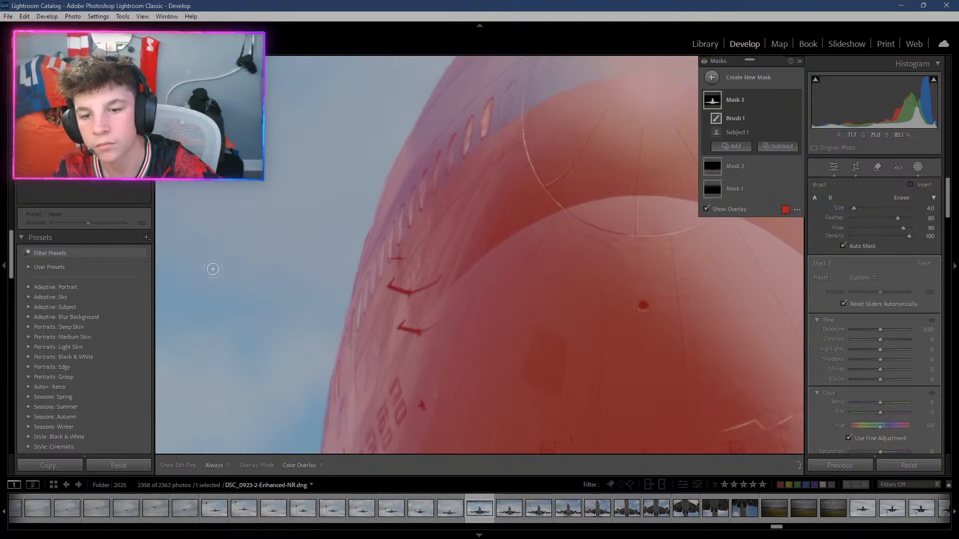
Fill the unmasked strip of the lower right fuselage edge down to the wing root in the airplane mask.
left_click_drag(79, 142, 84, 137)
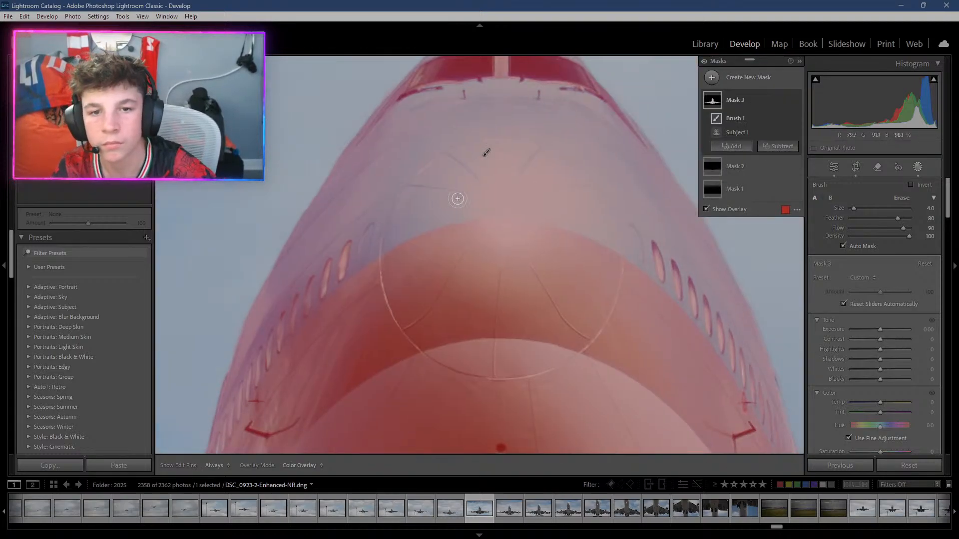
mouse_move(458, 199)
left_mouse_down()
mouse_move(522, 200)
mouse_move(564, 149)
mouse_move(586, 189)
left_mouse_up()
mouse_move(494, 157)
left_mouse_down()
mouse_move(485, 151)
mouse_move(643, 118)
left_mouse_up()
mouse_move(80, 148)
left_mouse_down()
mouse_move(59, 122)
mouse_move(83, 143)
mouse_move(94, 132)
mouse_move(85, 148)
left_mouse_up()
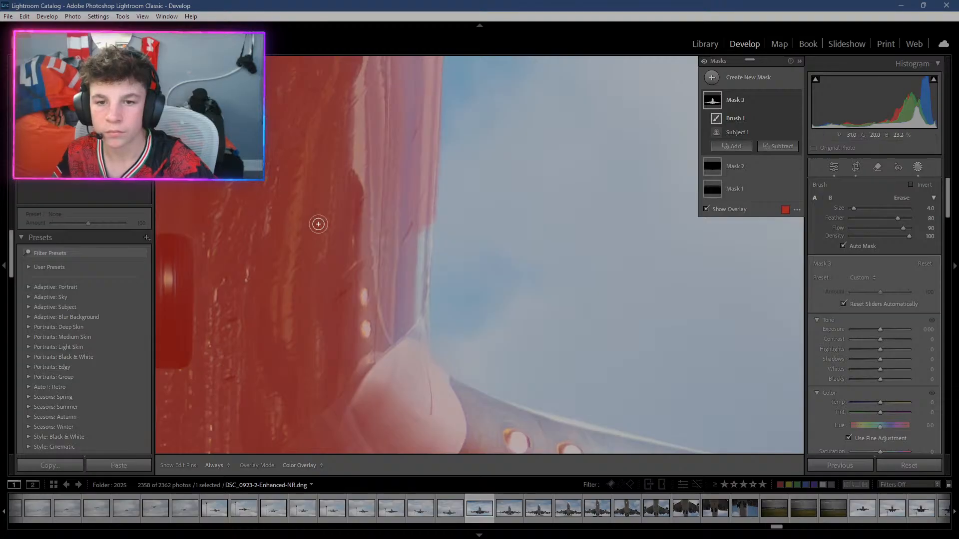
key("h")
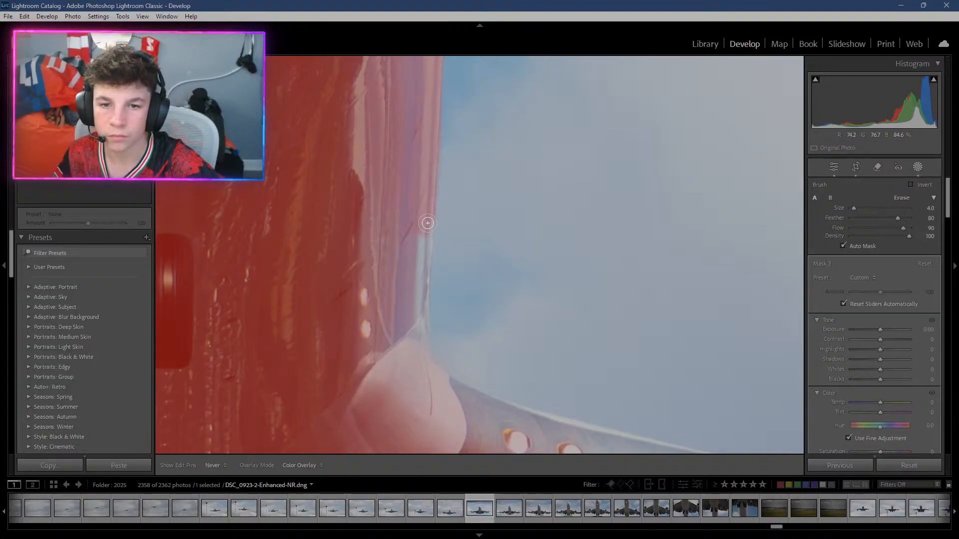
left_click_drag(422, 289, 407, 364)
scroll(405, 363, "down", 1)
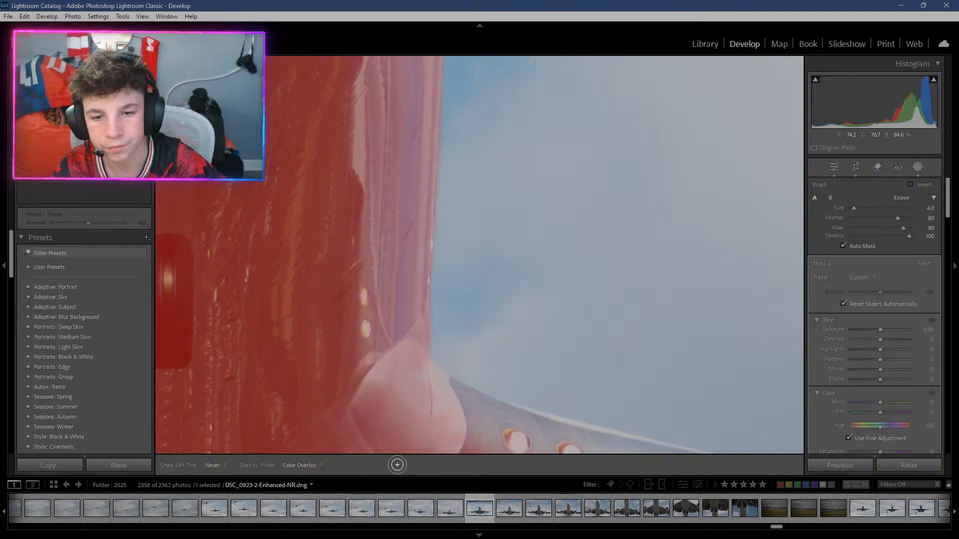
Paint the leading edge of the wing beside the right wing root into the airplane mask, using brush sizes 3 and 2.
scroll(700, 472, "down", 1)
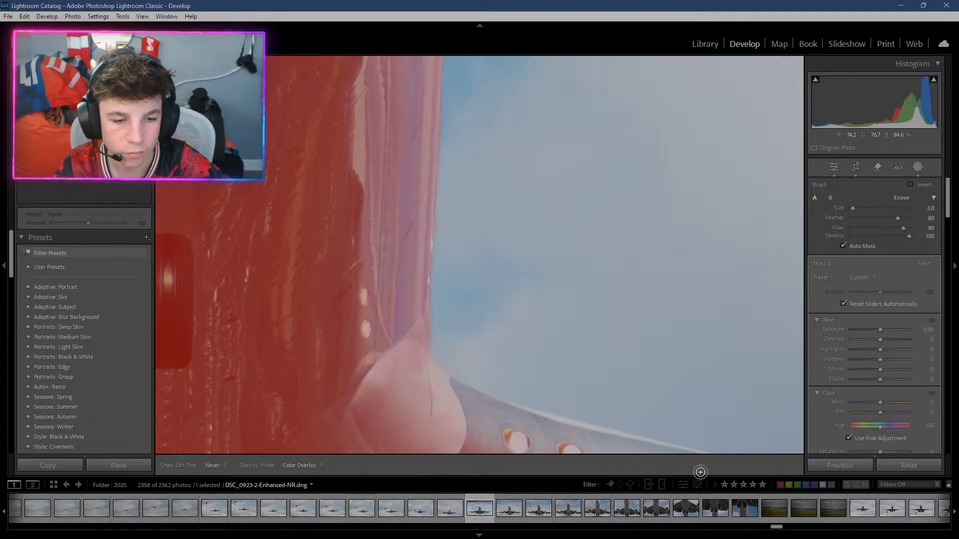
scroll(708, 461, "up", 1)
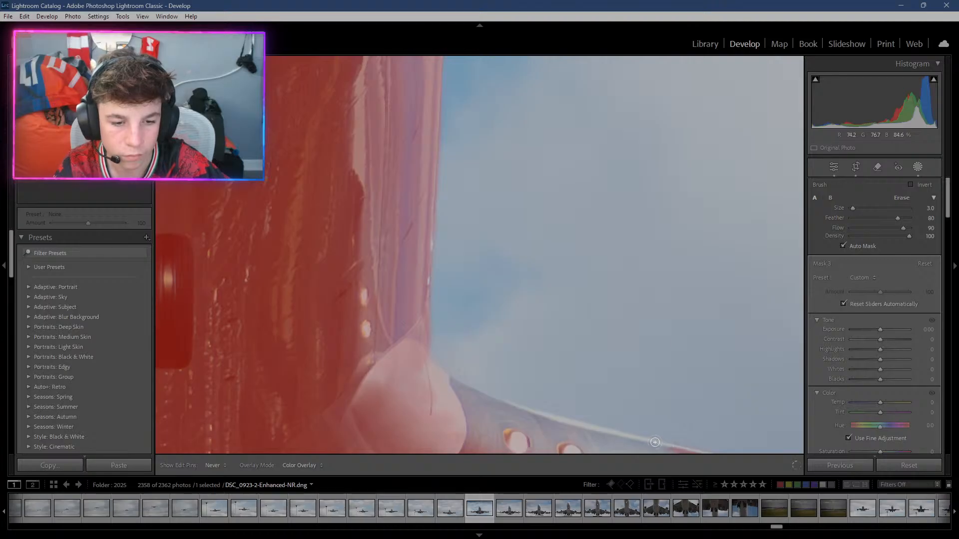
mouse_move(585, 426)
left_mouse_down()
mouse_move(500, 402)
mouse_move(419, 362)
mouse_move(510, 406)
left_mouse_up()
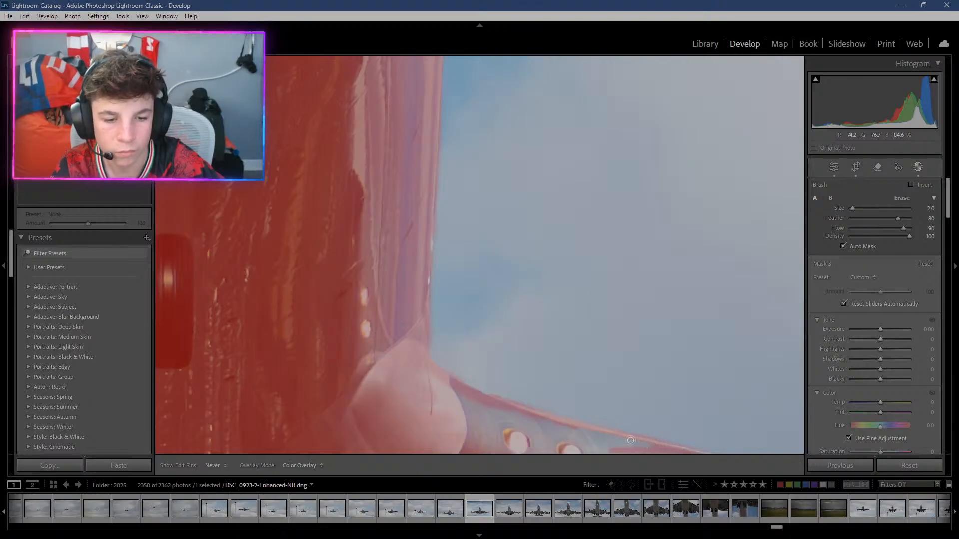
mouse_move(650, 447)
left_mouse_down()
mouse_move(579, 433)
mouse_move(592, 433)
left_mouse_up()
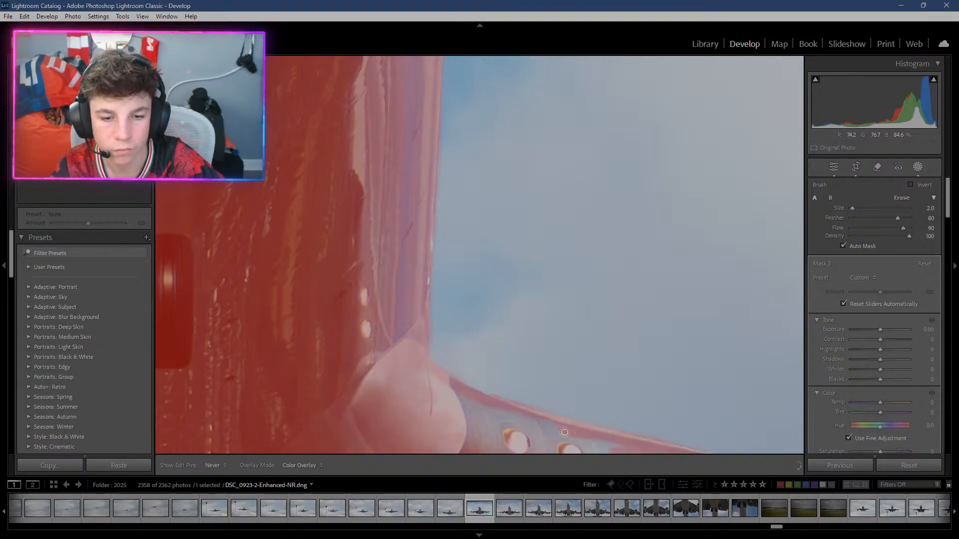
Fill the unmasked wing surface around the landing lights at the right wing root with a size 3 brush.
key("bracketright")
left_click_drag(505, 427, 478, 434)
key("bracketleft")
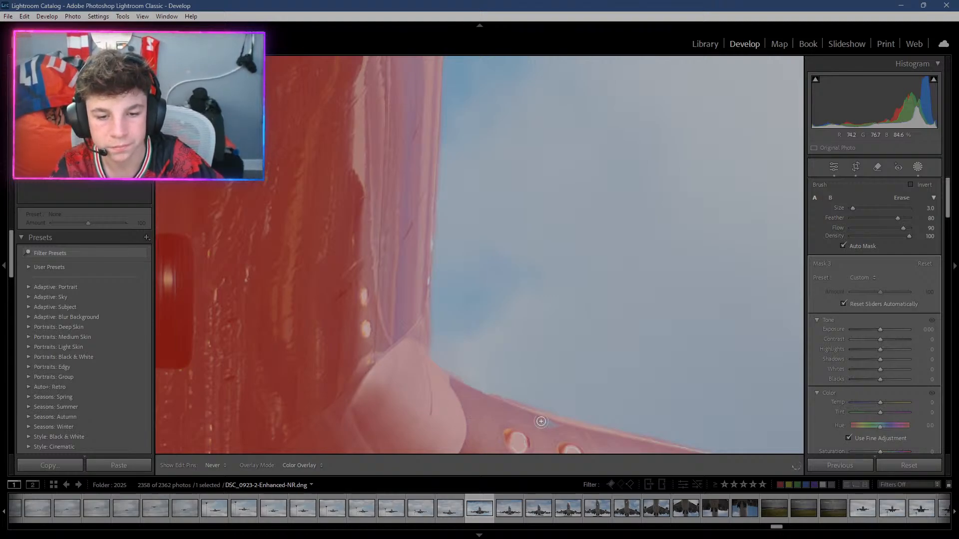
left_click_drag(528, 421, 553, 427)
scroll(414, 427, "up", 1)
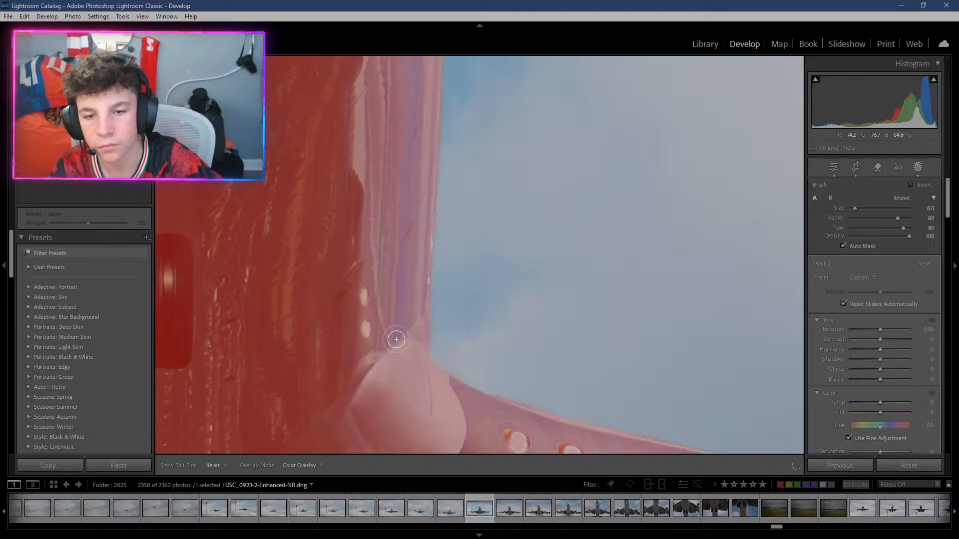
scroll(400, 338, "up", 1)
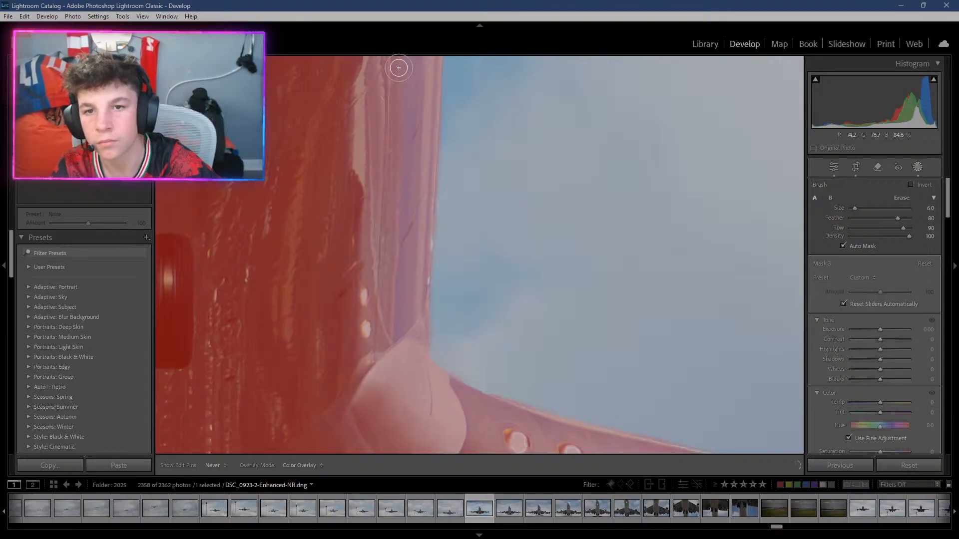
scroll(330, 358, "up", 3)
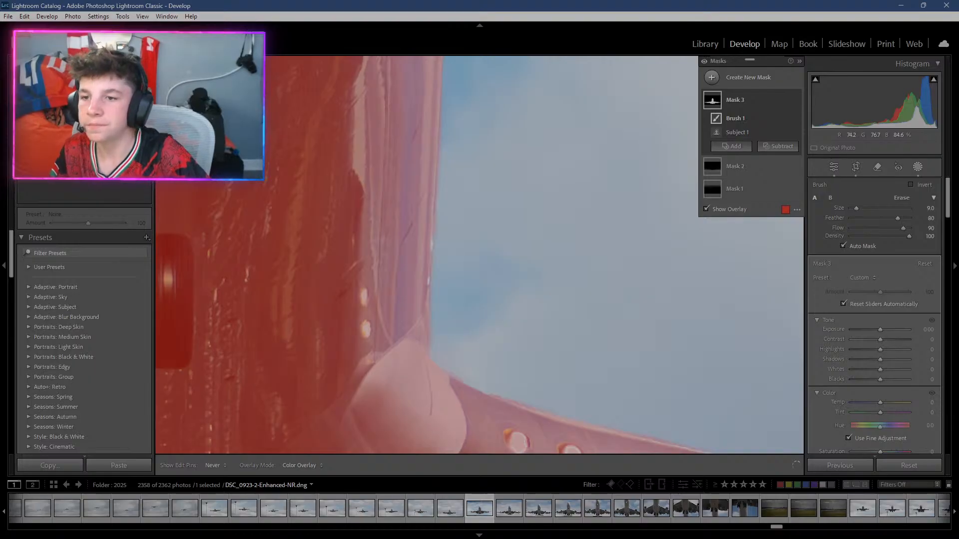
Paint the left fuselage edge below the lettering into the airplane mask at brush size 3, and fill the pale gaps beside it.
left_click_drag(94, 142, 75, 133)
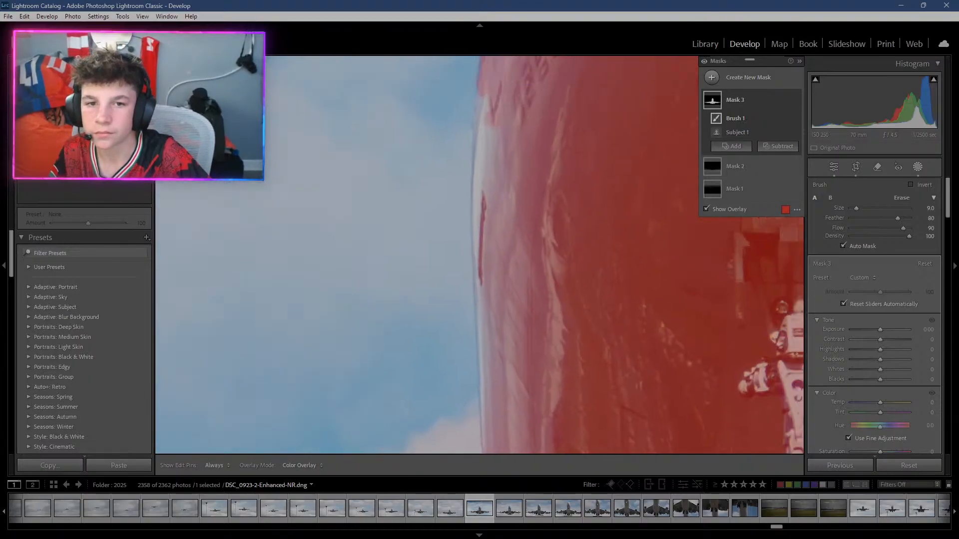
mouse_move(483, 240)
left_mouse_down()
mouse_move(440, 282)
mouse_move(398, 300)
left_mouse_up()
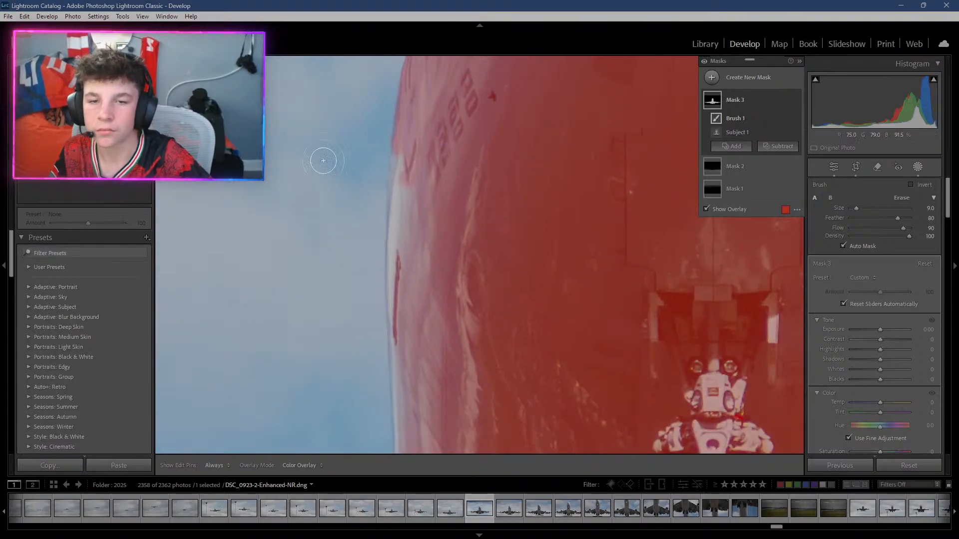
scroll(421, 171, "down", 5)
scroll(401, 166, "down", 1)
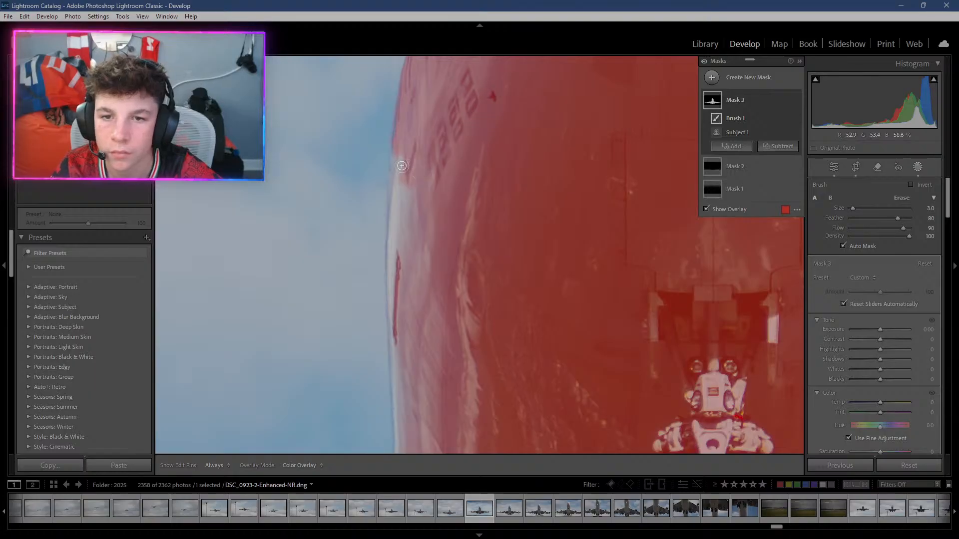
key("h")
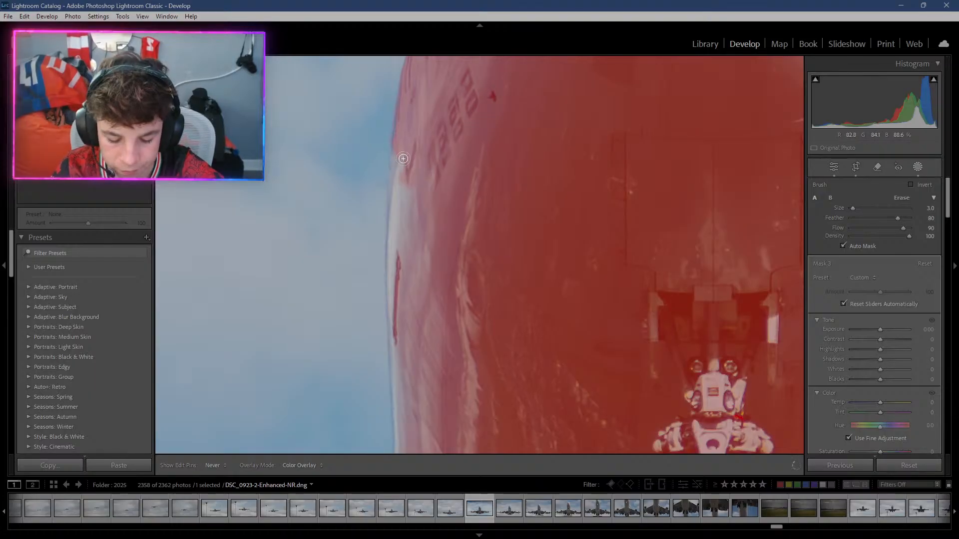
mouse_move(395, 175)
left_mouse_down()
mouse_move(400, 471)
mouse_move(396, 414)
left_mouse_up()
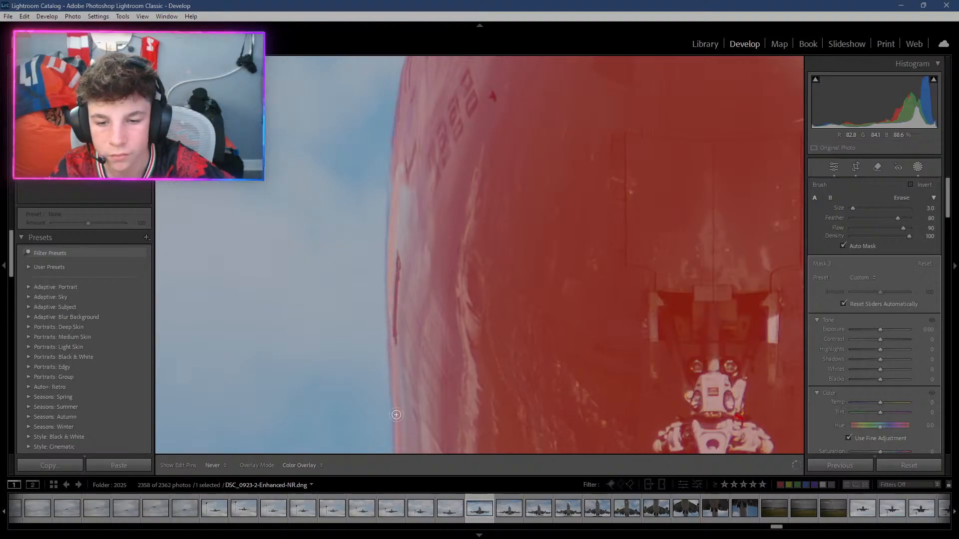
left_click_drag(394, 355, 389, 294)
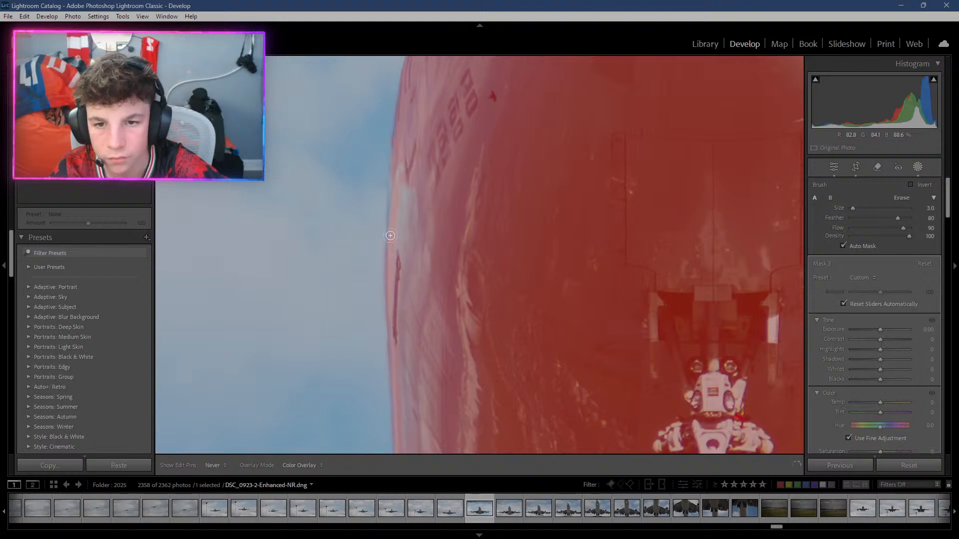
mouse_move(391, 209)
left_mouse_down()
mouse_move(403, 114)
mouse_move(390, 215)
left_mouse_up()
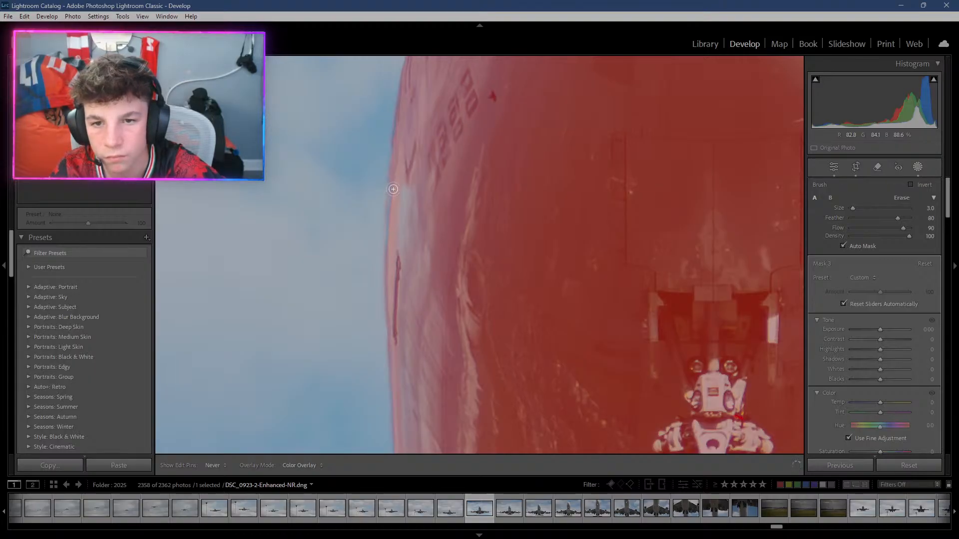
mouse_move(411, 175)
left_mouse_down()
mouse_move(406, 230)
mouse_move(407, 197)
mouse_move(424, 171)
mouse_move(398, 211)
mouse_move(432, 130)
mouse_move(419, 166)
mouse_move(429, 137)
mouse_move(445, 231)
mouse_move(497, 171)
mouse_move(479, 200)
mouse_move(455, 335)
mouse_move(485, 325)
mouse_move(491, 364)
mouse_move(474, 454)
mouse_move(434, 402)
mouse_move(415, 447)
mouse_move(411, 417)
mouse_move(405, 450)
mouse_move(411, 383)
mouse_move(399, 419)
mouse_move(404, 296)
mouse_move(393, 234)
mouse_move(392, 277)
mouse_move(413, 230)
mouse_move(430, 257)
mouse_move(410, 293)
mouse_move(445, 257)
mouse_move(440, 337)
mouse_move(428, 347)
mouse_move(454, 232)
mouse_move(423, 286)
mouse_move(436, 176)
mouse_move(417, 310)
mouse_move(453, 400)
mouse_move(441, 296)
mouse_move(436, 375)
mouse_move(414, 380)
mouse_move(419, 355)
mouse_move(460, 419)
left_mouse_up()
scroll(414, 158, "up", 1)
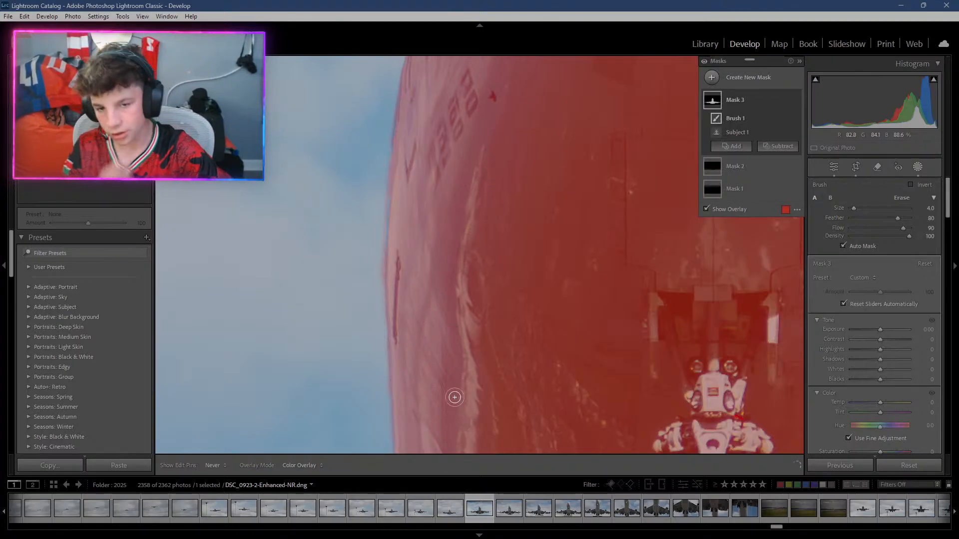
Fill the remaining mask gaps along the lower left fuselage edge and at the left wing root with a size 3 brush.
left_click(82, 137)
left_click_drag(82, 137, 83, 143)
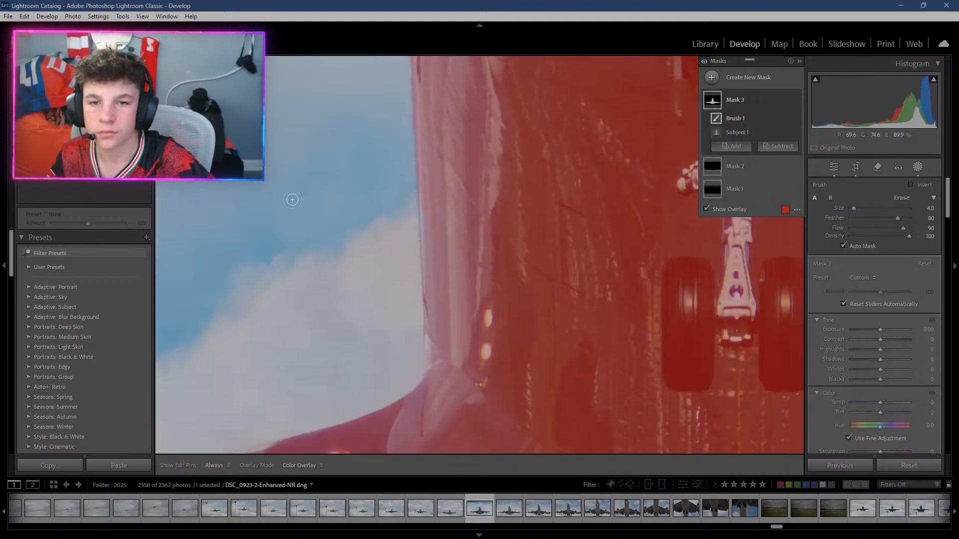
scroll(429, 215, "down", 1)
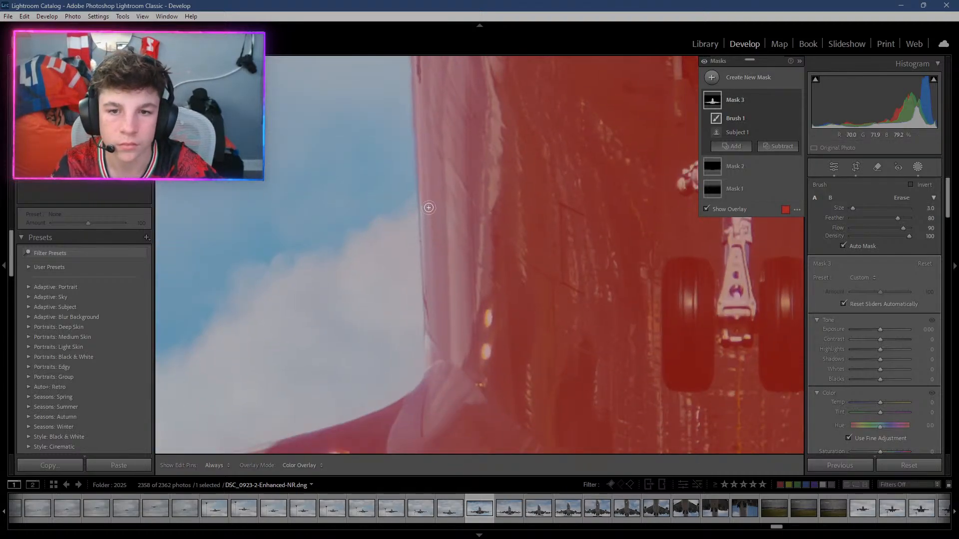
mouse_move(427, 208)
left_mouse_down()
mouse_move(432, 382)
mouse_move(428, 276)
left_mouse_up()
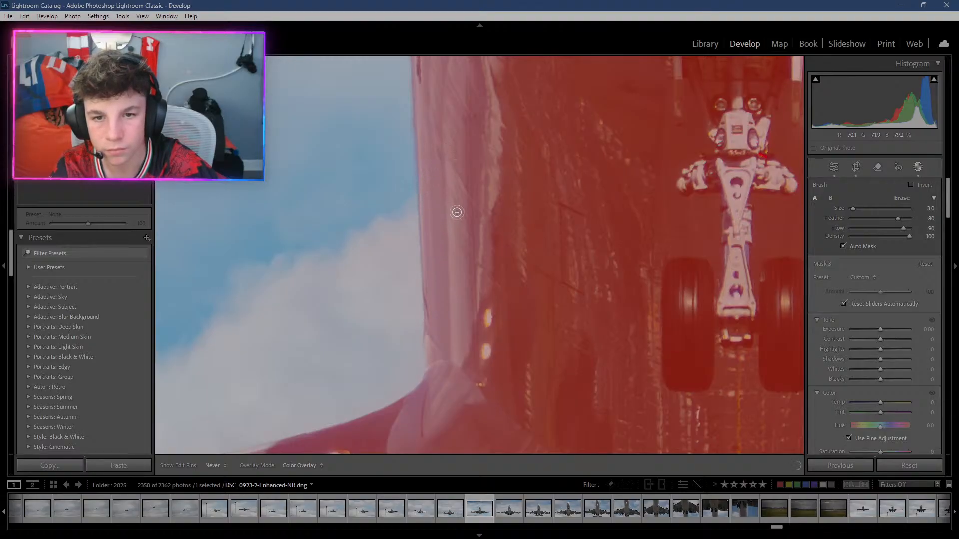
scroll(453, 187, "up", 1)
scroll(453, 384, "down", 1)
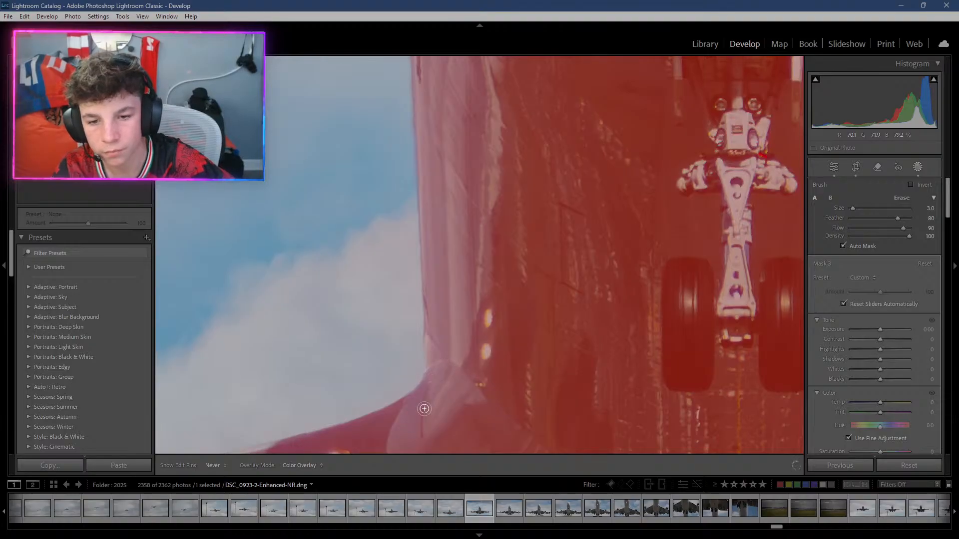
mouse_move(389, 419)
left_mouse_down()
mouse_move(488, 360)
mouse_move(453, 426)
left_mouse_up()
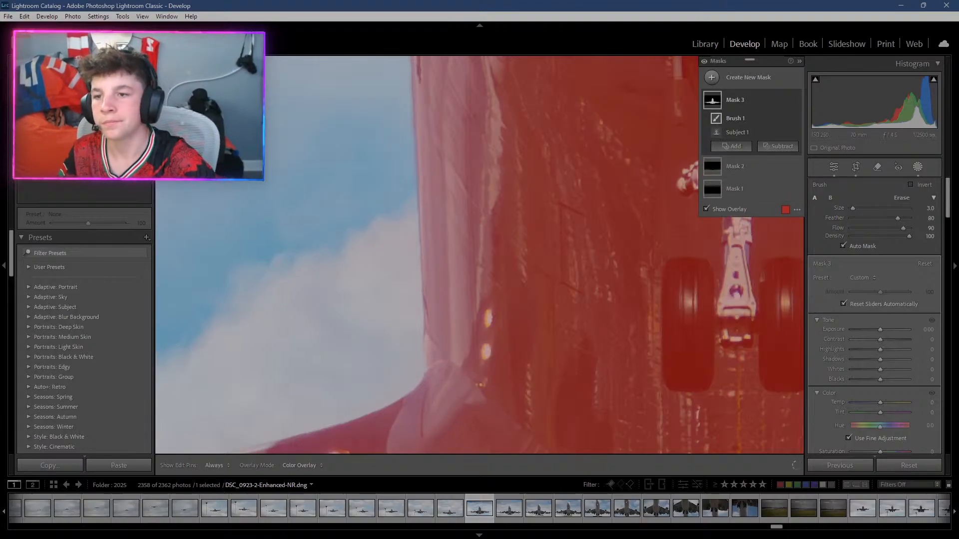
left_click_drag(81, 142, 79, 145)
left_click_drag(437, 256, 437, 262)
key("ctrl+z")
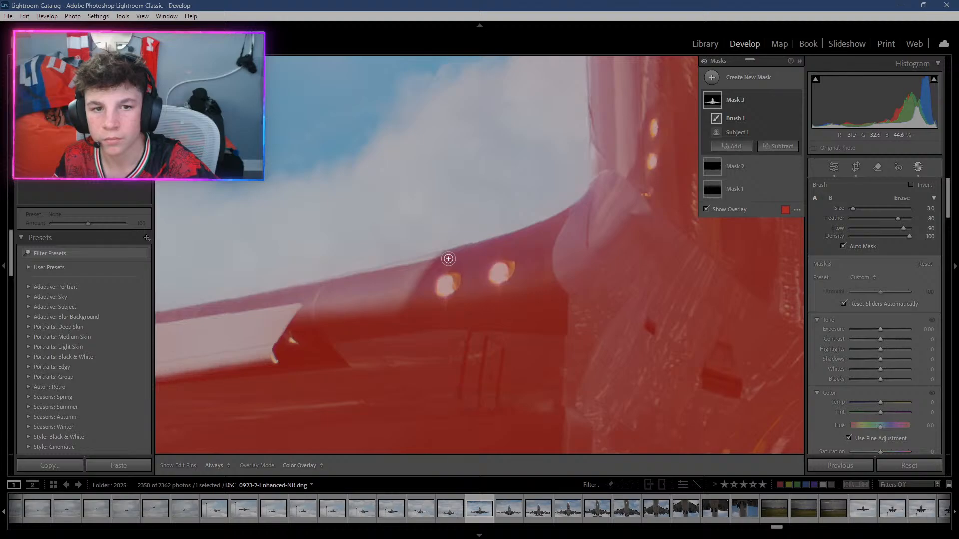
Brush the left wing root and the fuselage edge above it into the airplane mask, using brush sizes 3 and 4.
mouse_move(619, 198)
left_mouse_down()
mouse_move(626, 141)
mouse_move(635, 165)
mouse_move(620, 173)
mouse_move(628, 187)
mouse_move(600, 148)
mouse_move(594, 165)
mouse_move(602, 138)
mouse_move(598, 186)
mouse_move(613, 150)
left_mouse_up()
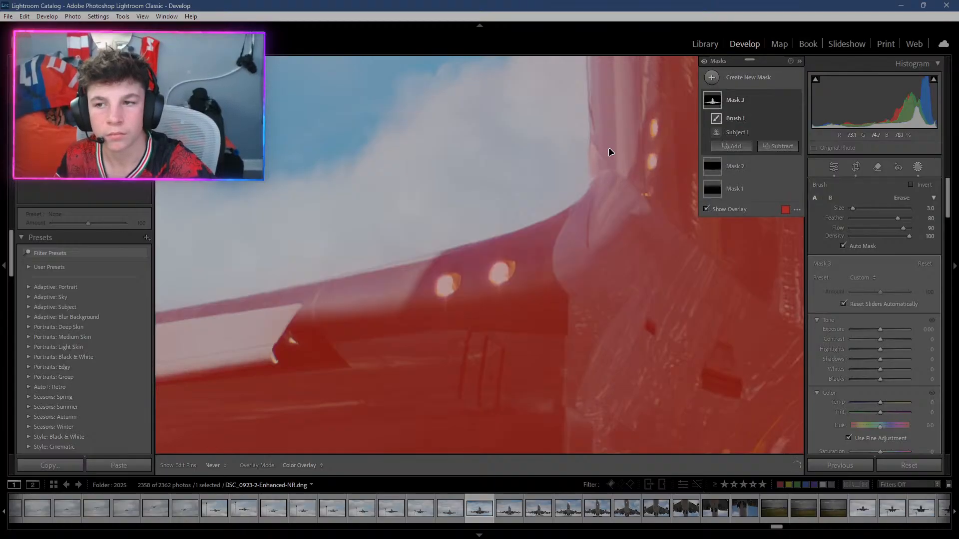
scroll(611, 152, "up", 1)
mouse_move(610, 152)
left_mouse_down()
mouse_move(517, 270)
mouse_move(491, 367)
left_mouse_up()
scroll(493, 238, "down", 1)
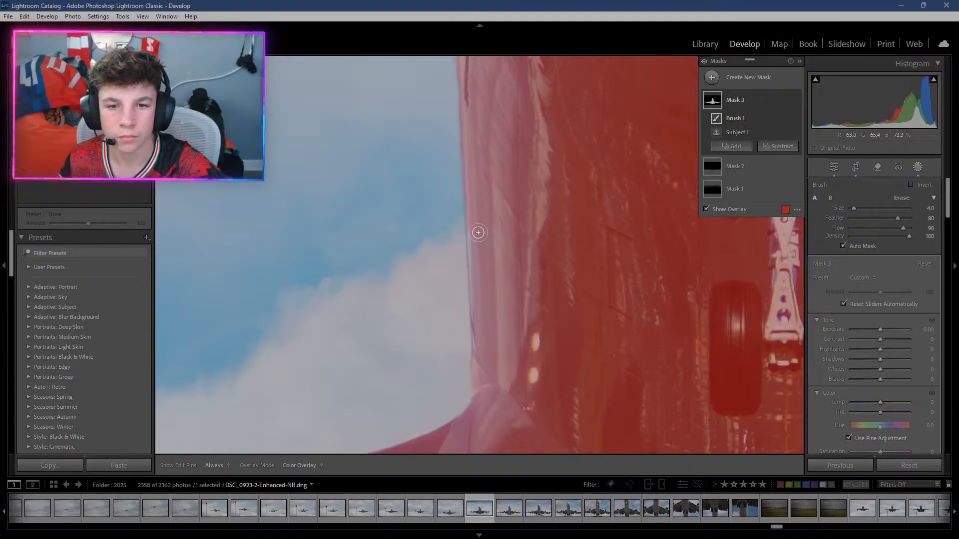
key("h")
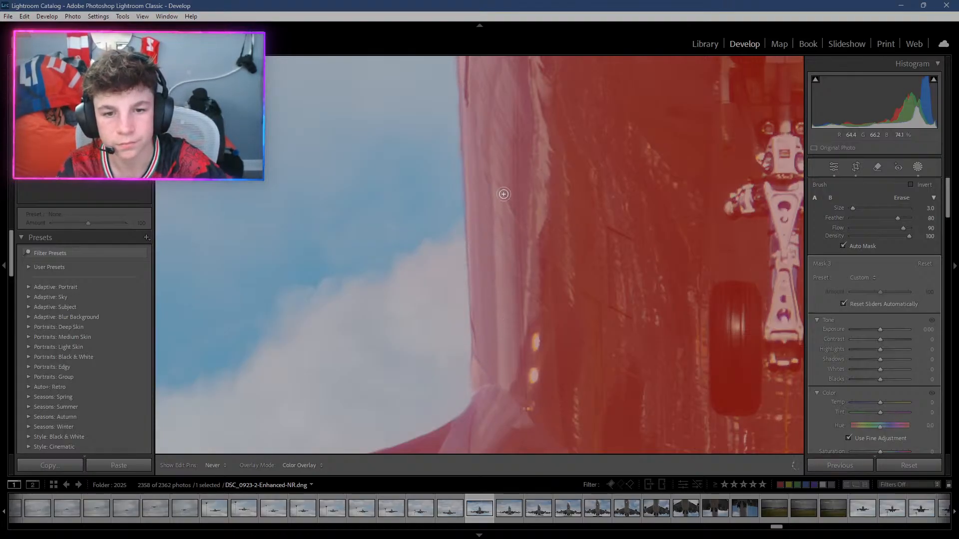
scroll(508, 205, "up", 1)
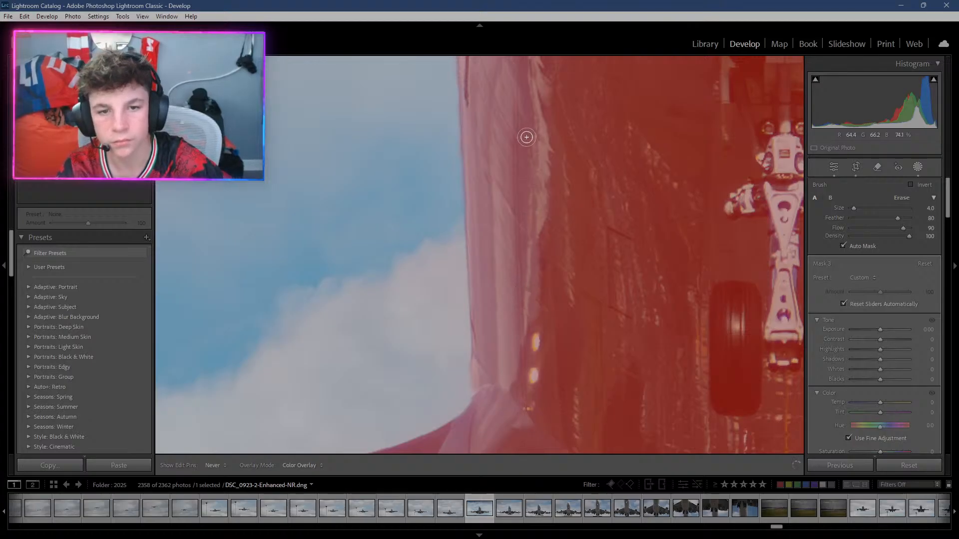
left_click_drag(526, 137, 498, 421)
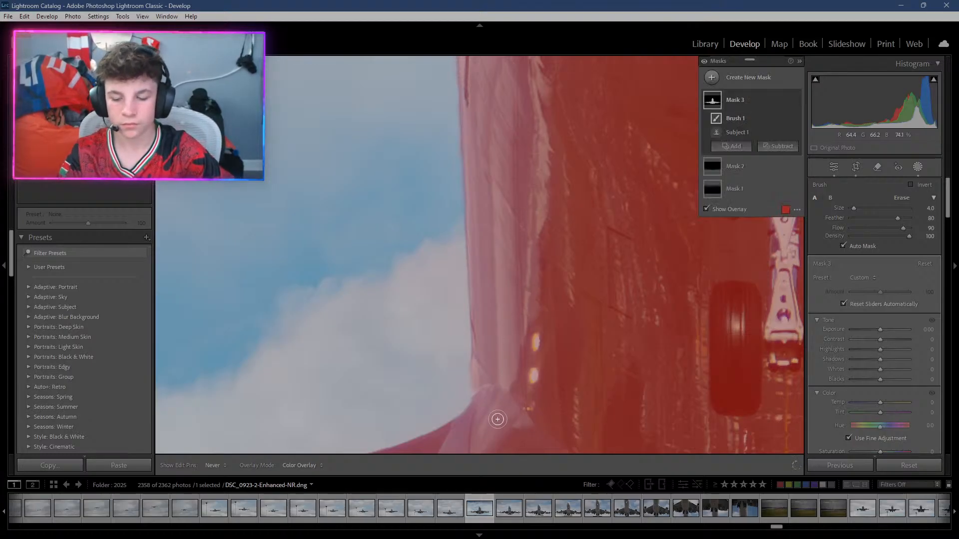
Switch to OBS to check the running stream, and return to Lightroom Classic.
key("alt+Tab")
key("alt+Tab")
key("alt+Tab")
key("alt+Tab")
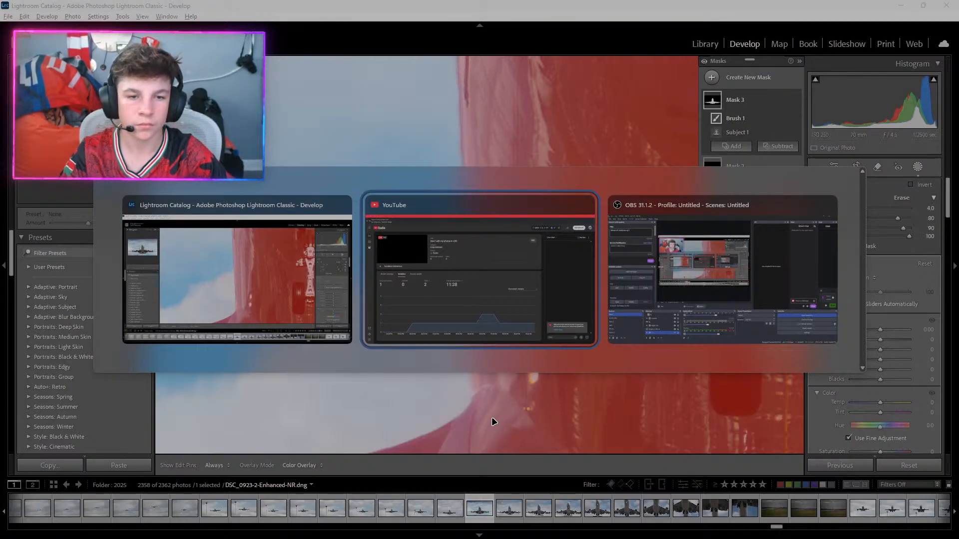
key("alt+Tab")
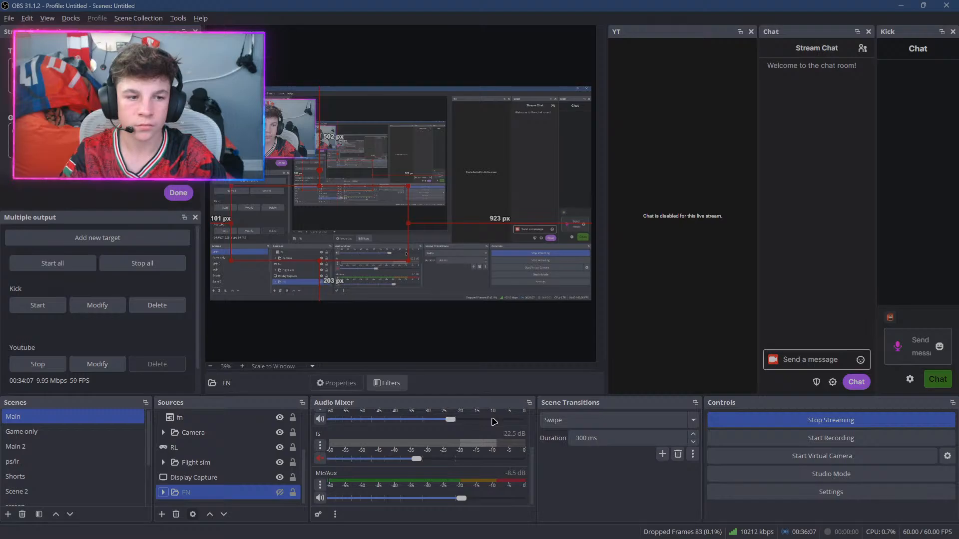
key("alt+Tab")
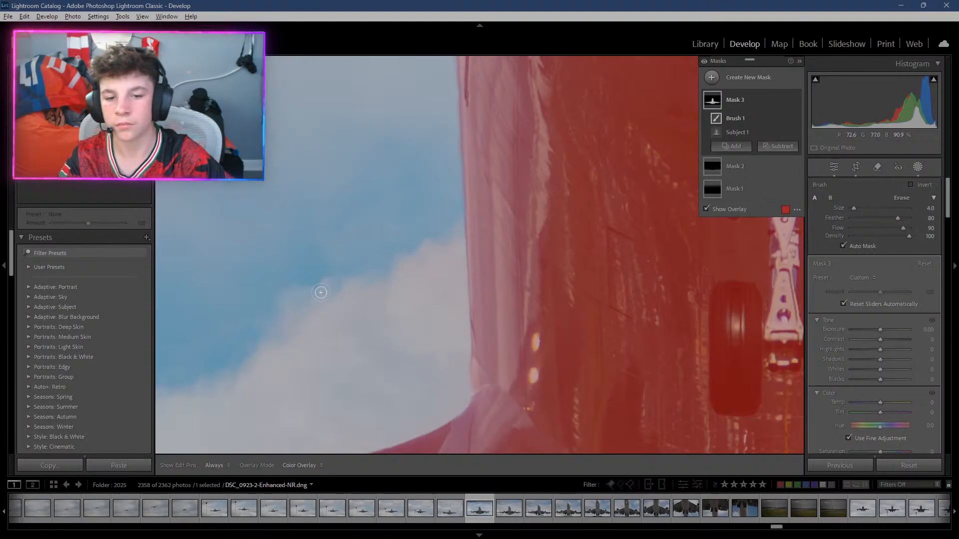
Paint the unmasked inboard slat along the left wing's leading edge into the airplane mask with a size 4 brush.
left_click_drag(81, 139, 76, 144)
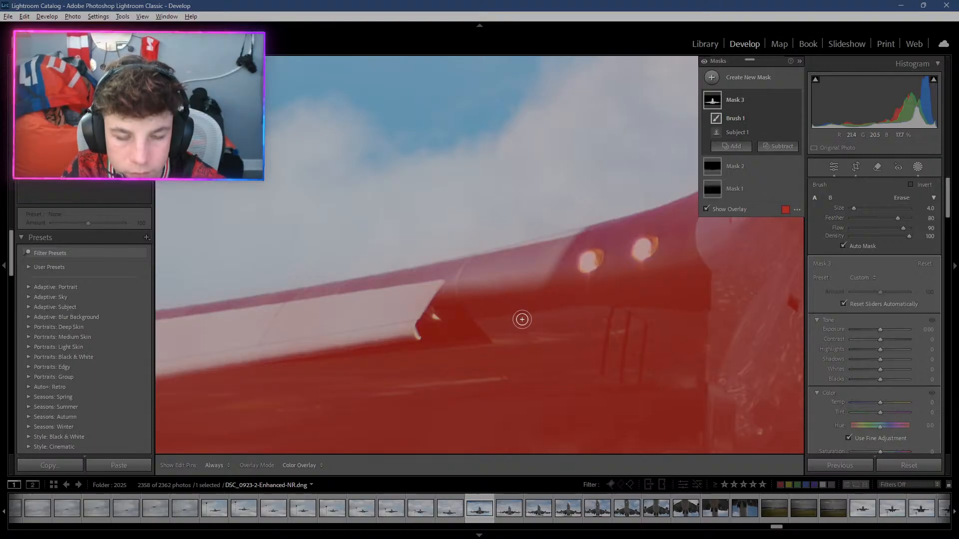
key("bracketleft")
key("bracketleft")
key("bracketright")
key("h")
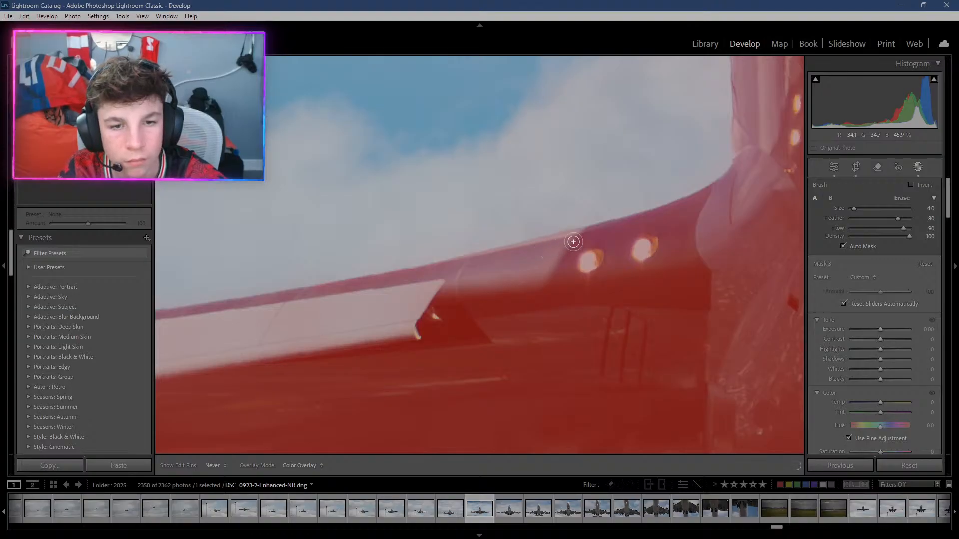
scroll(585, 239, "up", 1)
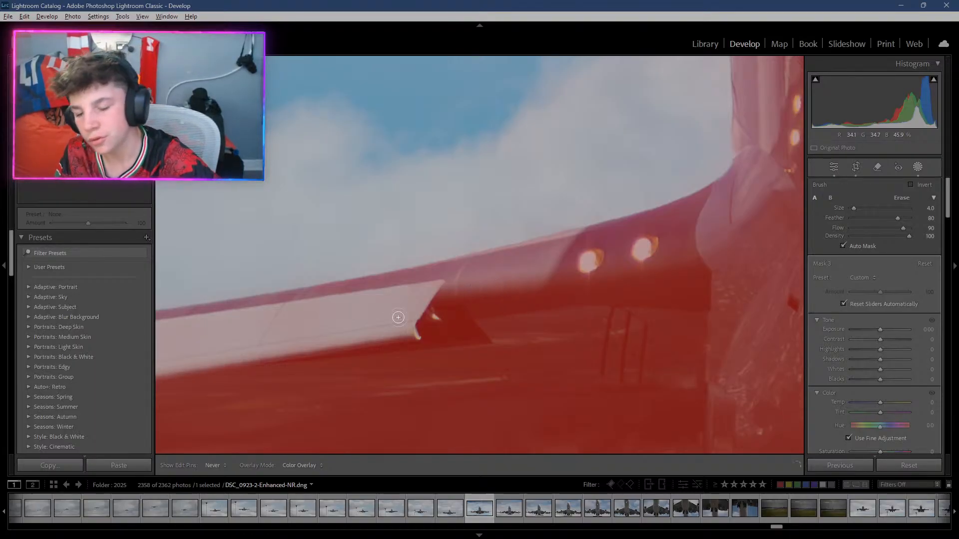
left_click_drag(338, 321, 373, 310)
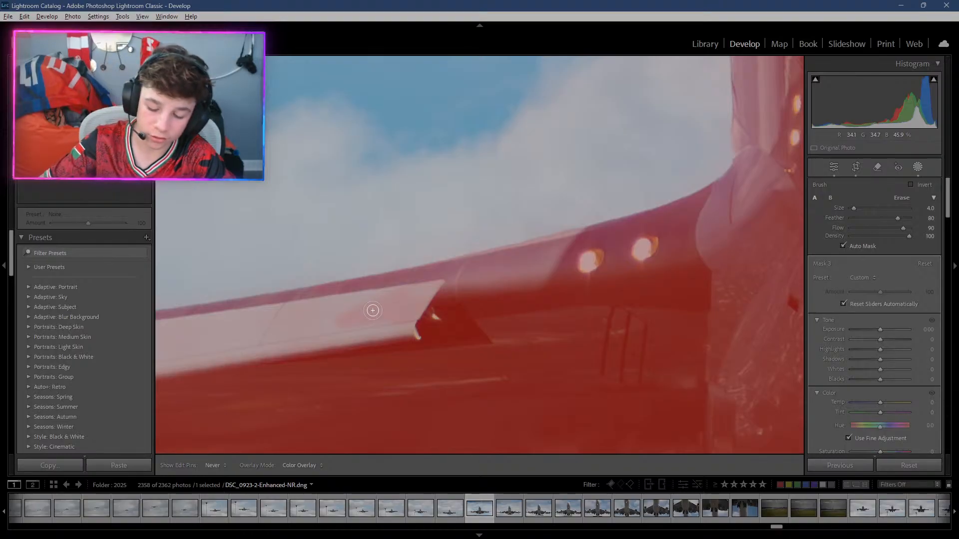
mouse_move(359, 311)
left_mouse_down()
mouse_move(430, 312)
mouse_move(403, 343)
mouse_move(369, 348)
mouse_move(393, 352)
mouse_move(314, 353)
mouse_move(309, 367)
mouse_move(335, 364)
mouse_move(404, 347)
mouse_move(393, 329)
mouse_move(215, 356)
mouse_move(235, 358)
mouse_move(151, 359)
mouse_move(164, 370)
mouse_move(257, 376)
mouse_move(185, 378)
mouse_move(195, 358)
mouse_move(184, 356)
mouse_move(325, 325)
left_mouse_up()
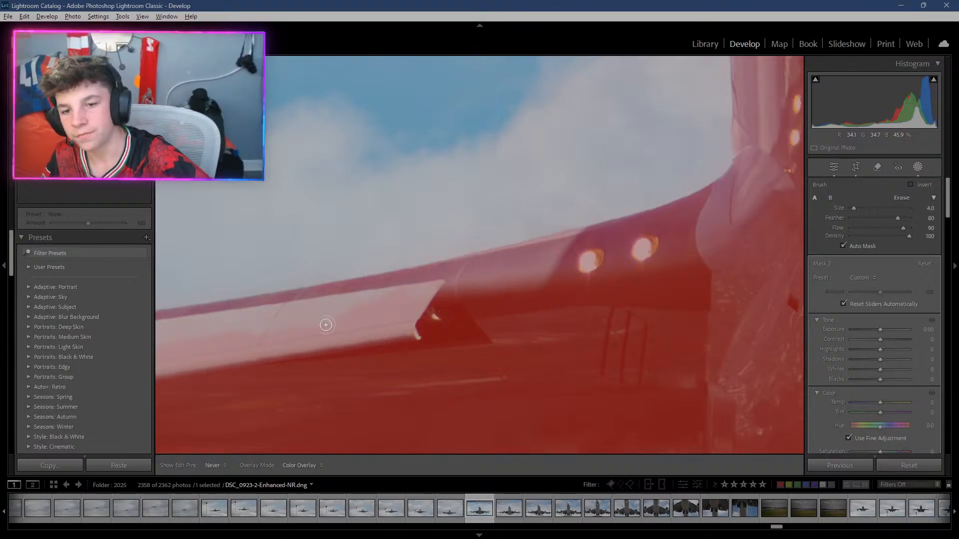
mouse_move(227, 344)
left_mouse_down()
mouse_move(361, 291)
mouse_move(459, 271)
mouse_move(141, 331)
mouse_move(332, 305)
left_mouse_up()
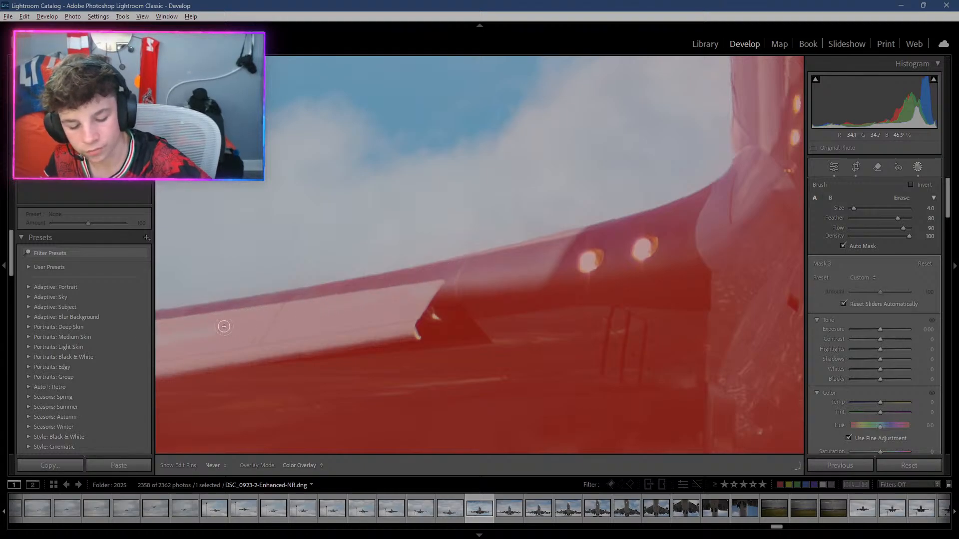
mouse_move(206, 340)
left_mouse_down()
mouse_move(107, 346)
mouse_move(240, 331)
mouse_move(332, 295)
mouse_move(152, 324)
mouse_move(171, 317)
left_mouse_up()
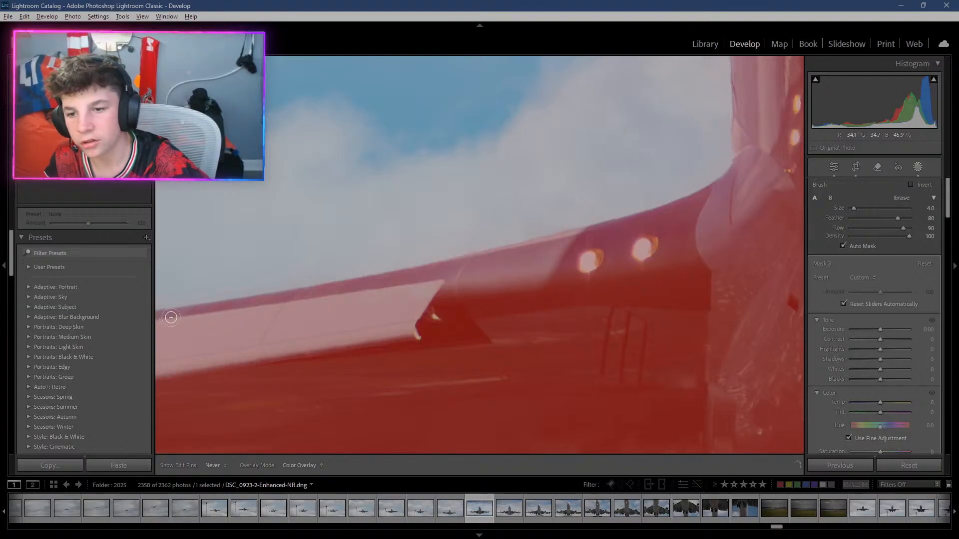
left_click_drag(306, 301, 422, 291)
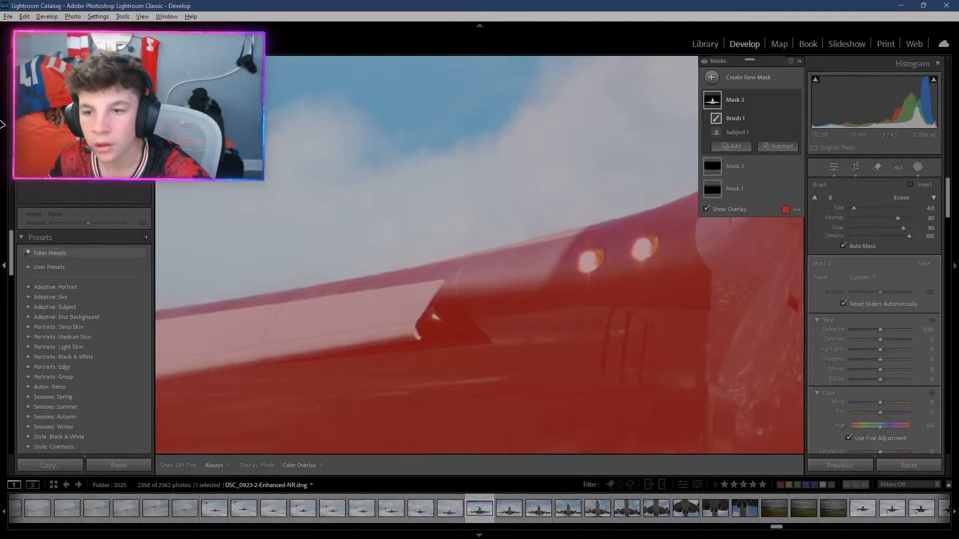
Fill the rest of the slat up to the left inboard engine at size 4, and brush in the nacelle's small fin at size 3.
left_click_drag(360, 310, 691, 169)
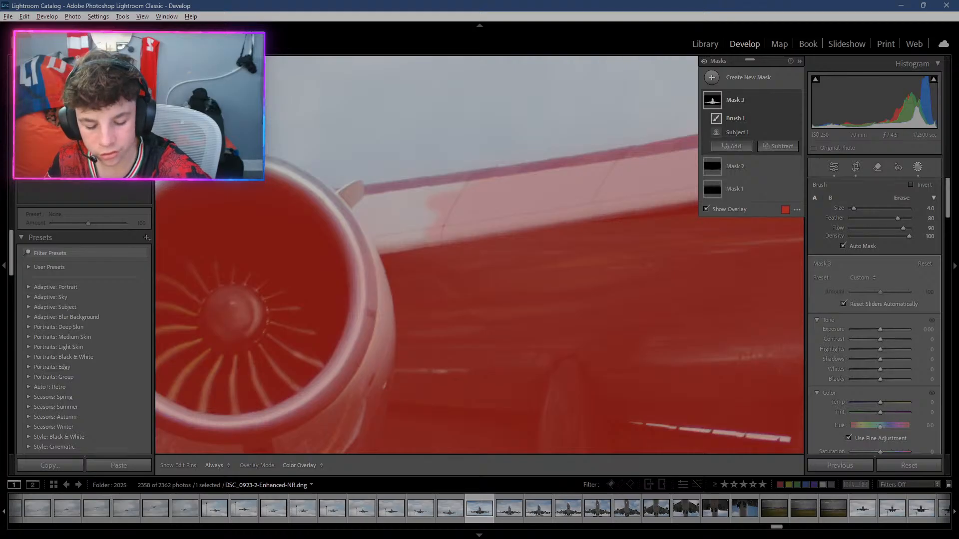
mouse_move(211, 188)
left_mouse_down()
mouse_move(355, 208)
mouse_move(304, 235)
mouse_move(258, 212)
left_mouse_up()
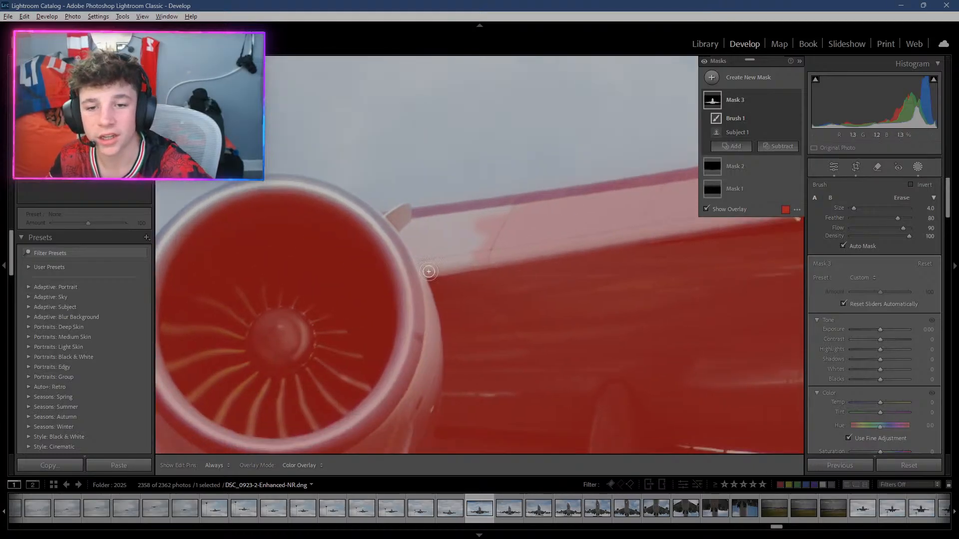
key("h")
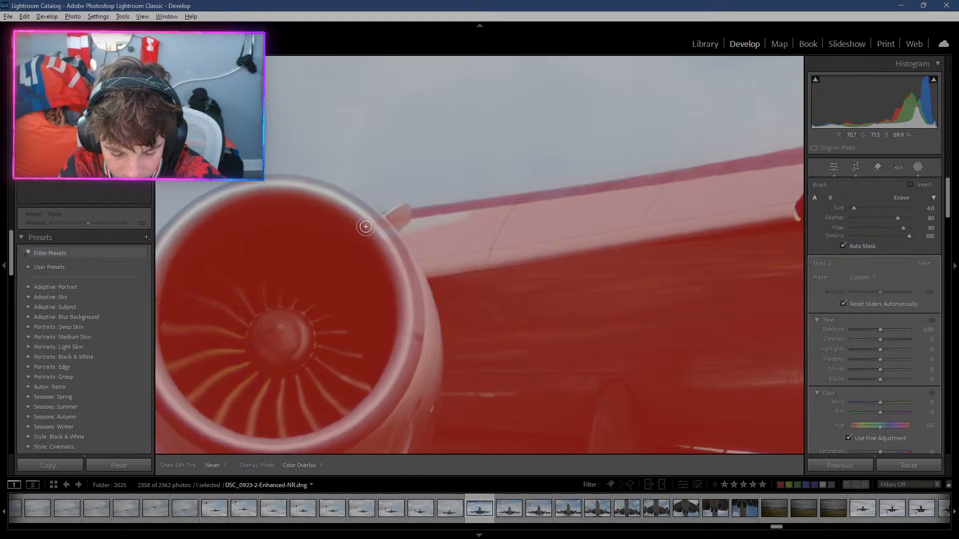
scroll(366, 229, "down", 1)
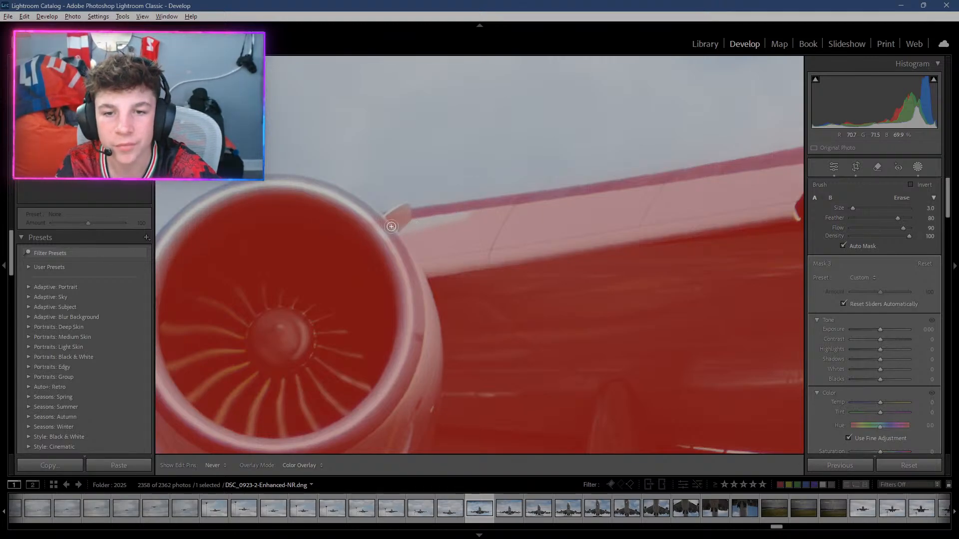
left_click_drag(391, 224, 404, 212)
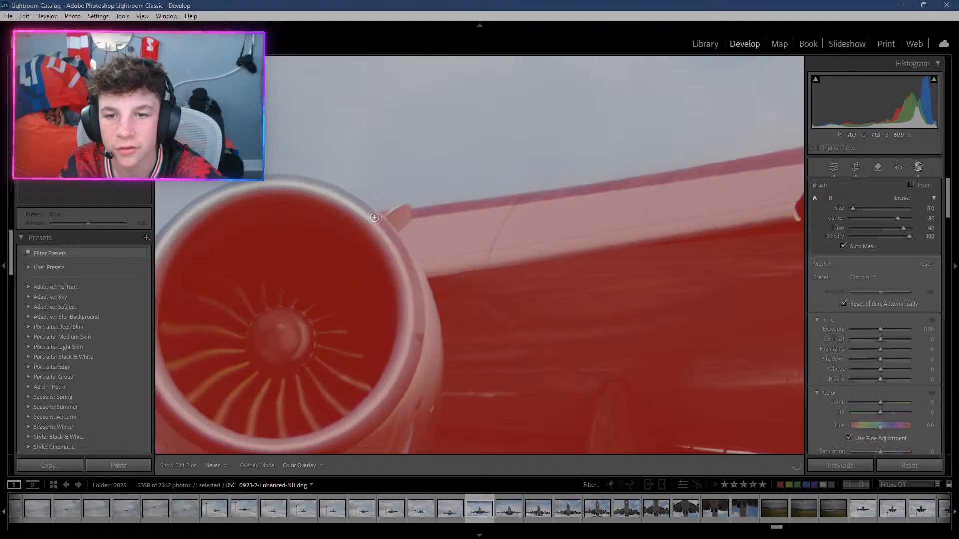
Paint the left inboard engine's inlet rim and outer nacelle side into the airplane mask with a size 3 brush.
scroll(433, 311, "up", 4)
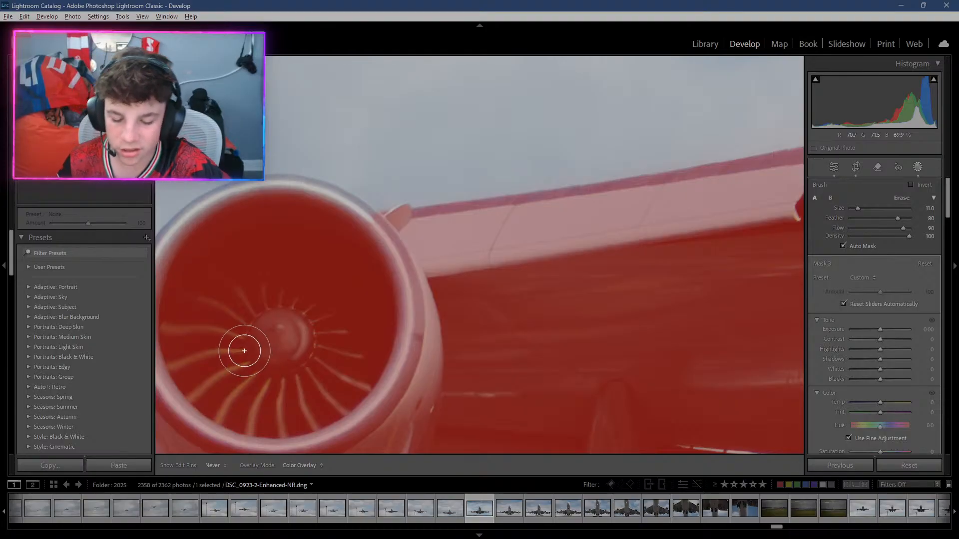
scroll(244, 350, "down", 3)
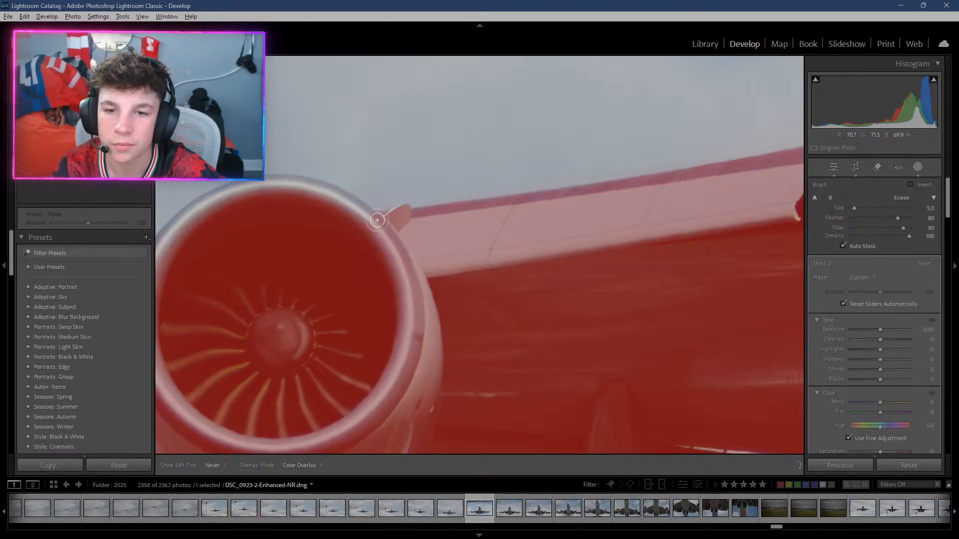
scroll(377, 220, "down", 1)
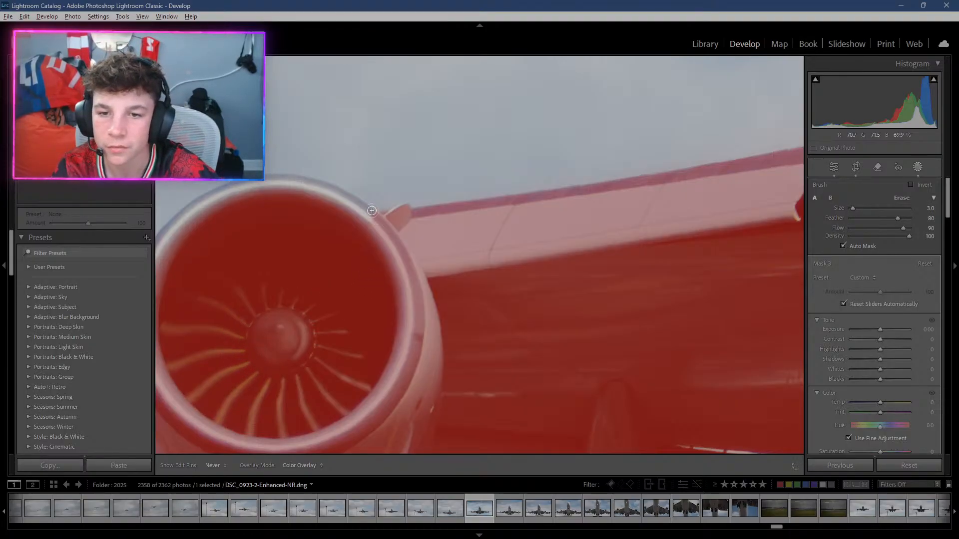
left_click_drag(357, 198, 276, 178)
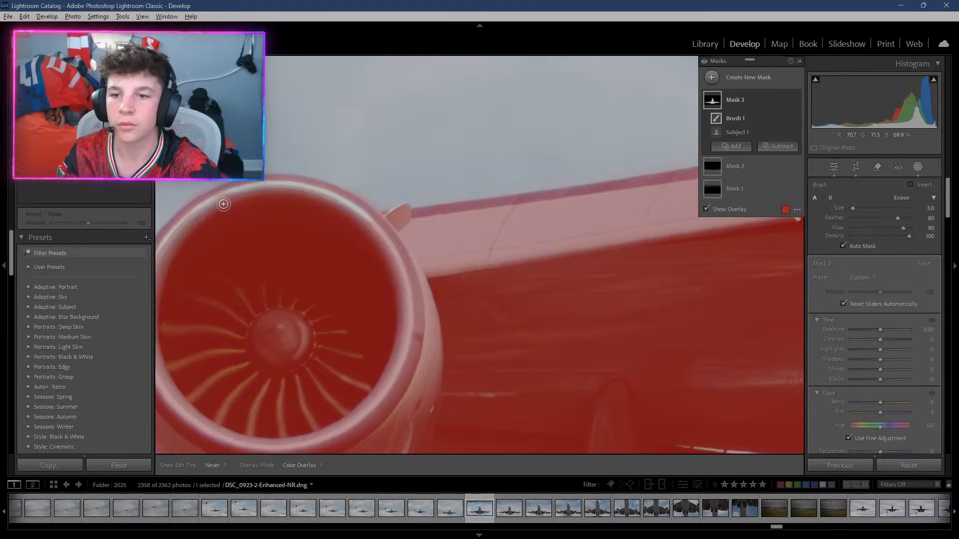
key("h")
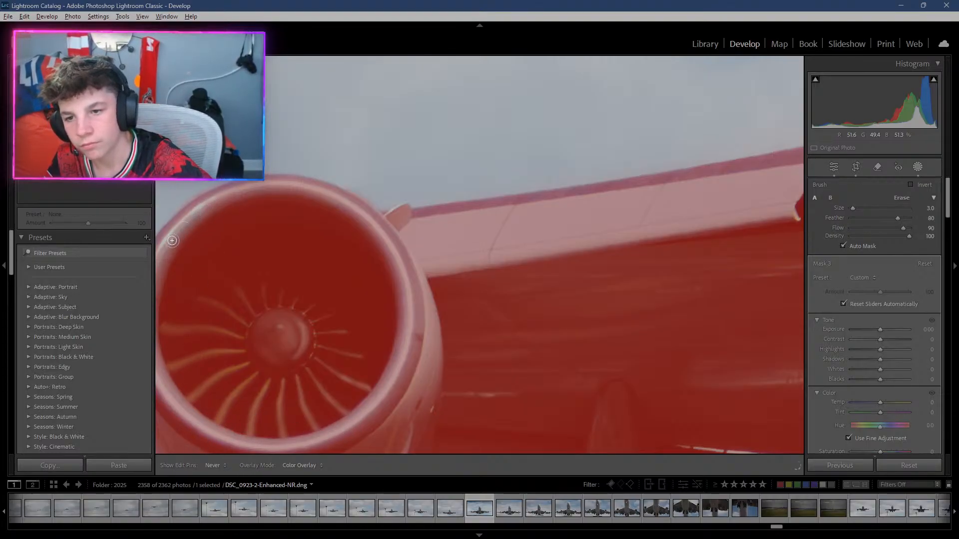
left_click_drag(172, 241, 211, 195)
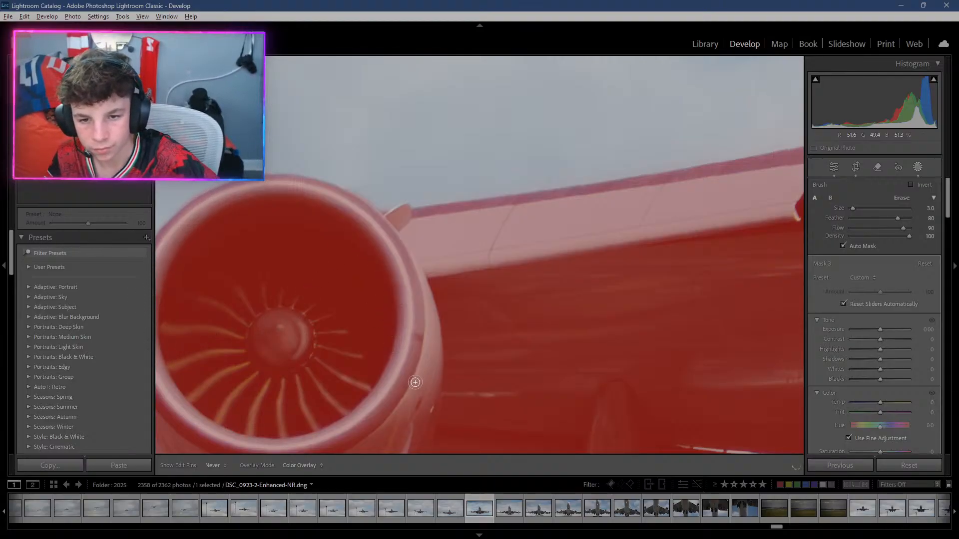
mouse_move(352, 426)
left_mouse_down()
mouse_move(319, 447)
mouse_move(273, 444)
mouse_move(180, 420)
mouse_move(175, 386)
mouse_move(436, 291)
mouse_move(436, 314)
left_mouse_up()
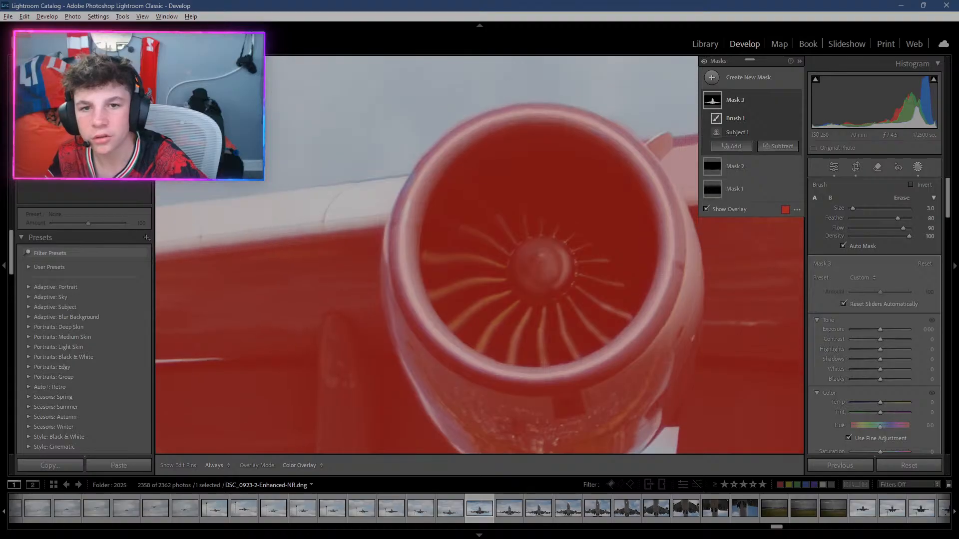
left_click_drag(419, 196, 422, 193)
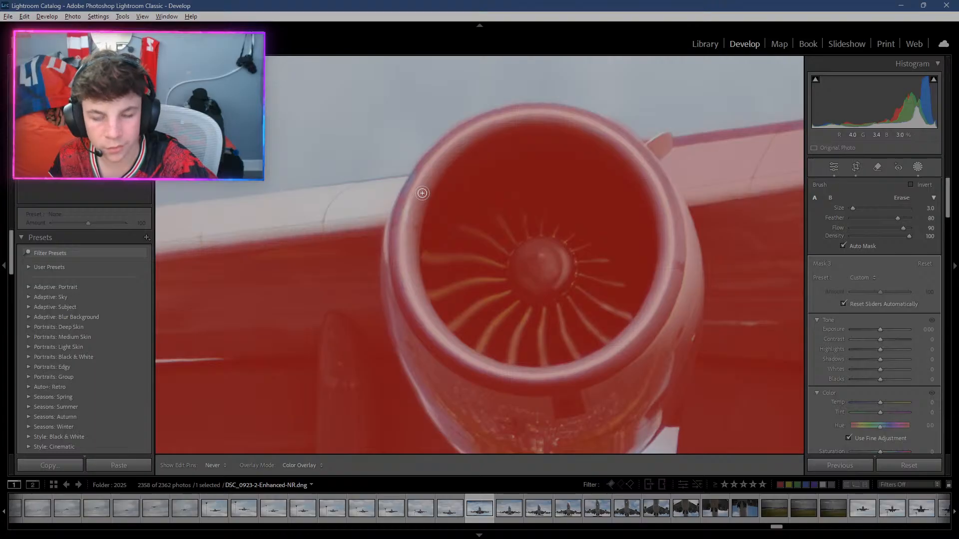
mouse_move(421, 193)
left_mouse_down()
mouse_move(405, 200)
mouse_move(417, 170)
mouse_move(408, 181)
left_mouse_up()
Paint the slat section outboard of the left inboard engine into the airplane mask with the brush at sizes 3 and 5.
left_click_drag(402, 182, 273, 215)
left_click_drag(159, 231, 155, 215)
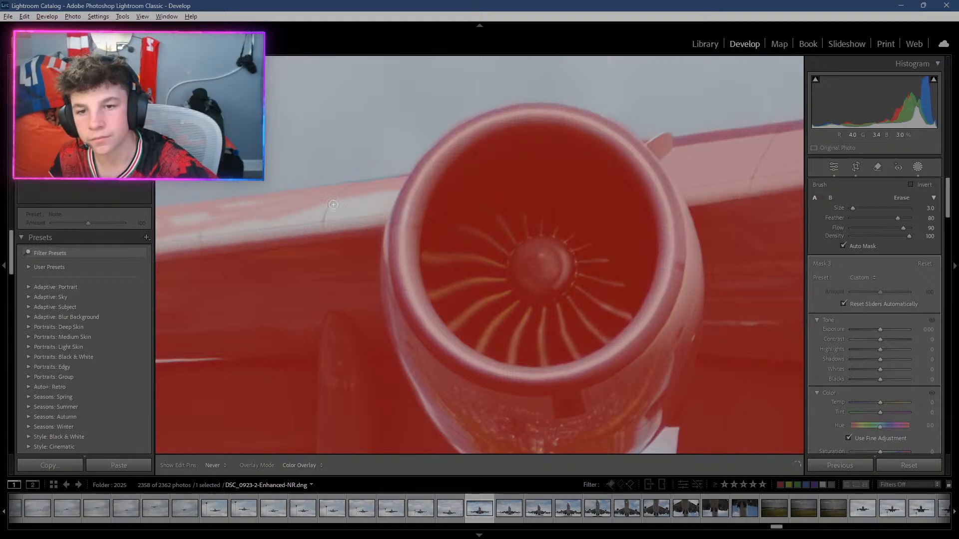
left_click_drag(363, 211, 399, 200)
scroll(405, 233, "up", 2)
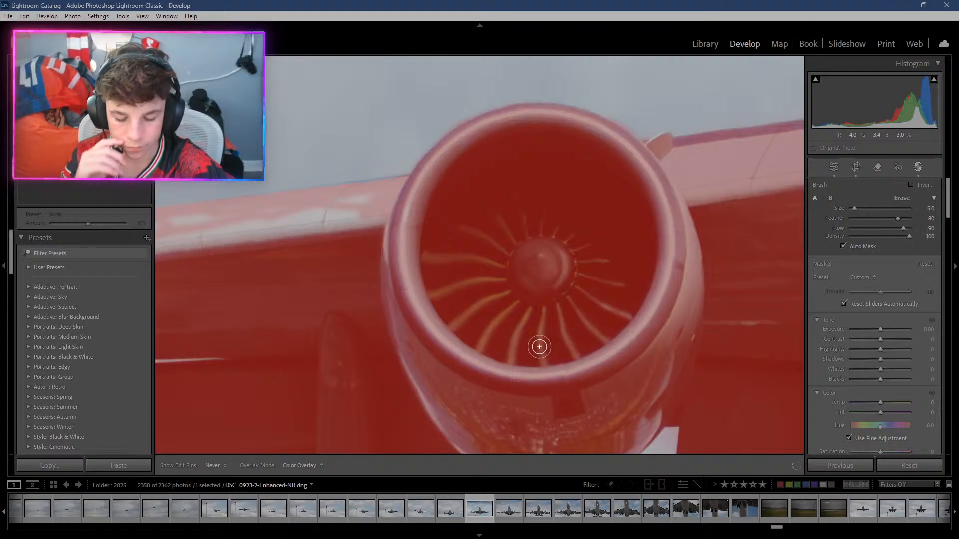
mouse_move(376, 215)
left_mouse_down()
mouse_move(326, 212)
mouse_move(353, 216)
left_mouse_up()
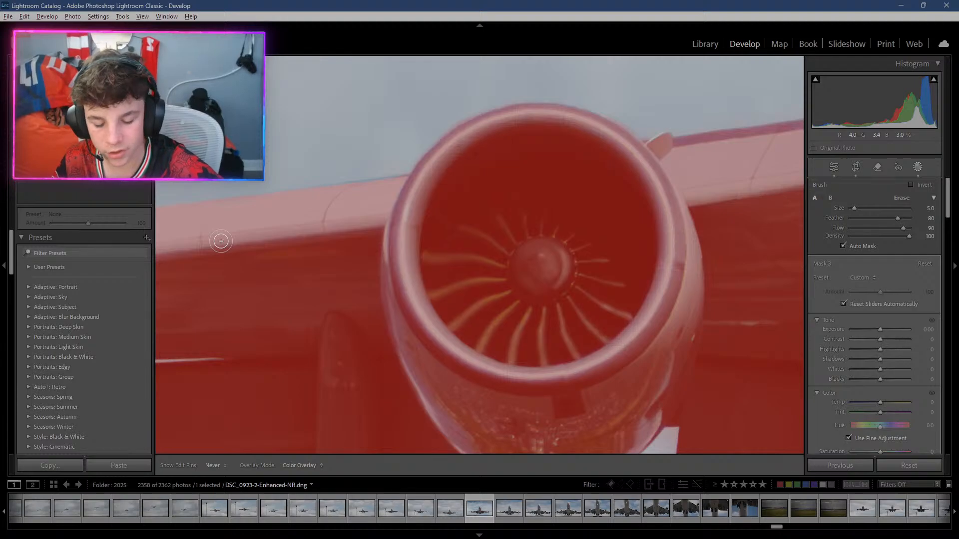
mouse_move(220, 242)
left_mouse_down()
mouse_move(212, 227)
mouse_move(157, 244)
left_mouse_up()
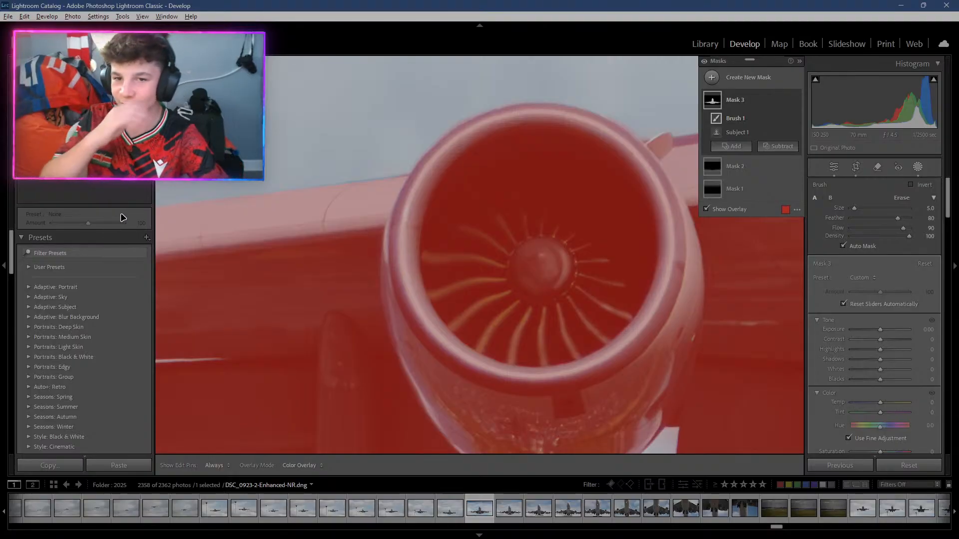
Fill the remaining slat gaps up to the left outboard engine and the nacelle's small fin, using brush sizes 3 and 5.
left_click_drag(65, 143, 59, 142)
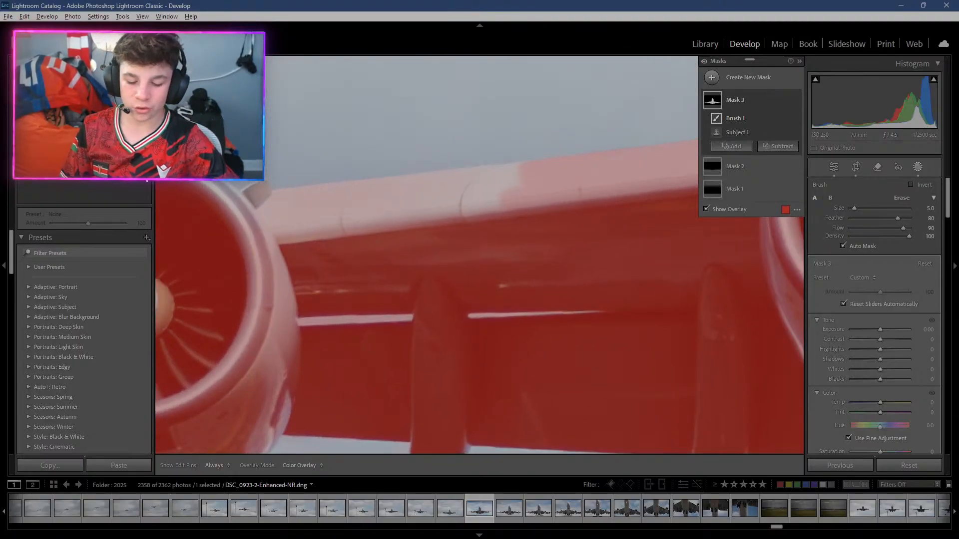
key("h")
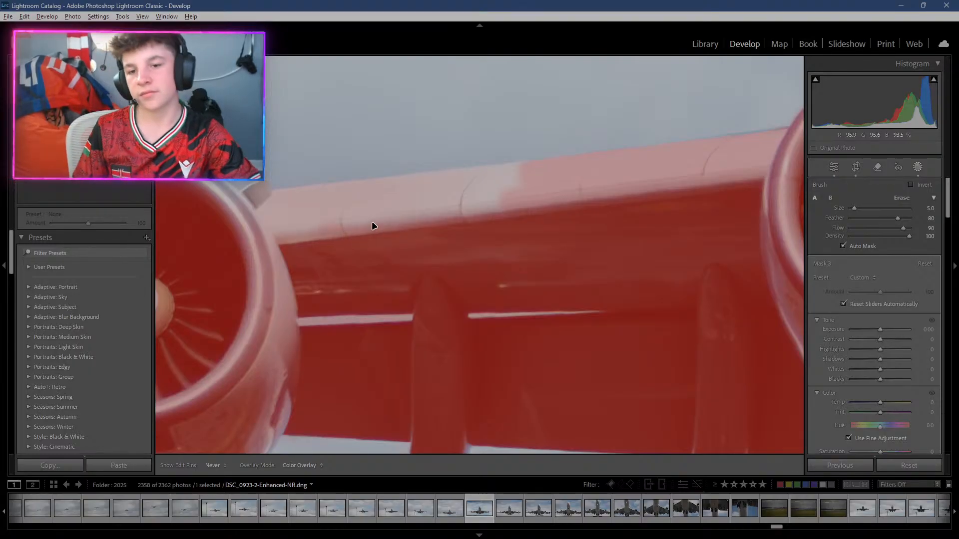
left_click_drag(391, 231, 392, 231)
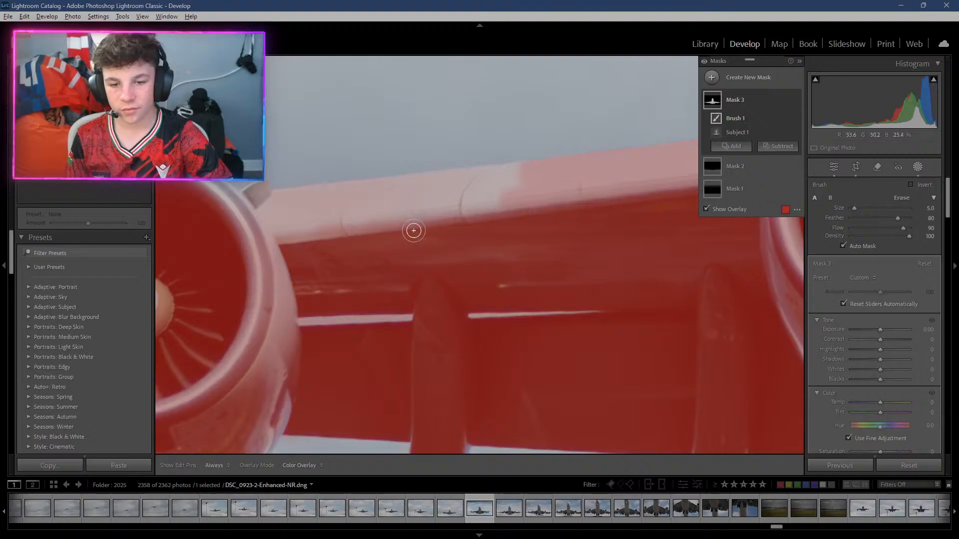
key("h")
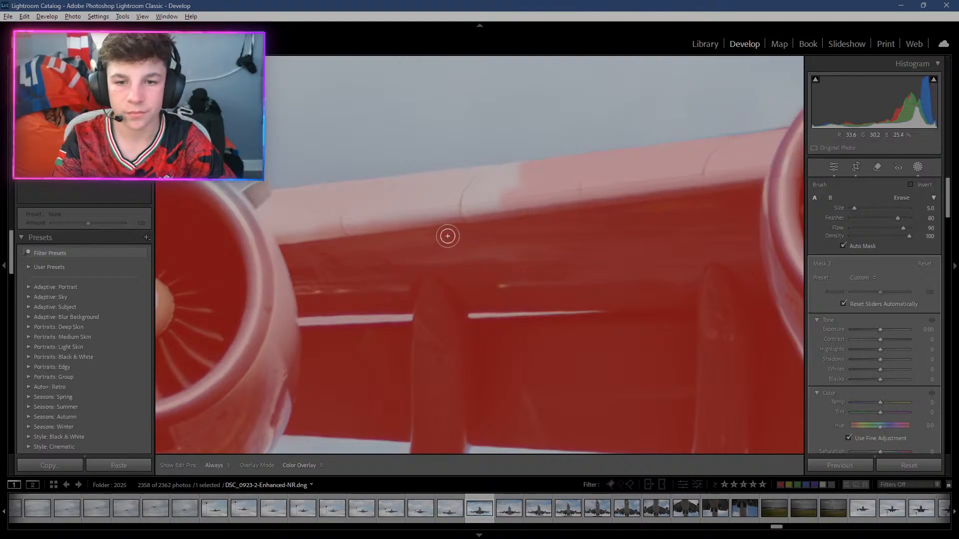
key("h")
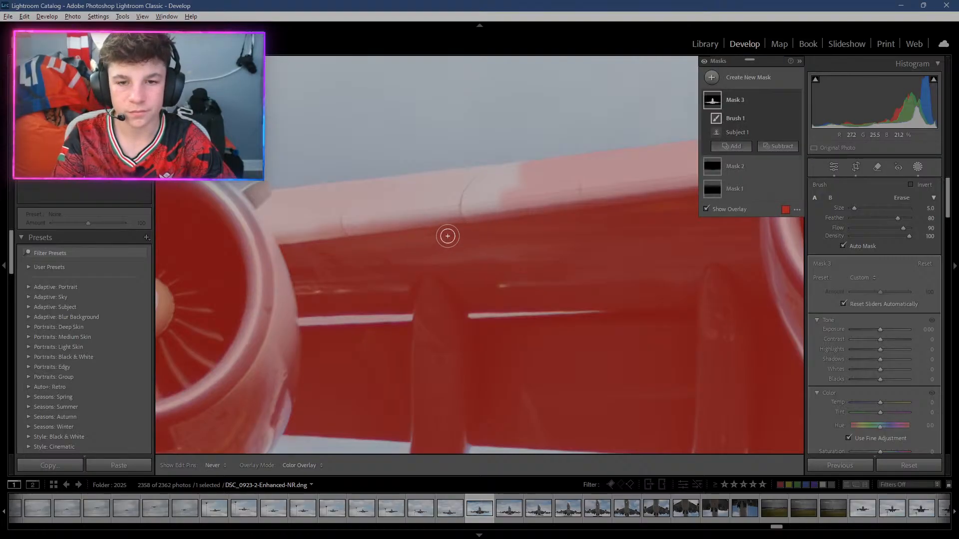
key("h")
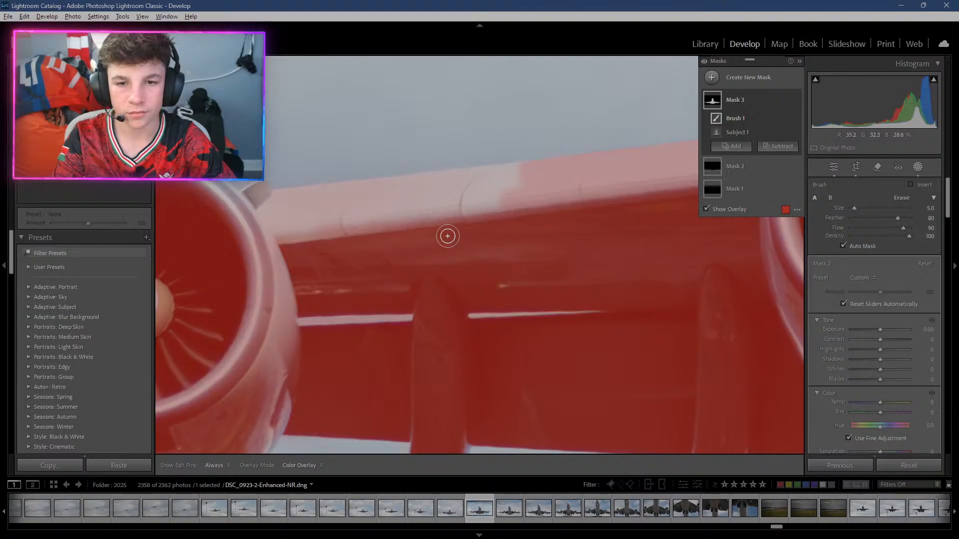
key("h")
key("bracketleft")
key("bracketleft")
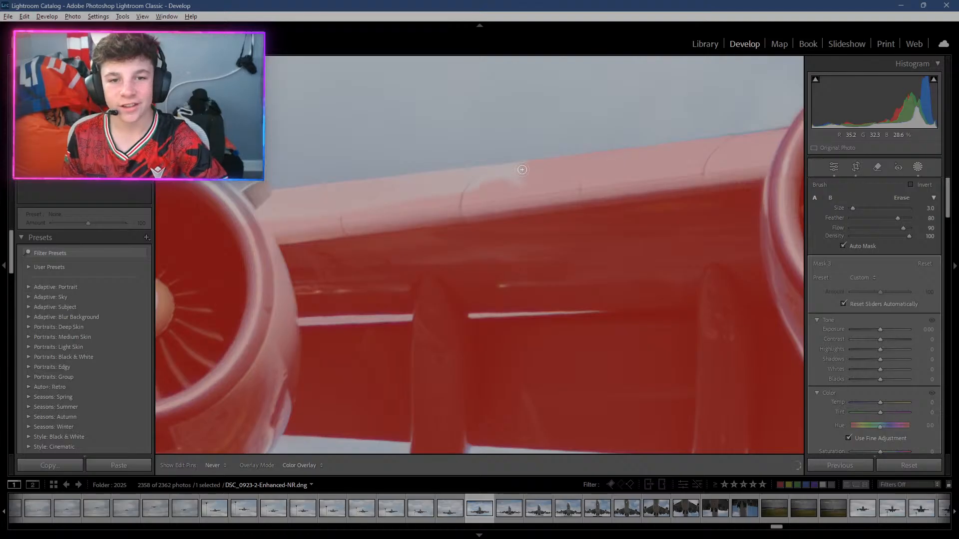
left_click_drag(505, 169, 274, 198)
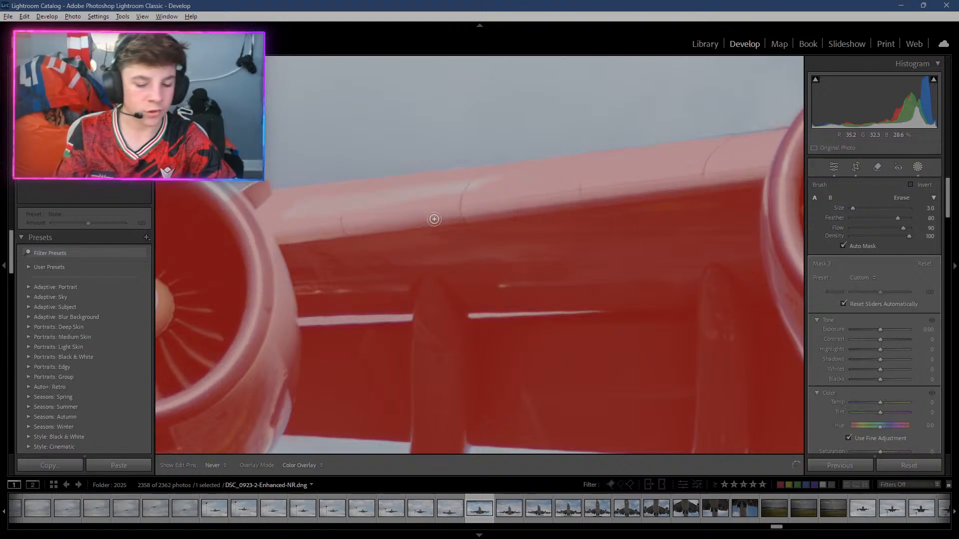
scroll(439, 217, "up", 2)
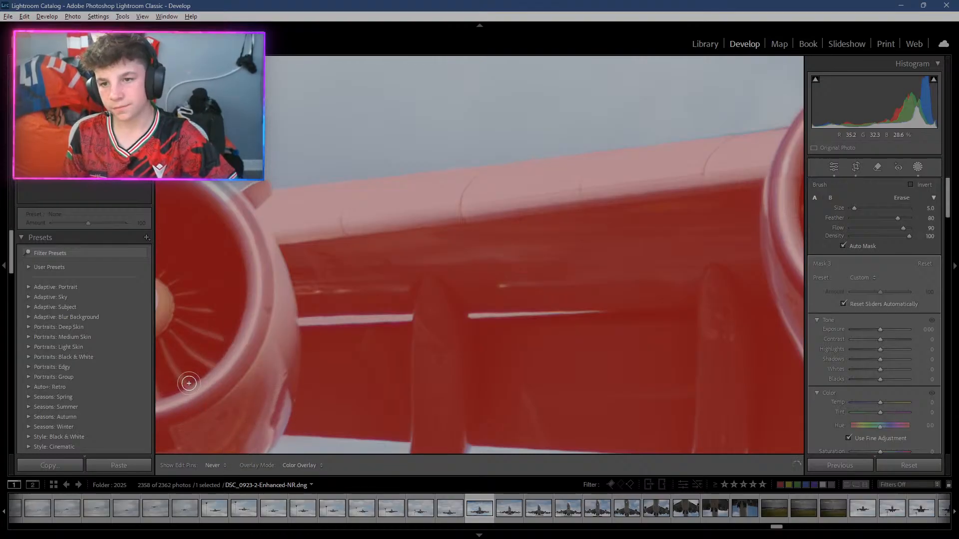
Brush the left outboard engine's inlet rim into the airplane mask, using size 3 along the upper rim and size 6 lower down.
key("bracketleft")
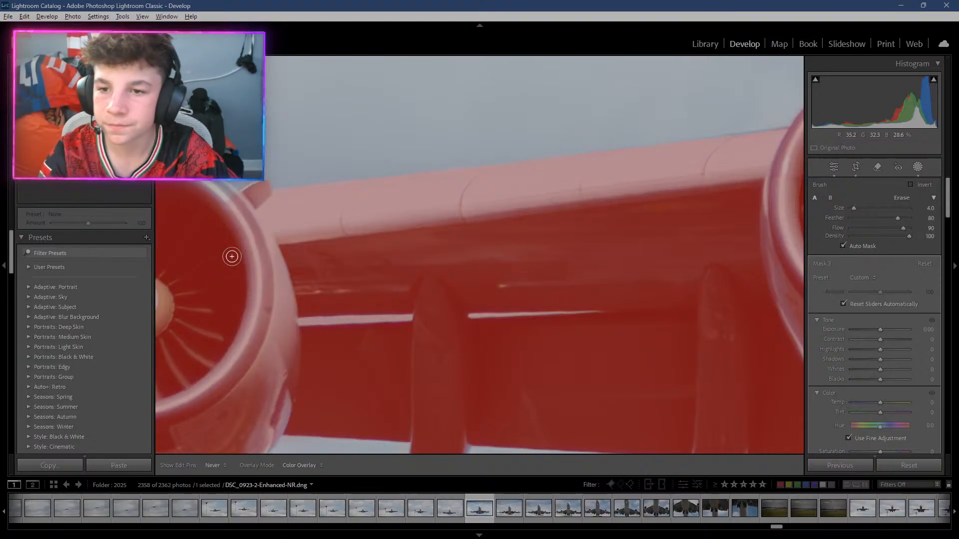
key("bracketleft")
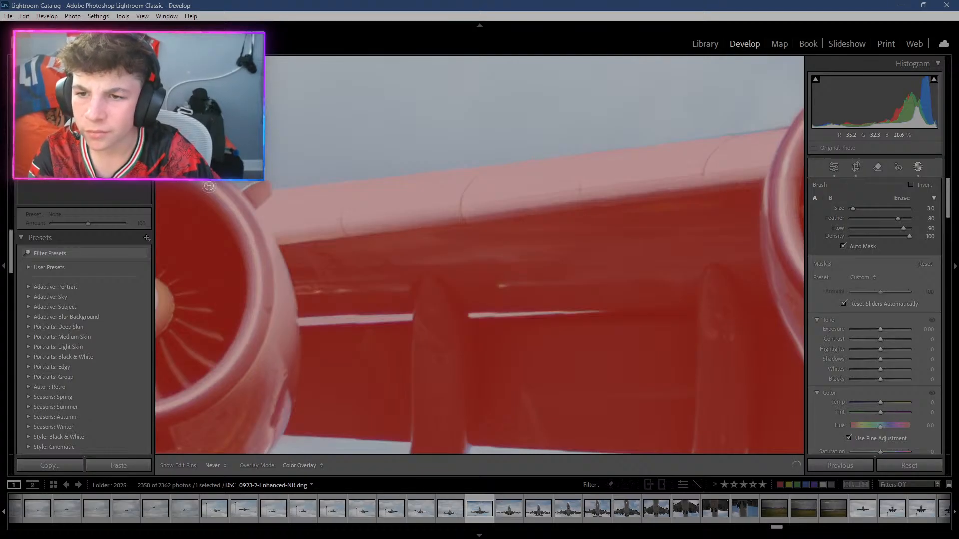
scroll(244, 236, "up", 3)
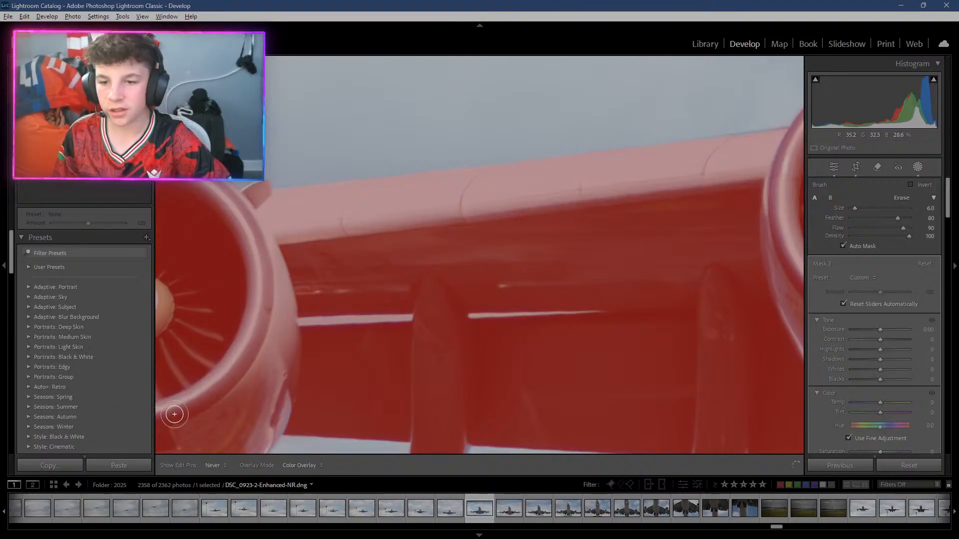
mouse_move(174, 414)
left_mouse_down()
mouse_move(207, 411)
mouse_move(262, 320)
mouse_move(262, 257)
left_mouse_up()
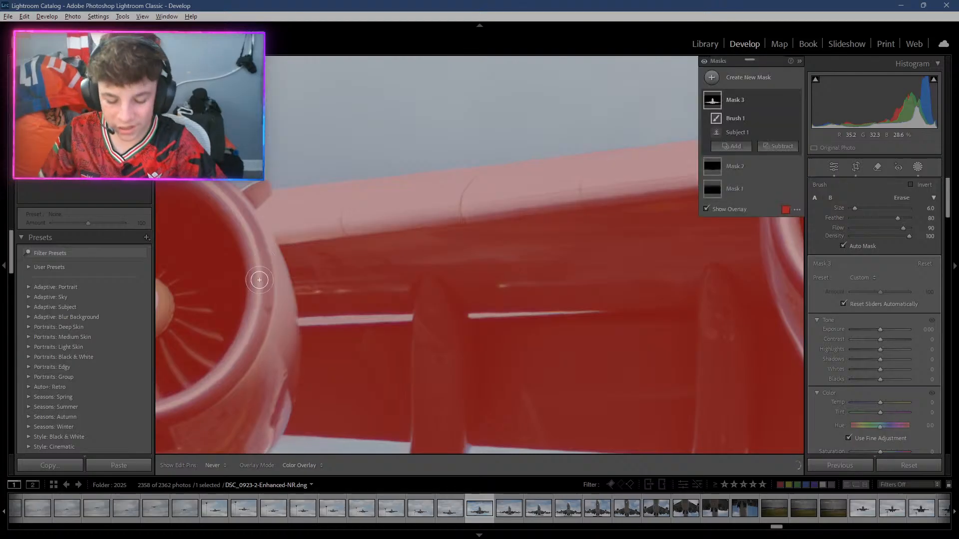
Try to brush the bright gap between the engine and the flap fairing out of Mask 3 using Brush 1 at size 2.0.
key("h")
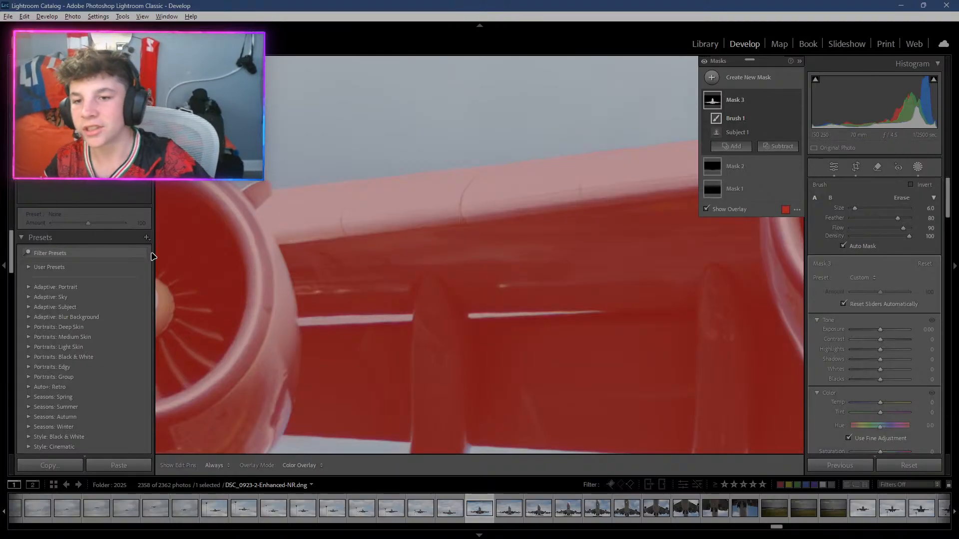
scroll(407, 360, "down", 2)
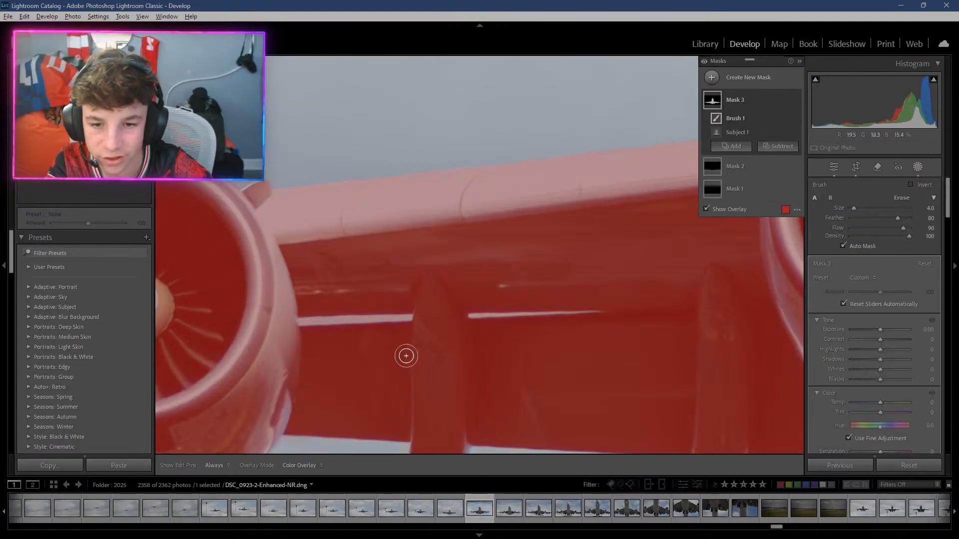
scroll(406, 355, "down", 4)
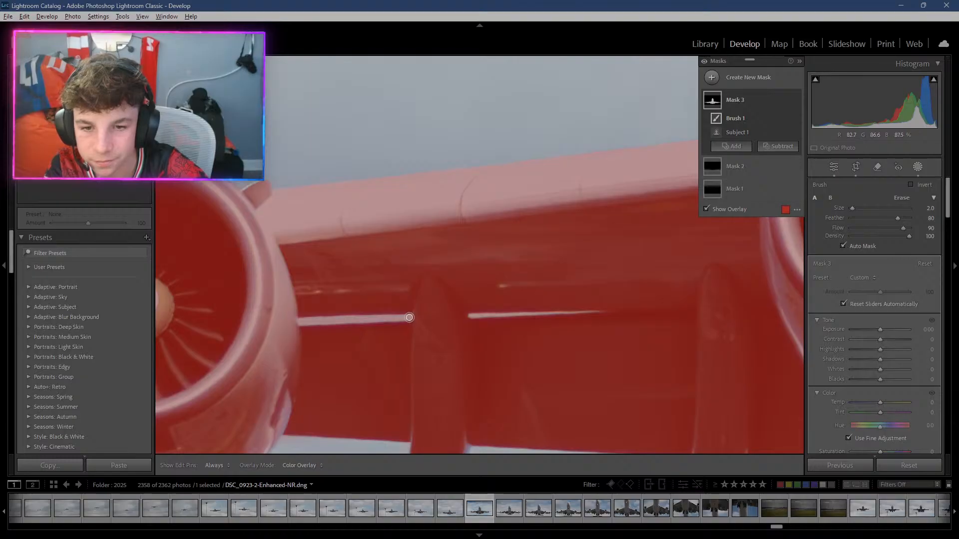
key("h")
scroll(395, 318, "up", 2)
left_click_drag(393, 318, 320, 320)
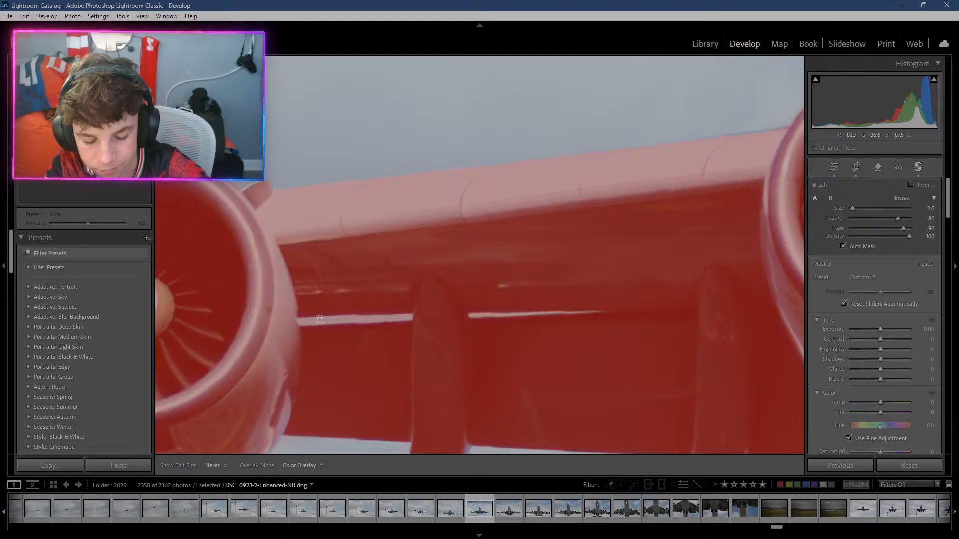
left_click_drag(333, 320, 333, 320)
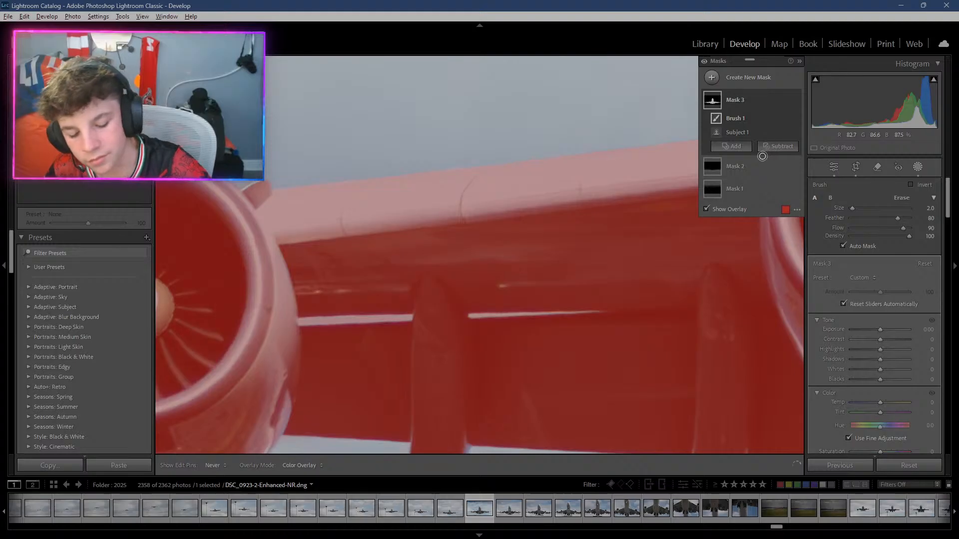
Subtract a new brush from Mask 3 and paint out the gap between the engine and the flap fairing at size 3.0.
key("h")
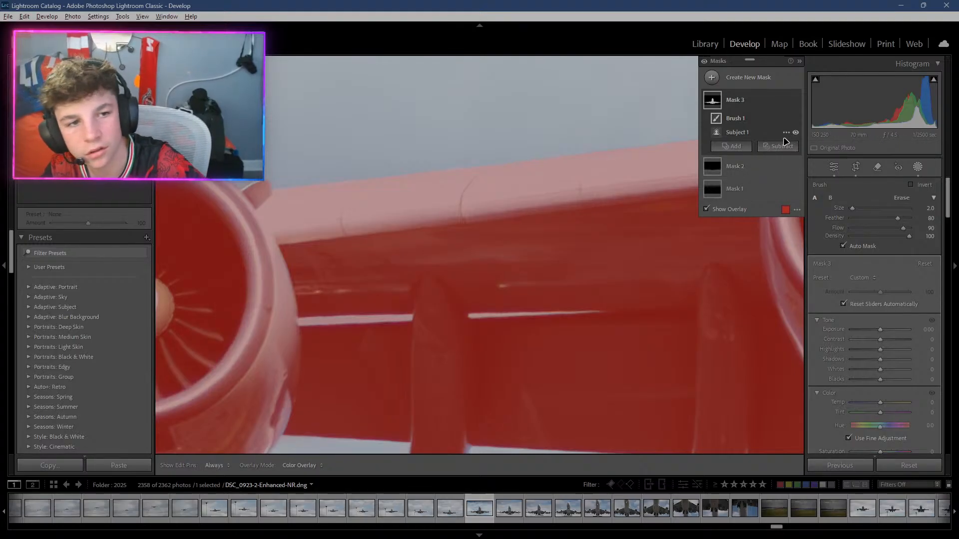
left_click(783, 146)
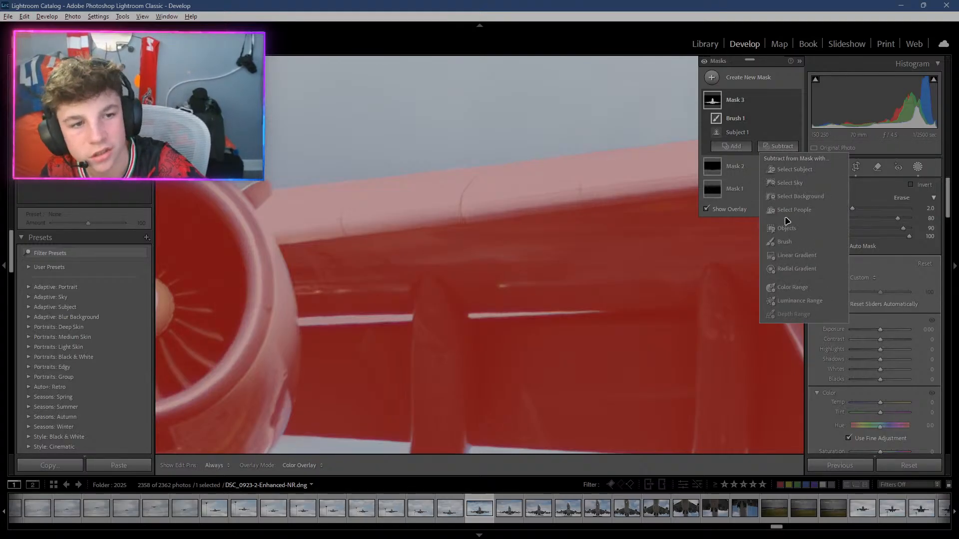
left_click(783, 242)
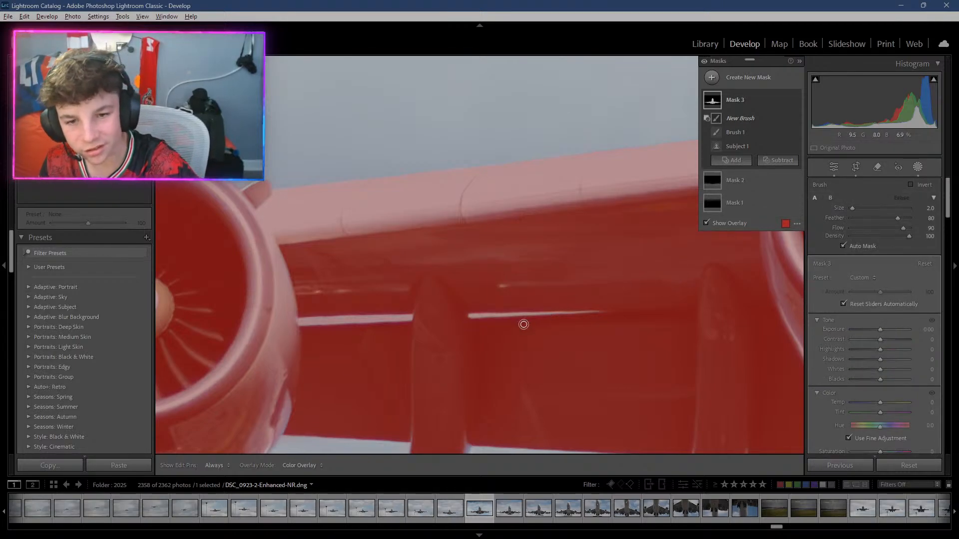
key("ctrl+equal")
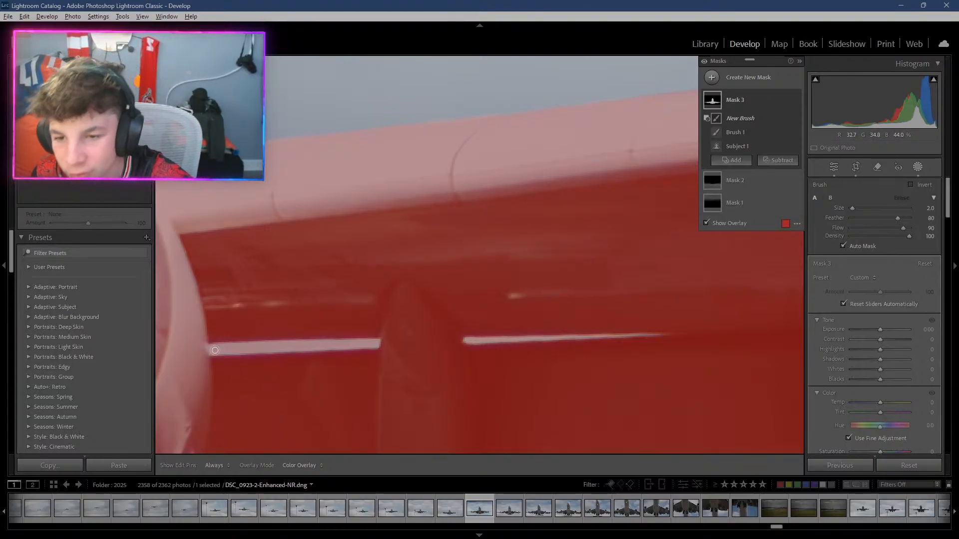
key("h")
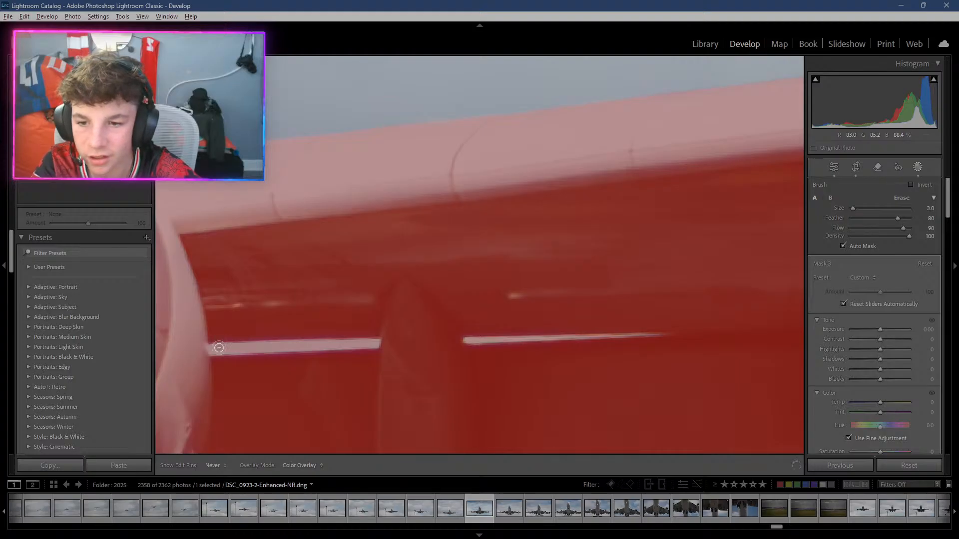
mouse_move(216, 349)
left_mouse_down()
mouse_move(375, 343)
mouse_move(218, 349)
left_mouse_up()
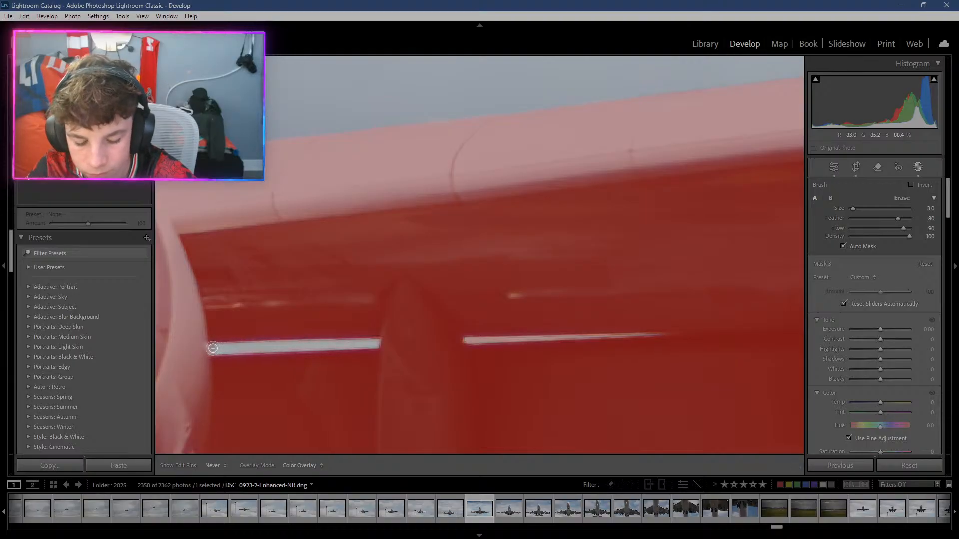
key("h")
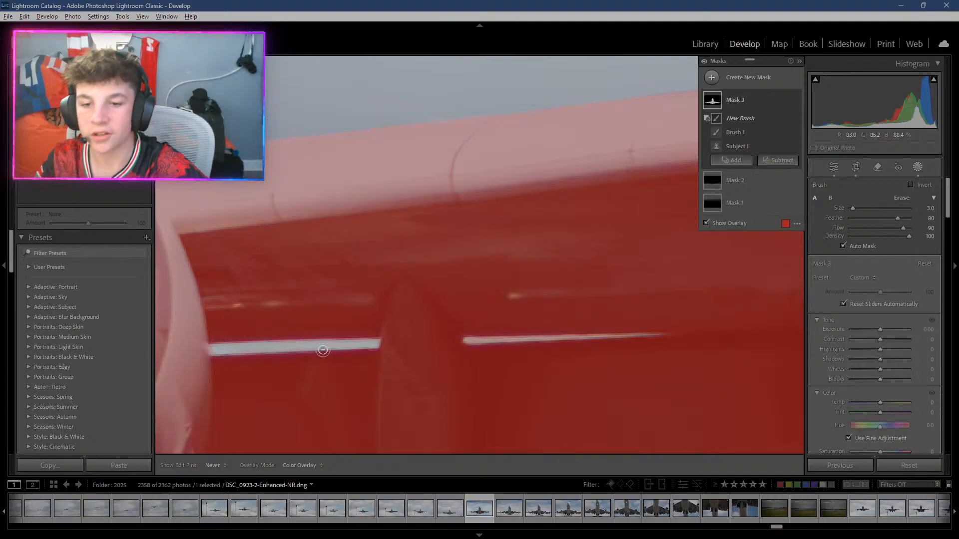
Subtract the narrow tapering gap on the far side of the flap fairing at brush size 2.0, and reselect Brush 1.
scroll(486, 334, "down", 1)
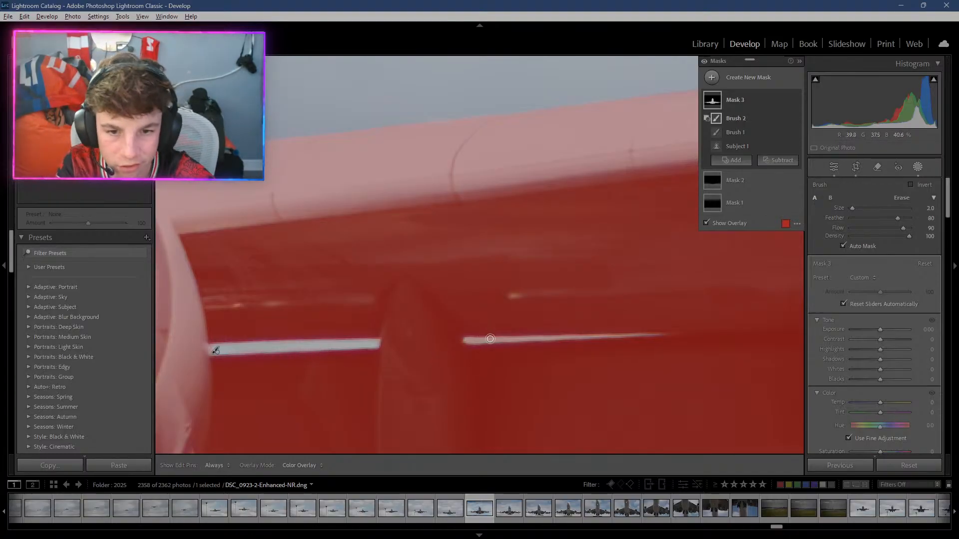
key("h")
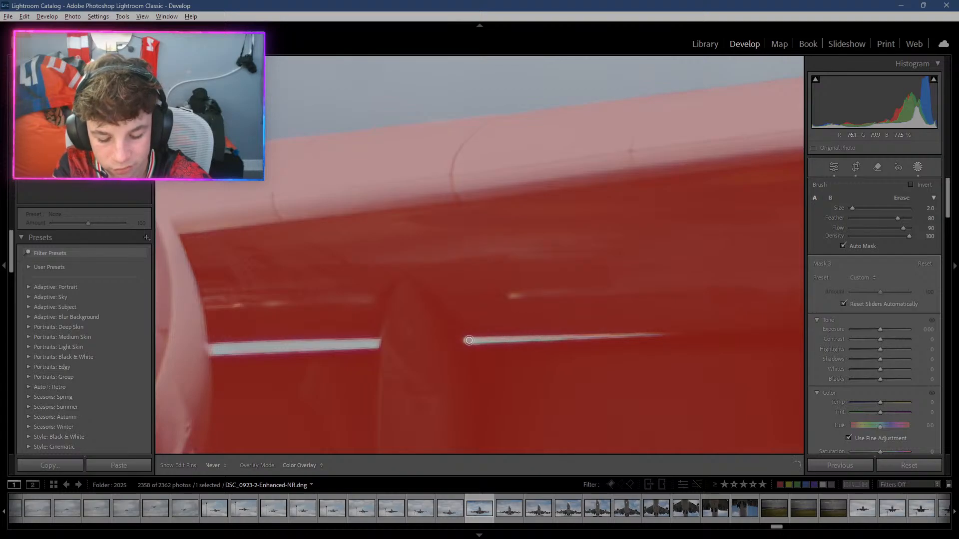
left_click_drag(469, 340, 473, 340)
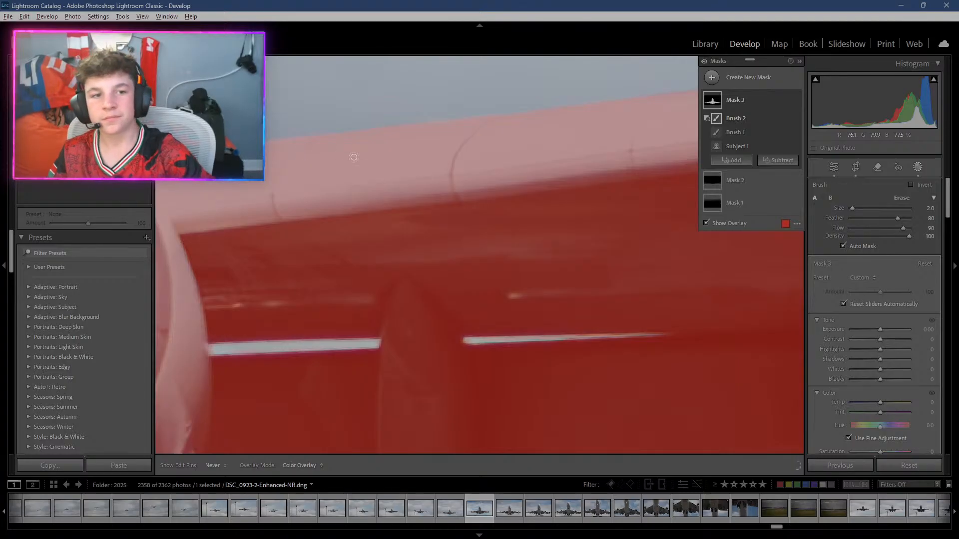
key("h")
left_click(735, 132)
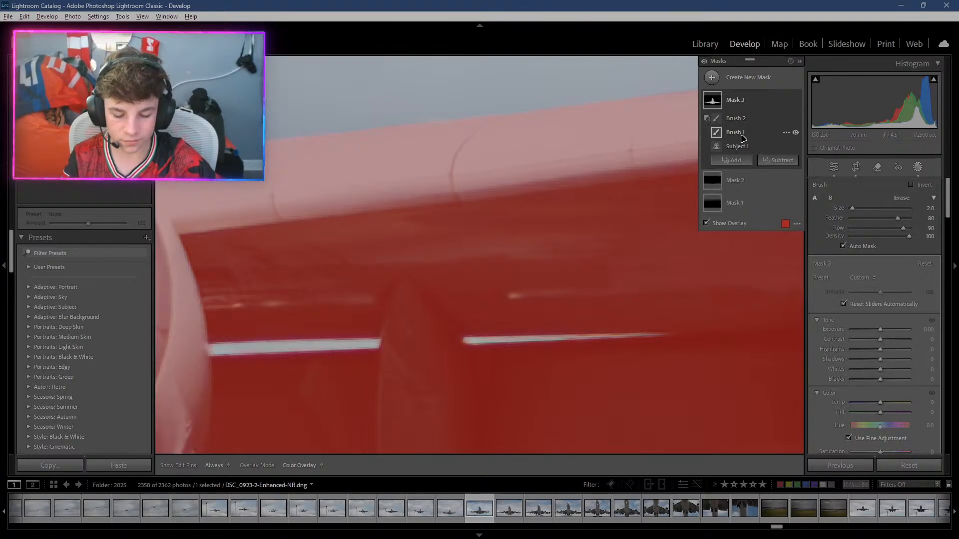
Search the web for "msip canafa scools" in Chrome and close the browser window.
key("super")
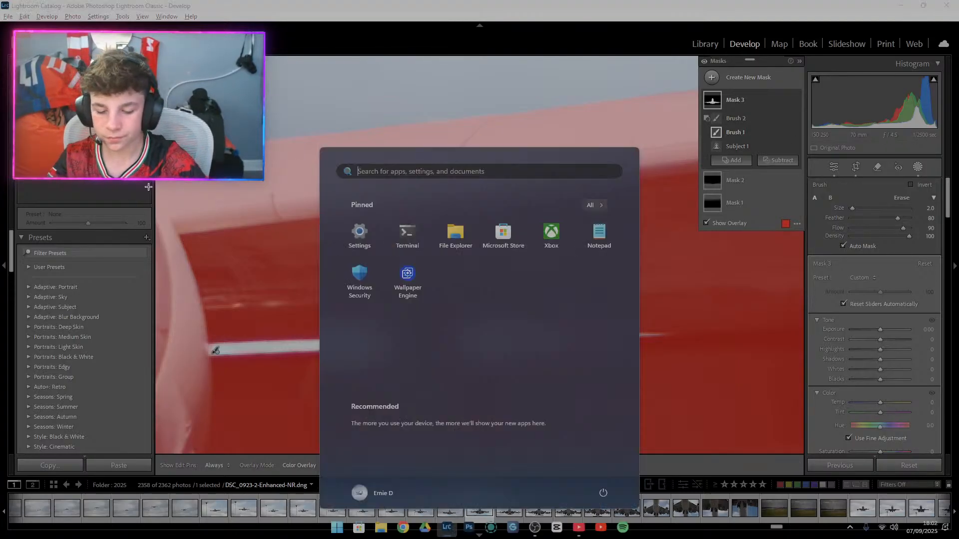
key("super")
type("msip")
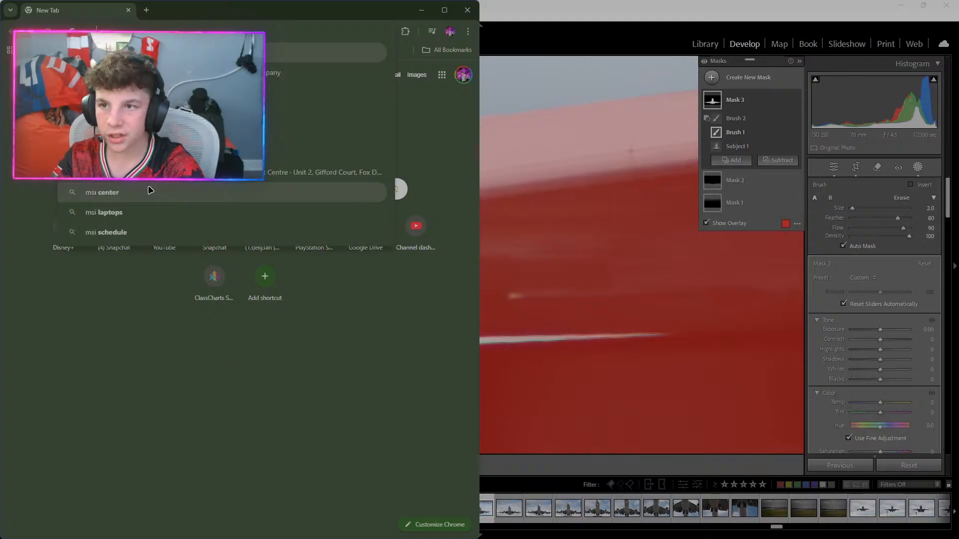
type(" aircraf")
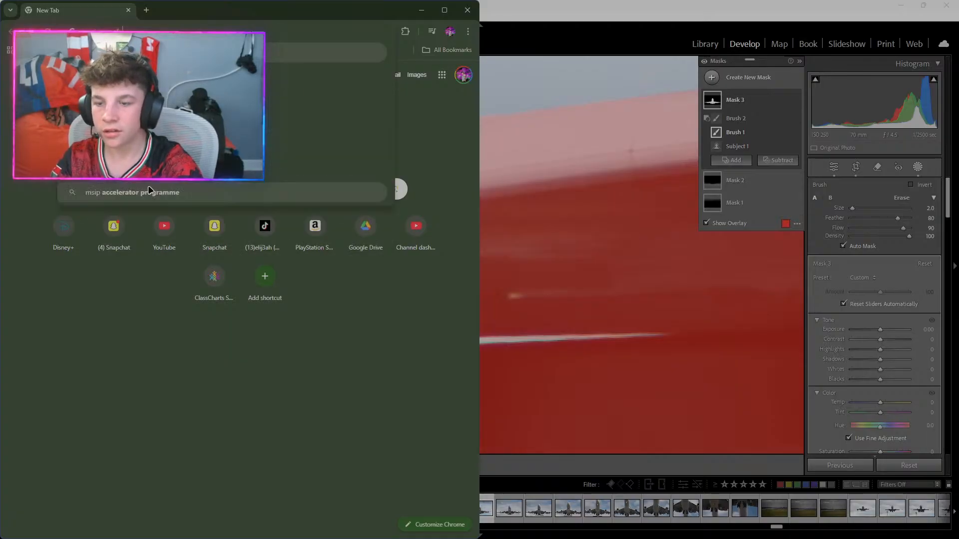
type("cools")
key("Return")
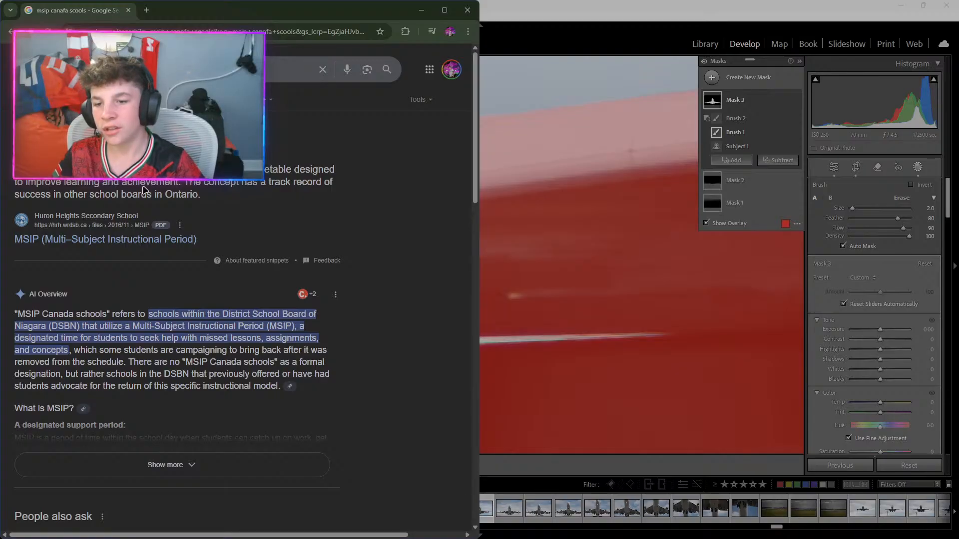
left_click(466, 9)
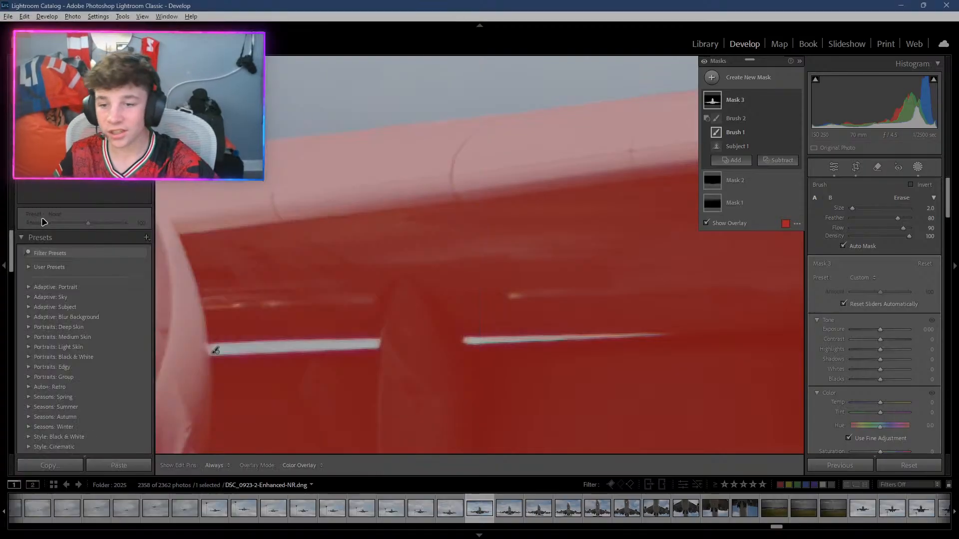
Paint the uncovered upper and side rim of the engine intake into Mask 3 using Brush 1 at size 3.0.
left_click_drag(215, 351, 749, 422)
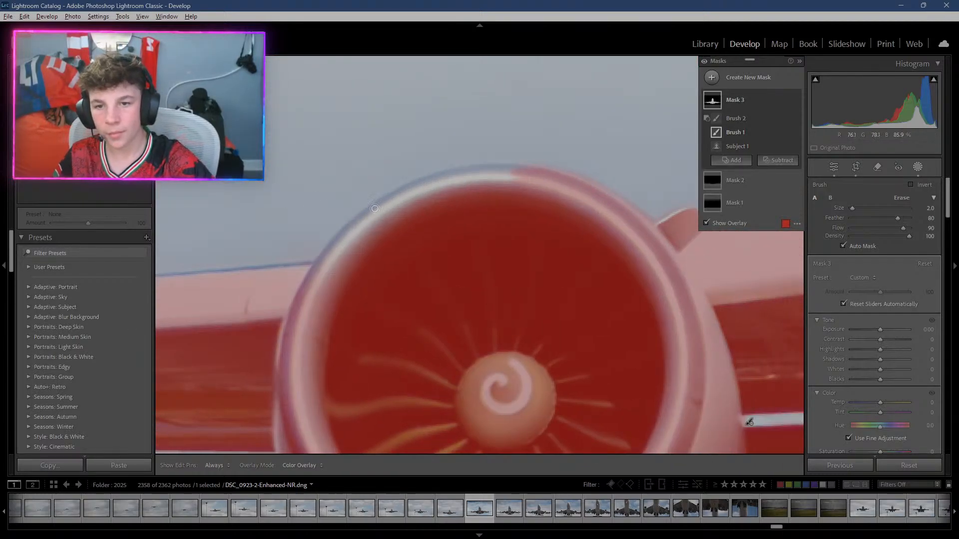
scroll(397, 216, "up", 3)
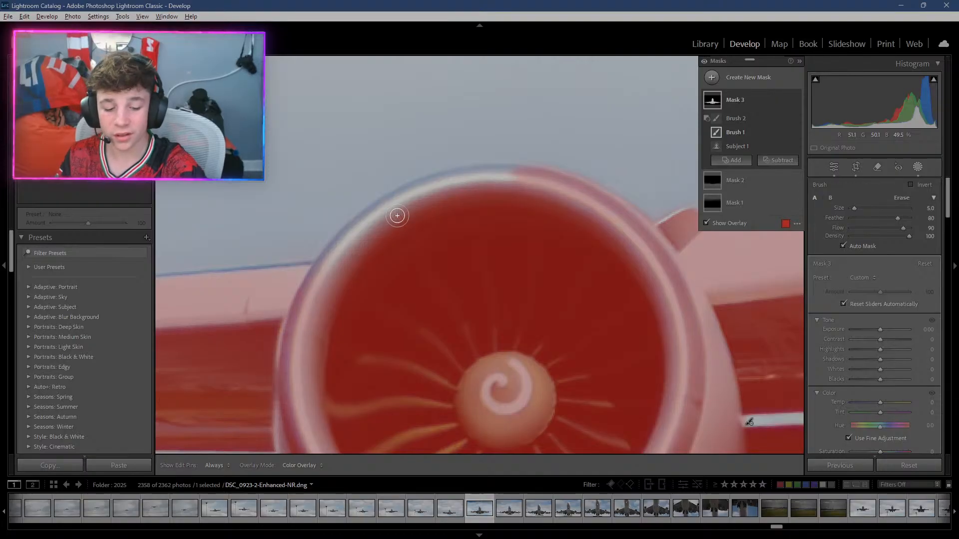
scroll(397, 216, "down", 2)
key("ctrl+minus")
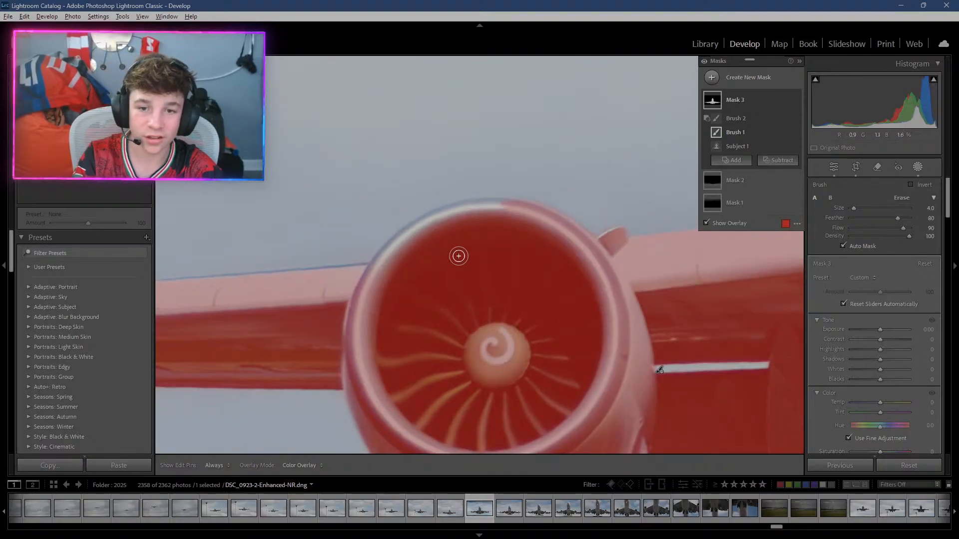
key("h")
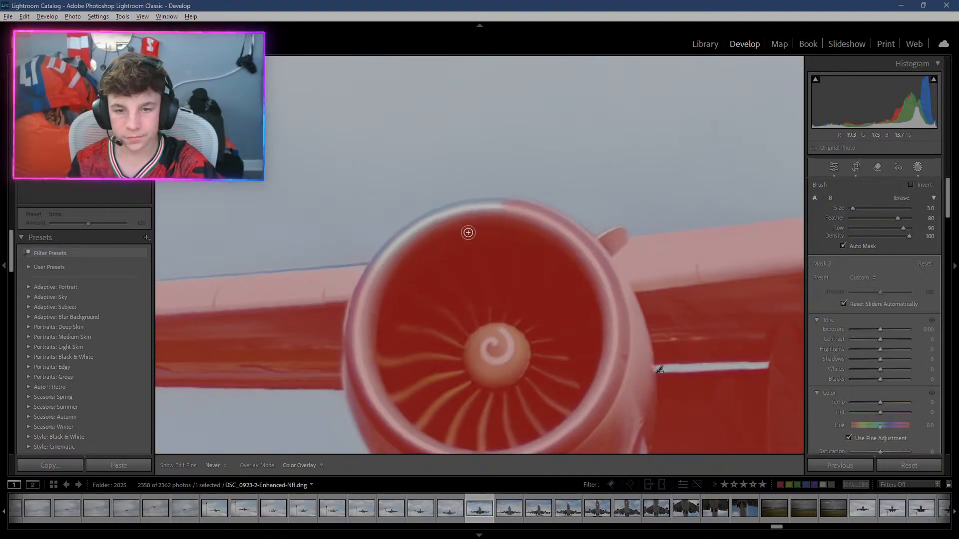
left_click_drag(509, 209, 510, 205)
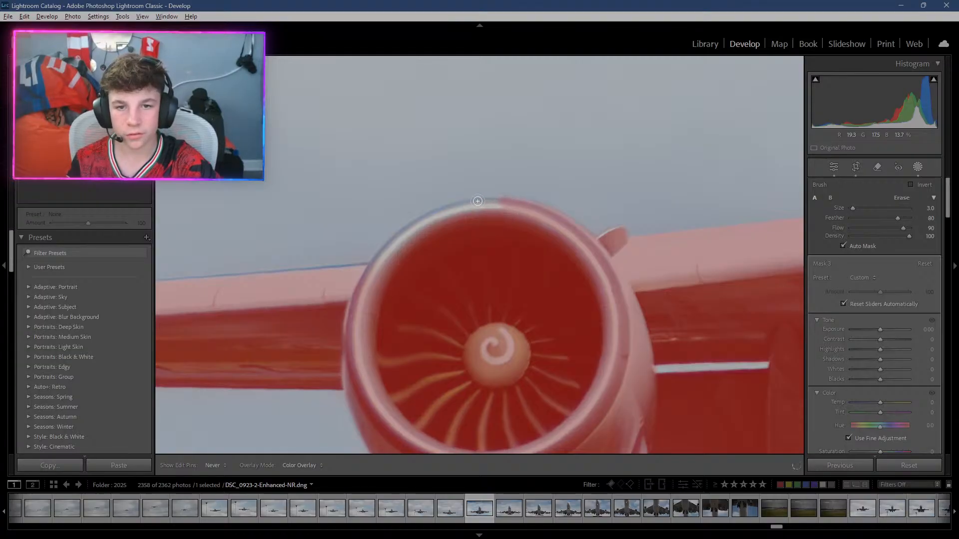
mouse_move(477, 201)
left_mouse_down()
mouse_move(399, 236)
mouse_move(361, 287)
mouse_move(373, 269)
left_mouse_up()
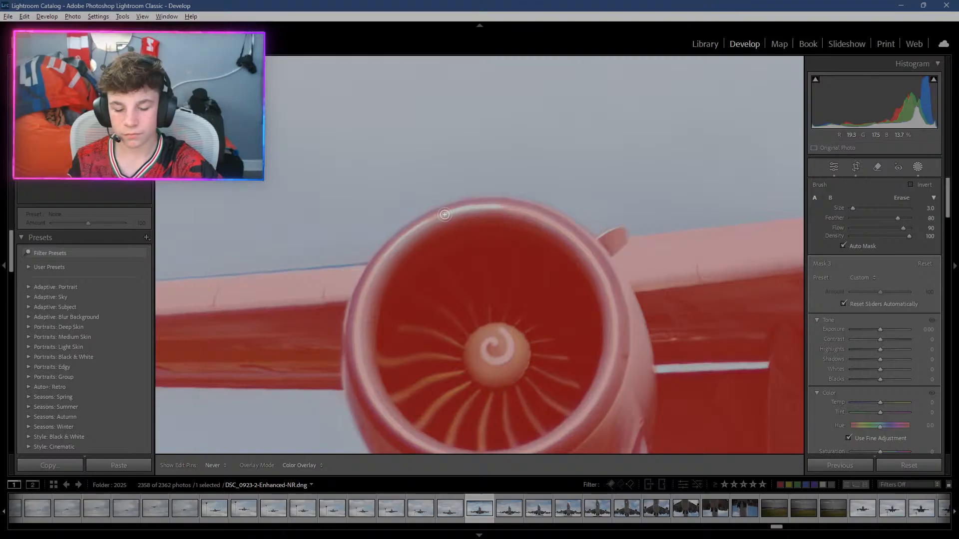
mouse_move(445, 214)
left_mouse_down()
mouse_move(511, 207)
mouse_move(458, 211)
left_mouse_up()
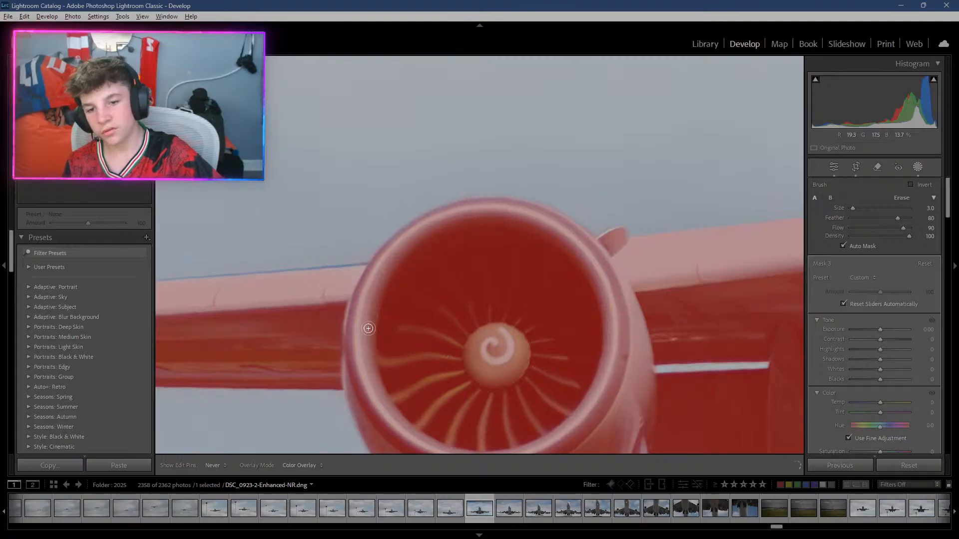
left_click_drag(368, 328, 344, 328)
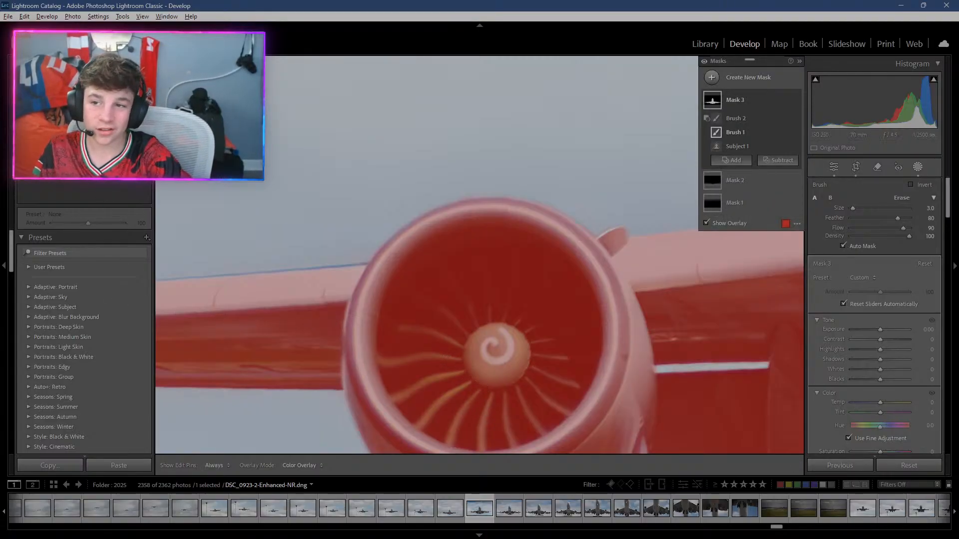
Paint the wing's thin upper leading edge outboard of the engine into Mask 3 with the size 3.0 brush.
left_click(75, 137)
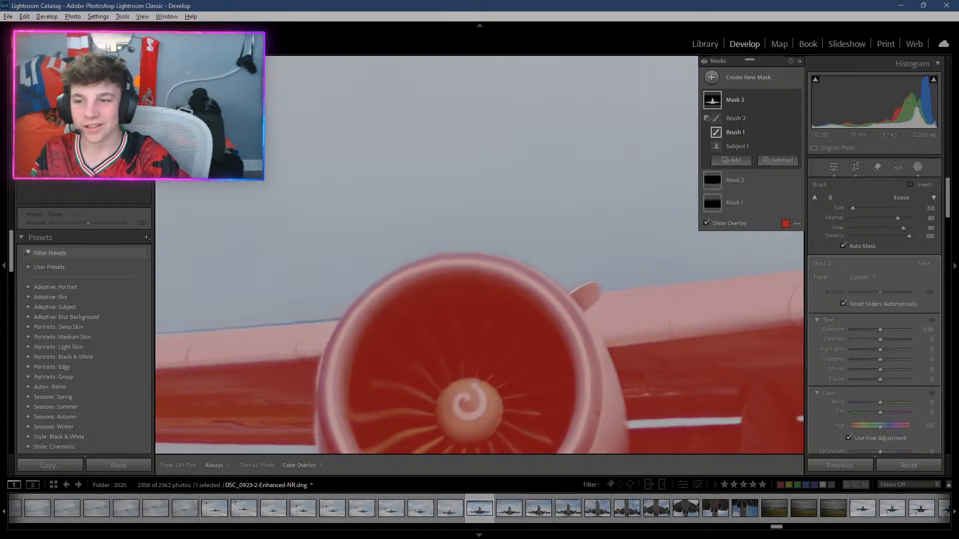
left_click(68, 140)
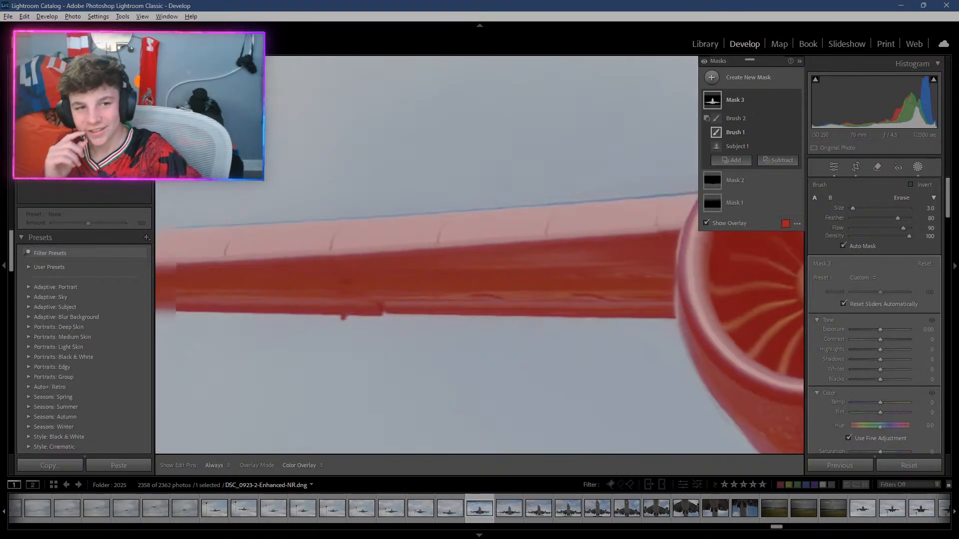
left_click_drag(67, 139, 70, 140)
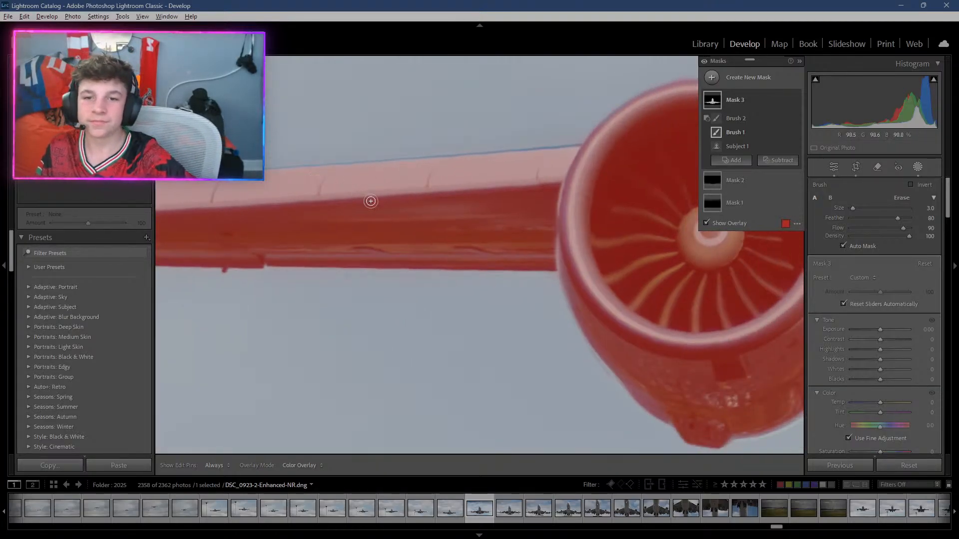
key("h")
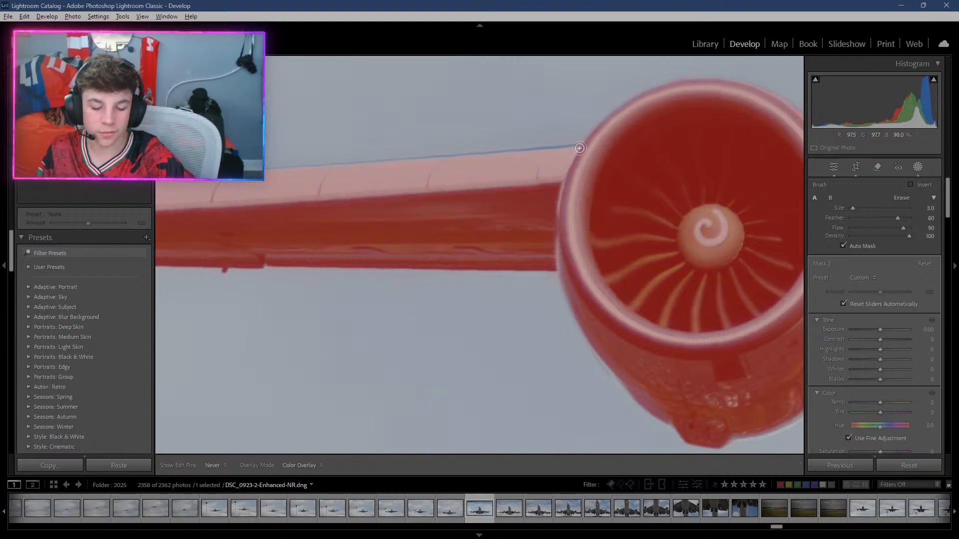
left_click_drag(577, 149, 489, 156)
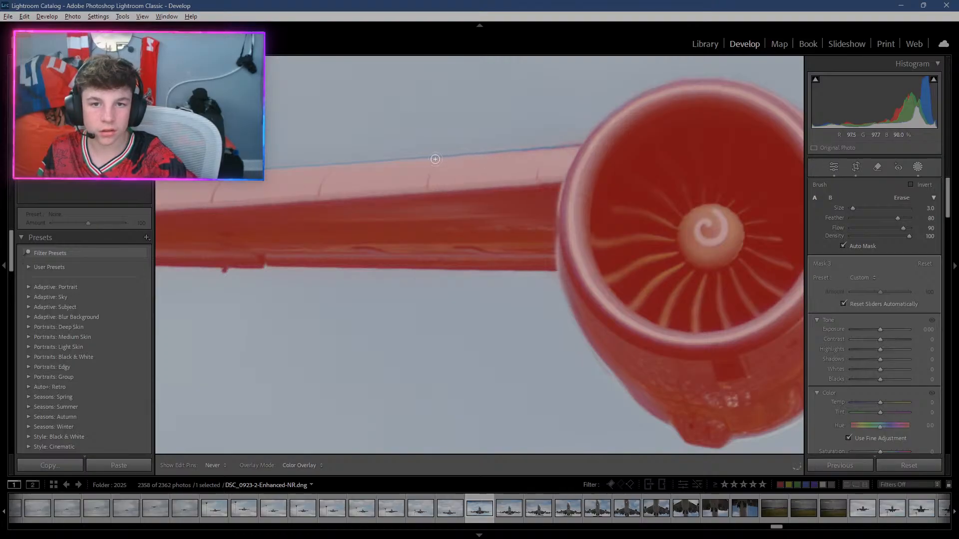
left_click_drag(401, 162, 380, 164)
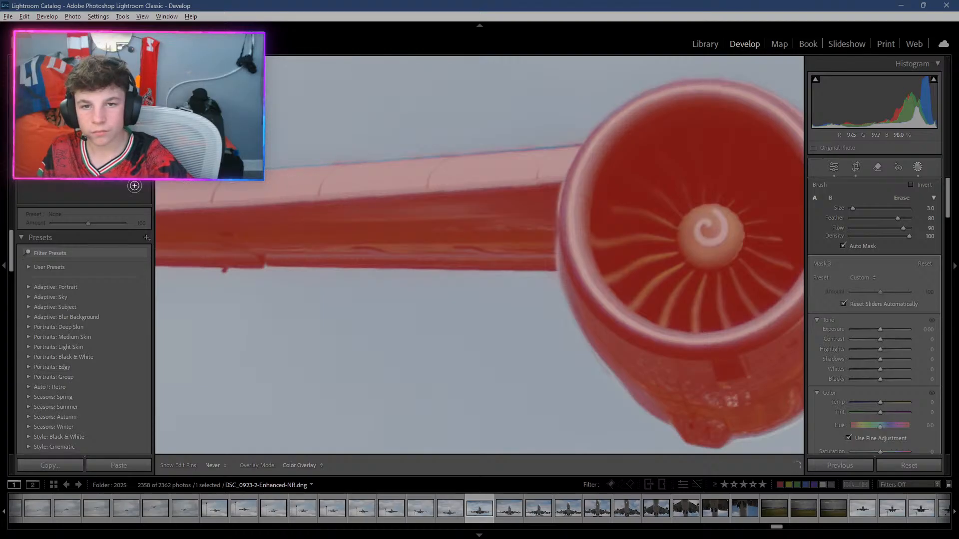
Subtract the mask spill in the sky just above the outboard wing's upper edge using Brush 2 at size 3.0.
left_click_drag(134, 186, 122, 184)
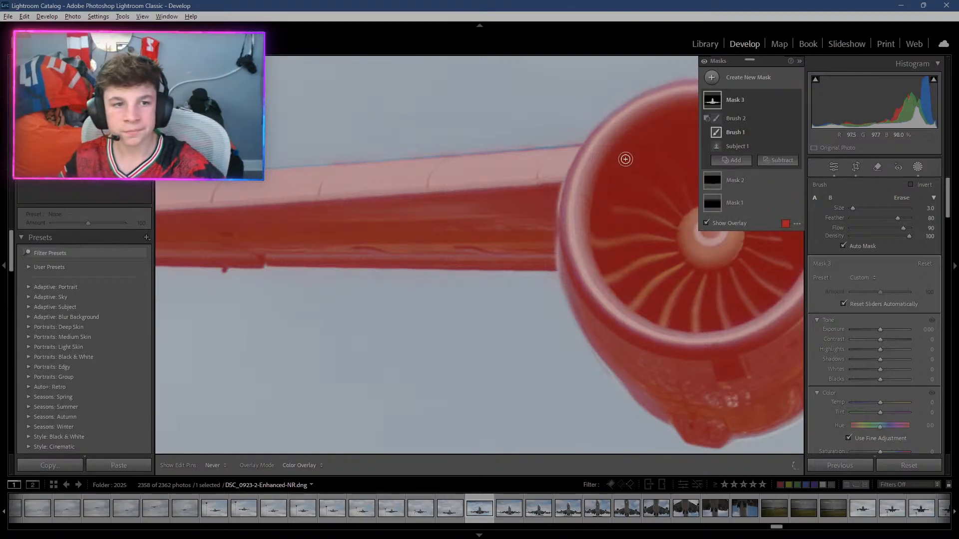
left_click(734, 121)
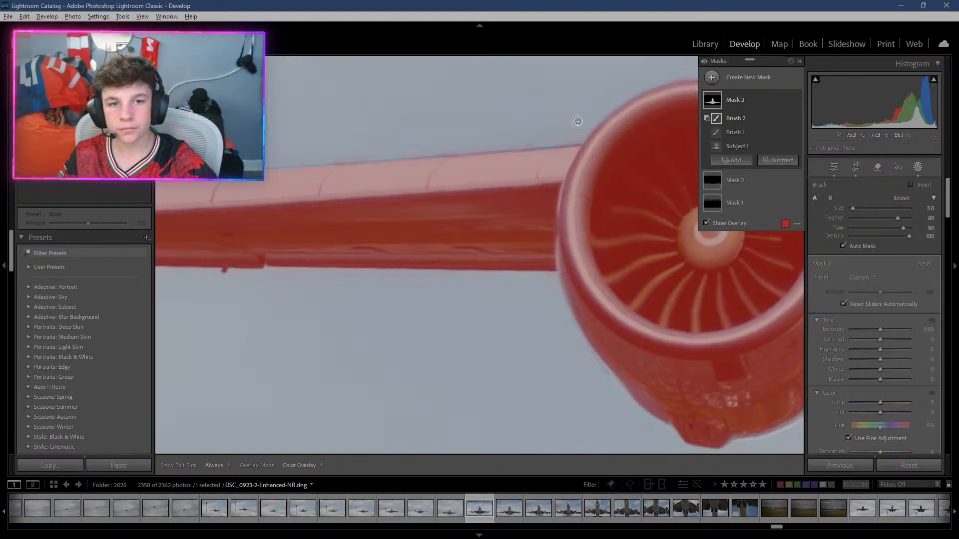
mouse_move(597, 117)
left_mouse_down()
mouse_move(582, 133)
mouse_move(529, 144)
mouse_move(309, 154)
left_mouse_up()
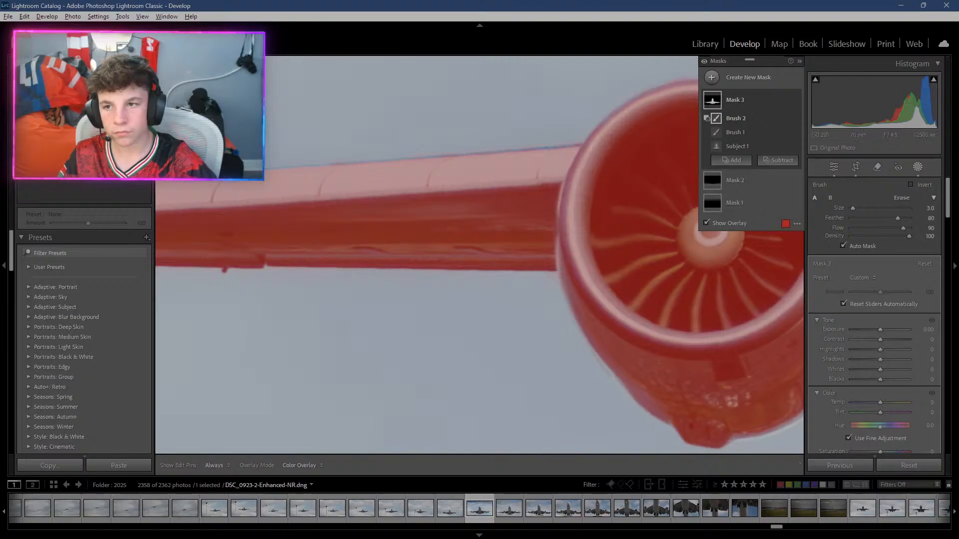
Subtract the sky spill around the engine intake's upper rim from Mask 3 with the size 3.0 Brush 2.
left_click_drag(699, 252, 367, 299)
left_click_drag(541, 299, 446, 346)
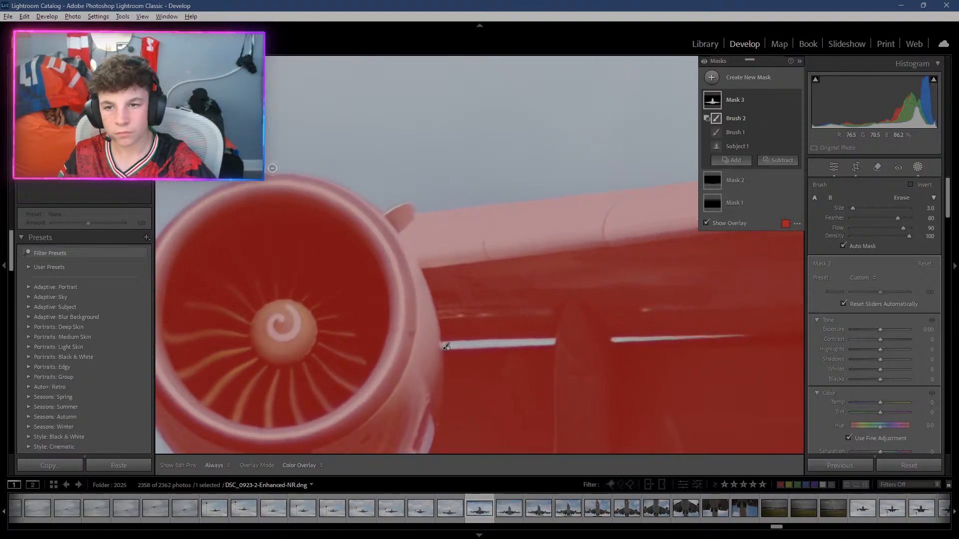
left_click_drag(272, 168, 358, 187)
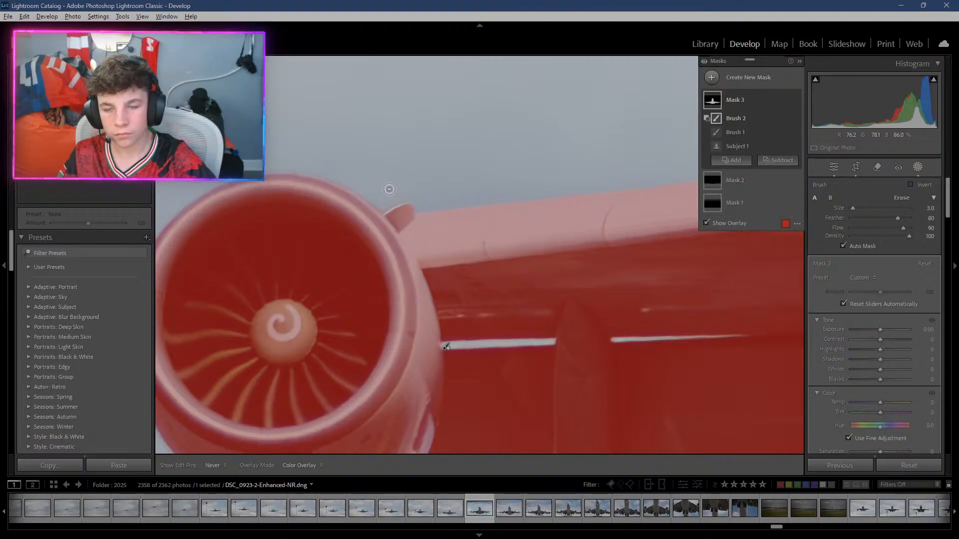
key("h")
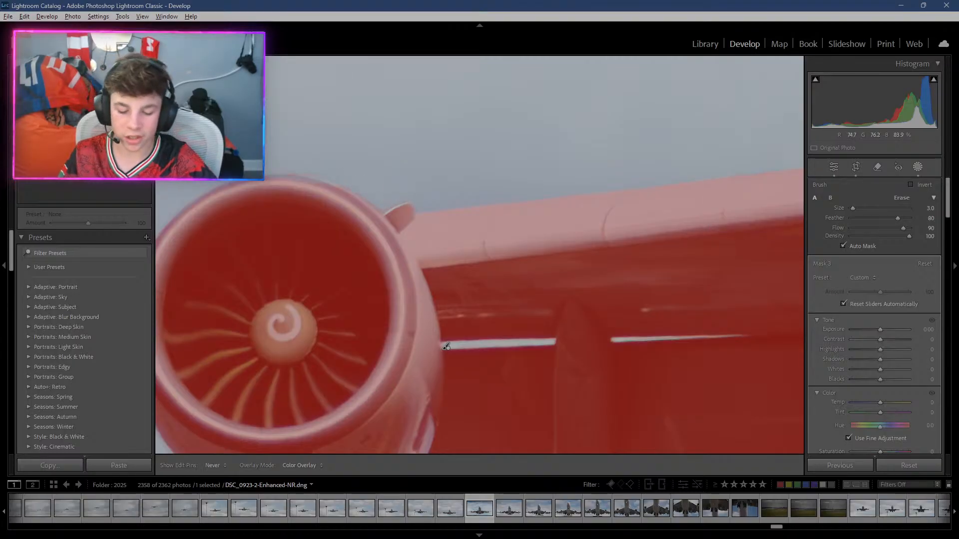
key("h")
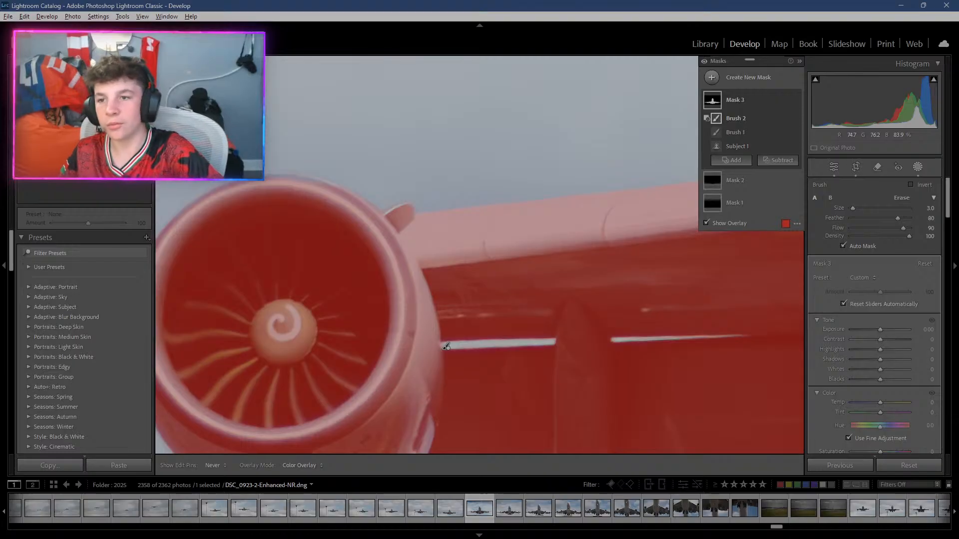
key("h")
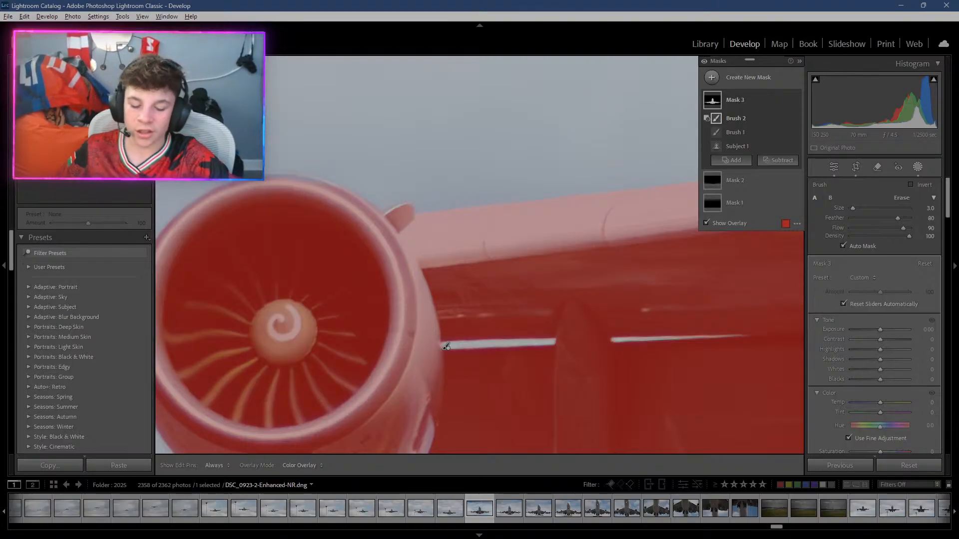
left_click_drag(446, 346, 516, 513)
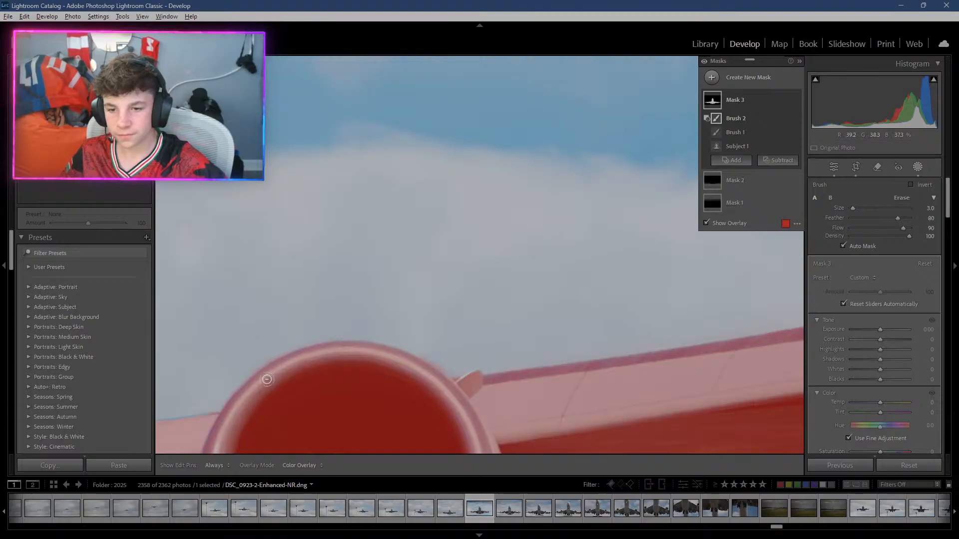
key("h")
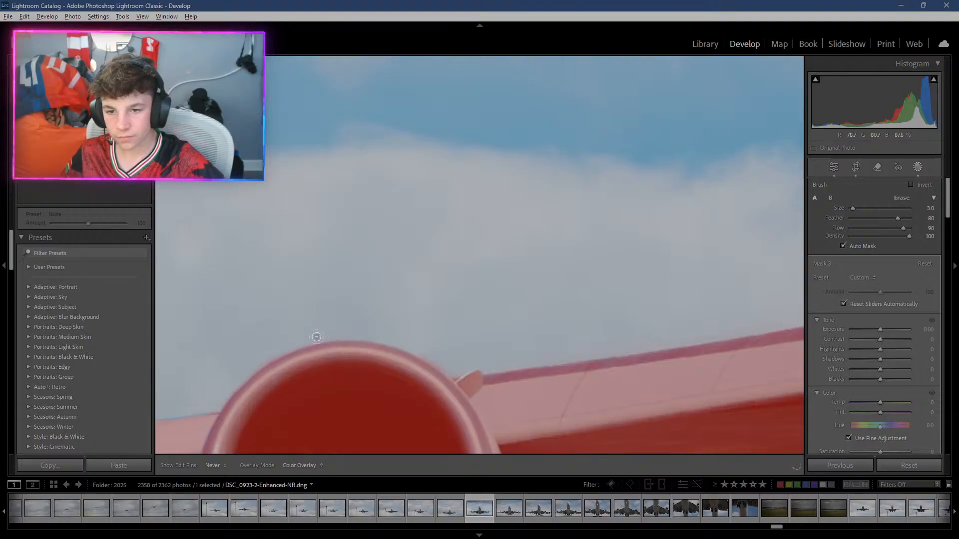
key("h")
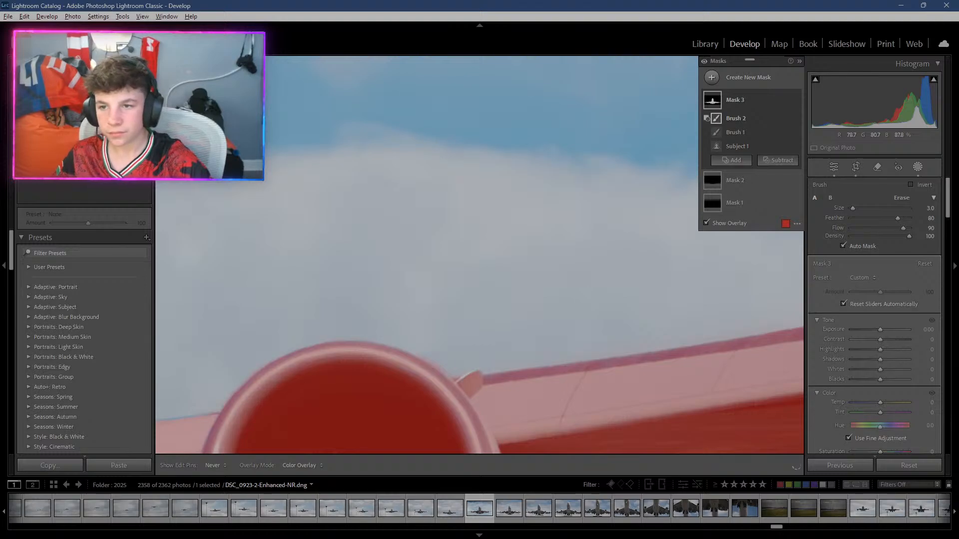
Subtract the sky spill along the fuselage's outer edge above the wing root with Brush 2 at size 3.0.
left_click_drag(69, 140, 76, 141)
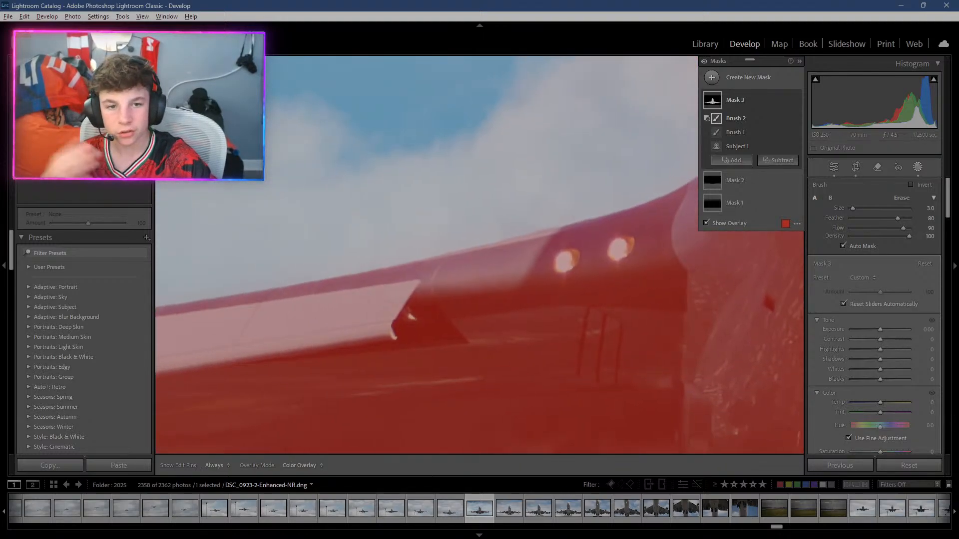
left_click_drag(525, 249, 429, 274)
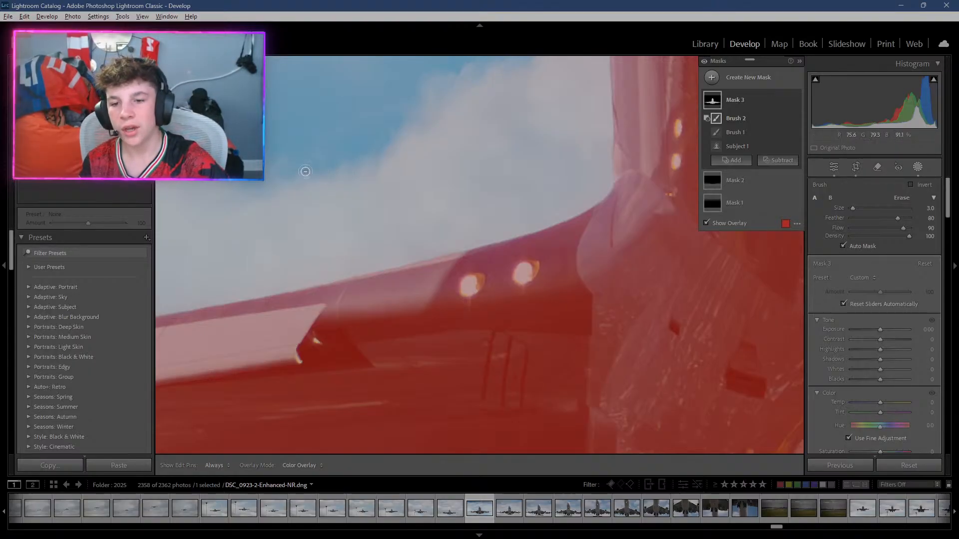
left_click_drag(599, 90, 462, 444)
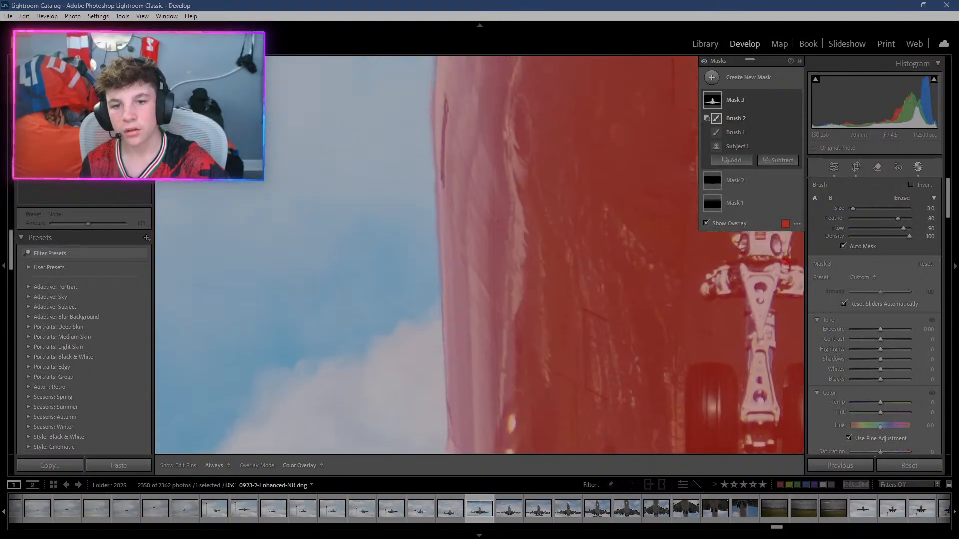
left_click_drag(459, 175, 482, 293)
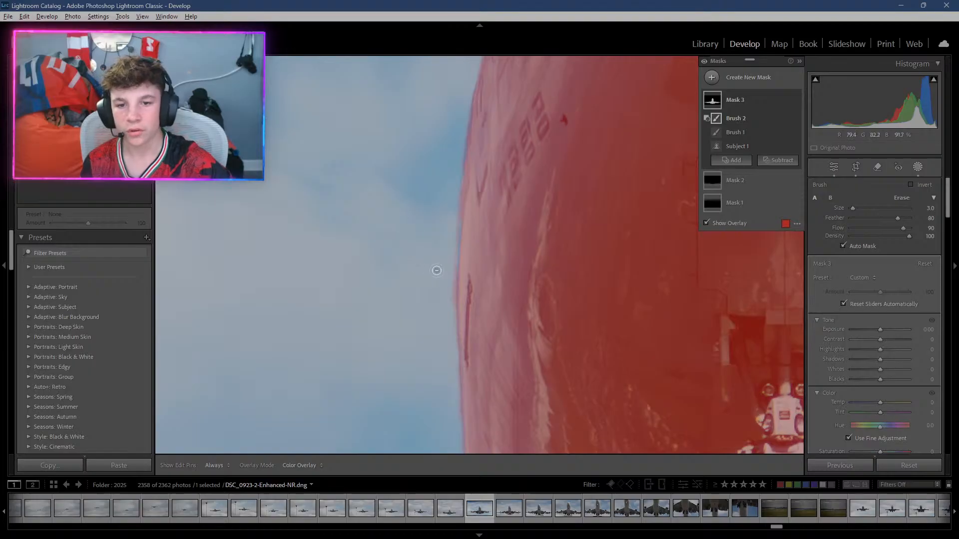
key("h")
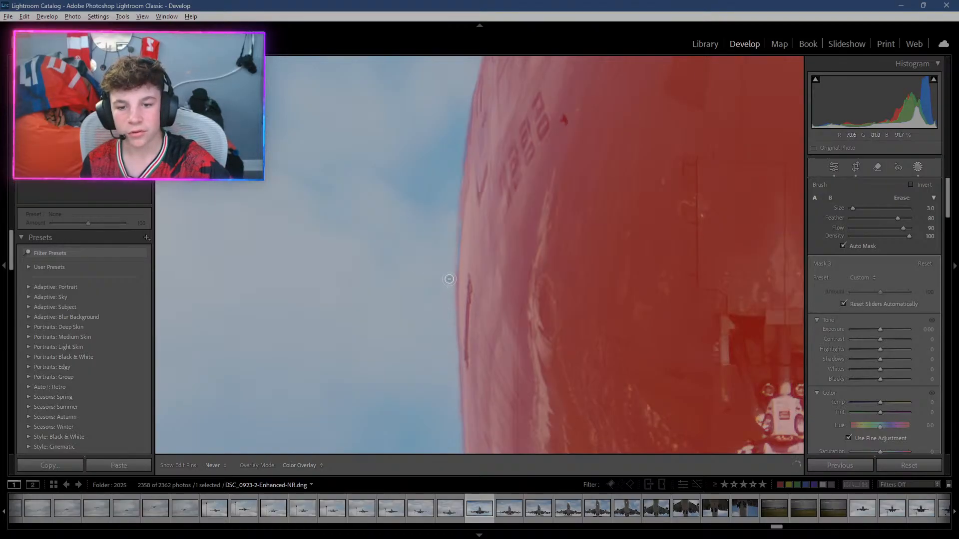
key("h")
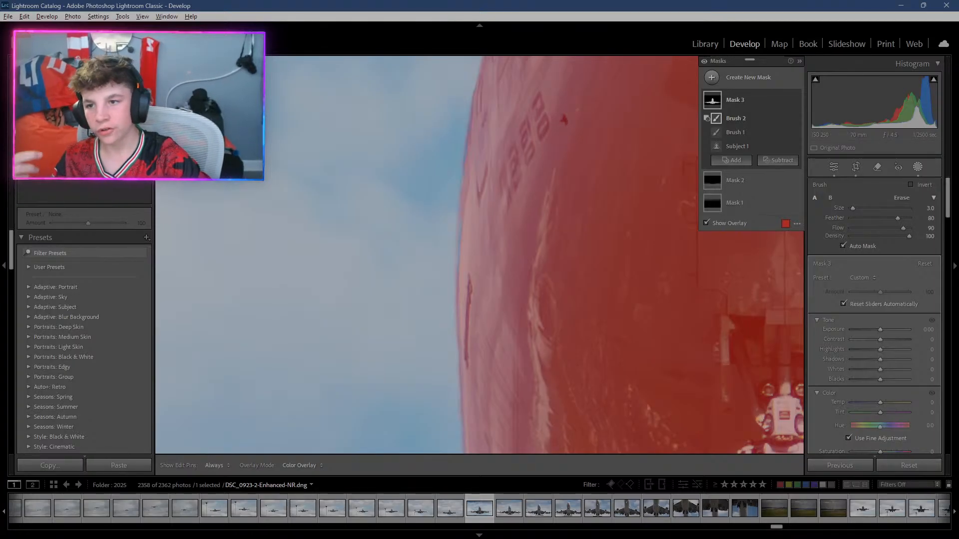
mouse_move(429, 385)
left_mouse_down()
mouse_move(577, 110)
mouse_move(405, 123)
mouse_move(405, 167)
left_mouse_up()
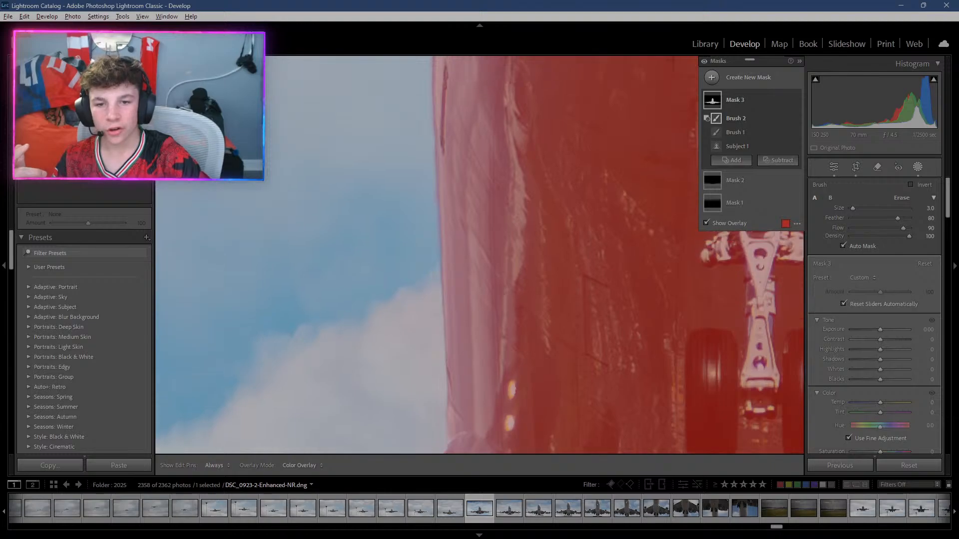
Paint the pale upper surface and leading edge of the wing outboard of the engine into Mask 3 using Brush 1.
left_click_drag(80, 144, 43, 136)
left_click_drag(556, 293, 343, 388)
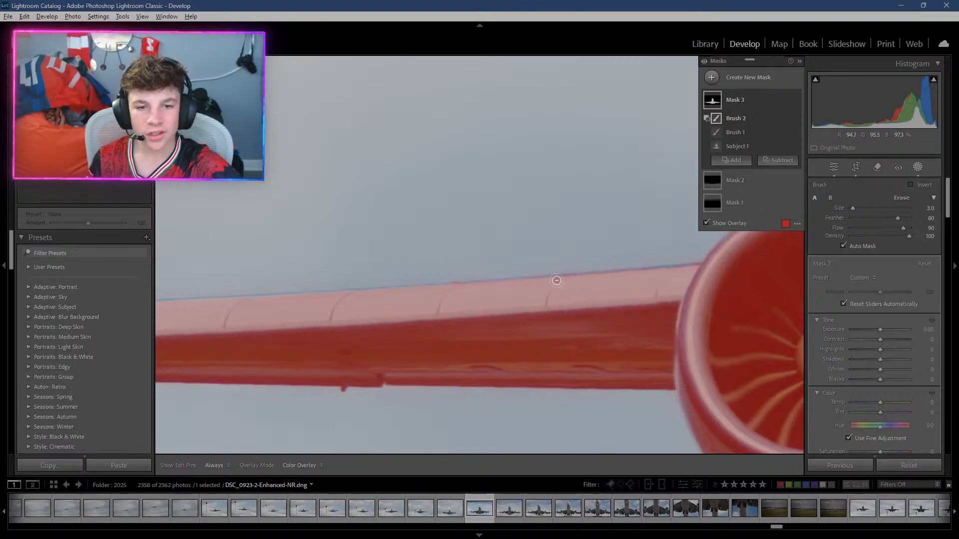
left_click(736, 132)
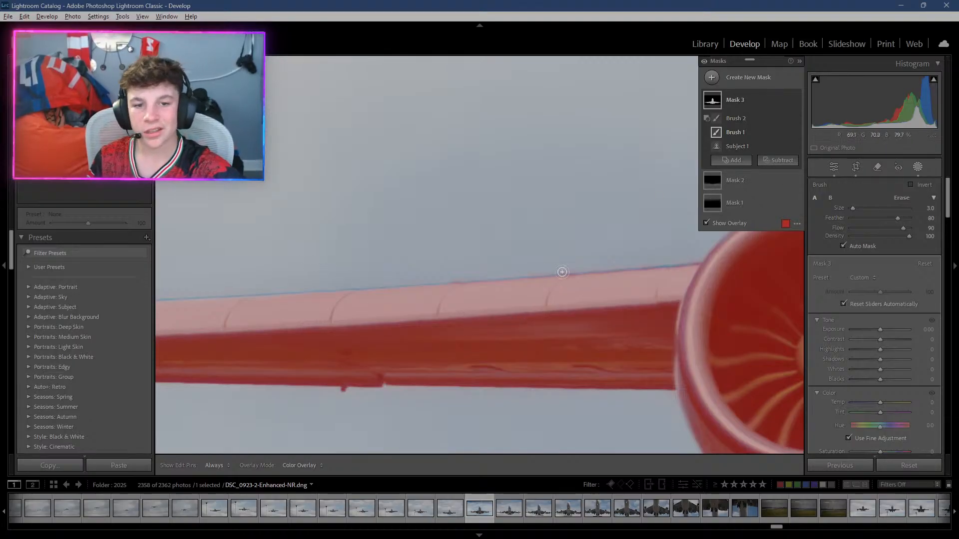
key("h")
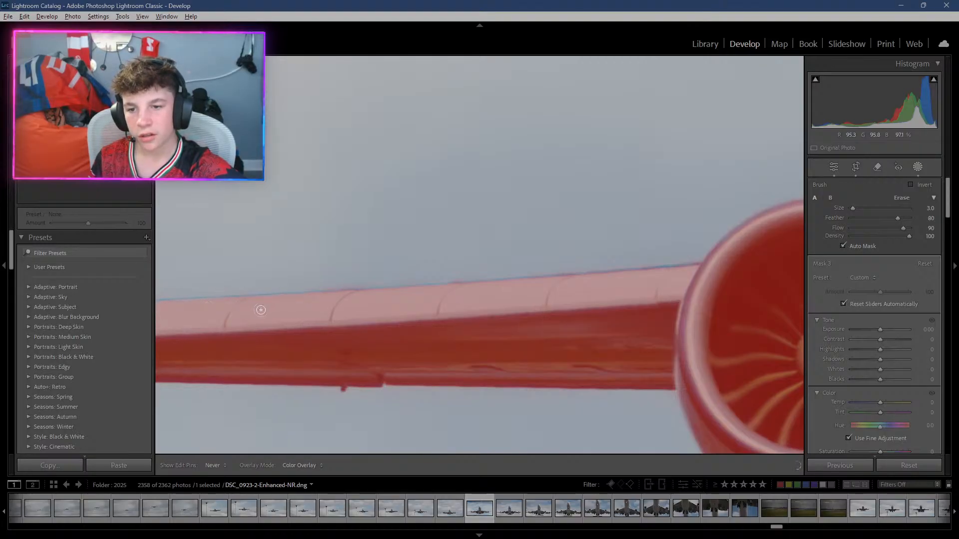
left_click_drag(662, 277, 223, 314)
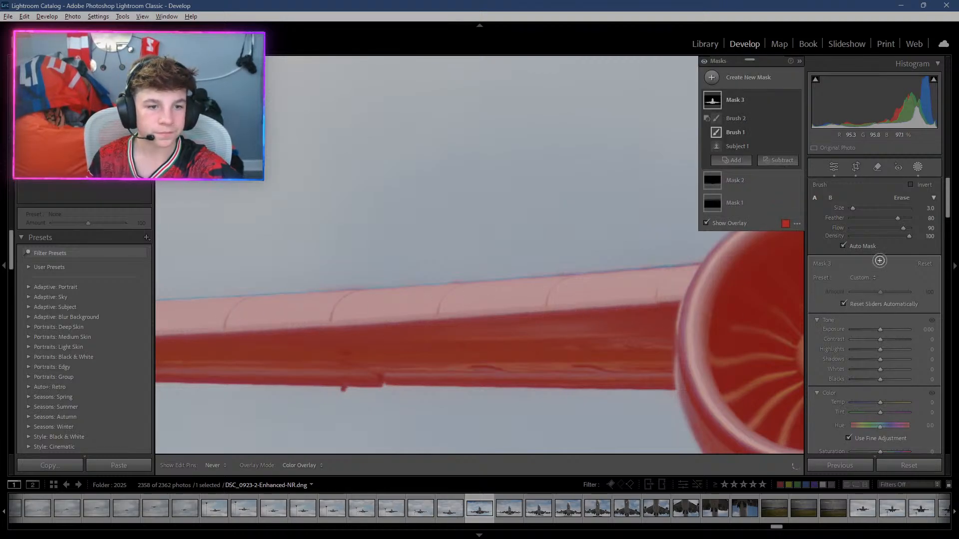
scroll(866, 268, "down", 5)
scroll(865, 268, "down", 16)
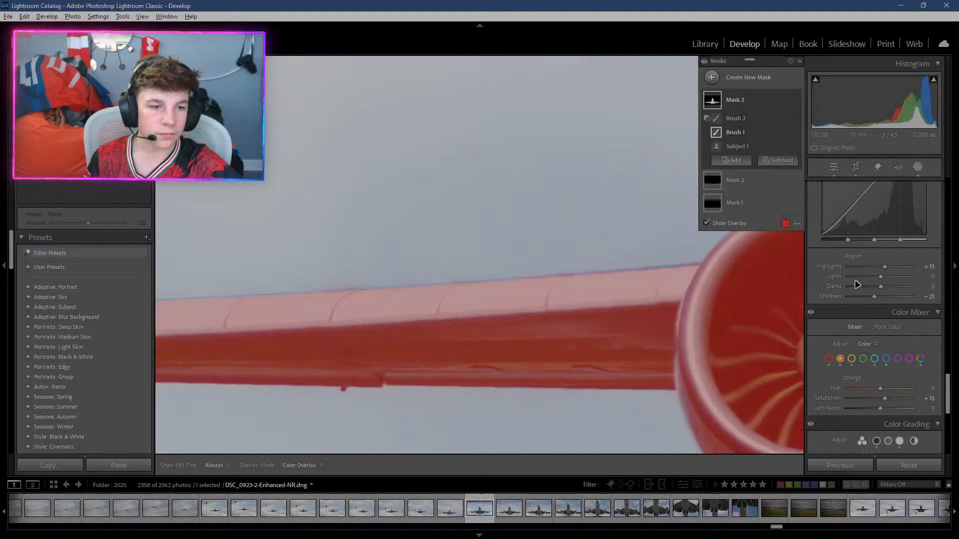
scroll(872, 299, "down", 5)
scroll(875, 299, "up", 20)
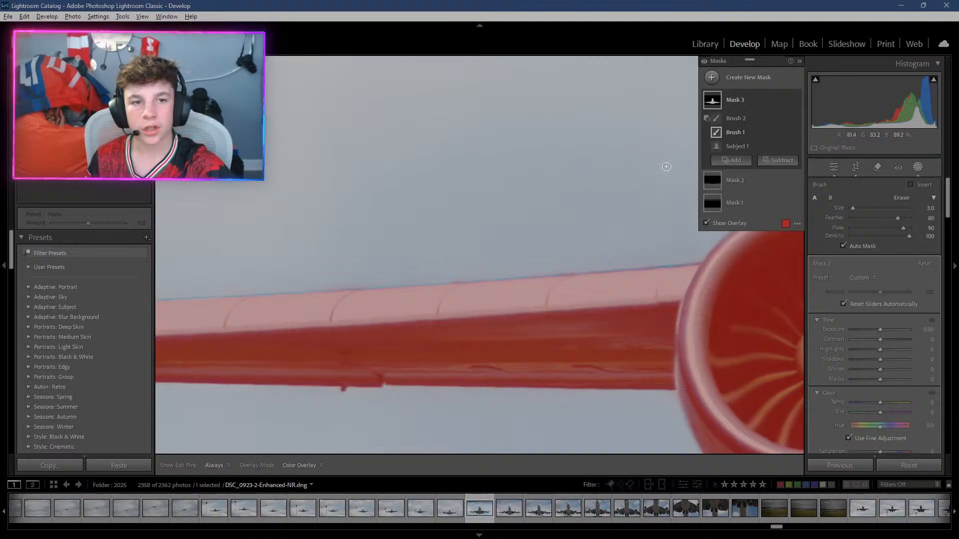
Clean up the remaining spill above the outboard wing's leading edge with the subtracting Brush 2 at size 3.0.
left_click(725, 119)
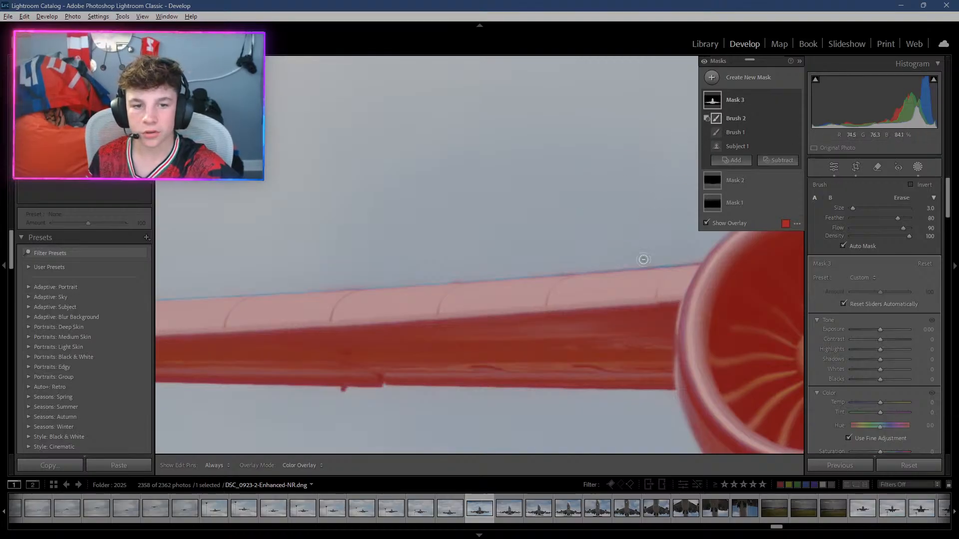
key("h")
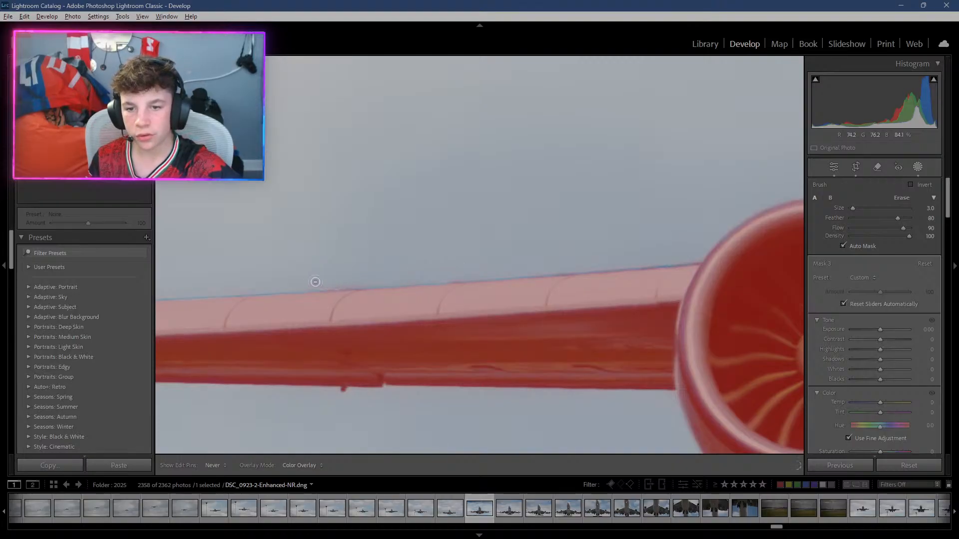
key("shift+w")
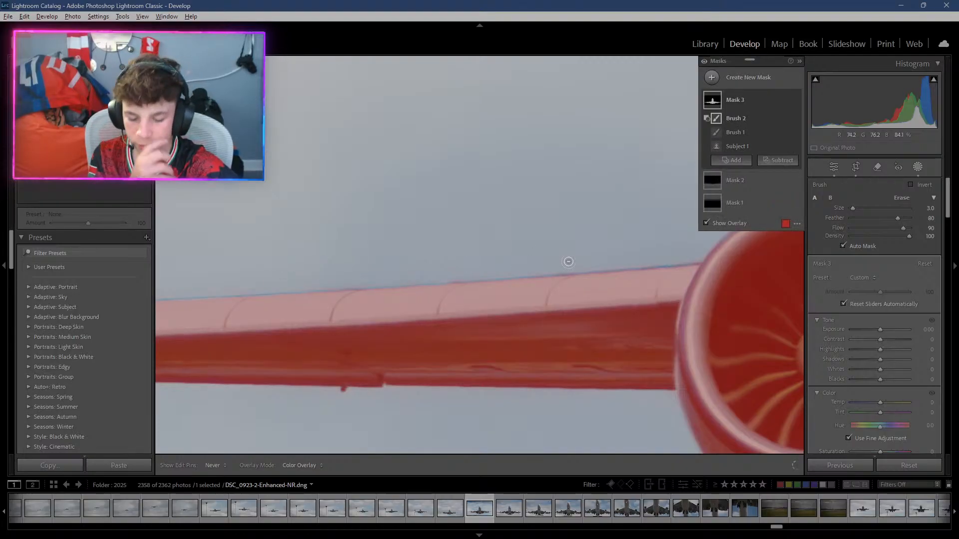
Paint the top rim of the engine intake into Mask 3 using Brush 1 at size 3.0.
left_click(734, 132)
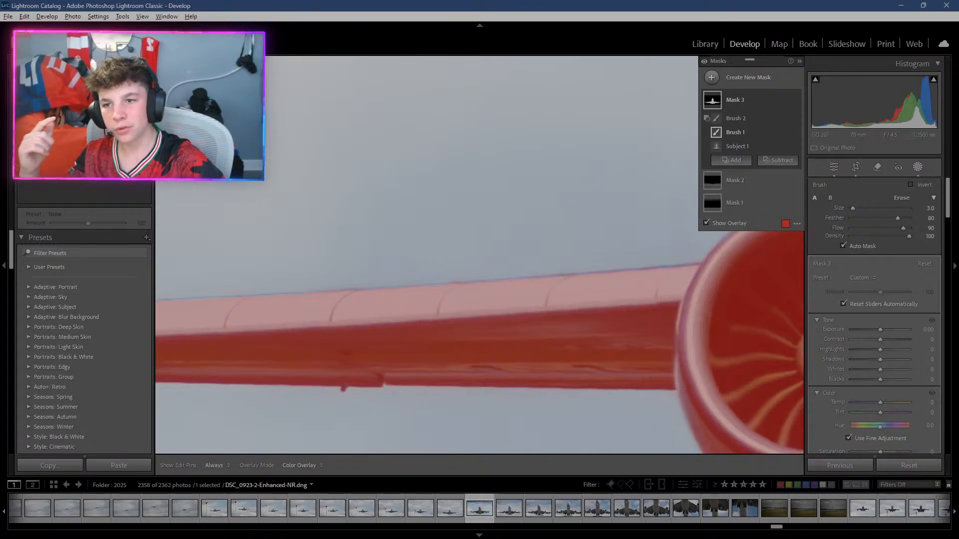
mouse_move(54, 137)
left_mouse_down()
mouse_move(44, 136)
mouse_move(60, 133)
left_mouse_up()
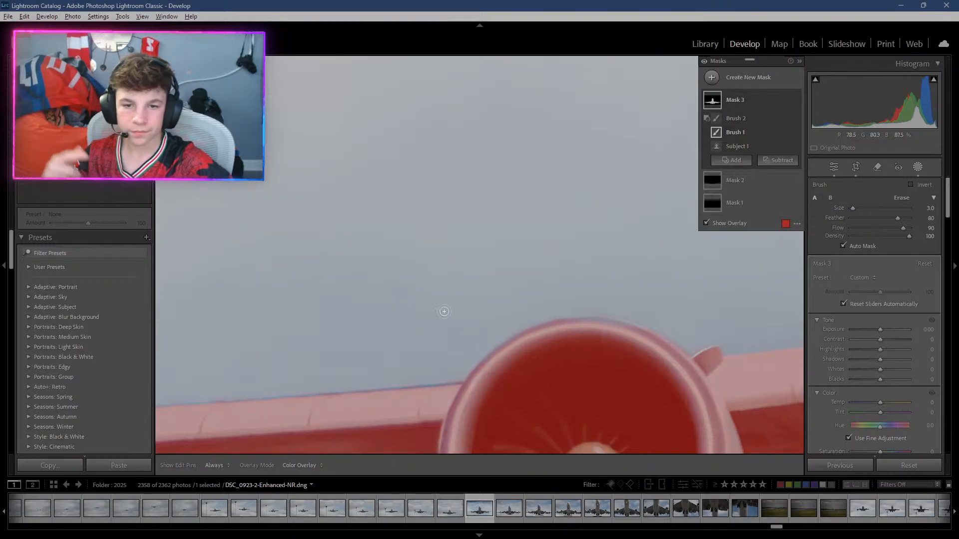
key("h")
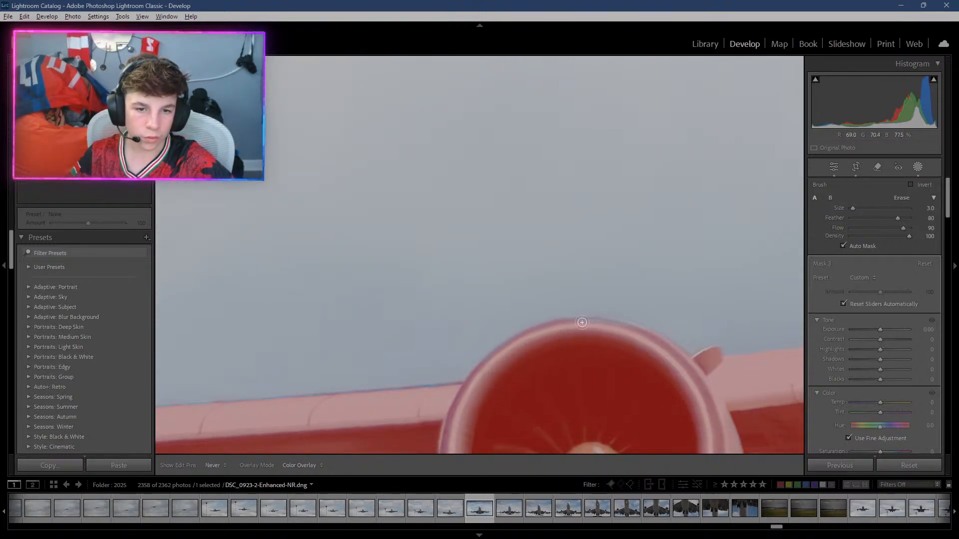
mouse_move(609, 321)
left_mouse_down()
mouse_move(642, 332)
mouse_move(587, 327)
left_mouse_up()
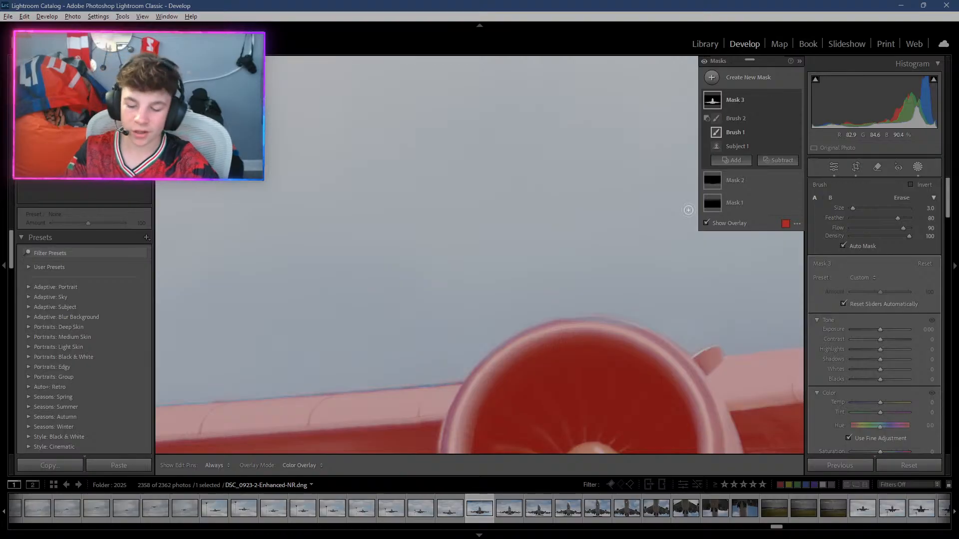
Open Chrome and search the web for "f150".
key("super")
type("chrome")
key("Return")
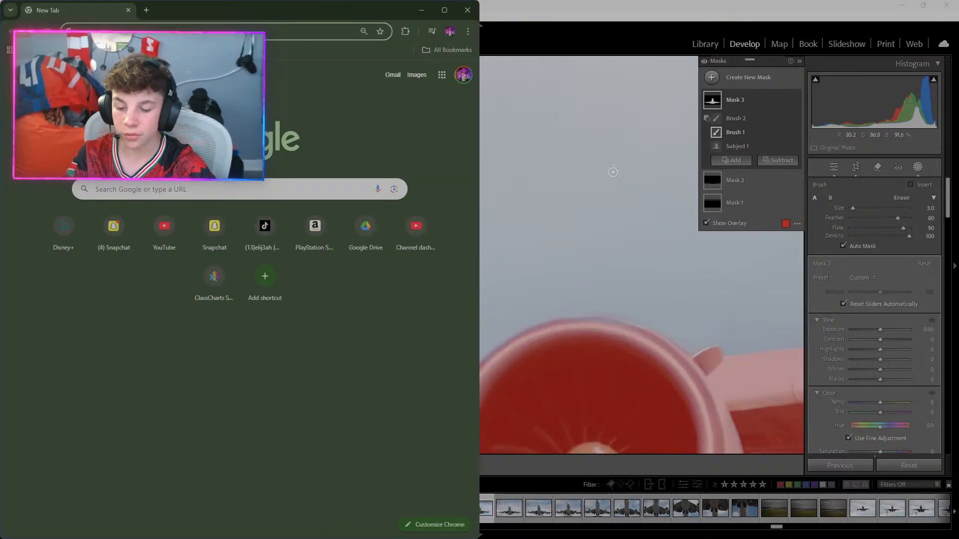
type("f150")
key("Return")
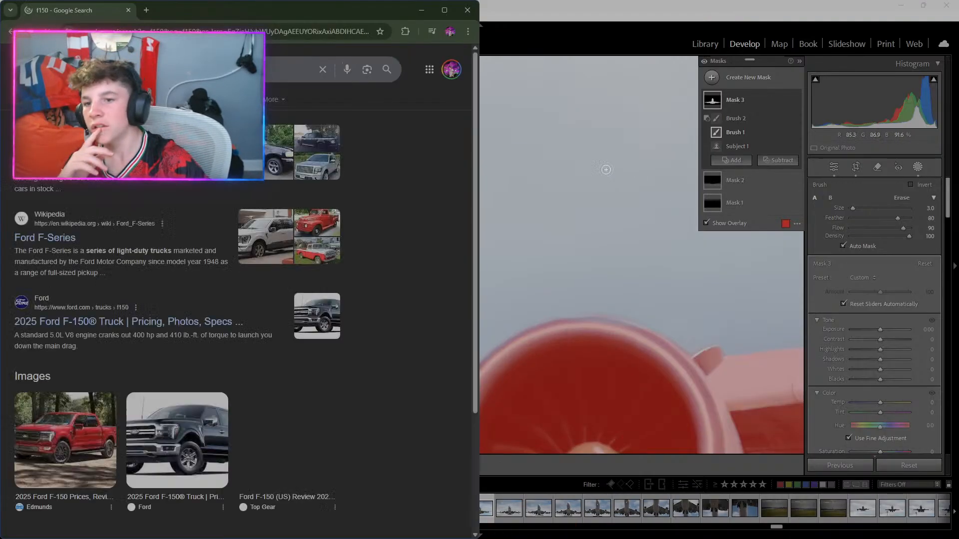
Refine the web search to "f 150 plane".
left_click(280, 70)
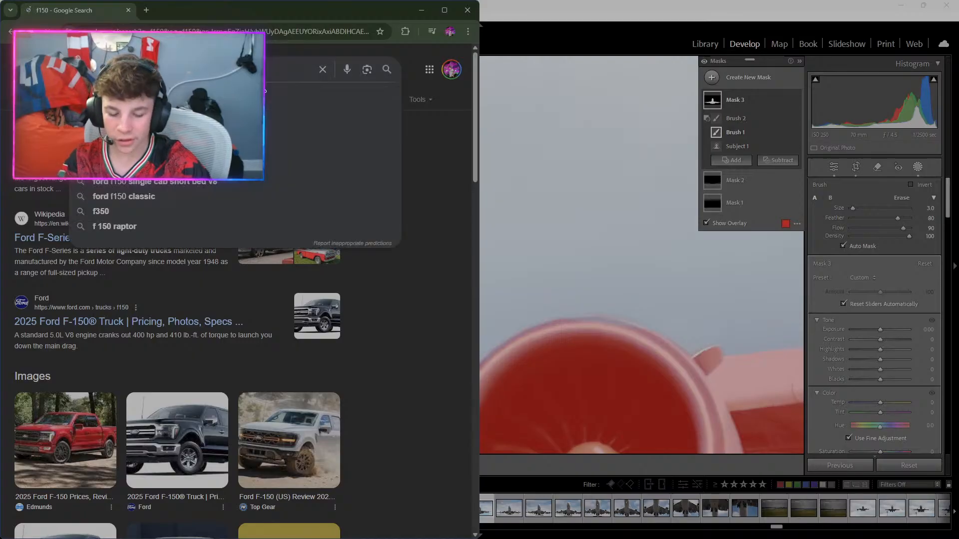
type("plne")
key("Return")
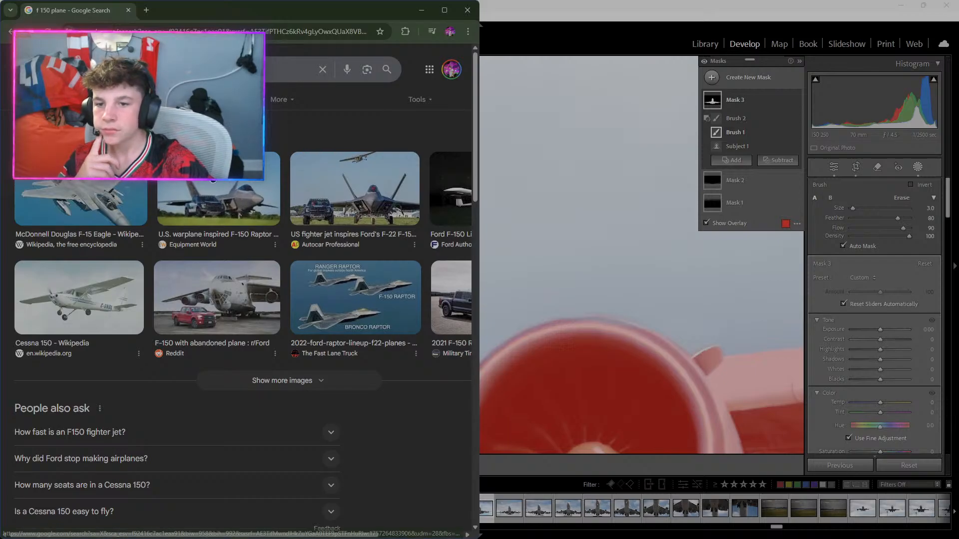
Preview the warplane-inspired F-150 Raptor picture and view the image results, closing Chrome to return to Lightroom Classic.
left_click(206, 191)
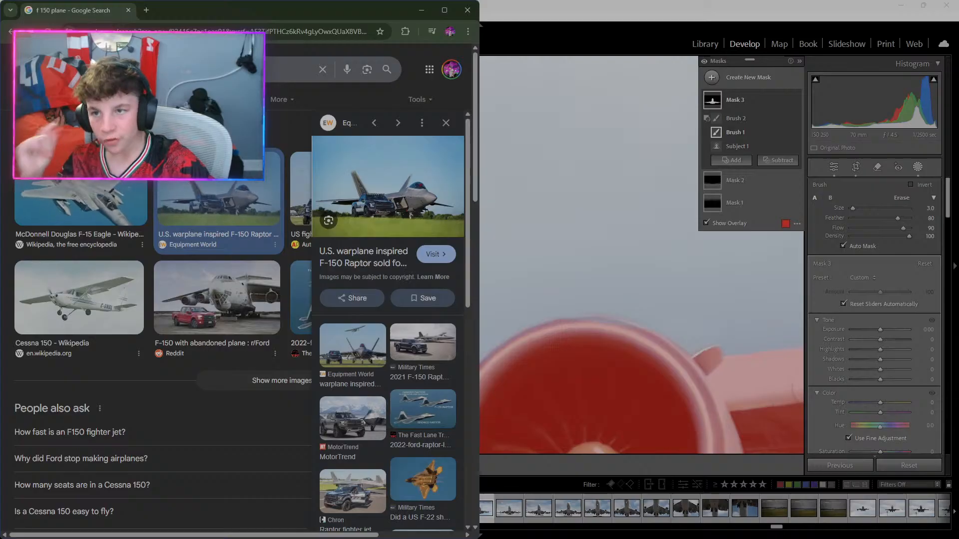
left_click(53, 99)
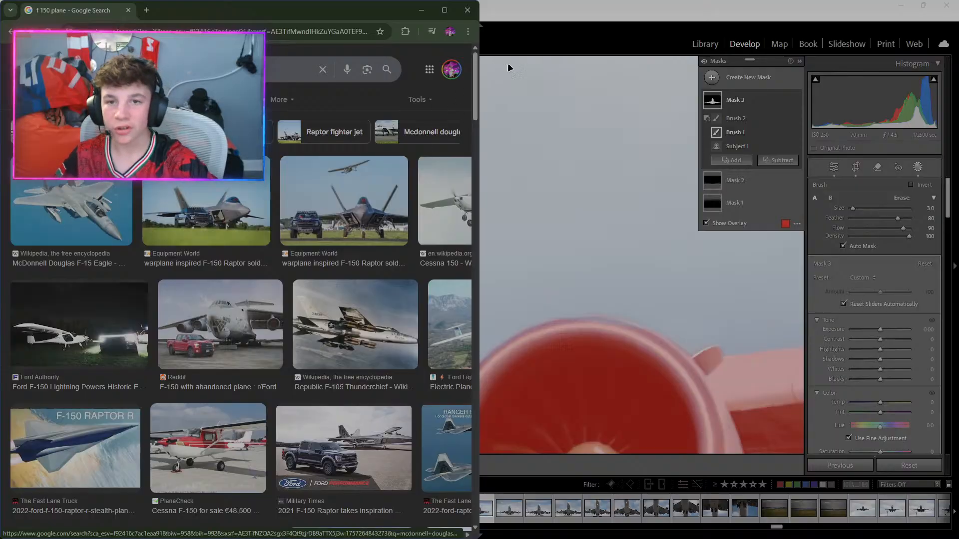
left_click(467, 10)
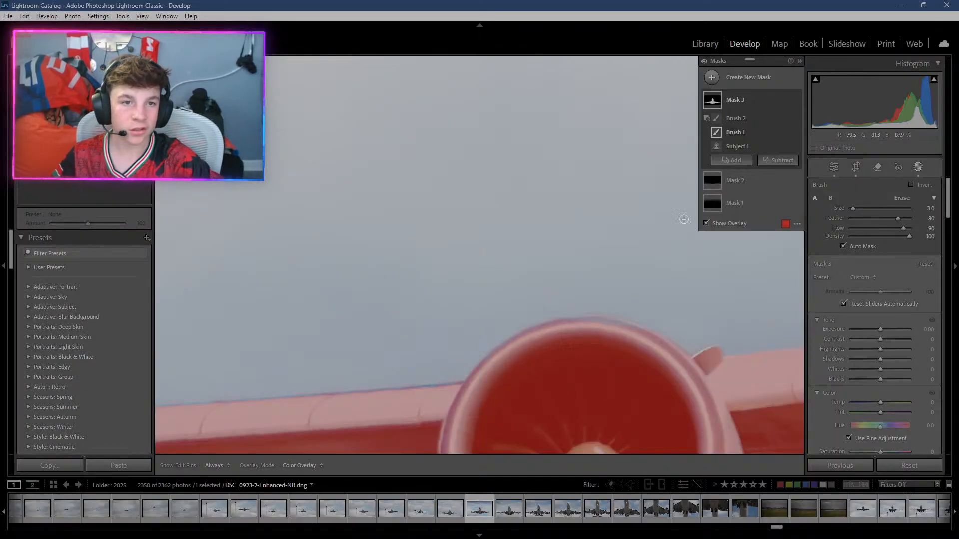
Add a new brush to Mask 3 and paint the top rim of the engine intake at size 3.0.
left_click(724, 162)
left_click(723, 256)
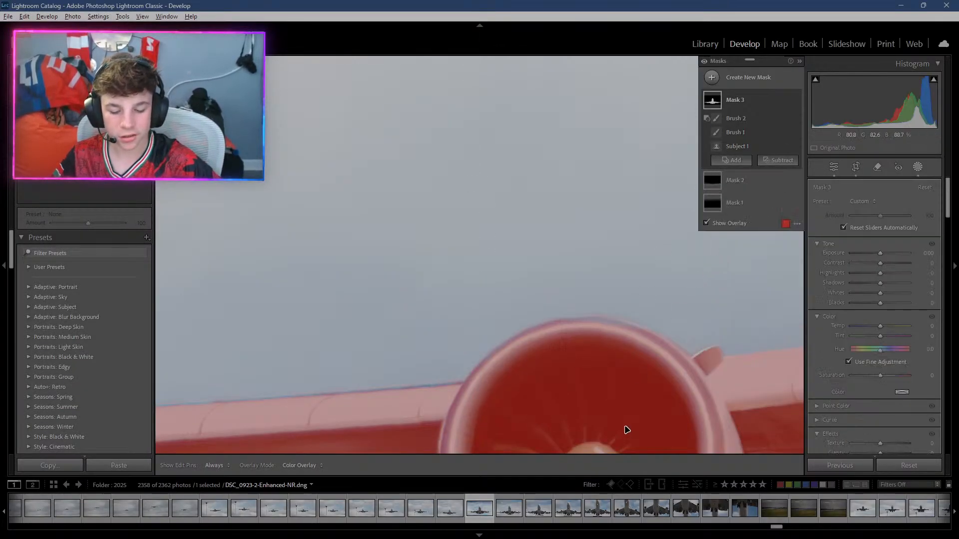
key("h")
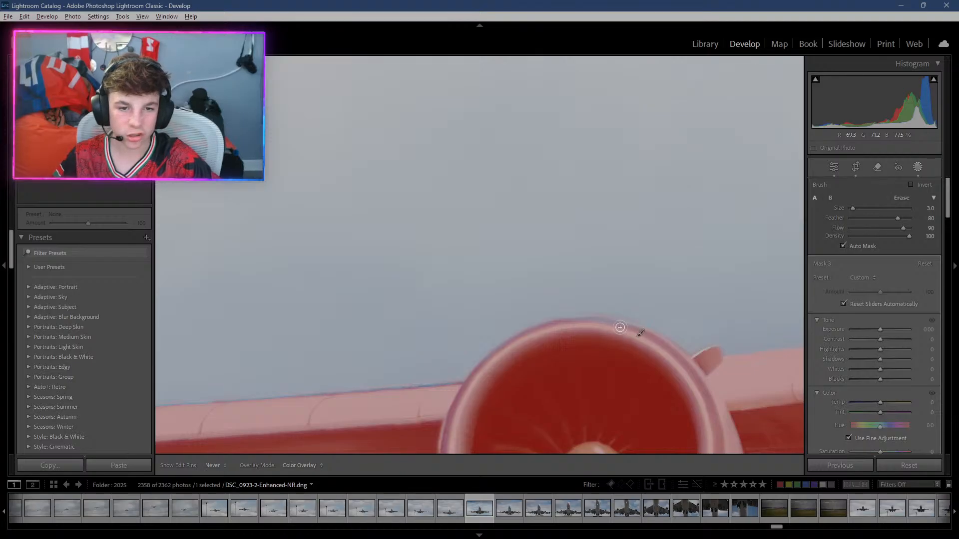
mouse_move(620, 327)
left_mouse_down()
mouse_move(576, 327)
mouse_move(620, 327)
mouse_move(563, 326)
mouse_move(634, 330)
mouse_move(578, 325)
left_mouse_up()
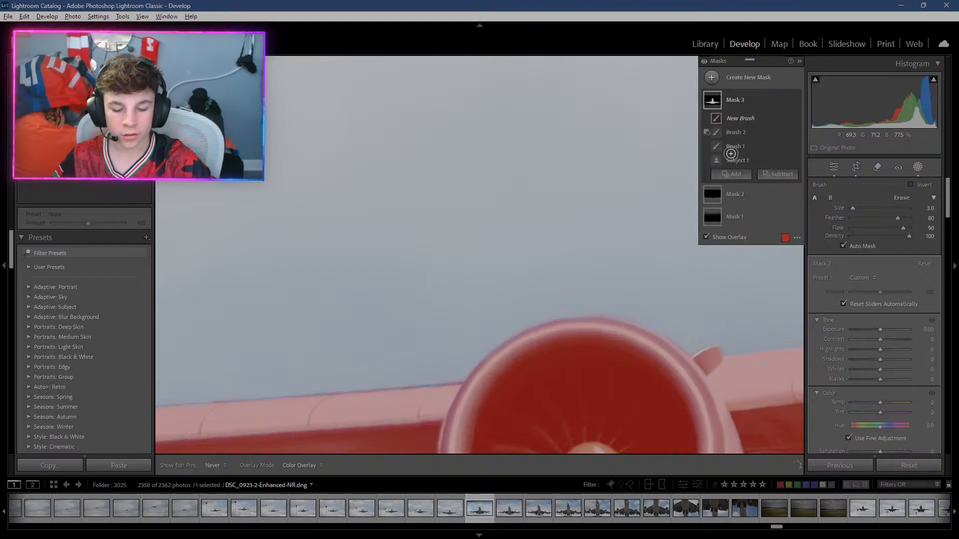
key("h")
Paint the leading edge beside the wingtip into Mask 3 using Brush 1 at size 3.0.
left_click(733, 148)
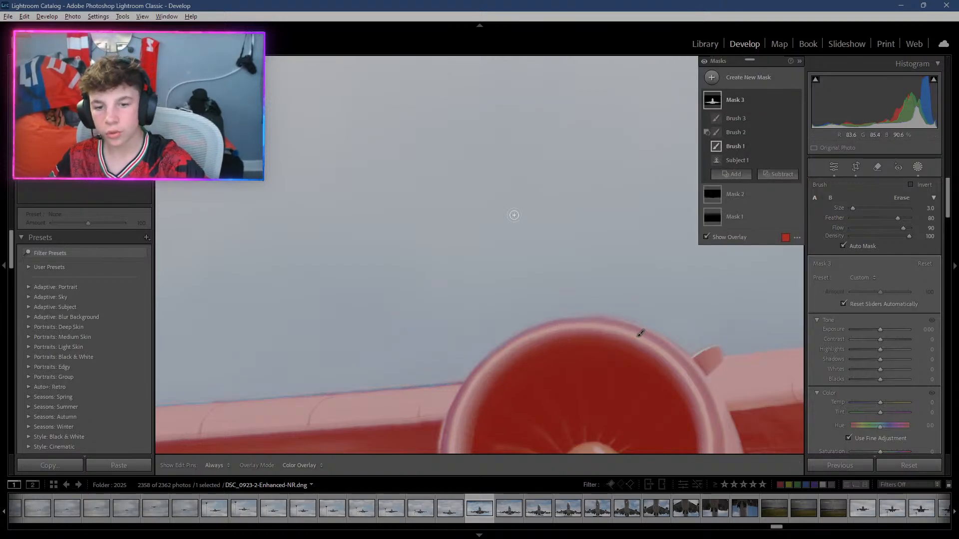
left_click(104, 141)
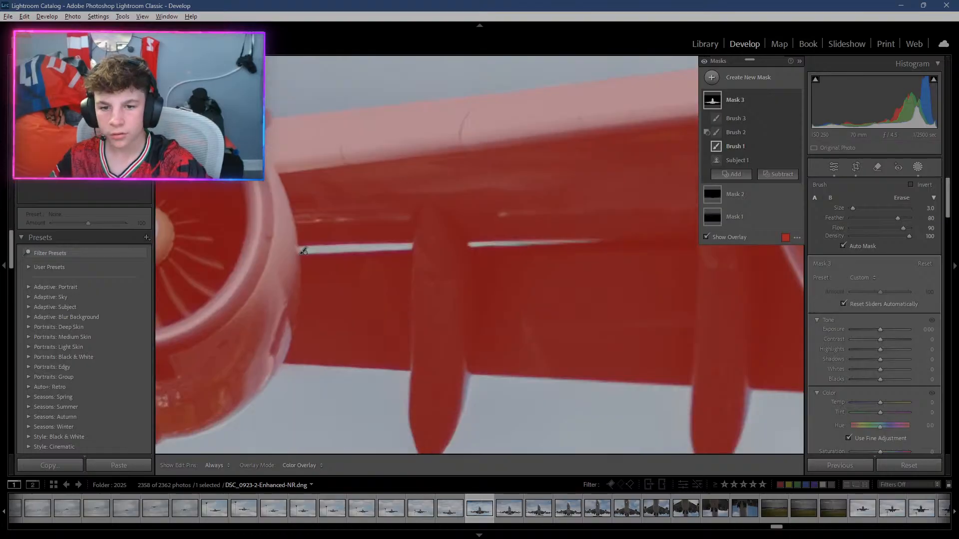
left_click_drag(56, 142, 35, 141)
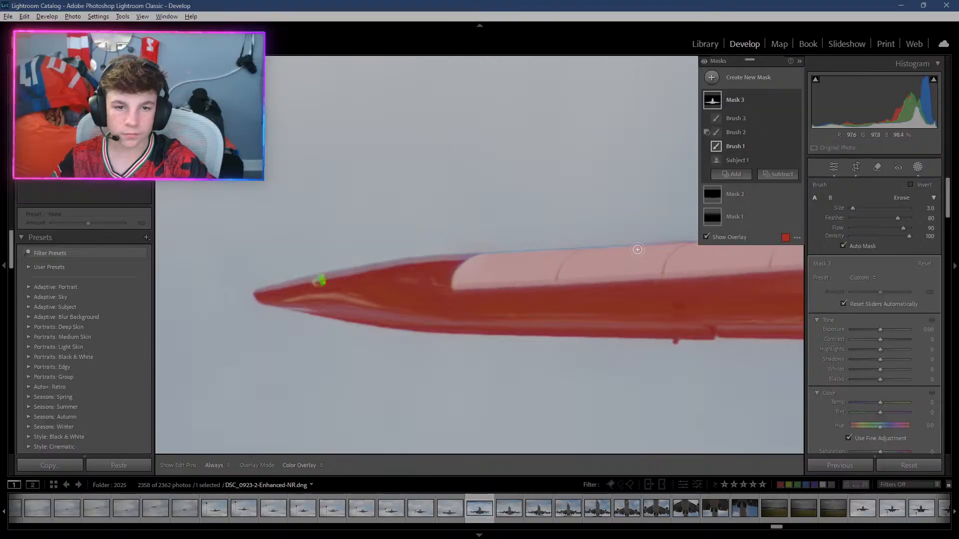
key("h")
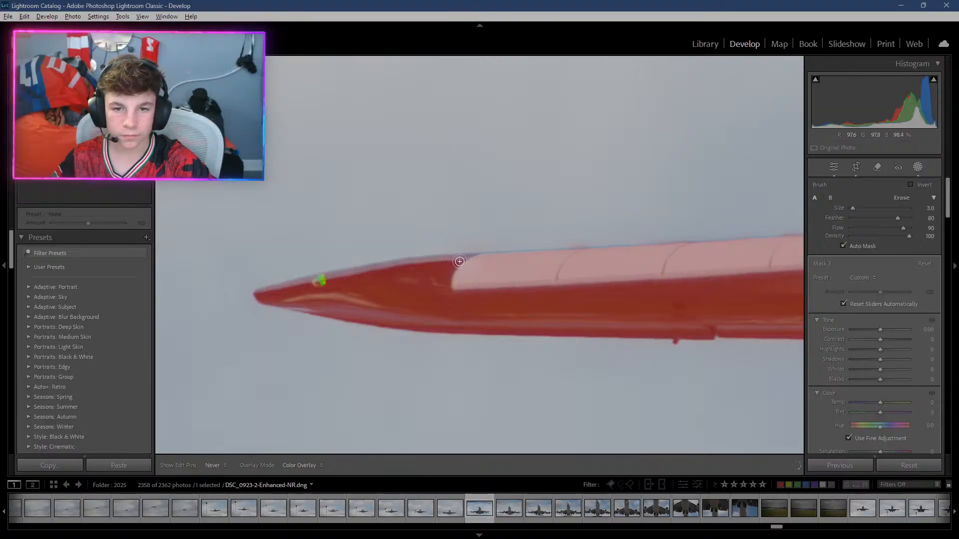
left_click_drag(526, 250, 650, 244)
left_click_drag(537, 248, 789, 233)
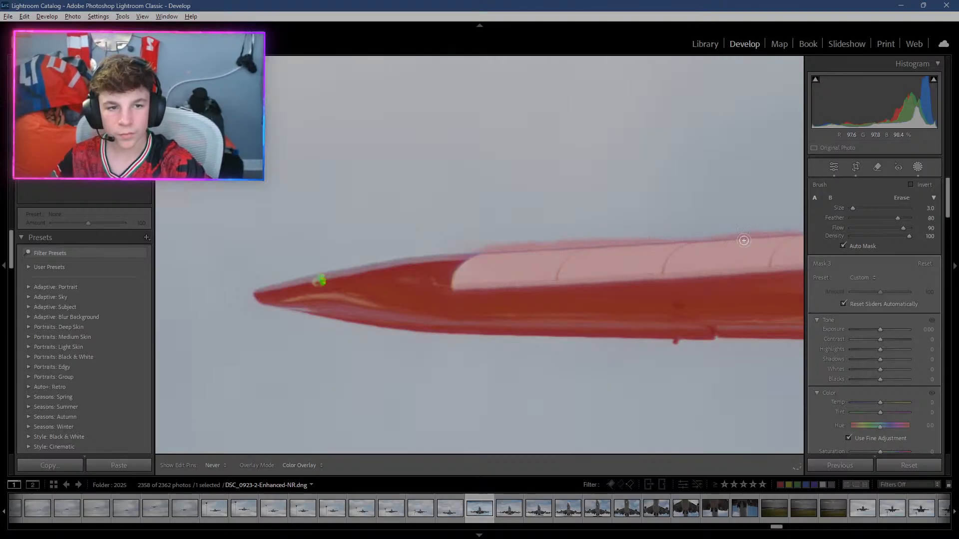
left_click_drag(477, 261, 476, 260)
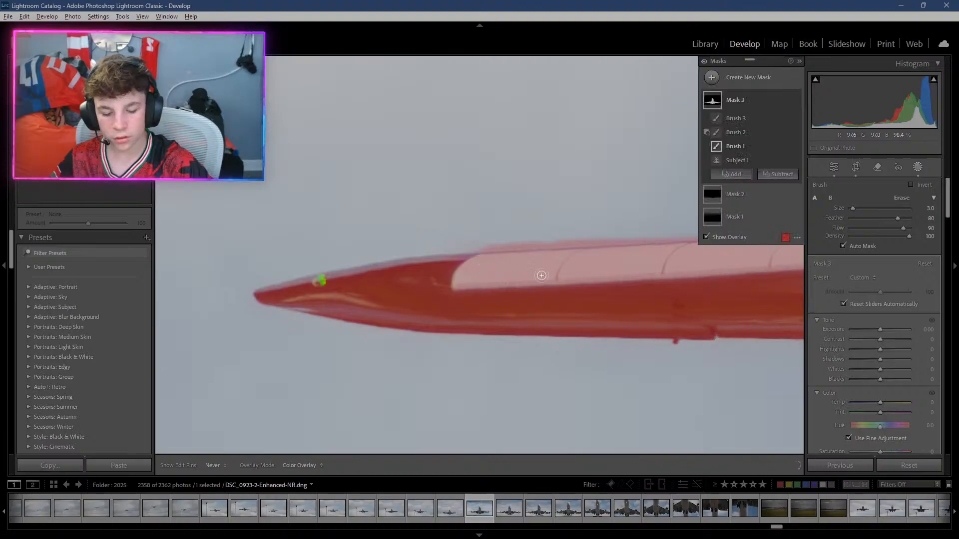
Subtract the spill in the sky above the leading edge beside the wingtip using Brush 2 at size 3.0.
left_click(733, 133)
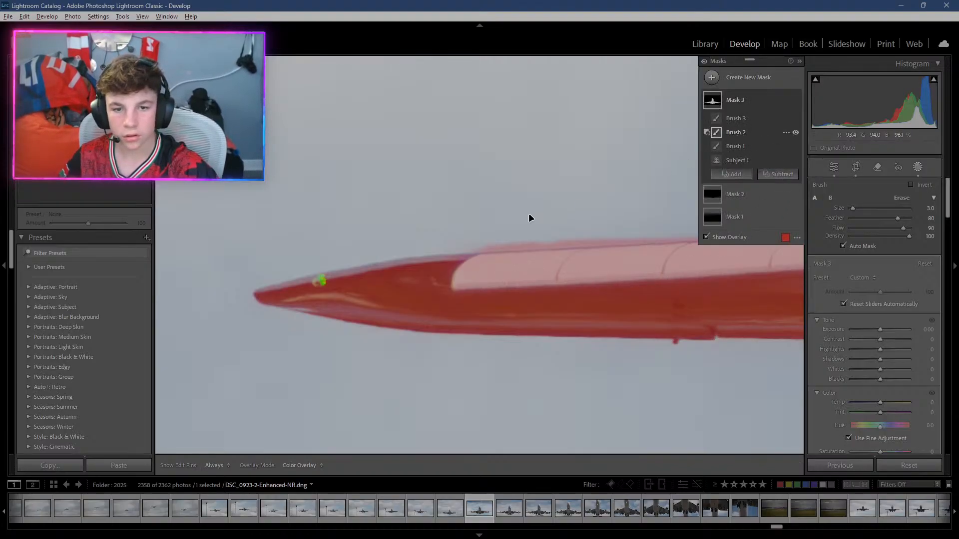
key("h")
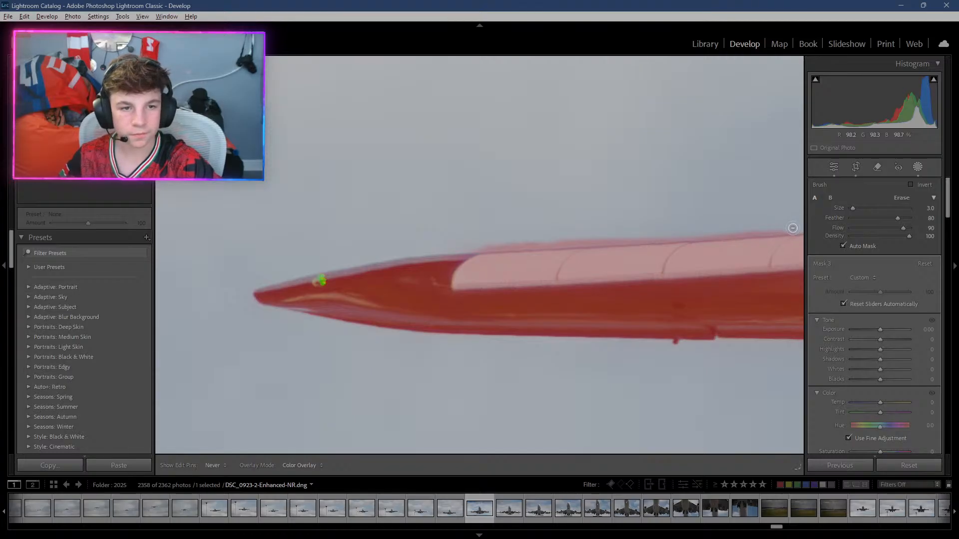
mouse_move(792, 228)
left_mouse_down()
mouse_move(544, 240)
mouse_move(478, 234)
left_mouse_up()
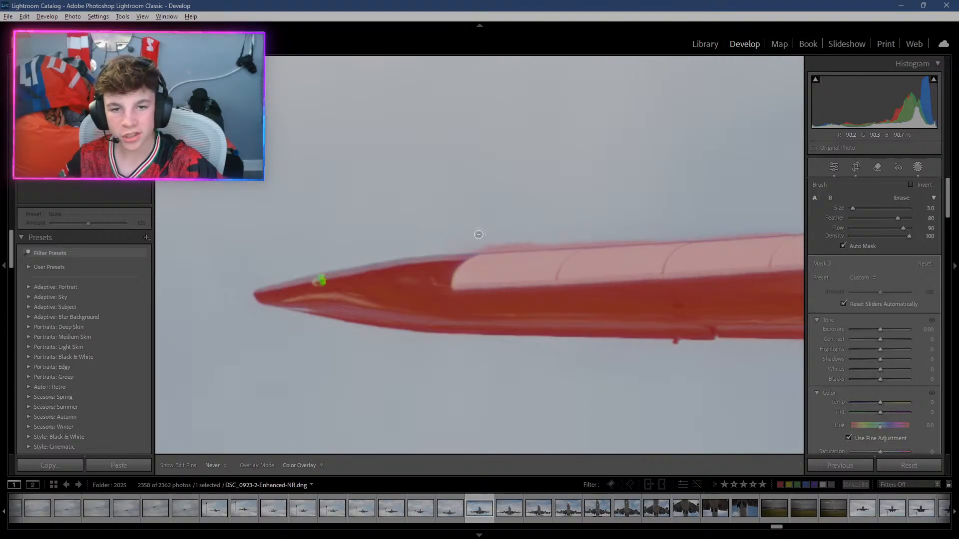
mouse_move(489, 245)
left_mouse_down()
mouse_move(805, 229)
mouse_move(575, 243)
left_mouse_up()
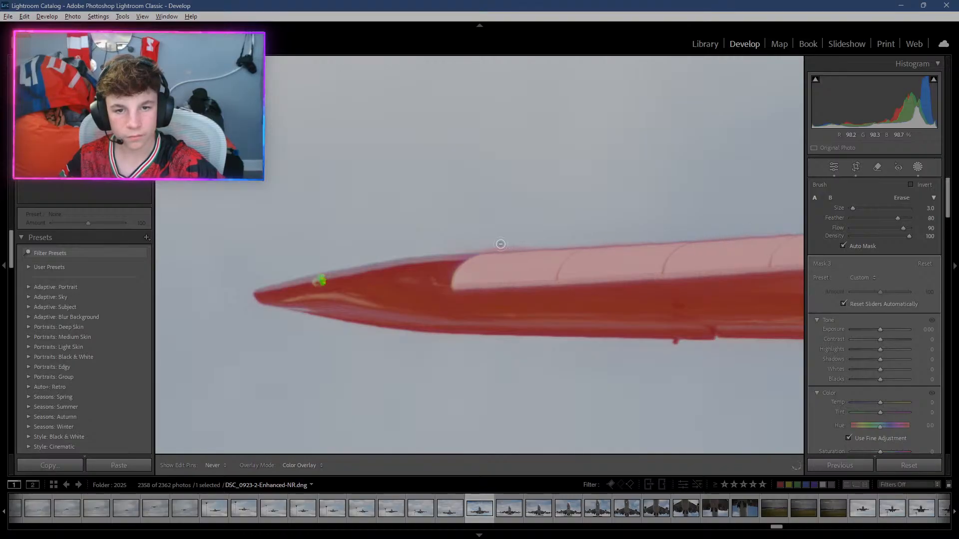
mouse_move(483, 245)
left_mouse_down()
mouse_move(566, 241)
mouse_move(474, 246)
mouse_move(498, 243)
left_mouse_up()
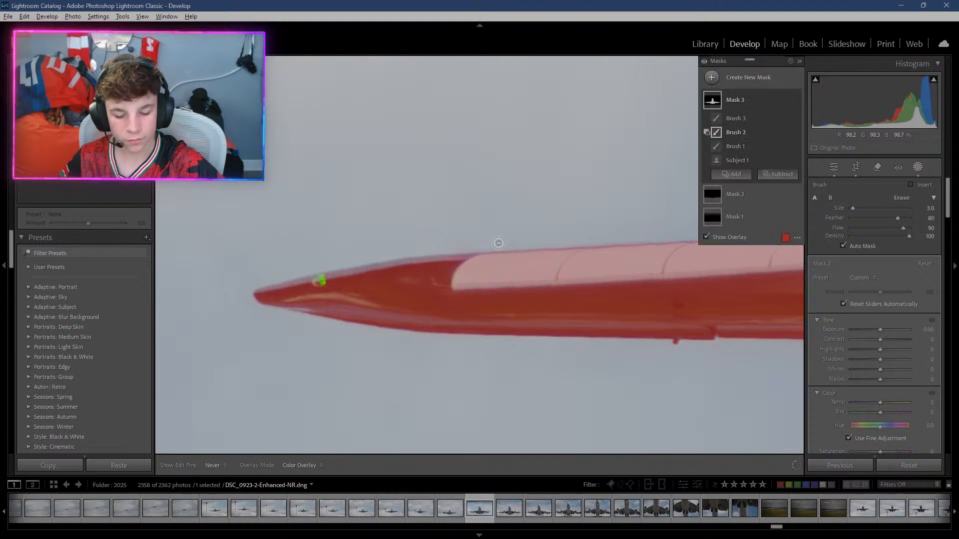
Open Chrome and search the web for "f150".
key("super")
type("g")
key("Return")
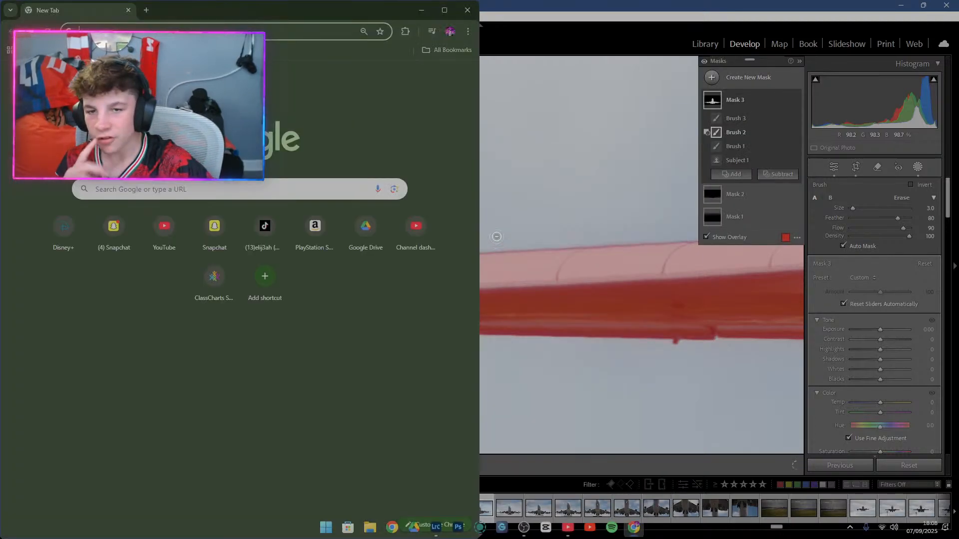
type("f1")
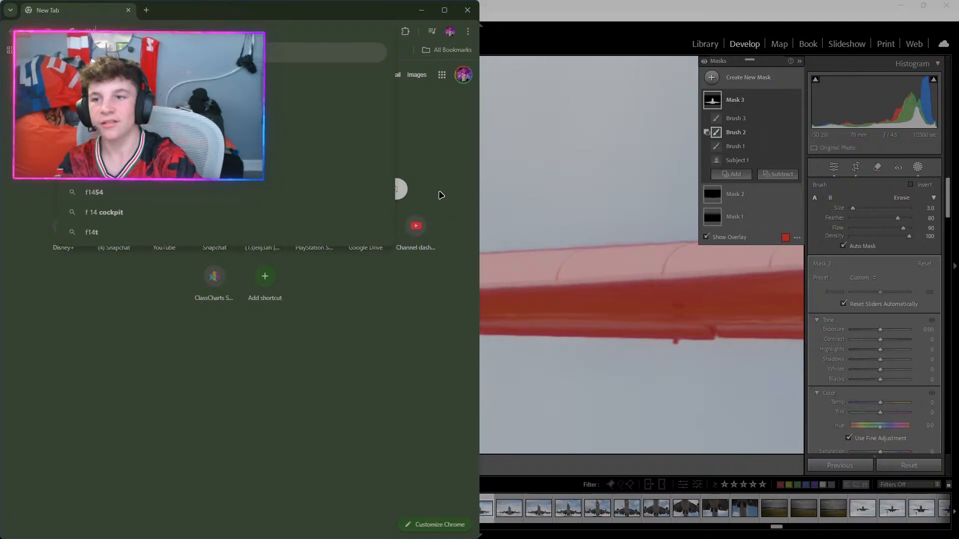
type("50")
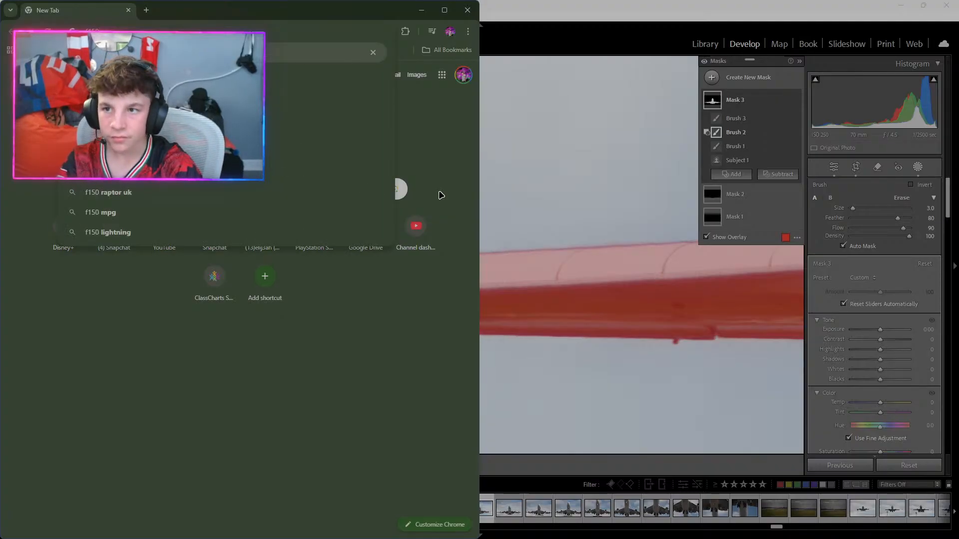
key("Return")
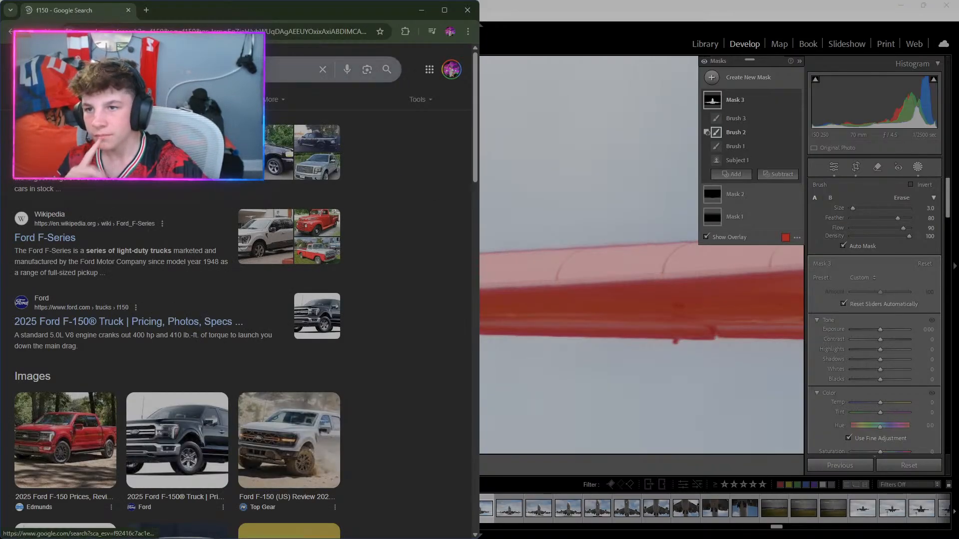
Refine the web search to "f150 plane" and browse the image results, closing Chrome to return to Lightroom Classic.
left_click(165, 70)
type("plane")
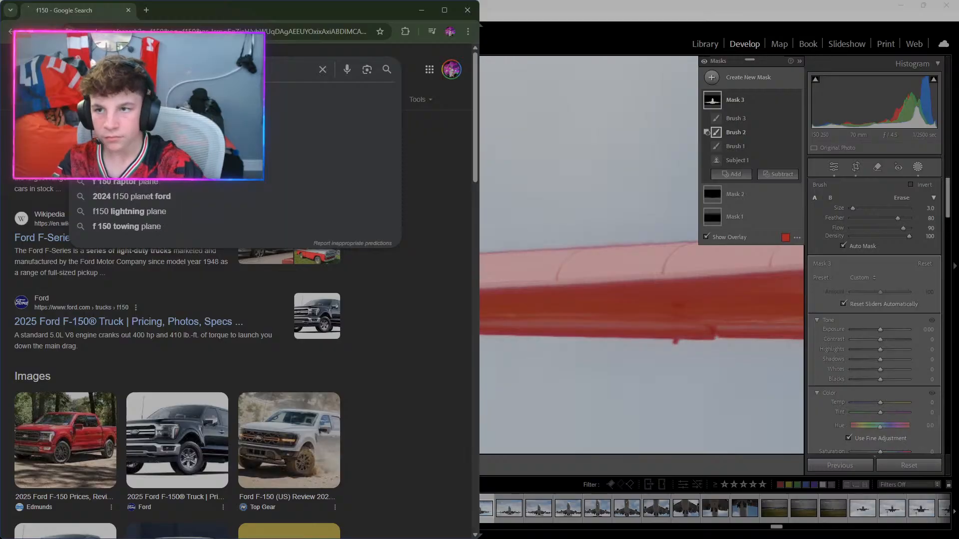
key("Return")
left_click(95, 99)
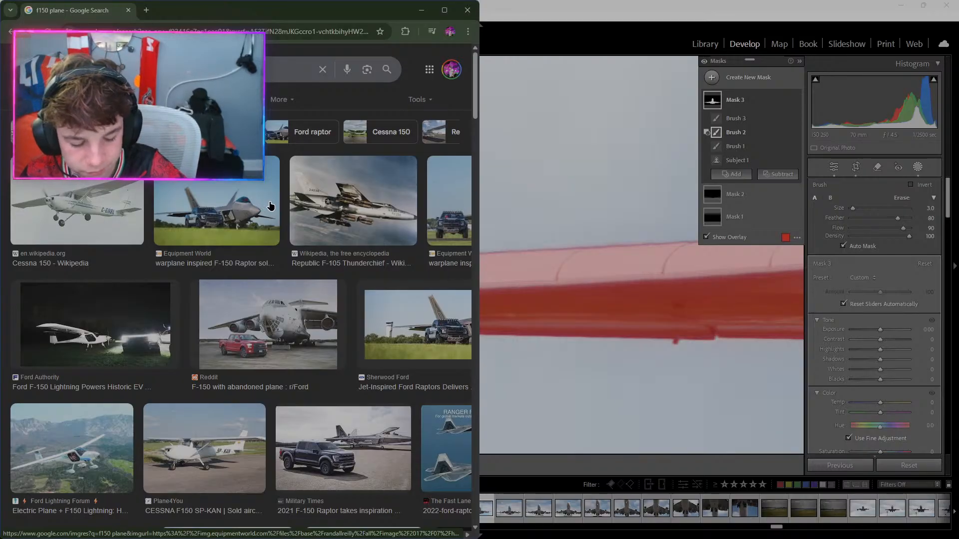
scroll(331, 210, "down", 7)
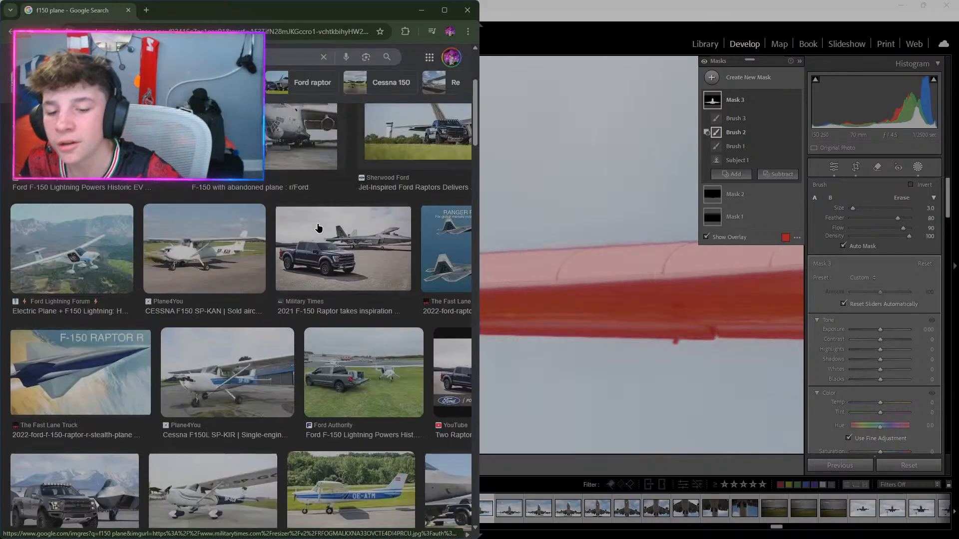
scroll(331, 210, "up", 7)
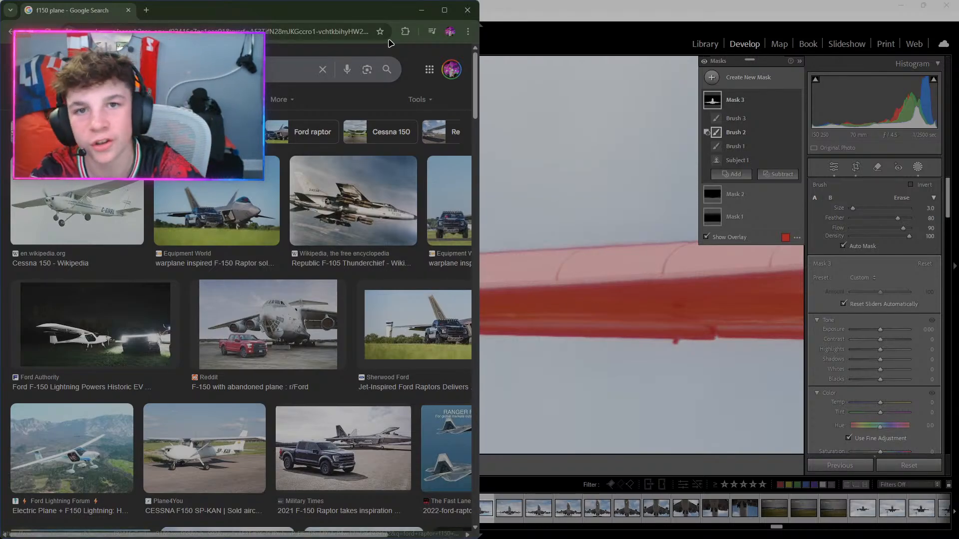
left_click(467, 10)
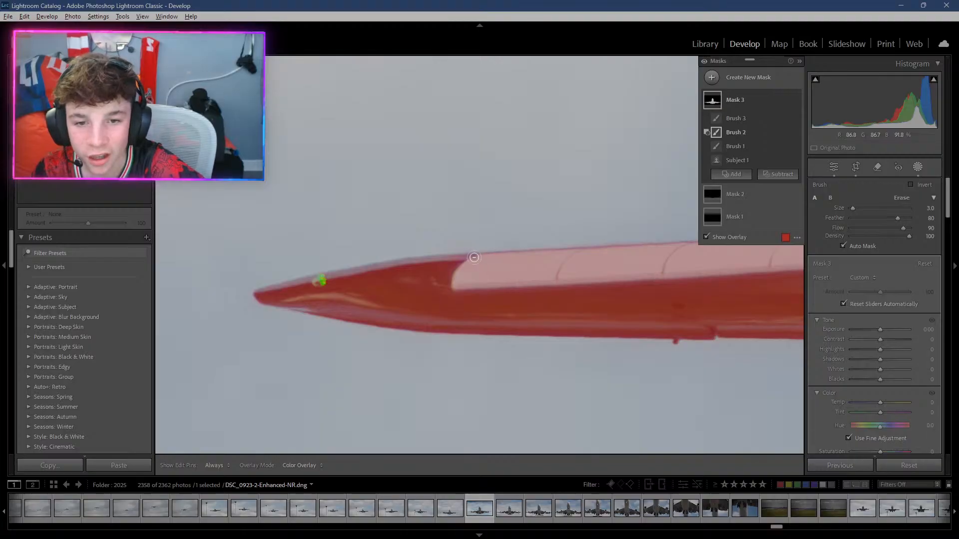
Try to subtract the edge where the wingtip meets the pale leading edge with Brush 2, and undo the strokes.
key("h")
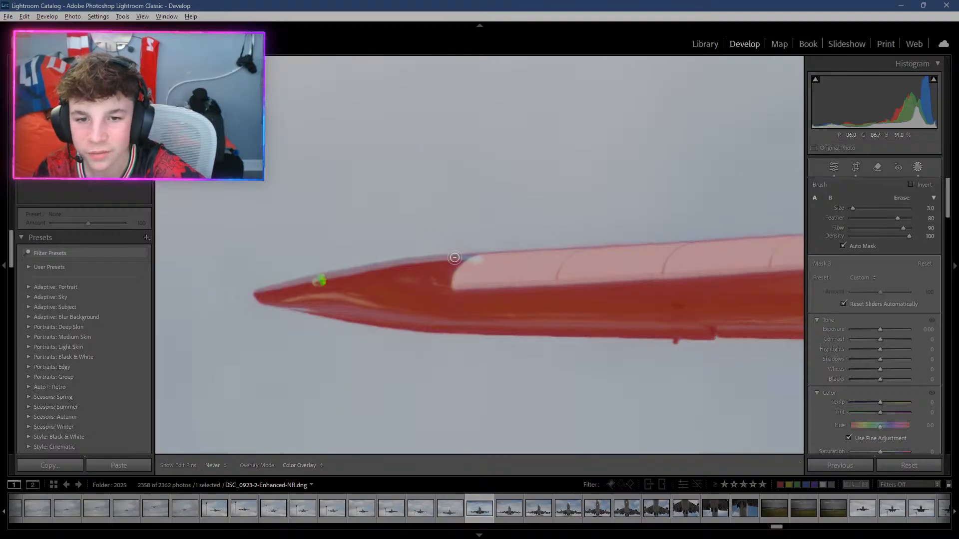
left_click_drag(455, 258, 457, 263)
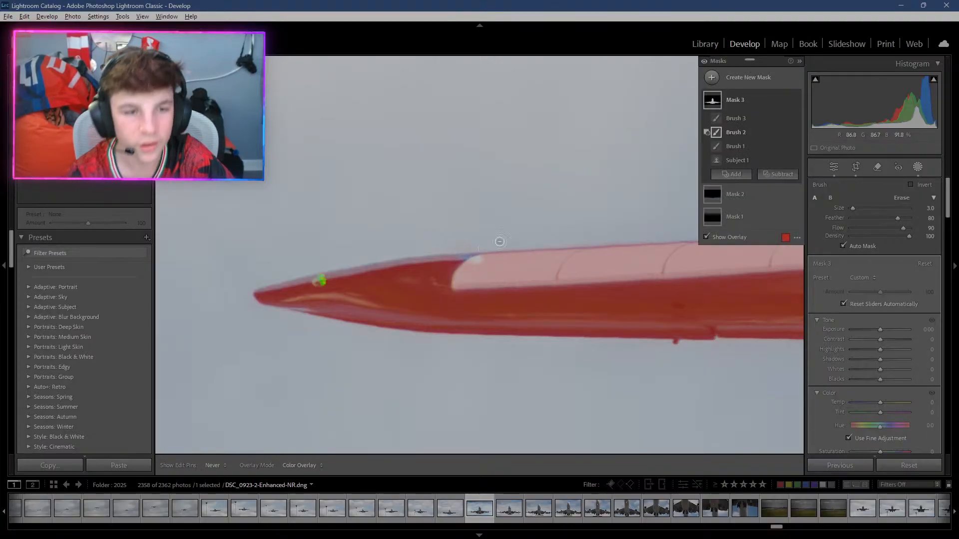
key("h")
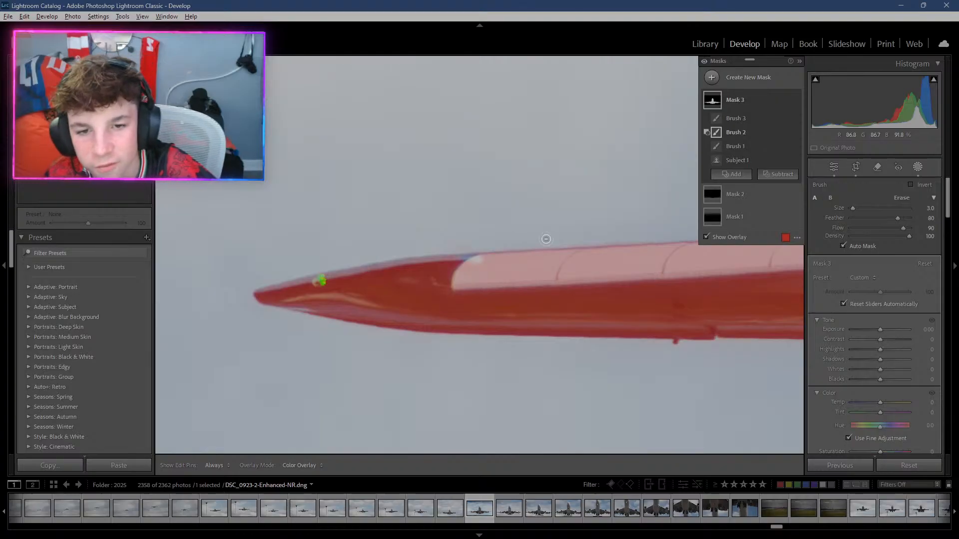
key("ctrl+z")
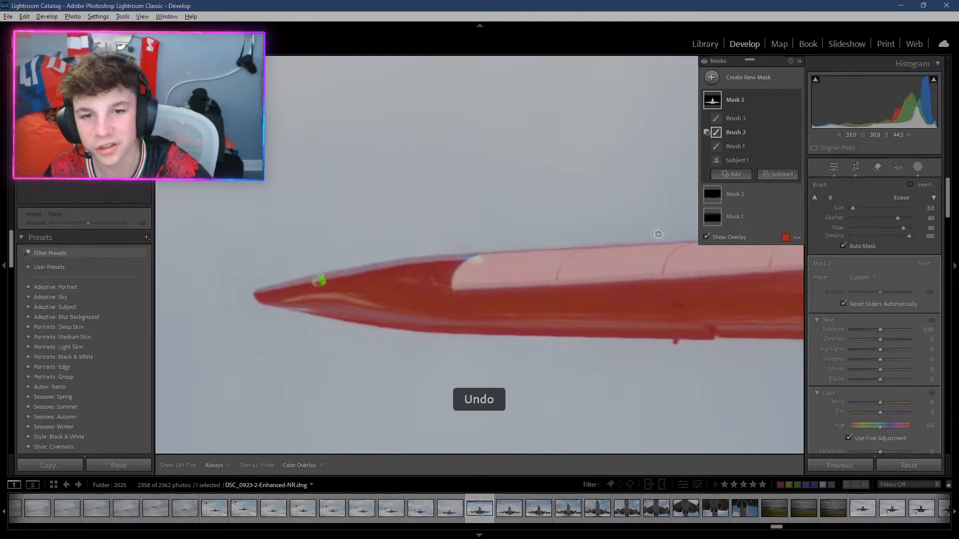
Touch up the wingtip in Mask 3 by painting with Brush 1 at size 3.0.
left_click(737, 174)
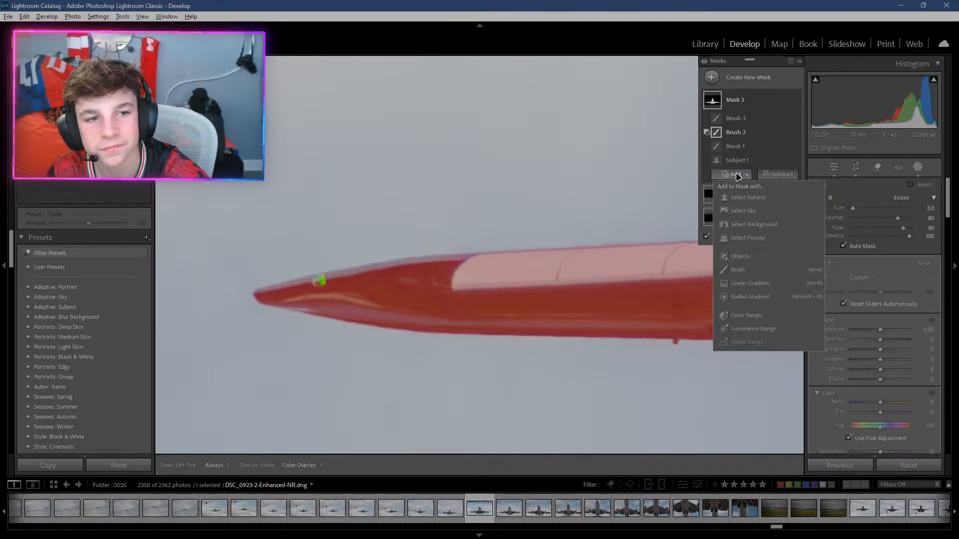
left_click(734, 147)
key("h")
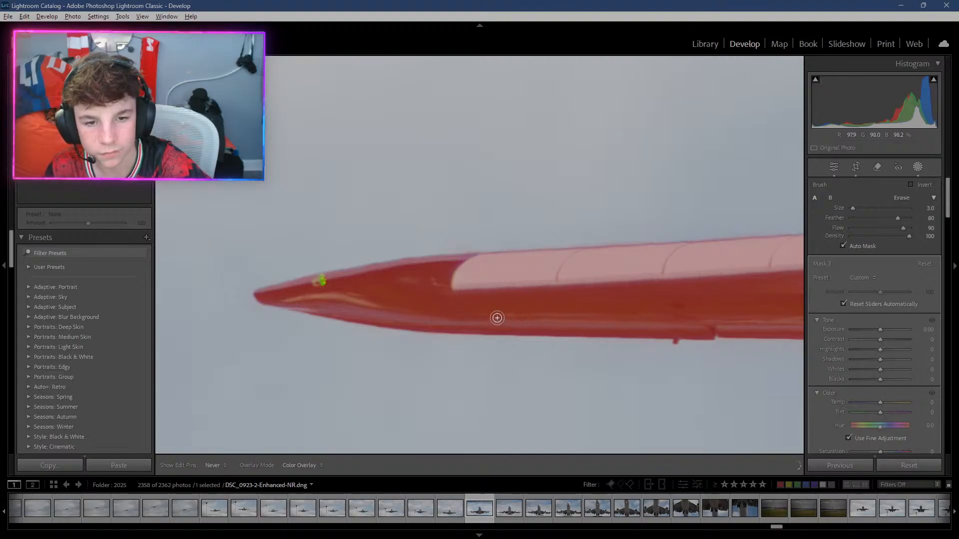
left_click_drag(497, 318, 484, 313)
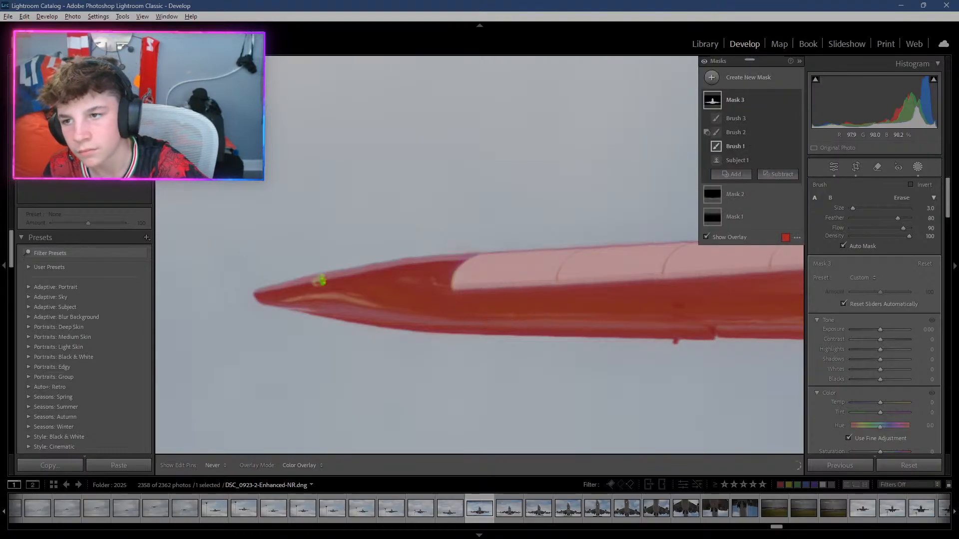
left_click_drag(674, 270, 257, 198)
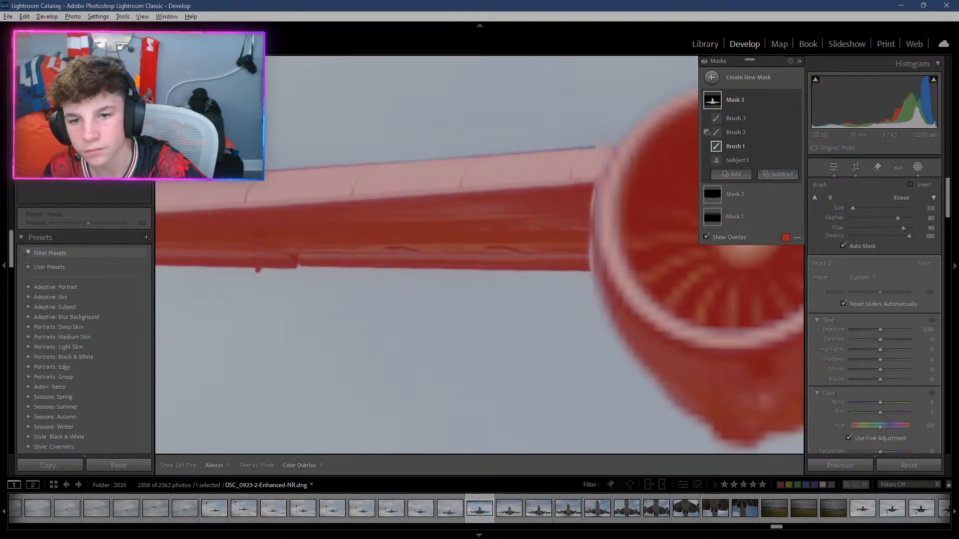
left_click_drag(649, 270, 328, 242)
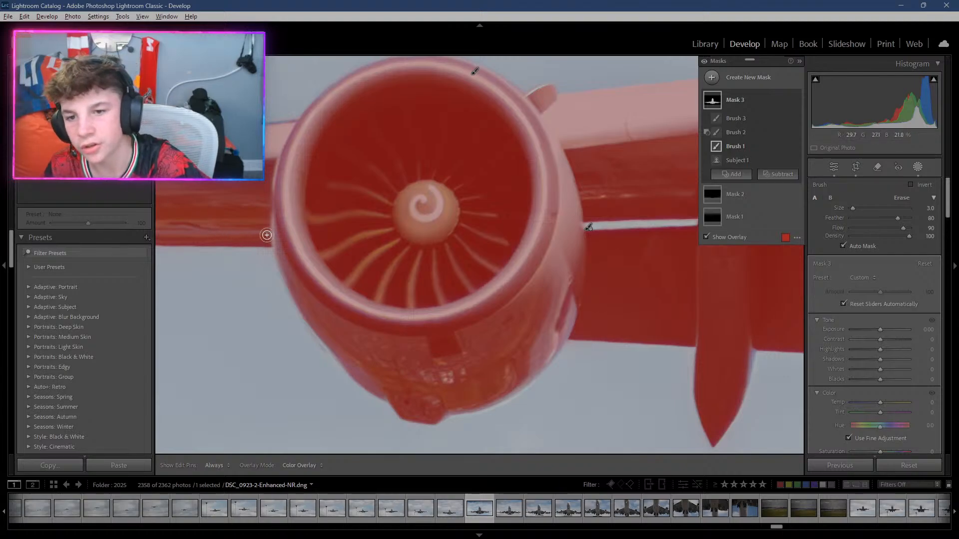
Brush in the missed lower cowling edges of the engine in Mask 3 with Brush 1 at size 3.0.
key("h")
mouse_move(277, 235)
left_mouse_down()
mouse_move(326, 336)
mouse_move(319, 332)
mouse_move(350, 366)
mouse_move(334, 345)
mouse_move(382, 374)
left_mouse_up()
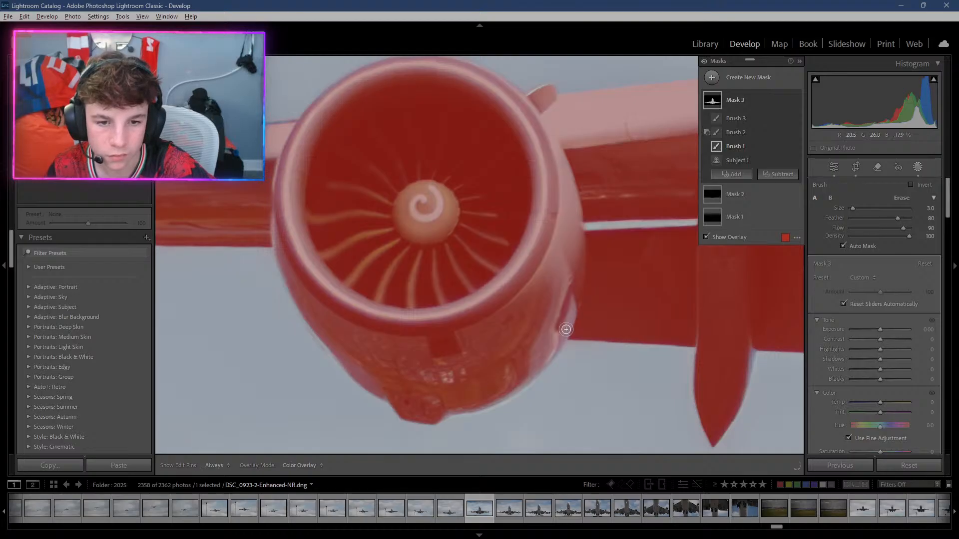
mouse_move(567, 327)
left_mouse_down()
mouse_move(533, 377)
mouse_move(500, 400)
mouse_move(441, 416)
mouse_move(460, 412)
mouse_move(435, 407)
left_mouse_up()
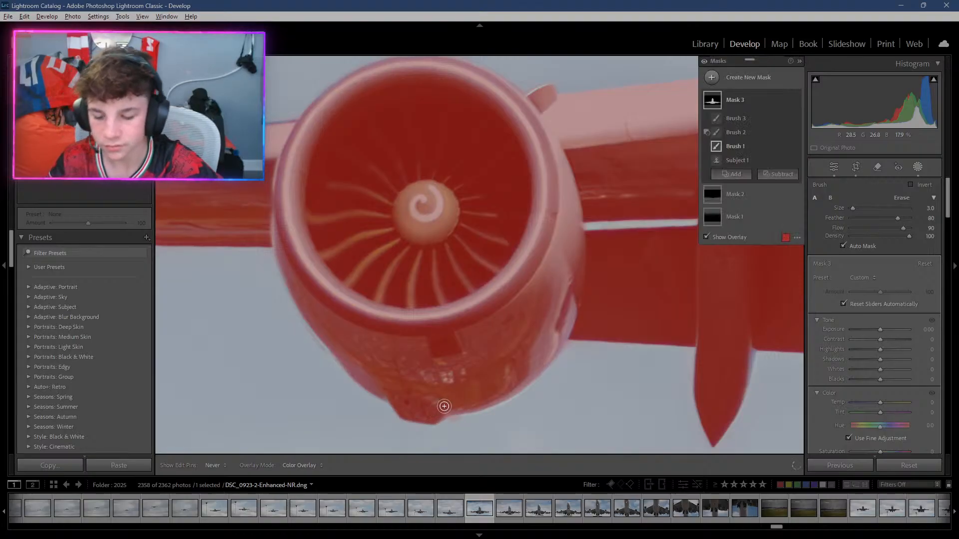
Subtract the mask spill beside the engine cowling where it meets the wing's trailing edge, using Brush 2.
left_click(733, 137)
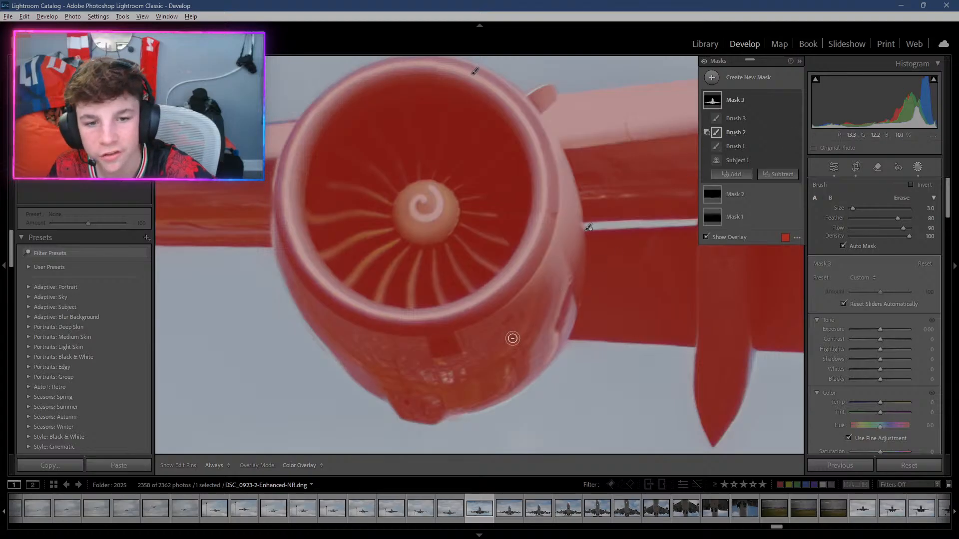
key("h")
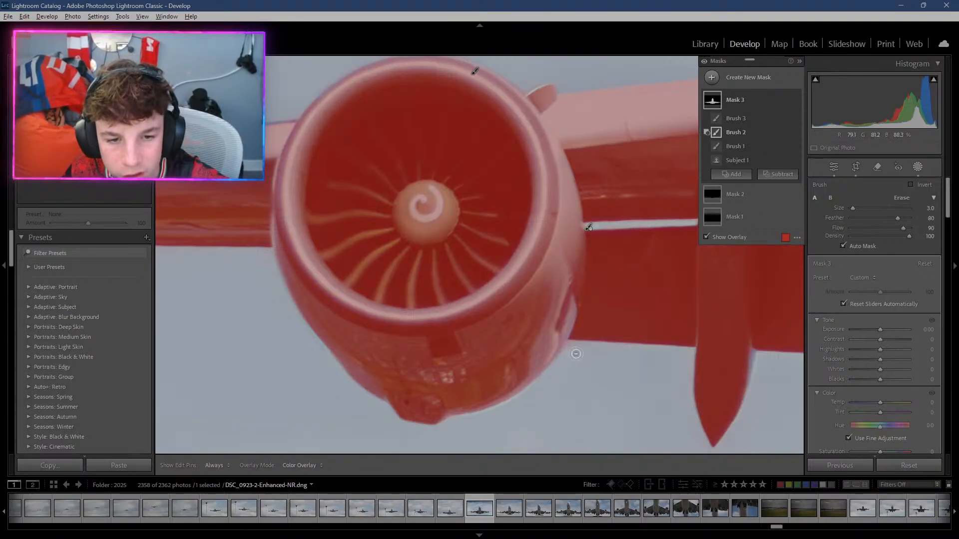
key("h")
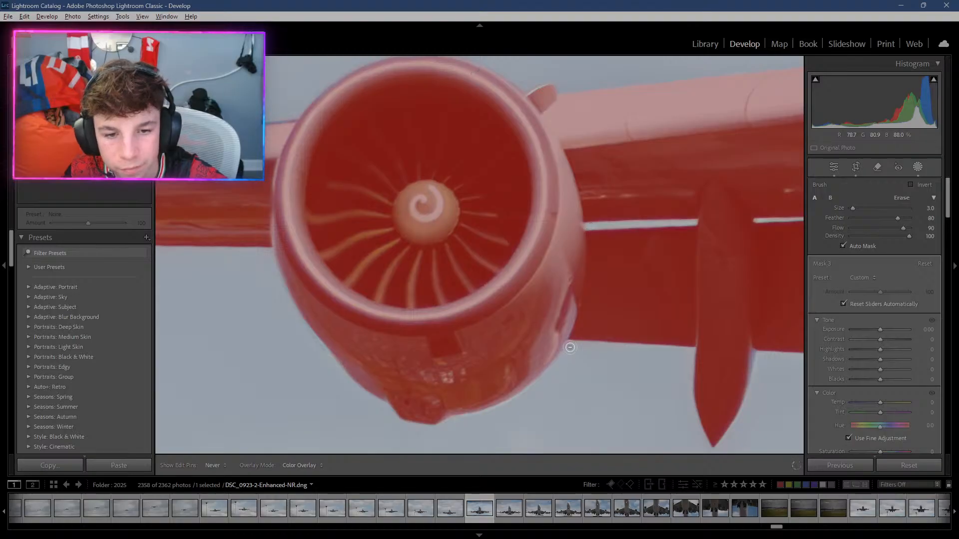
key("h")
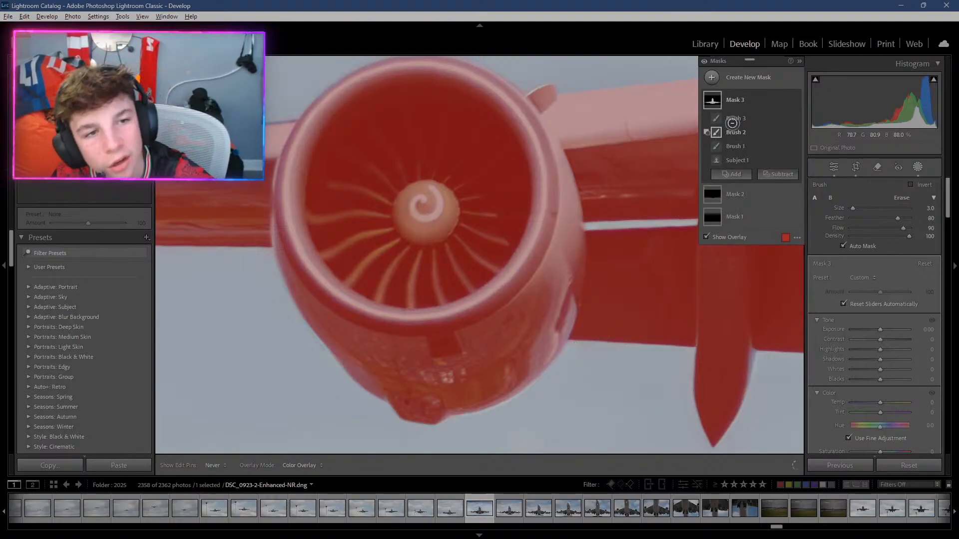
Paint the missed edges of the two pointed flap fairings under the wing into Mask 3 with Brush 1.
left_click(723, 145)
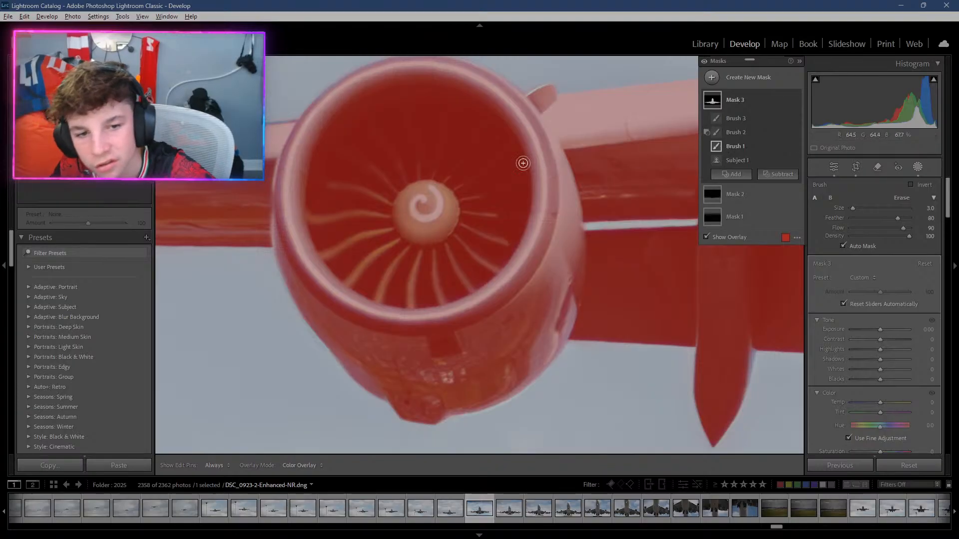
left_click_drag(55, 144, 63, 147)
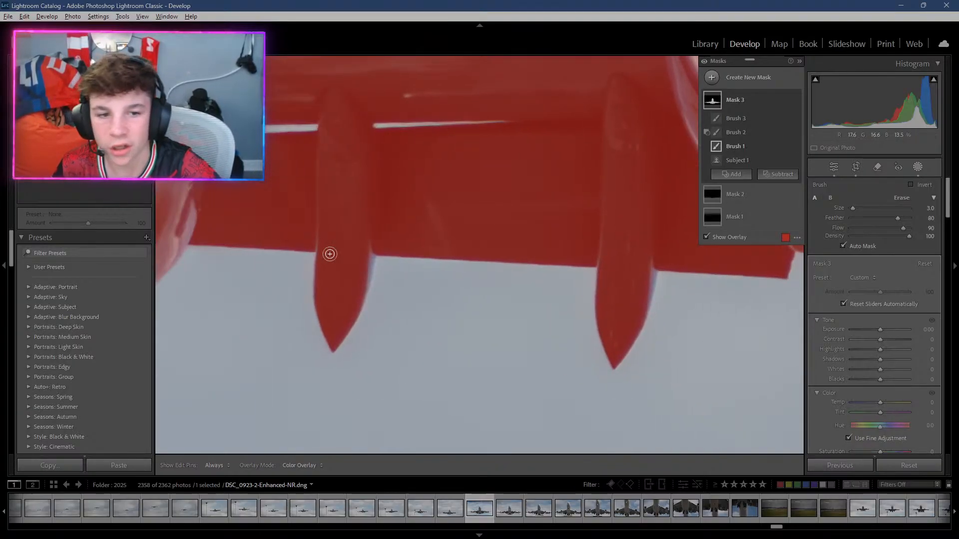
key("h")
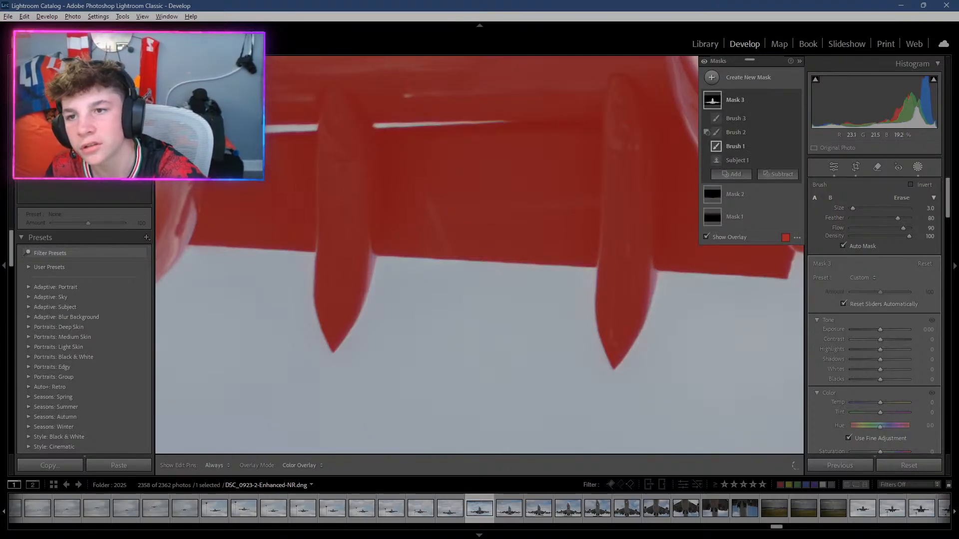
key("h")
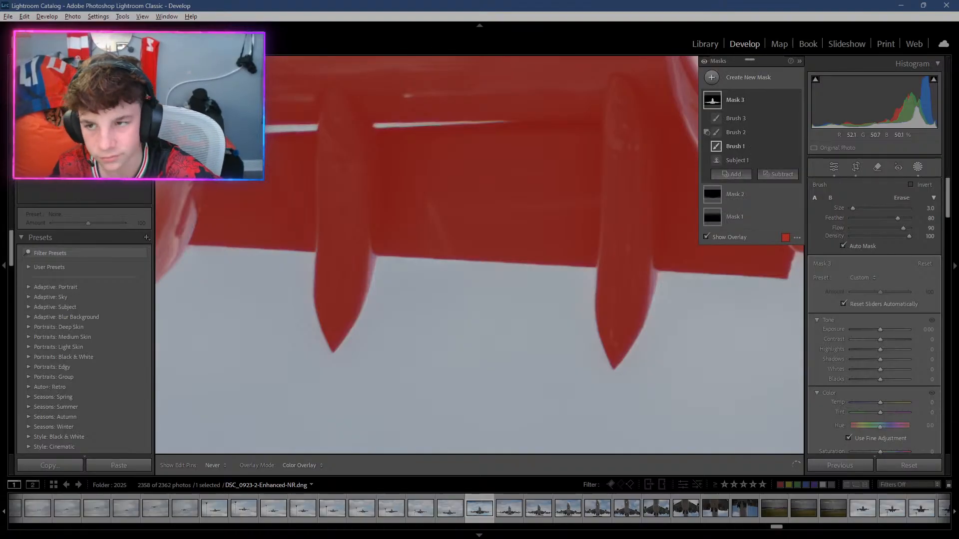
Brush in the missed lower cowling edge of the next engine along the wing with Brush 1.
left_click_drag(589, 240, 352, 240)
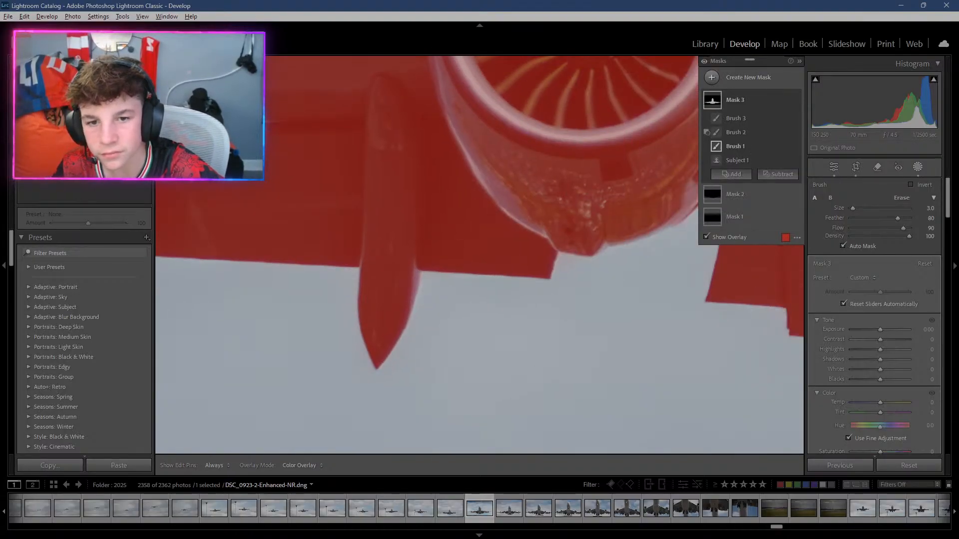
left_click_drag(480, 245, 385, 292)
left_click_drag(480, 220, 456, 291)
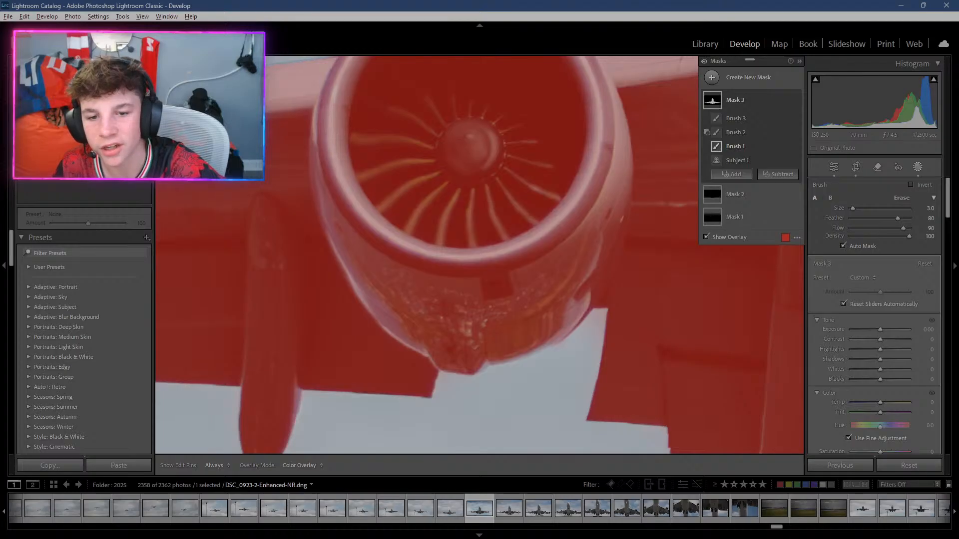
left_click_drag(90, 134, 90, 134)
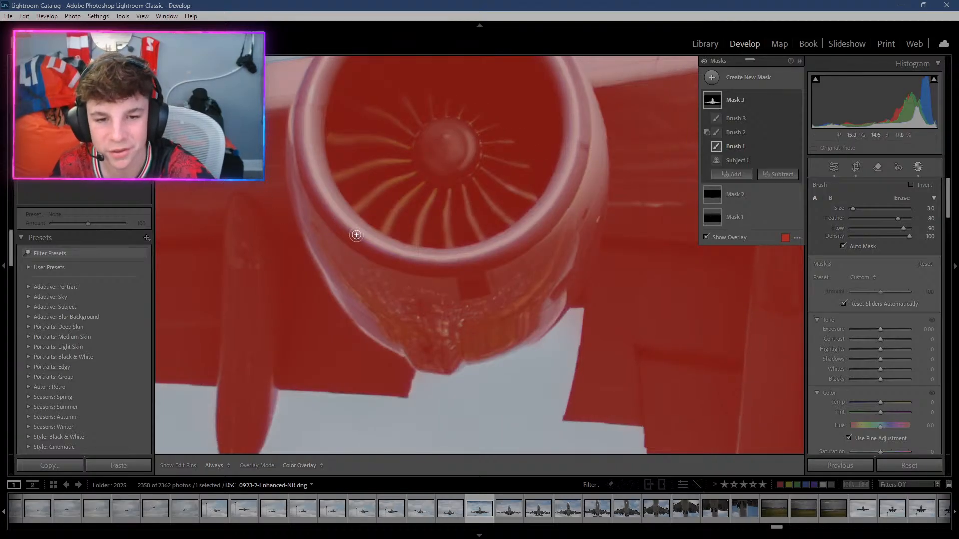
key("h")
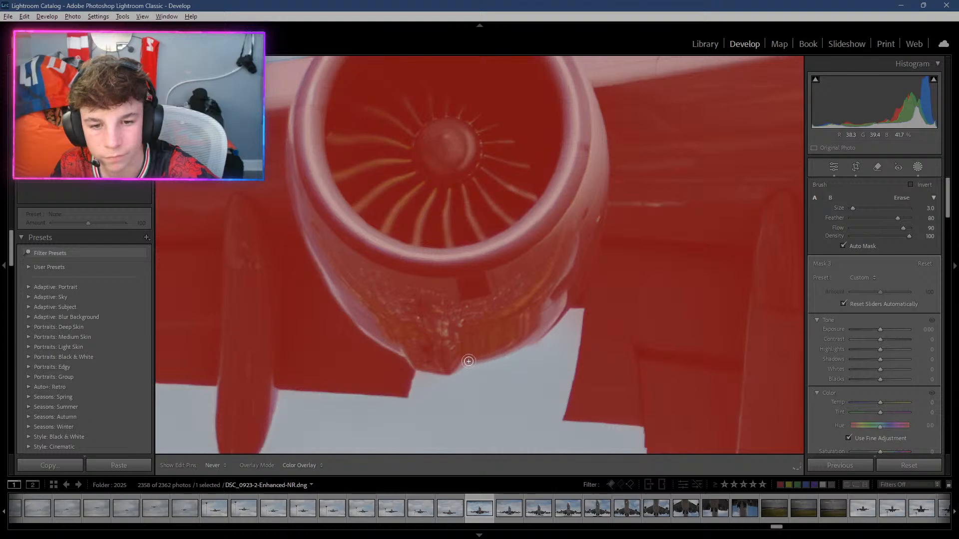
Open Chrome and search the web for "does canada have f22".
key("super")
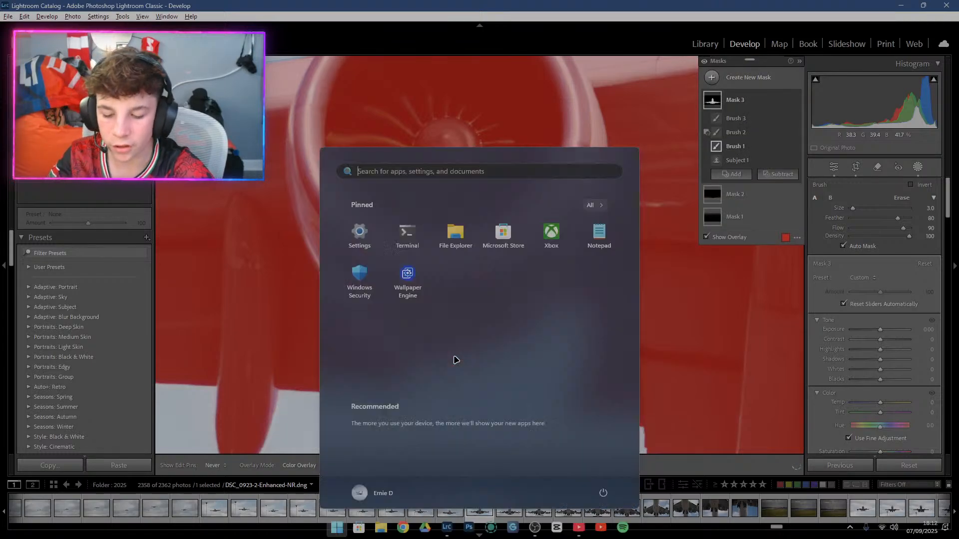
type("chrome")
key("Return")
type("does")
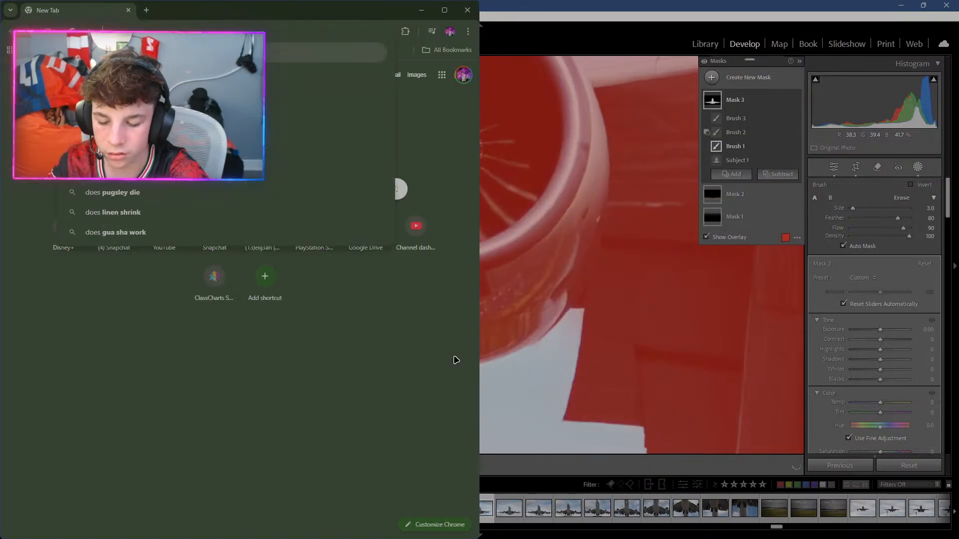
type(" canada have f")
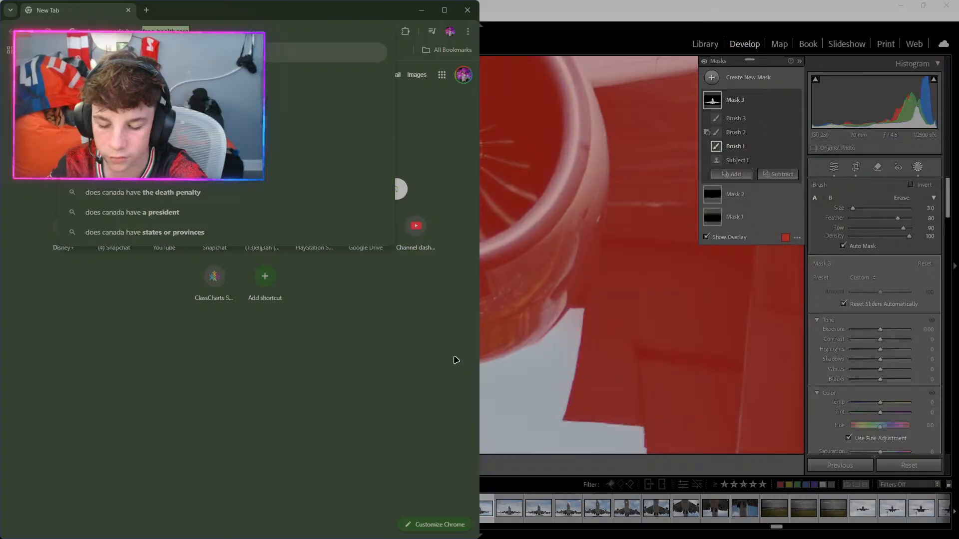
type("22")
key("Return")
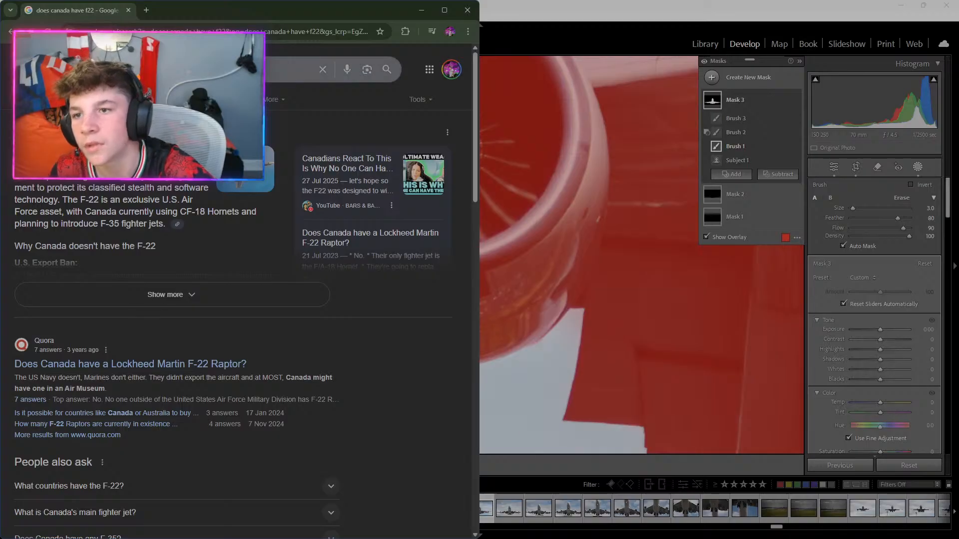
Search the web for the Canadian fleet, refining the query to "canada air force fleet".
type("canada")
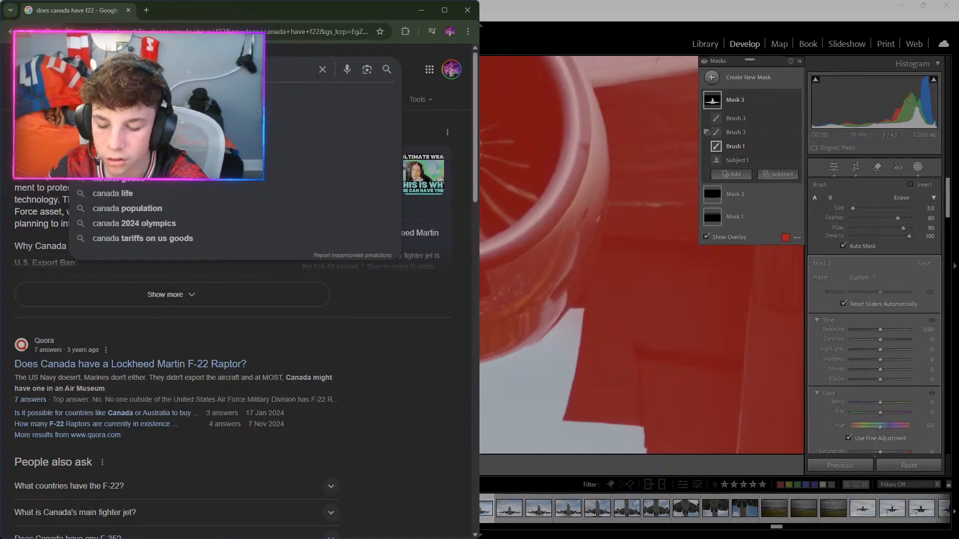
type(" air f")
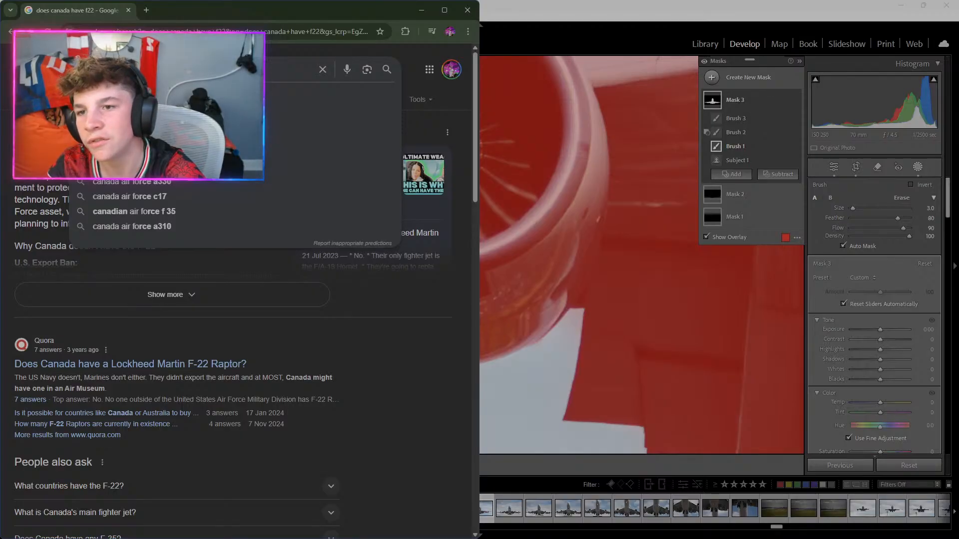
type("orce")
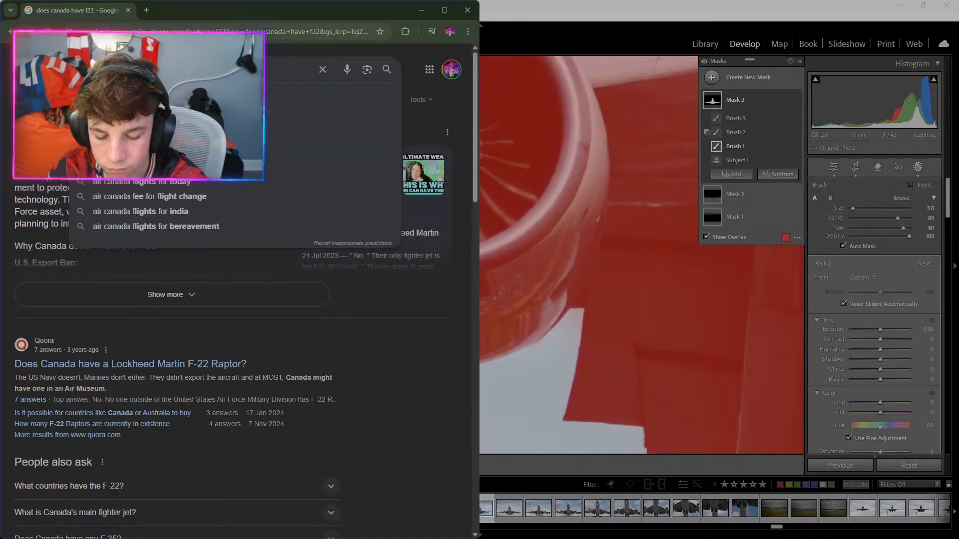
key("Return")
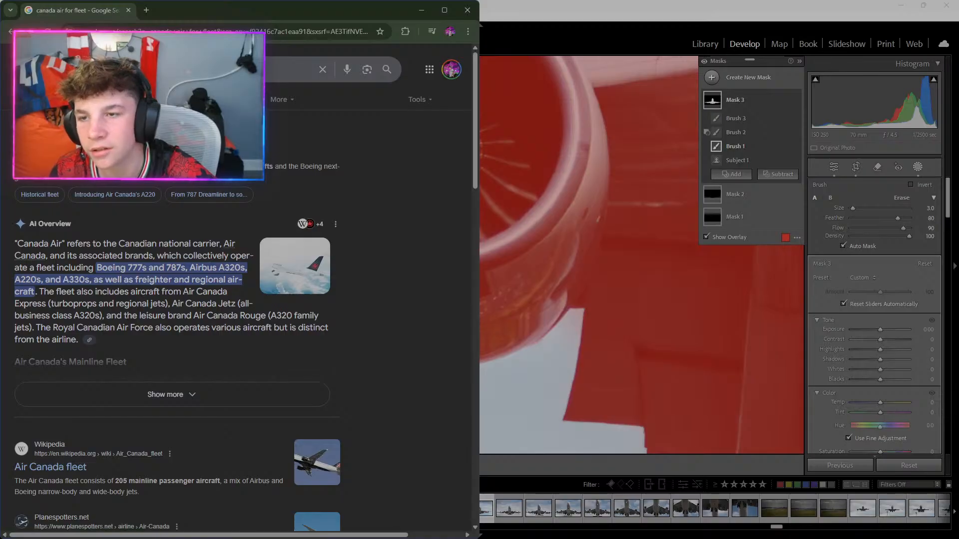
left_click(199, 69)
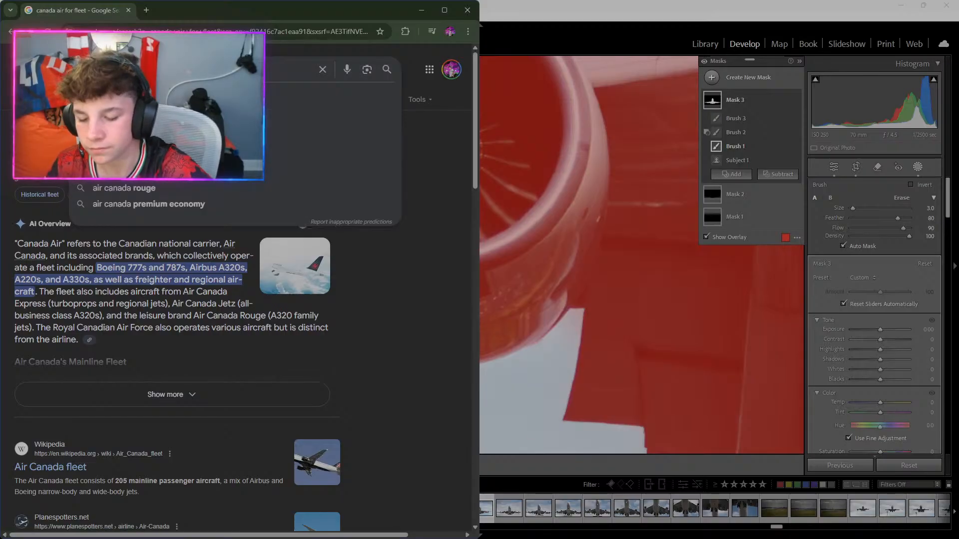
type("ce")
key("Return")
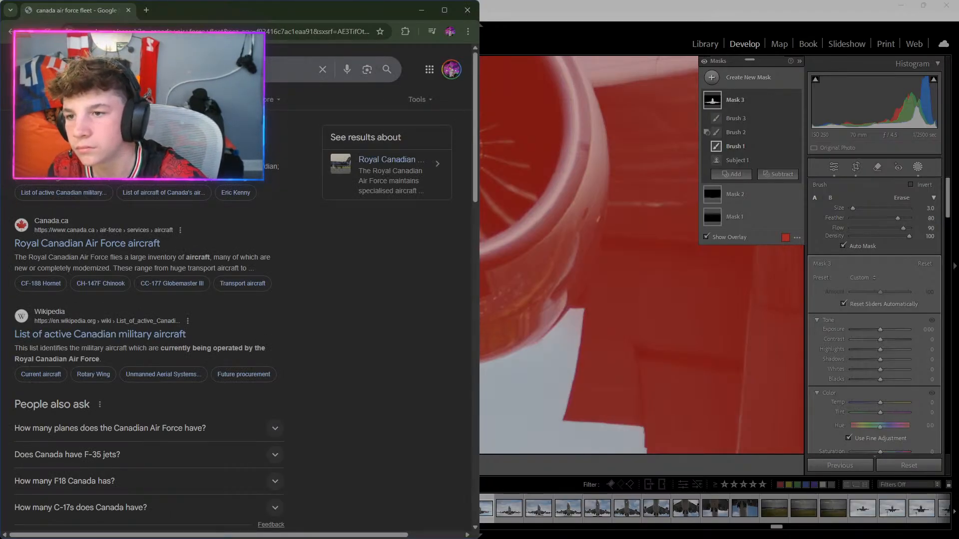
Open the Wikipedia article on the Royal Canadian Air Force, skim it for aircraft, and return to the search results.
left_click(75, 152)
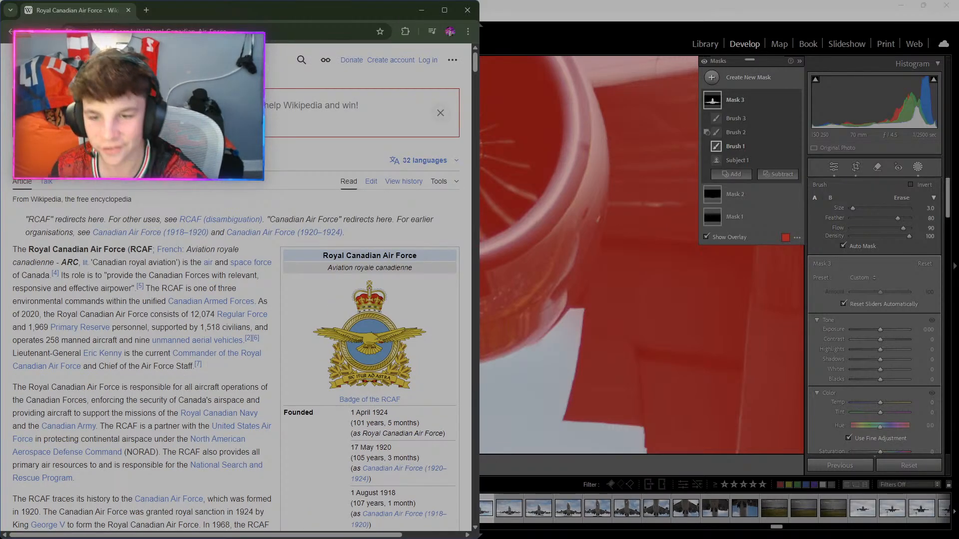
scroll(104, 263, "down", 4)
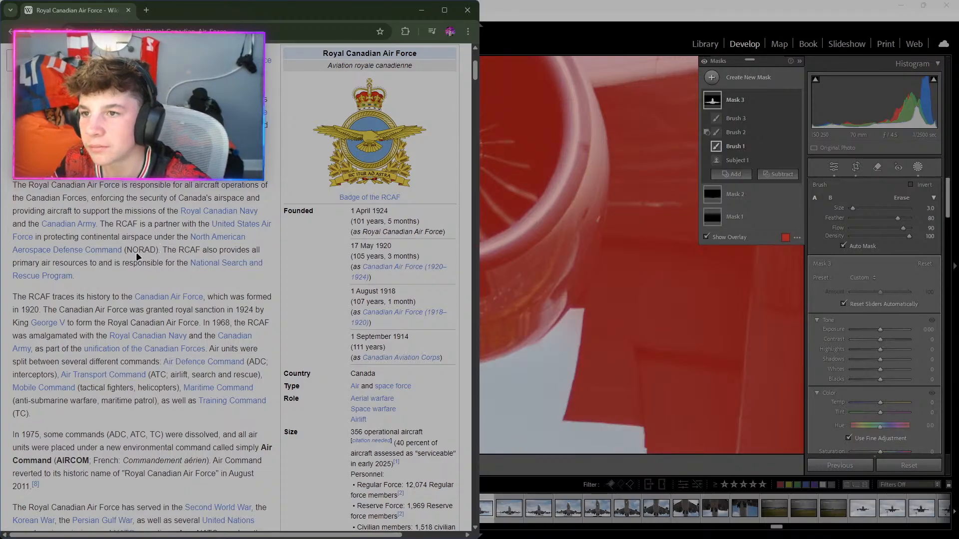
scroll(138, 257, "up", 4)
scroll(150, 259, "down", 9)
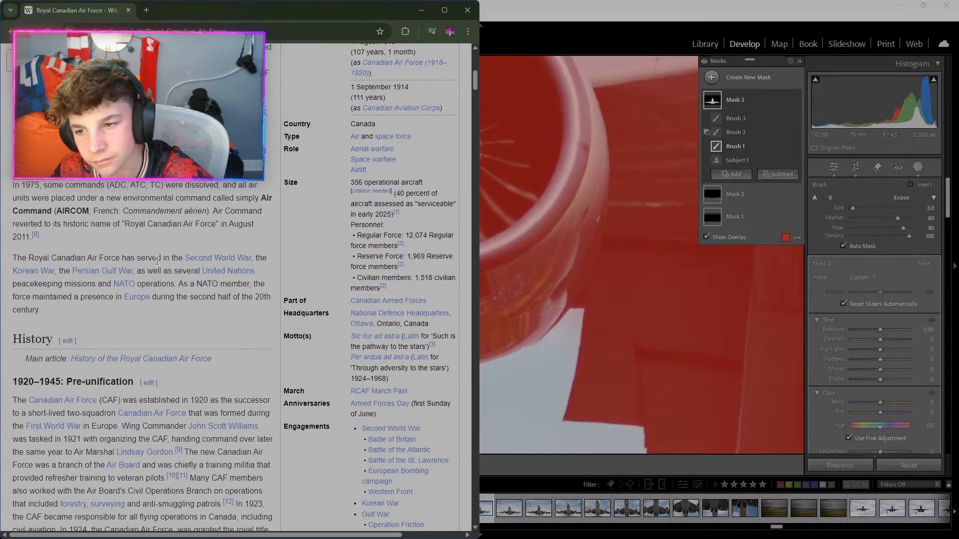
scroll(156, 260, "down", 3)
mouse_move(152, 266)
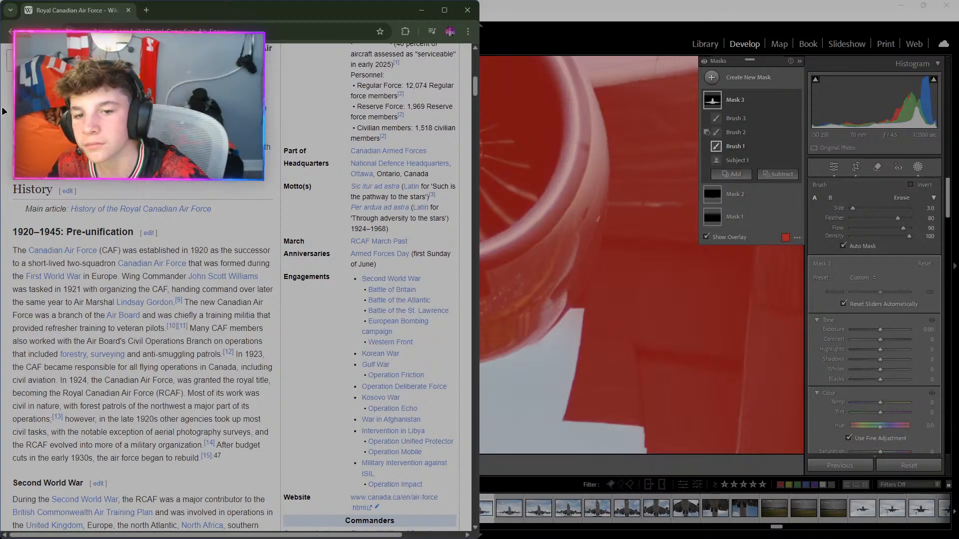
left_click(11, 31)
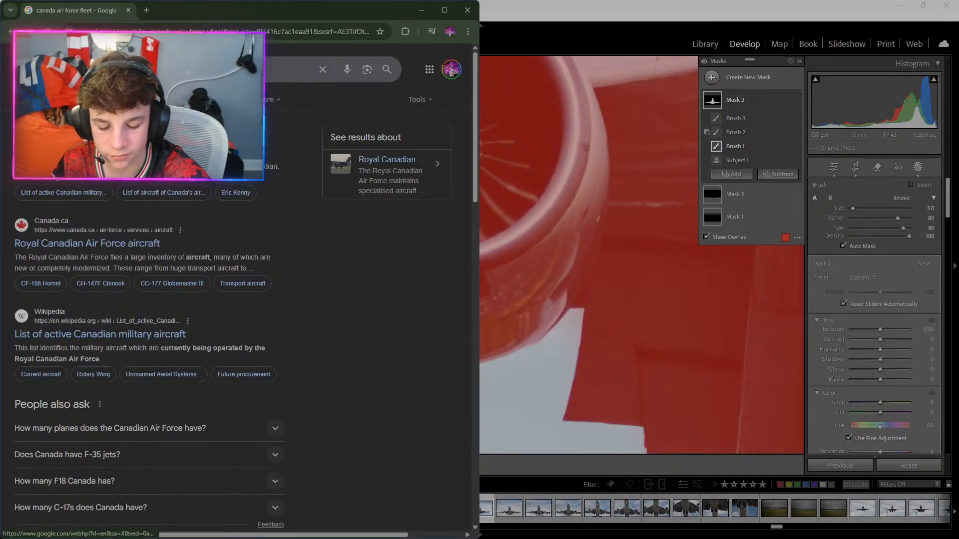
Open Canada.ca's Royal Canadian Air Force aircraft page, dismiss the feedback survey, and browse the aircraft photos.
left_click(118, 245)
scroll(151, 261, "down", 3)
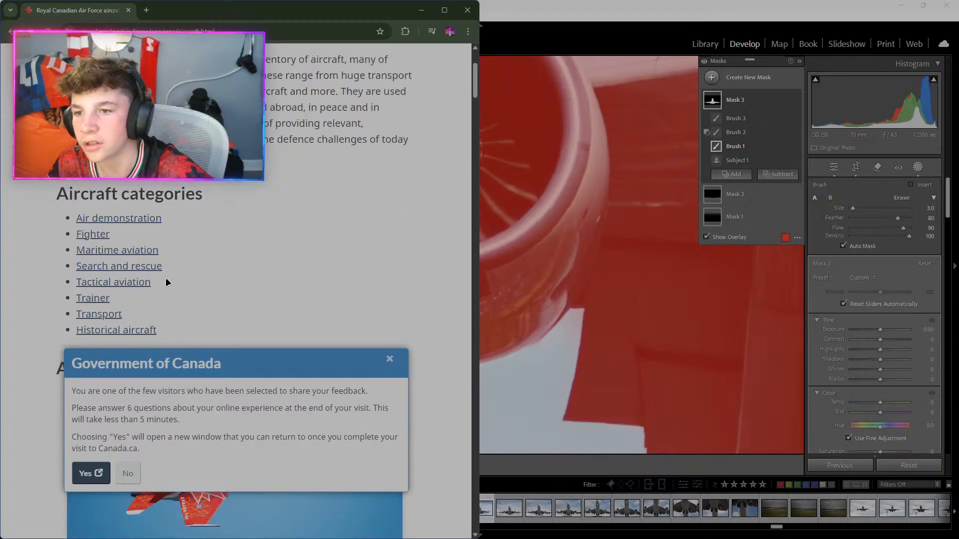
left_click(390, 359)
scroll(353, 338, "up", 3)
scroll(324, 340, "down", 8)
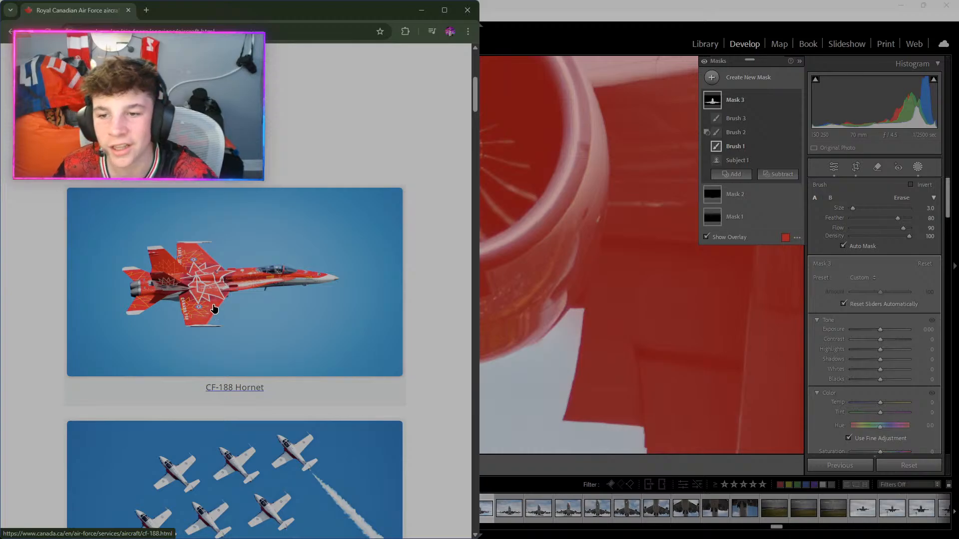
scroll(214, 310, "down", 5)
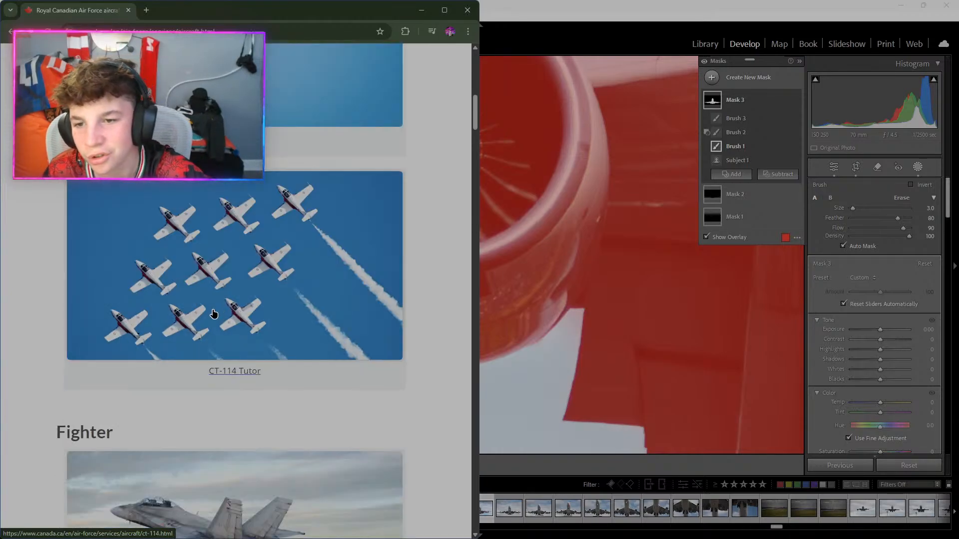
scroll(214, 314, "up", 4)
View the CF-188 Hornet page, skim its description and specifications, and return to the aircraft list.
left_click(231, 337)
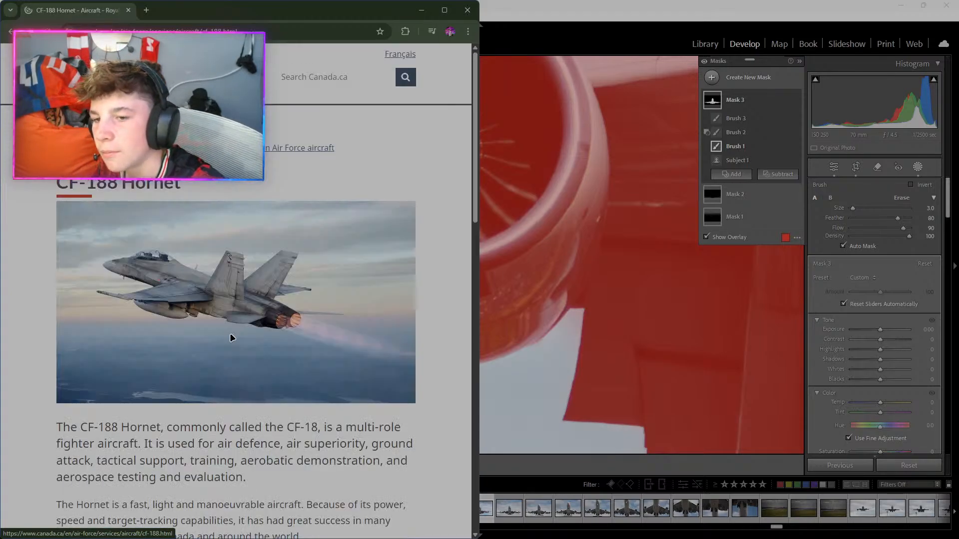
scroll(221, 327, "down", 10)
scroll(214, 317, "up", 9)
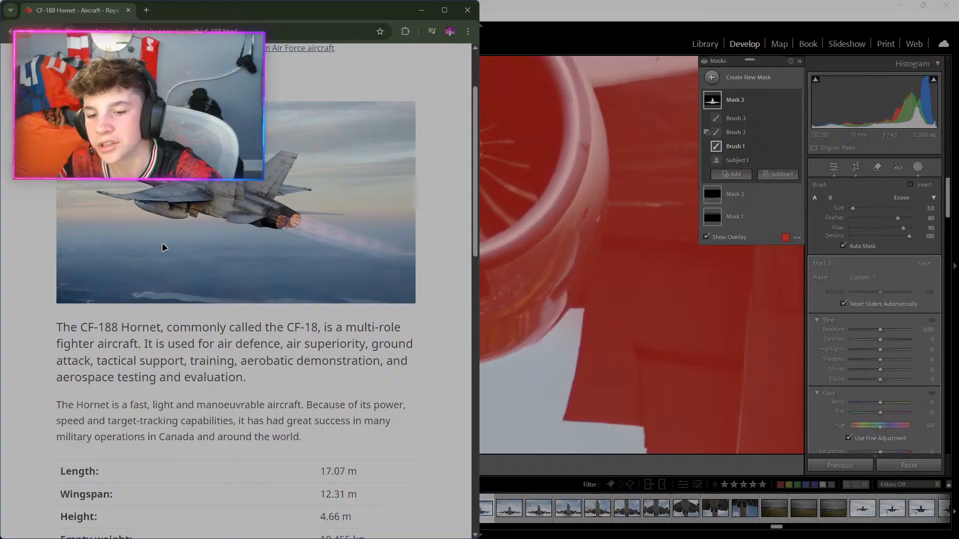
key("alt+Left")
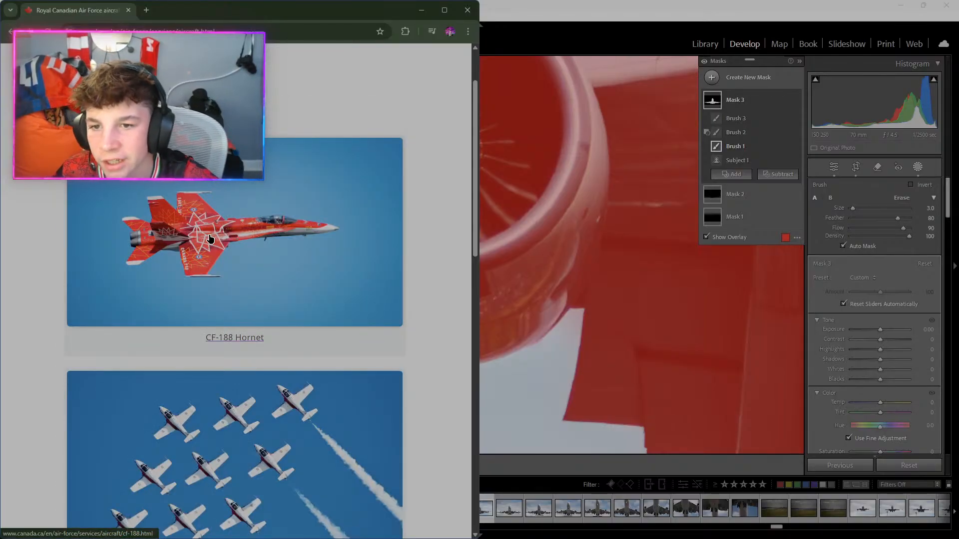
Browse the fighter, maritime aviation and search and rescue aircraft photos on the Royal Canadian Air Force aircraft page.
scroll(248, 244, "down", 3)
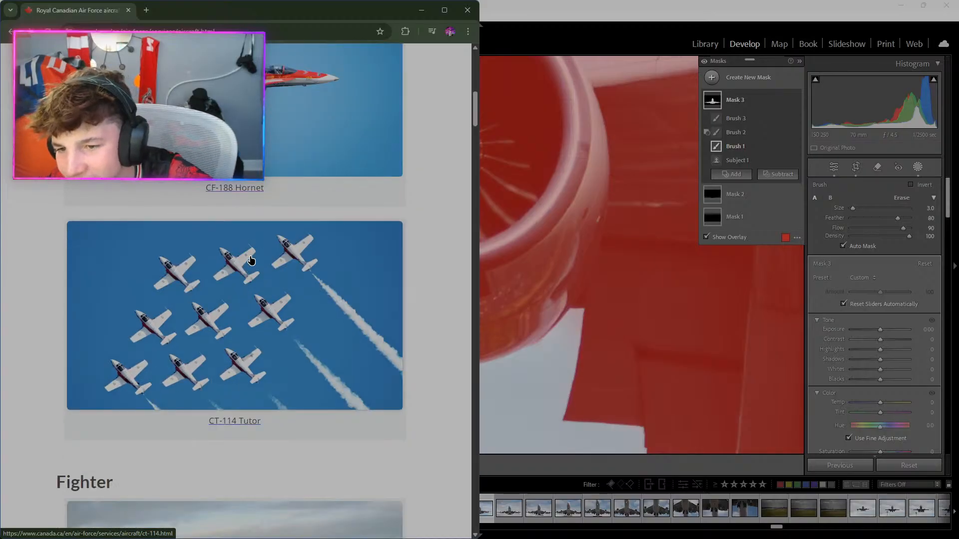
scroll(249, 257, "down", 4)
scroll(242, 184, "down", 4)
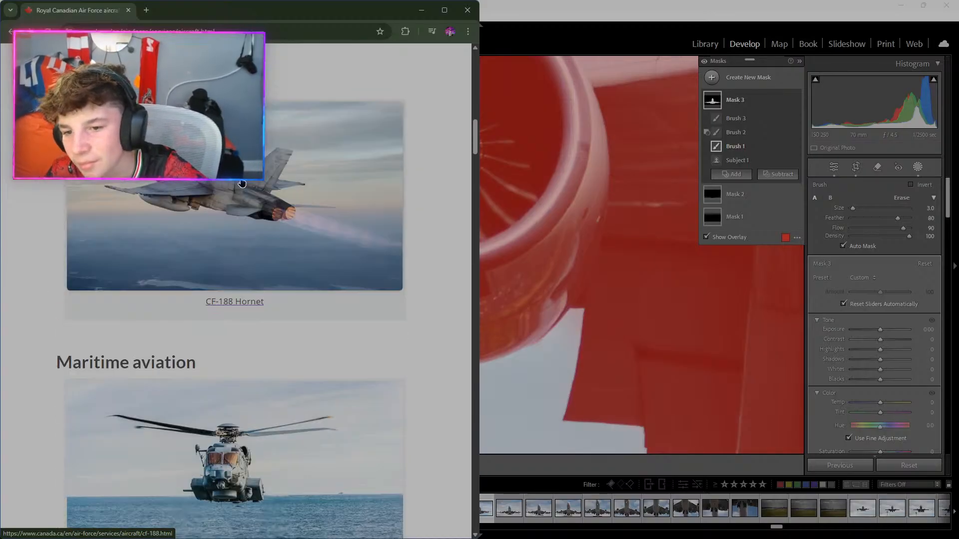
scroll(242, 184, "up", 1)
scroll(212, 216, "down", 4)
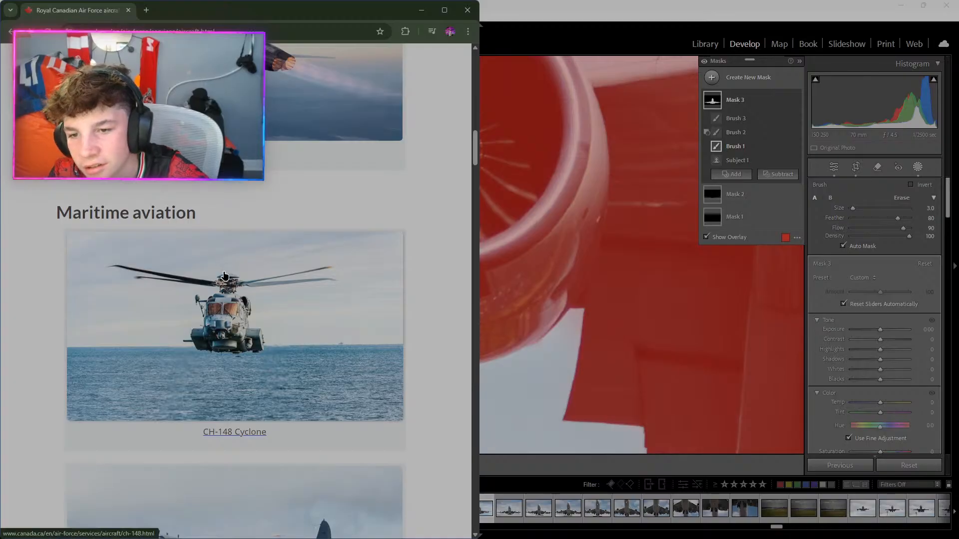
scroll(223, 277, "down", 4)
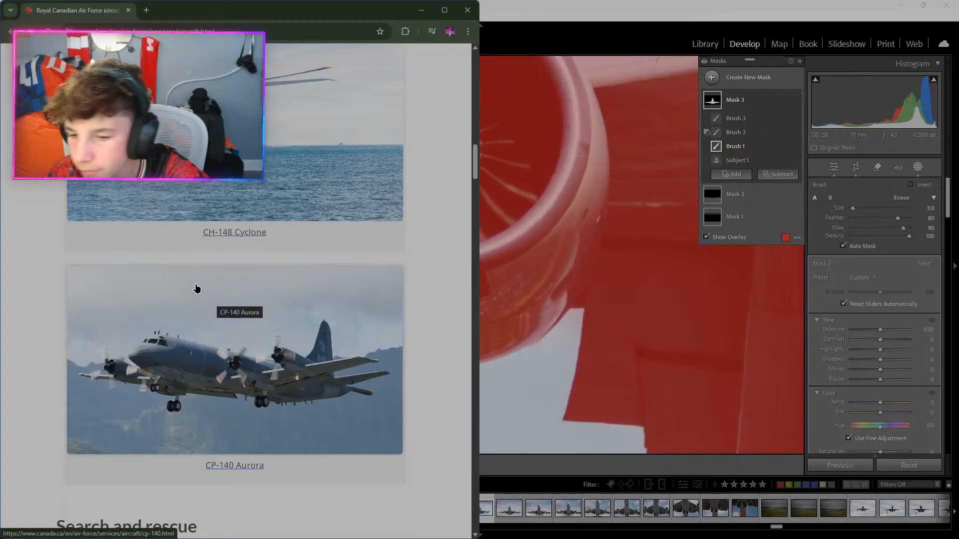
scroll(200, 294, "down", 8)
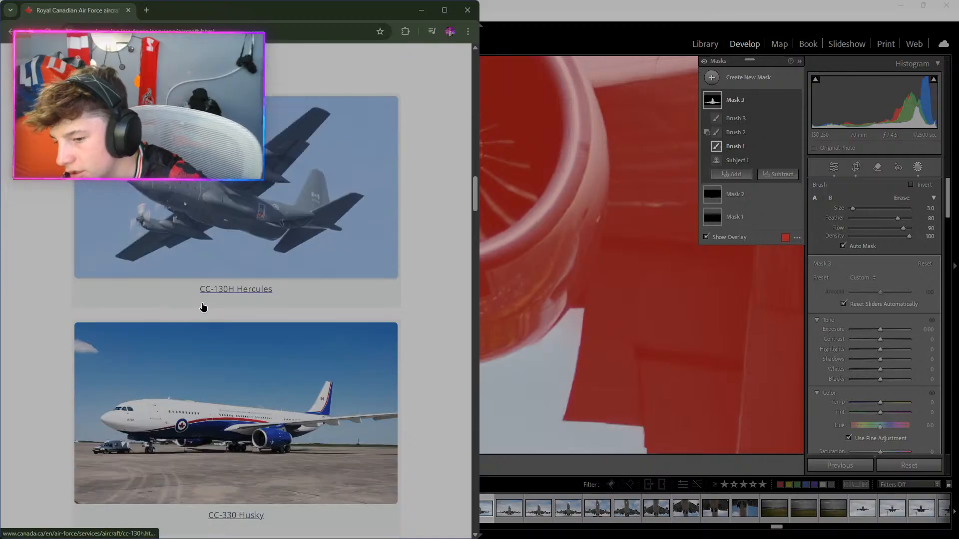
scroll(202, 306, "down", 2)
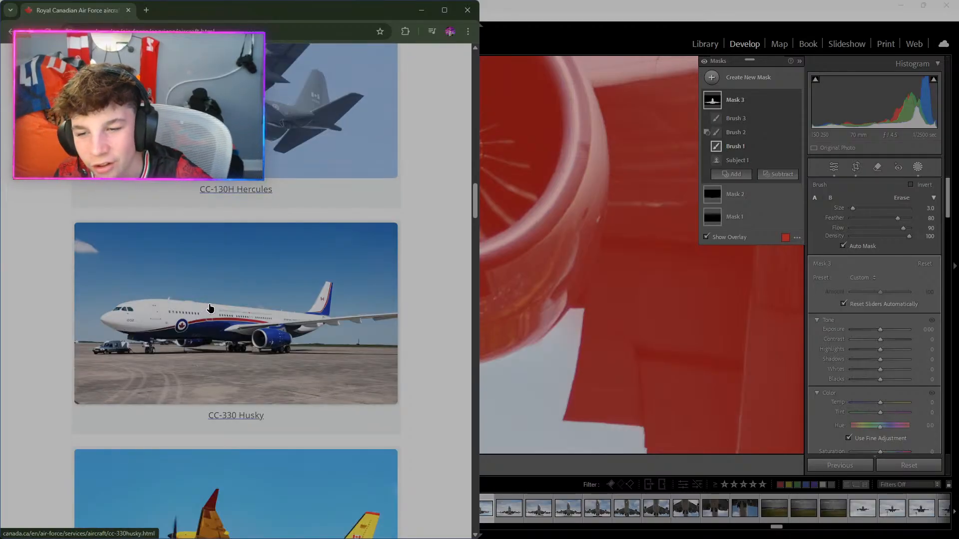
scroll(205, 307, "down", 2)
scroll(209, 310, "down", 2)
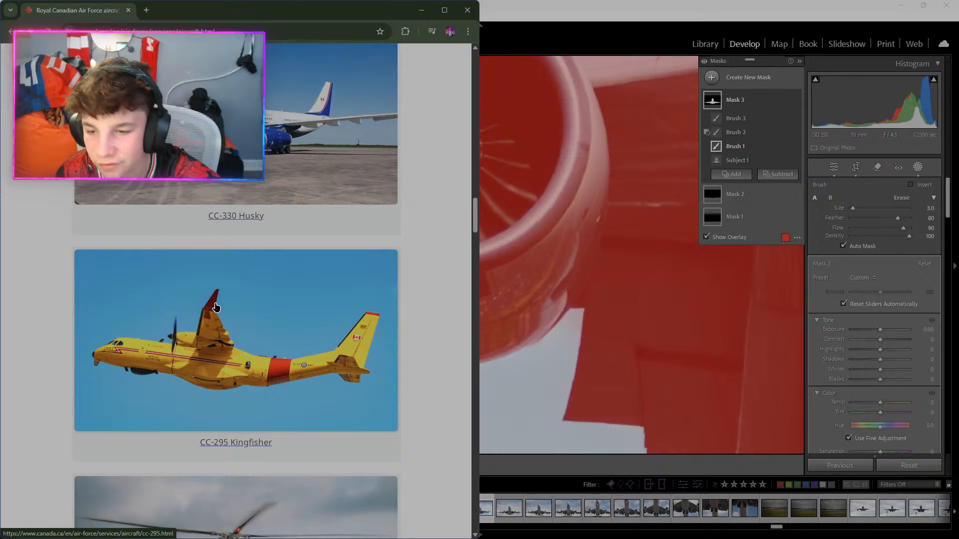
scroll(216, 304, "down", 1)
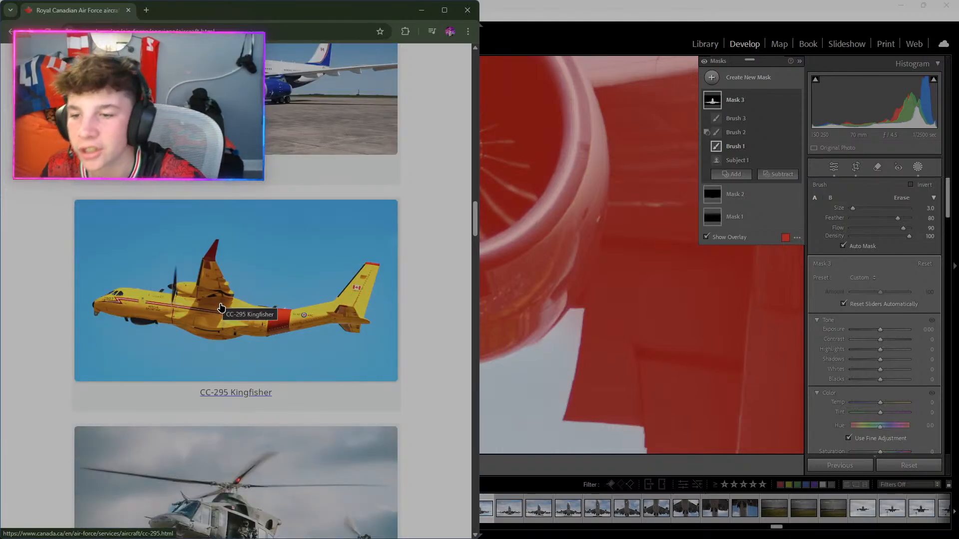
scroll(221, 306, "down", 3)
scroll(223, 304, "down", 7)
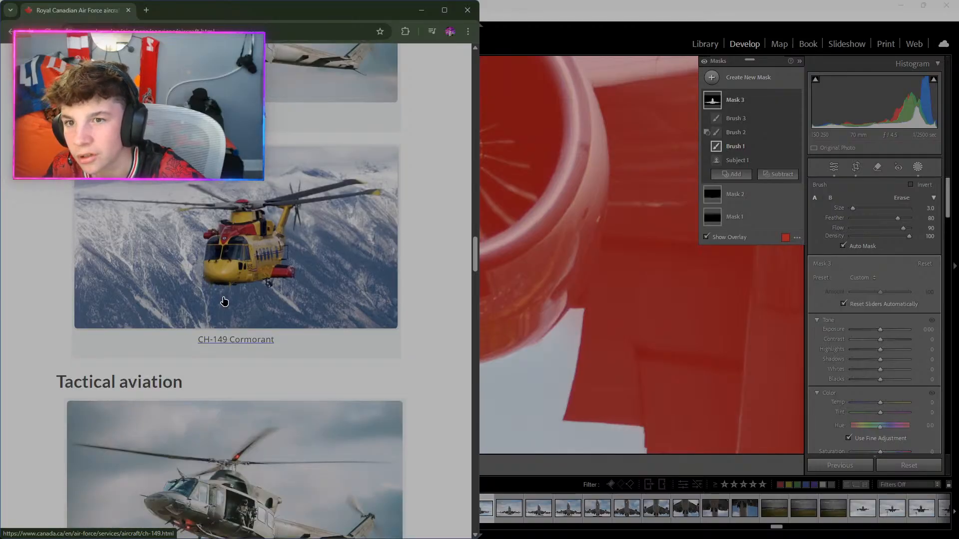
scroll(223, 302, "up", 4)
Look through the tactical aviation, trainer and transport aircraft photos, ending at the CC-177 Globemaster III.
scroll(222, 301, "down", 8)
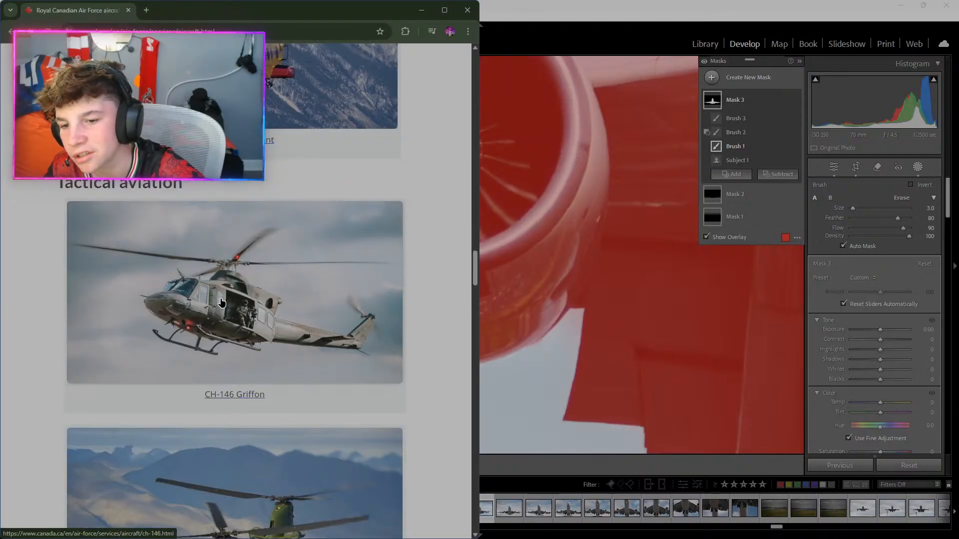
scroll(222, 302, "down", 8)
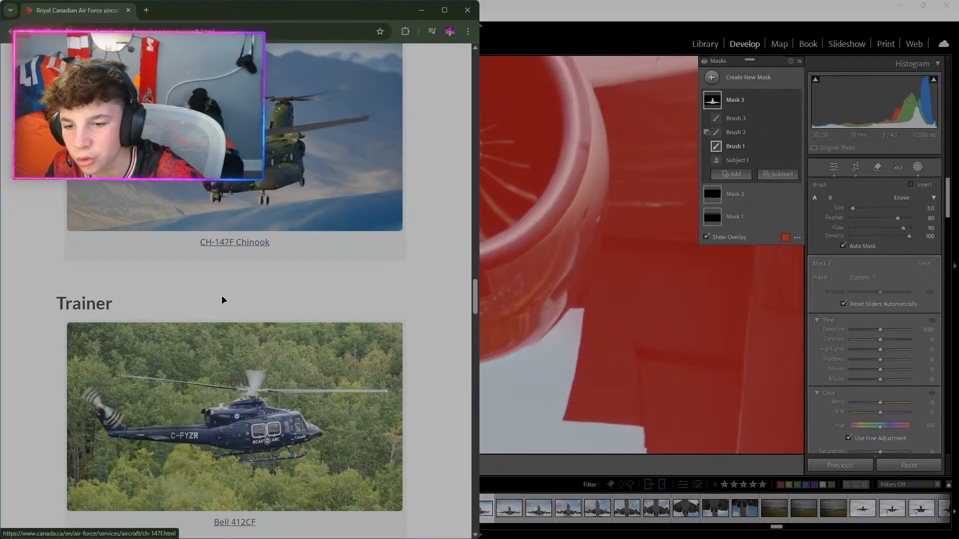
scroll(223, 299, "down", 5)
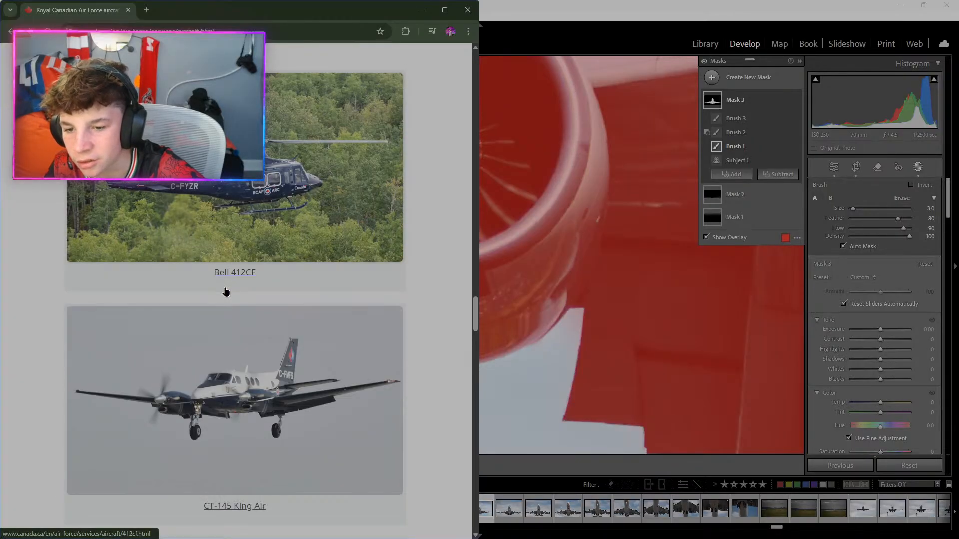
scroll(225, 294, "down", 10)
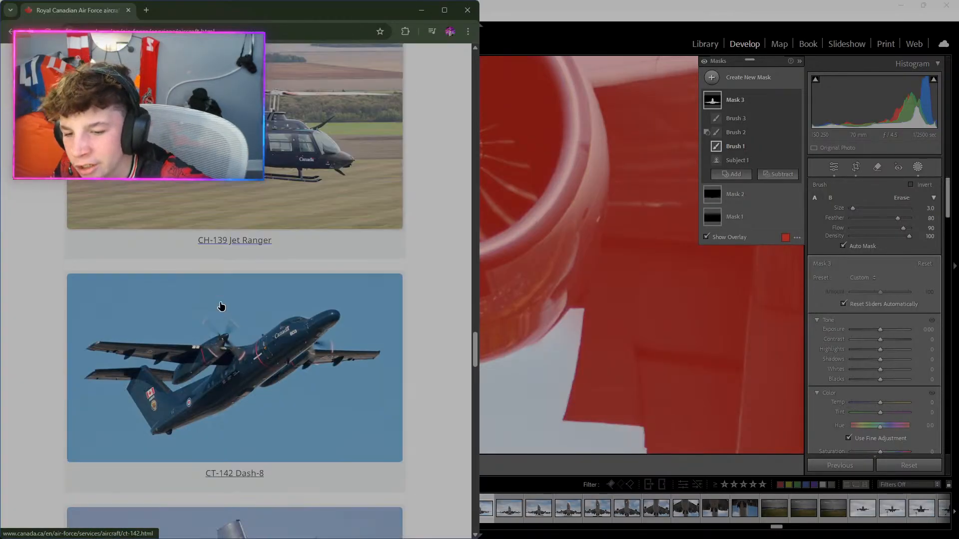
scroll(221, 306, "down", 1)
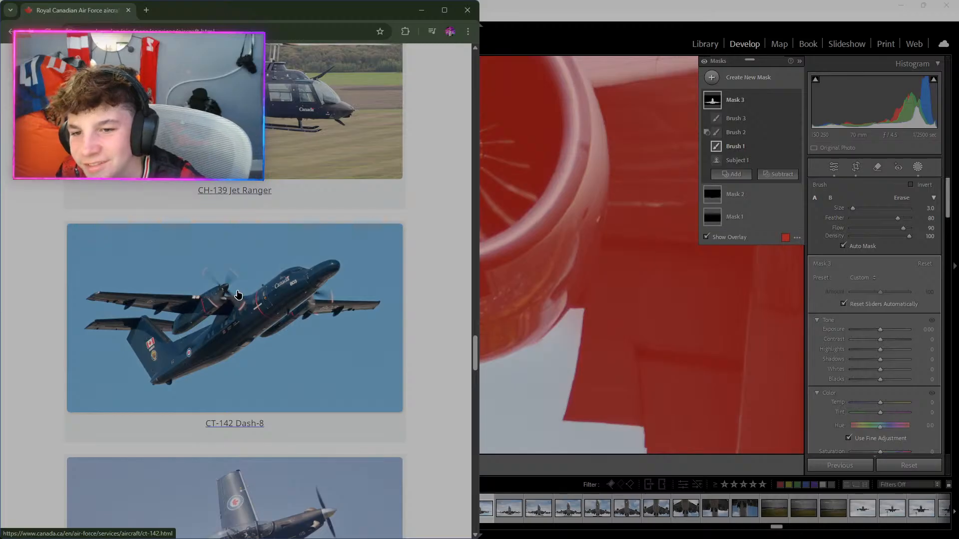
scroll(228, 300, "down", 4)
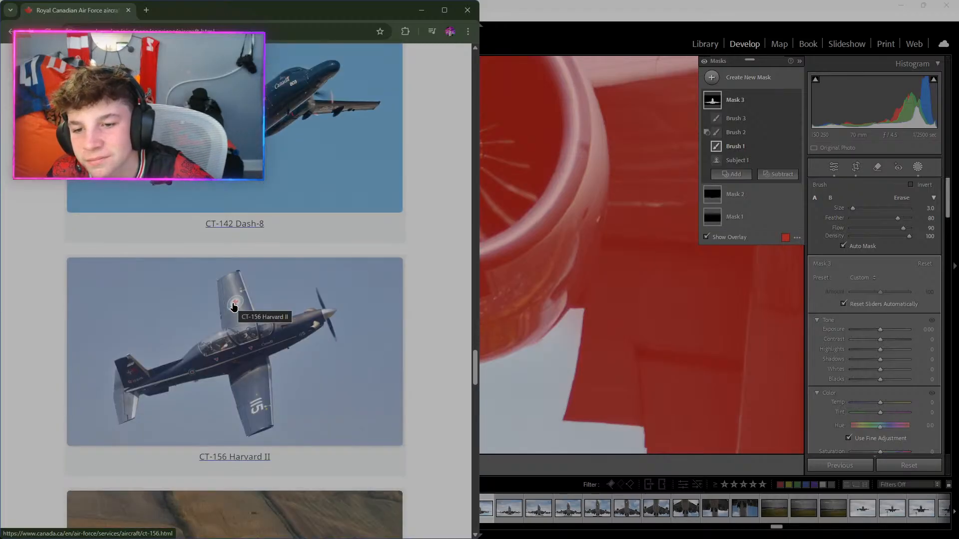
scroll(263, 354, "down", 12)
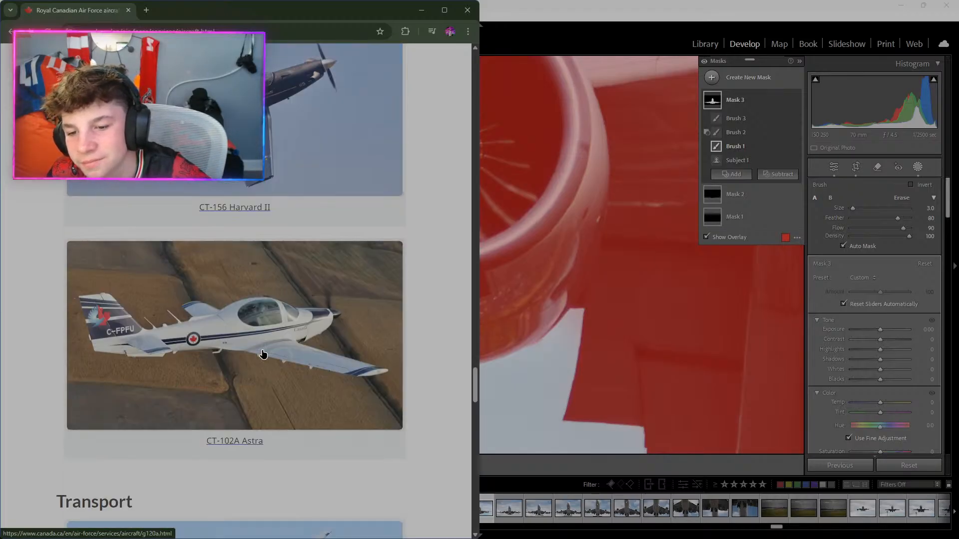
scroll(263, 354, "down", 7)
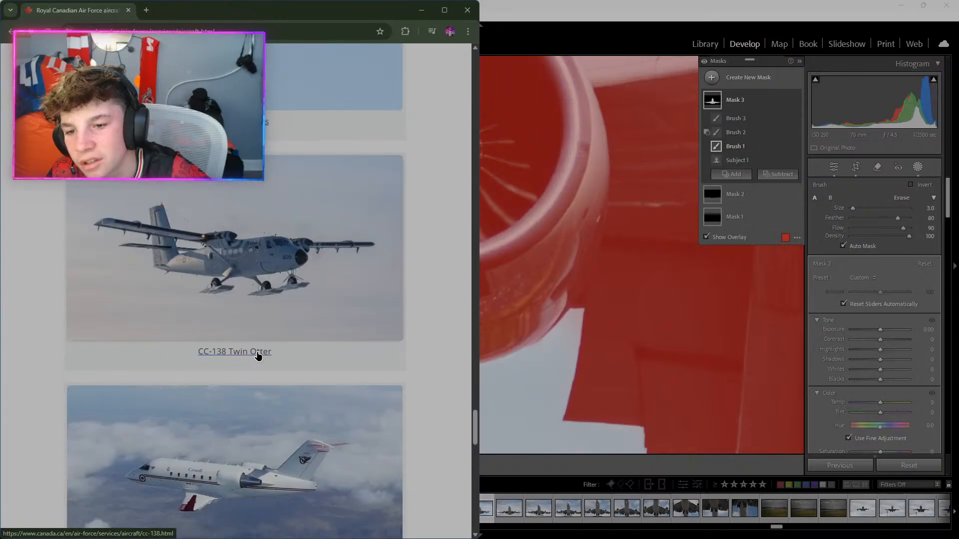
scroll(260, 355, "down", 7)
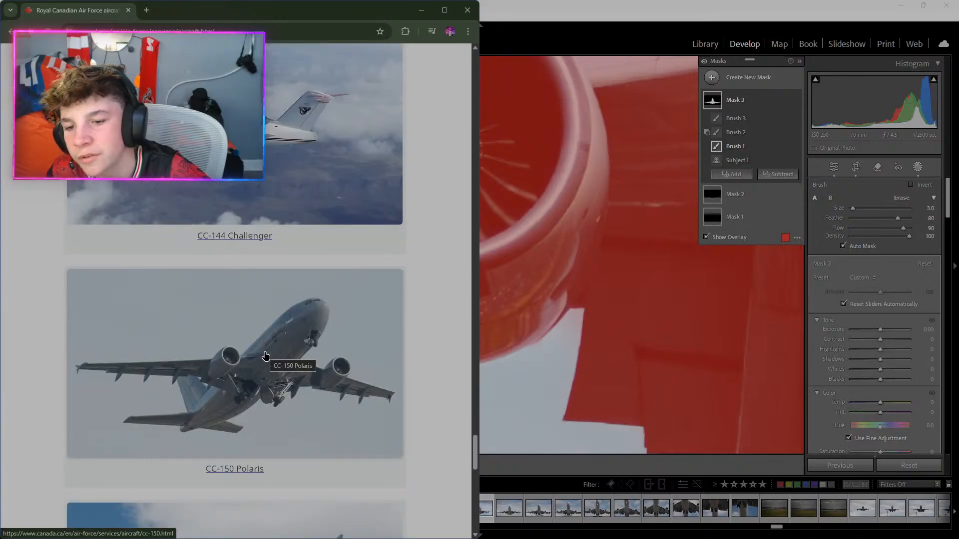
scroll(265, 356, "down", 2)
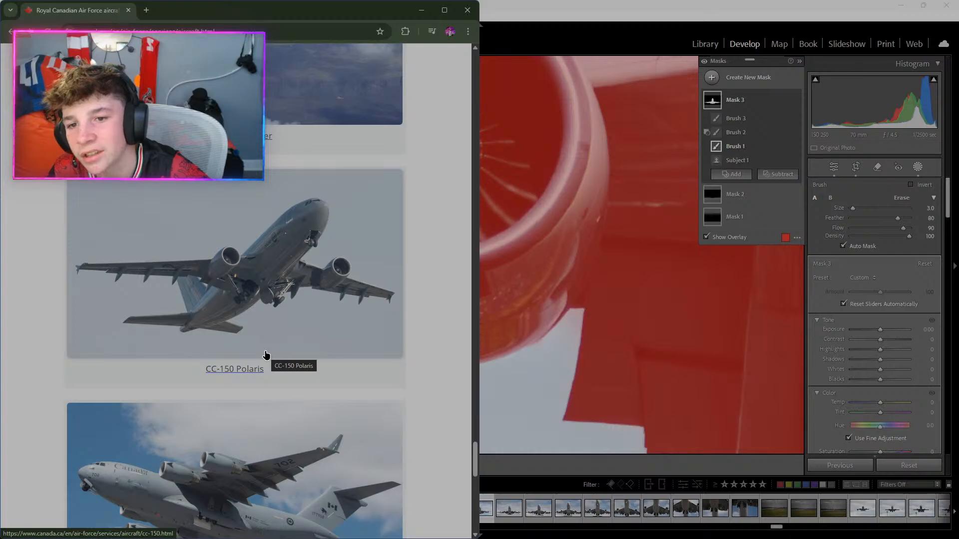
scroll(265, 355, "down", 6)
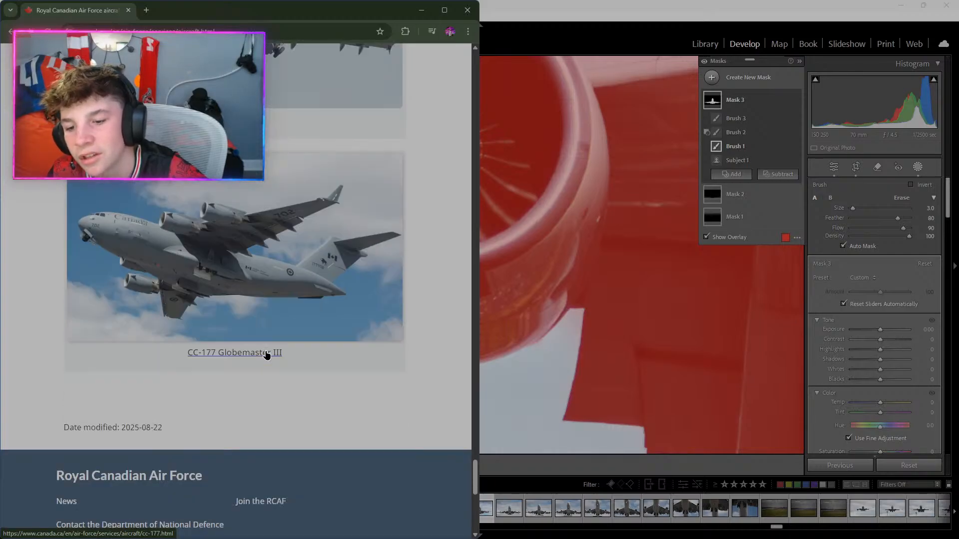
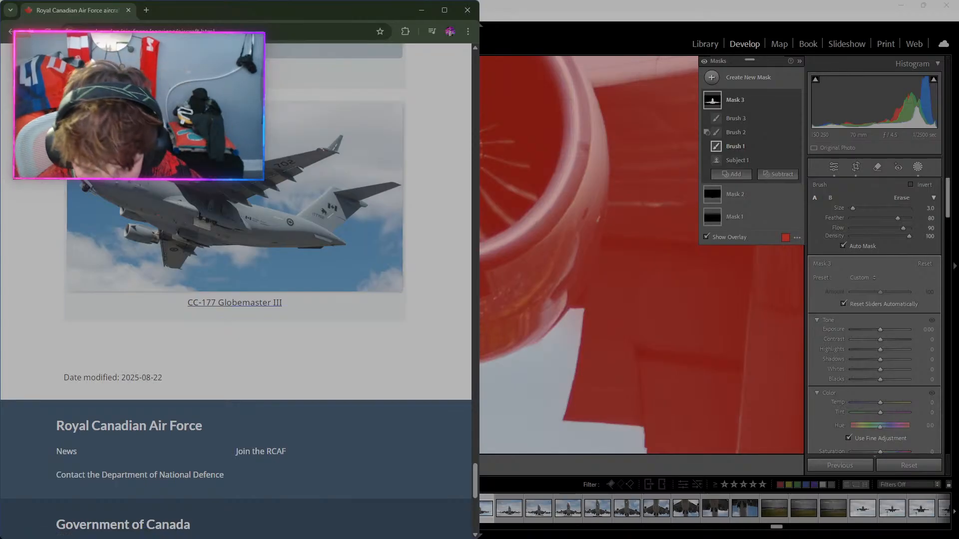
Search the web for "canada air force a300", show the image results, and preview the Flickr photo of the Airbus A310-310.
left_click(131, 28)
type("air")
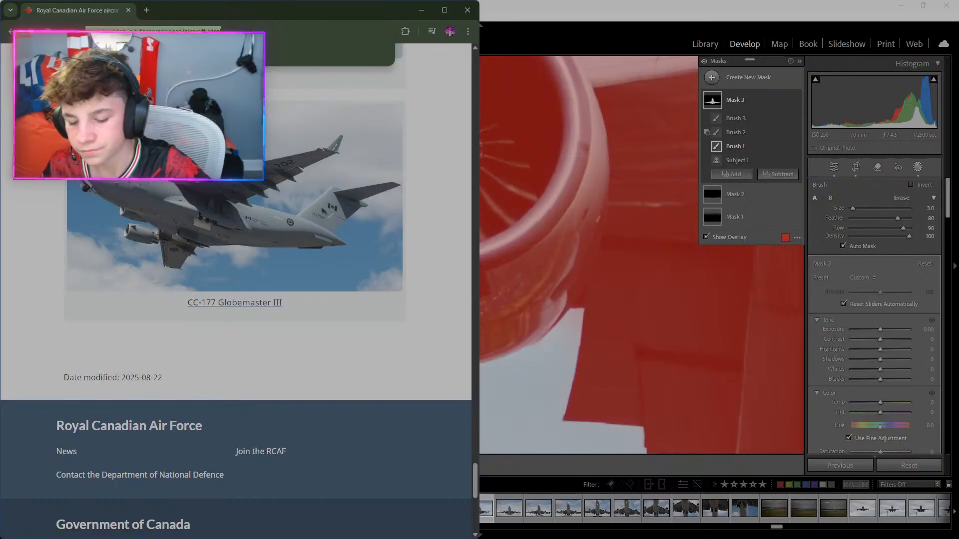
type(" f")
key("BackSpace")
key("BackSpace")
key("BackSpace")
key("BackSpace")
key("BackSpace")
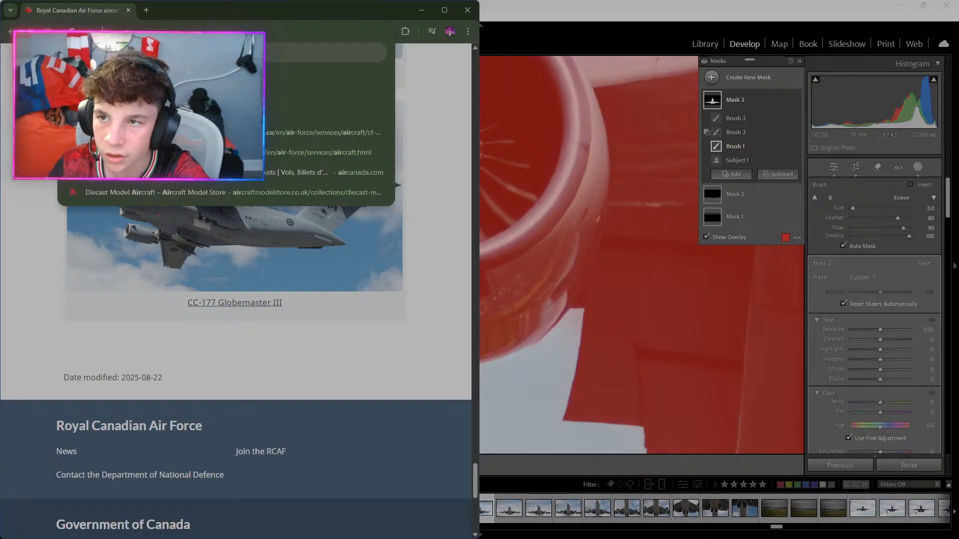
type("canada air force")
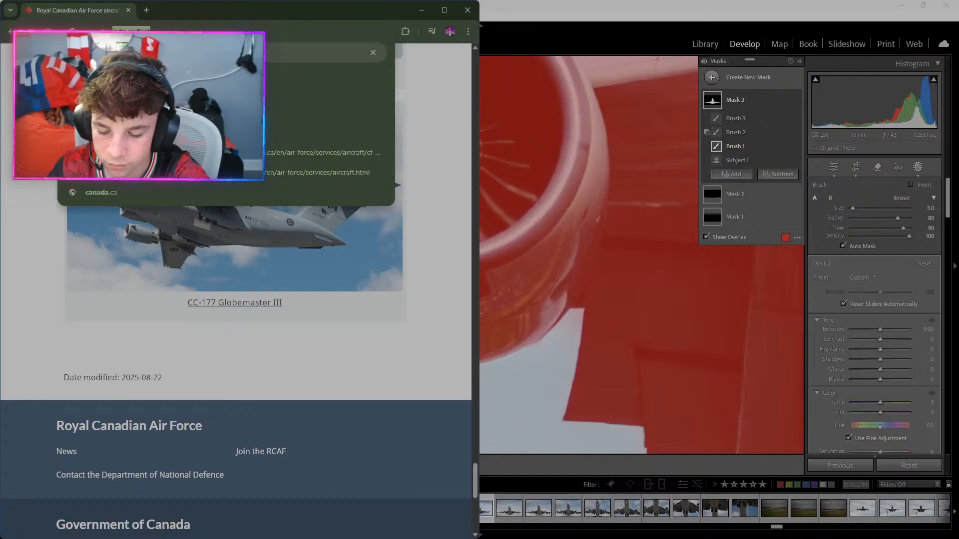
type(" a300")
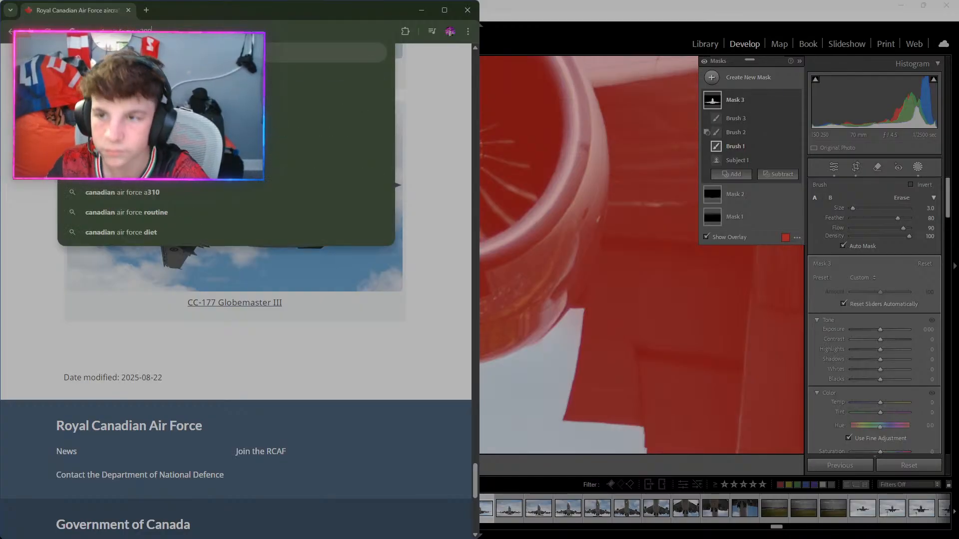
key("Return")
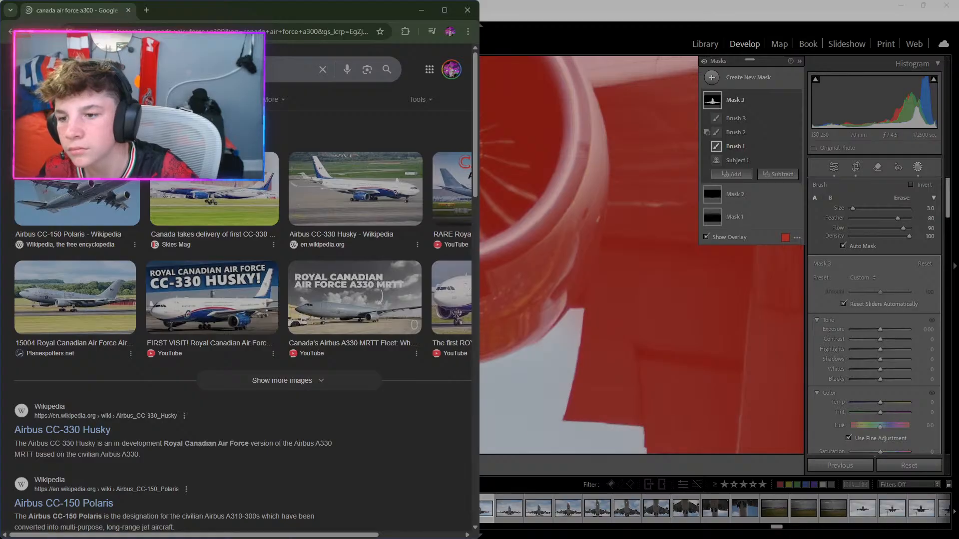
left_click(87, 100)
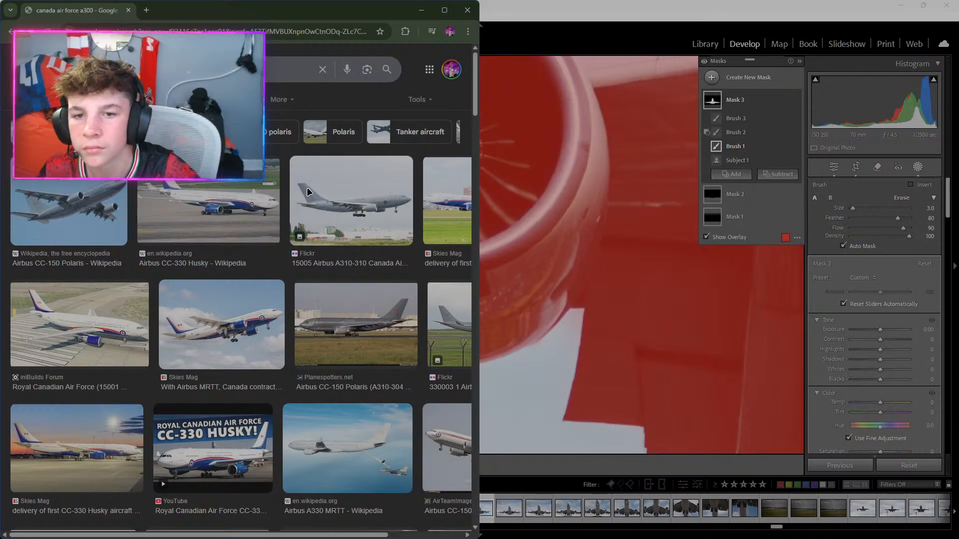
left_click(325, 200)
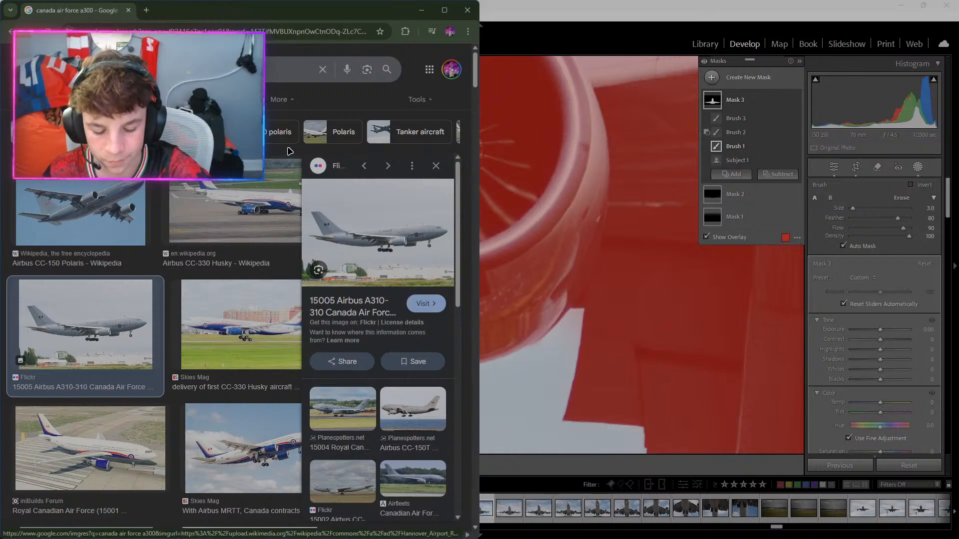
Search the web for "norad plane" and show the image results.
left_click(220, 31)
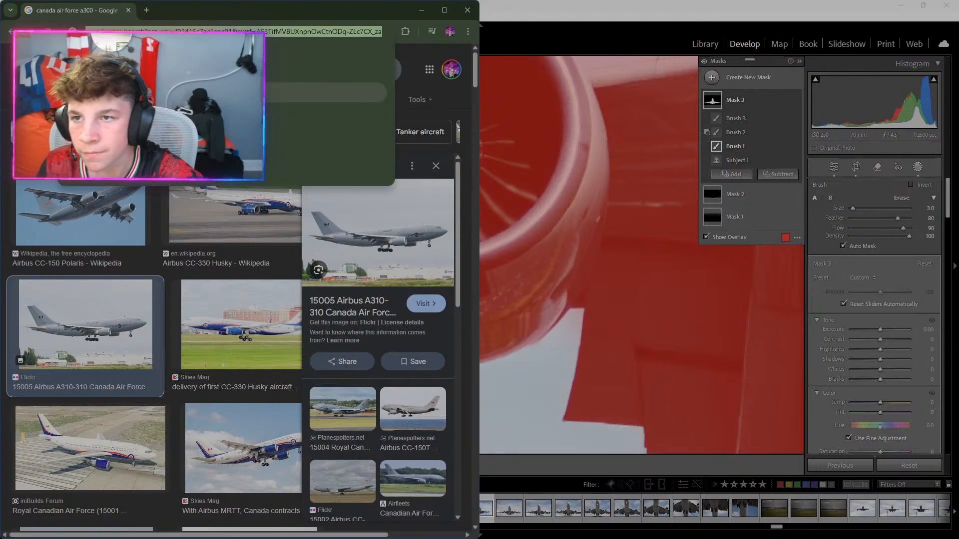
type("nor")
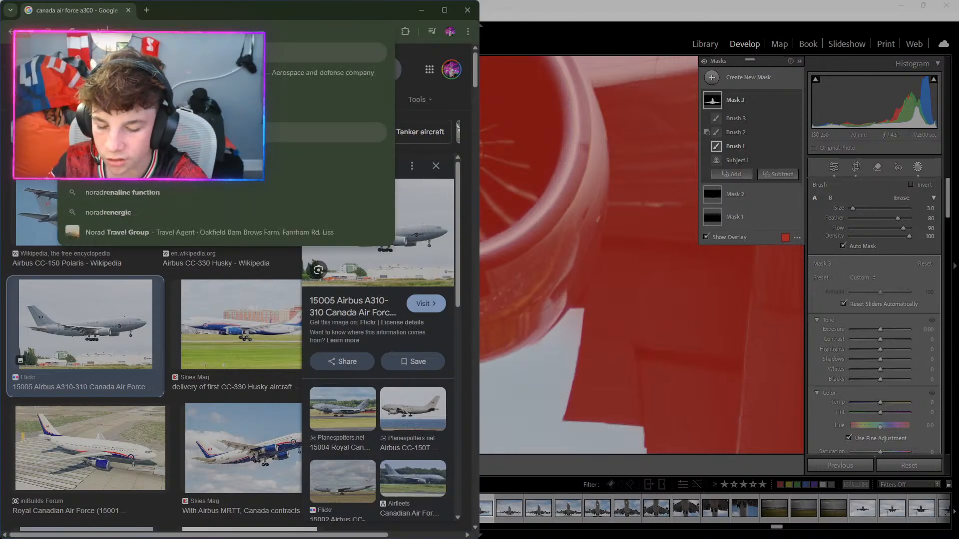
type("sa")
key("BackSpace")
key("BackSpace")
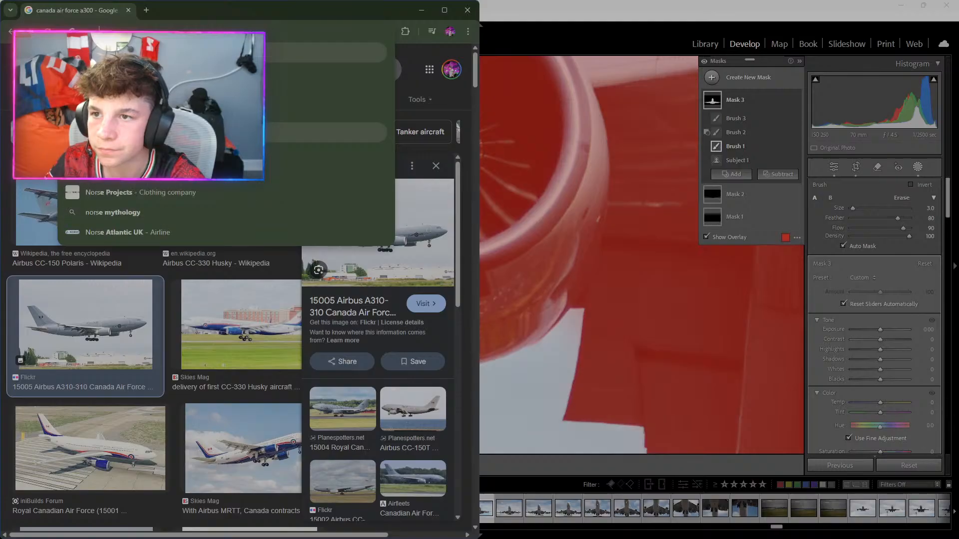
type("as")
key("BackSpace")
type("d")
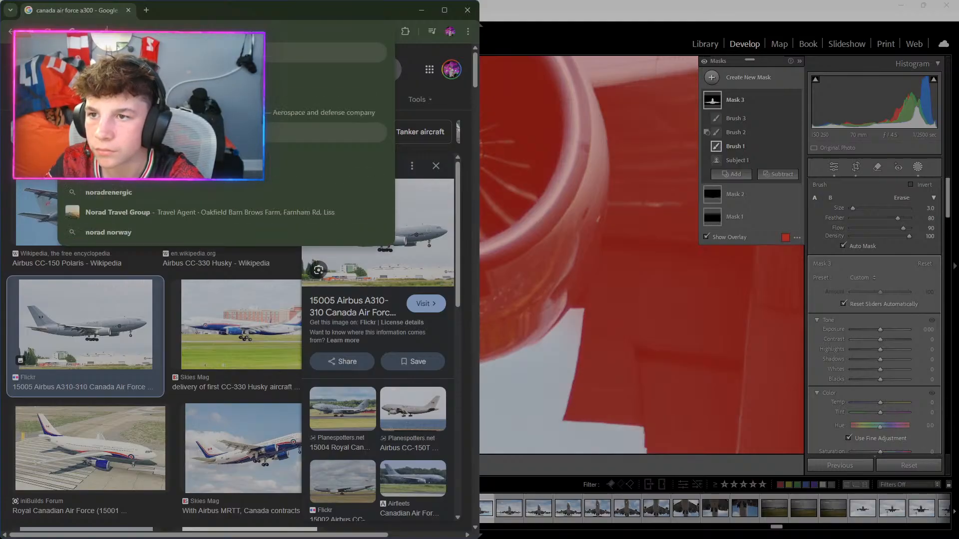
key("BackSpace")
type("d")
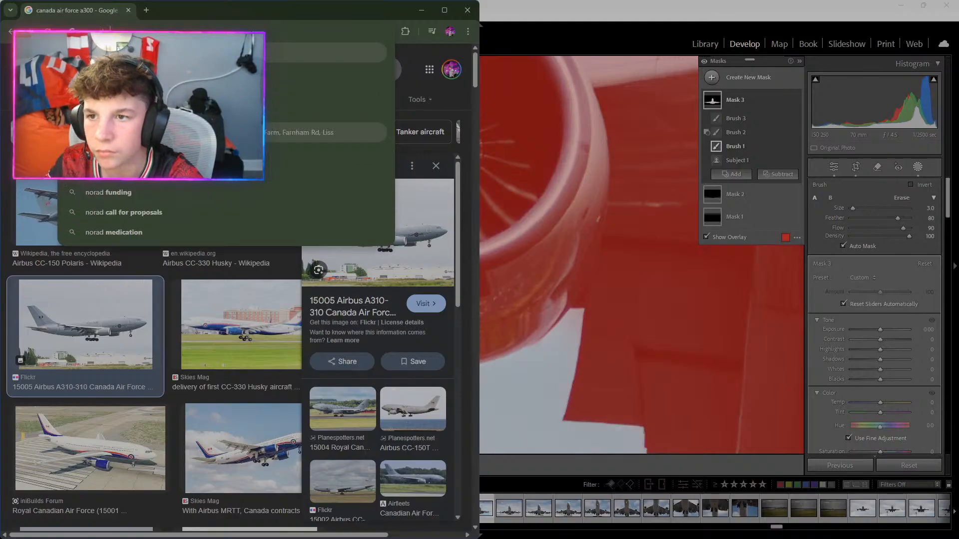
type(" plane")
key("Return")
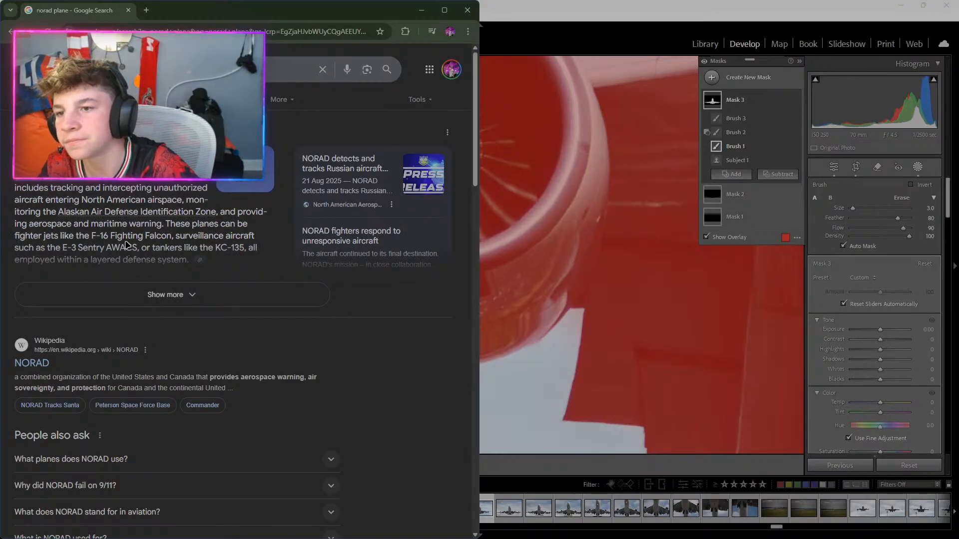
left_click(92, 100)
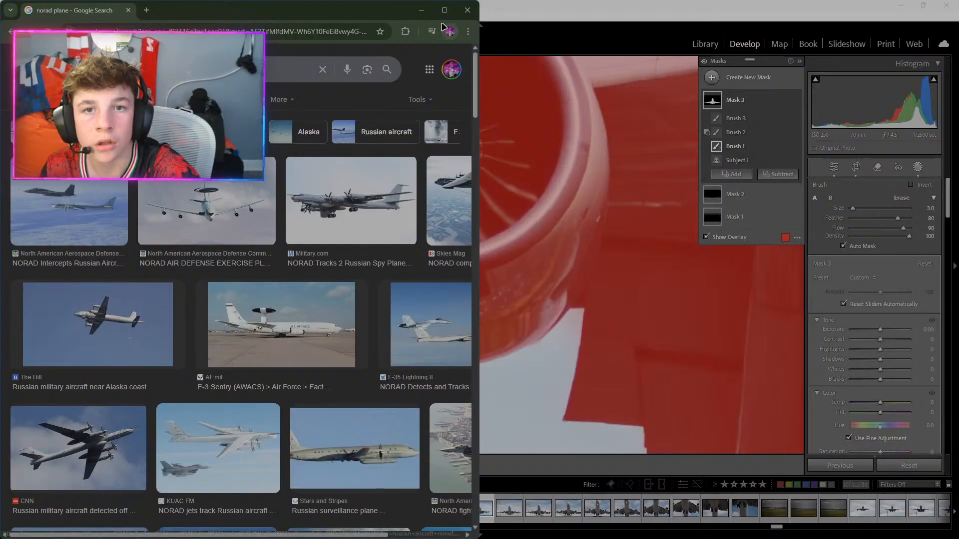
Return to Lightroom Classic and use Brush 2 of Mask 3 to subtract spill from the short wing-slit segment nearest the fuselage.
left_click(467, 10)
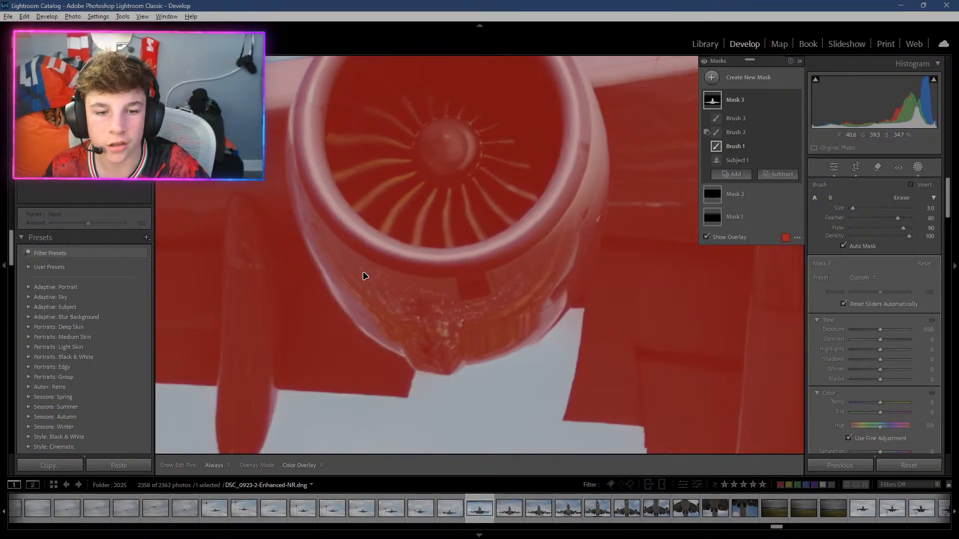
left_click_drag(599, 320, 339, 201)
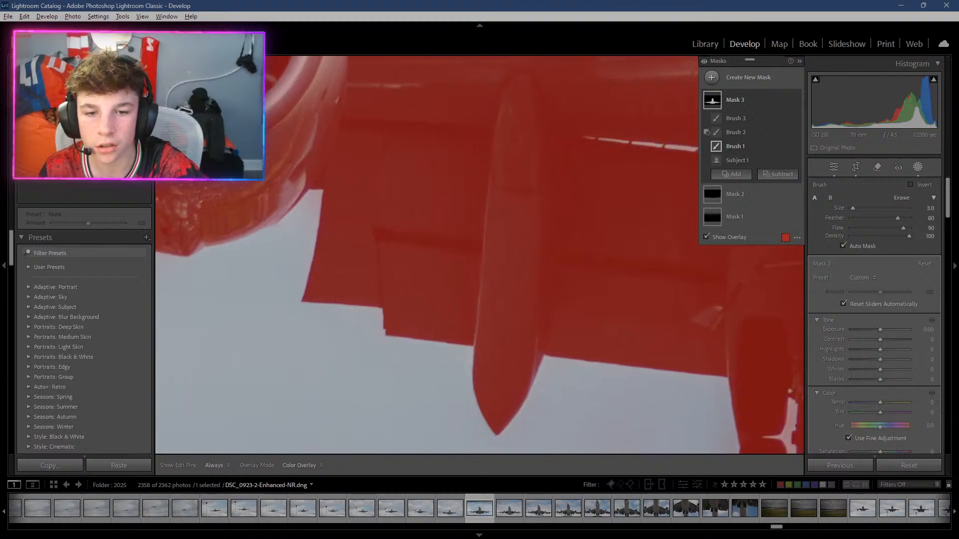
left_click_drag(599, 225, 267, 320)
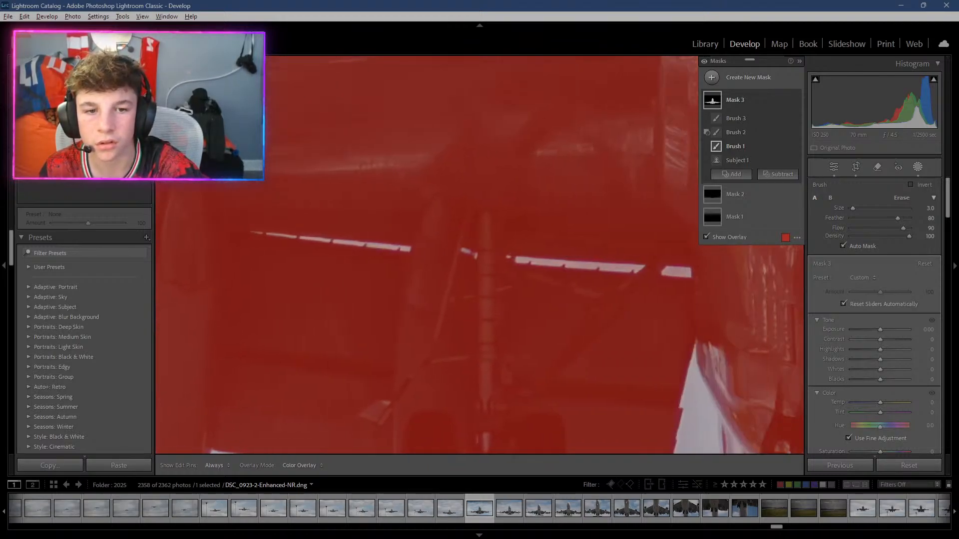
left_click(716, 132)
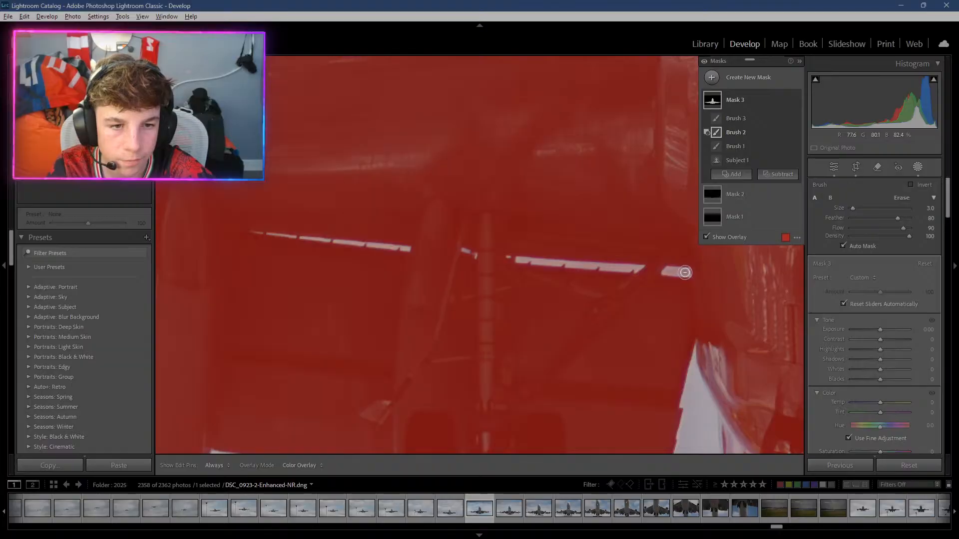
key("h")
mouse_move(670, 271)
left_mouse_down()
mouse_move(687, 272)
mouse_move(667, 272)
left_mouse_up()
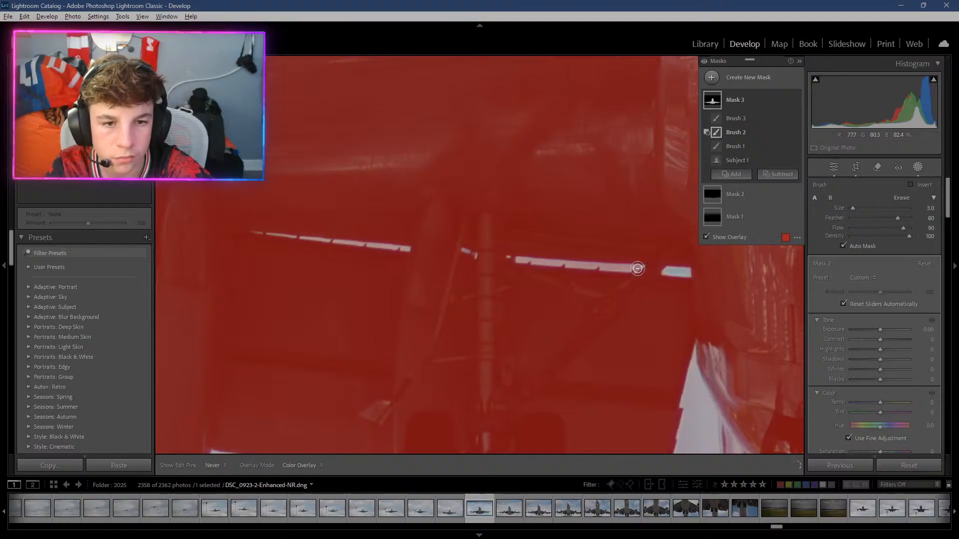
Reduce the brush size to 2.0 and subtract the remaining spill along the wing slit between the landing gear strut and the fuselage.
scroll(639, 267, "down", 1)
mouse_move(637, 268)
left_mouse_down()
mouse_move(520, 260)
mouse_move(531, 259)
left_mouse_up()
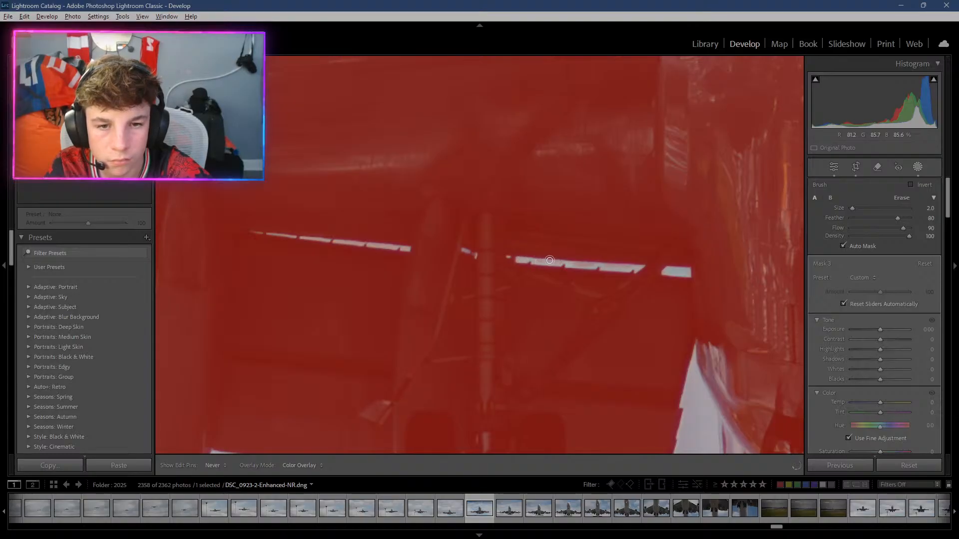
mouse_move(591, 264)
left_mouse_down()
mouse_move(632, 268)
mouse_move(571, 264)
left_mouse_up()
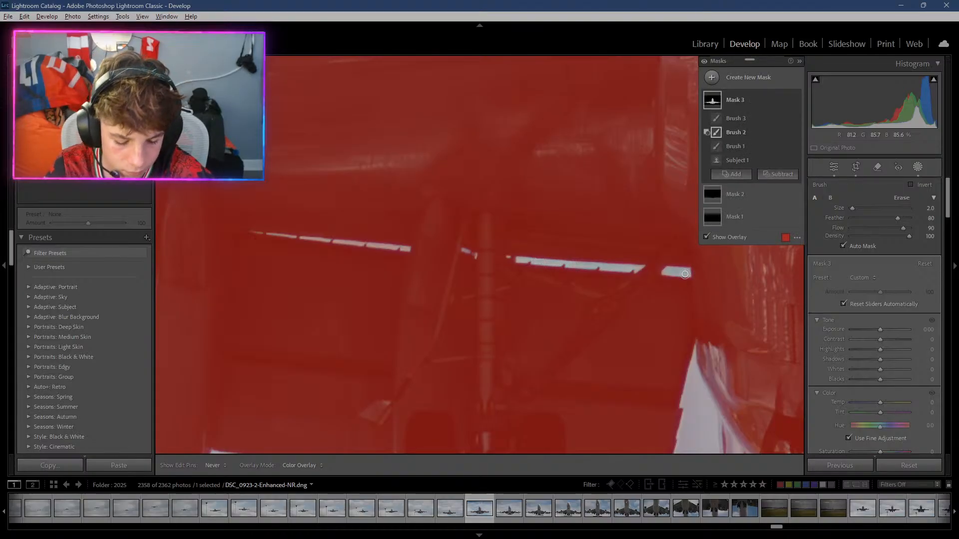
key("h")
key("h")
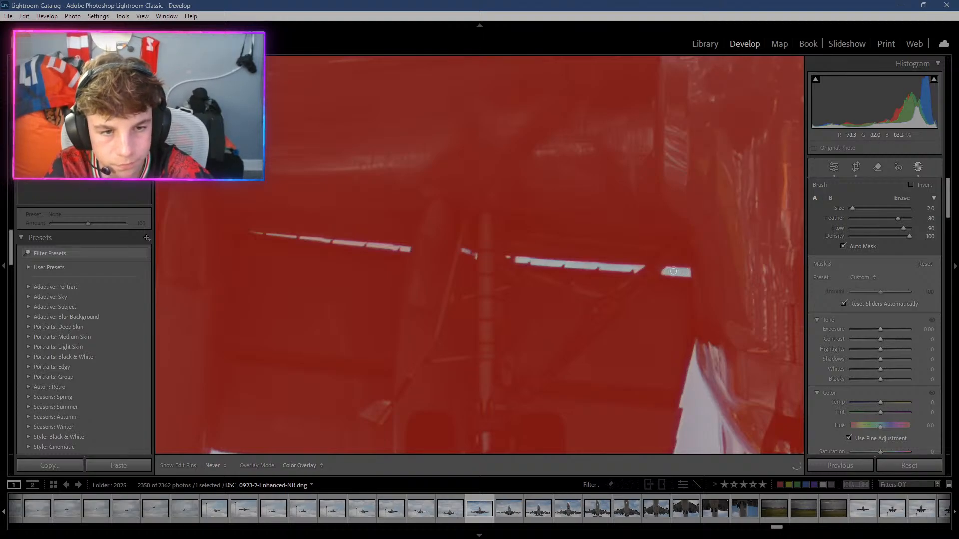
left_click_drag(667, 272, 662, 271)
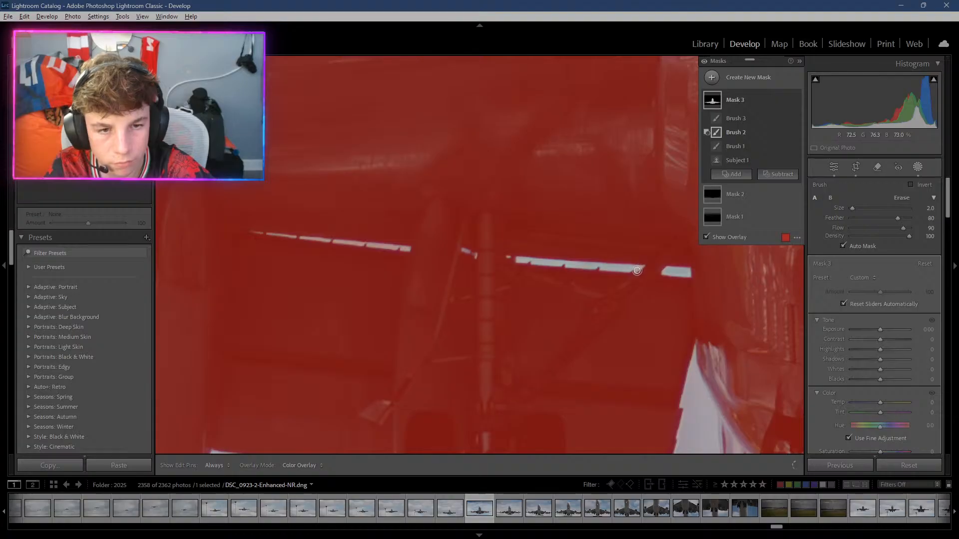
key("h")
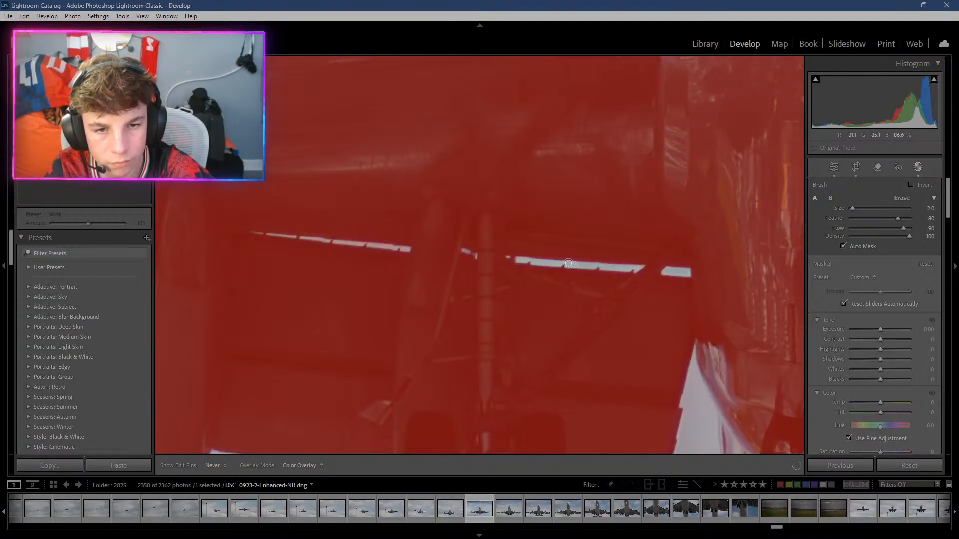
left_click_drag(527, 260, 517, 260)
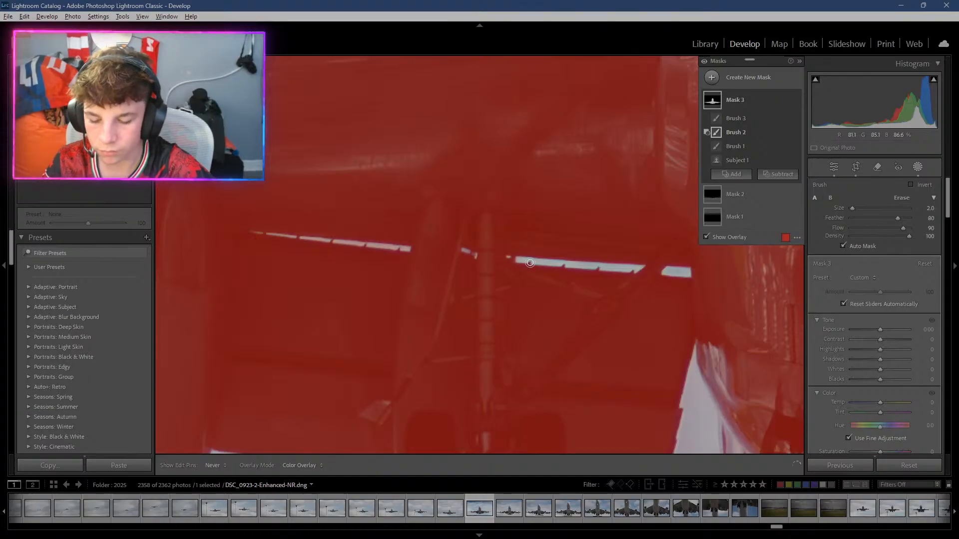
Switch to a new Chrome window and search the web for "norad plane".
key("super")
key("super")
key("super+3")
type("norad")
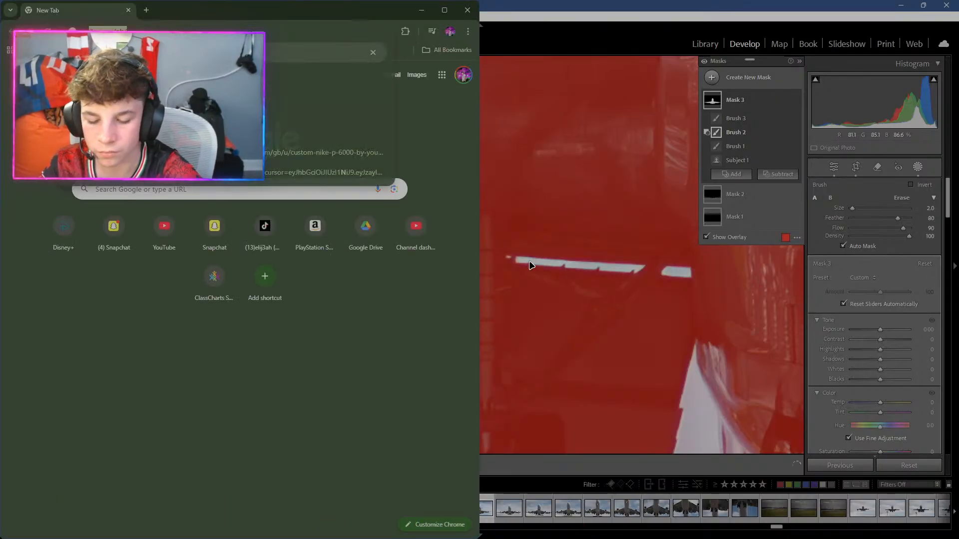
type(" plane")
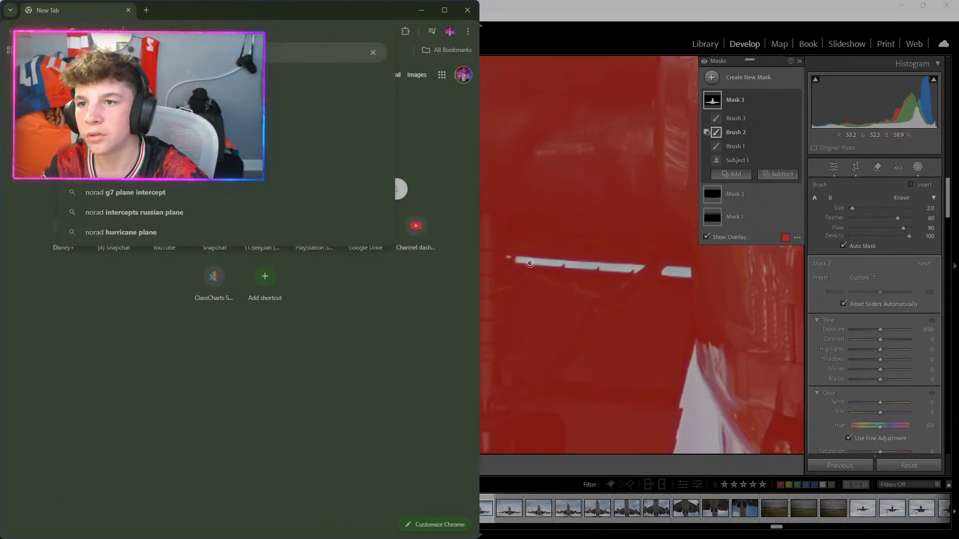
key("Return")
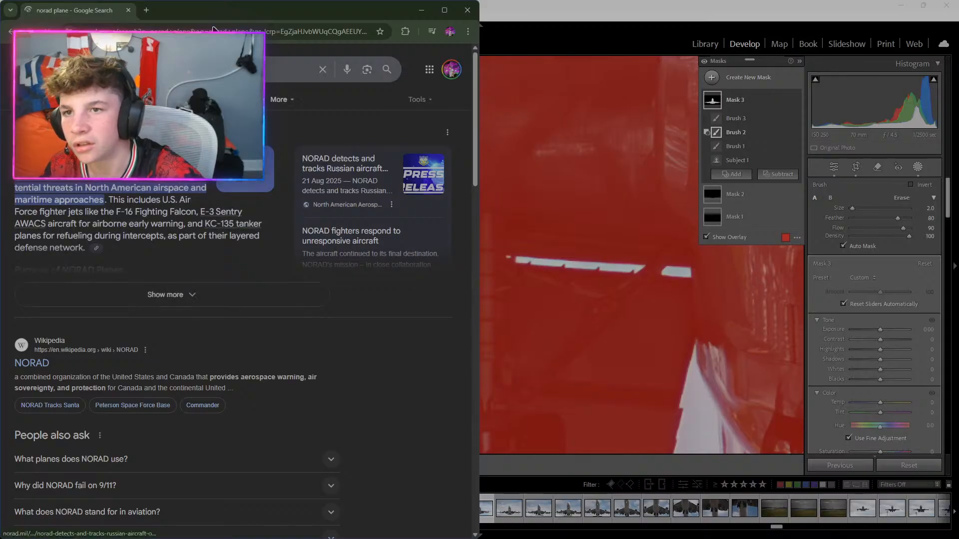
Search the web for "norad rcaf livery blue" and show the image results.
left_click(212, 29)
type("nor")
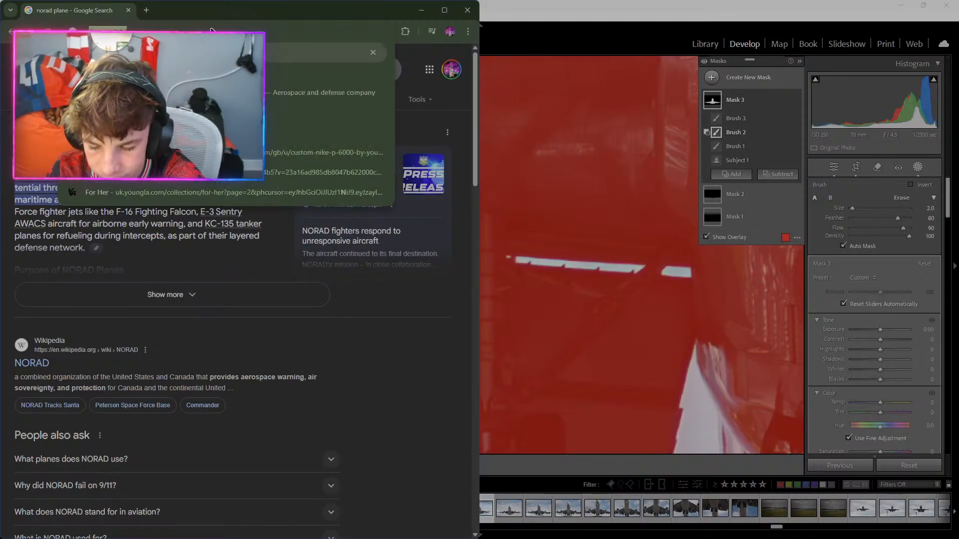
type("a")
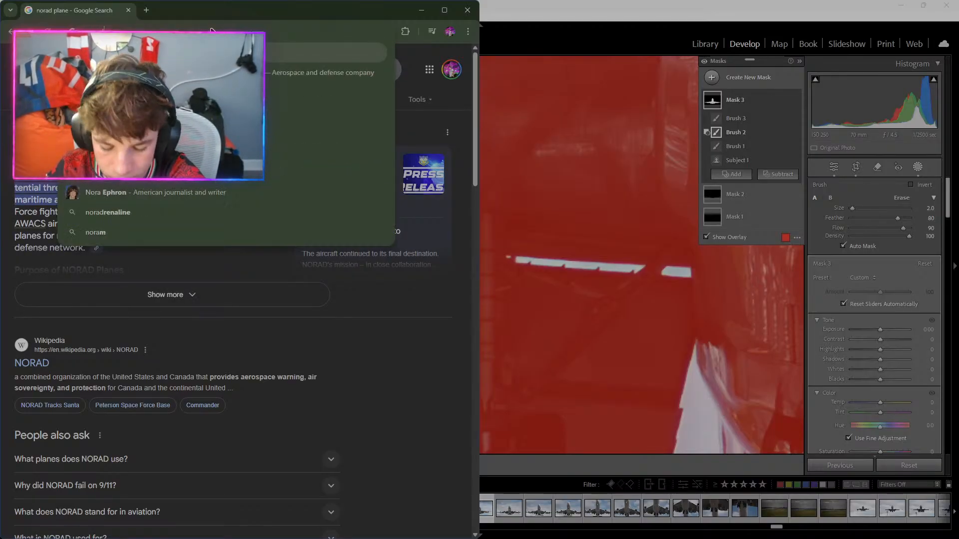
type("d raf")
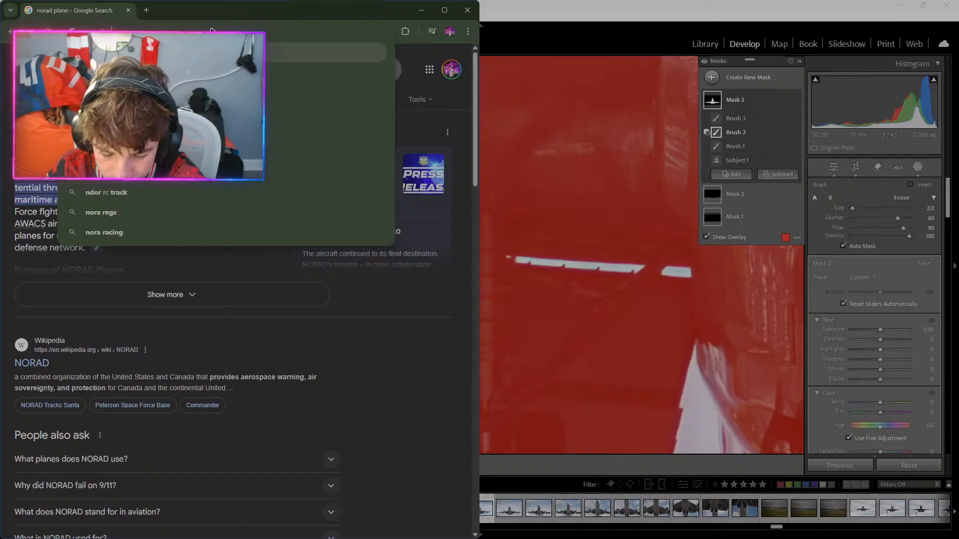
type(" lakenh")
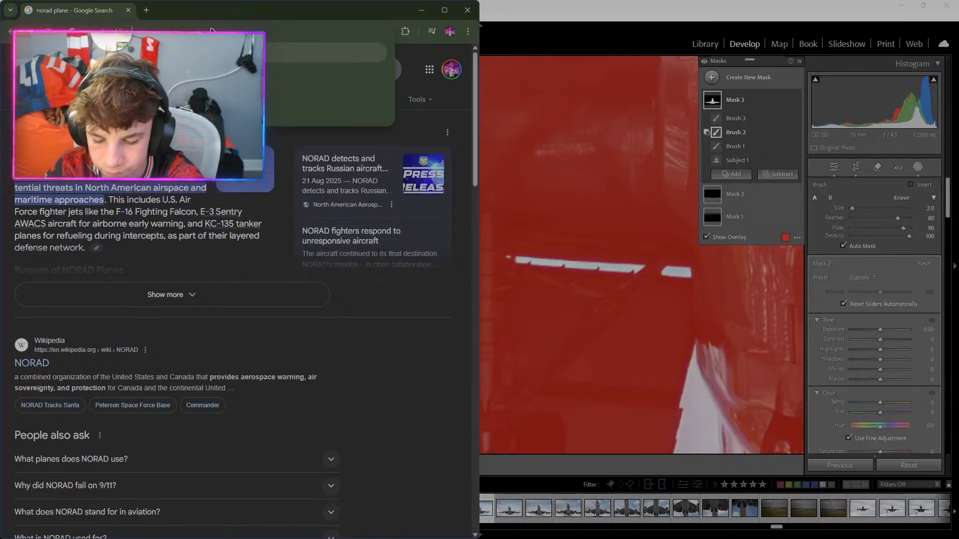
key("Return")
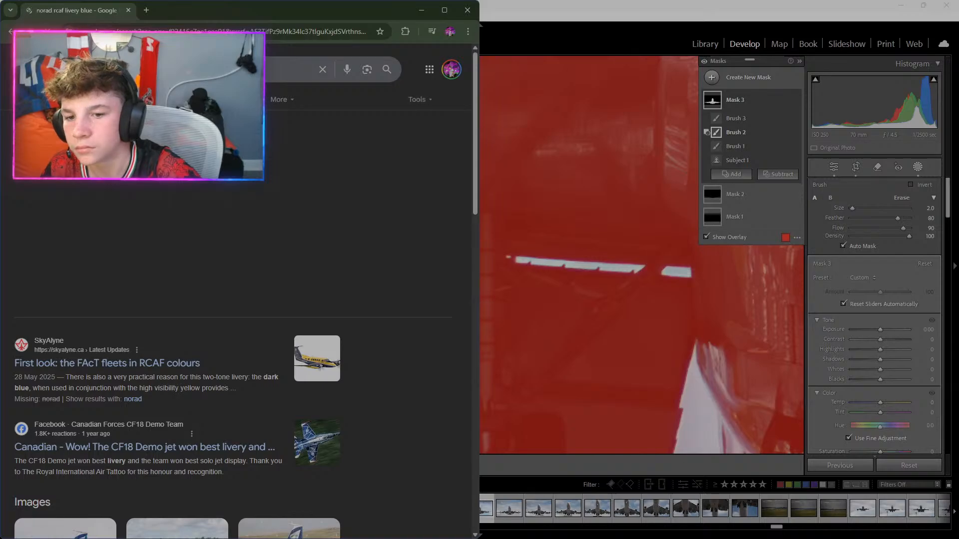
left_click(89, 99)
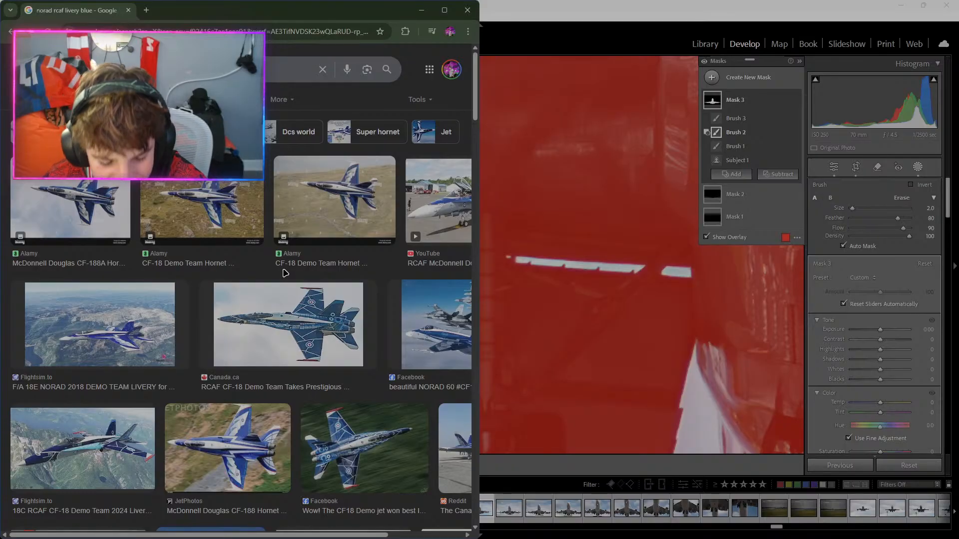
Preview several blue-livery RCAF CF-18 photos from Canada.ca, Alamy, YouTube and Flightsim.to, and browse further image results.
left_click(300, 308)
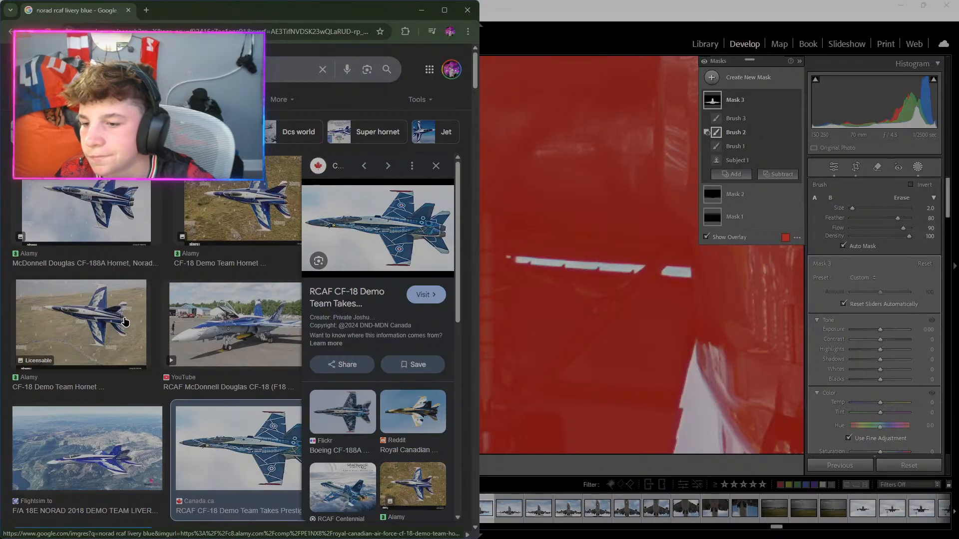
left_click(39, 236)
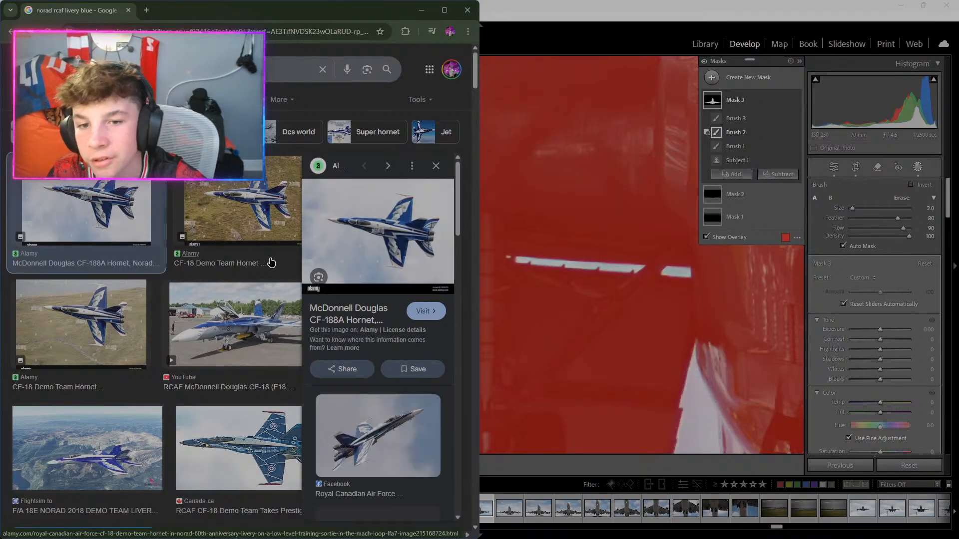
scroll(220, 295, "down", 1)
left_click(219, 294)
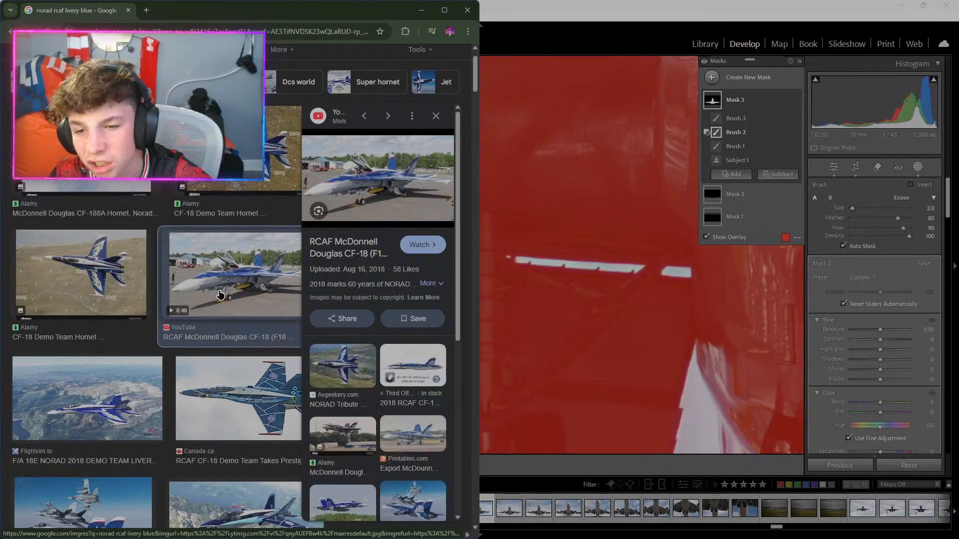
scroll(216, 300, "down", 10)
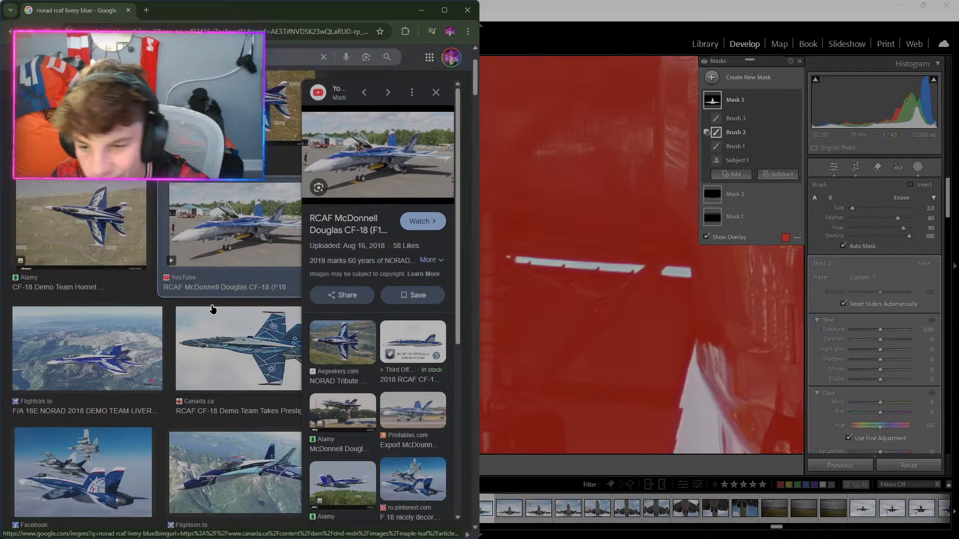
left_click(202, 307)
scroll(200, 303, "down", 3)
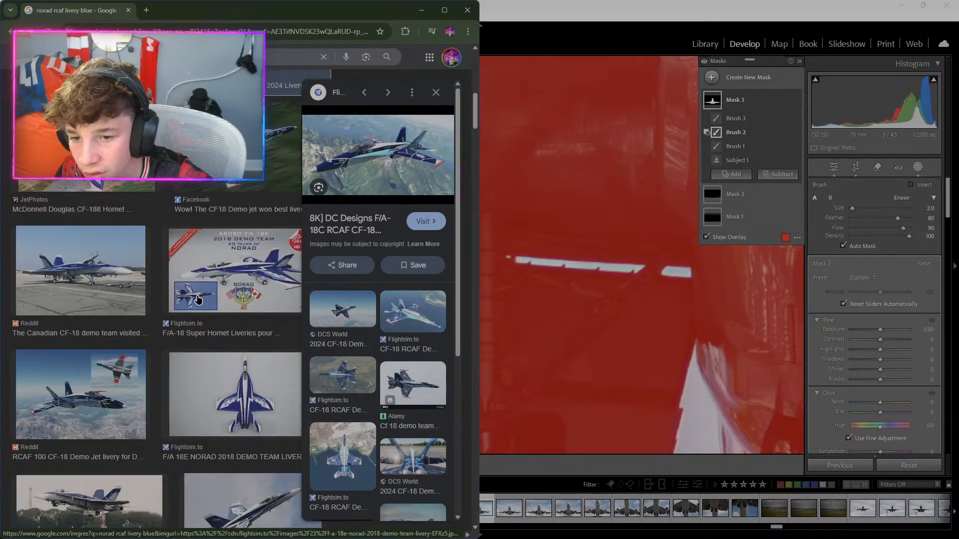
scroll(196, 295, "down", 2)
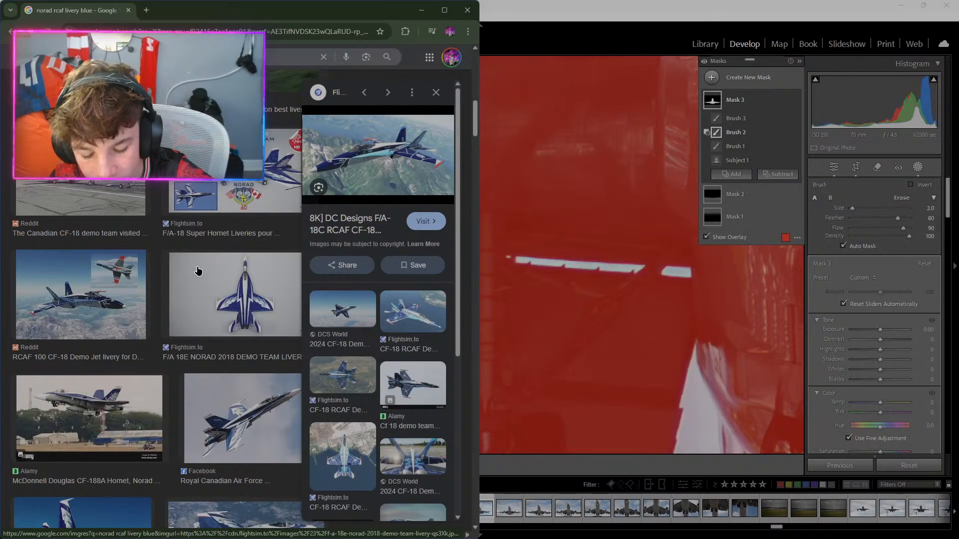
Return to Lightroom Classic and subtract the spill along the thin wing slit on the engine side of the landing gear strut.
left_click(467, 10)
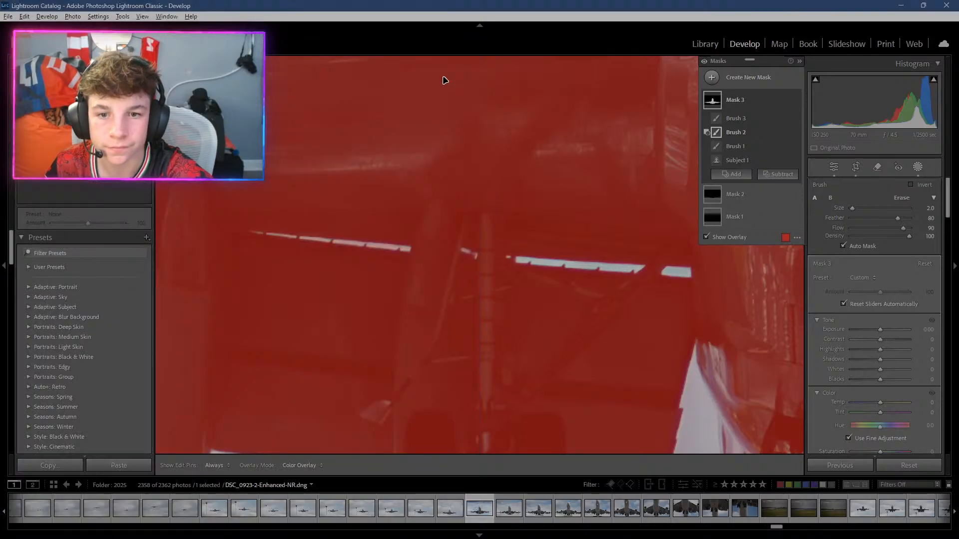
key("h")
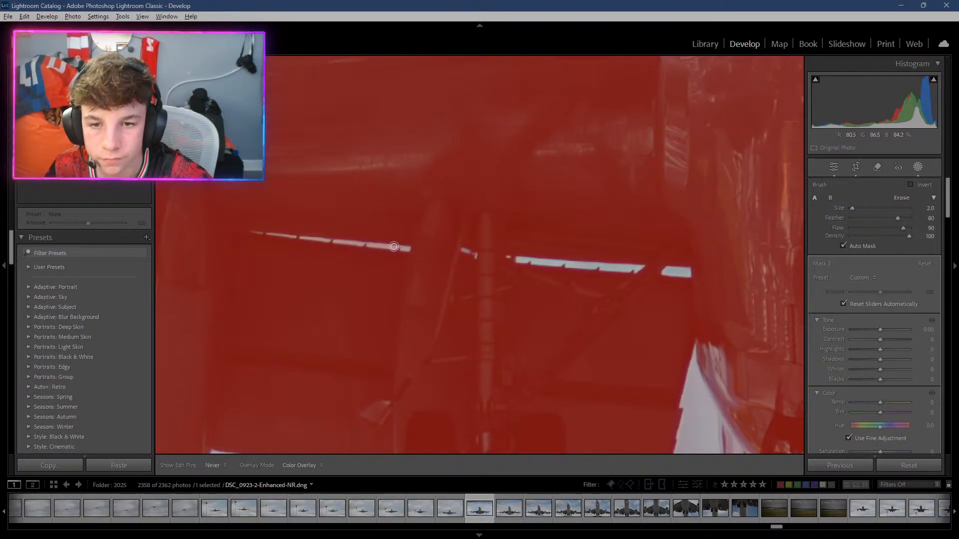
left_click_drag(348, 243, 270, 233)
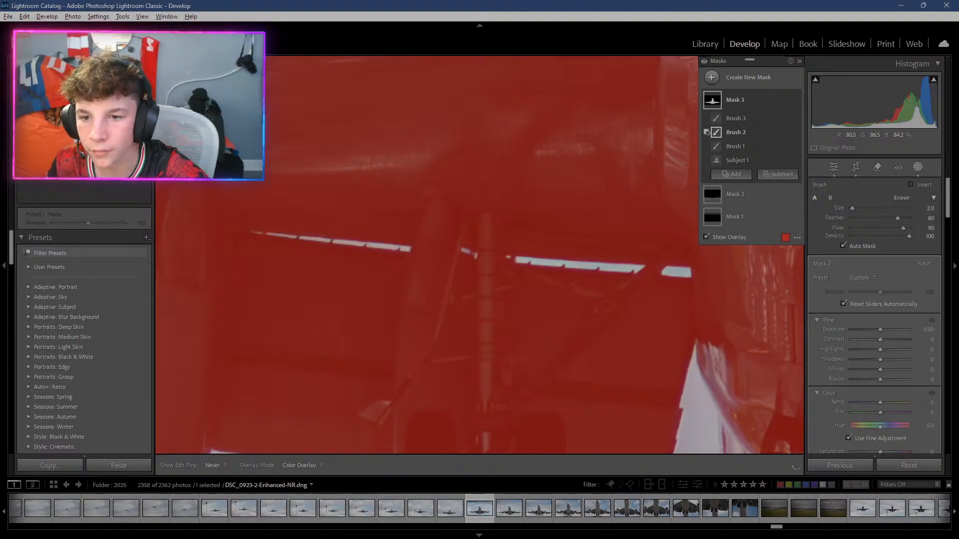
Subtract the sky spill from the gaps on both sides of the main landing gear strut, between it and the wheels.
left_click_drag(320, 241, 644, 79)
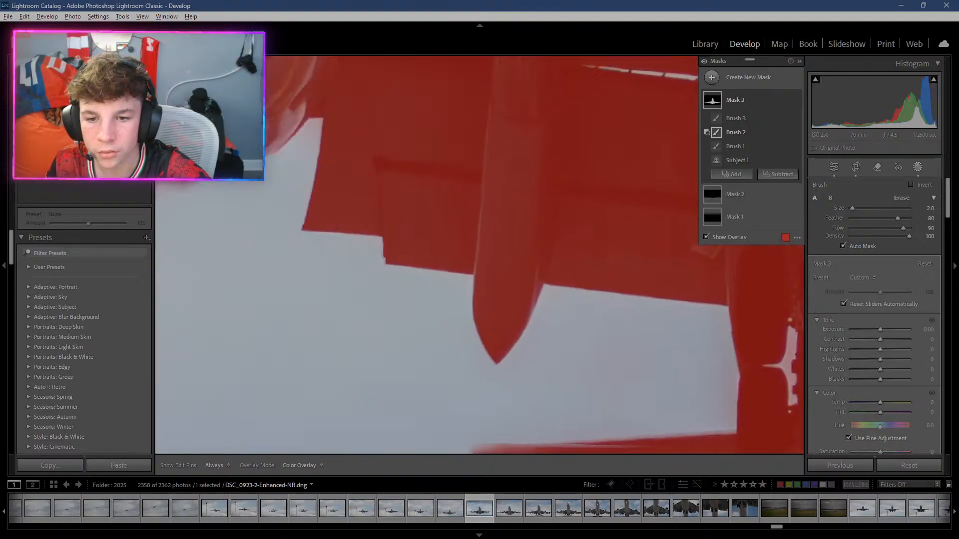
mouse_move(584, 279)
left_mouse_down()
mouse_move(372, 253)
mouse_move(370, 230)
mouse_move(308, 232)
left_mouse_up()
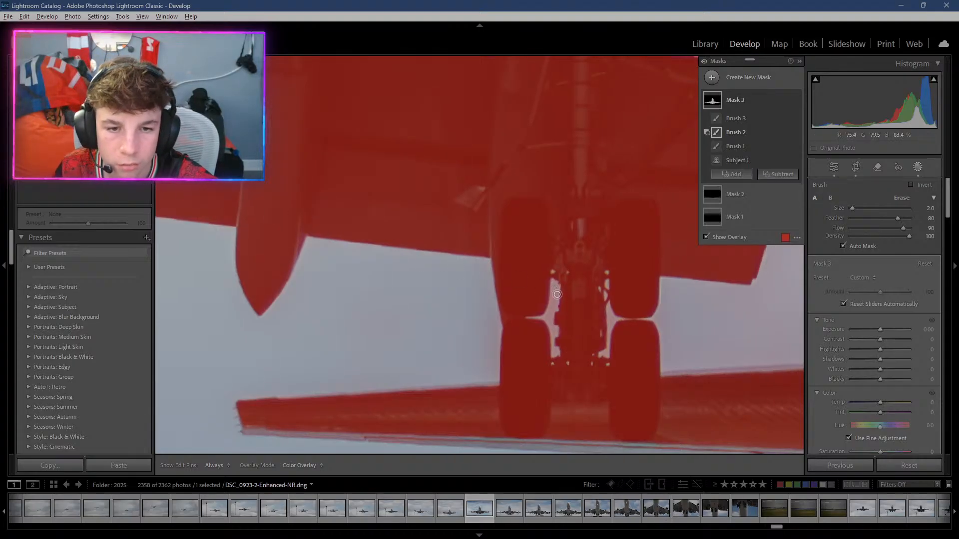
key("h")
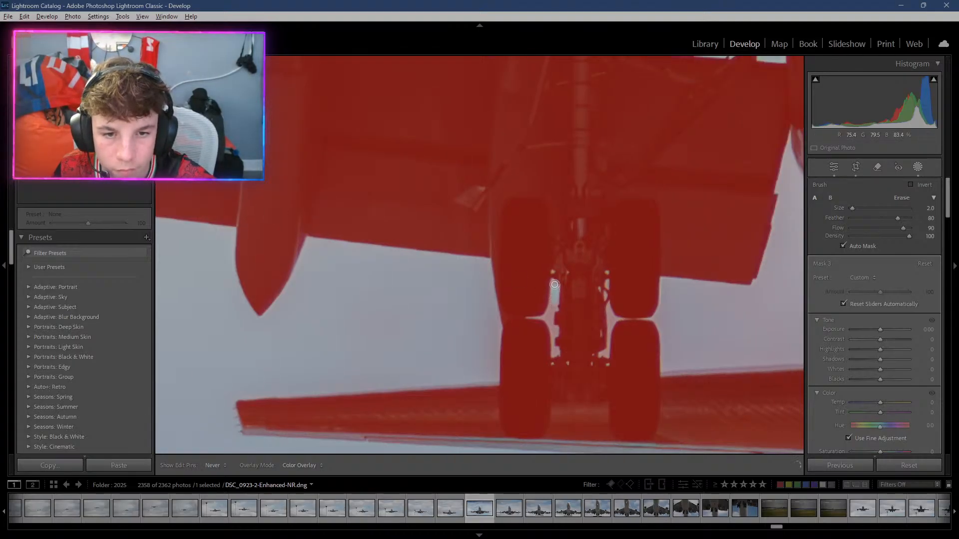
left_click_drag(549, 309, 549, 317)
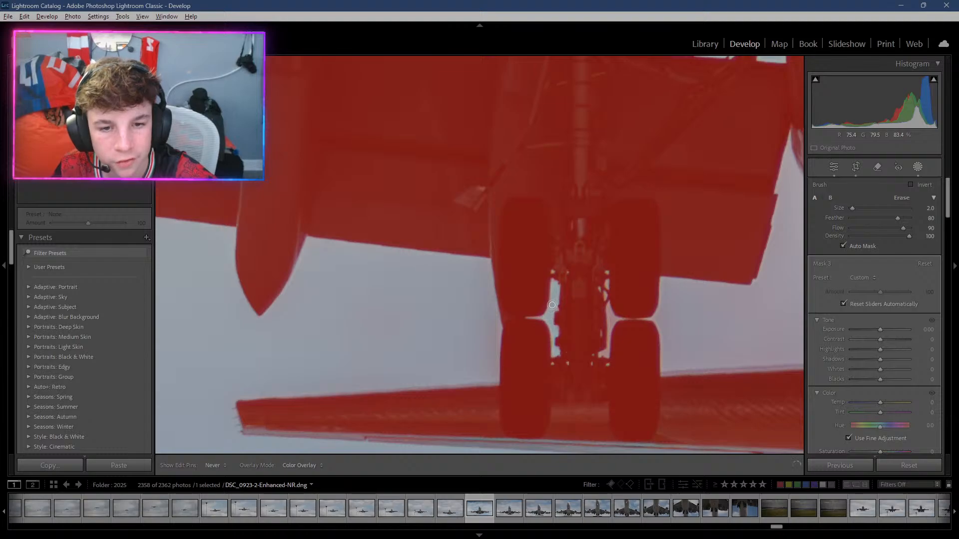
left_click_drag(551, 304, 546, 312)
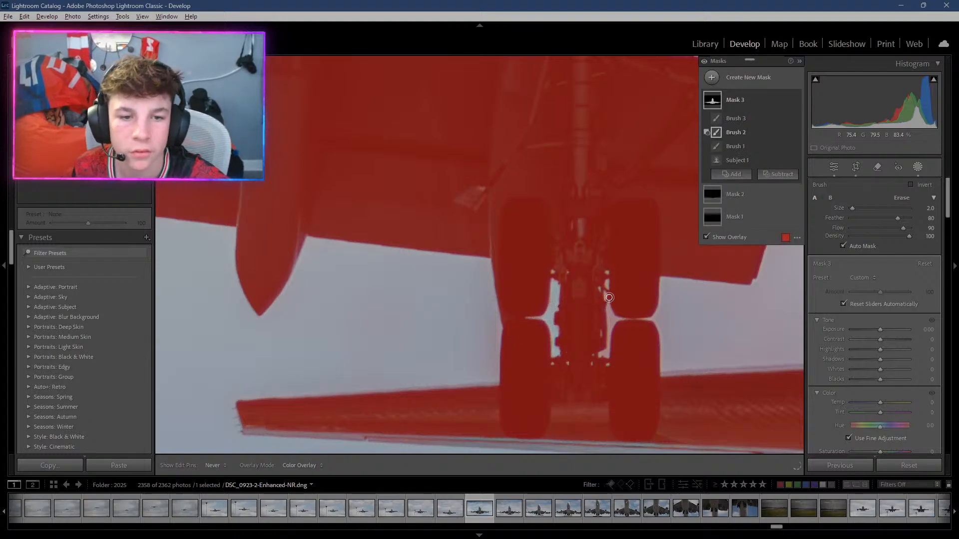
key("h")
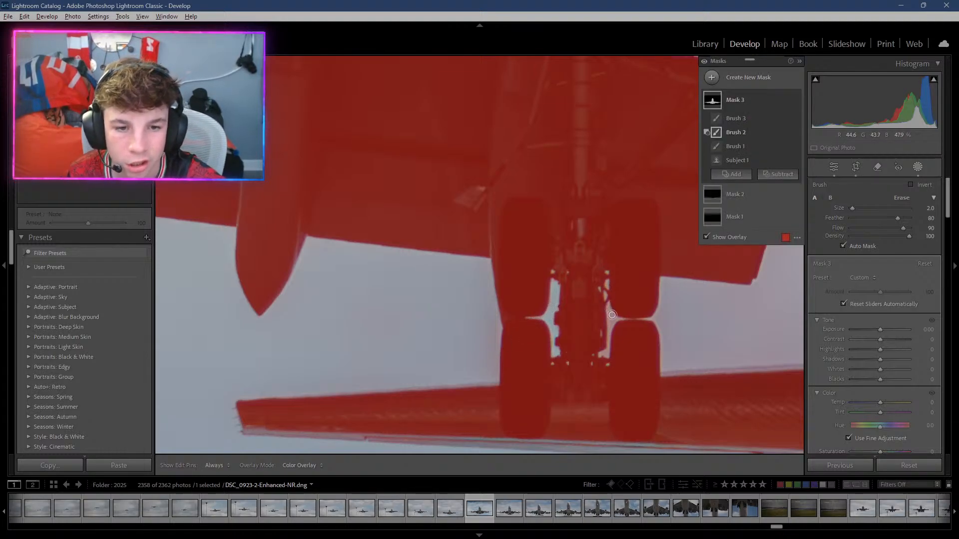
mouse_move(612, 315)
left_mouse_down()
mouse_move(602, 353)
mouse_move(608, 317)
left_mouse_up()
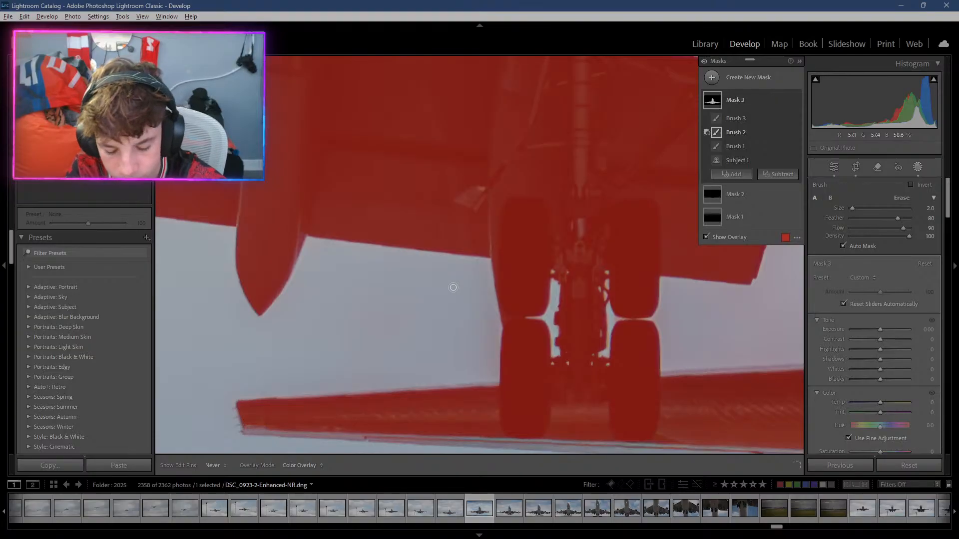
left_click(734, 147)
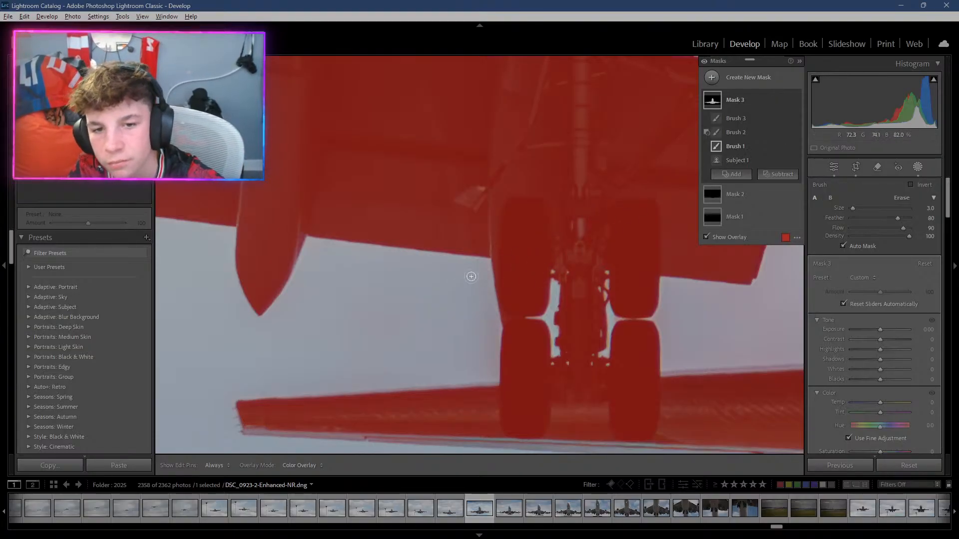
mouse_move(477, 268)
left_mouse_down()
mouse_move(487, 262)
mouse_move(486, 272)
left_mouse_up()
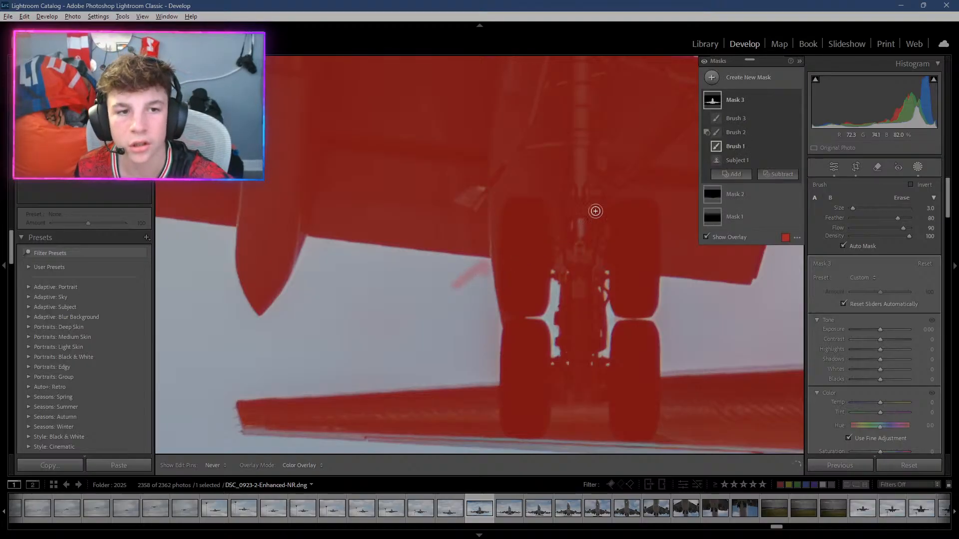
key("ctrl+z")
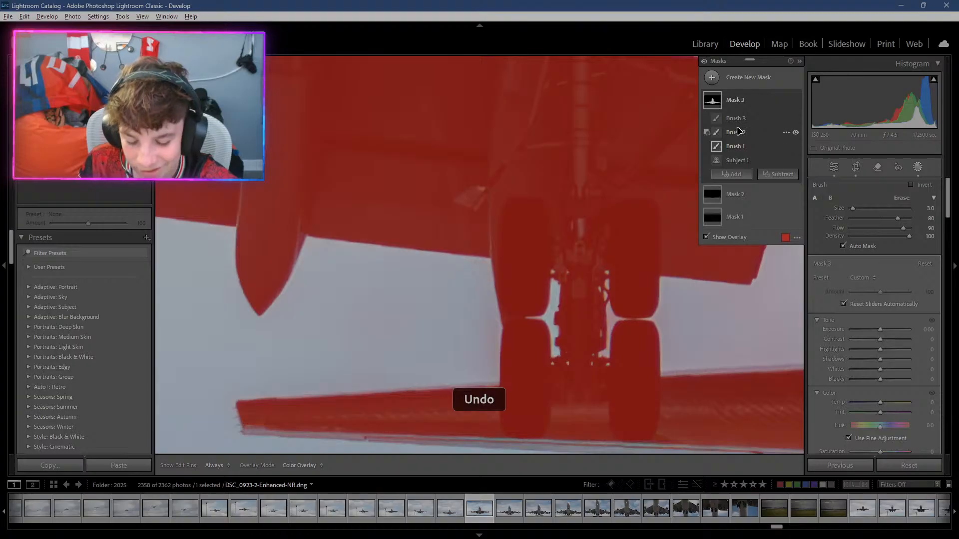
left_click(736, 132)
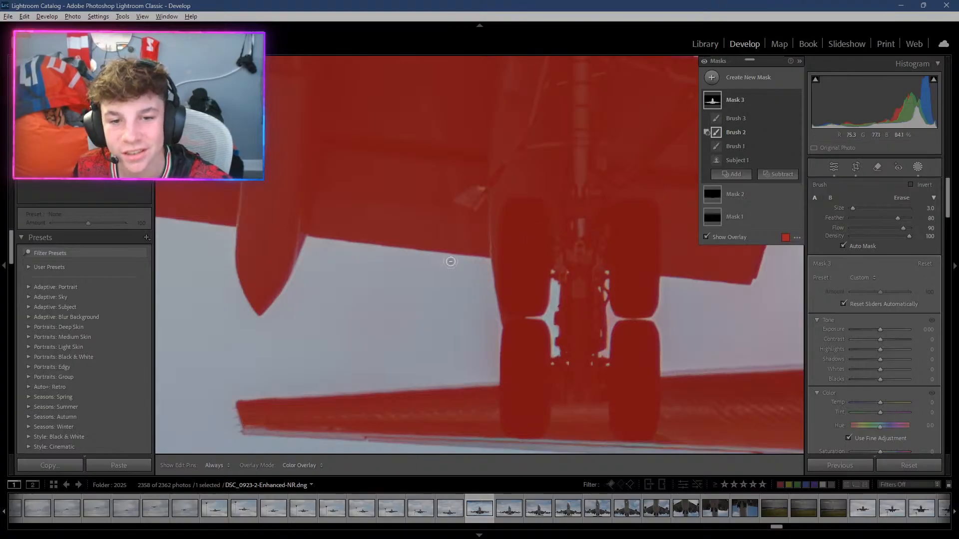
Subtract the sky spill below the wing flap and around its corner near the fuselage using Brush 2 at size 3.0.
key("h")
mouse_move(489, 285)
left_mouse_down()
mouse_move(496, 374)
mouse_move(494, 322)
mouse_move(492, 375)
mouse_move(257, 393)
mouse_move(216, 414)
left_mouse_up()
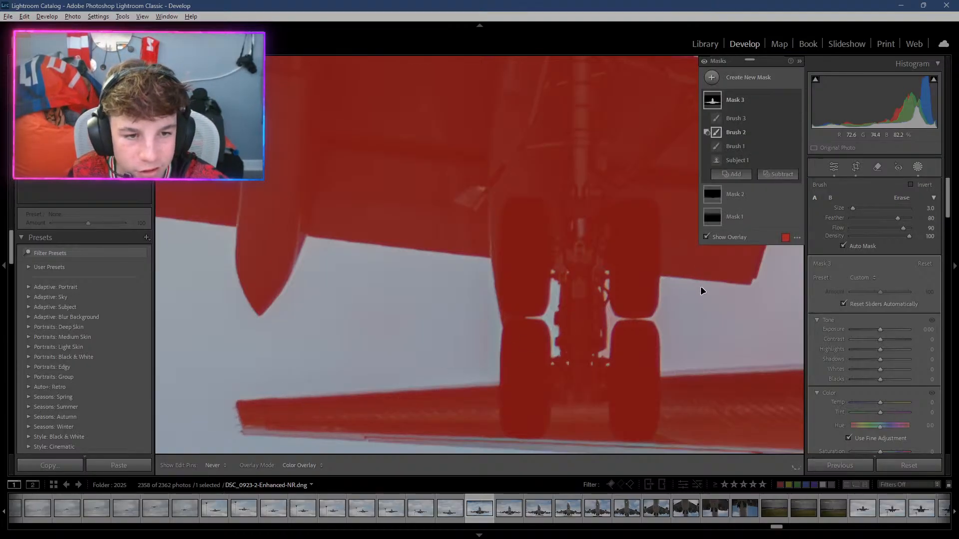
mouse_move(747, 290)
left_mouse_down()
mouse_move(715, 290)
mouse_move(765, 292)
mouse_move(757, 282)
mouse_move(762, 300)
mouse_move(779, 233)
mouse_move(768, 283)
left_mouse_up()
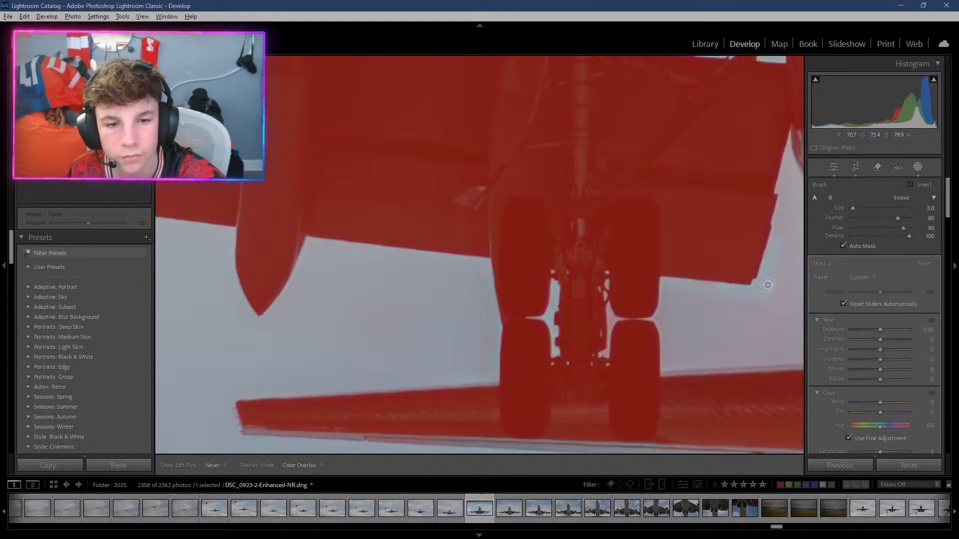
left_click_drag(766, 285, 766, 287)
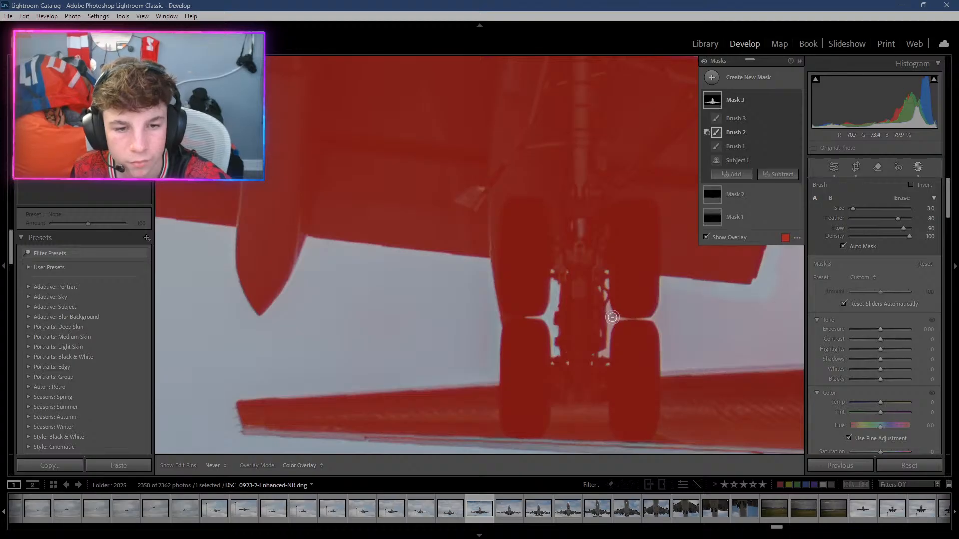
Subtract the leftover spill where the upper and lower main gear wheels meet beside the strut.
key("h")
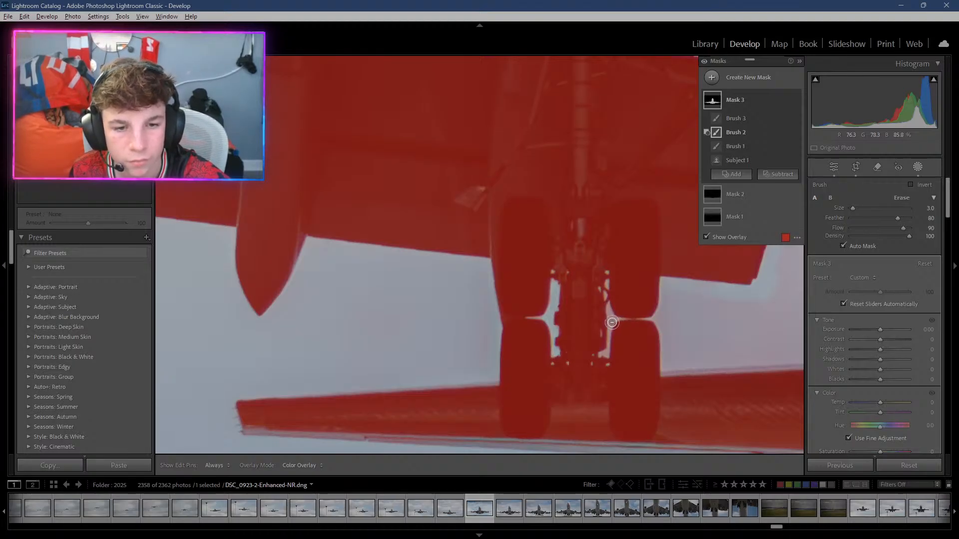
key("h")
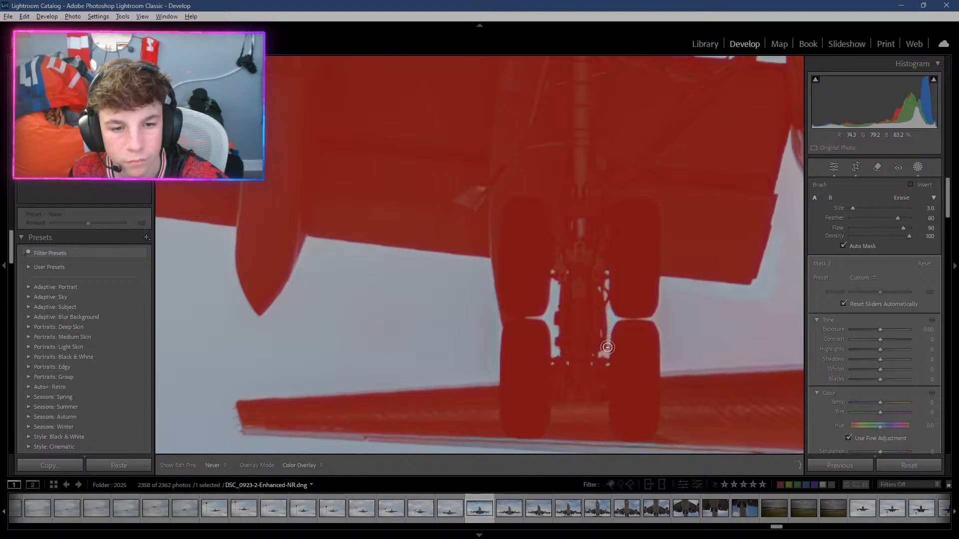
left_click_drag(611, 328, 610, 311)
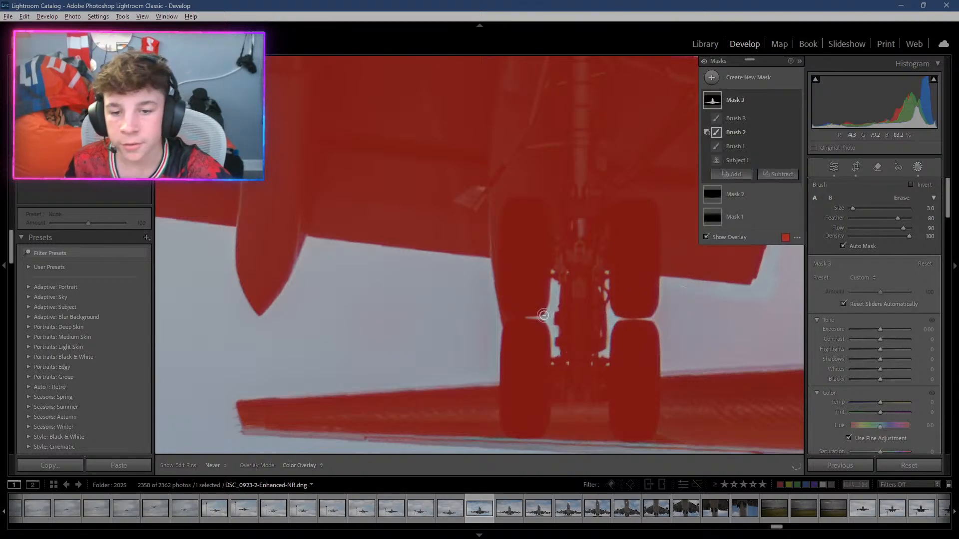
key("h")
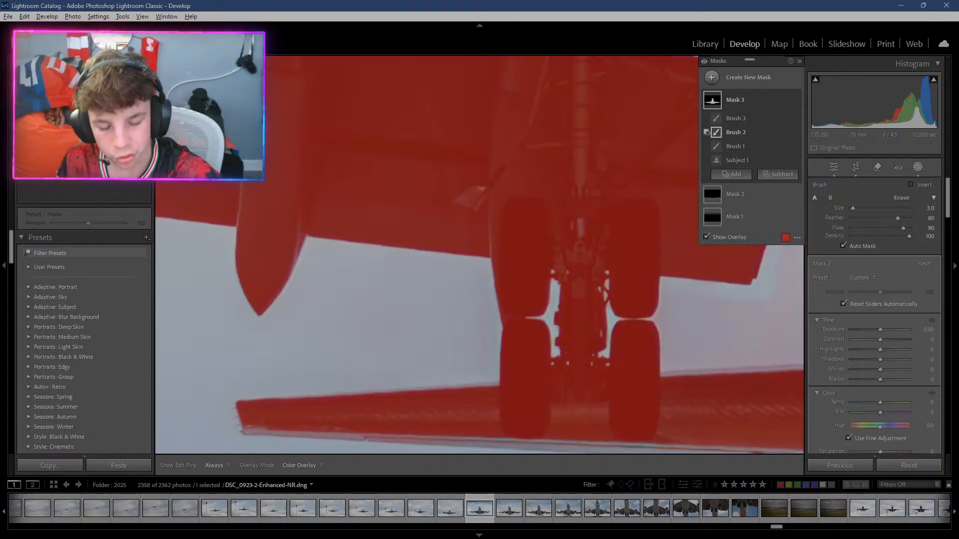
Subtract the faint spill from the open sky between the wing flap and the tailplane around the main gear wheels.
key("ctrl+minus")
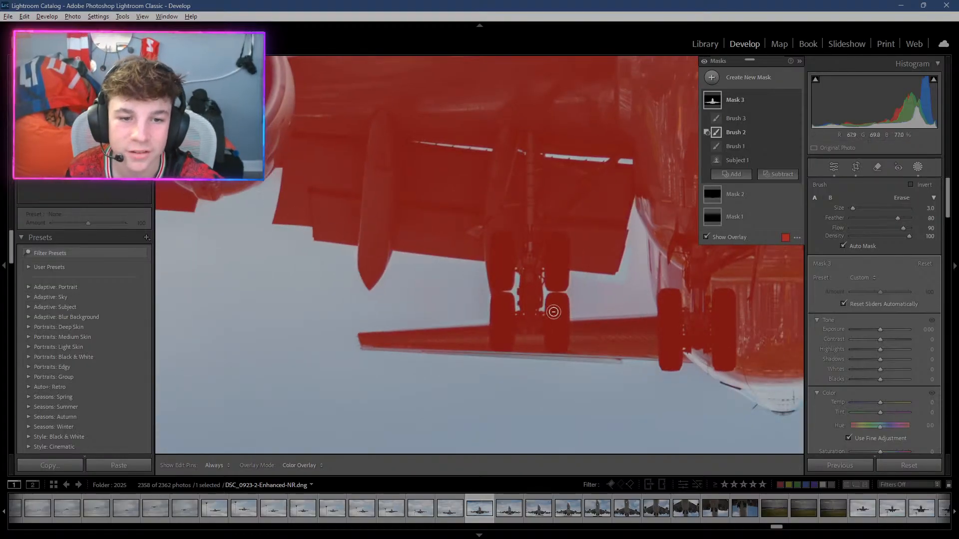
key("h")
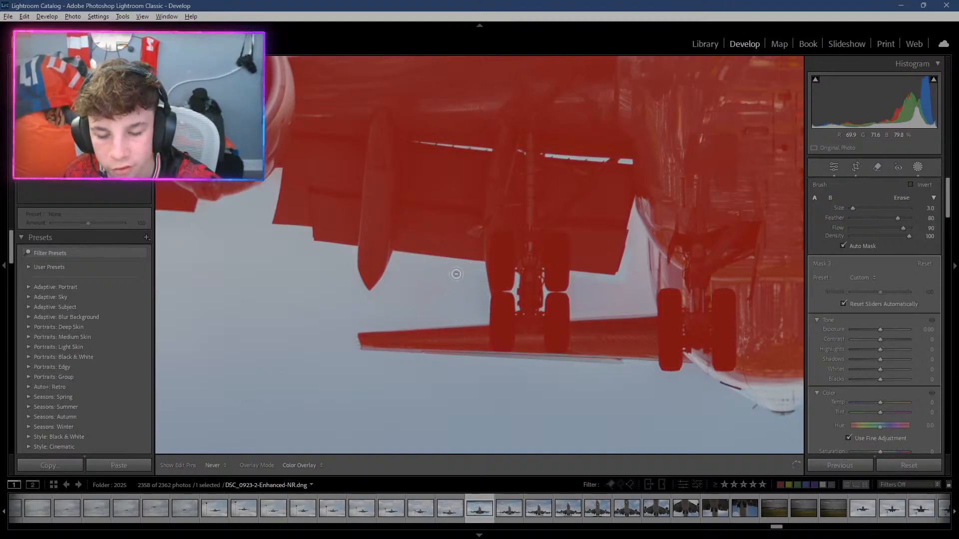
key("super")
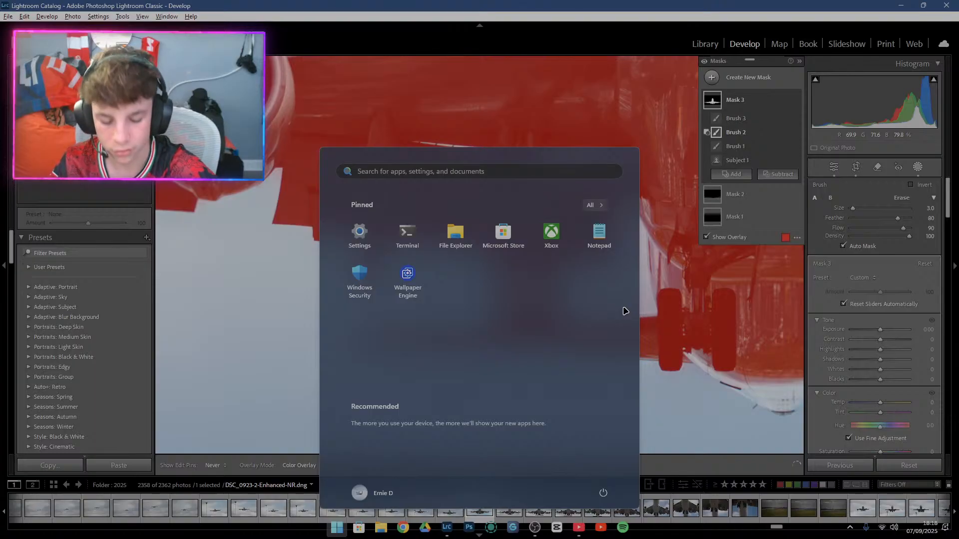
key("Escape")
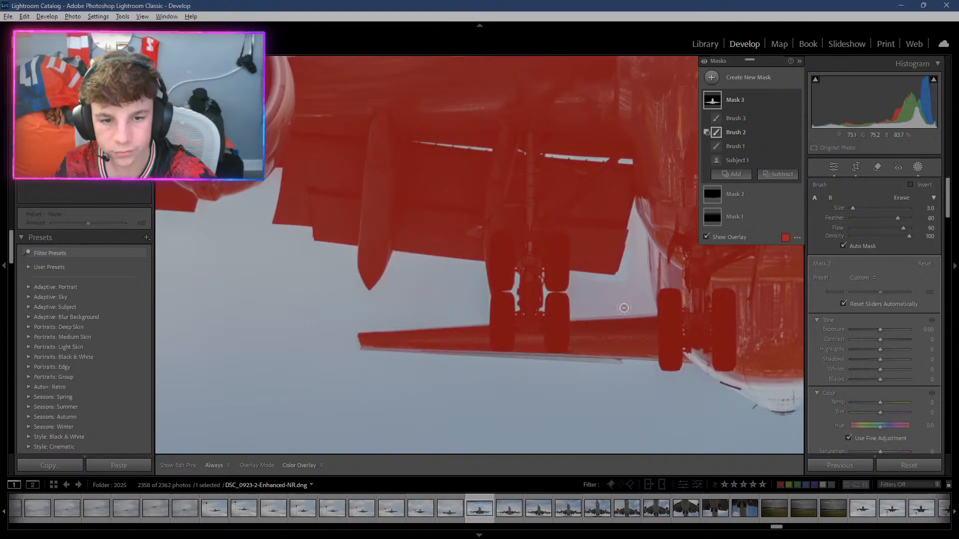
key("h")
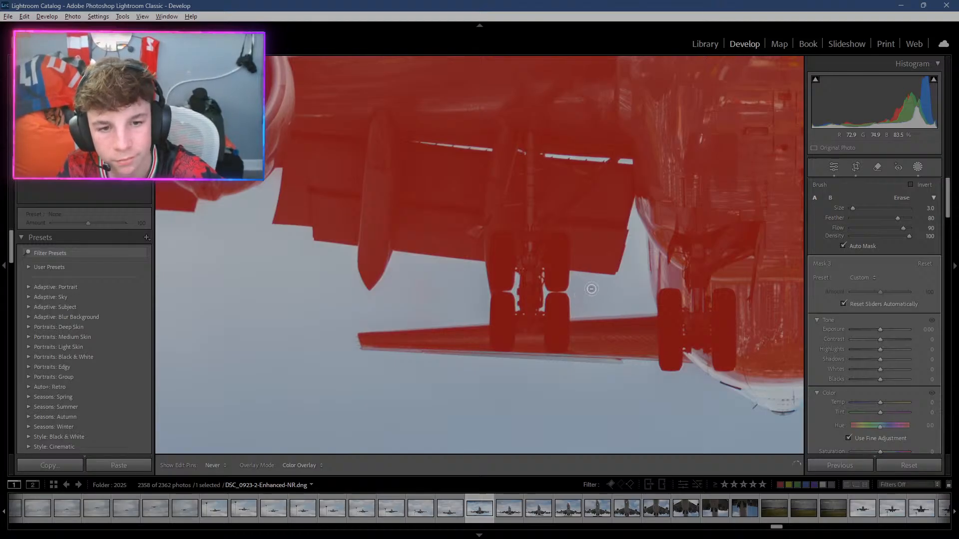
left_click_drag(591, 278, 581, 279)
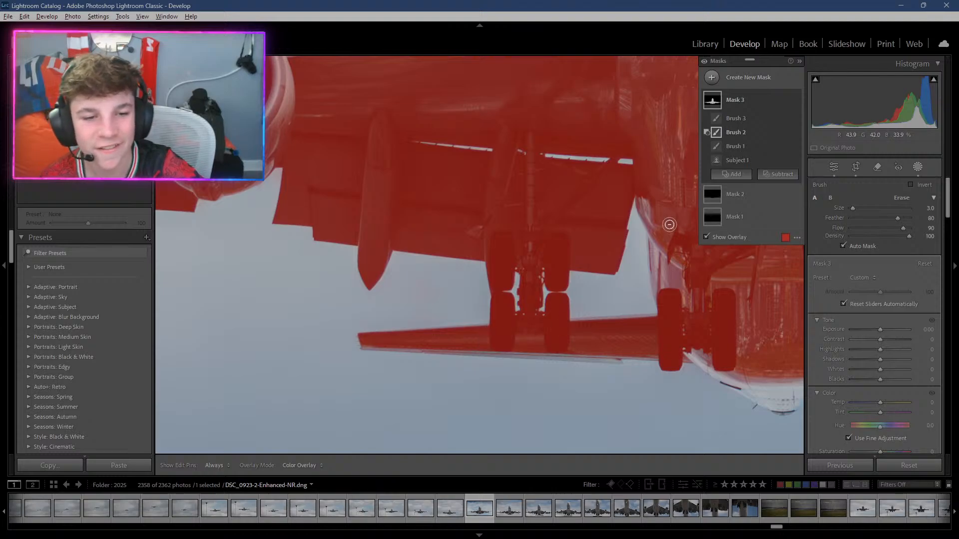
Add the tailplane's missing lower edge to Mask 3 by painting with Brush 1.
left_click(728, 151)
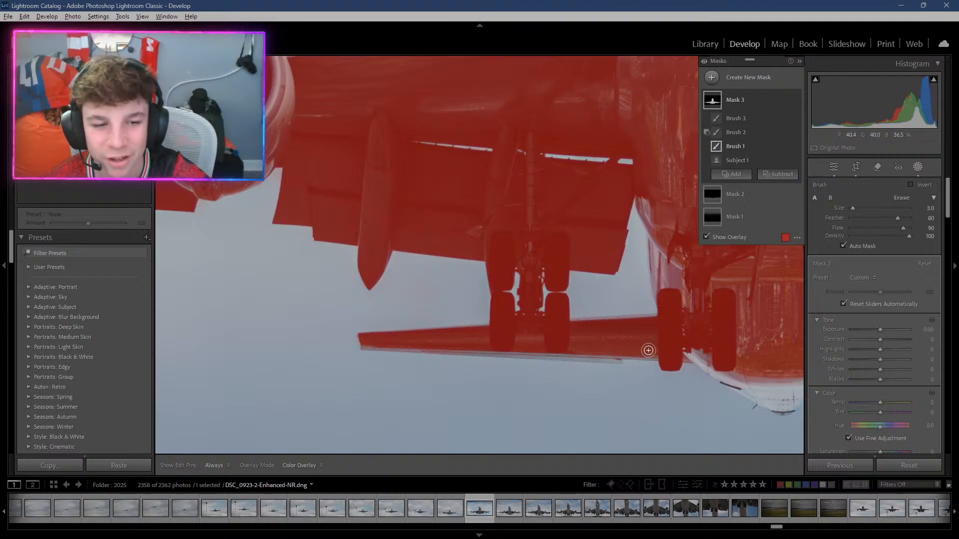
key("h")
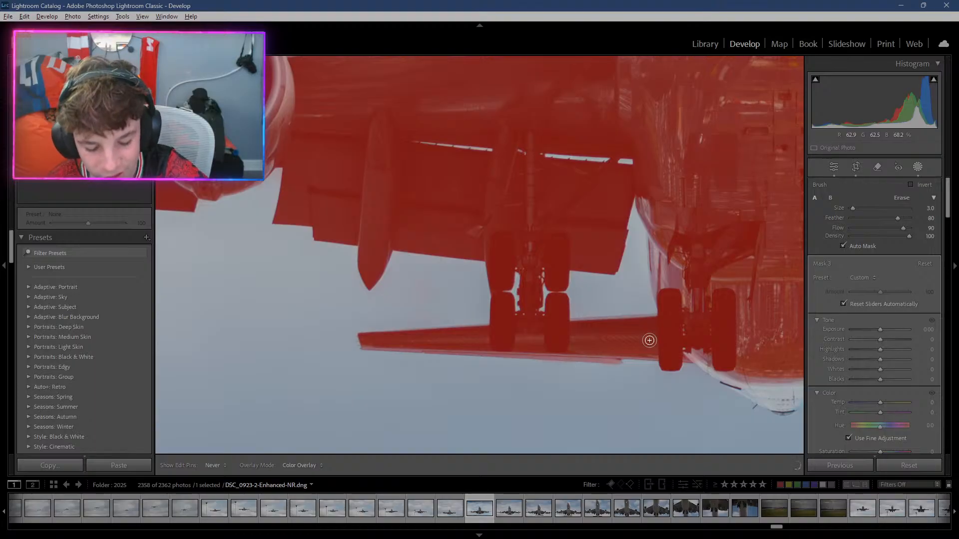
key("shift+w")
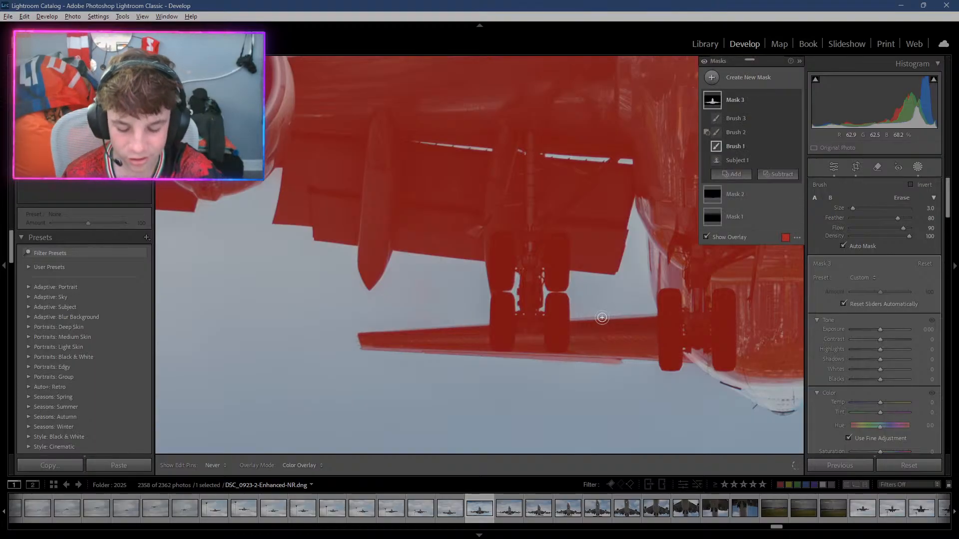
Switch to a new Chrome window and search the web for "717 boeing livery".
key("super")
type("chrome")
key("Return")
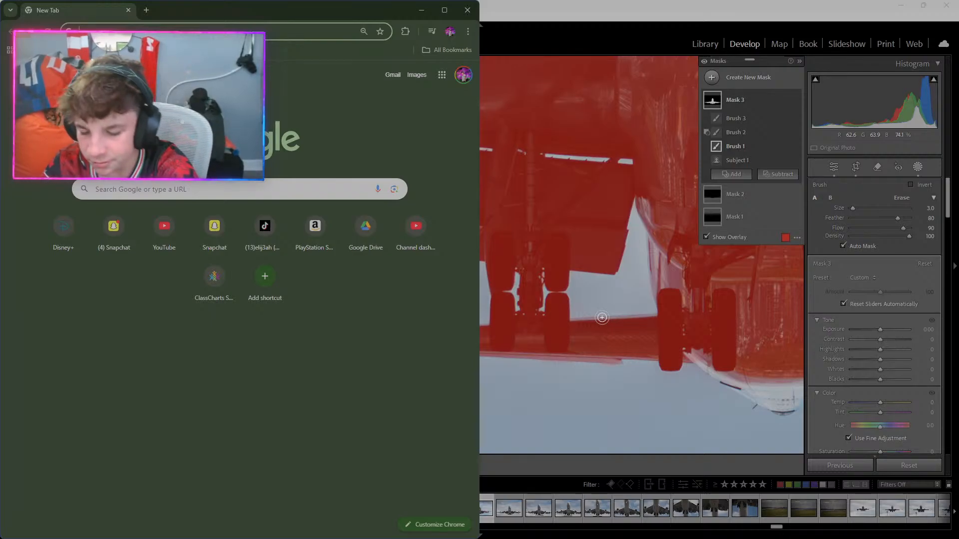
type("717 bou")
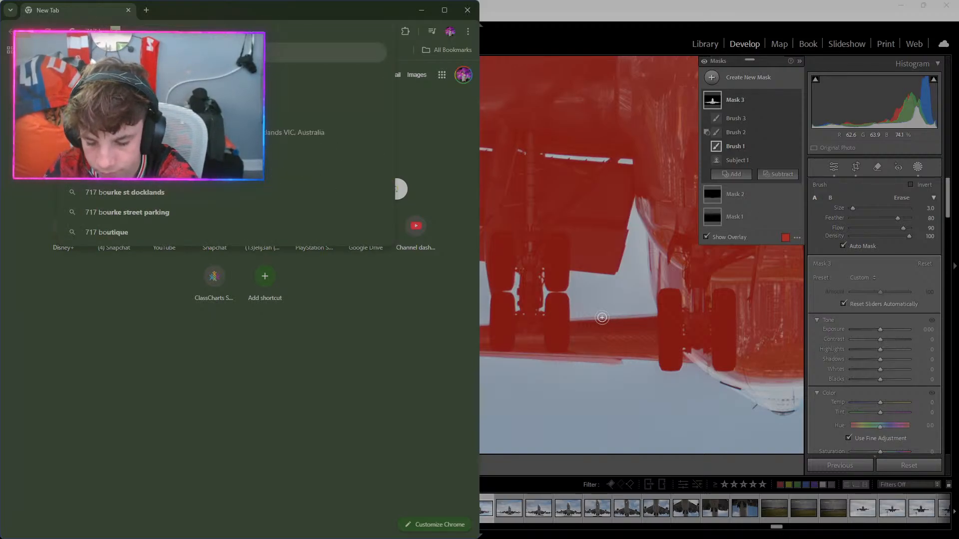
key("BackSpace")
type("eing livery")
key("Return")
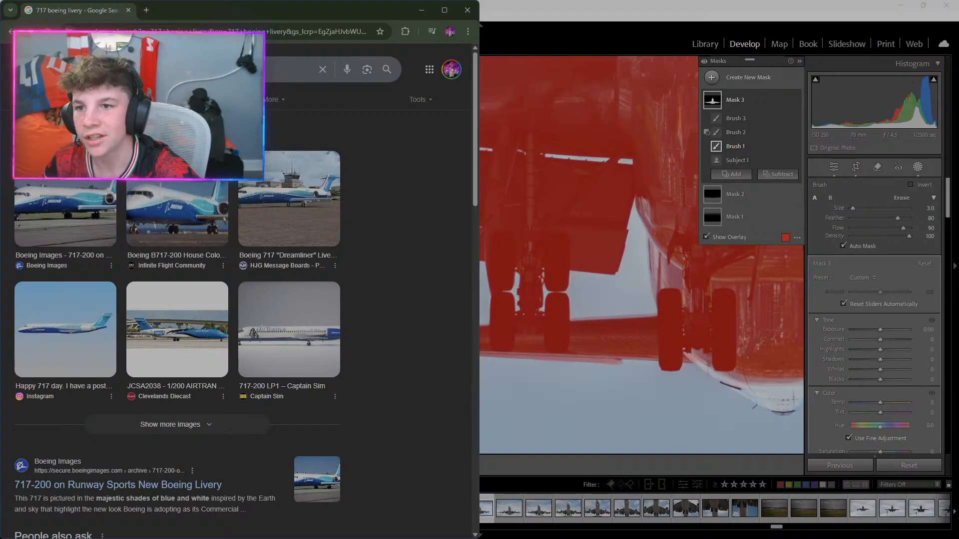
Preview the Boeing 717 livery photos from Boeing Images, Infinite Flight Community and HJG Message Boards.
left_click(107, 204)
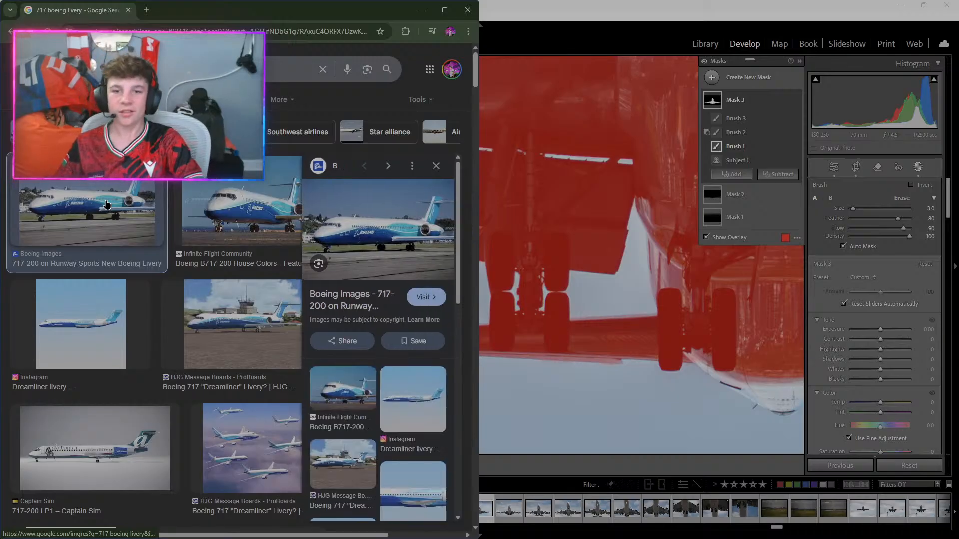
key("Right")
key("Right")
key("Left")
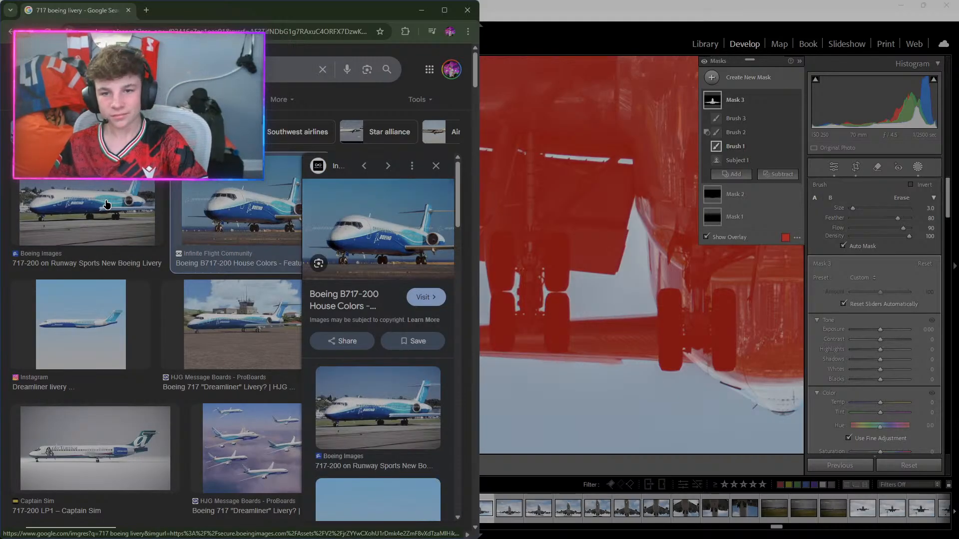
key("Right")
key("Right")
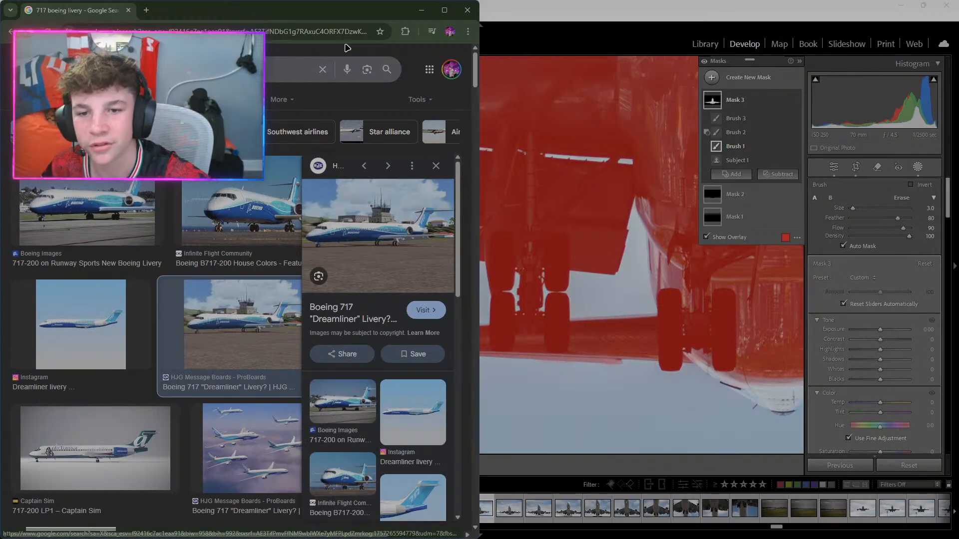
Close the livery search window and paint along the tailplane beside the inner main gear wheels with Brush 1 of Mask 3.
left_click(468, 12)
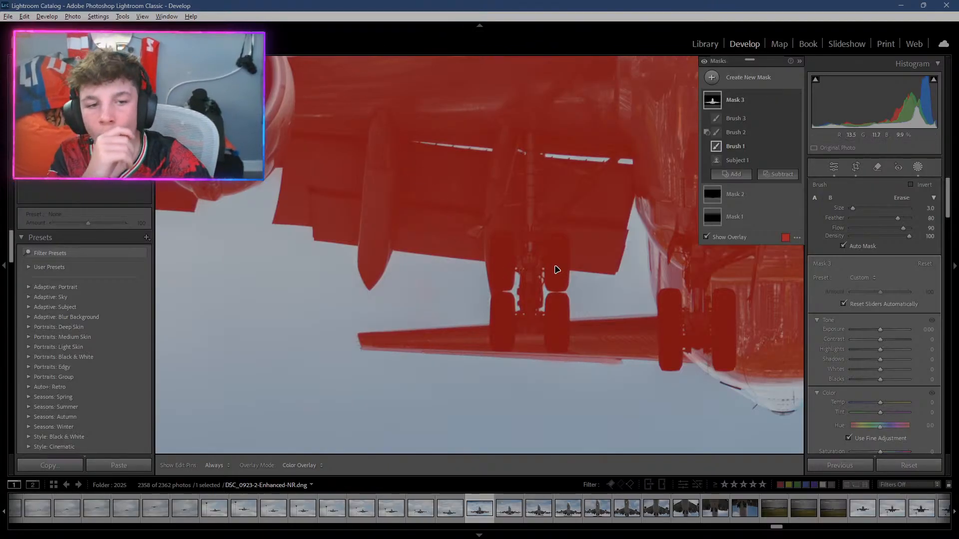
key("h")
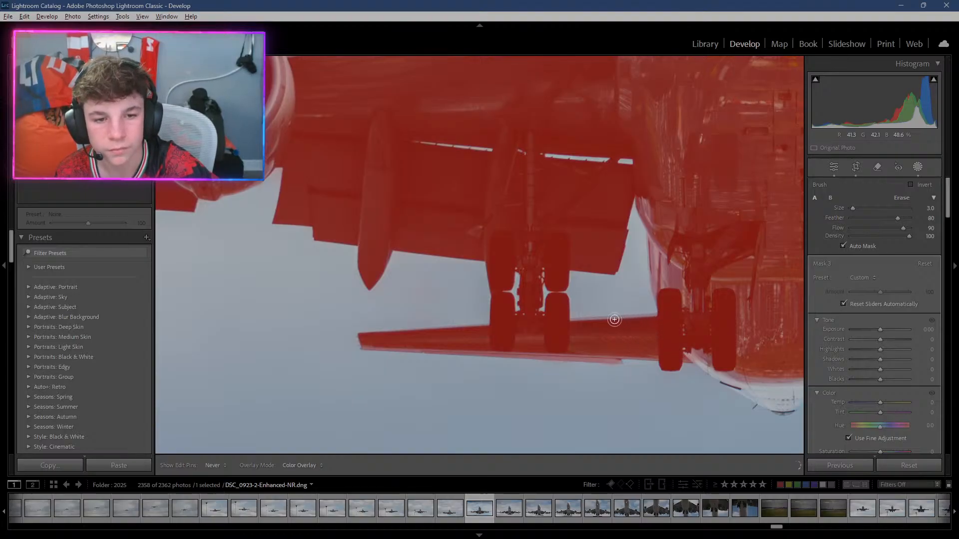
left_click_drag(575, 338, 710, 349)
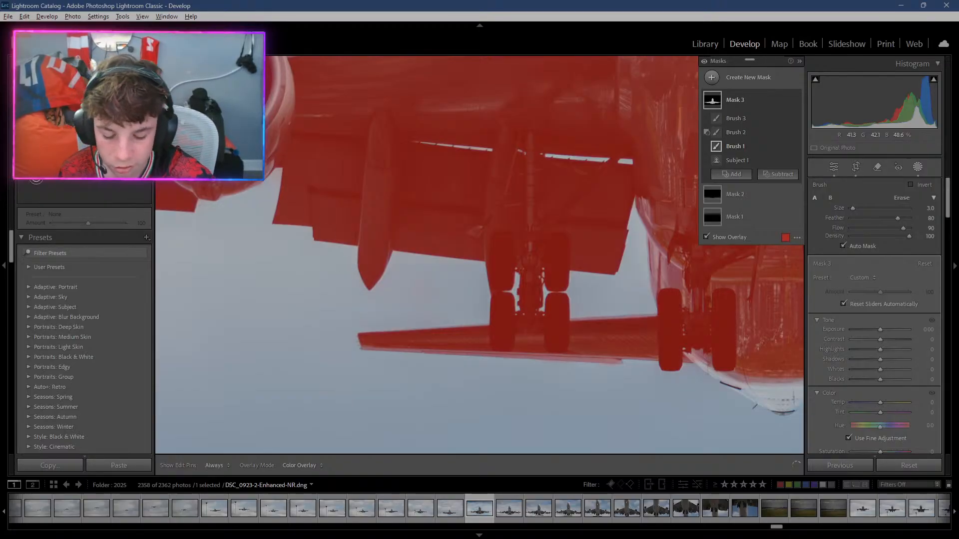
Add the missing pale fuselage side above the main gear wheels to Mask 3 by painting with Brush 1.
mouse_move(619, 259)
left_mouse_down()
mouse_move(356, 174)
mouse_move(264, 225)
mouse_move(217, 225)
left_mouse_up()
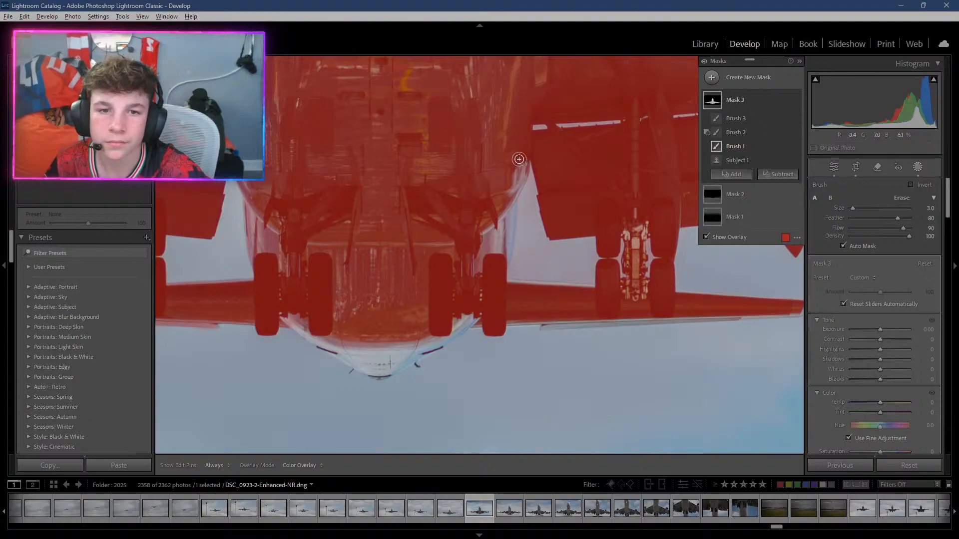
key("h")
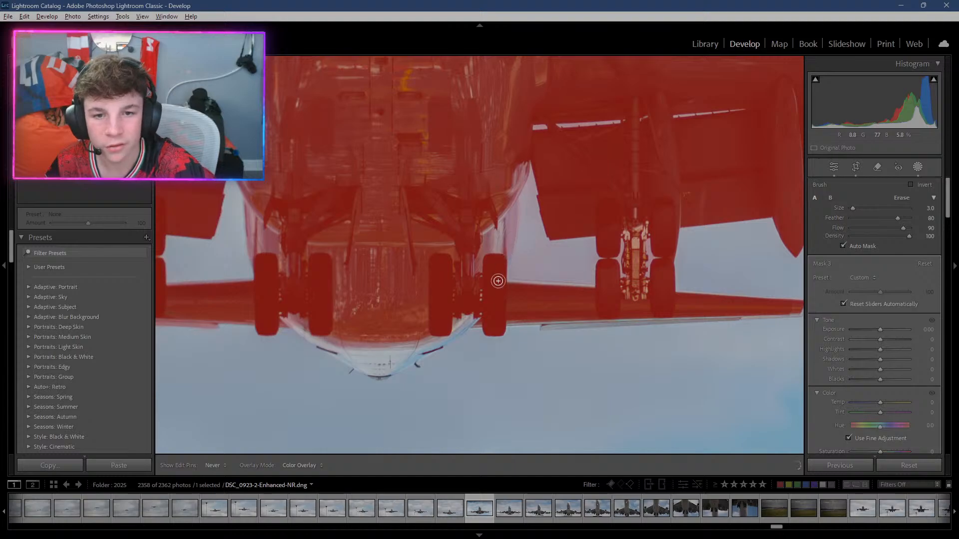
left_click_drag(486, 202, 488, 245)
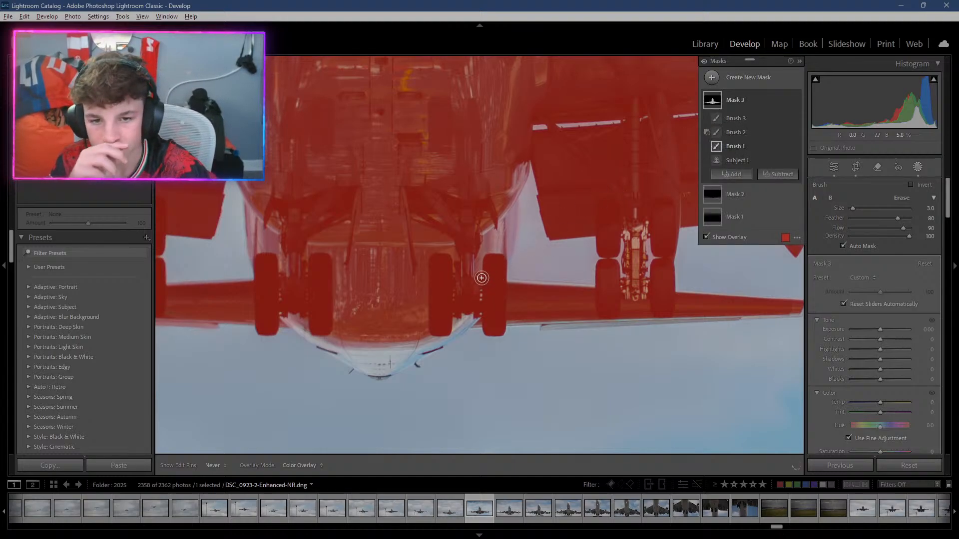
key("h")
Add the white tail cone behind the belly to Mask 3 by painting over it with Brush 1.
key("h")
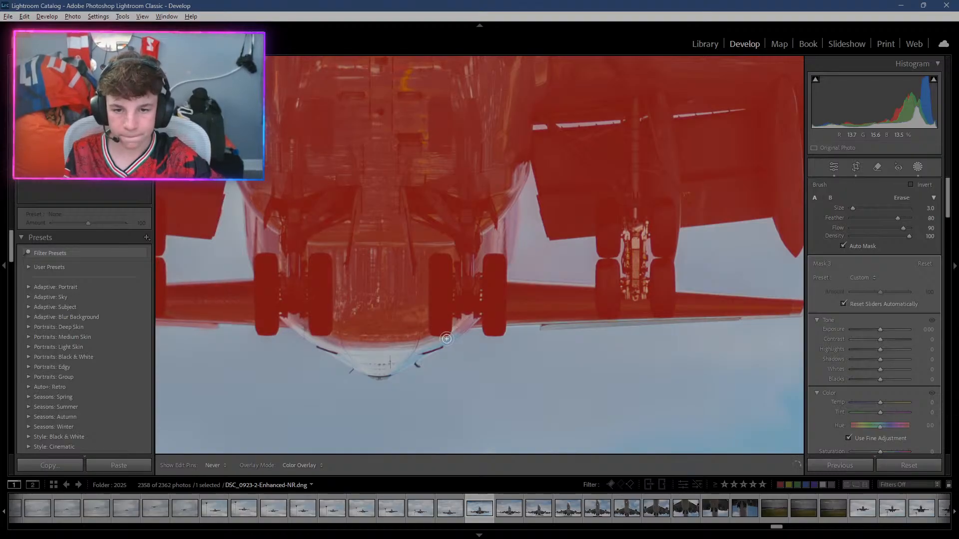
mouse_move(397, 367)
left_mouse_down()
mouse_move(387, 372)
mouse_move(322, 345)
mouse_move(282, 319)
left_mouse_up()
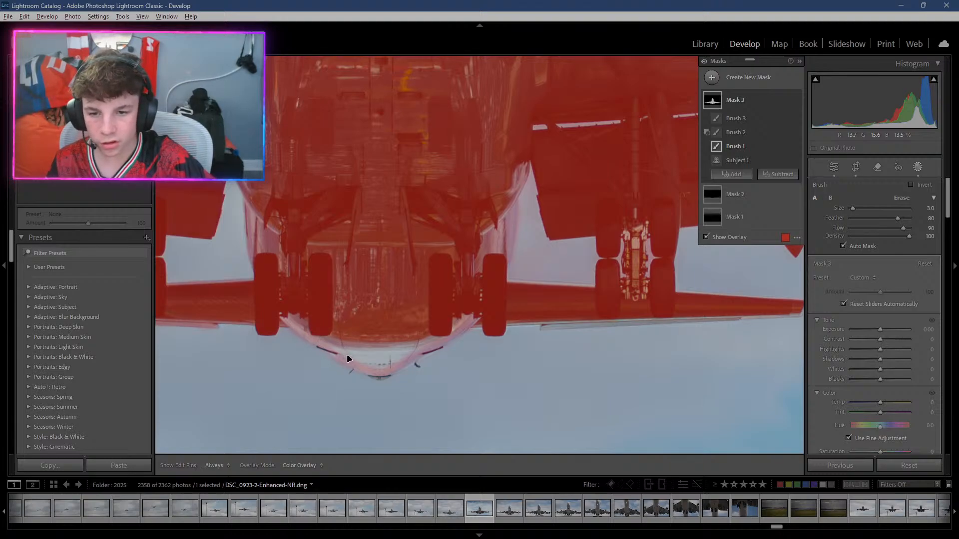
key("h")
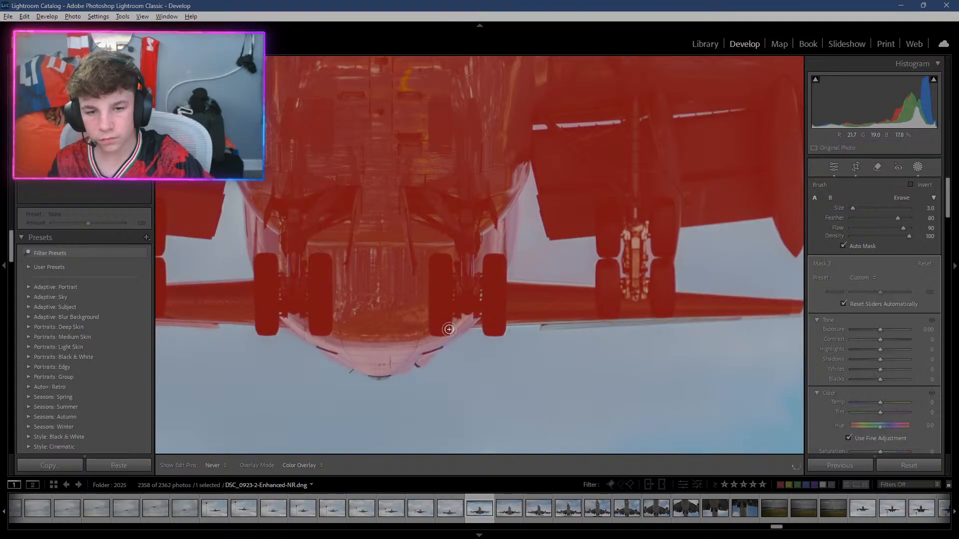
key("shift+w")
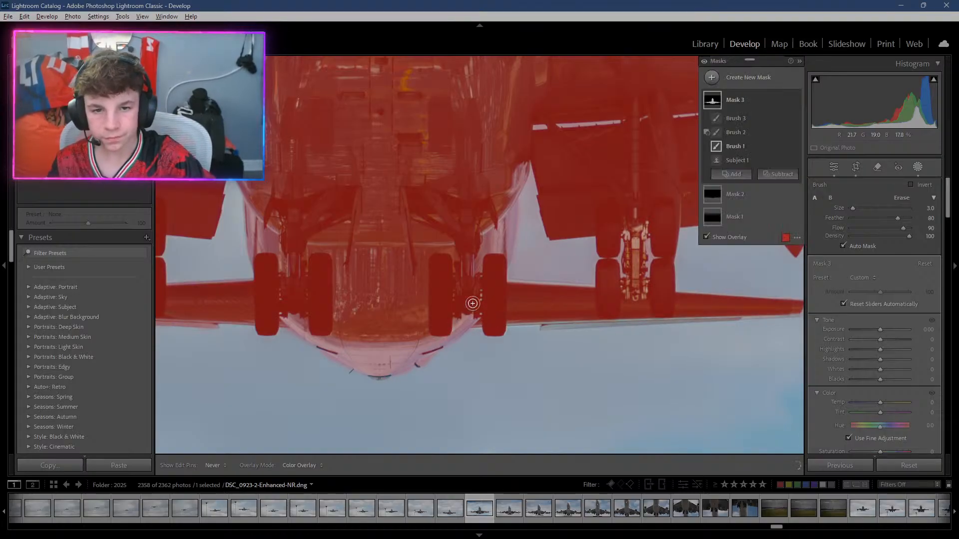
Subtract the spill from the sky along the edges of the tail cone with Brush 2.
left_click(733, 134)
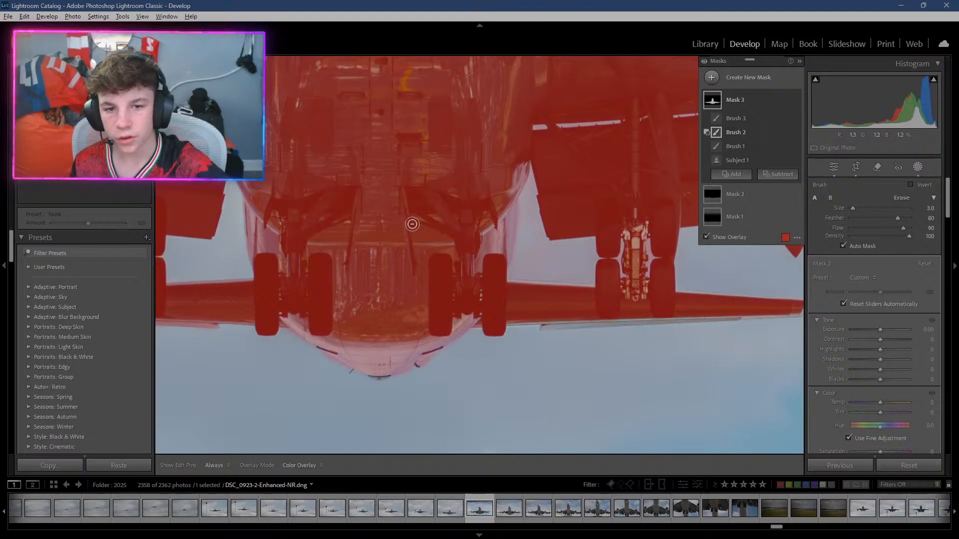
left_click_drag(215, 224, 392, 211)
key("ctrl+equal")
mouse_move(82, 142)
left_mouse_down()
mouse_move(87, 130)
mouse_move(91, 146)
left_mouse_up()
left_click_drag(349, 250, 567, 319)
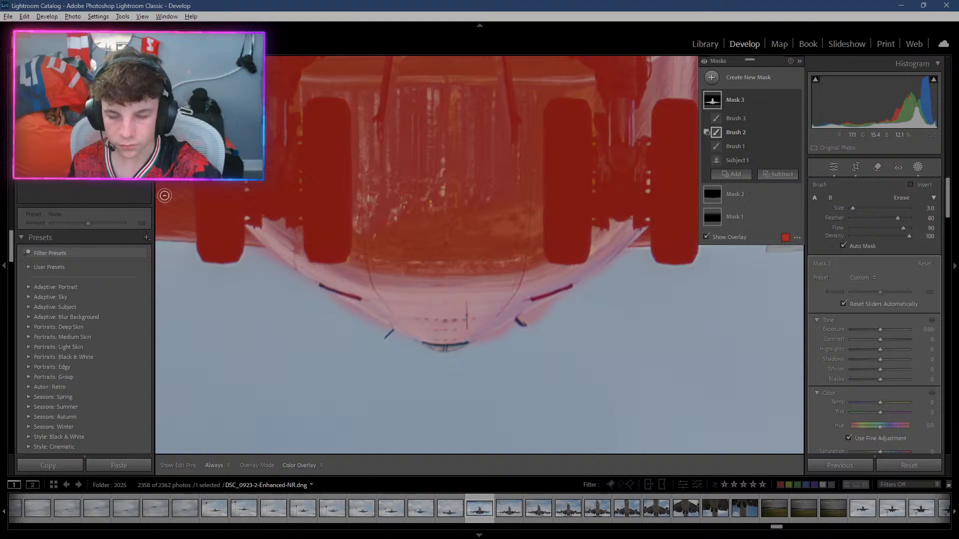
key("h")
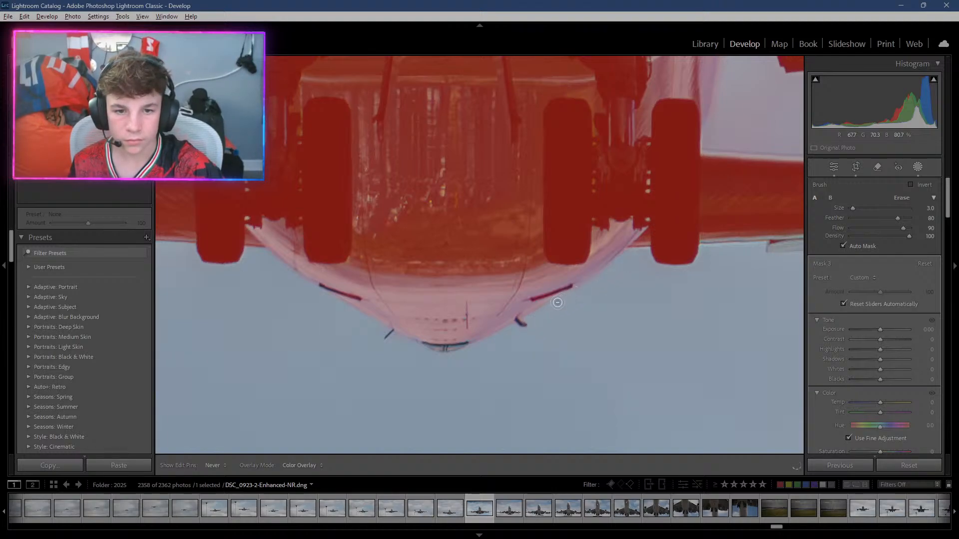
left_click_drag(532, 315, 534, 317)
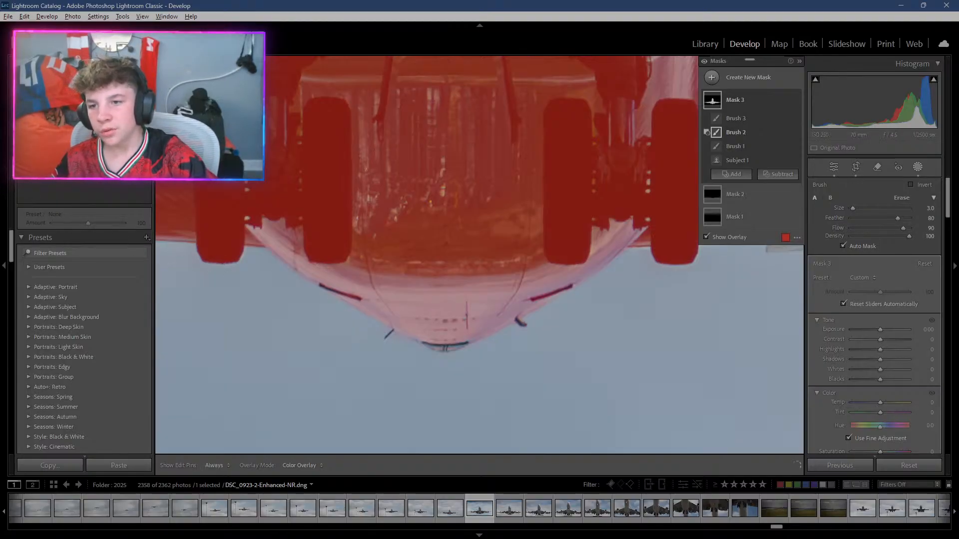
Subtract the sky spill enclosed by the fuselage, wing flap and tailplane with Brush 2, enlarging the brush to size 5.
left_click_drag(599, 250, 315, 368)
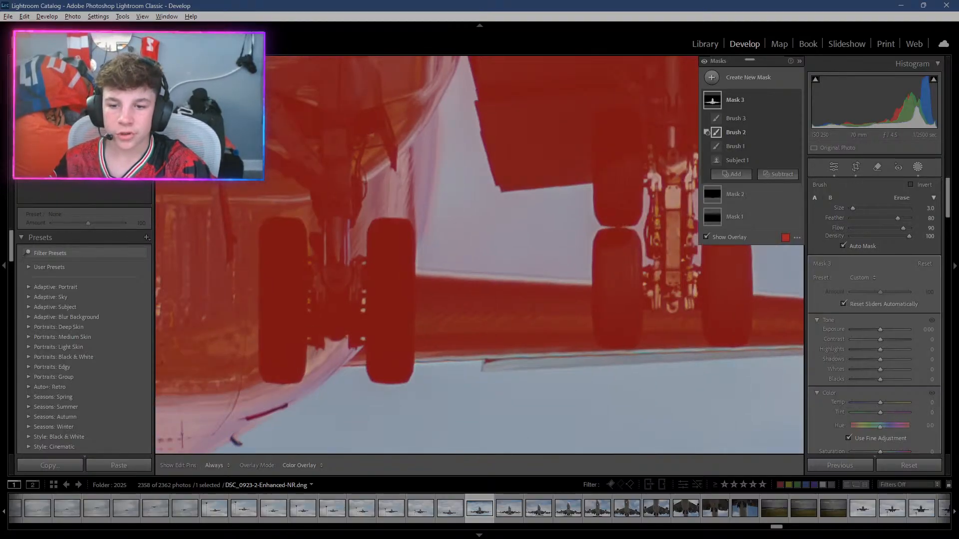
left_click_drag(449, 249, 402, 322)
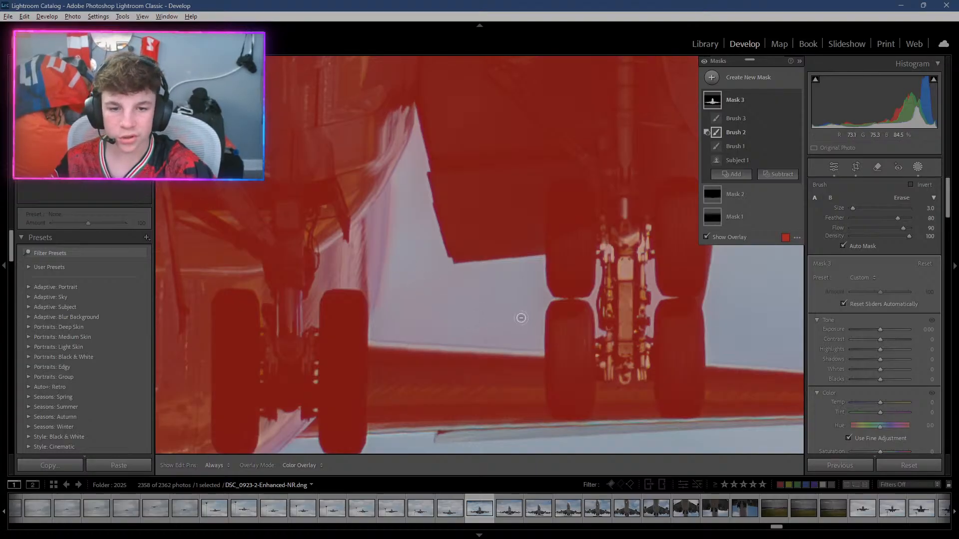
key("h")
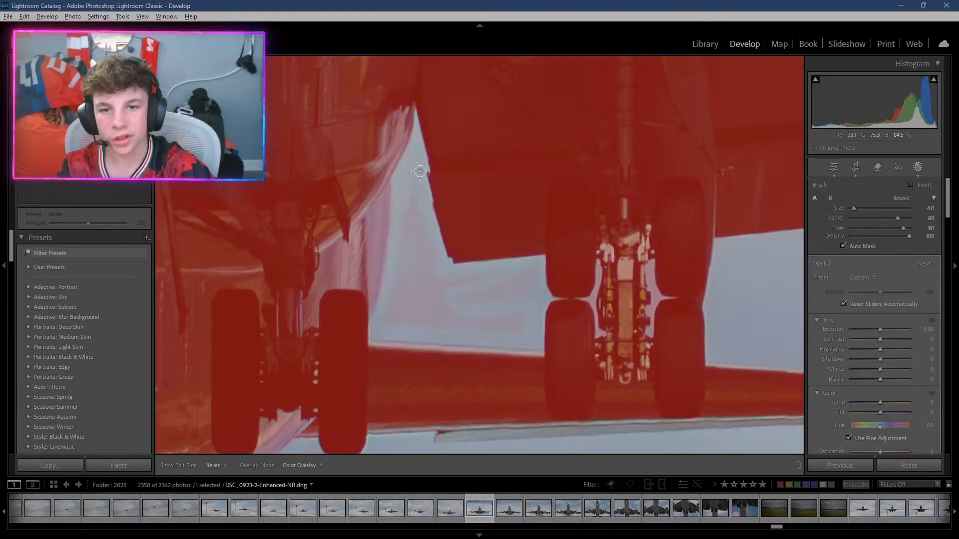
scroll(413, 205, "up", 1)
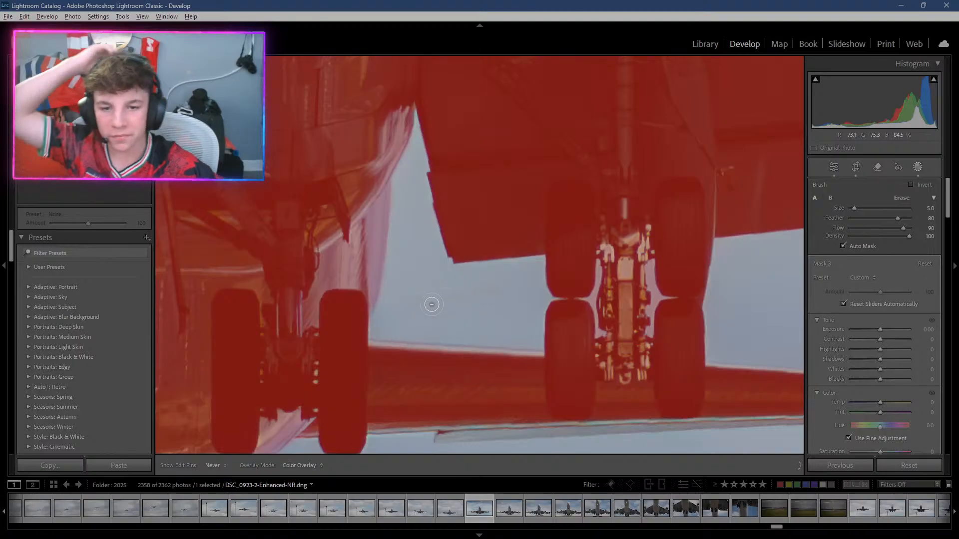
key("shift+w")
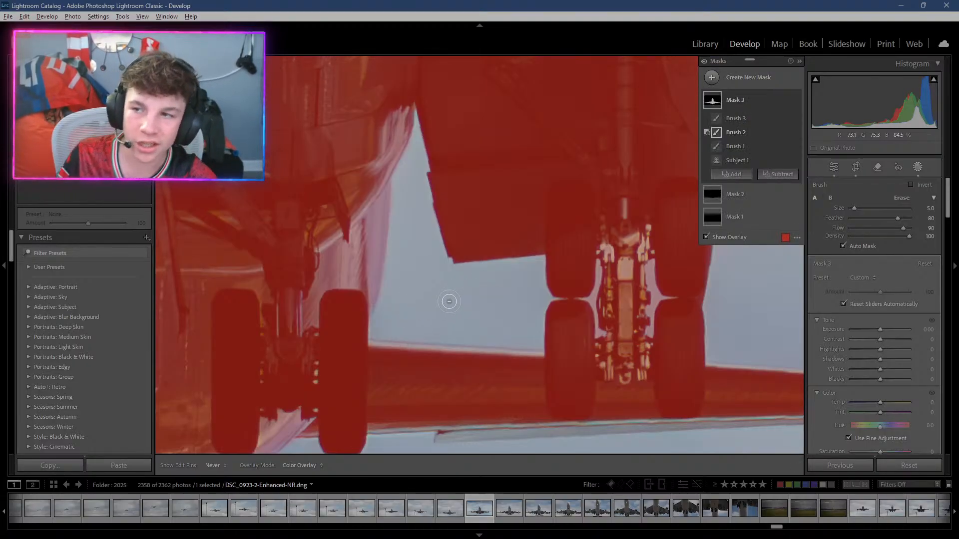
key("h")
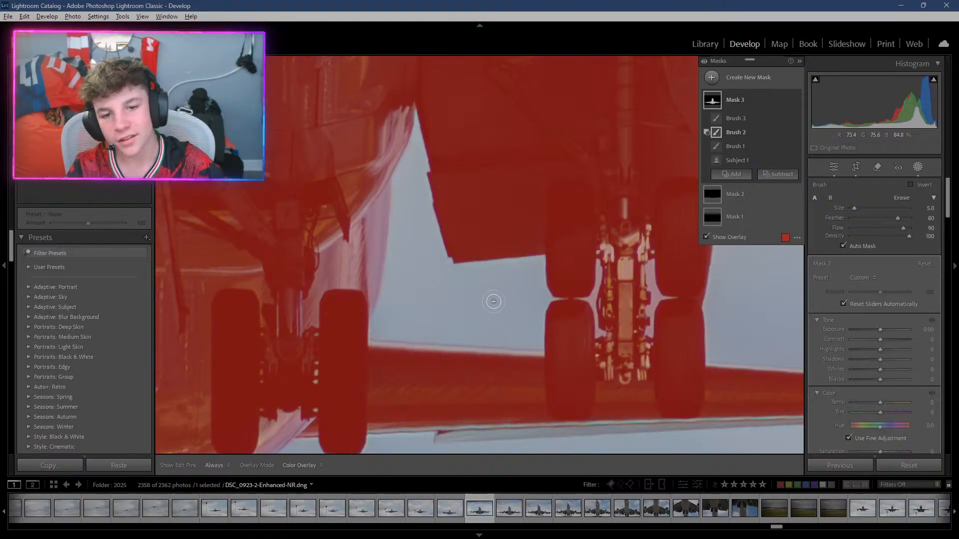
scroll(474, 305, "down", 2)
mouse_move(458, 305)
left_mouse_down()
mouse_move(509, 327)
mouse_move(532, 298)
mouse_move(522, 302)
left_mouse_up()
Subtract the small sky gaps between the bogie wheels and the landing gear truck using Brush 2 at size 3.
scroll(523, 302, "down", 1)
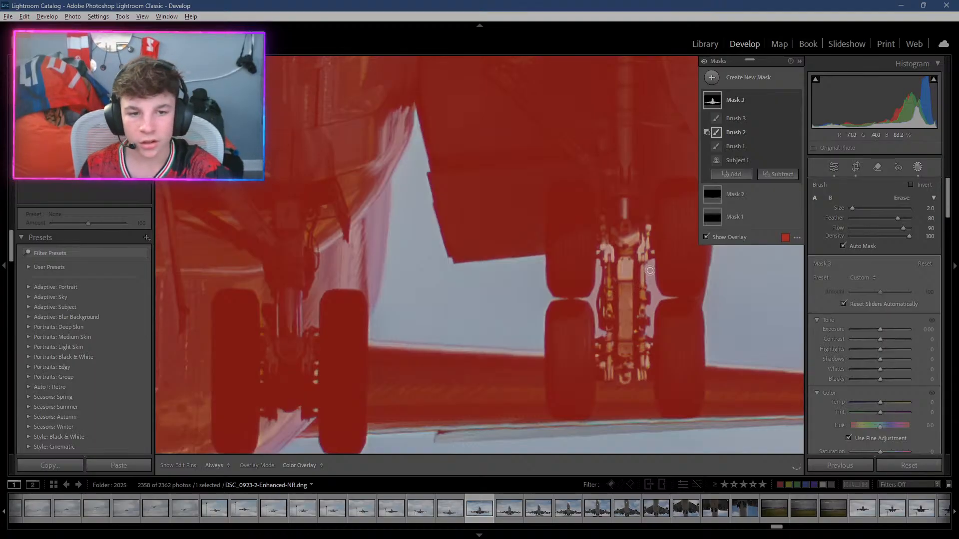
scroll(649, 271, "up", 1)
mouse_move(651, 263)
left_mouse_down()
mouse_move(658, 296)
mouse_move(647, 335)
mouse_move(657, 294)
mouse_move(649, 266)
mouse_move(644, 301)
left_mouse_up()
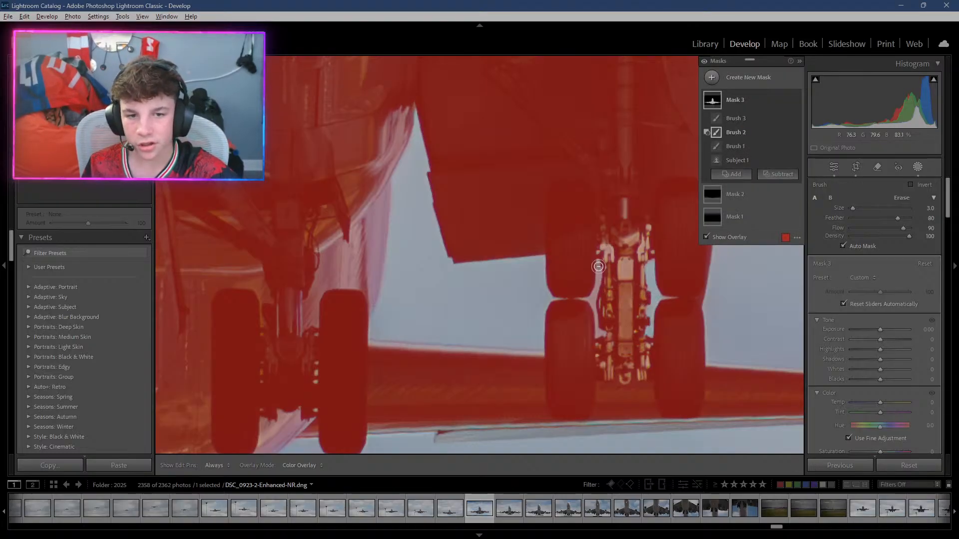
mouse_move(599, 271)
left_mouse_down()
mouse_move(587, 296)
mouse_move(597, 334)
mouse_move(593, 294)
left_mouse_up()
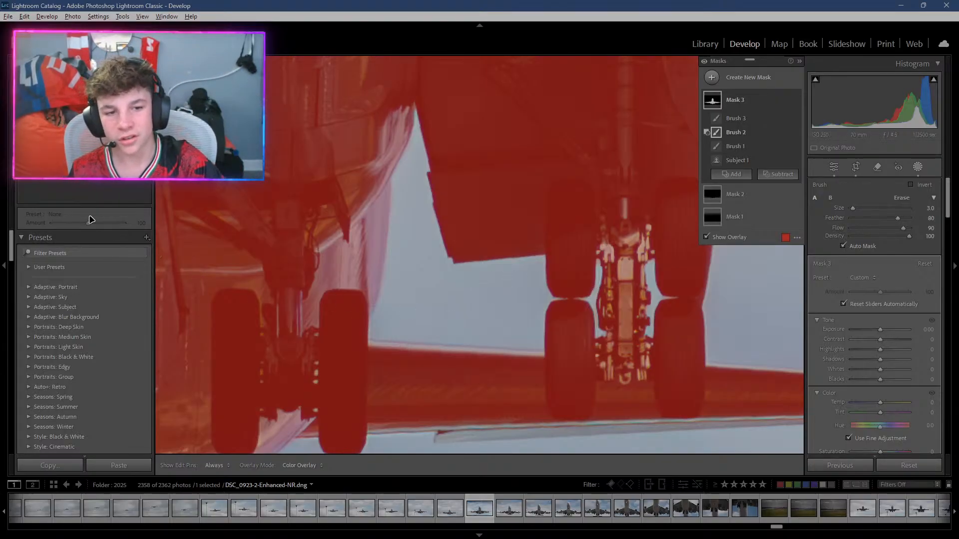
Add the missing lower edge and trailing strip of the tailplane beneath the bogie to Mask 3 with Brush 1.
left_click_drag(540, 300, 421, 204)
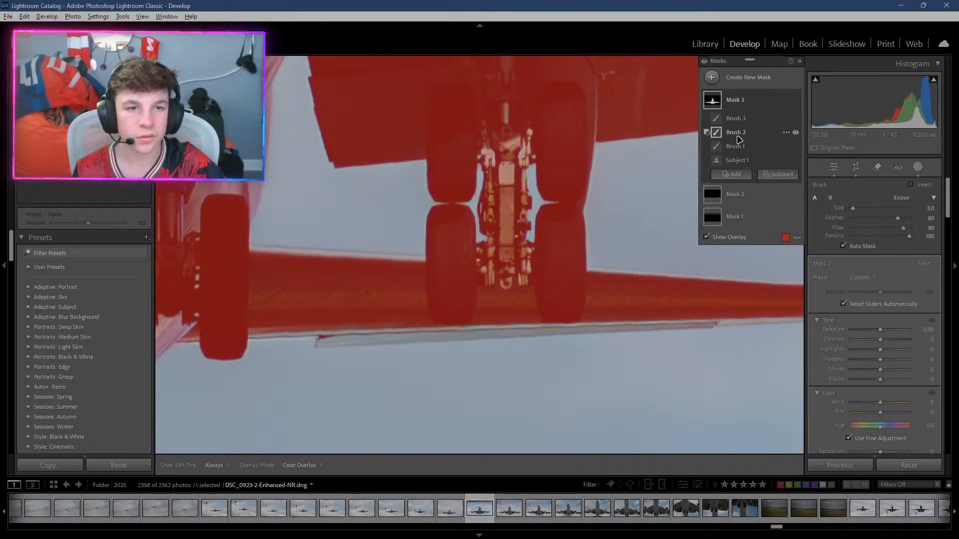
left_click(735, 146)
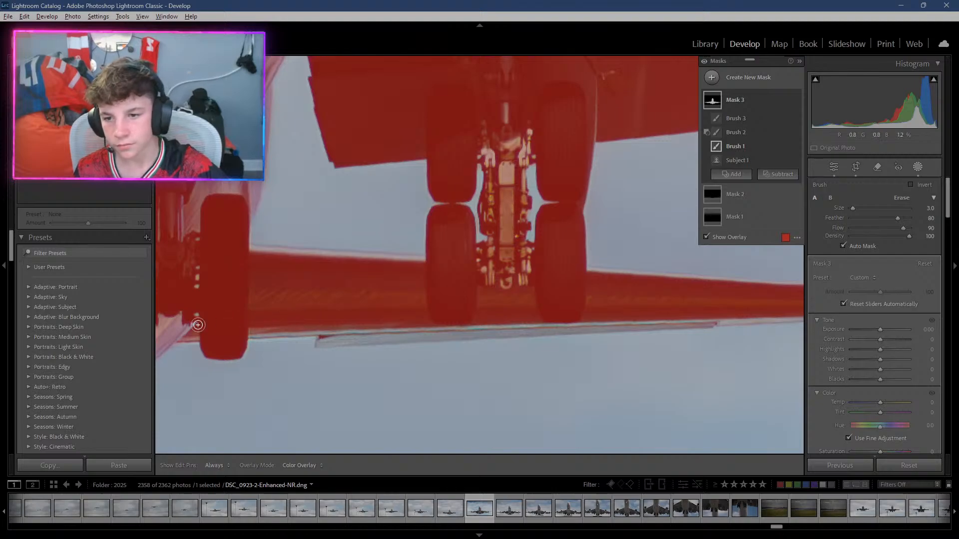
key("h")
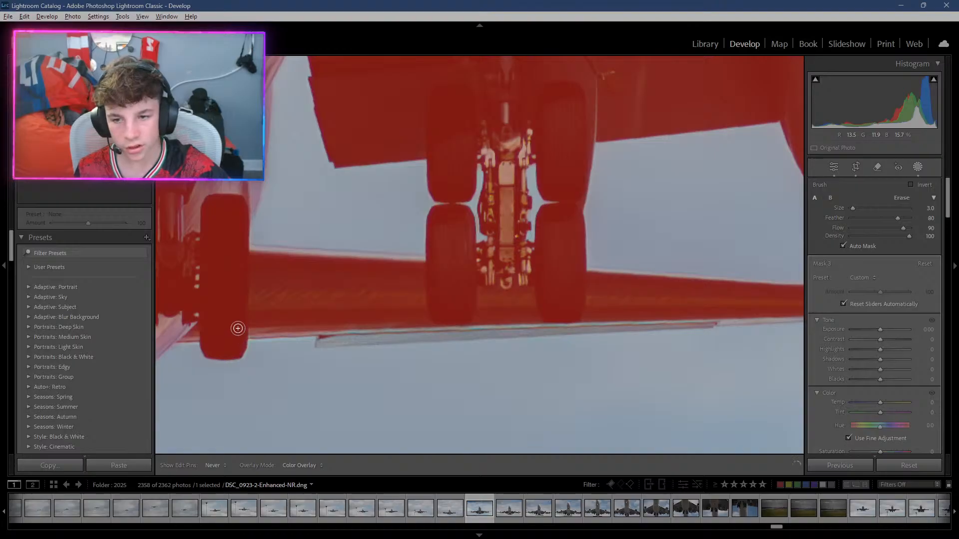
mouse_move(568, 301)
left_mouse_down()
mouse_move(739, 297)
mouse_move(815, 313)
mouse_move(703, 318)
mouse_move(802, 315)
left_mouse_up()
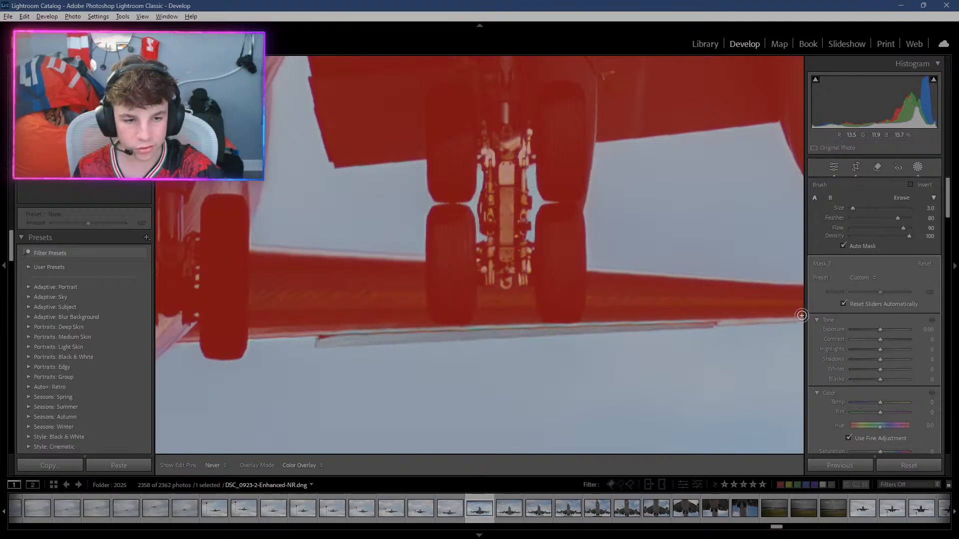
mouse_move(801, 315)
left_mouse_down()
mouse_move(707, 324)
mouse_move(809, 317)
mouse_move(640, 327)
mouse_move(329, 322)
mouse_move(346, 328)
mouse_move(303, 331)
mouse_move(707, 317)
mouse_move(318, 339)
mouse_move(321, 319)
mouse_move(322, 338)
mouse_move(408, 341)
mouse_move(709, 319)
mouse_move(404, 333)
mouse_move(424, 327)
mouse_move(791, 316)
mouse_move(375, 325)
left_mouse_up()
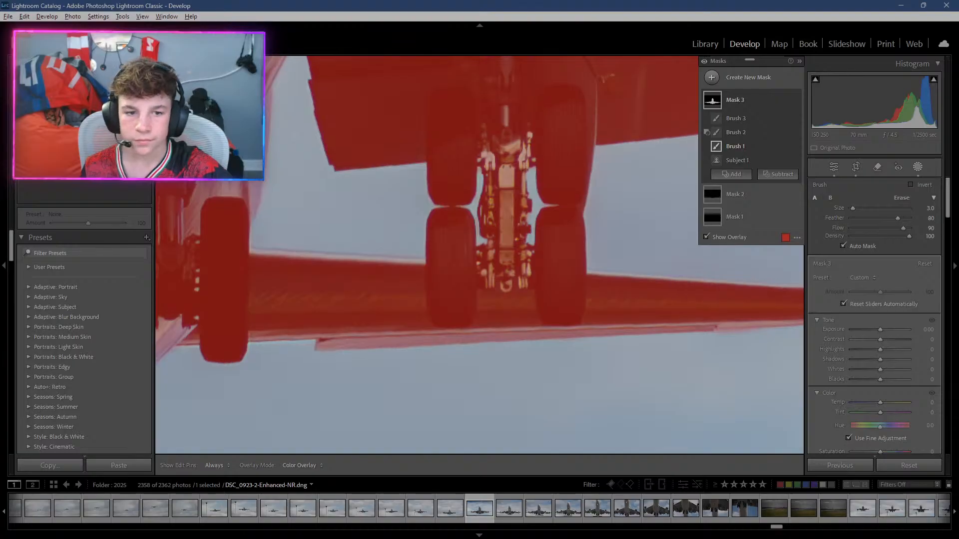
Add the lower corner of the tailplane's outer tip to Mask 3 with Brush 1.
left_click_drag(634, 200, 349, 247)
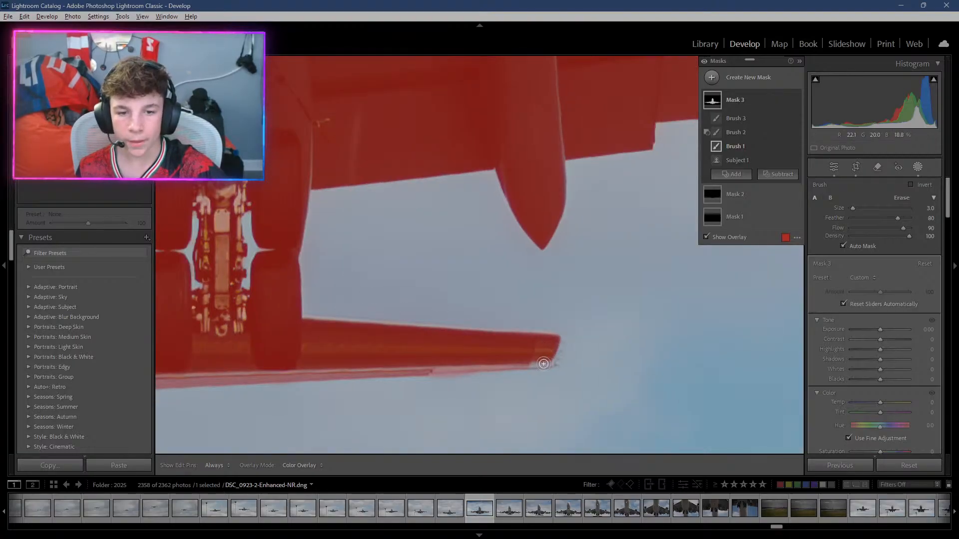
key("h")
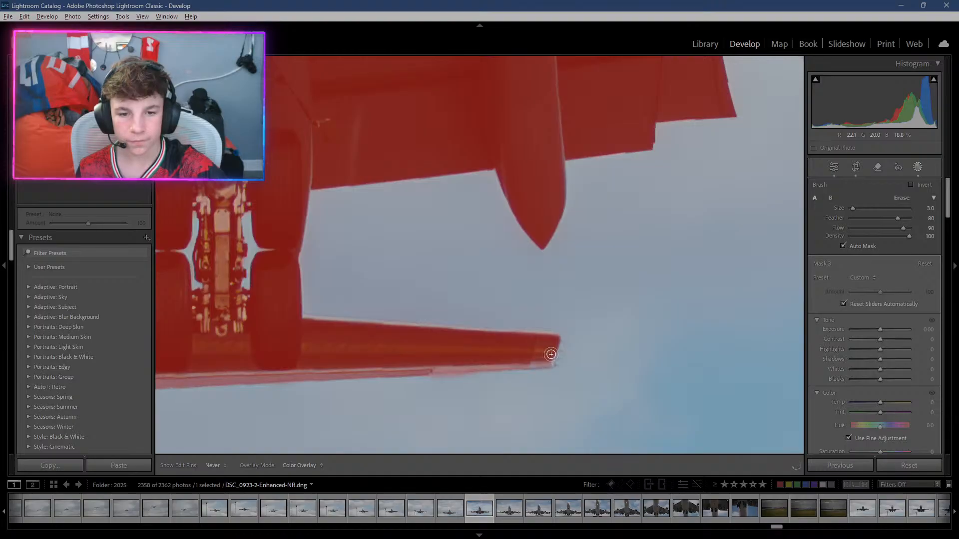
key("shift+w")
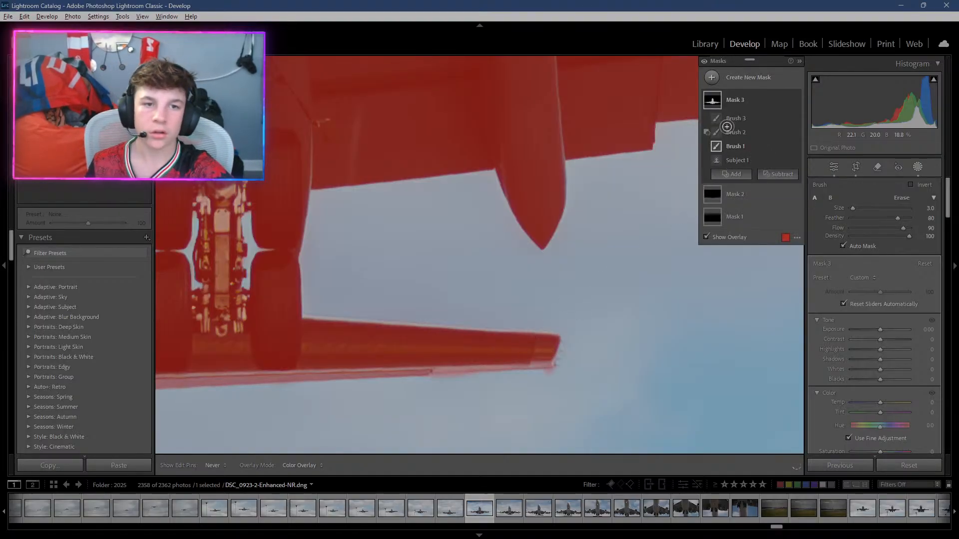
Subtract the spill from the sky just below the tailplane's outer end with Brush 2 and reselect Brush 1.
left_click(729, 133)
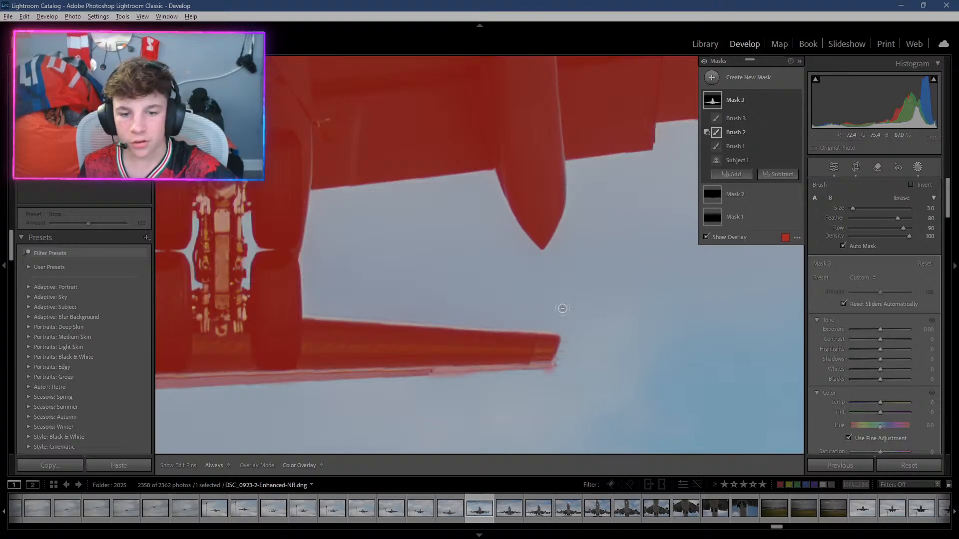
key("h")
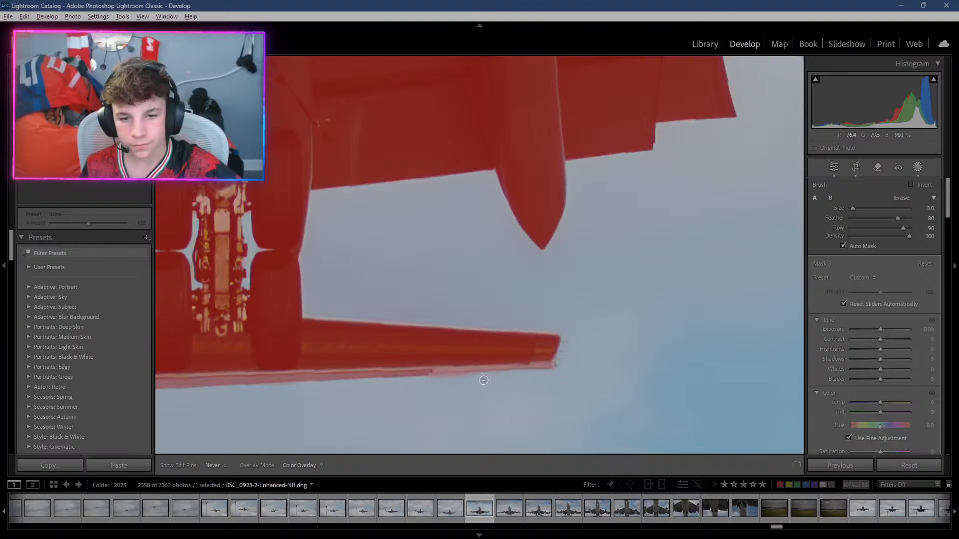
left_click_drag(454, 381, 453, 388)
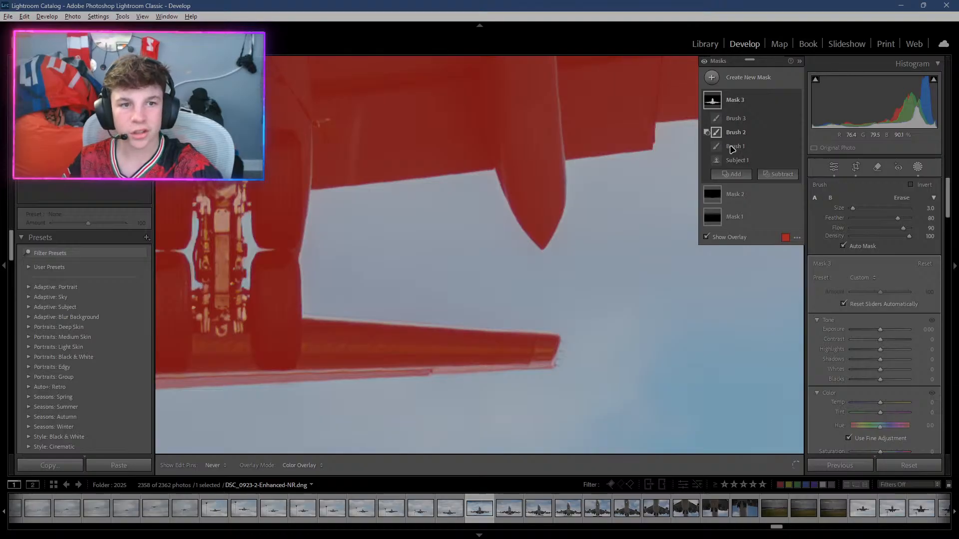
left_click(735, 146)
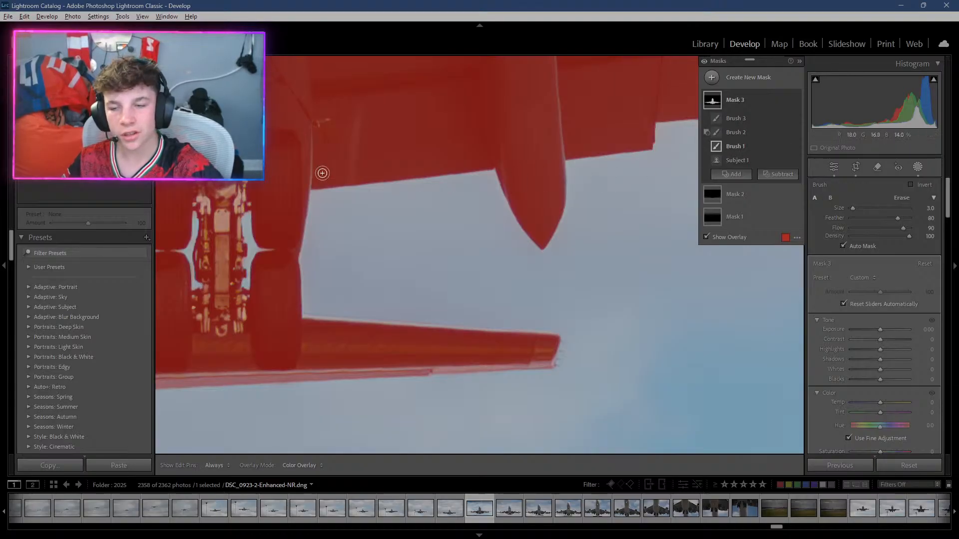
Add the missing lower outer edge of the engine nacelle, beside the wing, to Mask 3 with Brush 1.
left_click_drag(240, 73, 164, 167)
left_click_drag(500, 225, 194, 343)
left_click_drag(624, 249, 316, 250)
left_click_drag(499, 250, 453, 251)
left_click_drag(596, 161, 430, 185)
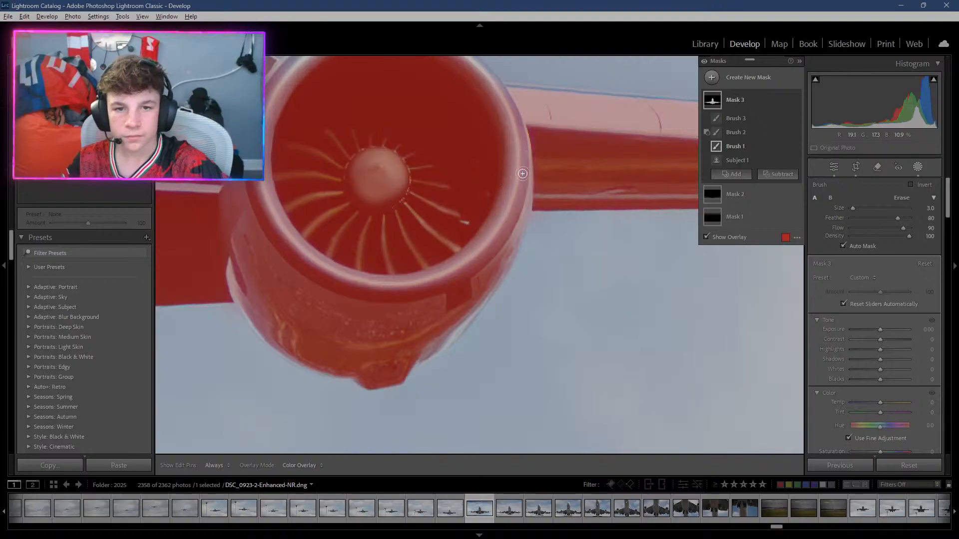
key("h")
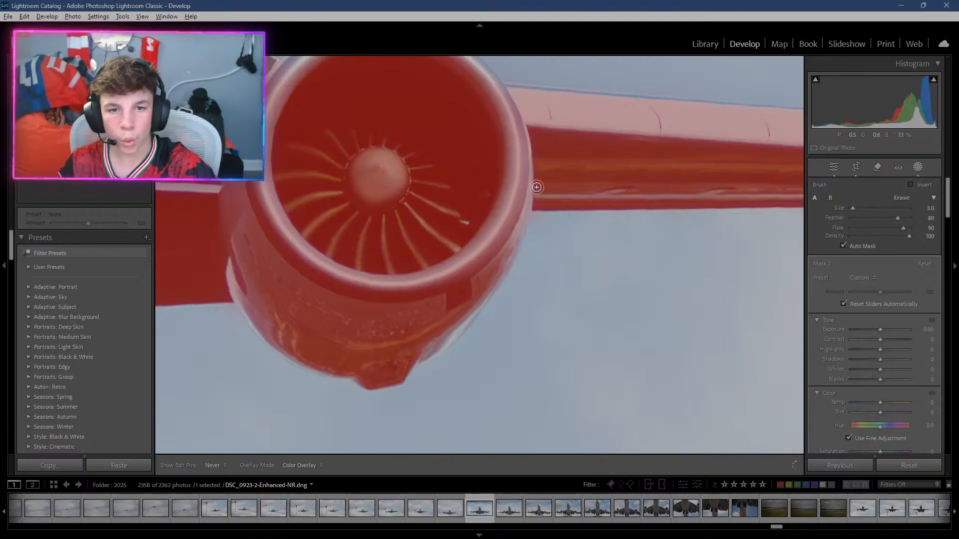
mouse_move(536, 189)
left_mouse_down()
mouse_move(503, 279)
mouse_move(454, 338)
mouse_move(401, 368)
mouse_move(445, 344)
mouse_move(429, 354)
mouse_move(458, 319)
mouse_move(331, 358)
mouse_move(353, 368)
mouse_move(313, 368)
mouse_move(283, 351)
mouse_move(243, 291)
mouse_move(208, 264)
mouse_move(227, 269)
mouse_move(264, 337)
mouse_move(369, 382)
mouse_move(293, 358)
mouse_move(248, 321)
mouse_move(230, 263)
mouse_move(244, 279)
mouse_move(213, 269)
mouse_move(291, 338)
mouse_move(406, 362)
mouse_move(454, 338)
mouse_move(439, 349)
mouse_move(484, 295)
mouse_move(518, 226)
mouse_move(499, 230)
mouse_move(536, 147)
mouse_move(524, 135)
mouse_move(501, 145)
mouse_move(501, 119)
mouse_move(538, 156)
mouse_move(524, 165)
mouse_move(563, 176)
left_mouse_up()
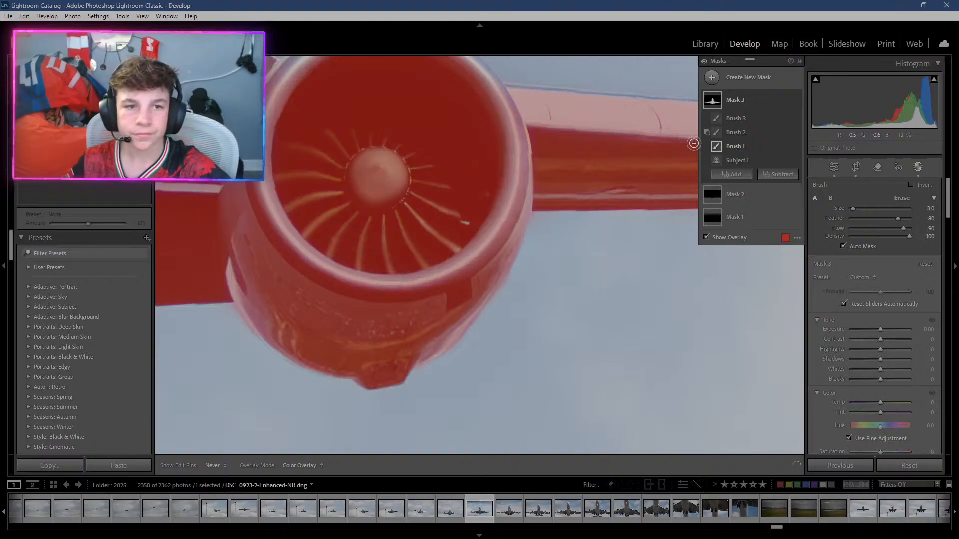
Subtract the sky spill around the underside and far lower edge of the engine nacelle from Mask 3 with Brush 2.
left_click(733, 133)
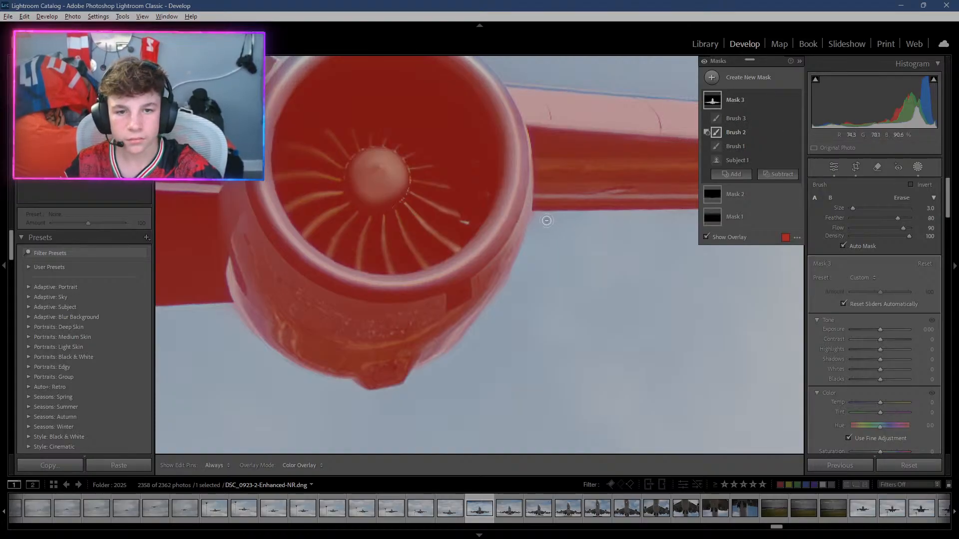
key("h")
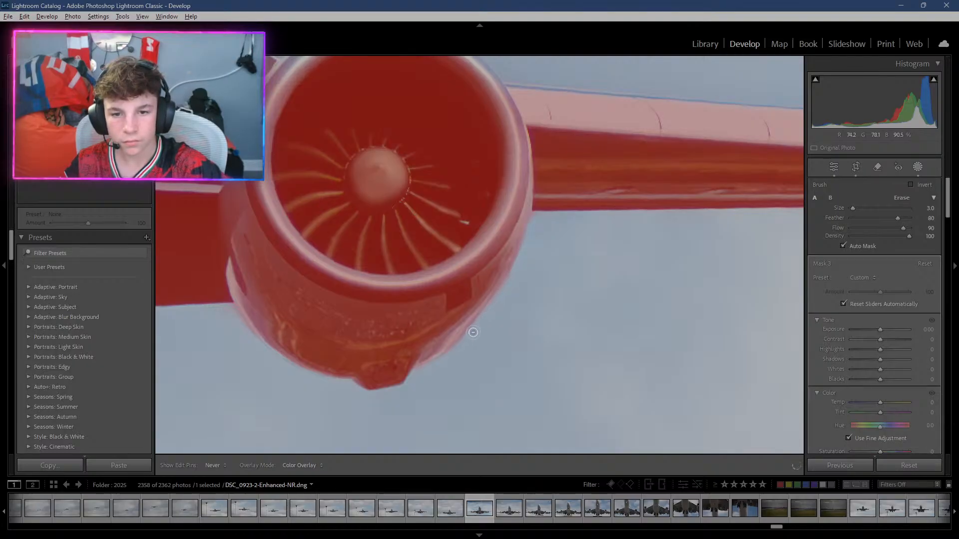
left_click_drag(421, 380, 419, 401)
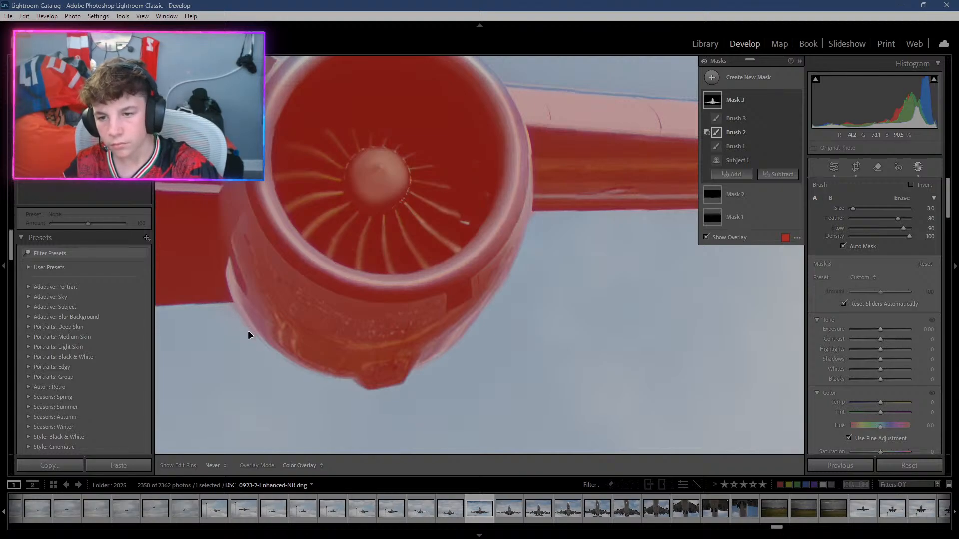
key("h")
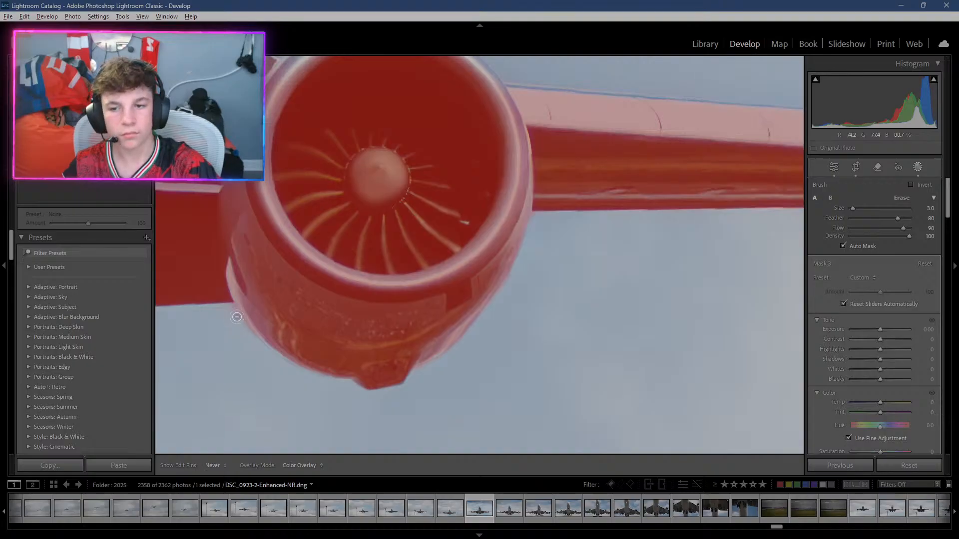
mouse_move(247, 333)
left_mouse_down()
mouse_move(233, 310)
mouse_move(233, 318)
left_mouse_up()
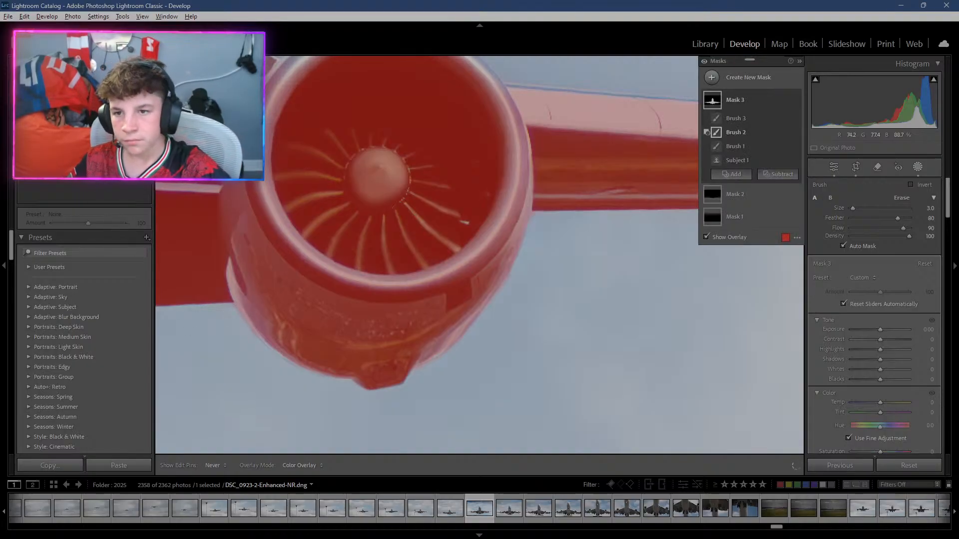
Subtract the narrow sky slots between wing and flap, on both sides of the flap track fairing beside the engine, with Brush 2.
mouse_move(69, 140)
left_mouse_down()
mouse_move(52, 138)
mouse_move(62, 139)
left_mouse_up()
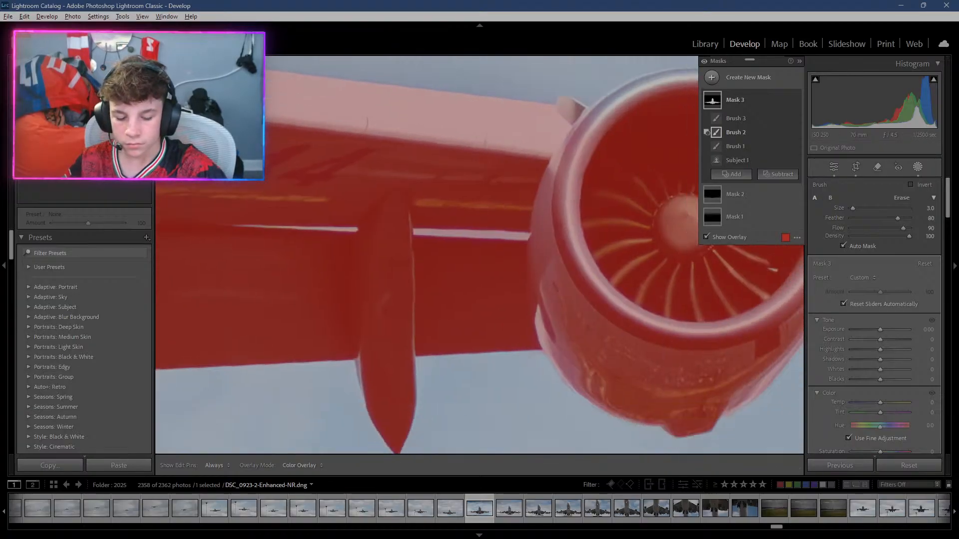
key("ctrl+=")
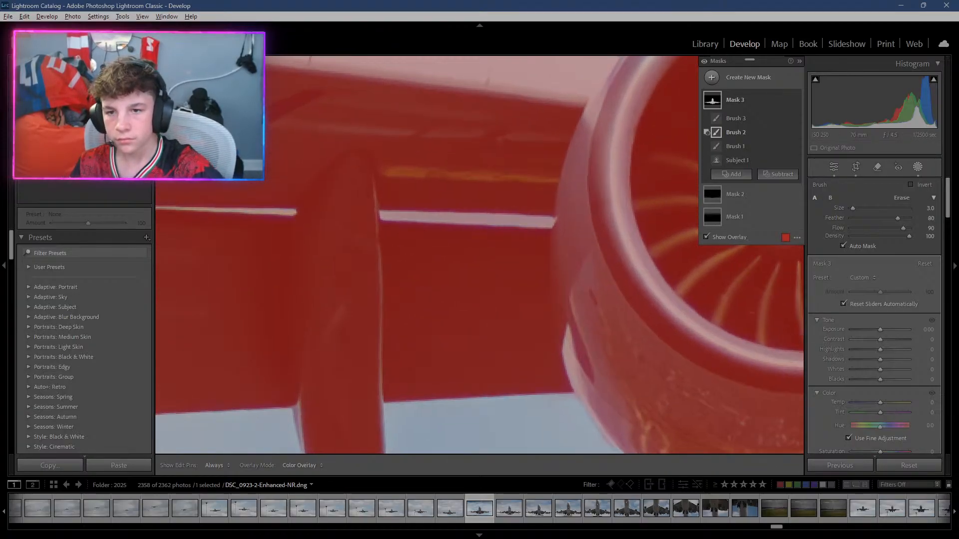
left_click_drag(62, 139, 60, 138)
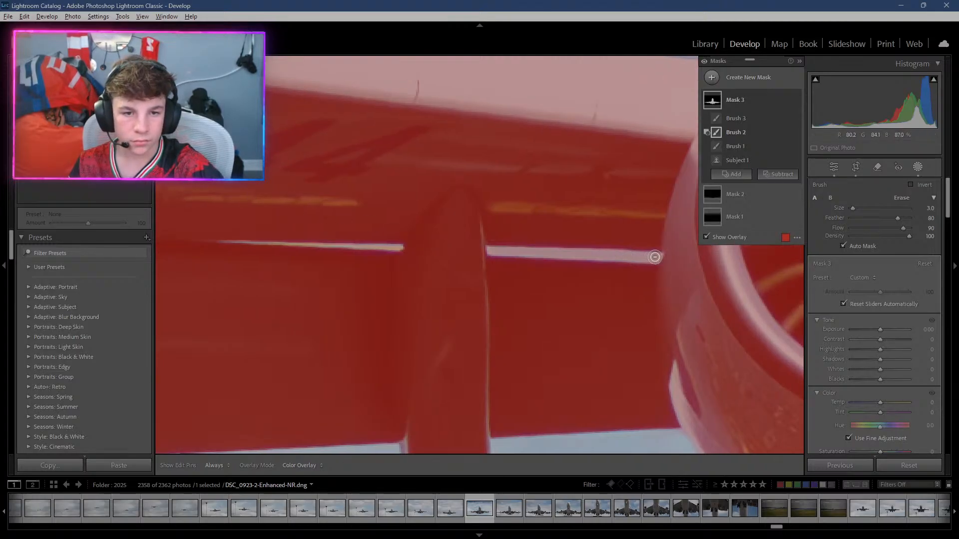
key("h")
mouse_move(649, 257)
left_mouse_down()
mouse_move(658, 257)
mouse_move(487, 252)
left_mouse_up()
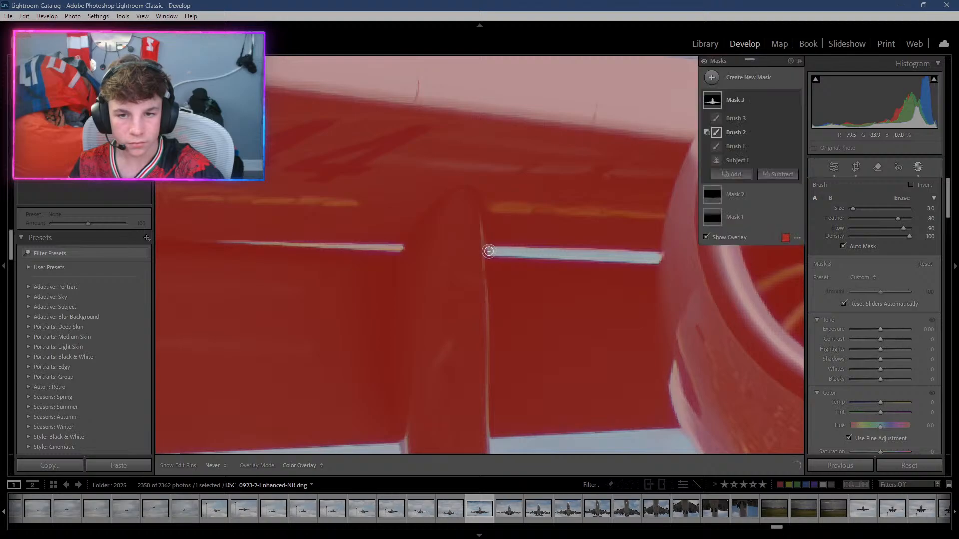
left_click_drag(399, 248, 329, 245)
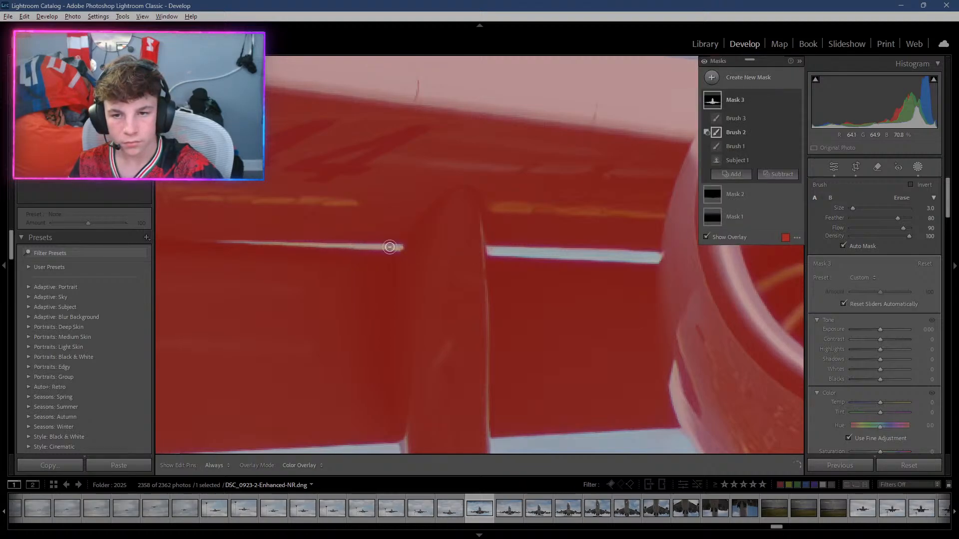
mouse_move(399, 247)
left_mouse_down()
mouse_move(330, 247)
mouse_move(399, 248)
mouse_move(331, 248)
left_mouse_up()
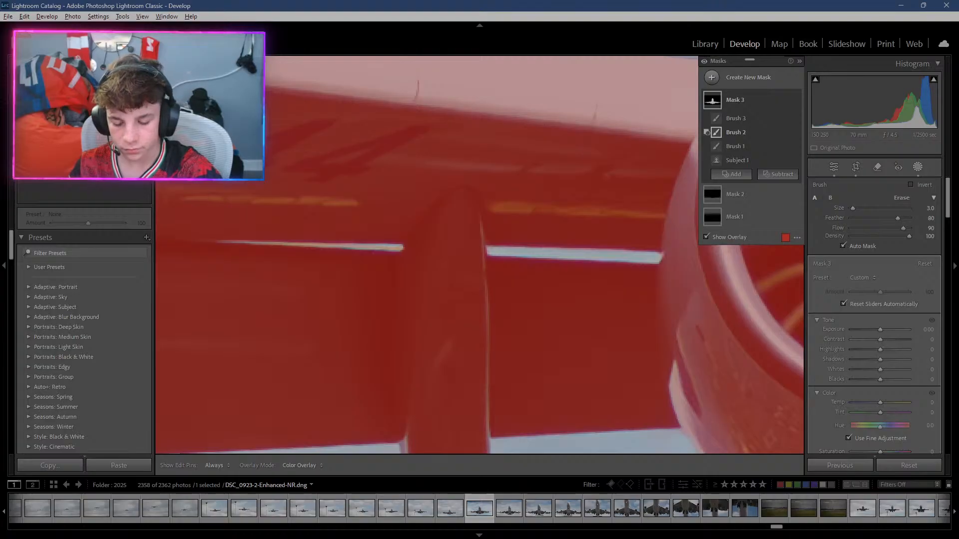
Select Brush 1 in Mask 3 for touching up the outer wing tip.
key("ctrl+minus")
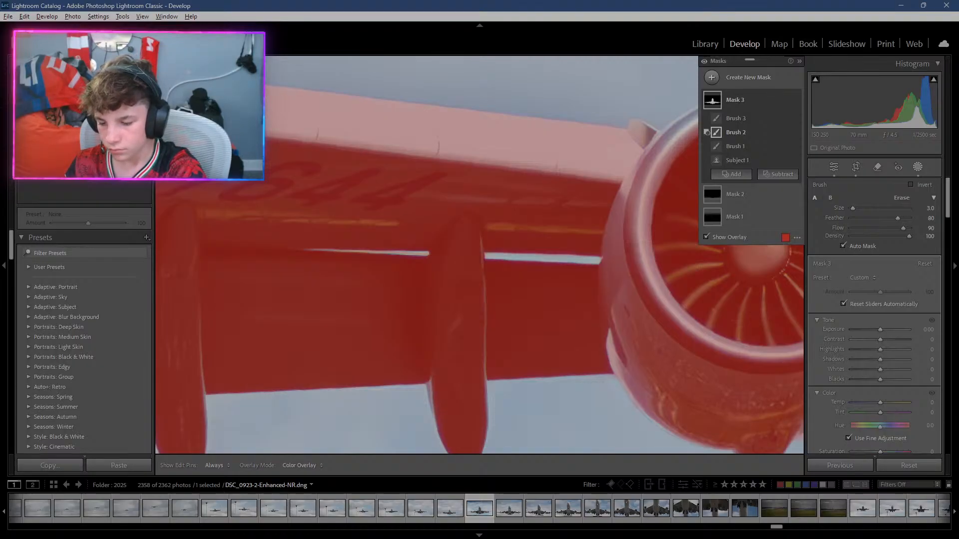
left_click_drag(664, 344, 302, 211)
left_click_drag(749, 200, 390, 295)
left_click_drag(529, 279, 245, 304)
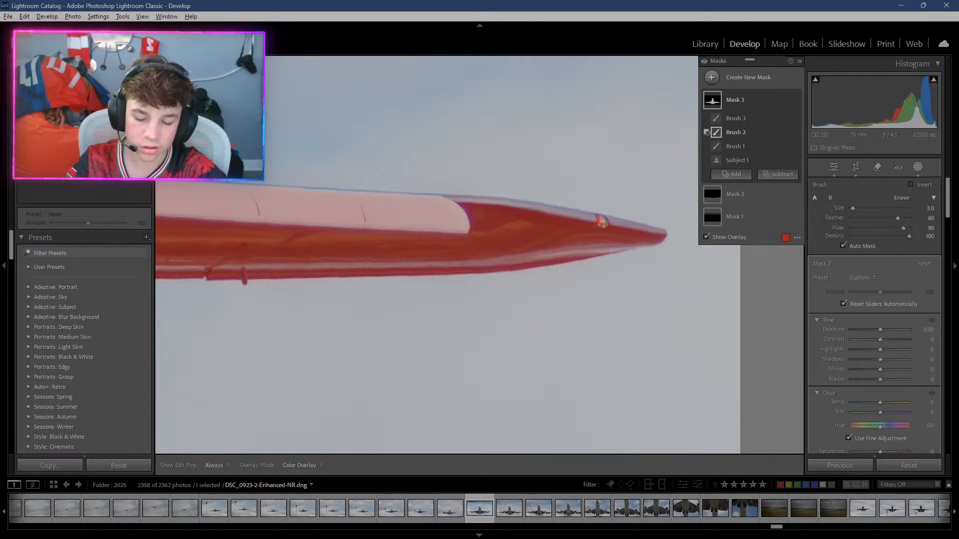
mouse_move(285, 129)
left_mouse_down()
mouse_move(25, 224)
mouse_move(357, 178)
mouse_move(357, 200)
left_mouse_up()
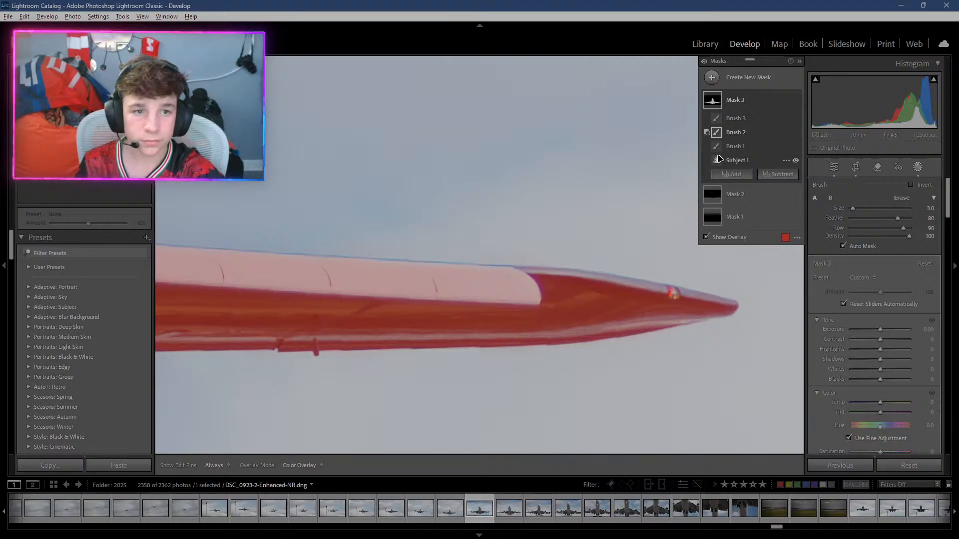
left_click(735, 146)
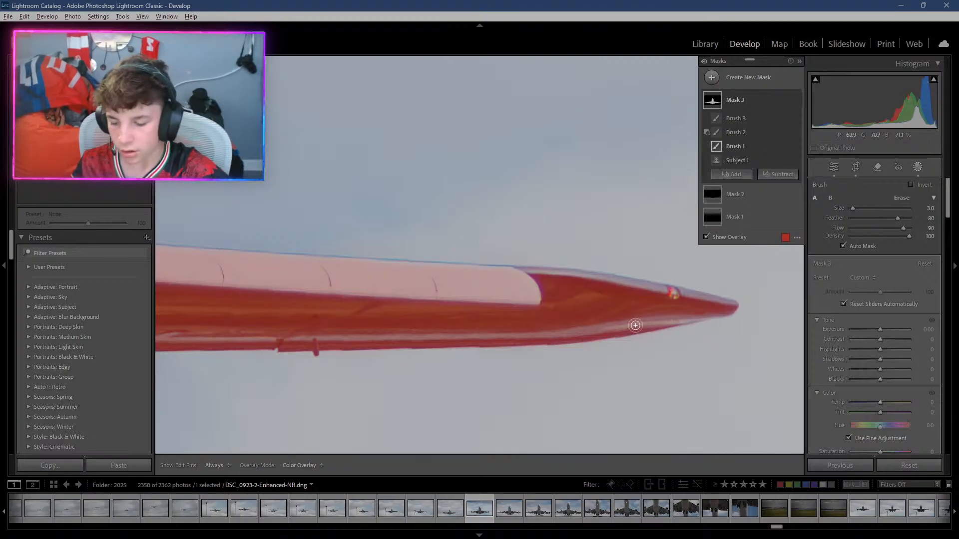
Switch to File Explorer and open the edited > wp folder on the NIKON D5600 (E:) drive.
key("super")
key("super")
key("super+e")
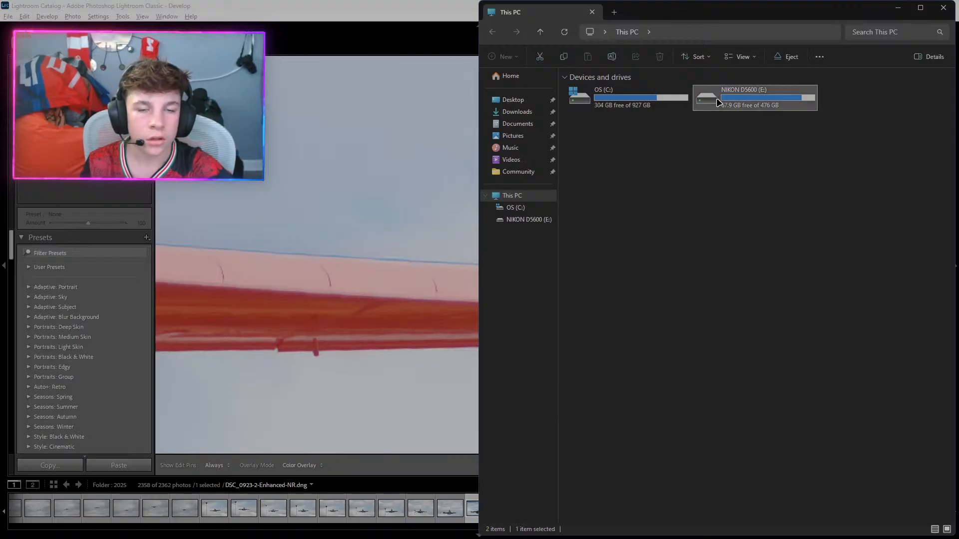
double_click(719, 103)
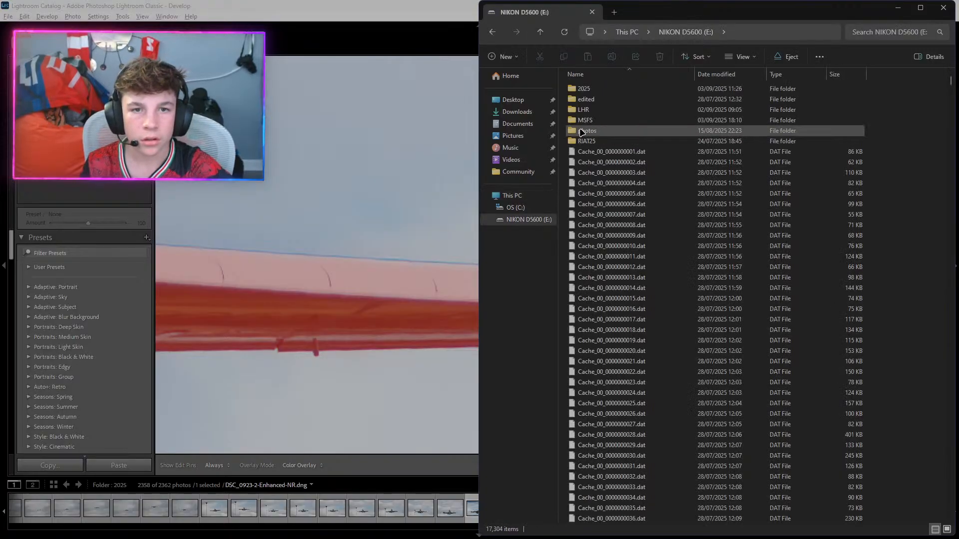
double_click(585, 99)
double_click(588, 116)
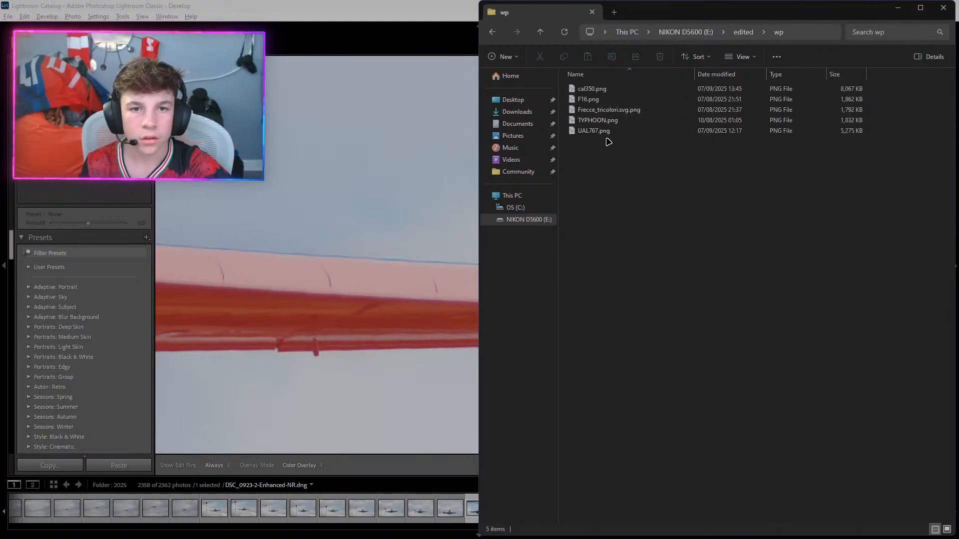
View the finished wallpaper UAL767.png at full window size and close it.
left_click(607, 135)
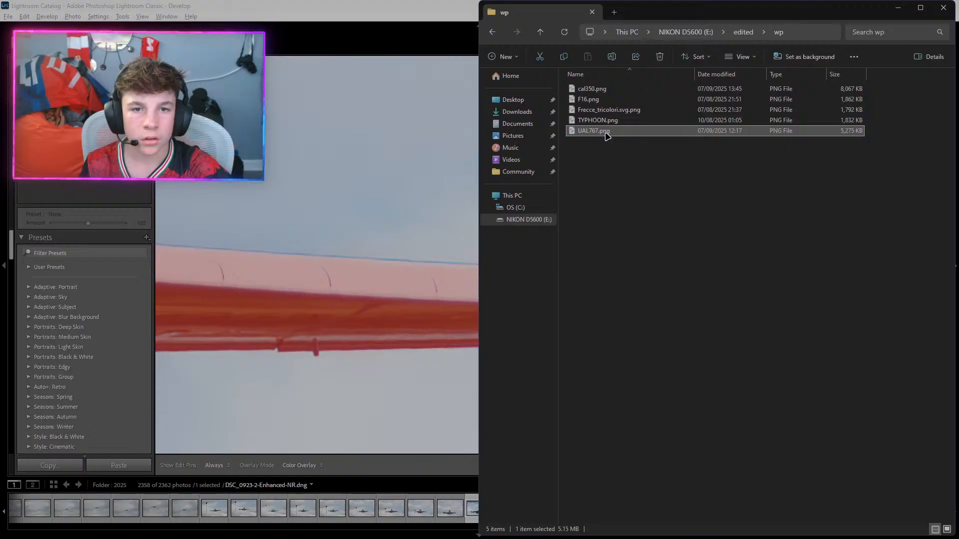
double_click(606, 134)
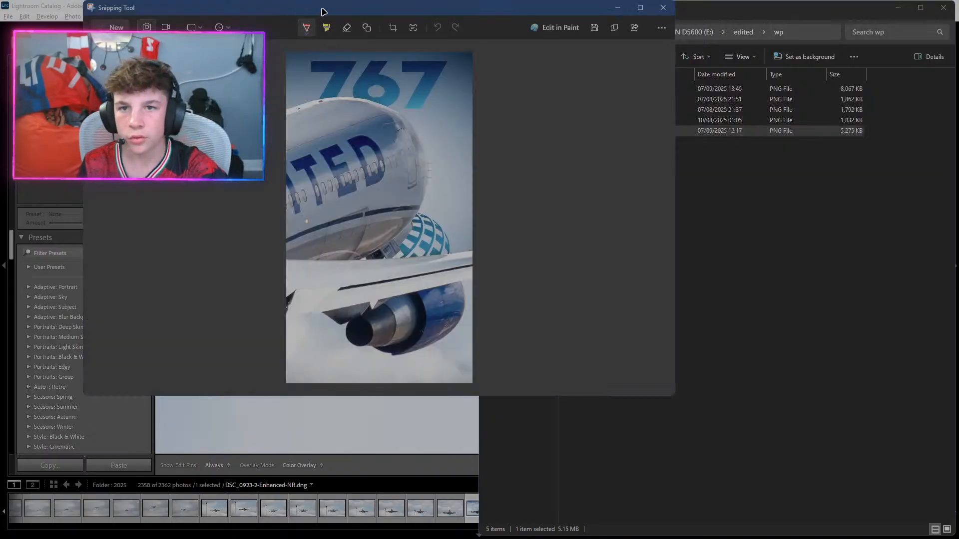
left_click_drag(323, 11, 333, 45)
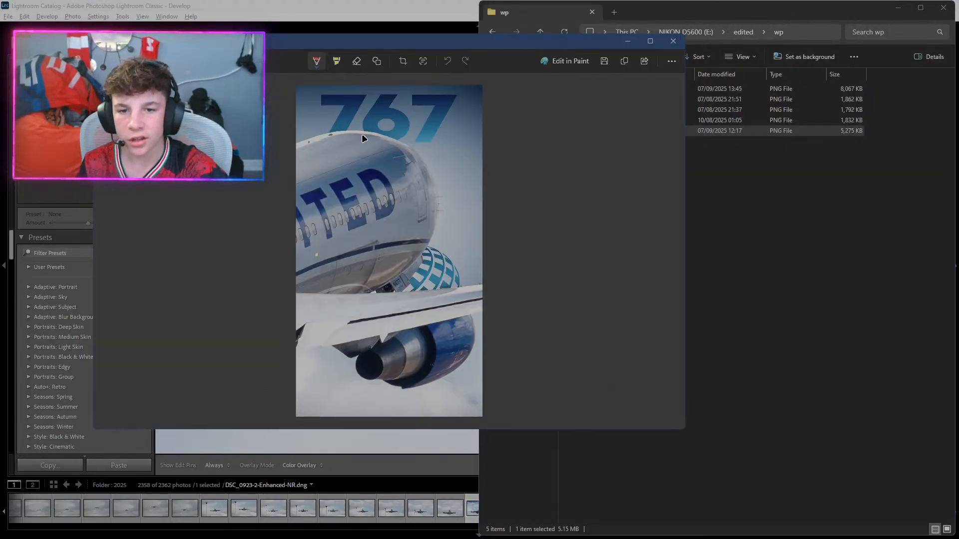
key("alt")
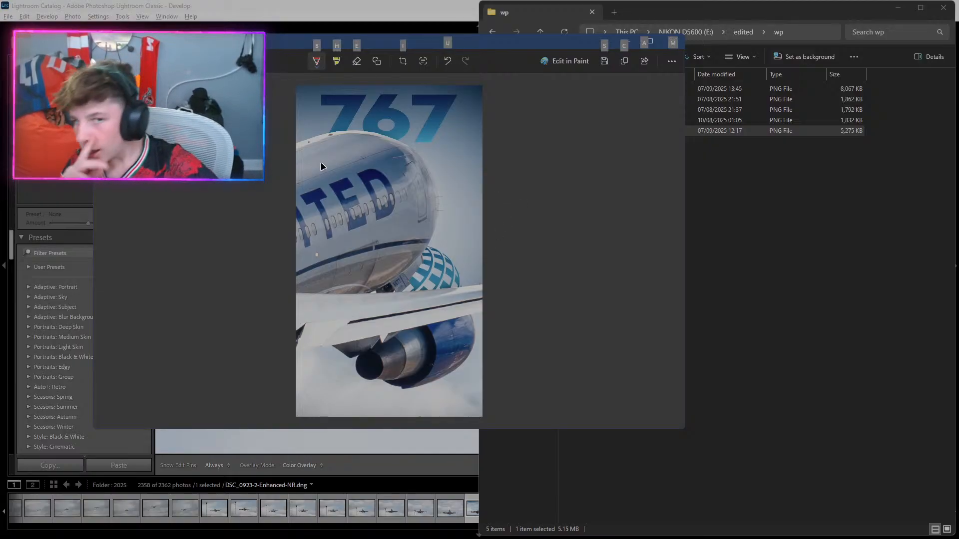
left_click(650, 43)
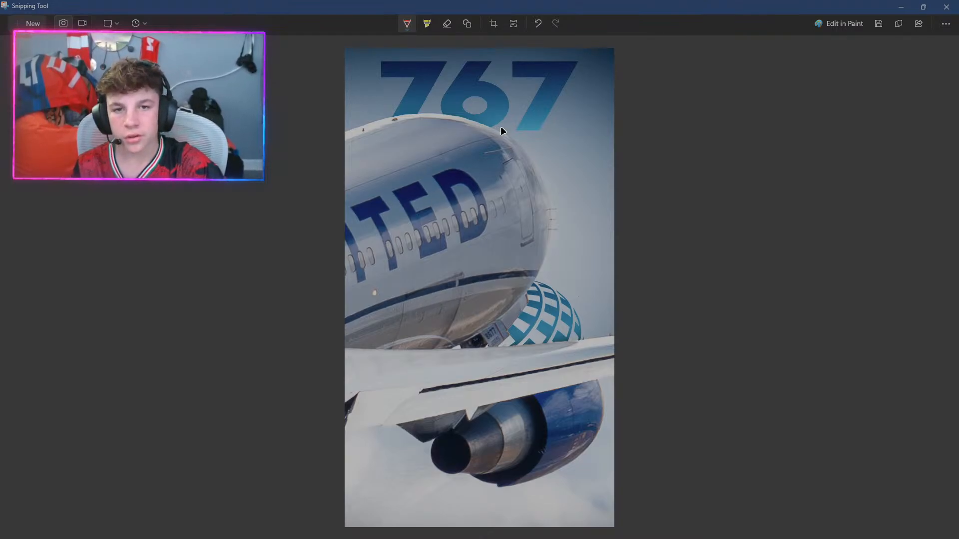
left_click(949, 6)
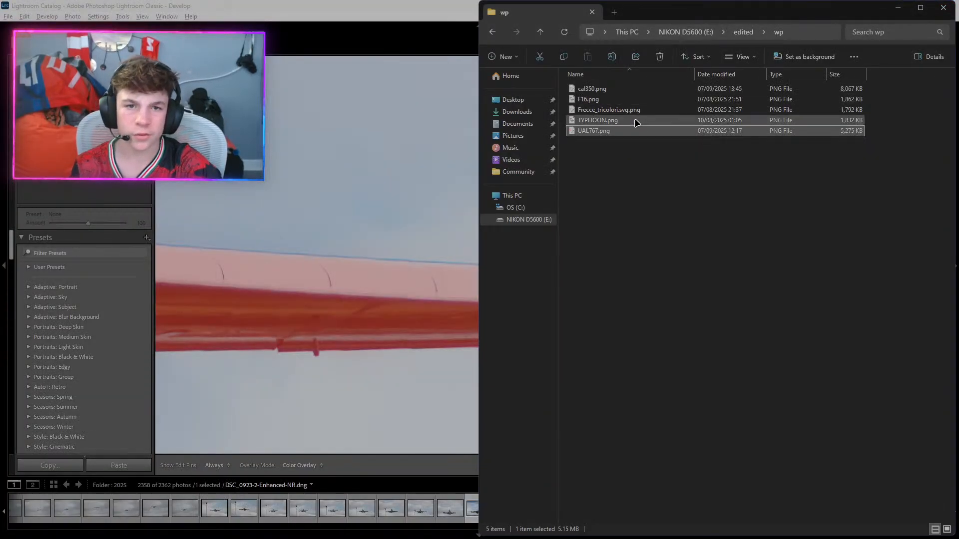
View the wallpaper cal350.png at full window size, then close it and File Explorer to return to Lightroom Classic.
double_click(604, 90)
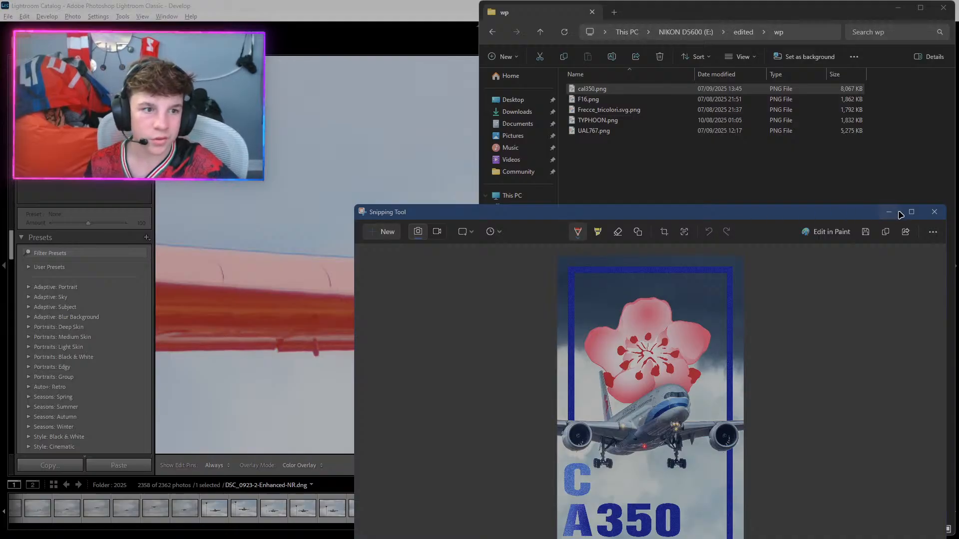
left_click(912, 213)
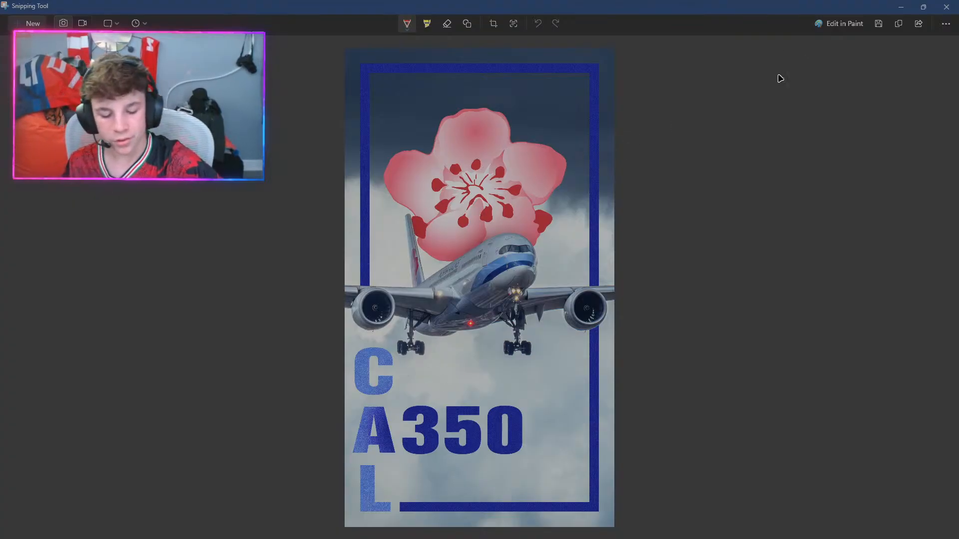
left_click(946, 7)
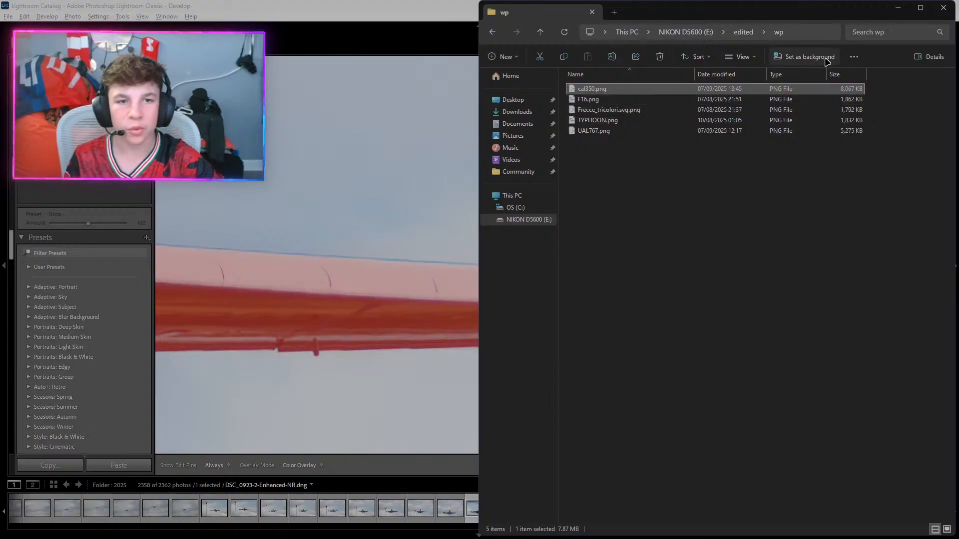
left_click(943, 7)
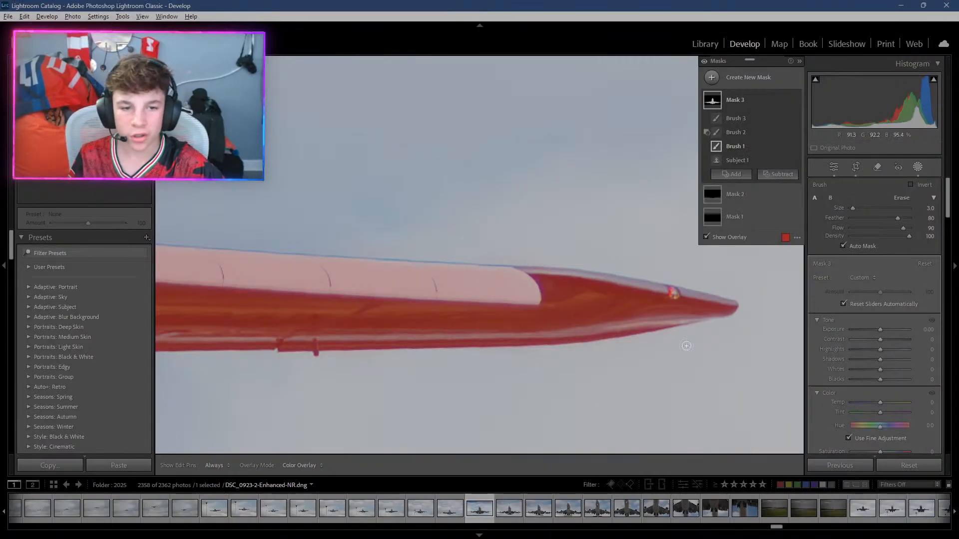
Add the missing upper leading edge of the outer wing and wing tip to Mask 3 with Brush 1.
key("h")
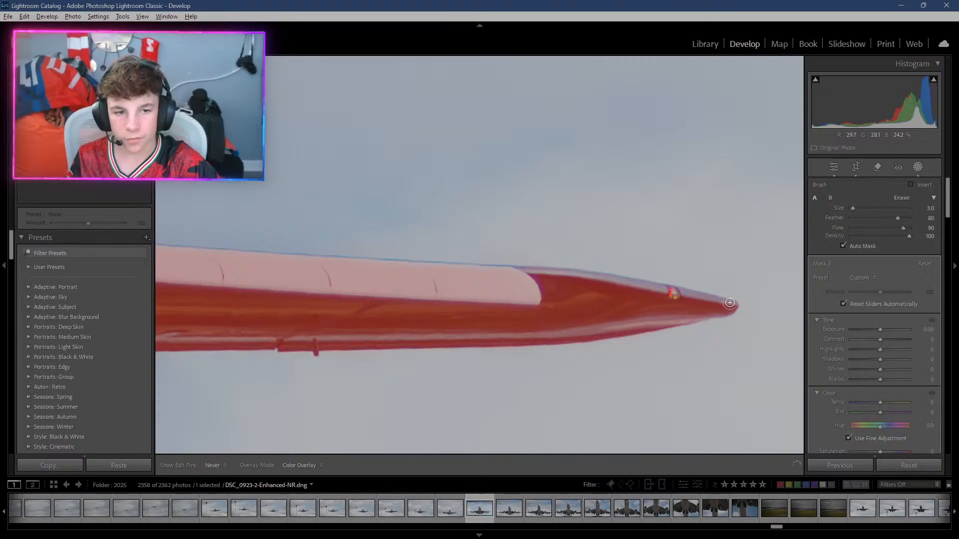
mouse_move(621, 284)
left_mouse_down()
mouse_move(510, 272)
mouse_move(658, 284)
mouse_move(729, 303)
mouse_move(517, 290)
mouse_move(535, 287)
mouse_move(518, 273)
left_mouse_up()
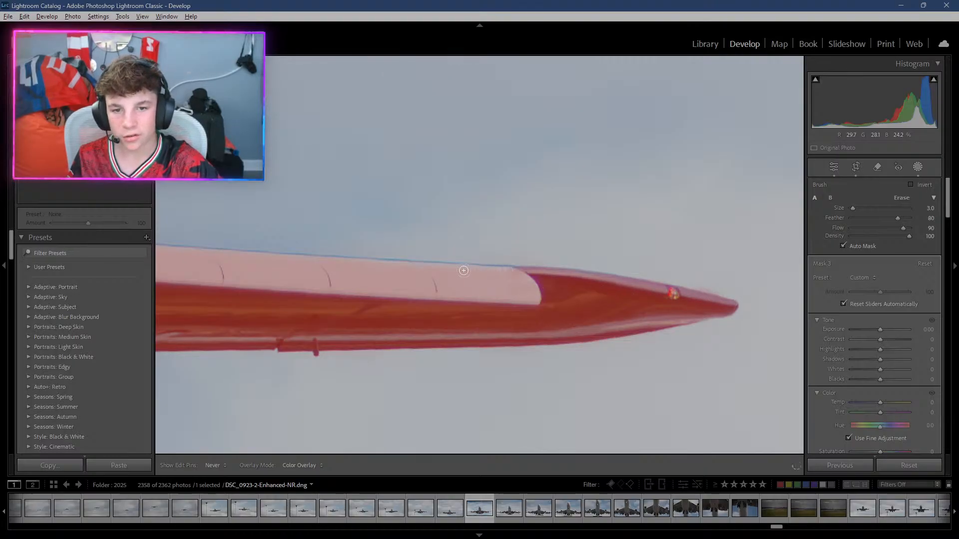
mouse_move(231, 264)
left_mouse_down()
mouse_move(150, 255)
mouse_move(187, 250)
left_mouse_up()
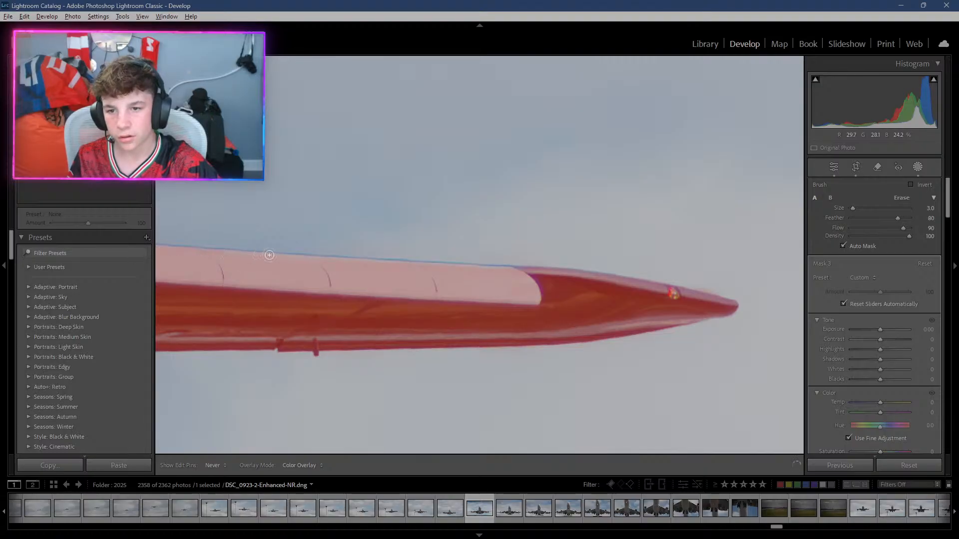
left_click_drag(347, 258, 544, 273)
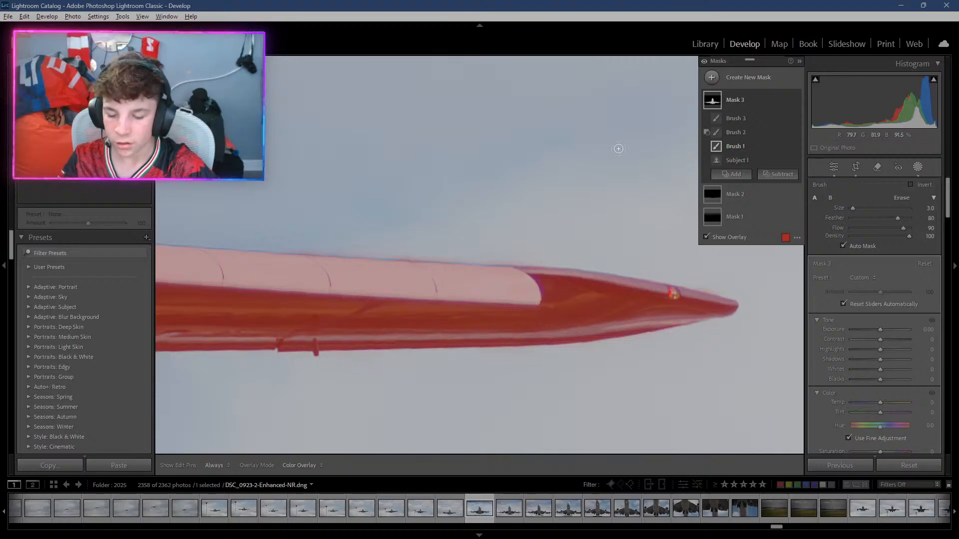
Subtract the sky spill above the outer wing's upper edge from Mask 3 with Brush 2.
key("super")
key("super")
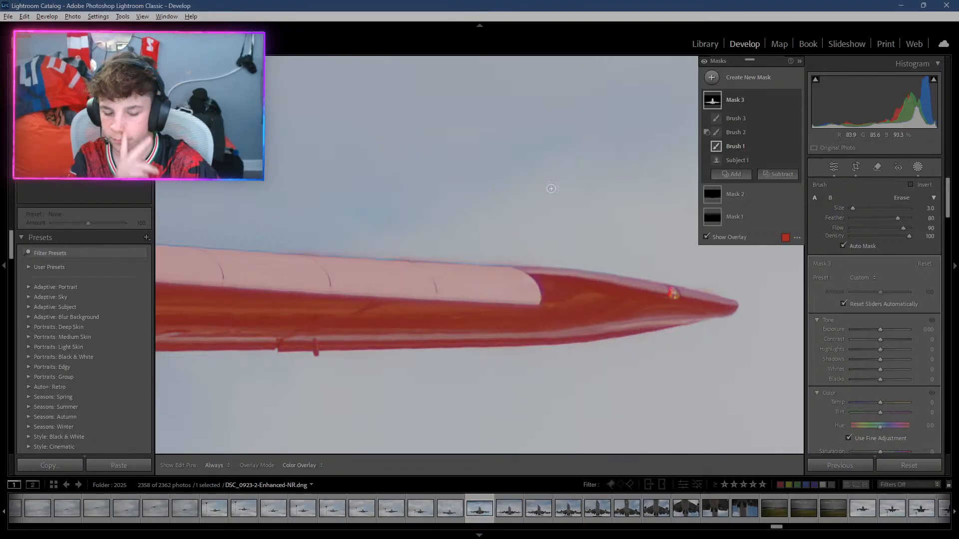
left_click(734, 132)
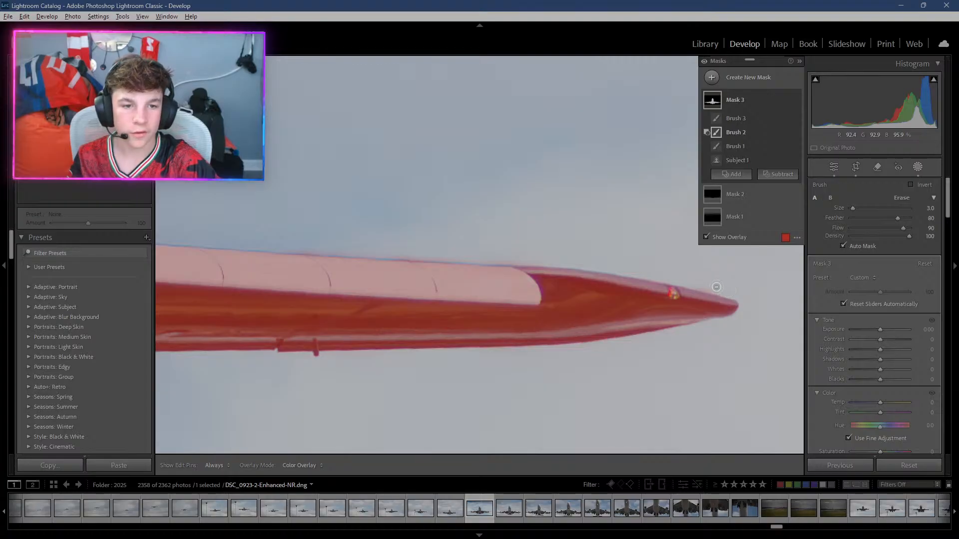
key("h")
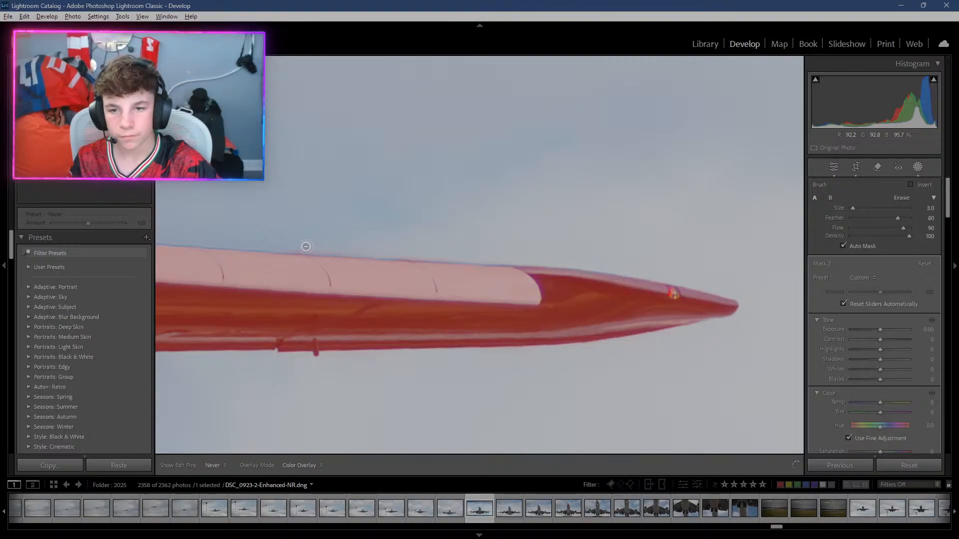
left_click_drag(234, 241, 222, 239)
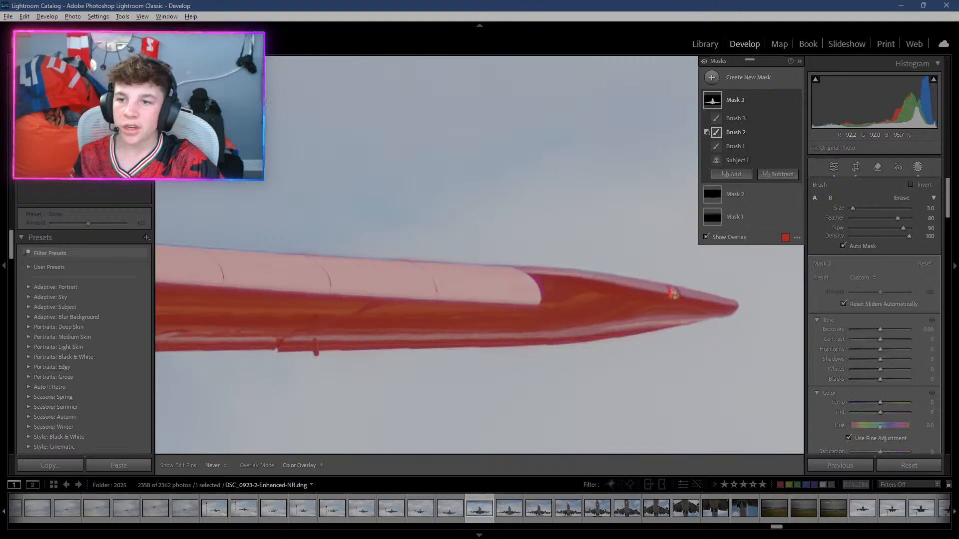
Add the missing upper leading edge of the wing just outboard of the outer engine to Mask 3 with Brush 1.
left_click_drag(221, 239, 319, 253)
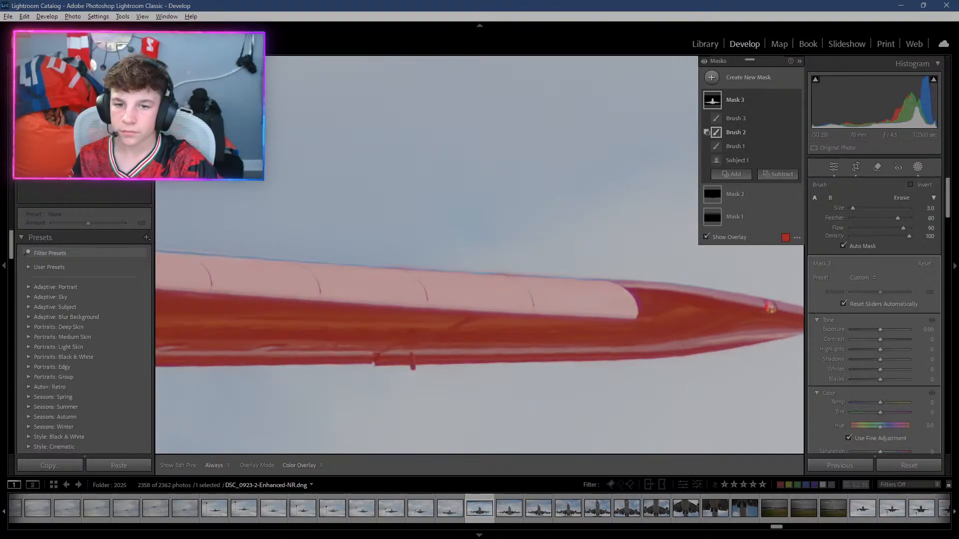
mouse_move(129, 137)
left_mouse_down()
mouse_move(107, 137)
mouse_move(126, 137)
left_mouse_up()
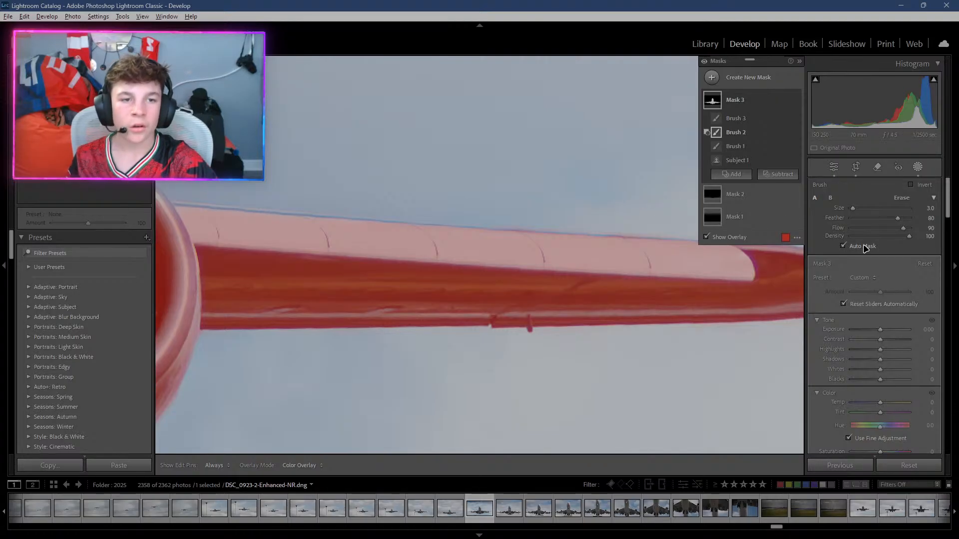
left_click(734, 146)
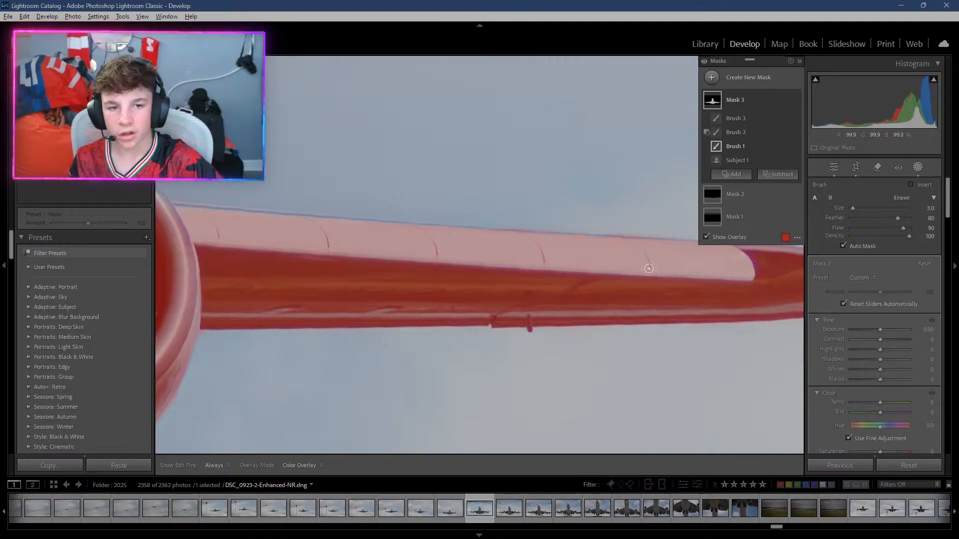
key("h")
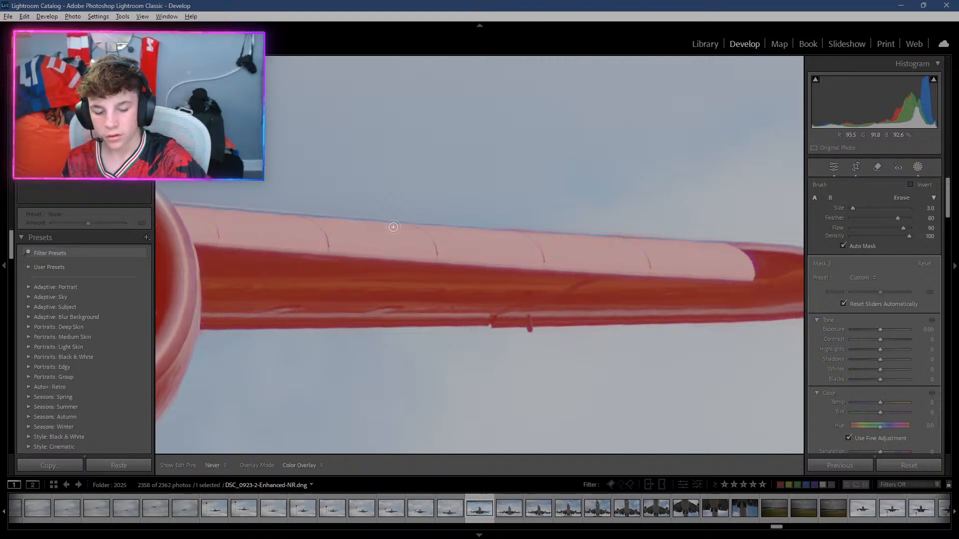
left_click_drag(217, 224, 159, 227)
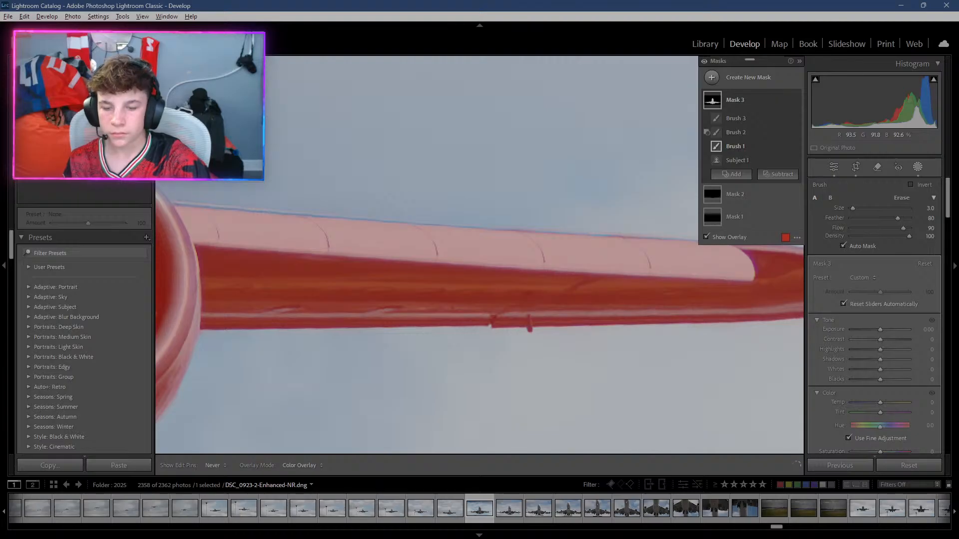
Add the missing upper lip of the outer engine nacelle, its strake and the adjoining wing edge to Mask 3 with Brush 1.
left_click_drag(299, 249, 537, 227)
left_click_drag(380, 249, 594, 344)
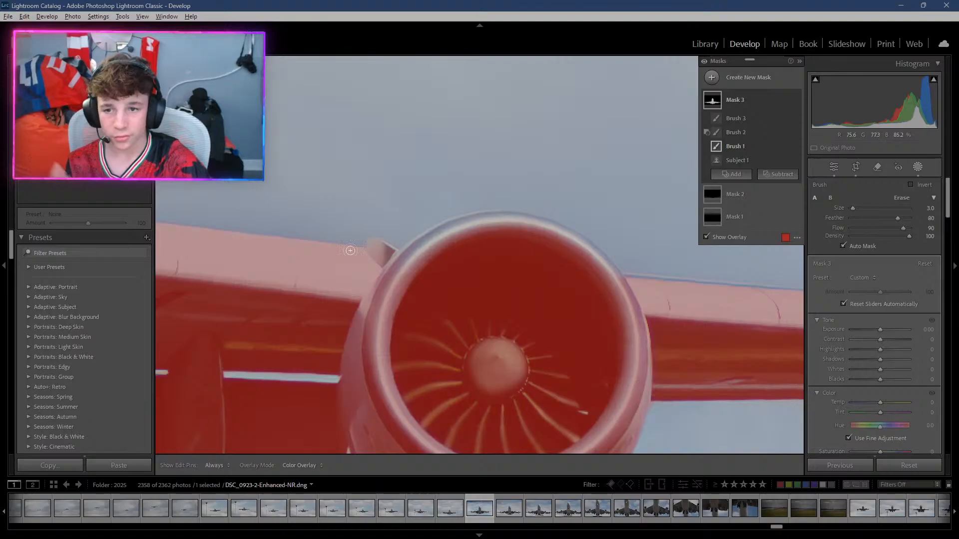
key("space")
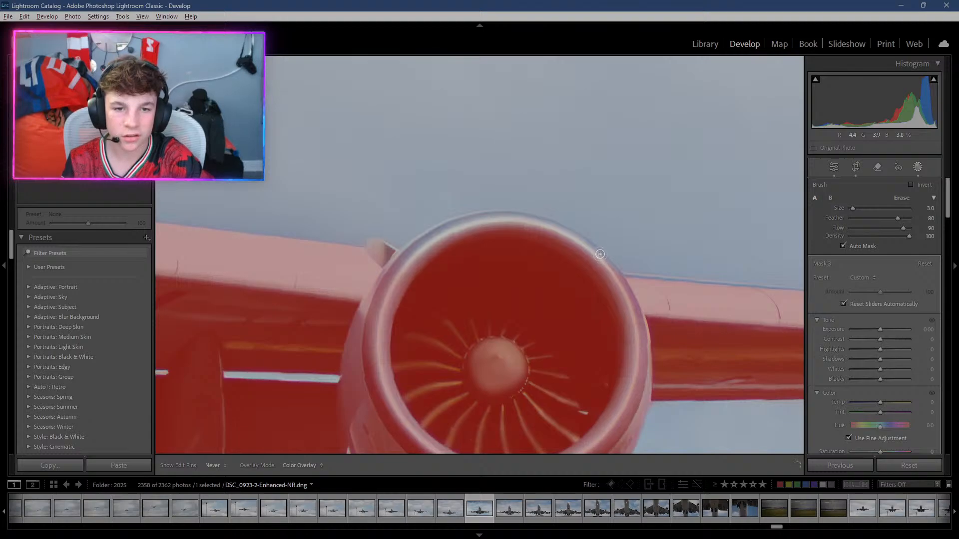
mouse_move(548, 226)
left_mouse_down()
mouse_move(500, 220)
mouse_move(450, 231)
mouse_move(400, 266)
mouse_move(430, 232)
mouse_move(501, 215)
left_mouse_up()
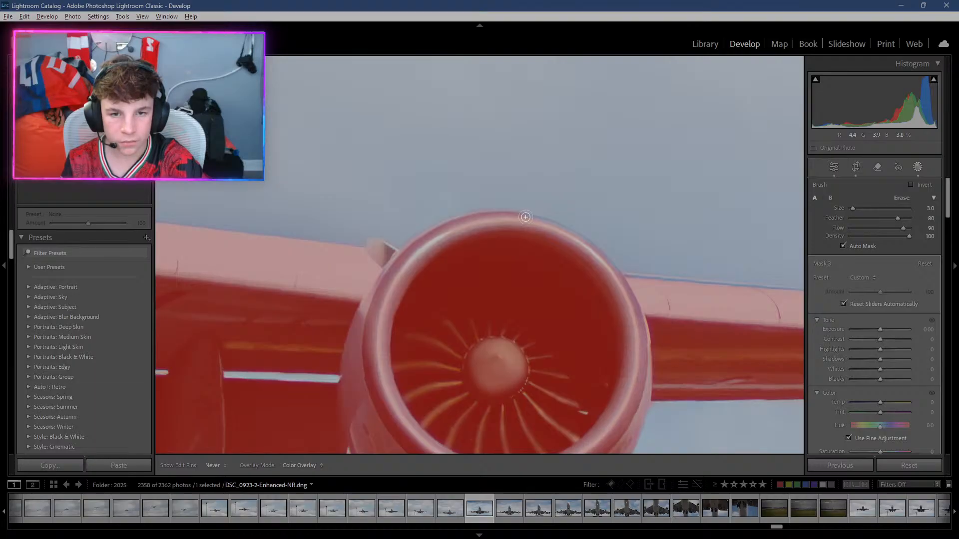
mouse_move(544, 223)
left_mouse_down()
mouse_move(612, 279)
mouse_move(565, 257)
mouse_move(617, 274)
mouse_move(584, 241)
mouse_move(521, 218)
mouse_move(577, 238)
mouse_move(533, 223)
mouse_move(603, 266)
left_mouse_up()
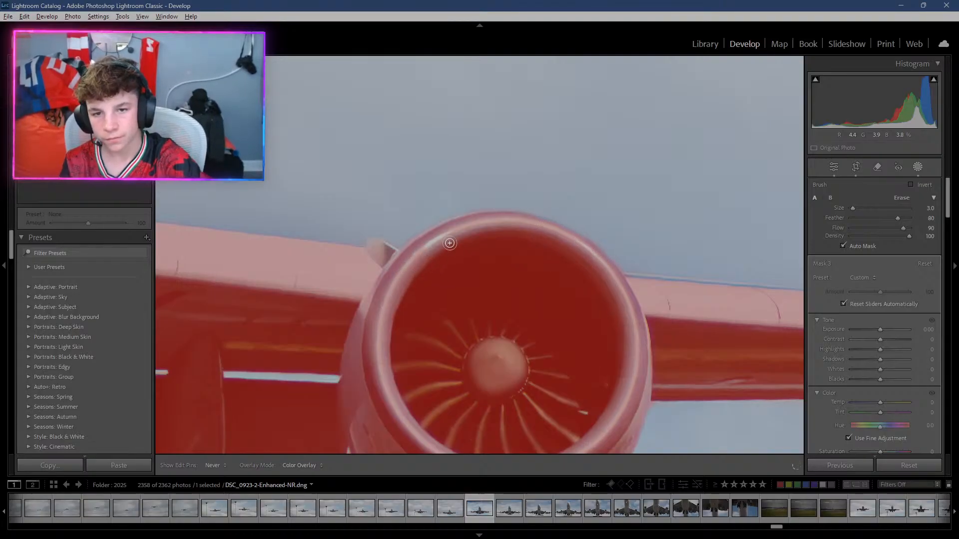
mouse_move(437, 241)
left_mouse_down()
mouse_move(594, 256)
mouse_move(629, 322)
mouse_move(637, 310)
mouse_move(637, 347)
mouse_move(612, 409)
mouse_move(622, 392)
mouse_move(576, 469)
mouse_move(577, 452)
mouse_move(469, 457)
mouse_move(413, 400)
mouse_move(399, 357)
mouse_move(408, 302)
mouse_move(391, 270)
mouse_move(394, 254)
mouse_move(371, 243)
mouse_move(390, 268)
mouse_move(378, 258)
mouse_move(396, 261)
mouse_move(393, 254)
mouse_move(379, 245)
mouse_move(396, 261)
mouse_move(387, 260)
mouse_move(395, 254)
mouse_move(375, 257)
mouse_move(368, 308)
mouse_move(353, 320)
mouse_move(367, 289)
mouse_move(348, 249)
left_mouse_up()
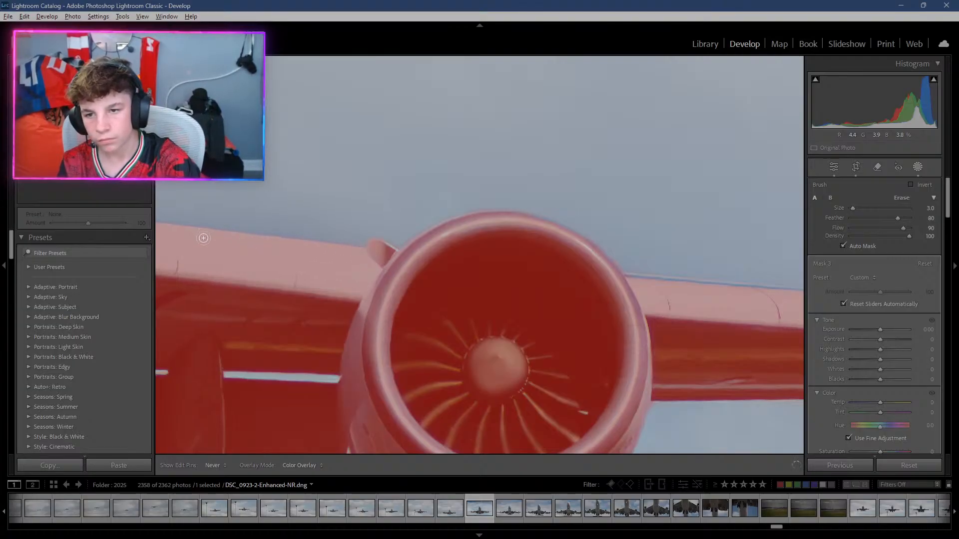
mouse_move(178, 263)
left_mouse_down()
mouse_move(165, 279)
mouse_move(339, 302)
left_mouse_up()
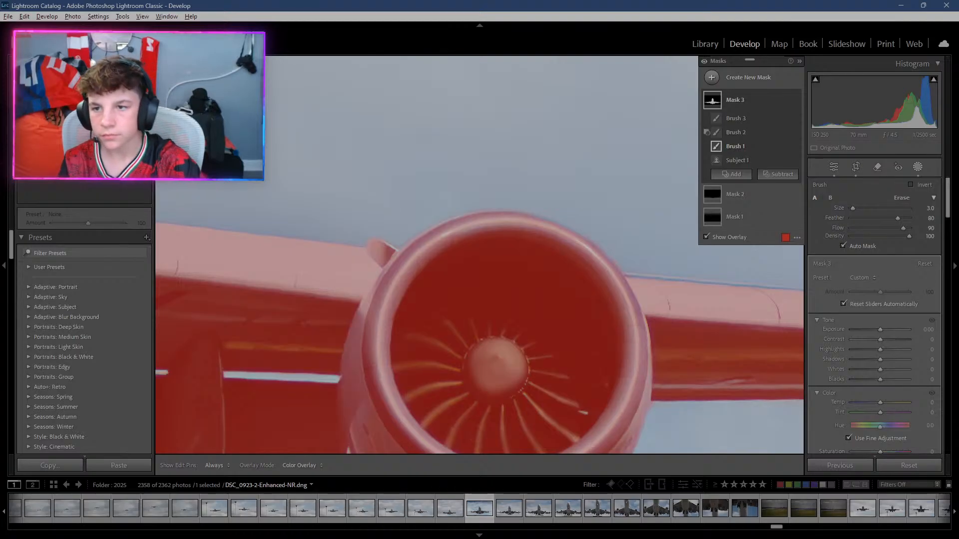
Add the missing upper lip of the inner engine nacelle, its strake and the adjoining wing edge to Mask 3 with Brush 1.
left_click_drag(300, 320, 656, 343)
left_click_drag(300, 320, 655, 282)
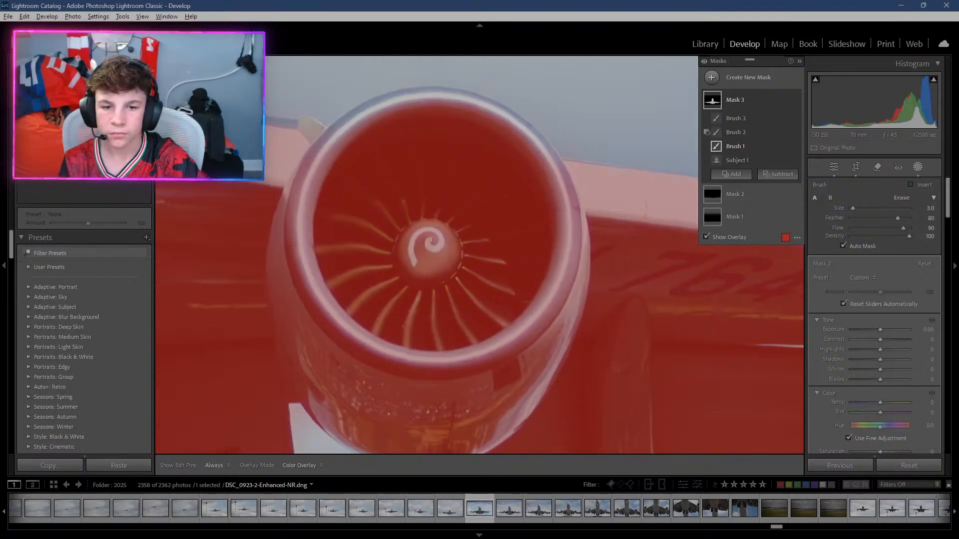
key("h")
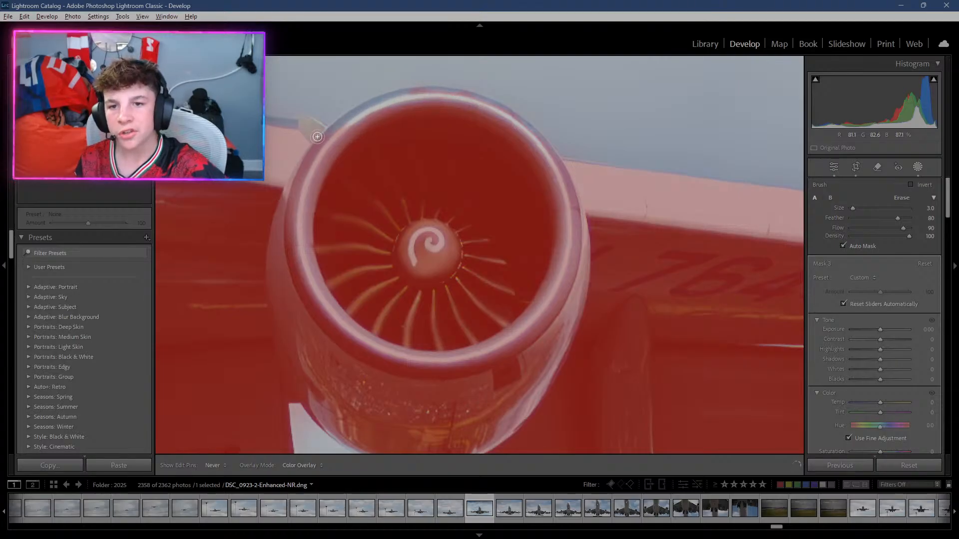
mouse_move(398, 96)
left_mouse_down()
mouse_move(472, 97)
mouse_move(507, 116)
mouse_move(575, 191)
mouse_move(522, 120)
left_mouse_up()
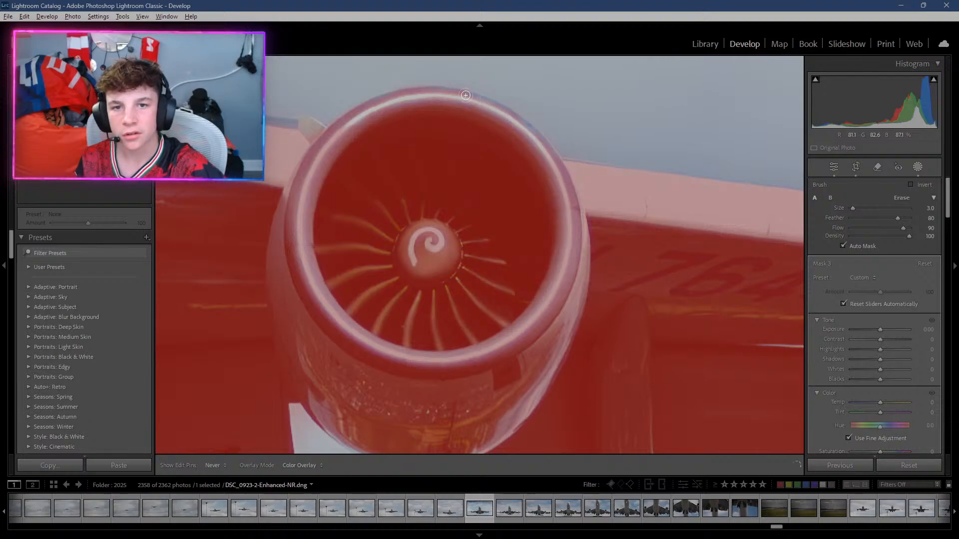
mouse_move(466, 94)
left_mouse_down()
mouse_move(384, 103)
mouse_move(332, 137)
mouse_move(384, 102)
mouse_move(427, 99)
left_mouse_up()
mouse_move(479, 101)
left_mouse_down()
mouse_move(522, 128)
mouse_move(487, 104)
mouse_move(421, 91)
mouse_move(490, 105)
mouse_move(482, 100)
mouse_move(563, 183)
mouse_move(562, 256)
mouse_move(558, 184)
mouse_move(537, 157)
left_mouse_up()
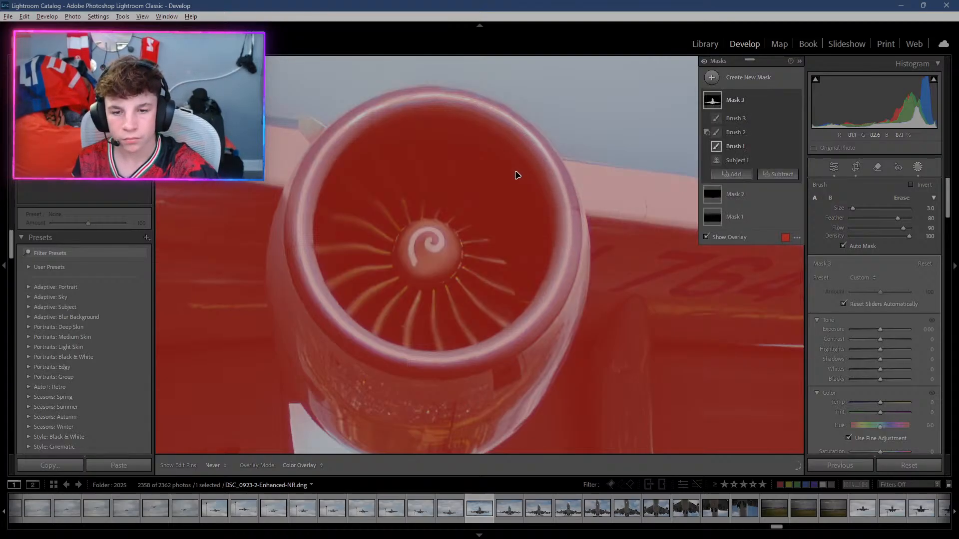
key("h")
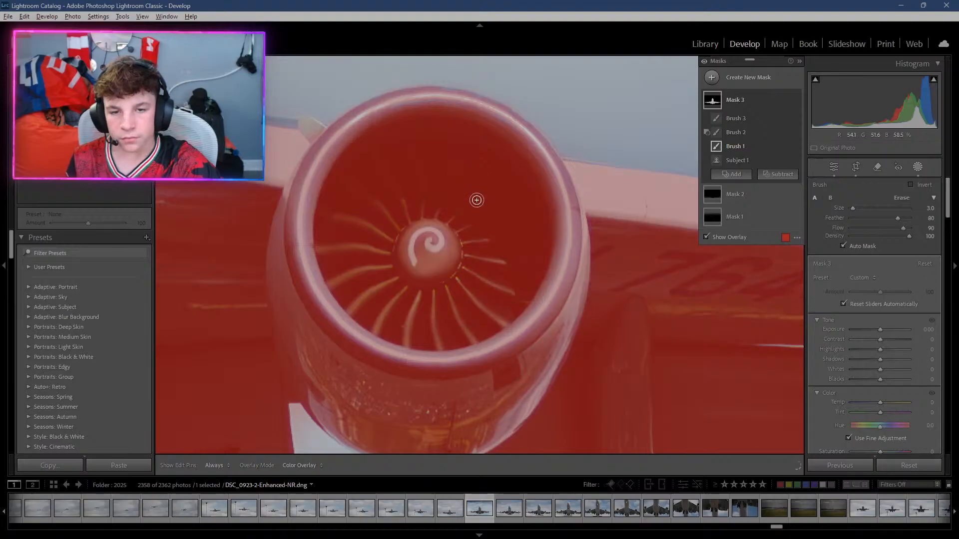
key("h")
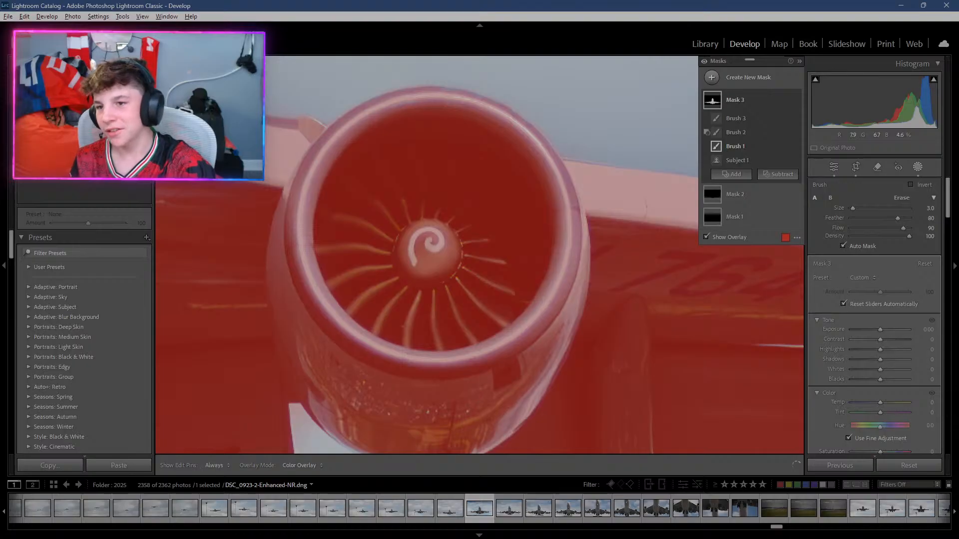
left_click_drag(425, 199, 519, 208)
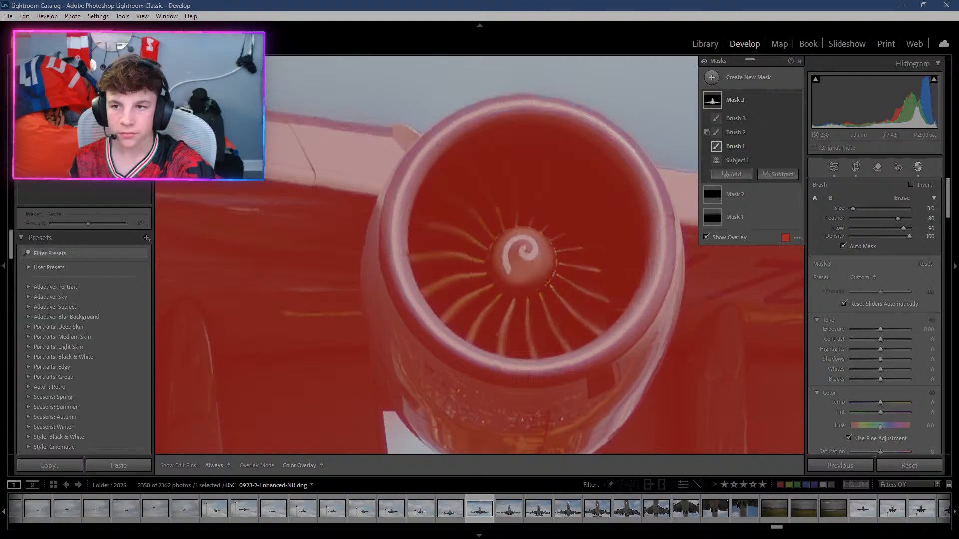
mouse_move(175, 215)
left_mouse_down()
mouse_move(695, 315)
mouse_move(703, 343)
mouse_move(603, 345)
mouse_move(793, 369)
mouse_move(745, 439)
mouse_move(558, 415)
mouse_move(305, 320)
mouse_move(487, 373)
left_mouse_up()
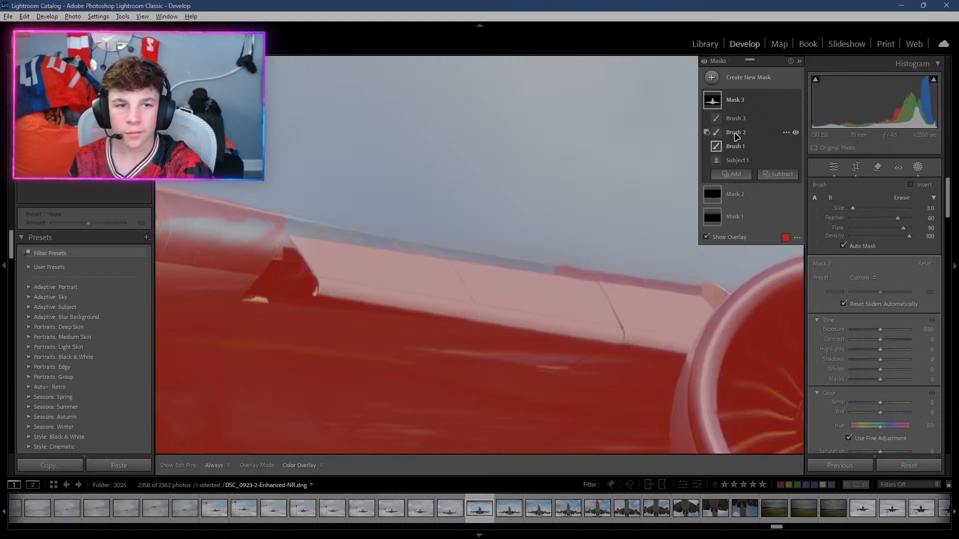
left_click(736, 134)
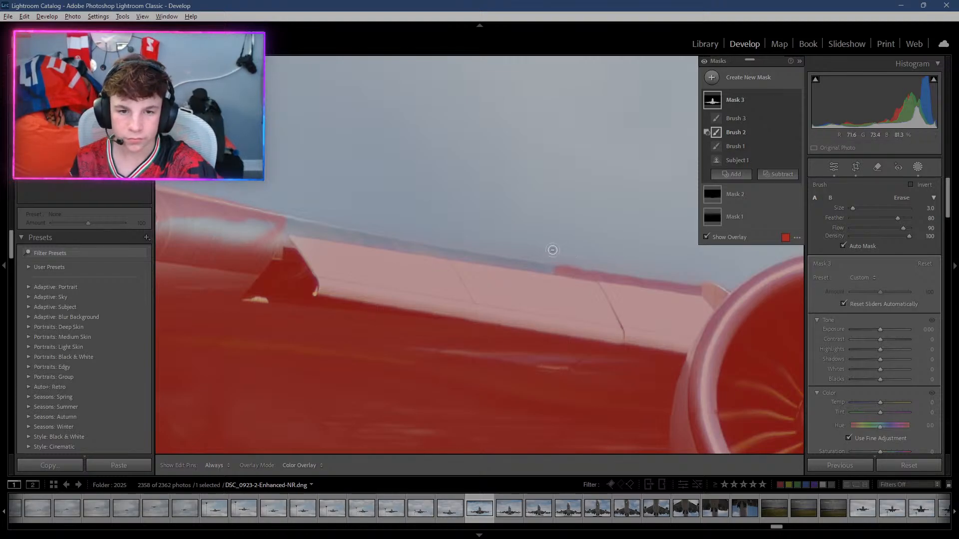
key("h")
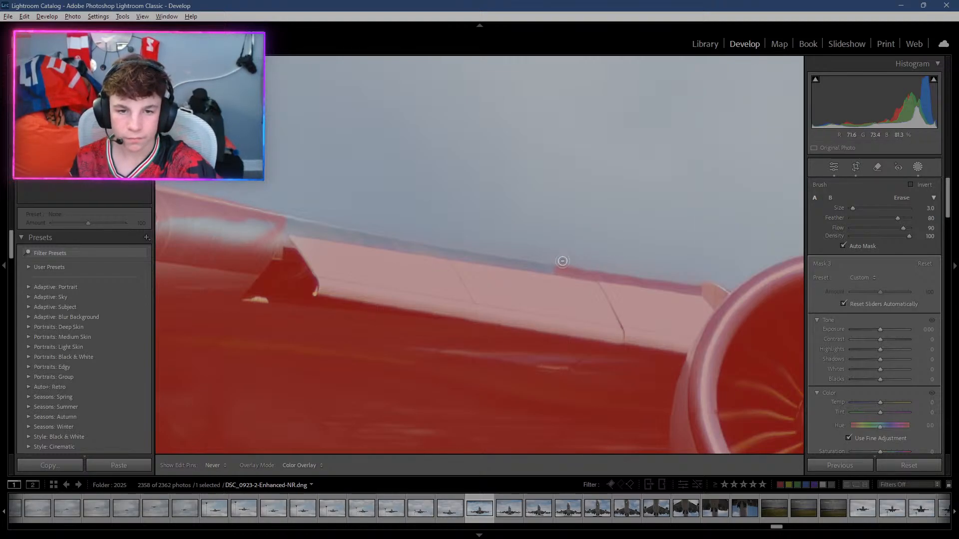
key("shift+w")
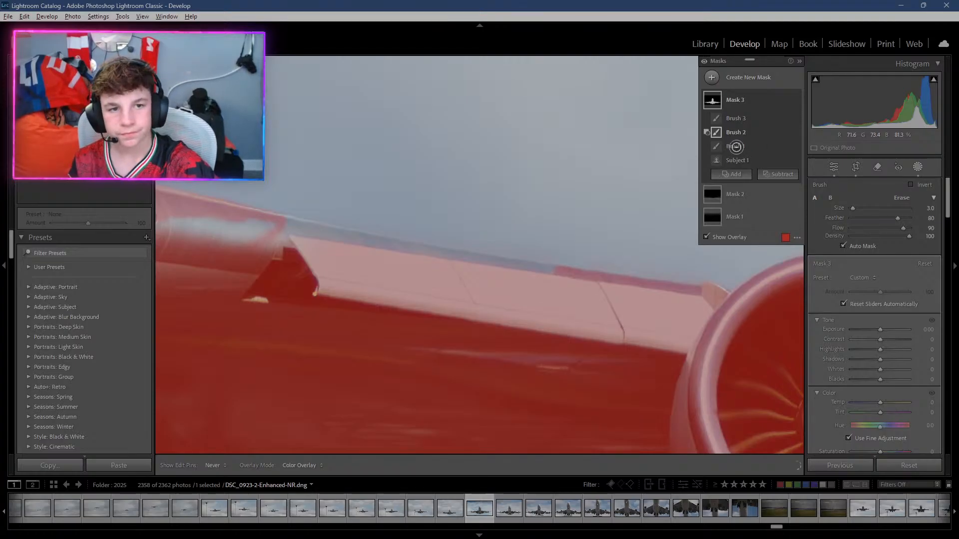
key("h")
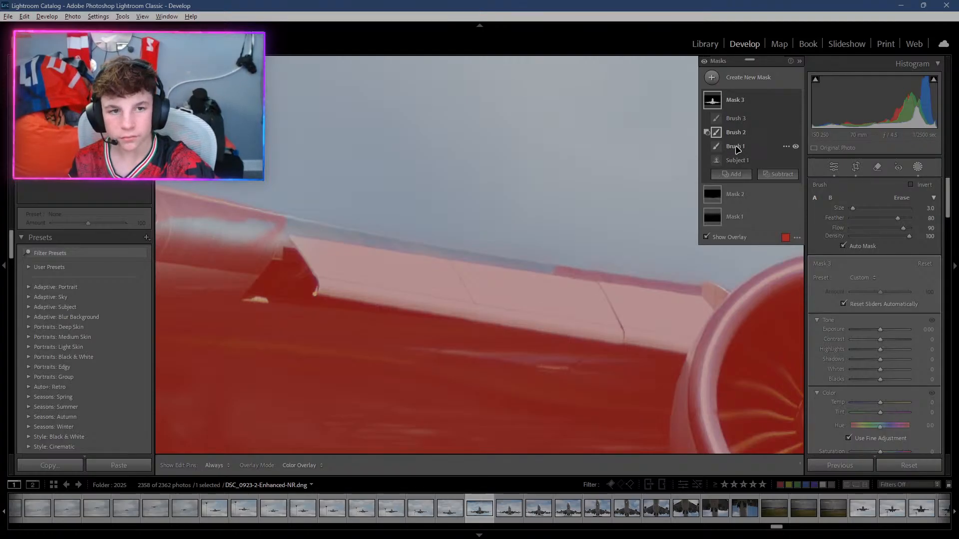
Add the unmasked leading edge of the inner wing and the bright patch near the wing root to Mask 3 with Brush 1.
left_click(736, 148)
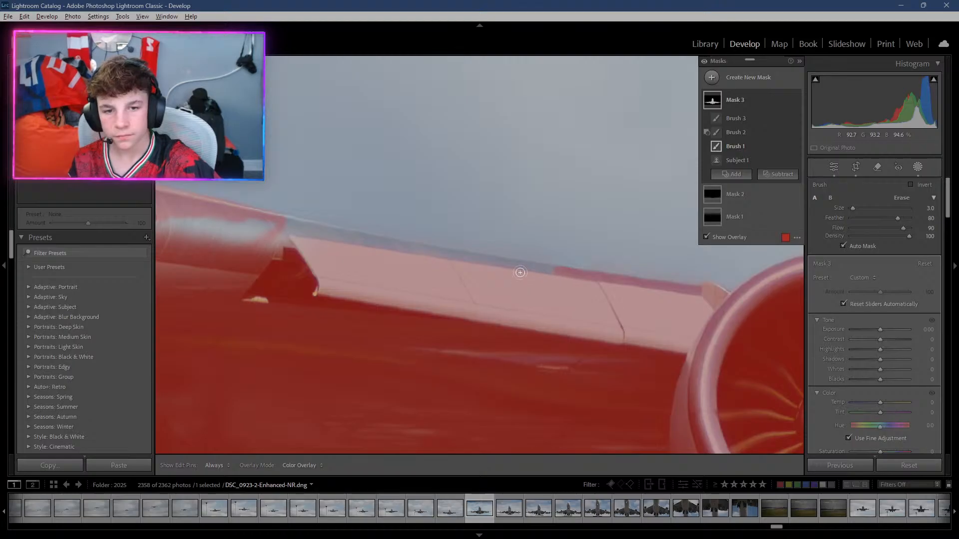
key("h")
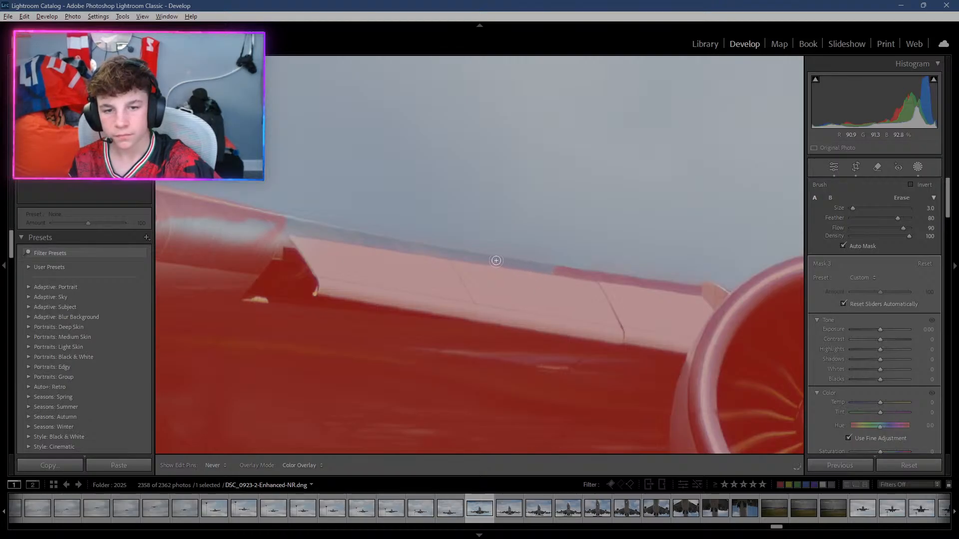
mouse_move(496, 261)
left_mouse_down()
mouse_move(255, 220)
mouse_move(539, 273)
mouse_move(279, 233)
mouse_move(265, 232)
mouse_move(265, 247)
mouse_move(241, 258)
left_mouse_up()
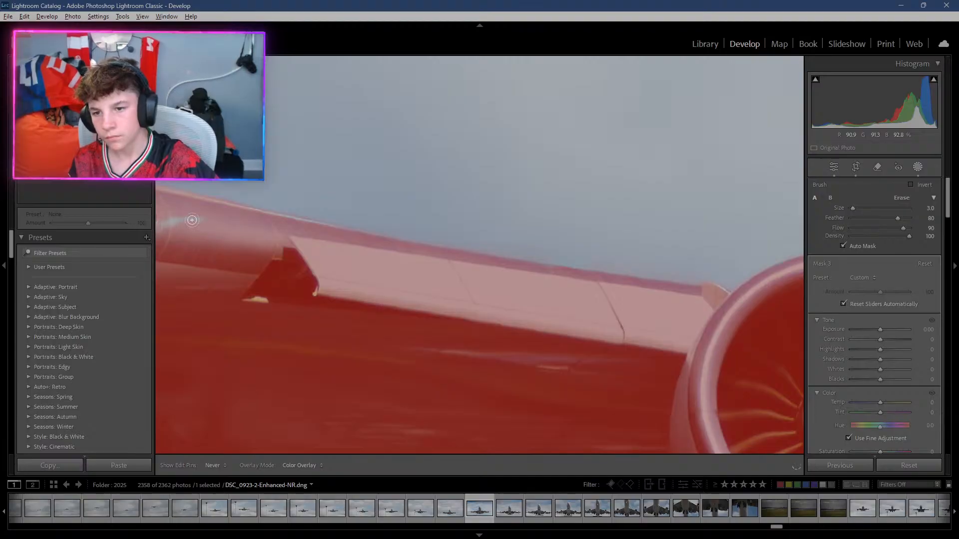
left_click_drag(145, 216, 142, 214)
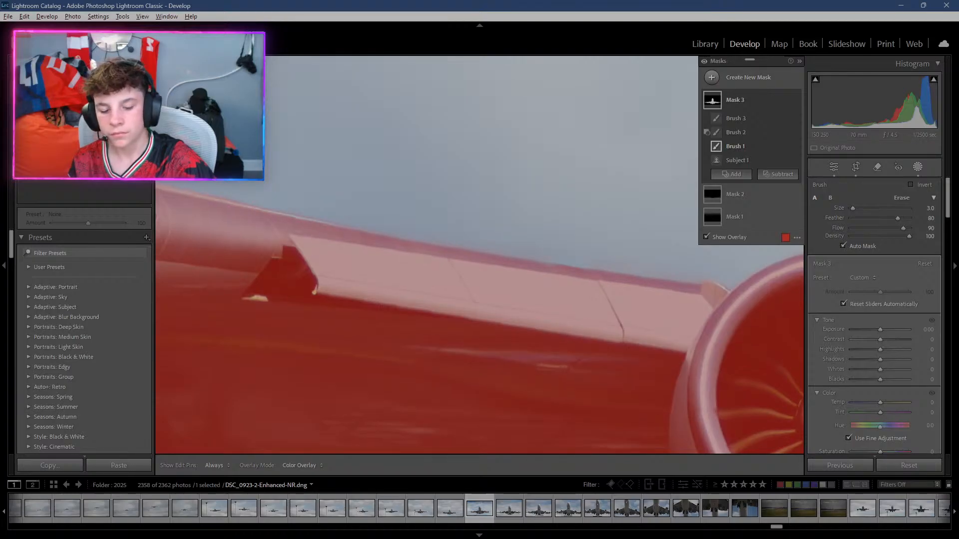
left_click_drag(84, 142, 94, 140)
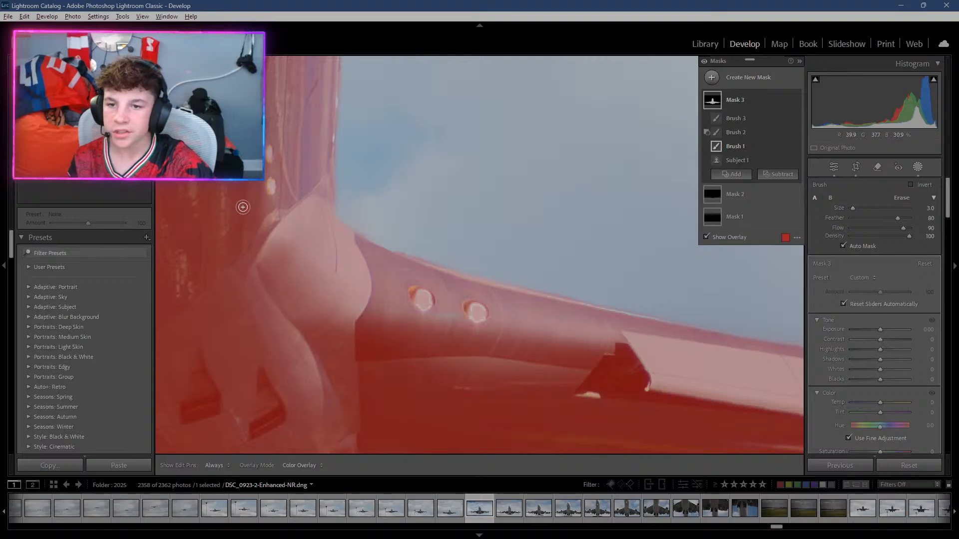
key("h")
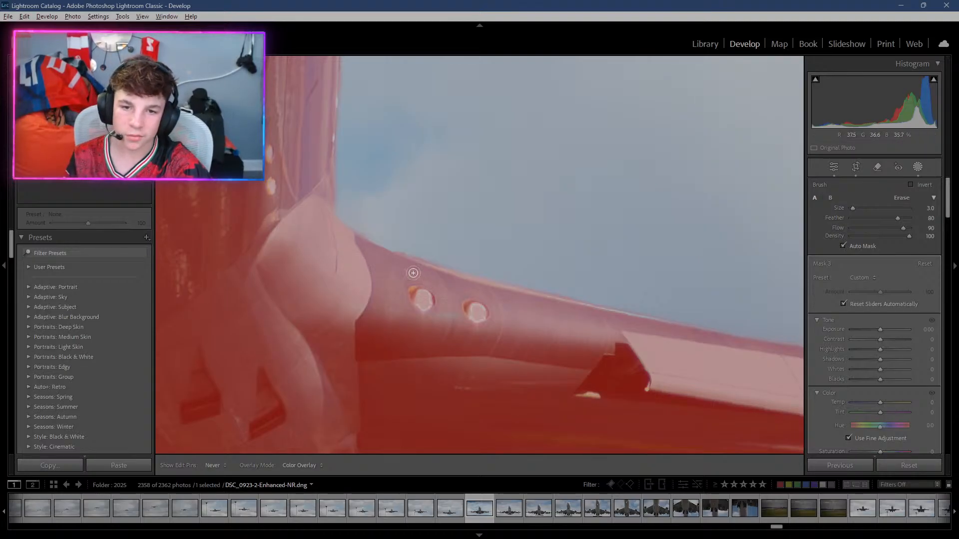
left_click_drag(439, 306, 333, 274)
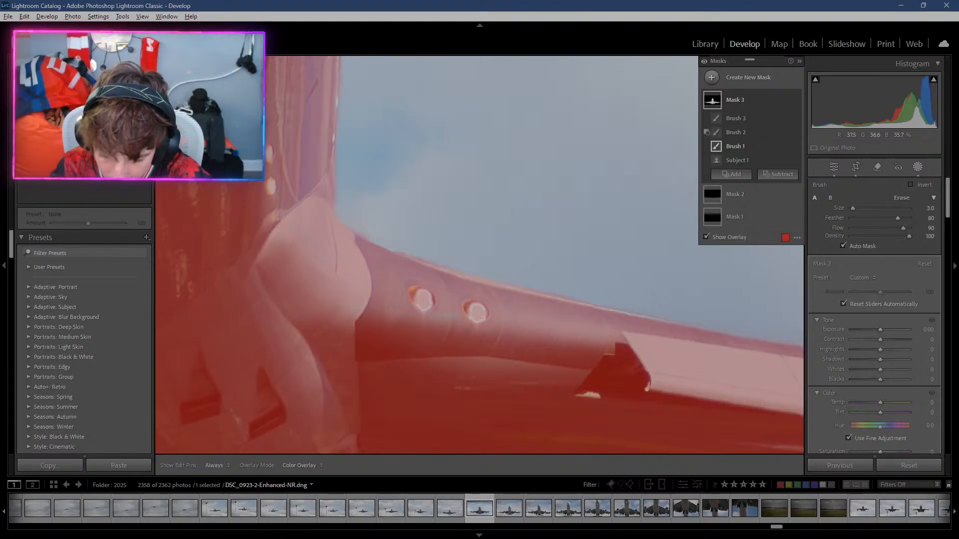
Switch to Google Chrome by searching for it and launching a new browser window.
key("super")
type("google chrome")
key("Return")
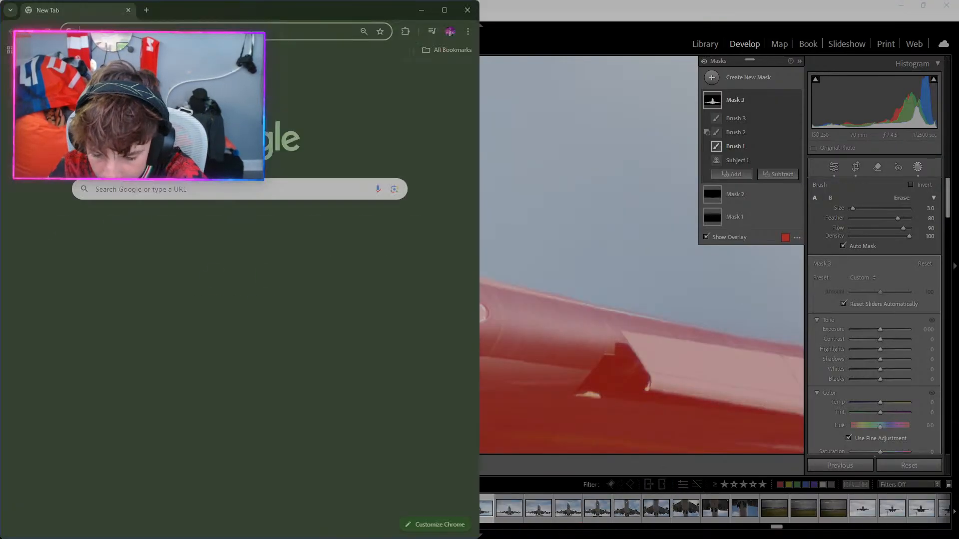
Search the web for "dc218 camera", look over the Amazon listing for the 4K 64MP digital camera, and return to the search results.
type("dc218 camer")
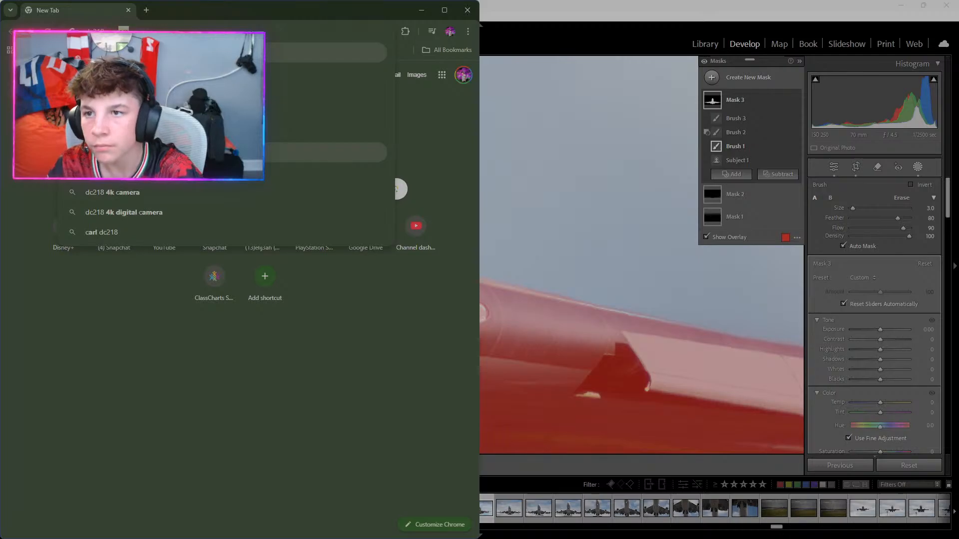
type("a")
key("Return")
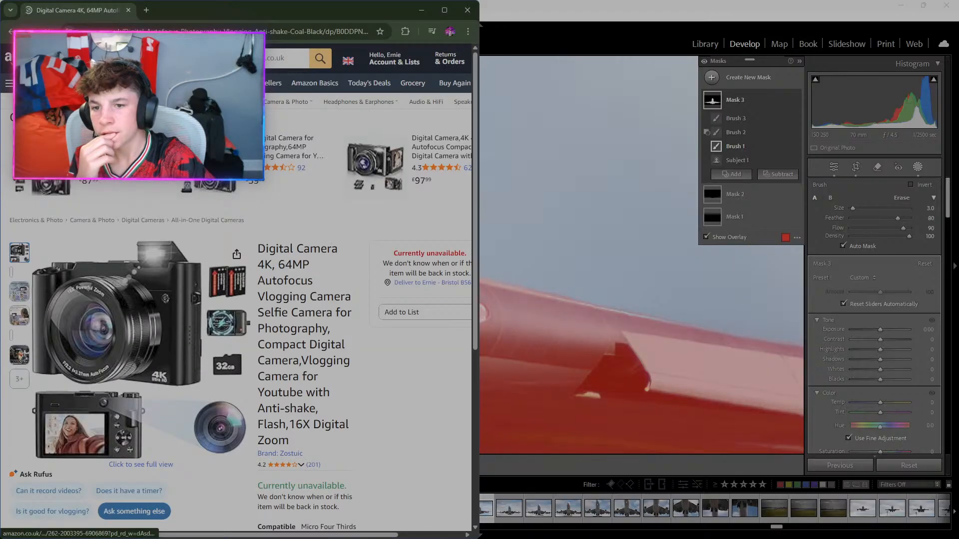
scroll(237, 285, "down", 2)
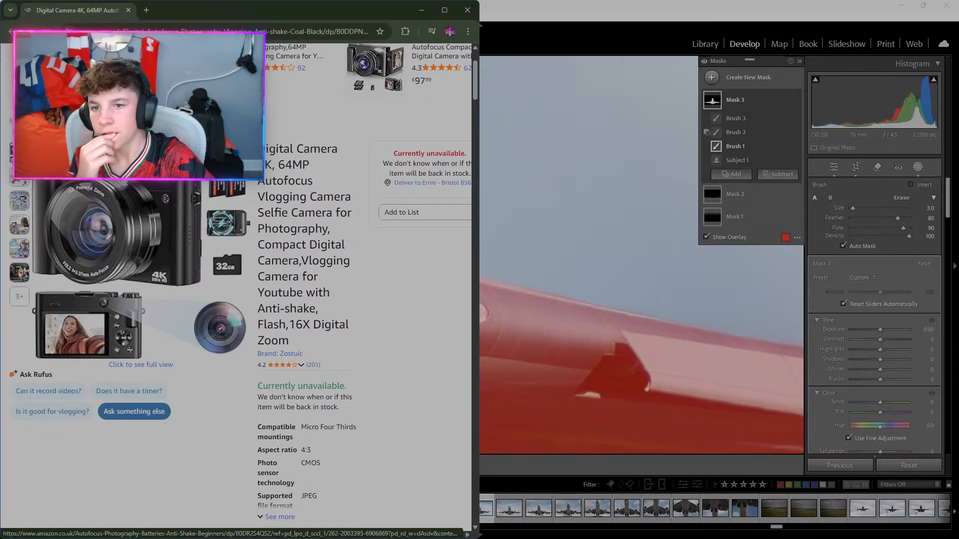
mouse_move(221, 186)
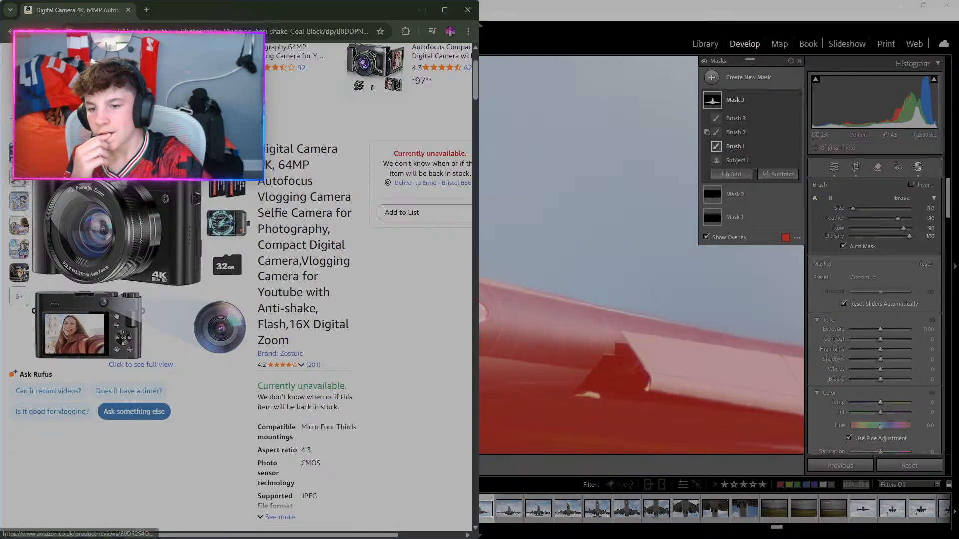
left_click(11, 32)
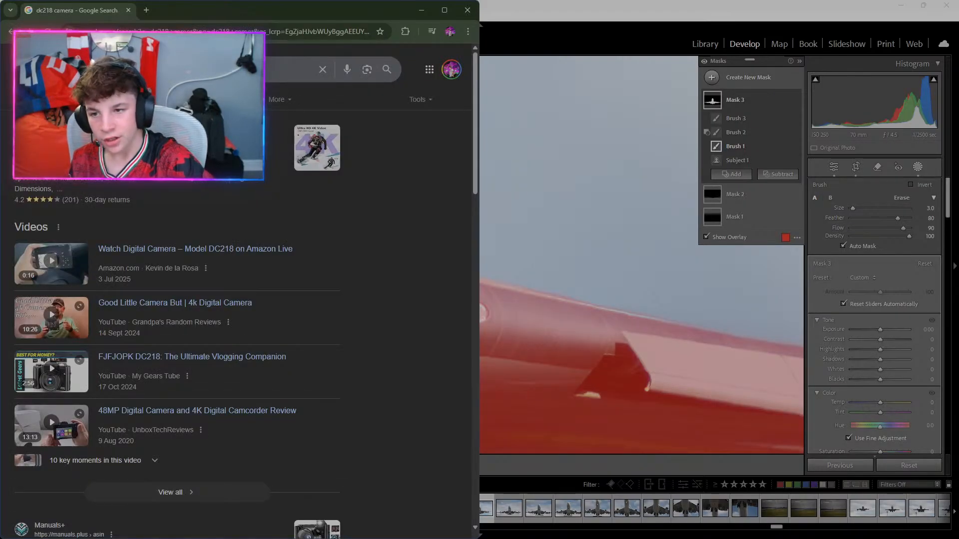
Open the Manuals+ user manual for the Zostuic 4K 64MP camera, accept the recommended cookies, and examine its product images and package contents.
scroll(175, 300, "down", 4)
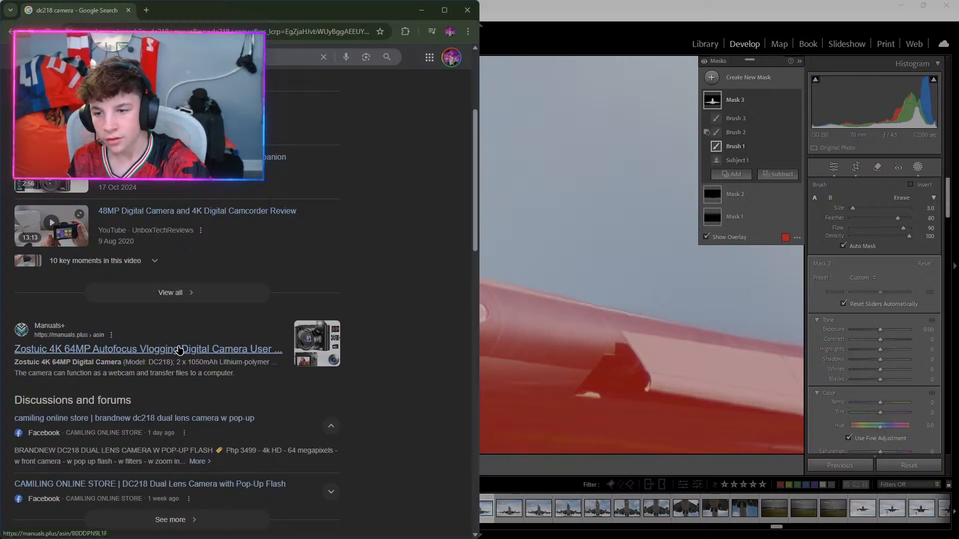
left_click(180, 347)
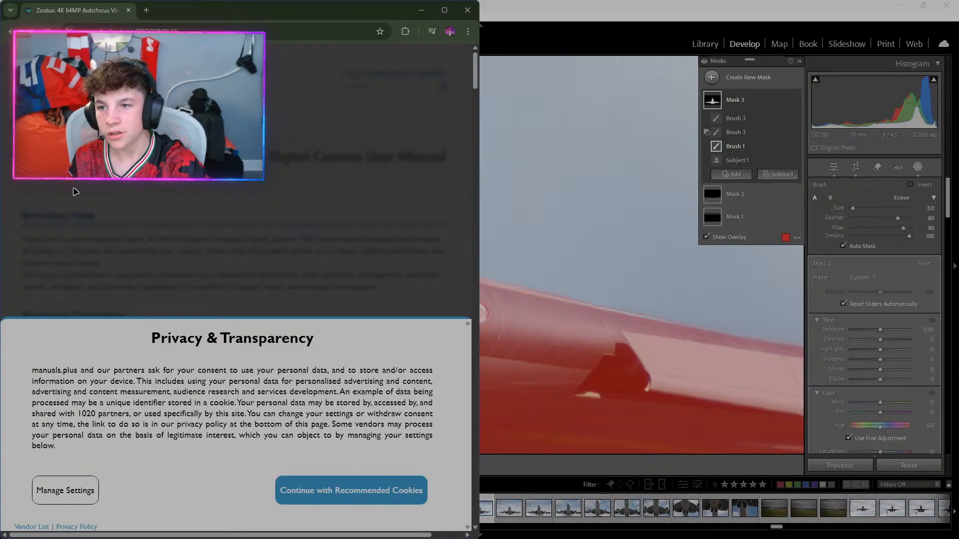
scroll(102, 226, "down", 5)
left_click(336, 494)
scroll(221, 394, "down", 7)
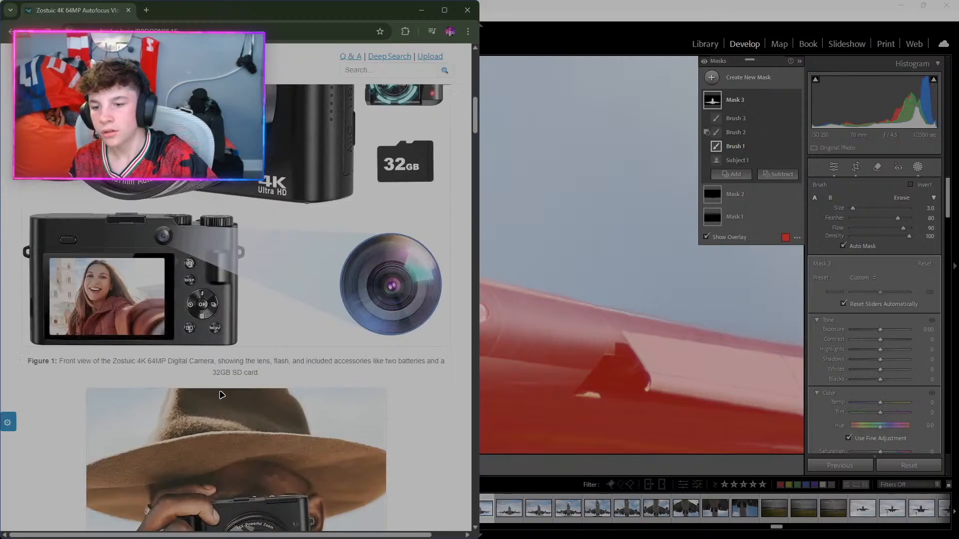
scroll(220, 394, "up", 1)
scroll(220, 395, "down", 11)
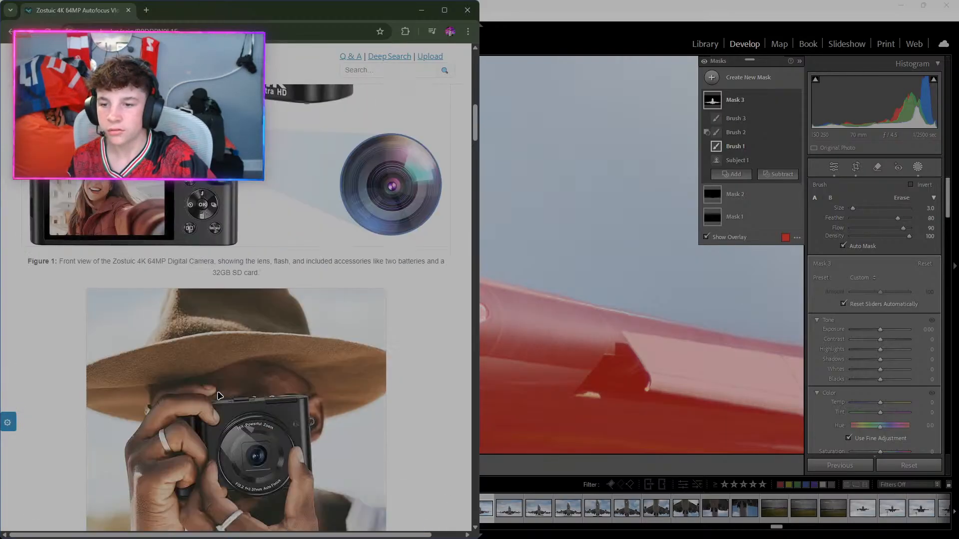
scroll(217, 394, "up", 15)
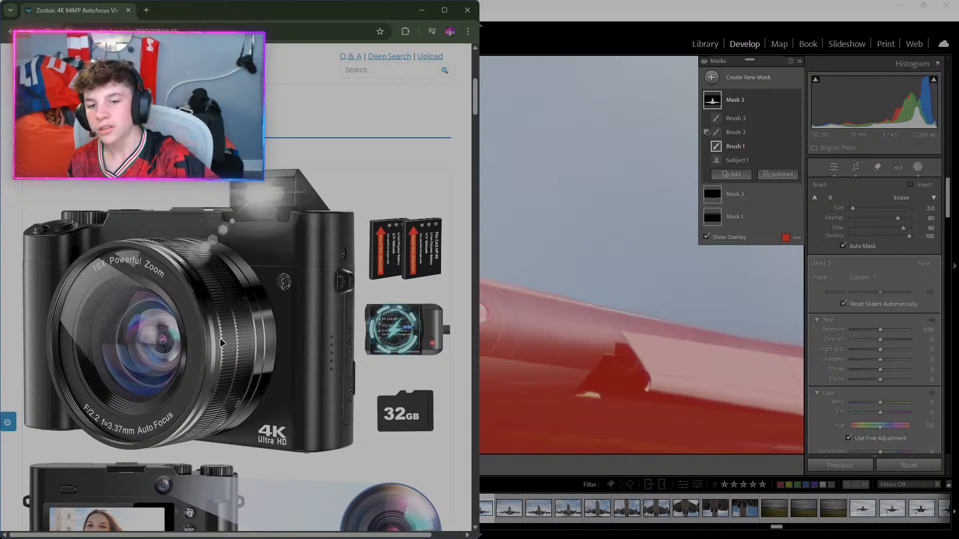
scroll(220, 342, "up", 10)
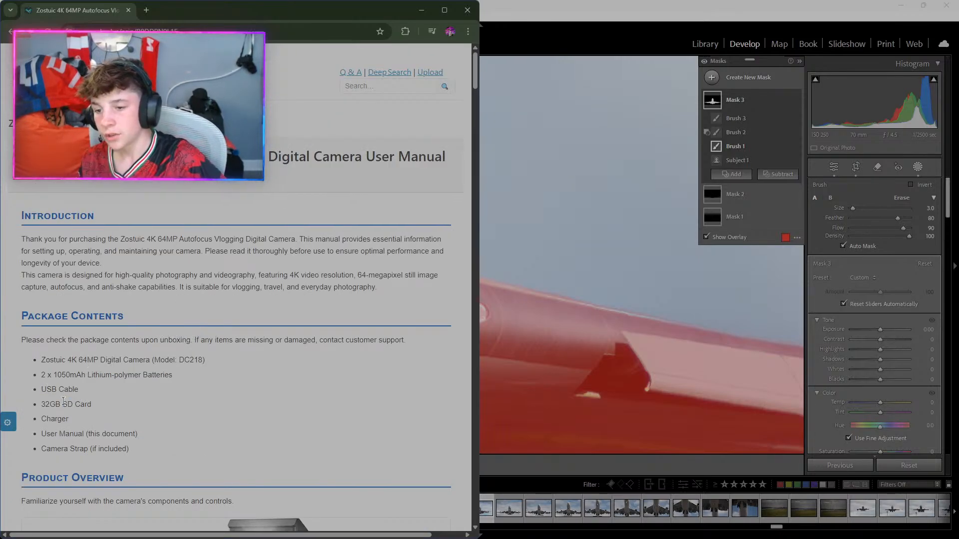
left_click_drag(84, 405, 46, 405)
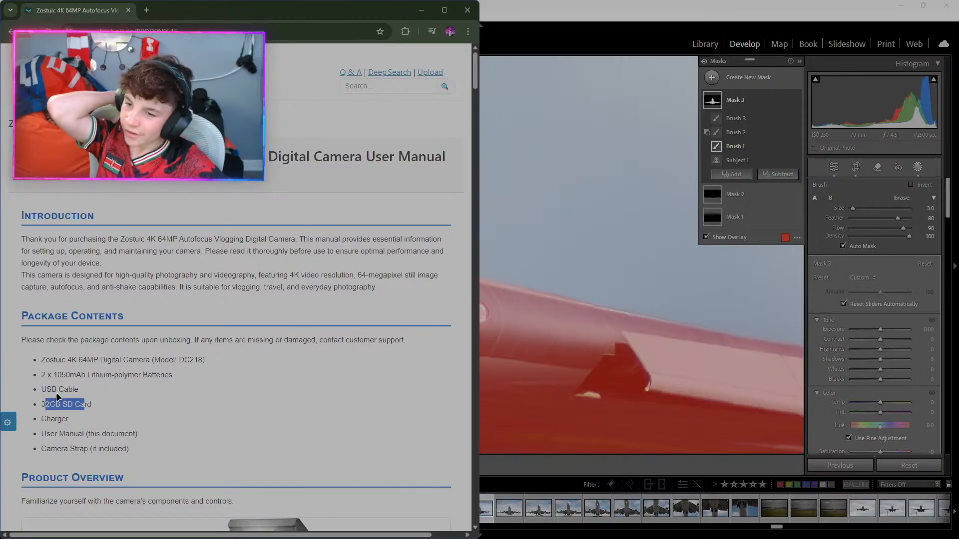
left_click(67, 384)
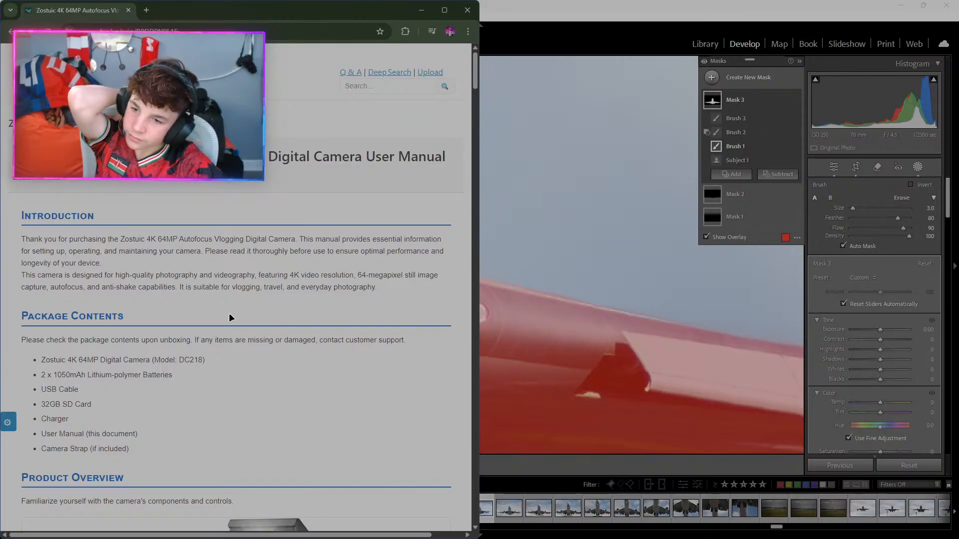
Close Chrome to return to Lightroom Classic and subtract the sky spill above the wing root from Mask 3 with Brush 2.
left_click(467, 10)
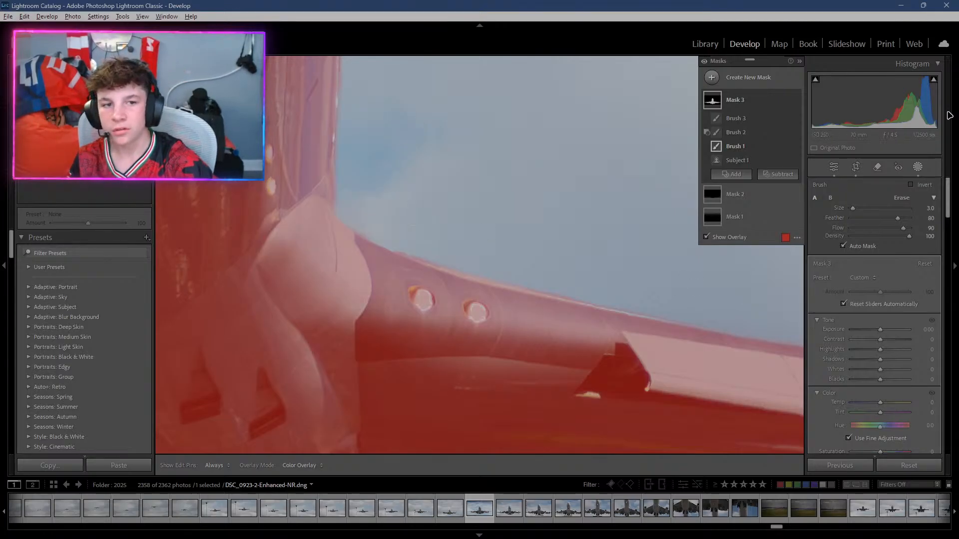
left_click(735, 132)
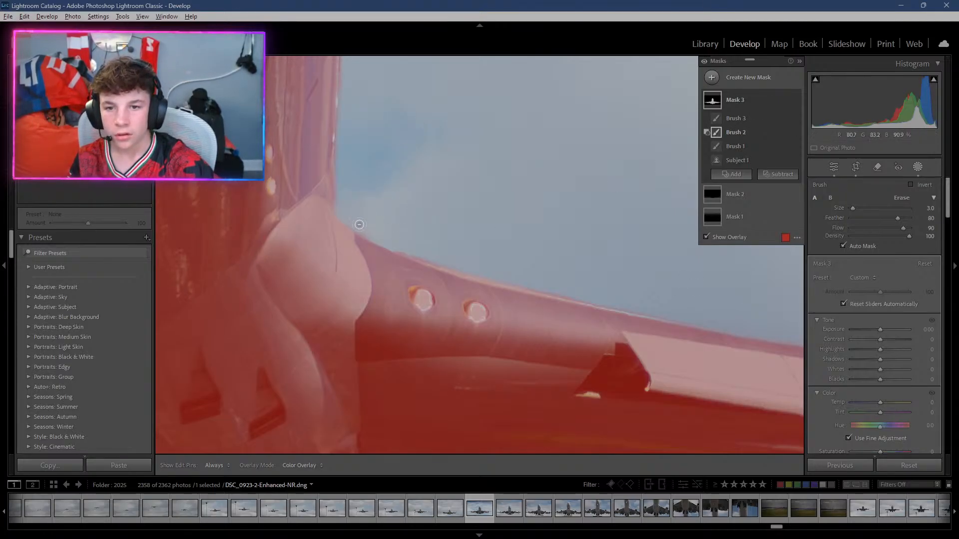
key("h")
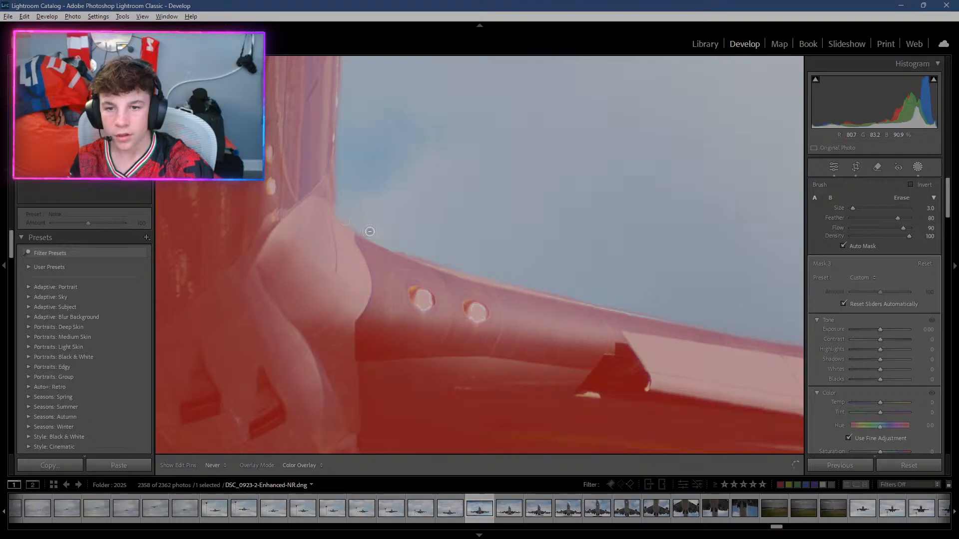
mouse_move(412, 249)
left_mouse_down()
mouse_move(365, 234)
mouse_move(372, 219)
left_mouse_up()
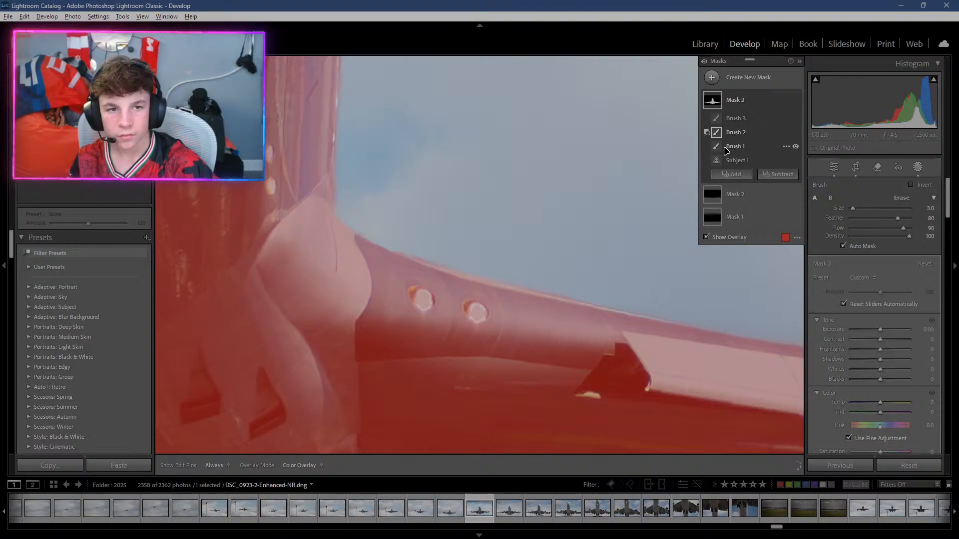
Reselect Brush 1 of Mask 3 with the whole aircraft in view and set the mask's saturation to 25.
left_click(730, 147)
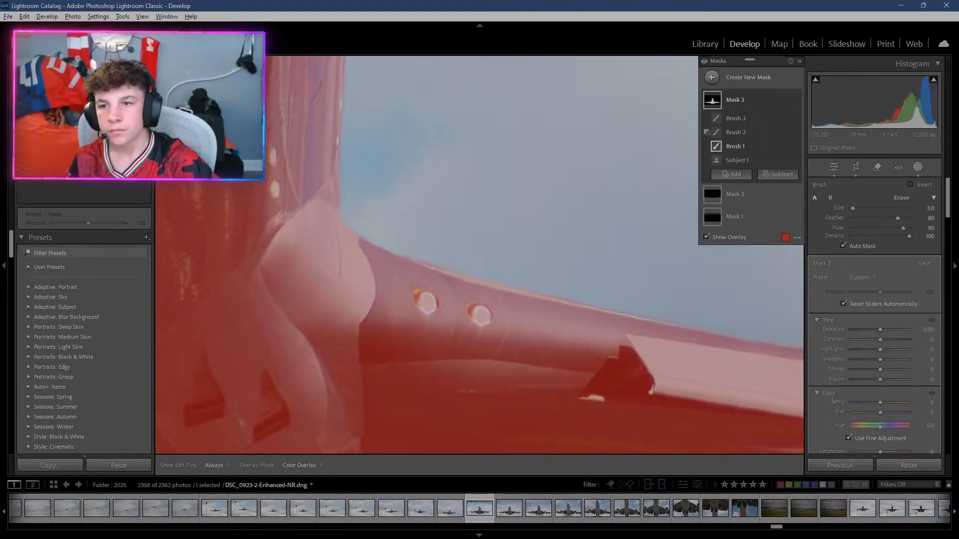
key("z")
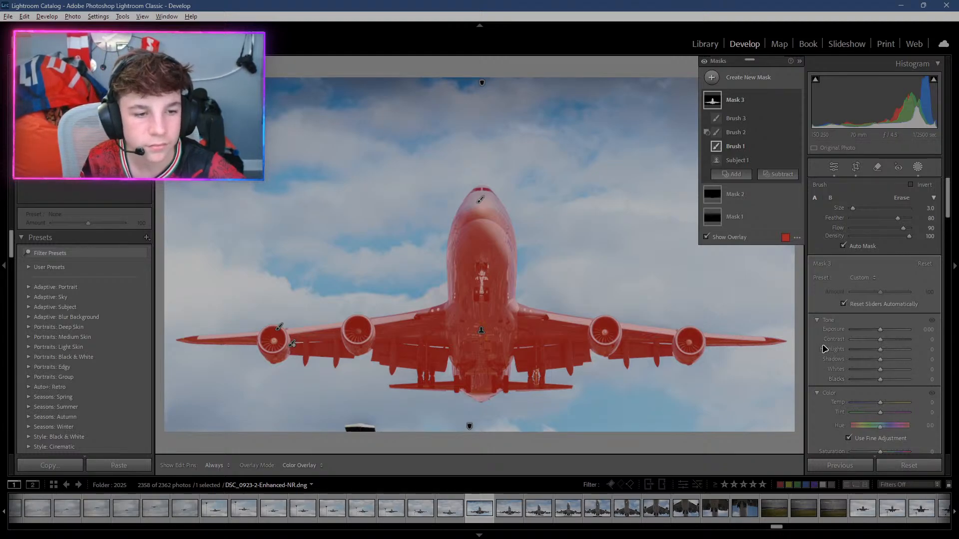
scroll(829, 352, "down", 2)
left_click_drag(883, 372, 880, 378)
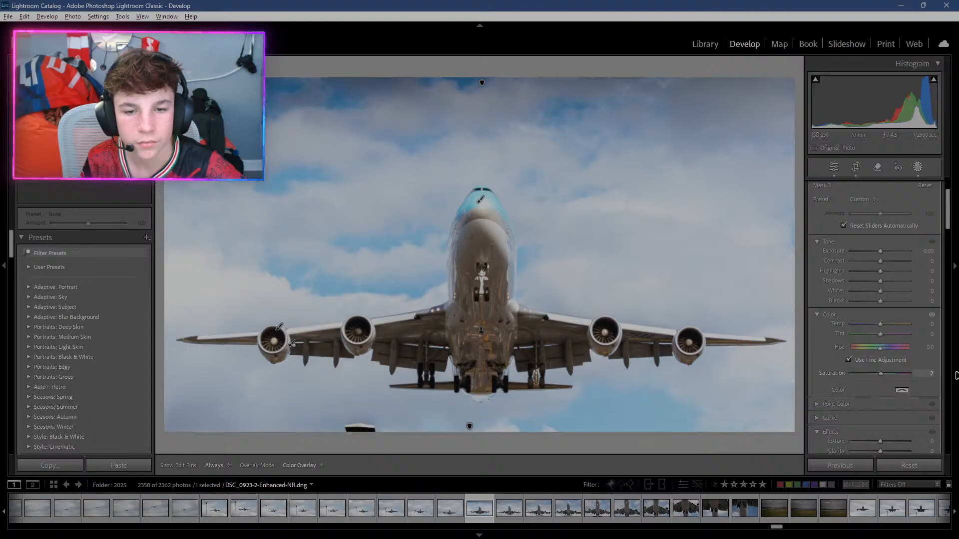
left_click_drag(956, 376, 956, 376)
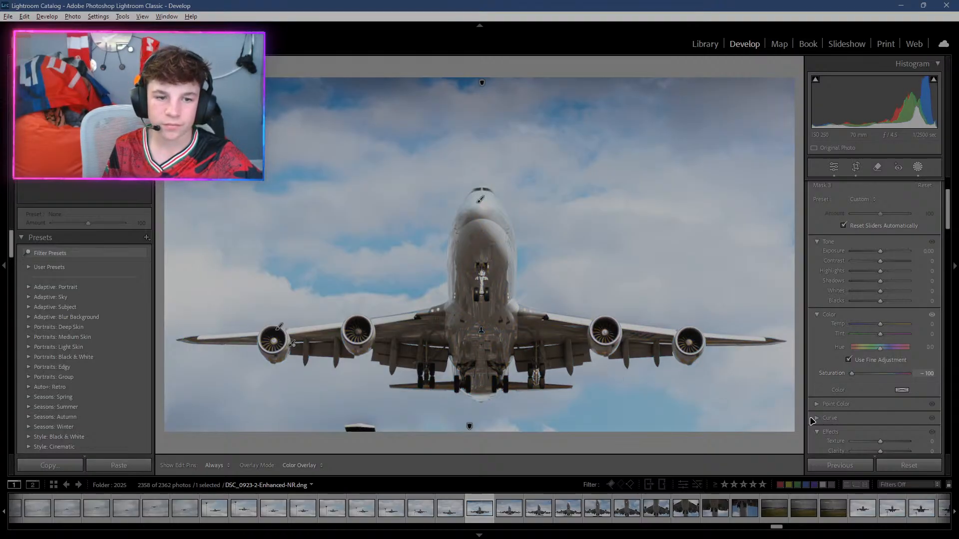
left_click(885, 374)
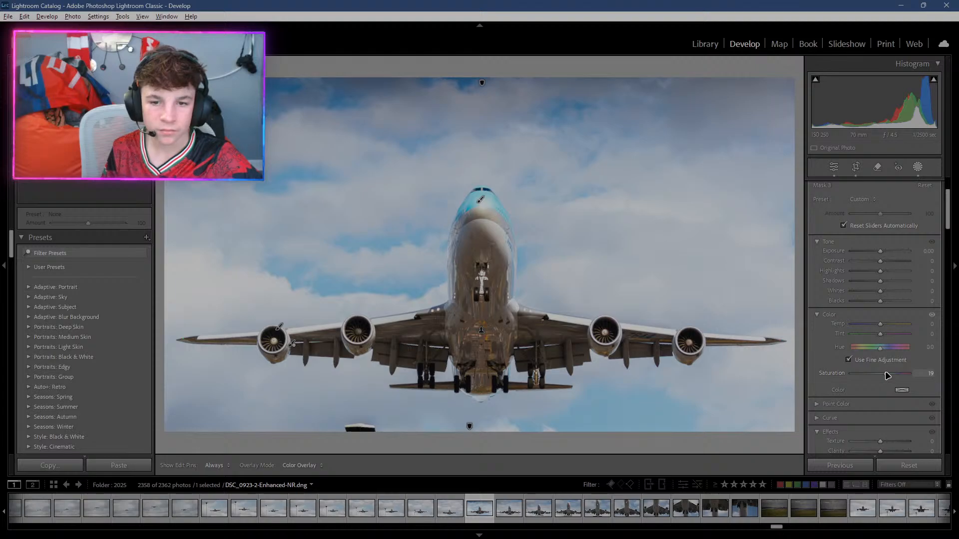
left_click_drag(887, 375, 888, 375)
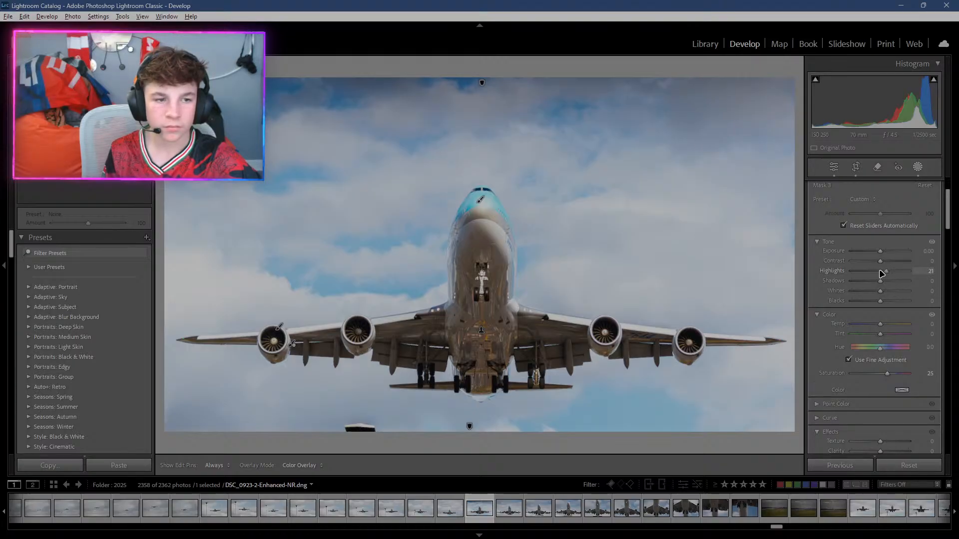
Raise Mask 3's highlights to 82 and, with the red overlay turned off, compare the aircraft with the mask hidden and shown.
left_click_drag(882, 271, 886, 271)
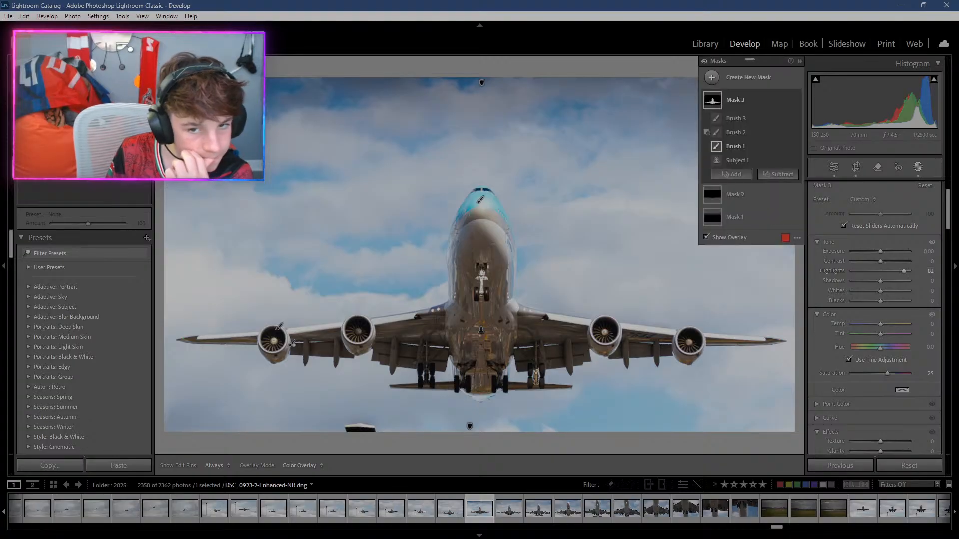
key("o")
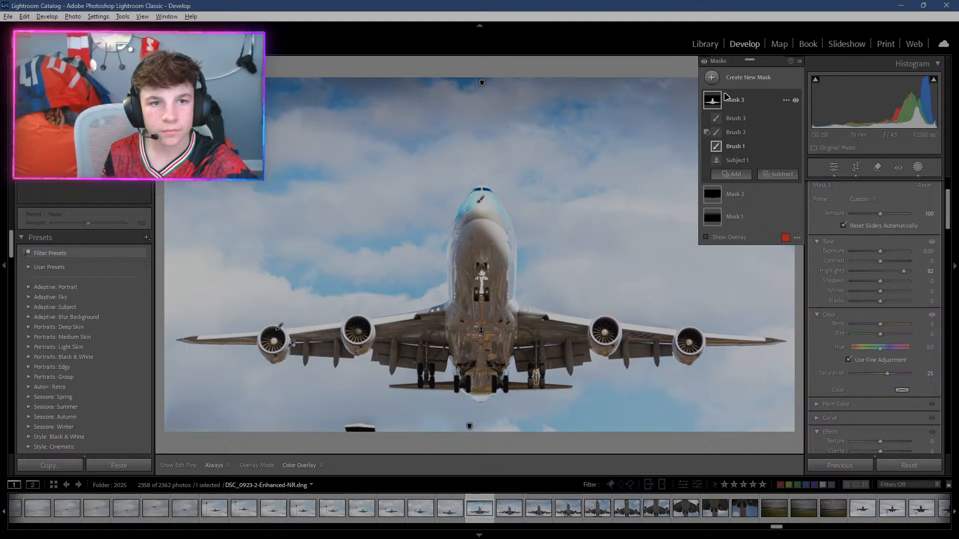
left_click(796, 100)
left_click(794, 101)
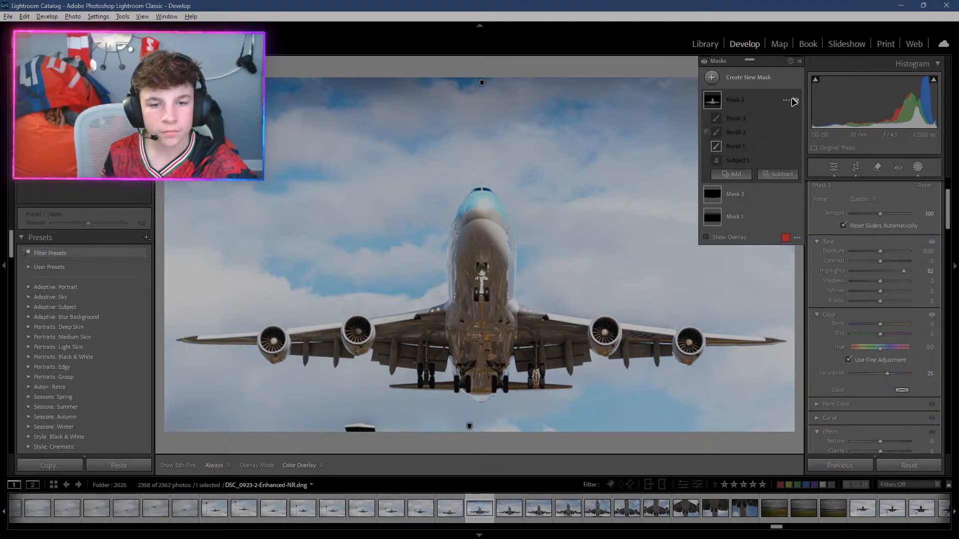
left_click(794, 101)
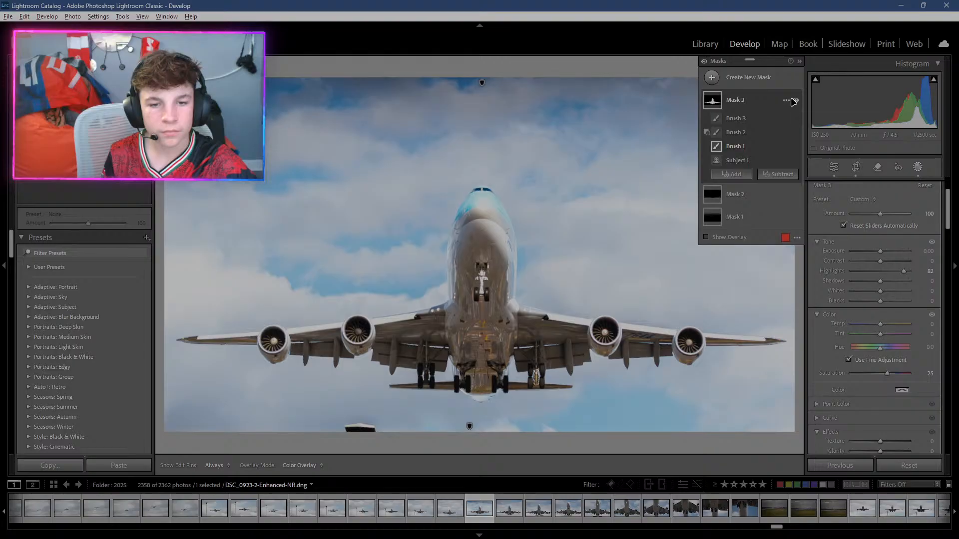
left_click(794, 101)
left_click(794, 101)
Reset Mask 3's highlights to 0, lower them to -25, and compare the aircraft with the mask hidden and shown.
left_click(927, 271)
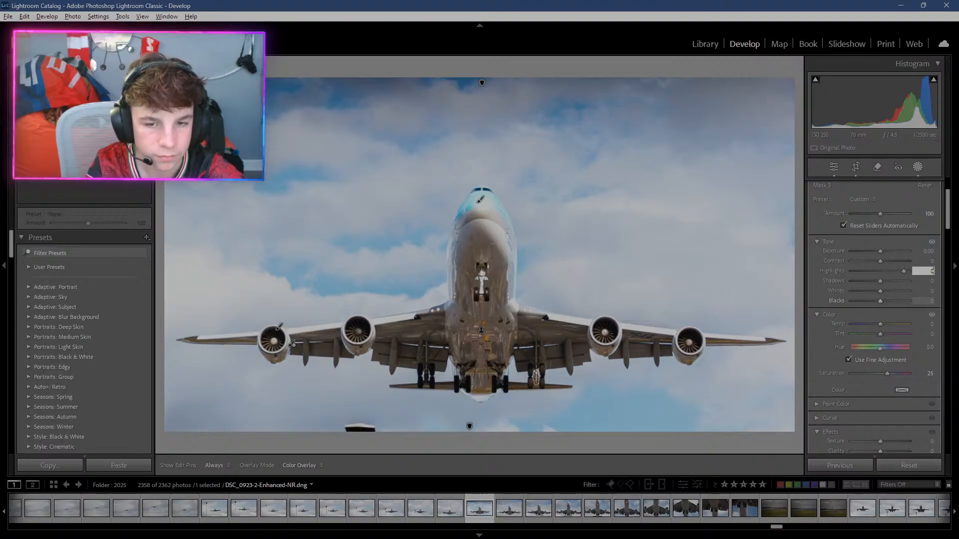
type("0")
key("Return")
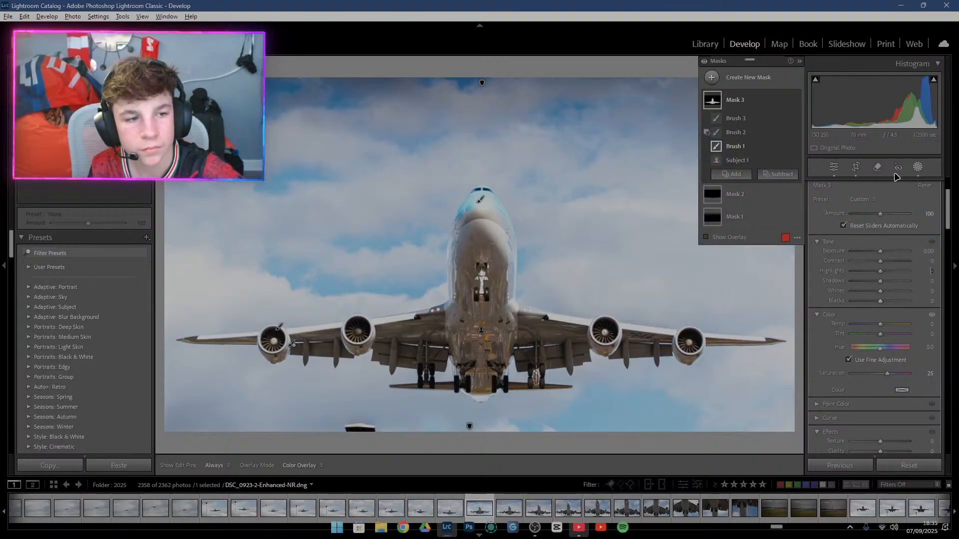
left_click_drag(878, 271, 876, 270)
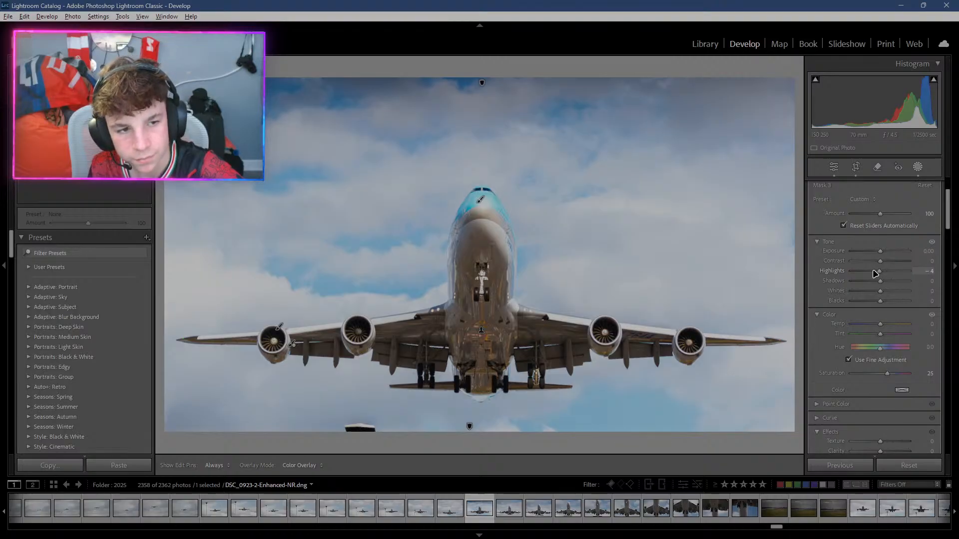
left_click_drag(874, 271, 874, 273)
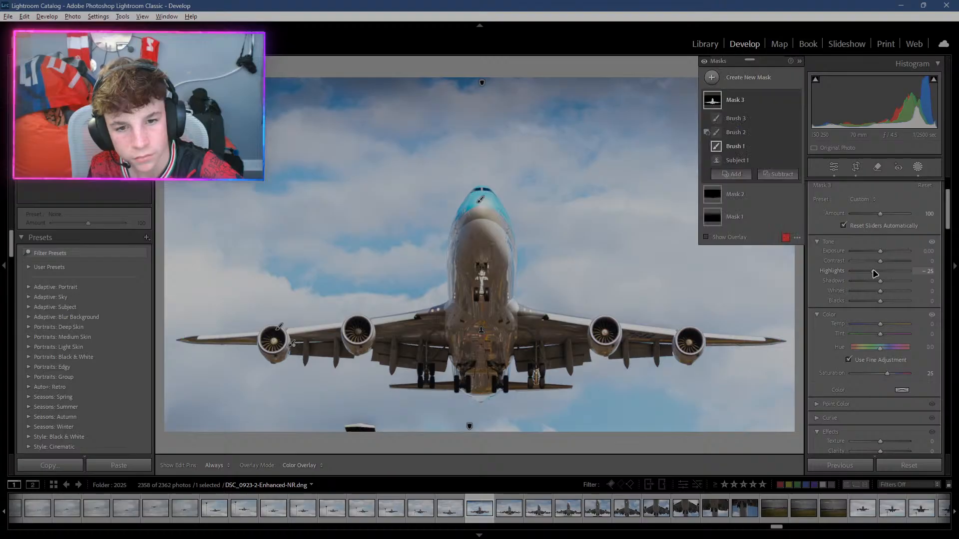
left_click(791, 105)
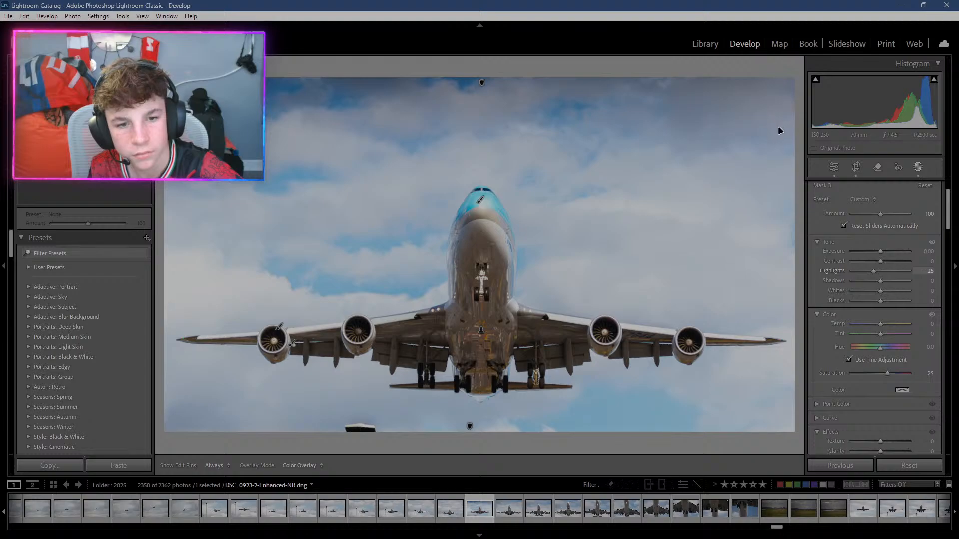
left_click(917, 168)
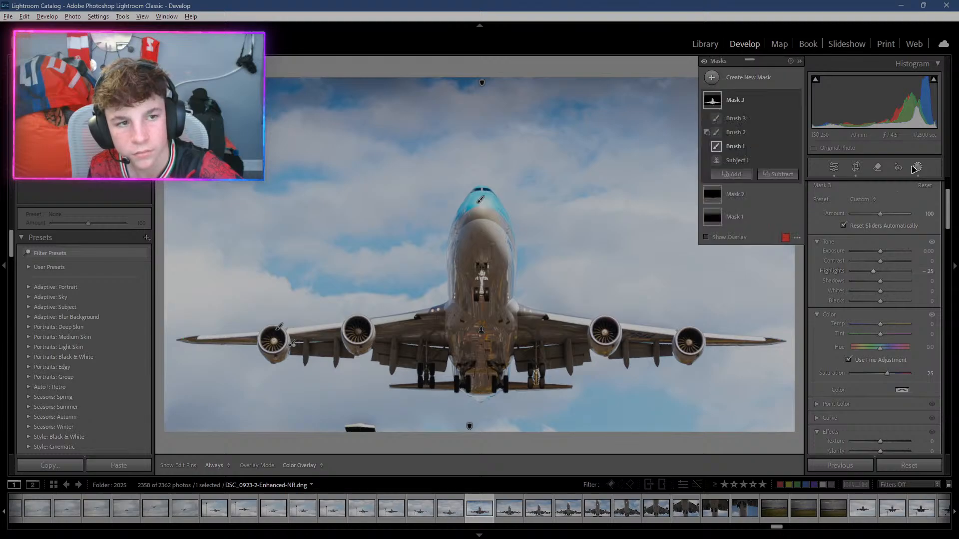
left_click(795, 102)
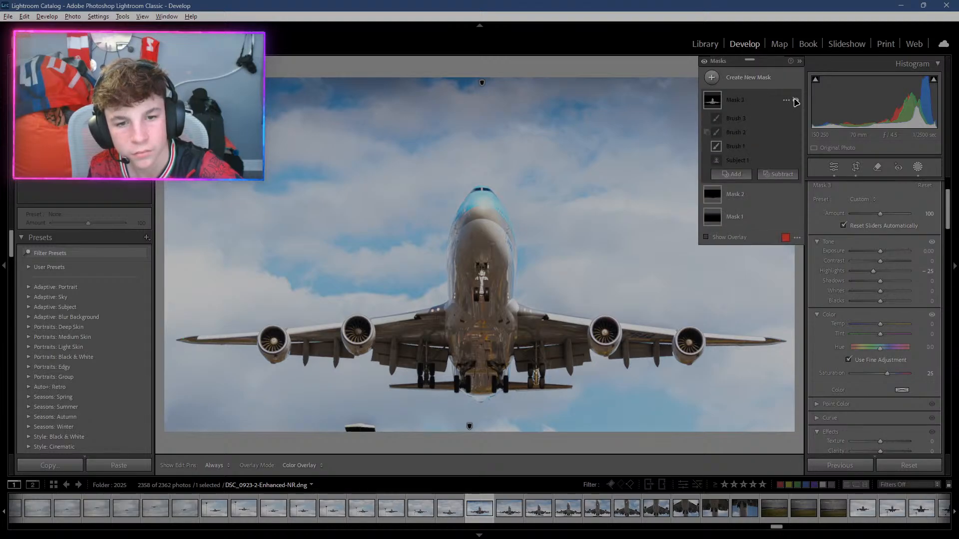
left_click(795, 102)
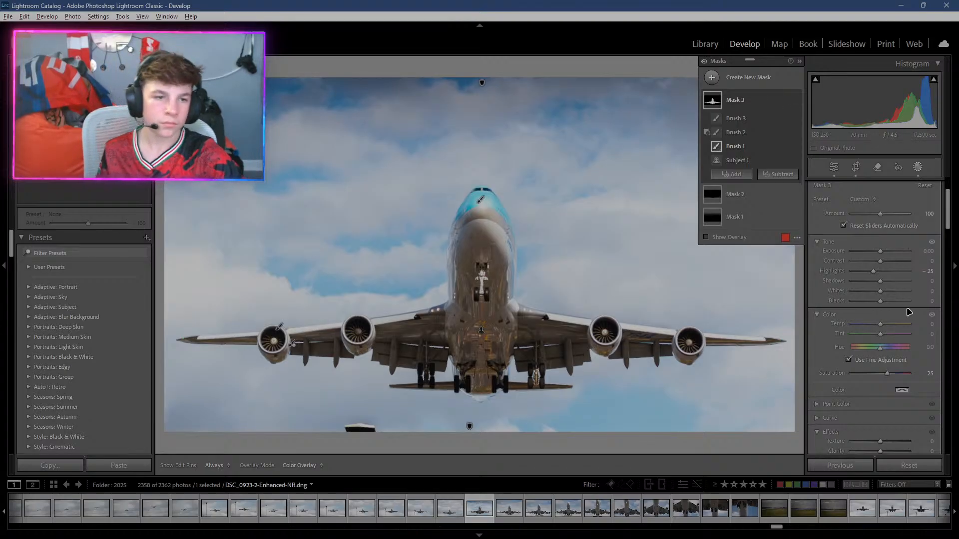
Raise Mask 3's shadows to 11 and compare the aircraft repeatedly with the mask hidden and shown.
left_click_drag(880, 282, 882, 281)
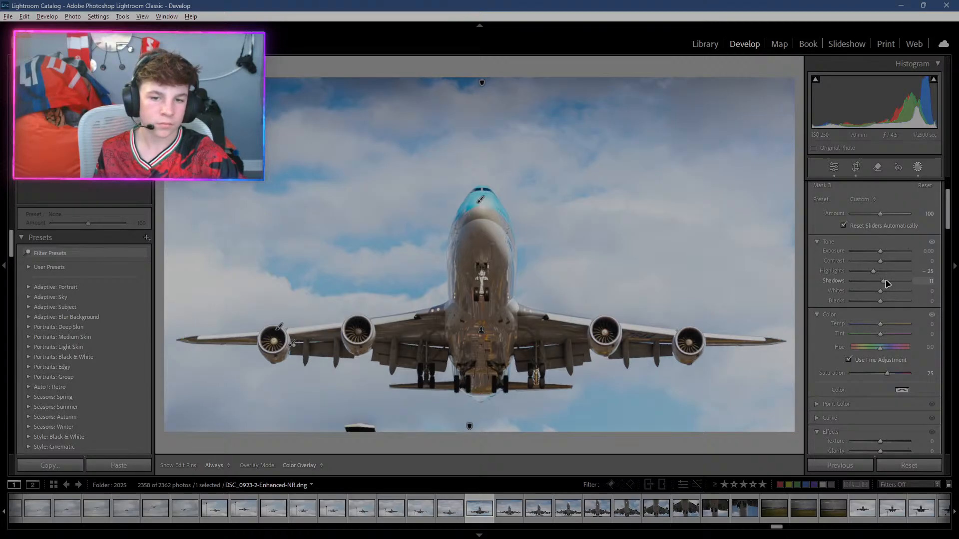
left_click_drag(887, 283, 886, 283)
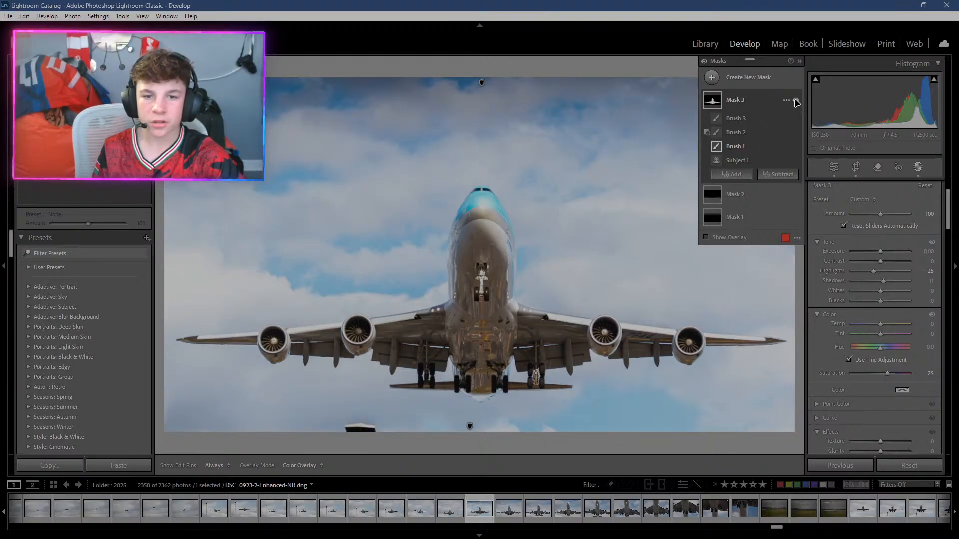
left_click(796, 100)
left_click(796, 101)
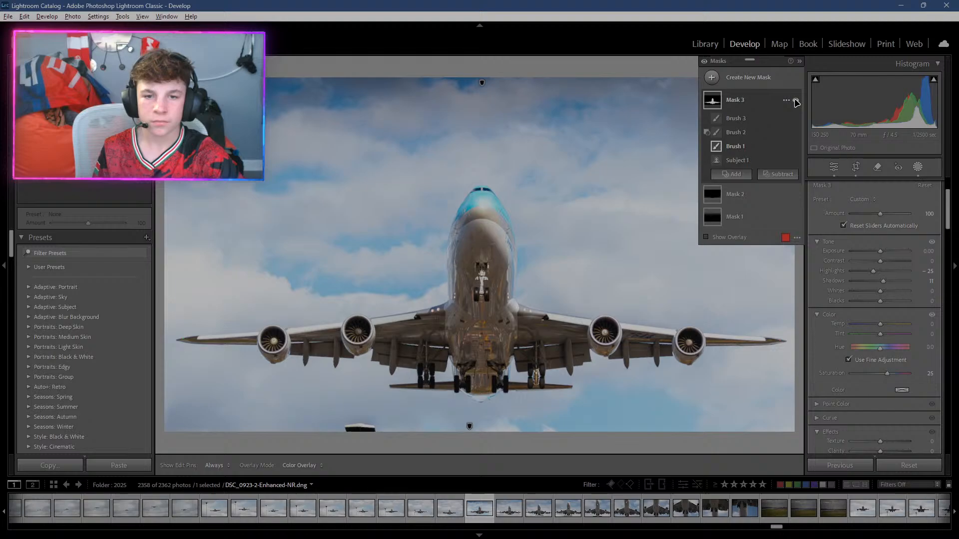
left_click(796, 100)
left_click(796, 101)
left_click(797, 101)
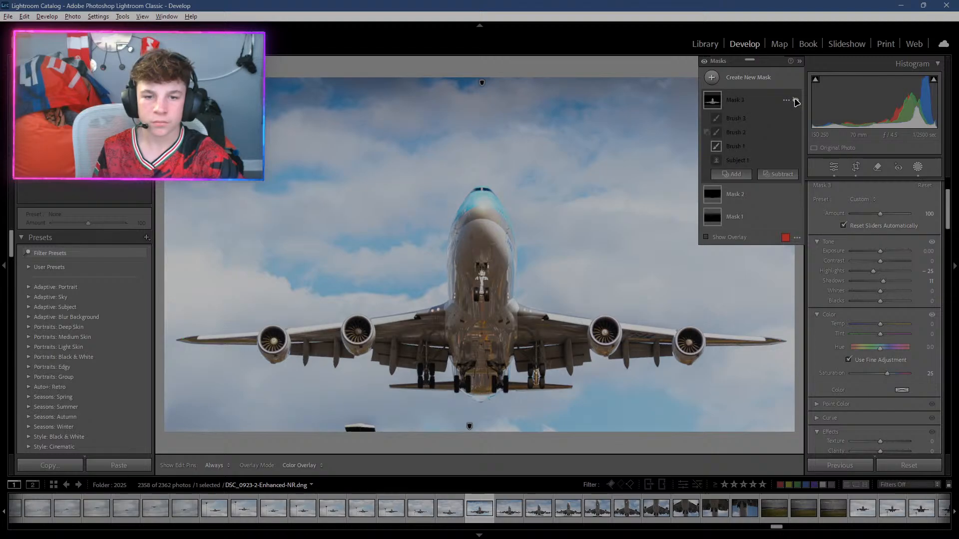
left_click(797, 101)
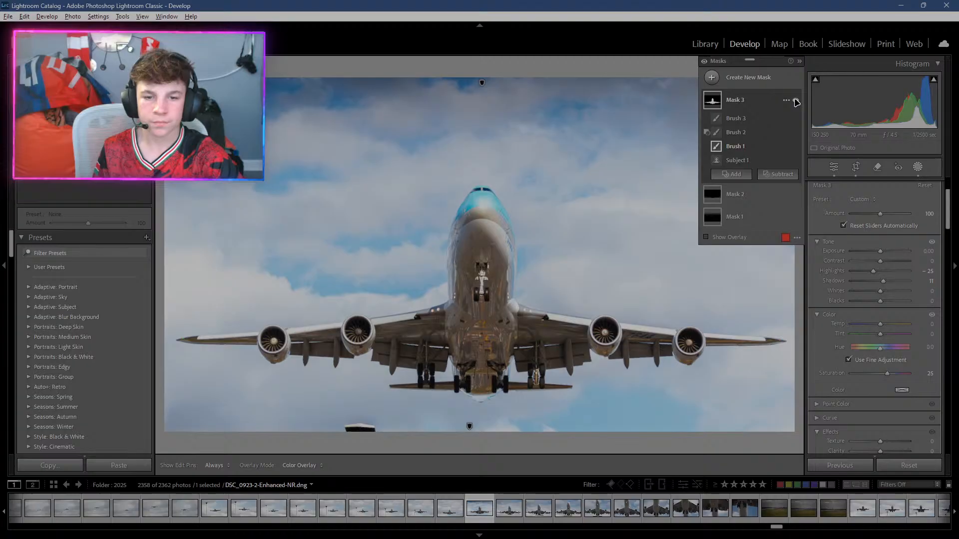
Leave masking for the photo's global edit adjustments and inspect the sky and cockpit up close.
left_click(833, 170)
key("z")
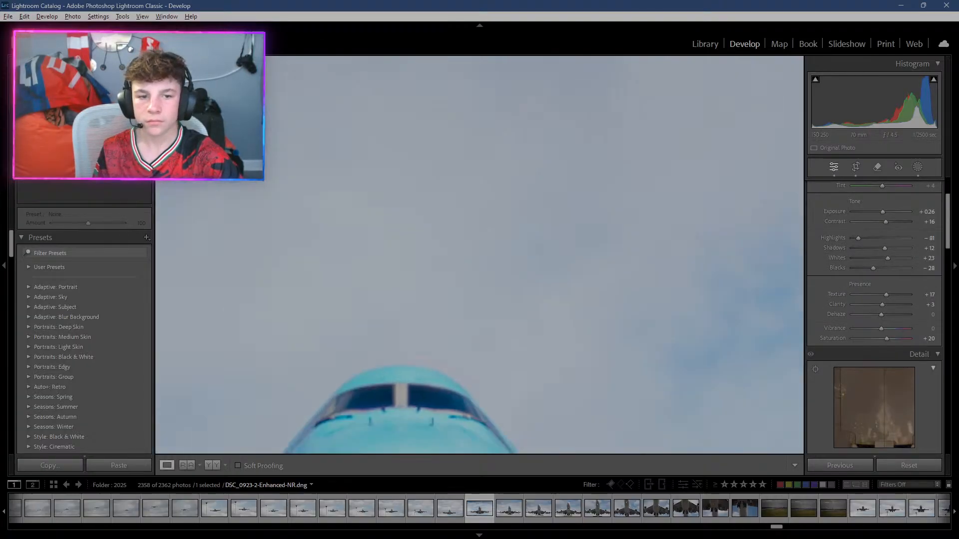
Examine the nose, windows, fuselage and surrounding sky of the aircraft photo at close zoom, and return to the full view.
left_click(494, 170)
left_click(492, 175)
double_click(479, 230)
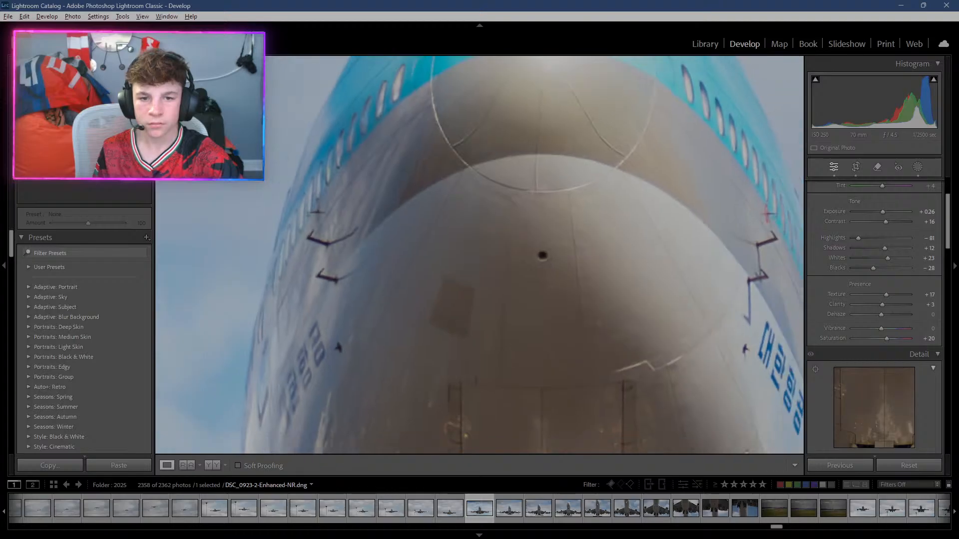
left_click_drag(649, 260, 102, 175)
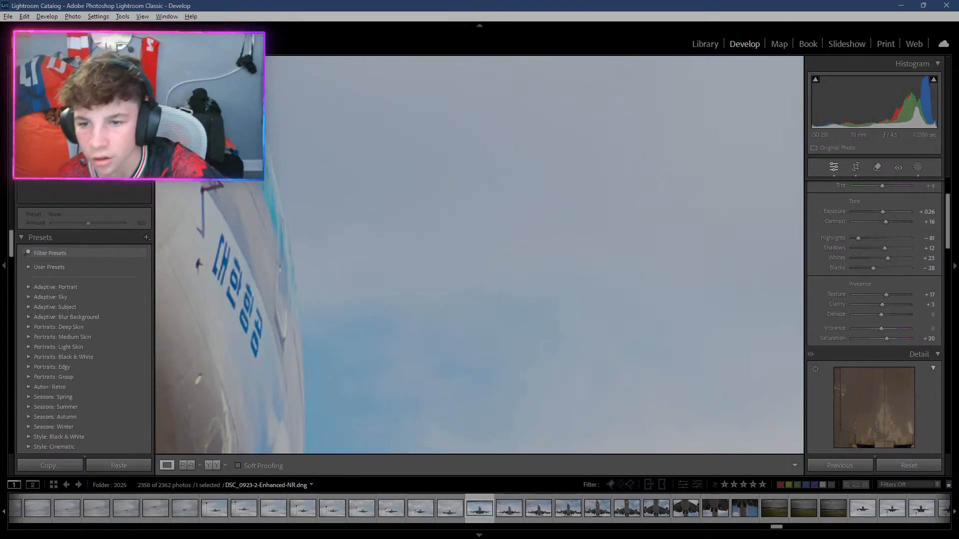
mouse_move(107, 137)
left_mouse_down()
mouse_move(22, 127)
mouse_move(96, 129)
left_mouse_up()
key("z")
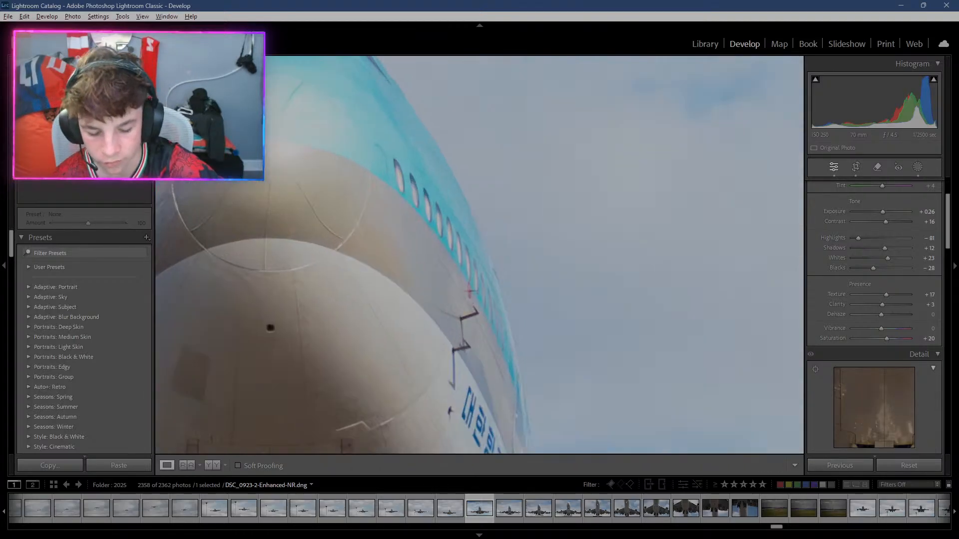
key("z")
key("z")
key("z")
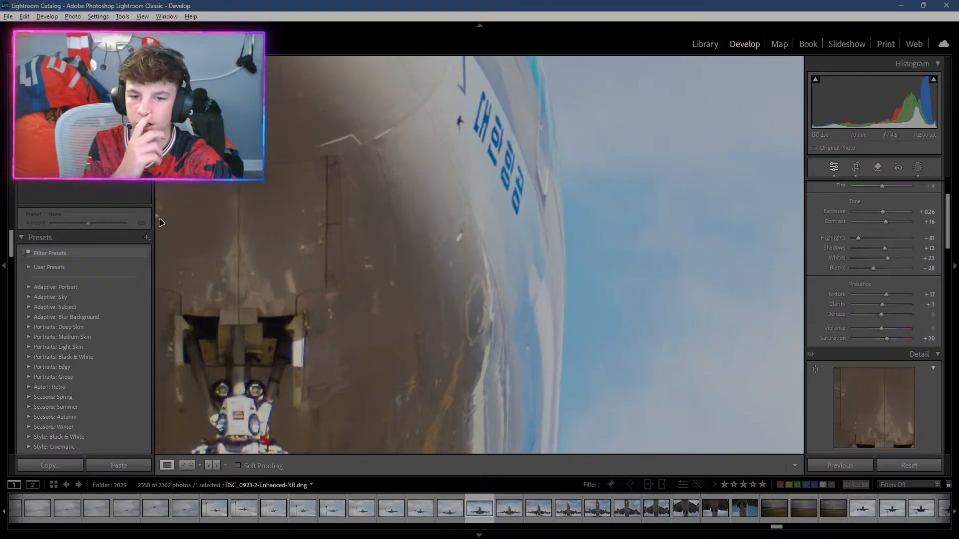
key("z")
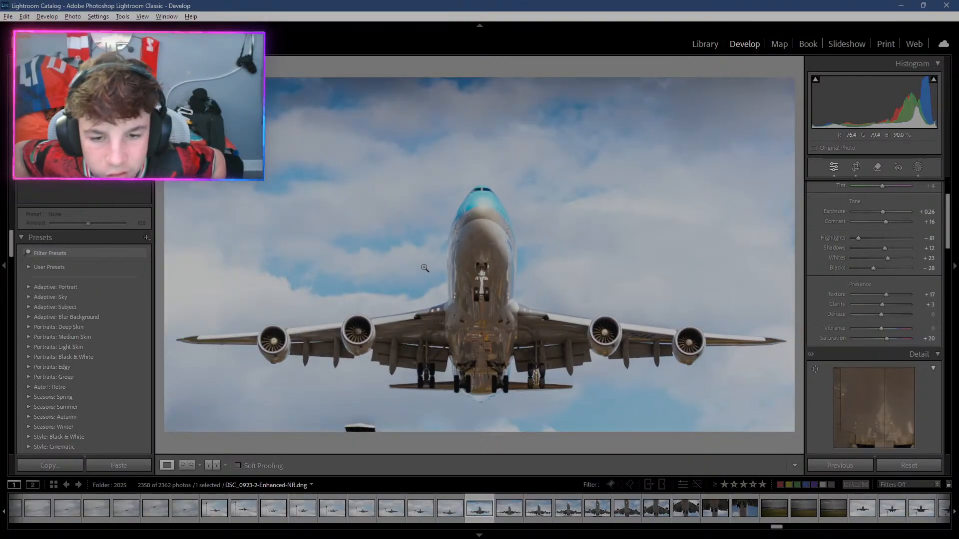
Open the aircraft photo DSC_0923-2-Enhanced-NR.dng for editing in Adobe Photoshop 2025.
right_click(406, 284)
mouse_move(426, 305)
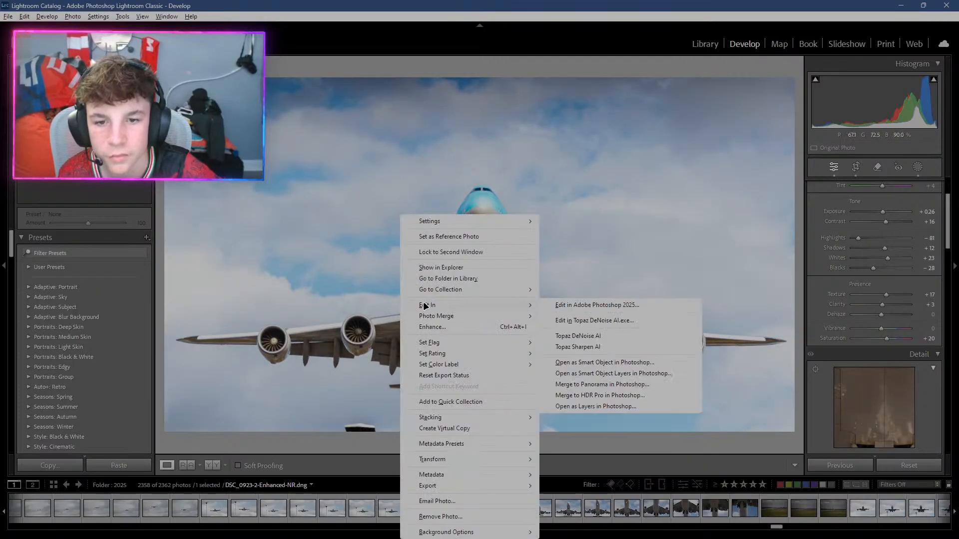
left_click(610, 306)
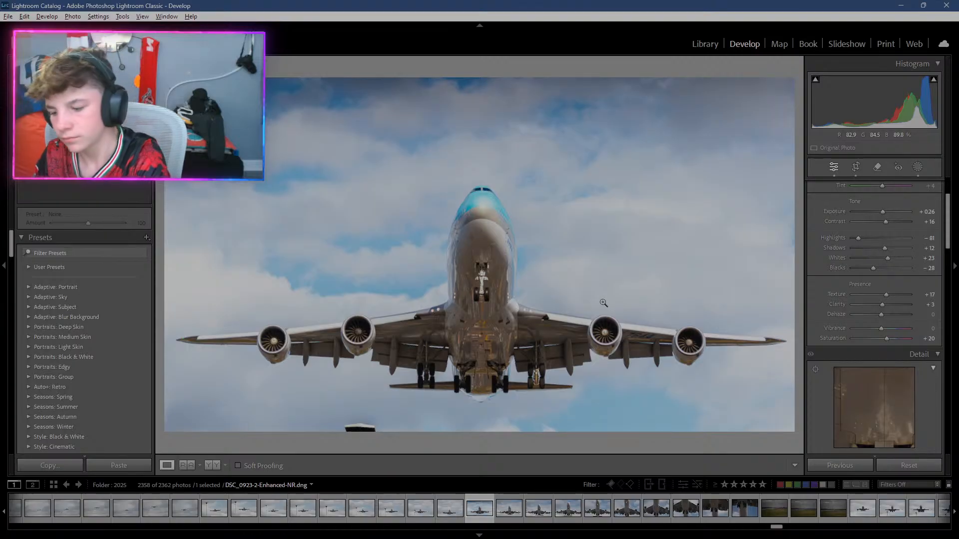
key("alt+Tab")
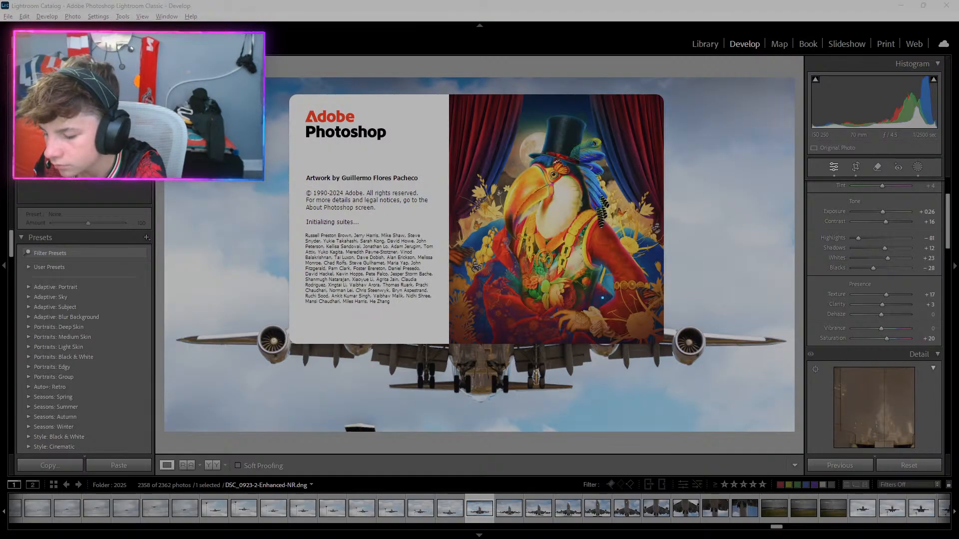
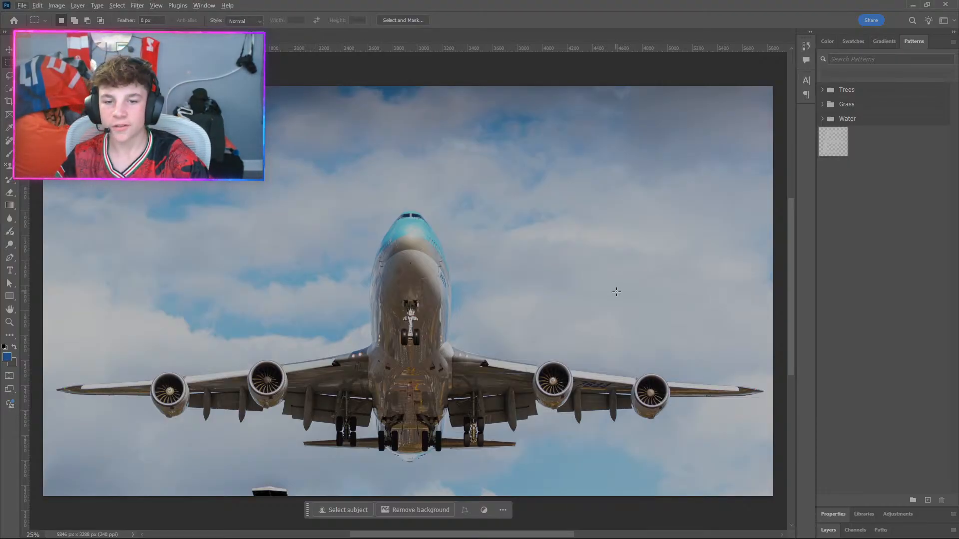
Duplicate the background layer and apply a High Pass filter with a 1.2-pixel radius to the copy.
left_click(828, 530)
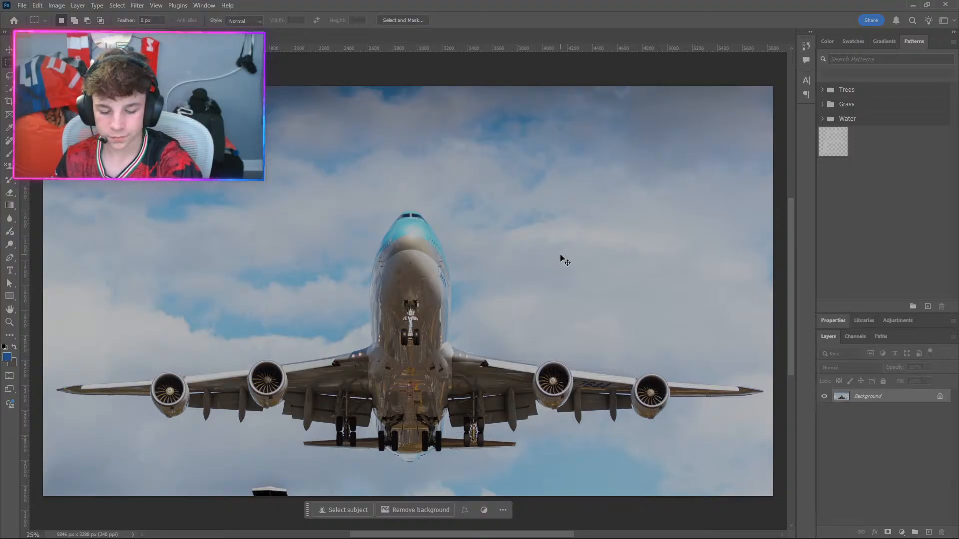
key("ctrl+j")
left_click(137, 6)
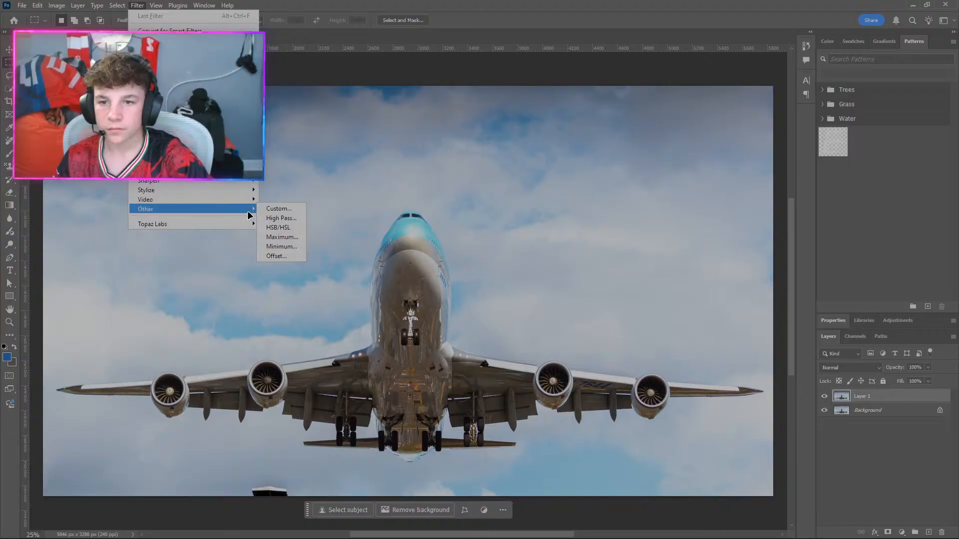
left_click(265, 218)
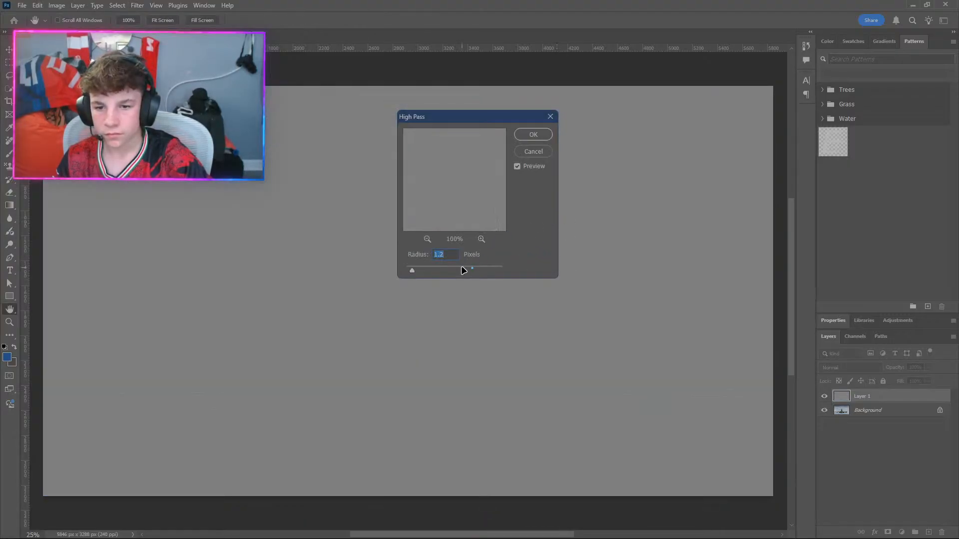
left_click(532, 136)
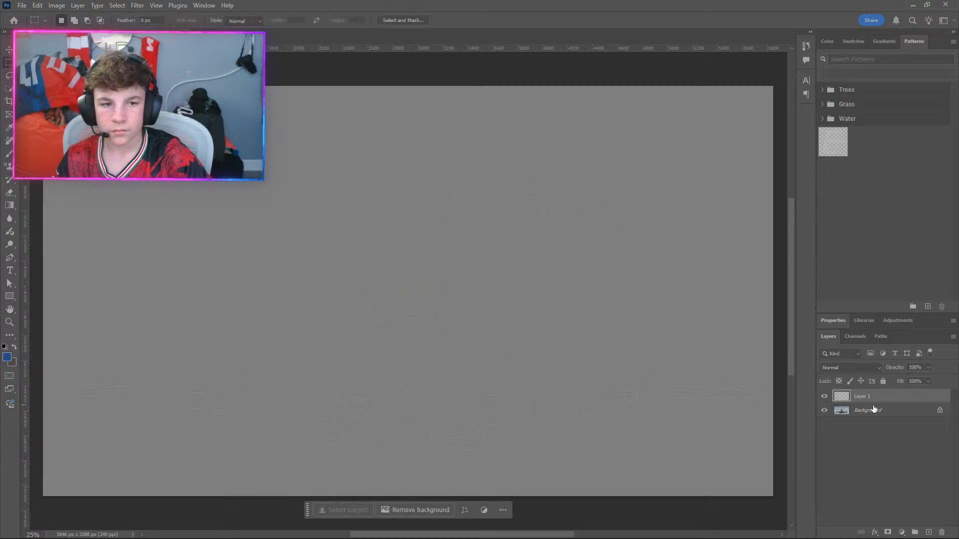
Set the High Pass layer's blend mode to Overlay and save the document.
left_click(848, 367)
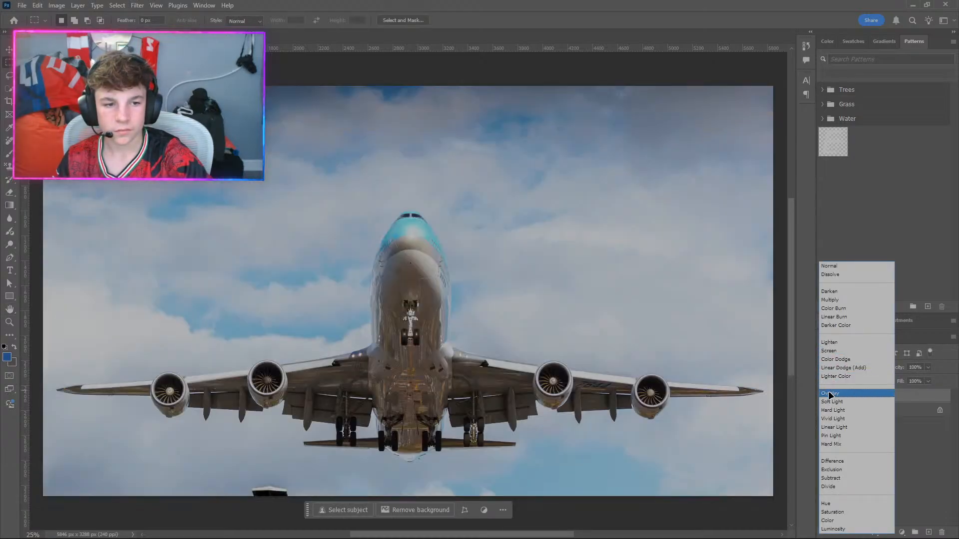
left_click(844, 394)
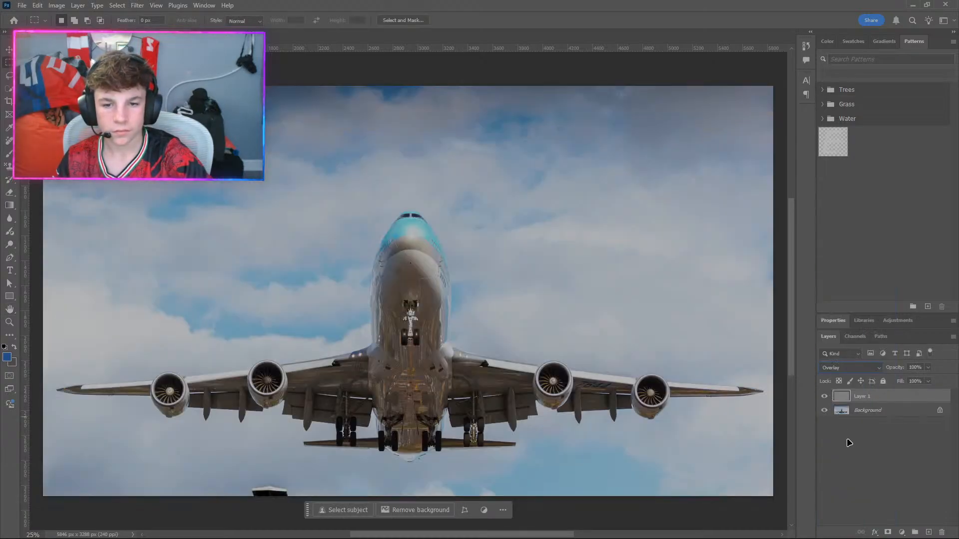
left_click(839, 410)
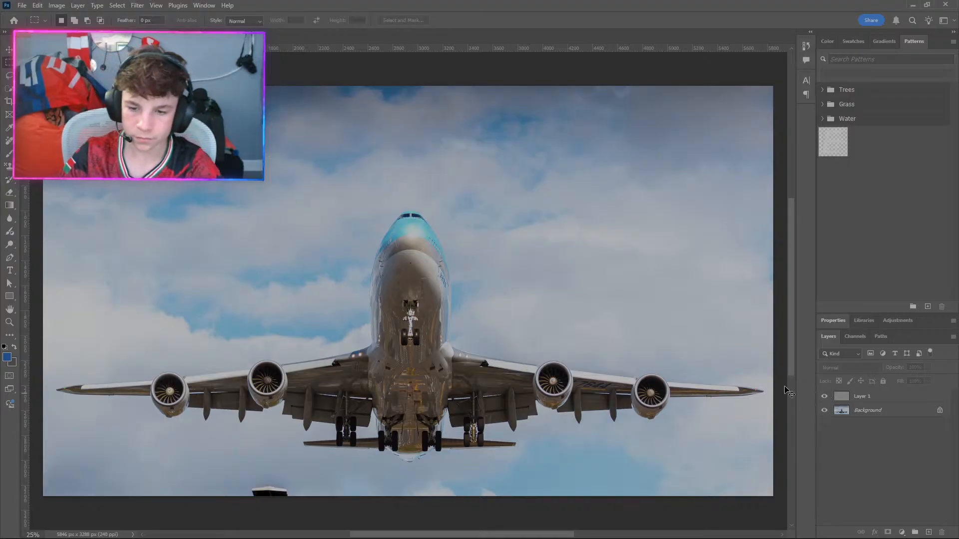
key("ctrl+s")
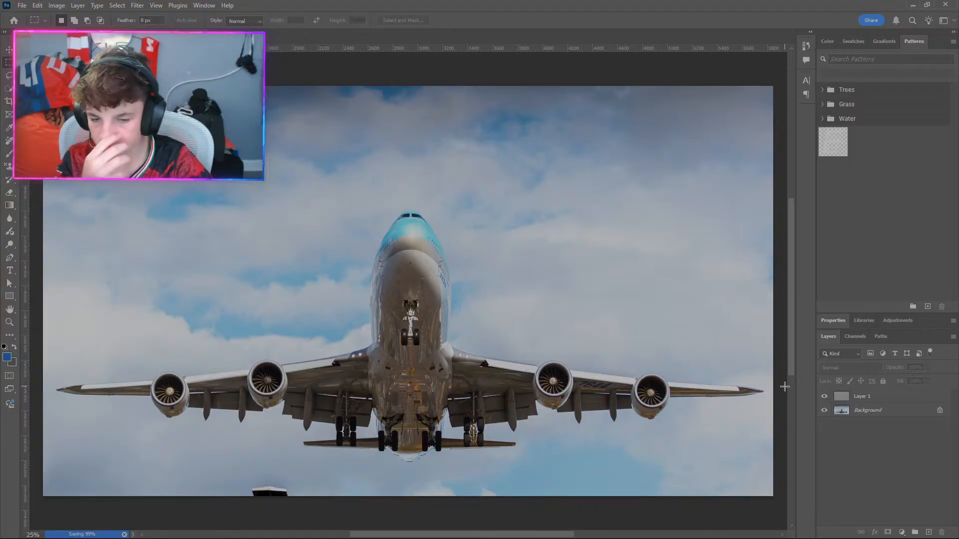
Open Spotify and switch from it to OBS.
key("super")
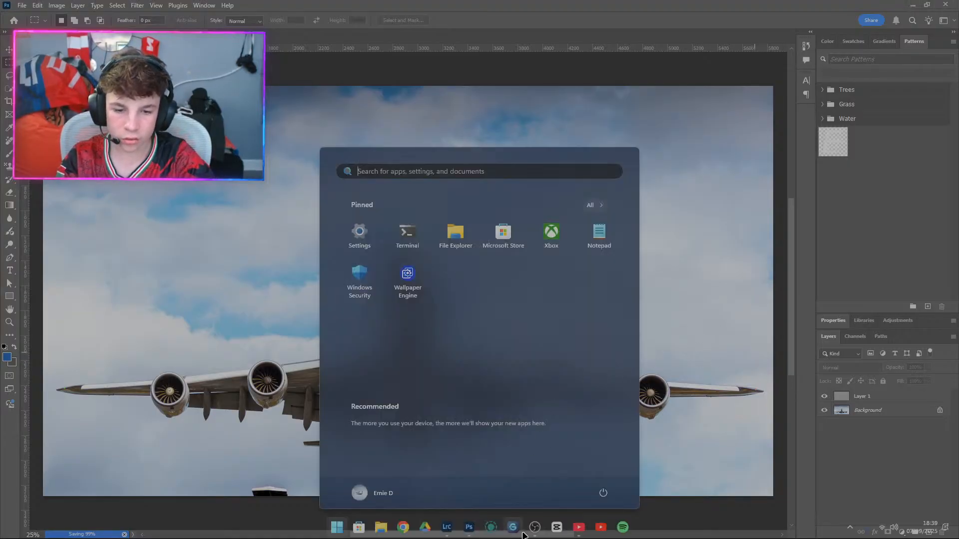
left_click(621, 527)
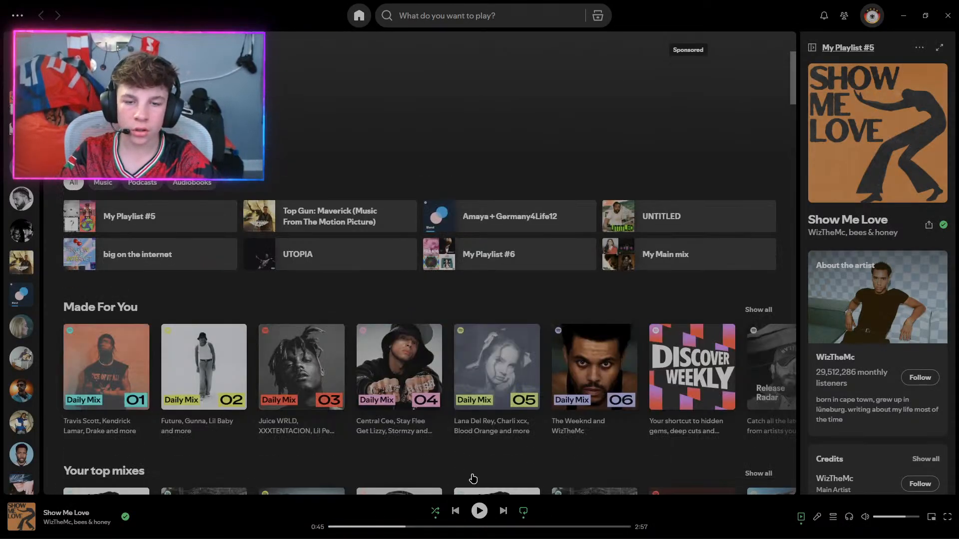
key("alt+Tab")
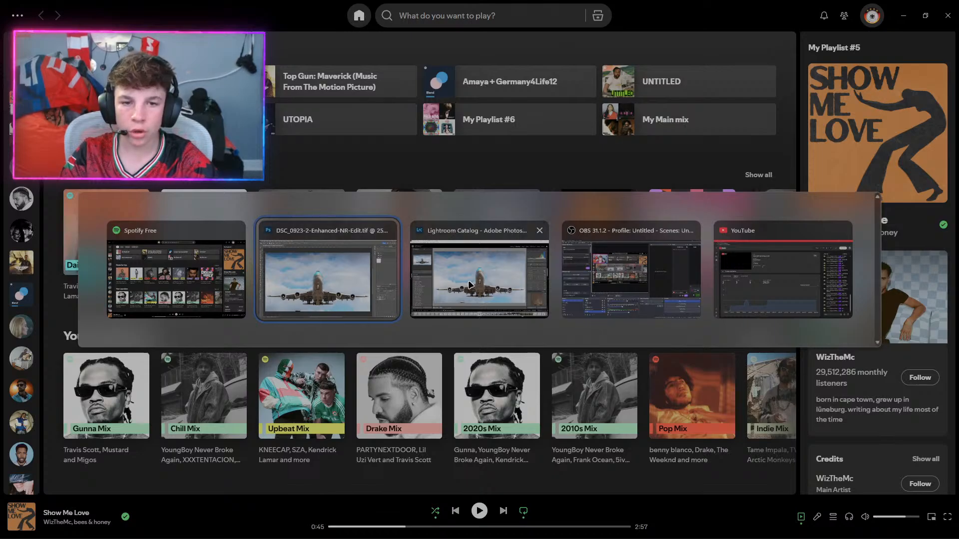
key("Tab")
left_click(654, 280)
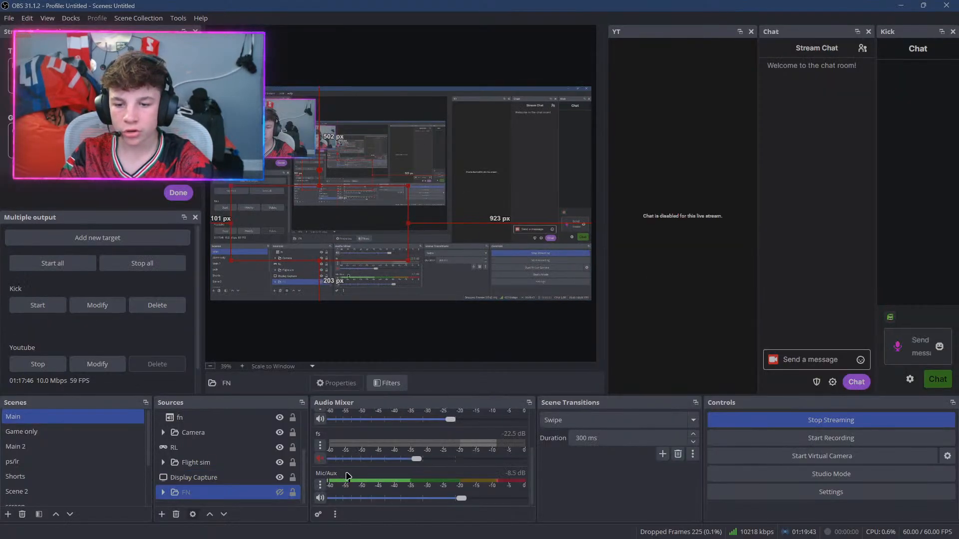
Mute the fn source and toggle muting of Application Audio Capture in the audio mixer.
scroll(336, 457, "down", 1)
left_click(320, 449)
scroll(320, 449, "up", 1)
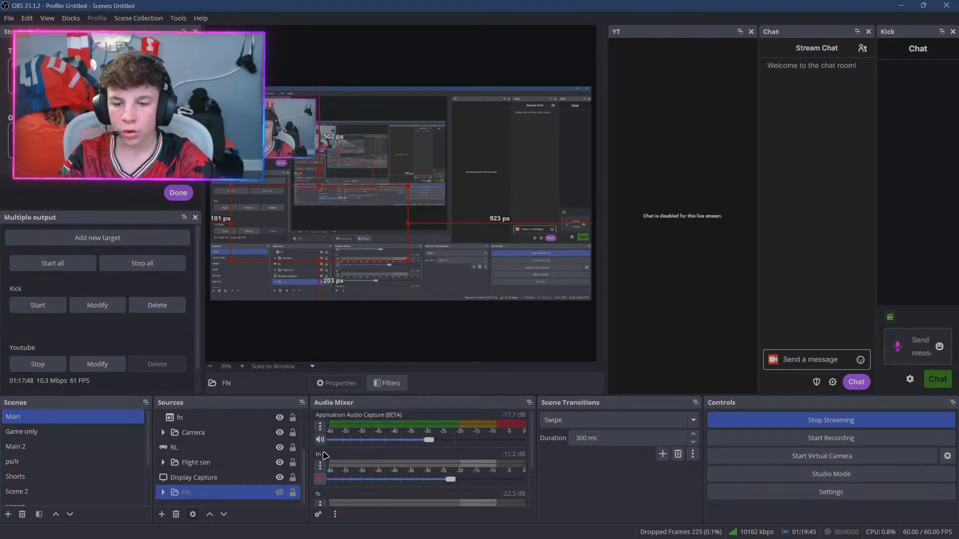
left_click(319, 440)
Check the audio mixer levels in OBS and switch back to the aircraft photo in Photoshop.
key("alt+Tab")
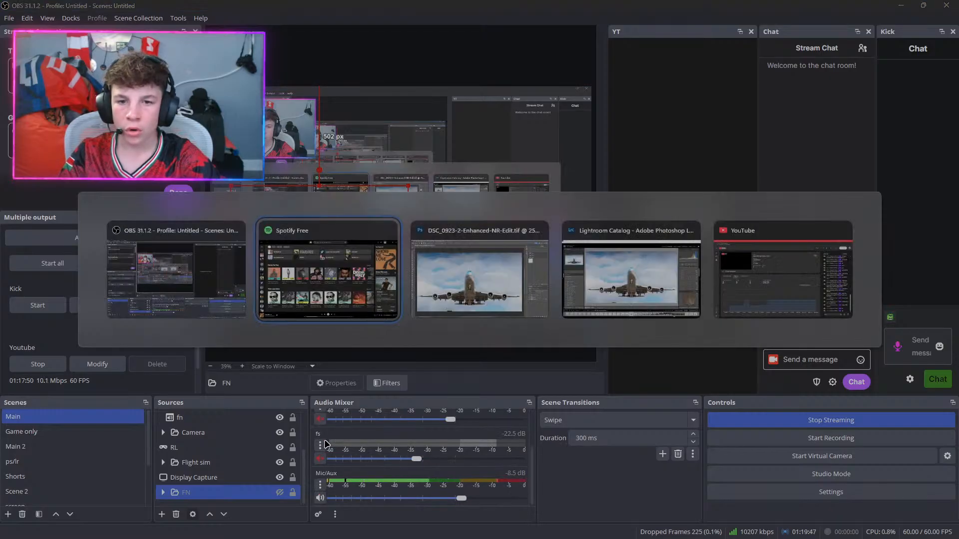
key("alt+Tab")
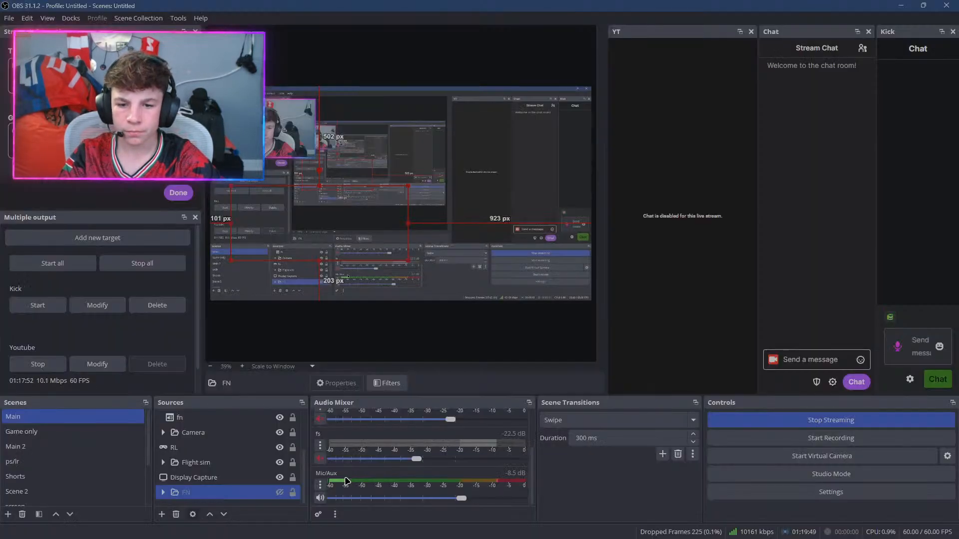
scroll(365, 469, "down", 1)
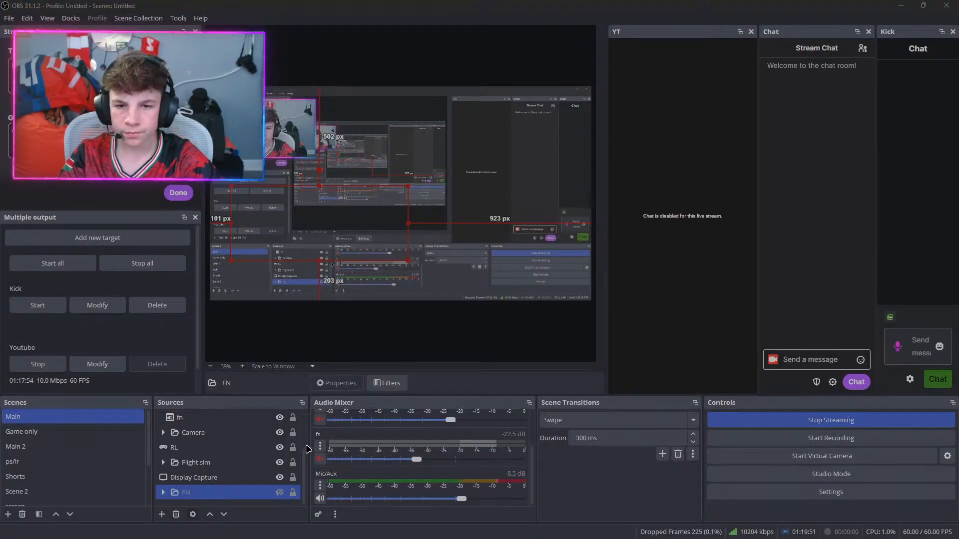
key("alt+Tab")
key("Tab")
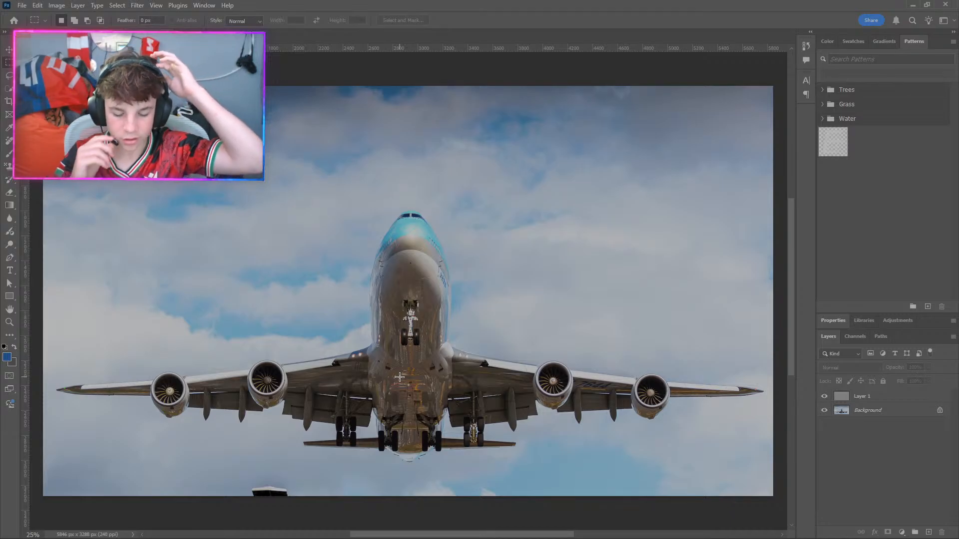
key("alt+Tab")
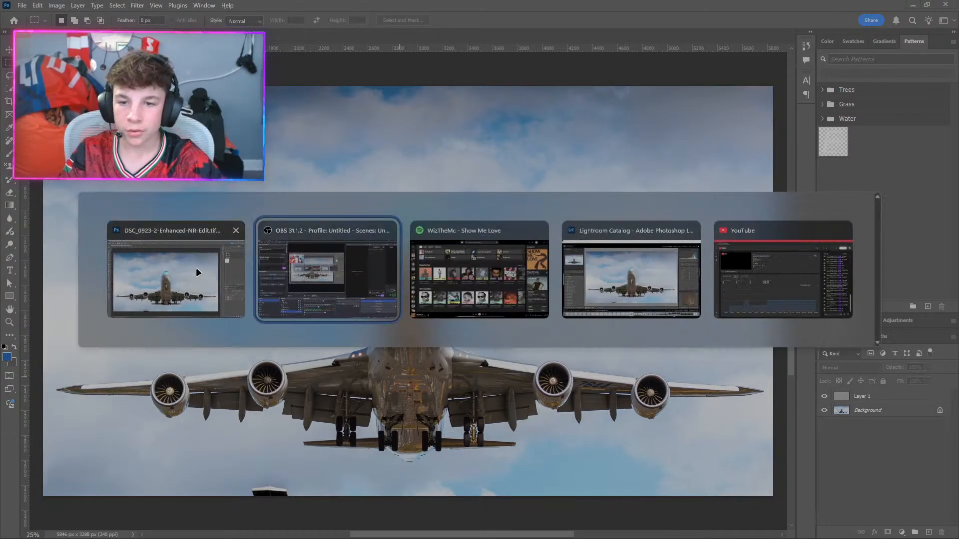
key("alt+Tab")
key("alt+Tab")
key("alt+Tab")
key("alt+Tab")
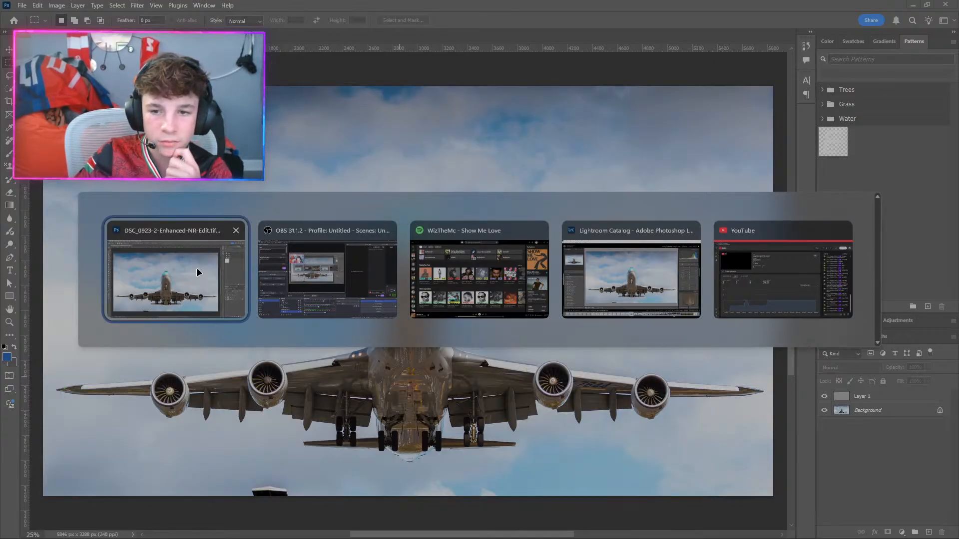
left_click(198, 272)
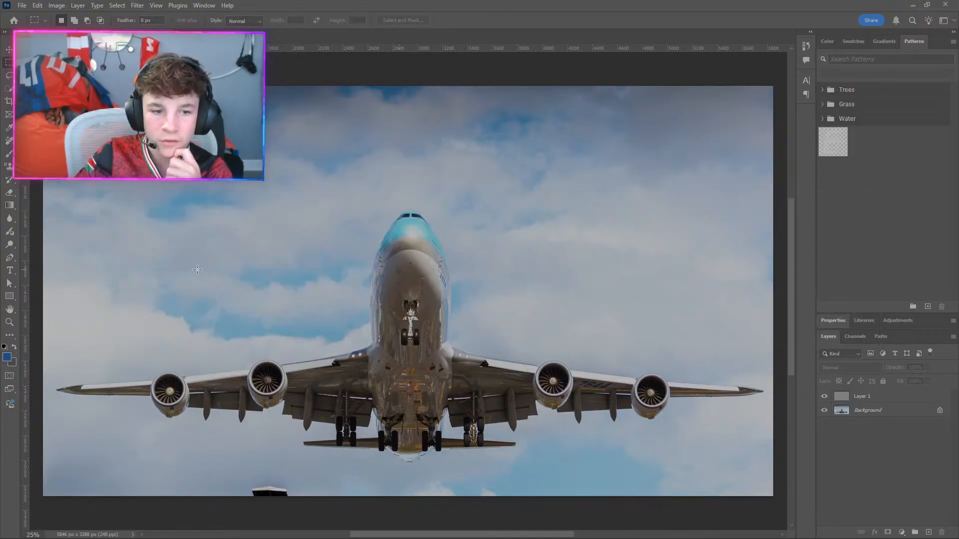
key("Tab")
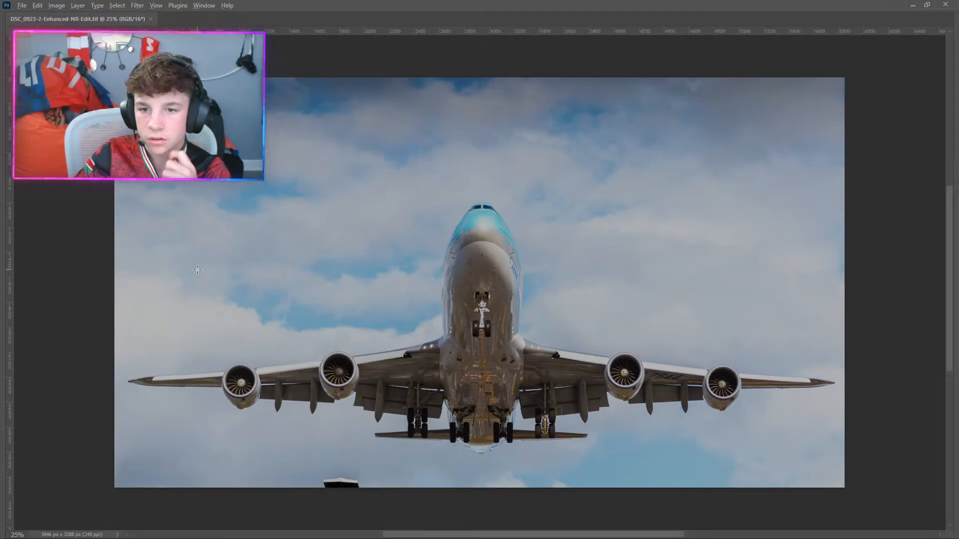
key("alt+Tab")
key("alt+Tab")
key("alt+Tab")
key("alt+Tab")
key("alt+Tab")
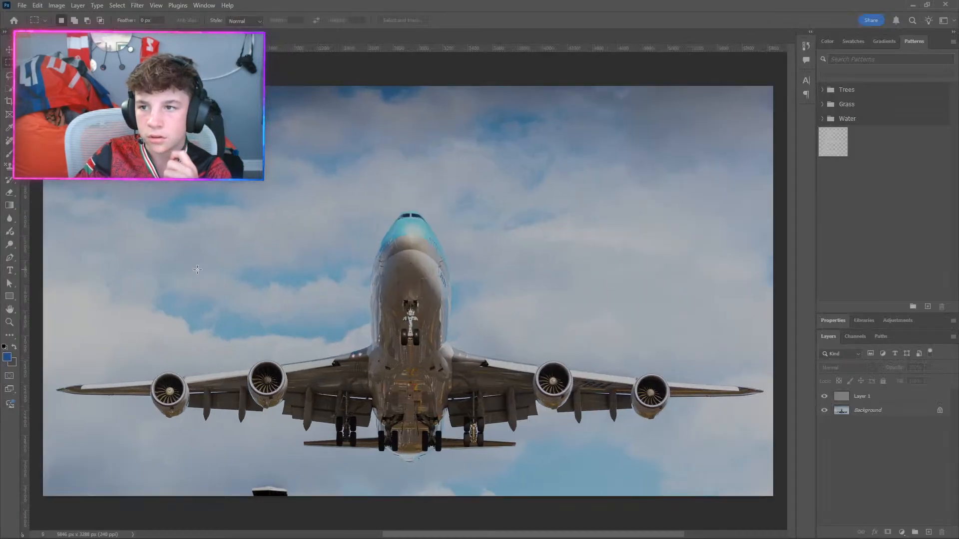
Switch to Lightroom Classic and open the export settings for DSC_0923-2-Enhanced-NR-Edit.tif.
key("alt+Tab")
key("alt+Tab")
key("alt+Tab")
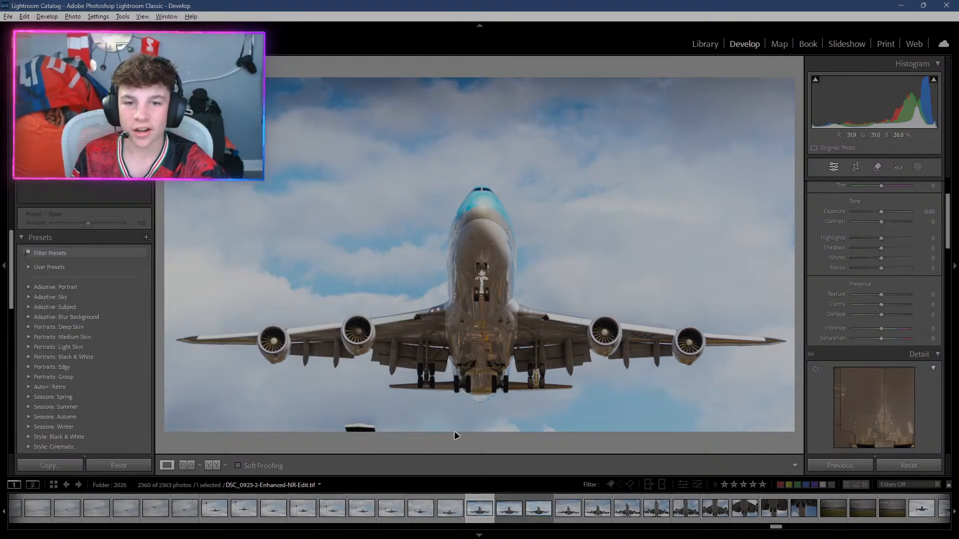
right_click(481, 285)
mouse_move(613, 487)
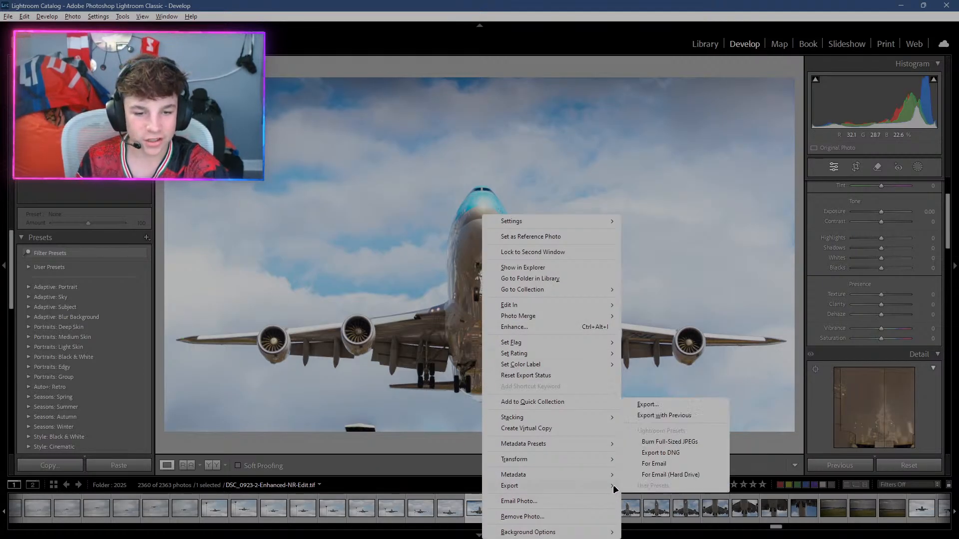
left_click(649, 405)
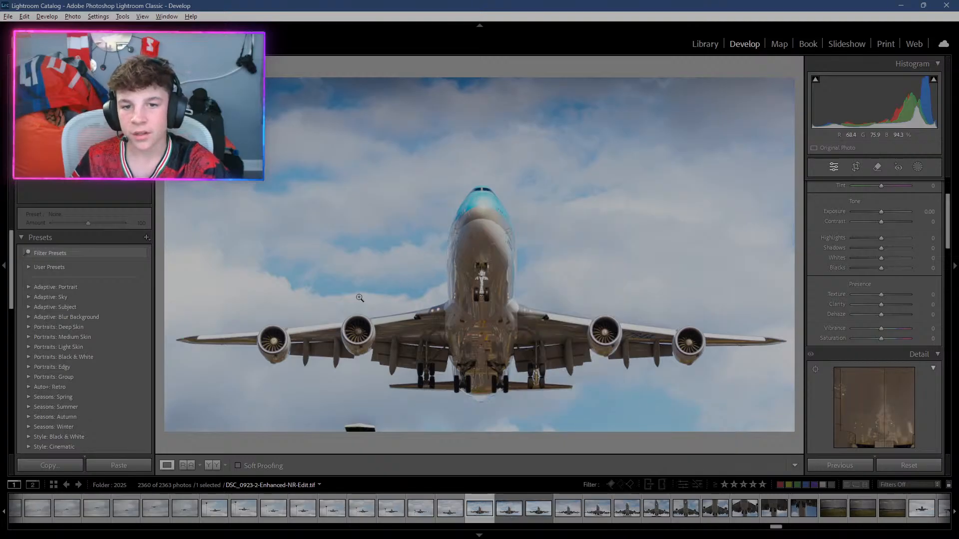
Search the web in Chrome for "korean icao" and close the browser.
key("super")
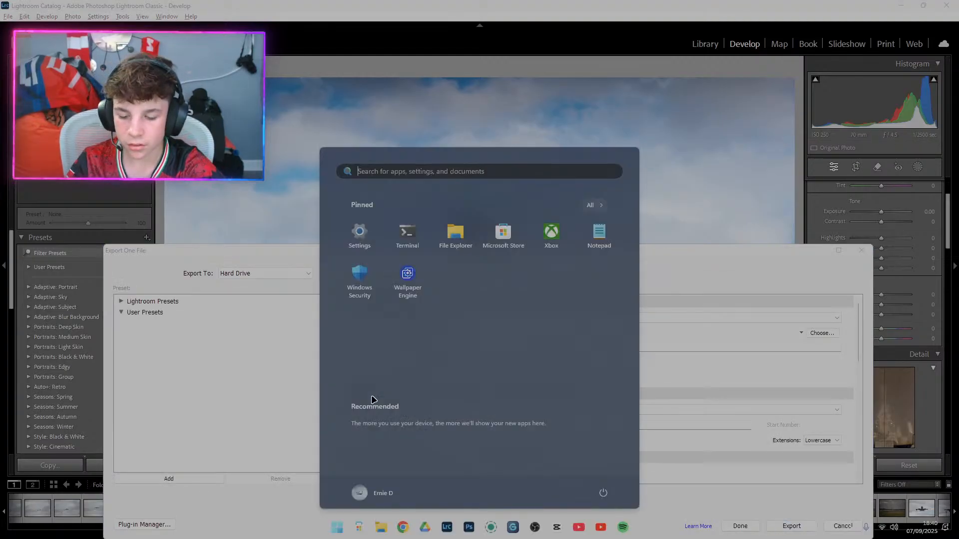
type("chr")
key("Return")
type("korean icao")
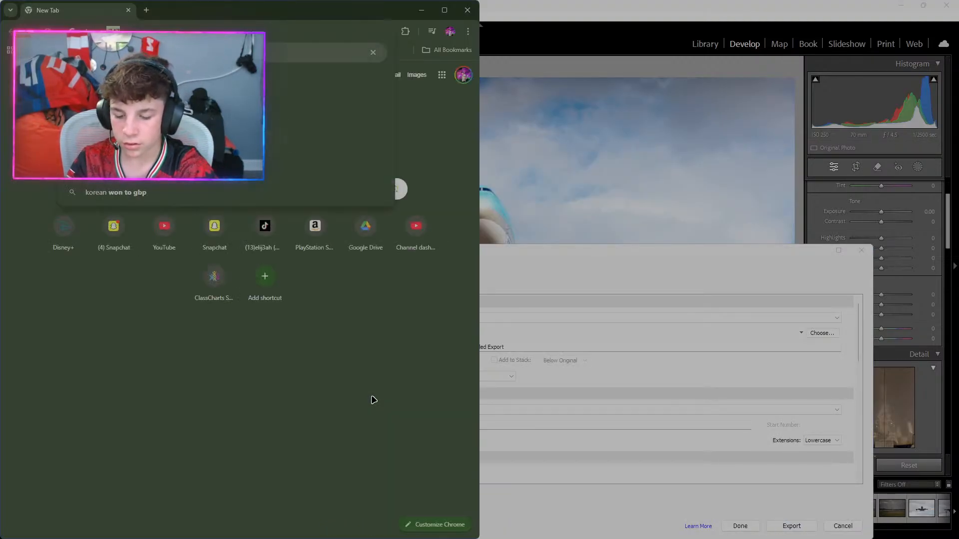
key("Return")
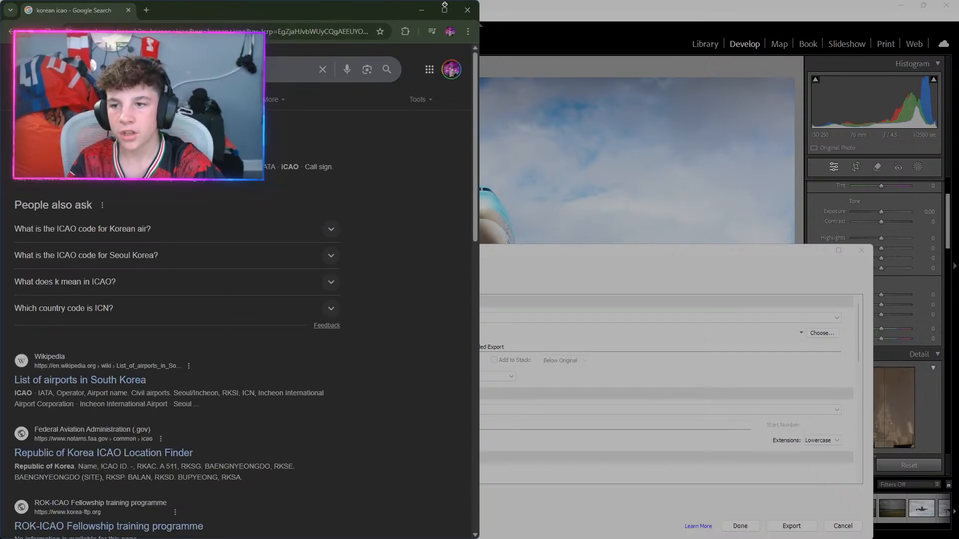
left_click(467, 10)
Set the export's custom name to KALQUEEN and export the photo to E:\edited\wtm.
double_click(426, 424)
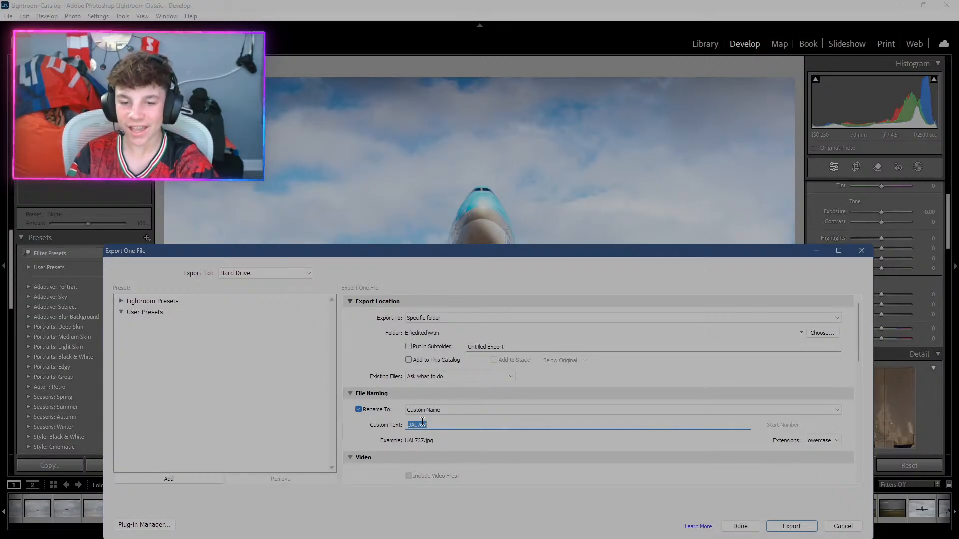
type("KALQ")
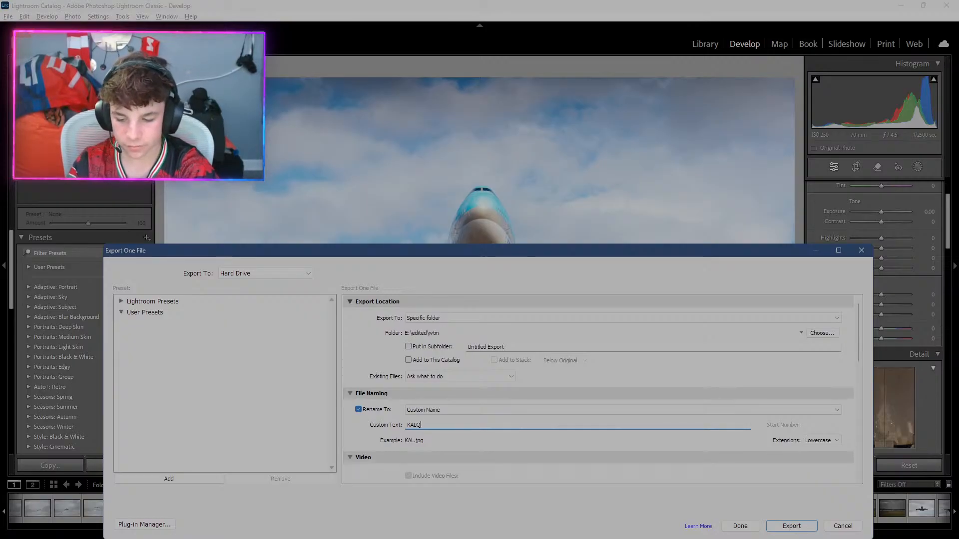
type("UEEN")
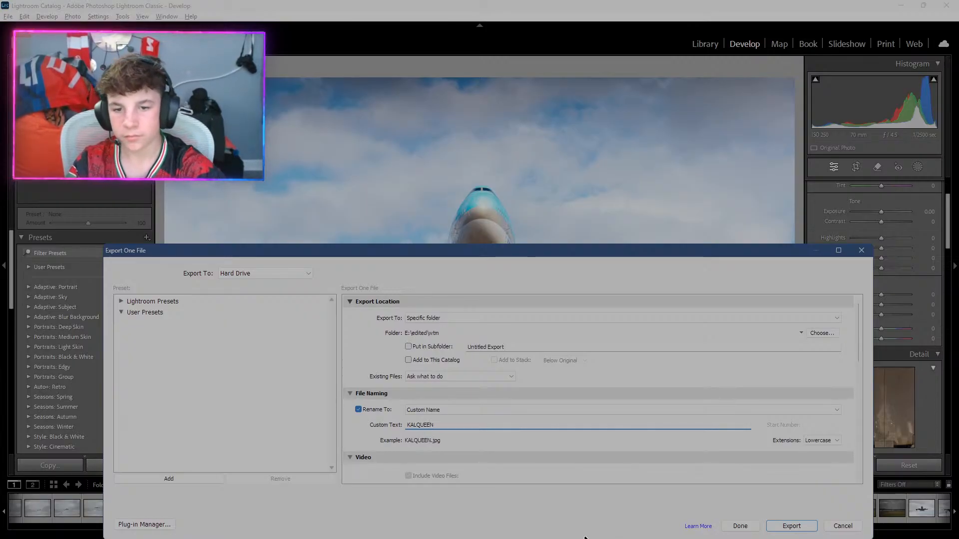
scroll(508, 409, "down", 3)
left_click(791, 525)
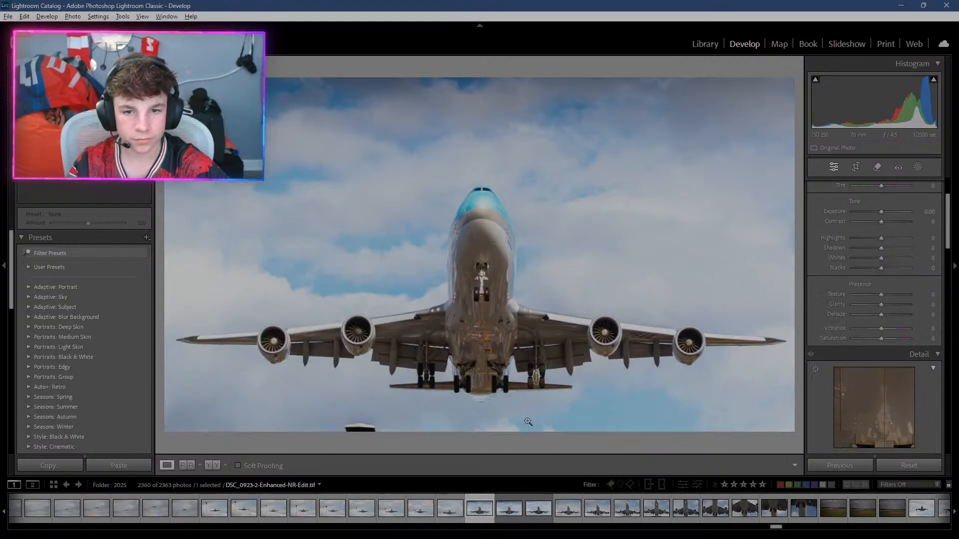
Export the photo again as KALQUEEN to the E:\edited\Heathrow folder and dismiss the remaining export dialog.
right_click(503, 366)
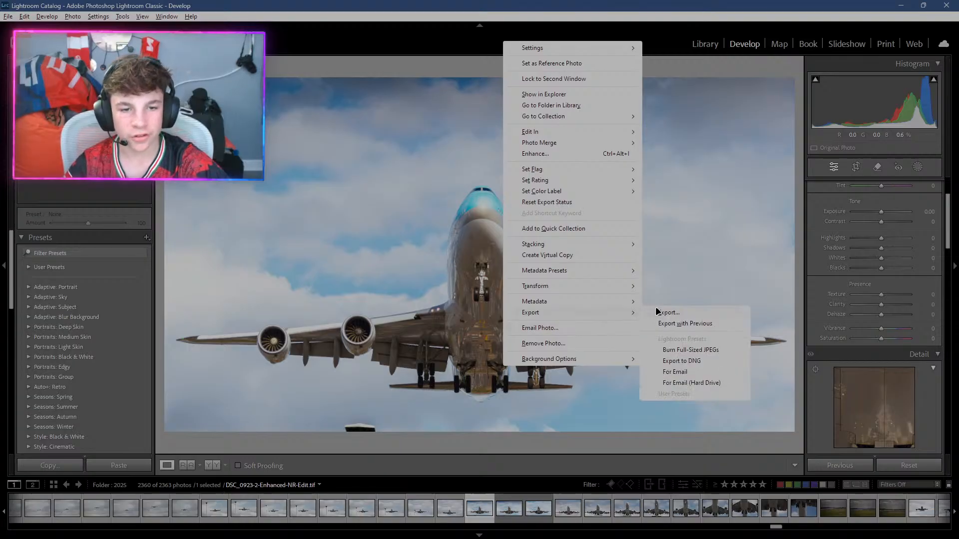
right_click(659, 312)
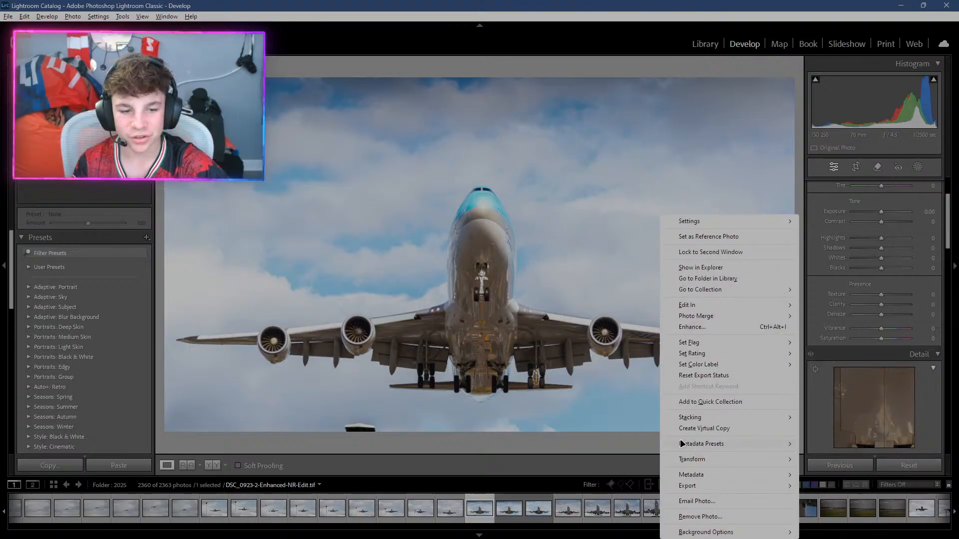
mouse_move(797, 482)
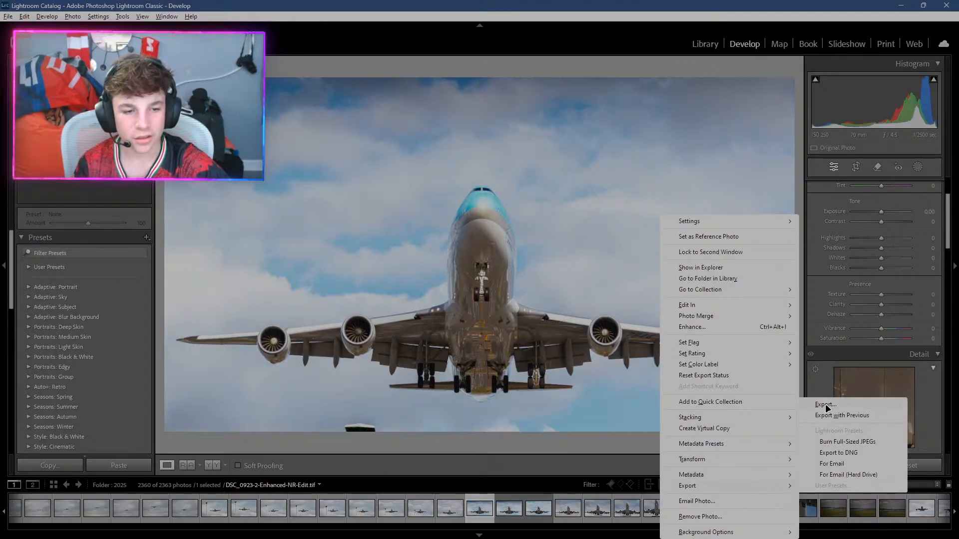
left_click(415, 419)
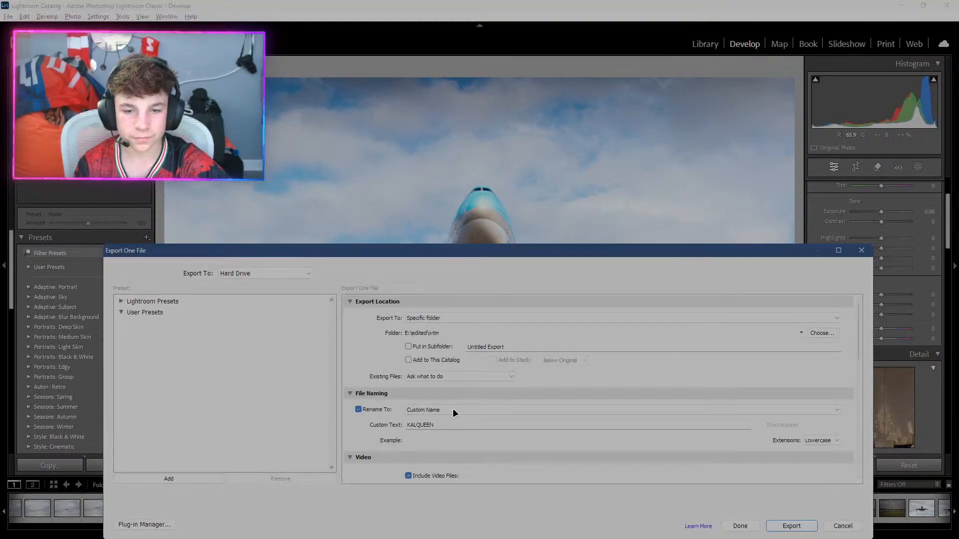
left_click(439, 332)
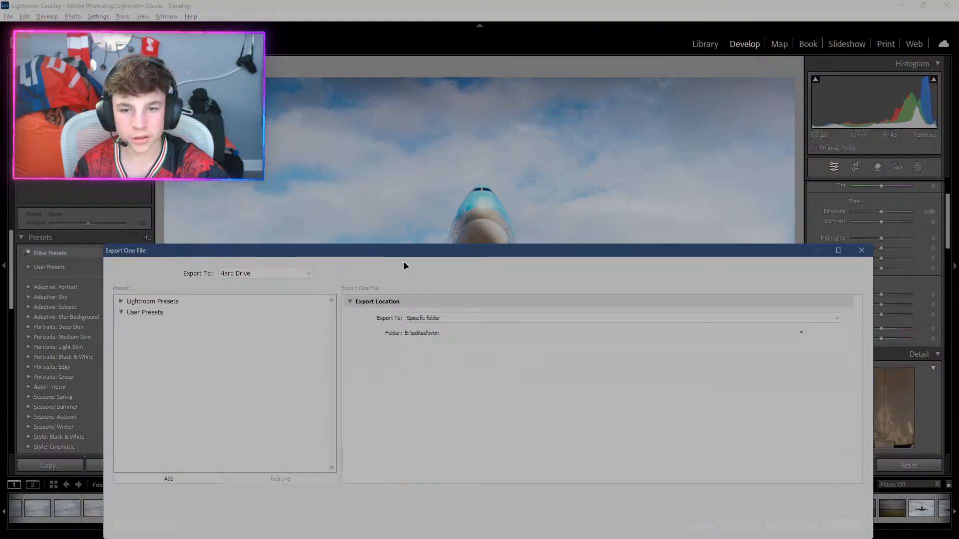
left_click(454, 284)
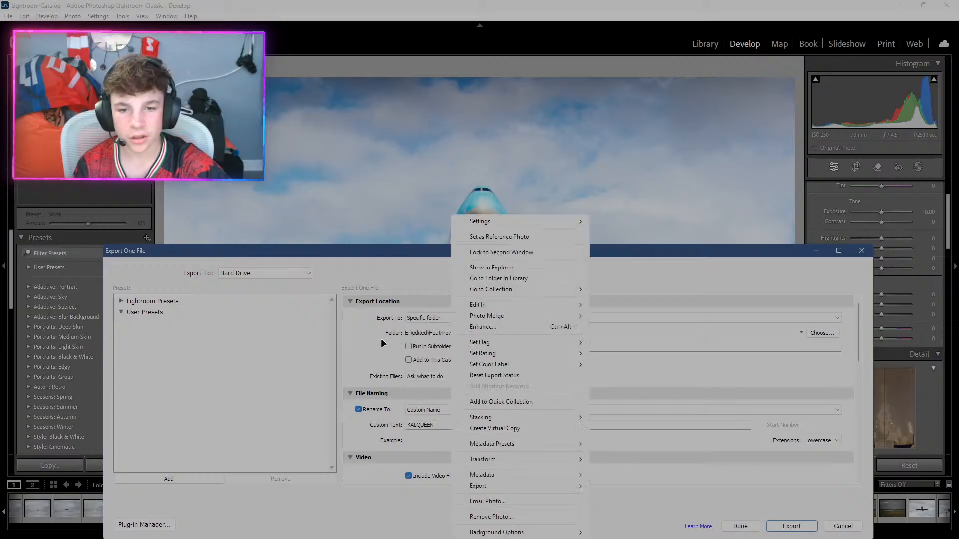
scroll(348, 348, "down", 10)
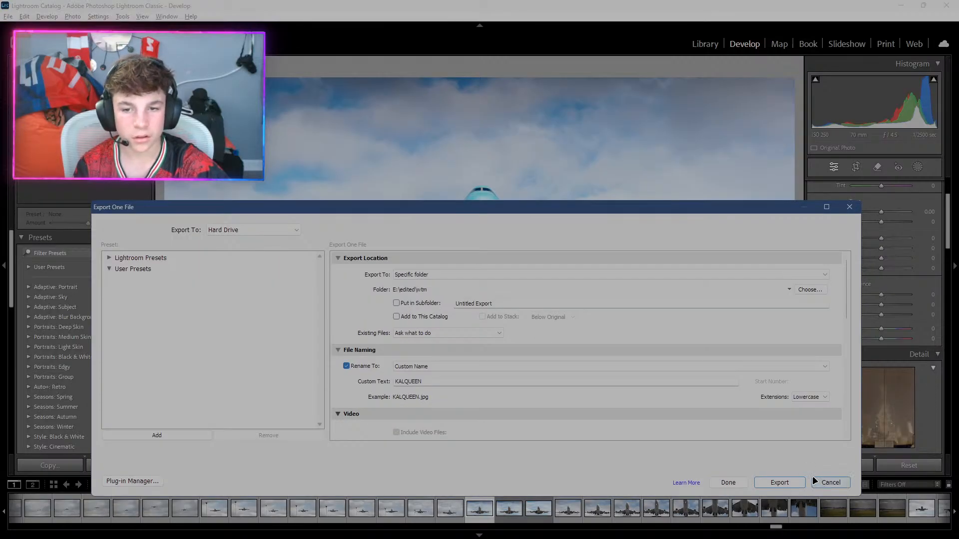
left_click(824, 483)
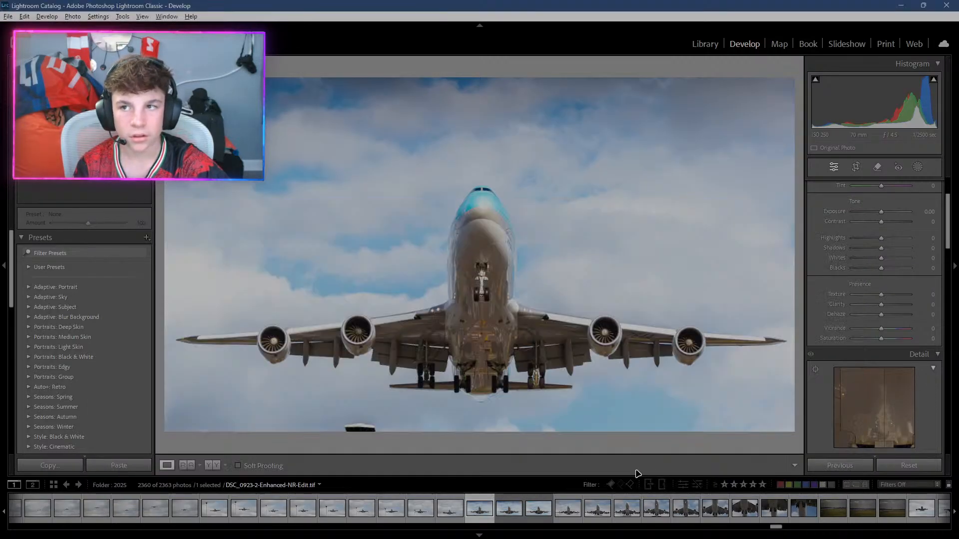
Browse to edited\Heathrow on the NIKON D5600 (E:) drive in File Explorer and show its files as extra large icons.
left_click(381, 527)
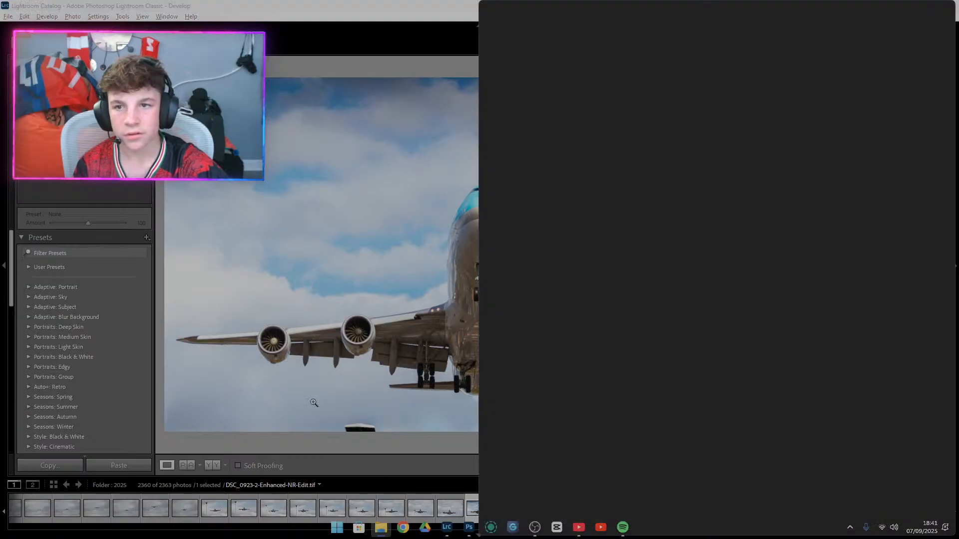
left_click(772, 95)
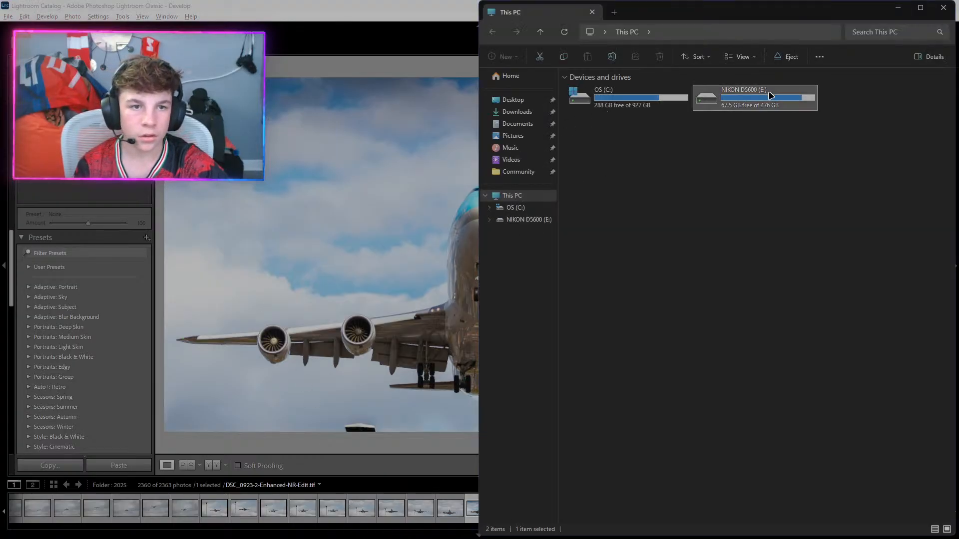
double_click(708, 96)
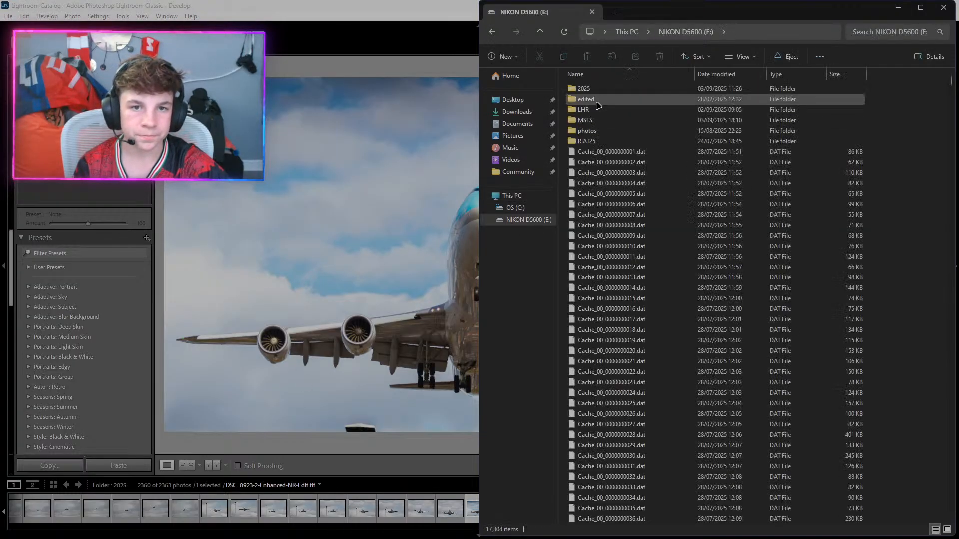
double_click(590, 104)
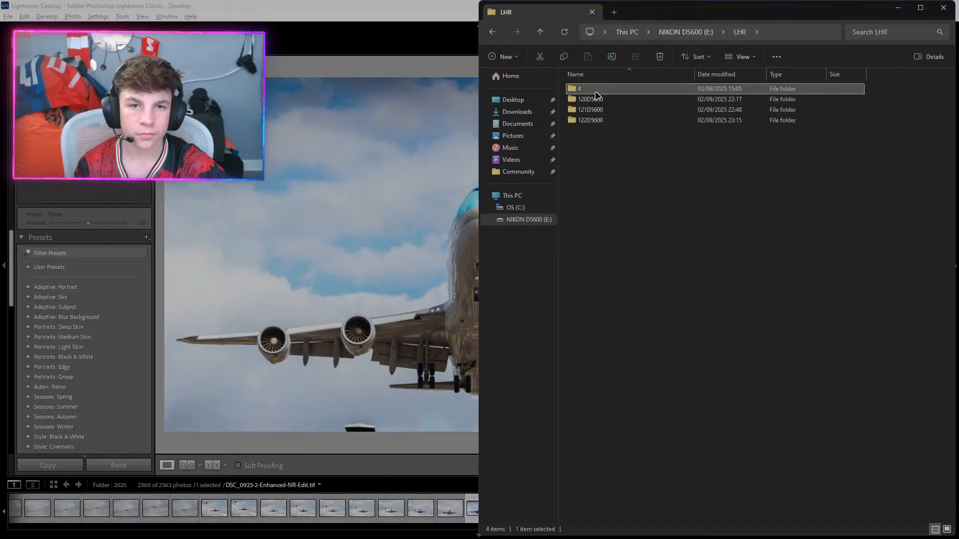
key("alt+Left")
double_click(598, 101)
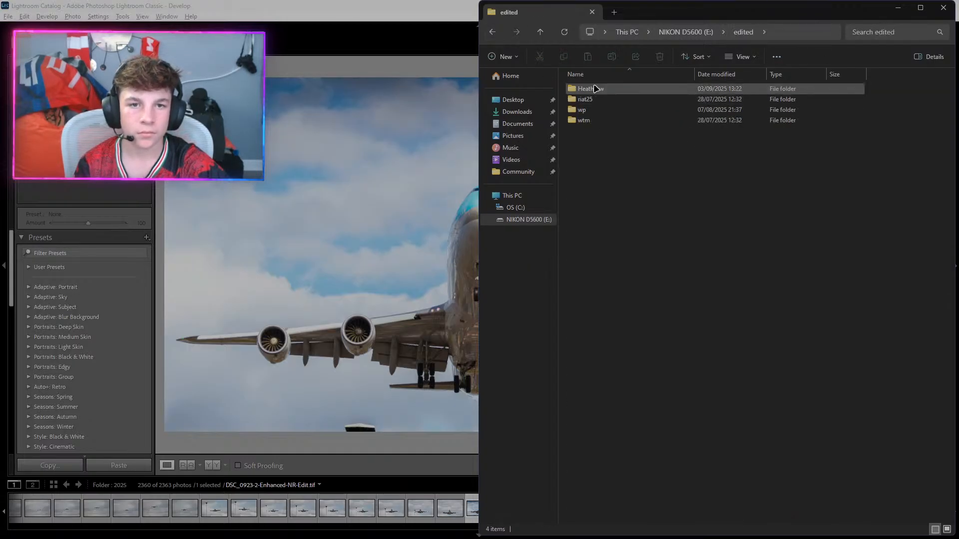
double_click(590, 90)
right_click(594, 145)
mouse_move(664, 149)
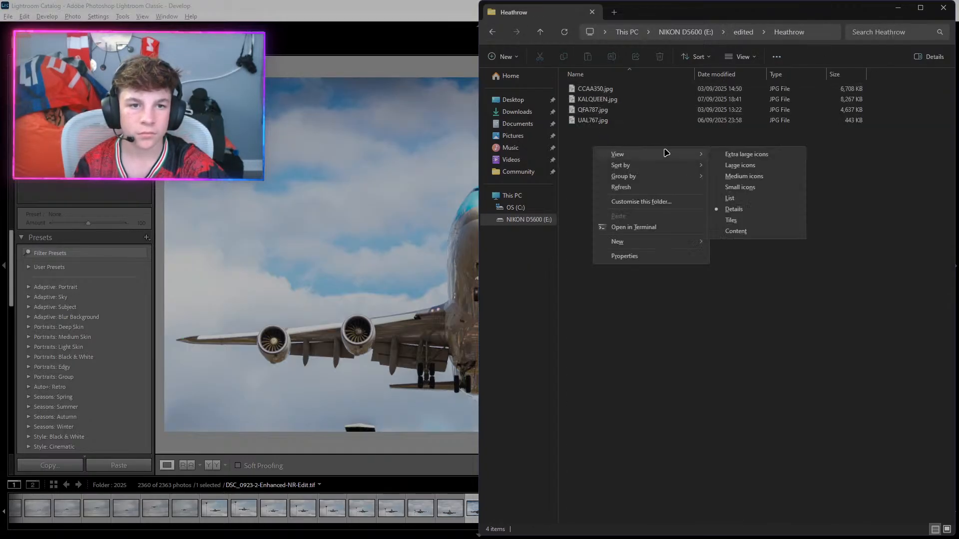
left_click(724, 153)
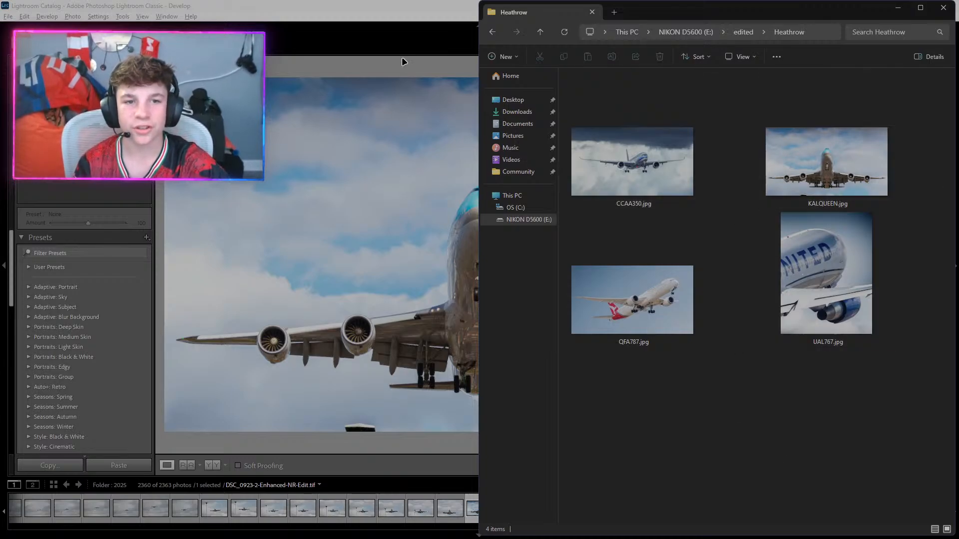
Check the exported photos in the edited\wtm folder and close File Explorer.
left_click(492, 32)
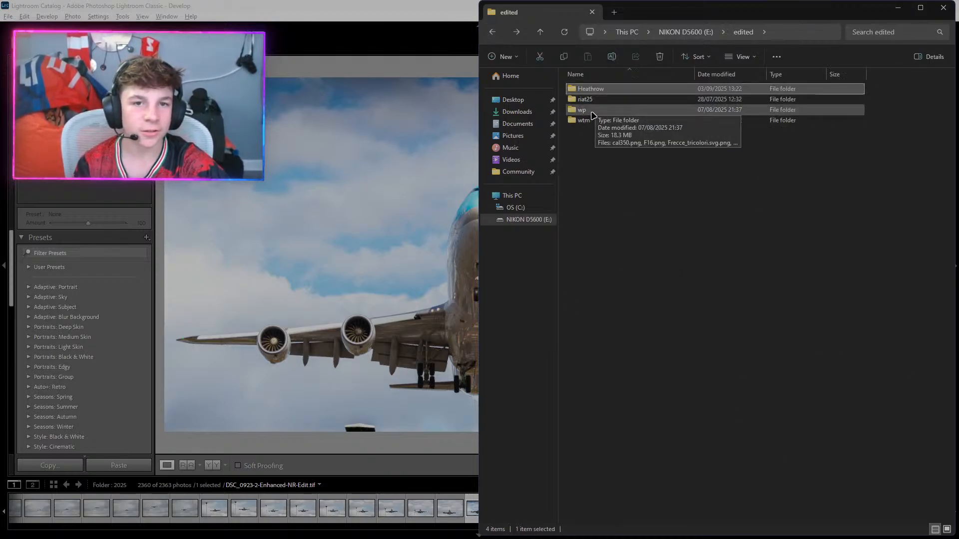
double_click(585, 120)
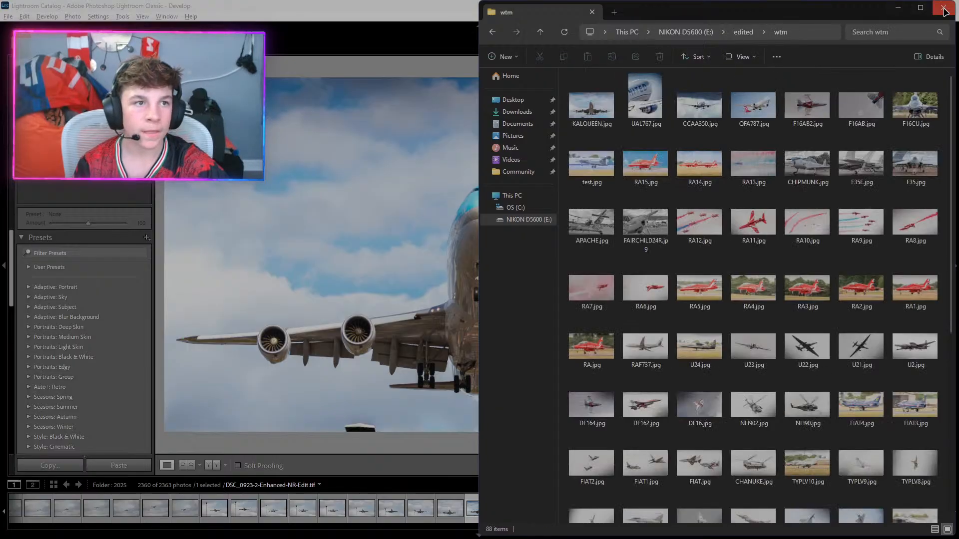
left_click(943, 9)
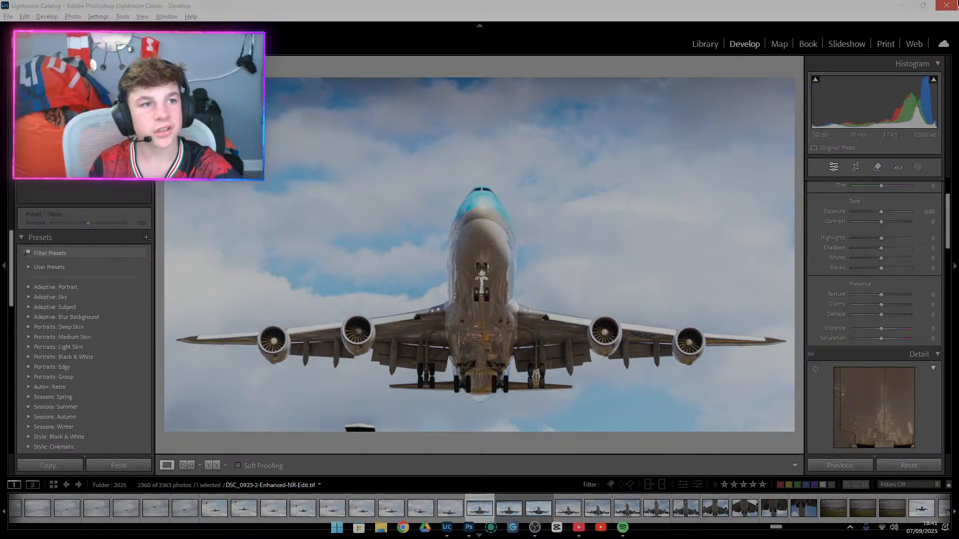
Quit Lightroom Classic and go to the home screen in Photoshop.
left_click(945, 5)
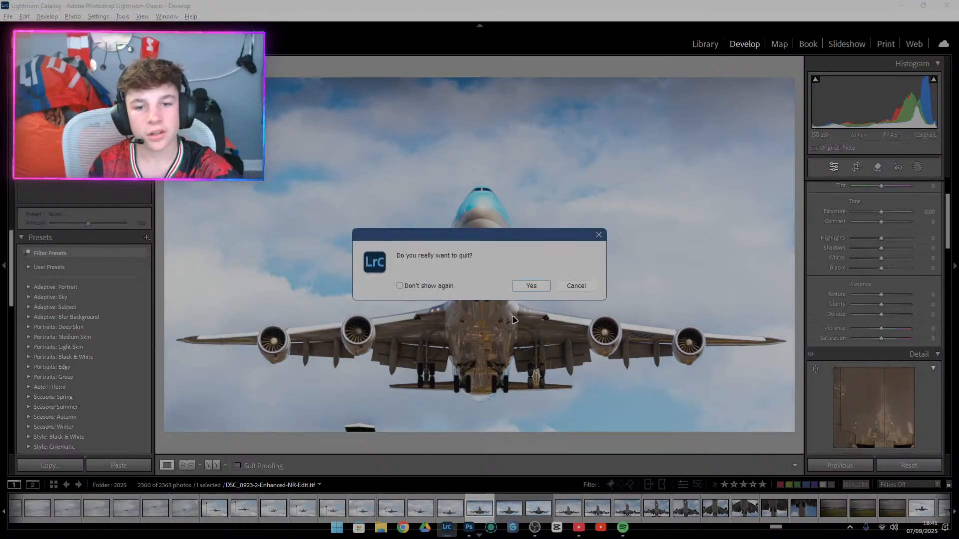
left_click(531, 285)
left_click(549, 308)
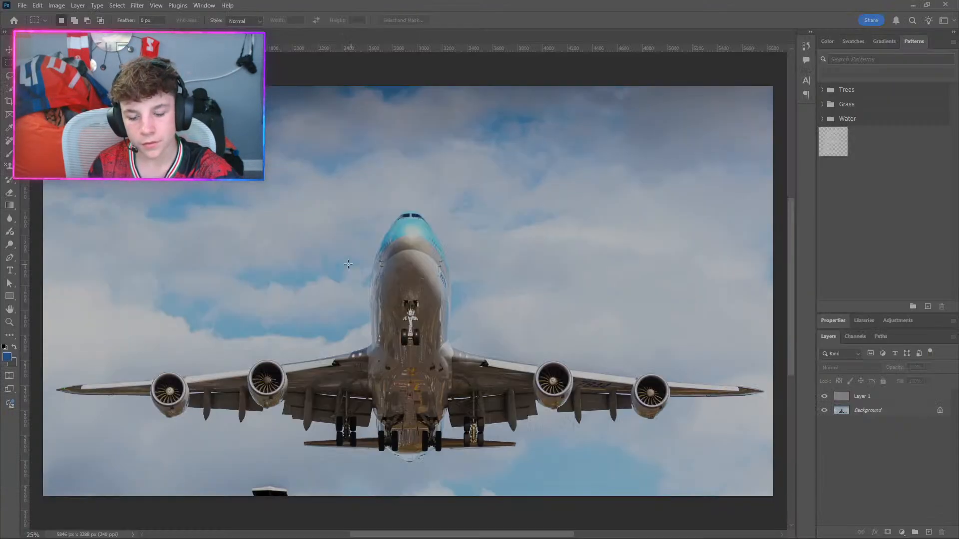
left_click(14, 20)
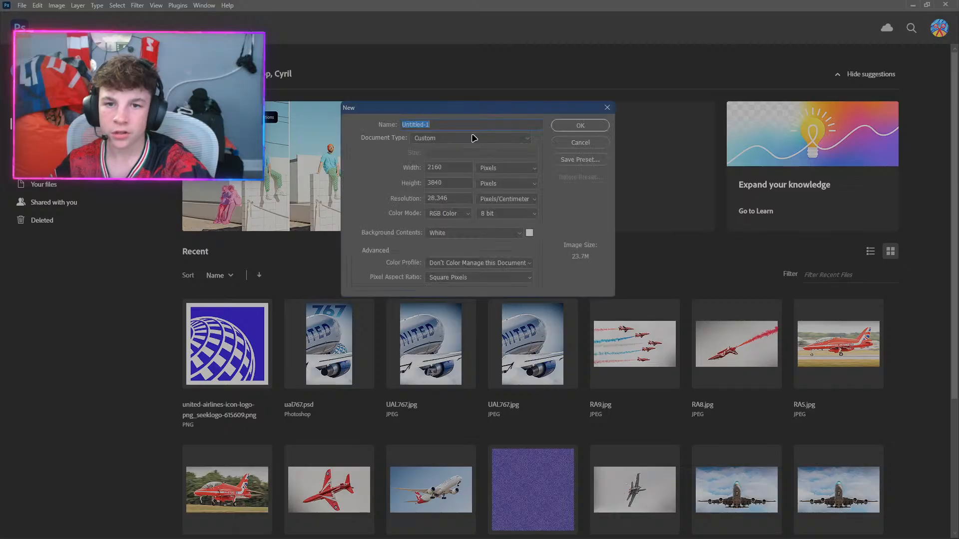
Create a new document from the saved wp preset, 9 x 16 cm at 240 pixels per centimetre with a white background.
left_click(579, 140)
key("ctrl+n")
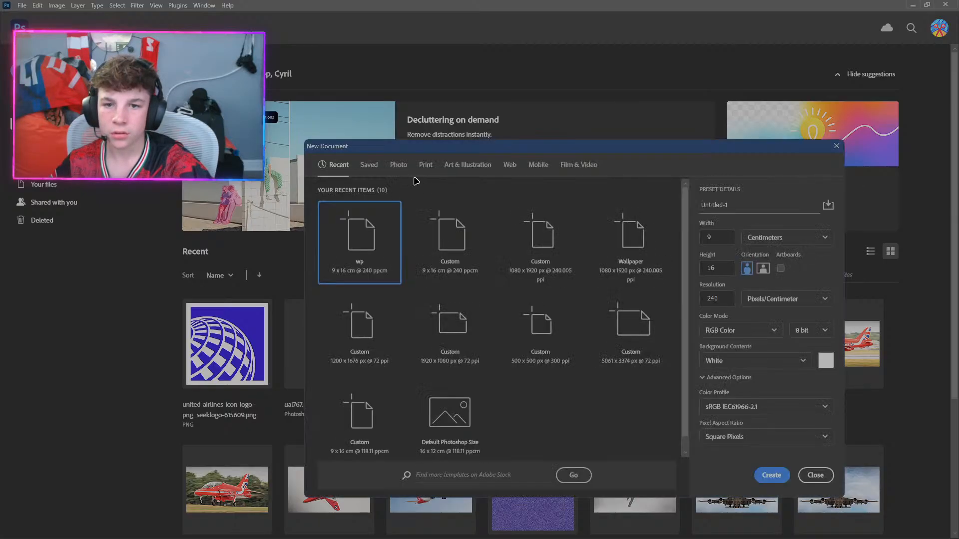
left_click(368, 165)
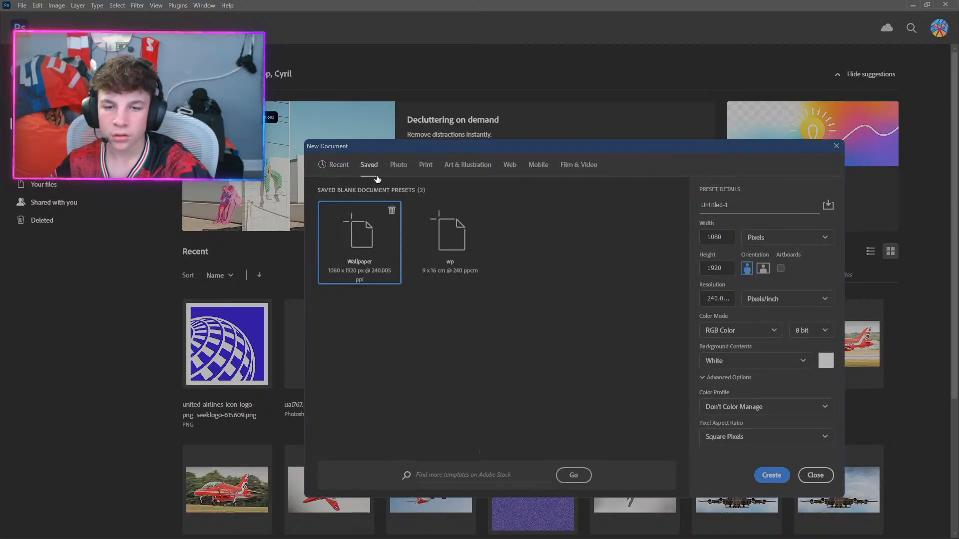
left_click(443, 243)
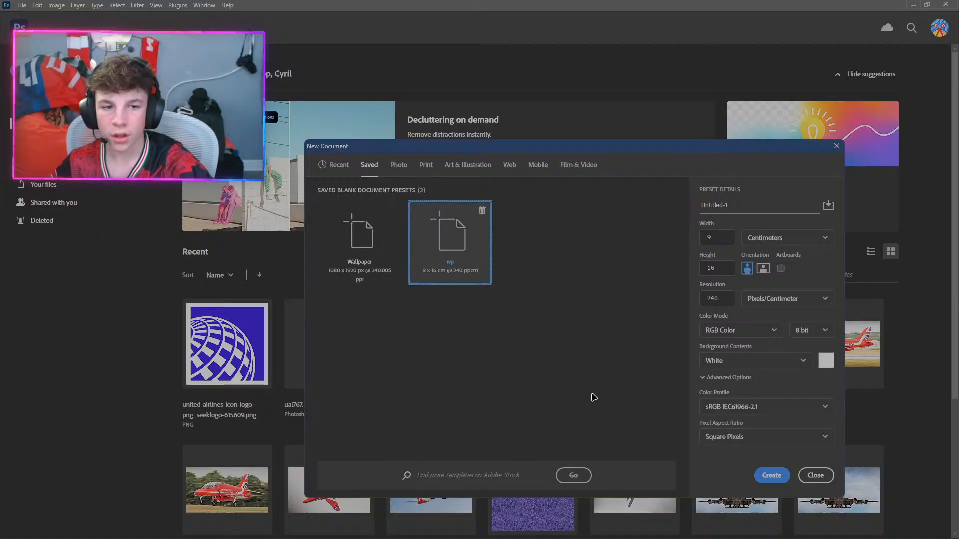
left_click(771, 475)
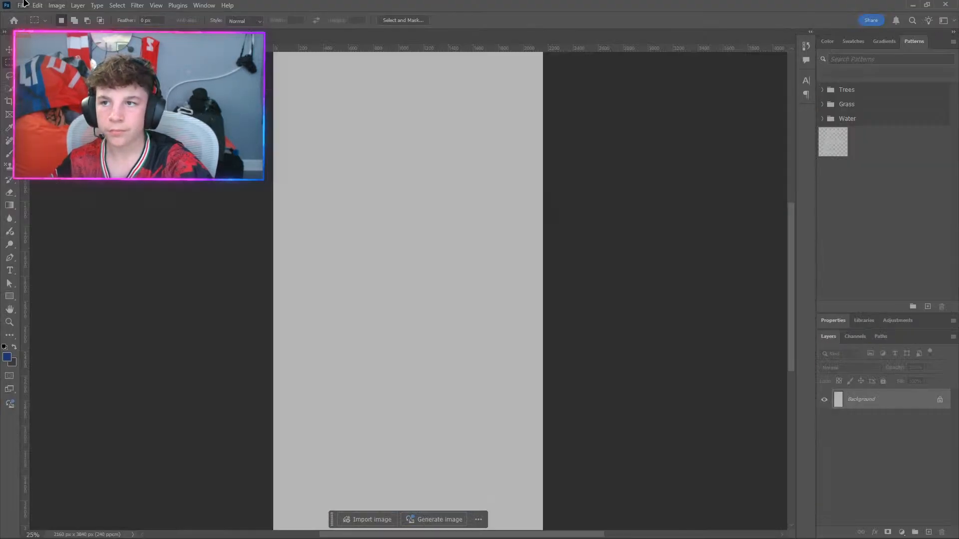
Open KALQUEEN.jpg from the edited\Heathrow folder on the NIKON D5600 (E:) drive.
left_click(22, 6)
left_click(33, 25)
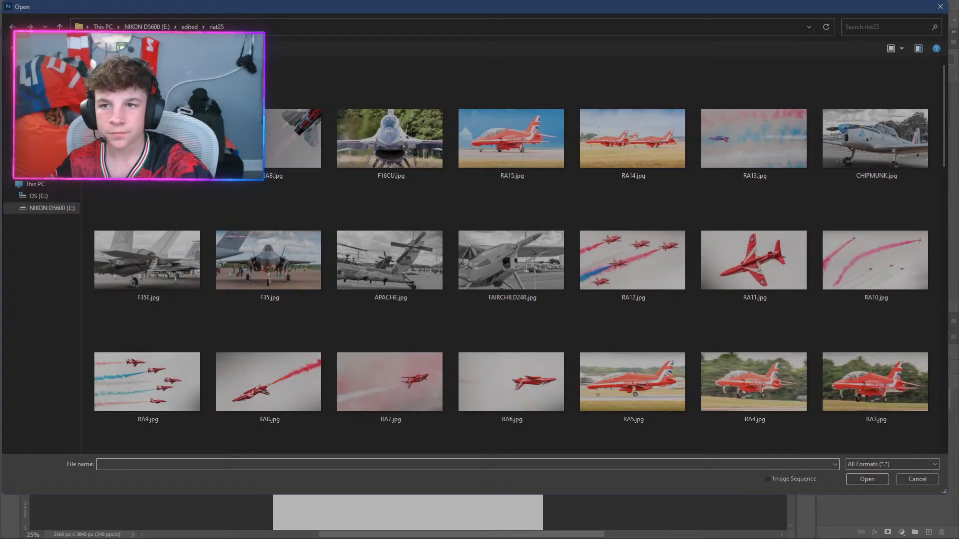
left_click(190, 26)
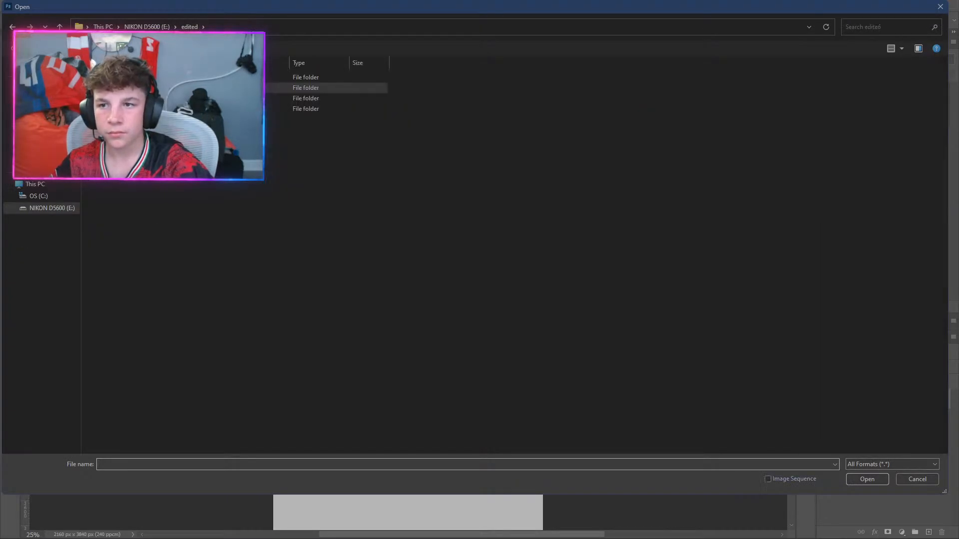
double_click(190, 77)
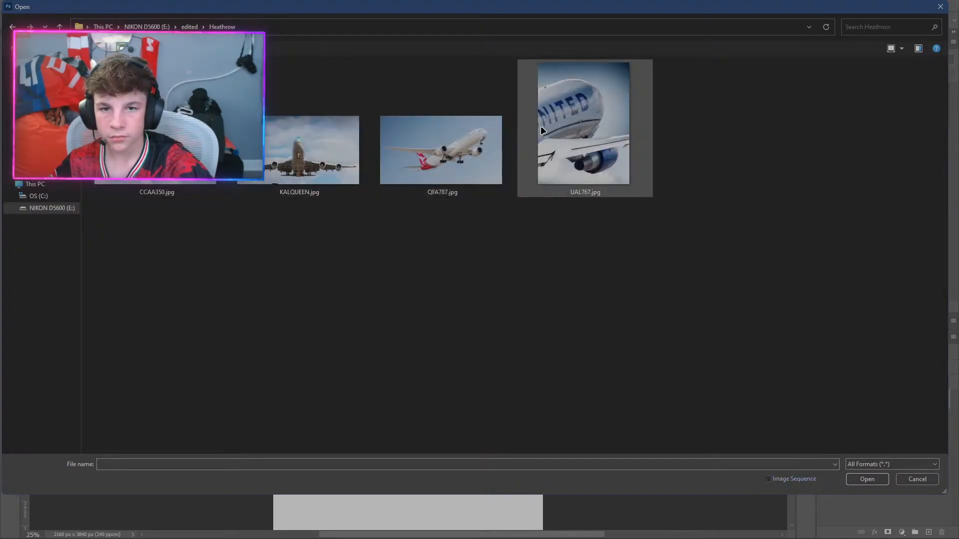
double_click(274, 143)
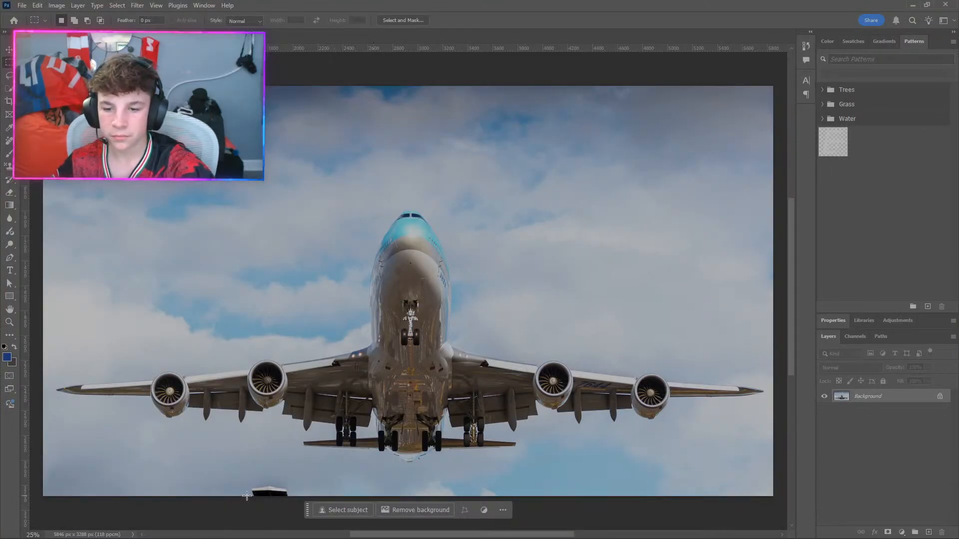
Try covering the dark object at the photo's bottom edge by filling a rectangular selection around it with a colour at 100% opacity.
left_click_drag(250, 485, 298, 503)
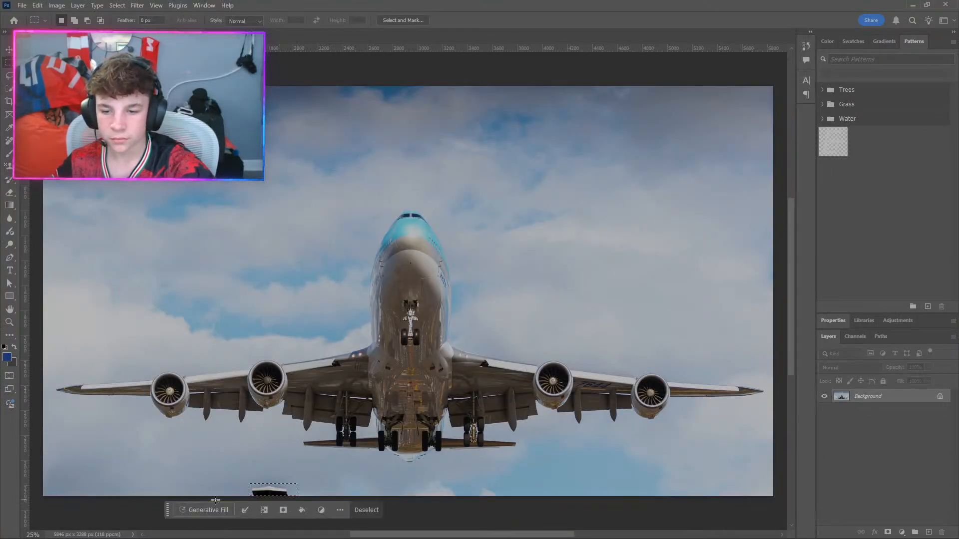
key("shift+BackSpace")
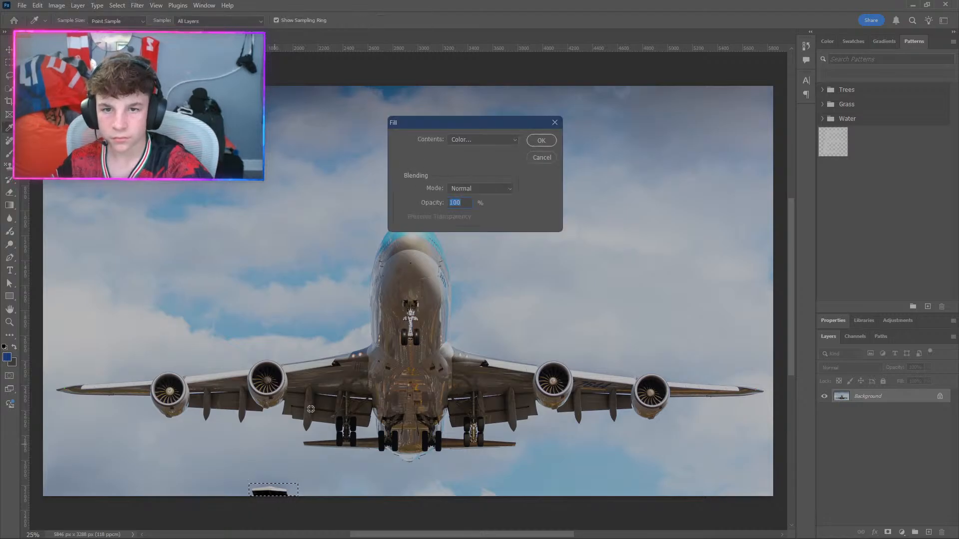
left_click(542, 158)
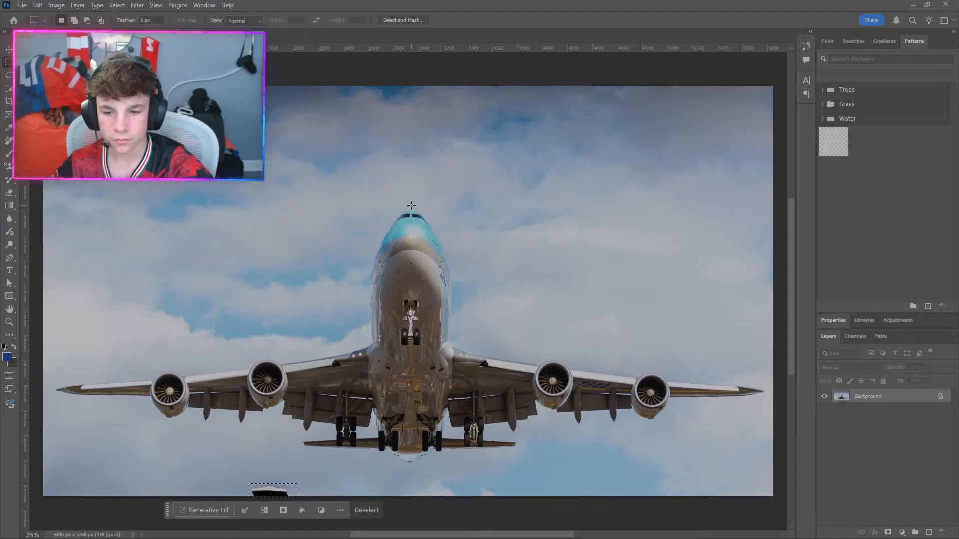
key("shift+BackSpace")
key("BackSpace")
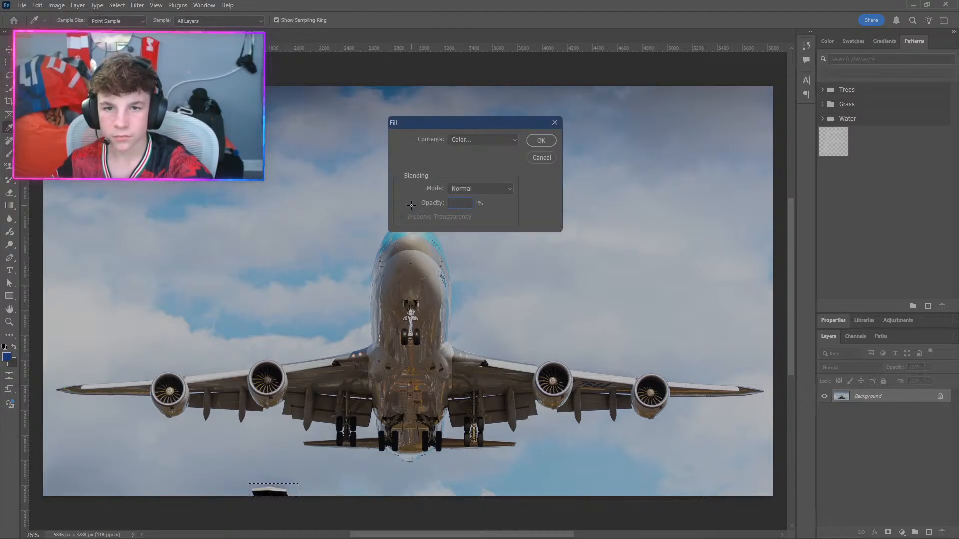
key("Return")
left_click(465, 201)
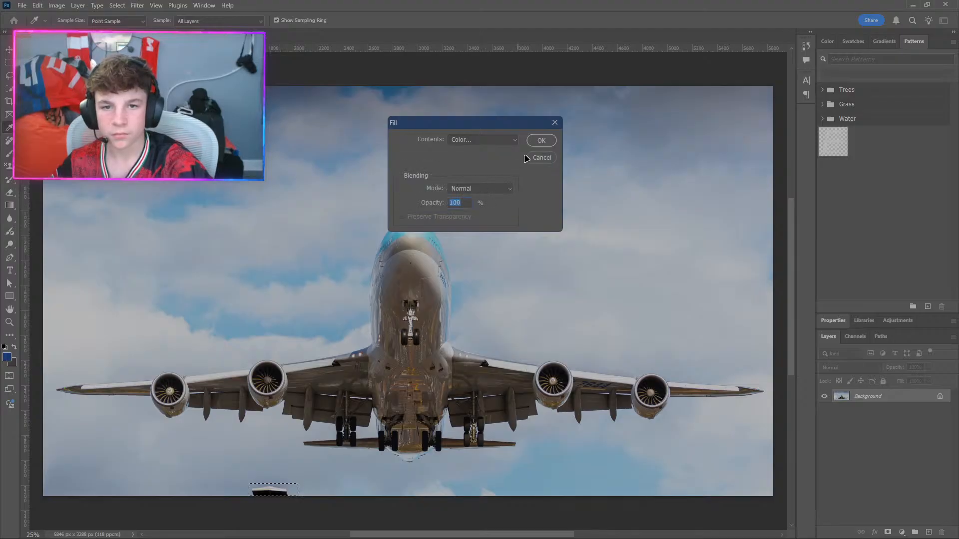
left_click(538, 143)
left_click(366, 510)
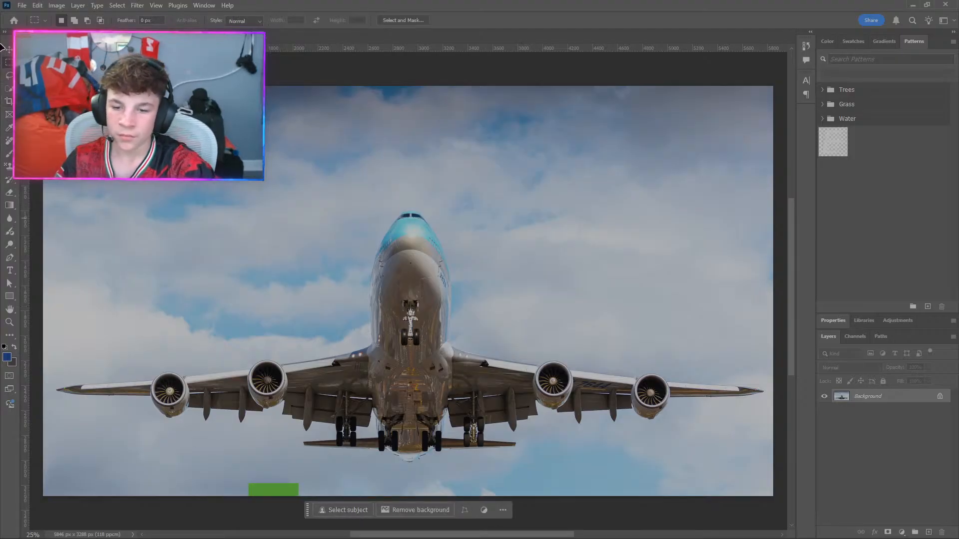
Undo the colour fill, switch to the Quick Selection tool and clear the rectangular selection around the dark object.
key("ctrl+z")
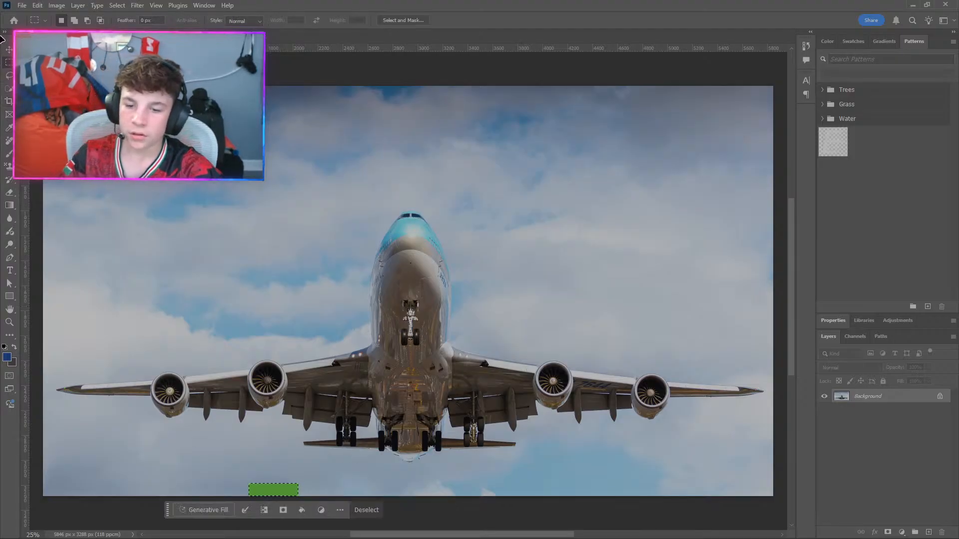
left_click(363, 506)
key("ctrl+z")
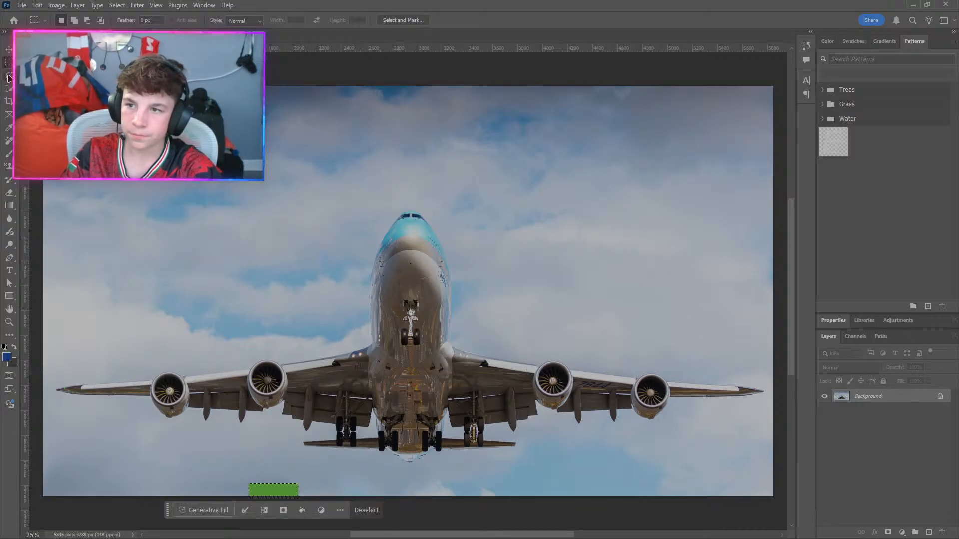
left_click(8, 89)
left_click(375, 512)
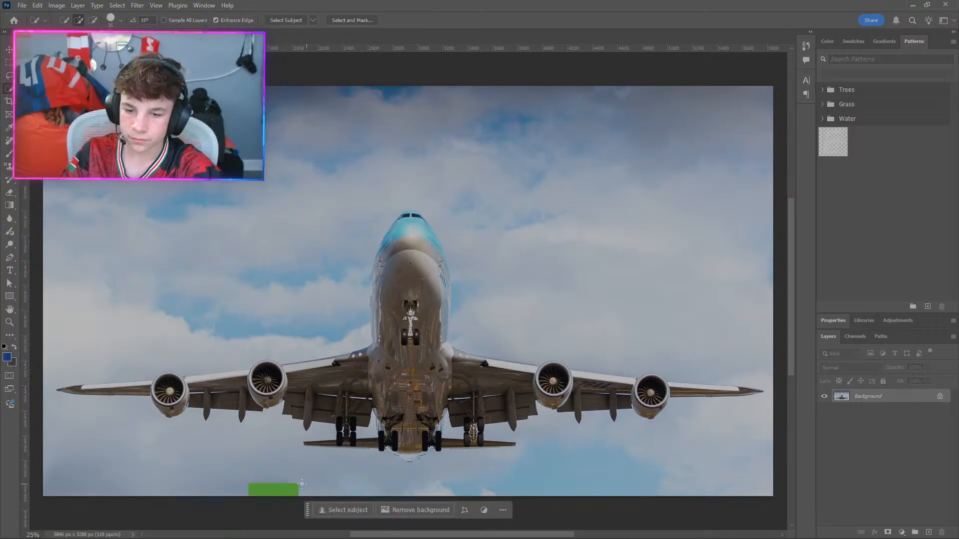
key("ctrl+z")
key("ctrl+z")
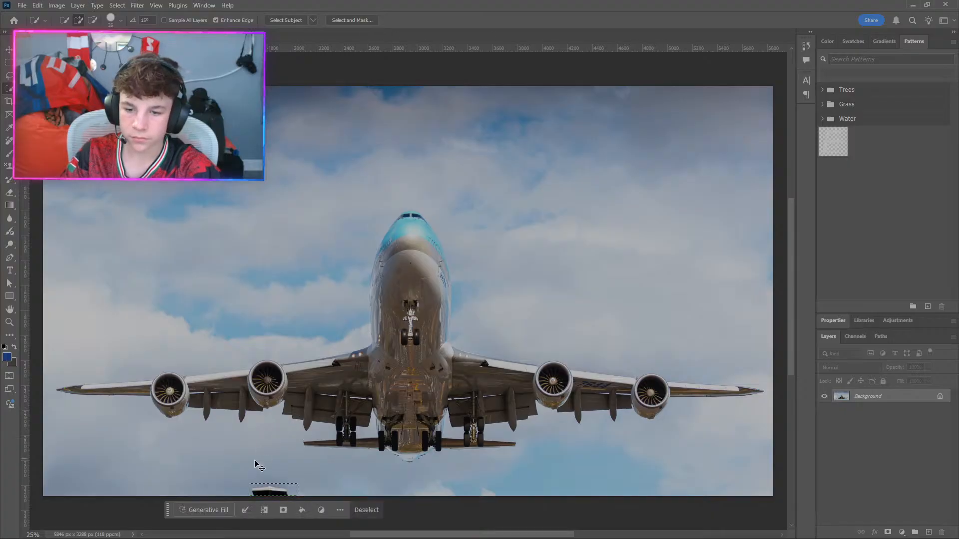
left_click(368, 514)
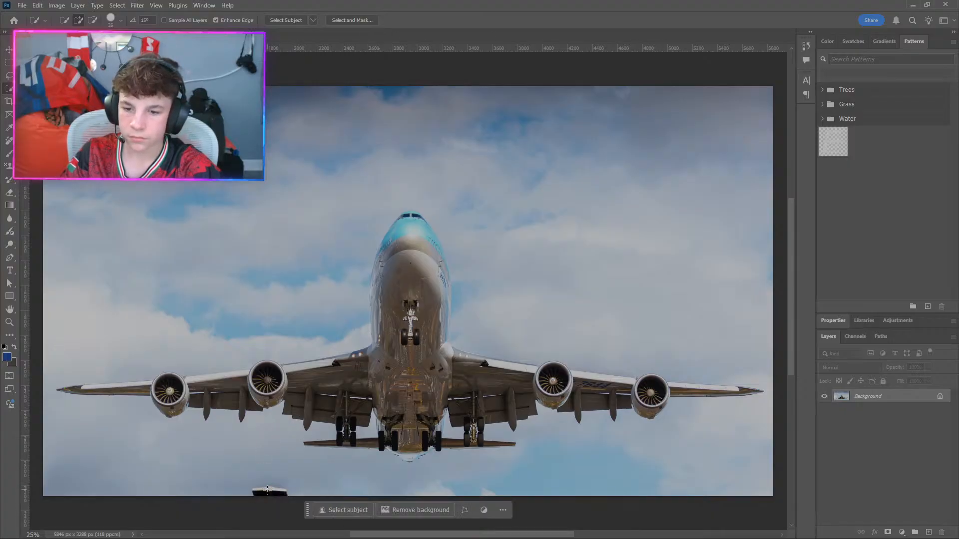
Select the dark object and a margin of sky around it with the Quick Selection tool, leaving it unfilled.
key("shift+F5")
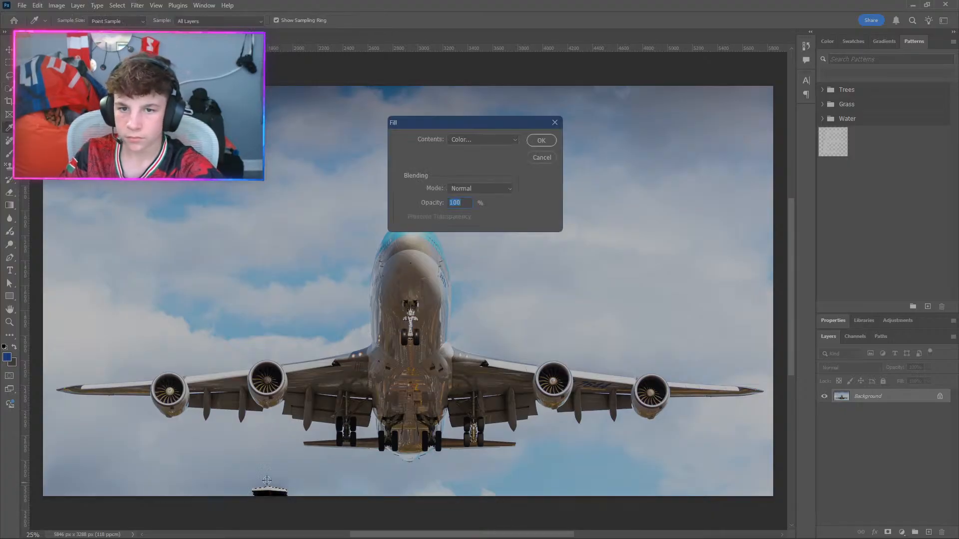
left_click(539, 158)
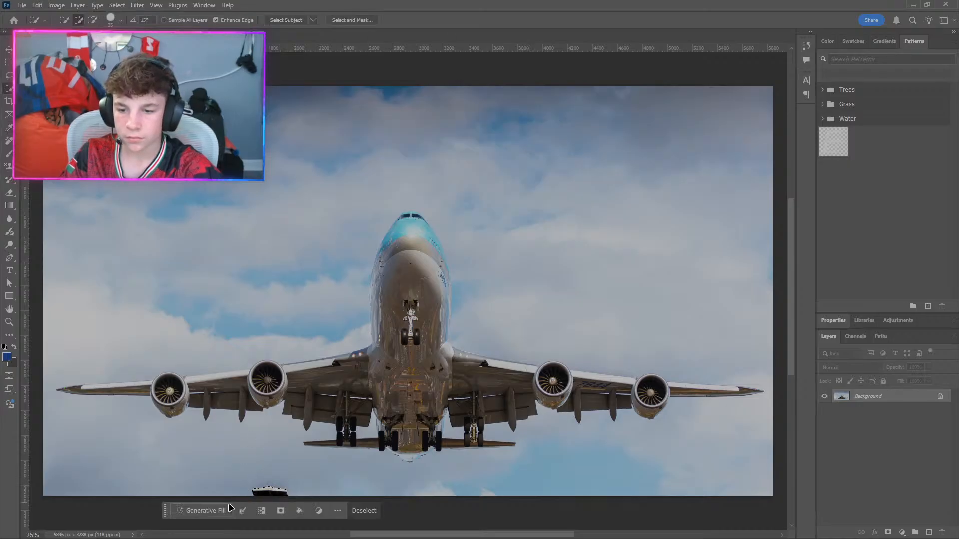
mouse_move(238, 487)
left_mouse_down()
mouse_move(306, 506)
mouse_move(276, 483)
left_mouse_up()
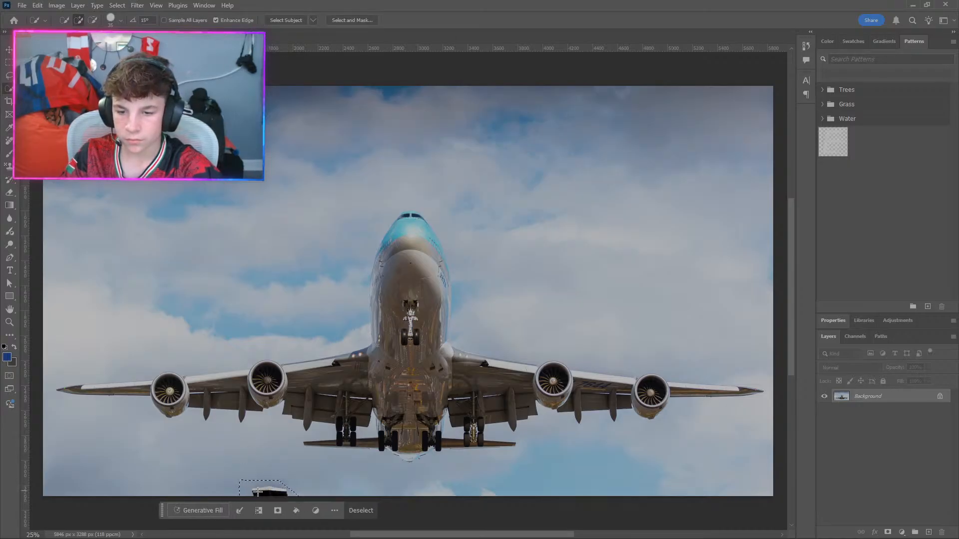
key("Delete")
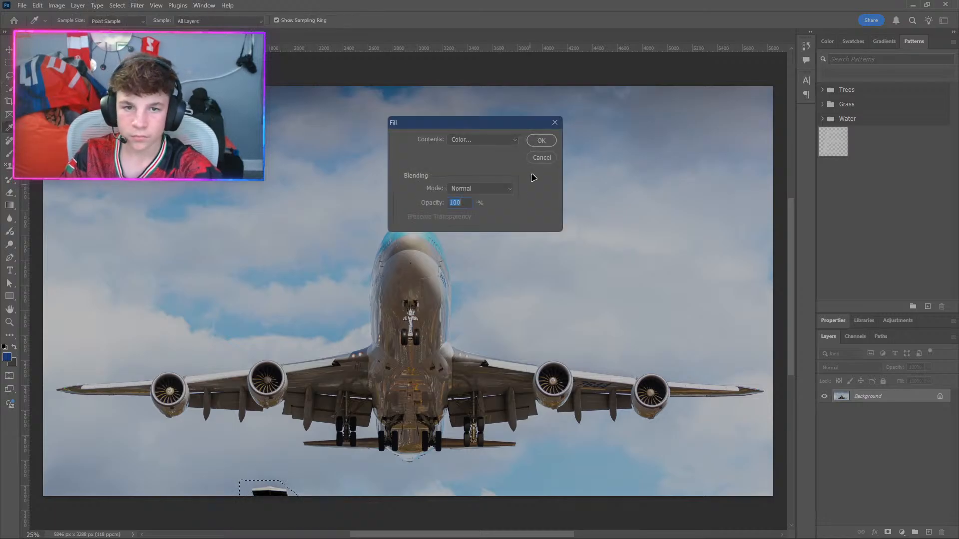
left_click(537, 155)
Switch to Google Chrome and search the web for how to remove something from an image in Photoshop.
key("super")
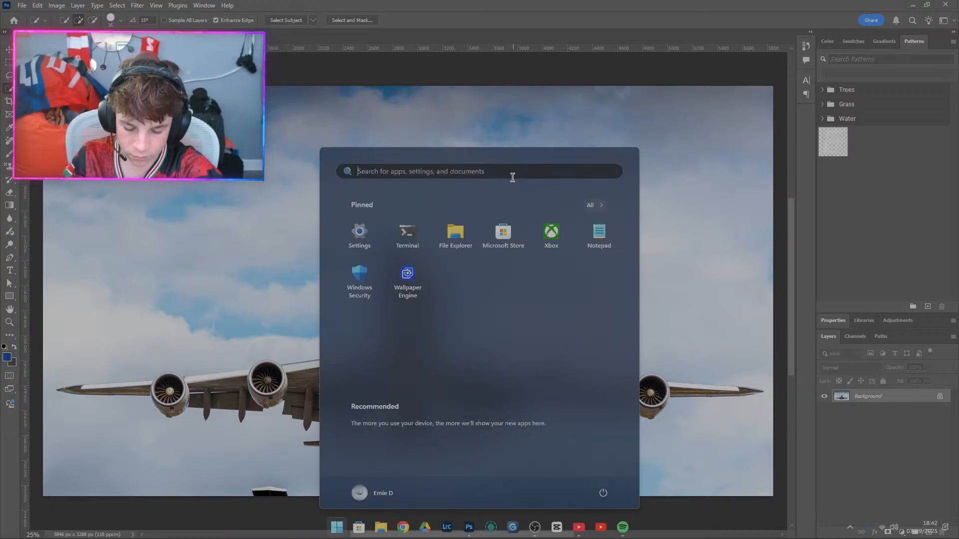
type("fog")
key("BackSpace")
key("BackSpace")
key("BackSpace")
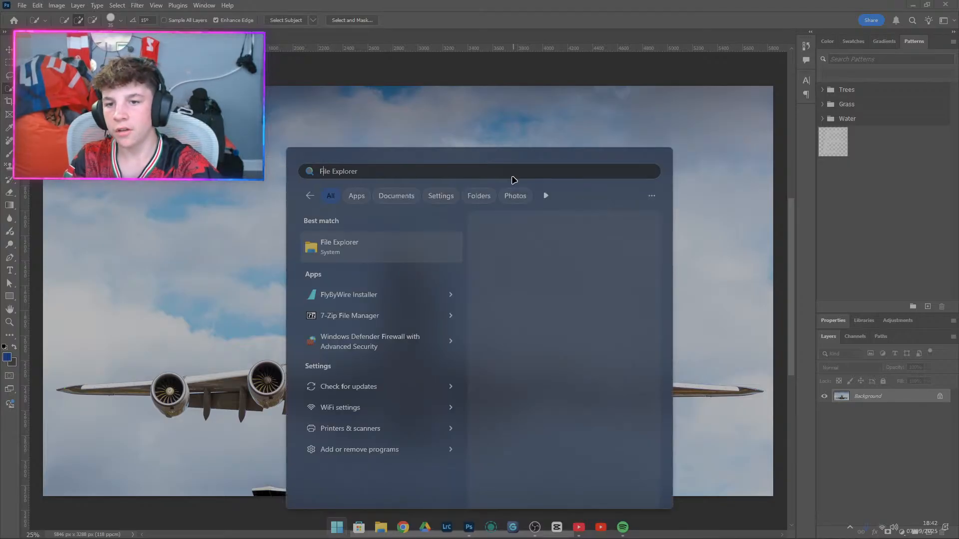
type("g")
key("Return")
type("HOW TO R")
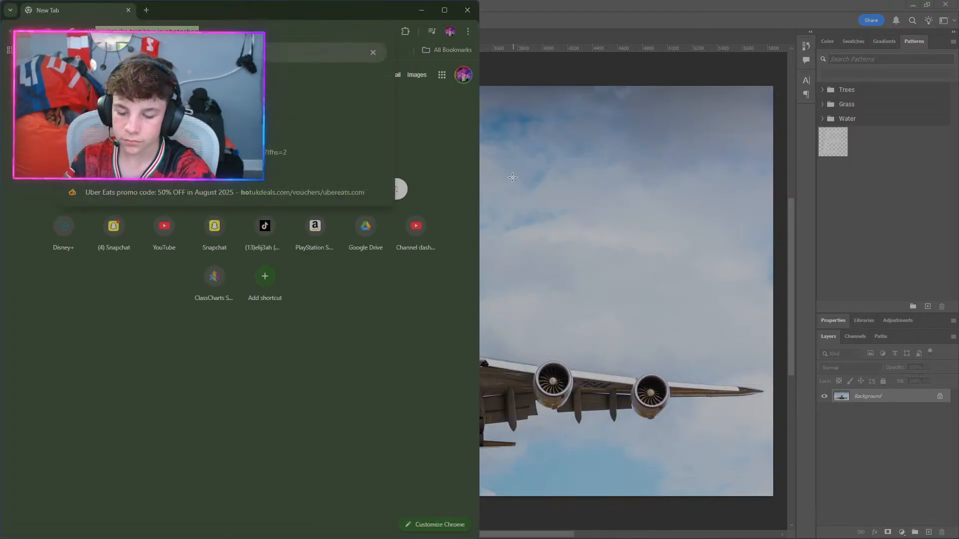
type("EMOVE")
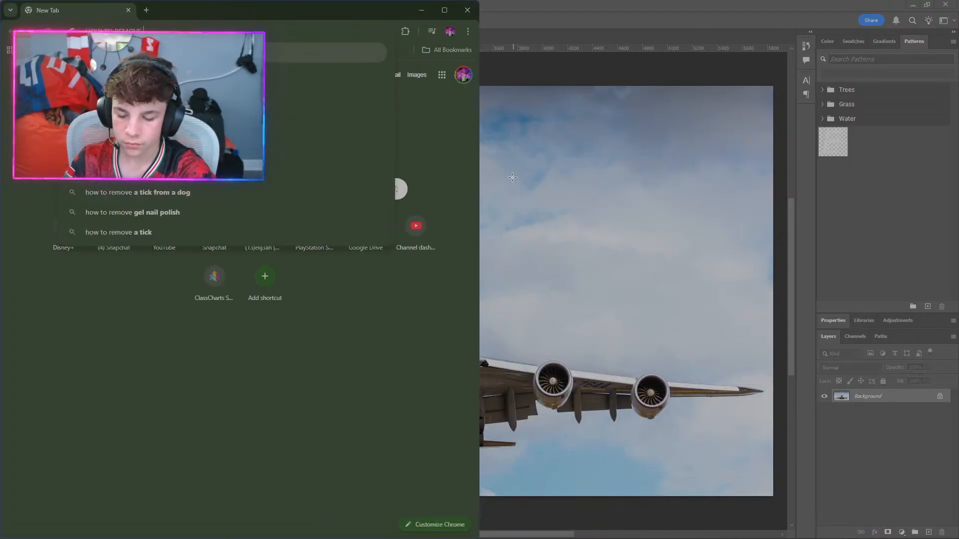
type(" SOMETHING FRO")
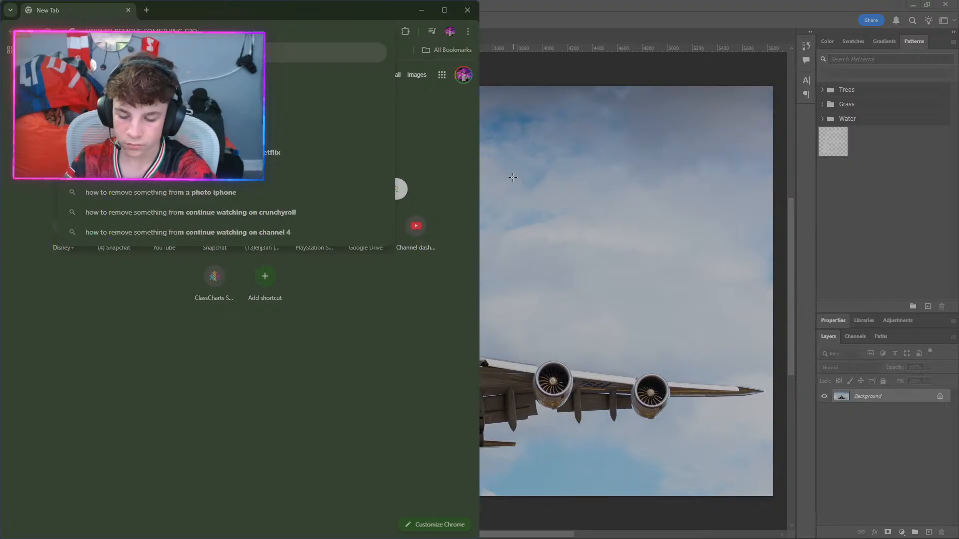
type("M AN IMAGE PHOTOSDHO")
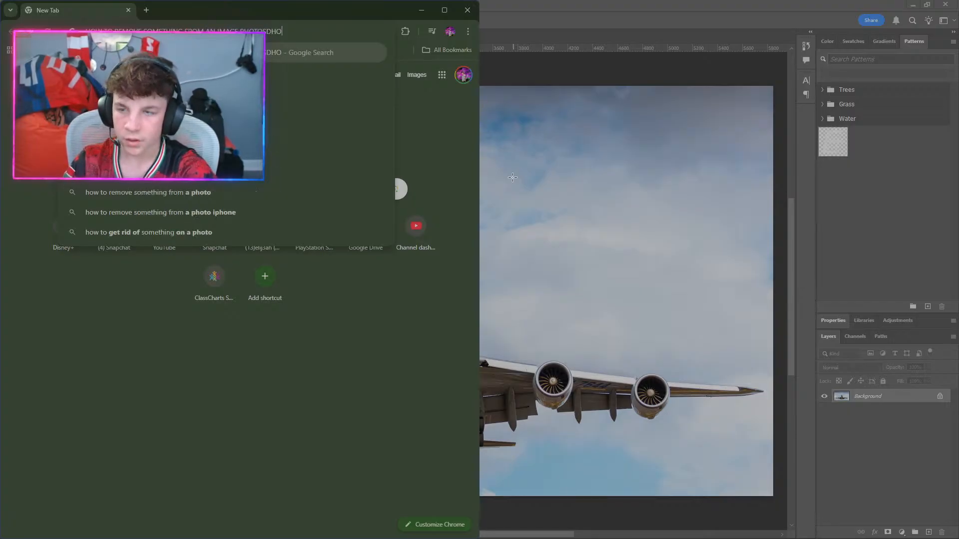
key("Return")
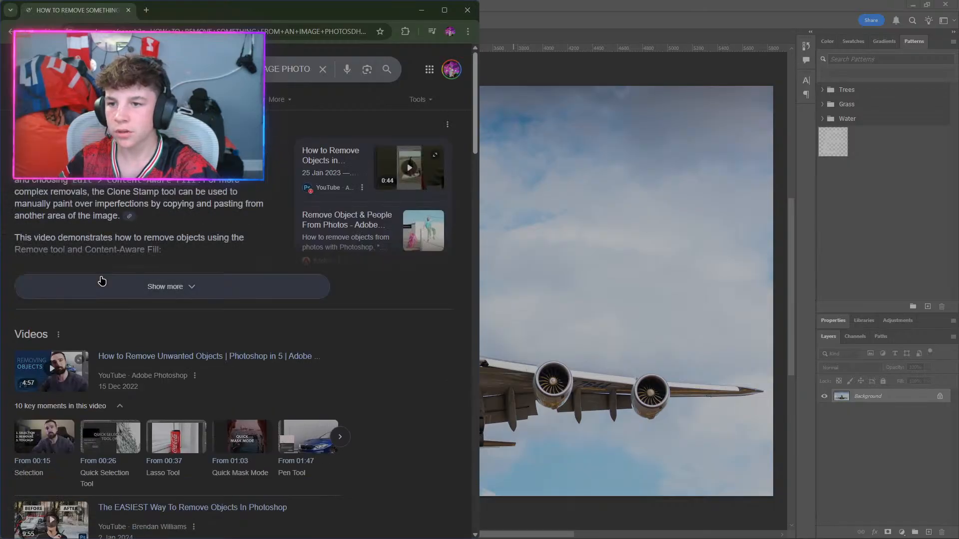
Expand the search overview, examine its Remove Tool instructions and return to Photoshop.
left_click(100, 282)
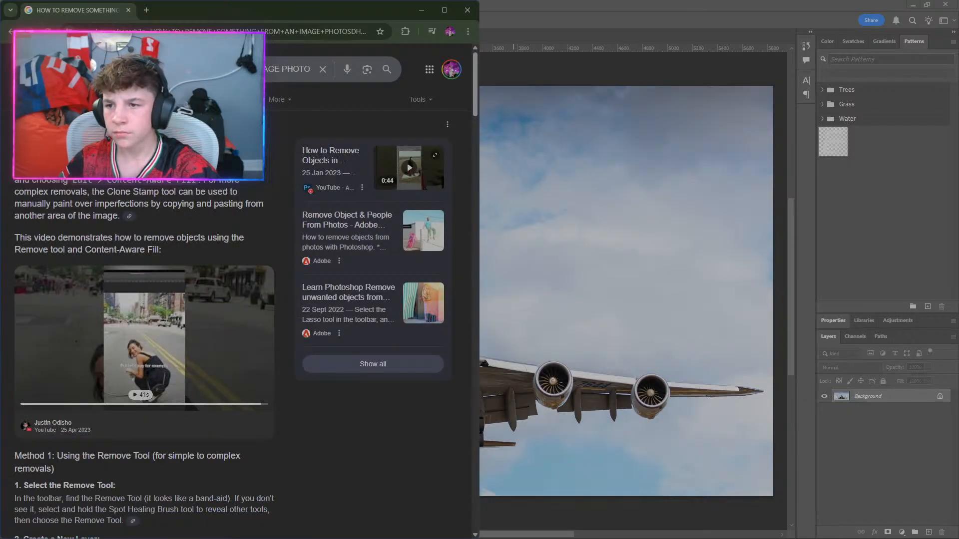
scroll(45, 243, "down", 5)
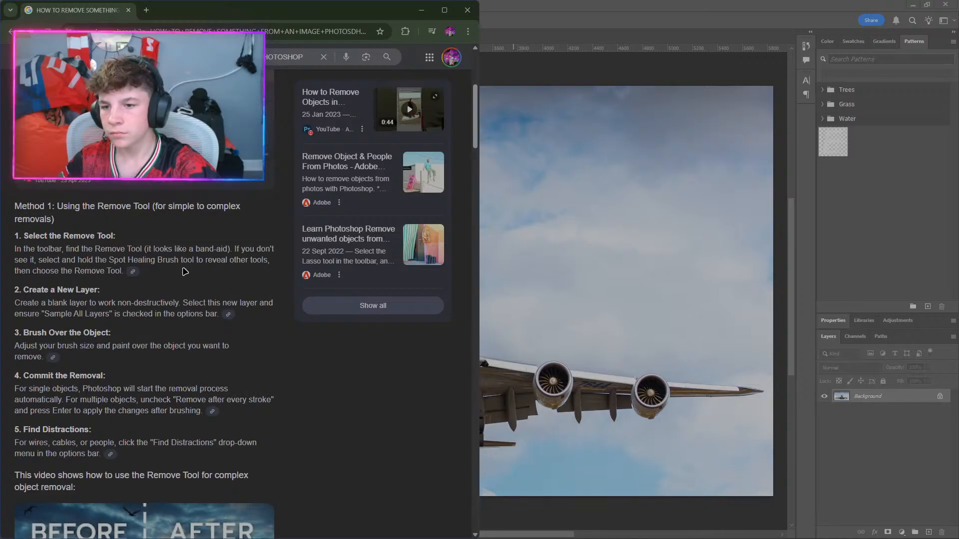
left_click(905, 435)
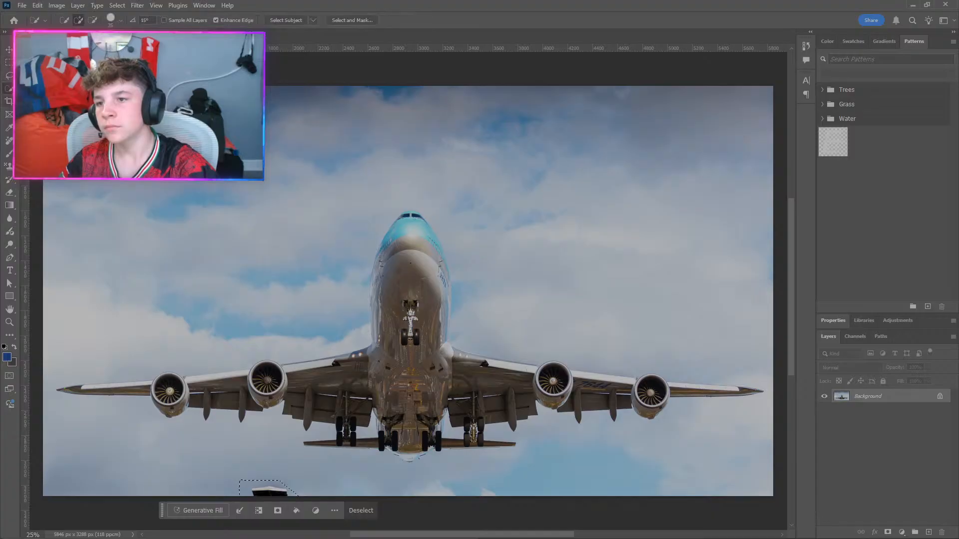
Brush over the selected dark object at the photo's bottom edge with the Remove Tool, removing after each stroke.
left_click(8, 102)
left_click(8, 115)
left_click(7, 122)
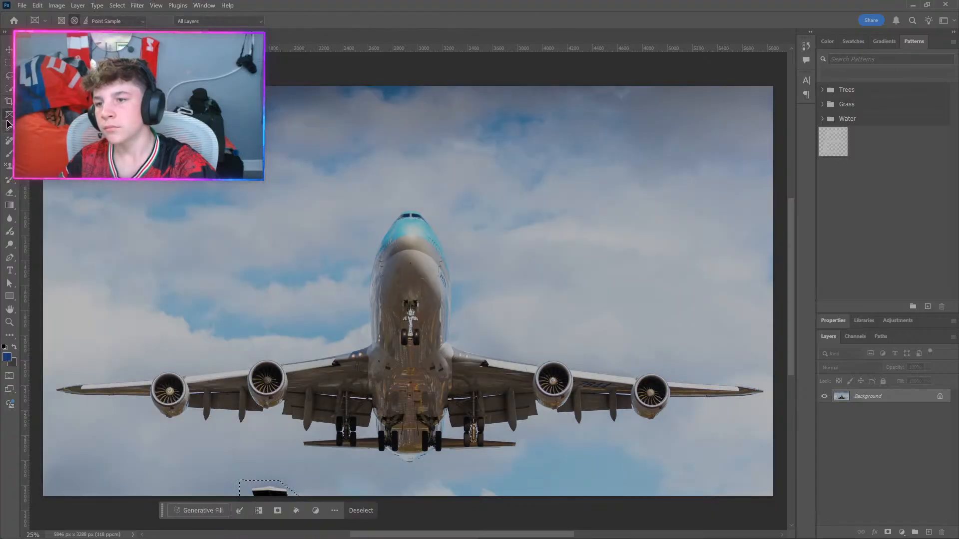
left_click(8, 127)
left_click(8, 144)
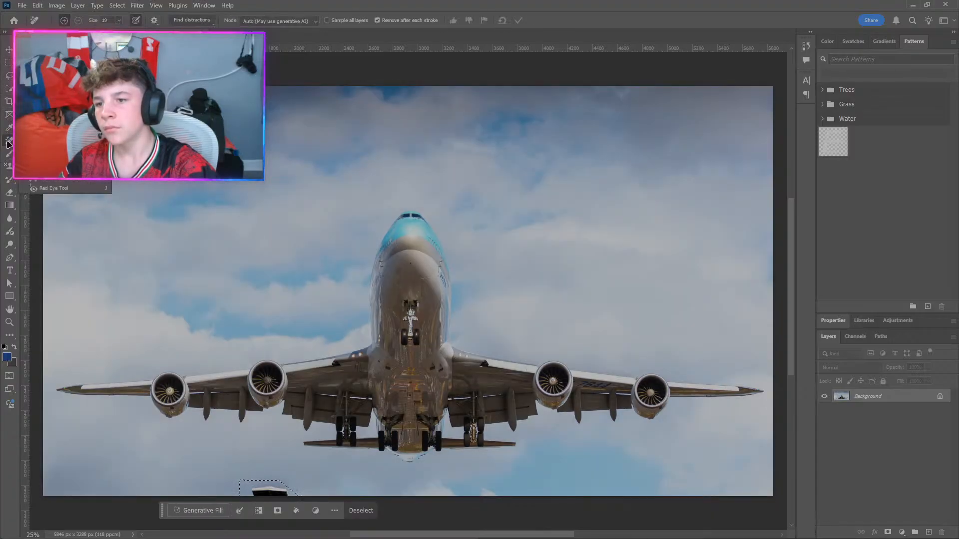
left_click(52, 151)
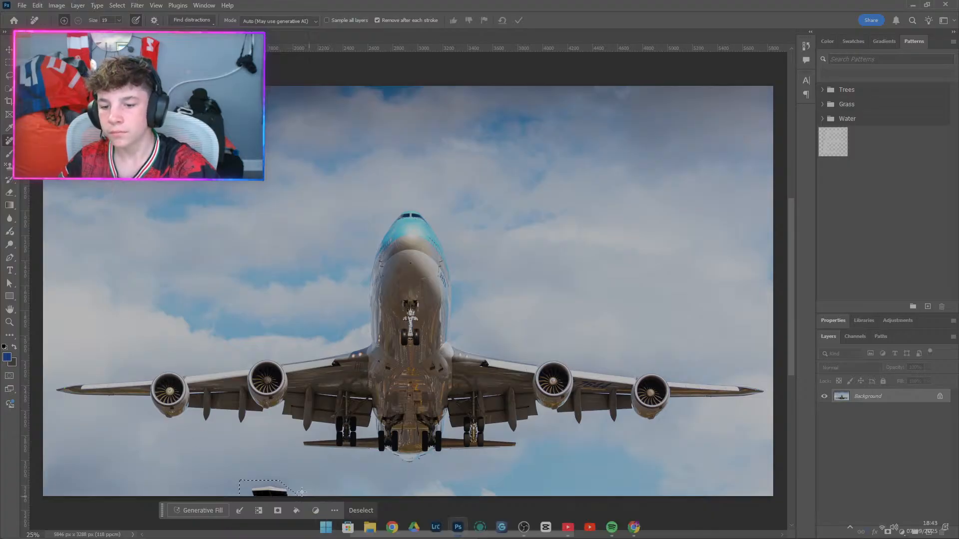
left_click_drag(287, 487, 280, 490)
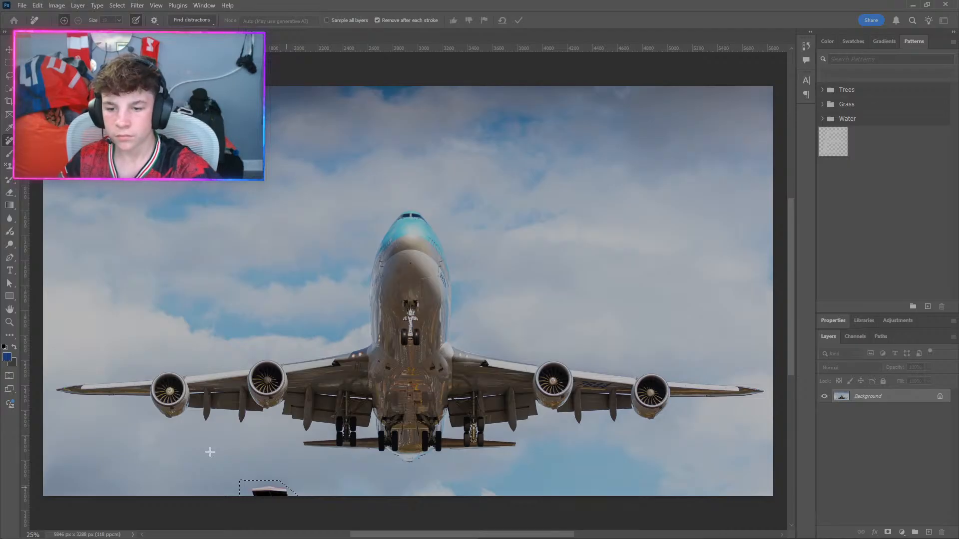
Recheck the Remove Tool instructions in Chrome and close the browser.
key("alt+Tab")
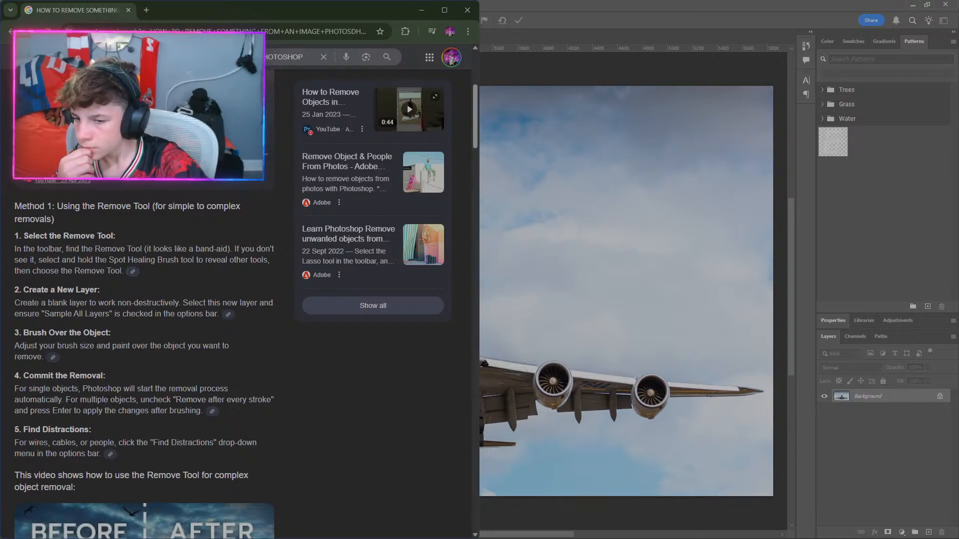
left_click(466, 17)
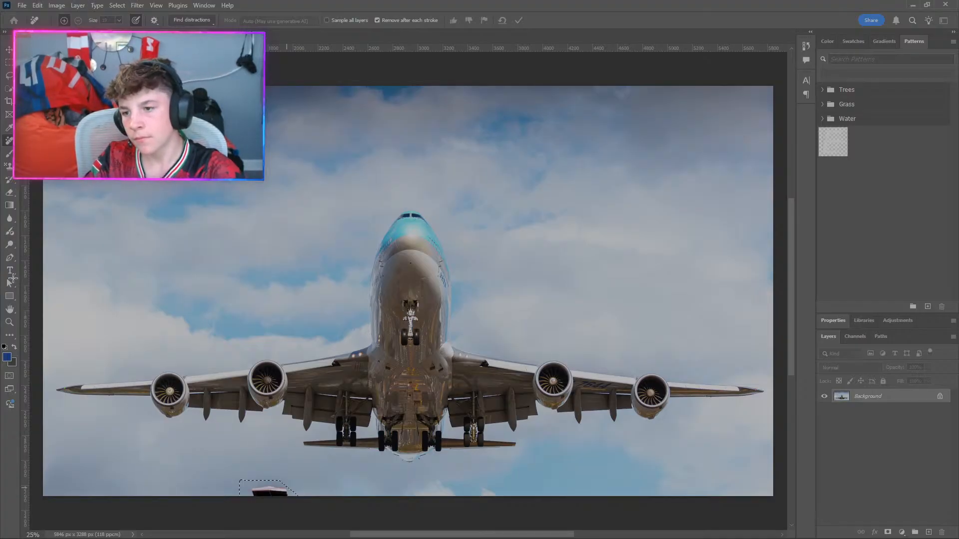
key("alt+Tab")
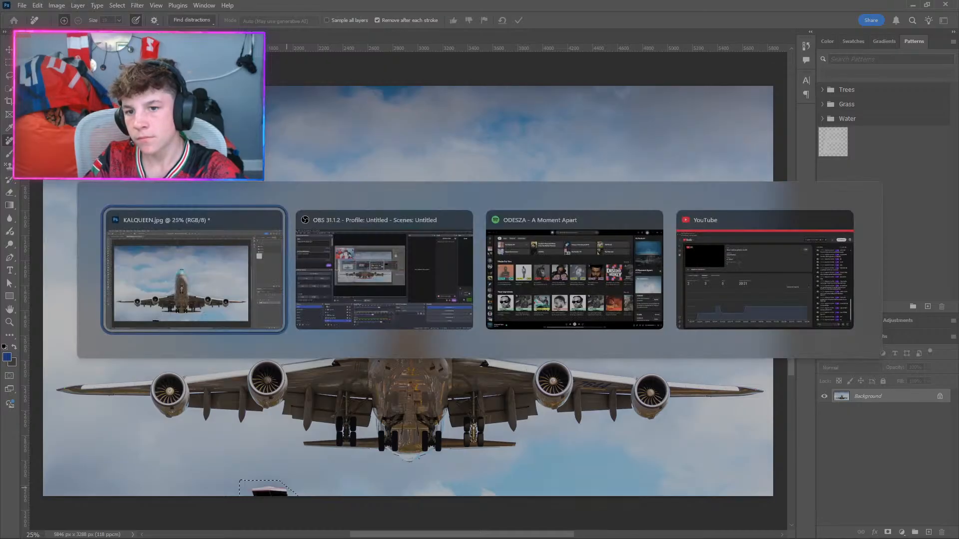
left_click(176, 220)
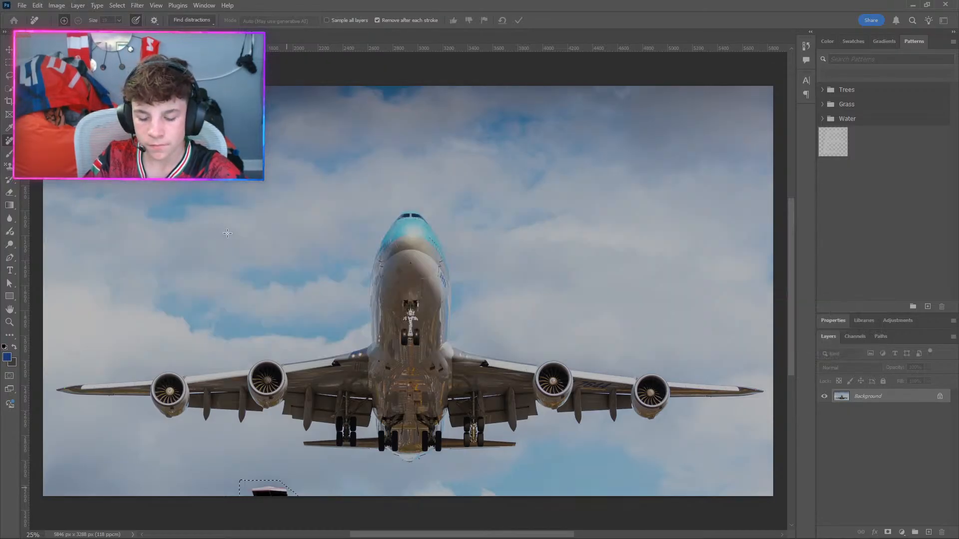
key("alt+Tab")
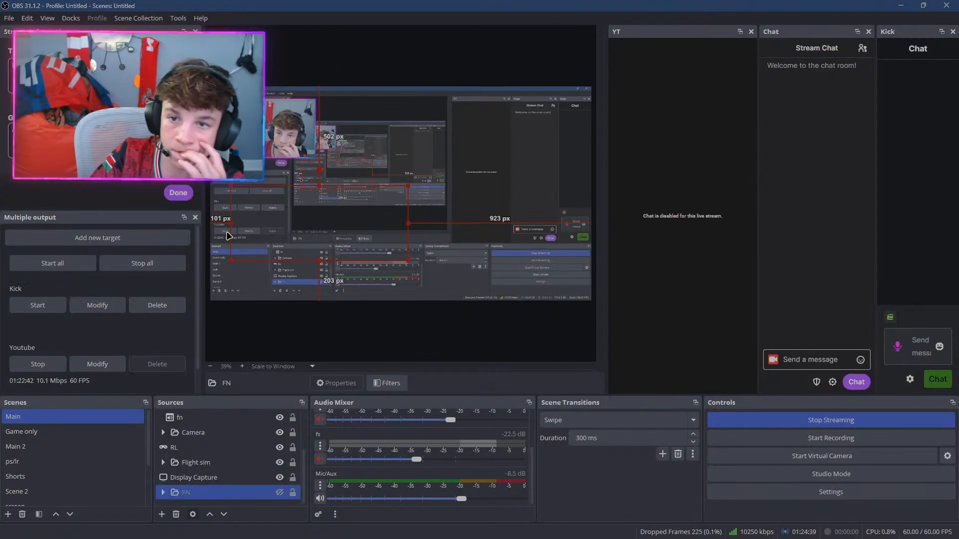
key("alt+Tab")
key("alt+Tab")
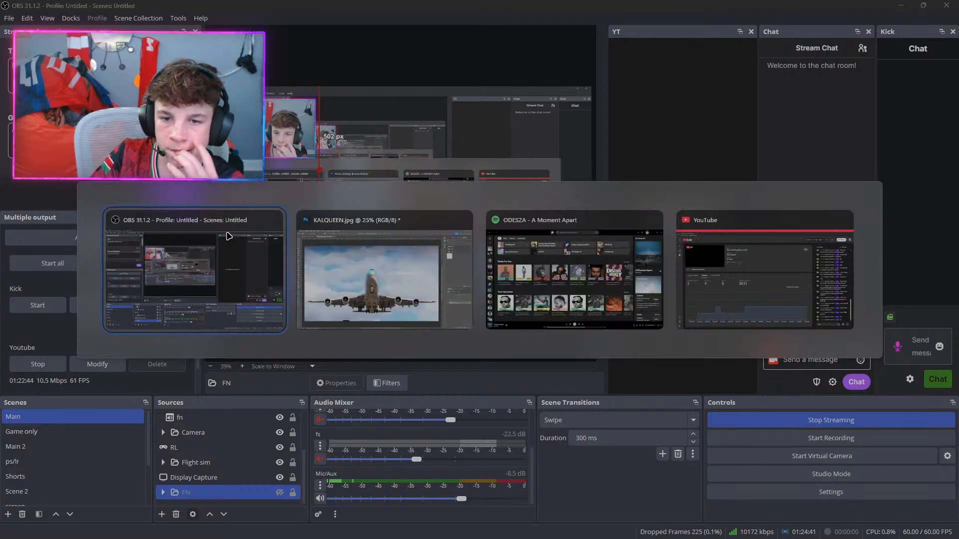
key("alt+Tab")
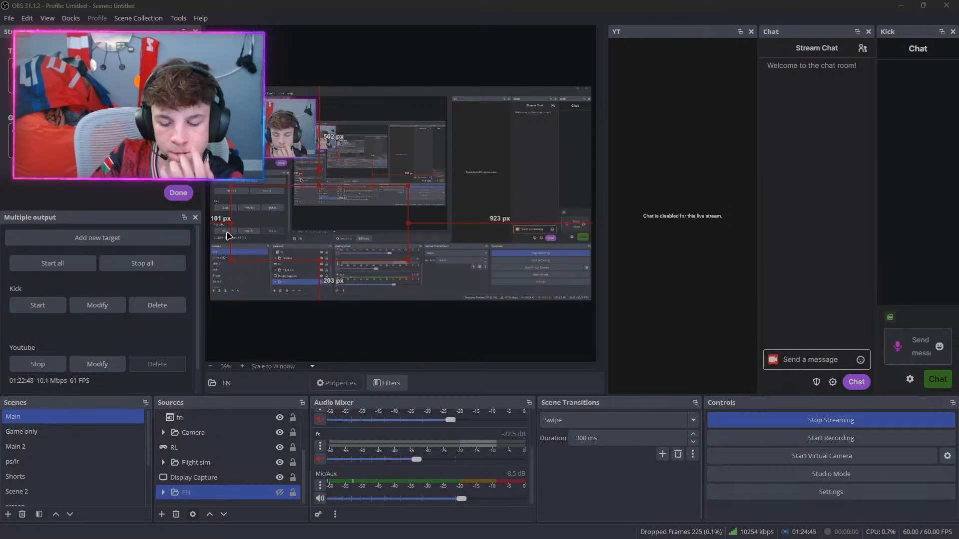
key("alt+Tab")
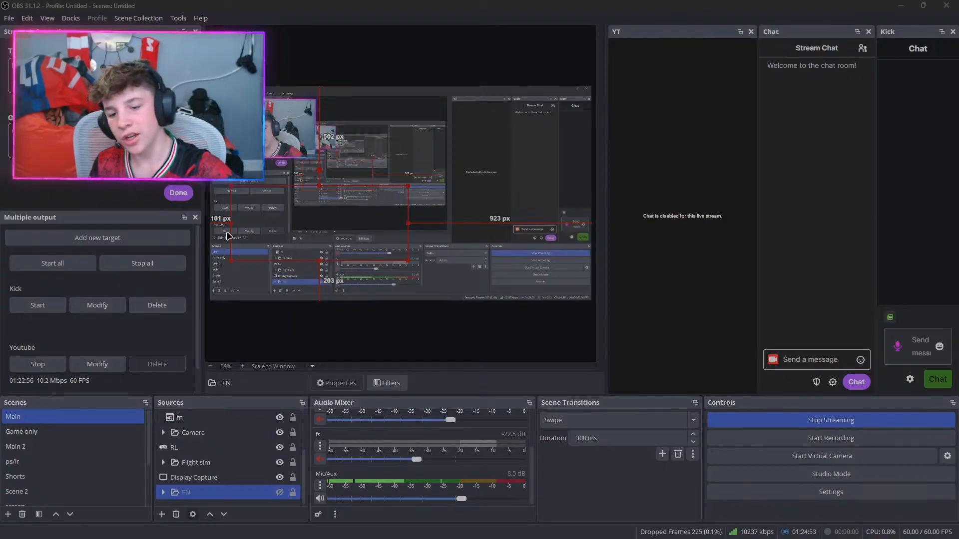
mouse_move(381, 535)
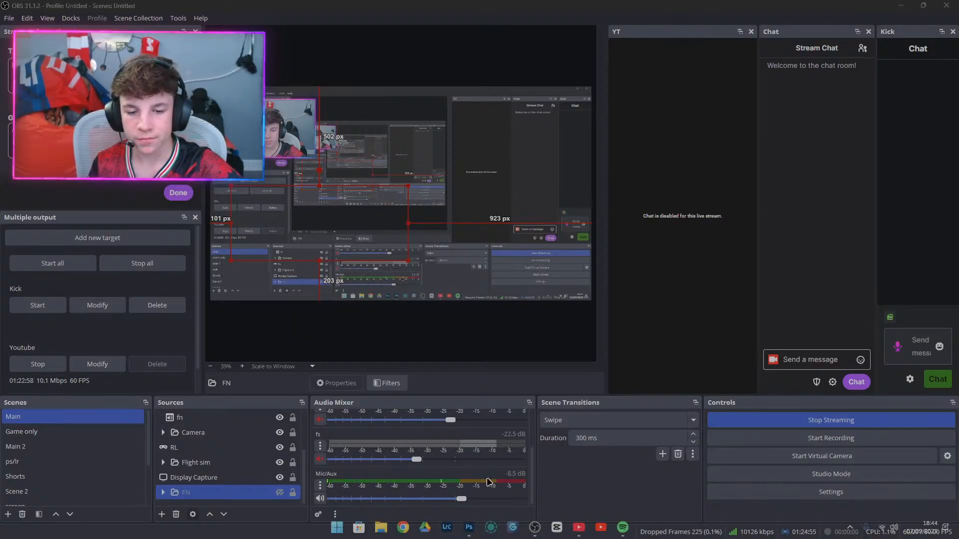
mouse_move(469, 528)
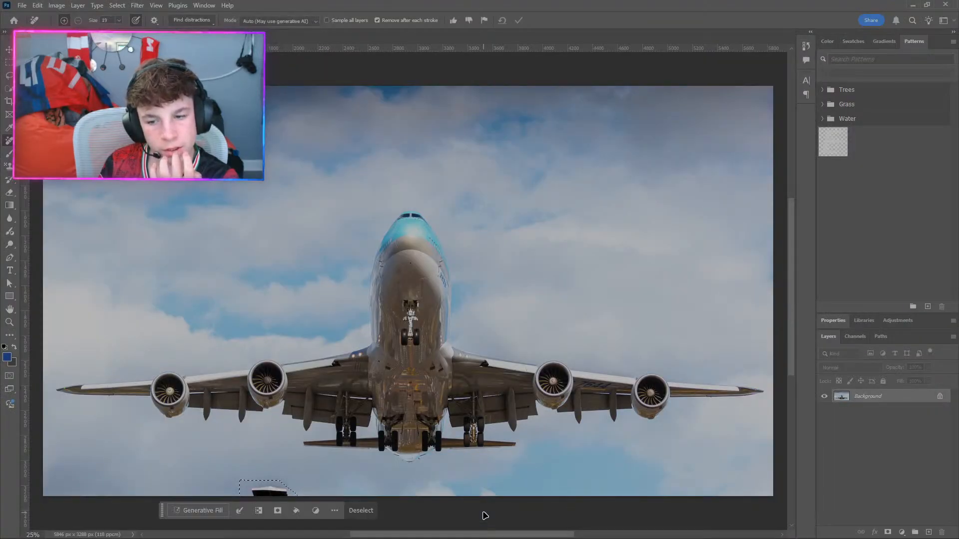
Clear the selection around the dark object and greatly enlarge the Remove Tool brush.
left_click(354, 511)
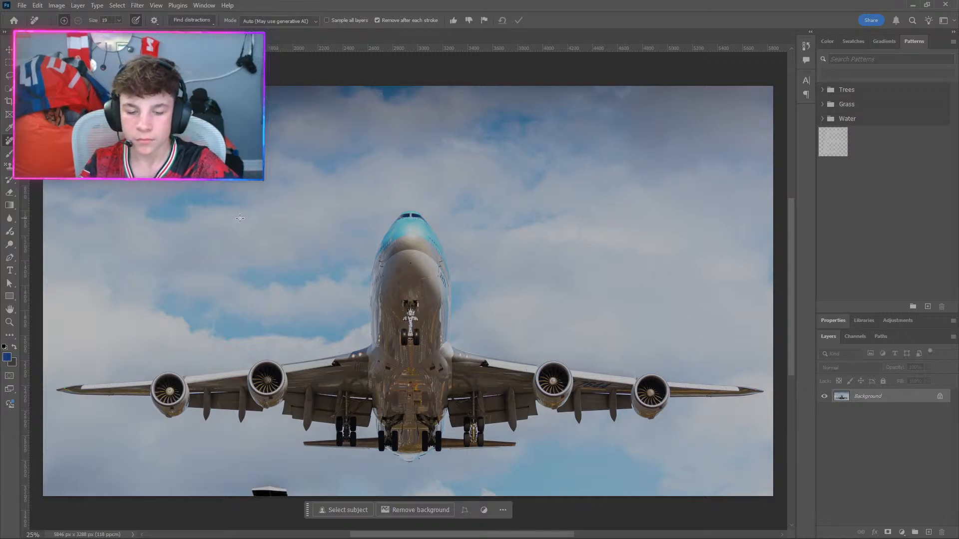
key("bracketright")
key("bracketright")
key("bracketright")
key("bracketright")
key("bracketright")
key("bracketright")
key("bracketright")
key("bracketright")
key("bracketright")
key("bracketright")
key("bracketright")
key("bracketright")
key("bracketright")
key("bracketright")
key("bracketright")
key("bracketright")
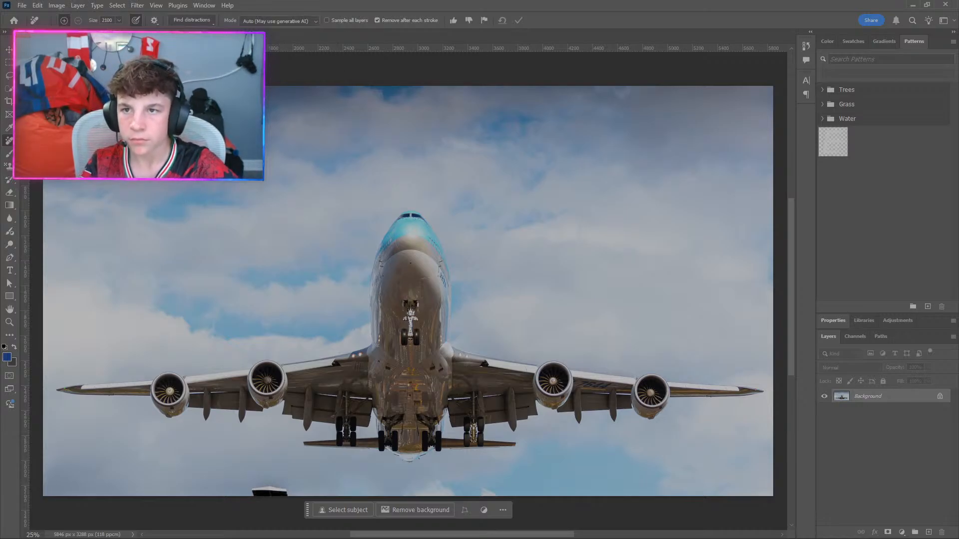
Try to remove the dark object at the photo's bottom edge with the Remove Tool in Auto mode, and switch to the Brush tool.
left_click(268, 21)
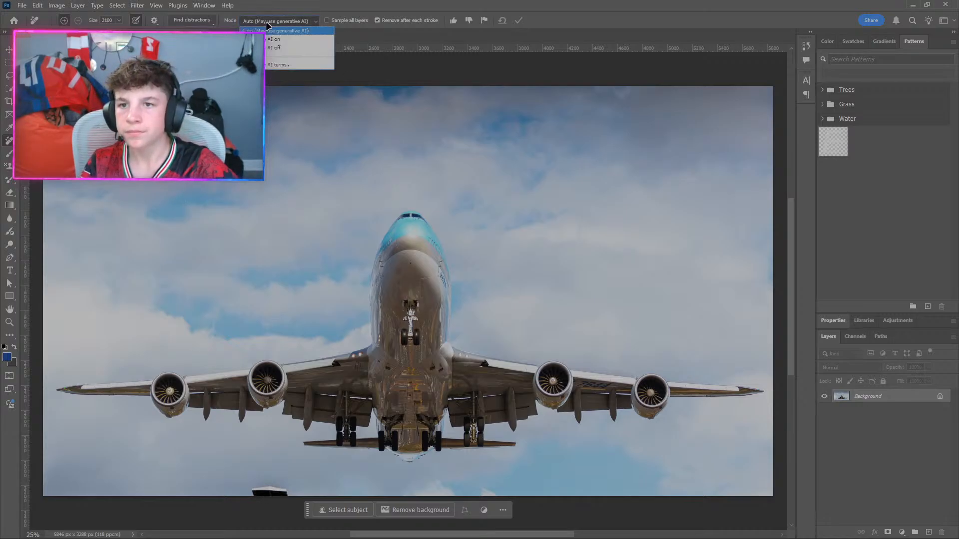
left_click(267, 24)
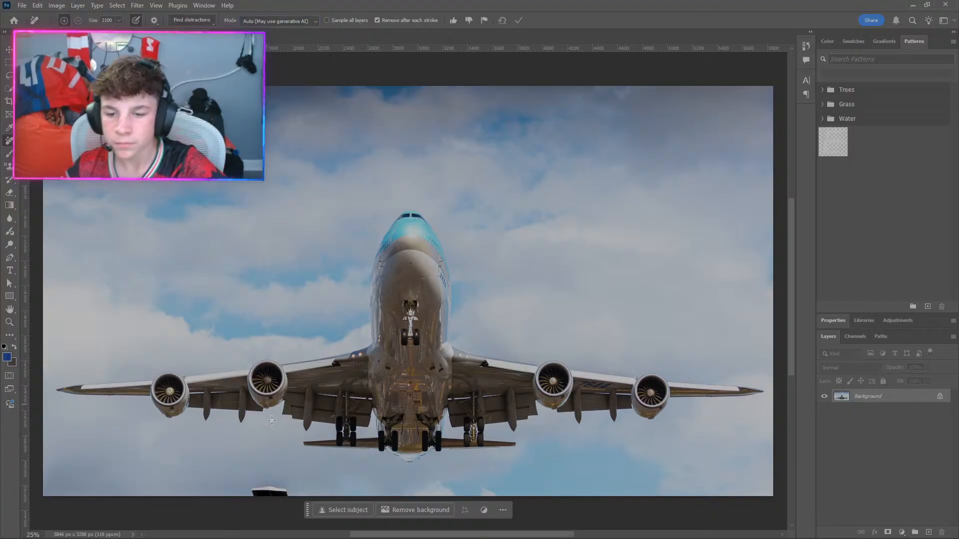
left_click(280, 491)
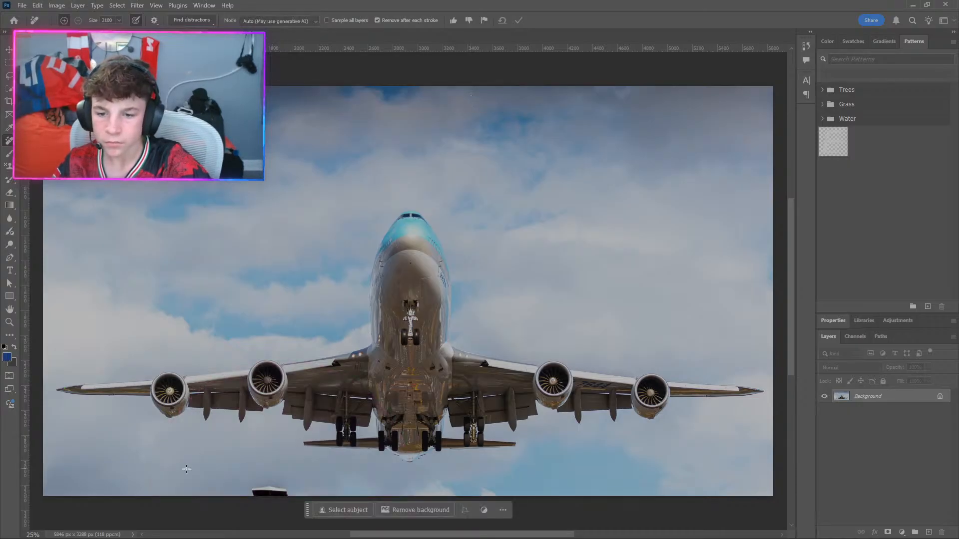
key("bracketleft")
left_click(269, 490)
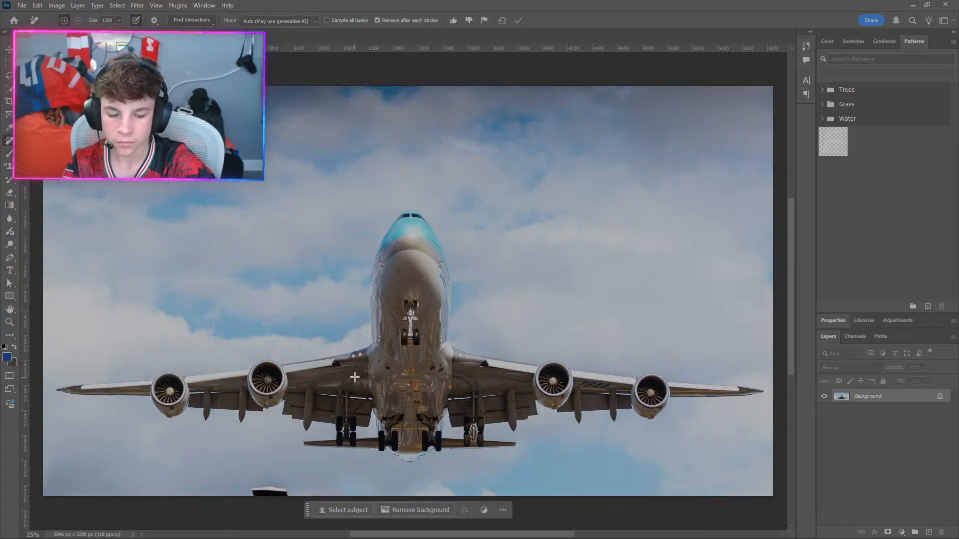
left_click(9, 154)
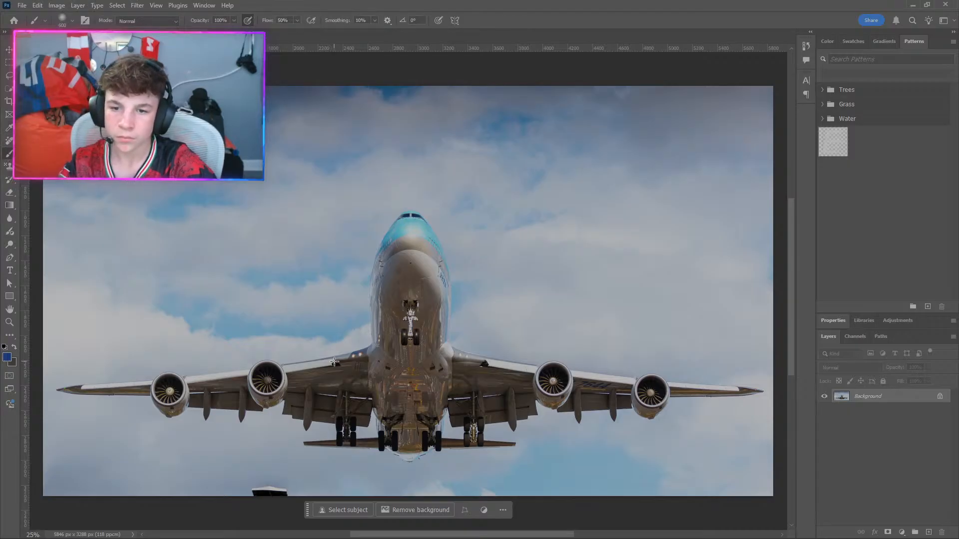
Search the web in Google Chrome for why Photoshop shows only a crosshair instead of the brush size, and return to Photoshop.
key("super")
type("CHR")
key("Return")
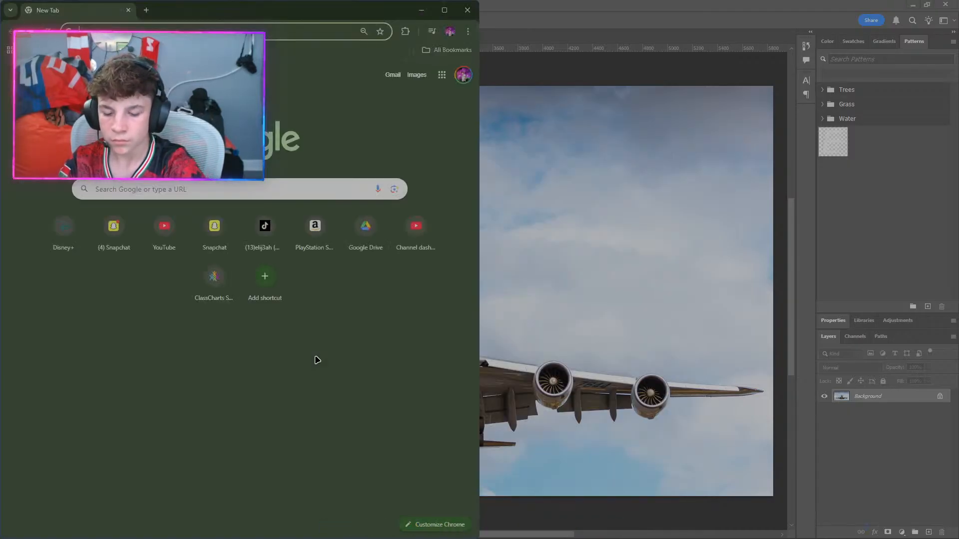
type("WHY CAN I NO")
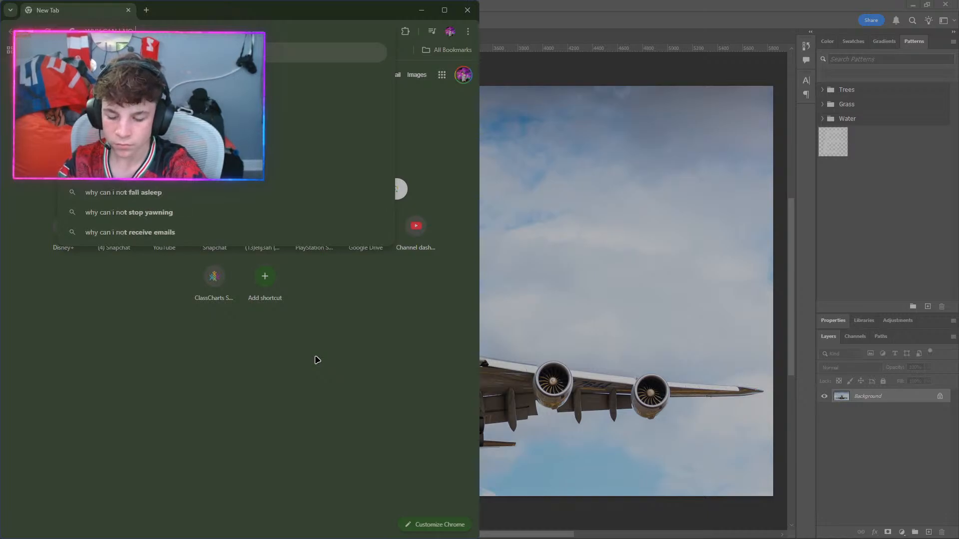
type("T SEE ")
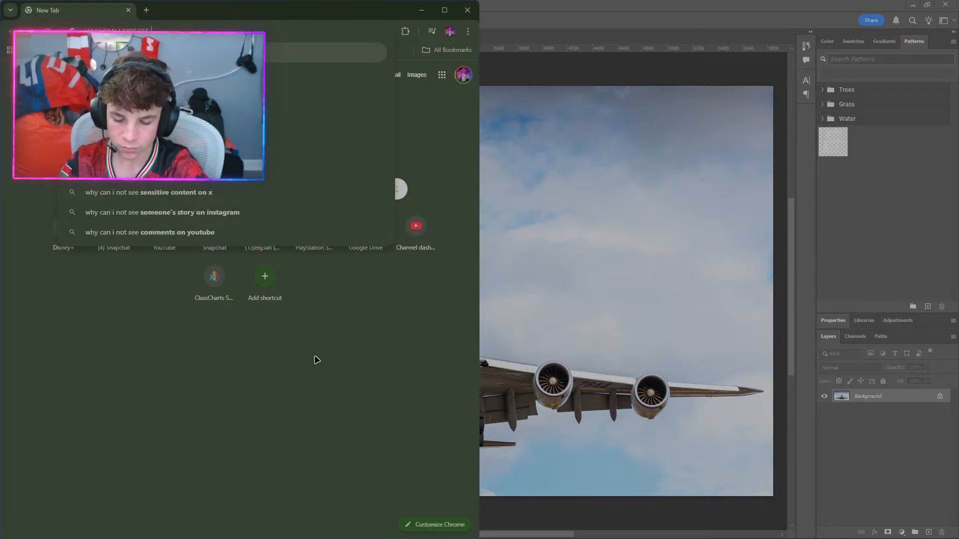
type("THE SIZE OF MY")
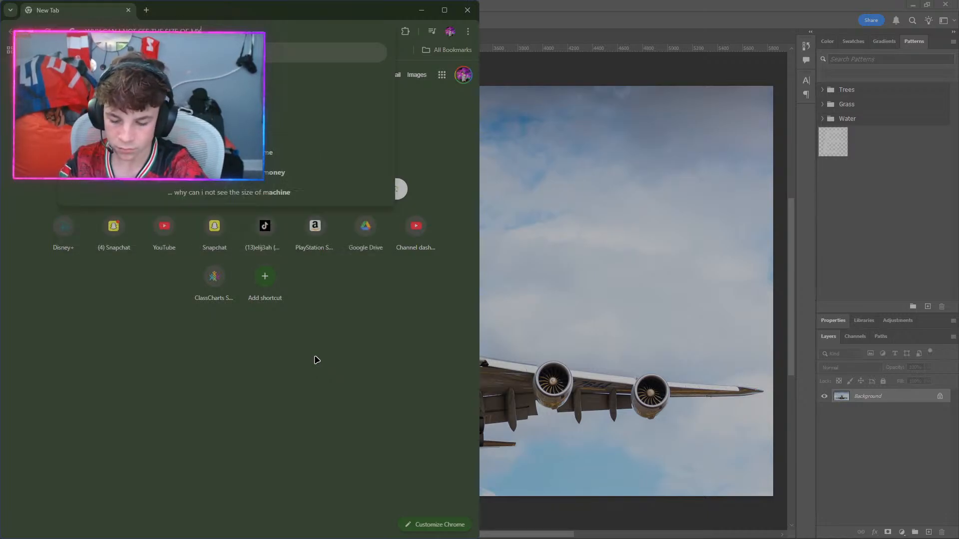
type(" BRUSH O")
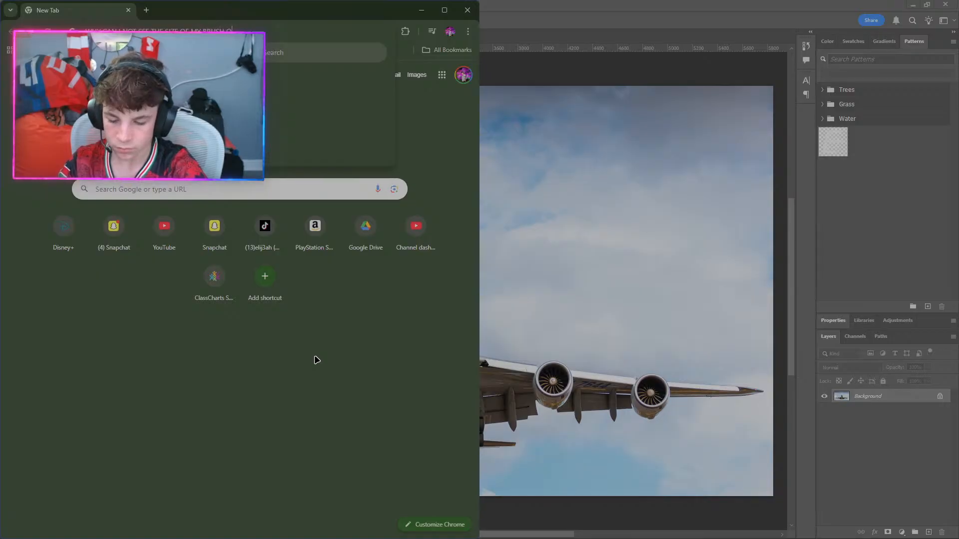
type("NLY THE C")
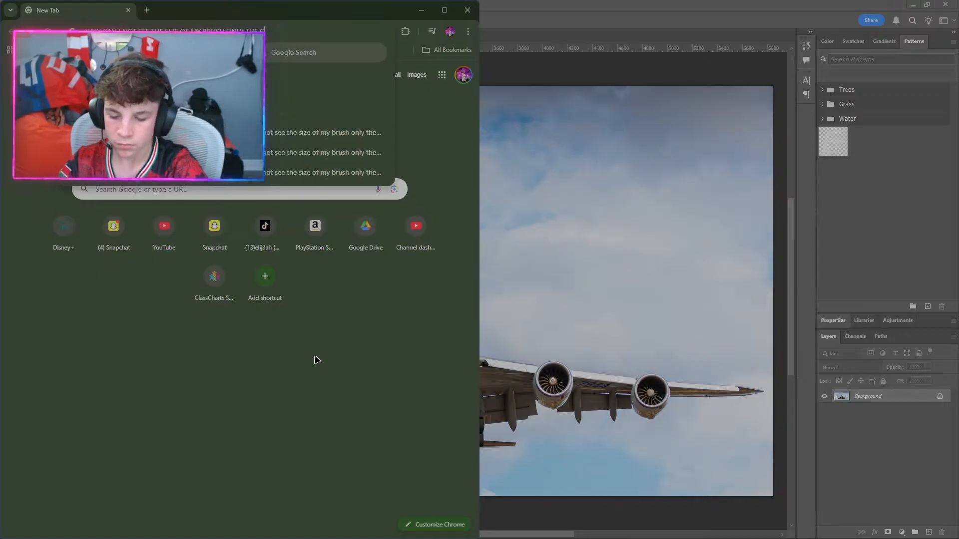
type("ROSS")
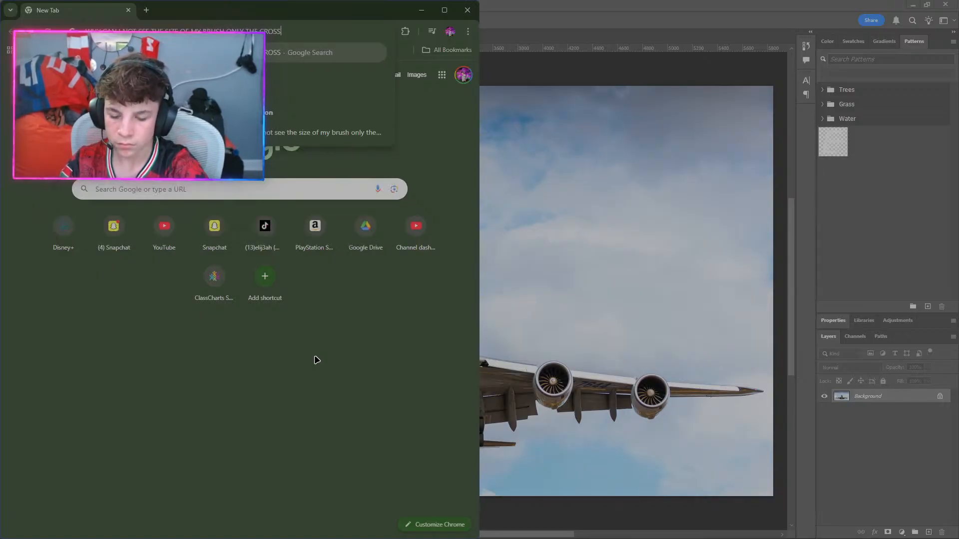
type("HAIR PHO")
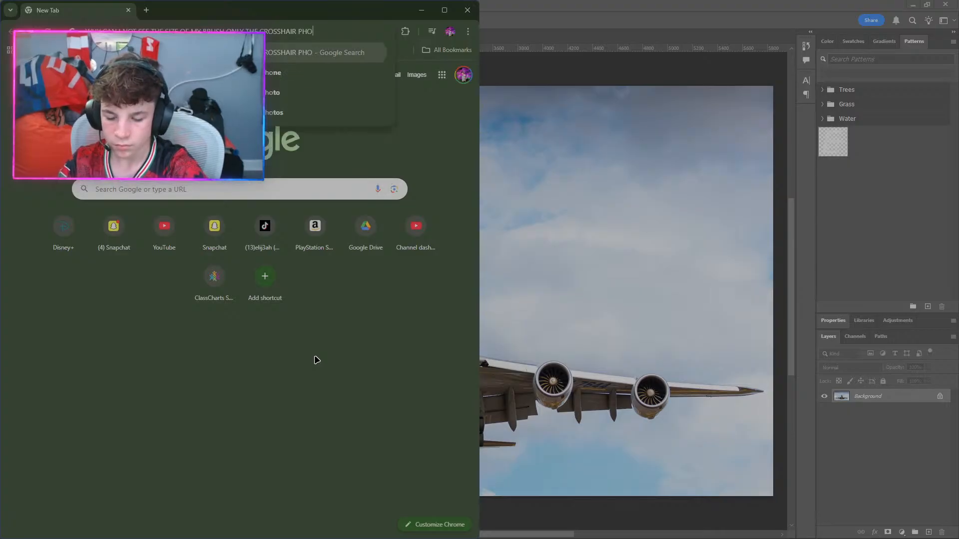
type("TOSHOP")
key("Return")
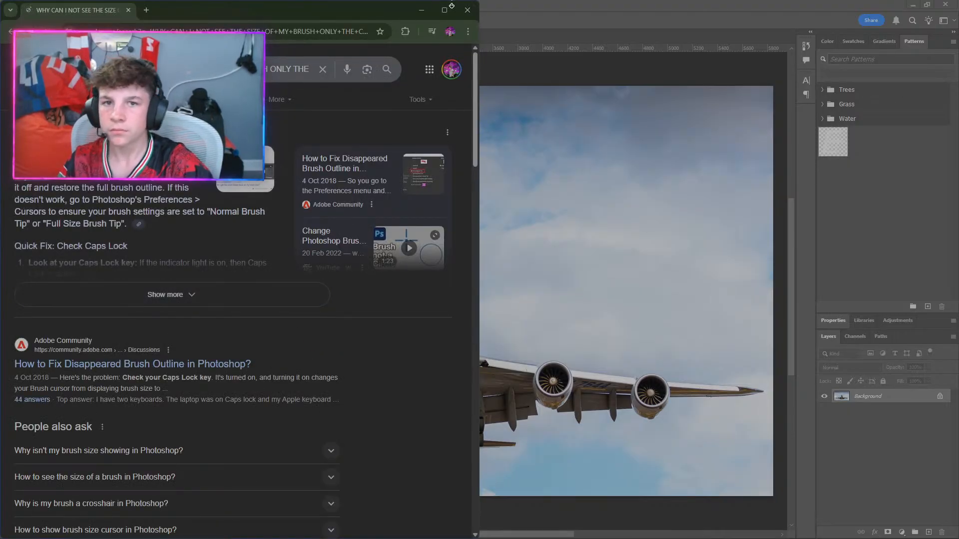
left_click(467, 10)
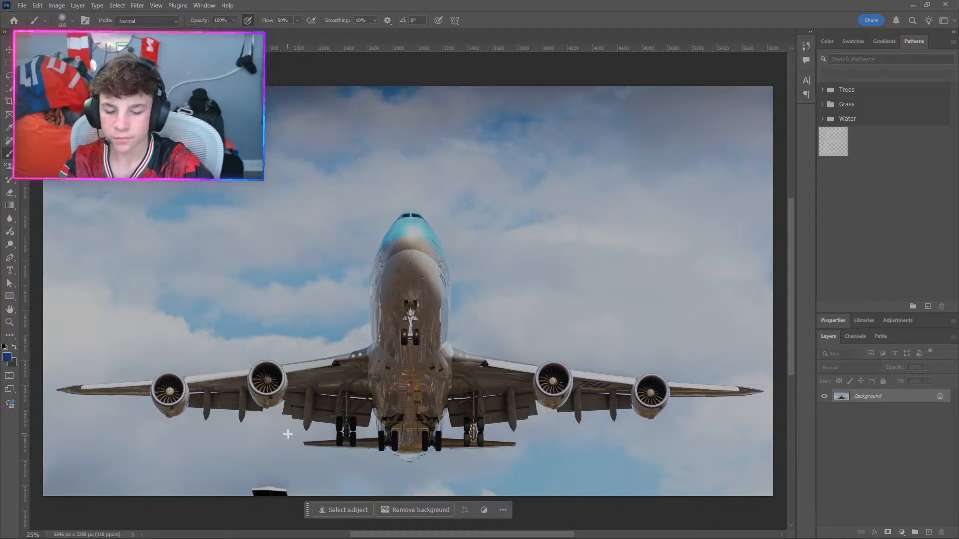
Try painting over the dark object at the photo's bottom edge with an enlarged Brush, and undo the stroke.
key("bracketright")
key("bracketright")
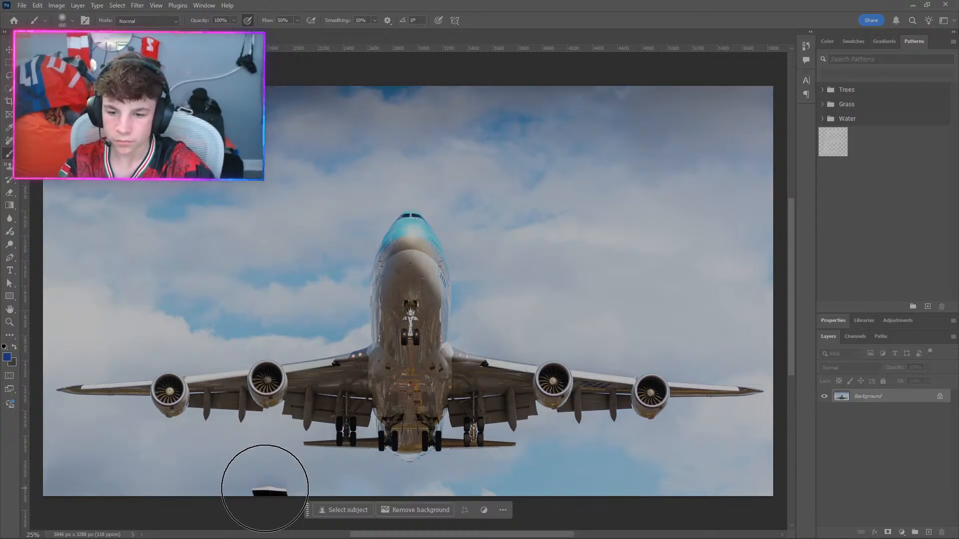
left_click_drag(261, 481, 265, 499)
key("ctrl+z")
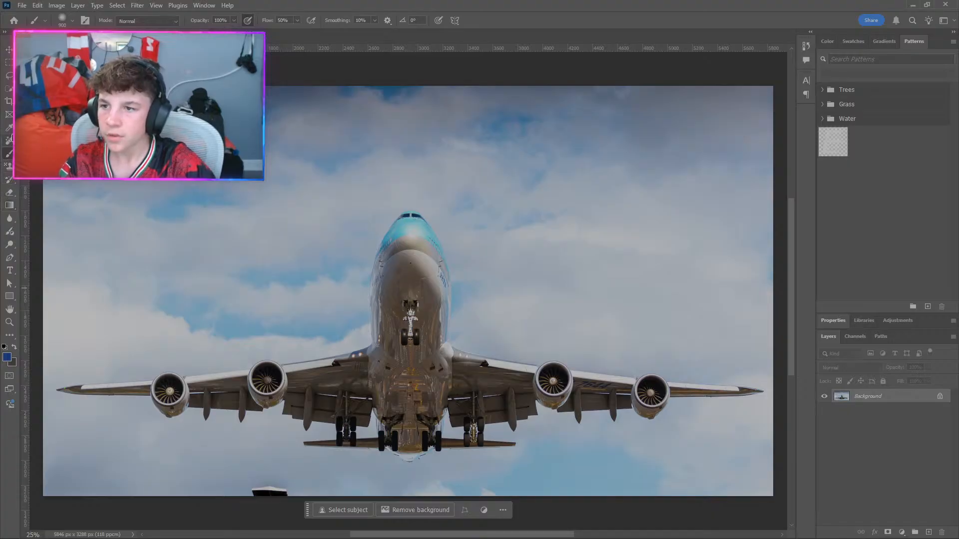
Remove the dark object at the photo's bottom edge by brushing over it and the surrounding sky with the Remove Tool.
left_click(9, 140)
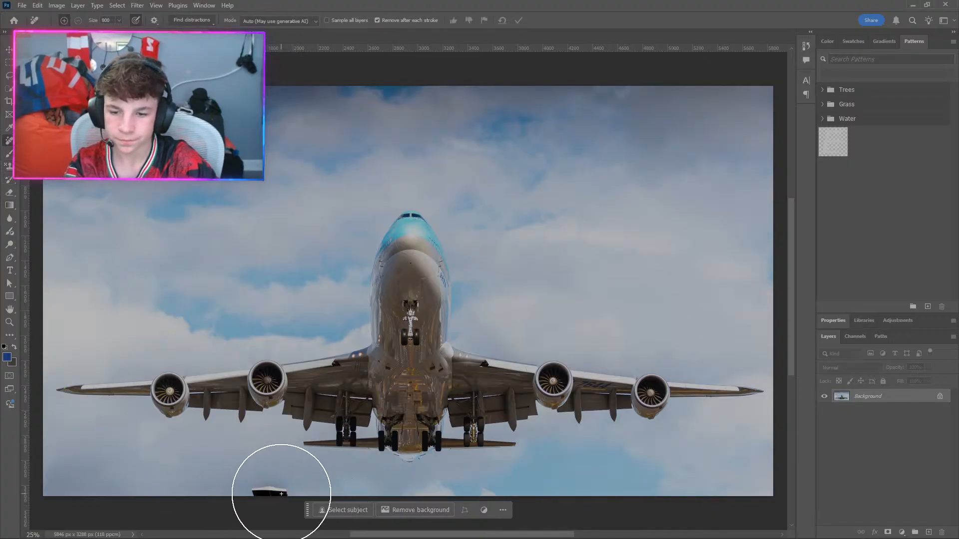
mouse_move(281, 494)
left_mouse_down()
mouse_move(234, 497)
mouse_move(263, 498)
mouse_move(214, 513)
left_mouse_up()
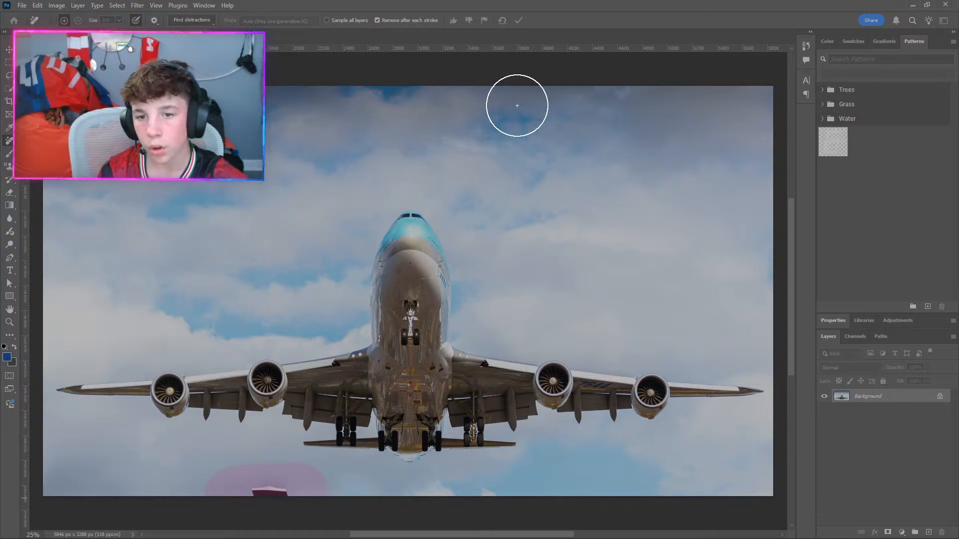
scroll(634, 114, "up", 1)
key("alt+e")
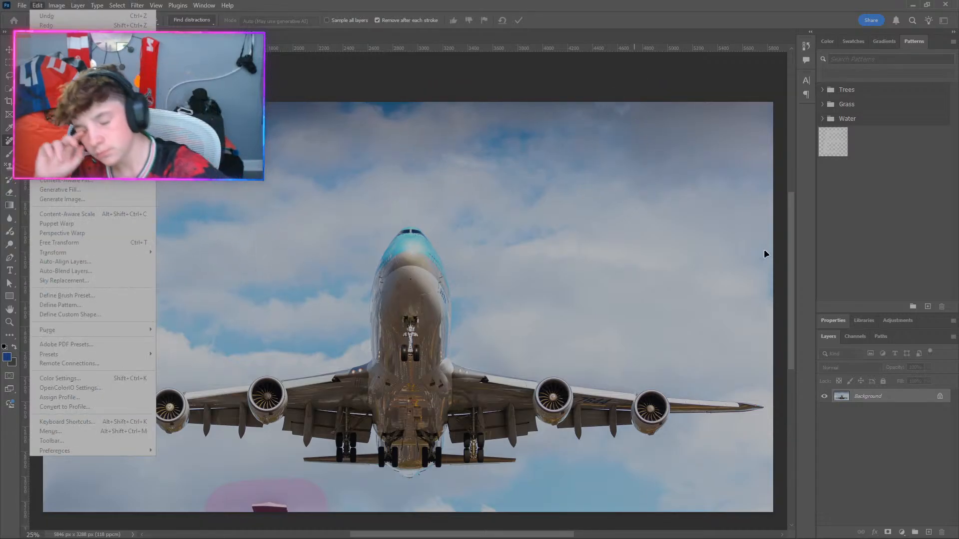
left_click(230, 142)
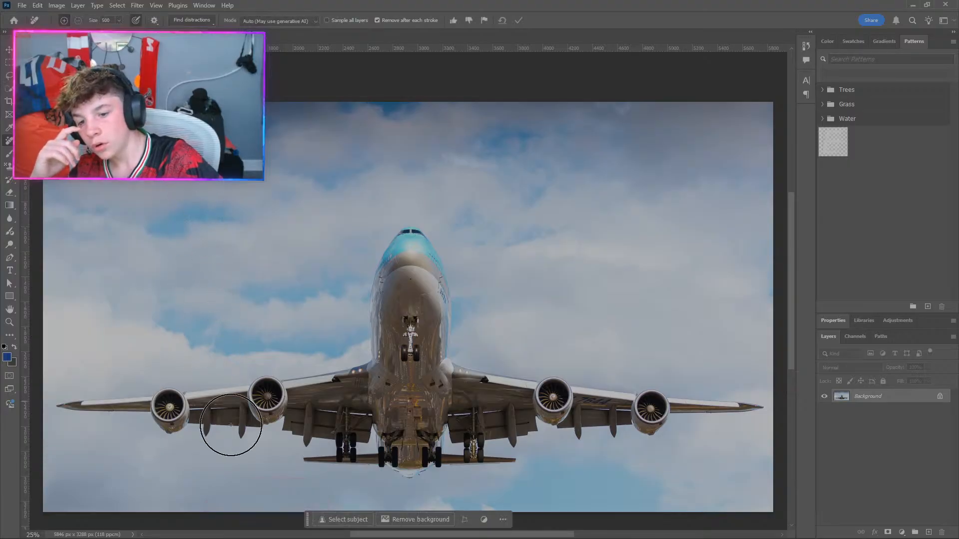
Copy the cleaned aircraft photo's Background layer into the blank wallpaper document and close KALQUEEN.jpg without saving changes.
mouse_move(259, 538)
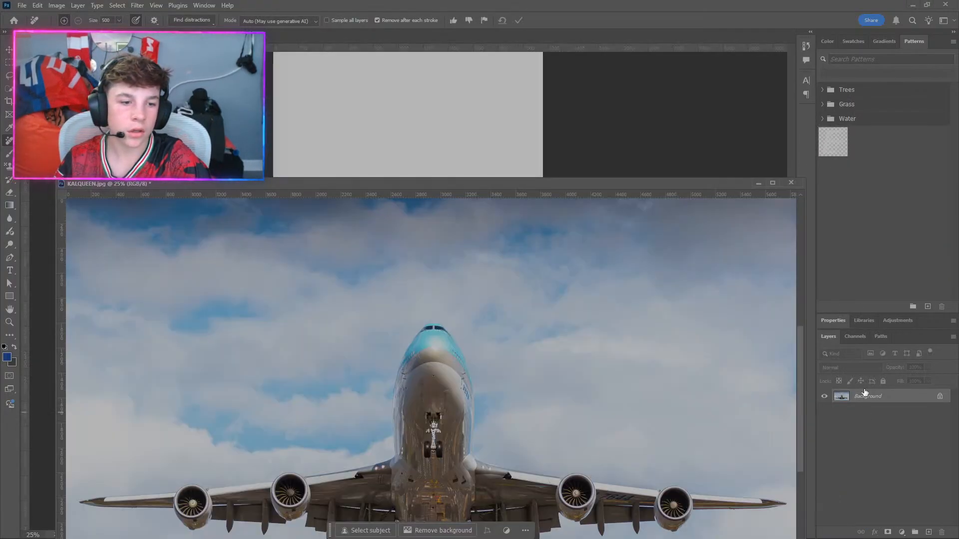
double_click(865, 394)
left_click(560, 175)
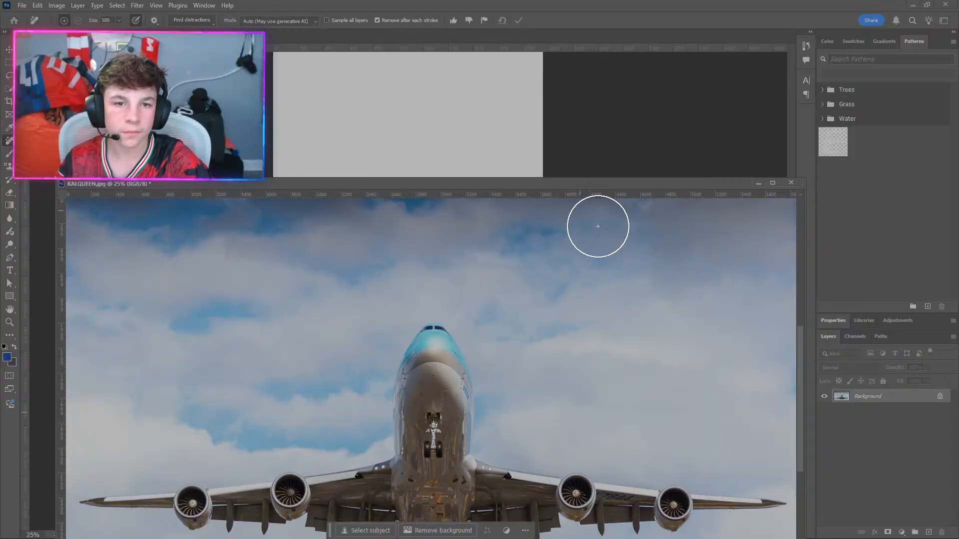
left_click_drag(873, 402, 464, 145)
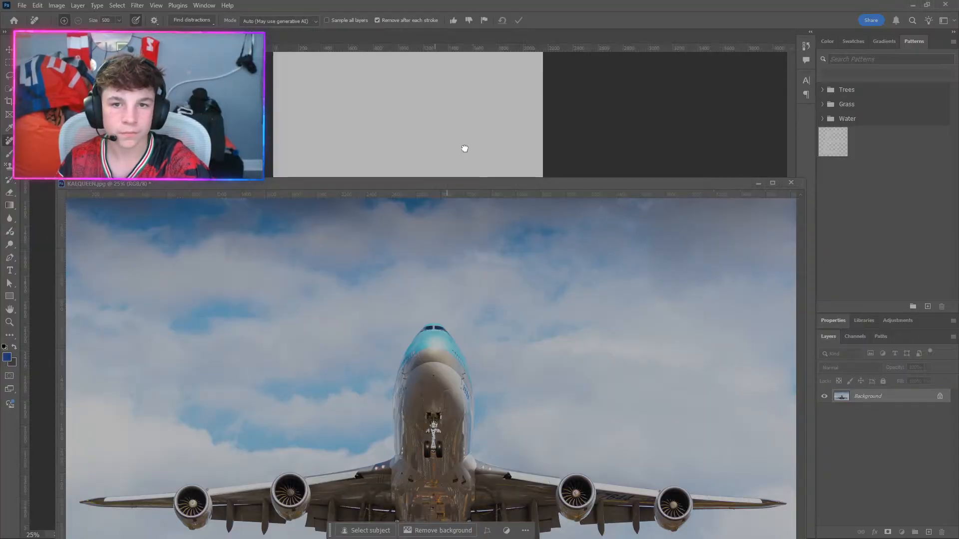
left_click(791, 183)
left_click(473, 201)
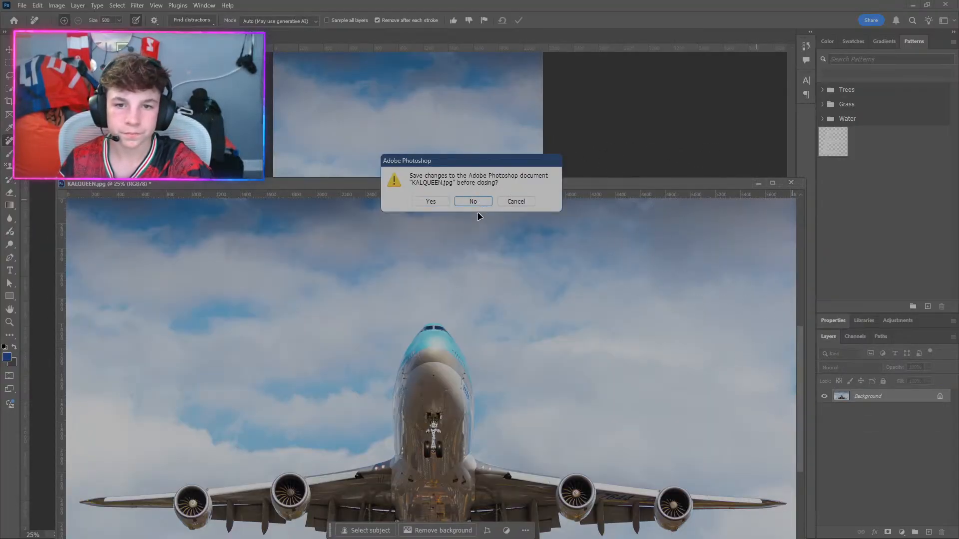
Scale the aircraft photo on Layer 1 to 36.95% so it spans the canvas width, and centre it vertically at Y 1920 px.
key("ctrl+t")
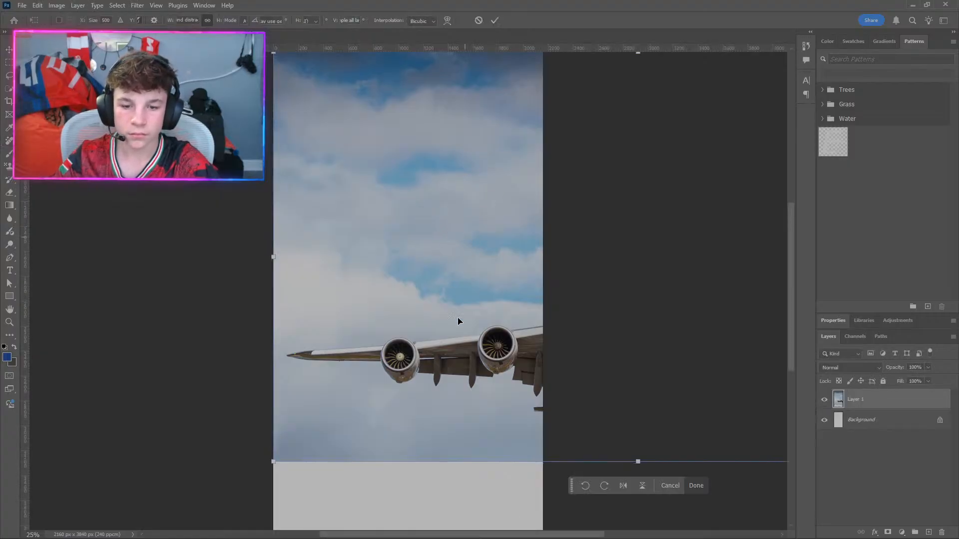
left_click_drag(270, 261, 530, 260)
left_click_drag(638, 256, 331, 270)
left_click_drag(698, 269, 549, 281)
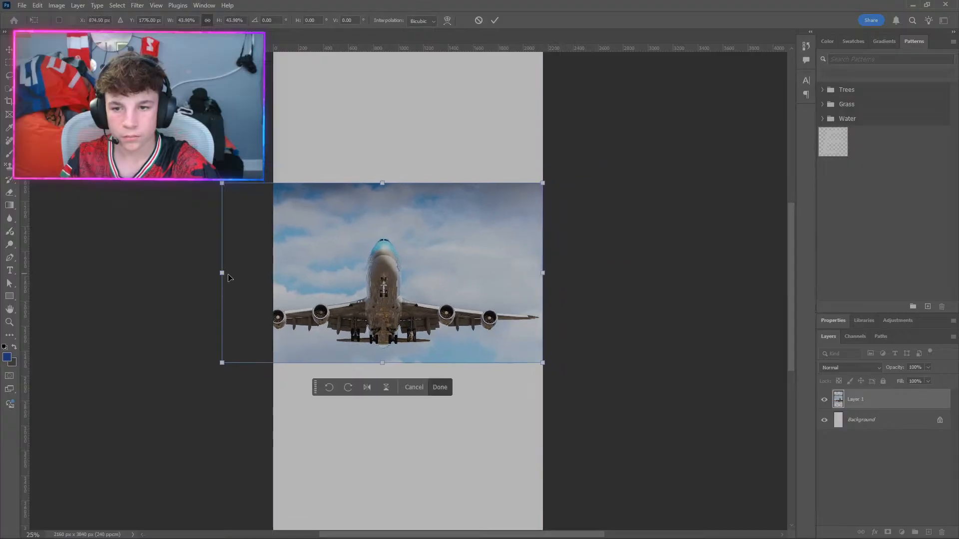
left_click_drag(222, 273, 272, 273)
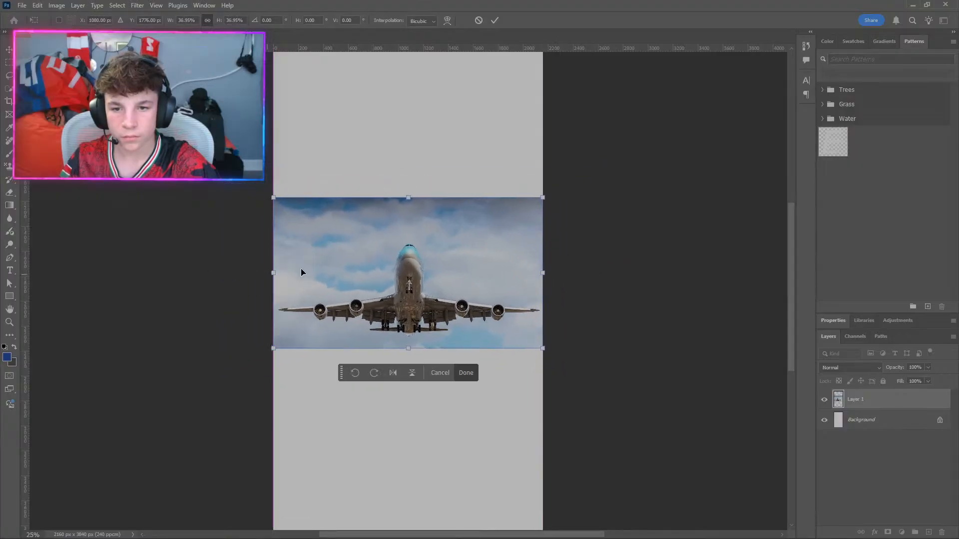
left_click_drag(404, 263, 404, 281)
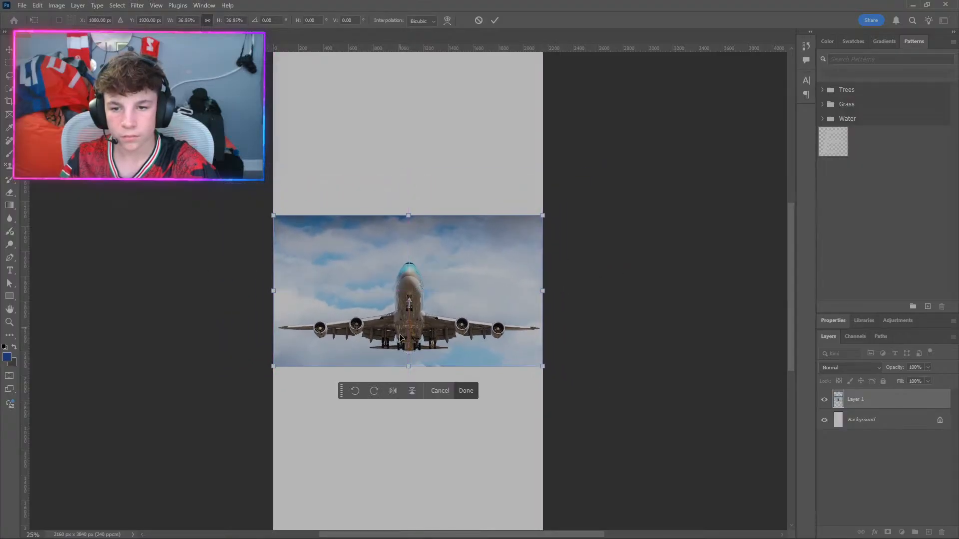
left_click(465, 390)
Select the blank canvas areas above and below the aircraft photo with the Rectangular Marquee, slightly overlapping the photo's edges.
scroll(253, 256, "up", 1)
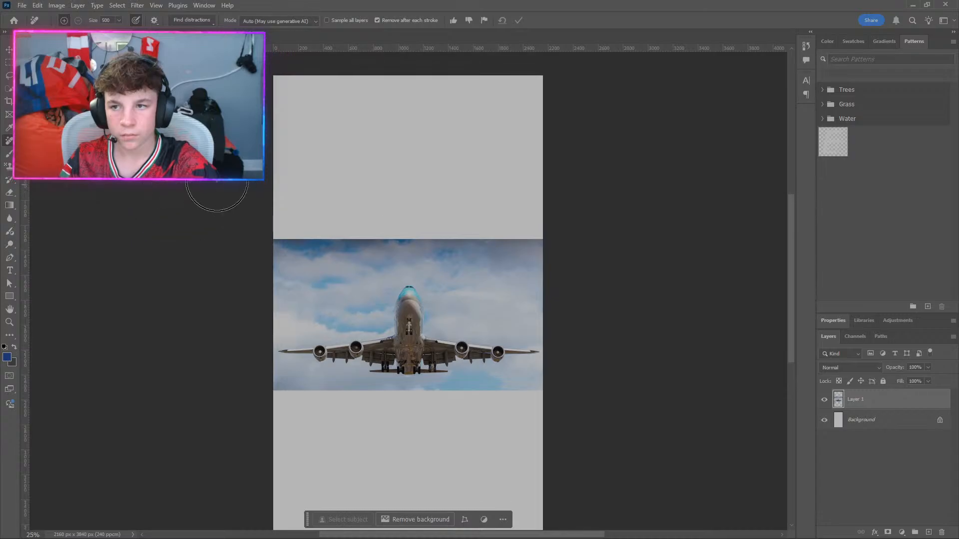
left_click(9, 63)
left_click_drag(273, 76, 581, 242)
left_click_drag(265, 388, 570, 342)
scroll(524, 443, "down", 5)
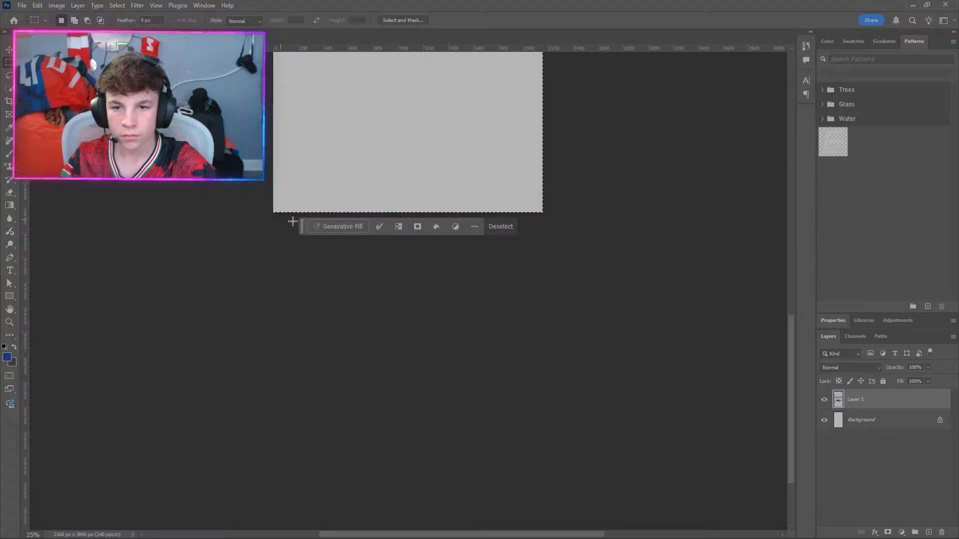
Fill the selected blank areas with Generative Fill using an empty prompt, and enlarge the Properties and Layers panels.
left_click(320, 226)
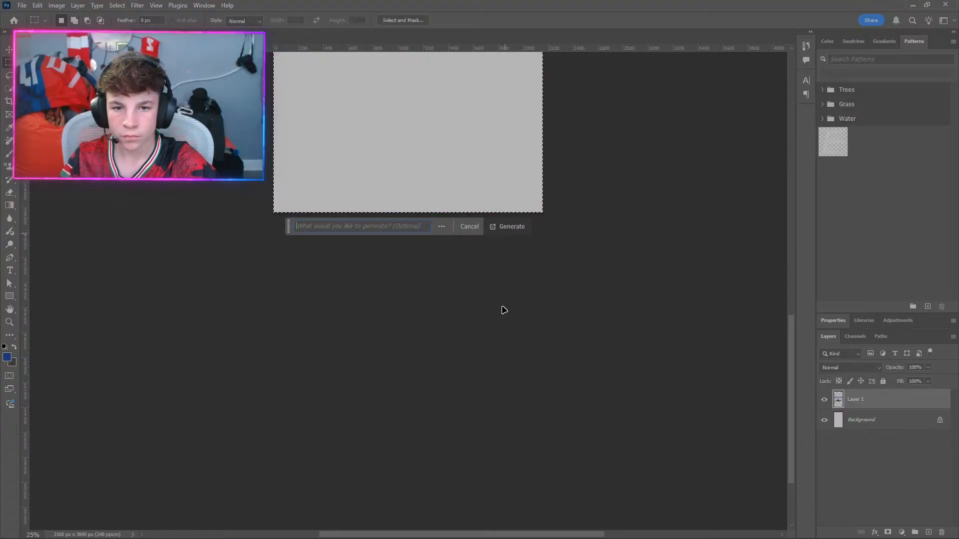
key("Return")
scroll(470, 324, "up", 2)
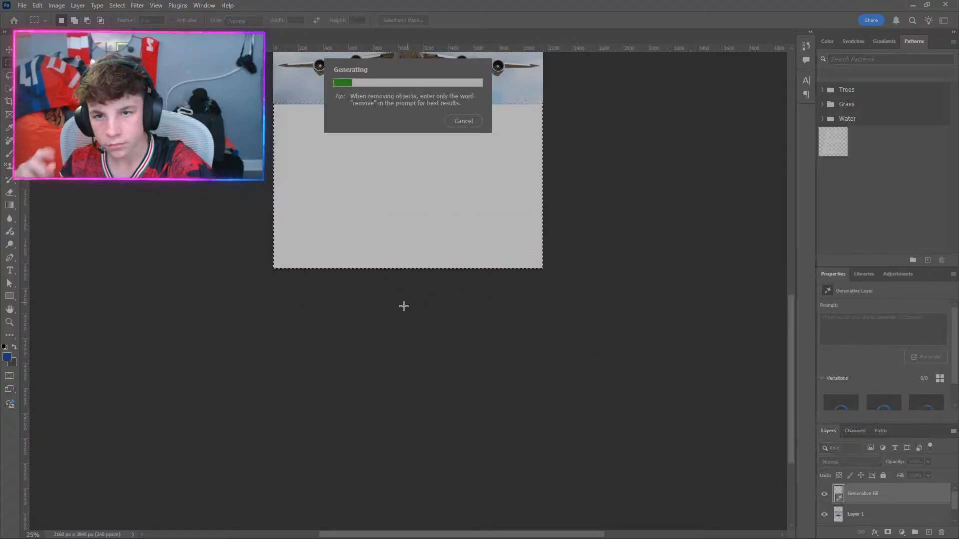
scroll(403, 306, "up", 5)
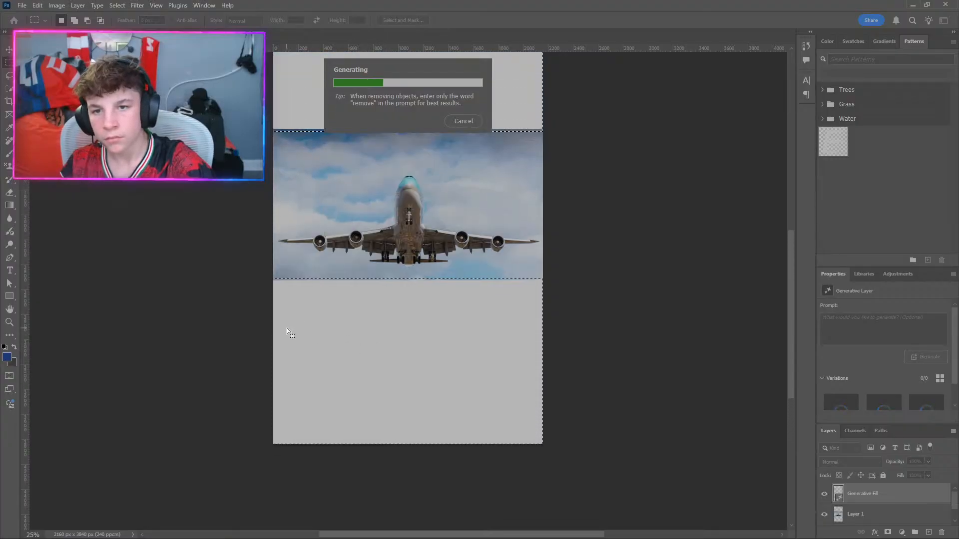
scroll(294, 329, "up", 2)
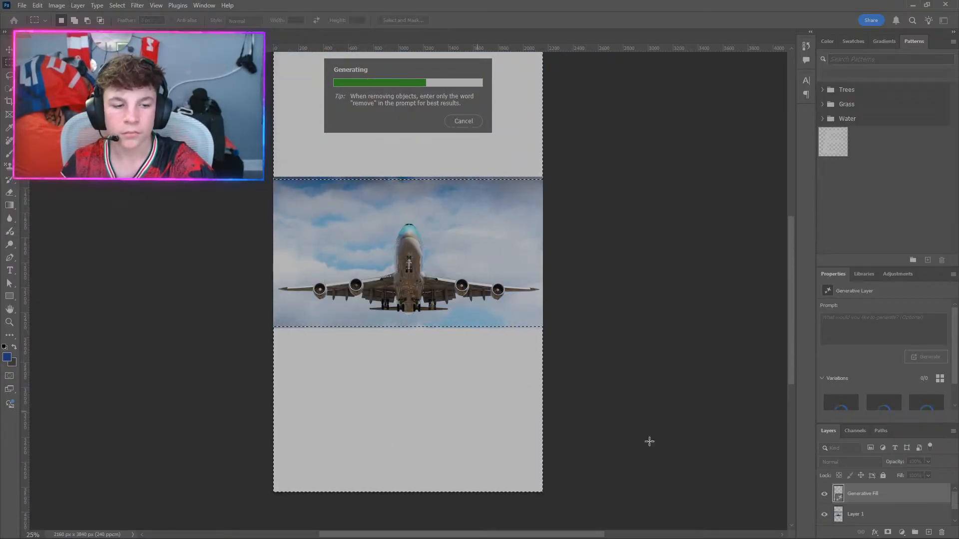
left_click_drag(848, 267, 852, 170)
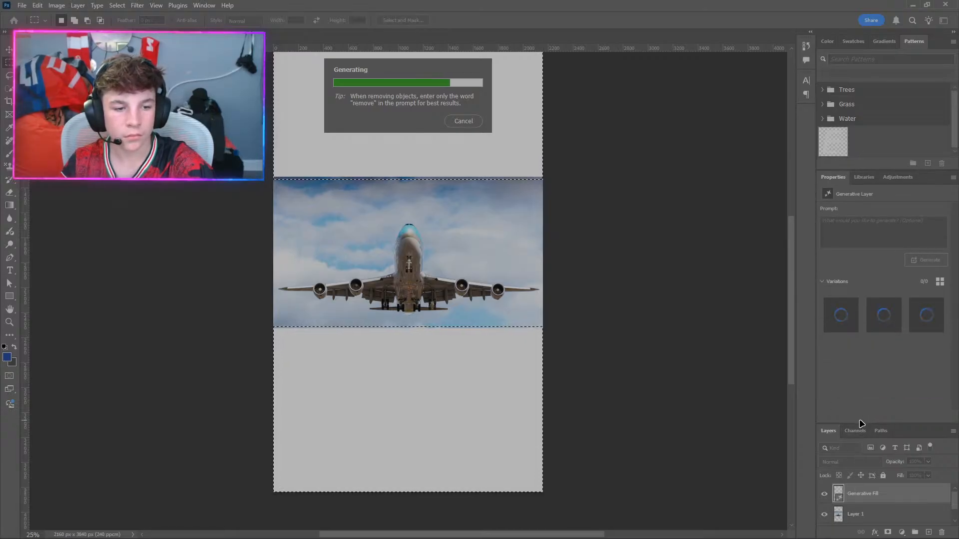
left_click_drag(861, 423, 859, 358)
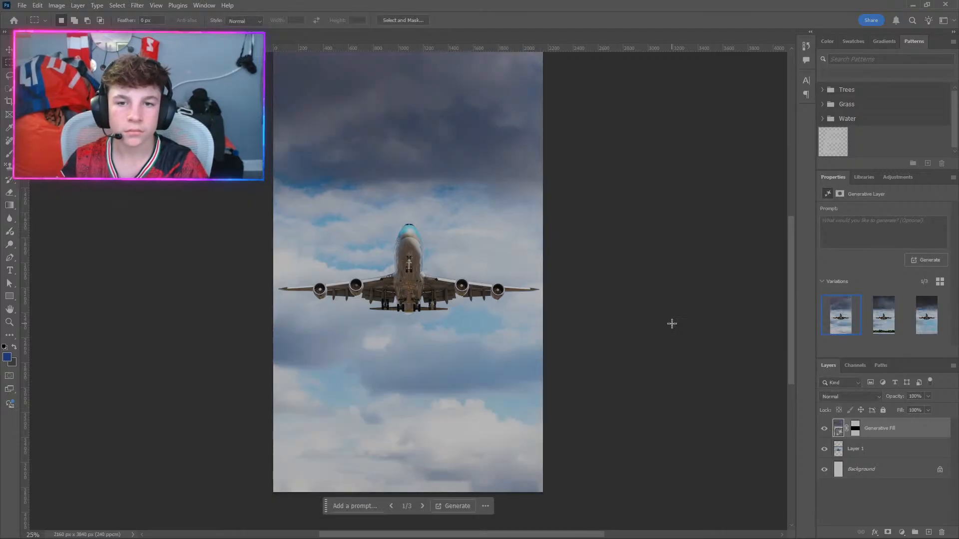
Compare the three Generative Fill variations of the extended sky and keep the first one.
scroll(321, 314, "up", 1)
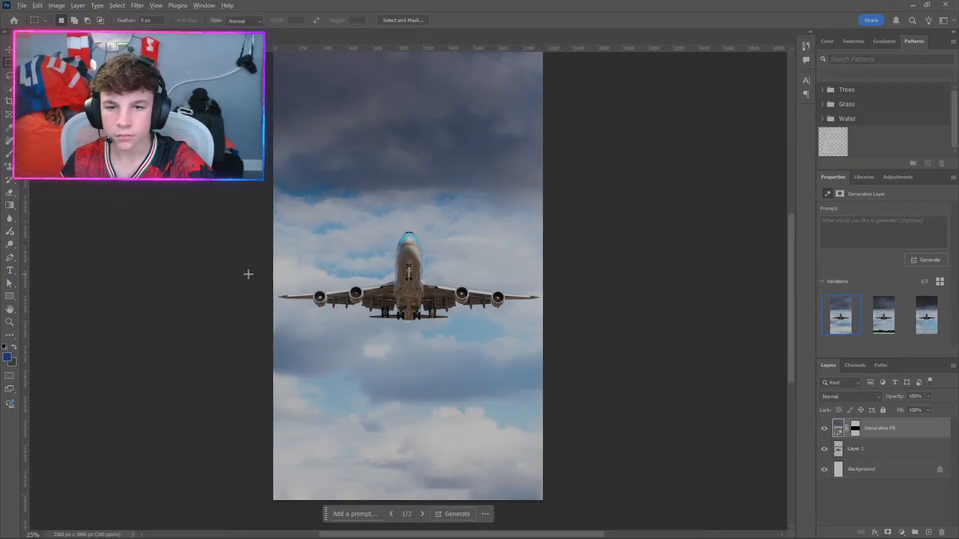
scroll(248, 275, "down", 2)
scroll(260, 276, "down", 1)
scroll(258, 270, "up", 3)
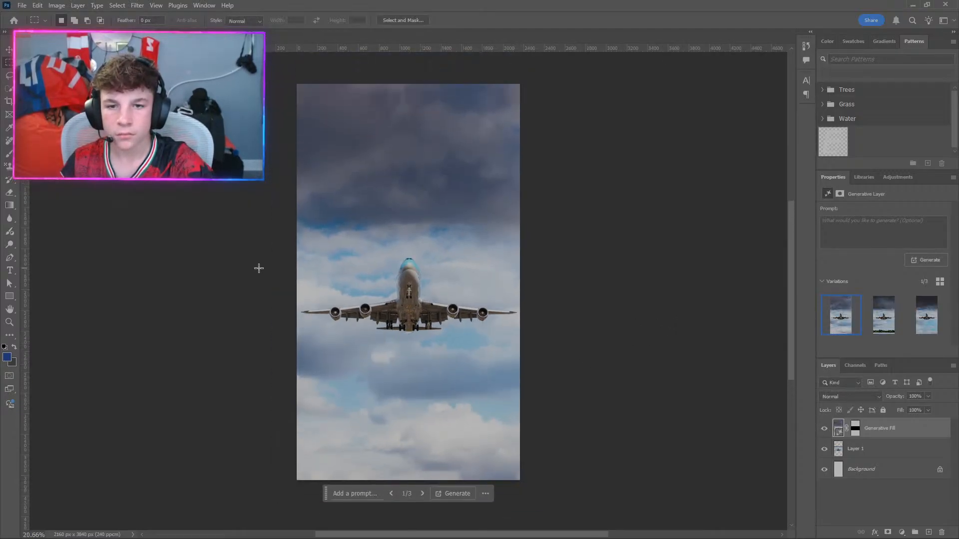
scroll(258, 269, "up", 1)
scroll(255, 268, "up", 1)
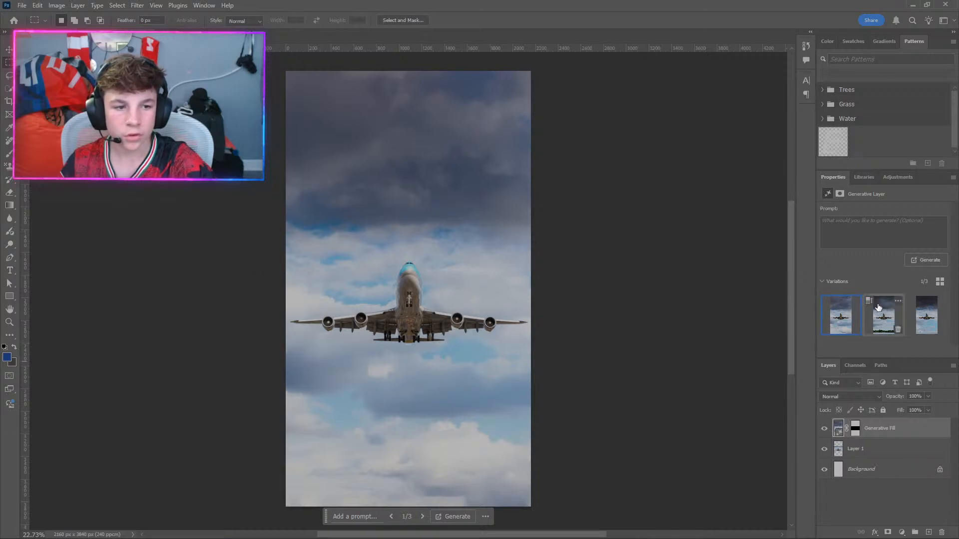
left_click(878, 307)
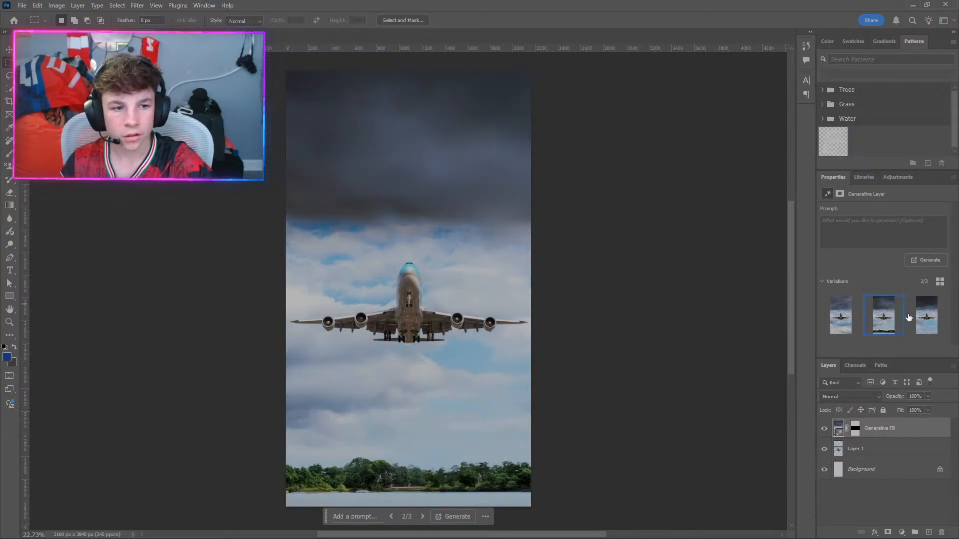
left_click(925, 314)
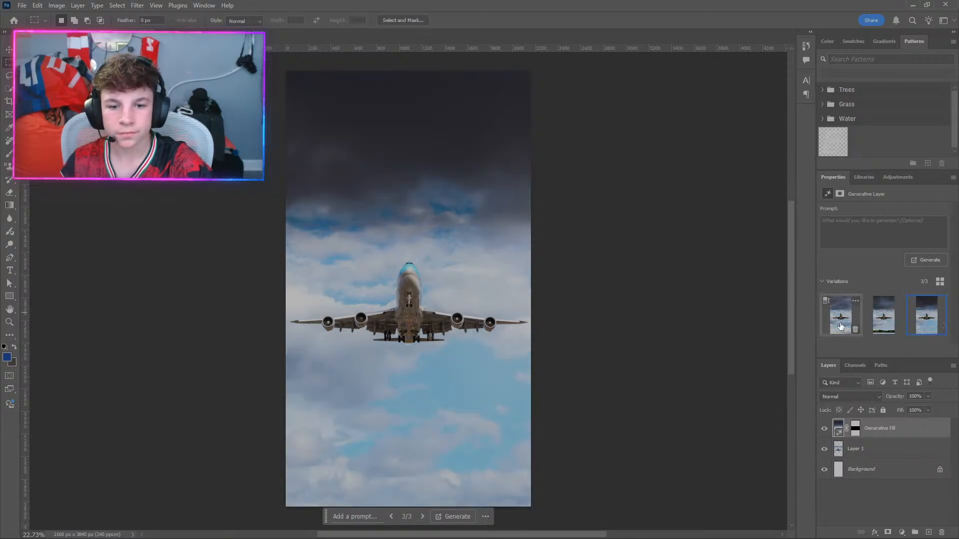
left_click(840, 325)
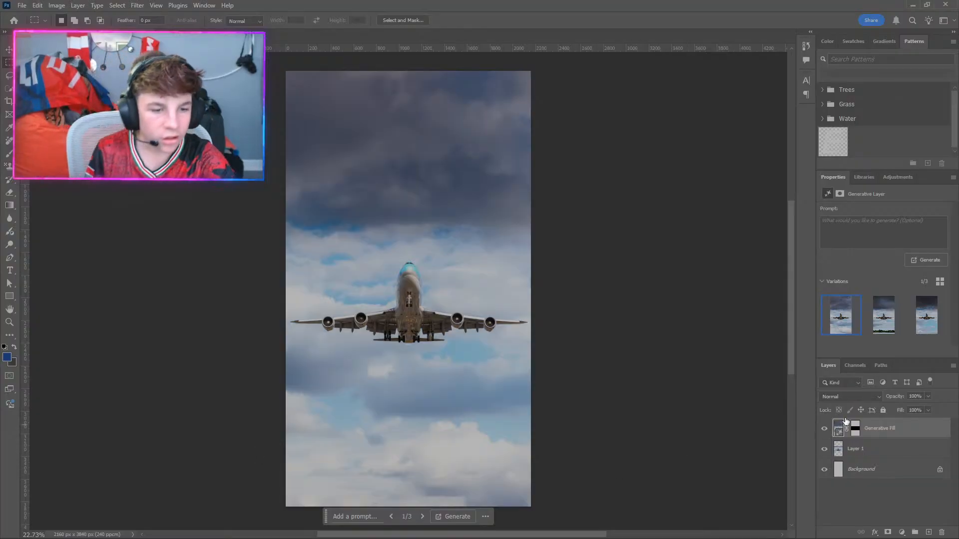
Select the aircraft on Layer 1 using the Quick Selection tool's Select Subject option.
left_click(830, 449)
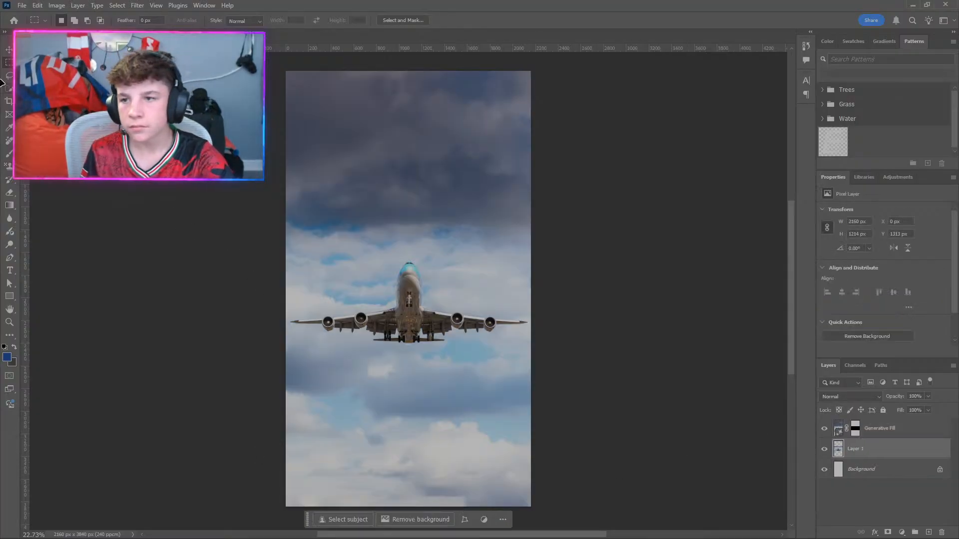
left_click(10, 91)
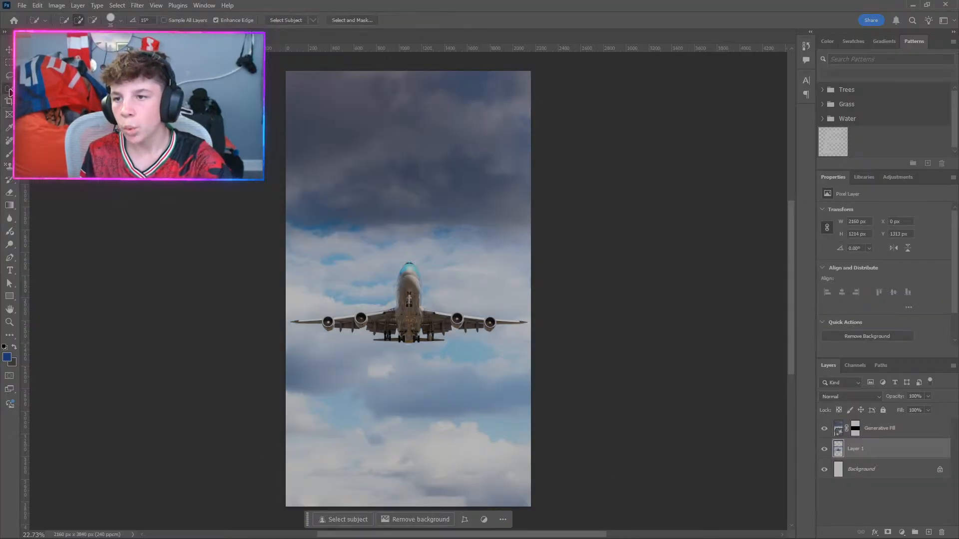
scroll(433, 394, "up", 5)
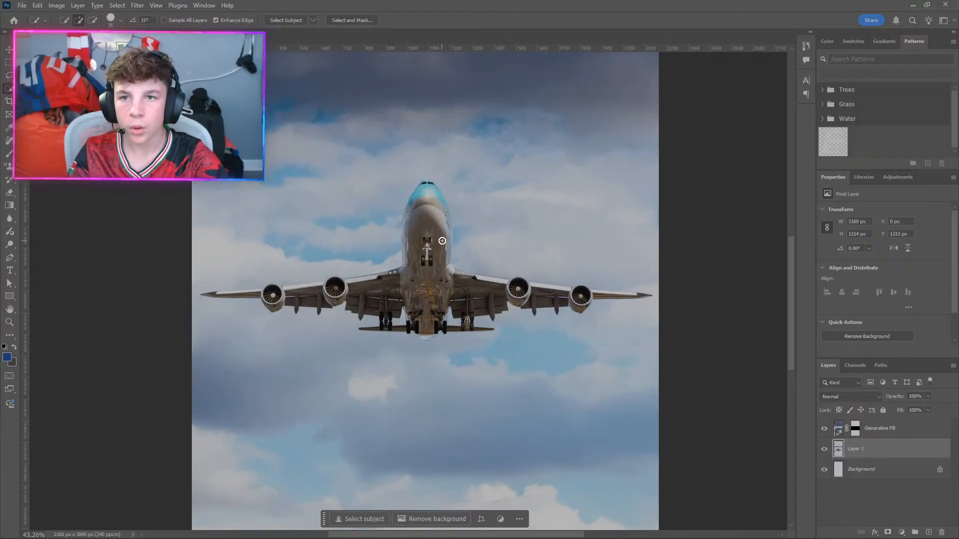
scroll(415, 200, "up", 1)
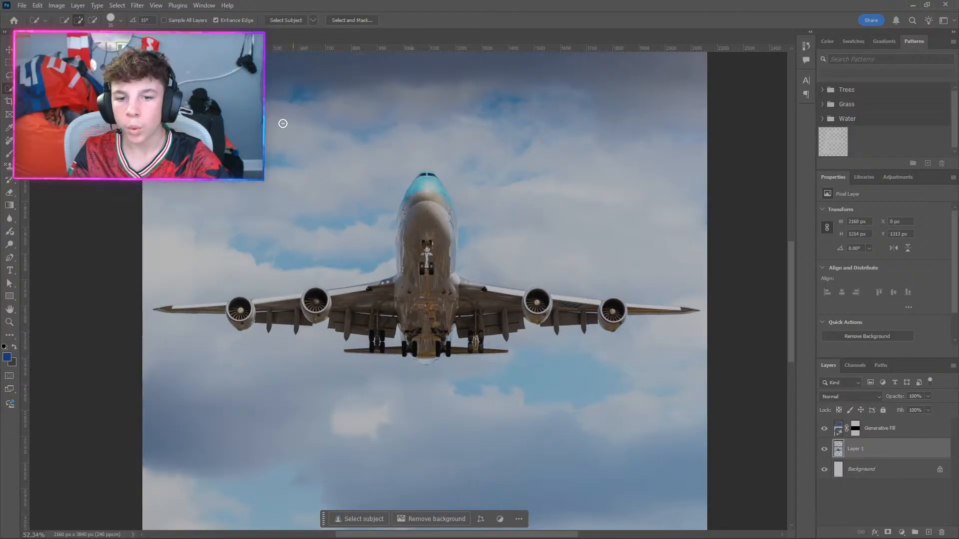
left_click(275, 20)
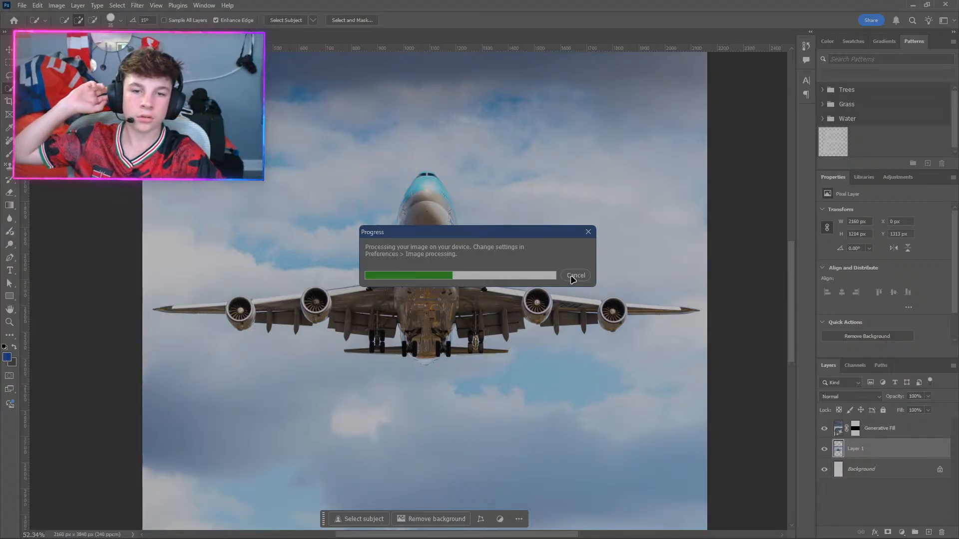
left_click(574, 276)
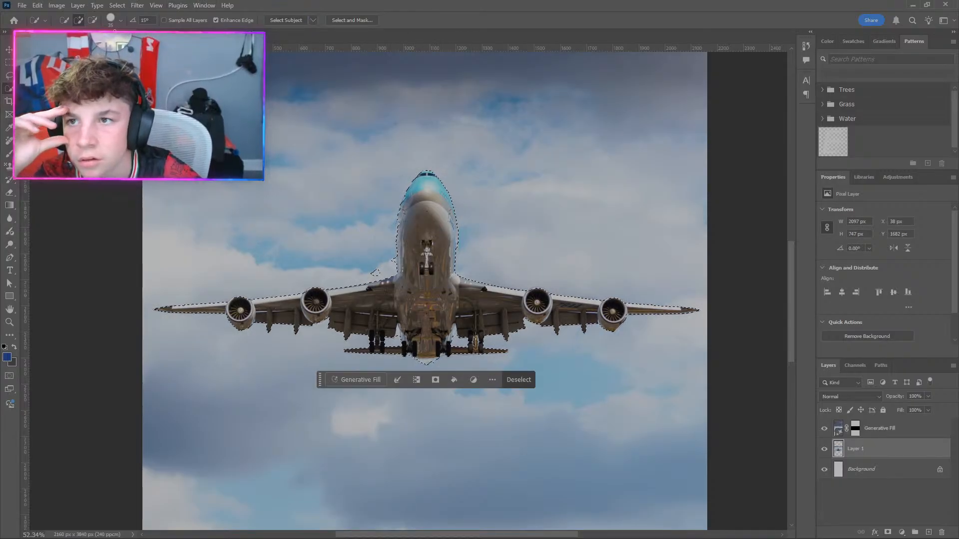
Subtract the sky patch between the fuselage and the left wing from the aircraft selection, and return Quick Selection to add mode.
key("alt")
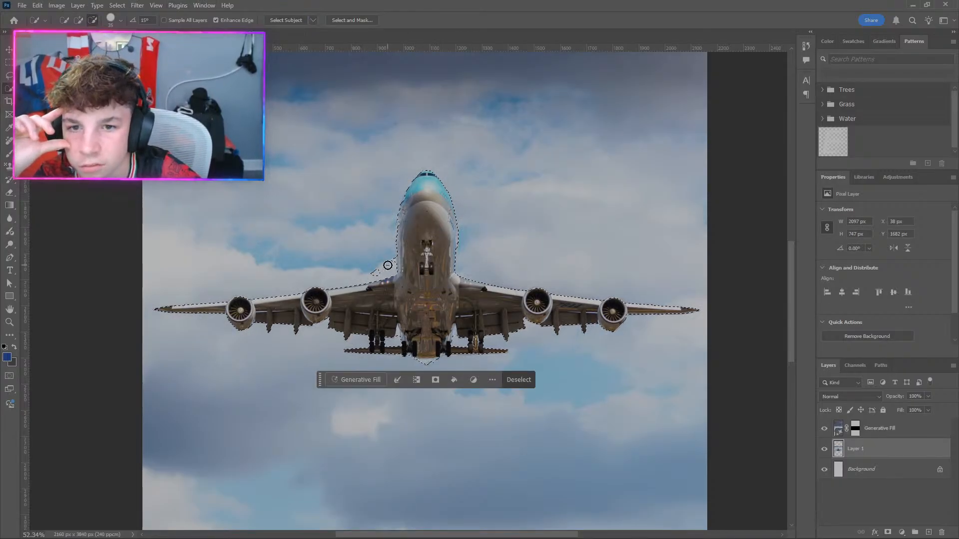
left_click(388, 264)
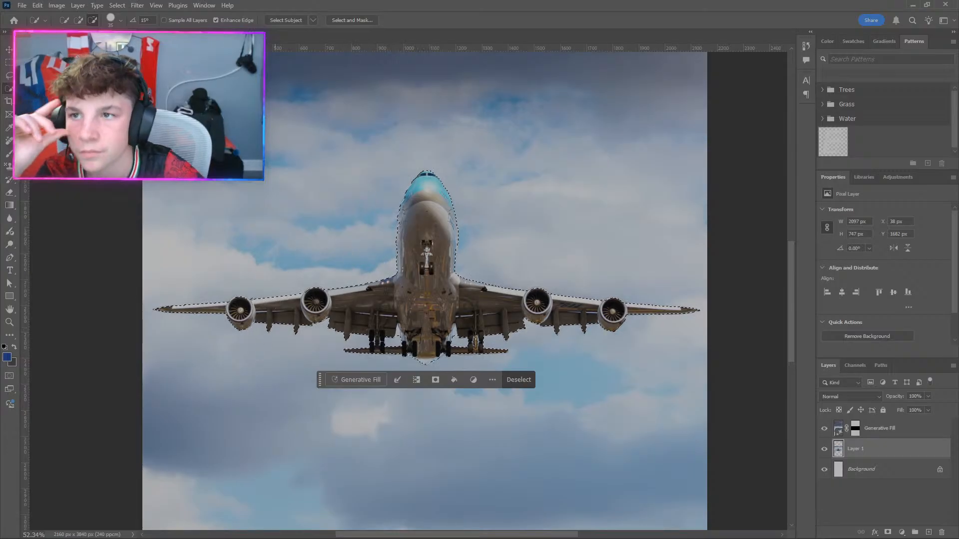
left_click(79, 21)
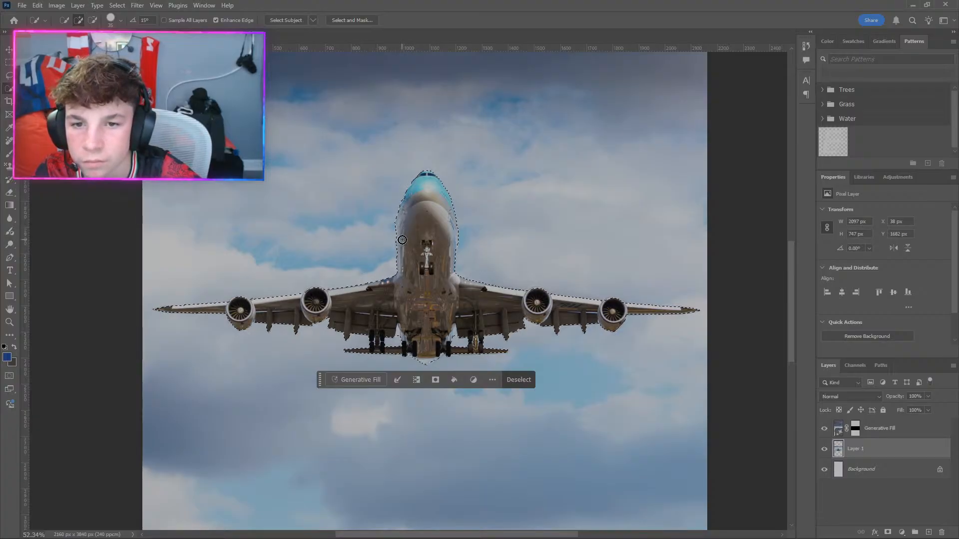
Reduce the Quick Selection brush to 15 px and refine the aircraft selection along the right-hand wing, its tip and both engines.
scroll(708, 341, "up", 1)
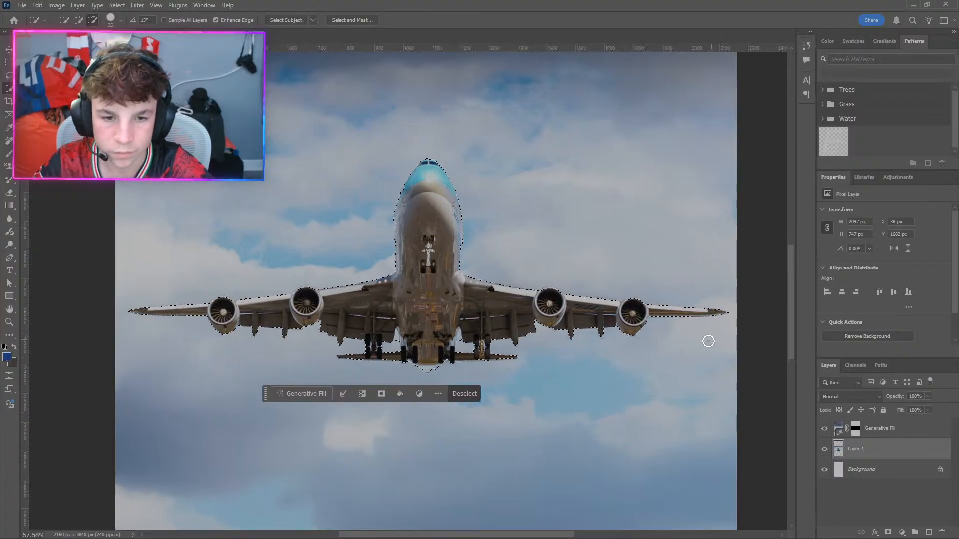
scroll(708, 341, "up", 3)
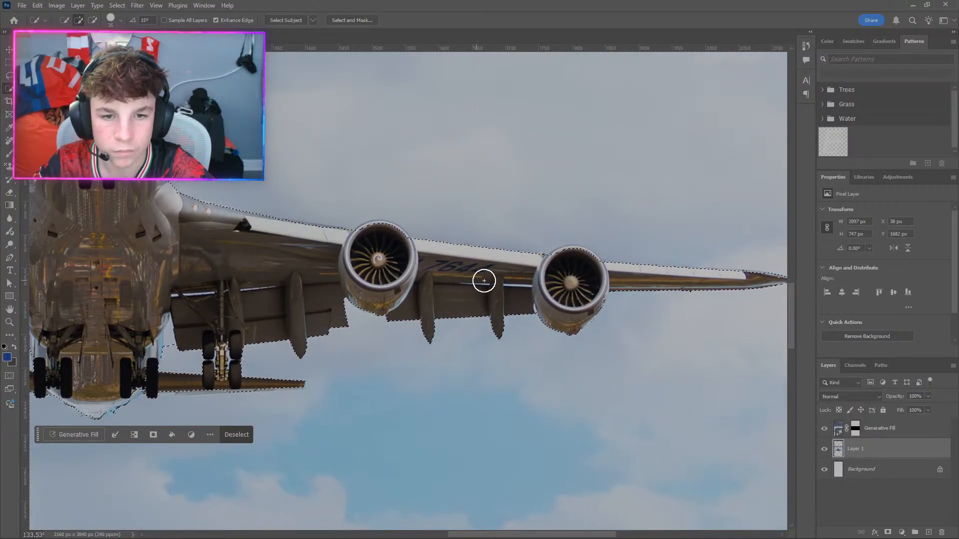
key("bracketleft")
key("bracketleft")
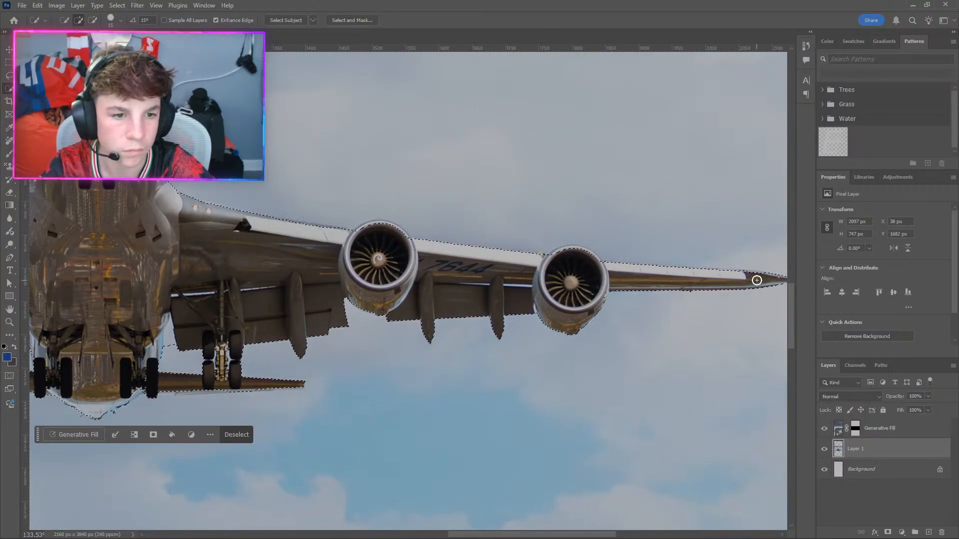
left_click(760, 274)
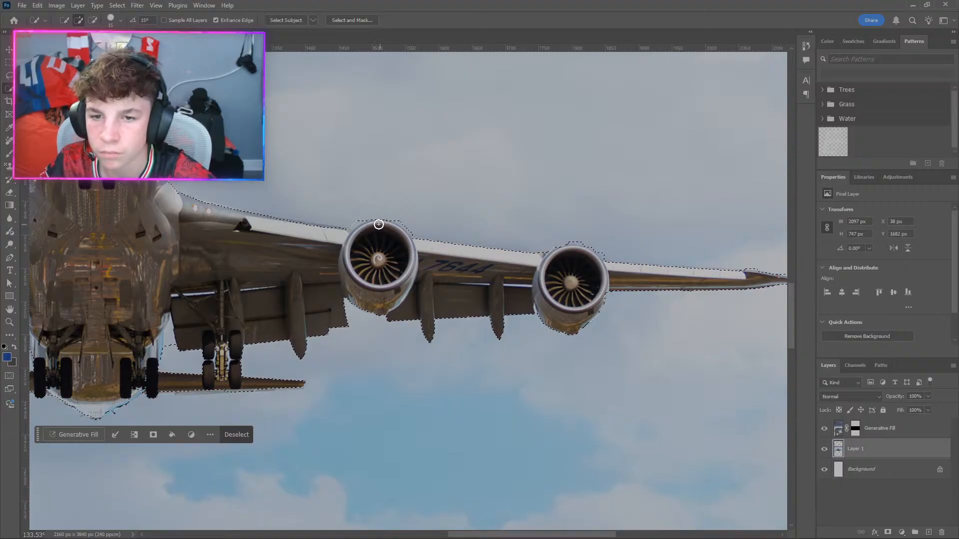
key("alt")
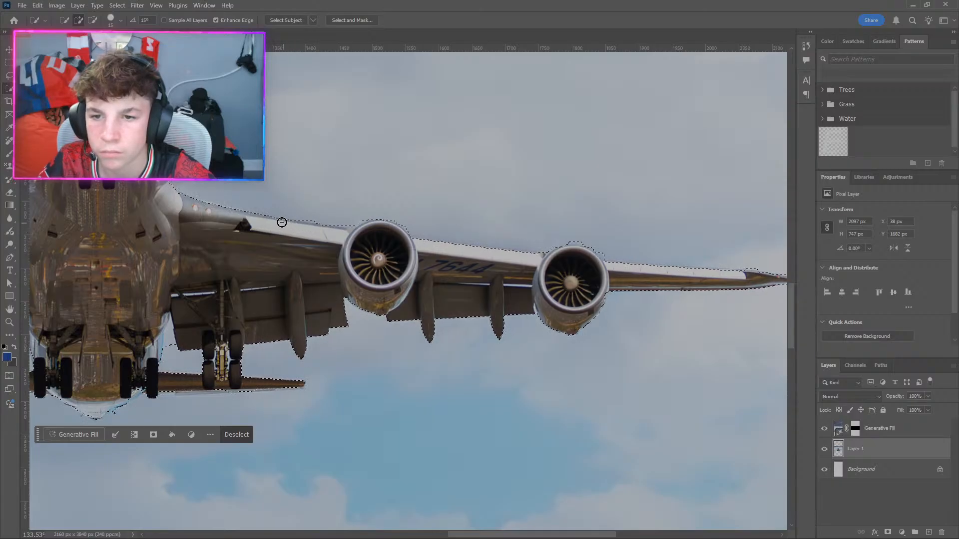
key("alt")
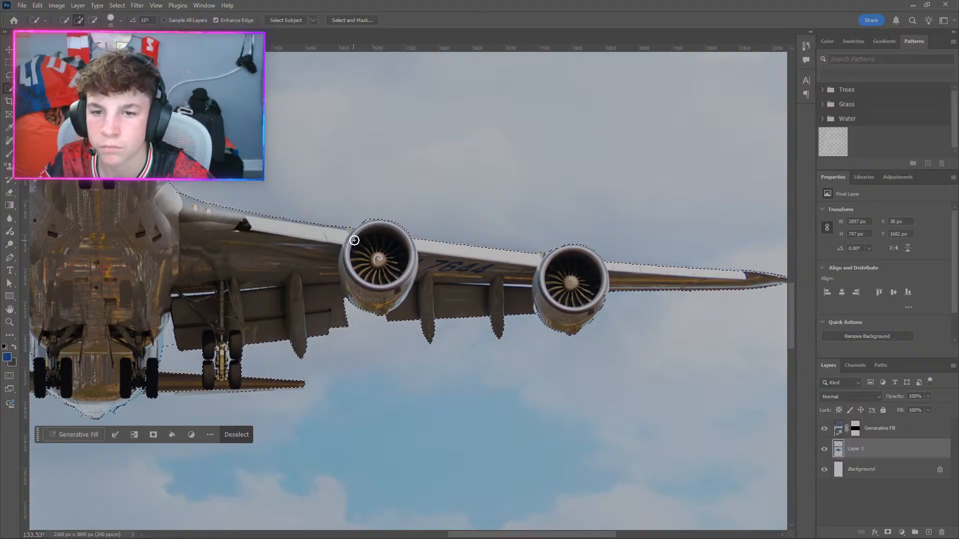
key("alt")
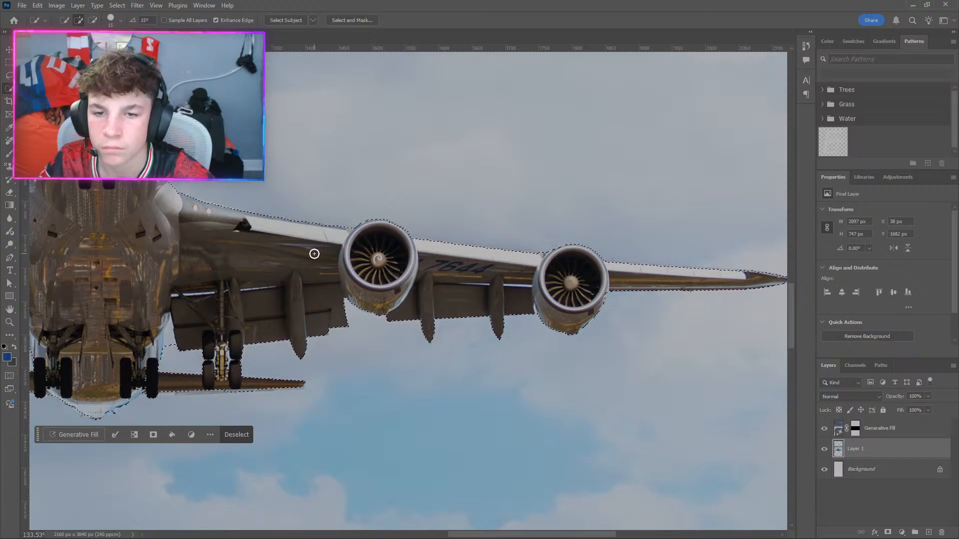
left_click_drag(394, 229, 402, 235)
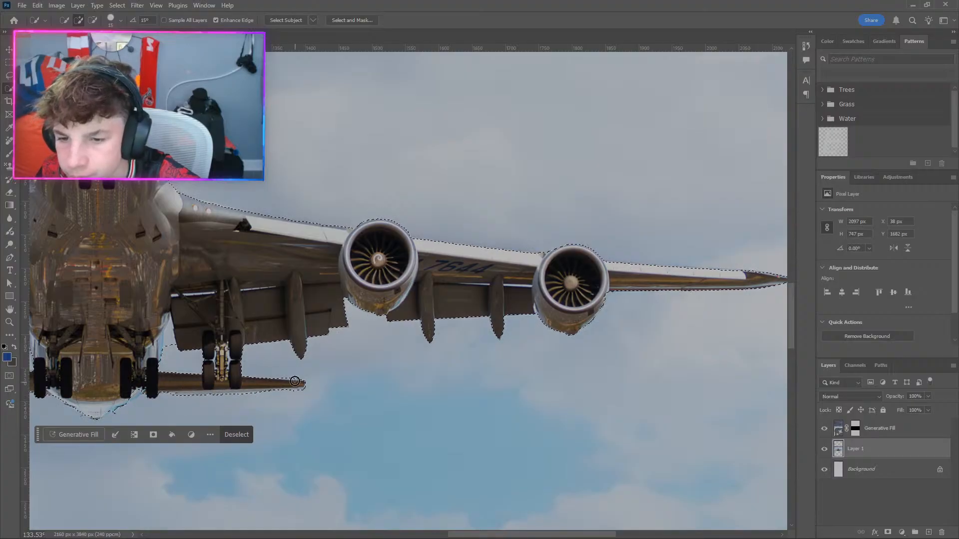
Subtract the sky between the rear fuselage and the right-hand wing's inner flap, just above the main landing gear, from the aircraft selection.
key("alt")
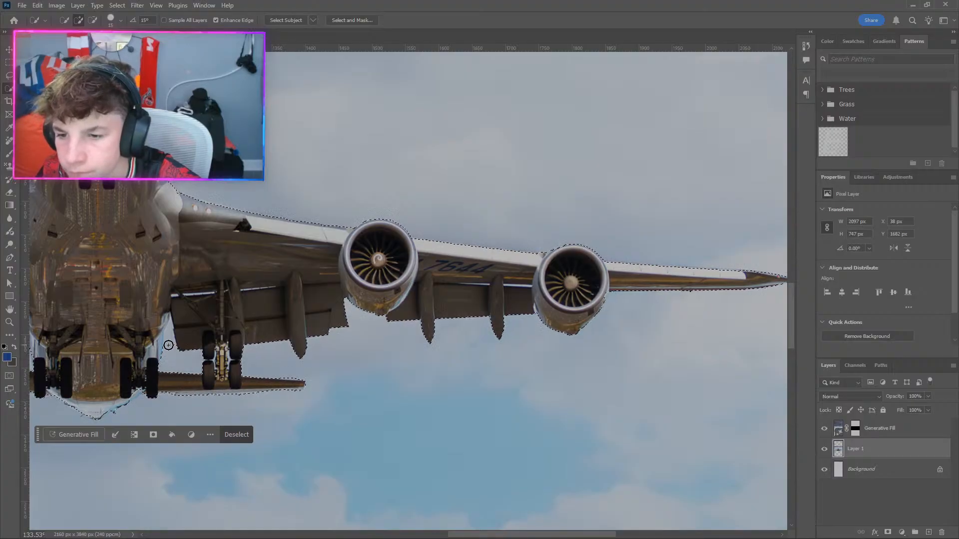
left_click(169, 341)
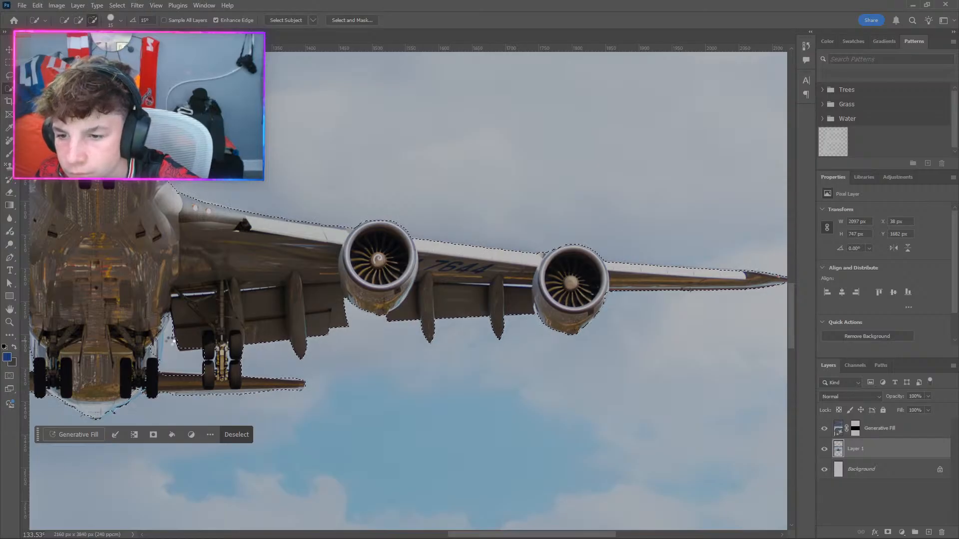
mouse_move(163, 355)
left_mouse_down()
mouse_move(156, 334)
mouse_move(157, 355)
left_mouse_up()
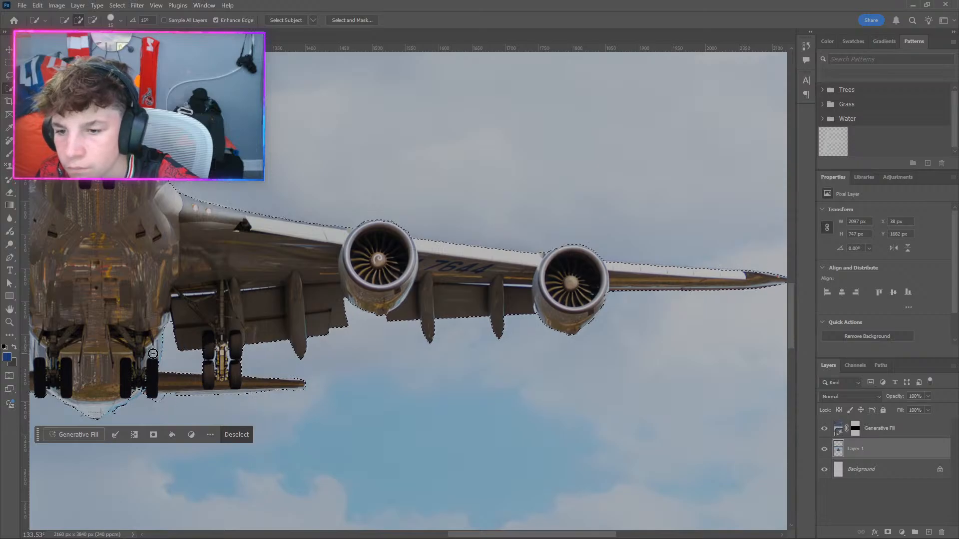
scroll(67, 348, "left", 8)
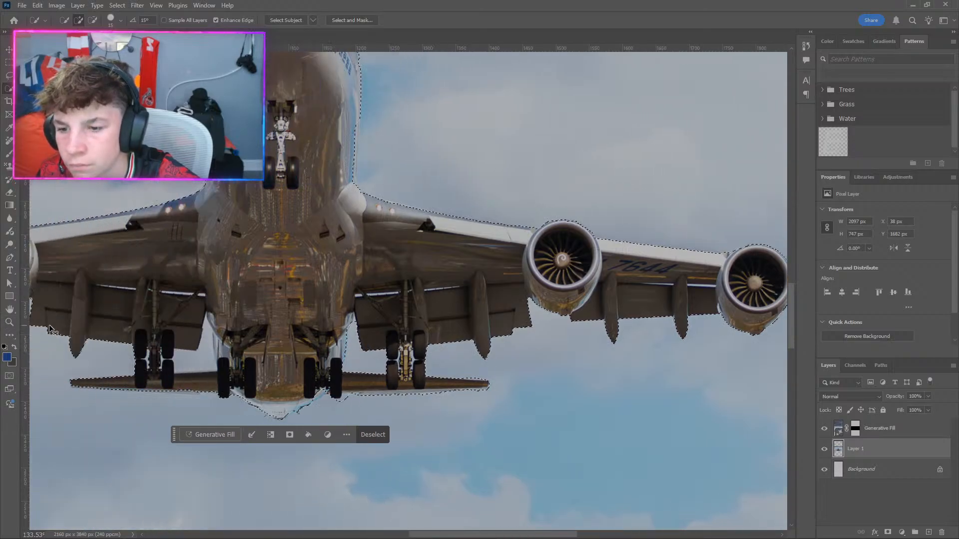
scroll(173, 388, "left", 5)
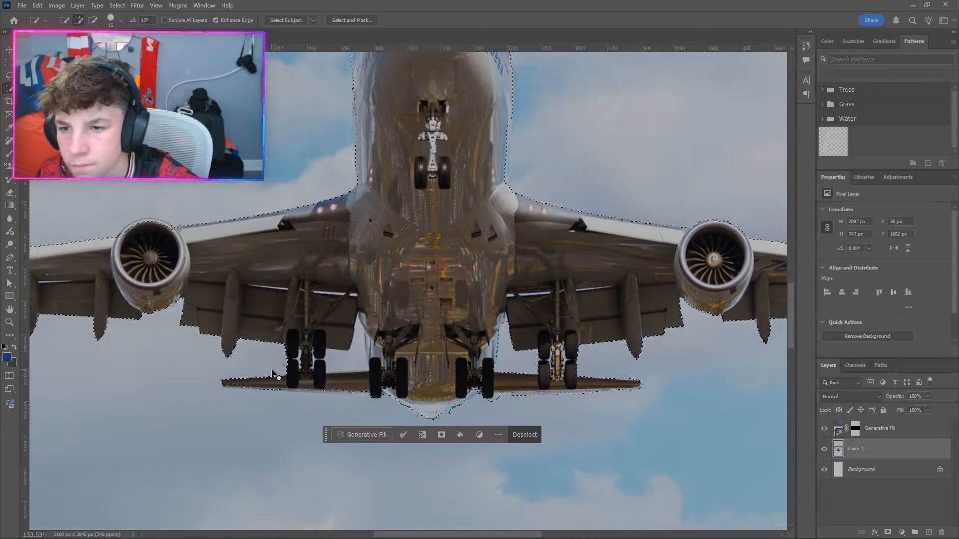
Refine the selection along the fuselage's right-hand edge above the wing root, adding missed fuselage and subtracting excess sky.
scroll(265, 370, "up", 6)
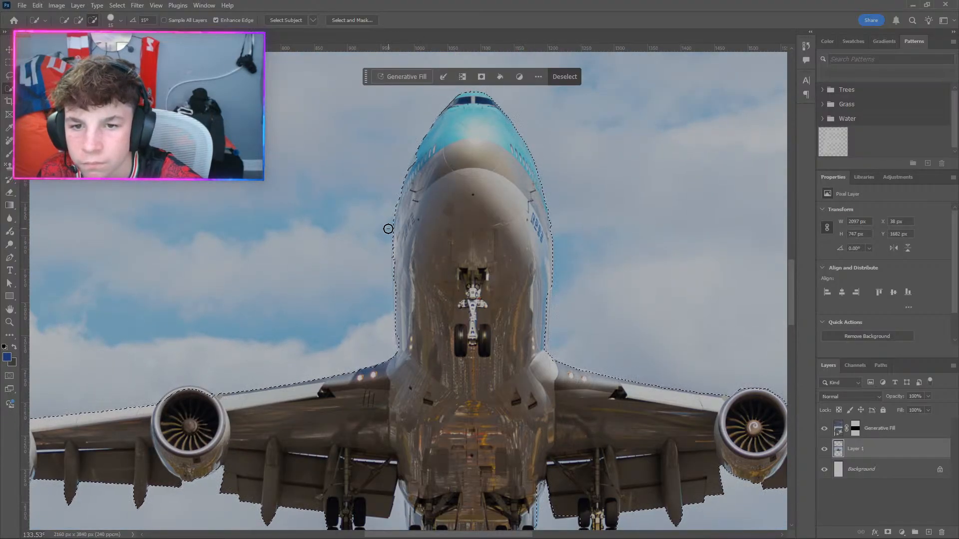
left_click_drag(545, 290, 539, 352)
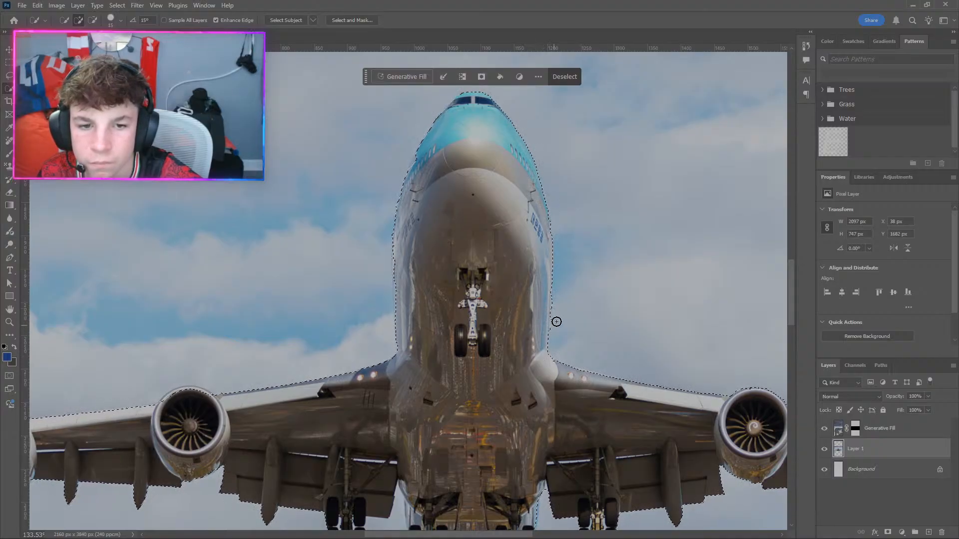
key("alt")
left_click_drag(556, 287, 555, 326)
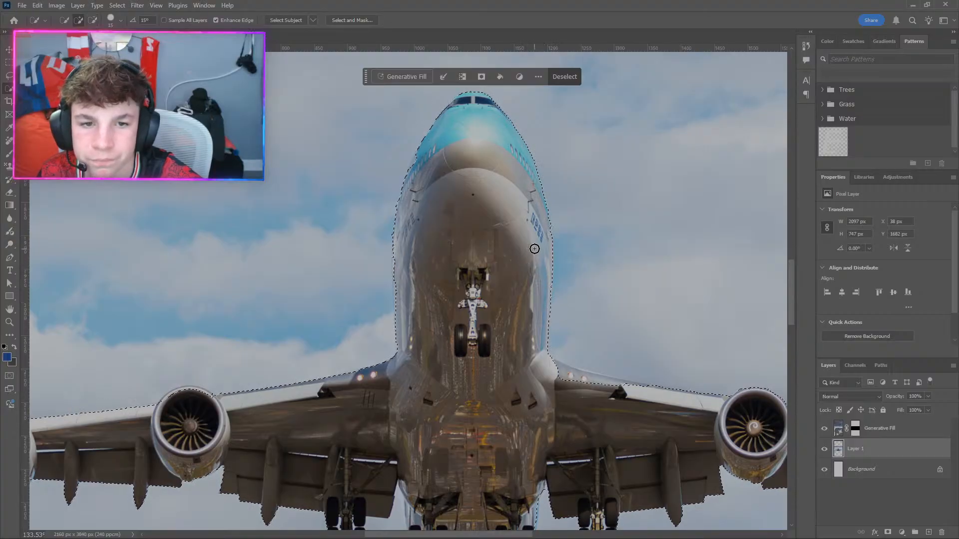
Refine the selection around the nose and cockpit windows, subtracting sky beside the windshield and undoing the last stroke.
scroll(545, 209, "up", 1)
scroll(545, 209, "up", 3)
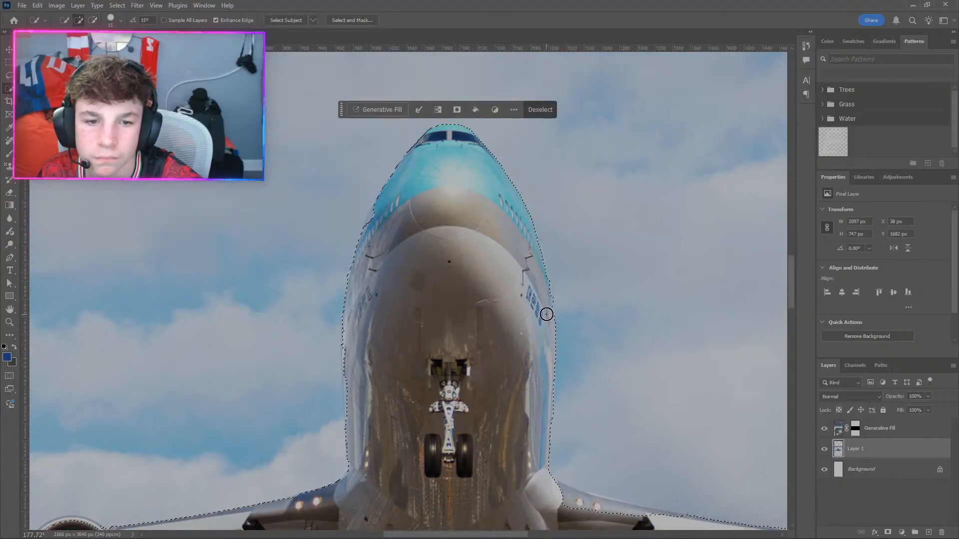
left_click_drag(539, 267, 515, 225)
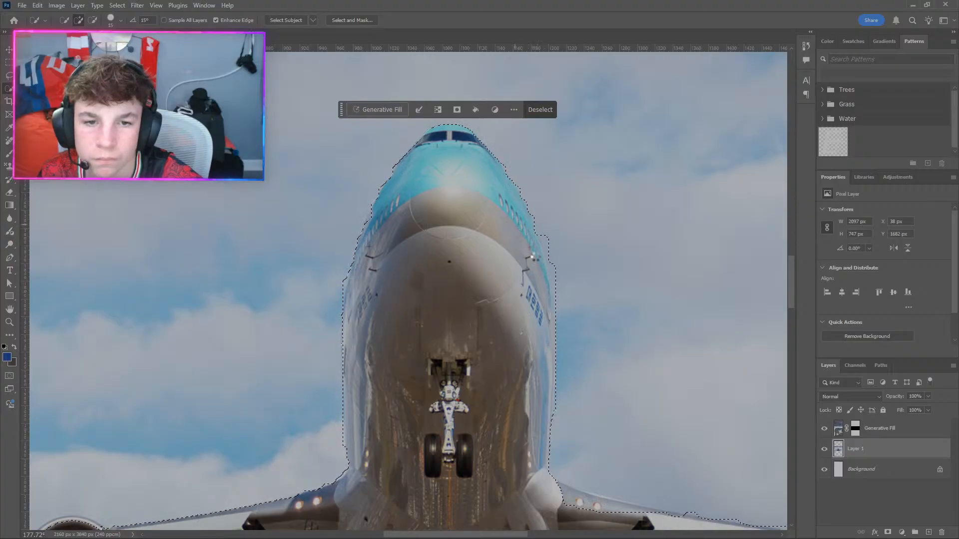
scroll(495, 235, "up", 1)
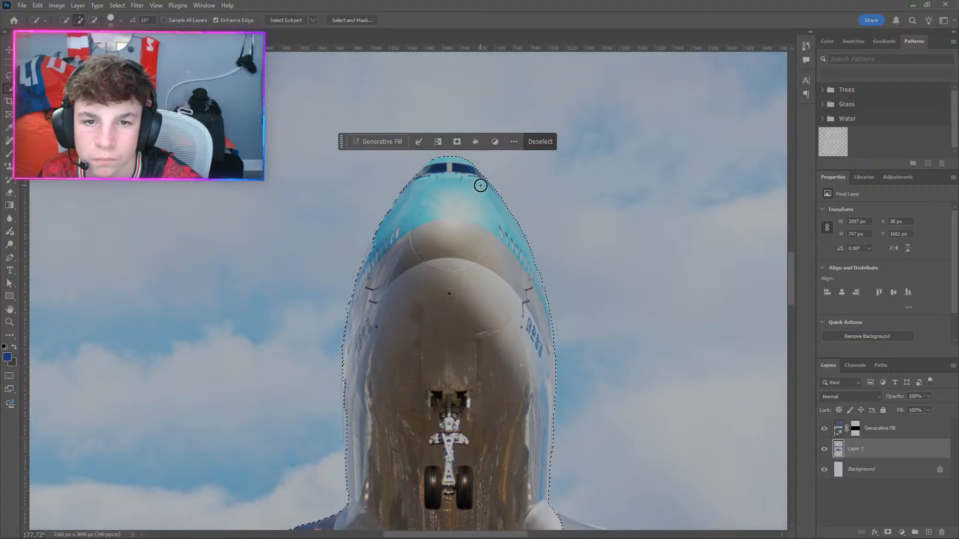
left_click_drag(480, 184, 465, 171)
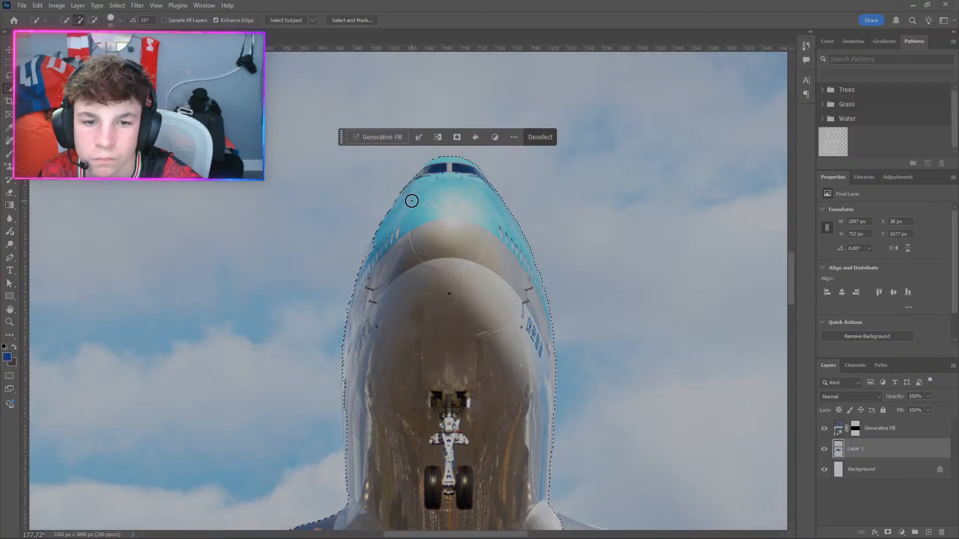
key("alt")
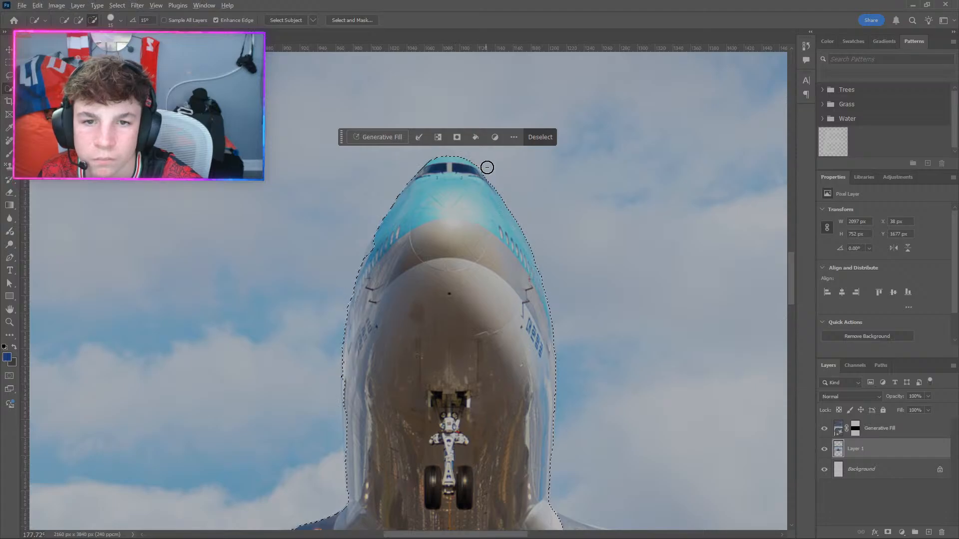
left_click_drag(487, 166, 490, 167)
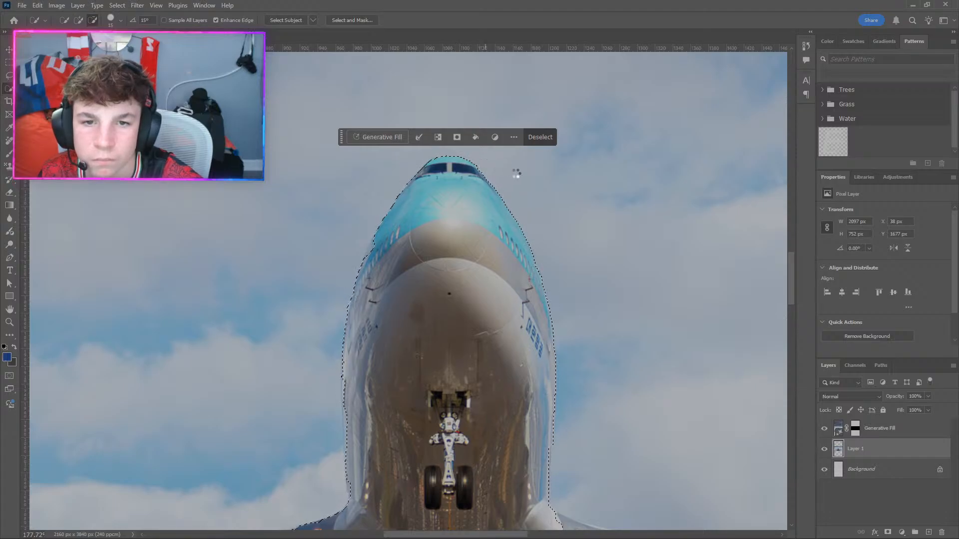
left_click_drag(416, 182, 439, 175)
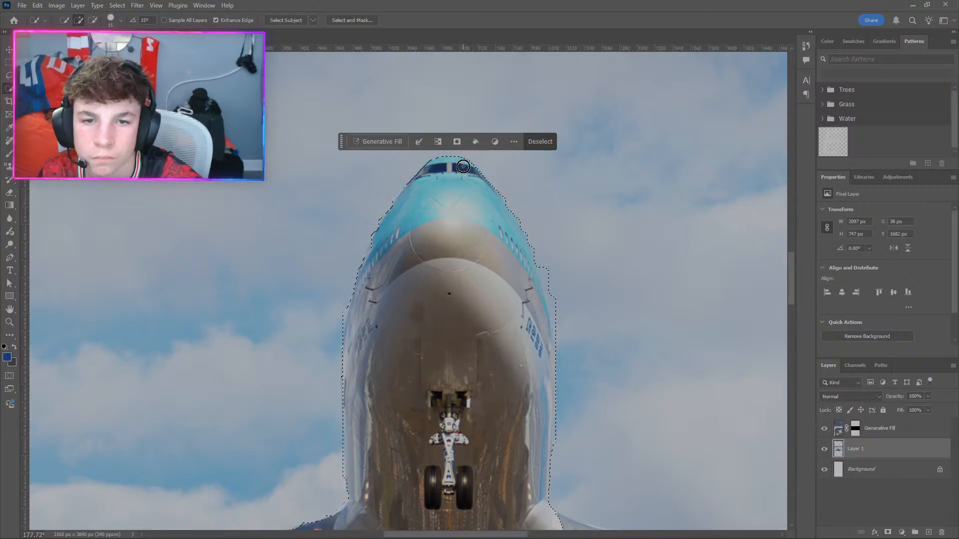
key("ctrl+z")
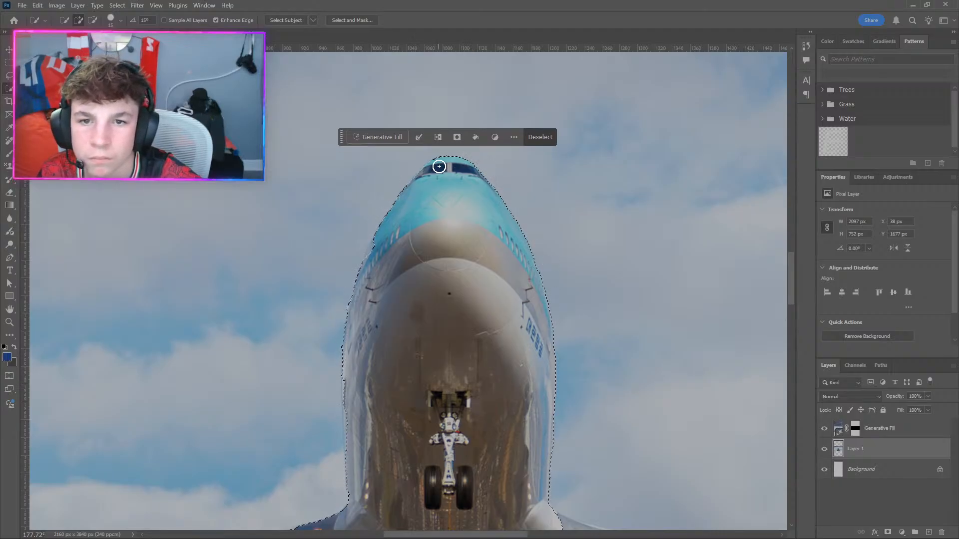
Refine the selection along the fuselage's left-hand edge from the nose to the wing root, adding missed fuselage and subtracting sky.
mouse_move(395, 228)
left_mouse_down()
mouse_move(370, 256)
mouse_move(401, 276)
left_mouse_up()
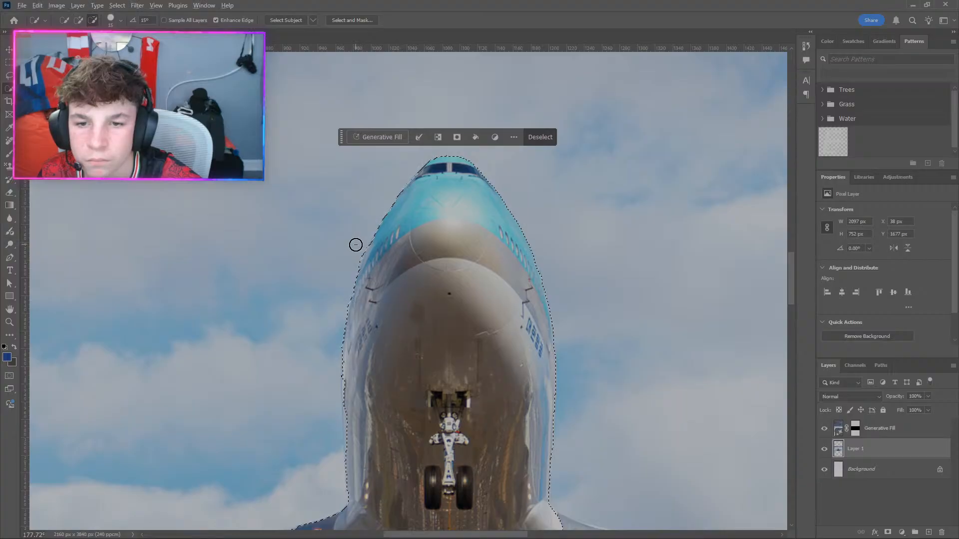
left_click_drag(350, 271, 355, 261)
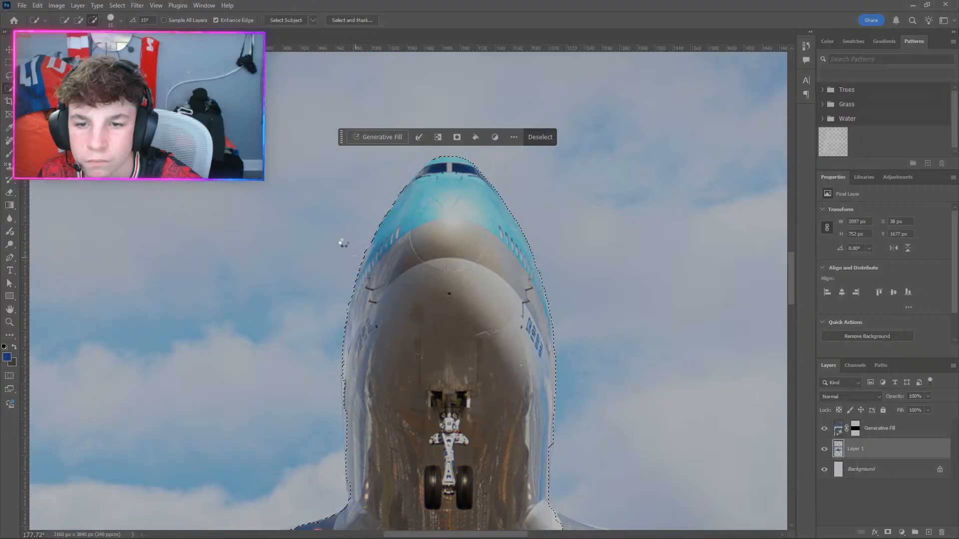
scroll(310, 268, "down", 3)
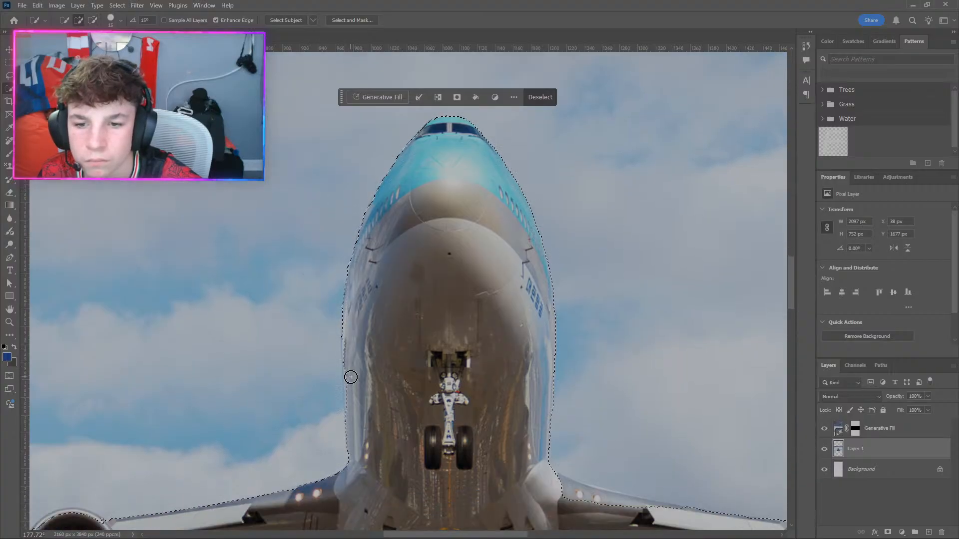
left_click_drag(347, 311, 351, 393)
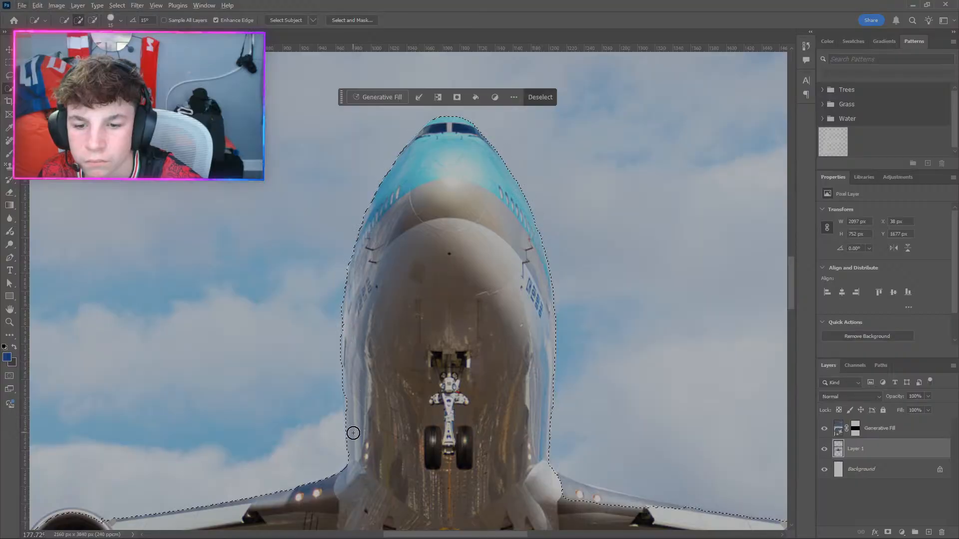
left_click_drag(353, 432, 350, 336)
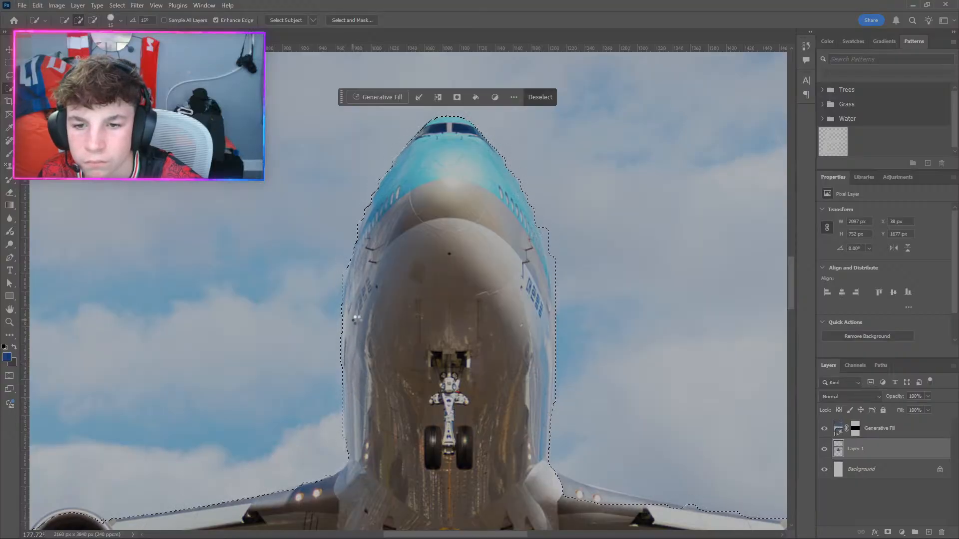
left_click(336, 297, "alt")
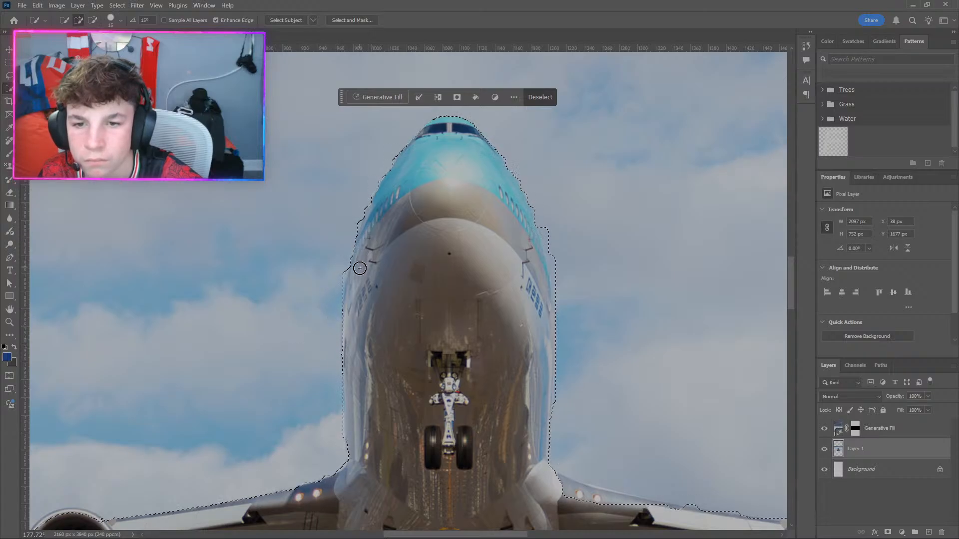
Copy the selected aircraft from Layer 1 to a new layer.
scroll(250, 325, "down", 4)
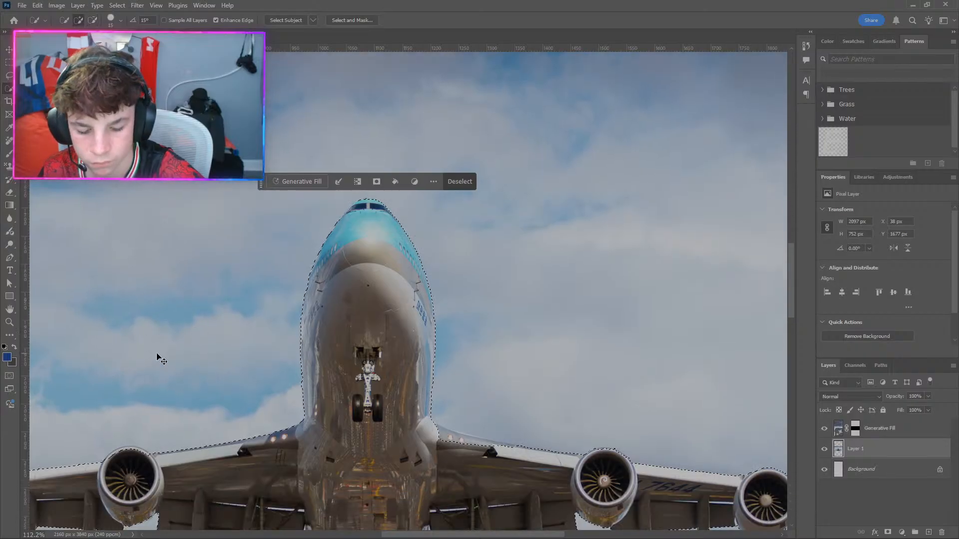
key("ctrl+j")
scroll(310, 324, "down", 4)
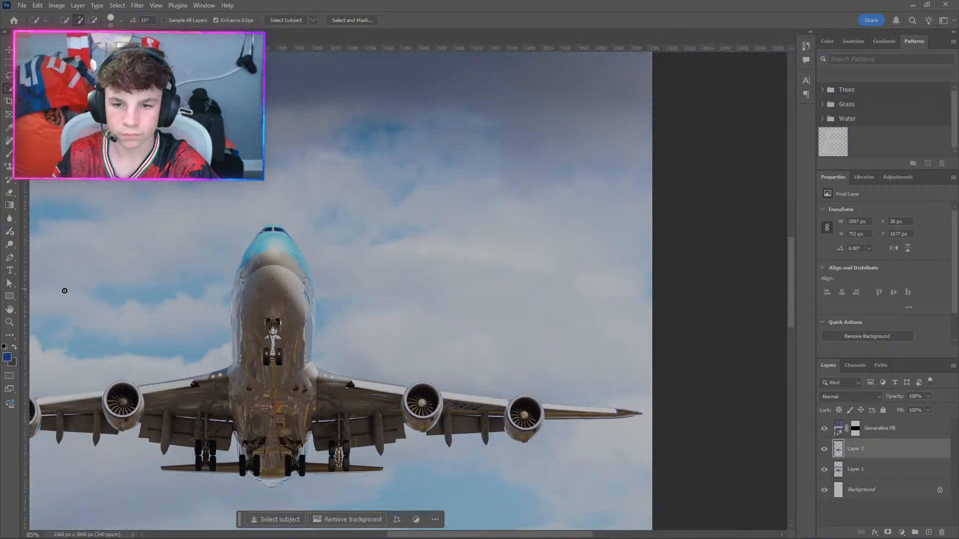
scroll(10, 283, "up", 4)
scroll(7, 284, "right", 2)
scroll(10, 320, "down", 4)
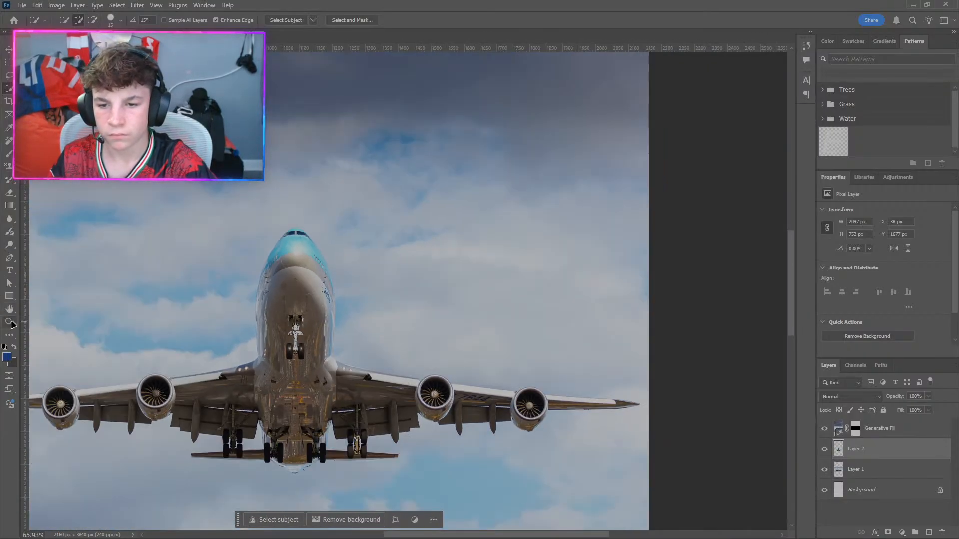
scroll(142, 348, "left", 5)
scroll(144, 344, "down", 3)
scroll(148, 344, "left", 2)
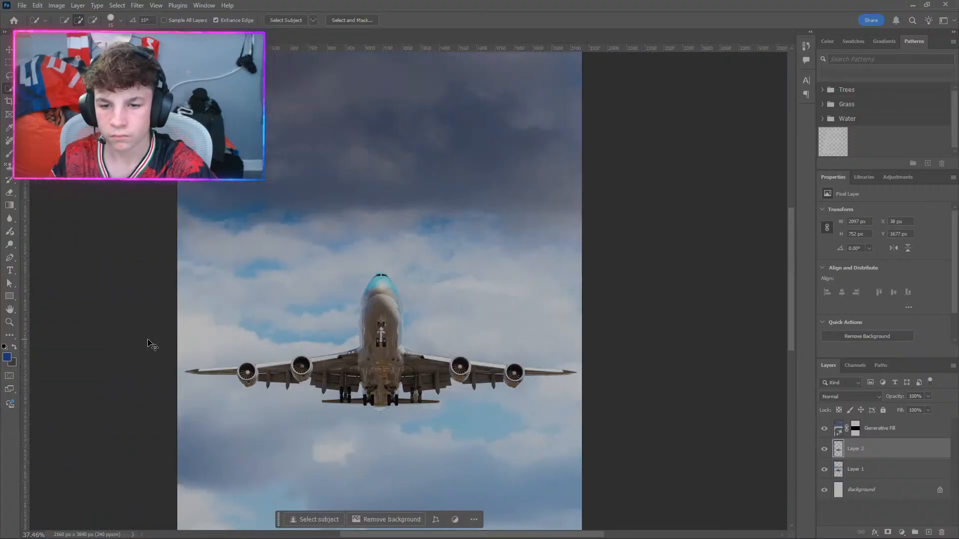
scroll(149, 344, "down", 3)
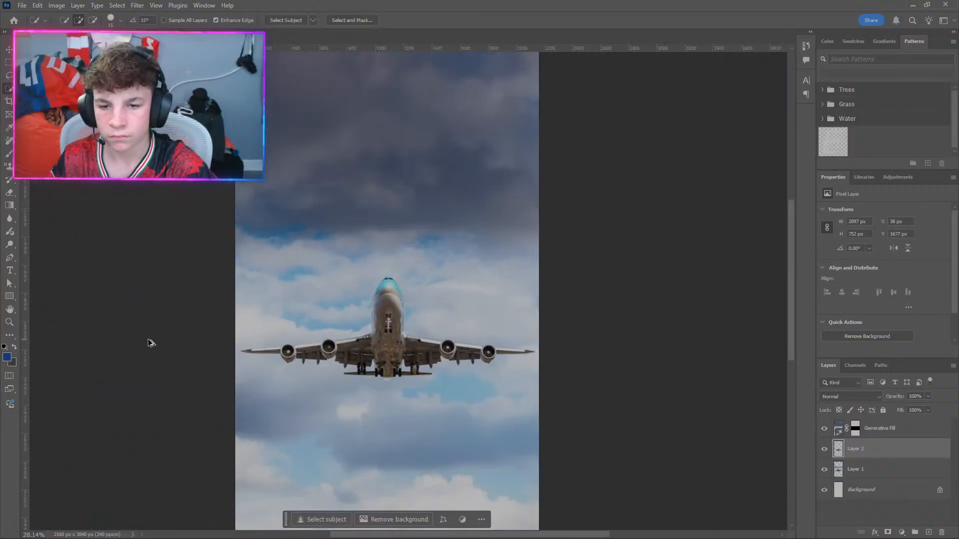
Switch to Google Chrome and search for images of "korean air logo".
scroll(148, 343, "down", 3)
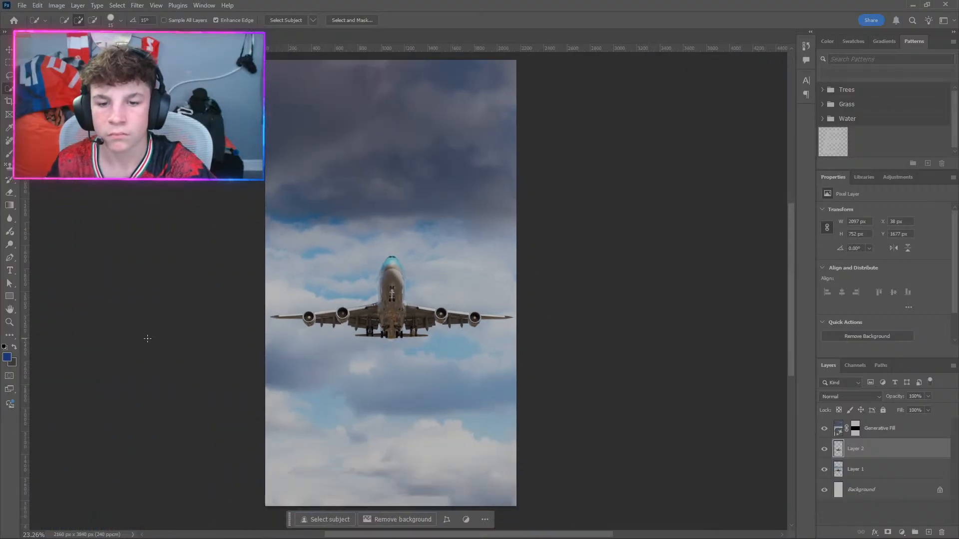
key("v")
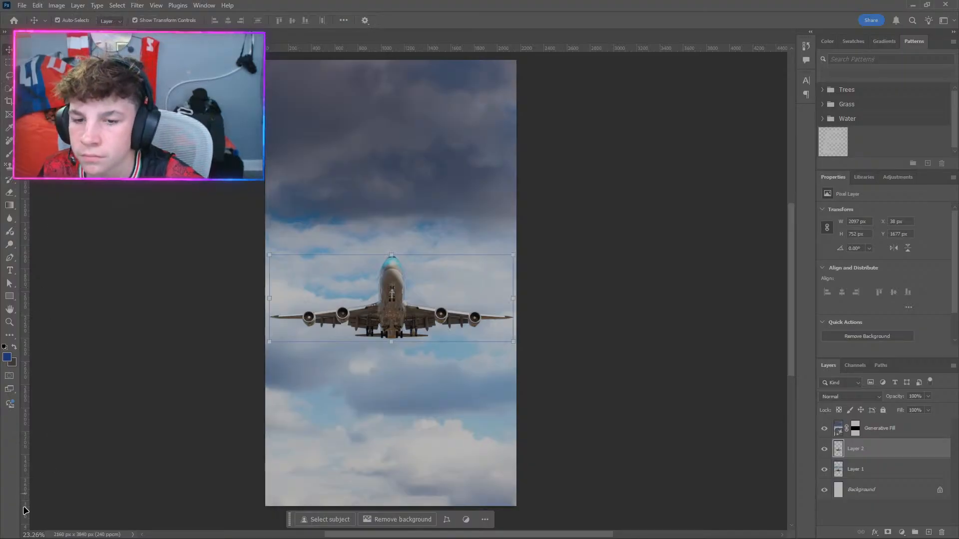
left_click(186, 354)
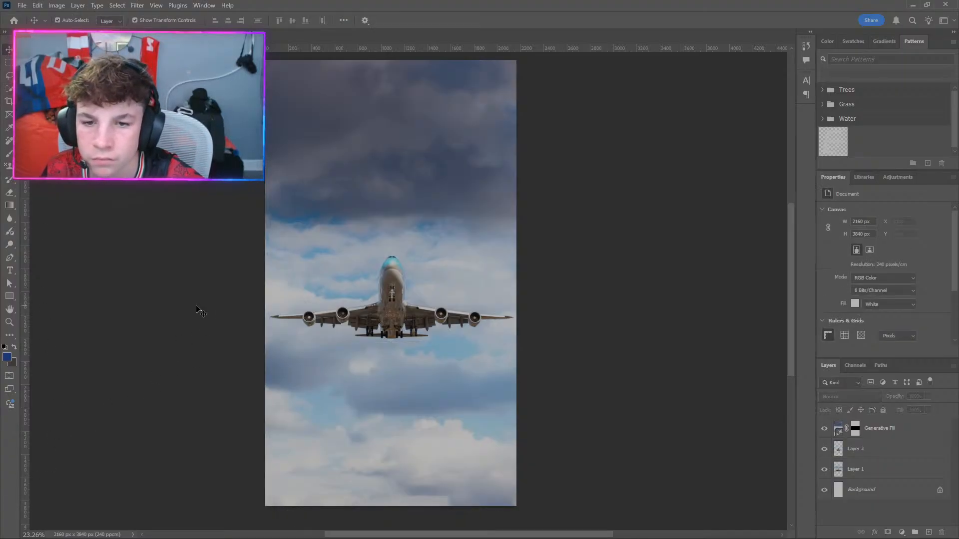
key("super")
type("g")
key("Return")
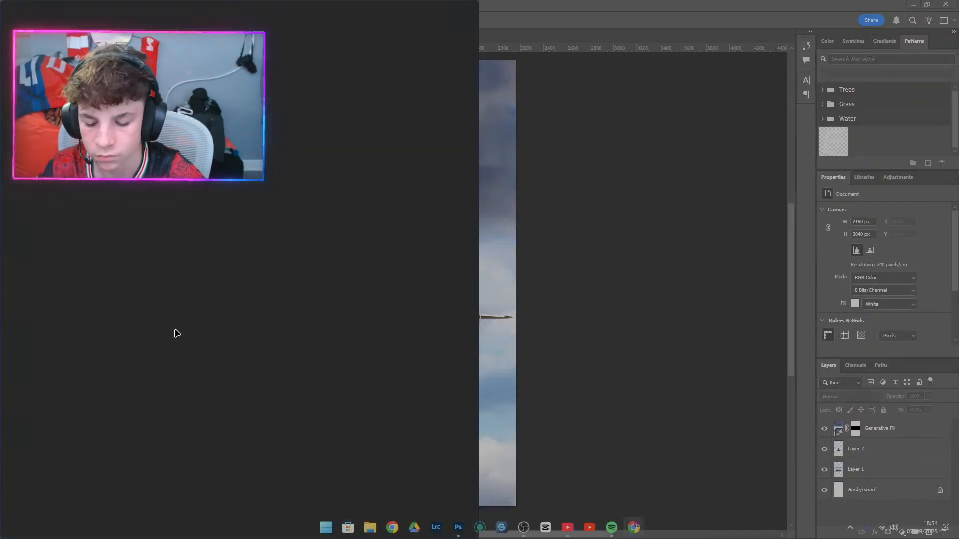
type("korea")
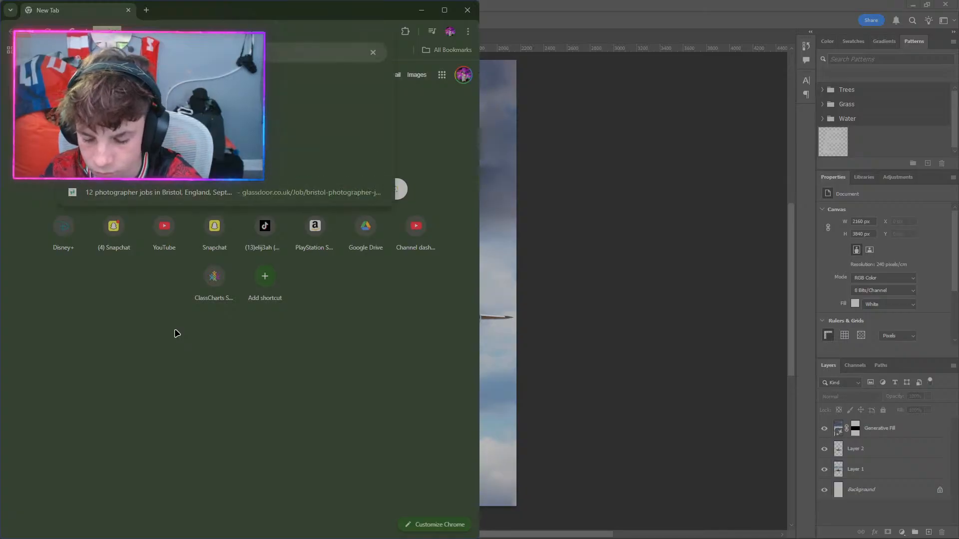
type("n air logo")
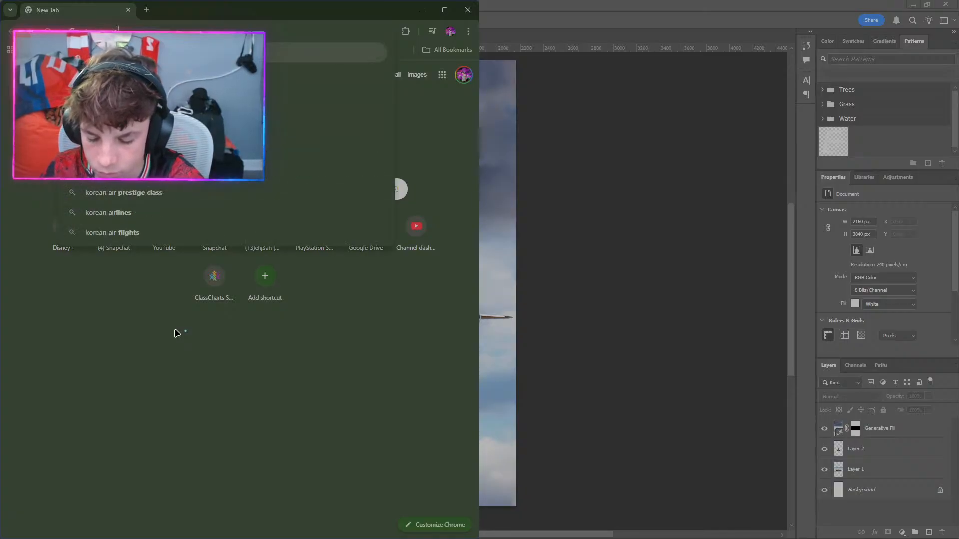
key("Return")
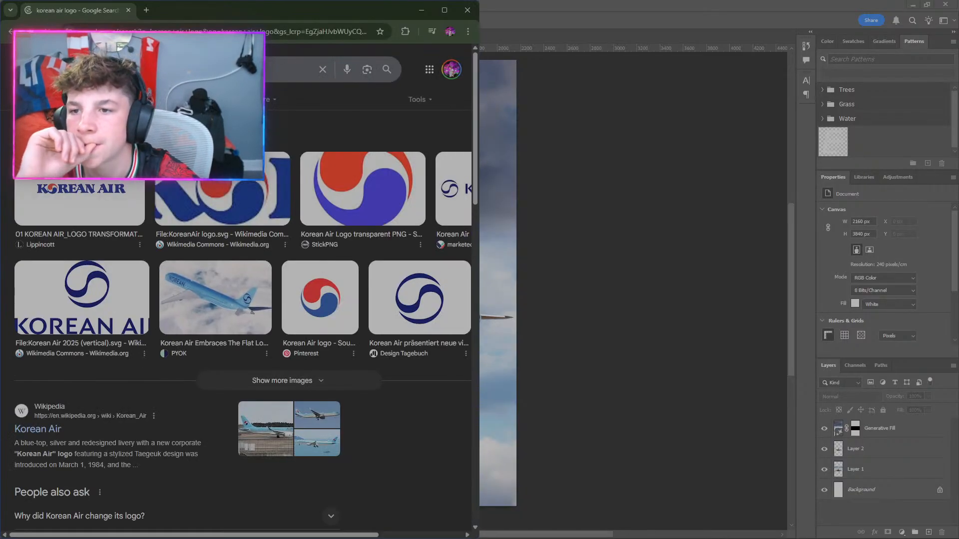
left_click(84, 99)
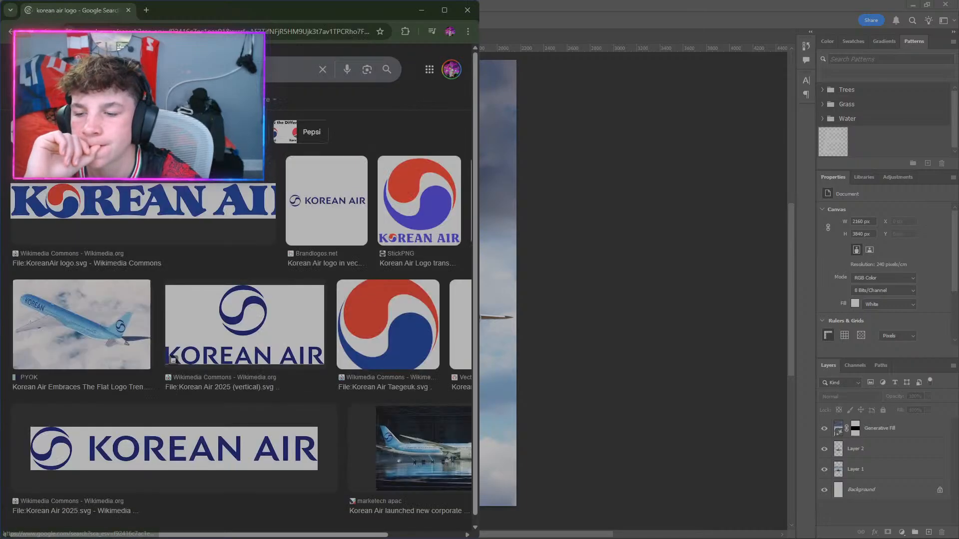
Save the red and blue Korean Air Taegeuk emblem to Downloads as Korean_Air_Taegeuk.svg.png.
left_click(389, 306)
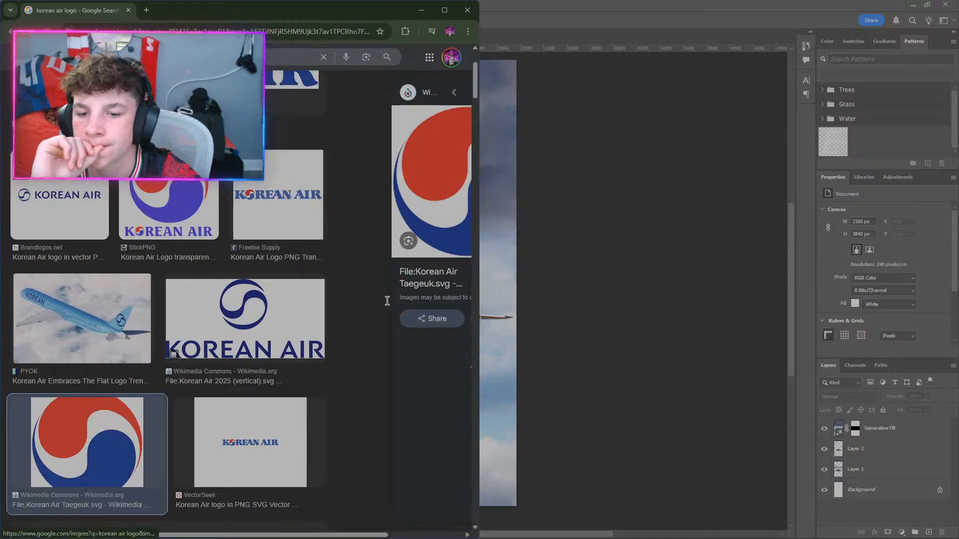
right_click(337, 197)
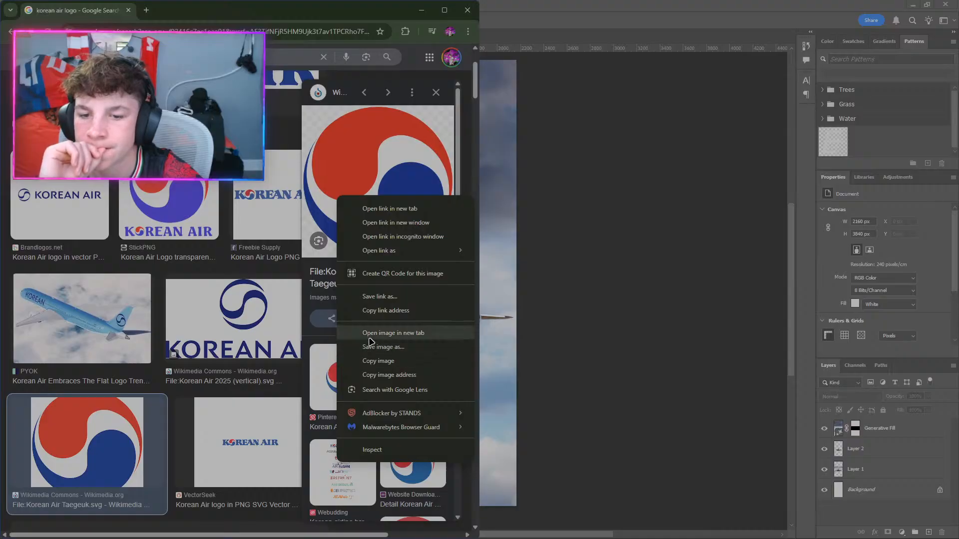
left_click(369, 347)
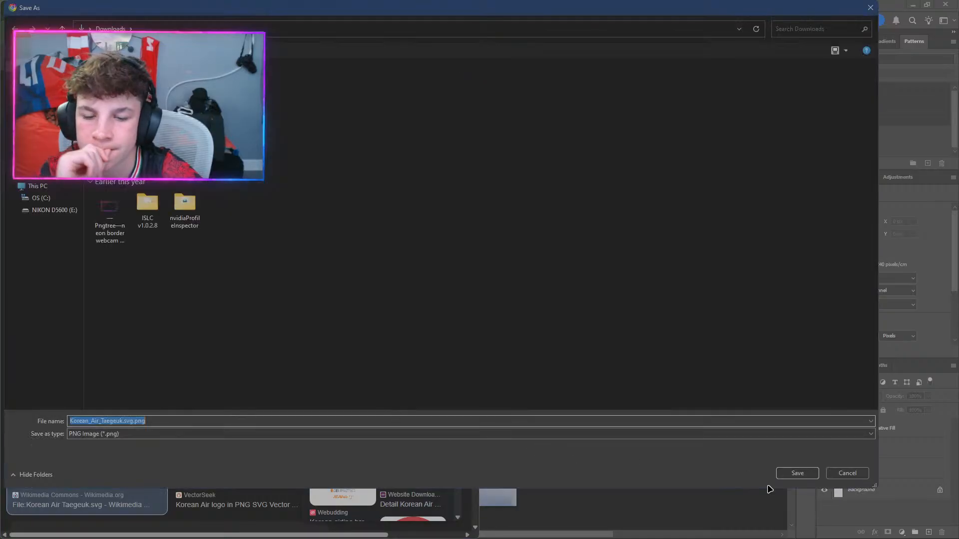
left_click(795, 473)
Save the transparent Korean Air wordmark to Downloads as korean-air-logo-png-transparent.png and close the browser.
left_click(288, 195)
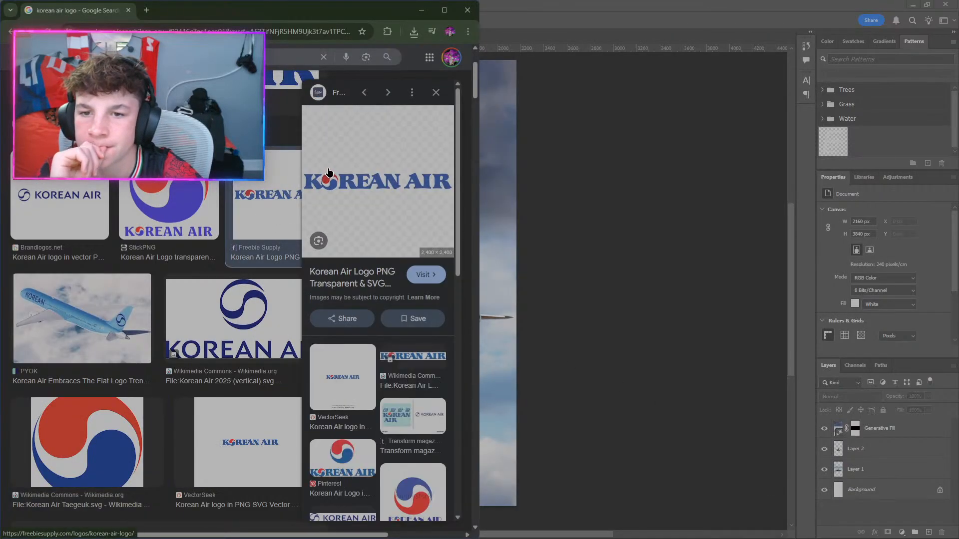
right_click(336, 188)
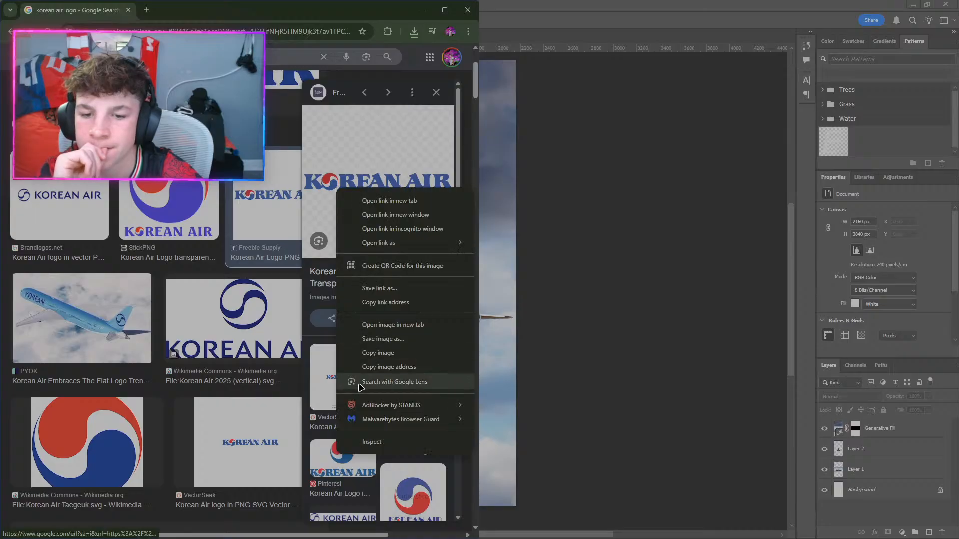
left_click(372, 340)
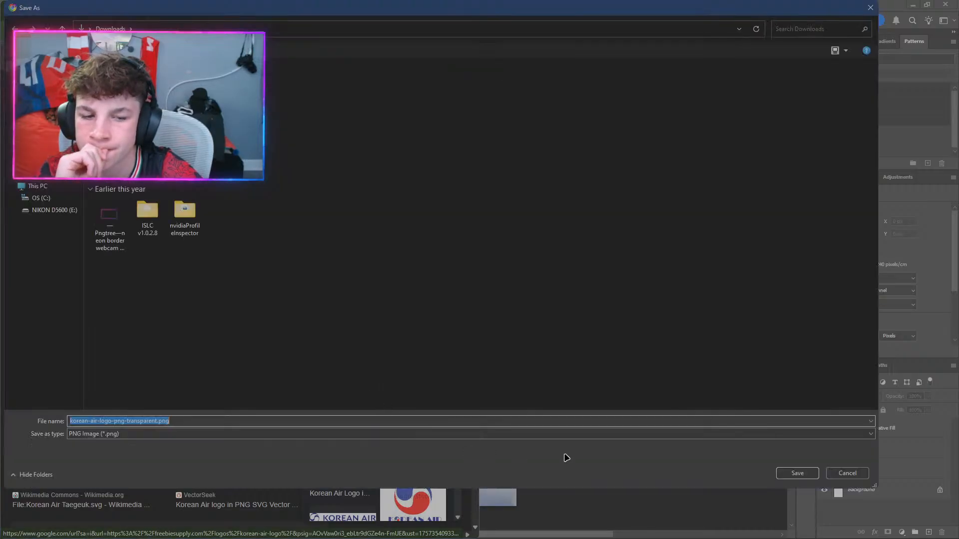
left_click(797, 473)
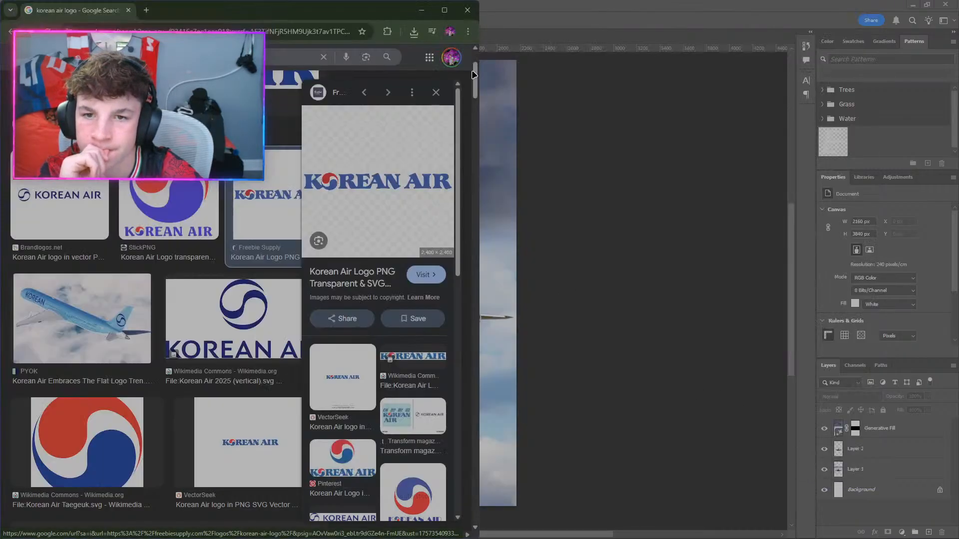
left_click(467, 10)
Open korean-air-logo-png-transparent.png and Korean_Air_Taegeuk.svg.png from Downloads in Photoshop.
left_click(27, 4)
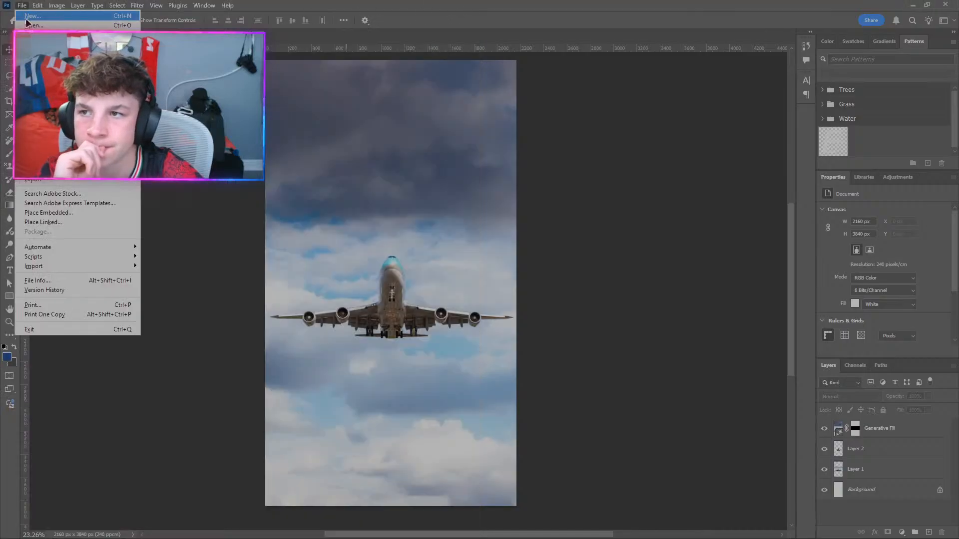
left_click(35, 29)
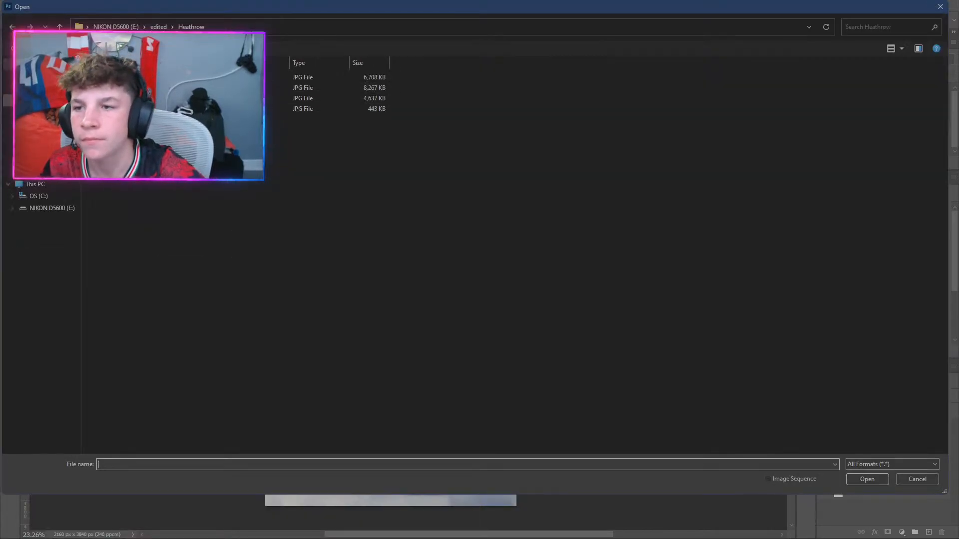
left_click(41, 101)
left_click_drag(185, 112, 107, 75)
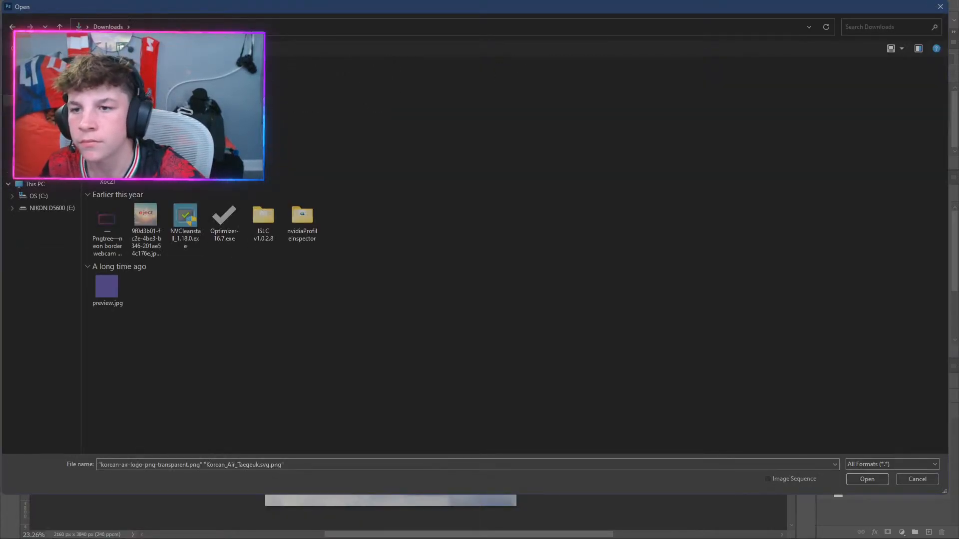
left_click(863, 480)
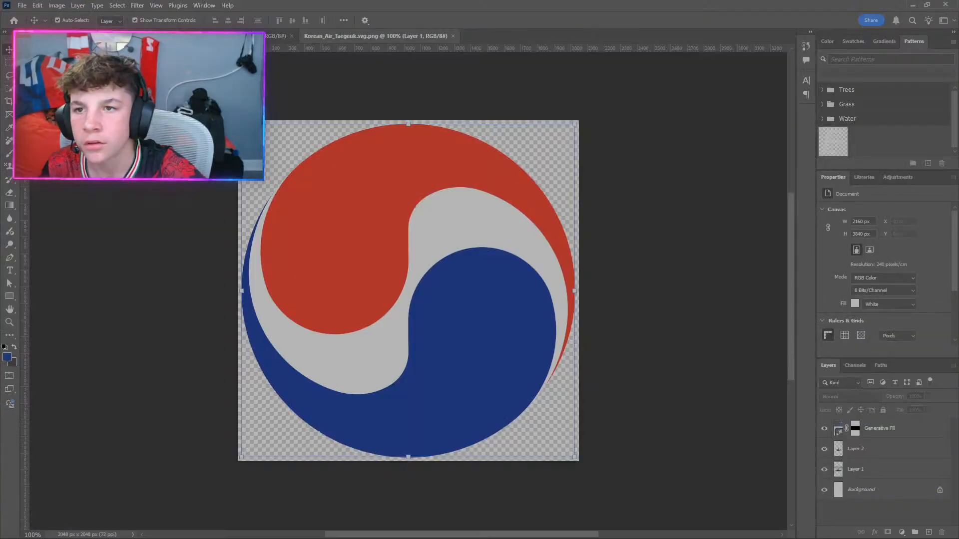
Float both logo documents, copy the emblem and wordmark layers into the wallpaper, and close the source documents.
left_click_drag(201, 39, 210, 226)
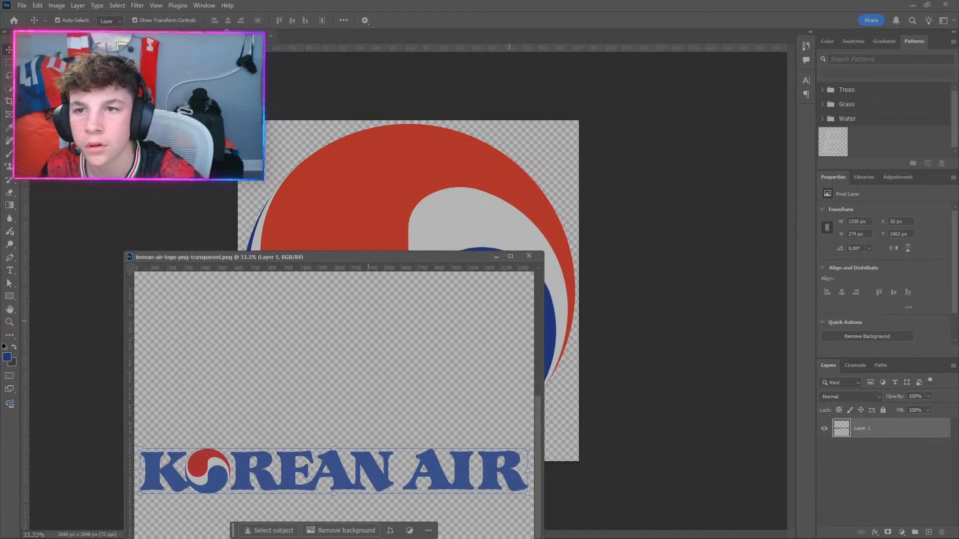
left_click_drag(226, 35, 198, 275)
left_click_drag(861, 429, 439, 204)
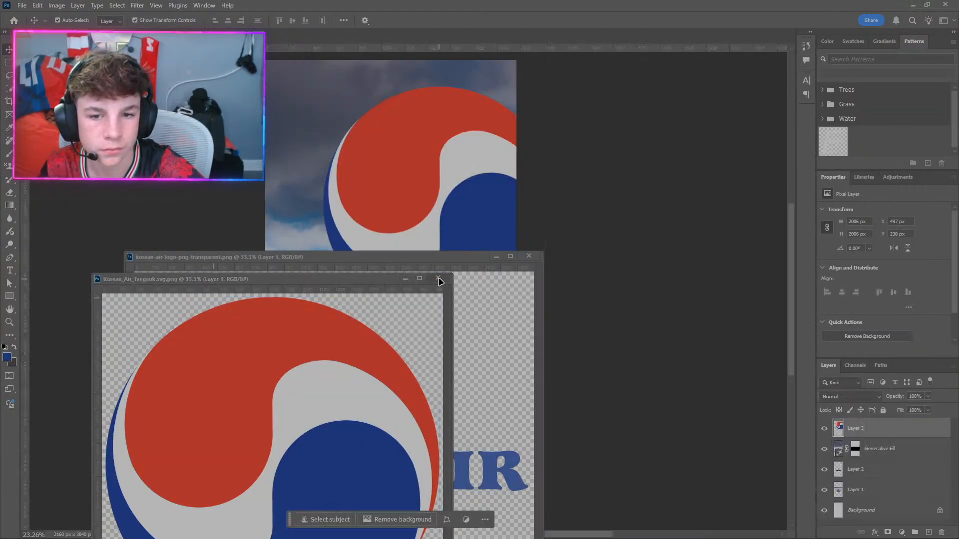
left_click(438, 280)
left_click_drag(849, 428, 520, 289)
left_click(517, 257)
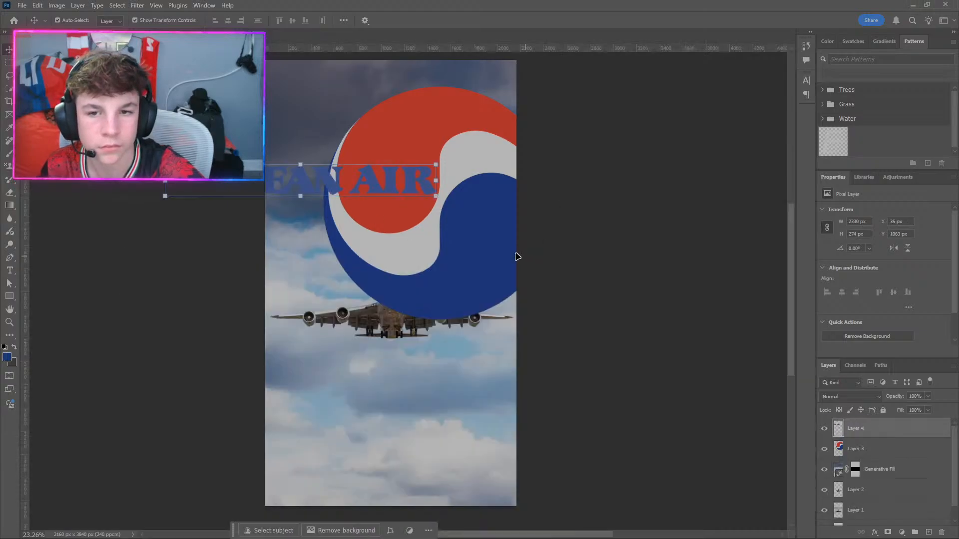
Scale the Korean Air wordmark to about 73.64% and centre it horizontally in the lower clouds below the aircraft.
key("ctrl+t")
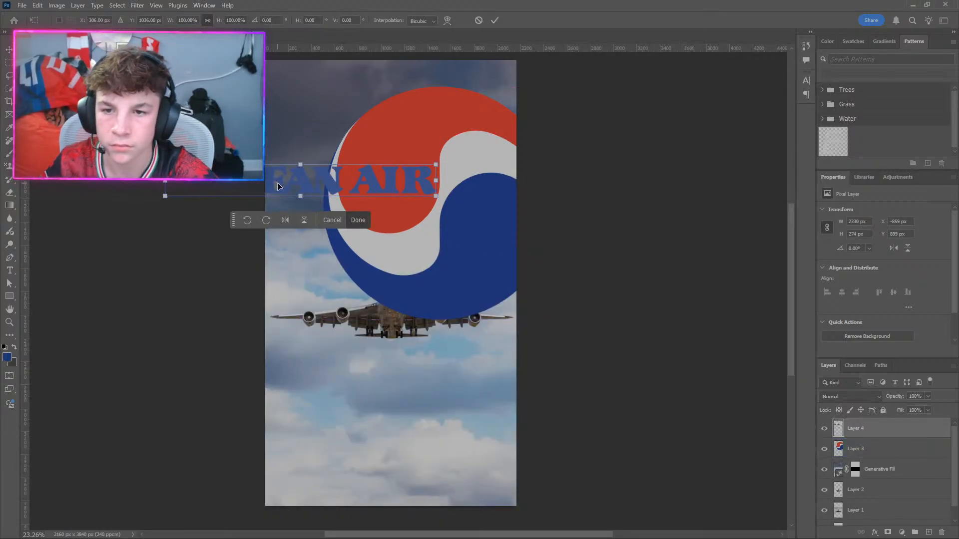
left_click_drag(278, 186, 376, 447)
left_click_drag(530, 440, 464, 441)
left_click_drag(357, 441, 380, 441)
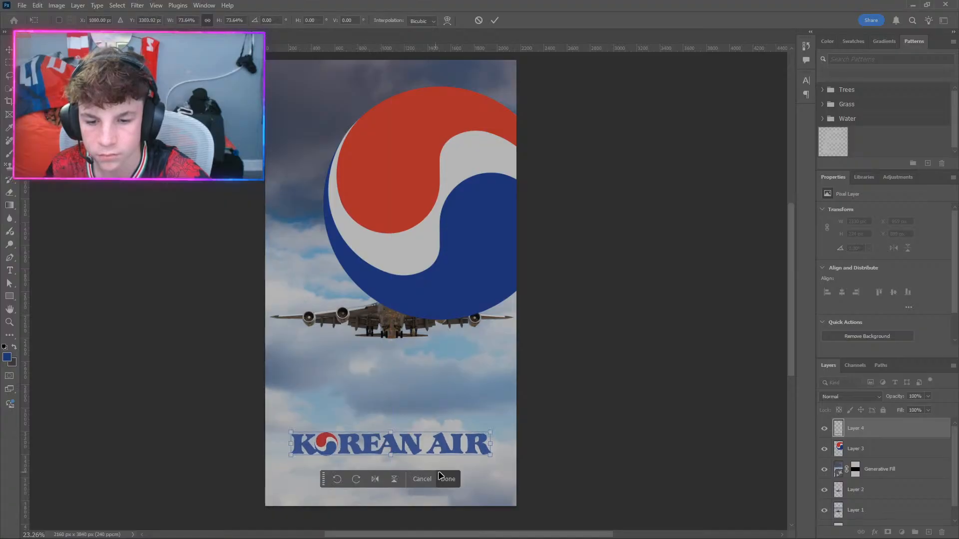
left_click(448, 480)
Scale the Taegeuk emblem to about 55.36% and centre it horizontally in the sky above the aircraft.
left_click(394, 232)
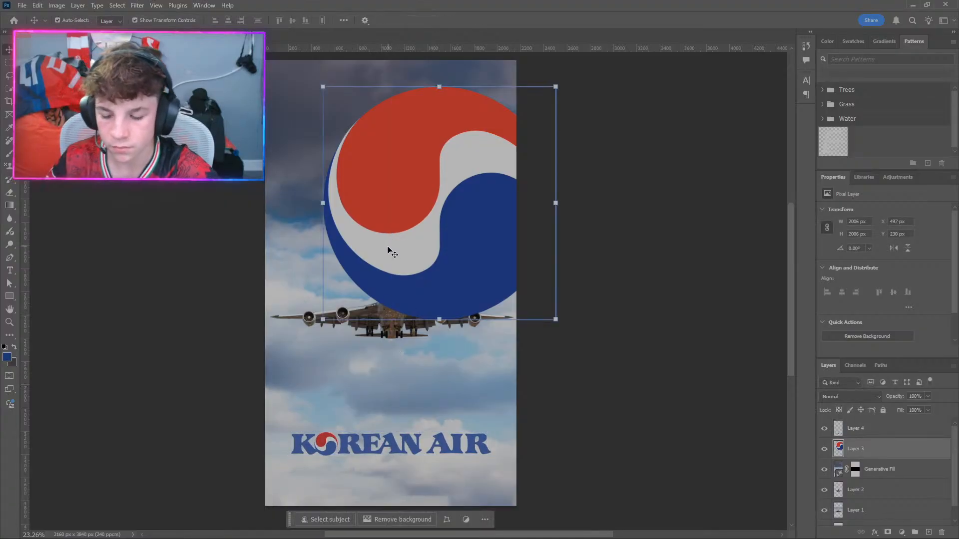
left_click_drag(555, 319, 426, 268)
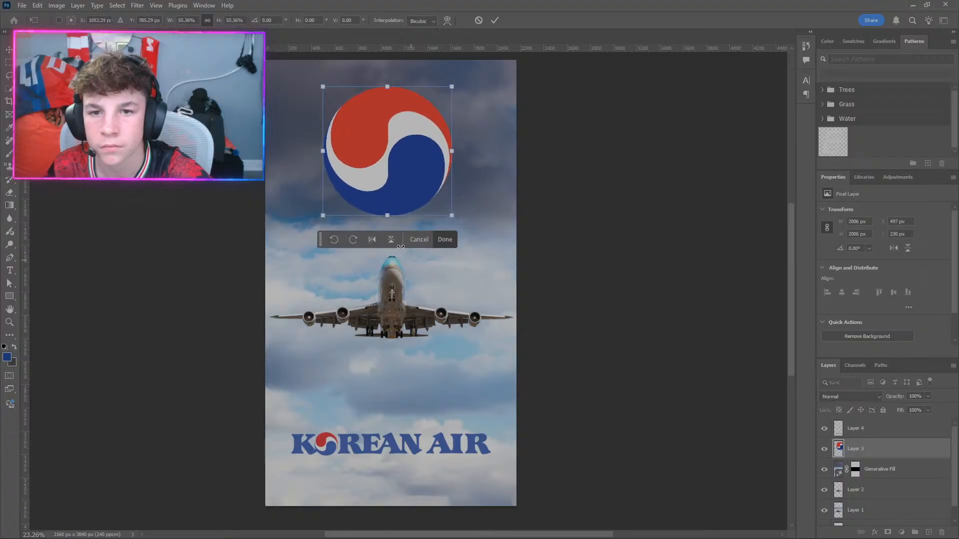
left_click_drag(372, 180, 375, 193)
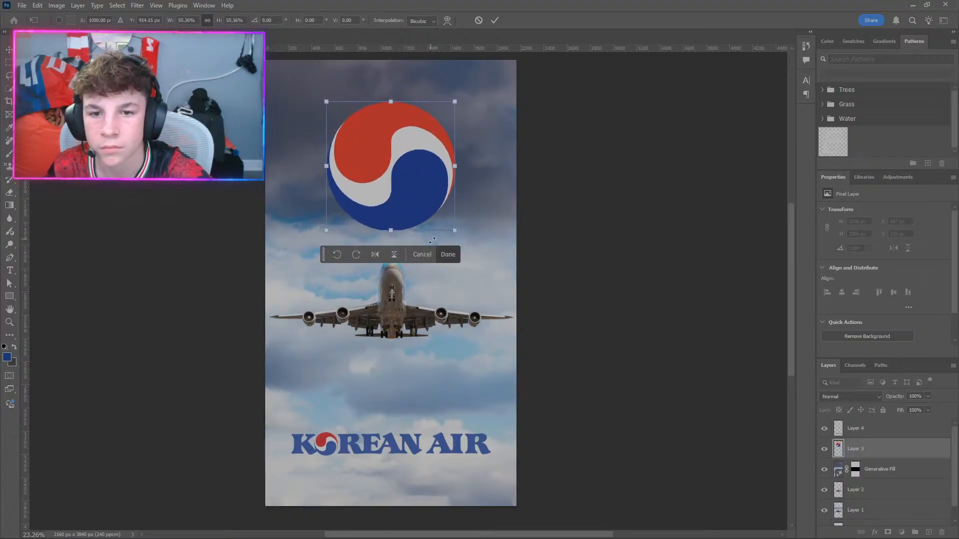
left_click(447, 254)
Add the emblem's red to the sampled colours in a Color Range selection and mask Layer 3 with it.
left_click(156, 5)
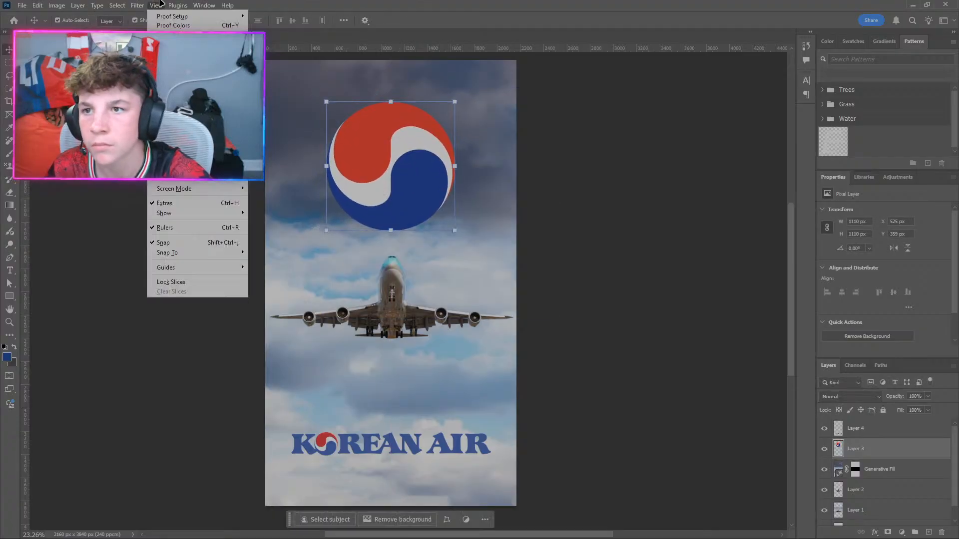
mouse_move(117, 5)
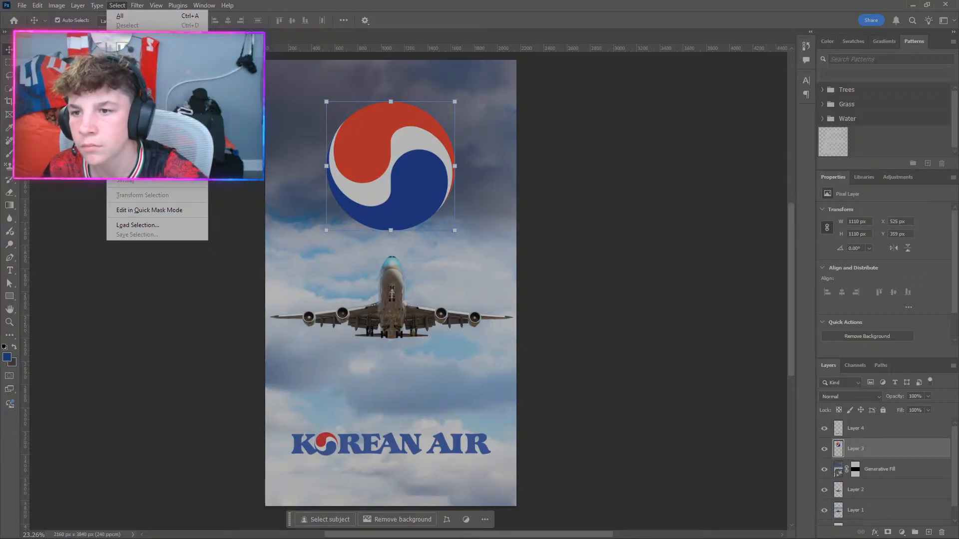
left_click(135, 104)
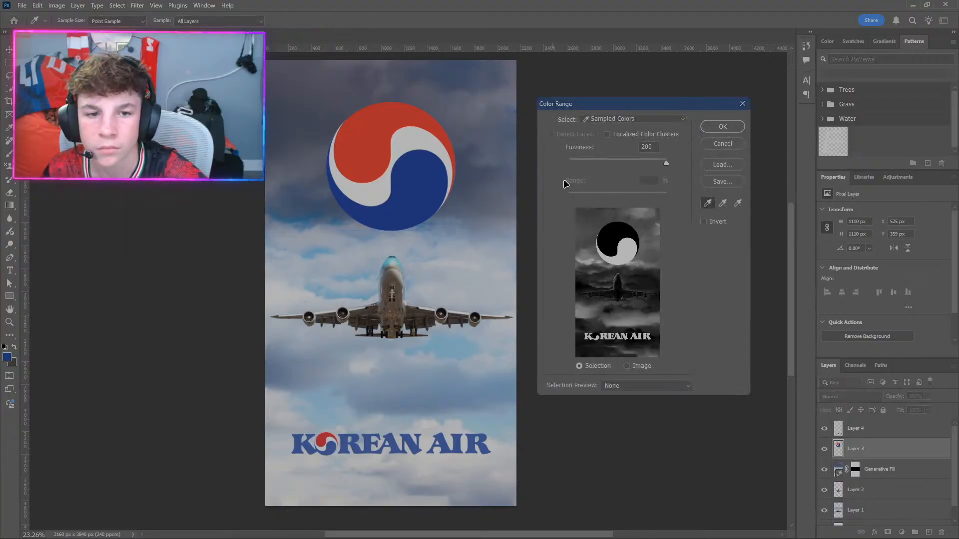
left_click(722, 203)
left_click(372, 133)
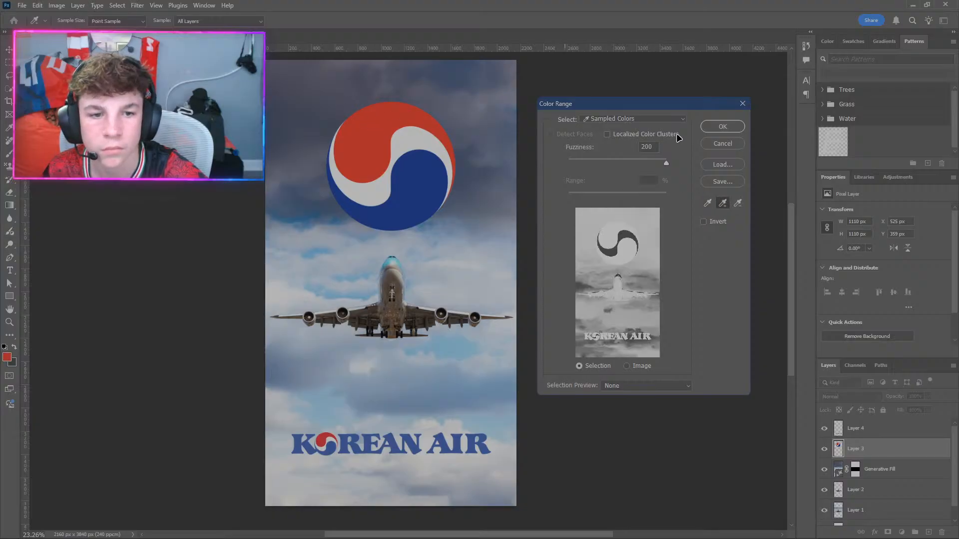
left_click(721, 128)
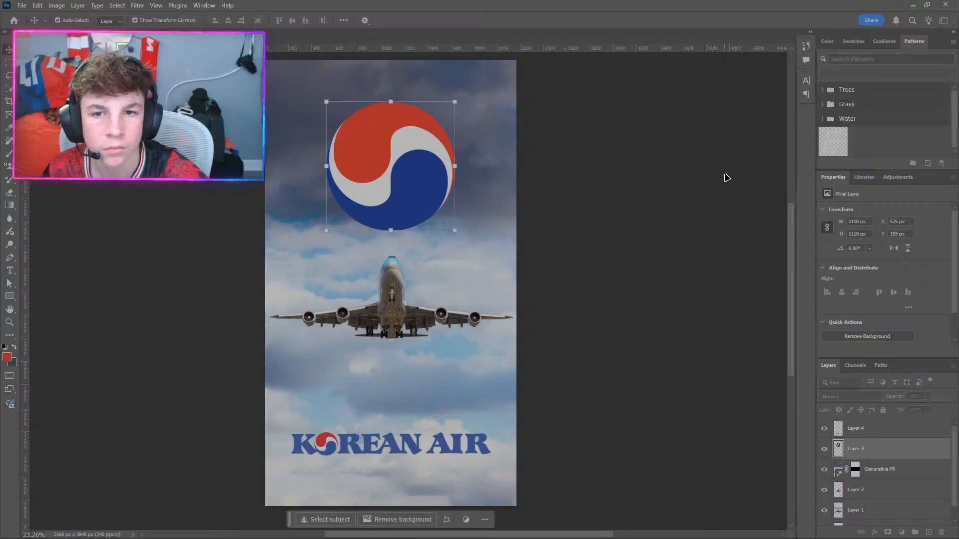
left_click(887, 532)
left_click(590, 302)
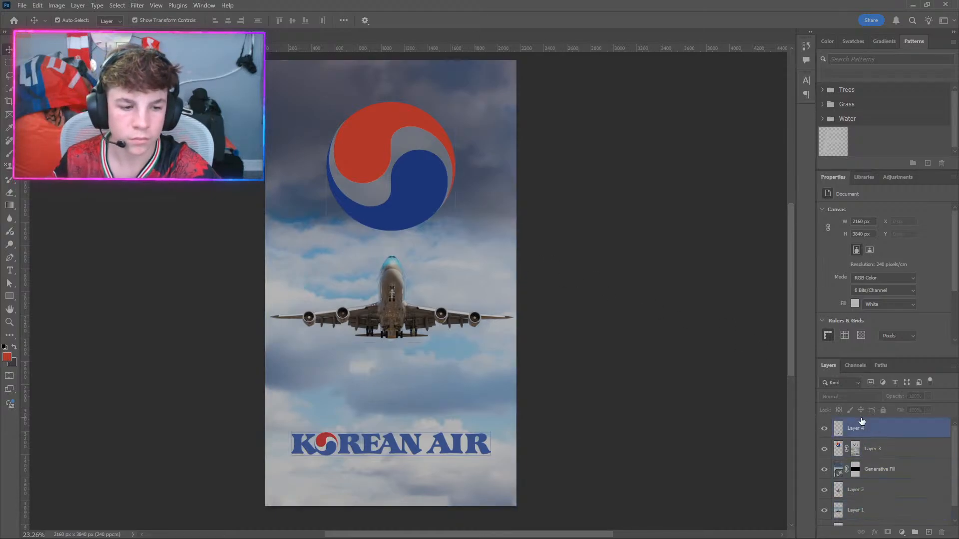
Move the Taegeuk emblem on Layer 3 down over the aircraft and bring the aircraft cutout on Layer 2 to the front.
left_click(861, 428)
left_click(878, 451)
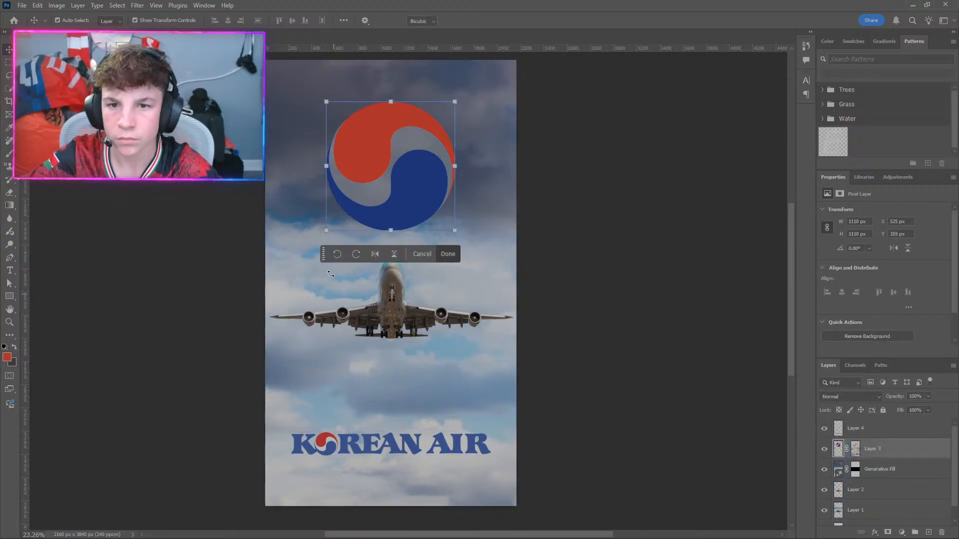
key("ctrl+t")
left_click_drag(365, 193, 369, 276)
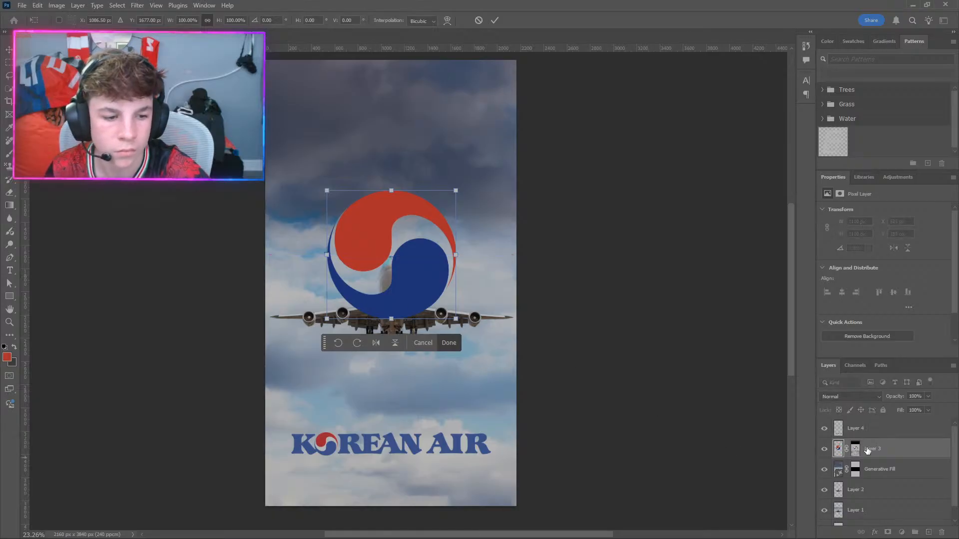
mouse_move(867, 451)
left_mouse_down()
mouse_move(862, 491)
mouse_move(854, 461)
left_mouse_up()
left_click_drag(867, 493, 854, 423)
left_click(632, 335)
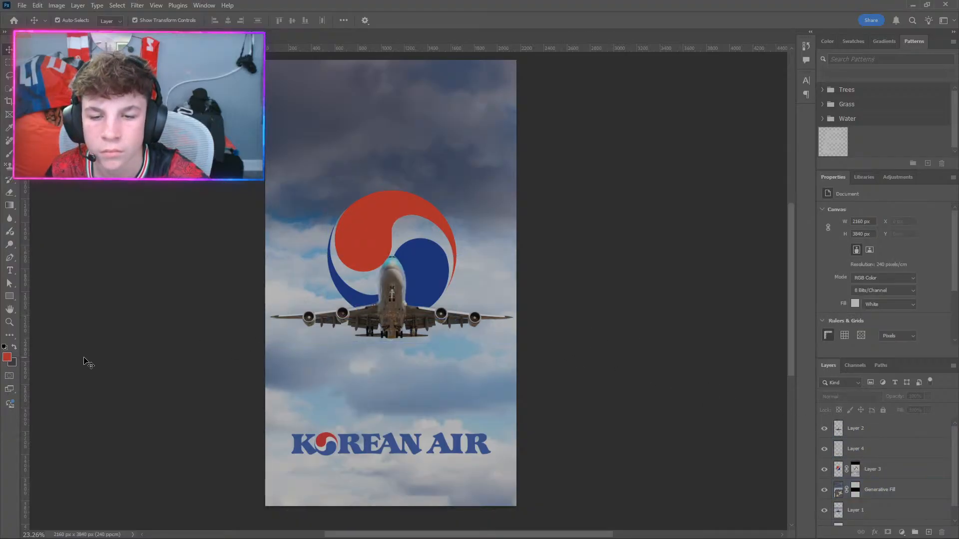
Hide the emblem on Layer 3 and examine the aircraft cutout on Layer 2 against the photo on Layer 1.
left_click(292, 357)
left_click(307, 330)
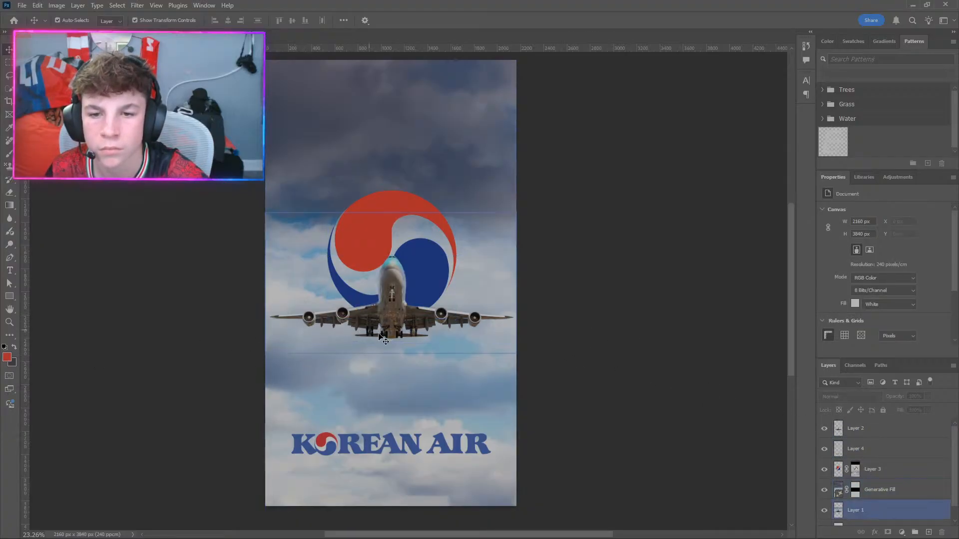
left_click(641, 483)
left_click(868, 448)
left_click(879, 469)
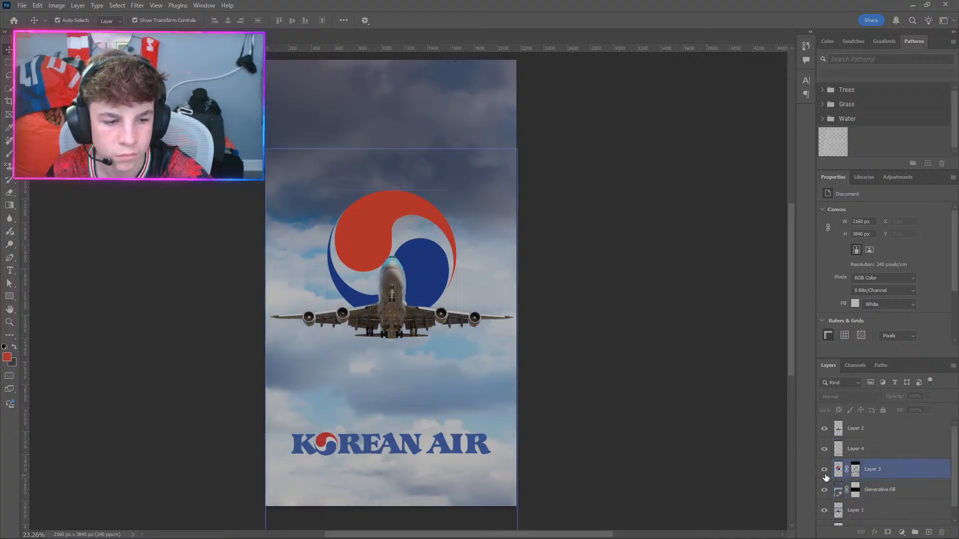
left_click(824, 469)
left_click(868, 494)
left_click(867, 510)
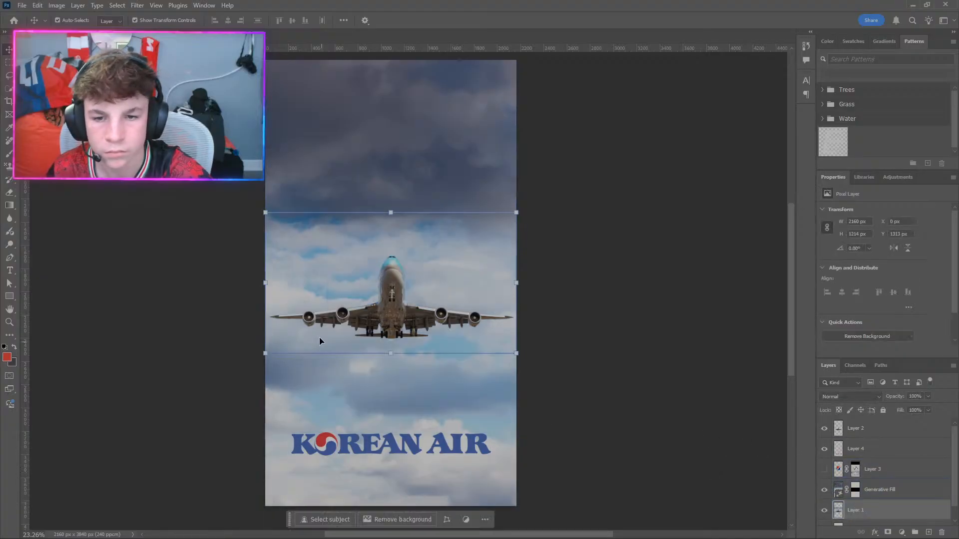
scroll(385, 310, "up", 5)
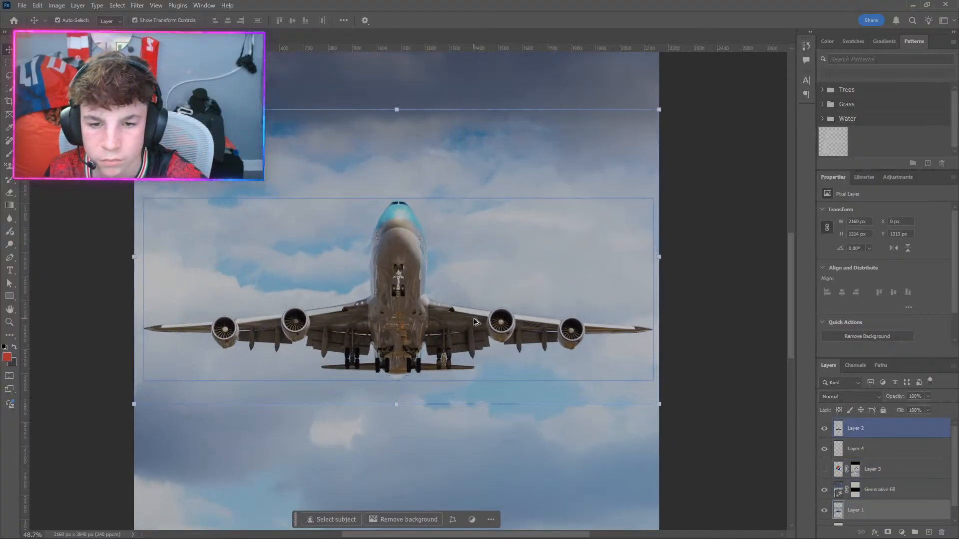
scroll(460, 339, "down", 2)
left_click(864, 517)
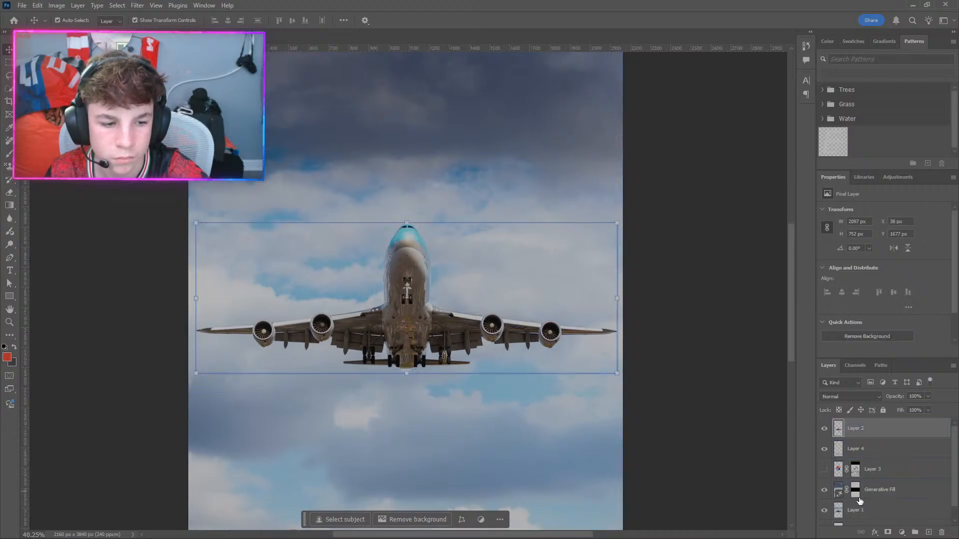
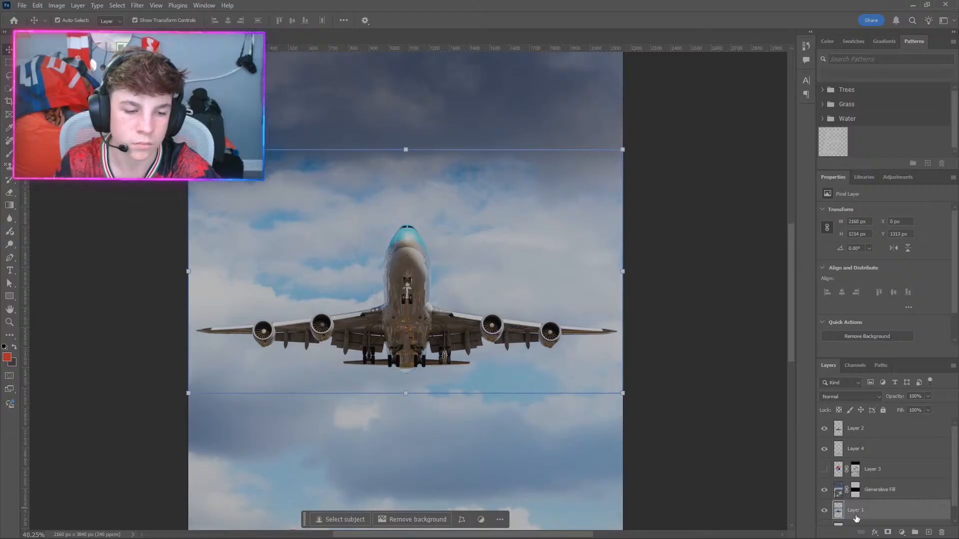
left_click(851, 428)
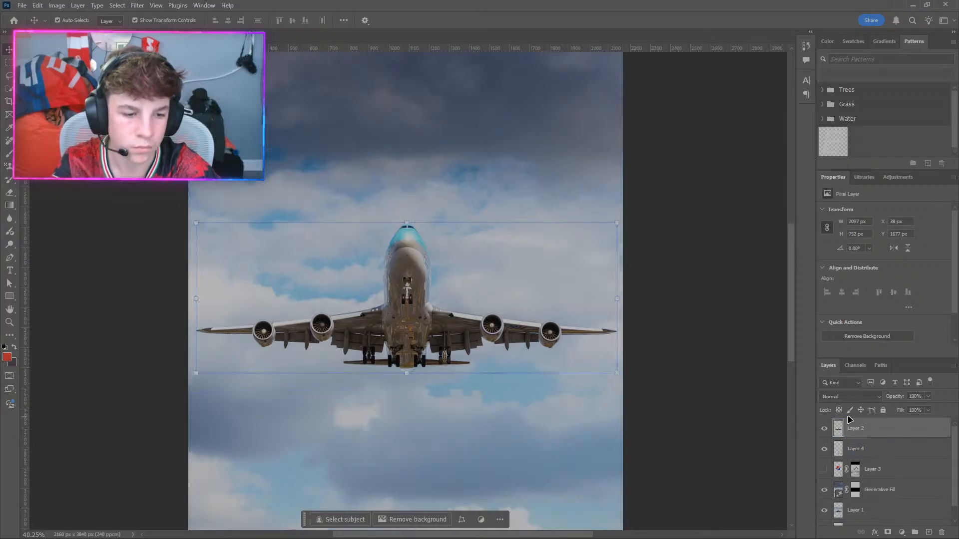
Undo the emblem edits, the logo imports and the aircraft layer copy, back to the active aircraft selection on Layer 1.
key("ctrl+z")
key("ctrl+z")
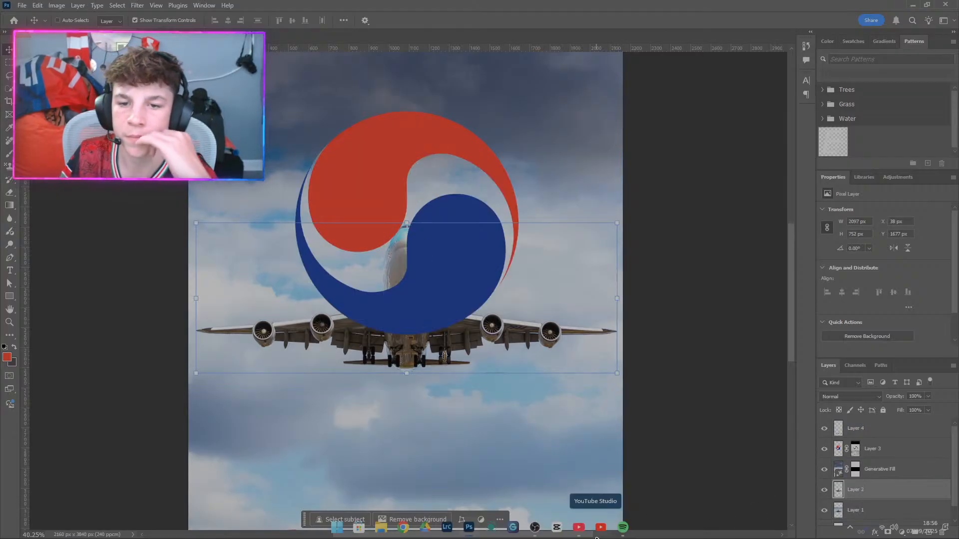
key("ctrl+z")
key("ctrl+z")
key("ctrl+z")
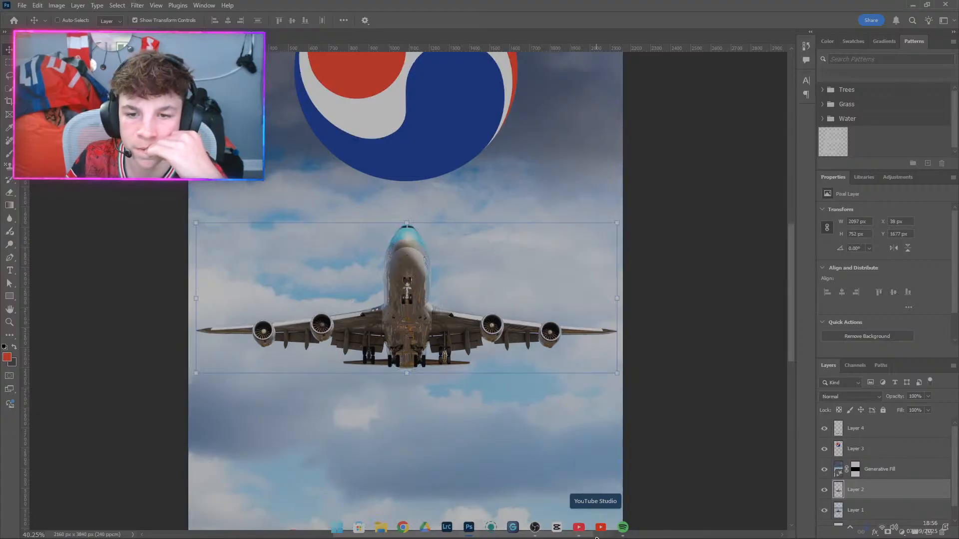
key("ctrl+z")
key("ctrl+z")
key("ctrl+z")
key("ctrl+z")
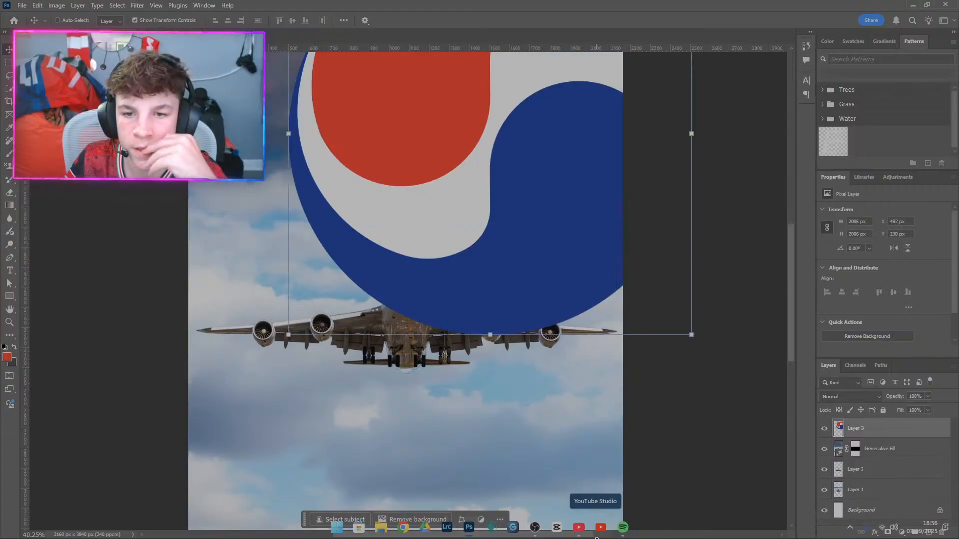
key("ctrl+z")
key("ctrl+z")
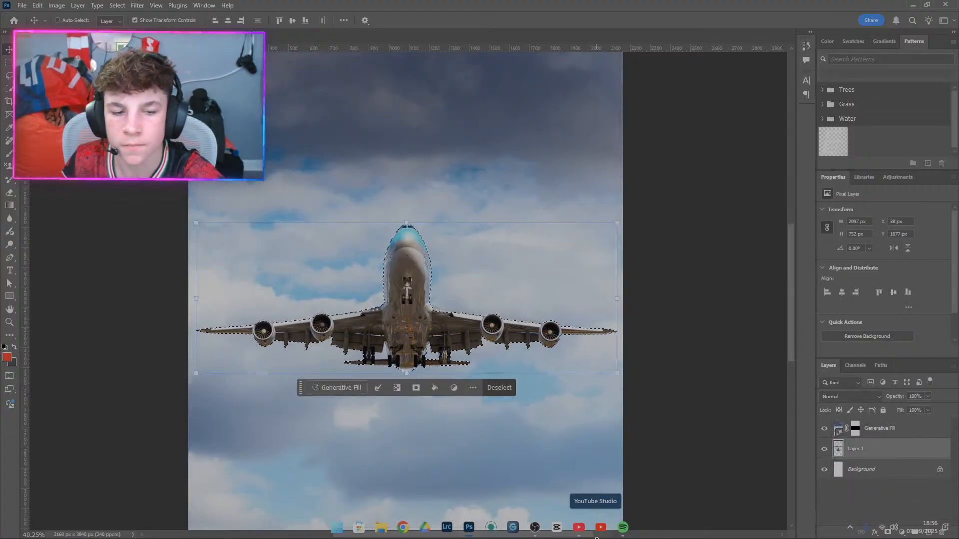
Refine the aircraft selection along the right wing and around its inner engine with the Quick Selection tool.
scroll(414, 330, "up", 6)
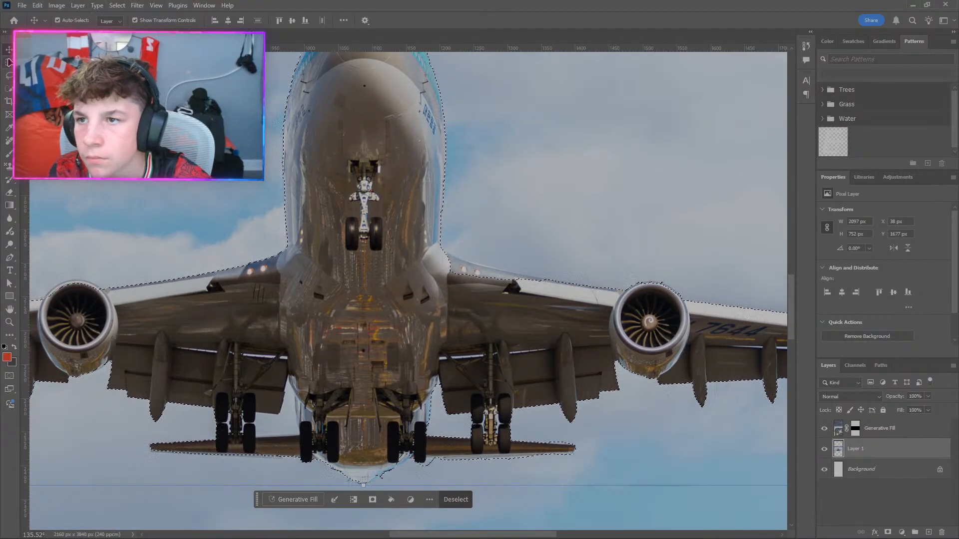
left_click(9, 76)
left_click(9, 89)
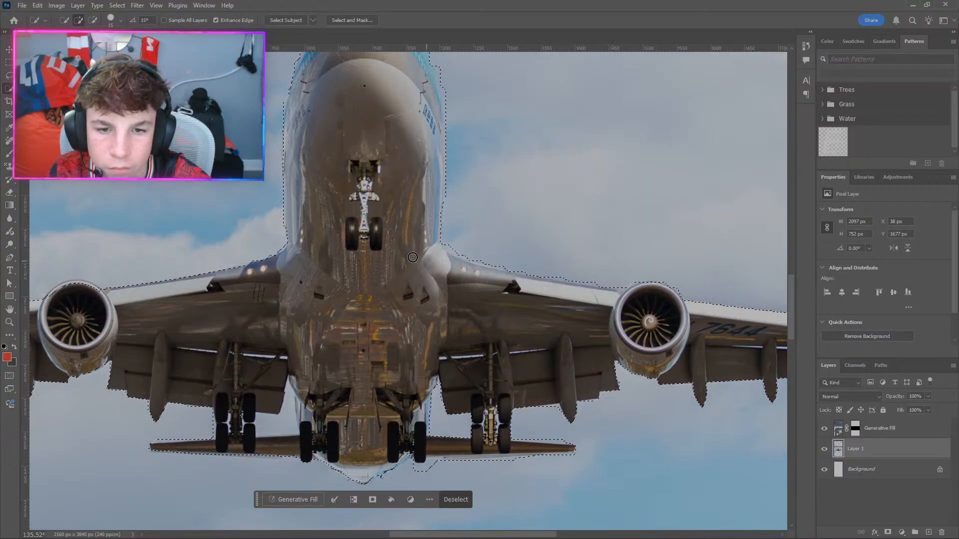
mouse_move(412, 257)
left_mouse_down()
mouse_move(510, 282)
mouse_move(670, 299)
mouse_move(670, 290)
mouse_move(641, 285)
mouse_move(628, 297)
mouse_move(679, 307)
left_mouse_up()
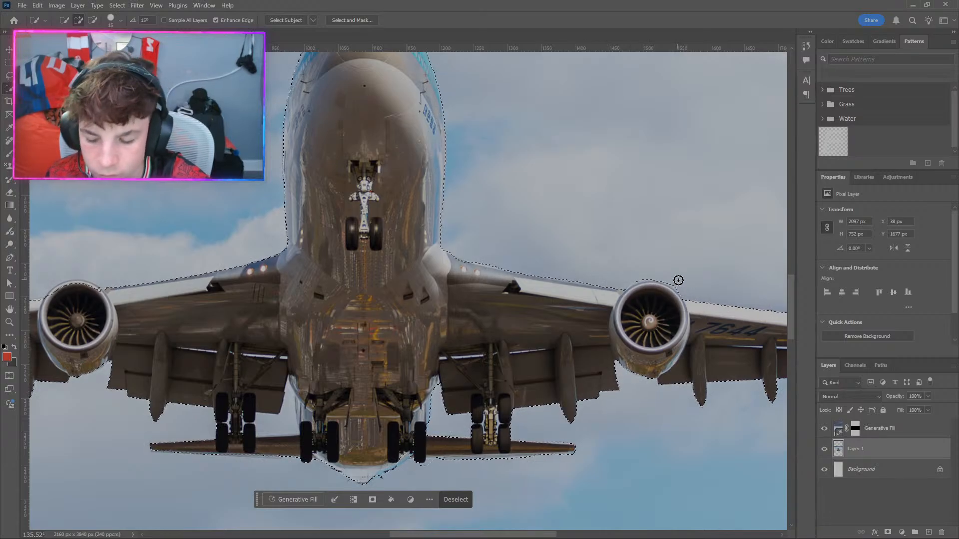
key("alt")
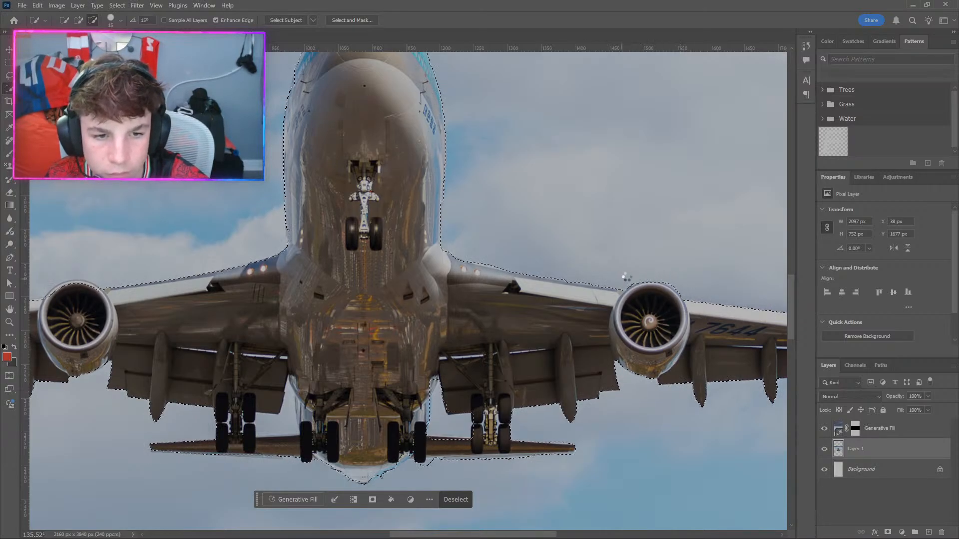
left_click_drag(641, 289, 602, 290)
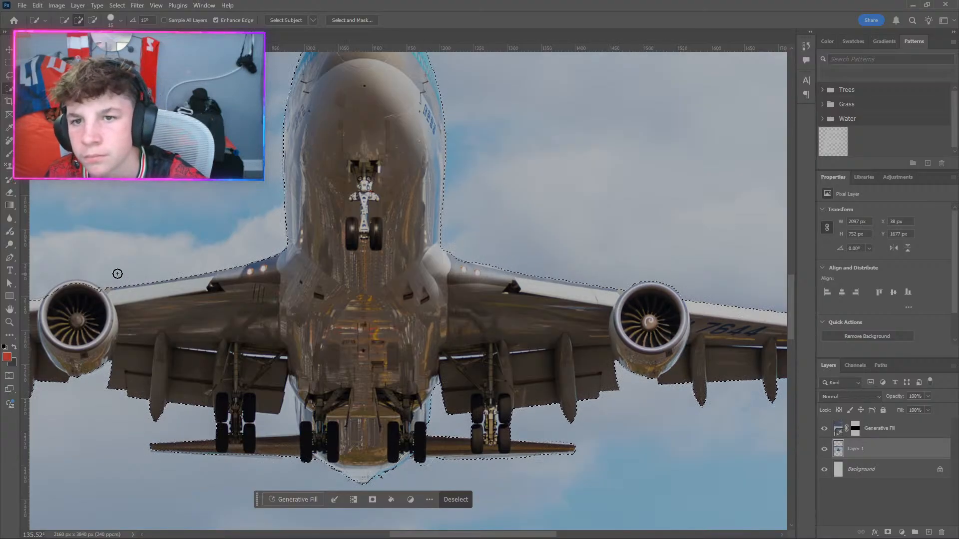
Refine the aircraft selection along both sides of the fuselage down to the wing roots.
scroll(108, 262, "up", 1)
scroll(103, 257, "up", 1)
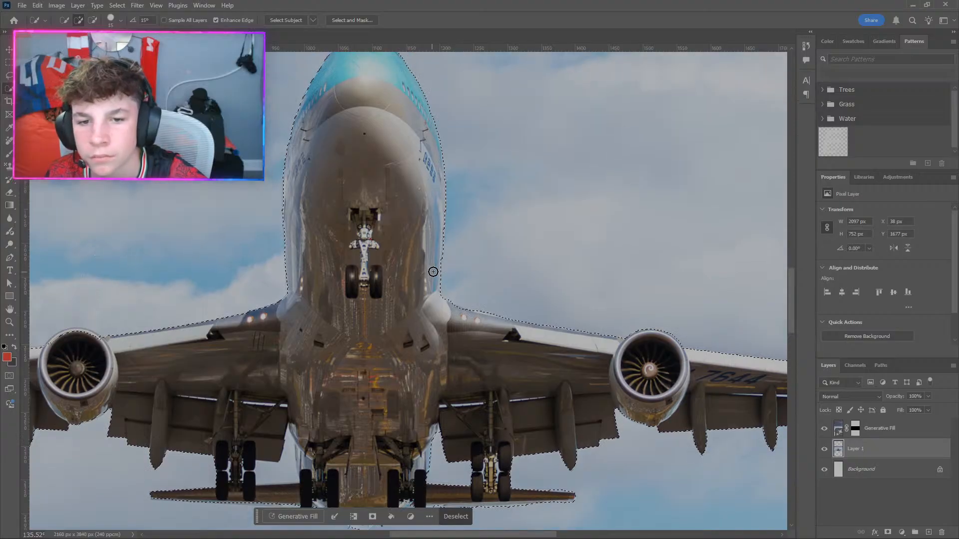
left_click_drag(436, 259, 430, 294)
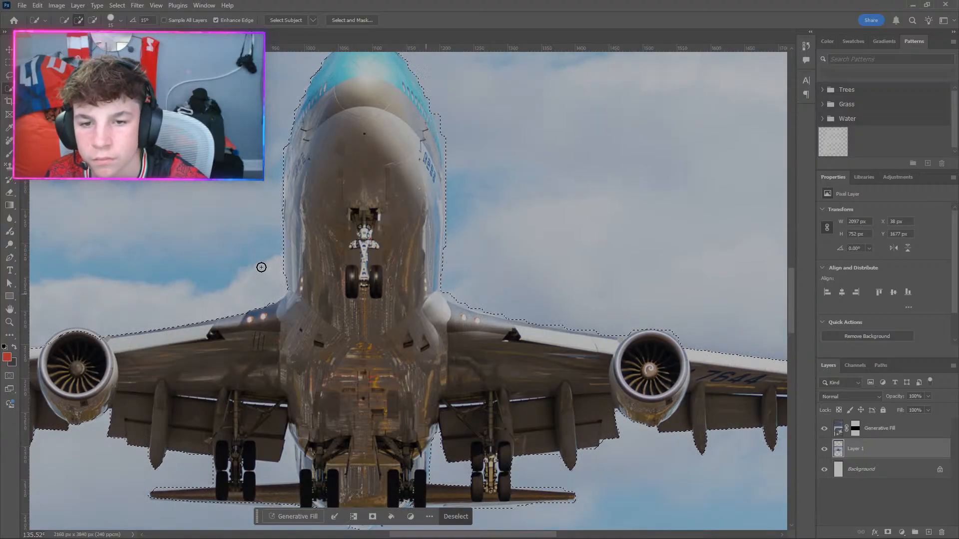
mouse_move(294, 240)
left_mouse_down()
mouse_move(291, 288)
mouse_move(317, 300)
left_mouse_up()
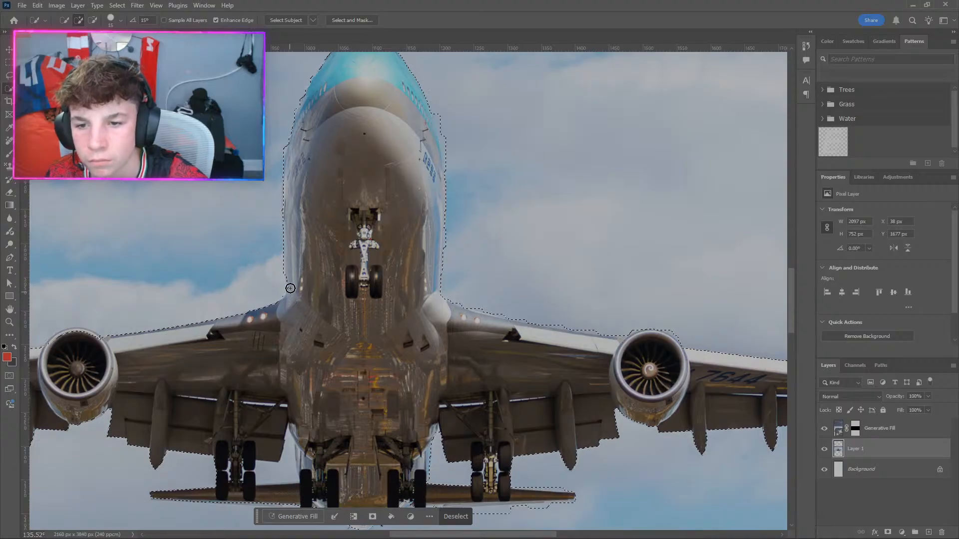
left_click_drag(290, 288, 291, 268)
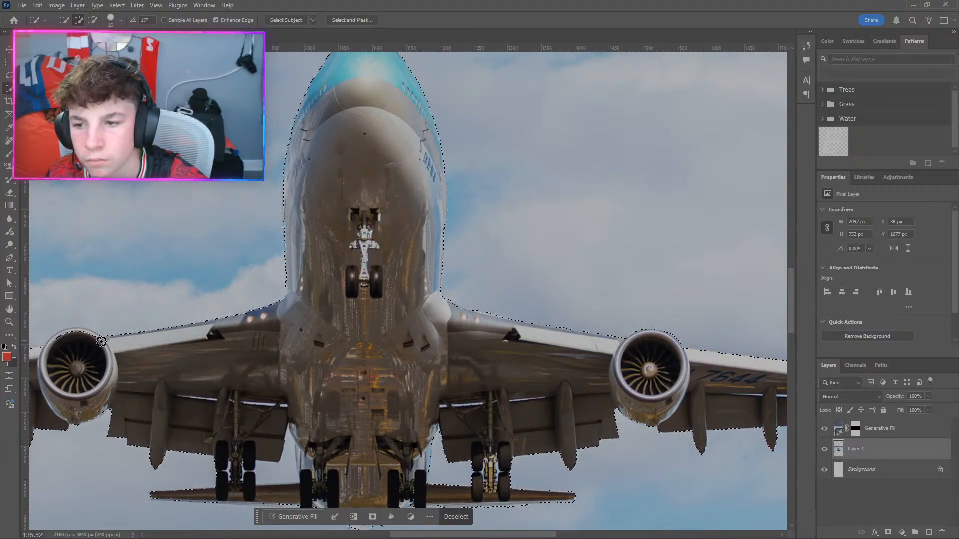
Clean up the selection around the left inner engine and restore the left wing's upper edge to it.
mouse_move(101, 342)
left_mouse_down()
mouse_move(81, 334)
mouse_move(47, 353)
mouse_move(55, 347)
left_mouse_up()
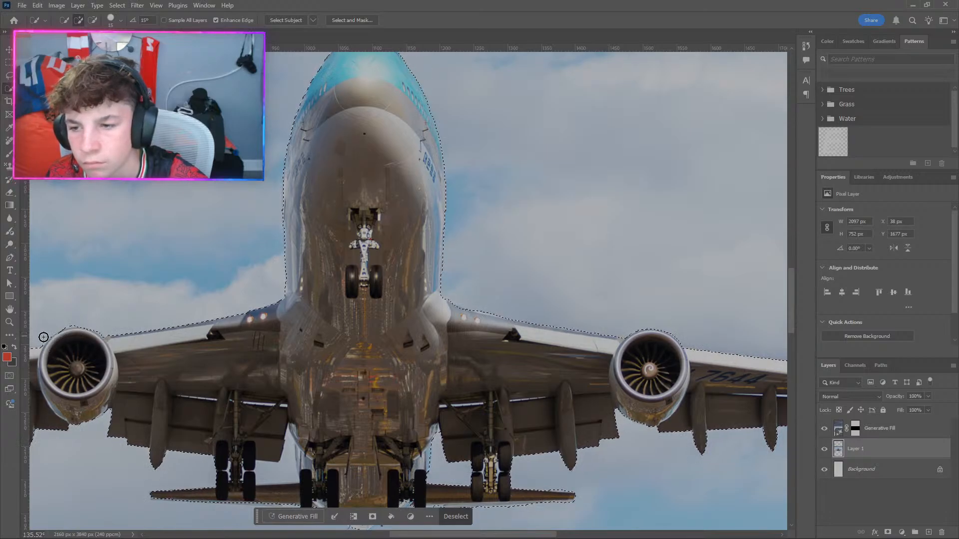
left_click_drag(47, 328, 85, 326)
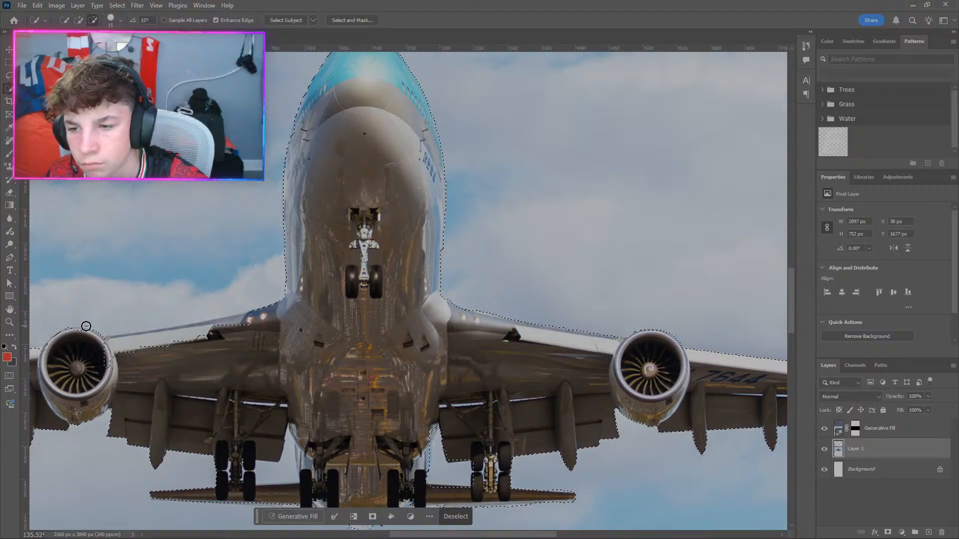
scroll(38, 320, "down", 1)
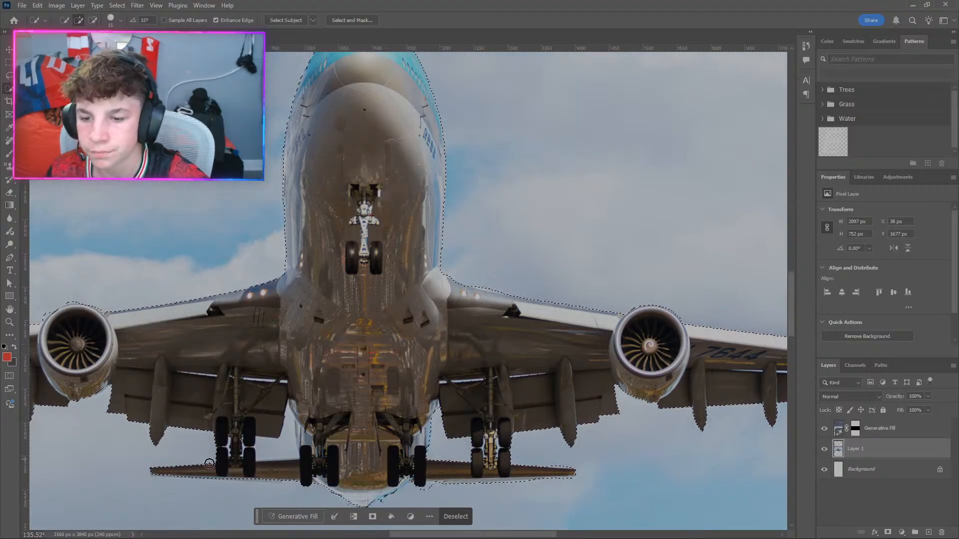
scroll(128, 407, "left", 5)
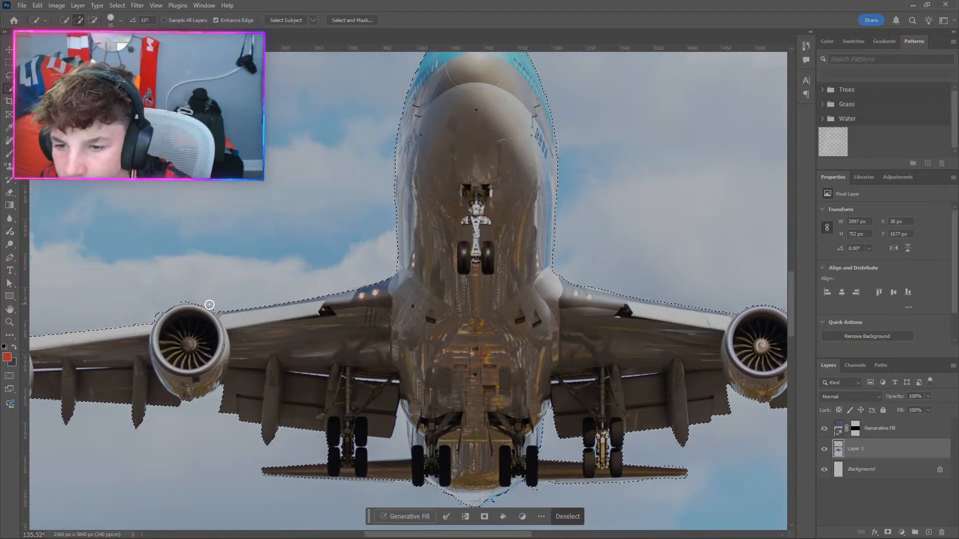
mouse_move(210, 320)
left_mouse_down()
mouse_move(199, 307)
mouse_move(165, 304)
mouse_move(161, 318)
mouse_move(175, 297)
mouse_move(200, 299)
left_mouse_up()
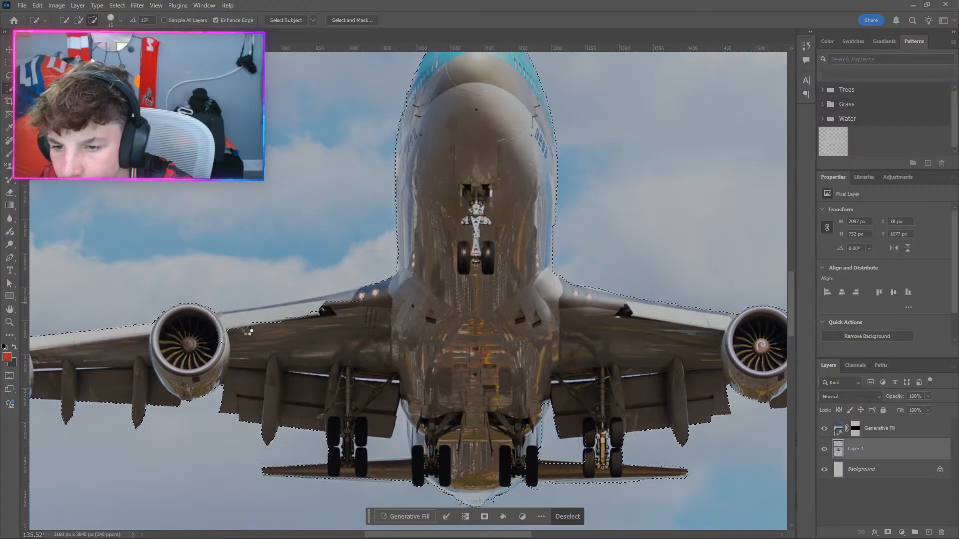
mouse_move(364, 295)
left_mouse_down()
mouse_move(231, 324)
mouse_move(239, 322)
left_mouse_up()
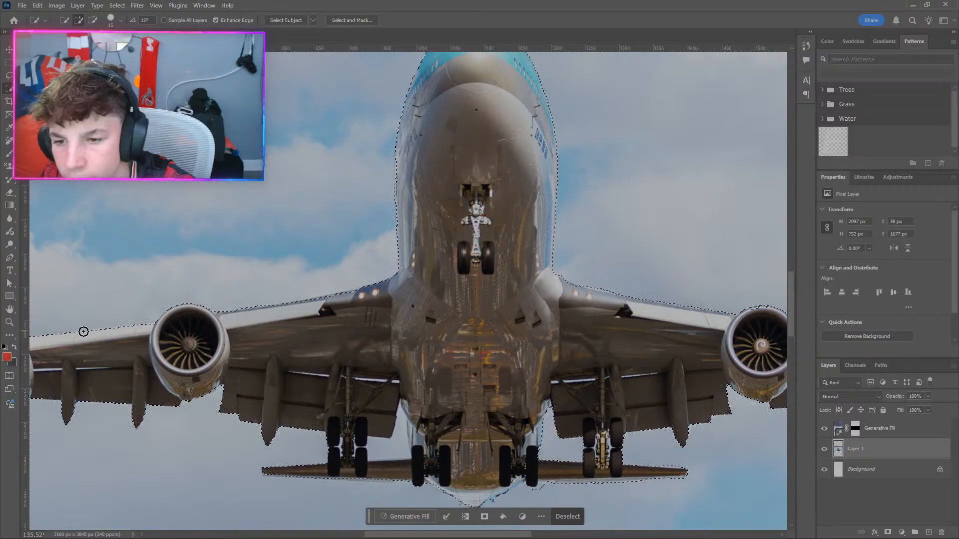
Copy the selected aircraft to a new layer and place that layer above the Generative Fill layer.
key("ctrl+j")
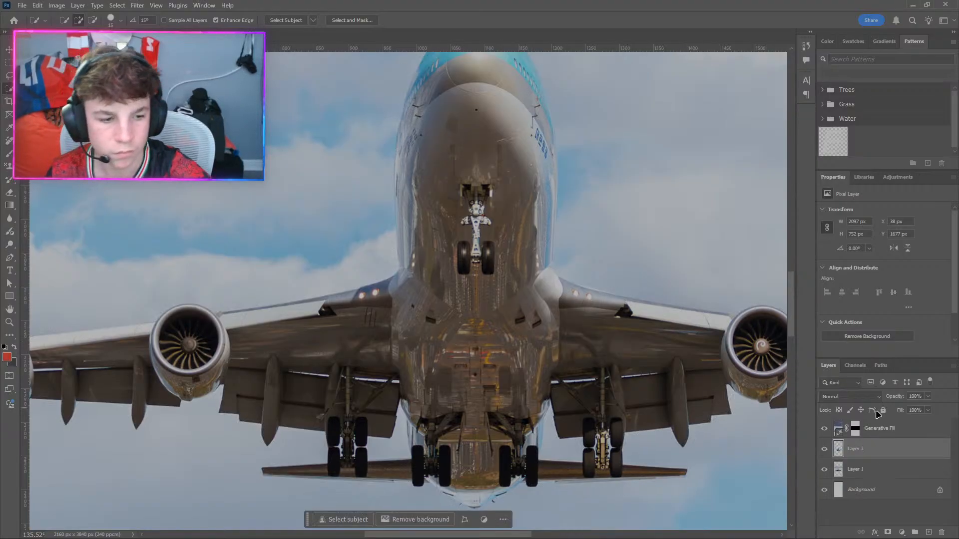
left_click_drag(885, 460, 883, 422)
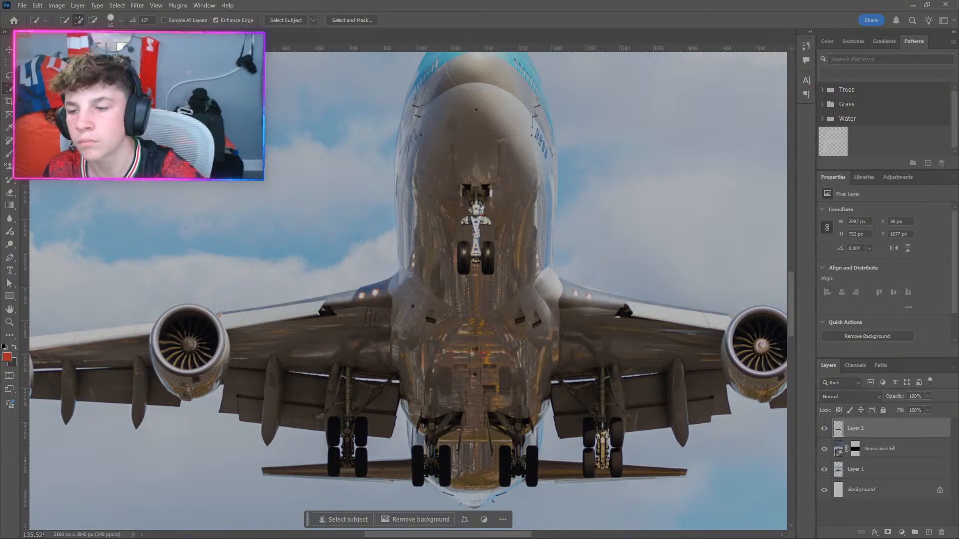
scroll(314, 184, "down", 10)
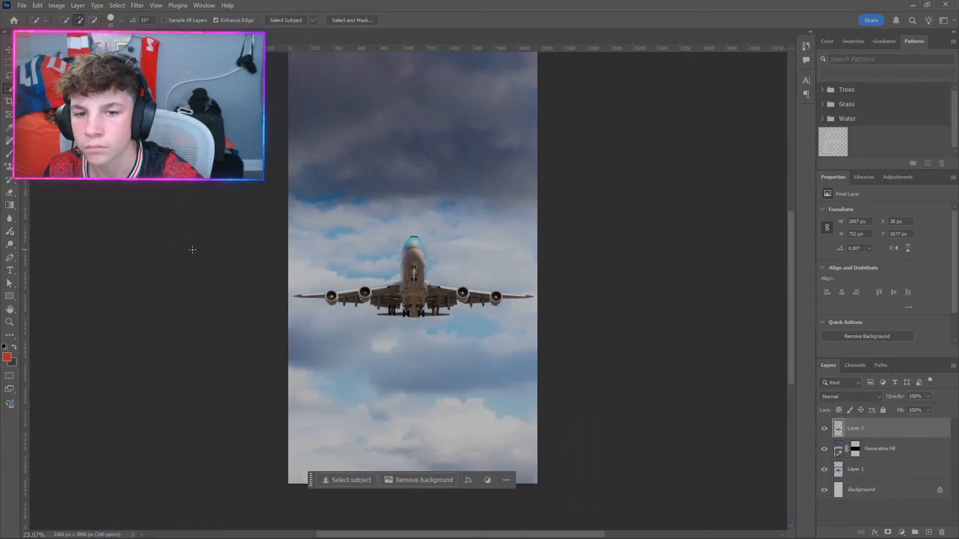
scroll(192, 249, "down", 1)
Open Korean_Air_Taegeuk.svg.png and korean-air-logo-png-transparent.png together from the Downloads folder.
left_click(9, 50)
left_click(25, 5)
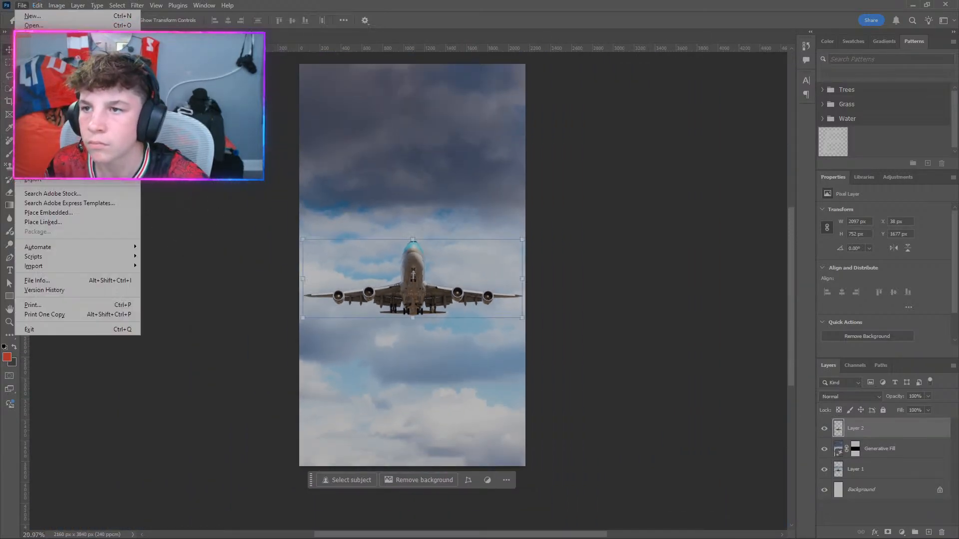
left_click(30, 24)
left_click_drag(172, 112, 110, 82)
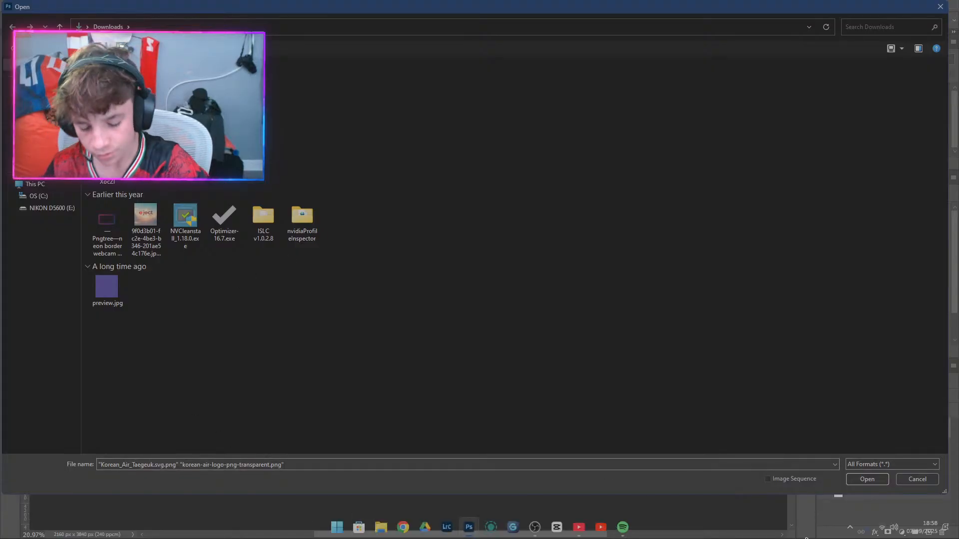
left_click(885, 479)
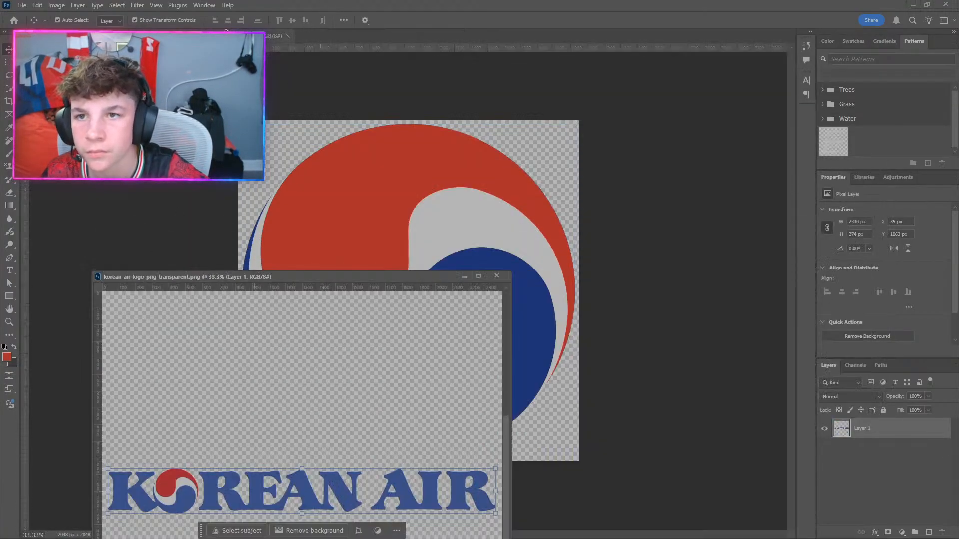
Copy the Korean Air emblem and wordmark layers into the wallpaper document and close both logo source files.
left_click_drag(226, 34, 200, 277)
left_click_drag(868, 430, 510, 231)
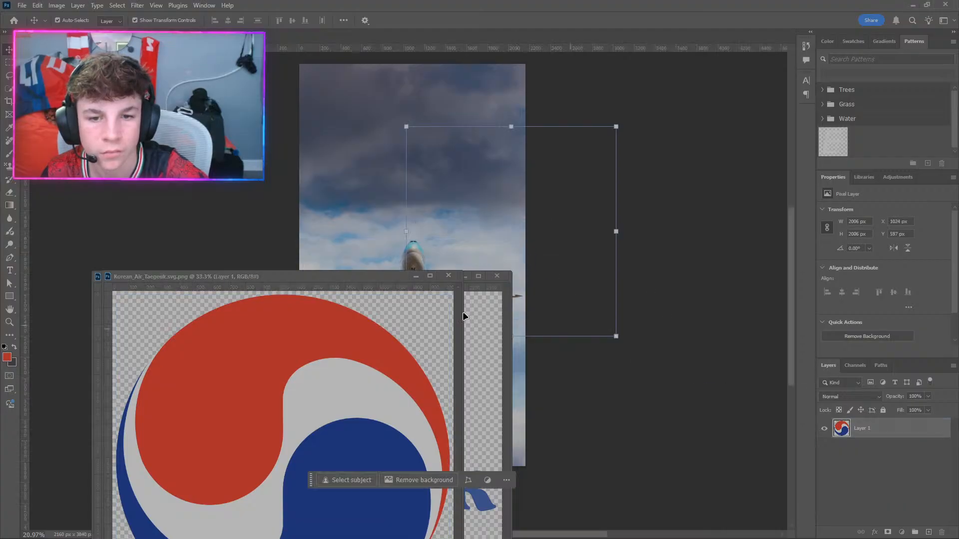
left_click(454, 275)
left_click_drag(845, 428, 370, 343)
left_click(494, 276)
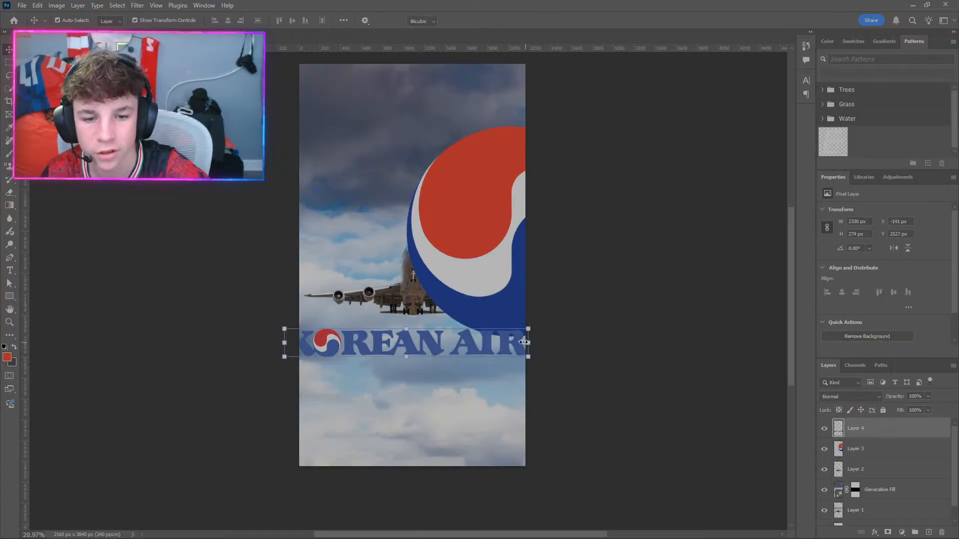
Scale the Korean Air wordmark to about 75% and center it in the lower sky below the aircraft.
left_click_drag(523, 343, 462, 343)
left_click_drag(366, 342, 401, 412)
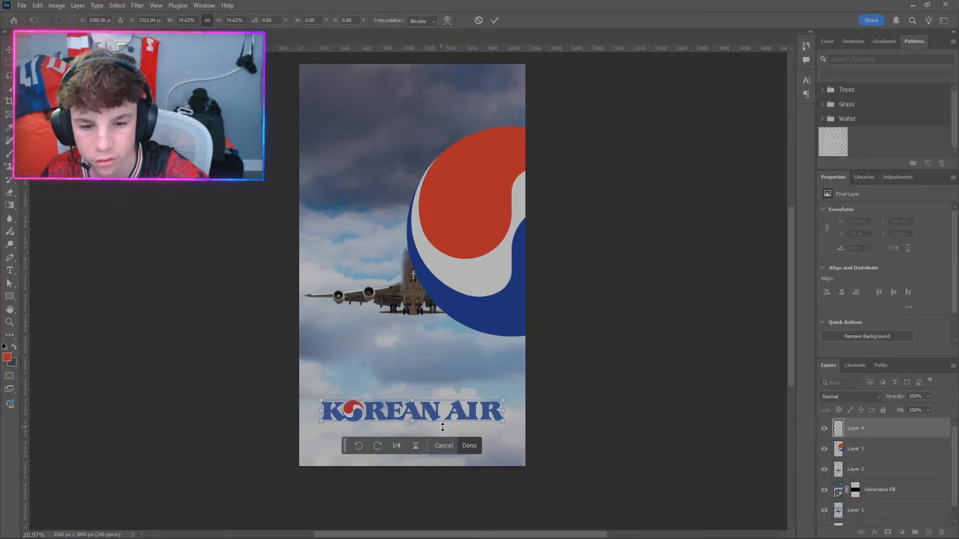
left_click(471, 445)
Scale the Taegeuk emblem to about 1848 px wide and center it above the aircraft.
left_click_drag(517, 334, 392, 271)
left_click_drag(382, 215, 407, 224)
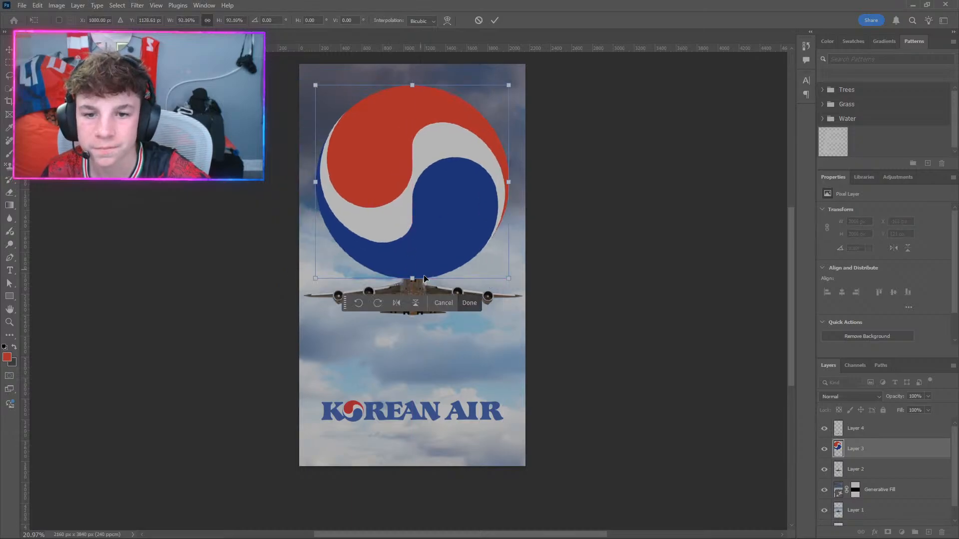
left_click(469, 303)
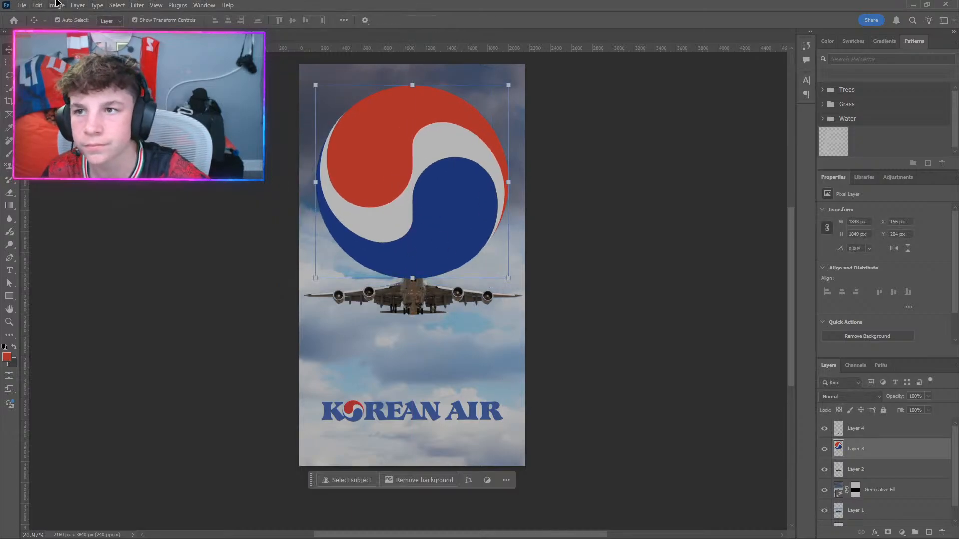
Try to build a Color Range selection by sampling the emblem's white band and adding its red and blue areas.
left_click(97, 5)
mouse_move(115, 4)
left_click(134, 102)
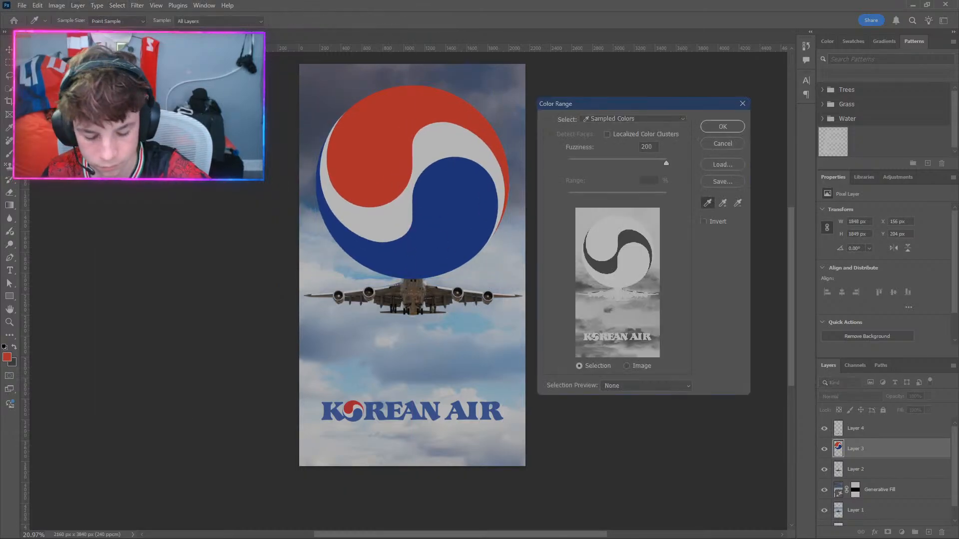
left_click(631, 238)
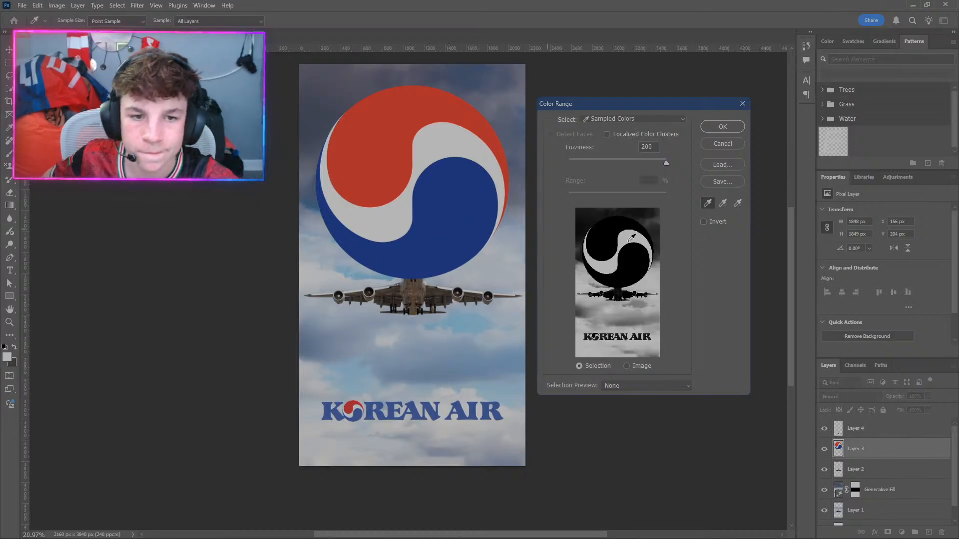
left_click(723, 203)
left_click(608, 230)
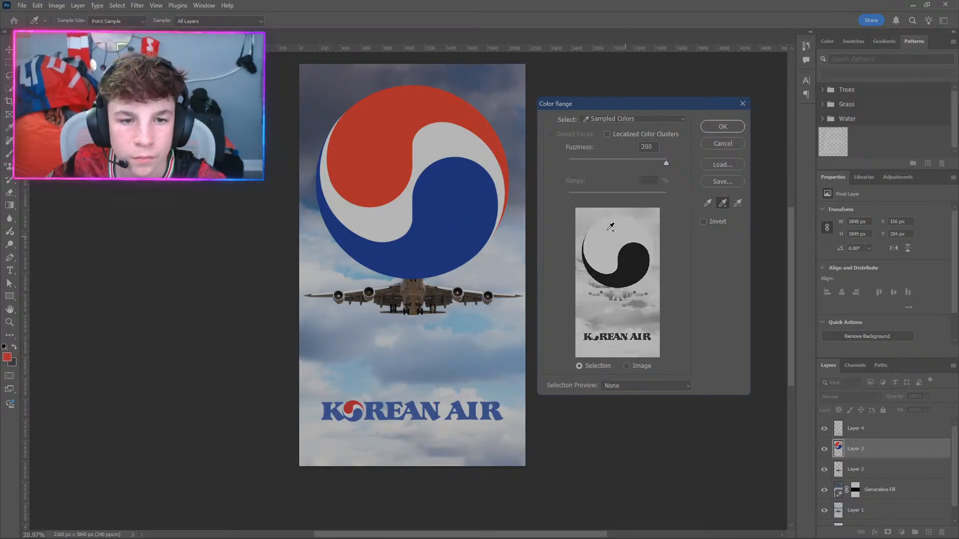
left_click(637, 263)
left_click(737, 202)
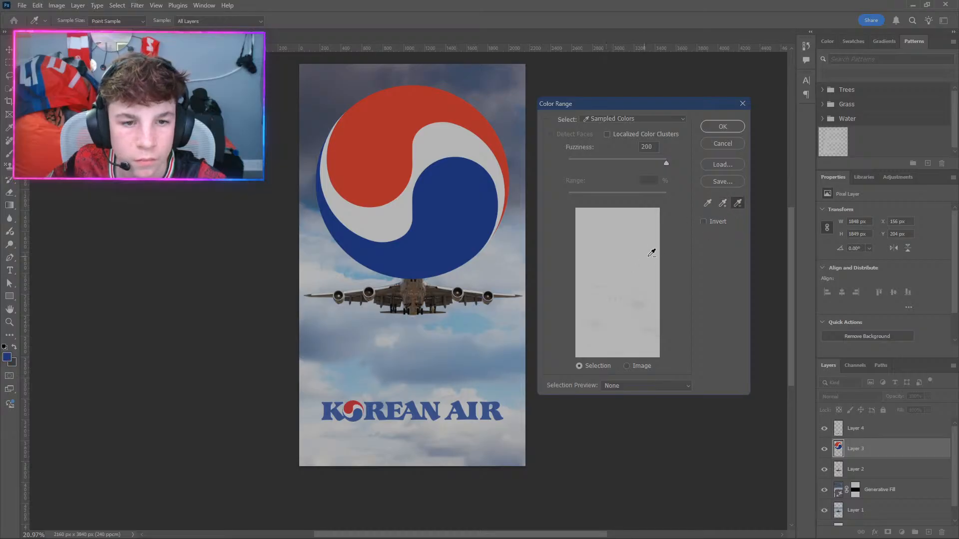
Select the emblem's red and blue areas with Color Range, using a fuzziness of 159.
left_click(452, 145)
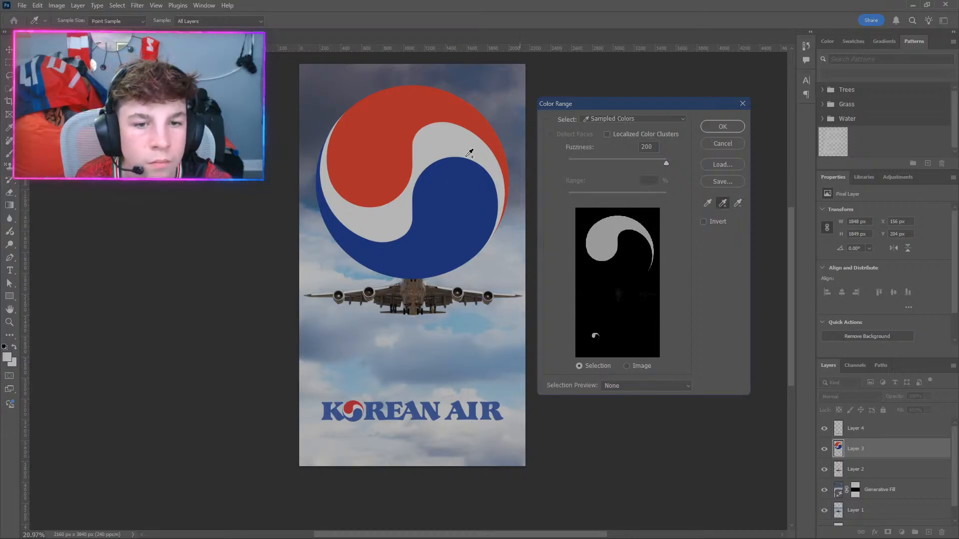
left_click(382, 144, "shift")
left_click(438, 202)
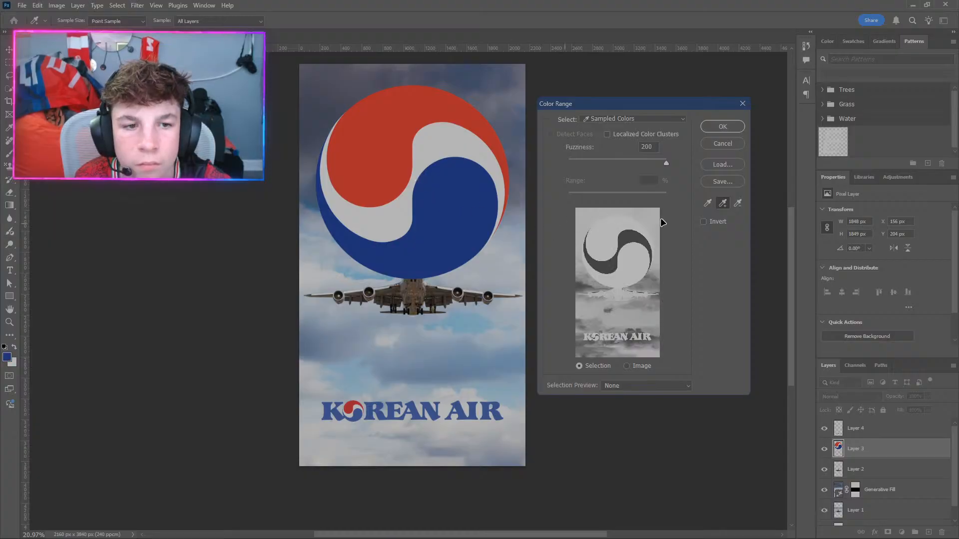
left_click_drag(637, 165, 610, 175)
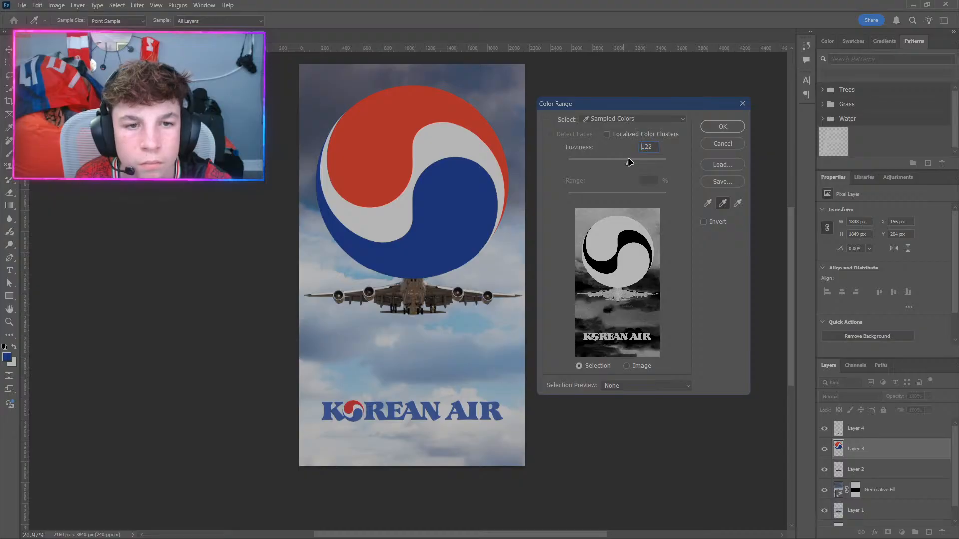
left_click_drag(630, 162, 639, 161)
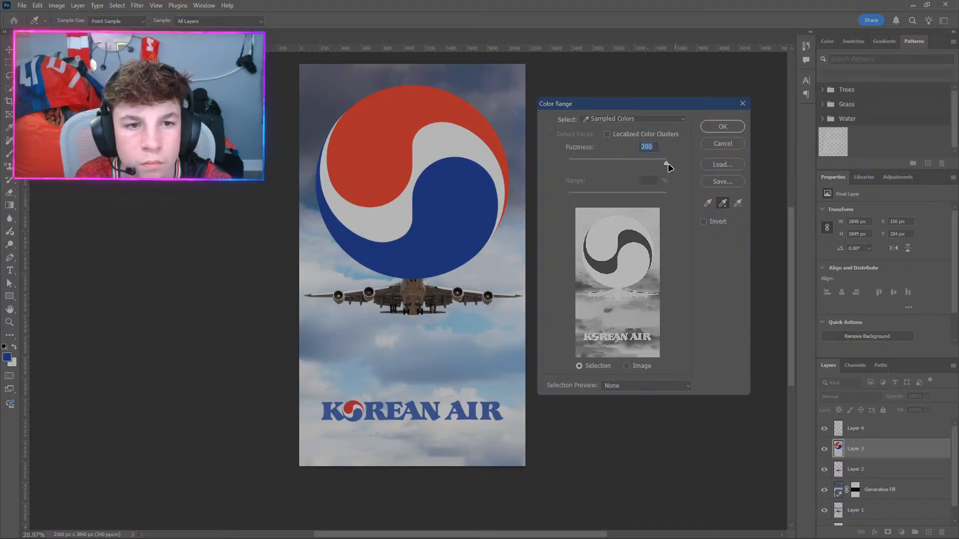
left_click_drag(667, 166, 647, 170)
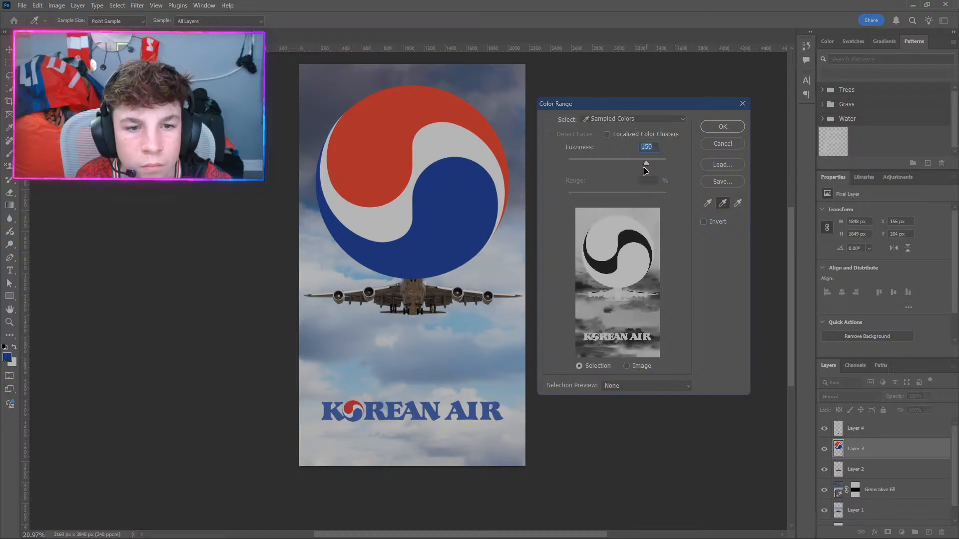
left_click(709, 127)
key("v")
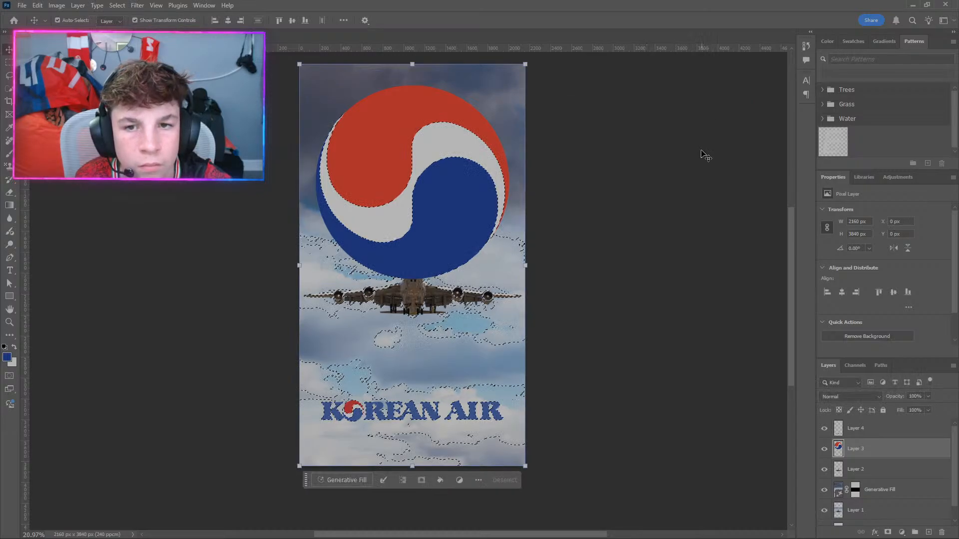
Add a layer mask to the emblem layer from the red and blue color selection.
left_click(894, 518)
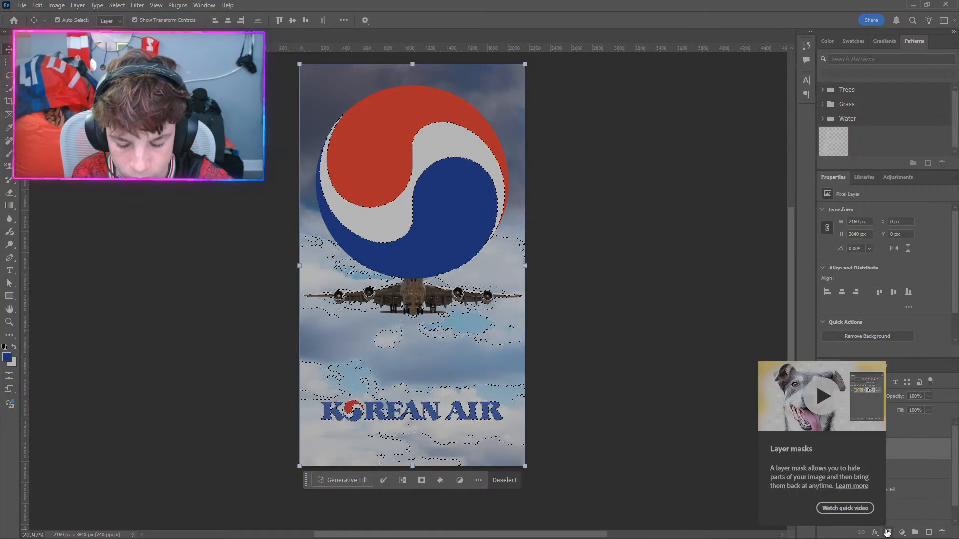
left_click(887, 532)
left_click(600, 281)
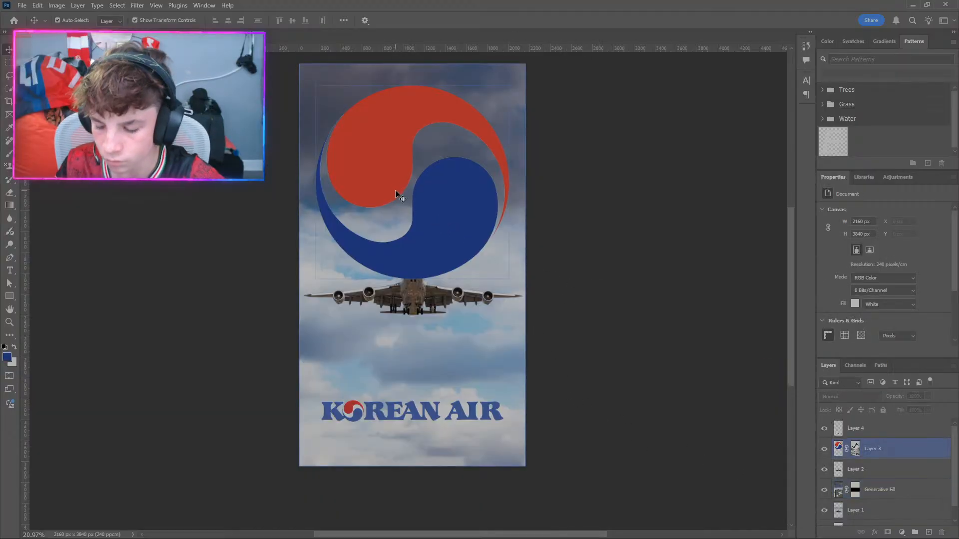
Switch to Chrome and search Google for "how to remove a specific color from an image".
key("super")
type("g")
key("Return")
type("how t")
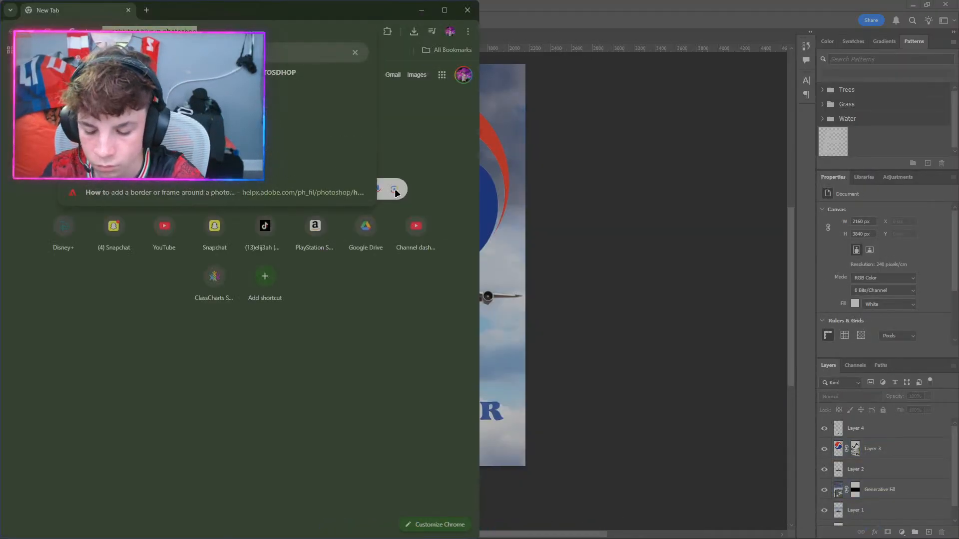
type("o remove a")
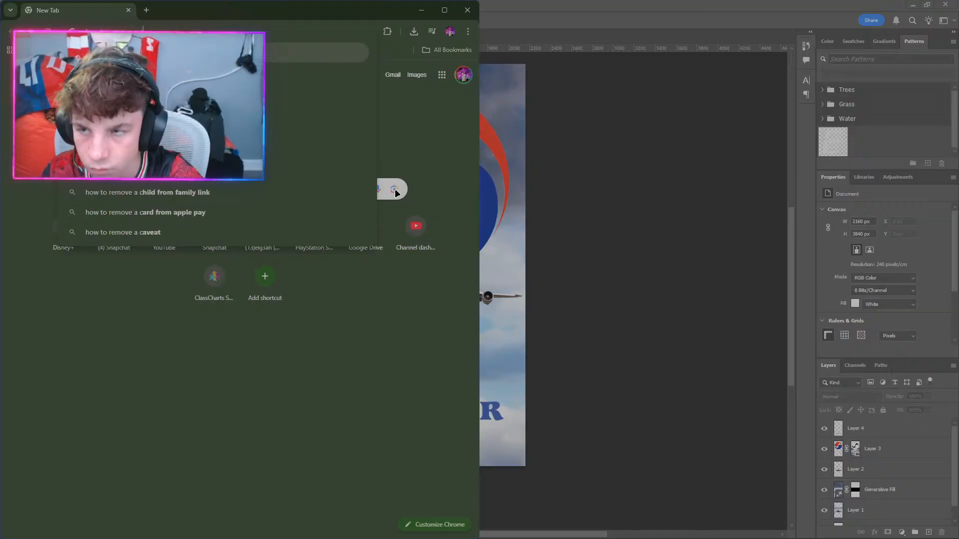
type(" specific")
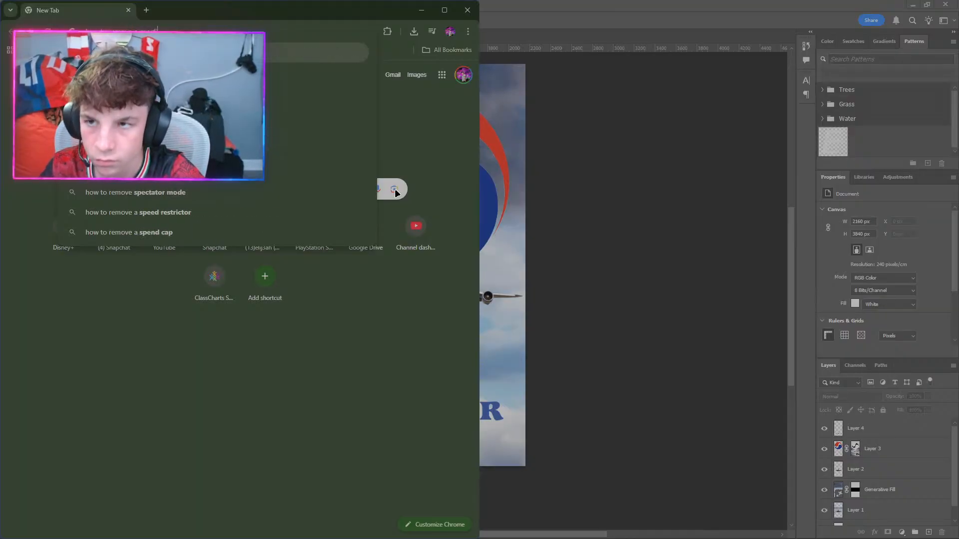
type(" col")
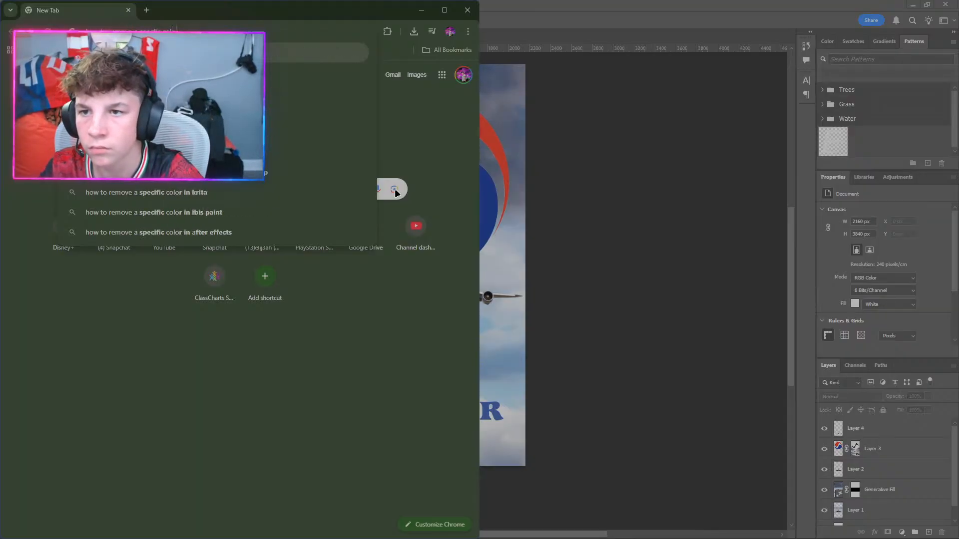
type("or from an image")
key("Return")
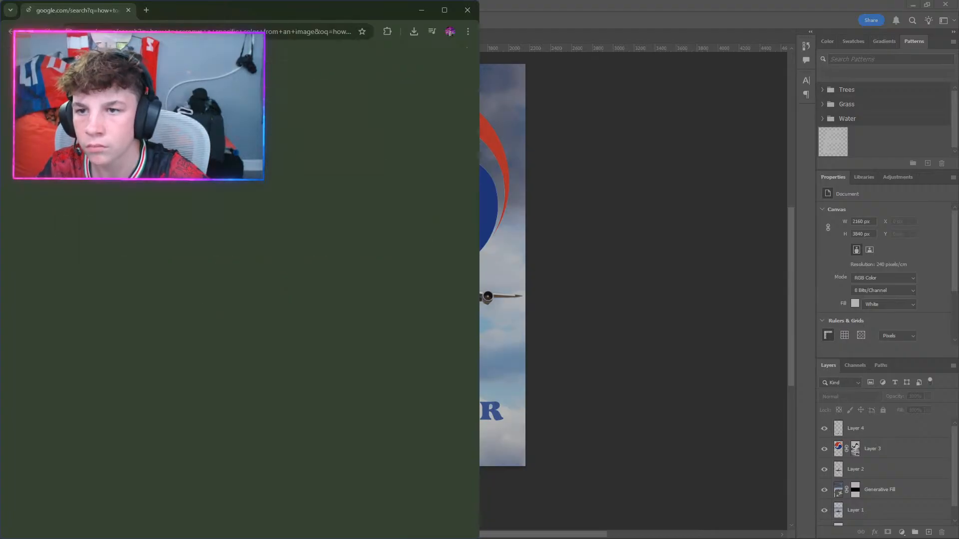
Refine the search to removing a specific color from an image in Photoshop, then close the browser.
left_click(199, 70)
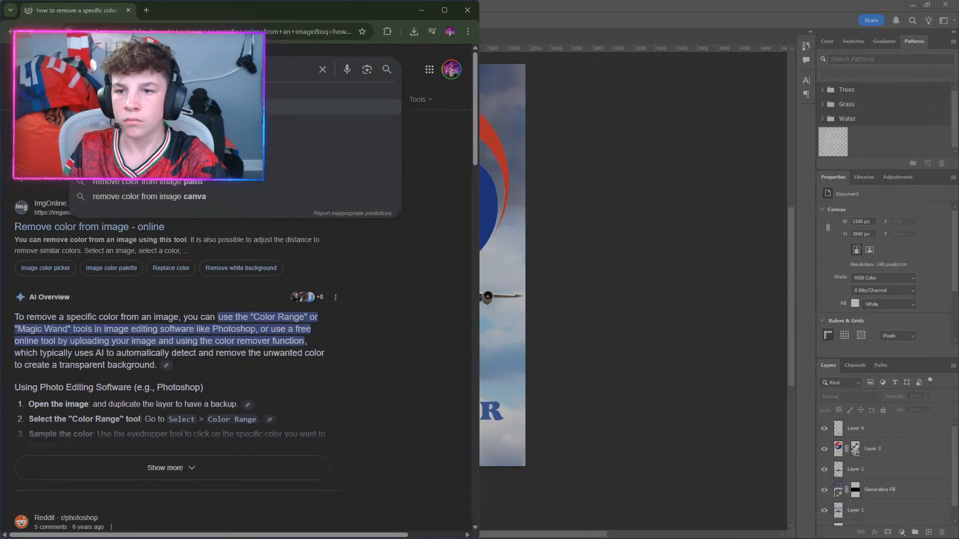
left_click(200, 107)
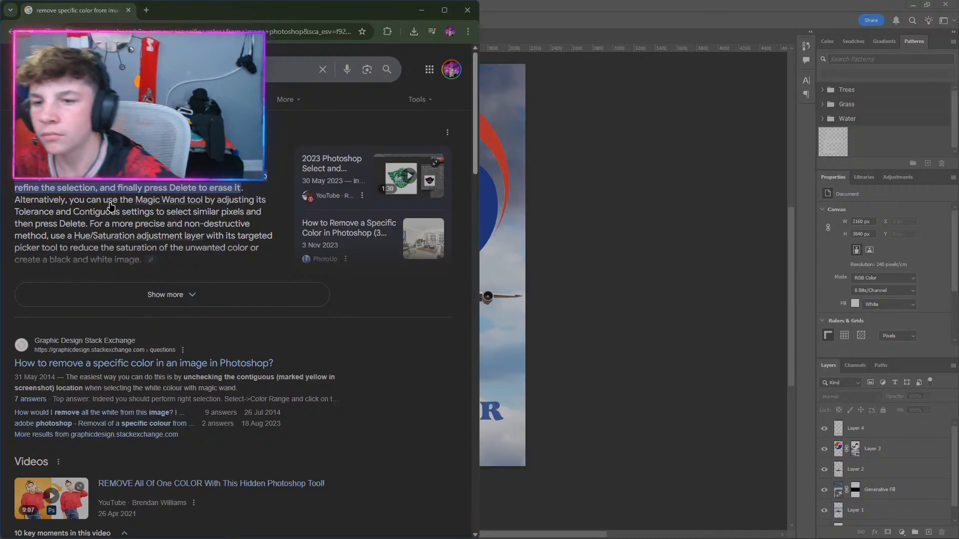
left_click(468, 9)
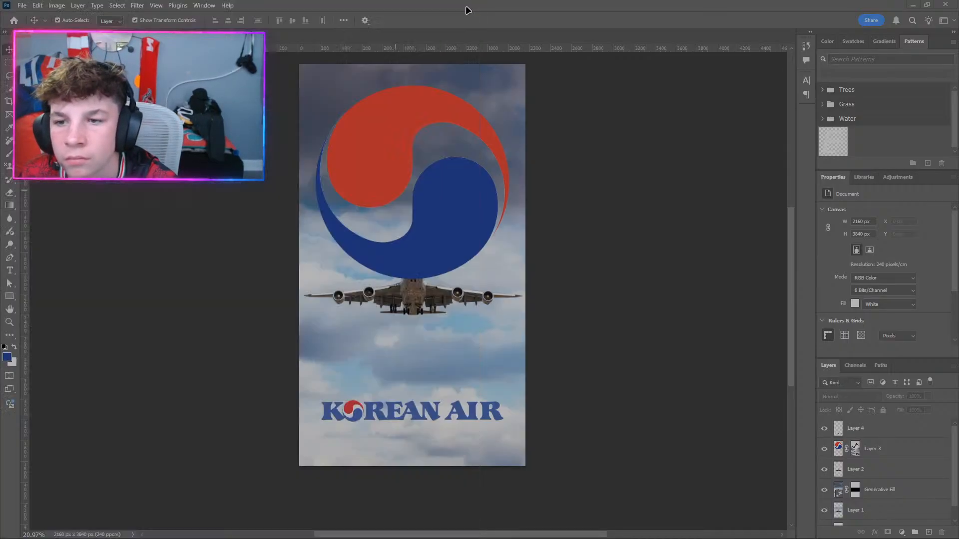
Undo the emblem's layer mask and the color selection it was made from.
left_click(323, 186)
key("ctrl+z")
key("ctrl+z")
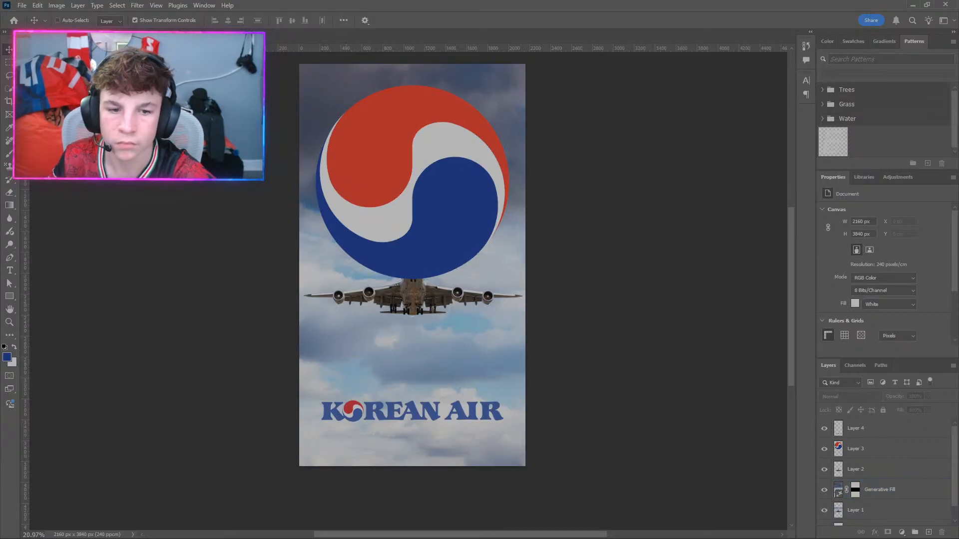
Select the emblem's white band on Layer 3 with Color Range at fuzziness 200 and delete it.
left_click(878, 448)
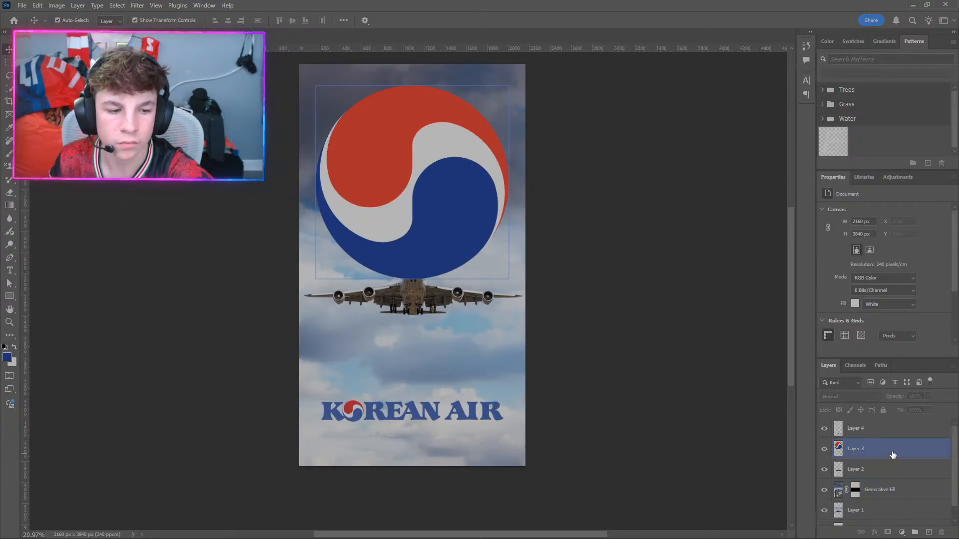
left_click(117, 5)
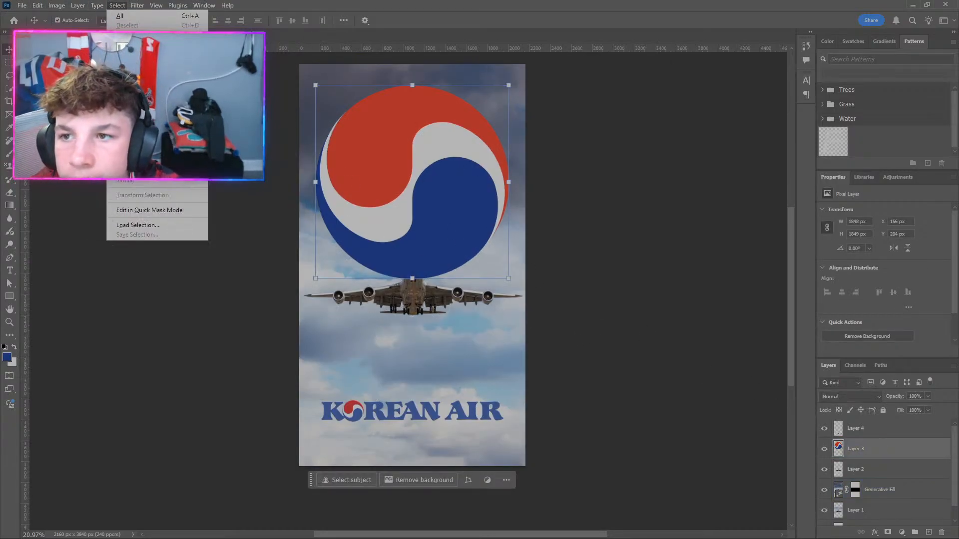
left_click(135, 124)
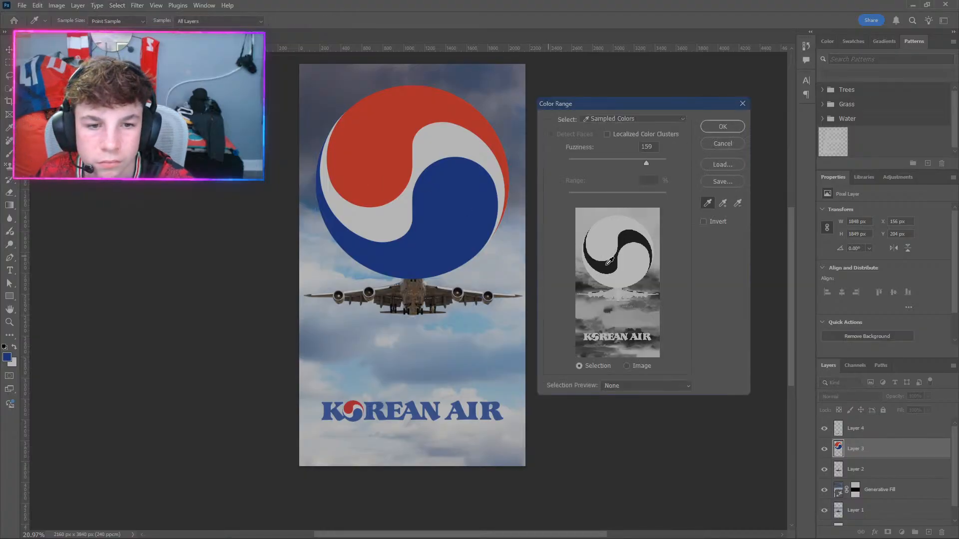
left_click(609, 261)
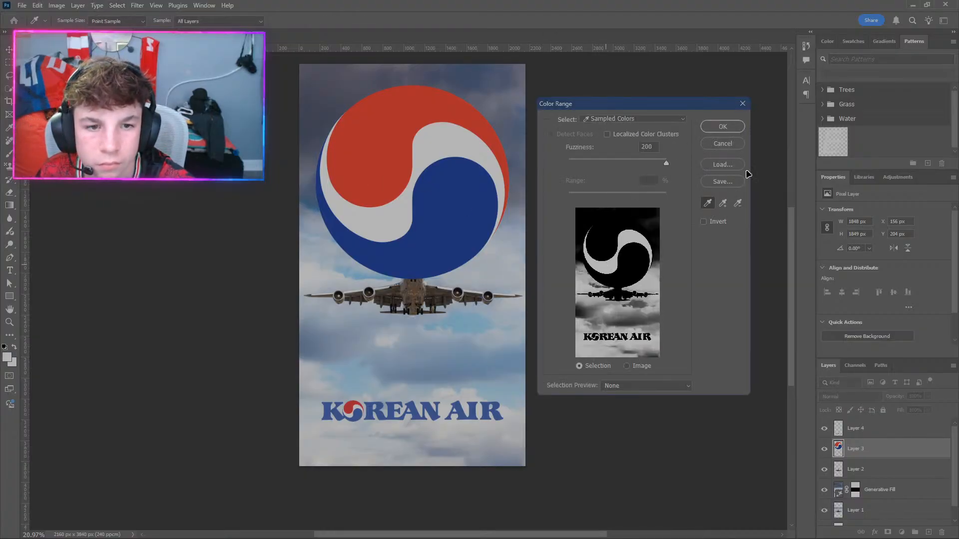
left_click_drag(666, 162, 672, 167)
left_click(715, 127)
key("v")
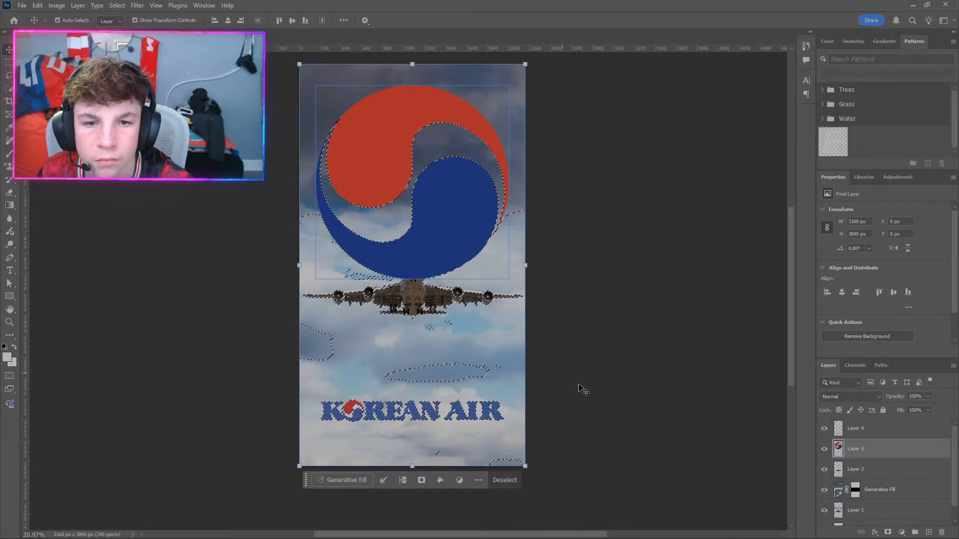
Clear the Color Range selection from the canvas and check the cut-out emblem.
left_click(719, 443)
left_click(843, 431)
left_click(843, 450)
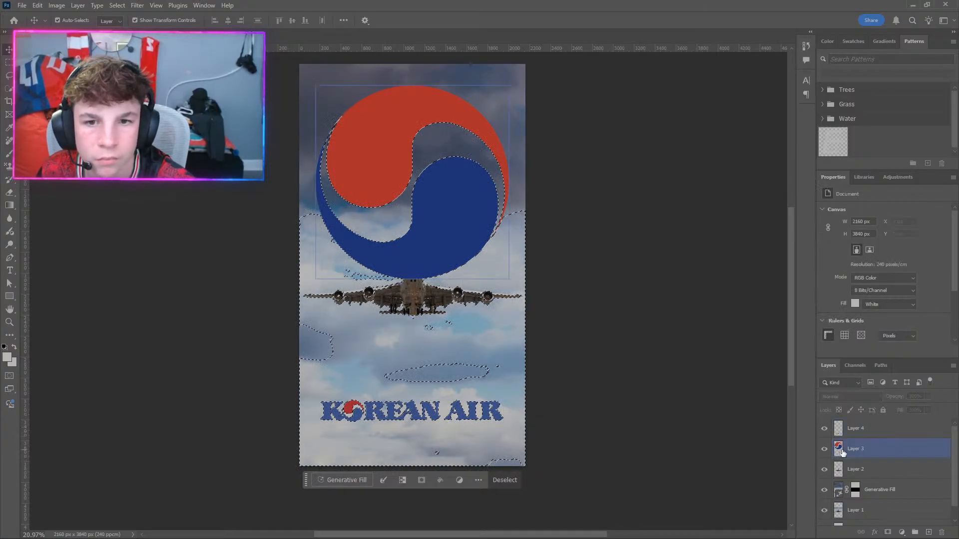
left_click(691, 418)
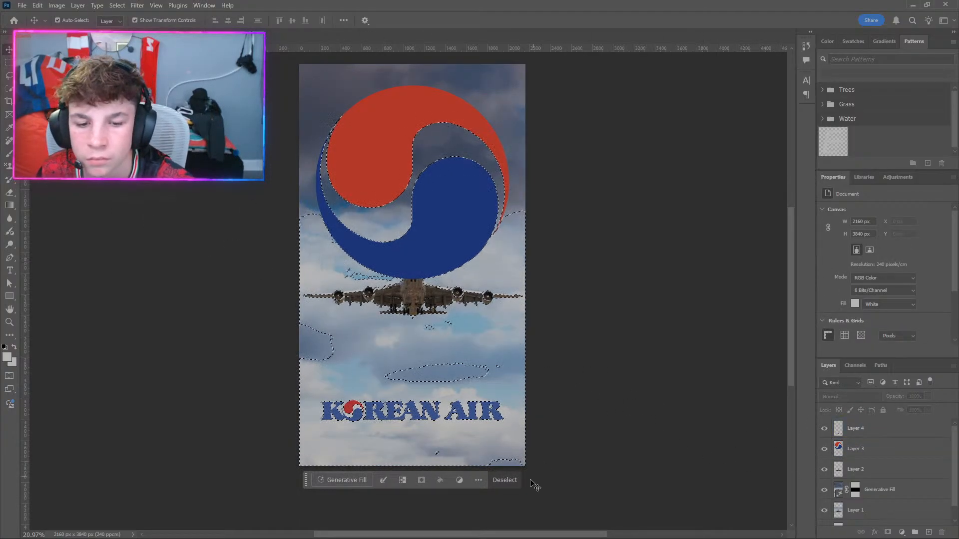
left_click(512, 482)
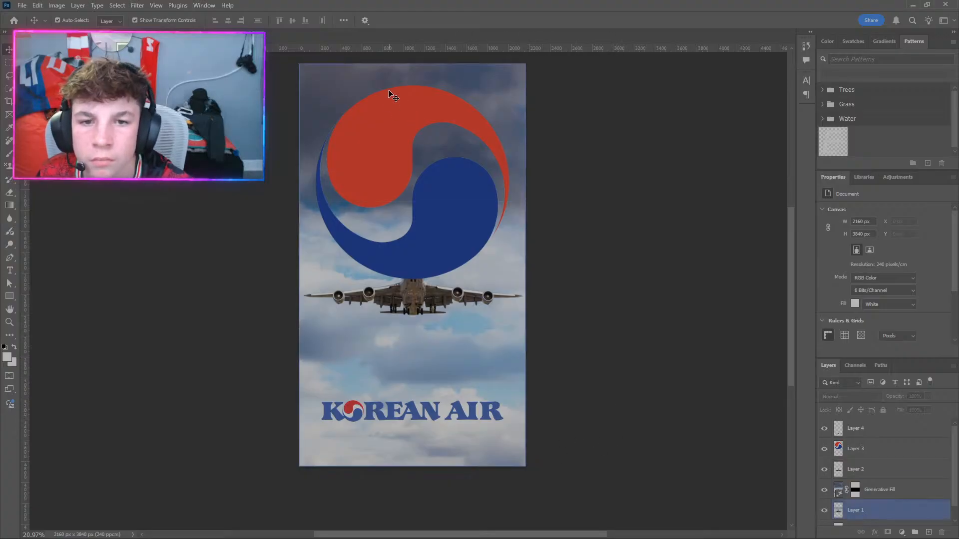
scroll(443, 178, "up", 5)
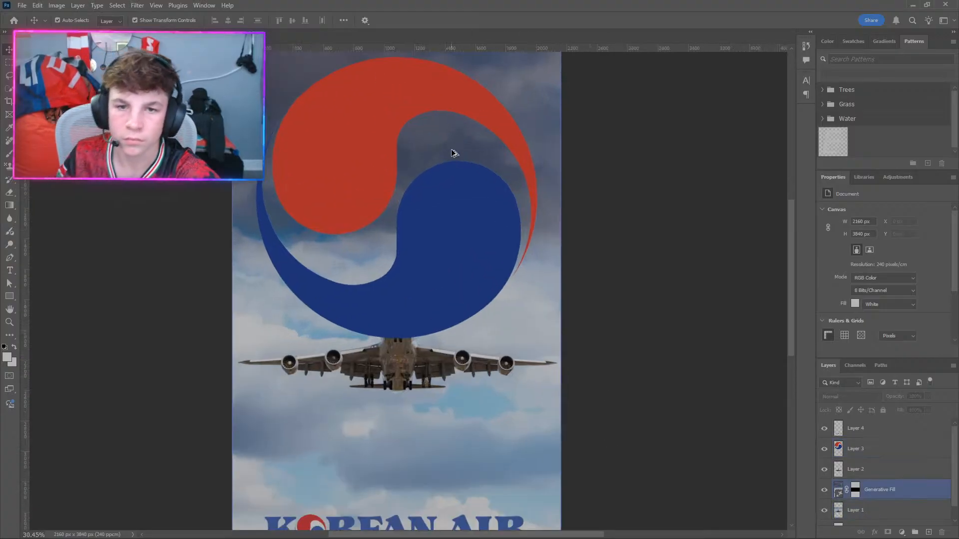
Scale the emblem on Layer 3 down to about 53%, keeping it centered above the aircraft.
scroll(402, 164, "up", 1)
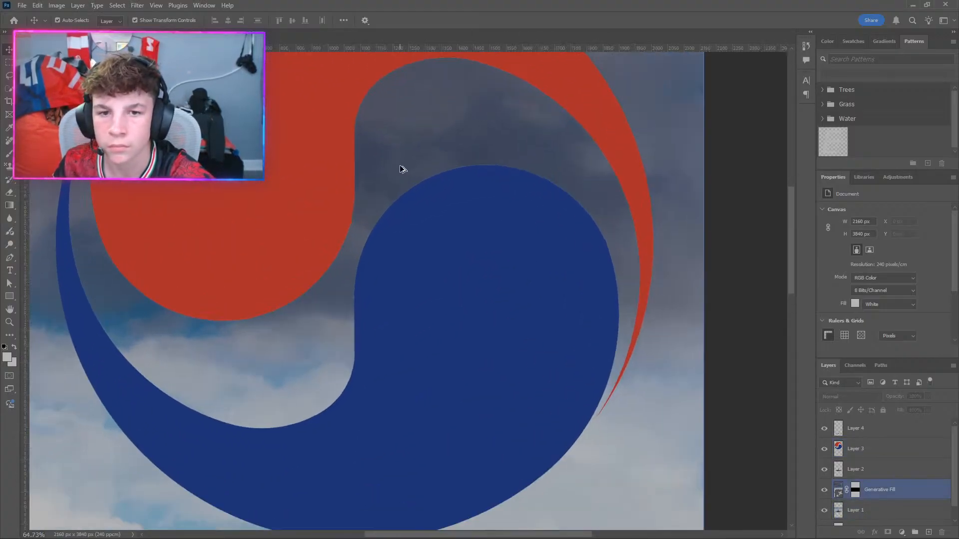
left_click(469, 212)
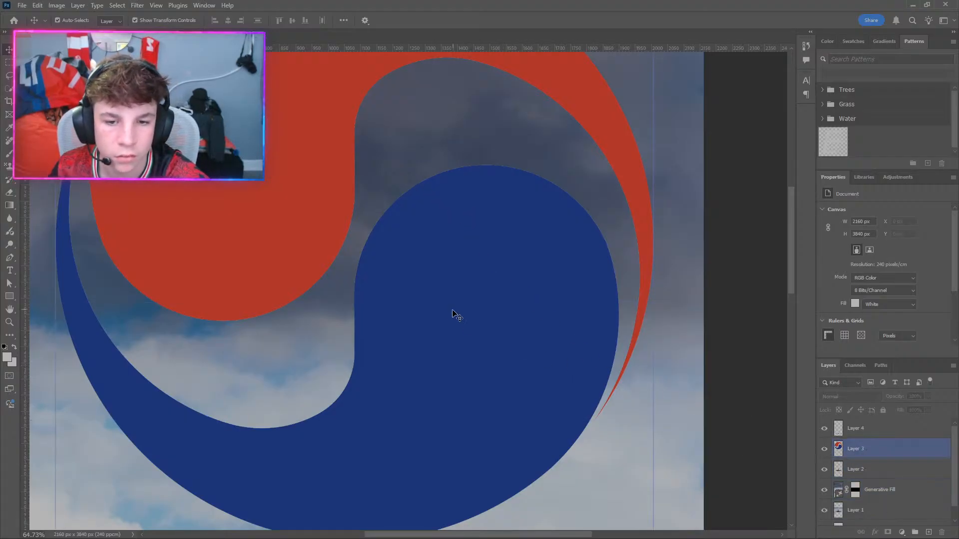
scroll(326, 328, "down", 7)
left_click(865, 451)
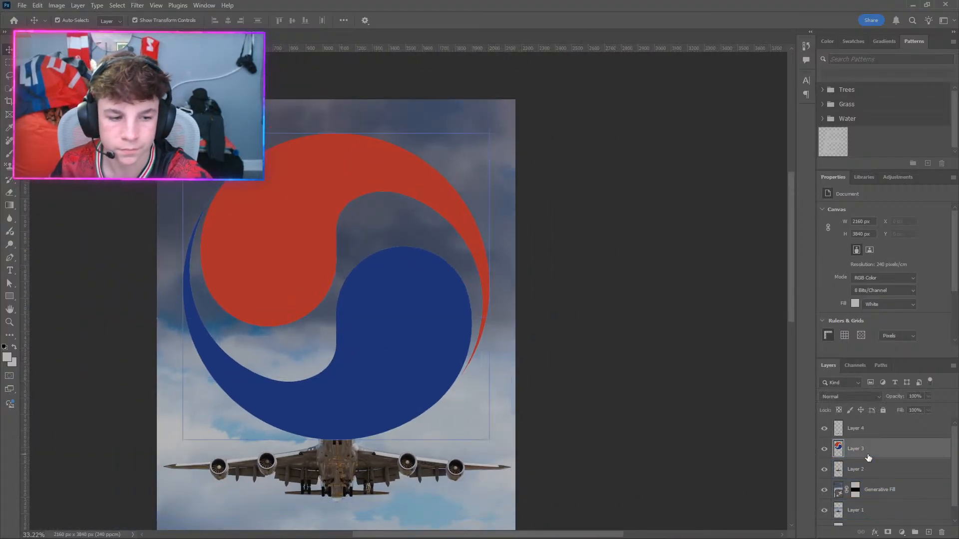
key("ctrl+t")
left_click_drag(335, 134, 336, 276)
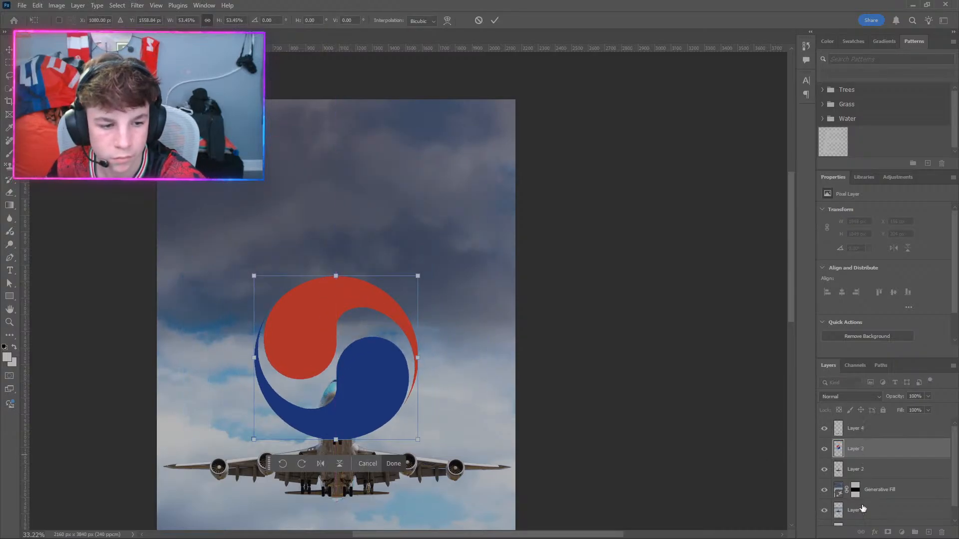
Apply the emblem's scaling, bring the aircraft on Layer 2 to the front of the layer stack, and review the full wallpaper.
left_click_drag(853, 470, 858, 420)
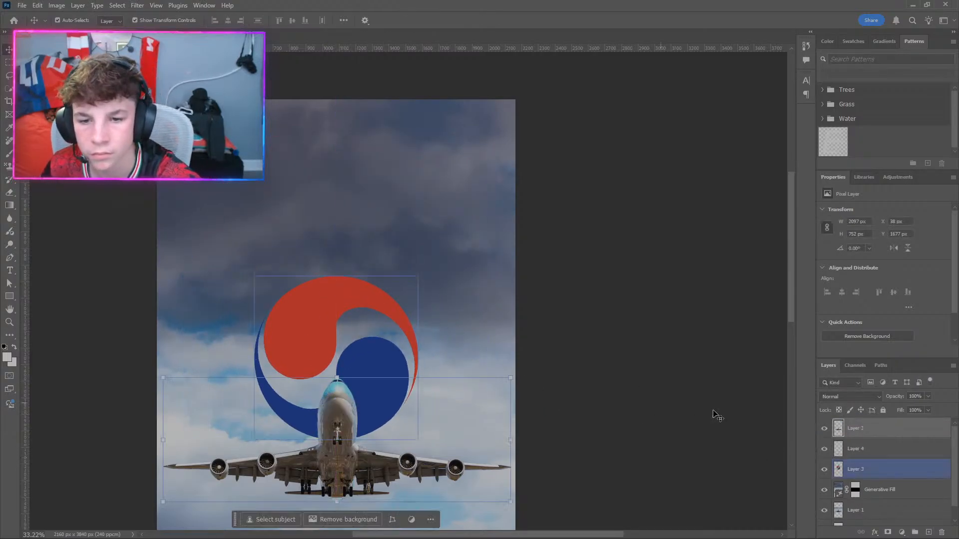
scroll(187, 295, "down", 1)
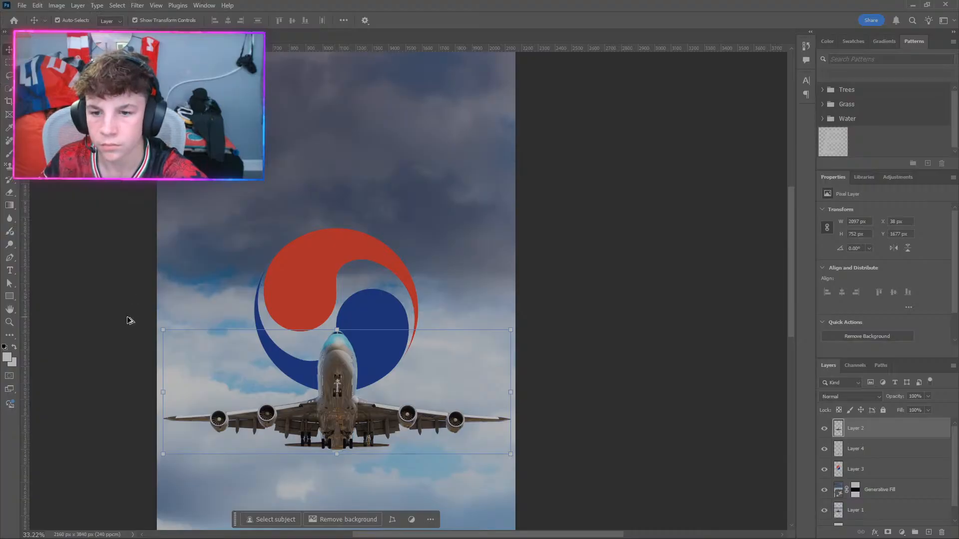
left_click(119, 321)
scroll(118, 320, "down", 1)
scroll(118, 320, "down", 4)
scroll(144, 345, "left", 2)
scroll(200, 362, "right", 2)
scroll(220, 366, "down", 2)
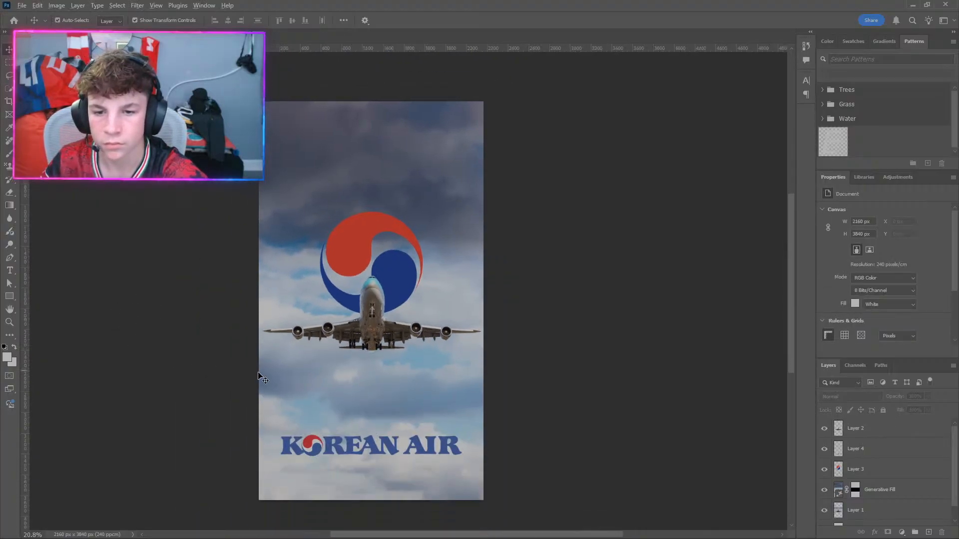
scroll(260, 375, "up", 1)
left_click(861, 472)
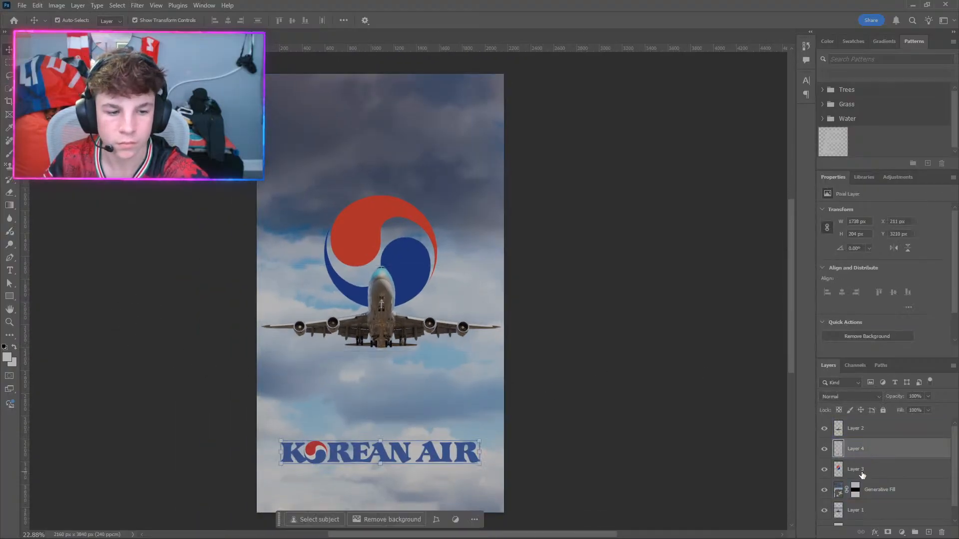
left_click_drag(394, 235, 396, 251)
key("ctrl+z")
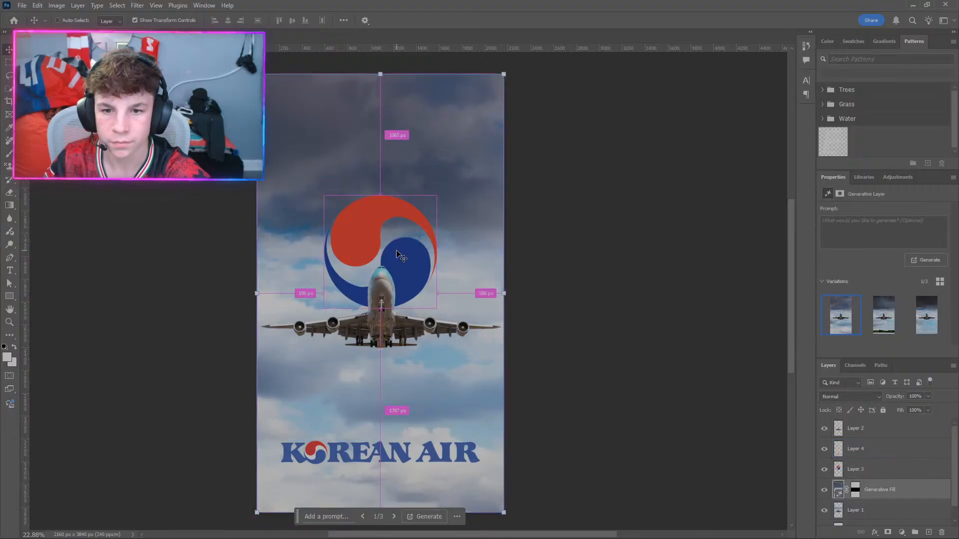
Enlarge the emblem on Layer 3 to about 123% and center it behind the aircraft's nose.
left_click(859, 469)
key("ctrl+t")
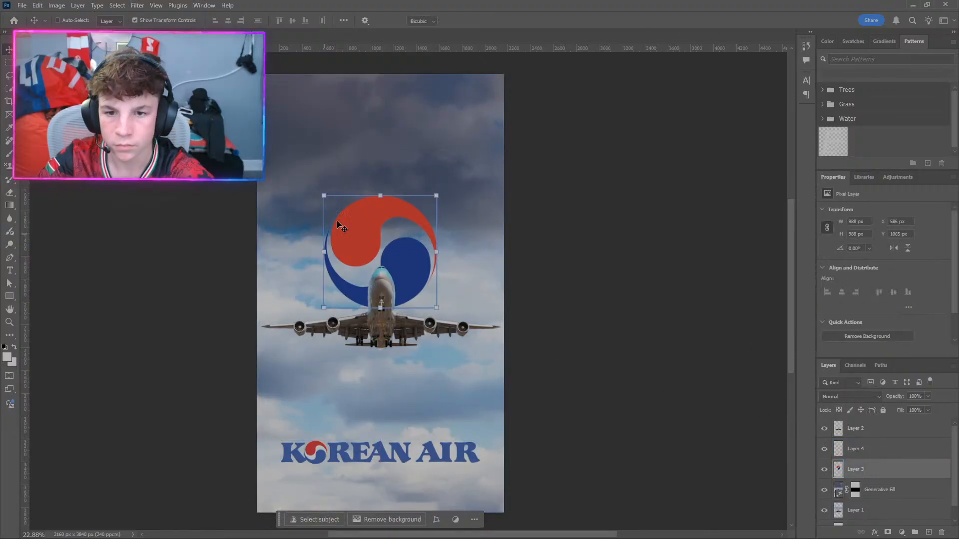
left_click_drag(388, 221, 374, 198)
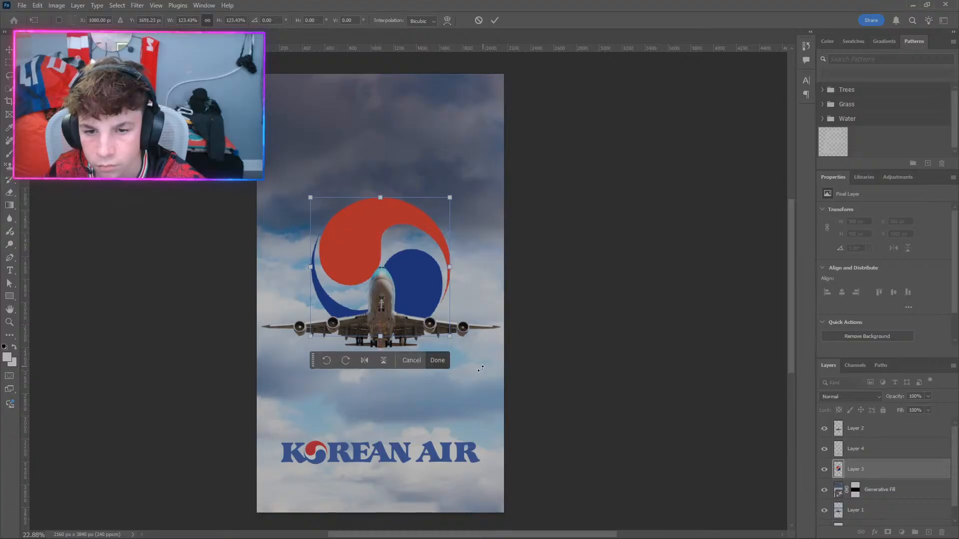
left_click(438, 359)
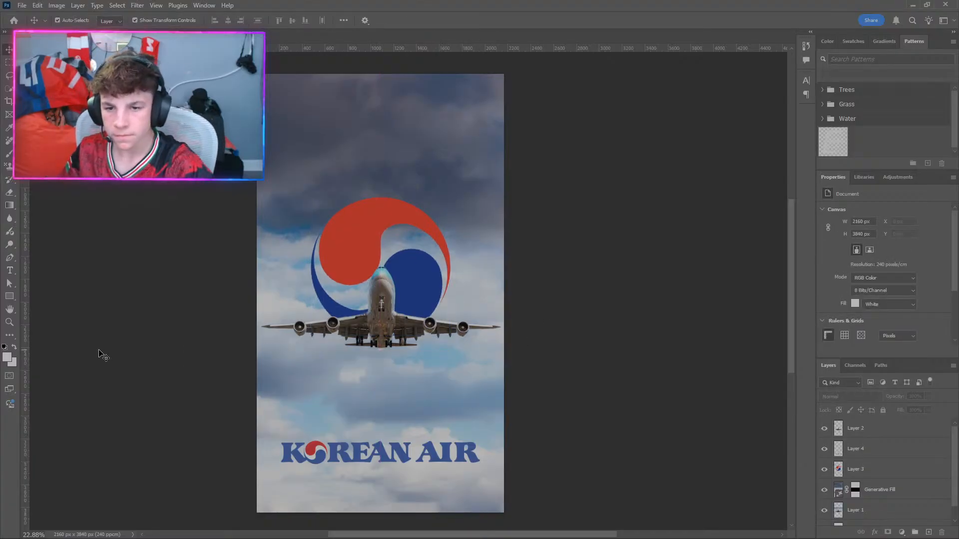
Examine the edges of the aircraft cutout against the emblem along the fuselage, wings and engines.
scroll(408, 330, "up", 10)
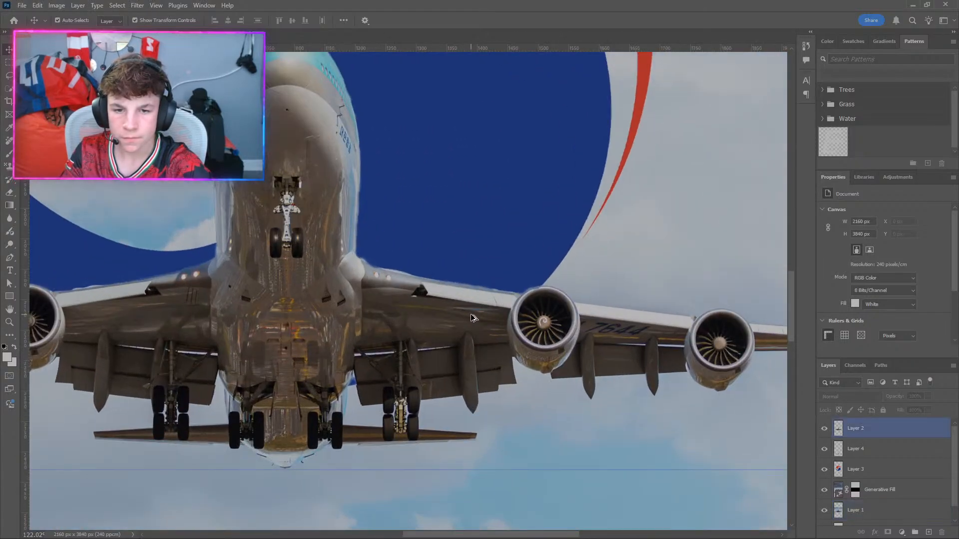
scroll(477, 298, "up", 2)
scroll(477, 298, "down", 5)
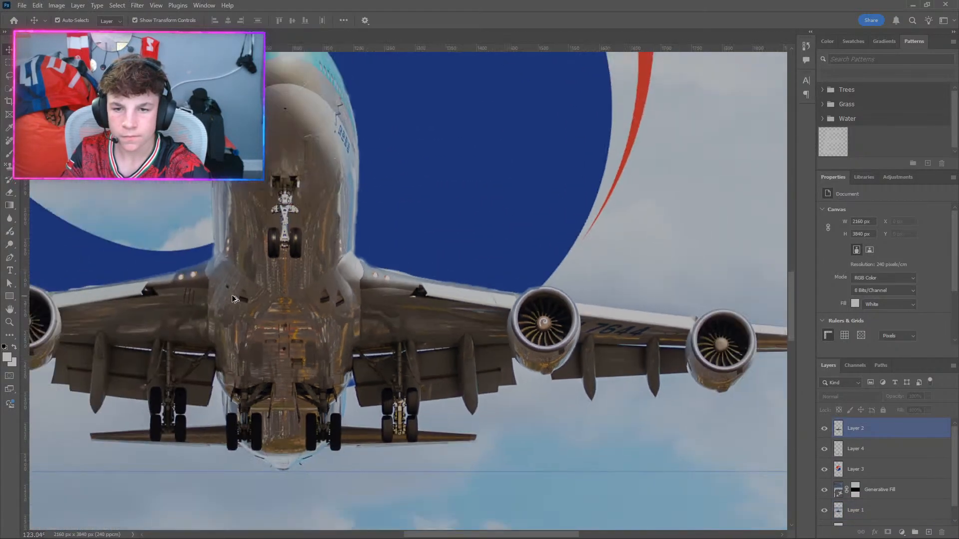
scroll(259, 304, "up", 5)
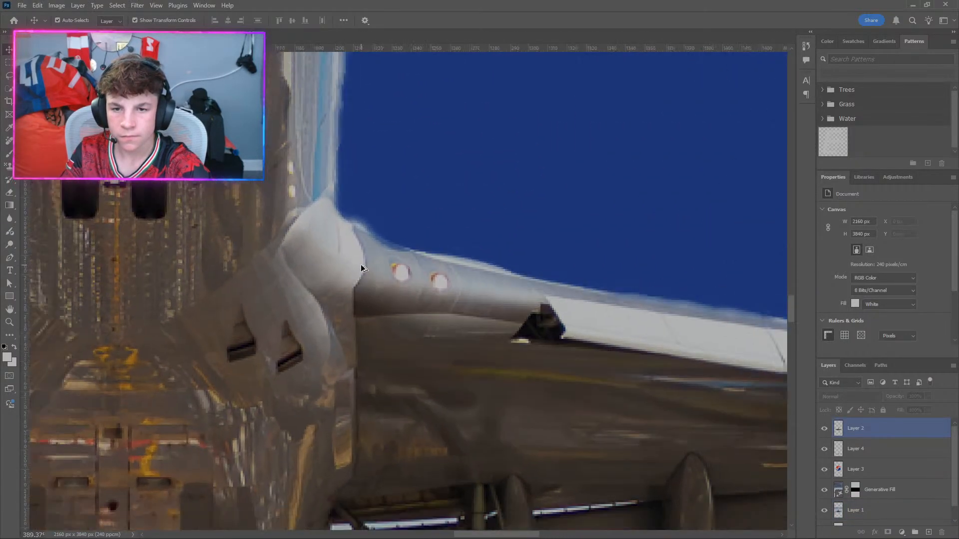
scroll(336, 254, "down", 6)
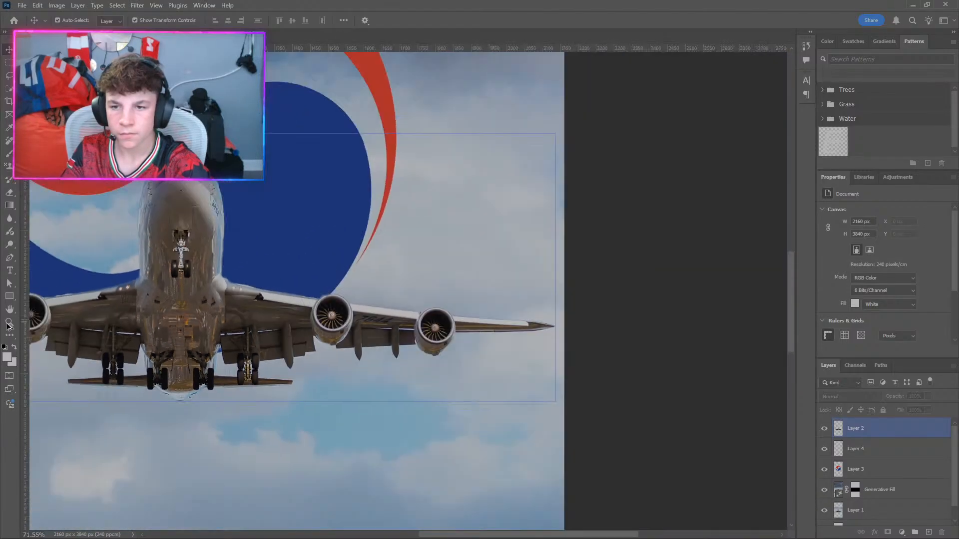
scroll(127, 327, "left", 2)
scroll(141, 301, "up", 6)
scroll(189, 307, "down", 5)
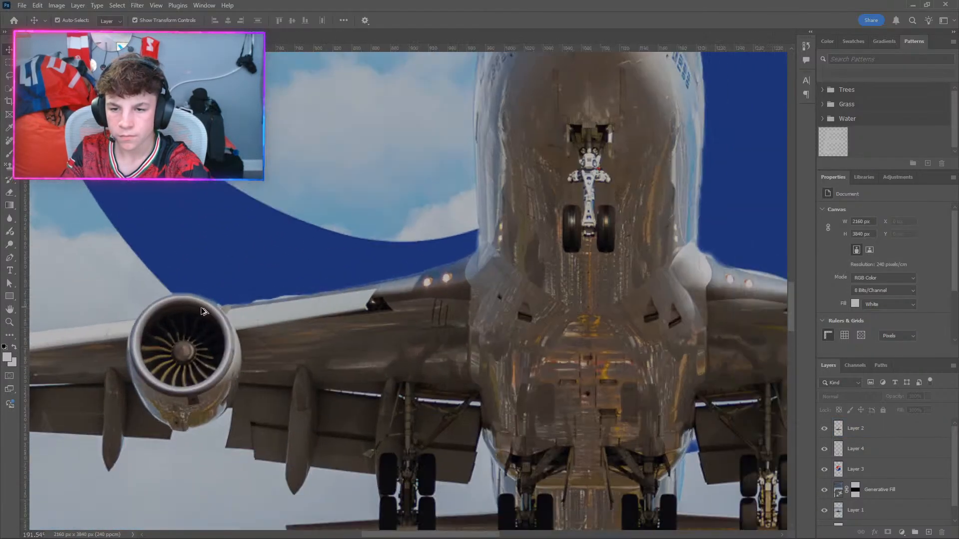
scroll(208, 315, "down", 4)
Undo the emblem, wordmark and aircraft-copy edits back to the active aircraft selection on Layer 1.
left_click(860, 449)
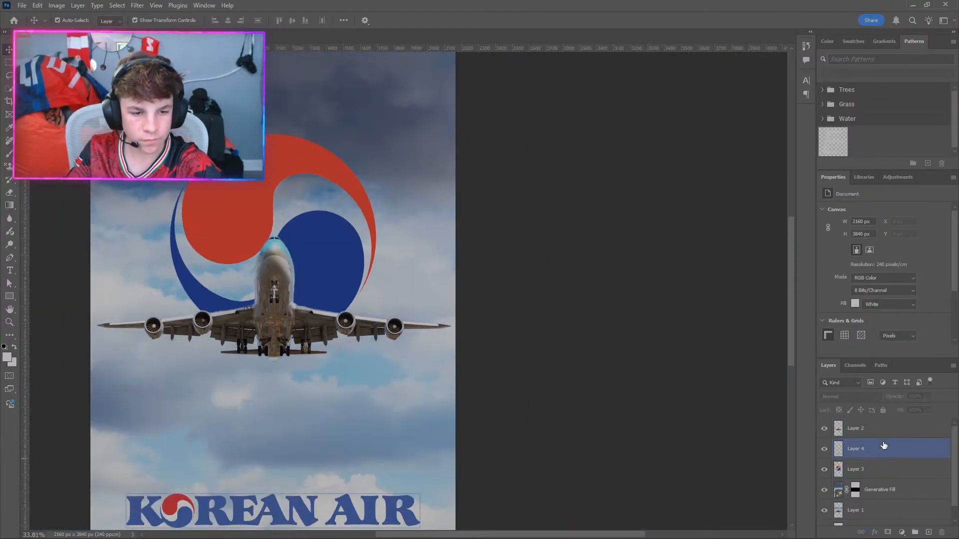
key("ctrl+z")
key("ctrl+z")
key("ctrl+z")
key("ctrl+z")
key("ctrl+z")
key("ctrl+z")
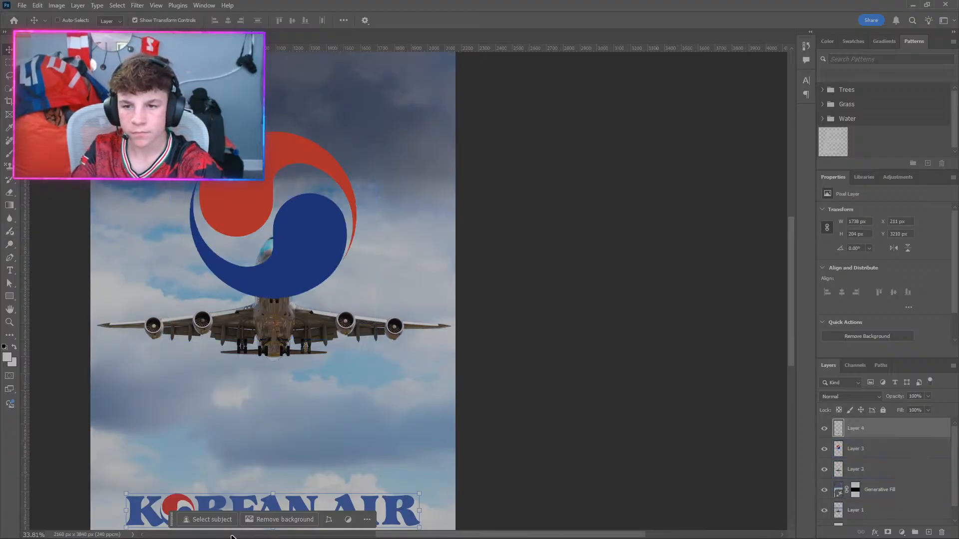
key("ctrl+z")
key("ctrl+z")
key("ctrl+z")
key("ctrl+z")
key("ctrl+z")
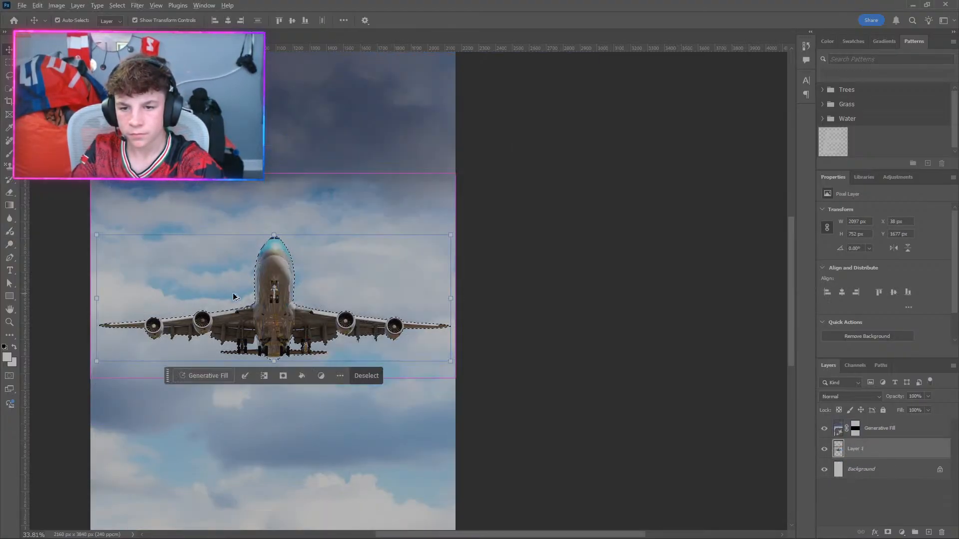
Refine the aircraft selection where the right wing meets the fuselage, adding and subtracting with a smaller Quick Selection brush.
scroll(294, 305, "up", 10)
scroll(326, 301, "up", 5)
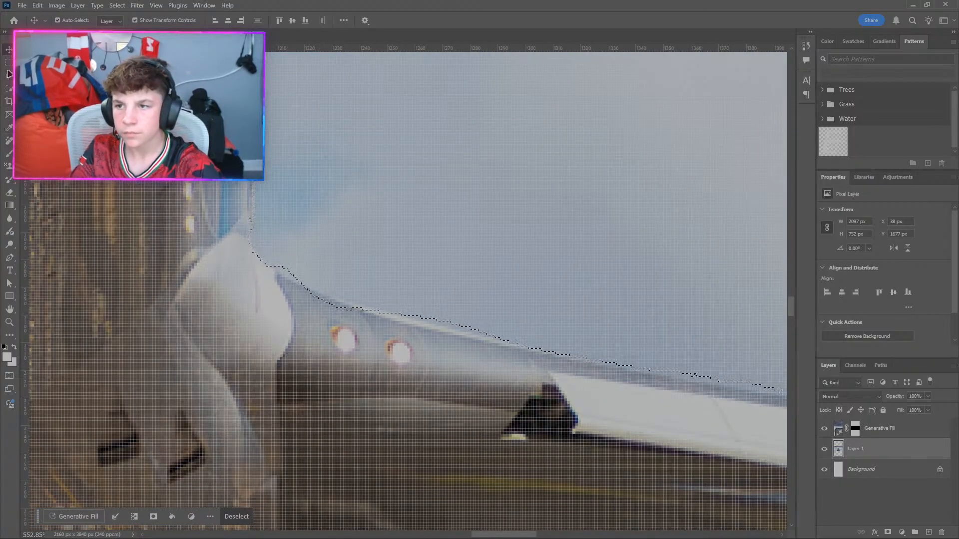
left_click(9, 88)
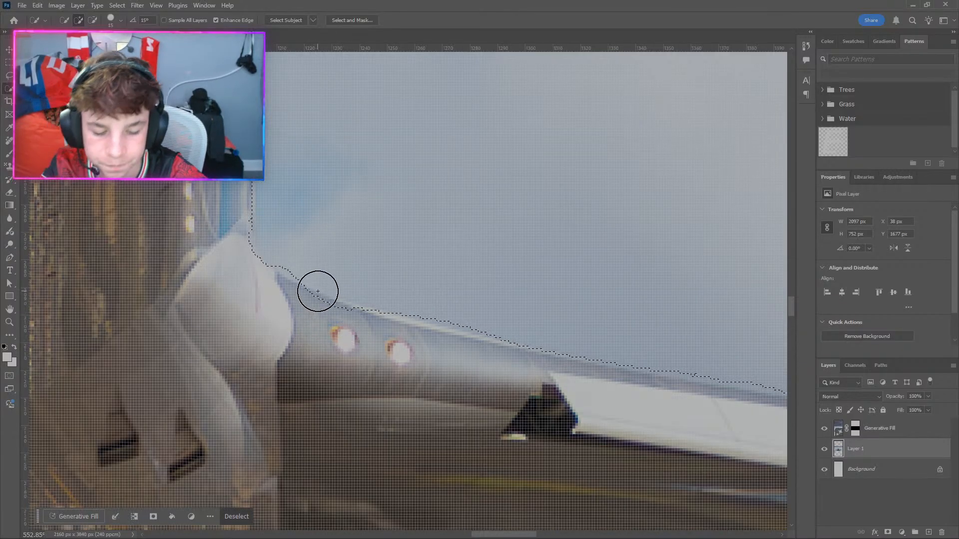
key("bracketleft")
key("bracketleft")
key("bracketleft")
key("bracketleft")
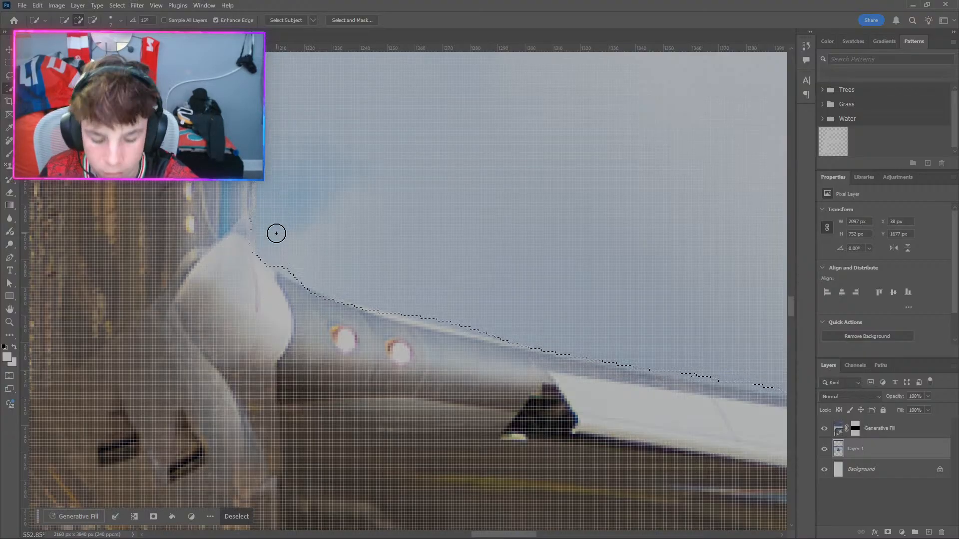
key("alt")
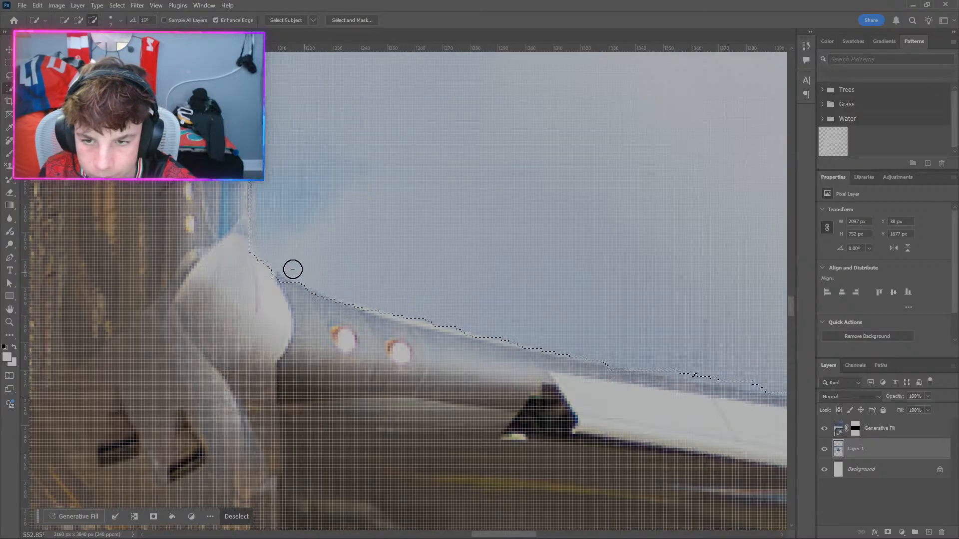
key("alt")
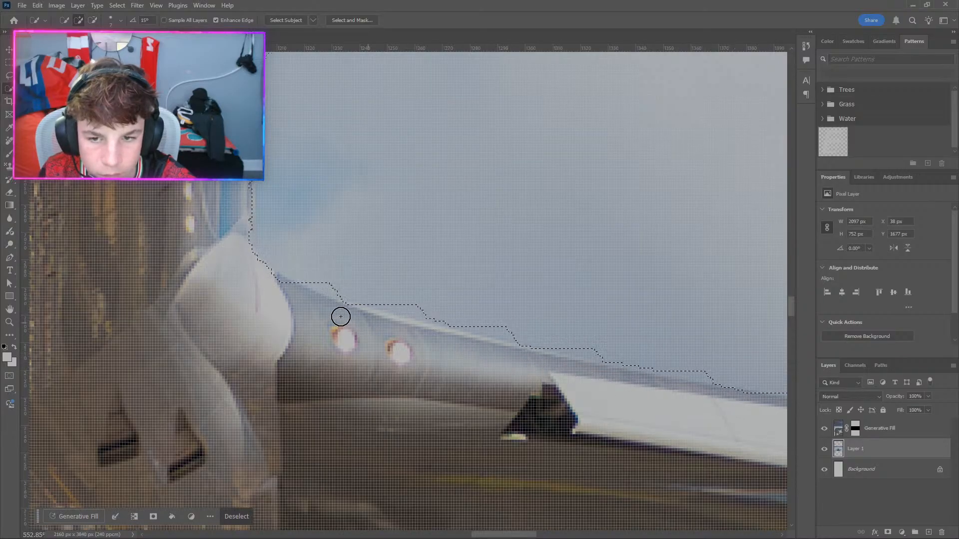
left_click_drag(248, 277, 249, 305)
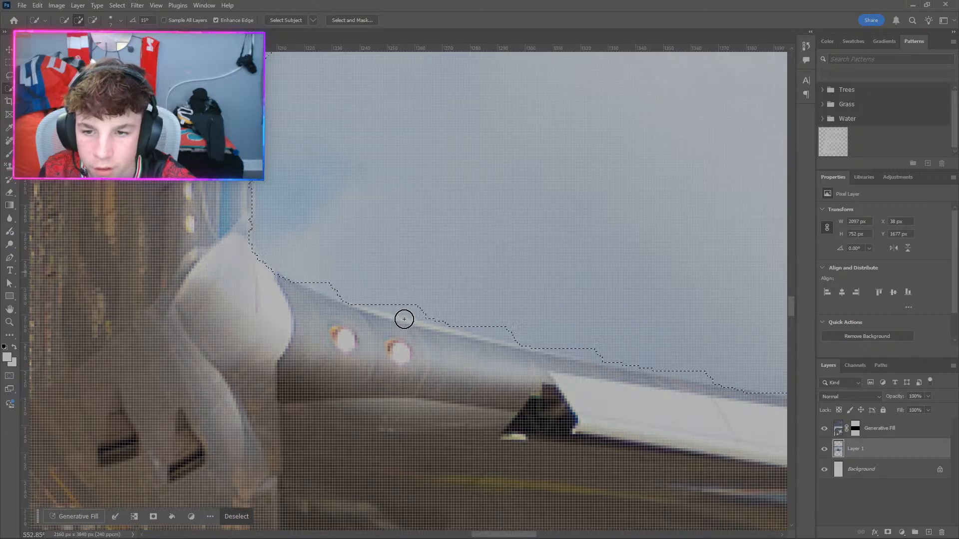
left_click_drag(464, 325, 449, 312)
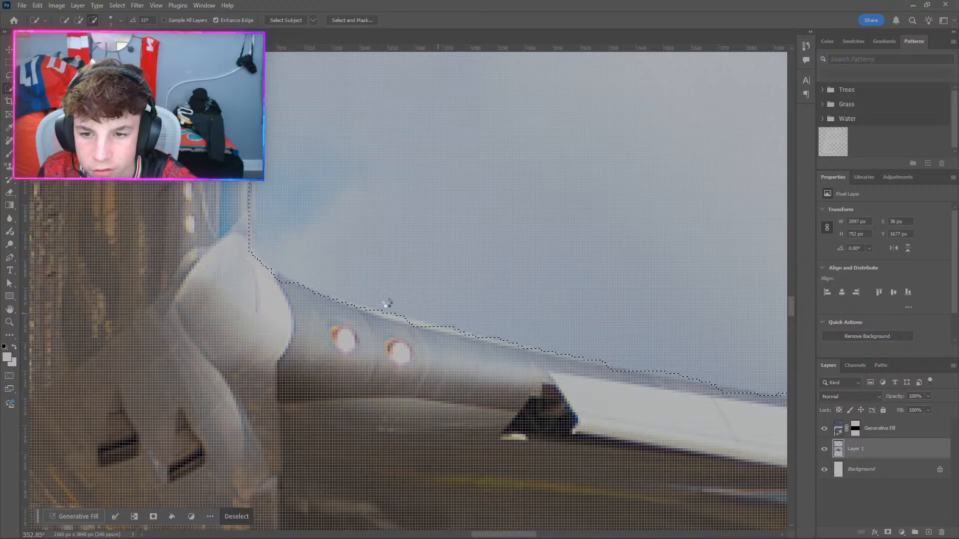
mouse_move(278, 282)
left_mouse_down()
mouse_move(283, 296)
mouse_move(271, 285)
left_mouse_up()
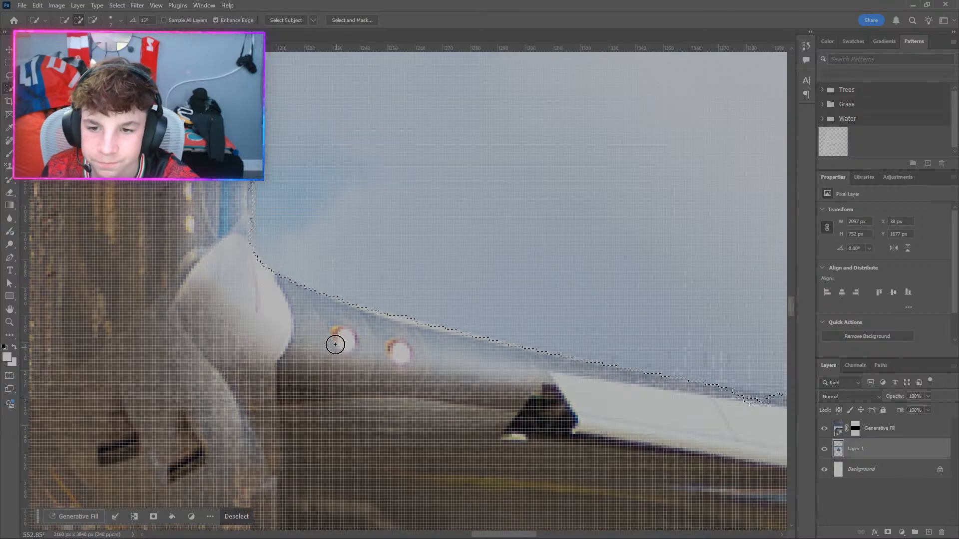
Tighten the aircraft selection along the fuselage side and the inner leading edge of the right wing.
scroll(448, 349, "down", 2)
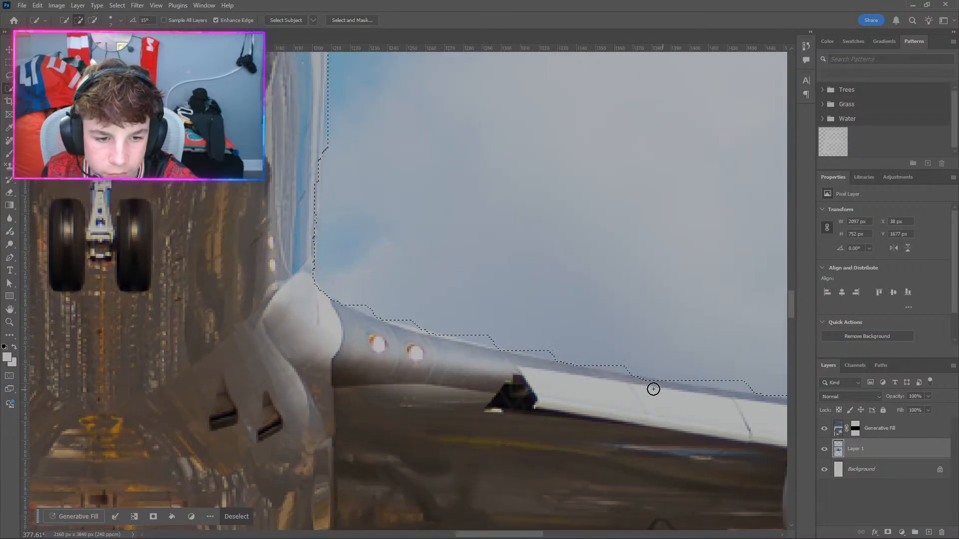
mouse_move(653, 389)
left_mouse_down()
mouse_move(644, 389)
mouse_move(659, 414)
left_mouse_up()
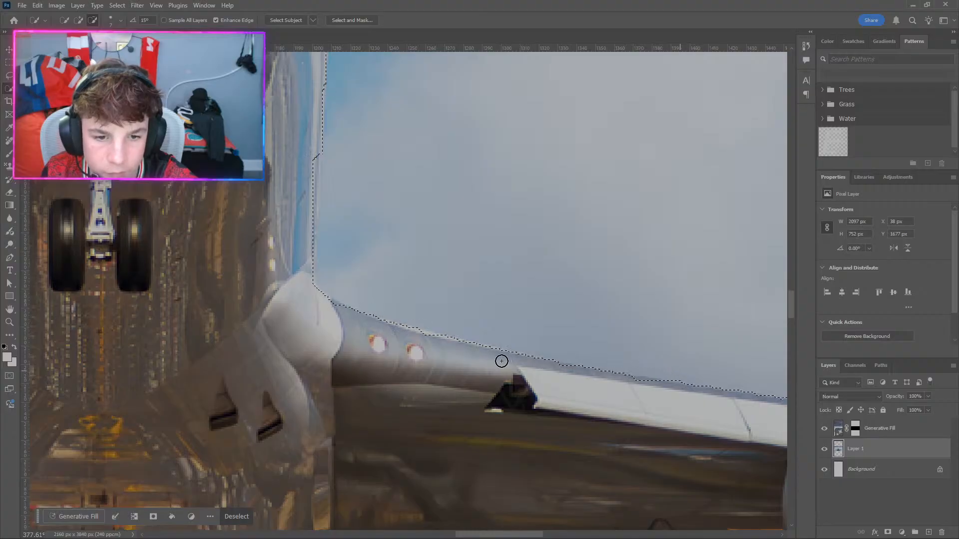
mouse_move(501, 361)
left_mouse_down()
mouse_move(655, 388)
mouse_move(640, 387)
left_mouse_up()
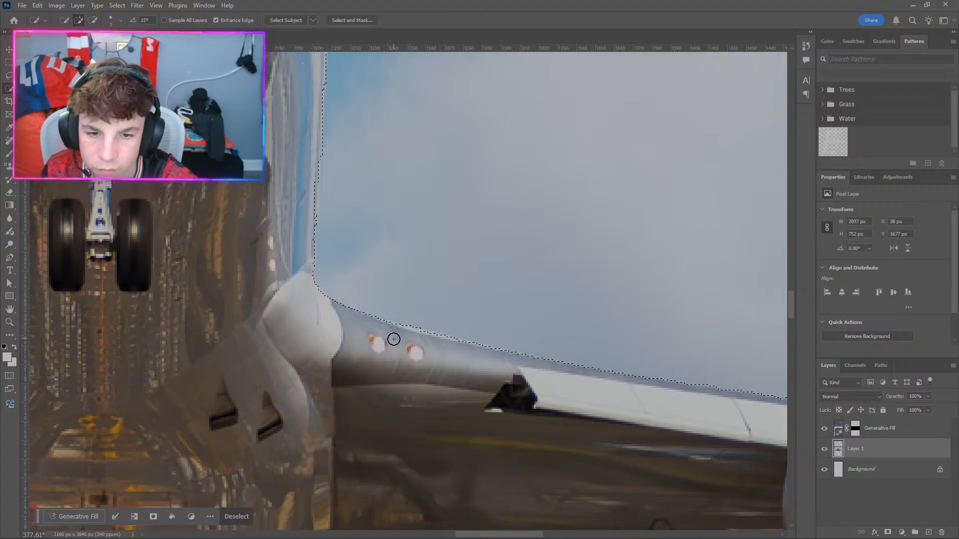
Refine the aircraft selection around the upper rim of the right wing's inner engine.
scroll(587, 406, "right", 5)
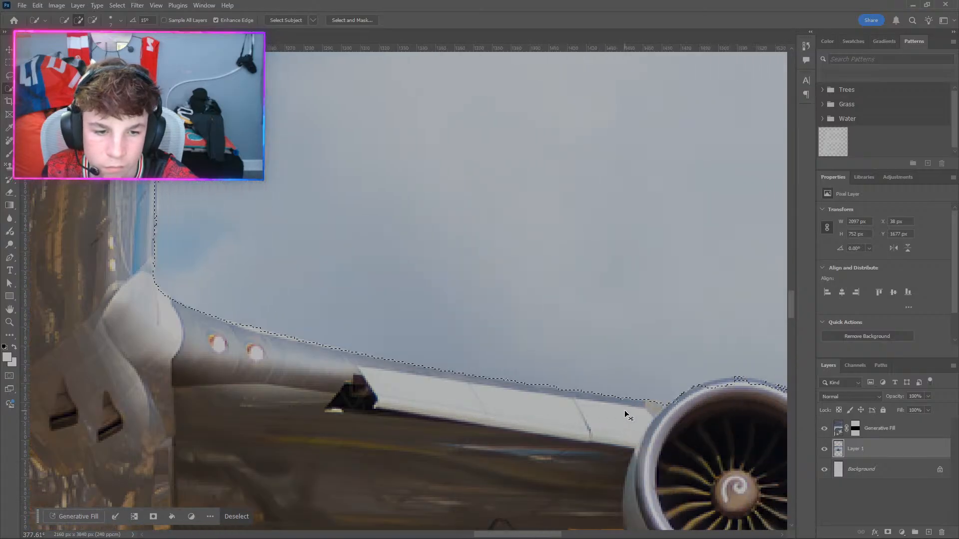
scroll(624, 410, "right", 5)
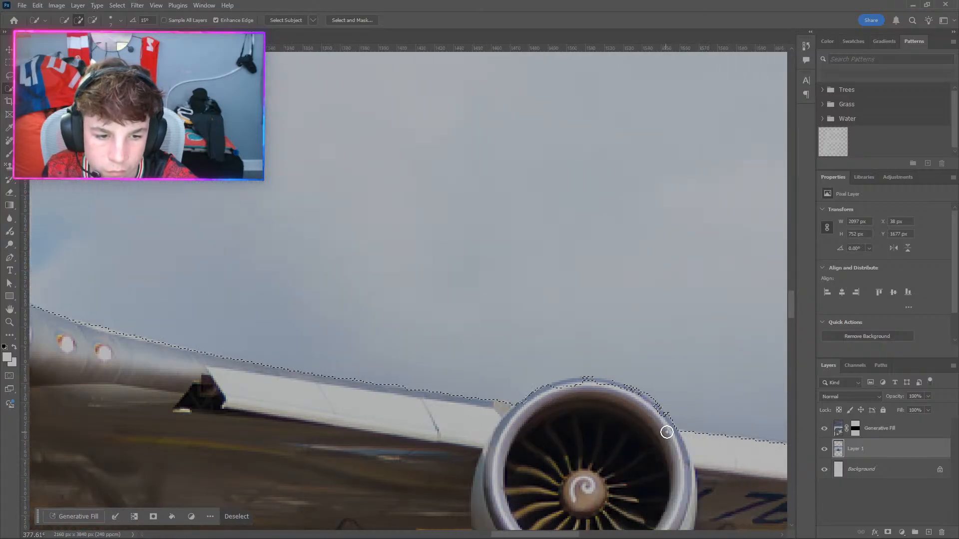
mouse_move(667, 432)
left_mouse_down()
mouse_move(653, 402)
mouse_move(620, 391)
mouse_move(578, 387)
mouse_move(531, 410)
mouse_move(513, 397)
mouse_move(562, 372)
mouse_move(620, 375)
mouse_move(671, 408)
left_mouse_up()
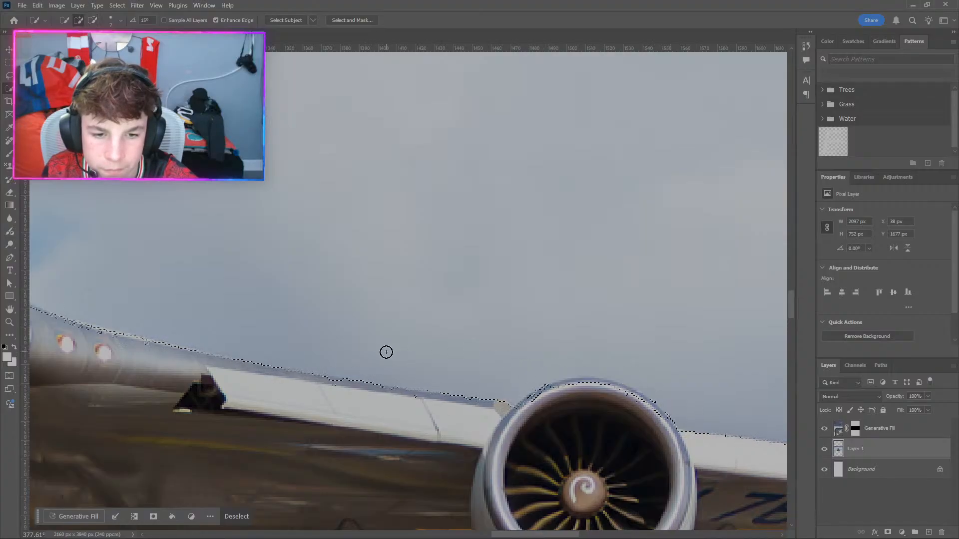
mouse_move(611, 392)
left_mouse_down()
mouse_move(566, 384)
mouse_move(548, 396)
left_mouse_up()
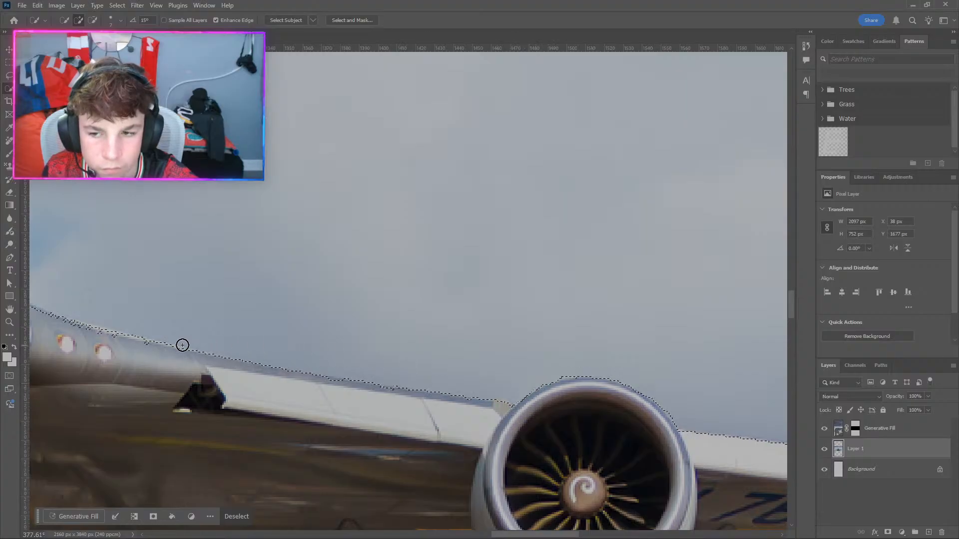
Tighten the aircraft selection along the right wing's leading edge between the inner engine and the fuselage.
mouse_move(163, 359)
left_mouse_down()
mouse_move(57, 321)
mouse_move(7, 286)
left_mouse_up()
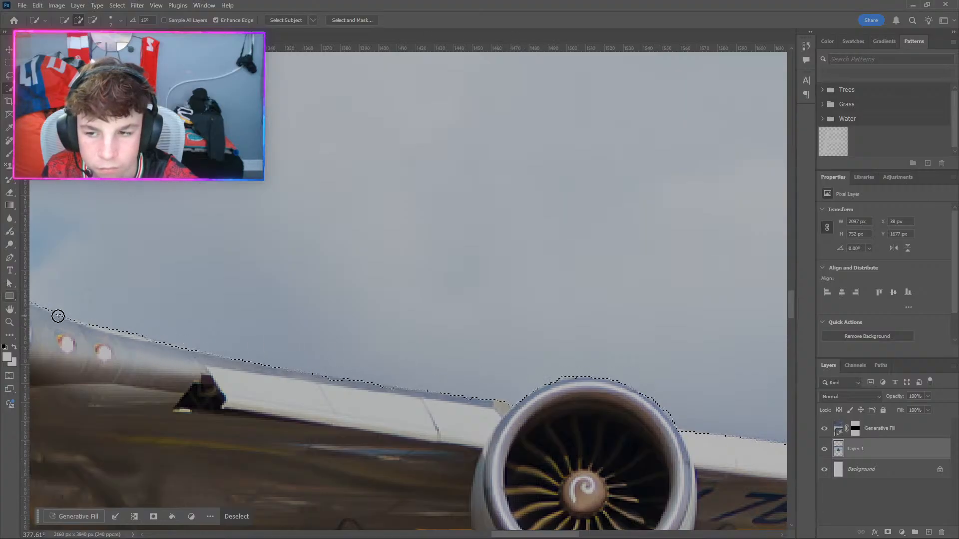
scroll(71, 329, "down", 4)
scroll(64, 337, "left", 4)
scroll(63, 337, "left", 3)
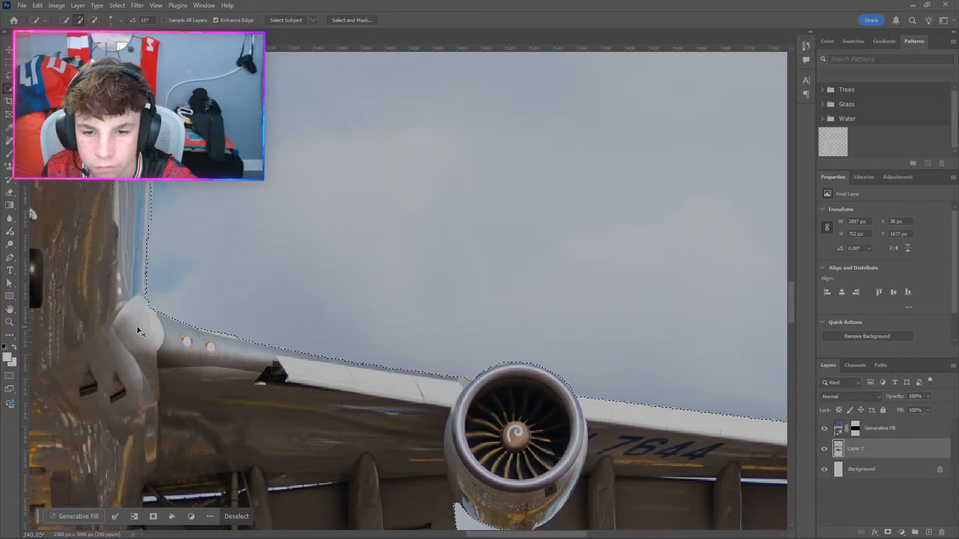
mouse_move(393, 368)
left_mouse_down()
mouse_move(306, 351)
mouse_move(264, 370)
left_mouse_up()
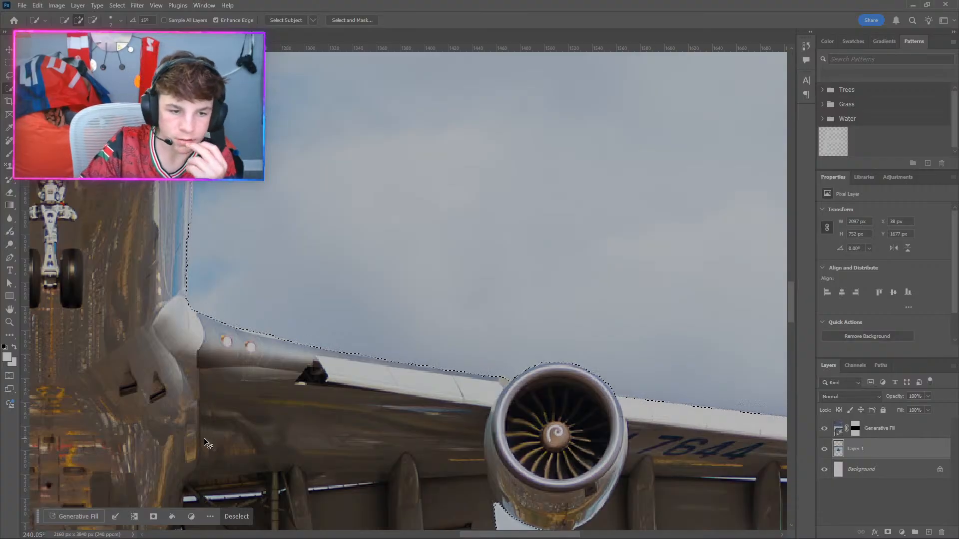
left_click(241, 518)
scroll(300, 436, "down", 10)
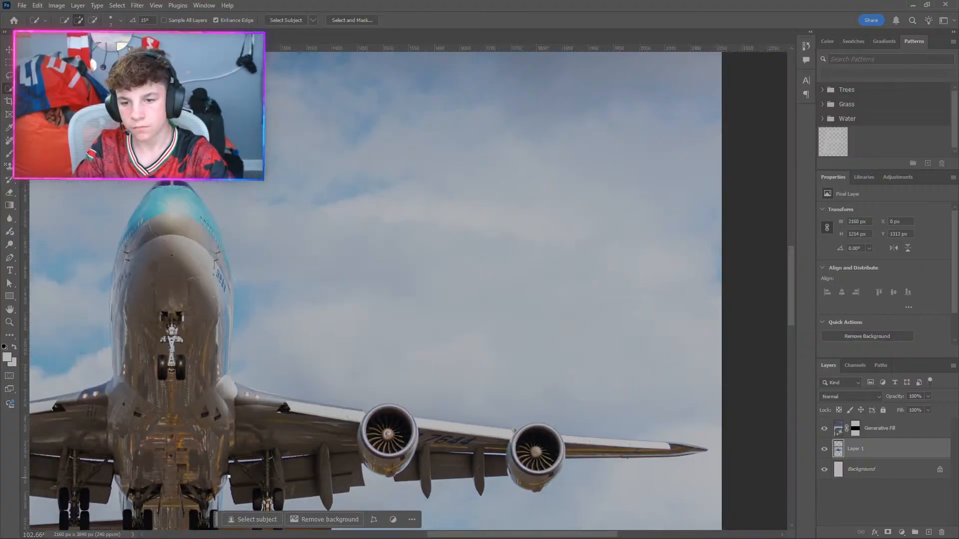
key("ctrl+z")
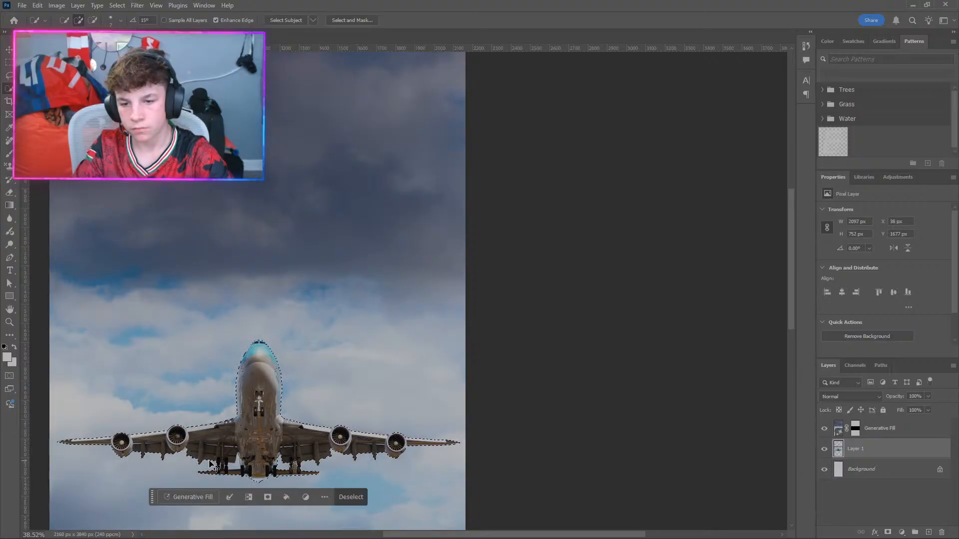
key("ctrl+d")
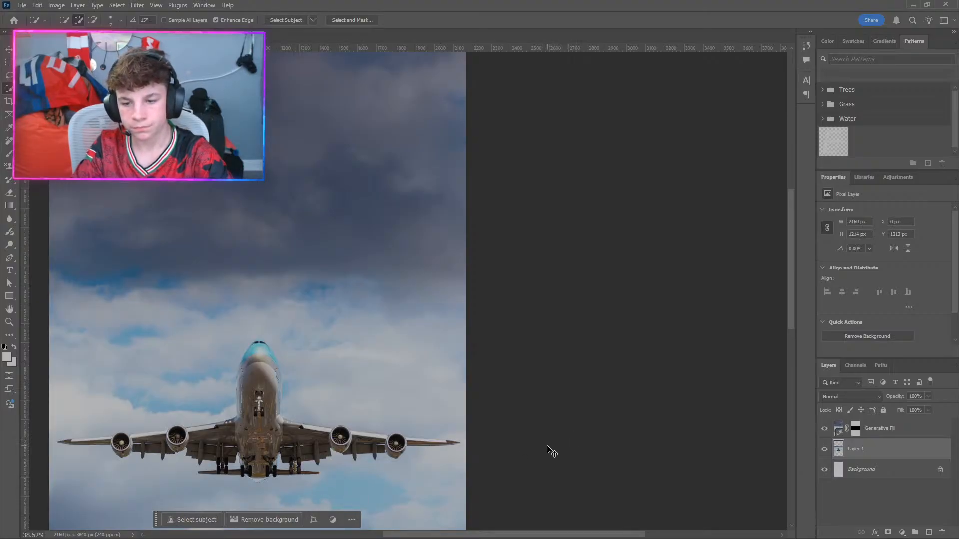
scroll(244, 431, "up", 5)
scroll(193, 433, "down", 7)
scroll(100, 428, "left", 5)
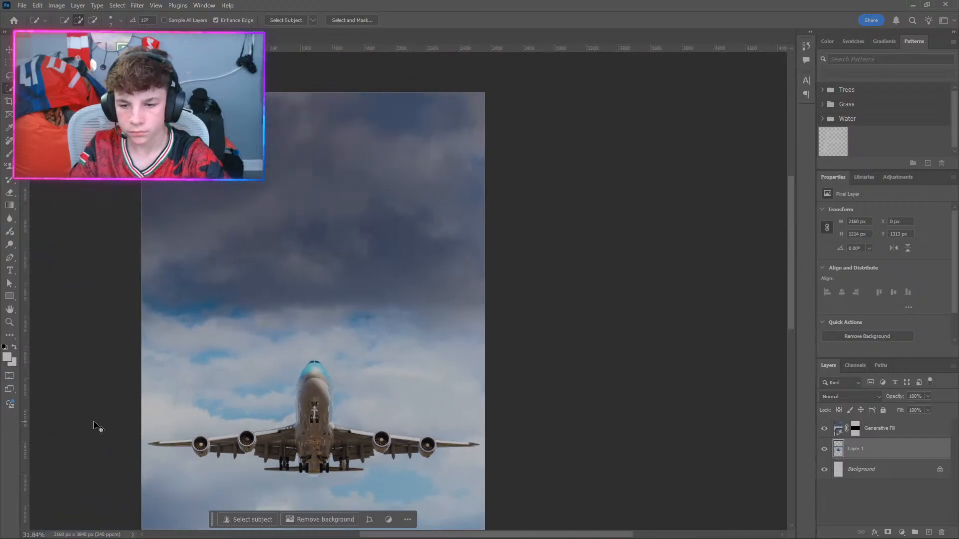
scroll(117, 421, "down", 1)
scroll(234, 293, "down", 3)
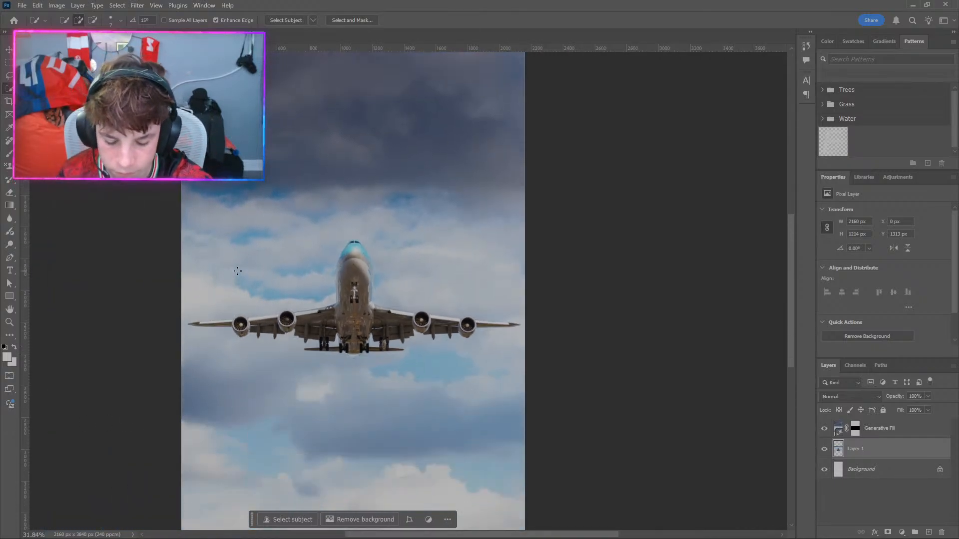
scroll(238, 271, "down", 1)
scroll(261, 280, "up", 2)
scroll(260, 219, "down", 2)
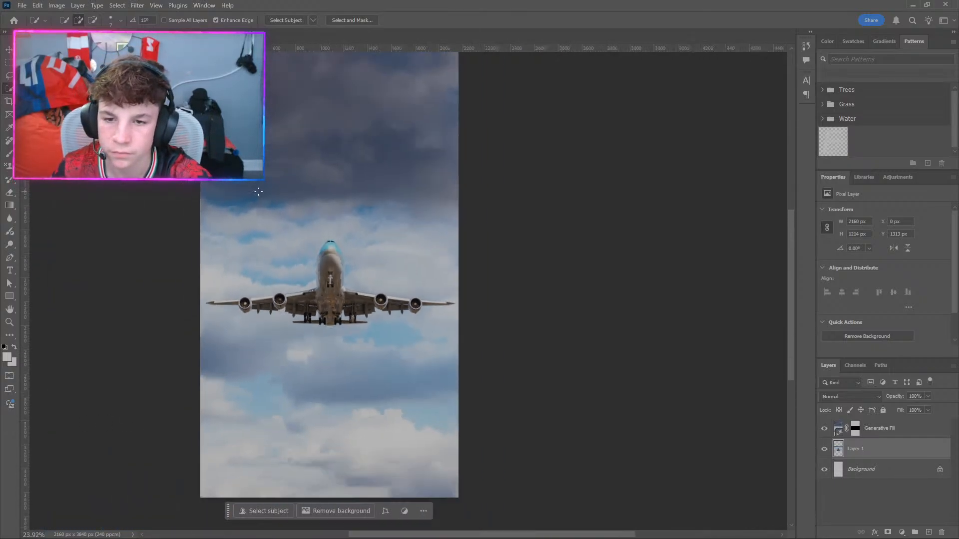
scroll(343, 318, "up", 1)
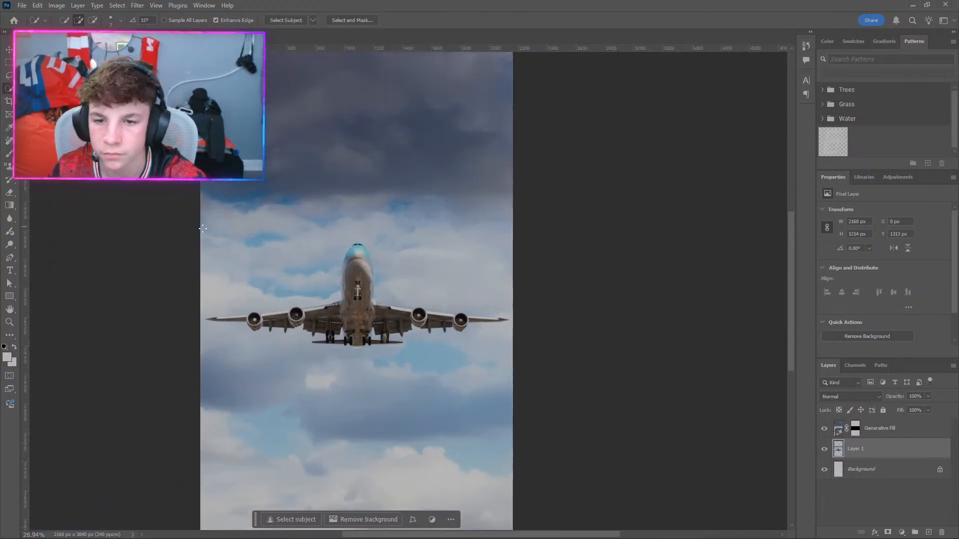
Restore the aircraft selection and copy the selected aircraft from Layer 1 to a new layer.
left_click(332, 372)
scroll(362, 315, "up", 5)
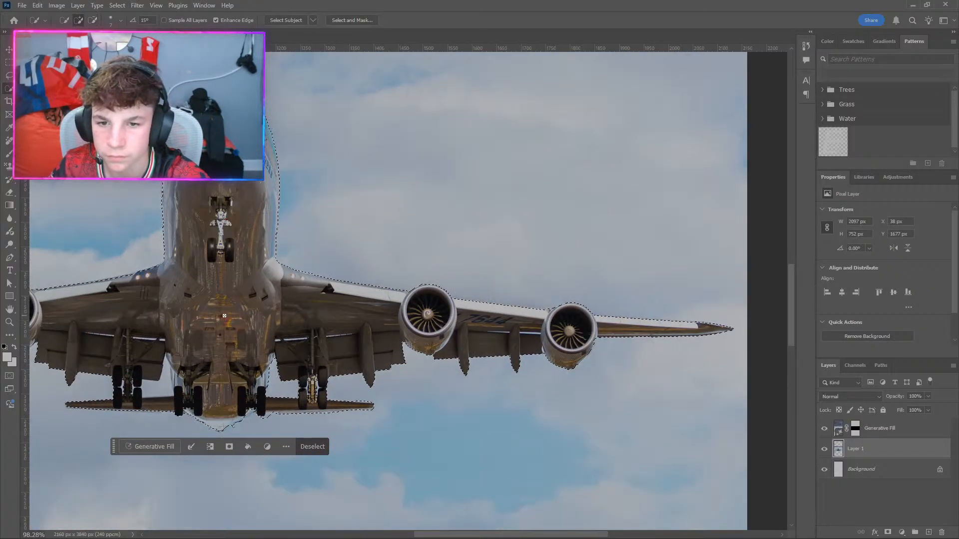
key("ctrl+j")
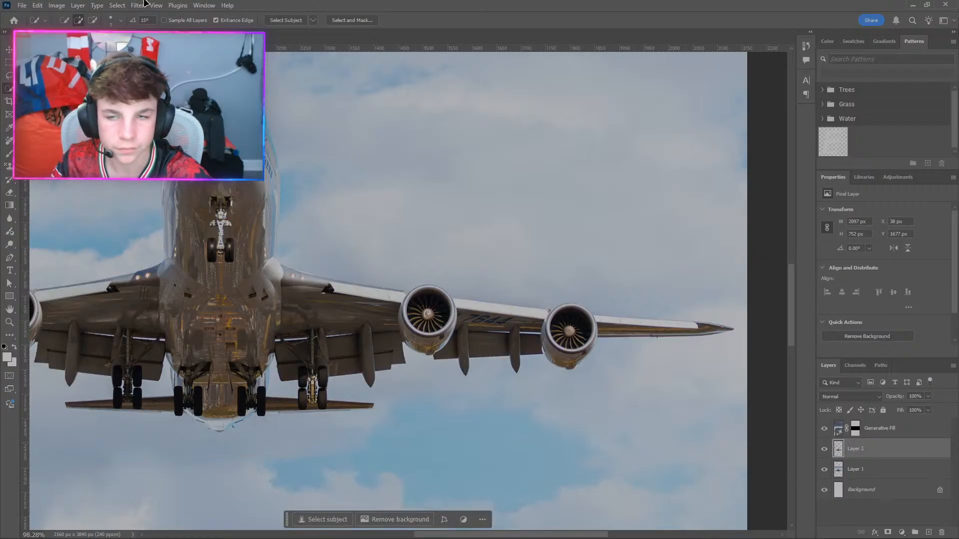
Open korean-air-logo-png-transparent.png and Korean_Air_Taegeuk.svg.png together from the Downloads folder.
left_click(22, 5)
left_click(30, 26)
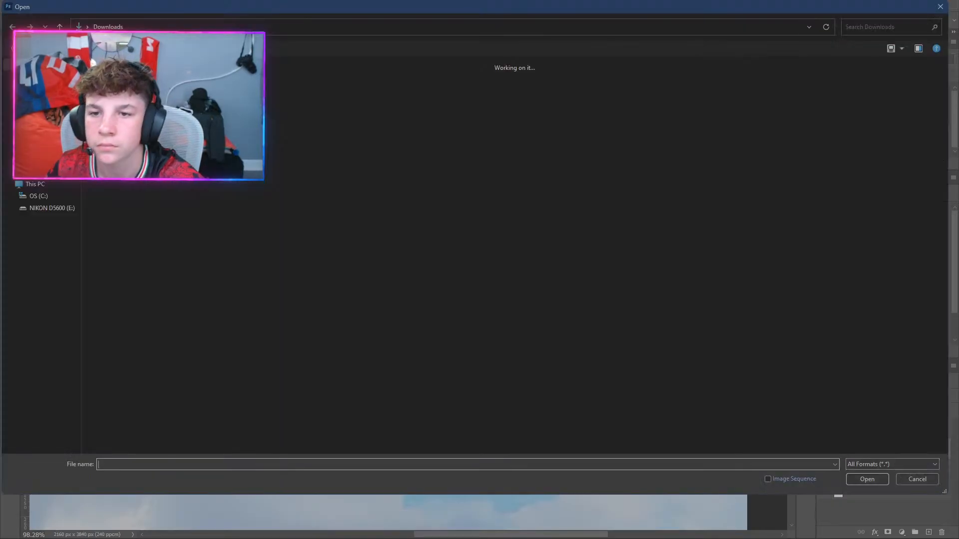
left_click_drag(199, 120, 107, 90)
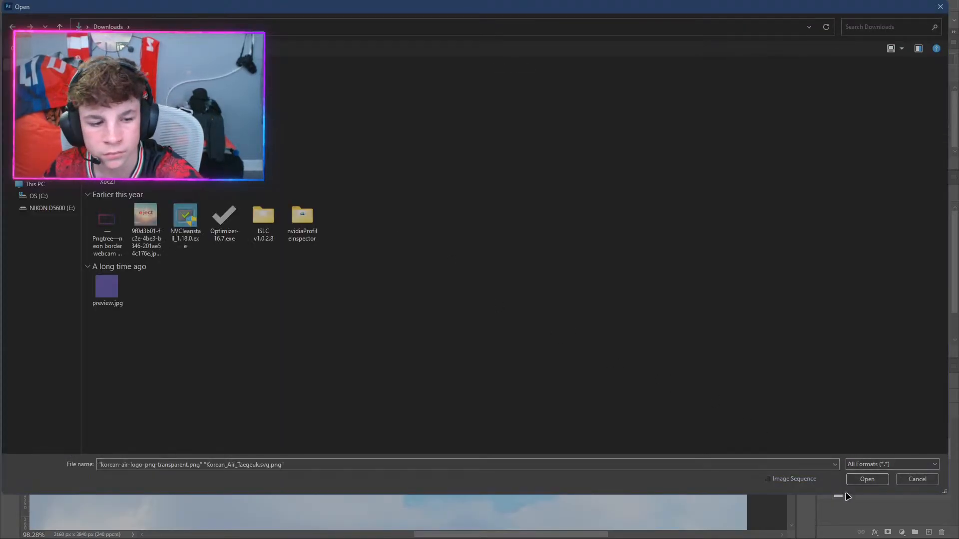
left_click(866, 479)
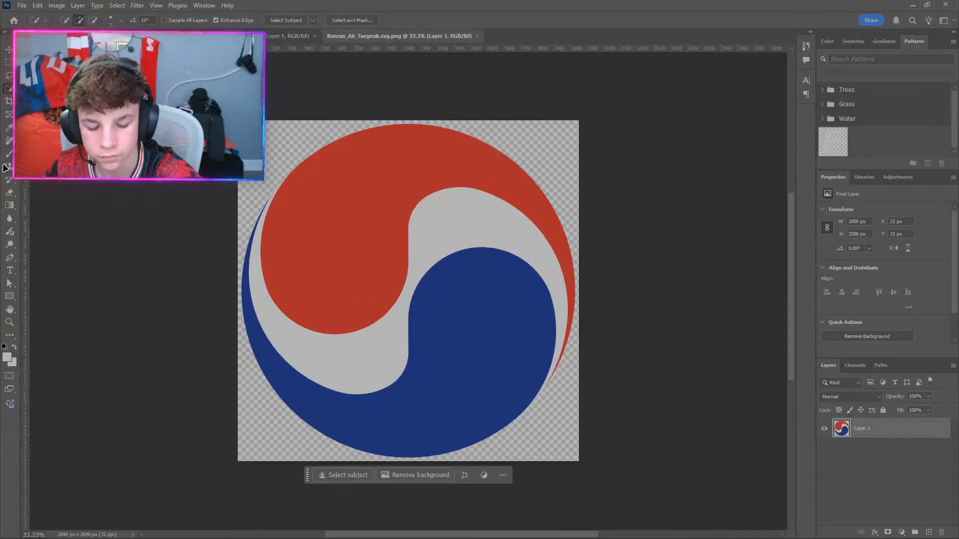
Open the earlier wallpaper cal350.psd from the ps folder in Pictures as a reference.
left_click(21, 5)
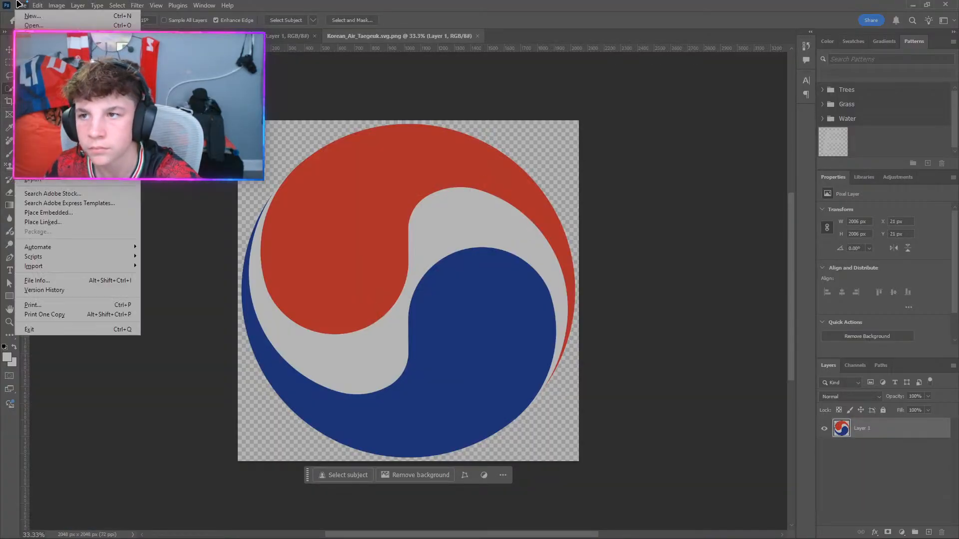
left_click(29, 25)
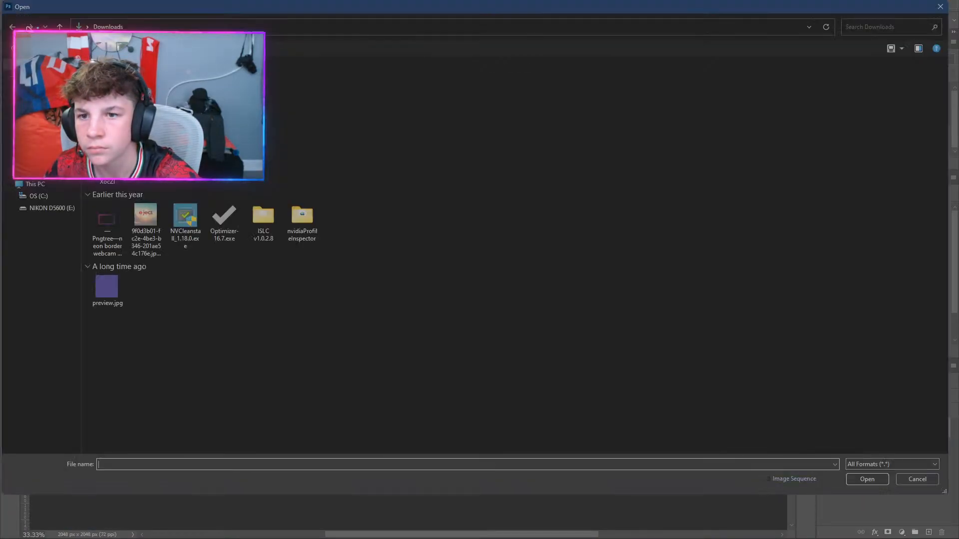
left_click(40, 124)
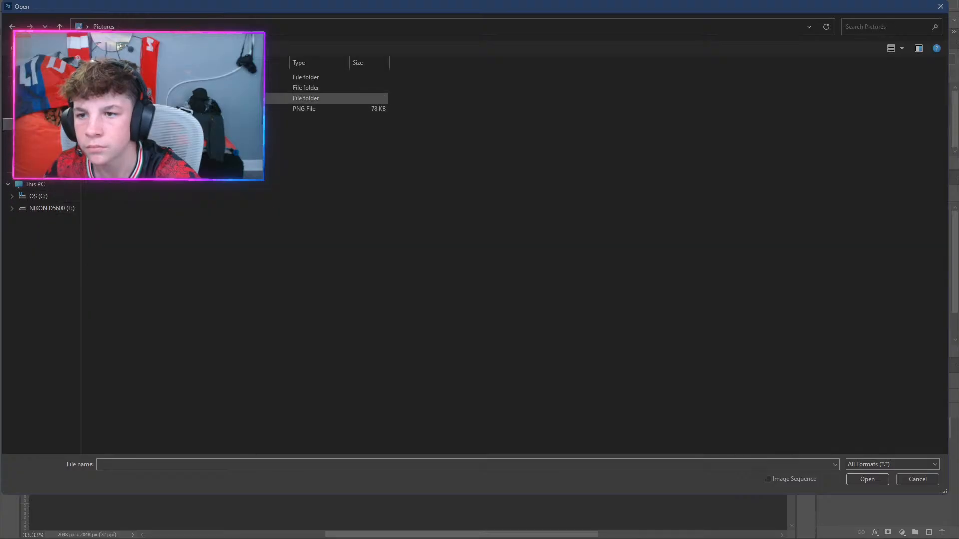
double_click(135, 87)
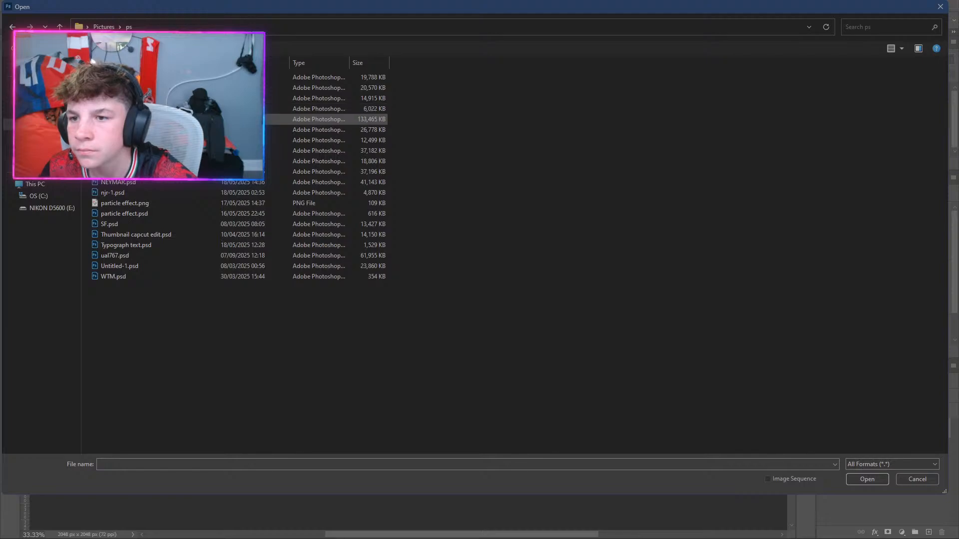
left_click(134, 119)
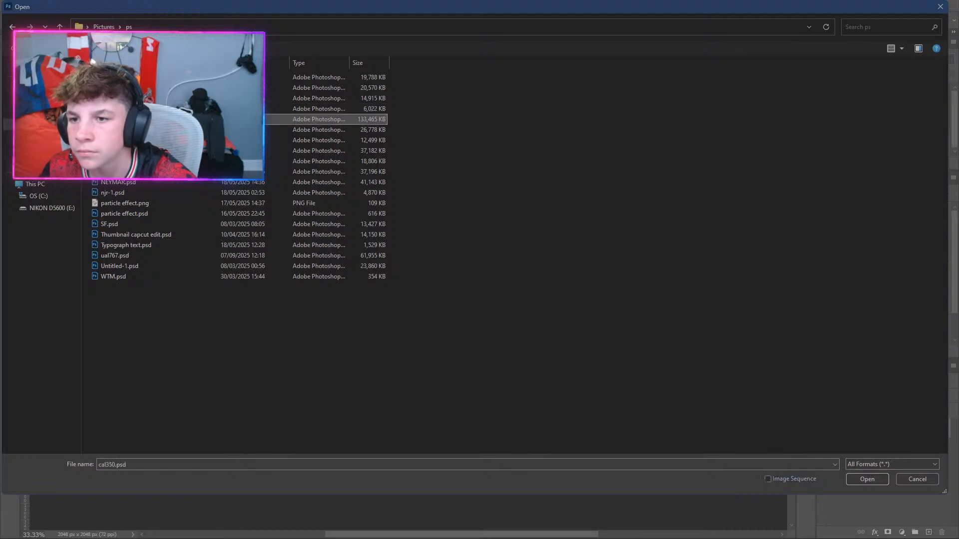
double_click(135, 119)
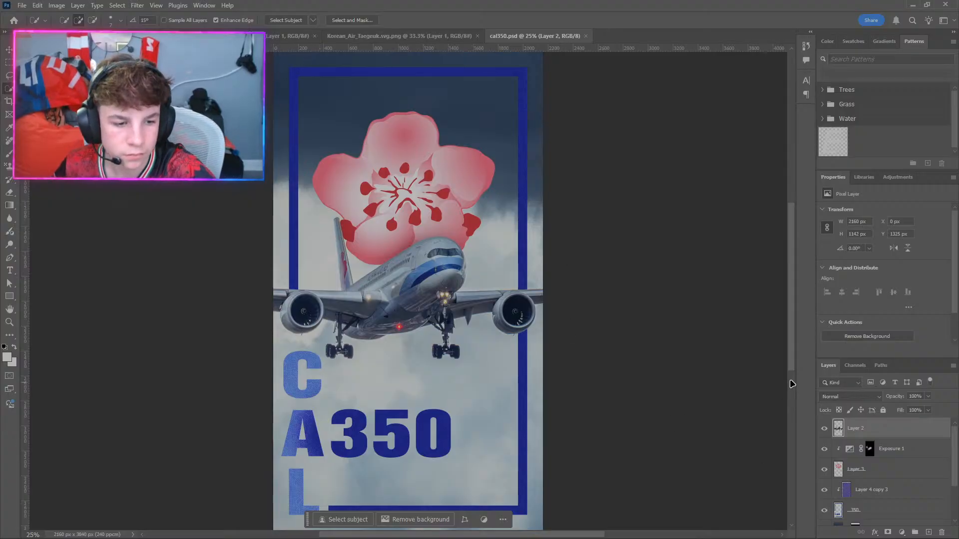
Inspect the Layer 4 copy 3 overlay and the 350 text layer in cal350.psd, and close that file.
scroll(859, 487, "down", 1)
left_click(868, 472)
scroll(867, 485, "down", 2)
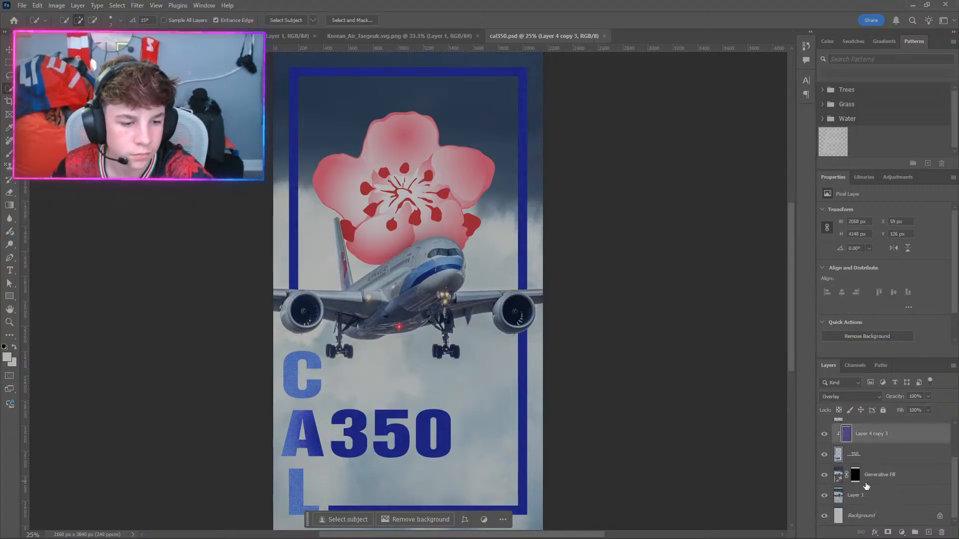
left_click(872, 463)
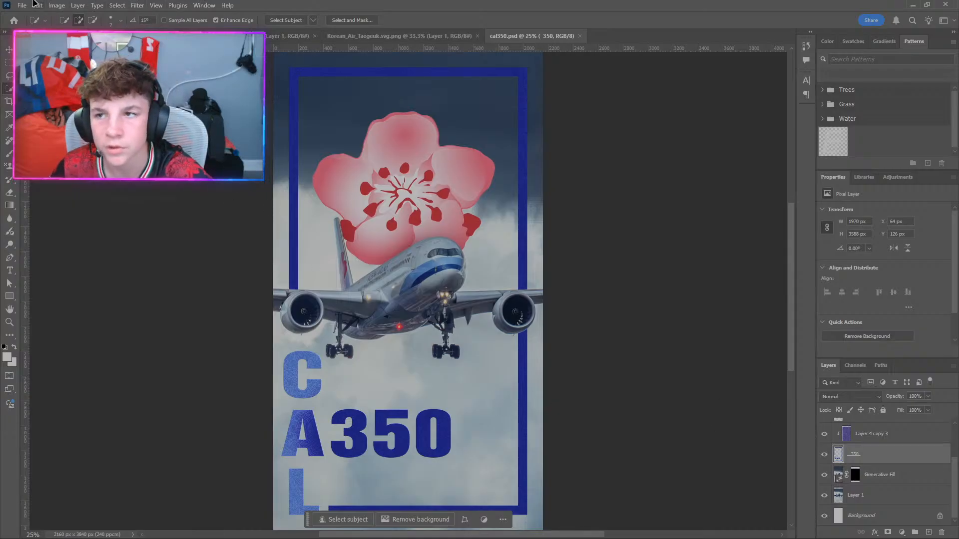
left_click(579, 36)
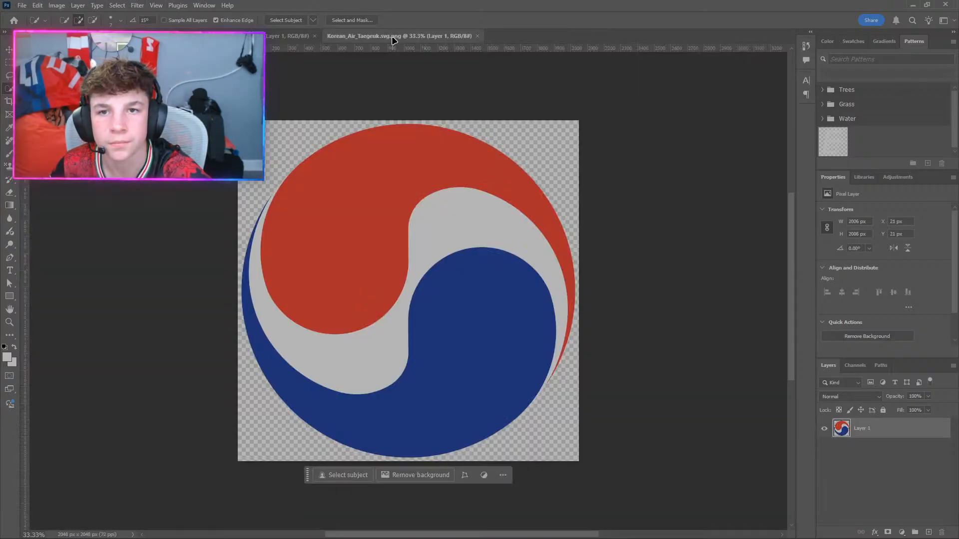
Bring the Korean Air wordmark and the Taegeuk emblem into the wallpaper as separate layers and close both logo files.
left_click_drag(393, 36, 331, 214)
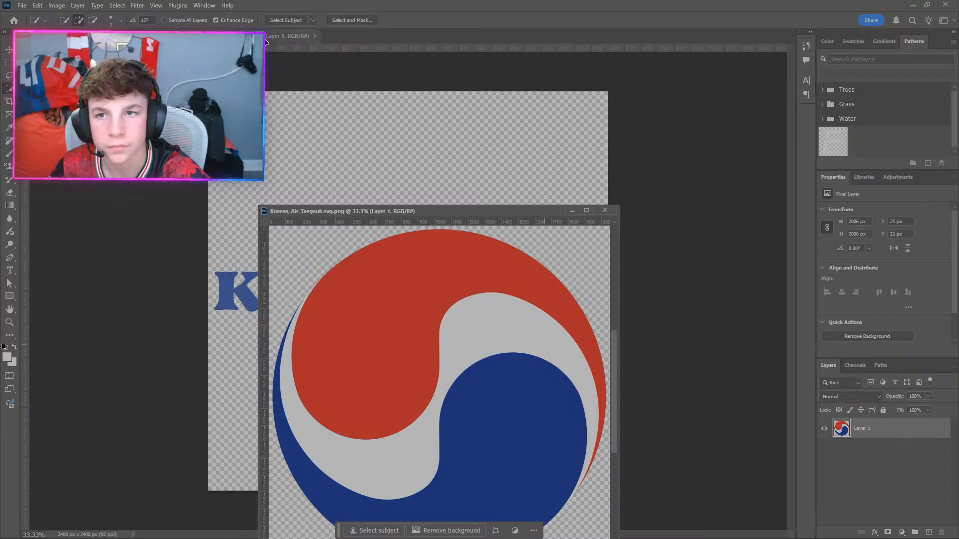
left_click_drag(289, 36, 210, 258)
left_click_drag(855, 430, 403, 145)
key("ctrl+w")
left_click_drag(849, 428, 515, 188)
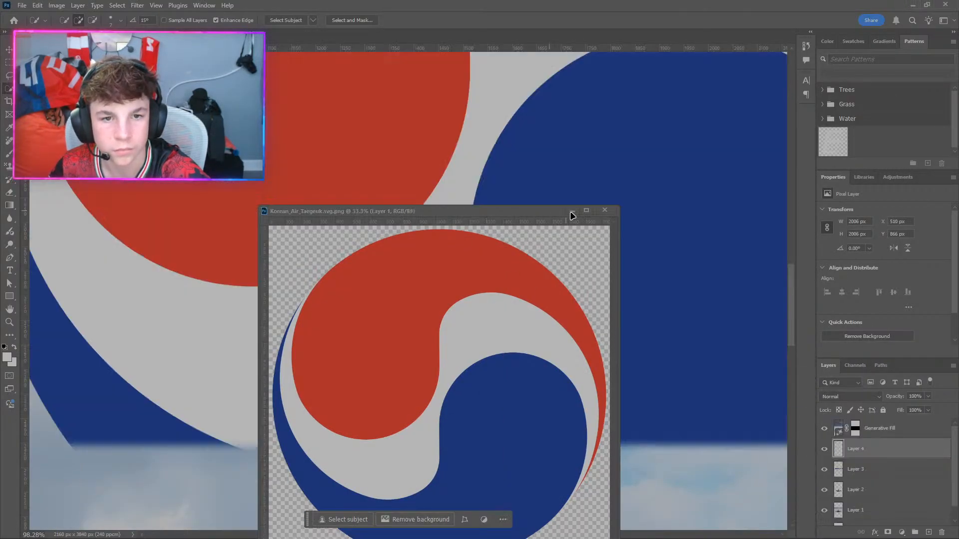
left_click(604, 211)
Reorder the layers so the emblem sits above Generative Fill, the wordmark above the emblem, and the aircraft copy on top.
scroll(364, 309, "down", 5)
scroll(326, 347, "down", 4)
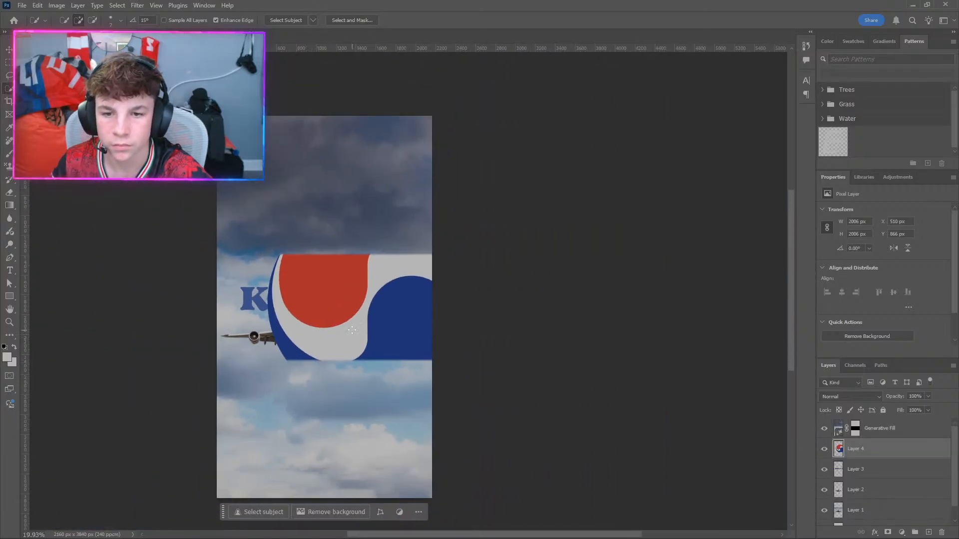
left_click_drag(866, 450, 863, 426)
left_click_drag(860, 471, 859, 424)
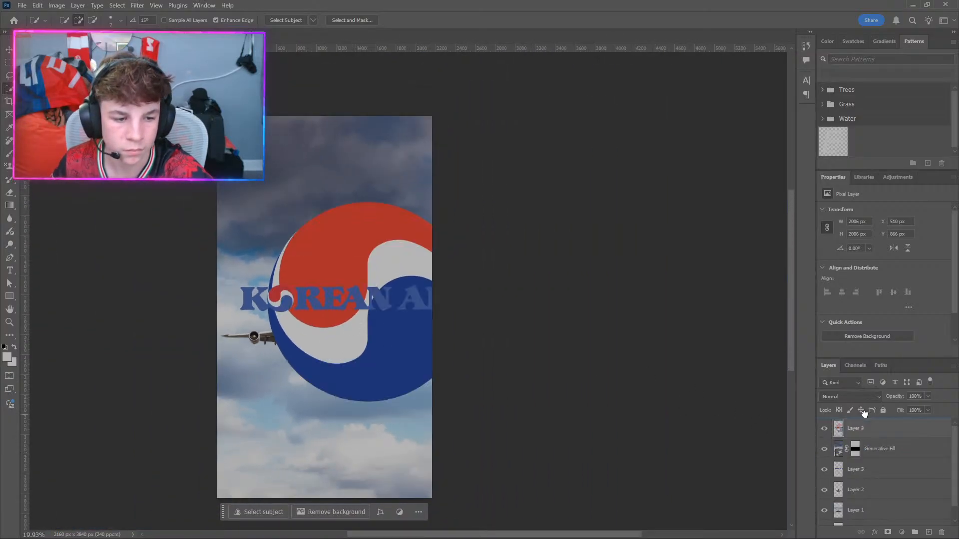
left_click_drag(857, 488, 856, 424)
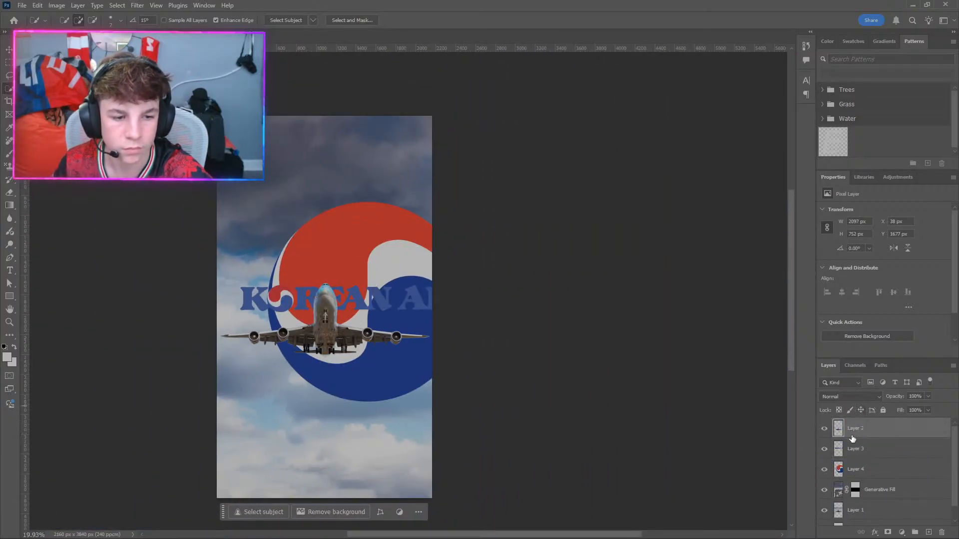
left_click(857, 448)
left_click(854, 469)
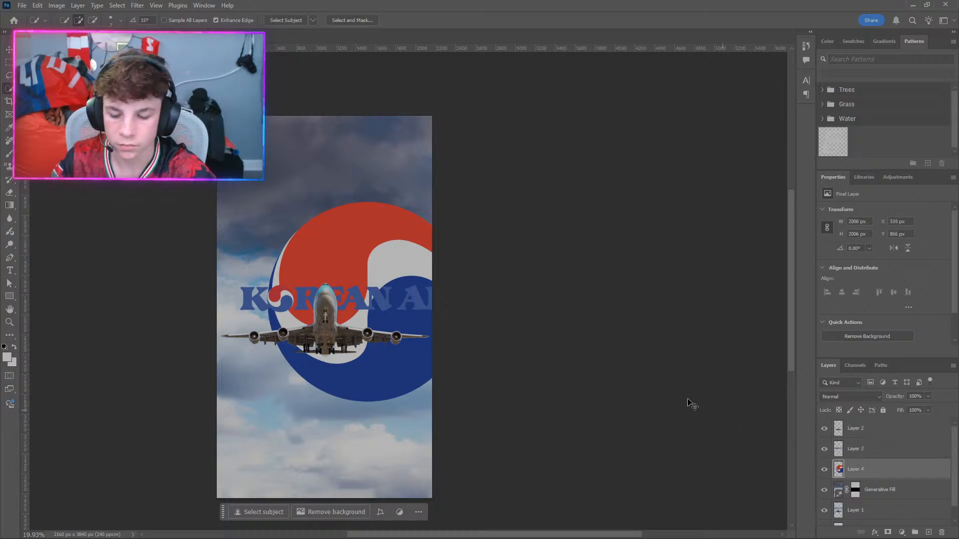
key("ctrl+t")
key("Return")
Transform the Korean Air wordmark, moving it below the aircraft near the canvas's lower edge and shrinking it to about 1634 px wide.
left_click(858, 448)
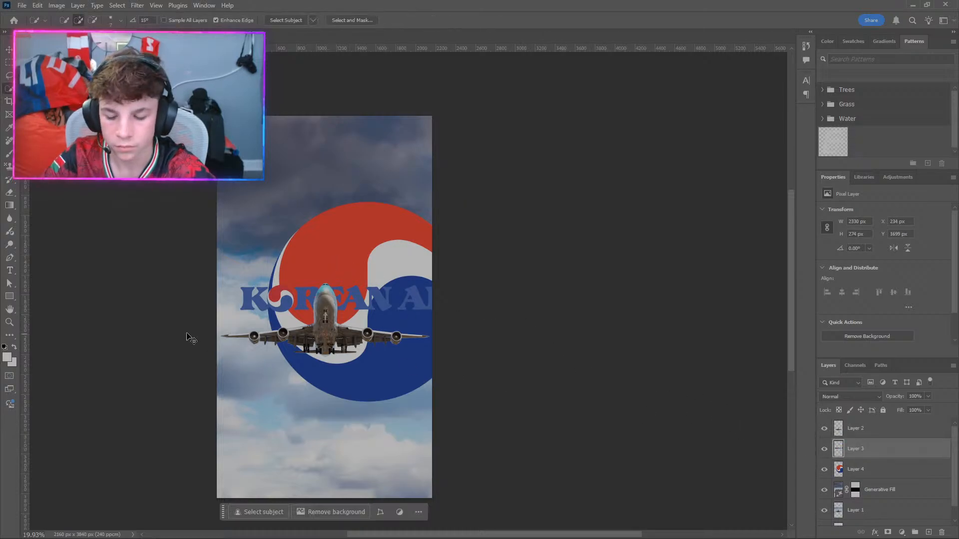
key("ctrl+t")
left_click_drag(288, 301, 273, 436)
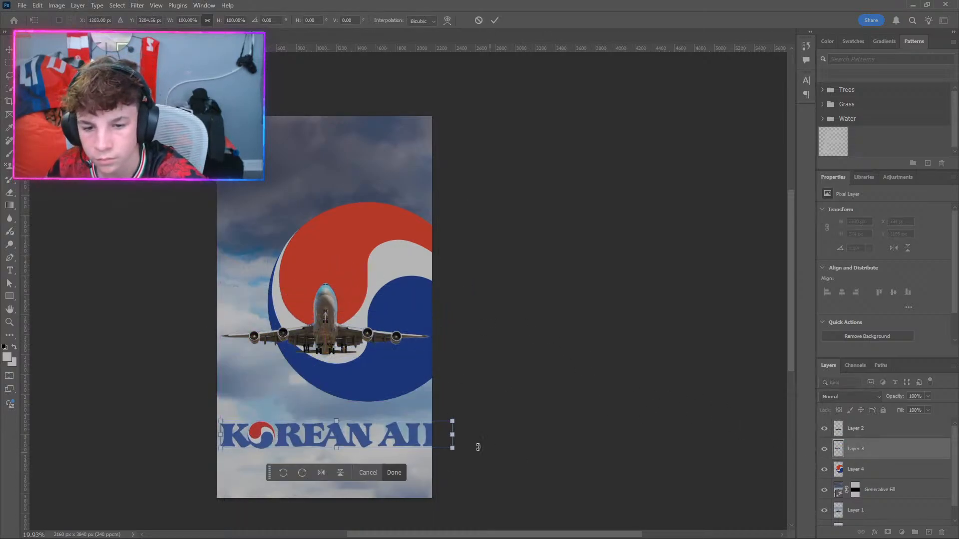
left_click_drag(448, 438, 411, 435)
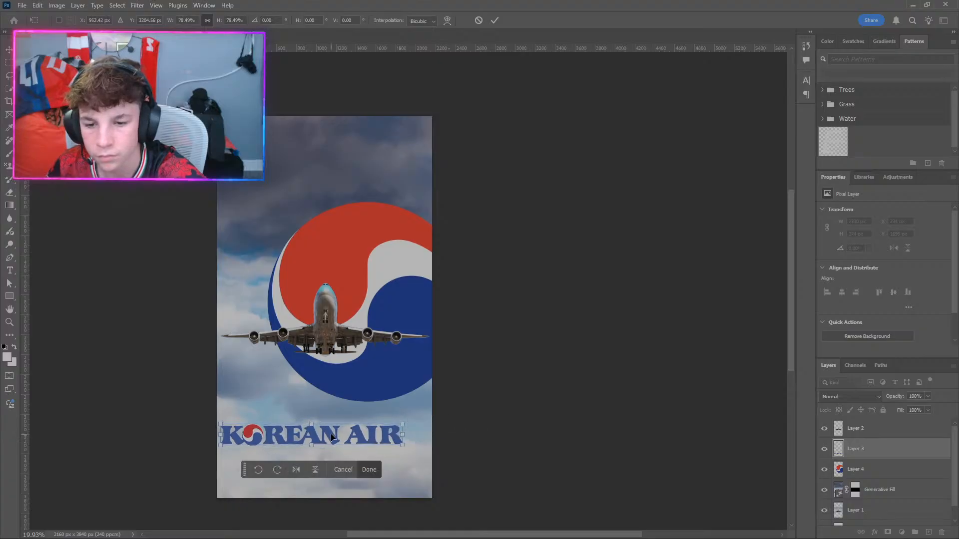
left_click_drag(332, 436, 342, 448)
left_click_drag(233, 445, 270, 452)
left_click(382, 482)
key("w")
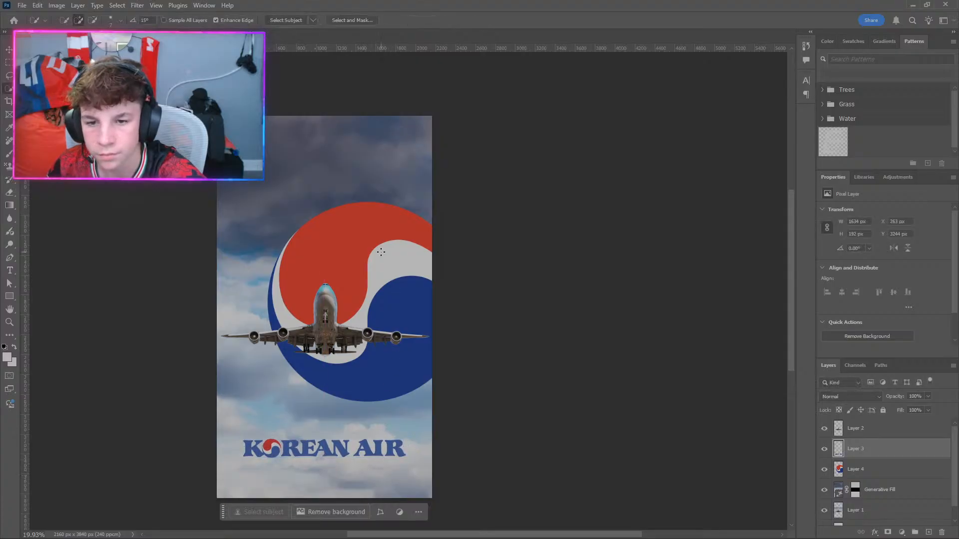
Transform the Taegeuk emblem, shrinking it to about 837 px wide and centring it behind the aircraft's nose.
left_click(848, 472)
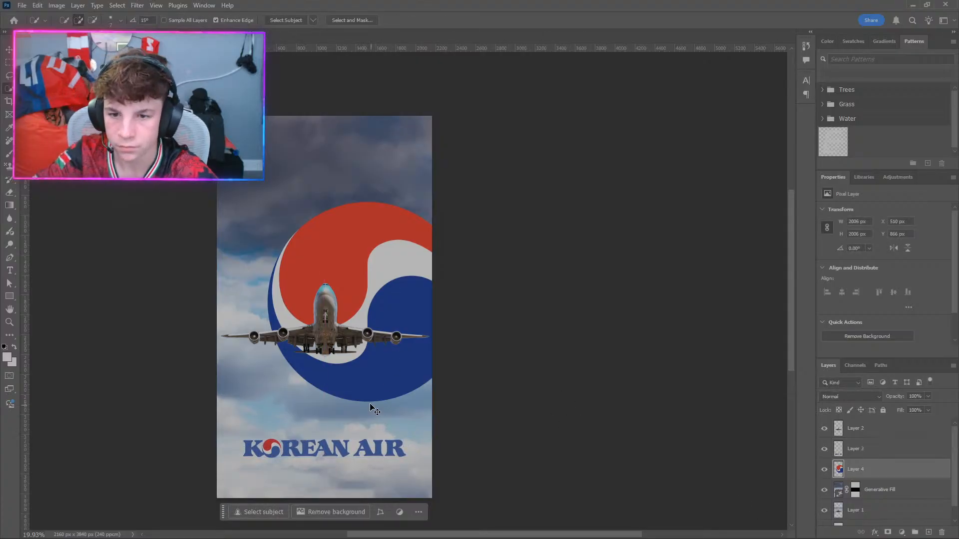
key("ctrl+t")
left_click_drag(366, 262, 324, 242)
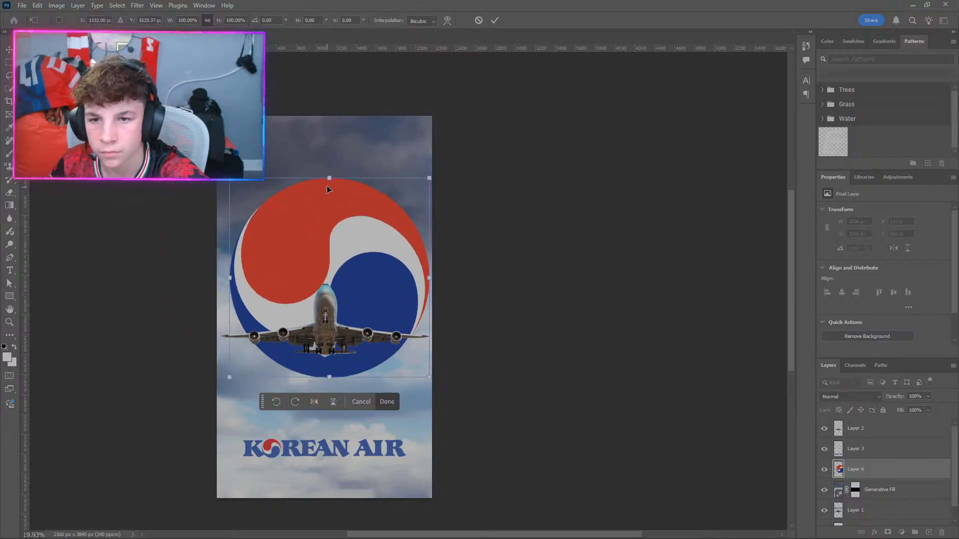
left_click_drag(327, 182, 329, 232)
left_click_drag(315, 281, 313, 242)
left_click_drag(324, 194, 323, 268)
left_click(383, 359)
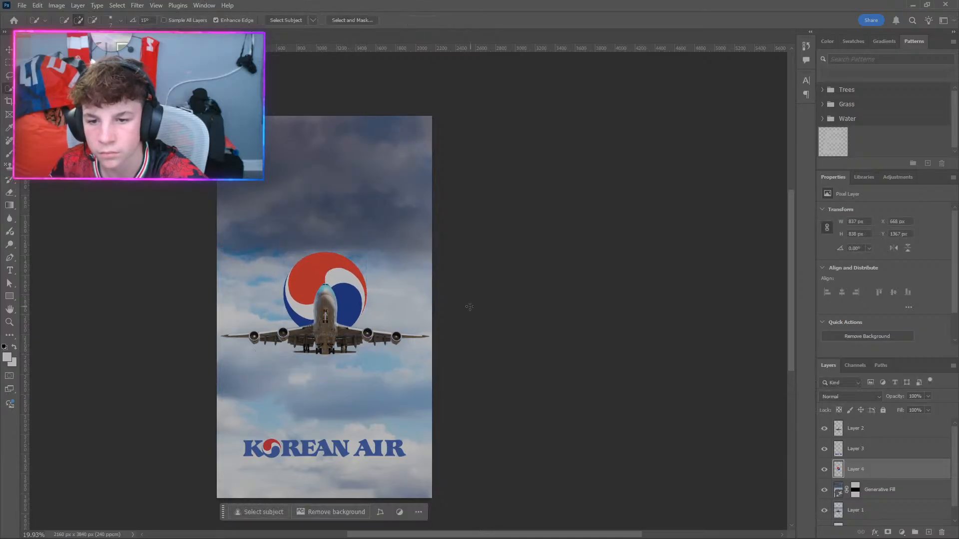
Try to select the emblem's white area with Color Range at fuzziness 200, and clear the selection.
left_click(97, 5)
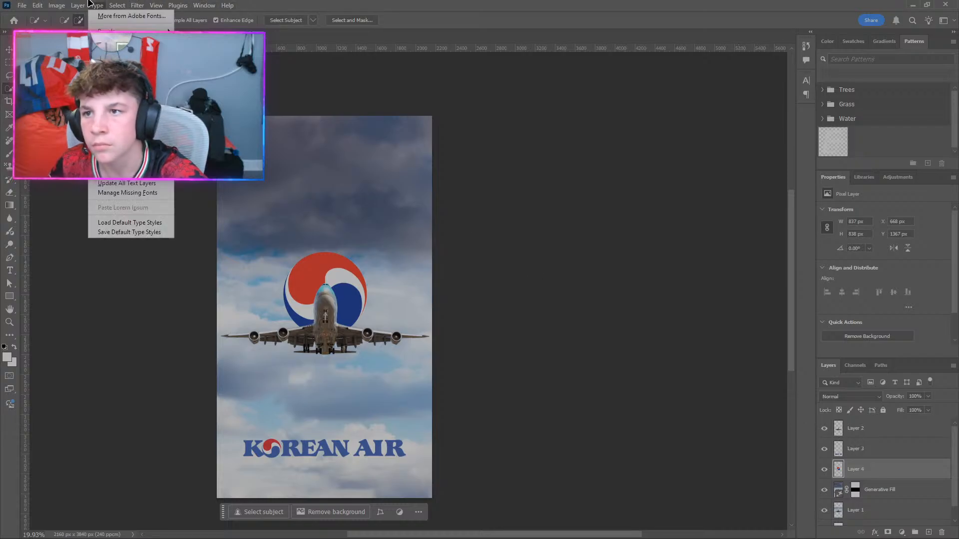
mouse_move(84, 5)
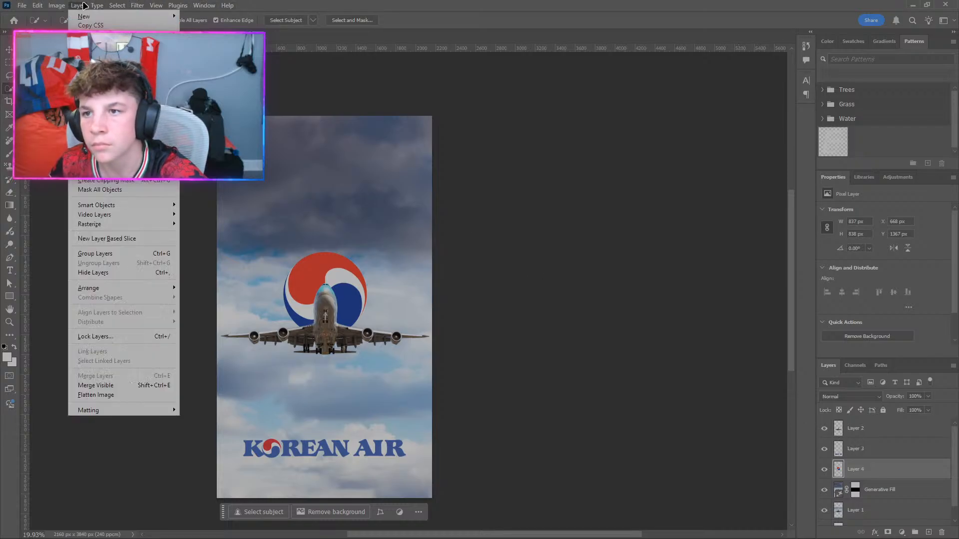
left_click(58, 6)
mouse_move(118, 6)
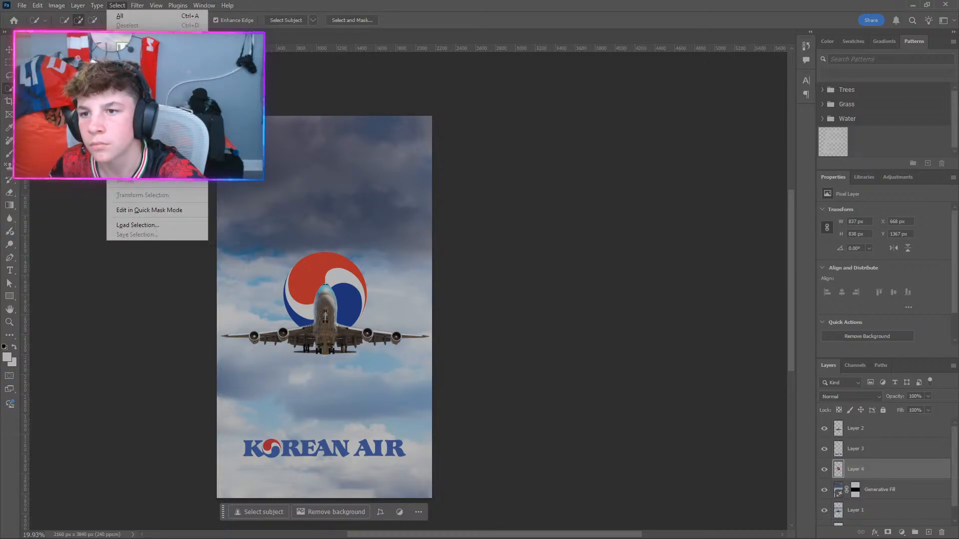
left_click(135, 103)
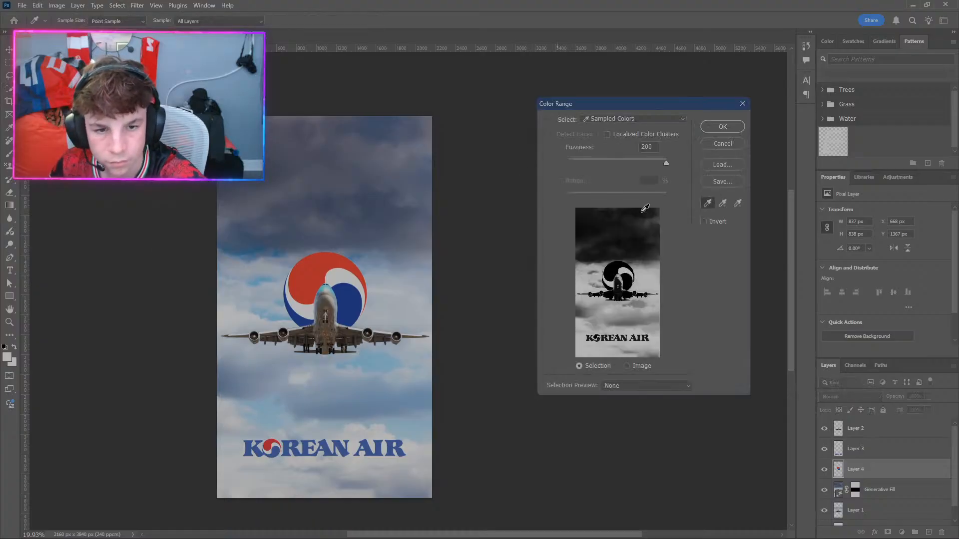
left_click(629, 268)
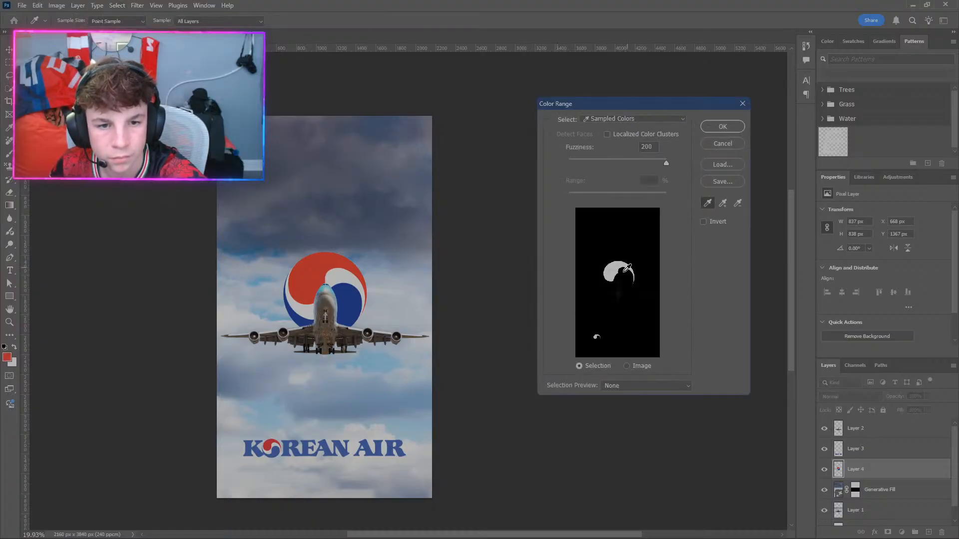
left_click(627, 268)
left_click(716, 131)
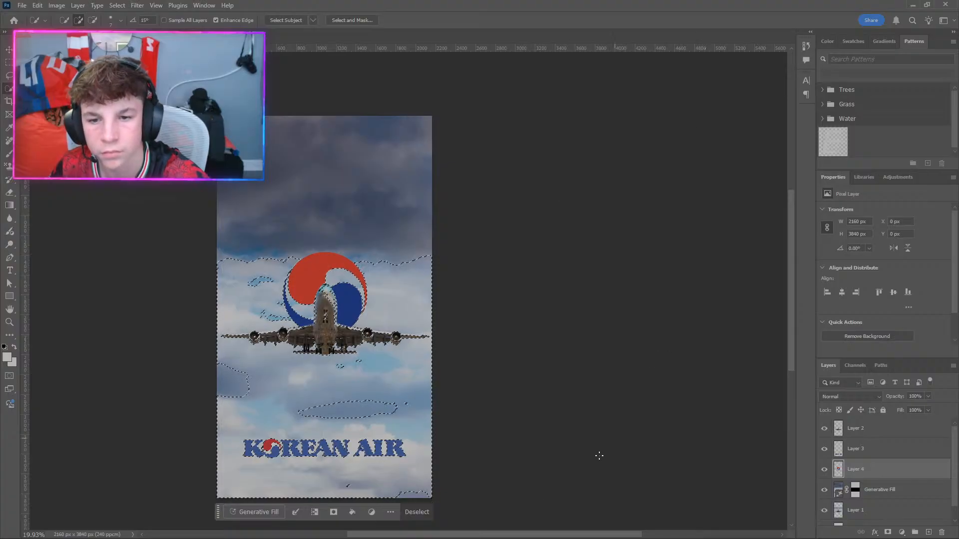
left_click(422, 511)
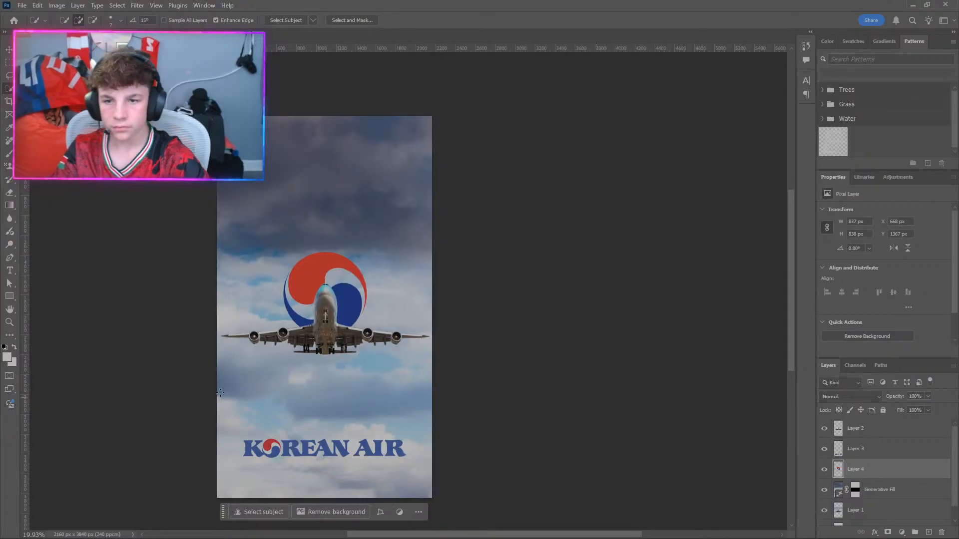
Activate the Rectangle tool in Shape mode for drawing near the canvas's upper-left corner.
scroll(276, 192, "up", 10)
scroll(187, 200, "up", 12)
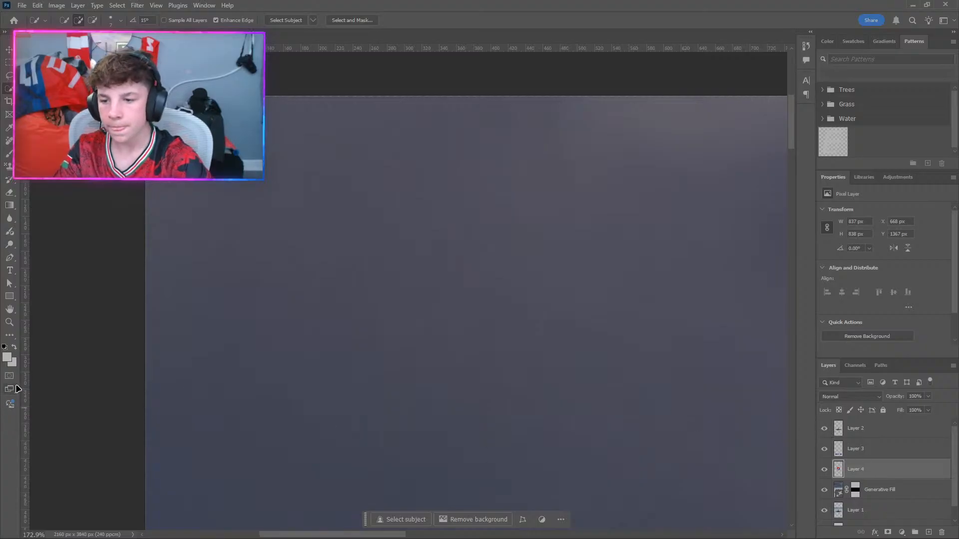
right_click(8, 296)
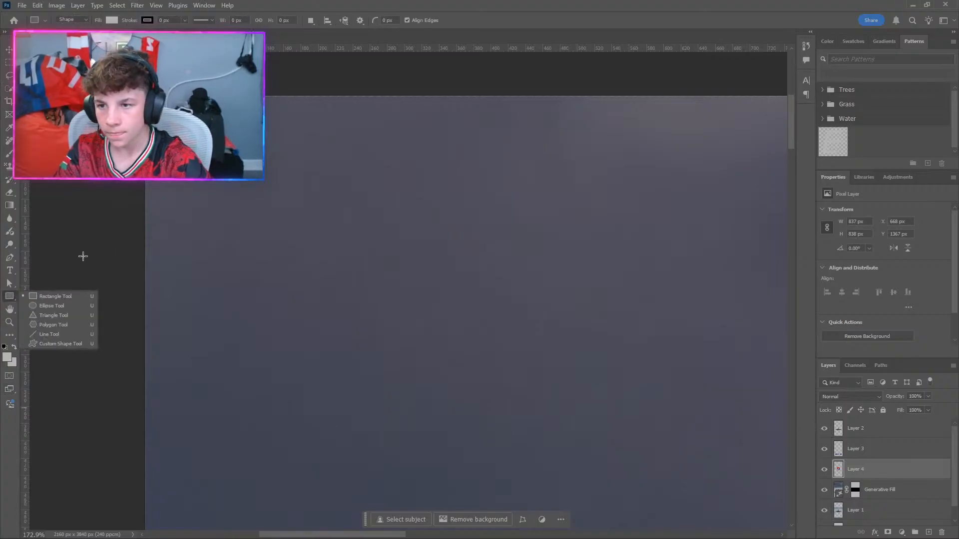
left_click(50, 296)
scroll(205, 199, "up", 3)
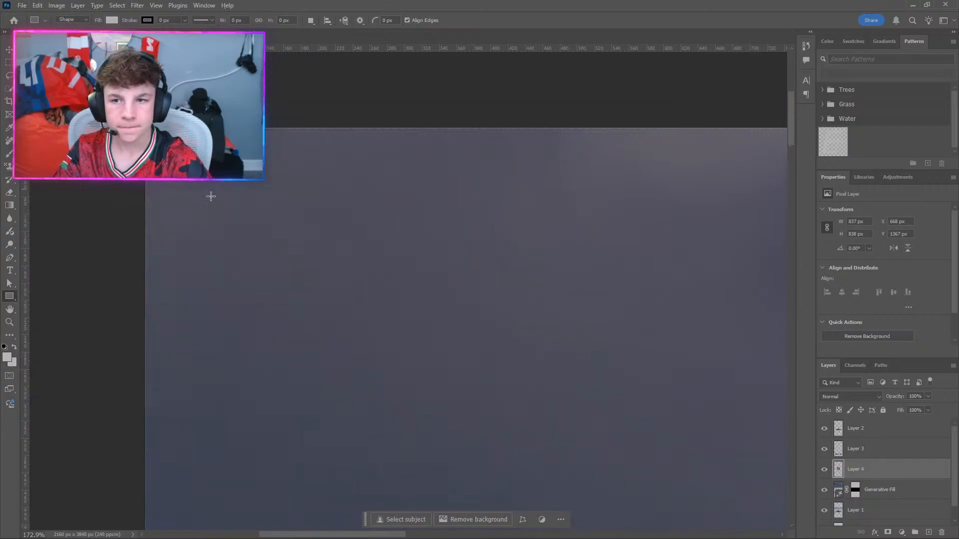
scroll(200, 183, "up", 6)
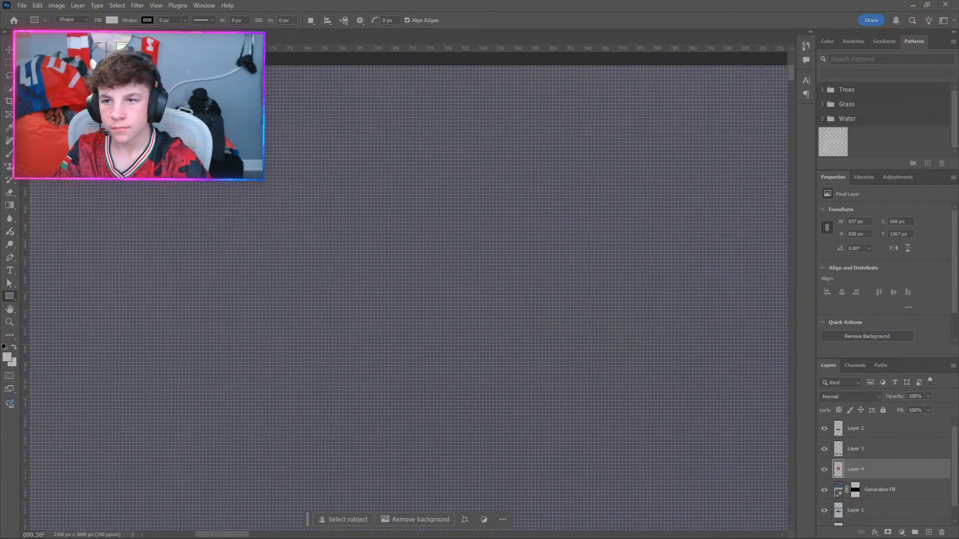
Draw a light grey vertical rectangle 65 px wide and about 2281 px tall from the canvas's top edge, near its left edge.
left_click_drag(133, 65, 150, 535)
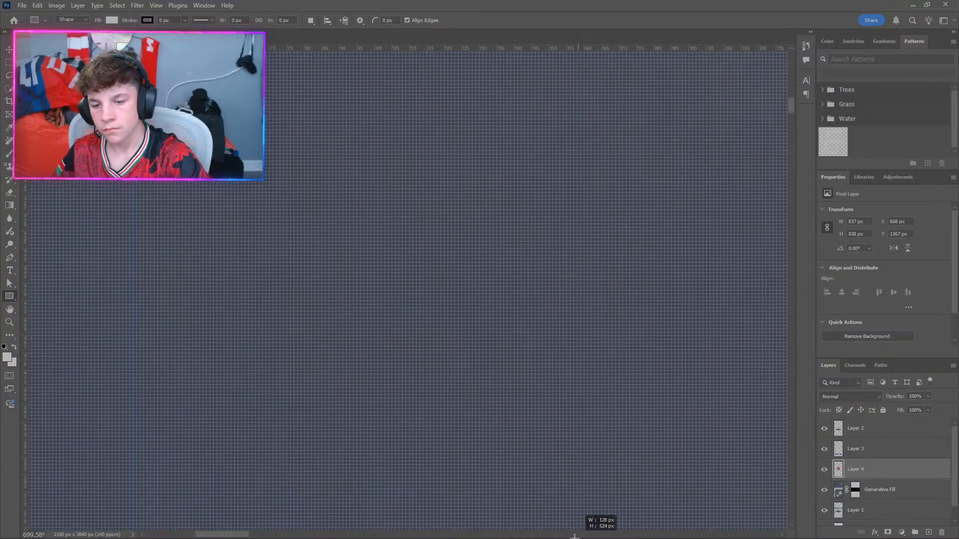
left_click_drag(574, 537, 396, 537)
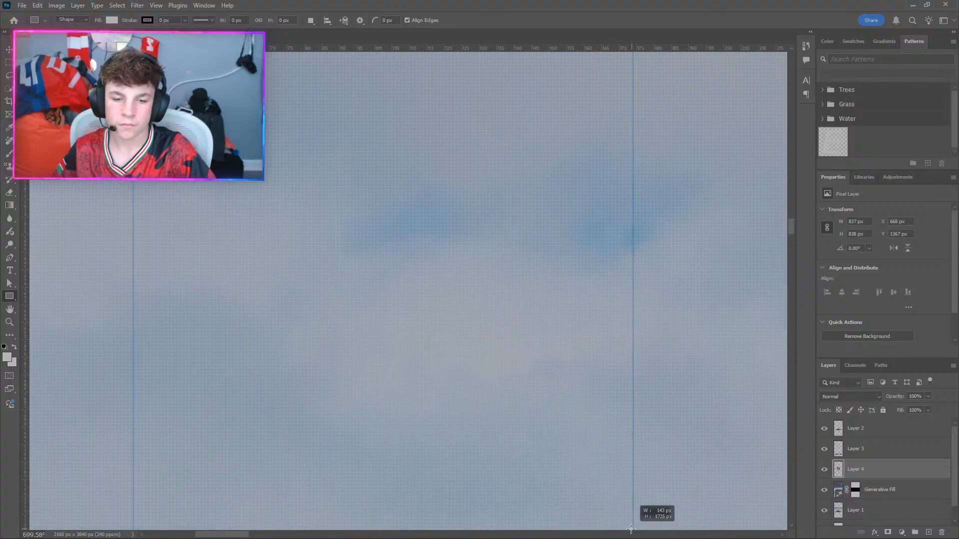
left_click_drag(620, 537, 360, 537)
scroll(256, 265, "down", 15)
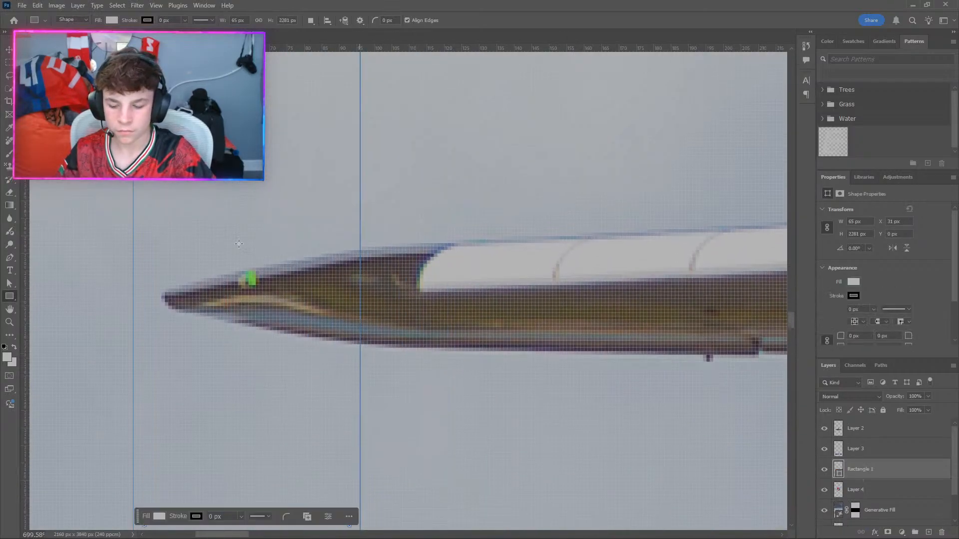
Extend the grey vertical bar down to the canvas's bottom edge, making it 3840 px tall.
scroll(256, 265, "down", 4)
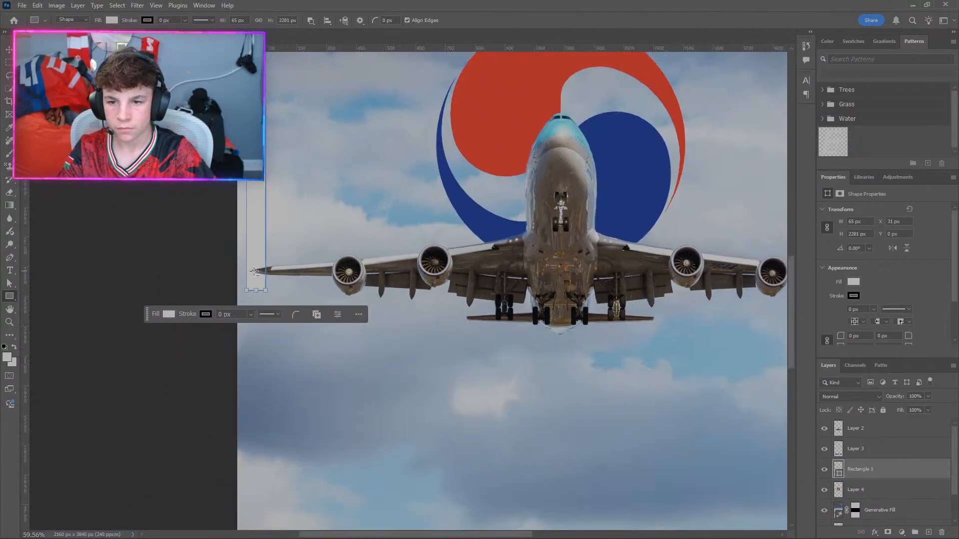
left_click_drag(253, 293, 283, 488)
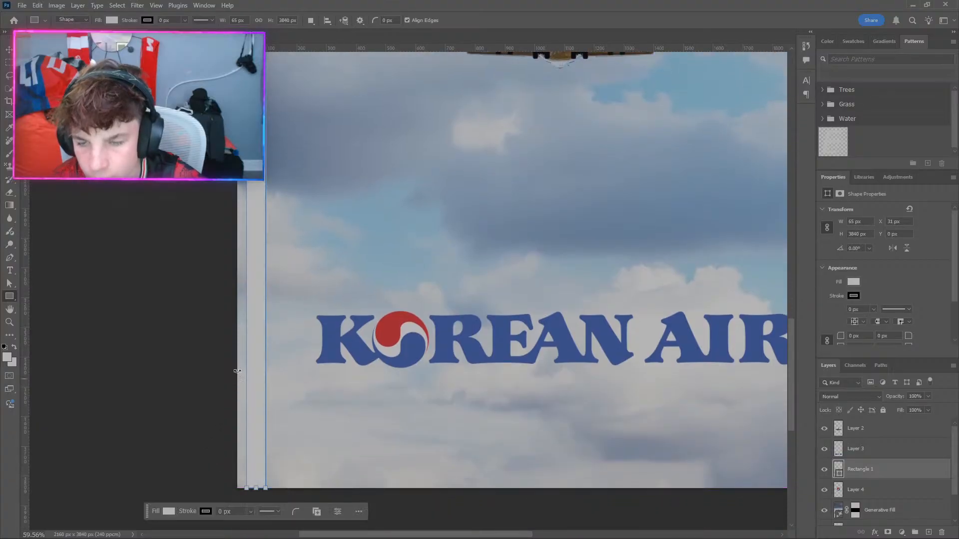
scroll(237, 370, "up", 10)
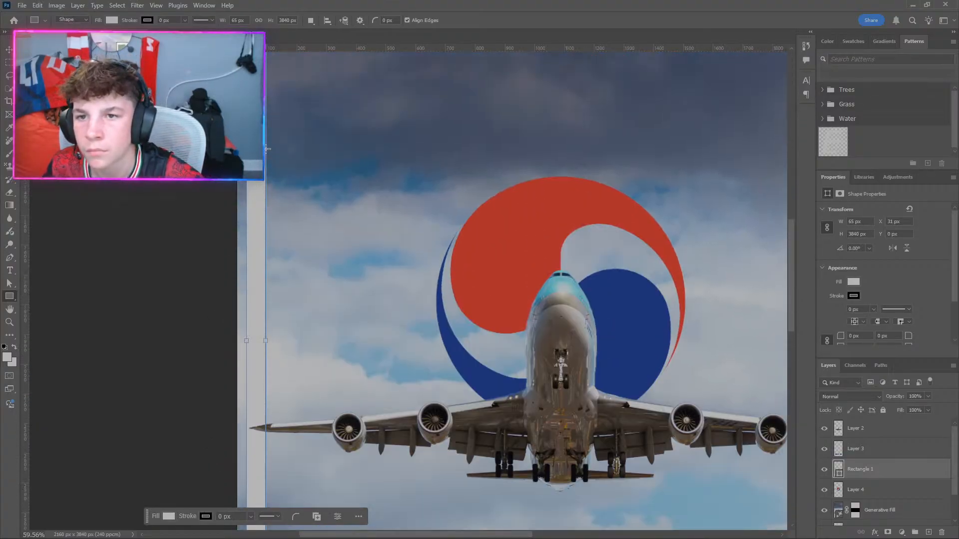
scroll(267, 149, "up", 8)
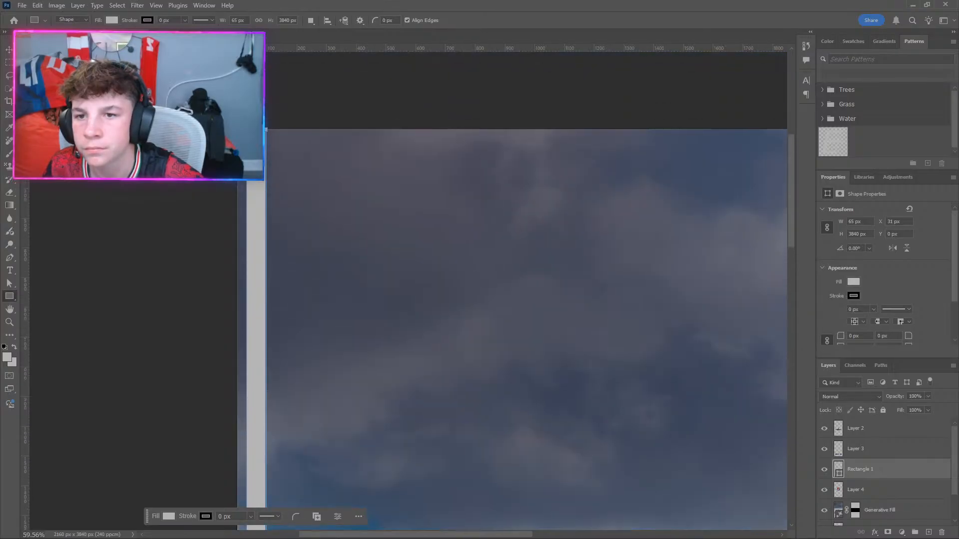
left_click_drag(266, 130, 266, 130)
left_click(134, 196)
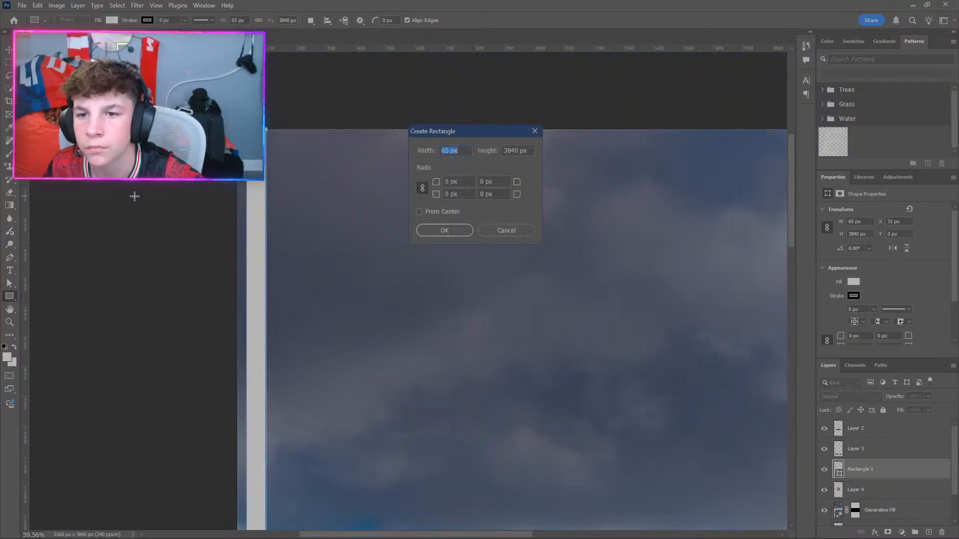
left_click(441, 231)
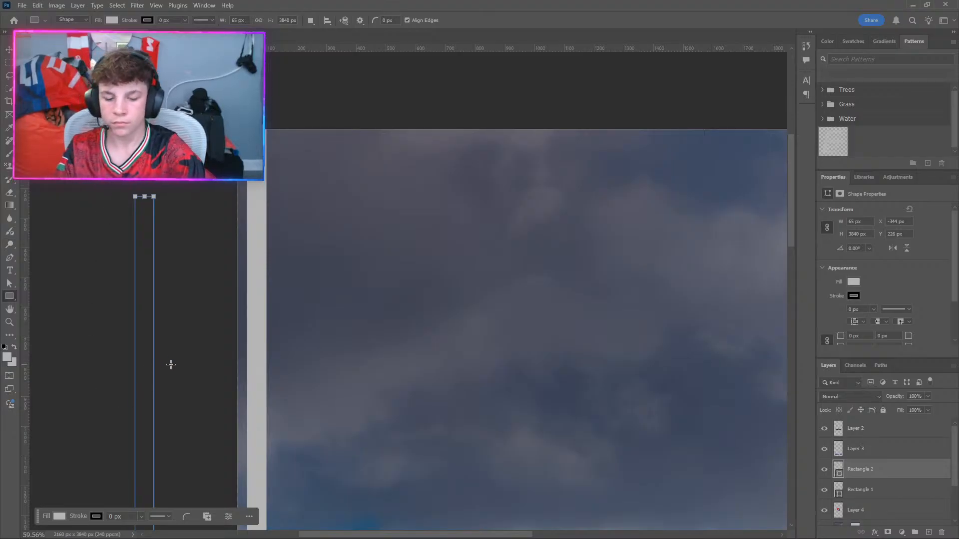
key("Delete")
Draw a horizontal spacer rectangle 100 px wide and about 7 px tall starting at the canvas's left edge, across the vertical bar.
scroll(167, 313, "down", 2)
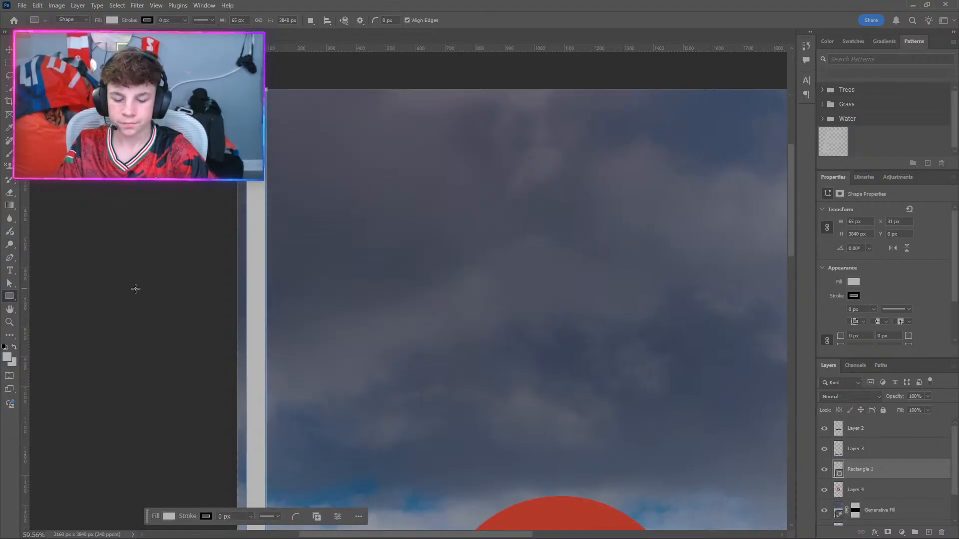
scroll(135, 289, "down", 3)
scroll(288, 179, "up", 5)
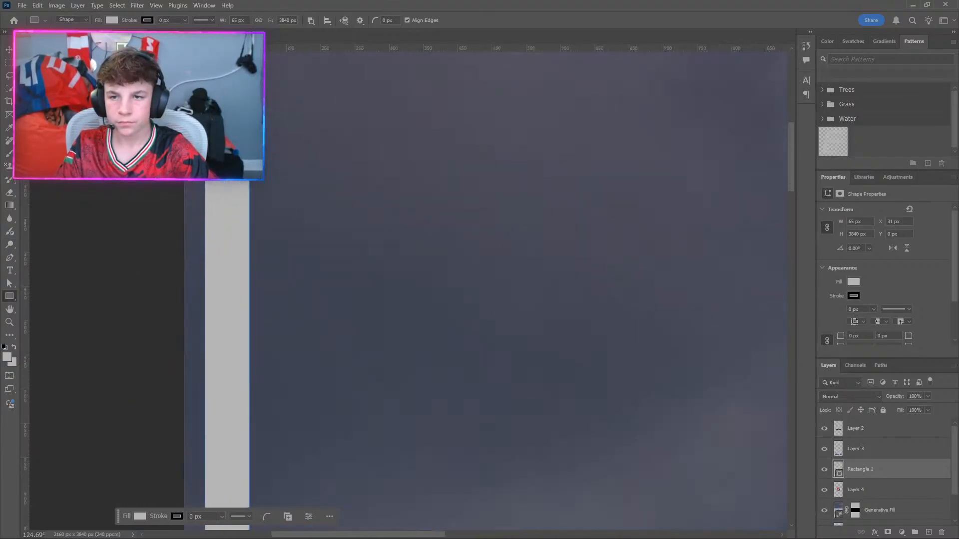
scroll(97, 214, "up", 2)
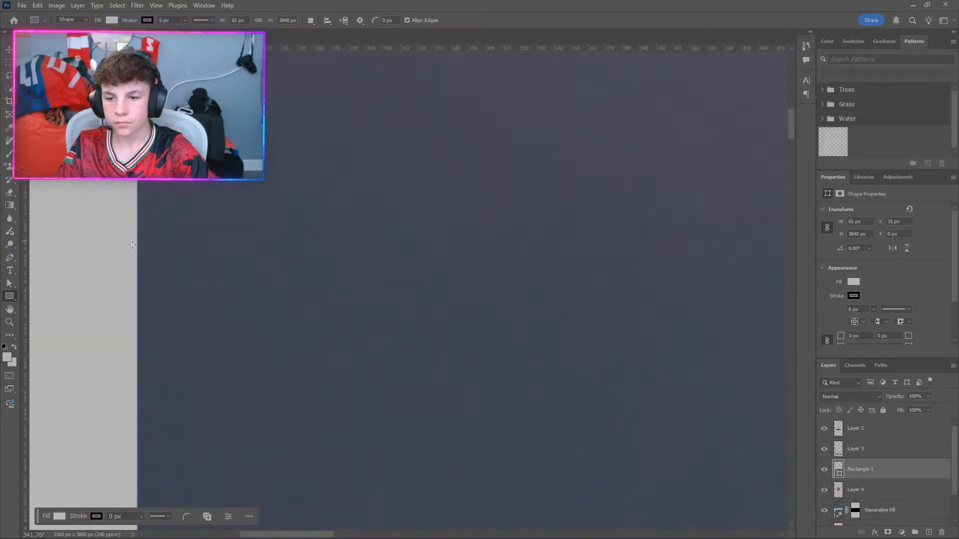
scroll(132, 245, "left", 6)
scroll(146, 244, "up", 2)
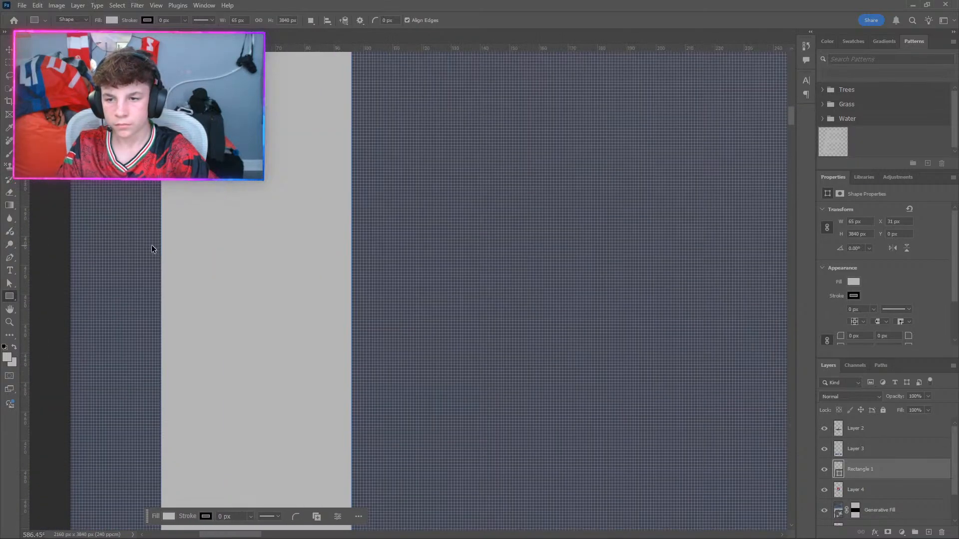
scroll(159, 263, "left", 4)
scroll(193, 265, "up", 2)
scroll(192, 265, "left", 1)
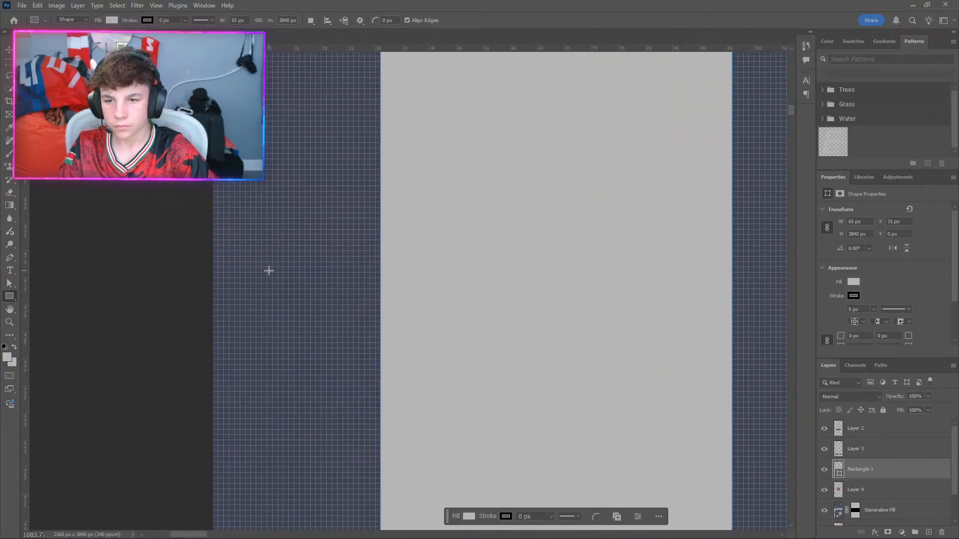
left_click_drag(213, 260, 677, 292)
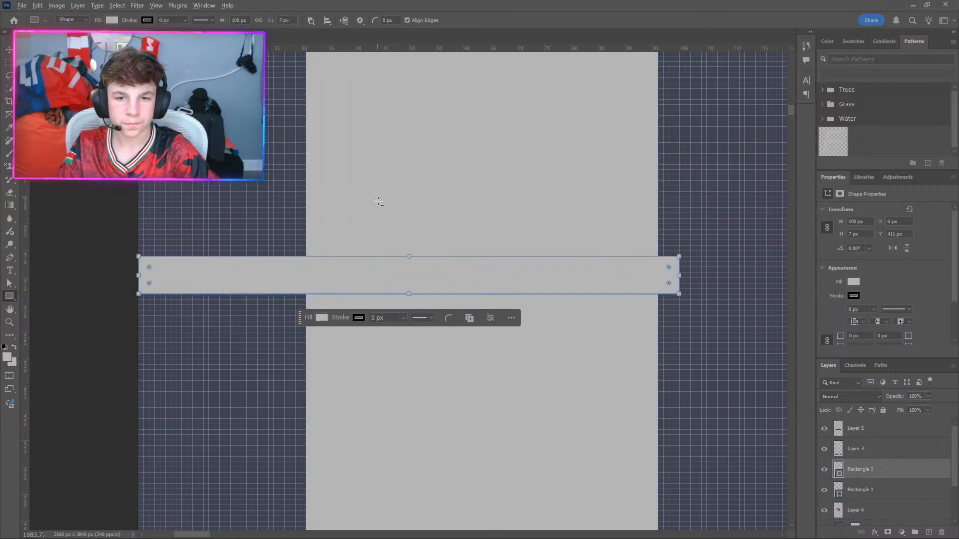
scroll(384, 209, "down", 5)
Move the vertical bar to X 100 px so its left side meets the spacer's right end.
left_click(862, 490)
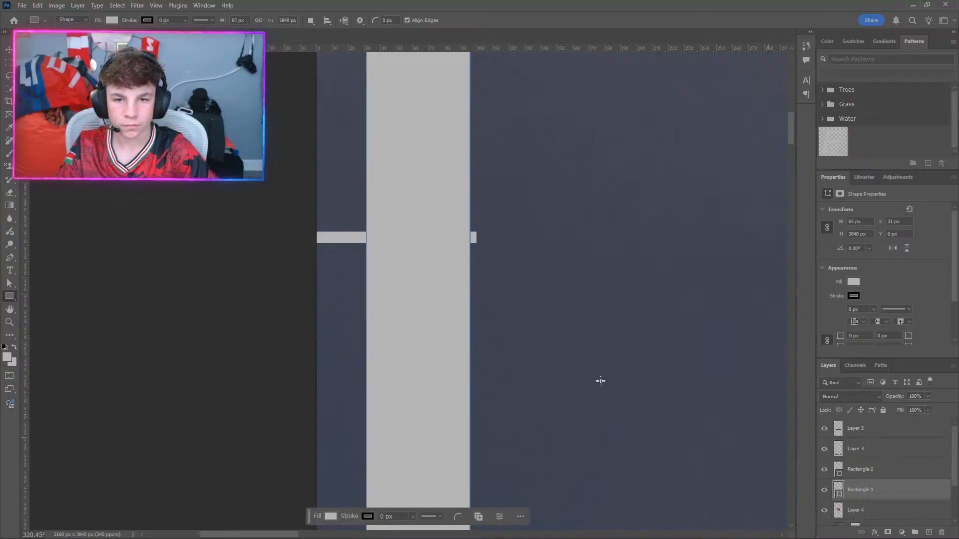
key("ctrl+t")
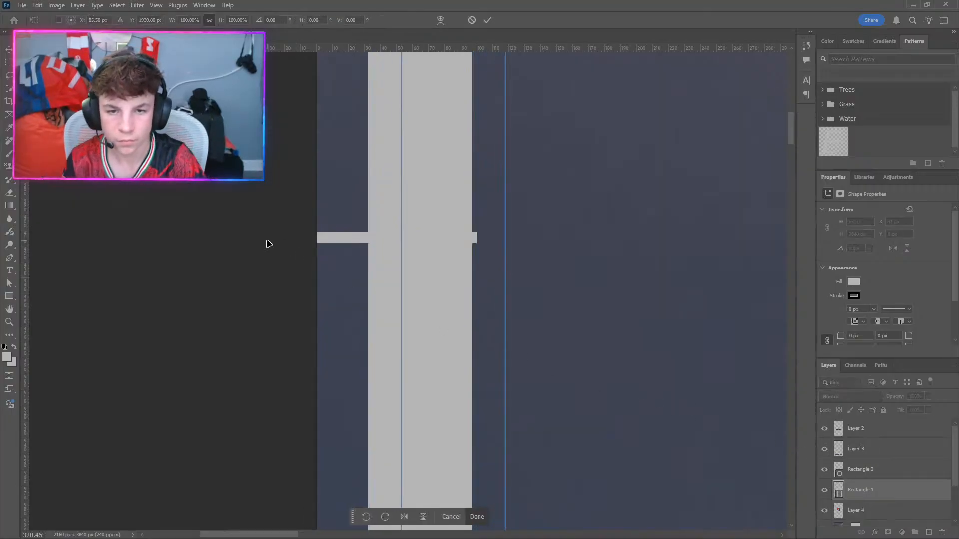
key("Right")
key("Right")
key("Right")
key("Right")
key("Right")
key("Right")
key("Right")
key("Right")
key("Right")
key("Right")
key("Right")
key("Right")
key("Right")
key("Right")
key("Right")
key("Right")
key("Right")
key("Right")
key("Right")
key("Right")
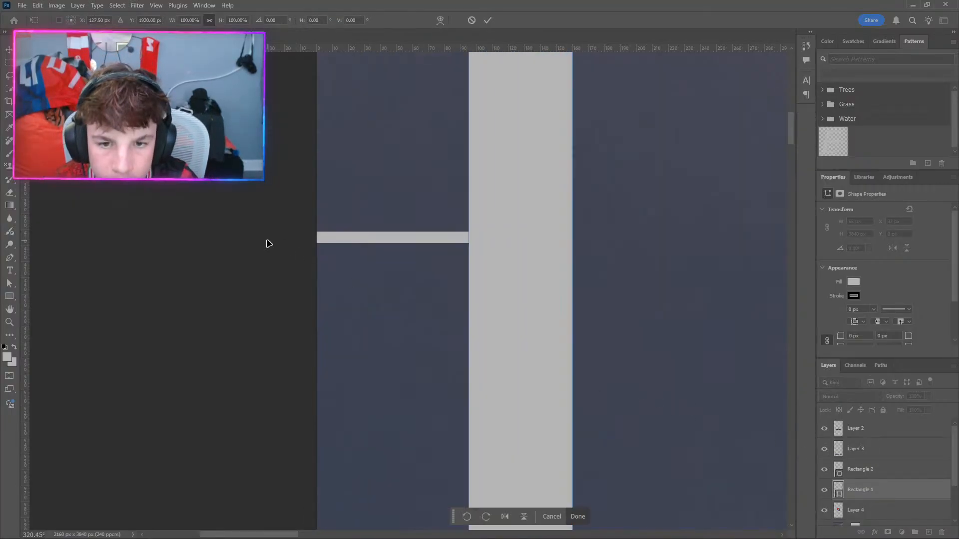
key("Right")
key("Right")
key("Right")
key("Right")
key("Right")
key("Right")
key("Right")
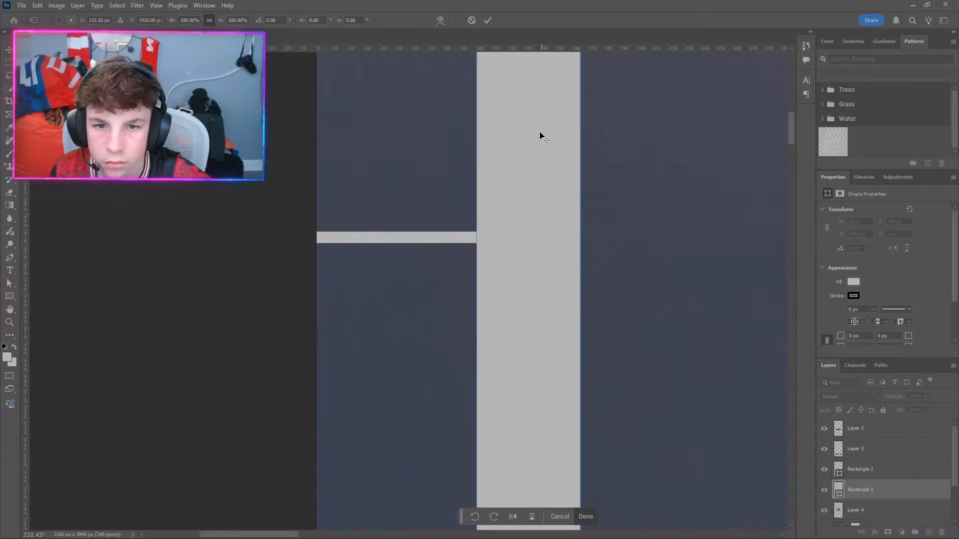
scroll(487, 239, "up", 5)
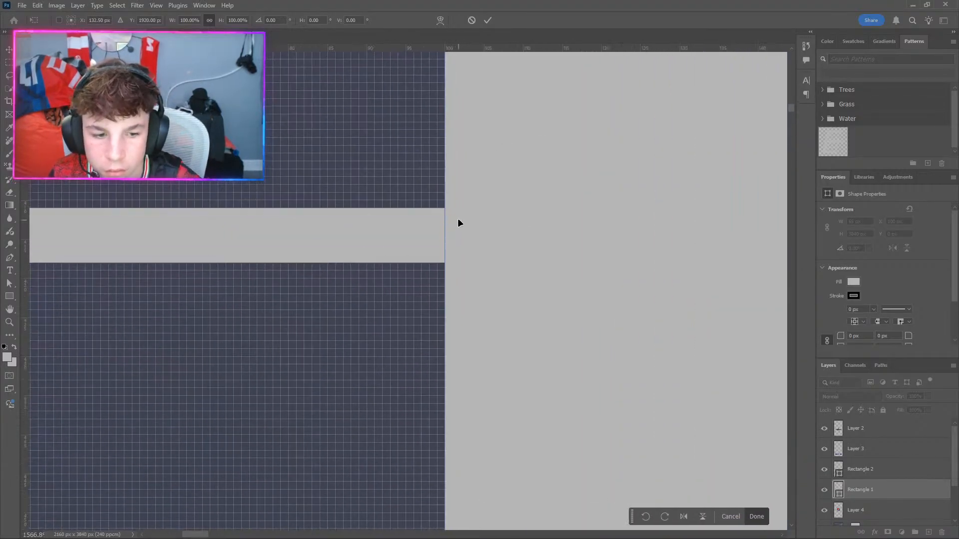
left_click(756, 517)
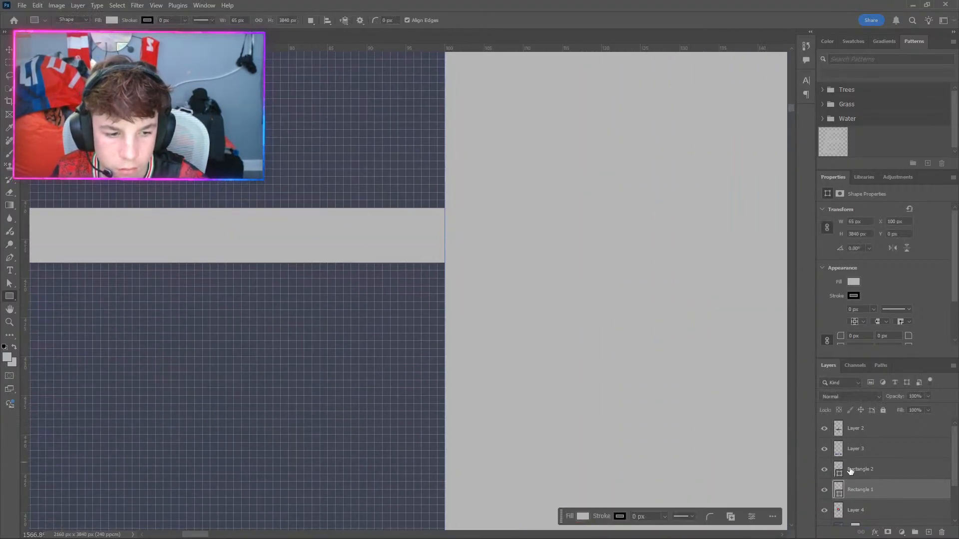
key("ctrl+t")
key("Right")
key("Right")
key("Right")
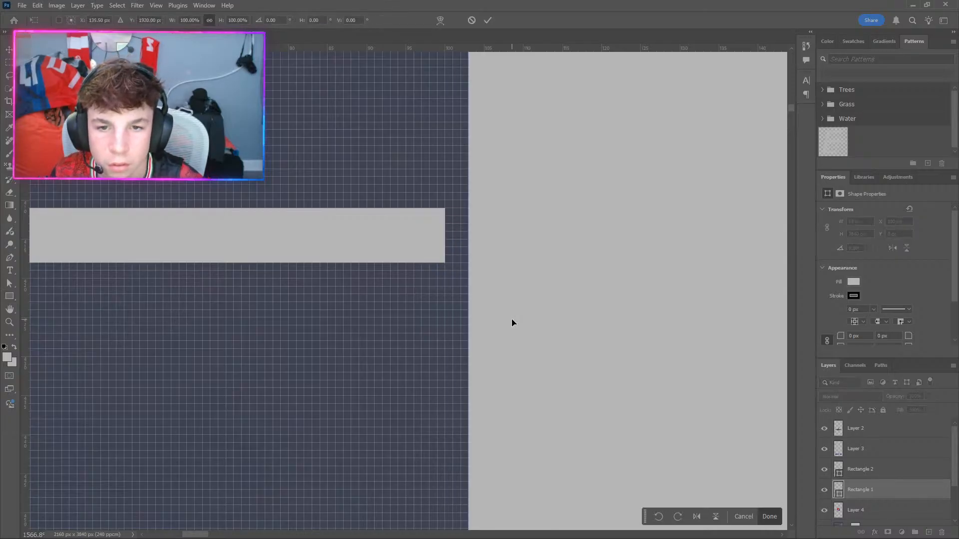
key("Left")
key("Left")
key("Left")
key("Left")
key("Left")
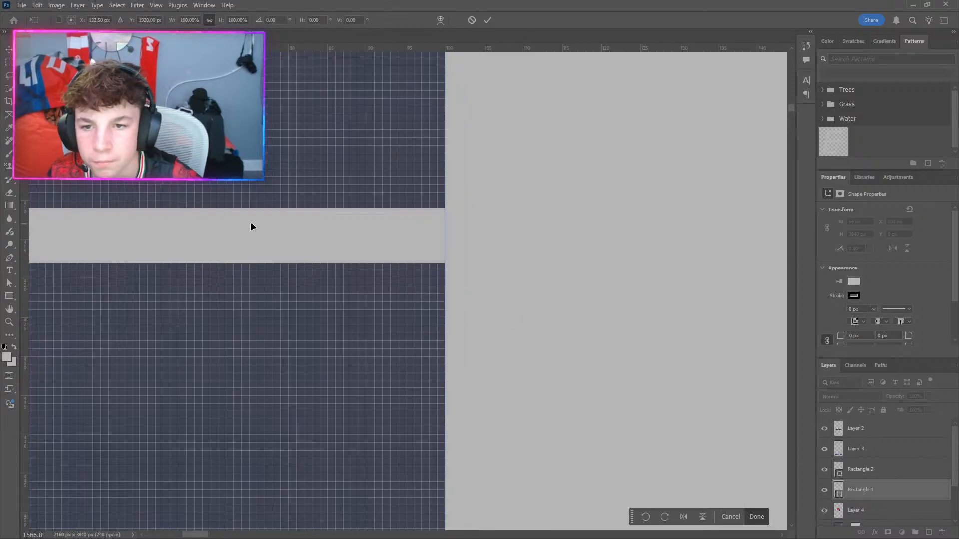
key("Return")
Delete the horizontal spacer rectangle.
left_click(884, 471)
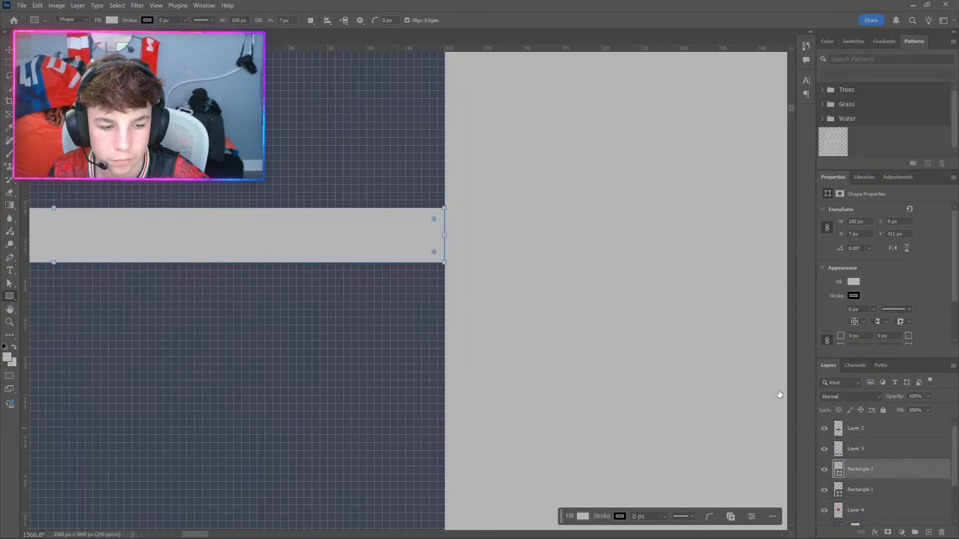
key("Delete")
scroll(511, 302, "down", 1)
Shorten the vertical bar from its upper end to start 100 px below the canvas's top edge, with a height of 3740 px.
scroll(511, 303, "down", 6)
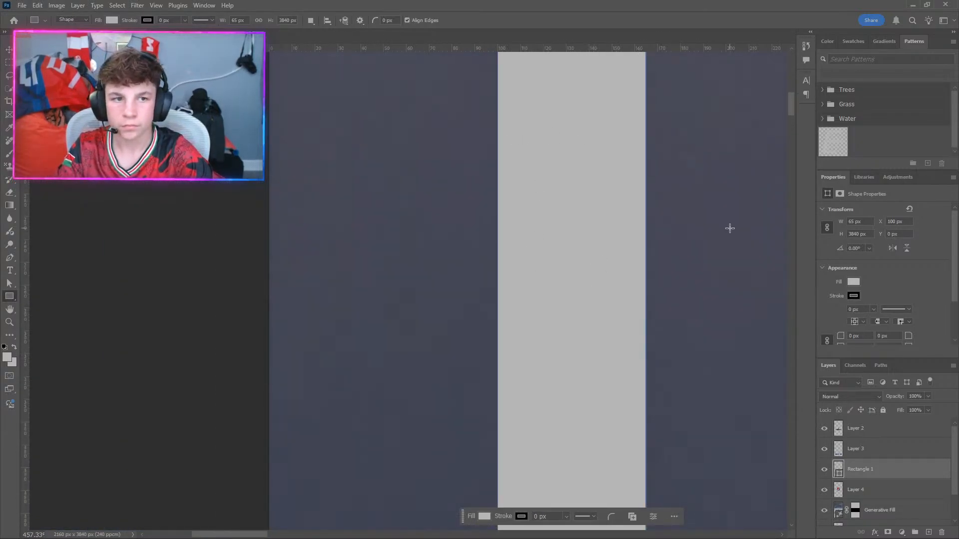
left_click_drag(792, 110, 778, 82)
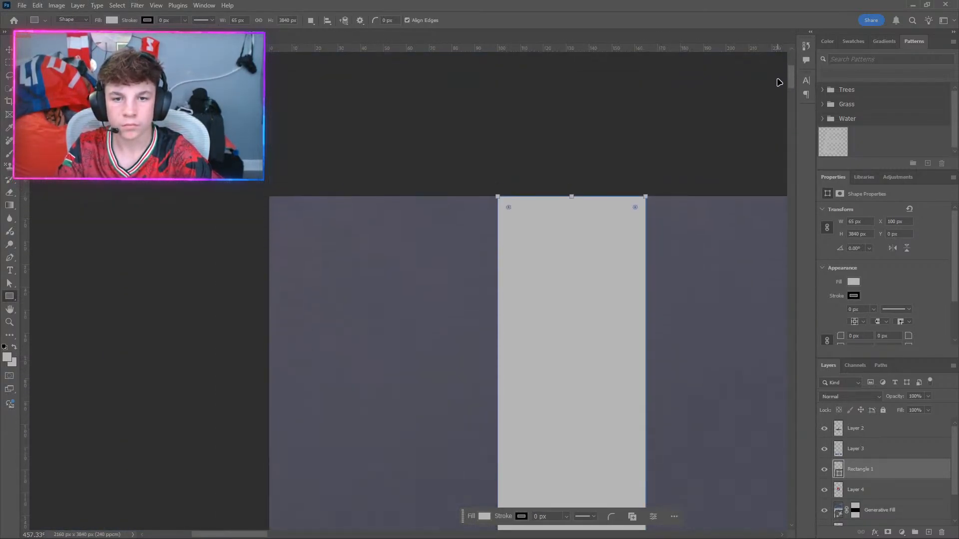
scroll(443, 290, "up", 1)
left_click_drag(586, 187, 589, 438)
Measure the gaps above and left of the vertical bar with temporary rectangles, undoing each one.
left_click_drag(553, 186, 554, 264)
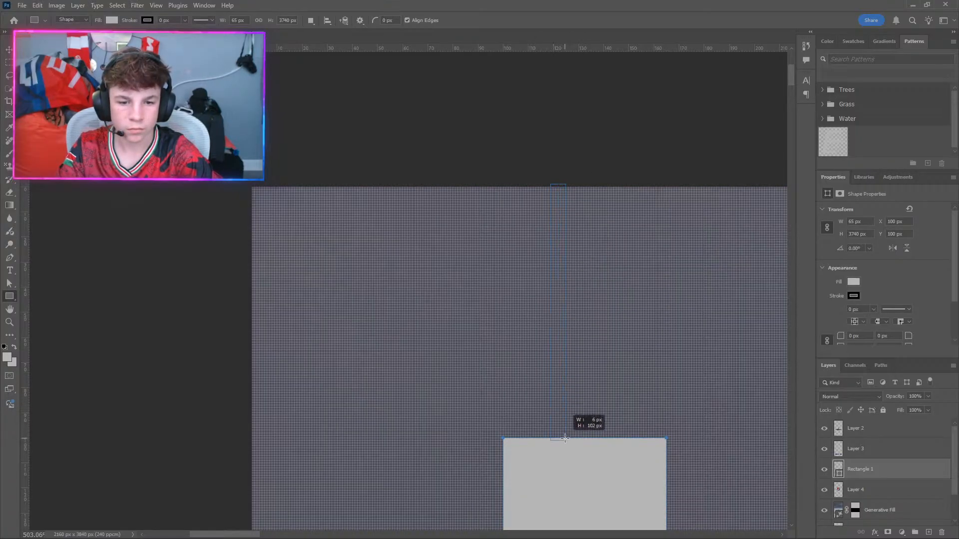
left_click_drag(564, 438, 565, 438)
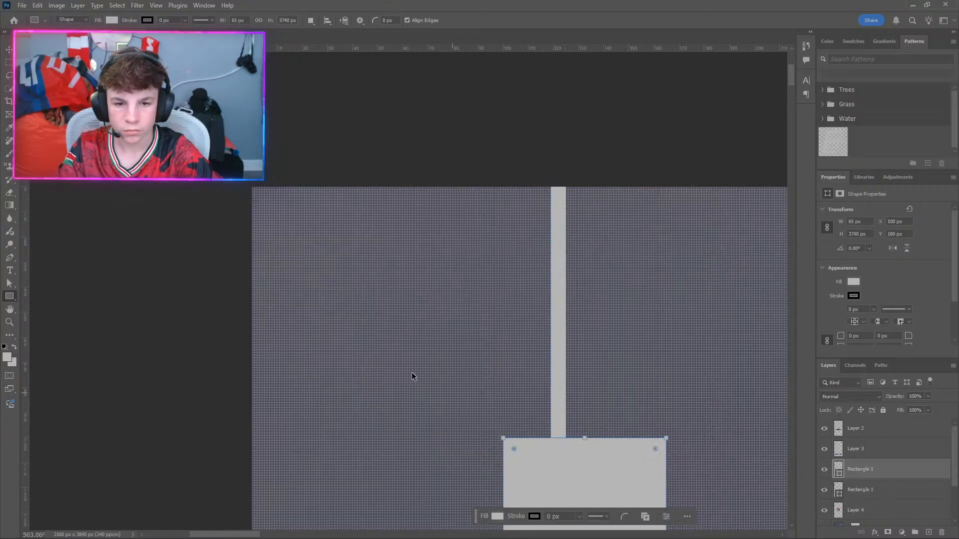
key("ctrl+z")
scroll(411, 374, "down", 3)
left_click_drag(502, 357, 502, 356)
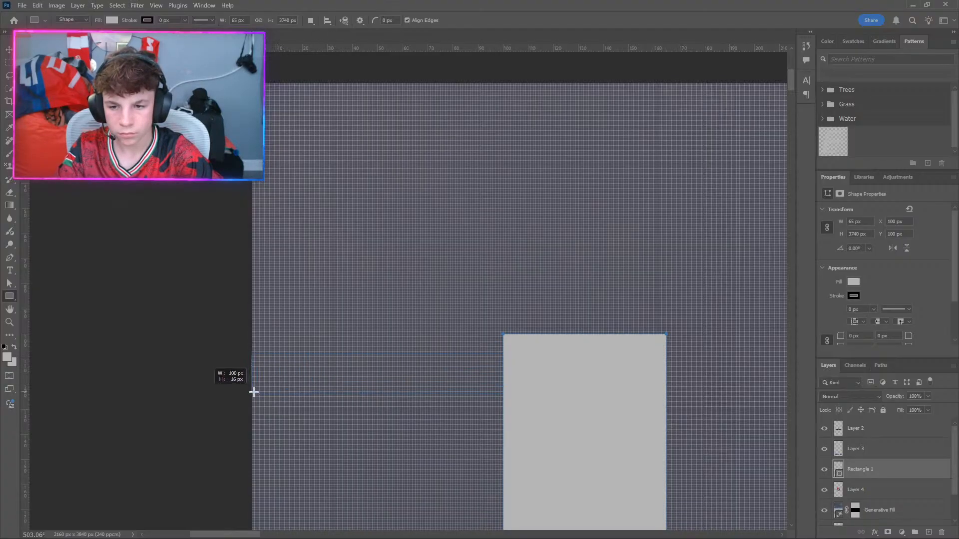
left_click_drag(253, 392, 253, 392)
key("ctrl+z")
Shorten the vertical bar from its lower end to 3640 px tall, leaving a 100 px gap above the canvas's bottom edge.
scroll(354, 315, "down", 2)
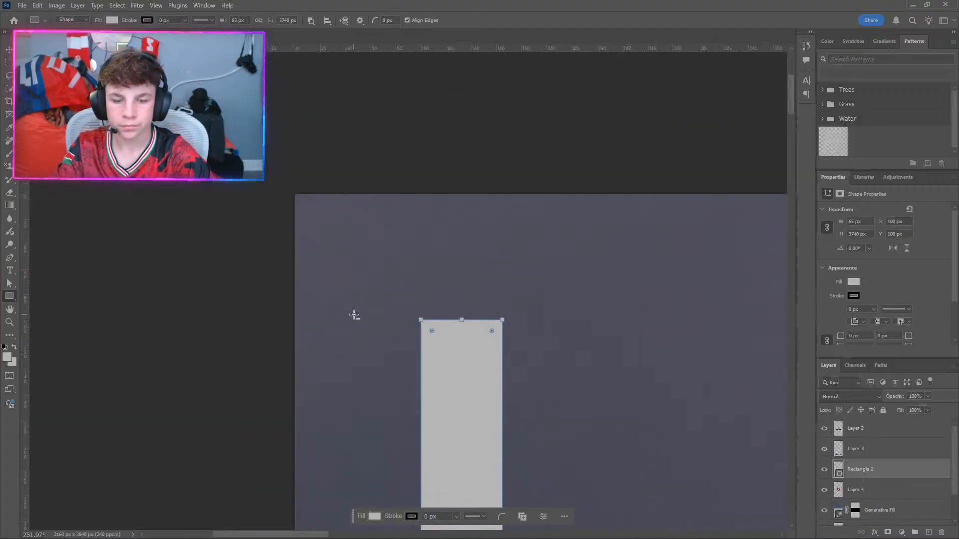
scroll(354, 315, "down", 4)
left_click_drag(793, 125, 771, 472)
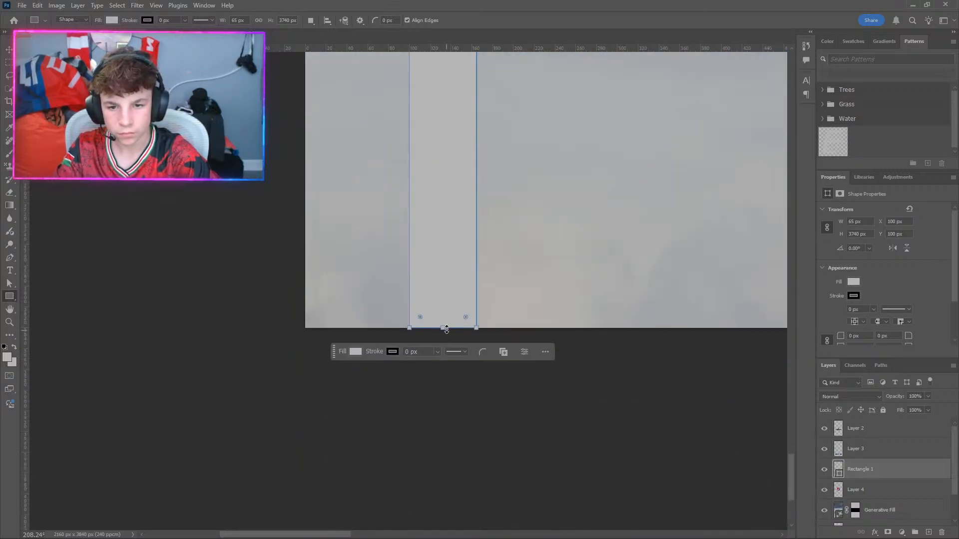
mouse_move(446, 329)
left_mouse_down()
mouse_move(455, 255)
mouse_move(452, 351)
mouse_move(454, 224)
left_mouse_up()
Check the gap below the vertical bar with a temporary rectangle reaching the canvas's bottom edge, and undo it.
scroll(447, 235, "up", 5)
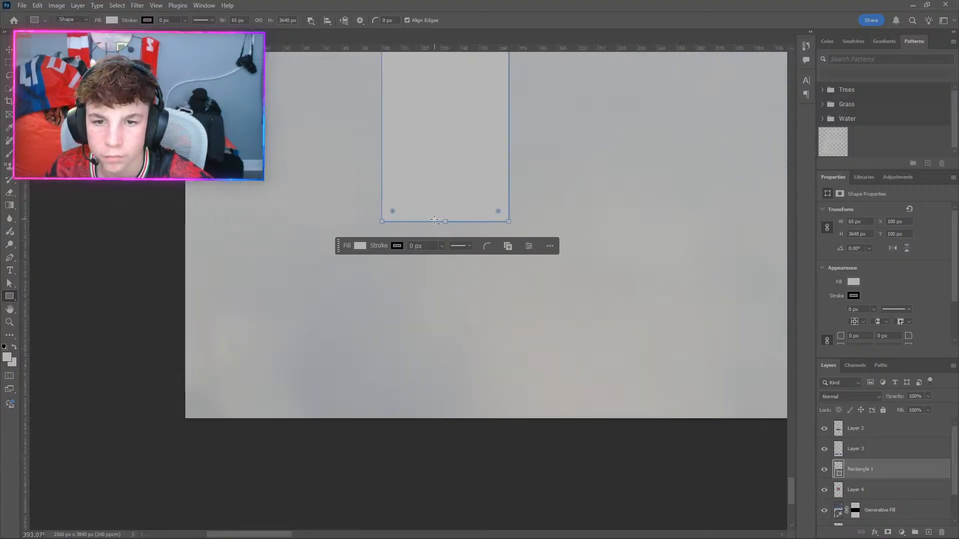
scroll(416, 225, "up", 2)
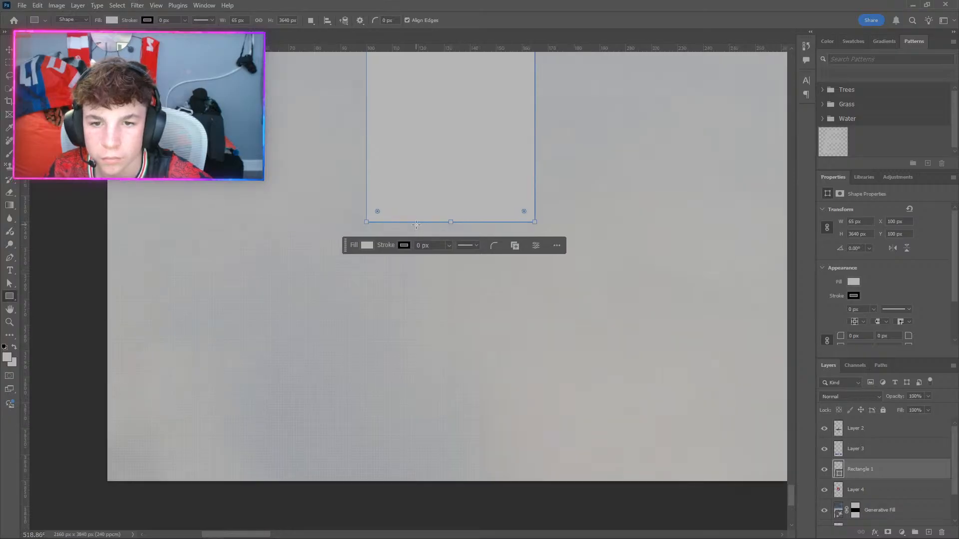
left_click_drag(419, 223, 385, 480)
key("ctrl+z")
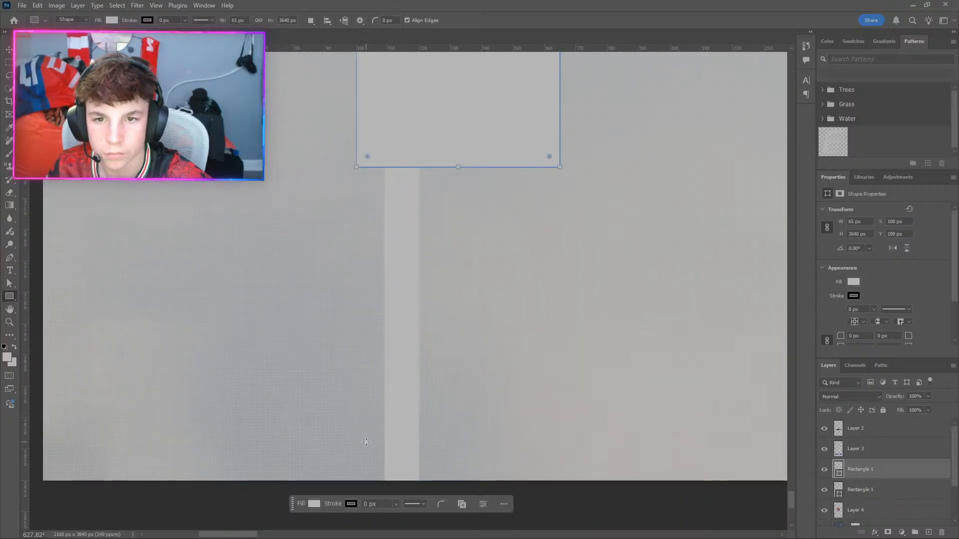
scroll(311, 274, "down", 6)
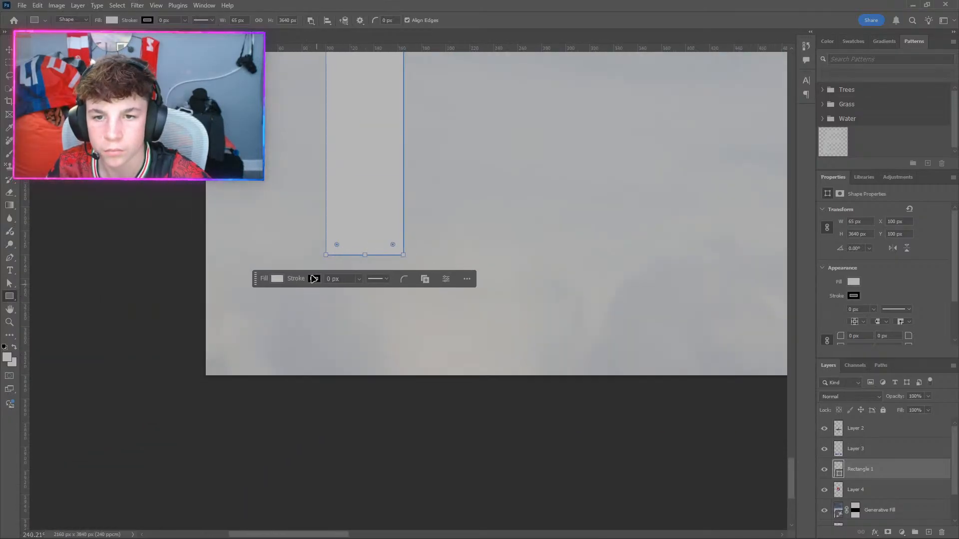
scroll(341, 226, "down", 4)
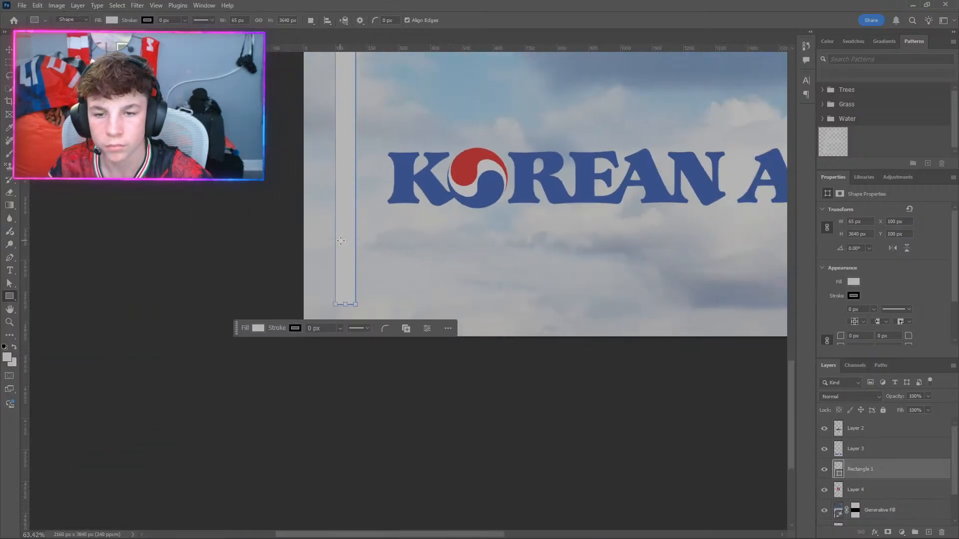
scroll(340, 244, "down", 1)
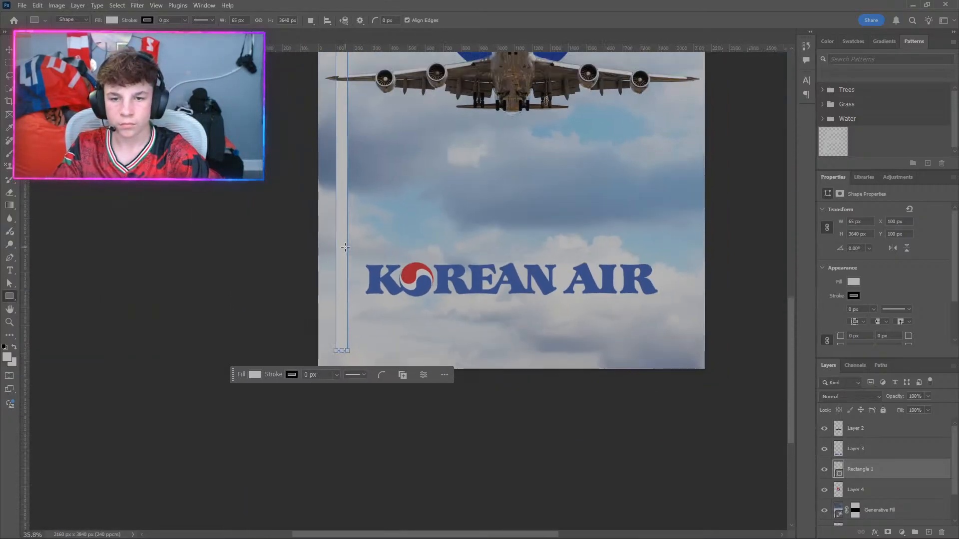
scroll(342, 249, "up", 4)
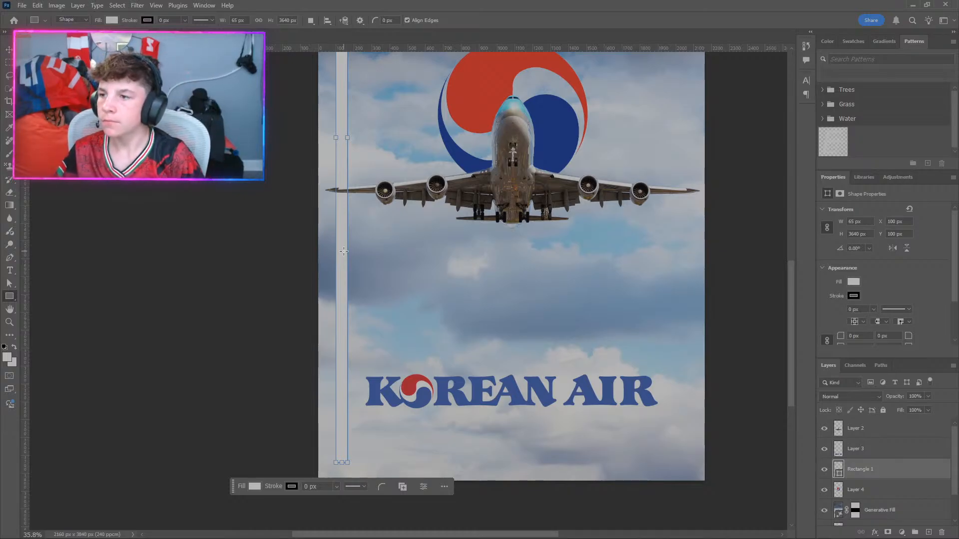
Switch to Chrome and search Google for how to blend two colors together in Photoshop.
key("super")
key("super+1")
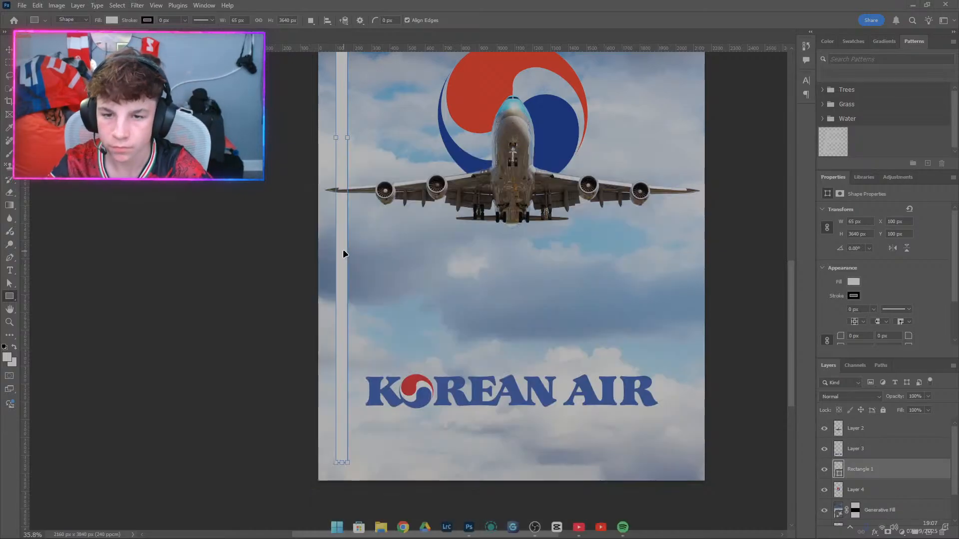
type("how to")
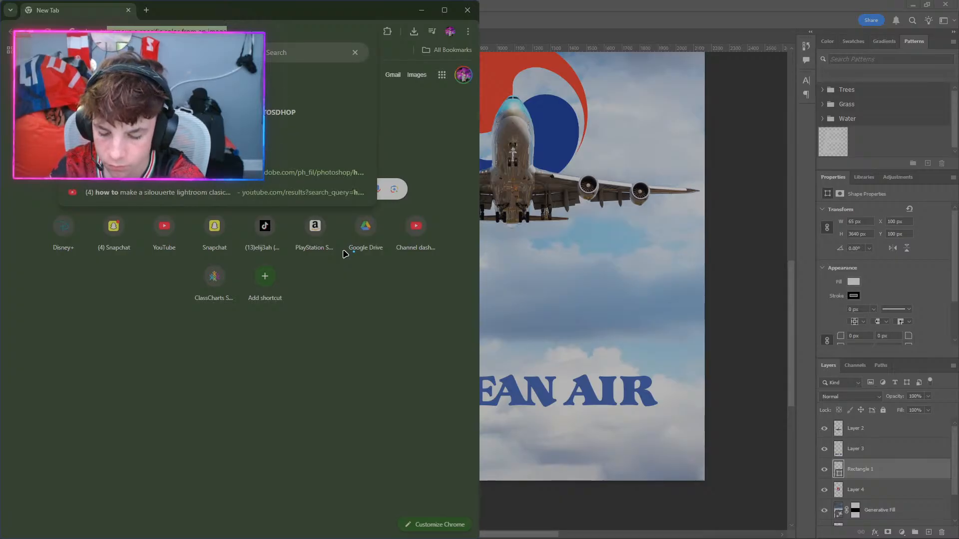
type(" fade 2")
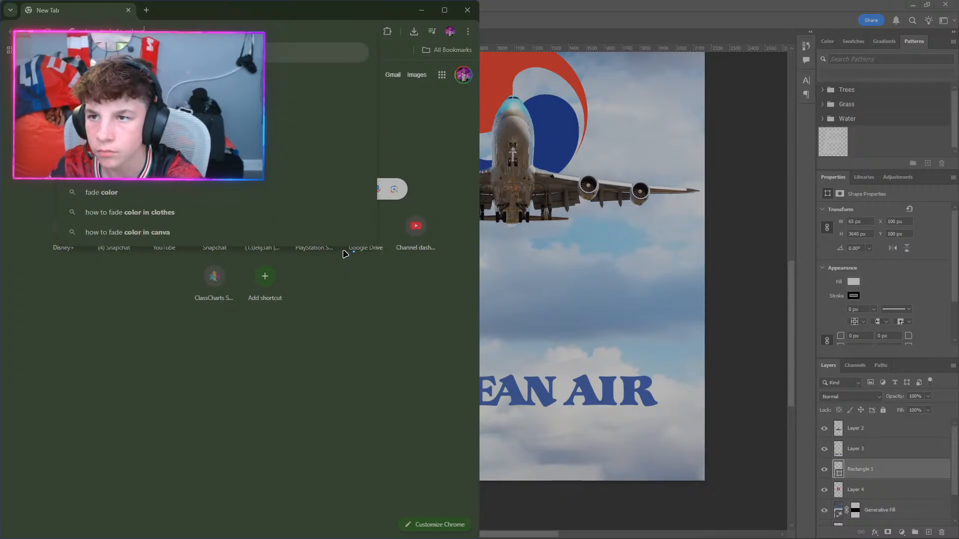
key("BackSpace")
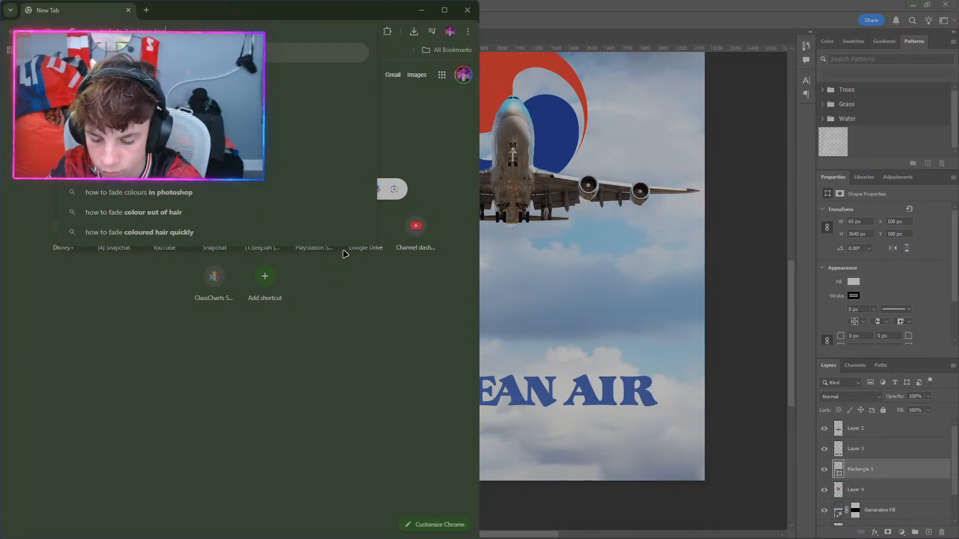
type("g")
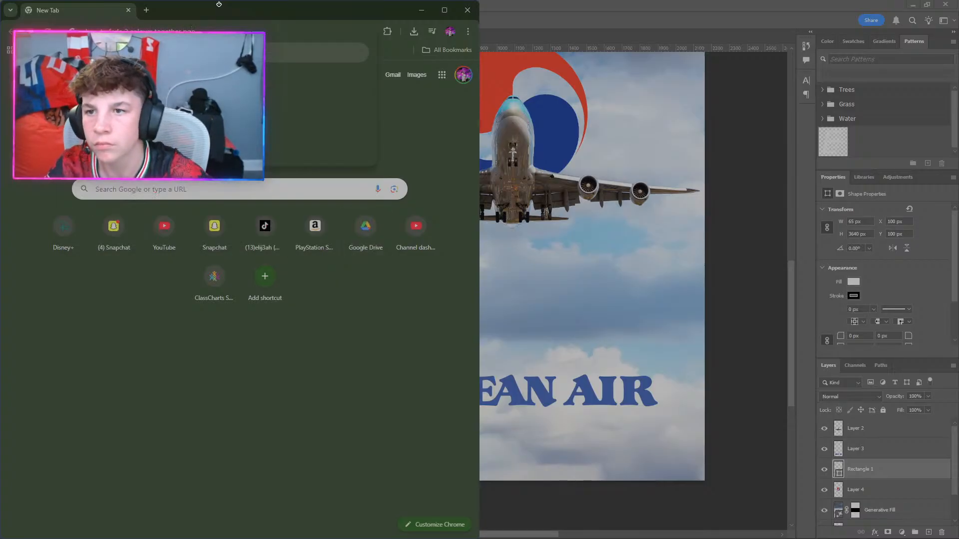
left_click(193, 29)
key("Return")
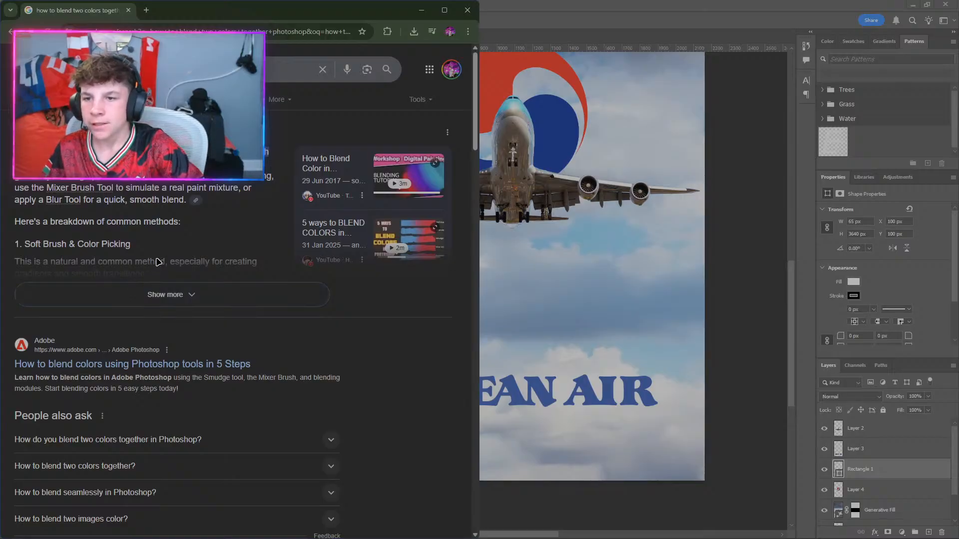
Expand the search overview to read the Soft Brush & Color Picking method, and return to Photoshop.
left_click(133, 284)
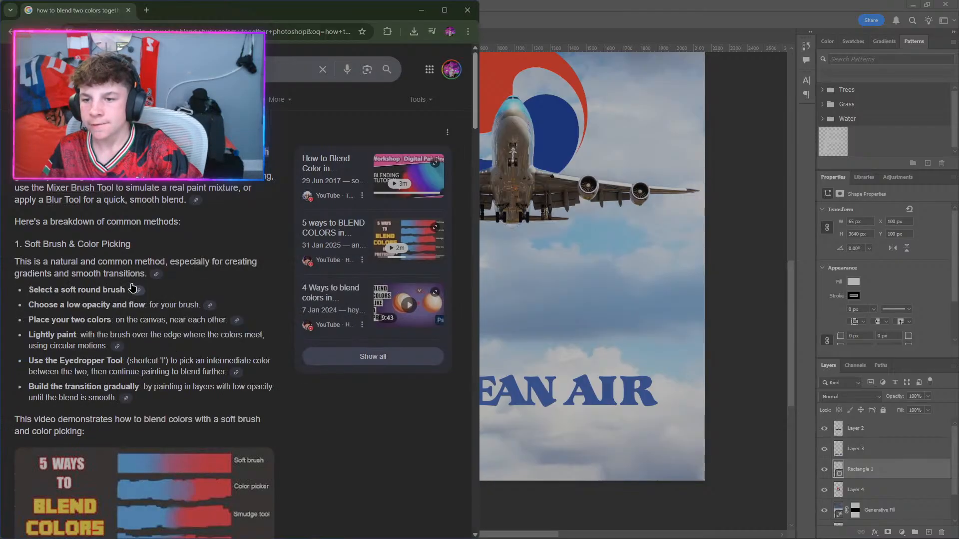
scroll(124, 290, "down", 1)
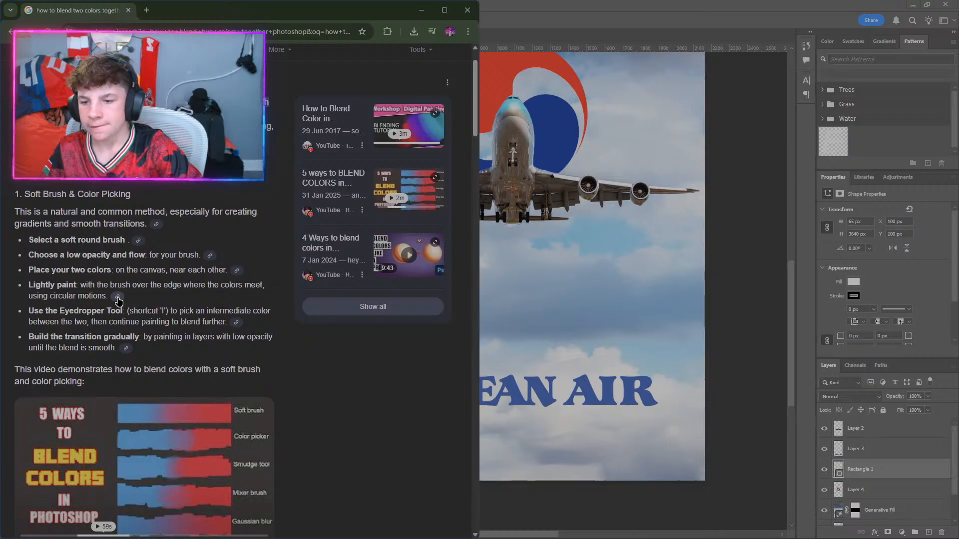
scroll(209, 372, "down", 1)
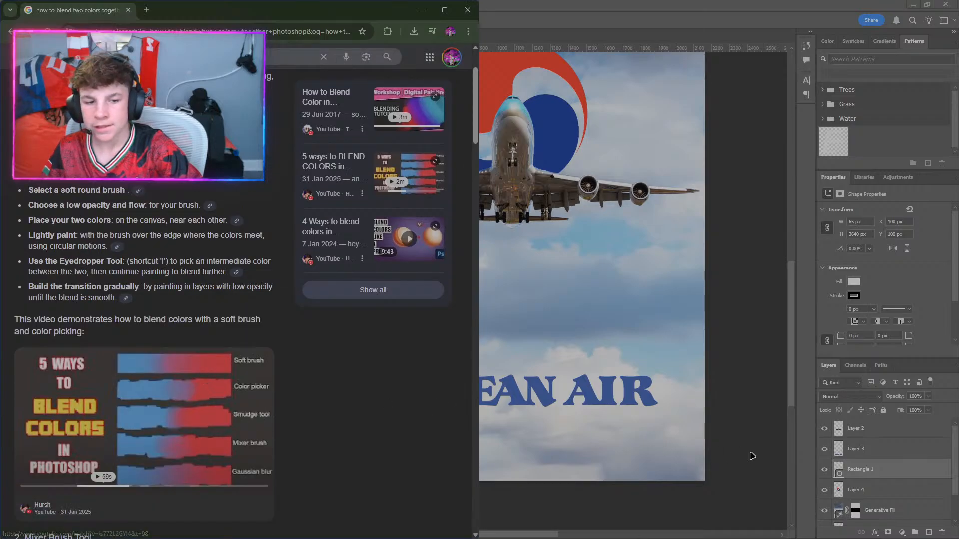
left_click(752, 456)
scroll(347, 431, "up", 4)
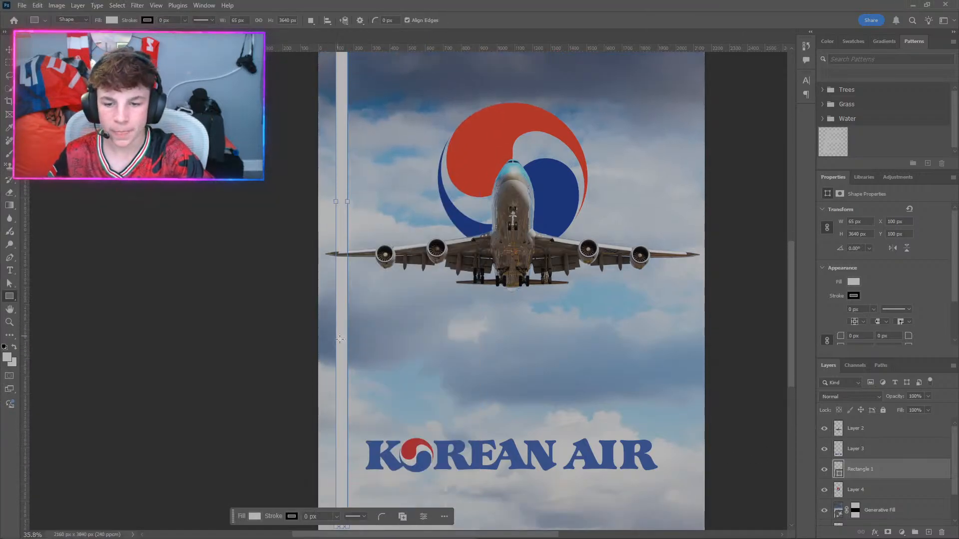
scroll(300, 464, "down", 5)
left_click(200, 426)
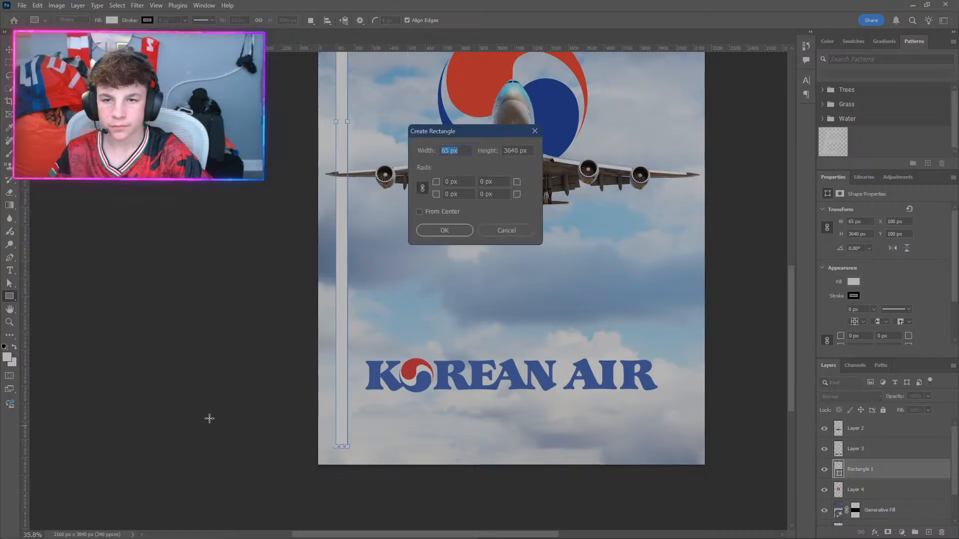
left_click(518, 233)
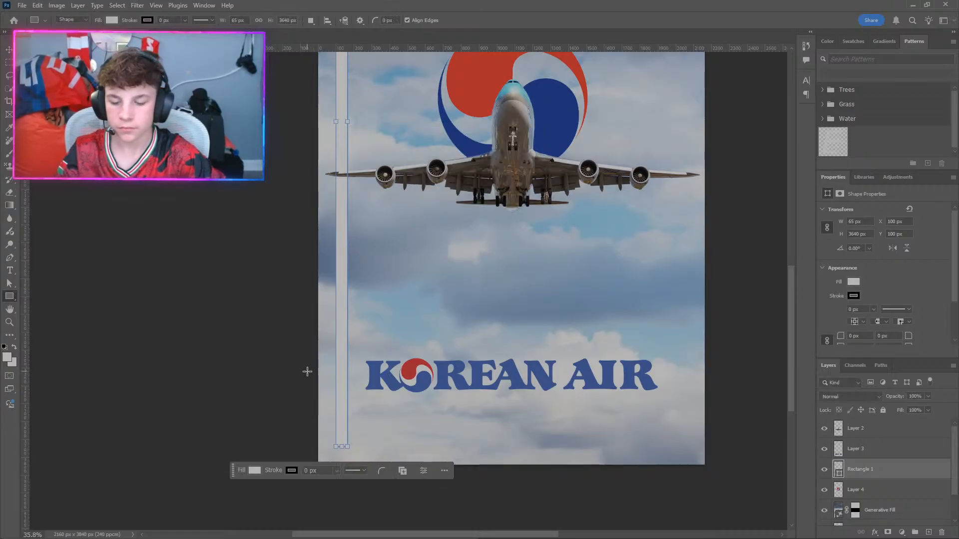
key("ctrl+t")
key("Right")
key("Right")
key("Right")
key("Right")
key("Right")
key("Right")
key("Right")
key("Right")
key("Right")
key("Right")
key("Right")
key("Right")
key("Right")
key("Right")
key("Right")
key("Right")
key("Right")
key("Right")
key("Right")
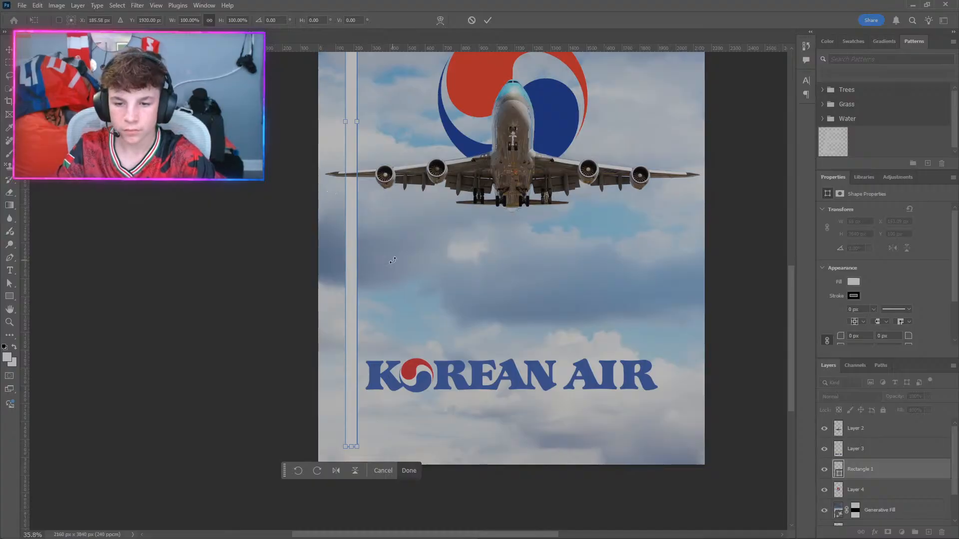
left_click(383, 470)
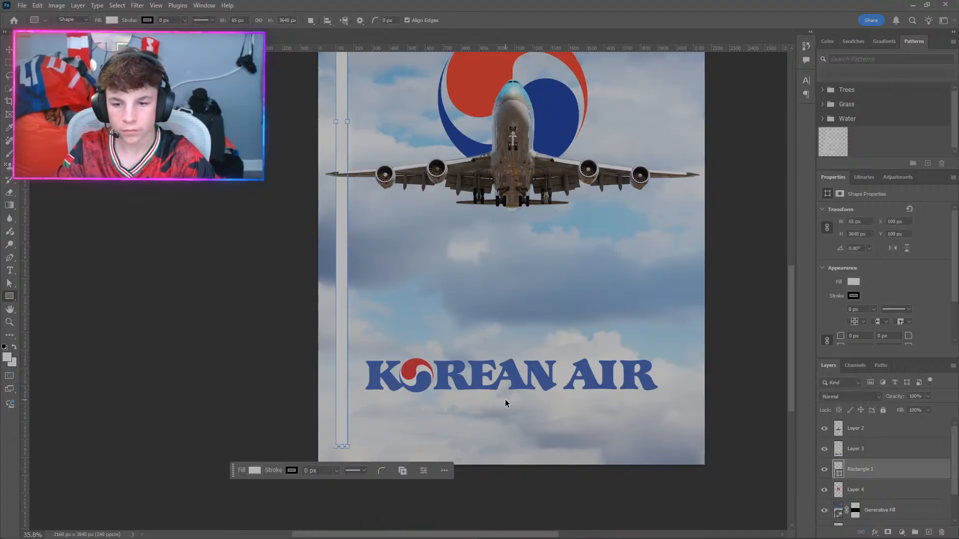
Duplicate the vertical bar and move the copy horizontally to the opposite side of the canvas, with its X position at about 1989 px.
key("ctrl+t")
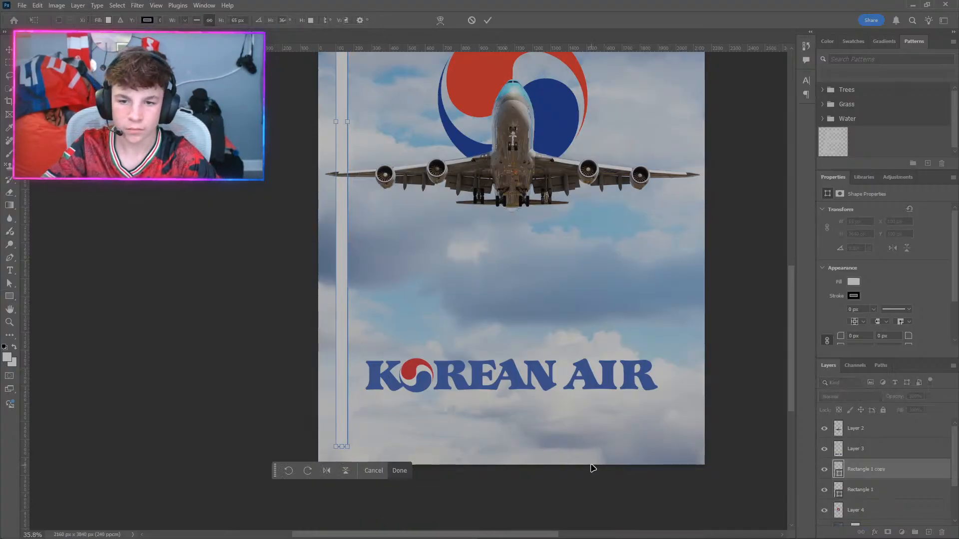
key("Right")
key("Right")
key("Right")
key("Right")
key("Right")
key("Right")
key("Right")
key("Right")
key("Right")
key("Right")
key("Right")
key("Right")
key("Right")
key("Right")
key("Right")
key("Right")
key("Right")
key("Right")
key("Right")
key("Right")
key("Right")
key("Right")
key("Right")
key("Right")
key("Right")
key("Right")
key("Right")
key("Right")
key("Right")
key("Right")
key("Right")
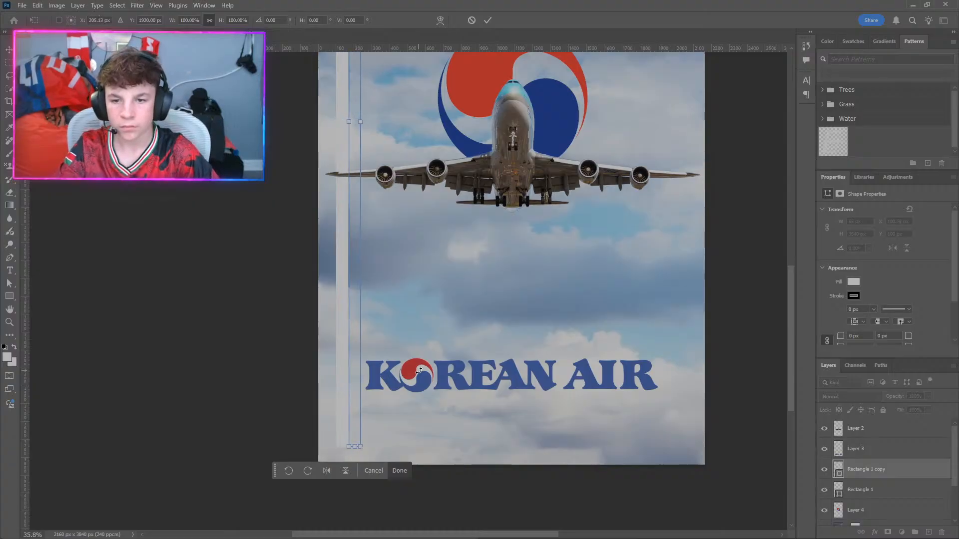
left_click_drag(357, 278, 678, 280)
scroll(295, 418, "up", 5)
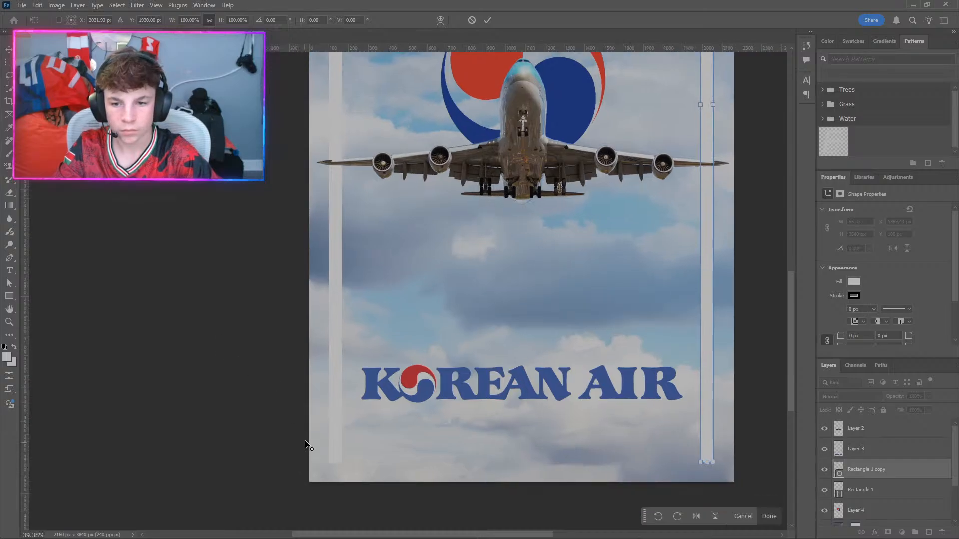
Measure the gap between the canvas's left edge and the original bar with a temporary rectangle, and undo it.
scroll(217, 423, "up", 4)
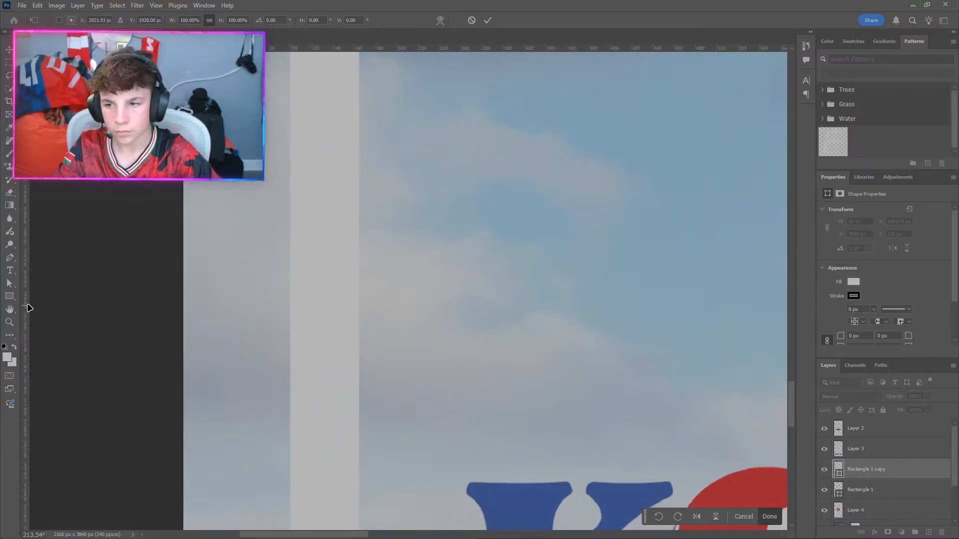
left_click(8, 297)
scroll(135, 325, "up", 5)
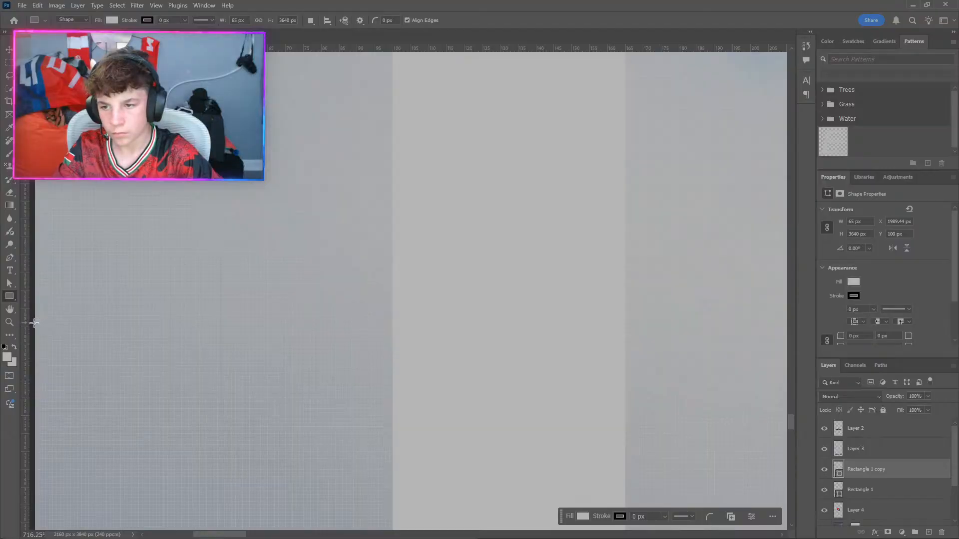
left_click_drag(34, 323, 392, 292)
scroll(395, 317, "down", 16)
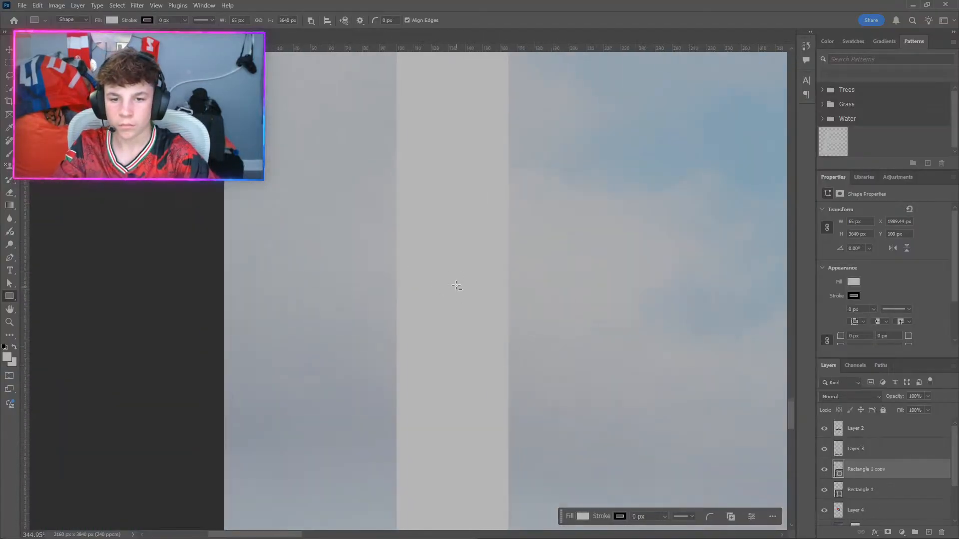
Examine the lower end of the copied bar near the canvas's bottom-right corner up close.
scroll(530, 284, "right", 8)
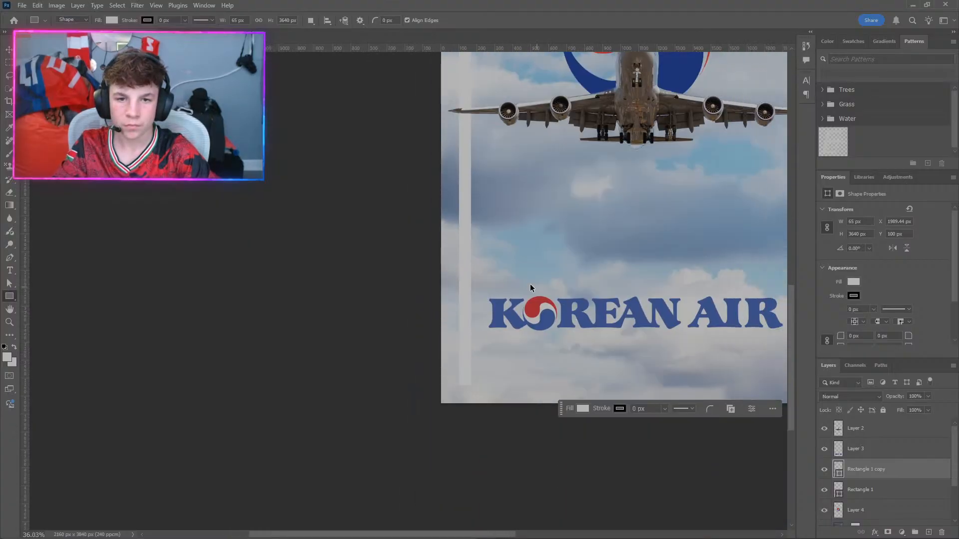
scroll(610, 263, "right", 2)
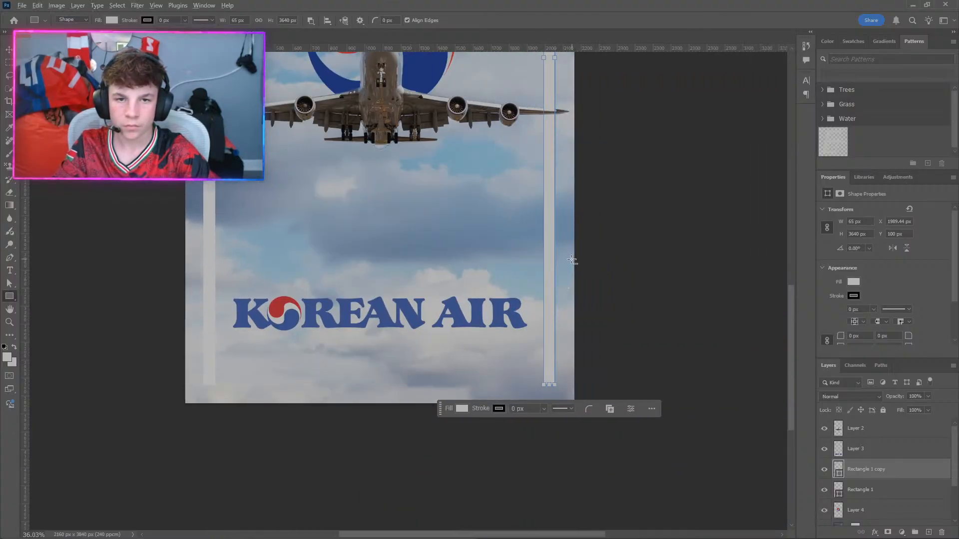
scroll(571, 261, "up", 2)
scroll(538, 350, "up", 3)
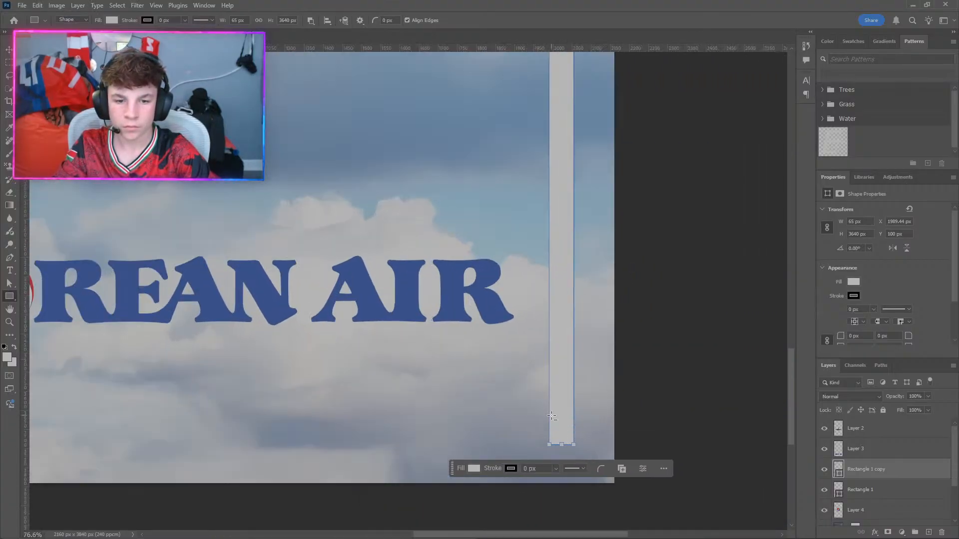
scroll(552, 416, "down", 4)
scroll(544, 429, "up", 9)
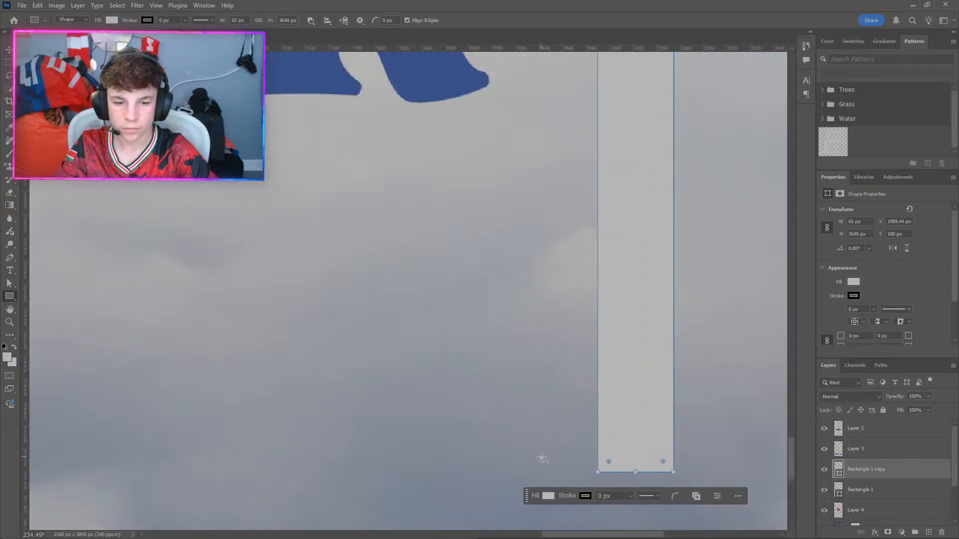
scroll(541, 455, "up", 5)
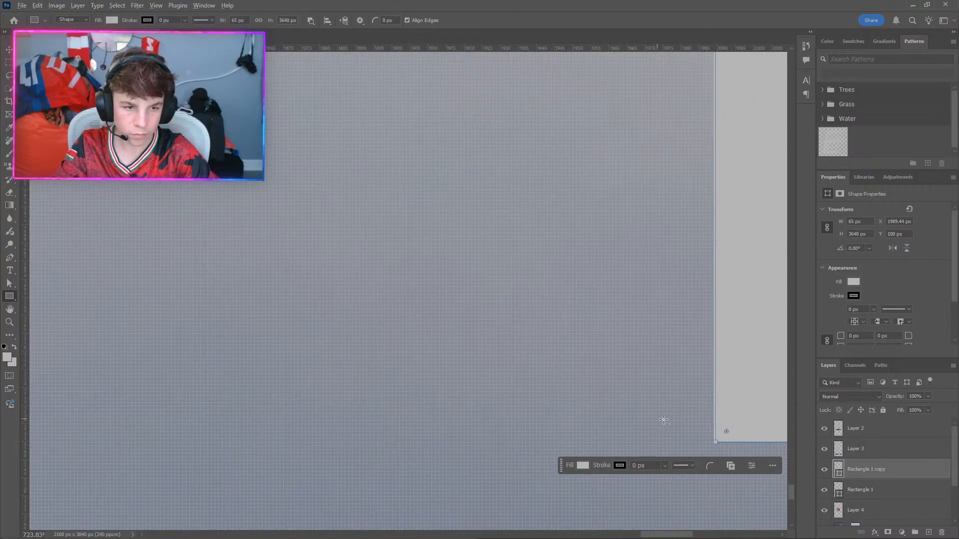
scroll(407, 378, "down", 2)
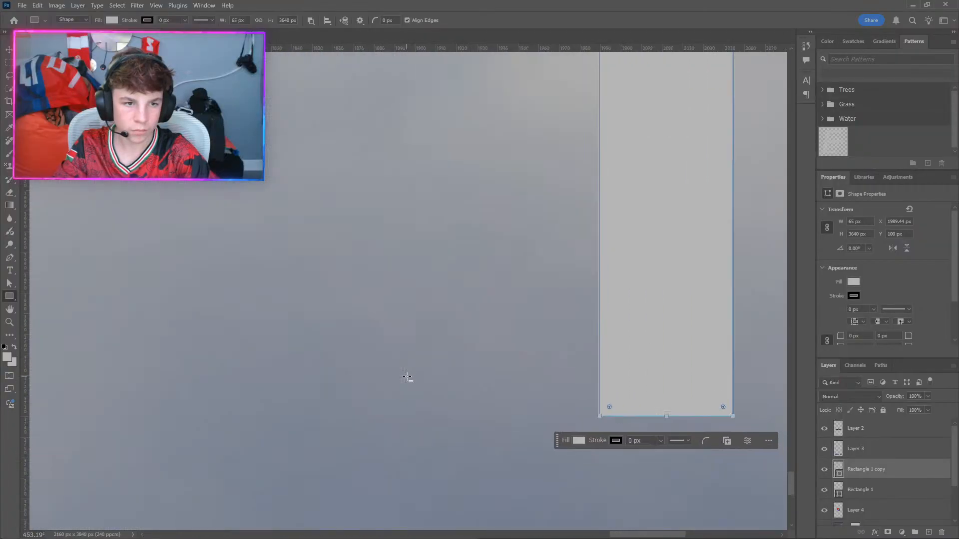
scroll(539, 376, "up", 2)
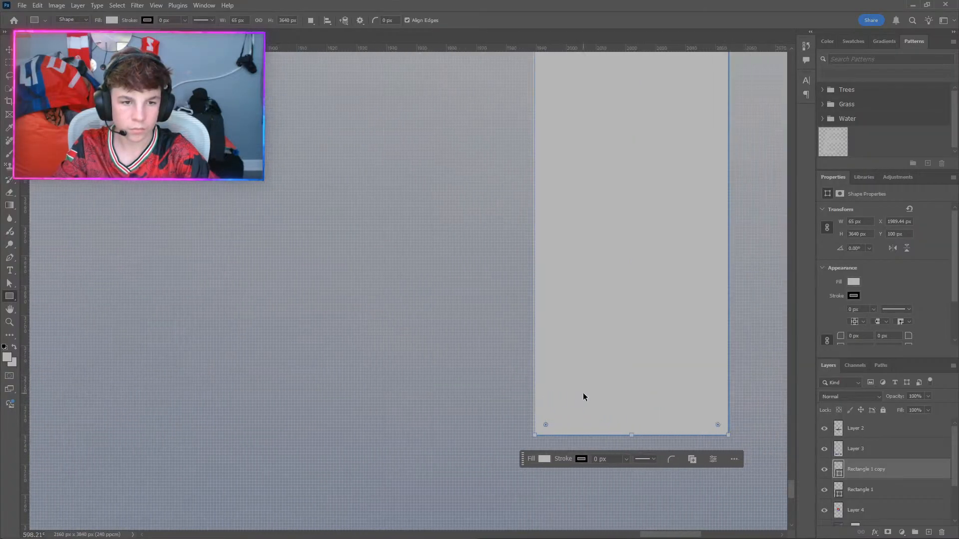
left_click(512, 431)
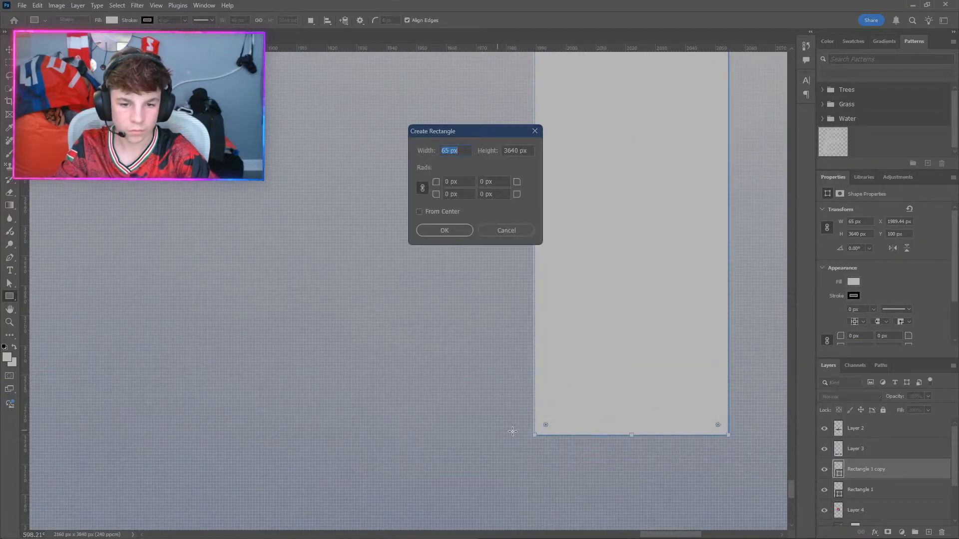
left_click(494, 233)
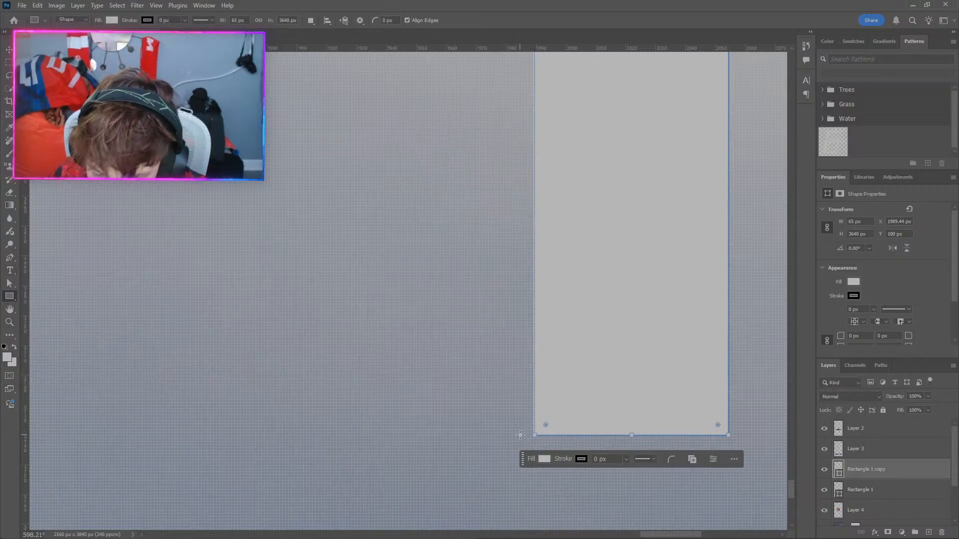
scroll(520, 435, "up", 3)
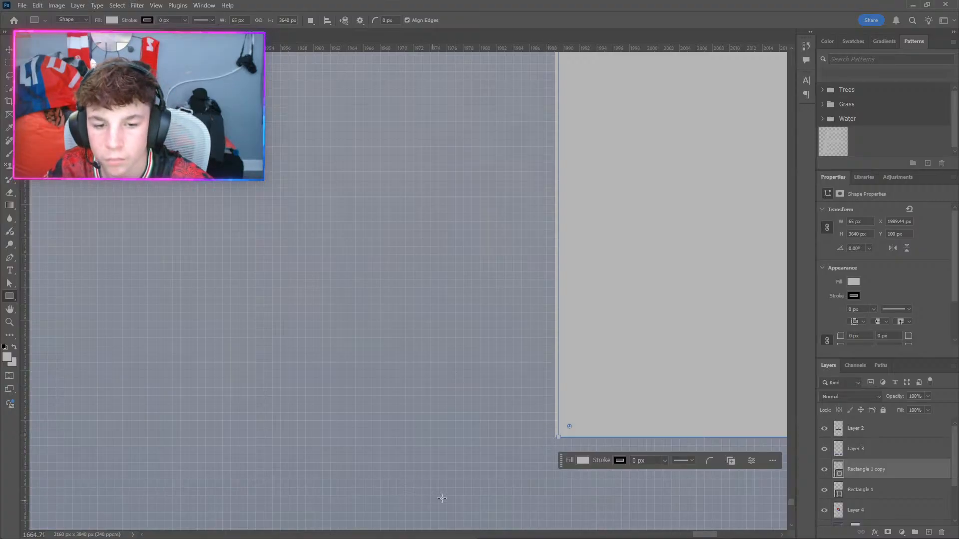
left_click(414, 471)
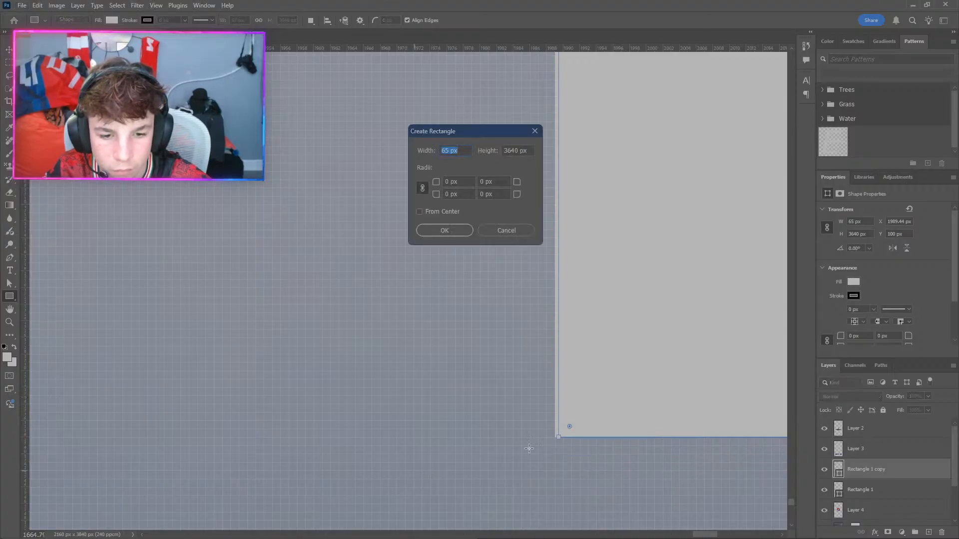
left_click(505, 232)
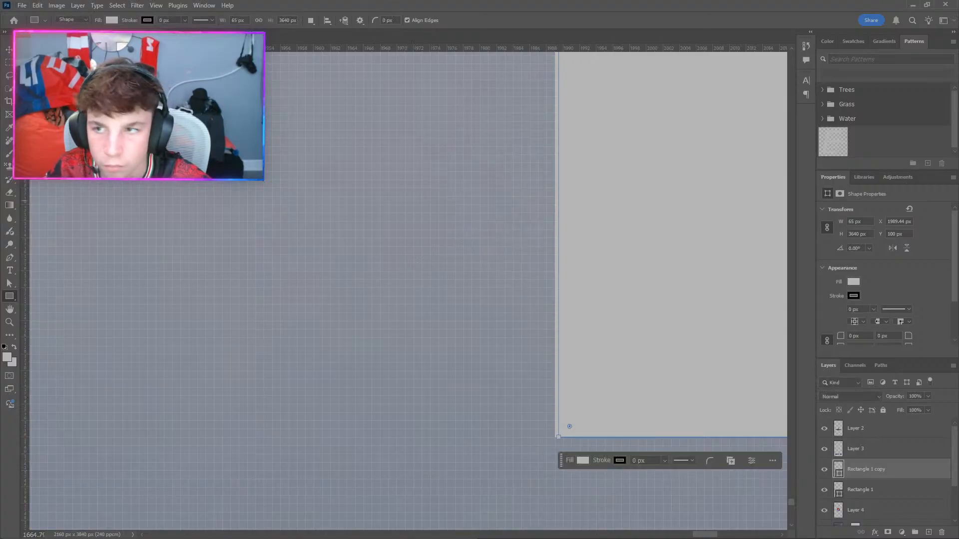
Draw a narrow rectangle about 4 × 66 px against the inner edge of the right vertical bar, near its lower end.
key("v")
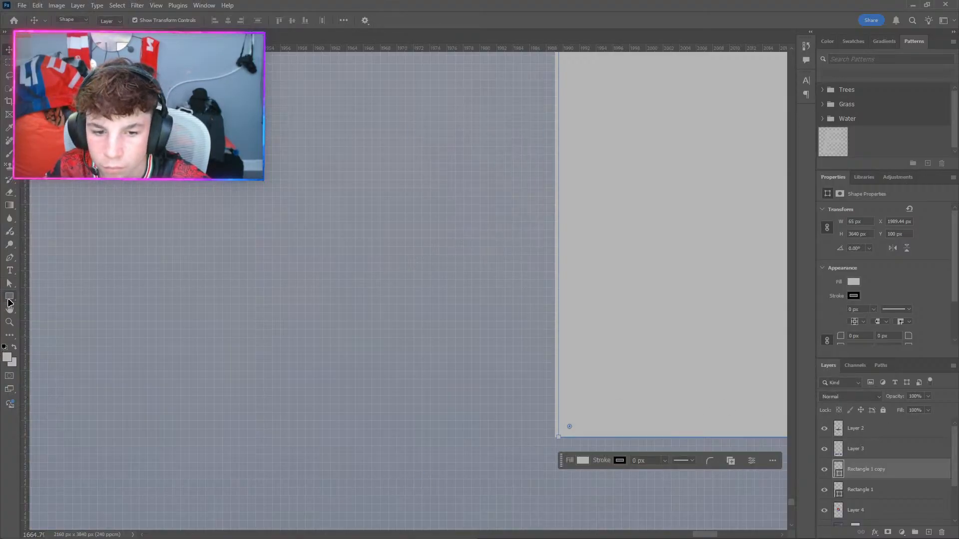
left_click(9, 298)
left_click(894, 452)
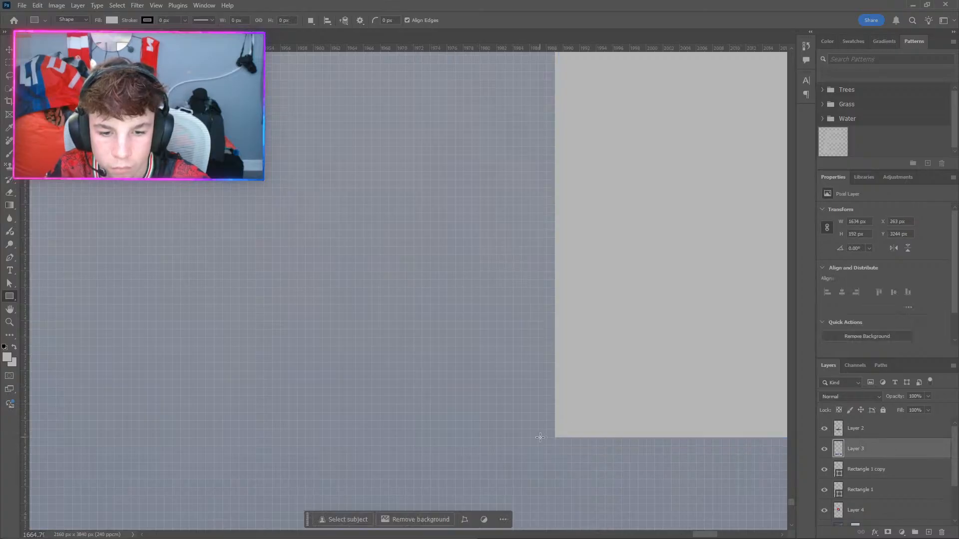
left_click_drag(546, 434, 525, 298)
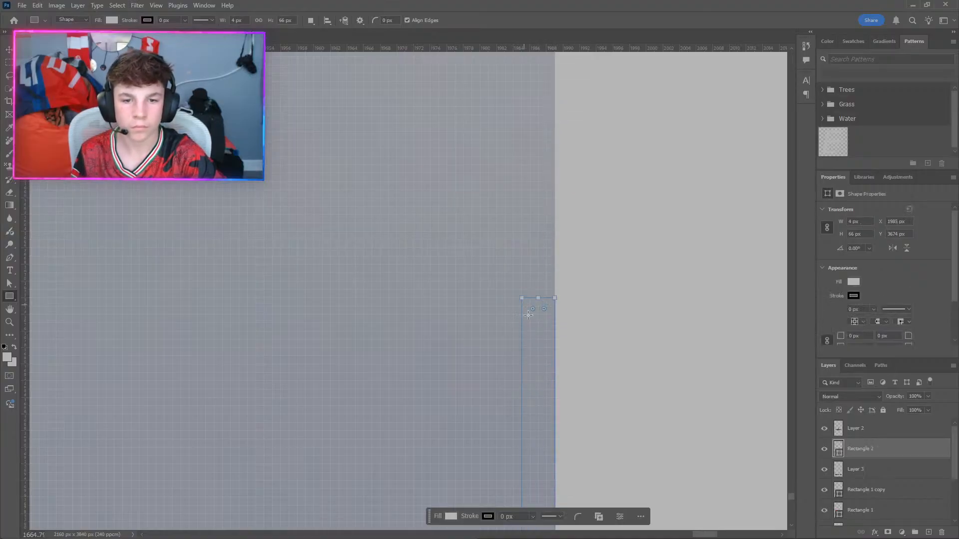
scroll(329, 311, "down", 6)
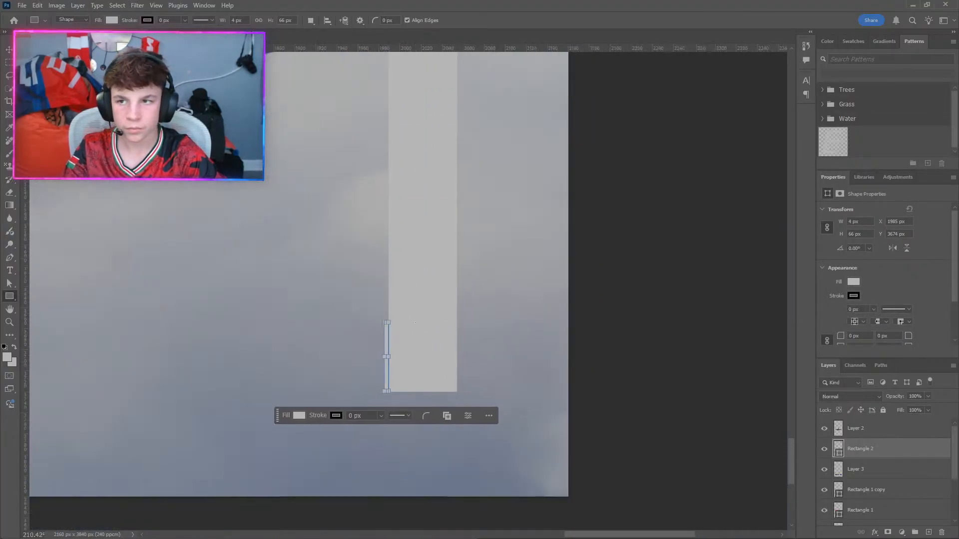
left_click(5, 52)
left_click(436, 190)
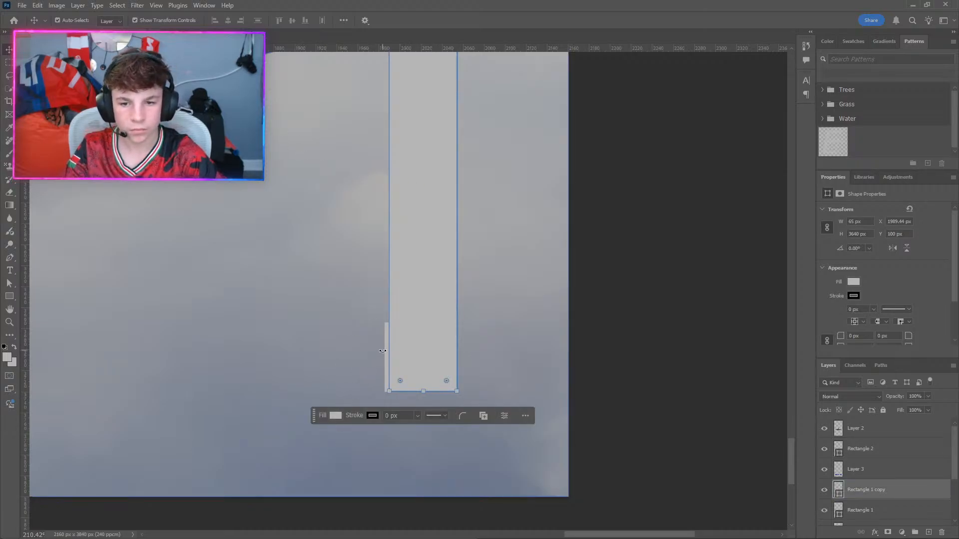
left_click_drag(384, 345, 394, 440)
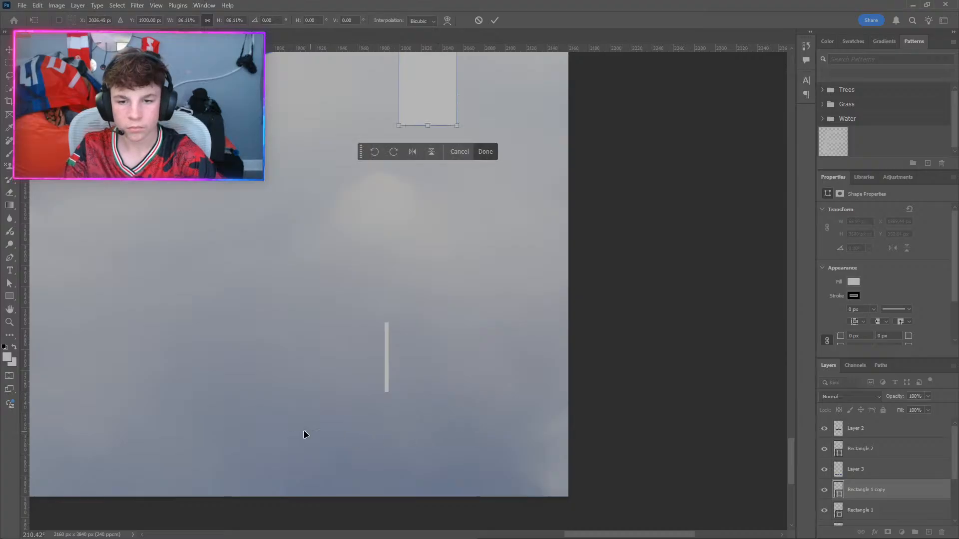
key("ctrl+z")
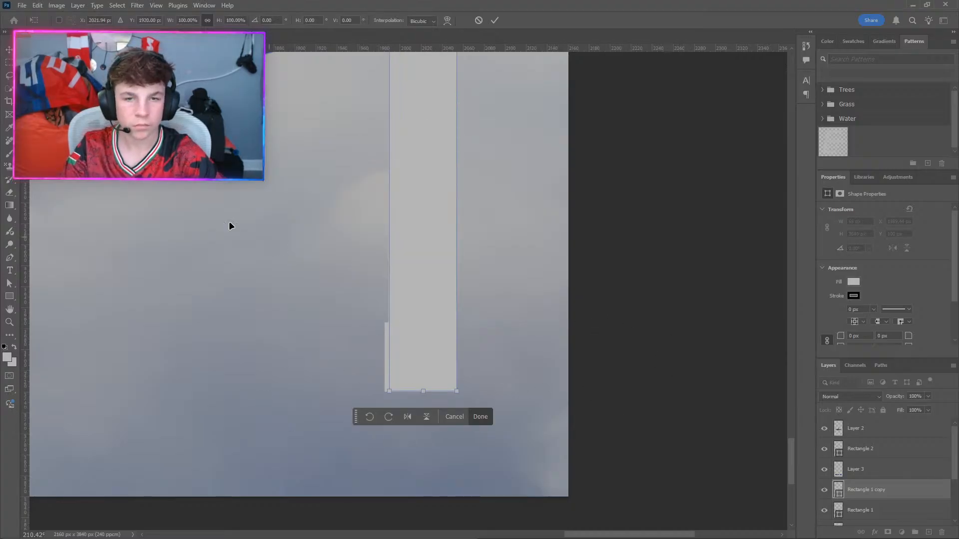
left_click(6, 45)
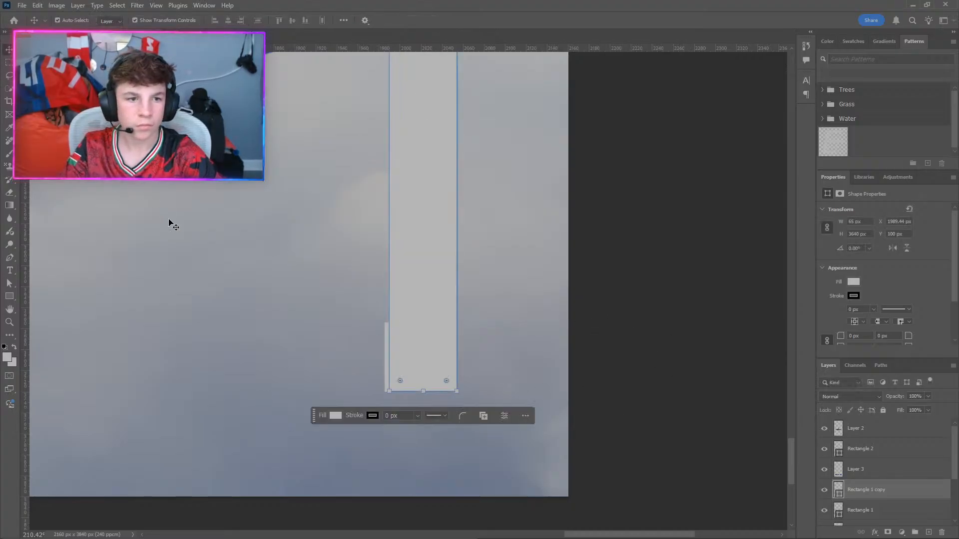
scroll(200, 269, "up", 7)
left_click_drag(515, 380, 513, 381)
key("ctrl+z")
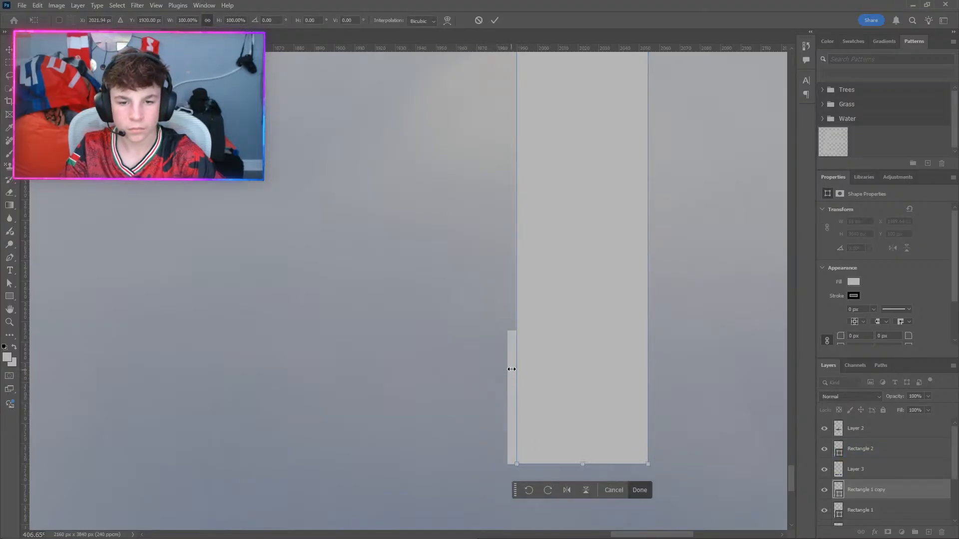
left_click(614, 491)
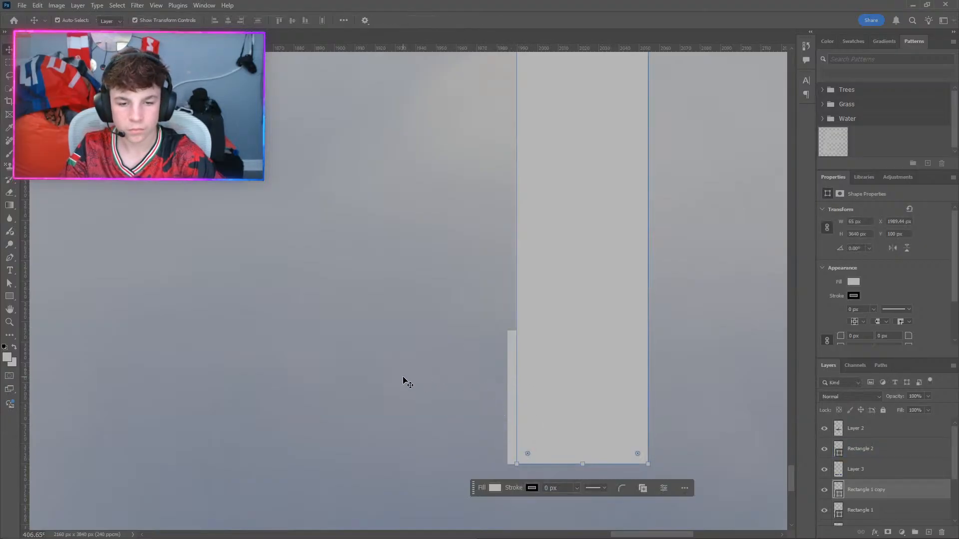
Set the narrow rectangle's height to 65 px and stretch it horizontally to the left vertical bar's inner edge.
left_click(502, 395)
left_click(508, 391)
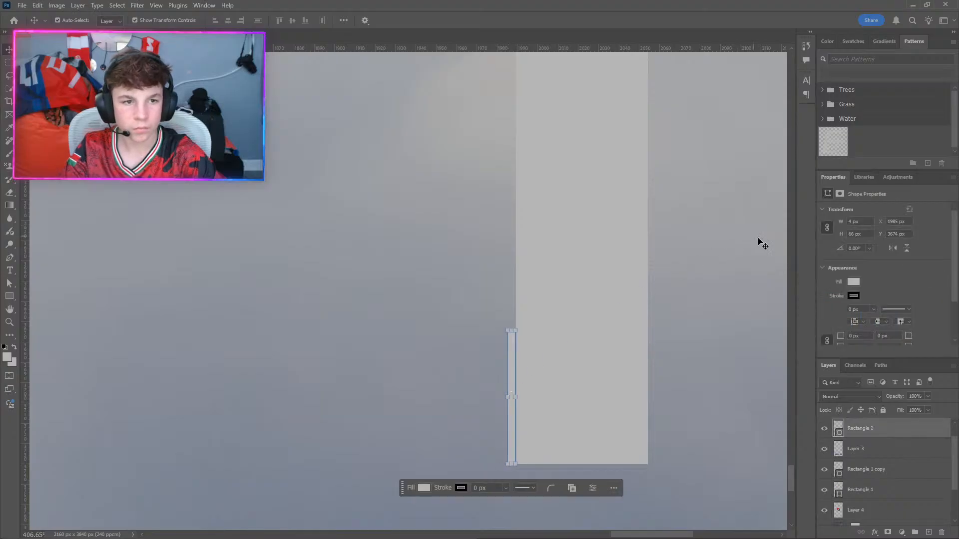
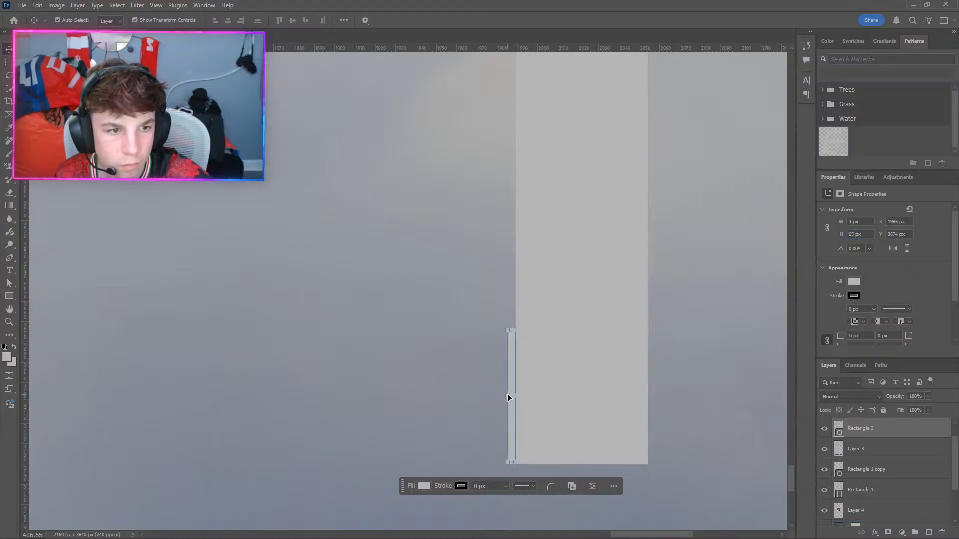
left_click_drag(505, 394, 326, 448)
scroll(325, 448, "up", 5)
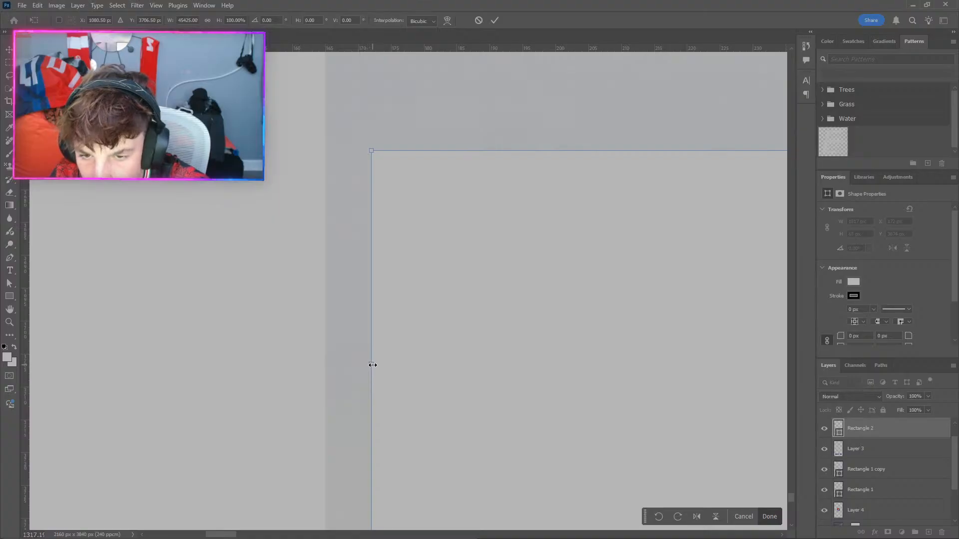
left_click_drag(373, 365, 325, 364)
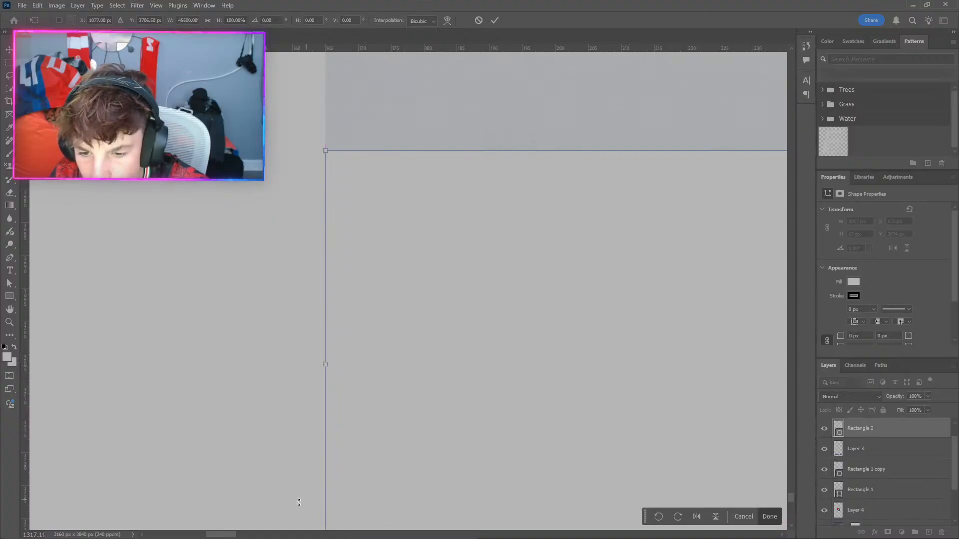
Nudge the bottom horizontal bar down 1 px to align with the lower ends of the vertical bars, and apply the transform.
left_click_drag(219, 536, 695, 537)
scroll(453, 411, "down", 7)
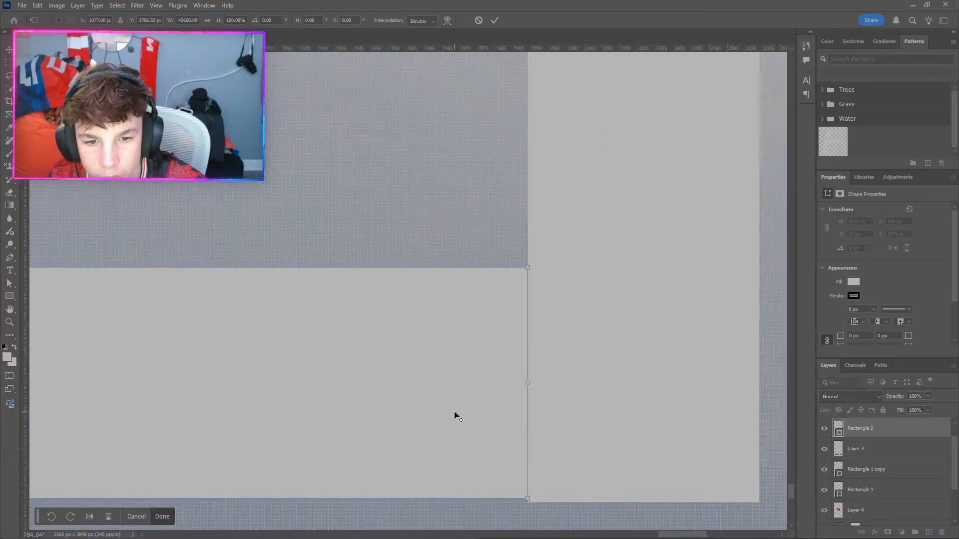
scroll(434, 422, "up", 2)
scroll(450, 439, "up", 6)
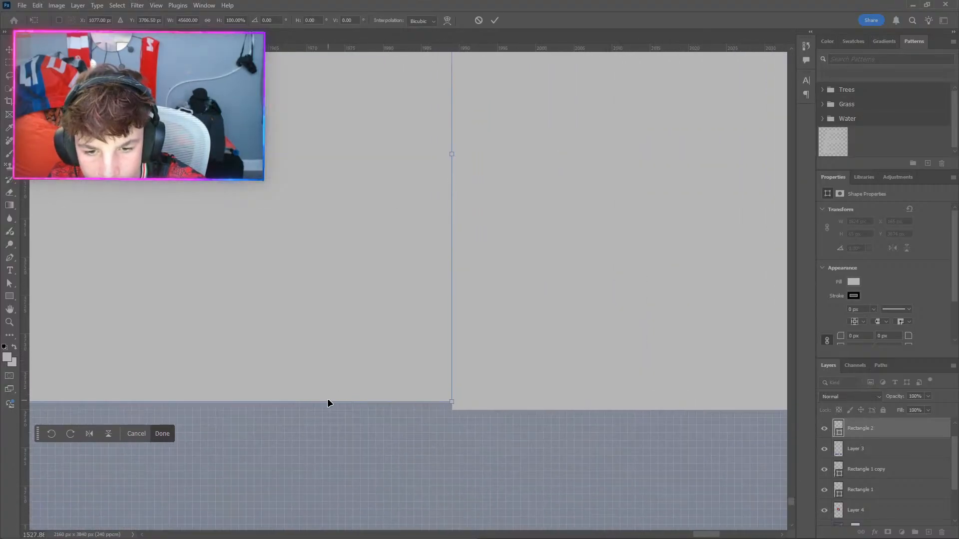
key("alt+space")
left_click(251, 328)
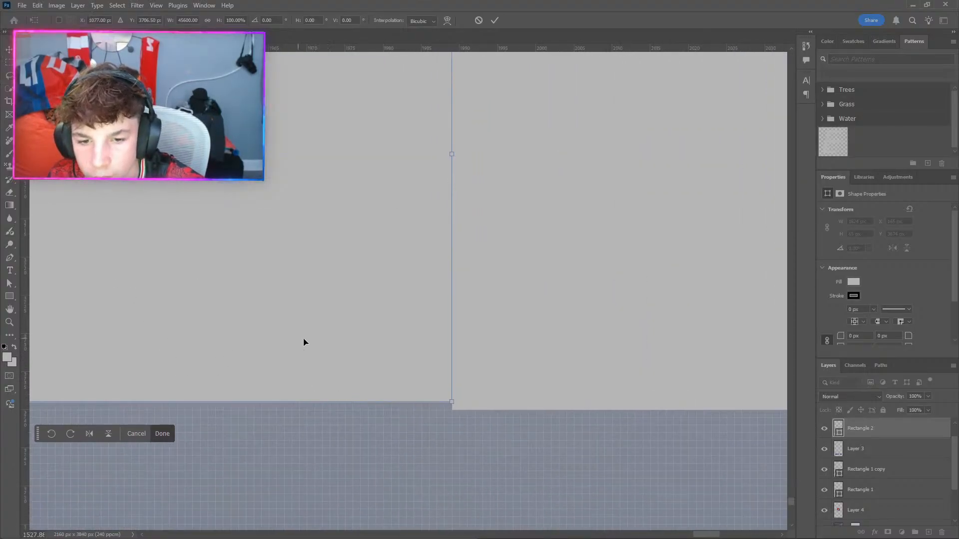
key("Down")
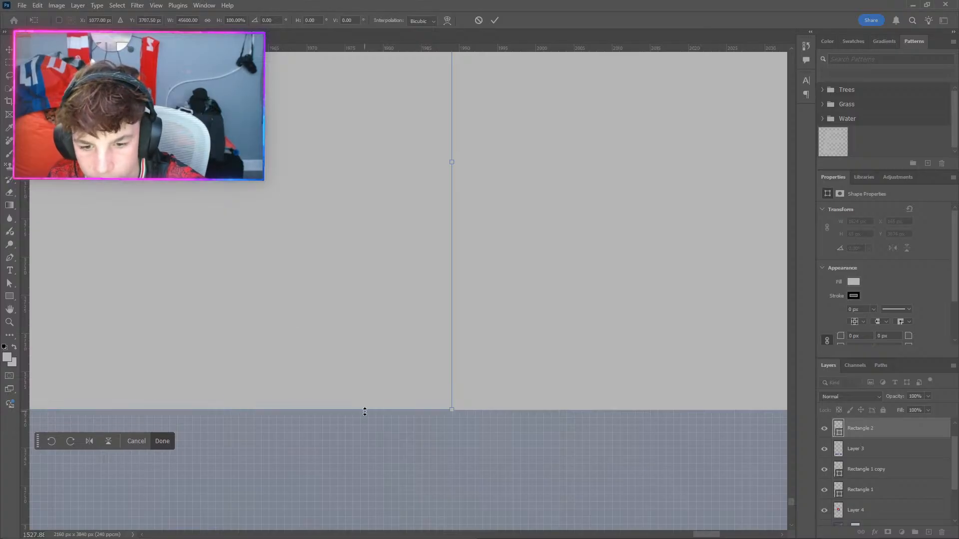
left_click_drag(697, 535, 207, 508)
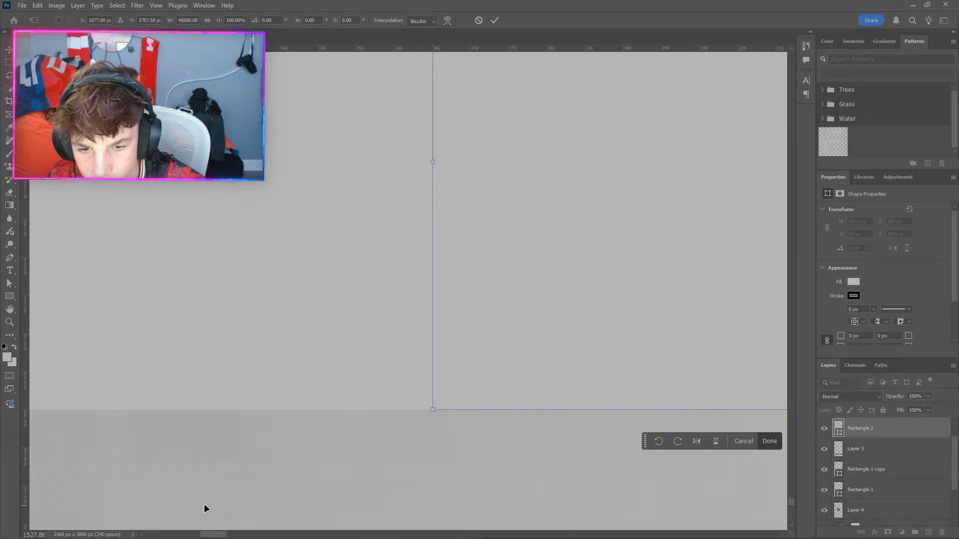
left_click(763, 441)
Duplicate the bottom bar and move the copy up between the vertical bars' upper ends, at Y 100 px.
scroll(462, 336, "down", 8)
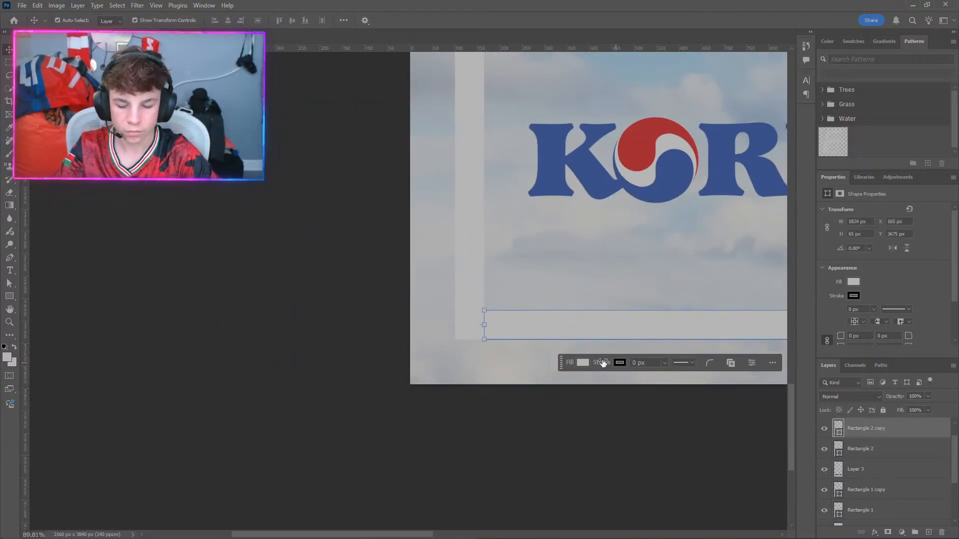
key("ctrl+t")
left_click_drag(595, 324, 390, 363)
left_click(738, 401)
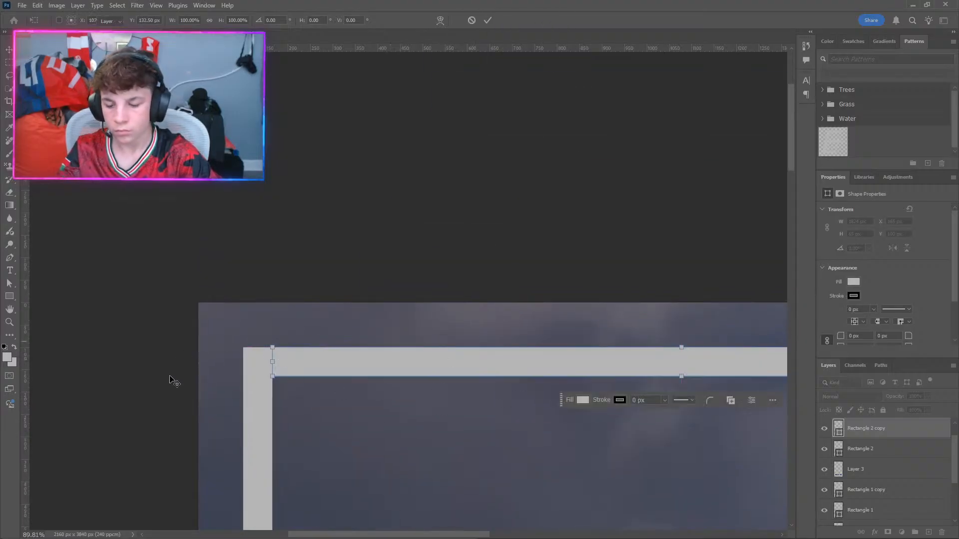
scroll(258, 380, "up", 10)
scroll(304, 323, "up", 12)
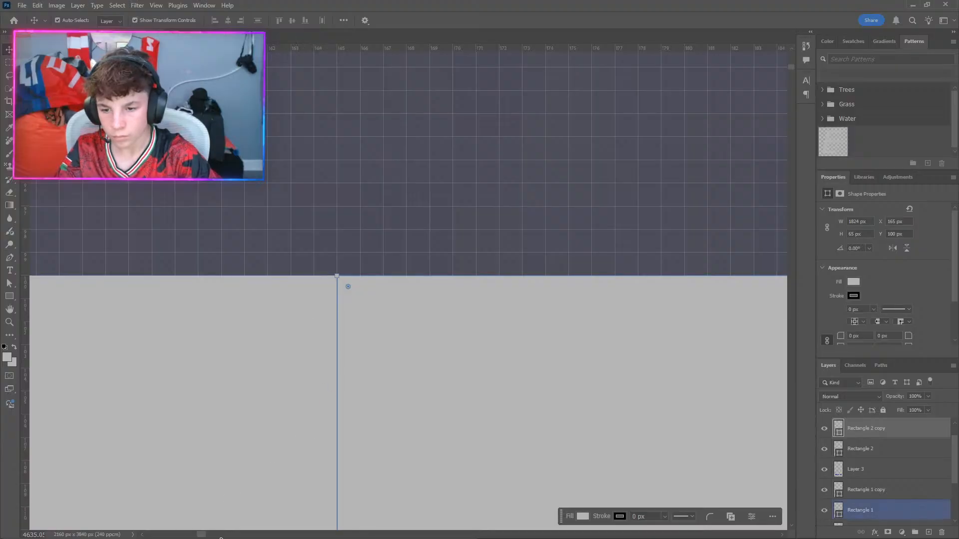
Draw a rectangle about 106 × 100 px from the frame's outer top-right corner to the canvas's top-right corner.
left_click_drag(205, 534, 723, 531)
scroll(464, 399, "down", 15)
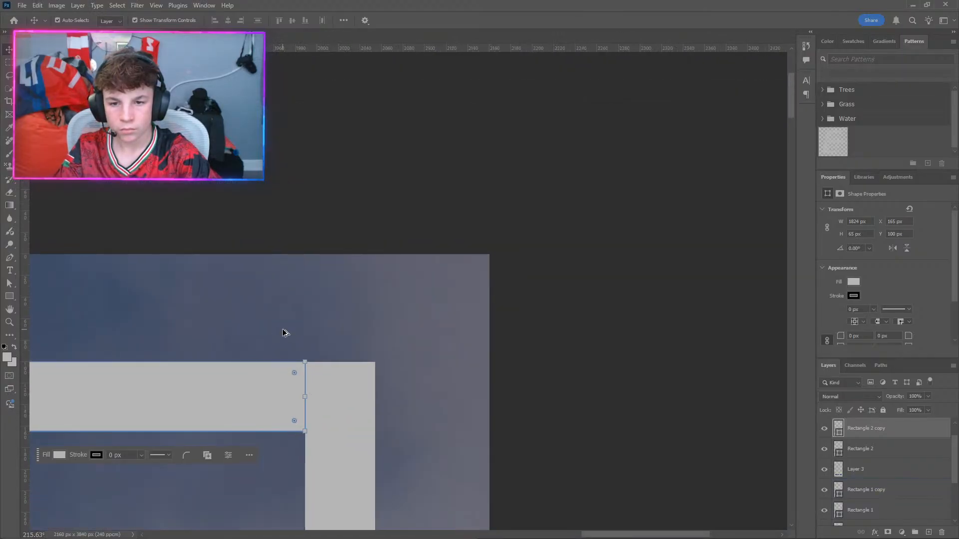
left_click(279, 332)
scroll(260, 336, "down", 2)
scroll(218, 308, "up", 8)
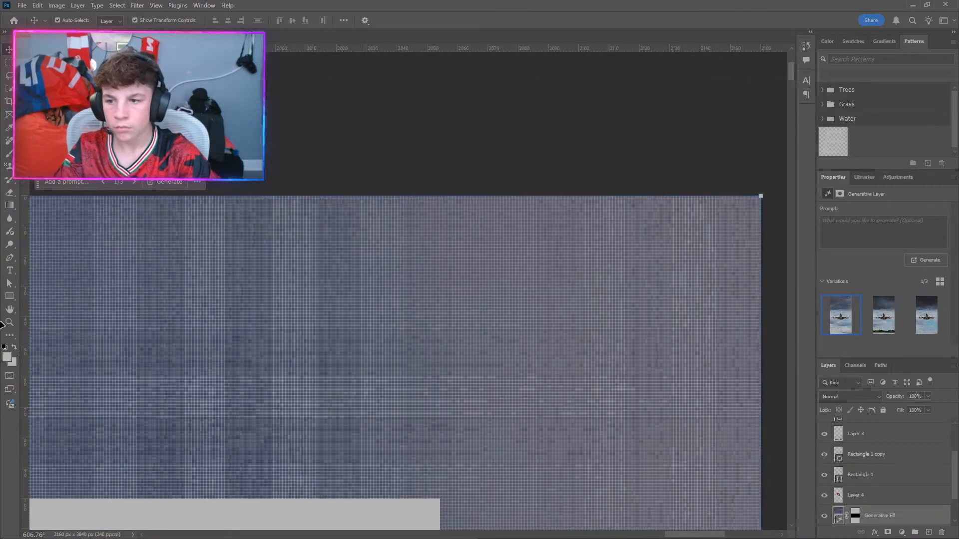
left_click(10, 300)
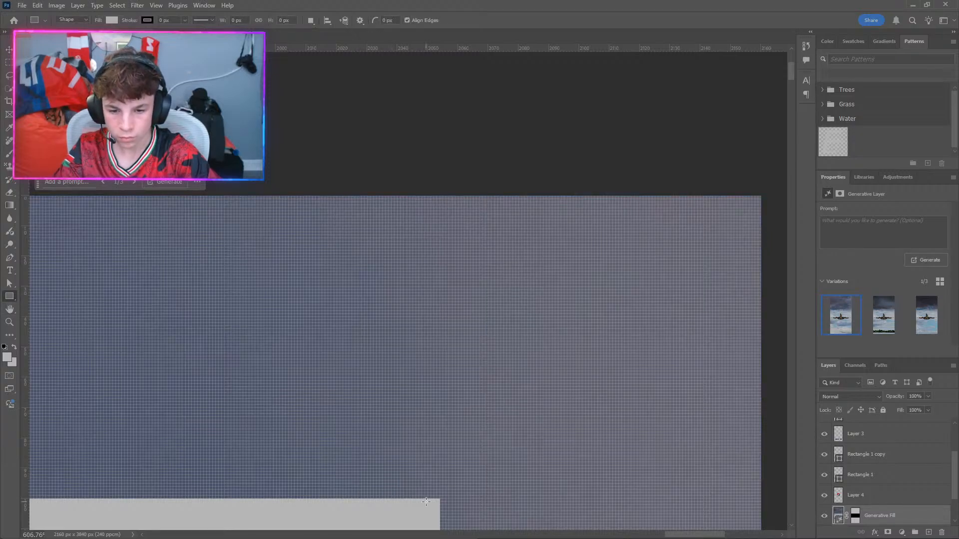
left_click_drag(429, 496, 412, 300)
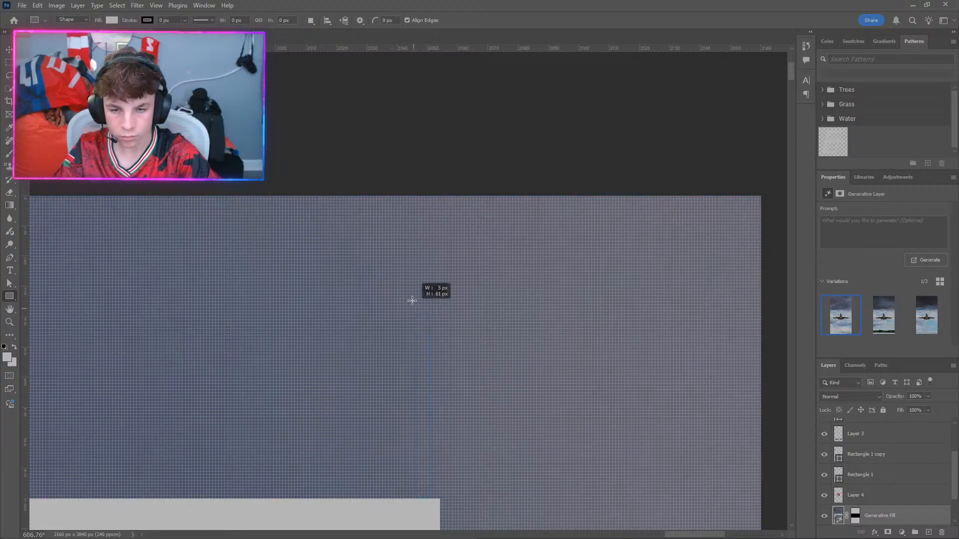
left_click_drag(417, 196, 462, 208)
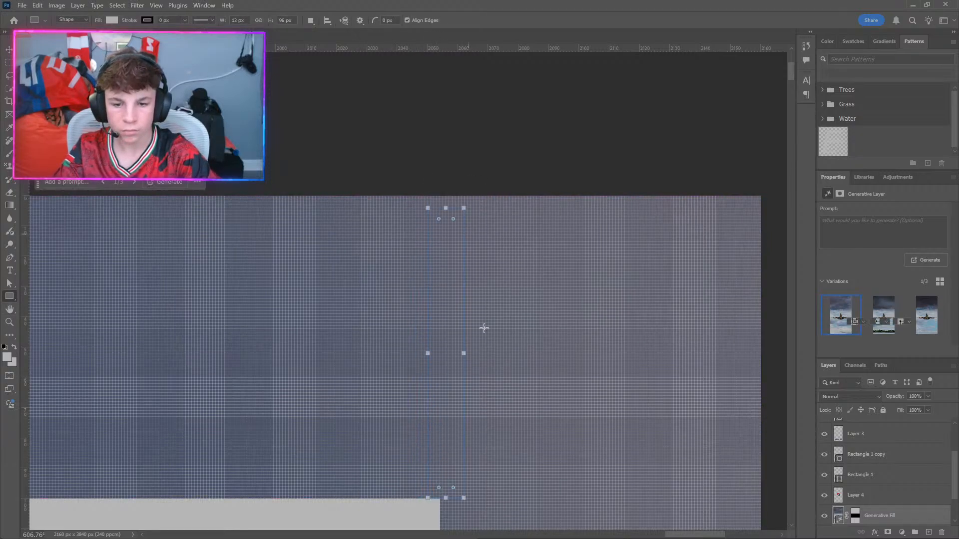
key("ctrl+z")
left_click_drag(442, 496, 759, 198)
scroll(382, 407, "down", 5)
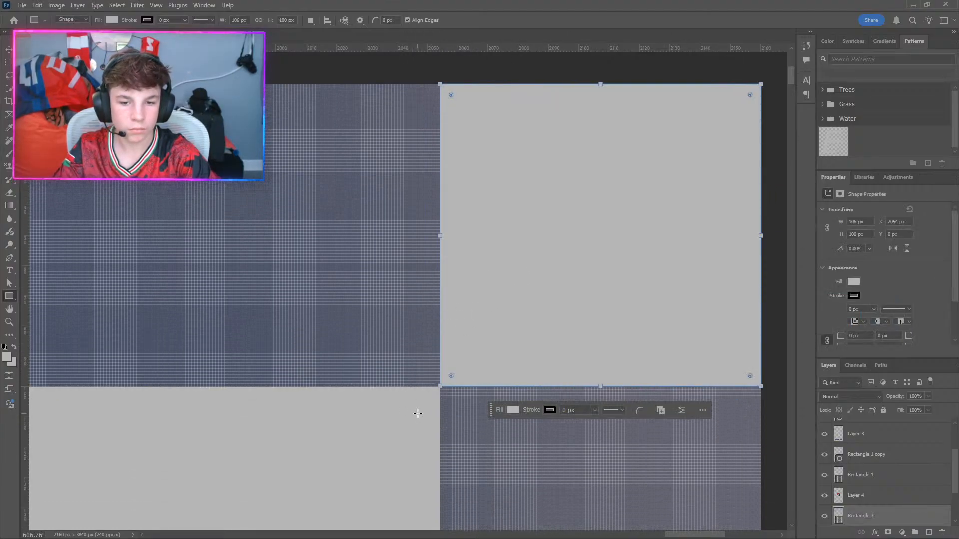
Narrow the corner rectangle from its inner side to a 100 × 100 px square.
scroll(379, 399, "down", 2)
scroll(462, 306, "up", 3)
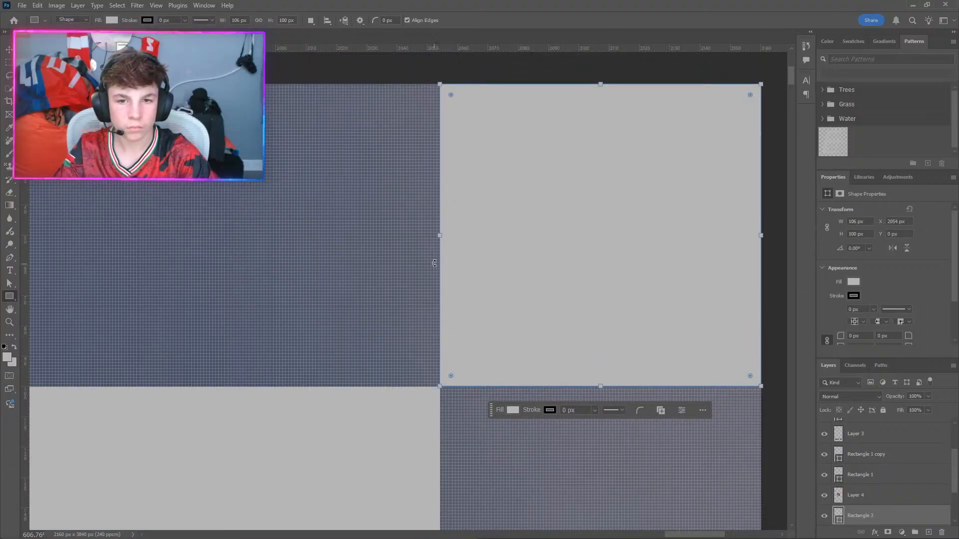
left_click_drag(443, 239, 459, 239)
scroll(410, 347, "down", 2)
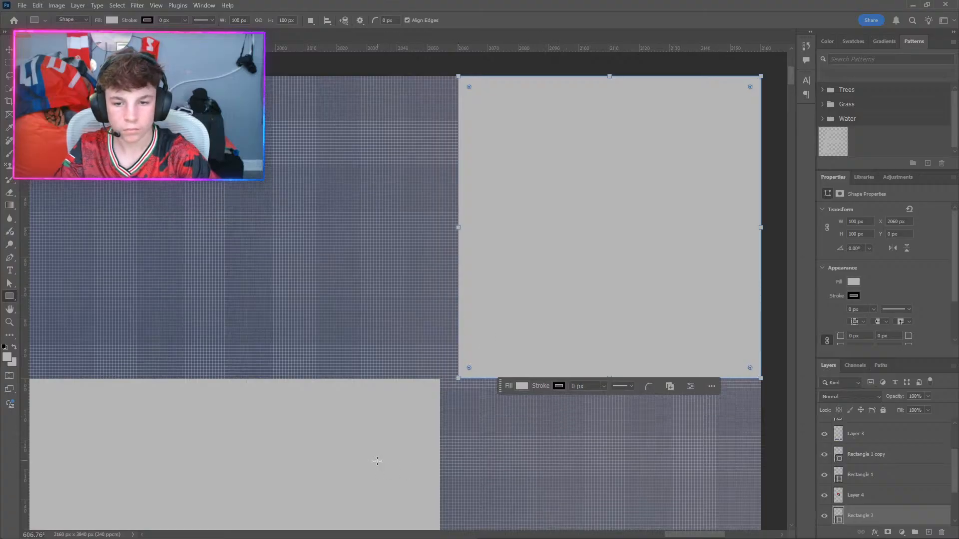
Nudge the right vertical bar 6 px to the right so its outer edge meets the corner square.
left_click(8, 52)
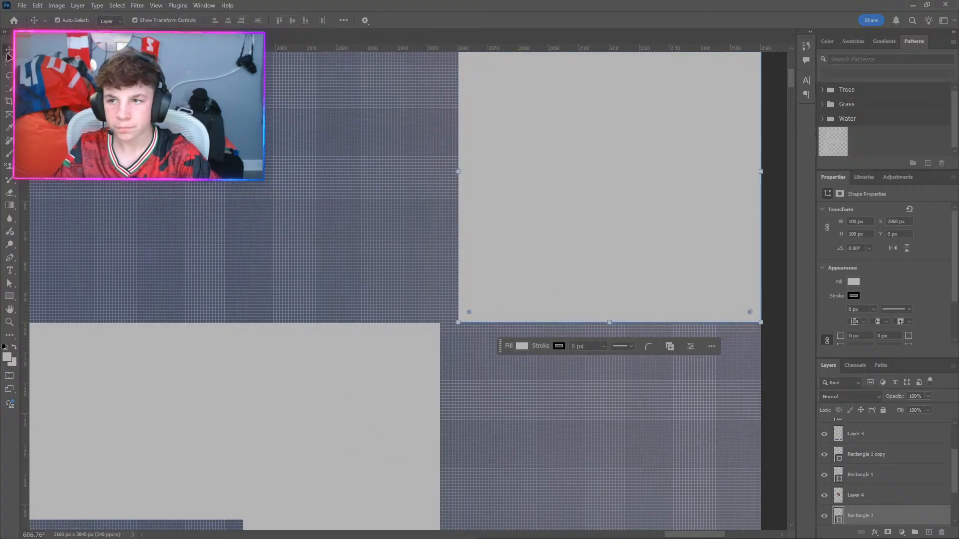
left_click(287, 439)
key("Right")
key("Right")
key("Right")
key("Right")
key("Right")
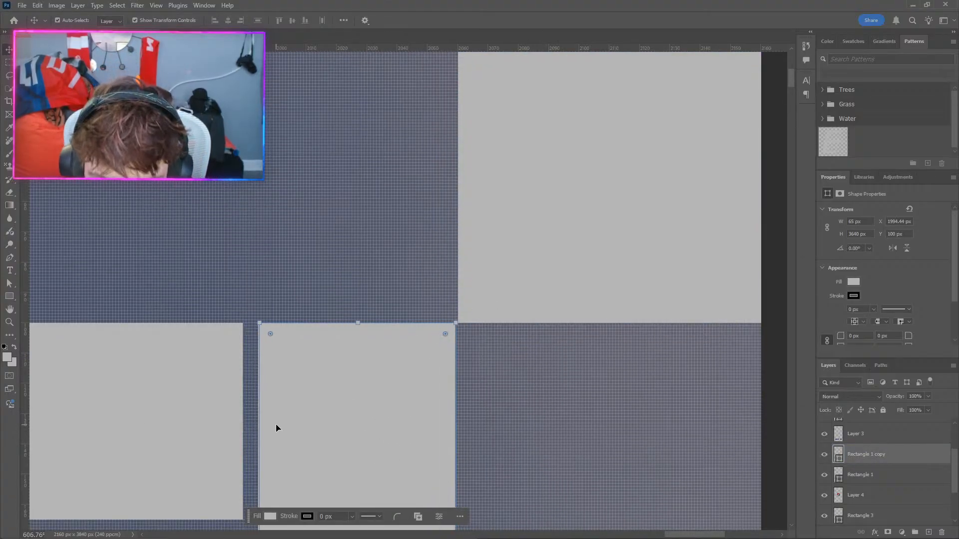
key("Right")
Extend the top horizontal bar to the right vertical bar's inner edge, making it 1830 px wide.
left_click(151, 395)
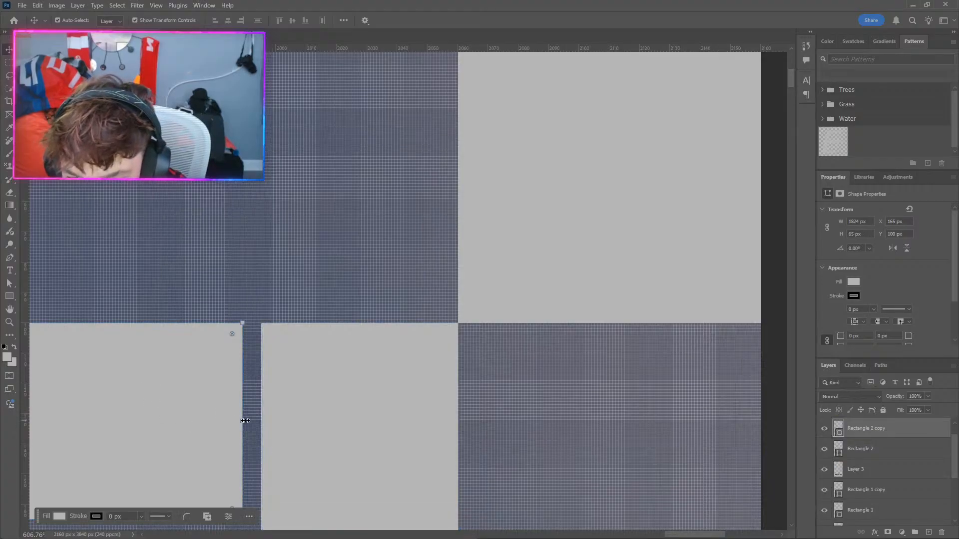
left_click_drag(245, 421, 264, 421)
key("Return")
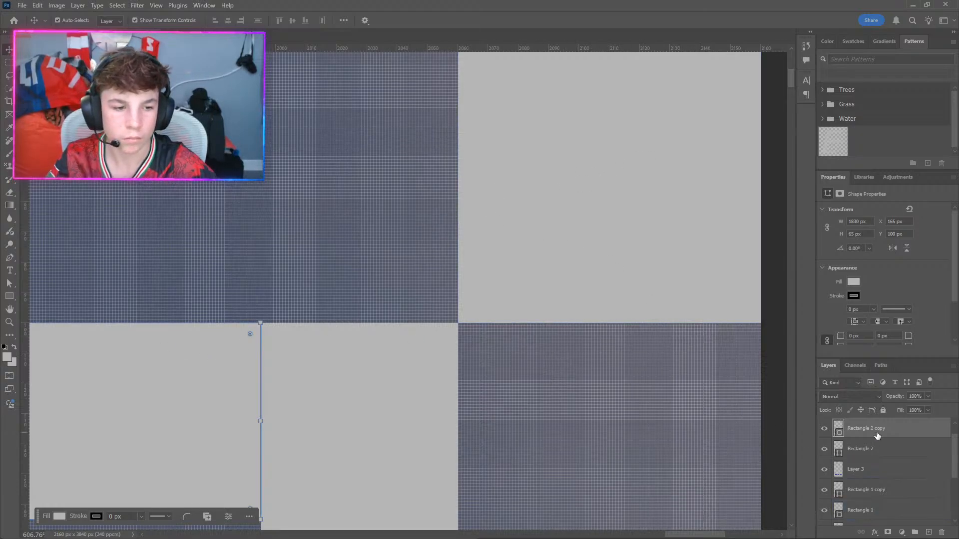
Delete the 100 × 100 px square between the frame and the canvas's top-right corner.
left_click(861, 451)
left_click(672, 311)
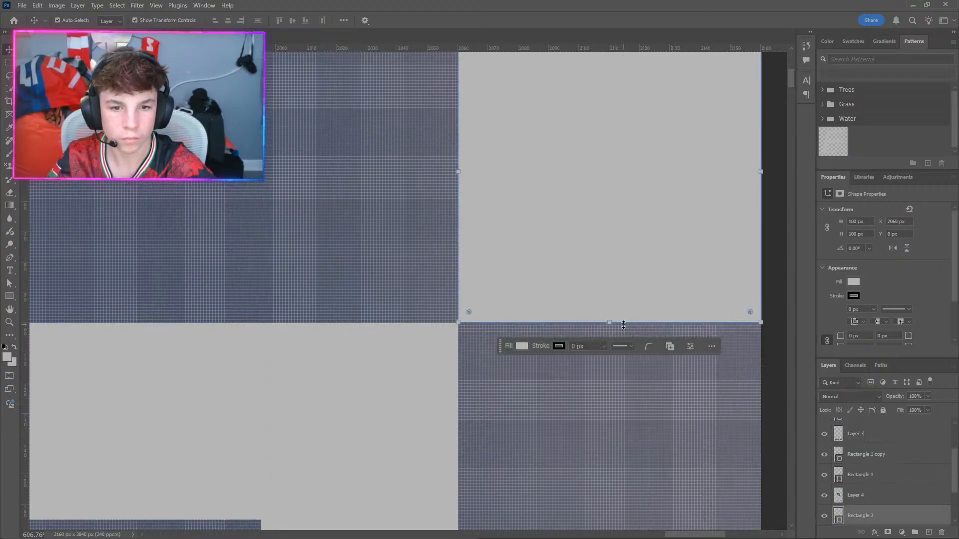
key("Delete")
Check the frame's margin at the canvas's bottom-right corner with a temporary 100 × 100 px rectangle and undo it.
scroll(475, 327, "down", 4)
scroll(304, 397, "down", 8)
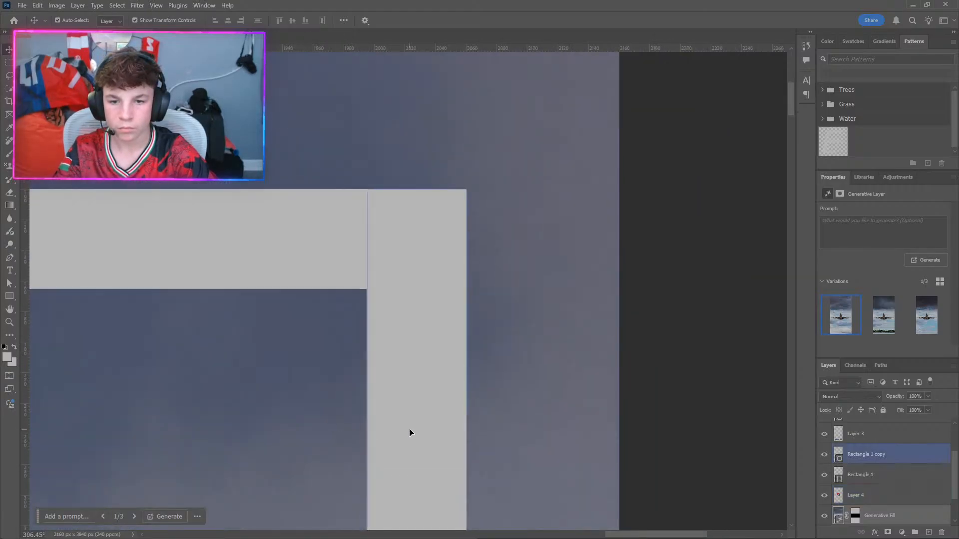
scroll(409, 432, "down", 4)
scroll(418, 421, "down", 3)
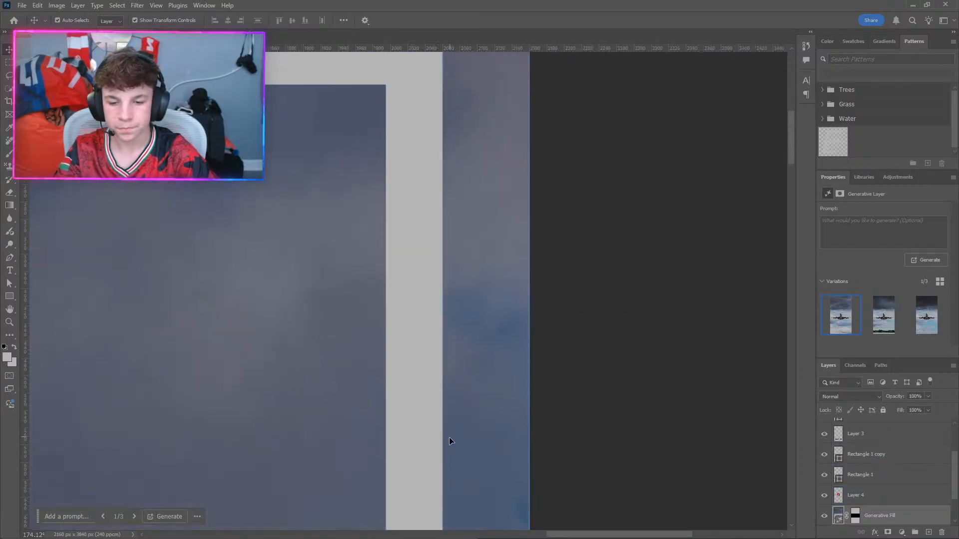
scroll(448, 436, "down", 4)
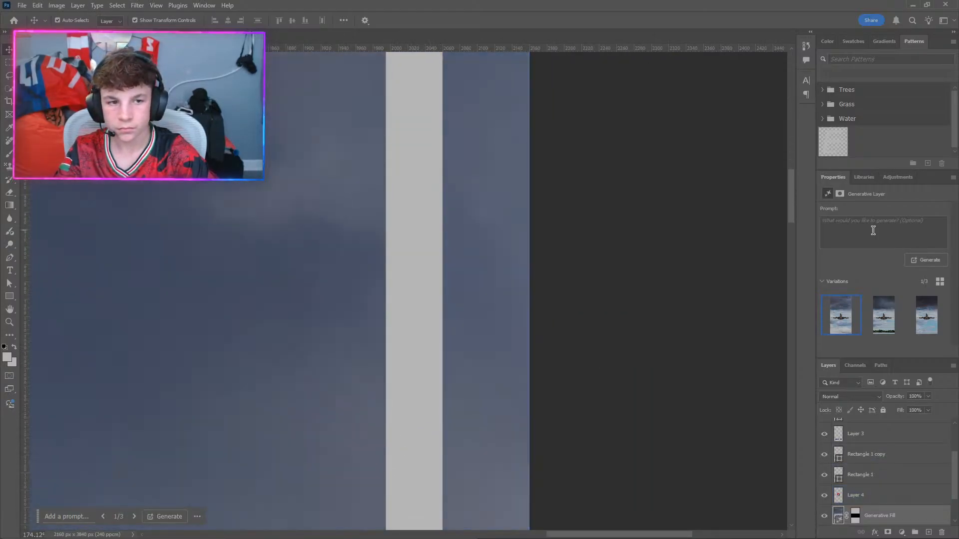
left_click_drag(792, 212, 755, 487)
scroll(404, 246, "up", 3)
scroll(501, 236, "up", 5)
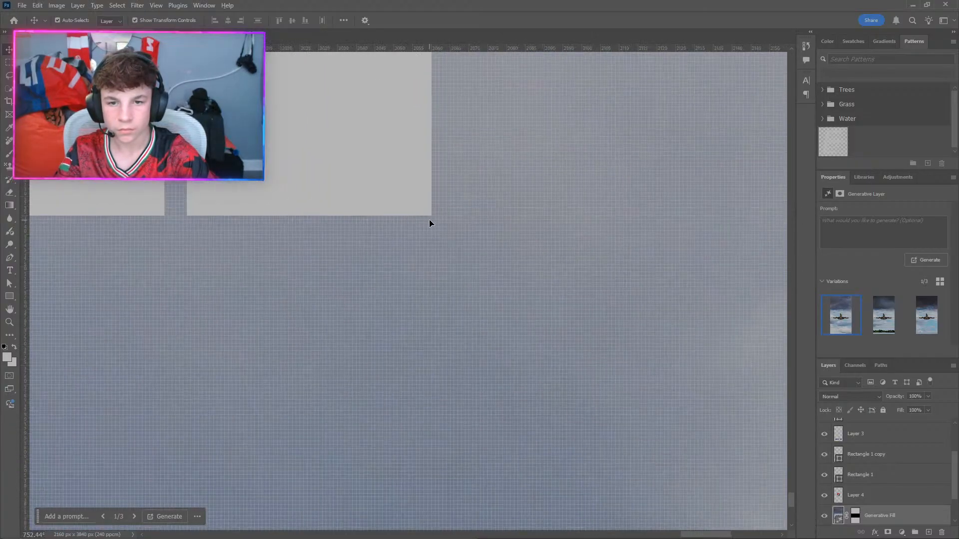
scroll(427, 228, "down", 1)
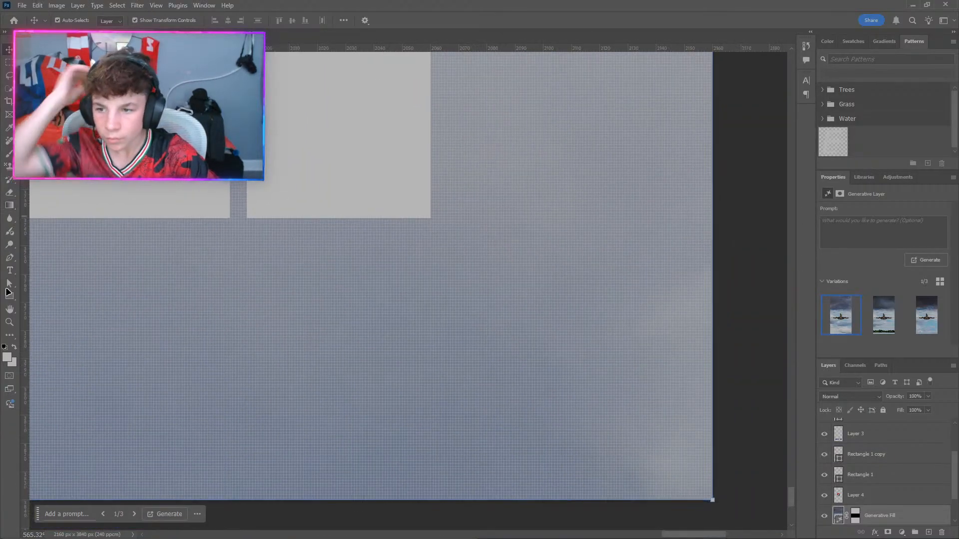
left_click(11, 296)
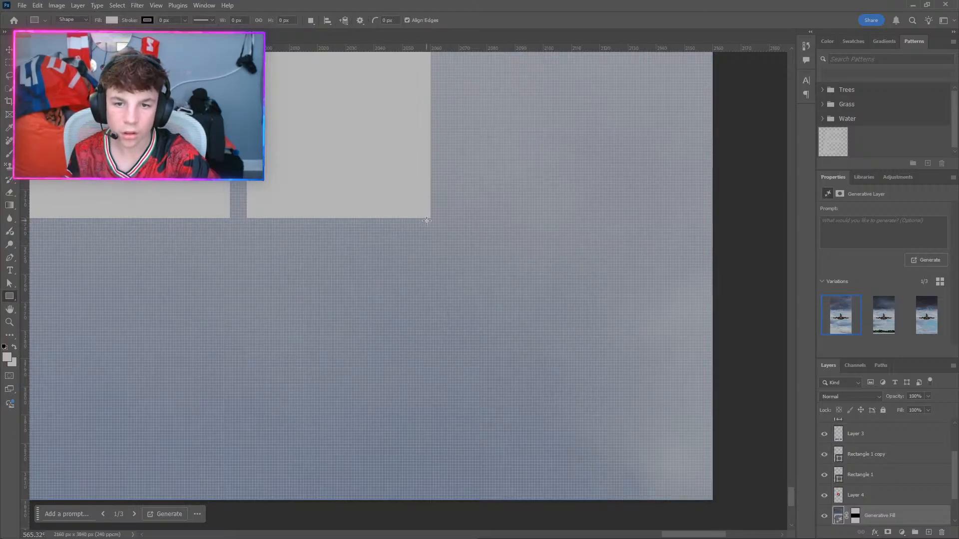
scroll(421, 229, "up", 1)
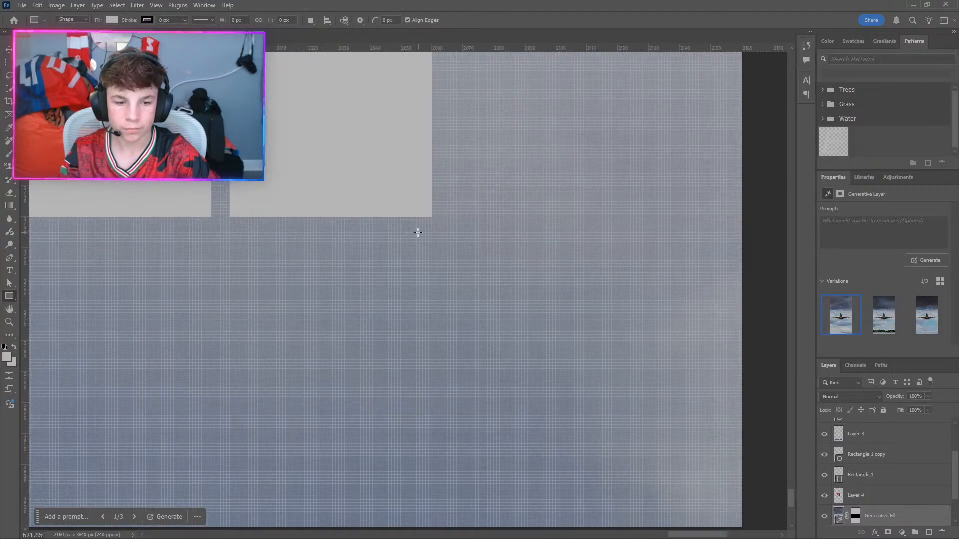
left_click_drag(433, 218, 741, 527)
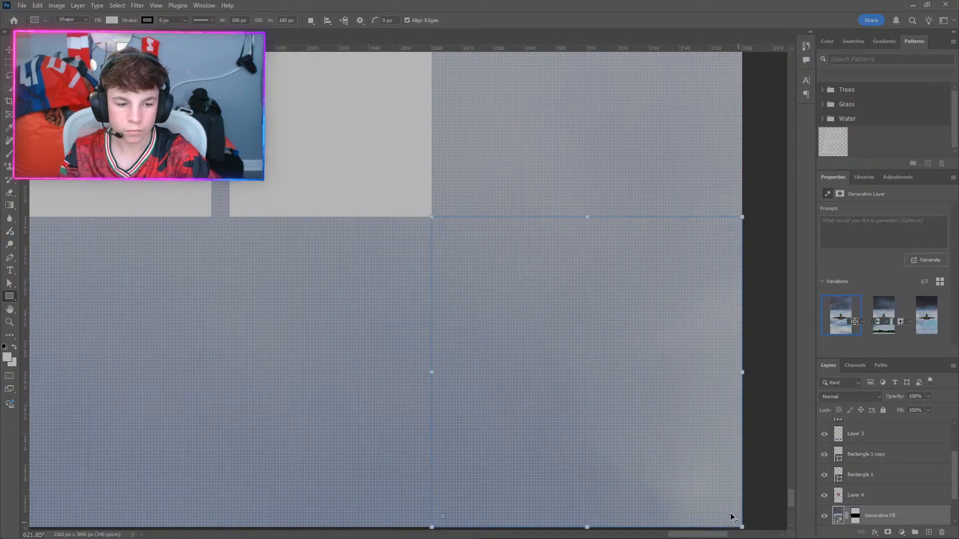
key("ctrl+z")
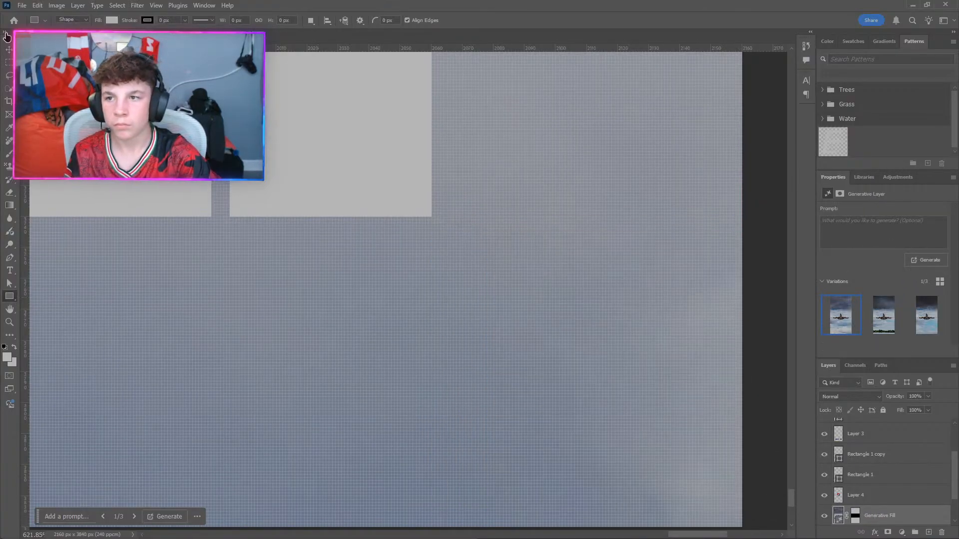
Extend the bottom horizontal bar to the right vertical bar's inner edge, making it 1830 px wide.
key("v")
left_click_drag(211, 115, 229, 115)
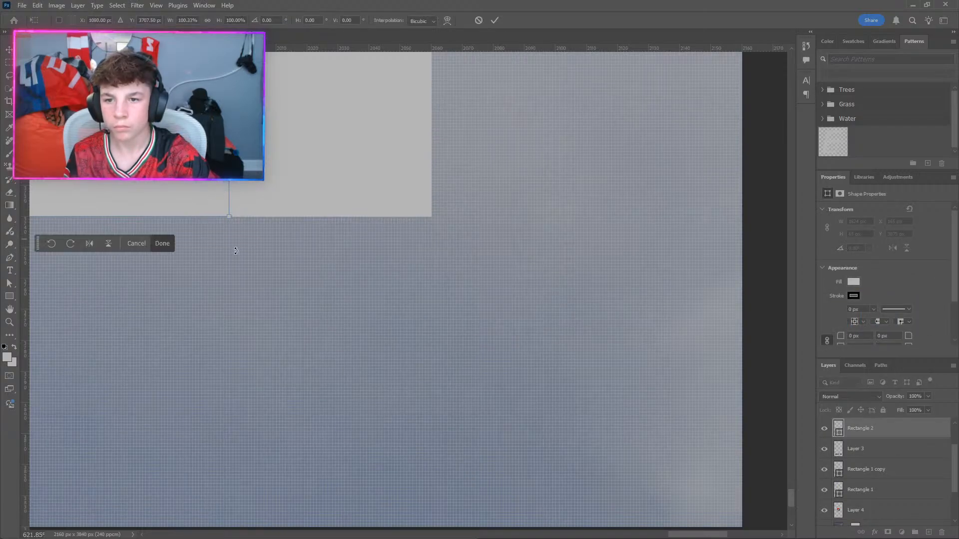
left_click(160, 244)
Merge the four bar layers, Rectangle 2 copy, Rectangle 2, Rectangle 1 copy and Rectangle 1, into one frame shape.
scroll(220, 280, "down", 10)
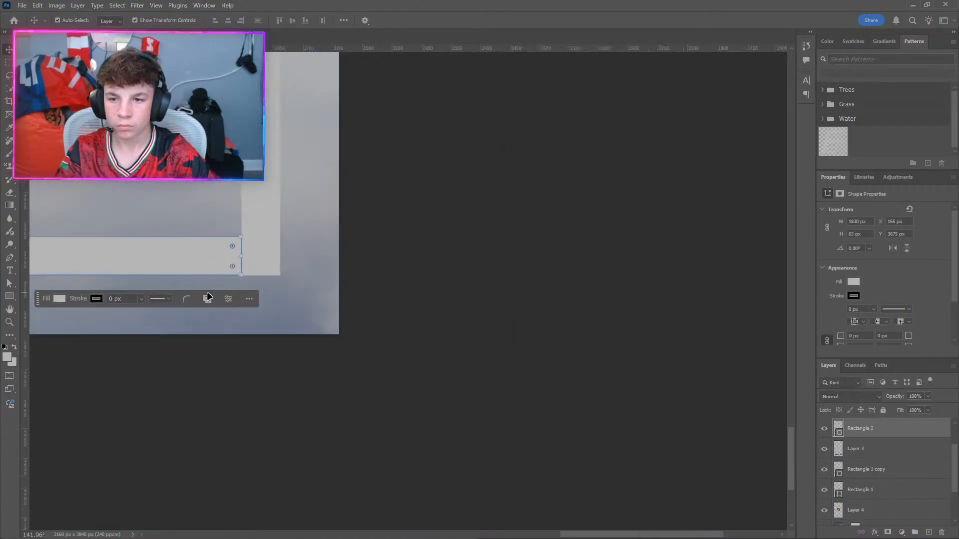
scroll(216, 293, "left", 10)
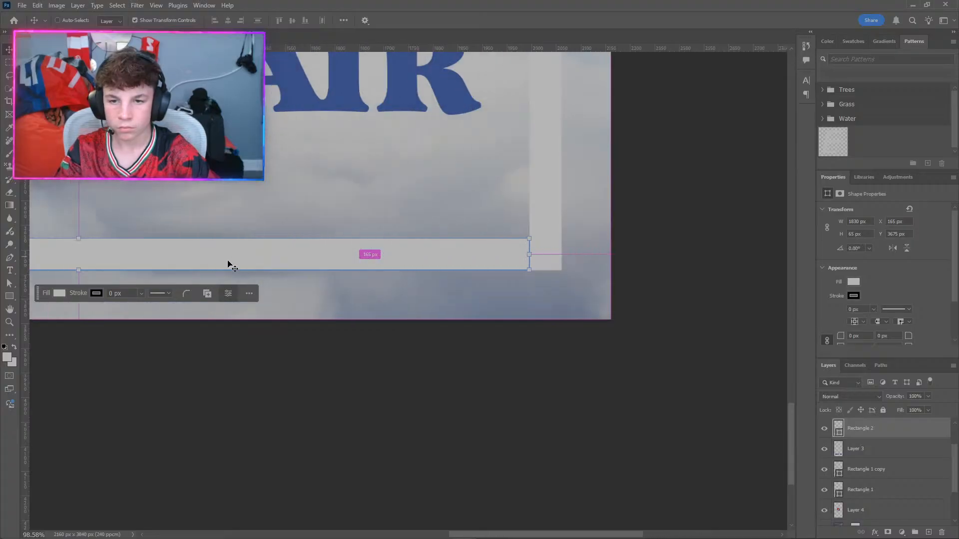
scroll(180, 246, "down", 5)
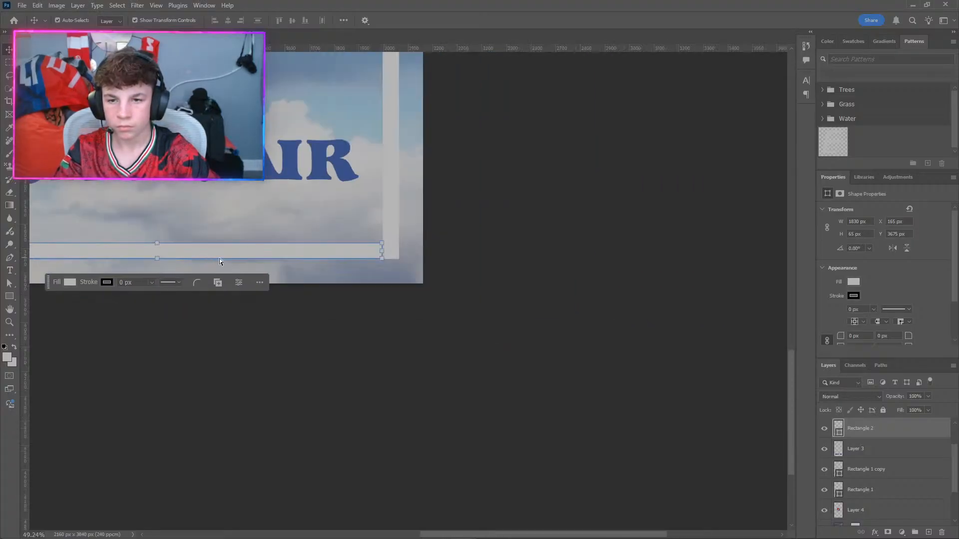
scroll(199, 249, "down", 1)
scroll(212, 246, "left", 6)
scroll(235, 225, "up", 4)
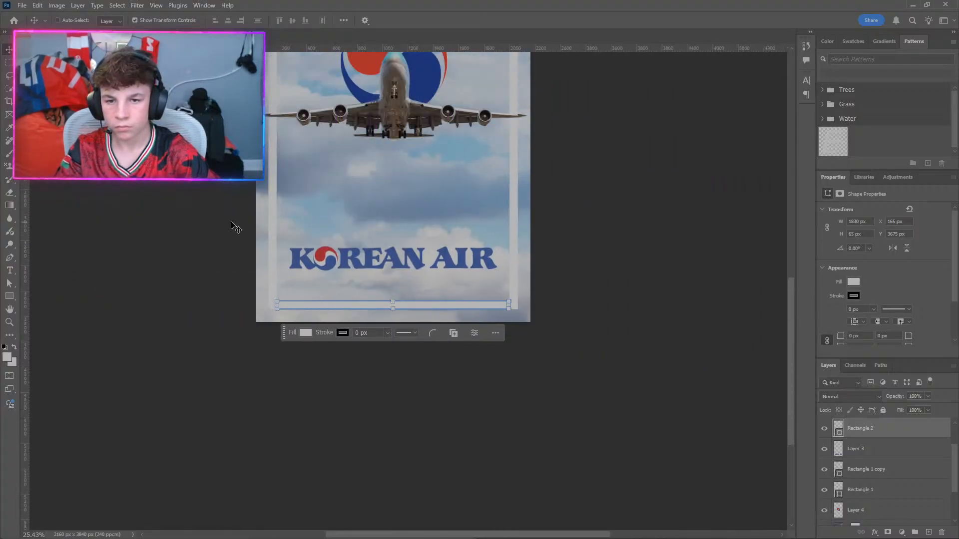
left_click(185, 230)
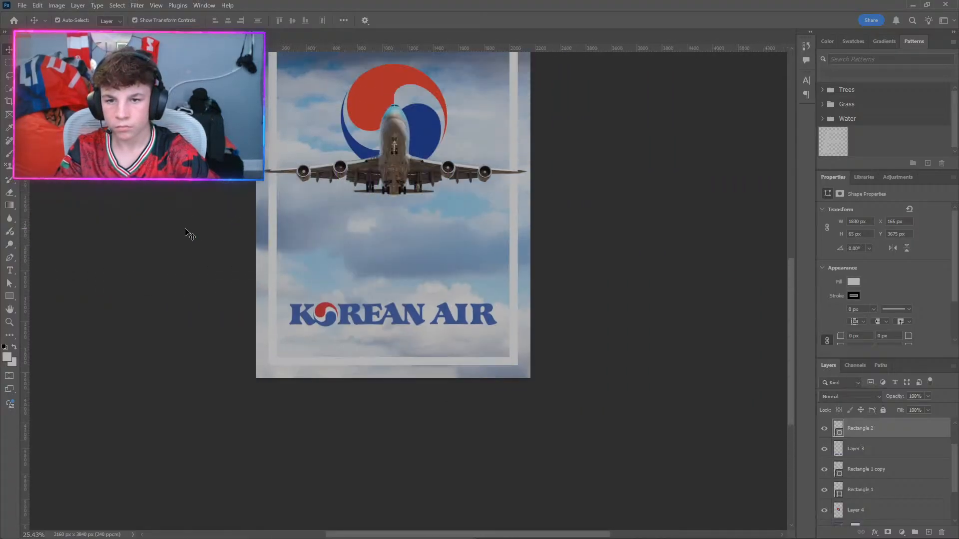
left_click(855, 429, "ctrl")
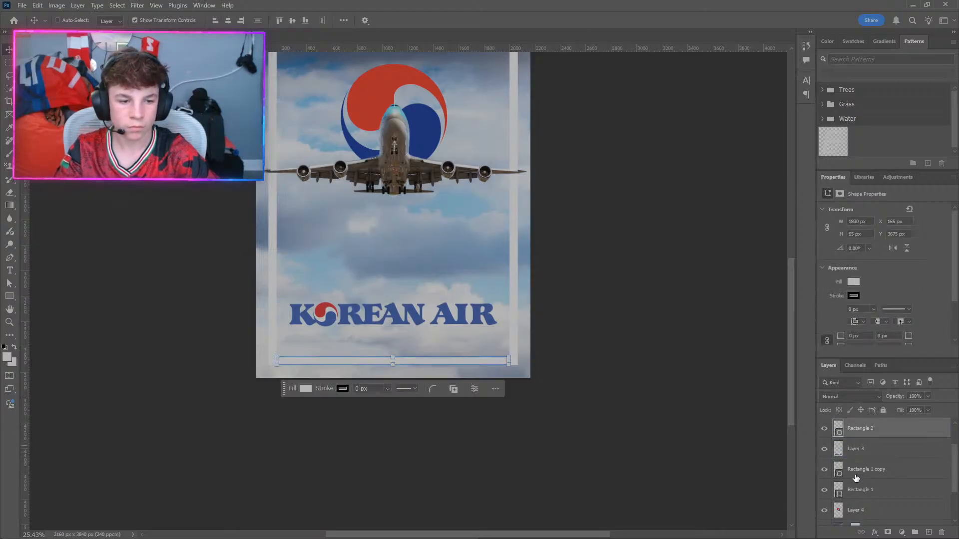
left_click(854, 469, "ctrl")
left_click(852, 489, "ctrl")
scroll(851, 494, "down", 1)
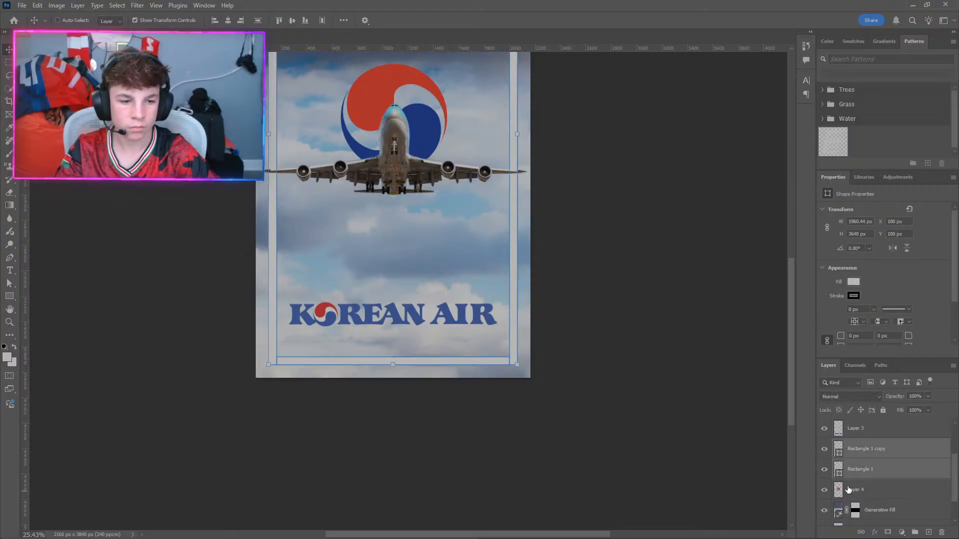
scroll(849, 484, "up", 2)
left_click(864, 430, "ctrl")
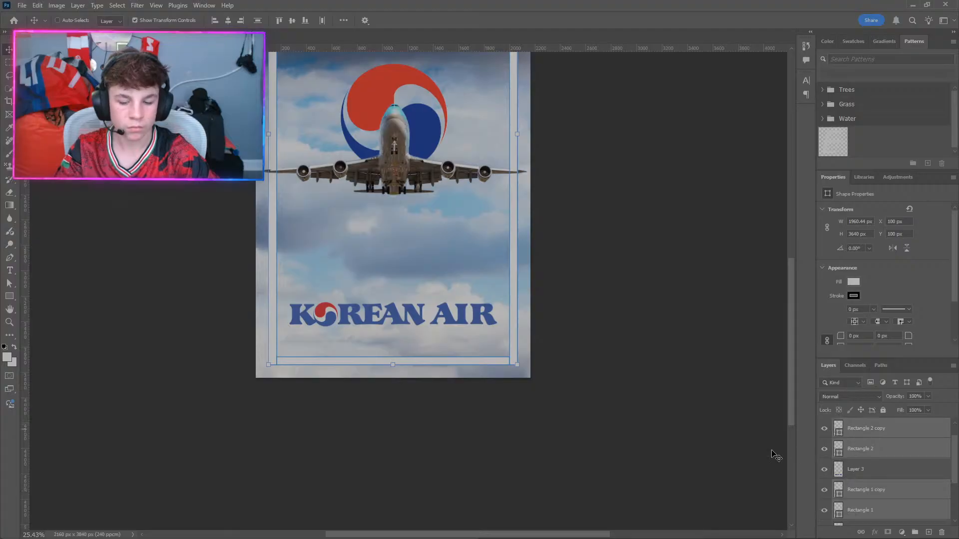
key("ctrl+e")
left_click(625, 436, "ctrl")
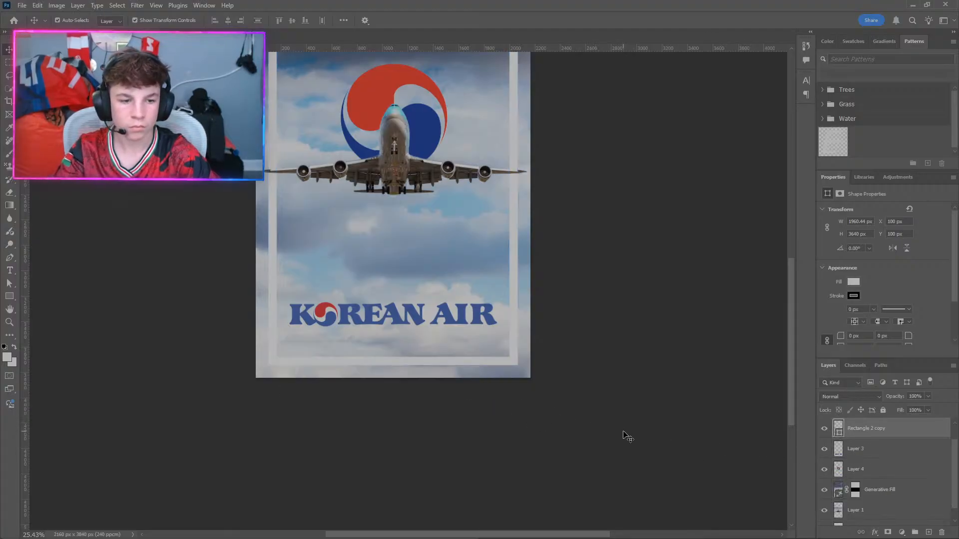
Deselect the layers and examine the merged frame across the whole poster and where the plane's wing crosses its right bar.
left_click(858, 450)
left_click(204, 379)
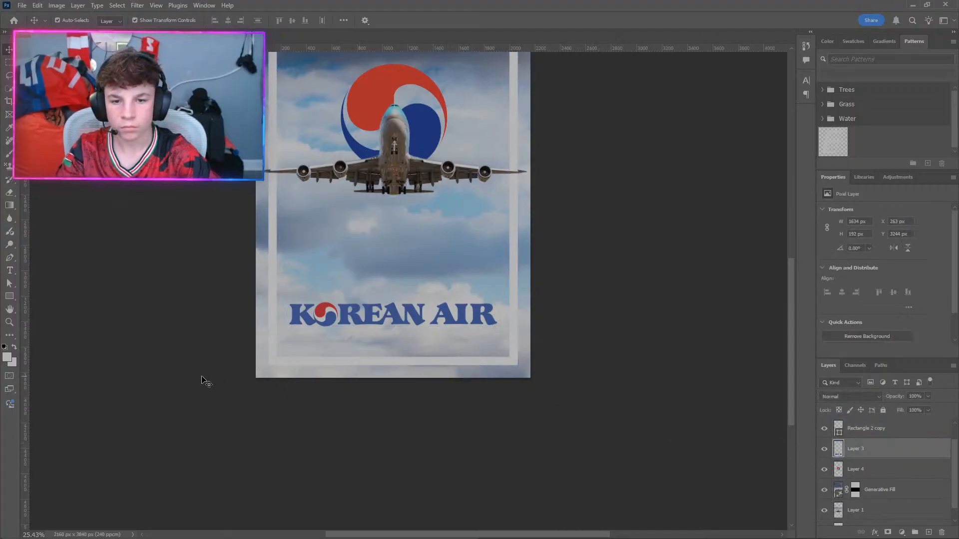
scroll(205, 333, "down", 2)
scroll(201, 333, "up", 5)
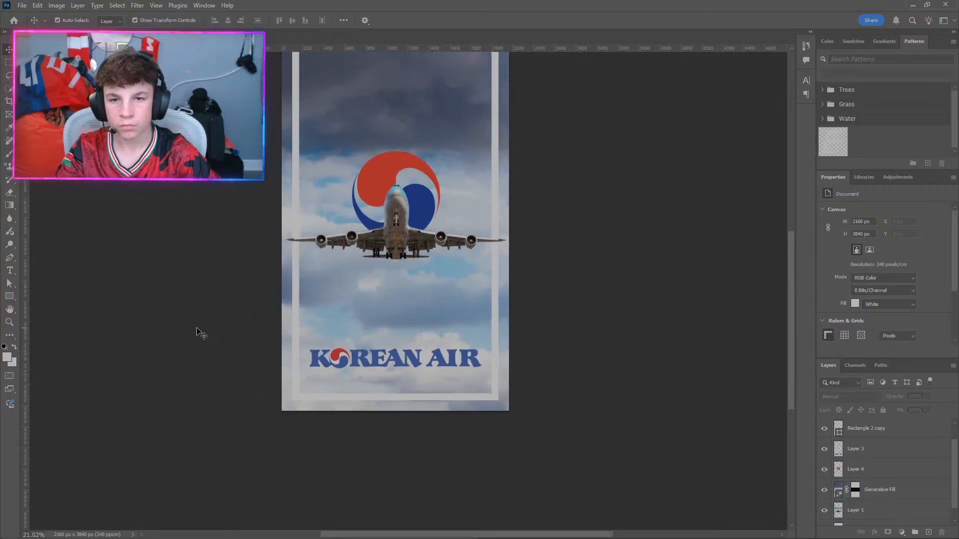
scroll(193, 326, "down", 1)
scroll(574, 295, "up", 5)
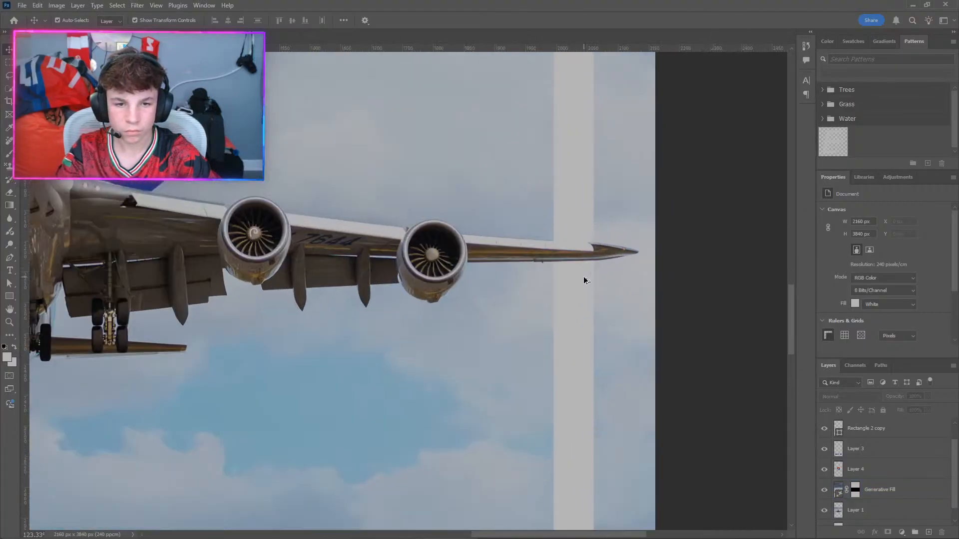
left_click(574, 281)
scroll(560, 285, "down", 4)
scroll(220, 302, "down", 3)
left_click(175, 315)
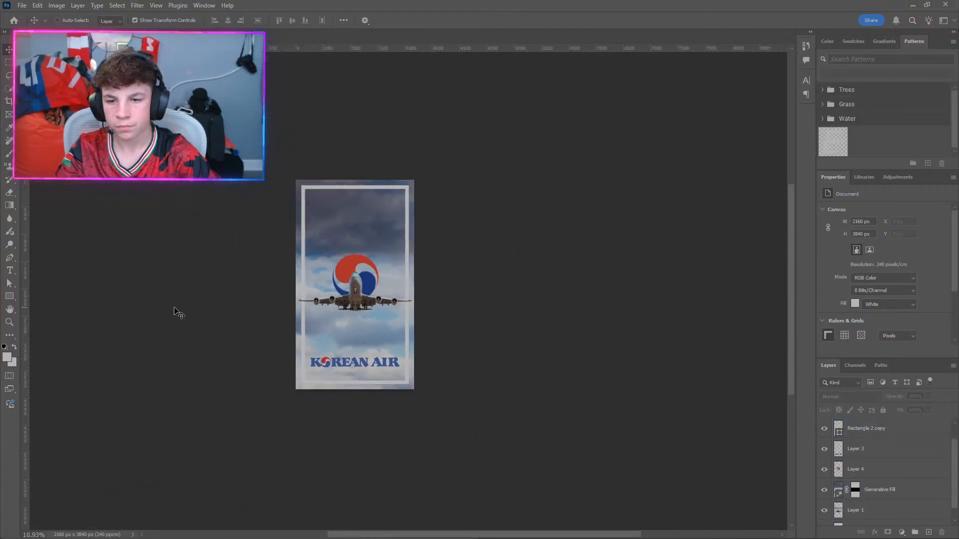
scroll(253, 301, "up", 1)
scroll(247, 298, "up", 1)
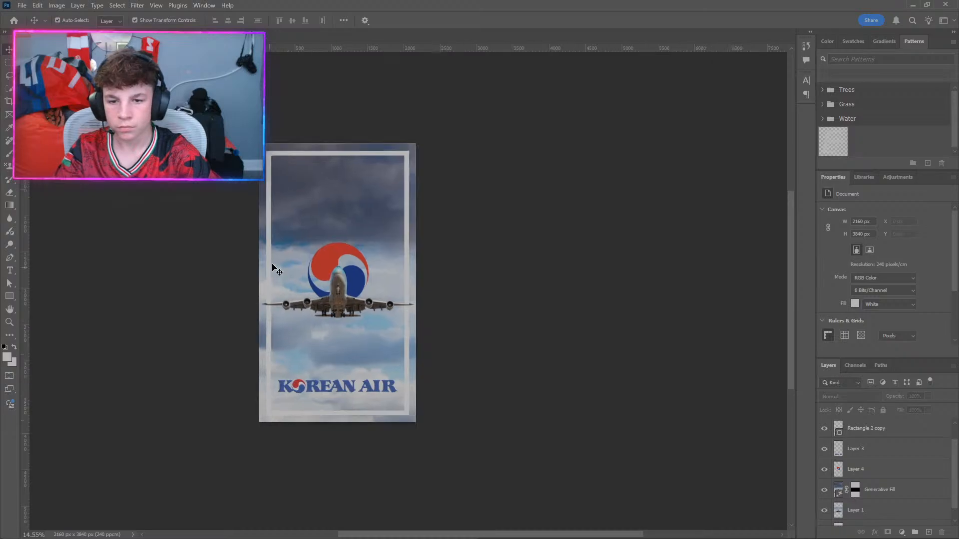
Switch to Google Chrome and search Google for "korean pattern".
left_click(58, 5)
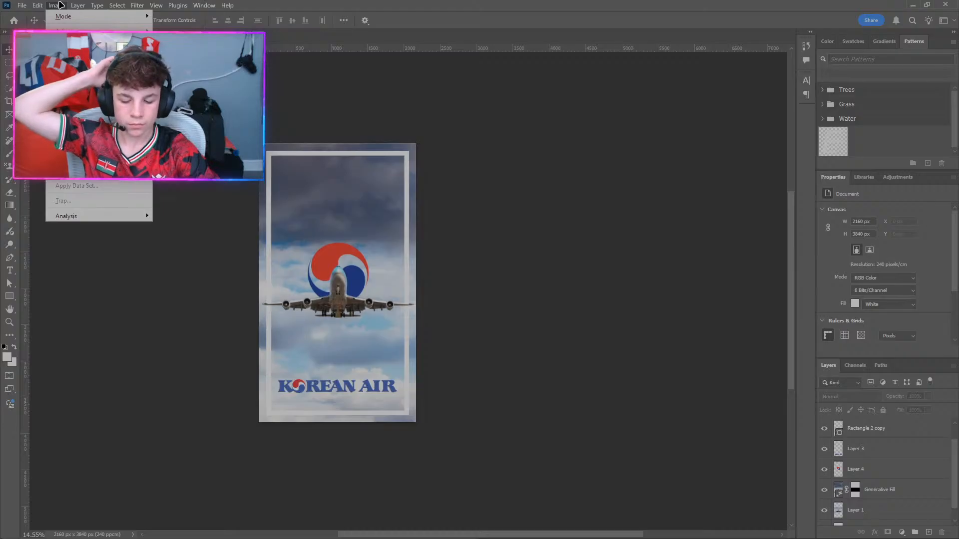
key("super")
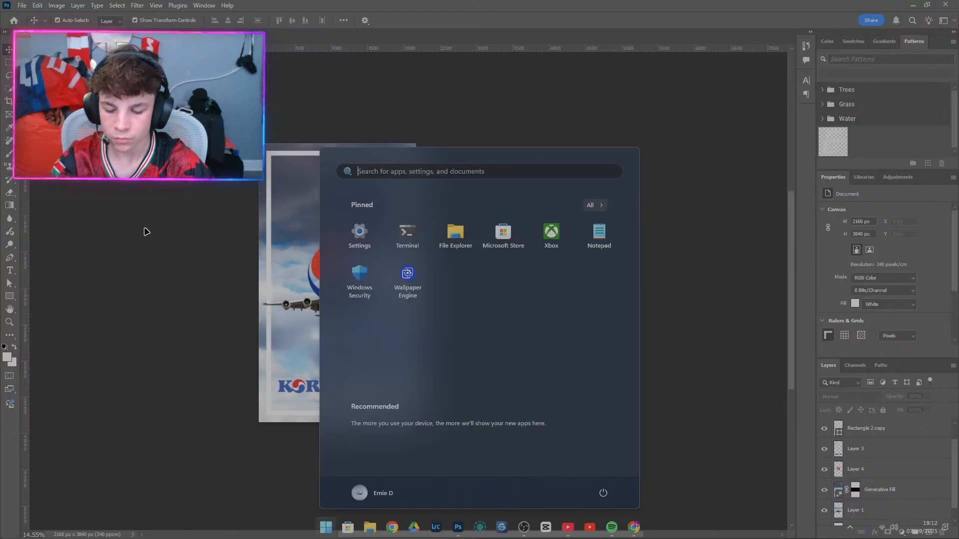
type("g")
key("Return")
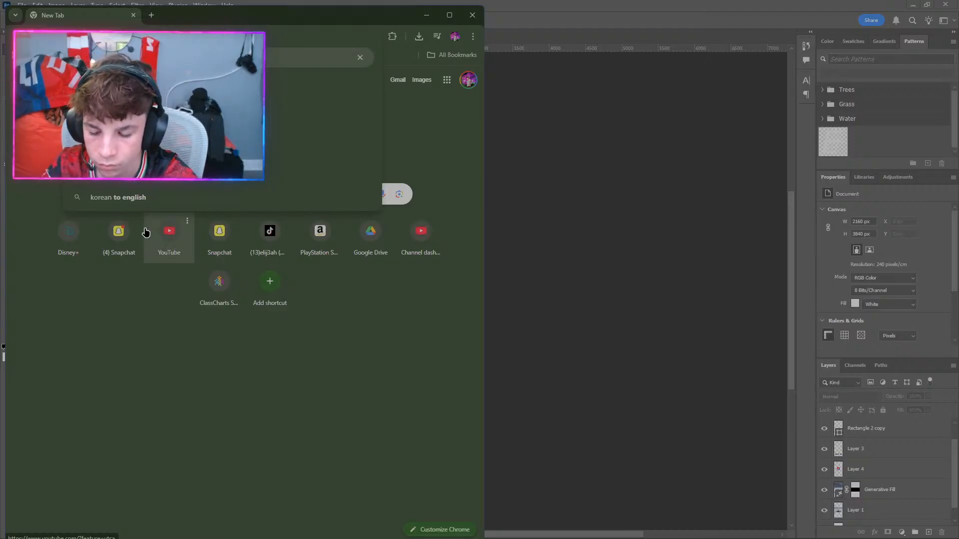
type("pattern")
key("Return")
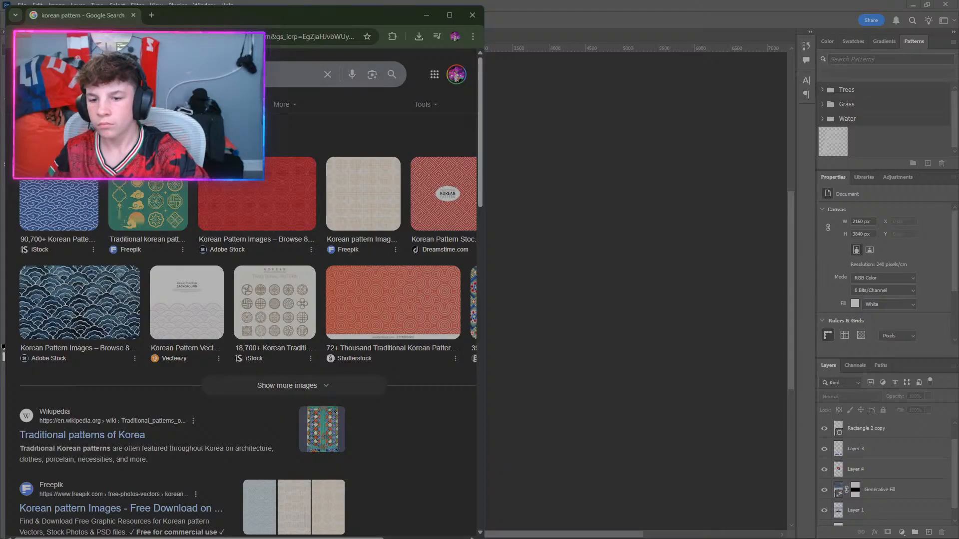
Check the Wikipedia article on traditional patterns of Korea and Freepik's Korean pattern results from the Google search.
left_click(94, 435)
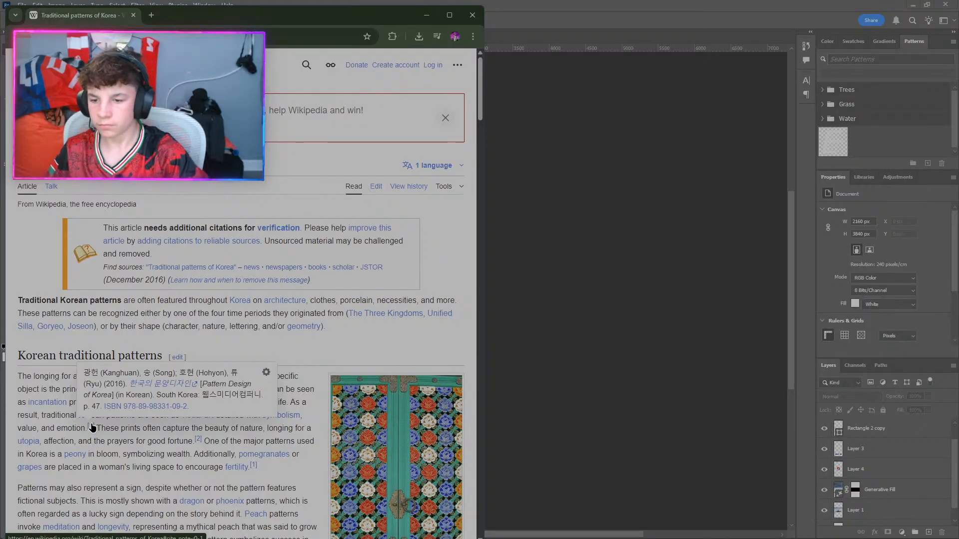
left_click(15, 36)
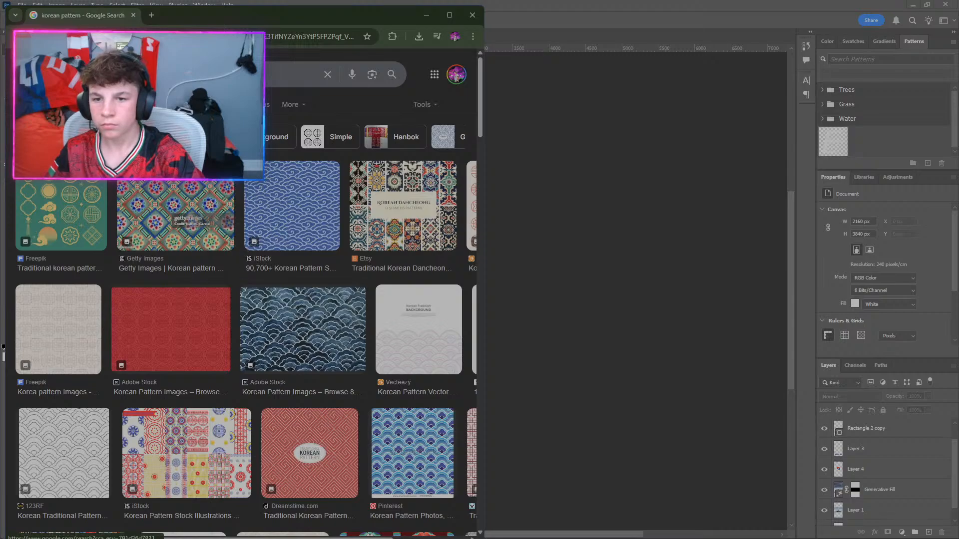
scroll(114, 266, "down", 10)
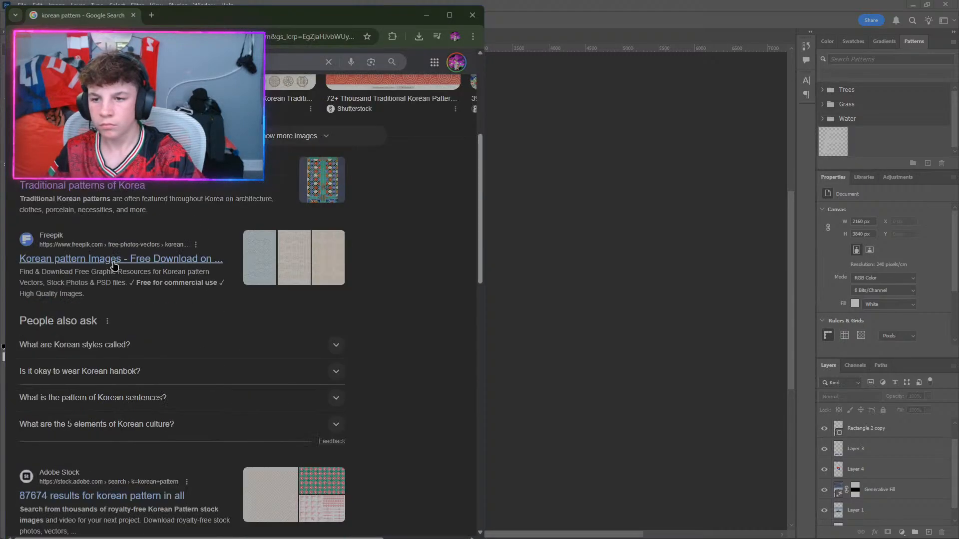
left_click(104, 262)
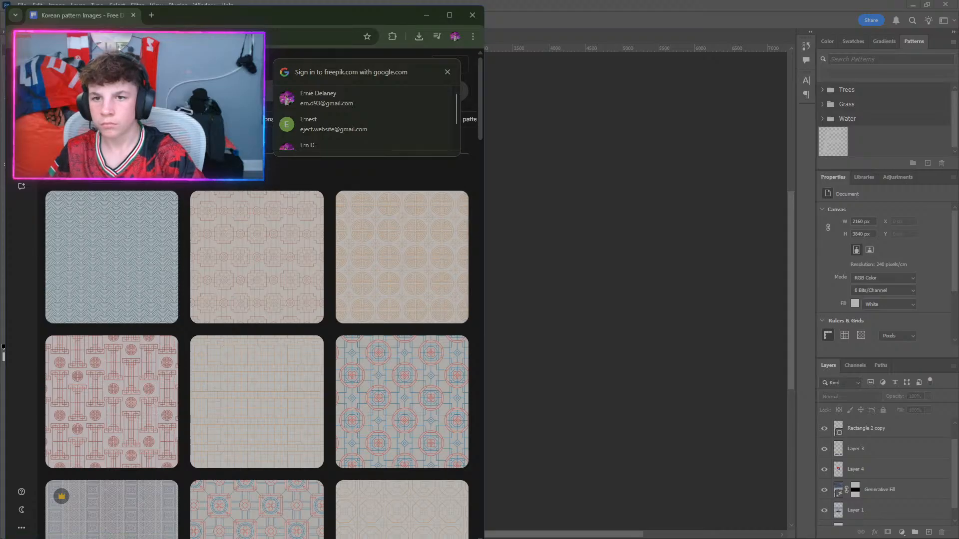
Maximize the browser window and open Adobe Stock's Korean pattern image results.
left_click(15, 37)
left_click(448, 15)
scroll(301, 233, "down", 5)
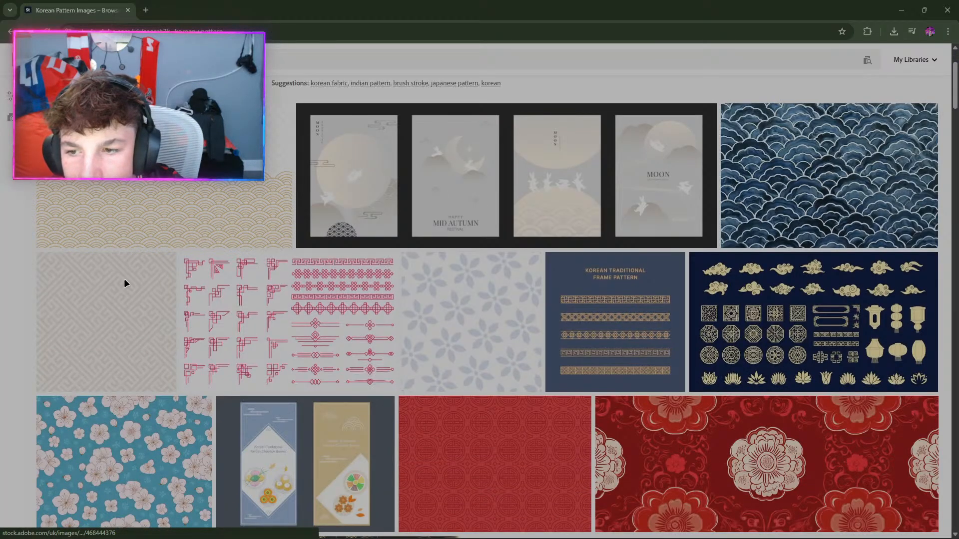
Try to download the pale beige geometric line pattern from Adobe Stock and go back to the Google results.
mouse_move(105, 330)
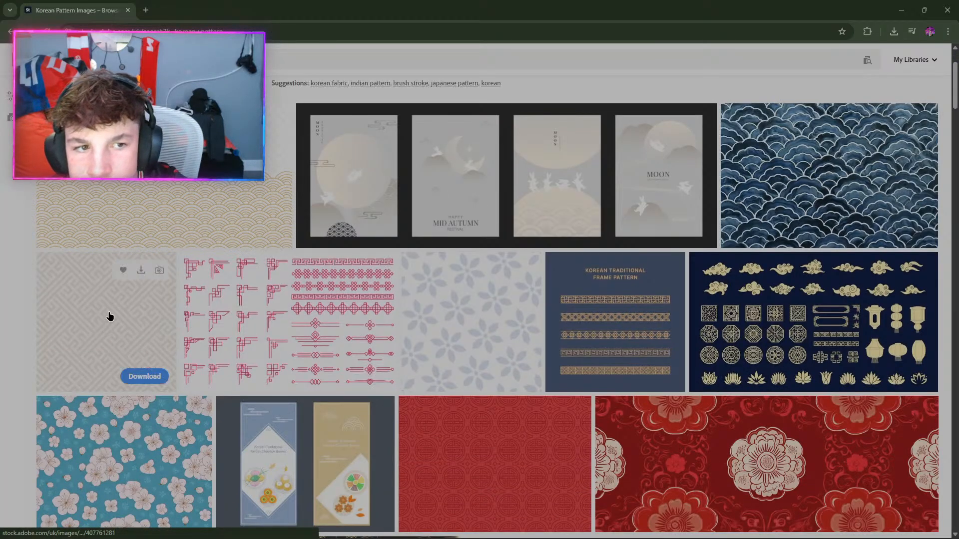
left_click(135, 377)
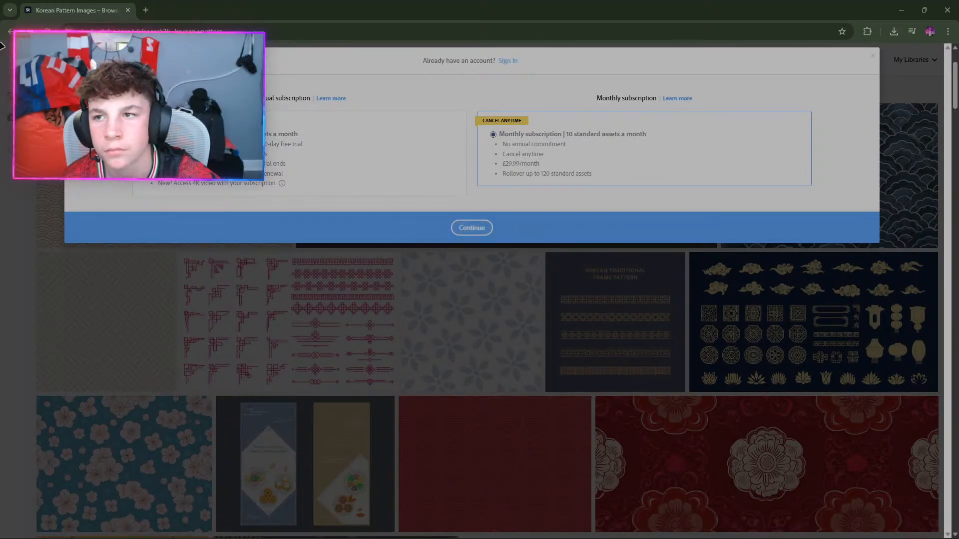
left_click(5, 30)
Open Freepik's Korean pattern results and look through the thumbnails for a pattern that suits the poster.
scroll(129, 243, "up", 9)
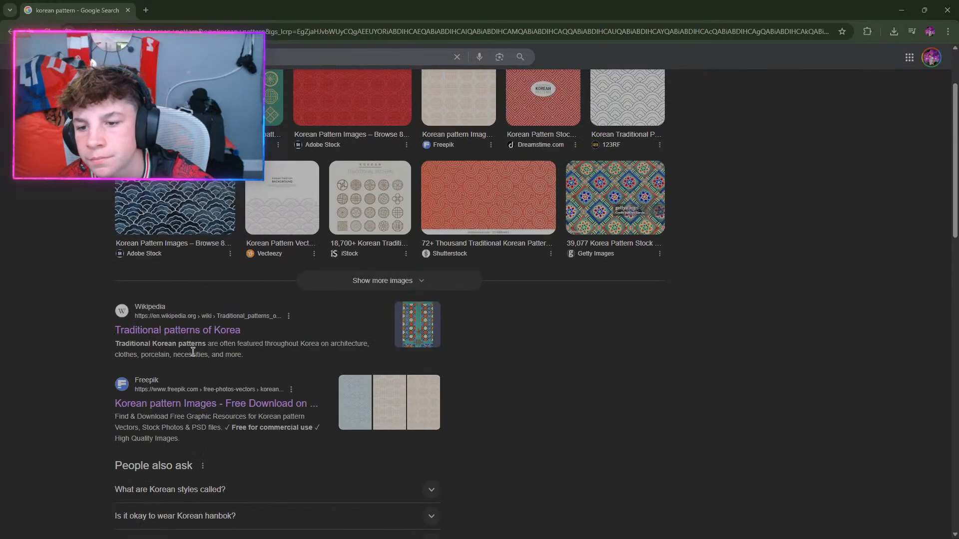
left_click(235, 403)
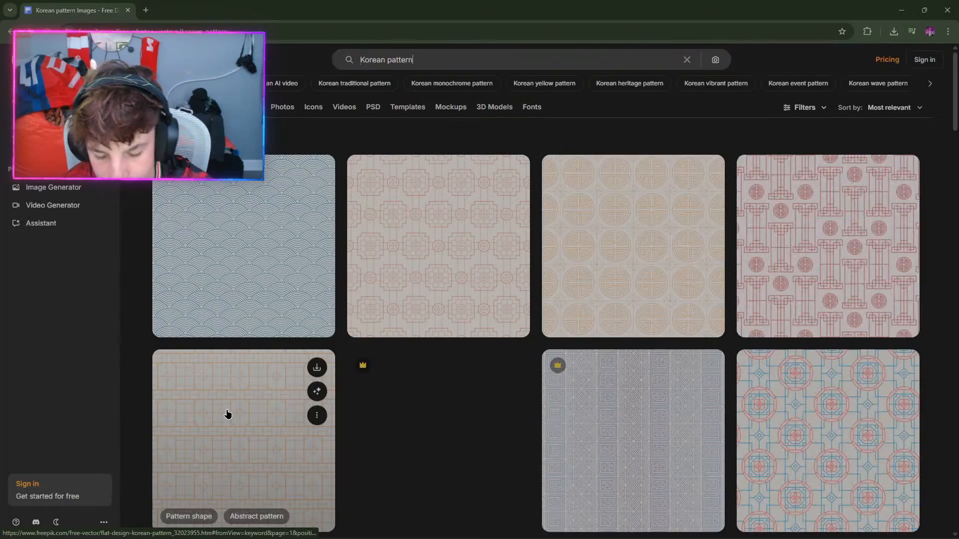
scroll(486, 386, "down", 2)
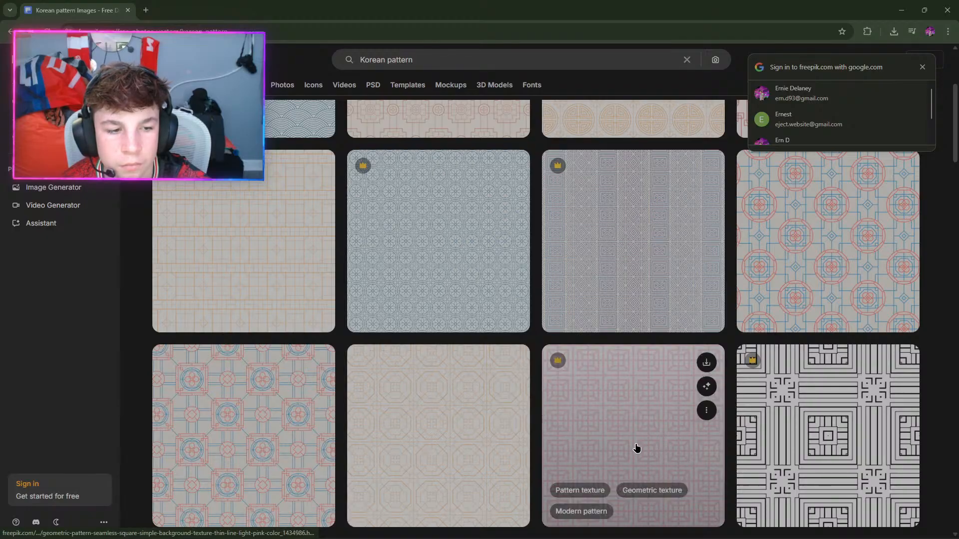
scroll(609, 447, "down", 2)
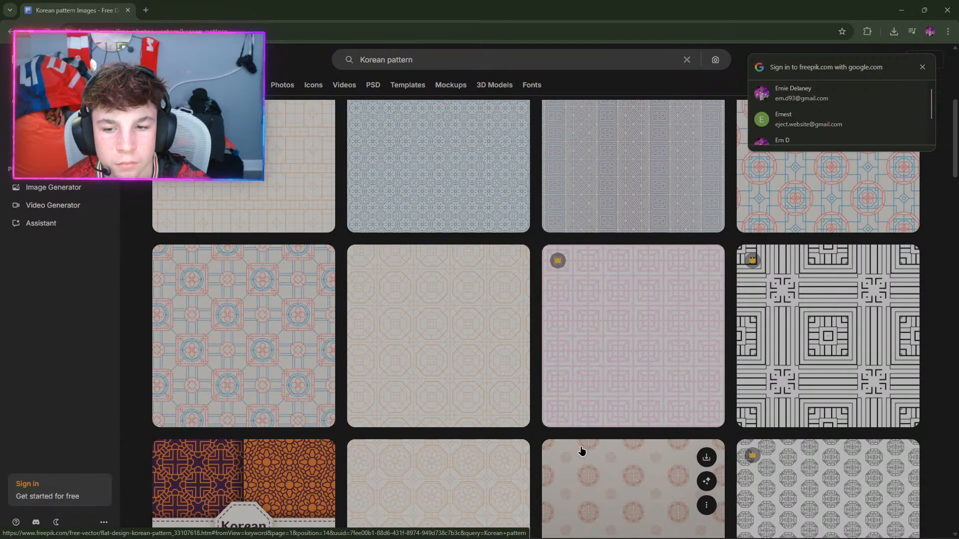
scroll(407, 437, "down", 5)
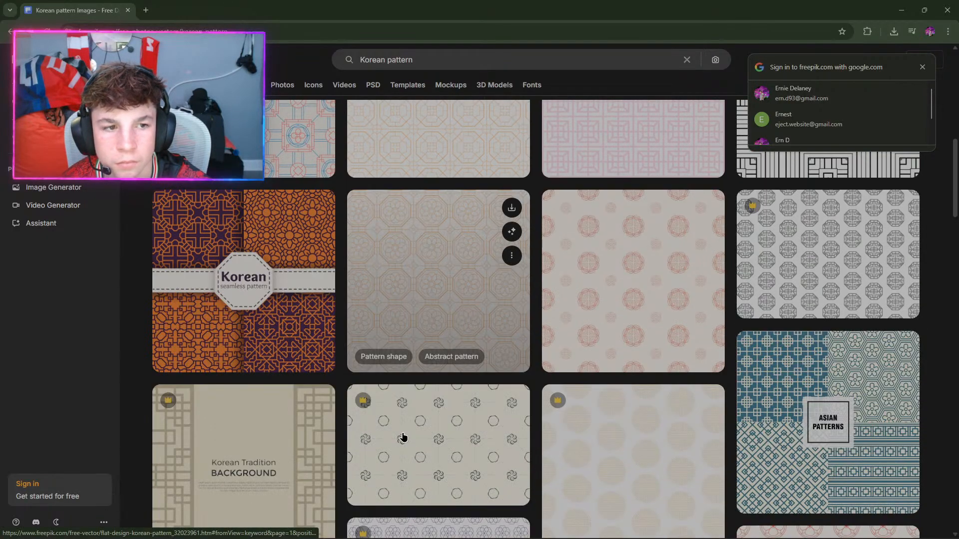
scroll(403, 437, "down", 5)
scroll(300, 442, "down", 4)
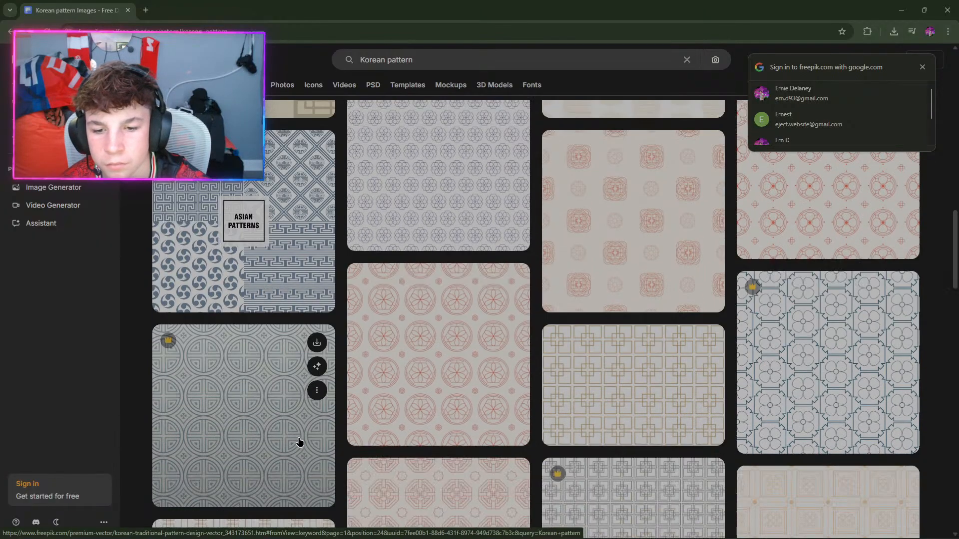
scroll(299, 442, "down", 5)
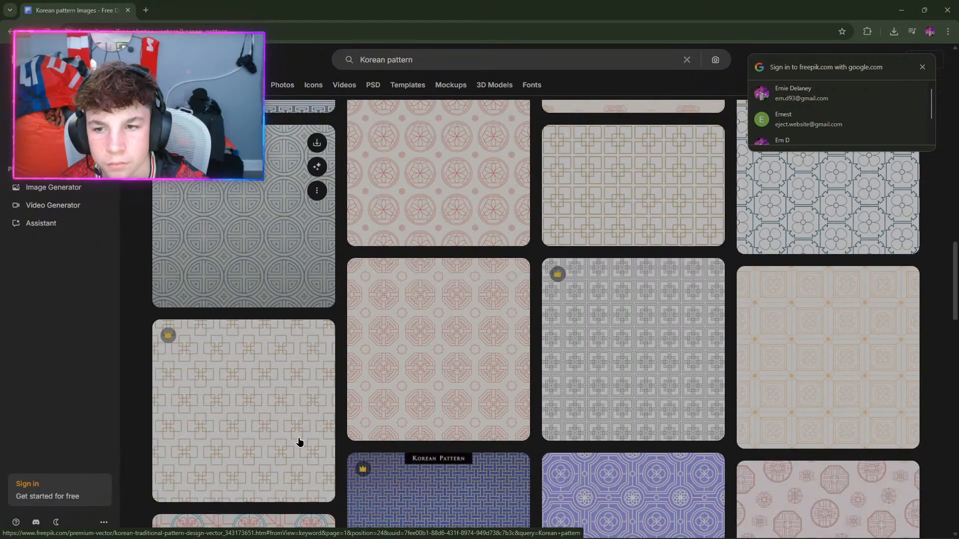
scroll(299, 441, "down", 6)
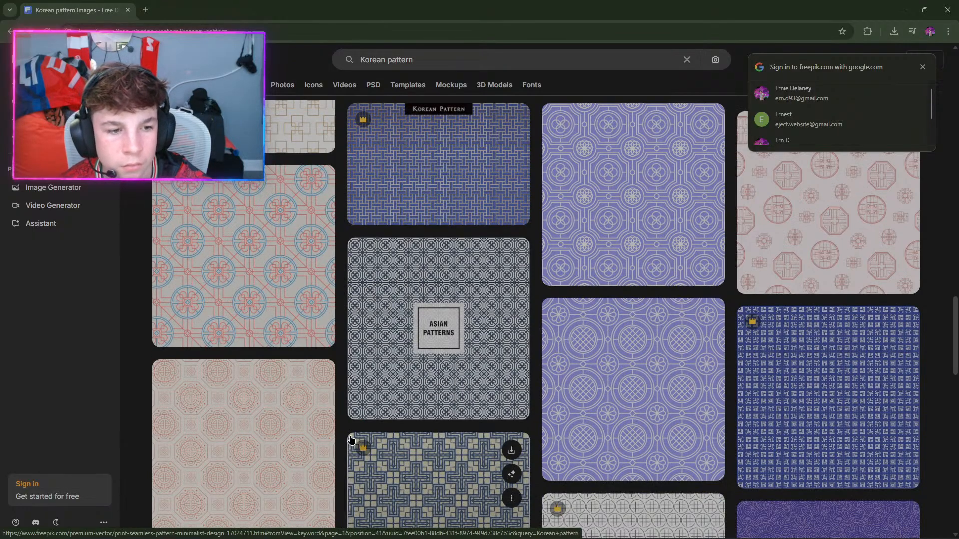
scroll(350, 441, "down", 2)
scroll(350, 441, "down", 8)
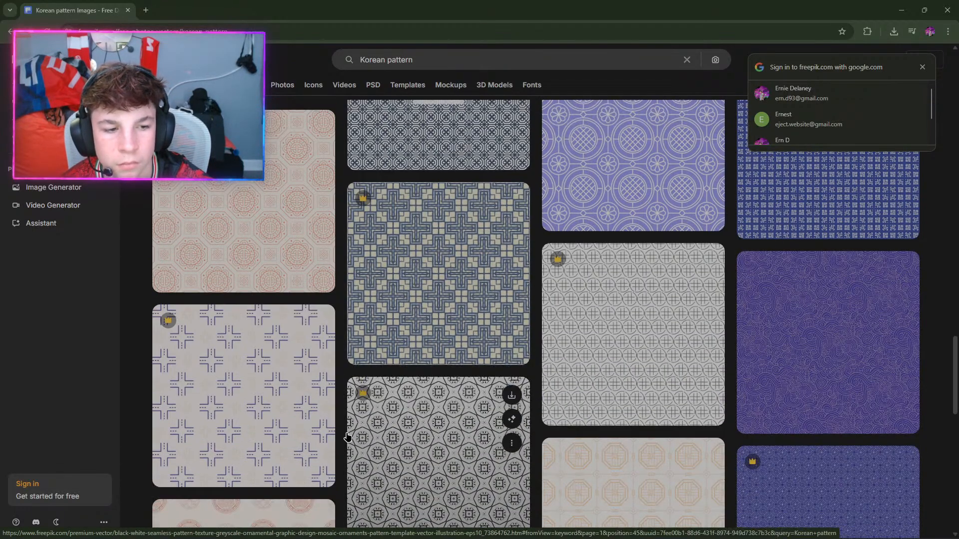
scroll(348, 436, "up", 10)
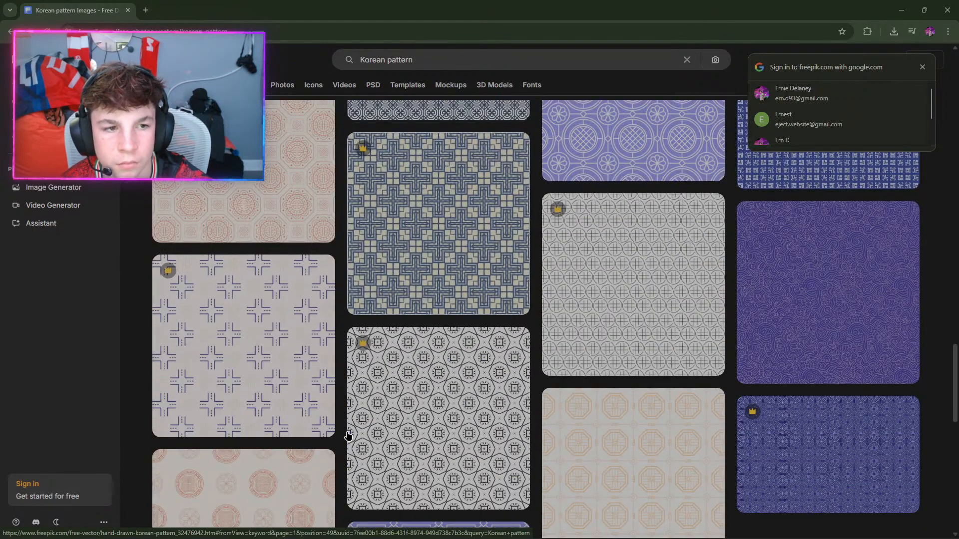
scroll(244, 397, "up", 10)
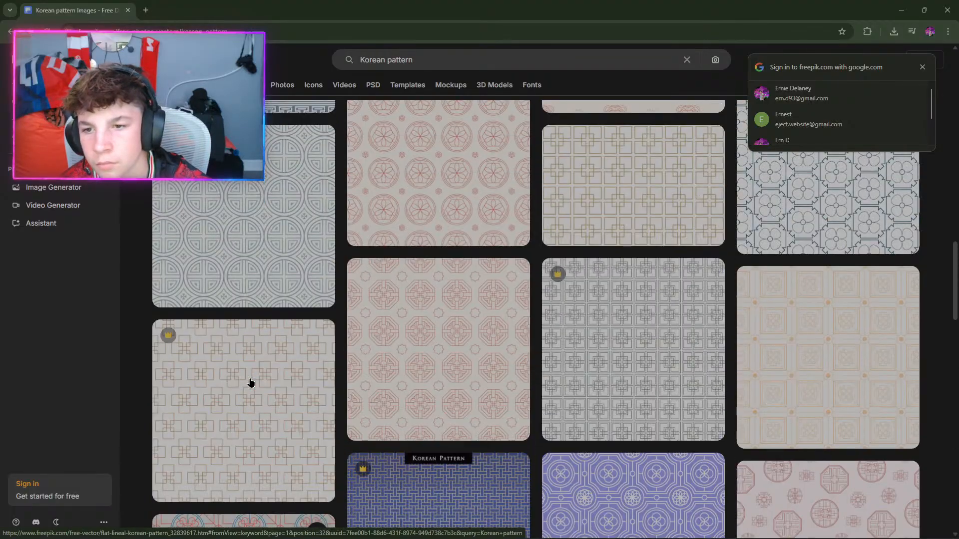
scroll(250, 382, "up", 4)
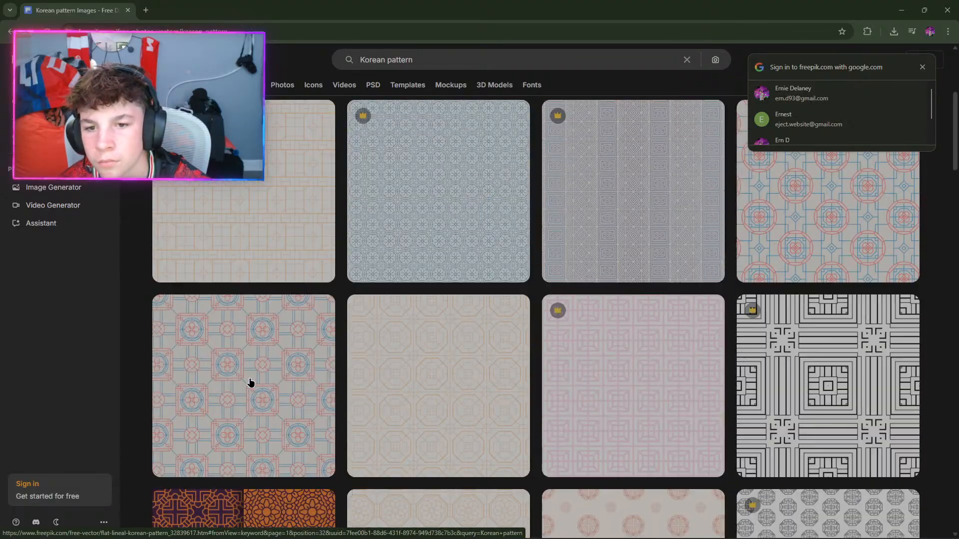
scroll(251, 382, "up", 5)
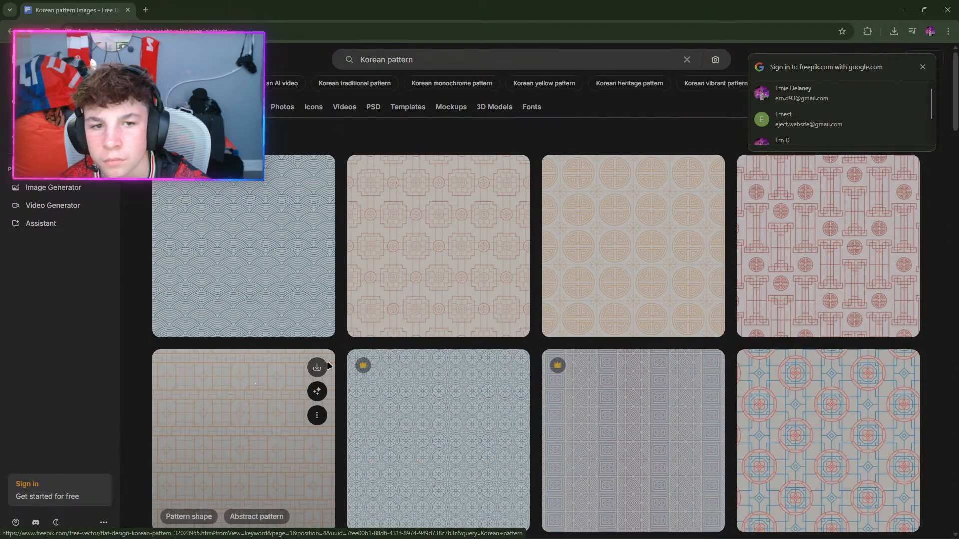
Try to download the black-and-white striped geometric square pattern from Freepik and dismiss the premium offer.
scroll(744, 325, "down", 4)
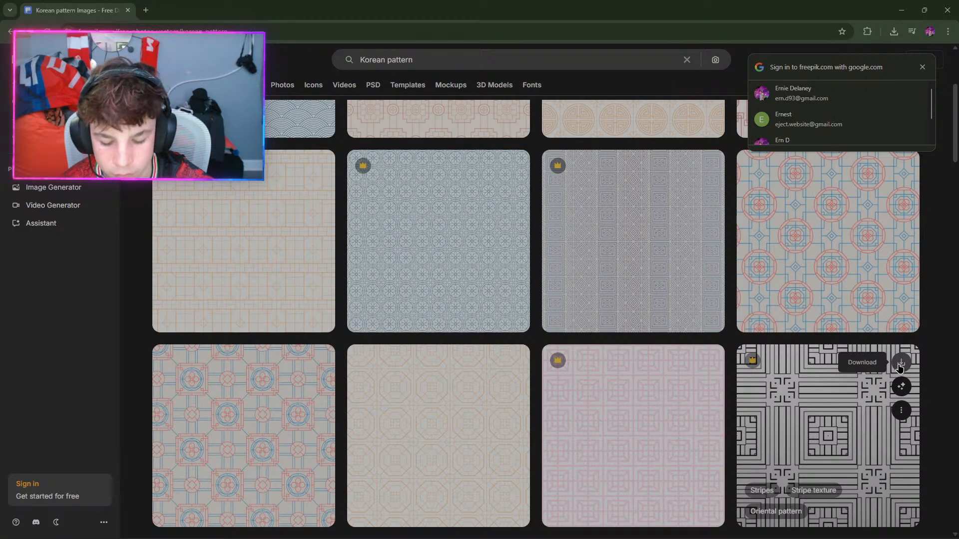
left_click(900, 363)
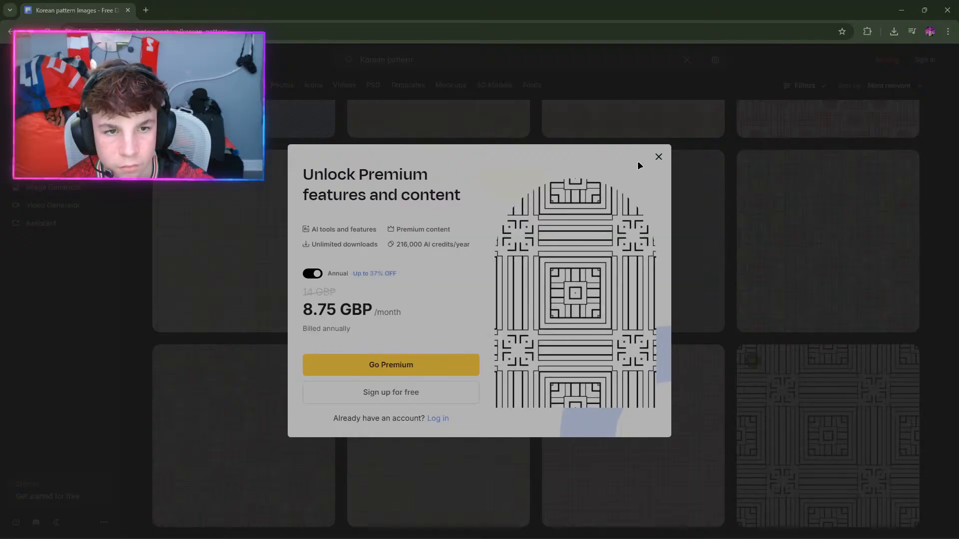
left_click(658, 156)
Look through more of Freepik's Korean patterns and return to Google's image results for "korean pattern".
scroll(634, 274, "down", 1)
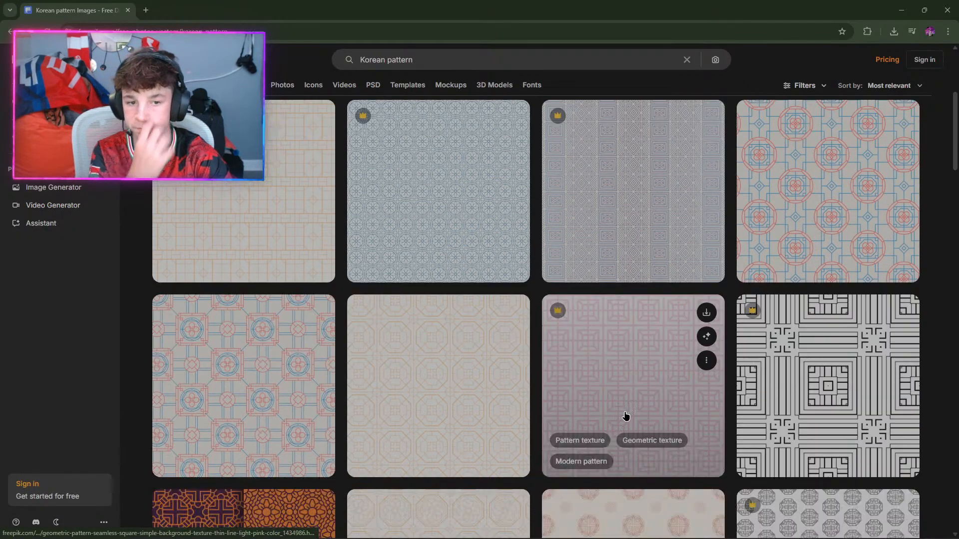
scroll(433, 423, "down", 3)
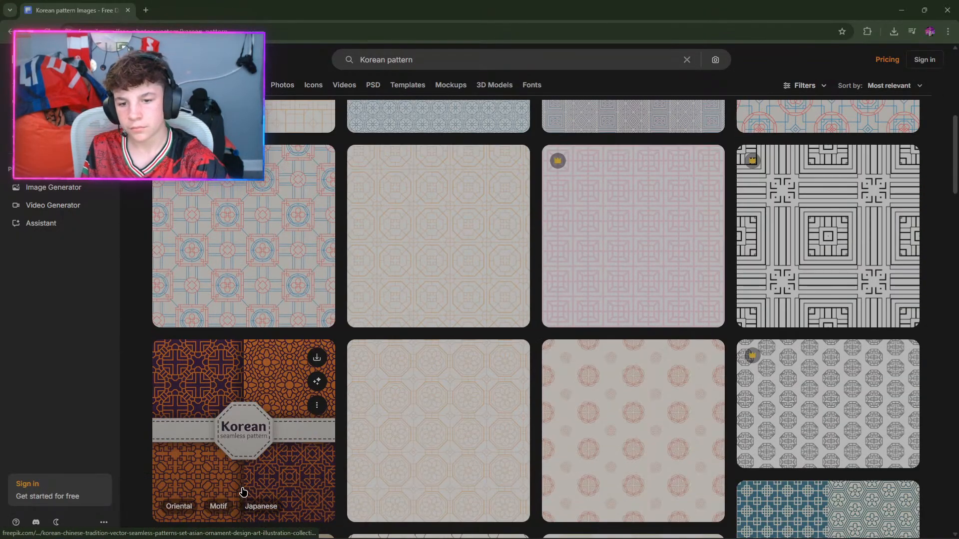
scroll(263, 486, "down", 4)
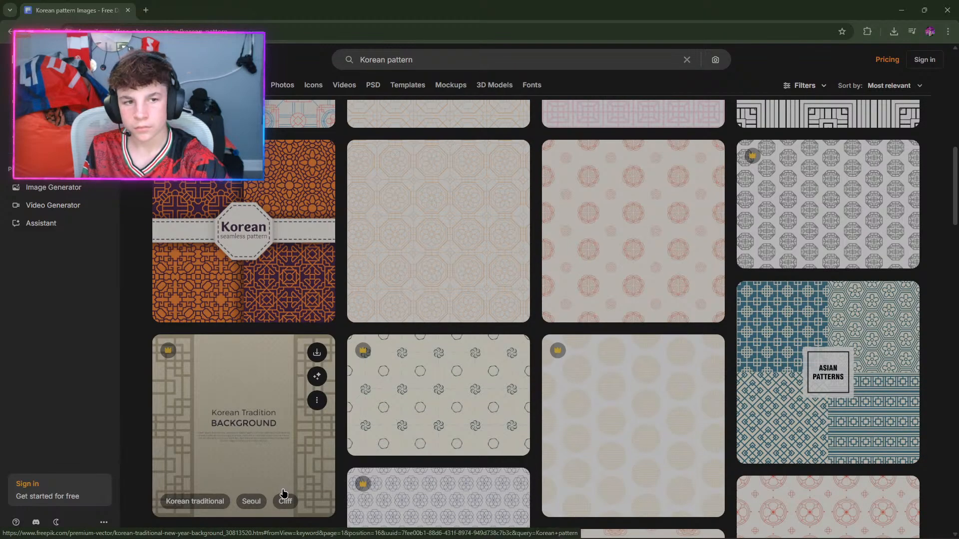
scroll(336, 488, "down", 3)
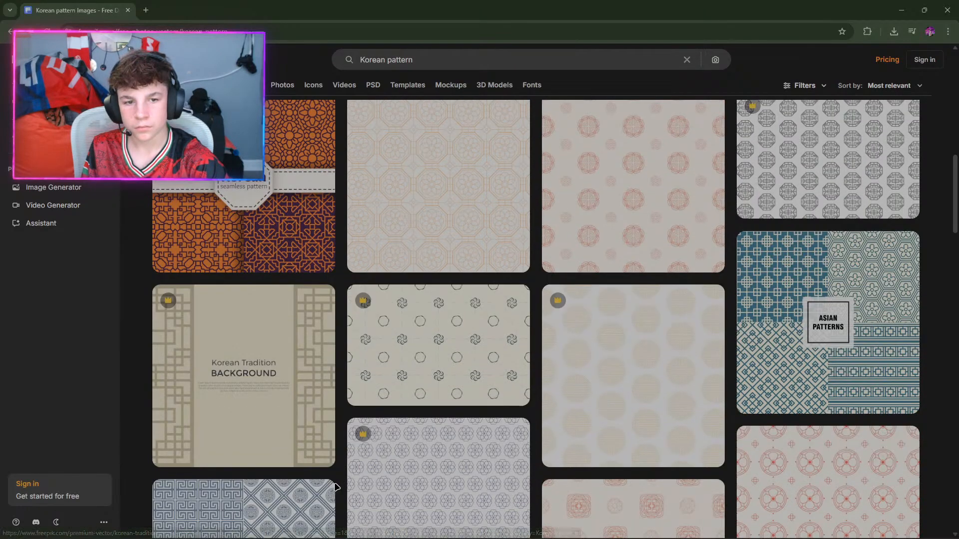
scroll(335, 488, "up", 7)
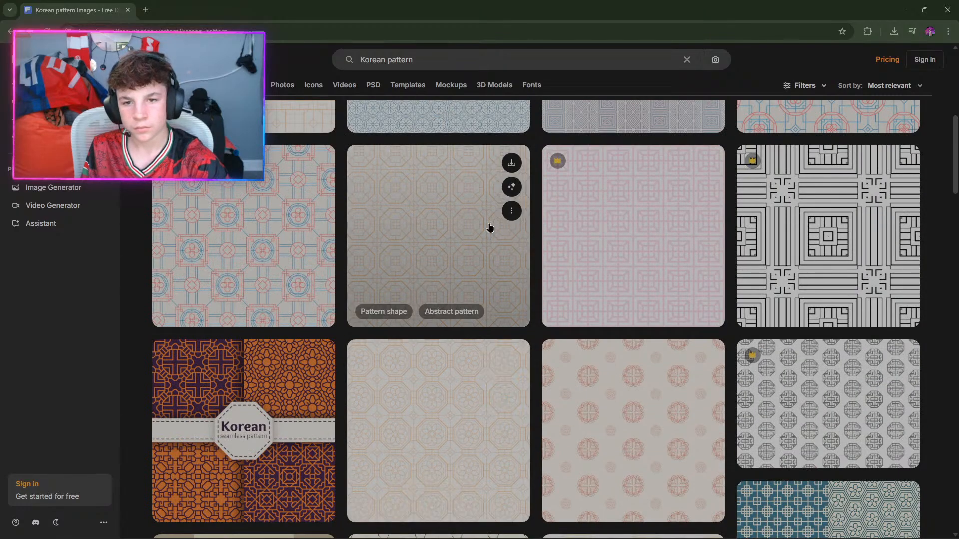
left_click(10, 32)
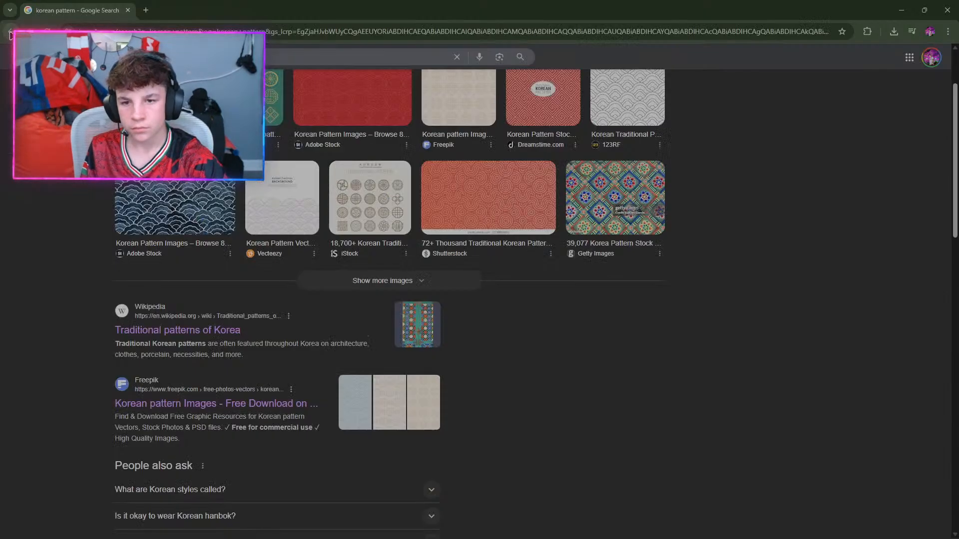
left_click(10, 32)
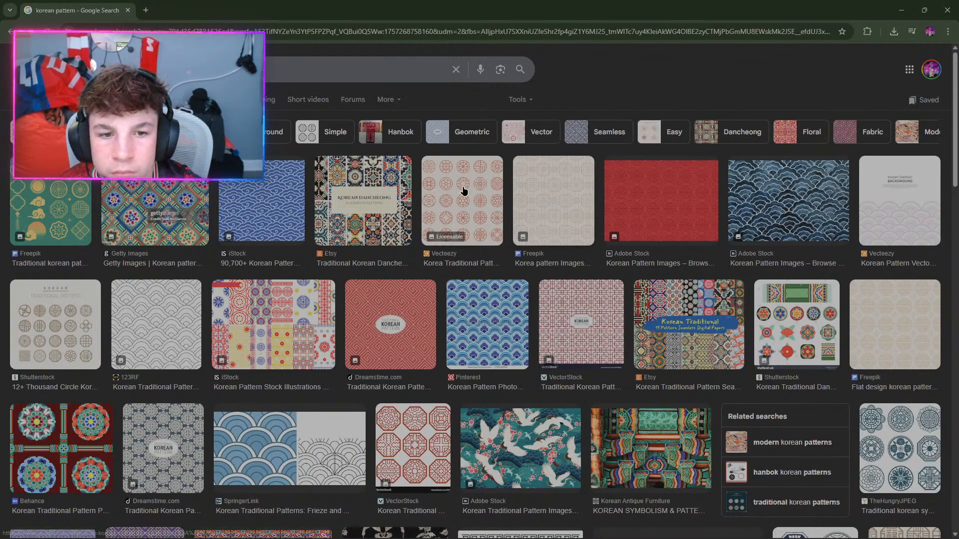
Return to Google's general results and review the Wikipedia article on traditional patterns of Korea.
left_click(161, 99)
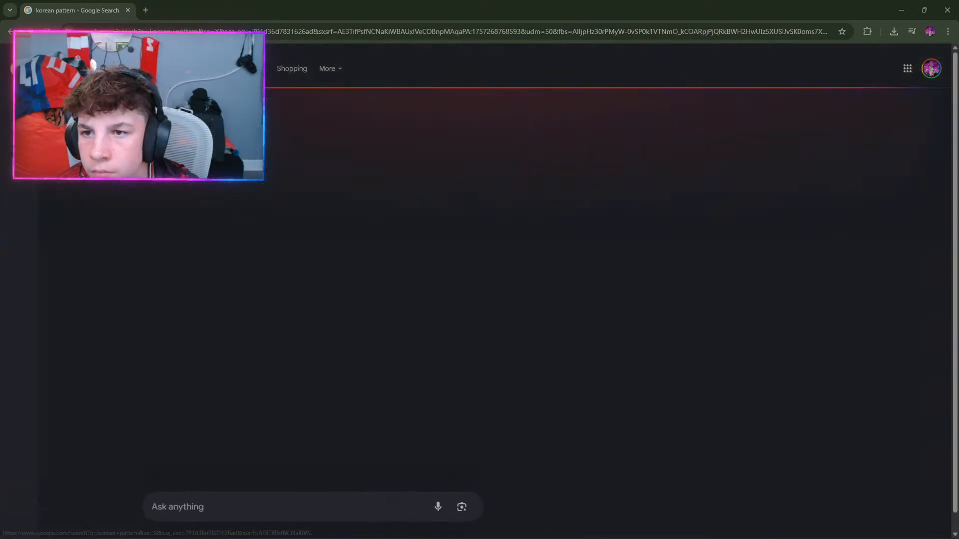
left_click(187, 68)
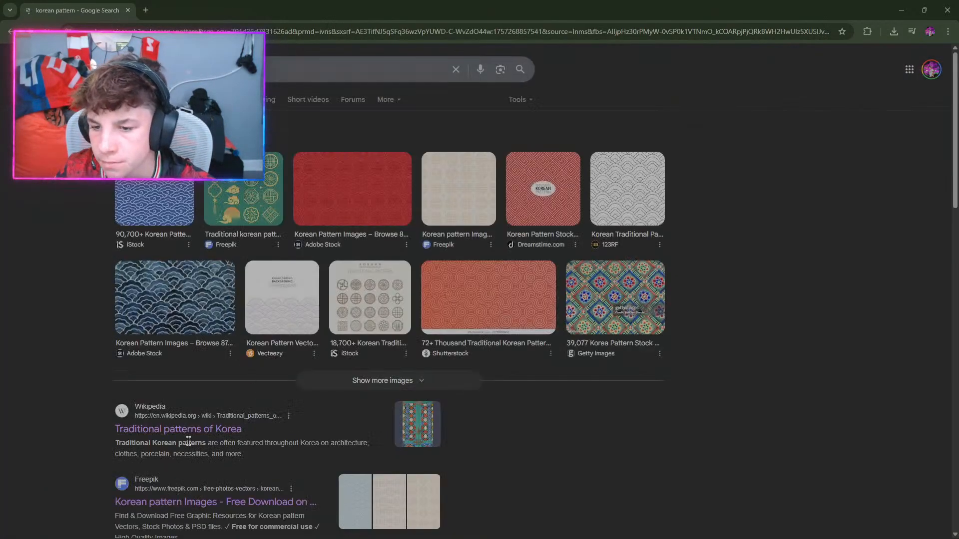
left_click(187, 430)
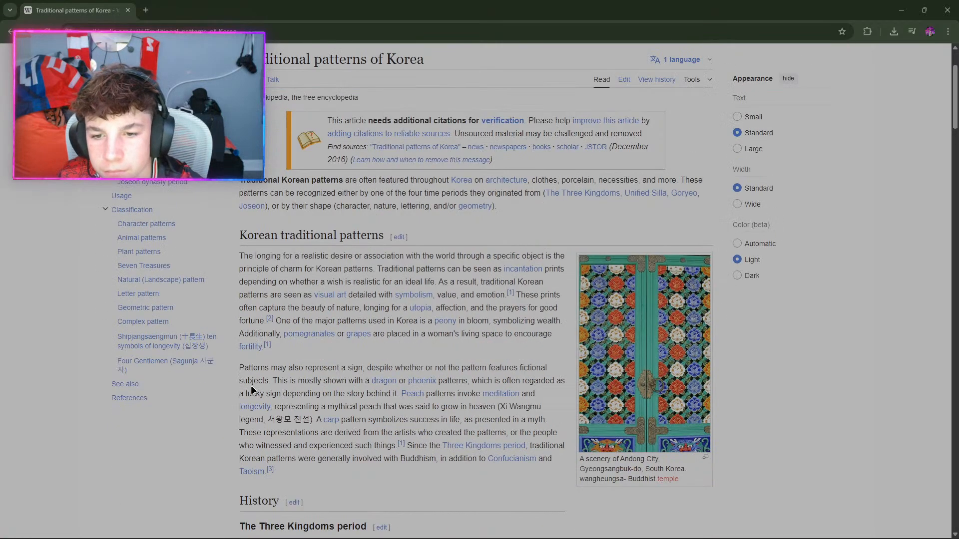
scroll(253, 385, "down", 3)
scroll(289, 388, "up", 3)
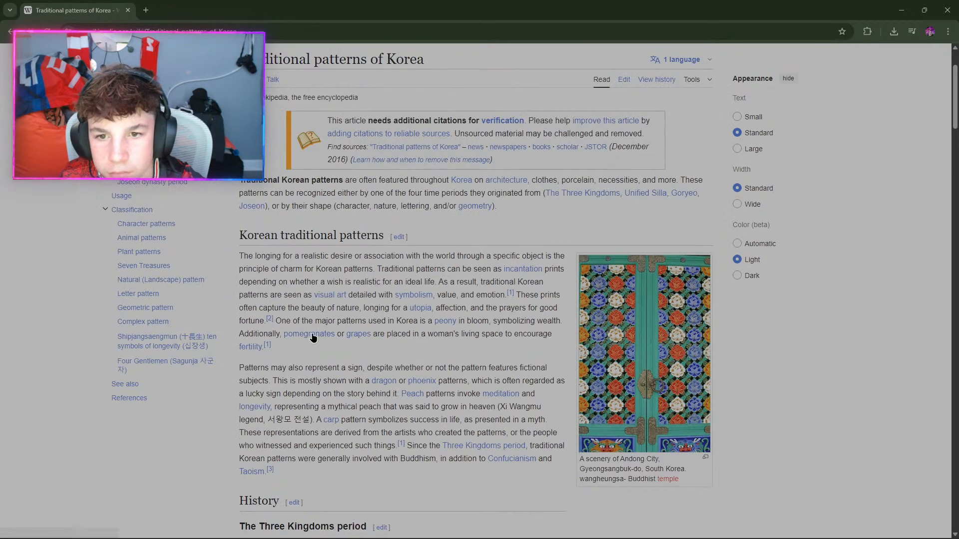
Leave the Wikipedia article and search Google for "south korean pattern".
left_click(10, 30)
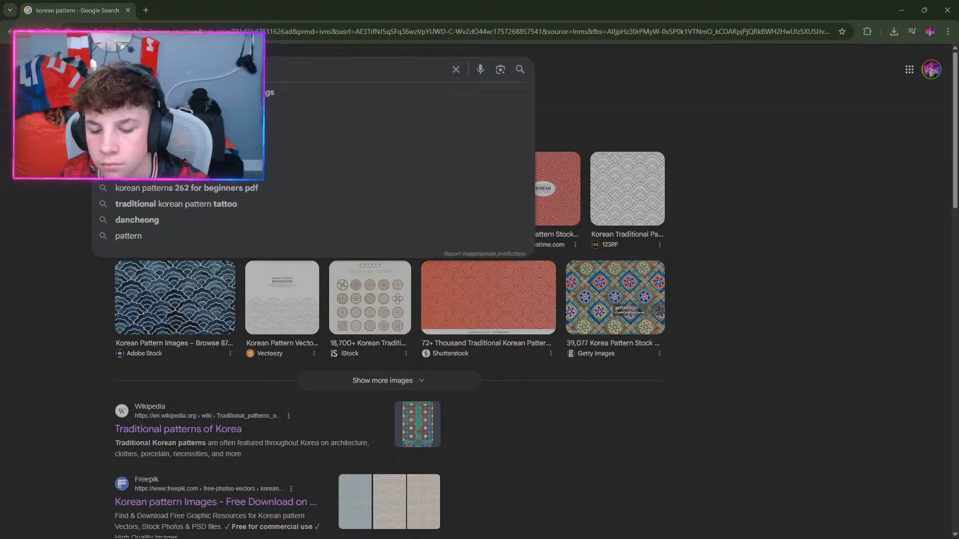
type("png")
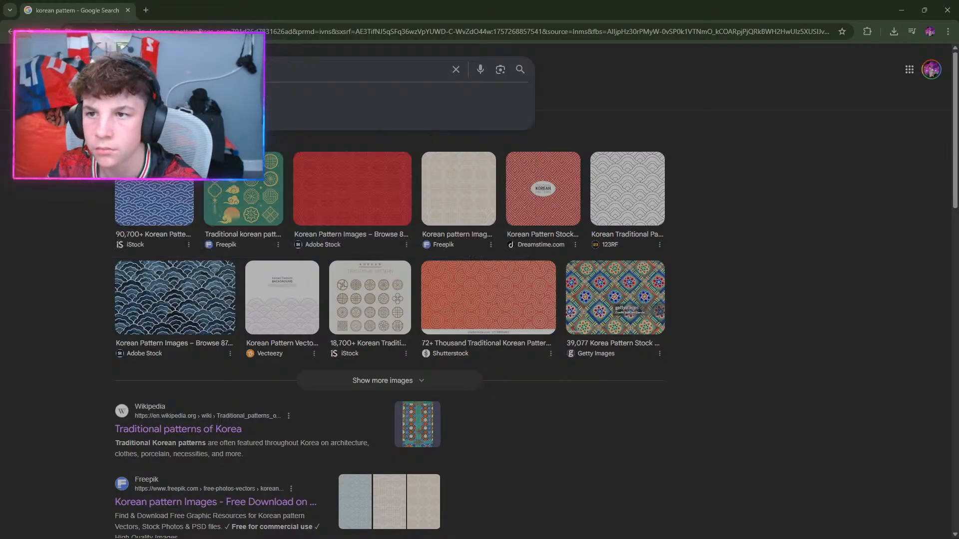
type("th")
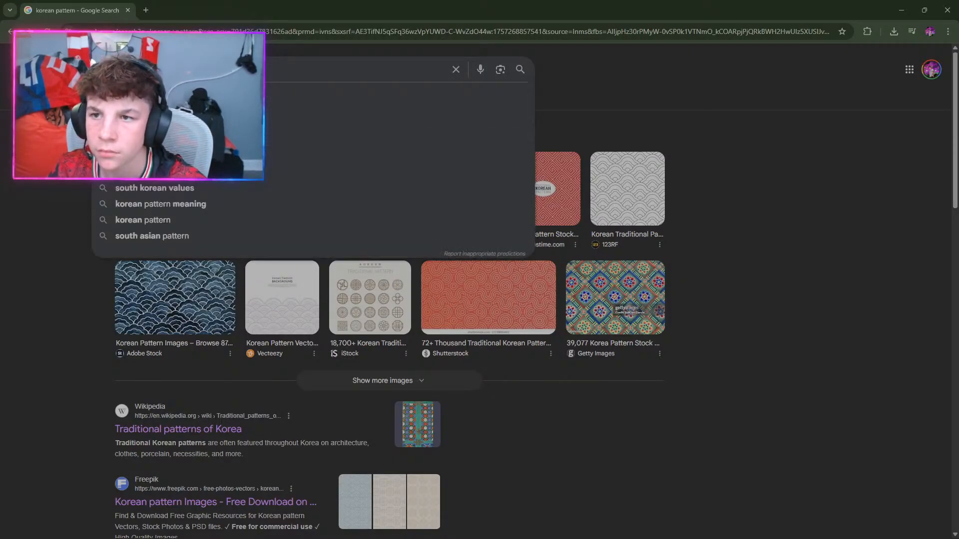
key("BackSpace")
key("BackSpace")
type("uth")
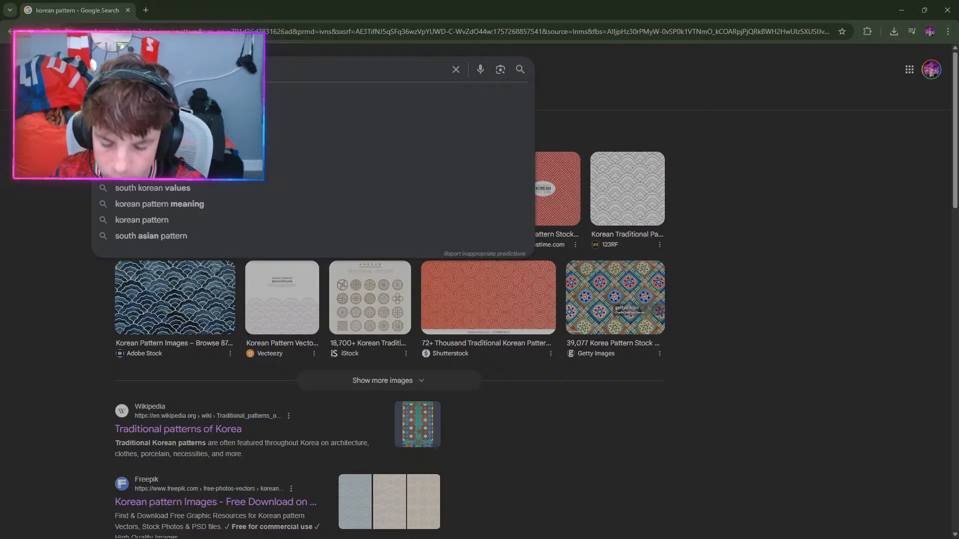
key("Return")
Check Google's image results for the South Korean pattern search, and look through the general web results for pattern sources.
left_click(188, 99)
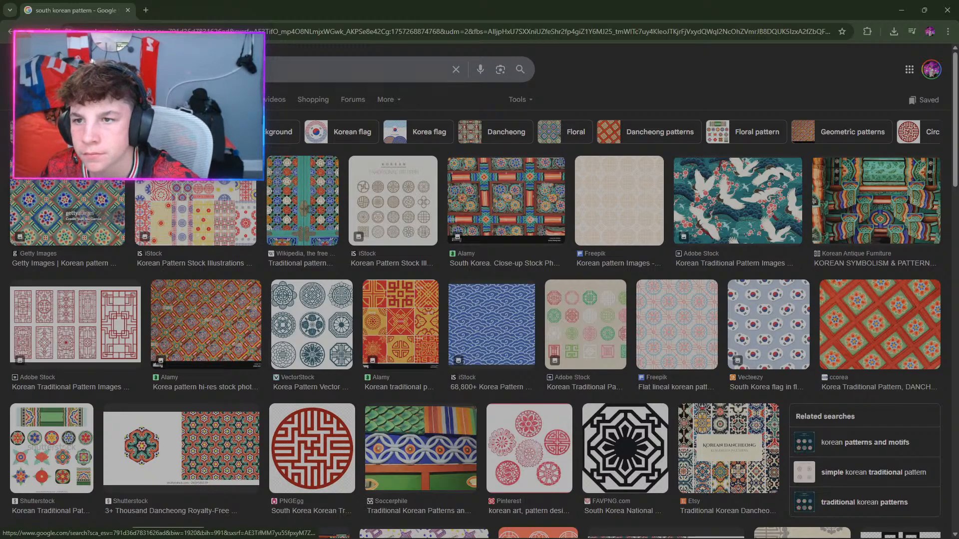
left_click(207, 100)
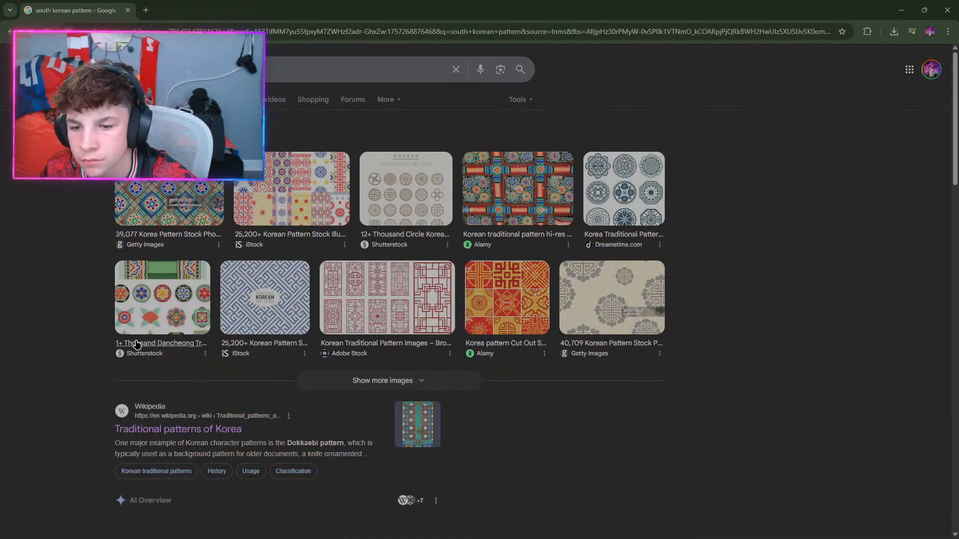
scroll(129, 339, "down", 2)
scroll(129, 339, "down", 6)
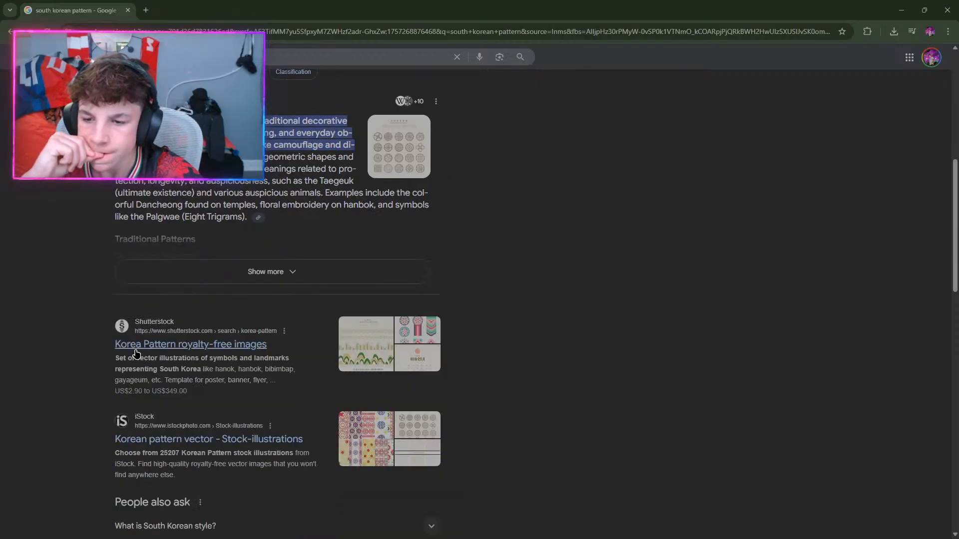
scroll(158, 389, "down", 1)
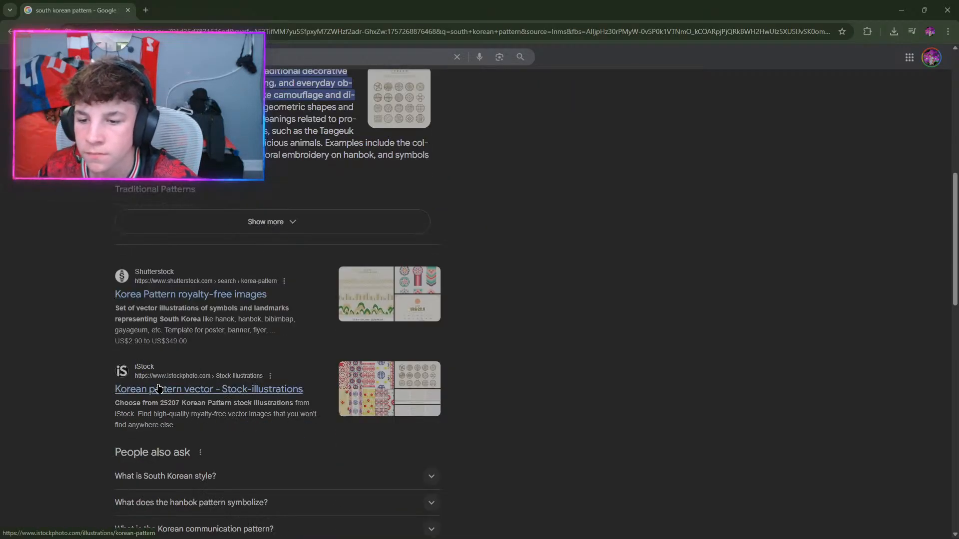
scroll(164, 390, "down", 5)
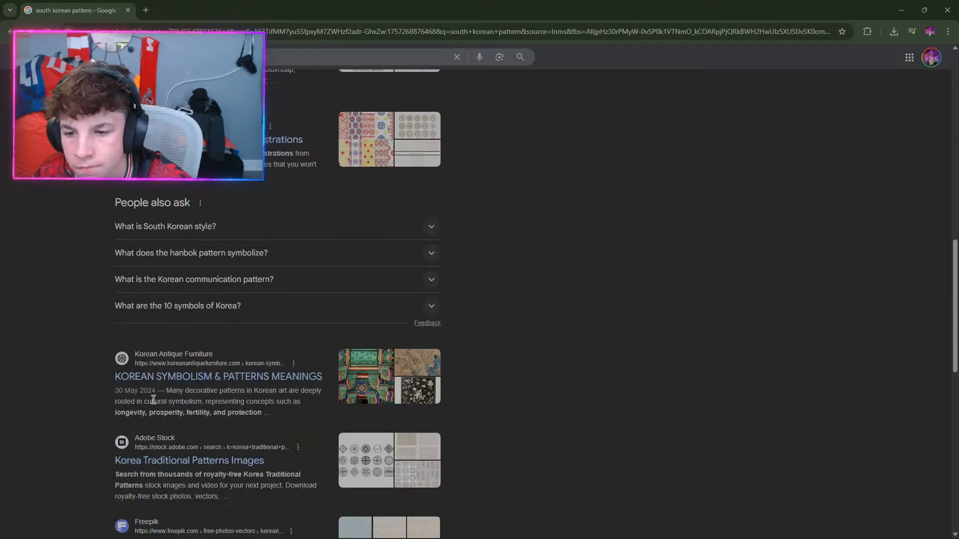
scroll(161, 387, "down", 1)
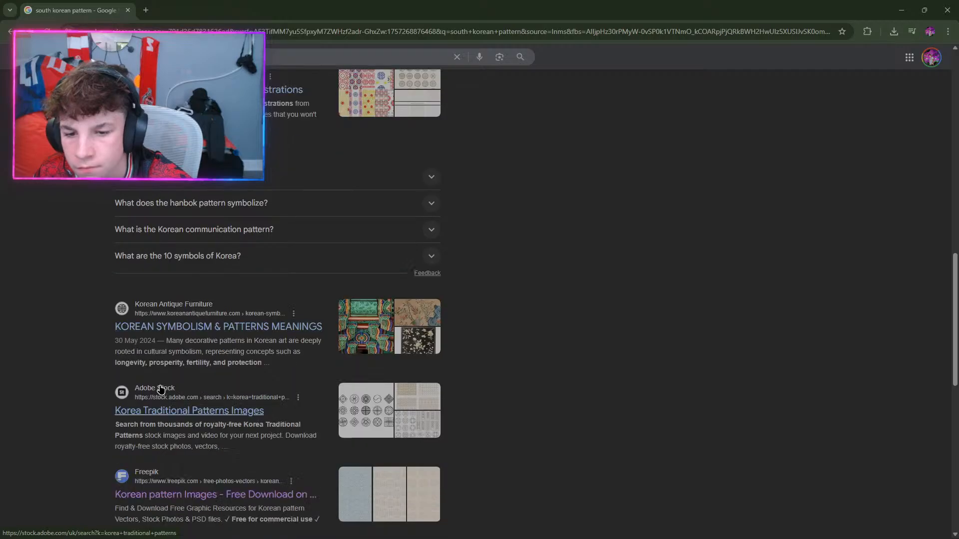
Look through Adobe Stock's Korea Traditional Patterns images for a suitable design and return to the Google results.
left_click(178, 411)
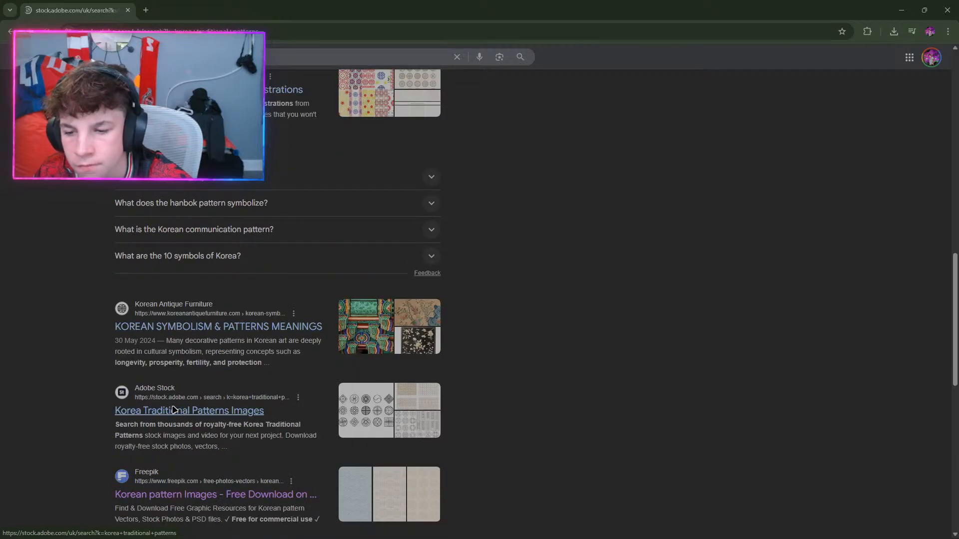
scroll(172, 411, "down", 1)
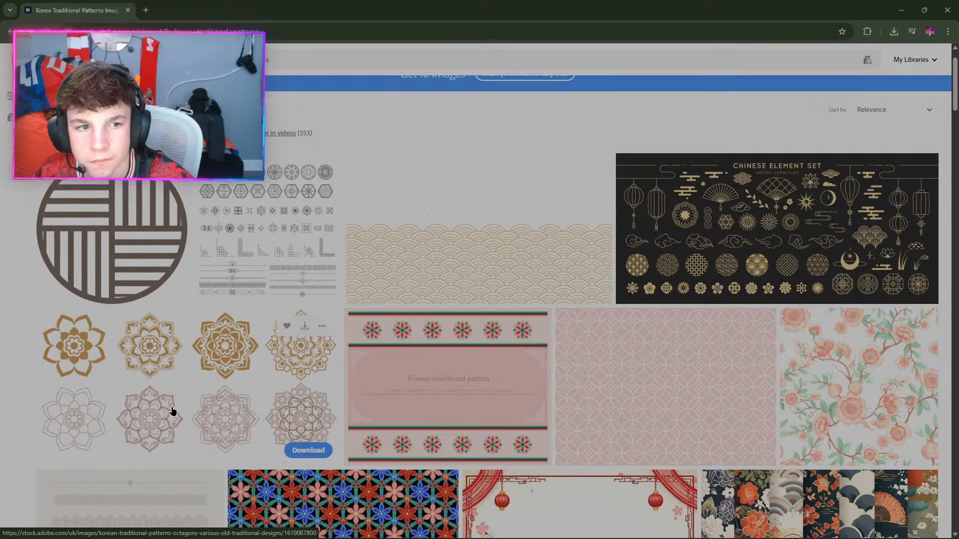
scroll(172, 411, "down", 7)
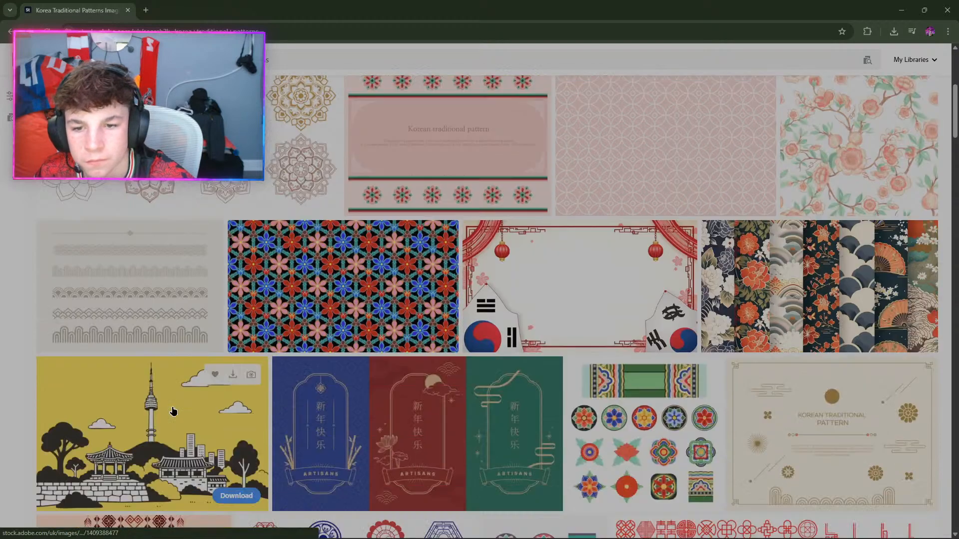
scroll(172, 411, "down", 6)
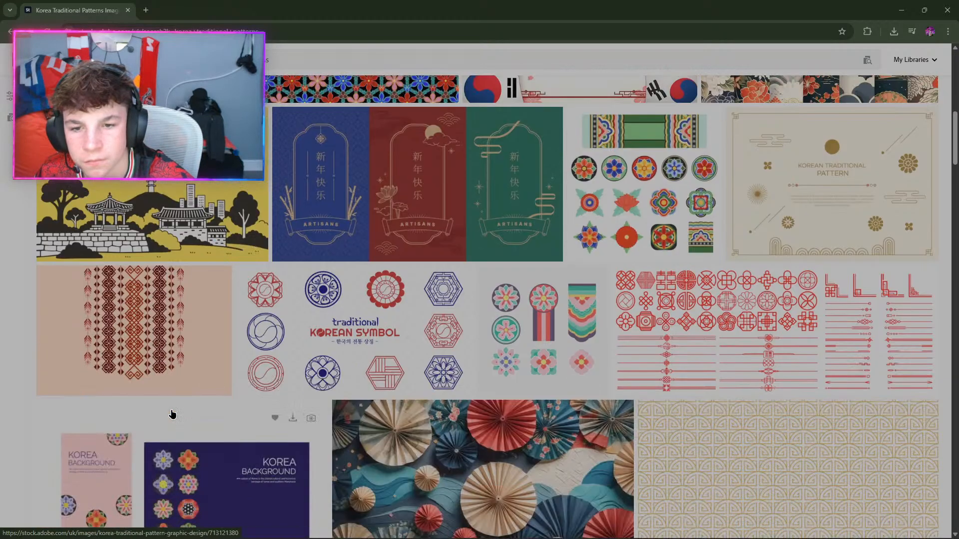
scroll(172, 413, "down", 2)
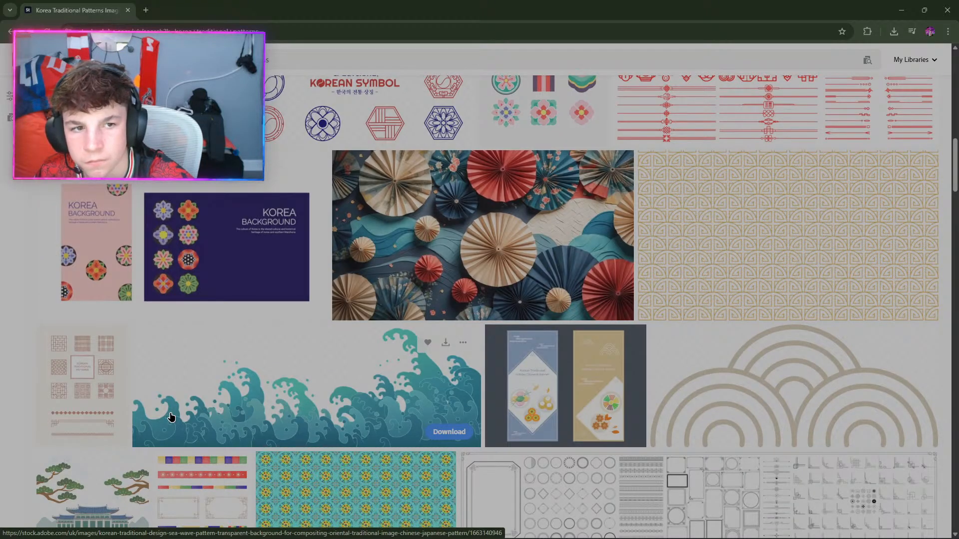
scroll(171, 417, "down", 1)
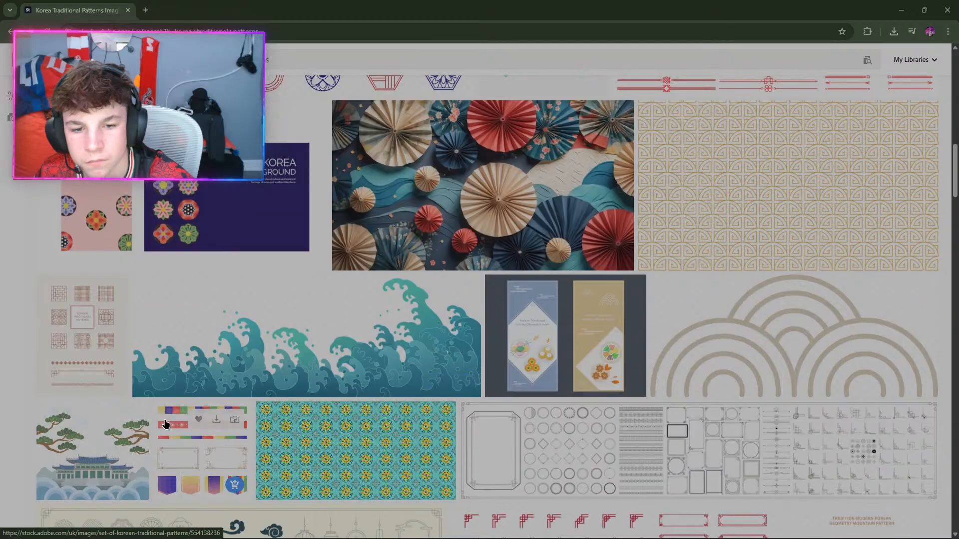
scroll(167, 424, "down", 2)
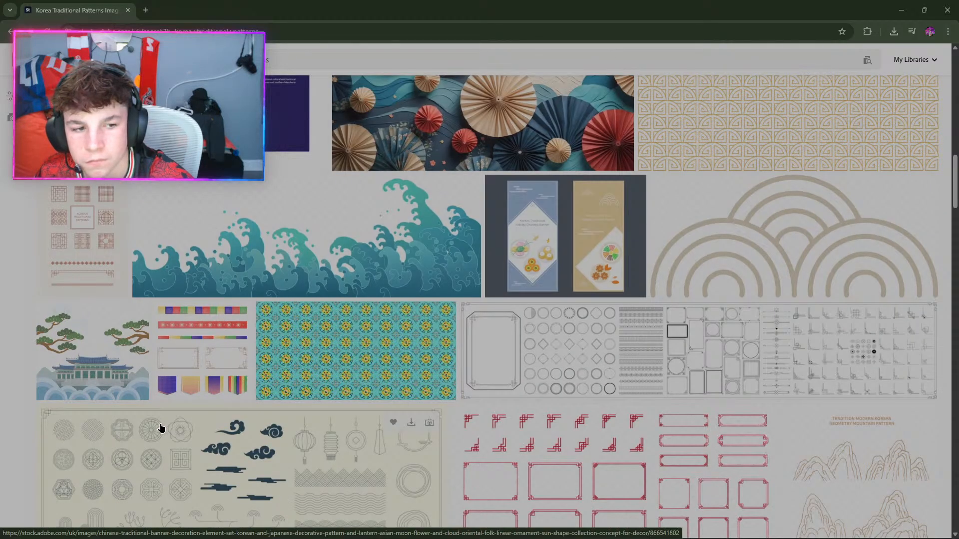
scroll(161, 428, "down", 6)
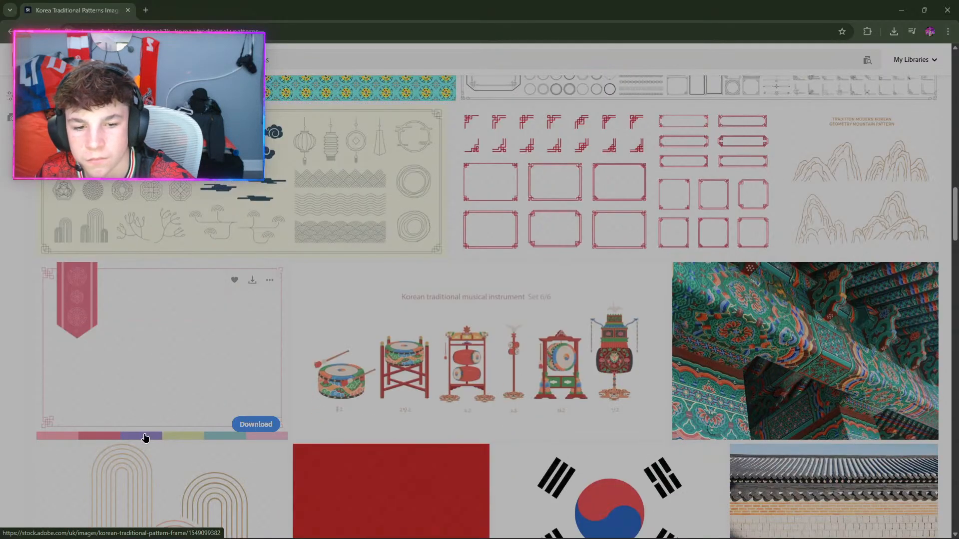
scroll(145, 438, "up", 1)
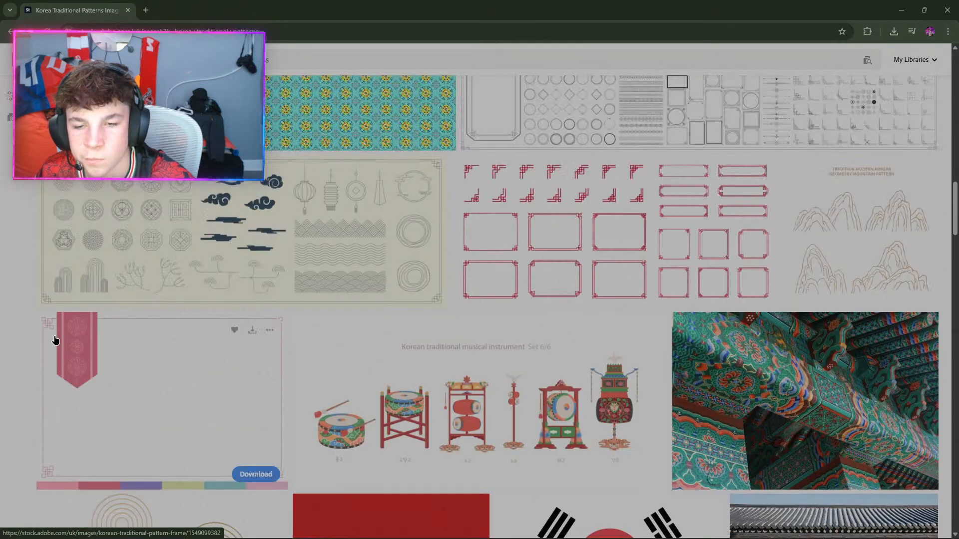
left_click(4, 29)
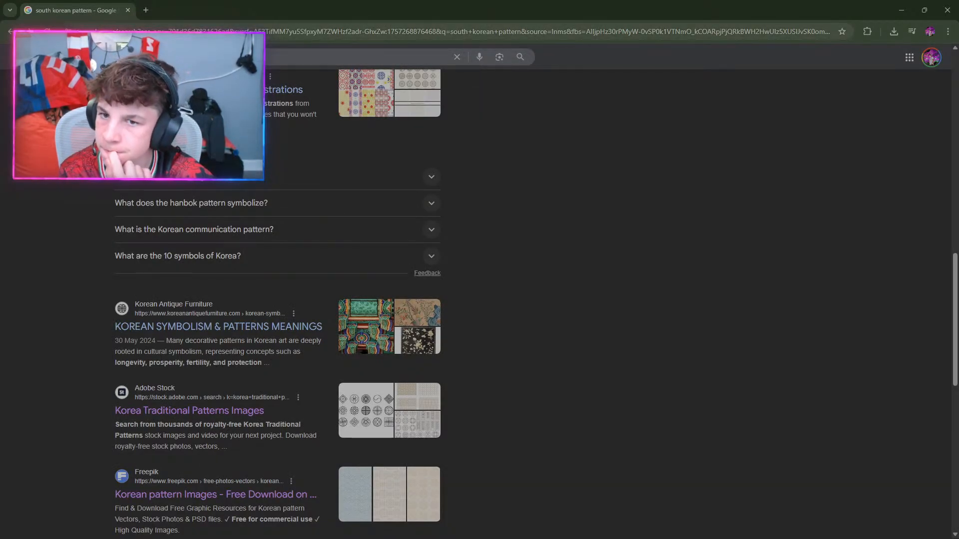
Look through the remaining Google web results and reopen the image results for "south korean pattern".
scroll(102, 185, "down", 3)
scroll(109, 193, "down", 2)
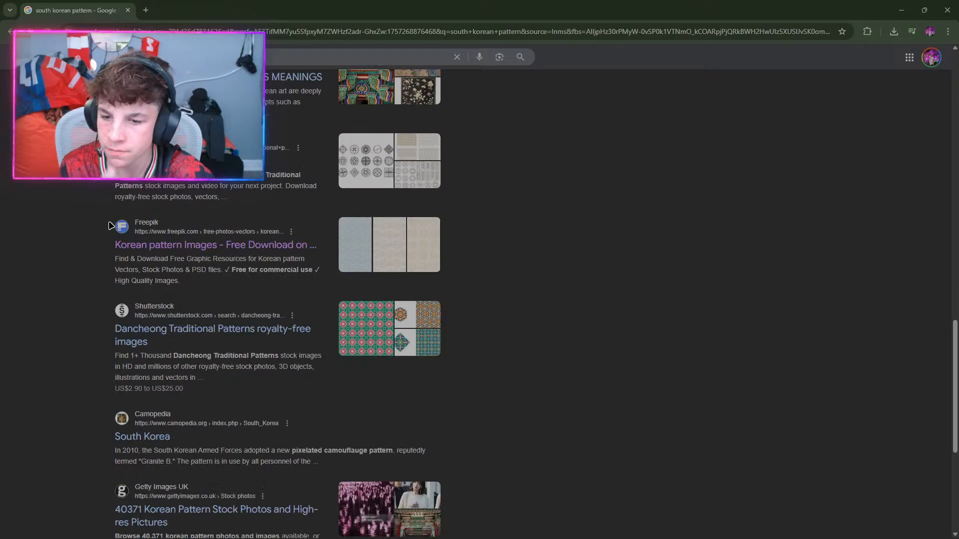
scroll(134, 298, "down", 2)
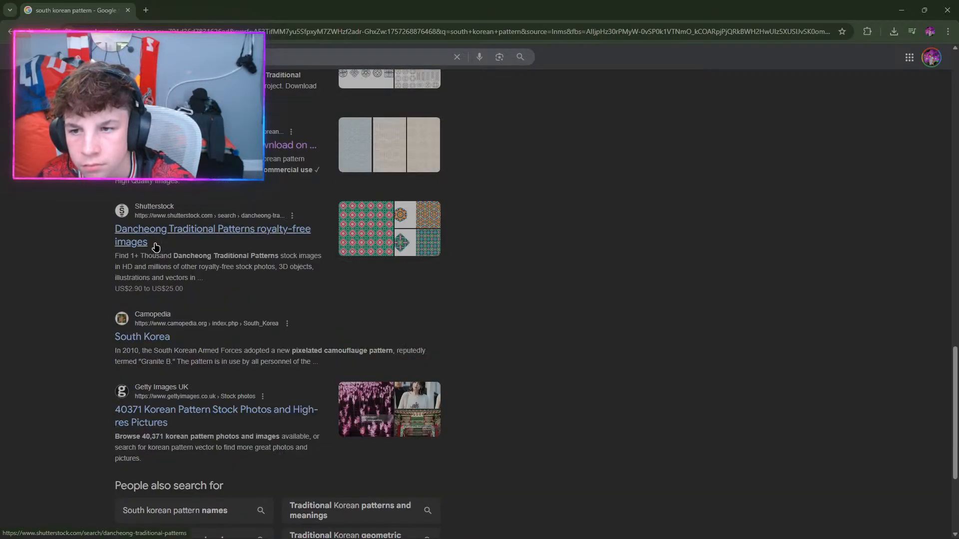
scroll(153, 247, "up", 8)
scroll(153, 236, "up", 15)
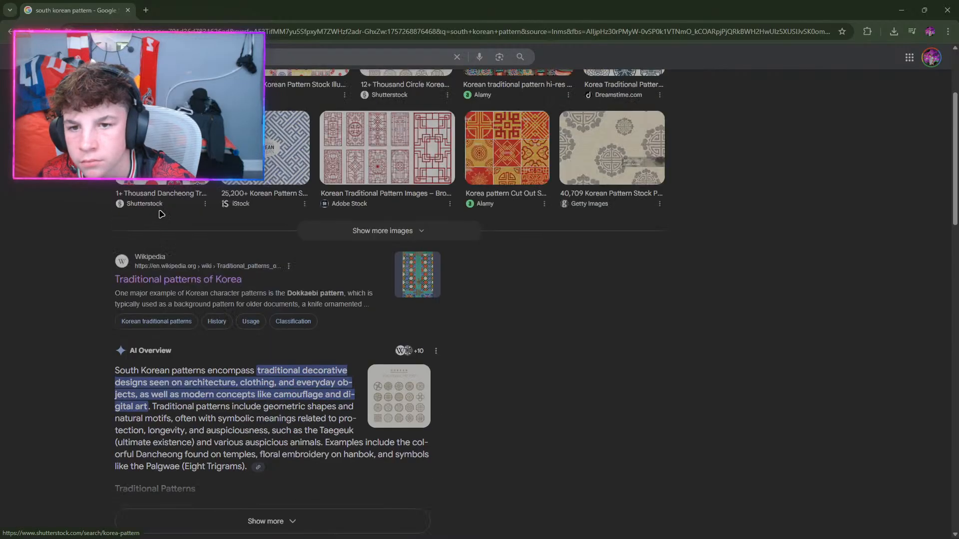
left_click(132, 244)
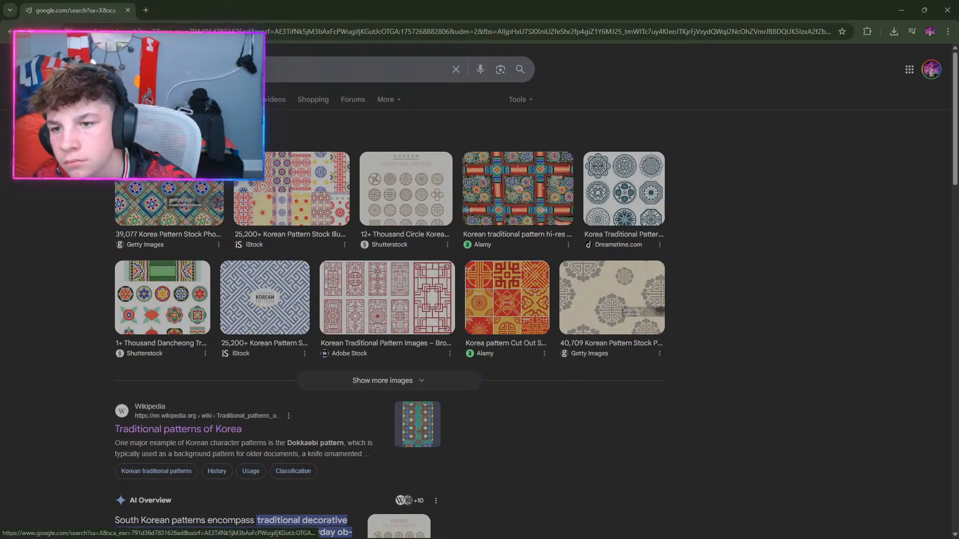
Save Freepik's beige gradation Korean traditional pattern image as a JPEG in Downloads and close Chrome to return to Photoshop.
scroll(209, 302, "down", 4)
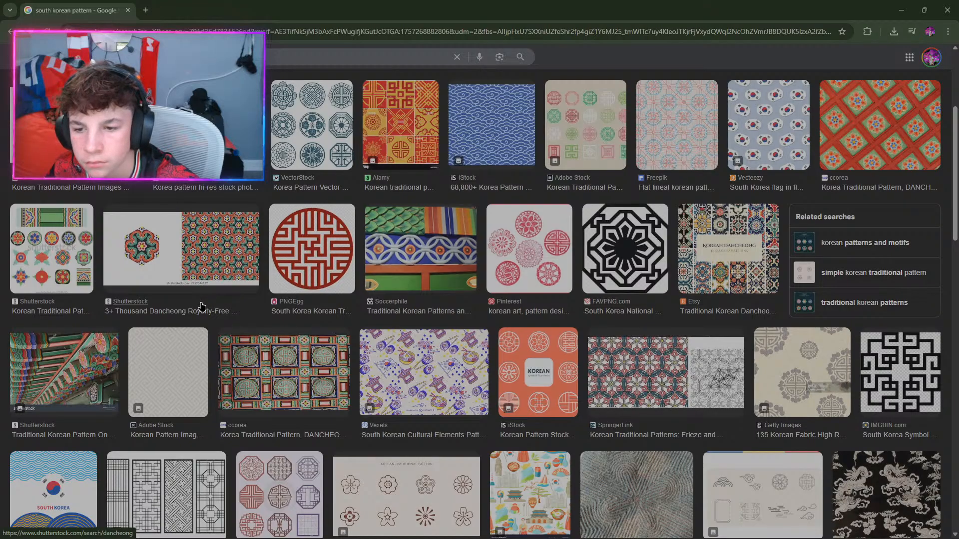
left_click(159, 349)
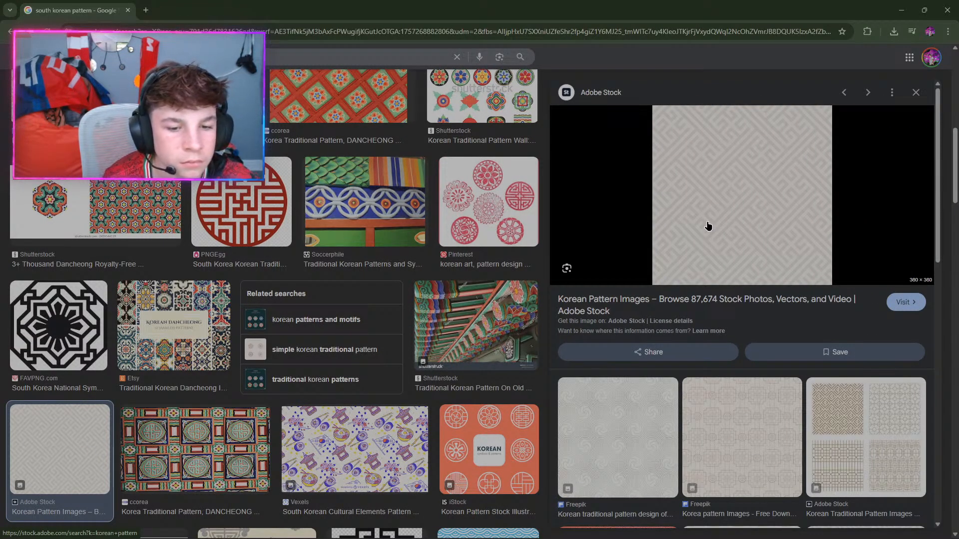
left_click(604, 467)
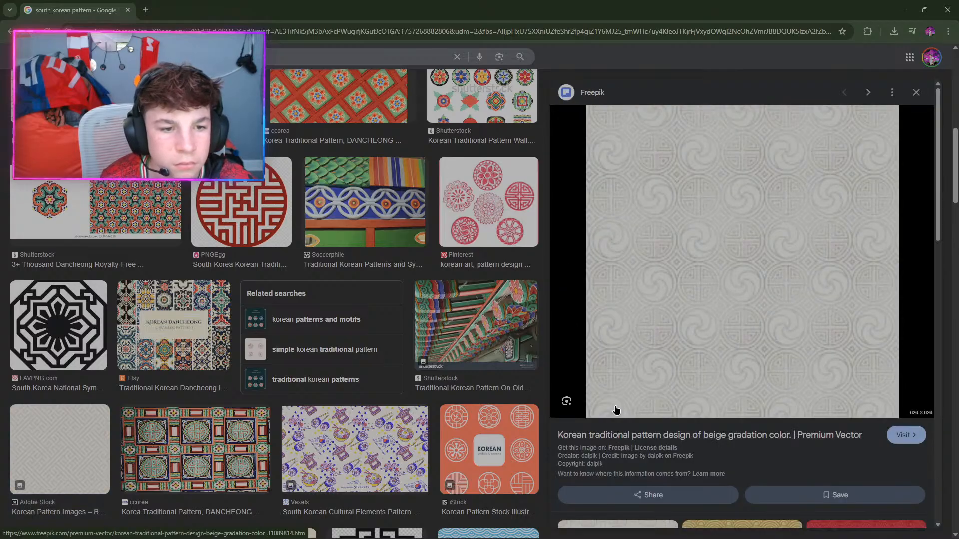
right_click(628, 355)
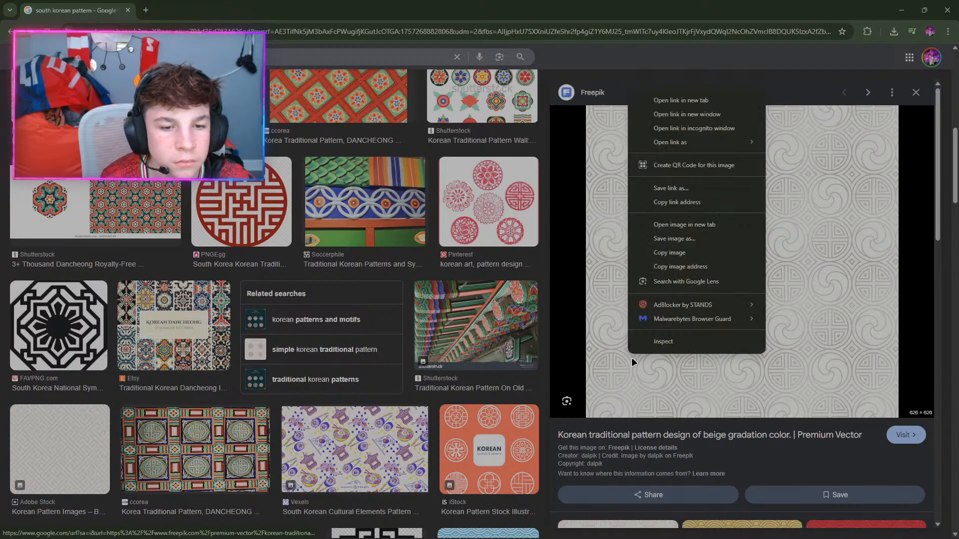
left_click(657, 239)
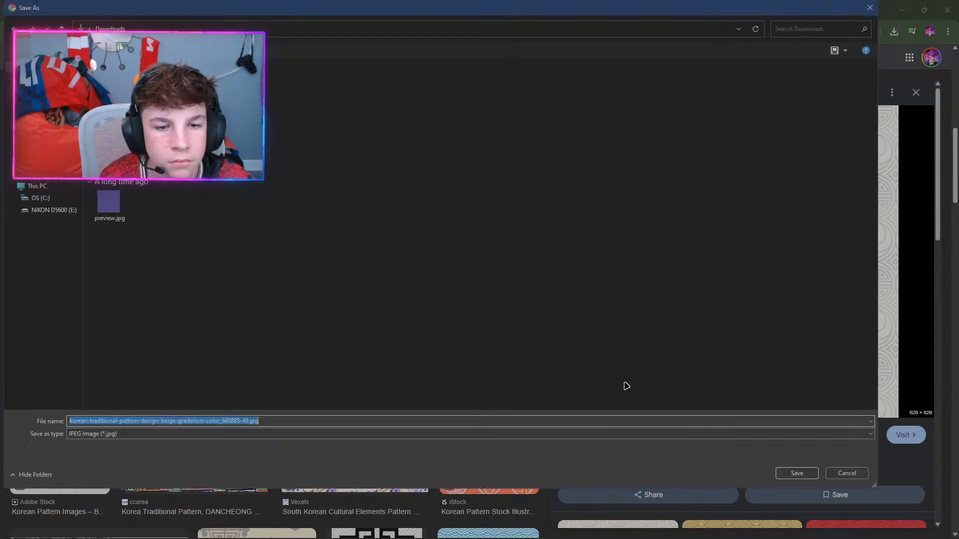
left_click(794, 475)
left_click(950, 6)
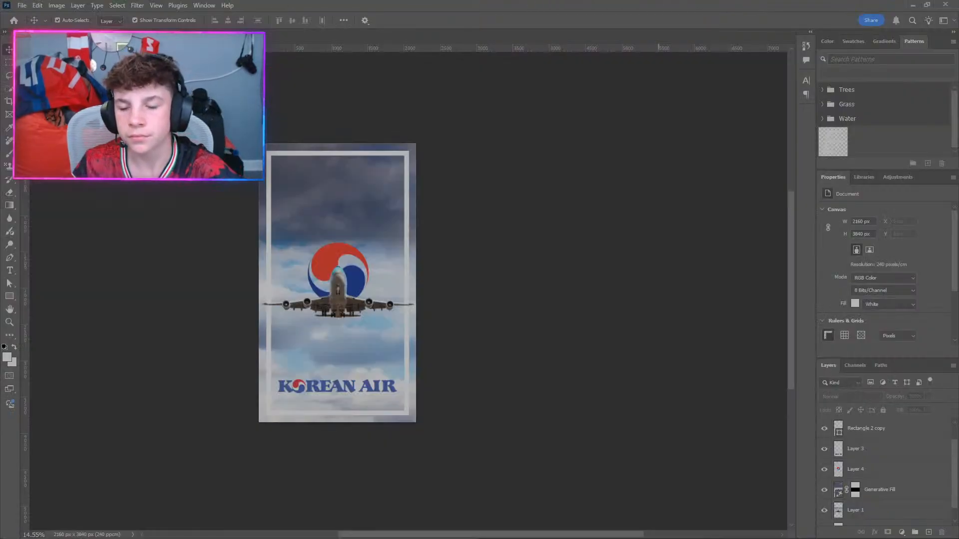
Try to open the downloaded beige Korean pattern image in Photoshop and finish Camera Raw without changing its settings.
left_click(24, 5)
left_click(31, 27)
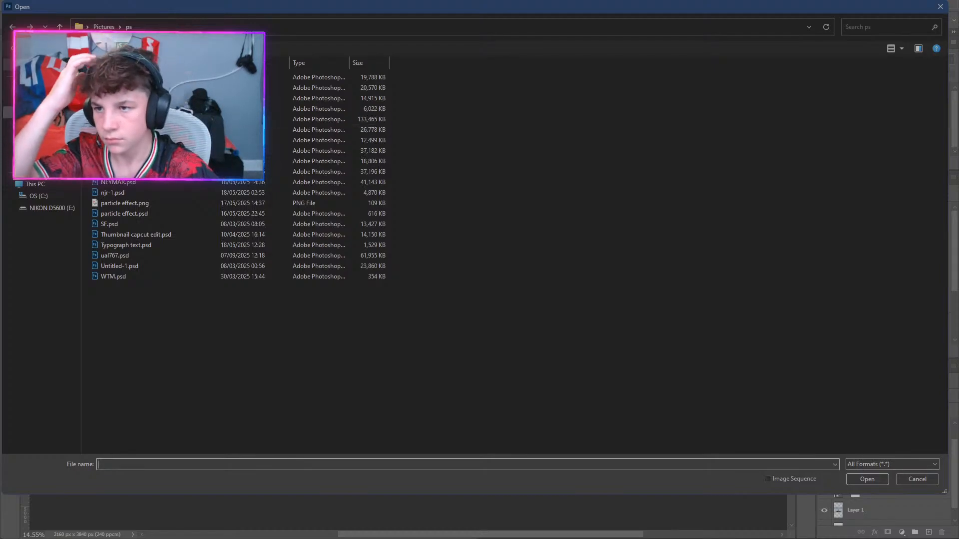
left_click(40, 112)
left_click(40, 101)
double_click(107, 85)
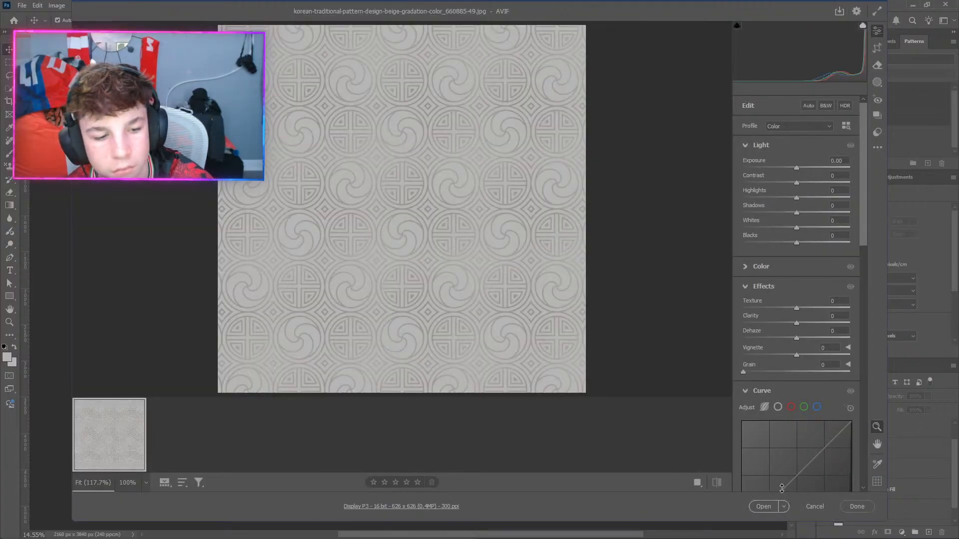
left_click(856, 505)
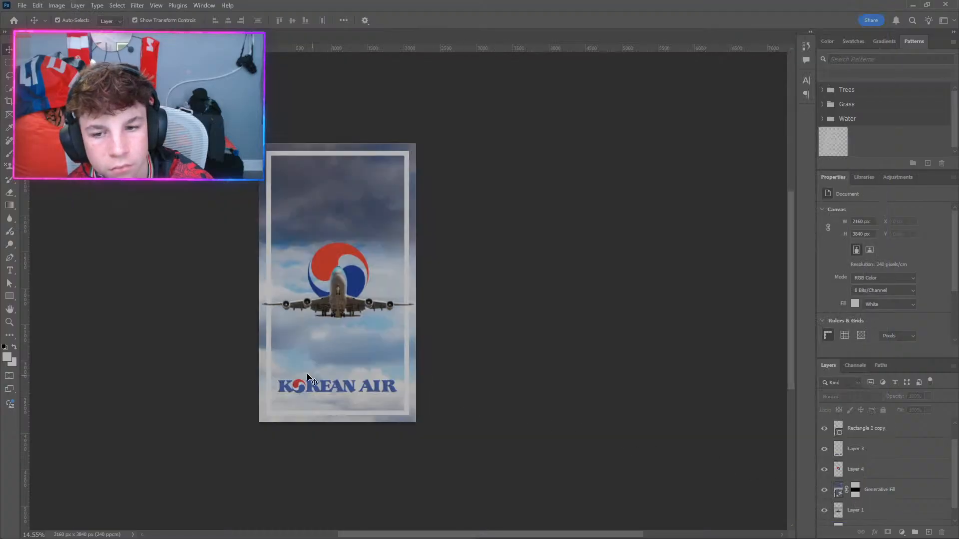
left_click(22, 5)
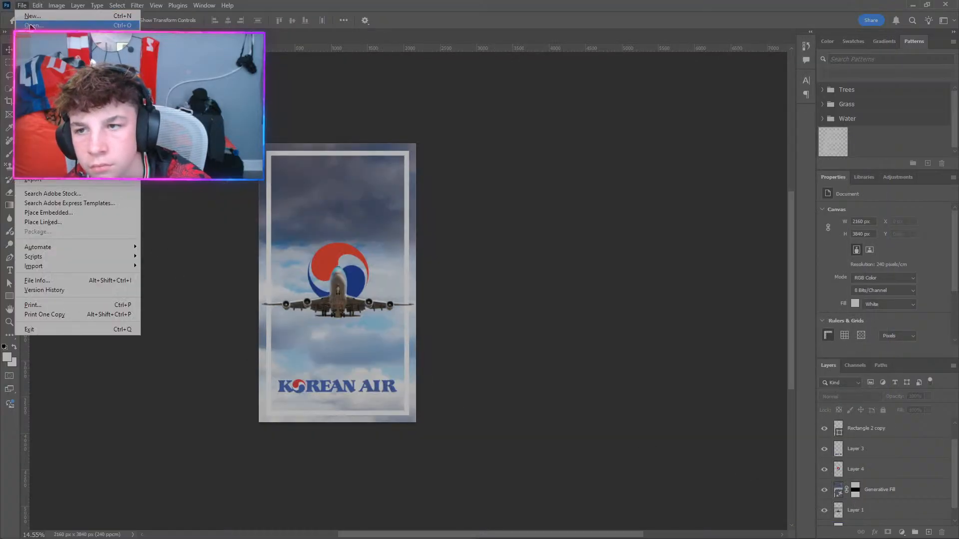
left_click(206, 373)
key("super")
type("g")
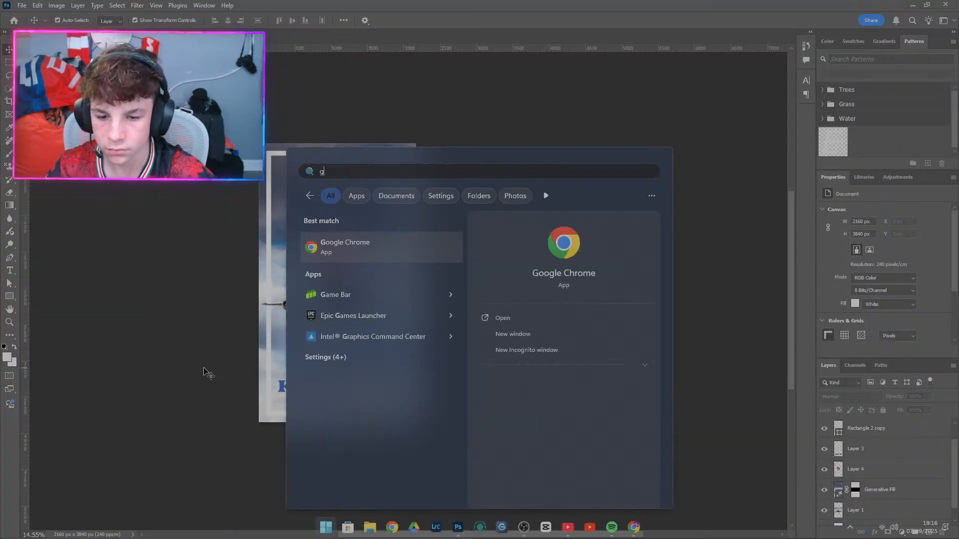
key("BackSpace")
Switch to Chrome, search Google for how to import a pattern from a photo into Photoshop without the colours, and return to Photoshop.
key("alt+Tab")
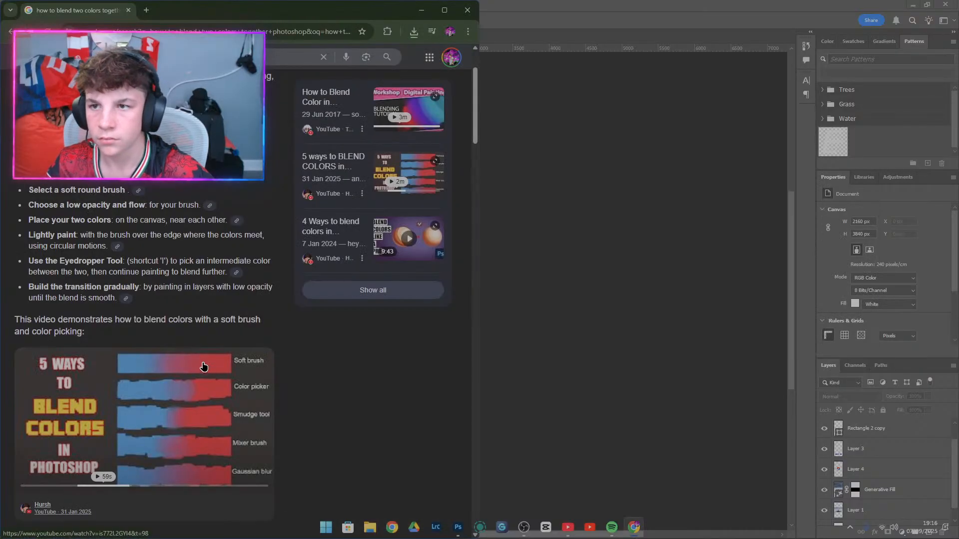
left_click(146, 10)
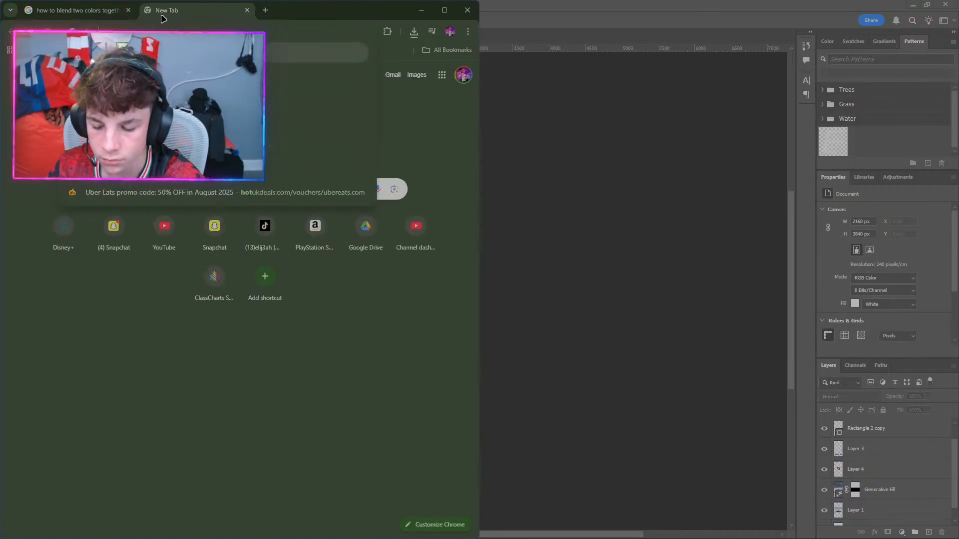
type("how to import")
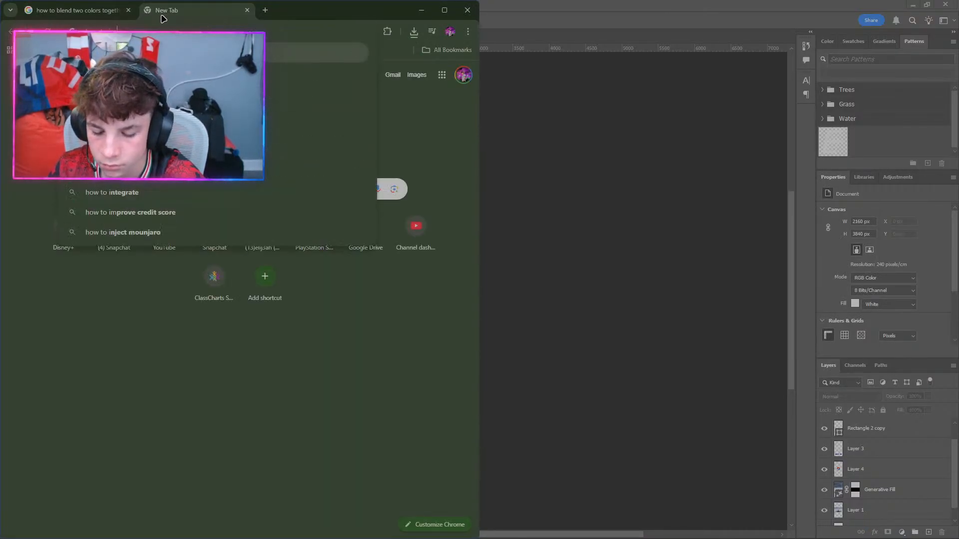
type(" a pat")
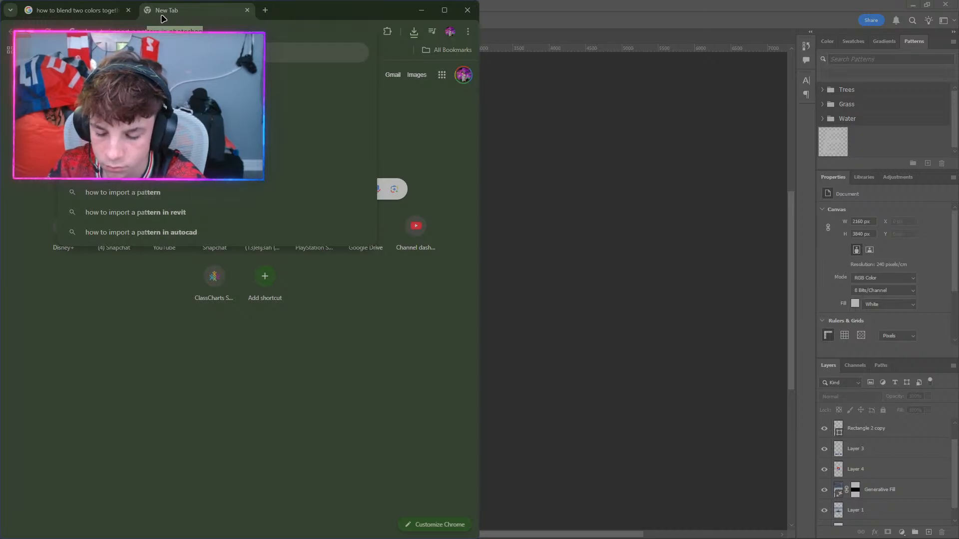
type("ter from a photo inm")
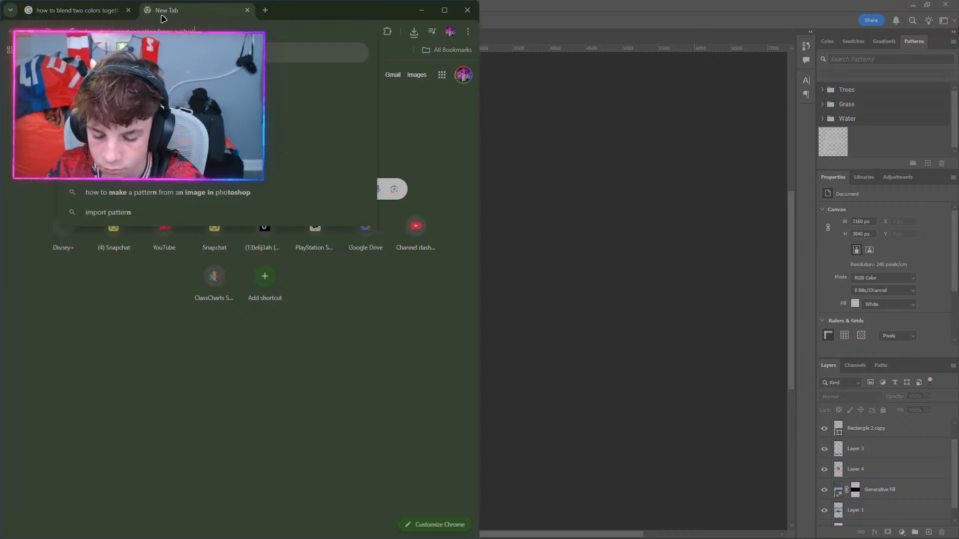
type("to photo")
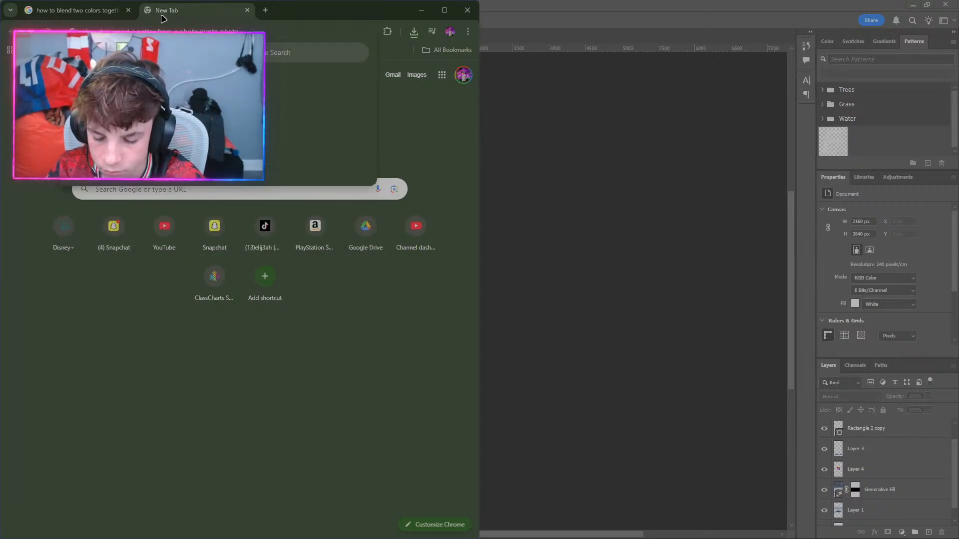
type("shop wiyhjout")
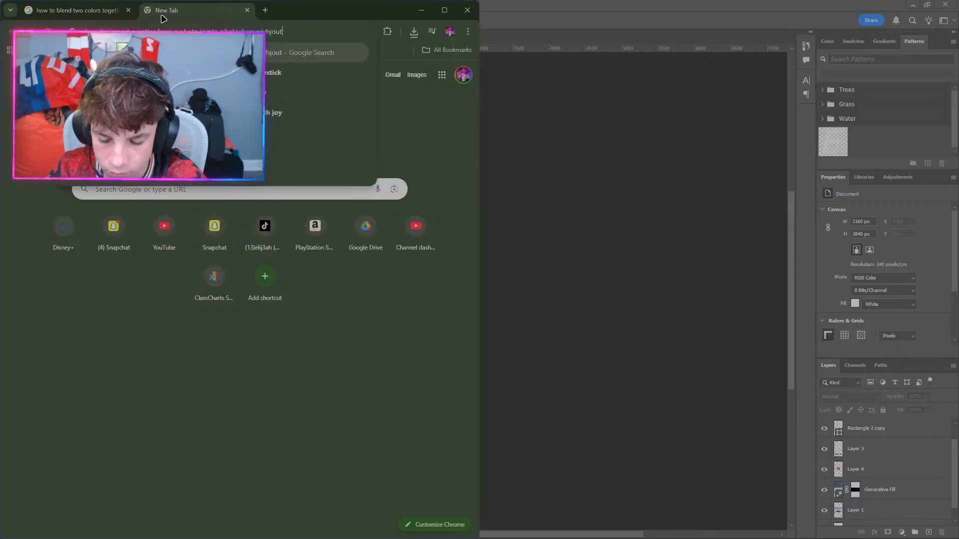
type(" thew colours")
key("Return")
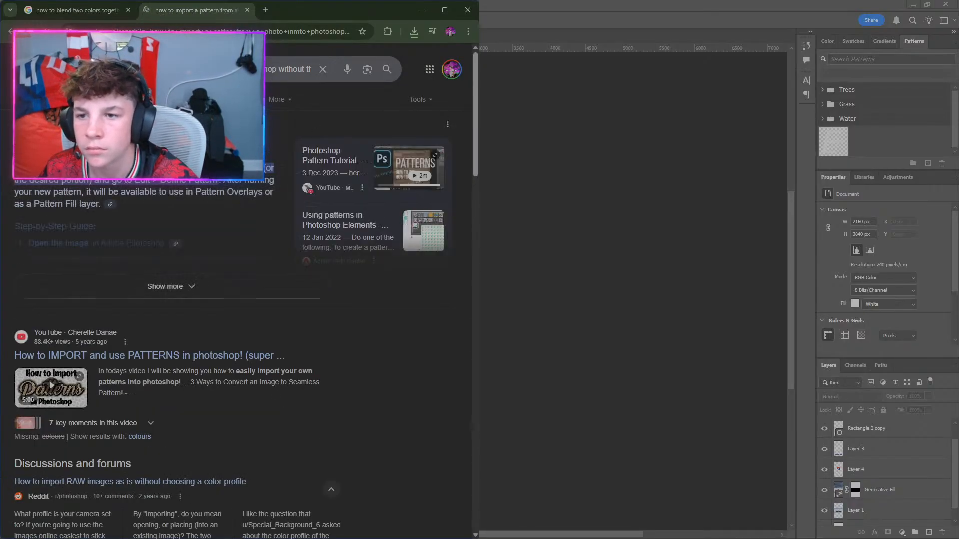
key("alt+Tab")
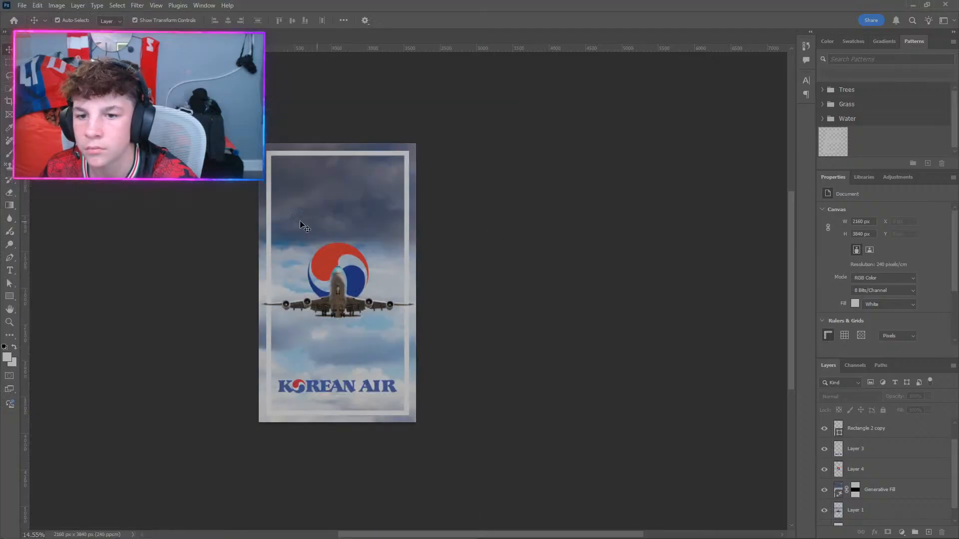
left_click(861, 428)
scroll(855, 463, "up", 1)
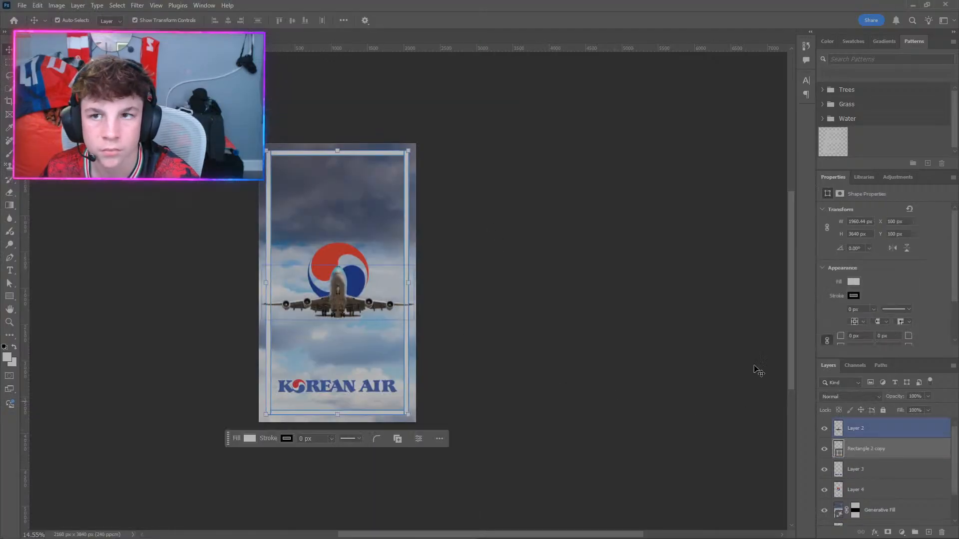
left_click(28, 4)
left_click(37, 24)
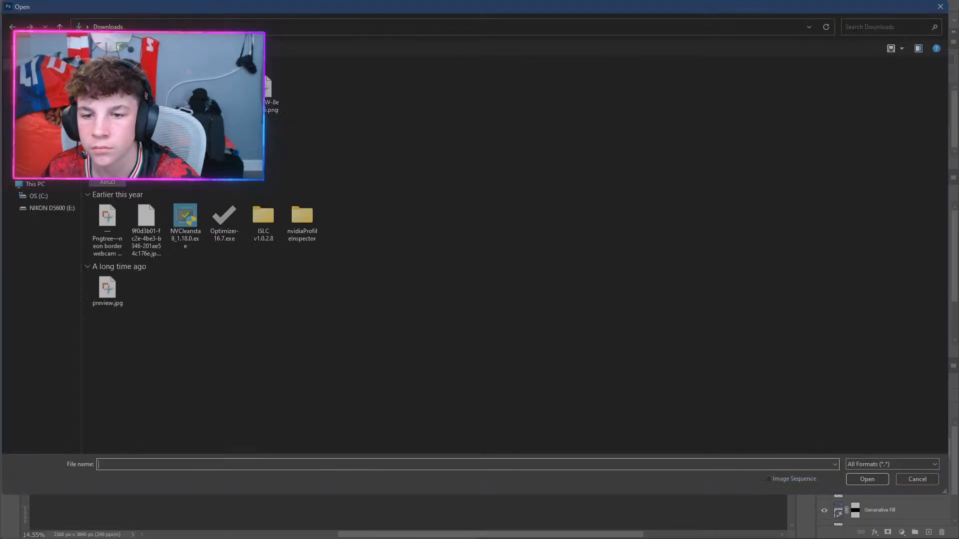
key("Escape")
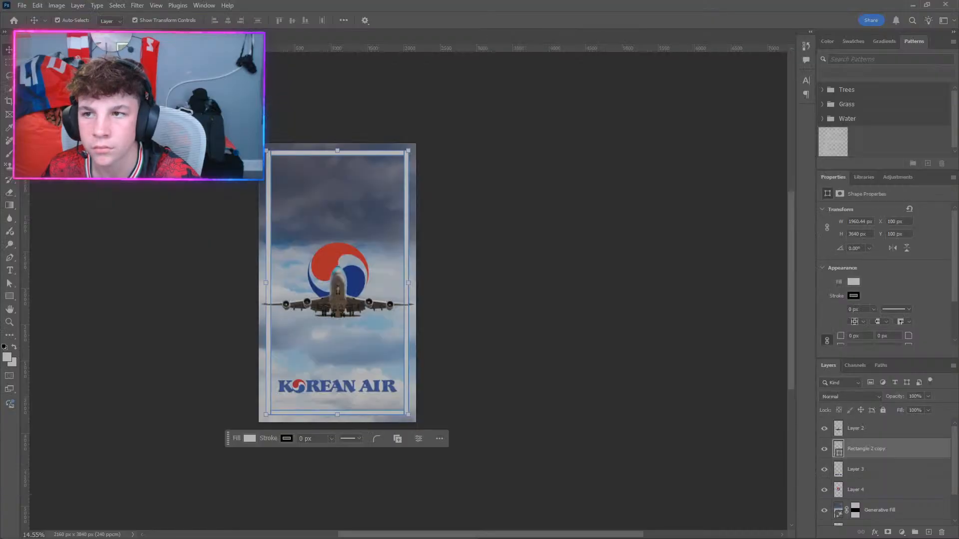
scroll(160, 197, "down", 4)
scroll(161, 196, "up", 3)
scroll(910, 494, "down", 2)
scroll(917, 502, "up", 2)
scroll(915, 502, "down", 2)
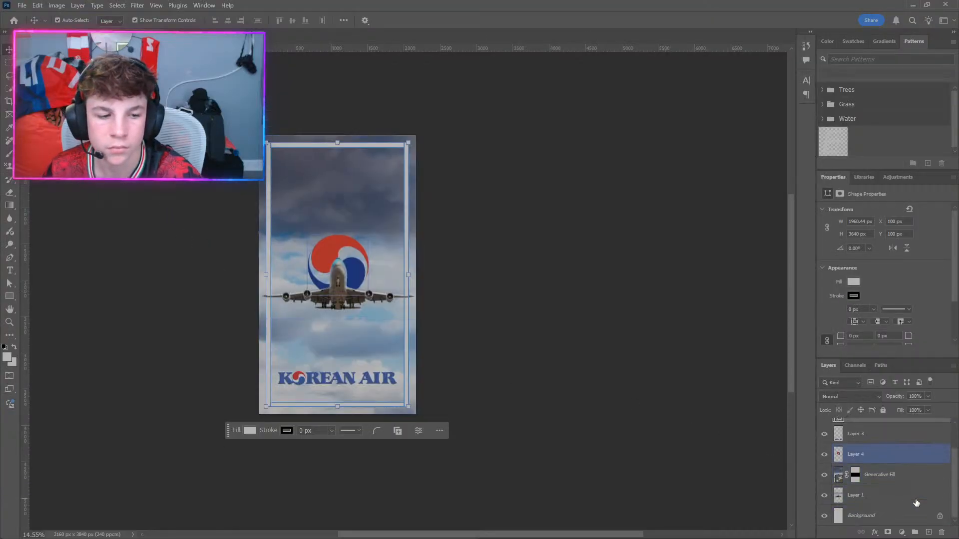
left_click(874, 477)
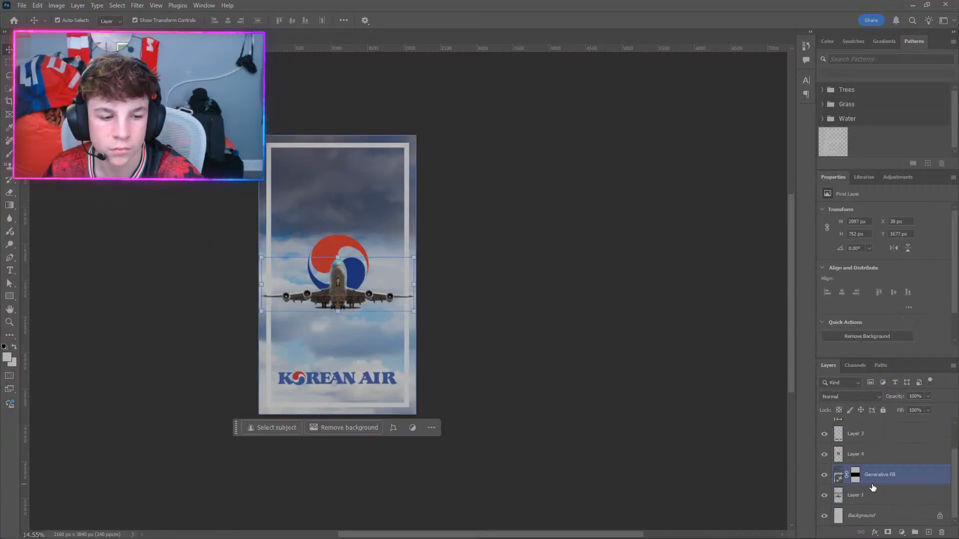
left_click(630, 418)
Try to open the Korean traditional pattern's XMP file from Downloads, making Adobe Photoshop 2025 the permanent app for .xmp files.
left_click(370, 531)
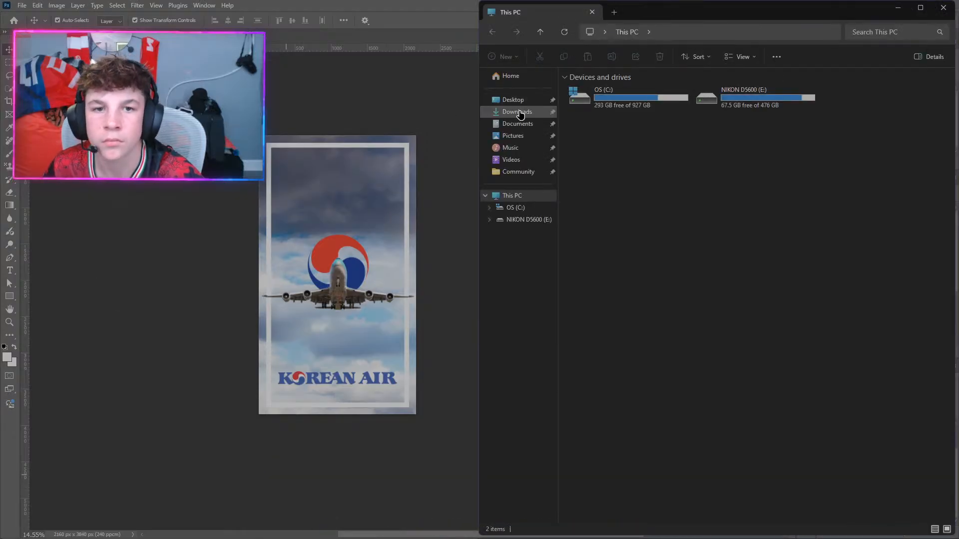
left_click(517, 111)
left_click(599, 117)
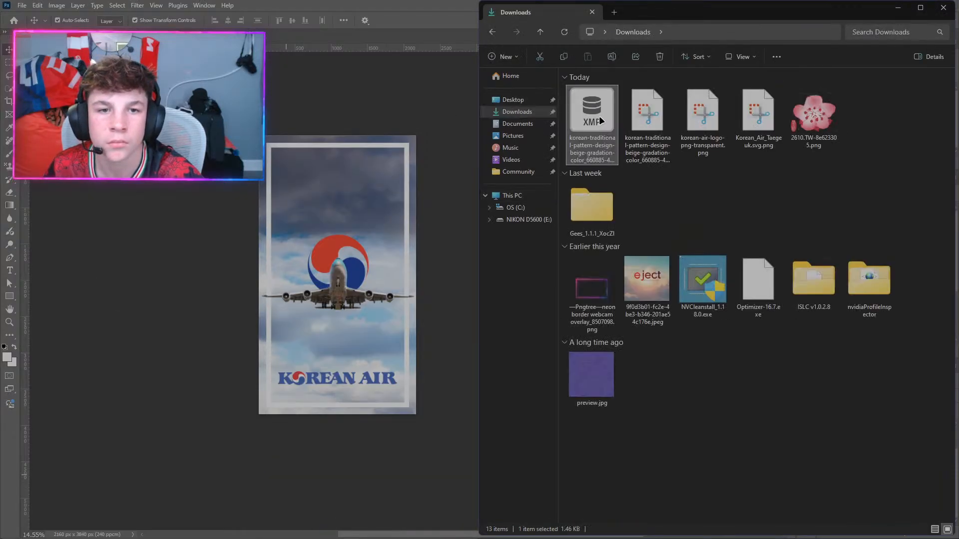
double_click(598, 115)
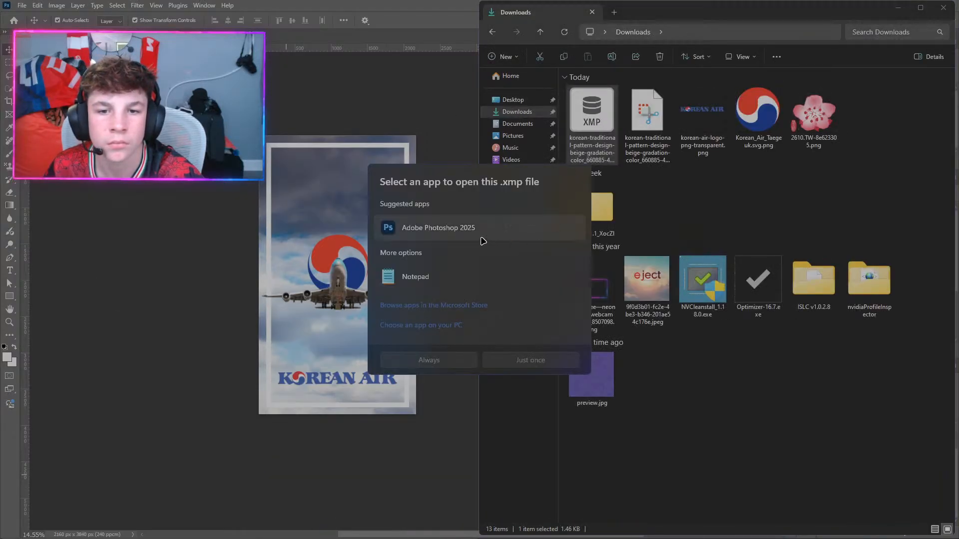
left_click(459, 362)
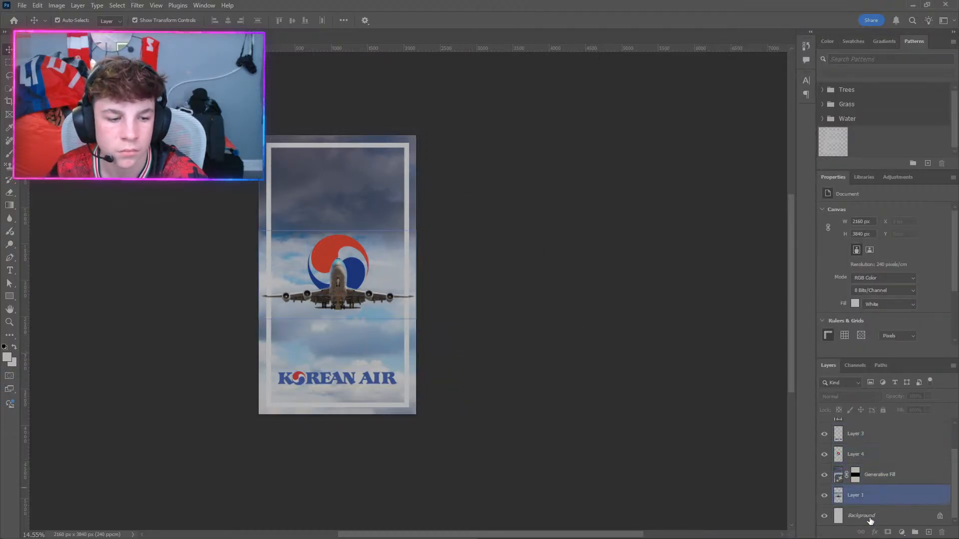
scroll(886, 484, "up", 1)
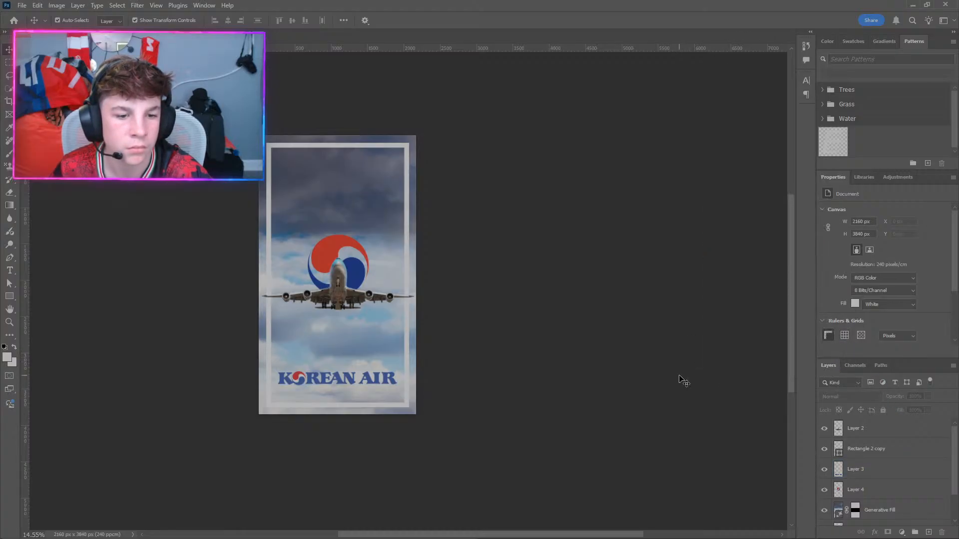
scroll(819, 425, "down", 2)
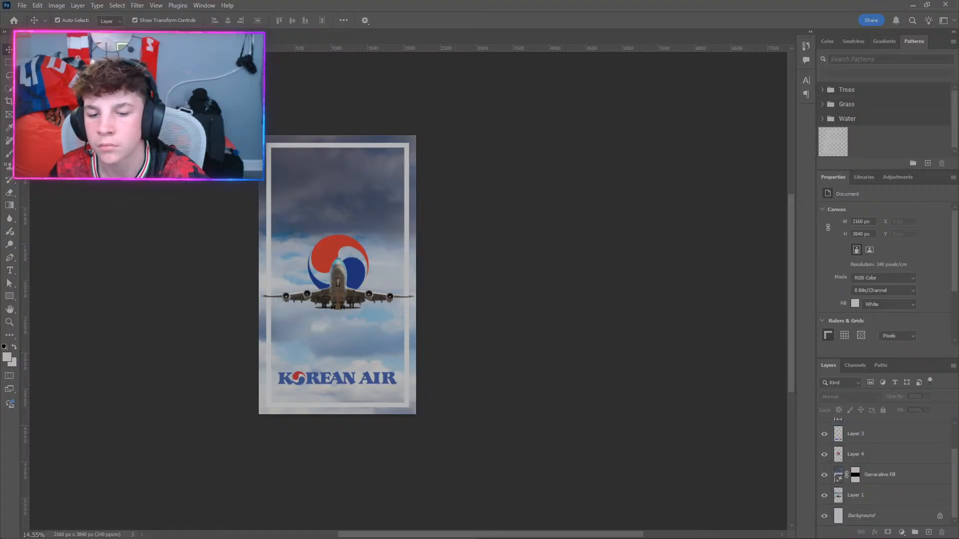
key("ctrl+z")
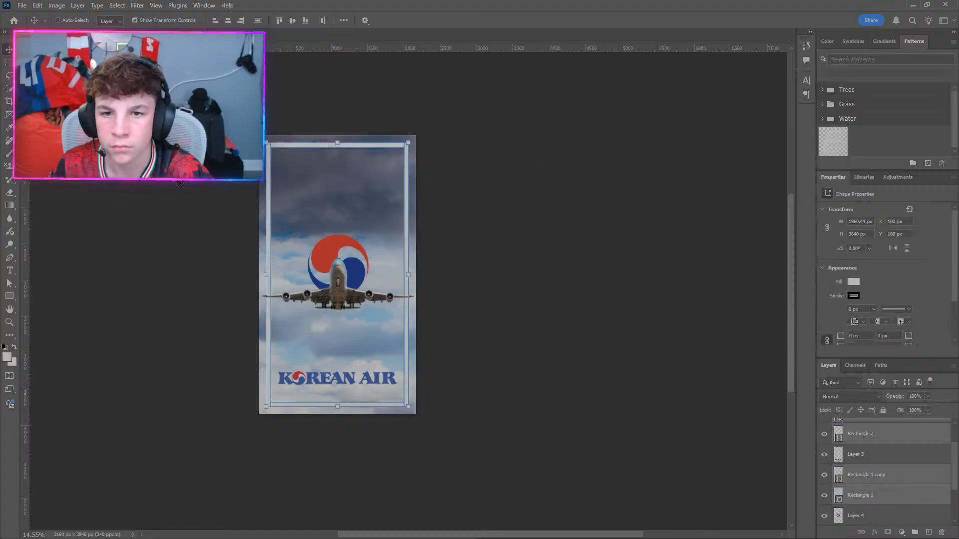
Delete the beige gradation Korean pattern's XMP and JPEG files from Downloads and close File Explorer.
key("alt+Tab")
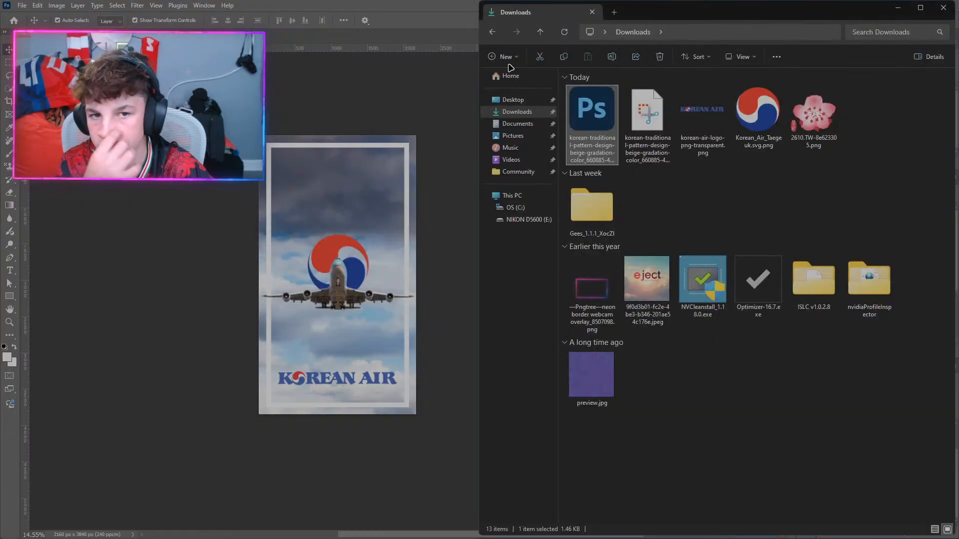
key("Delete")
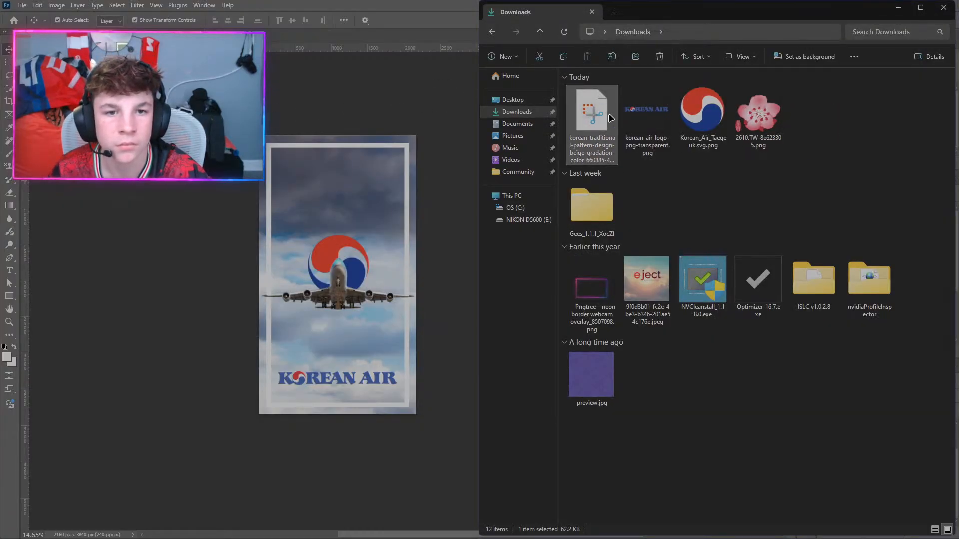
double_click(581, 134)
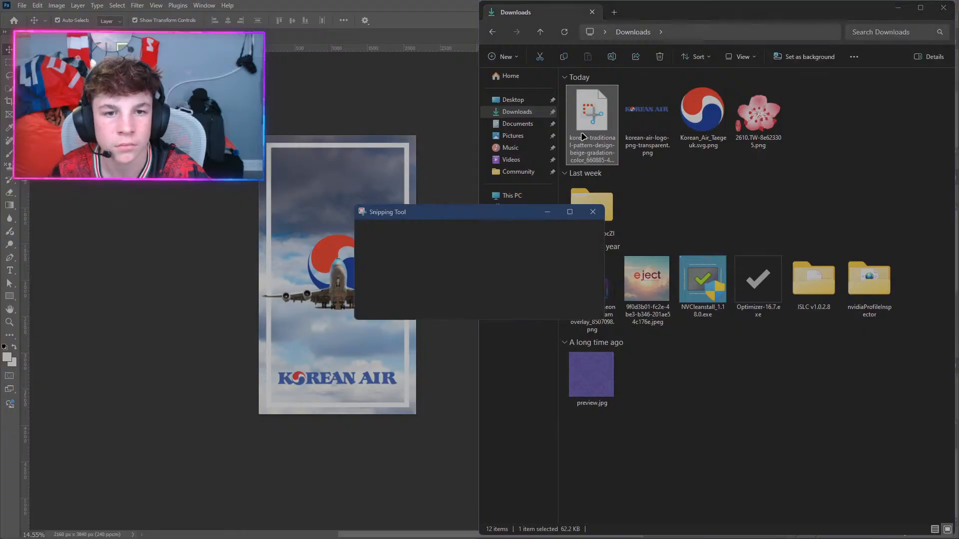
left_click(592, 212)
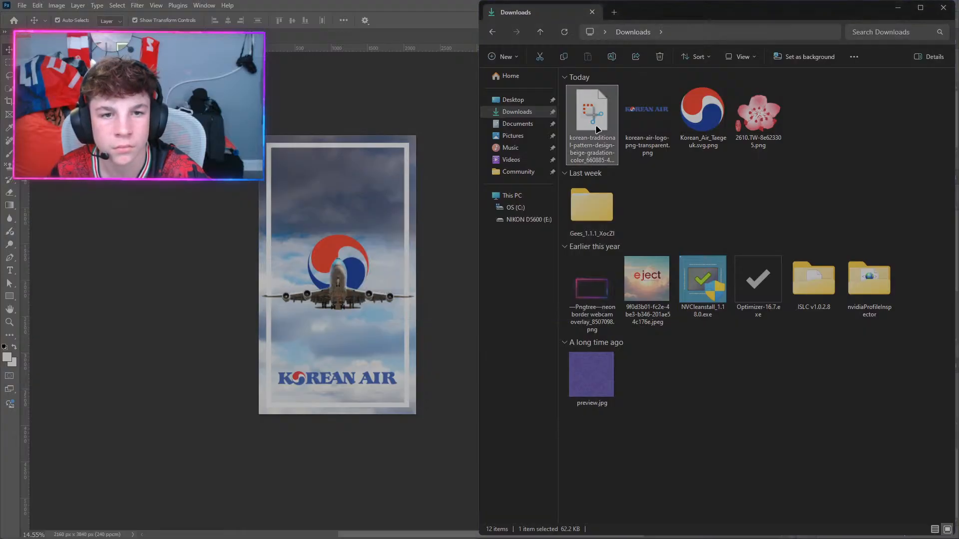
left_click(660, 57)
left_click(943, 7)
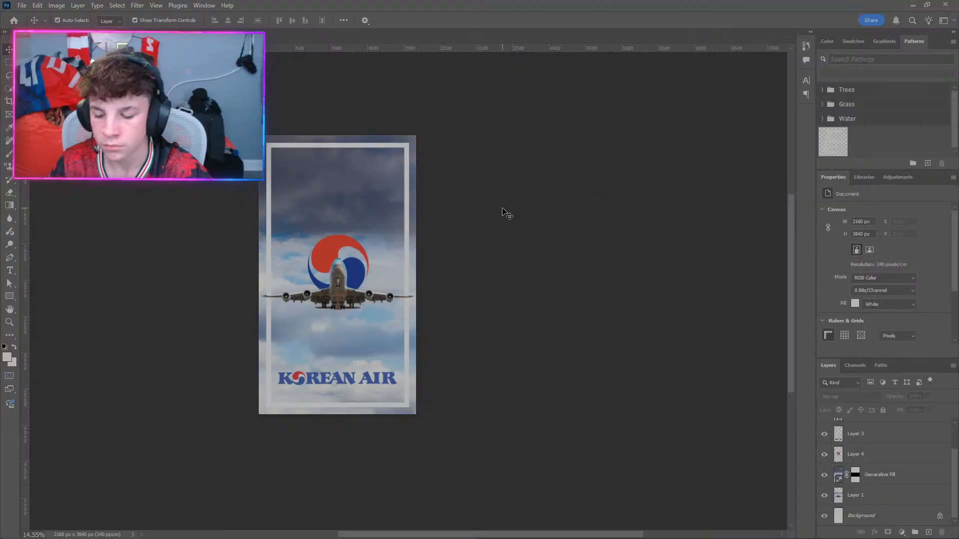
Return to Google's "south korean pattern" image results in Chrome and open Freepik's page for the beige gradation Korean traditional pattern.
key("alt+Tab")
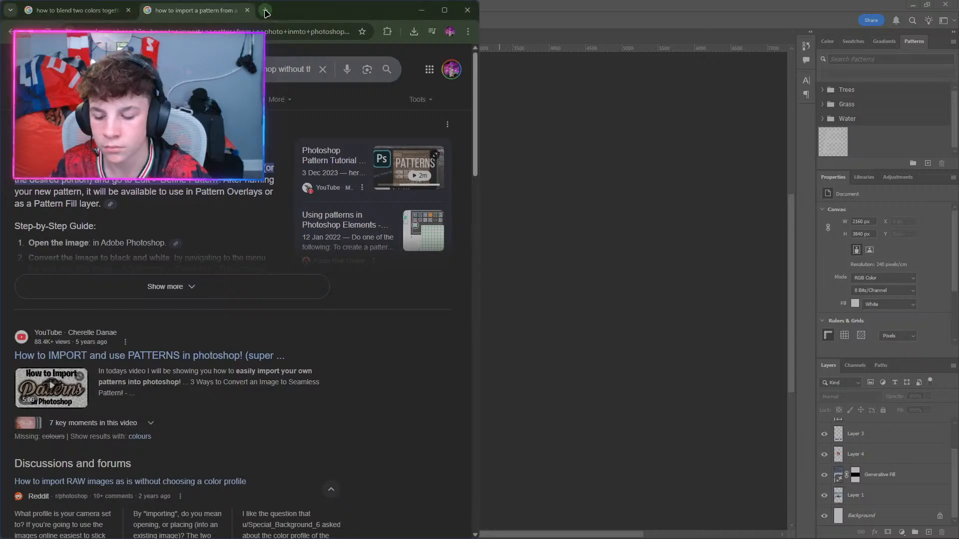
key("alt+Tab")
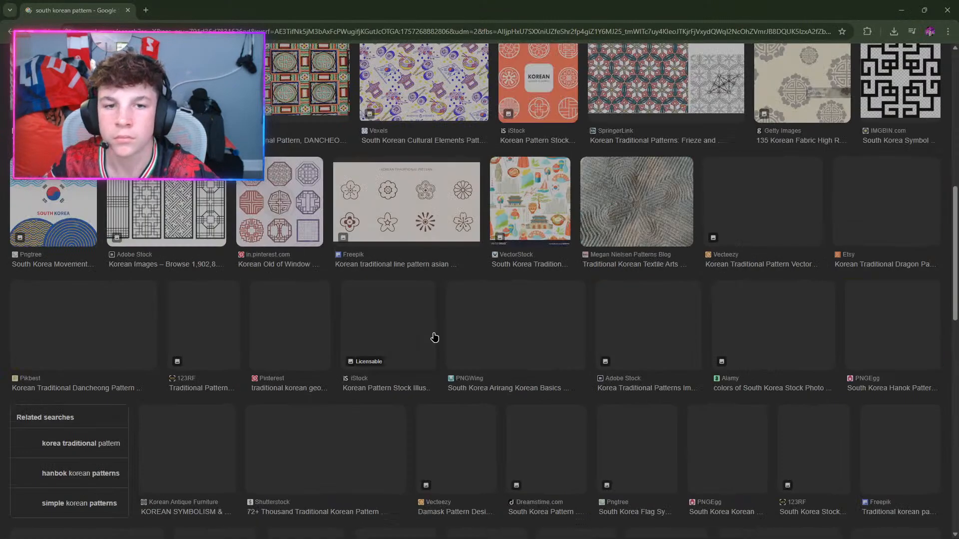
scroll(390, 311, "up", 6)
scroll(390, 311, "up", 4)
left_click(584, 216)
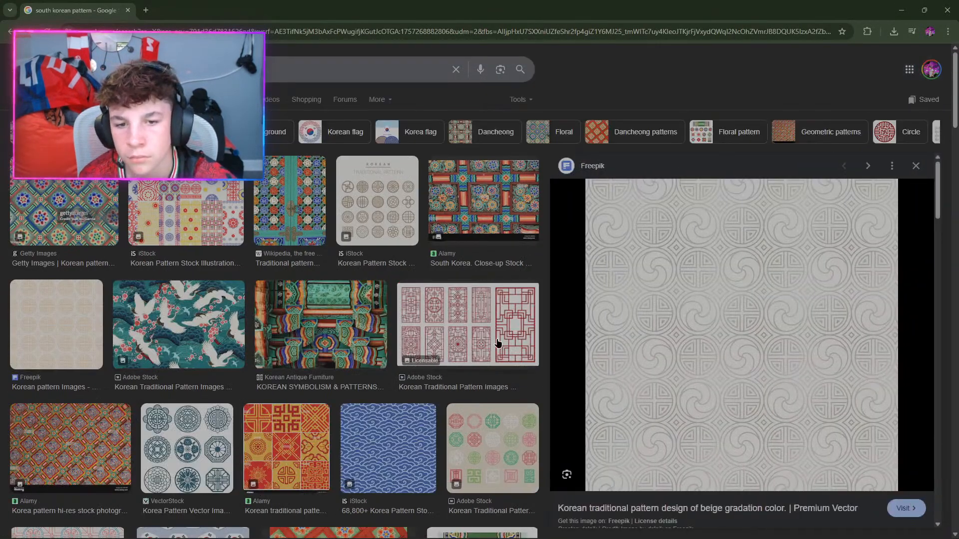
left_click(590, 508)
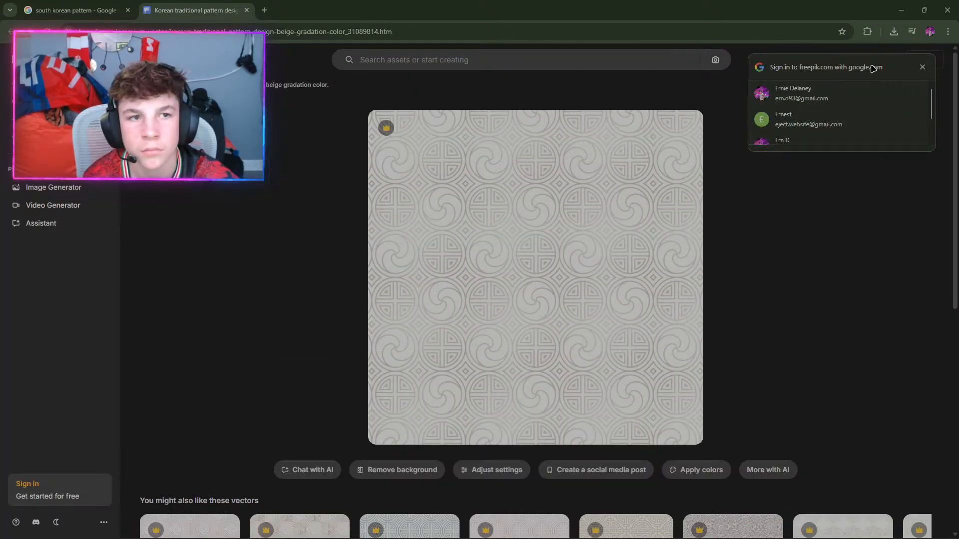
Sign in to Freepik with the offered Google account and search for "korean pattern".
left_click(808, 96)
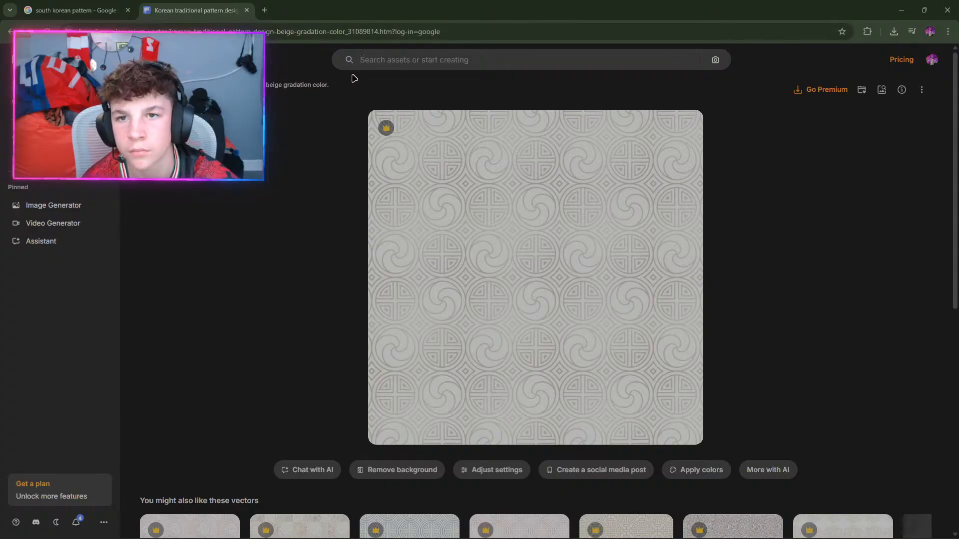
type("kor")
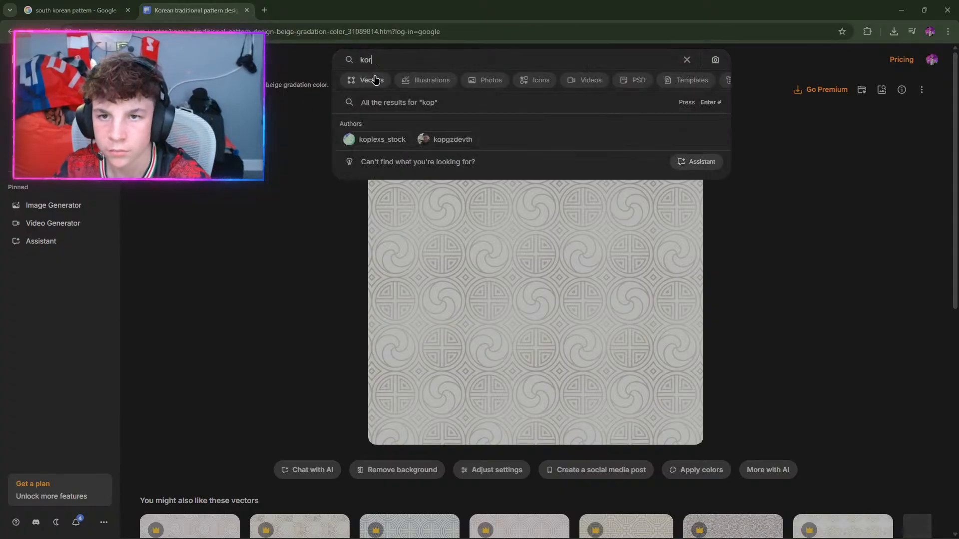
type("ea")
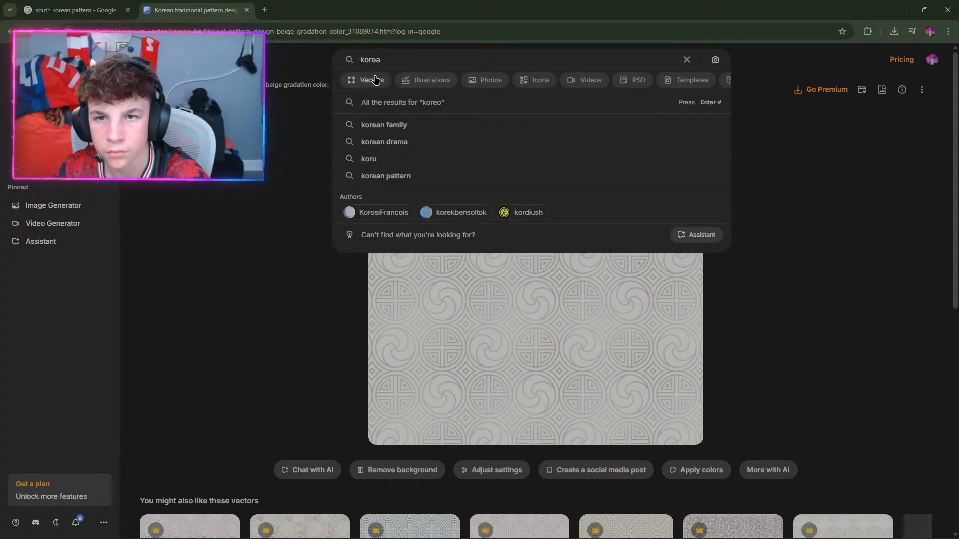
type("n pattern")
key("Return")
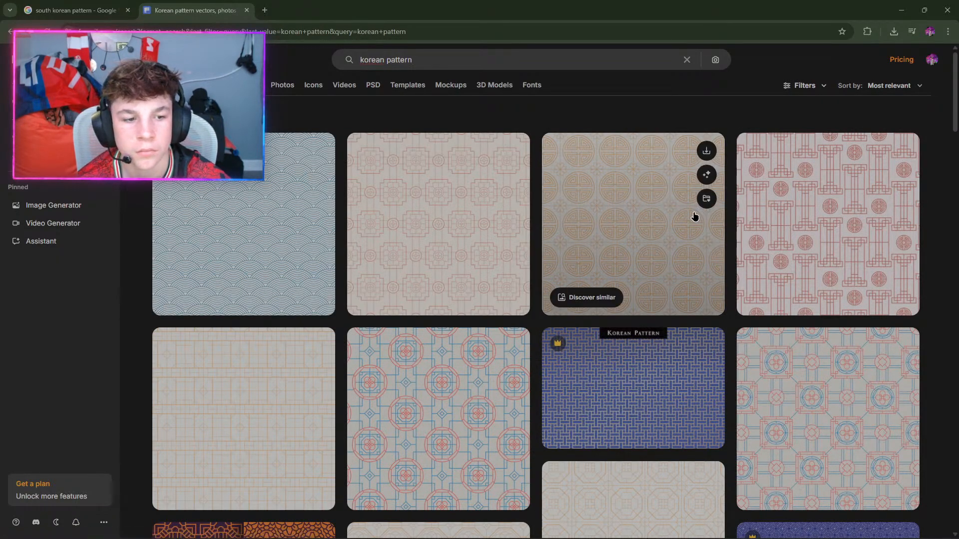
Filter the Korean pattern results to show only free assets.
scroll(695, 214, "down", 3)
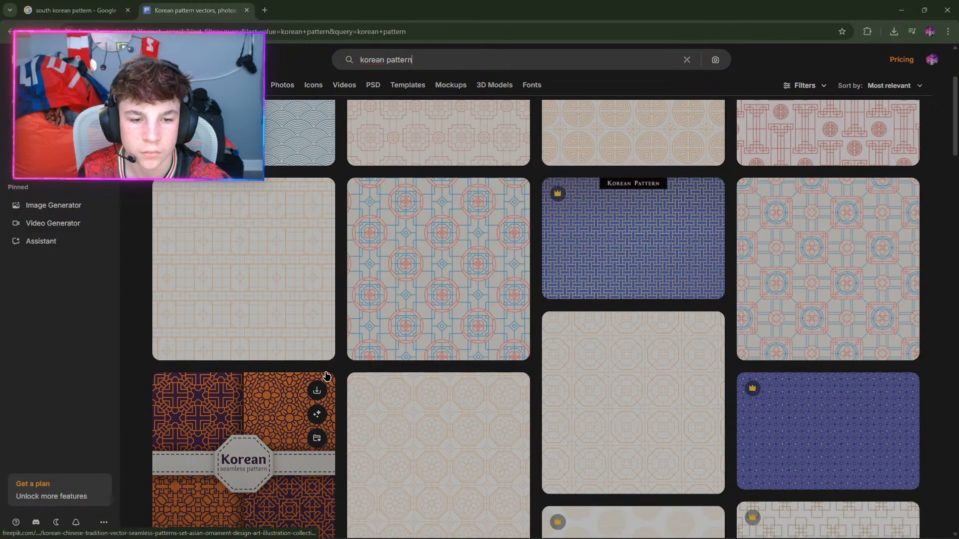
scroll(327, 377, "down", 6)
scroll(326, 381, "down", 10)
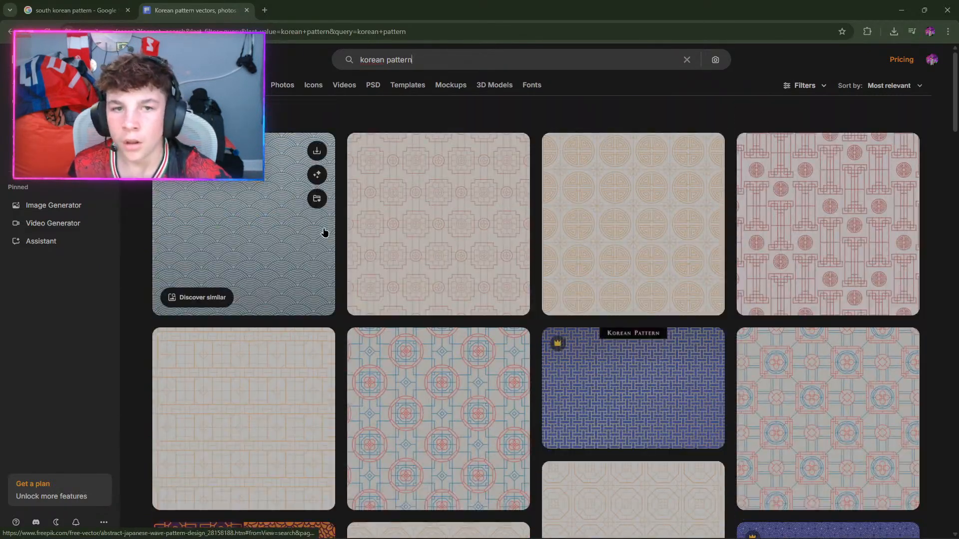
left_click(801, 87)
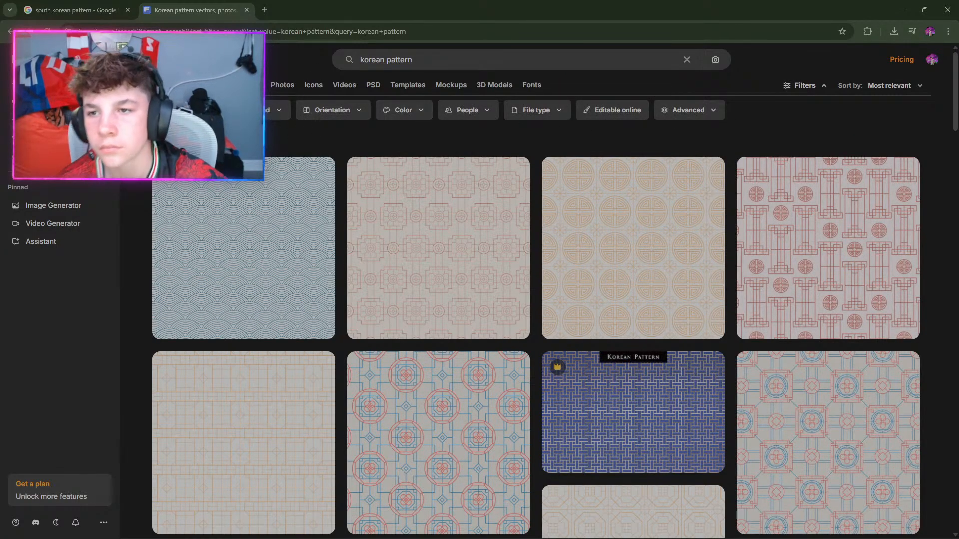
left_click(176, 138)
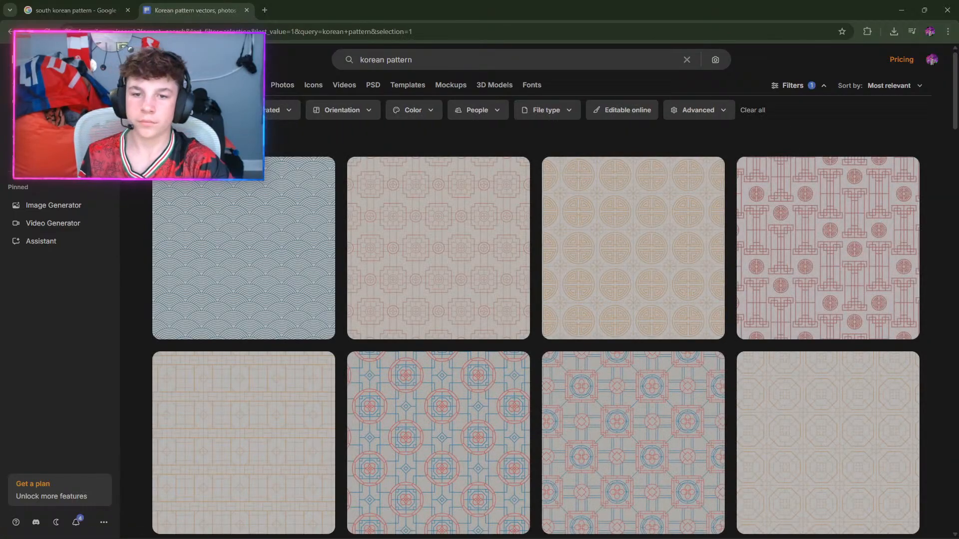
Find and download the free purple Korean pattern with cross-hatched circles and small flower medallions.
scroll(545, 300, "down", 1)
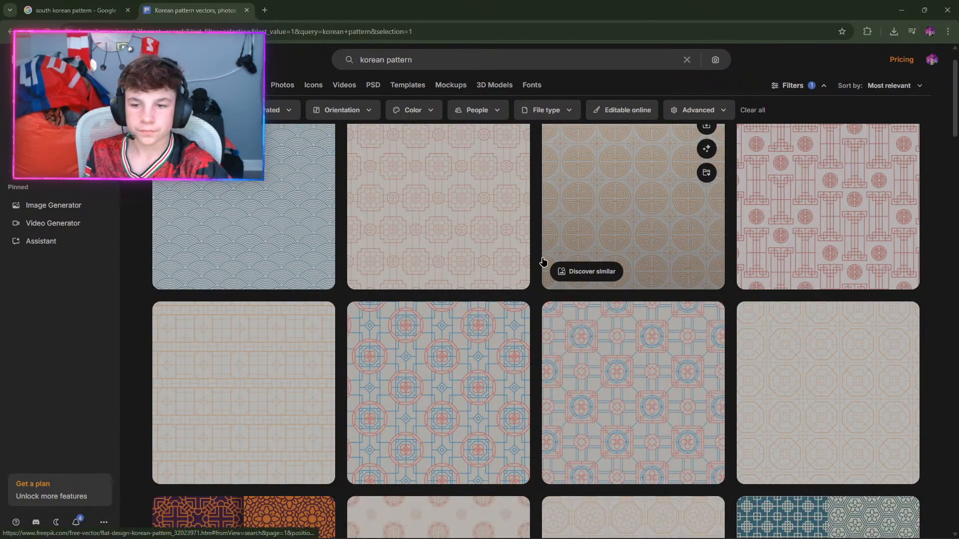
scroll(544, 261, "down", 10)
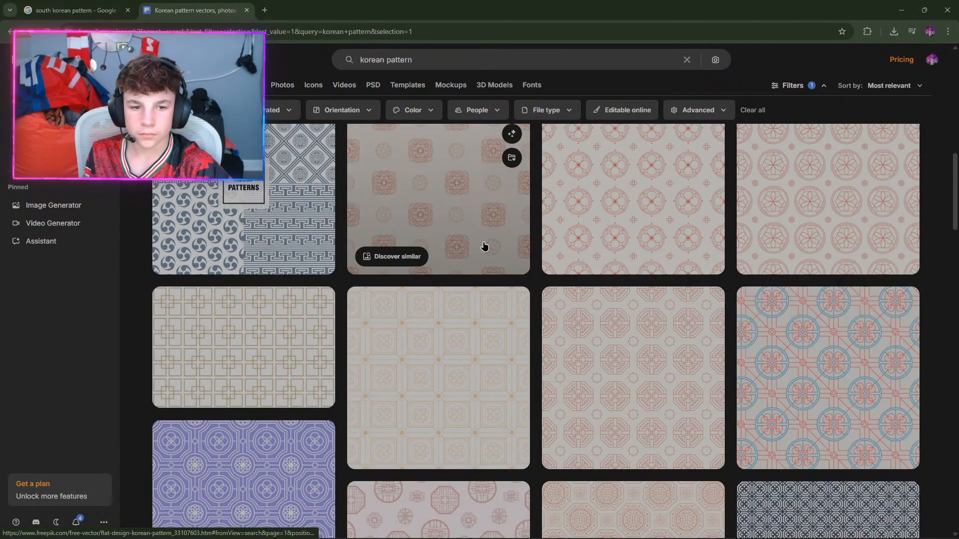
scroll(483, 246, "down", 2)
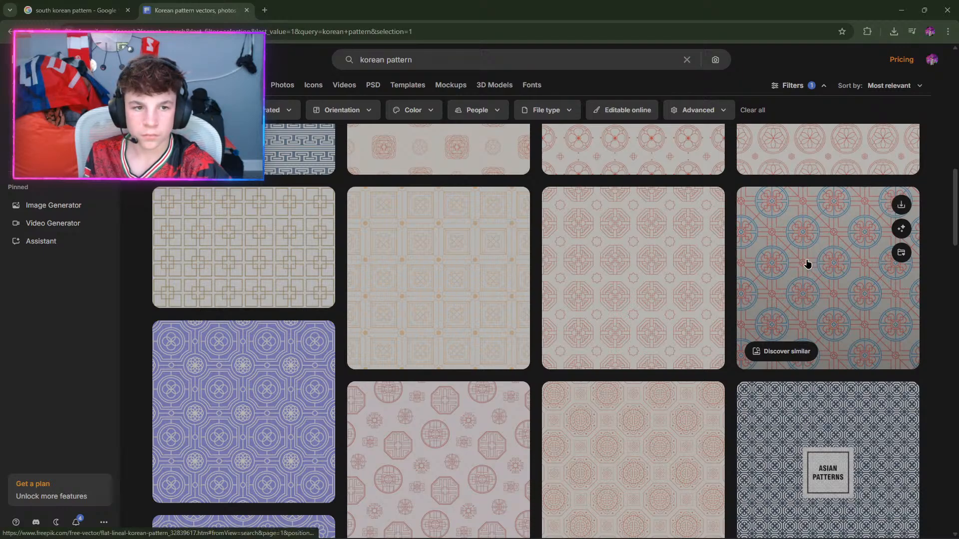
scroll(699, 272, "down", 2)
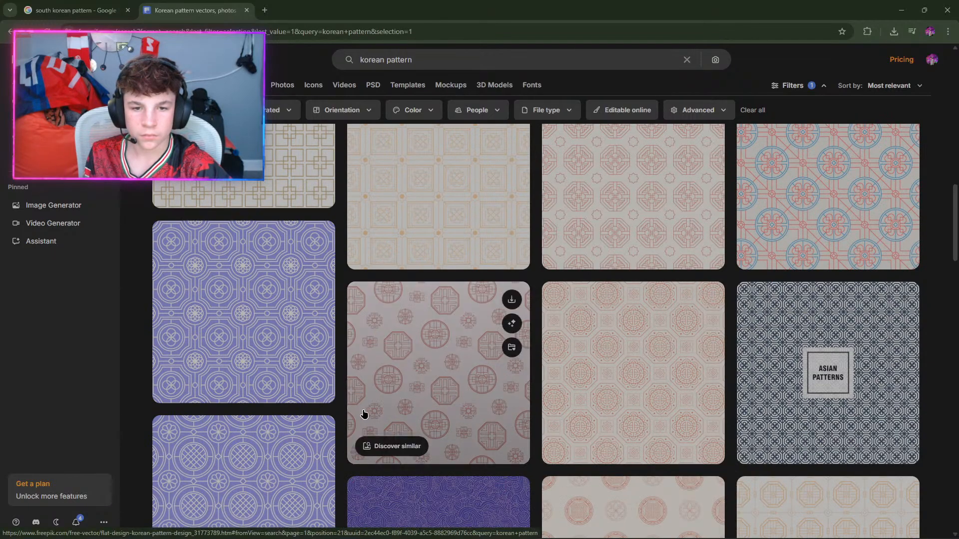
scroll(328, 416, "down", 1)
scroll(327, 416, "down", 1)
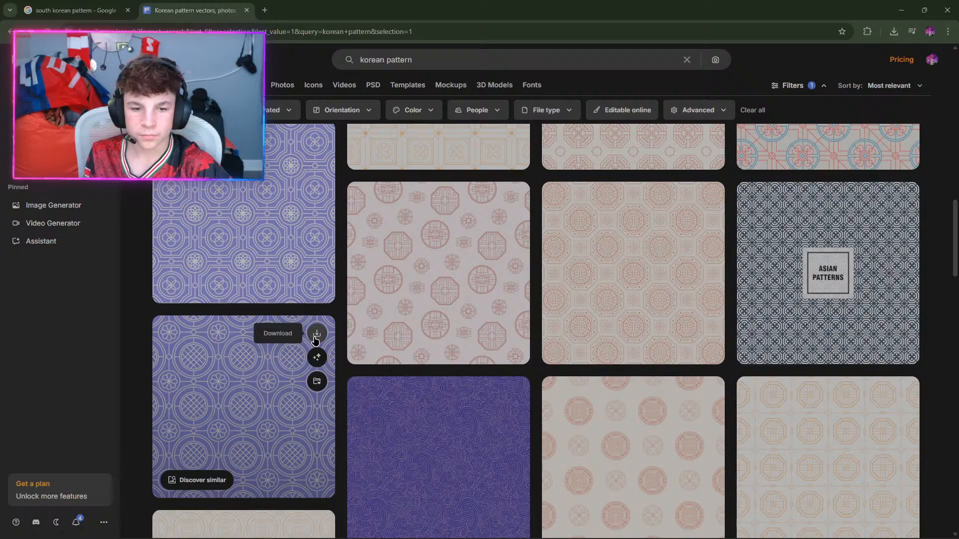
left_click(315, 338)
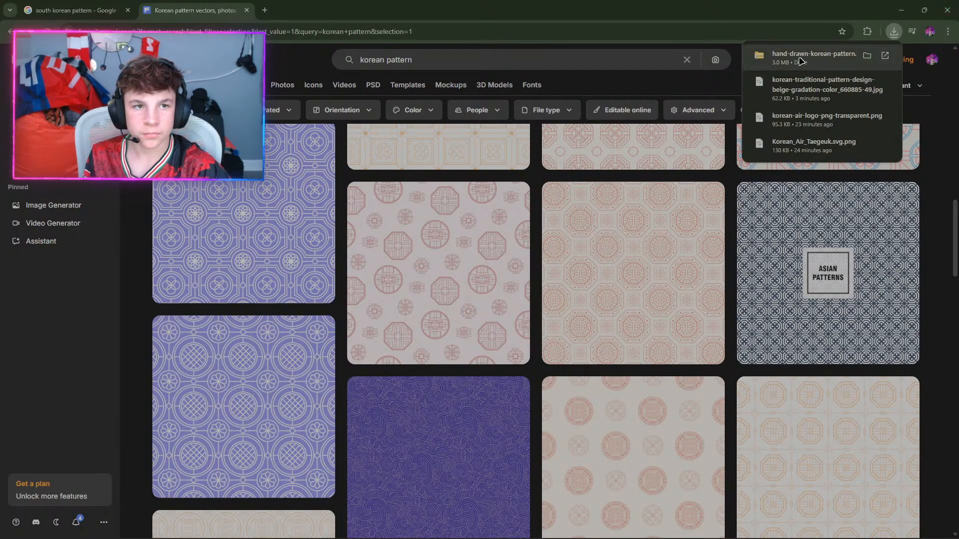
Extract hand-drawn-korean-pattern.zip into the Downloads folder and close the Freepik browser window.
left_click(804, 60)
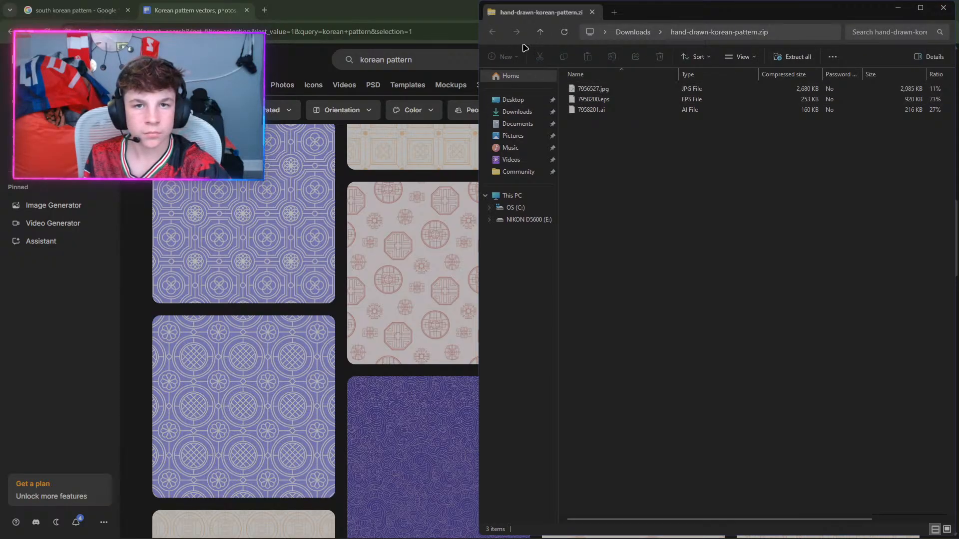
left_click(516, 111)
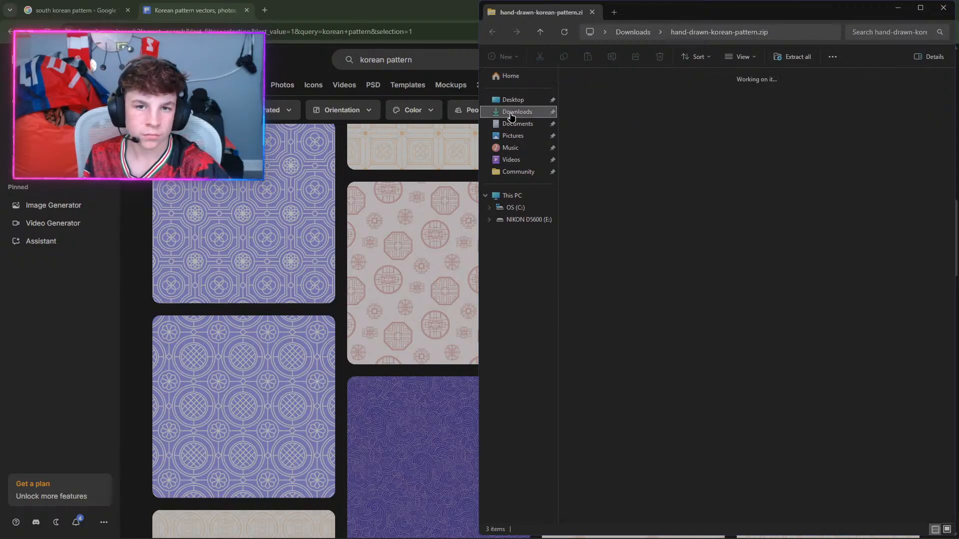
right_click(592, 106)
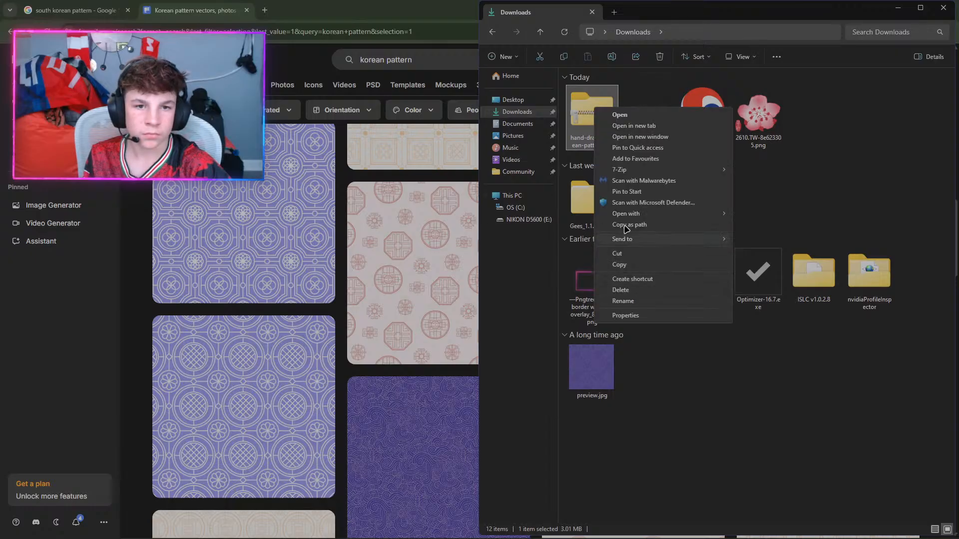
mouse_move(723, 174)
left_click(758, 204)
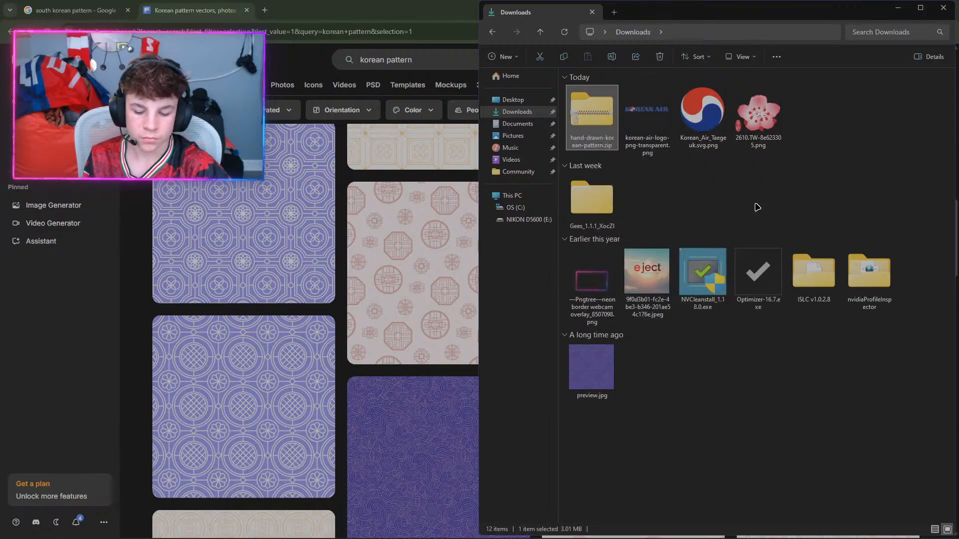
left_click(410, 13)
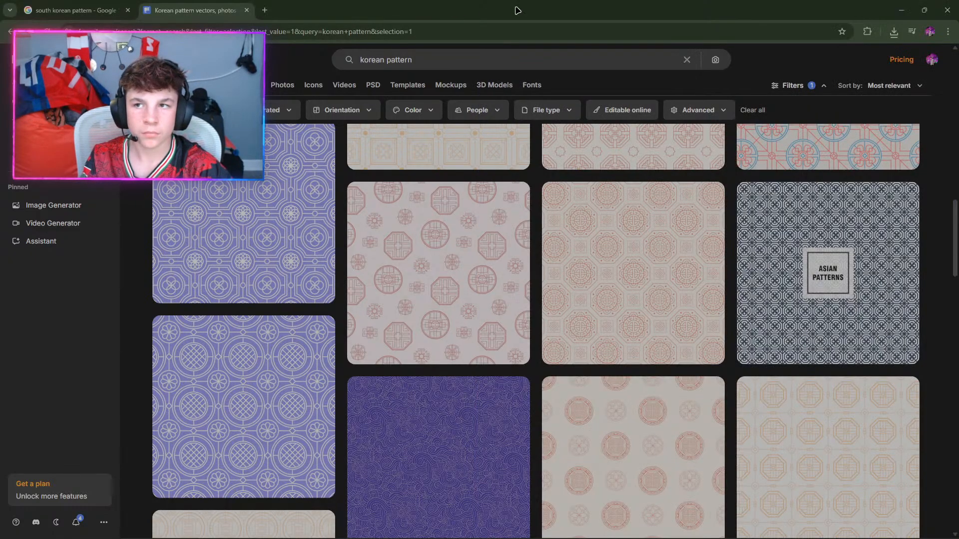
left_click(947, 10)
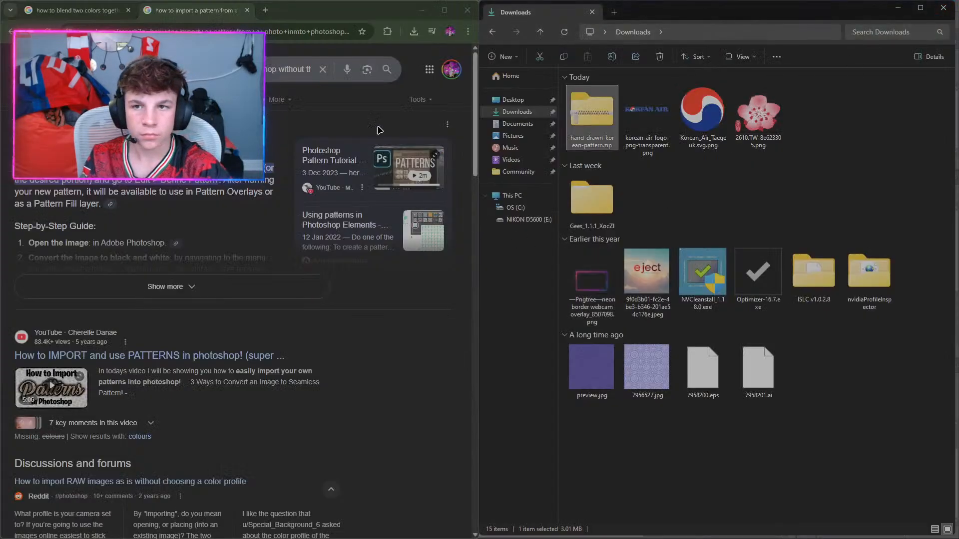
Delete 7958200.eps, 7958201.ai and hand-drawn-korean-pattern.zip from Downloads, keeping the JPG, and close File Explorer.
left_click_drag(869, 385, 699, 377)
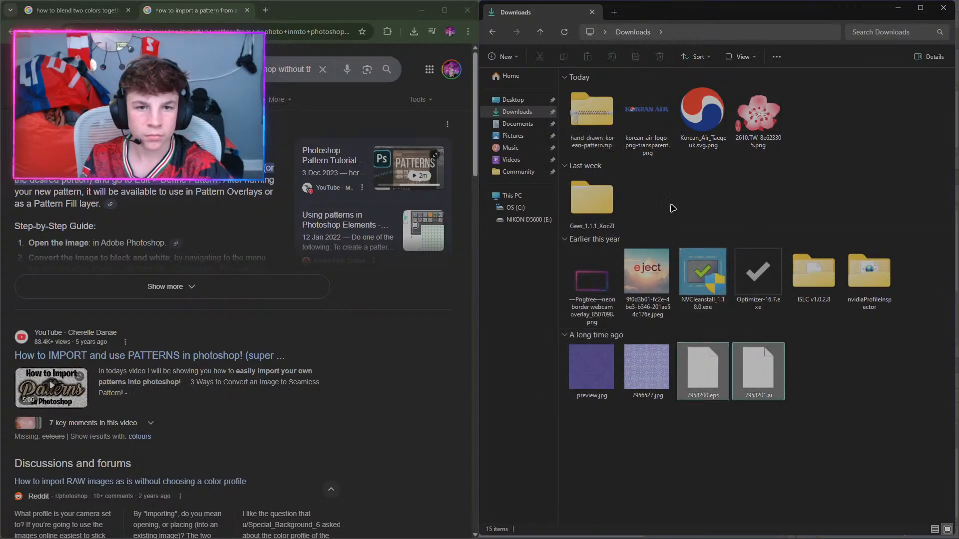
left_click(659, 56)
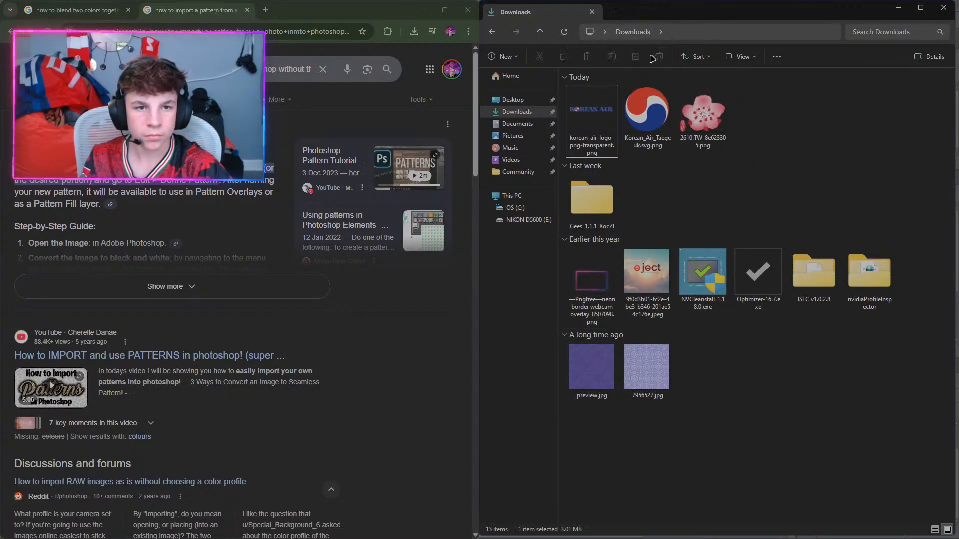
left_click(951, 9)
Return to Photoshop and open the extracted pattern image 7956527.jpg from Downloads.
left_click(556, 98)
left_click(79, 5)
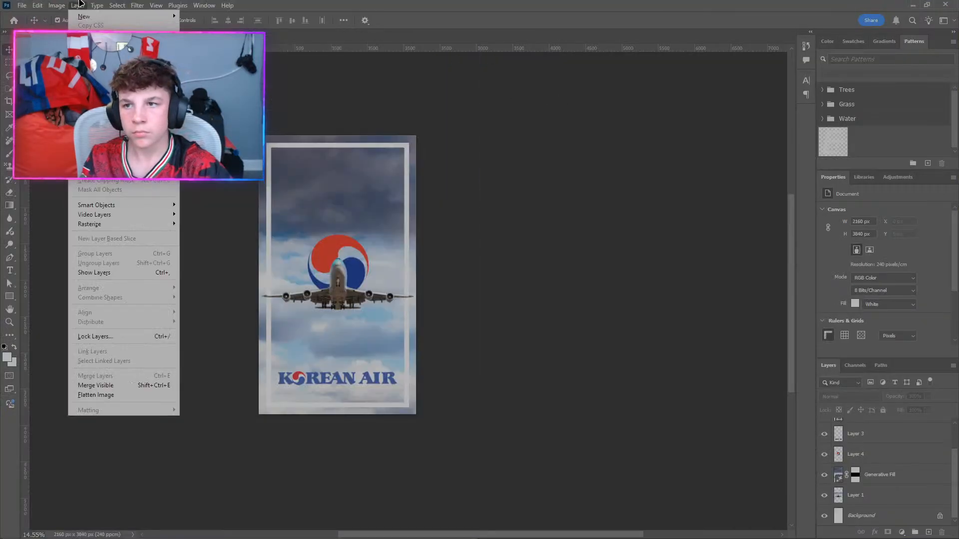
mouse_move(22, 6)
left_click(31, 25)
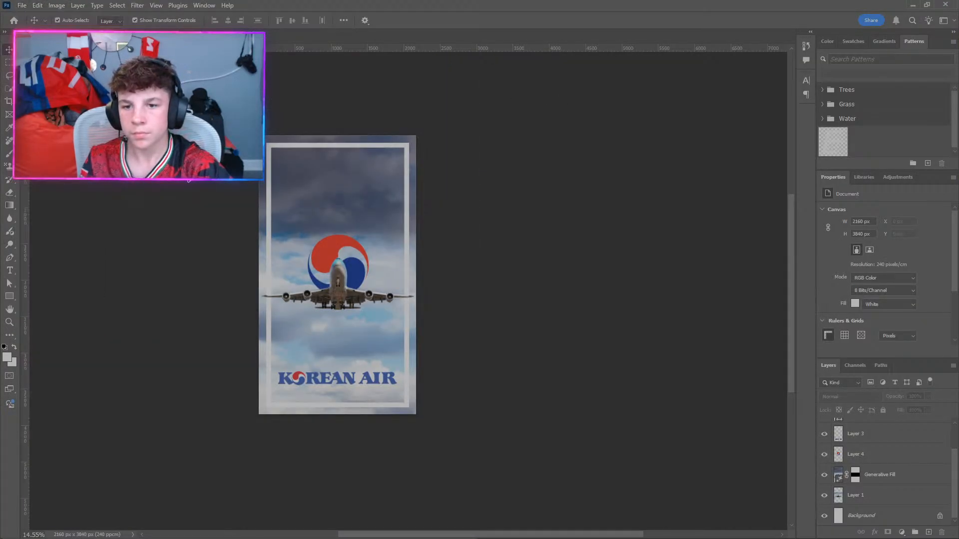
left_click(148, 288)
double_click(106, 293)
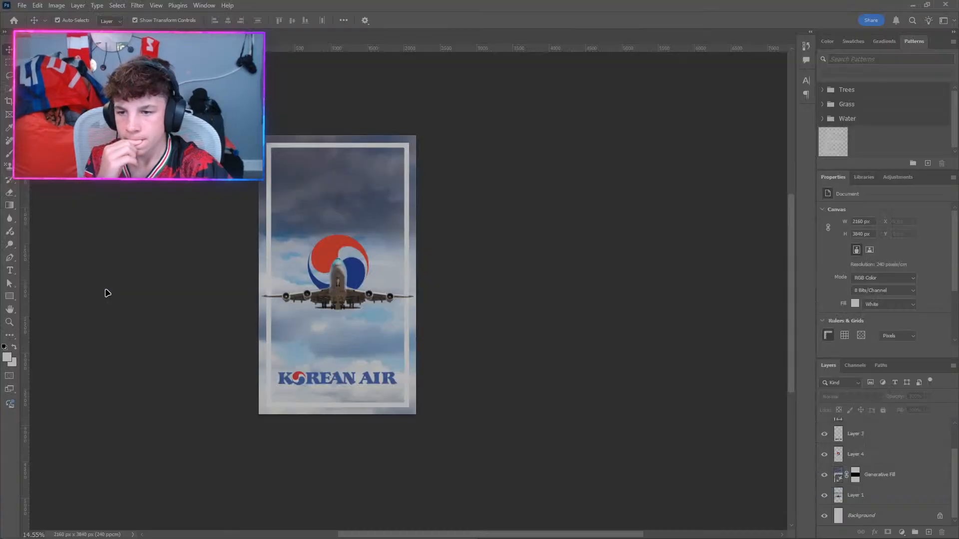
Copy the pattern into the Korean Air poster as a new layer, close its source document and place it across the poster's upper middle.
left_click_drag(150, 36, 118, 275)
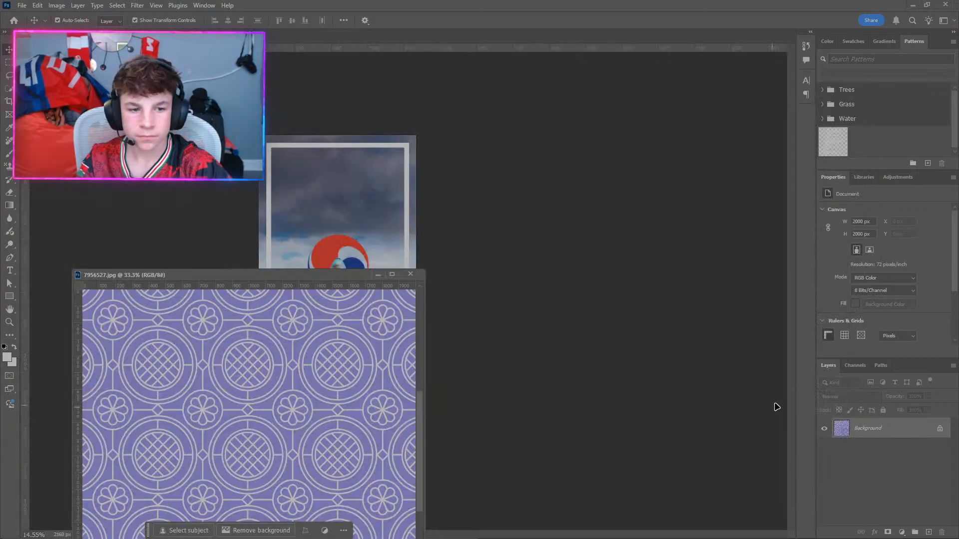
left_click_drag(864, 429, 421, 286)
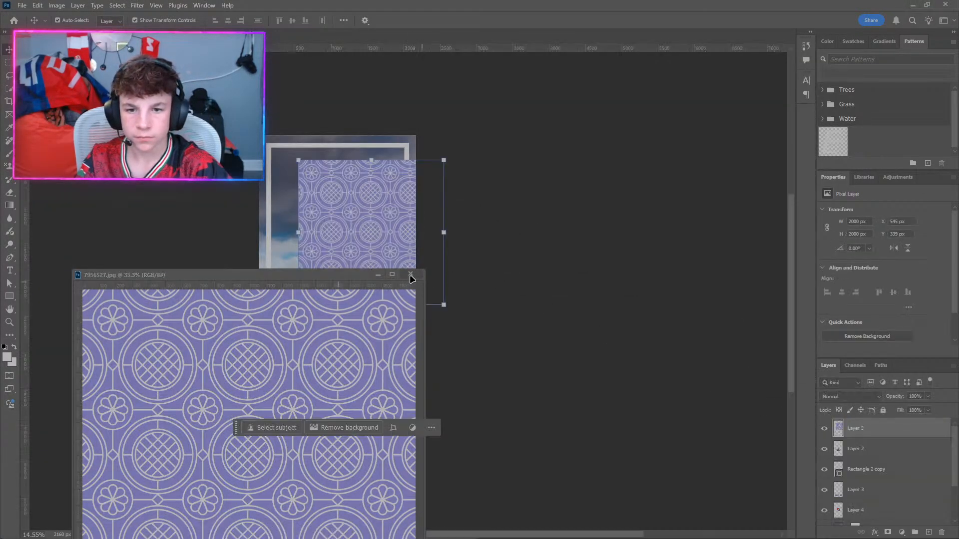
left_click(411, 275)
left_click_drag(385, 257, 353, 272)
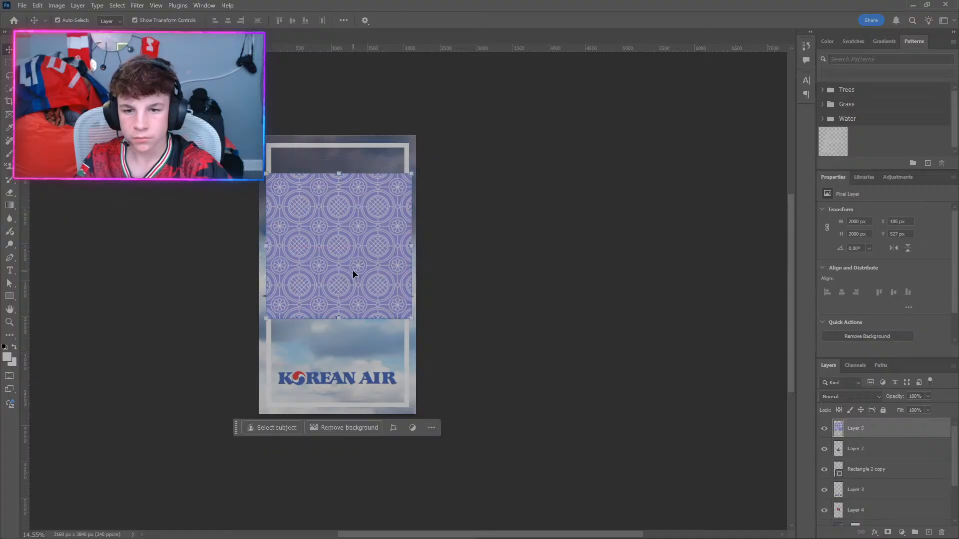
scroll(242, 248, "up", 3)
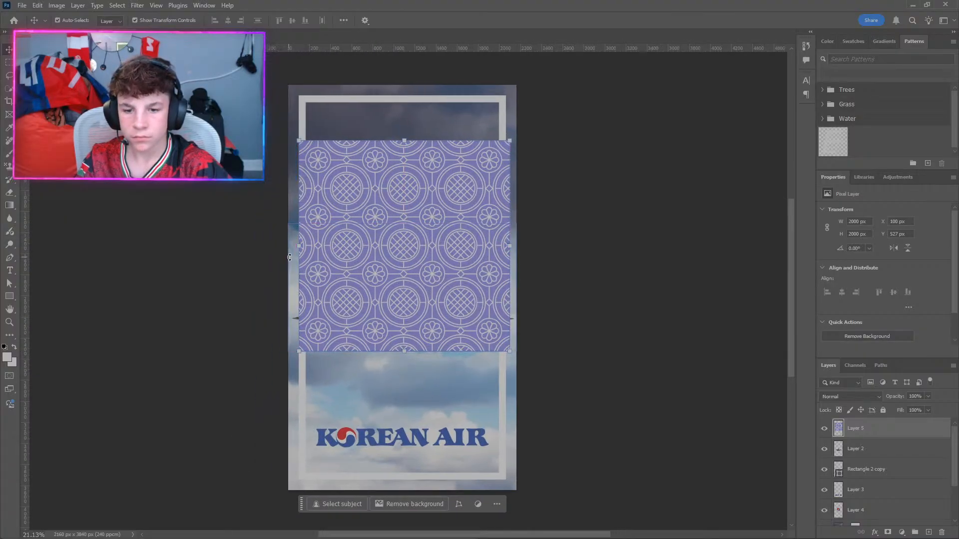
scroll(288, 258, "up", 1)
scroll(284, 263, "left", 2)
scroll(283, 263, "down", 1)
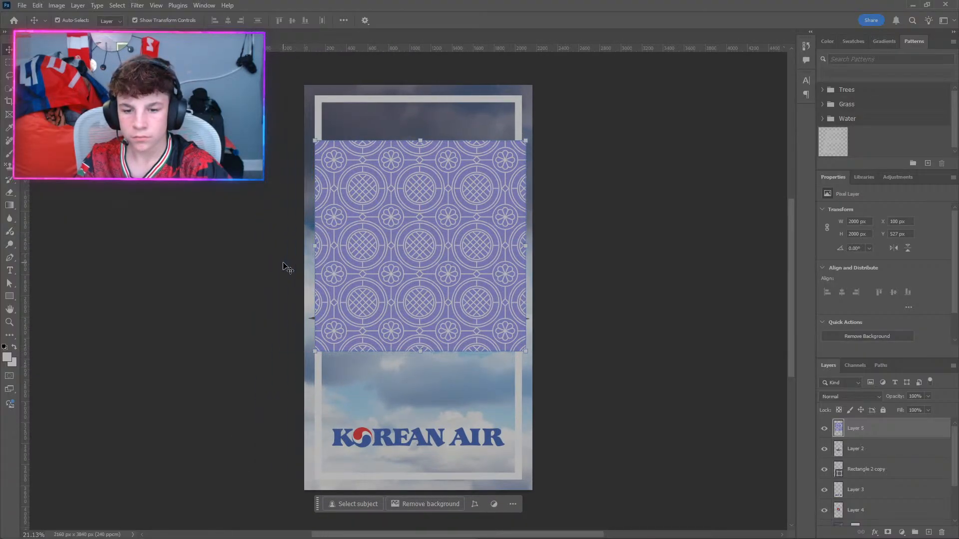
scroll(285, 267, "up", 1)
scroll(285, 267, "up", 1)
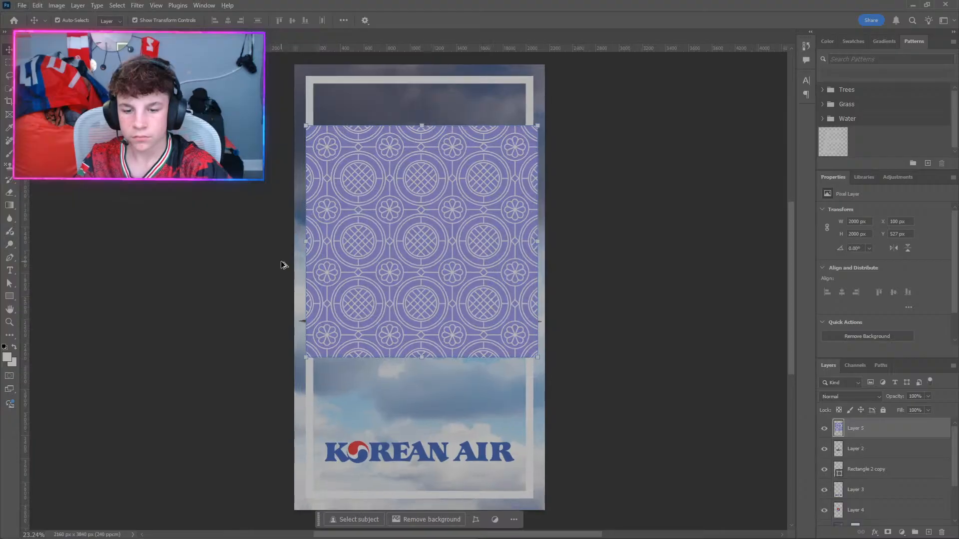
key("alt+Tab")
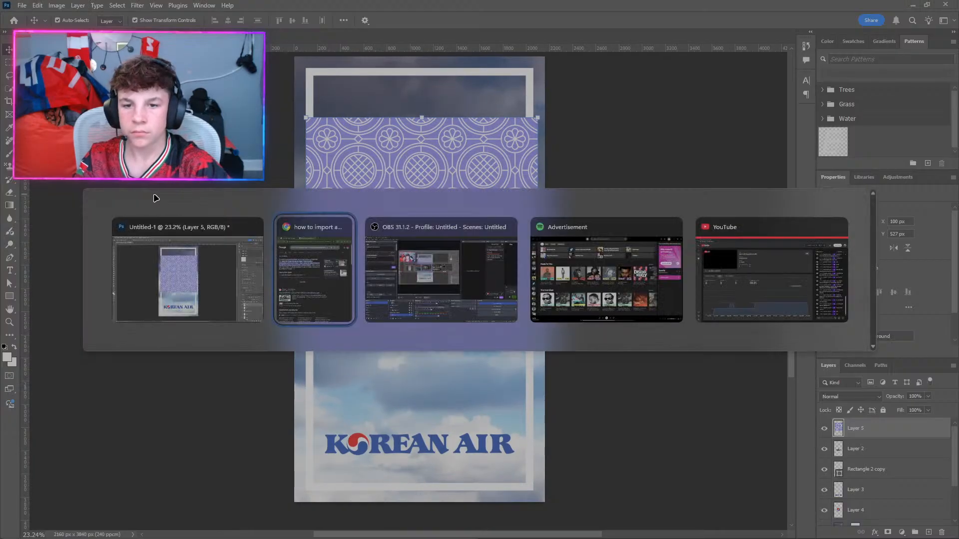
key("alt+Tab")
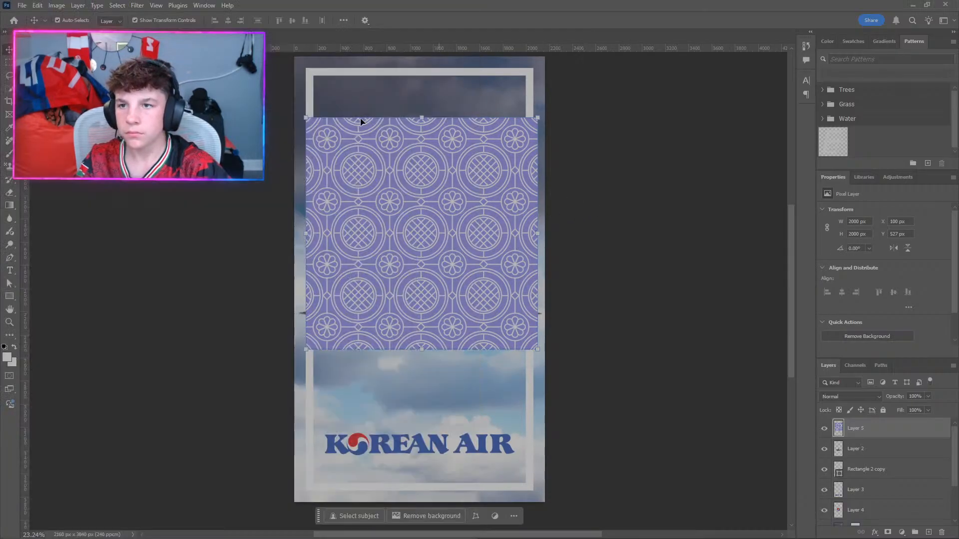
Desaturate the purple pattern layer so it becomes greyscale.
left_click(54, 5)
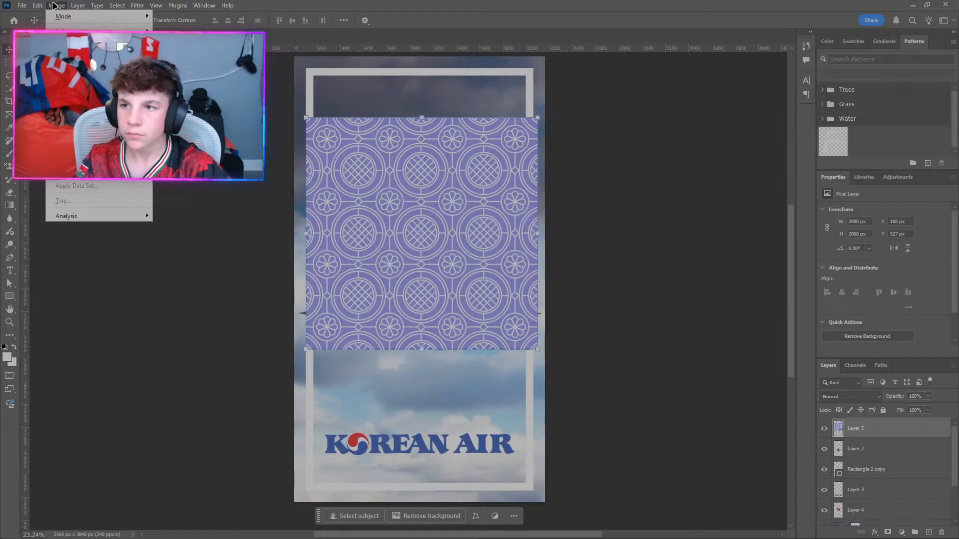
mouse_move(103, 30)
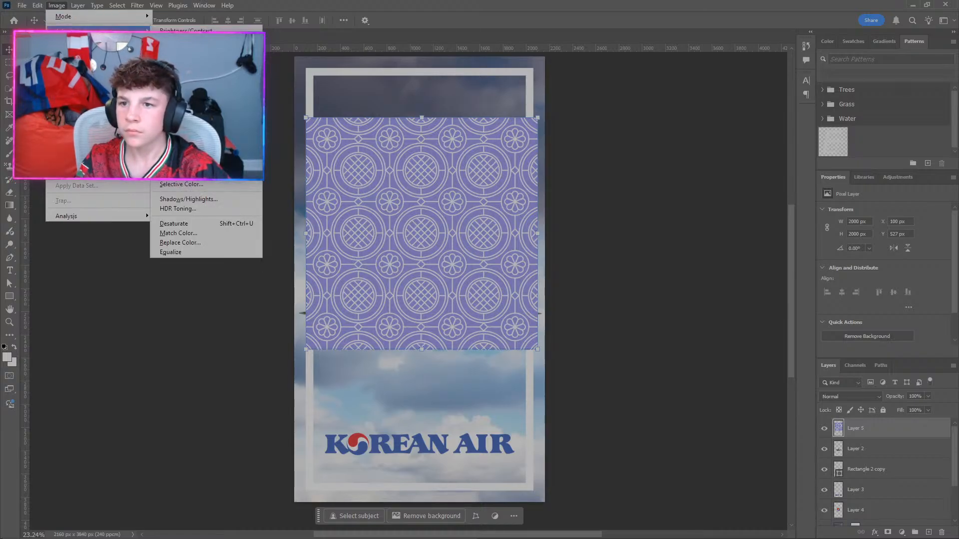
key("alt+Tab")
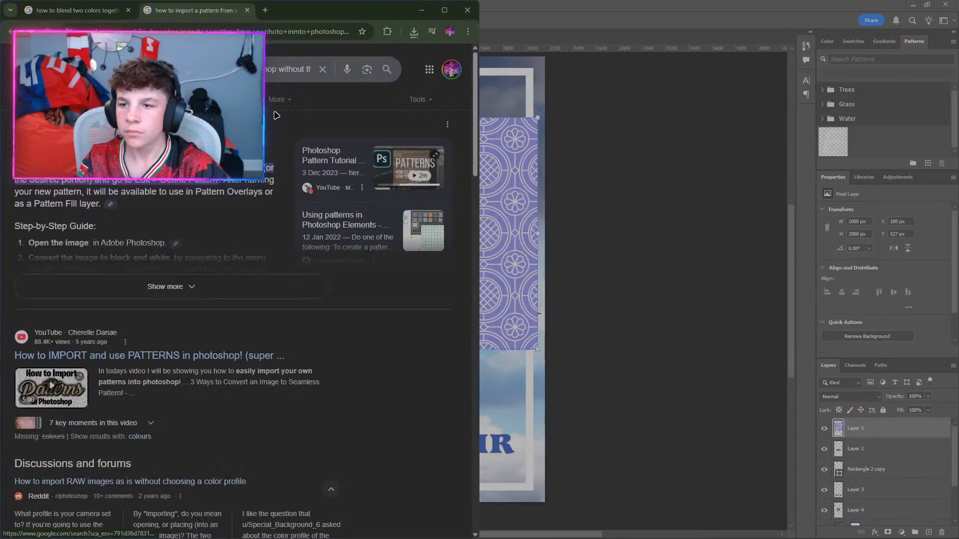
left_click(614, 192)
left_click(56, 5)
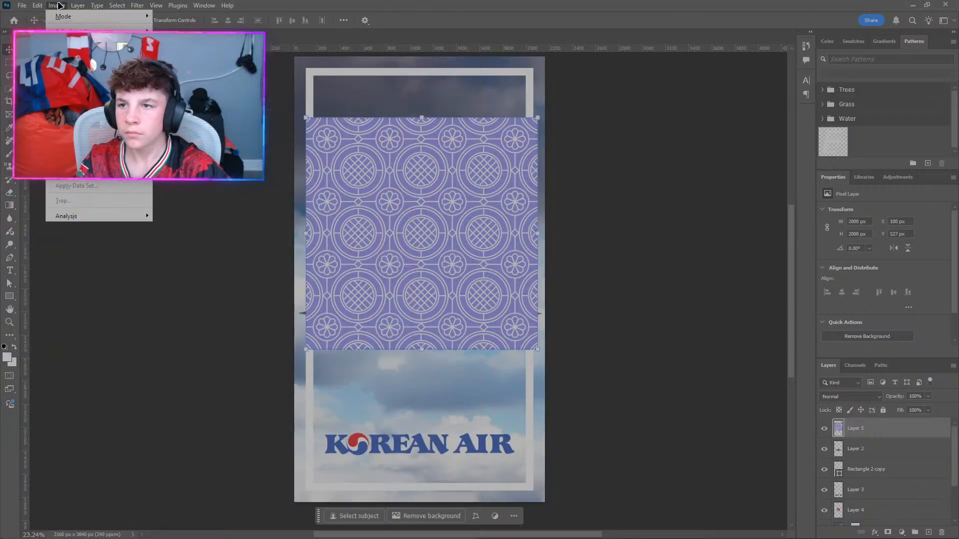
mouse_move(102, 30)
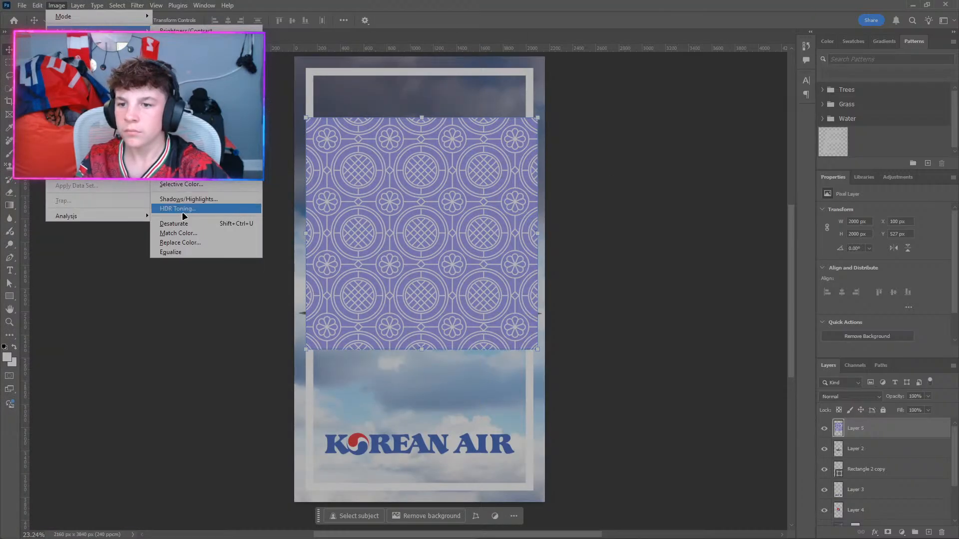
left_click(186, 225)
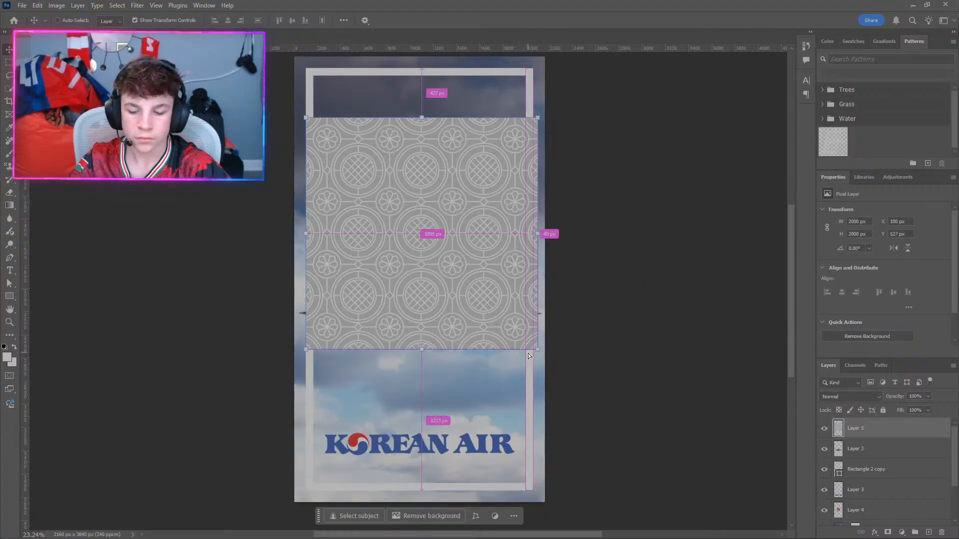
key("ctrl+t")
left_click_drag(520, 356, 415, 278)
key("ctrl+z")
left_click(439, 381)
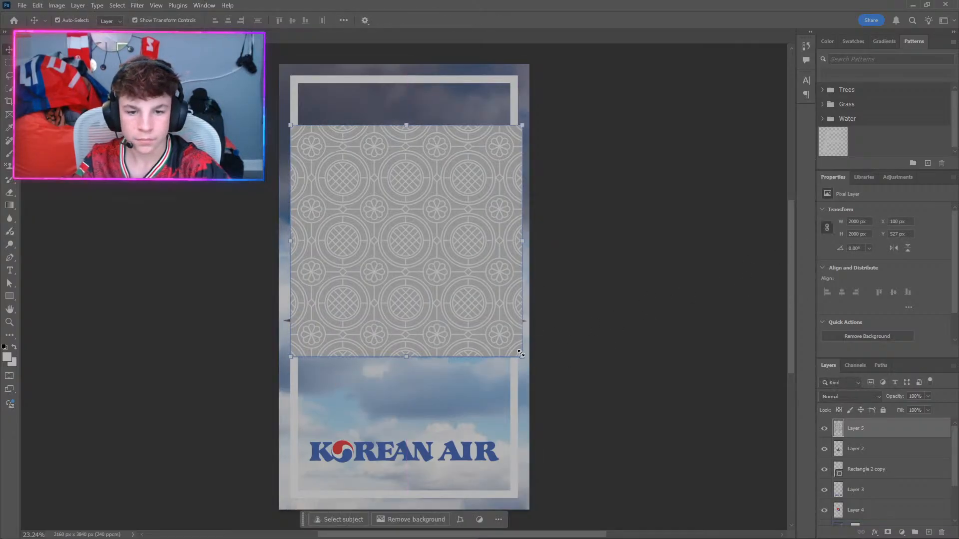
Scale the pattern proportionally to about 765 px square and place it in the poster's top-left corner.
left_click_drag(520, 353, 403, 229)
left_click_drag(331, 198, 368, 153)
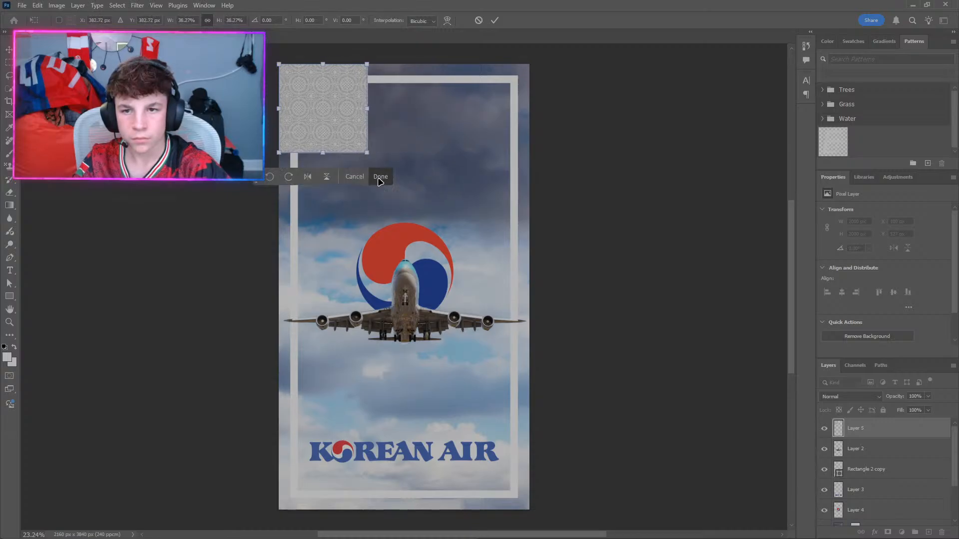
left_click(379, 177)
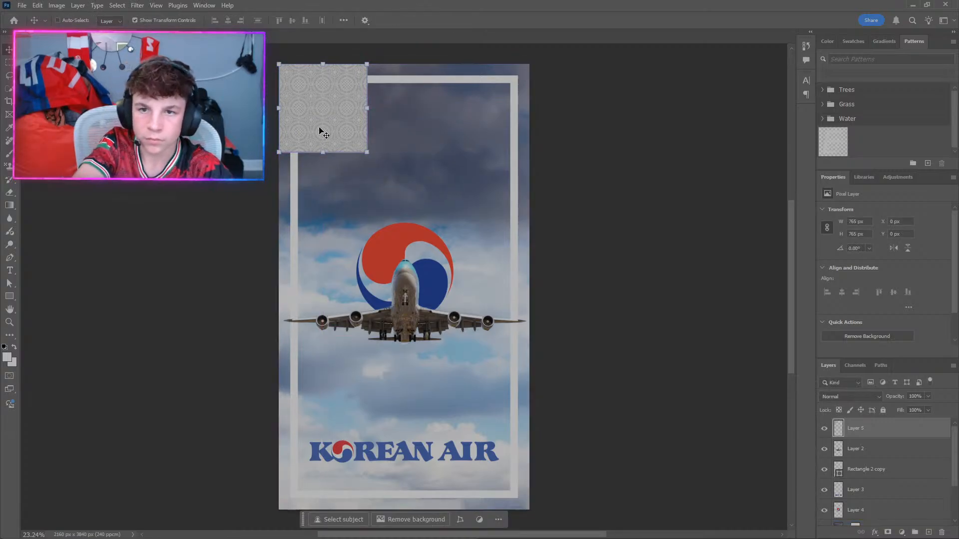
Duplicate the pattern tile twice and set the copies side by side so they span the poster's full top edge.
key("ctrl+j")
key("ctrl+t")
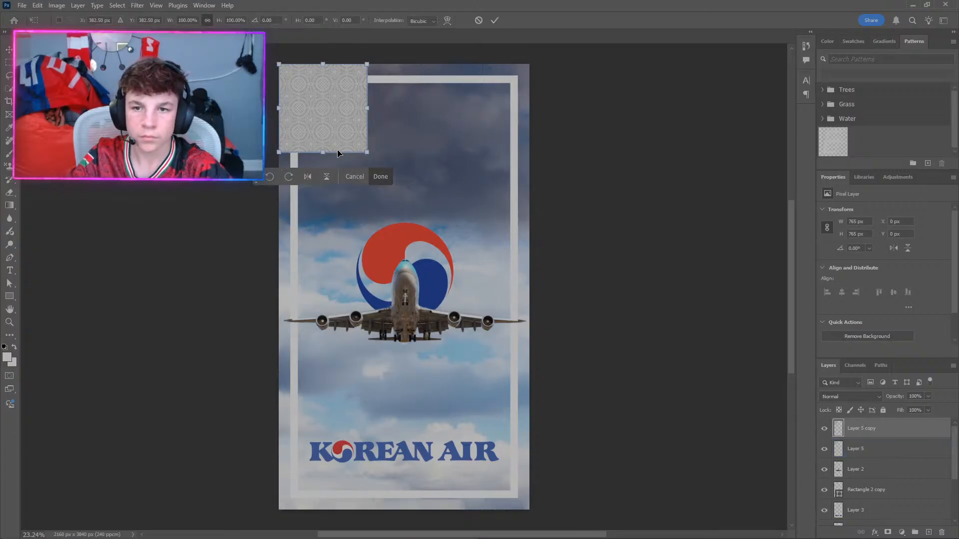
left_click_drag(338, 153, 452, 148)
key("ctrl+z")
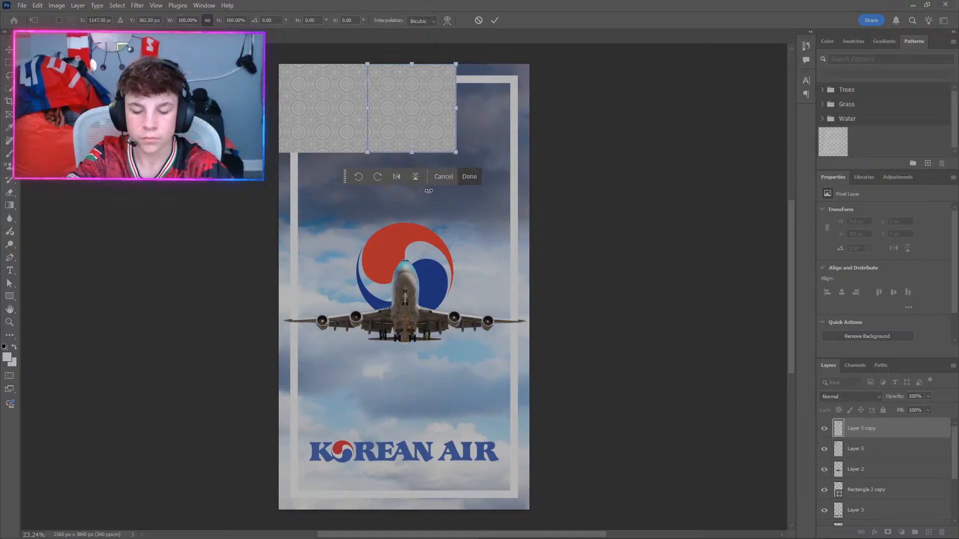
left_click(470, 177)
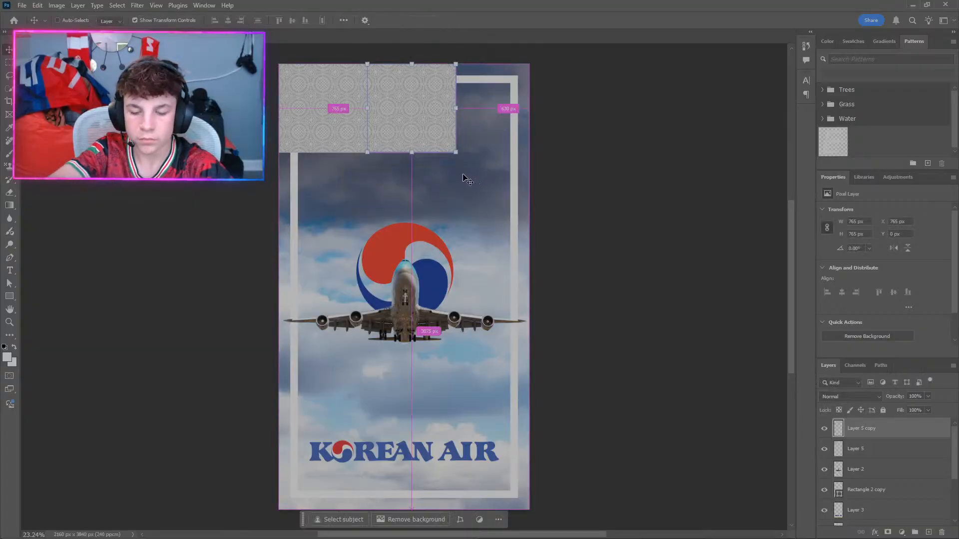
key("ctrl+j")
left_click_drag(409, 121, 501, 106)
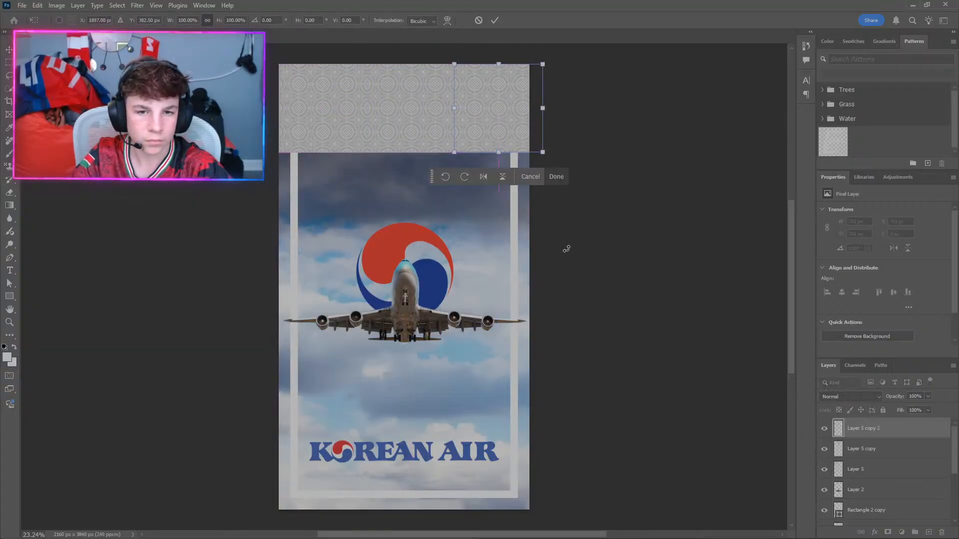
left_click(555, 177)
Merge the three pattern tiles into one layer and scale the strip proportionally to the poster's 2160 px width, flush with the top.
left_click(855, 449, "shift")
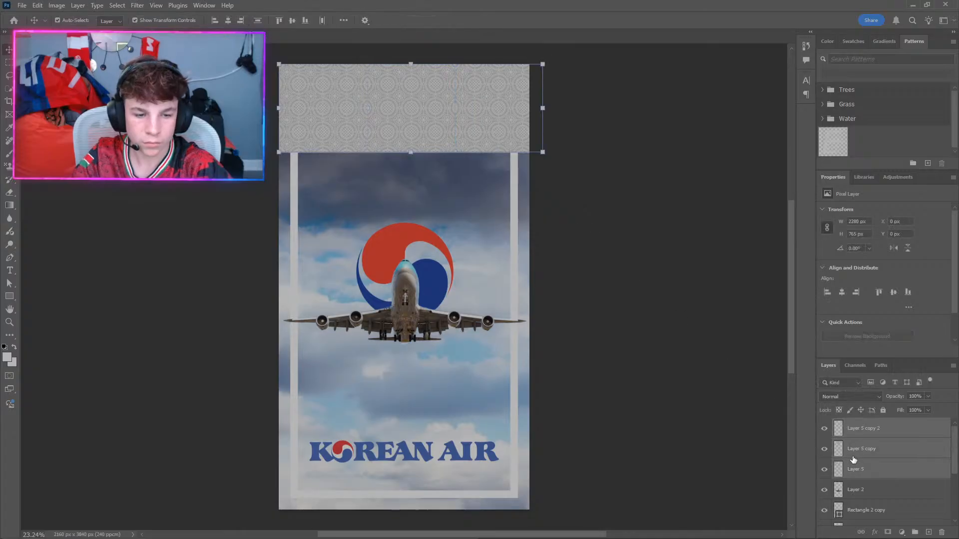
key("ctrl+e")
key("ctrl+t")
left_click_drag(543, 108, 529, 108)
key("Return")
left_click_drag(402, 106, 400, 105)
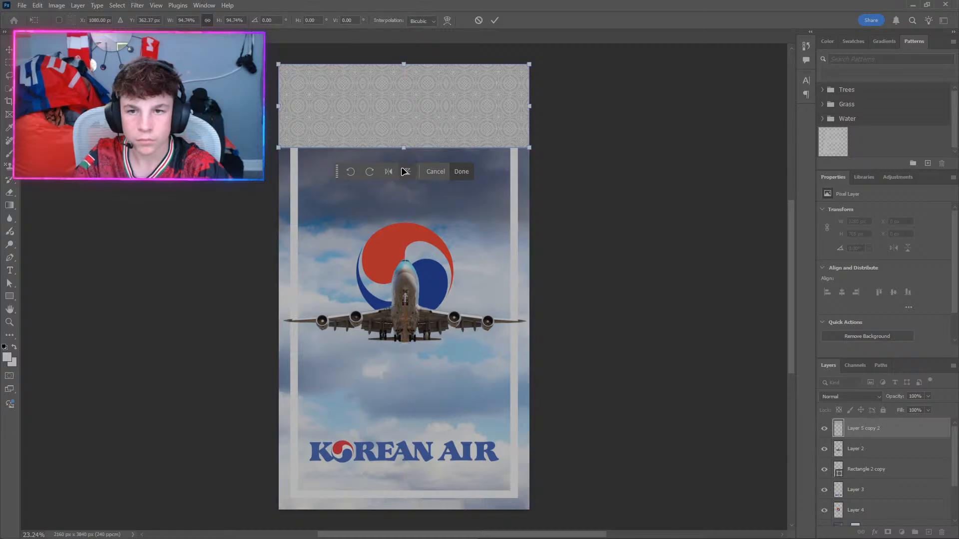
left_click(460, 171)
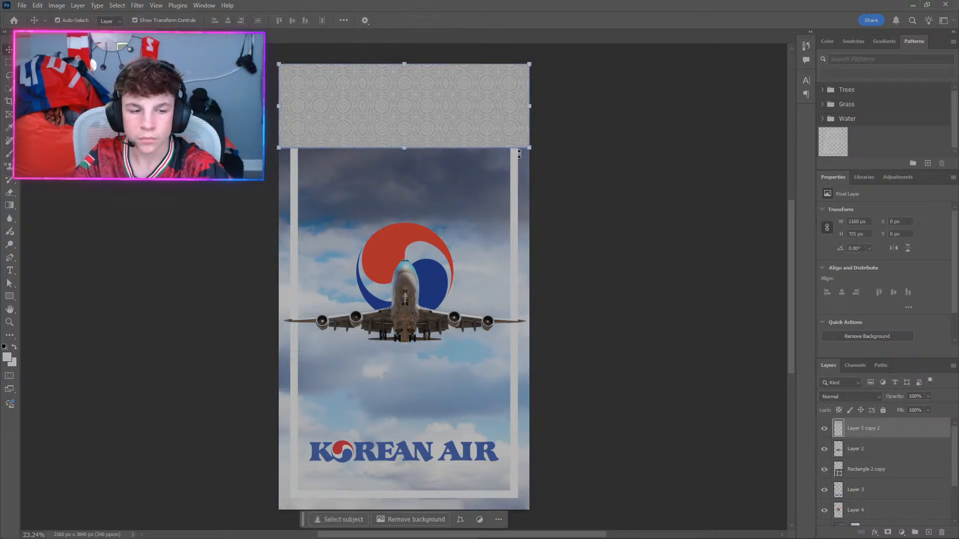
Duplicate the pattern strip and place the copy directly beneath the first, at Y 725 px.
key("ctrl+j")
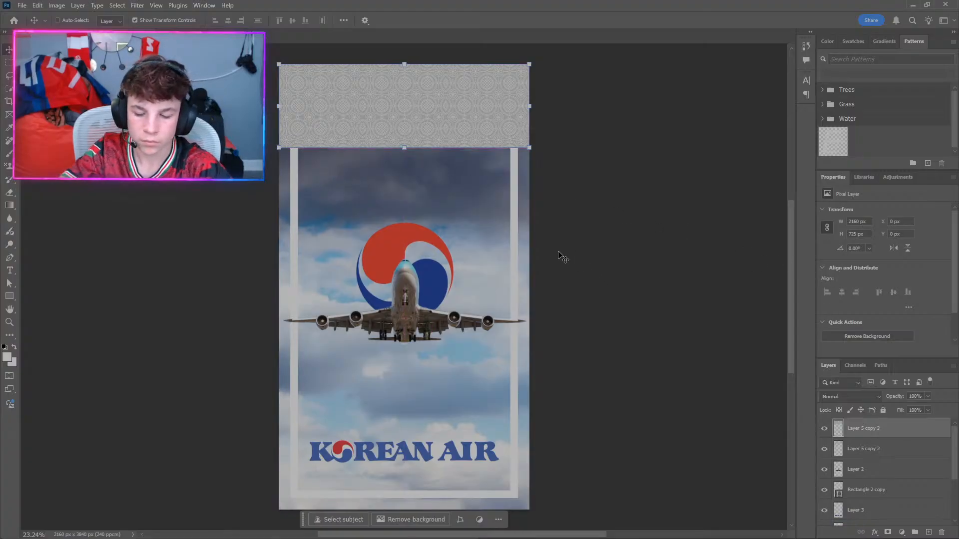
key("ctrl+t")
left_click_drag(412, 128, 388, 190)
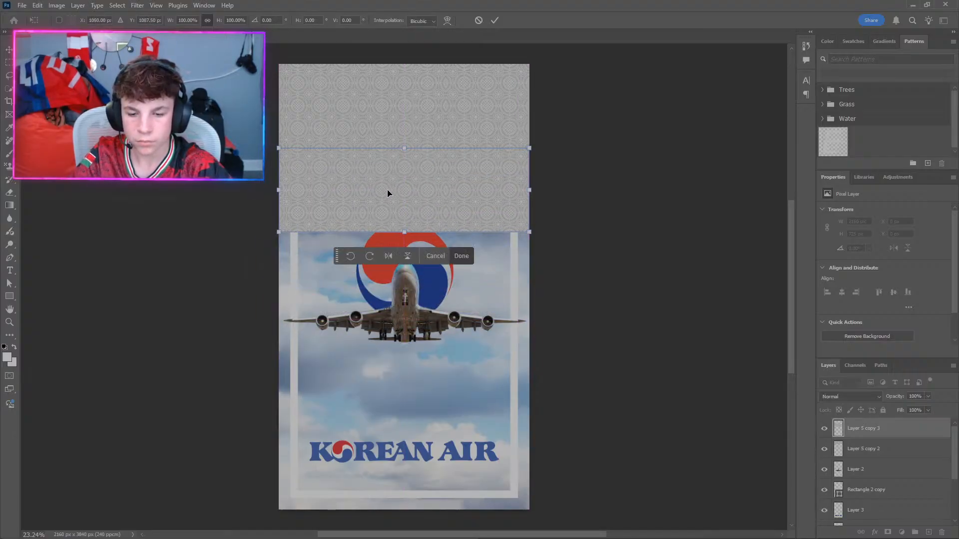
key("ctrl+plus")
scroll(349, 219, "up", 6)
scroll(208, 199, "down", 2)
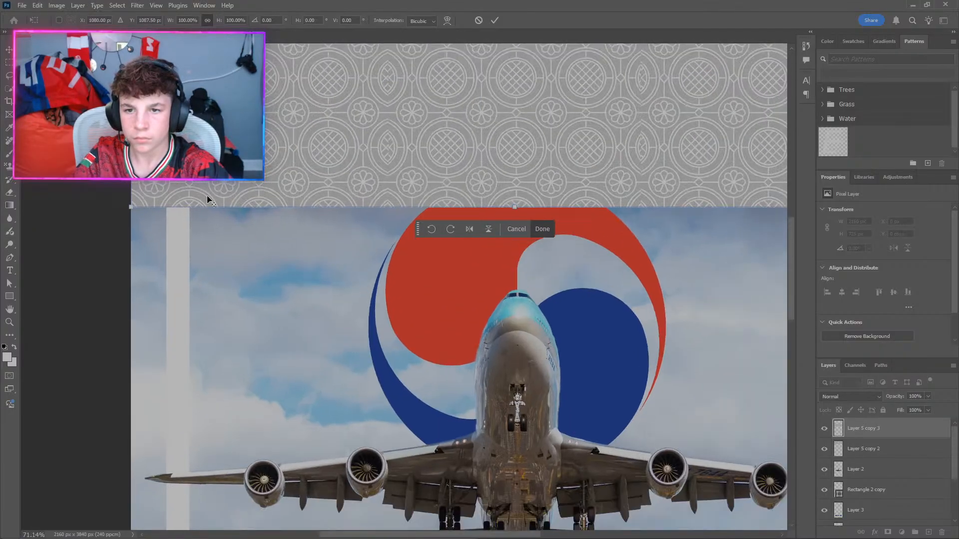
left_click(543, 229)
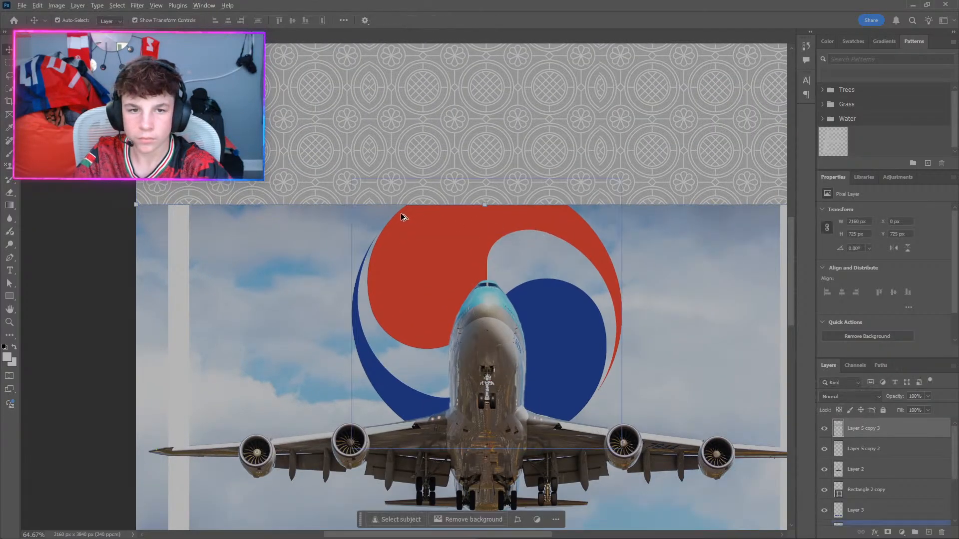
Check the seam between the two pattern strips and merge them into one layer.
scroll(400, 214, "down", 5)
scroll(500, 127, "up", 6)
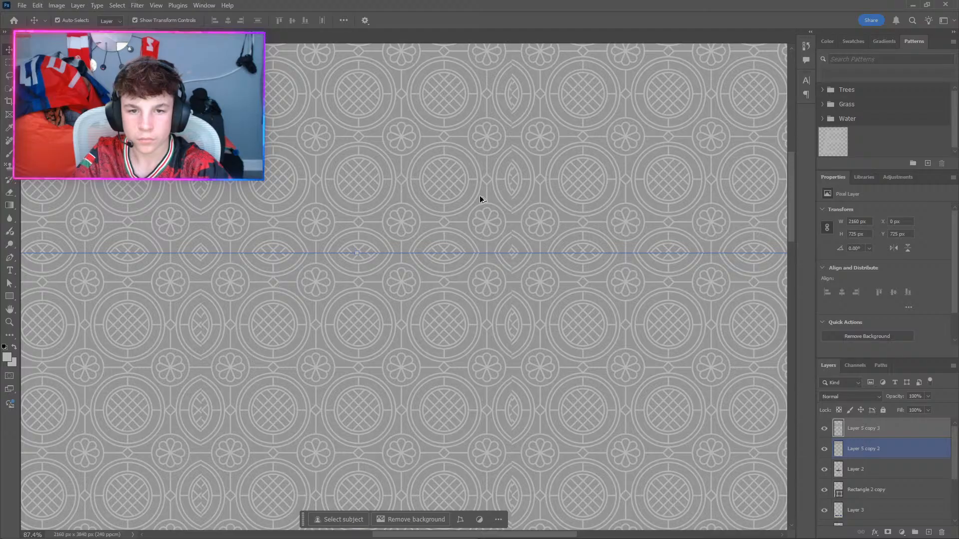
scroll(469, 205, "down", 4)
scroll(450, 216, "left", 2)
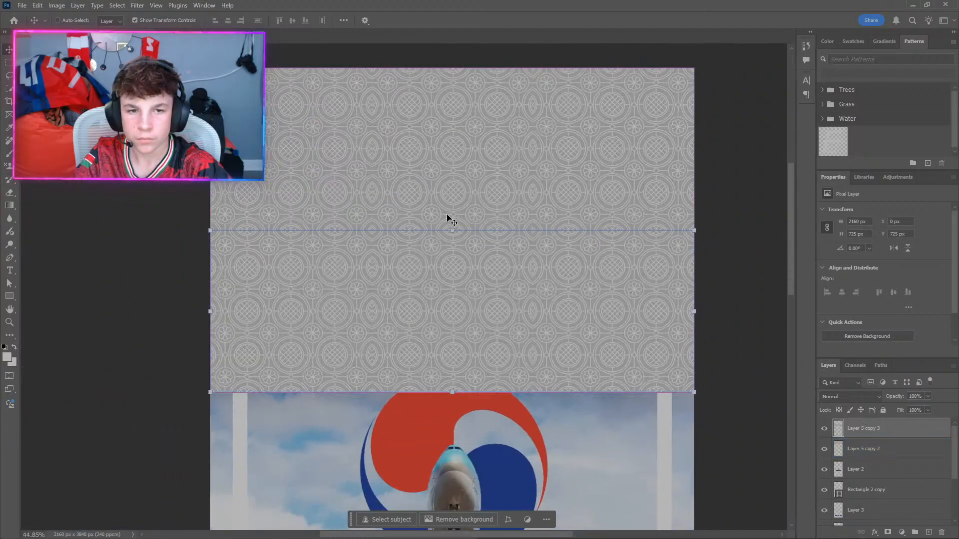
scroll(434, 218, "down", 4)
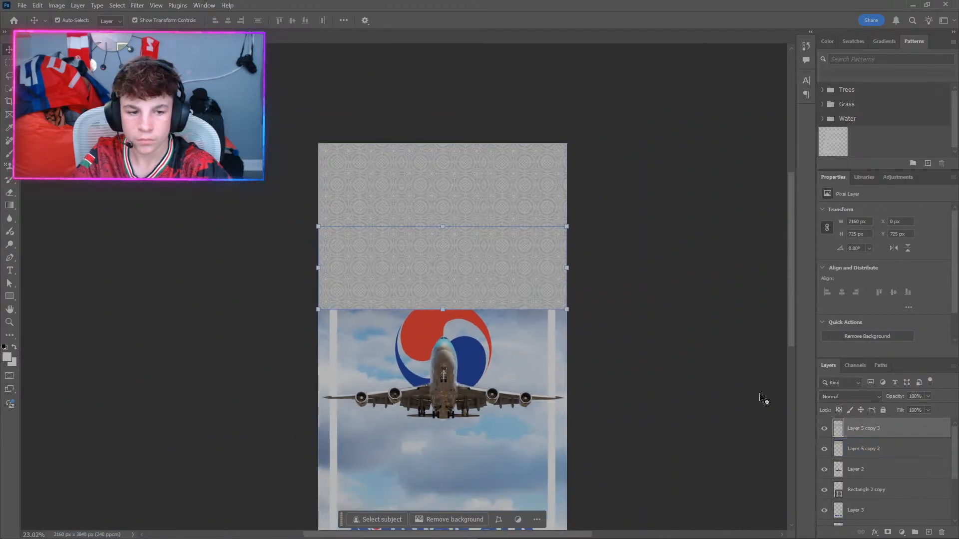
left_click(880, 452, "ctrl")
key("ctrl+e")
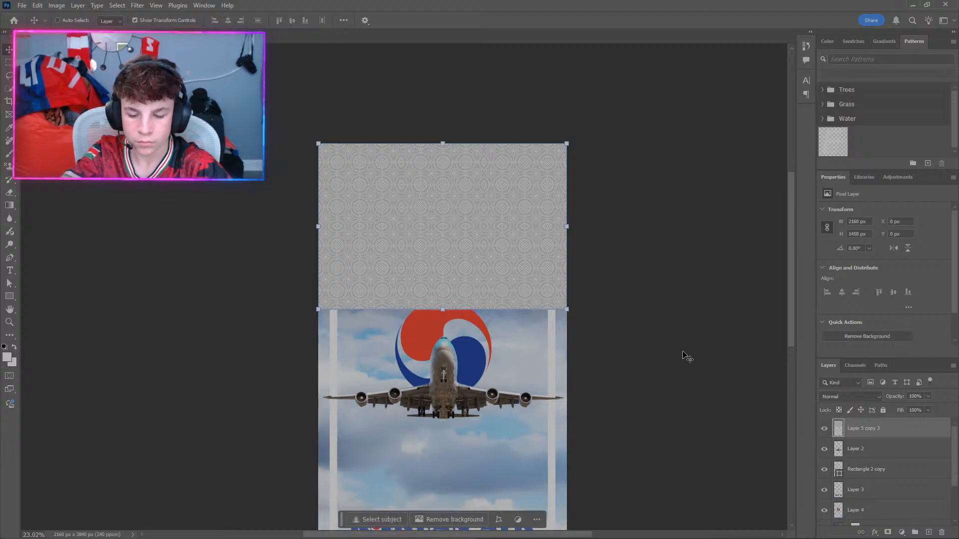
Duplicate the merged pattern block and place the copy directly beneath it, at Y 1450 px.
left_click_drag(413, 259, 418, 407)
scroll(375, 395, "down", 3)
scroll(367, 410, "down", 4)
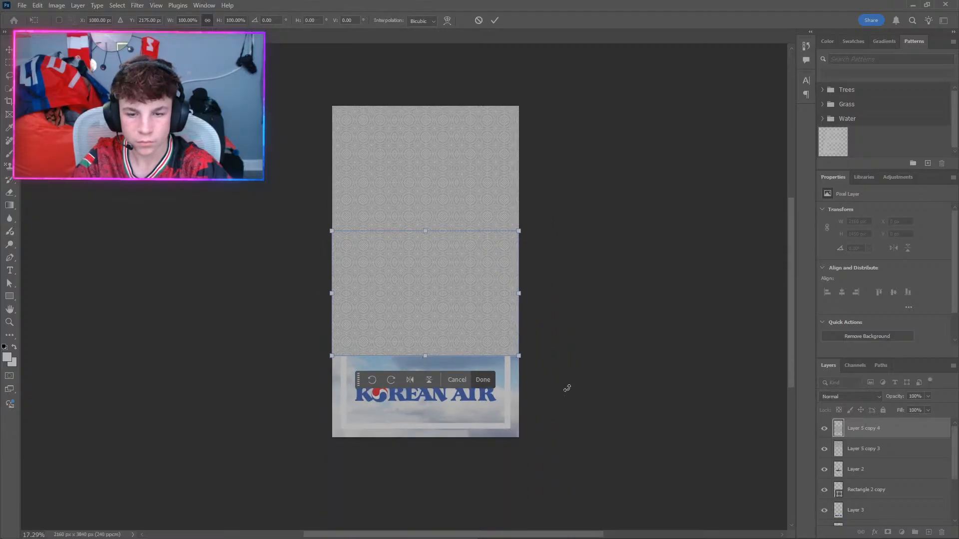
left_click(482, 380)
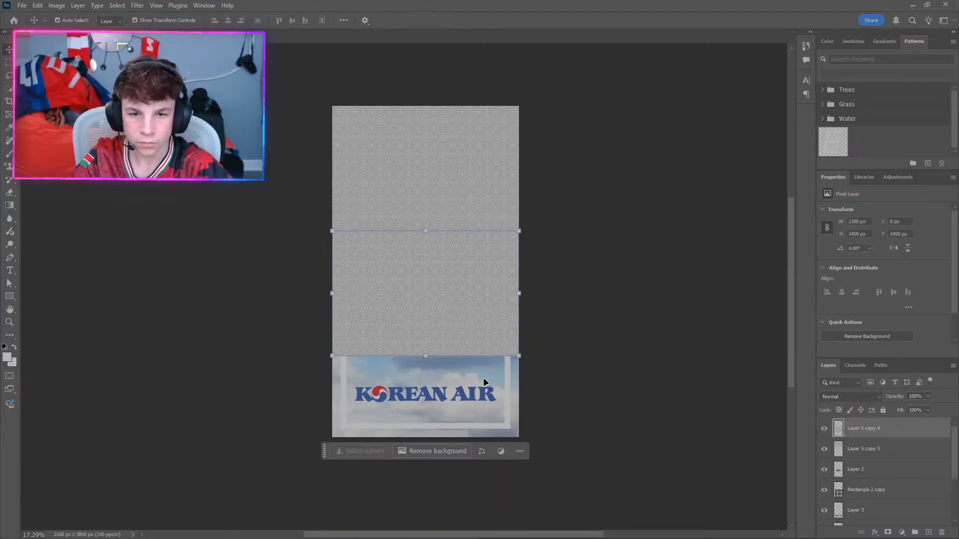
key("ctrl+t")
left_click_drag(435, 300, 420, 448)
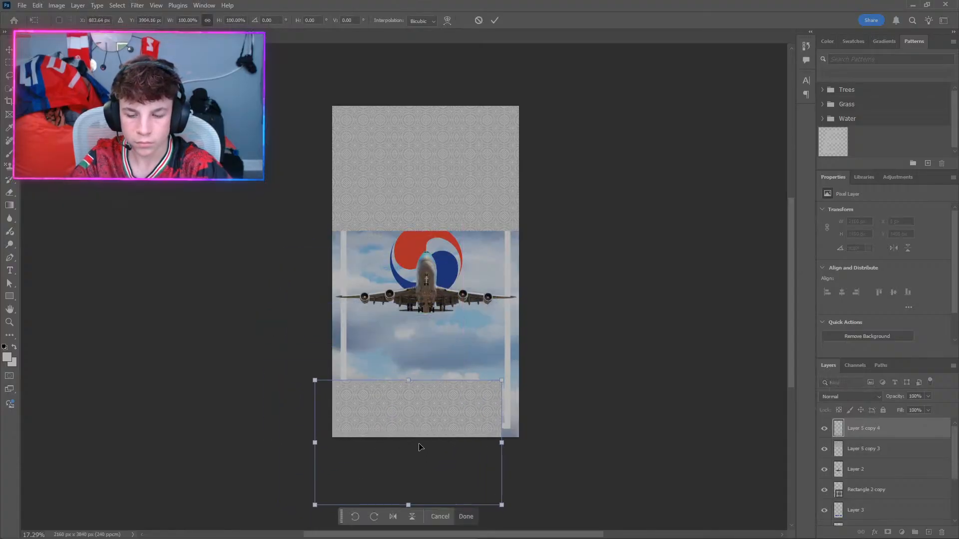
key("ctrl+z")
left_click(482, 381)
Duplicate the pattern block once more and place the copy directly beneath the second block, covering the lower part of the poster.
key("ctrl+j")
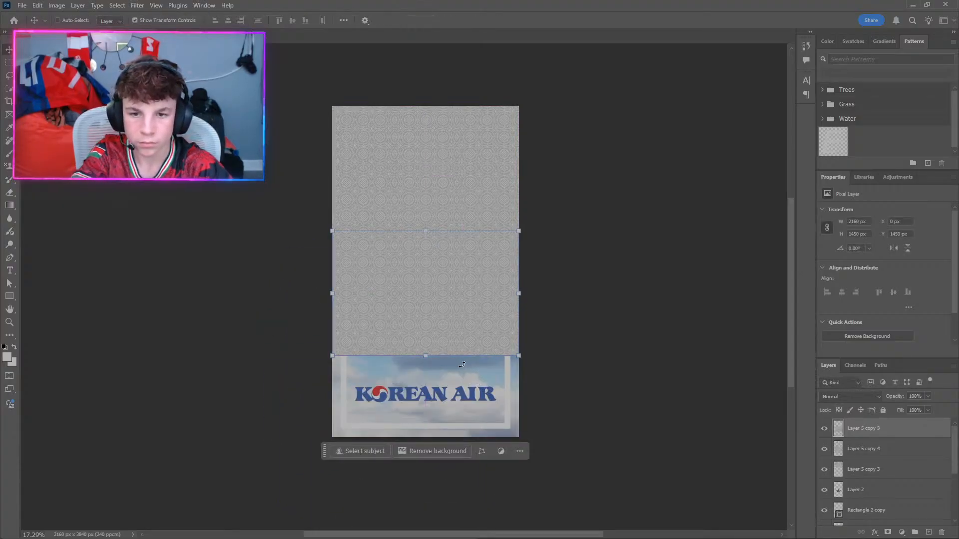
key("ctrl+t")
left_click_drag(386, 349, 440, 452)
Examine the seam between the second and third pattern blocks up close and apply the copy's placement.
scroll(412, 270, "up", 8)
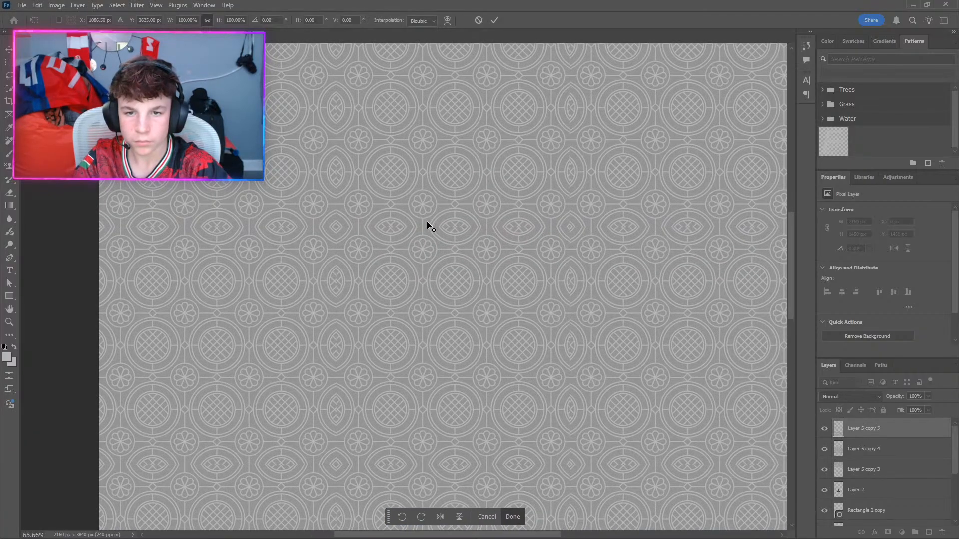
scroll(426, 224, "down", 4)
scroll(424, 233, "up", 6)
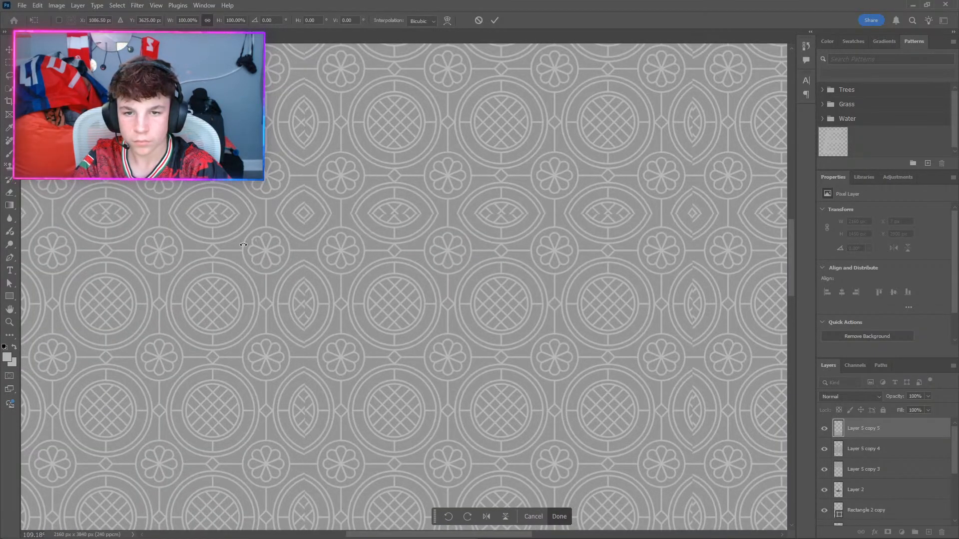
scroll(243, 245, "left", 5)
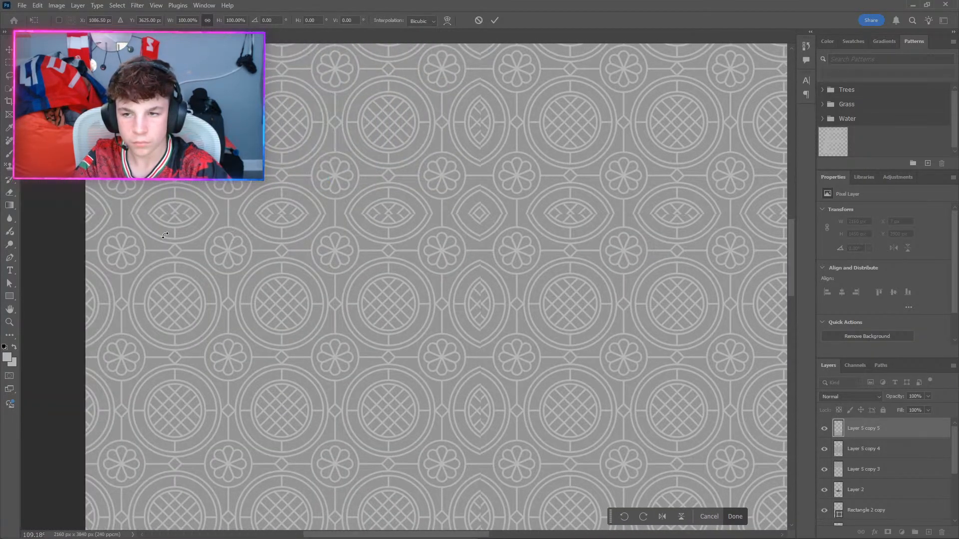
scroll(133, 234, "up", 10)
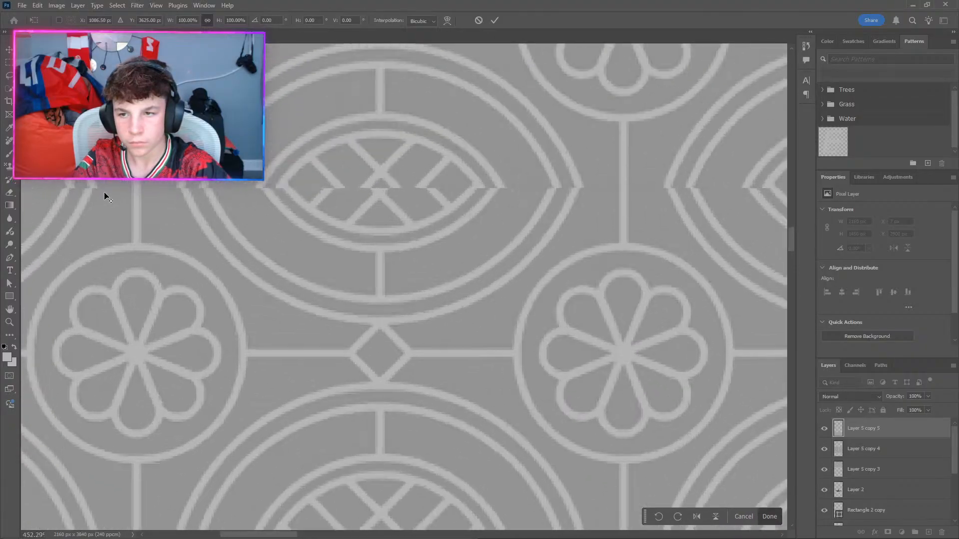
scroll(104, 192, "up", 8)
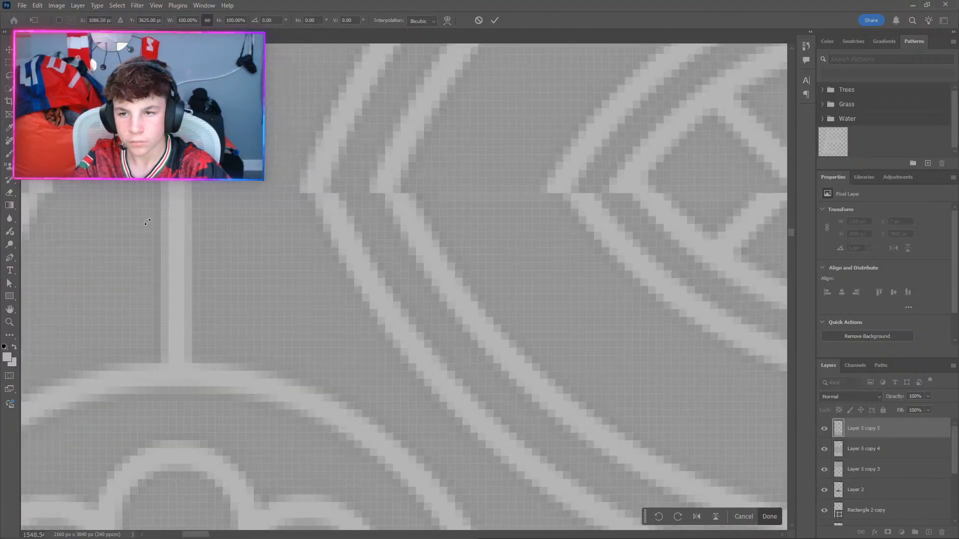
scroll(148, 221, "down", 8)
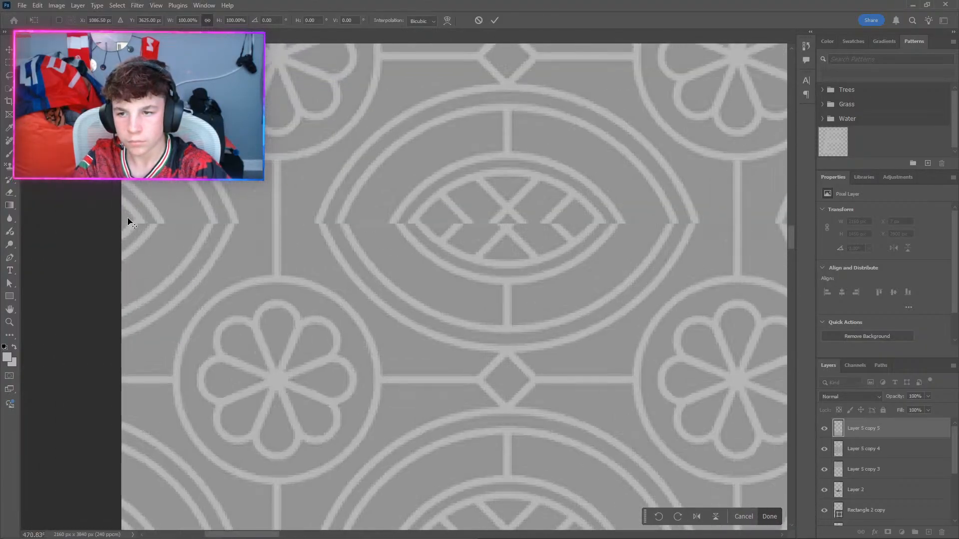
scroll(129, 221, "up", 3)
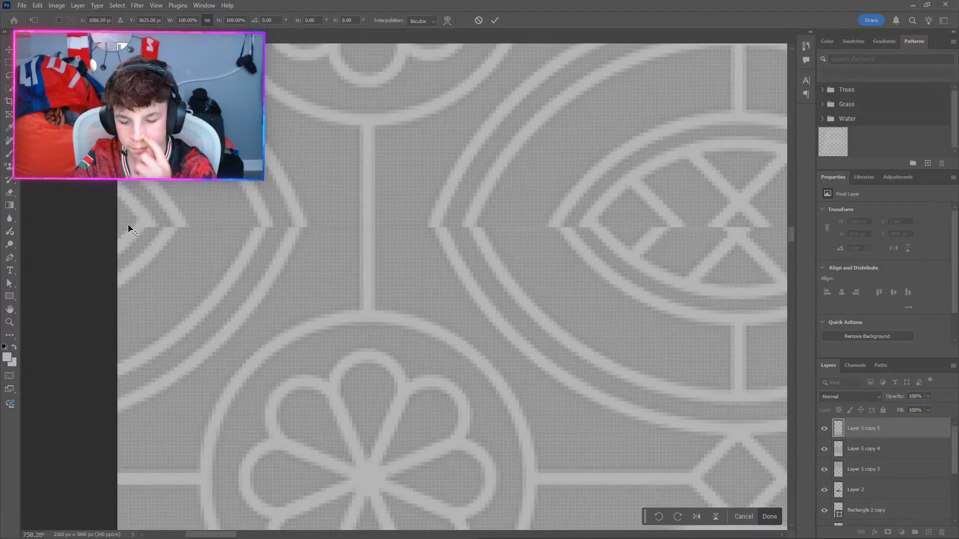
scroll(357, 249, "down", 10)
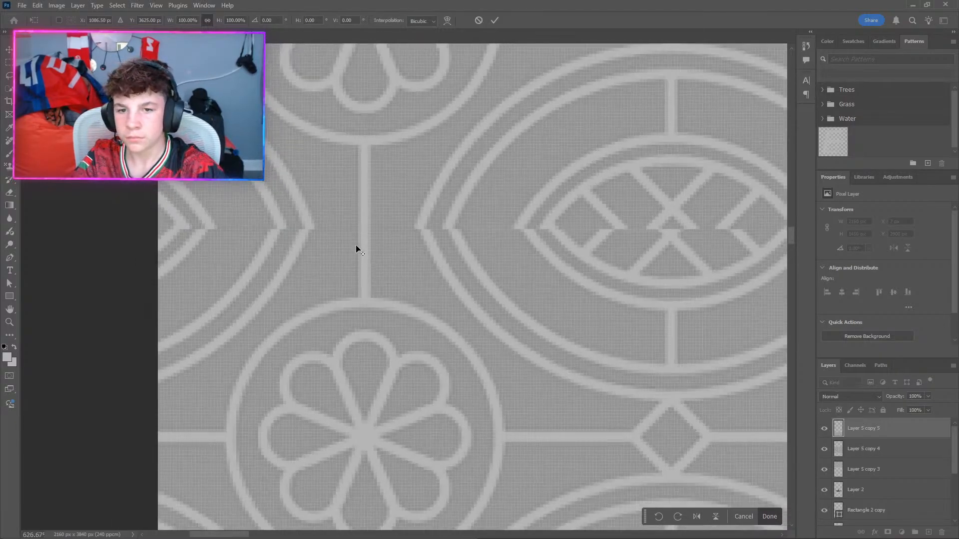
scroll(530, 291, "down", 5)
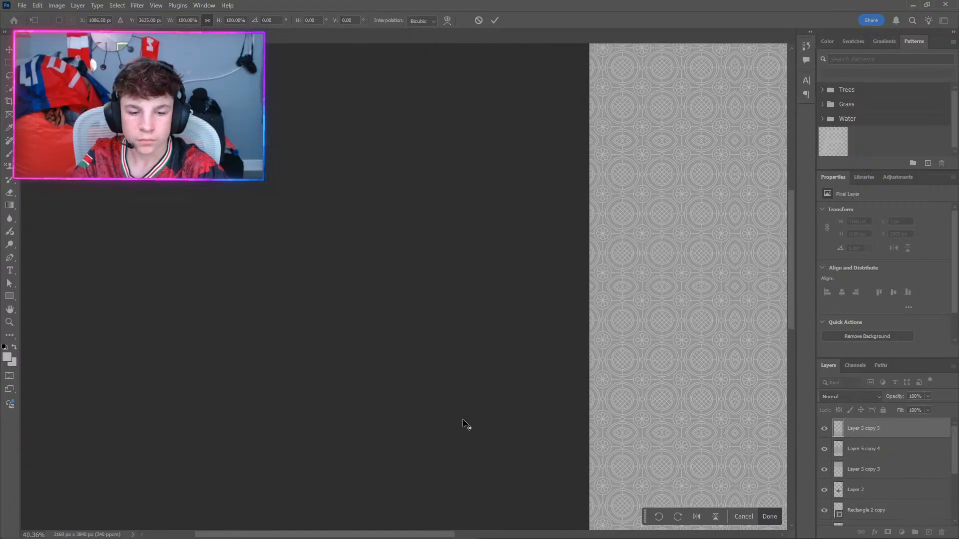
mouse_move(366, 536)
left_click_drag(385, 535, 485, 534)
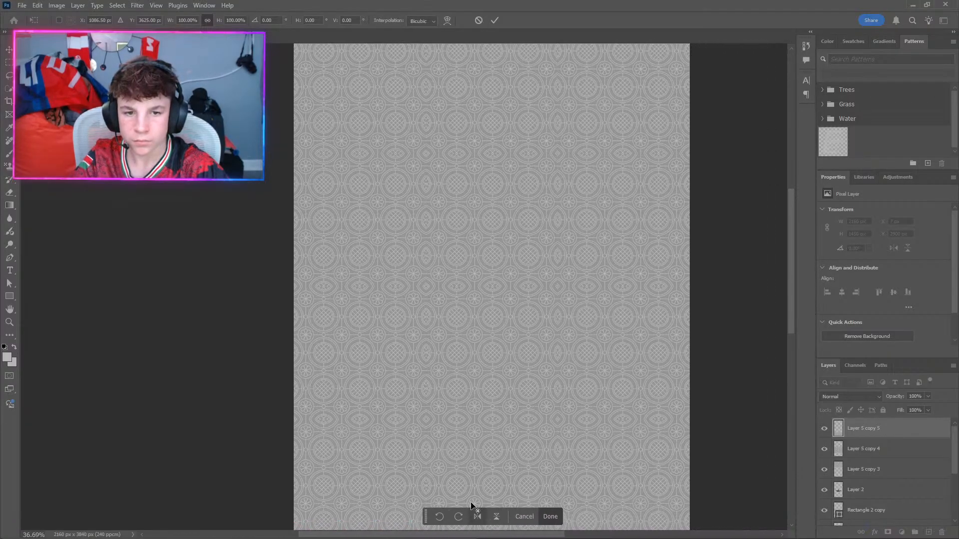
scroll(472, 506, "down", 3)
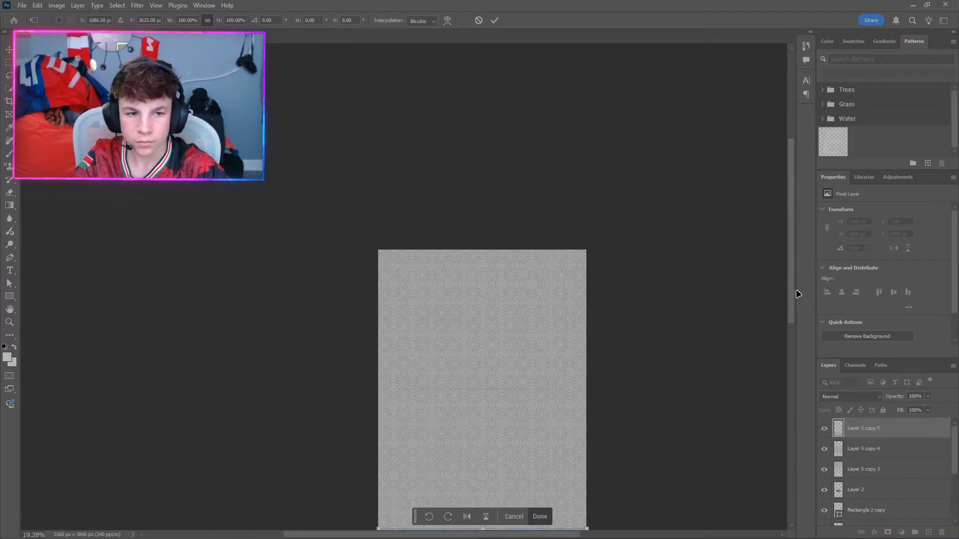
left_click_drag(794, 294, 755, 368)
left_click(549, 516)
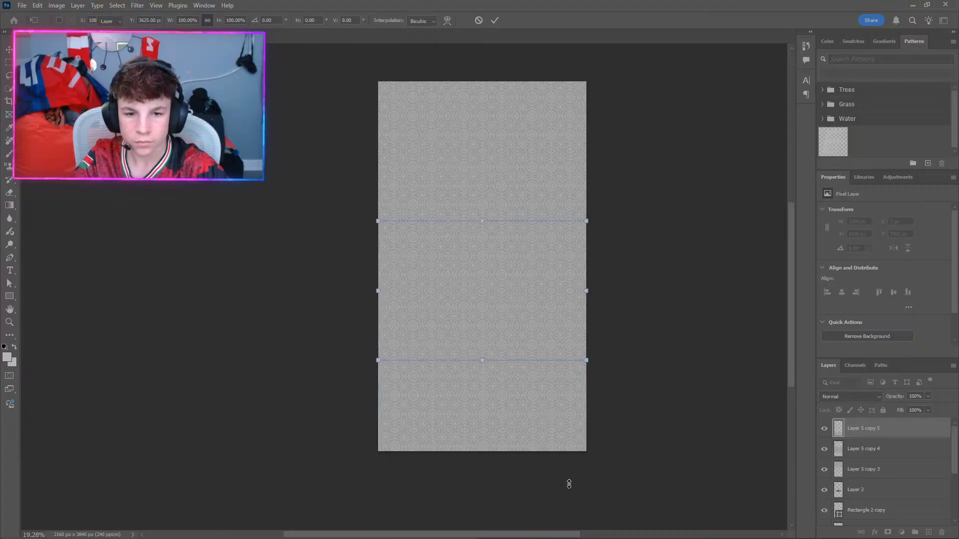
Check the extents of the middle and lowest pattern blocks on the poster.
left_click(642, 428)
left_click(495, 314)
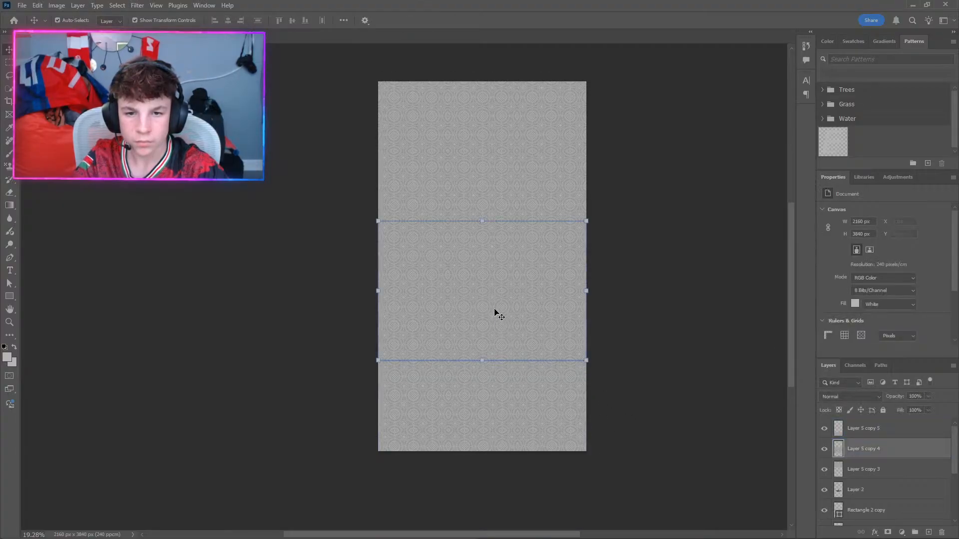
left_click(425, 413)
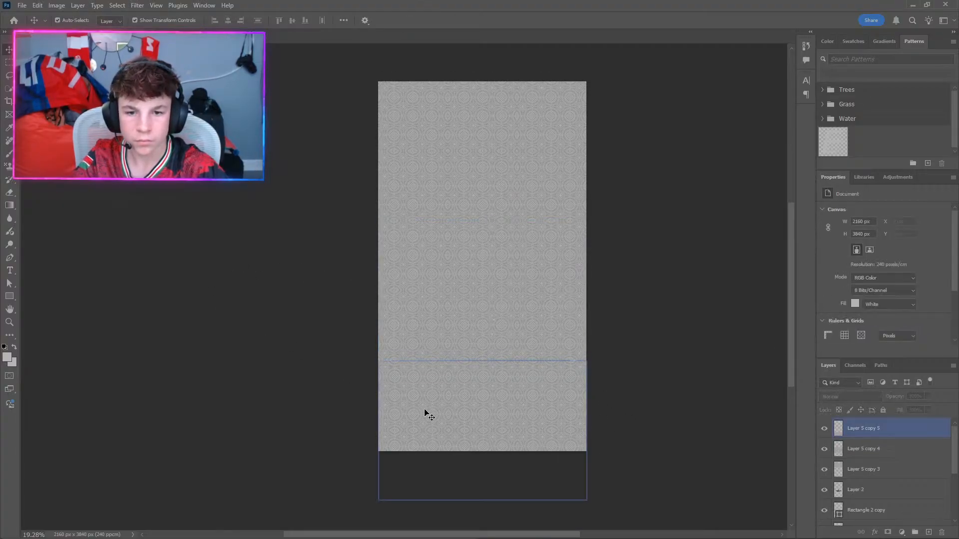
left_click(288, 344)
left_click(443, 419)
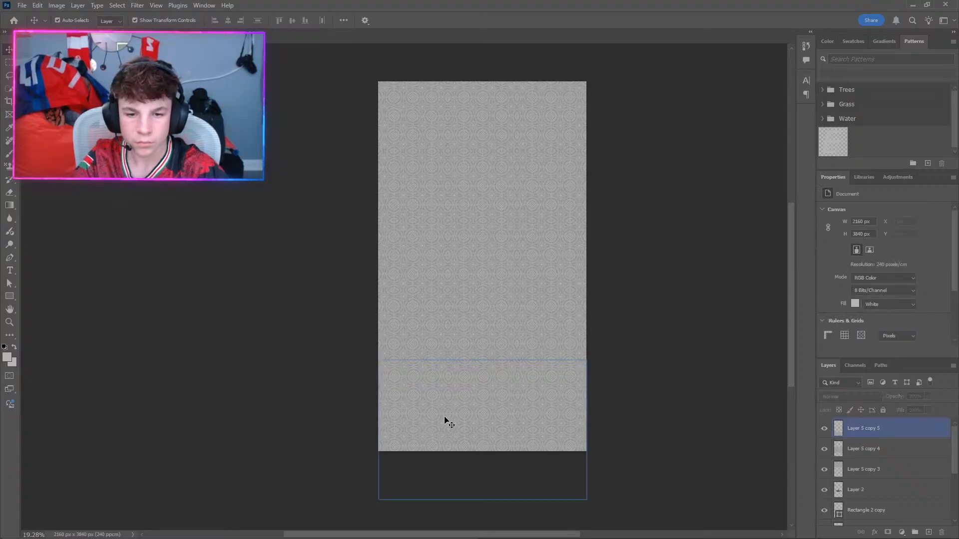
left_click(730, 310)
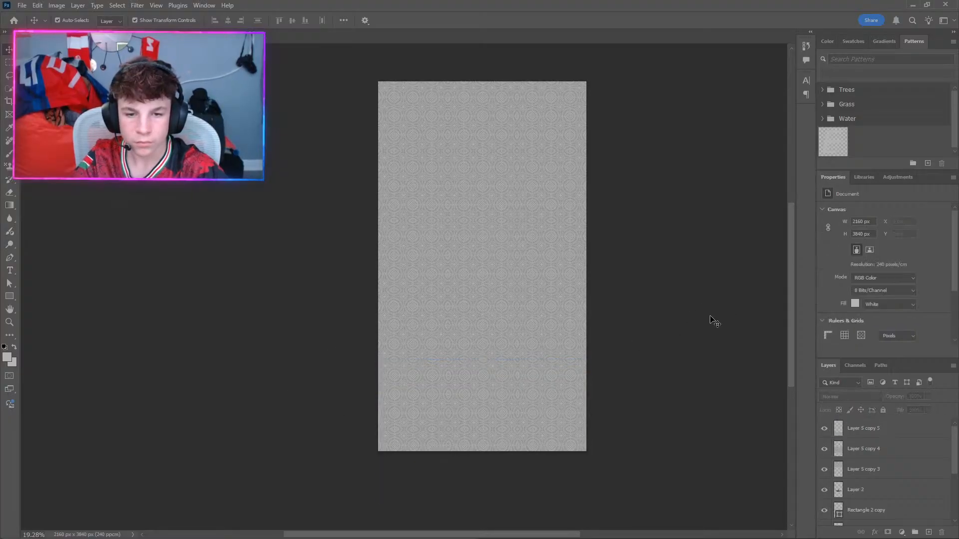
scroll(691, 203, "down", 1)
Merge the three stacked pattern layers, Layer 5 copy 3 to Layer 5 copy 5, into one layer.
left_click(863, 472)
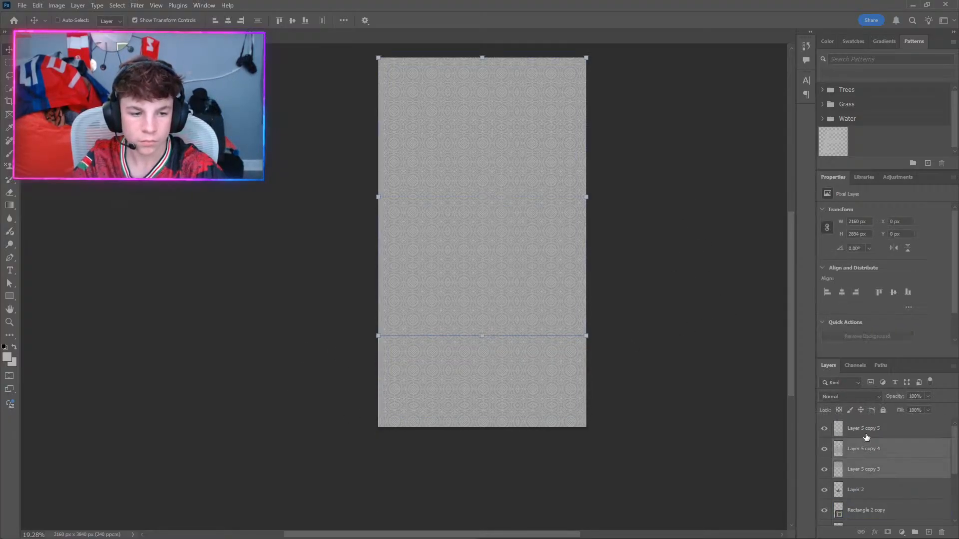
left_click(859, 427, "shift")
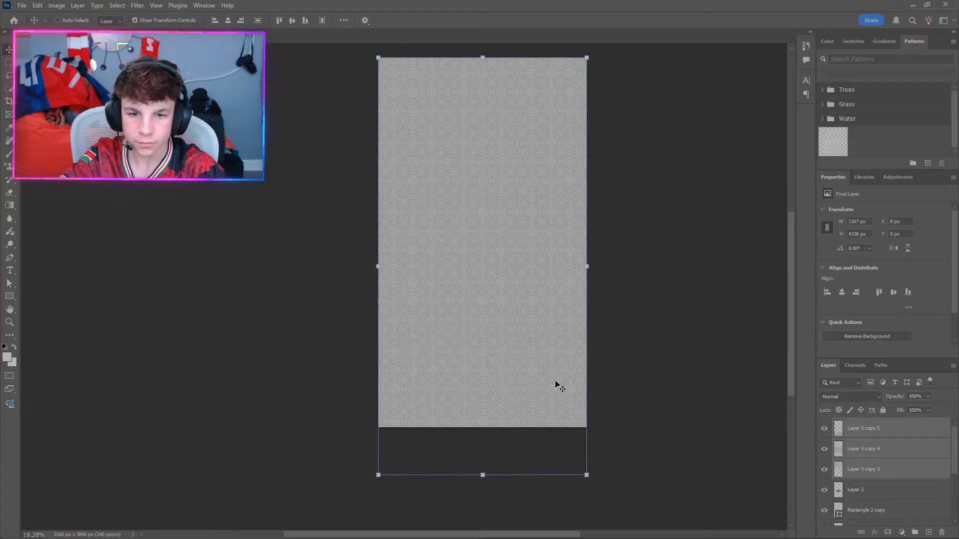
key("ctrl+e")
Move the merged pattern layer beneath the airplane layer and clip it to the Rectangle 2 copy frame.
left_click_drag(857, 429, 847, 450)
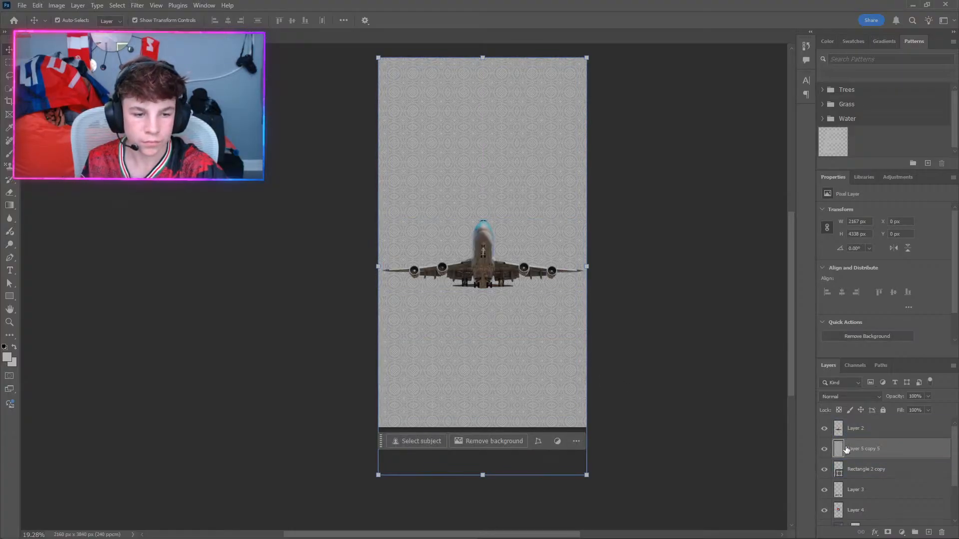
left_click(845, 455, "alt")
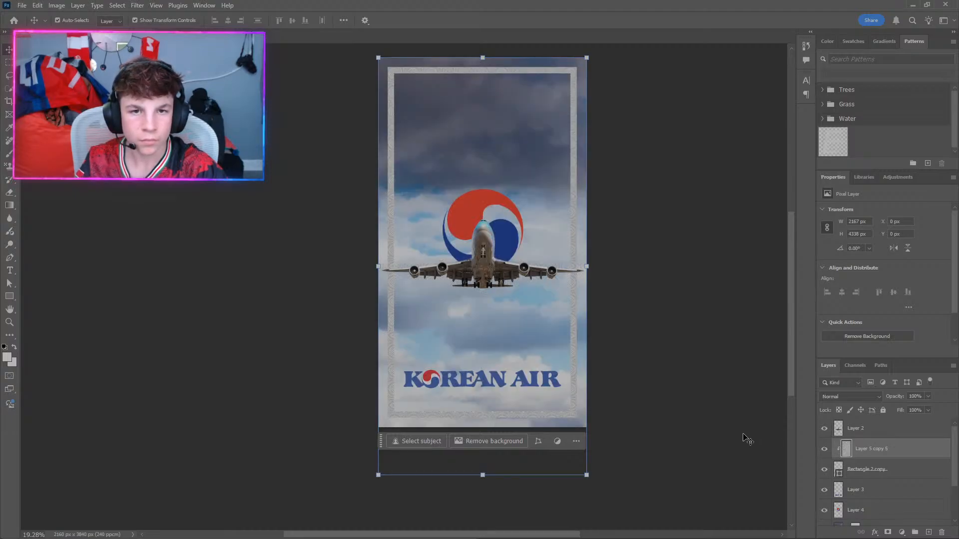
left_click(832, 394)
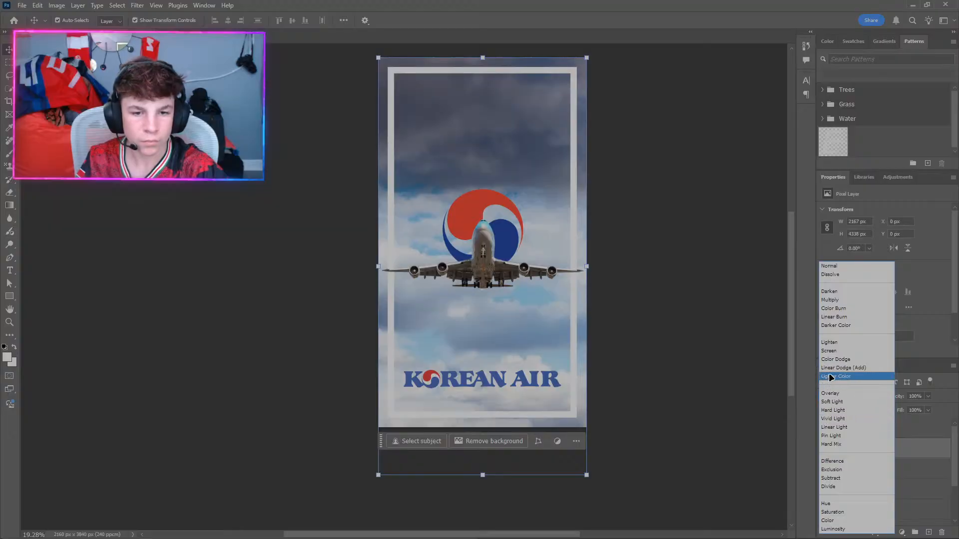
left_click(765, 374)
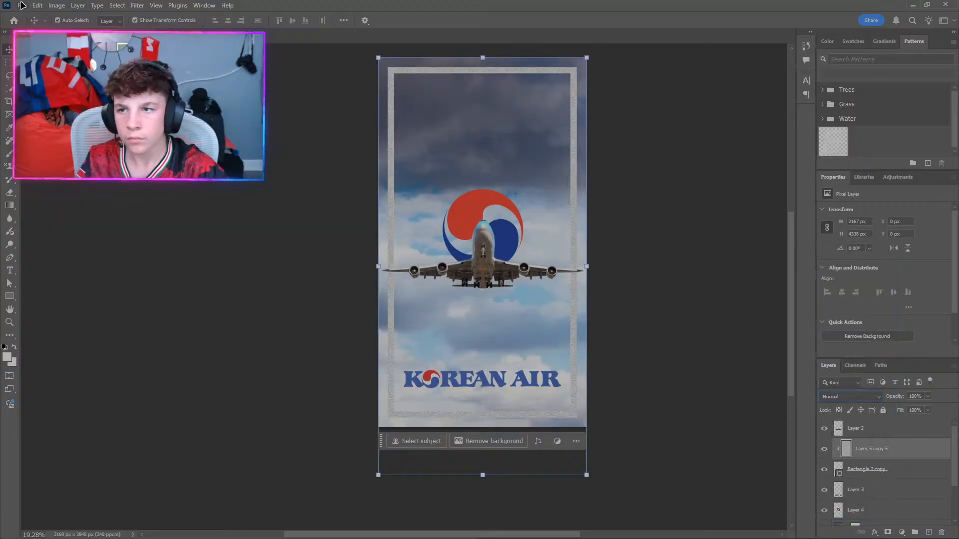
Open the A350 poster from the ps folder in Pictures, check the blend mode of its clipped pattern layer, and close the file.
left_click(22, 6)
left_click(35, 28)
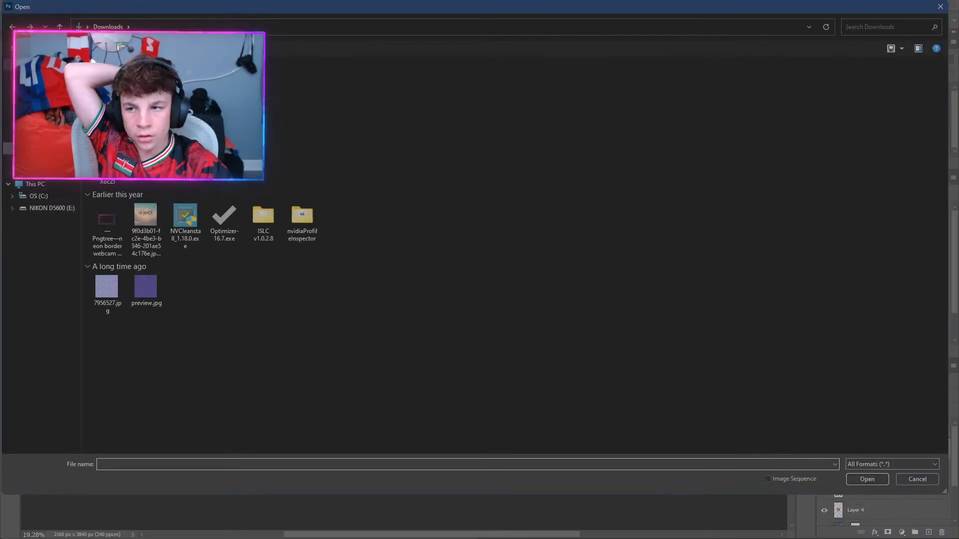
left_click(39, 124)
left_click(129, 98)
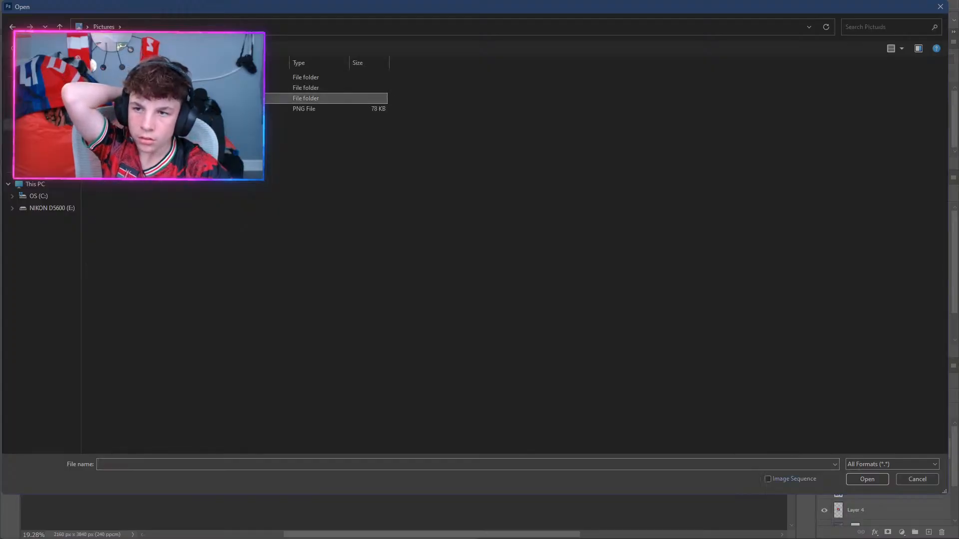
double_click(129, 88)
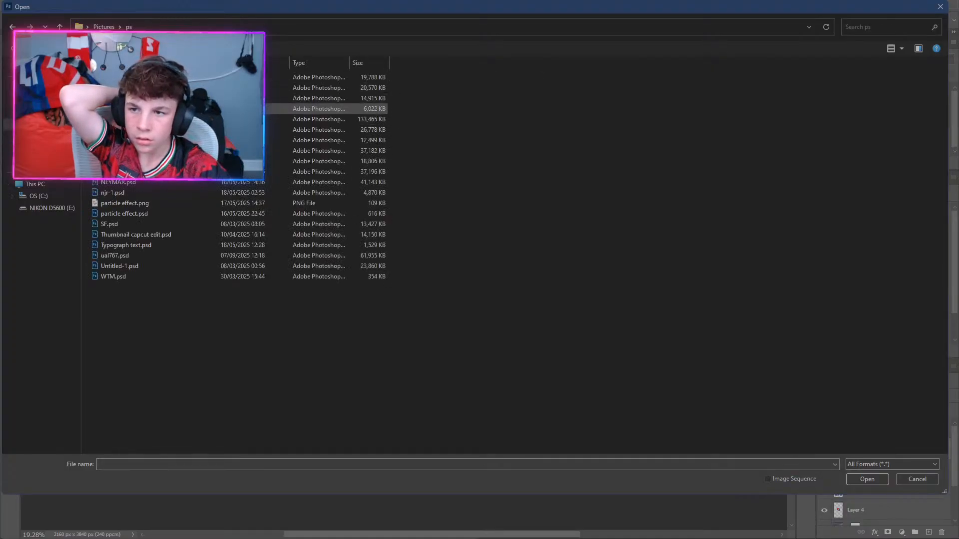
double_click(130, 118)
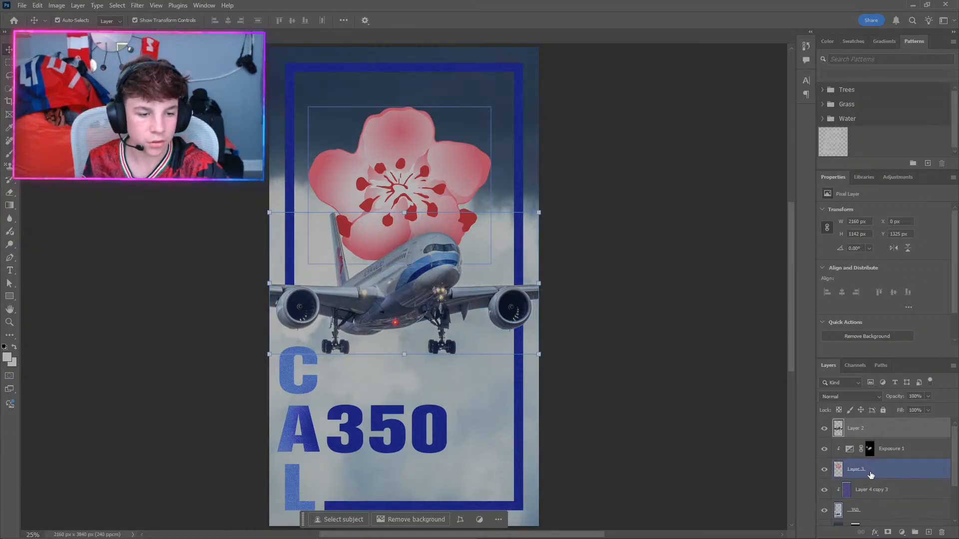
left_click(876, 490)
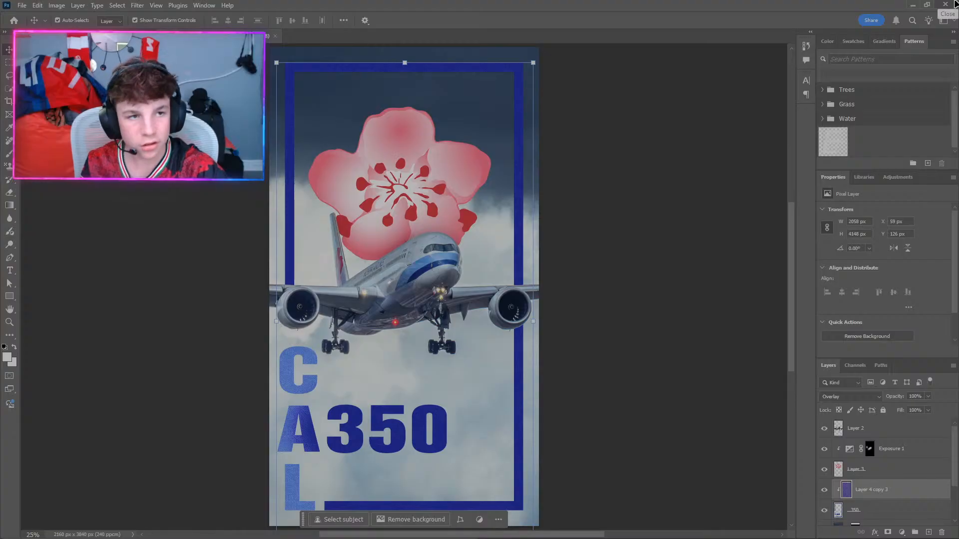
left_click(275, 36)
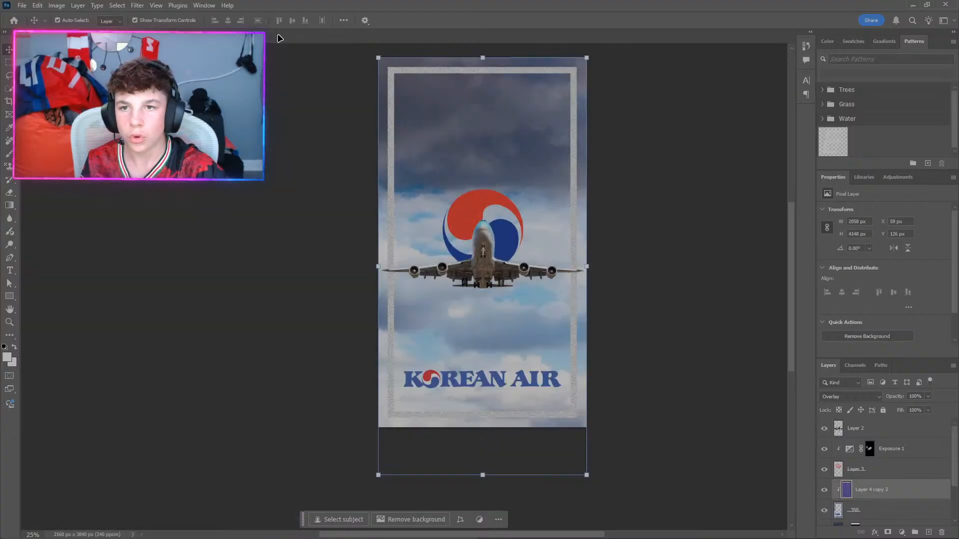
Set the blend mode of the pattern layer clipped to the frame to Overlay and preview alternative modes.
left_click(827, 398)
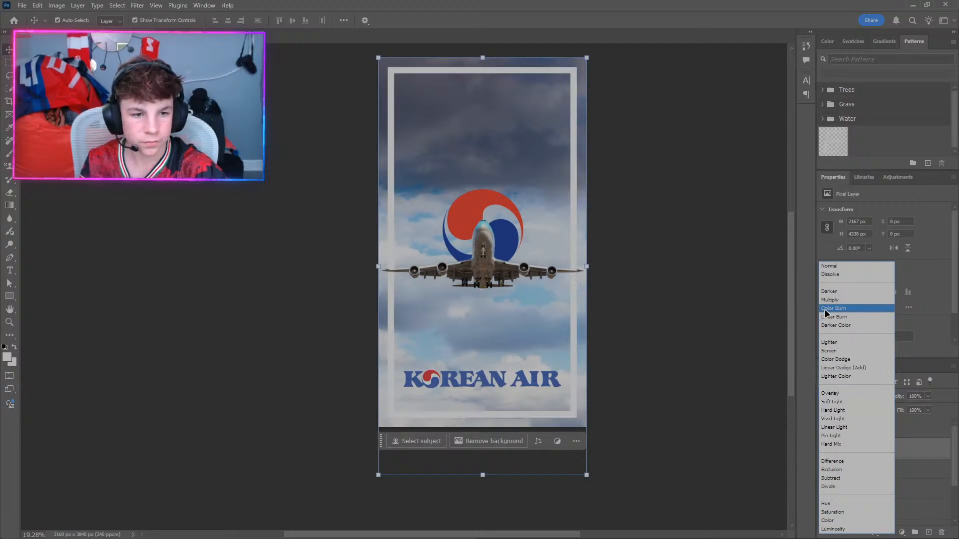
left_click(829, 393)
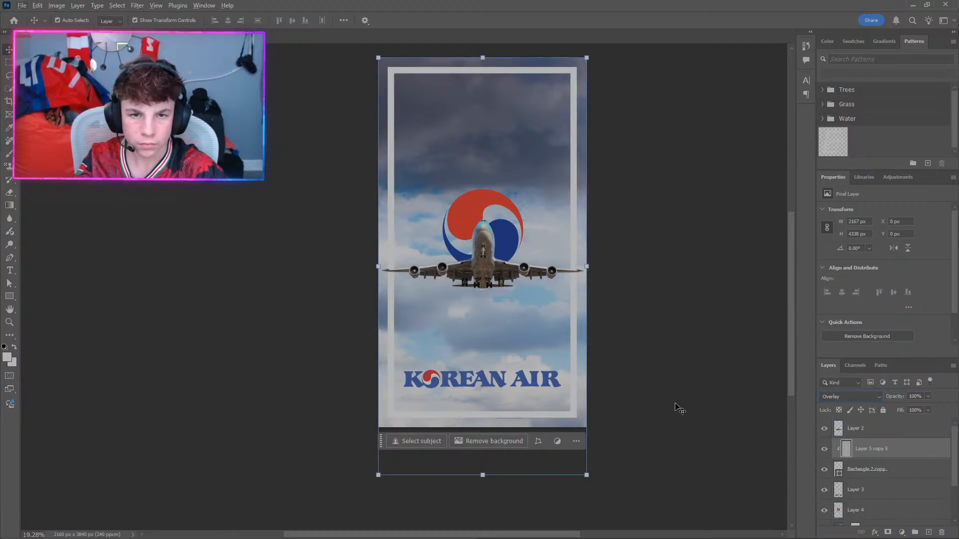
left_click(672, 456)
left_click(847, 451, "alt")
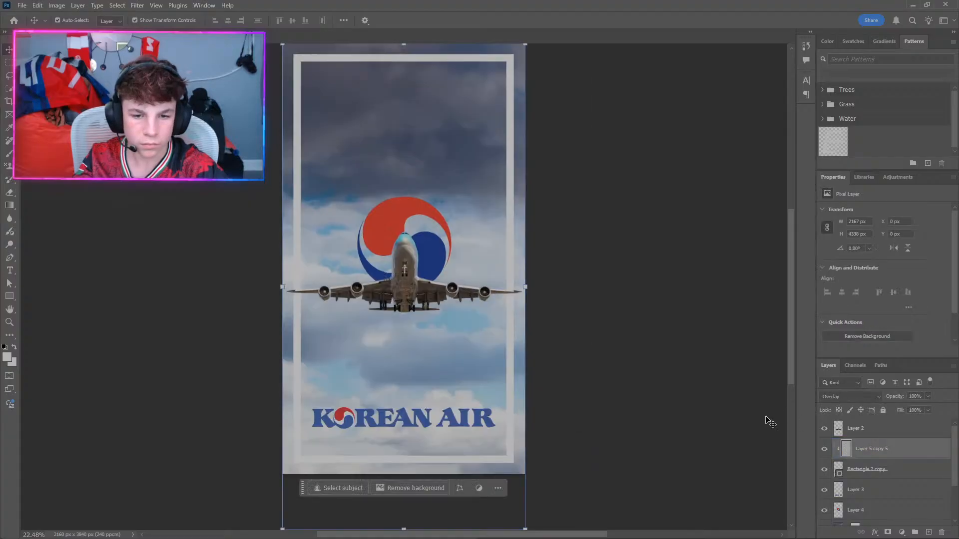
scroll(651, 409, "up", 2)
left_click(849, 396)
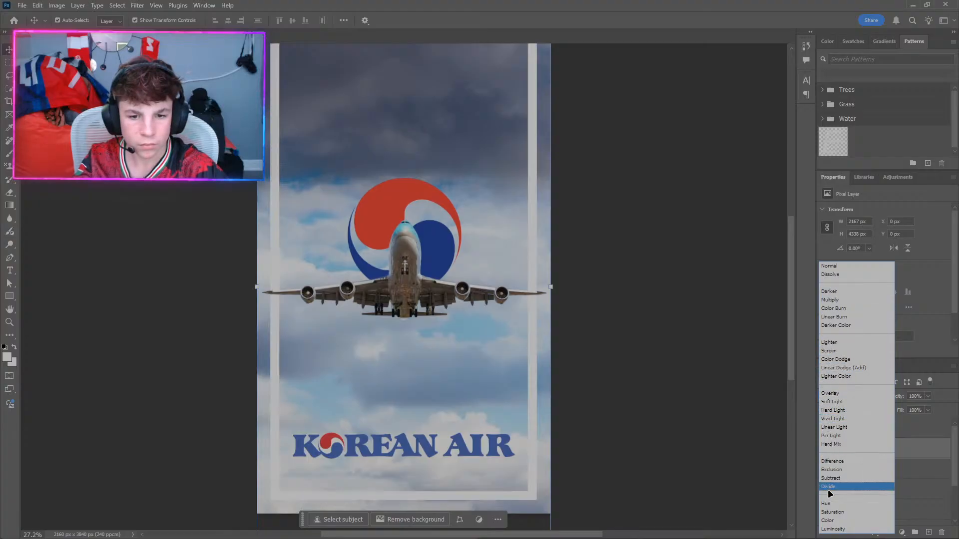
left_click(721, 457)
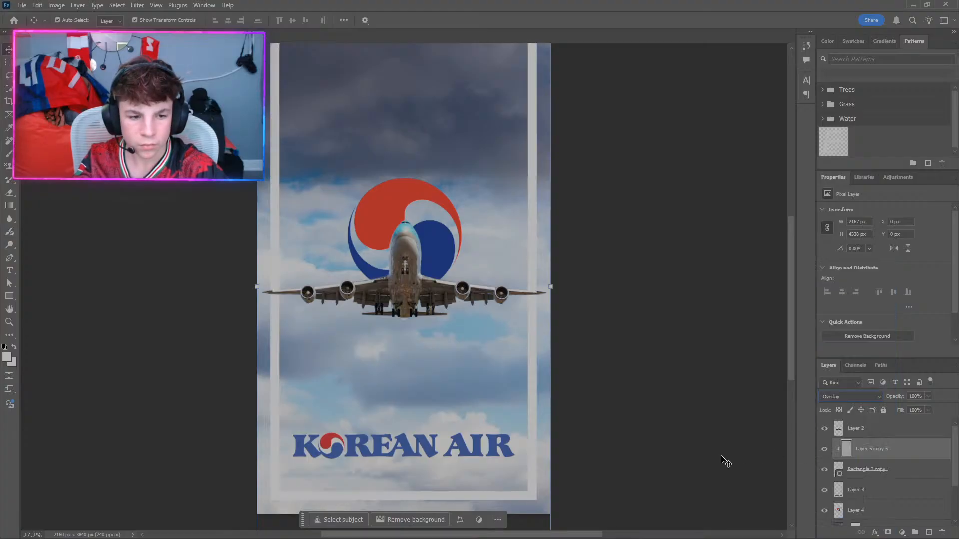
Change the fill of the Rectangle 2 copy frame to the recently used purple-blue and check the clipped pattern over it.
left_click(889, 472)
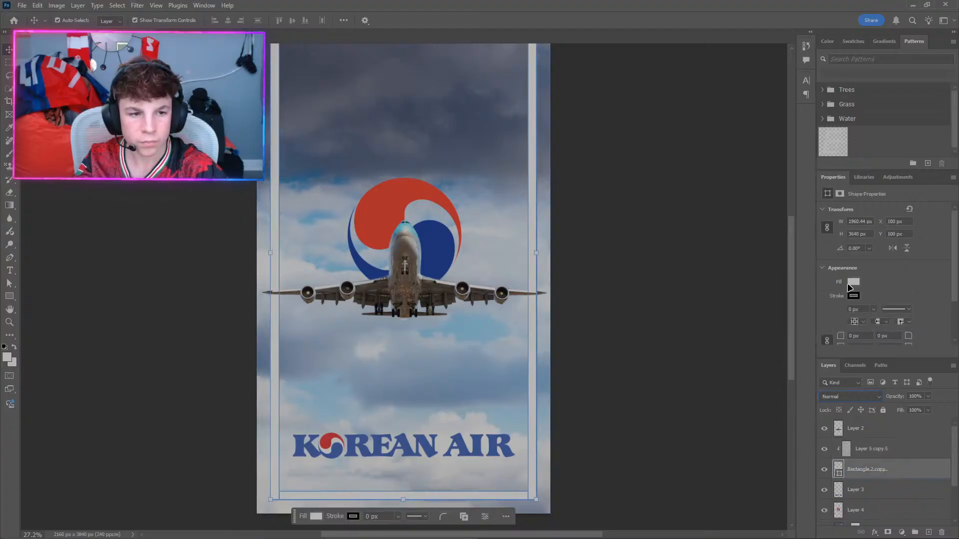
left_click(853, 282)
left_click(867, 331)
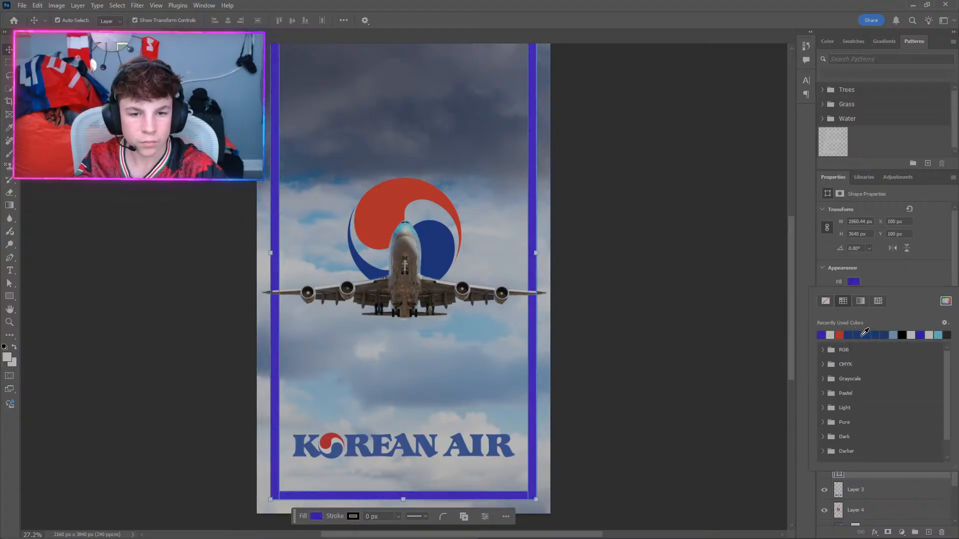
left_click(728, 357)
left_click(876, 433)
left_click(871, 448)
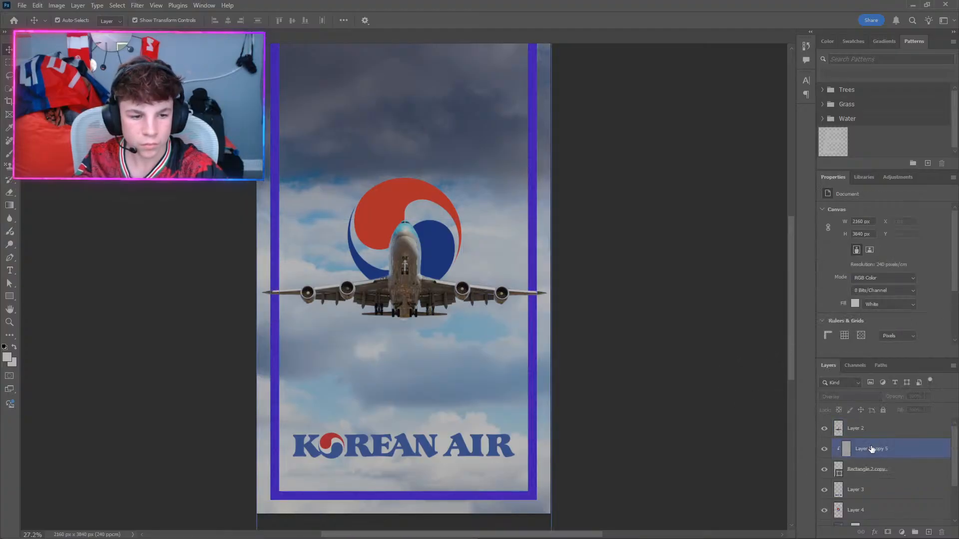
scroll(547, 391, "up", 3)
scroll(547, 391, "down", 3)
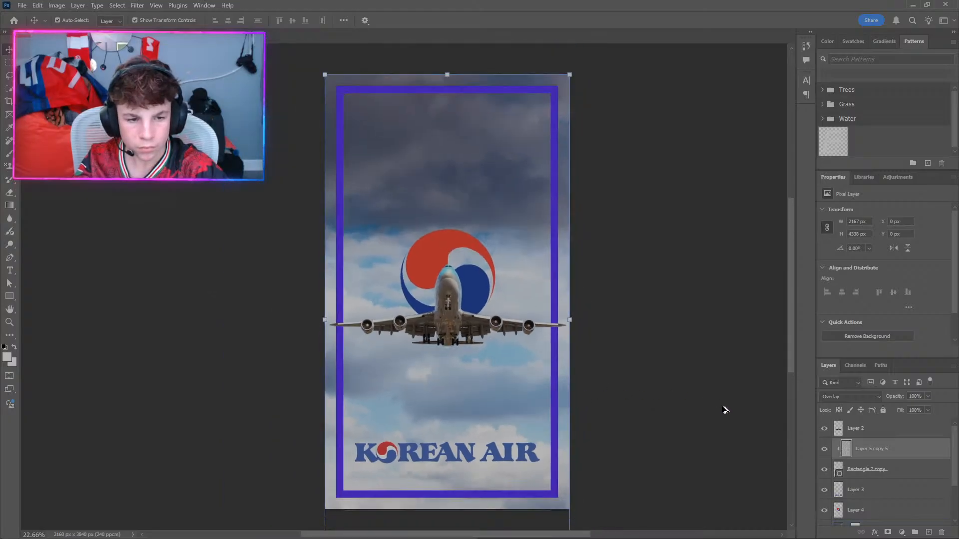
Change the fill of the Rectangle 2 copy frame to black and inspect the clipped pattern up close.
left_click(871, 468)
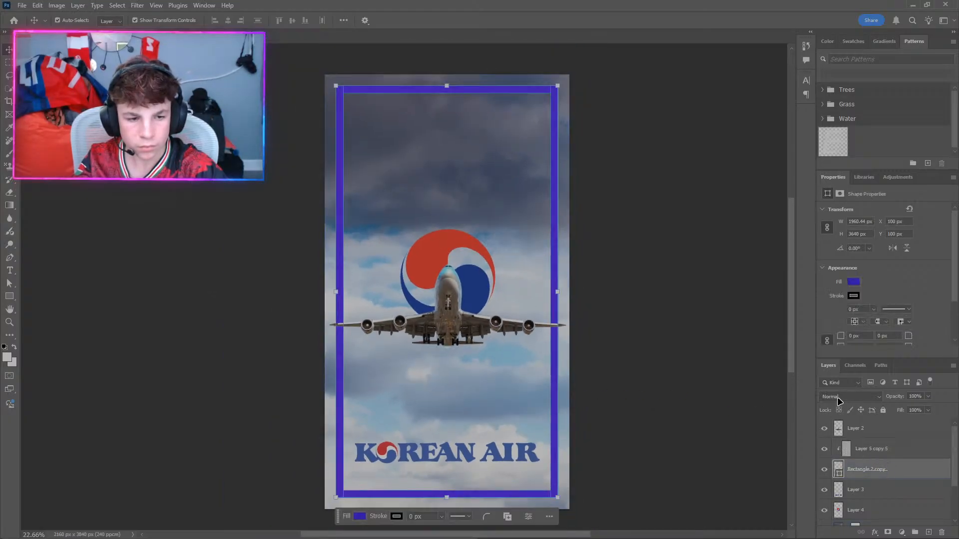
left_click(868, 397)
left_click(921, 462)
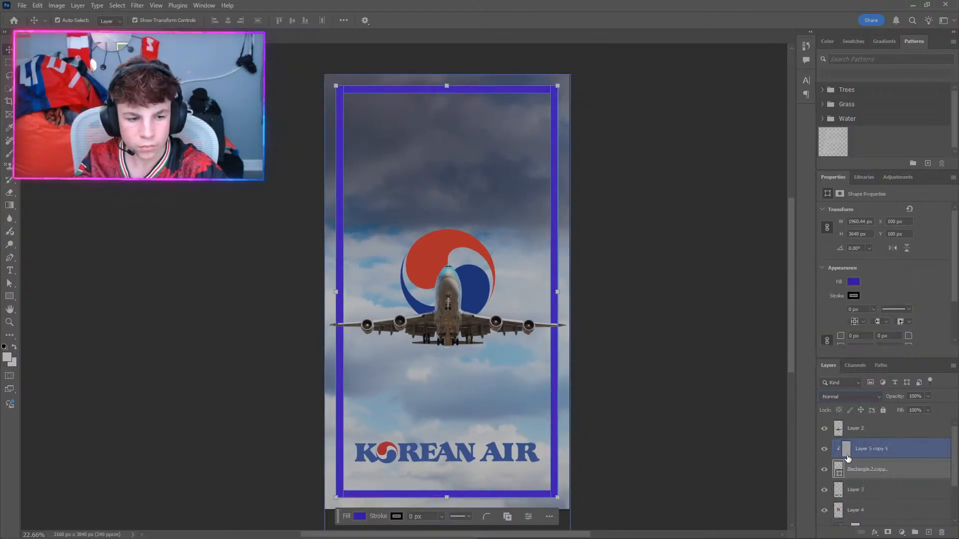
left_click(854, 281)
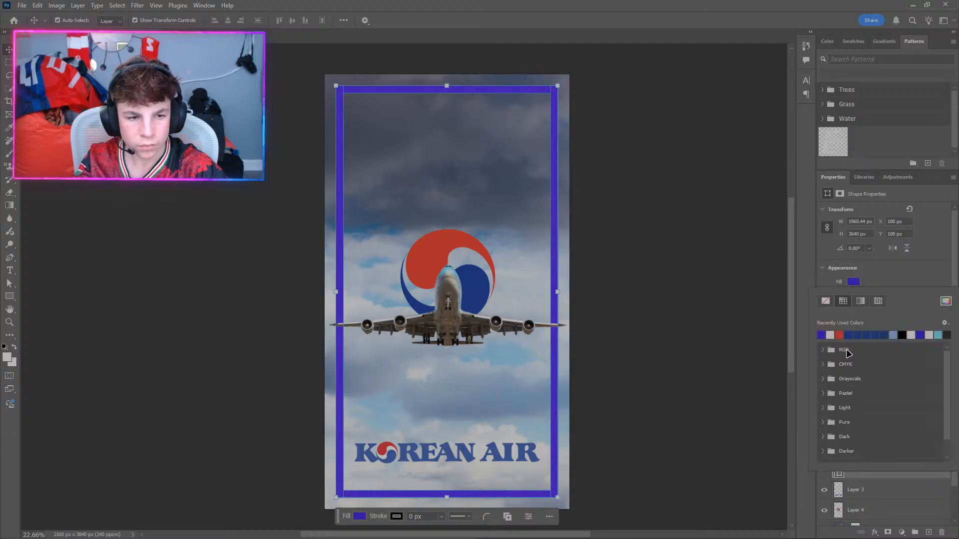
left_click(902, 334)
left_click(691, 370)
scroll(534, 405, "up", 4)
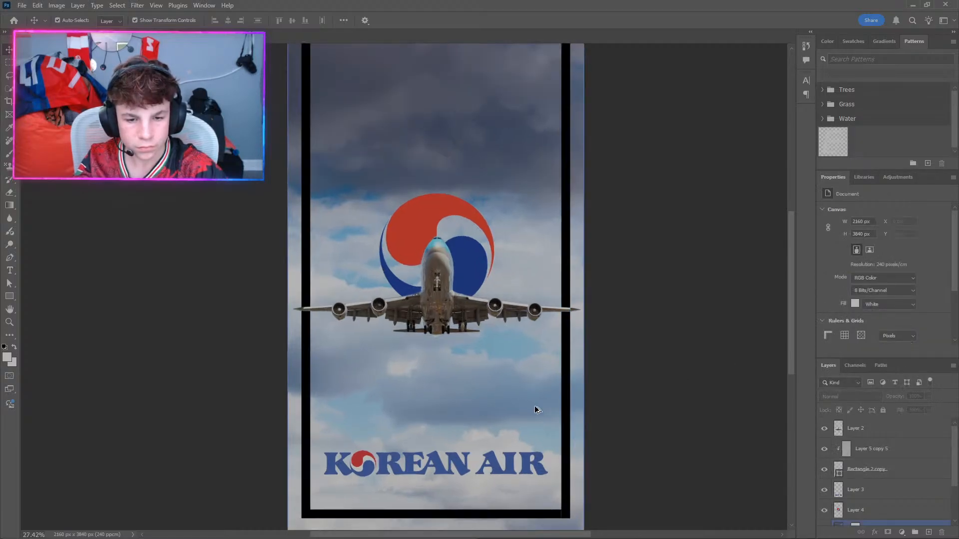
scroll(593, 407, "up", 2)
Pick a custom muted red as the fill of the Rectangle 2 copy frame and review the pattern across the poster.
left_click(904, 464)
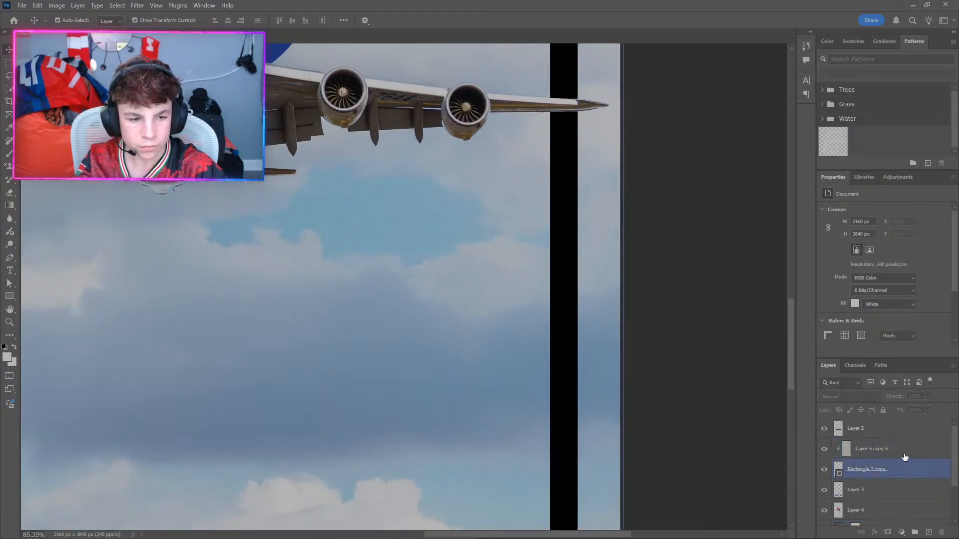
left_click(899, 469)
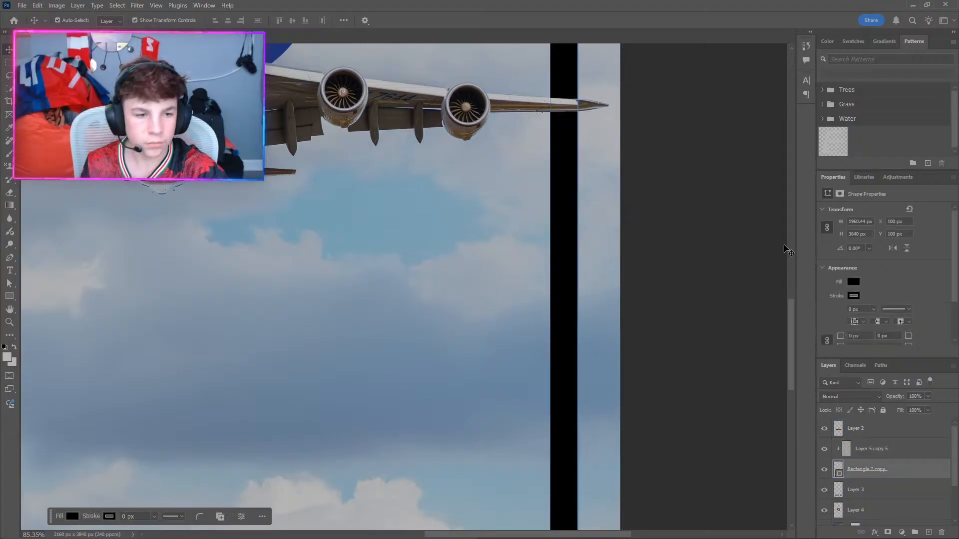
left_click(852, 283)
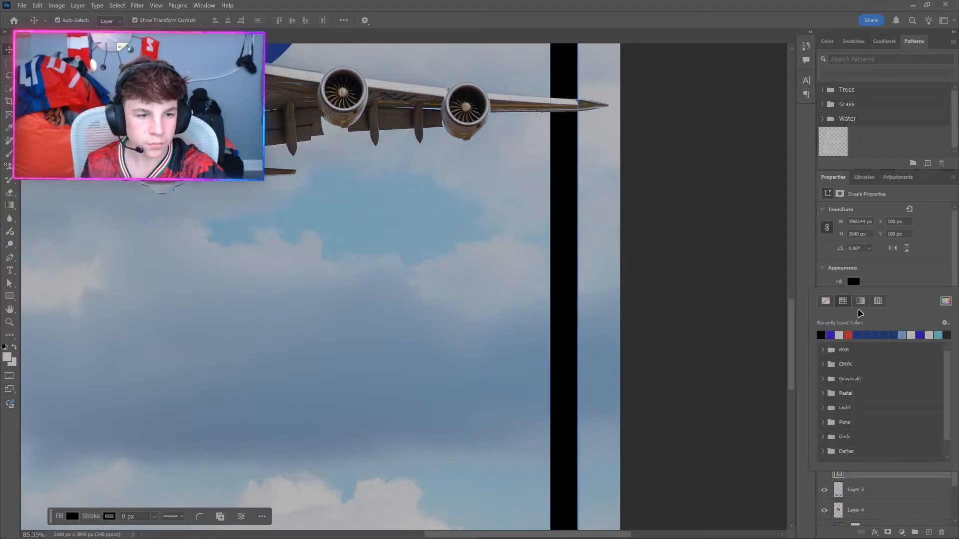
left_click(946, 301)
mouse_move(638, 274)
left_mouse_down()
mouse_move(712, 227)
mouse_move(700, 206)
left_mouse_up()
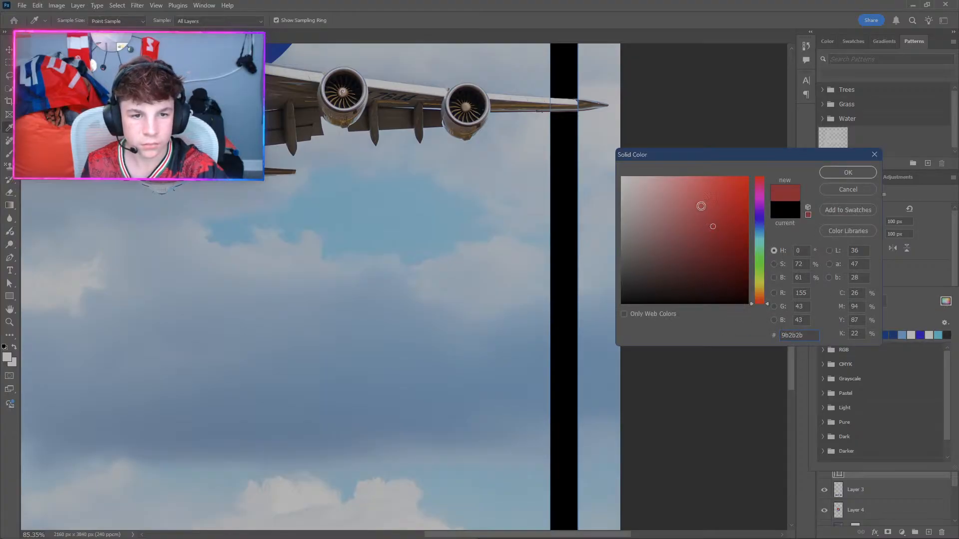
left_click(835, 173)
scroll(156, 336, "down", 1)
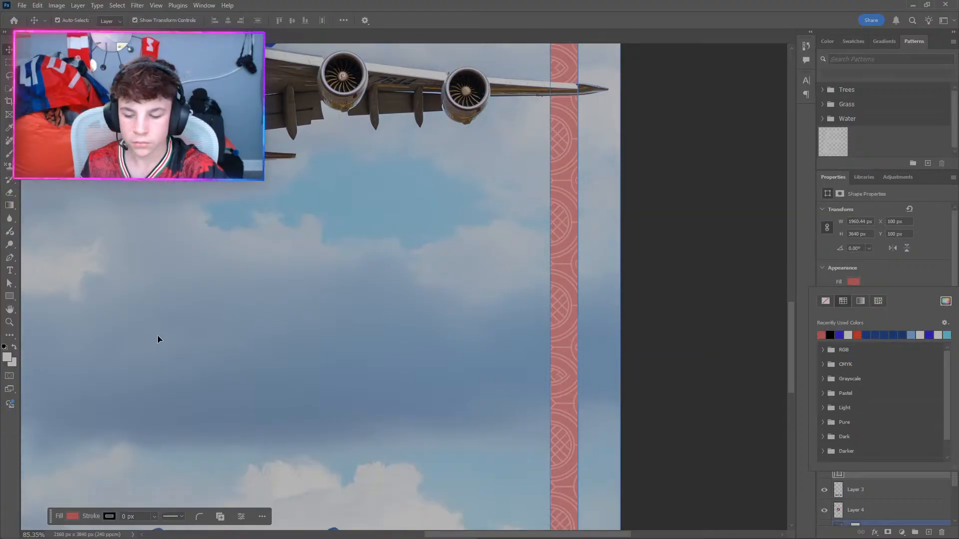
scroll(140, 340, "down", 4)
scroll(113, 327, "left", 2)
scroll(93, 310, "down", 2)
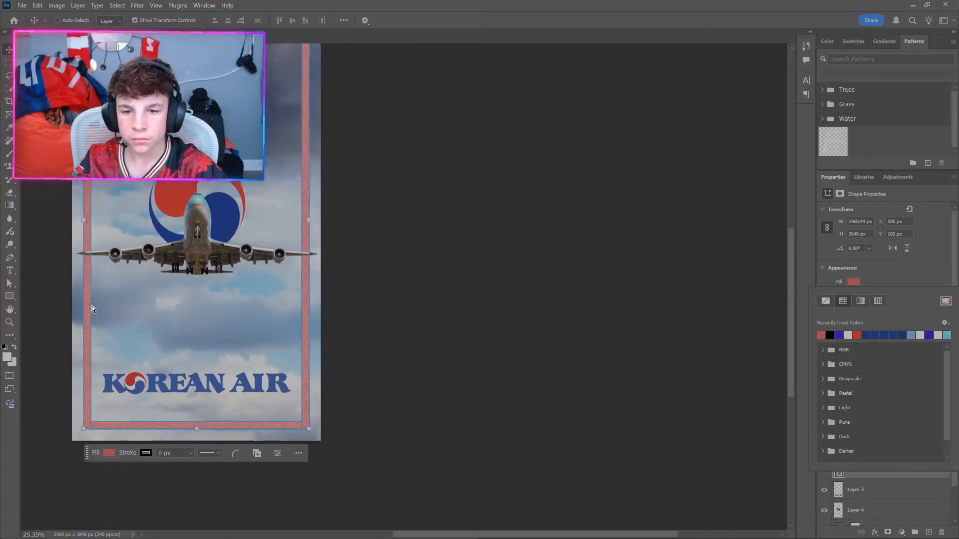
scroll(95, 319, "left", 8)
left_click(239, 299)
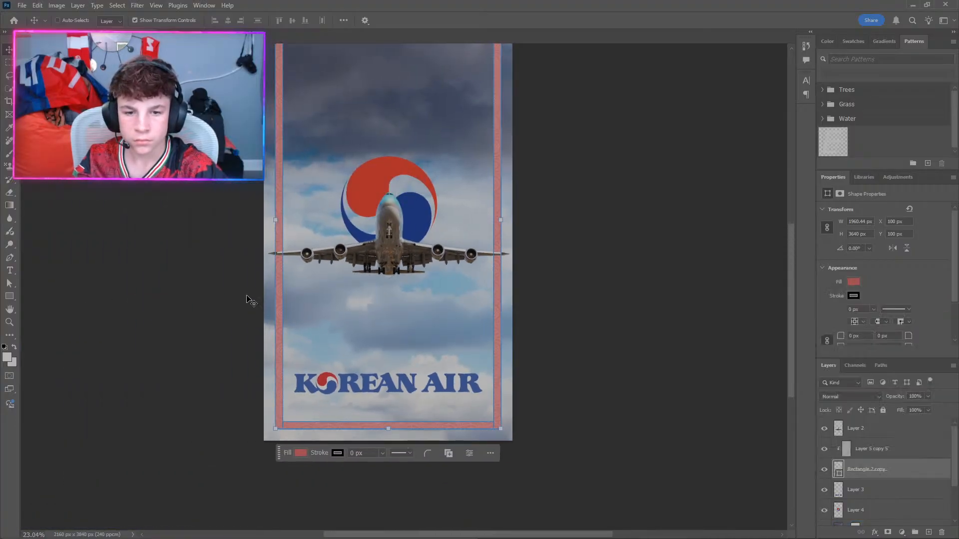
Undo the frame fill changes together with the pattern layer's Overlay blending, clipping and reordering.
key("ctrl+z")
key("ctrl+z")
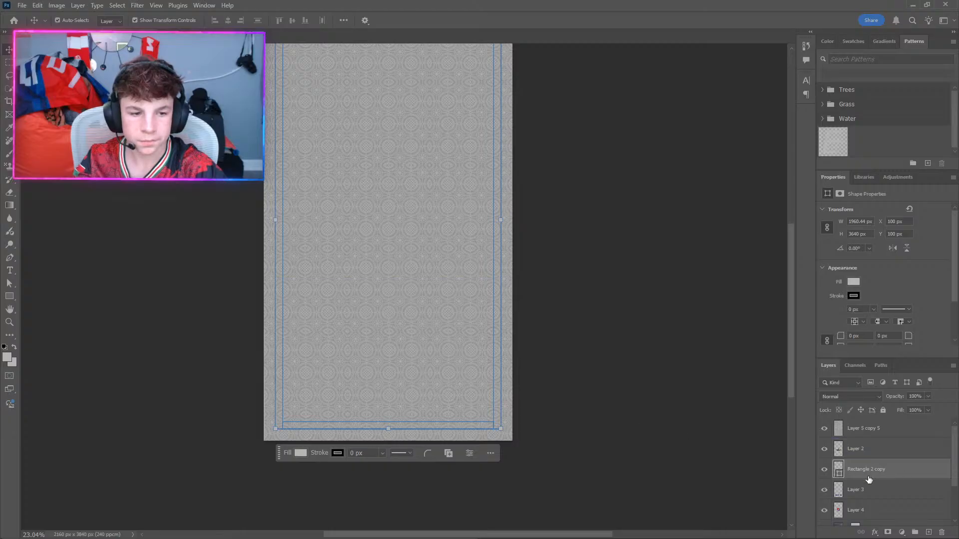
left_click(861, 427)
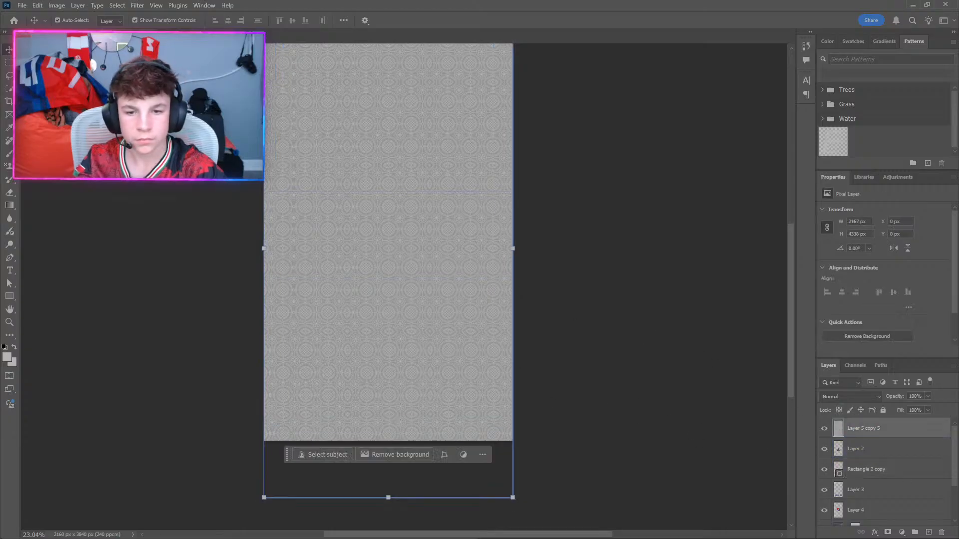
left_click(56, 5)
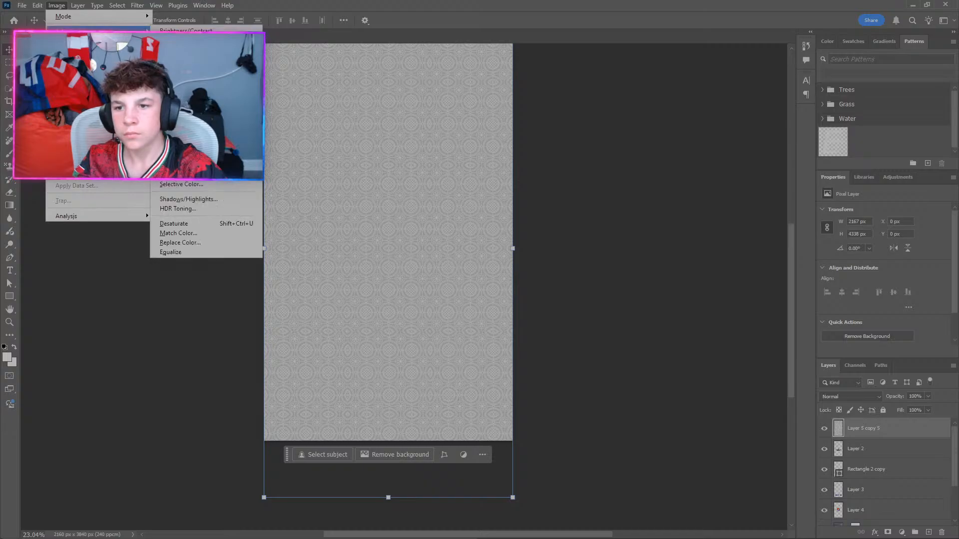
left_click(572, 226)
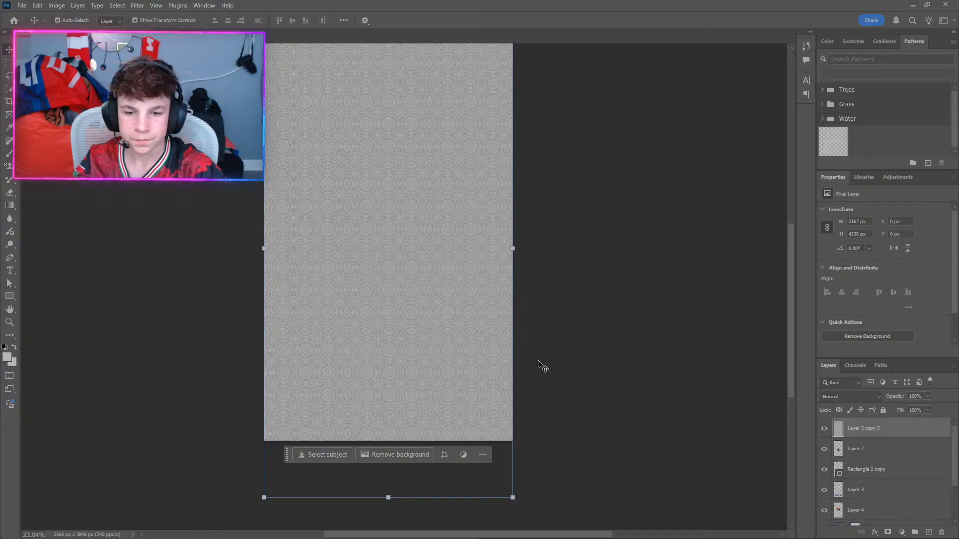
Place the pattern layer, Layer 5 copy 5, beneath the airplane layer and clip it to the Rectangle 2 copy frame.
left_click_drag(881, 451, 871, 422)
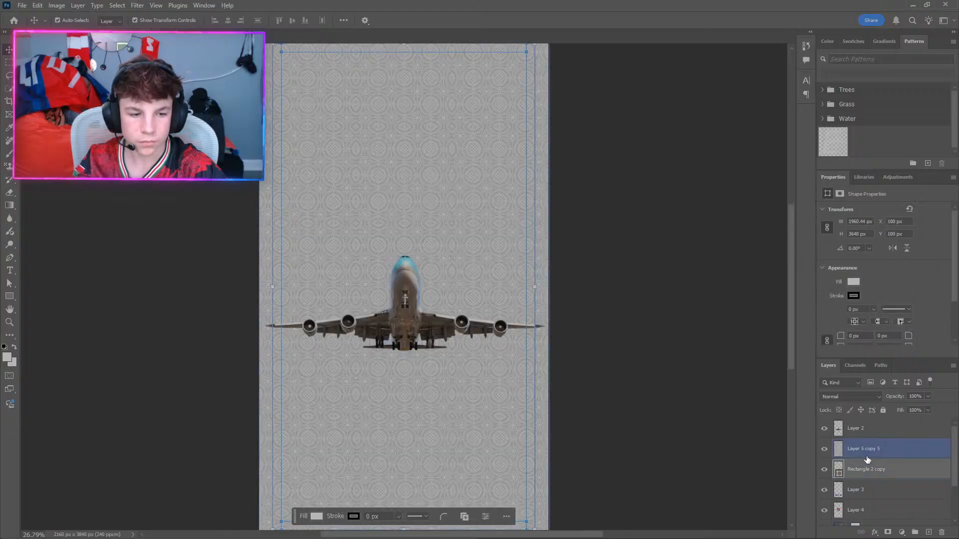
left_click(867, 459, "alt")
left_click(695, 413)
scroll(599, 380, "down", 2)
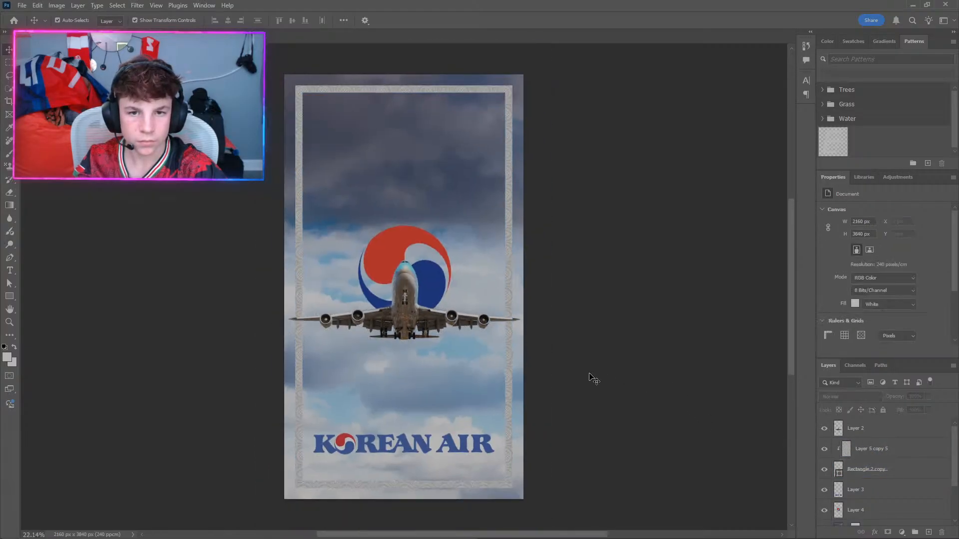
scroll(519, 378, "left", 1)
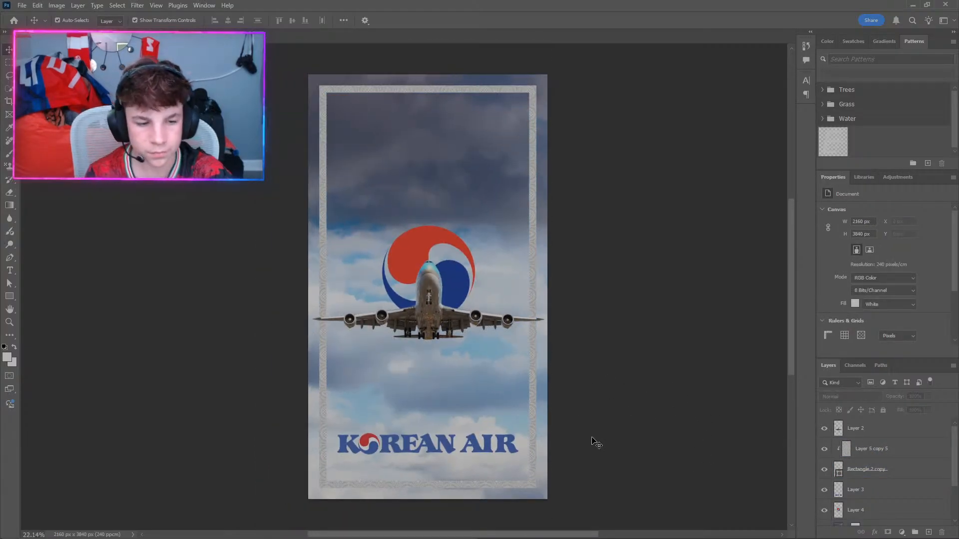
Try adding an empty layer between the clipped pattern and the Rectangle 2 copy frame for brush painting, and delete it.
left_click(936, 422)
left_click(923, 448)
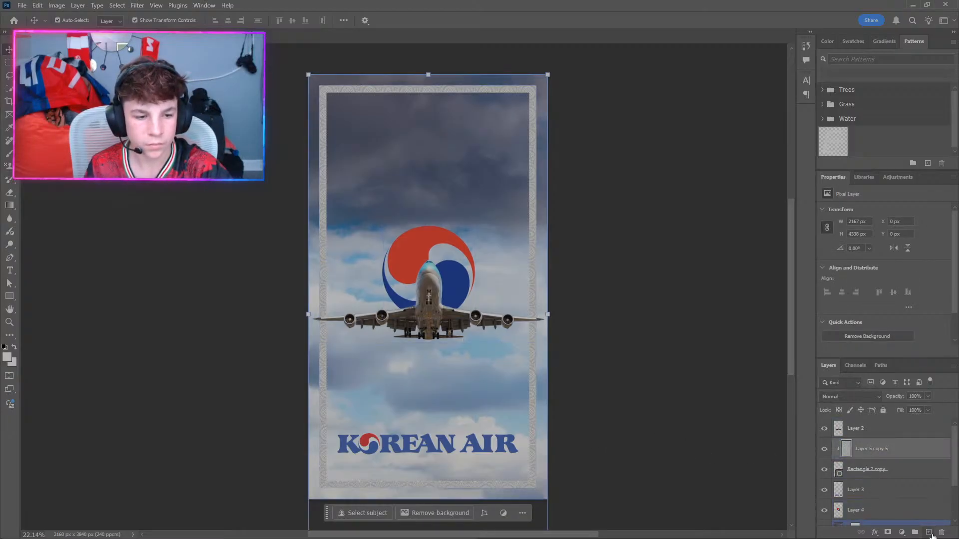
left_click(904, 469)
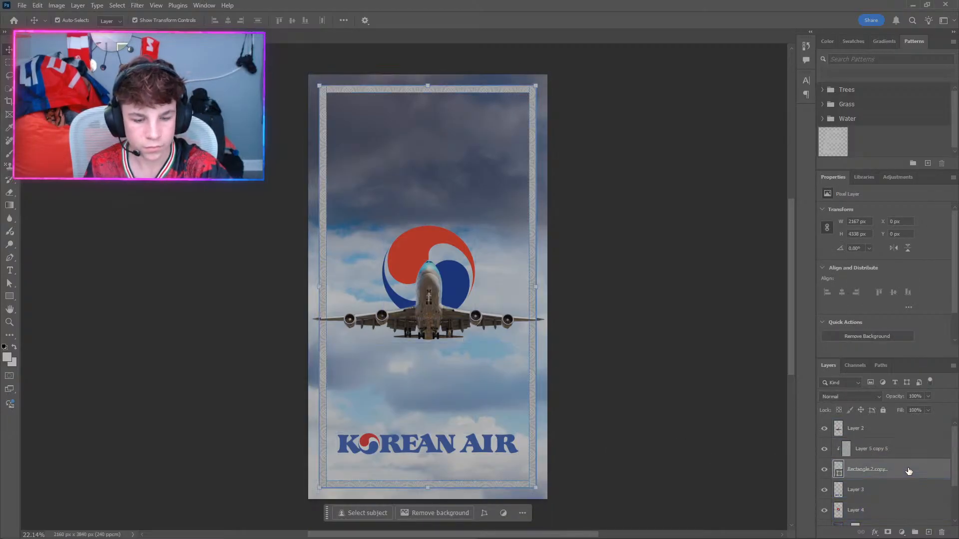
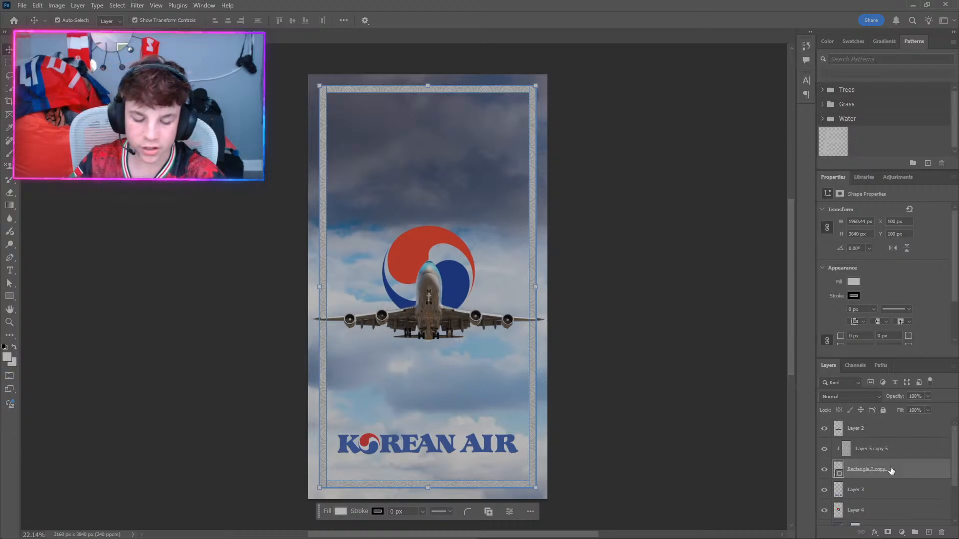
left_click(896, 449)
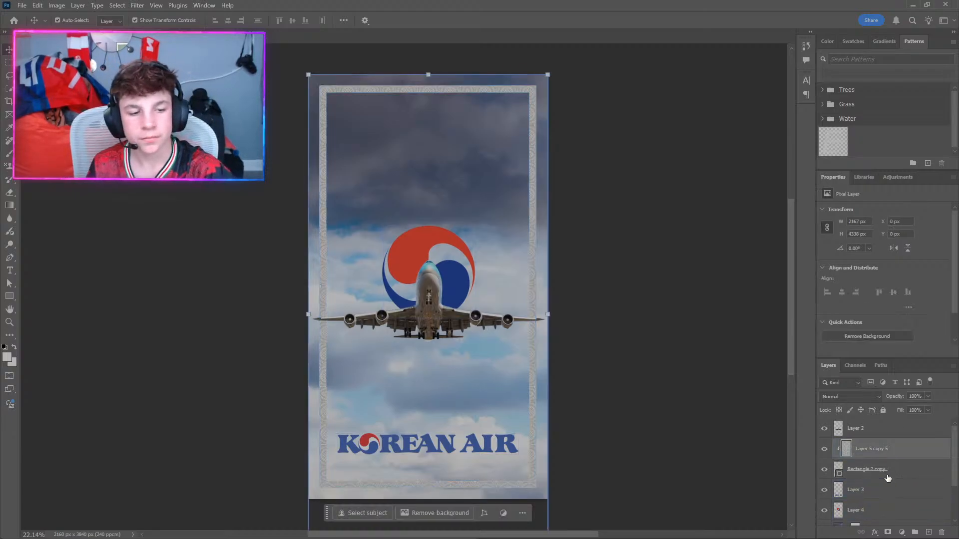
left_click(906, 524)
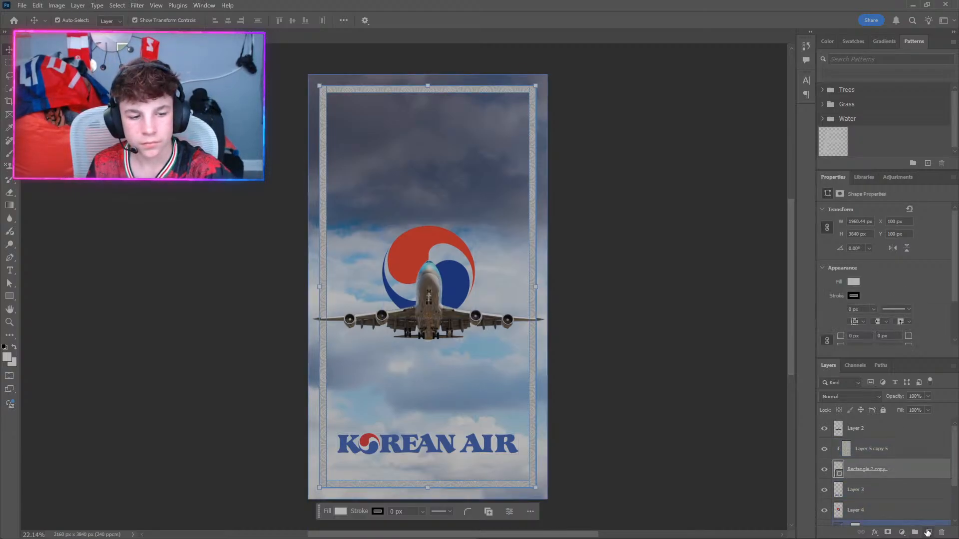
left_click(927, 532)
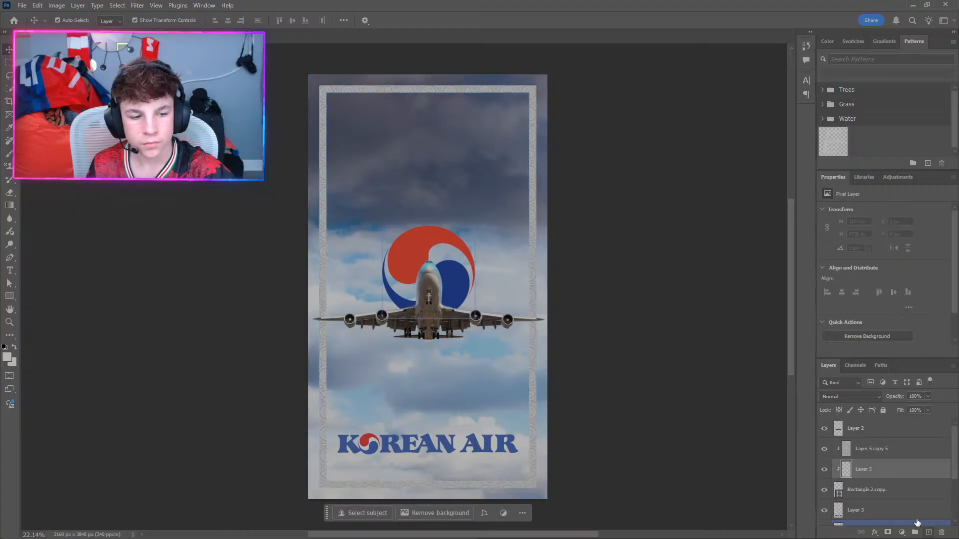
mouse_move(867, 476)
left_mouse_down()
mouse_move(870, 447)
mouse_move(869, 472)
left_mouse_up()
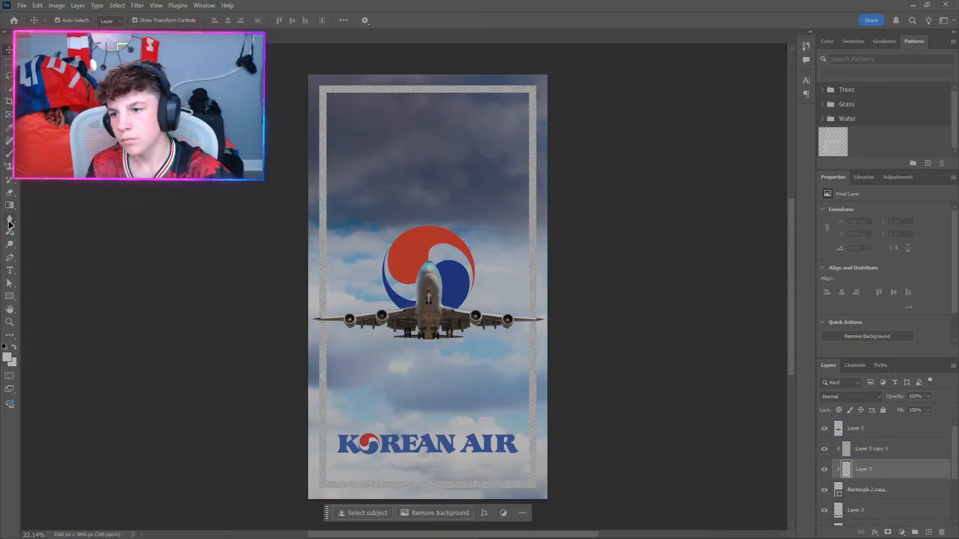
left_click(7, 157)
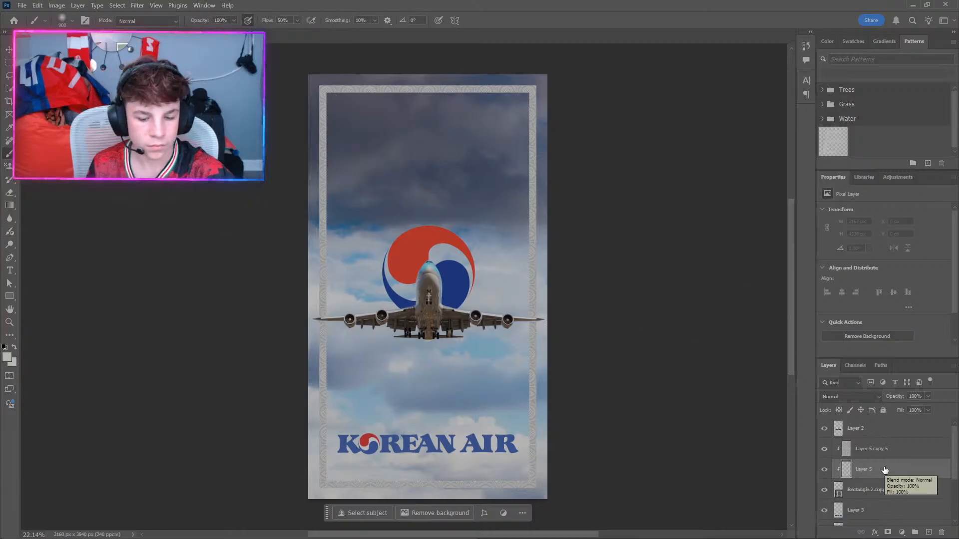
key("Delete")
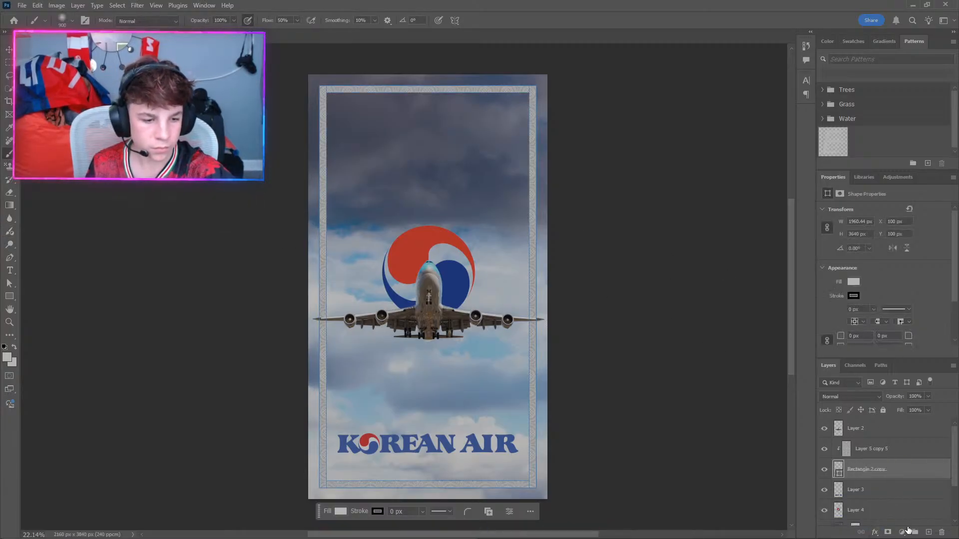
Add a gradient fill layer clipped to the Rectangle 2 copy frame and set its starting color stop to the logo red, e1251b.
left_click(901, 533)
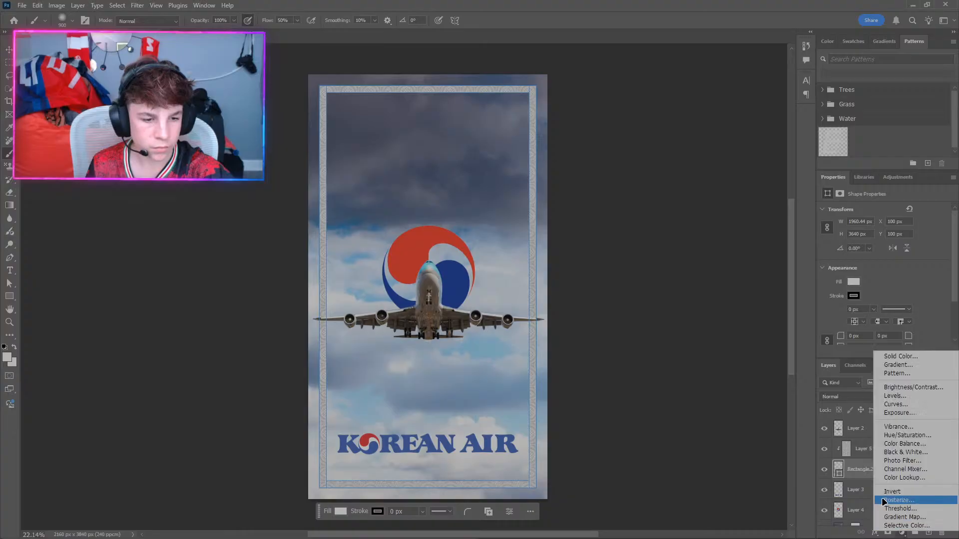
left_click(898, 370)
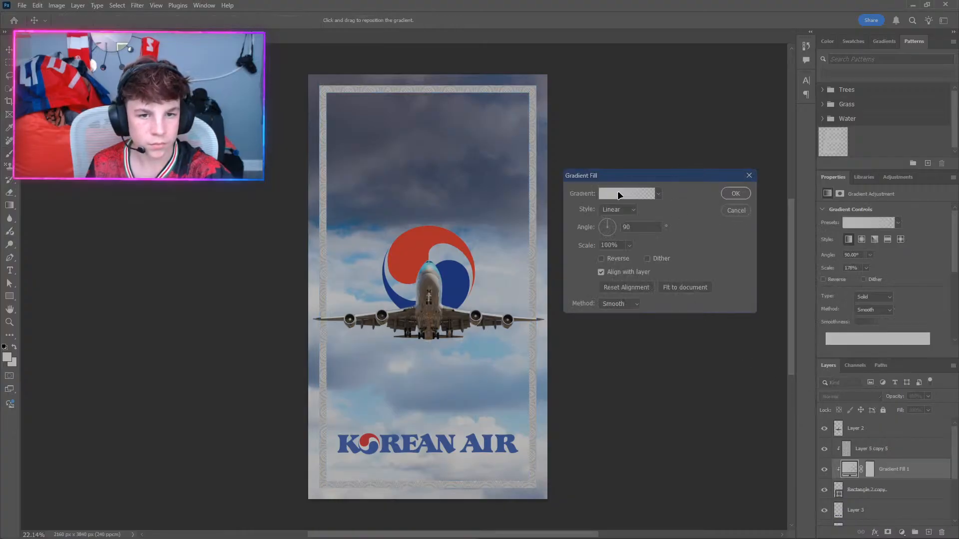
left_click(609, 195)
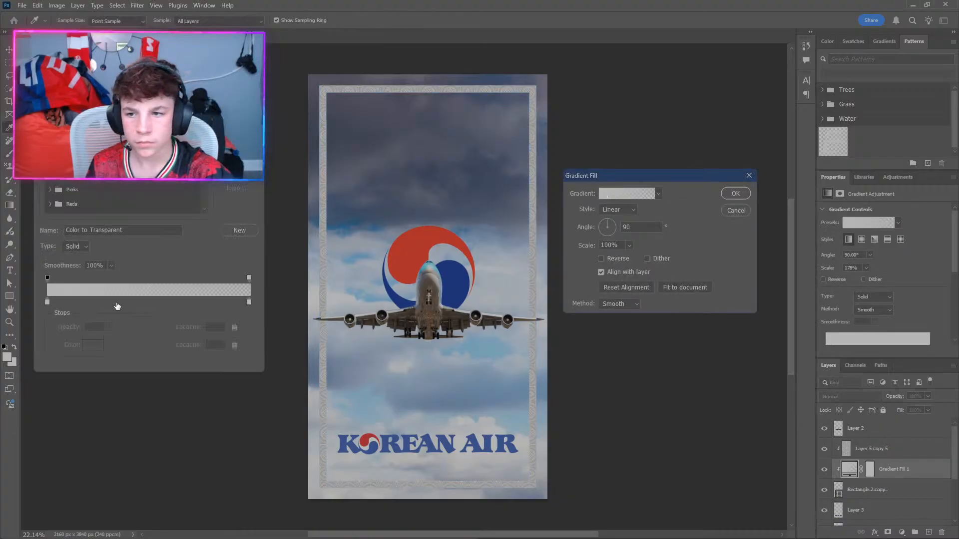
left_click(46, 301)
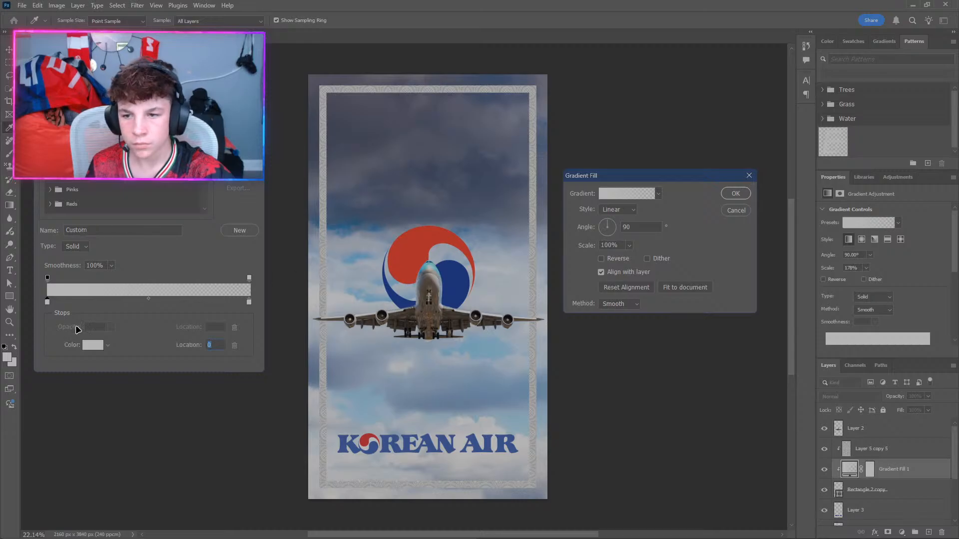
left_click(88, 345)
left_click(409, 250)
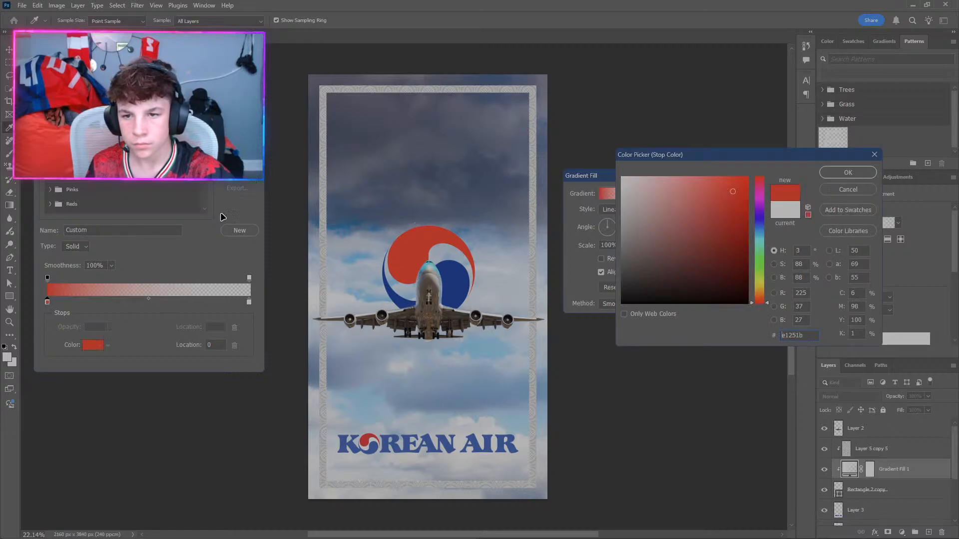
key("ctrl+a")
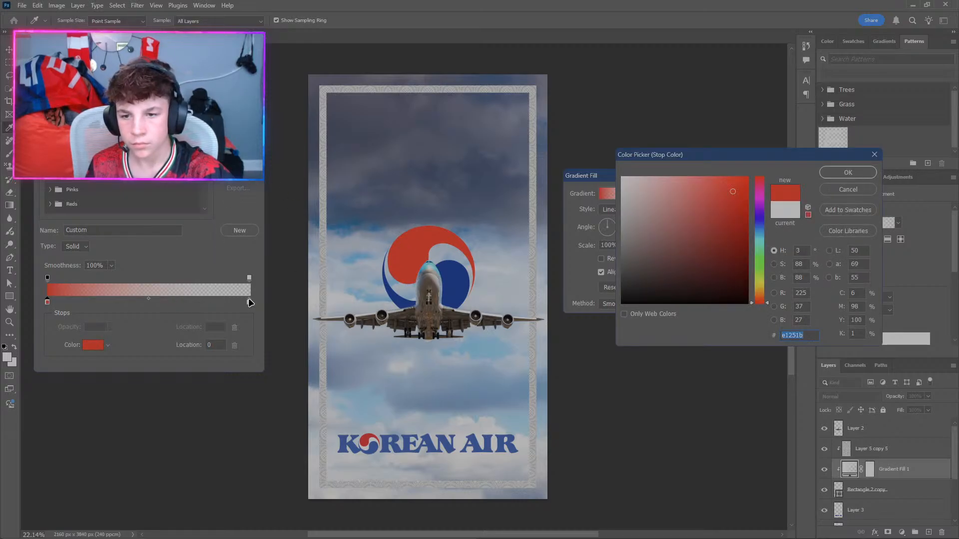
left_click(852, 171)
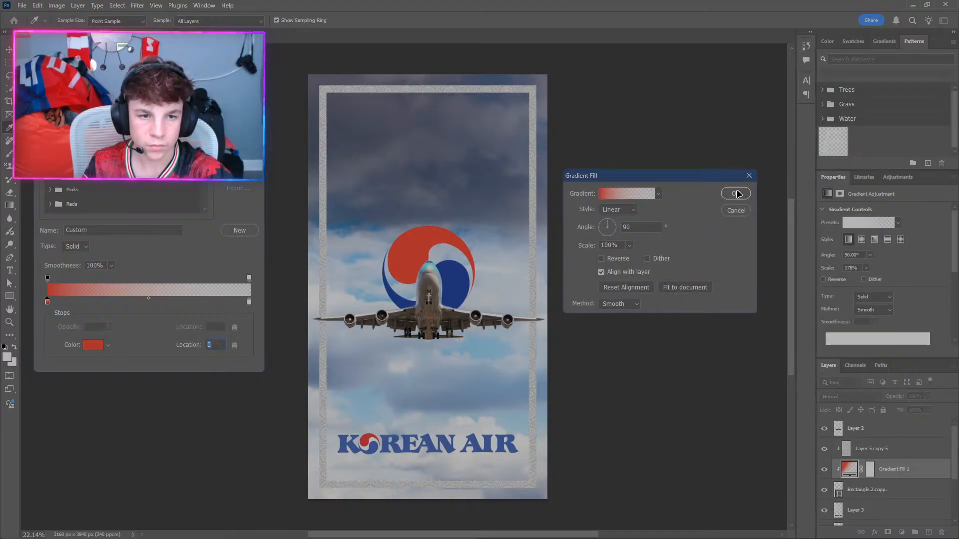
Set the gradient's end color stop to the dark blue sampled from the logo, 002f87.
left_click(249, 302)
left_click(90, 346)
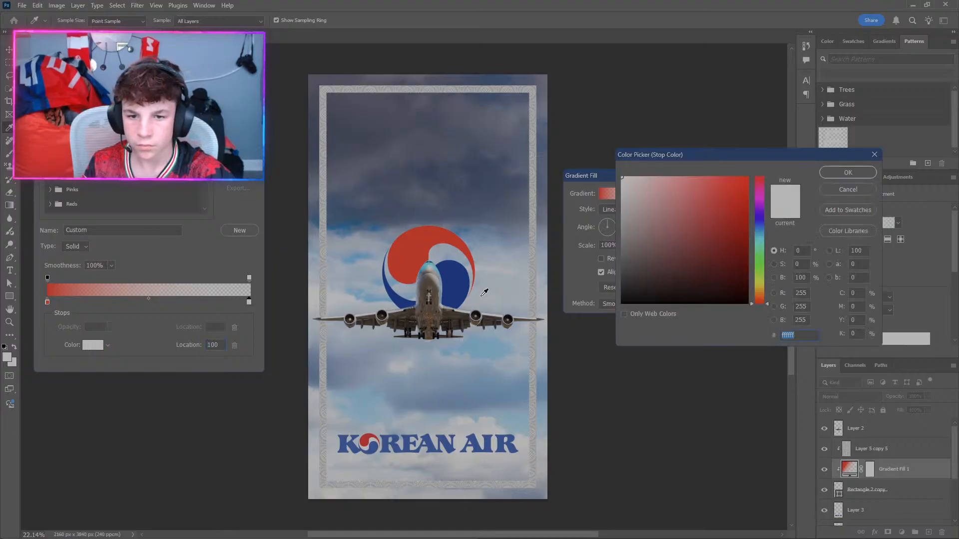
left_click(460, 285)
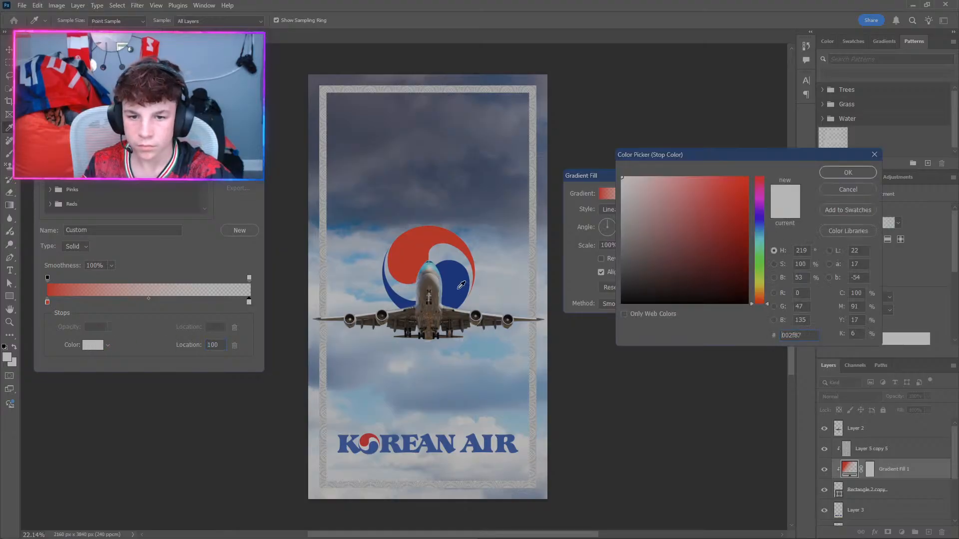
left_click(847, 172)
Move the blue stop to location 54 with the opaque opacity stop just beyond it, set the color midpoint to 47, and accept the gradient fill.
left_click_drag(250, 303, 249, 278)
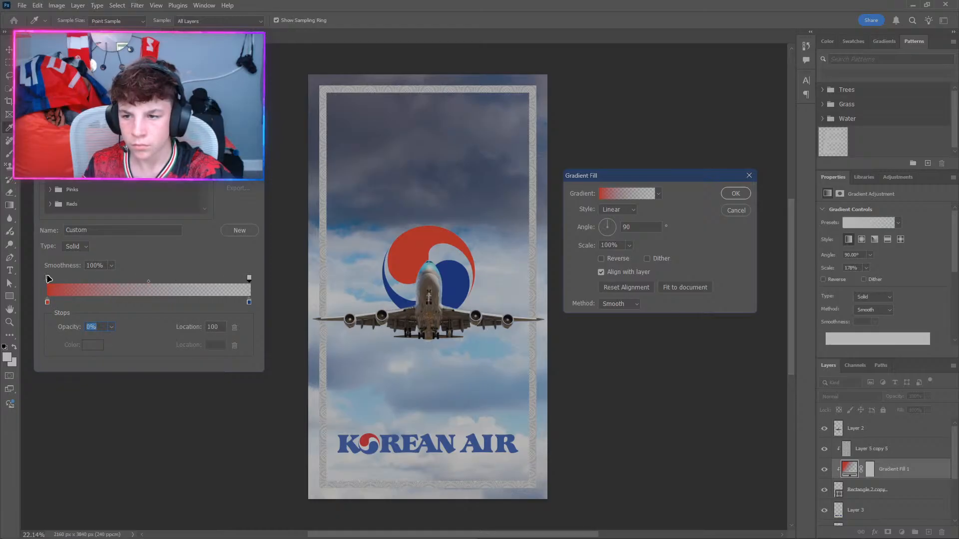
left_click_drag(48, 279, 165, 284)
left_click_drag(249, 302, 158, 310)
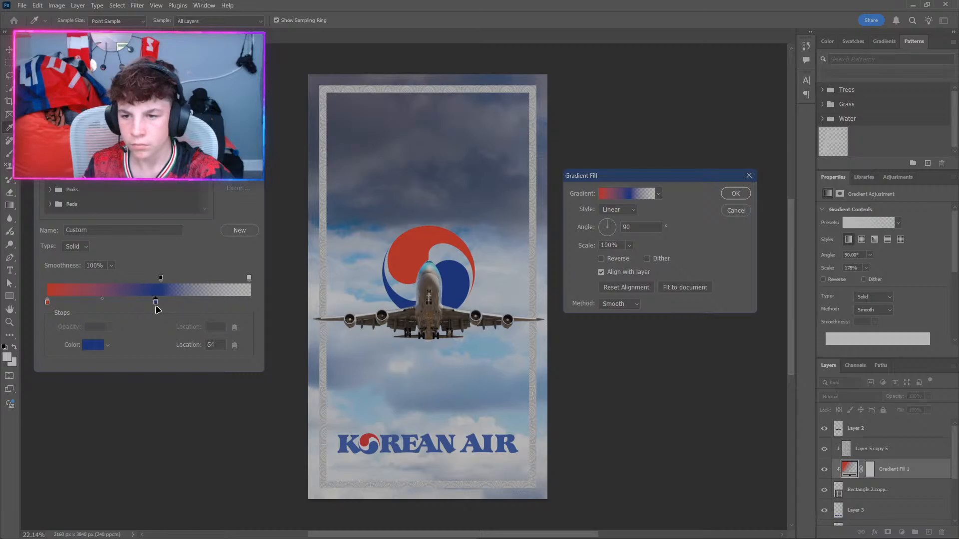
left_click_drag(102, 299, 109, 302)
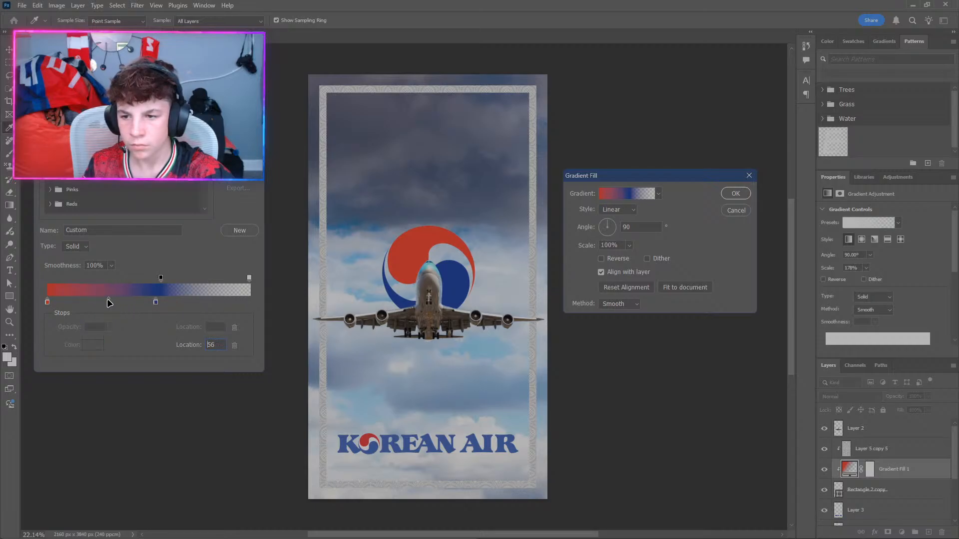
key("Down")
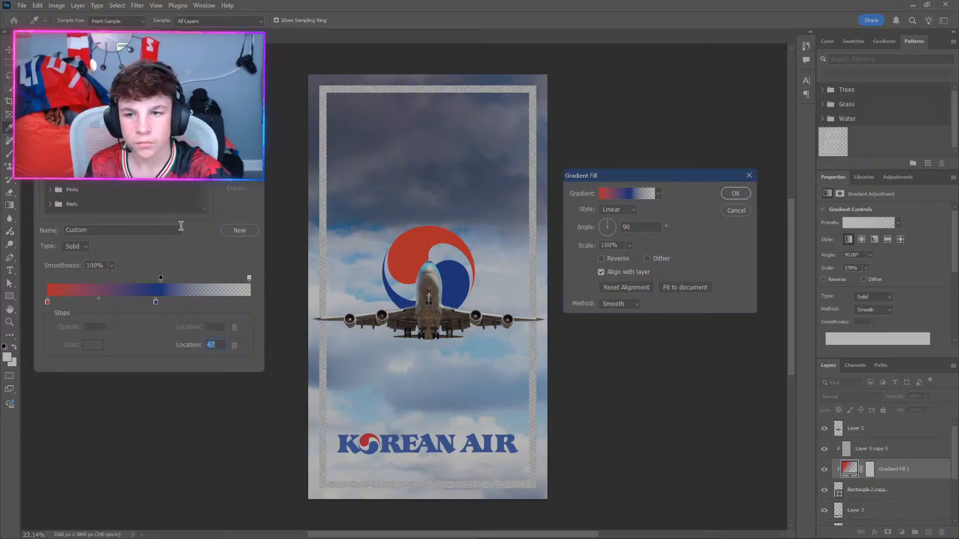
key("Return")
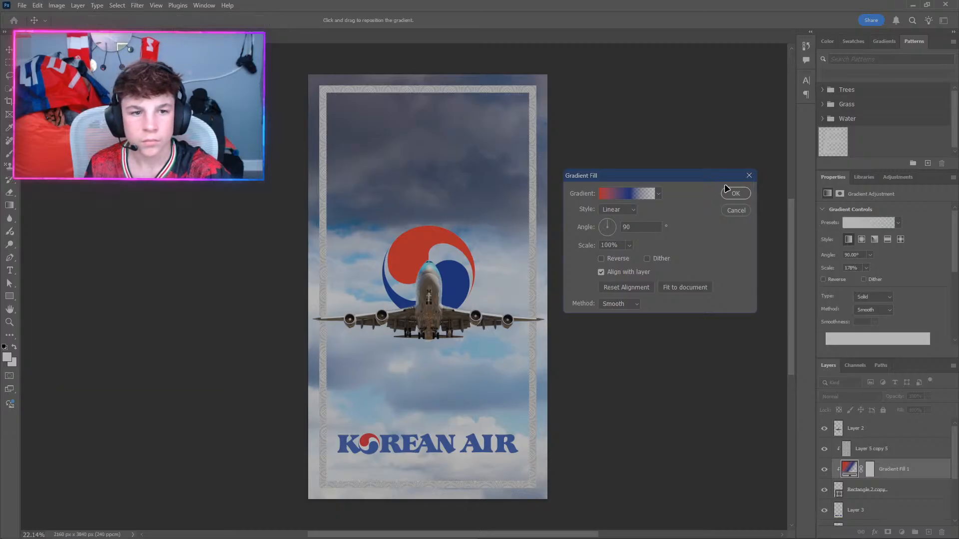
left_click(730, 193)
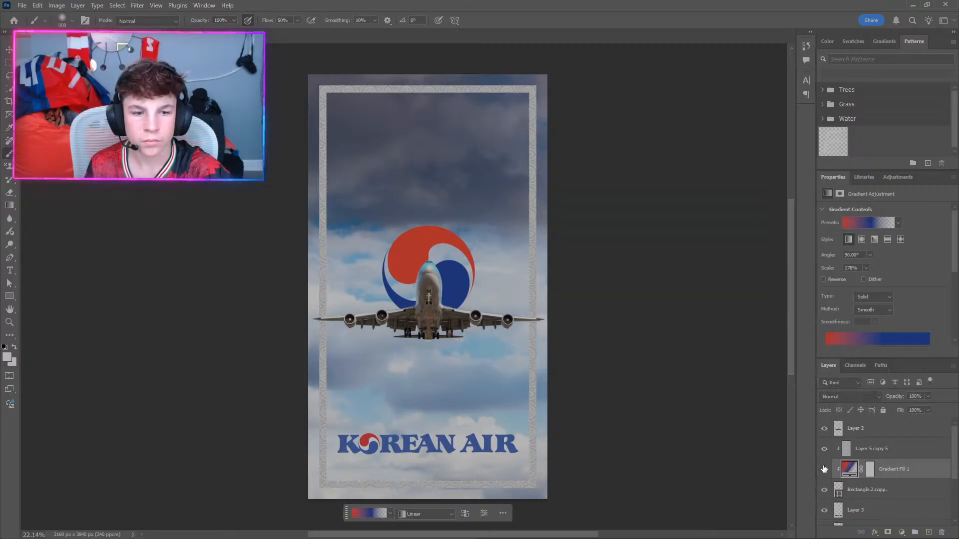
Hide the pattern layer, Layer 5 copy 5, and compare the frame with and without the gradient fill.
left_click(824, 470)
left_click(824, 471)
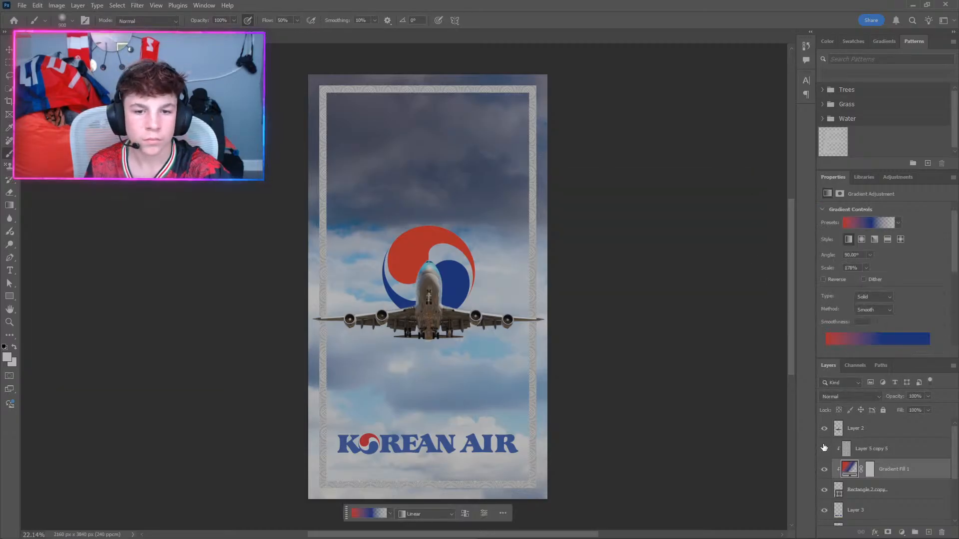
left_click(824, 448)
left_click(824, 471)
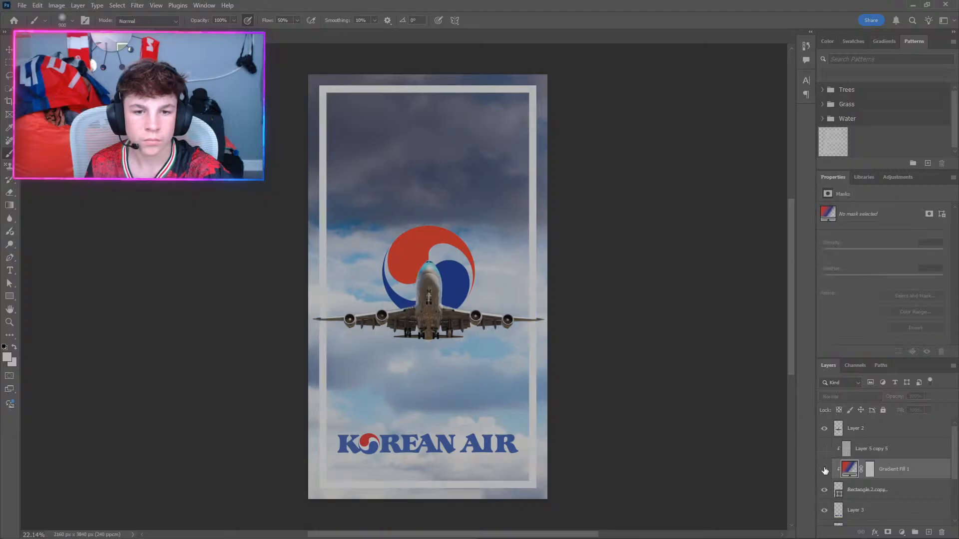
left_click(824, 470)
Reopen the Gradient Fill 1 settings and set the gradient angle to -90 degrees so red starts at the frame's upper edge.
double_click(854, 467)
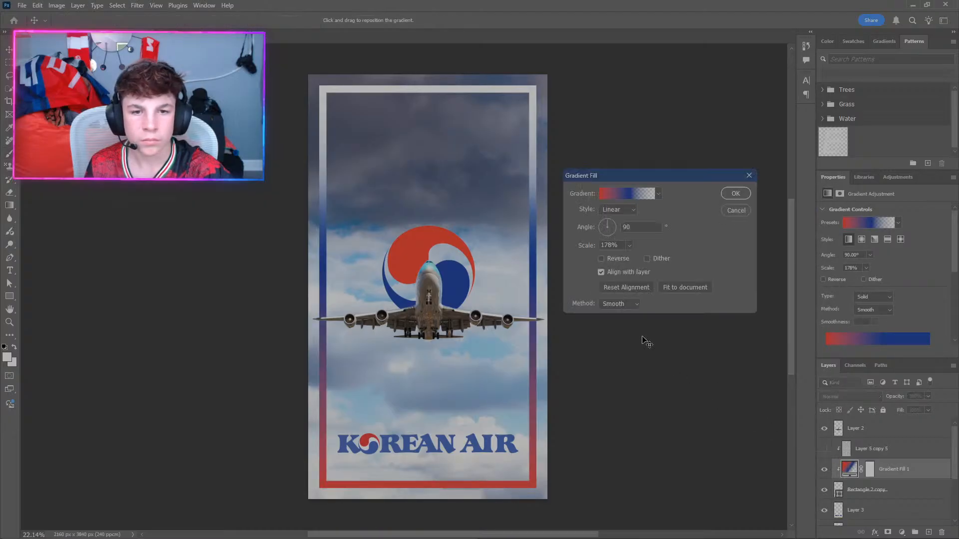
left_click(605, 234)
left_click_drag(603, 250, 608, 253)
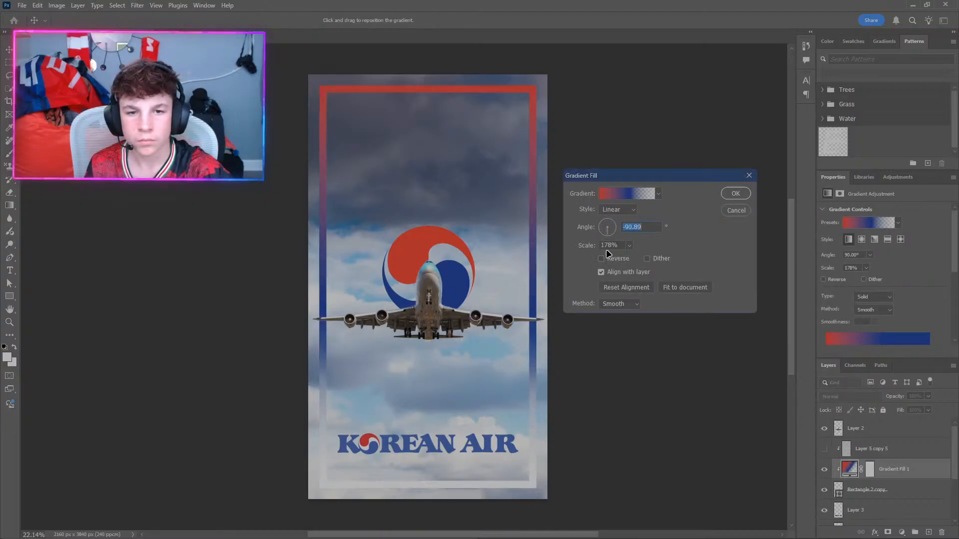
type("-90")
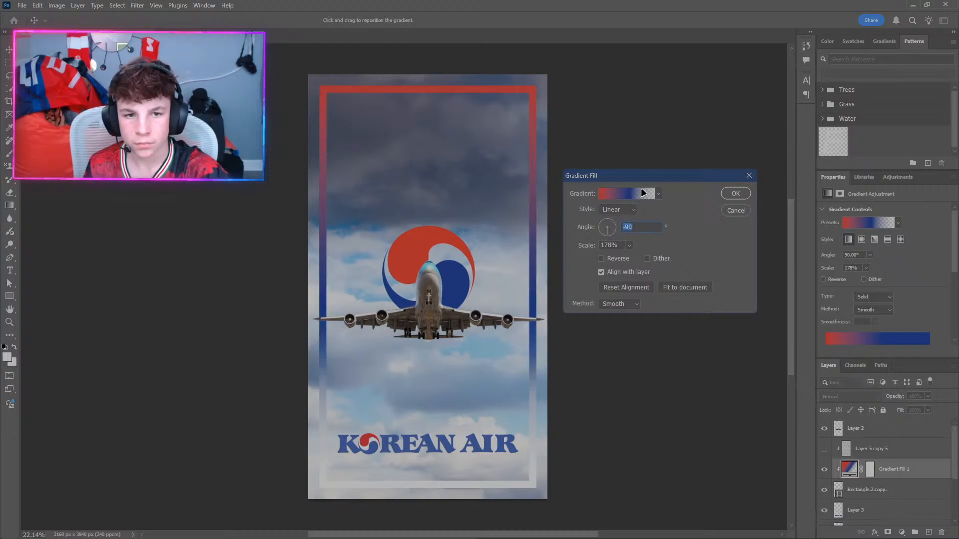
Move the gradient's blue color stop and opaque opacity stop to location 100, and shift the red-to-blue midpoint slightly toward blue.
left_click(658, 193)
left_click(628, 193)
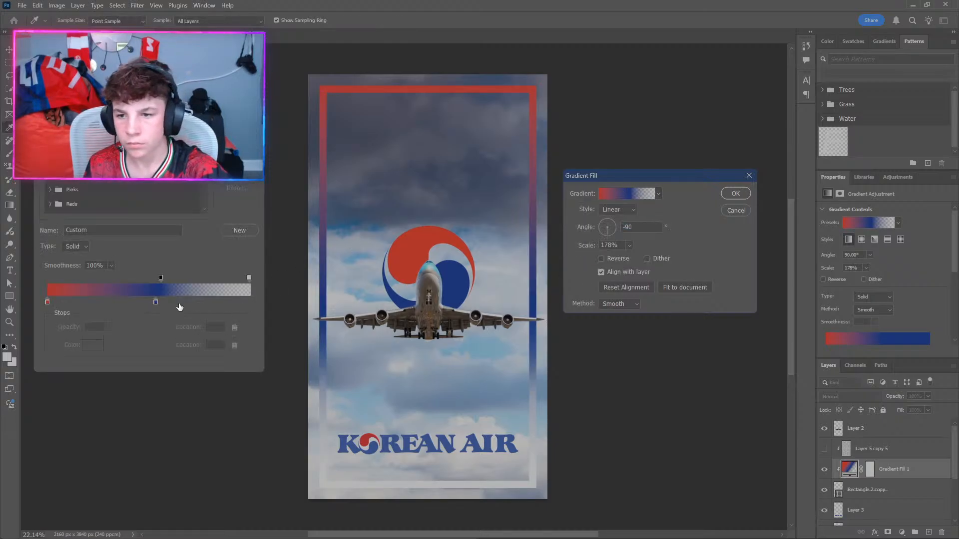
left_click_drag(158, 303, 250, 303)
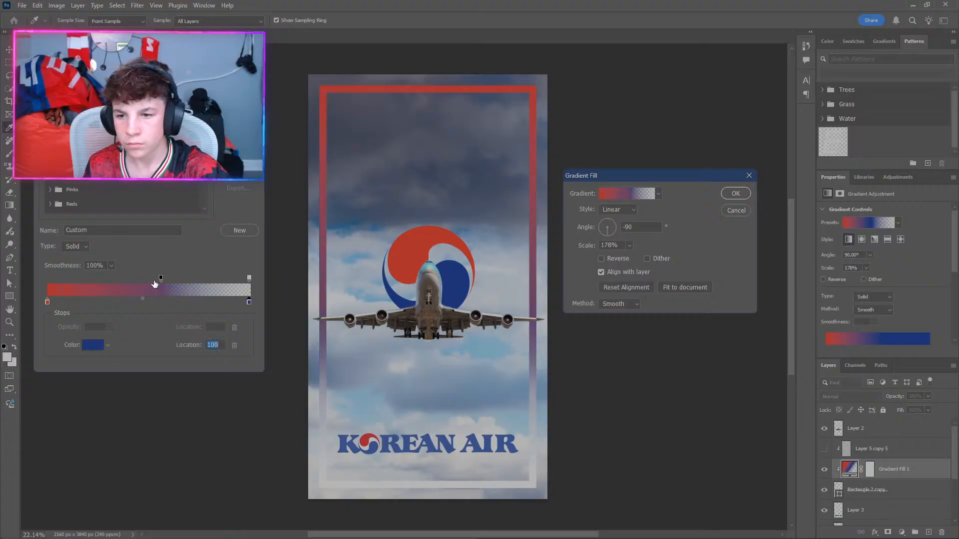
left_click_drag(160, 278, 250, 277)
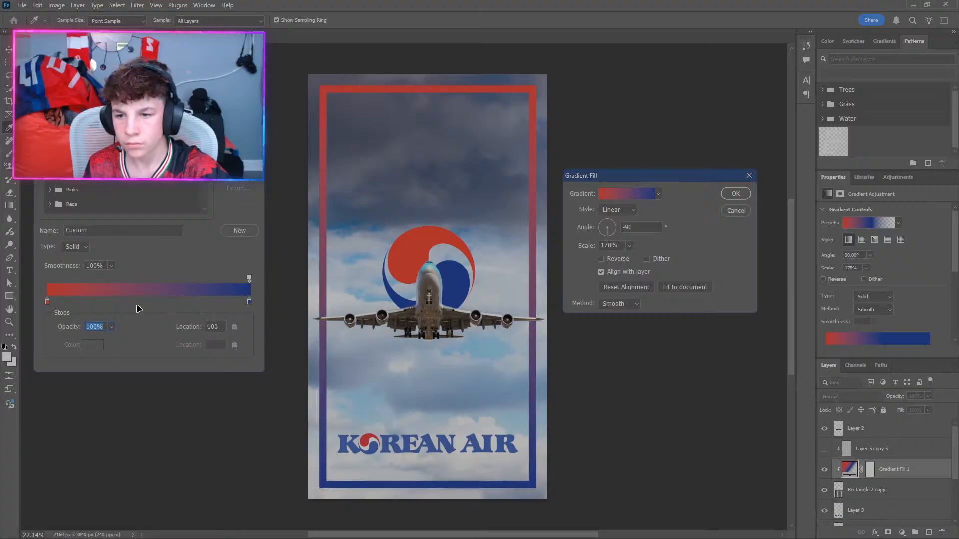
left_click(47, 302)
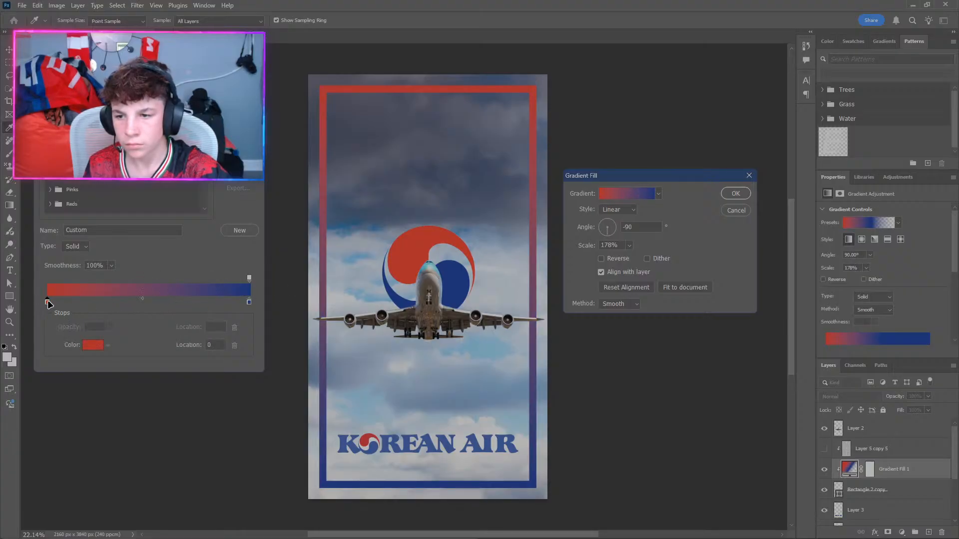
mouse_move(148, 299)
left_mouse_down()
mouse_move(183, 301)
mouse_move(153, 305)
left_mouse_up()
Remove the transparent opacity stop at the gradient's end and move the remaining 100% opacity stop to location 0.
left_click(247, 278)
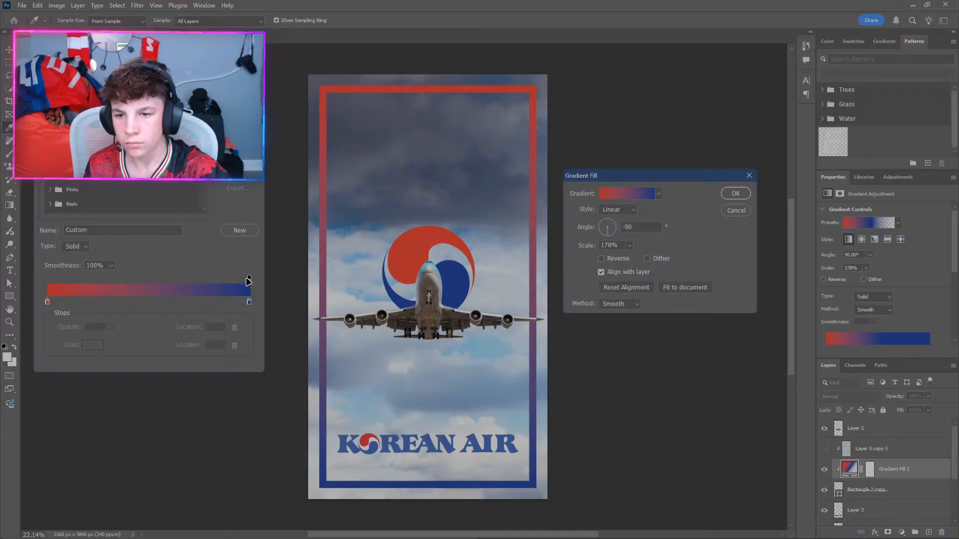
left_click_drag(248, 282, 281, 271)
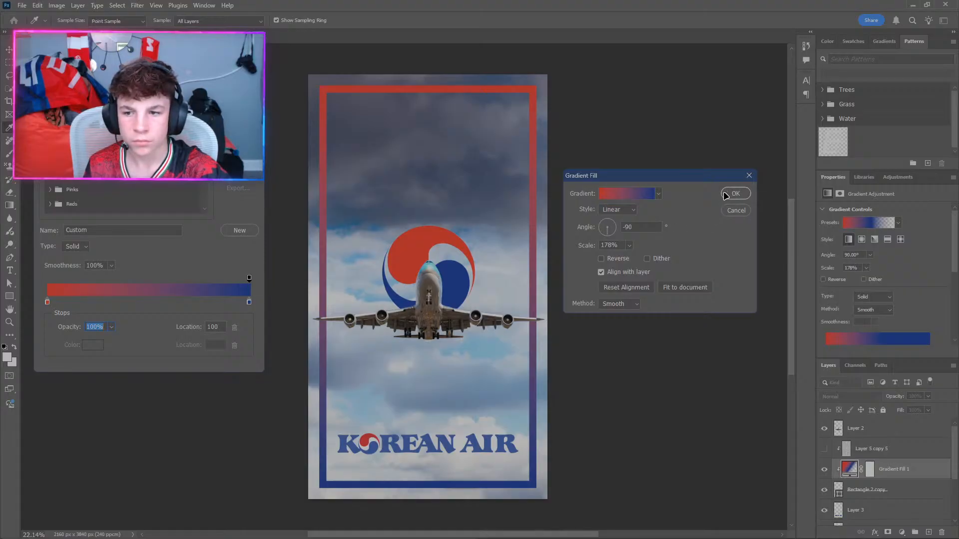
left_click(248, 303)
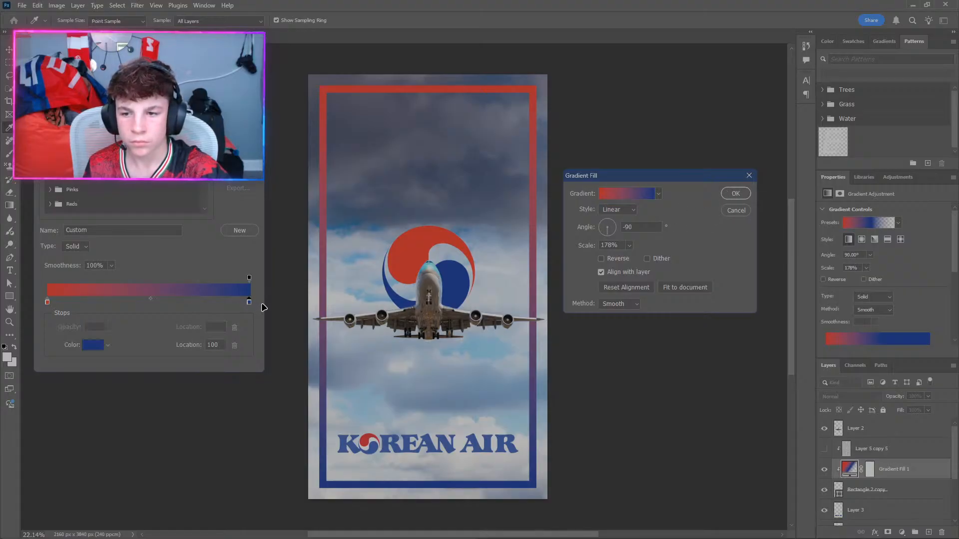
left_click(249, 277)
left_click_drag(249, 278, 48, 278)
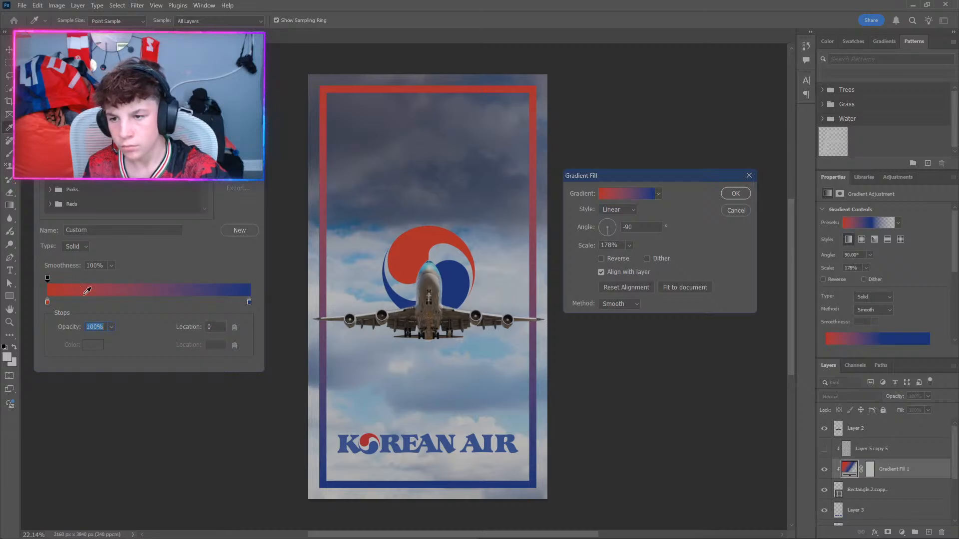
Add a blue color stop at location 70 and a second red stop near the red end of the border gradient.
left_click(248, 303)
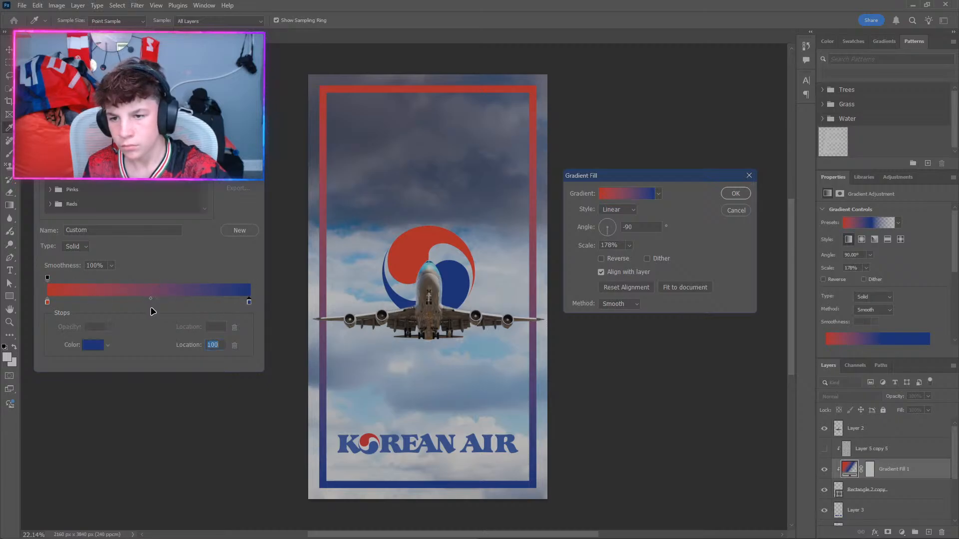
left_click_drag(153, 303, 191, 305)
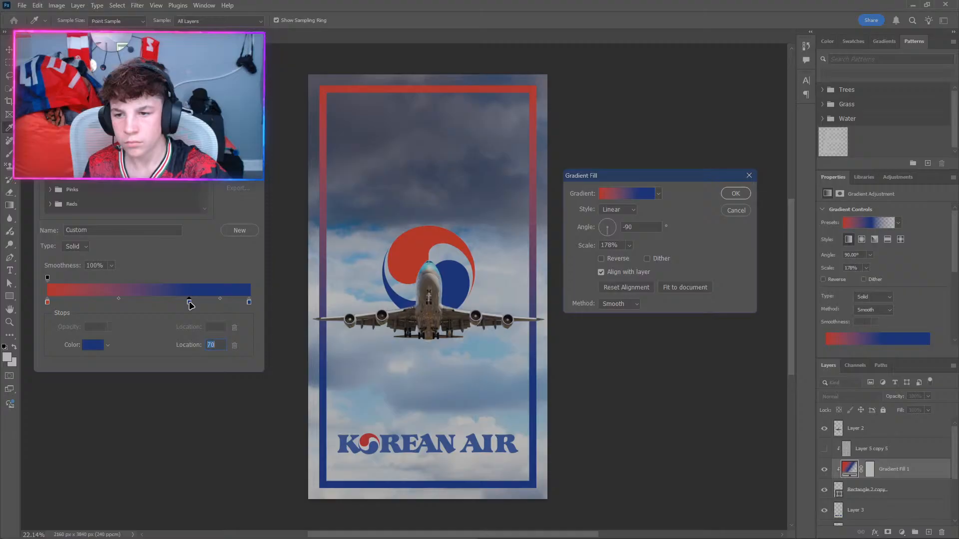
left_click(59, 289)
left_click_drag(68, 301, 106, 306)
Remove the stray red color stop at location 74 from the gradient.
left_click(197, 304)
left_click(189, 303)
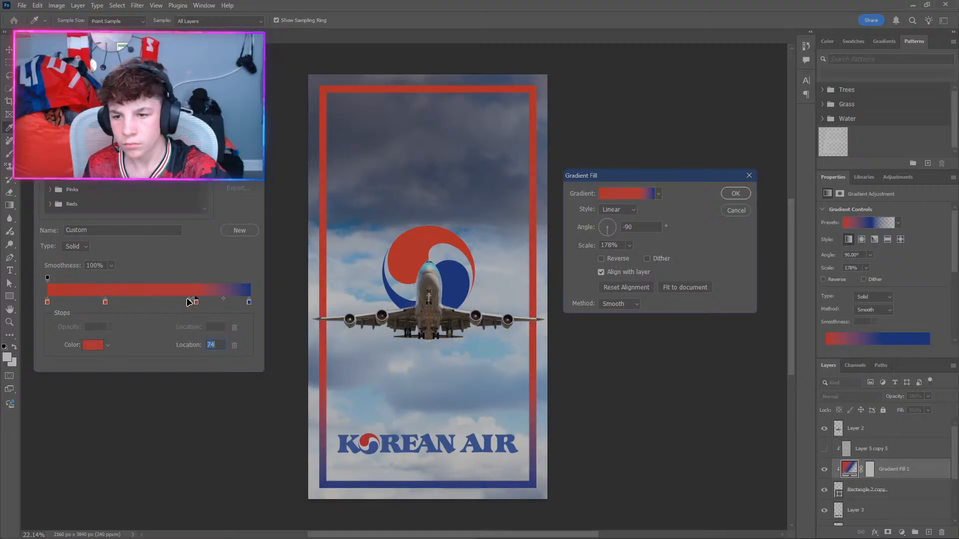
key("Delete")
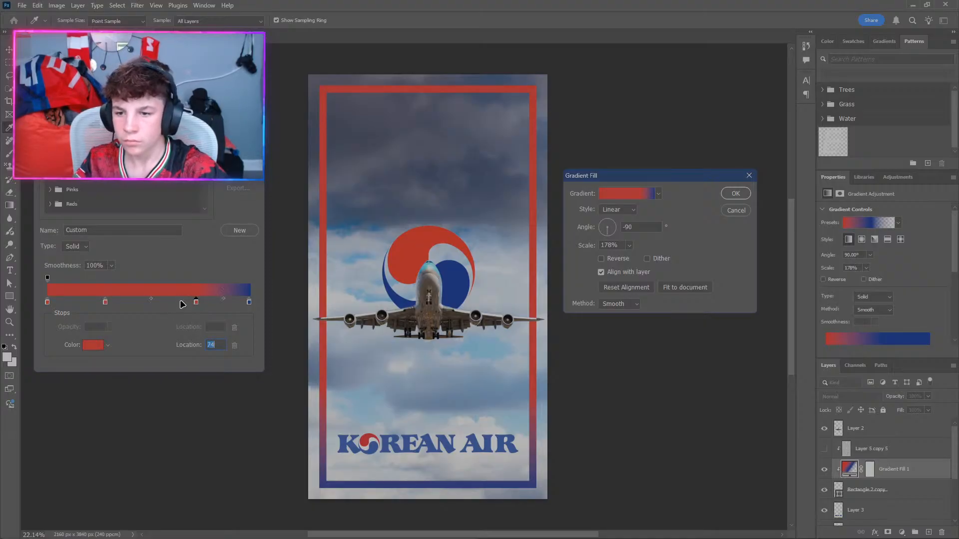
left_click_drag(181, 303, 195, 303)
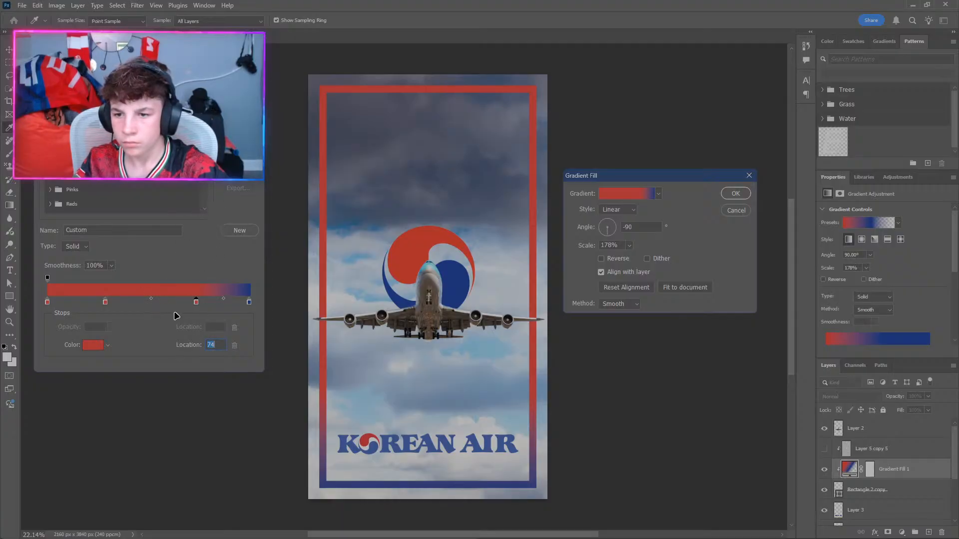
key("Delete")
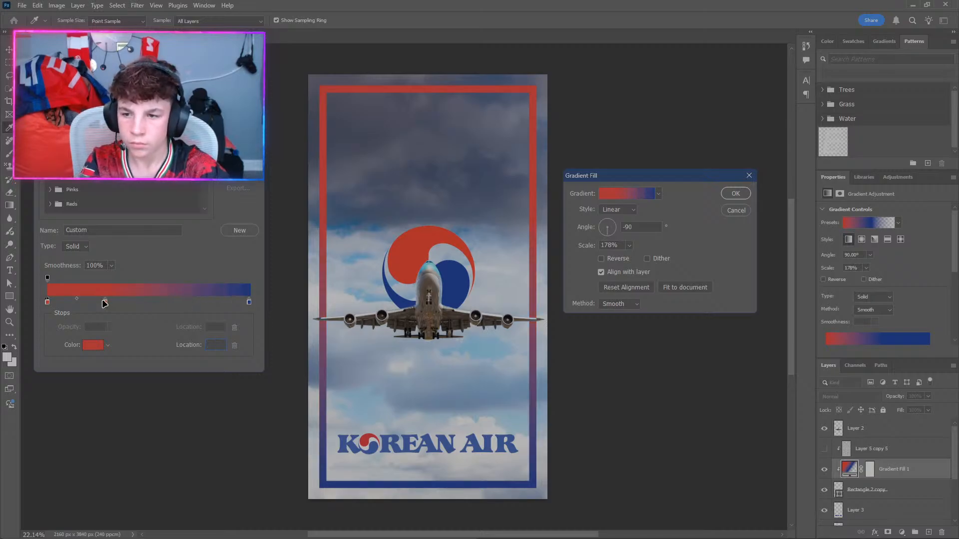
Move the inner red stop closer to the red end and add a blue color stop at location 88.
left_click_drag(105, 302, 75, 302)
left_click(228, 303)
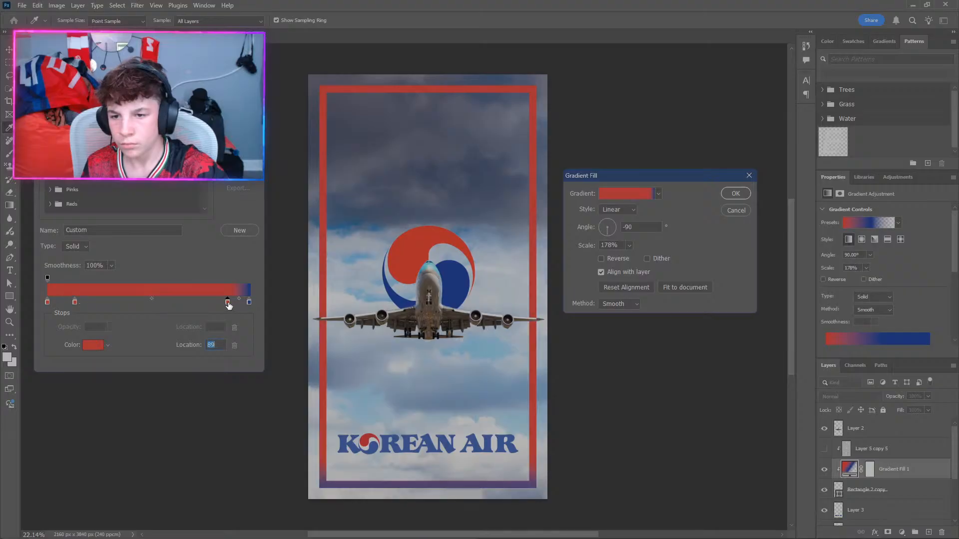
key("Delete")
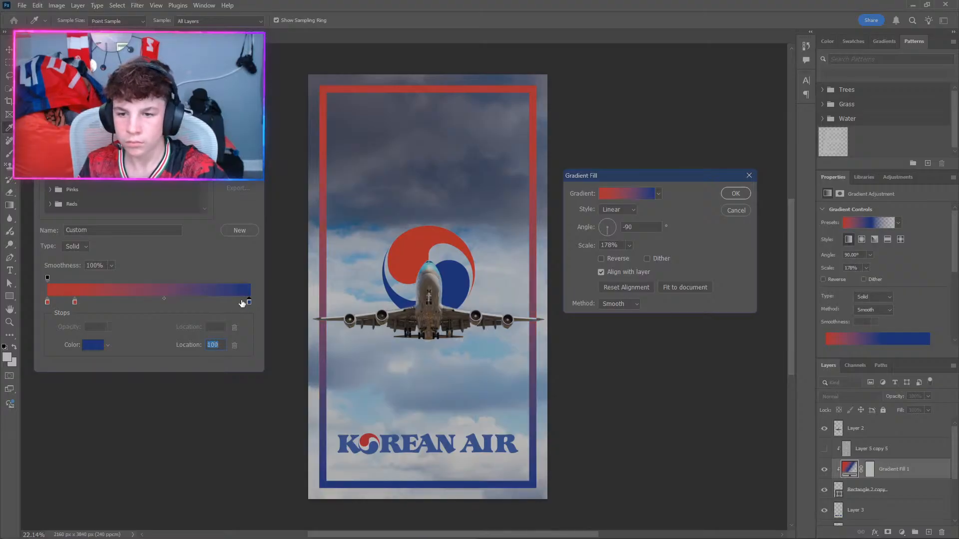
left_click(225, 303)
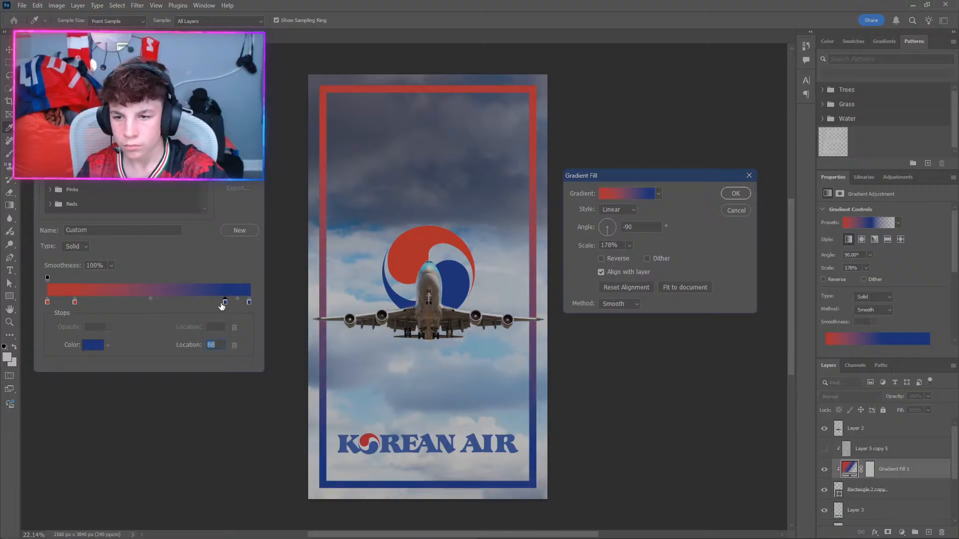
left_click_drag(222, 305, 47, 303)
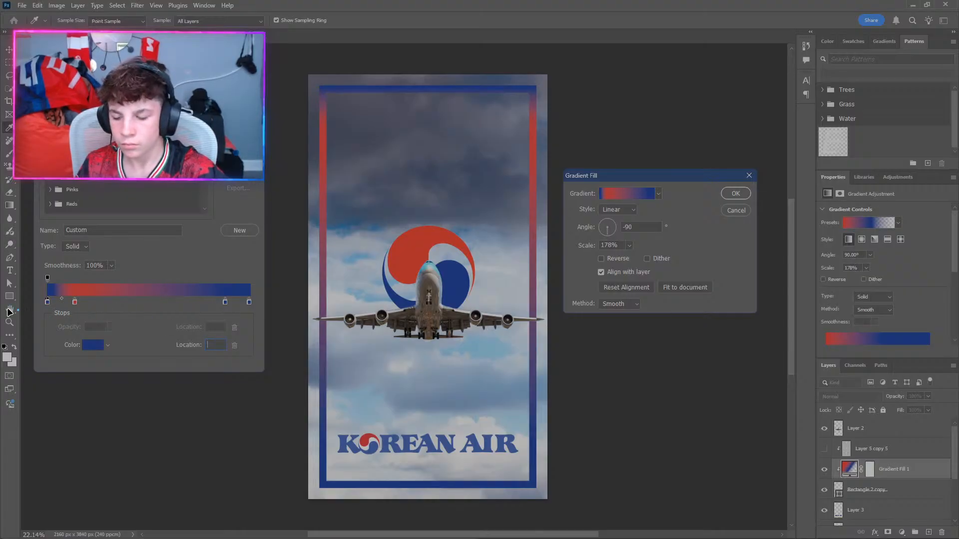
key("ctrl+z")
key("ctrl+z")
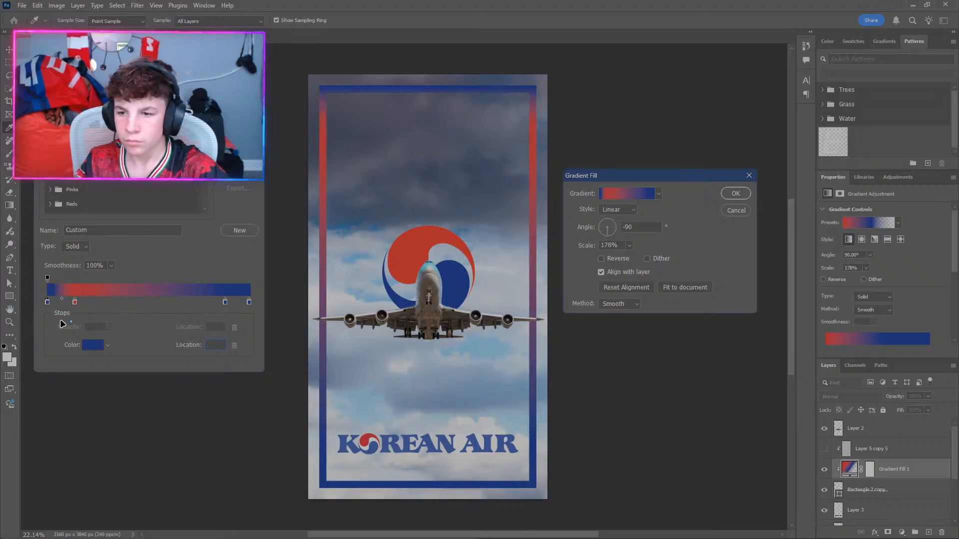
key("ctrl+z")
key("ctrl+z")
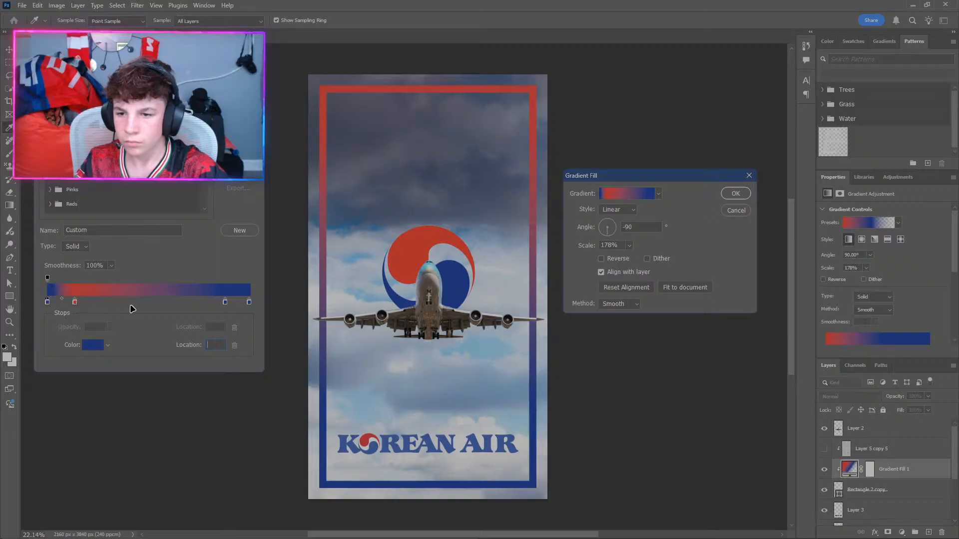
key("ctrl+z")
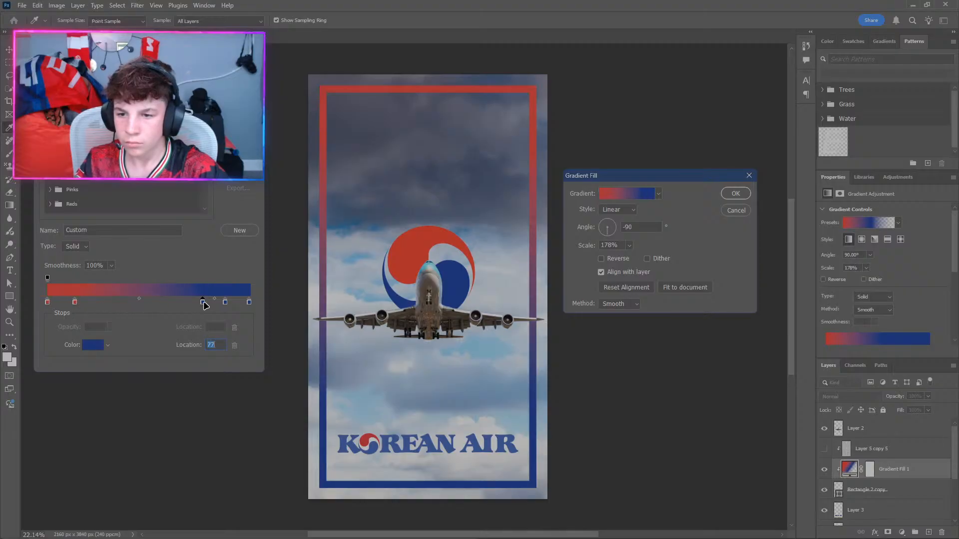
key("ctrl+z")
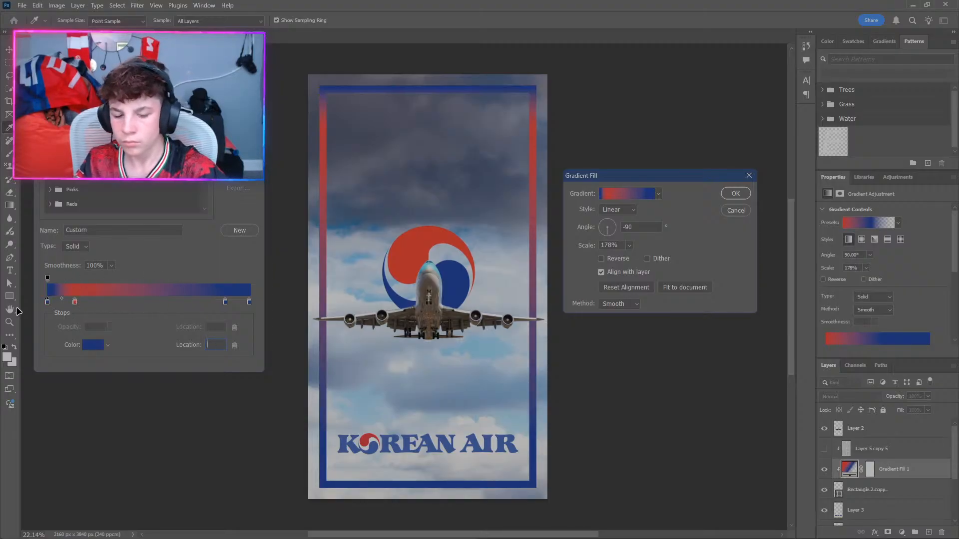
Recolor the gradient's first stop to the red sampled from the airline emblem, e1251b.
left_click(93, 344)
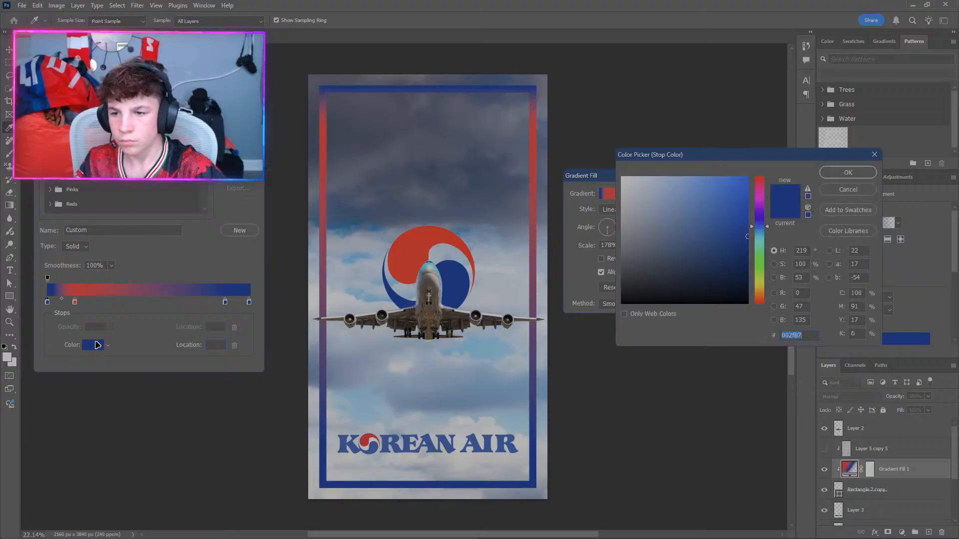
left_click(419, 245)
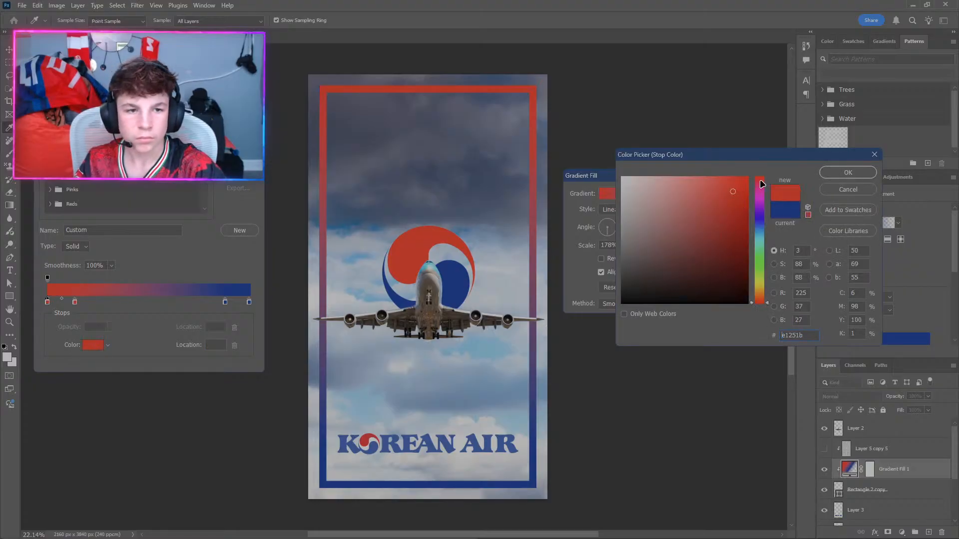
left_click(853, 173)
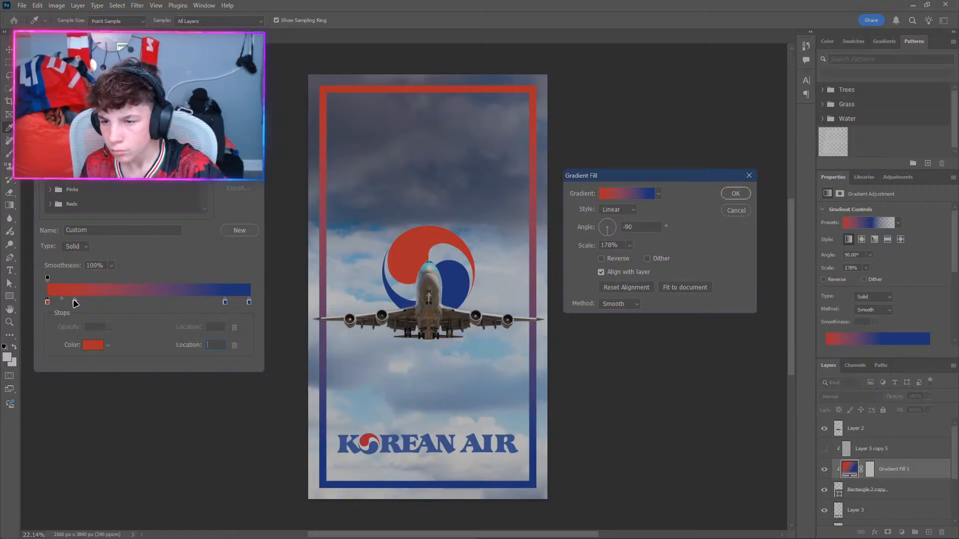
Move the inner red and blue stops toward the gradient's middle to shorten the color transition, and apply the gradient fill.
left_click_drag(74, 302, 112, 303)
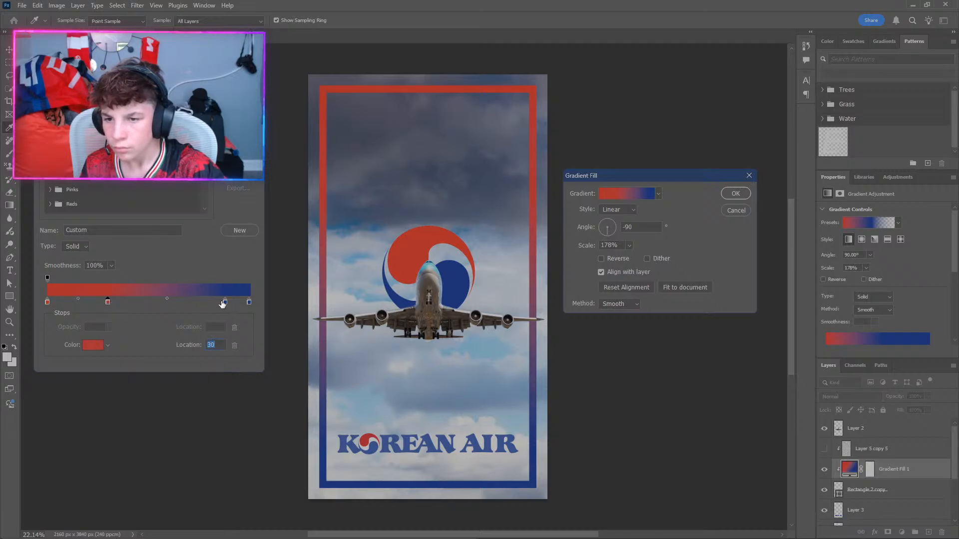
left_click_drag(224, 303, 185, 302)
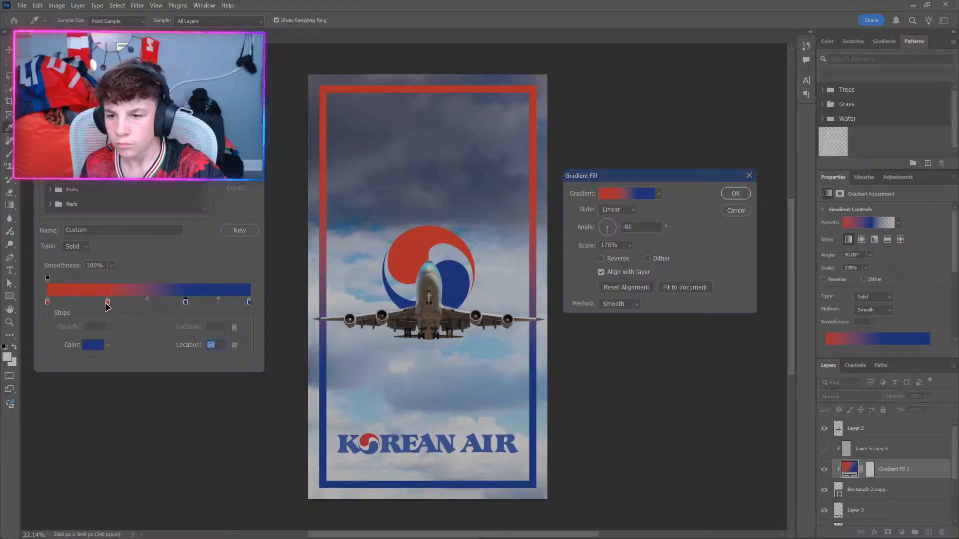
left_click_drag(107, 302, 117, 304)
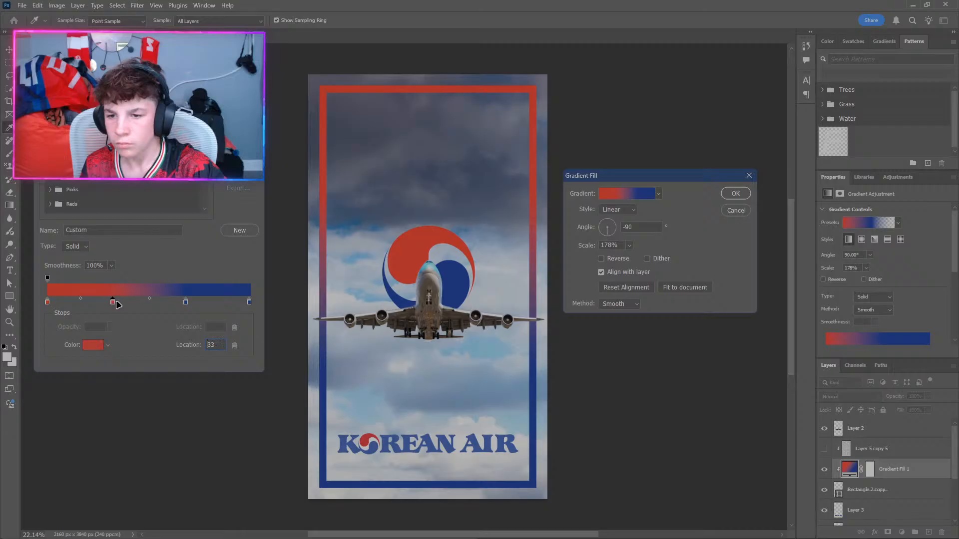
left_click_drag(186, 303, 149, 303)
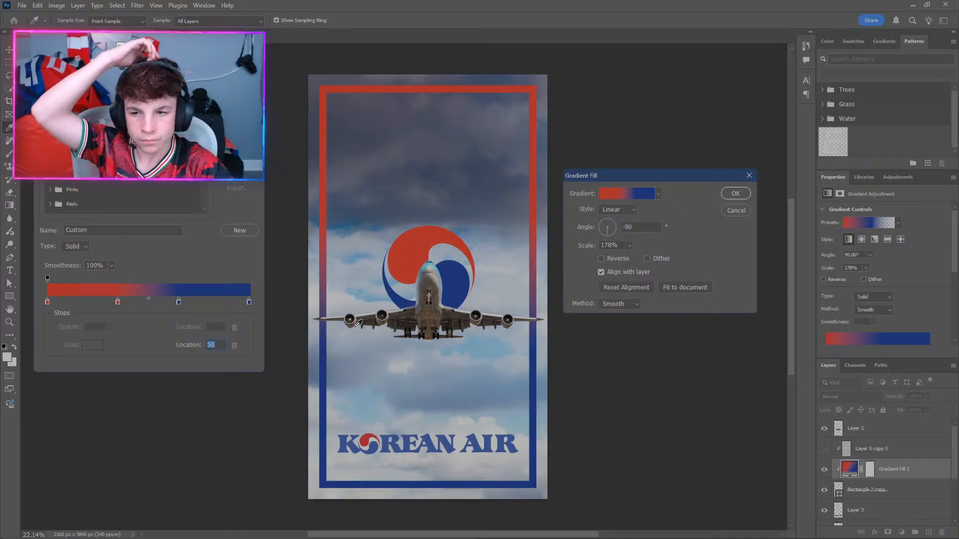
left_click(238, 137)
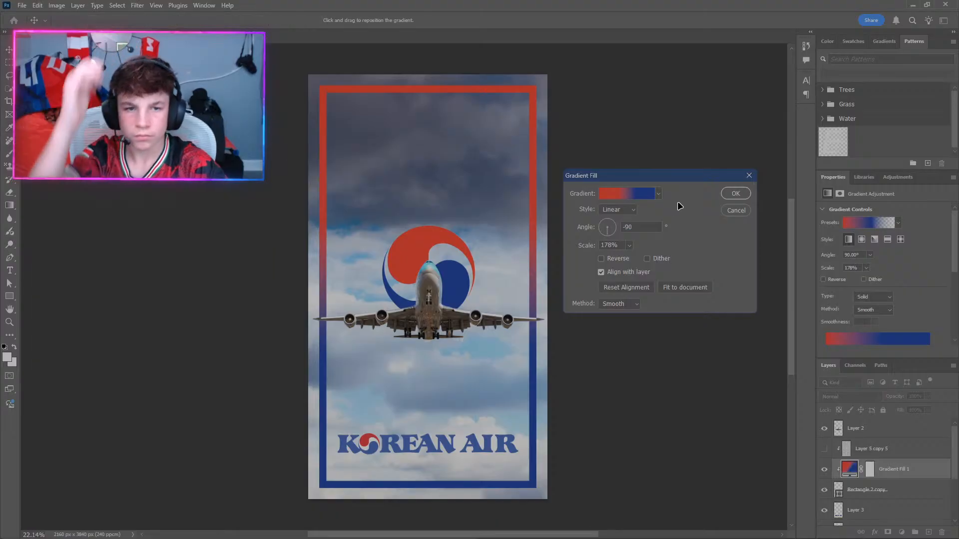
left_click(735, 194)
Select Layer 5 copy 5, the grey border texture, and turn its visibility on.
left_click(825, 448)
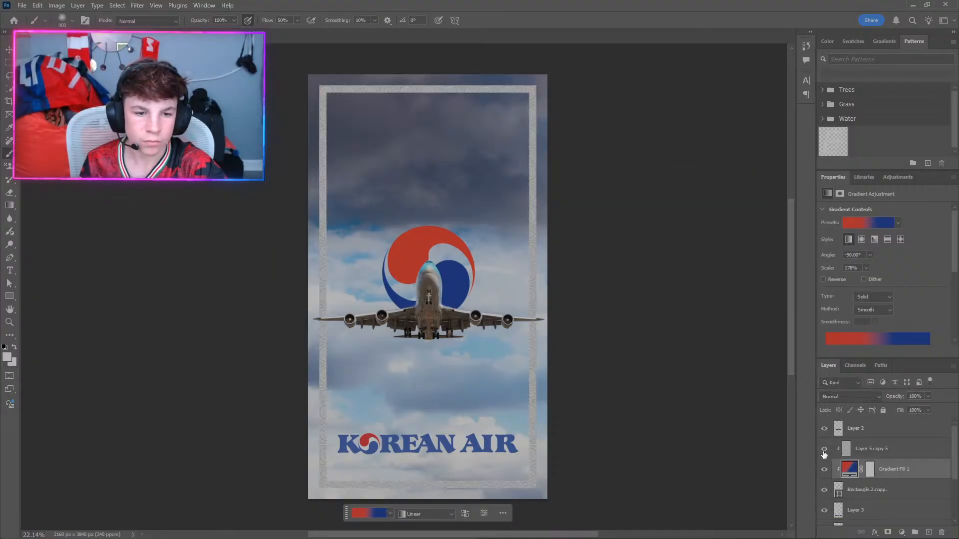
left_click(826, 449)
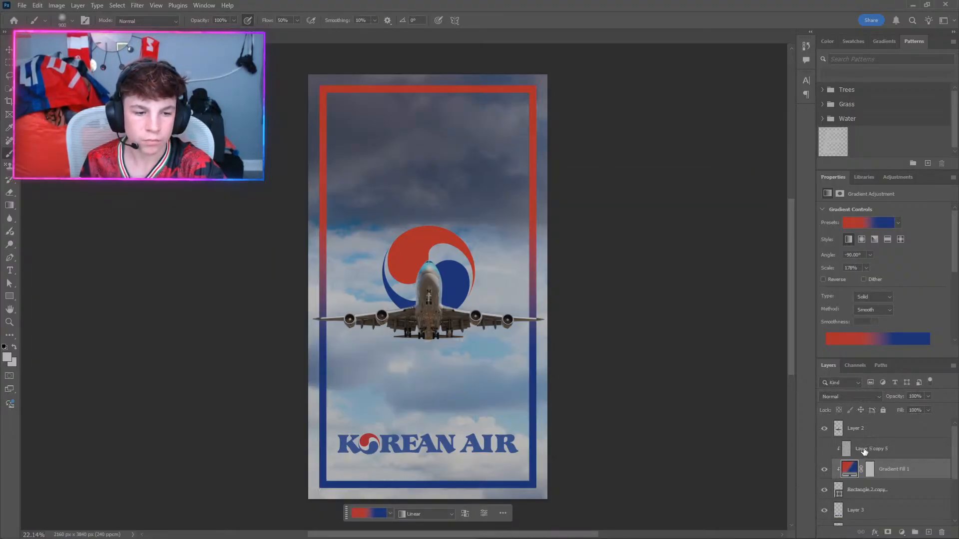
left_click(864, 450)
left_click(825, 450)
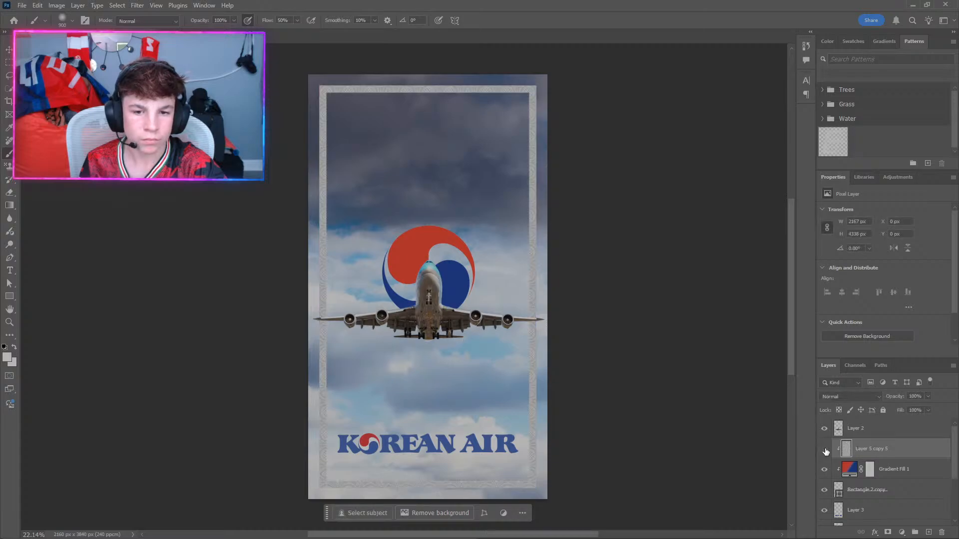
left_click(825, 449)
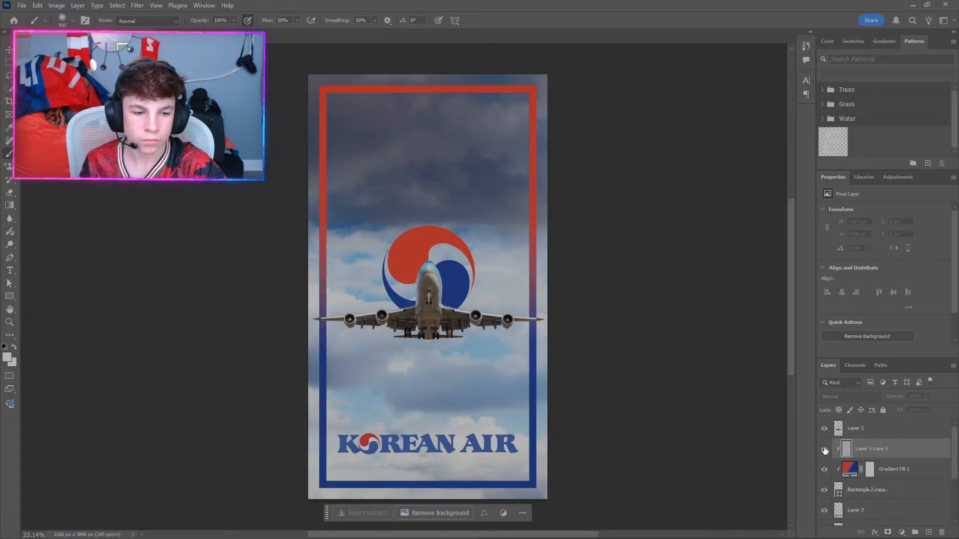
left_click(825, 449)
Move Layer 5 copy 5 below Gradient Fill 1 and inspect the border for the texture.
left_click_drag(866, 449, 866, 475)
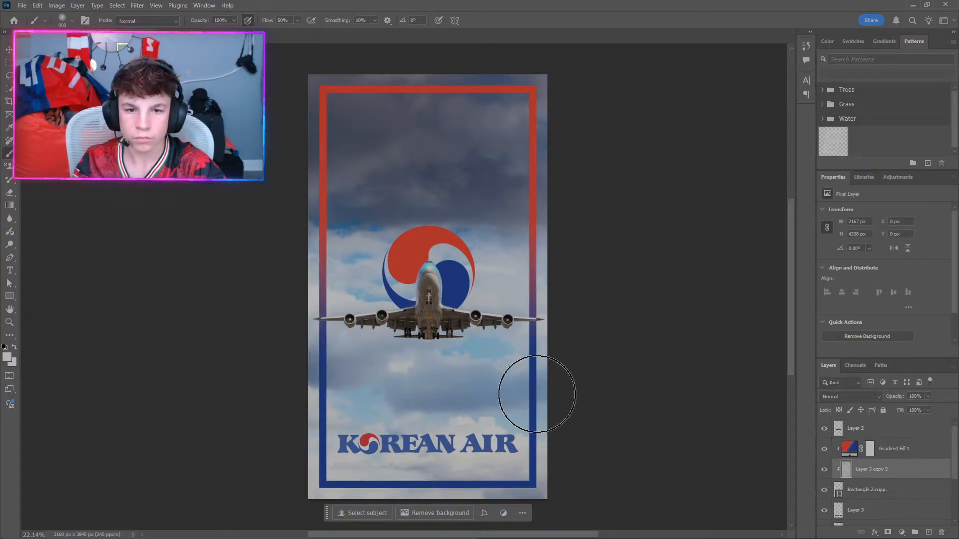
scroll(541, 289, "up", 8)
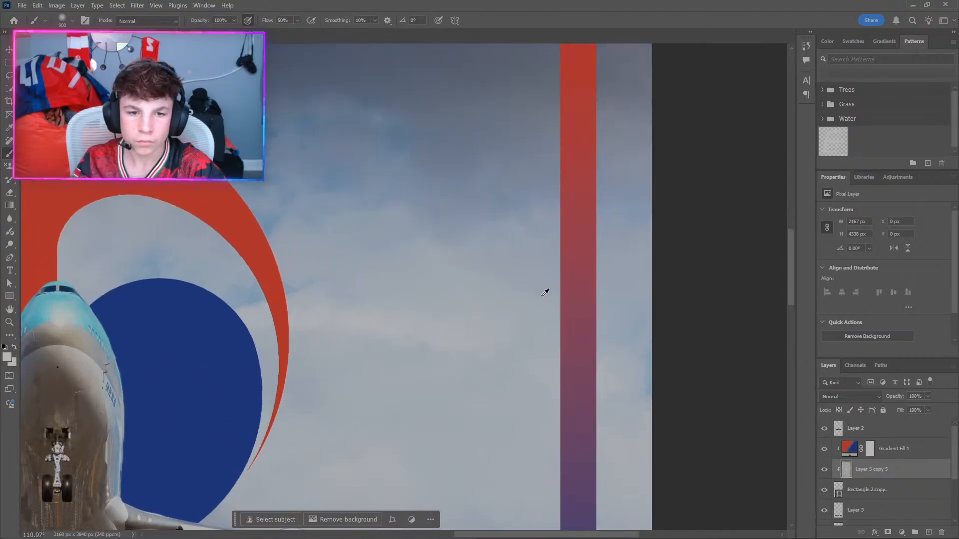
scroll(545, 292, "down", 5)
scroll(524, 402, "down", 3)
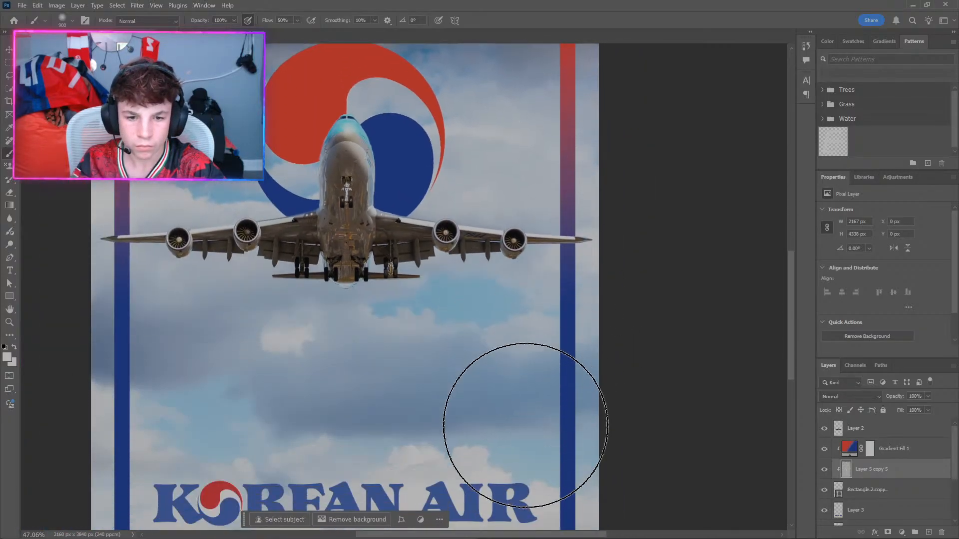
scroll(540, 405, "down", 1)
scroll(554, 370, "up", 4)
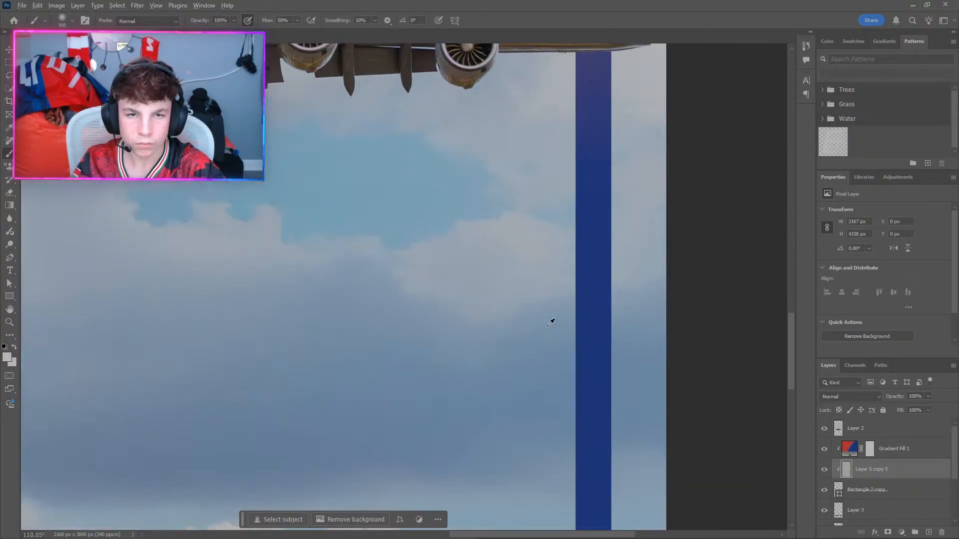
scroll(550, 322, "down", 8)
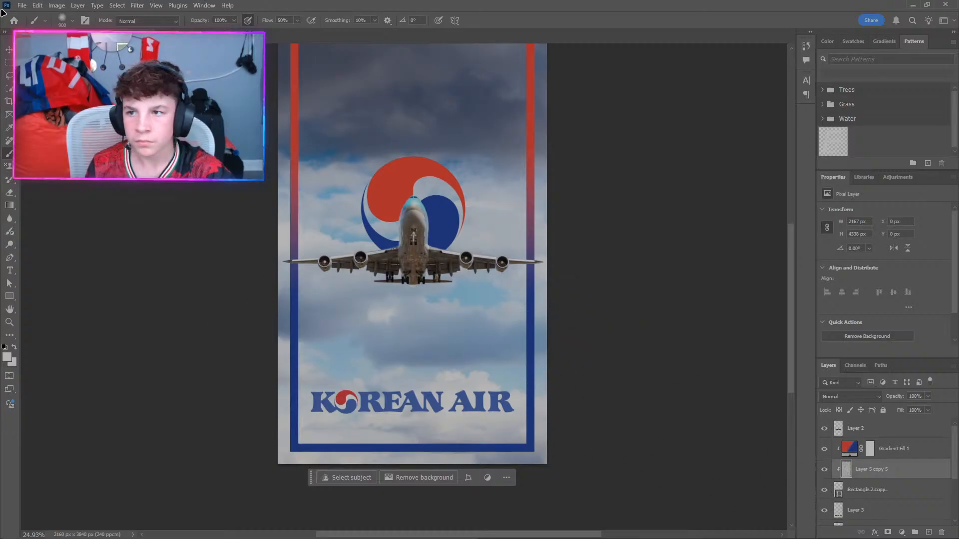
Move Layer 5 copy 5 back above Gradient Fill 1 and set its blend mode to Overlay.
left_click(4, 52)
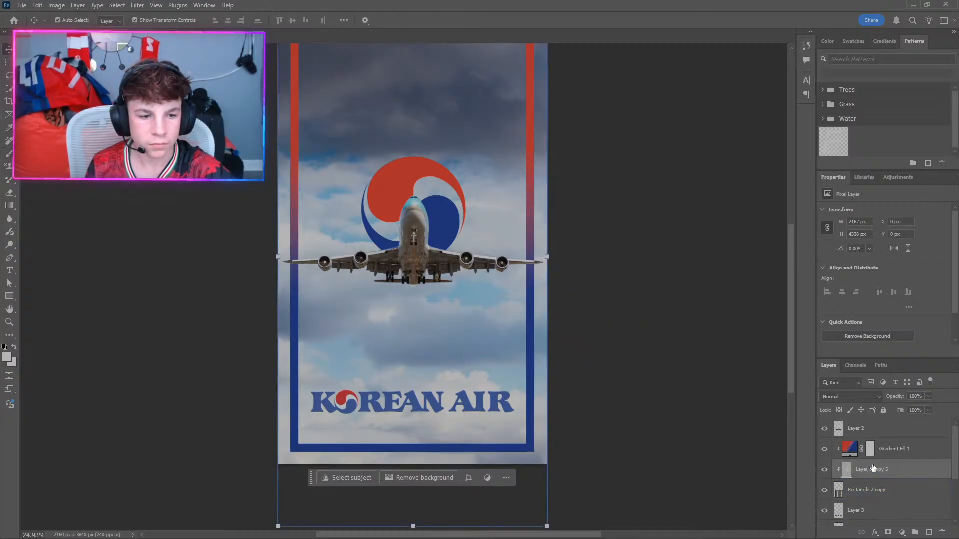
left_click(833, 394)
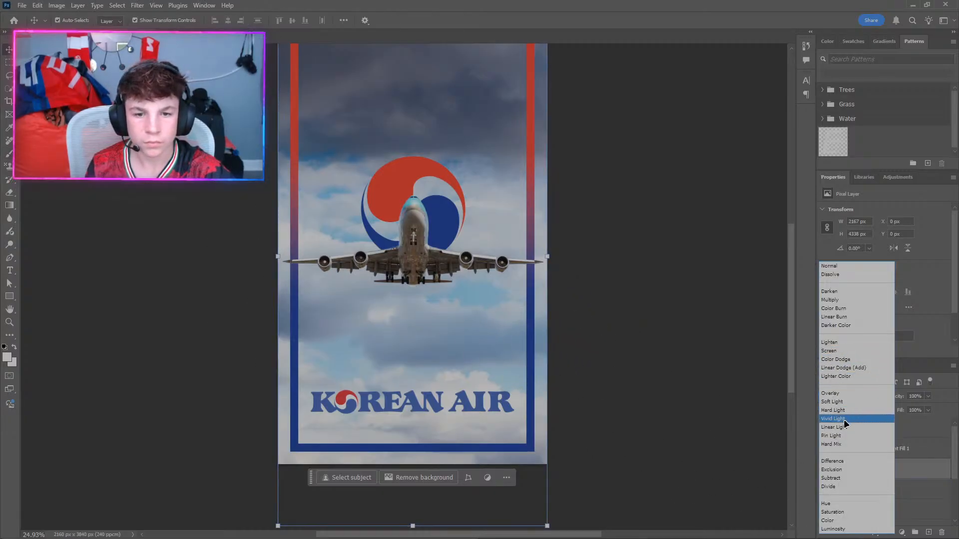
left_click(944, 475)
left_click_drag(923, 473, 904, 447)
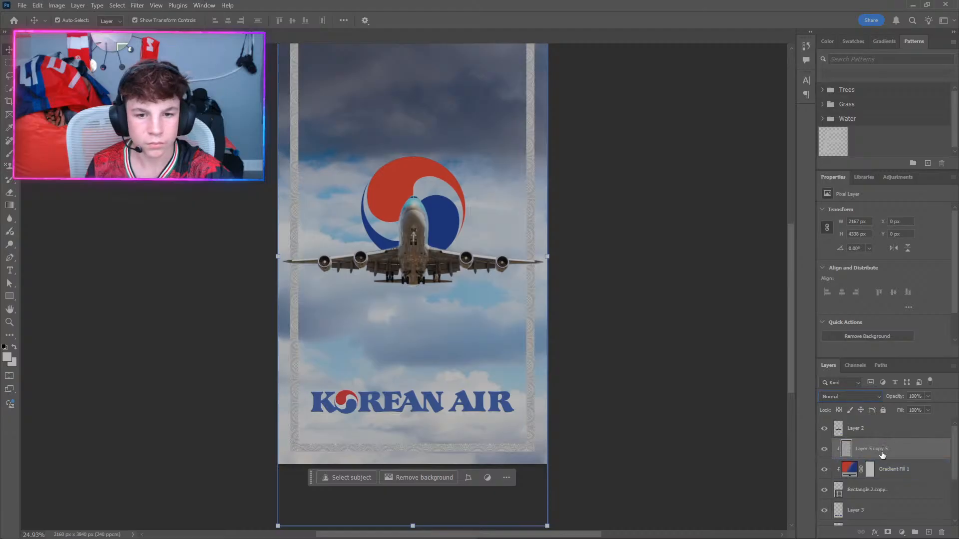
left_click(852, 399)
left_click(844, 392)
left_click(698, 367)
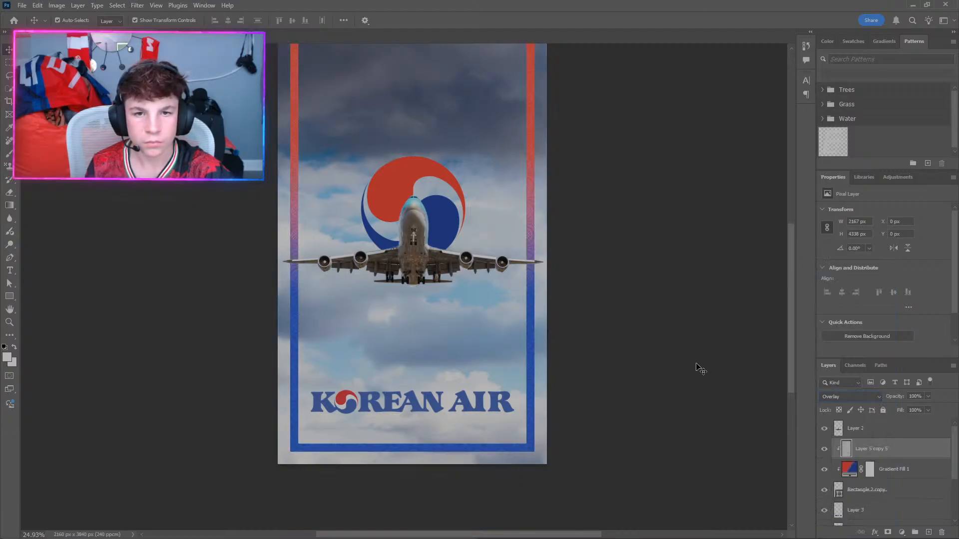
Examine the textured border up close at the poster's upper-right corner.
scroll(369, 322, "up", 1)
scroll(370, 322, "up", 1)
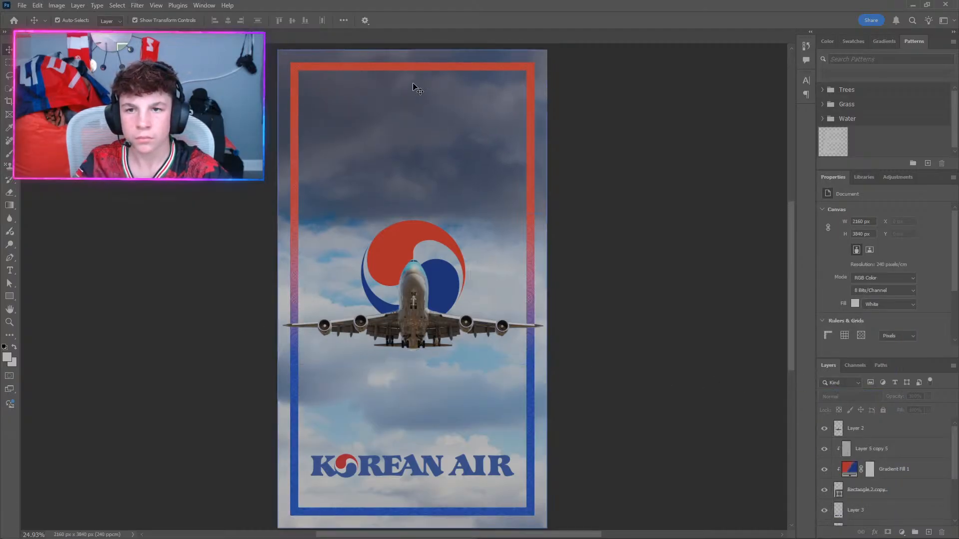
scroll(444, 69, "up", 5)
left_click(556, 63)
scroll(557, 65, "up", 8)
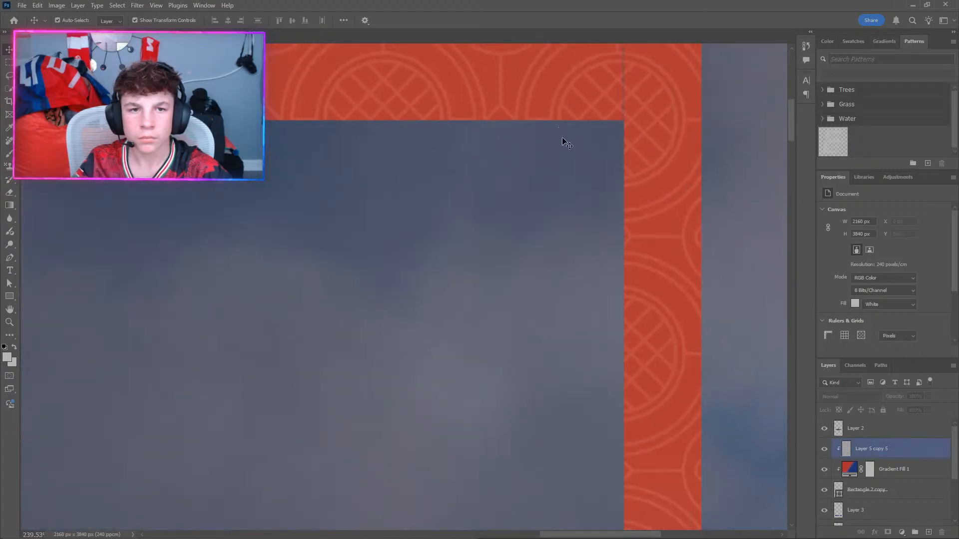
scroll(621, 128, "up", 6)
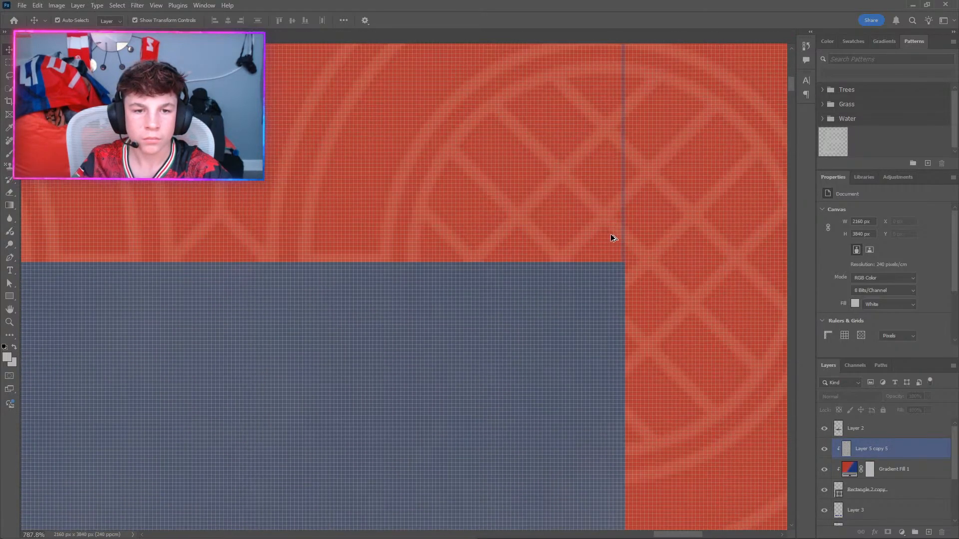
Select the Rectangle 2 copy border shape and examine the vertical seam at its upper-right corner.
left_click(893, 490)
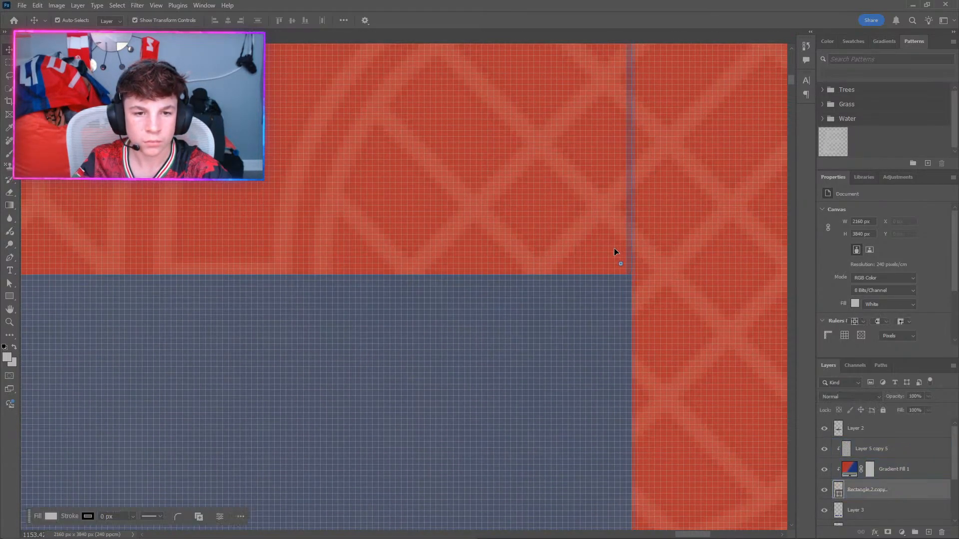
scroll(608, 204, "up", 2)
scroll(607, 205, "down", 8)
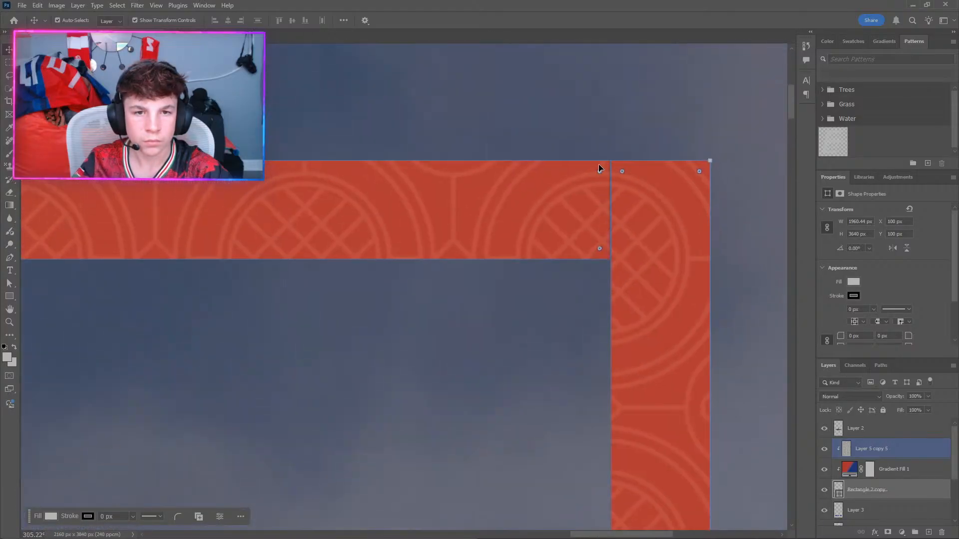
scroll(607, 240, "up", 7)
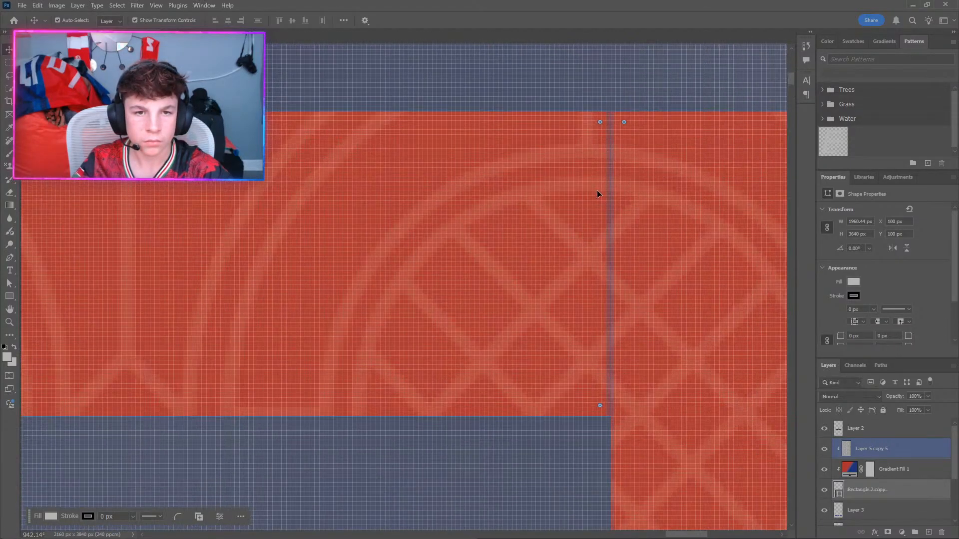
scroll(599, 248, "down", 7)
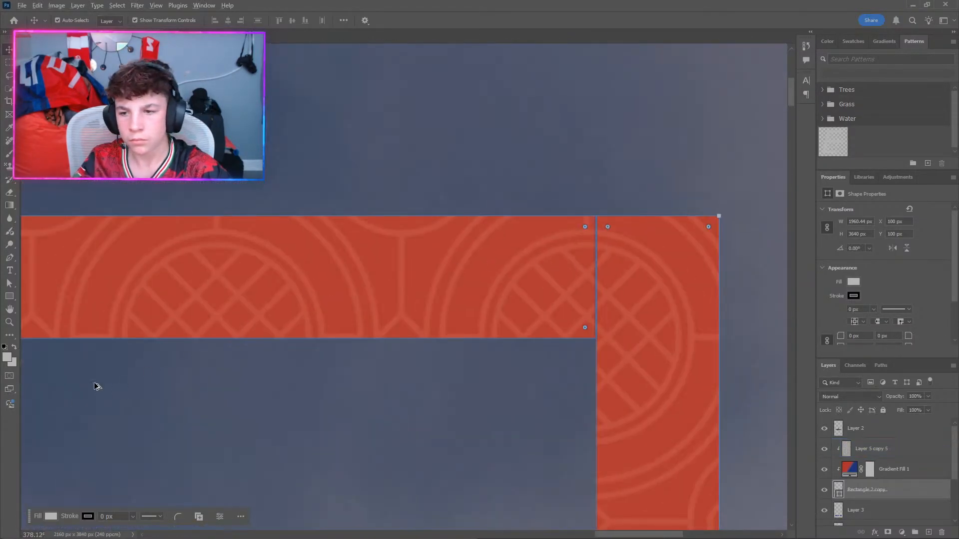
scroll(177, 404, "left", 2)
scroll(121, 376, "right", 1)
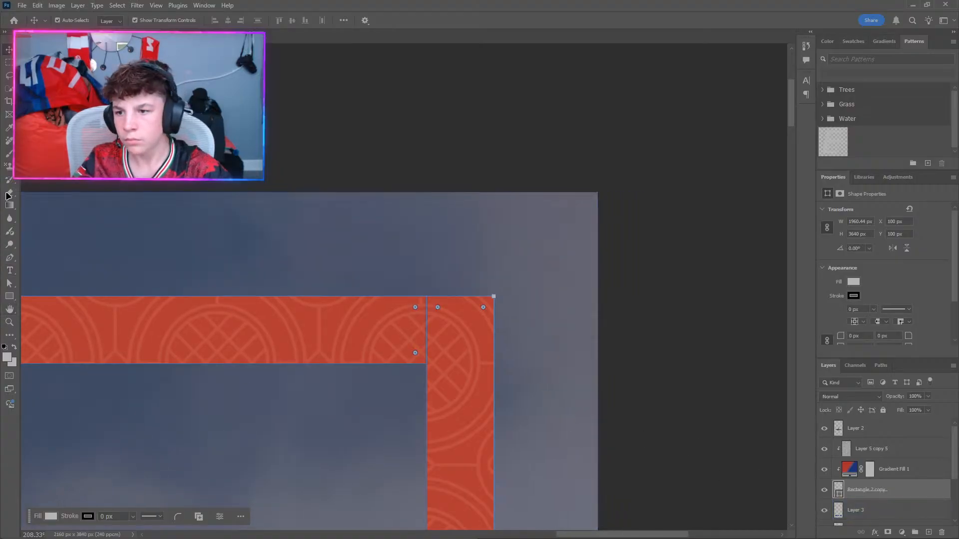
Try to cover the border's corner seam with a clipped rectangle 7 px wide and 65 px high.
left_click(9, 296)
scroll(425, 319, "up", 5)
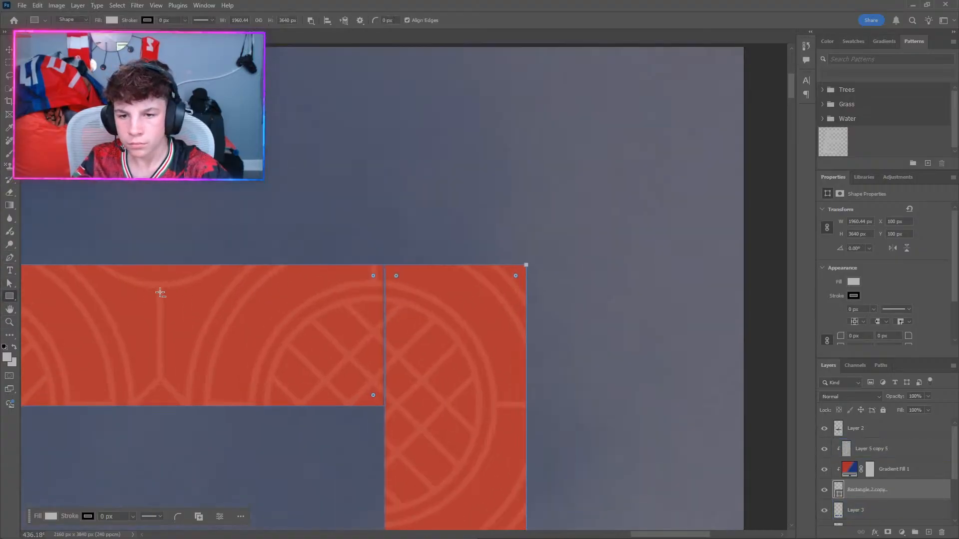
scroll(485, 293, "up", 3)
left_click_drag(466, 188, 525, 434)
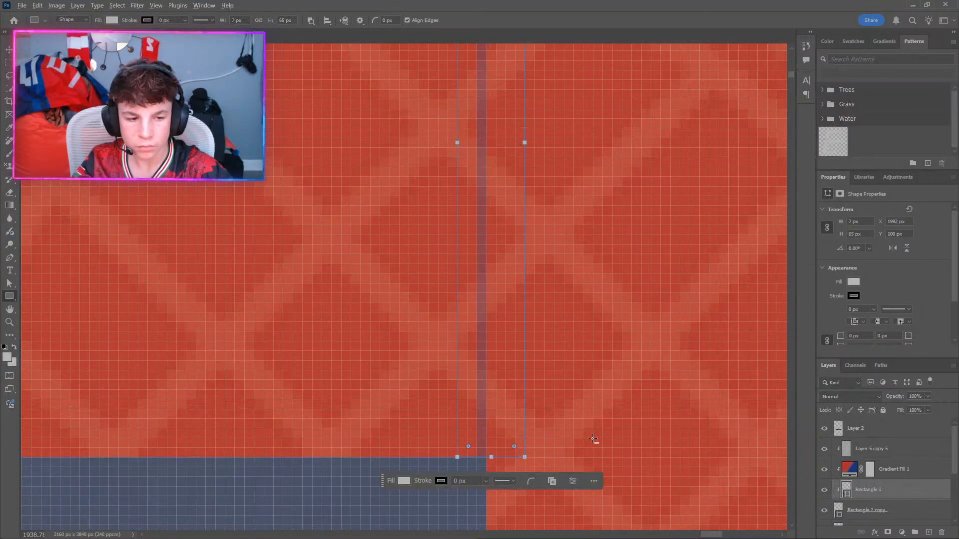
key("Delete")
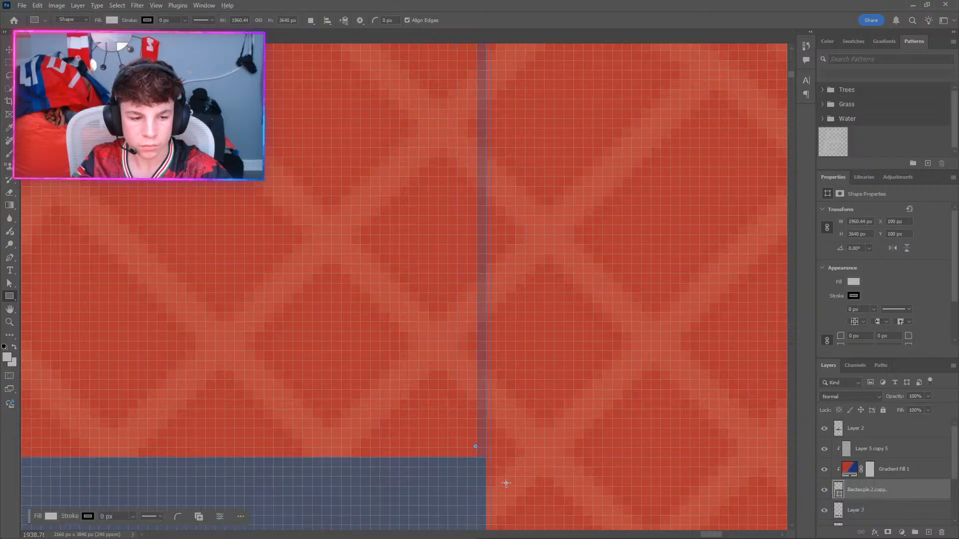
left_click(444, 485)
left_click(499, 230)
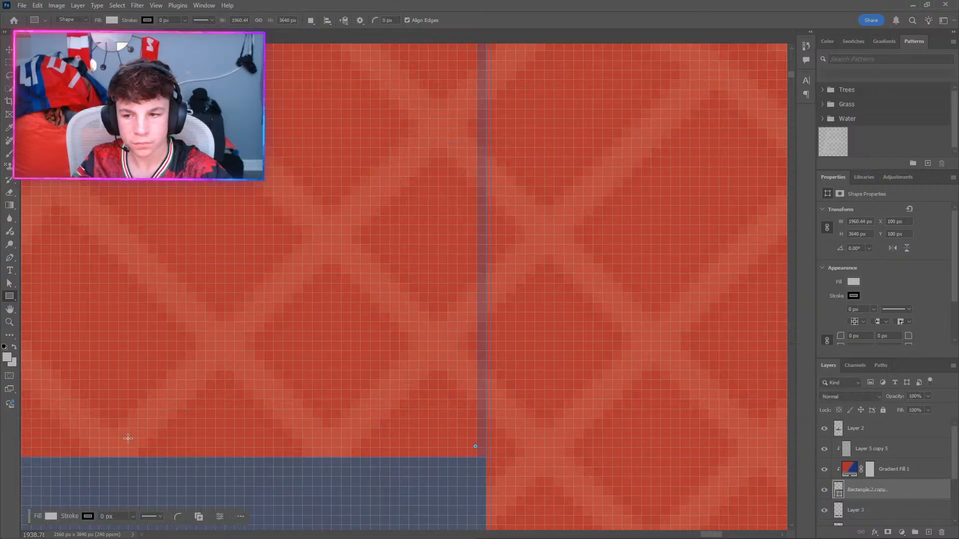
Draw a 6 by 65 px rectangle over the corner seam above Layer 2 and select it together with Rectangle 2 copy.
left_click(910, 434)
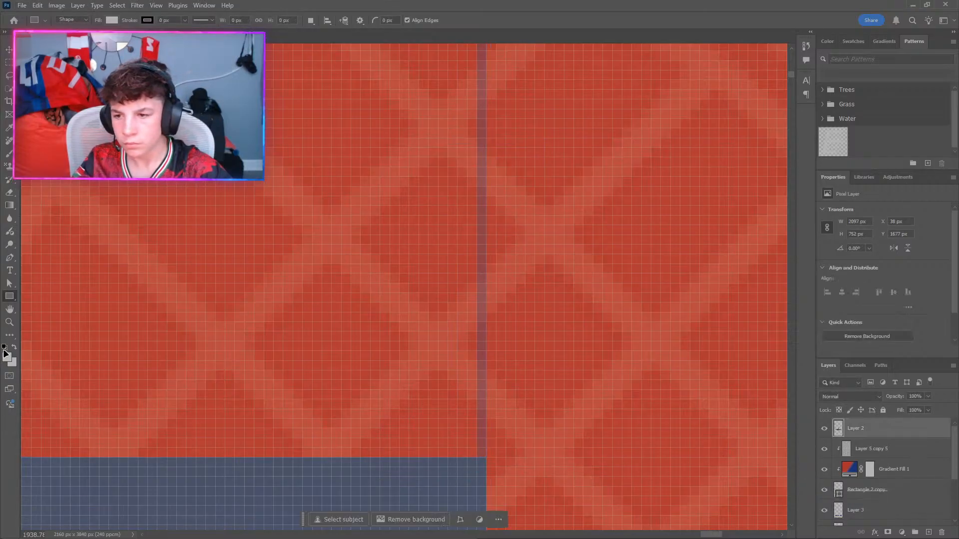
left_click_drag(457, 456, 508, 61)
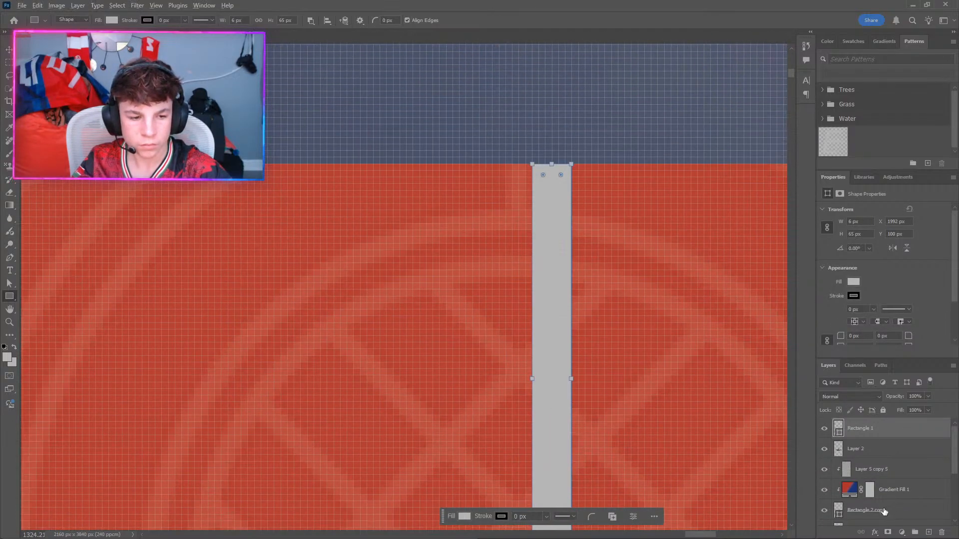
left_click(894, 511)
key("ctrl+0")
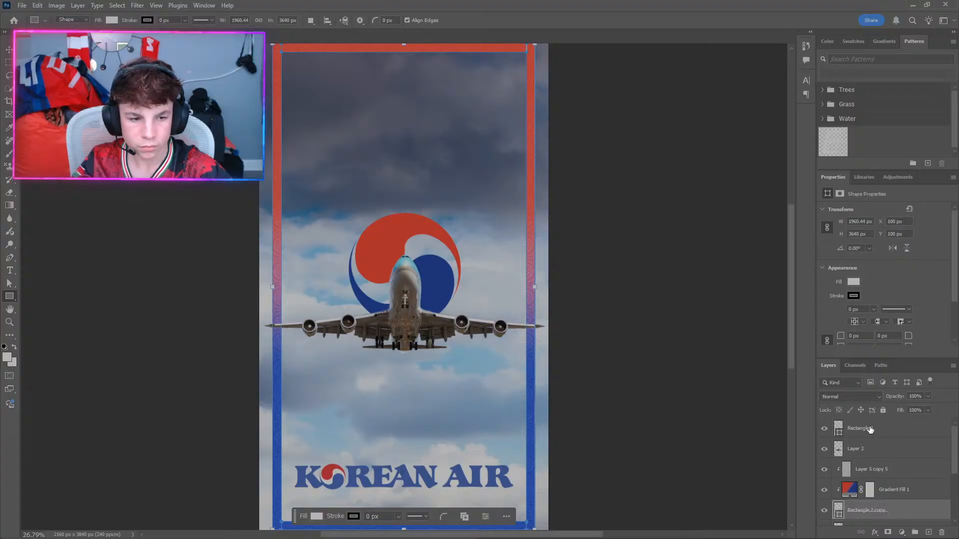
left_click(869, 429)
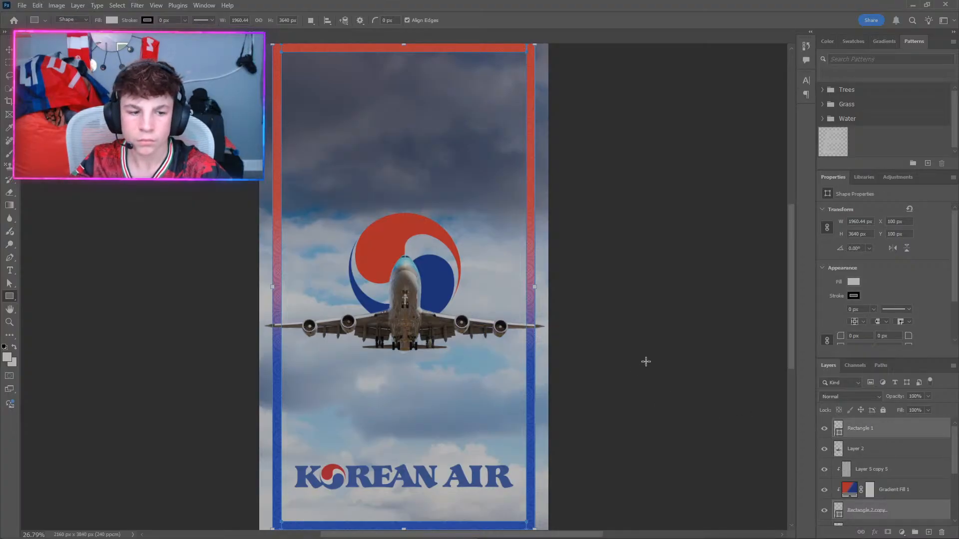
left_click(688, 432)
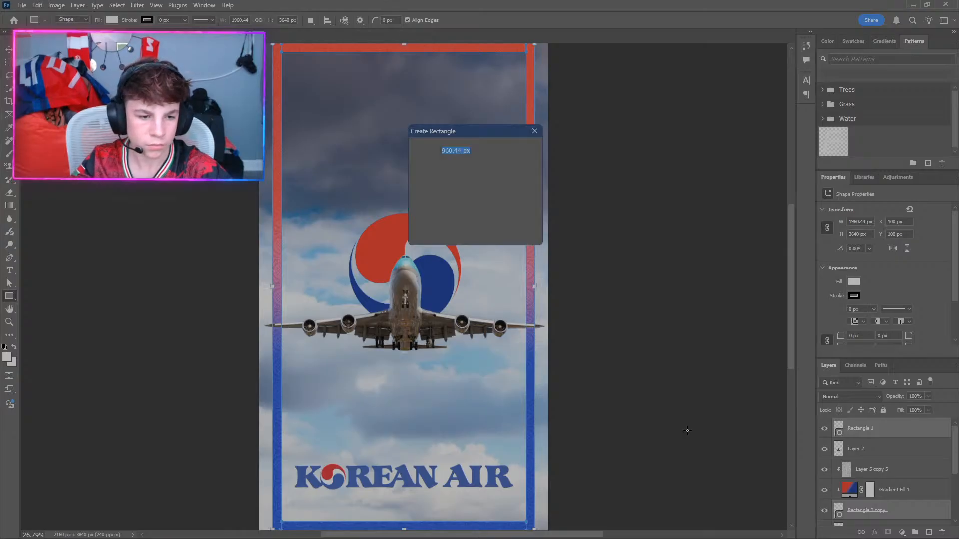
left_click(505, 230)
Reselect the seam-covering rectangle together with the border shape, and remove the added rectangle.
scroll(681, 417, "down", 1)
scroll(863, 479, "down", 2)
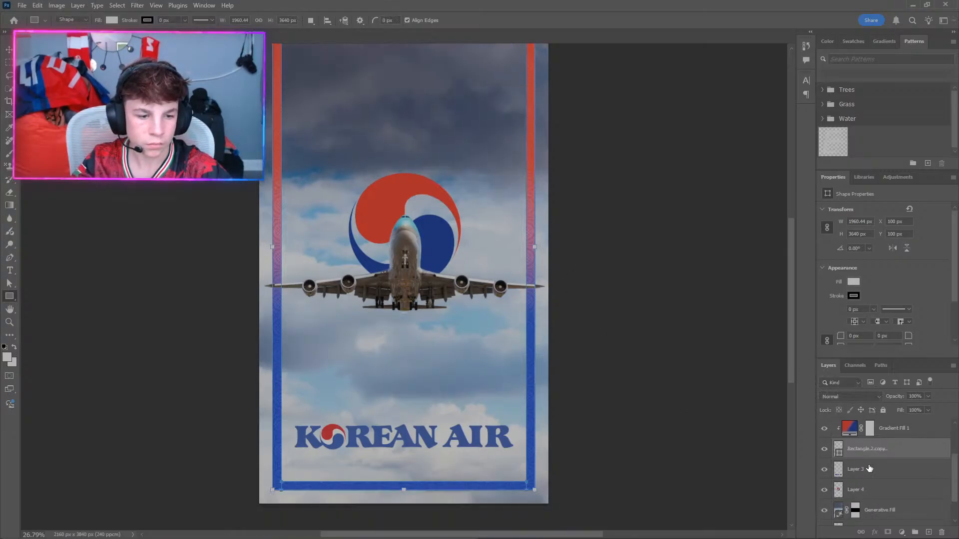
left_click(881, 475)
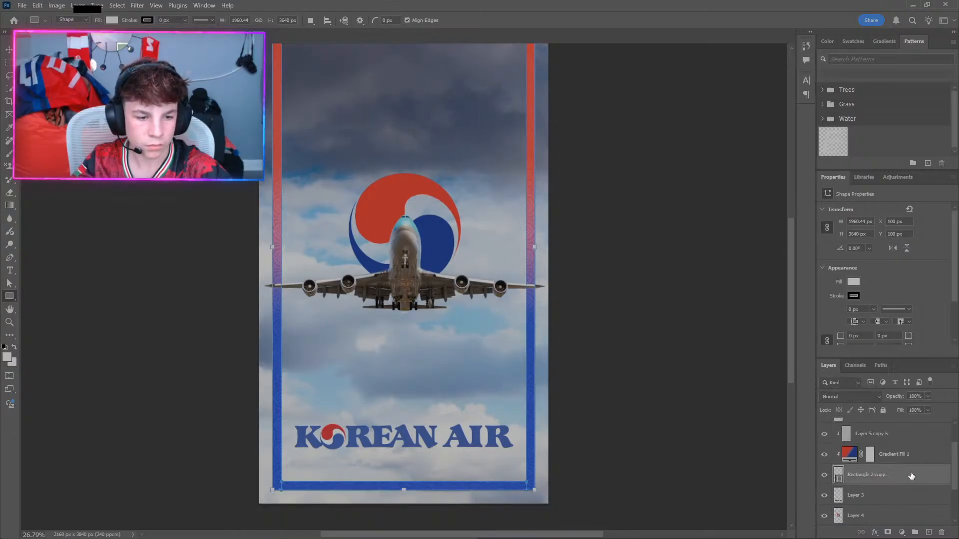
scroll(891, 468, "up", 2)
left_click(862, 431, "ctrl")
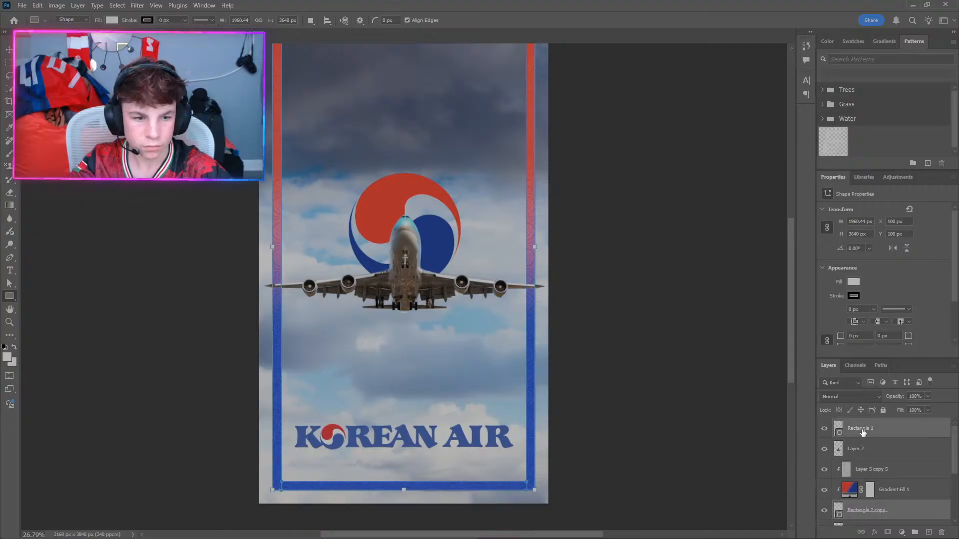
key("Delete")
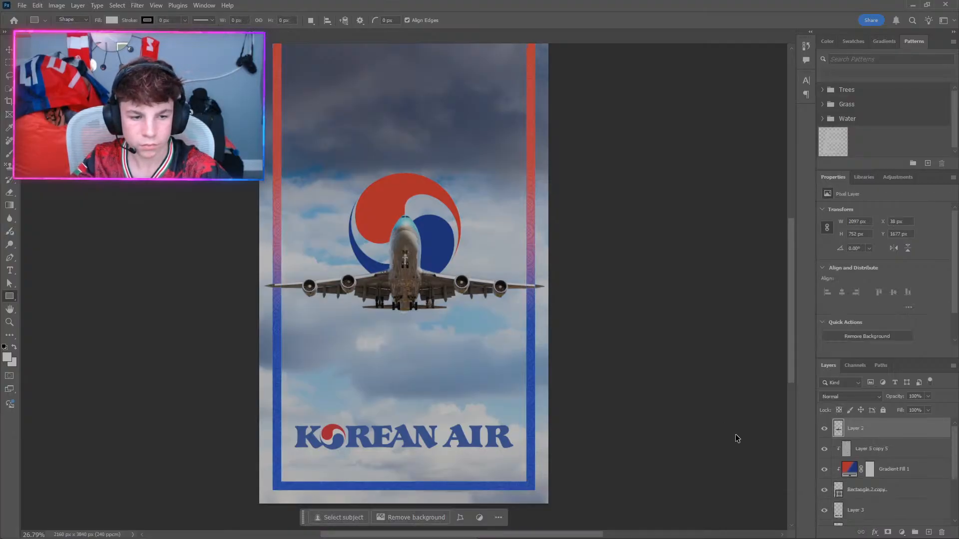
scroll(719, 414, "up", 3)
scroll(642, 368, "down", 1)
left_click(635, 383)
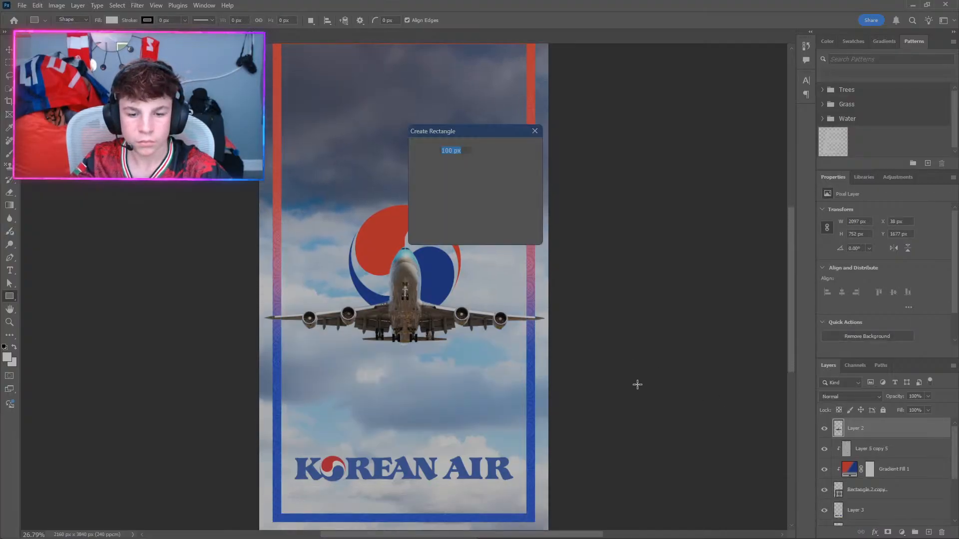
left_click(505, 233)
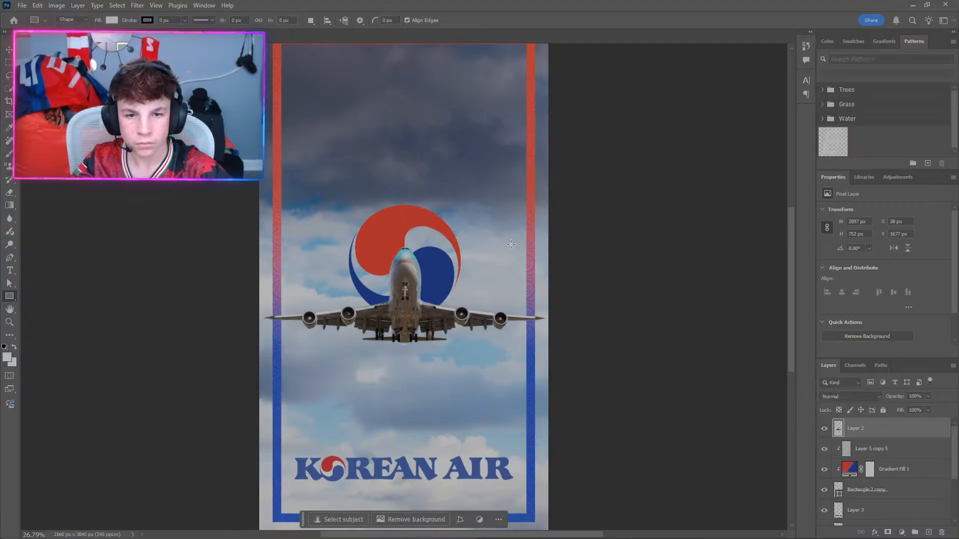
Compare the border with the grey texture against the gradient border by repeatedly undoing and redoing the latest changes.
scroll(648, 352, "down", 3)
scroll(449, 384, "left", 3)
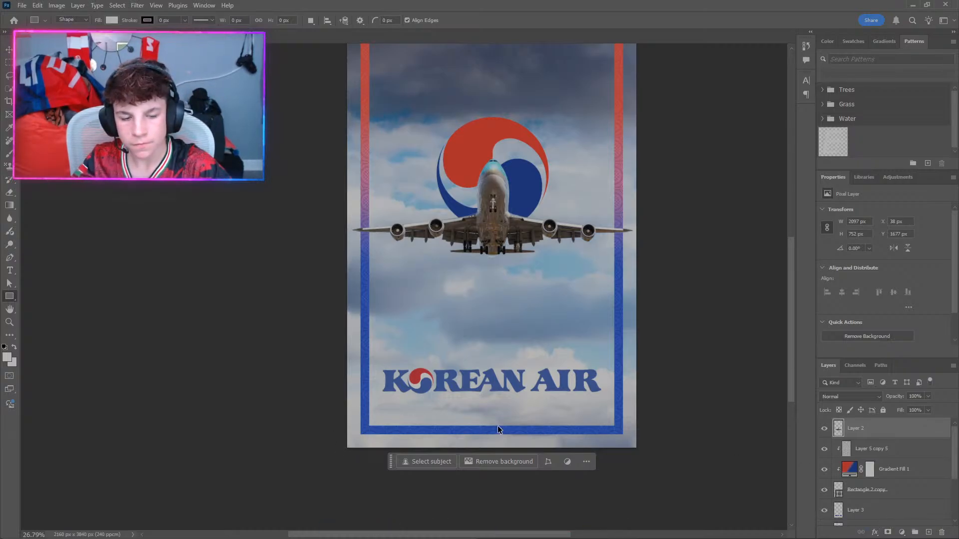
key("ctrl+z")
key("ctrl+shift+z")
key("ctrl+z")
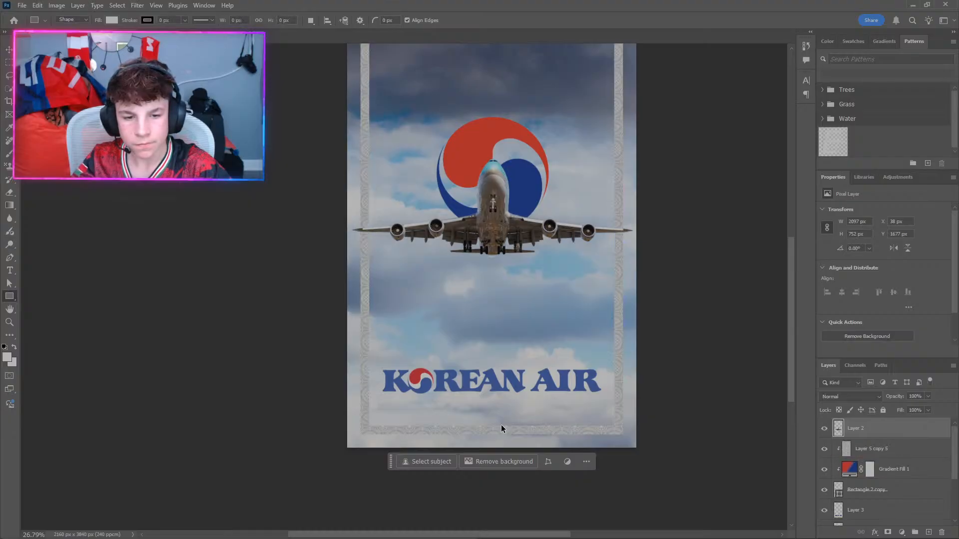
key("ctrl+shift+z")
key("ctrl+z")
key("ctrl+shift+z")
key("ctrl+z")
key("ctrl+shift+z")
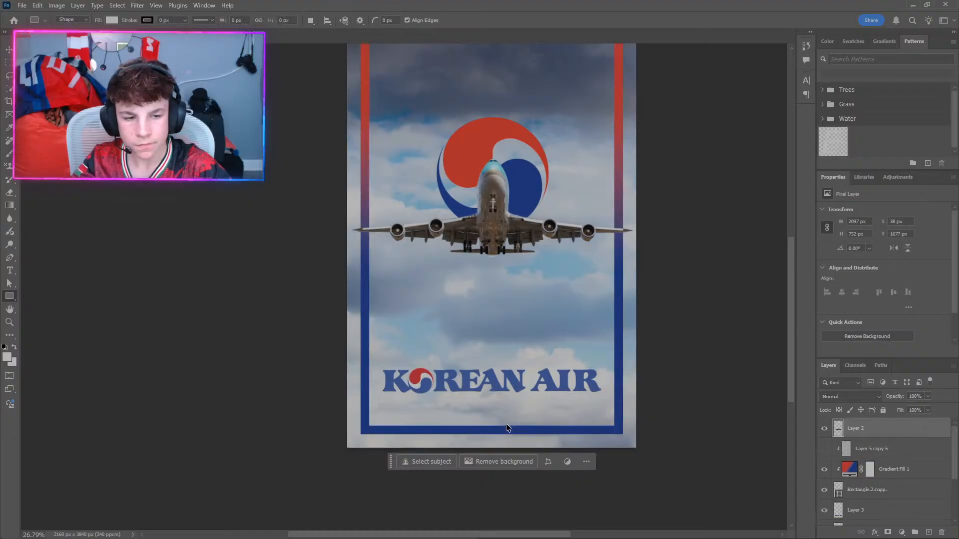
key("ctrl+z")
key("ctrl+shift+z")
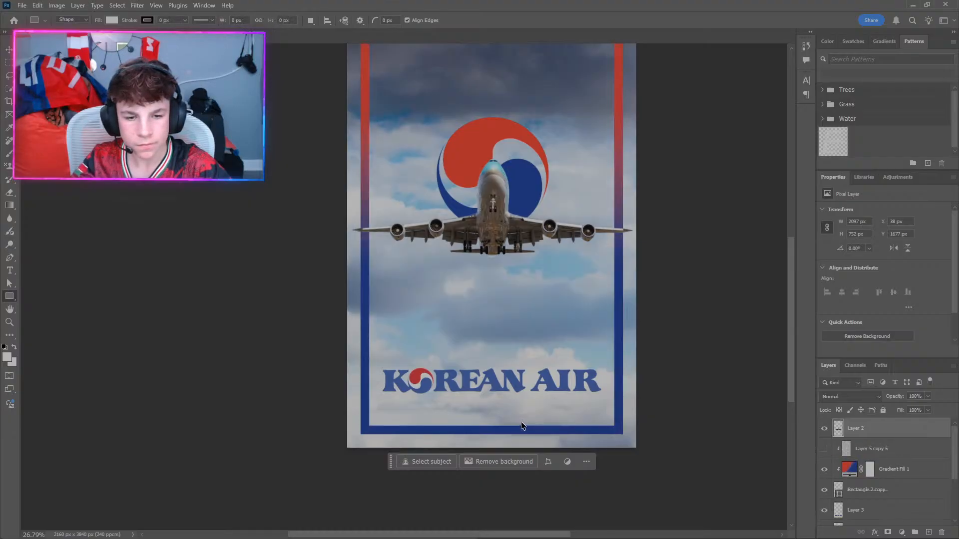
key("ctrl+z")
key("ctrl+shift+z")
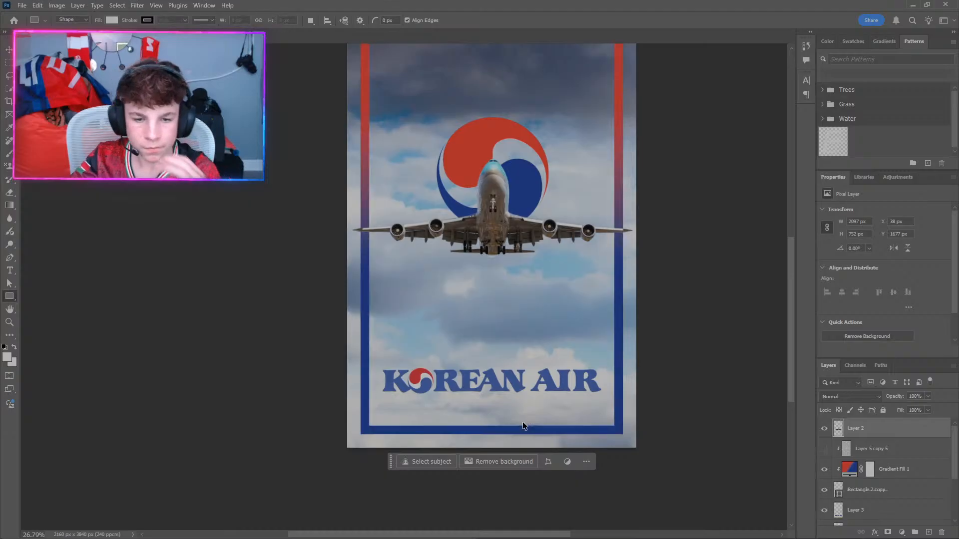
Undo the border's gradient and texture clipping, back to the pattern layer covering the whole poster.
key("ctrl+z")
key("ctrl+z")
key("ctrl+z")
key("ctrl+z")
key("ctrl+z")
key("ctrl+z")
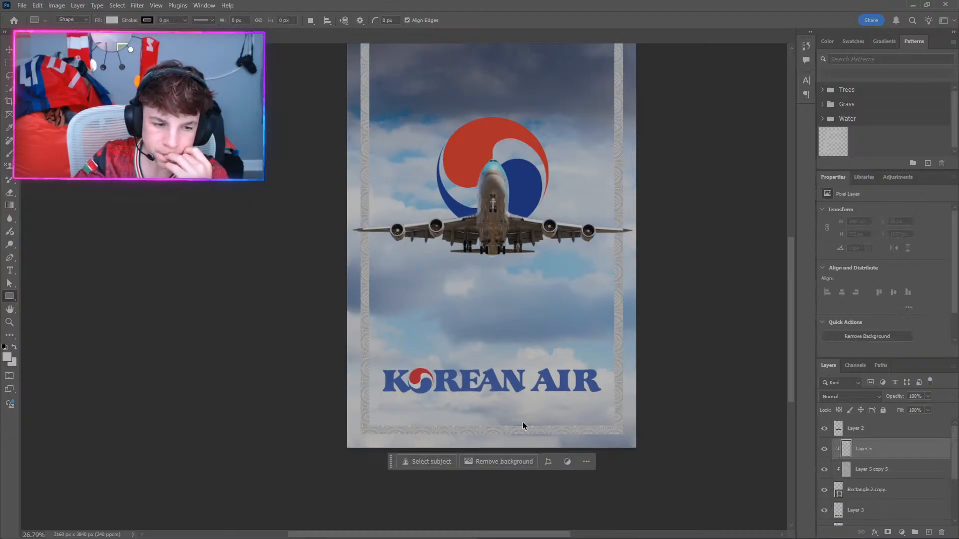
key("ctrl+z")
key("ctrl+z")
key("ctrl+z")
key("ctrl+z")
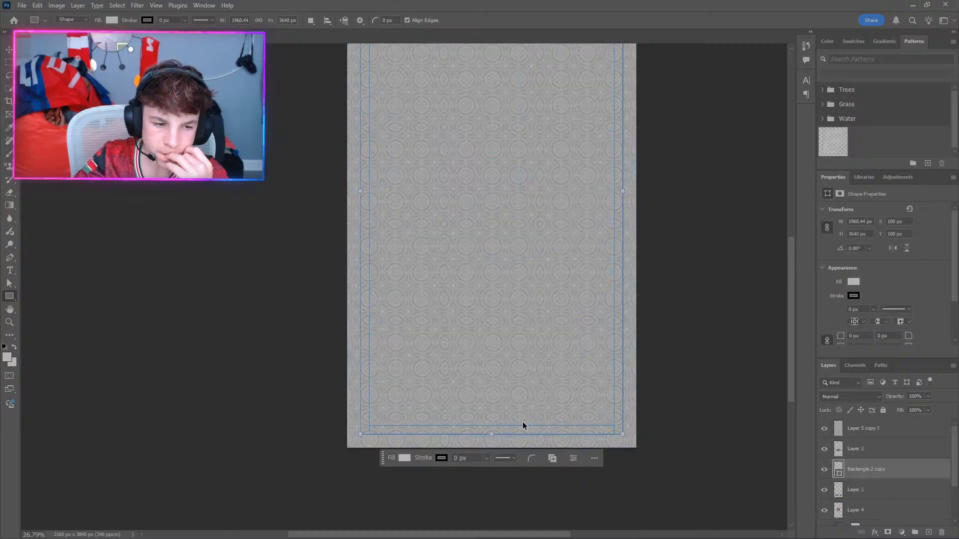
Undo the pattern's merging, placement and duplication, back to only Layer 5 and its first copy above the plain border.
key("ctrl+z")
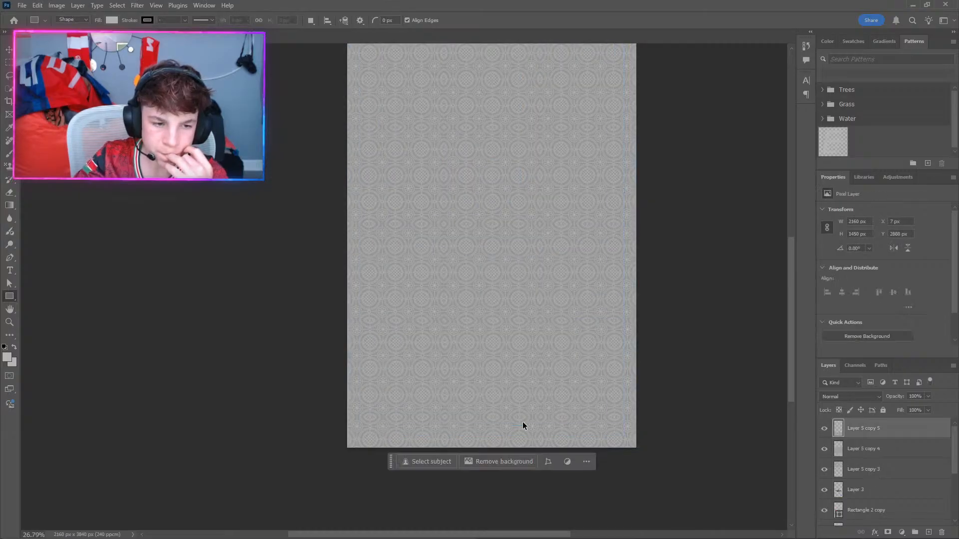
key("ctrl+z")
key("ctrl+z")
key("ctrl+z")
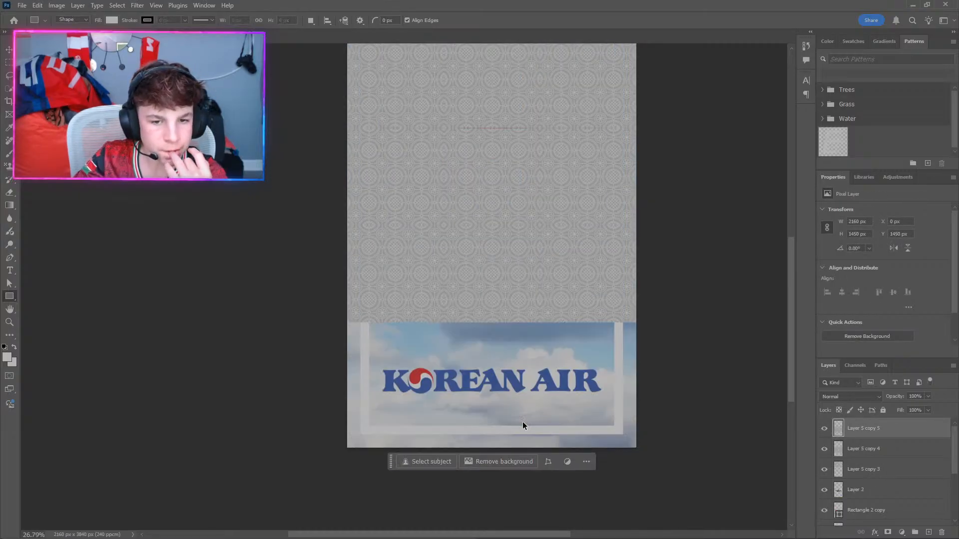
key("ctrl+z")
key("ctrl+z")
key("ctrl+z")
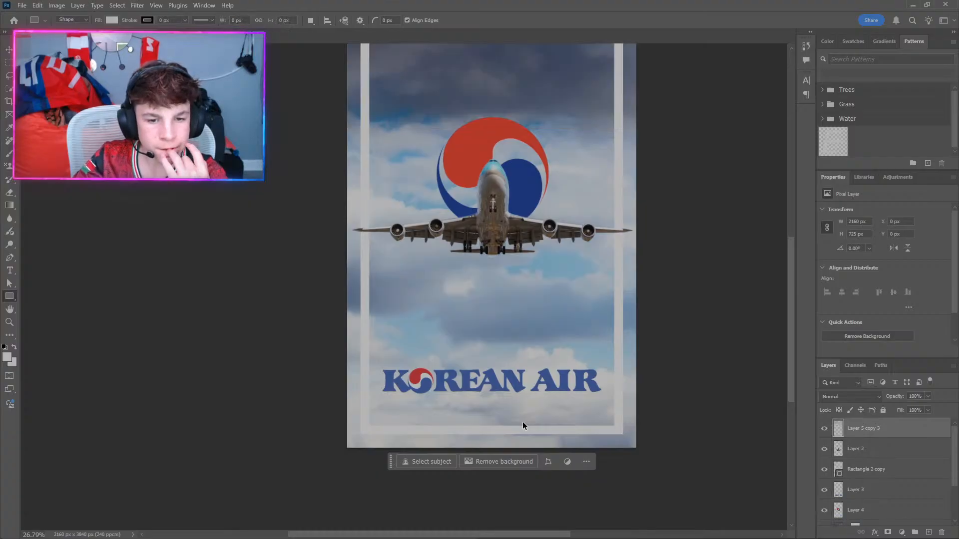
key("ctrl+z")
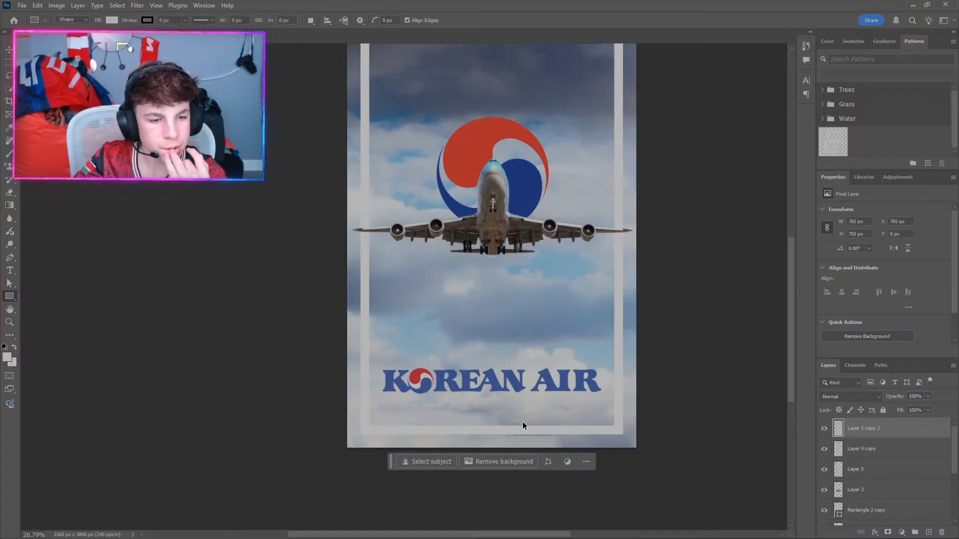
key("ctrl+z")
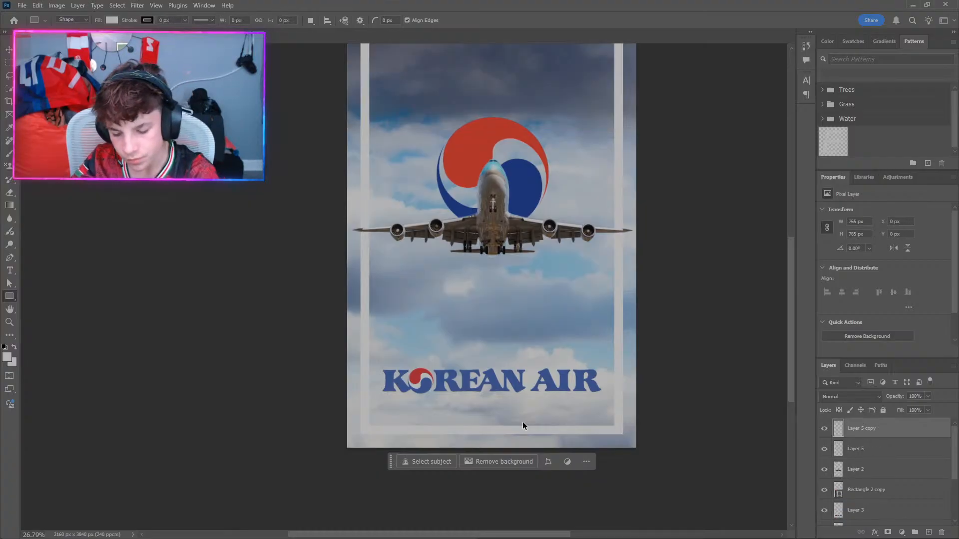
Undo the pattern's cropping, placement and the border's merging, back to separate rectangle layers for the border bars.
key("ctrl+z")
key("ctrl+z")
key("ctrl+z")
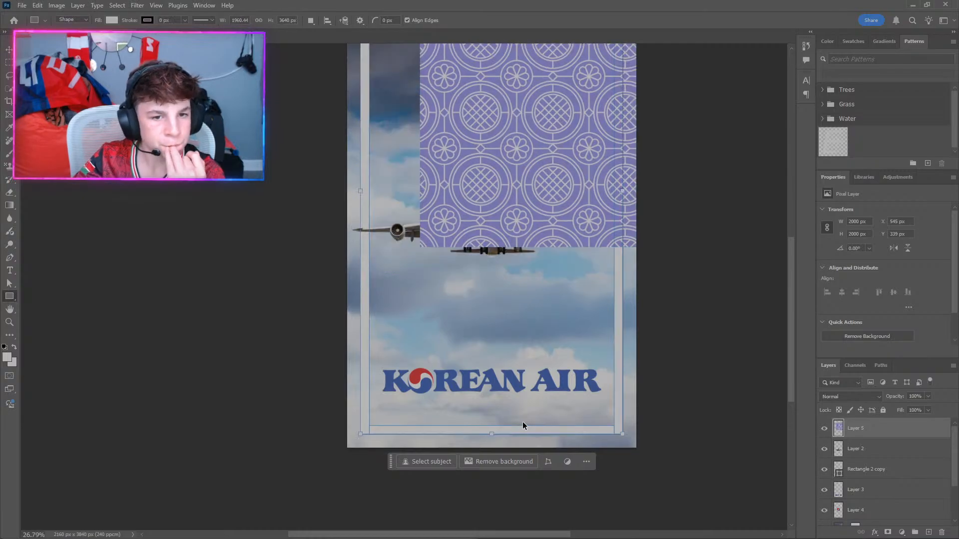
key("ctrl+z")
key("ctrl+z")
key("ctrl+z")
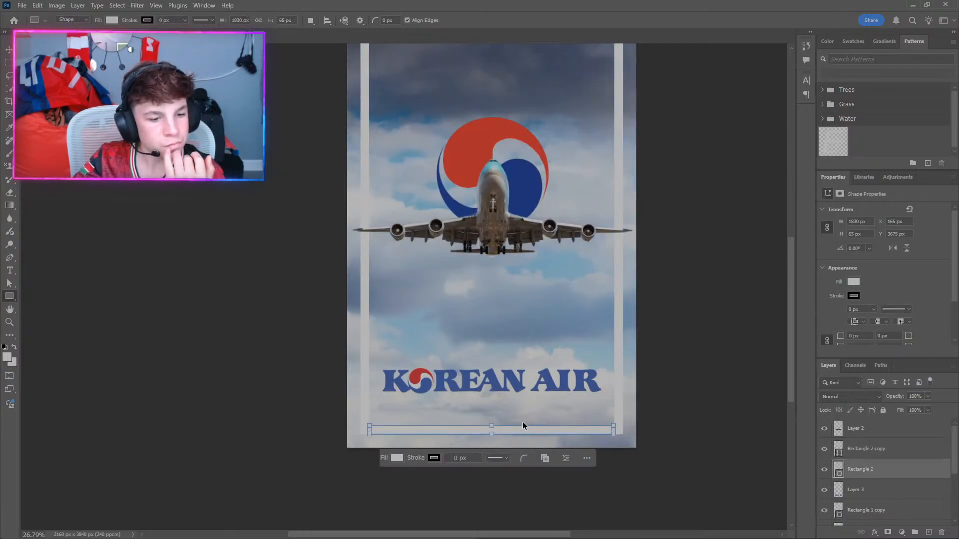
Extend both ends of the bottom border bar into the side bars, making it about 1882 px wide.
scroll(608, 442, "up", 7)
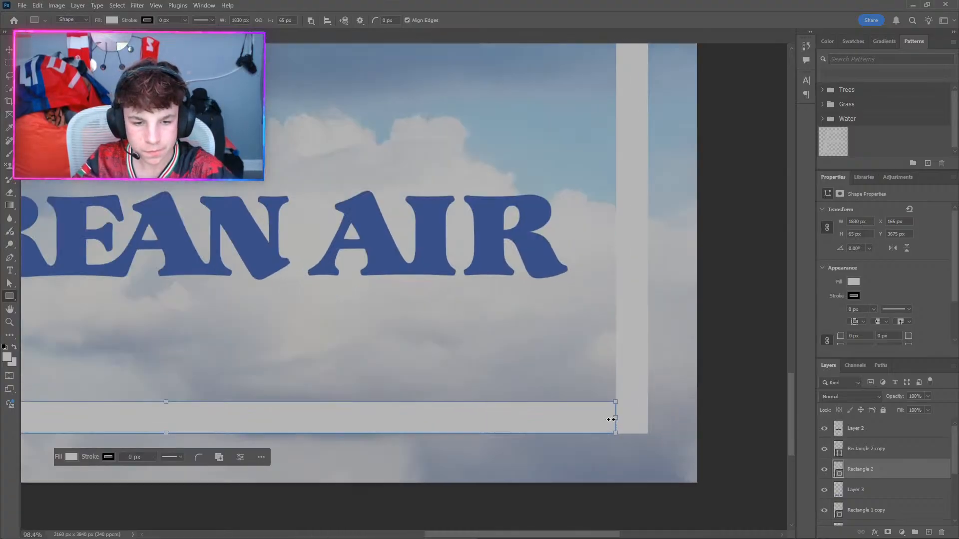
left_click_drag(610, 420, 625, 418)
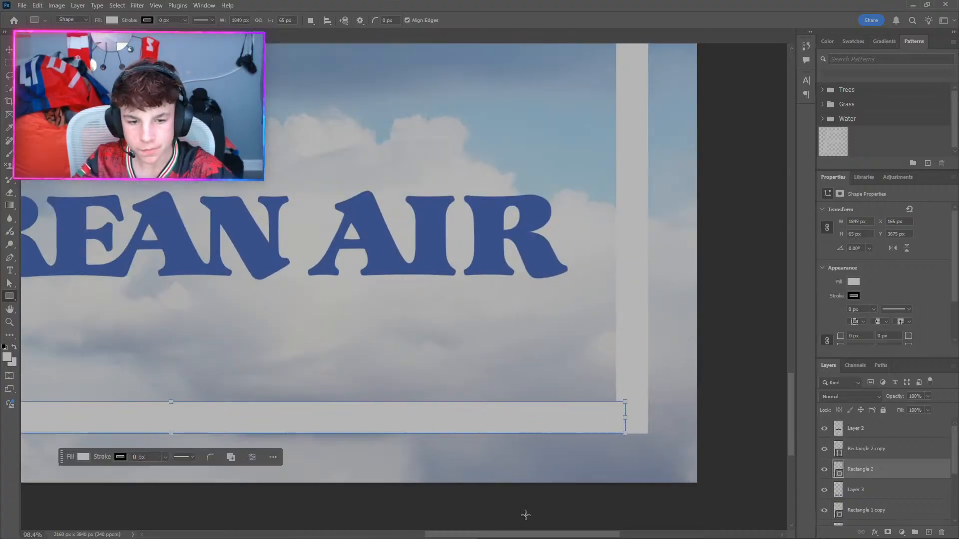
left_click_drag(550, 535, 382, 536)
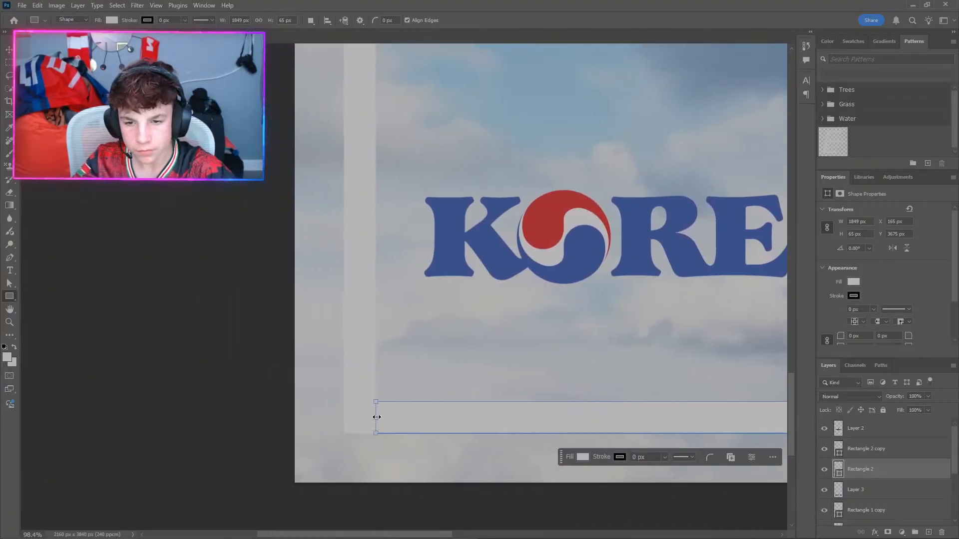
left_click_drag(377, 417, 360, 418)
Extend both ends of the top border bar into the side bars, making it about 1882 px wide.
scroll(784, 420, "up", 15)
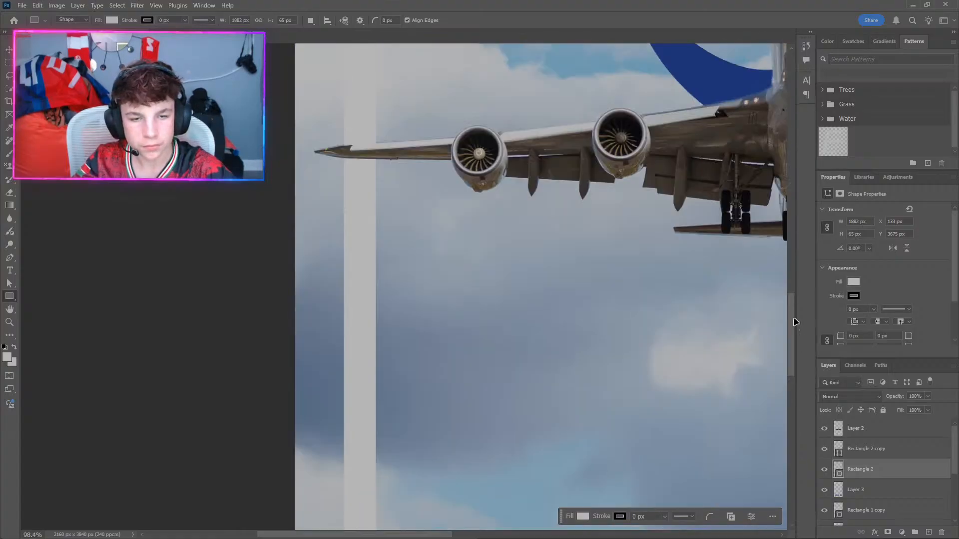
left_click(322, 224)
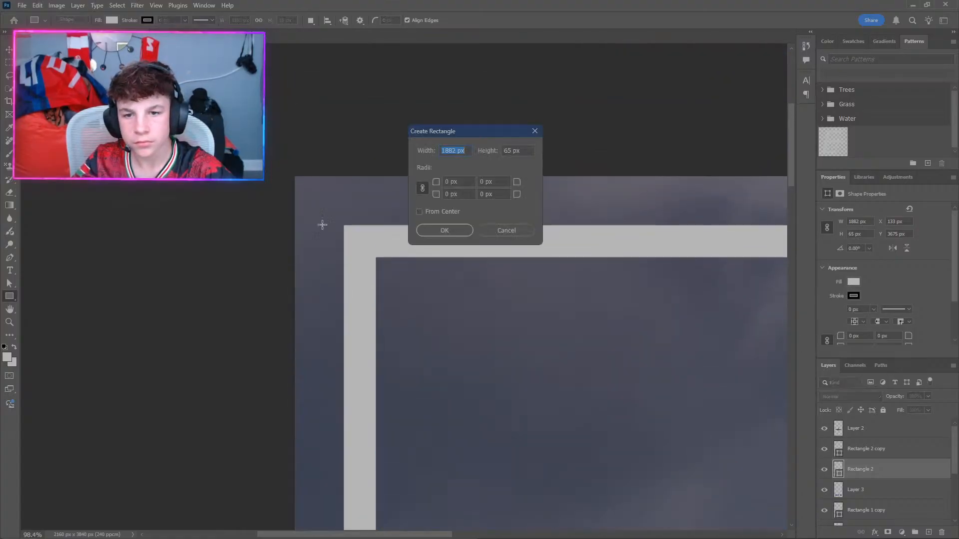
left_click(511, 230)
left_click(9, 50)
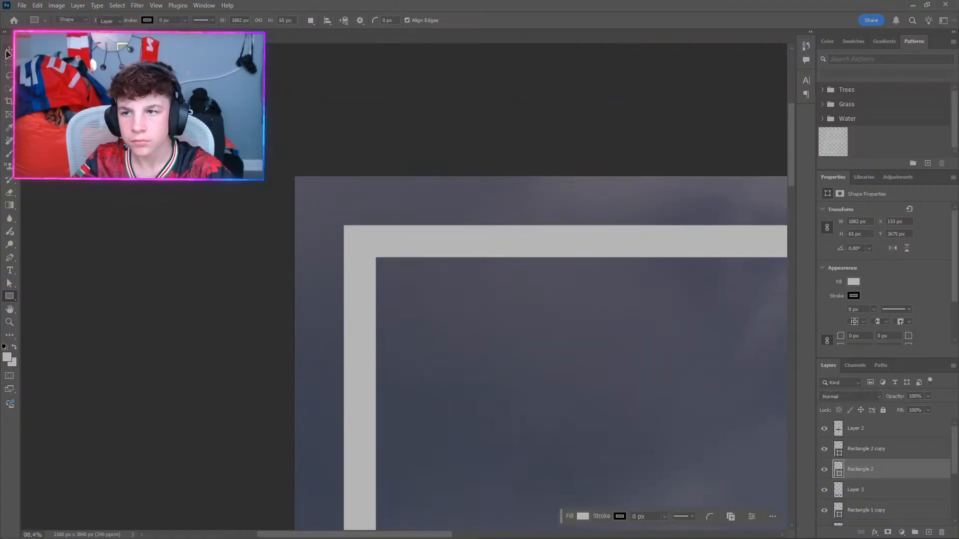
left_click(379, 240)
left_click_drag(376, 238, 360, 241)
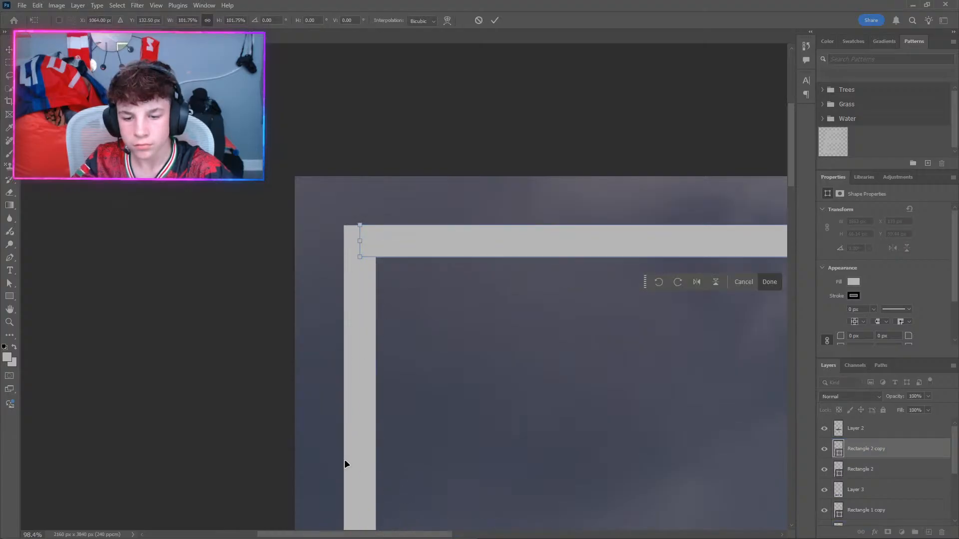
left_click_drag(287, 534, 434, 533)
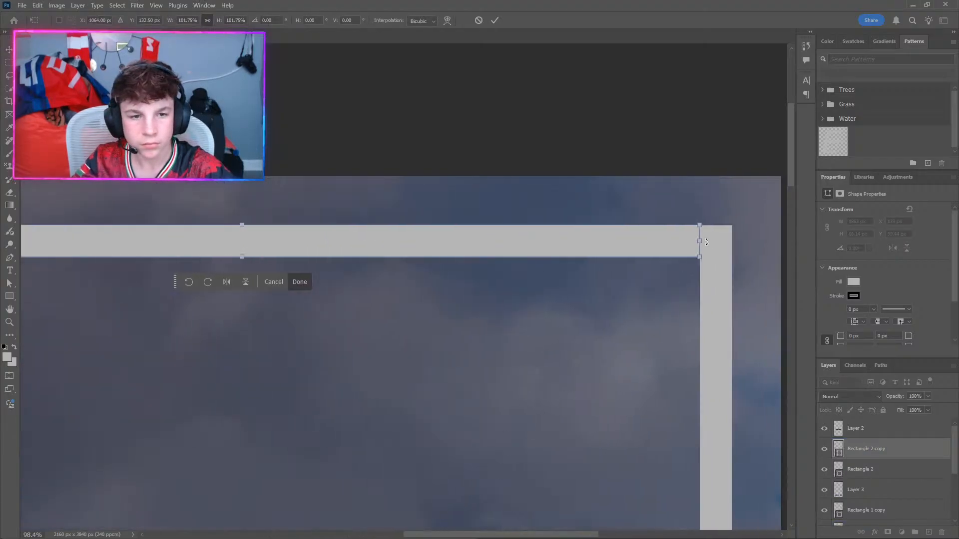
left_click_drag(706, 241, 710, 241)
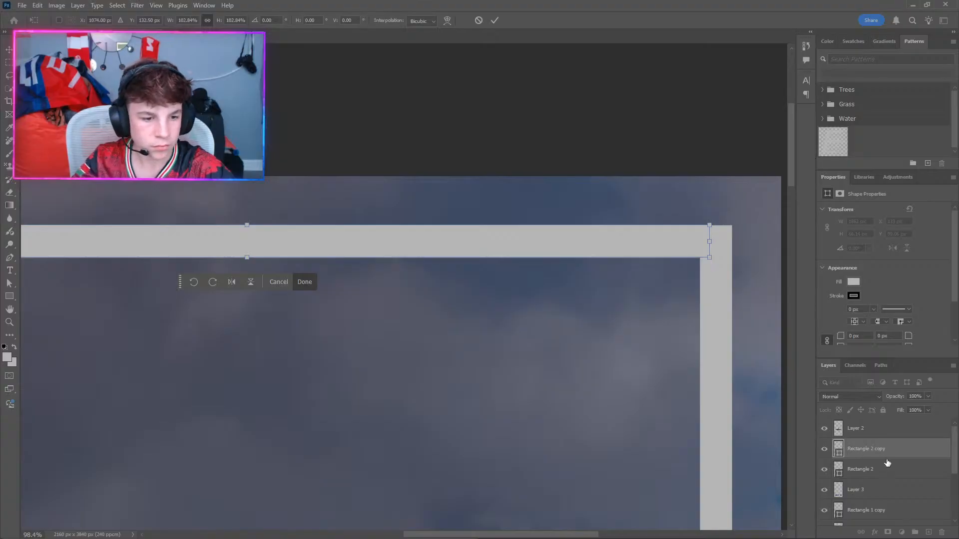
left_click(879, 473)
Merge the four border rectangle layers into one shape.
left_click(874, 431)
left_click(867, 448)
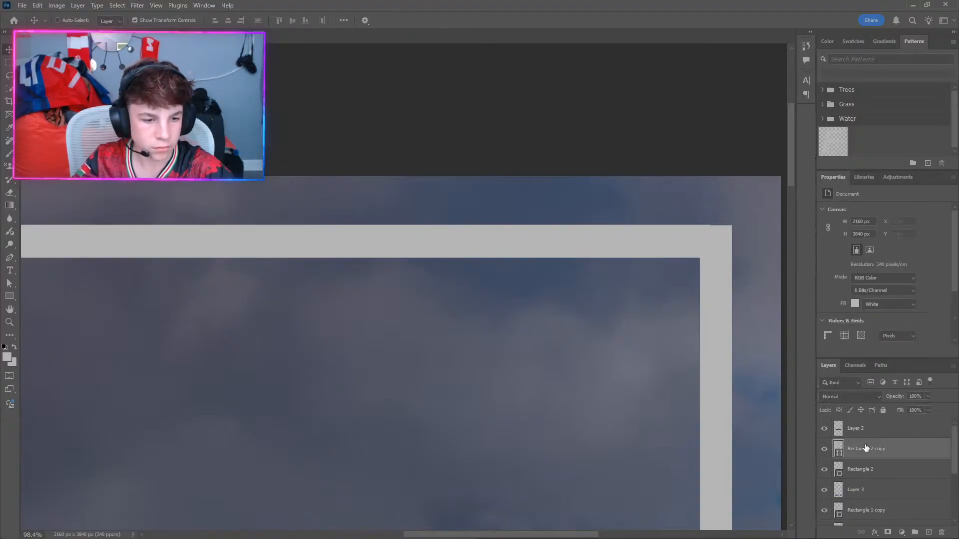
left_click(864, 470, "shift")
scroll(863, 483, "down", 1)
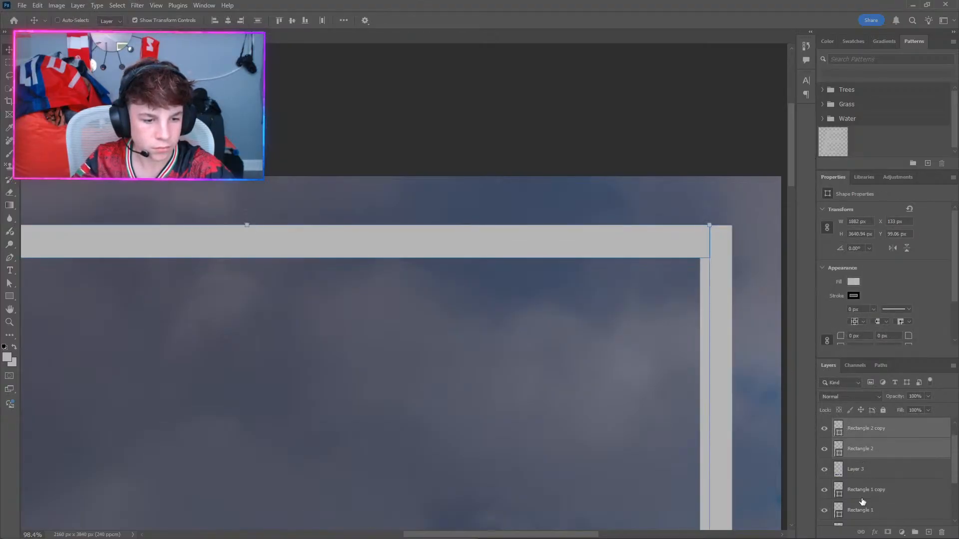
key("ctrl+e")
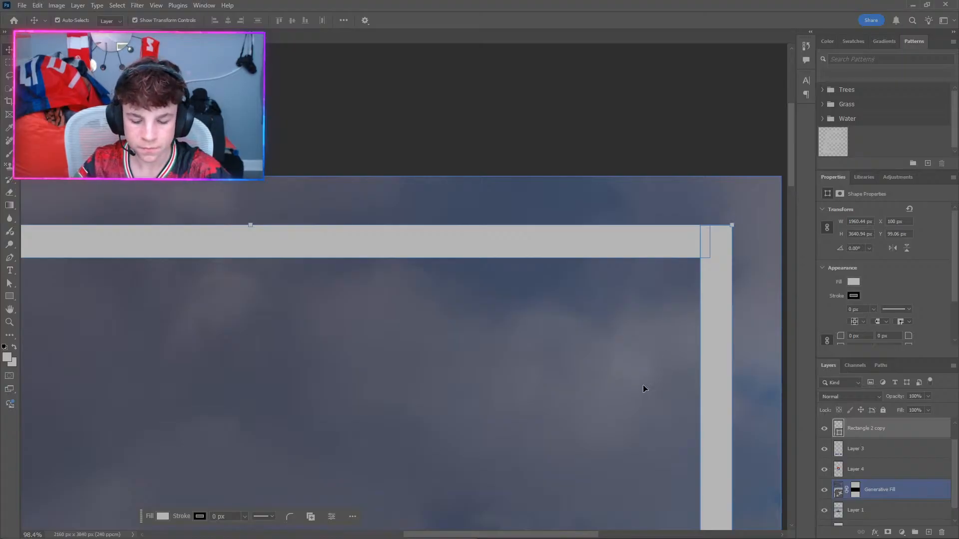
Examine the border's upper-left corner up close and undo the merging of the border rectangles.
scroll(274, 353, "down", 4)
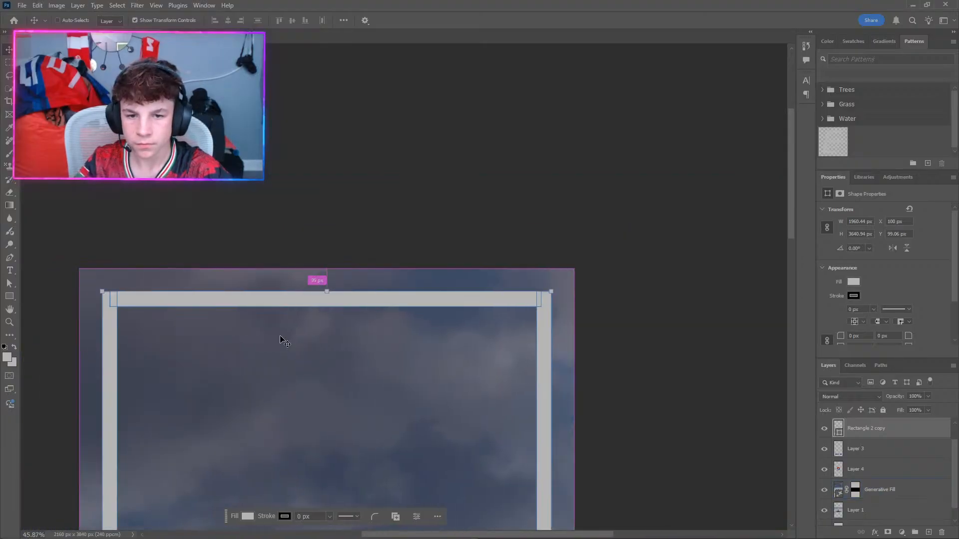
scroll(145, 364, "down", 2)
scroll(99, 309, "up", 8)
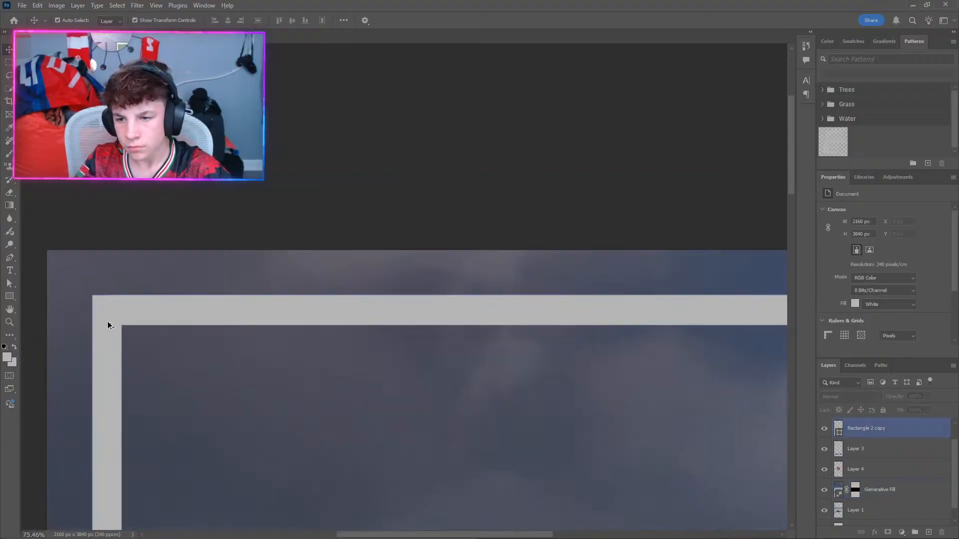
scroll(109, 285, "up", 5)
scroll(116, 265, "down", 2)
key("ctrl+z")
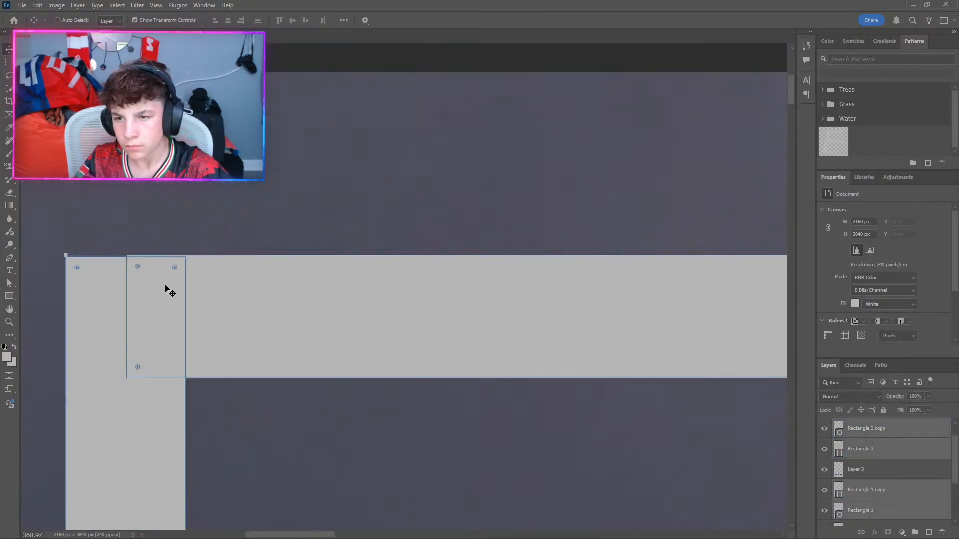
Compare the top border bar before and after its extension by undoing and redoing the resizing.
key("ctrl+z")
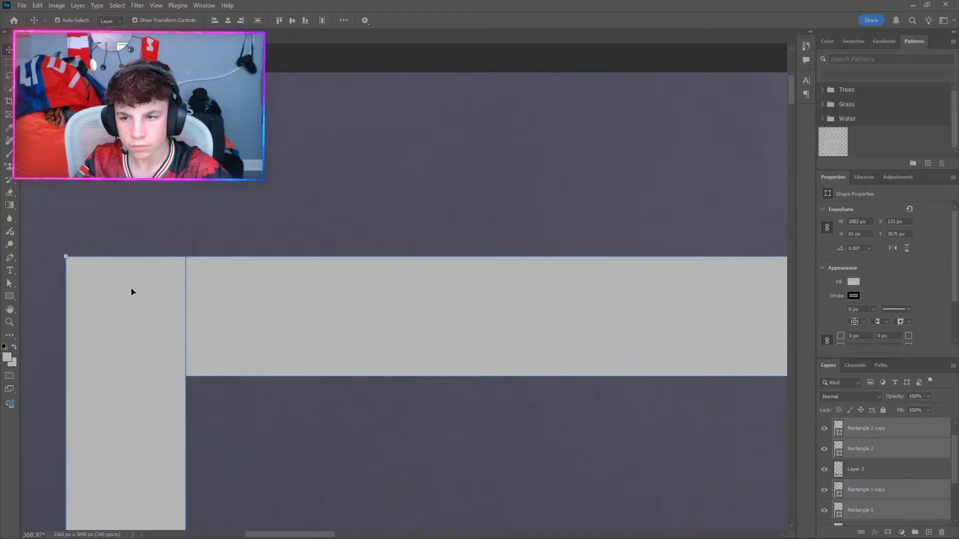
key("ctrl+z")
key("ctrl+z")
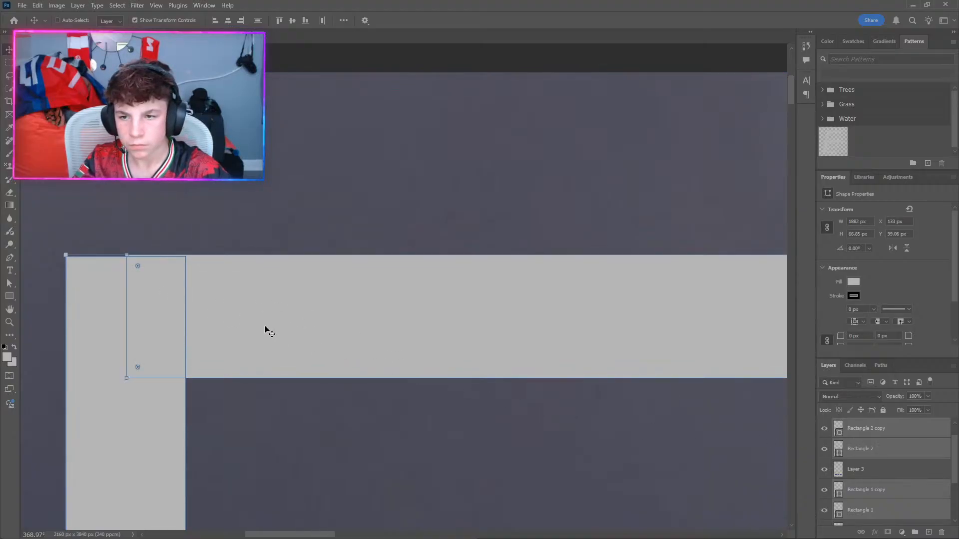
key("ctrl+z")
key("ctrl+shift+z")
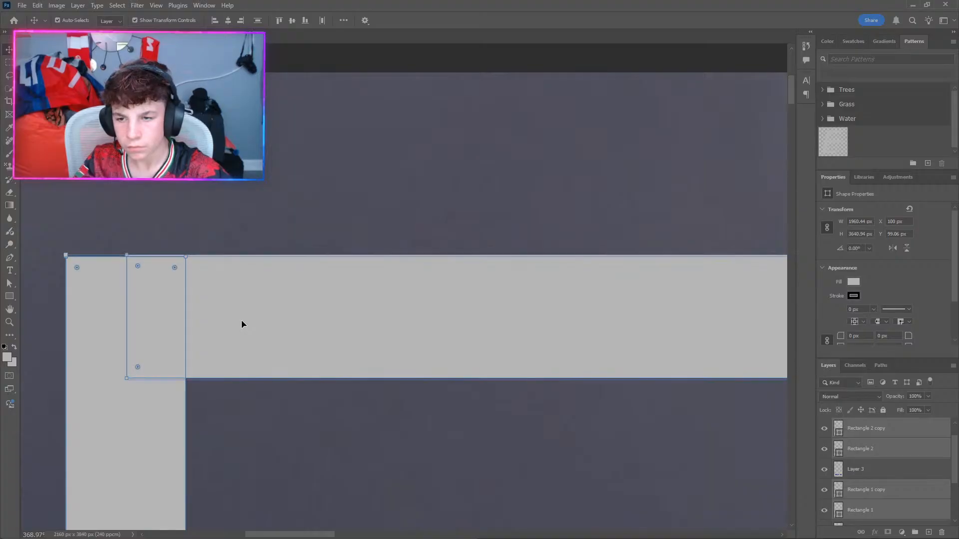
Select only the top border bar and nudge it down by 1 px to line up with the side bars.
left_click(283, 160)
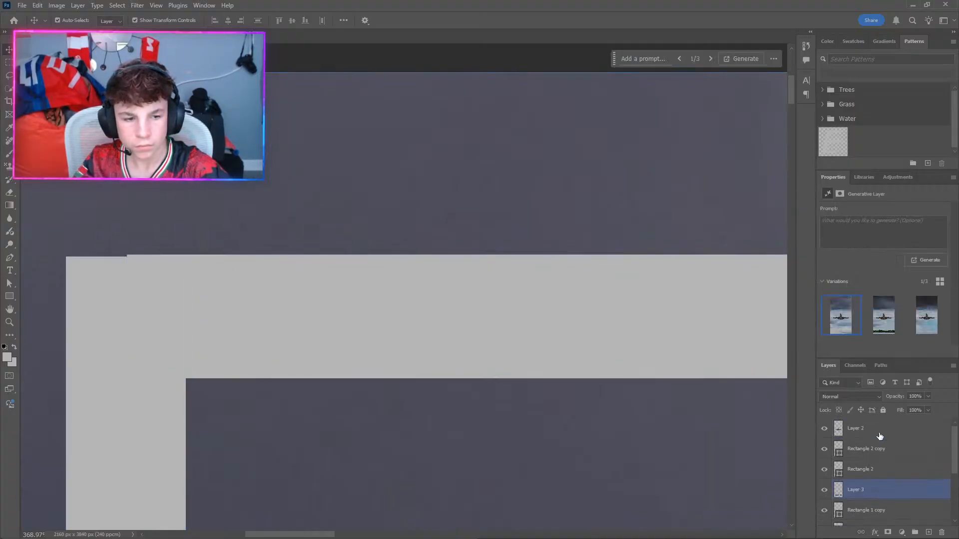
left_click(880, 436)
left_click(362, 309)
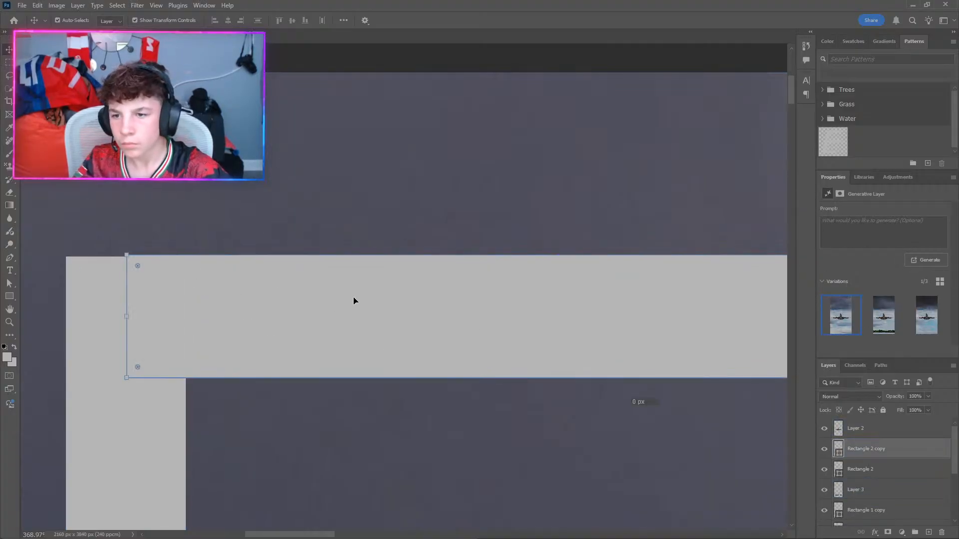
key("Down")
Examine all four border corners up close to check that the bars line up with each other.
scroll(112, 268, "up", 8)
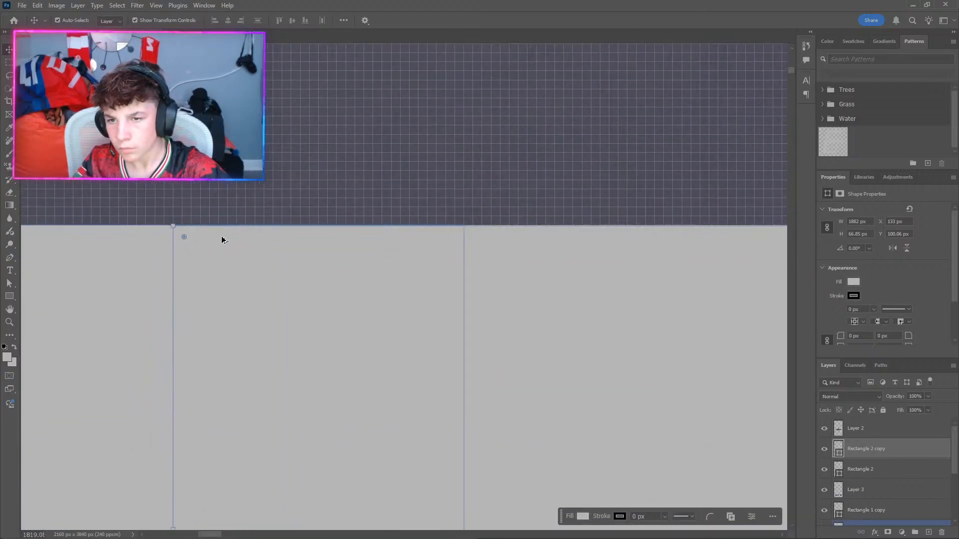
scroll(430, 319, "down", 6)
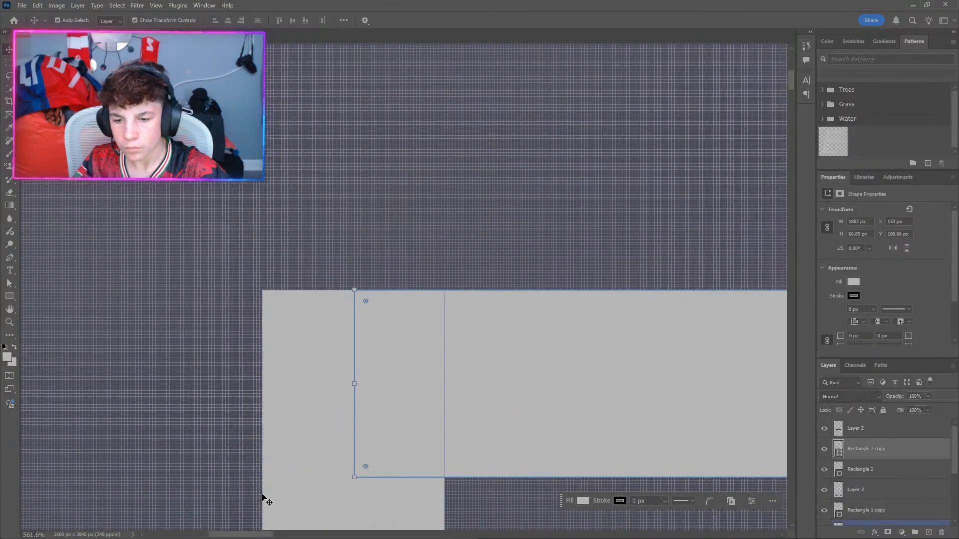
left_click_drag(255, 534, 688, 533)
scroll(508, 338, "up", 4)
scroll(487, 291, "down", 5)
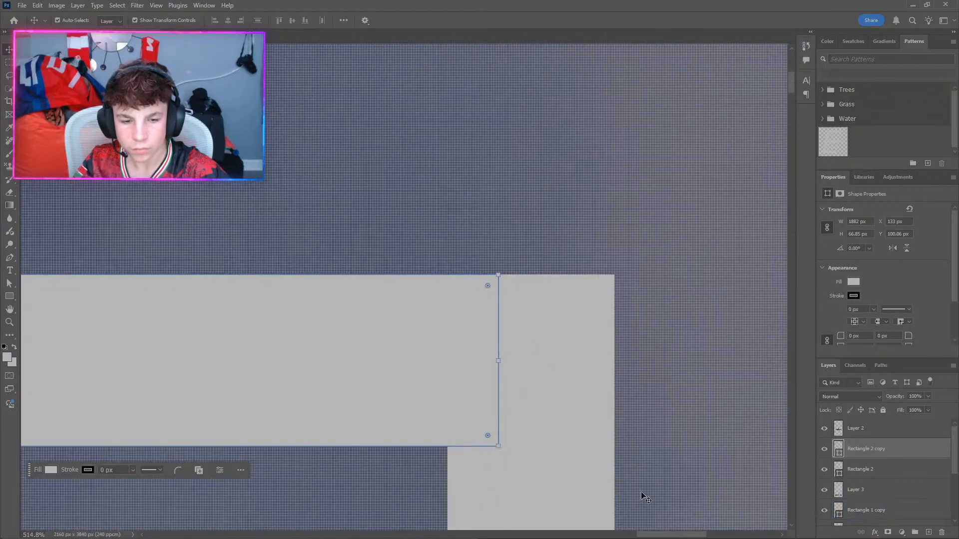
left_click_drag(790, 87, 789, 496)
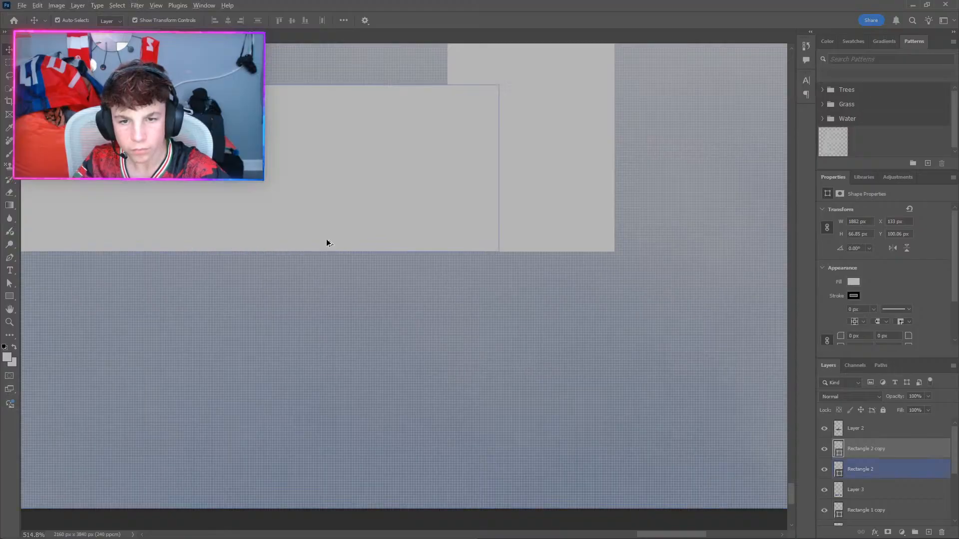
scroll(362, 232, "up", 2)
scroll(359, 290, "left", 1)
left_click_drag(656, 534, 233, 526)
scroll(534, 315, "down", 15)
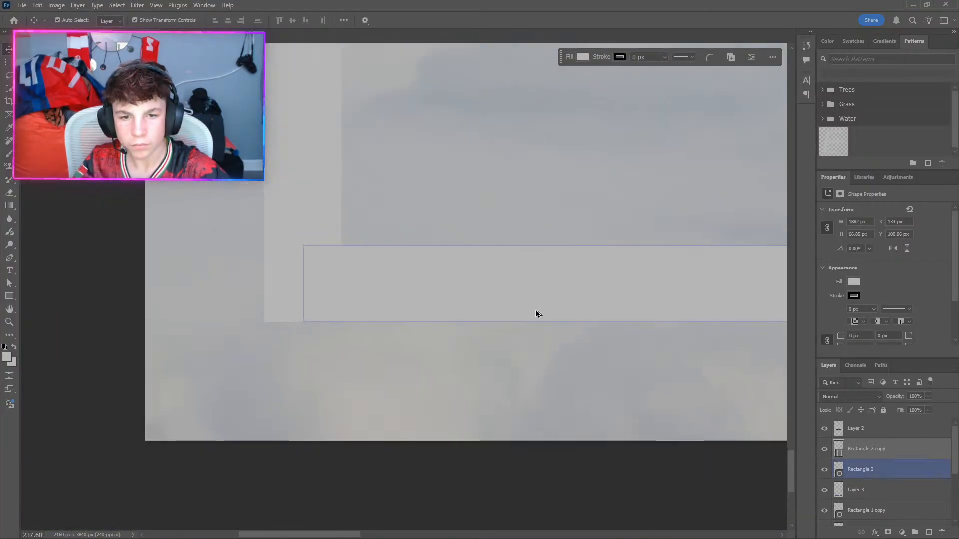
Select Rectangle 2 copy, Rectangle 2, Rectangle 1 copy and Rectangle 1, and merge them into a single border shape.
left_click(884, 470, "ctrl")
left_click(865, 512, "ctrl")
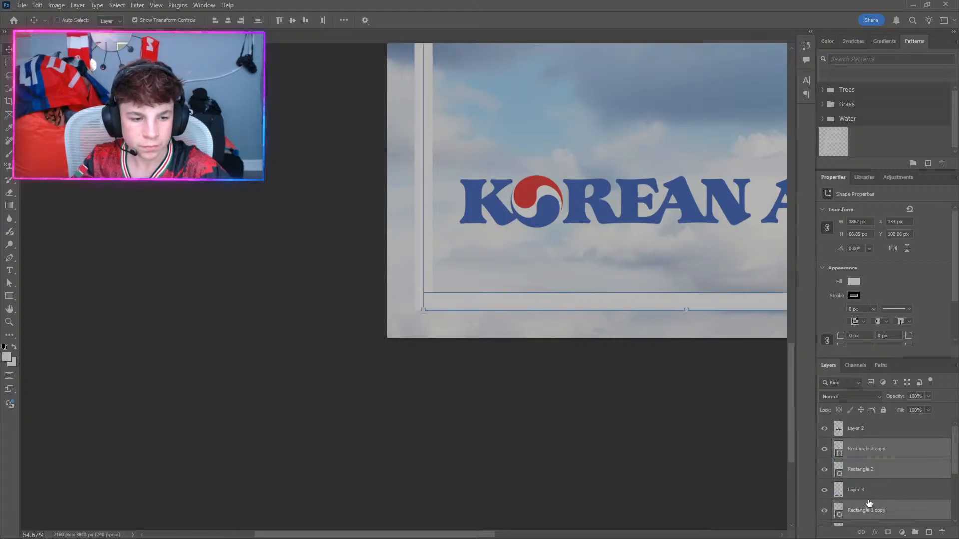
scroll(866, 507, "down", 1)
left_click(867, 510, "ctrl")
key("ctrl+e")
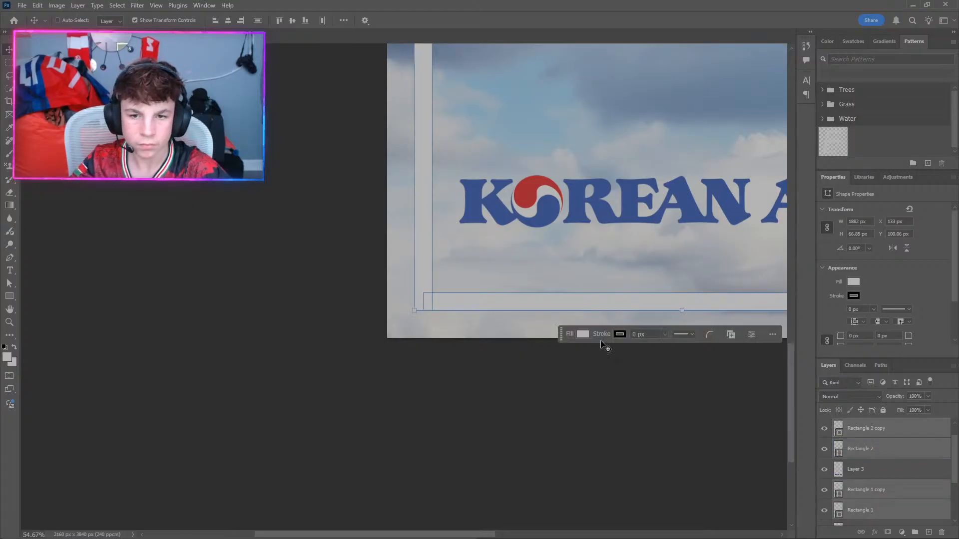
Deselect the merged border and examine its frame across the whole poster.
scroll(533, 308, "down", 6)
left_click(319, 254, "ctrl")
scroll(666, 267, "left", 1)
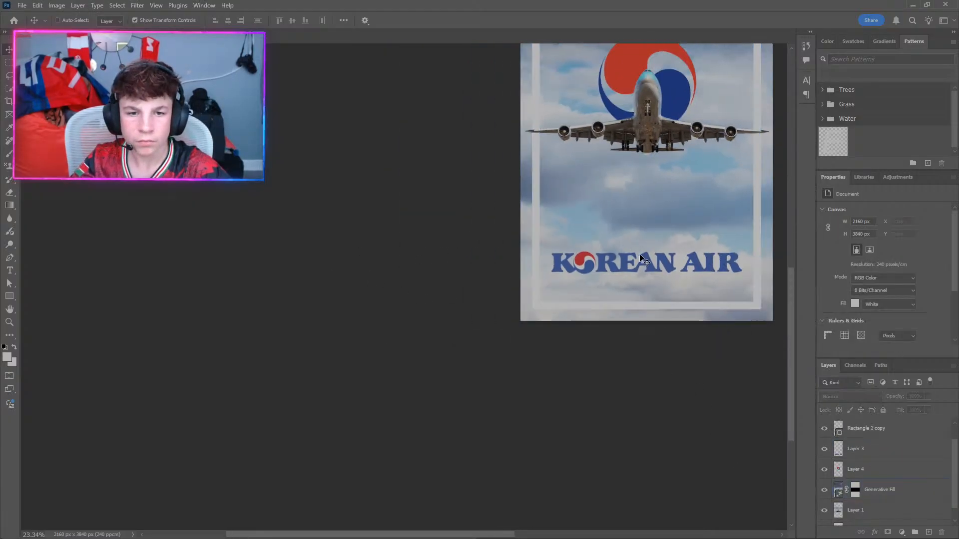
scroll(684, 271, "right", 2)
scroll(694, 274, "up", 2)
left_click(658, 228)
scroll(658, 229, "right", 2)
scroll(655, 231, "up", 2)
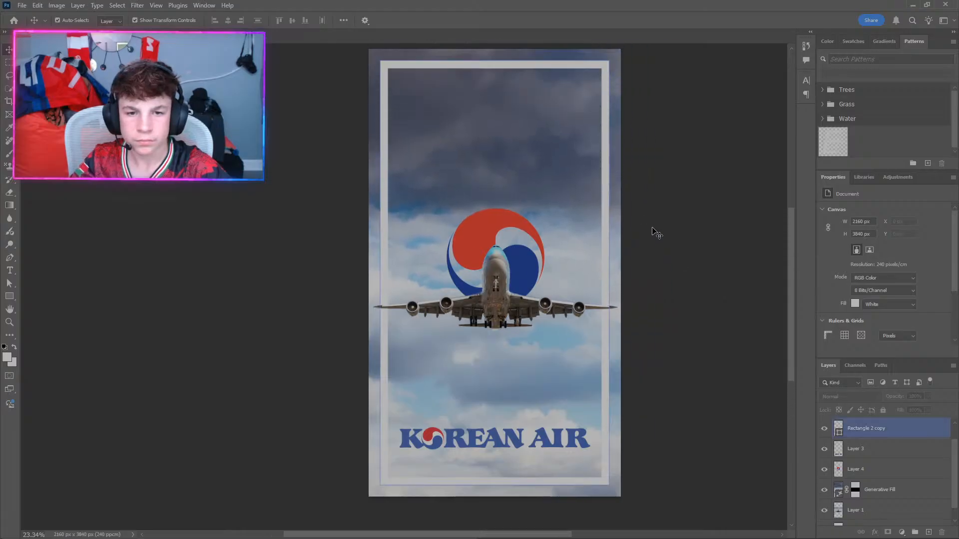
Open the pattern image 7956527.jpg from the Downloads folder as a separate document.
left_click(23, 5)
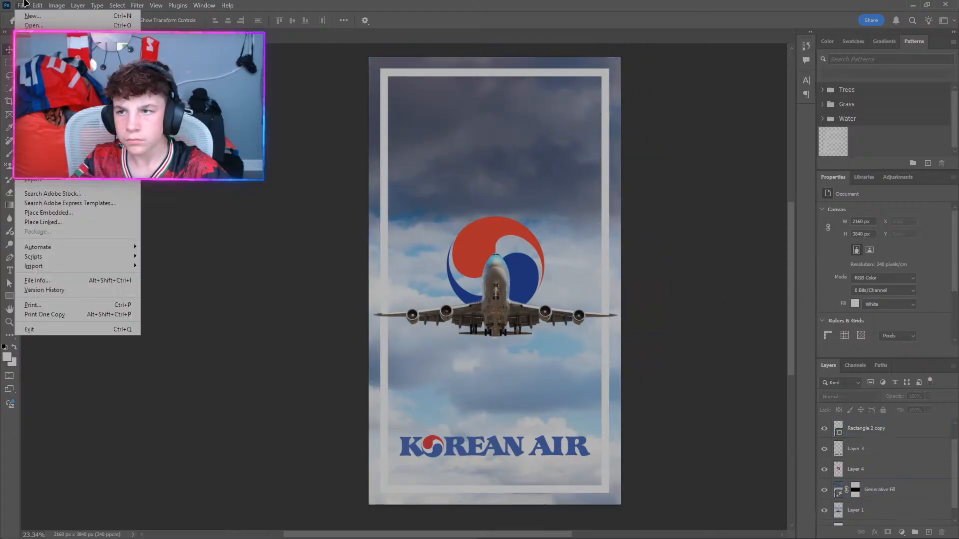
left_click(33, 25)
left_click(39, 100)
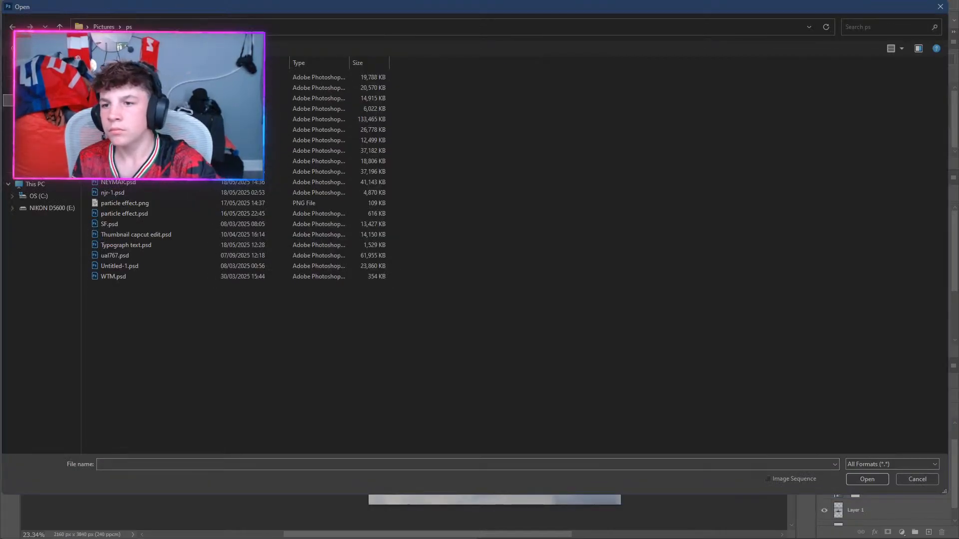
left_click(108, 92)
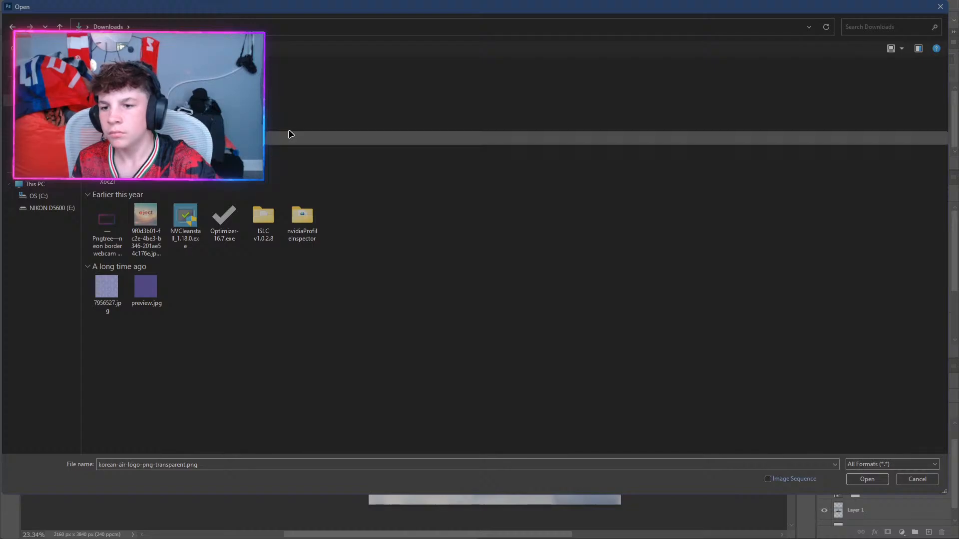
double_click(106, 286)
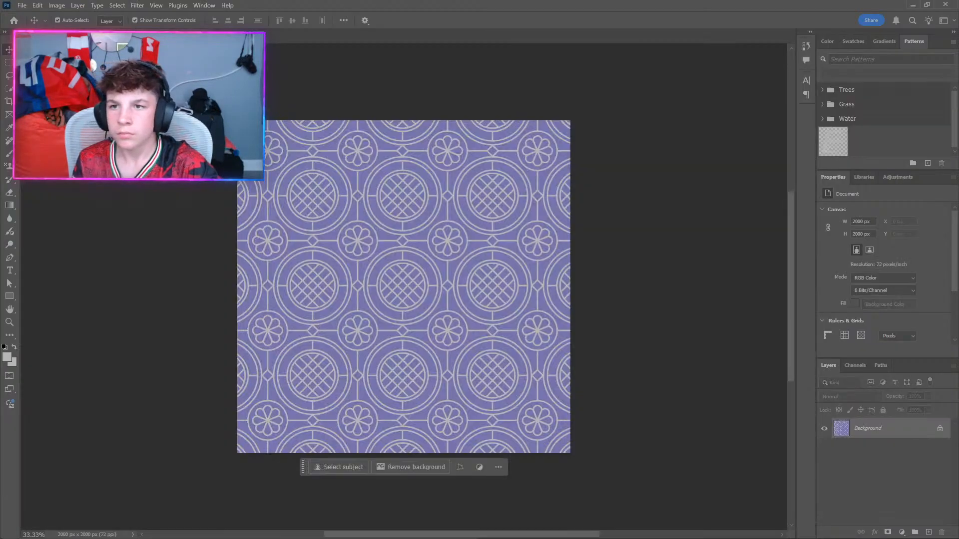
Copy the purple pattern image into the poster document as a new layer and close the pattern file.
left_click_drag(184, 38, 224, 233)
left_click_drag(849, 435, 450, 172)
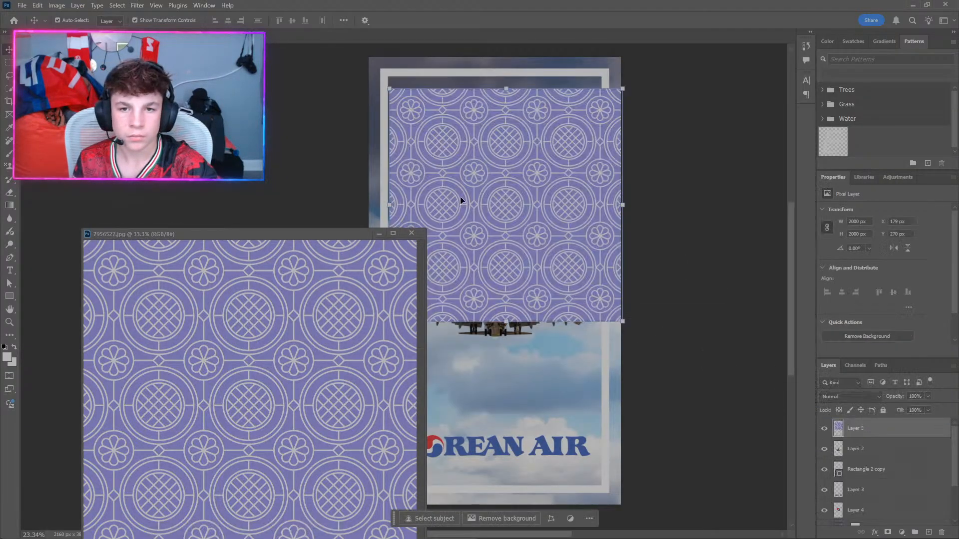
left_click(412, 233)
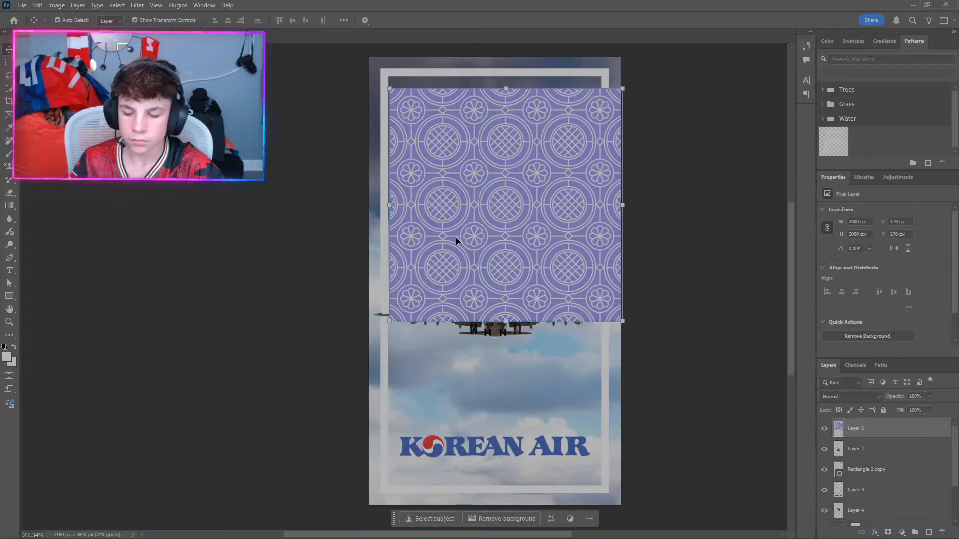
Scale the pattern layer down to 24.5% (490 px square) and place it just above and left of the emblem.
key("ctrl+t")
left_click_drag(622, 204, 429, 210)
left_click_drag(355, 208, 461, 201)
left_click(508, 239)
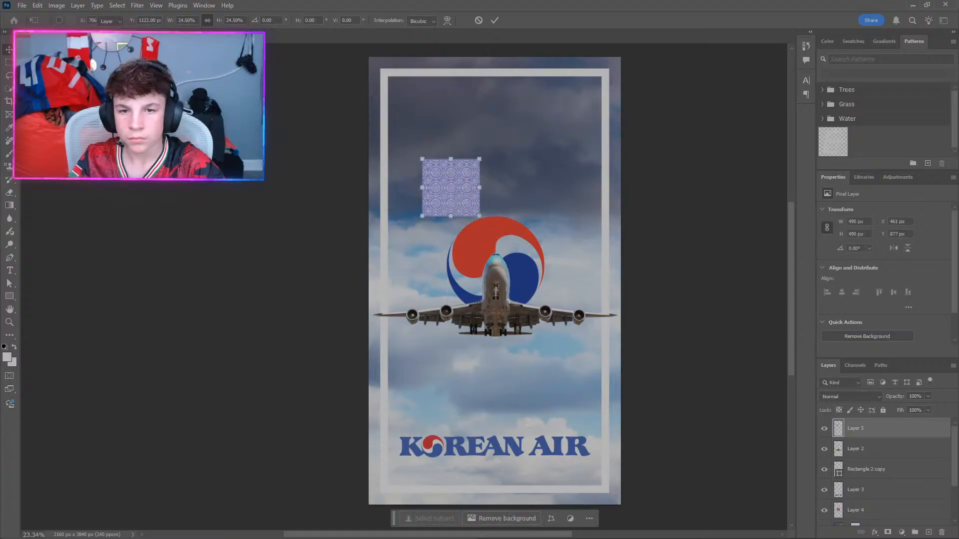
Desaturate the small pattern tile to turn it from purple to grey.
left_click(22, 5)
mouse_move(45, 8)
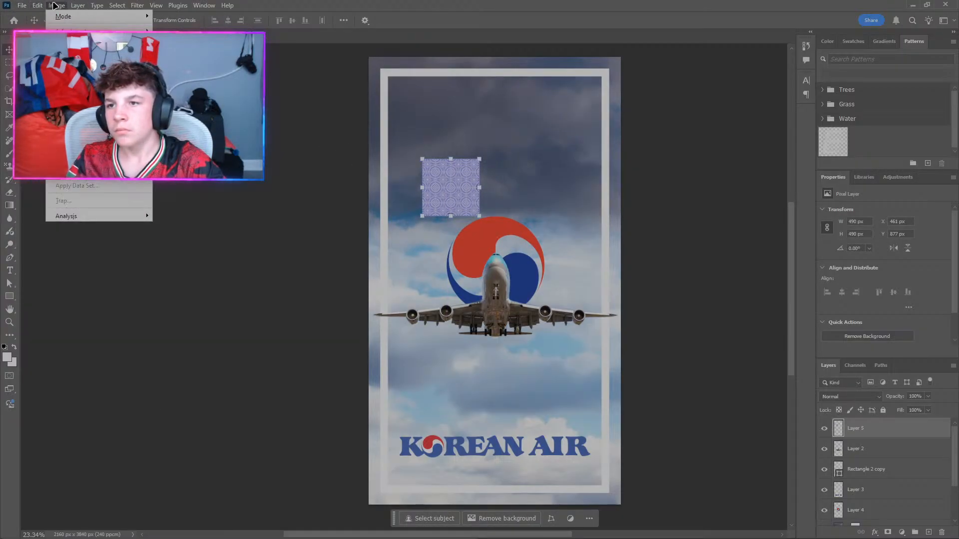
mouse_move(107, 29)
left_click(173, 223)
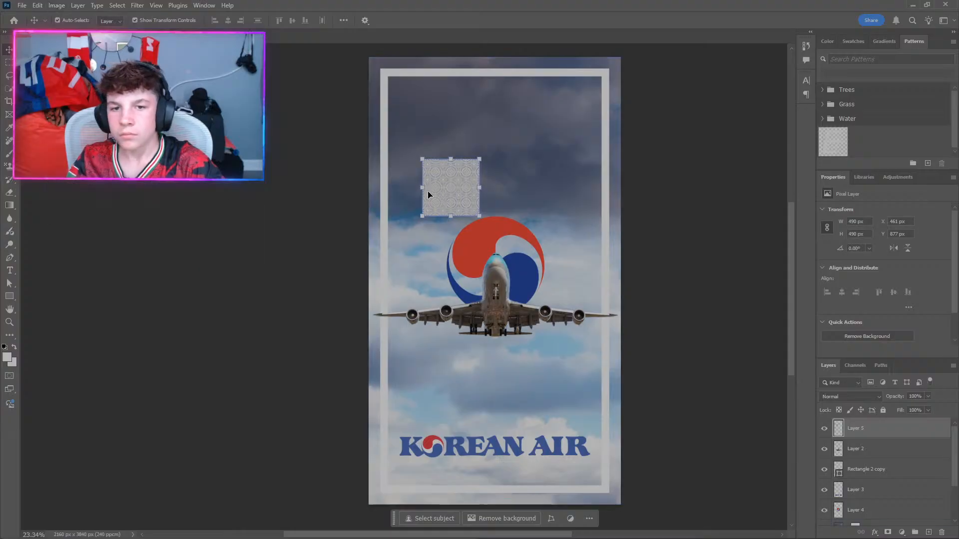
Duplicate the grey pattern tile twice and show the rulers.
key("ctrl+j")
key("ctrl+j")
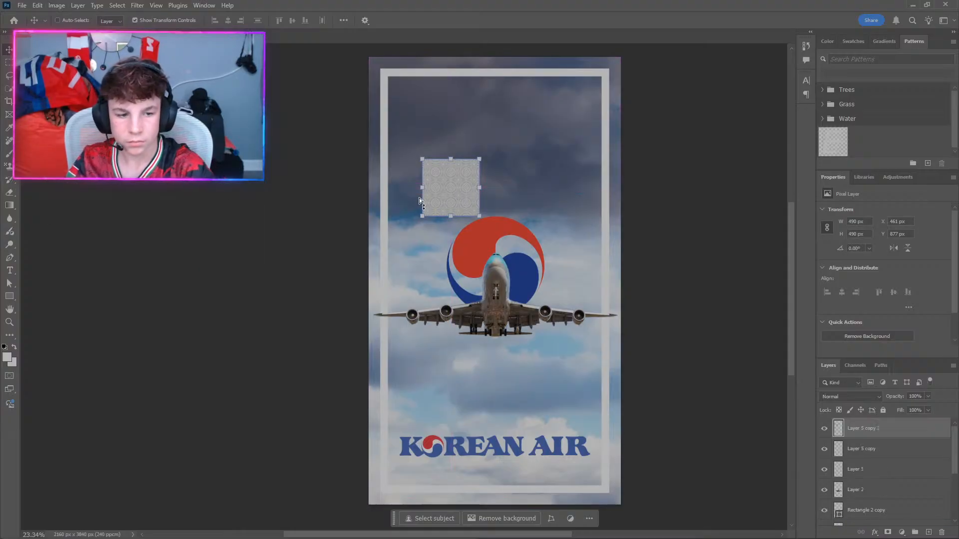
key("ctrl+r")
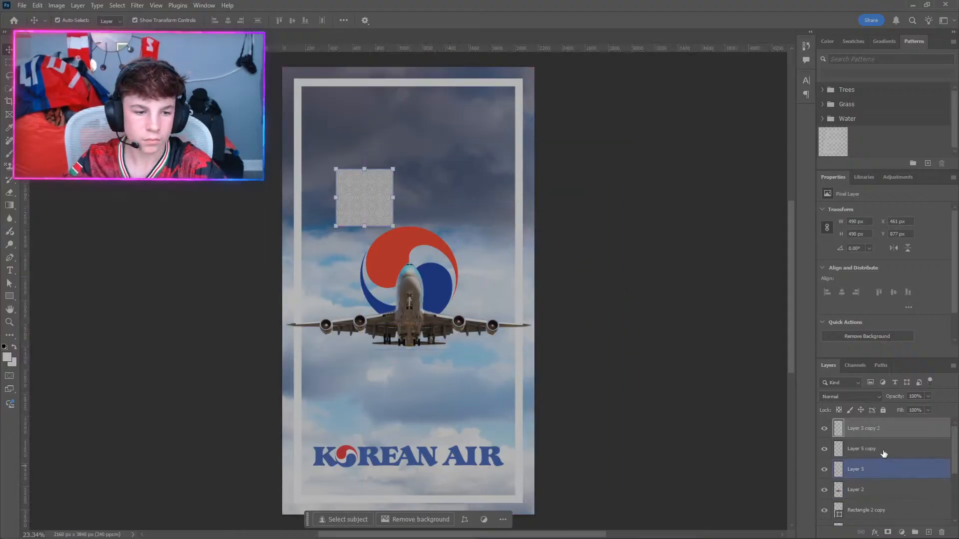
Move Layer 5 copy 490 px horizontally so it sits flush against the right edge of the original tile.
left_click(883, 453)
key("ctrl+t")
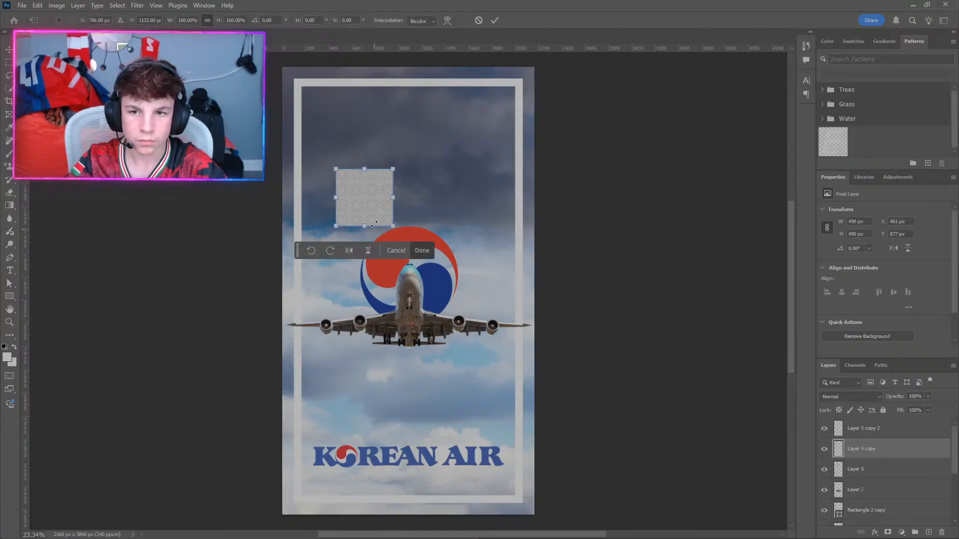
left_click_drag(361, 196, 418, 196)
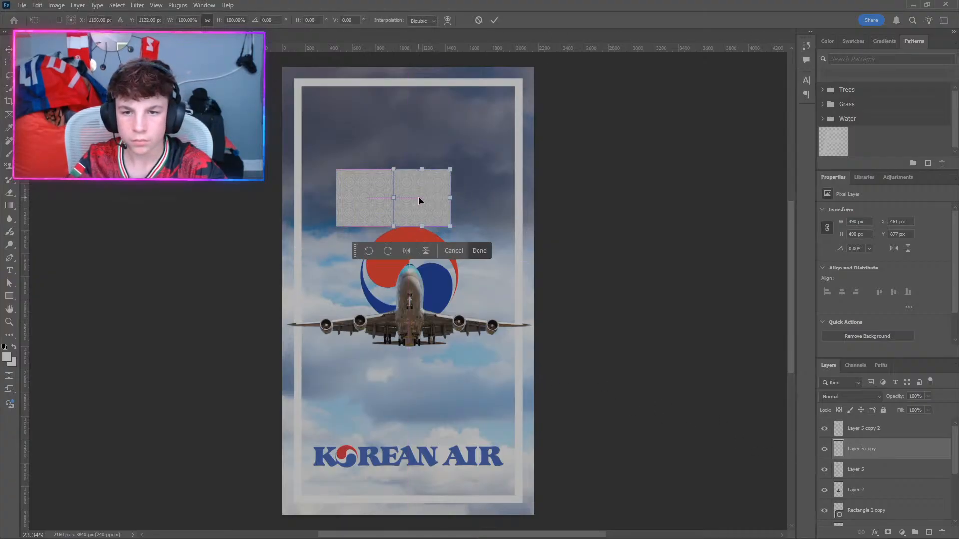
left_click(483, 252)
scroll(894, 486, "down", 1)
scroll(894, 486, "up", 1)
Move Layer 5 copy 2 to the right end of the row, flush against the second tile at the same height.
left_click(868, 428)
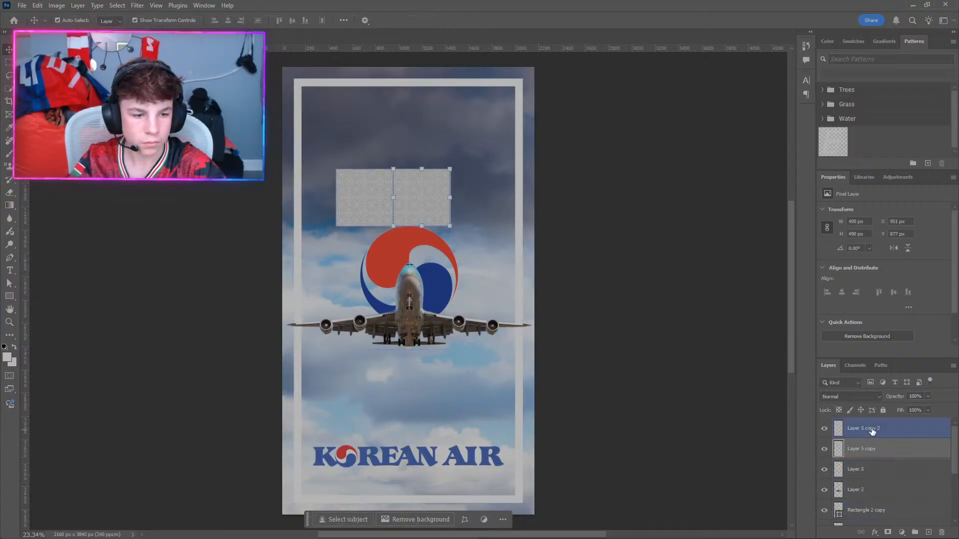
key("ctrl+t")
left_click_drag(364, 236, 484, 203)
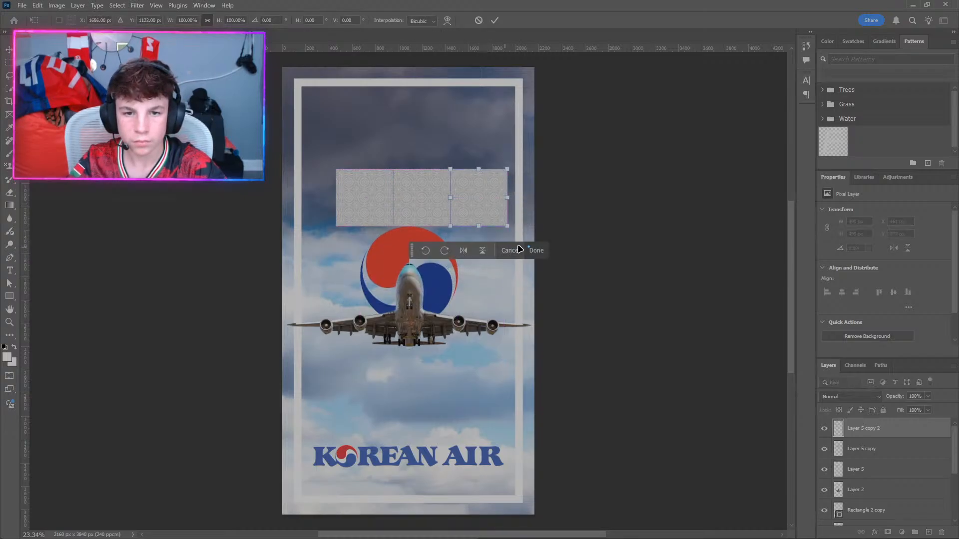
scroll(882, 481, "down", 2)
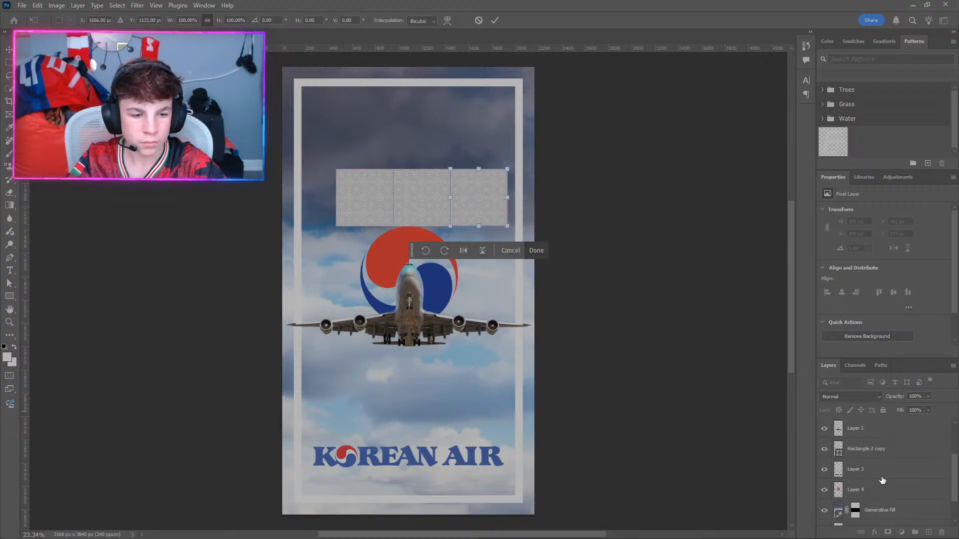
scroll(881, 480, "up", 2)
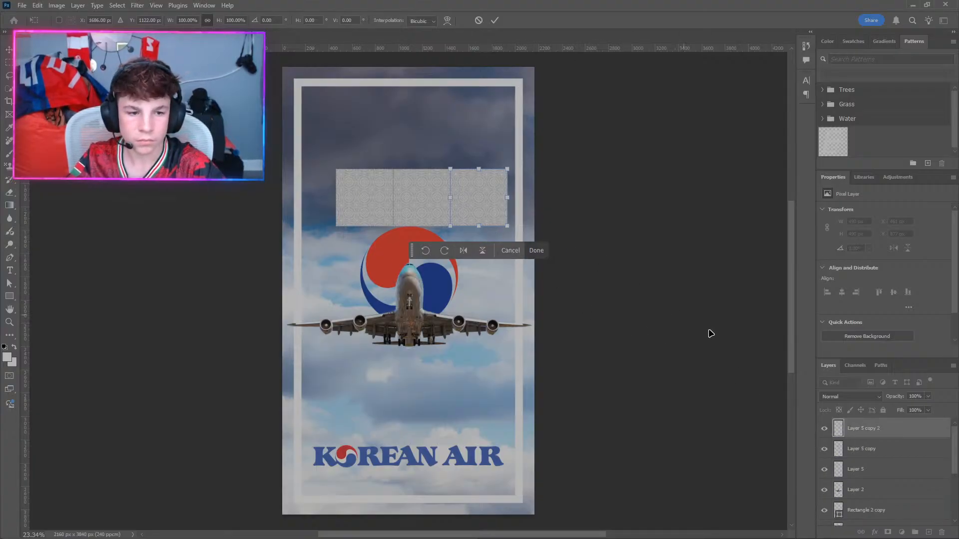
scroll(907, 481, "down", 1)
scroll(890, 481, "up", 1)
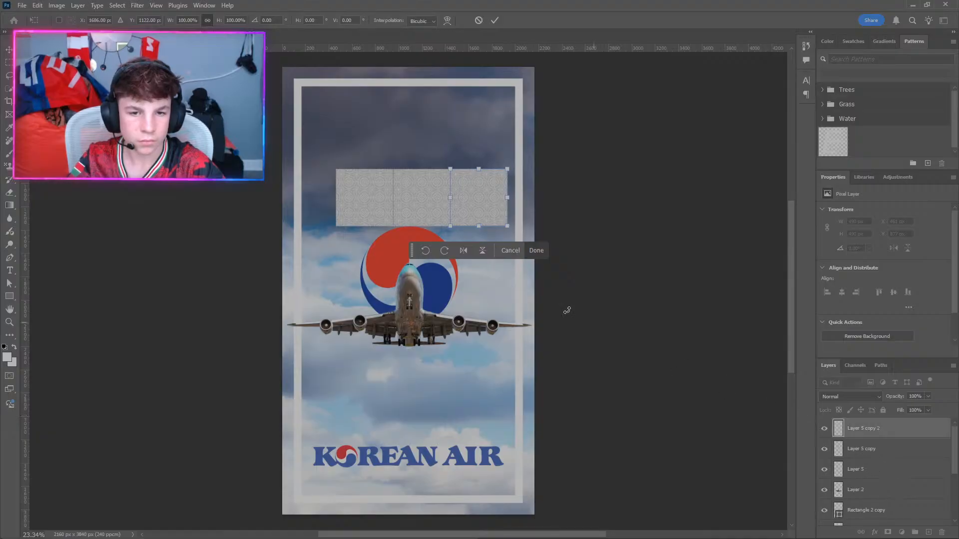
left_click(536, 250)
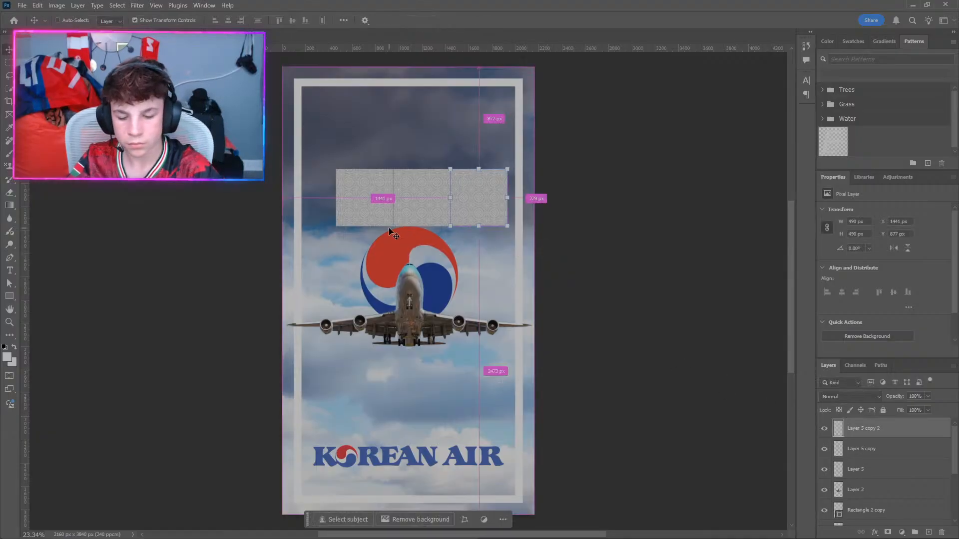
Duplicate the third tile and move the copy 490 px right so the row extends past the poster's edge.
key("ctrl+j")
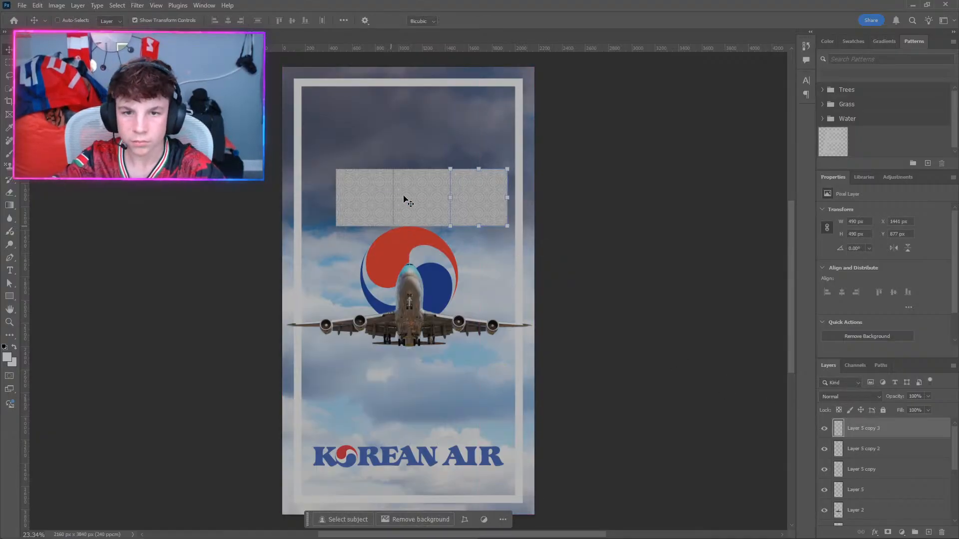
left_click_drag(475, 202, 535, 202)
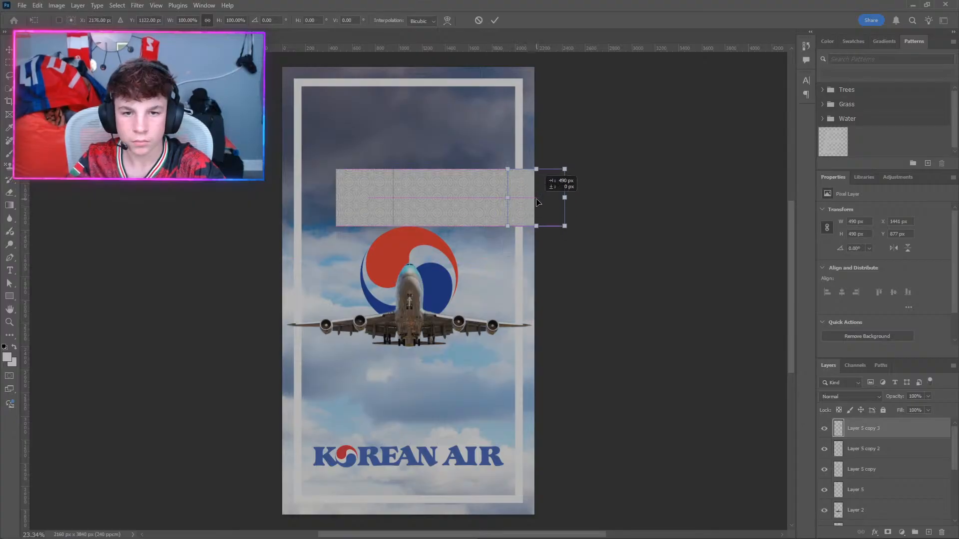
left_click(595, 251)
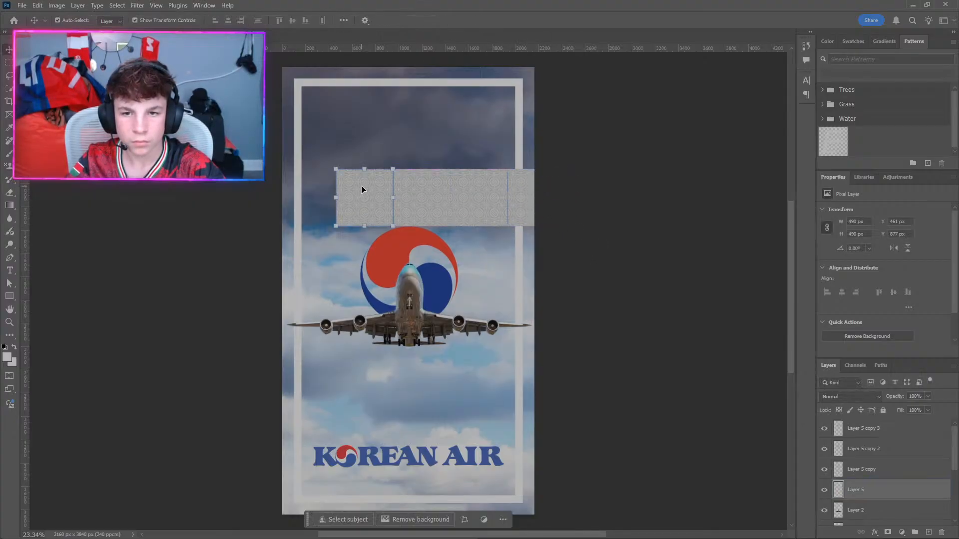
Nudge the first tile, Layer 5, 3 px right to X 464 px so it closes the seam with the second tile.
left_click(290, 199)
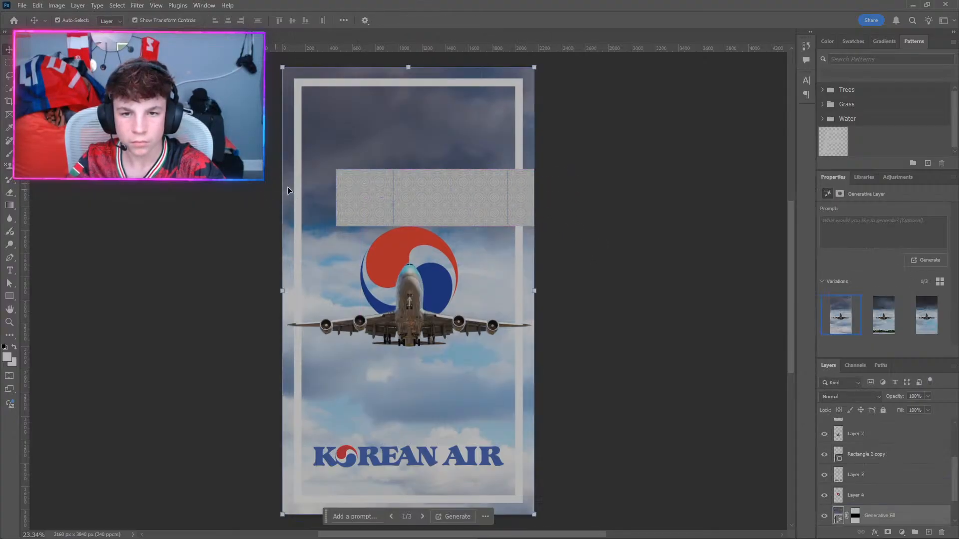
scroll(389, 187, "up", 6)
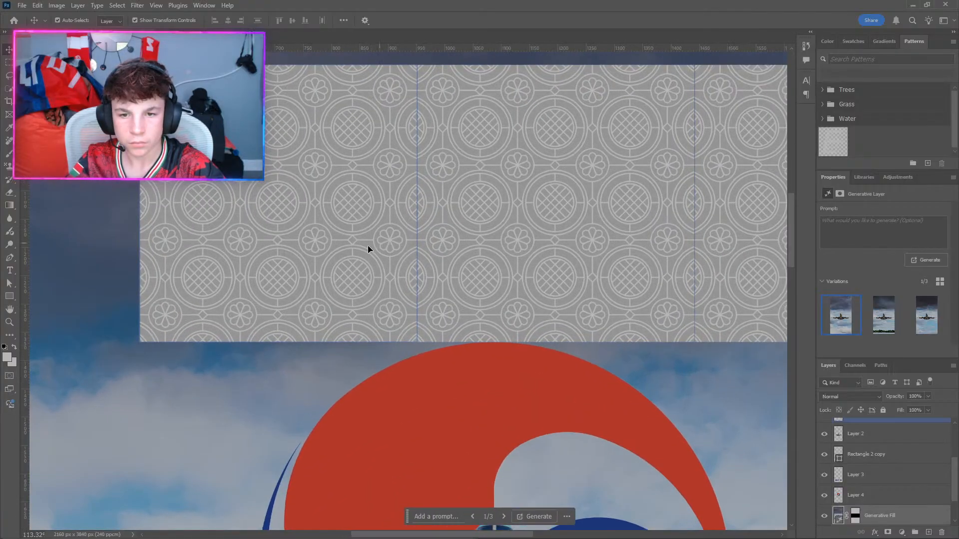
left_click(336, 268)
left_click_drag(336, 268, 335, 268)
scroll(394, 261, "up", 5)
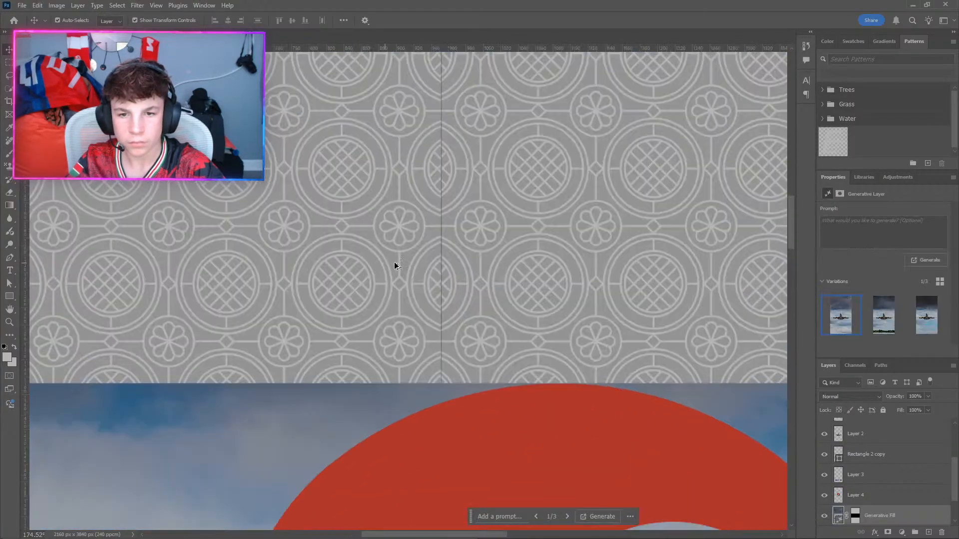
scroll(419, 253, "up", 3)
left_click(433, 267)
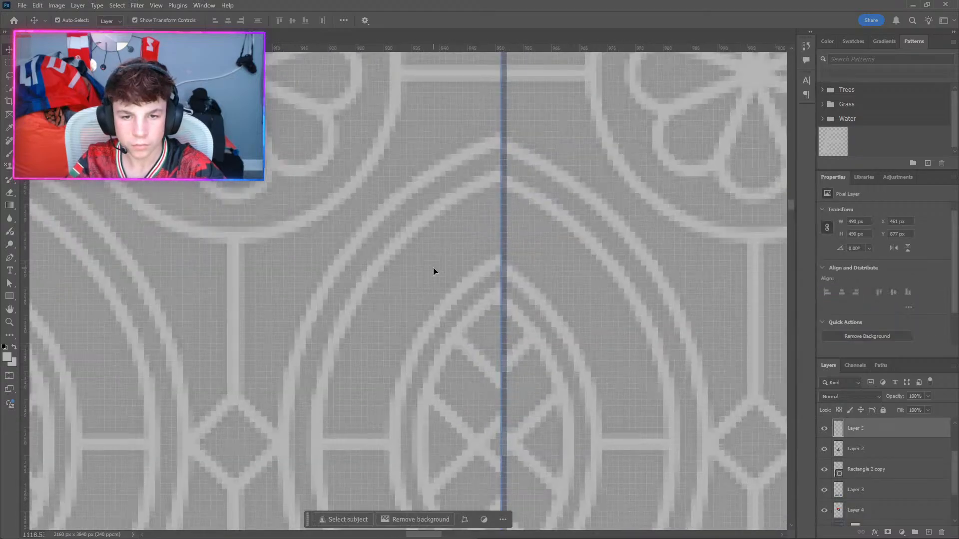
key("Right")
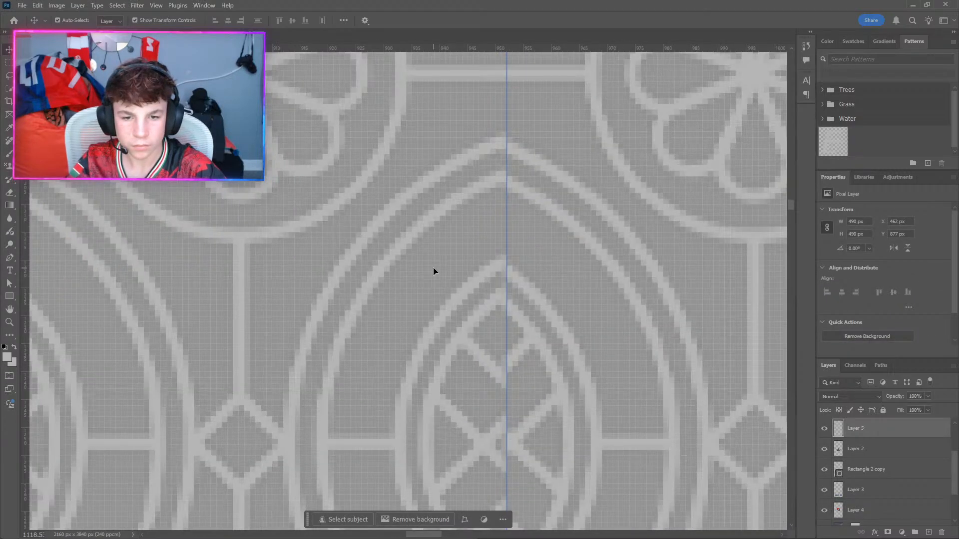
key("Right")
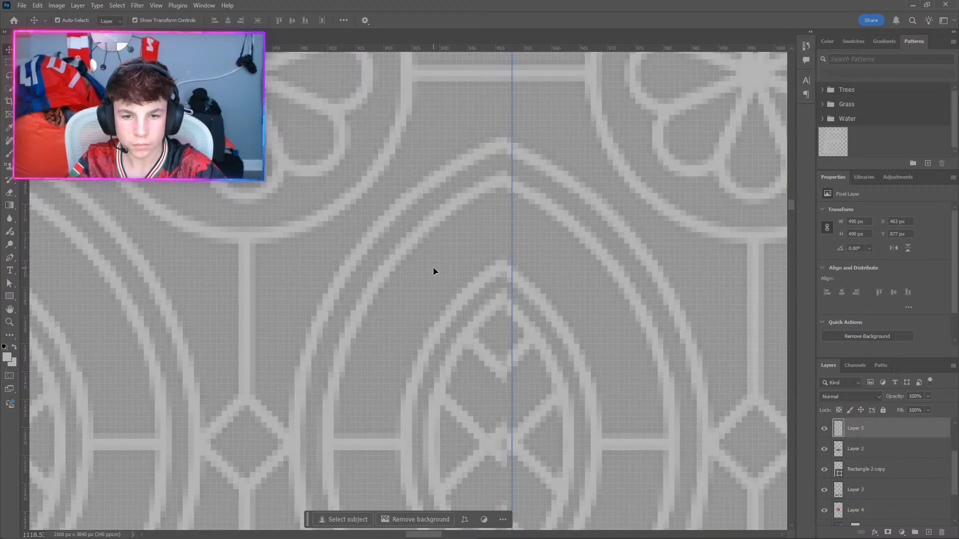
key("Right")
Examine the seam between the first two tiles and the bottom edge of the row up close.
scroll(432, 268, "down", 10)
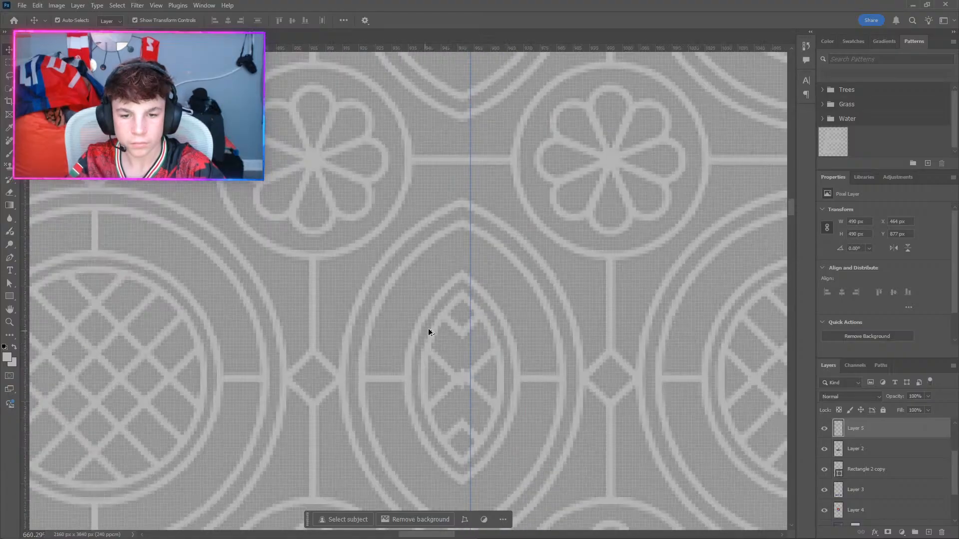
scroll(432, 380, "up", 15)
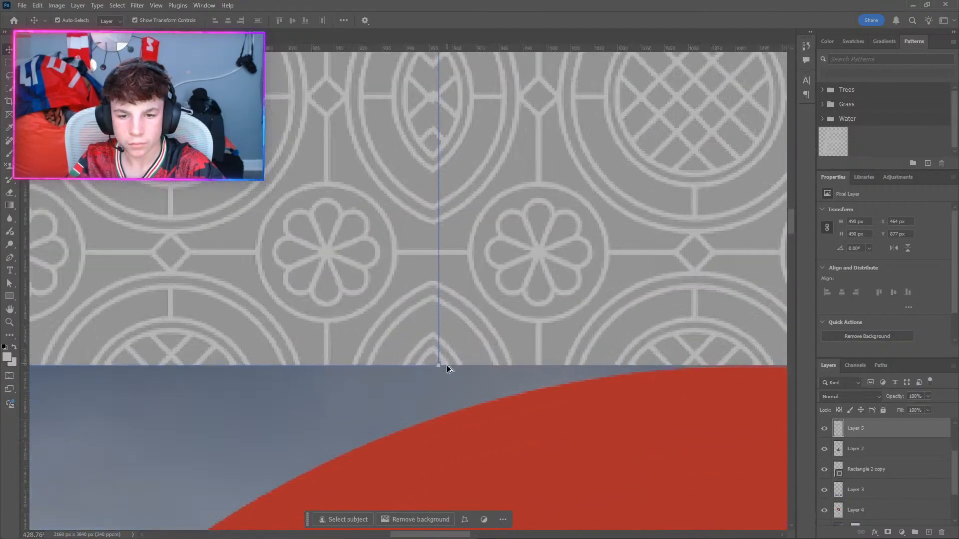
scroll(456, 351, "down", 8)
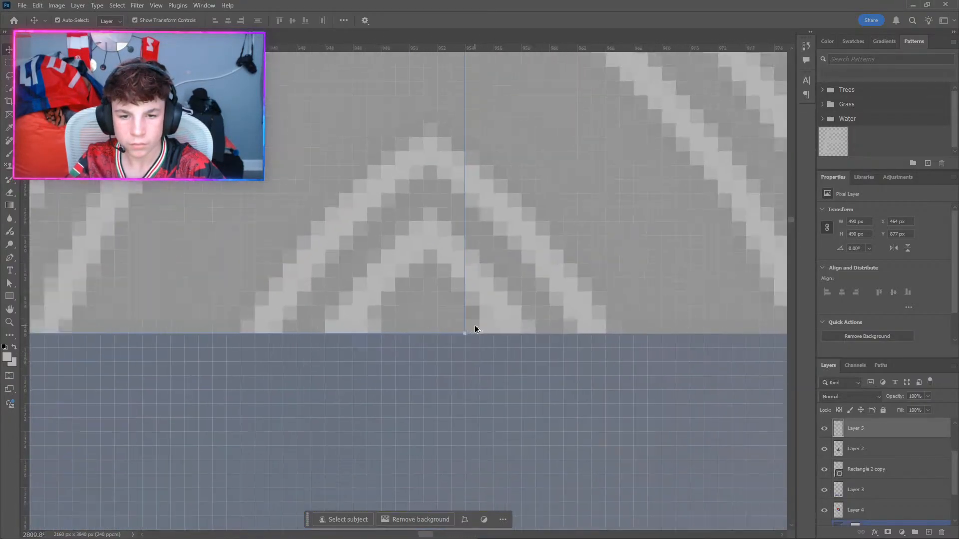
scroll(526, 294, "right", 8)
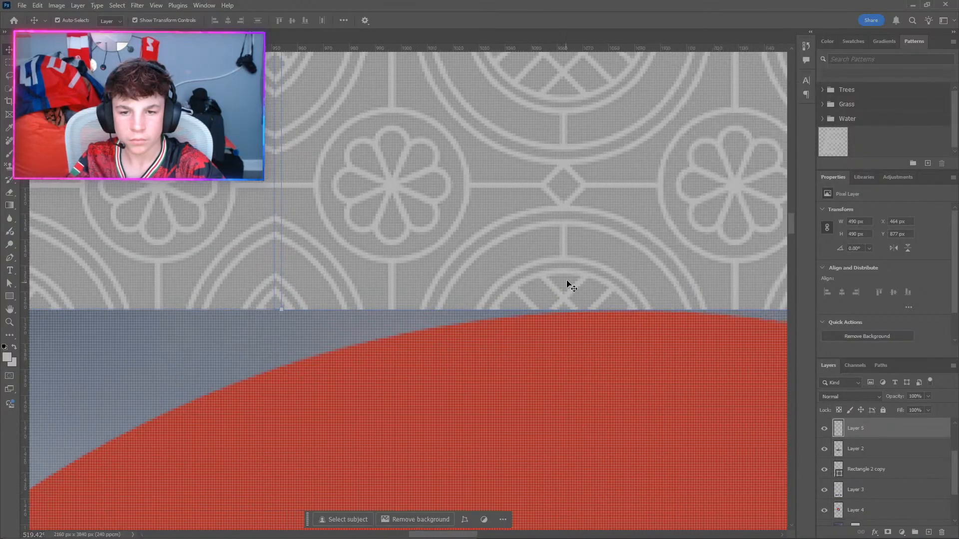
scroll(634, 265, "down", 4)
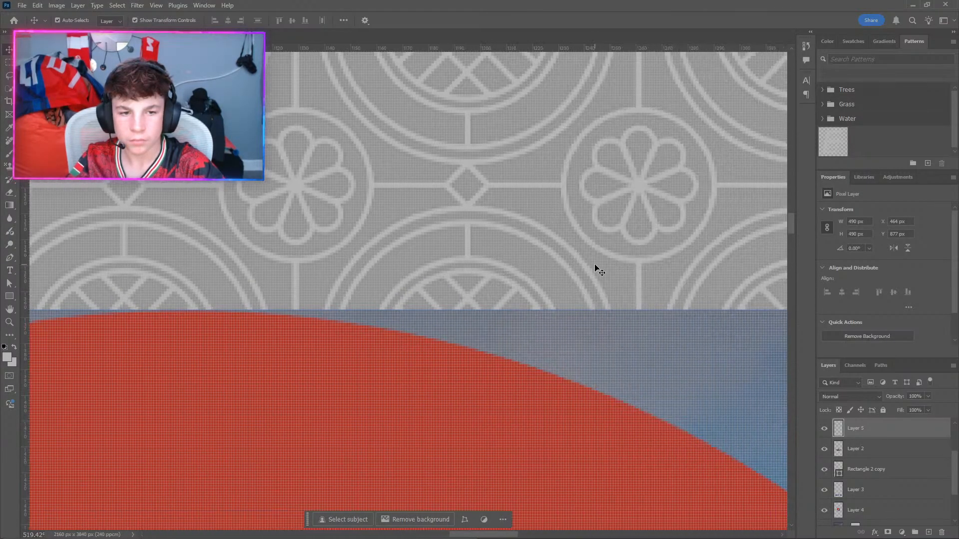
scroll(606, 260, "down", 6)
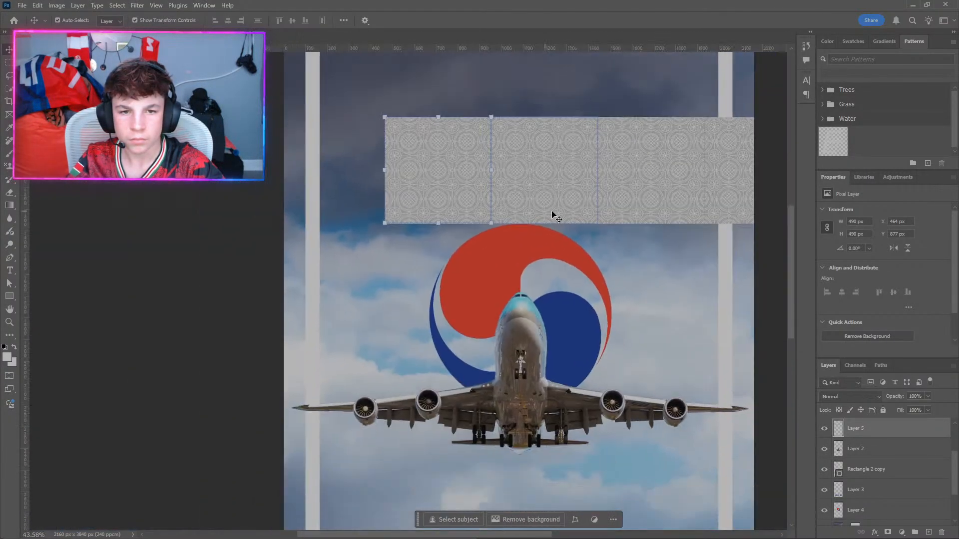
scroll(669, 179, "down", 3)
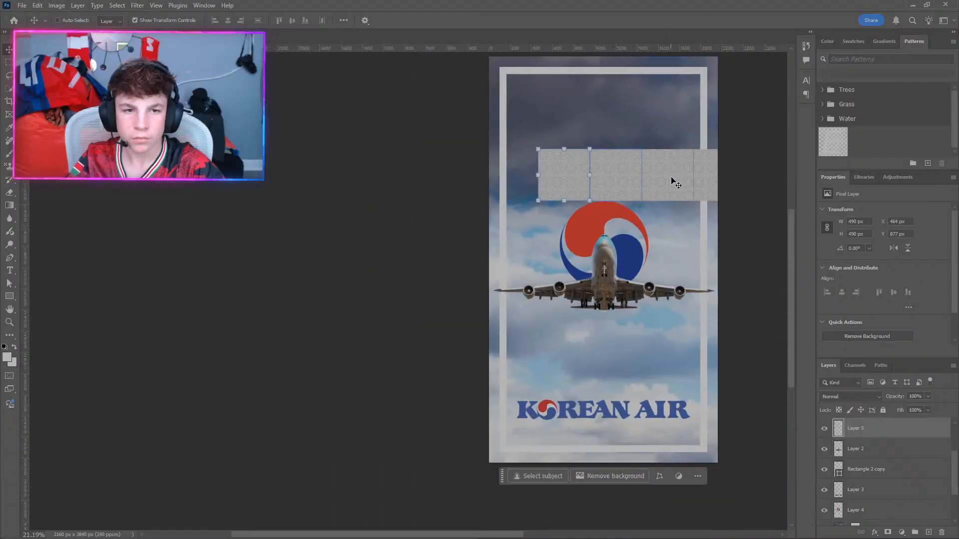
Nudge the third tile, Layer 5 copy 2, left to X 1439 px so its pattern meets the second tile's.
scroll(674, 182, "right", 5)
scroll(493, 165, "up", 10)
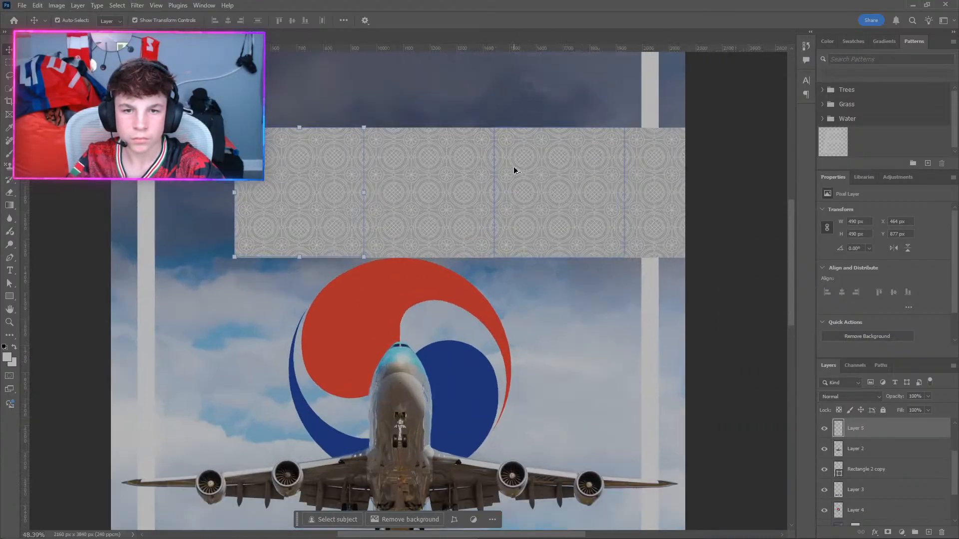
scroll(499, 220, "up", 5)
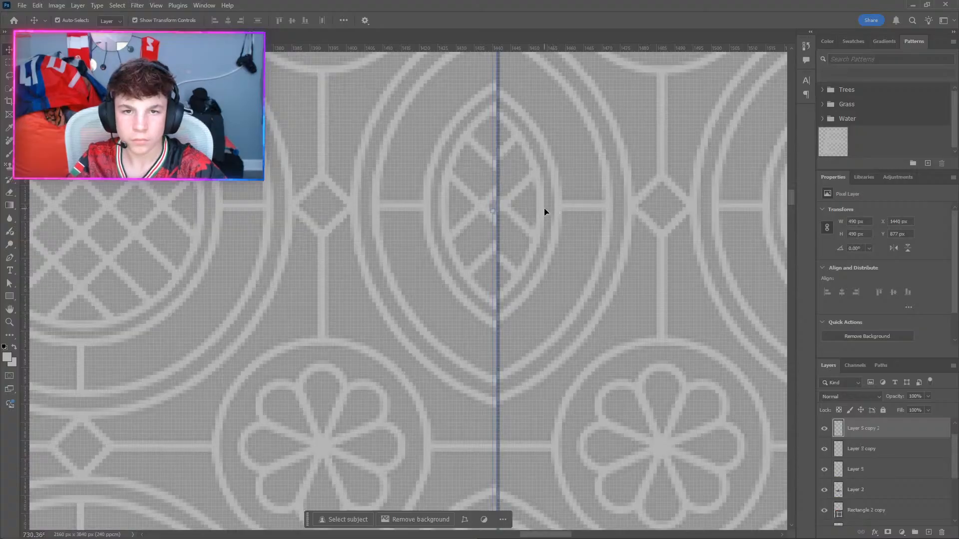
key("Left")
scroll(471, 285, "up", 2)
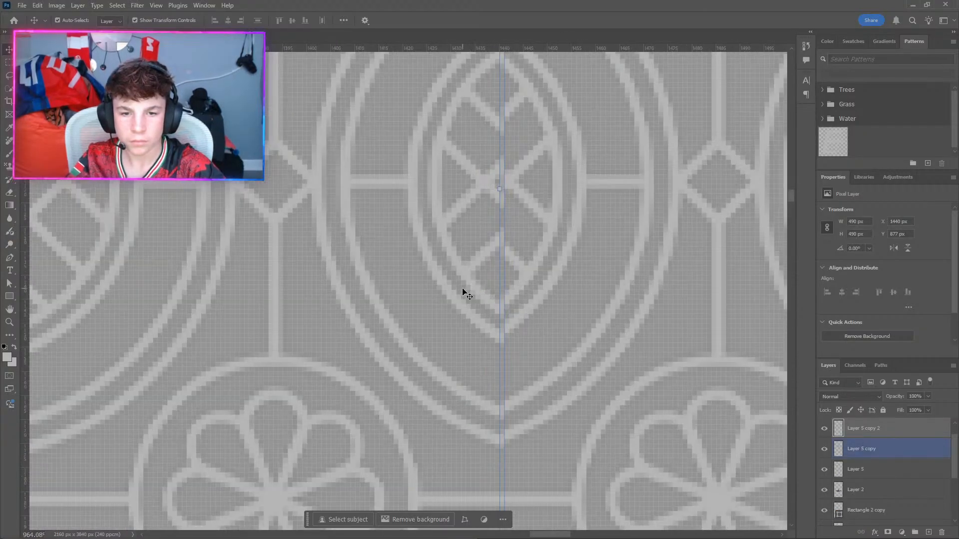
key("Left")
scroll(466, 310, "up", 2)
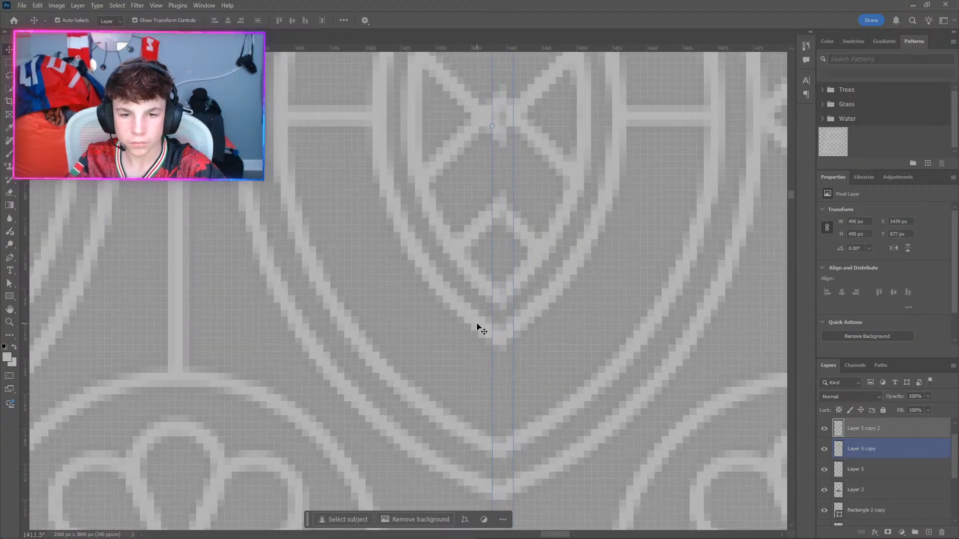
Nudge the third tile, Layer 5 copy 2, 1 px further left to X 1438 px and check its seam with the second tile.
key("Left")
scroll(475, 339, "down", 1)
scroll(454, 367, "down", 3)
scroll(632, 321, "up", 1)
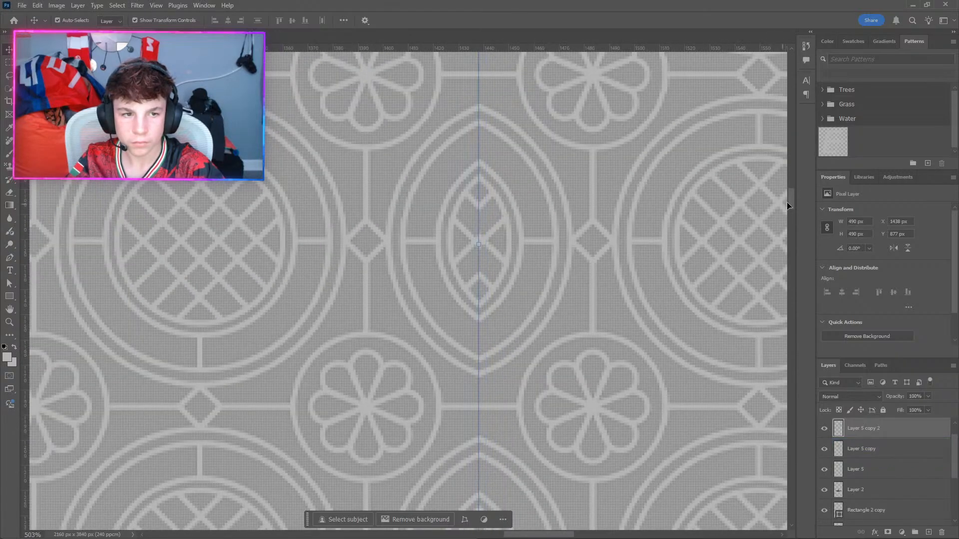
left_click_drag(795, 202, 796, 231)
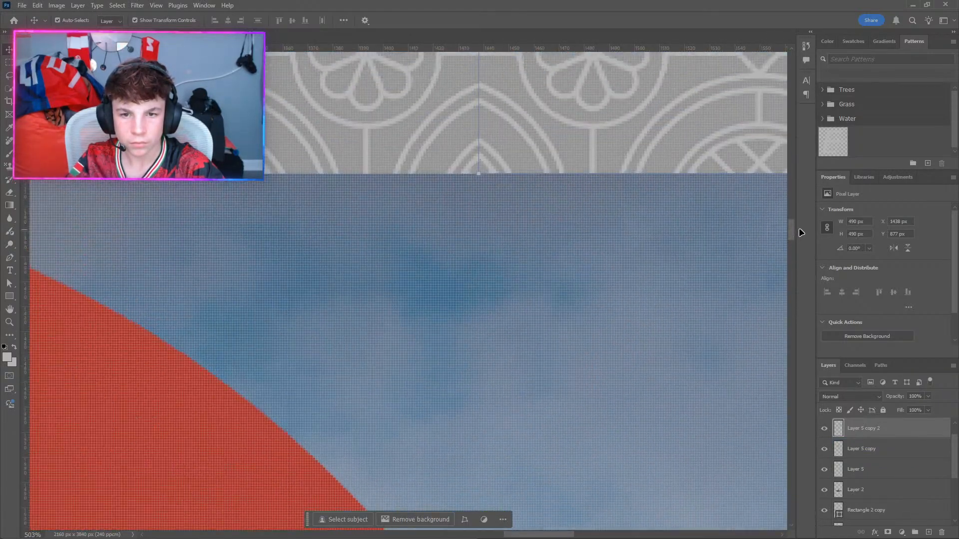
left_click(593, 255)
scroll(453, 153, "up", 3)
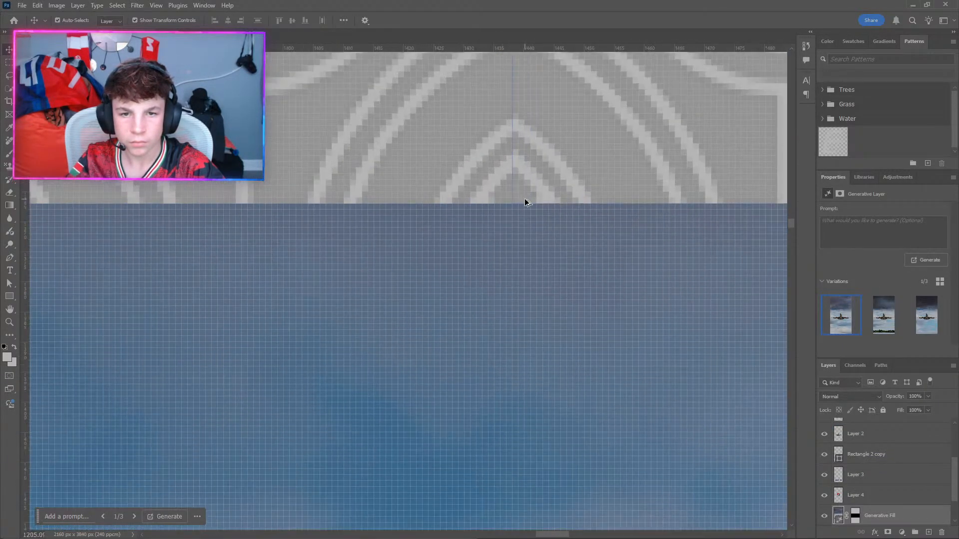
Nudge the fourth tile, Layer 5 copy 3, left to X 1925 px so it closes the gap to the third tile.
left_click_drag(534, 535, 619, 514)
scroll(541, 408, "down", 6)
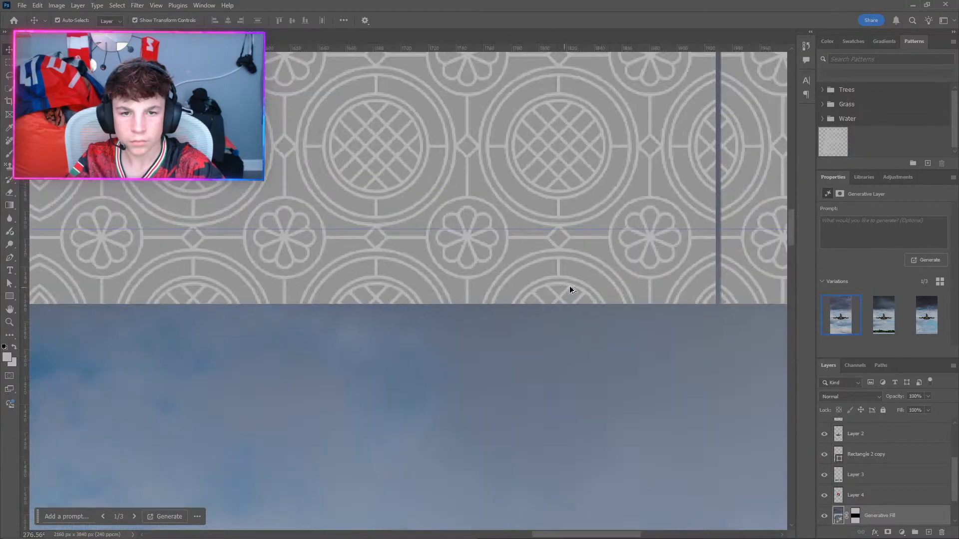
left_click(721, 286)
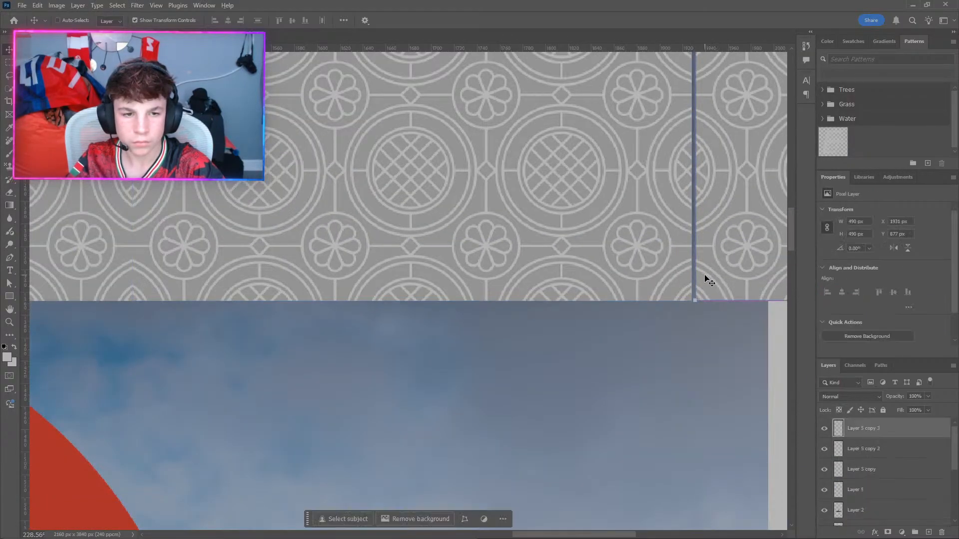
scroll(709, 282, "up", 5)
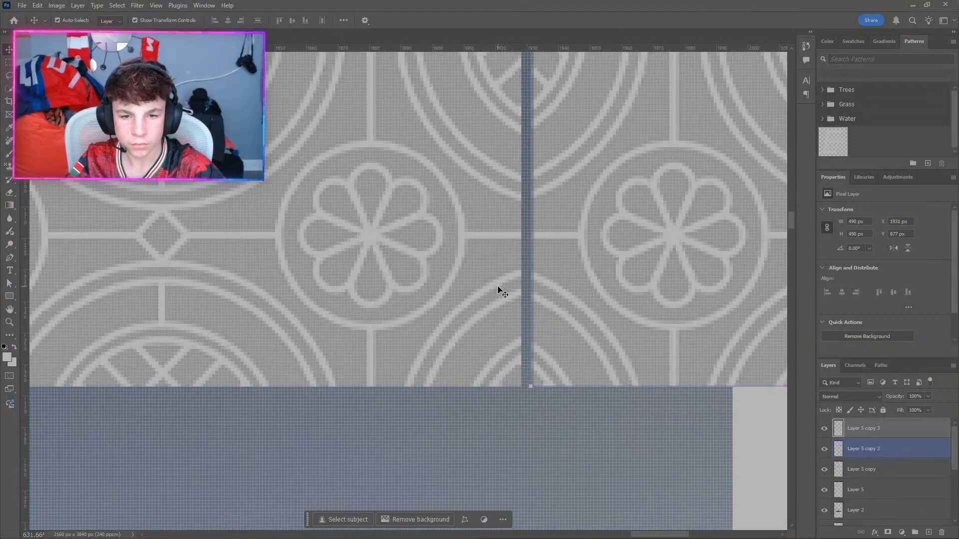
key("Left")
key("Left")
key("Left")
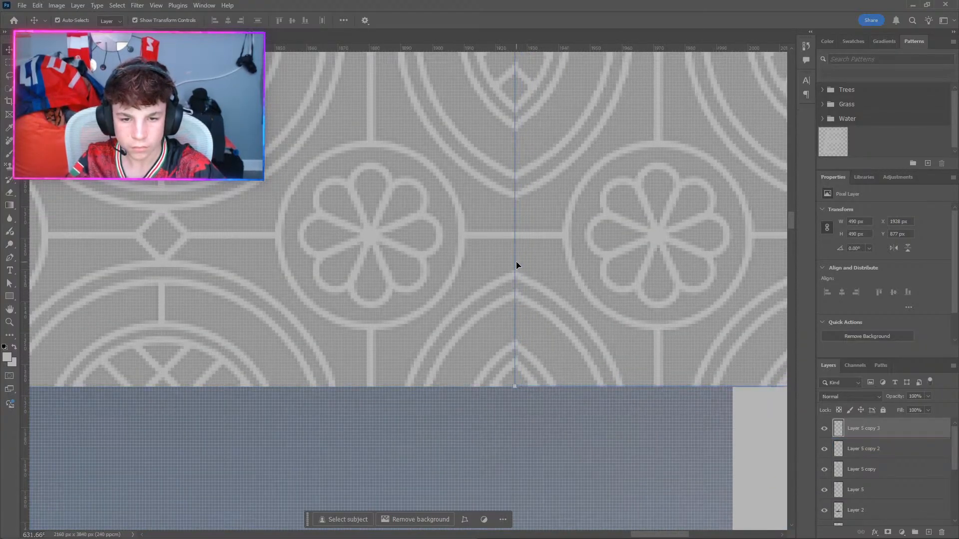
scroll(516, 348, "up", 5)
key("Left")
key("Left")
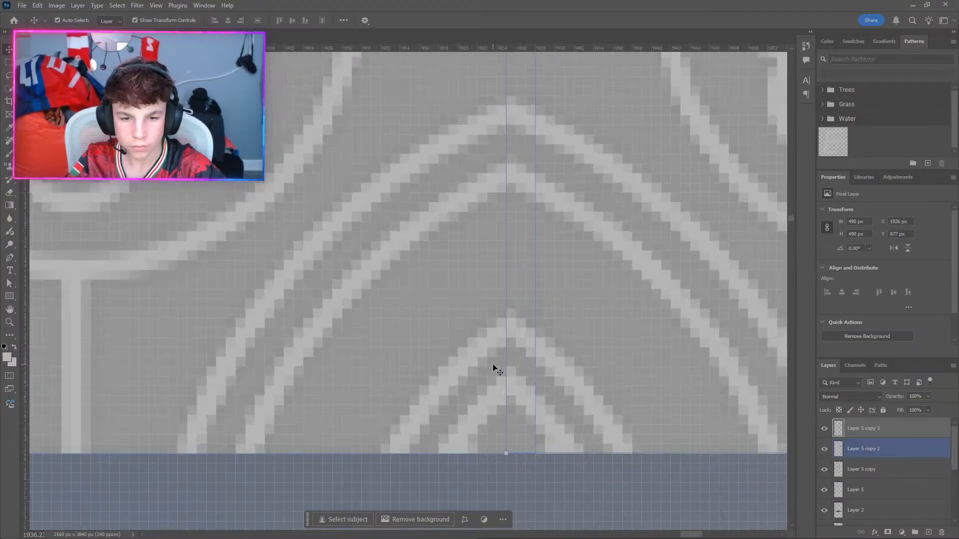
scroll(495, 369, "down", 15)
key("Left")
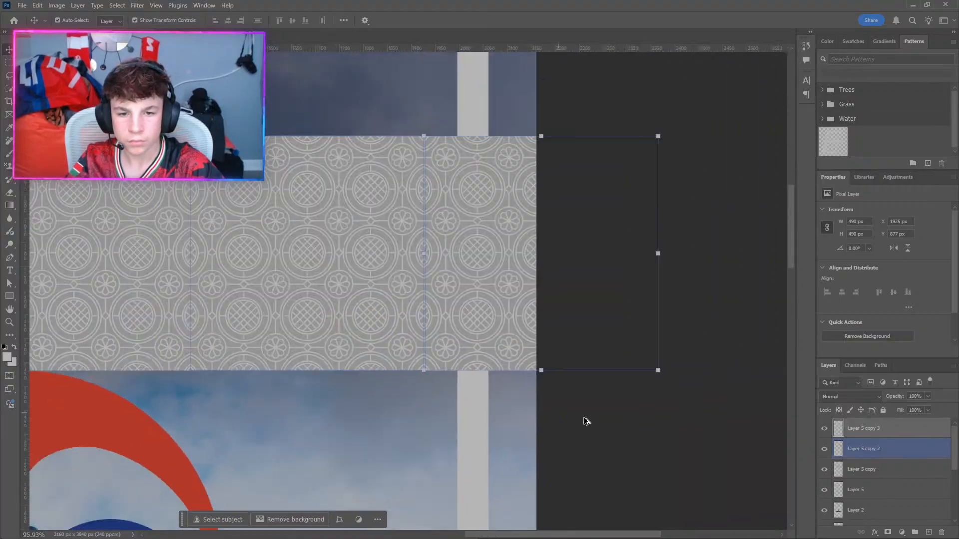
Examine the whole four-tile row across the poster for visible seams.
scroll(585, 421, "down", 2)
left_click(600, 416)
scroll(419, 384, "right", 8)
scroll(280, 342, "left", 6)
scroll(577, 377, "left", 1)
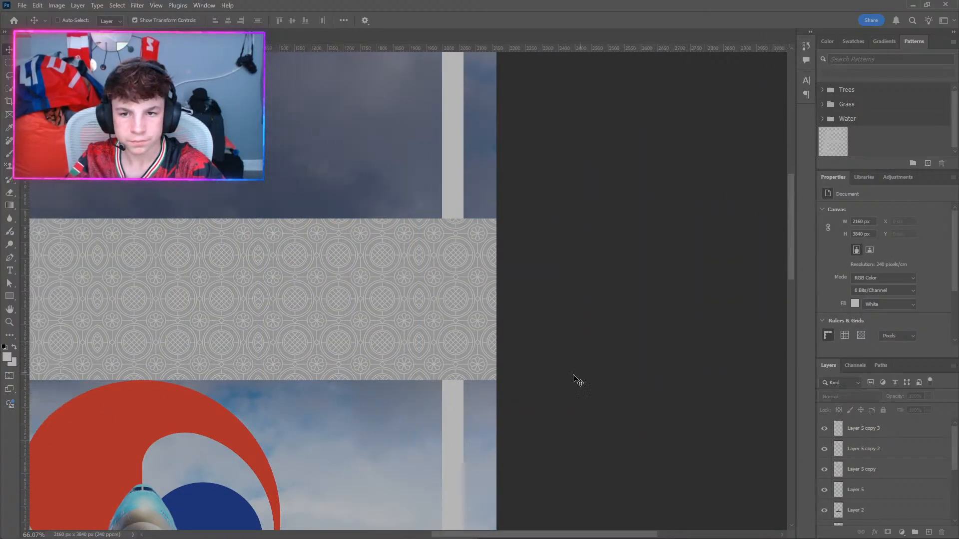
scroll(574, 378, "left", 3)
left_click(268, 342)
scroll(263, 349, "down", 4)
scroll(260, 367, "left", 3)
Move the four tiles, Layer 5 through Layer 5 copy 3, together towards the poster's left edge and scale them to 81.97%.
left_click(833, 485)
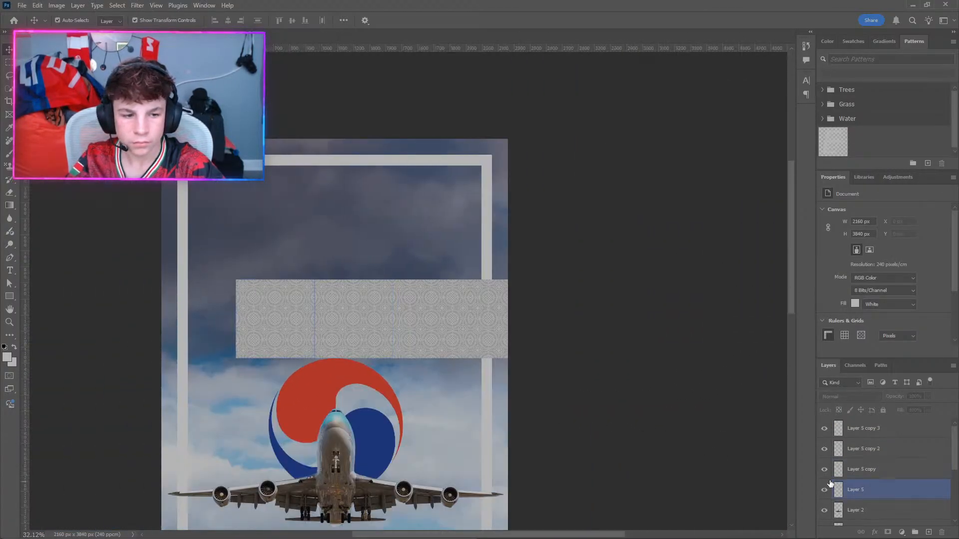
scroll(855, 478, "down", 4)
scroll(860, 480, "up", 3)
left_click(858, 472)
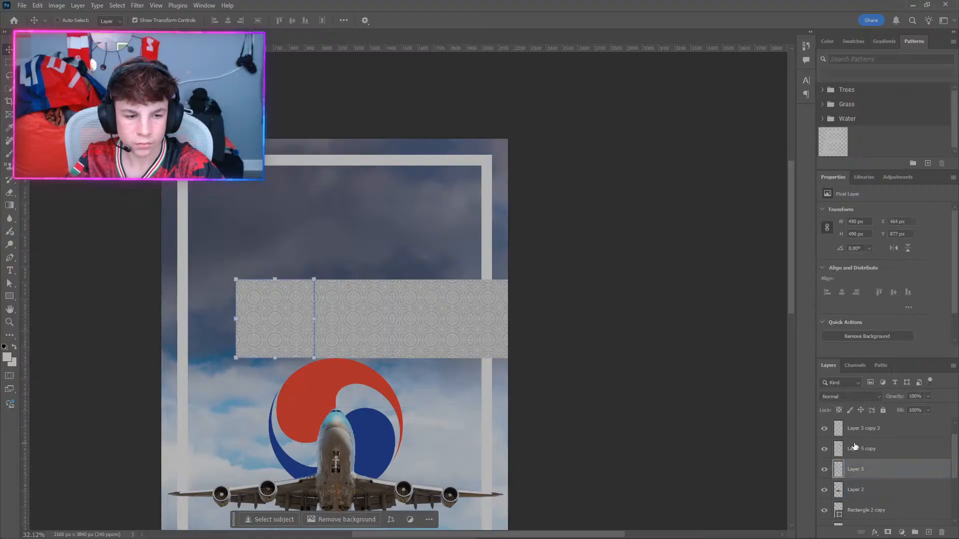
scroll(854, 446, "up", 1)
left_click(869, 431, "shift")
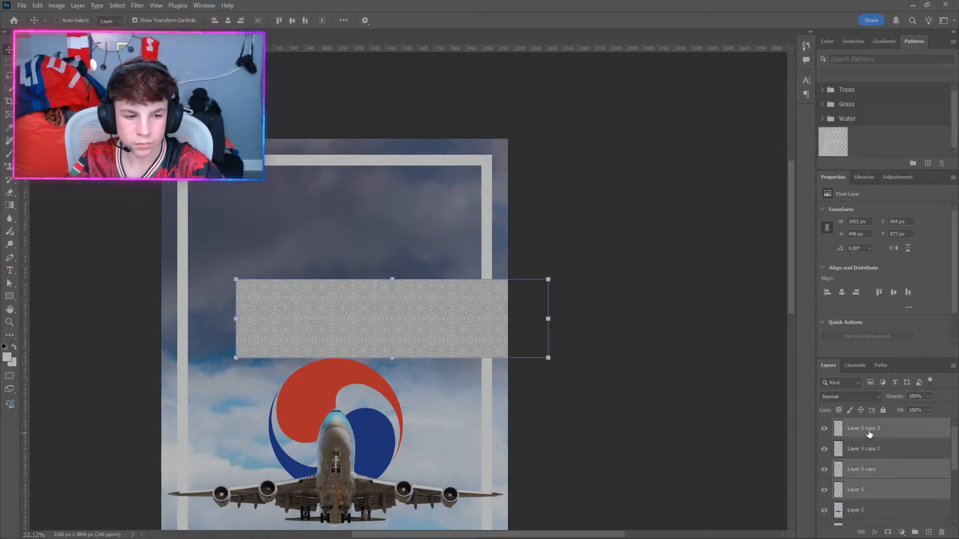
left_click(858, 455, "ctrl")
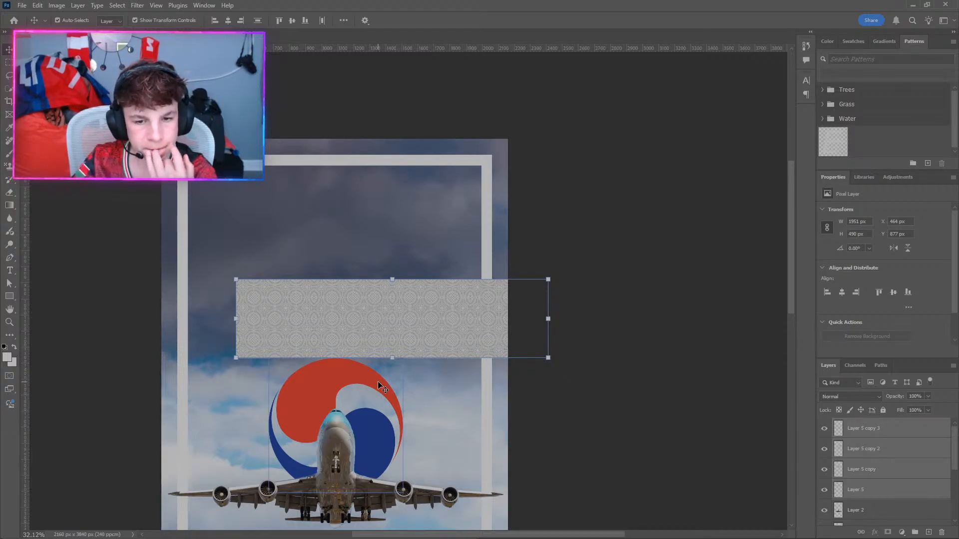
key("ctrl+t")
left_click_drag(326, 308, 257, 289)
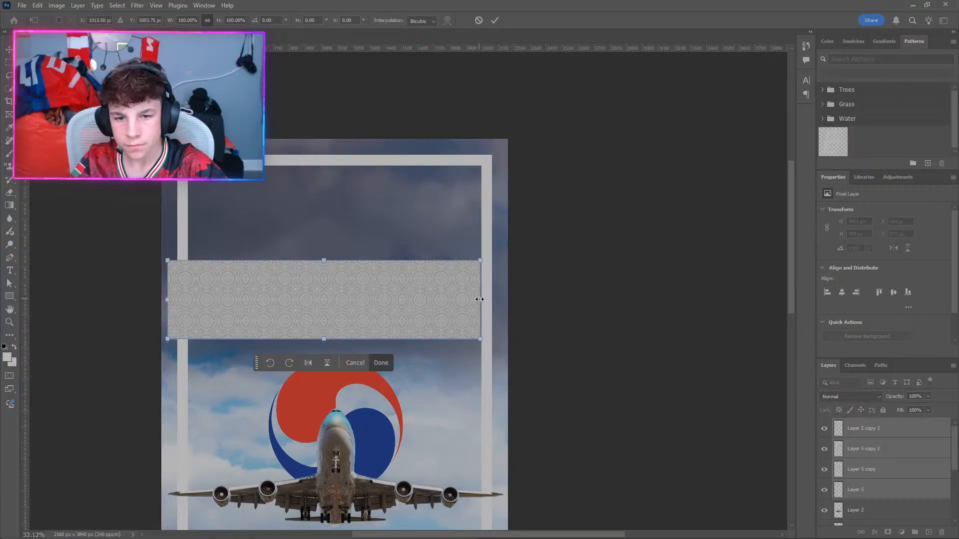
left_click_drag(480, 299, 423, 300)
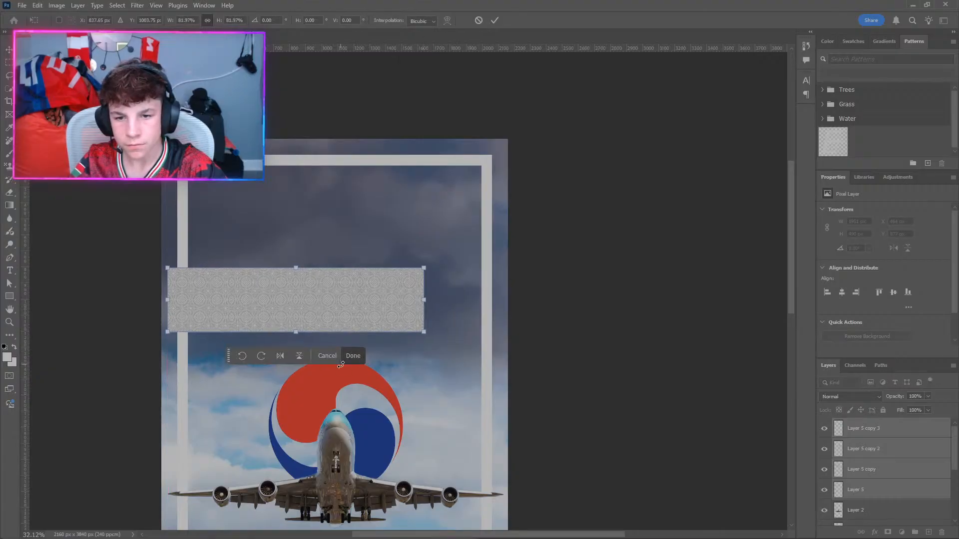
left_click(352, 355)
Duplicate the fourth tile twice and place the copies at X 1637 px and X 2038 px to extend the row past the poster's right edge.
left_click(842, 431)
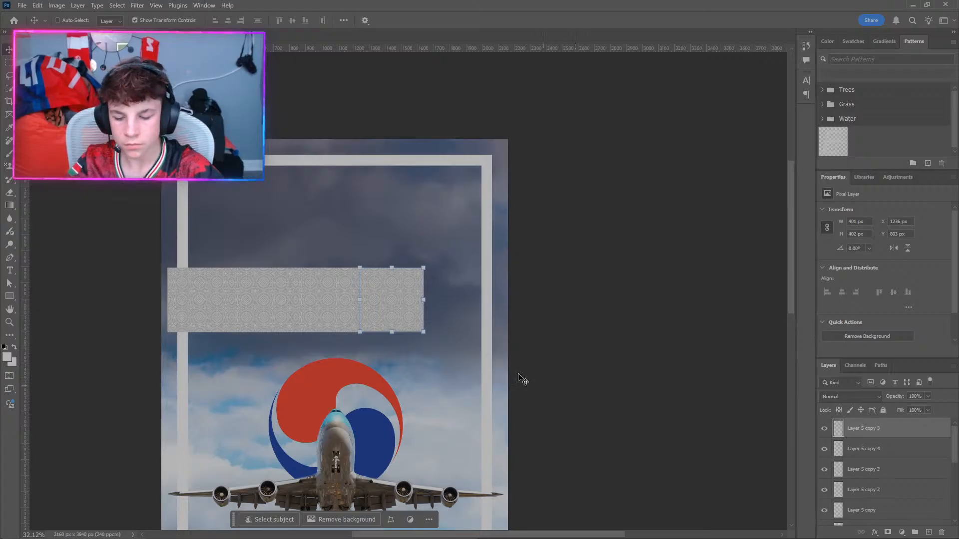
left_click_drag(418, 306, 458, 305)
left_click(857, 450)
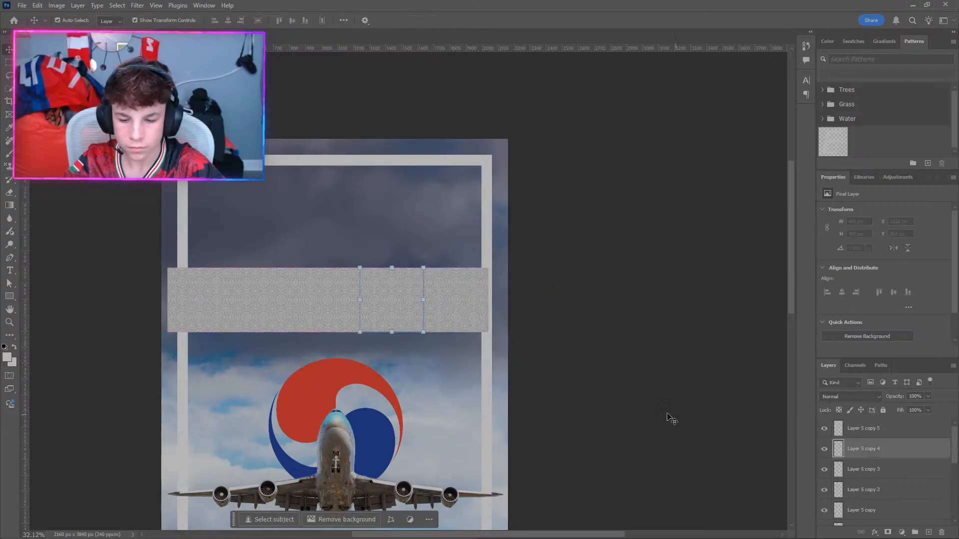
left_click_drag(385, 298, 509, 298)
left_click(577, 359)
Nudge the fifth tile, Layer 5 copy 5, left to X 1636 px so its pattern meets the fourth tile's.
scroll(403, 315, "up", 8)
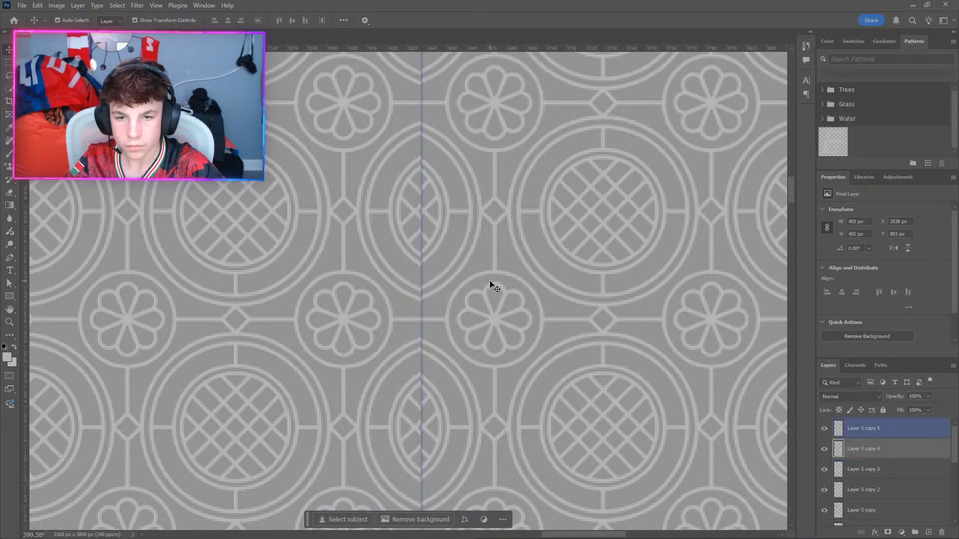
left_click(489, 281)
scroll(404, 280, "up", 1)
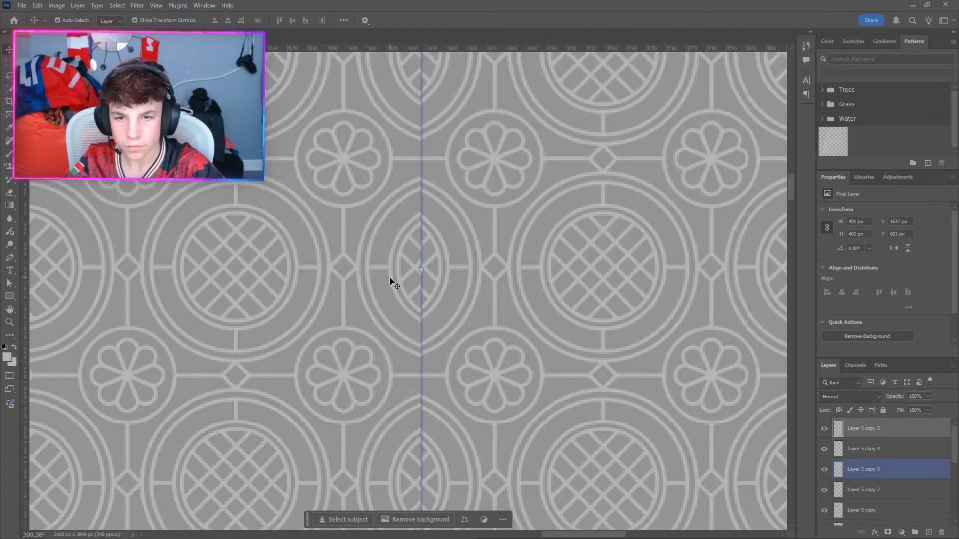
scroll(386, 284, "up", 2)
key("Left")
key("Left")
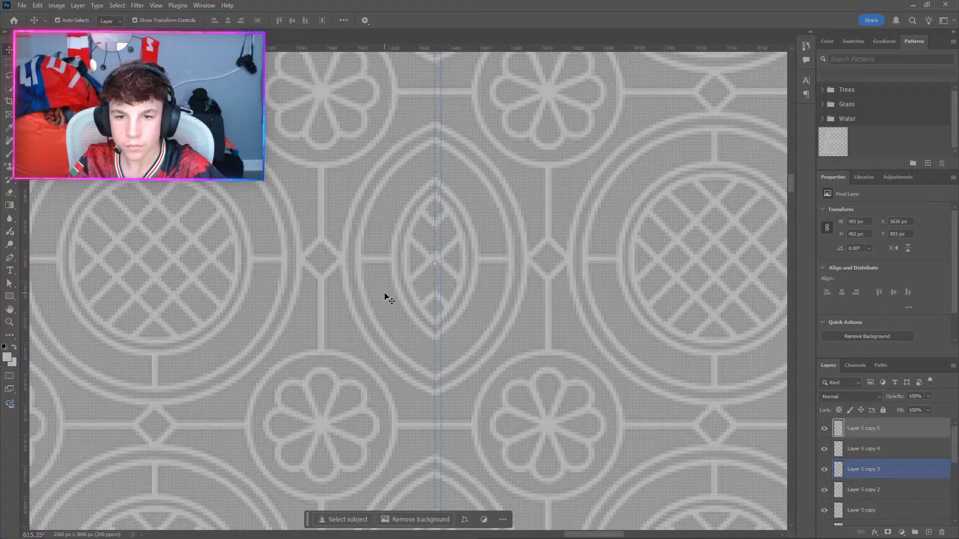
Nudge the sixth tile, Layer 5 copy 4, to X 2036 px to align it with the fifth tile.
scroll(384, 296, "down", 5)
left_click_drag(793, 194, 789, 215)
left_click(584, 231)
scroll(545, 262, "down", 15)
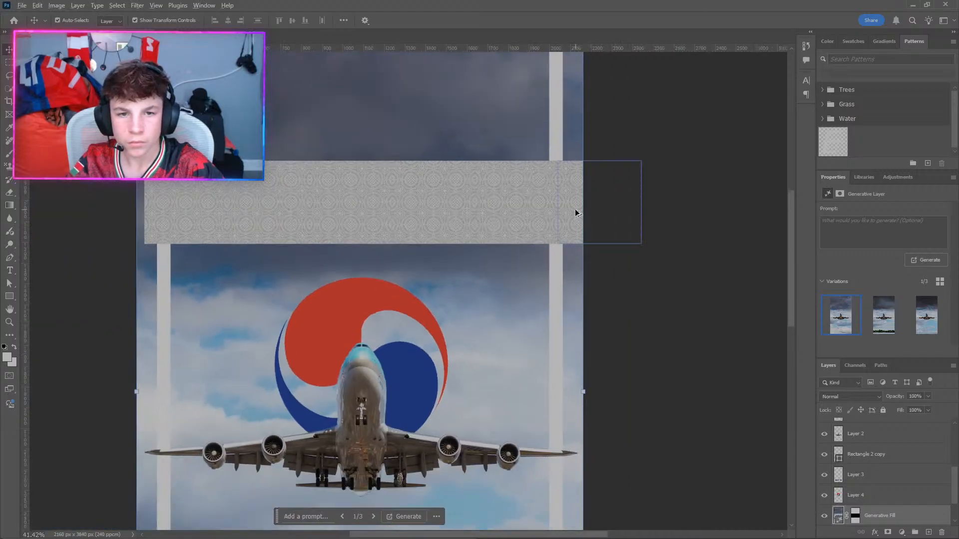
scroll(577, 213, "up", 9)
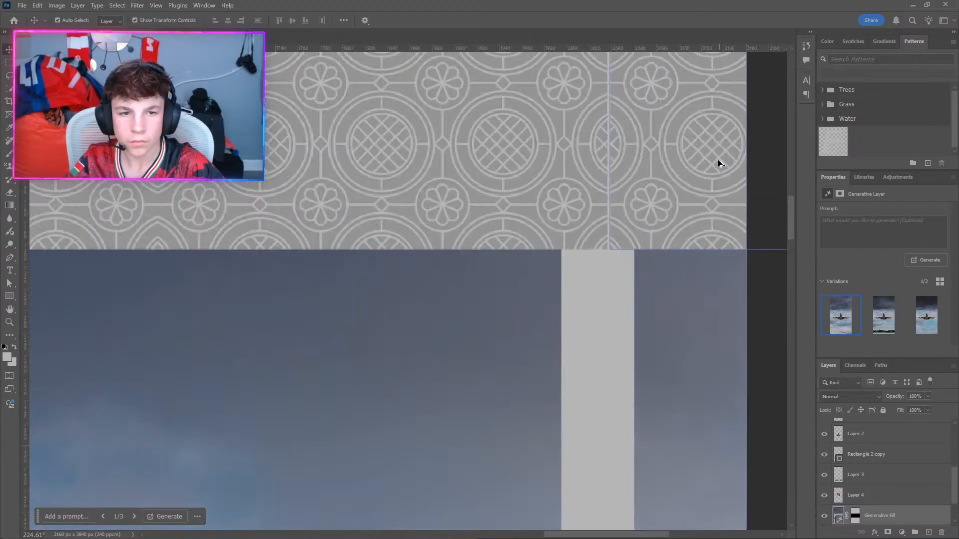
scroll(646, 180, "up", 3)
left_click(648, 180)
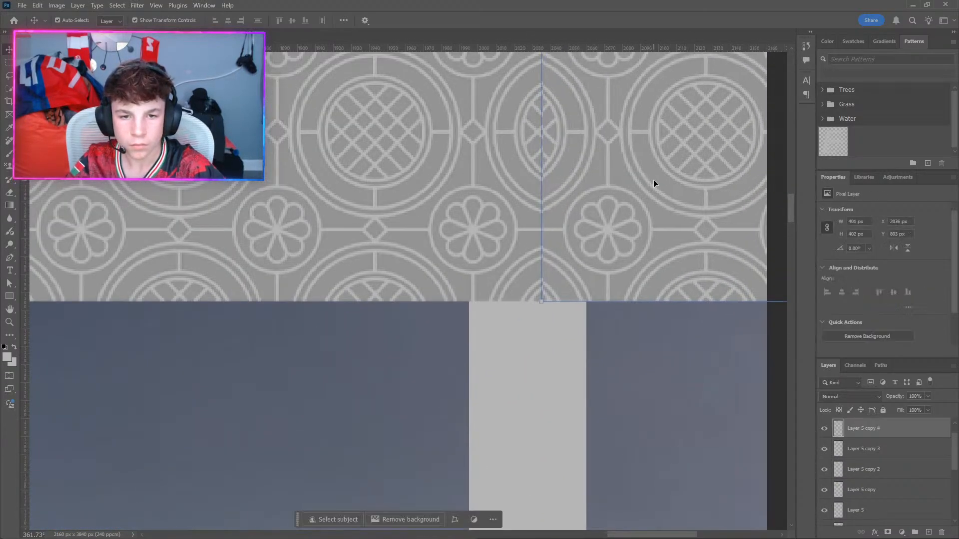
scroll(609, 242, "up", 4)
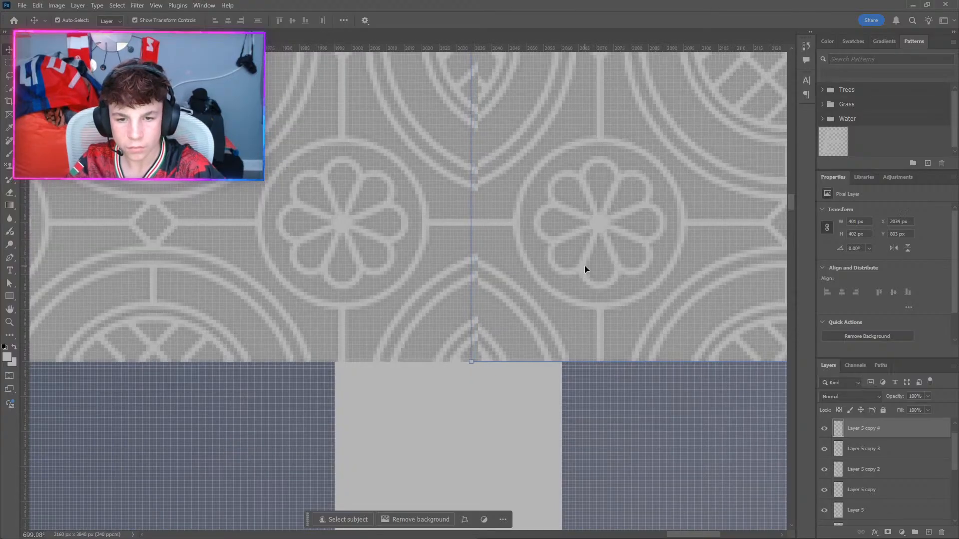
key("Right")
key("Right")
Shift the sixth tile, Layer 5 copy 4, left to X 2035 px to refine its seam with the fifth tile.
left_click(492, 454)
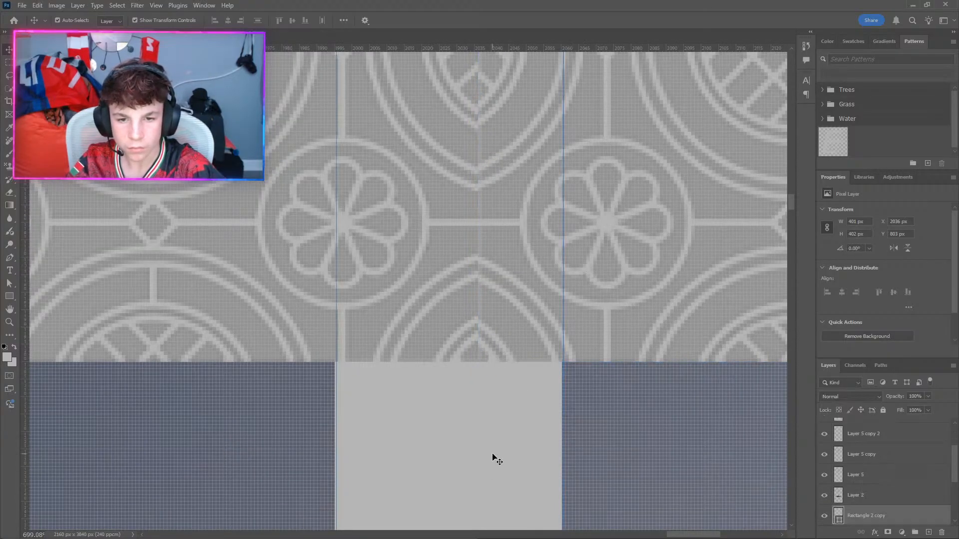
scroll(468, 367, "down", 3)
scroll(370, 356, "up", 7)
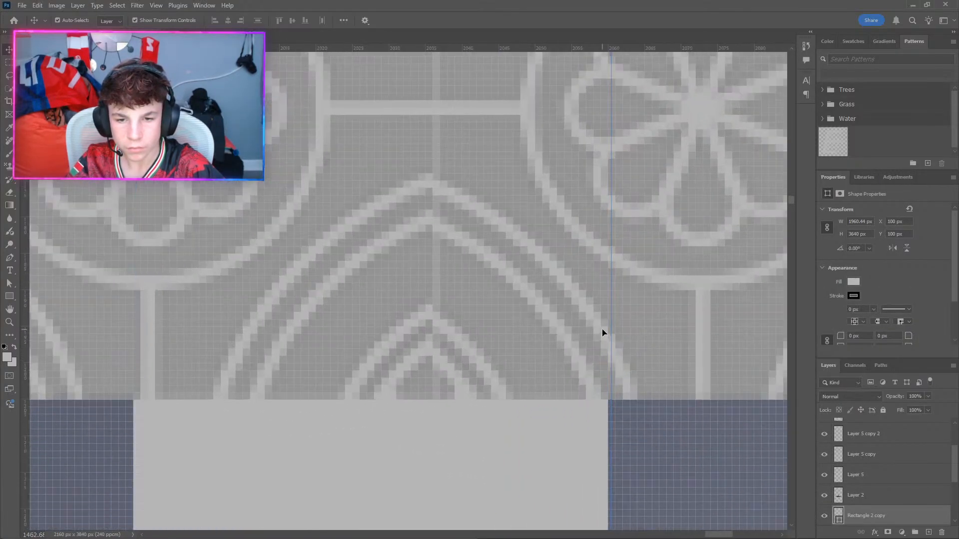
left_click(578, 343)
key("Left")
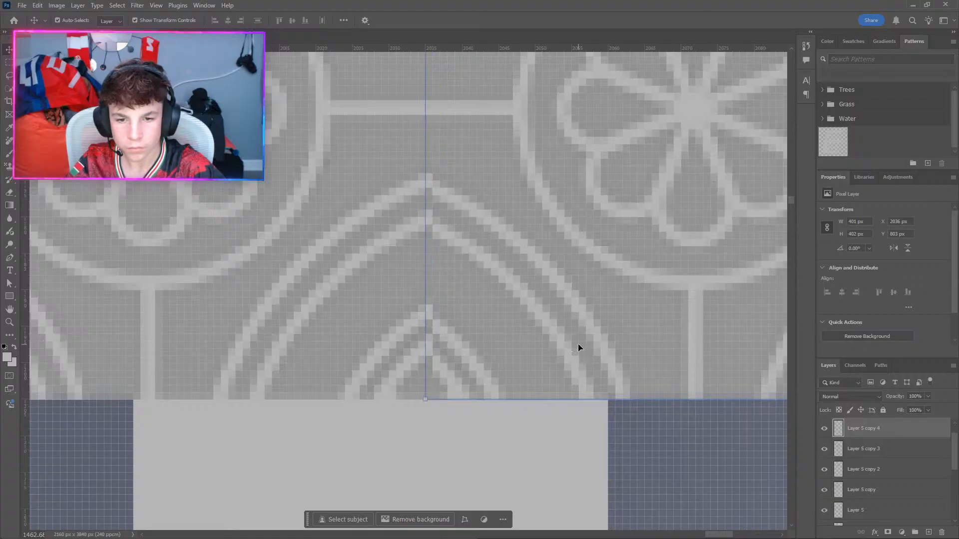
key("Left")
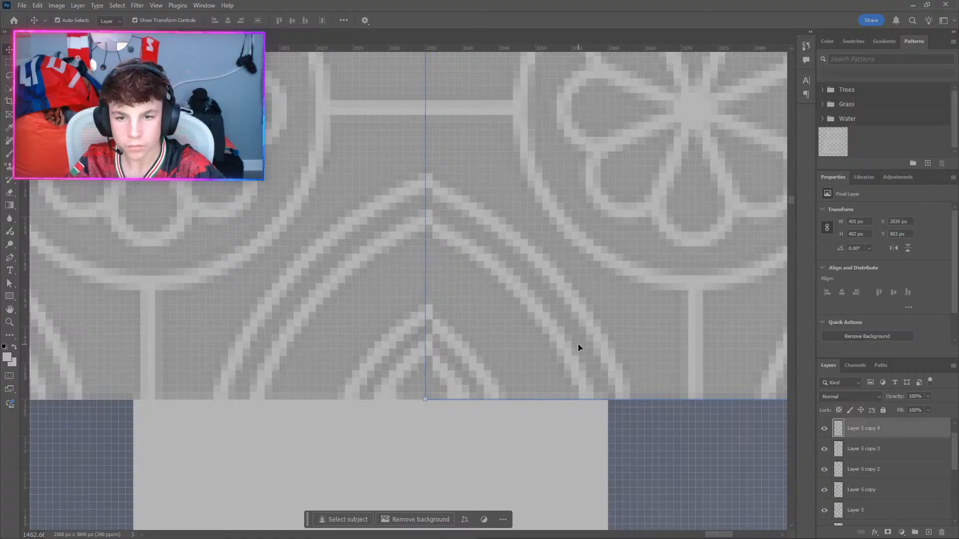
key("Right")
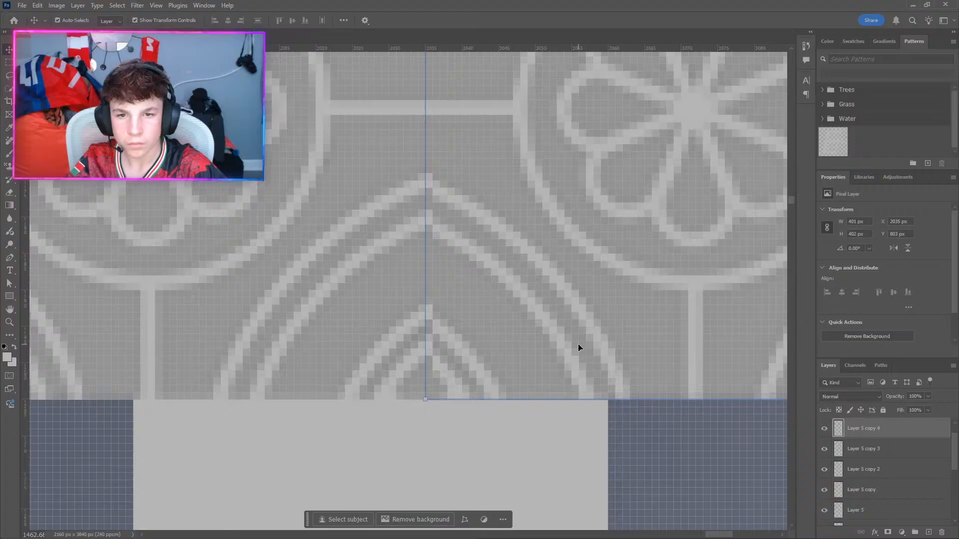
Look over the row and delete the sixth tile, Layer 5 copy 4, at the poster's right edge.
scroll(376, 400, "down", 10)
left_click(540, 465)
scroll(360, 426, "down", 5)
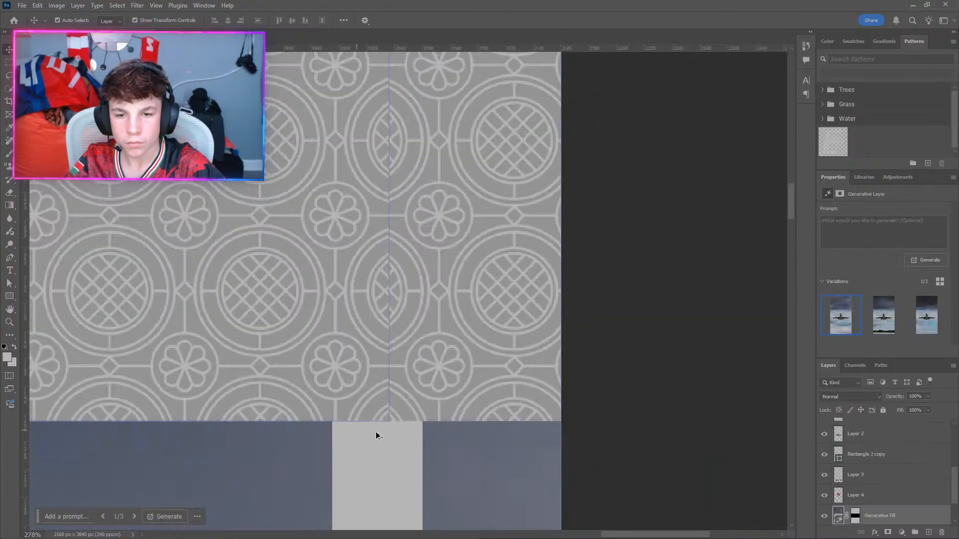
left_click(653, 406)
scroll(608, 413, "down", 5)
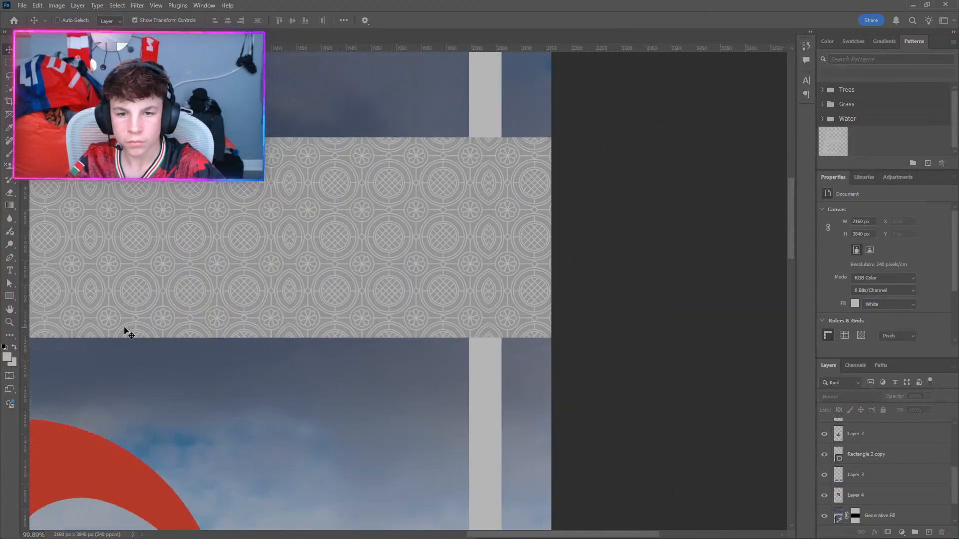
scroll(123, 332, "left", 1)
scroll(120, 325, "left", 6)
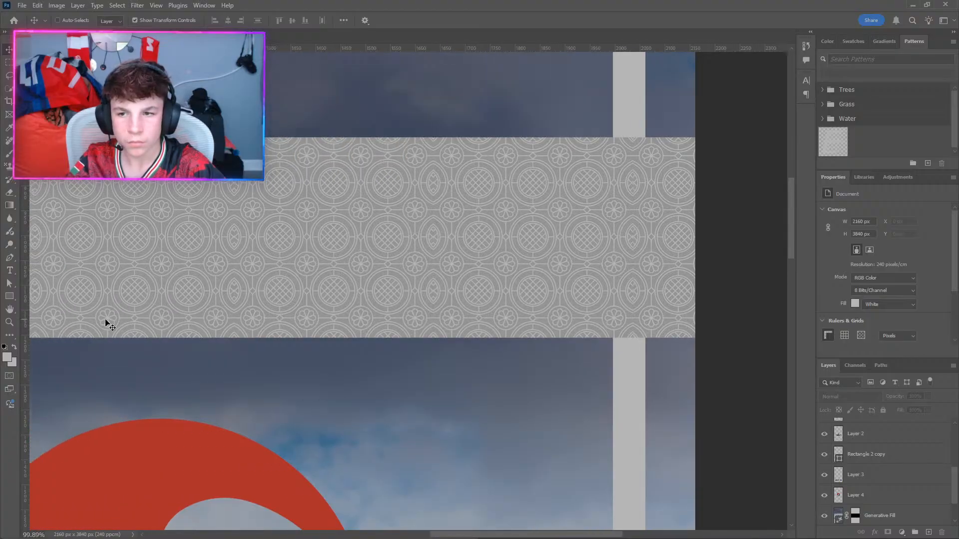
scroll(110, 322, "left", 3)
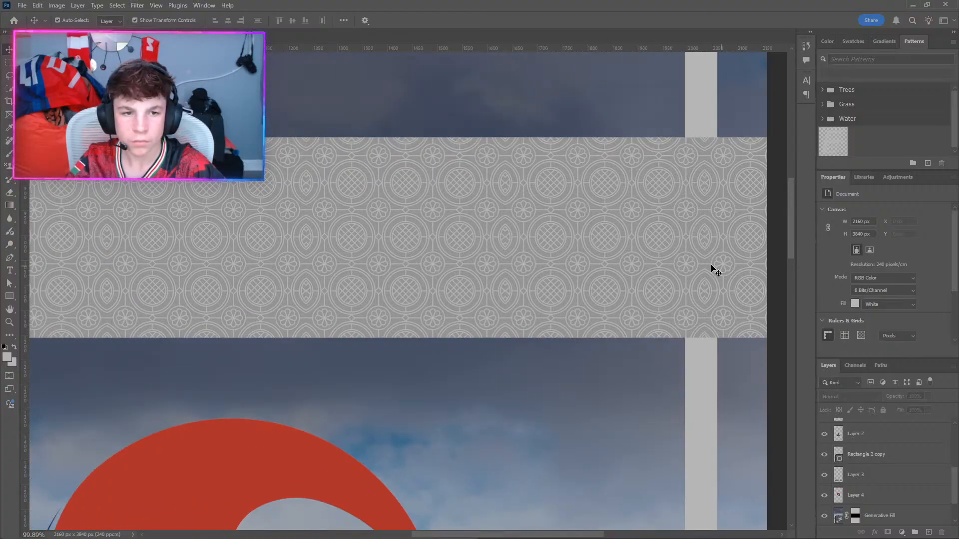
left_click(738, 268)
key("Delete")
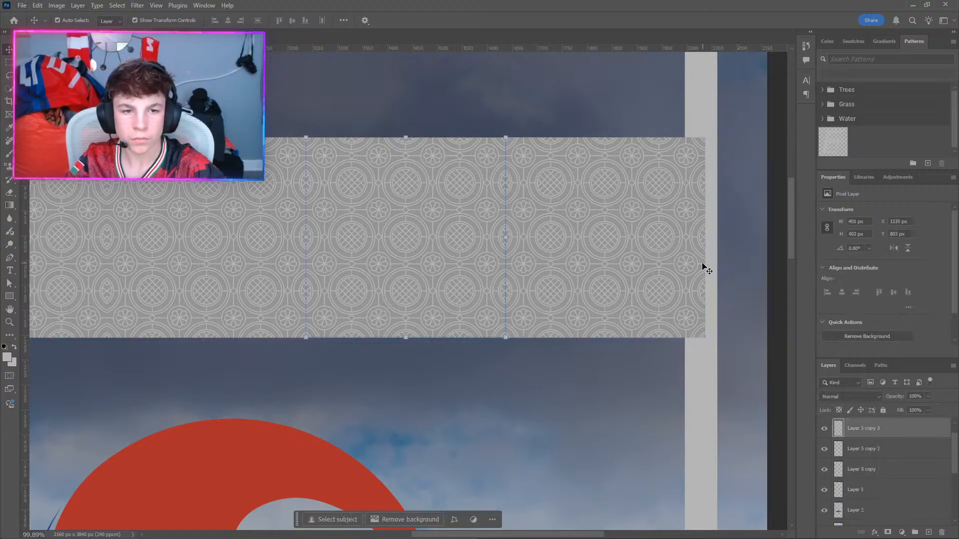
Duplicate the fourth tile into a fifth at X 1635 px, and place a sixth copy beside it at X 2036 px.
key("ctrl+j")
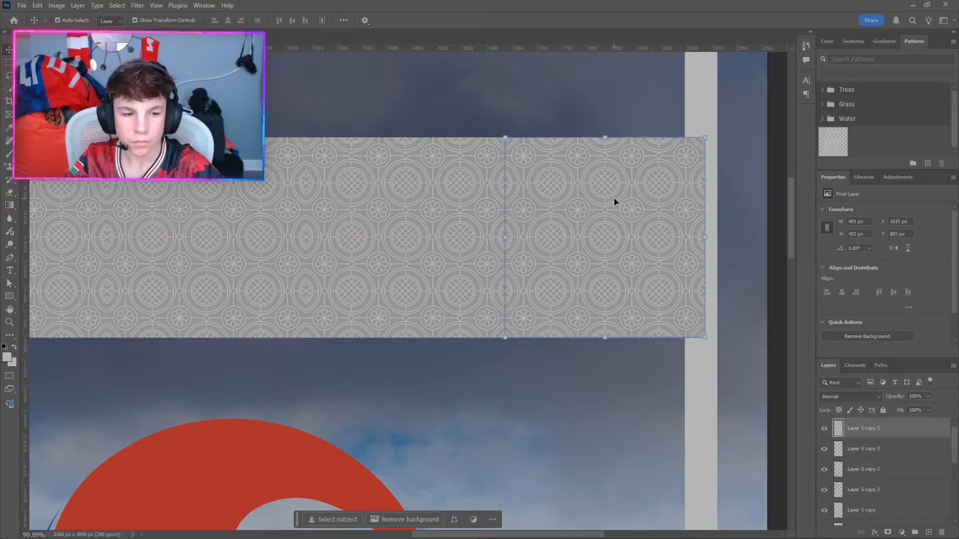
key("ctrl+j")
left_click_drag(625, 288, 711, 286)
scroll(582, 252, "up", 10)
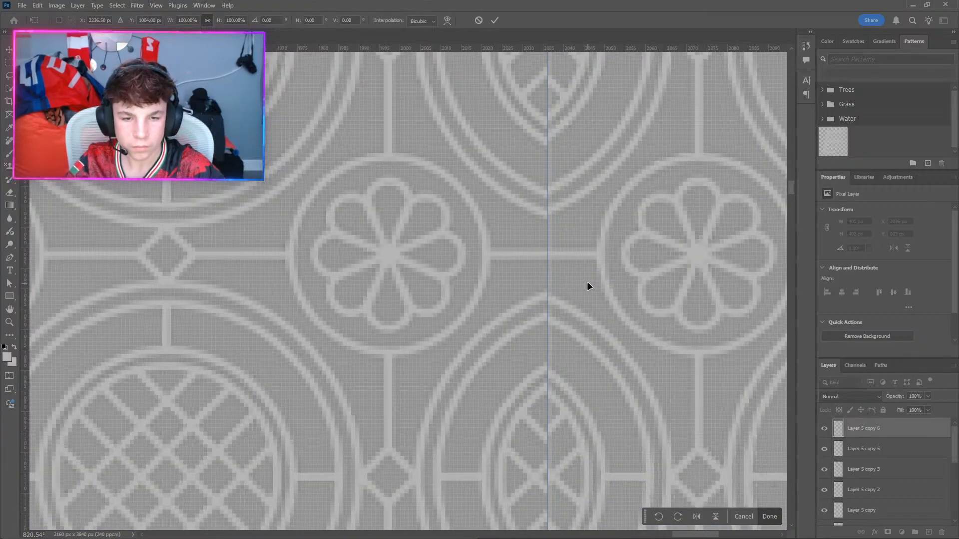
key("alt+space")
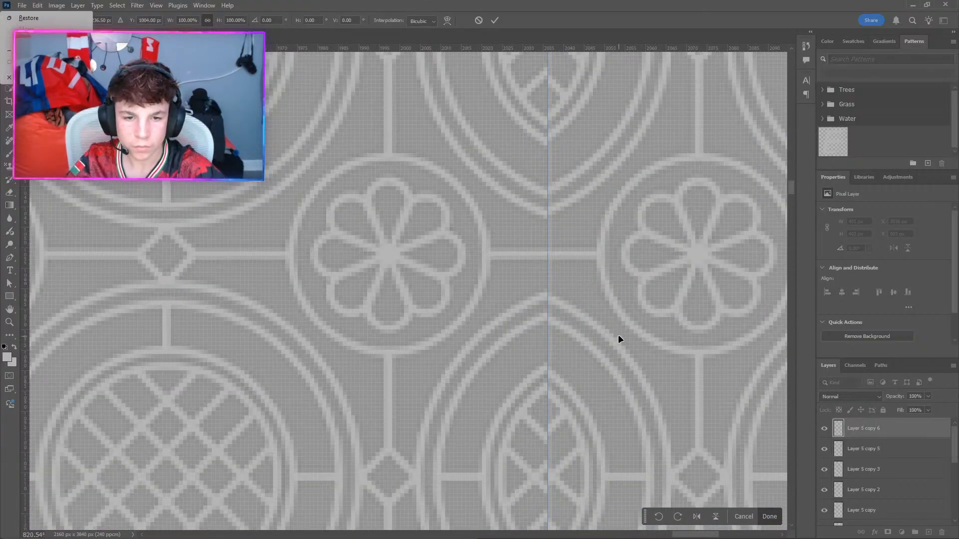
key("Escape")
scroll(681, 441, "down", 1)
left_click(769, 517)
scroll(589, 429, "down", 5)
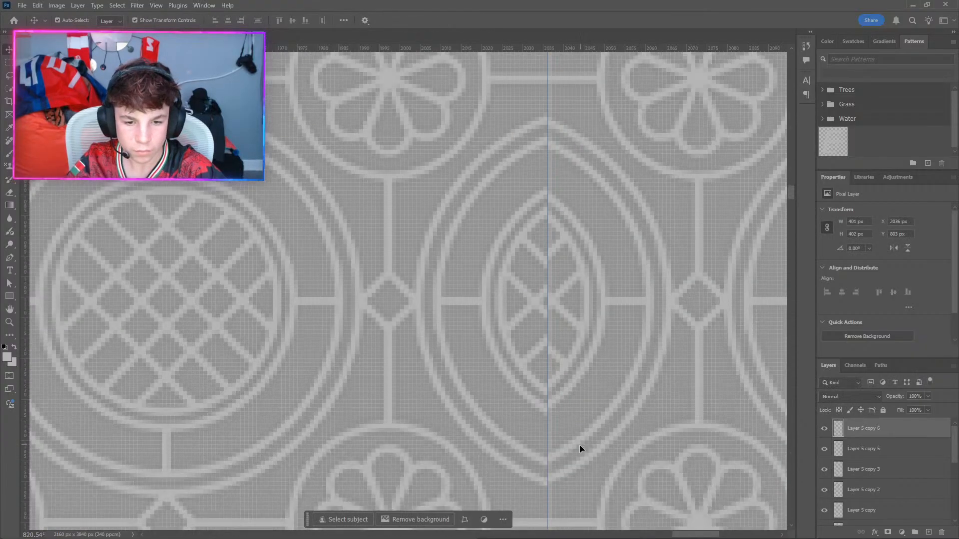
scroll(579, 449, "down", 7)
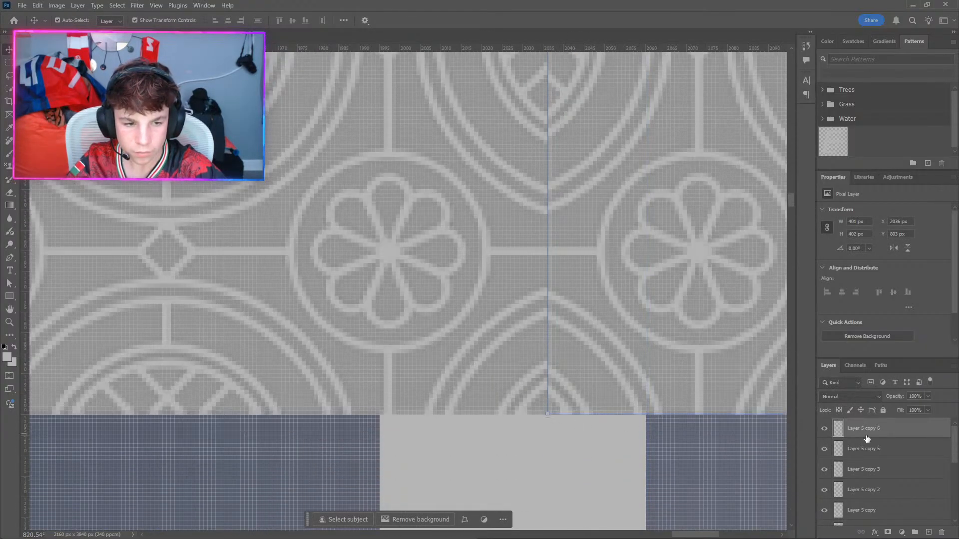
Move the sixth tile, Layer 5 copy 6, beneath Layer 5 copy 3 in the stack and nudge it left to X 2035 px.
left_click_drag(867, 438, 873, 472)
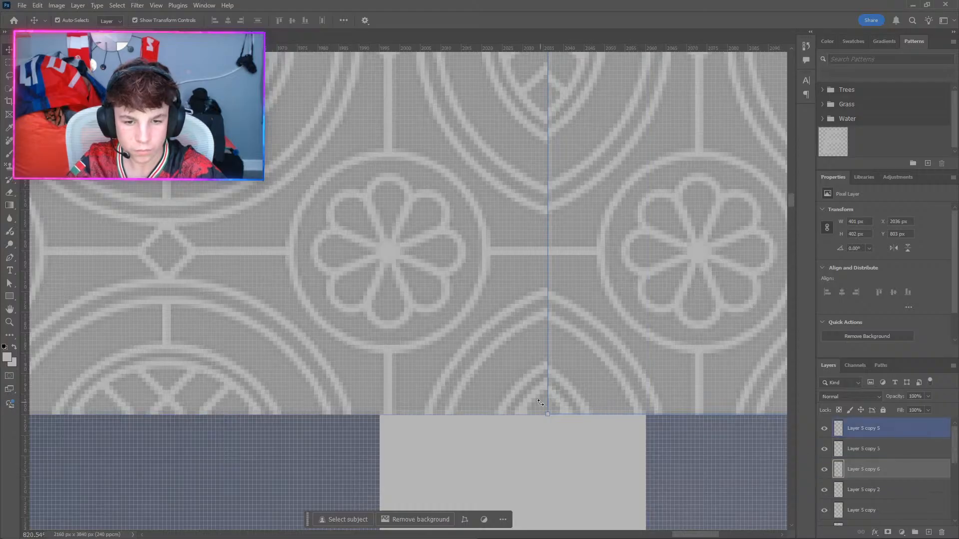
key("Left")
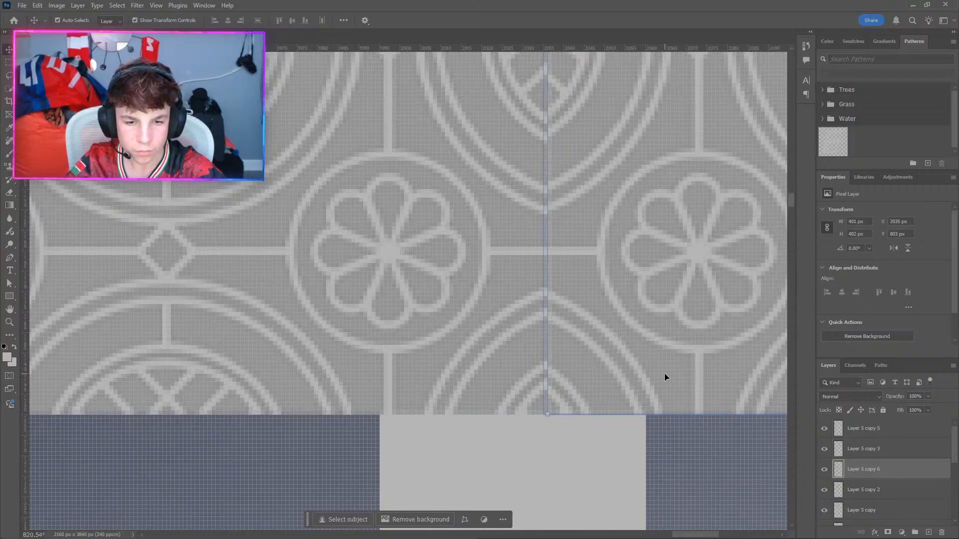
left_click(663, 452)
scroll(563, 434, "down", 5)
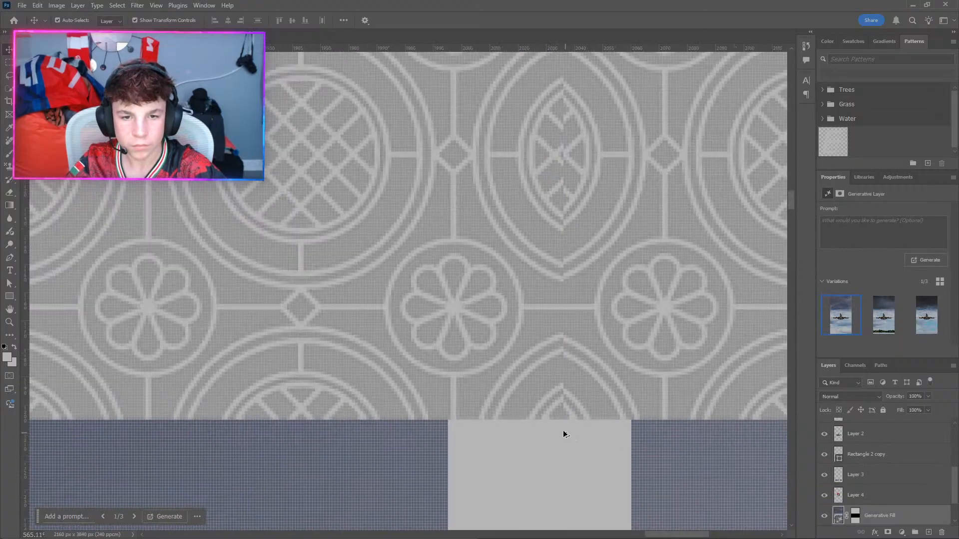
scroll(393, 358, "down", 5)
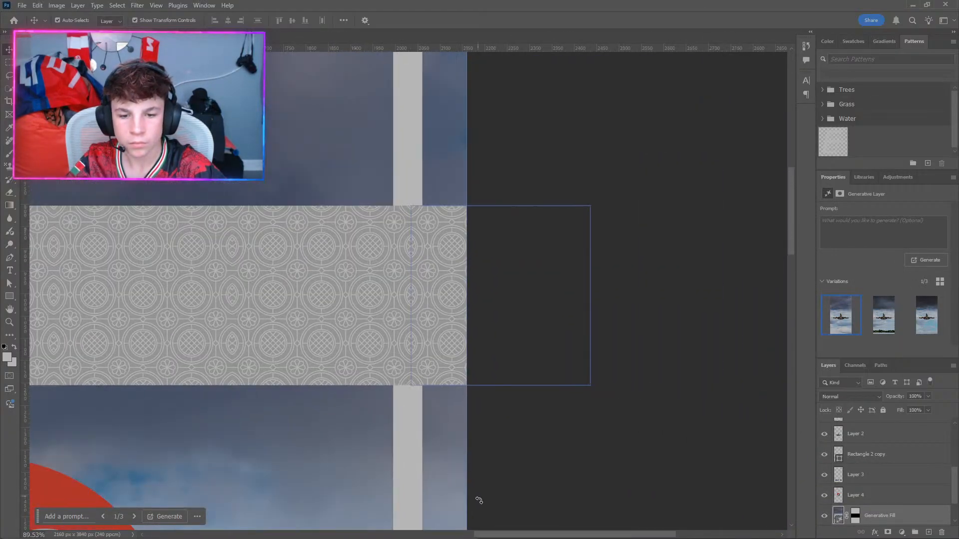
scroll(439, 342, "up", 1)
scroll(439, 343, "up", 10)
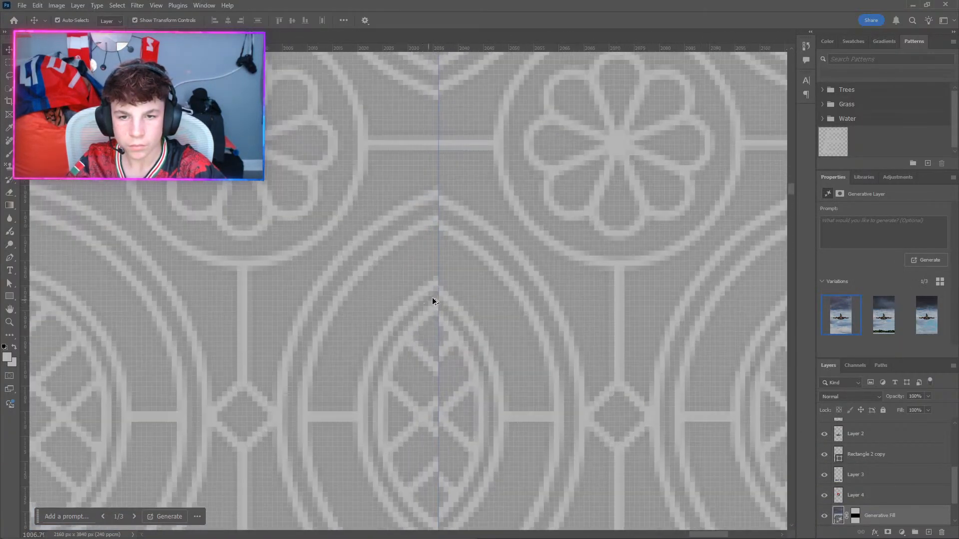
Try one-pixel shifts left and right on the sixth tile, Layer 5 copy 6, to refine its seam with the fifth.
left_click(477, 277)
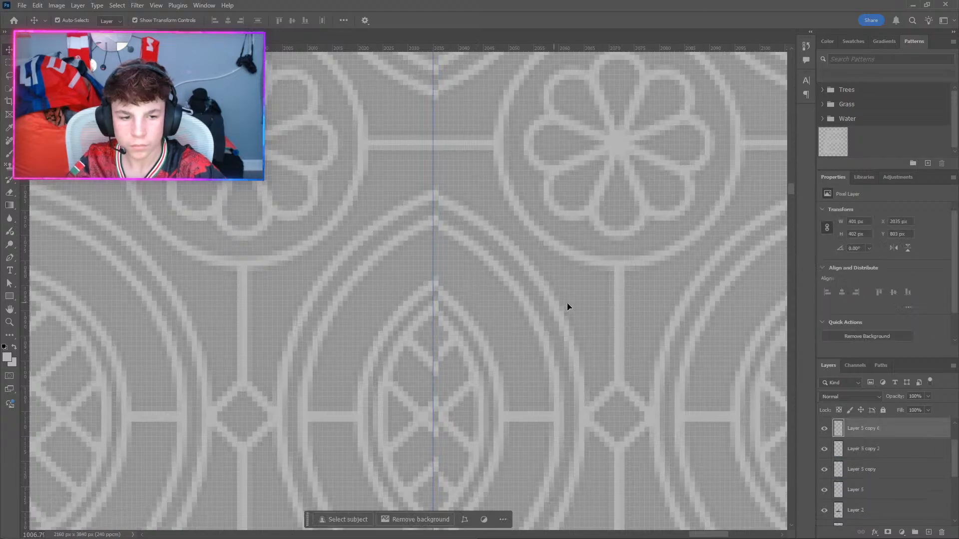
key("Left")
key("Right")
key("Right")
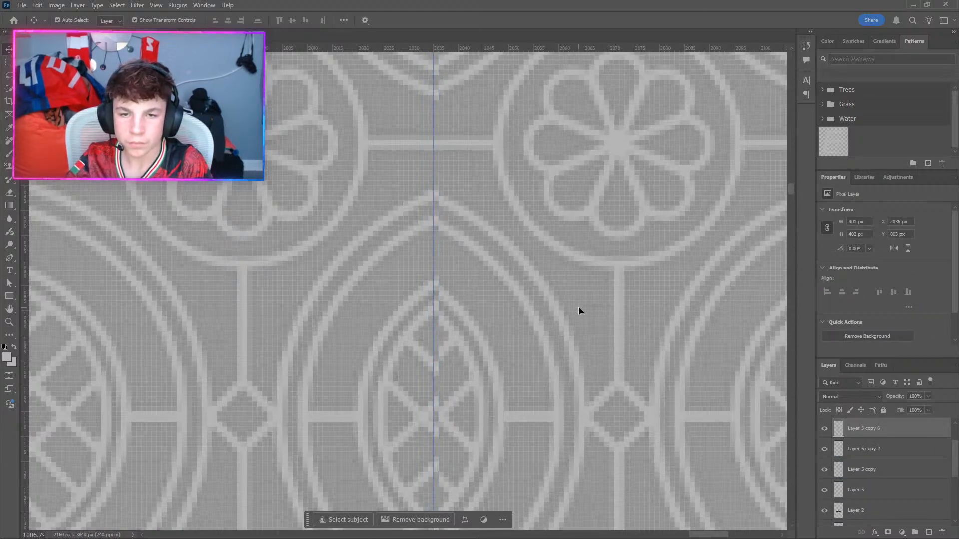
scroll(336, 255, "down", 3)
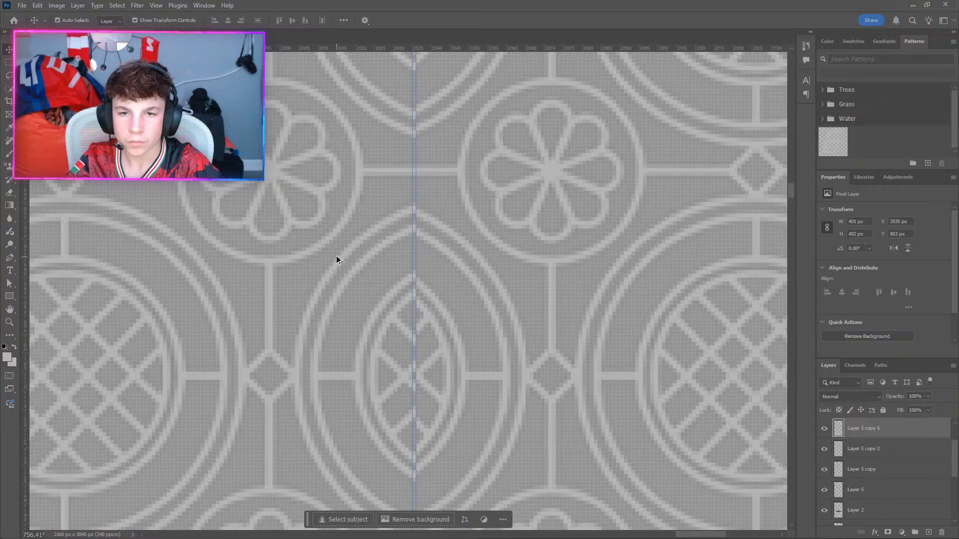
scroll(362, 279, "down", 5)
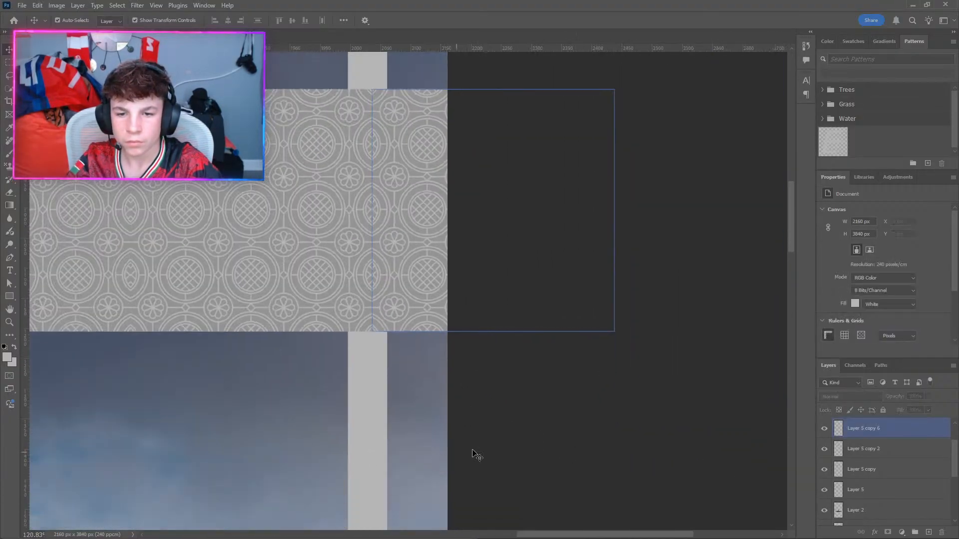
Examine the whole tile row across the poster, checking the seams and how both ends overhang the border.
left_click(564, 498)
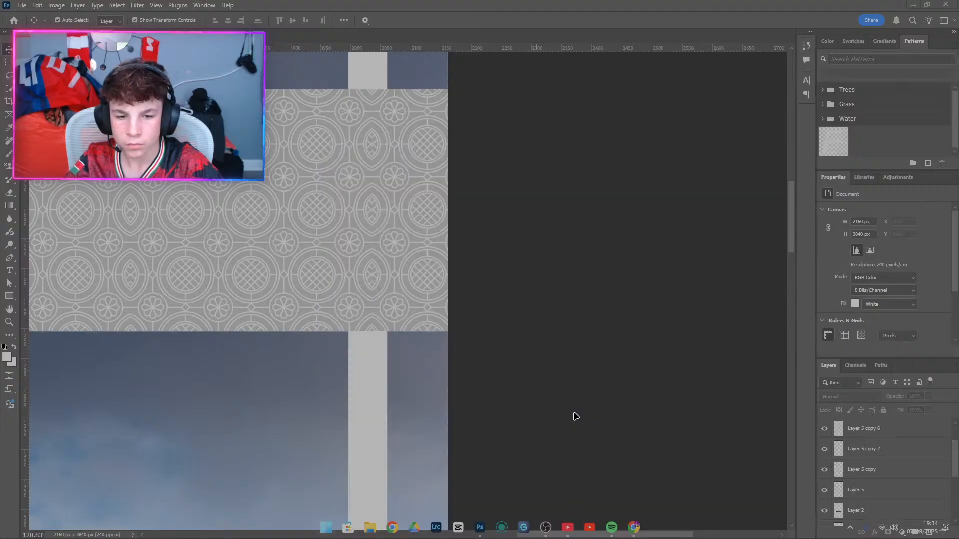
scroll(256, 381, "down", 3)
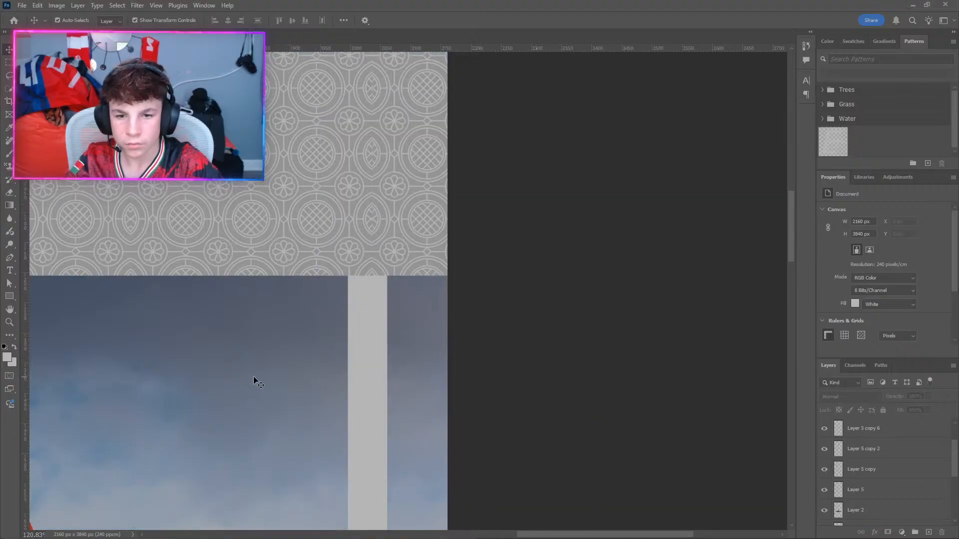
key("super")
key("super")
scroll(257, 360, "down", 8)
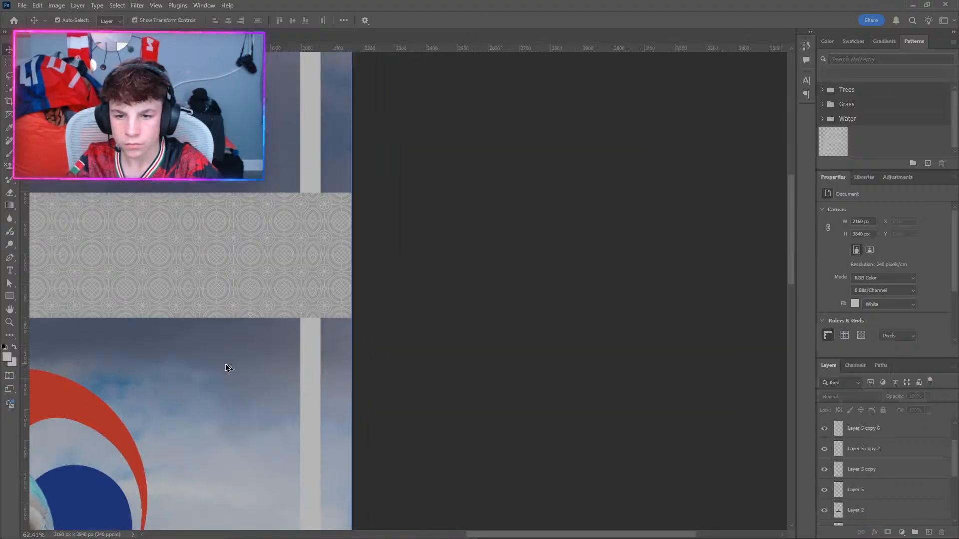
scroll(200, 365, "left", 8)
scroll(92, 243, "left", 3)
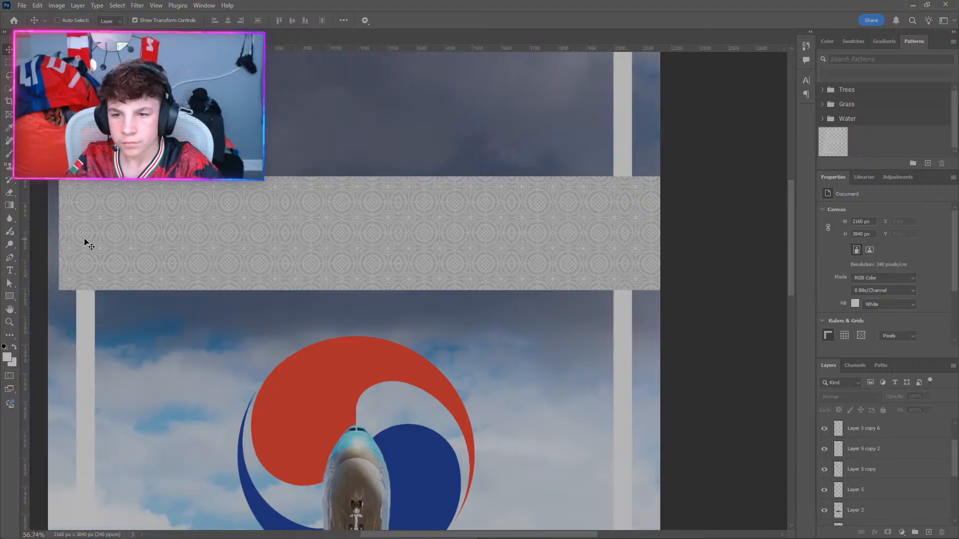
left_click(111, 244, "ctrl")
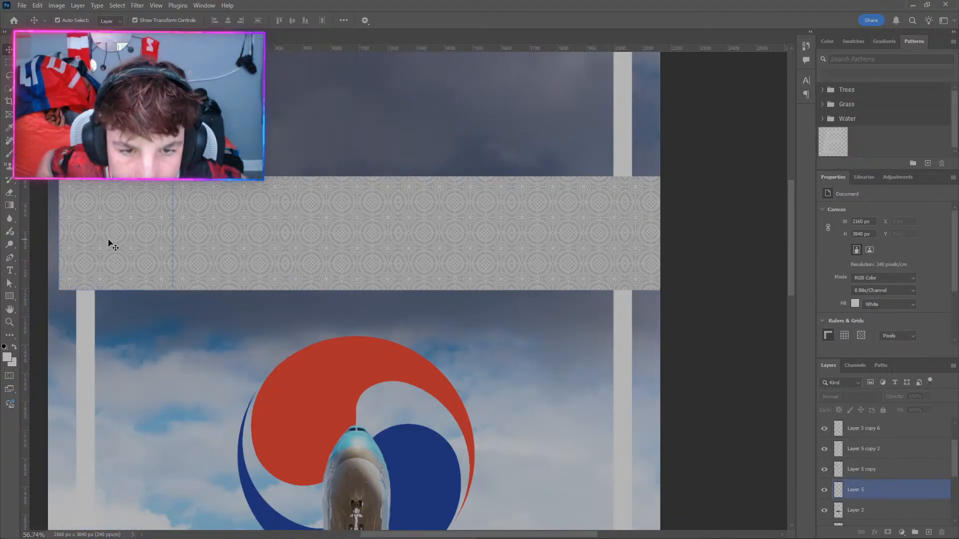
left_click(647, 257)
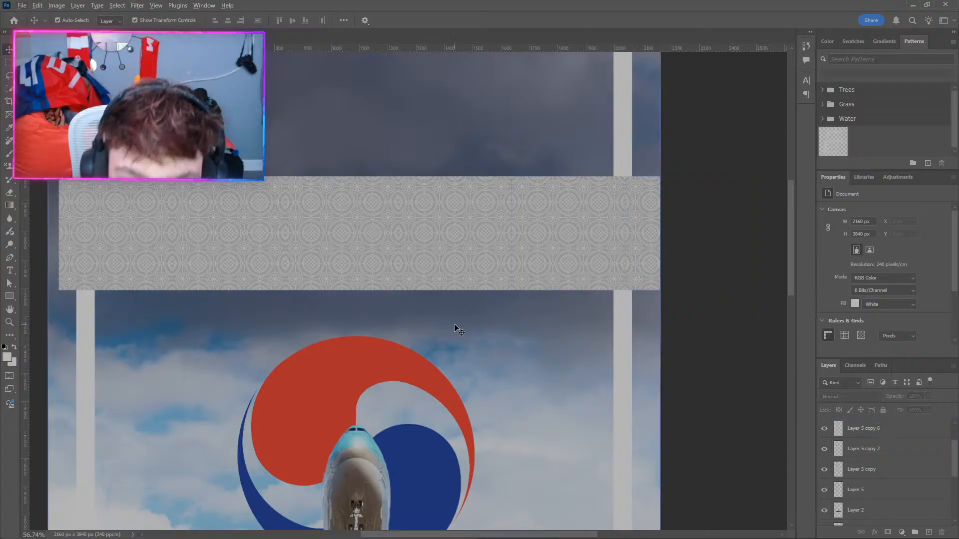
scroll(656, 264, "up", 1)
scroll(656, 263, "up", 4)
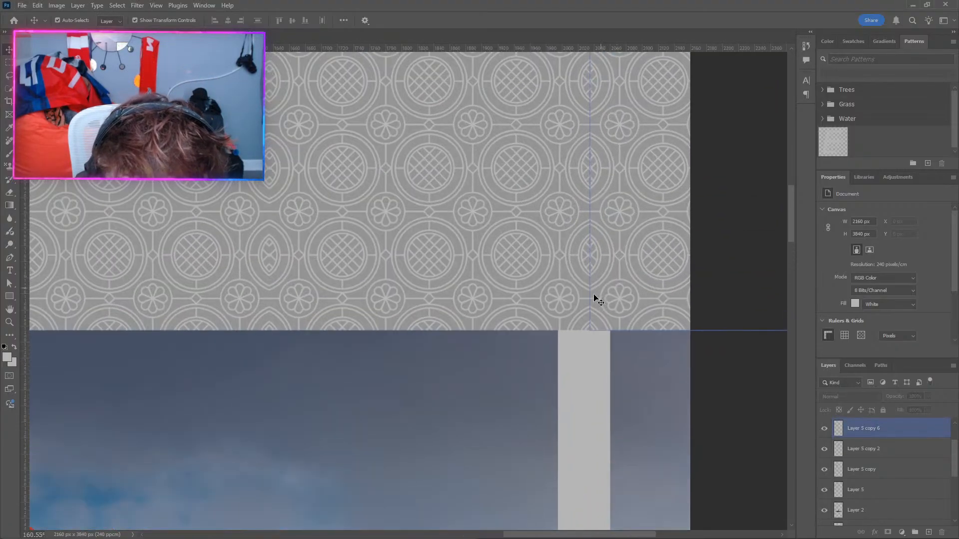
left_click(462, 387)
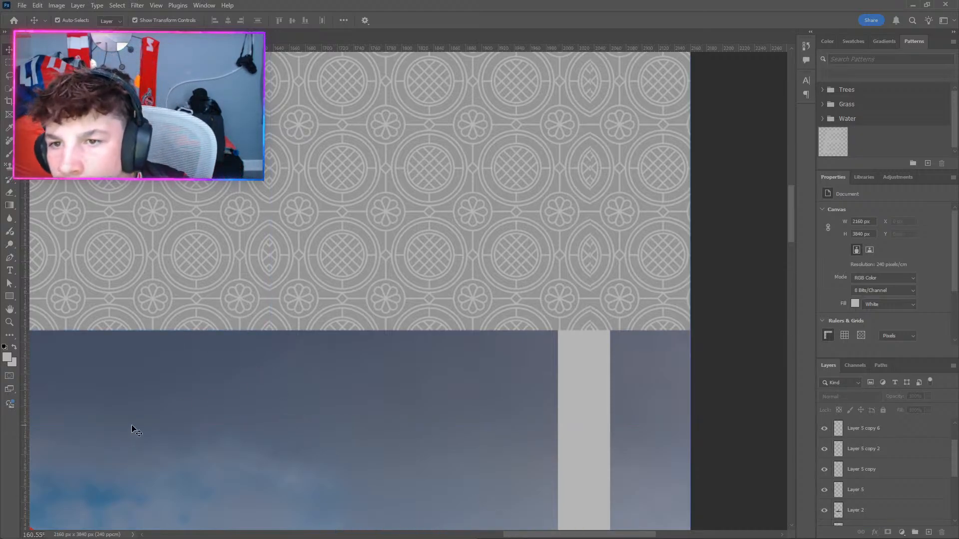
left_click_drag(560, 535, 464, 538)
left_click(405, 290)
left_click(161, 394)
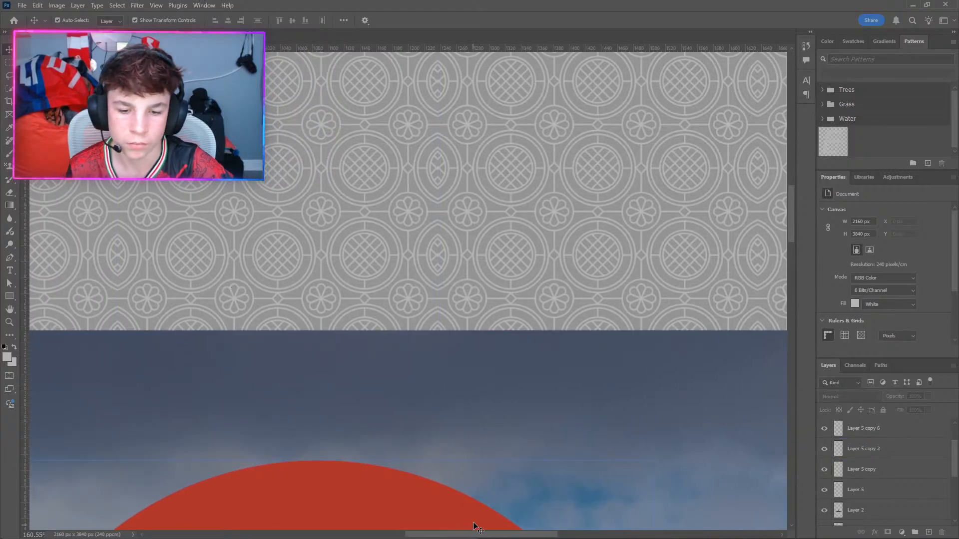
Delete the sixth tile, Layer 5 copy 6, at the poster's right edge.
left_click_drag(489, 533, 573, 498)
left_click(514, 311)
key("Delete")
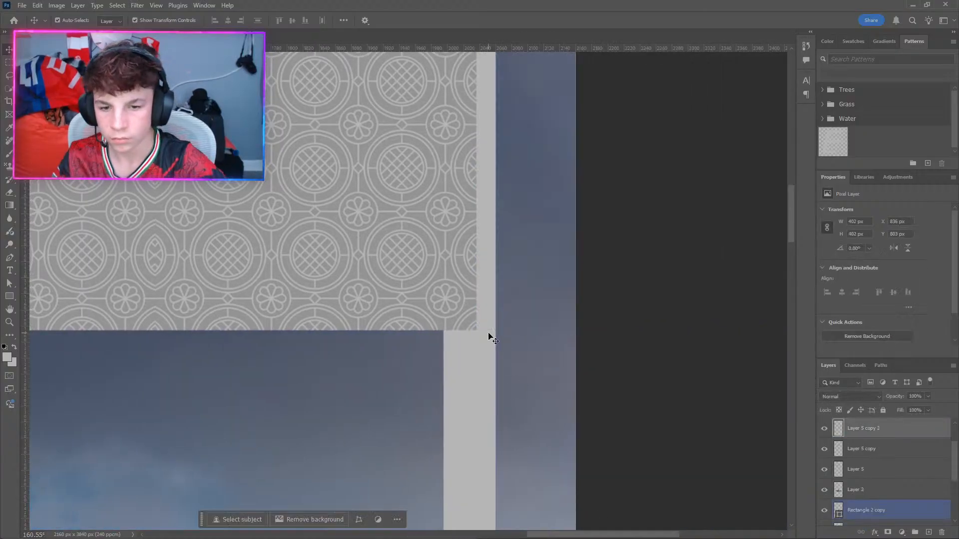
Select the five remaining tile layers, from Layer 5 to Layer 5 copy 5, and merge them into one strip.
scroll(384, 341, "down", 5)
scroll(389, 362, "down", 1)
scroll(360, 359, "left", 2)
scroll(260, 338, "left", 8)
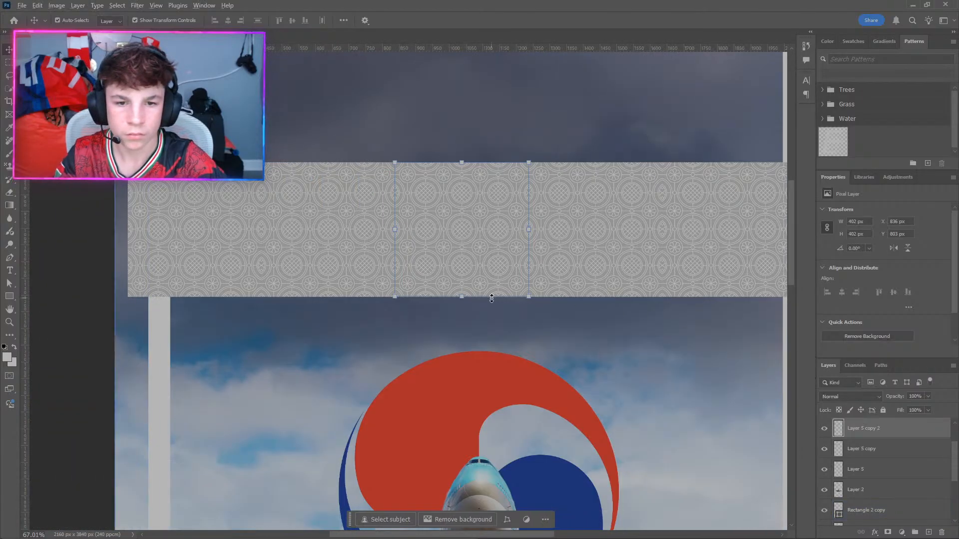
scroll(491, 300, "down", 2)
scroll(895, 476, "down", 1)
scroll(871, 478, "up", 2)
scroll(868, 478, "down", 3)
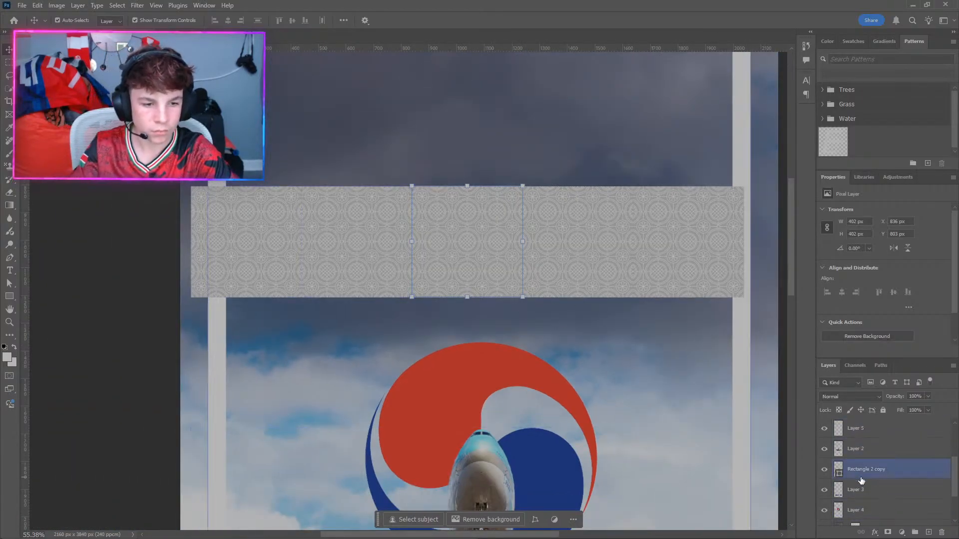
scroll(868, 470, "up", 1)
scroll(867, 459, "up", 1)
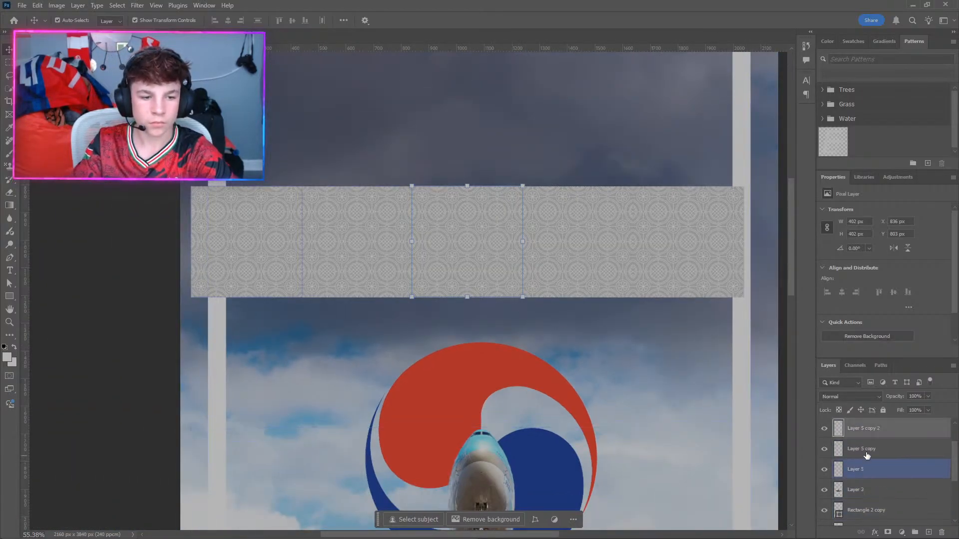
scroll(864, 472, "up", 2)
left_click(863, 511, "ctrl")
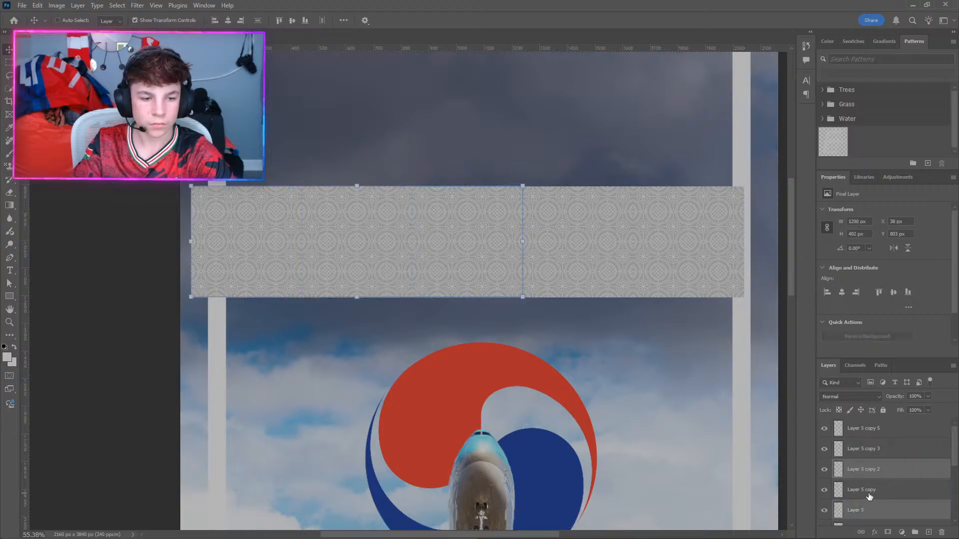
left_click(870, 491, "ctrl")
left_click(871, 470, "ctrl")
left_click(872, 470, "ctrl")
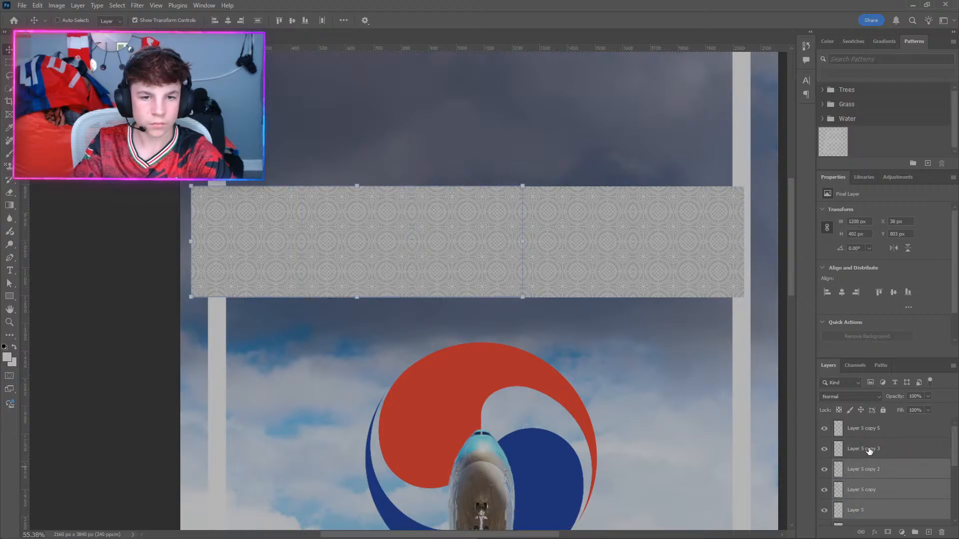
left_click(868, 449, "ctrl")
left_click(867, 428, "ctrl")
key("ctrl+e")
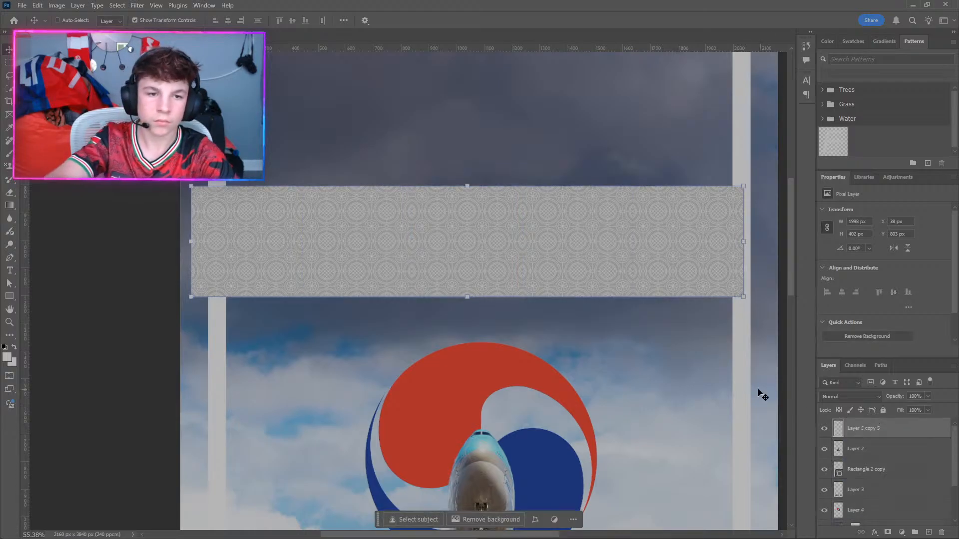
Move the merged pattern strip to the top of the poster, centred at X 81 px and Y 100 px.
left_click_drag(428, 252, 432, 135)
scroll(427, 232, "up", 3)
scroll(424, 242, "down", 6)
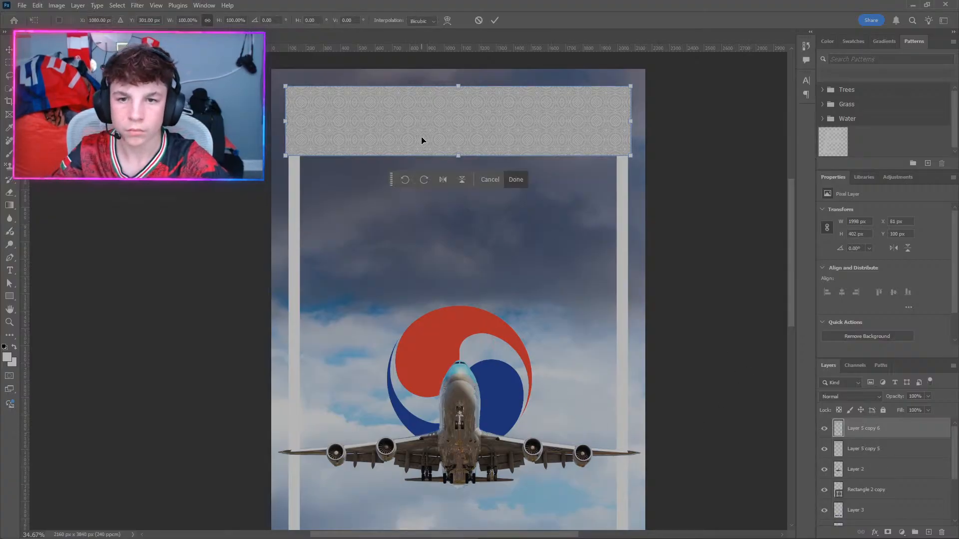
Duplicate the merged pattern strip and place the copy just below it at Y 546 px.
left_click_drag(421, 137, 420, 217)
scroll(364, 168, "up", 8)
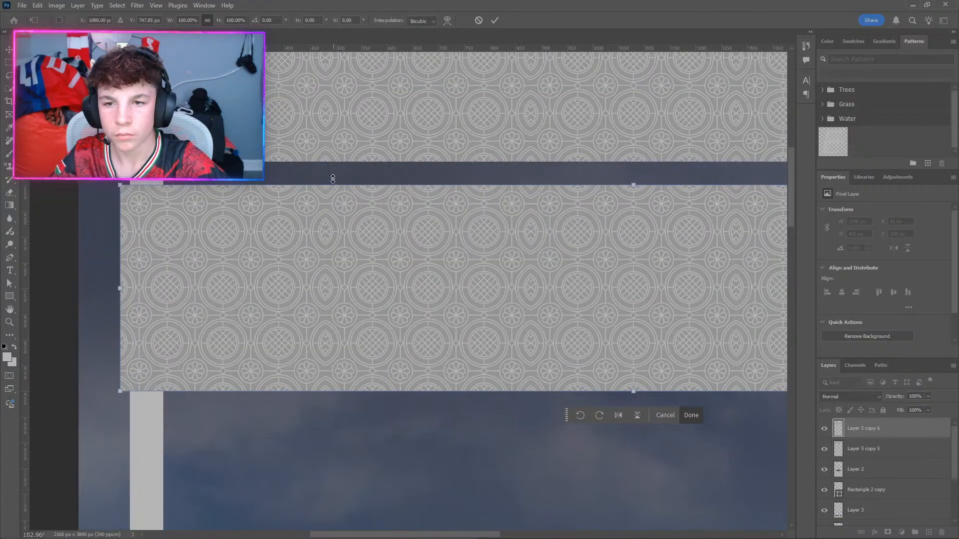
key("alt+space")
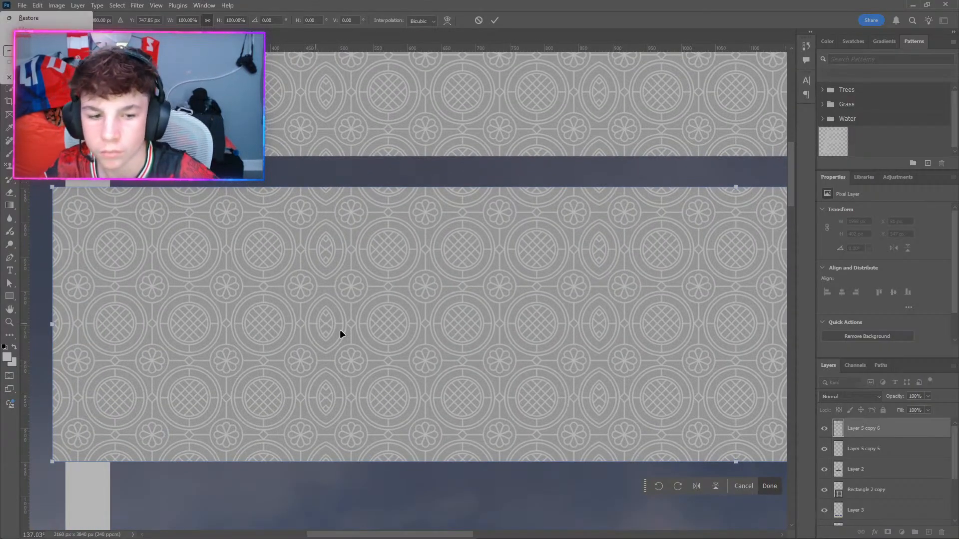
left_click(769, 485)
Nudge the copied pattern strip up to Y 501 px so it meets the lower edge of the first strip.
key("Up")
key("Up")
key("Up")
key("Up")
key("Up")
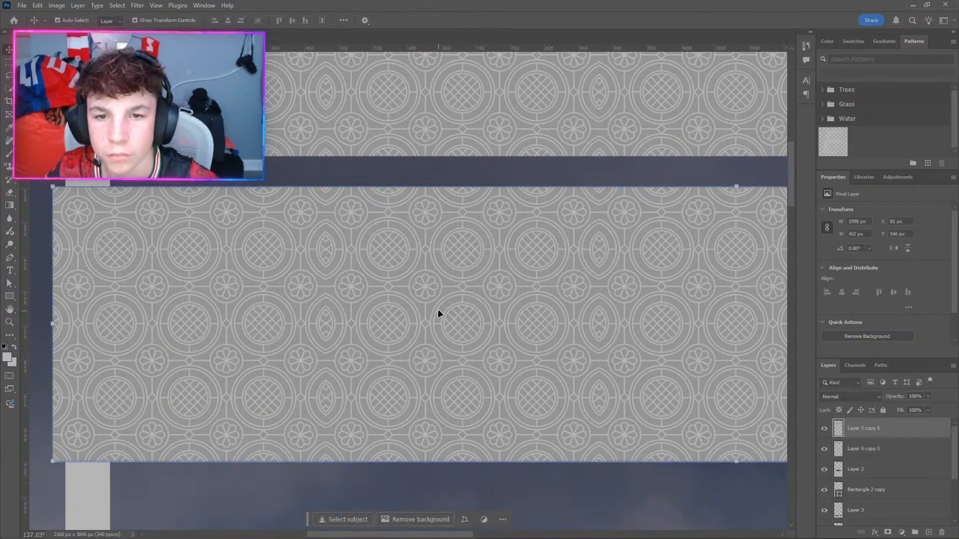
key("Up")
key("Up")
key("Up")
key("Up")
key("Up")
key("Up")
key("Up")
key("Up")
key("Up")
key("Up")
key("Up")
key("Up")
key("Up")
key("Up")
key("Up")
key("Up")
key("Up")
key("Up")
key("Up")
key("Up")
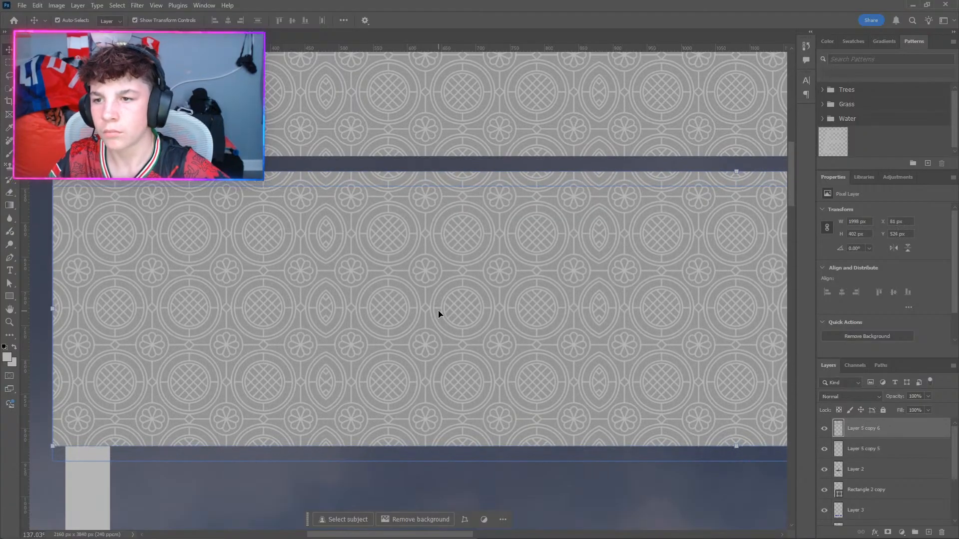
key("Up")
key("Up")
key("Up")
key("Up")
key("Up")
key("Up")
key("Up")
key("Up")
key("Up")
scroll(334, 179, "up", 9)
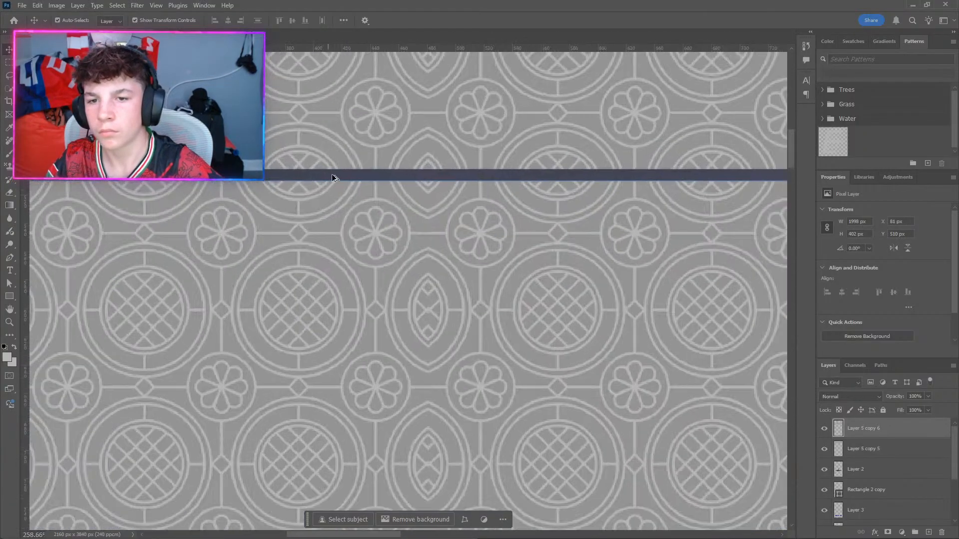
scroll(508, 170, "up", 3)
key("Up")
key("Up")
key("Up")
key("Up")
key("Up")
key("Up")
key("Up")
key("Up")
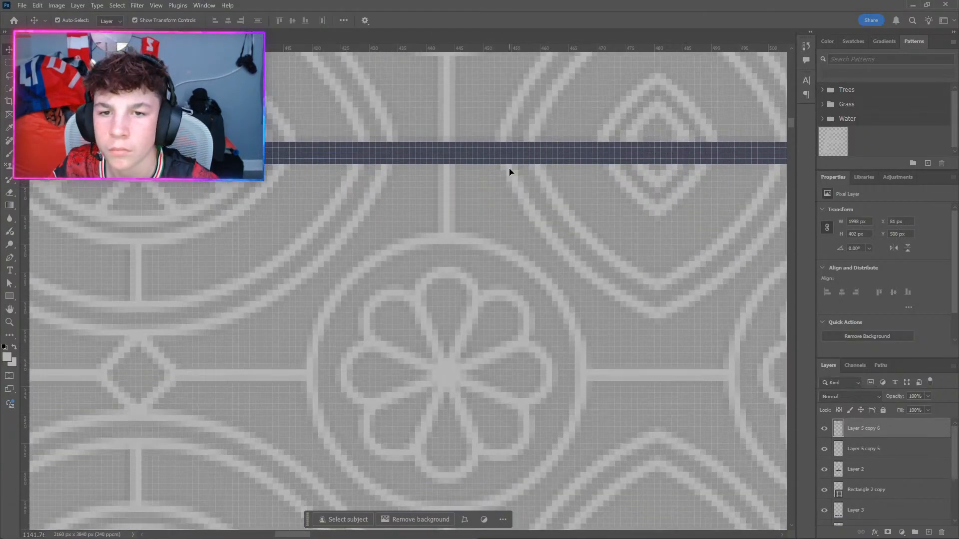
key("Up")
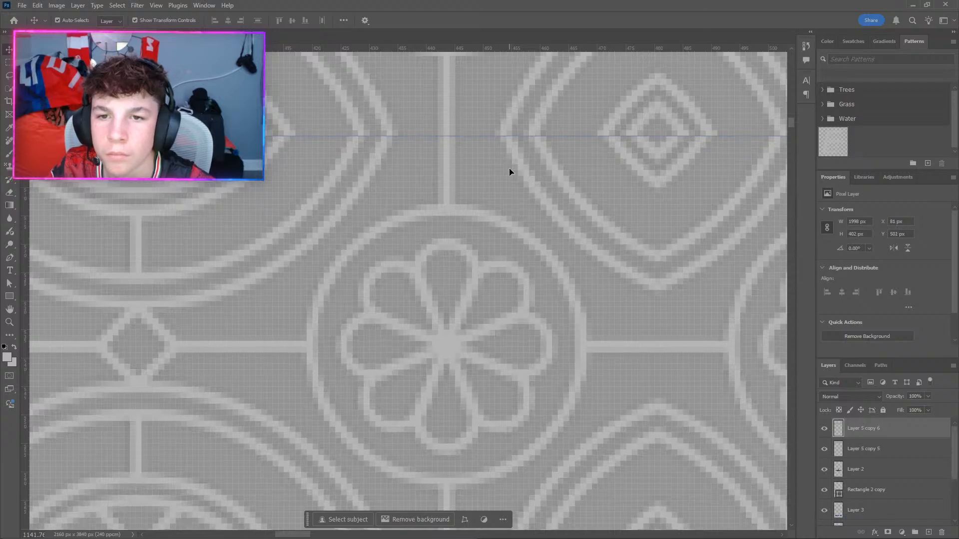
key("Down")
key("Down")
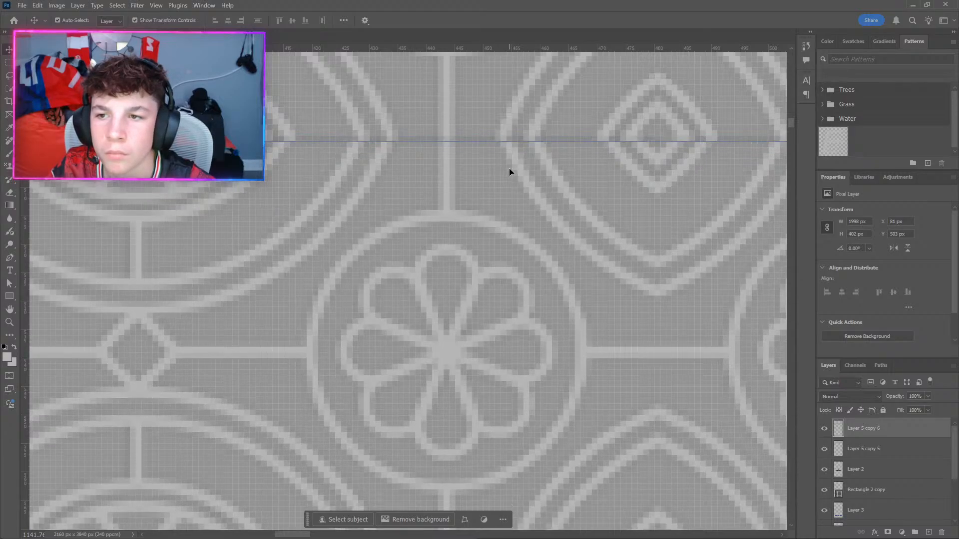
key("Up")
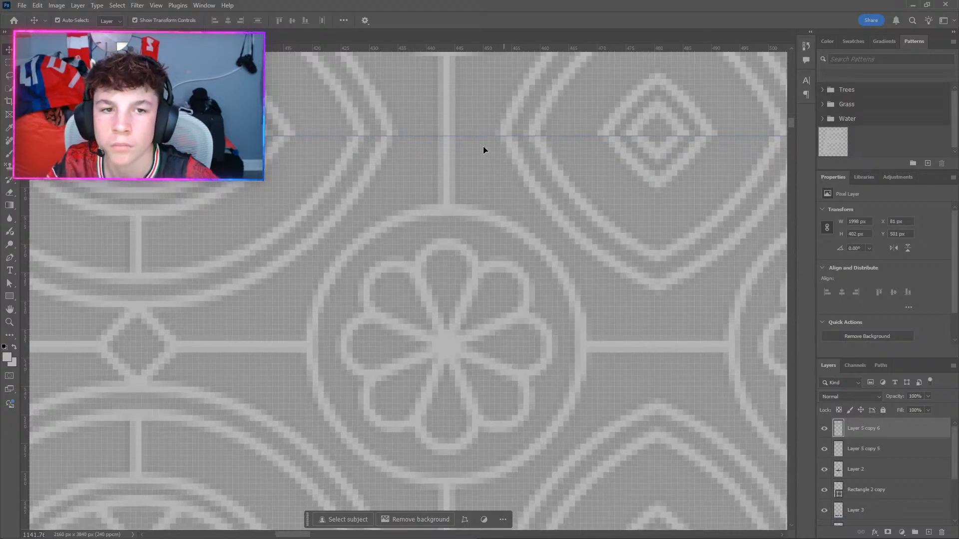
Inspect the seam between the two pattern strips across to the poster's right edge.
scroll(263, 292, "down", 8)
scroll(287, 334, "down", 10)
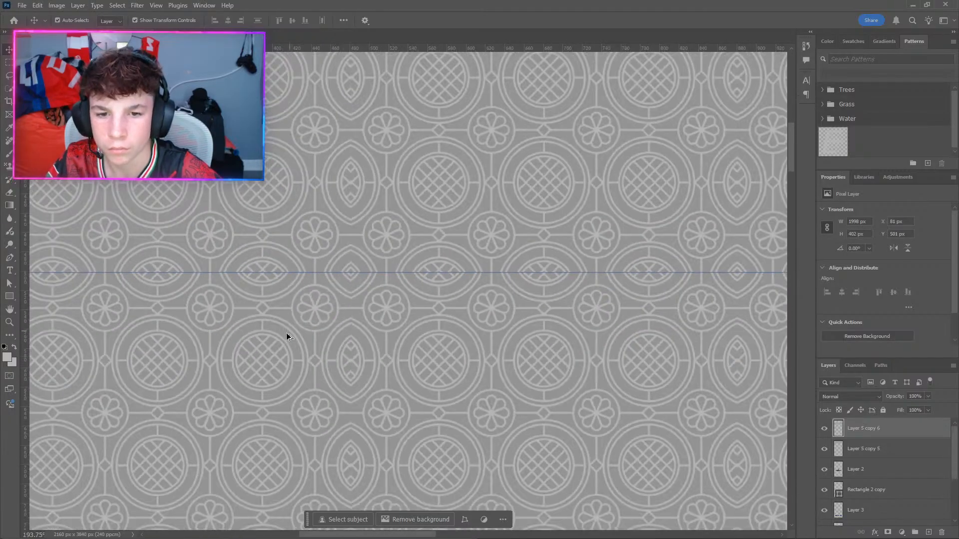
left_click(166, 369)
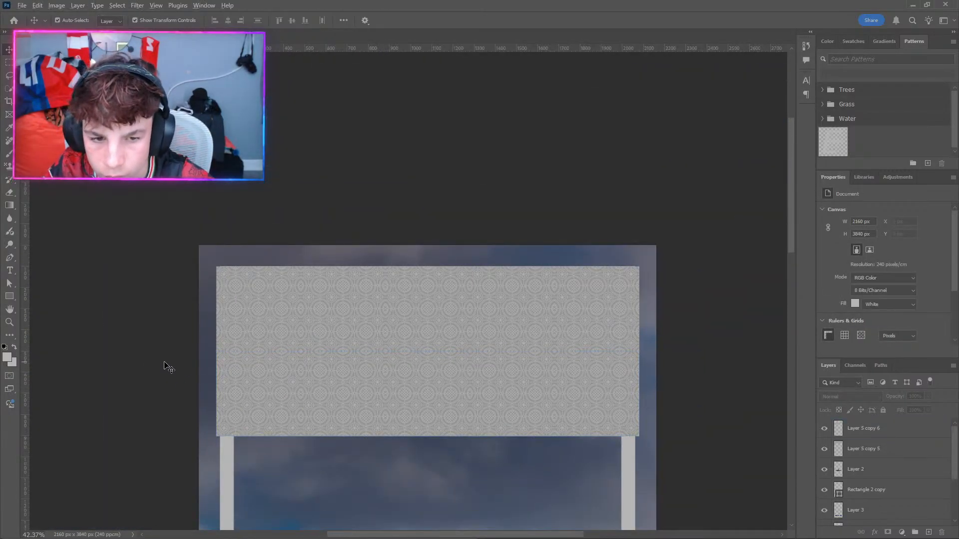
scroll(689, 360, "up", 6)
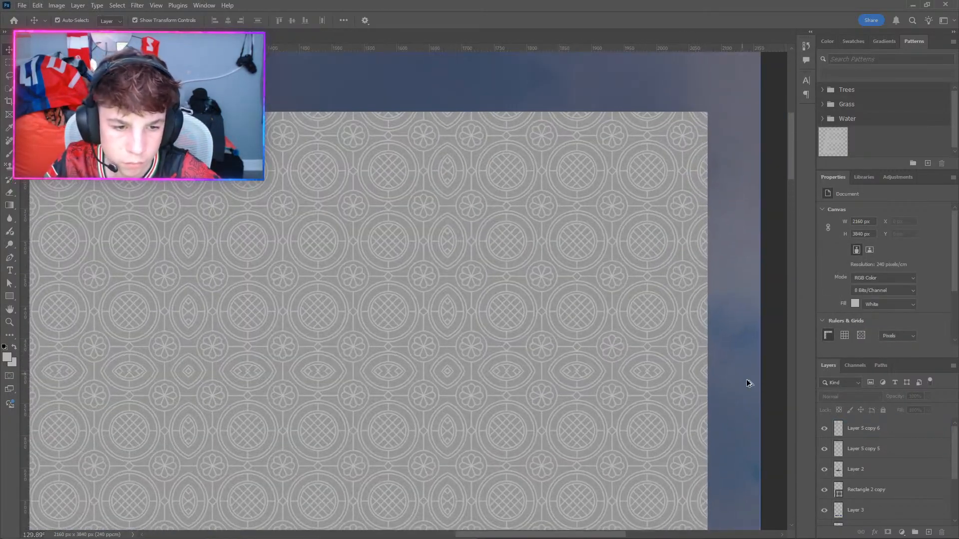
scroll(720, 429, "up", 3)
left_click(593, 316)
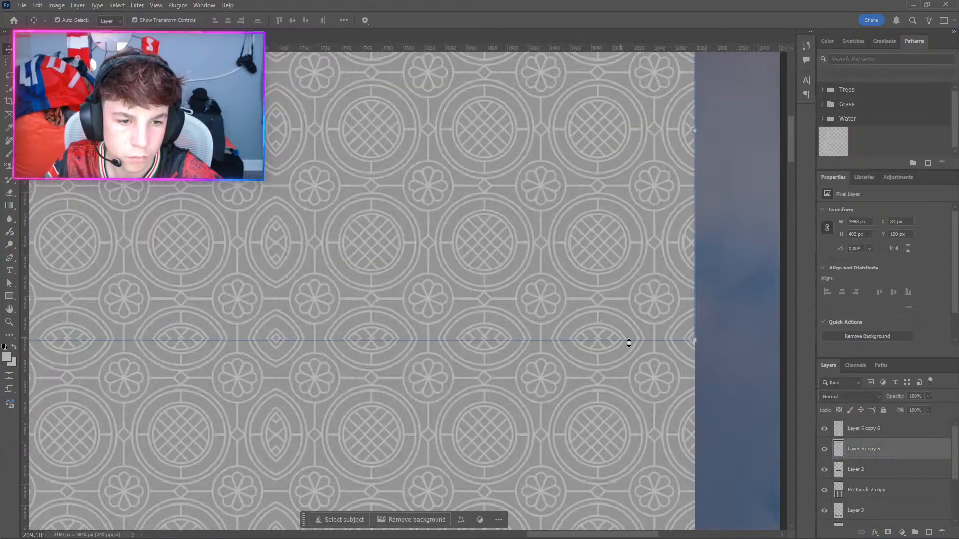
scroll(713, 355, "up", 9)
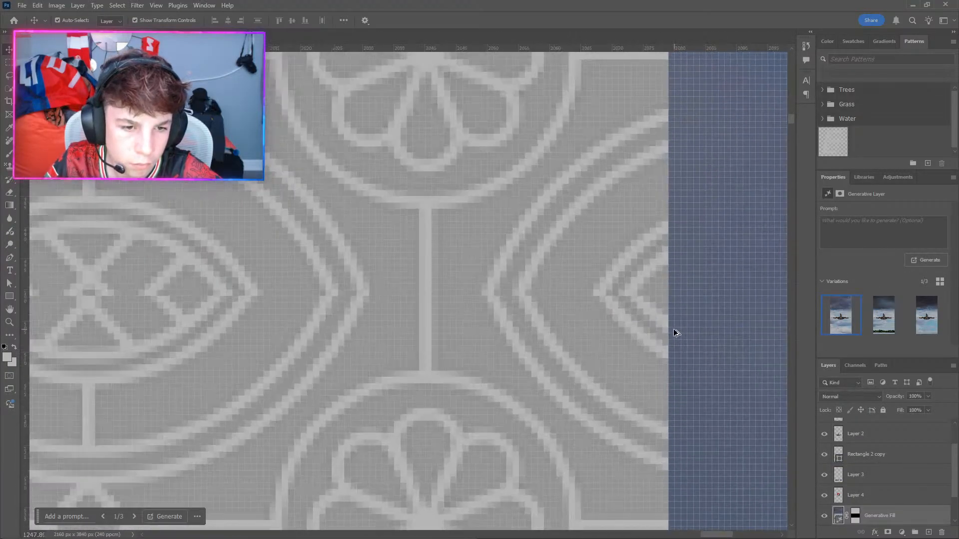
scroll(627, 313, "down", 18)
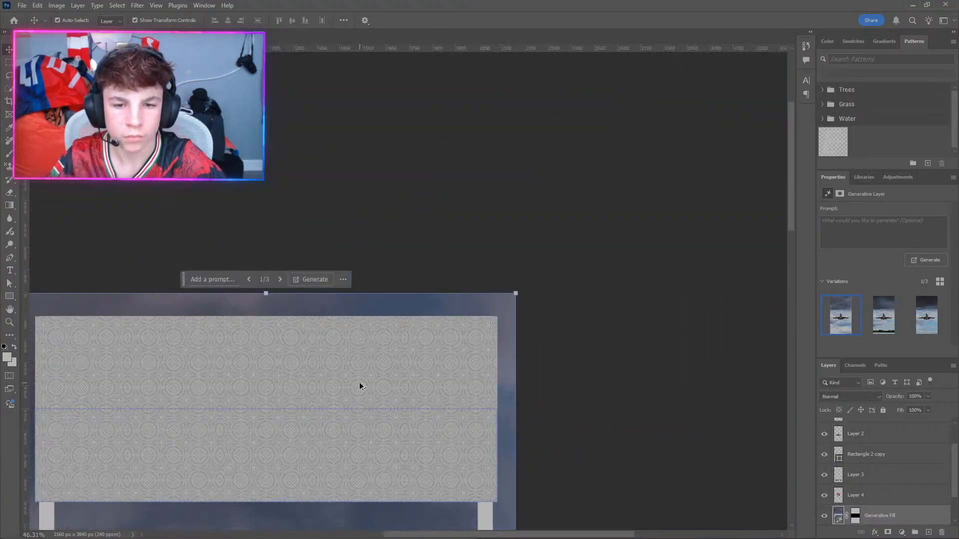
scroll(831, 501, "up", 2)
Select the two pattern strip layers, Layer 5 copy 5 and Layer 5 copy 6, and merge them into one block.
left_click(868, 449)
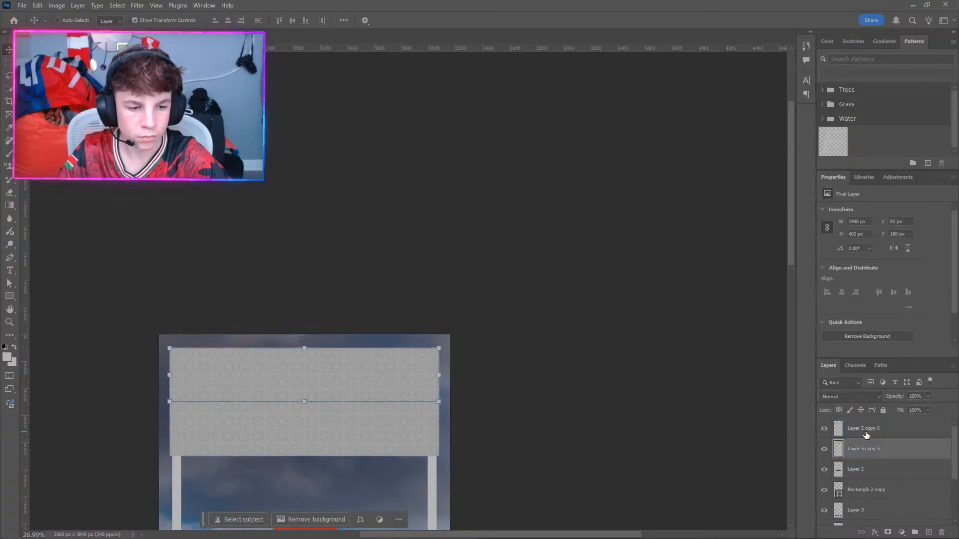
left_click(865, 431, "shift")
key("ctrl+e")
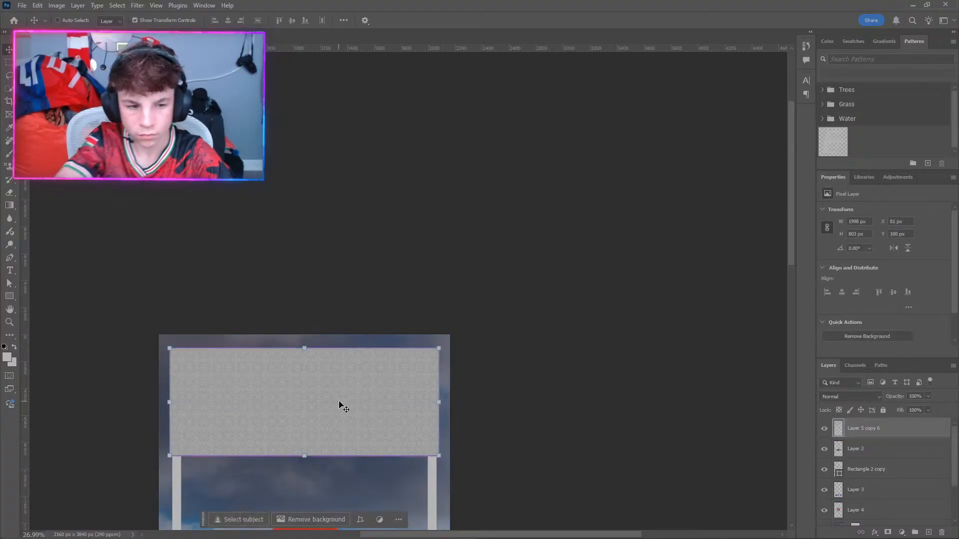
Duplicate the merged pattern block and place the copy directly below it at X 81 px and Y 903 px.
key("ctrl+j")
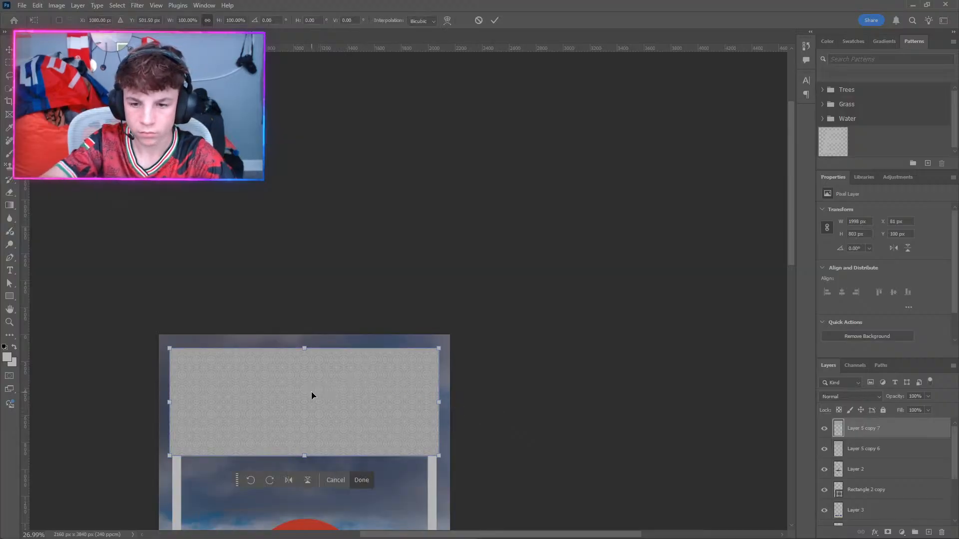
left_click_drag(313, 394, 311, 500)
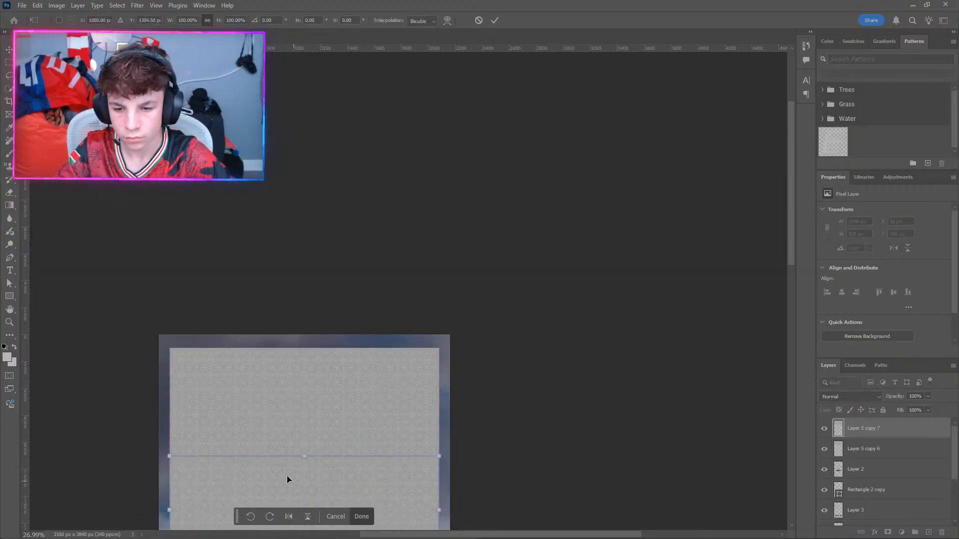
scroll(281, 472, "down", 5)
scroll(436, 327, "up", 10)
scroll(446, 337, "up", 10)
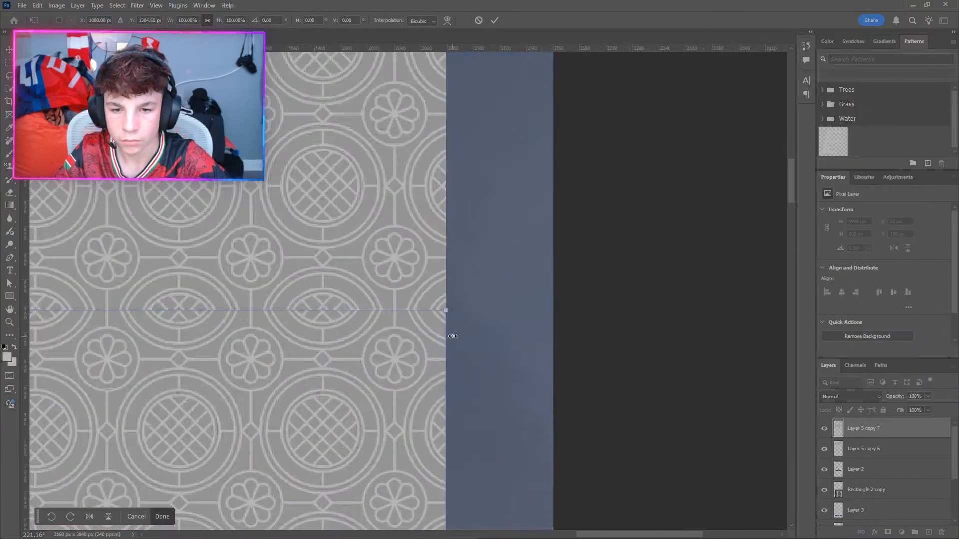
key("alt+space")
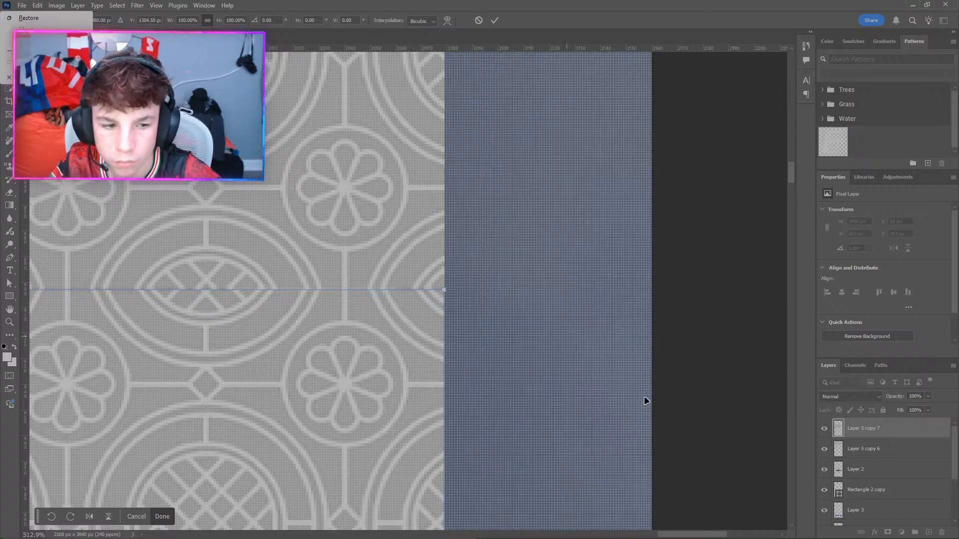
left_click(733, 447)
Nudge the copied pattern block up to Y 902 px so its pattern lines up with the block above.
scroll(361, 353, "up", 4)
scroll(458, 264, "up", 4)
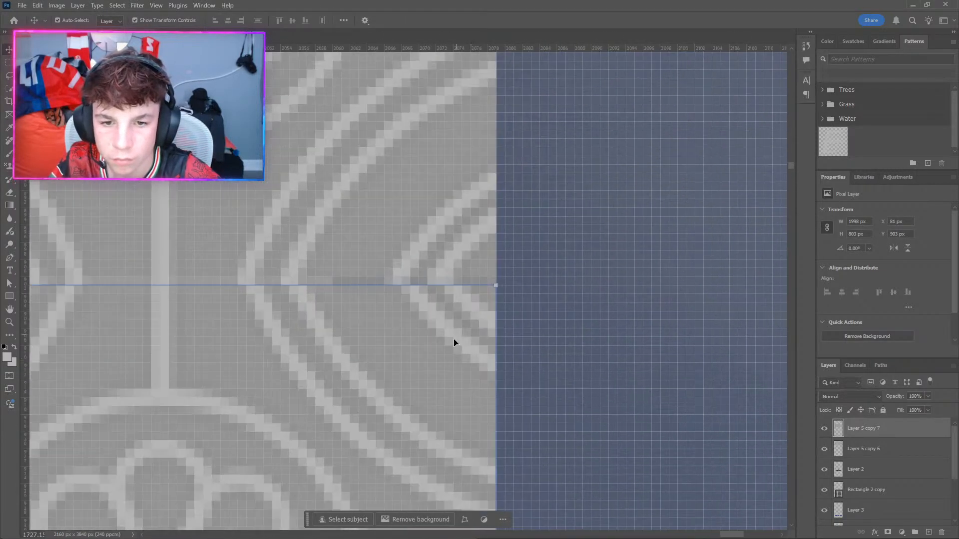
key("Up")
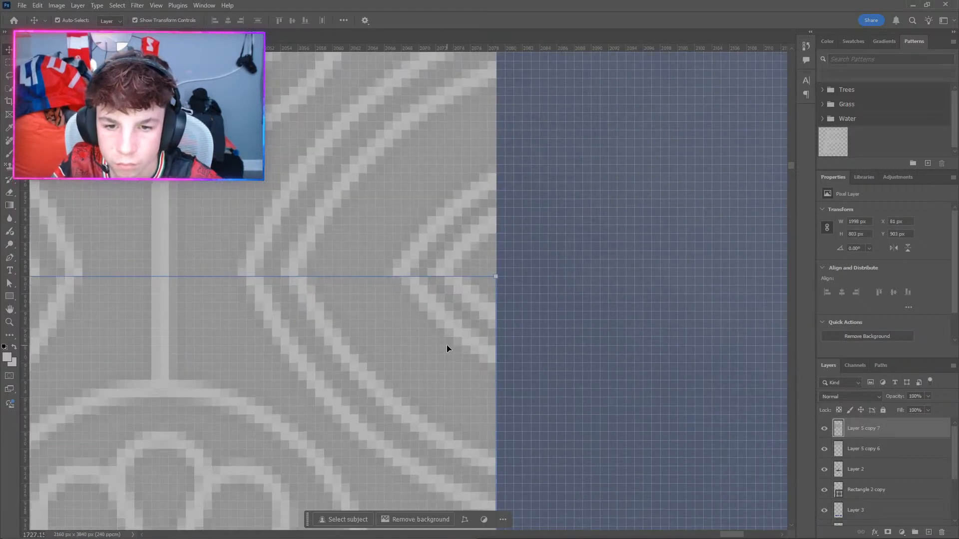
scroll(447, 345, "down", 8)
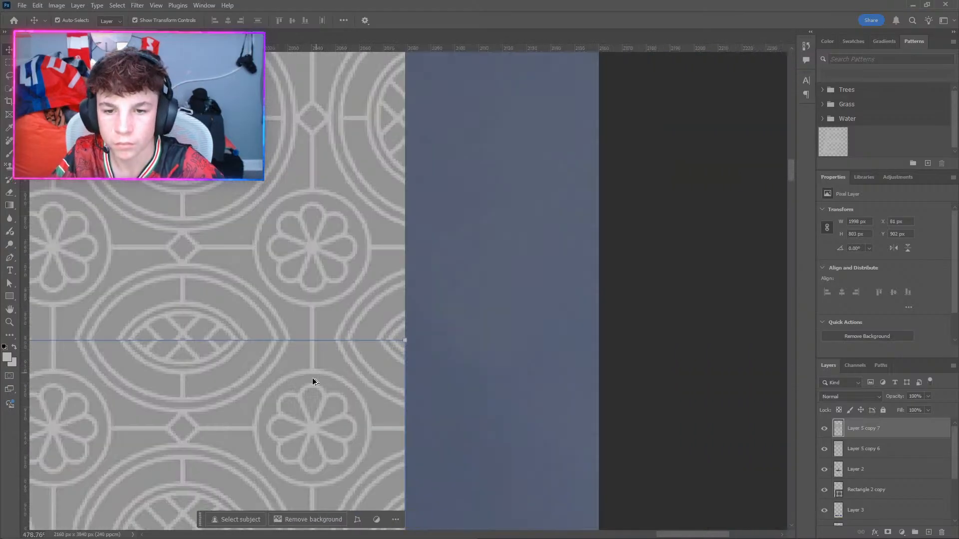
scroll(237, 380, "down", 10)
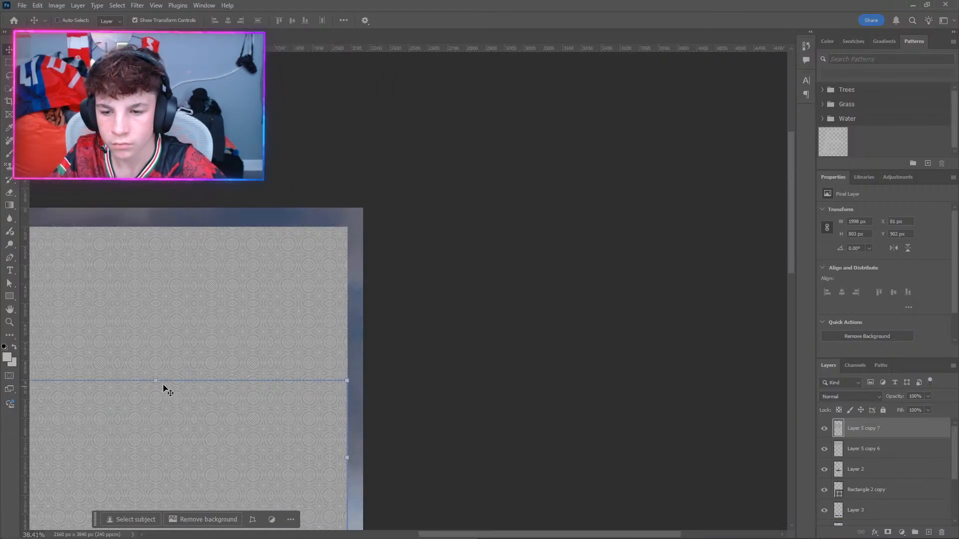
Select Layer 5 copy 7 and Layer 5 copy 6 and merge them into one pattern block.
scroll(161, 388, "down", 3)
left_click(884, 448)
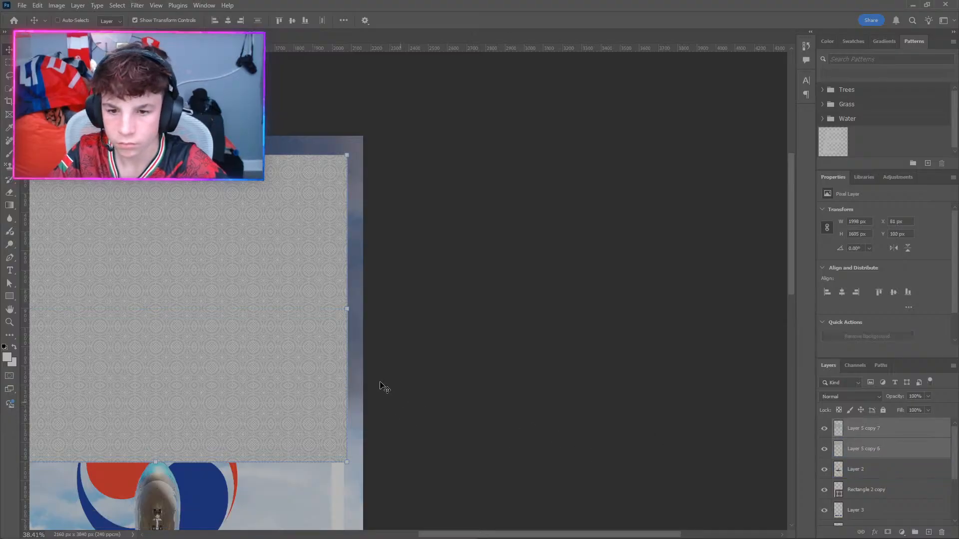
key("ctrl+e")
Duplicate the merged pattern block and position the copy directly beneath it at X 81 px and Y 1705 px.
scroll(231, 359, "down", 2)
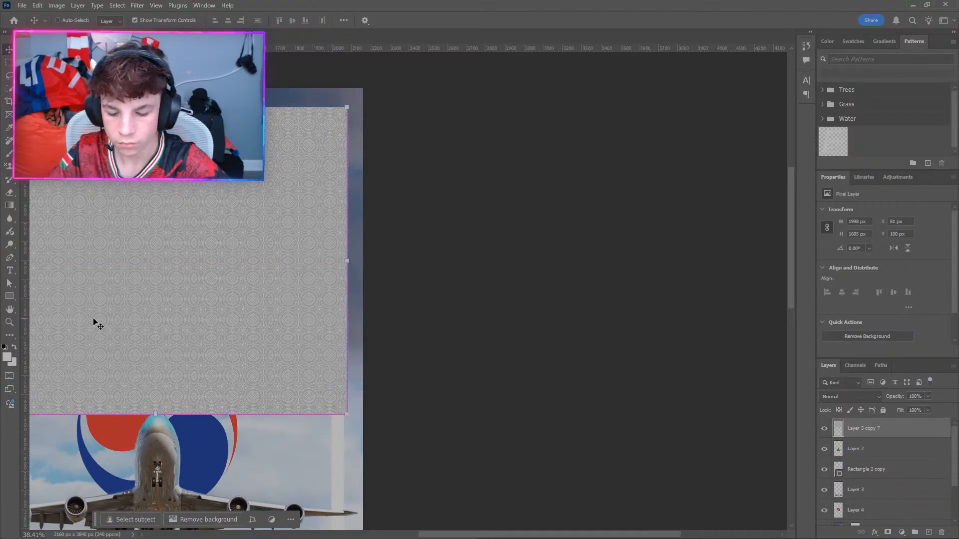
key("ctrl+j")
key("ctrl+t")
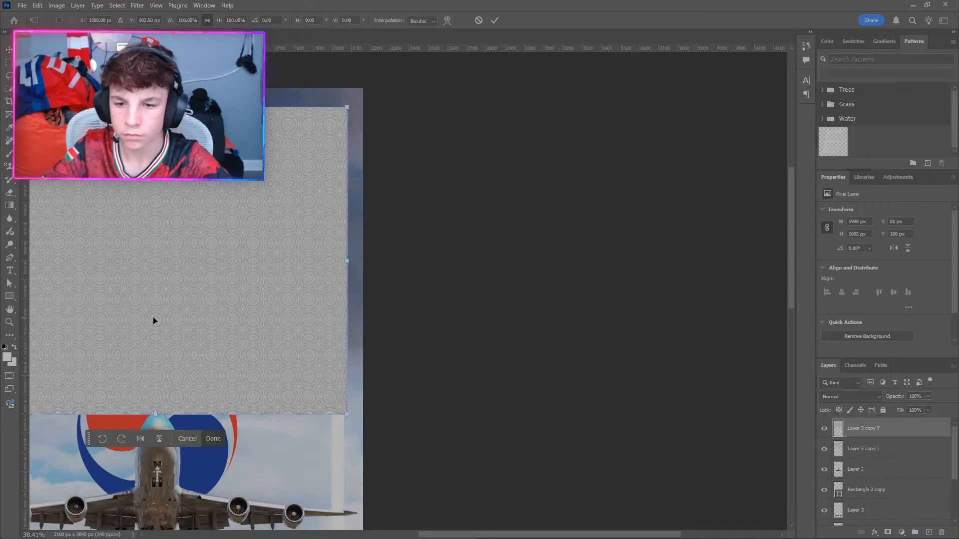
left_click_drag(154, 320, 139, 532)
scroll(175, 435, "down", 4)
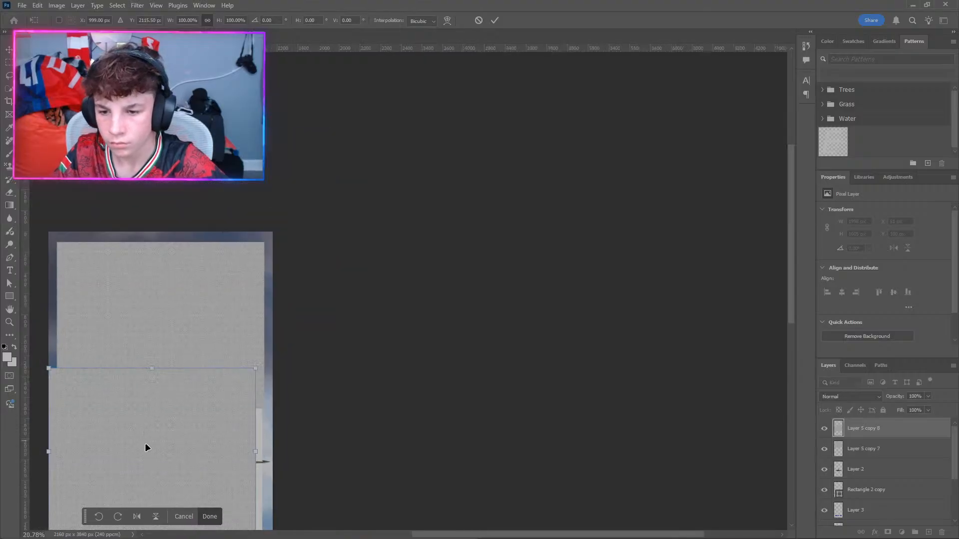
left_click(210, 517)
scroll(190, 467, "down", 3)
scroll(177, 458, "down", 4)
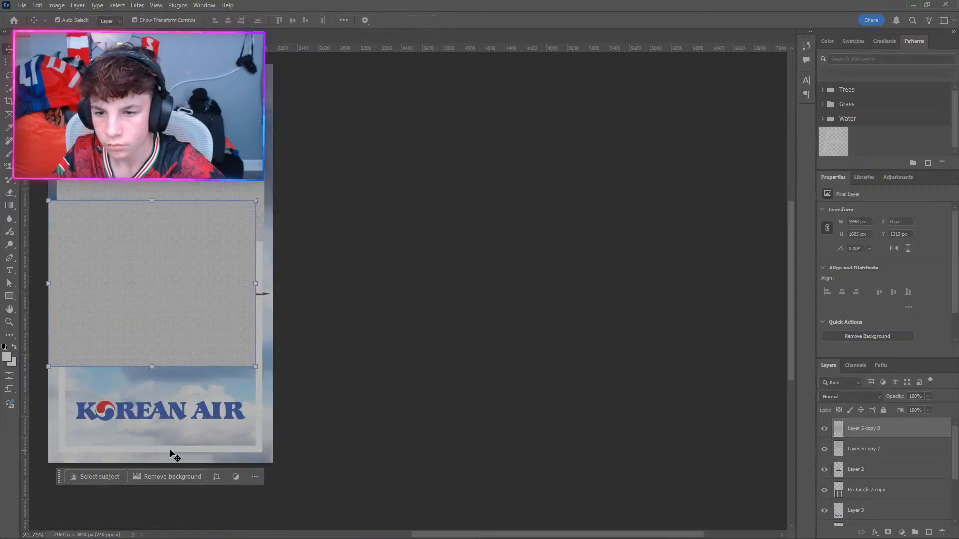
left_click_drag(144, 310, 152, 350)
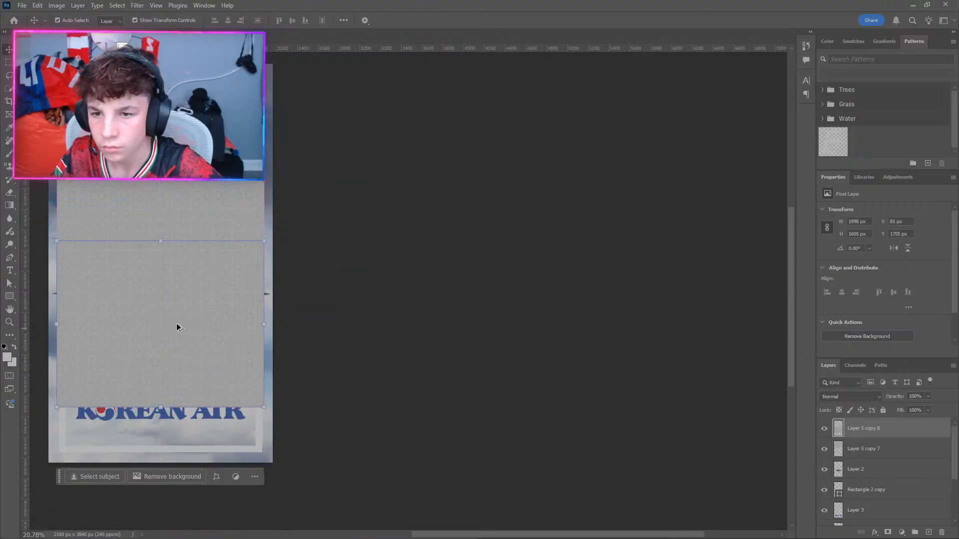
Nudge the lower pattern block, Layer 5 copy 8, up to Y 1704 px to close the seam with the block above.
scroll(261, 250, "up", 3)
scroll(260, 251, "up", 10)
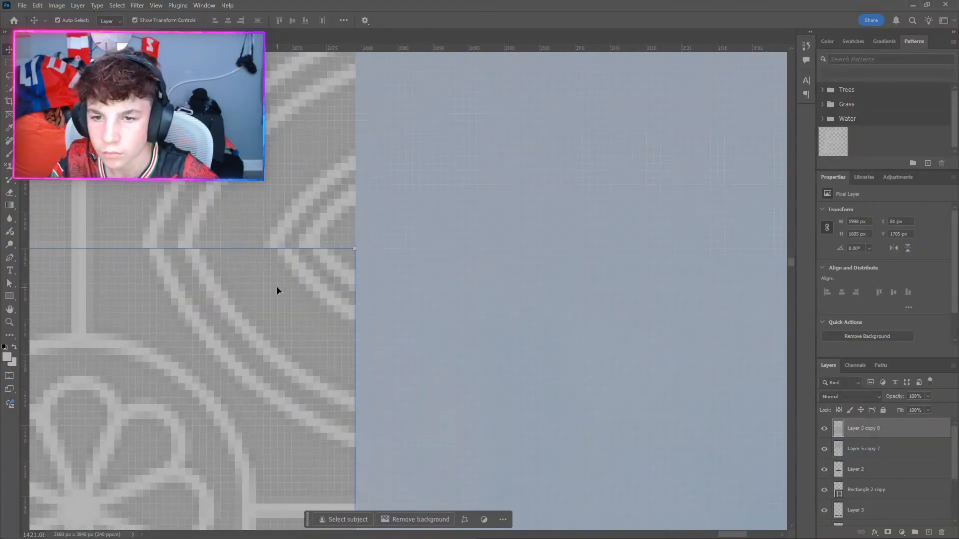
key("Up")
left_click(411, 286)
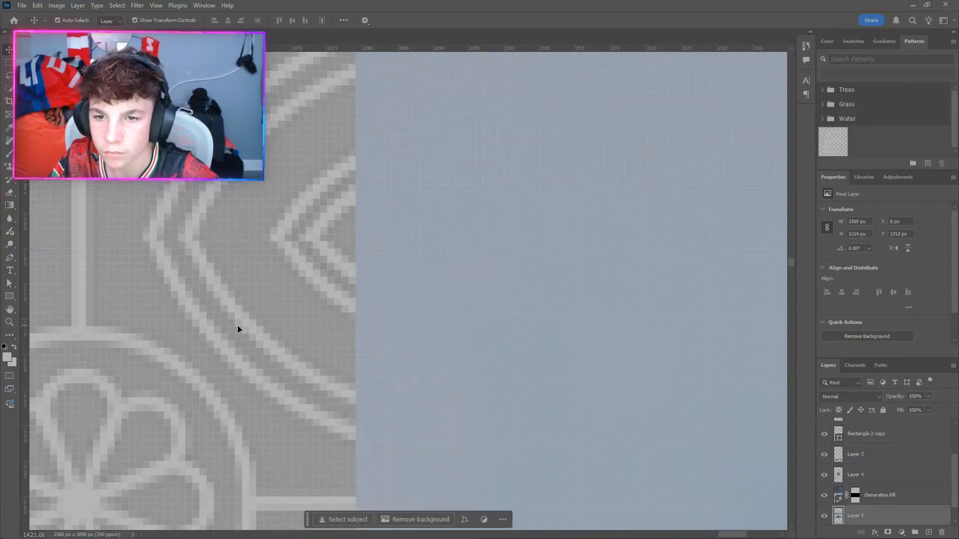
scroll(238, 327, "down", 10)
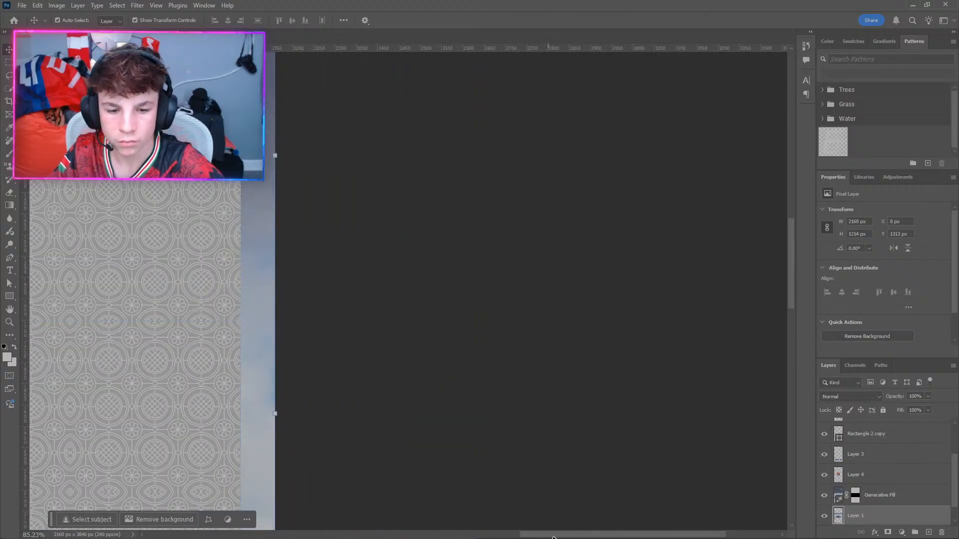
scroll(306, 417, "down", 3)
scroll(229, 414, "down", 4)
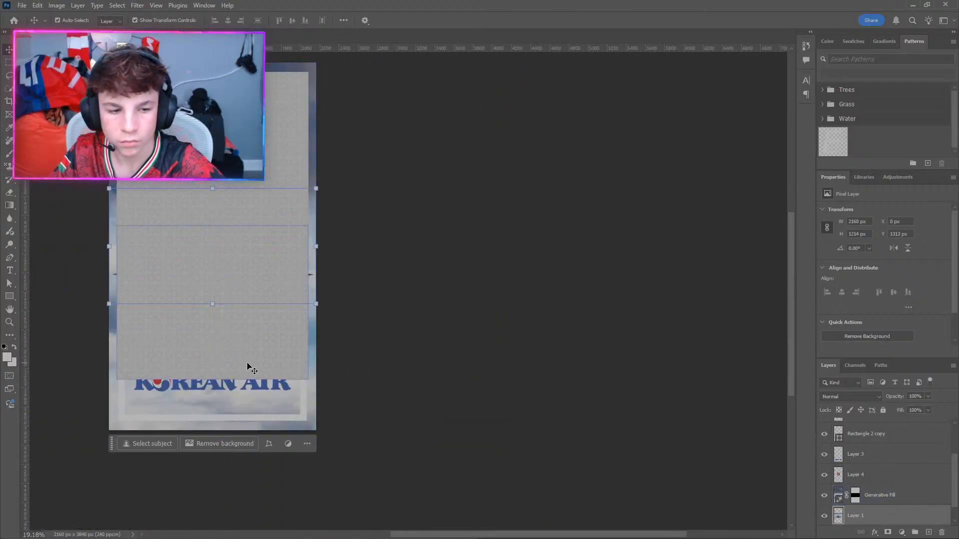
Duplicate the lowest pattern block, Layer 5 copy 8, and position the copy directly beneath it at X 81 px and Y 3309 px.
scroll(858, 469, "up", 3)
left_click(858, 428)
key("ctrl+j")
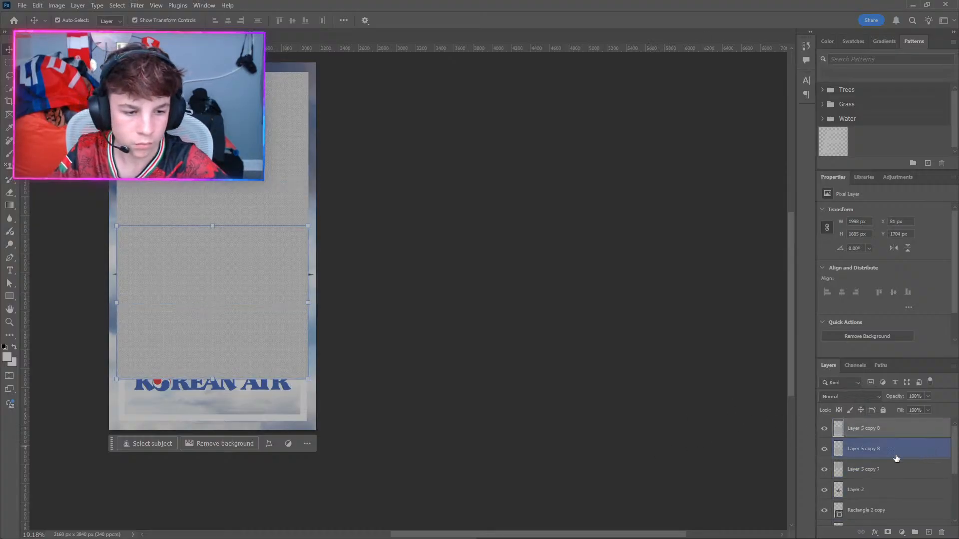
key("ctrl+t")
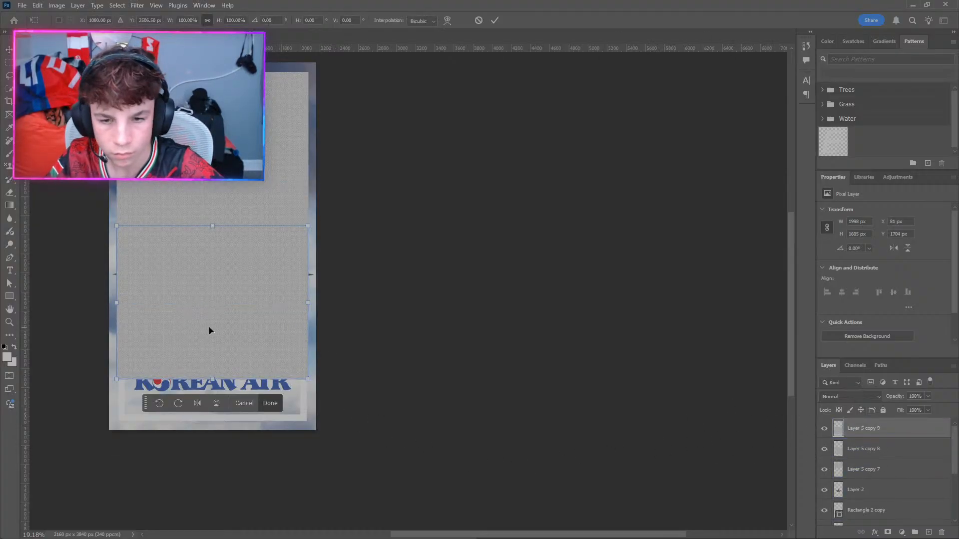
left_click_drag(208, 330, 208, 480)
scroll(263, 428, "up", 6)
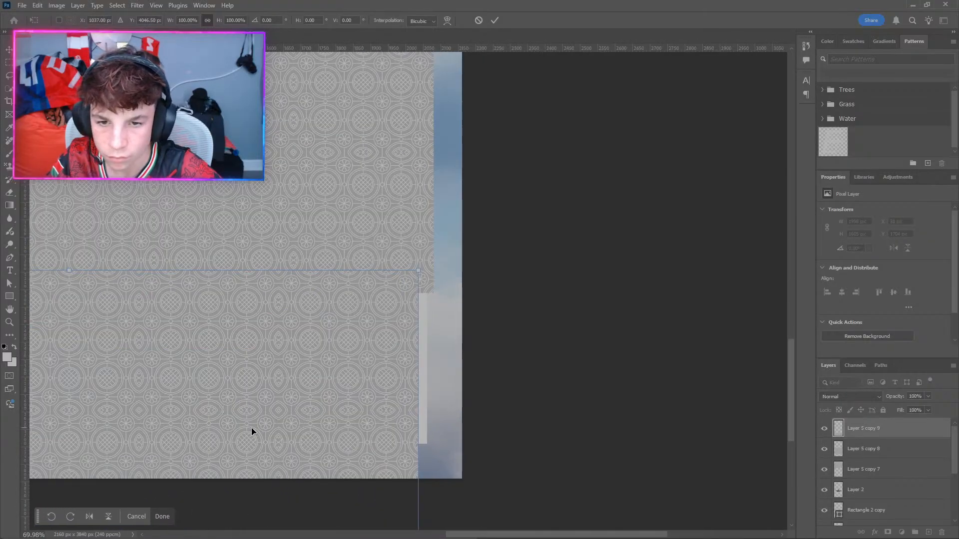
left_click_drag(256, 421, 290, 403)
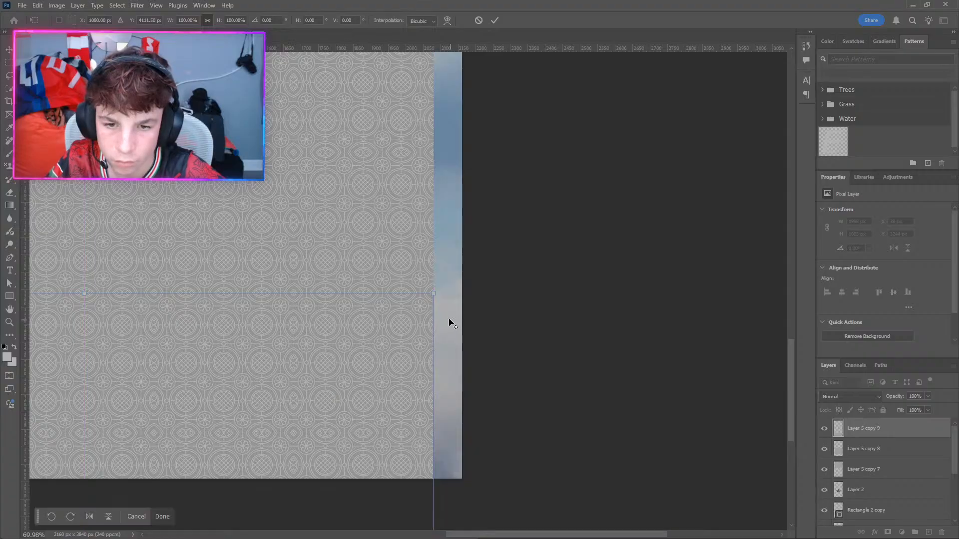
scroll(449, 323, "up", 8)
scroll(417, 306, "up", 4)
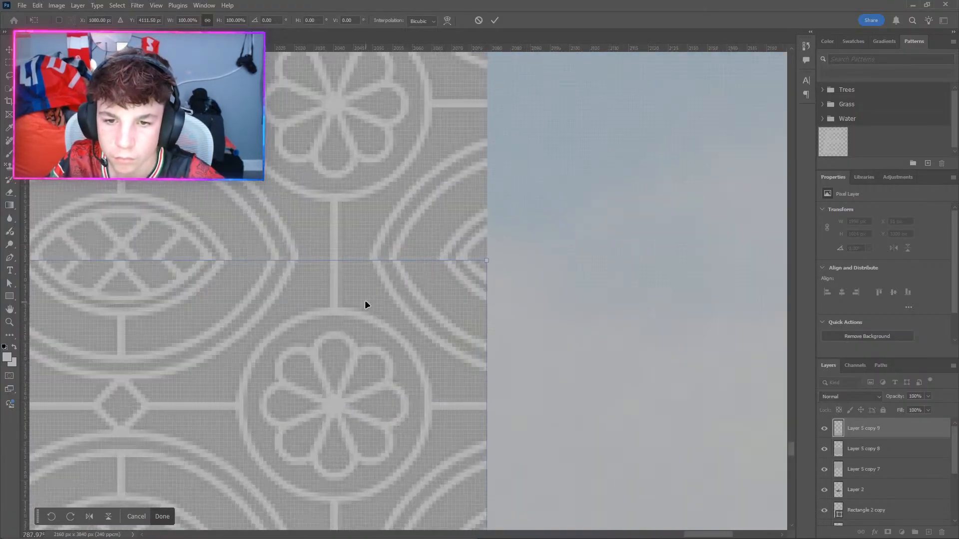
key("alt+space")
key("Escape")
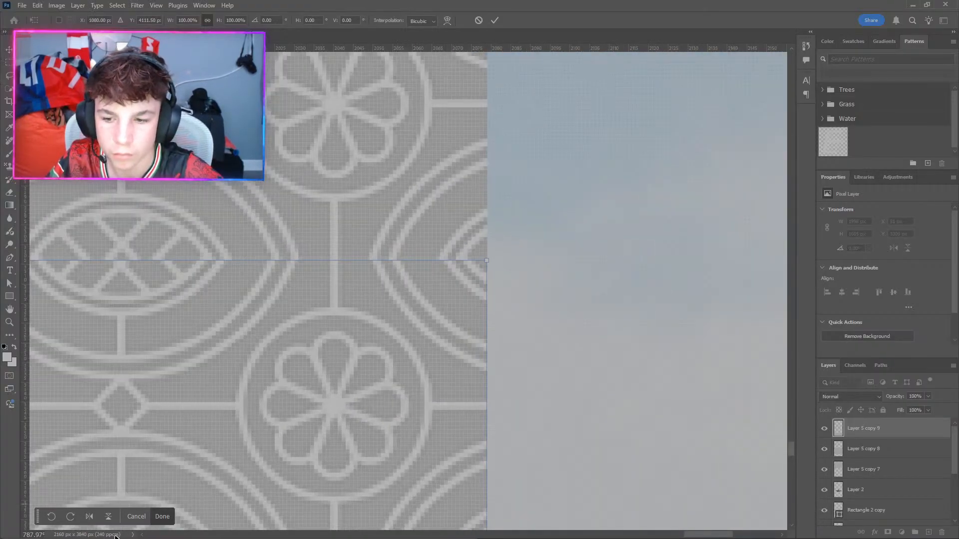
left_click(159, 517)
Nudge the newest pattern block, Layer 5 copy 9, up to Y 3308 px so its pattern meets the block above.
scroll(469, 240, "up", 2)
scroll(348, 359, "down", 1)
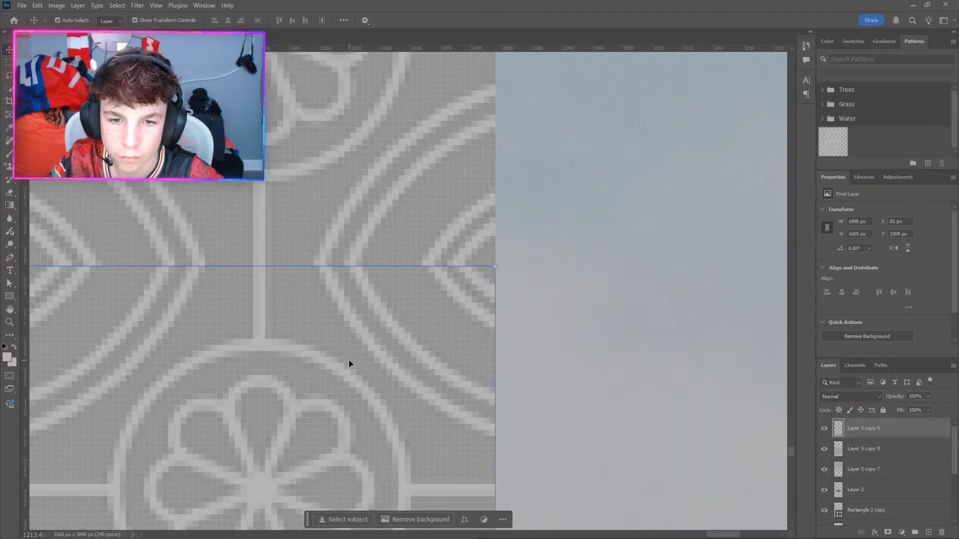
scroll(417, 373, "down", 3)
scroll(405, 344, "up", 2)
scroll(424, 350, "down", 5)
Select Layer 5 copy 9, Layer 5 copy 8 and Layer 5 copy 7 and merge them into one full-height pattern layer.
left_click(881, 470, "ctrl")
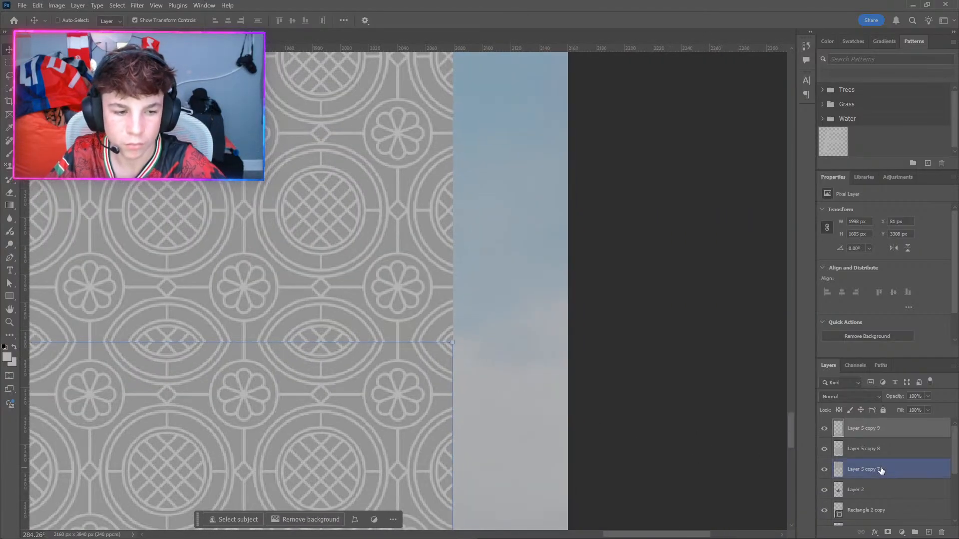
left_click(881, 471, "shift")
key("ctrl+e")
Move the merged pattern layer below the airplane layer and clip it to the border shape, Rectangle 2 copy.
scroll(310, 385, "down", 8)
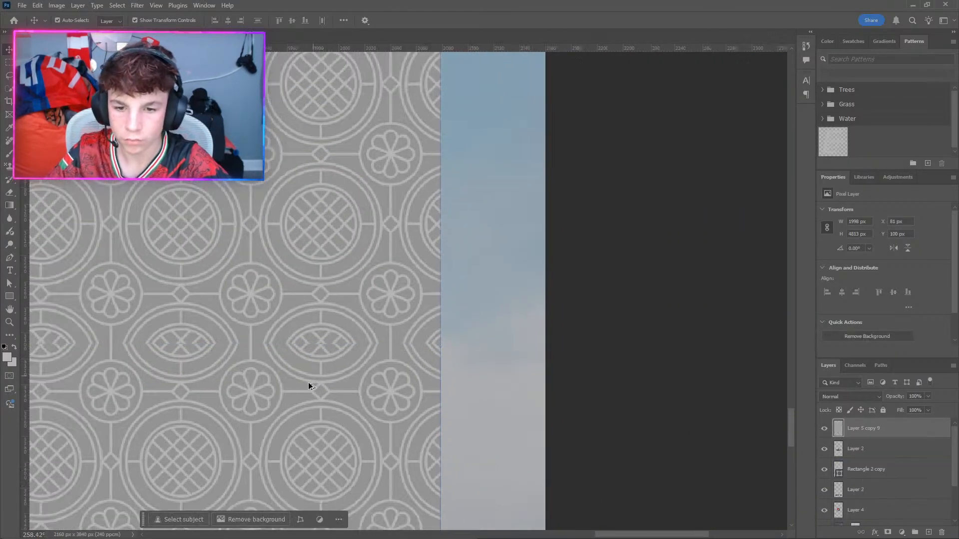
scroll(244, 430, "down", 4)
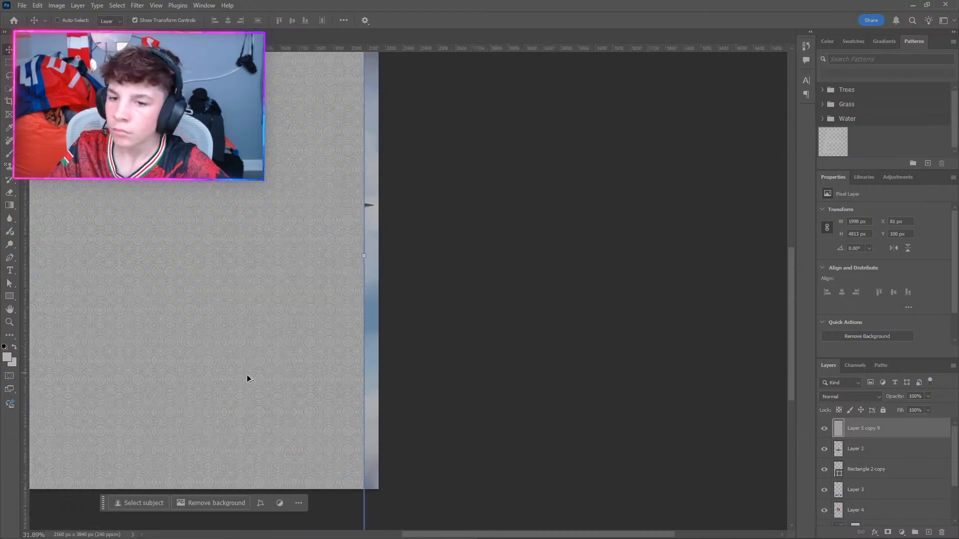
left_click(122, 365)
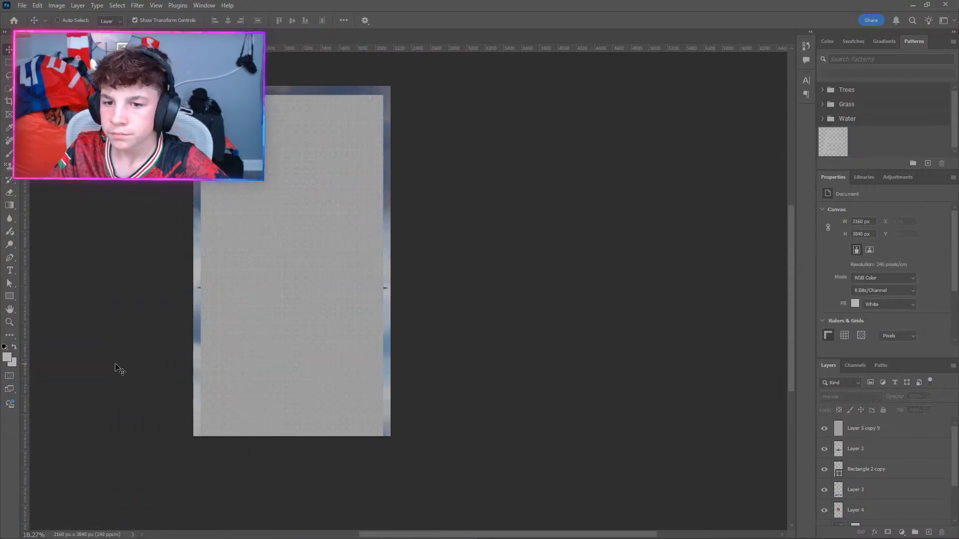
left_click_drag(840, 421, 847, 461)
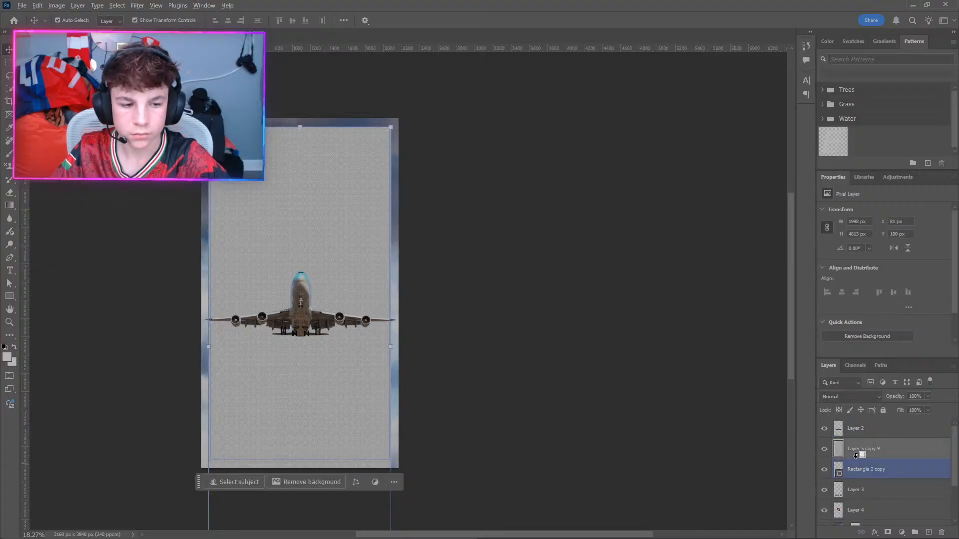
left_click(855, 454, "alt")
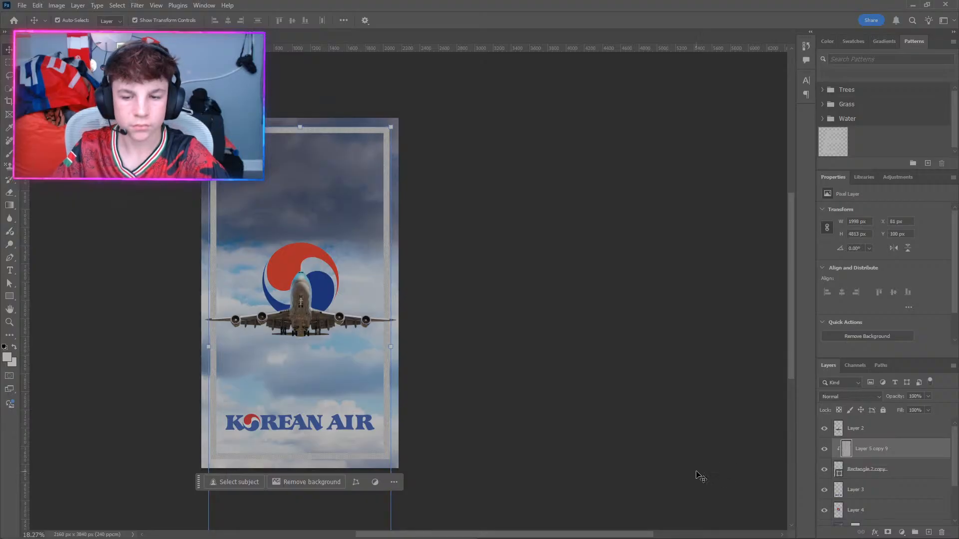
Add a linear gradient fill with a -90° angle between the border shape and its clipped pattern layer.
left_click(891, 473)
left_click(907, 534)
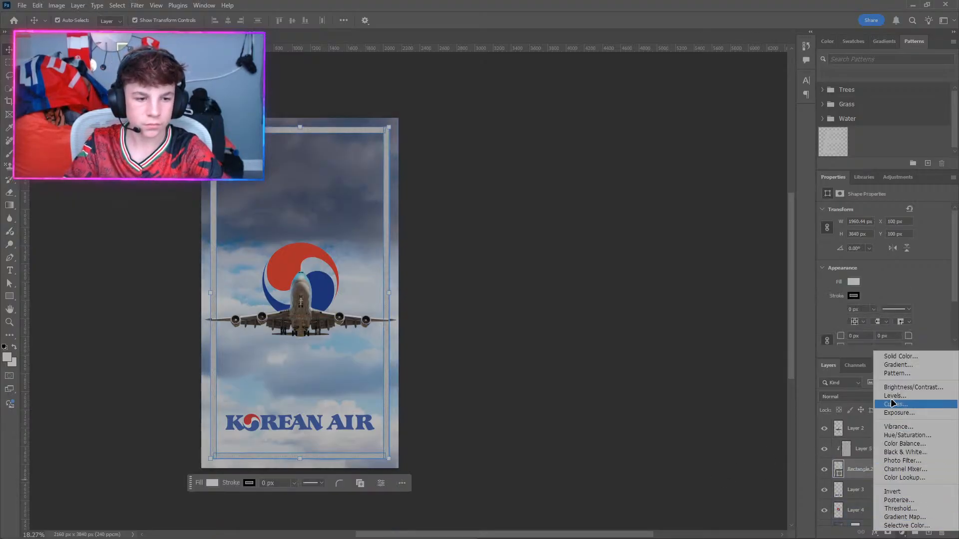
left_click(899, 372)
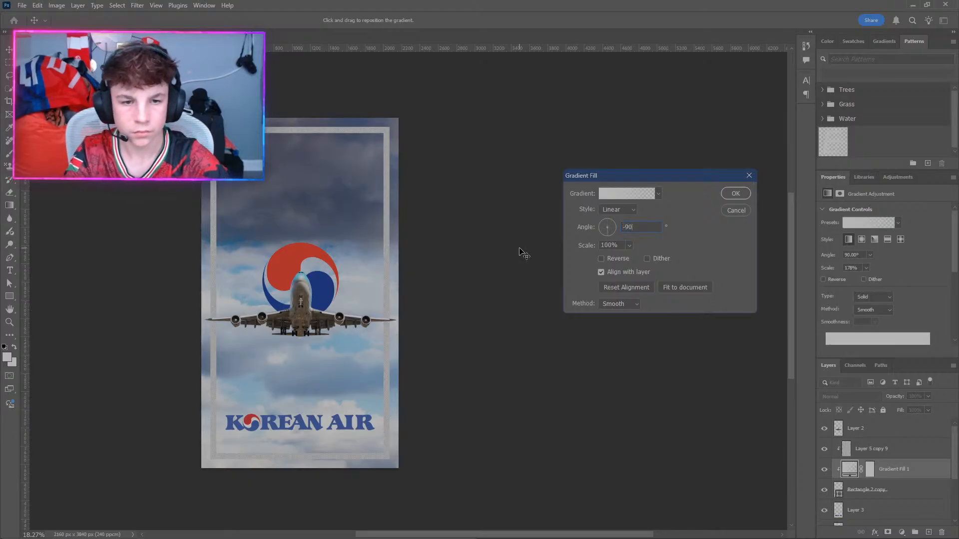
key("Return")
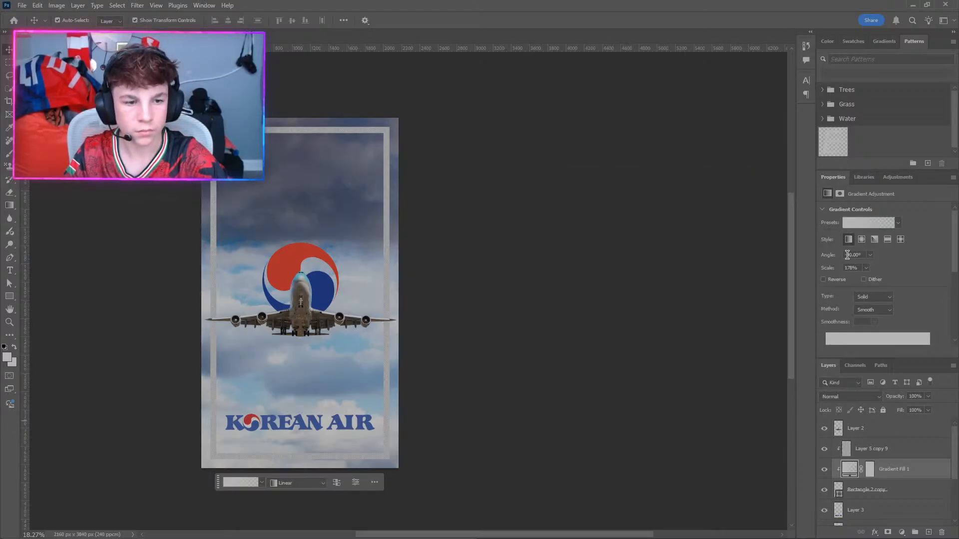
Reopen the border's gradient fill for editing and set its start colour to the logo's red, e1251b.
left_click(855, 428)
double_click(849, 469)
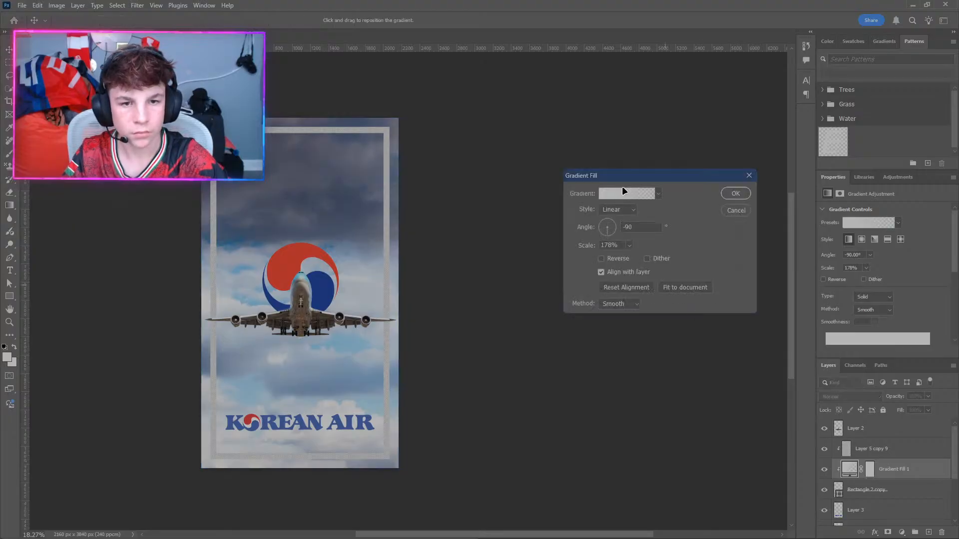
left_click(615, 193)
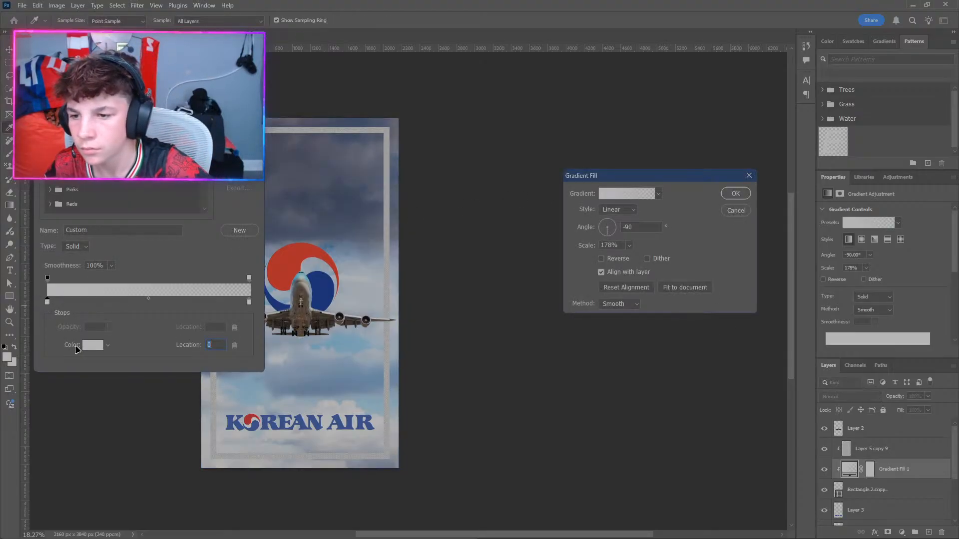
left_click(90, 345)
left_click(281, 256)
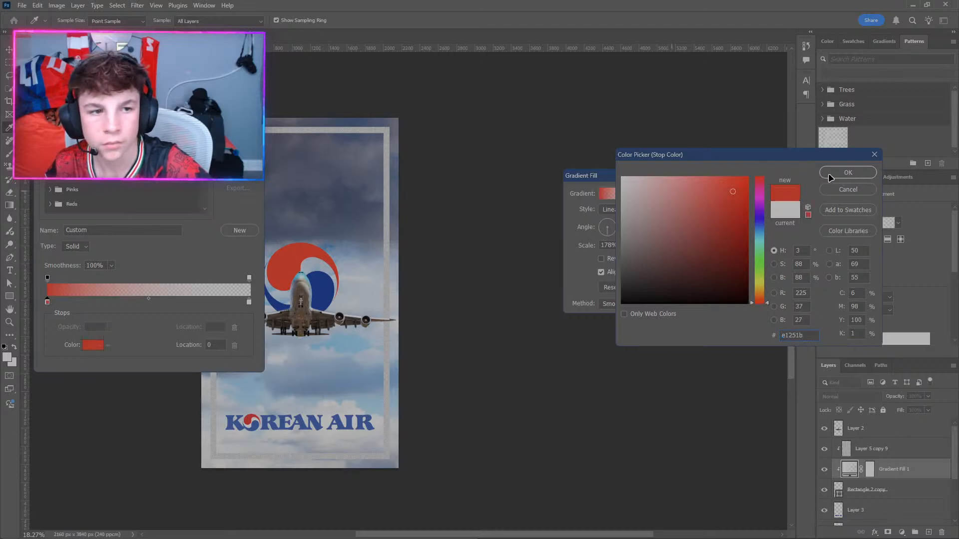
left_click(848, 172)
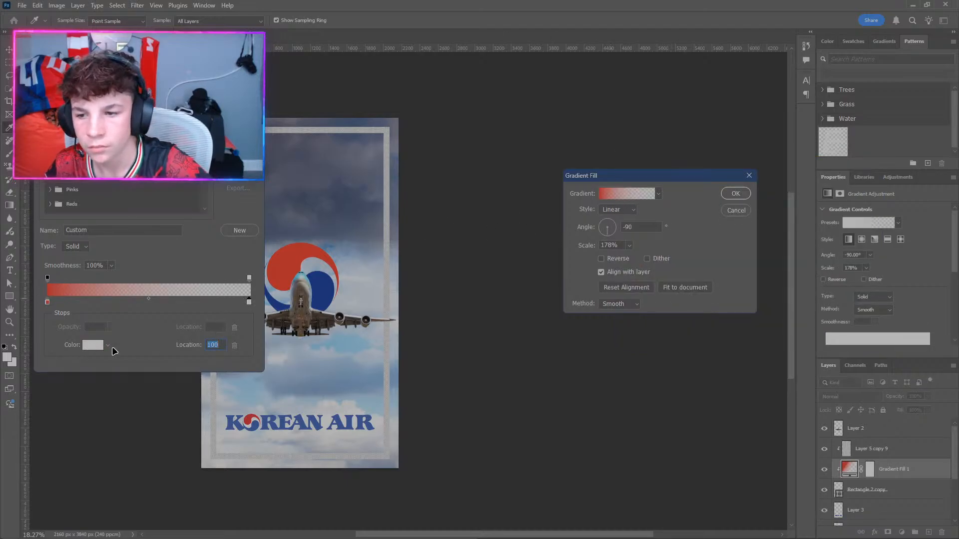
Set the gradient's end colour to the logo's blue, 002f87.
left_click(96, 349)
left_click(329, 288)
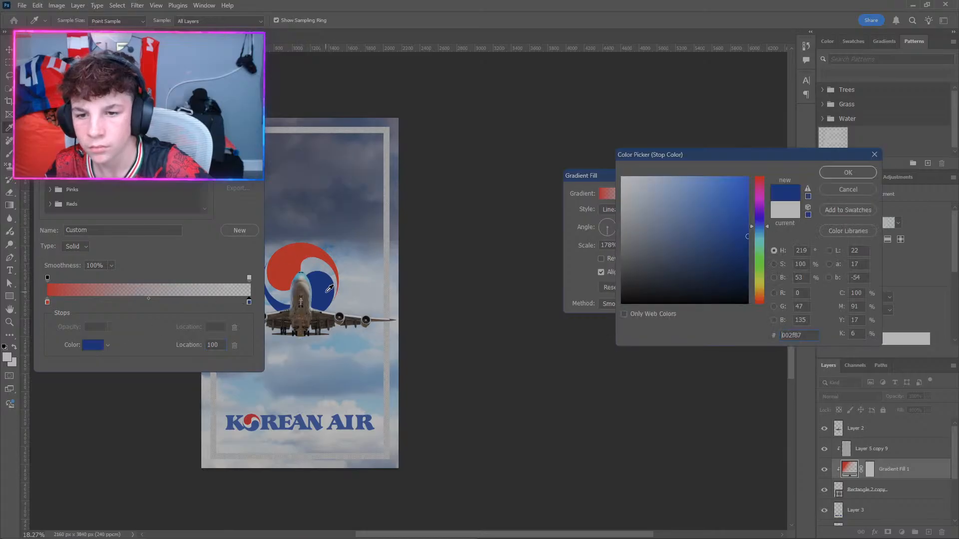
left_click(847, 172)
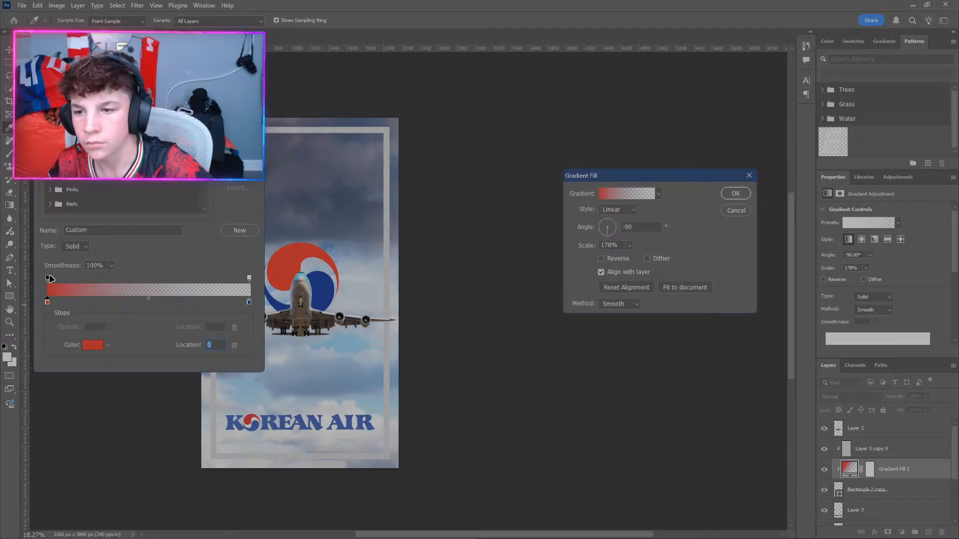
Make the gradient fully opaque, with extra red and blue stops either side of its centre, and apply it to Gradient Fill 1.
left_click_drag(49, 278, 268, 286)
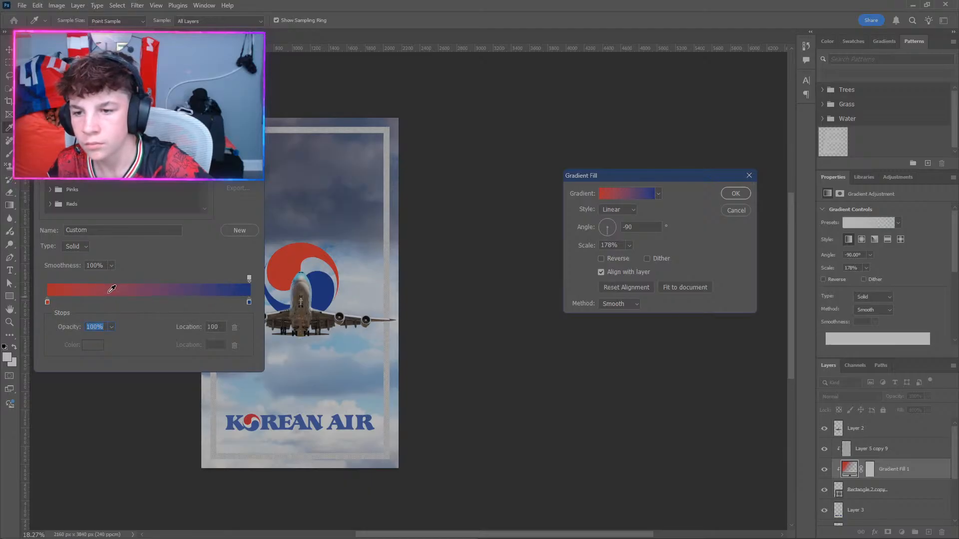
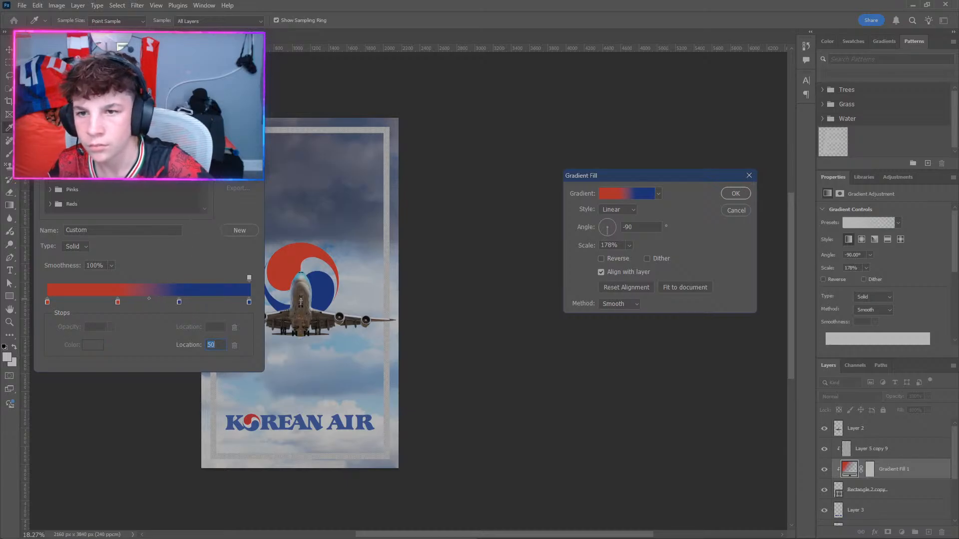
left_click(240, 137)
left_click(727, 194)
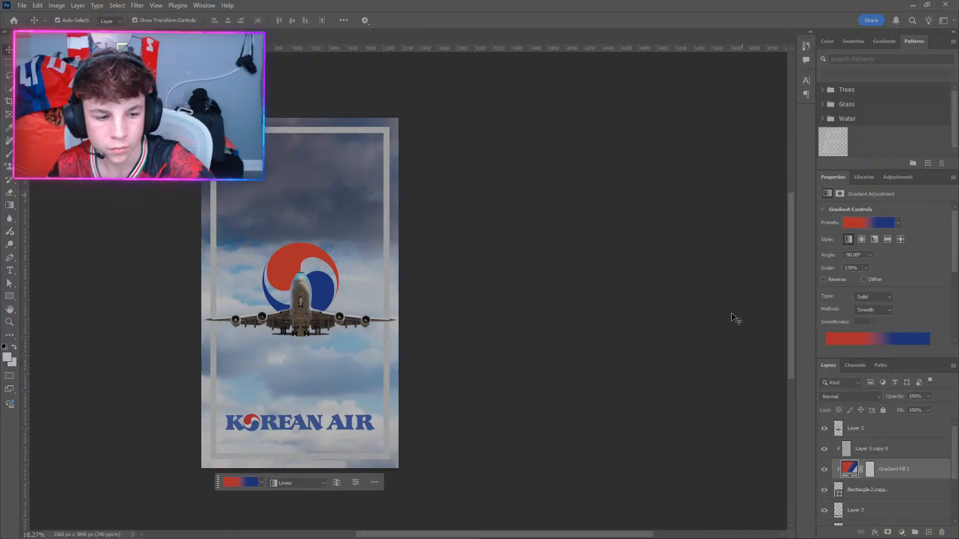
Change the blend mode of the clipped pattern layer, Layer 5 copy 9, so the red-to-blue gradient shows through on the border.
left_click(865, 450)
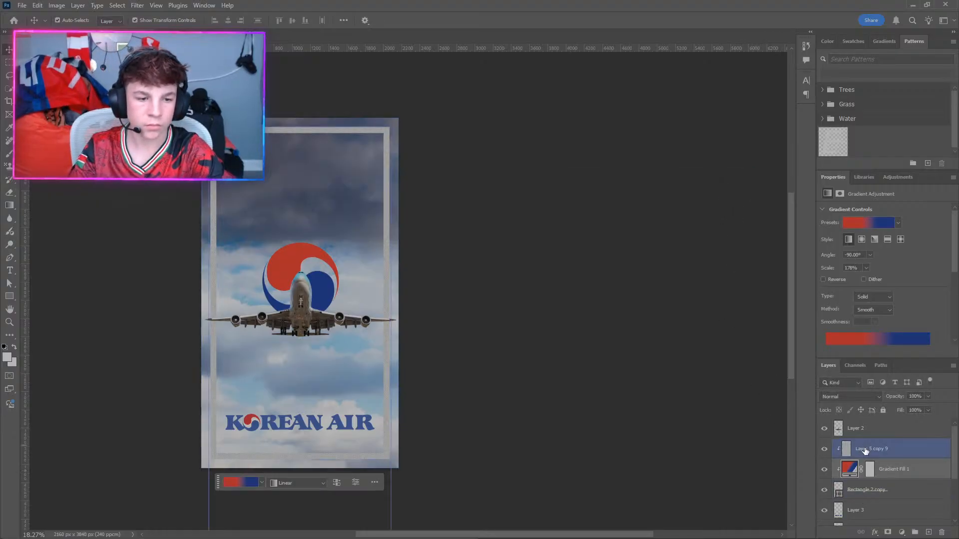
left_click(844, 396)
left_click(631, 393)
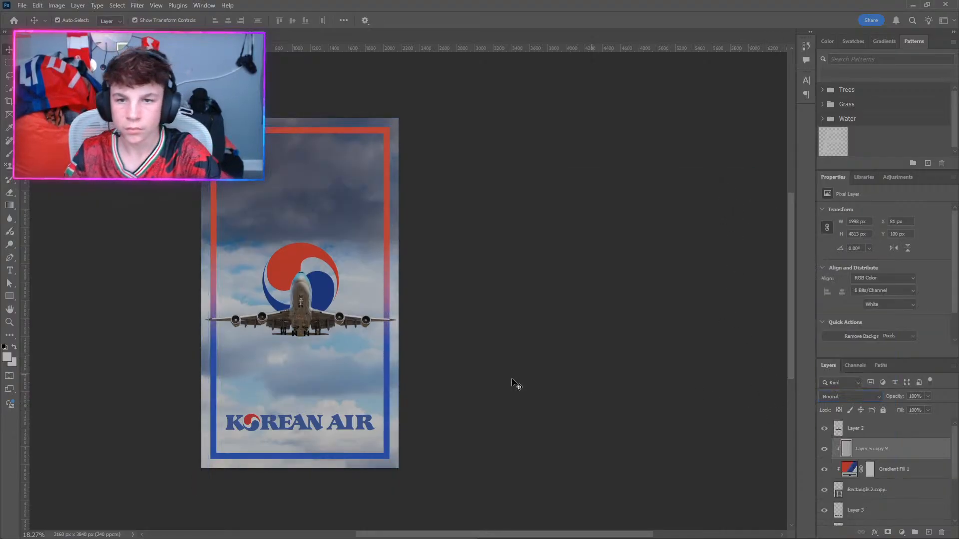
Toggle the visibility of Layer 5 copy 9 and examine the pattern on the border up close and across the whole poster.
left_click(823, 448)
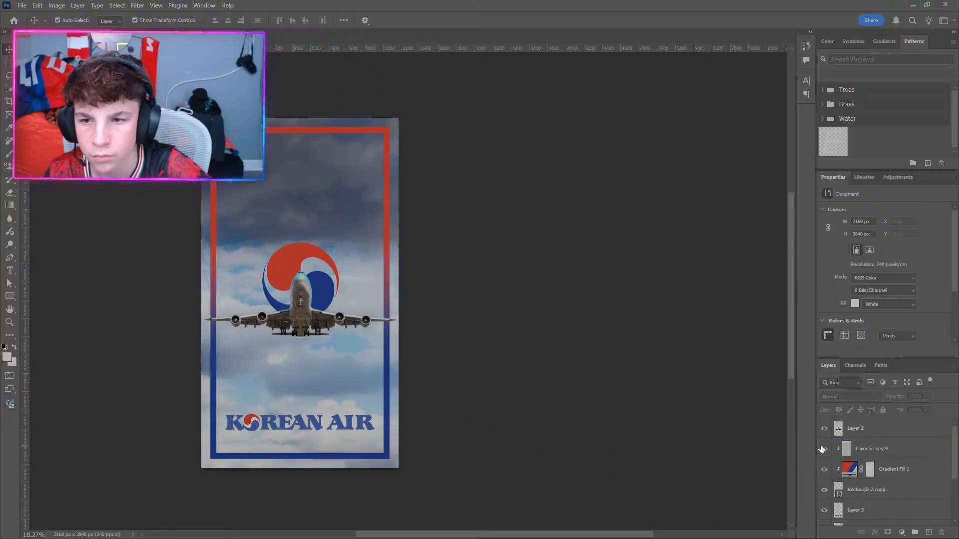
left_click(823, 449)
scroll(373, 454, "up", 5)
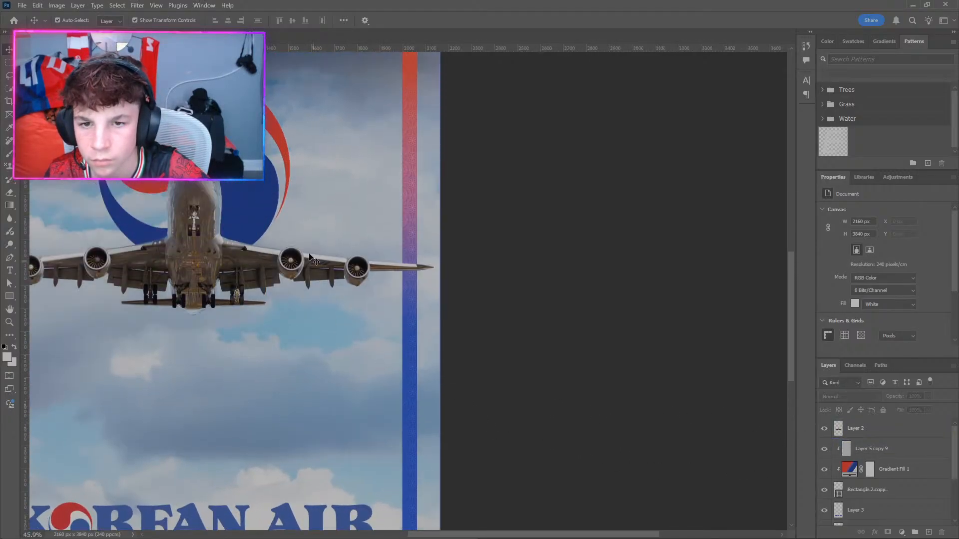
scroll(309, 258, "down", 5)
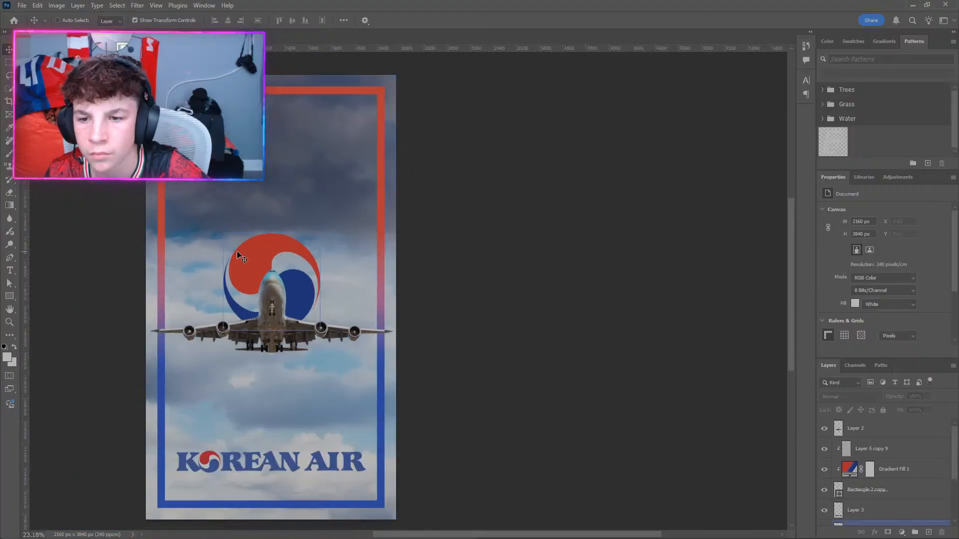
scroll(195, 264, "left", 2)
scroll(192, 270, "down", 2)
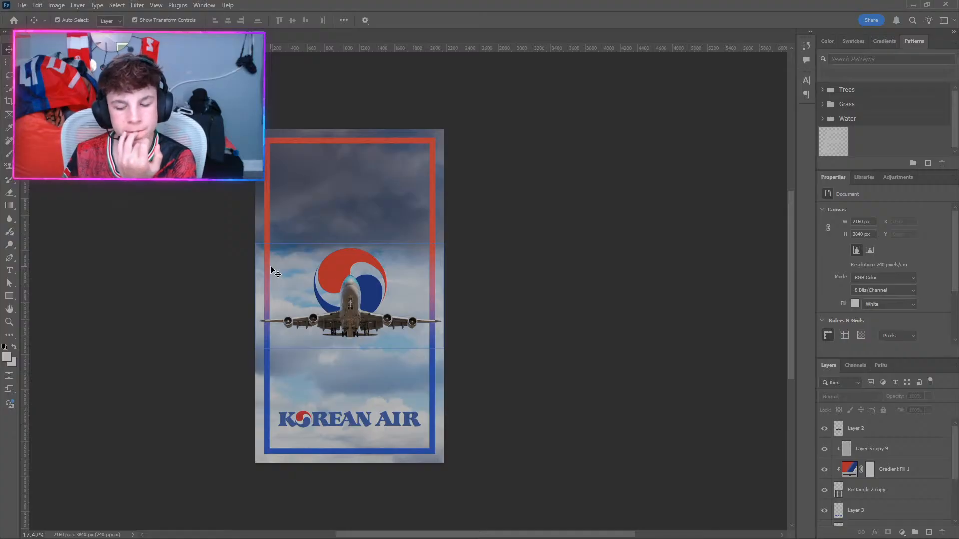
Switch to a new Google Chrome window and search the web for Boeing.
key("super")
type("g")
key("Return")
type("beo")
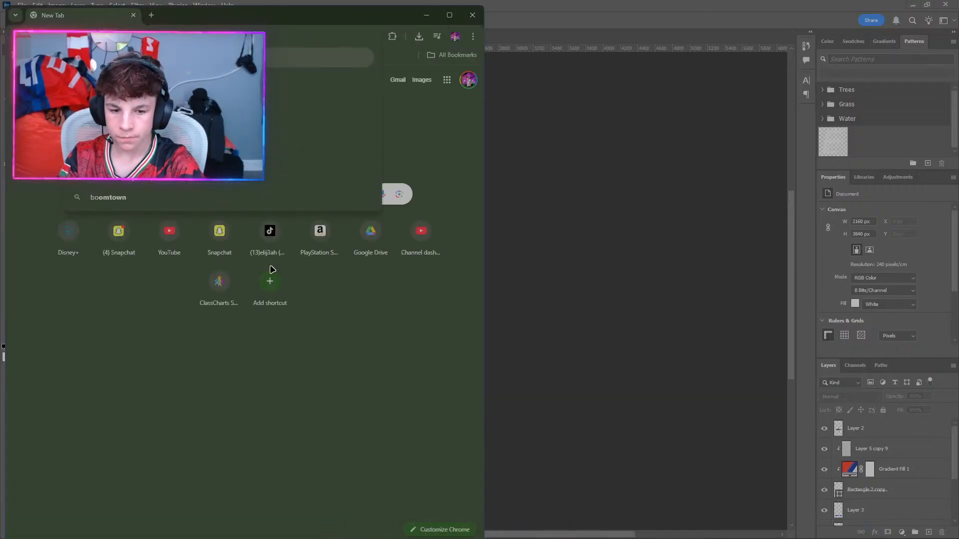
key("Return")
Close the other browser window, whose title starts with "how to im", and return to the Boeing search results.
key("alt+Tab")
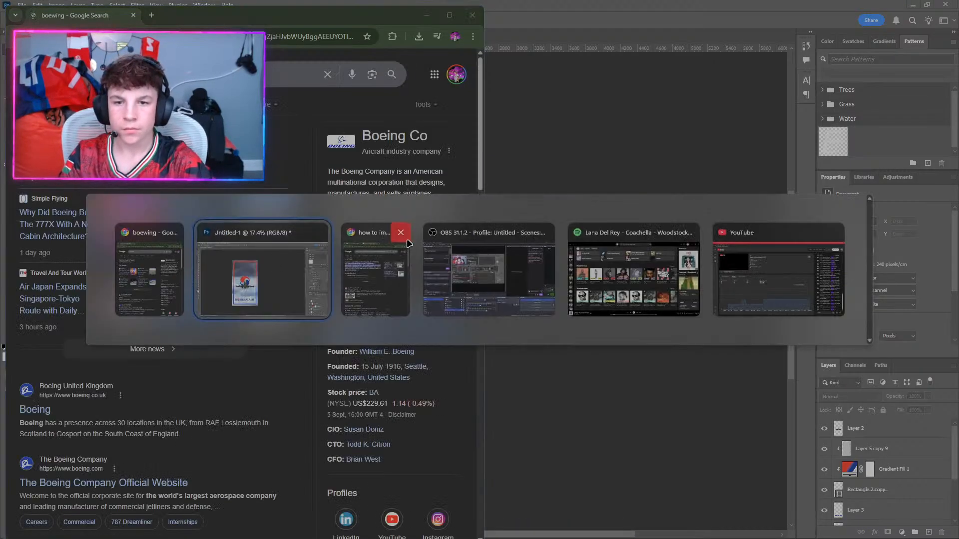
left_click(399, 237)
left_click(180, 254)
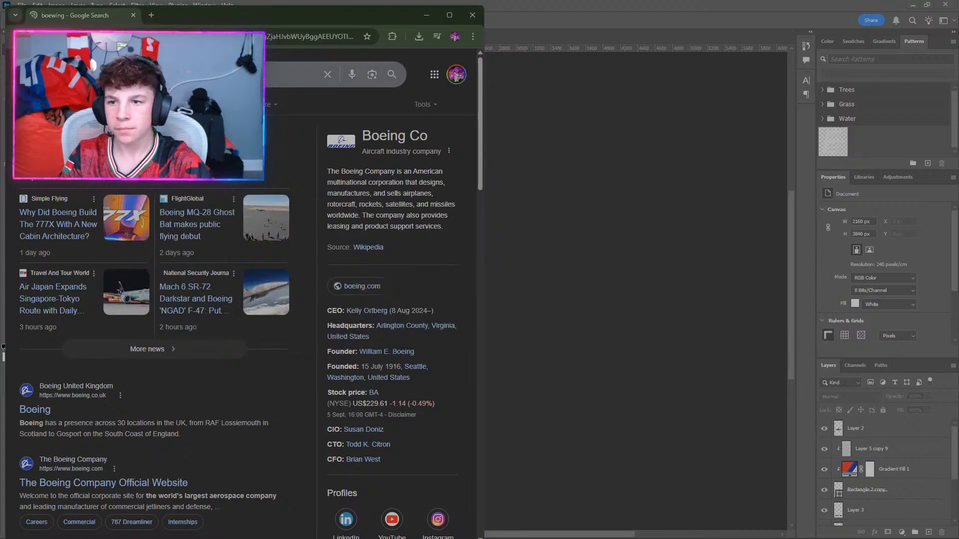
Search the web for the Boeing logo and open the preview of the Logo.wine image result.
left_click(210, 74)
type("l")
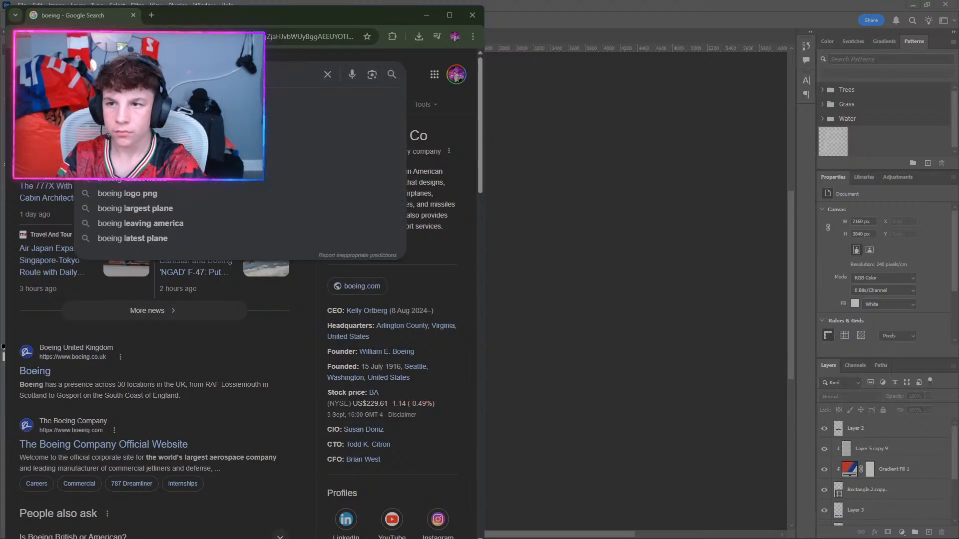
type("ogo")
key("Return")
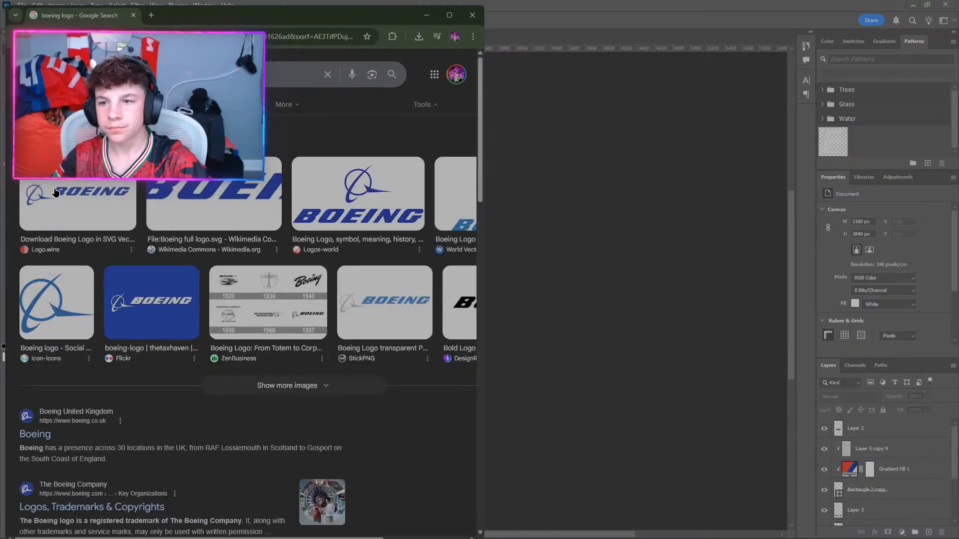
left_click(55, 193)
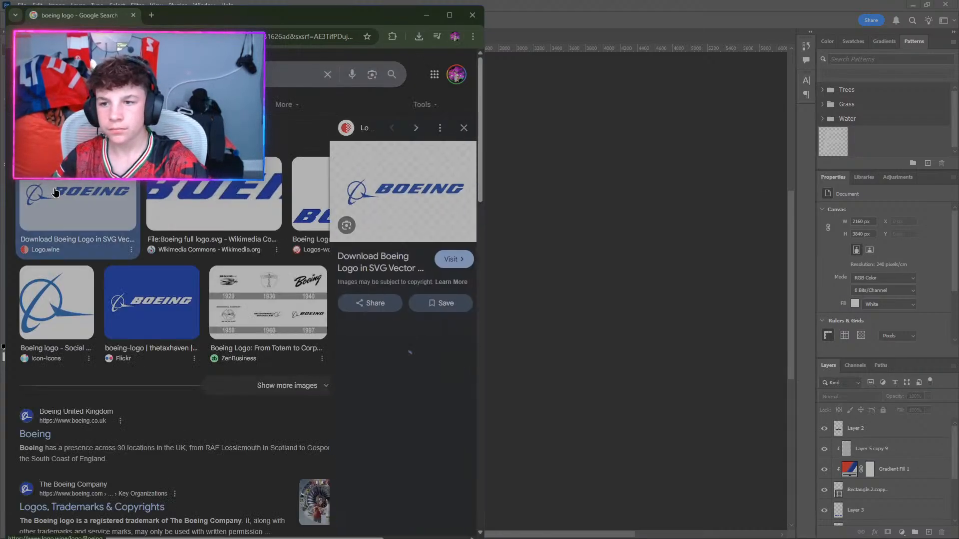
Save the previewed logo image to Downloads as Boeing-Logo.wine.svg and return to Photoshop.
right_click(376, 177)
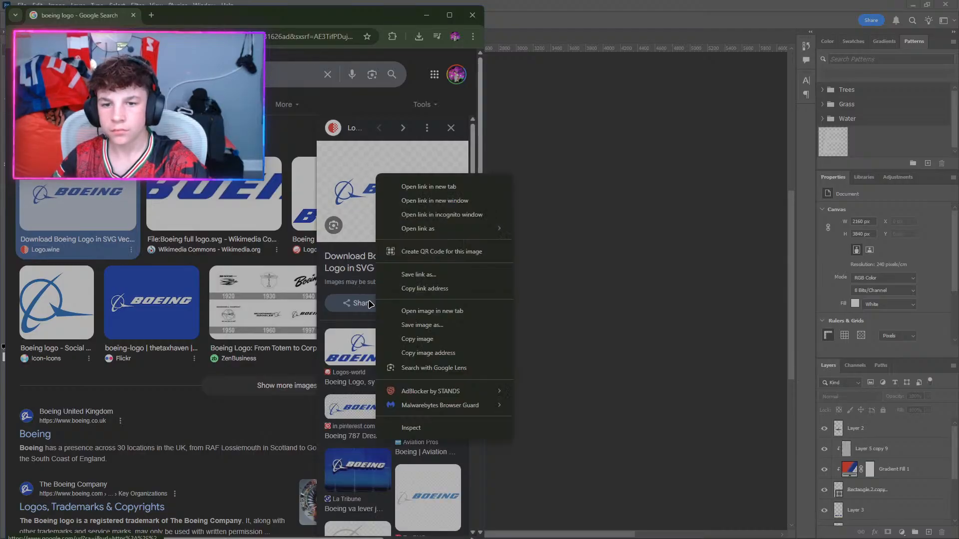
left_click(394, 325)
left_click(801, 478)
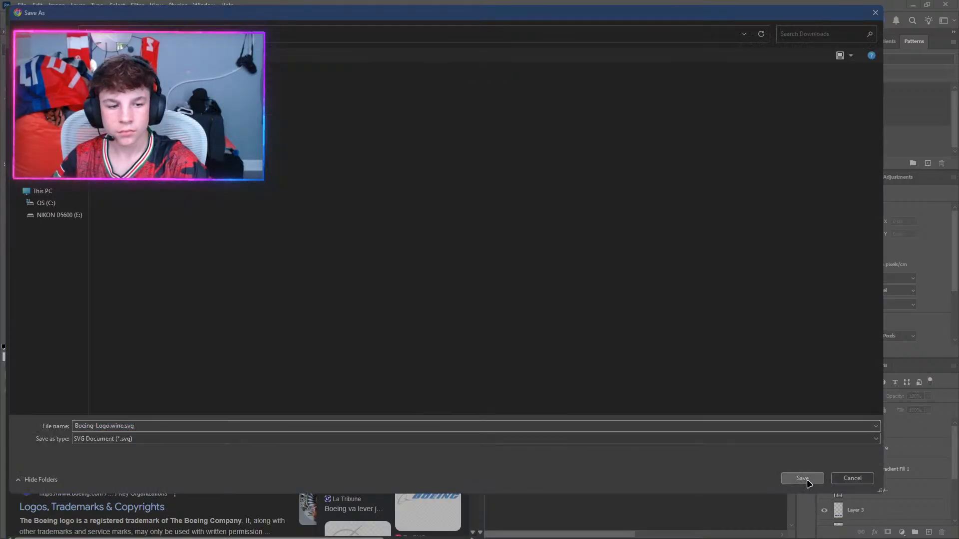
left_click(505, 118)
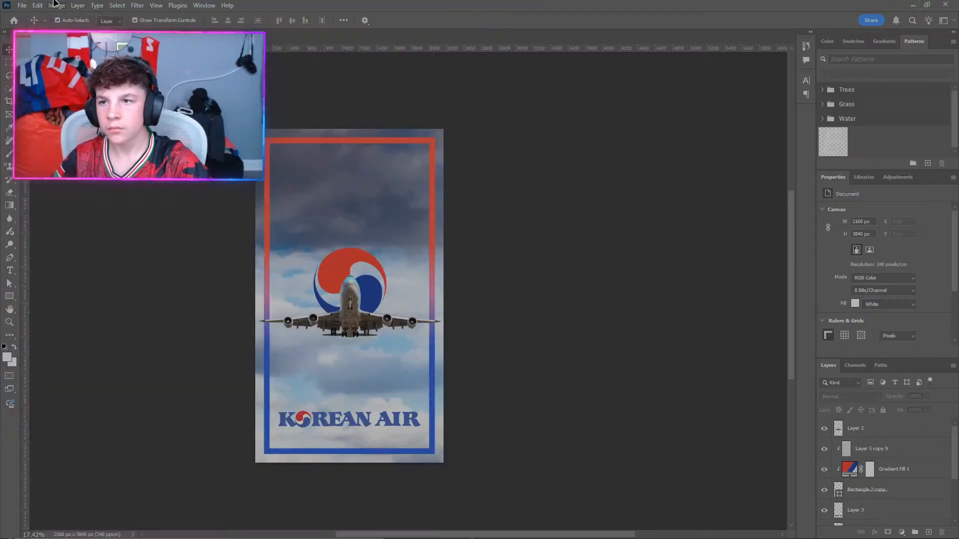
left_click(37, 5)
left_click(31, 25)
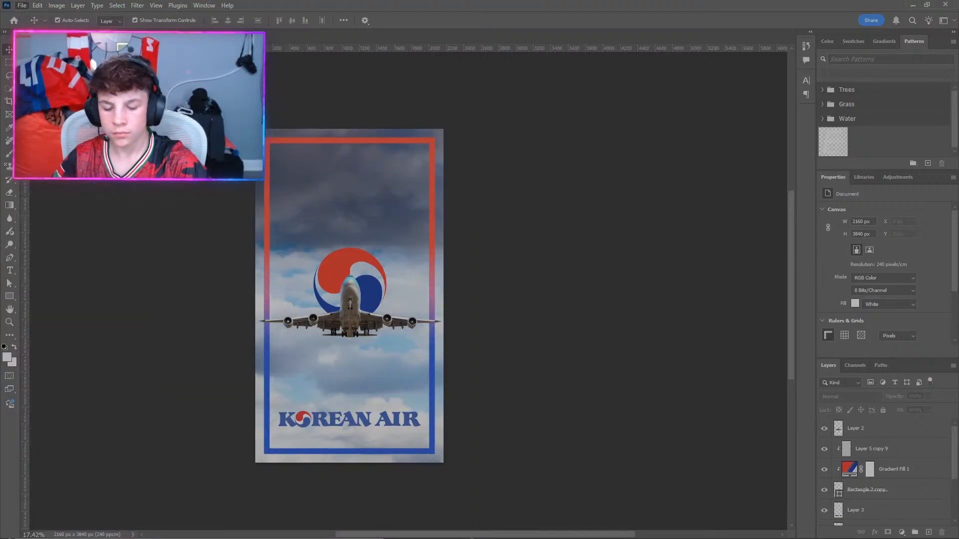
double_click(107, 85)
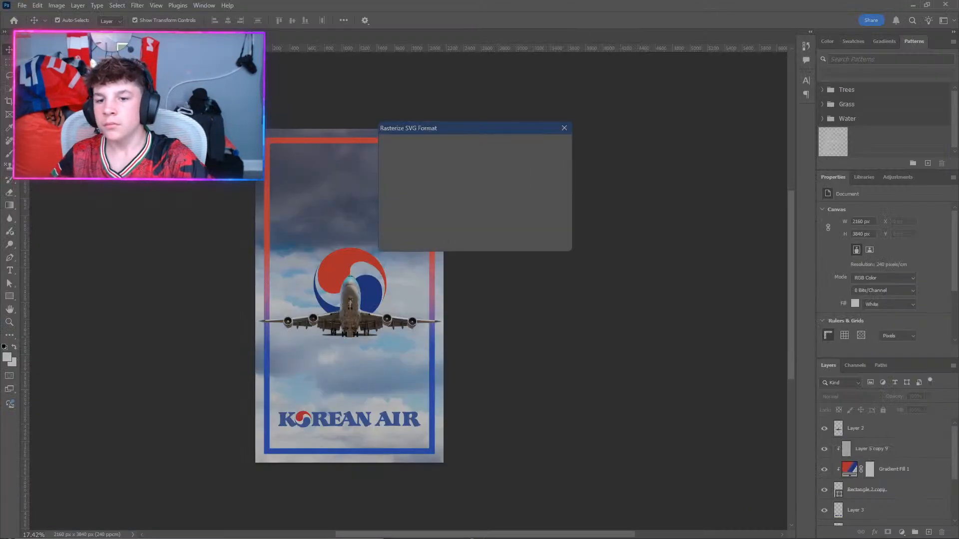
left_click(551, 166)
Open Boeing-Logo.wine.svg from the Downloads folder, accepting the offered SVG rasterize settings.
left_click(22, 6)
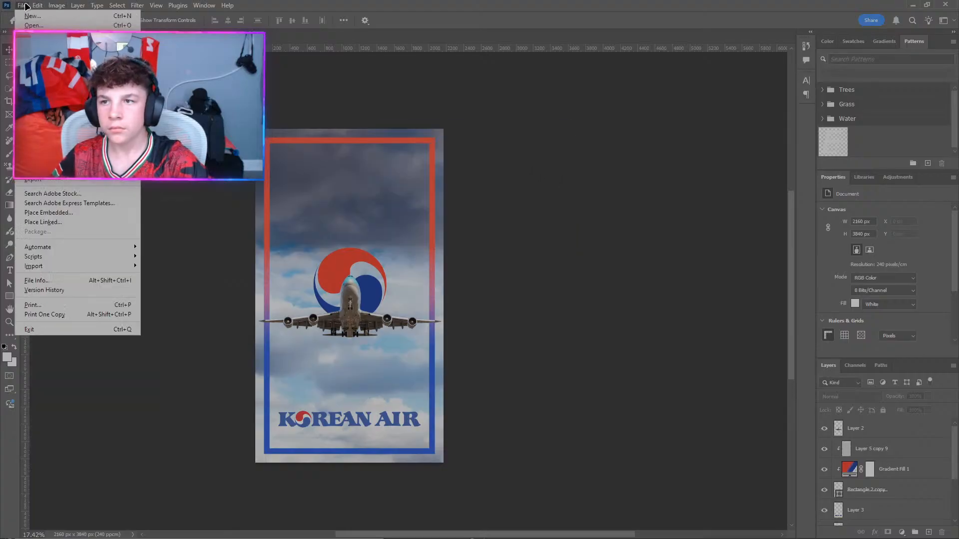
left_click(31, 25)
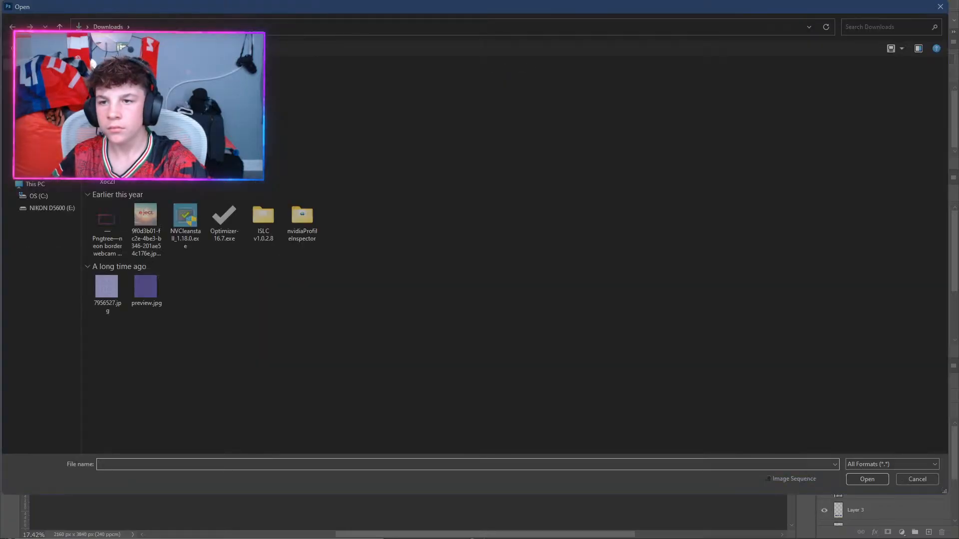
double_click(146, 85)
left_click(551, 149)
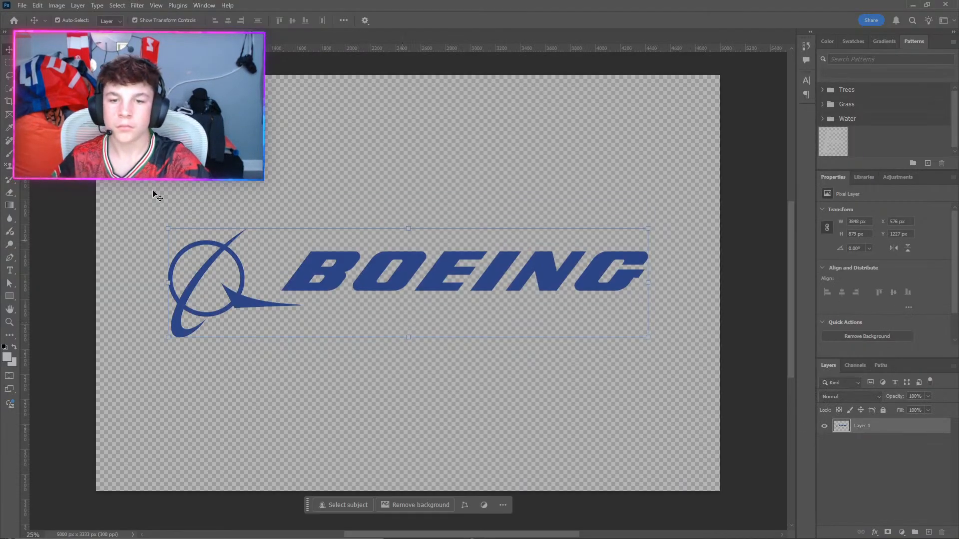
Copy the Boeing logo layer into the Korean Air poster and close the logo document without saving.
left_click_drag(153, 36, 739, 421)
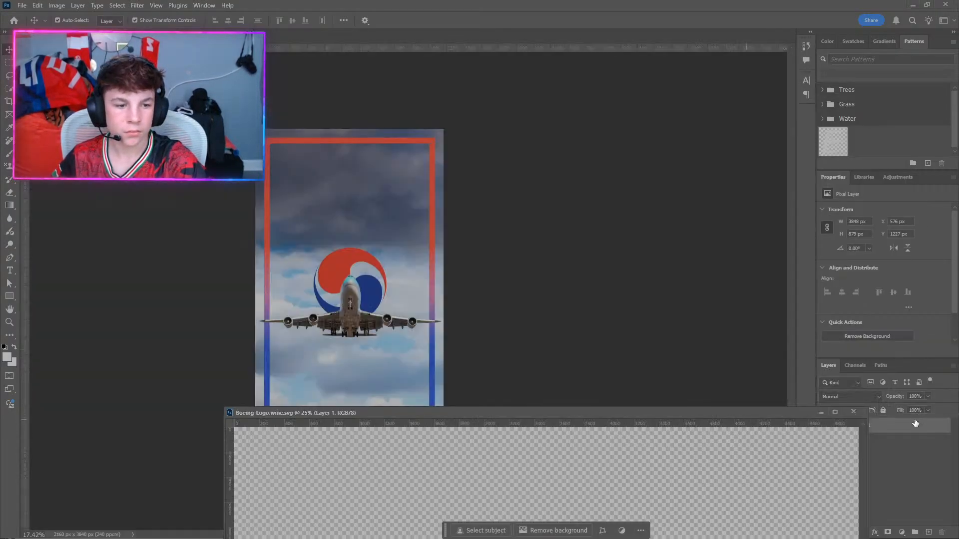
left_click_drag(915, 424, 399, 270)
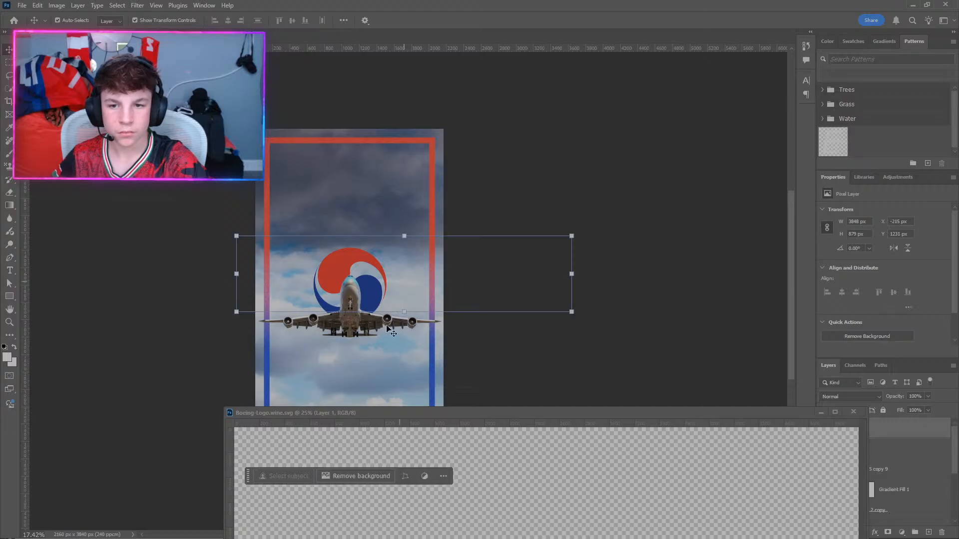
left_click(854, 411)
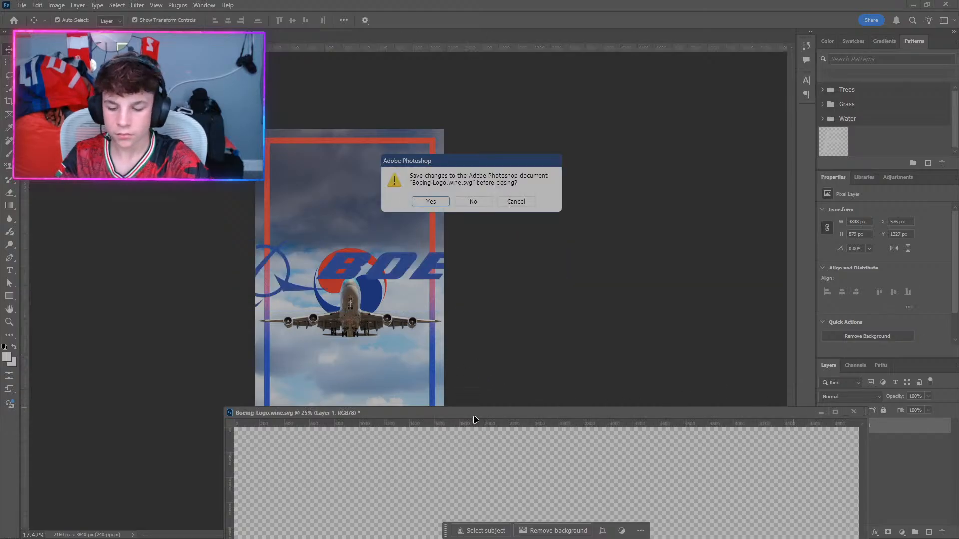
left_click(472, 201)
Scale the Boeing logo down to about 32.46% and place it over the poster's upper-left corner.
left_click(572, 274)
left_click_drag(570, 280, 385, 274)
left_click_drag(301, 272, 349, 452)
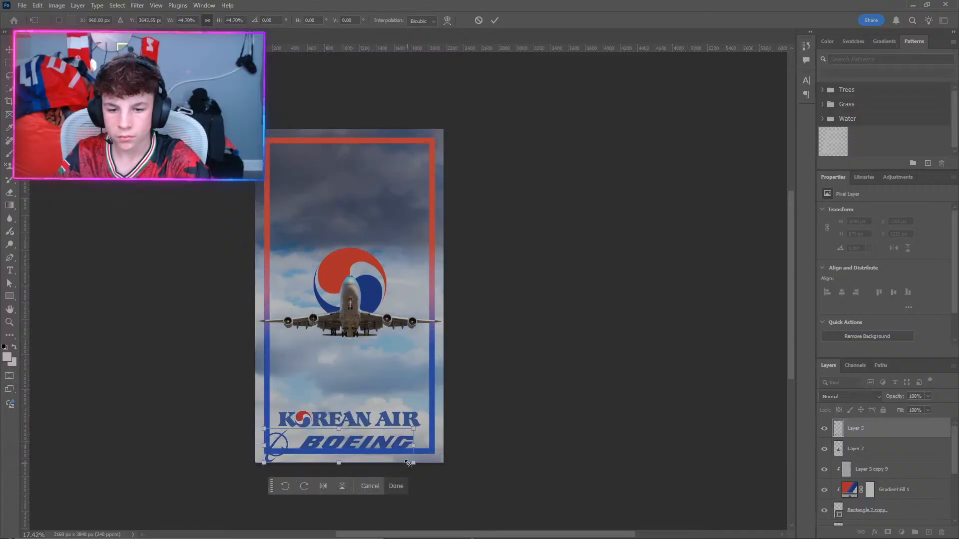
left_click_drag(409, 463, 372, 454)
left_click_drag(332, 441, 308, 180)
Shrink the Boeing logo to about 18.94% so its lettering fits within the height of the upper border band.
scroll(325, 138, "up", 10)
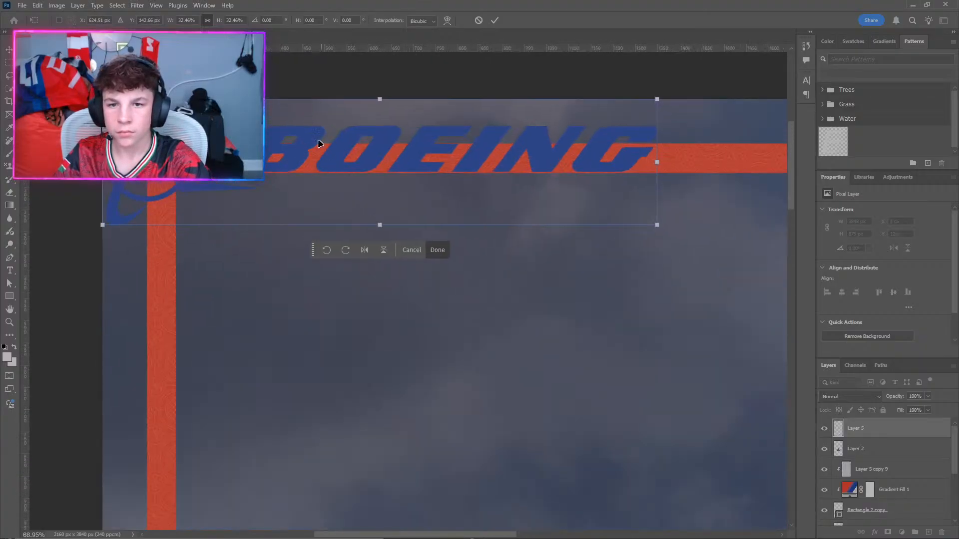
scroll(377, 148, "up", 5)
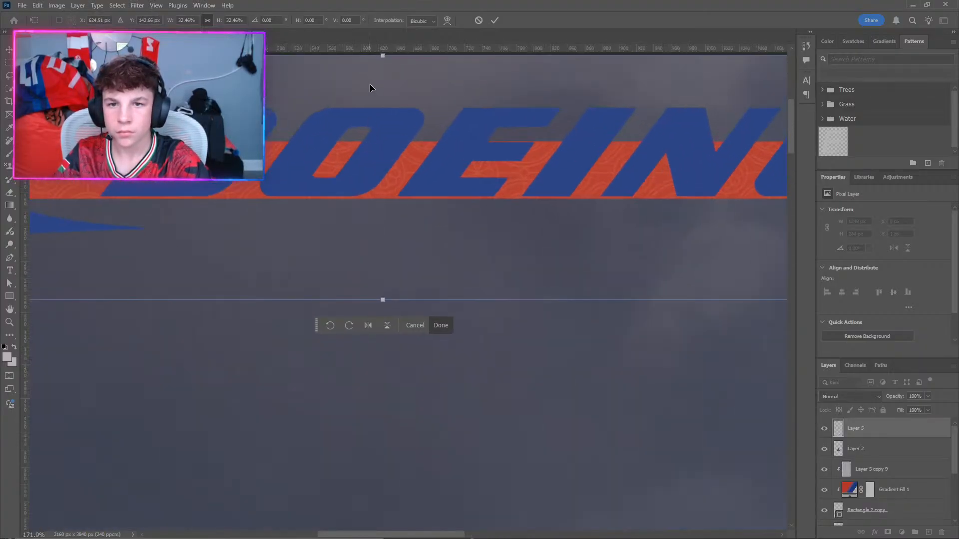
left_click_drag(381, 57, 382, 118)
scroll(355, 179, "up", 1)
scroll(355, 183, "up", 7)
left_click_drag(347, 167, 355, 129)
left_click_drag(428, 401, 428, 318)
scroll(351, 115, "up", 3)
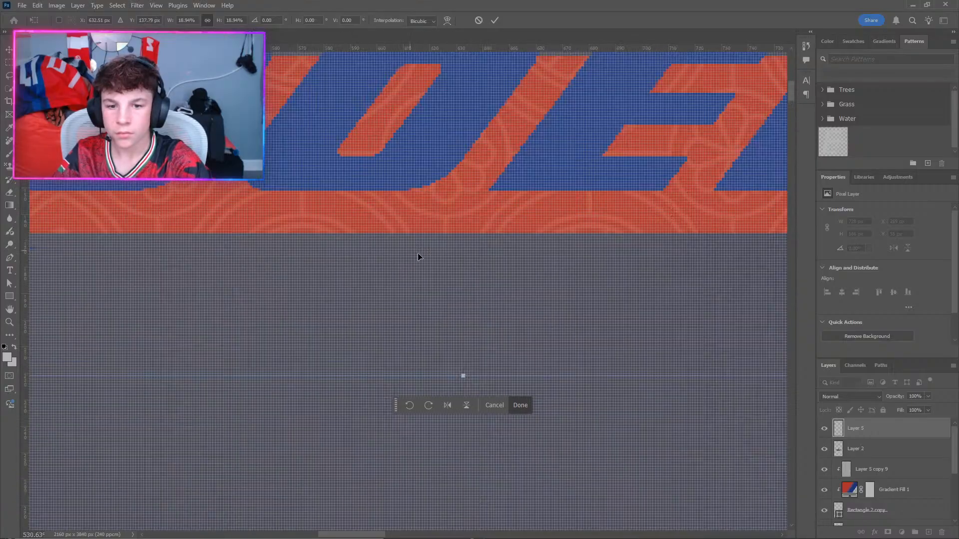
left_click(520, 405)
Move the Boeing lettering onto the upper border band, enlarge the logo to about 781 × 178 px and nudge it down to Y 64 px.
left_click_drag(391, 152, 391, 197)
scroll(394, 187, "up", 3)
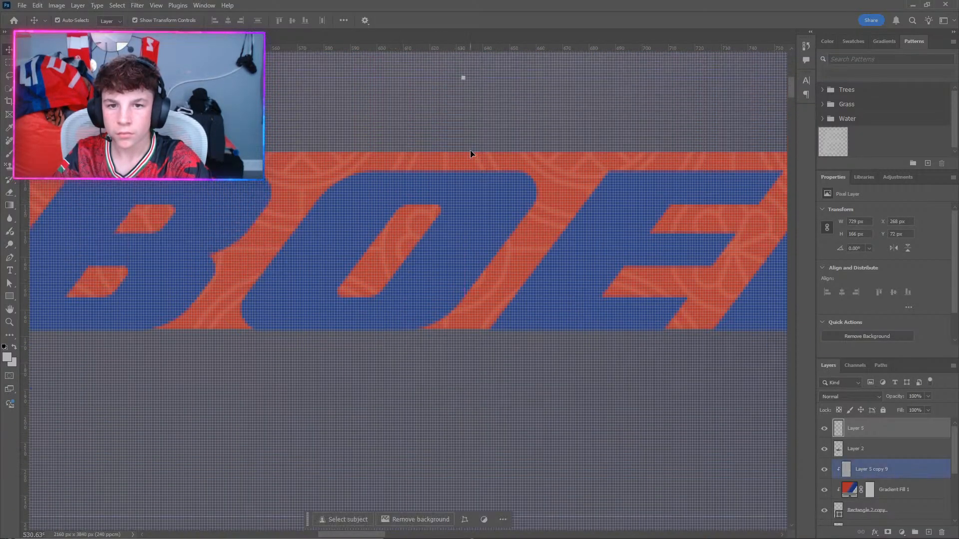
mouse_move(462, 78)
left_mouse_down()
mouse_move(463, 47)
mouse_move(462, 66)
left_mouse_up()
scroll(346, 199, "up", 1)
scroll(346, 199, "up", 1)
key("alt+space")
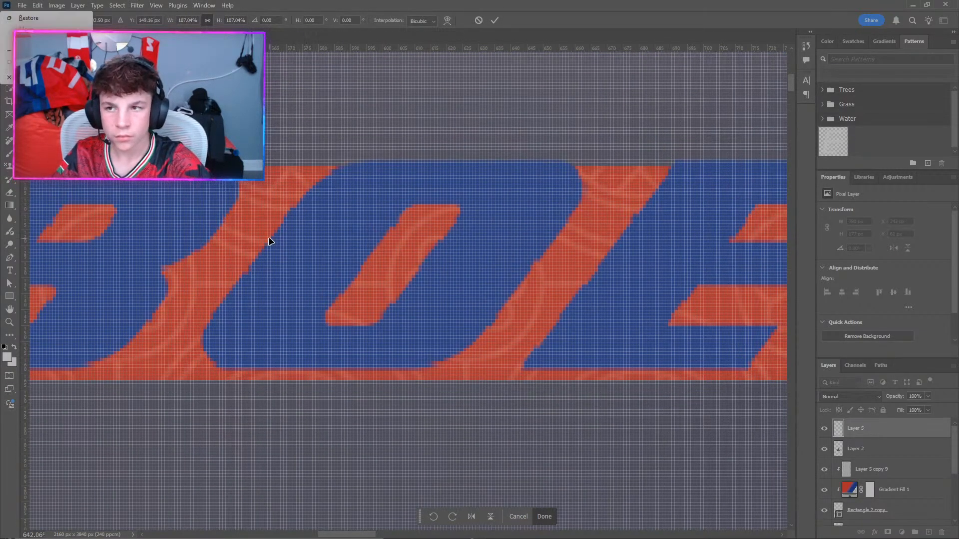
left_click(544, 516)
left_click(544, 516)
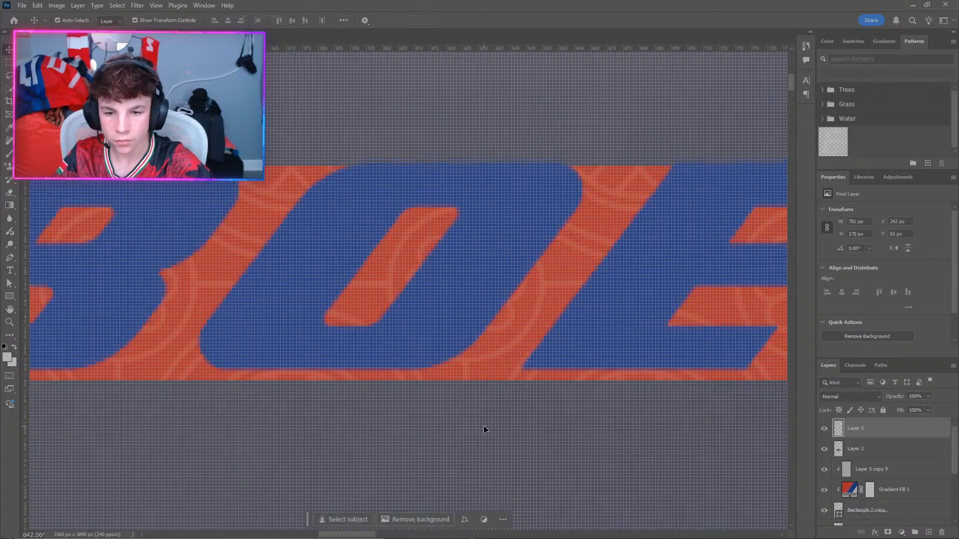
key("Down")
key("Down")
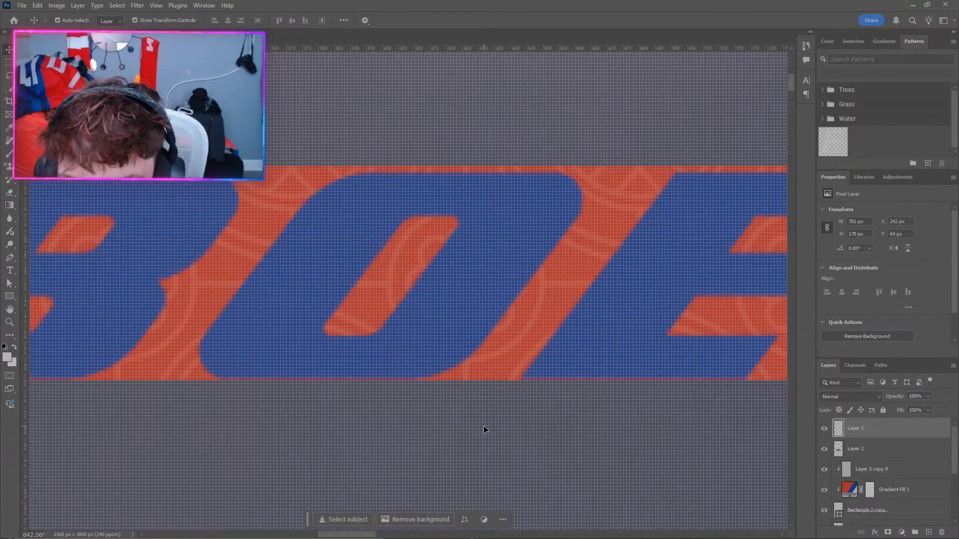
Enlarge the Boeing logo to about 801 × 183 px and nudge it to Y 61 px so the lettering fills the band's height.
key("ctrl+t")
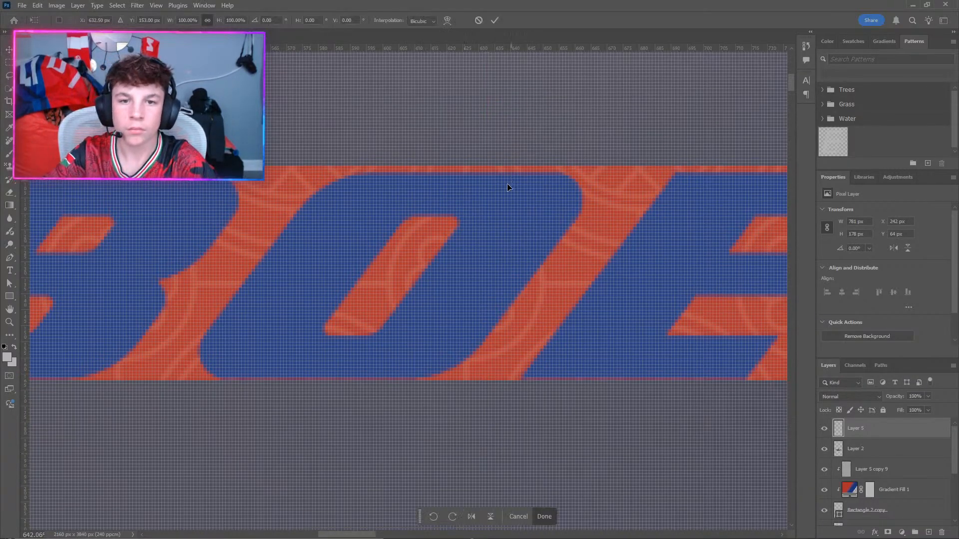
scroll(468, 227, "down", 3)
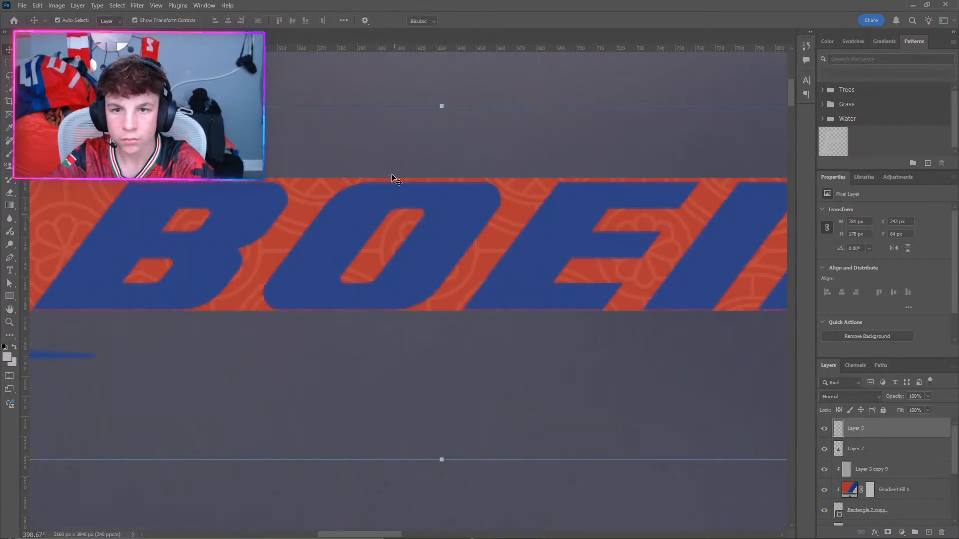
scroll(428, 164, "up", 4)
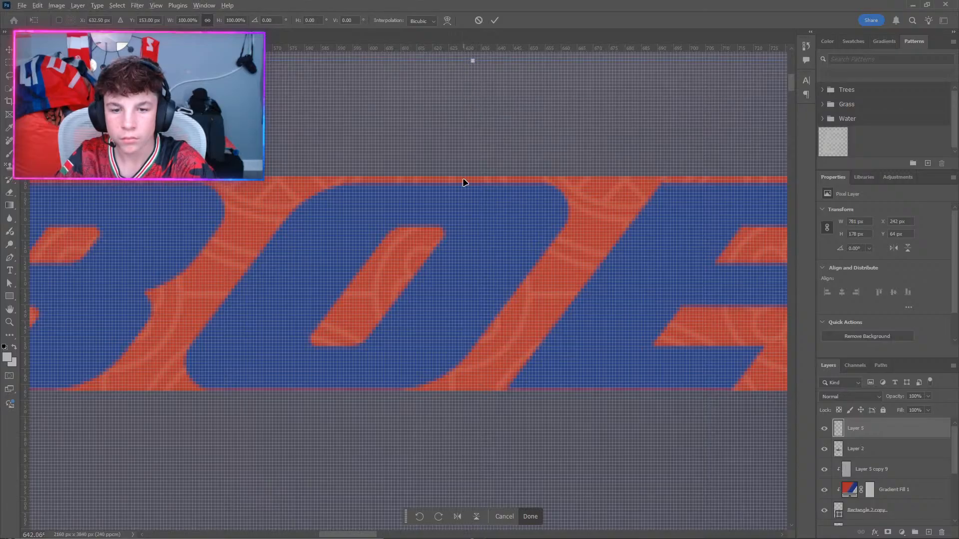
mouse_move(472, 60)
left_mouse_down()
mouse_move(474, 52)
mouse_move(476, 59)
left_mouse_up()
scroll(339, 324, "down", 1)
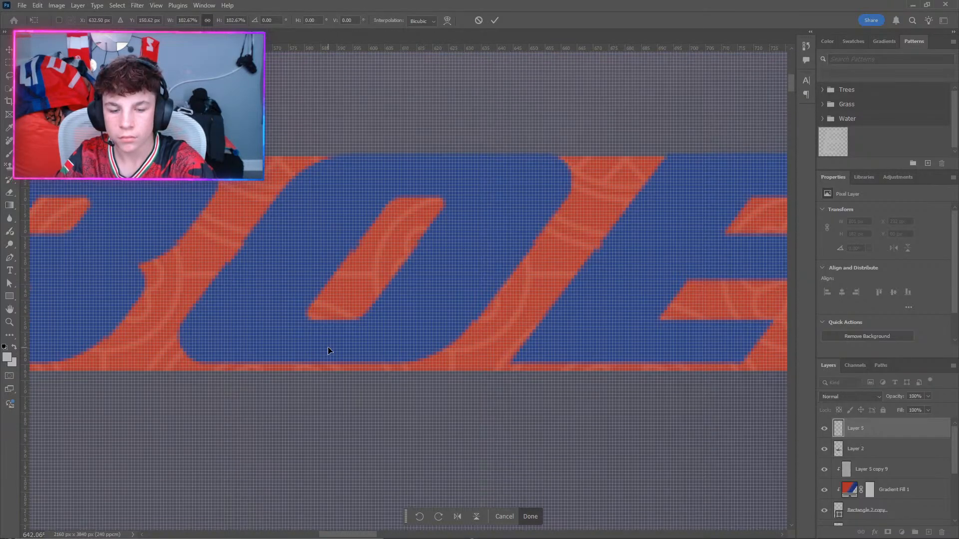
left_click(529, 516)
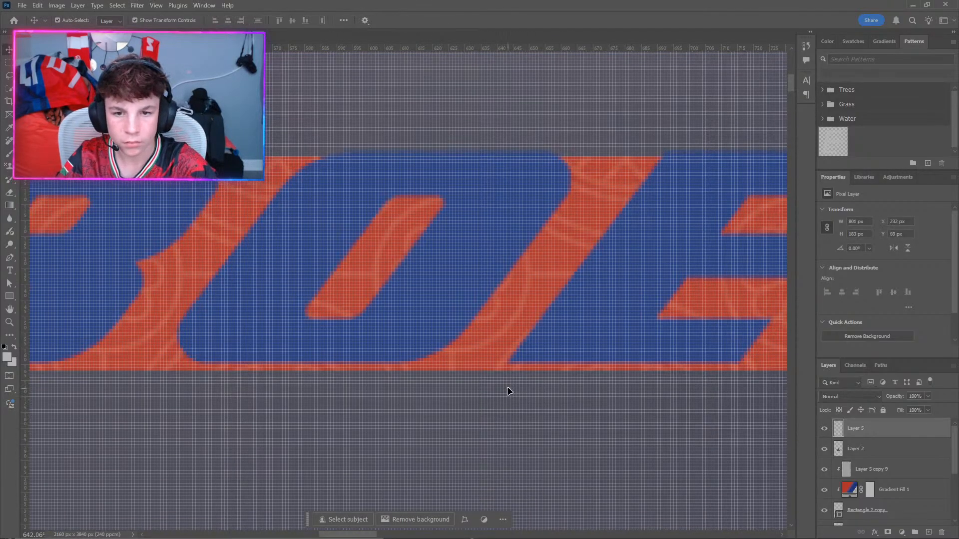
key("Down")
key("Down")
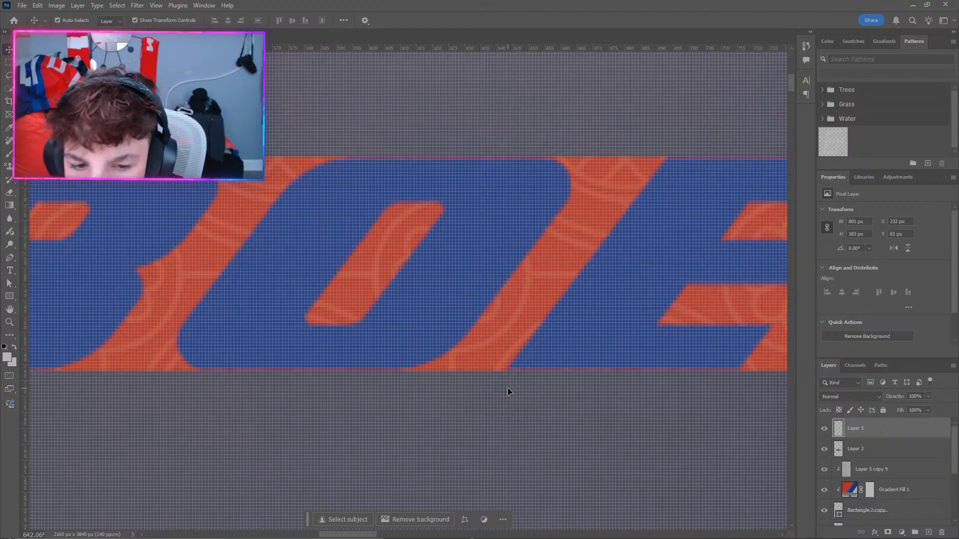
Nudge the Boeing logo along the upper border band to about X 109 px, near the border's left corner.
scroll(446, 332, "down", 6)
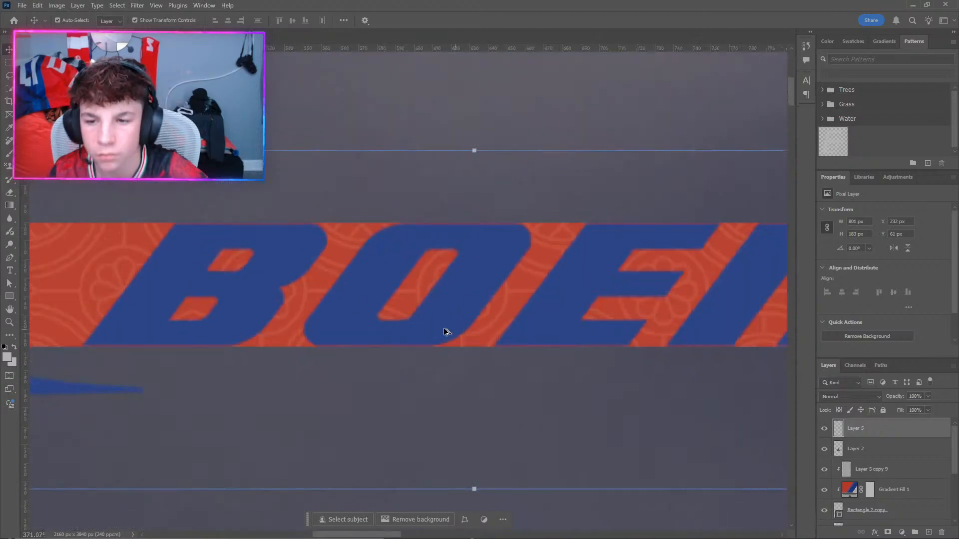
scroll(313, 359, "down", 2)
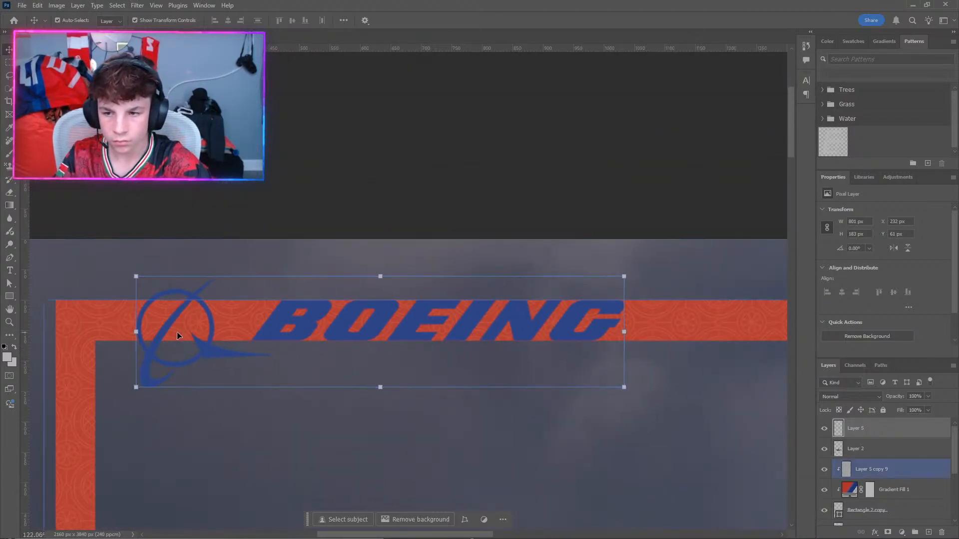
key("Left")
key("Left")
key("Left")
key("Left")
key("Left")
key("Left")
key("Left")
key("Left")
key("Left")
key("Left")
key("Left")
key("Left")
key("Left")
key("Left")
key("Left")
key("Left")
key("Left")
key("Left")
key("Left")
key("Left")
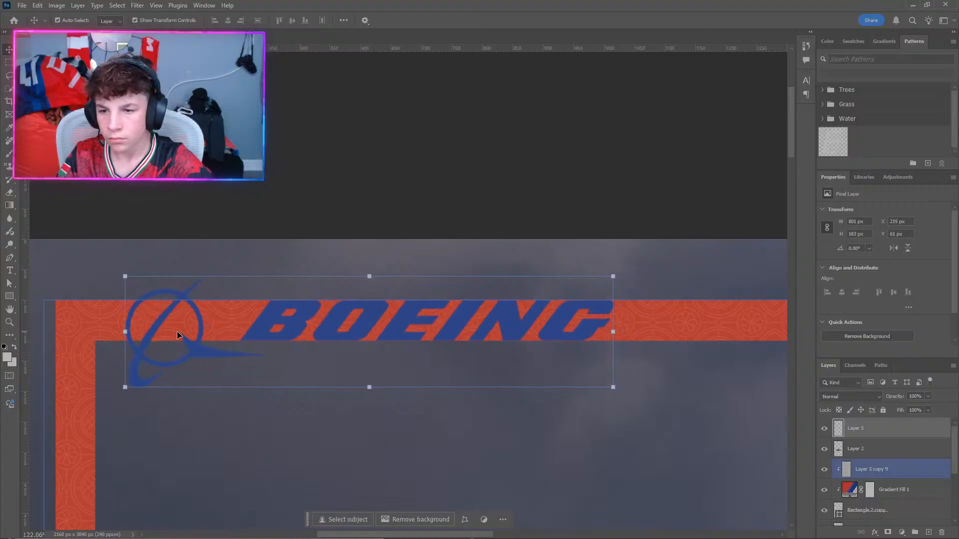
key("Left")
key("Left")
key("Left")
key("Left")
key("Left")
key("Left")
key("Left")
key("Left")
key("Left")
key("Left")
key("Left")
key("Left")
key("Left")
key("Left")
key("Left")
key("Left")
key("Left")
key("Left")
key("Left")
key("Left")
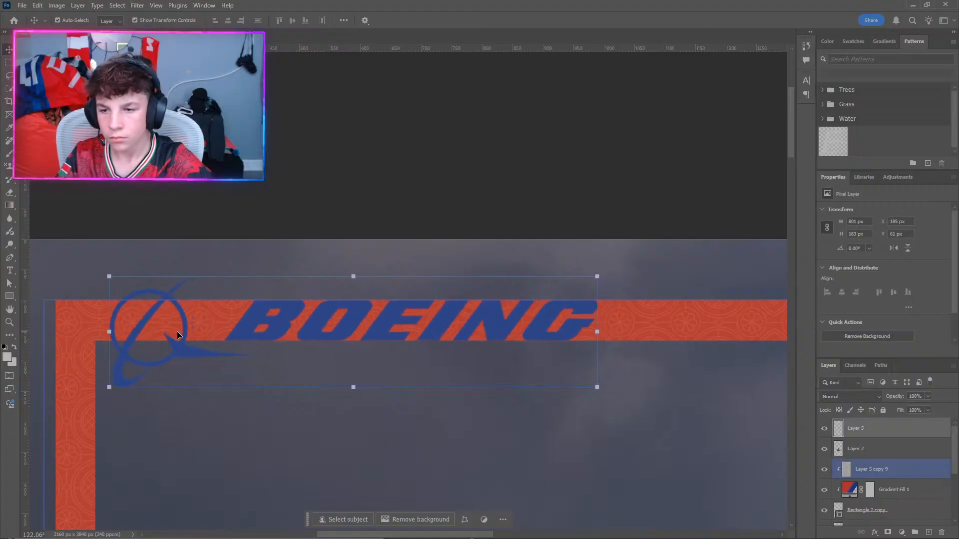
key("Left")
key("Left")
key("Left")
key("Left")
key("Left")
key("Left")
key("Left")
key("Left")
key("Left")
key("Left")
key("Left")
key("Left")
key("Left")
key("Left")
key("Left")
key("Left")
key("Left")
key("Left")
key("Left")
key("Left")
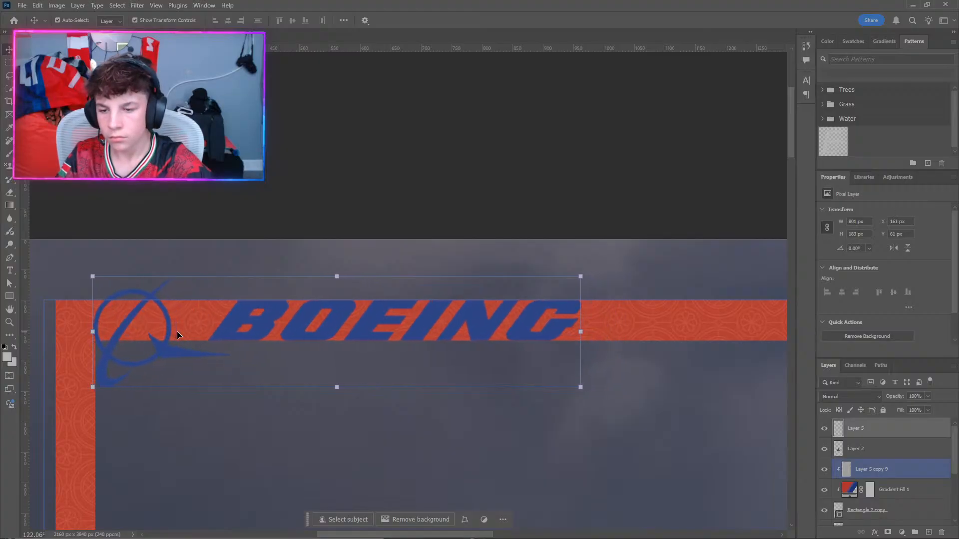
key("Left")
key("Left")
key("Left")
key("Left")
key("Left")
key("Left")
key("Left")
key("Left")
key("Left")
key("Left")
key("Left")
key("Left")
key("Left")
key("Left")
key("Left")
key("Left")
key("Left")
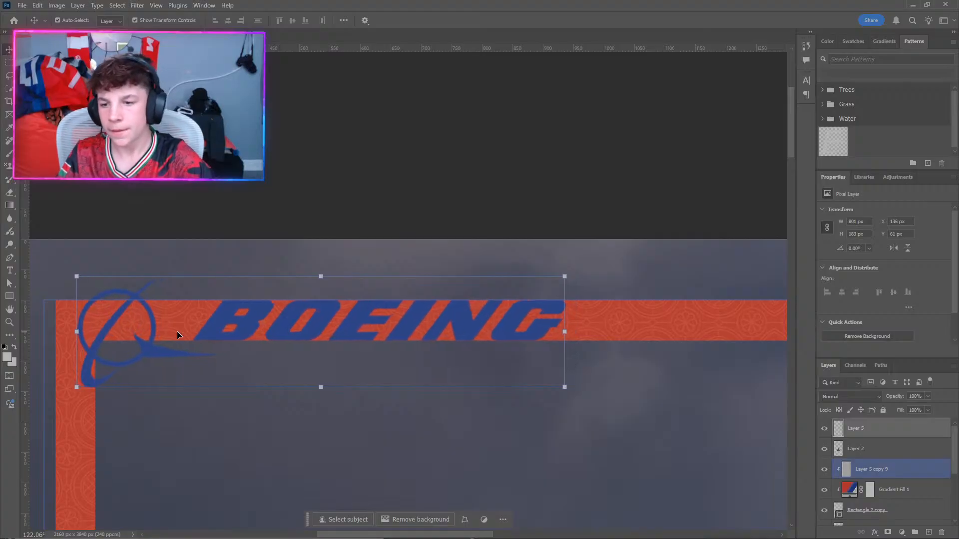
key("Left")
key("Left")
key("Left")
key("Left")
key("Left")
key("Left")
key("Left")
key("Left")
key("Left")
key("Left")
key("Left")
key("Left")
key("Left")
key("Left")
key("Left")
key("Left")
key("Left")
key("Left")
key("Left")
key("Left")
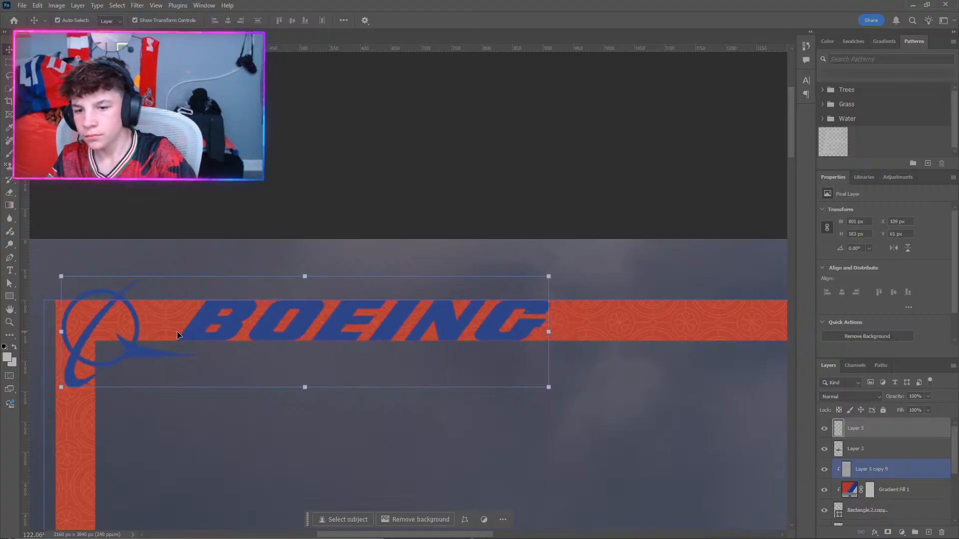
Nudge the Boeing logo along the upper border band to about X 73 px so its emblem overlaps the border's corner.
key("Left")
key("Left")
key("Left")
key("Left")
key("Left")
key("Left")
key("Left")
key("Left")
key("Left")
key("Left")
key("Left")
key("Left")
key("Left")
key("Left")
key("Left")
key("Left")
key("Left")
key("Left")
key("Left")
key("Left")
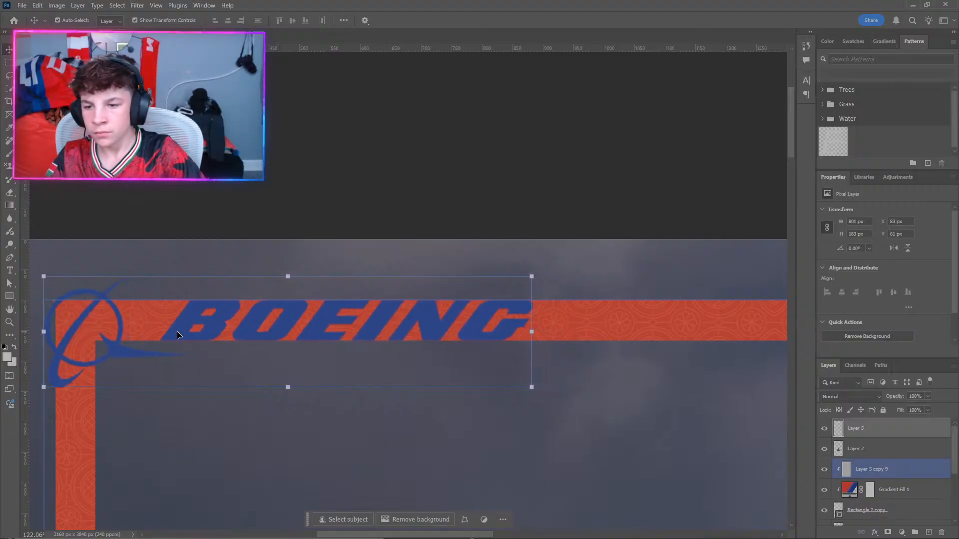
key("ctrl")
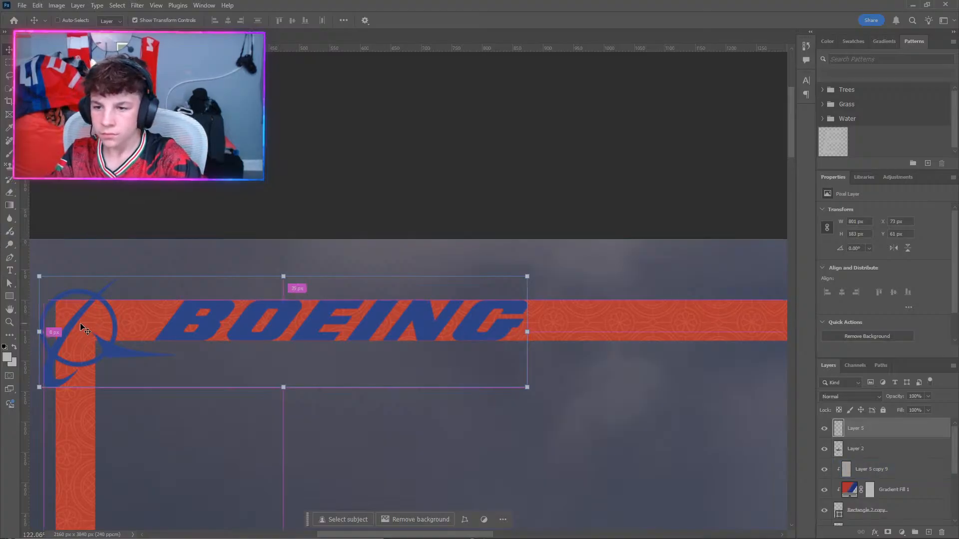
scroll(240, 367, "down", 4)
scroll(209, 373, "up", 5)
scroll(160, 364, "right", 3)
scroll(140, 357, "left", 12)
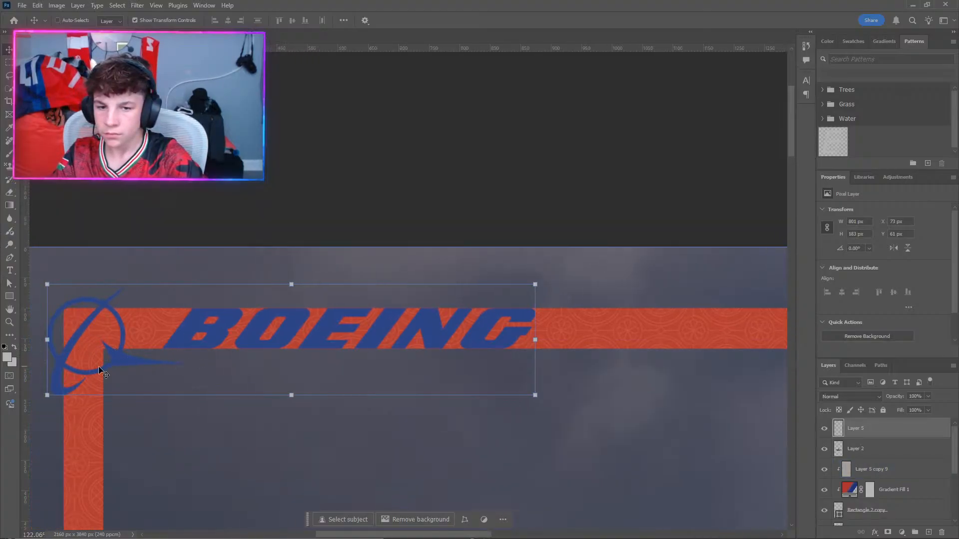
scroll(63, 333, "left", 3)
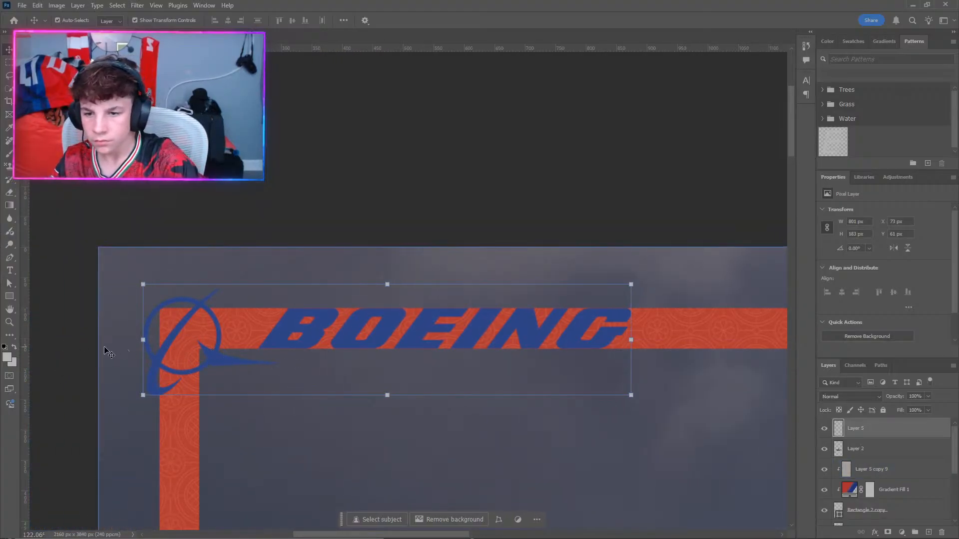
scroll(102, 355, "down", 1)
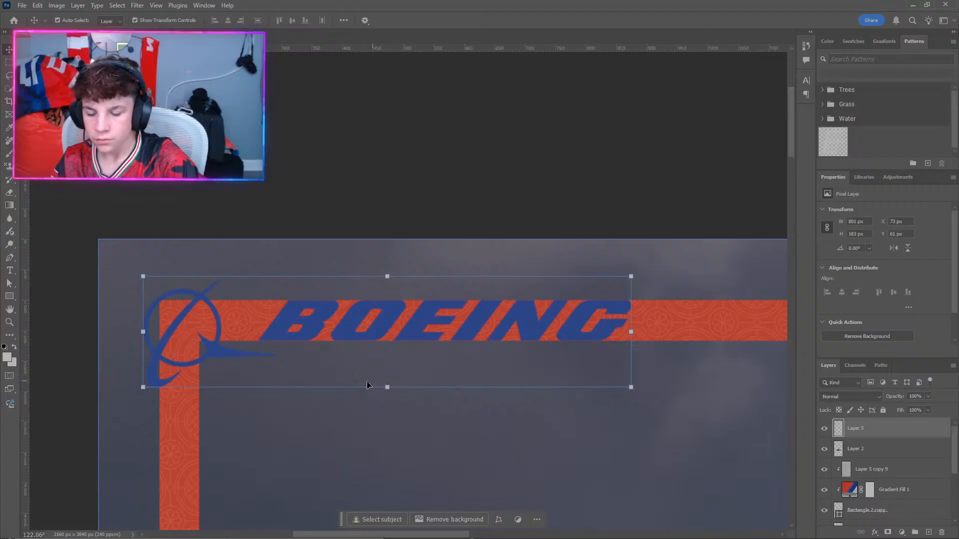
Enlarge the Boeing logo to about 829 × 189 px so its lettering covers the full height of the border band.
scroll(402, 322, "up", 5)
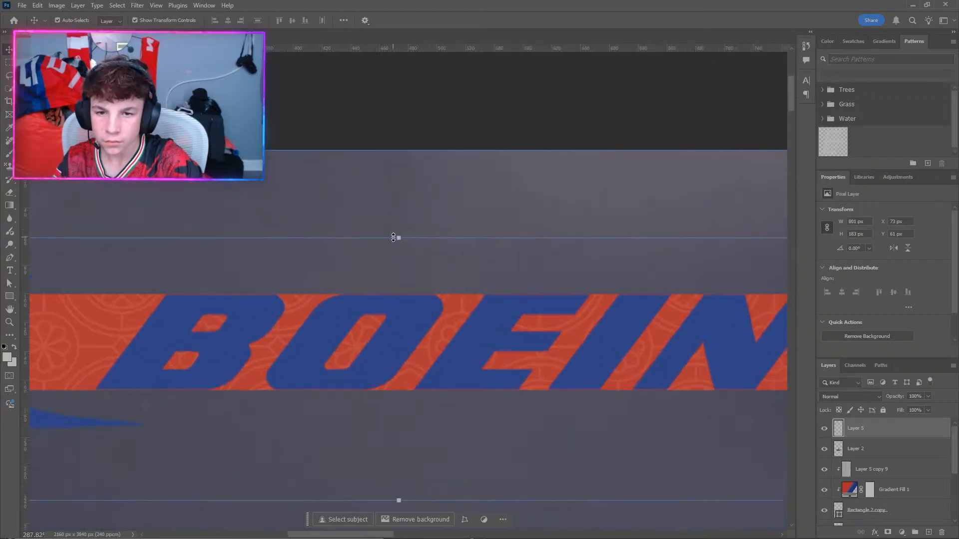
left_click_drag(398, 238, 399, 232)
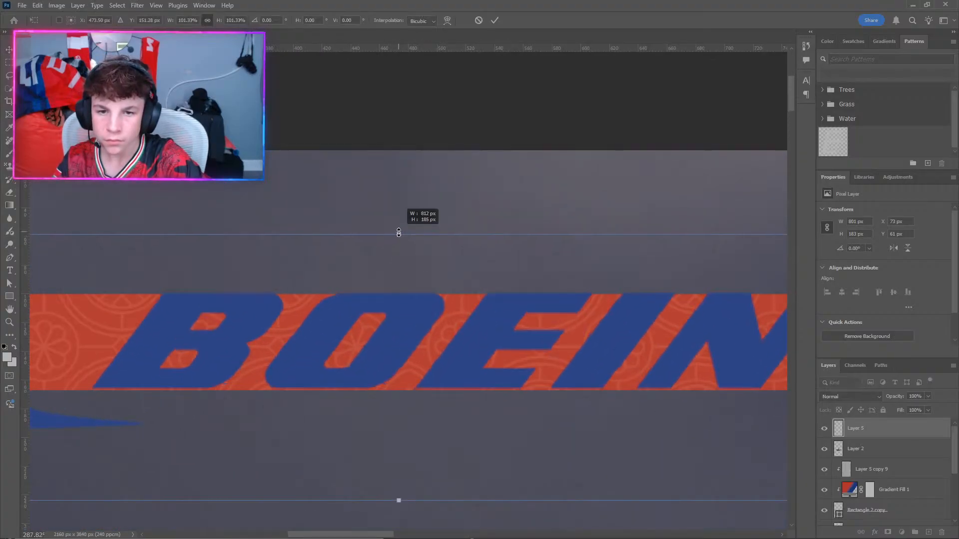
key("Down")
key("Down")
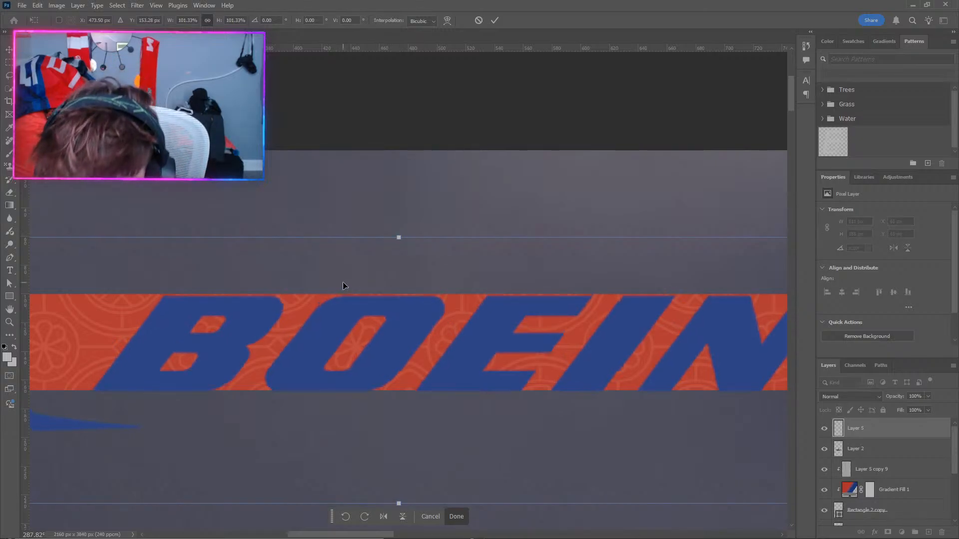
left_click_drag(396, 234, 396, 232)
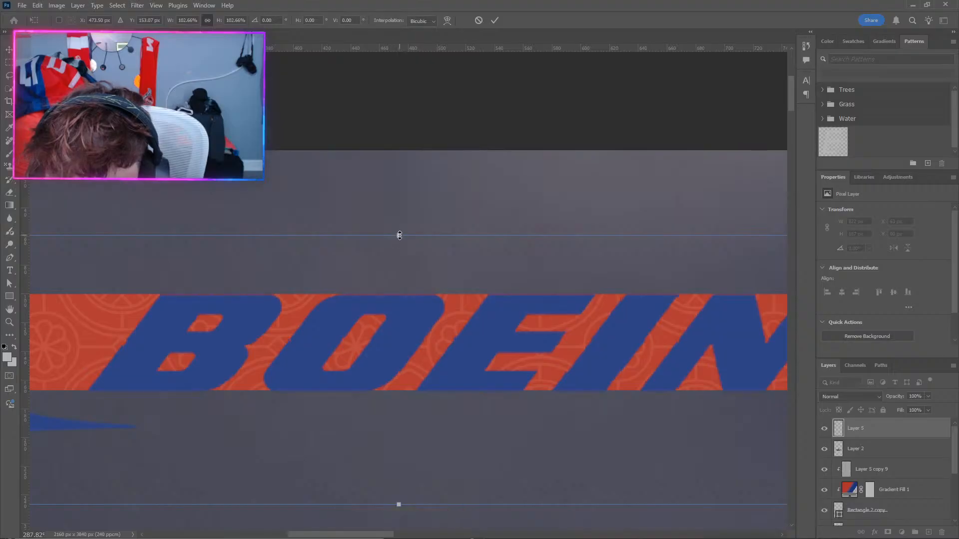
left_click_drag(400, 236, 400, 233)
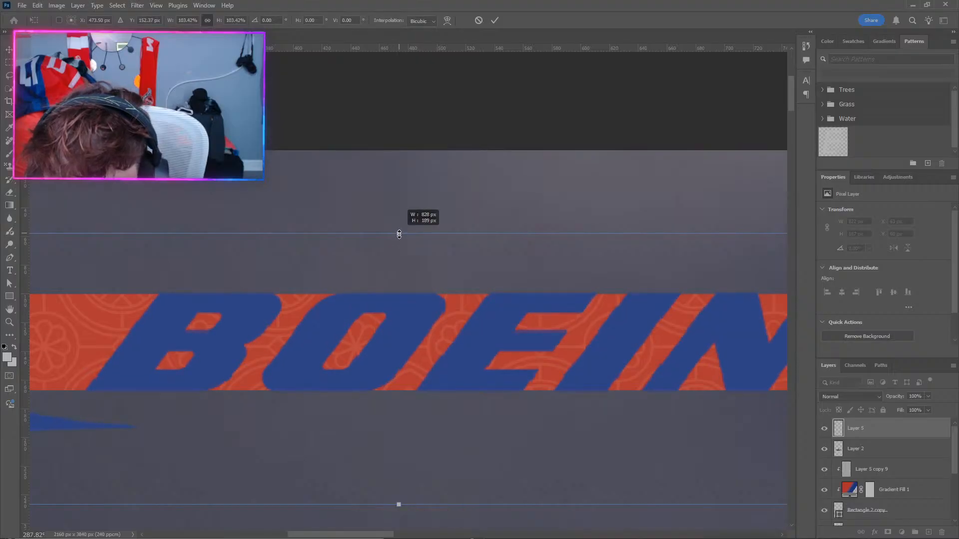
left_click_drag(399, 235, 397, 232)
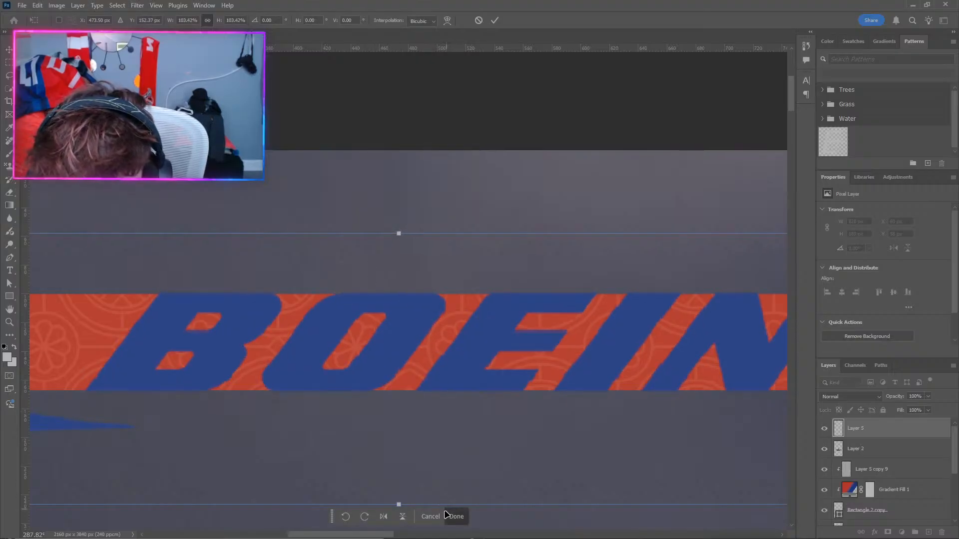
left_click(447, 515)
Nudge the Boeing logo down to Y 59 px to align the lettering with the band's edges.
left_click(407, 364)
scroll(399, 364, "up", 5)
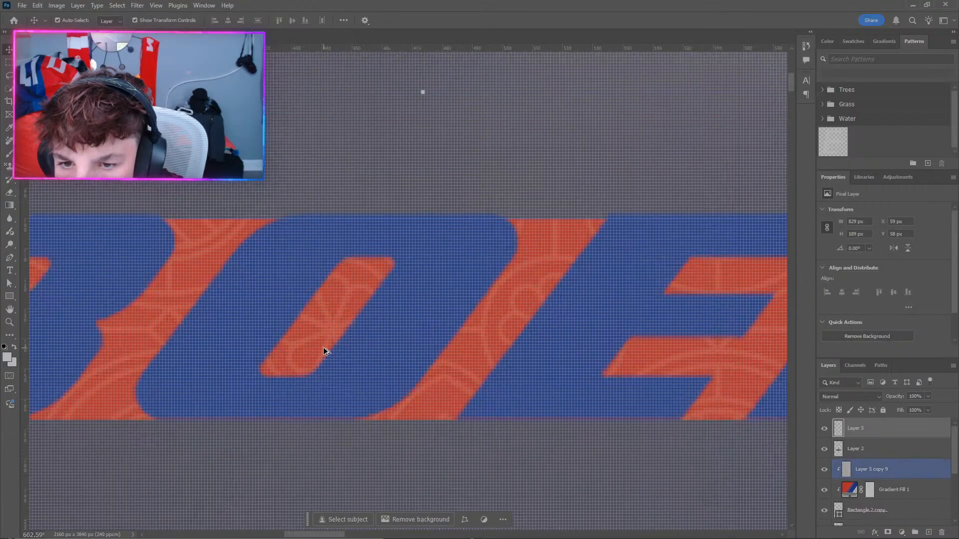
left_click(241, 328)
key("Down")
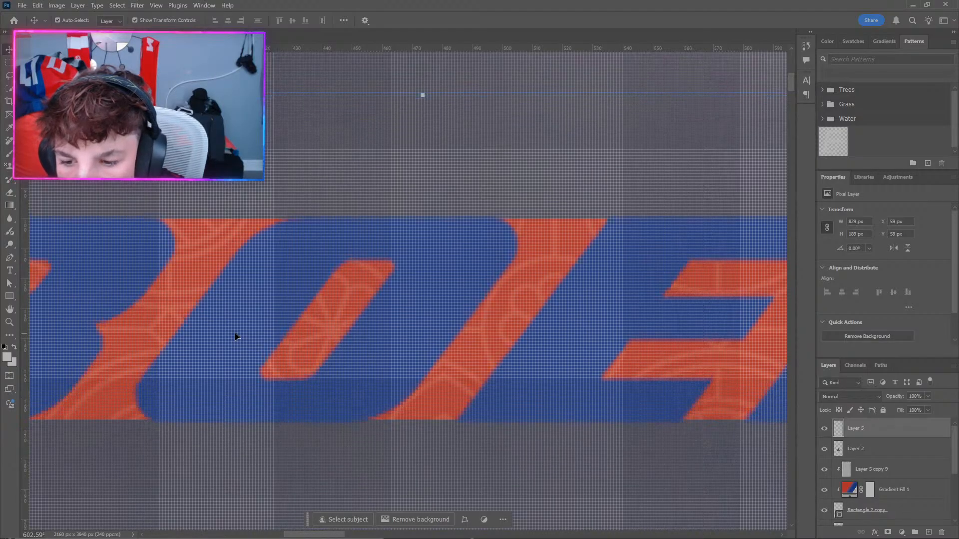
scroll(148, 182, "down", 4)
scroll(190, 305, "left", 2)
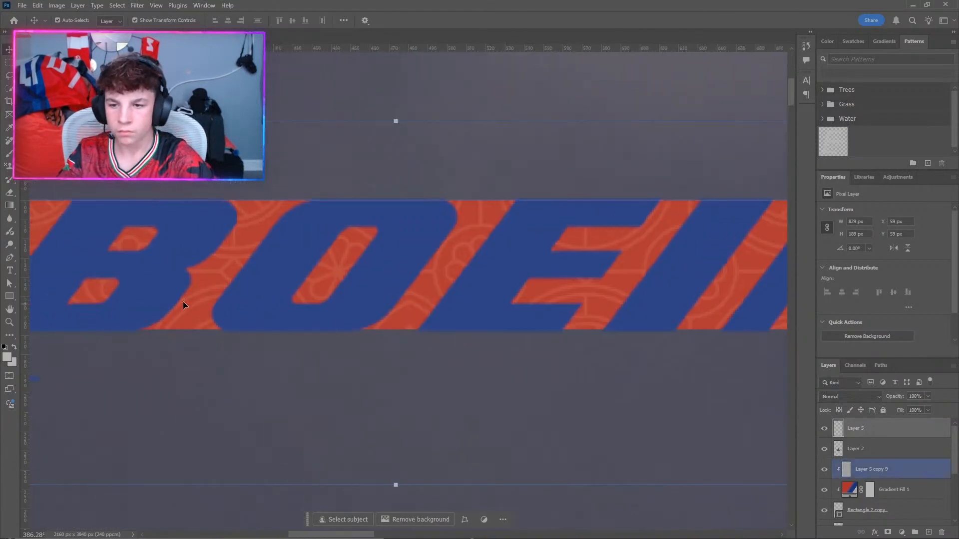
scroll(183, 305, "down", 5)
scroll(139, 317, "left", 2)
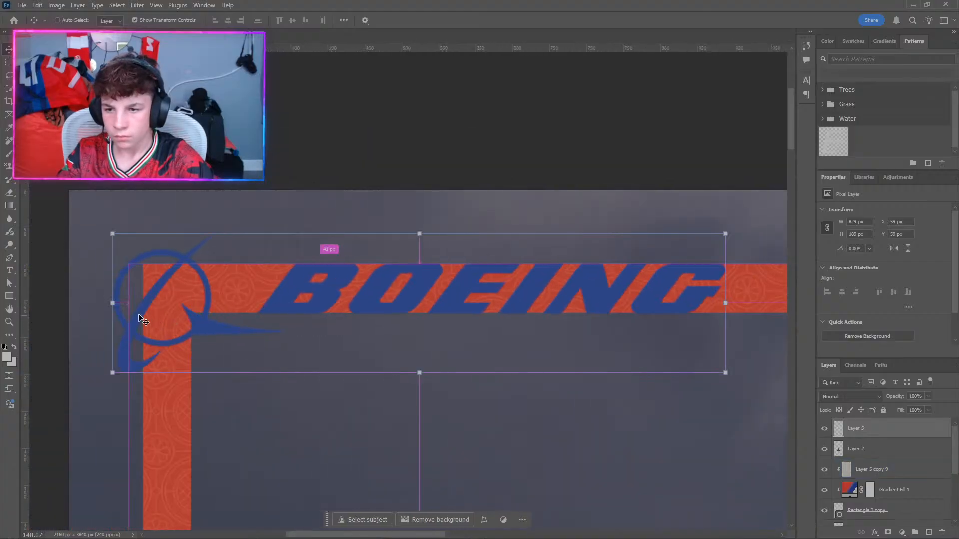
Nudge the Boeing logo inward to about X 68 px at the border's corner and deselect it.
scroll(140, 320, "up", 3)
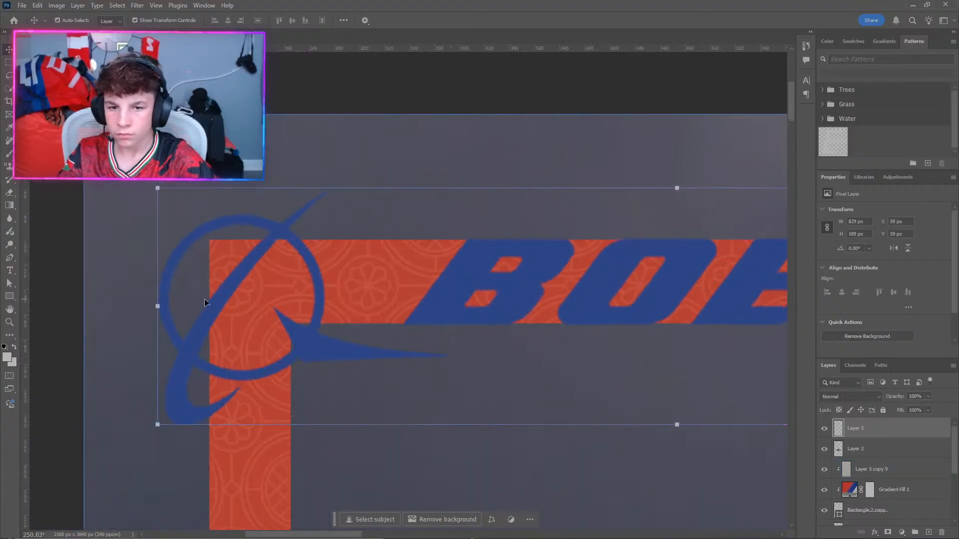
key("Right")
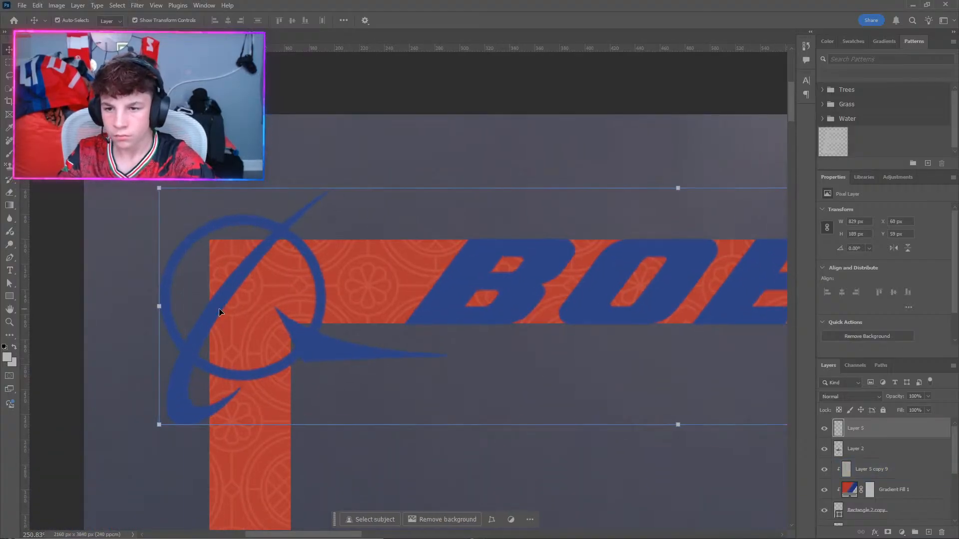
key("Right")
key("Right")
key("Right")
key("Right")
key("Right")
key("Right")
key("Right")
key("Right")
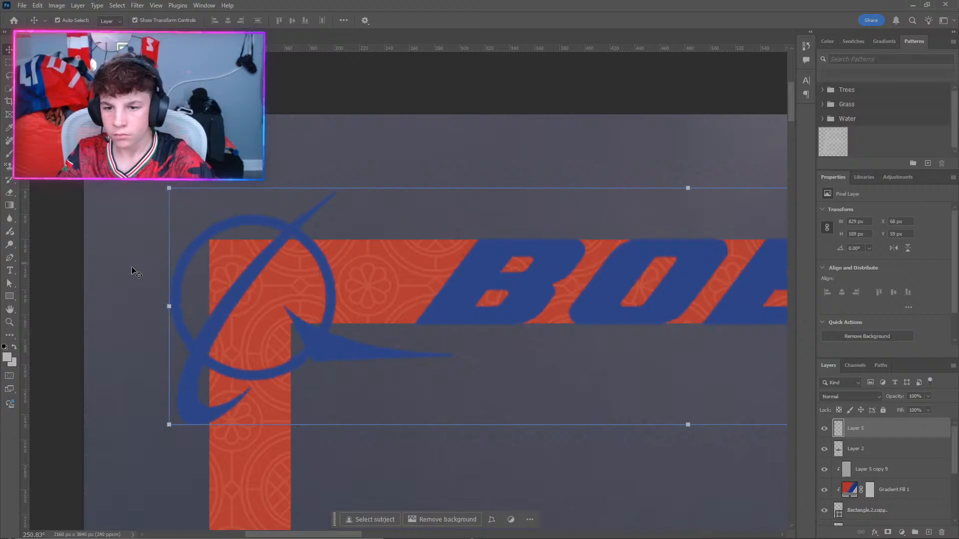
scroll(191, 217, "up", 10)
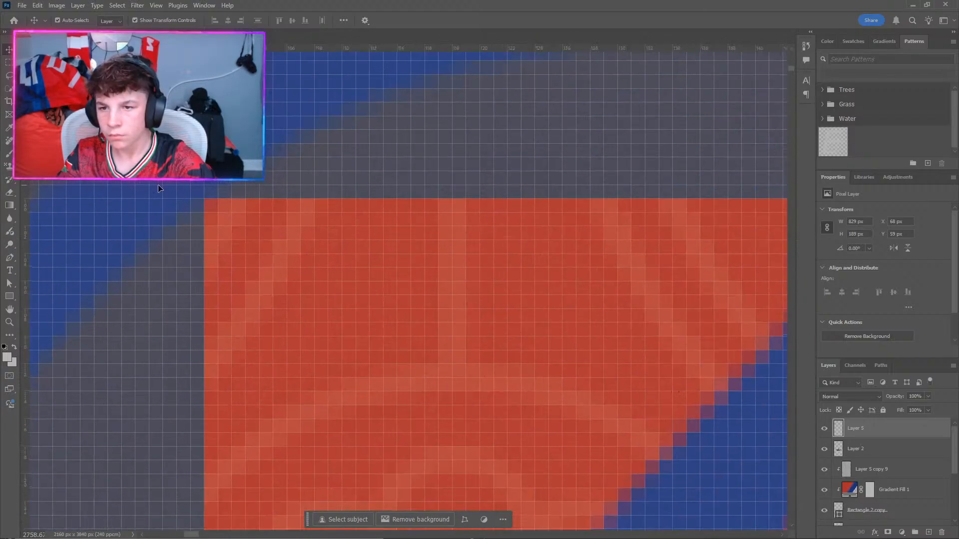
scroll(159, 188, "down", 15)
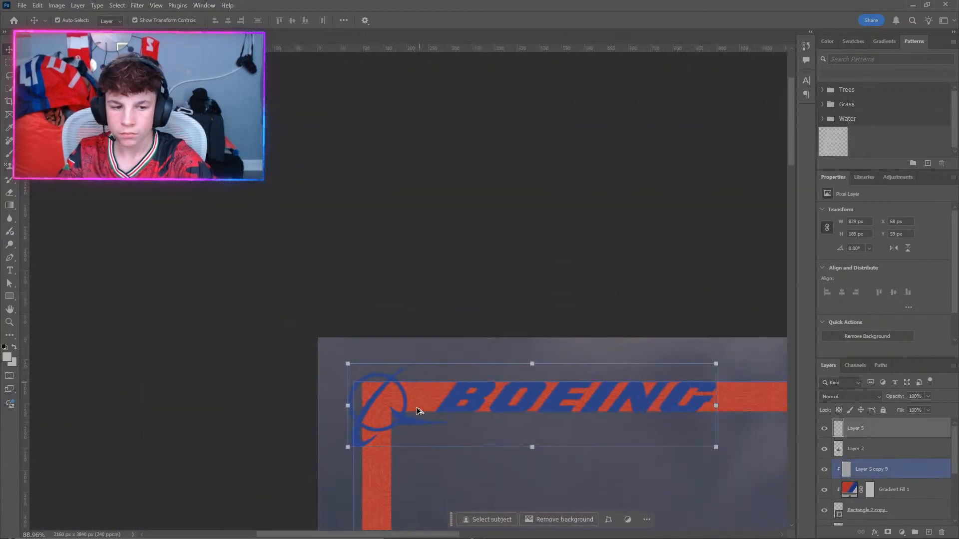
scroll(415, 406, "down", 4)
left_click(289, 291)
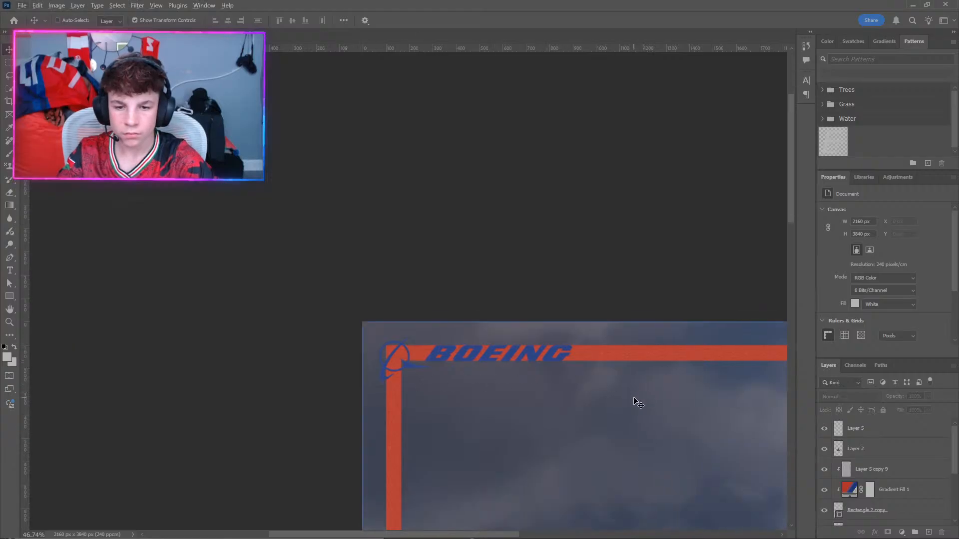
Draw a thin horizontal spacer rectangle of 75 × 2 px on the band, starting at the end of the letter G.
scroll(639, 402, "up", 6)
left_click(487, 358)
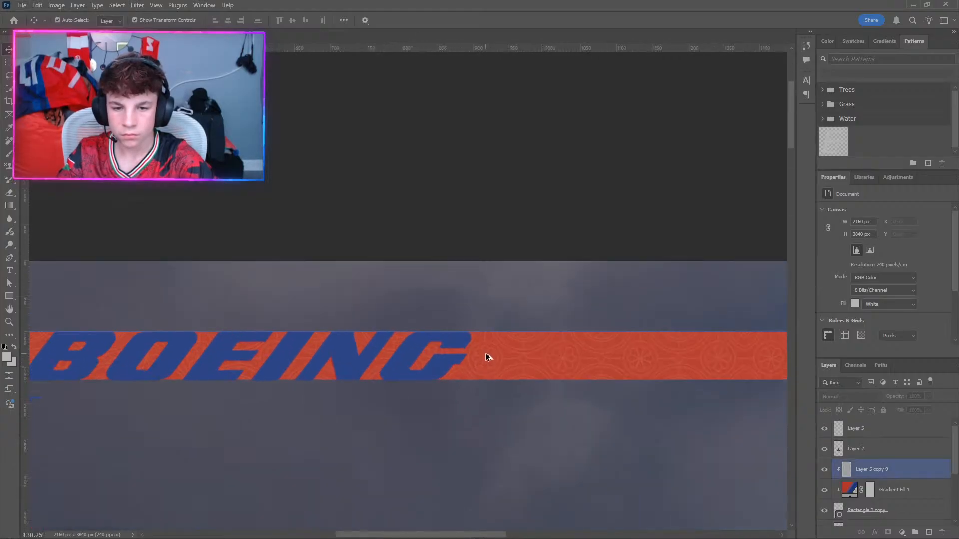
scroll(457, 327, "up", 8)
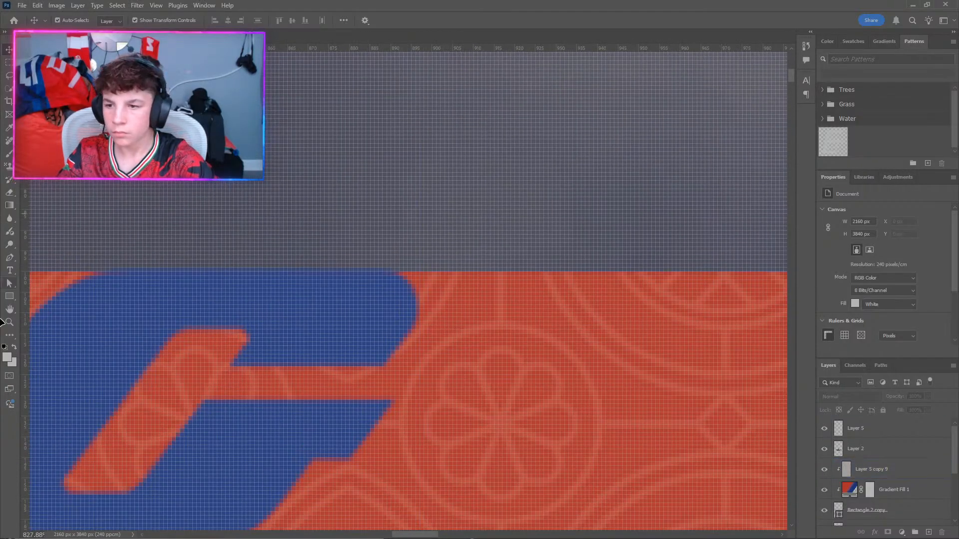
left_click(11, 298)
scroll(424, 305, "up", 3)
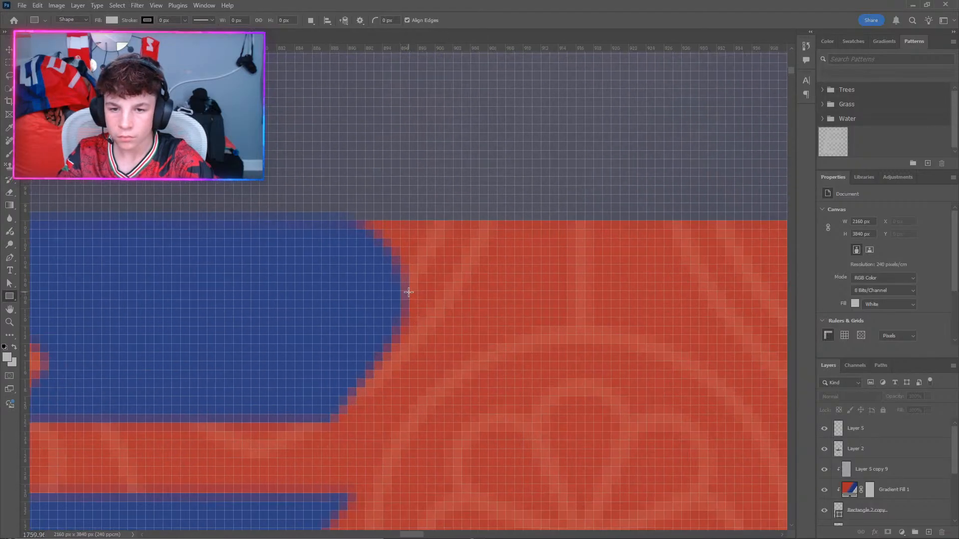
mouse_move(550, 297)
left_mouse_down()
mouse_move(681, 289)
mouse_move(761, 299)
mouse_move(747, 299)
left_mouse_up()
scroll(697, 313, "down", 10)
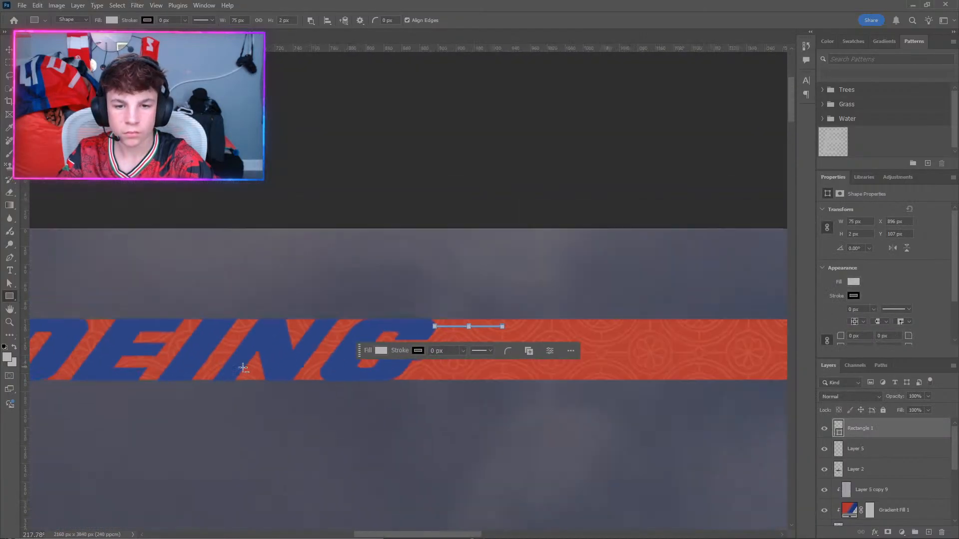
scroll(87, 389, "left", 10)
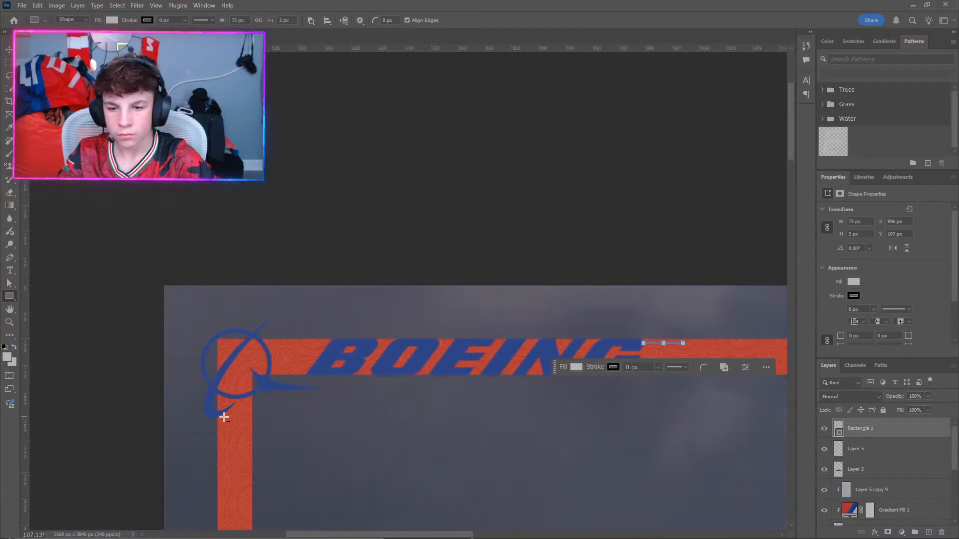
Draw a vertical spacer rectangle of 2 × 75 px on the side band, starting at the underside of the emblem's circle.
scroll(222, 411, "up", 5)
scroll(223, 411, "up", 5)
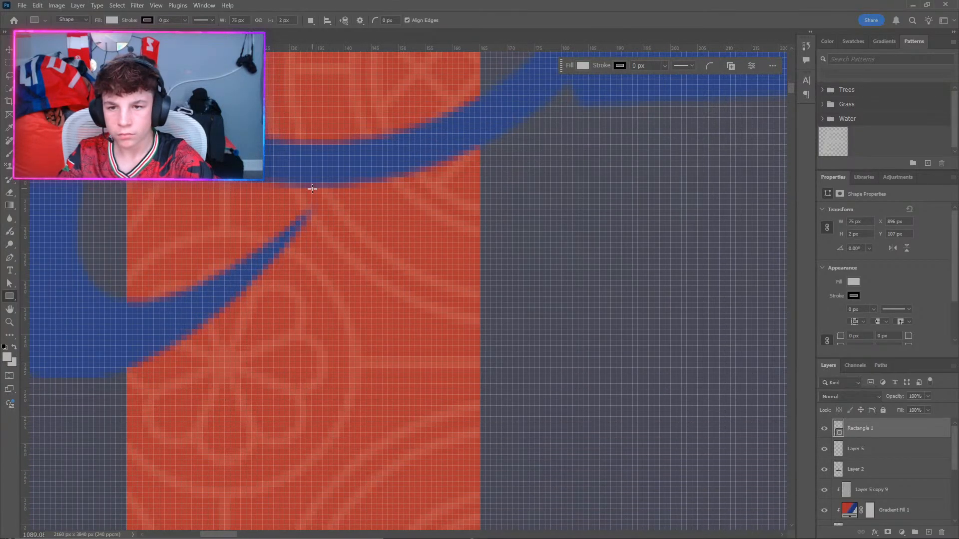
left_click_drag(312, 188, 316, 194)
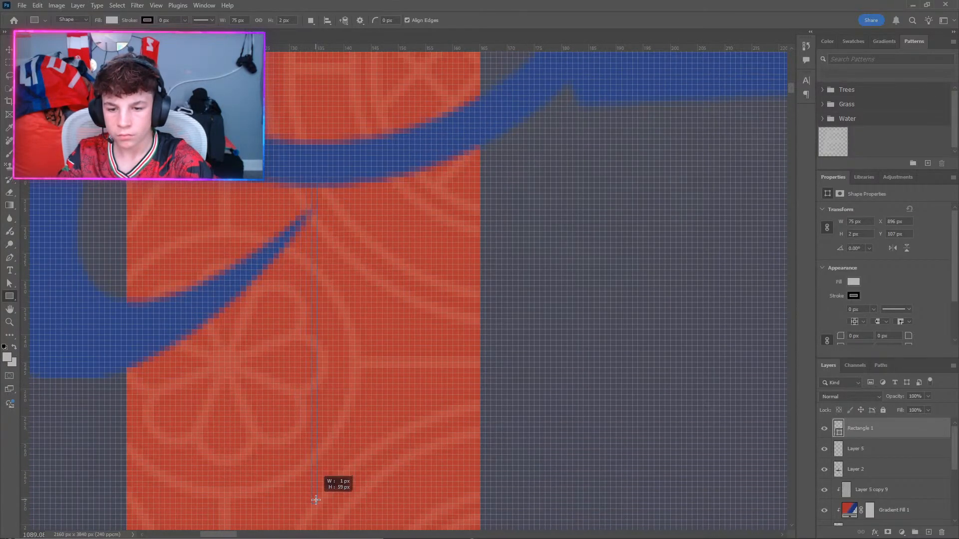
left_click_drag(316, 500, 313, 523)
left_click_drag(313, 533, 314, 499)
scroll(308, 477, "down", 3)
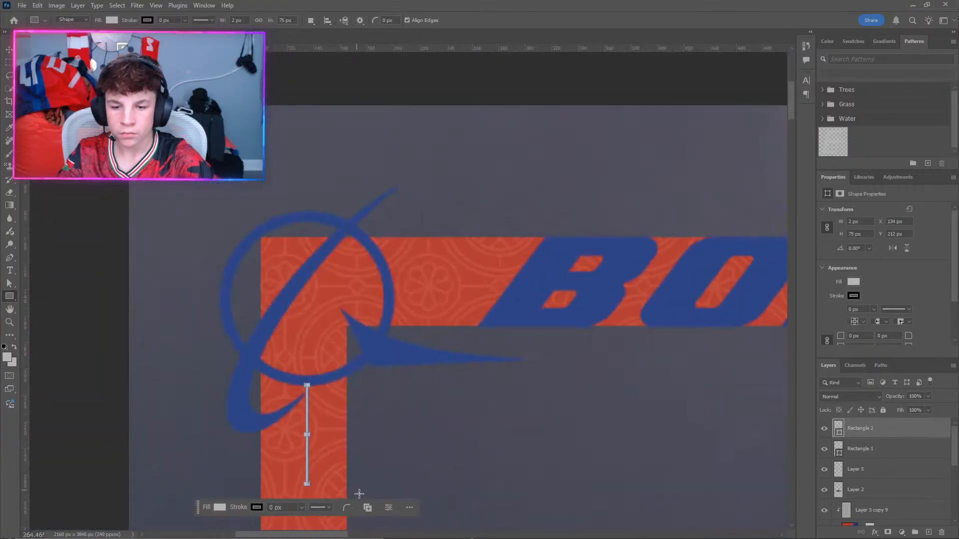
scroll(289, 470, "up", 5)
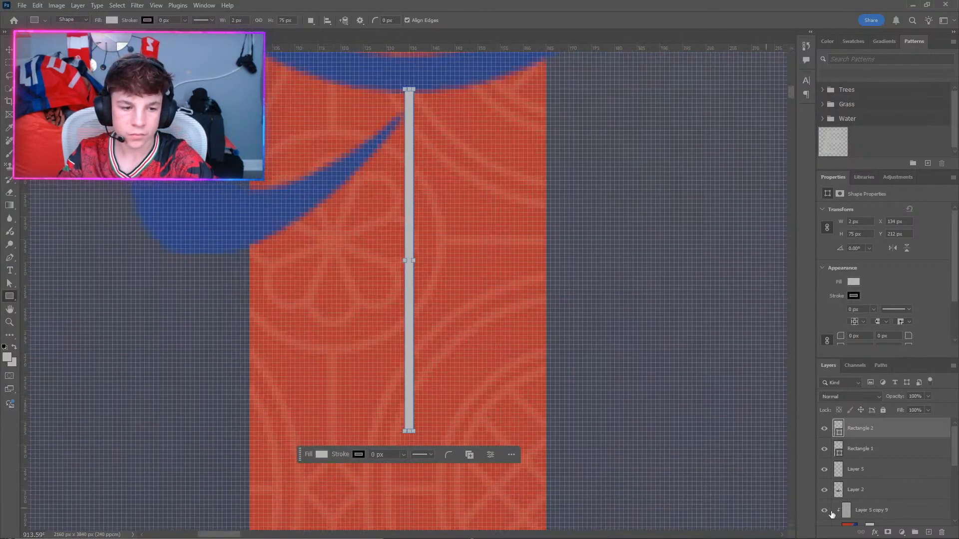
Make the border frame's shape layer, Rectangle 2 copy, the active layer.
scroll(873, 503, "down", 4)
left_click(885, 468)
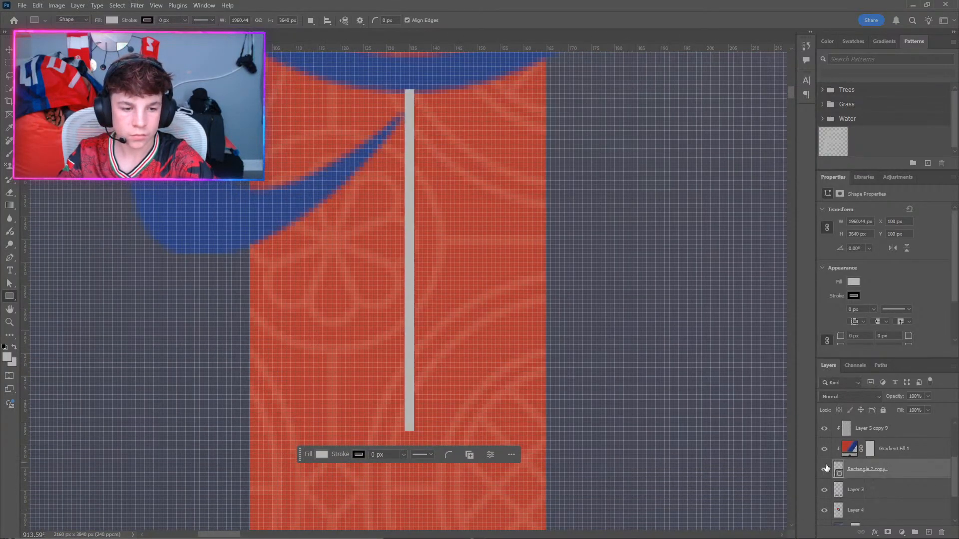
scroll(546, 440, "up", 1)
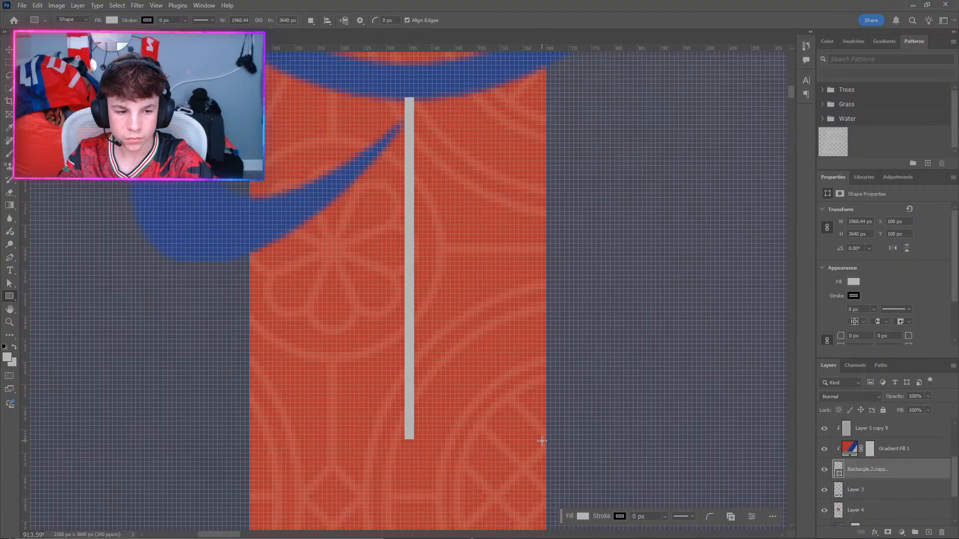
left_click_drag(545, 440, 344, 394)
key("ctrl+z")
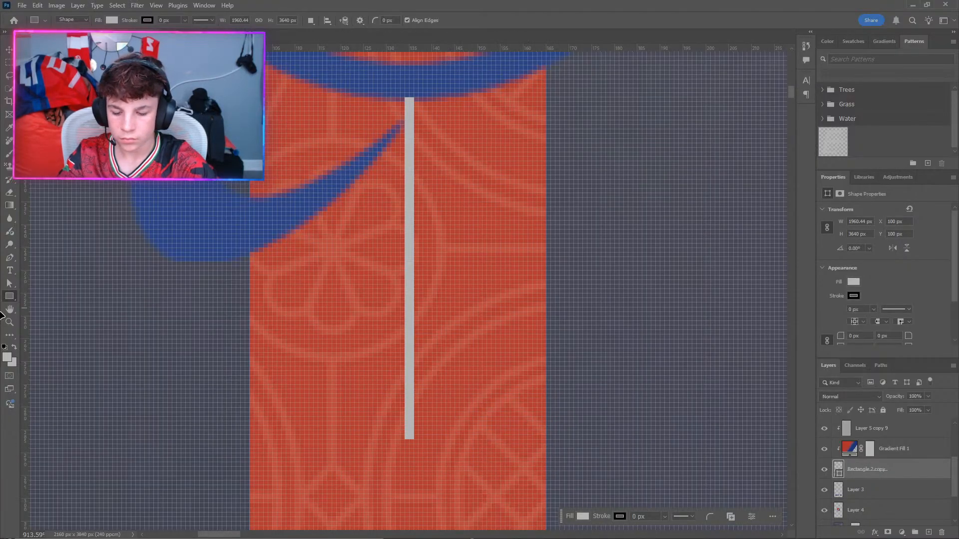
Marquee-select the logo corner from the vertical spacer's lower end to the horizontal spacer's outer end and try to delete the frame inside it.
left_click(9, 64)
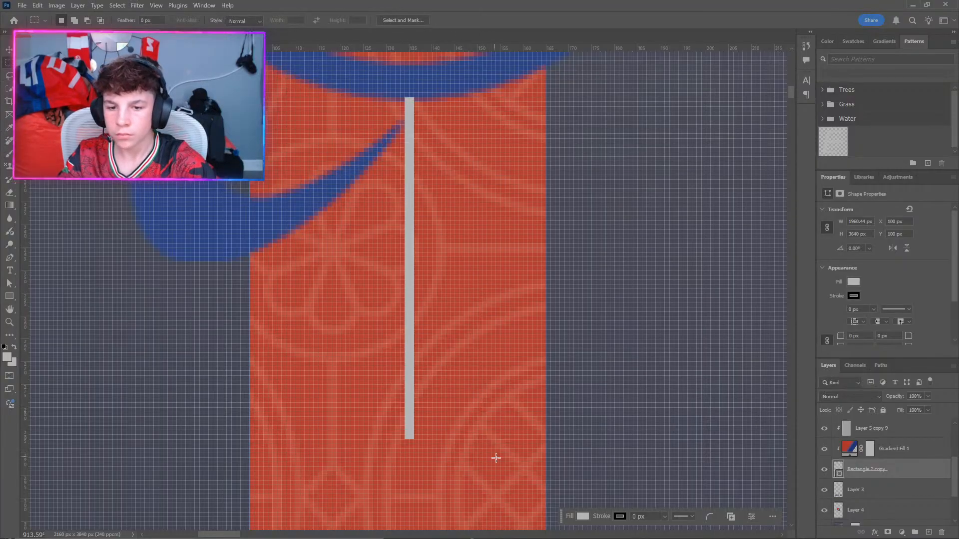
scroll(519, 445, "up", 3)
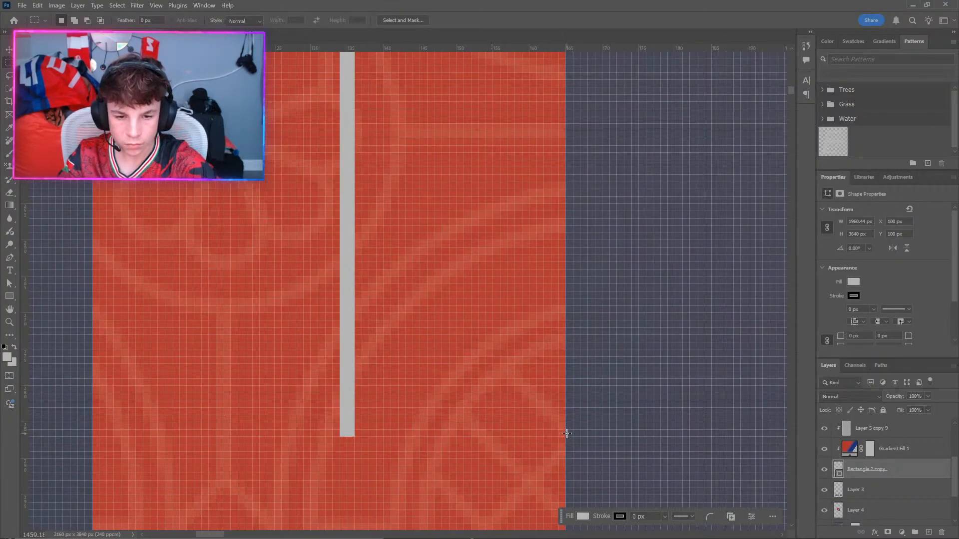
left_click_drag(567, 433, 512, 404)
left_click_drag(260, 194, 384, 146)
scroll(175, 449, "down", 4)
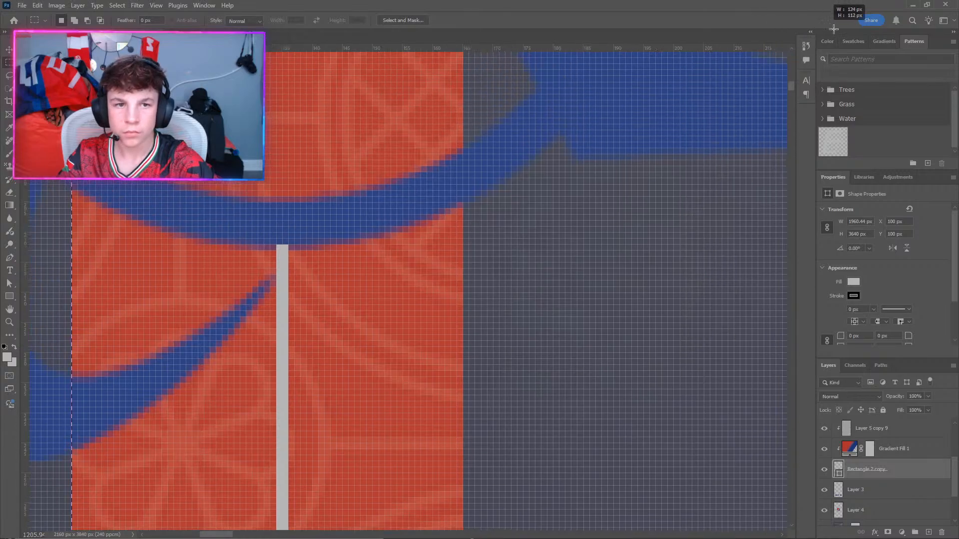
left_click_drag(833, 28, 954, 188)
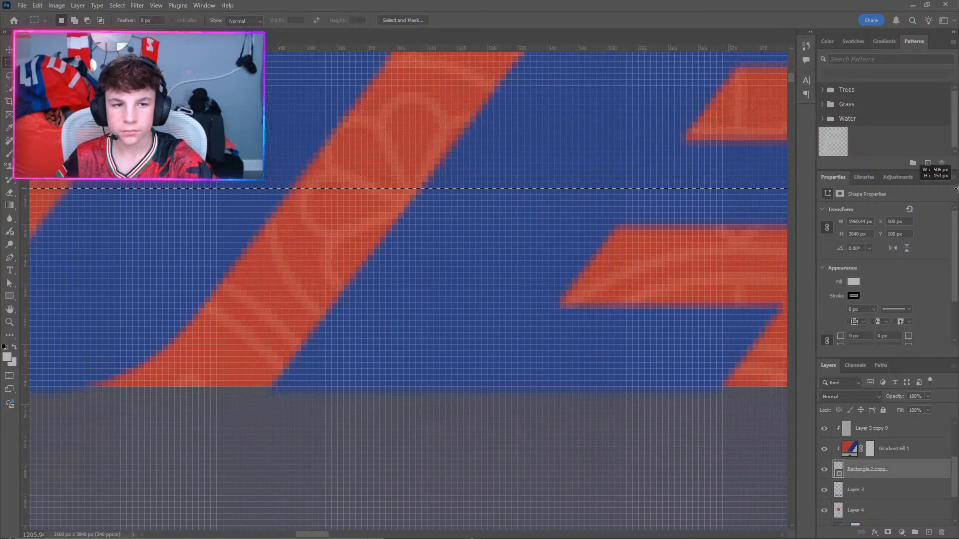
left_click_drag(955, 188, 41, 186)
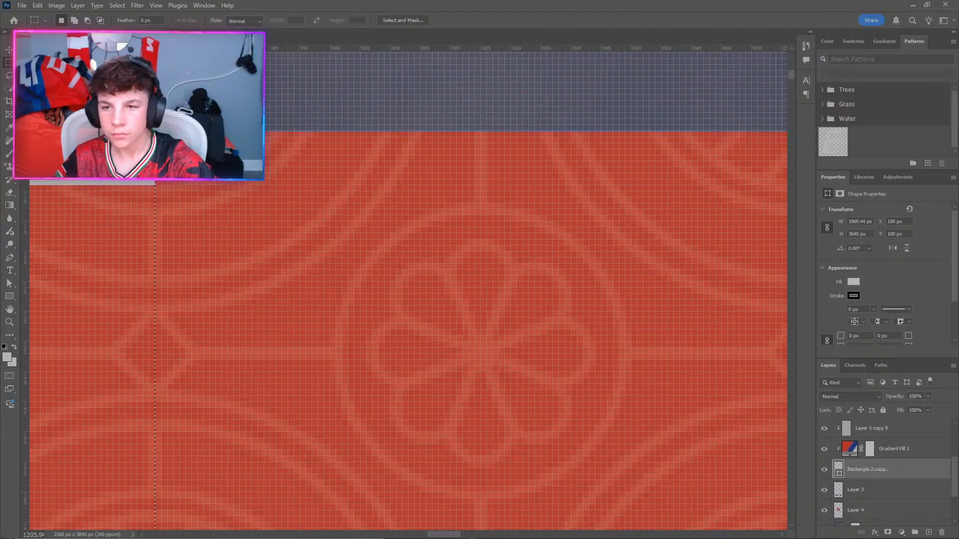
key("Delete")
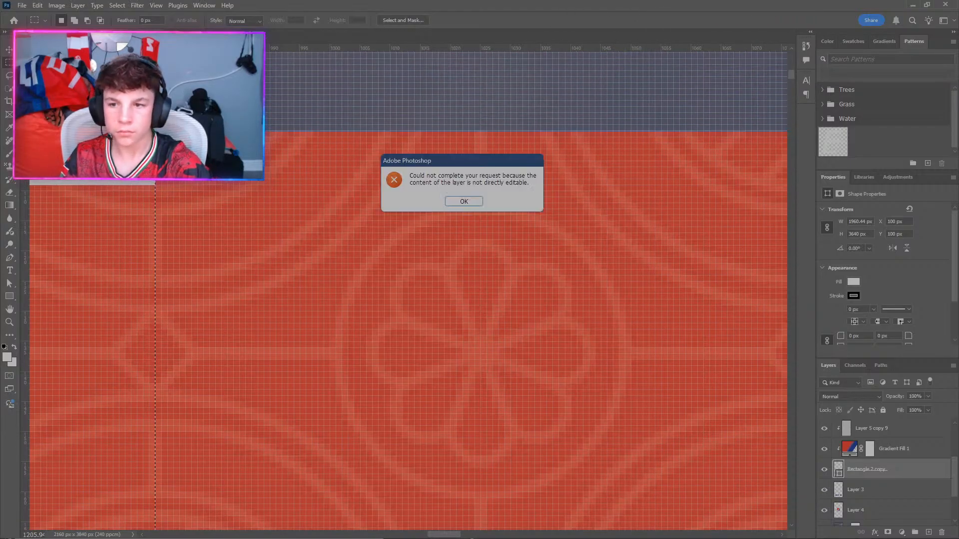
left_click(460, 200)
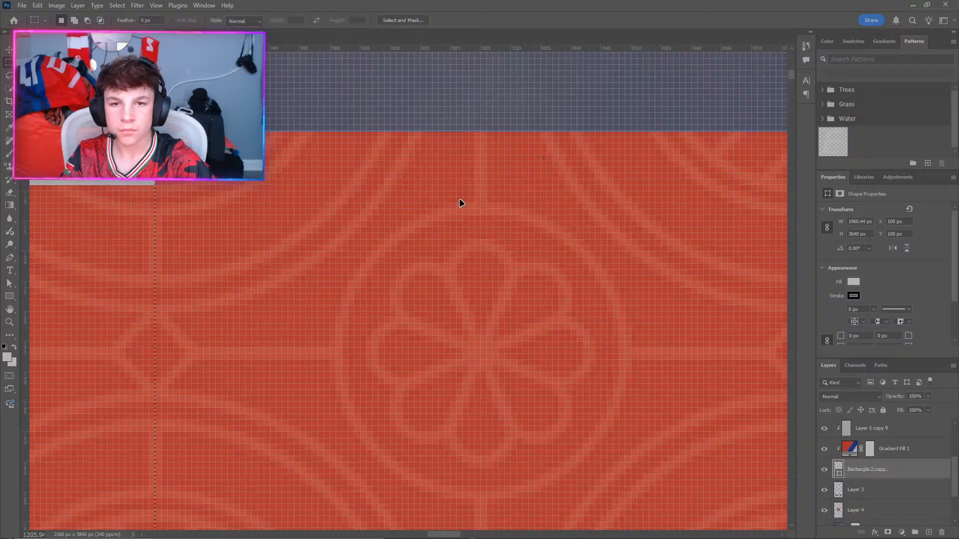
Release the gradient fill and pattern from the border frame's clipping mask and try again to delete the selected corner of the frame.
scroll(315, 239, "down", 8)
scroll(659, 346, "up", 2)
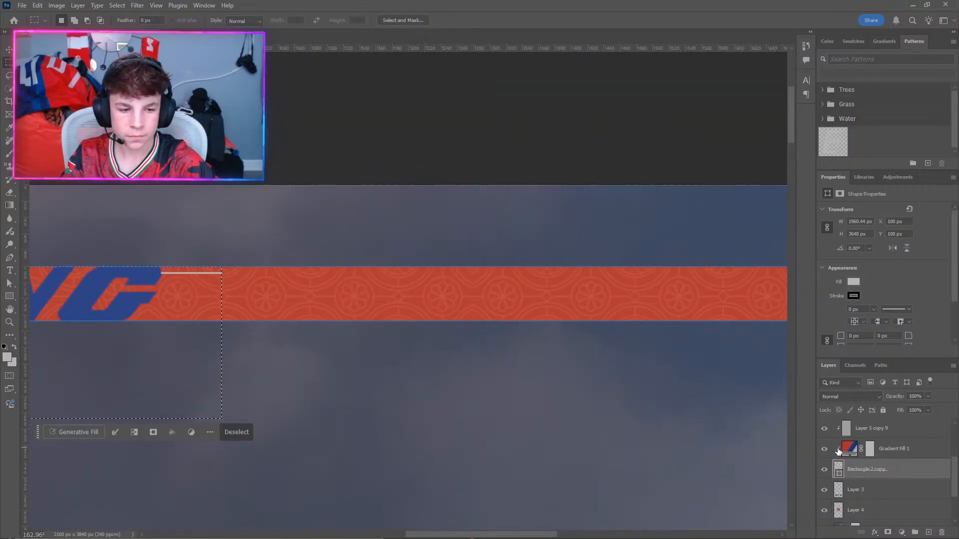
left_click_drag(861, 456, 863, 436)
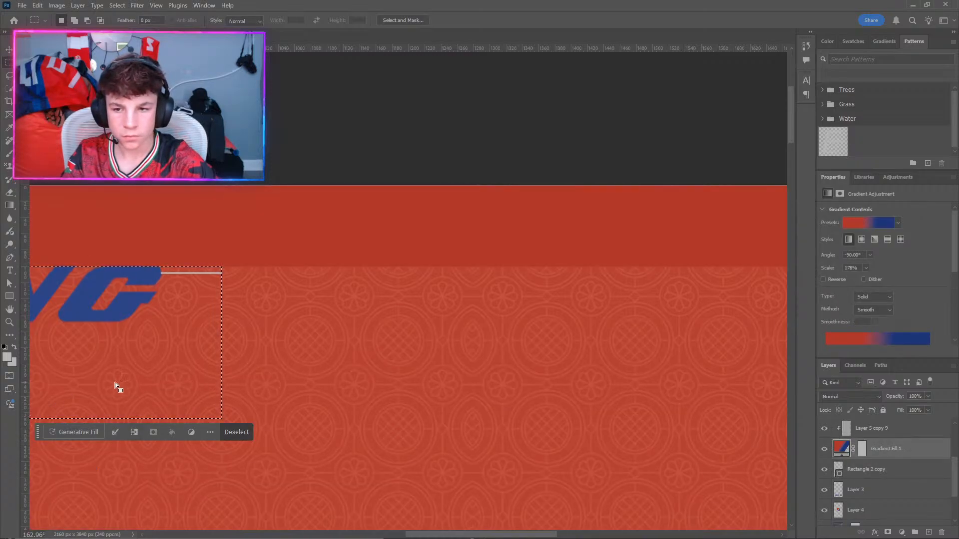
scroll(114, 382, "down", 6)
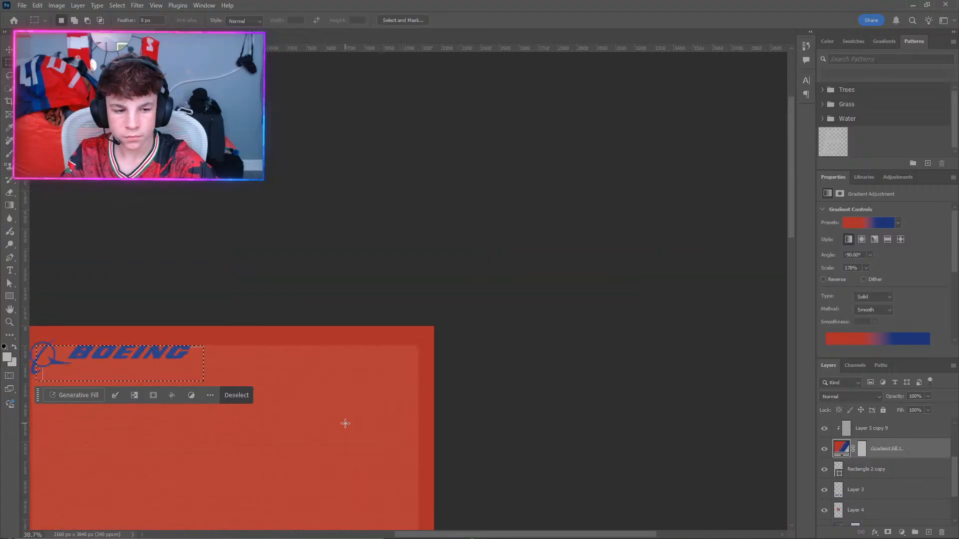
left_click(891, 471)
key("Delete")
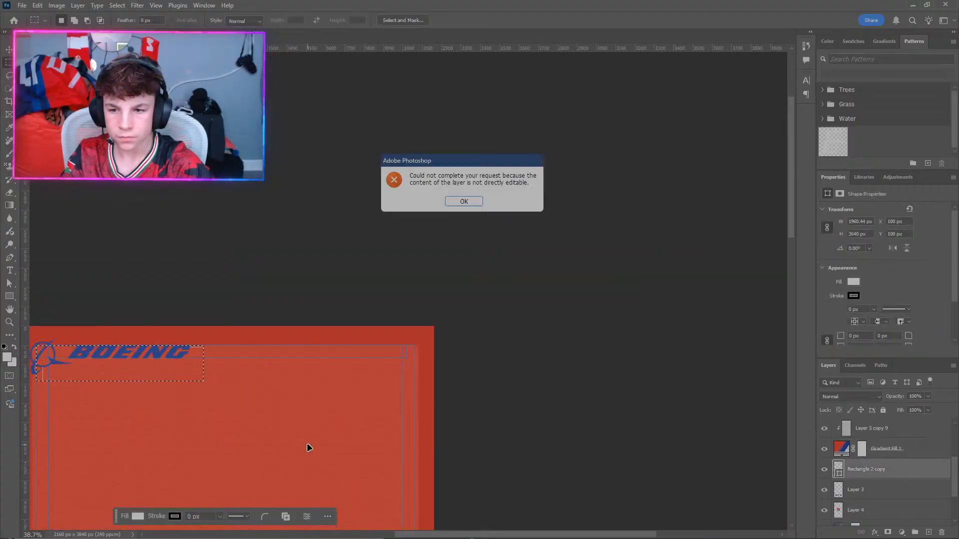
left_click(465, 201)
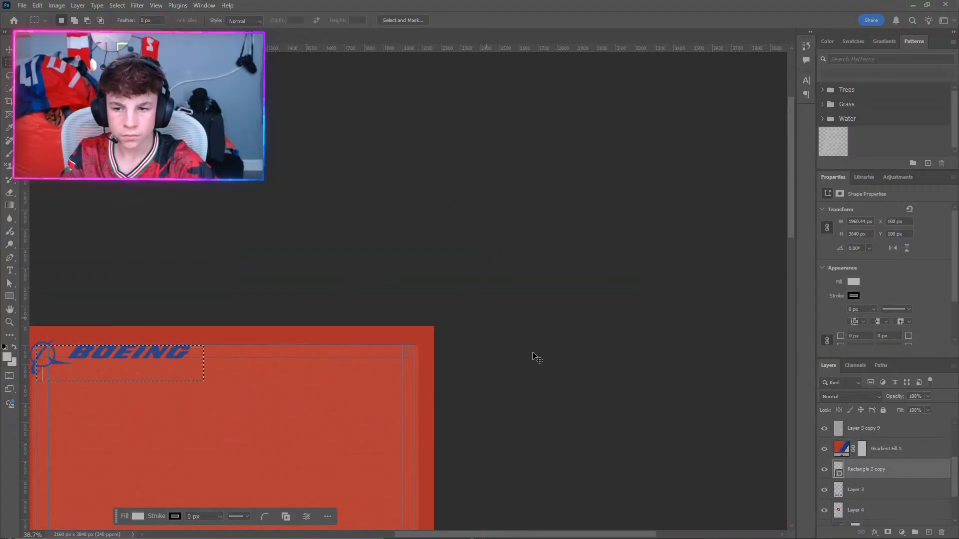
Restore the clipping of the gradient fill and pattern to the border frame and clear the corner selection.
key("ctrl+alt+g")
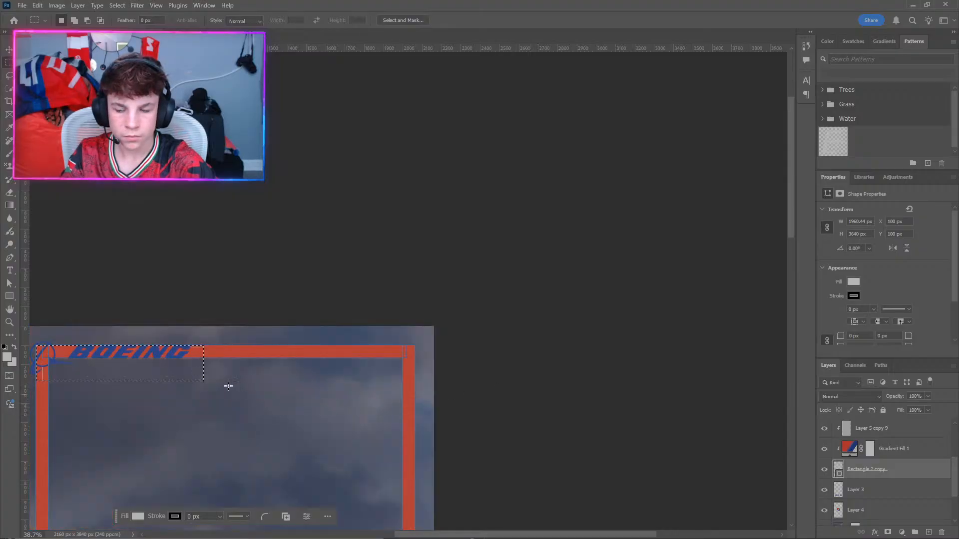
scroll(114, 379, "up", 5)
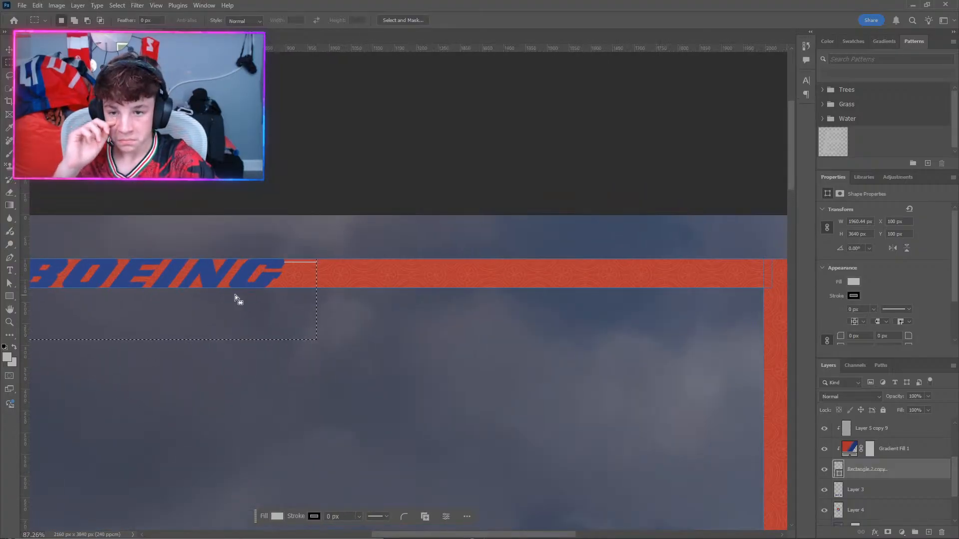
scroll(242, 297, "up", 4)
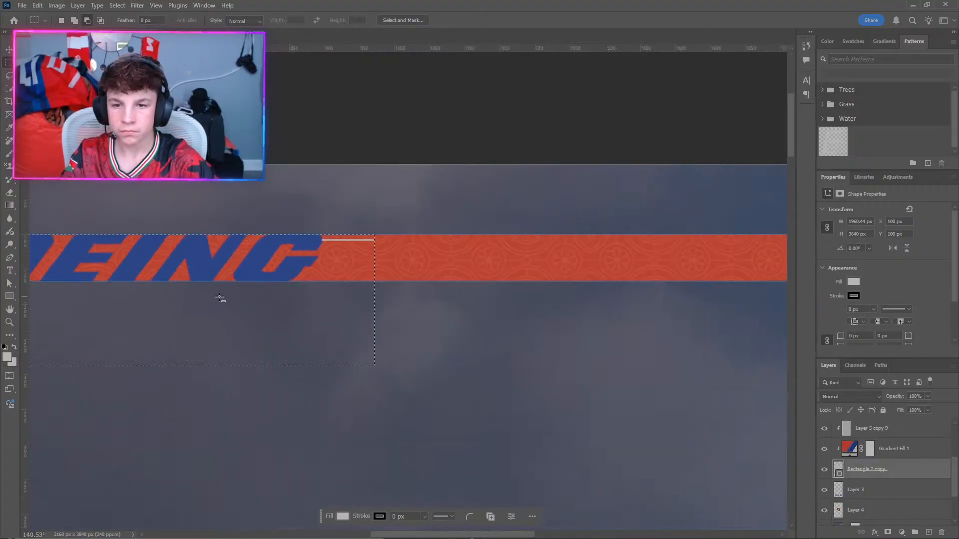
scroll(224, 294, "down", 2)
scroll(224, 293, "up", 4)
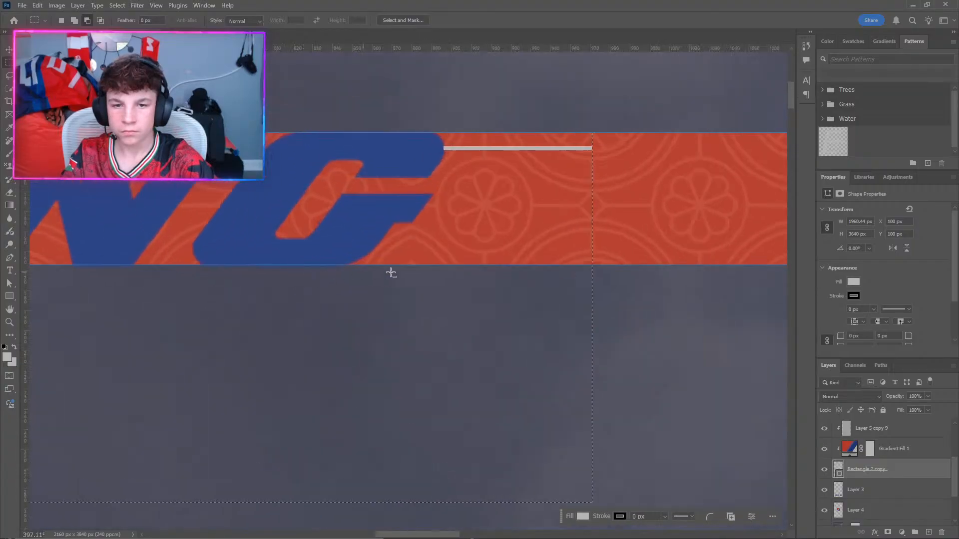
scroll(374, 274, "down", 12)
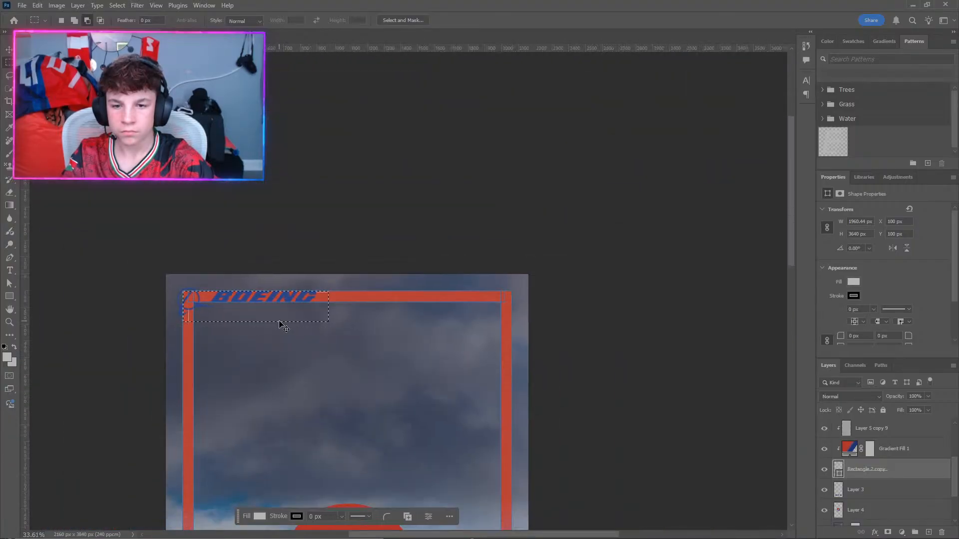
scroll(273, 330, "left", 5)
key("ctrl+d")
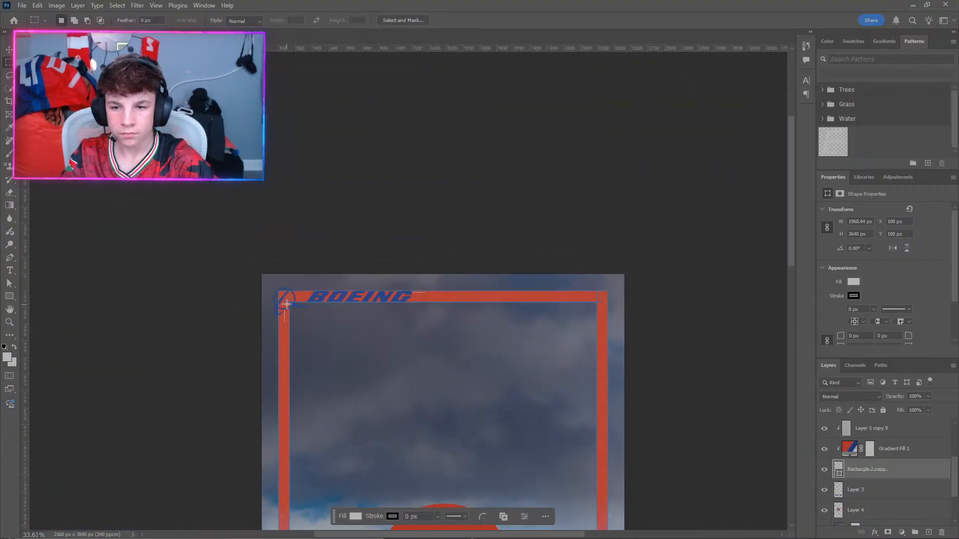
Switch to Chrome and search the web for how to separate merged layers in Photoshop.
scroll(286, 303, "up", 8)
key("super")
key("super")
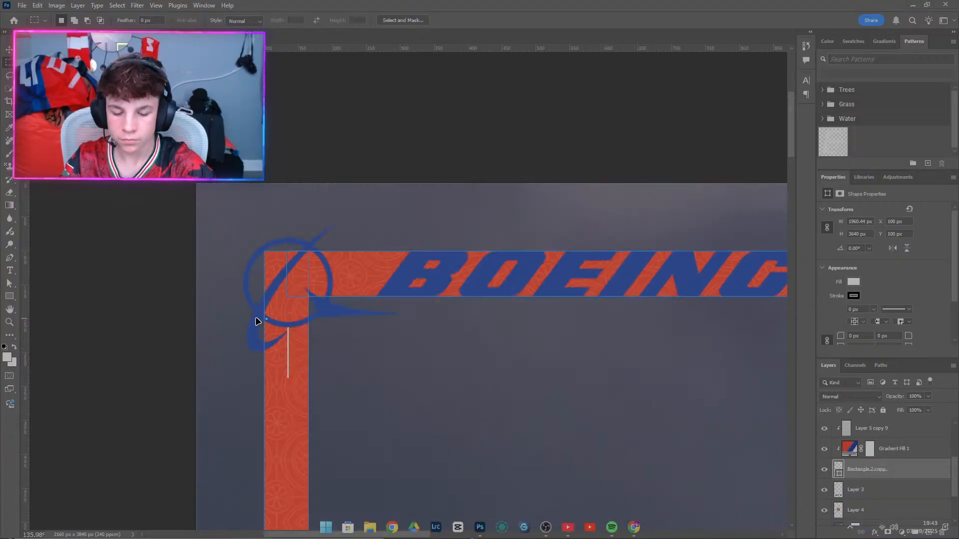
type("how to")
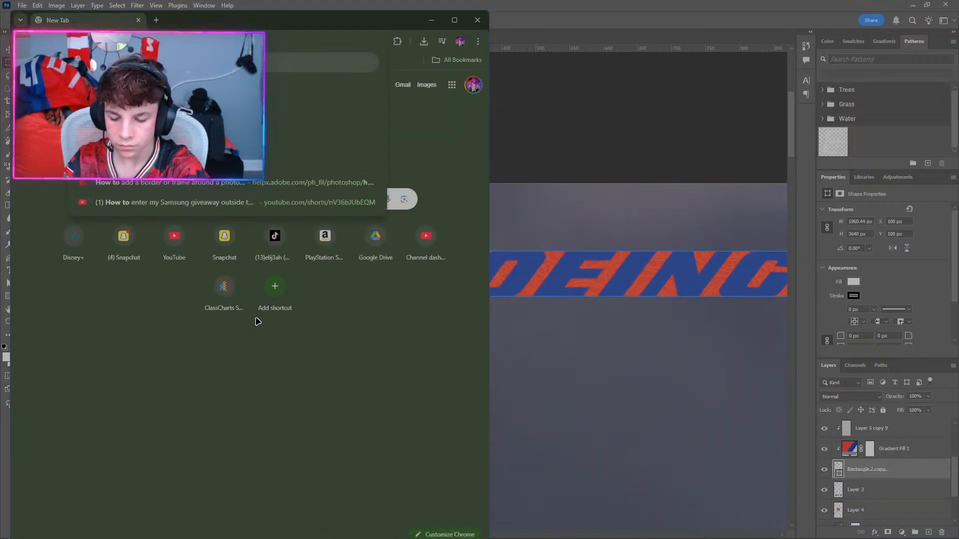
type(" un rasterise a")
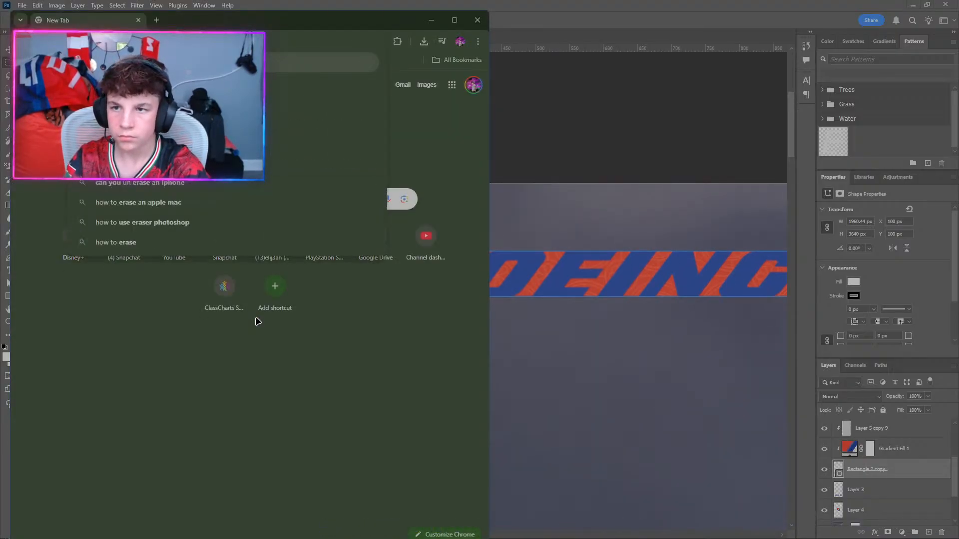
key("BackSpace")
key("BackSpace")
key("BackSpace")
key("BackSpace")
key("BackSpace")
key("BackSpace")
key("BackSpace")
key("BackSpace")
key("BackSpace")
key("BackSpace")
type("unm")
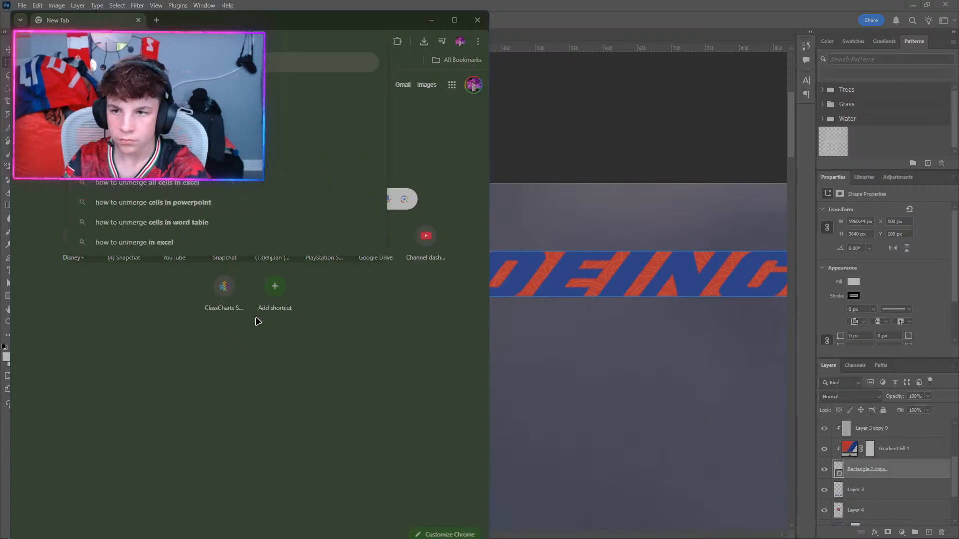
type("erge meg")
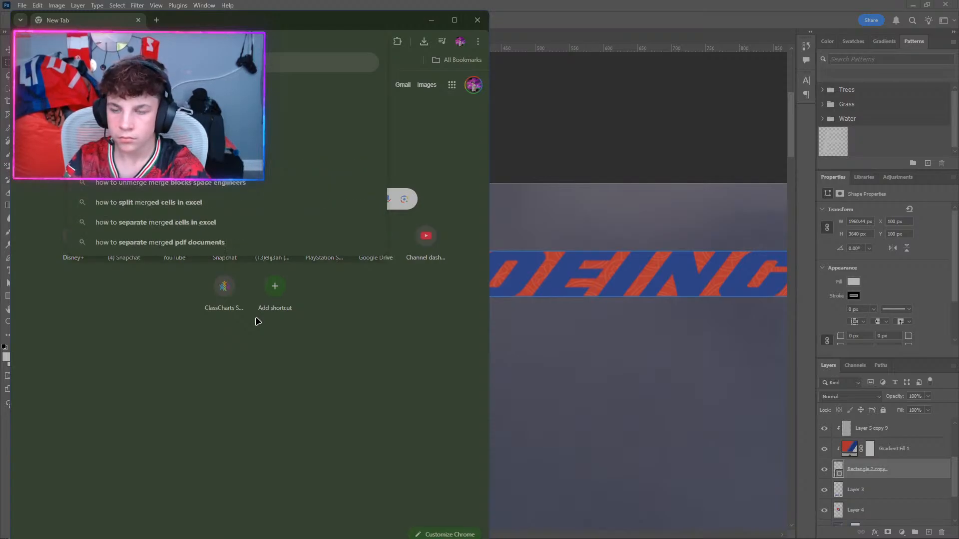
type("ed la")
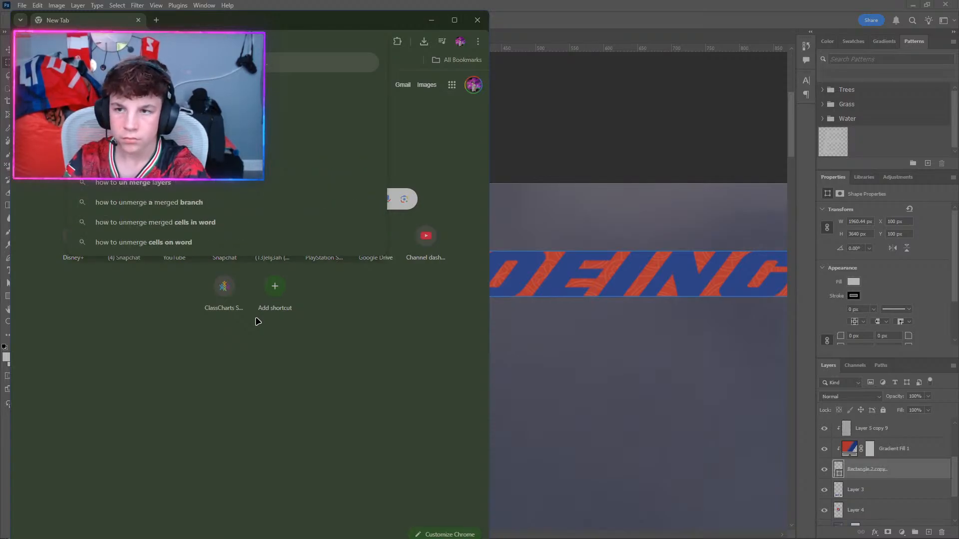
key("Return")
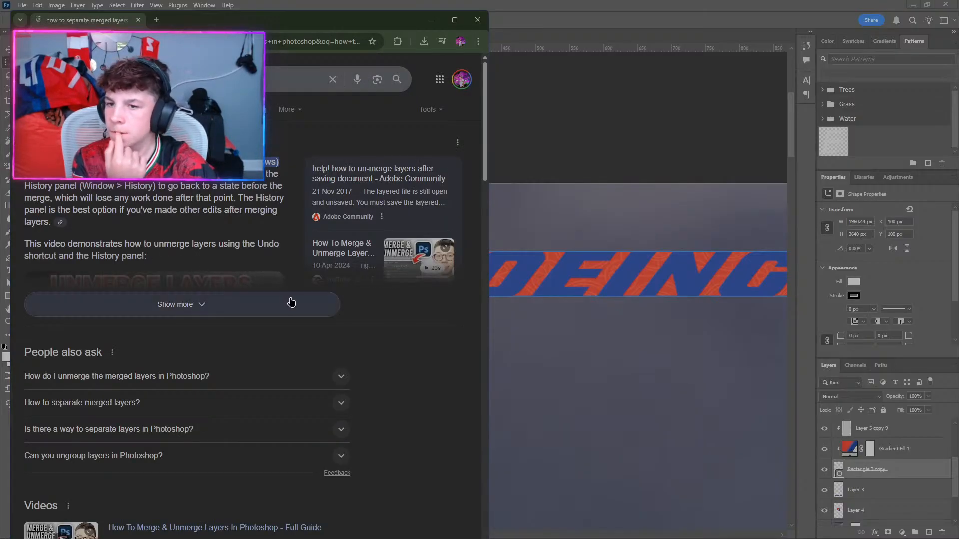
Expand the search overview and examine its methods for unmerging layers, along with the related questions and videos.
left_click(200, 305)
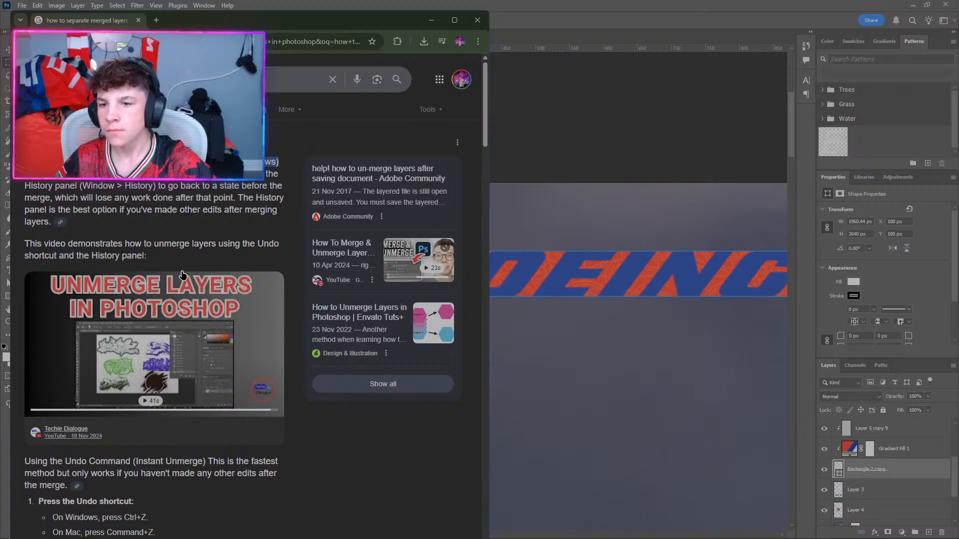
scroll(173, 267, "down", 3)
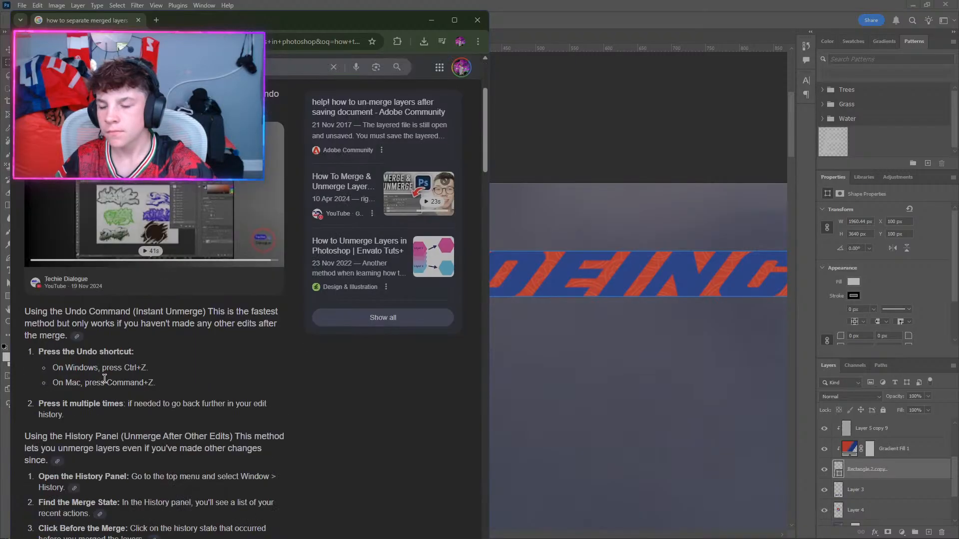
scroll(105, 378, "down", 1)
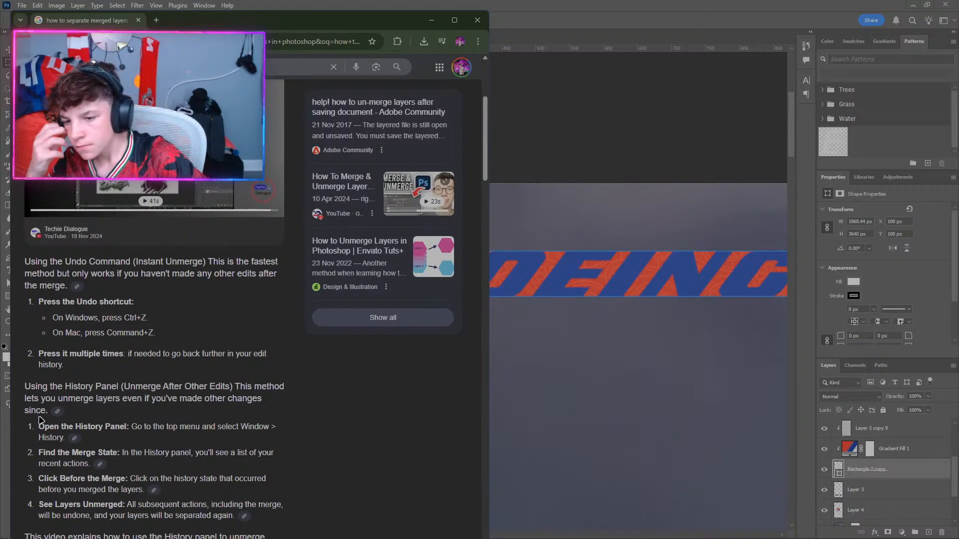
scroll(41, 419, "down", 5)
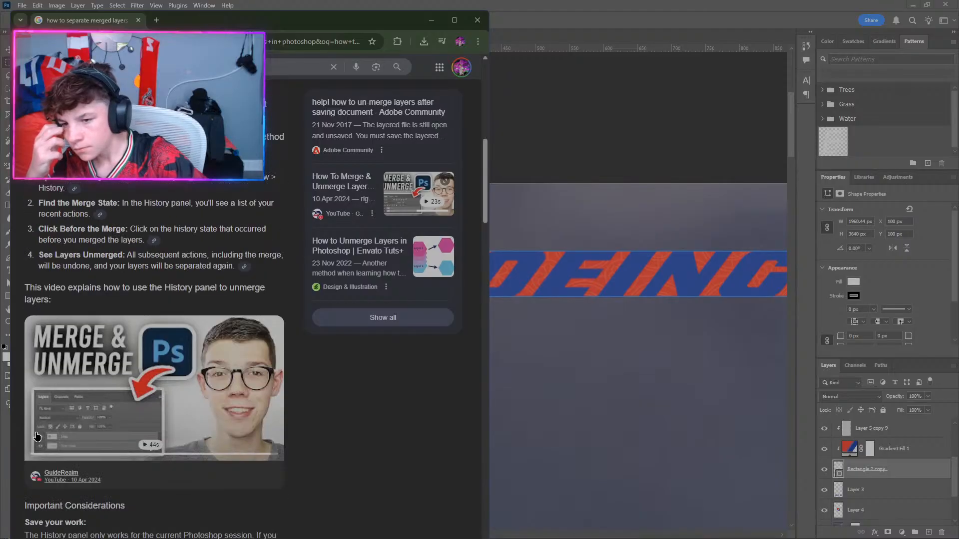
scroll(37, 436, "down", 2)
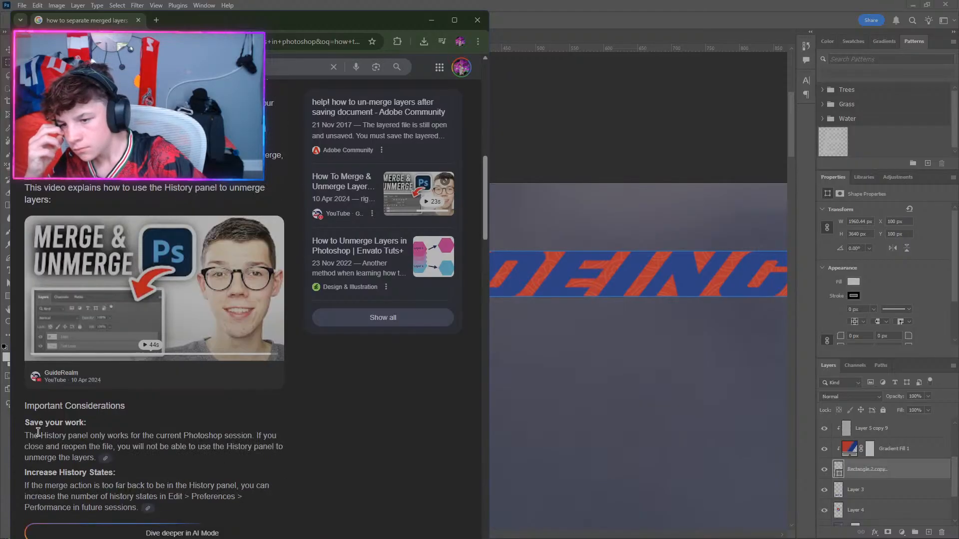
scroll(38, 433, "down", 7)
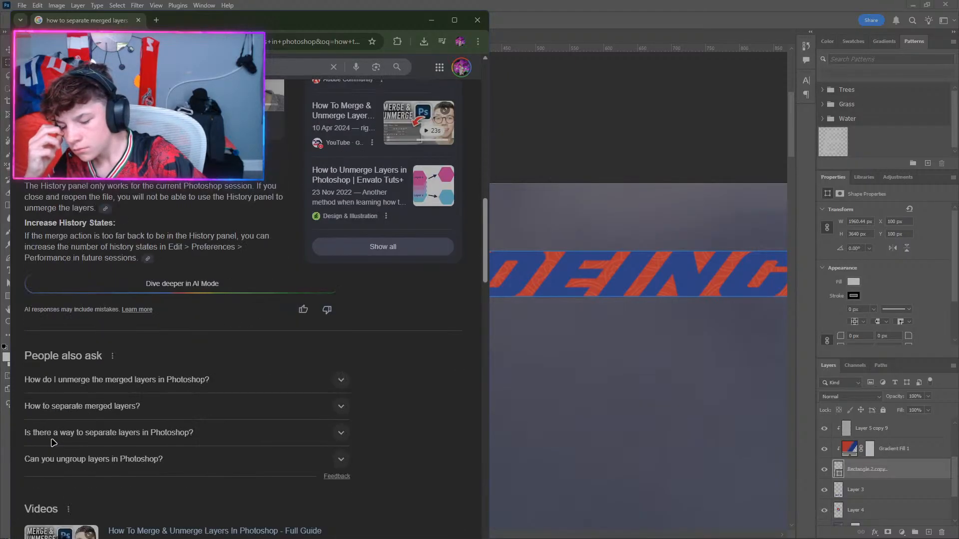
scroll(54, 443, "down", 1)
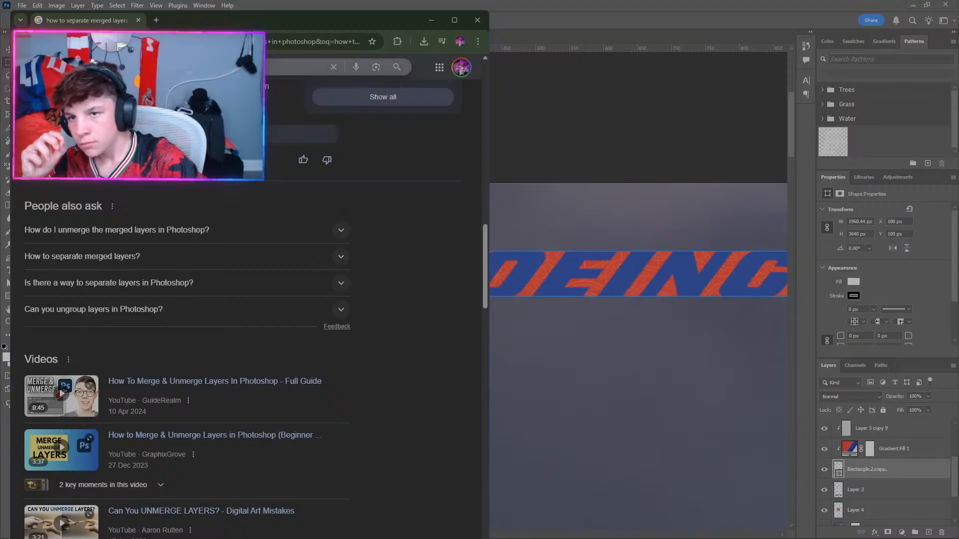
Search the web for how to delete a part of a merged layer, and read the expanded overview through its layer mask method.
left_click(149, 67)
left_click(150, 42)
type("how to dele")
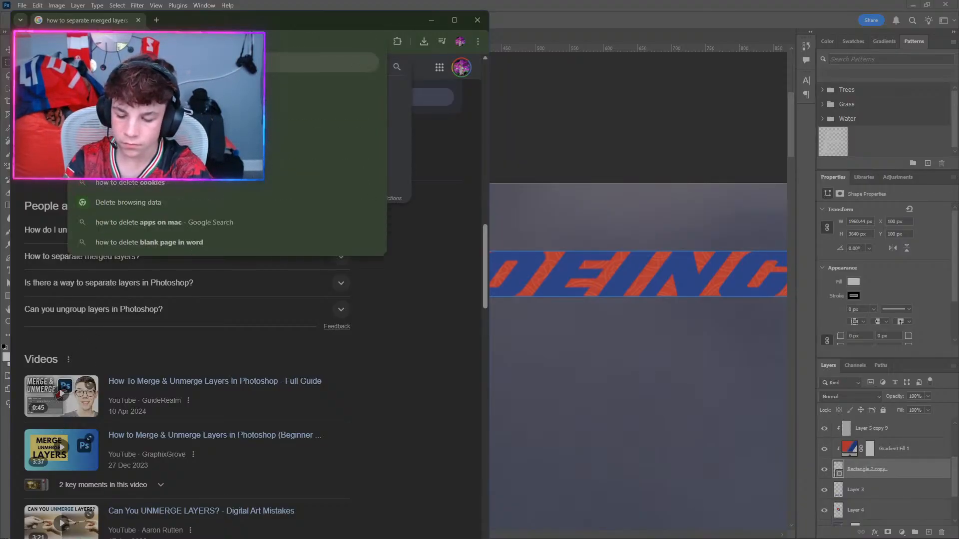
type("te a part of a merge")
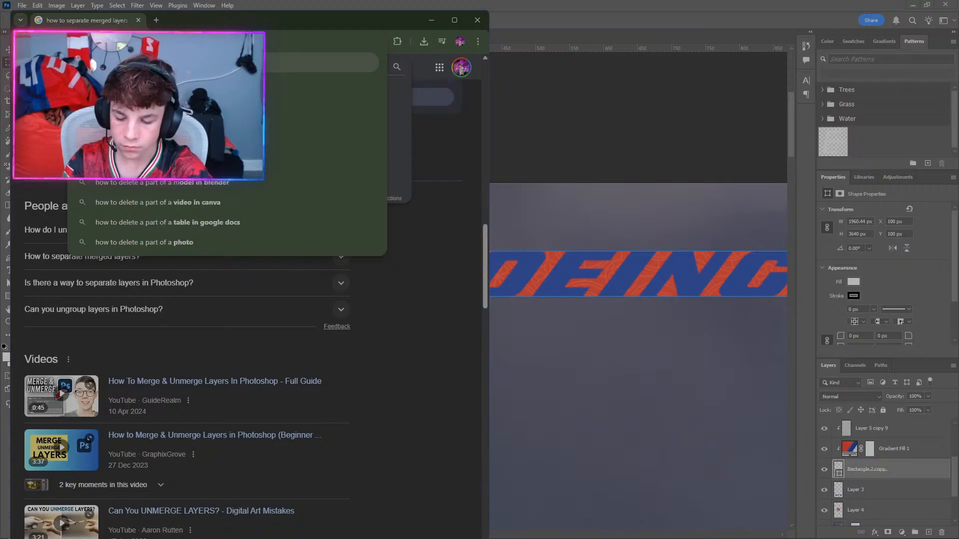
type("d l")
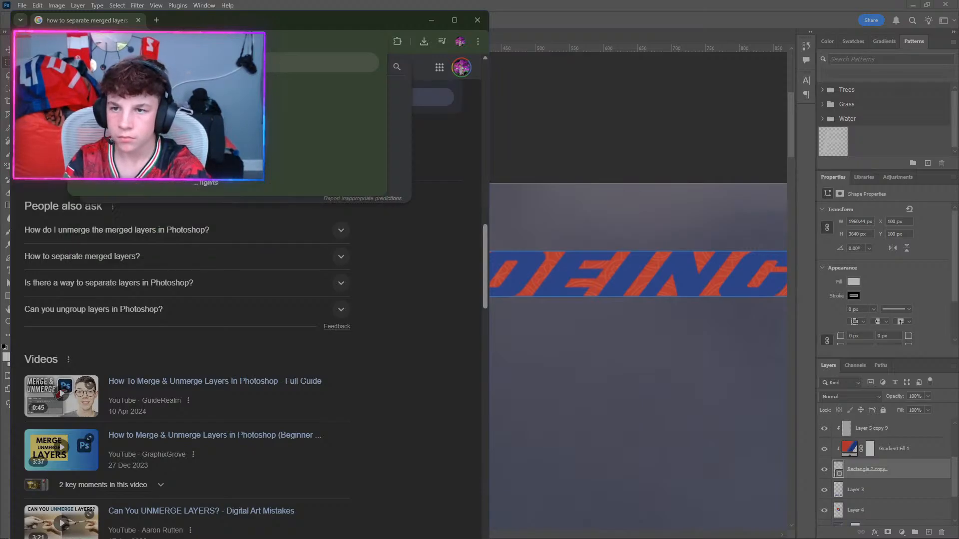
type("ayer")
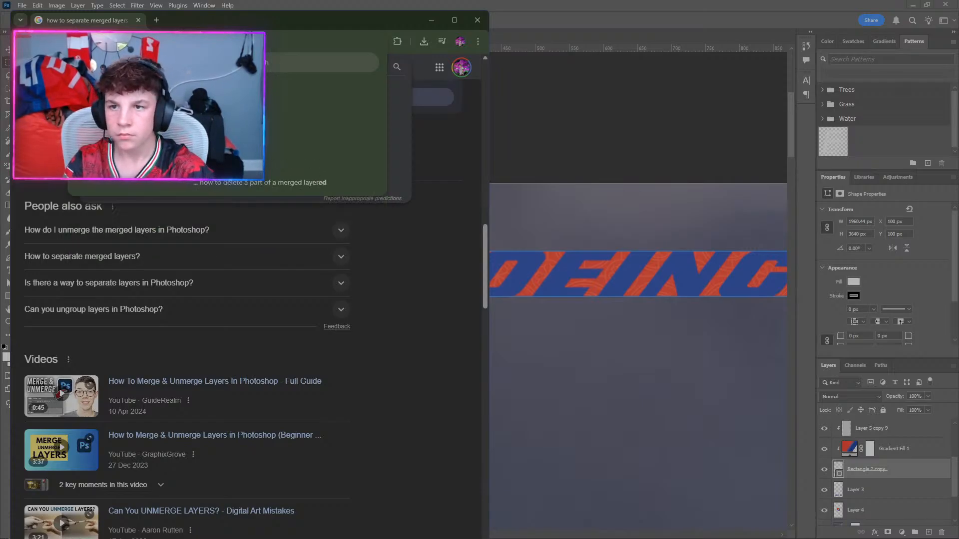
key("Return")
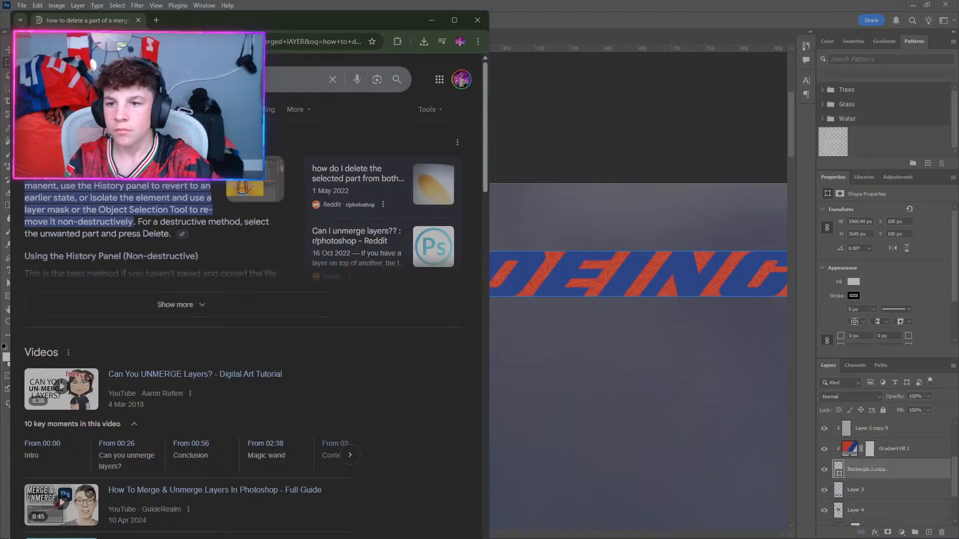
left_click(147, 308)
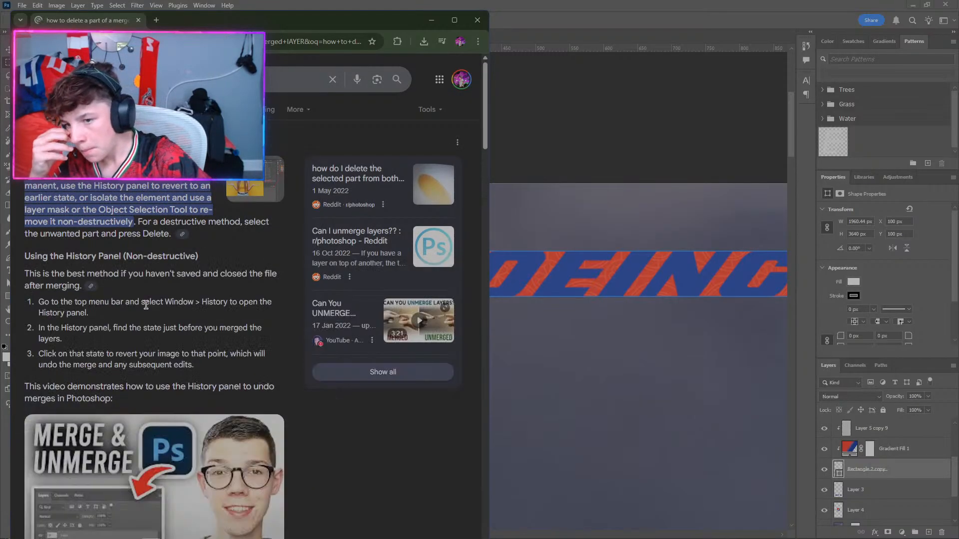
scroll(164, 312, "down", 5)
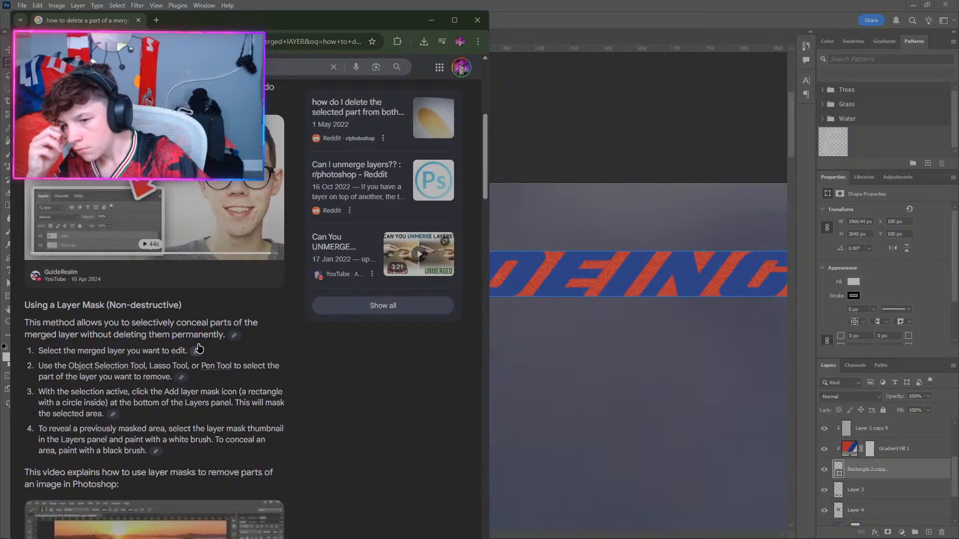
Switch to Photoshop to activate the Quick Selection tool, and return to the layer mask instructions in Chrome.
left_click(566, 389)
key("w")
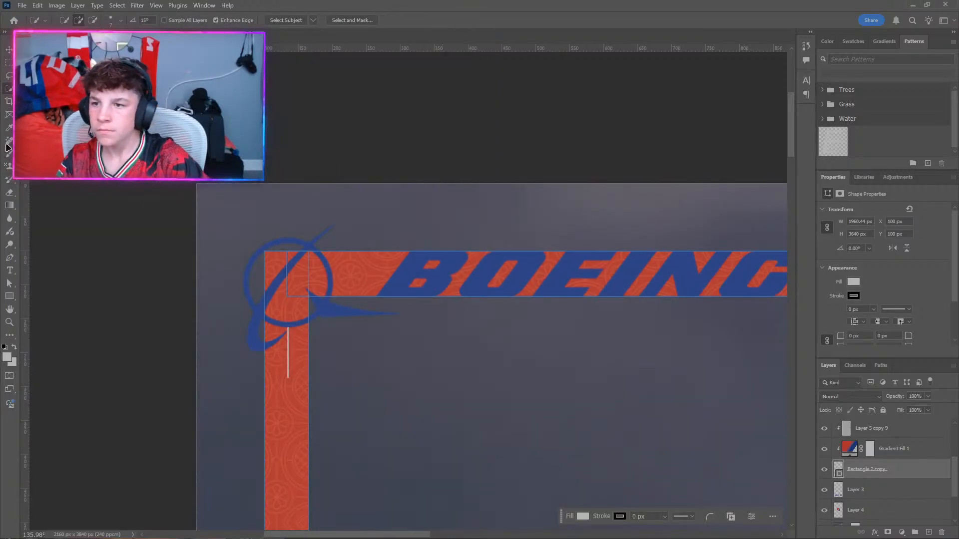
key("alt+Tab")
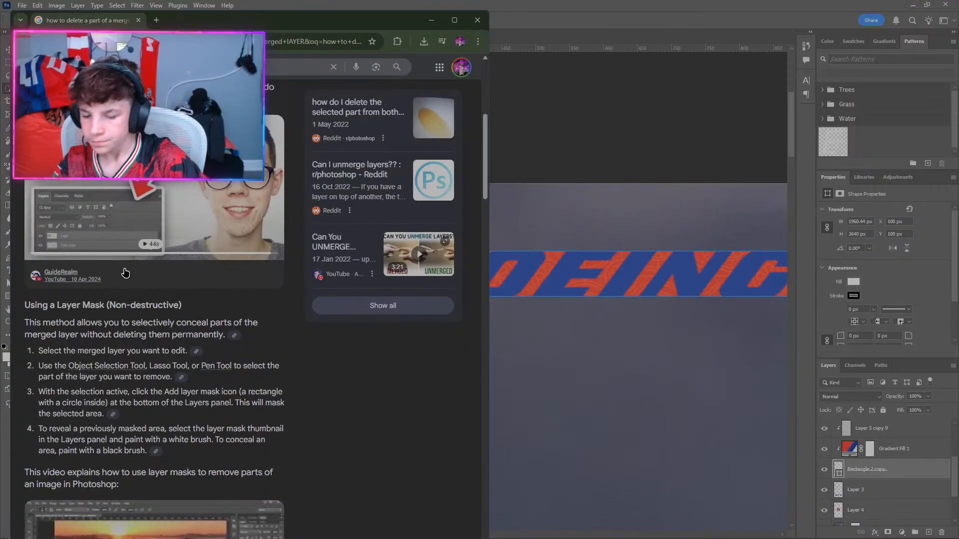
Look up in the browser how the Pen Tool can remove part of a merged layer, and return to Photoshop.
key("alt+Tab")
left_click(399, 233)
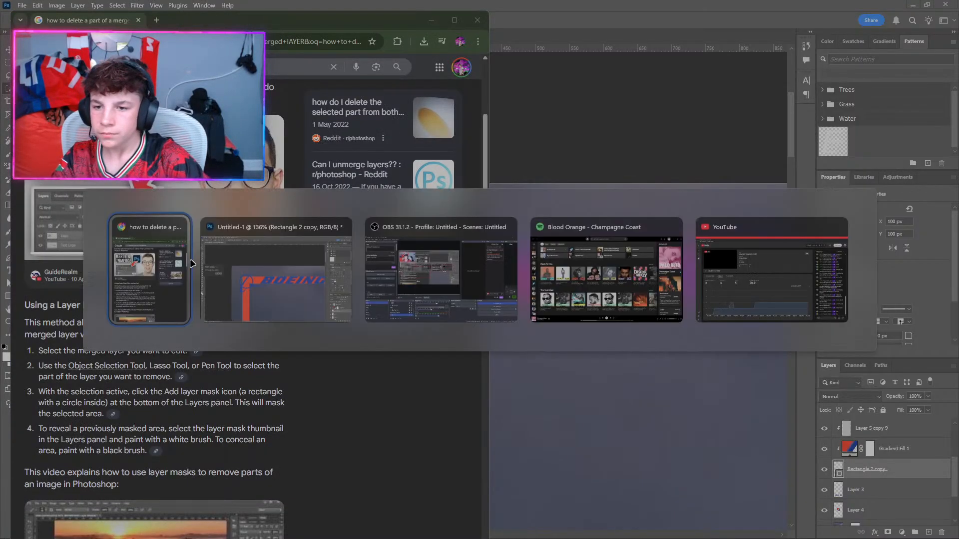
left_click(217, 366)
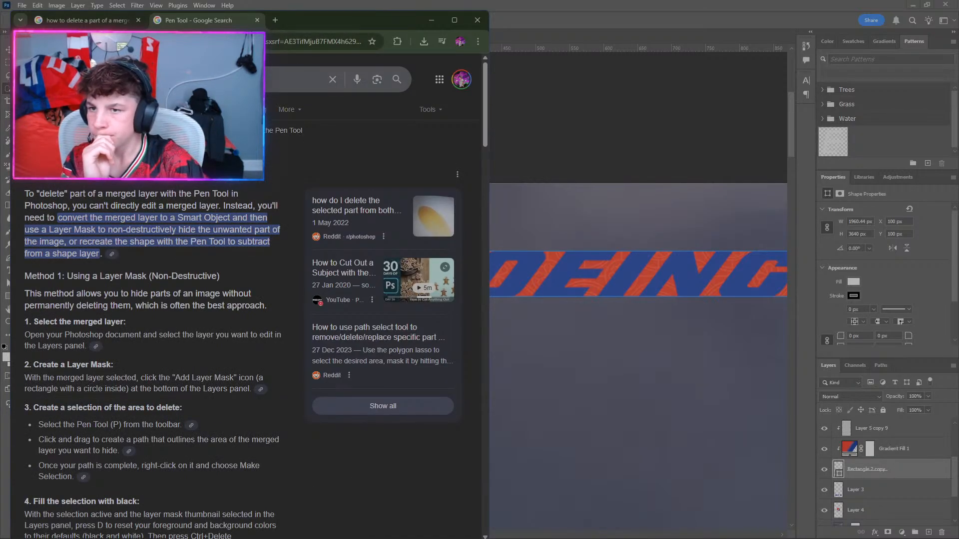
left_click(106, 109)
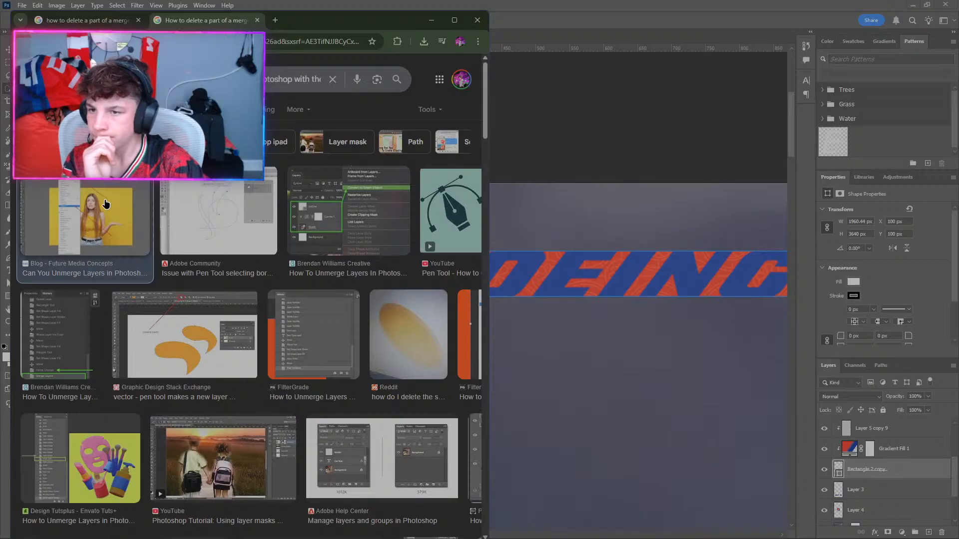
left_click(111, 196)
left_click(258, 20)
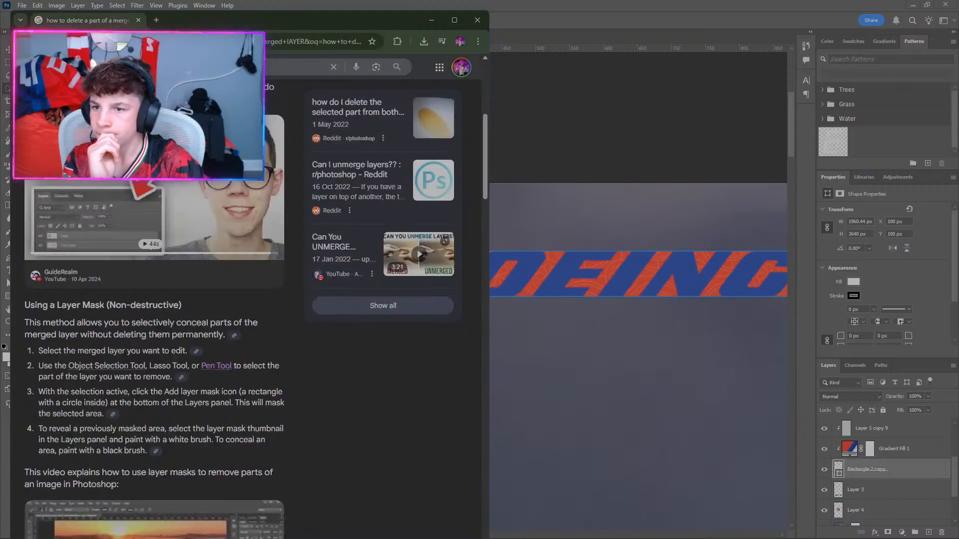
left_click(547, 194)
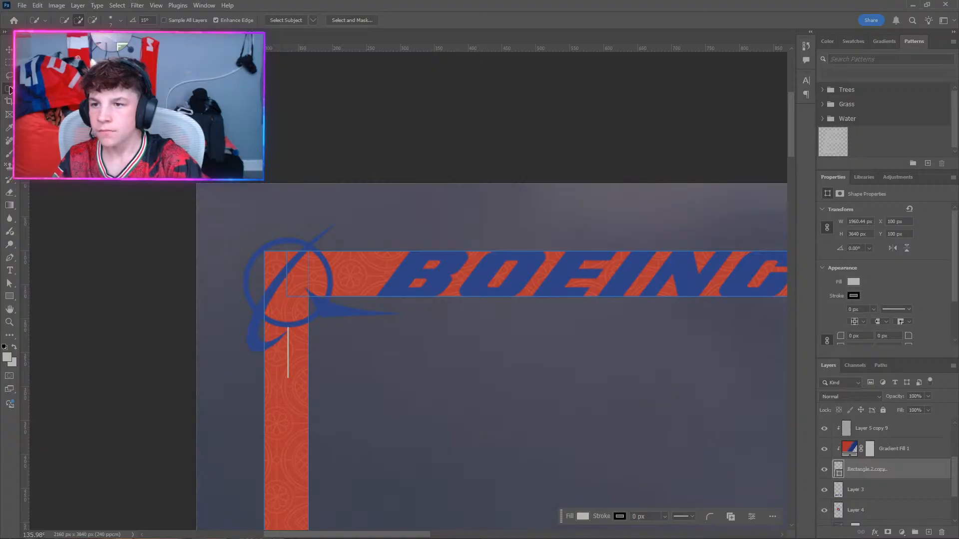
Try to select the BOEING section of the upper border with a rectangular Object Selection about 959 px wide, and clear the selection.
key("shift+w")
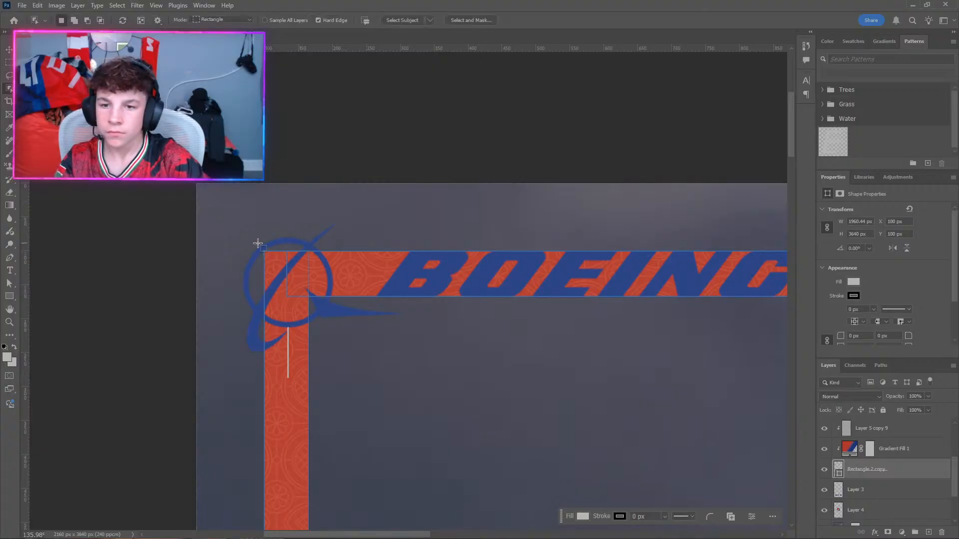
mouse_move(258, 243)
left_mouse_down()
mouse_move(333, 269)
mouse_move(784, 342)
mouse_move(706, 343)
mouse_move(685, 387)
mouse_move(701, 374)
mouse_move(563, 375)
mouse_move(370, 392)
mouse_move(388, 404)
mouse_move(211, 433)
mouse_move(1, 441)
mouse_move(179, 457)
mouse_move(99, 454)
mouse_move(109, 479)
mouse_move(125, 470)
mouse_move(105, 514)
mouse_move(25, 536)
mouse_move(254, 479)
mouse_move(177, 536)
mouse_move(181, 462)
mouse_move(145, 464)
mouse_move(156, 465)
mouse_move(64, 503)
mouse_move(46, 535)
mouse_move(267, 495)
mouse_move(912, 142)
mouse_move(921, 300)
mouse_move(884, 203)
mouse_move(668, 300)
mouse_move(599, 120)
mouse_move(520, 214)
mouse_move(552, 304)
mouse_move(719, 282)
mouse_move(748, 303)
mouse_move(571, 302)
left_mouse_up()
scroll(562, 374, "up", 3)
scroll(388, 404, "up", 2)
scroll(173, 454, "up", 2)
scroll(125, 470, "up", 2)
scroll(255, 480, "up", 2)
scroll(170, 462, "up", 2)
scroll(156, 465, "up", 2)
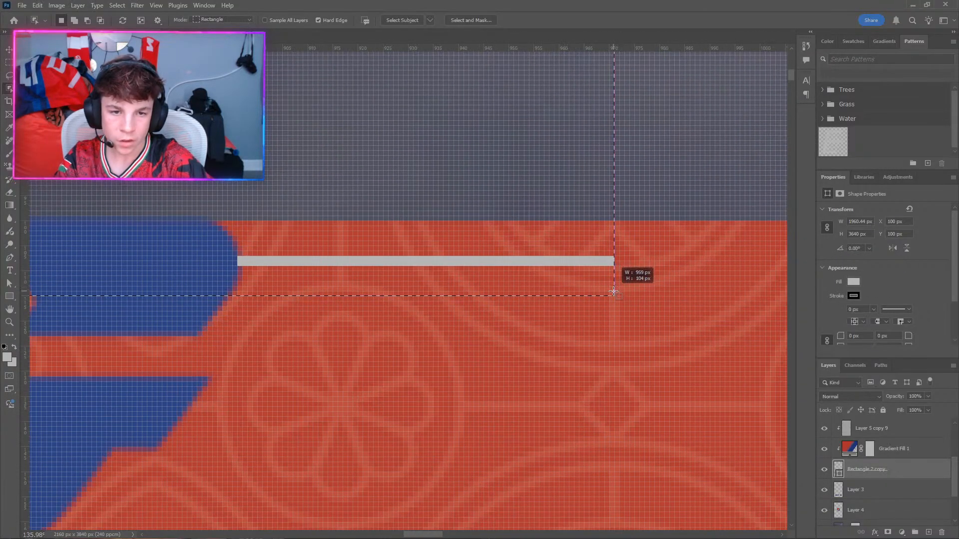
left_click_drag(614, 292, 611, 522)
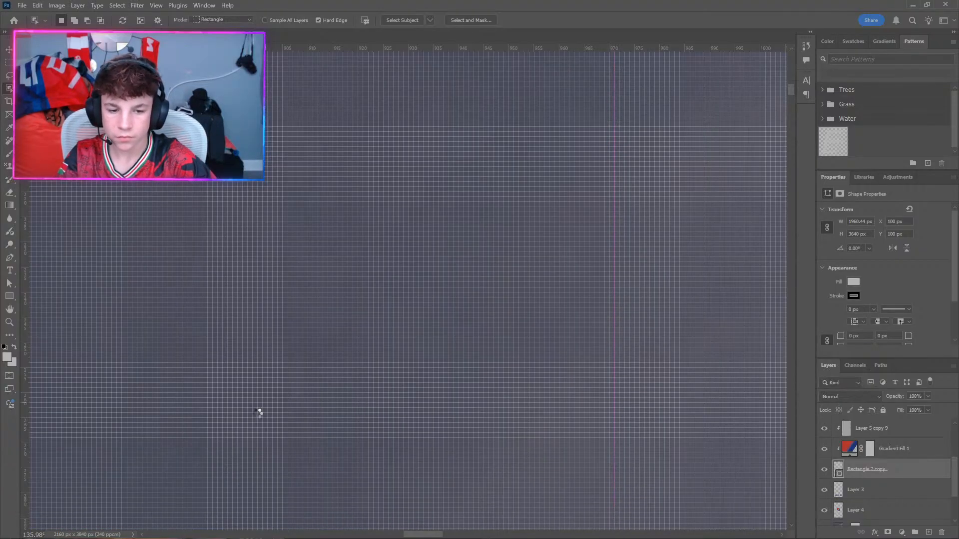
scroll(256, 413, "down", 3)
scroll(288, 422, "down", 3)
scroll(291, 427, "down", 5)
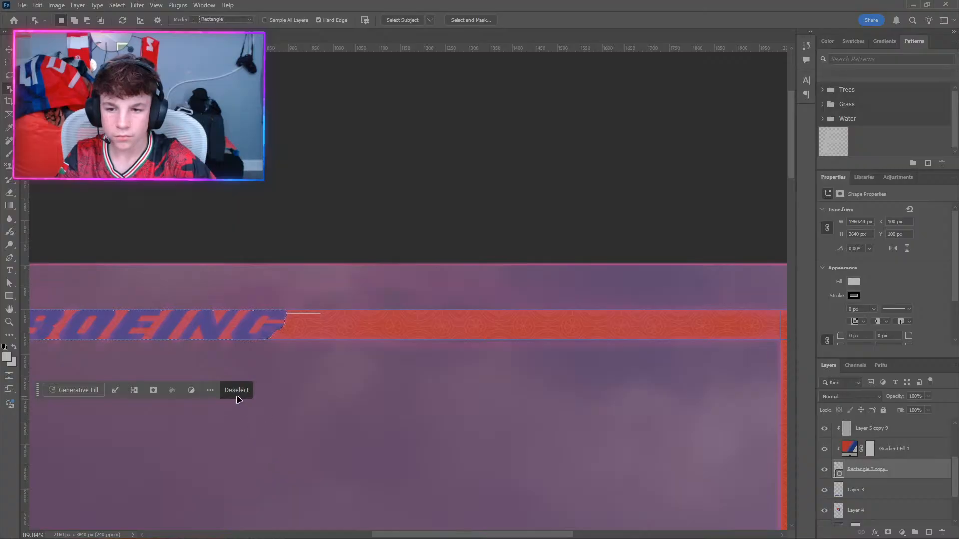
left_click(237, 395)
Try freehand Lasso selections across the border around the end of the BOEING lettering, and clear them.
scroll(311, 422, "down", 2)
scroll(261, 397, "down", 3)
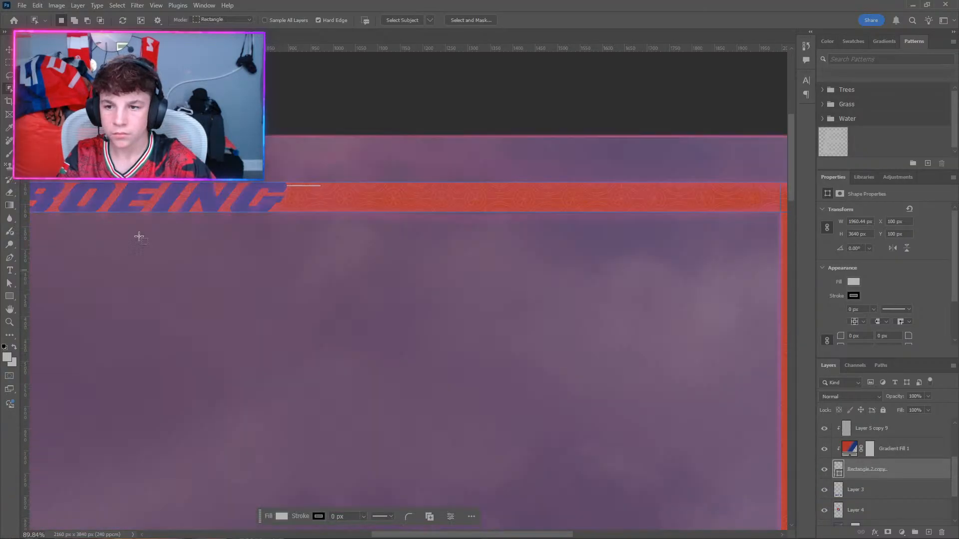
key("l")
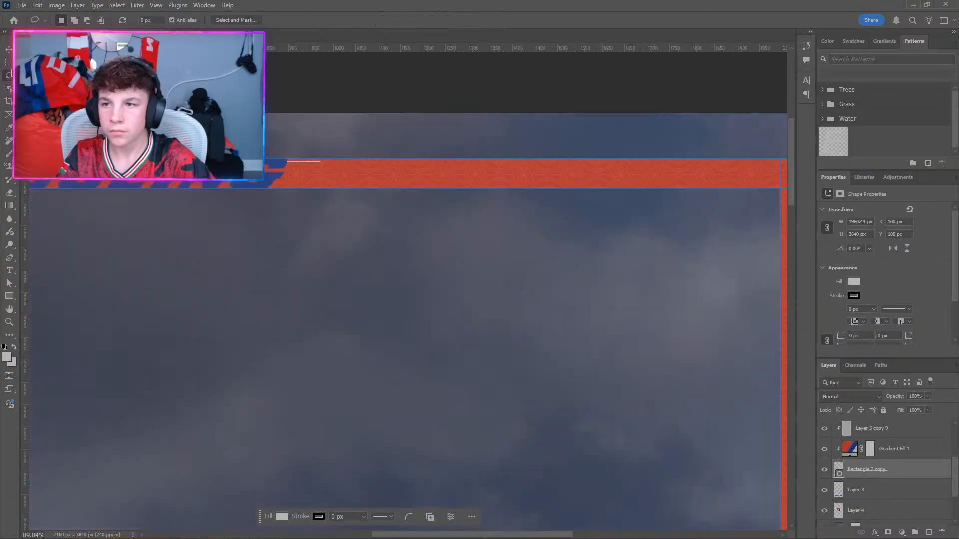
mouse_move(319, 129)
left_mouse_down()
mouse_move(255, 199)
mouse_move(210, 212)
left_mouse_up()
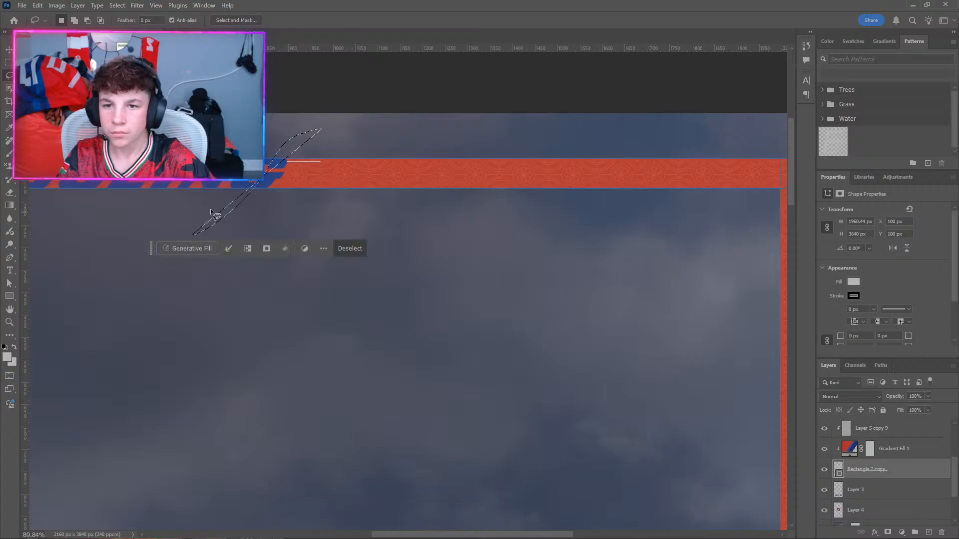
left_click(358, 249)
mouse_move(303, 154)
left_mouse_down()
mouse_move(285, 215)
mouse_move(294, 182)
left_mouse_up()
scroll(299, 182, "up", 2)
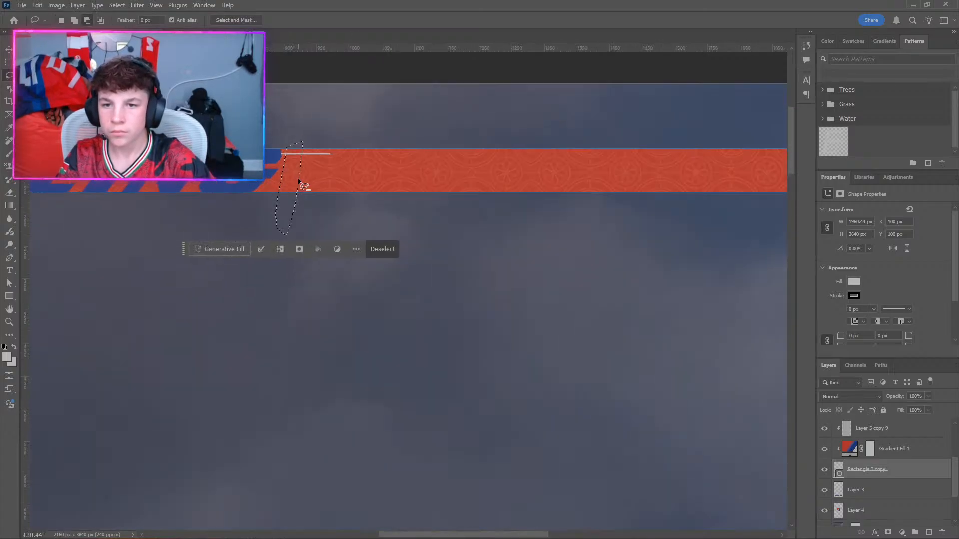
scroll(300, 182, "up", 3)
left_click(349, 368)
Try to lasso and delete a strip of the upper border beside the guide line's far end, and clear the selection.
scroll(379, 139, "up", 2)
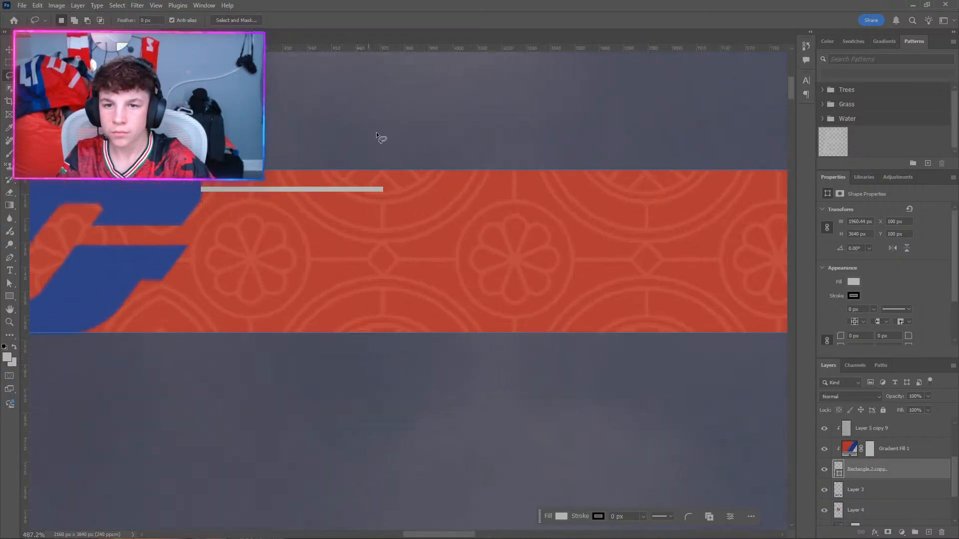
scroll(375, 180, "up", 3)
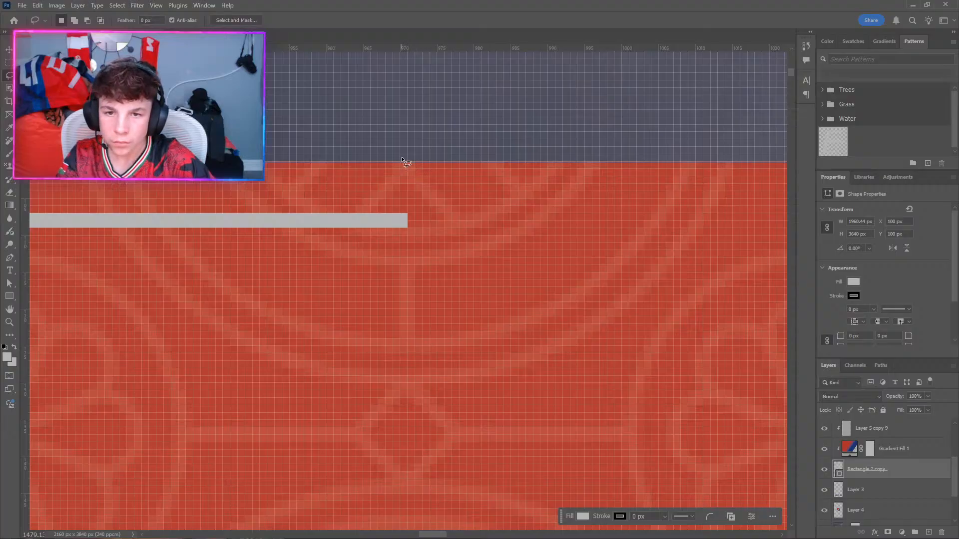
left_click_drag(402, 159, 405, 272)
left_click(492, 279)
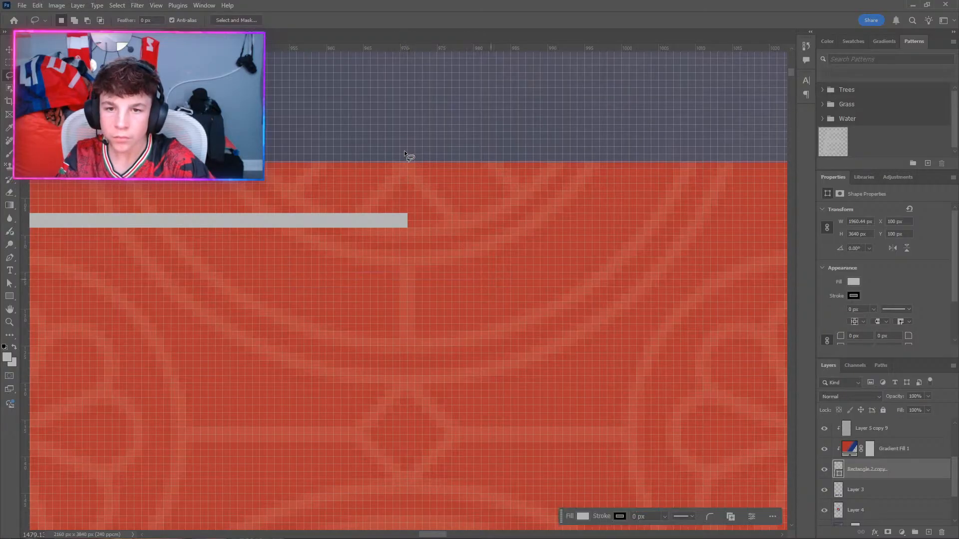
mouse_move(404, 152)
left_mouse_down()
mouse_move(404, 525)
mouse_move(361, 526)
mouse_move(288, 506)
mouse_move(283, 368)
mouse_move(322, 203)
mouse_move(406, 155)
left_mouse_up()
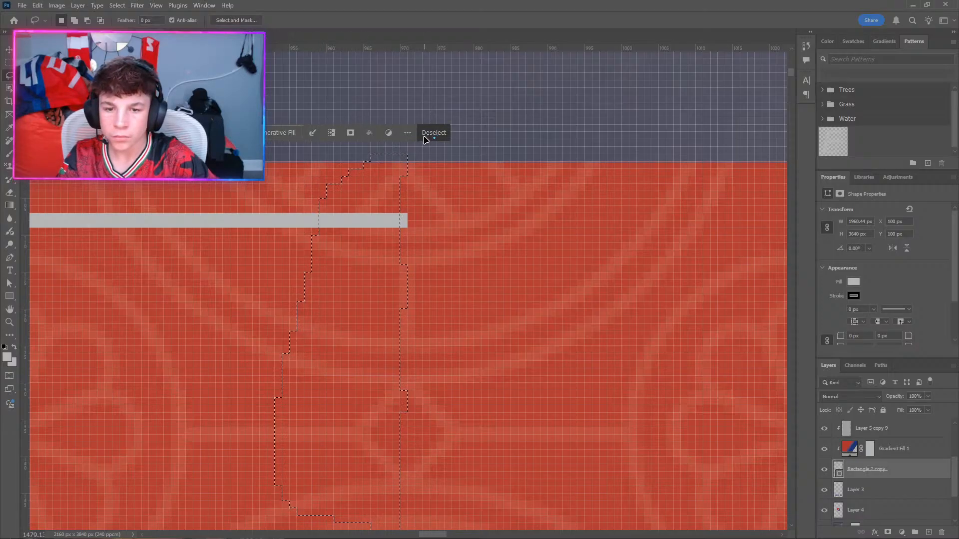
key("Delete")
left_click(457, 202)
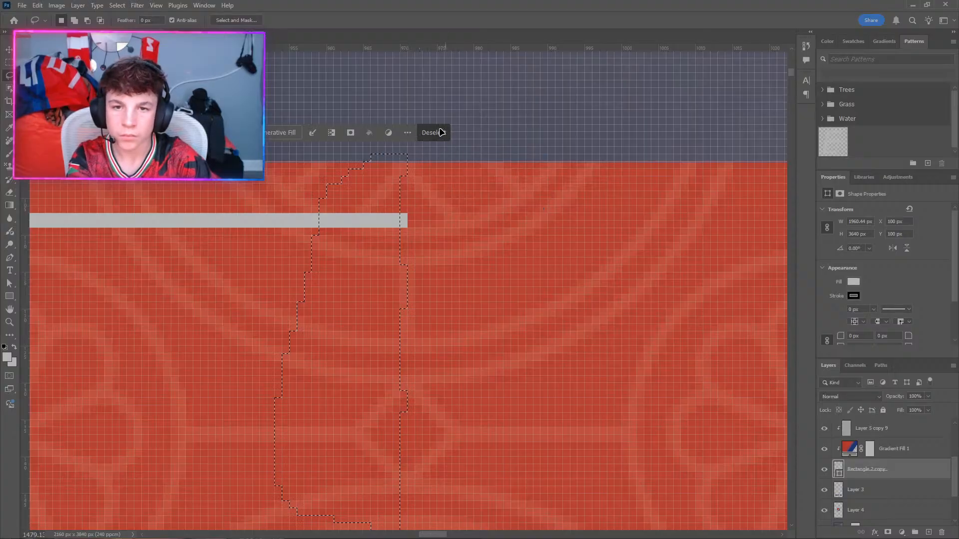
left_click(434, 132)
Delete the two thin guide-line rectangle layers below the logo and beside the BOEING lettering, keeping the logo layer.
scroll(317, 178, "down", 1)
scroll(280, 235, "down", 2)
scroll(279, 238, "down", 10)
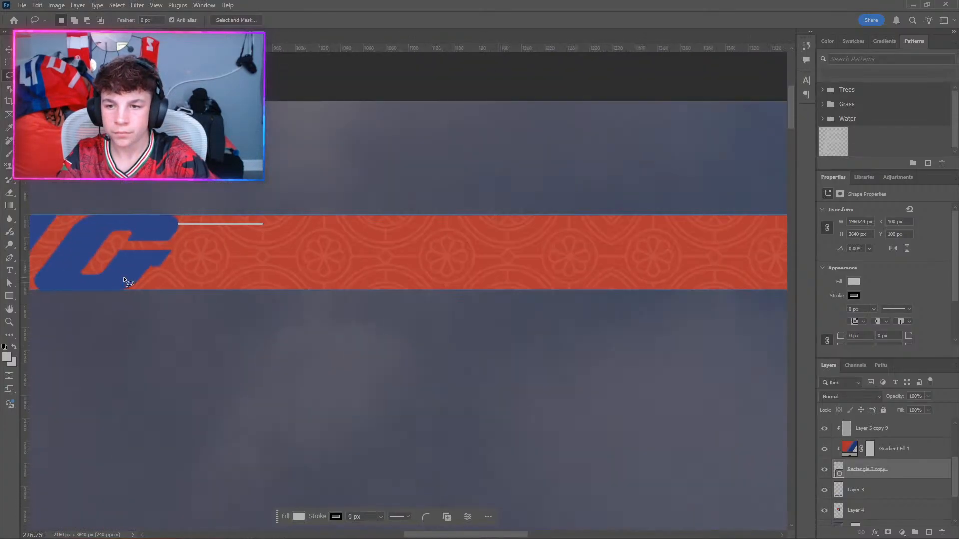
scroll(243, 259, "left", 5)
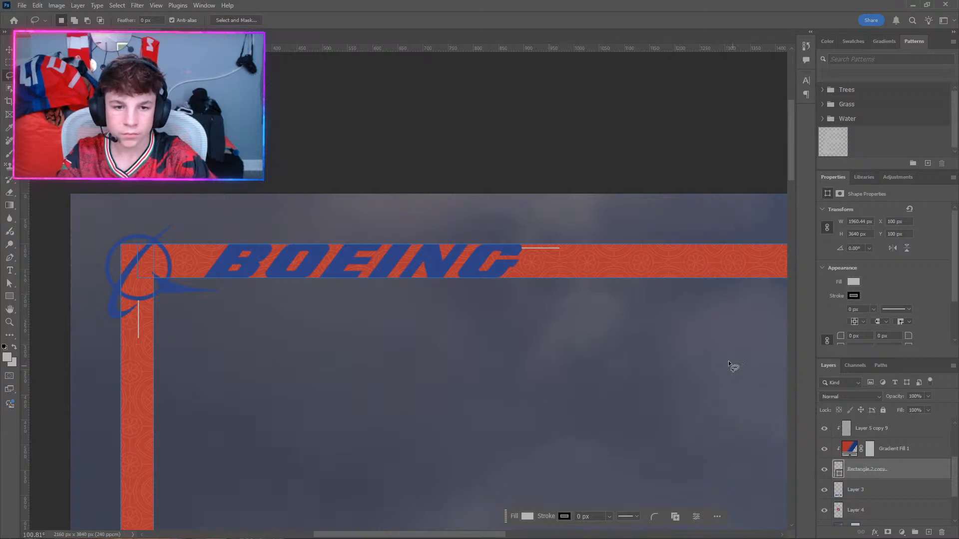
scroll(874, 440, "up", 2)
left_click(869, 430)
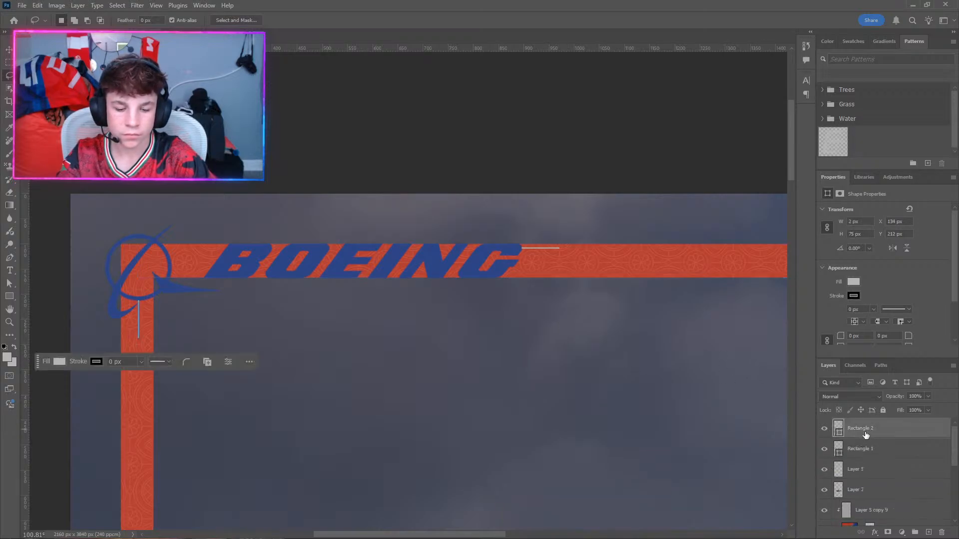
key("Delete")
left_click(865, 456)
key("Delete")
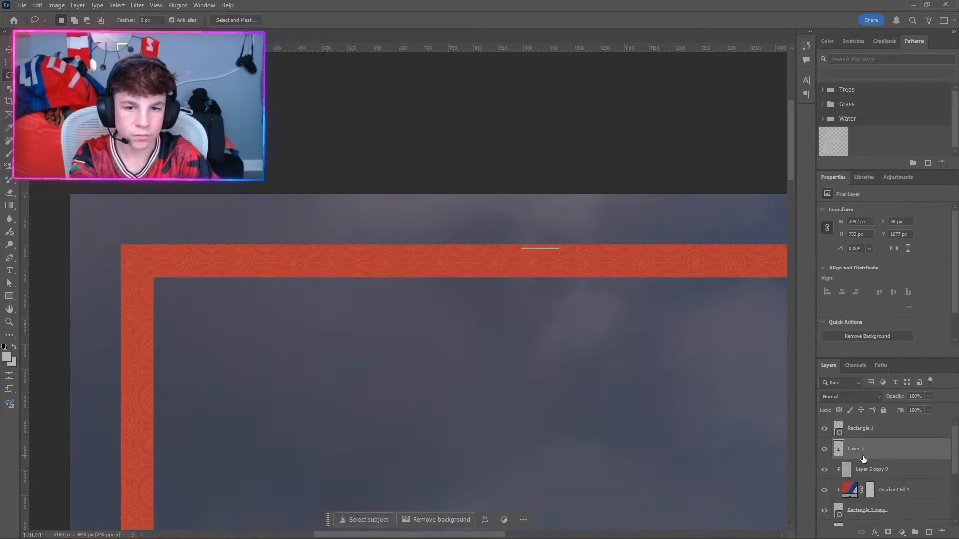
key("ctrl+z")
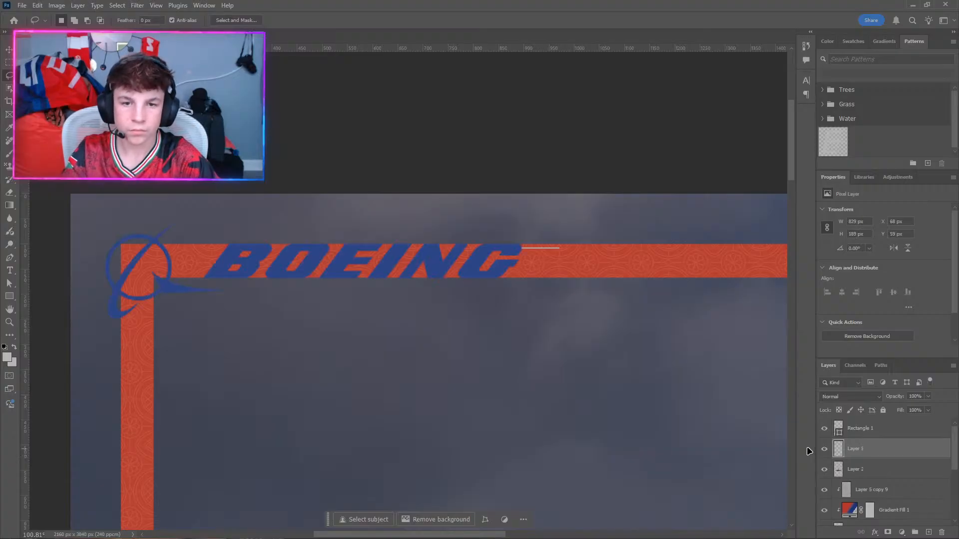
left_click(850, 437)
key("Delete")
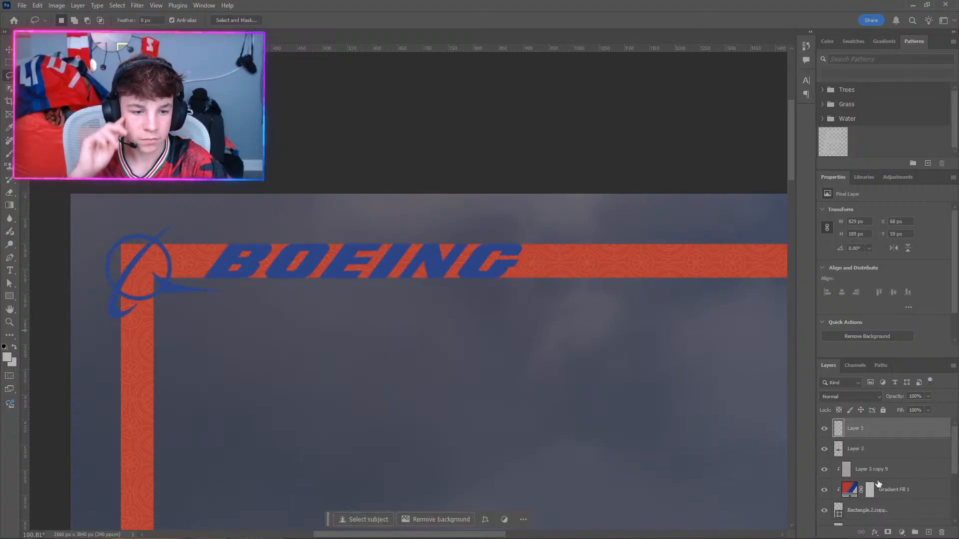
Add a layer mask to the border shape layer Rectangle 2 copy.
scroll(882, 483, "down", 1)
left_click(885, 487)
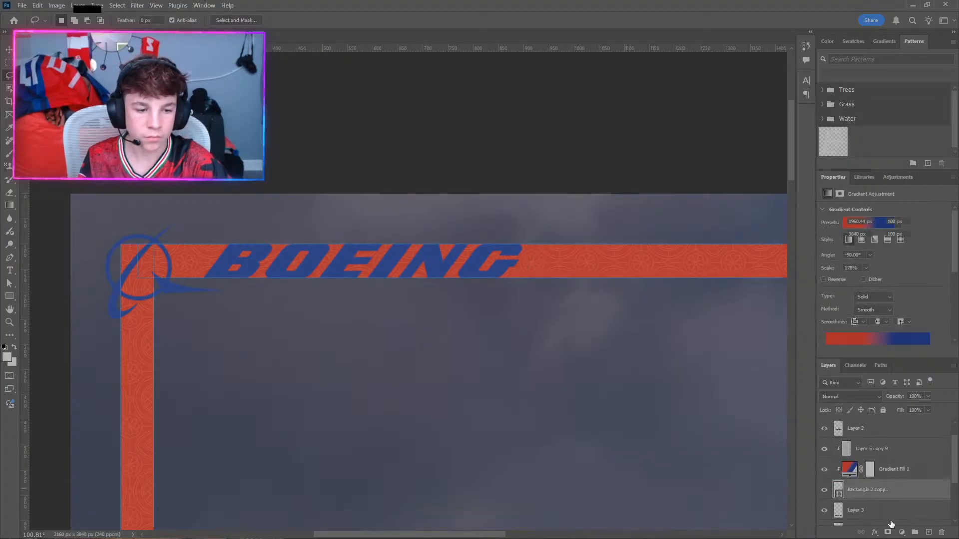
left_click(902, 532)
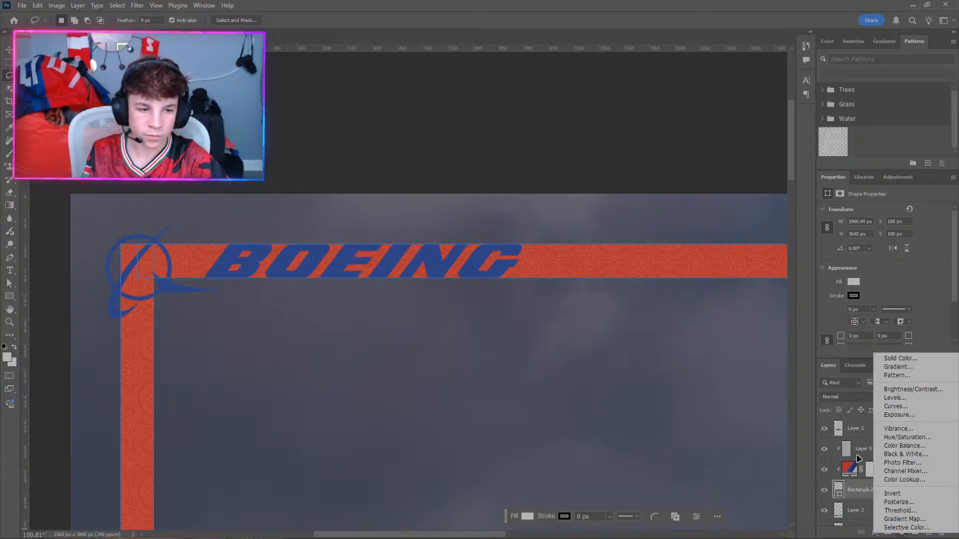
left_click(804, 474)
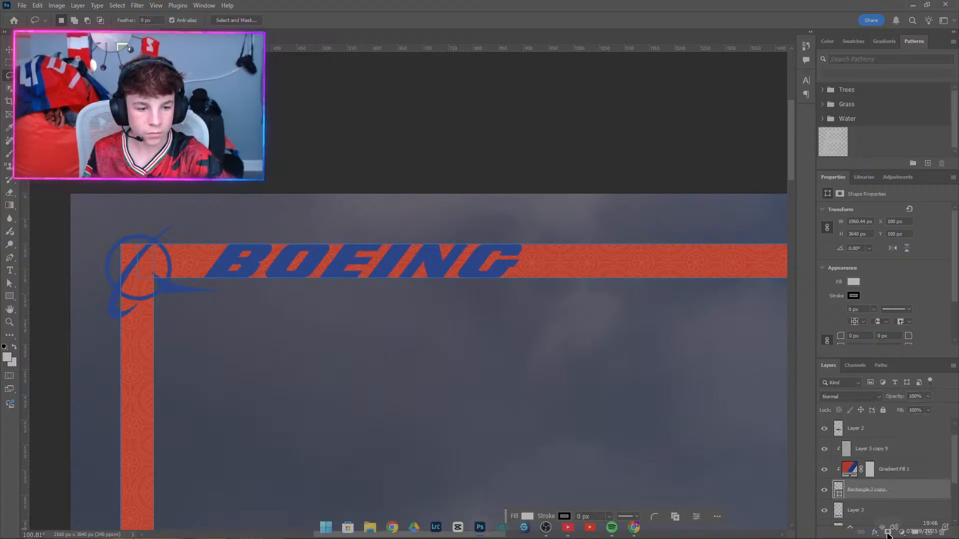
left_click(888, 532)
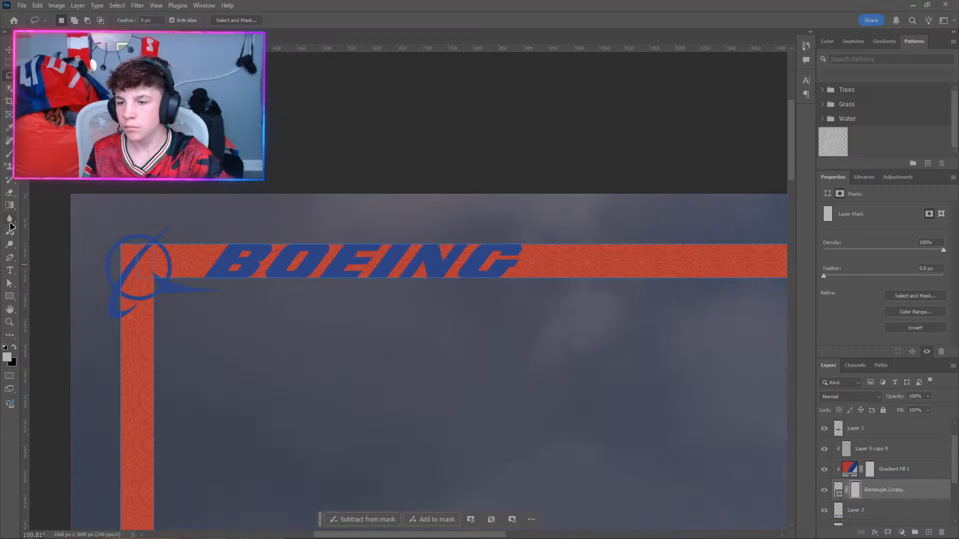
Activate the Brush with black as foreground and try cutting the masked border shape, undoing the cut.
left_click(9, 154)
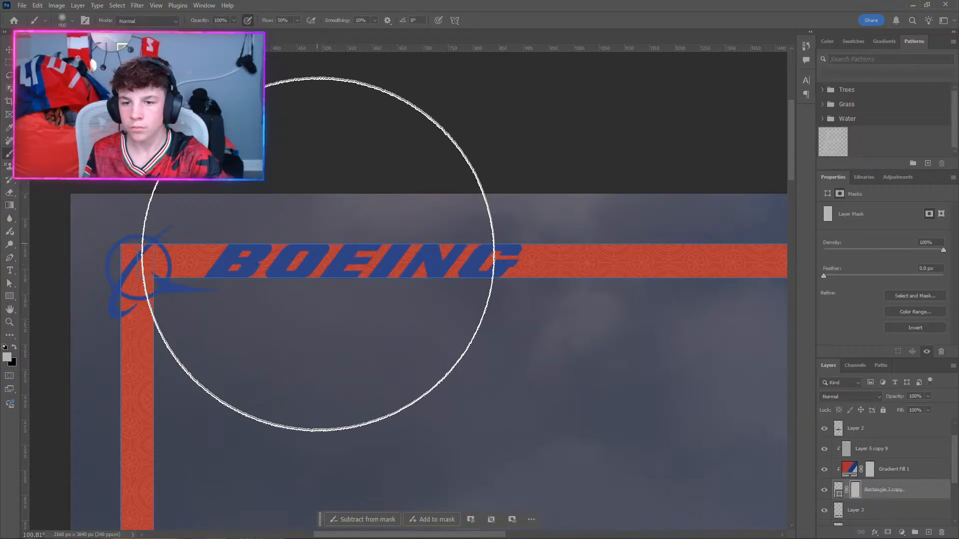
key("x")
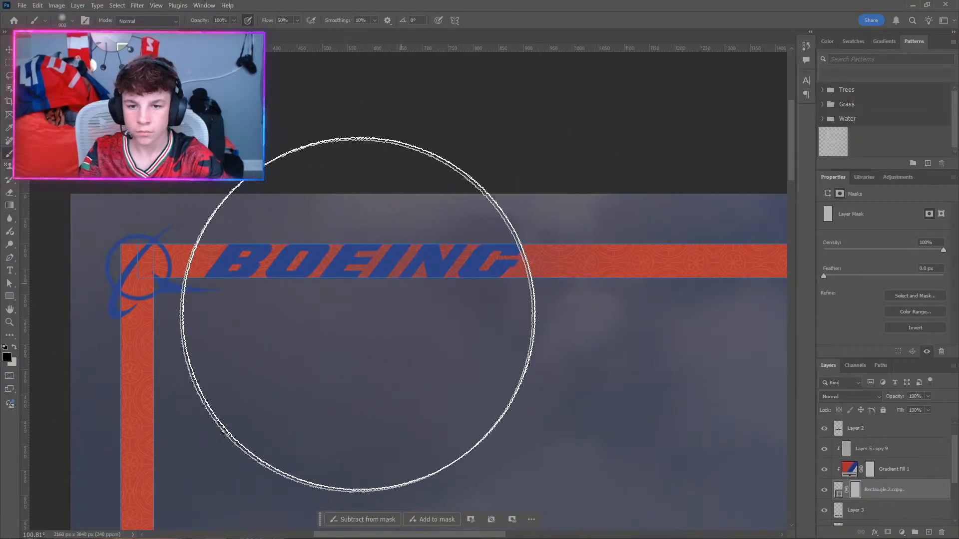
key("ctrl+z")
key("ctrl+x")
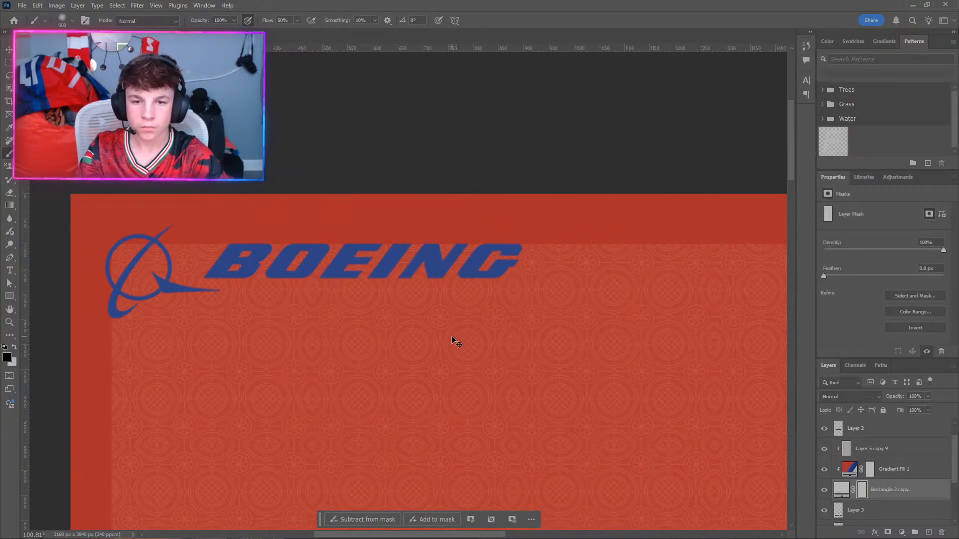
scroll(855, 466, "down", 1)
key("ctrl+z")
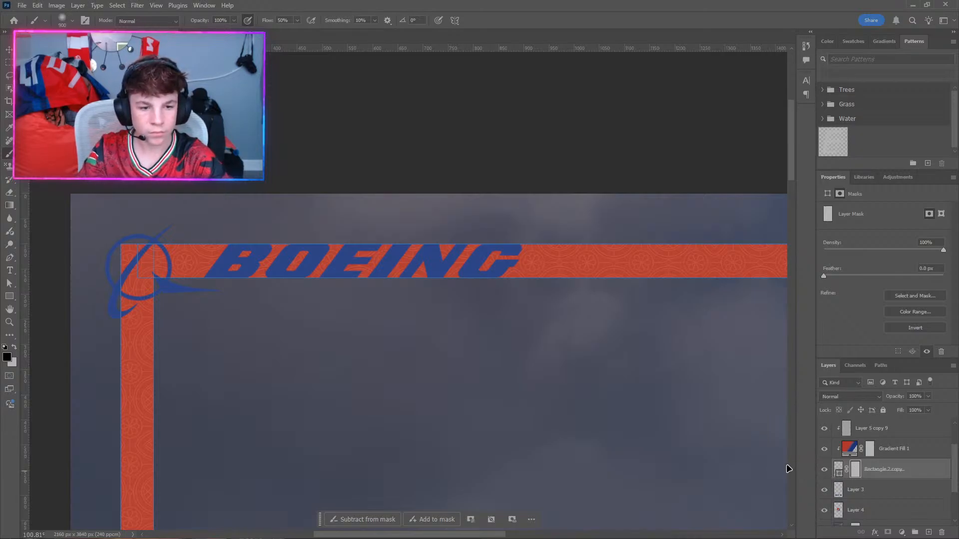
Step through the edit history to remove the border layer's mask while keeping both guide-line rectangles deleted.
key("ctrl+z")
key("ctrl+z")
key("ctrl+z")
key("ctrl+z")
key("ctrl+z")
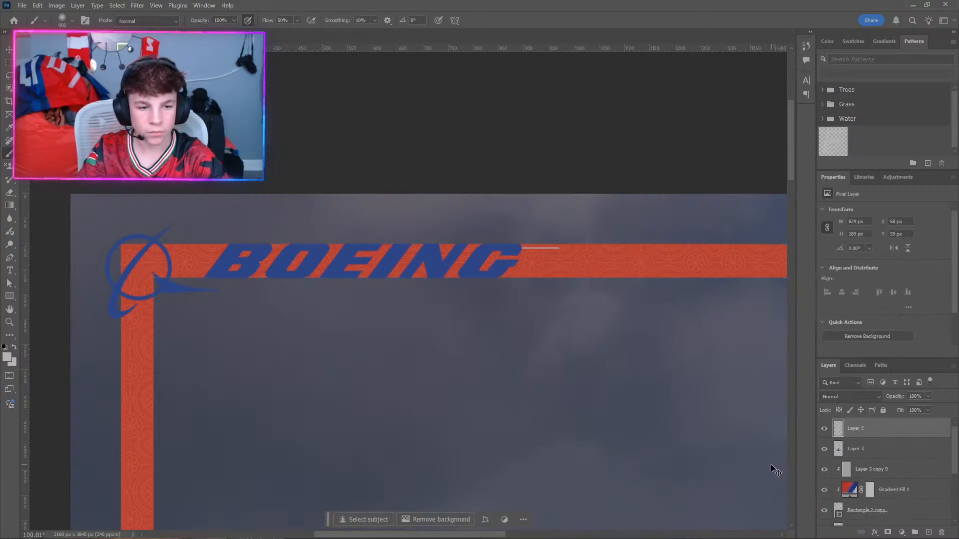
key("ctrl+z")
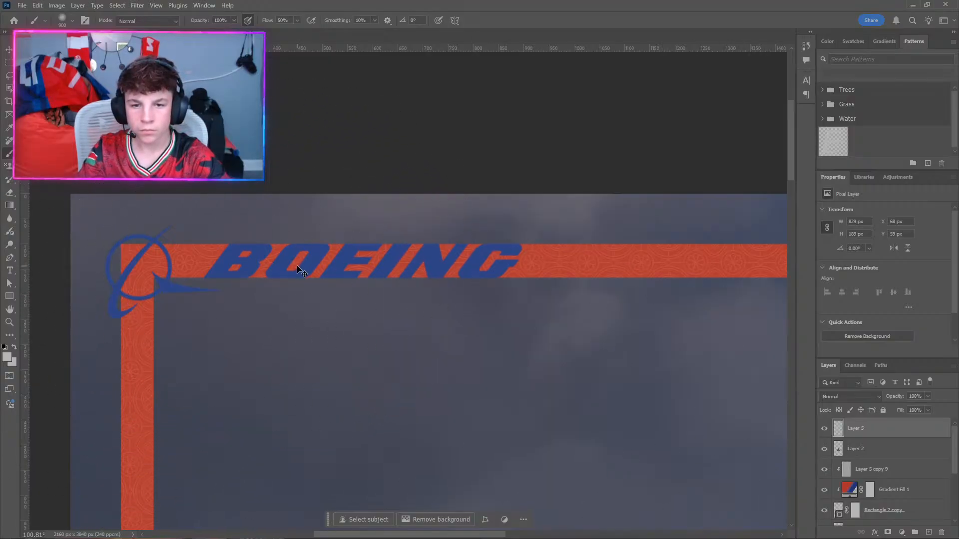
key("ctrl+shift+z")
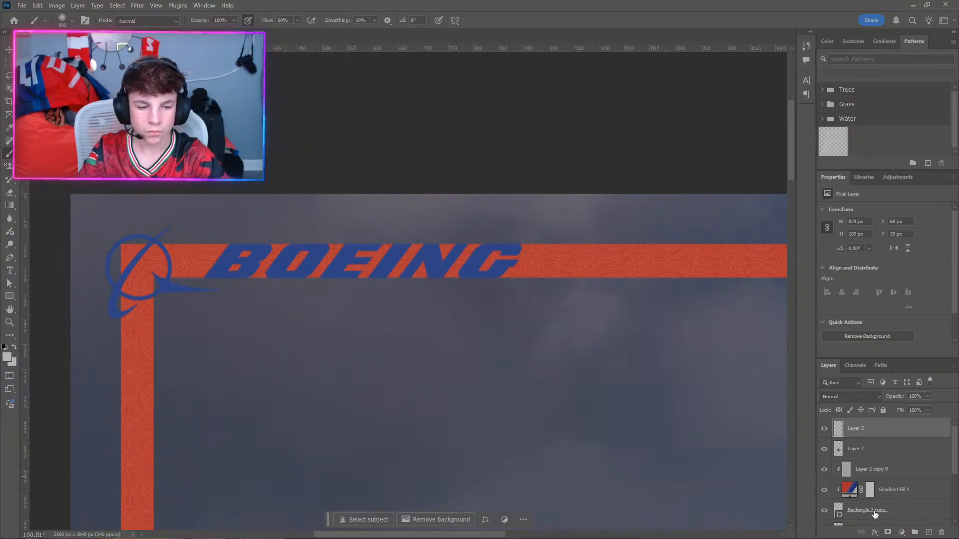
Mask the border shape layer Rectangle 2 copy again and shrink the brush for detailed masking beside the BOEING lettering.
key("ctrl+z")
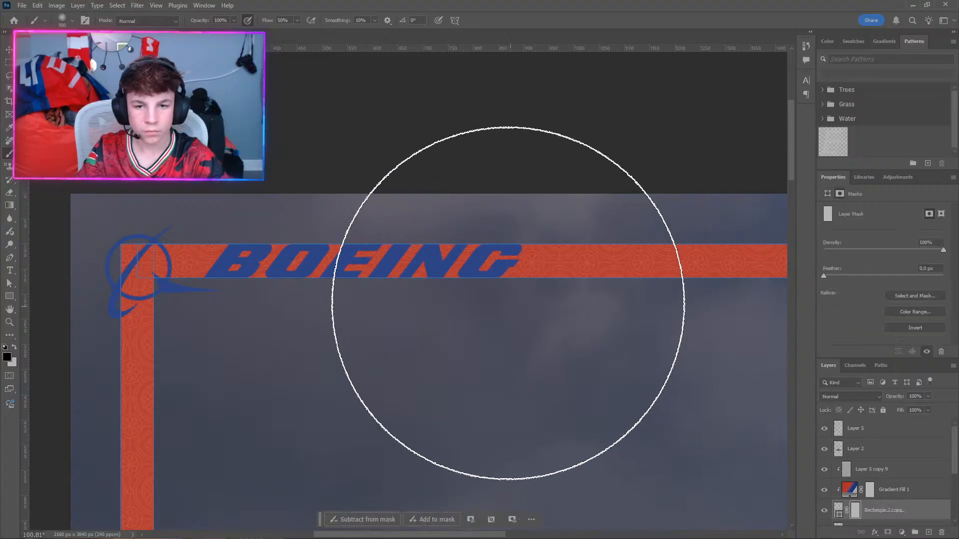
key("bracketleft")
key("bracketleft")
key("bracketleft")
key("bracketleft")
key("bracketleft")
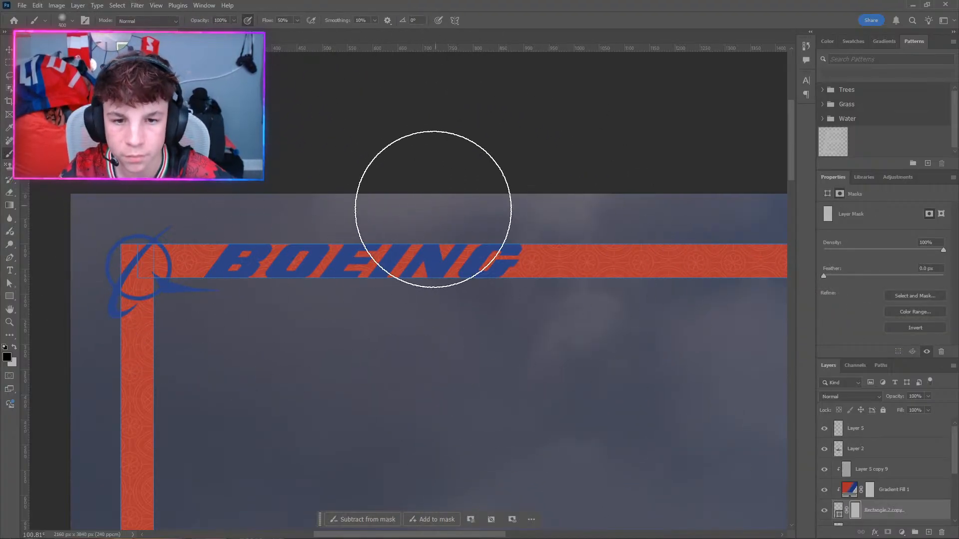
key("bracketleft")
key("bracketleft")
key("bracketleft")
key("bracketleft")
key("bracketleft")
key("bracketleft")
key("bracketleft")
key("bracketleft")
key("bracketleft")
key("bracketleft")
scroll(546, 250, "up", 10)
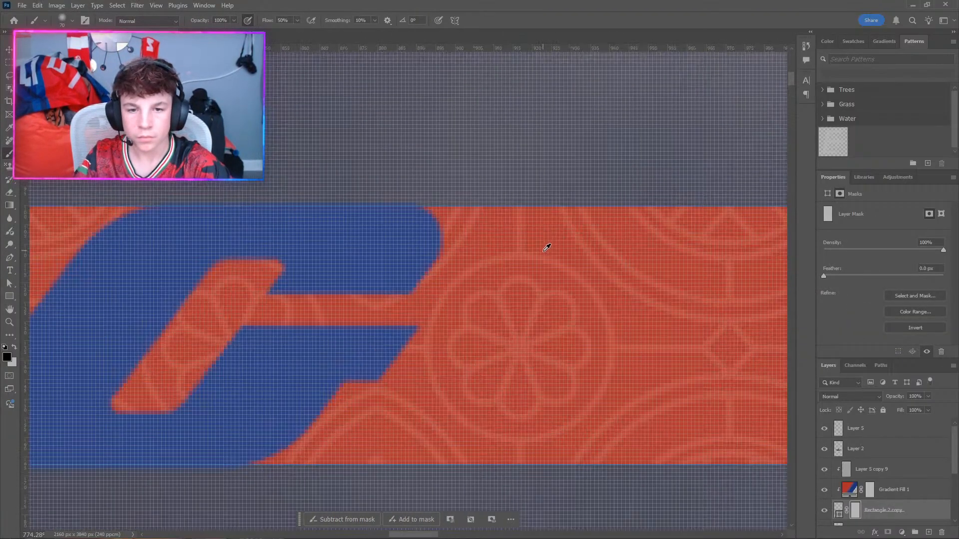
Undo the border layer's mask, the lasso selection and the earlier deletions to restore both guide-line rectangles.
key("ctrl+z")
key("ctrl+z")
key("ctrl+z")
key("ctrl+z")
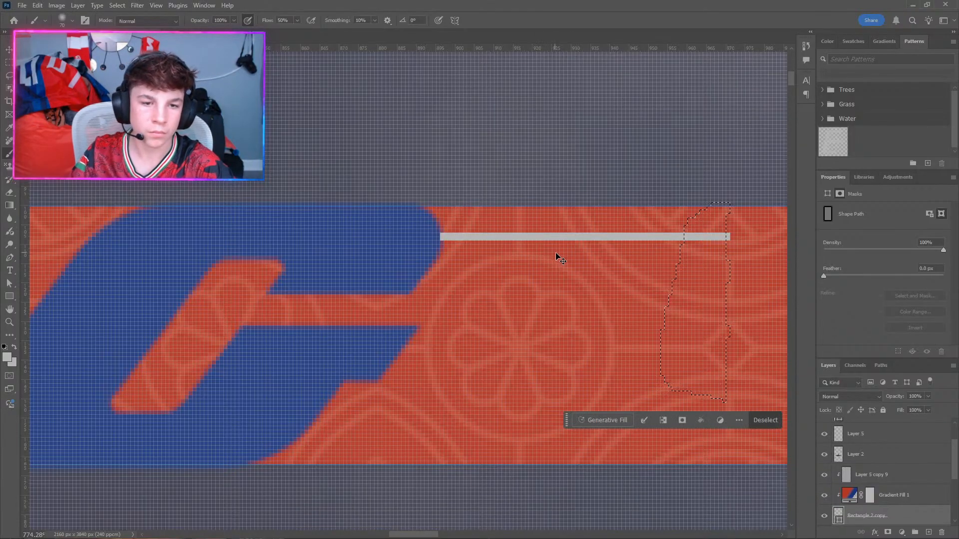
key("ctrl+z")
scroll(456, 284, "down", 10)
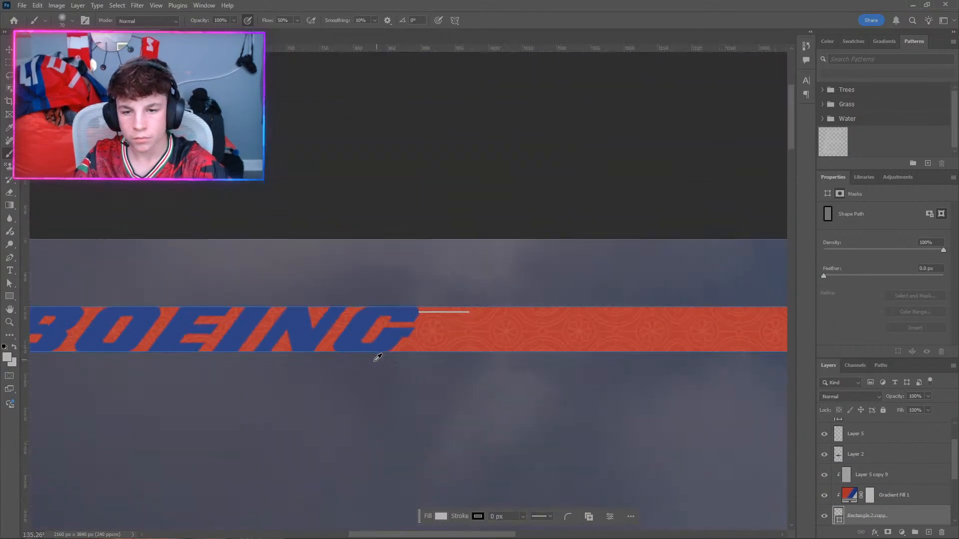
scroll(331, 377, "left", 3)
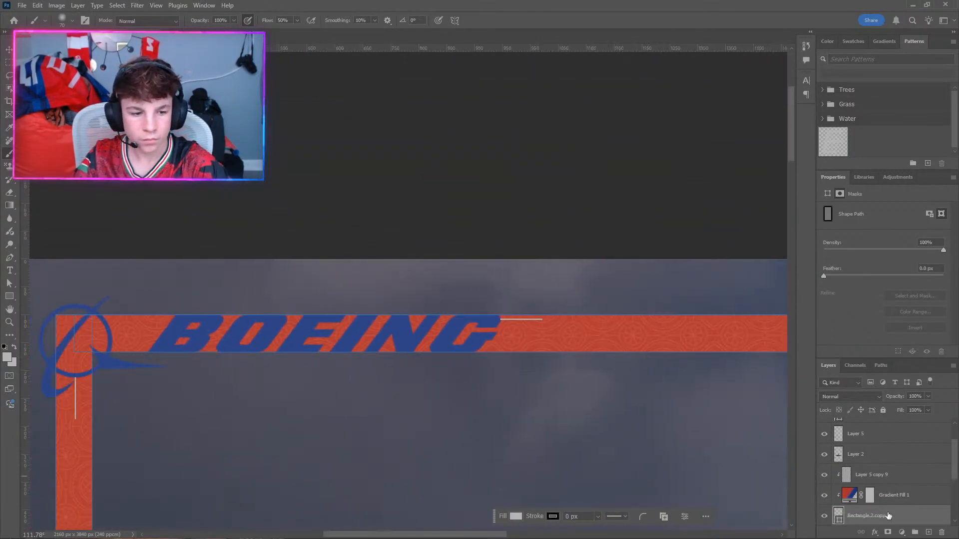
Add a layer mask to Rectangle 2 copy and shrink the brush to a tiny tip for cutting at the horizontal guide line's end.
left_click(888, 532)
scroll(504, 364, "up", 8)
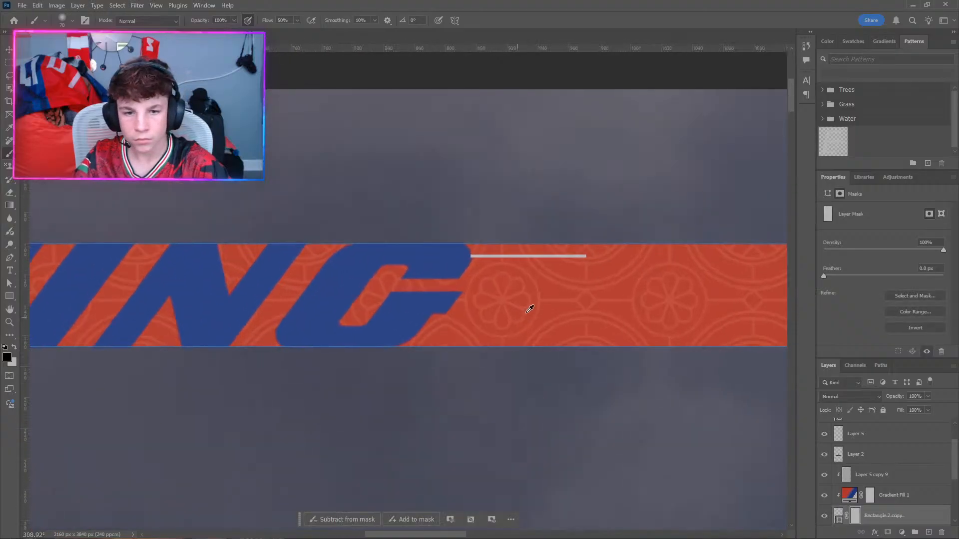
scroll(637, 200, "up", 6)
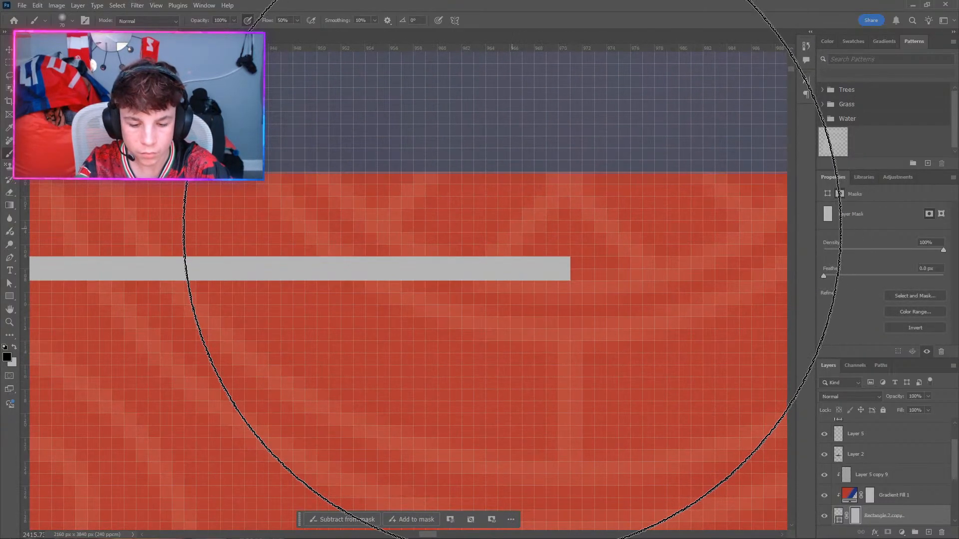
key("bracketleft")
key("bracketleft")
key("bracketleft")
key("bracketleft")
key("bracketleft")
key("bracketleft")
key("bracketleft")
key("bracketleft")
key("bracketleft")
key("bracketleft")
key("bracketleft")
key("bracketleft")
key("bracketleft")
key("bracketleft")
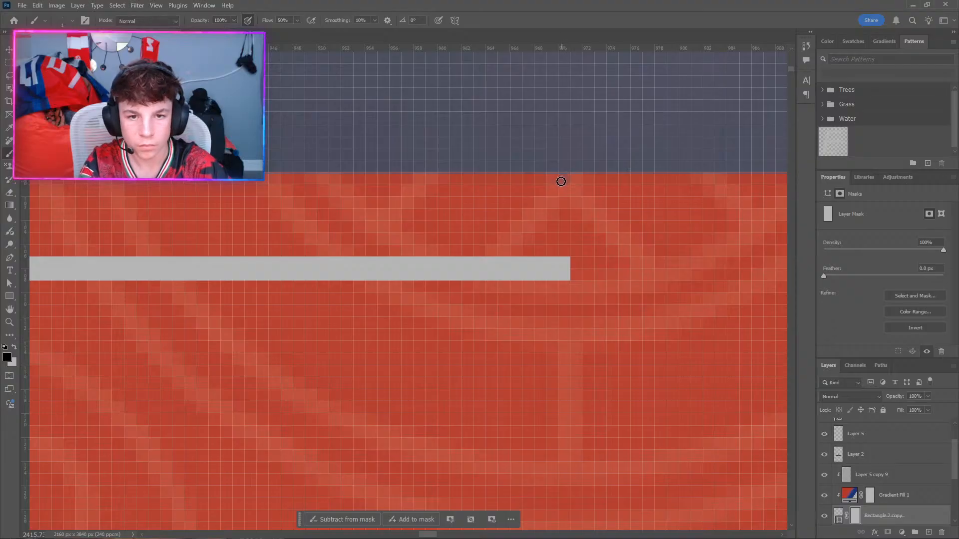
Paint a narrow vertical black cut on the mask from the border's upper edge down past the end of the horizontal guide line.
left_click_drag(561, 181, 559, 230)
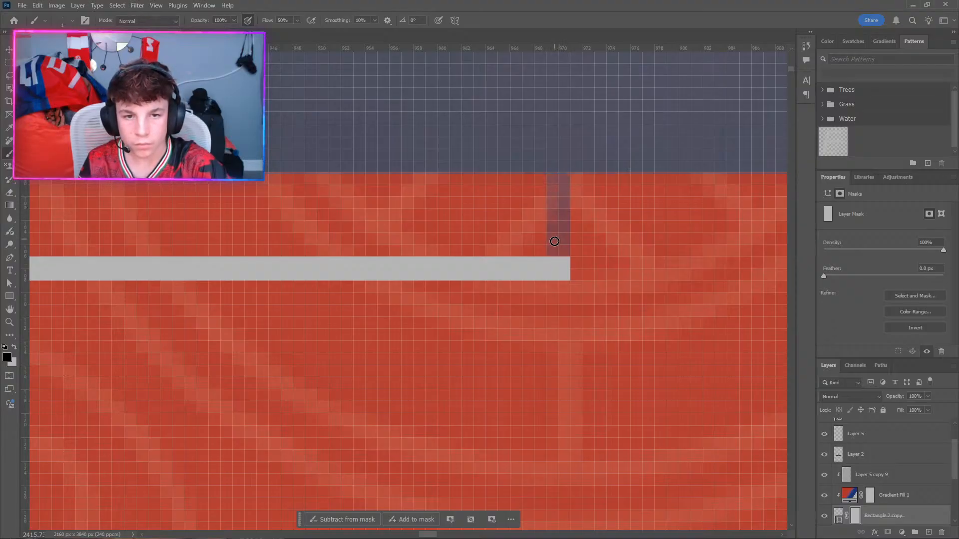
mouse_move(561, 261)
left_mouse_down()
mouse_move(556, 289)
mouse_move(557, 241)
left_mouse_up()
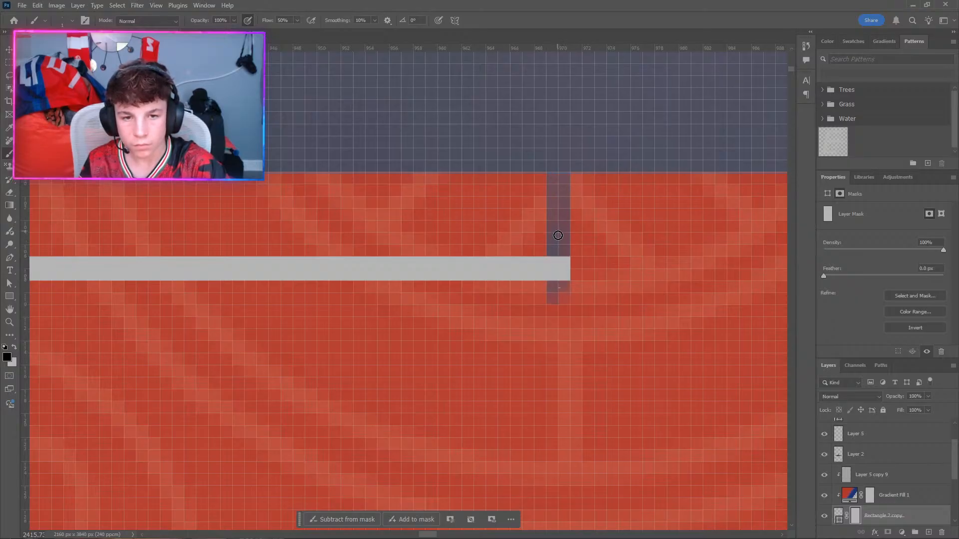
left_click_drag(559, 284, 557, 536)
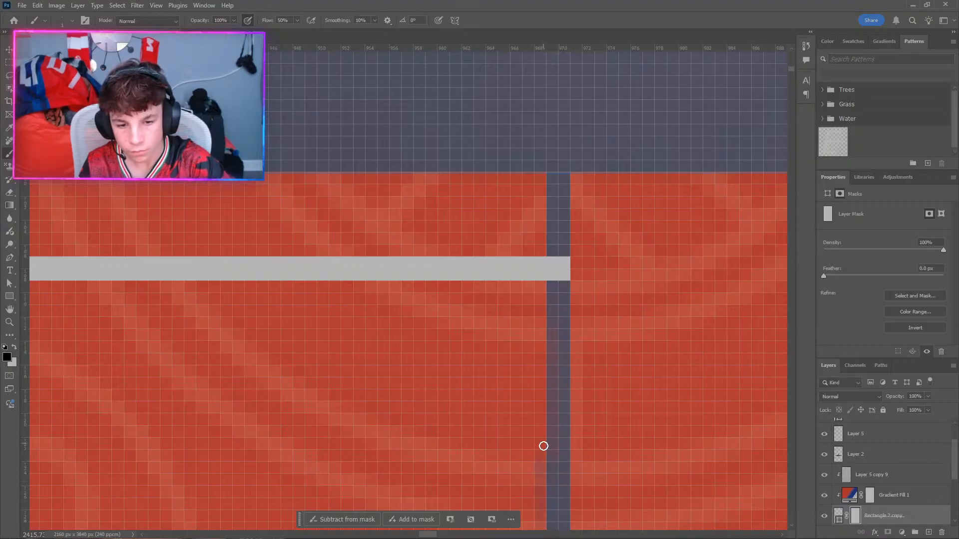
mouse_move(543, 445)
left_mouse_down()
mouse_move(551, 536)
mouse_move(545, 275)
mouse_move(551, 310)
left_mouse_up()
left_click_drag(549, 210, 547, 178)
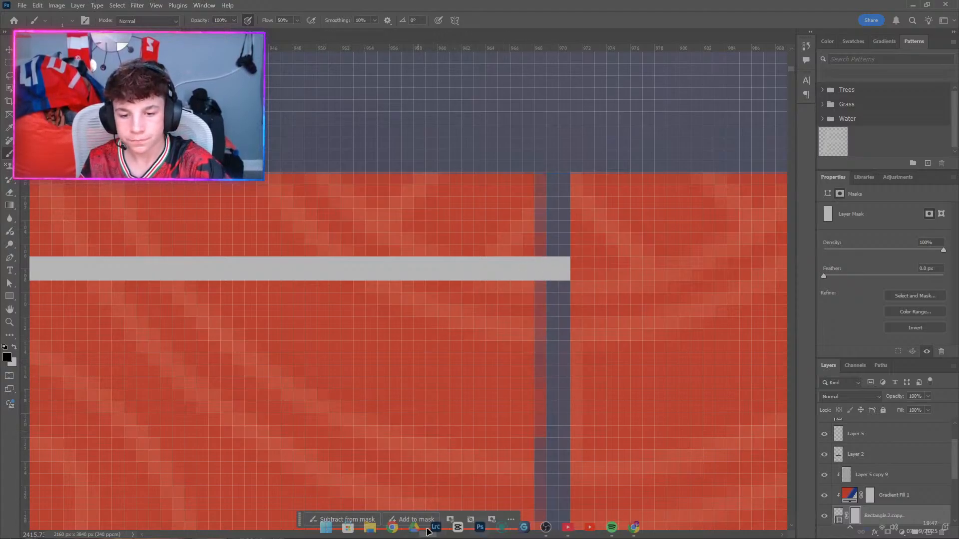
Extend the vertical mask cut down to the horizontal border's lower edge with a first brush pass.
scroll(250, 409, "down", 5)
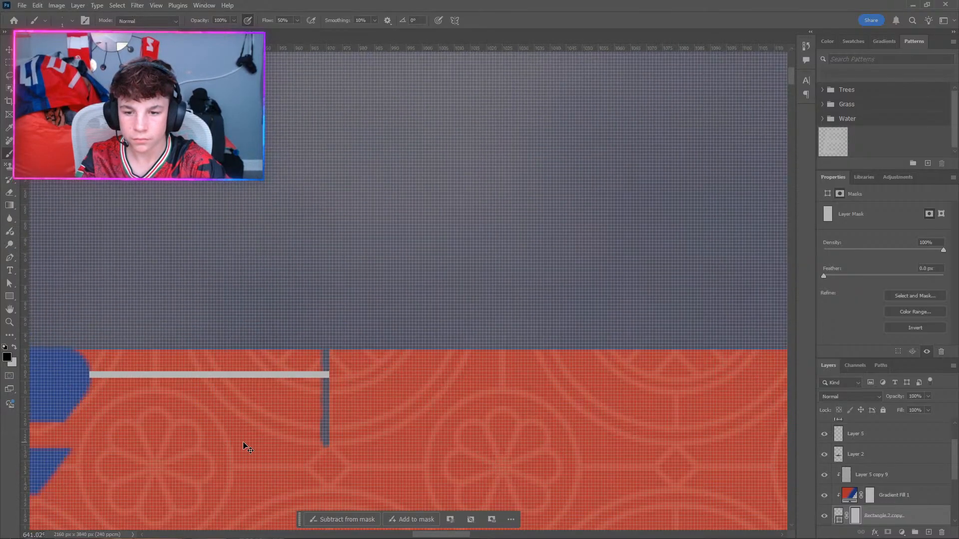
scroll(260, 451, "down", 2)
scroll(289, 400, "up", 5)
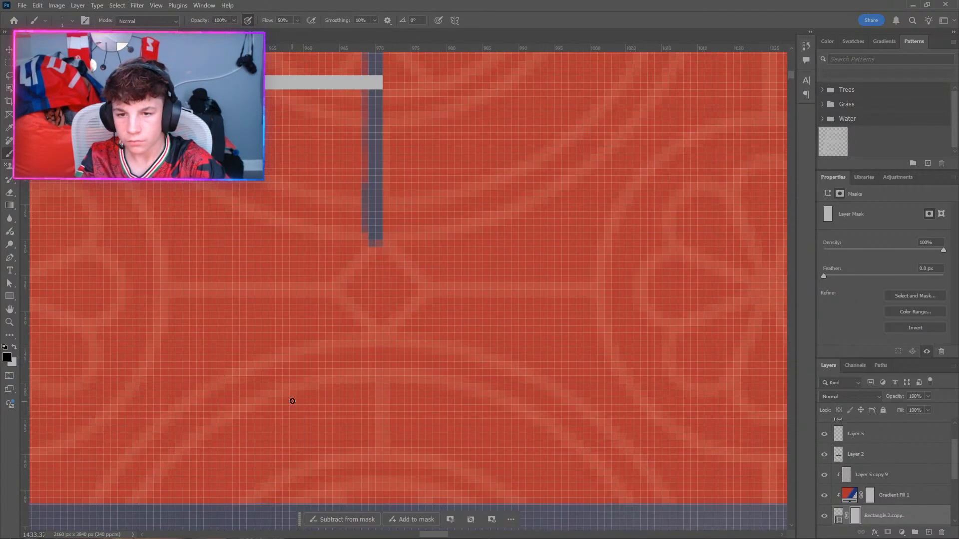
scroll(282, 407, "right", 1)
scroll(279, 427, "down", 4)
scroll(278, 427, "left", 3)
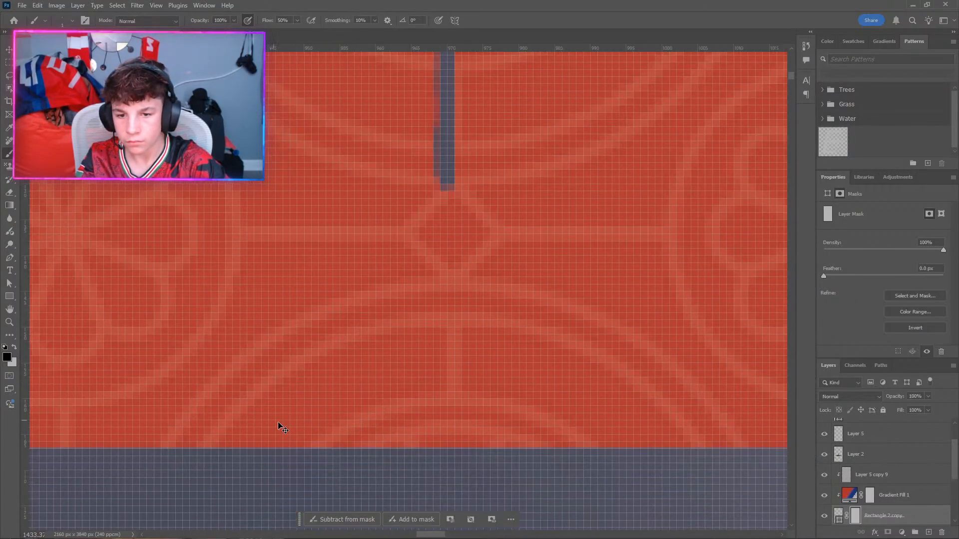
scroll(370, 427, "up", 4)
scroll(509, 432, "up", 1)
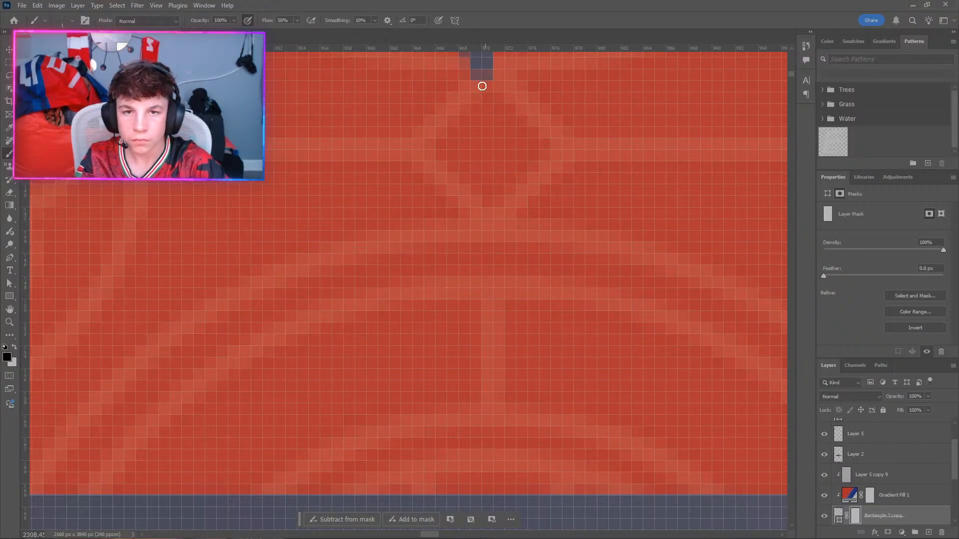
left_click_drag(481, 86, 481, 98)
left_click_drag(480, 153, 480, 304)
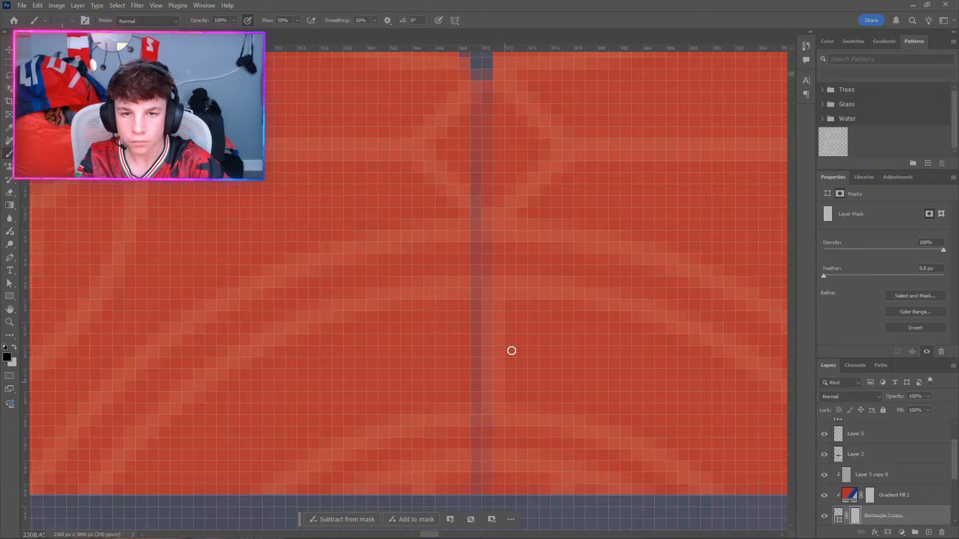
Brush over the faint lower part of the vertical cut until the red is fully hidden, undoing the stray stroke beside it.
scroll(445, 184, "up", 4)
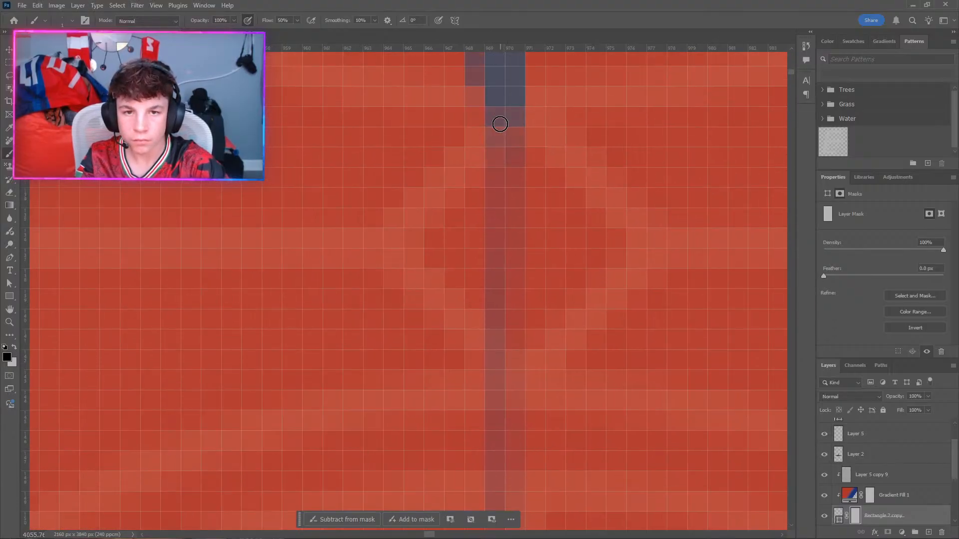
mouse_move(503, 124)
left_mouse_down()
mouse_move(502, 266)
mouse_move(504, 257)
left_mouse_up()
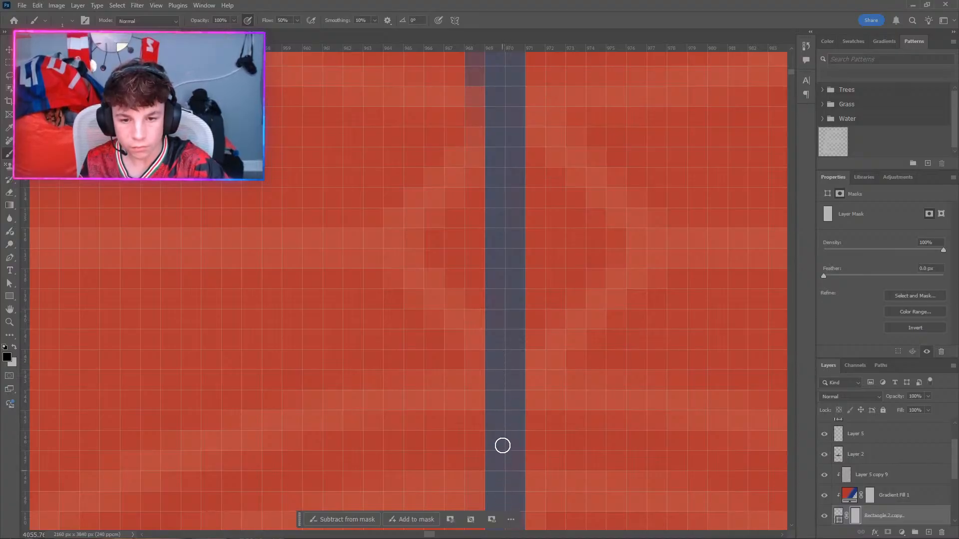
scroll(502, 443, "down", 13)
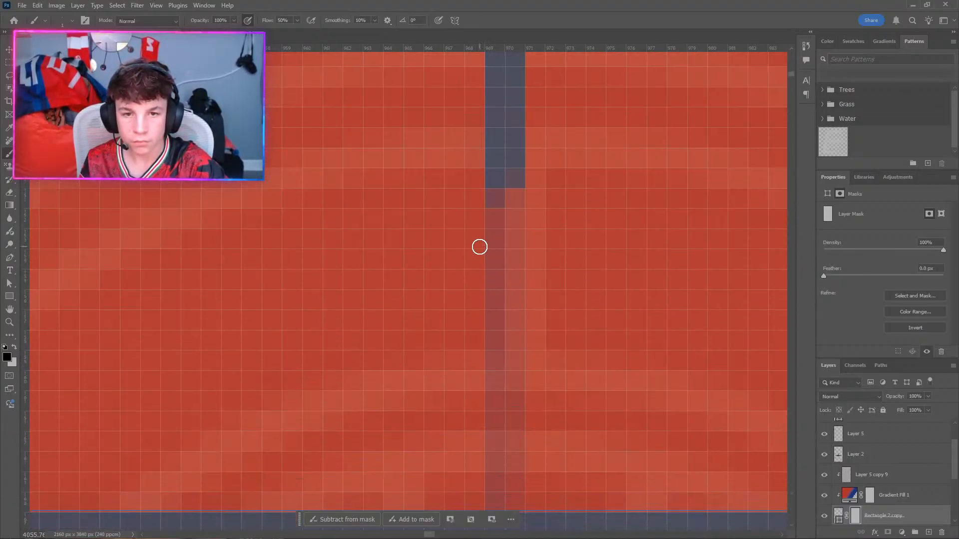
scroll(479, 247, "down", 2)
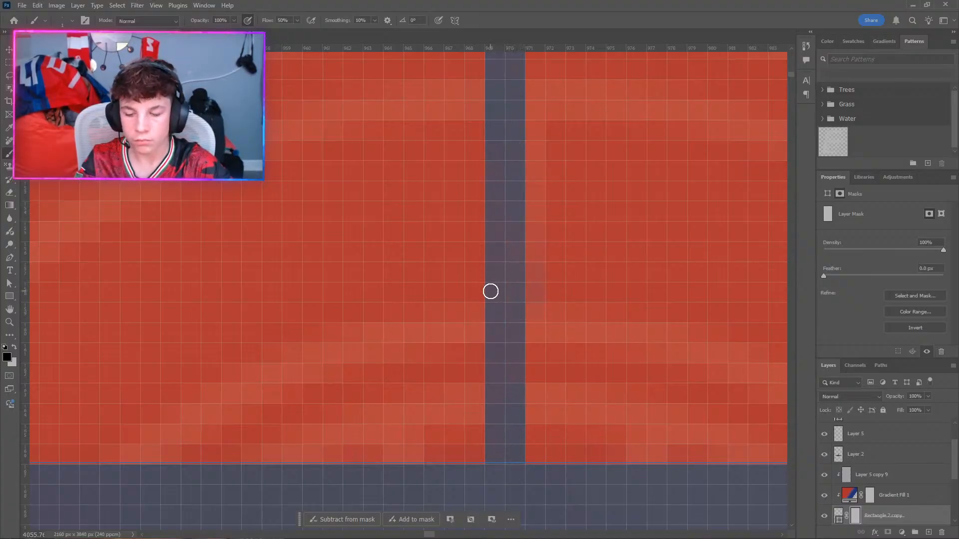
key("ctrl+z")
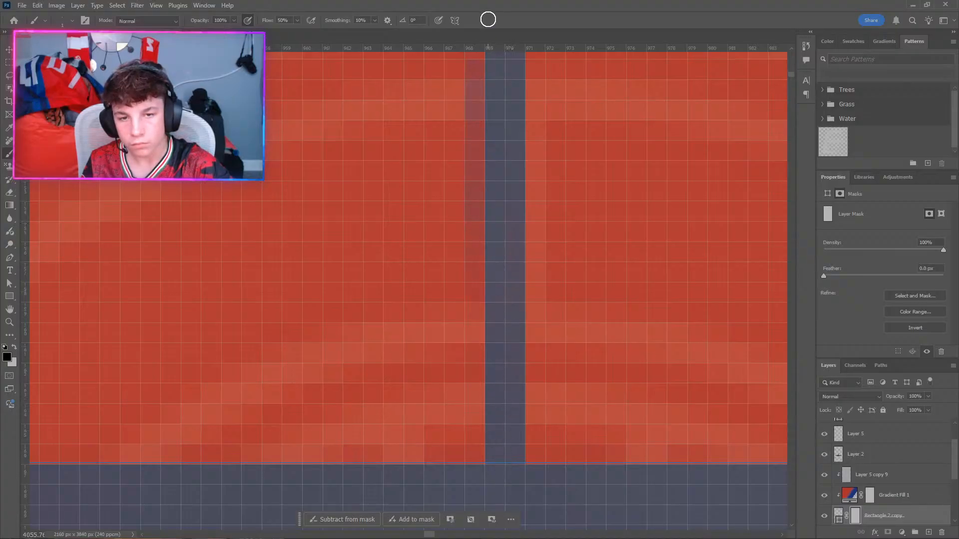
Widen the vertical cut by masking more of the border on the side facing the BOEING lettering.
scroll(429, 135, "up", 5)
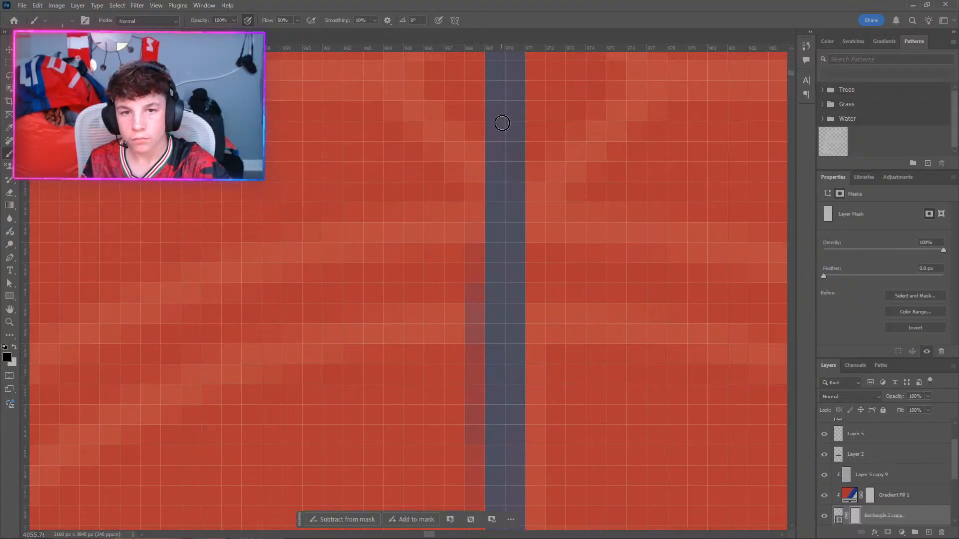
left_click_drag(481, 226, 493, 137)
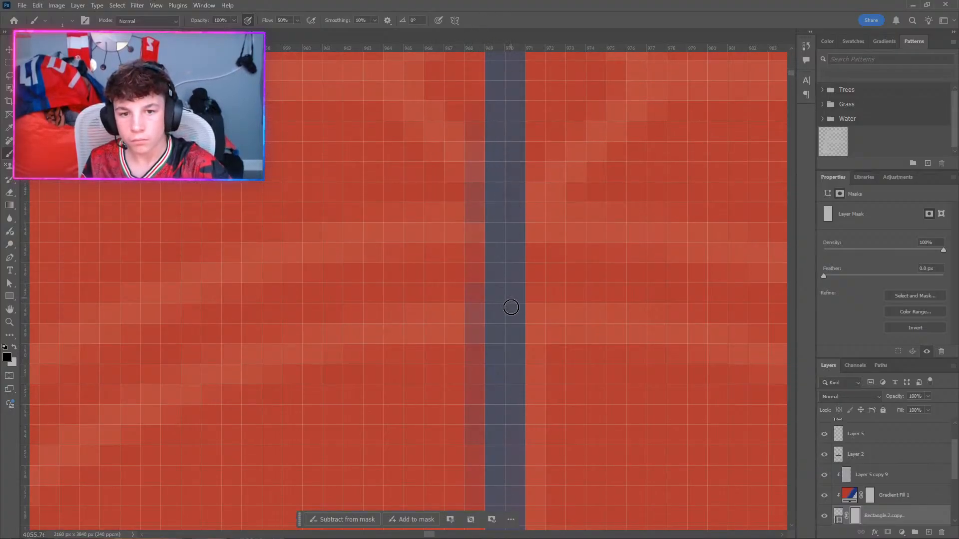
scroll(479, 165, "up", 3)
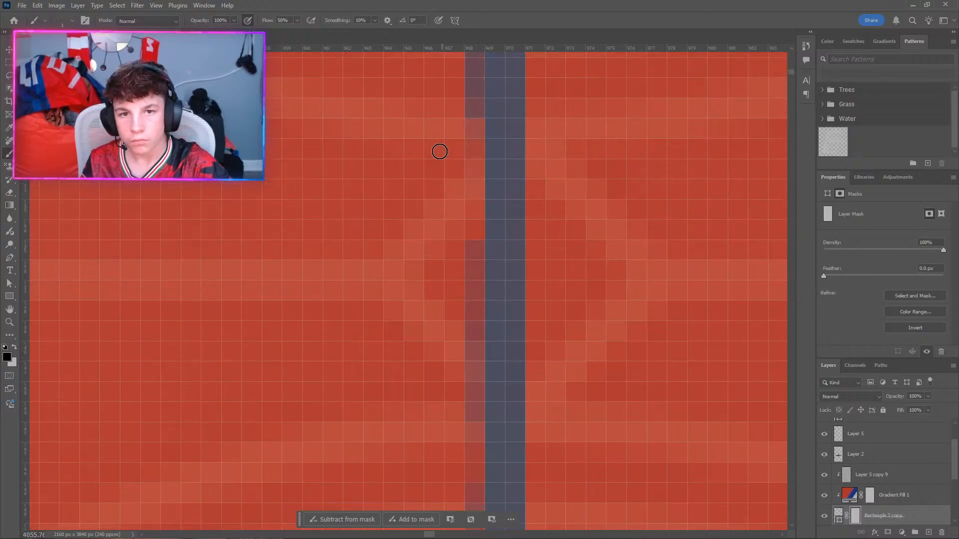
Examine the cut beside the BOEING lettering, and the vertical border around the lower end of the guide line below the logo.
scroll(414, 154, "down", 3)
scroll(330, 290, "down", 3)
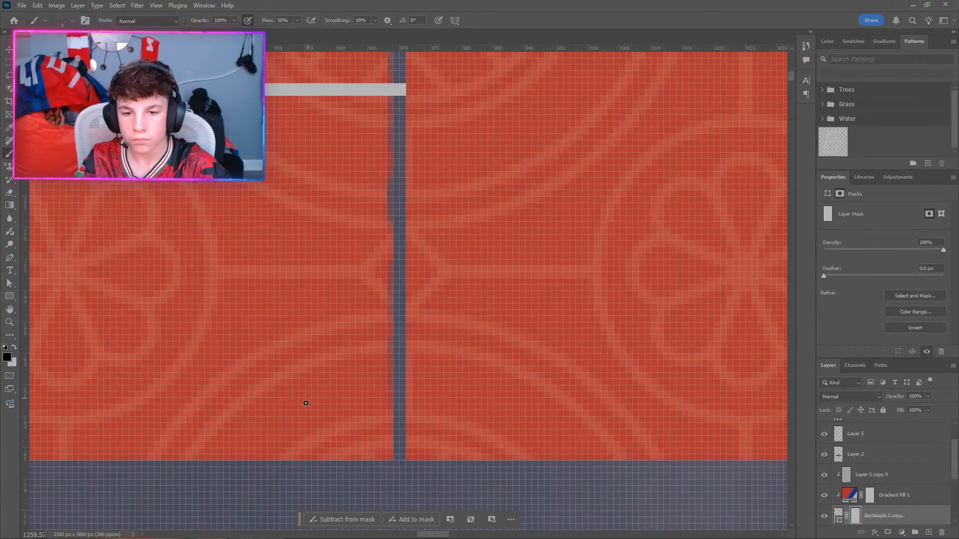
scroll(304, 399, "down", 2)
scroll(299, 391, "left", 3)
scroll(265, 288, "down", 2)
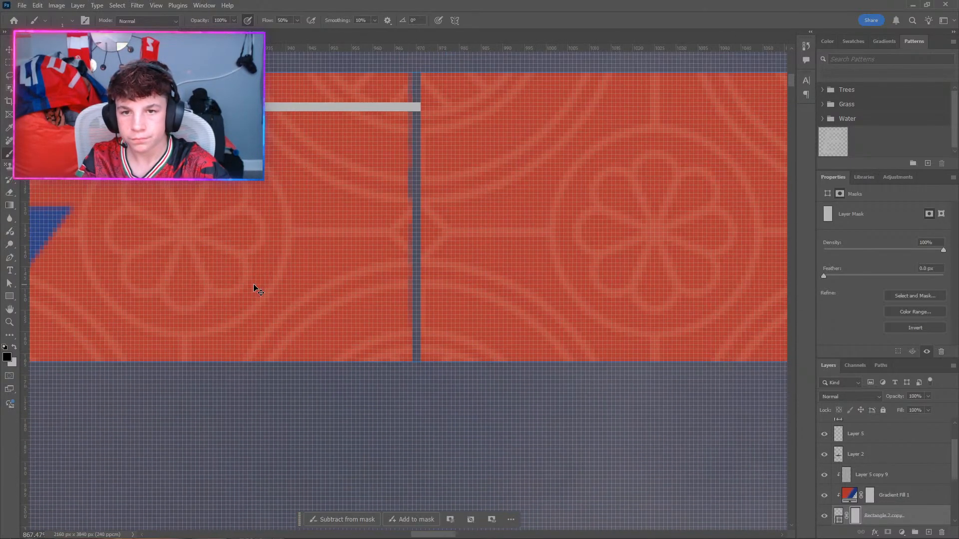
scroll(235, 293, "left", 2)
scroll(163, 343, "down", 2)
scroll(144, 396, "down", 2)
scroll(146, 389, "left", 2)
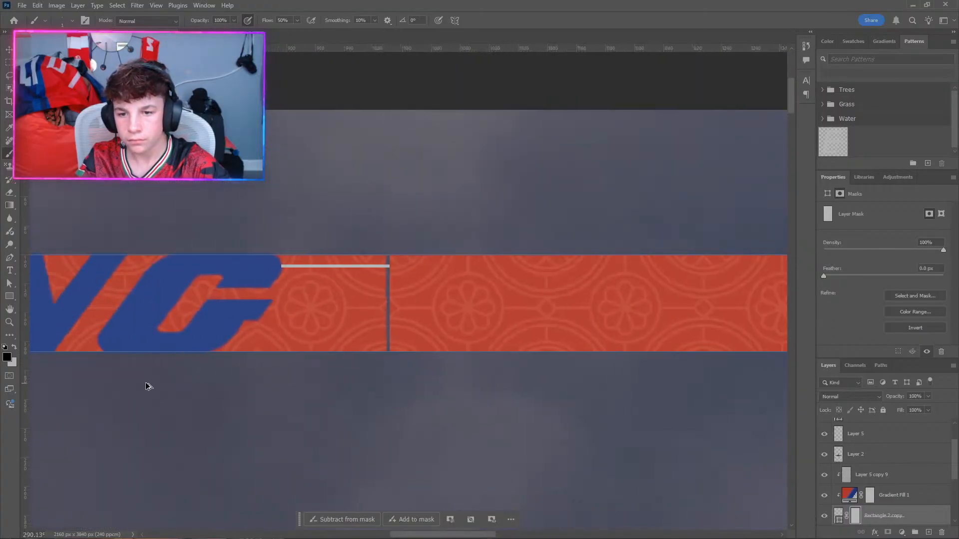
scroll(143, 397, "down", 2)
scroll(133, 402, "left", 4)
scroll(66, 380, "left", 10)
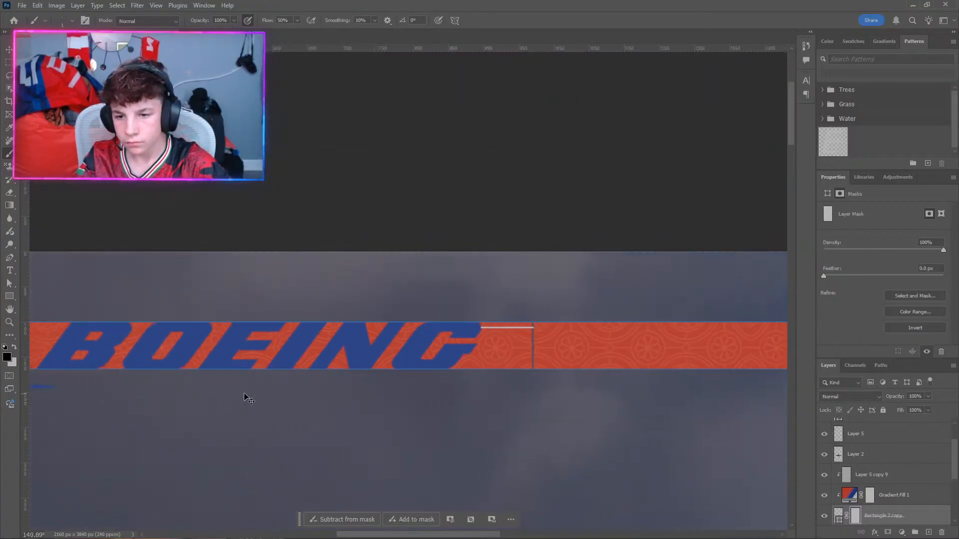
scroll(181, 407, "down", 2)
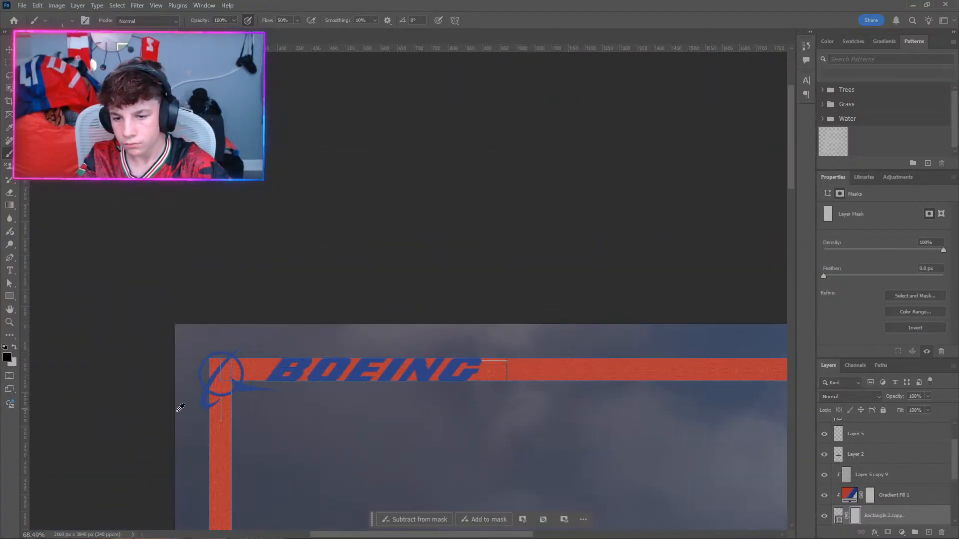
scroll(194, 448, "down", 3)
scroll(251, 377, "up", 8)
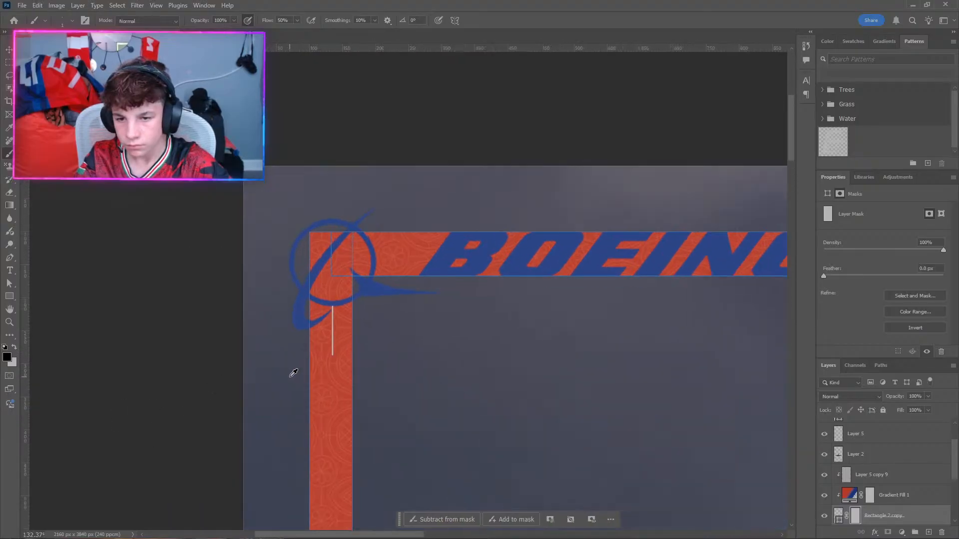
scroll(427, 334, "up", 10)
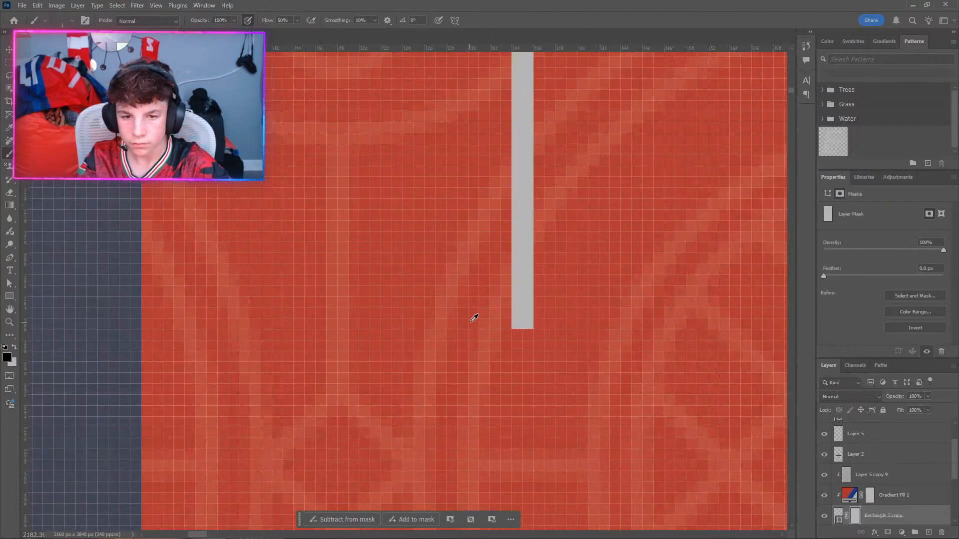
scroll(519, 309, "up", 3)
scroll(612, 321, "right", 10)
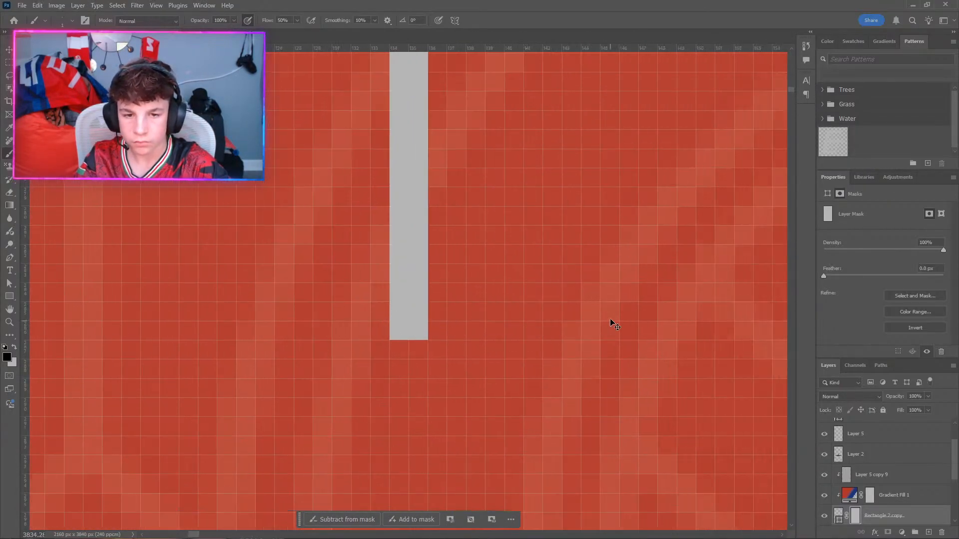
scroll(407, 295, "up", 2)
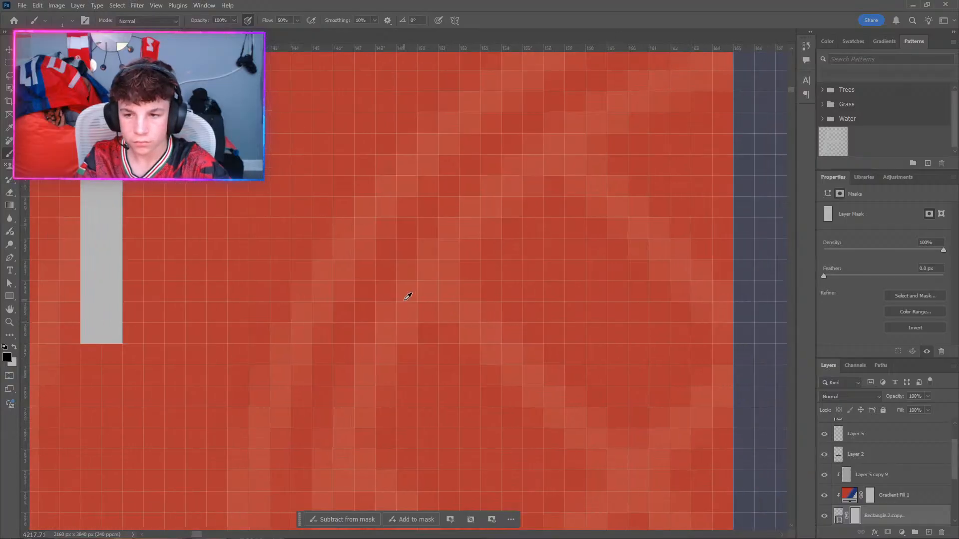
Mask a thin horizontal cut across the vertical border at the guide line's lower end, from the inner edge to the guide line.
mouse_move(758, 329)
left_mouse_down()
mouse_move(104, 323)
mouse_move(385, 330)
mouse_move(785, 323)
left_mouse_up()
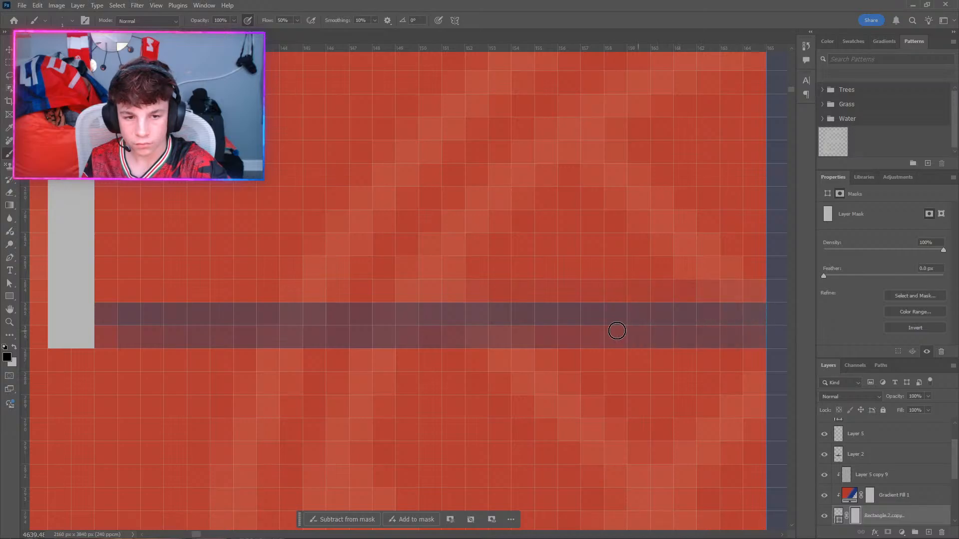
mouse_move(152, 333)
left_mouse_down()
mouse_move(73, 334)
mouse_move(119, 332)
left_mouse_up()
left_click_drag(237, 331, 794, 327)
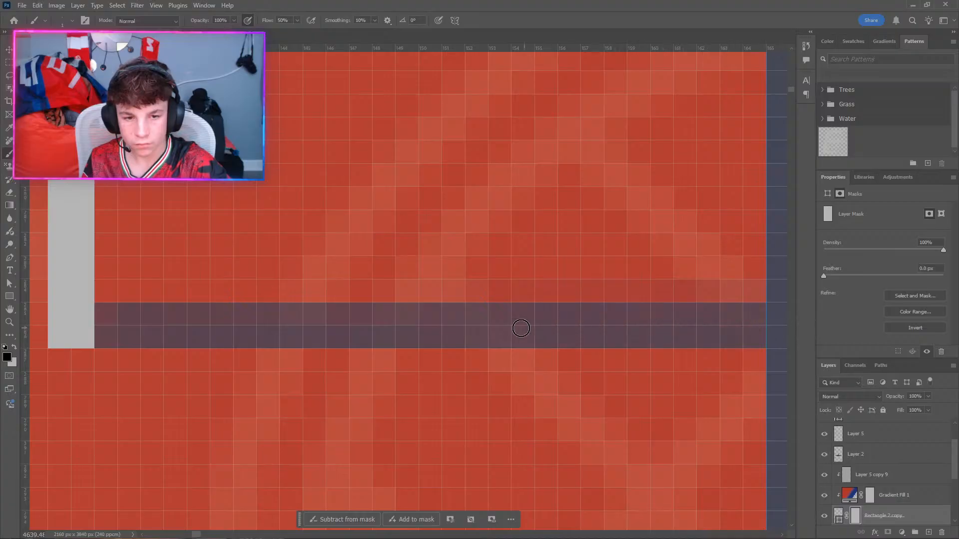
left_click_drag(521, 328, 85, 331)
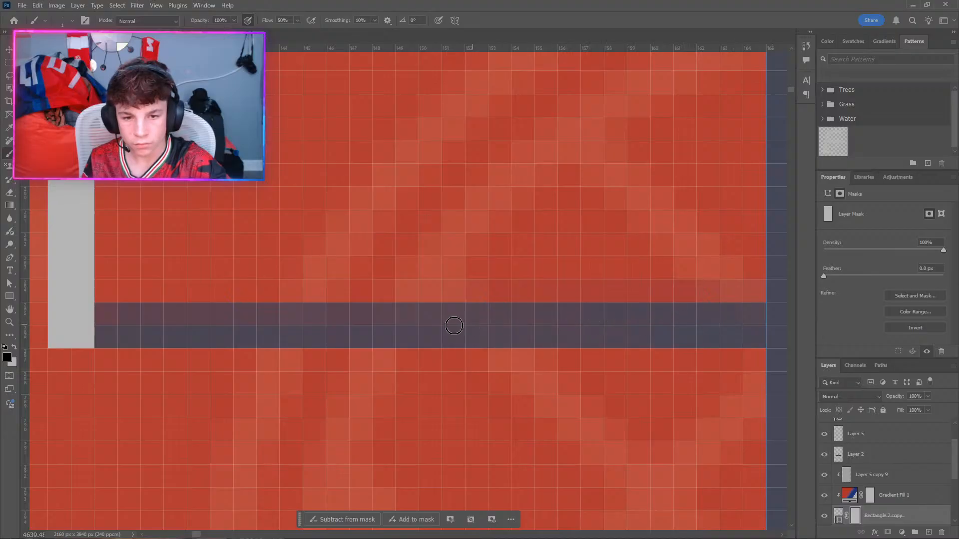
mouse_move(320, 327)
left_mouse_down()
mouse_move(33, 330)
mouse_move(83, 323)
left_mouse_up()
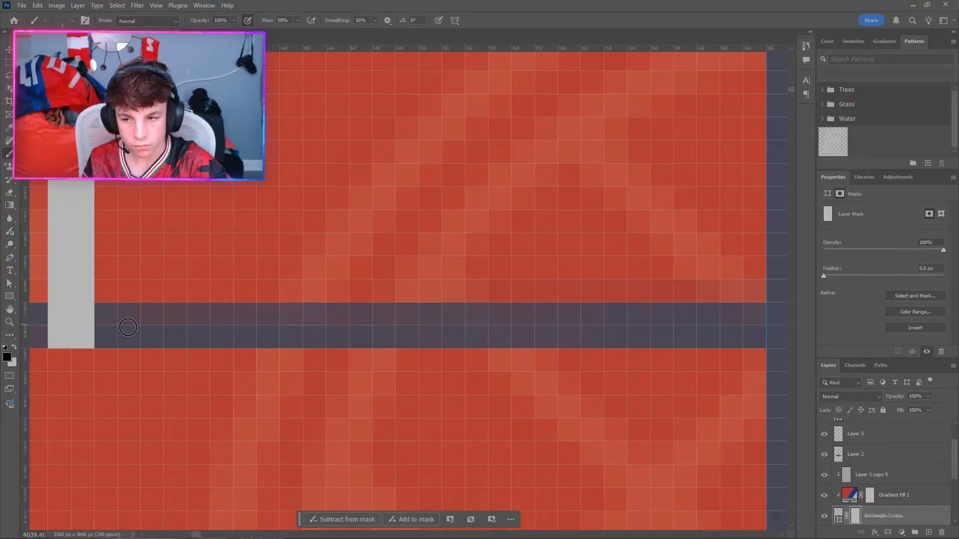
mouse_move(330, 315)
left_mouse_down()
mouse_move(764, 312)
mouse_move(118, 303)
left_mouse_up()
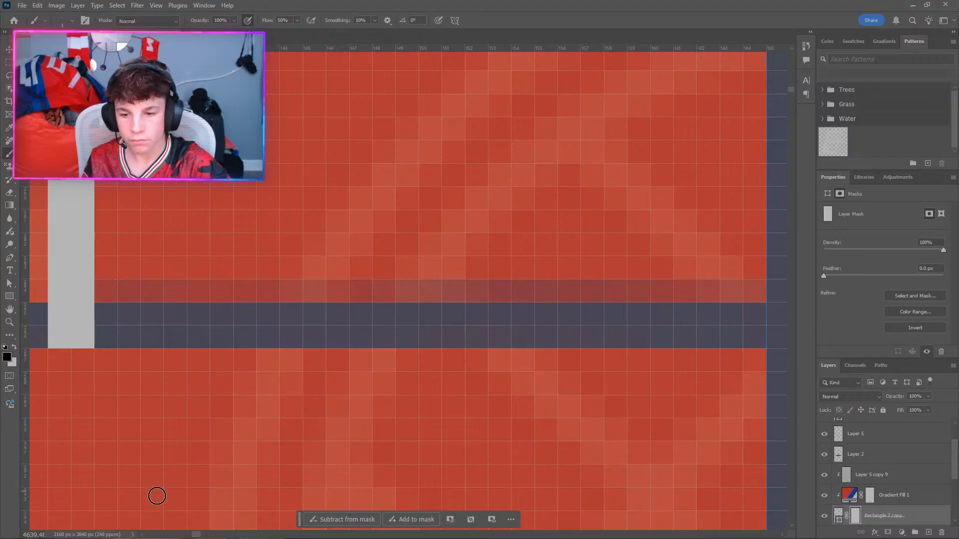
Extend the horizontal mask cut past the guide line to the vertical border's outer edge, repeating strokes until the red is hidden.
left_click_drag(195, 534, 191, 535)
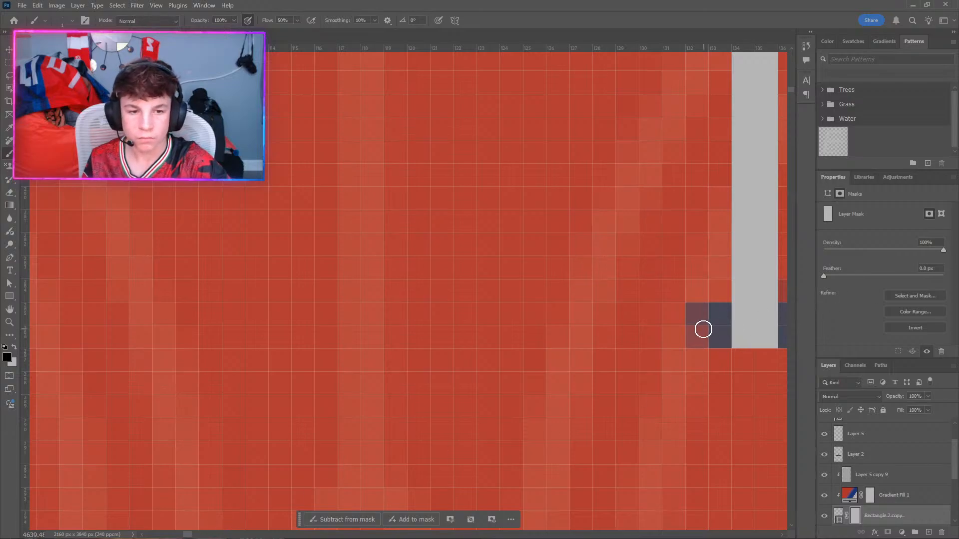
mouse_move(700, 327)
left_mouse_down()
mouse_move(269, 336)
mouse_move(32, 327)
mouse_move(77, 316)
mouse_move(362, 310)
mouse_move(732, 315)
left_mouse_up()
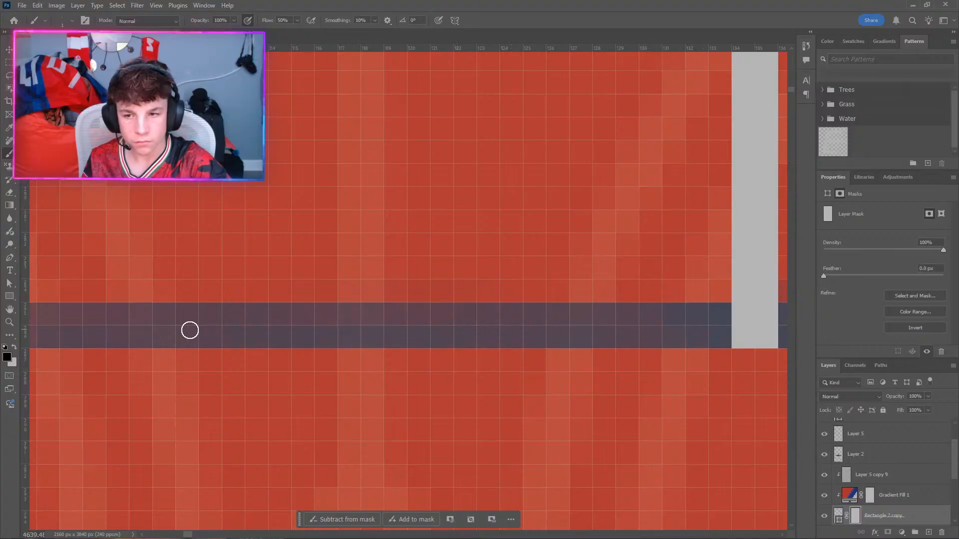
mouse_move(52, 323)
left_mouse_down()
mouse_move(467, 313)
mouse_move(361, 306)
mouse_move(752, 312)
mouse_move(318, 311)
mouse_move(697, 317)
left_mouse_up()
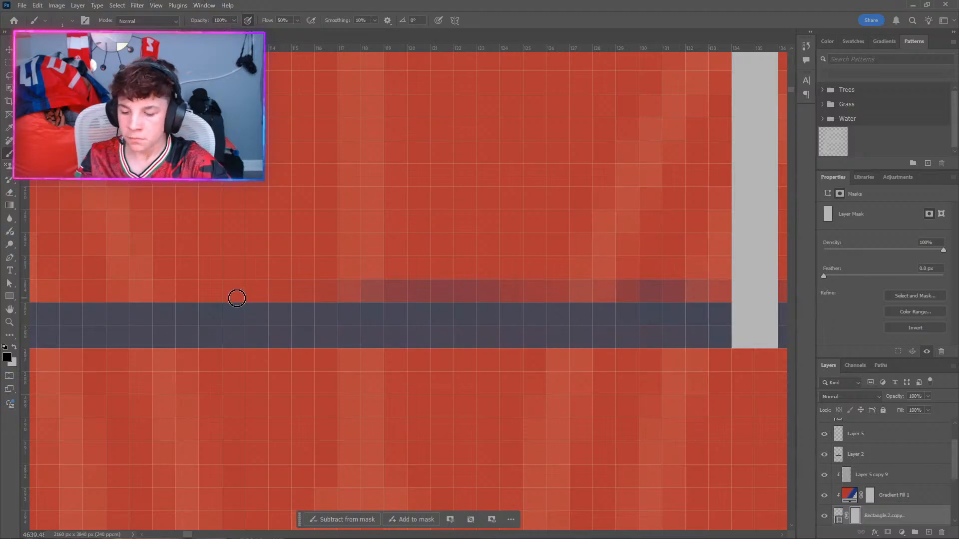
scroll(237, 300, "right", 2)
scroll(237, 300, "left", 10)
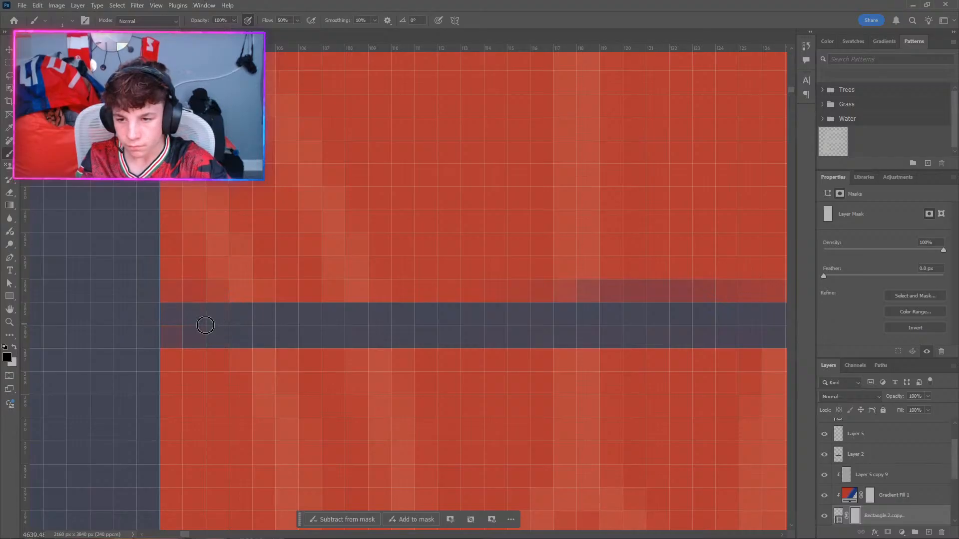
Delete the guide-line rectangle layers.
scroll(107, 280, "down", 6)
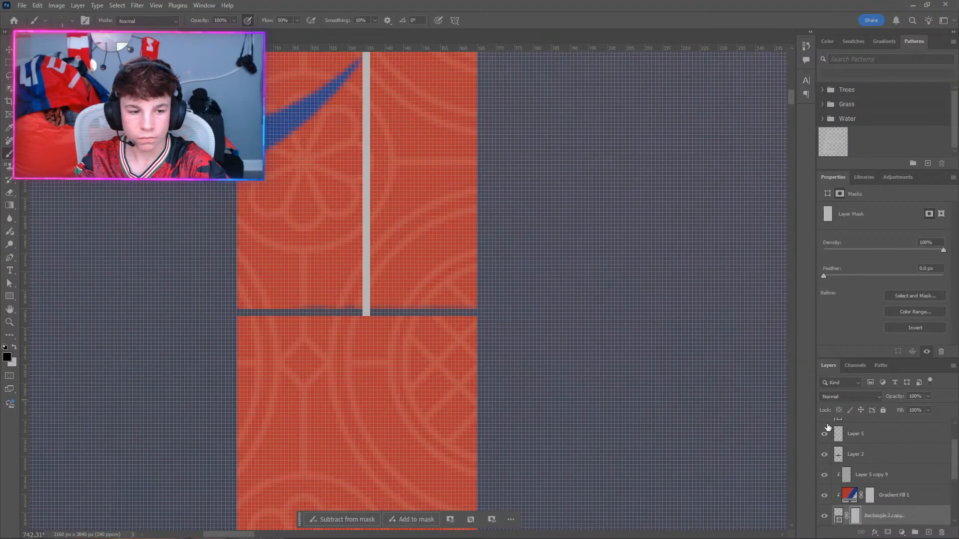
scroll(828, 428, "up", 1)
left_click(888, 430)
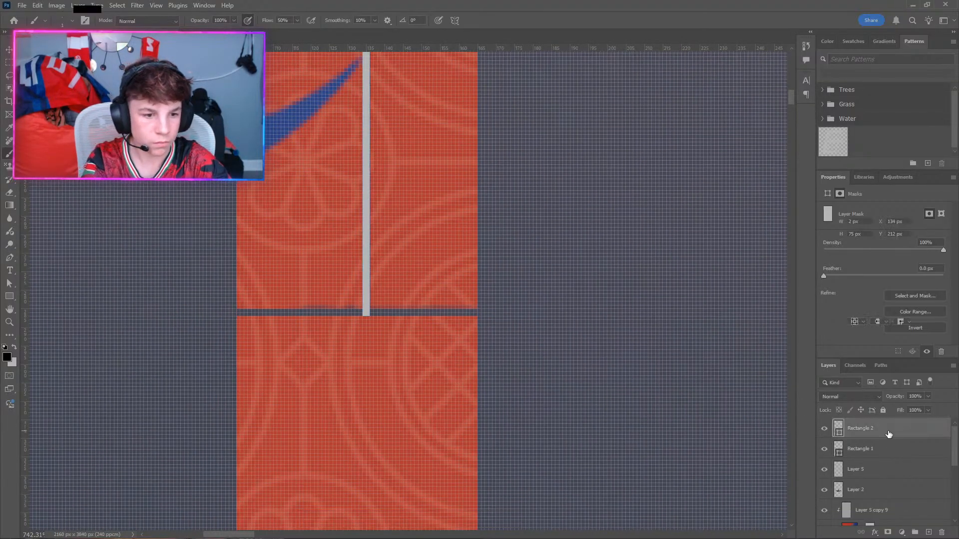
key("Delete")
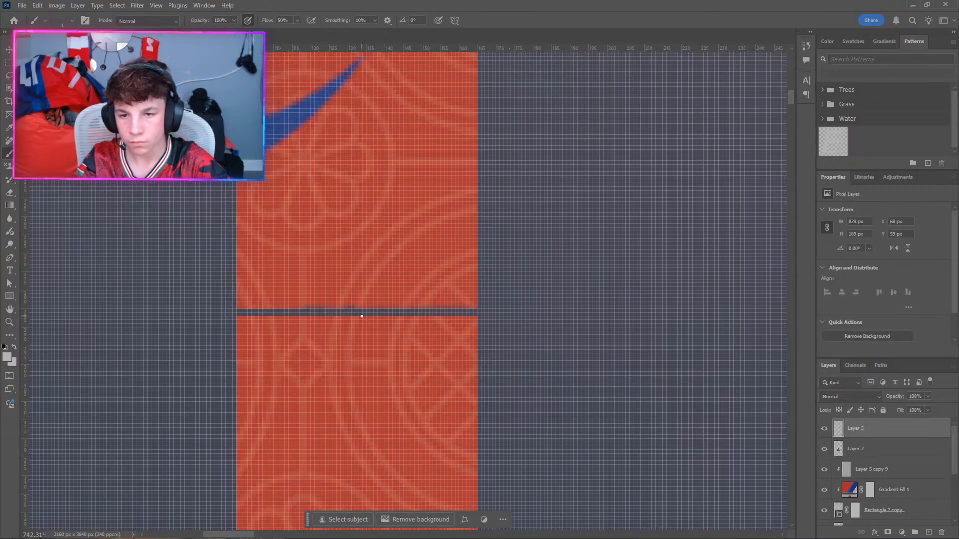
Enlarge the brush and mask out the border behind the Boeing emblem and the first letters, undoing the stray stroke on Layer 5.
scroll(361, 316, "down", 5)
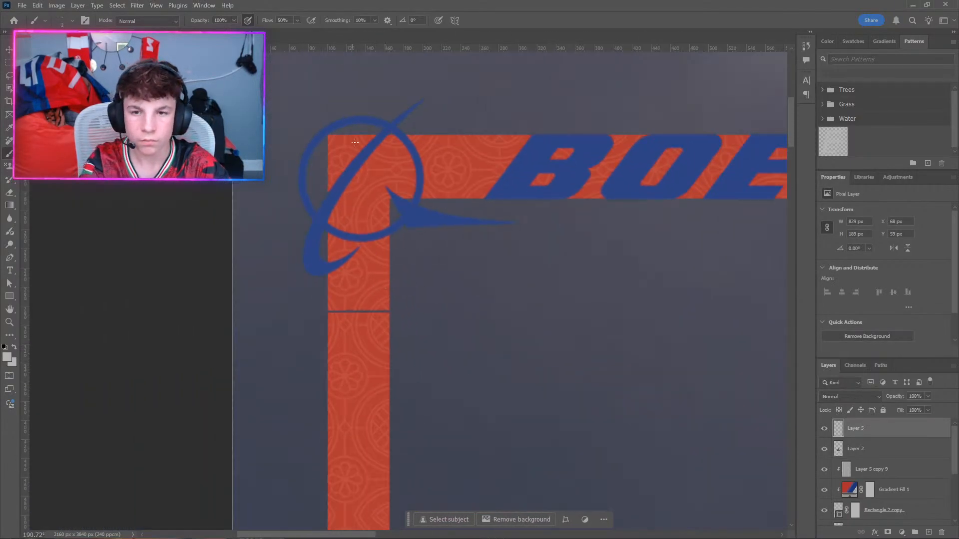
key("bracketright")
key("bracketright")
key("bracketright")
left_click_drag(387, 145, 420, 141)
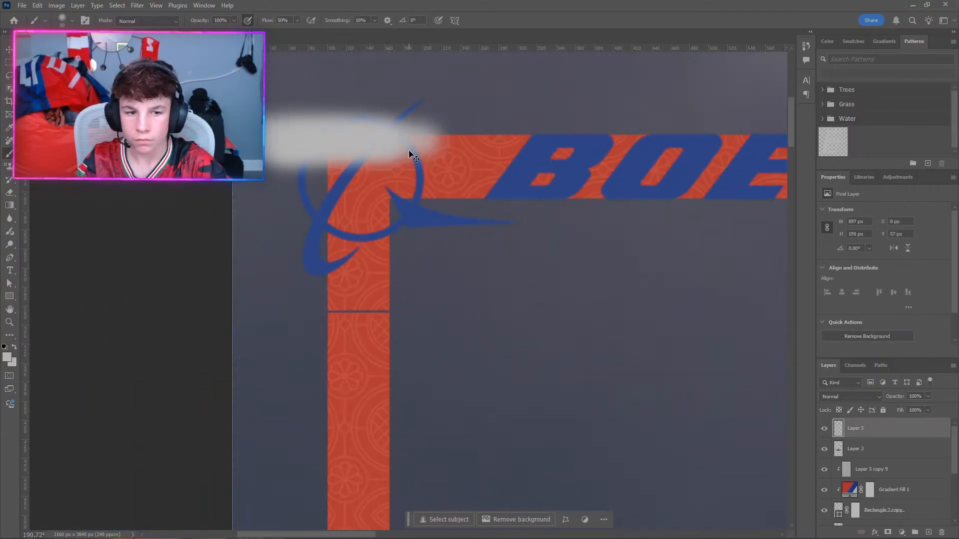
key("ctrl+z")
left_click(855, 510)
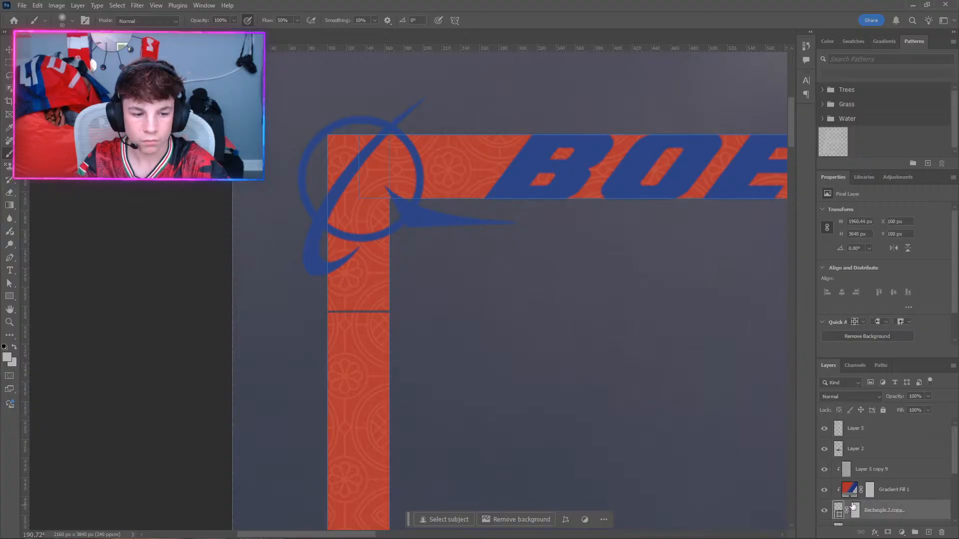
mouse_move(370, 131)
left_mouse_down()
mouse_move(255, 168)
mouse_move(289, 137)
mouse_move(255, 160)
mouse_move(432, 147)
mouse_move(274, 158)
mouse_move(359, 158)
mouse_move(329, 181)
mouse_move(439, 183)
mouse_move(411, 179)
mouse_move(528, 165)
mouse_move(534, 187)
mouse_move(615, 268)
mouse_move(662, 67)
mouse_move(696, 131)
mouse_move(739, 105)
left_mouse_up()
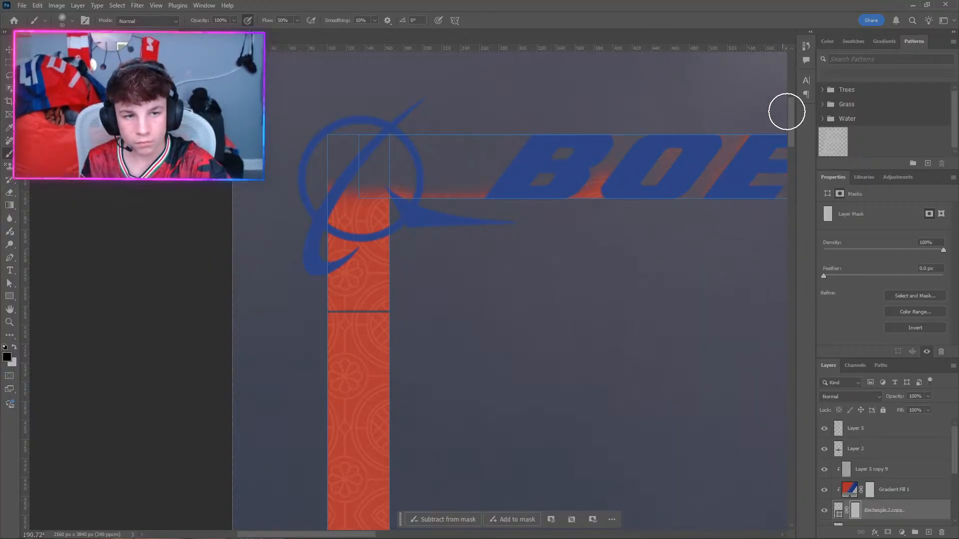
left_click_drag(463, 214, 239, 202)
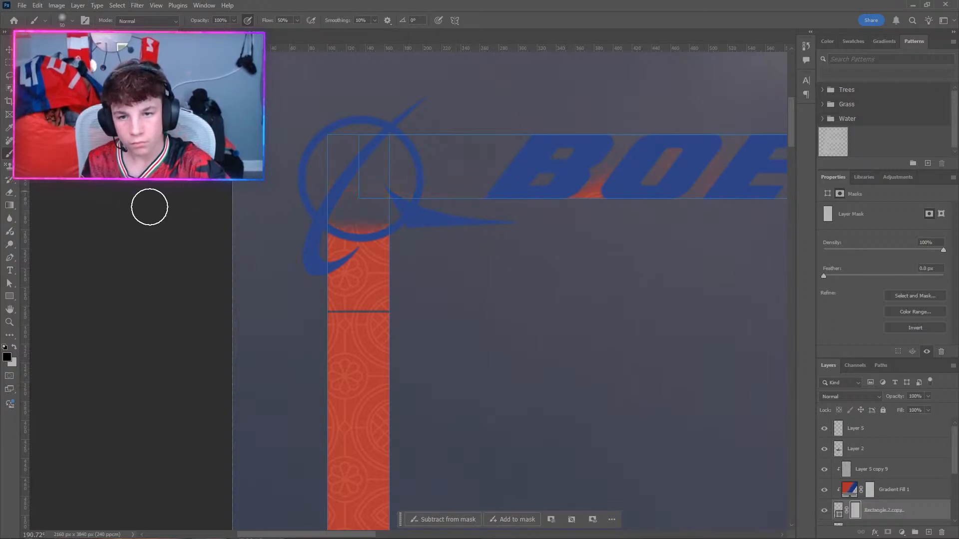
mouse_move(150, 207)
left_mouse_down()
mouse_move(225, 238)
mouse_move(285, 245)
mouse_move(279, 261)
mouse_move(334, 240)
left_mouse_up()
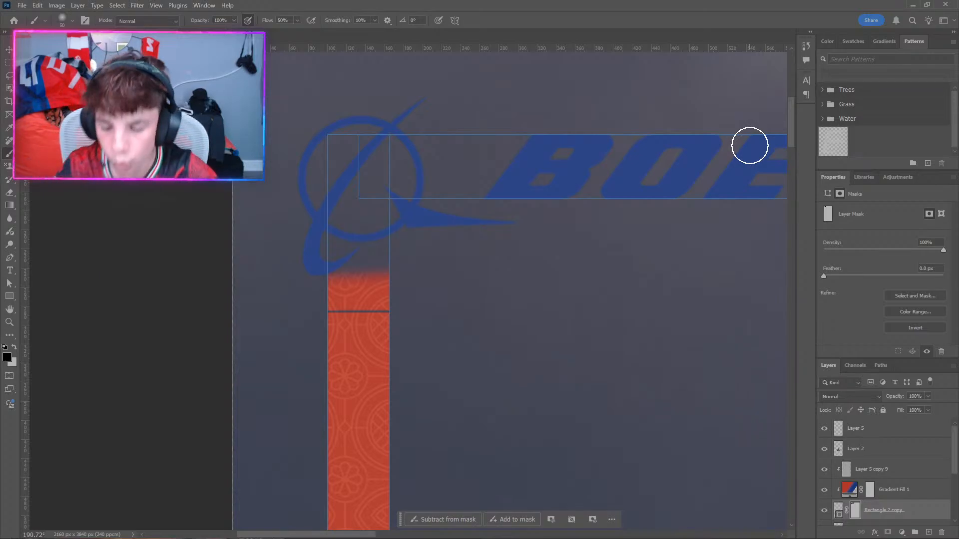
Mask out the red border behind the remaining letters of the BOEING lettering up to the G.
scroll(594, 172, "down", 3)
scroll(684, 191, "right", 5)
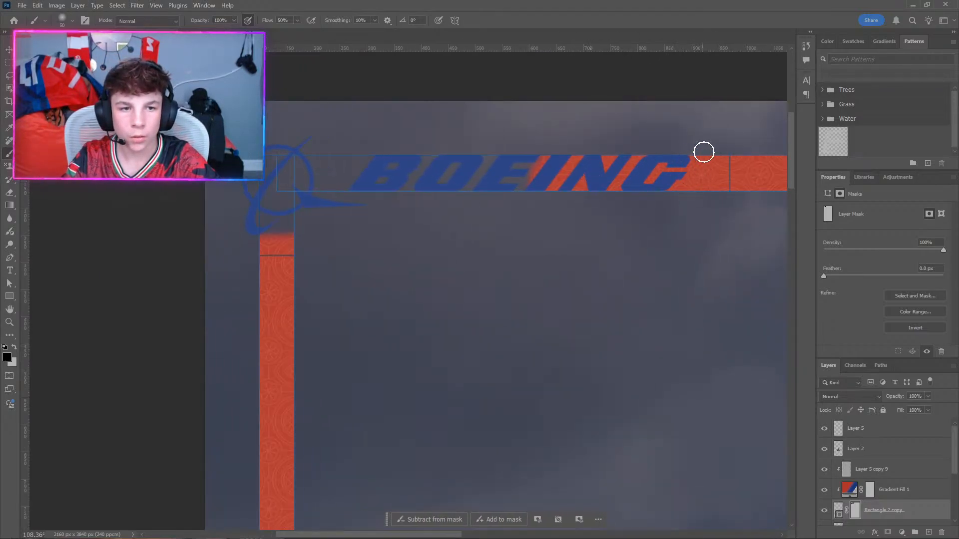
scroll(649, 170, "up", 5)
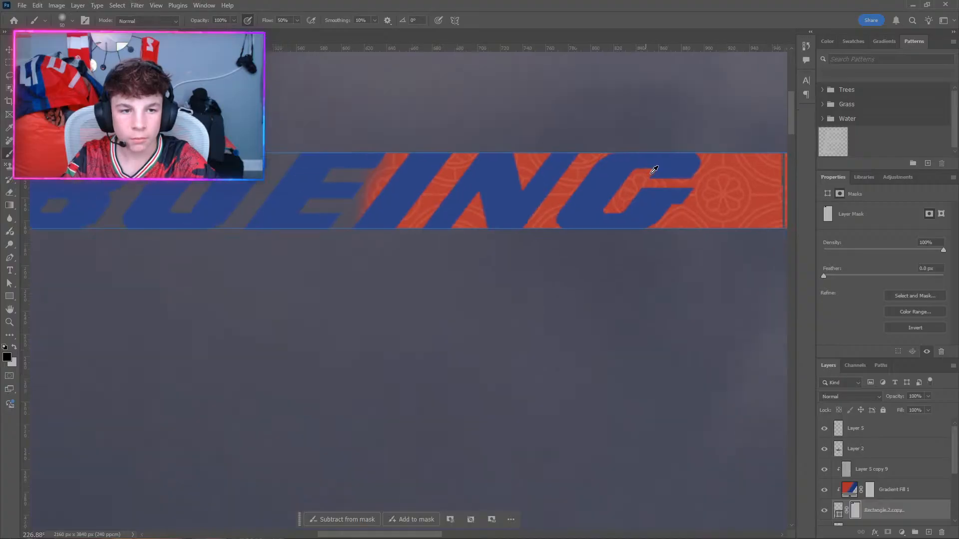
scroll(684, 184, "left", 5)
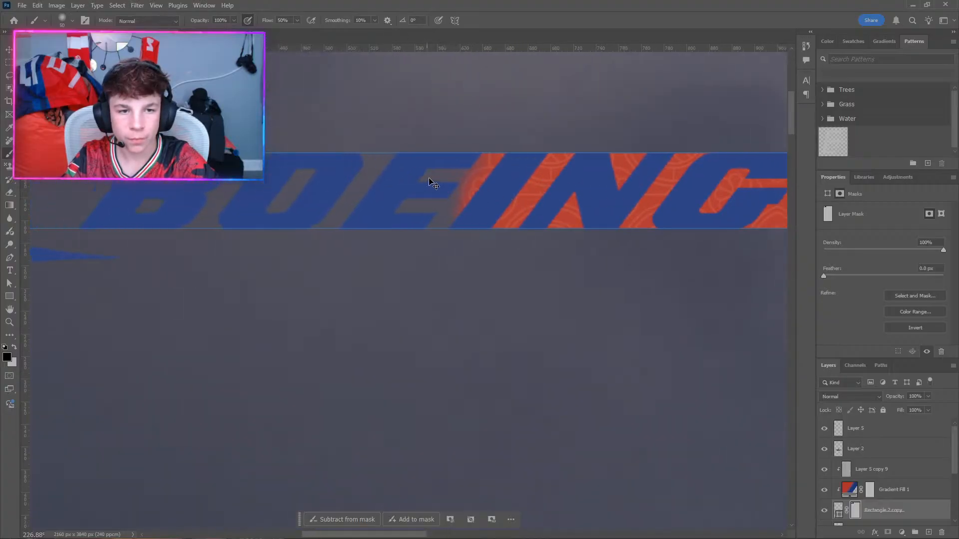
scroll(515, 178, "down", 2)
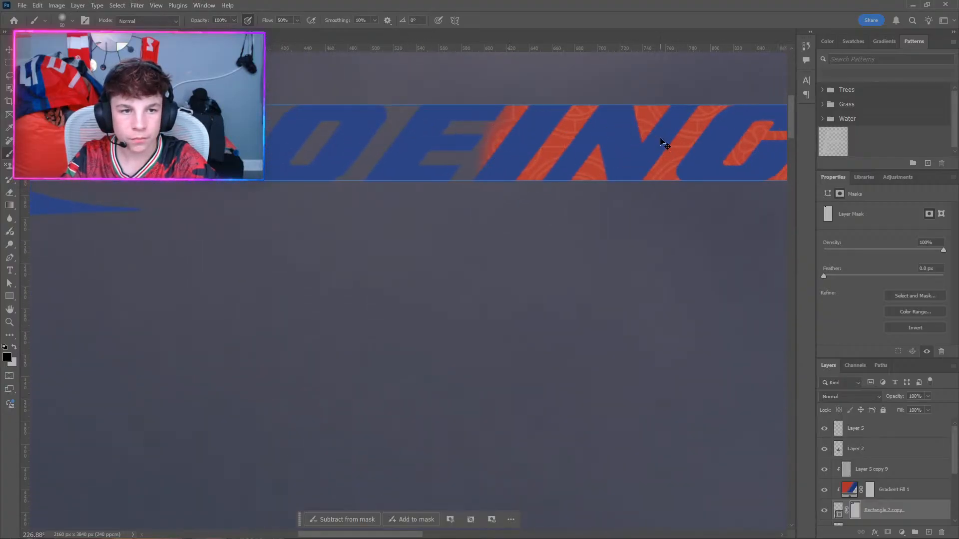
scroll(661, 145, "left", 1)
scroll(662, 145, "right", 1)
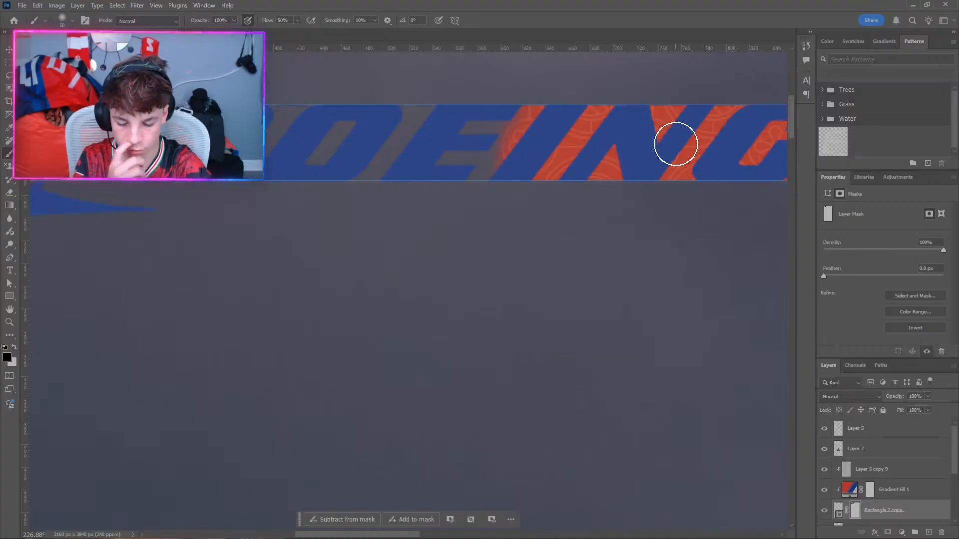
left_click_drag(766, 119, 750, 203)
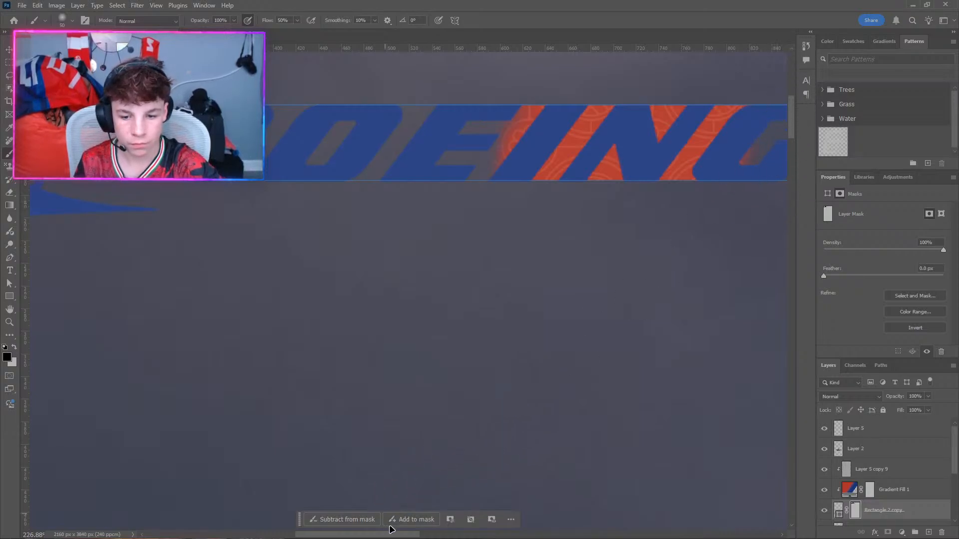
left_click_drag(392, 533, 447, 533)
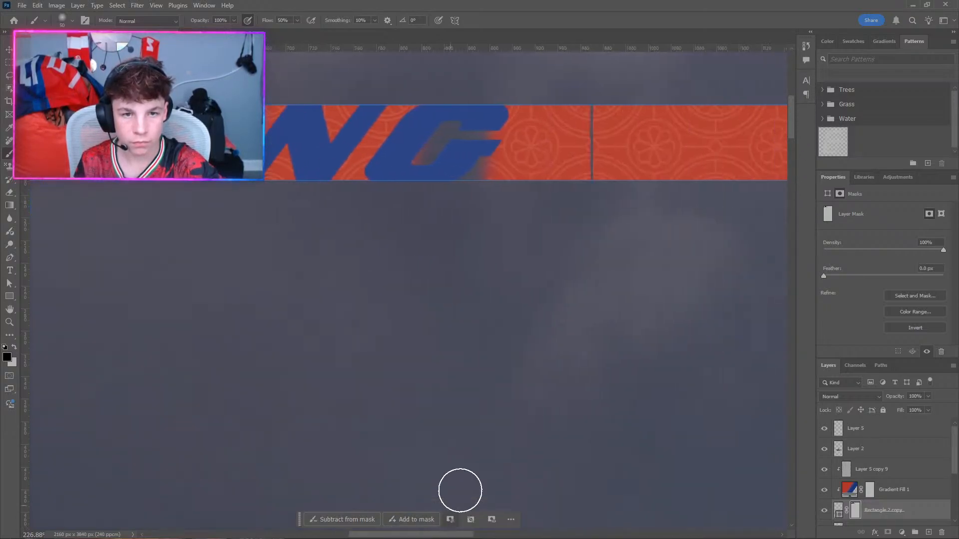
mouse_move(438, 203)
left_mouse_down()
mouse_move(465, 123)
mouse_move(404, 115)
mouse_move(410, 61)
mouse_move(402, 193)
mouse_move(354, 164)
mouse_move(339, 141)
mouse_move(413, 127)
mouse_move(380, 106)
left_mouse_up()
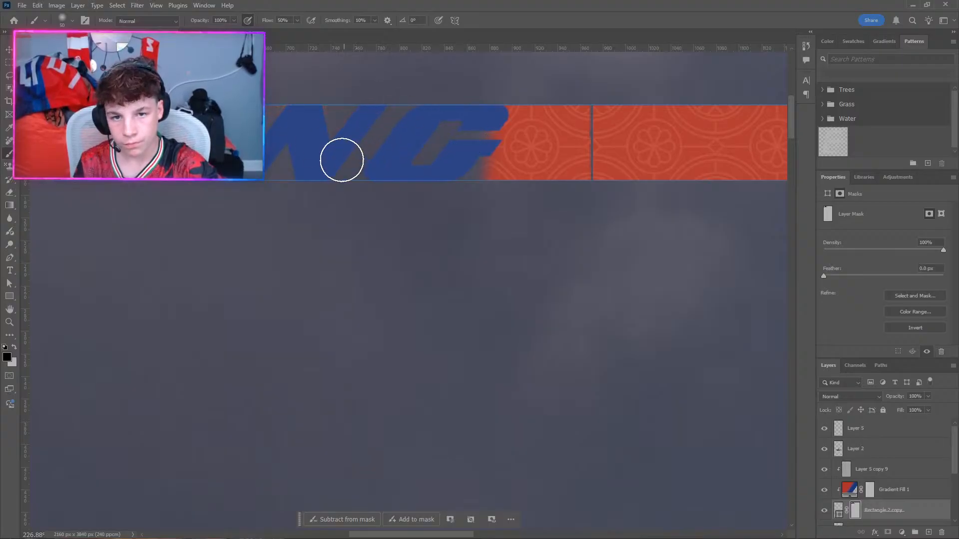
Mask the border just beyond the G towards the thin vertical cut, and reduce the brush size for finer work.
mouse_move(341, 160)
left_mouse_down()
mouse_move(484, 119)
mouse_move(493, 99)
mouse_move(484, 89)
mouse_move(515, 95)
mouse_move(519, 182)
mouse_move(518, 141)
left_mouse_up()
key("bracketleft")
key("bracketleft")
key("bracketleft")
key("bracketleft")
key("bracketleft")
key("bracketleft")
key("bracketleft")
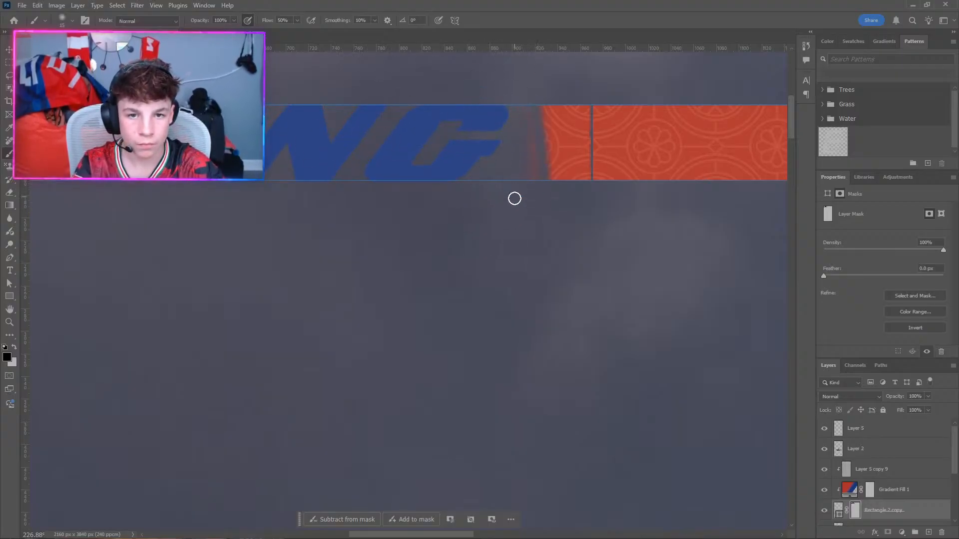
Shrink the brush further and widen the upper part of the thin vertical cut on the side facing the lettering.
scroll(590, 119, "up", 8)
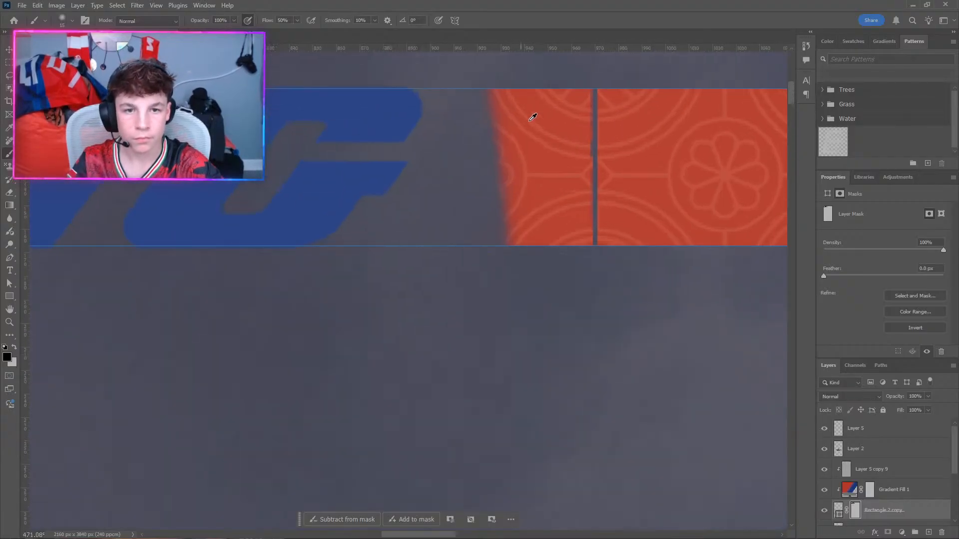
scroll(602, 108, "left", 1)
scroll(655, 132, "right", 1)
scroll(655, 132, "right", 3)
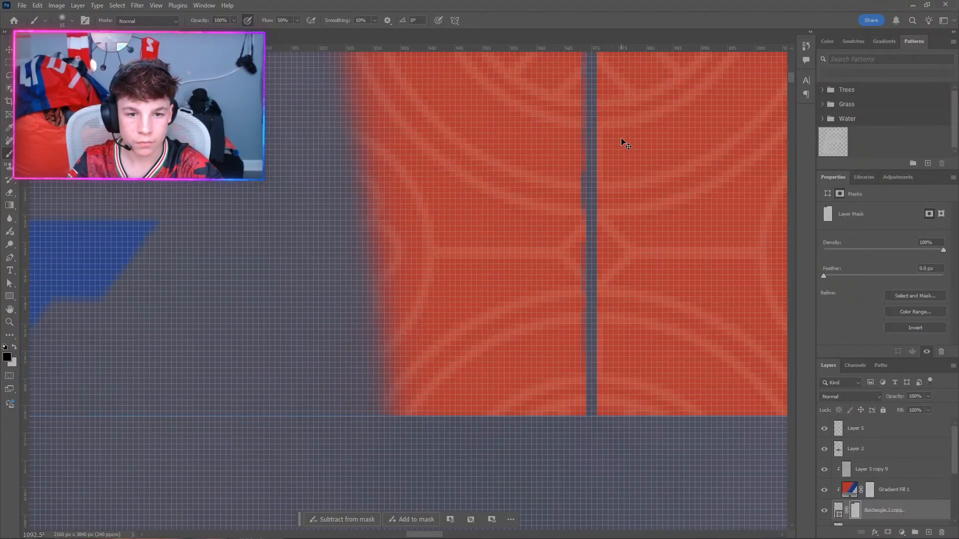
scroll(564, 220, "up", 3)
scroll(376, 117, "up", 5)
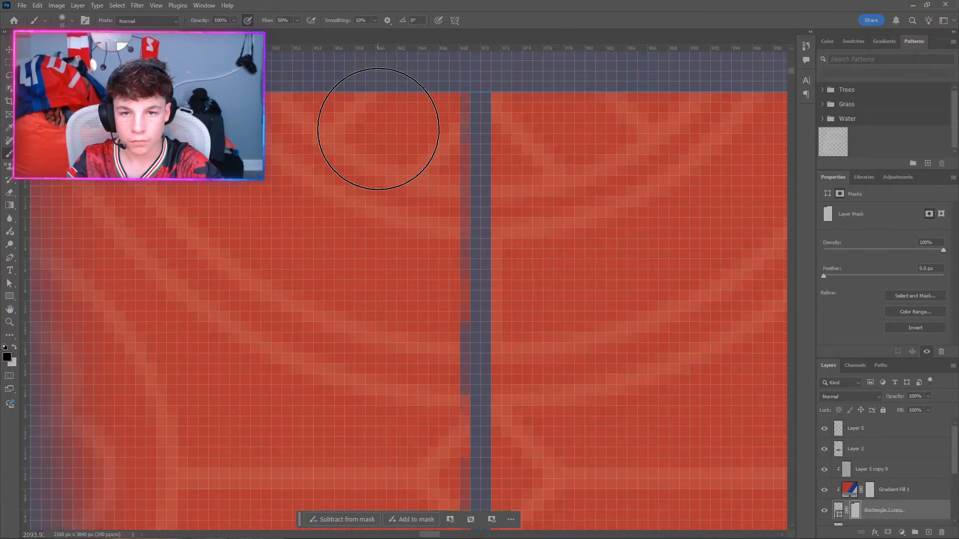
key("bracketleft")
key("bracketleft")
key("bracketleft")
key("bracketleft")
mouse_move(437, 152)
left_mouse_down()
mouse_move(460, 138)
mouse_move(448, 224)
mouse_move(457, 200)
mouse_move(450, 375)
mouse_move(453, 259)
left_mouse_up()
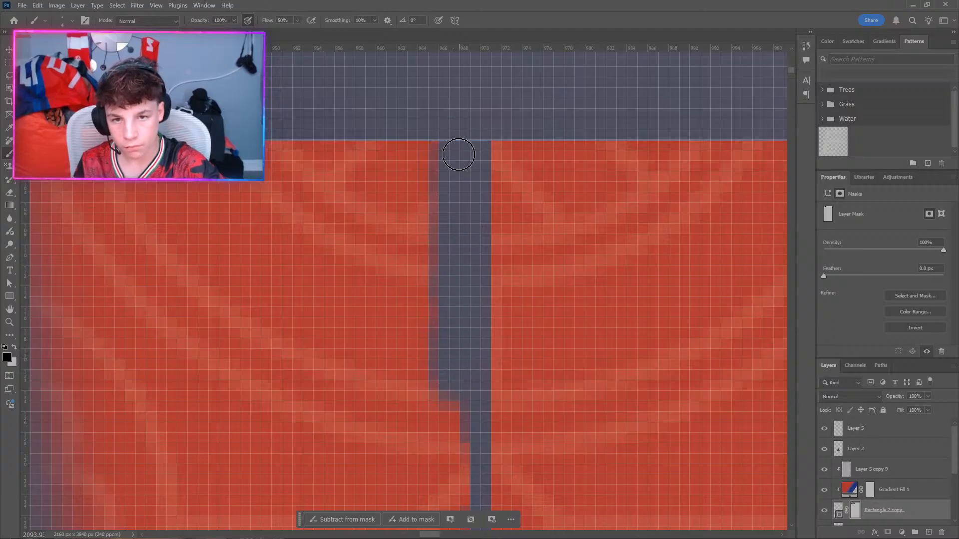
mouse_move(458, 396)
left_mouse_down()
mouse_move(456, 479)
mouse_move(458, 414)
left_mouse_up()
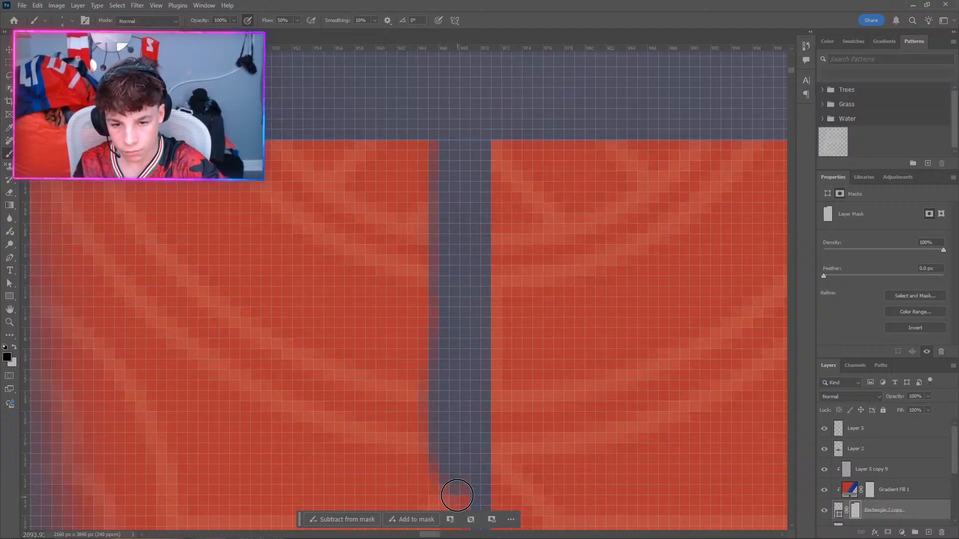
Continue widening the vertical cut on the lettering side down to the horizontal border's lower edge.
scroll(449, 463, "down", 2)
scroll(434, 384, "down", 2)
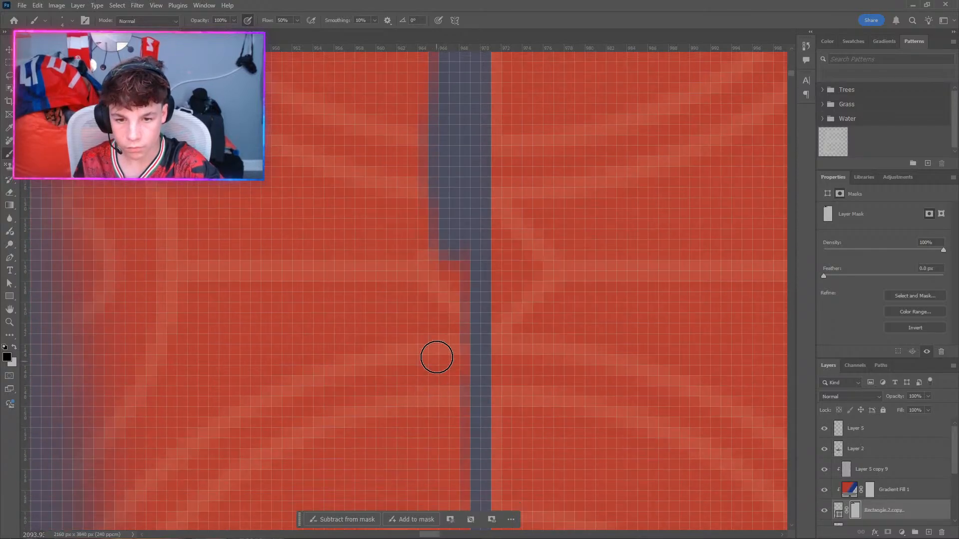
mouse_move(433, 190)
left_mouse_down()
mouse_move(436, 229)
mouse_move(451, 199)
mouse_move(450, 295)
mouse_move(460, 248)
mouse_move(452, 378)
mouse_move(467, 322)
mouse_move(460, 408)
mouse_move(443, 430)
left_mouse_up()
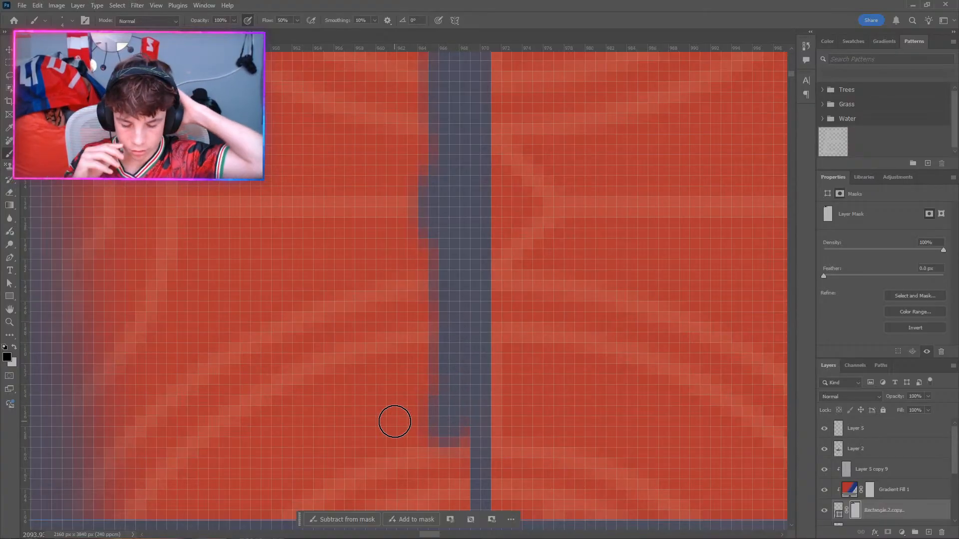
scroll(416, 379, "down", 2)
mouse_move(389, 325)
left_mouse_down()
mouse_move(415, 323)
mouse_move(410, 357)
mouse_move(425, 350)
mouse_move(438, 447)
mouse_move(463, 366)
left_mouse_up()
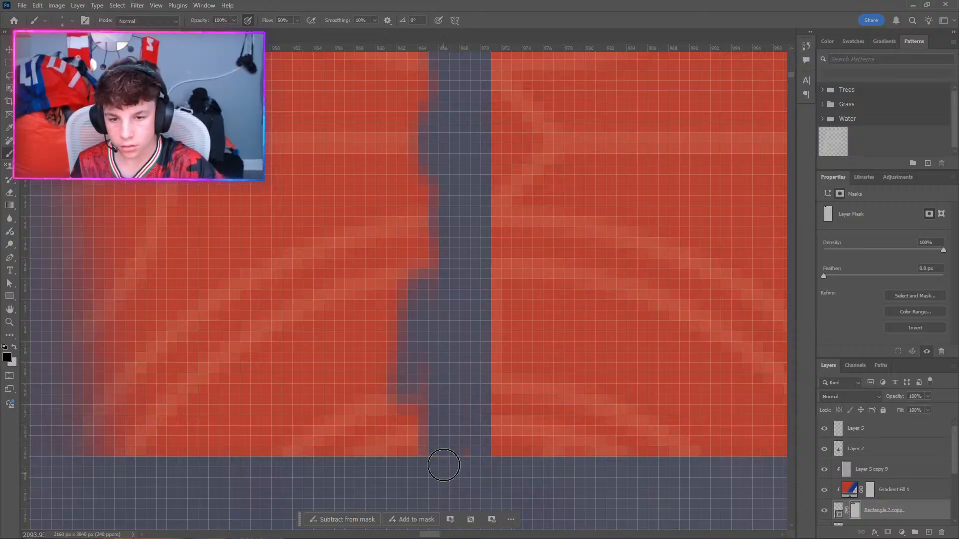
Widen the thin vertical cut further towards the lettering along the full height of the horizontal border.
mouse_move(446, 210)
left_mouse_down()
mouse_move(429, 313)
mouse_move(383, 237)
mouse_move(388, 354)
mouse_move(422, 460)
left_mouse_up()
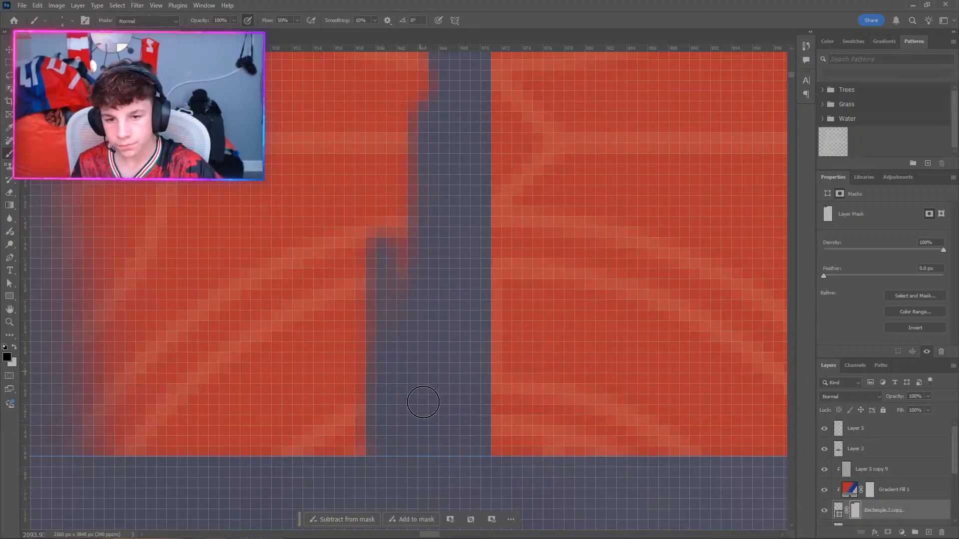
mouse_move(419, 235)
left_mouse_down()
mouse_move(375, 298)
mouse_move(396, 117)
left_mouse_up()
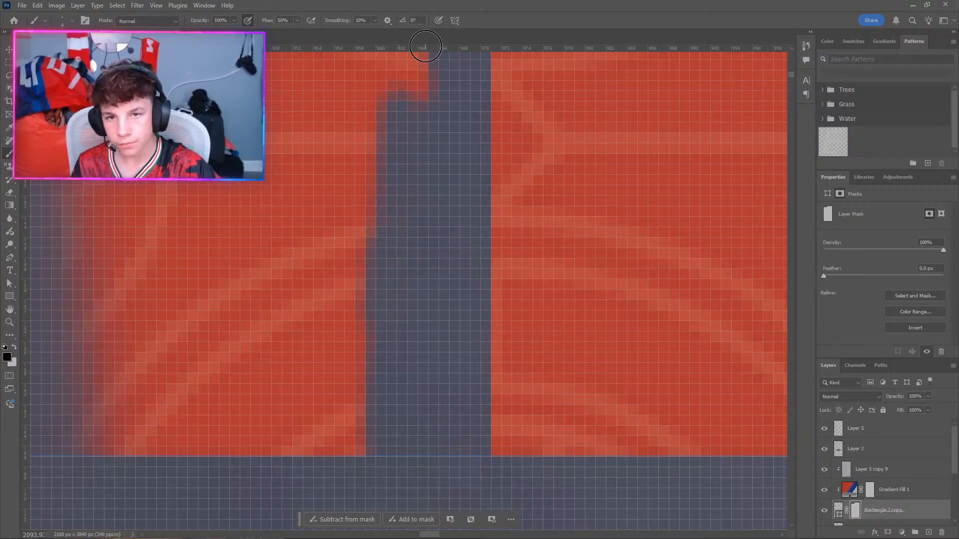
mouse_move(425, 46)
left_mouse_down()
mouse_move(403, 100)
mouse_move(401, 60)
left_mouse_up()
scroll(414, 135, "up", 10)
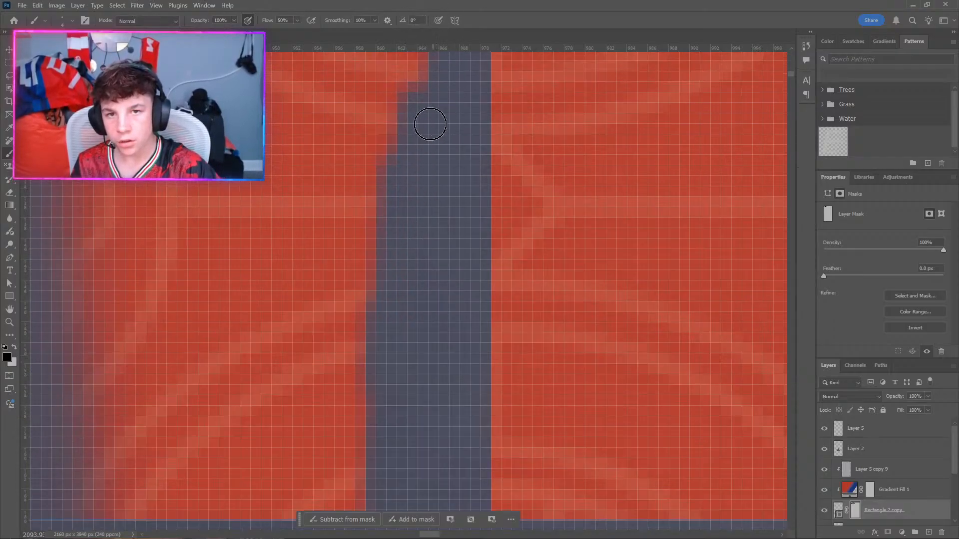
mouse_move(402, 144)
left_mouse_down()
mouse_move(416, 232)
mouse_move(407, 272)
mouse_move(409, 395)
left_mouse_up()
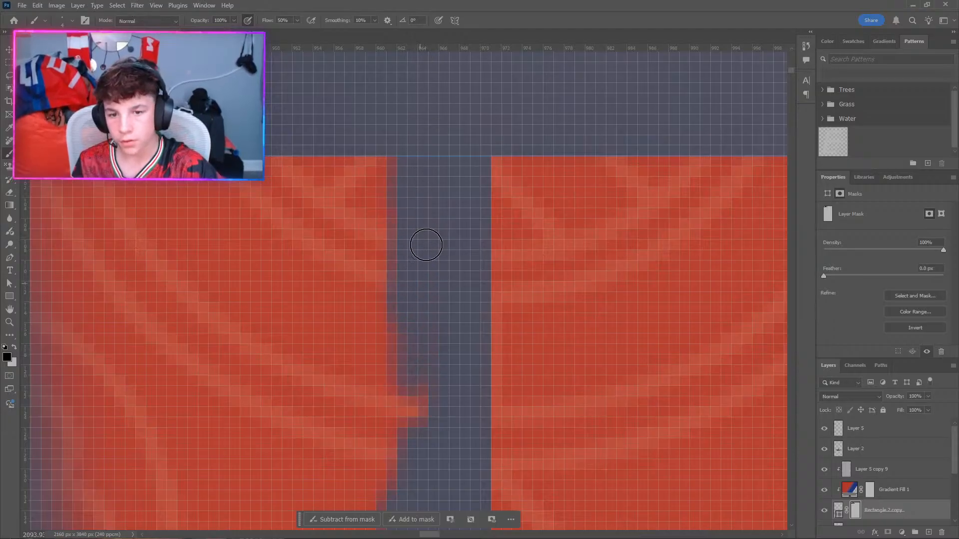
mouse_move(426, 245)
left_mouse_down()
mouse_move(403, 477)
mouse_move(394, 443)
mouse_move(407, 427)
left_mouse_up()
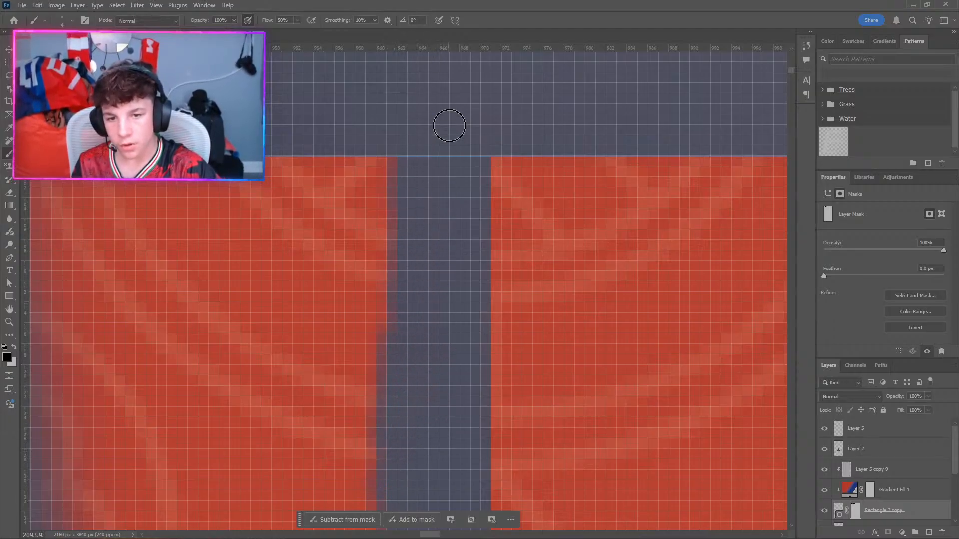
mouse_move(420, 205)
left_mouse_down()
mouse_move(402, 228)
mouse_move(381, 260)
left_mouse_up()
scroll(384, 265, "down", 3)
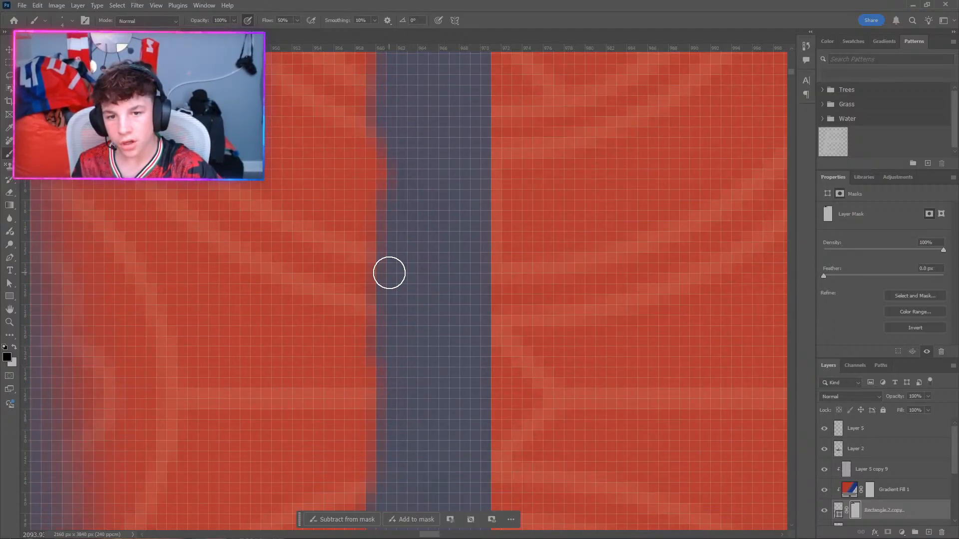
Mask out the red directly above the thin horizontal cut in the vertical border under the logo, starting from the border's inner edge.
scroll(389, 273, "down", 5)
scroll(253, 409, "down", 2)
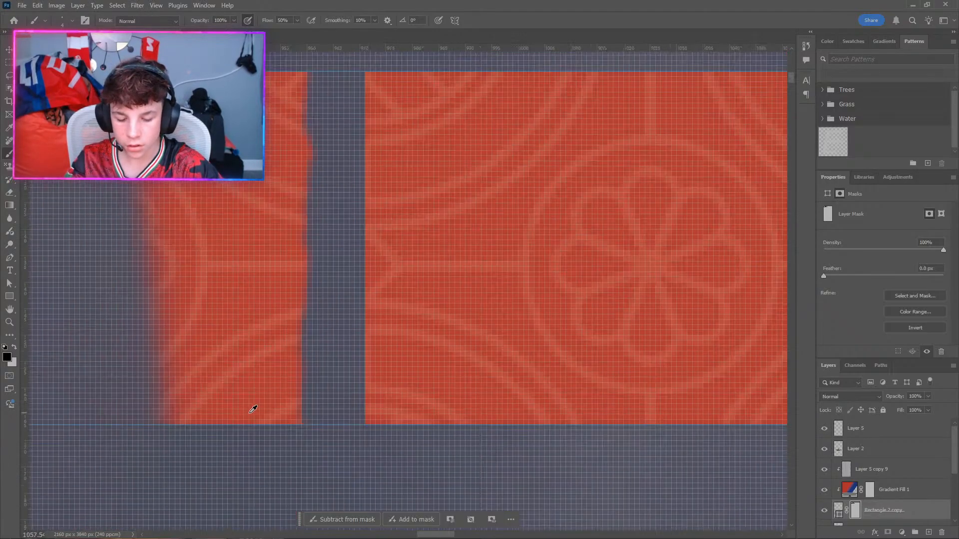
scroll(253, 409, "down", 5)
scroll(222, 420, "left", 3)
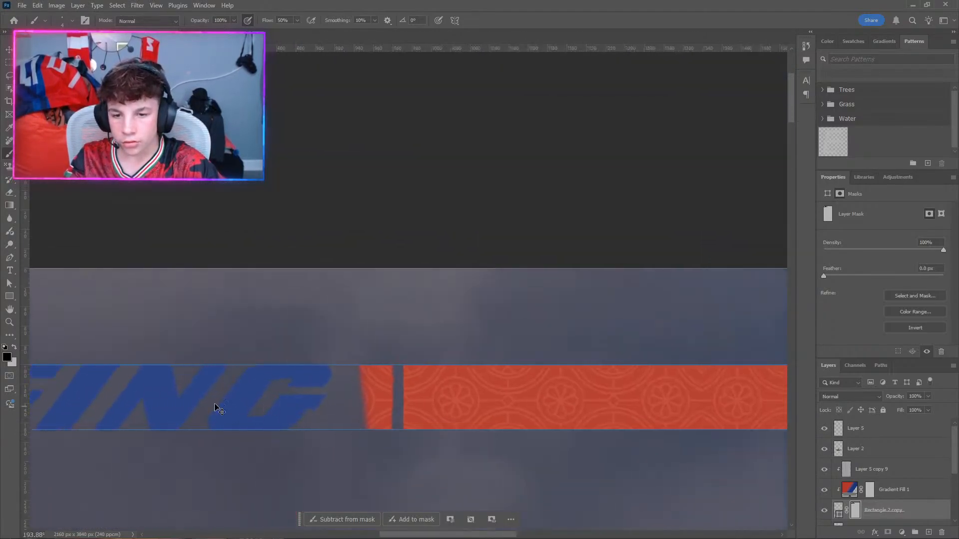
scroll(218, 408, "left", 3)
left_click_drag(361, 534, 237, 534)
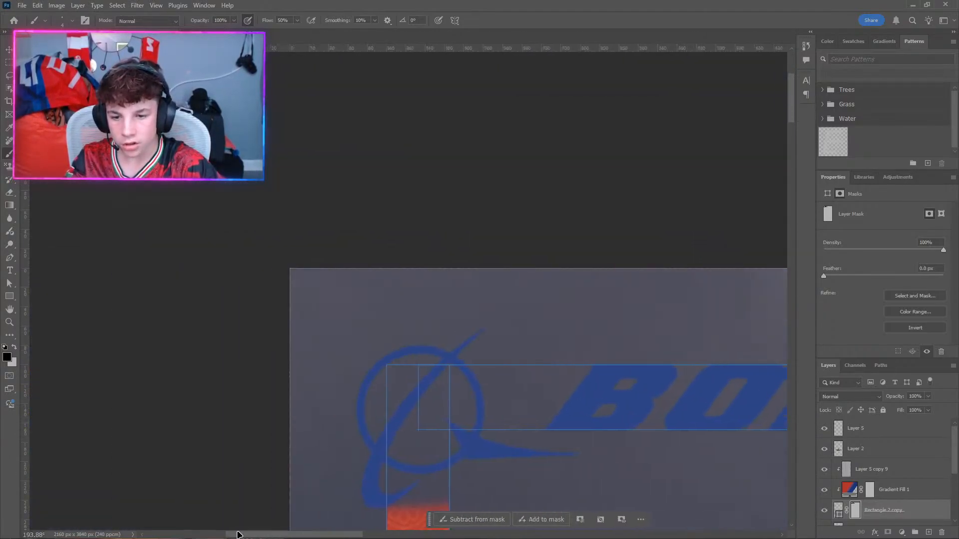
scroll(443, 385, "down", 6)
scroll(454, 301, "up", 8)
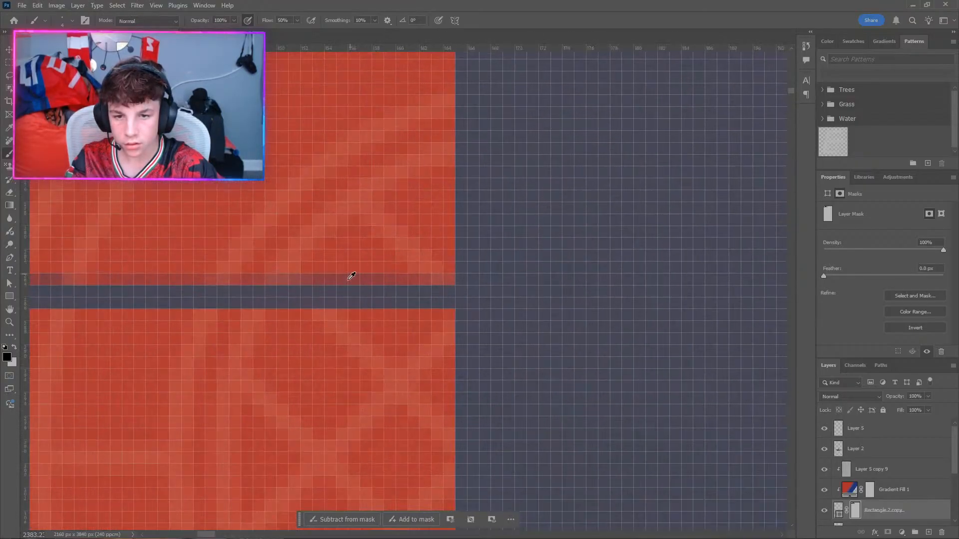
mouse_move(445, 270)
left_mouse_down()
mouse_move(373, 279)
mouse_move(472, 272)
mouse_move(287, 259)
mouse_move(113, 267)
mouse_move(163, 268)
left_mouse_up()
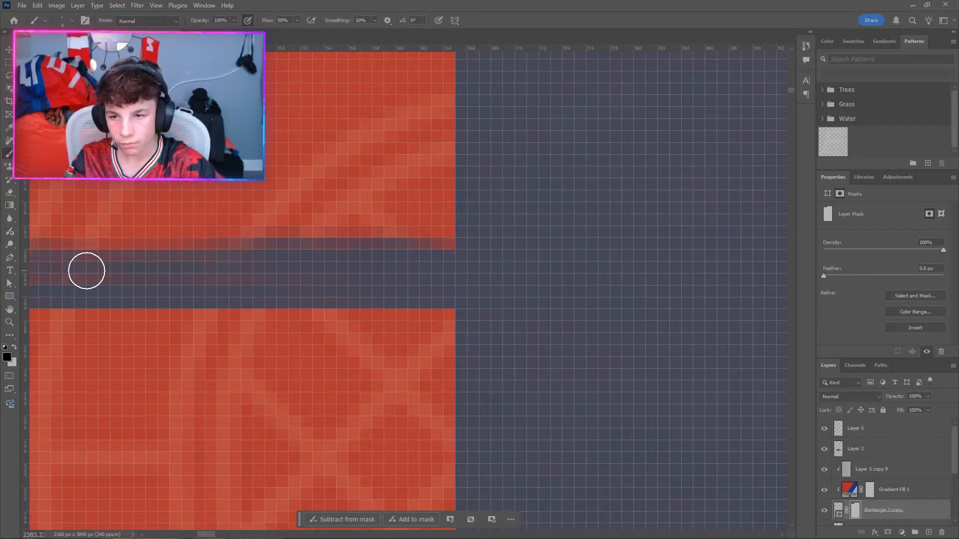
mouse_move(87, 270)
left_mouse_down()
mouse_move(360, 263)
mouse_move(10, 272)
mouse_move(589, 236)
mouse_move(8, 214)
mouse_move(231, 179)
mouse_move(399, 104)
mouse_move(389, 113)
left_mouse_up()
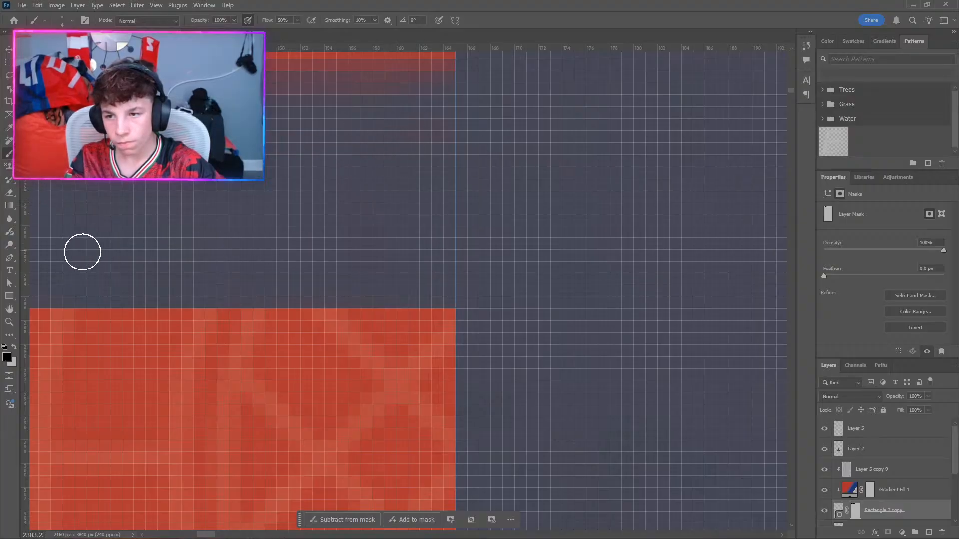
mouse_move(272, 61)
left_mouse_down()
mouse_move(276, 52)
mouse_move(566, 75)
mouse_move(320, 70)
left_mouse_up()
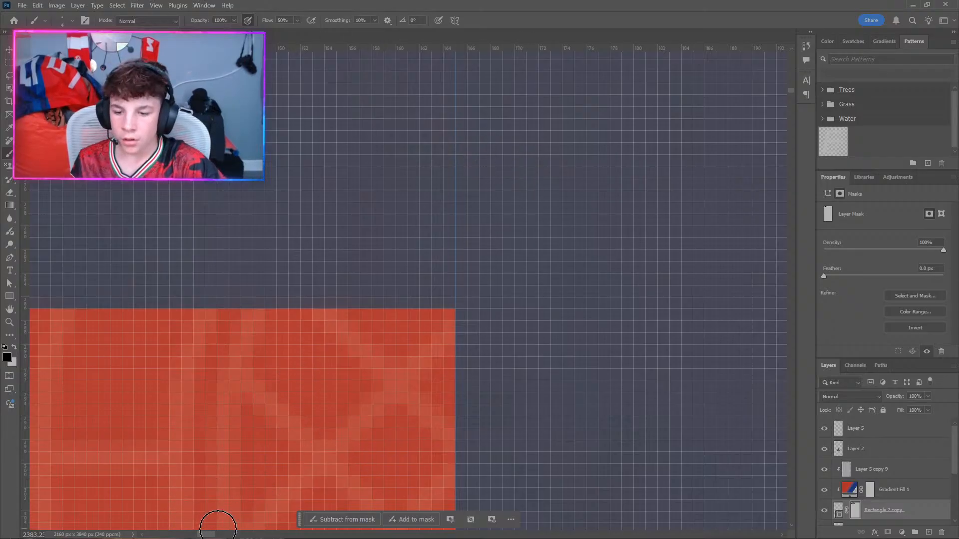
Extend the masking above the horizontal cut across to the vertical border's outer edge.
left_click_drag(207, 534, 194, 534)
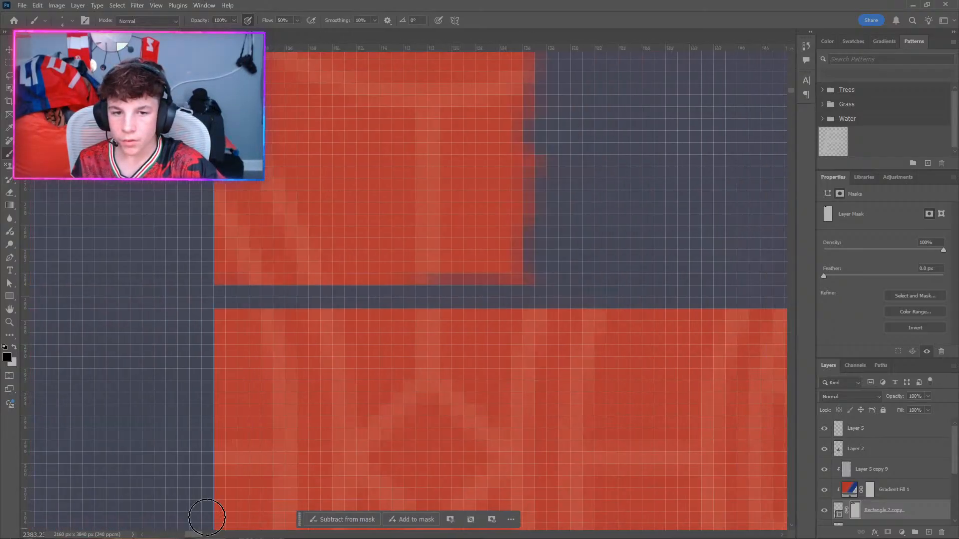
left_click_drag(614, 269, 220, 264)
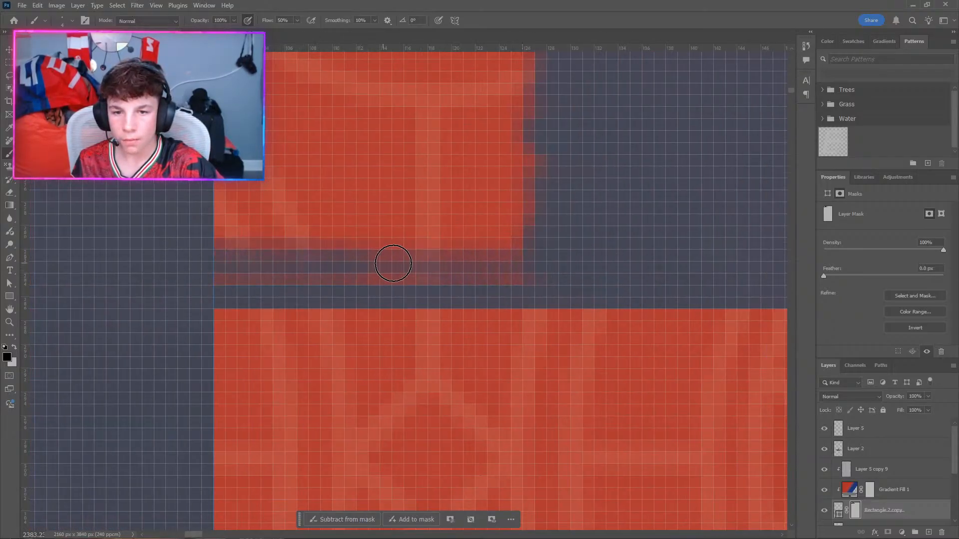
left_click_drag(377, 264, 327, 272)
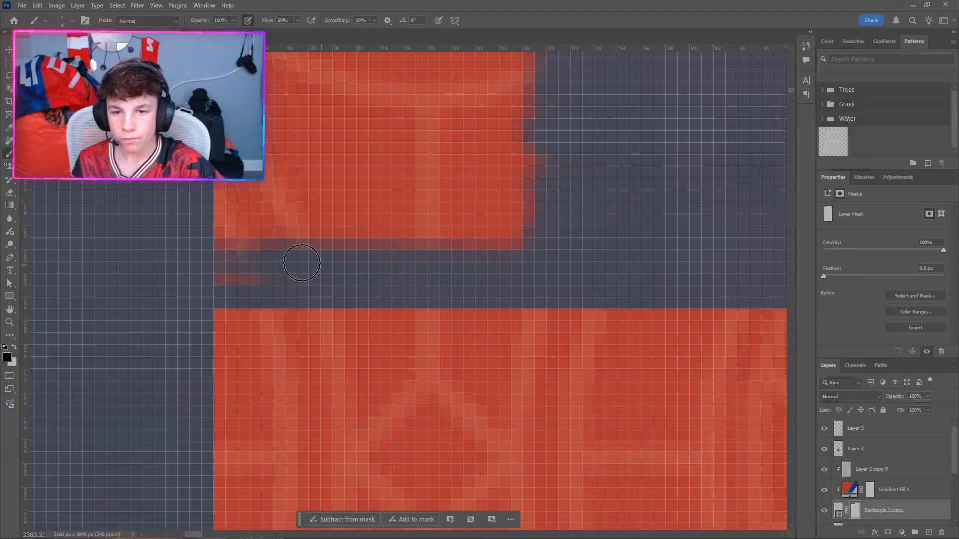
mouse_move(583, 262)
left_mouse_down()
mouse_move(353, 219)
mouse_move(439, 211)
mouse_move(505, 190)
mouse_move(526, 241)
left_mouse_up()
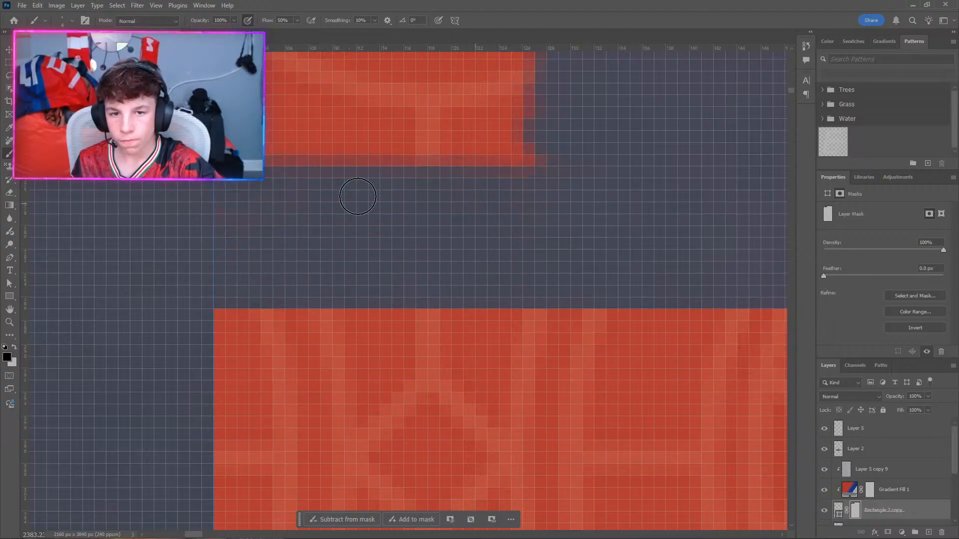
mouse_move(358, 196)
left_mouse_down()
mouse_move(519, 145)
mouse_move(305, 110)
mouse_move(529, 65)
left_mouse_up()
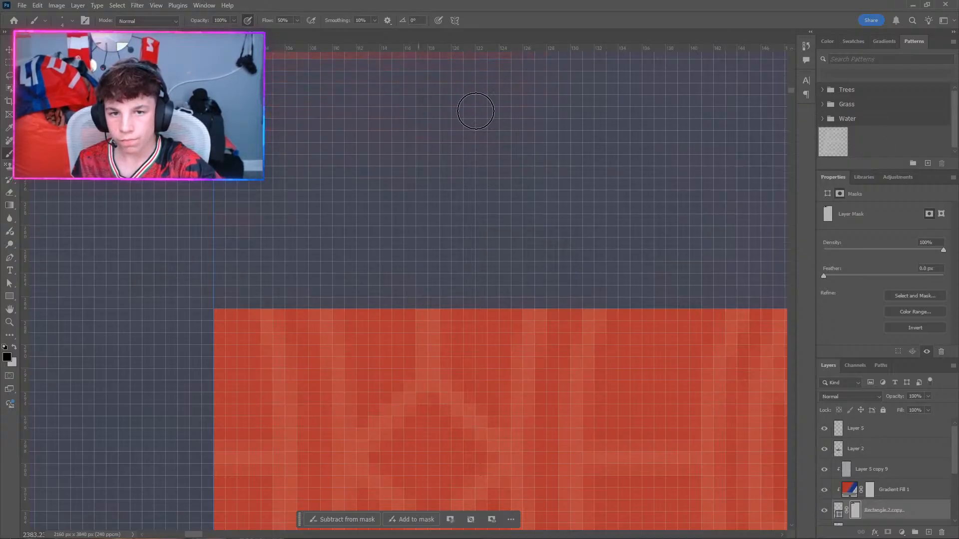
Enlarge the brush and mask out the remaining faded red strip between the Boeing logo and the horizontal cut.
scroll(496, 126, "down", 1)
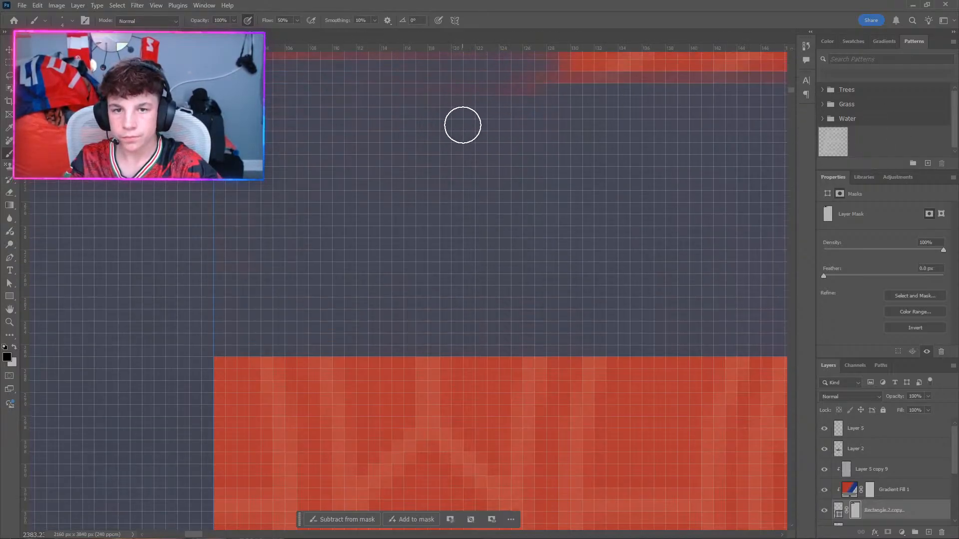
scroll(478, 146, "down", 3)
scroll(518, 151, "up", 3)
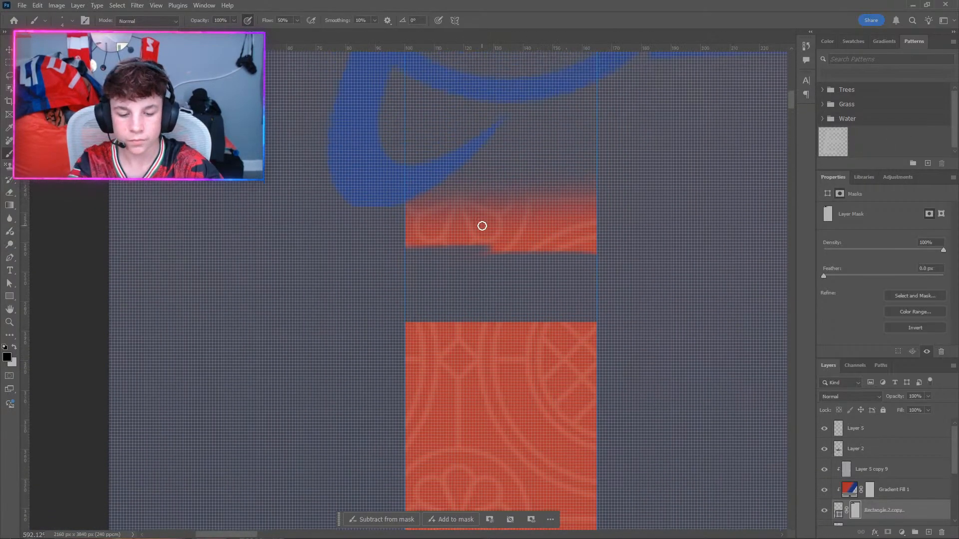
key("bracketright")
key("bracketright")
key("bracketright")
key("bracketright")
key("bracketright")
key("bracketright")
key("bracketright")
mouse_move(610, 200)
left_mouse_down()
mouse_move(644, 196)
mouse_move(621, 217)
mouse_move(591, 226)
mouse_move(548, 217)
mouse_move(616, 236)
mouse_move(445, 215)
mouse_move(366, 248)
left_mouse_up()
scroll(372, 215, "up", 3)
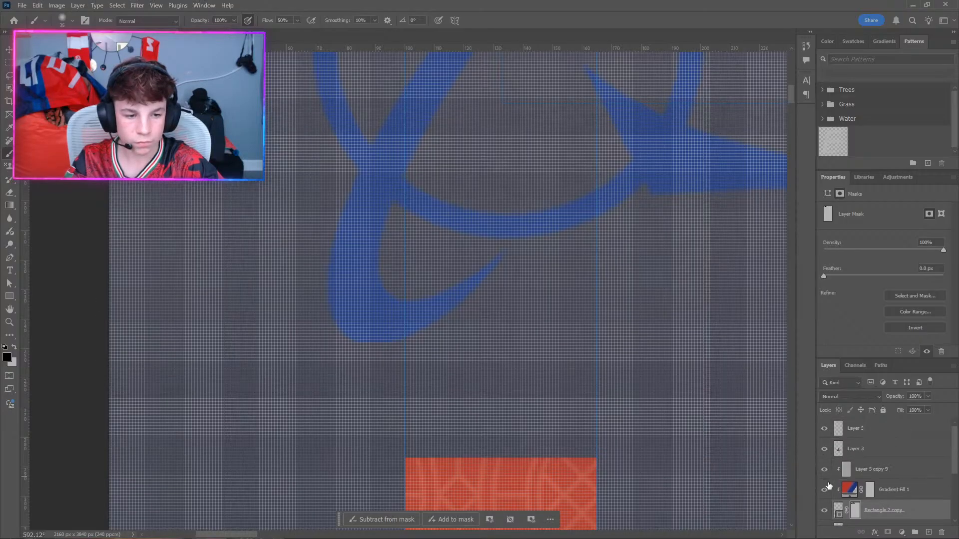
Hide Layer 5 to check the border, mask out the leftover red between the G and the vertical cut, and reduce the brush size.
left_click(825, 429)
scroll(554, 317, "down", 3)
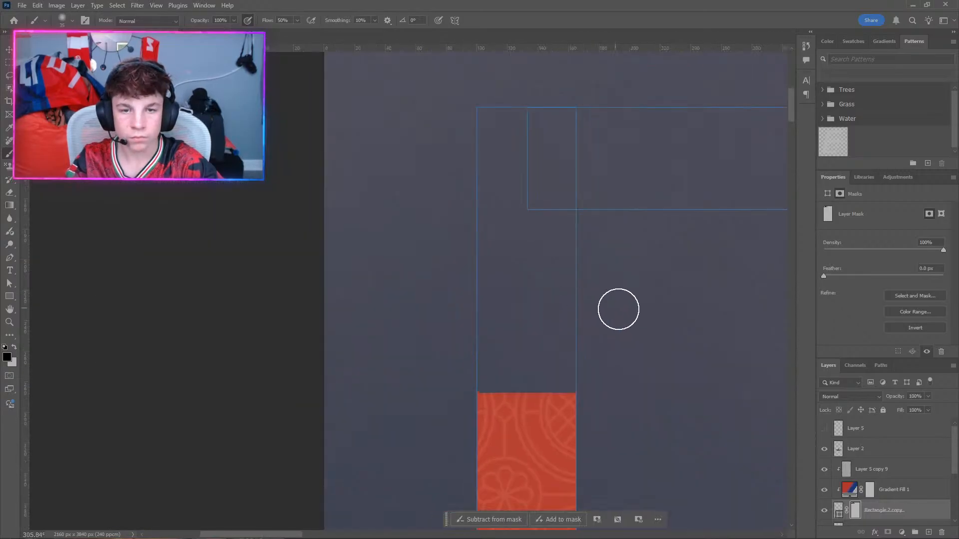
scroll(664, 318, "right", 5)
scroll(614, 257, "down", 3)
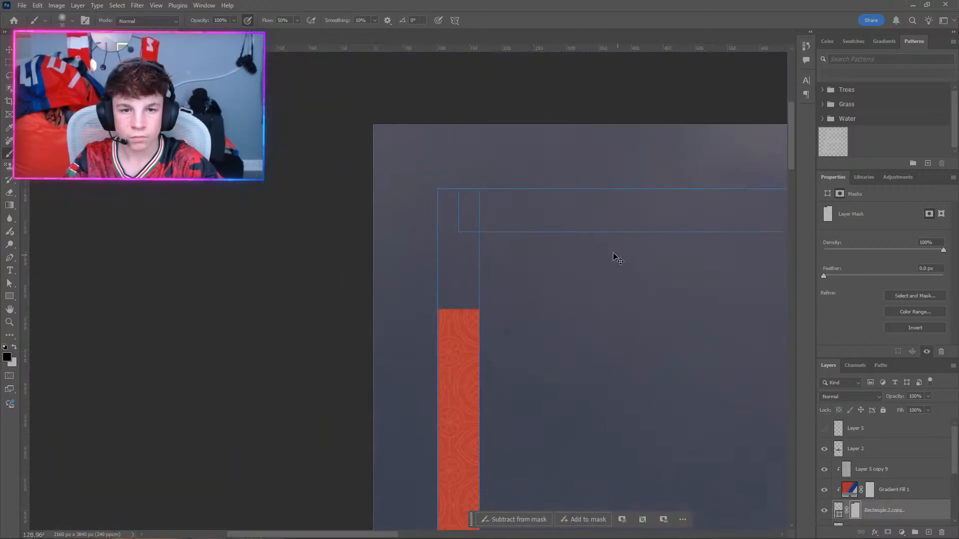
scroll(675, 235, "right", 7)
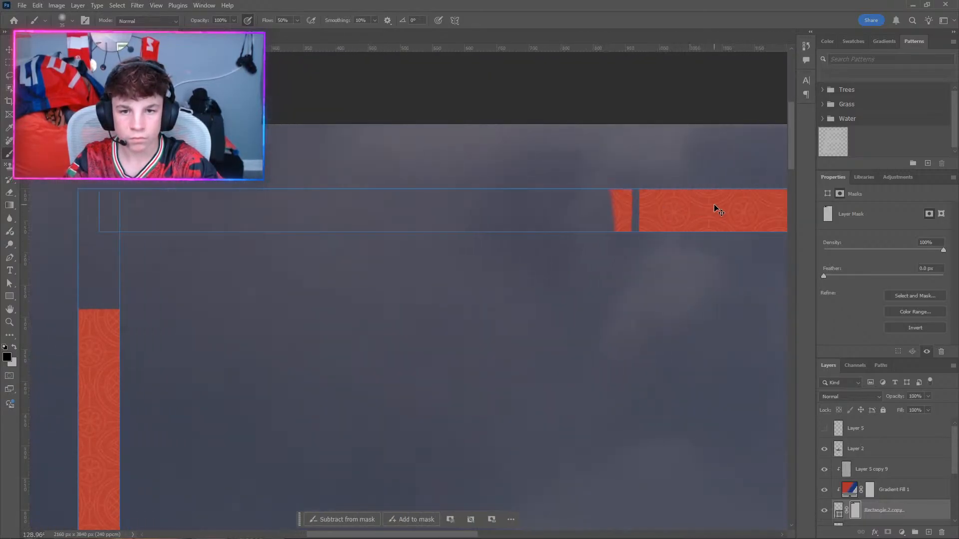
scroll(715, 208, "up", 3)
scroll(667, 207, "up", 5)
mouse_move(631, 139)
left_mouse_down()
mouse_move(588, 207)
mouse_move(523, 264)
mouse_move(507, 236)
mouse_move(512, 287)
mouse_move(551, 375)
mouse_move(573, 344)
mouse_move(582, 408)
mouse_move(570, 401)
mouse_move(618, 399)
mouse_move(616, 314)
mouse_move(636, 395)
mouse_move(644, 129)
mouse_move(630, 293)
mouse_move(627, 234)
mouse_move(676, 345)
left_mouse_up()
key("bracketleft")
key("bracketleft")
key("bracketleft")
Deselect the layer with the Move tool and examine the masked border on the whole poster.
scroll(336, 332, "down", 12, "alt")
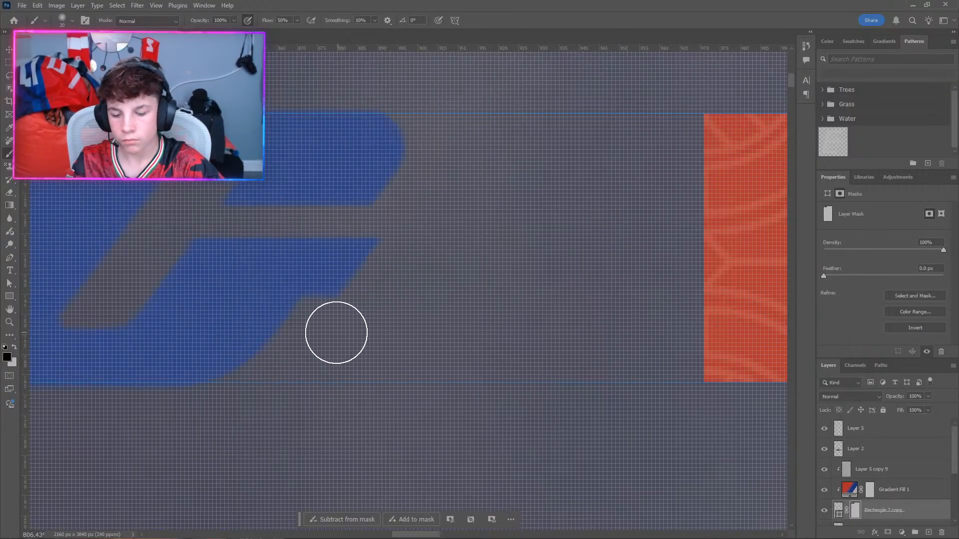
scroll(241, 434, "down", 2, "alt")
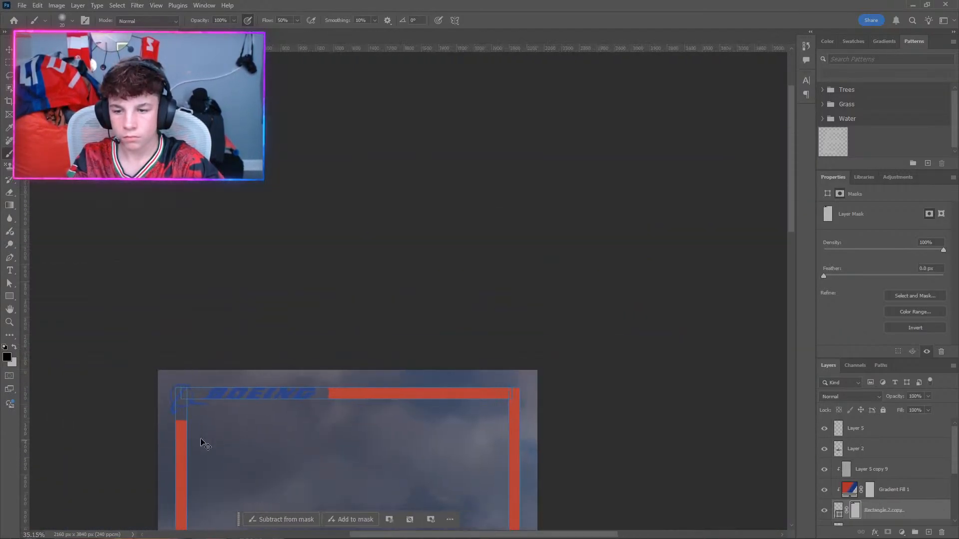
scroll(150, 379, "down", 4, "alt")
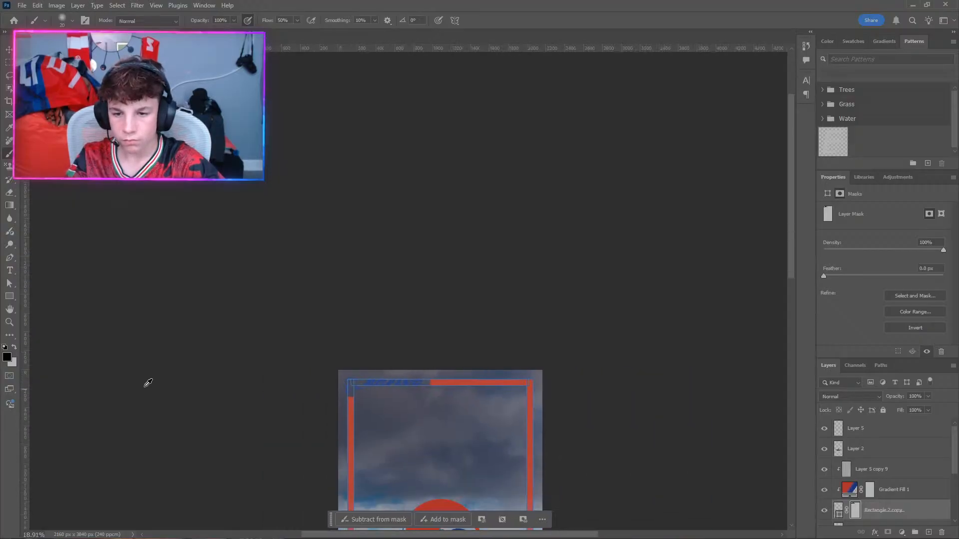
scroll(241, 415, "down", 5)
scroll(276, 386, "up", 4, "alt")
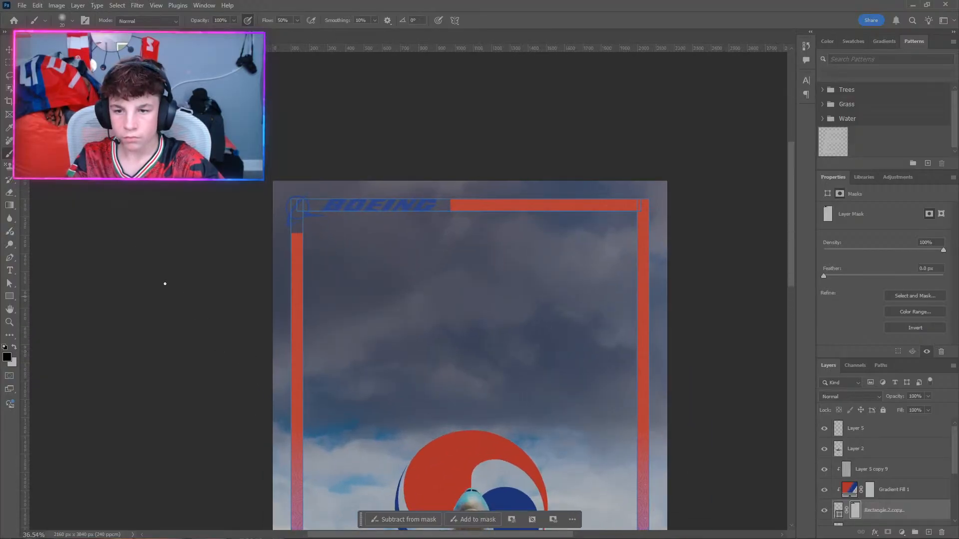
left_click(7, 51)
left_click(151, 267)
scroll(151, 266, "down", 4, "alt")
scroll(292, 373, "down", 4)
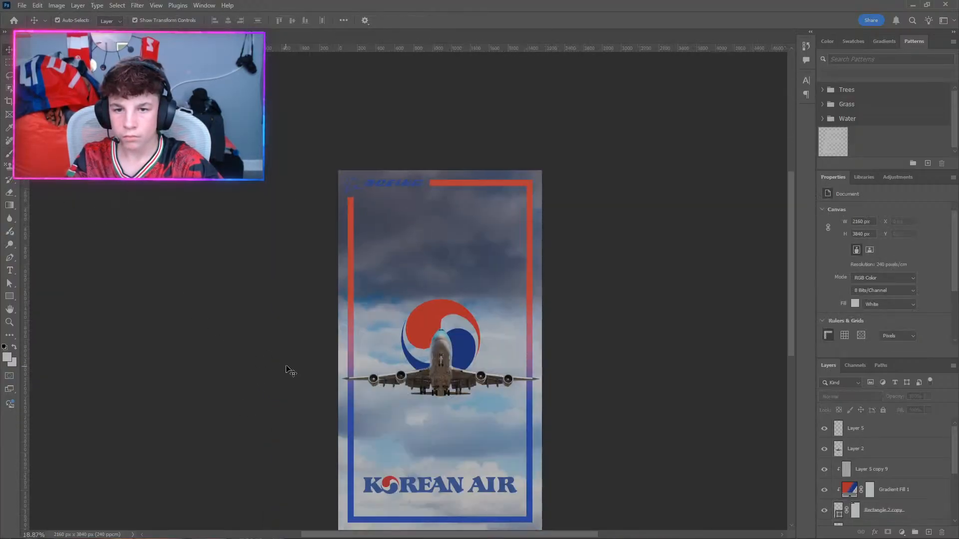
scroll(487, 417, "up", 1, "alt")
scroll(474, 392, "up", 1)
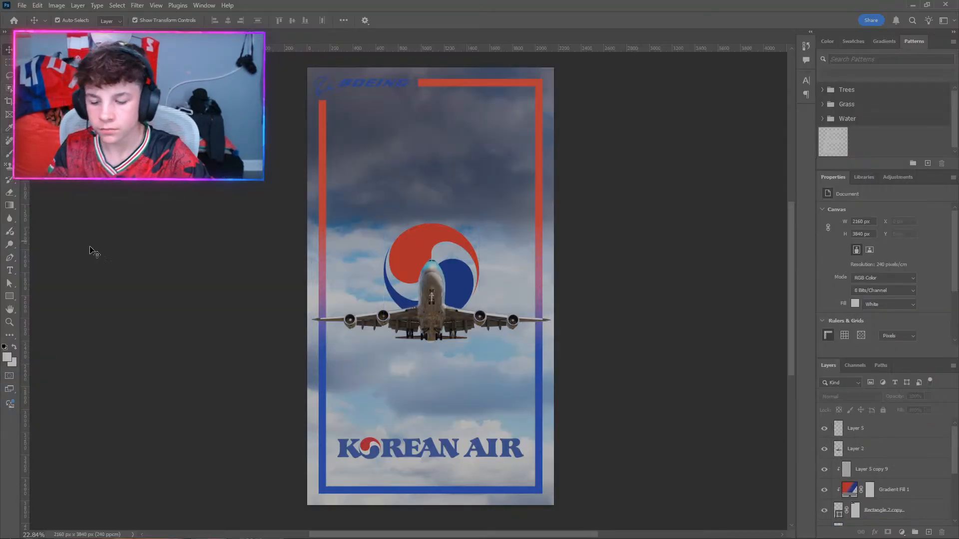
key("super")
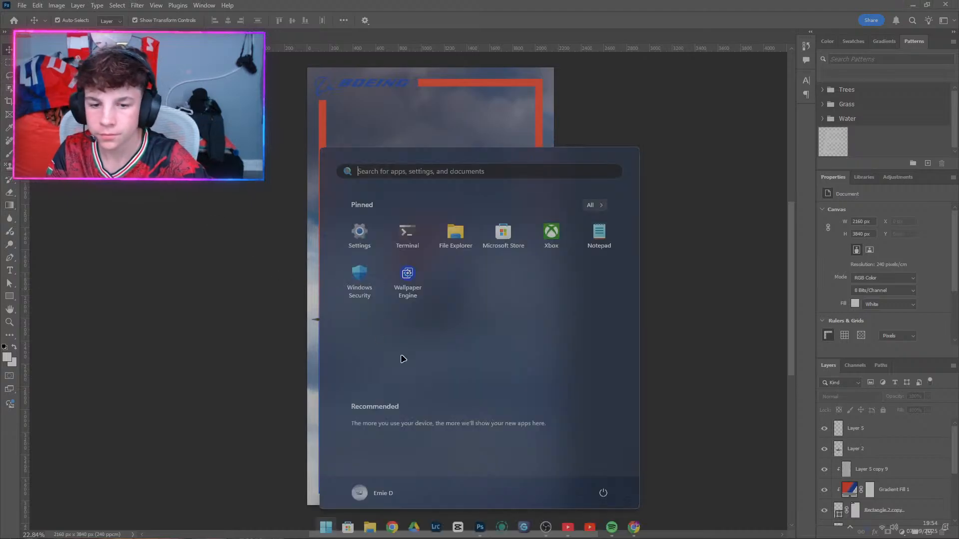
type("chrome")
key("Return")
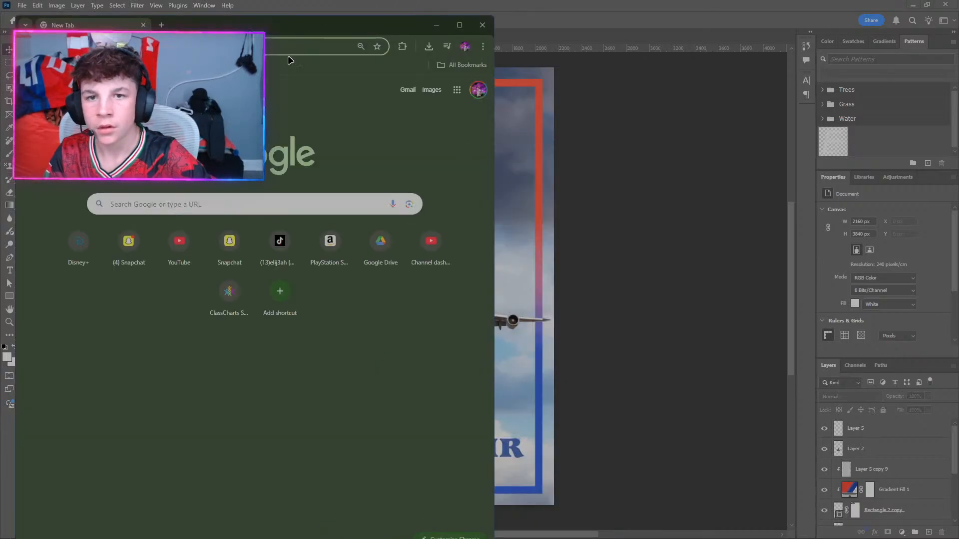
left_click(482, 24)
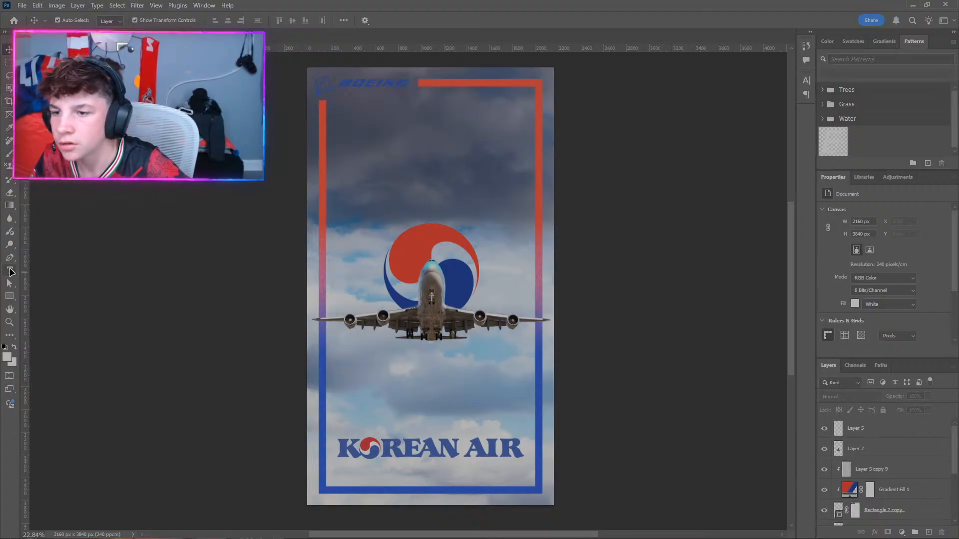
Create a centred paragraph text box in the dark sky below the Boeing lettering and enter 747 in place of the placeholder.
left_click(11, 272)
left_click(45, 271)
mouse_move(349, 116)
left_mouse_down()
mouse_move(498, 160)
mouse_move(505, 206)
left_mouse_up()
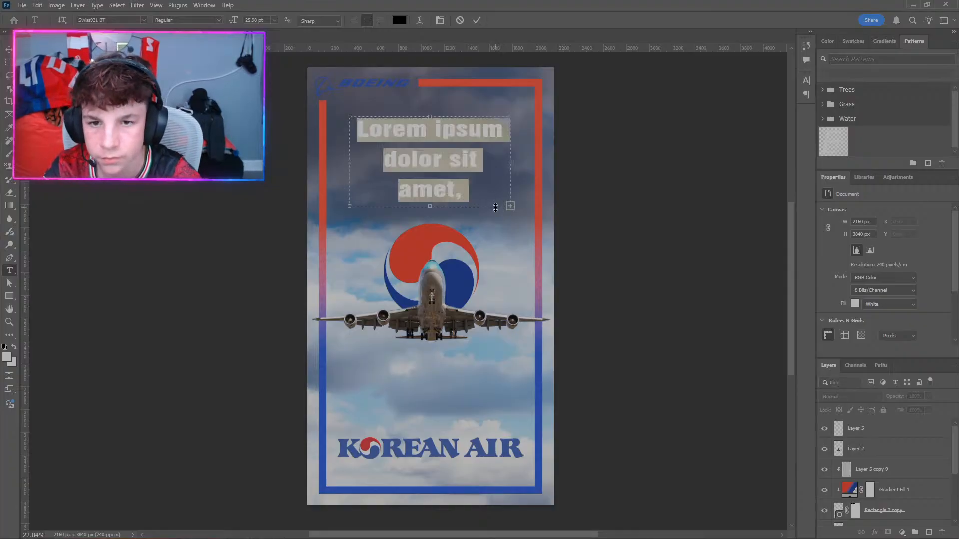
left_click(444, 131)
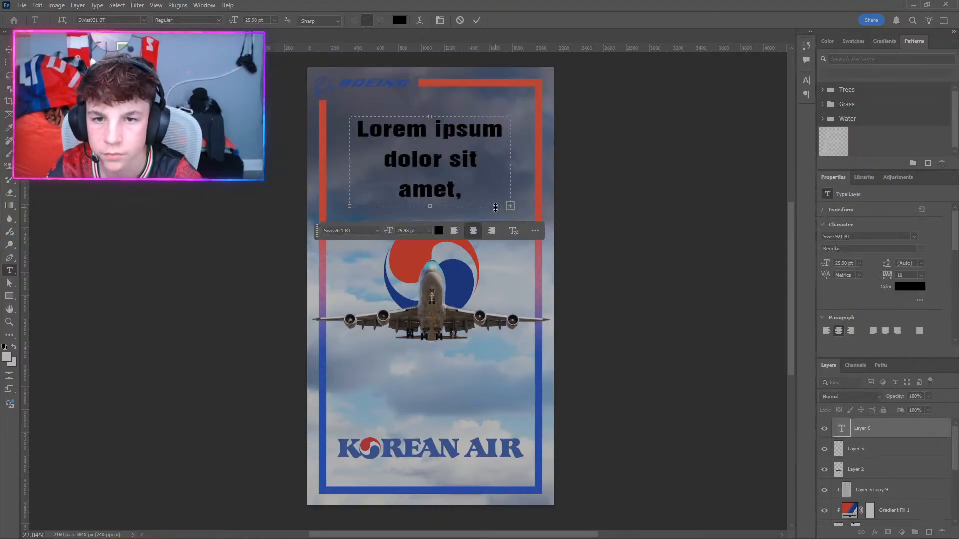
type("77")
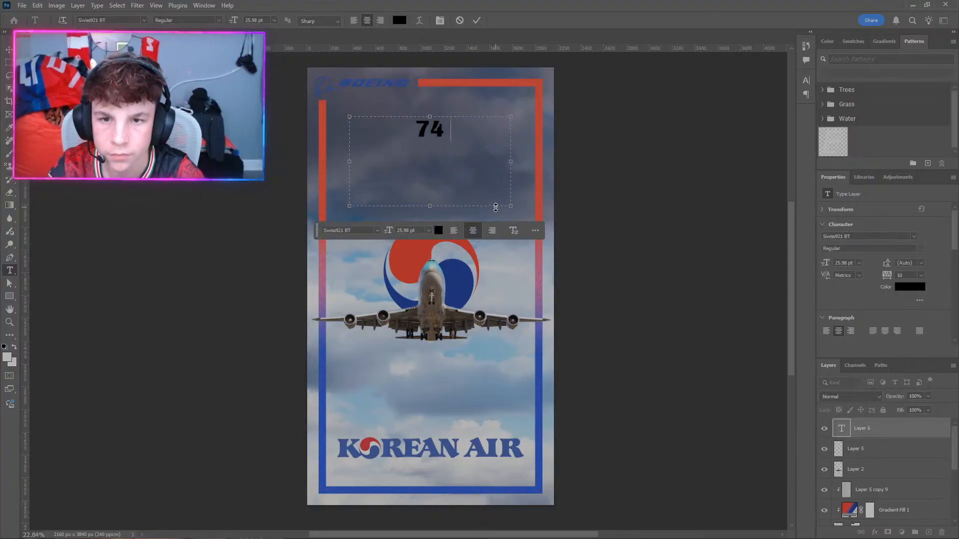
type("7")
Colour the first 7 of the 747 text red (e1251b), sampled from the red half of the Korean Air emblem.
double_click(413, 133)
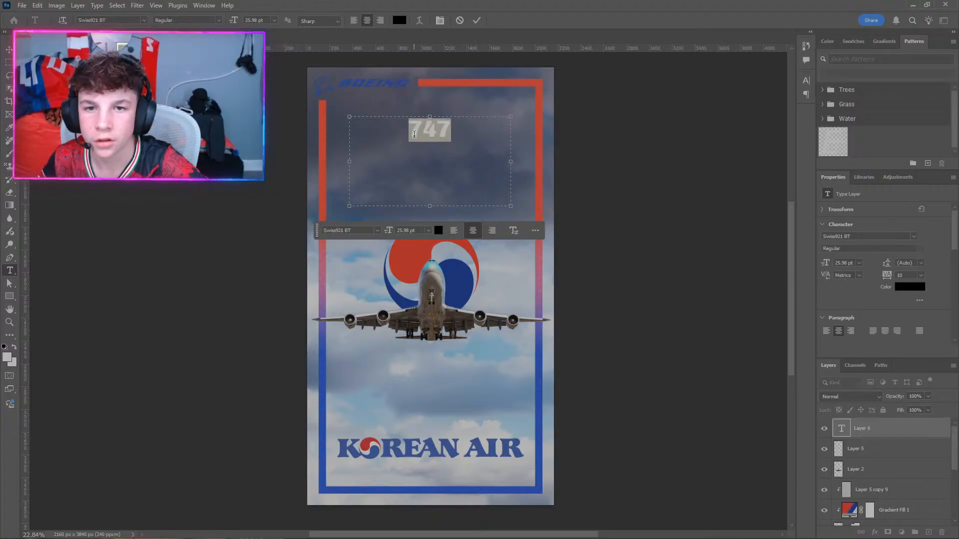
left_click(419, 125)
double_click(415, 127)
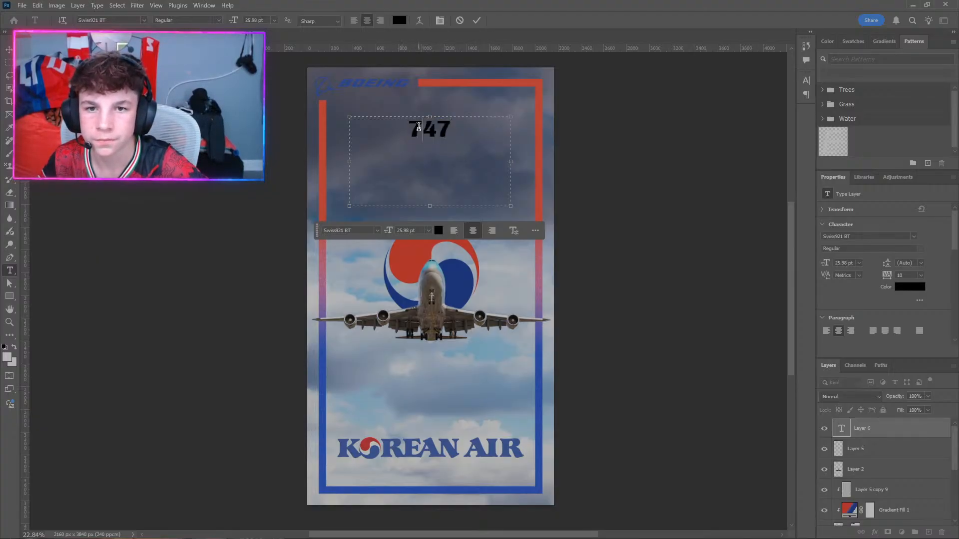
left_click_drag(423, 128, 411, 128)
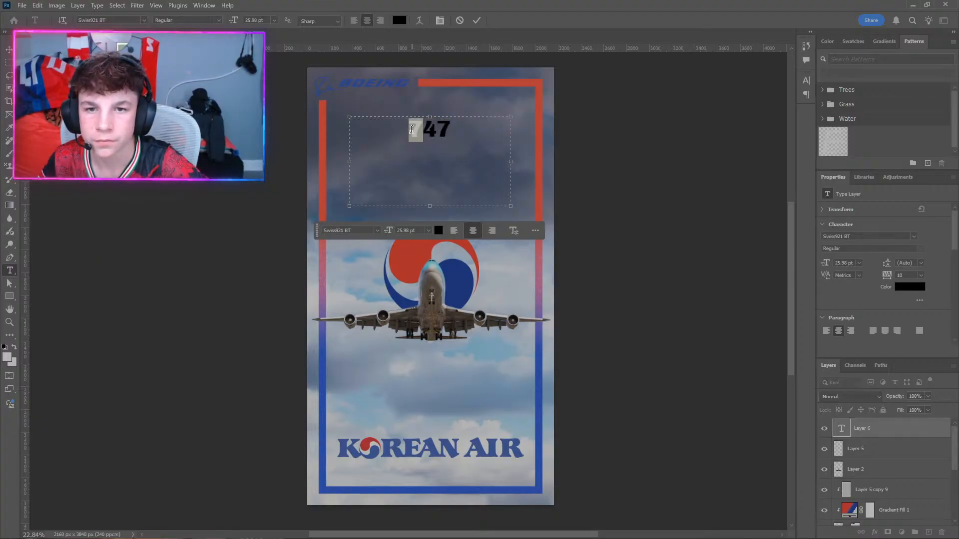
left_click(436, 231)
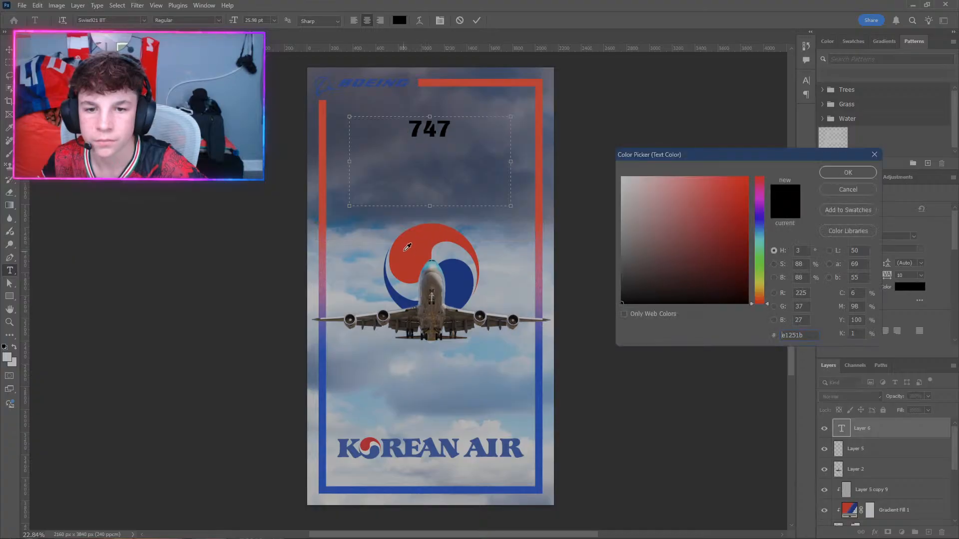
left_click(732, 192)
left_click(405, 268)
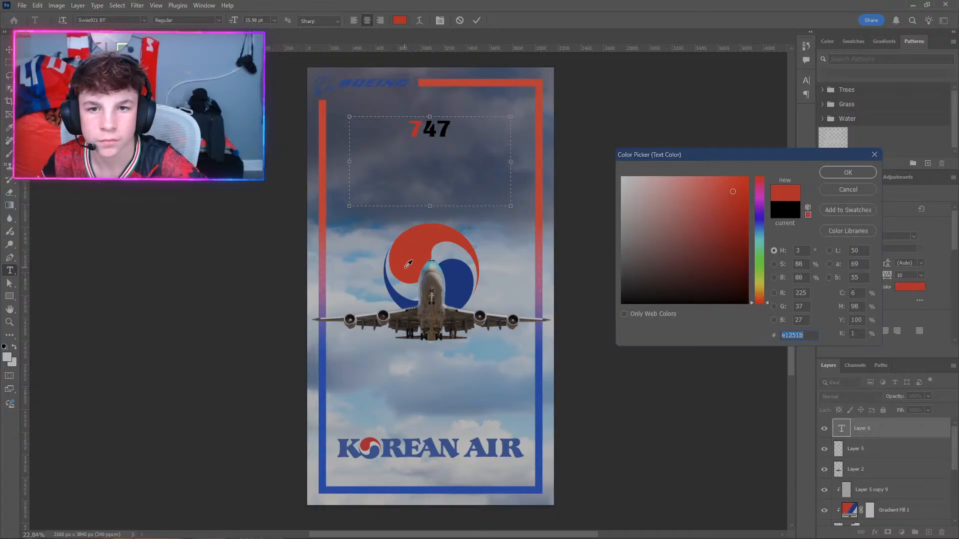
left_click(826, 171)
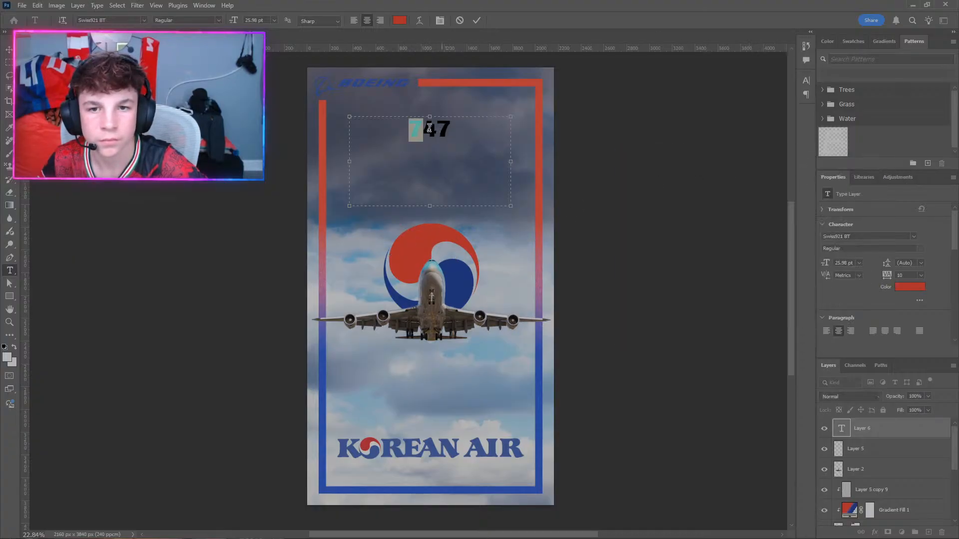
Colour the 4 white and the last 7 dark blue (002f87), sampled from the blue part of the emblem.
left_click_drag(423, 129, 433, 128)
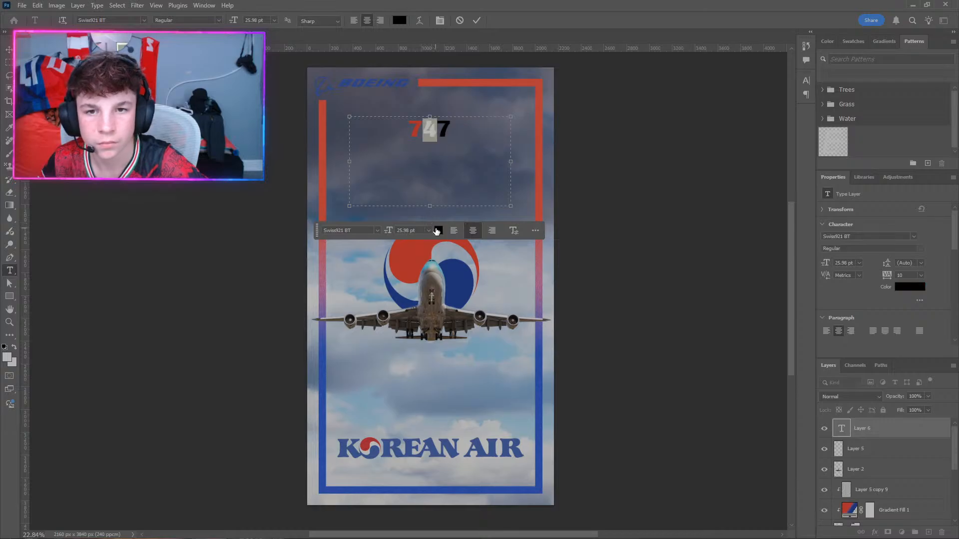
left_click(437, 231)
left_click(621, 177)
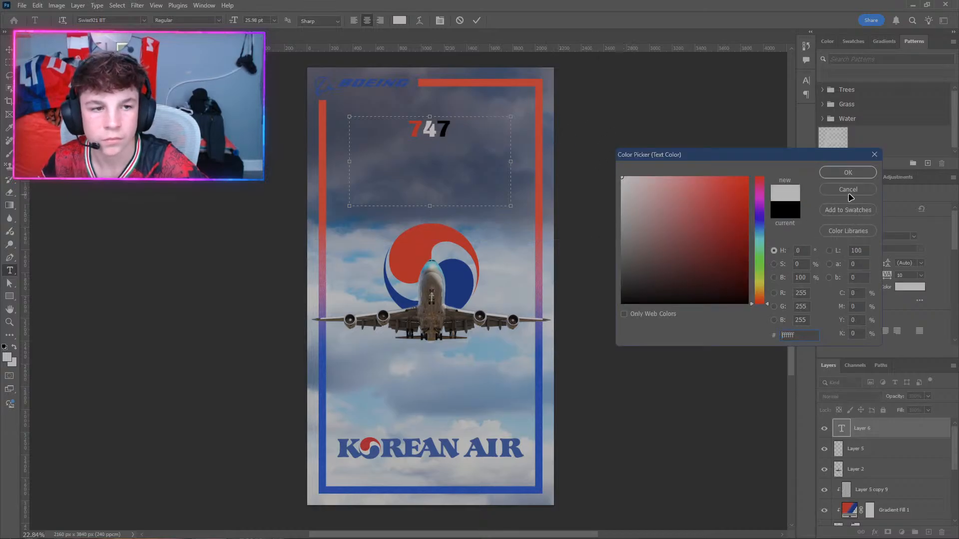
left_click(848, 172)
left_click_drag(437, 129, 448, 128)
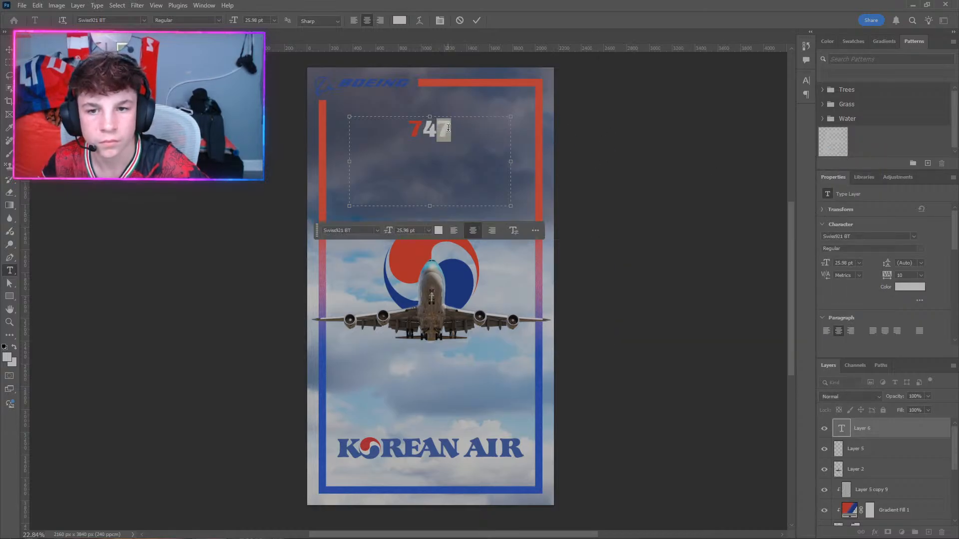
left_click(438, 230)
left_click(452, 269)
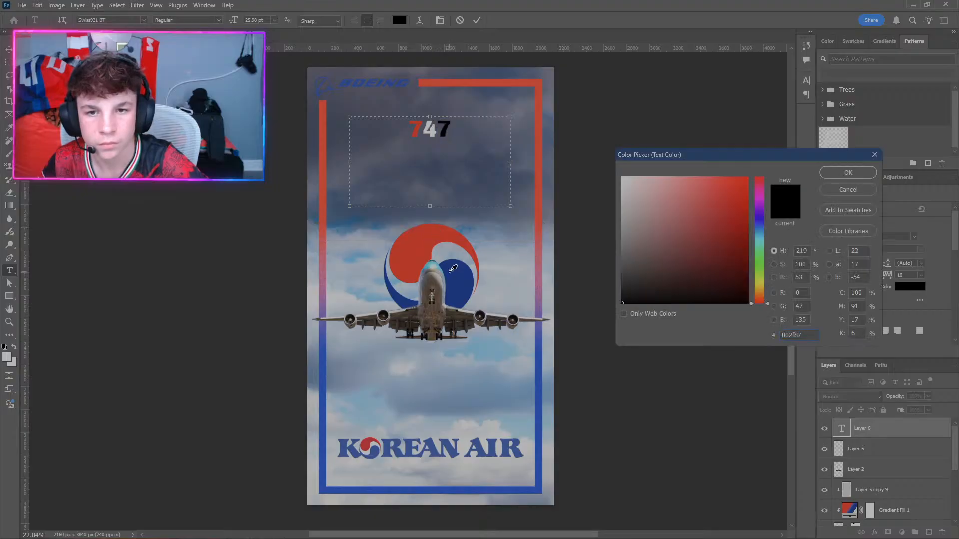
left_click(848, 172)
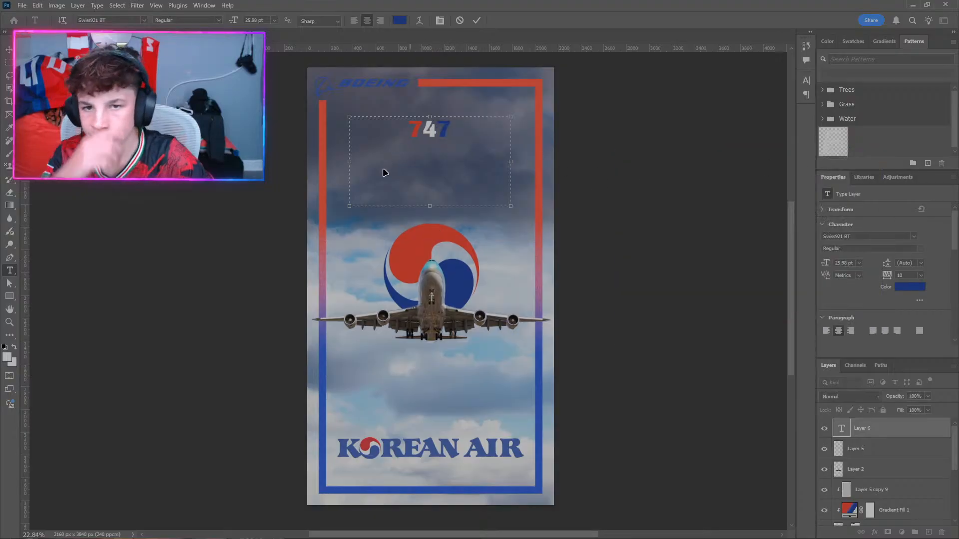
Set the font size of the whole 747 text to 60 pt.
left_click(457, 136)
key("ctrl+a")
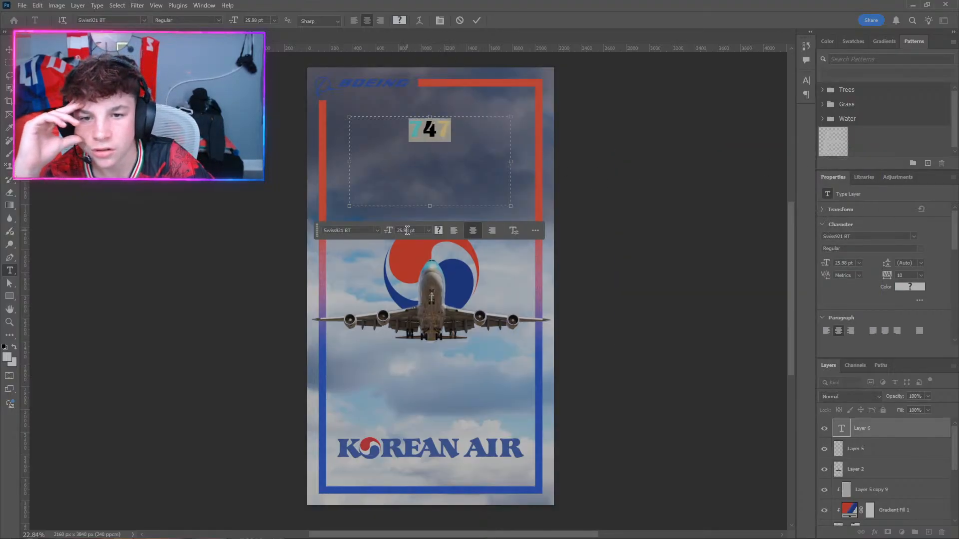
left_click(406, 230)
type("1")
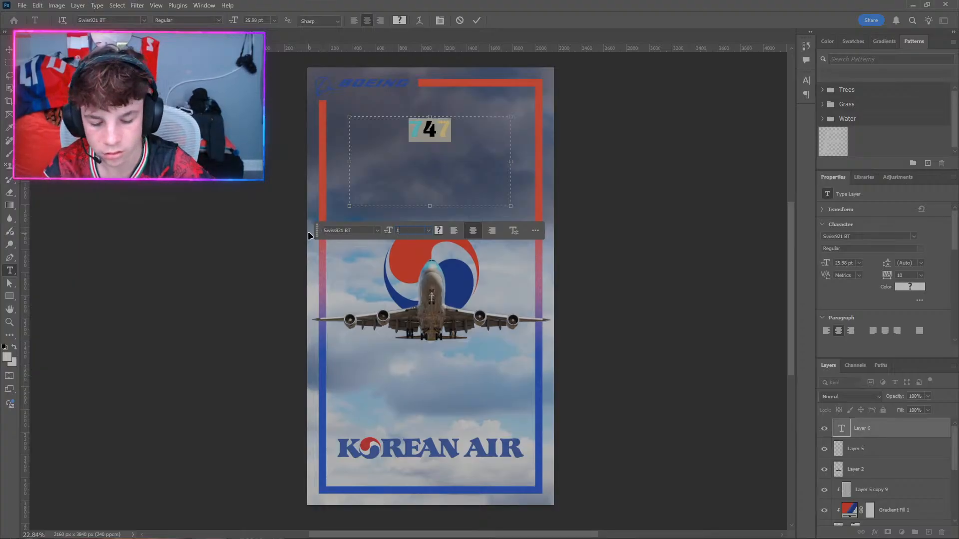
key("Return")
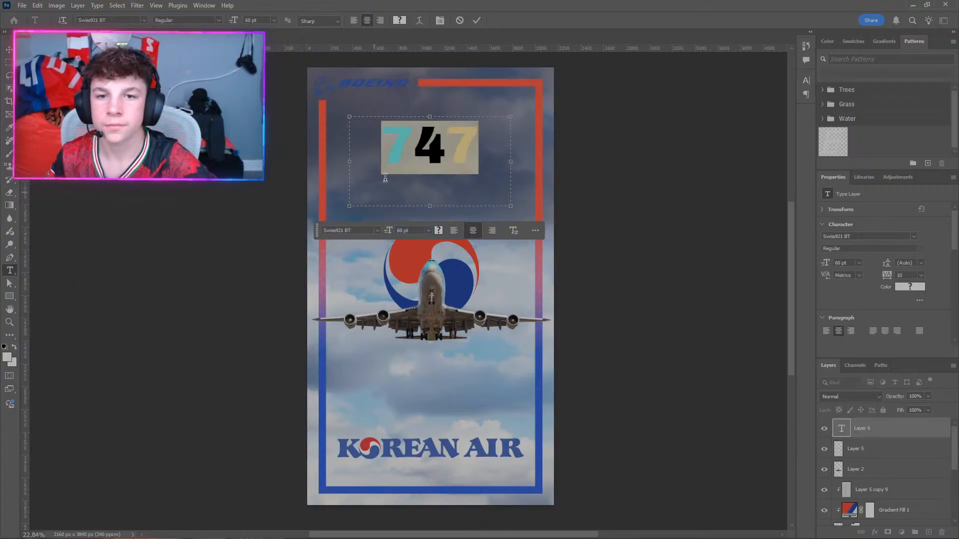
Change the 747 text's font to THE BOLD FONT and commit the text.
left_click(378, 230)
left_click(456, 299)
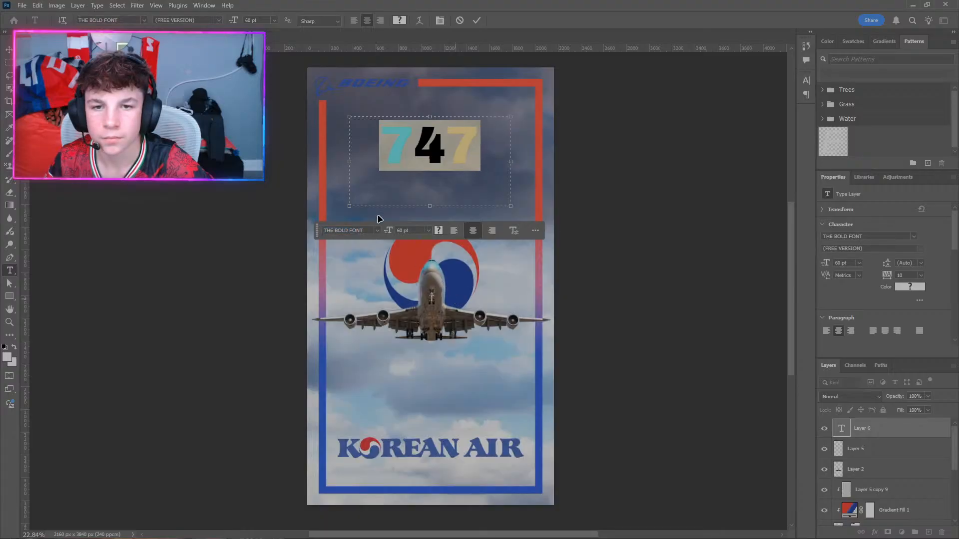
left_click(366, 230)
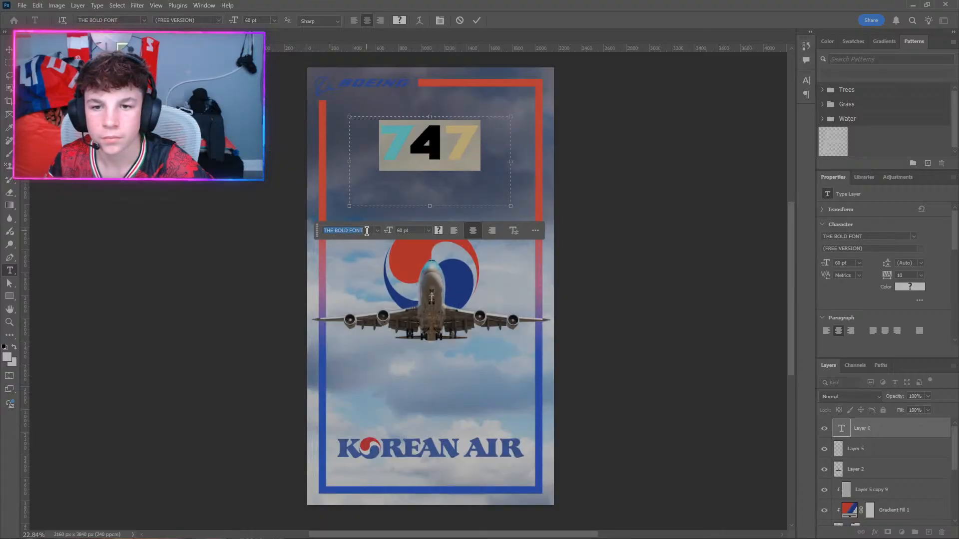
left_click(261, 167)
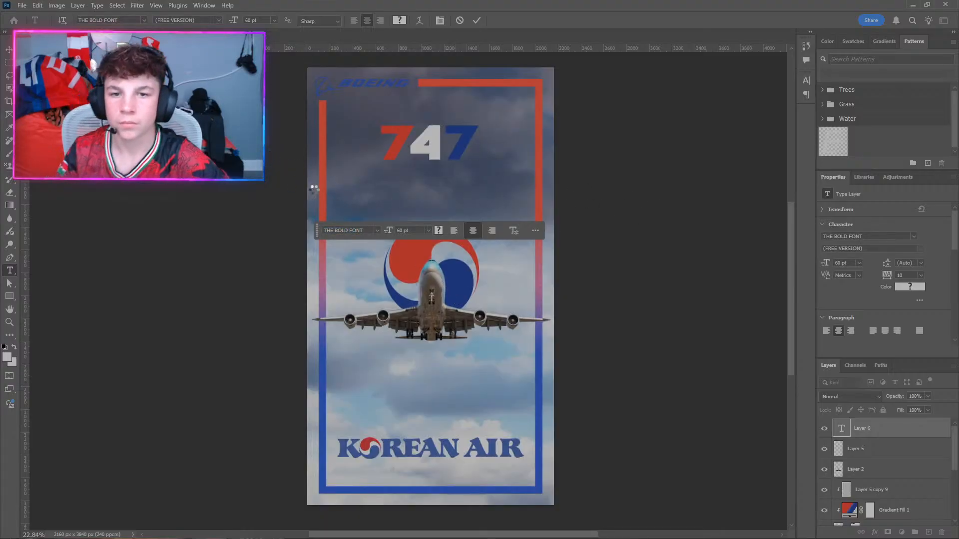
Reopen the 747 text for editing, display its detailed character settings and place the text cursor at the 4.
double_click(416, 149)
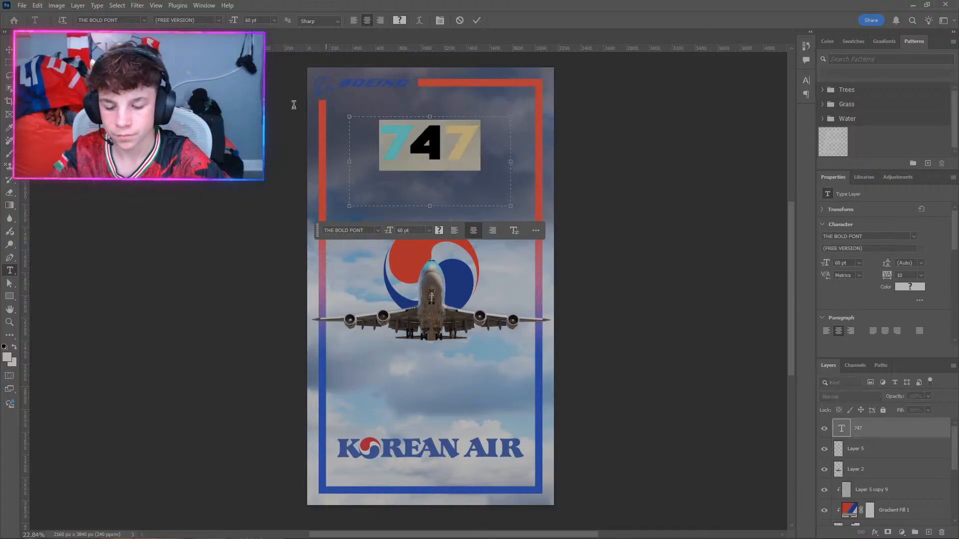
key("ctrl+t")
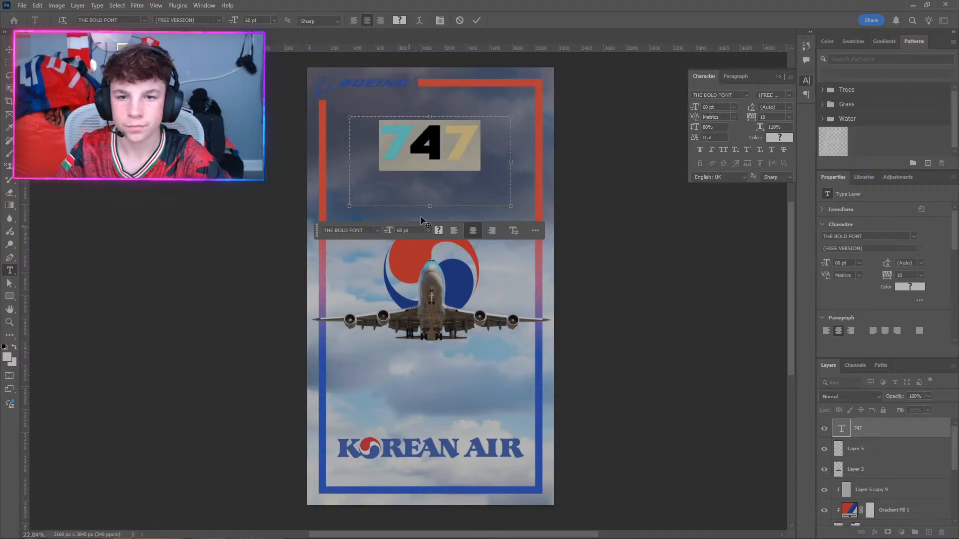
key("ctrl+h")
left_click(402, 156)
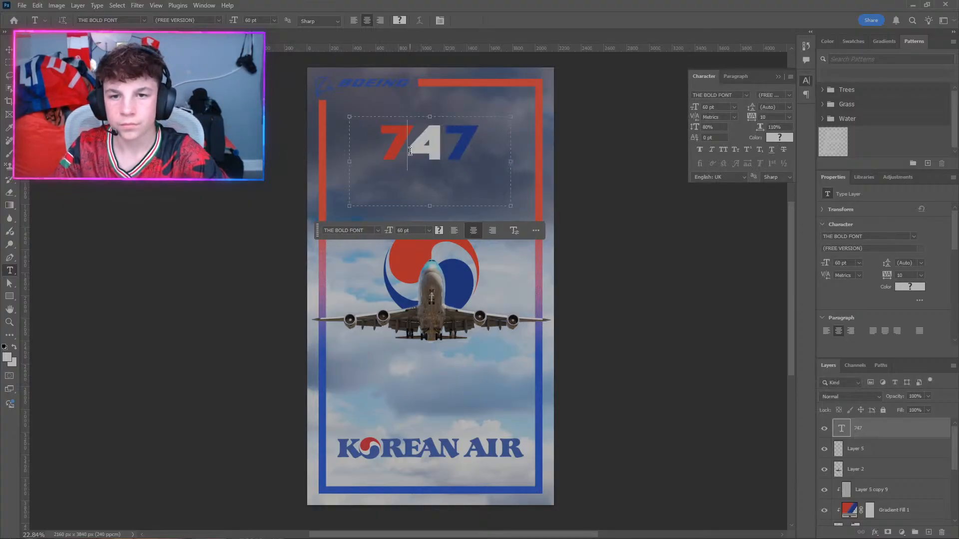
double_click(433, 147)
left_click(434, 146)
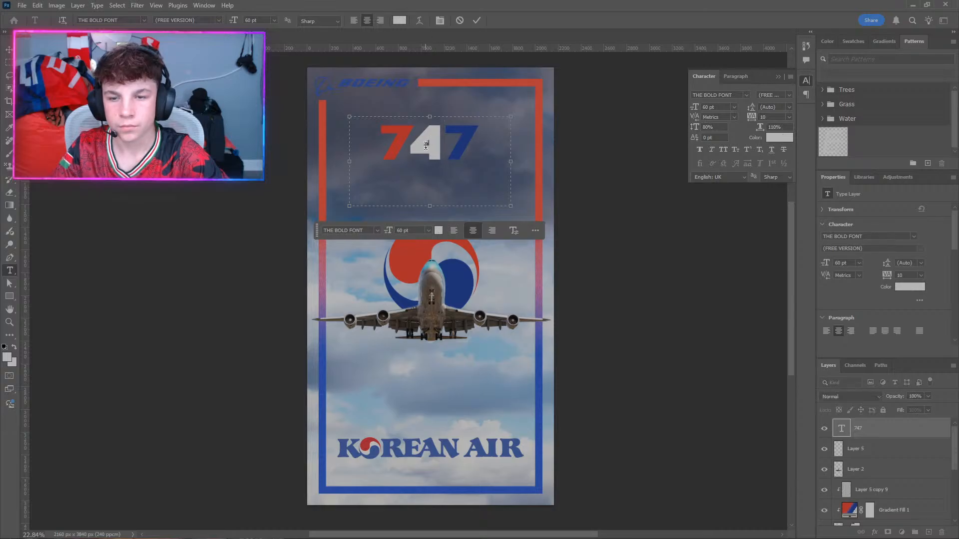
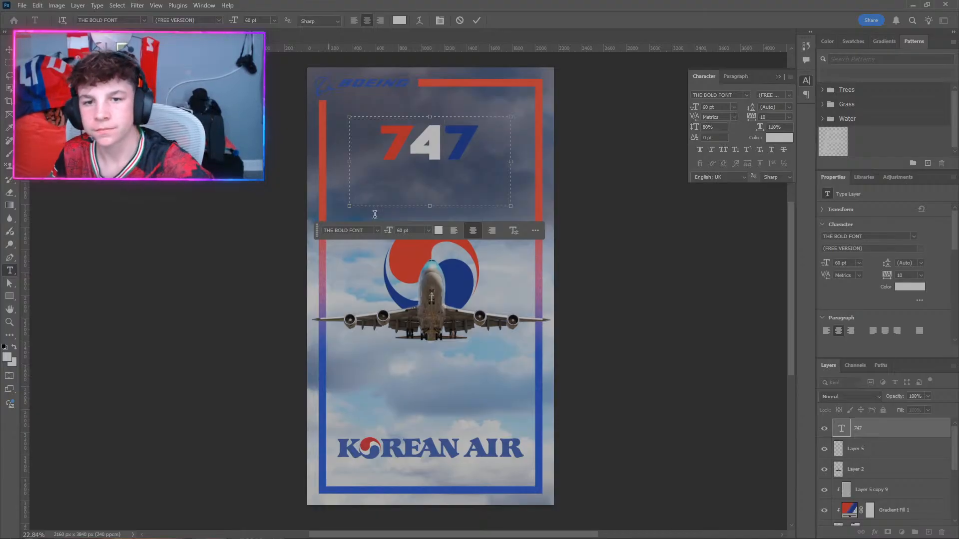
Recolour all three digits of the 747 text white.
left_click_drag(464, 149, 363, 133)
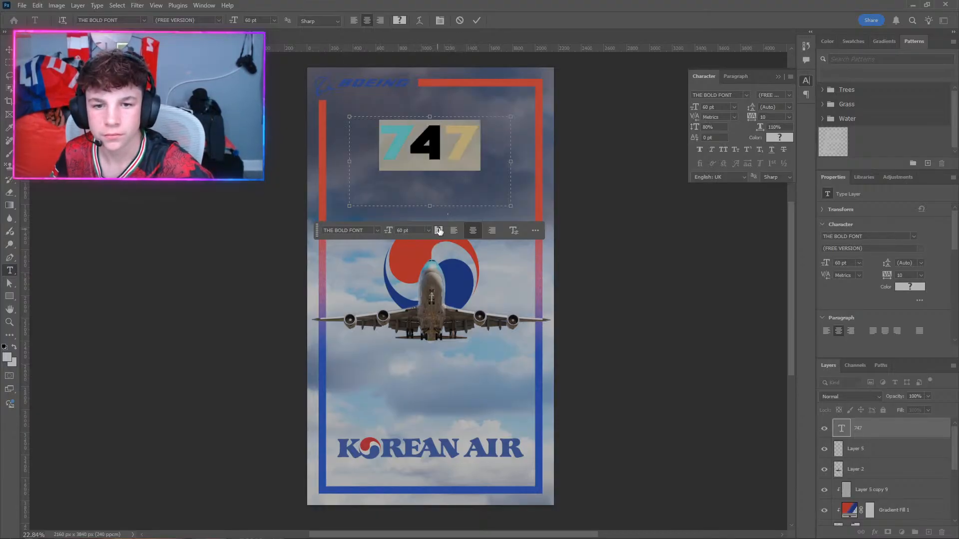
left_click(438, 231)
left_click_drag(633, 201, 616, 162)
left_click(827, 178)
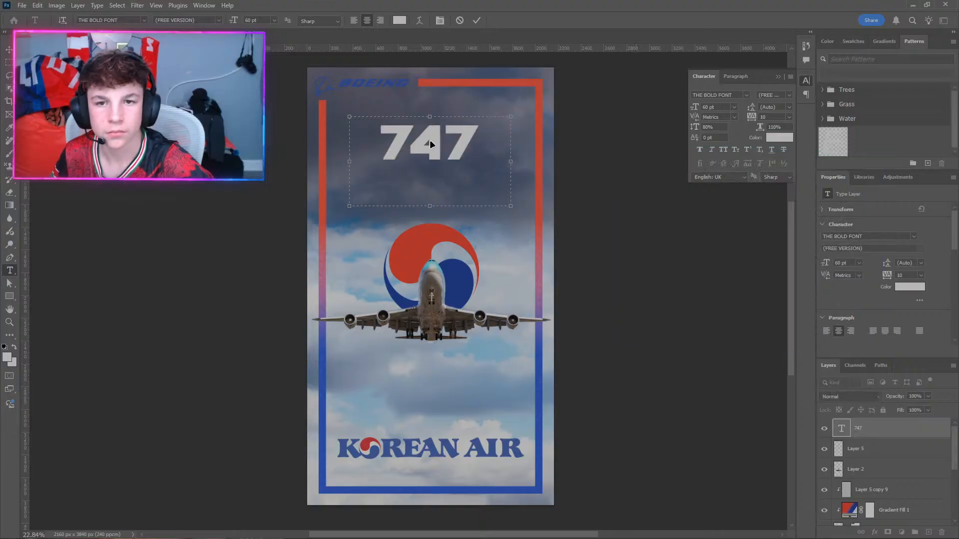
Scale the 747 text up to about 155% and centre it horizontally on the poster above the emblem.
key("ctrl+t")
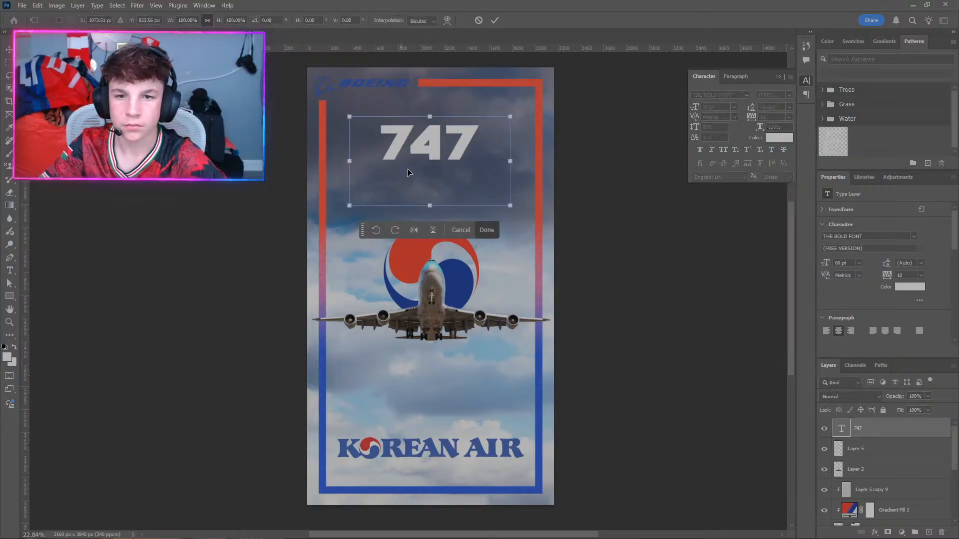
mouse_move(419, 153)
left_mouse_down()
mouse_move(425, 202)
mouse_move(417, 156)
mouse_move(425, 165)
left_mouse_up()
left_click_drag(430, 216, 430, 266)
left_click_drag(433, 191, 432, 183)
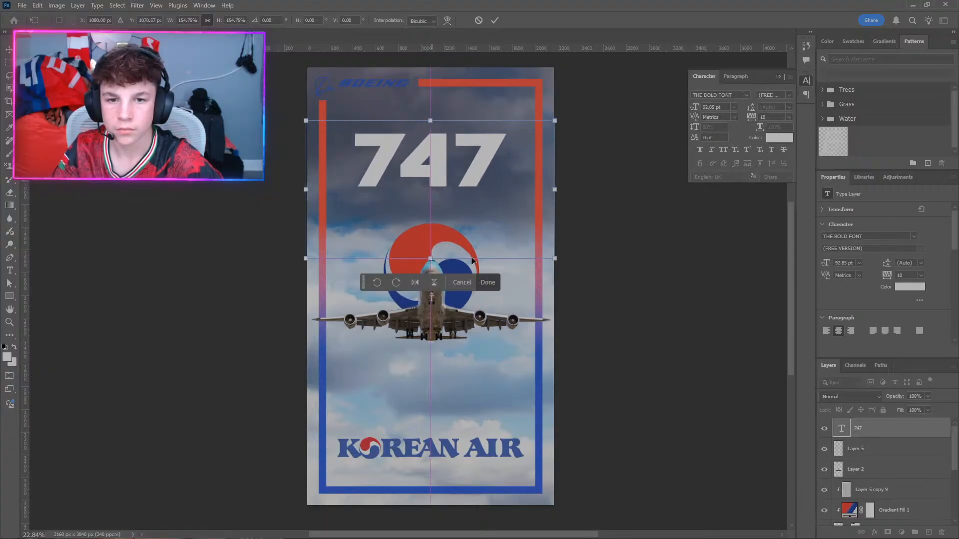
left_click(490, 283)
Close the leftover browser window, return to the poster and cancel the Paragraph Text Size dialog.
key("alt+Tab")
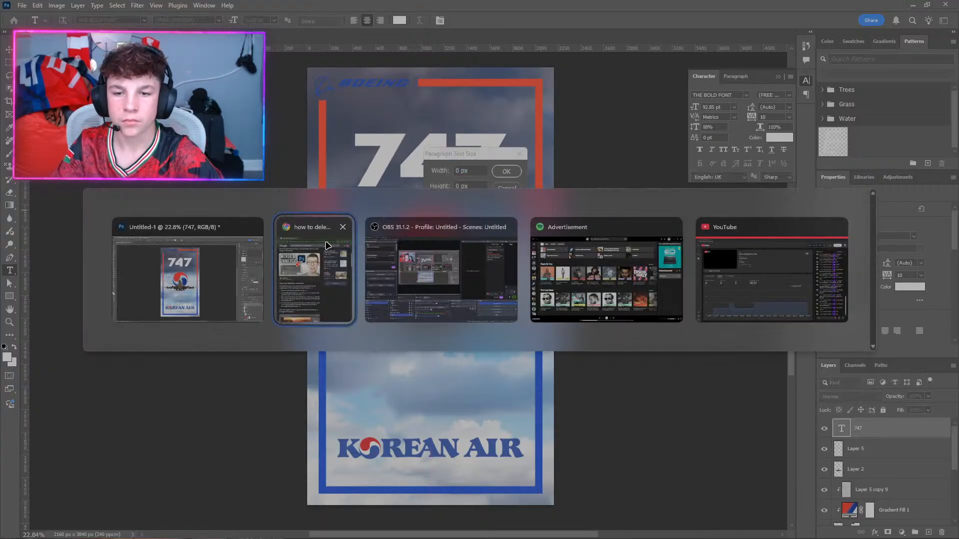
key("alt+Tab")
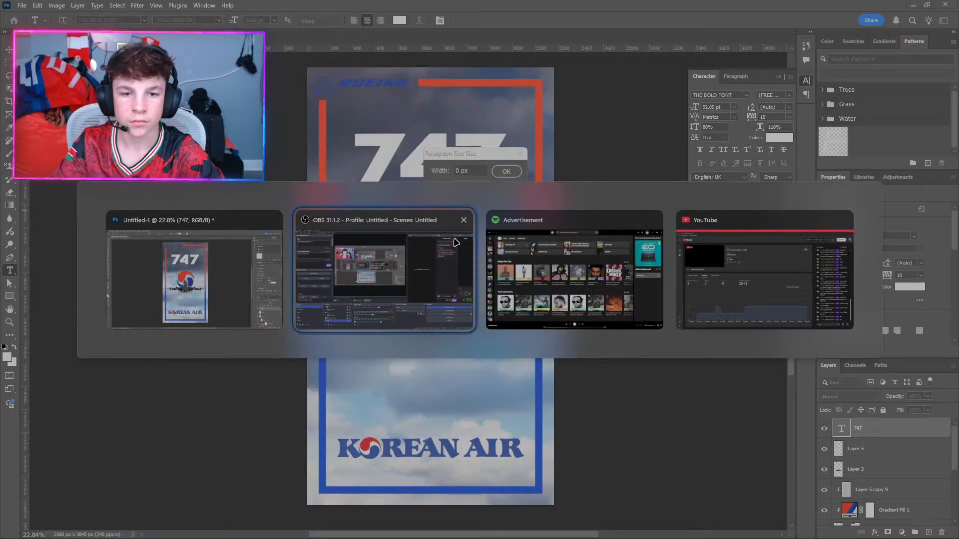
left_click(498, 188)
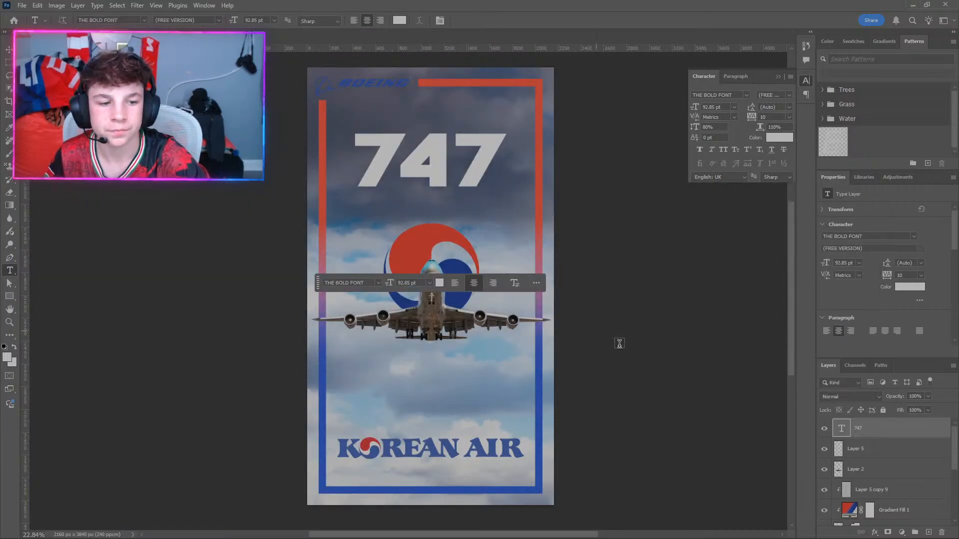
Add a layer mask to the 747 text and undo it, and duplicate the Gradient Fill 1 layer instead.
left_click(887, 532)
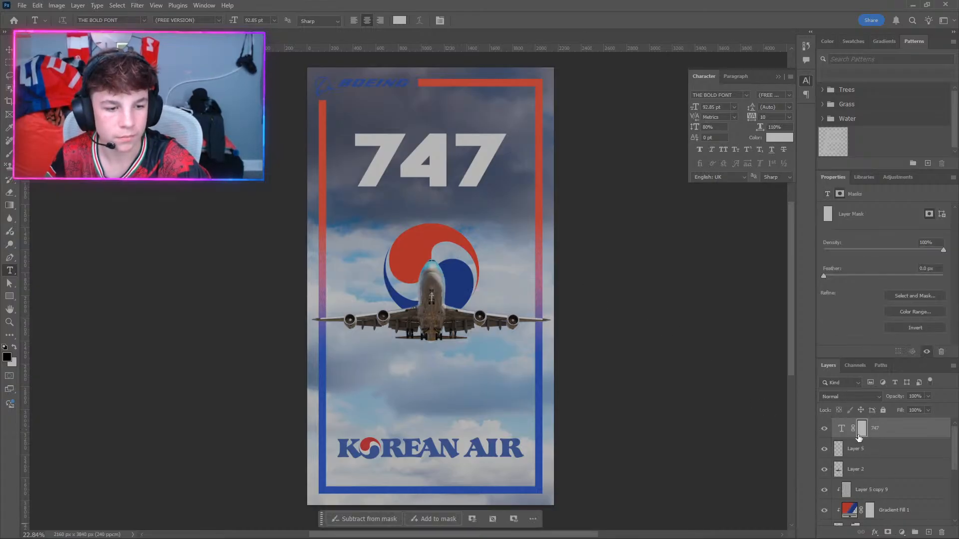
key("ctrl+z")
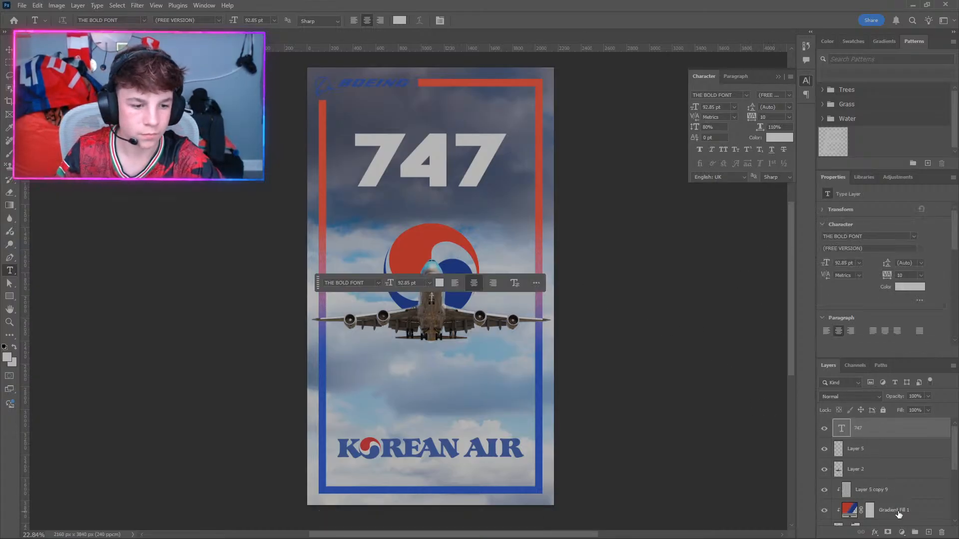
left_click(848, 508)
key("ctrl+j")
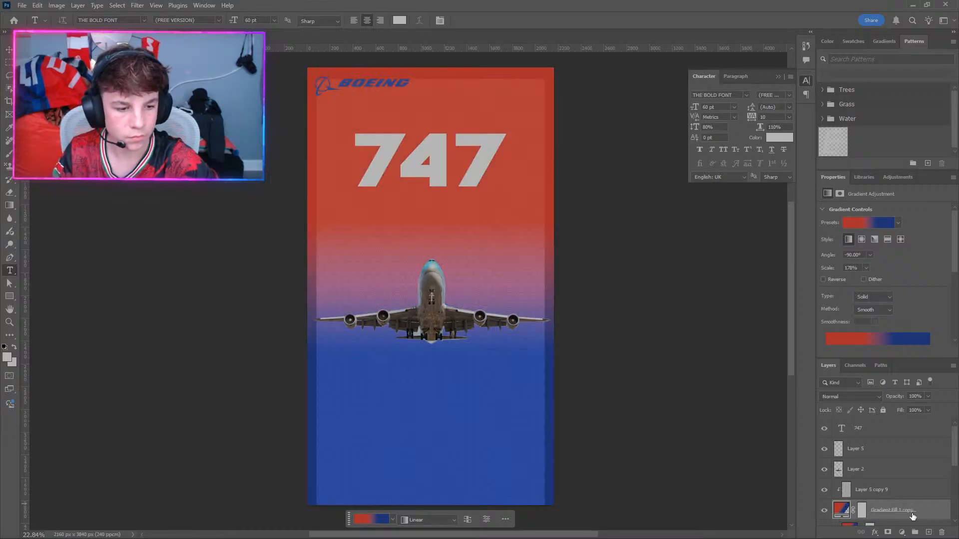
Try moving the Gradient Fill 1 copy above the 747 text as a clipping mask, and undo back through the duplication.
left_click_drag(912, 516, 895, 426)
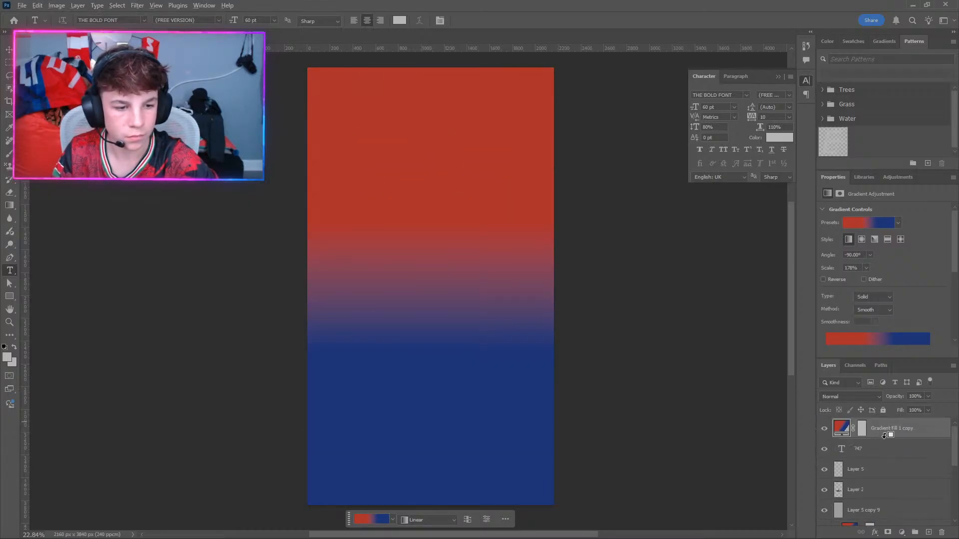
left_click(882, 434, "alt")
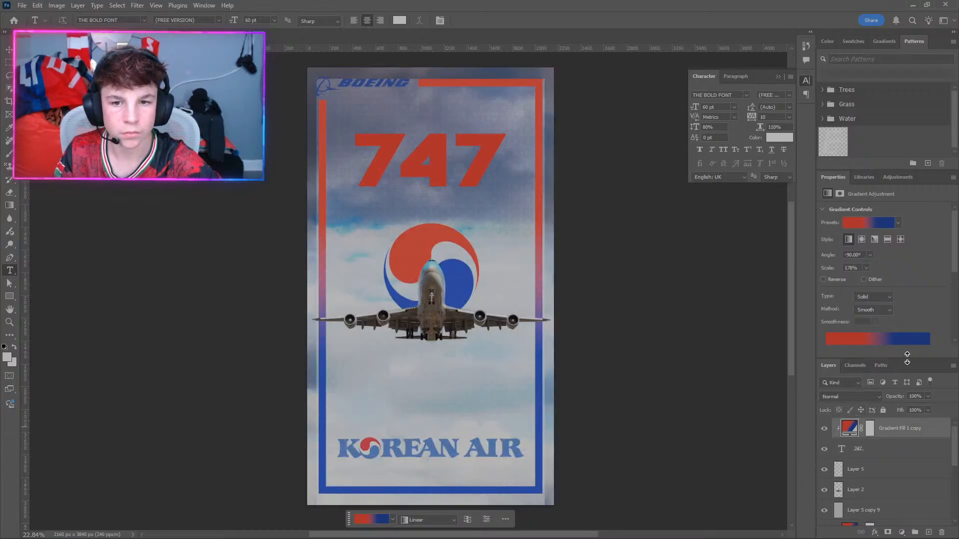
key("ctrl+z")
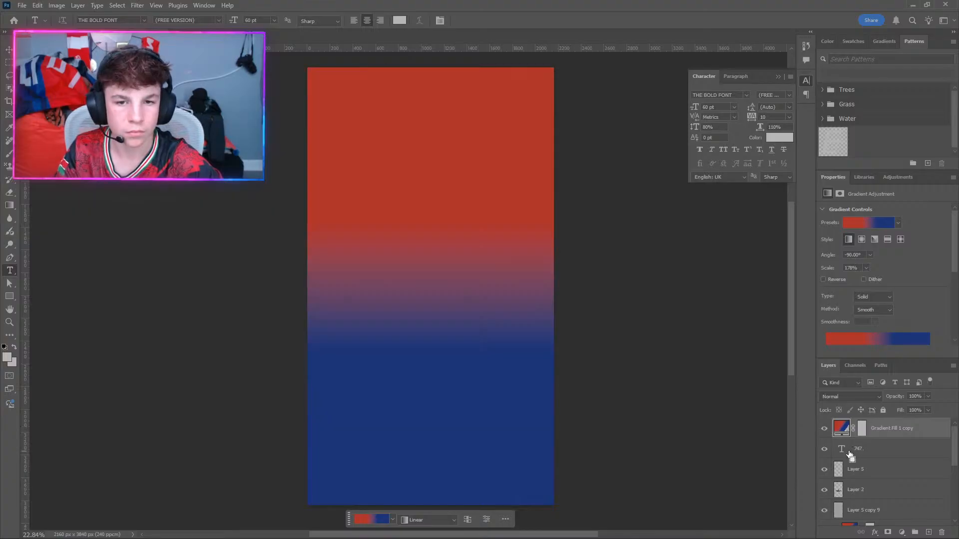
key("ctrl+z")
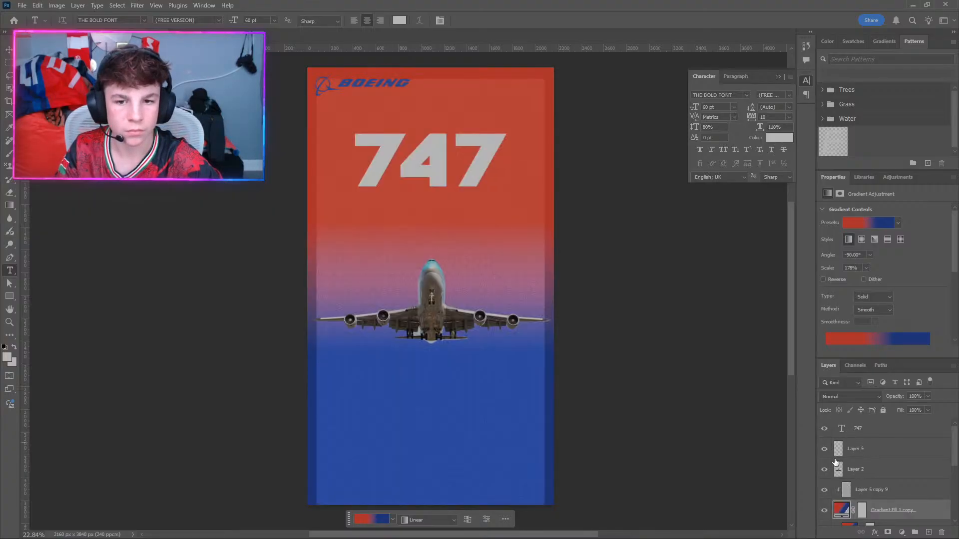
key("ctrl+z")
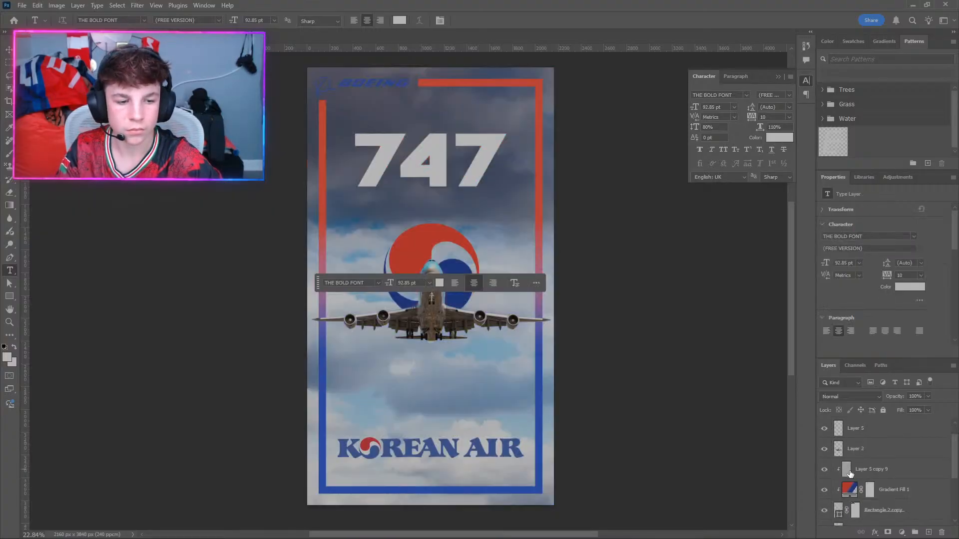
left_click(902, 491)
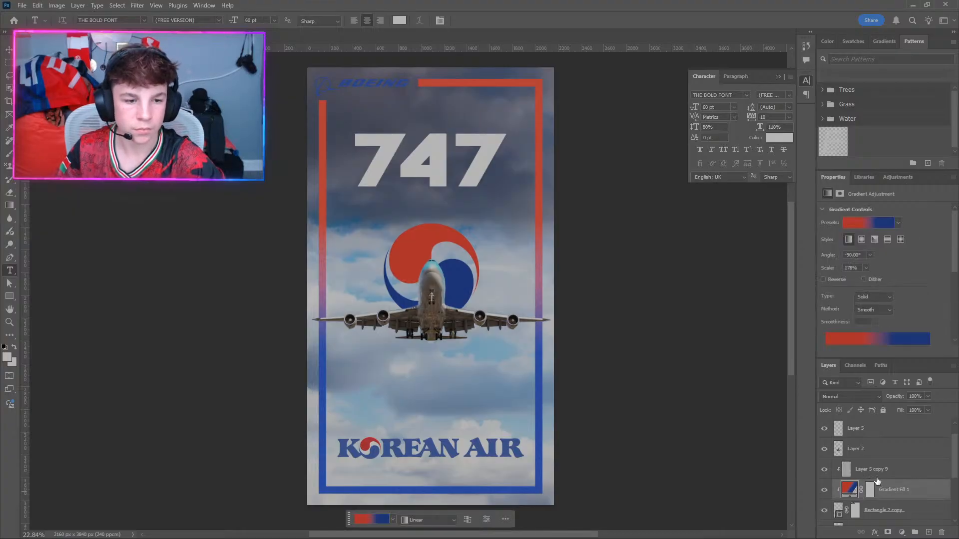
scroll(867, 456, "up", 1)
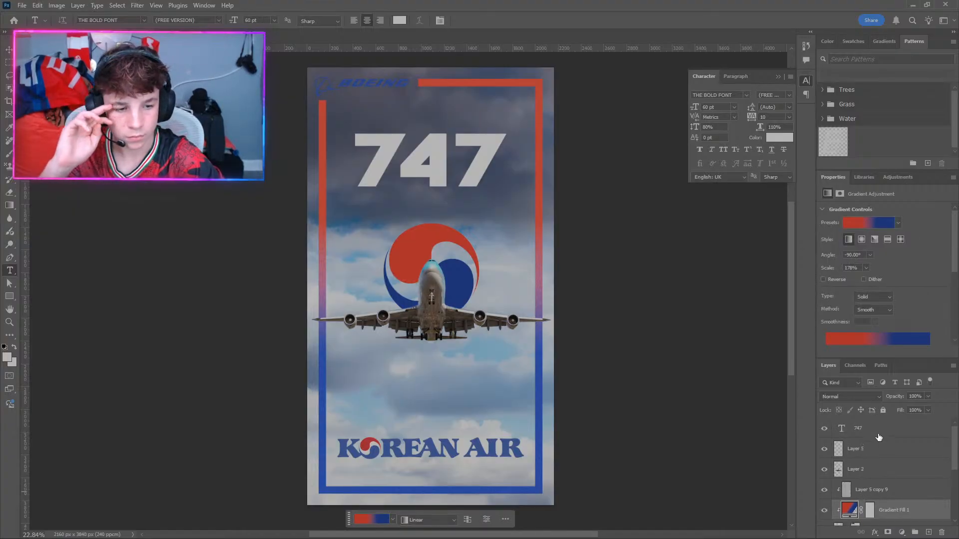
left_click(879, 437)
left_click(901, 532)
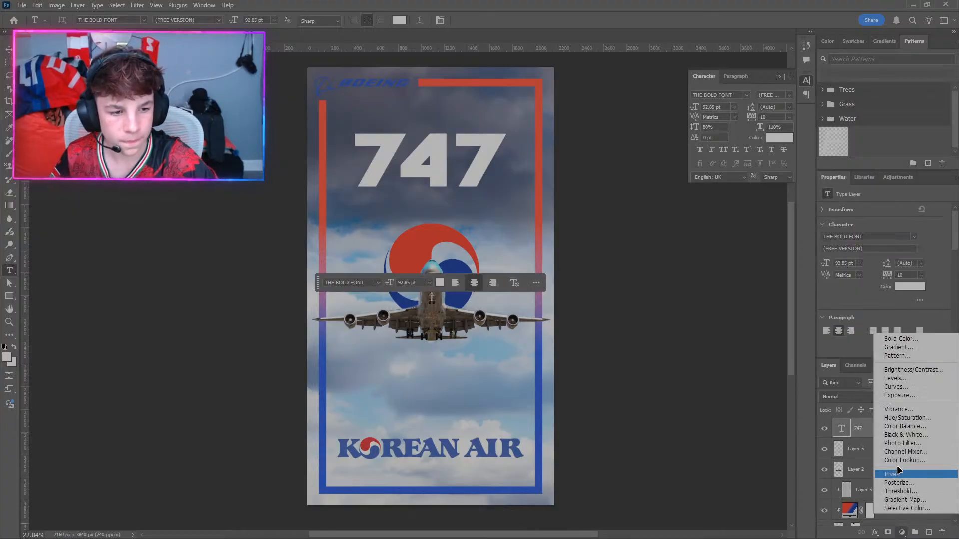
left_click(894, 347)
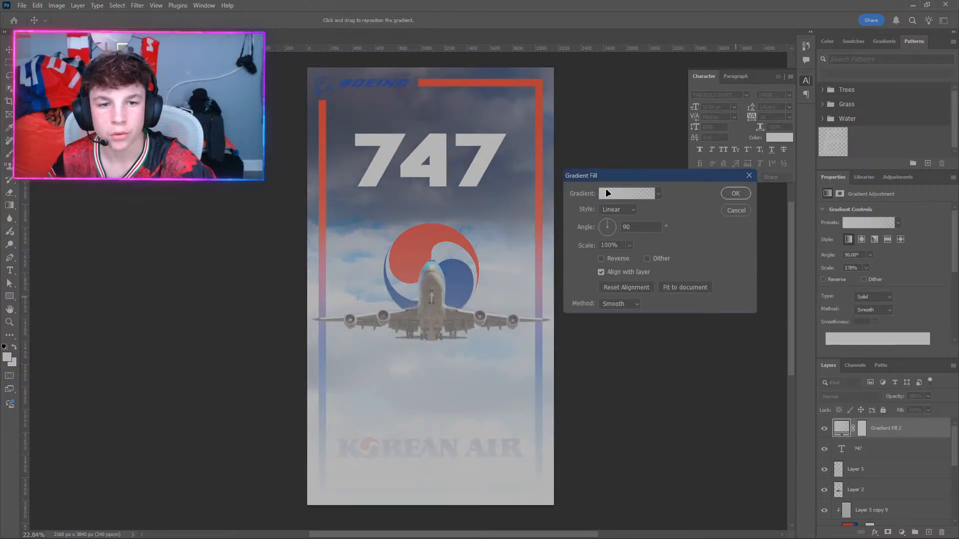
left_click(606, 192)
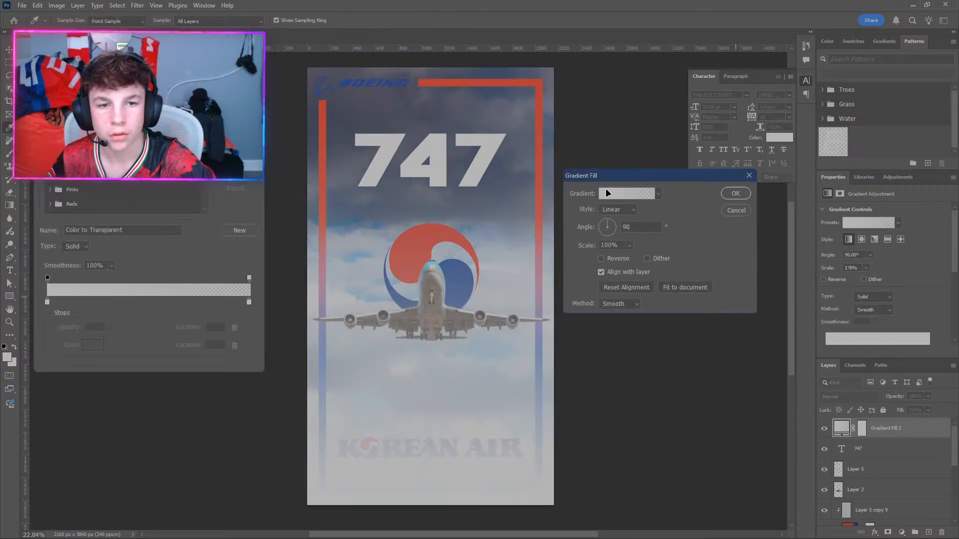
left_click(46, 304)
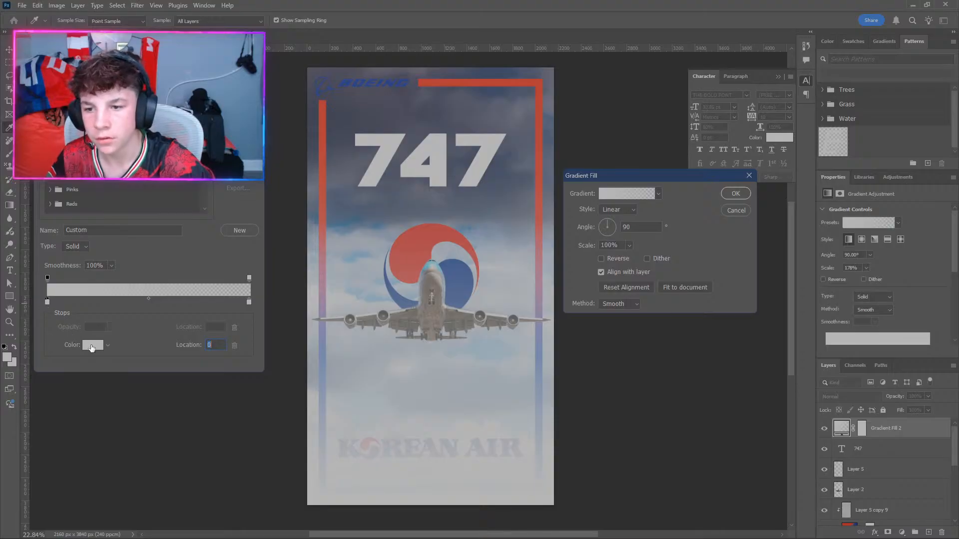
left_click(92, 345)
left_click(415, 257)
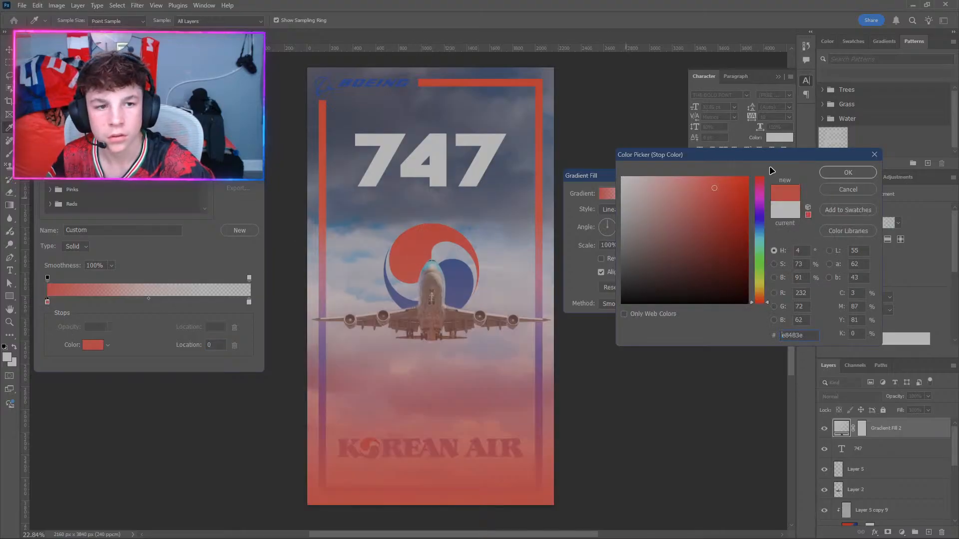
left_click(848, 172)
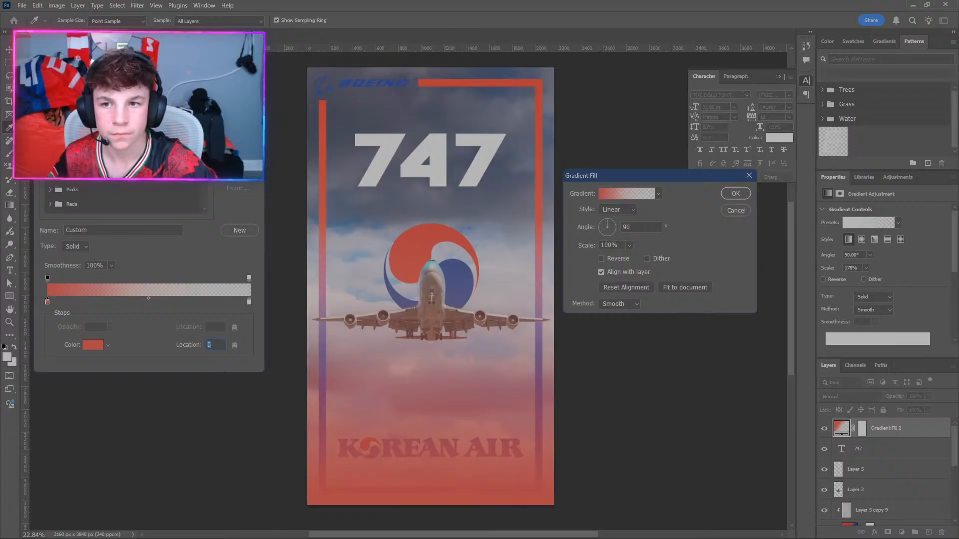
key("Escape")
left_click(736, 210)
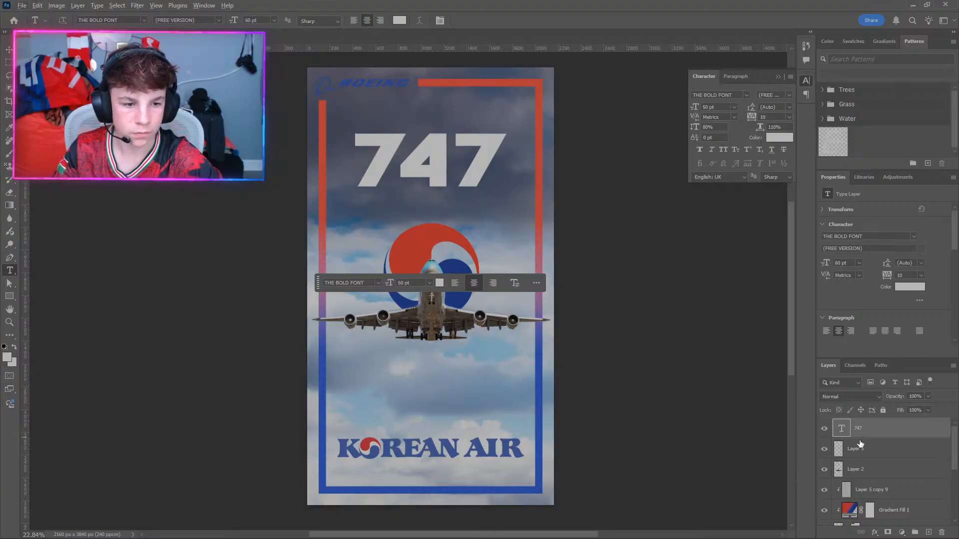
left_click(678, 377)
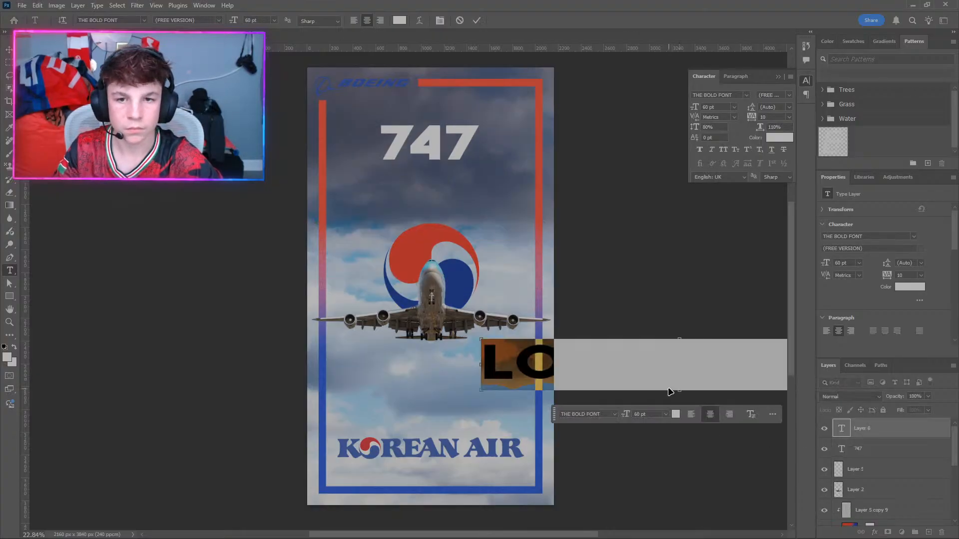
left_click(8, 49)
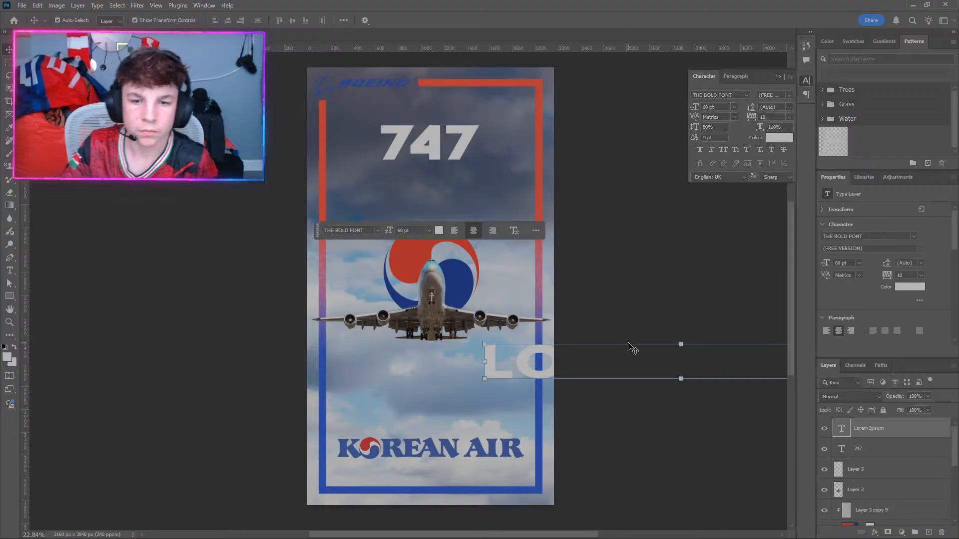
key("Delete")
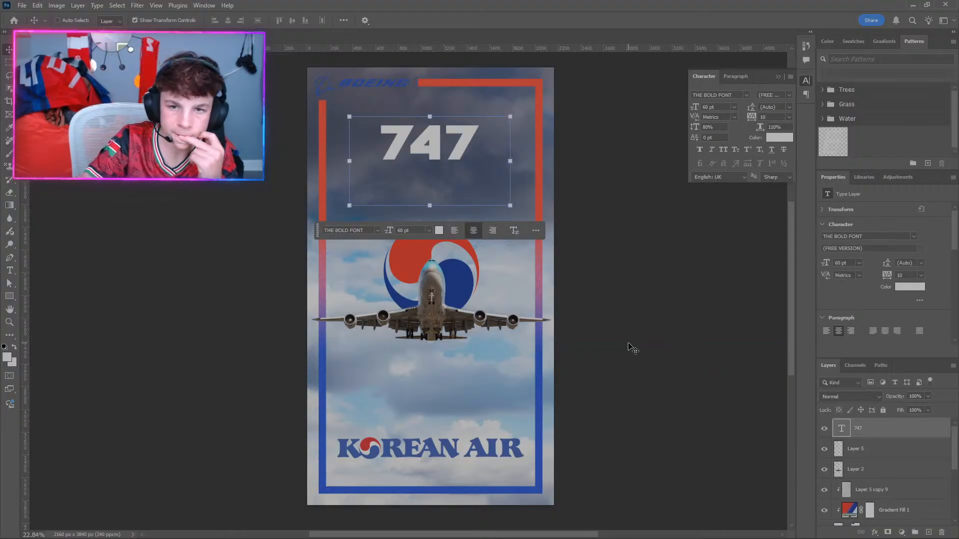
key("ctrl+z")
key("ctrl+shift+z")
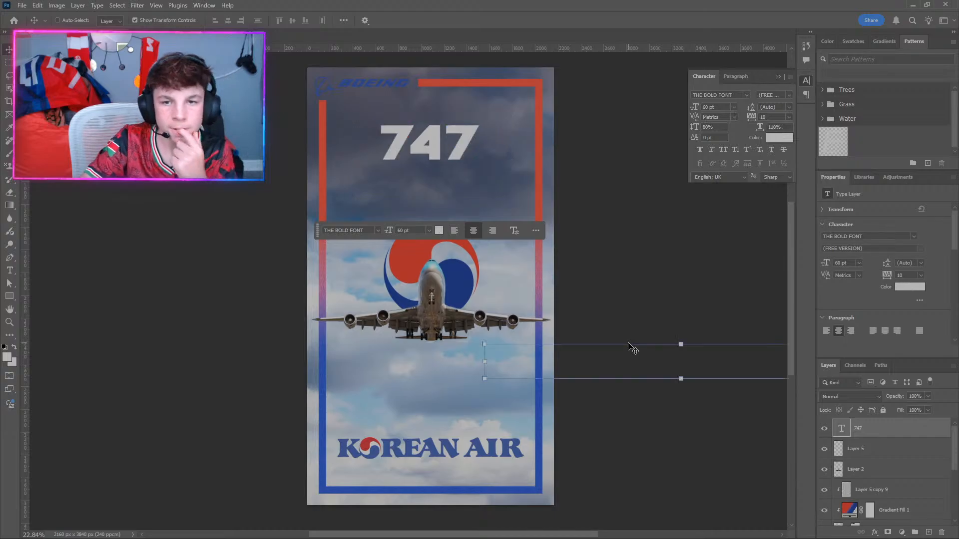
key("ctrl+shift+z")
key("ctrl+z")
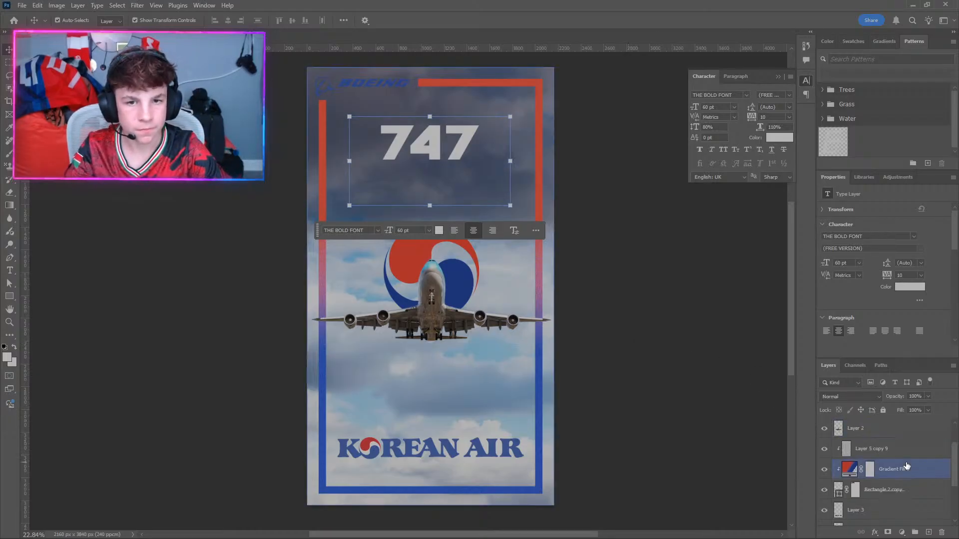
Scale the 747 text up to about 164%, keeping it centred above the emblem.
left_click(894, 449)
key("ctrl+t")
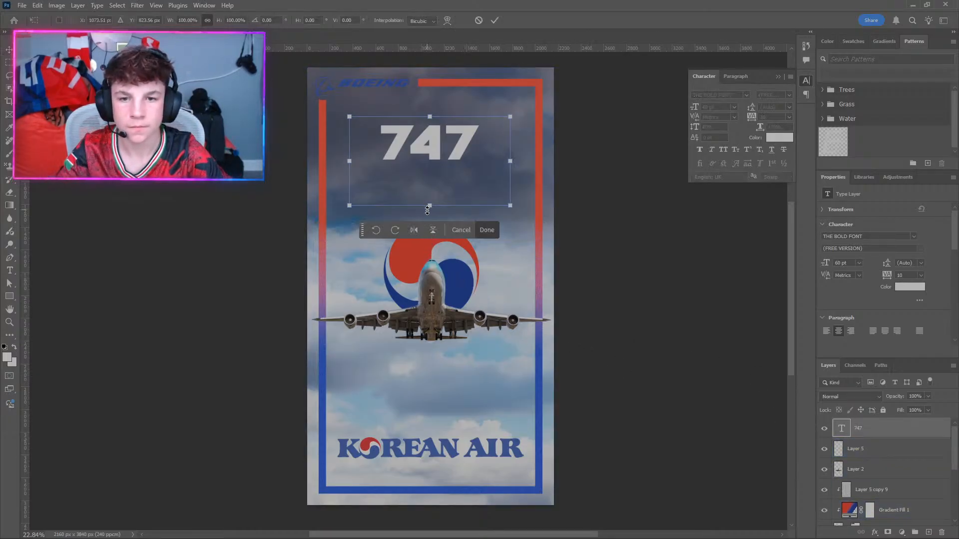
left_click_drag(427, 209, 427, 265)
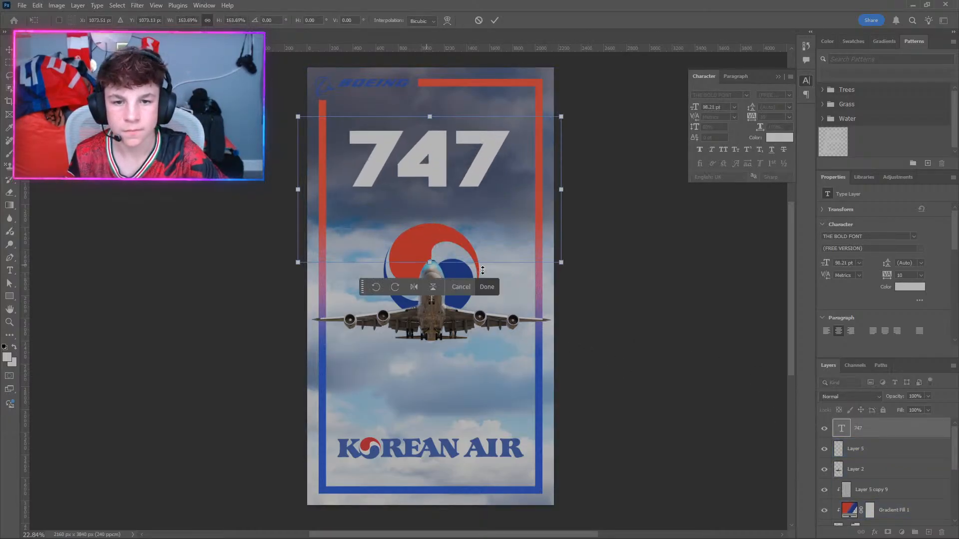
key("Return")
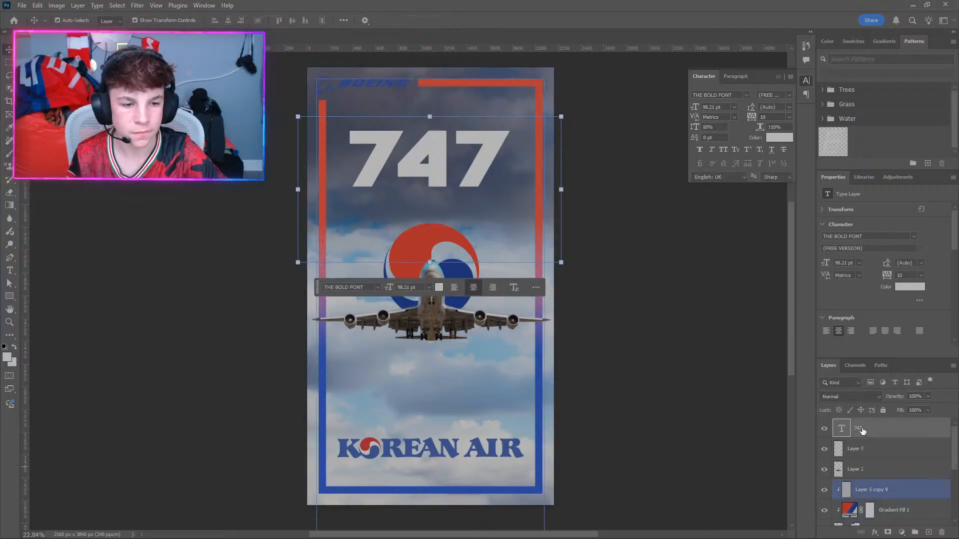
Add a linear gradient fill layer with a 0° angle above the 747 text and clip it to the text.
left_click(902, 532)
left_click(898, 364)
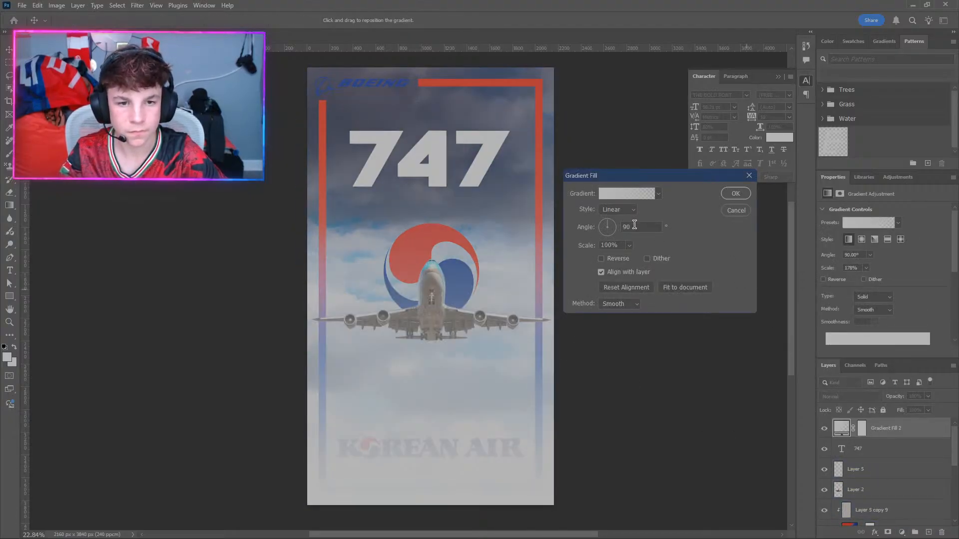
double_click(627, 226)
type("180")
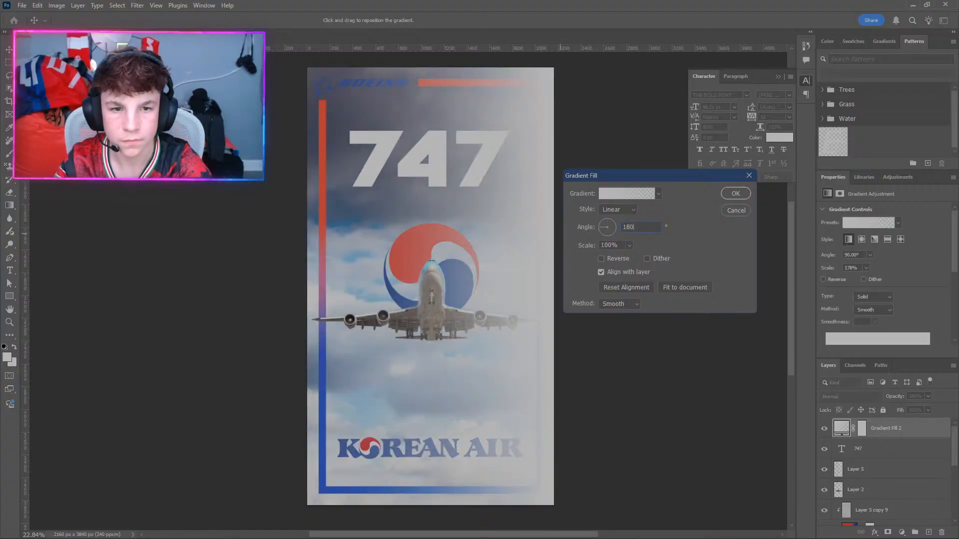
key("BackSpace")
key("BackSpace")
key("BackSpace")
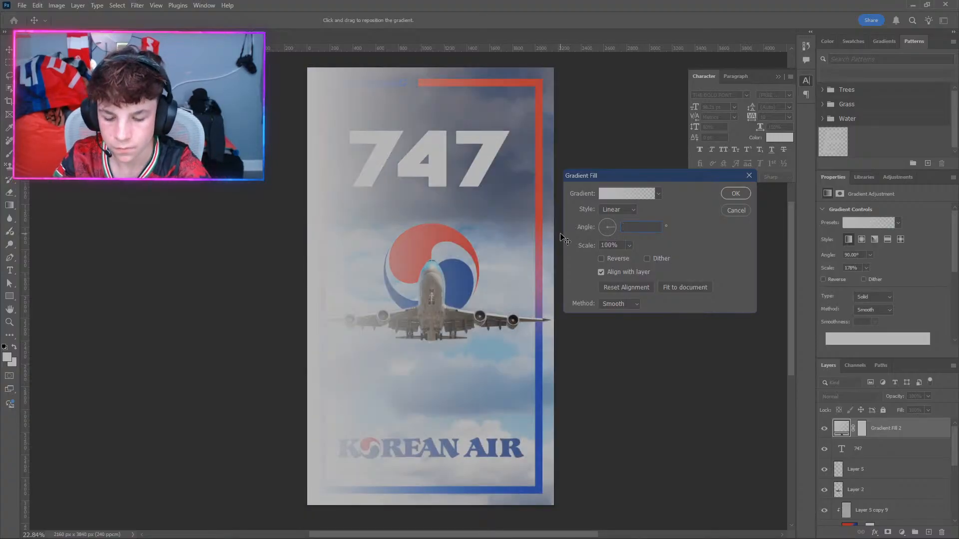
key("Return")
key("Return")
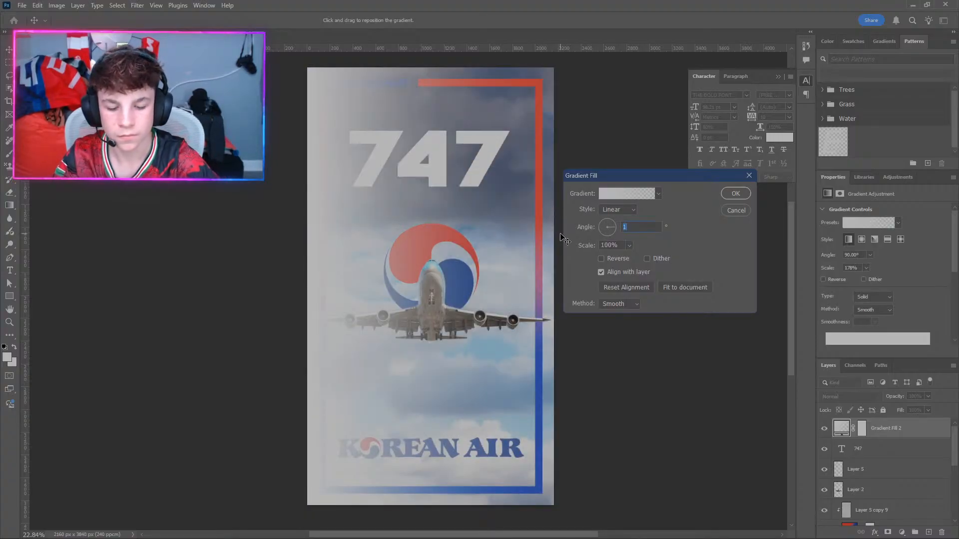
key("Return")
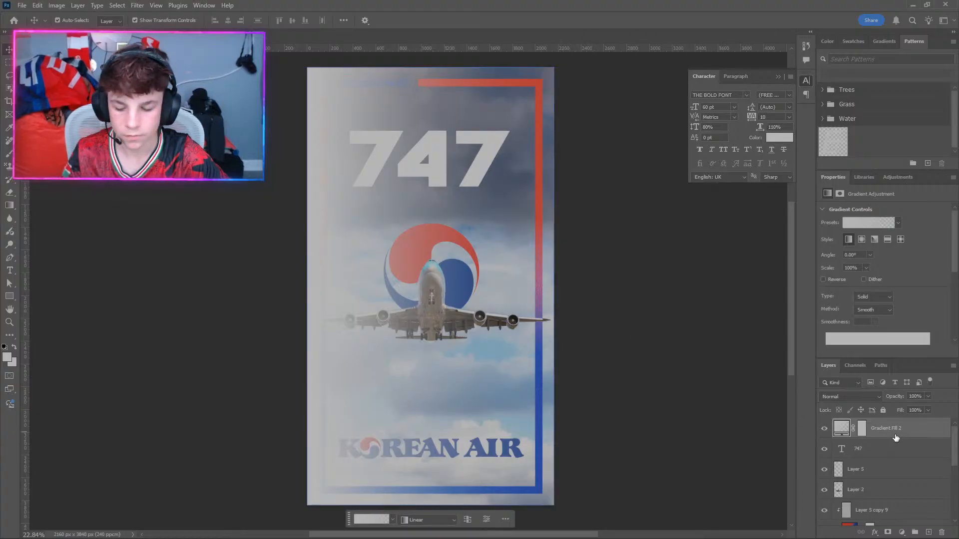
left_click(884, 434, "alt")
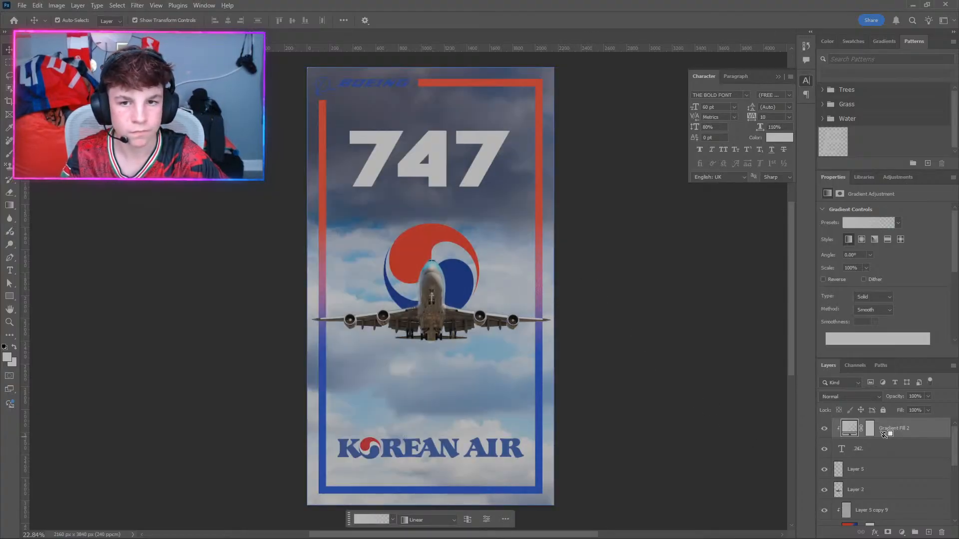
Set the clipped gradient's starting colour stop to the red e1251b sampled from the Korean Air emblem.
double_click(847, 430)
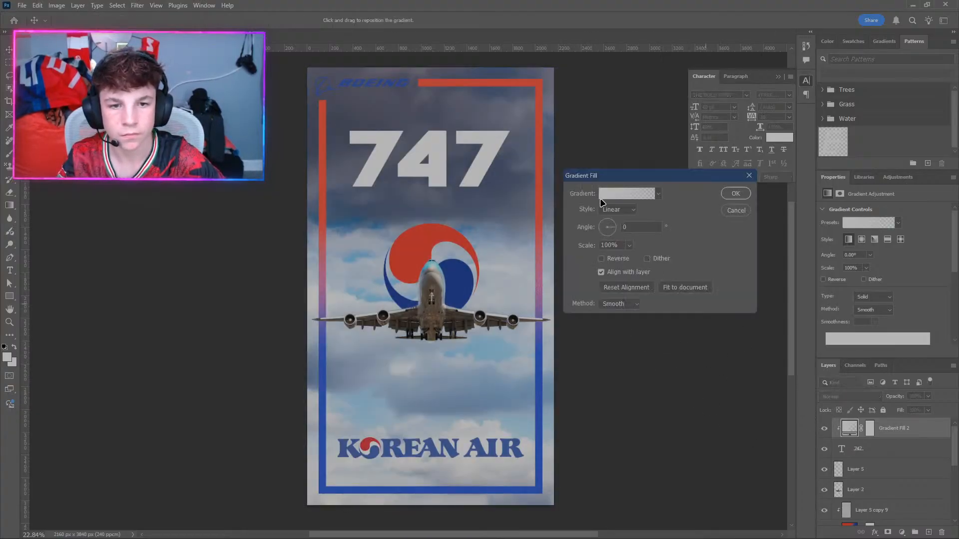
left_click(609, 195)
left_click(47, 302)
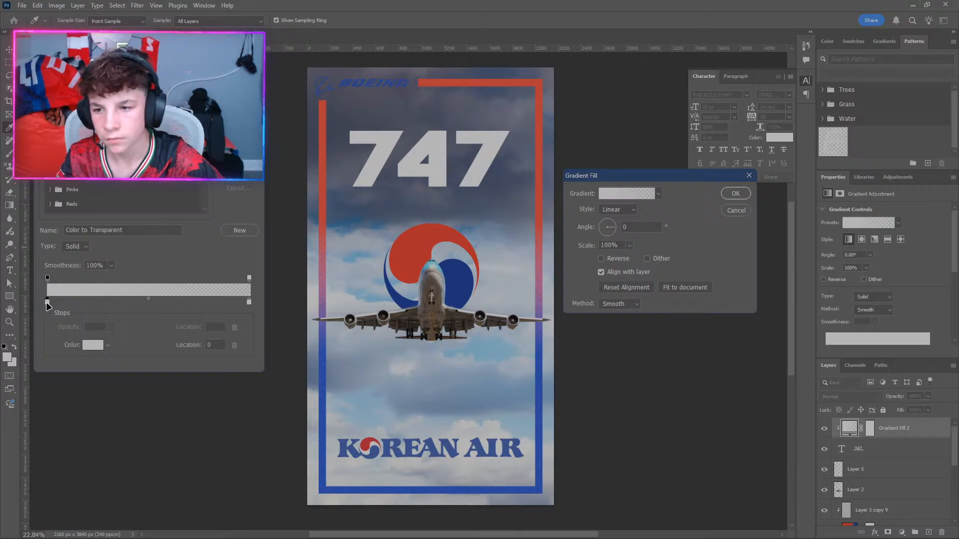
left_click(92, 345)
left_click(418, 249)
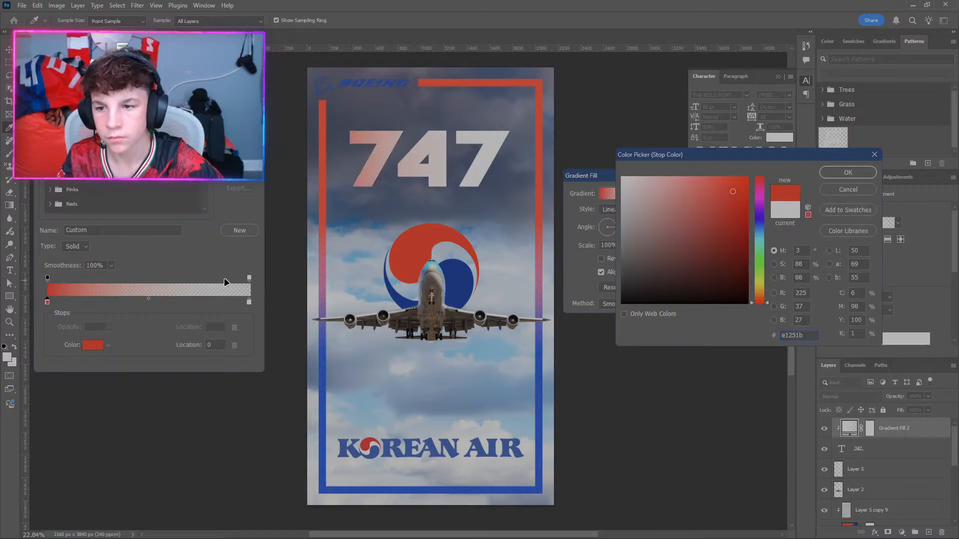
left_click(847, 172)
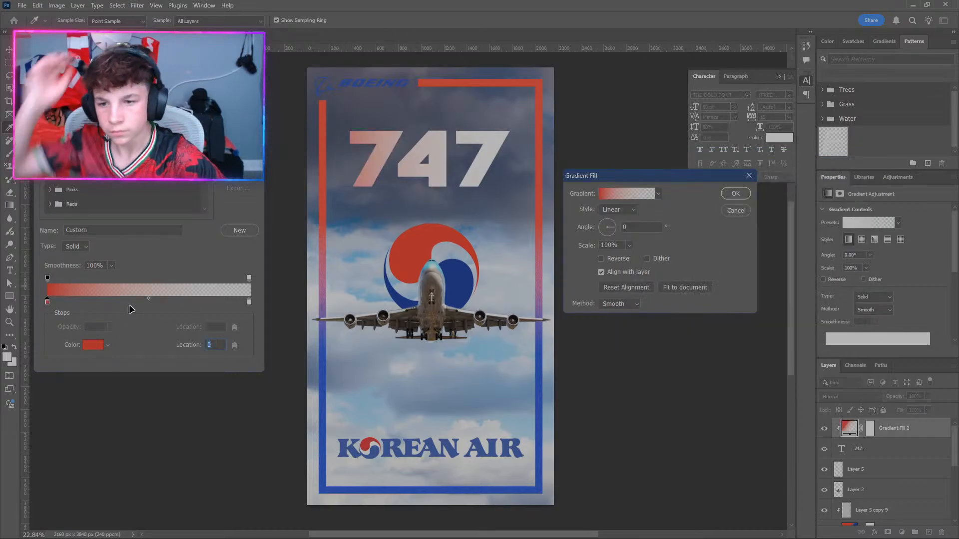
Set the gradient's end colour stop at location 100 to the dark blue sampled from the emblem.
left_click(249, 302)
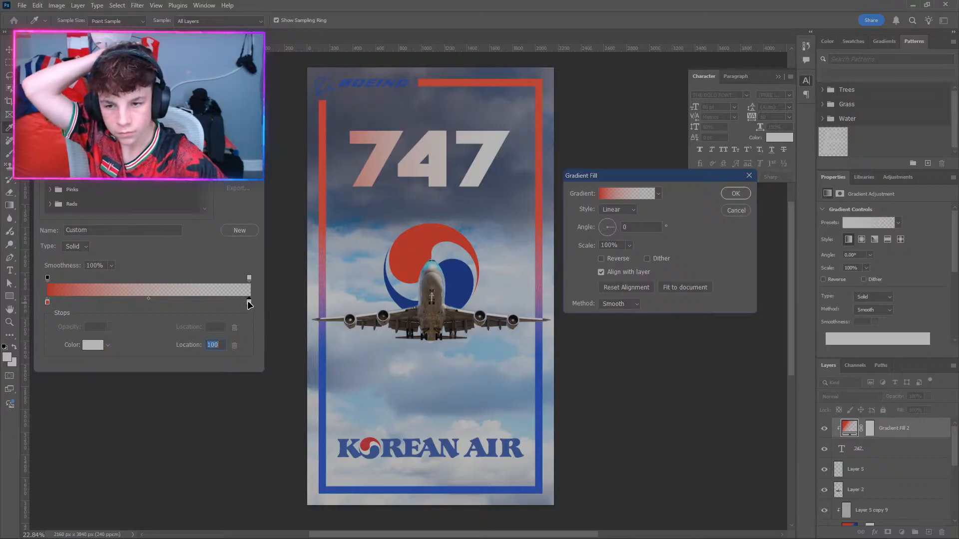
left_click(94, 345)
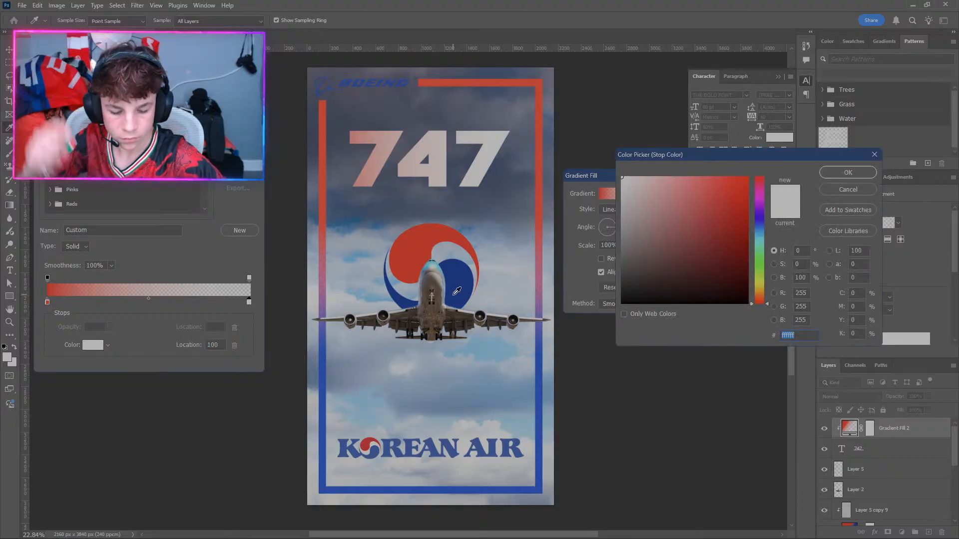
left_click(453, 290)
left_click(865, 176)
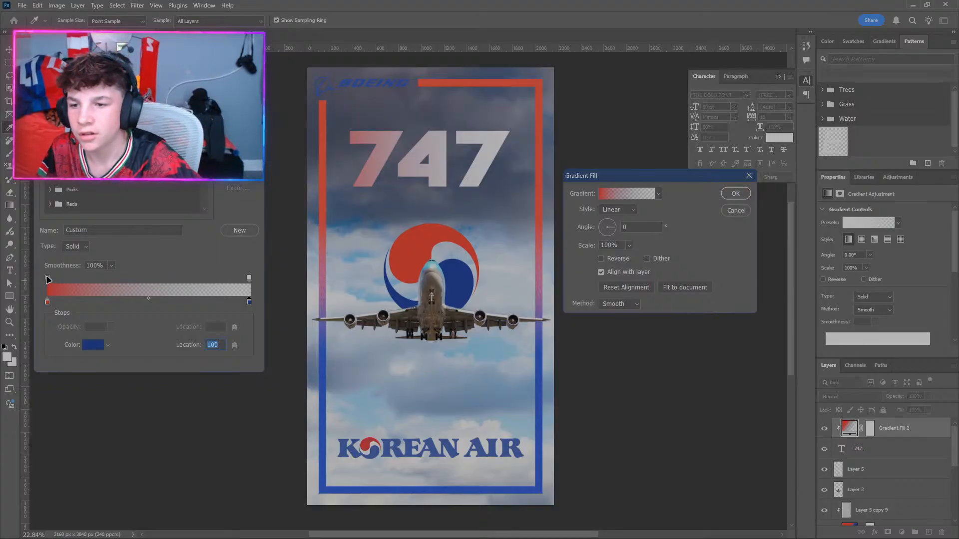
left_click_drag(47, 278, 116, 313)
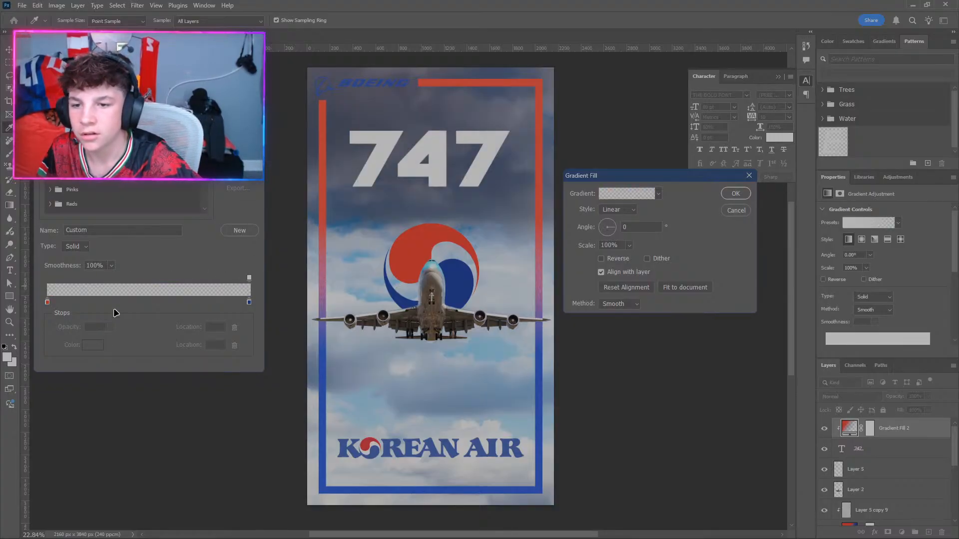
left_click(249, 278)
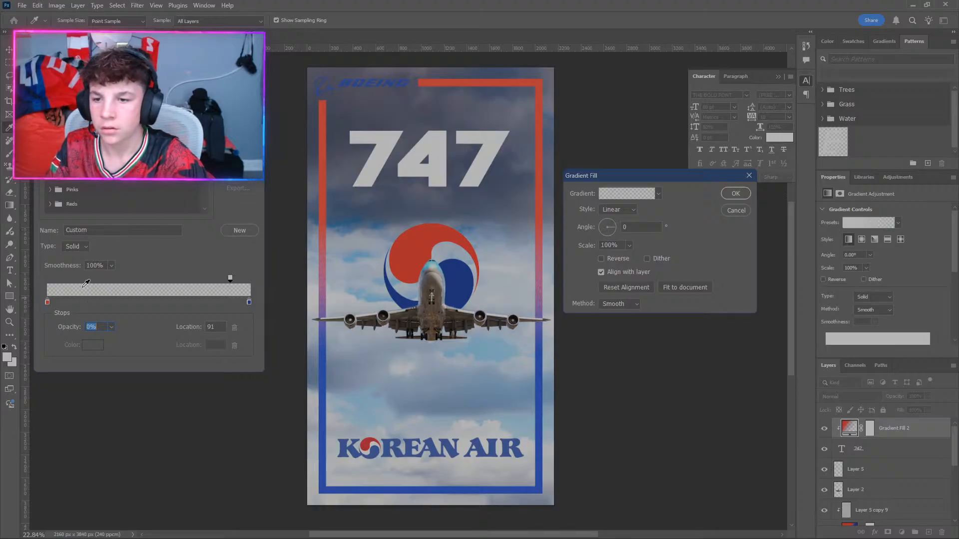
left_click(69, 283)
left_click_drag(68, 278, 295, 285)
key("Escape")
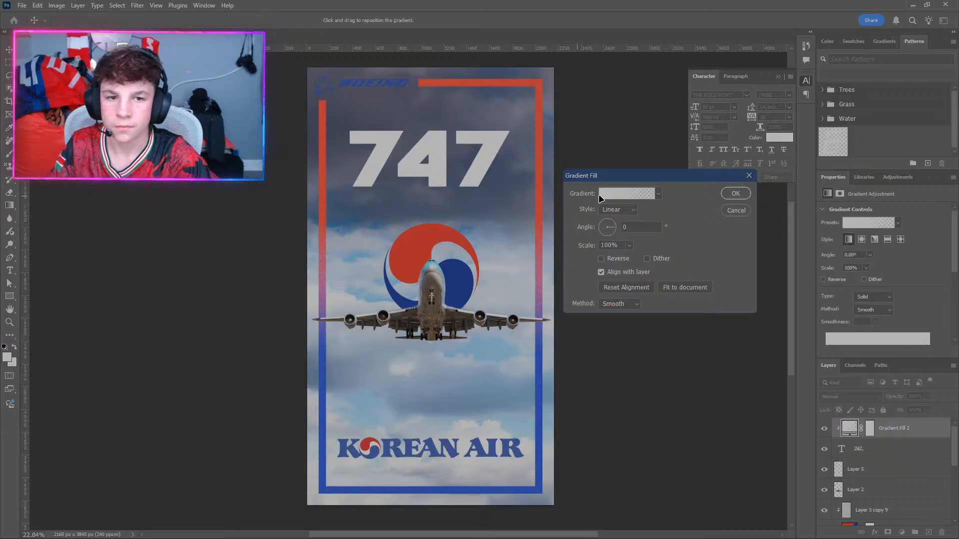
Reopen the 747 gradient for editing and set its starting colour stop to the red sampled from the Korean Air emblem.
left_click(604, 196)
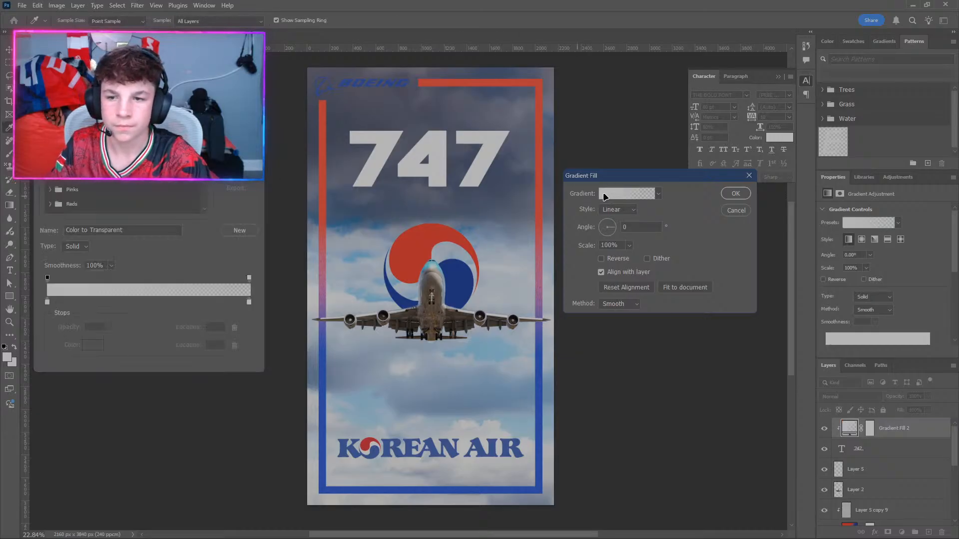
left_click(47, 302)
left_click(88, 345)
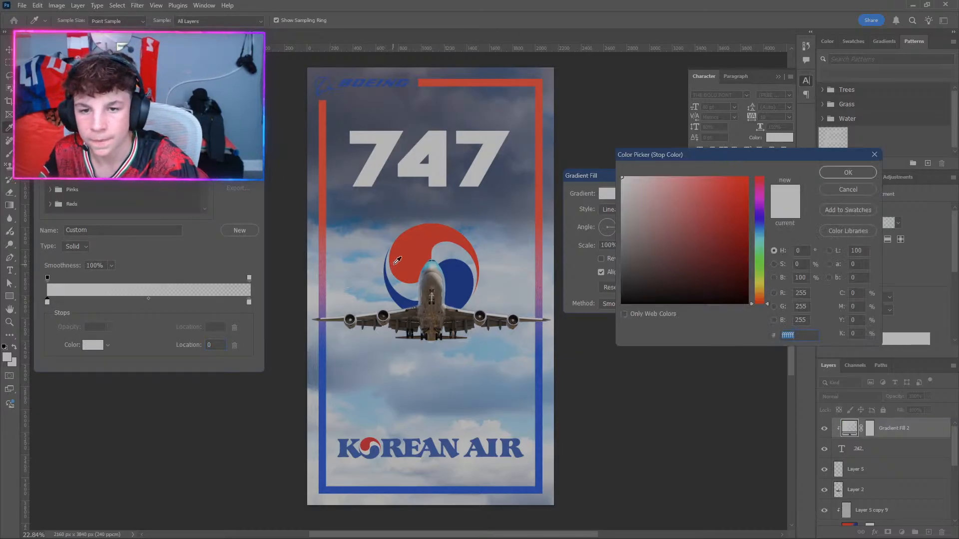
left_click(392, 263)
left_click(859, 174)
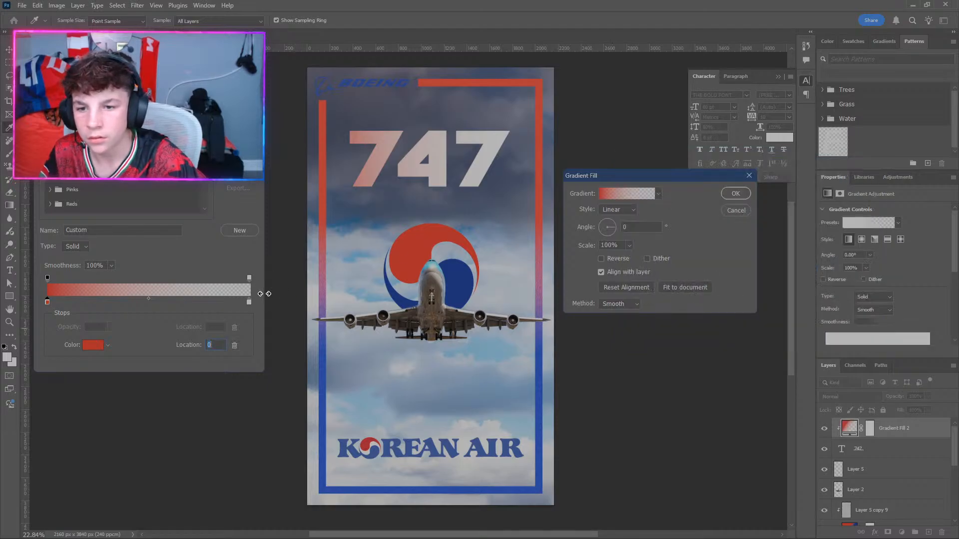
Set the gradient's end colour stop at location 100 to the dark blue 002f87 sampled from the emblem.
left_click(249, 302)
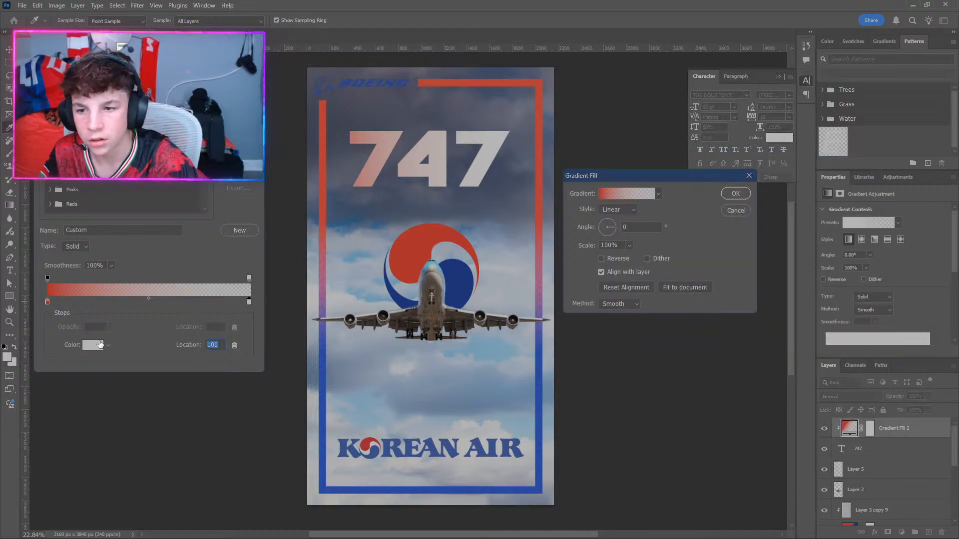
left_click(92, 349)
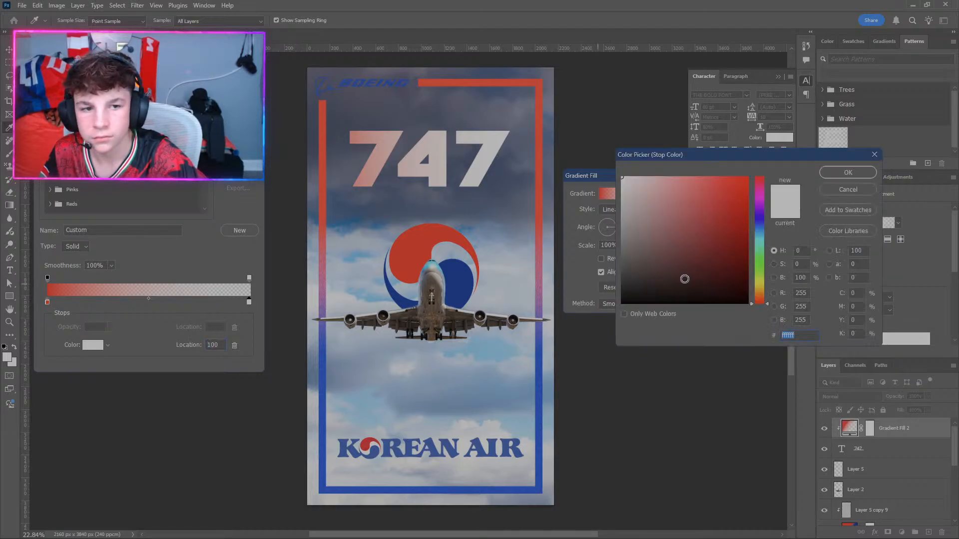
left_click_drag(685, 279, 611, 265)
left_click(451, 288)
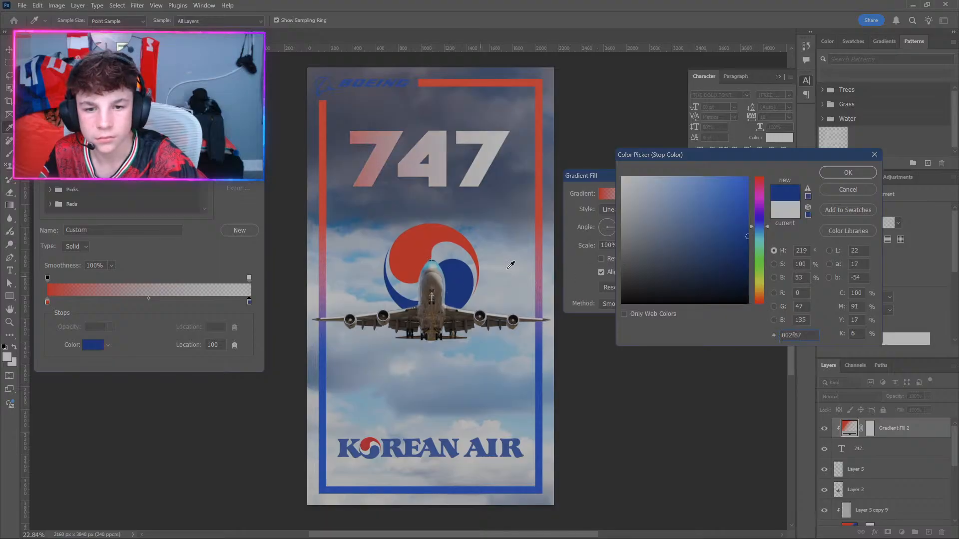
left_click(844, 173)
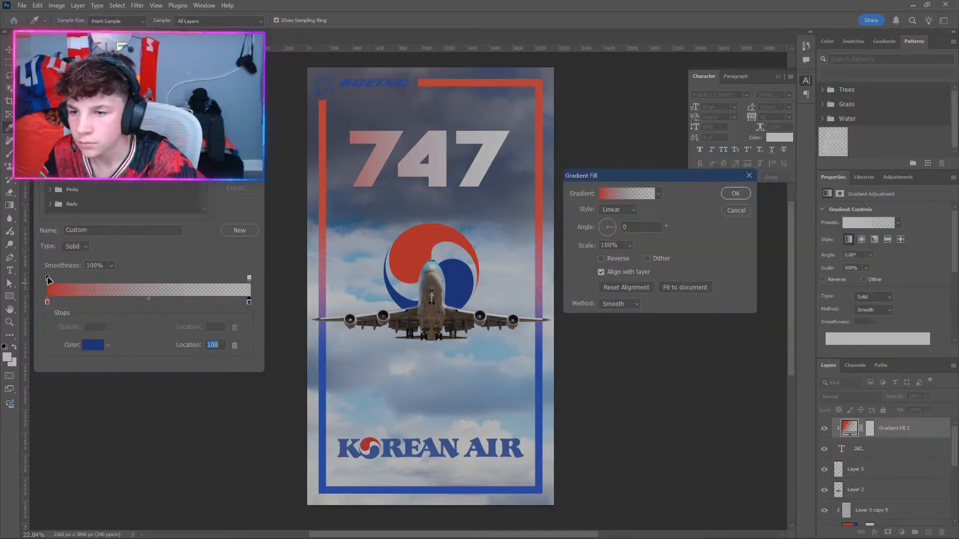
Make the gradient fully opaque with the 100% opacity stop at location 100, and add a second dark blue colour stop at location 70.
left_click_drag(49, 279, 231, 290)
left_click_drag(227, 285, 249, 278)
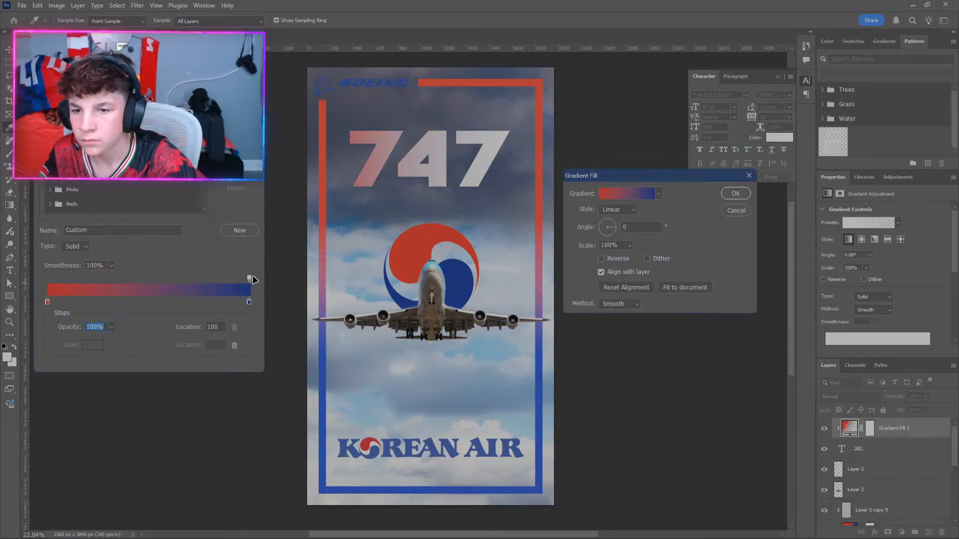
left_click(249, 302)
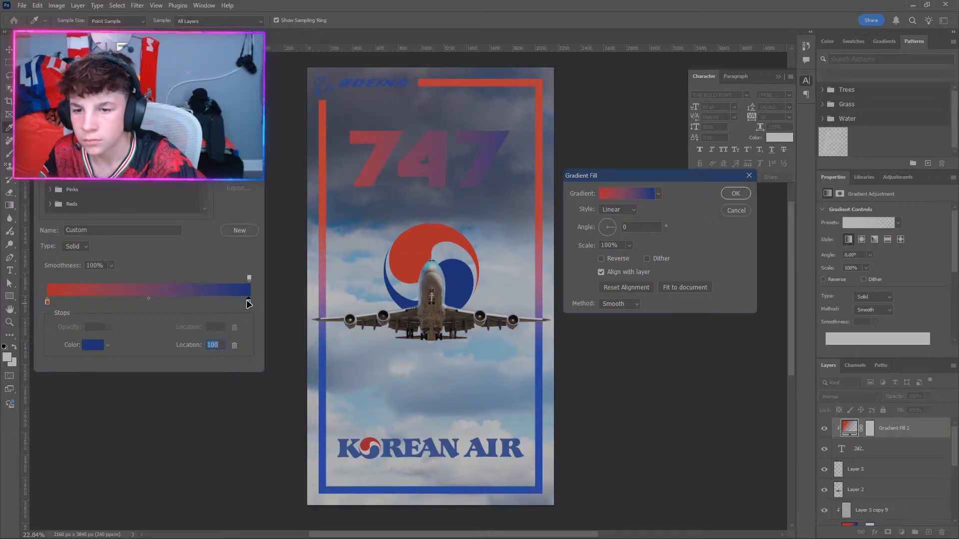
left_click_drag(212, 304, 188, 306)
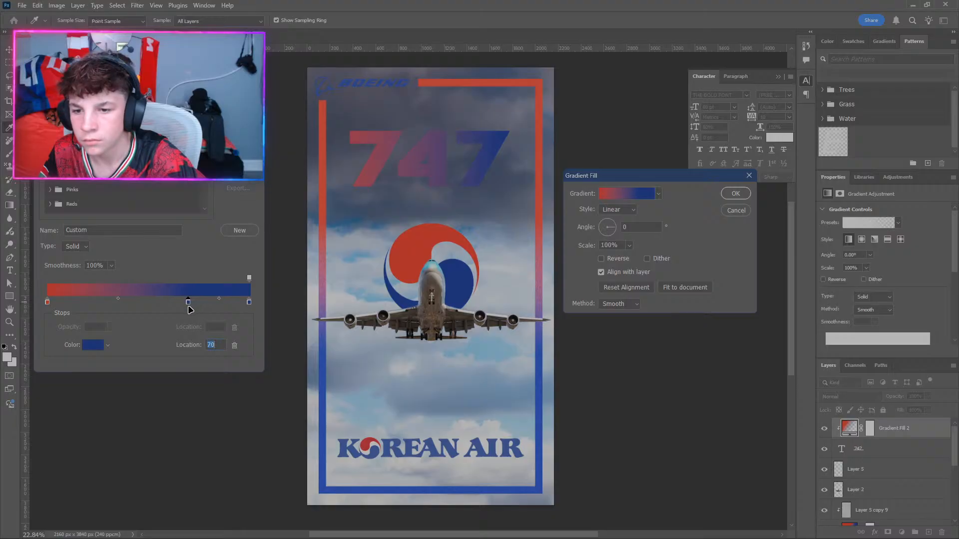
Add a second red colour stop to the gradient at location 30.
left_click(48, 302)
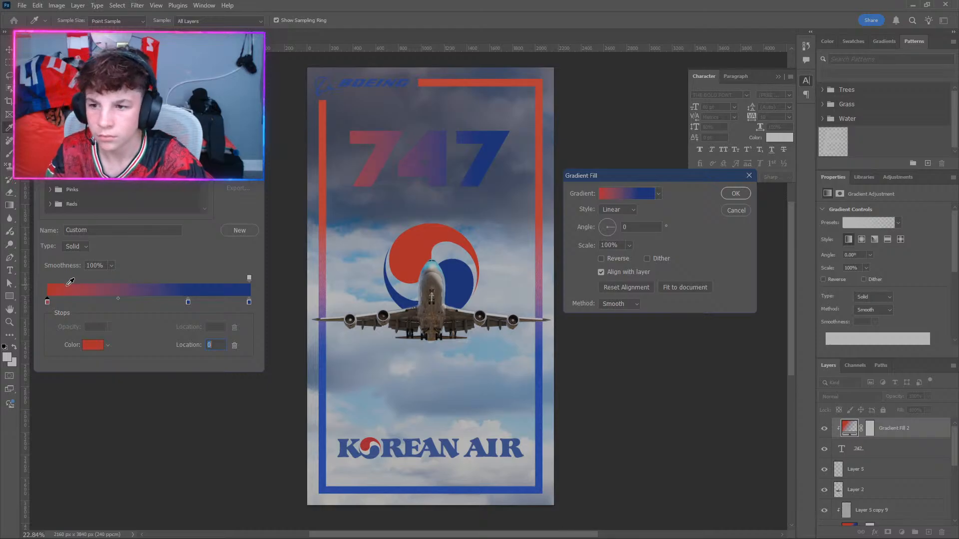
left_click(74, 303)
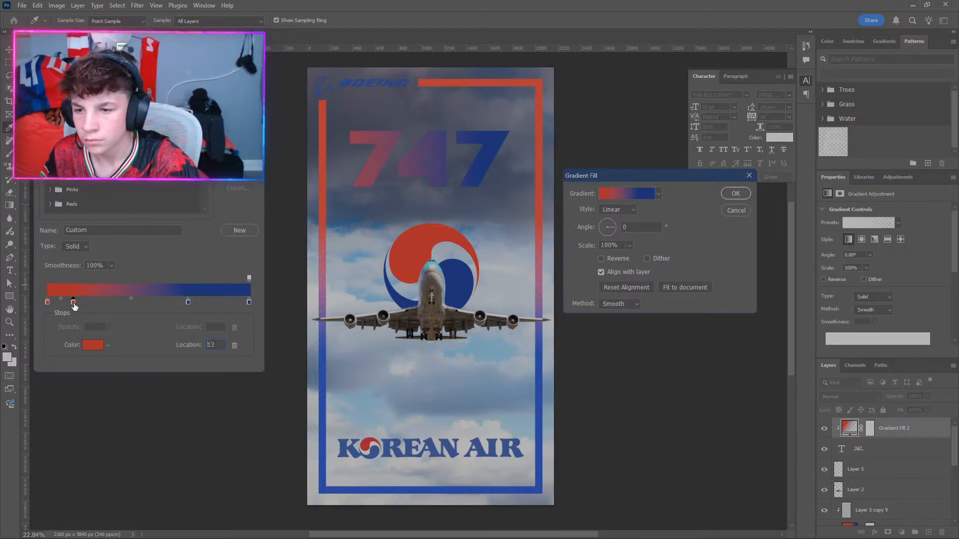
left_click_drag(74, 306, 109, 305)
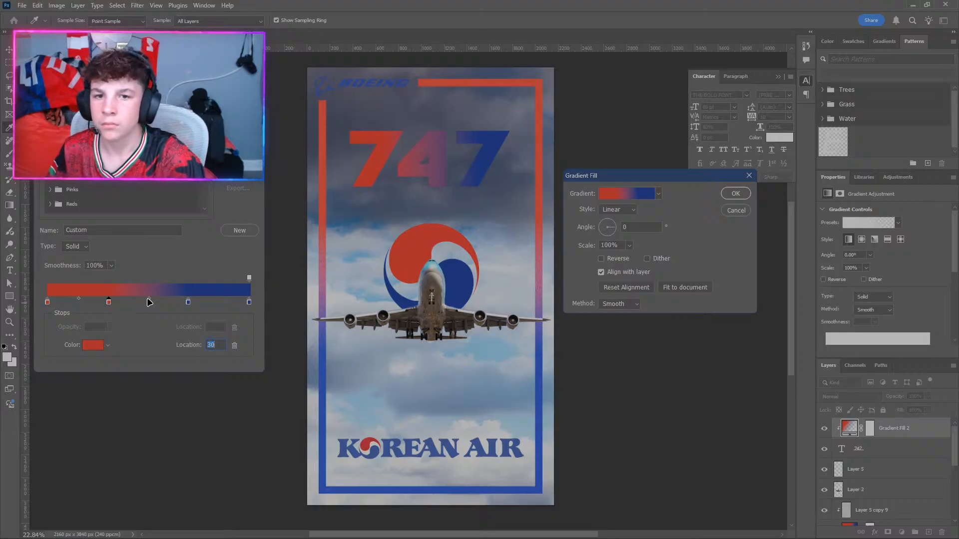
Tighten the red-to-blue transition by moving the inner red stop to location 40 and the inner blue stop to location 60.
left_click_drag(186, 305, 171, 306)
key("Delete")
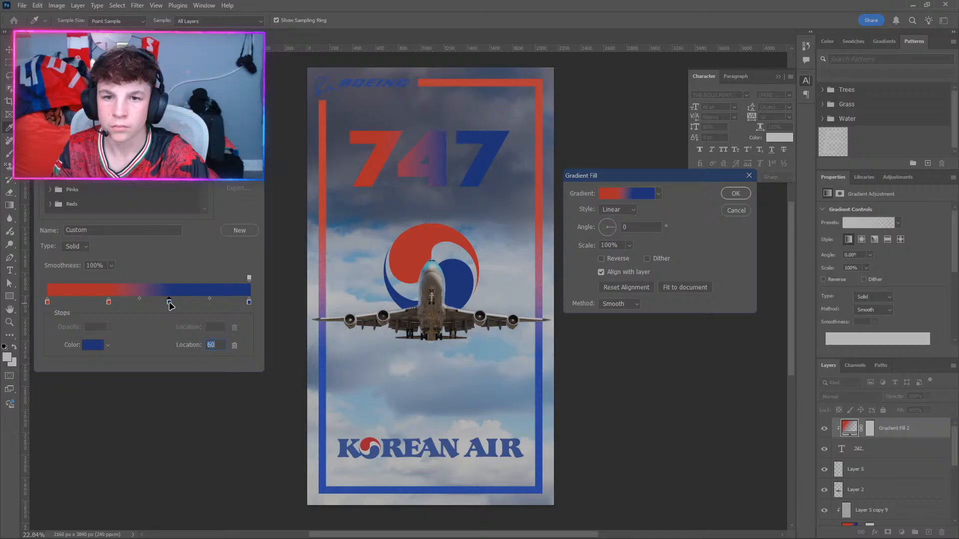
left_click_drag(169, 306, 177, 305)
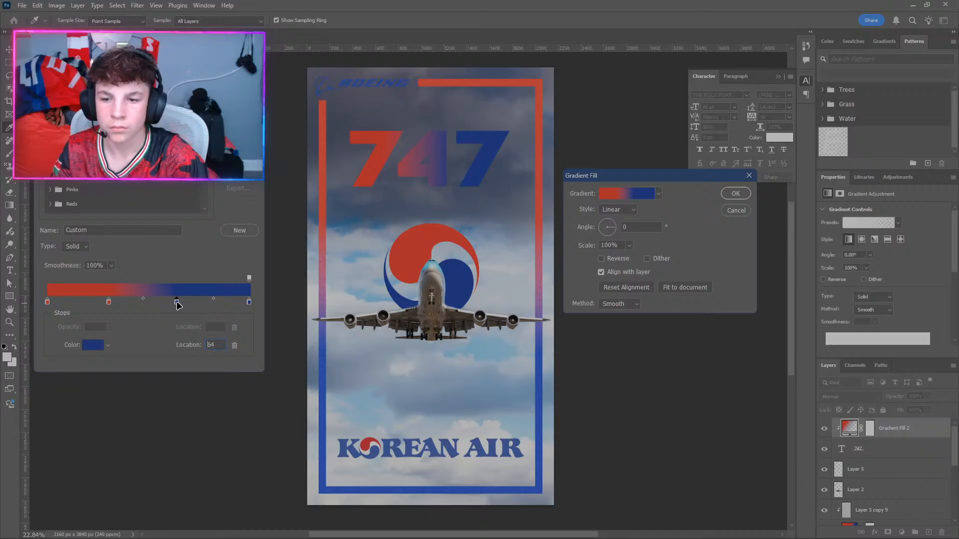
left_click(179, 303)
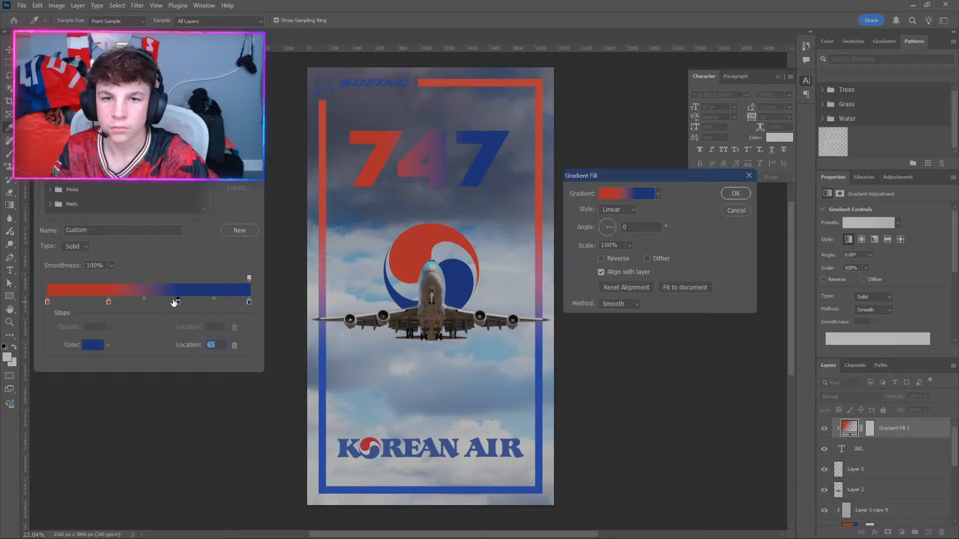
left_click_drag(111, 304, 113, 303)
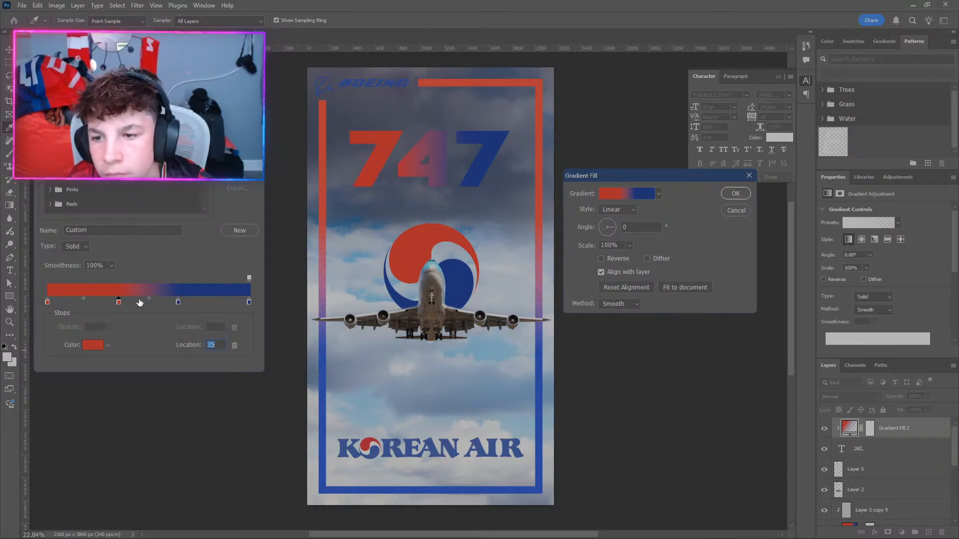
left_click_drag(121, 304, 127, 301)
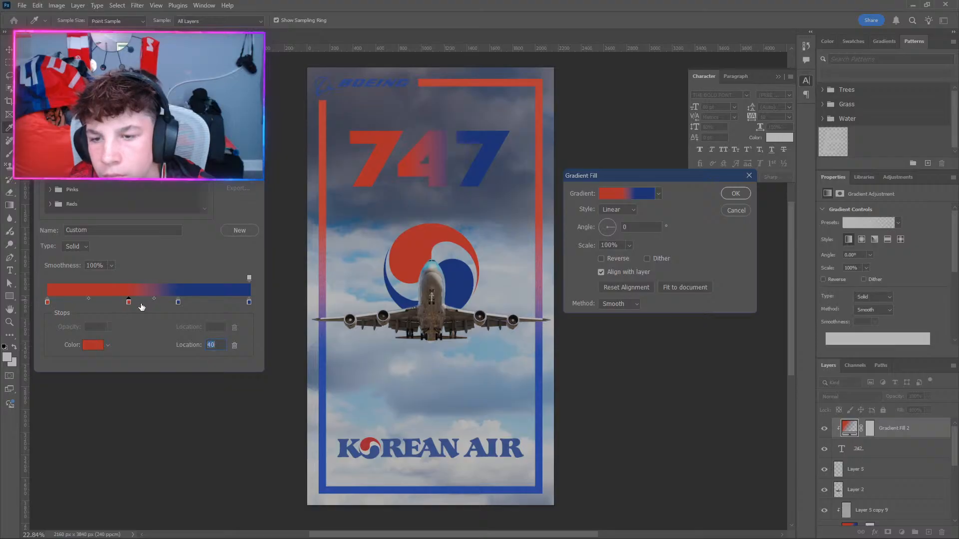
left_click_drag(177, 302, 168, 302)
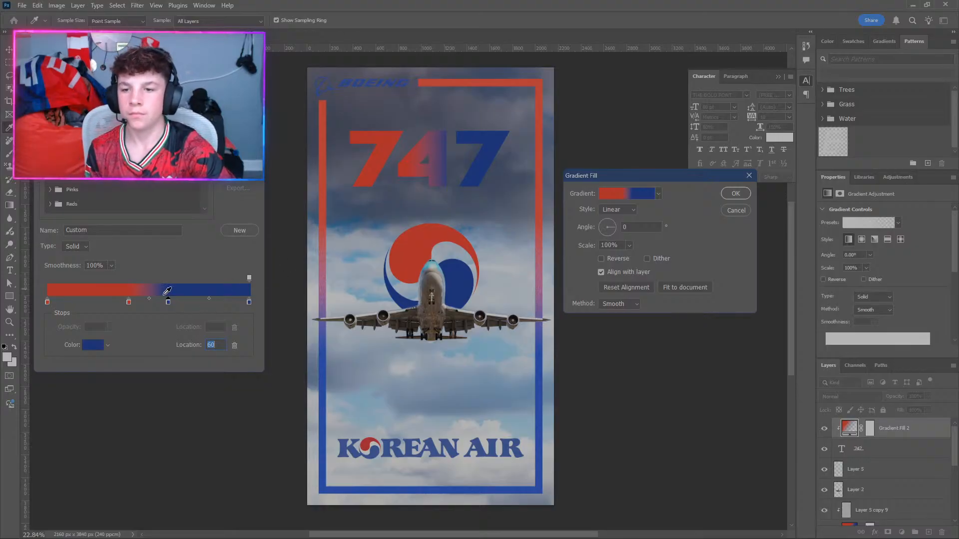
Try different colour midpoints between the inner red and blue stops, settle on location 50, and apply the gradient fill.
left_click(148, 298)
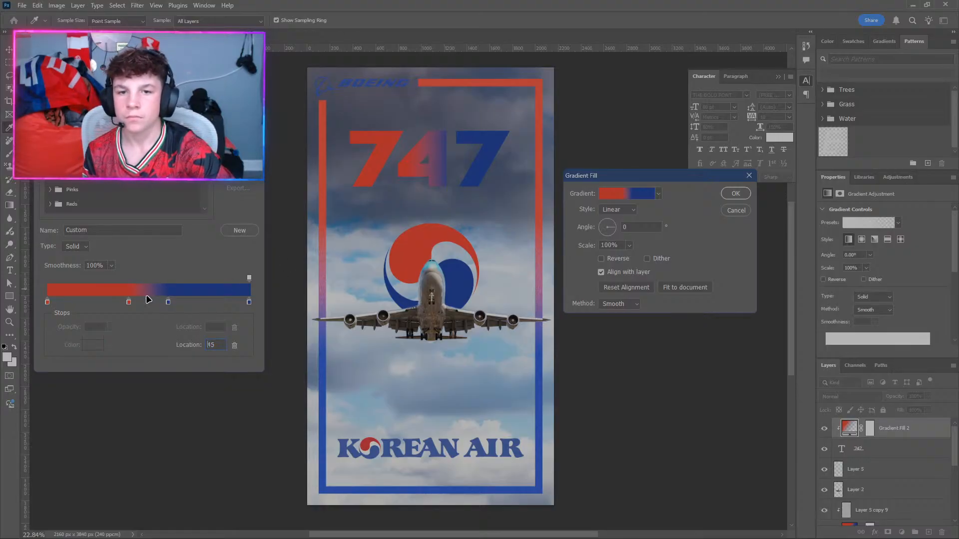
left_click_drag(148, 299, 146, 301)
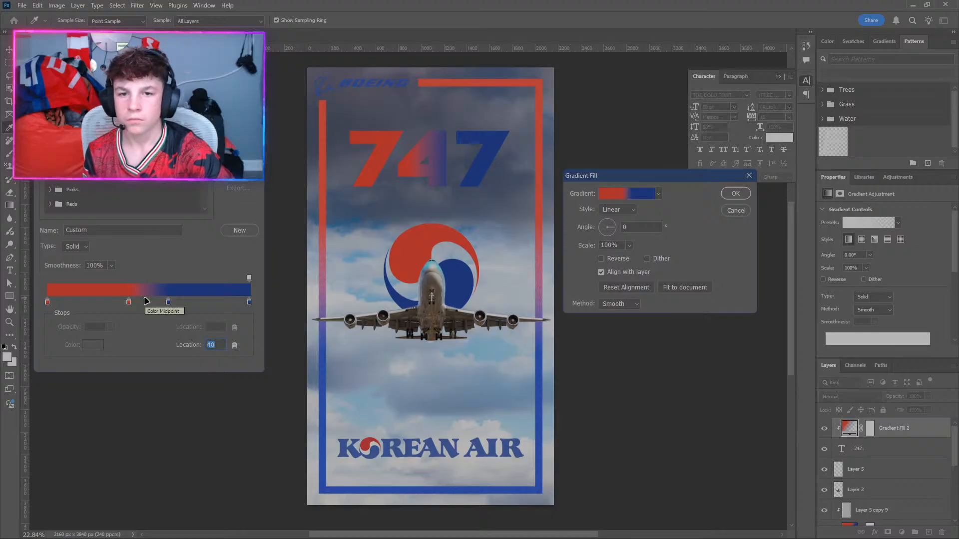
left_click_drag(145, 300, 150, 302)
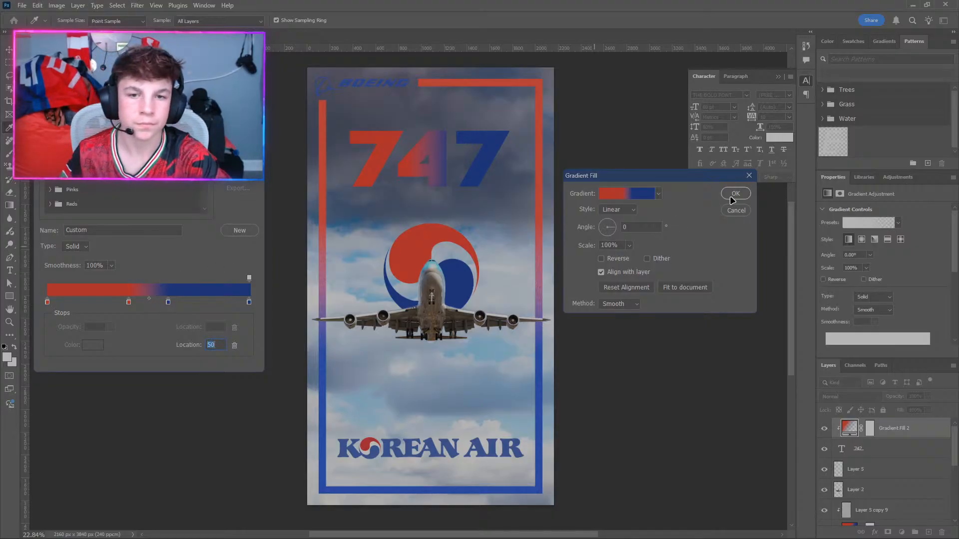
key("Return")
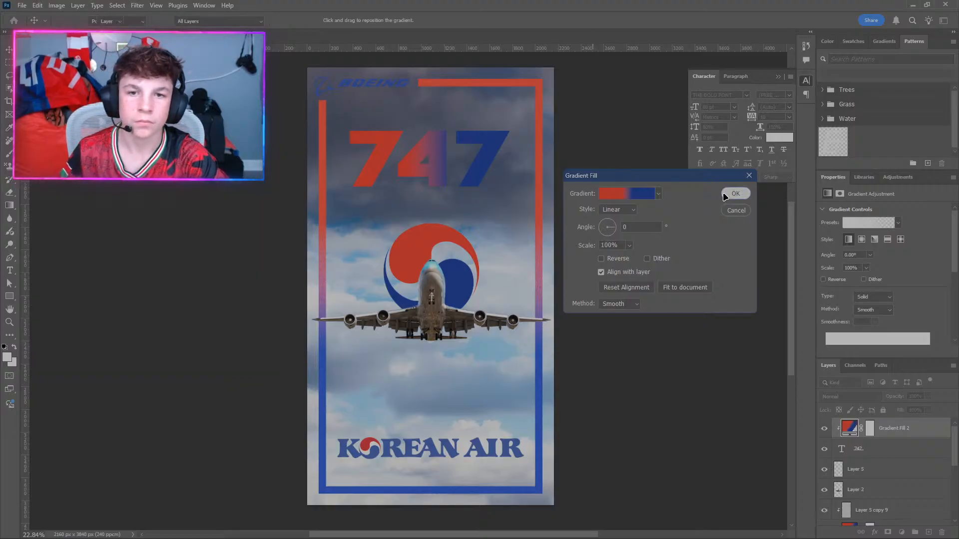
left_click(733, 194)
left_click(639, 259)
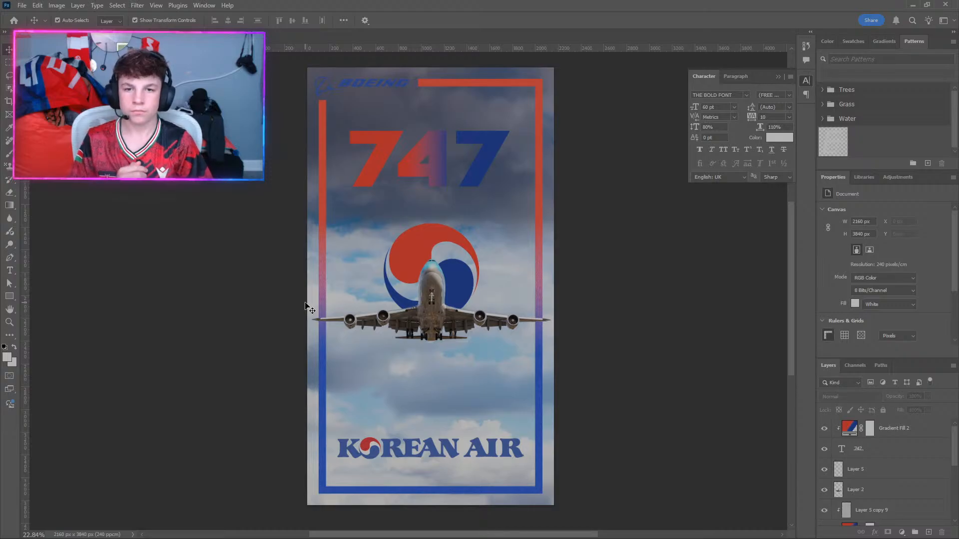
Set the angle of the gradient fill clipped to the 747 text to 90°.
left_click(851, 429)
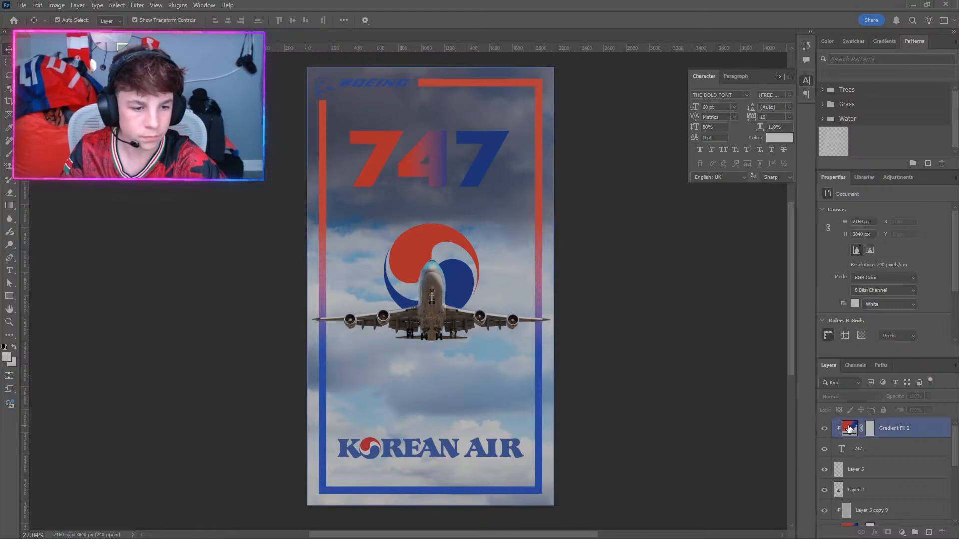
double_click(860, 257)
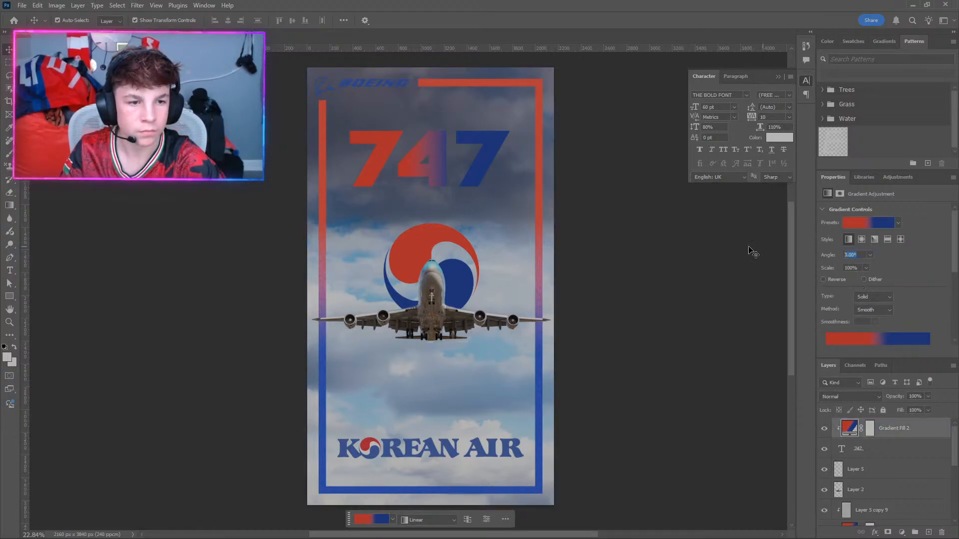
type("90")
key("Return")
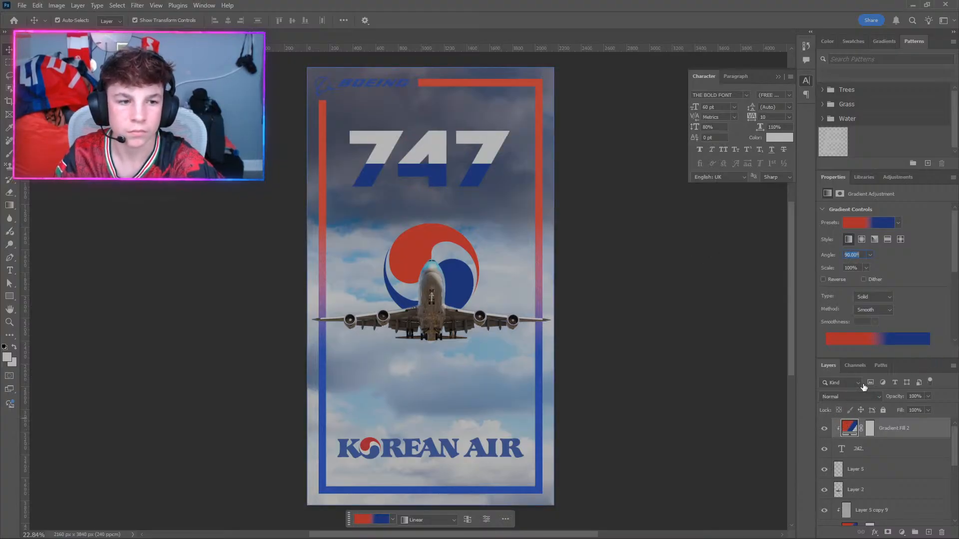
double_click(849, 429)
left_click(855, 82)
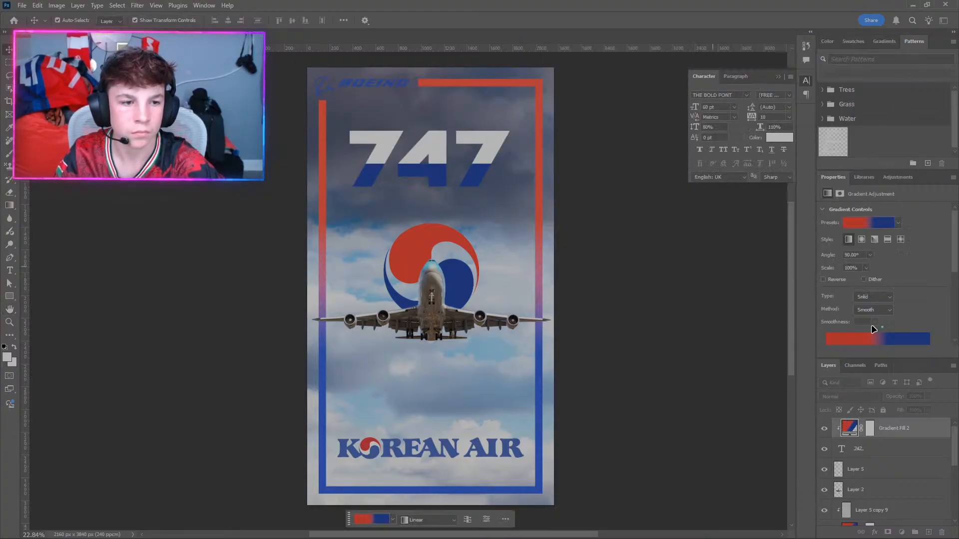
double_click(850, 427)
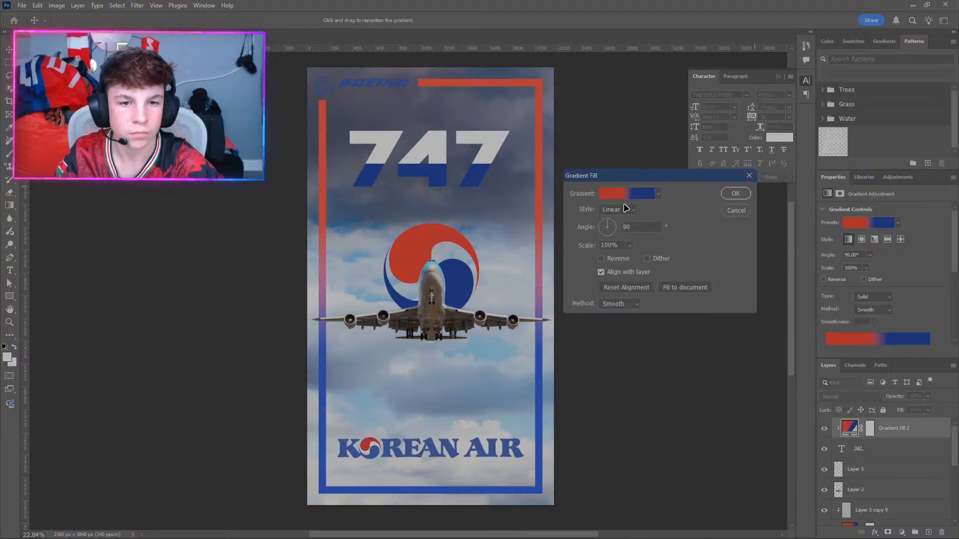
left_click(617, 193)
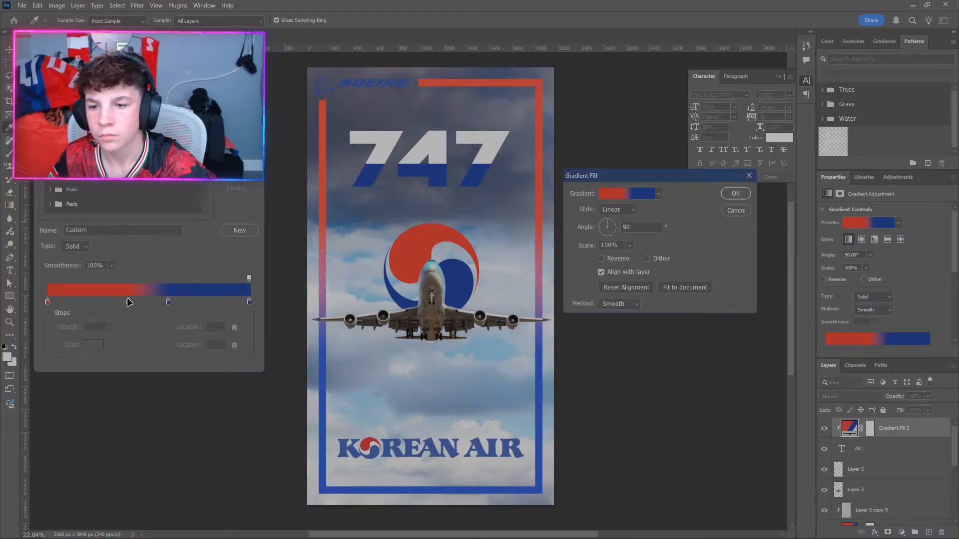
mouse_move(129, 302)
left_mouse_down()
mouse_move(95, 301)
mouse_move(120, 312)
mouse_move(128, 303)
left_mouse_up()
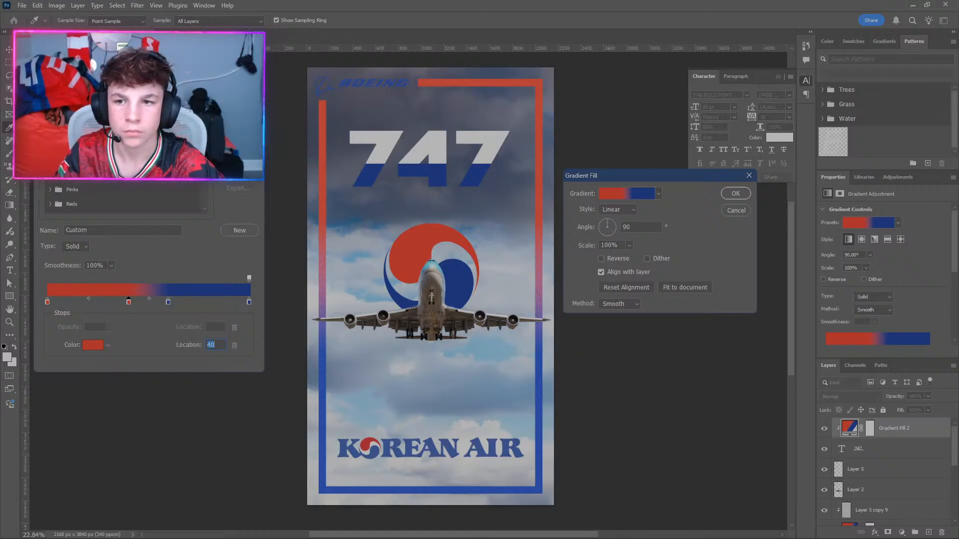
left_click(240, 138)
left_click_drag(616, 225, 598, 229)
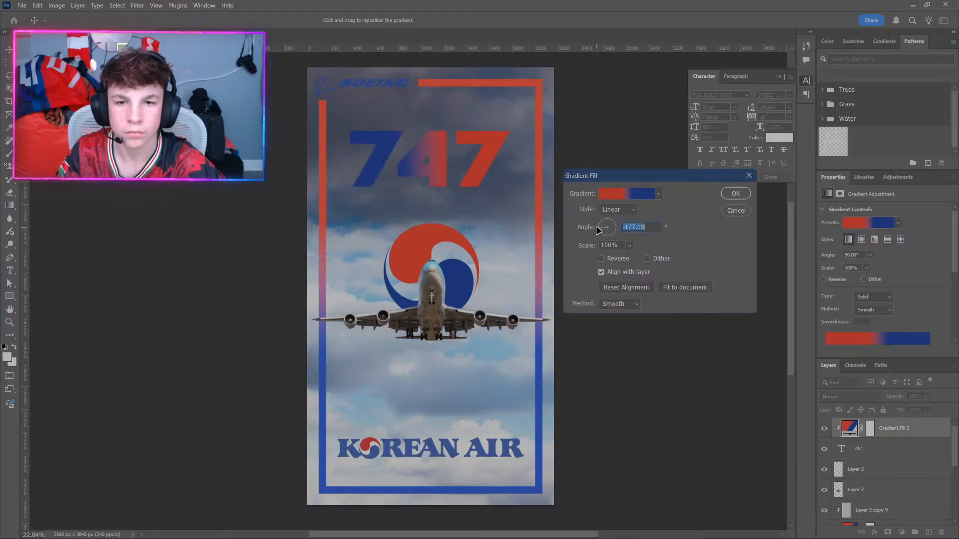
left_click(732, 211)
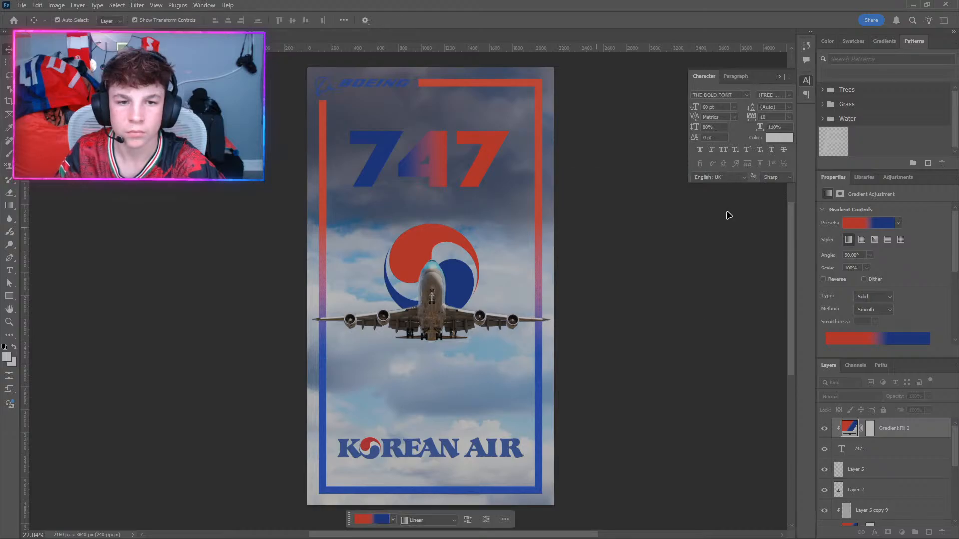
Replace the gradient fill clipped to the 747 text with a new gradient fill layer above it, angled at -90°.
left_click(868, 446)
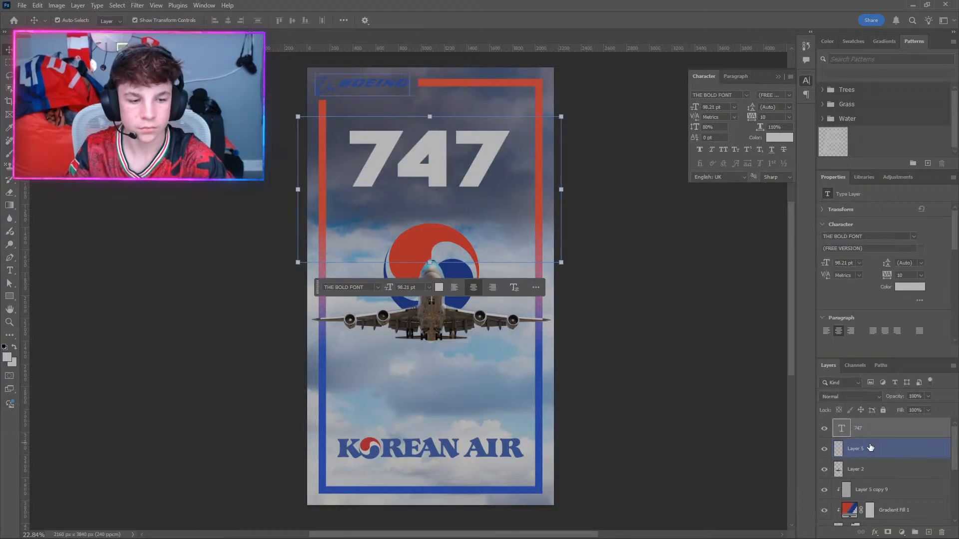
left_click(901, 532)
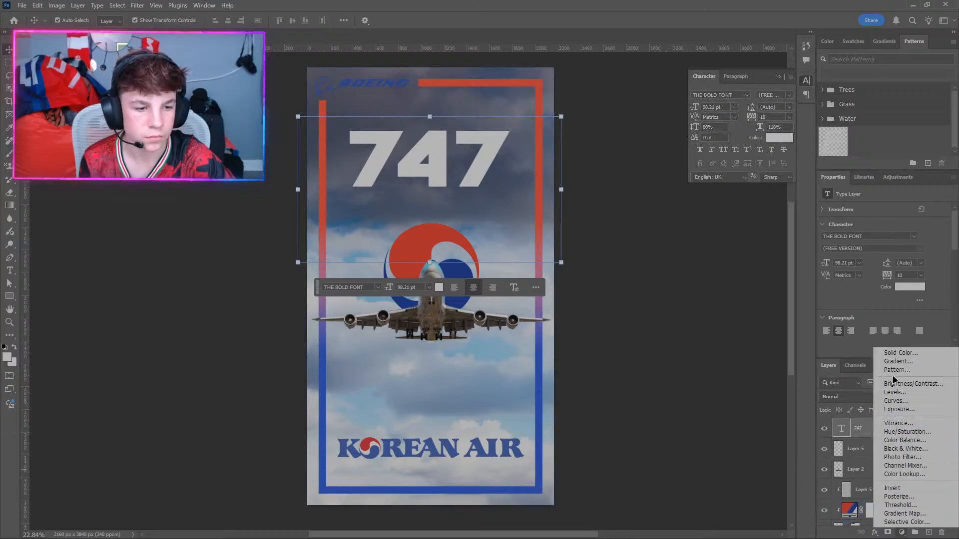
left_click(897, 361)
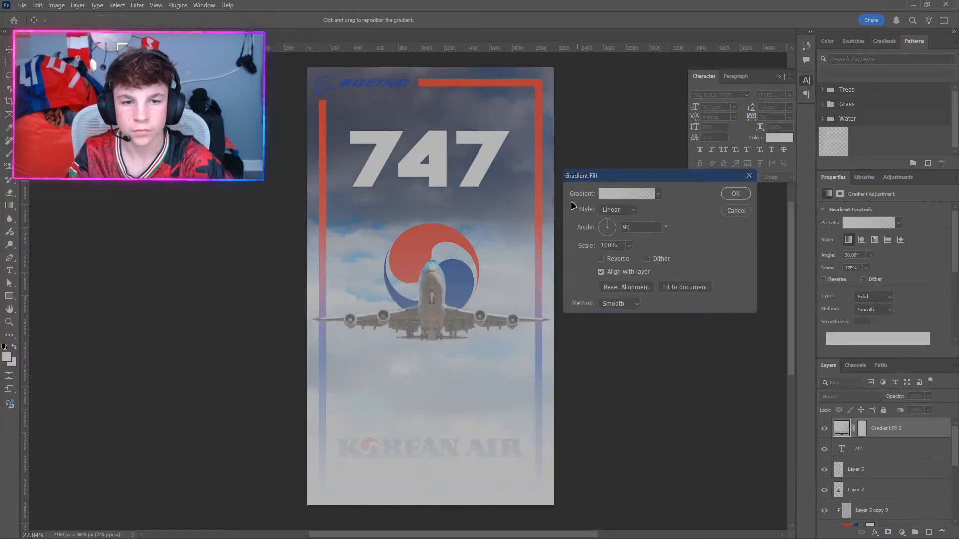
left_click_drag(636, 230, 428, 242)
type("-90")
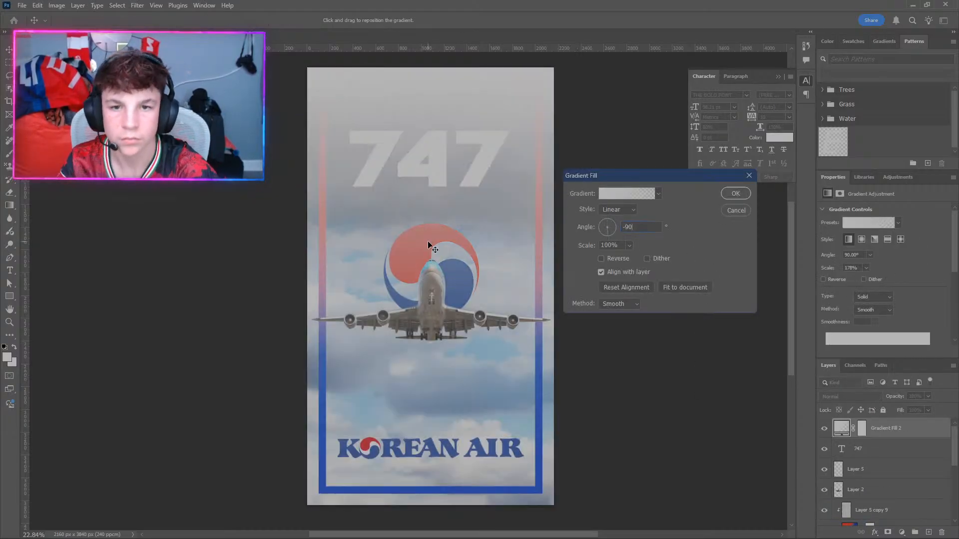
key("Return")
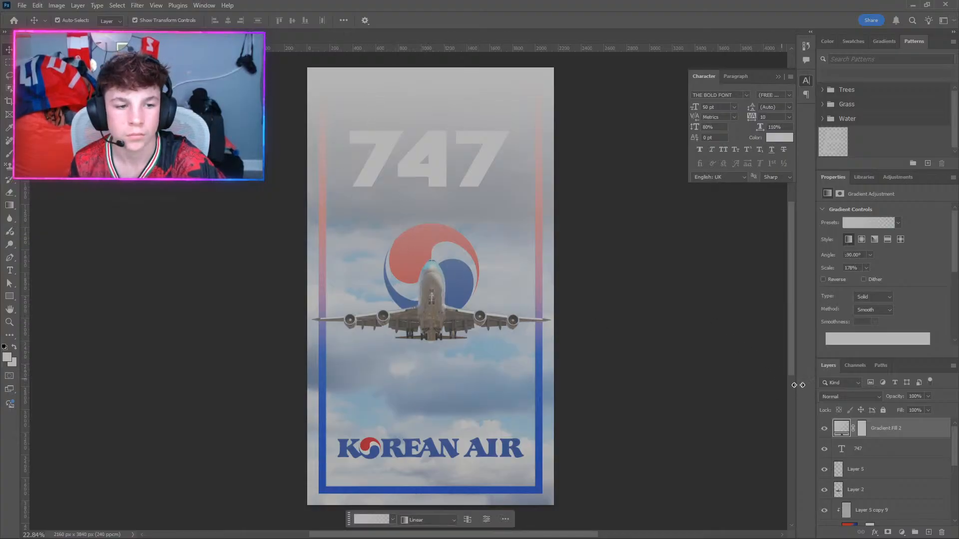
Set the new gradient fill's scale to 100% and clip the layer to the 747 text.
left_click(377, 519)
double_click(840, 427)
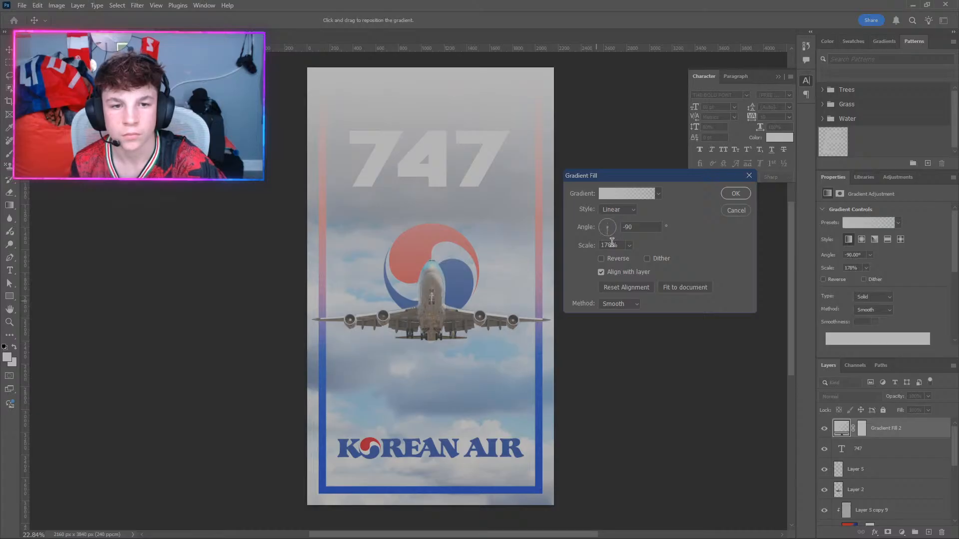
left_click(629, 246)
mouse_move(630, 259)
left_mouse_down()
mouse_move(614, 262)
mouse_move(634, 258)
mouse_move(625, 259)
left_mouse_up()
left_click(614, 247)
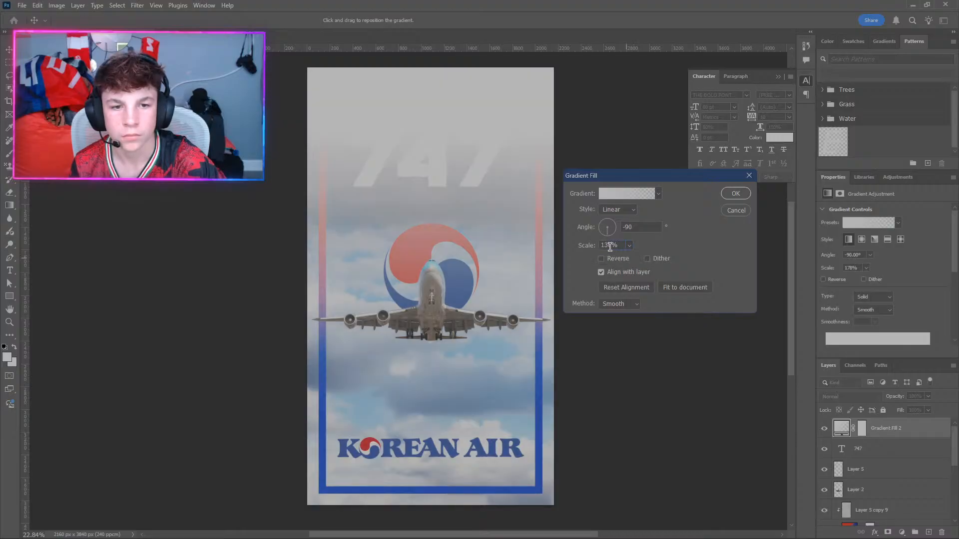
type("100")
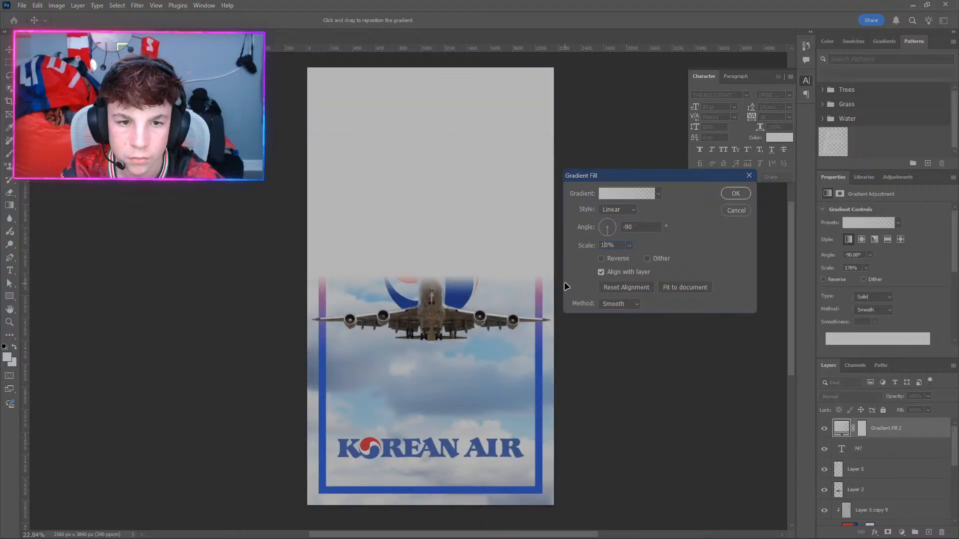
key("Return")
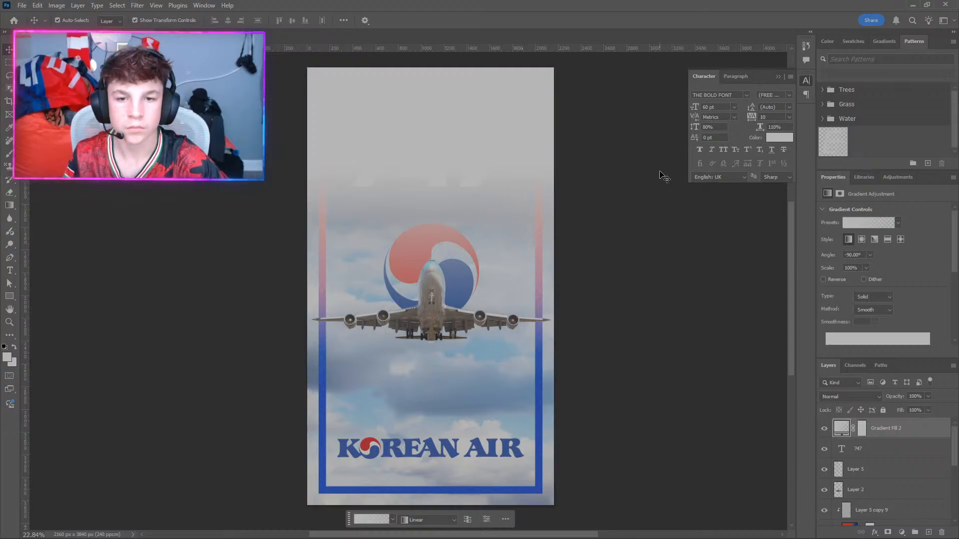
left_click(873, 439, "alt")
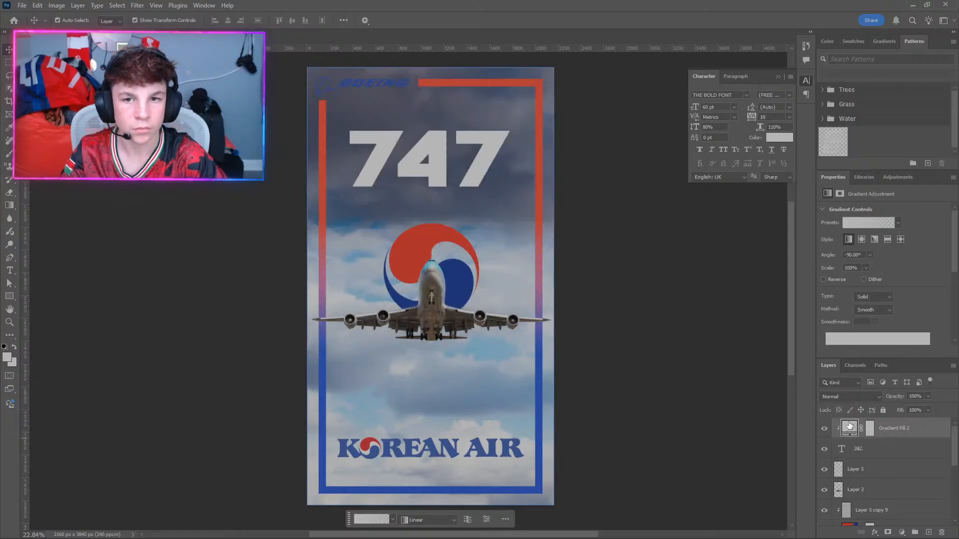
Colour the gradient's start stop with the red and its end stop with the blue sampled from the emblem behind the plane.
double_click(849, 425)
left_click(619, 195)
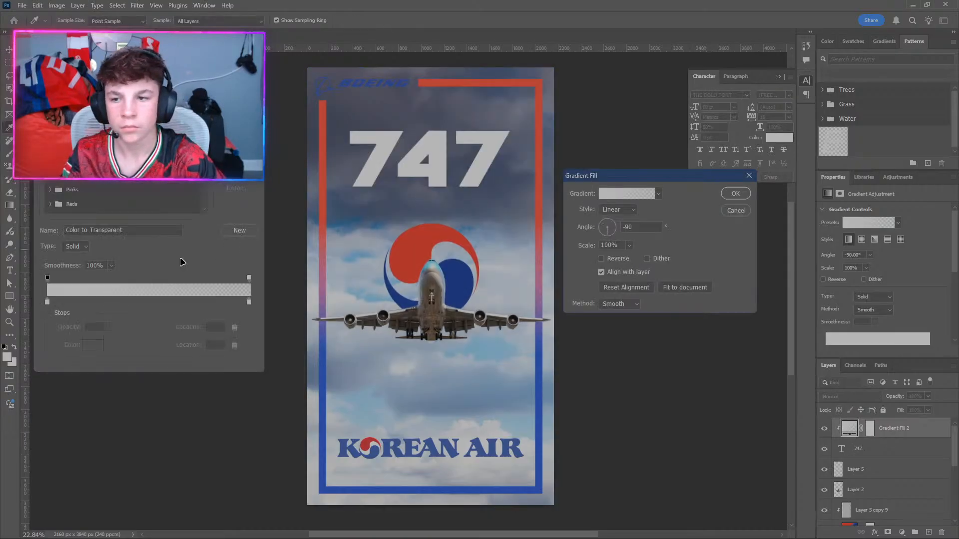
left_click(47, 302)
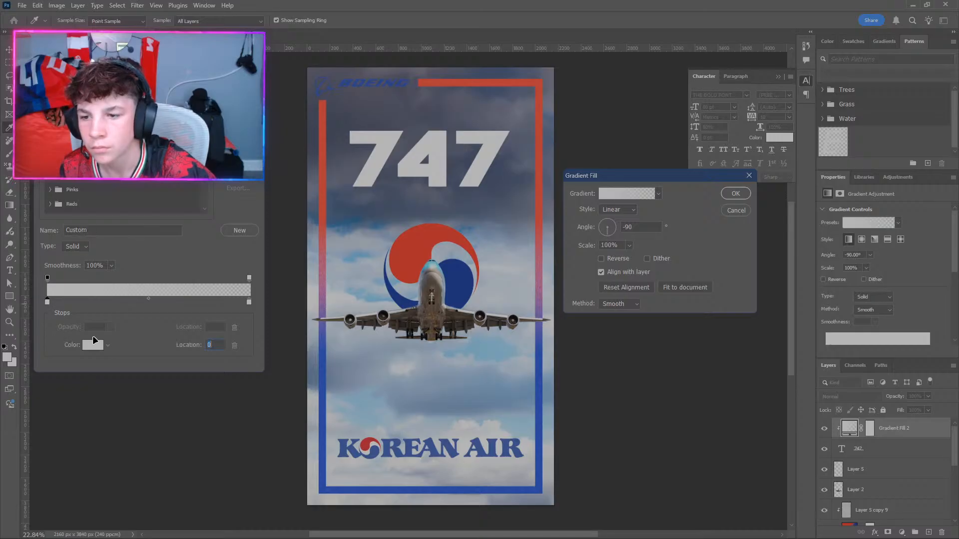
left_click(93, 344)
left_click(394, 265)
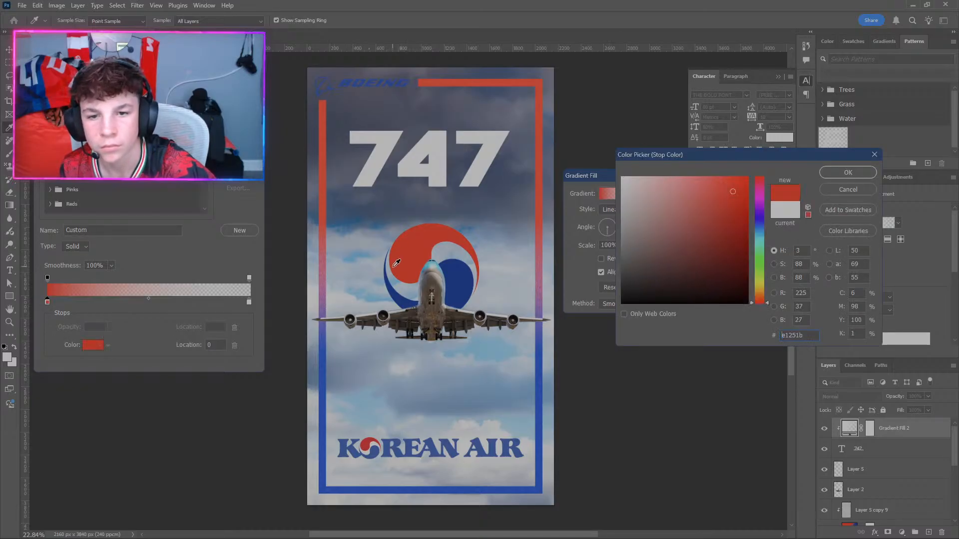
left_click(838, 171)
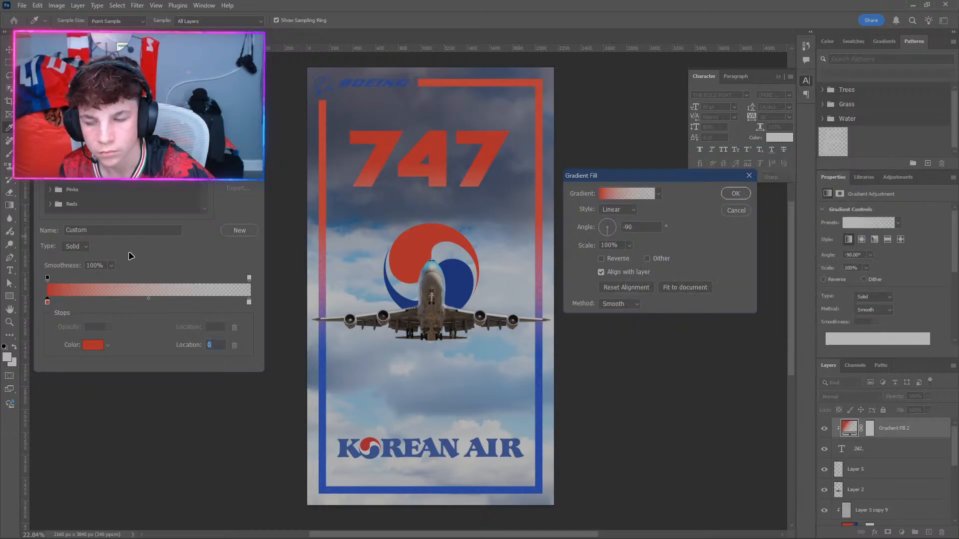
left_click(250, 303)
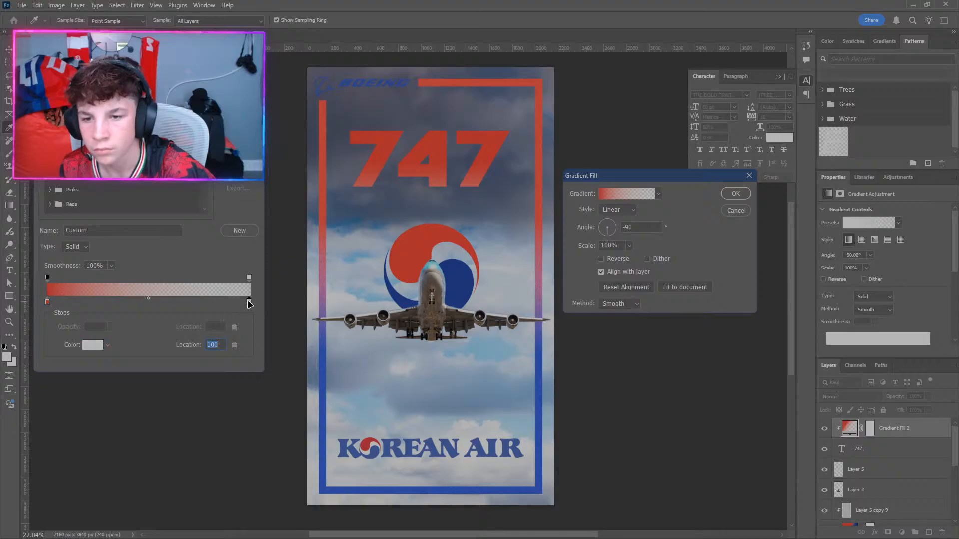
left_click(93, 345)
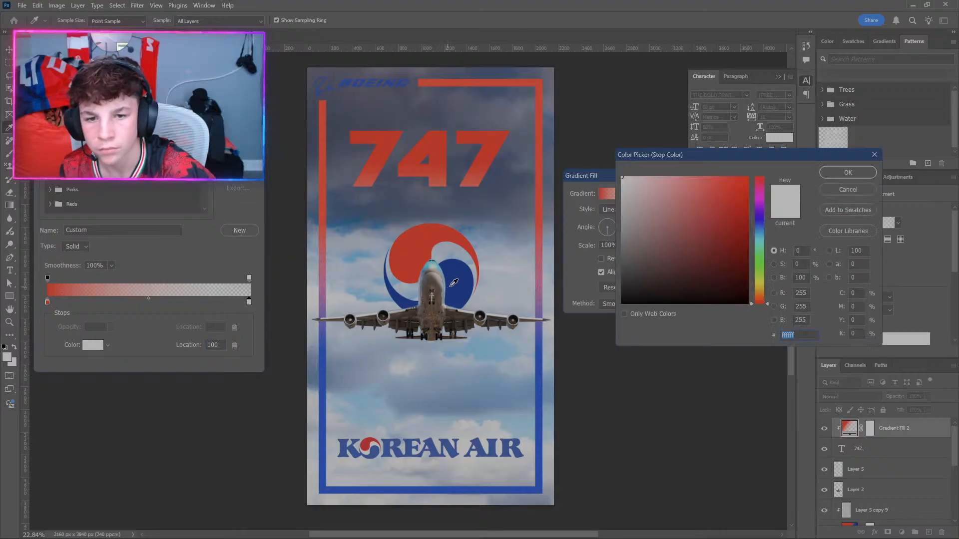
left_click(465, 276)
left_click(829, 175)
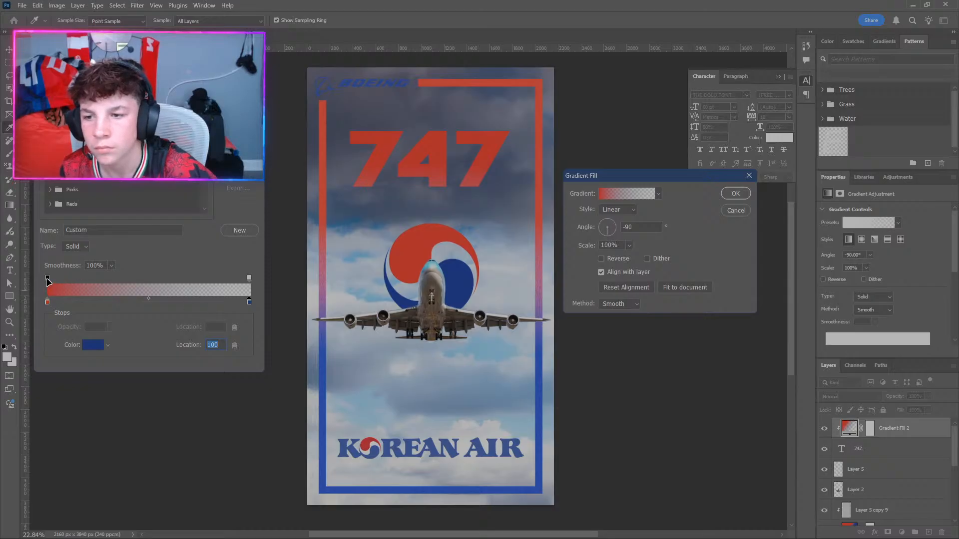
Make the gradient fully opaque with the blue stop at location 17 and the colour midpoint at 44, and apply it.
left_click_drag(48, 278, 104, 308)
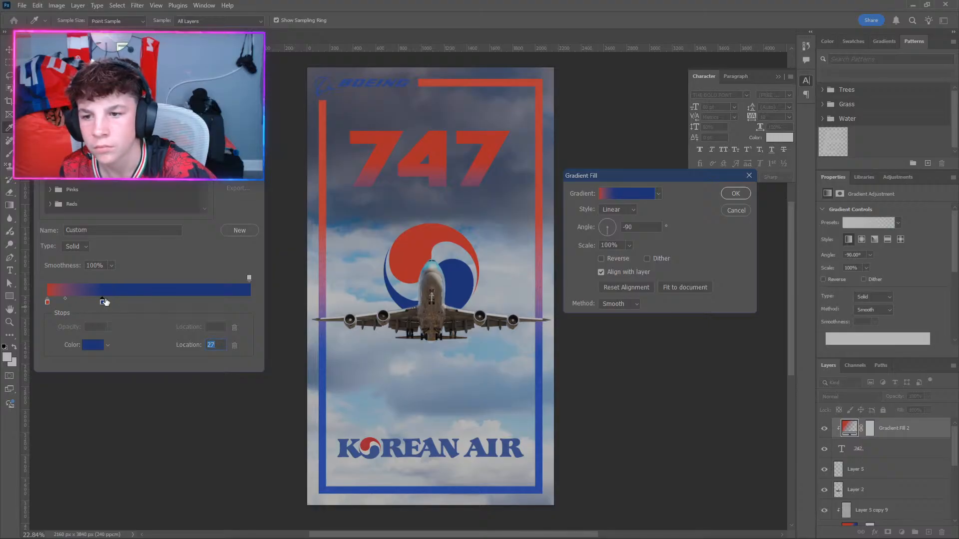
left_click_drag(105, 301, 82, 302)
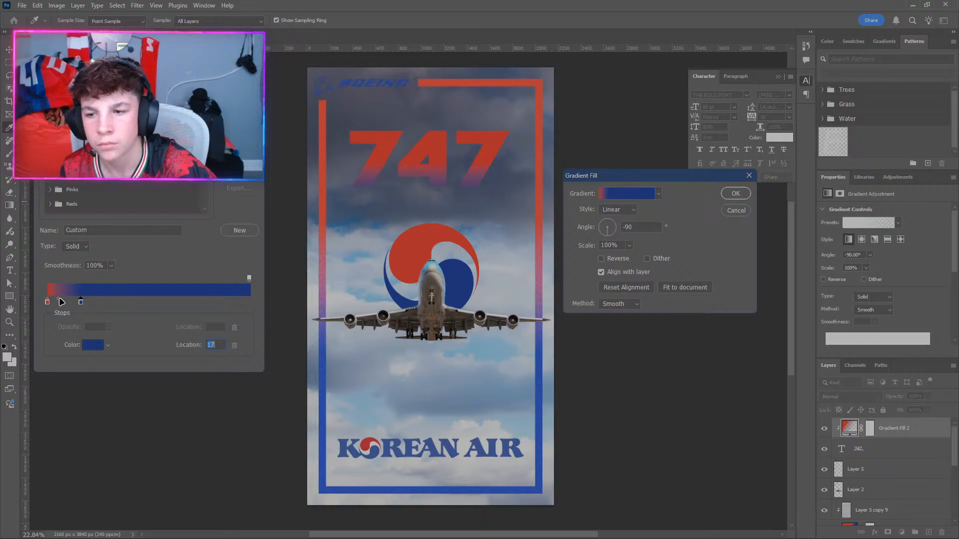
left_click_drag(62, 302, 63, 300)
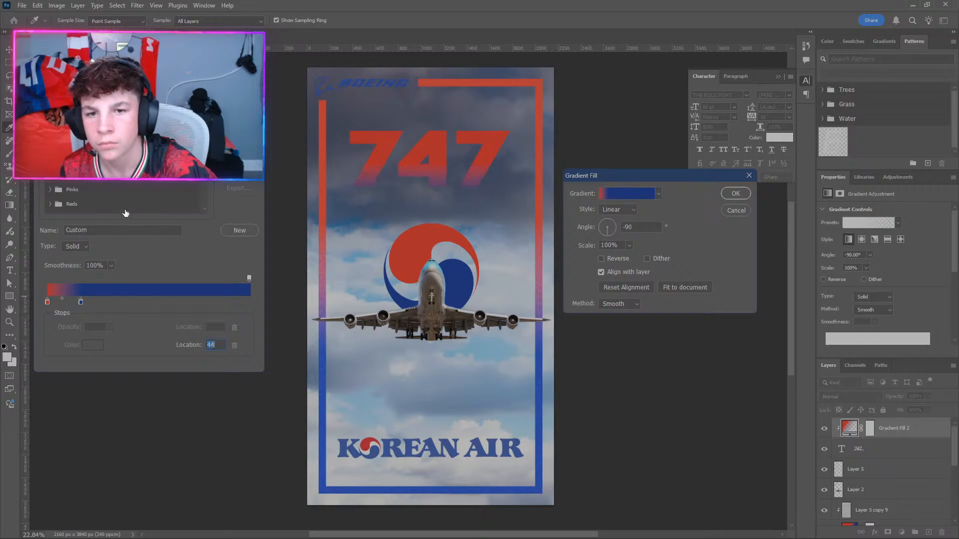
key("Return")
left_click(736, 193)
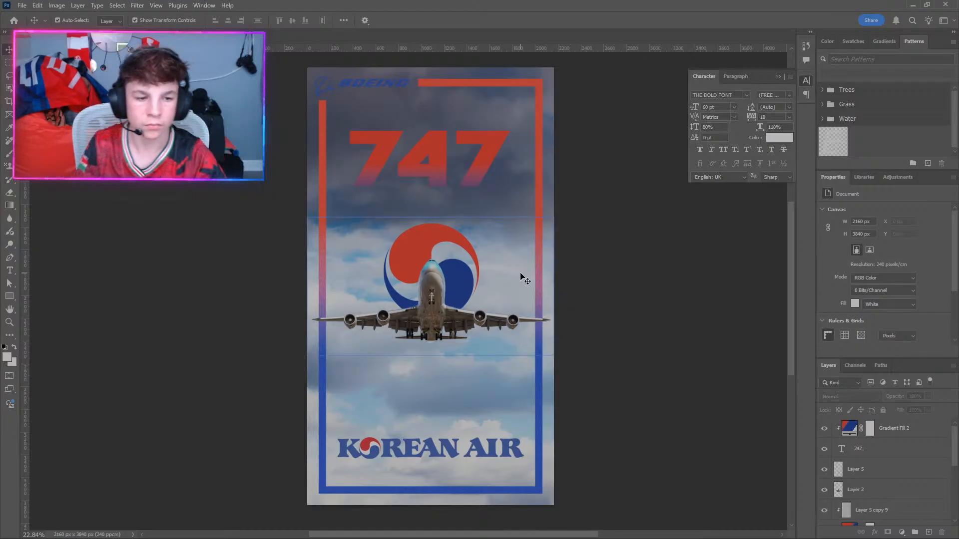
Recolour the gradient's blue stop to the dark sky colour #384560 sampled beside the 747 text.
left_click(894, 428)
double_click(848, 428)
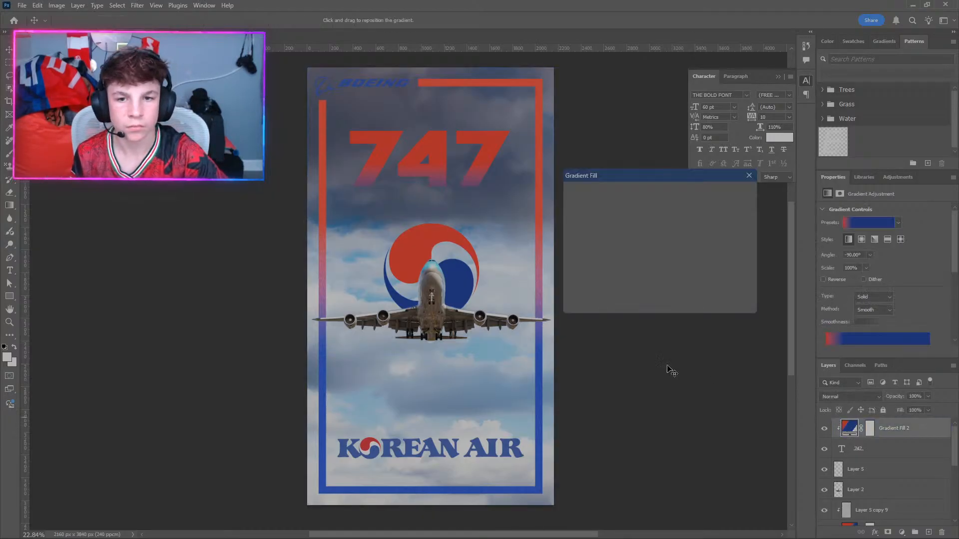
left_click(612, 195)
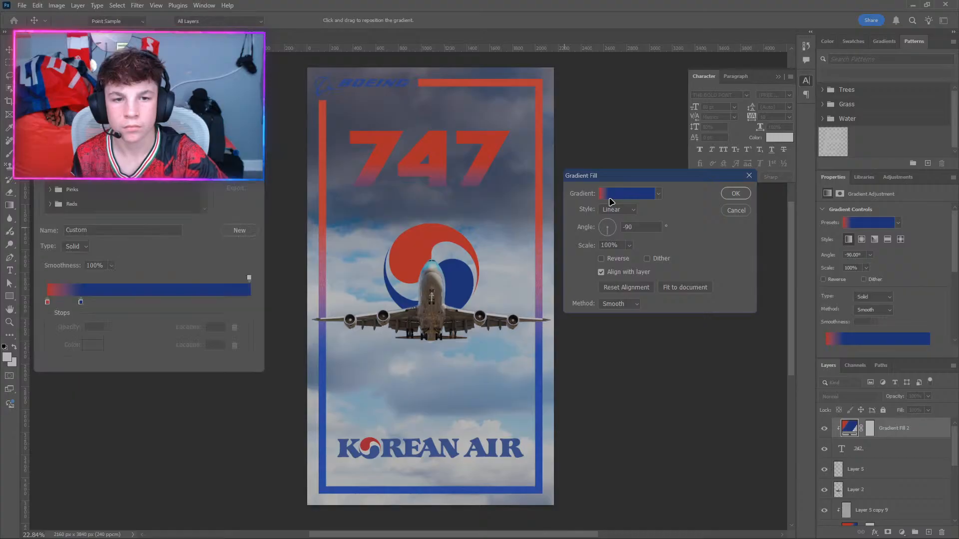
left_click(81, 302)
left_click(100, 347)
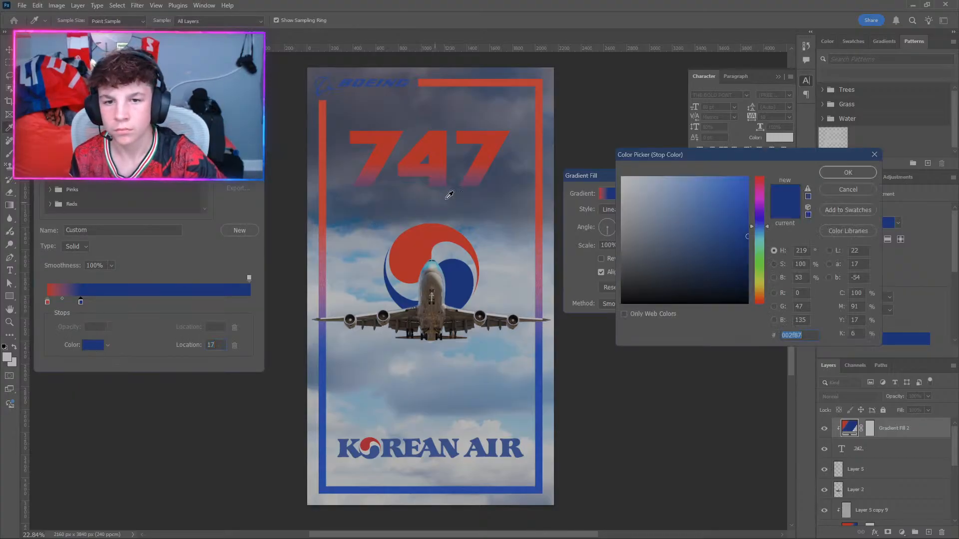
left_click(480, 187)
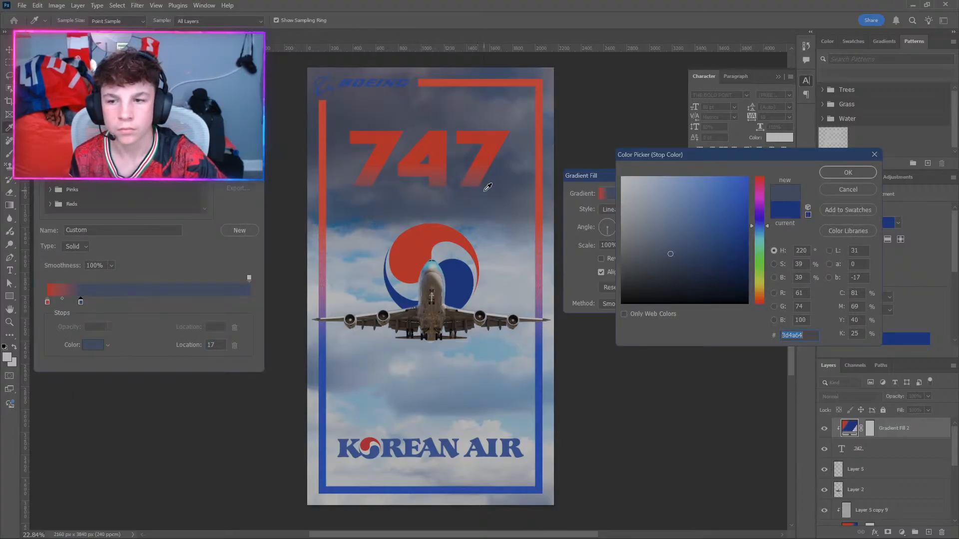
left_click(496, 173)
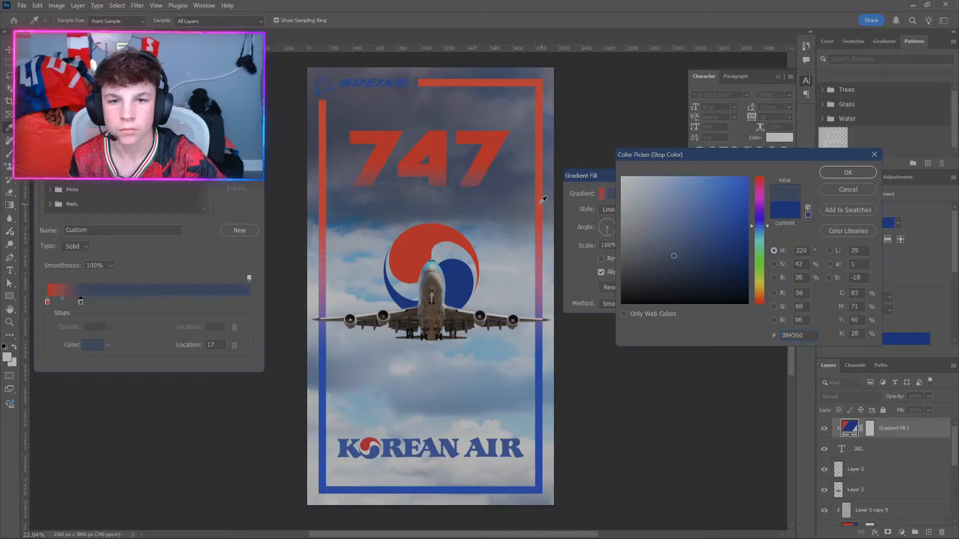
left_click(824, 174)
Tighten the fade by setting the colour midpoint to 46 and moving the dark sky-coloured stop to location 13.
left_click_drag(59, 300, 77, 303)
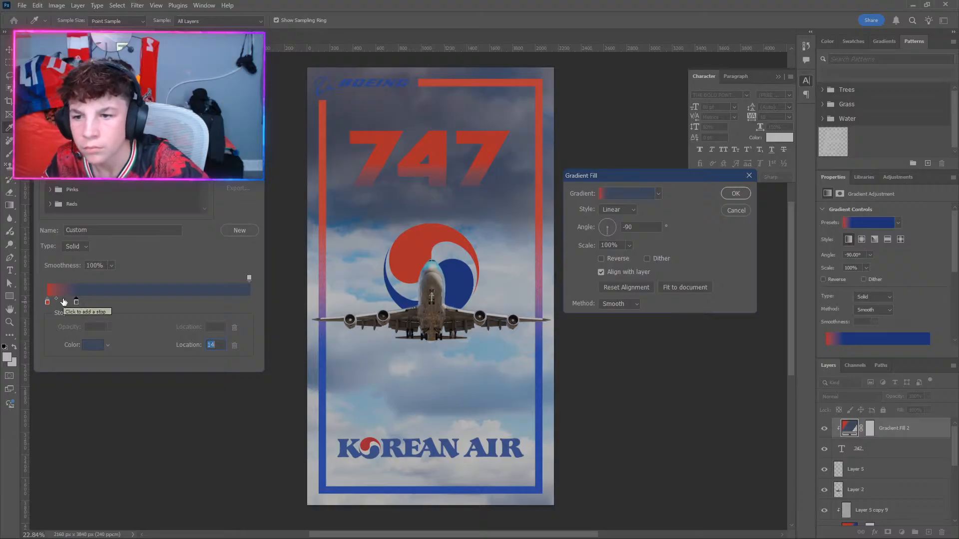
left_click(57, 298)
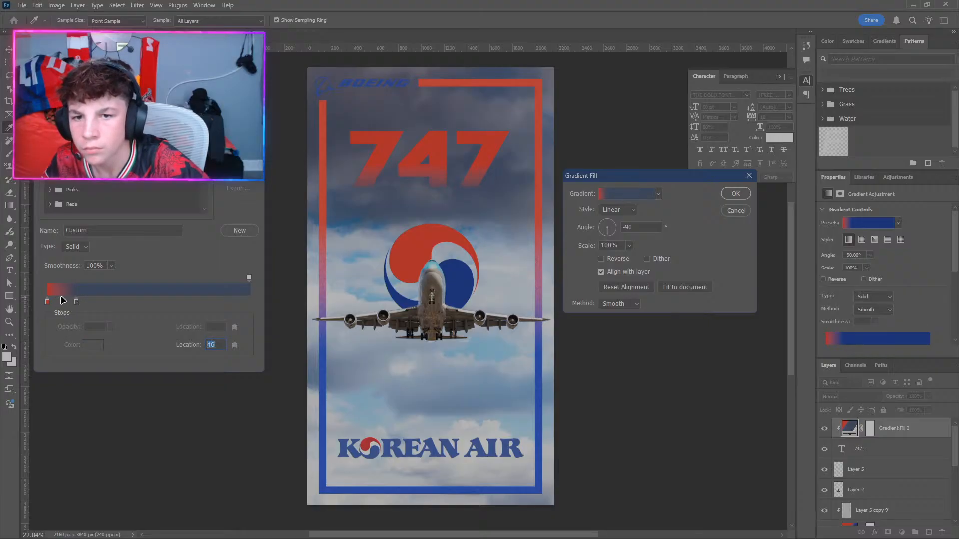
left_click_drag(76, 302, 74, 302)
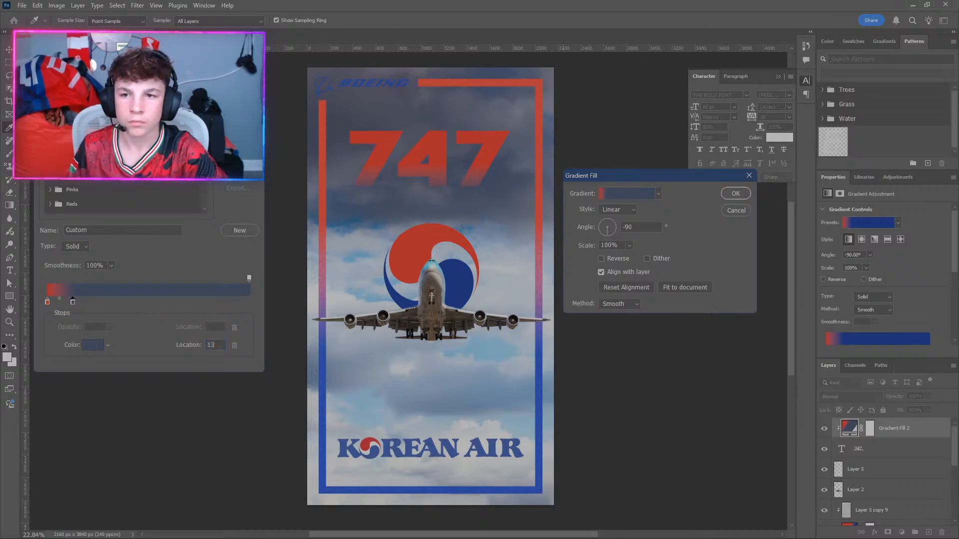
Apply the edited gradient fill to the 747 title and deselect its layer.
key("Return")
left_click(735, 193)
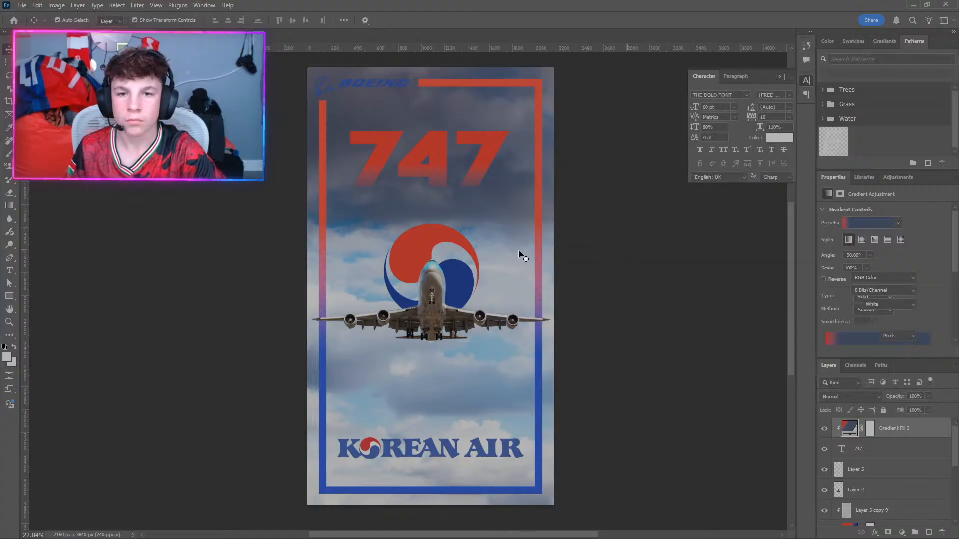
left_click(257, 292)
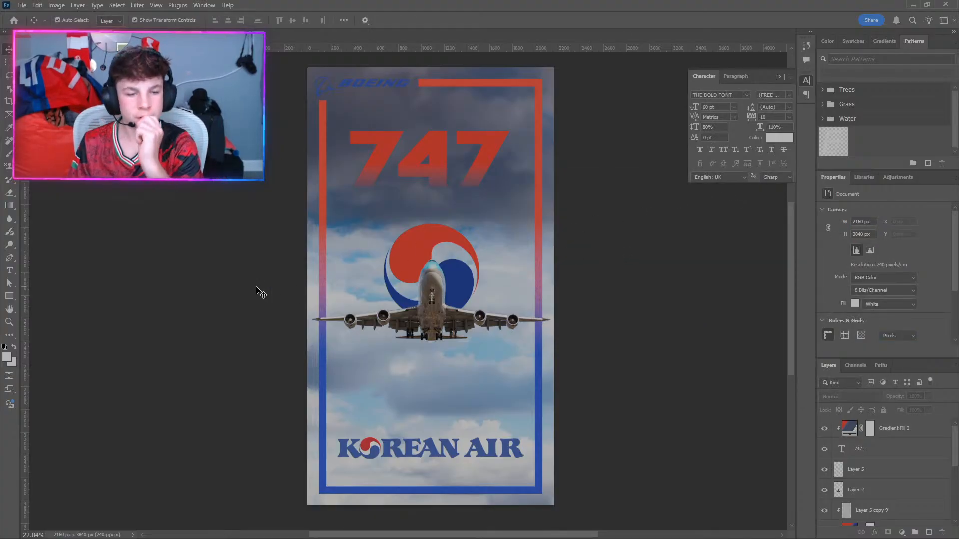
Add an Exposure adjustment of -20.00 above the large emblem's layer and clip it to the emblem.
scroll(878, 474, "down", 5)
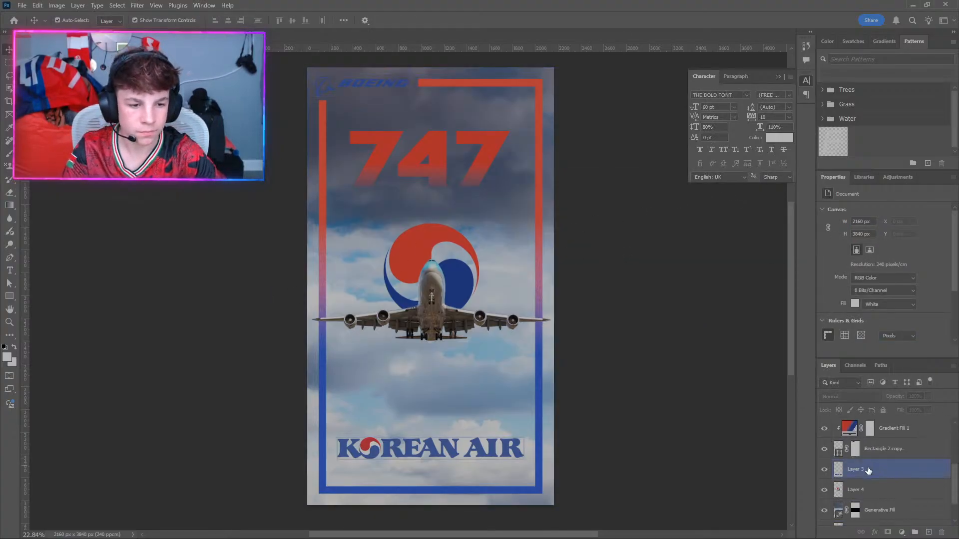
left_click(849, 497)
scroll(869, 485, "up", 7)
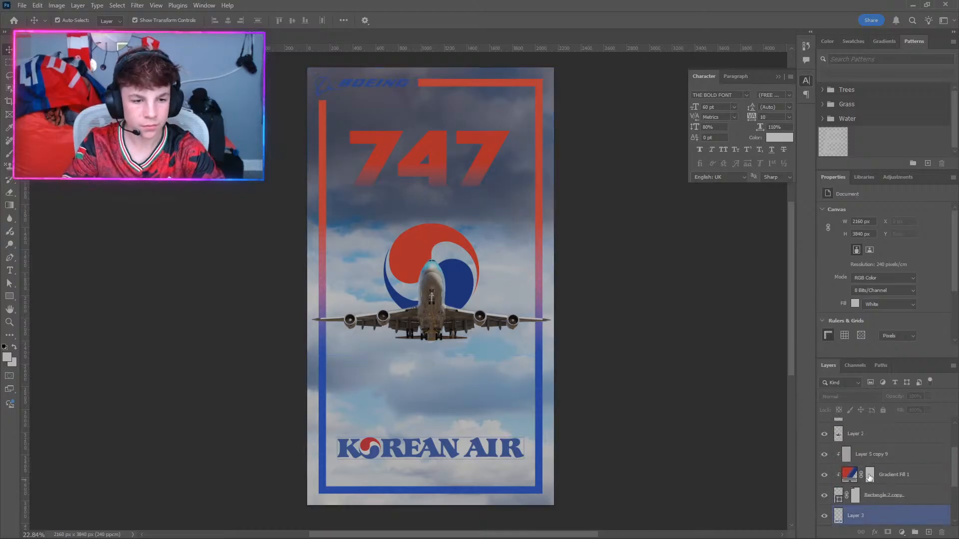
scroll(864, 470, "down", 4)
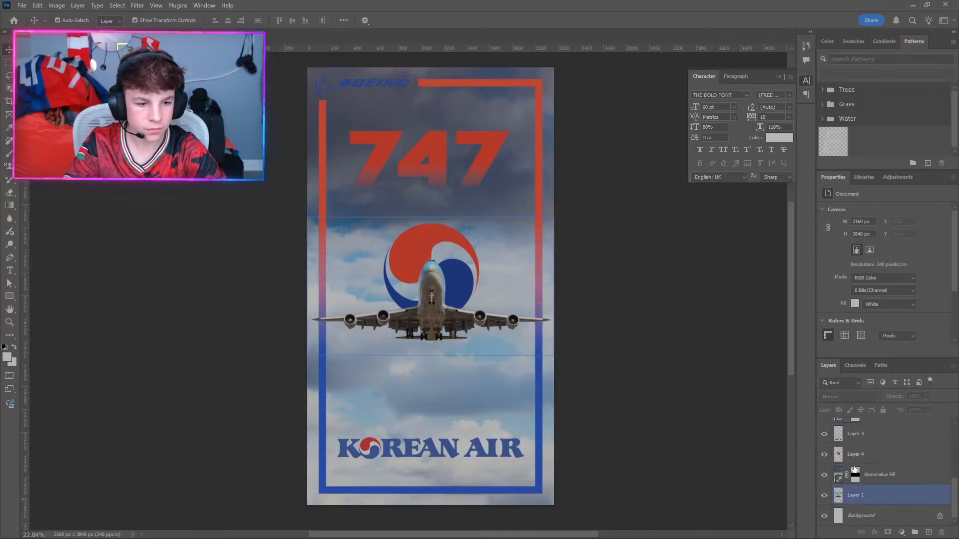
left_click(861, 455)
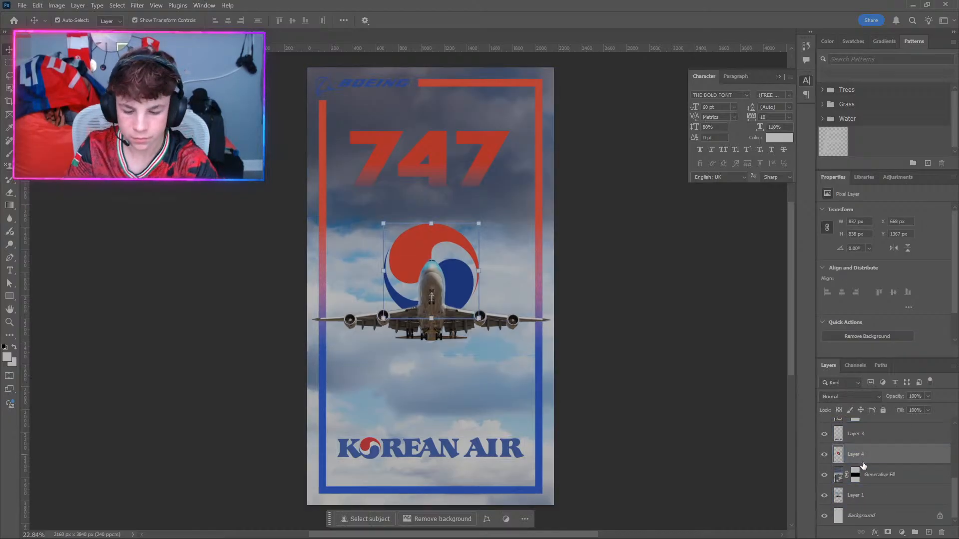
left_click(901, 533)
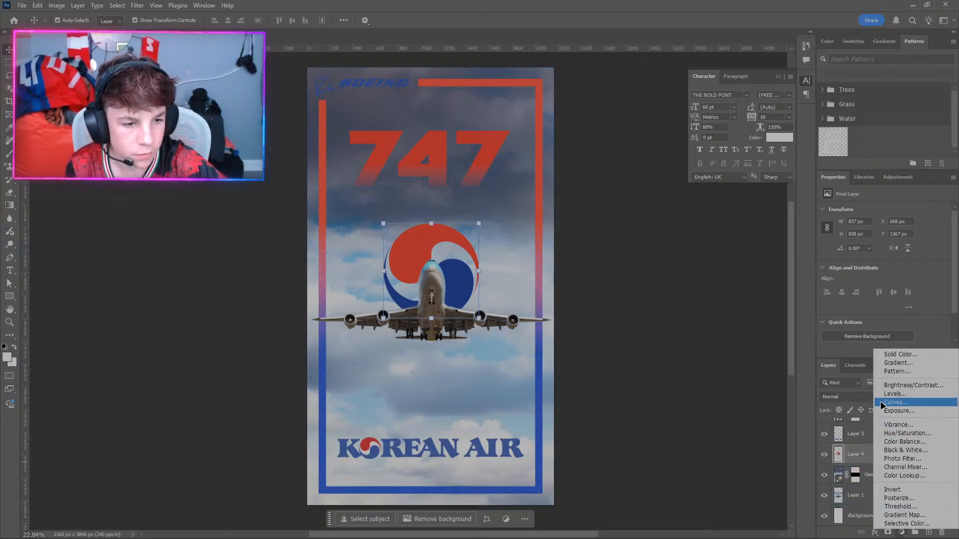
left_click(899, 410)
left_click_drag(883, 235, 658, 228)
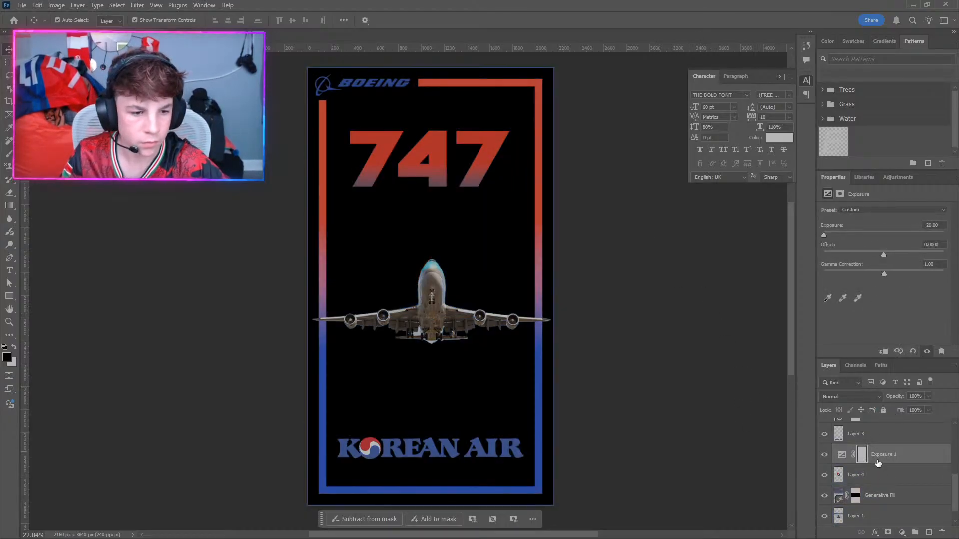
left_click(876, 460, "alt")
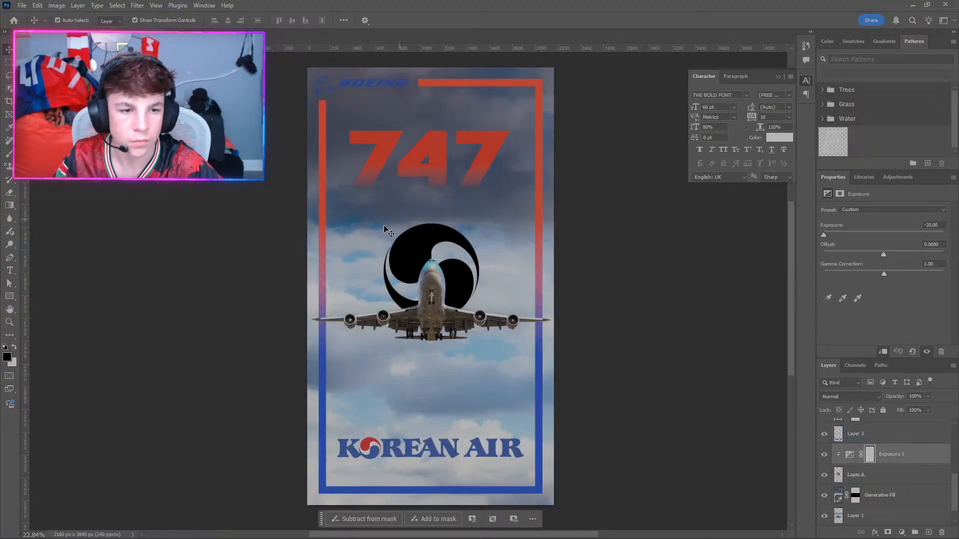
Blacken the Exposure adjustment's mask with Levels, setting the white output level to 0.
key("ctrl+l")
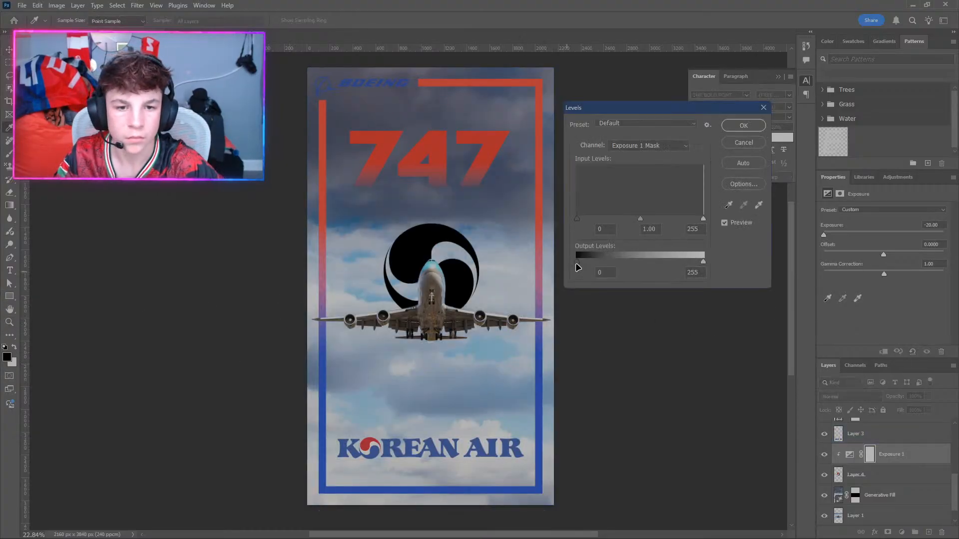
type("0")
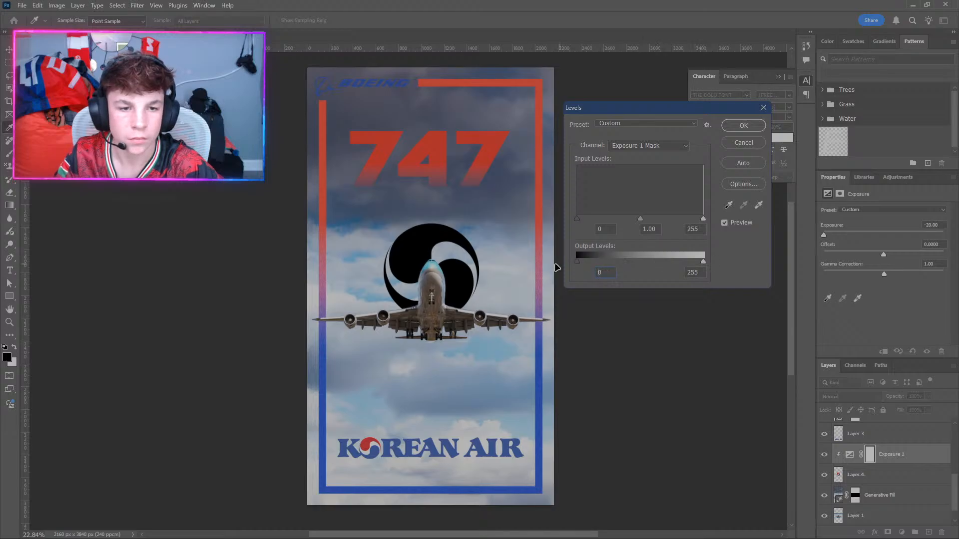
left_click_drag(689, 262, 395, 269)
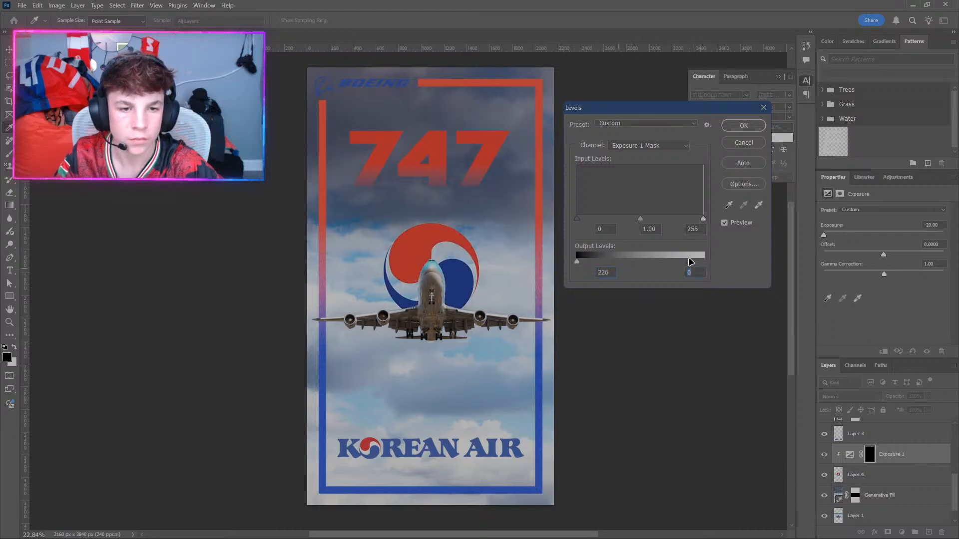
key("shift+Tab")
left_click(743, 125)
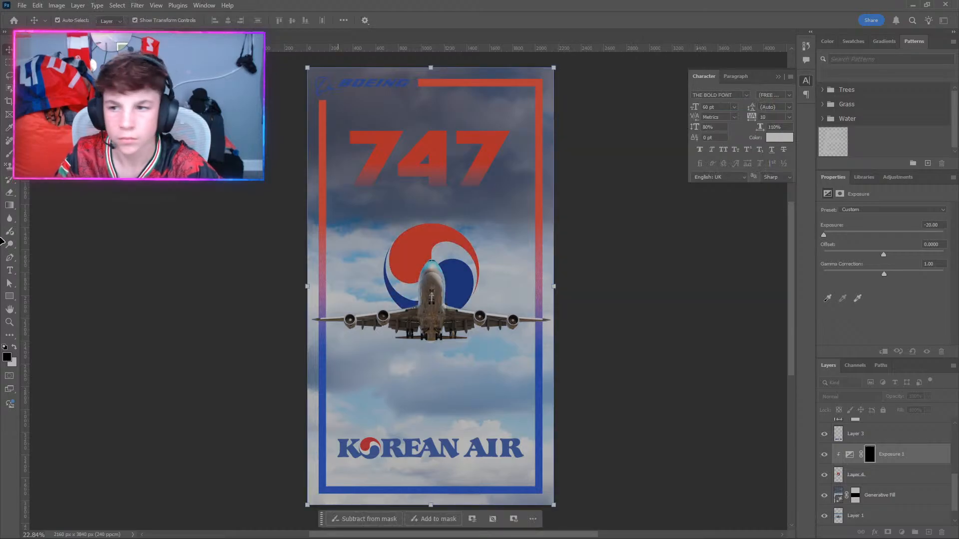
Paint white on the Exposure mask with a size 200 soft brush to shade the emblem's blue part above the plane's wing.
key("b")
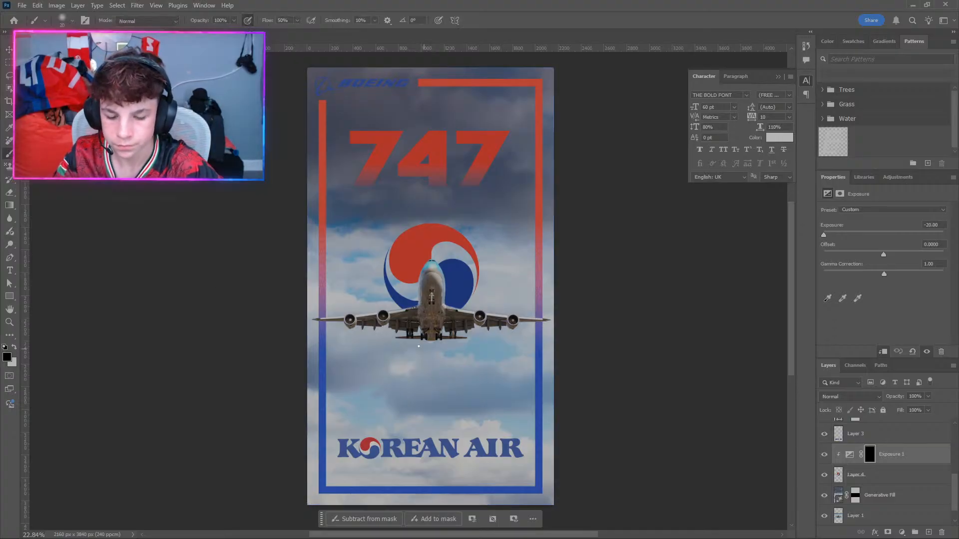
key("bracketright")
key("bracketright")
key("bracketright")
key("bracketright")
key("bracketright")
key("bracketright")
key("bracketright")
key("bracketright")
key("bracketright")
key("bracketright")
key("bracketright")
key("bracketright")
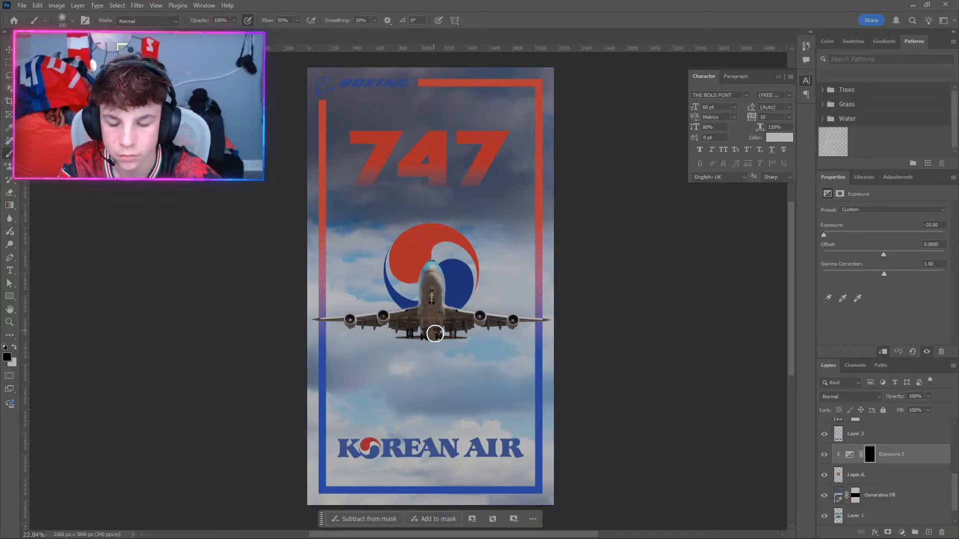
scroll(433, 319, "up", 5)
scroll(484, 318, "up", 3)
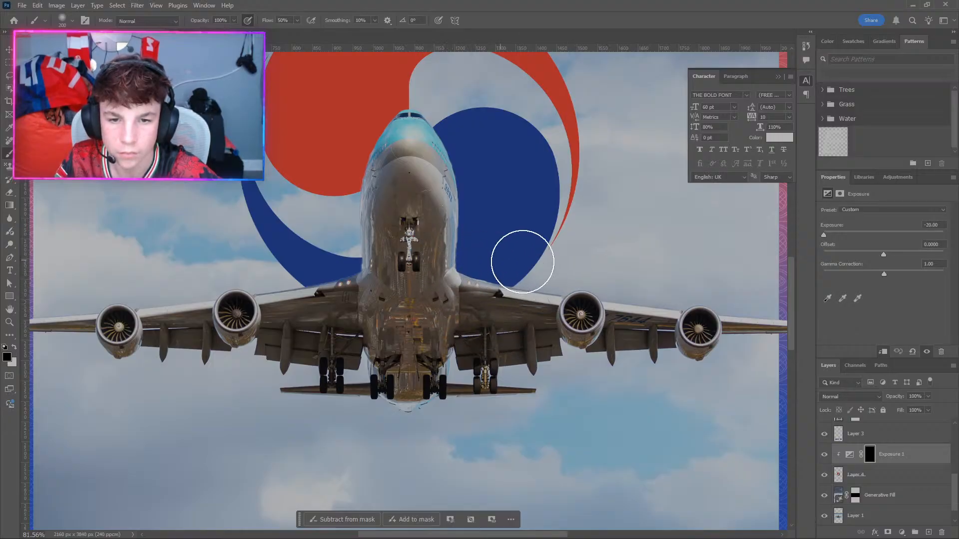
key("x")
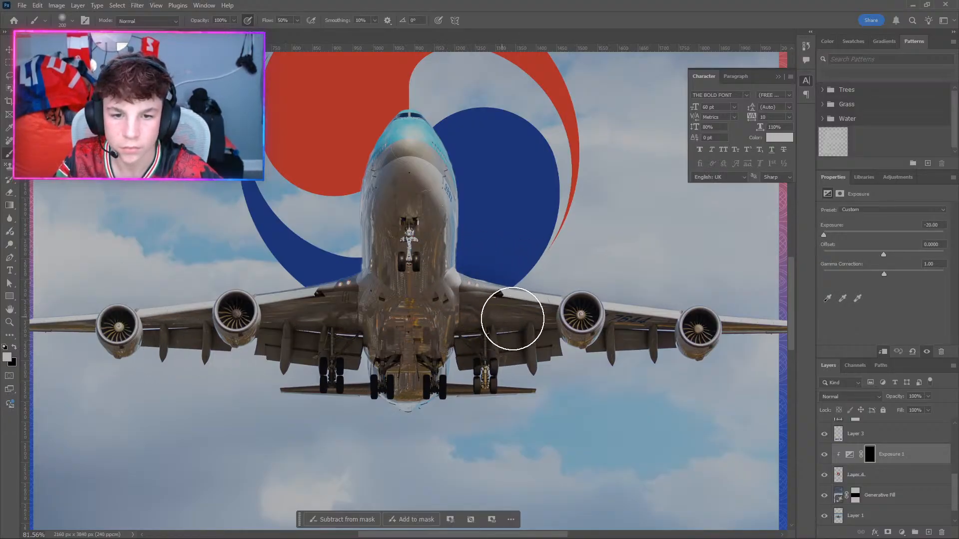
left_click_drag(503, 307, 483, 310)
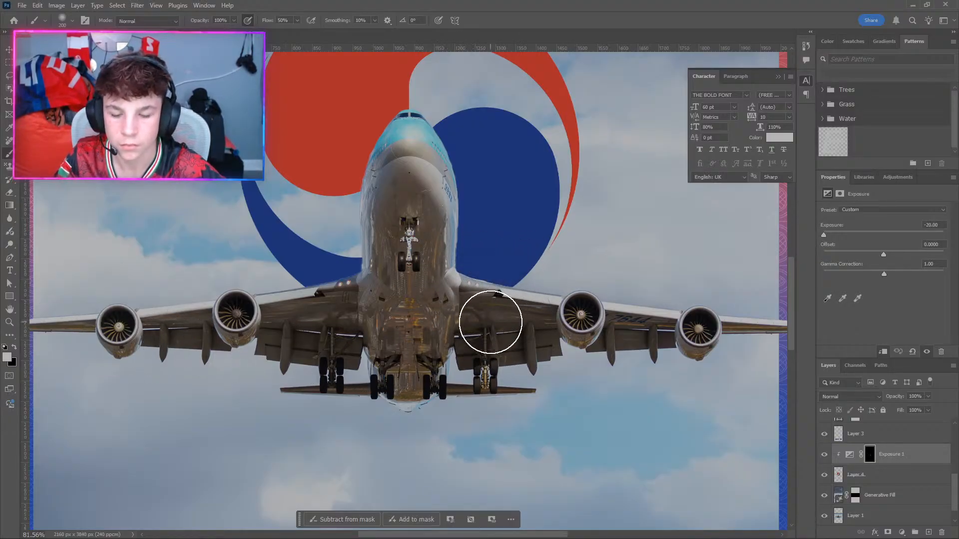
Brush a soft shadow onto the emblem around the plane's fuselage, adjusting the brush size along the way.
key("bracketright")
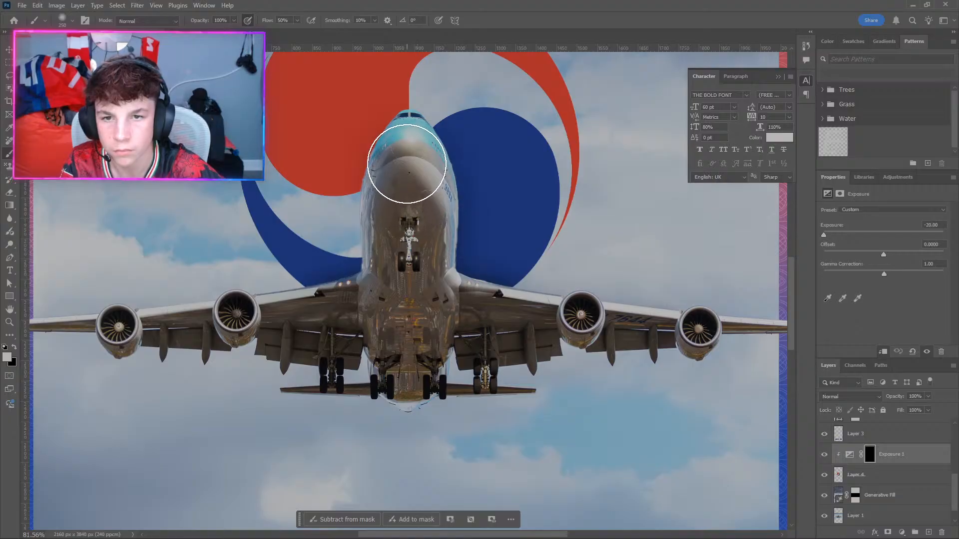
mouse_move(400, 255)
left_mouse_down()
mouse_move(405, 323)
mouse_move(394, 317)
left_mouse_up()
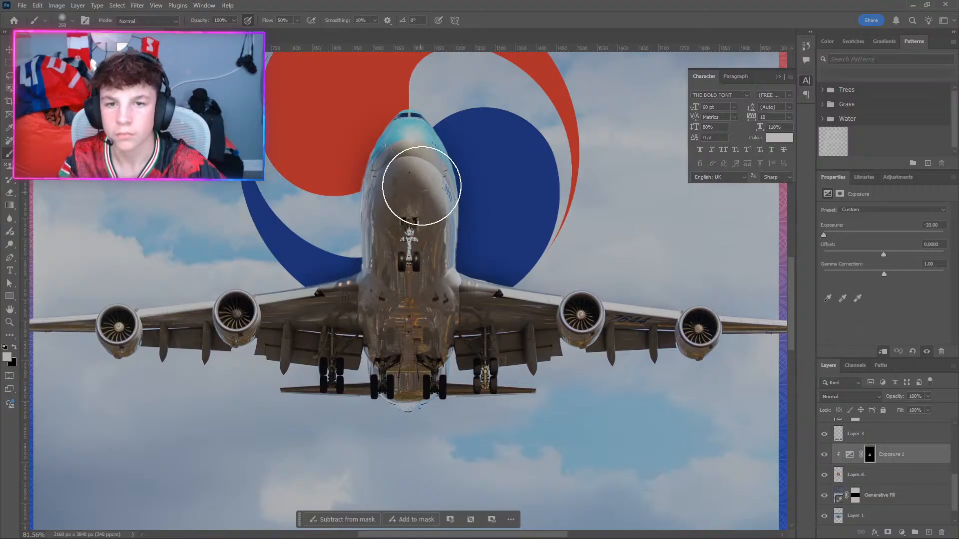
key("bracketleft")
key("bracketleft")
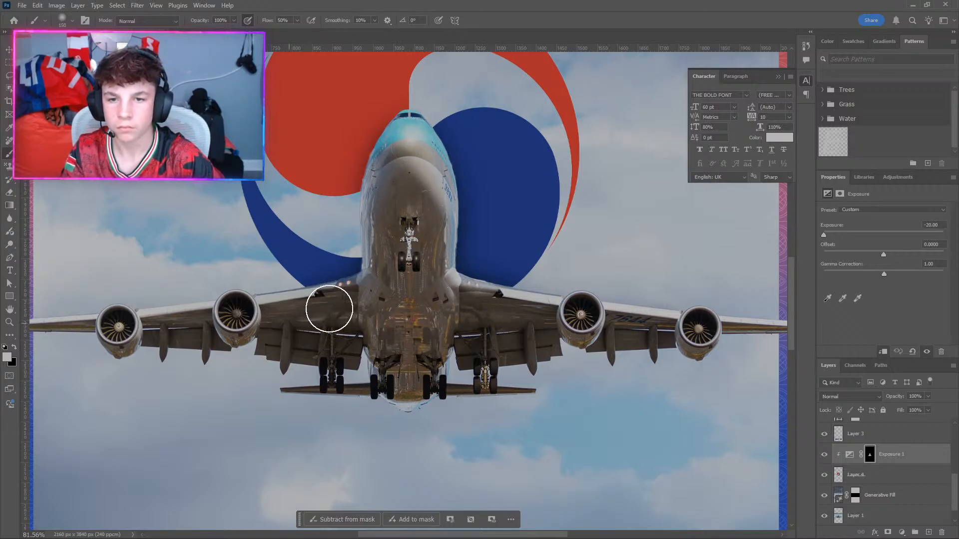
scroll(320, 327, "down", 5)
scroll(320, 327, "down", 2)
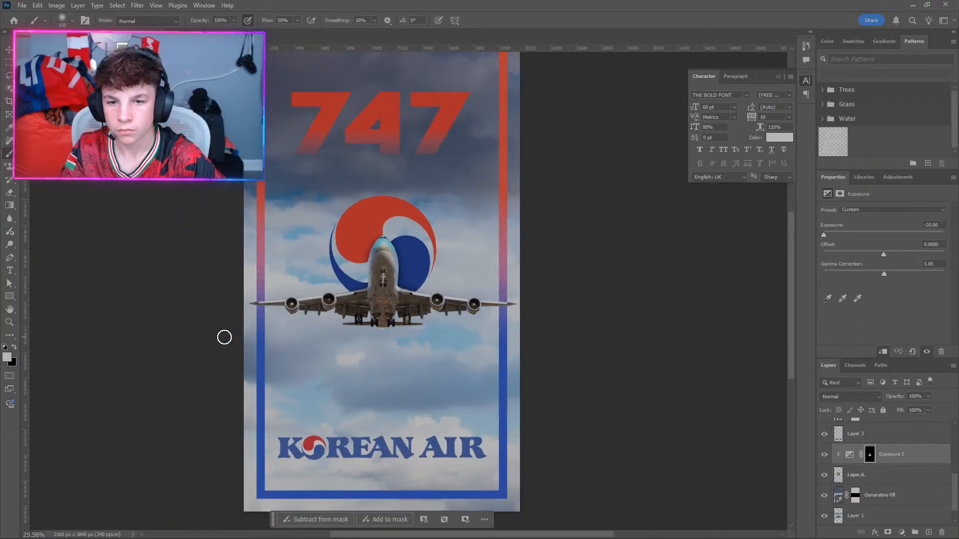
scroll(304, 342, "left", 2)
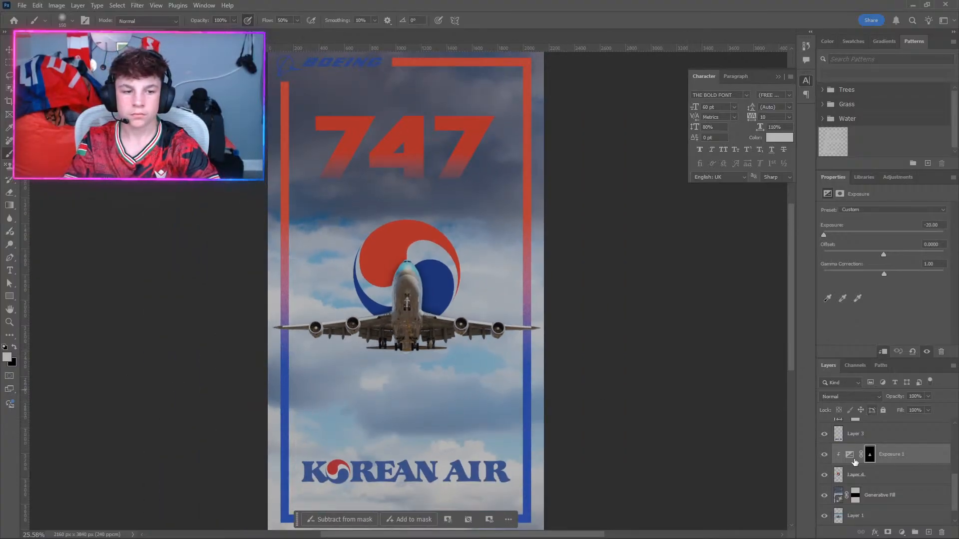
scroll(833, 473, "up", 5)
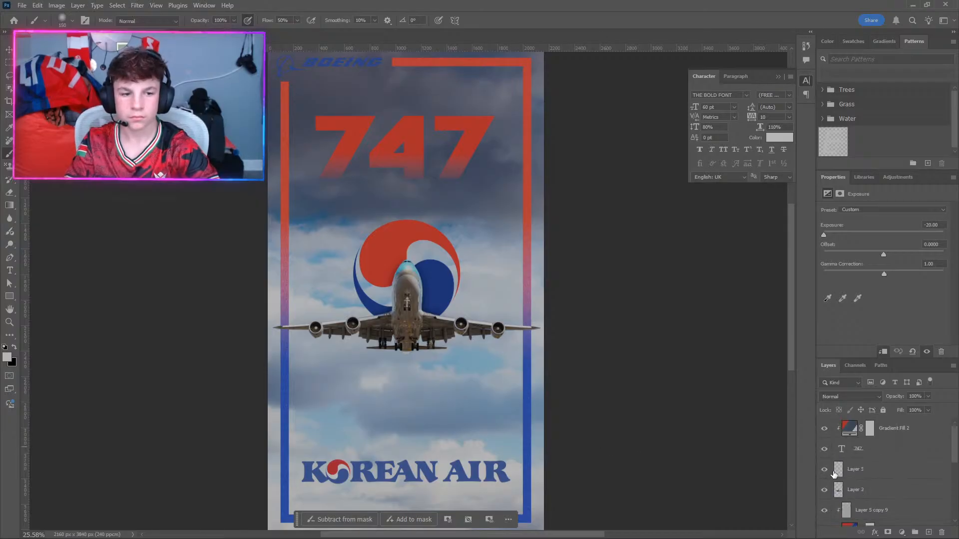
left_click(887, 454)
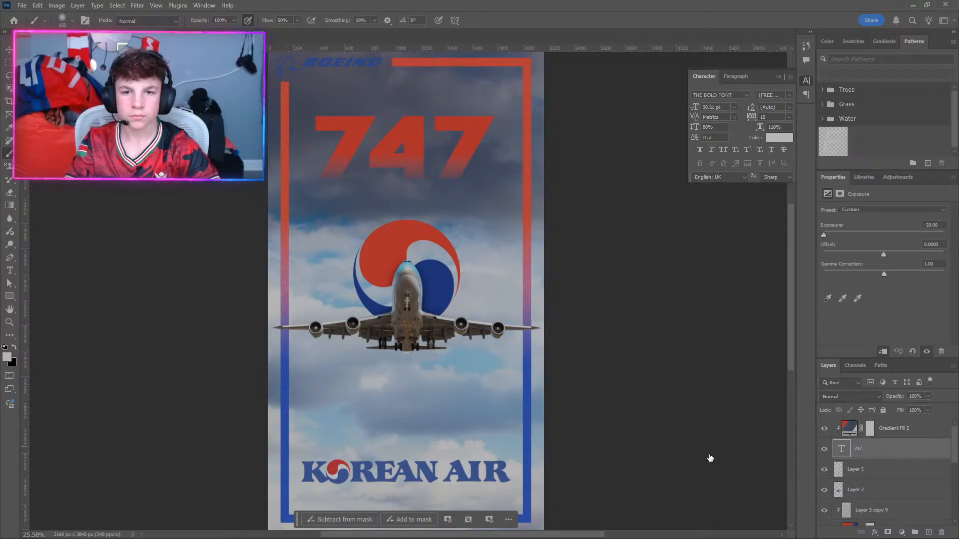
left_click(670, 470)
left_click(545, 201)
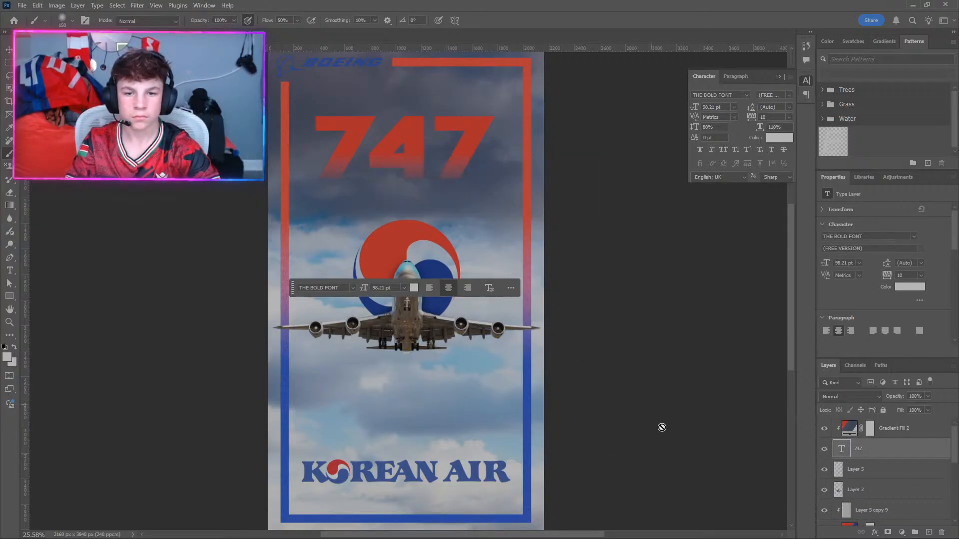
left_click(660, 425)
left_click(545, 201)
key("v")
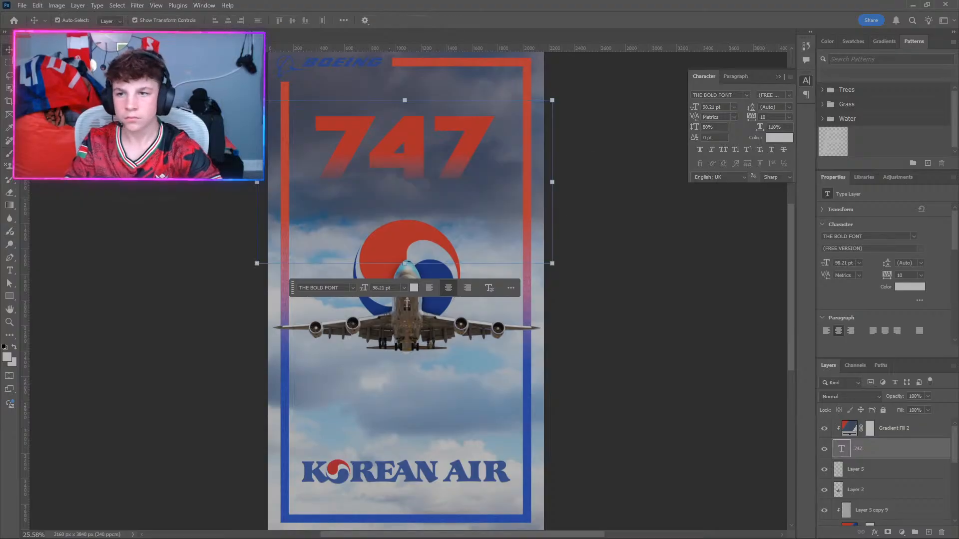
left_click(161, 242)
scroll(185, 261, "up", 1)
scroll(222, 295, "down", 1)
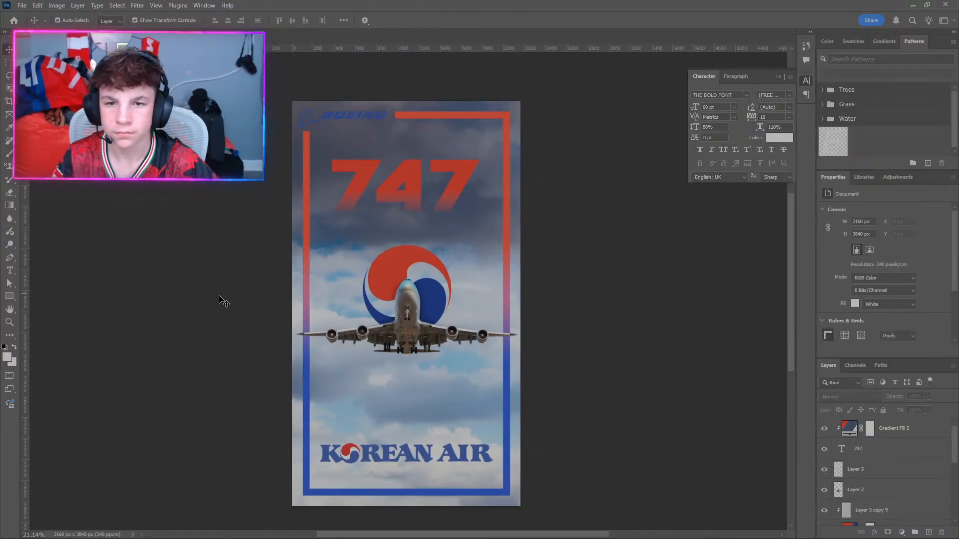
Toggle the 747 title's gradient fill off and on to compare the title with and without it.
left_click(828, 424)
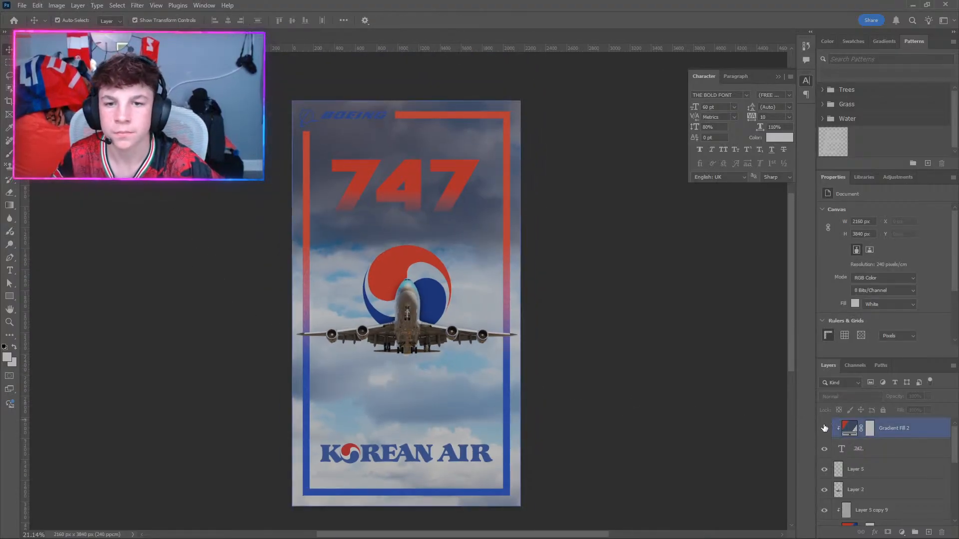
left_click(824, 427)
left_click(826, 429)
left_click(826, 430)
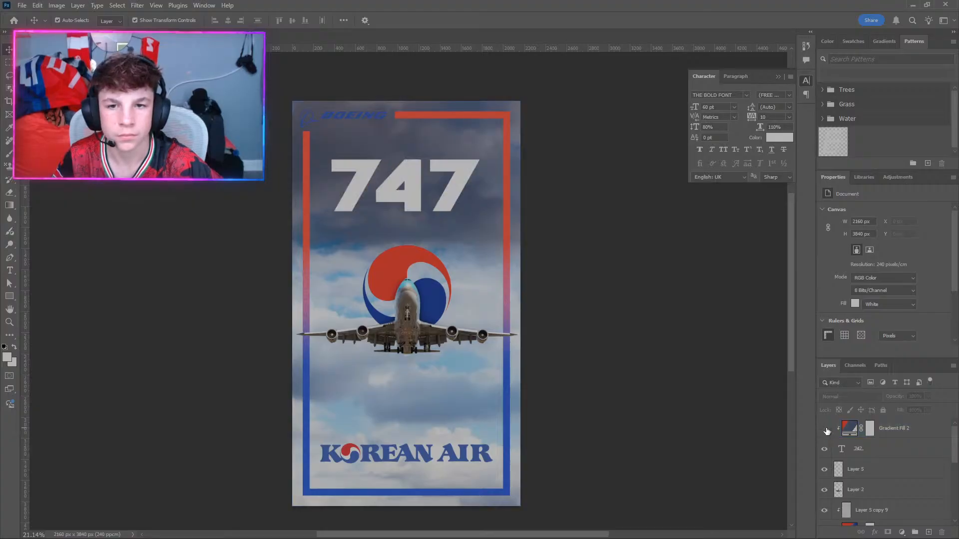
left_click(826, 429)
Try to change the 747 title's base text colour to red.
left_click(894, 452)
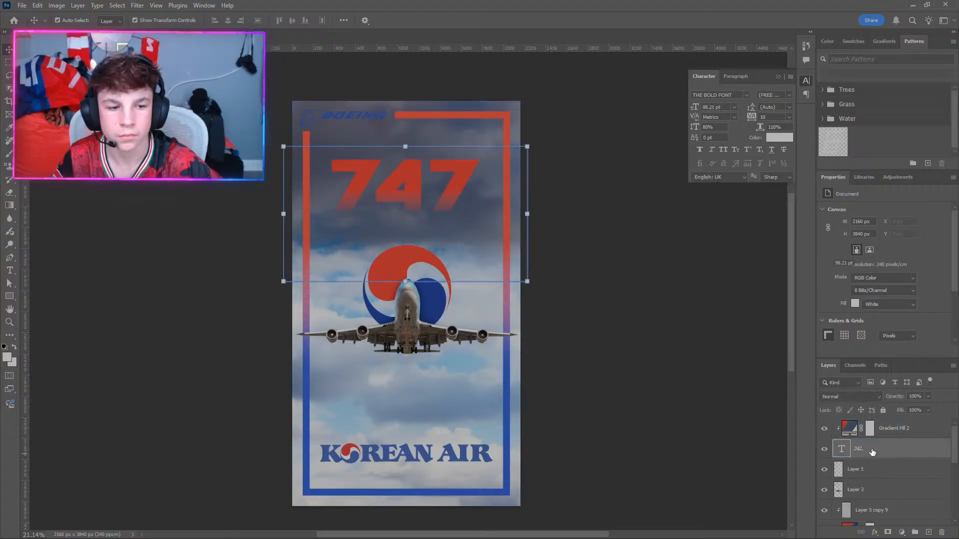
left_click(405, 185)
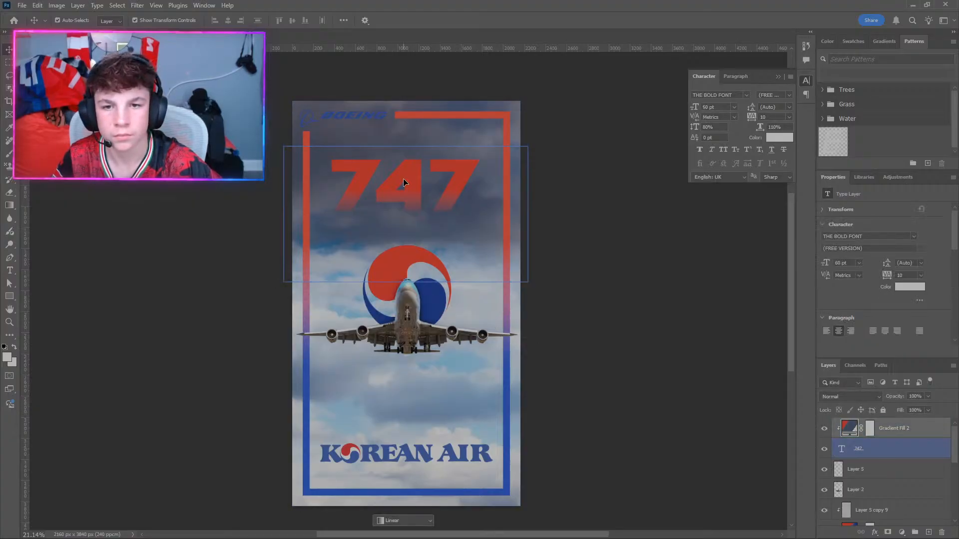
left_click(784, 139)
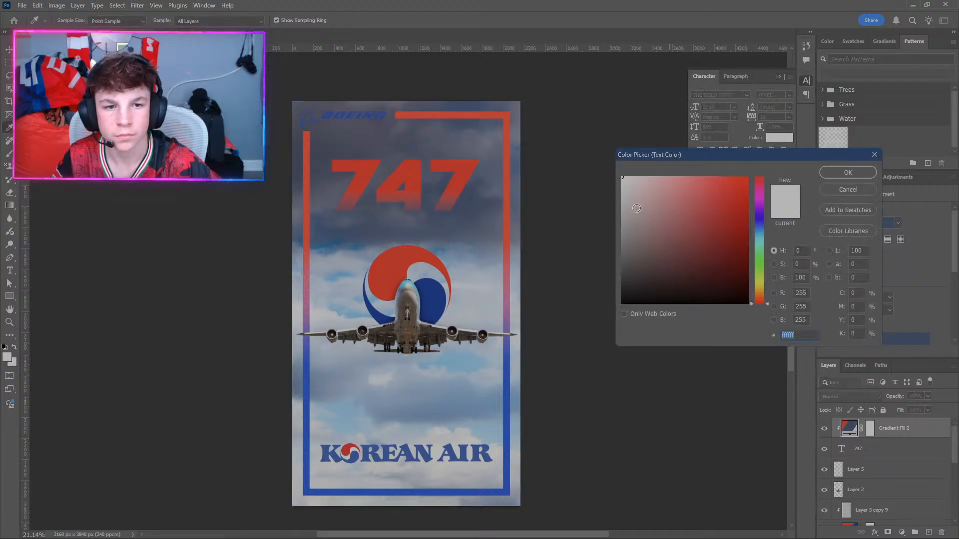
left_click(833, 174)
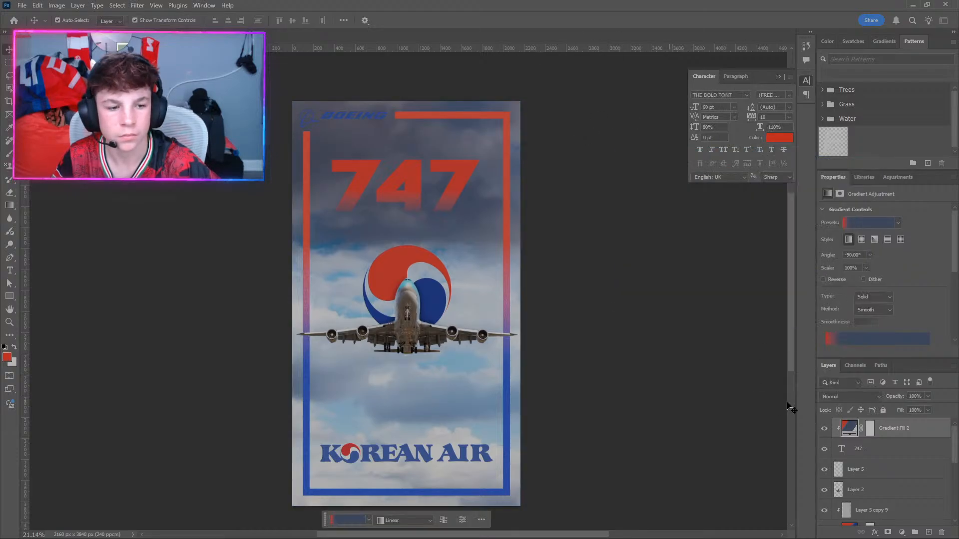
Toggle the 747 text layer's visibility and hide its gradient fill to check the base text colour.
left_click(823, 449)
left_click(823, 449)
left_click(823, 428)
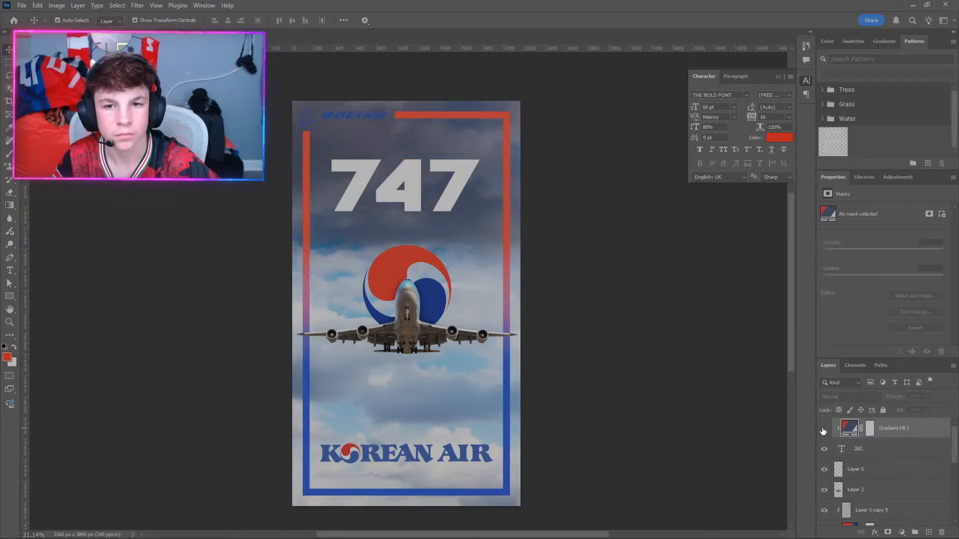
Change the 747 title's text colour to bright red and show its gradient fill layer again.
left_click(833, 452)
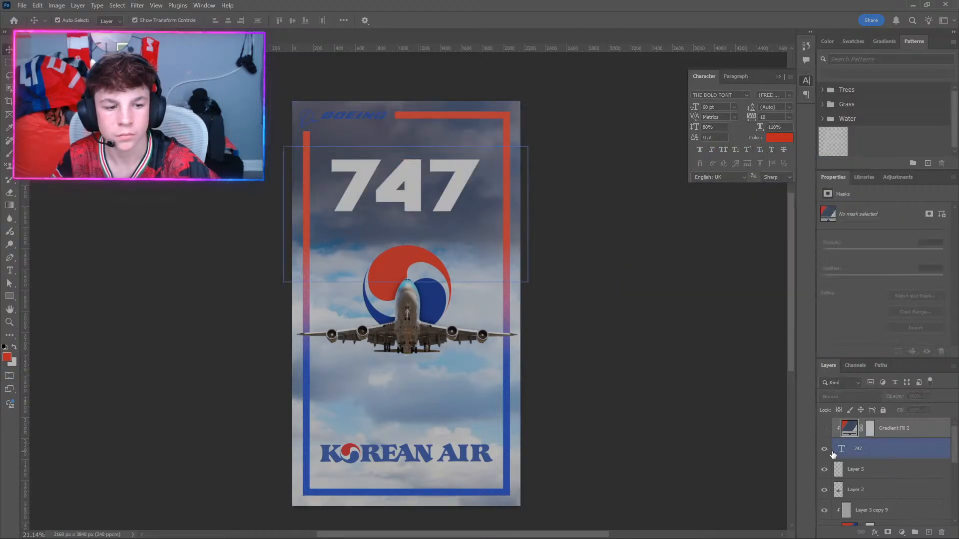
double_click(414, 182)
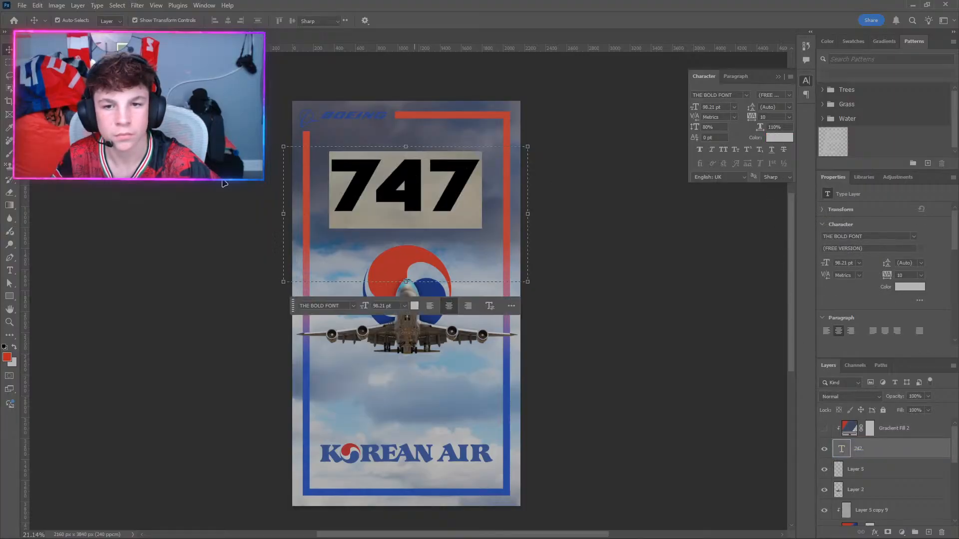
left_click(414, 306)
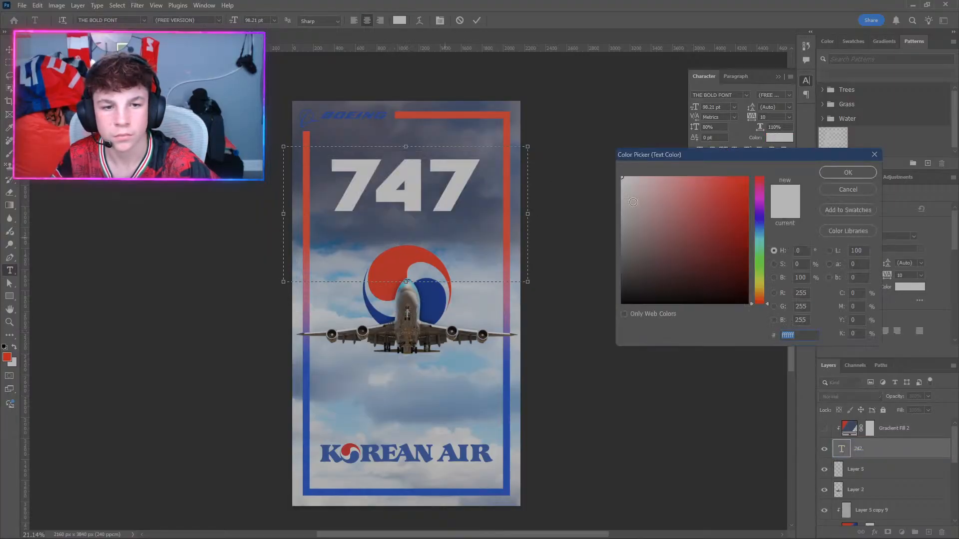
left_click(746, 178)
left_click(844, 172)
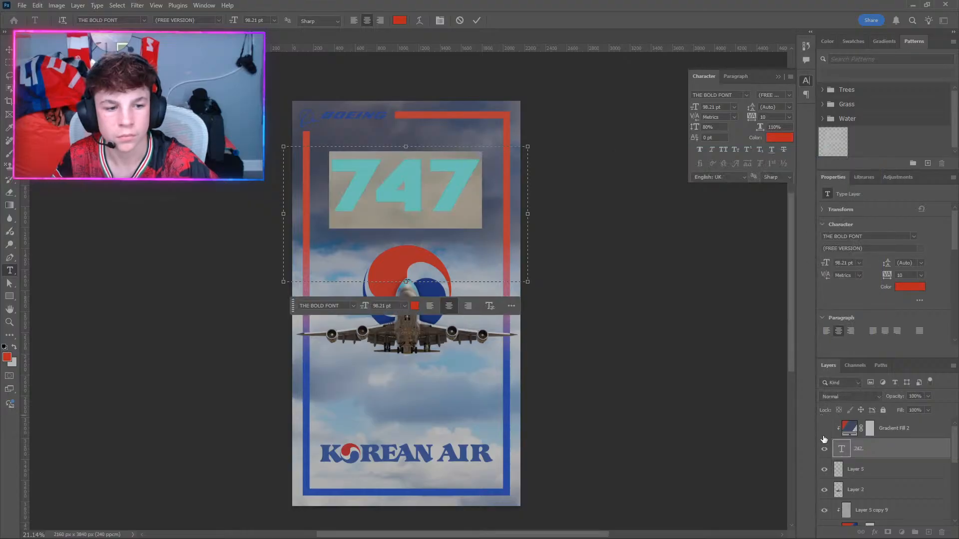
key("ctrl+Return")
key("v")
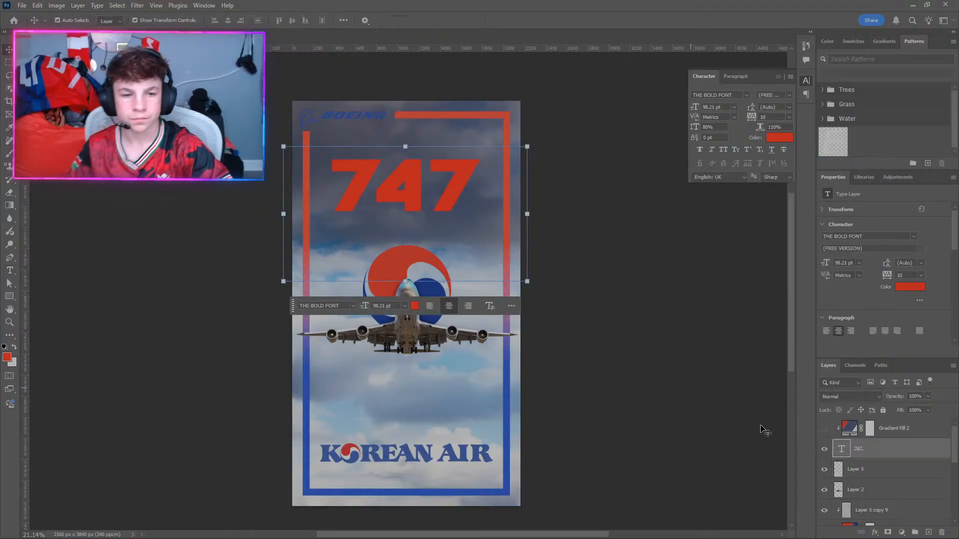
left_click(823, 428)
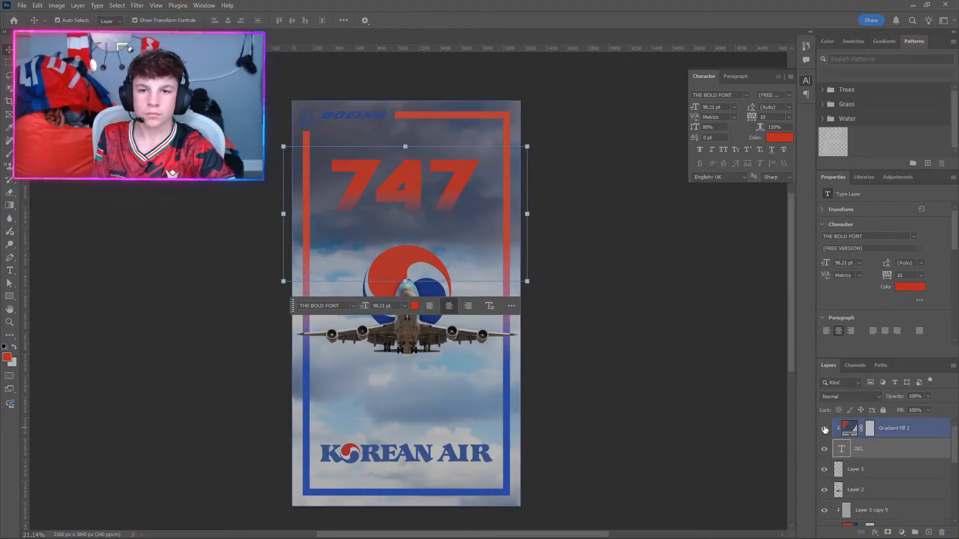
left_click(664, 403)
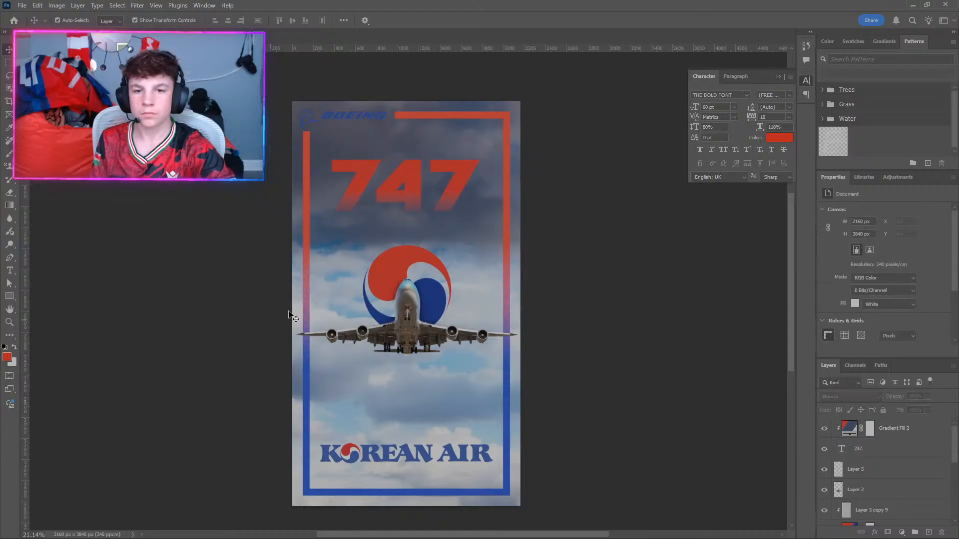
Set the scale of the 747 title's gradient fill to 108%.
scroll(337, 257, "up", 6)
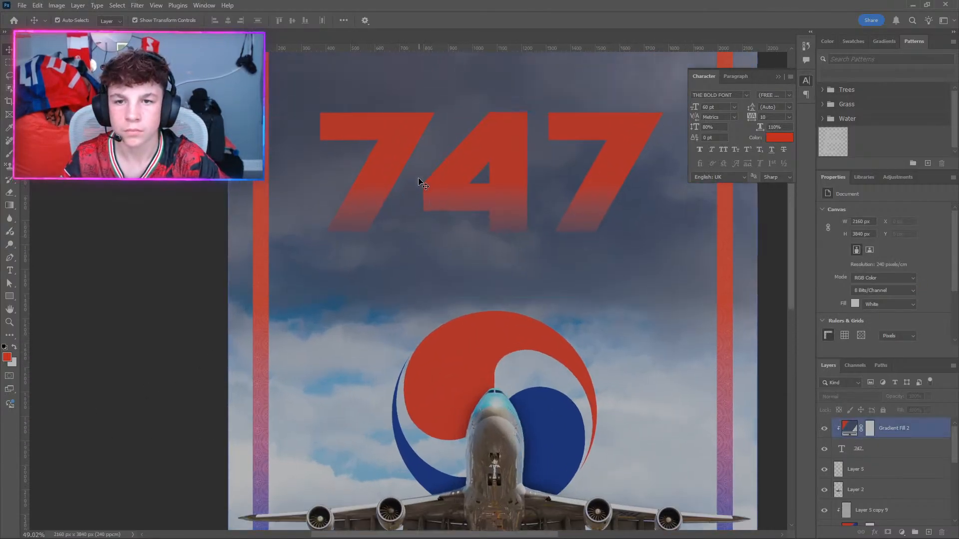
scroll(404, 182, "up", 1)
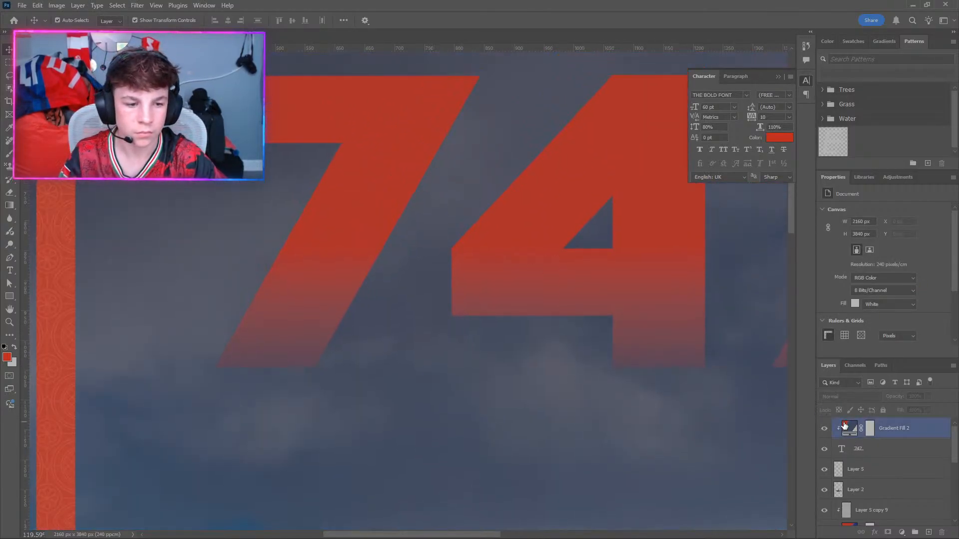
left_click(849, 428)
double_click(849, 428)
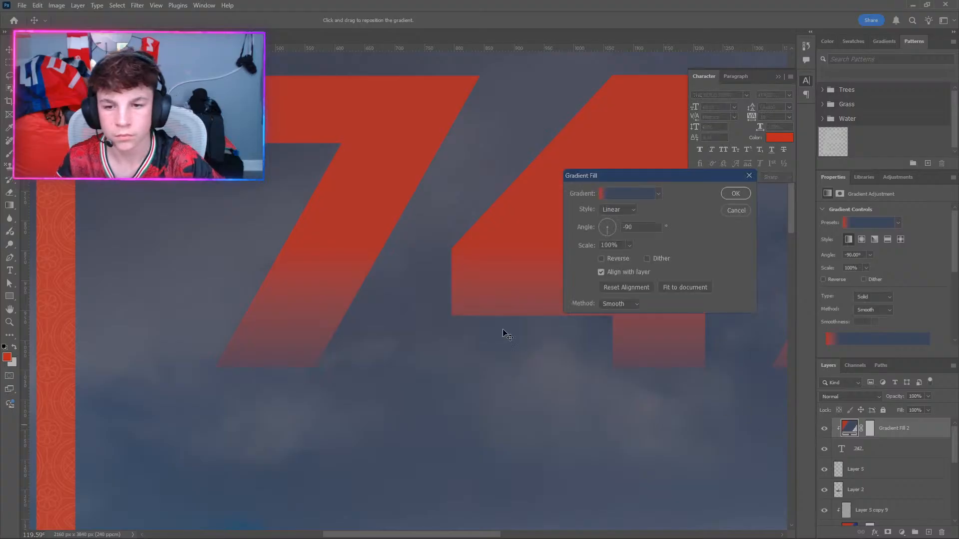
left_click(629, 245)
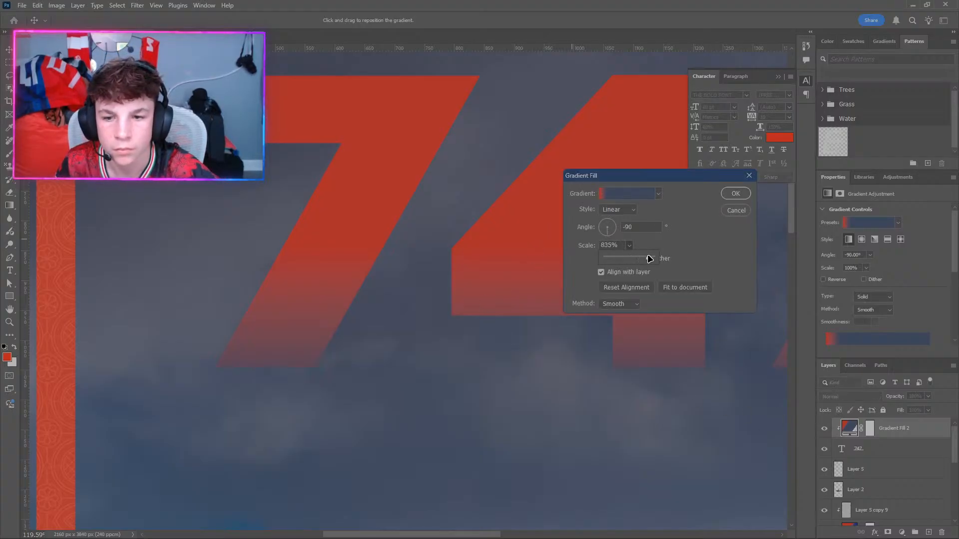
left_click_drag(649, 258, 621, 262)
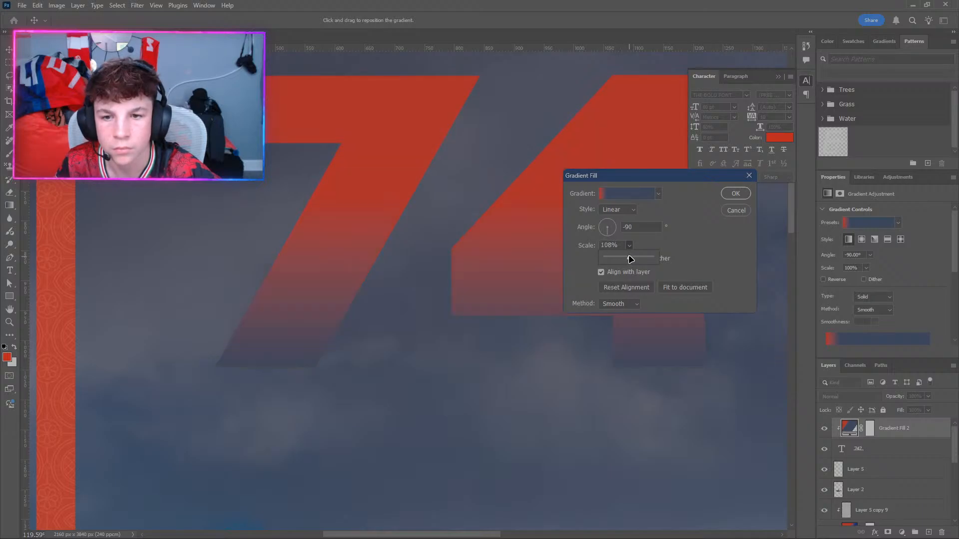
Recolour the title gradient's dark blue stop to #424f68 by sampling the sky just beneath the first 7.
left_click(628, 194)
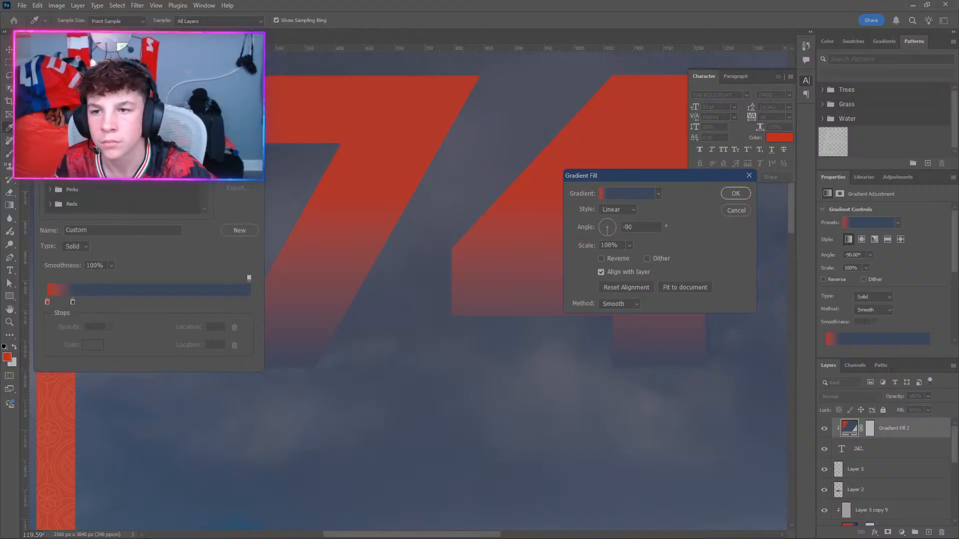
left_click_drag(128, 115, 638, 209)
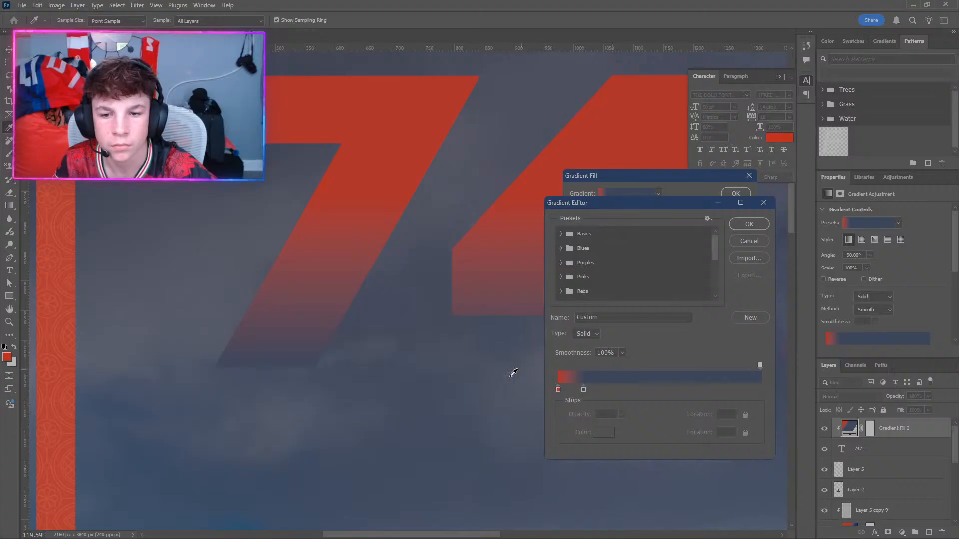
left_click(584, 389)
left_click(603, 432)
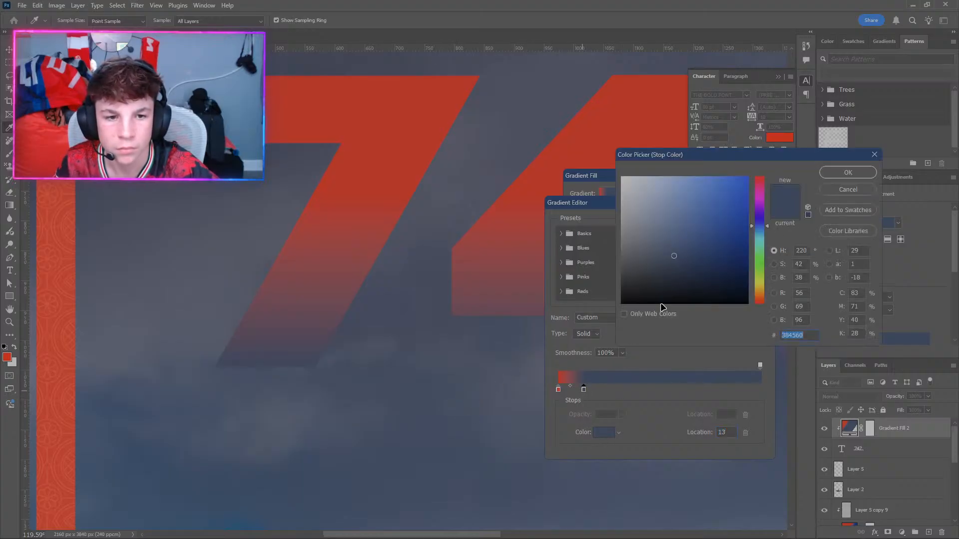
left_click(670, 271)
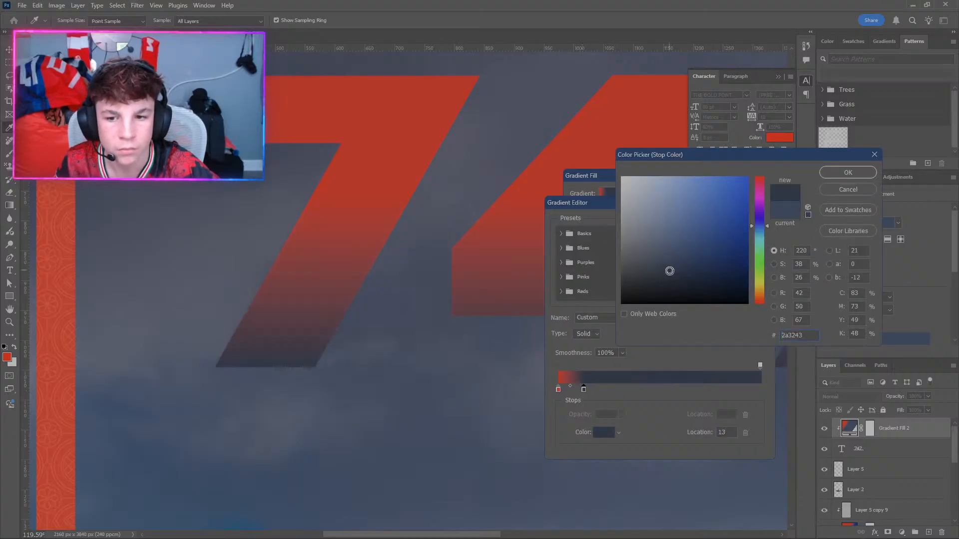
left_click(314, 358)
left_click(264, 375)
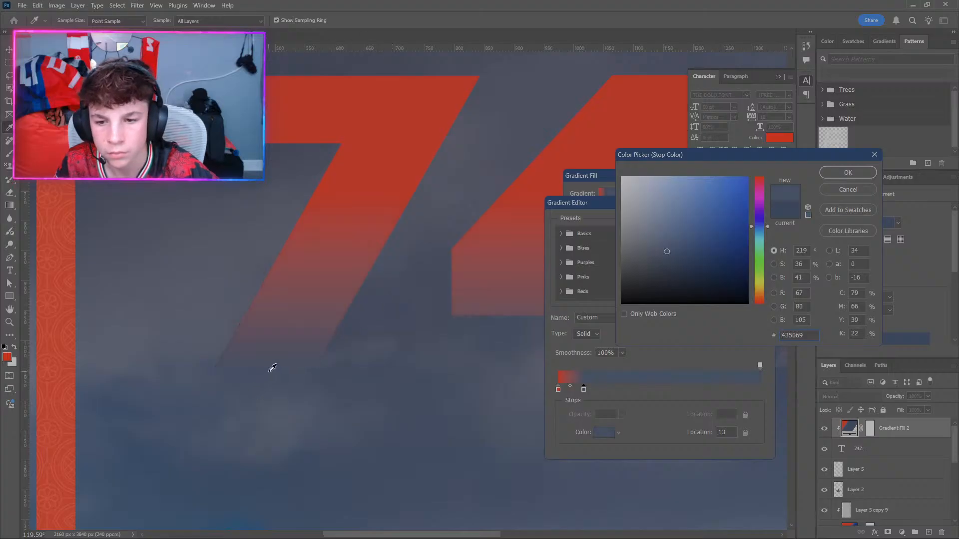
left_click(272, 368)
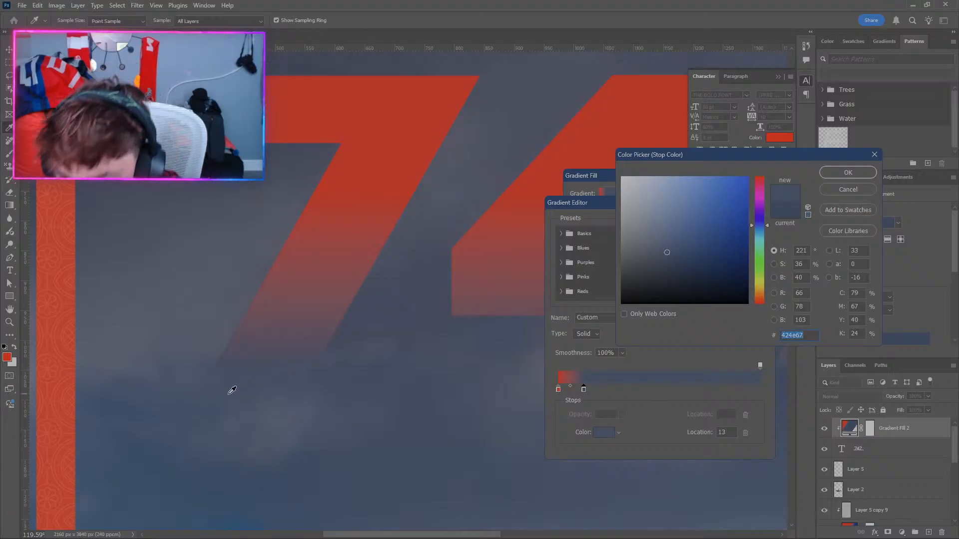
left_click(258, 368)
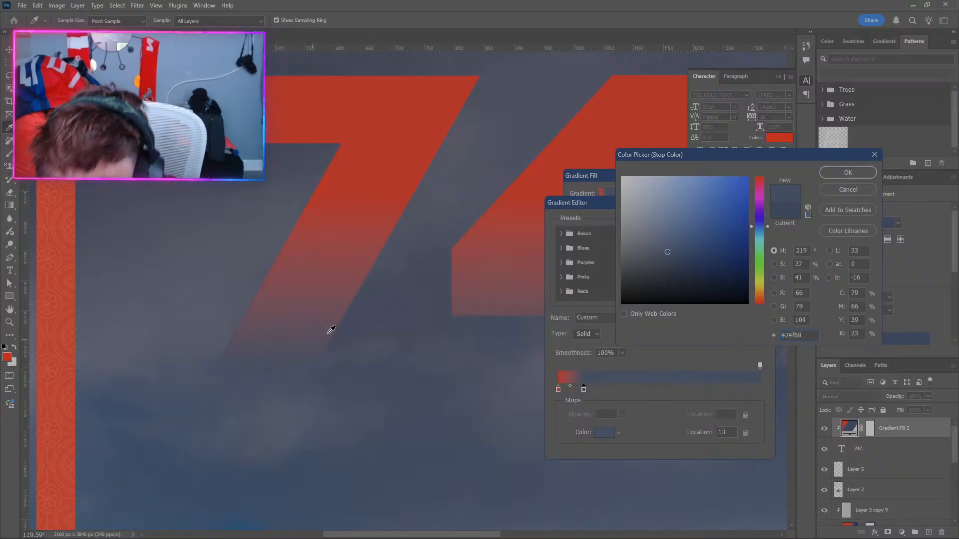
left_click(836, 174)
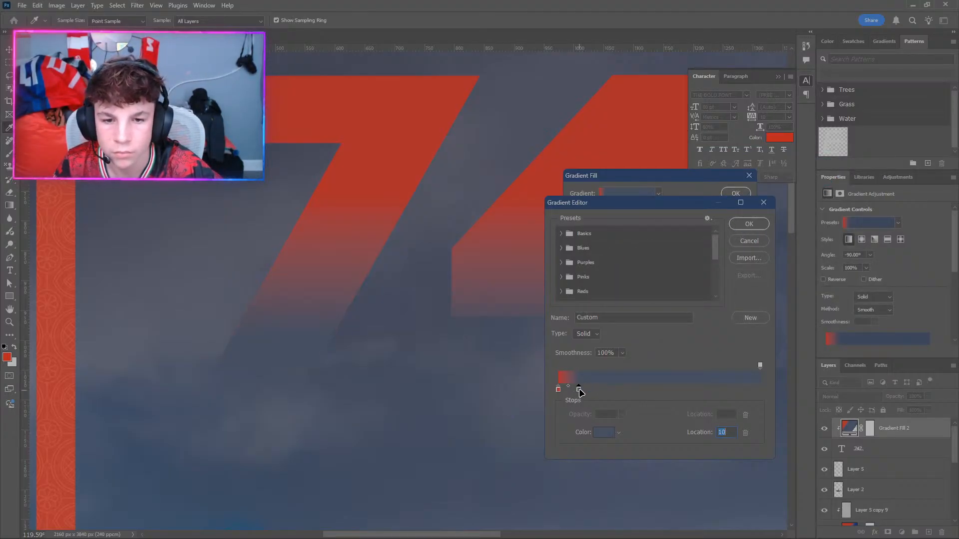
Place the gradient's dark blue stop at 13%, move the colour midpoint to 40% and apply the gradient fill.
left_click_drag(579, 389, 582, 388)
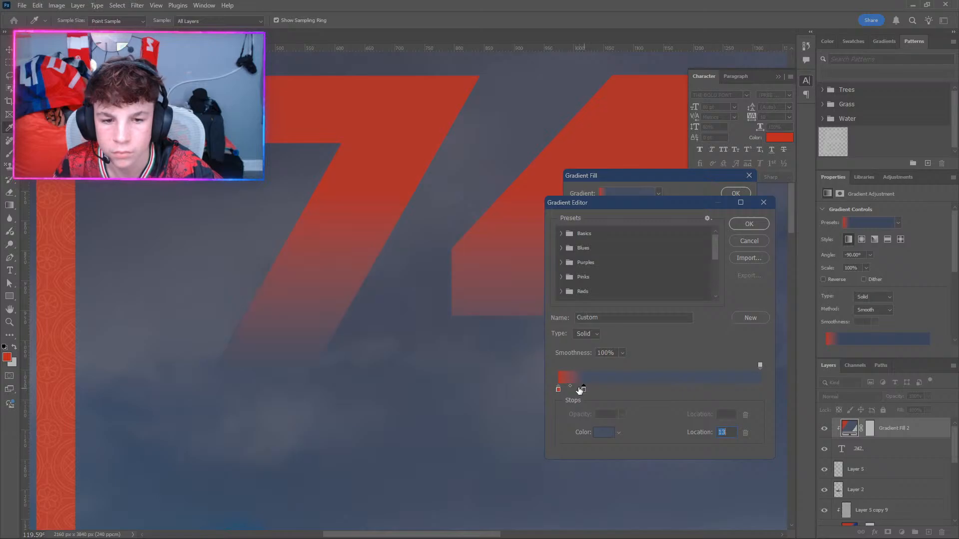
left_click(571, 386)
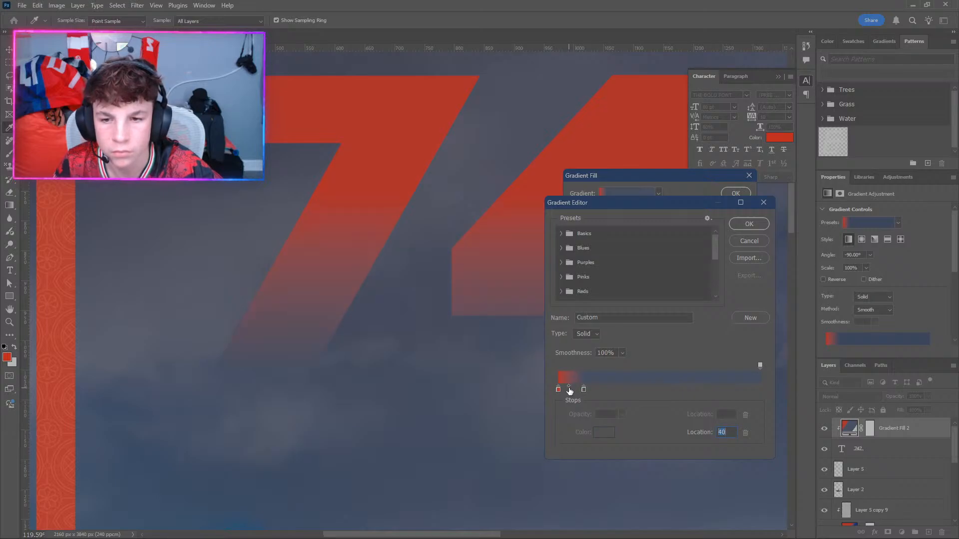
left_click(749, 225)
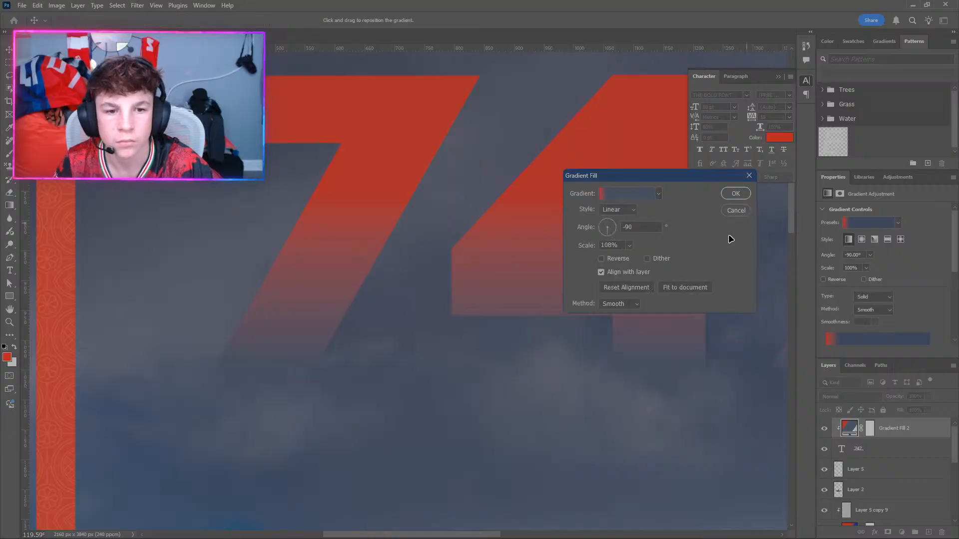
left_click(735, 196)
Examine how the lower edges of the 747 digits blend into the clouds, up close and across the poster.
scroll(488, 304, "down", 5)
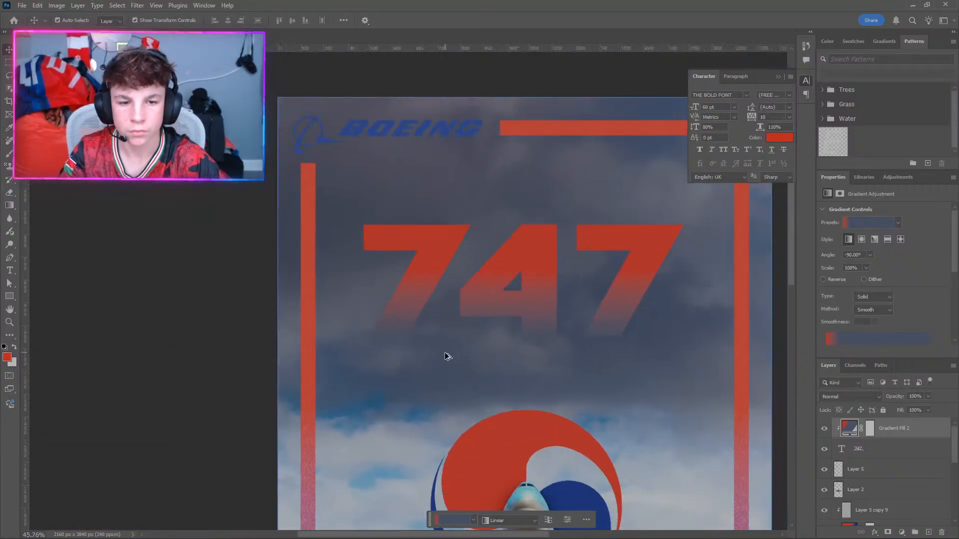
scroll(446, 356, "down", 4)
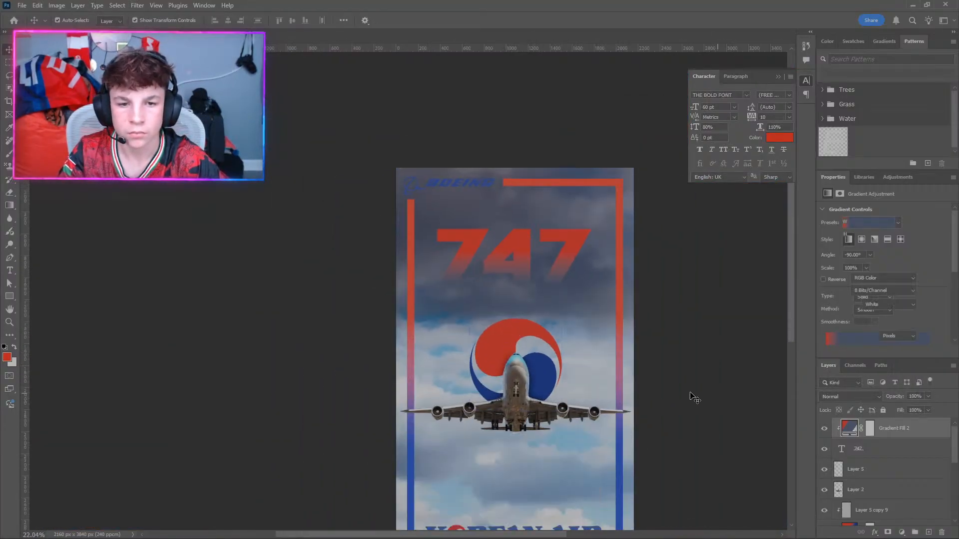
scroll(614, 381, "down", 1)
scroll(537, 336, "up", 5)
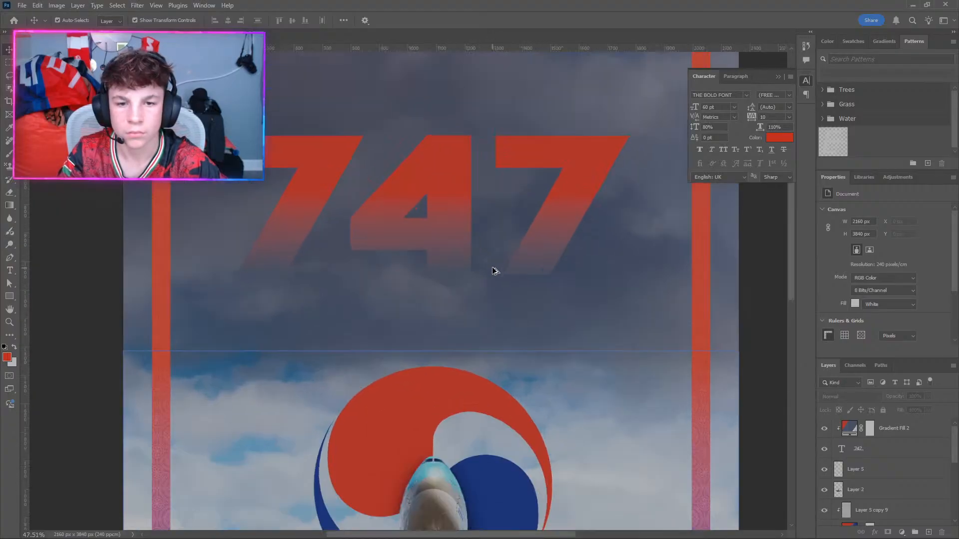
scroll(492, 270, "up", 7)
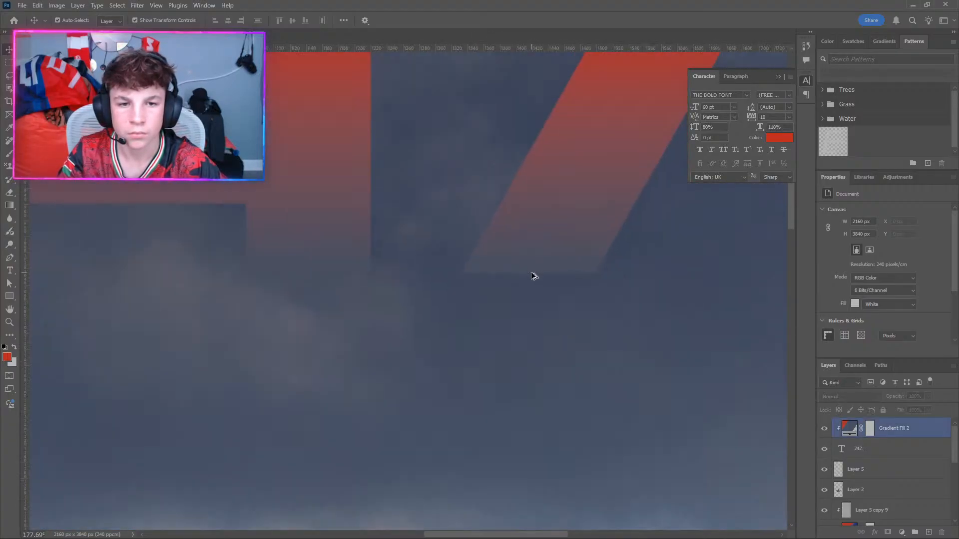
scroll(475, 278, "down", 4)
scroll(295, 313, "right", 1)
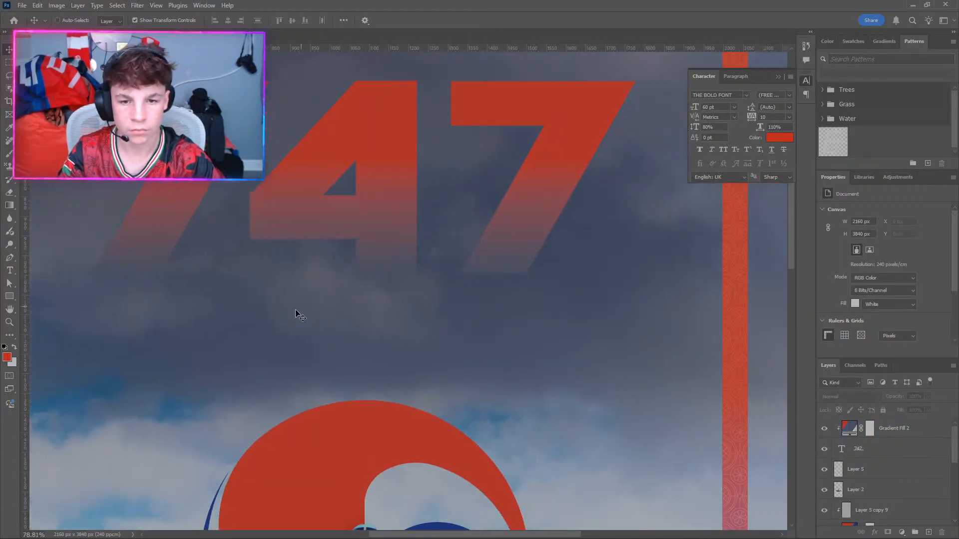
scroll(298, 315, "down", 3)
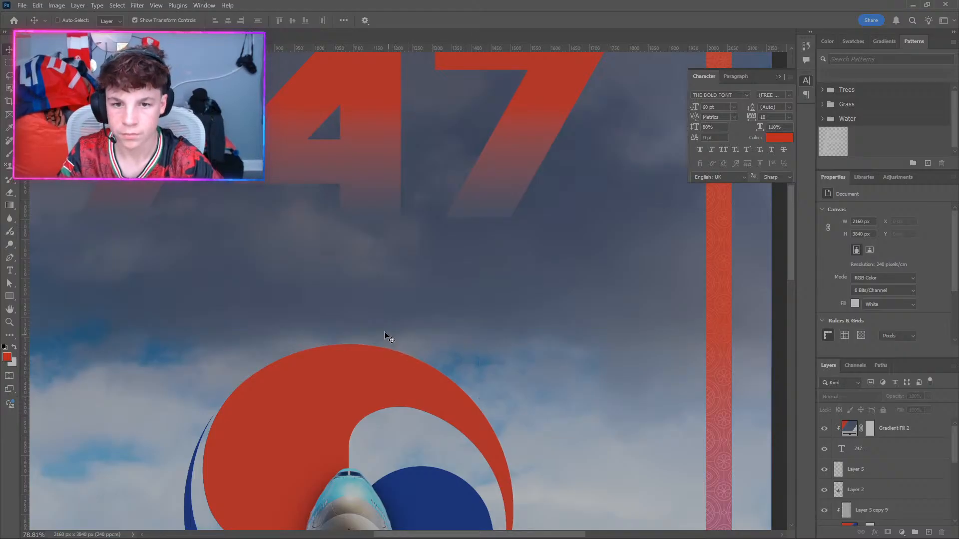
scroll(239, 289, "up", 3)
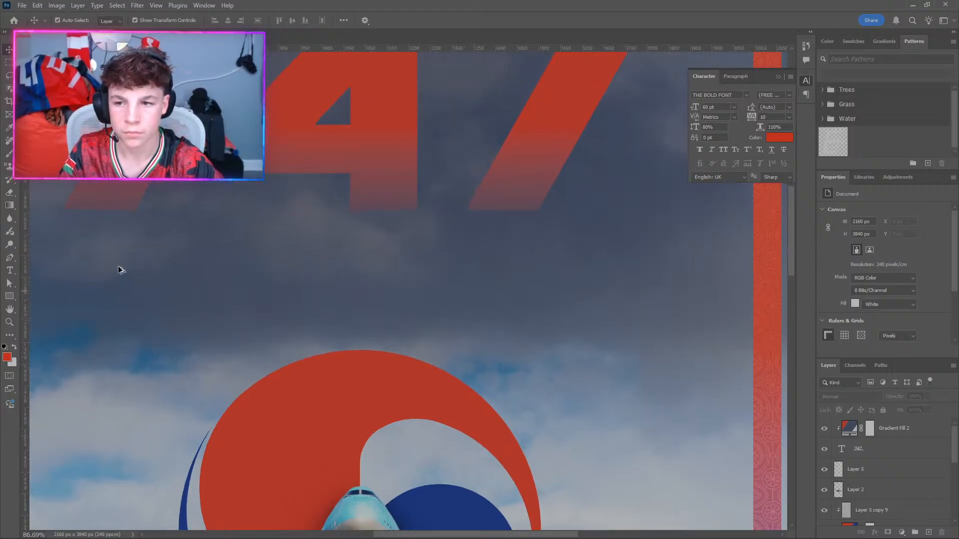
scroll(90, 232, "down", 6)
scroll(100, 226, "left", 4)
scroll(93, 225, "left", 1)
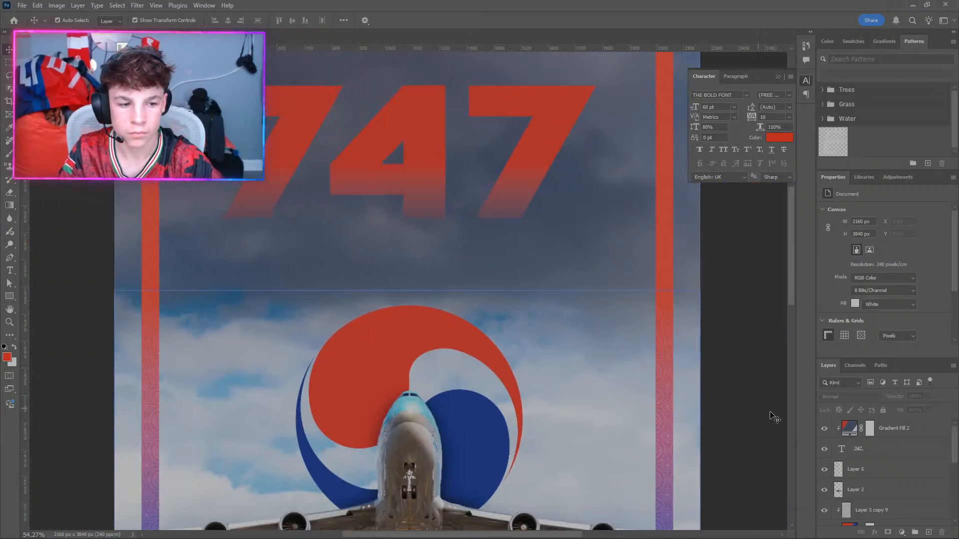
Recolour the title gradient's dark blue stop to #414e67 by sampling the sky at the lower edge of the first 7.
double_click(849, 428)
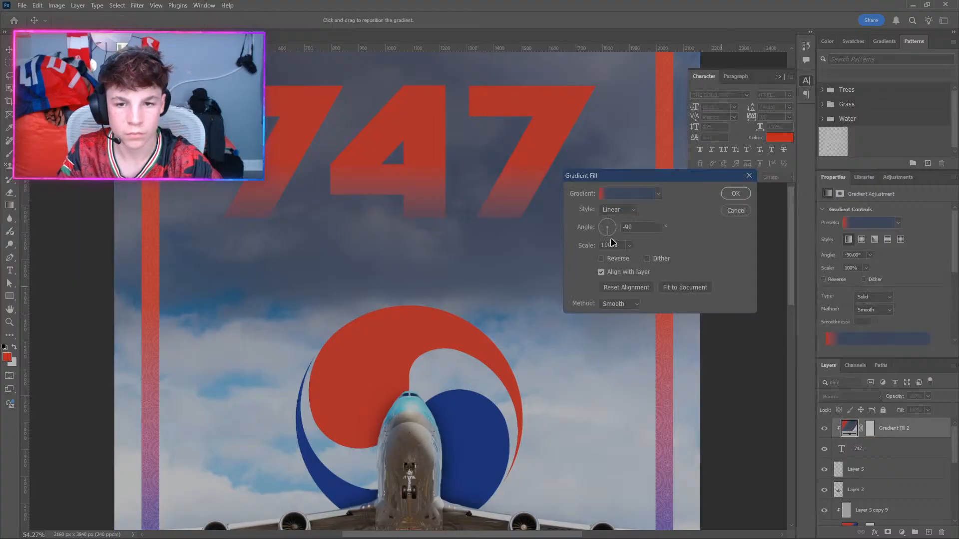
scroll(235, 190, "up", 4)
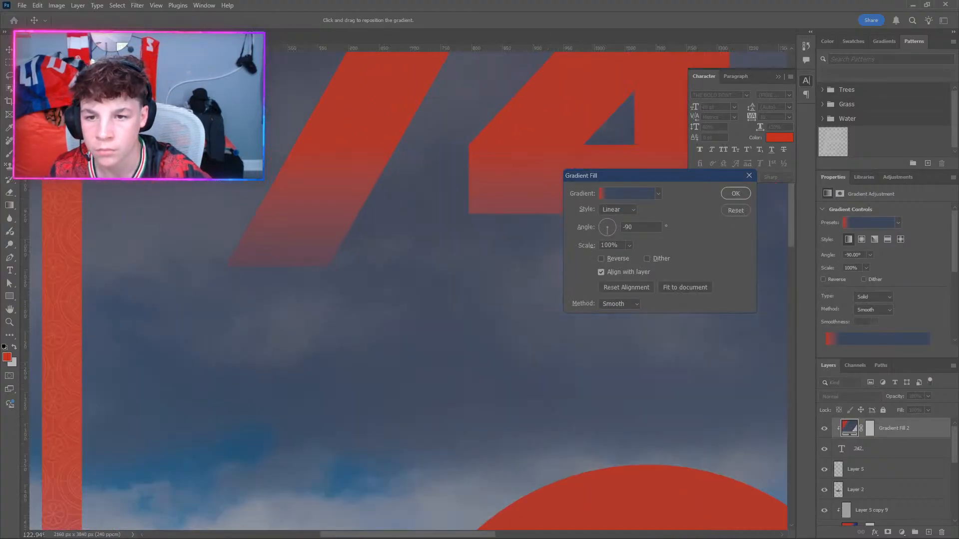
scroll(210, 436, "up", 4)
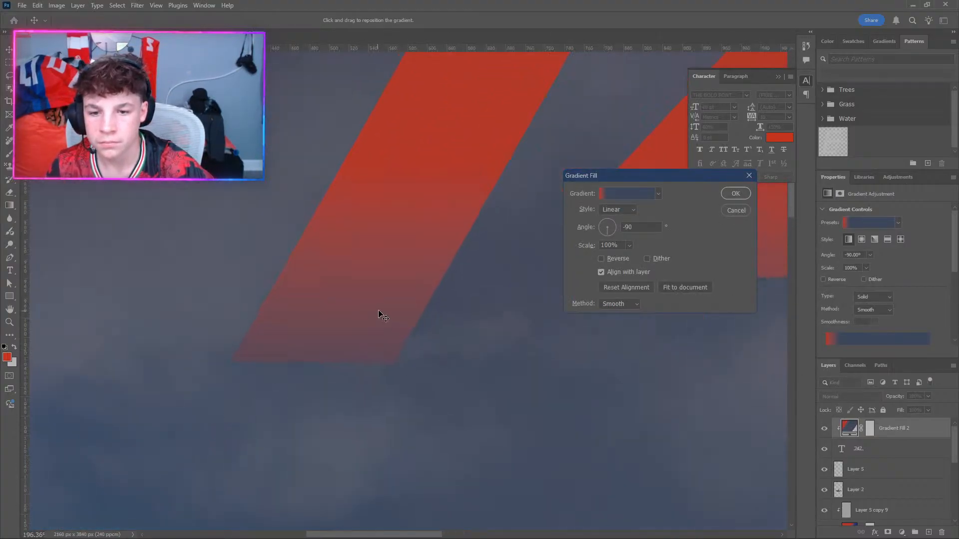
scroll(469, 244, "up", 3)
scroll(469, 245, "up", 1)
left_click(632, 193)
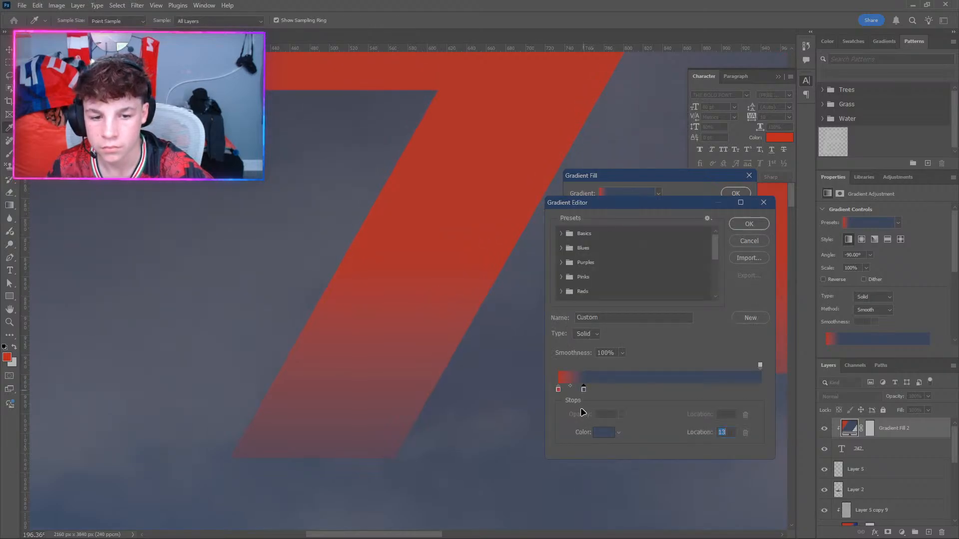
left_click(596, 433)
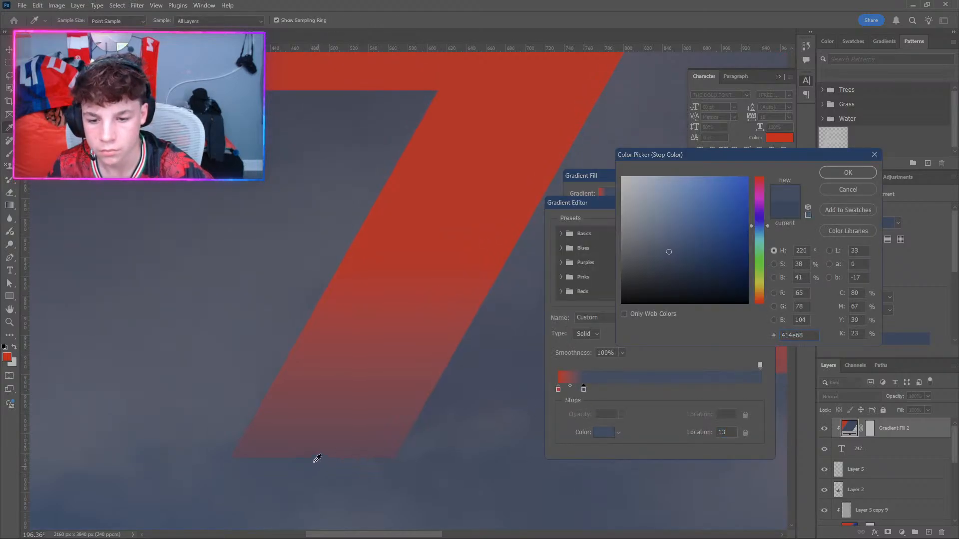
left_click_drag(317, 459, 319, 457)
left_click(448, 390)
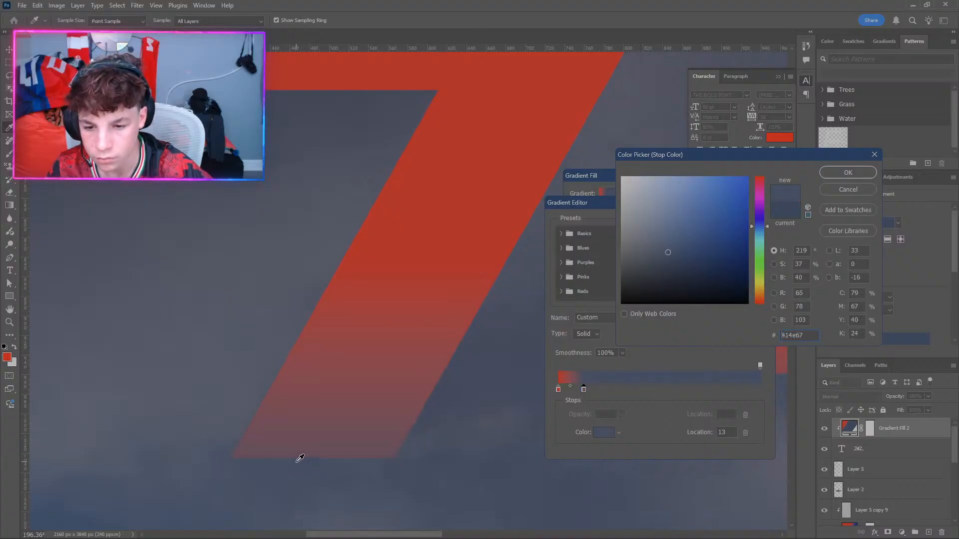
left_click(834, 175)
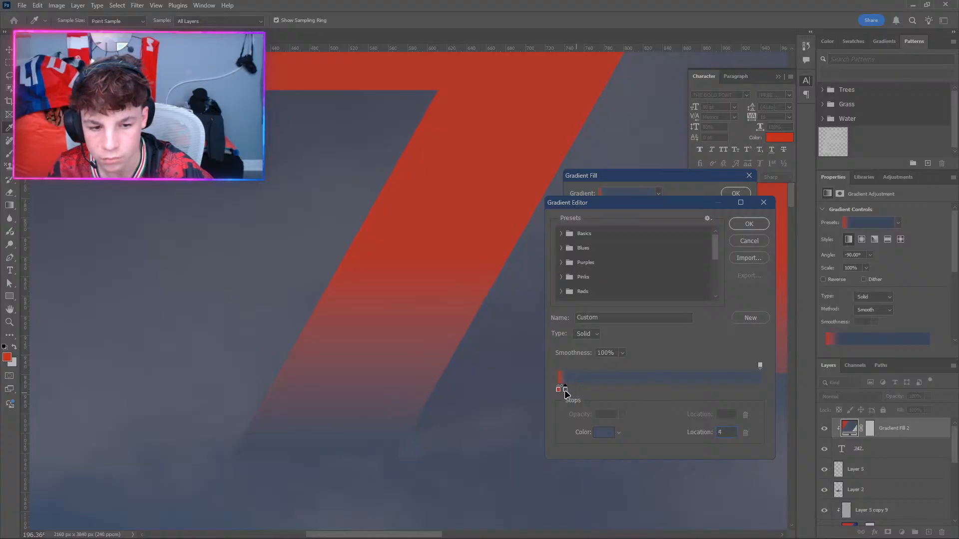
Place the title gradient's dark blue stop at 9% and apply the gradient fill.
left_click_drag(564, 392, 573, 390)
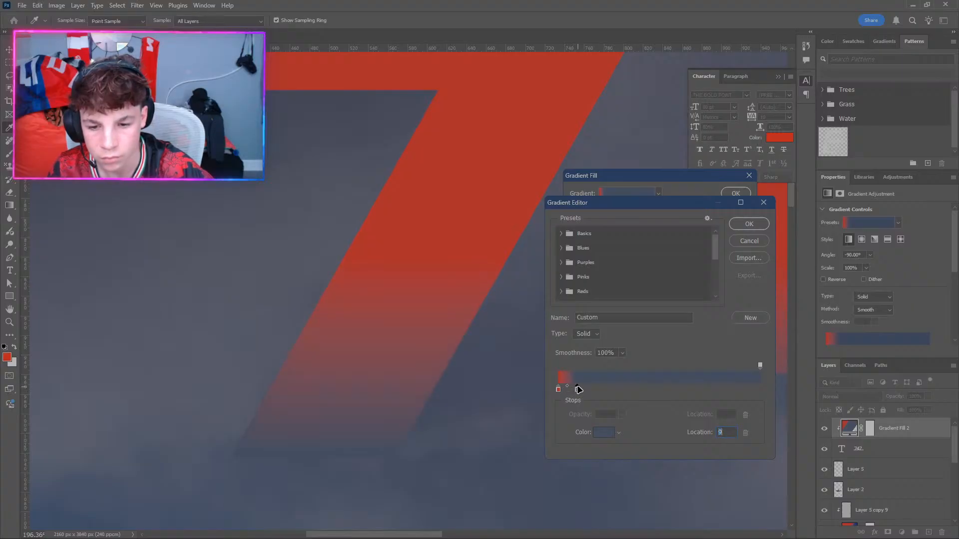
left_click(749, 224)
left_click(735, 194)
key("v")
key("ctrl+0")
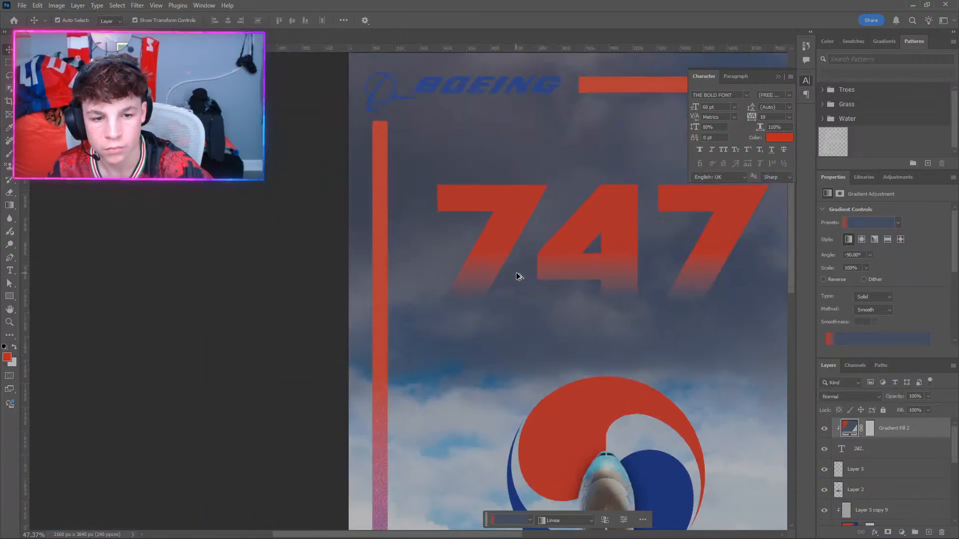
scroll(628, 283, "down", 5)
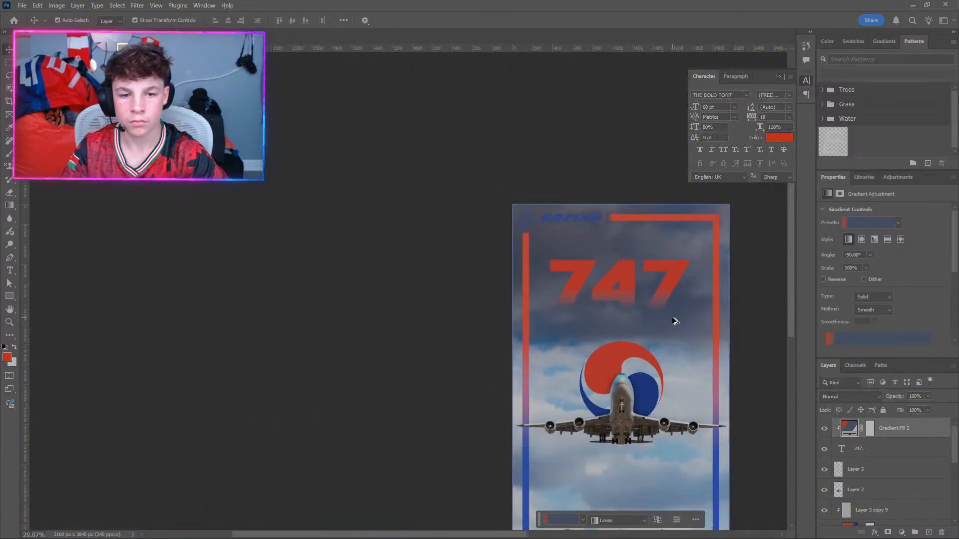
scroll(397, 344, "right", 5)
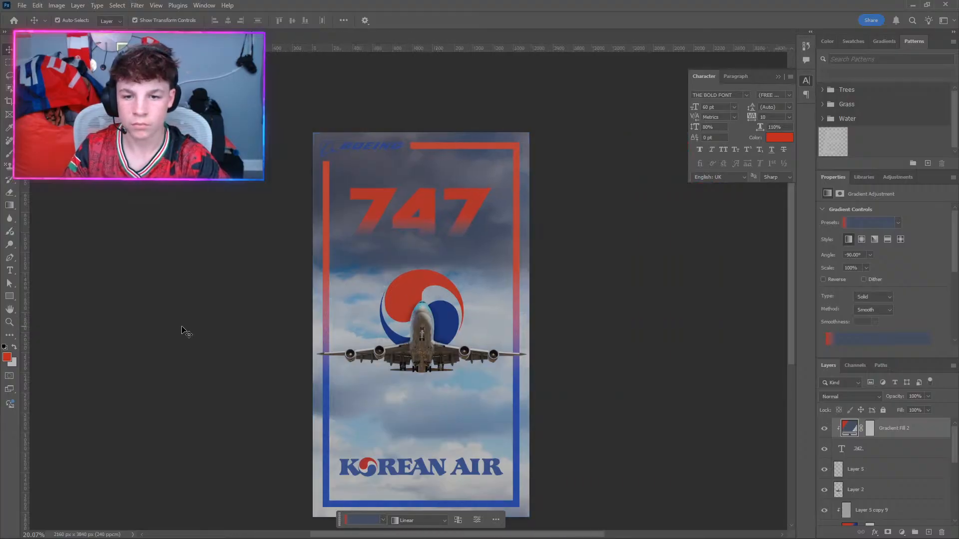
scroll(172, 329, "down", 1)
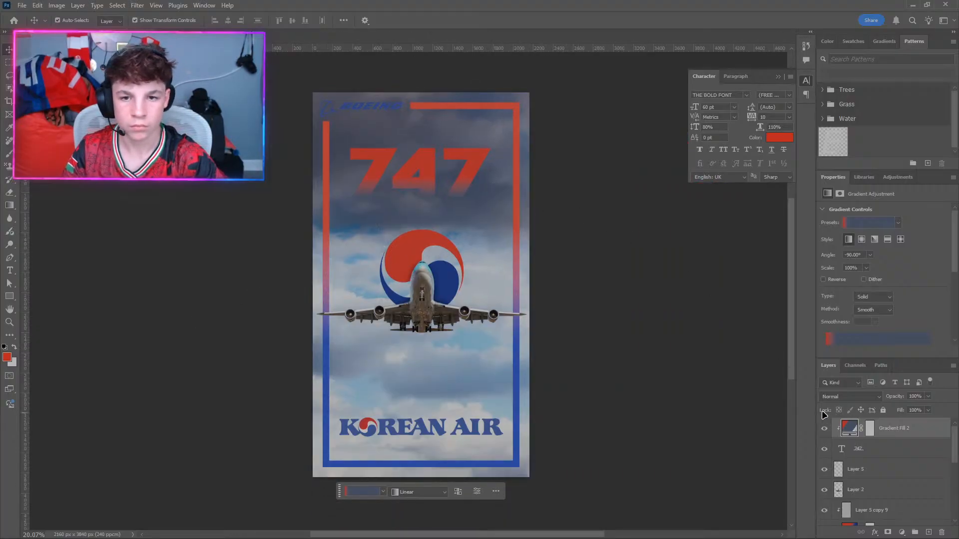
Move the title gradient's colour midpoint to 75% and apply the gradient fill.
double_click(848, 428)
left_click(624, 193)
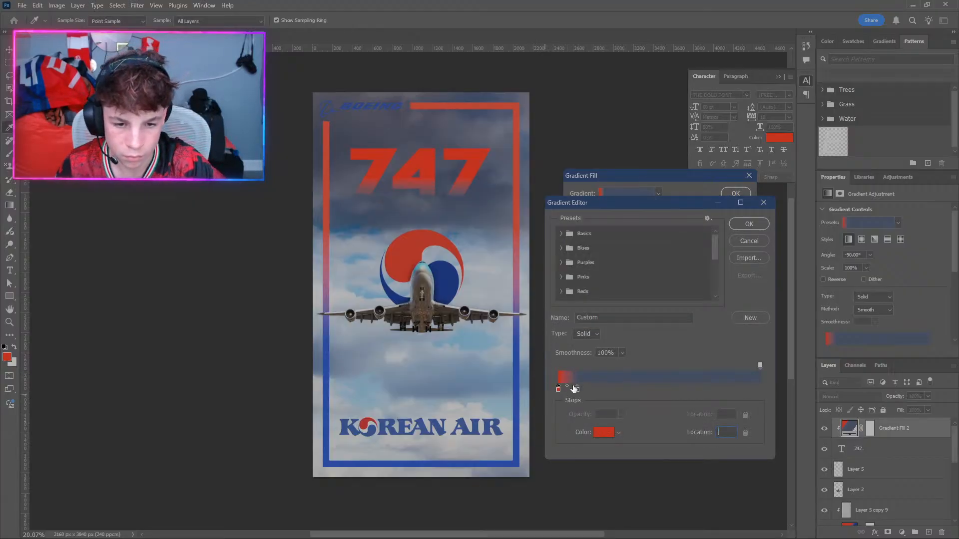
left_click(566, 389)
key("BackSpace")
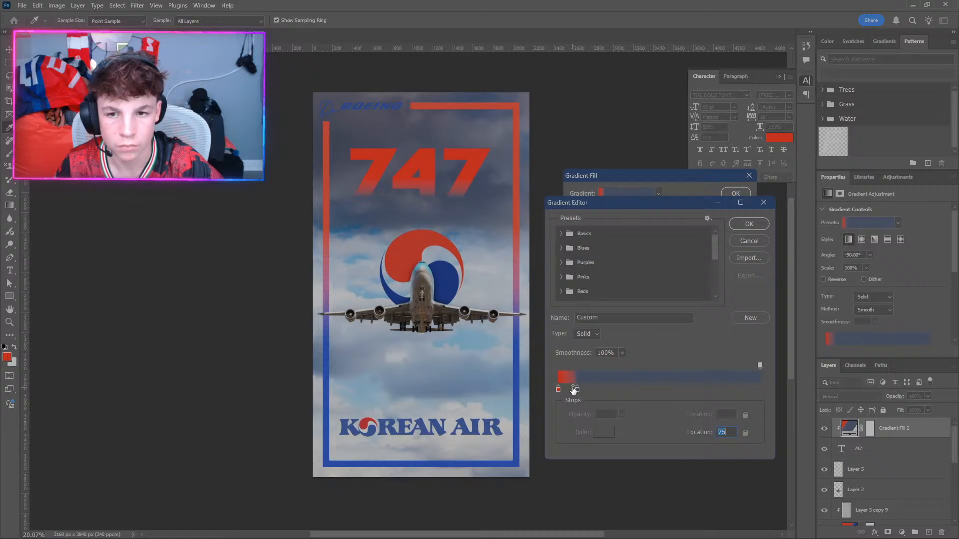
left_click(739, 226)
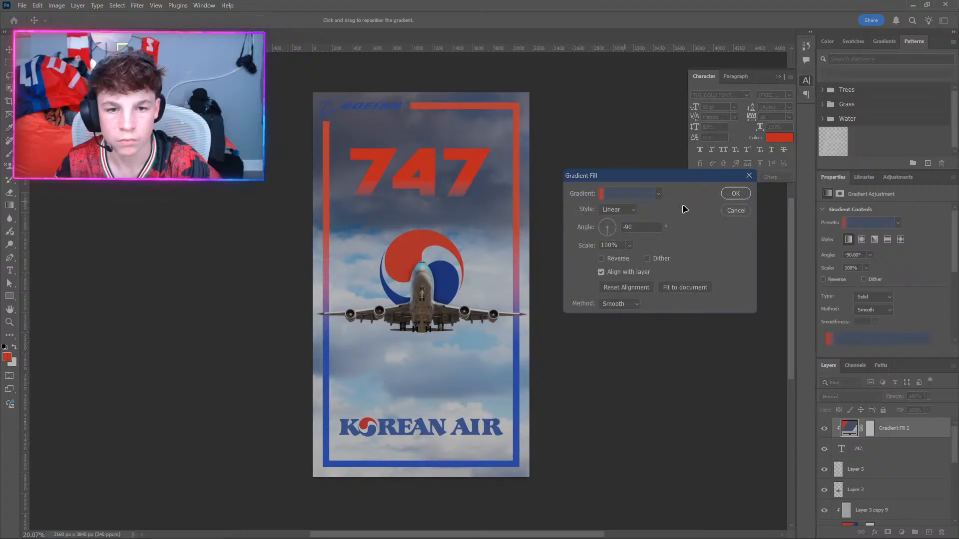
left_click(736, 193)
scroll(431, 178, "up", 3)
scroll(432, 178, "up", 5)
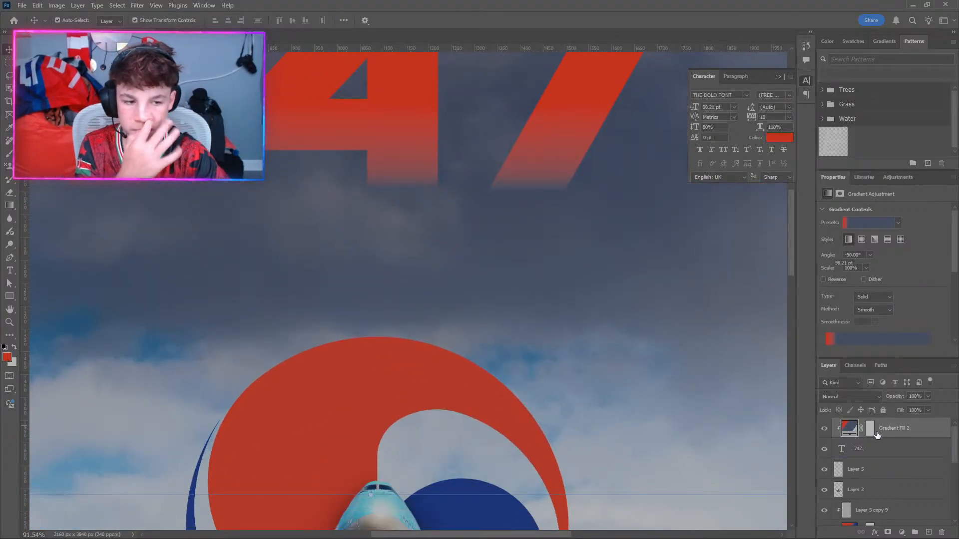
Delete the gradient fill layer clipped to the 747 title and add a layer mask to the title's text layer.
key("Delete")
scroll(276, 397, "down", 3)
scroll(276, 395, "down", 3)
scroll(603, 436, "left", 5)
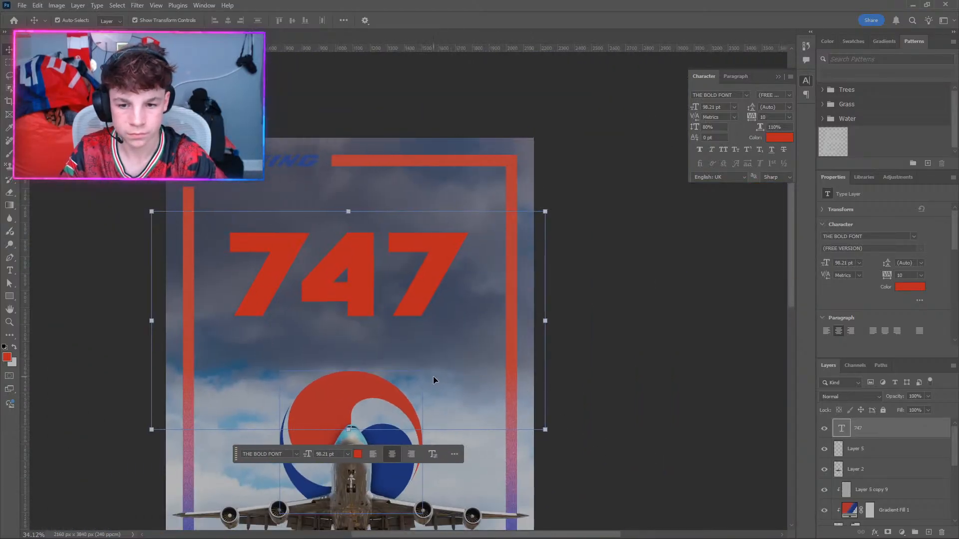
left_click(95, 330)
left_click(878, 448)
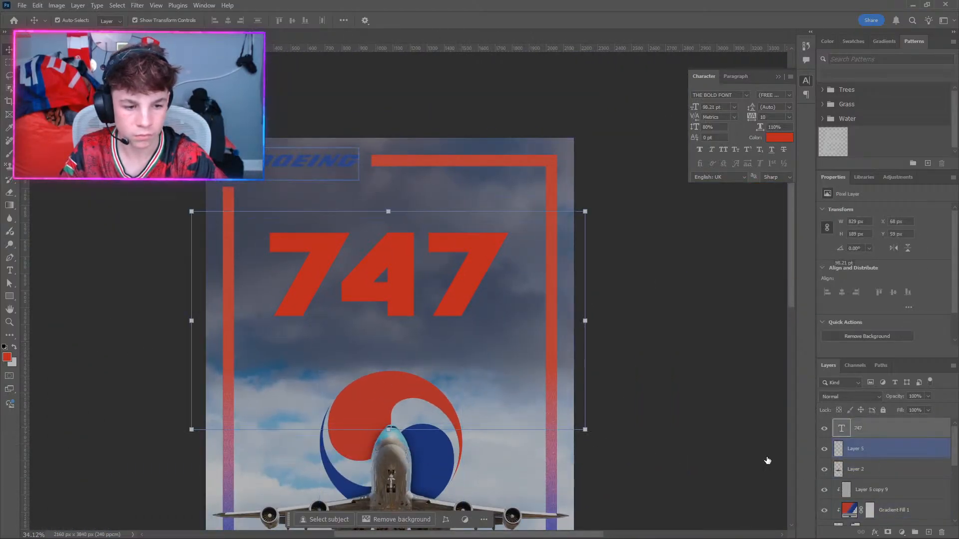
left_click(887, 532)
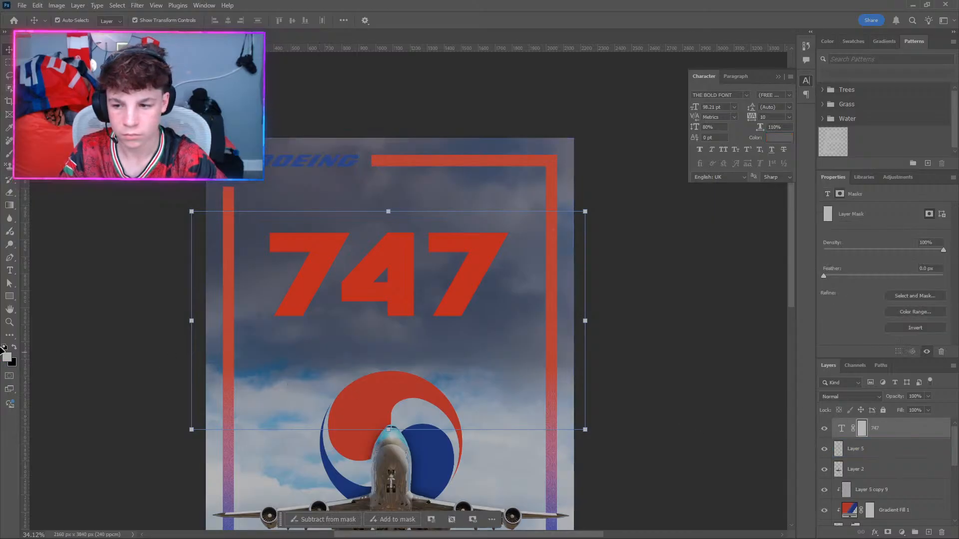
Paint black on the title's mask below the digits with a 1400 px soft brush to soften their lower edges.
left_click(9, 155)
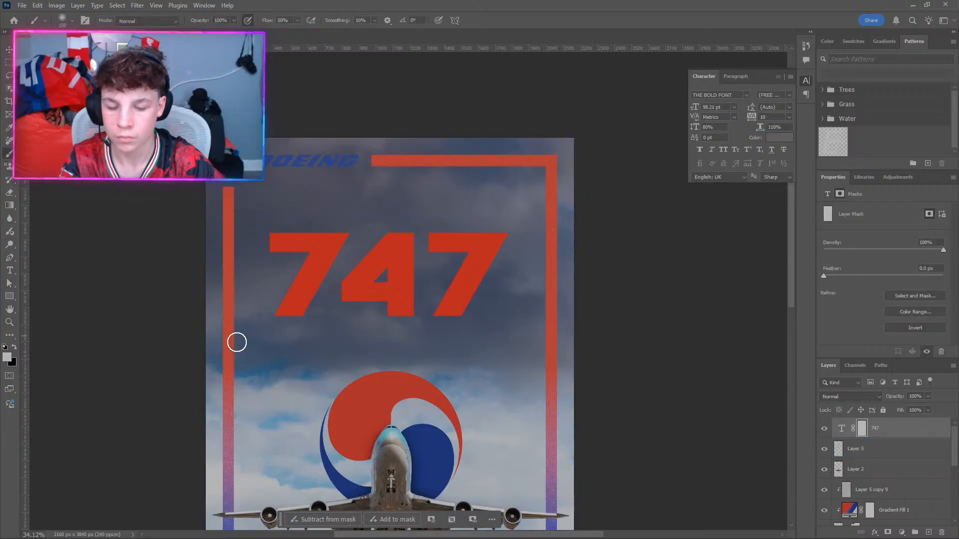
key("bracketright")
key("bracketright")
key("bracketright")
key("bracketright")
key("bracketright")
key("bracketright")
key("bracketright")
key("bracketright")
key("bracketright")
key("bracketright")
key("bracketright")
key("bracketright")
key("bracketright")
key("bracketright")
key("bracketright")
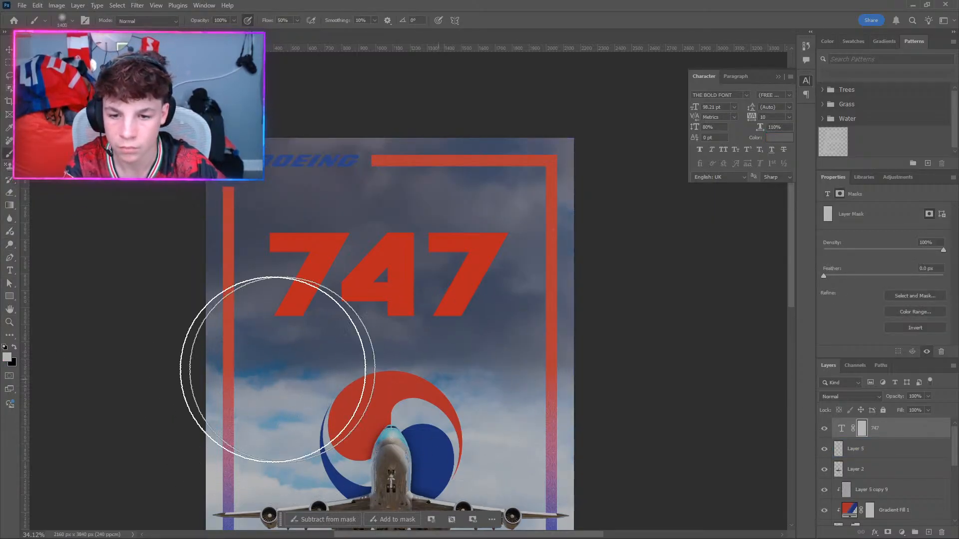
key("x")
left_click_drag(319, 417, 381, 416)
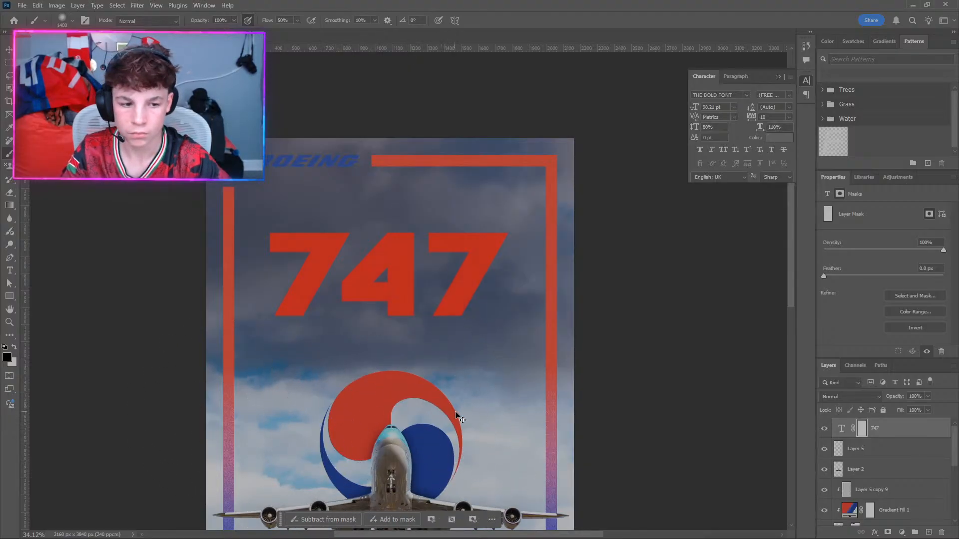
mouse_move(428, 396)
left_mouse_down()
mouse_move(353, 353)
mouse_move(373, 398)
left_mouse_up()
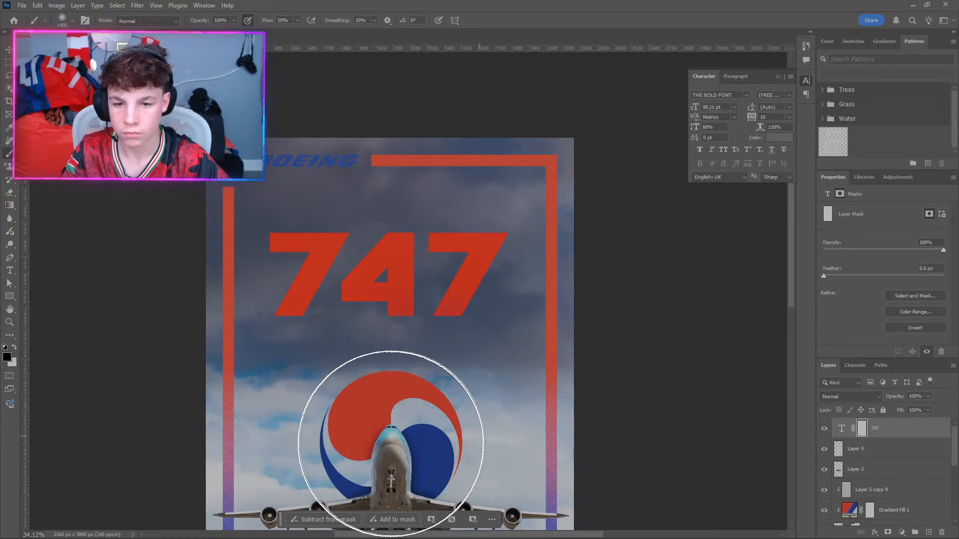
mouse_move(366, 431)
left_mouse_down()
mouse_move(290, 440)
mouse_move(268, 429)
mouse_move(296, 422)
mouse_move(252, 424)
mouse_move(304, 437)
left_mouse_up()
Try fading the lower edges of the 747 digits by painting black on the mask with a 300 px brush.
key("bracketleft")
key("bracketleft")
key("bracketleft")
key("bracketleft")
key("bracketleft")
key("bracketleft")
key("bracketleft")
key("bracketleft")
key("bracketleft")
key("bracketleft")
key("bracketleft")
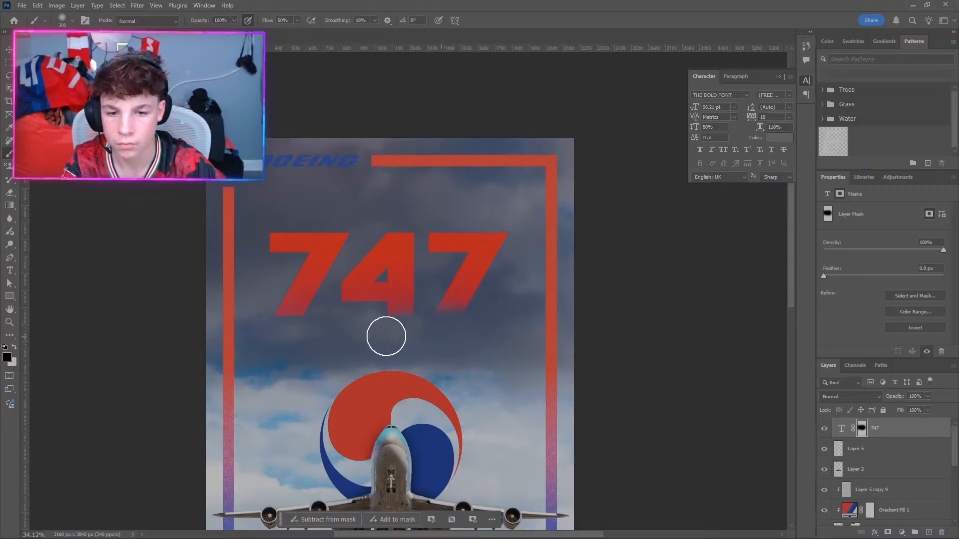
mouse_move(351, 336)
left_mouse_down()
mouse_move(281, 336)
mouse_move(302, 327)
left_mouse_up()
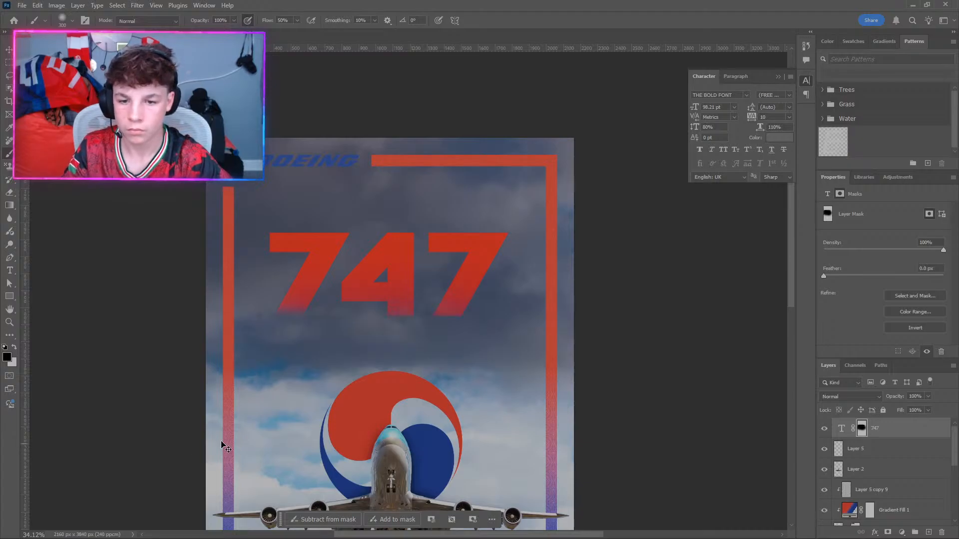
Fade the bottoms of the 747 digits into the clouds by painting black on the mask with a 500 px brush.
key("bracketright")
key("bracketright")
key("bracketright")
key("bracketright")
key("bracketright")
key("bracketright")
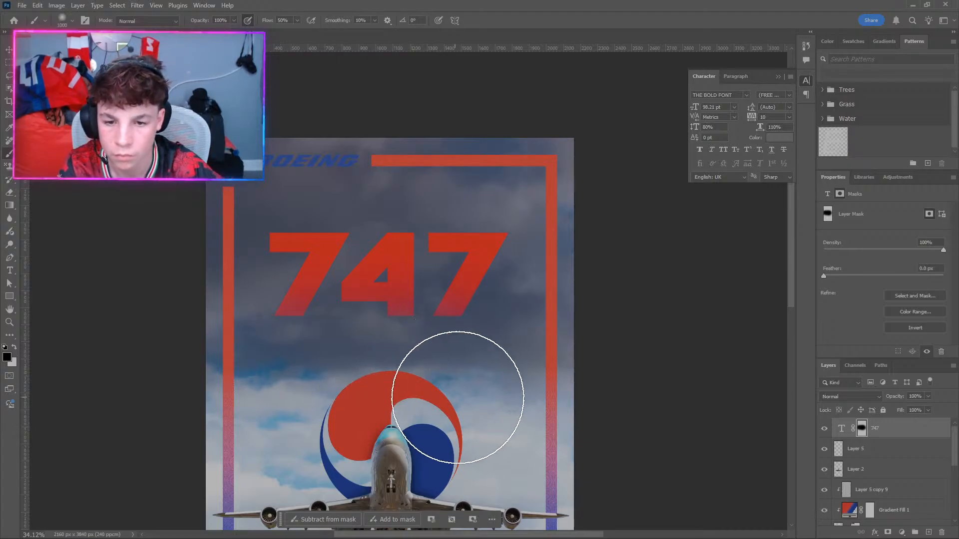
key("bracketleft")
key("bracketleft")
key("bracketleft")
key("bracketleft")
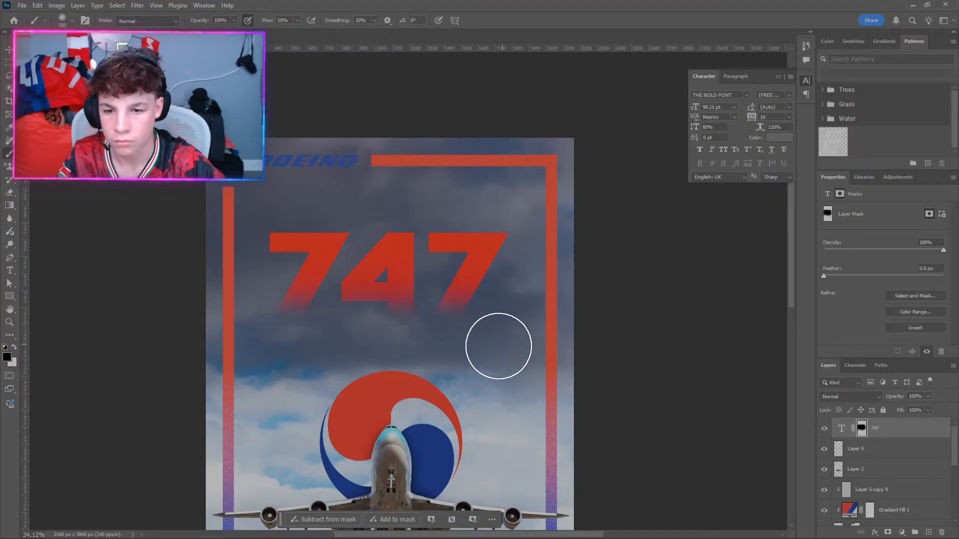
Refine the fade along the digits' lower edges on the mask with a 300 px brush and check the whole poster.
scroll(455, 352, "up", 2)
scroll(455, 351, "up", 2)
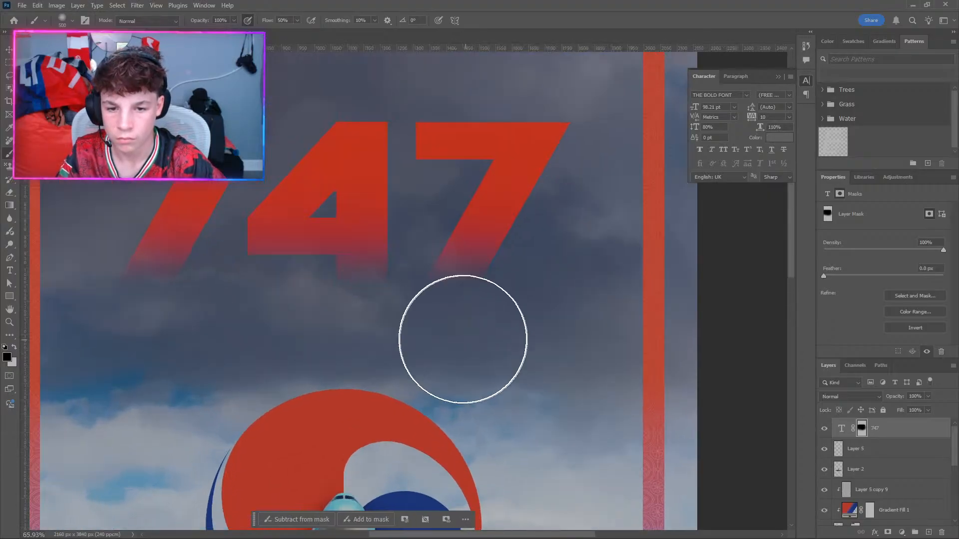
key("bracketleft")
key("bracketleft")
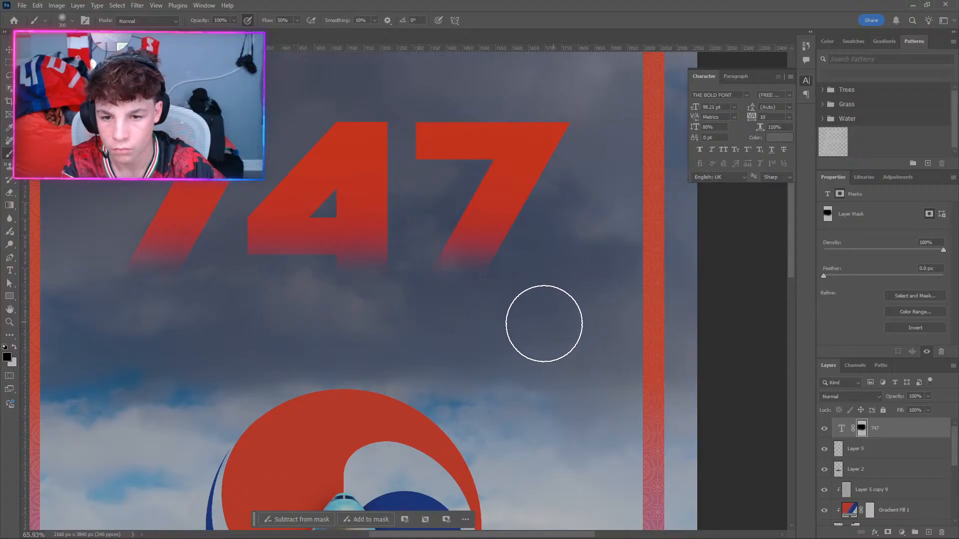
scroll(85, 332, "down", 6)
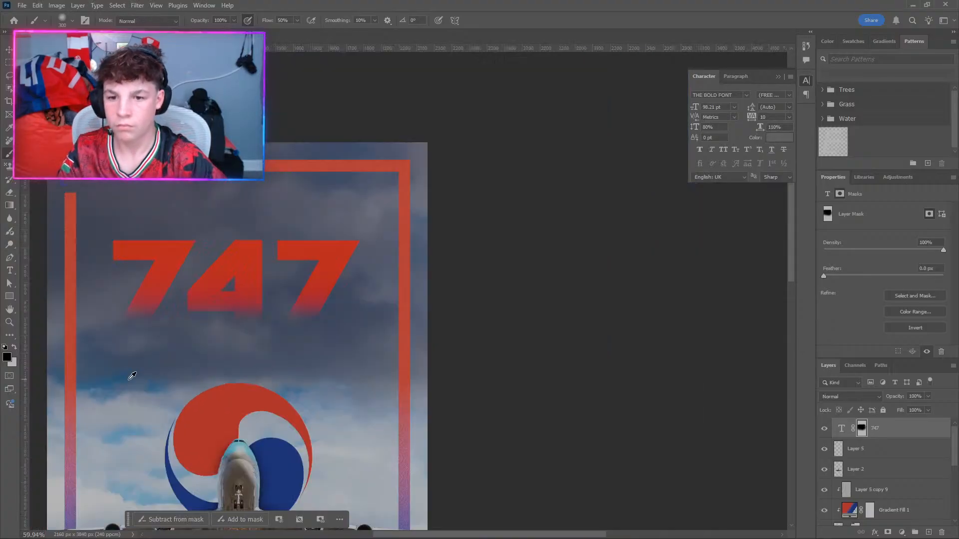
scroll(106, 395, "left", 5)
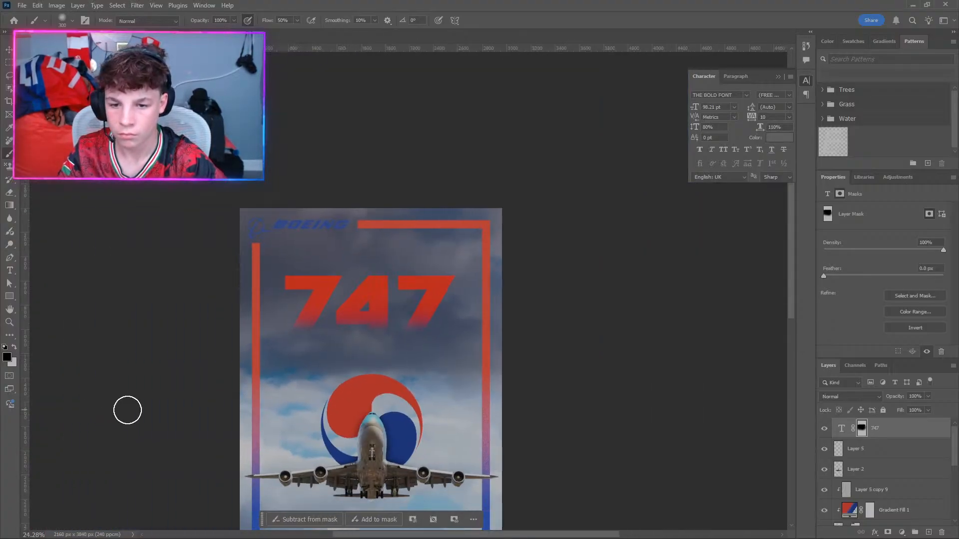
scroll(127, 410, "down", 2)
scroll(150, 423, "down", 4)
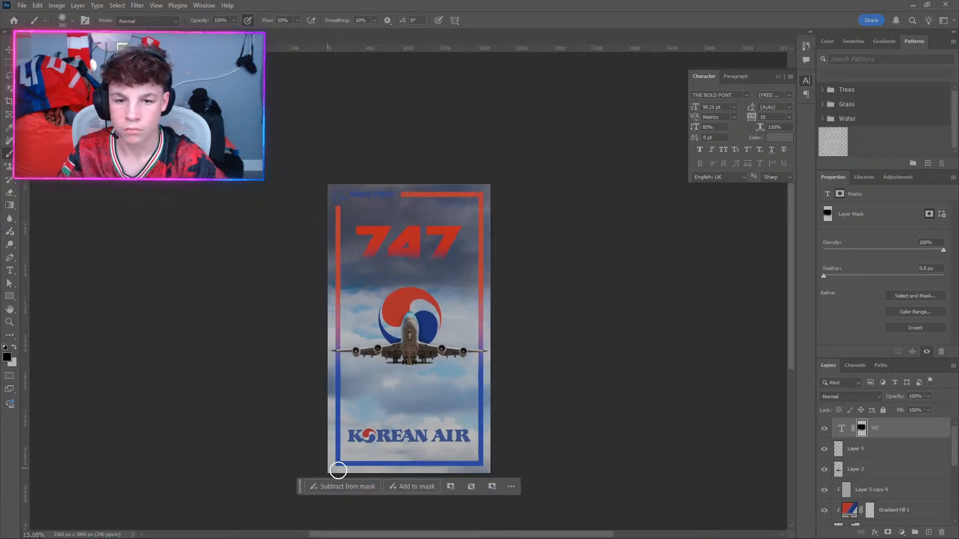
scroll(338, 470, "up", 2)
scroll(591, 382, "up", 1)
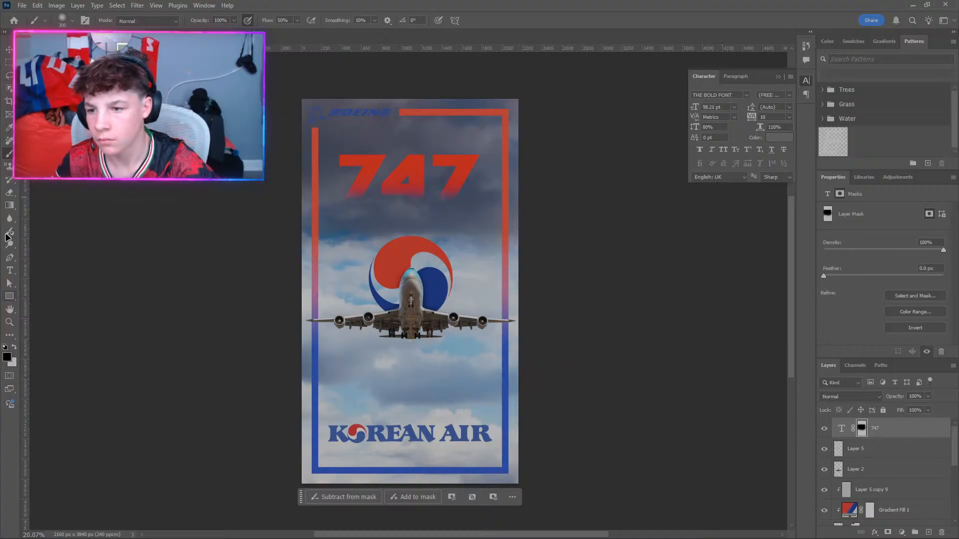
Create a centred text box between the aircraft and the Korean Air logo containing a pair of double quotation marks.
left_click(4, 272)
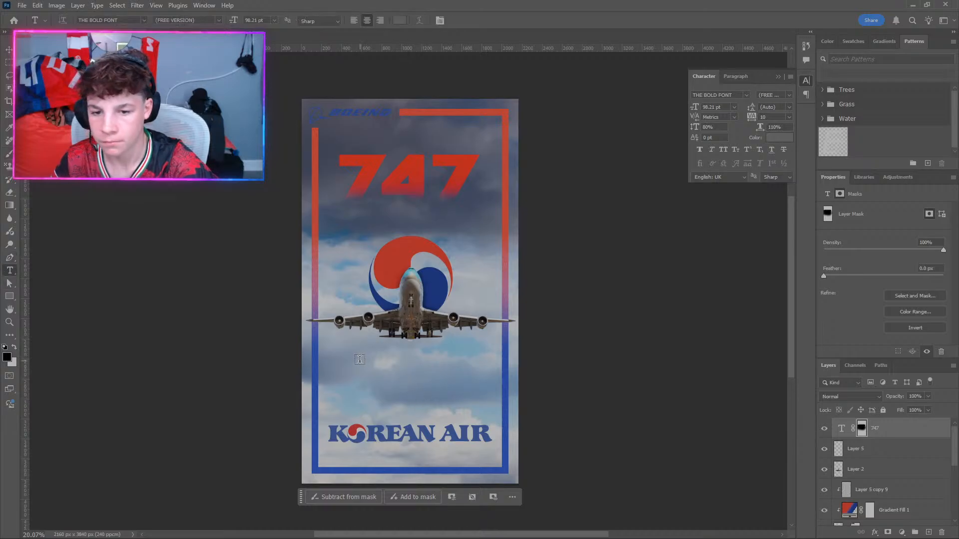
left_click_drag(356, 356, 458, 416)
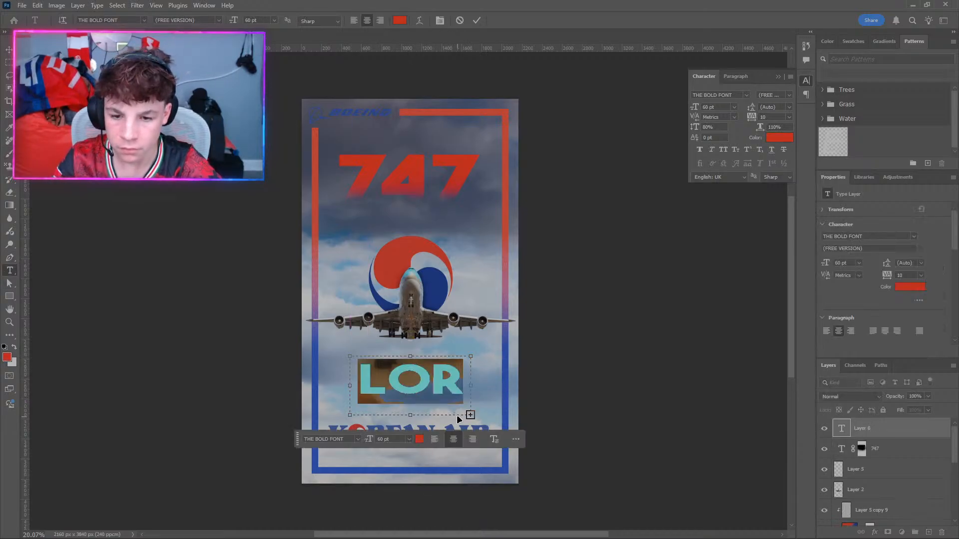
type("\"")
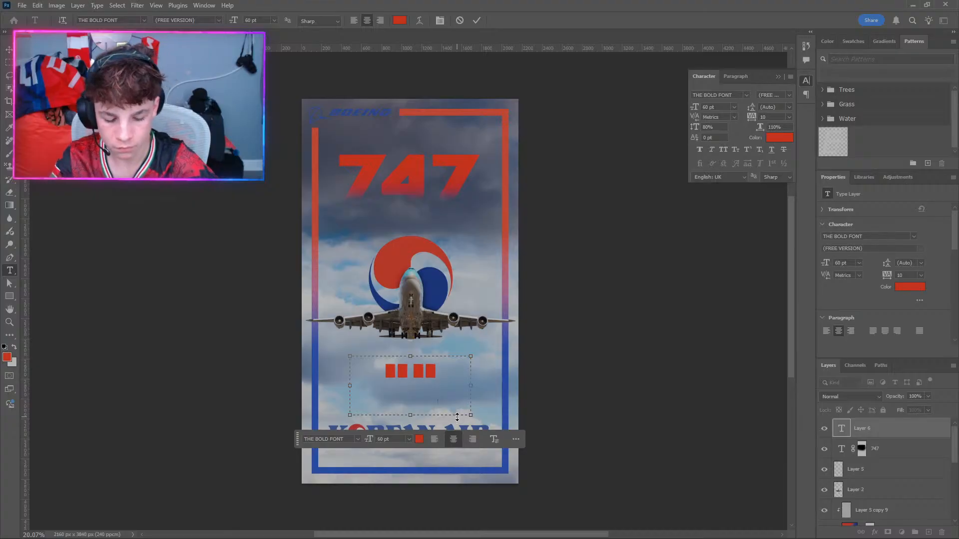
Set the font size of the quotation marks in the new text box to 15 pt.
key("ctrl+a")
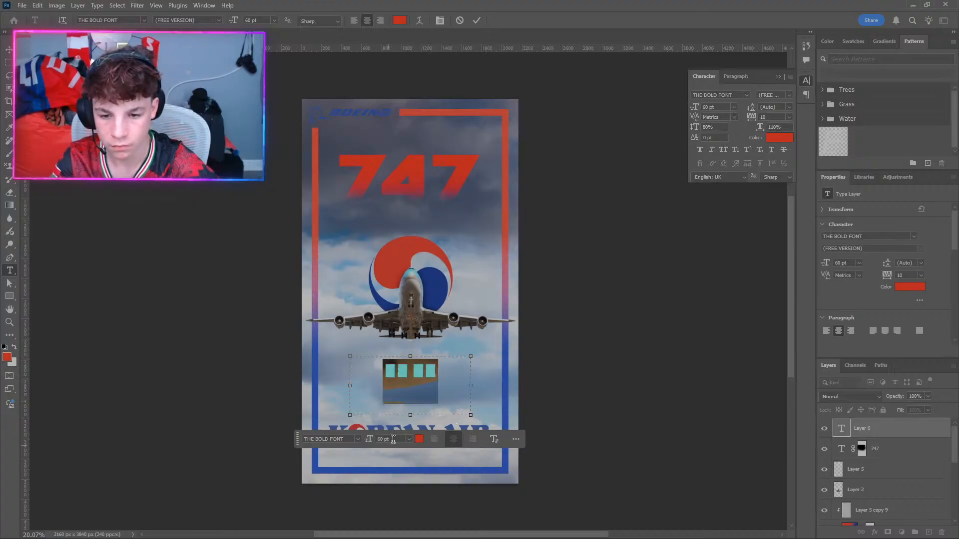
type("156")
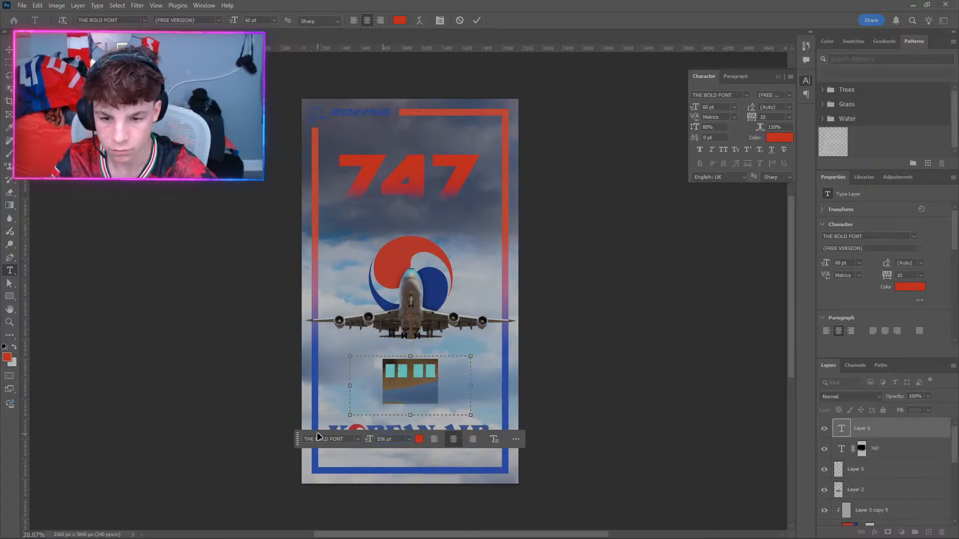
key("Return")
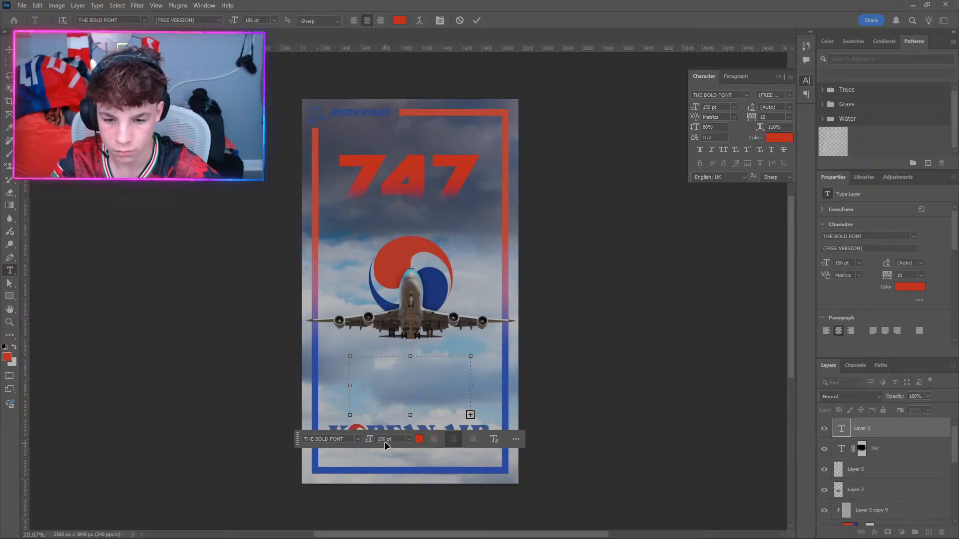
key("BackSpace")
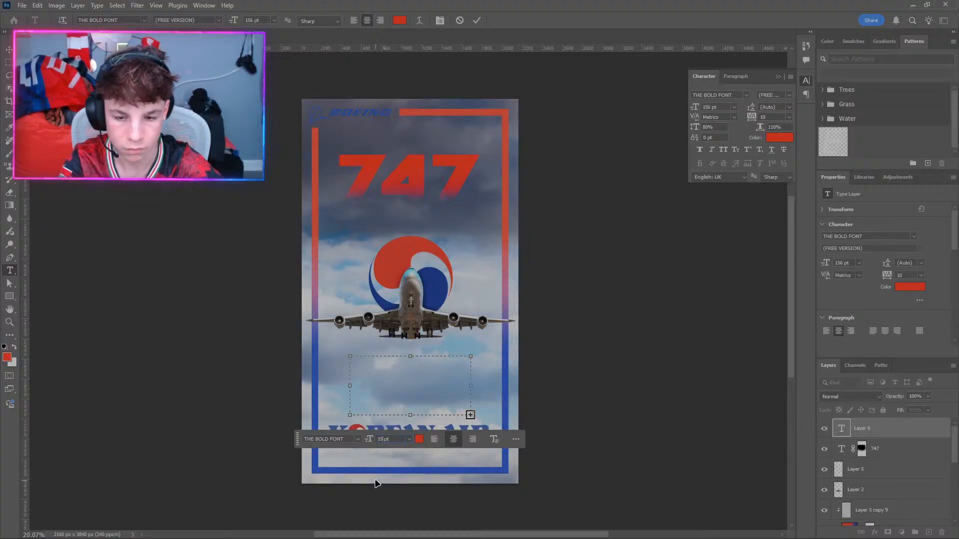
key("Return")
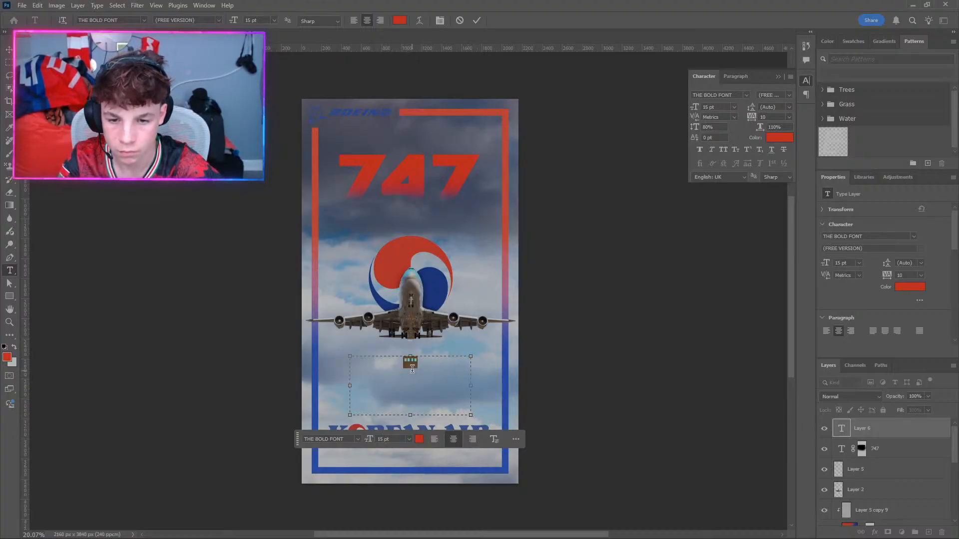
Enter the tagline between the quotation marks below the aircraft, beginning with "THE".
left_click(410, 372)
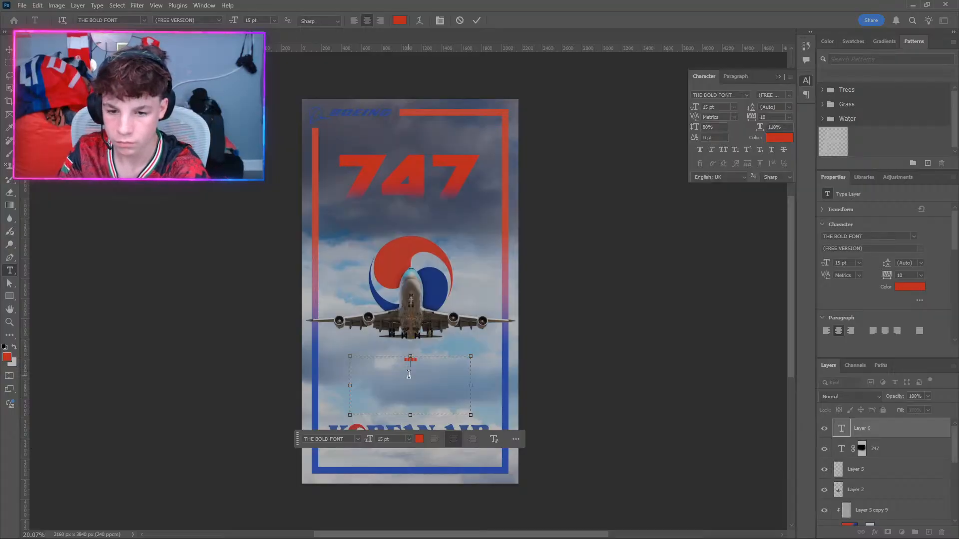
type("T")
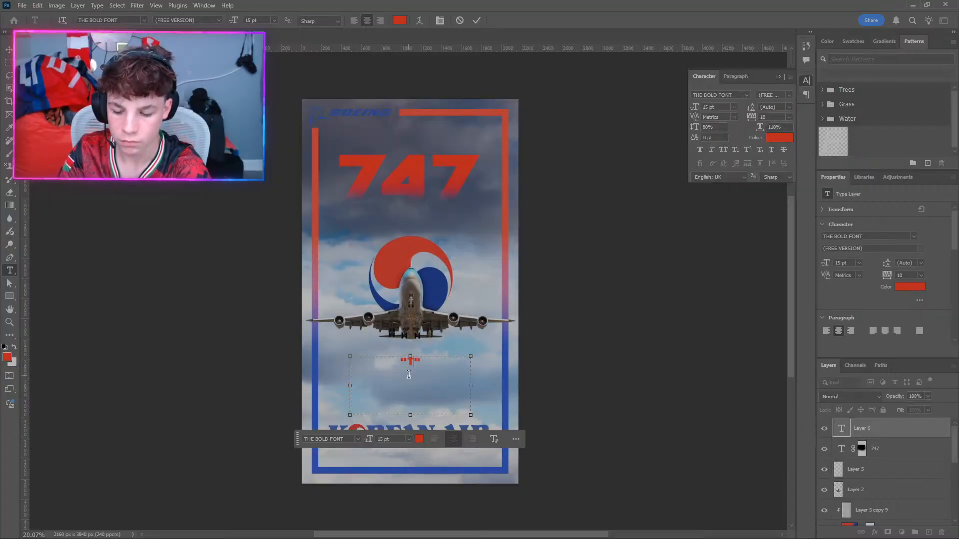
type("HE Q")
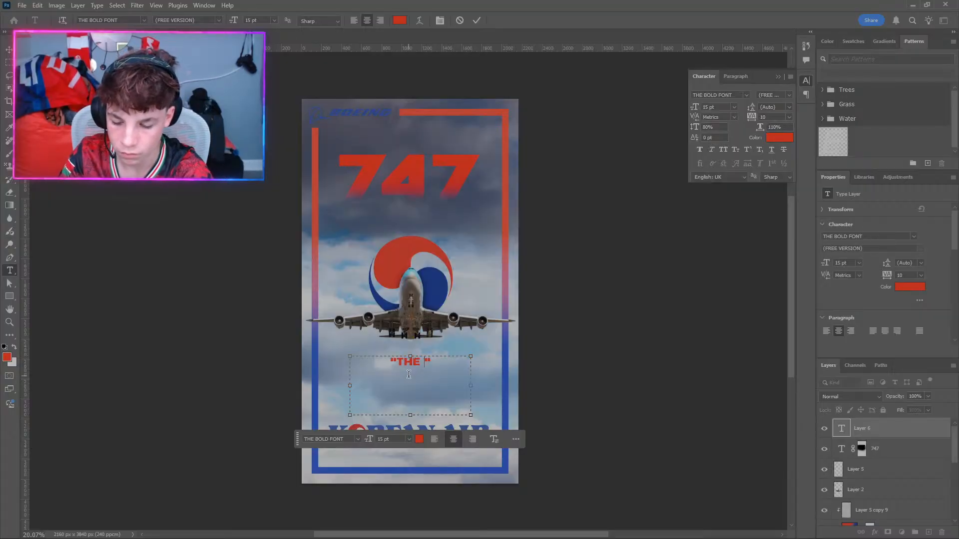
Complete the slogan below the aircraft so it reads "THE QUEEN OF THE SKIES" in quotation marks.
type("UEEN")
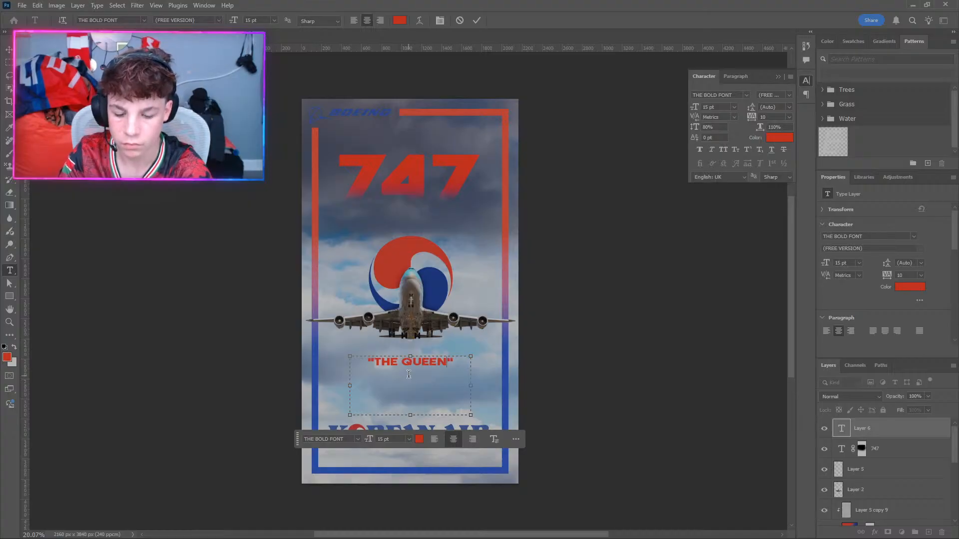
key("Delete")
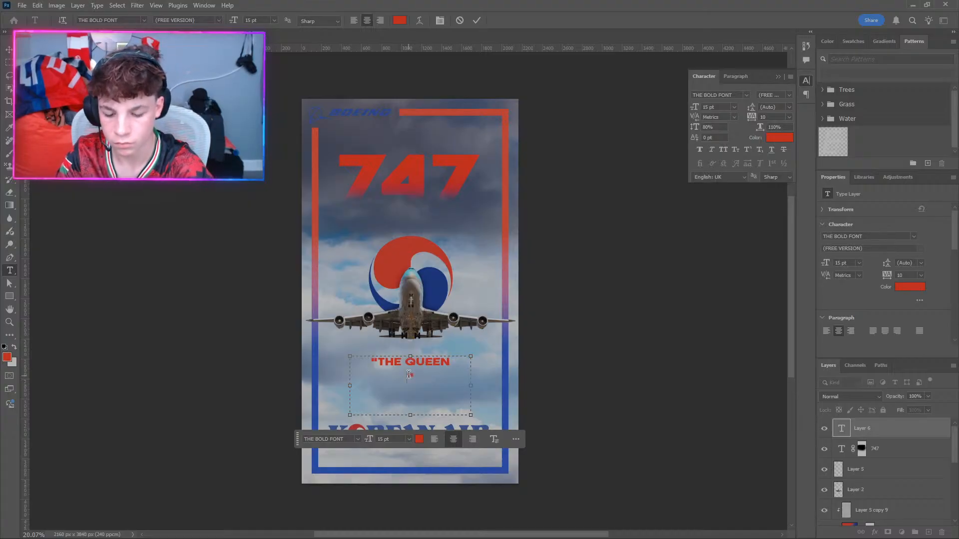
type("OF THE SK")
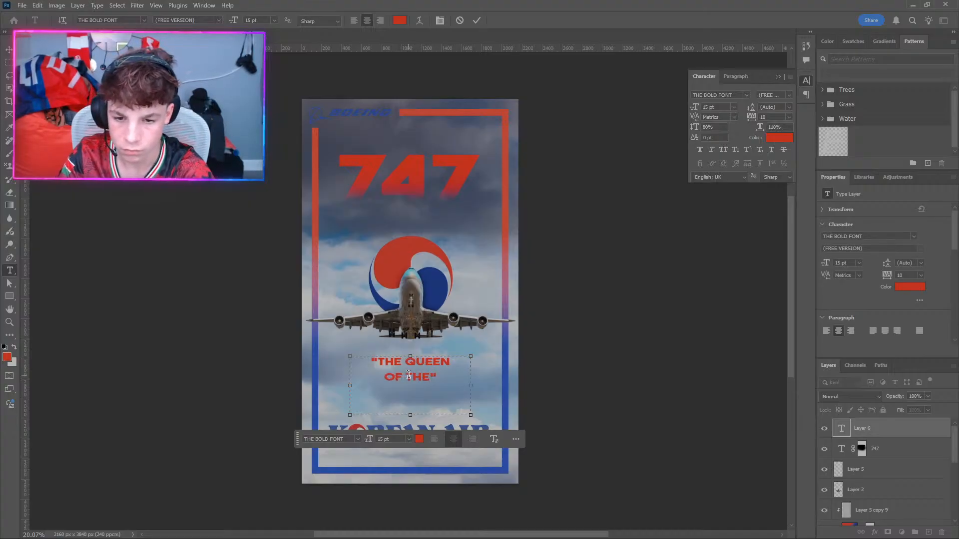
type("IES\"")
key("BackSpace")
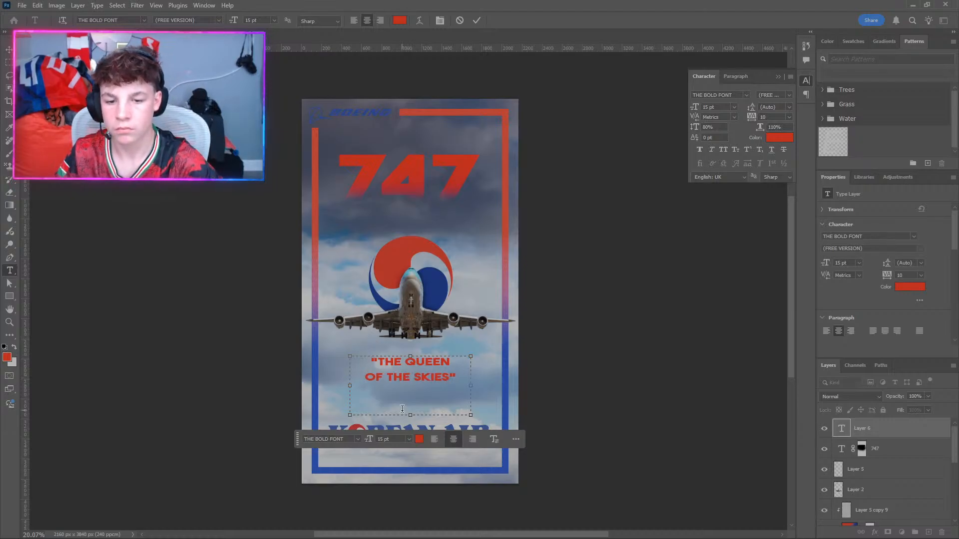
Recolour the whole slogan text white (ffffff).
left_click_drag(462, 386, 363, 358)
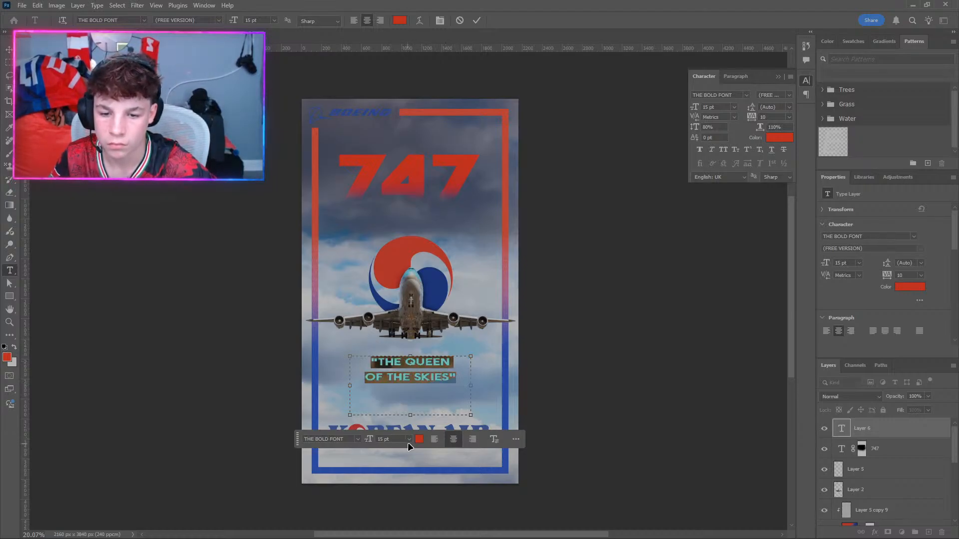
left_click(419, 439)
type("ffffff")
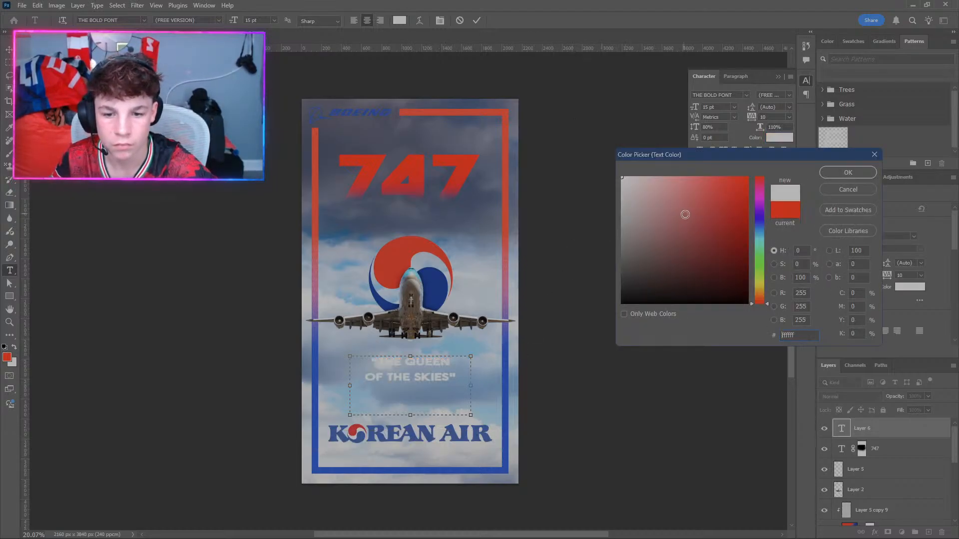
left_click(848, 172)
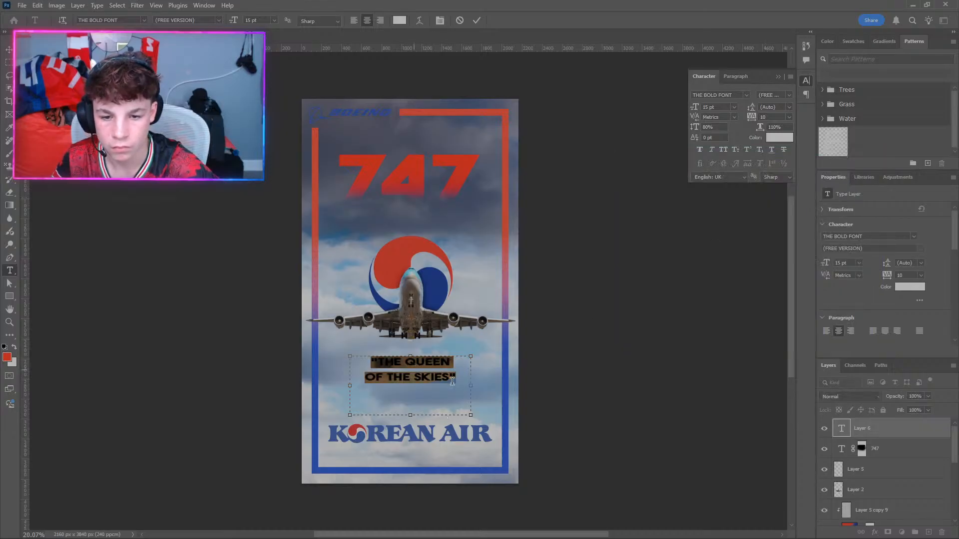
Try the slogan at a font size of 30 pt and settle on 20 pt.
left_click(383, 439)
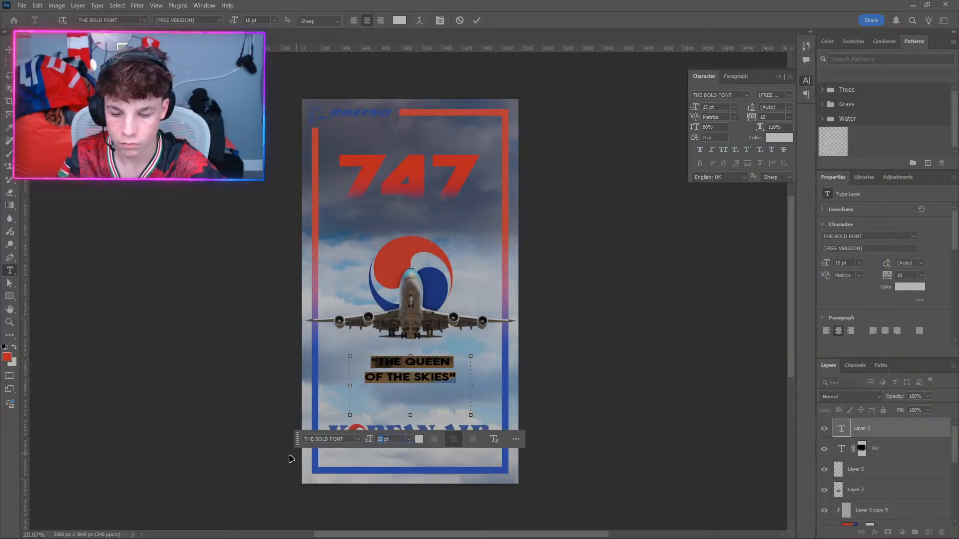
type("30")
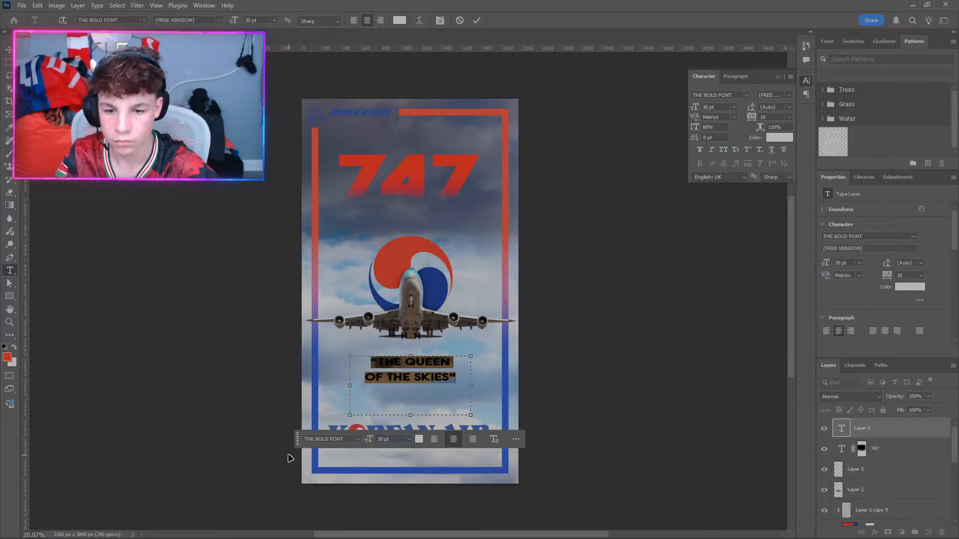
key("Return")
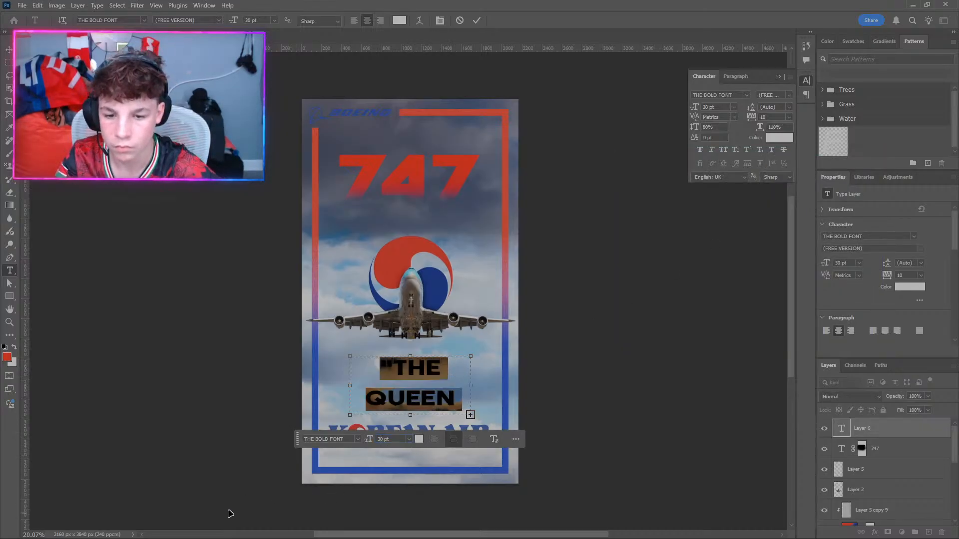
left_click(379, 439)
type("3 ")
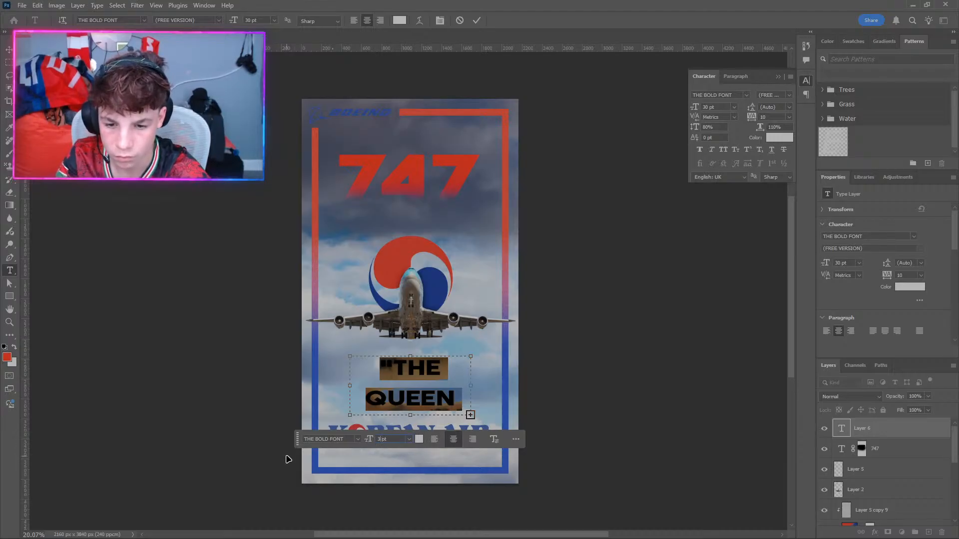
type("0")
key("Return")
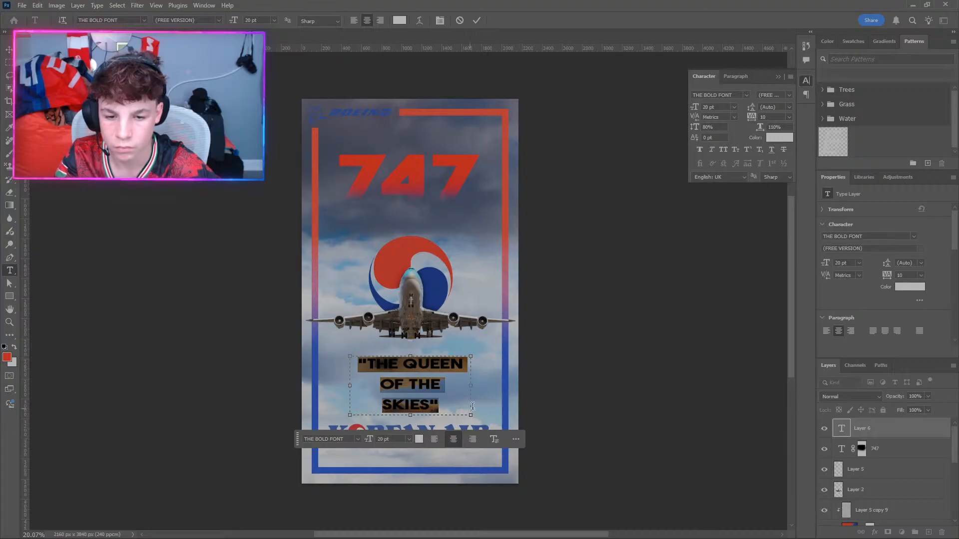
Widen the slogan's text box on both sides so the words fit on two lines, and commit the text.
left_click_drag(470, 387, 477, 386)
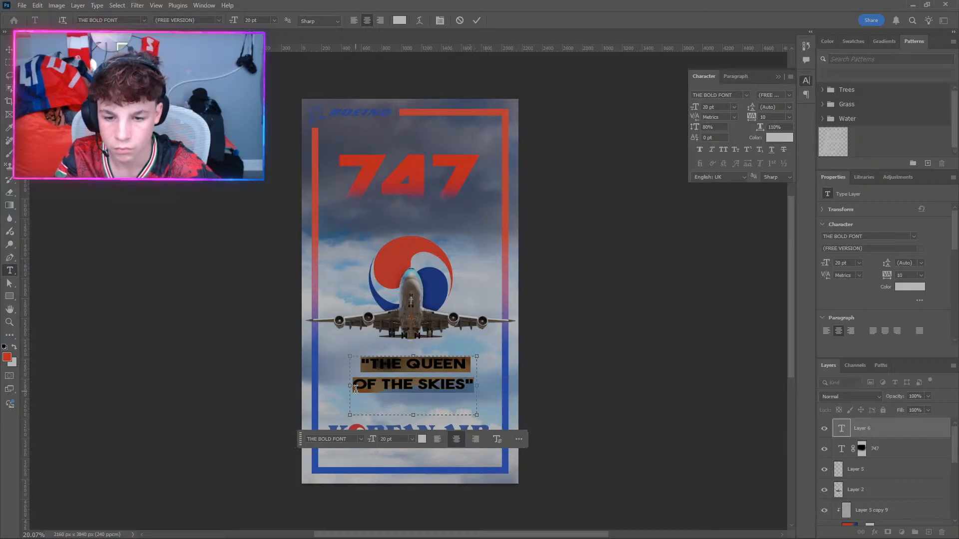
left_click_drag(350, 388, 336, 386)
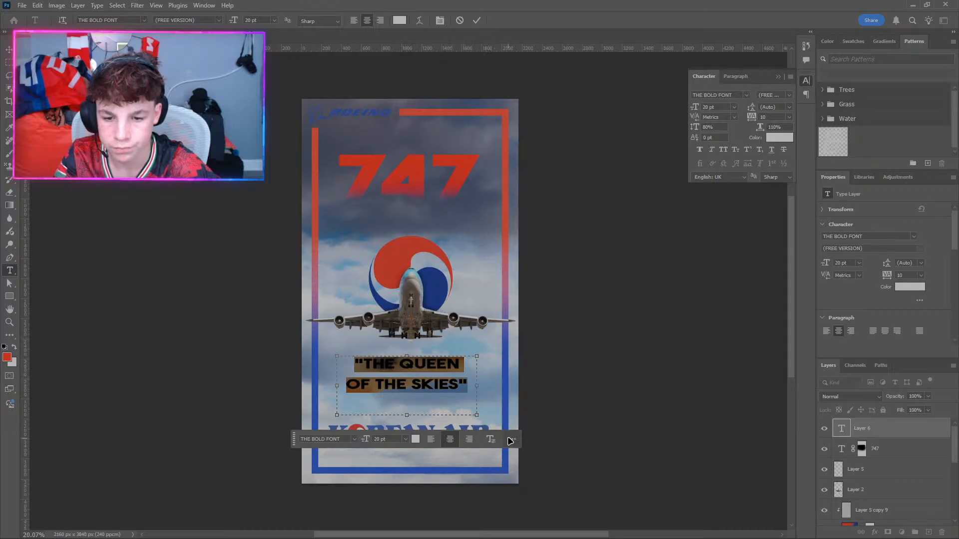
left_click(246, 368)
Transform the slogan layer, centring it below the aircraft and scaling it up to about 25 pt.
double_click(402, 378)
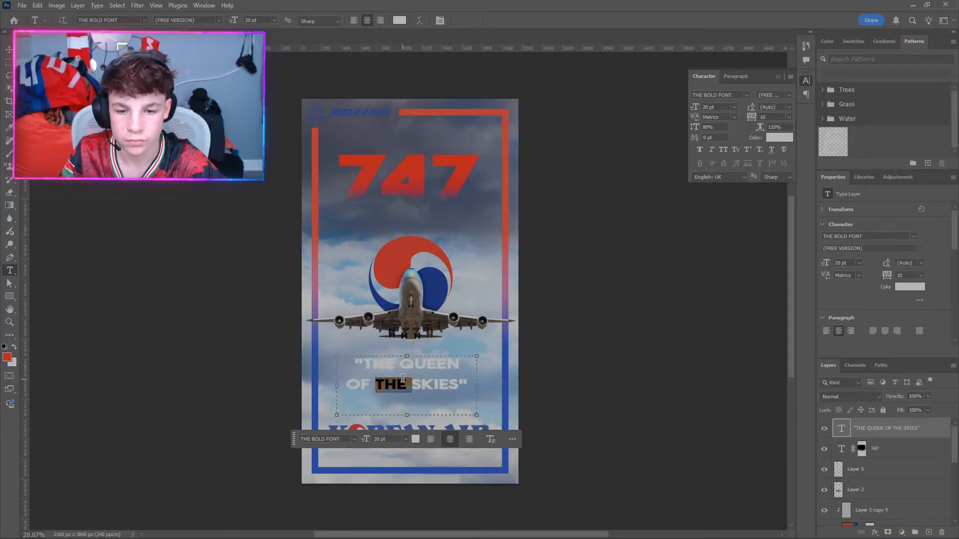
left_click(402, 378)
triple_click(403, 378)
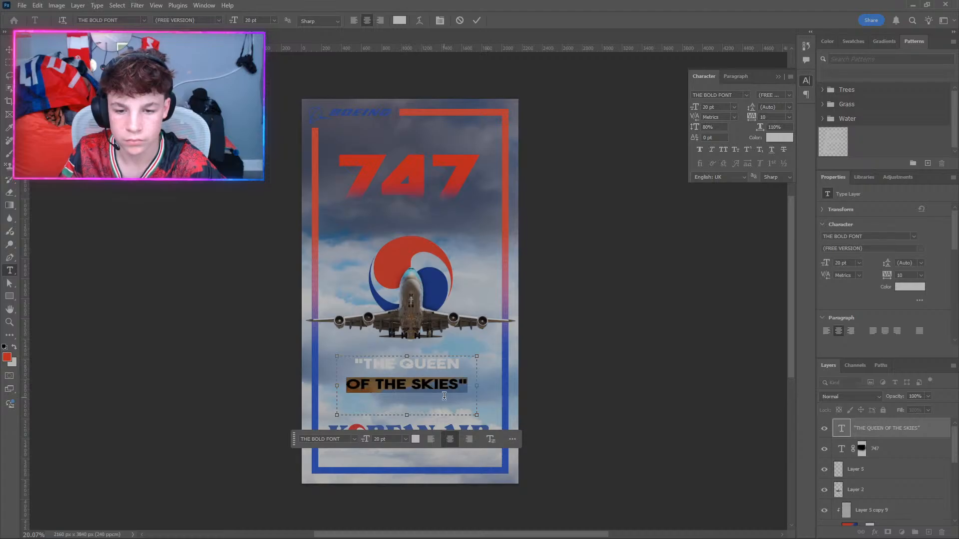
left_click_drag(466, 387, 311, 371)
key("ctrl+t")
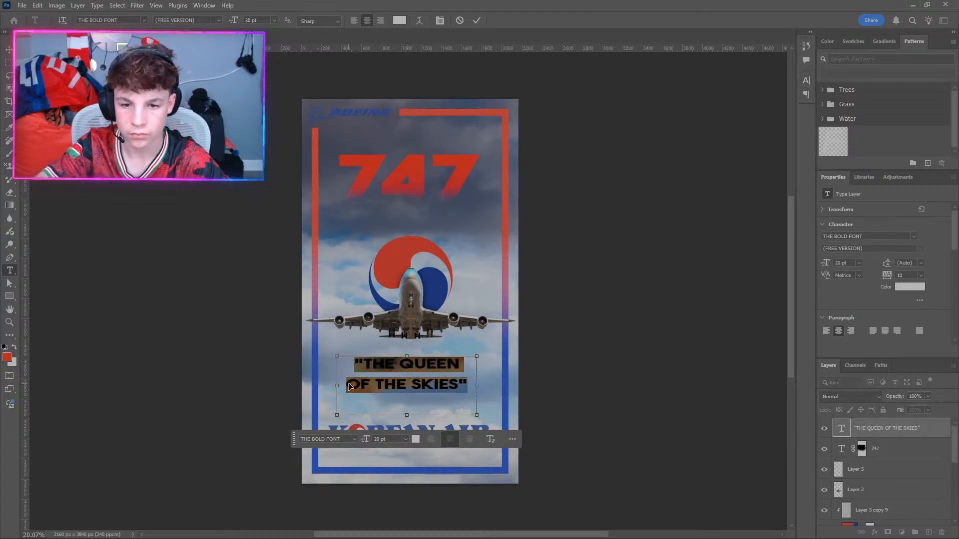
left_click(266, 375)
key("ctrl+t")
left_click_drag(394, 374, 398, 377)
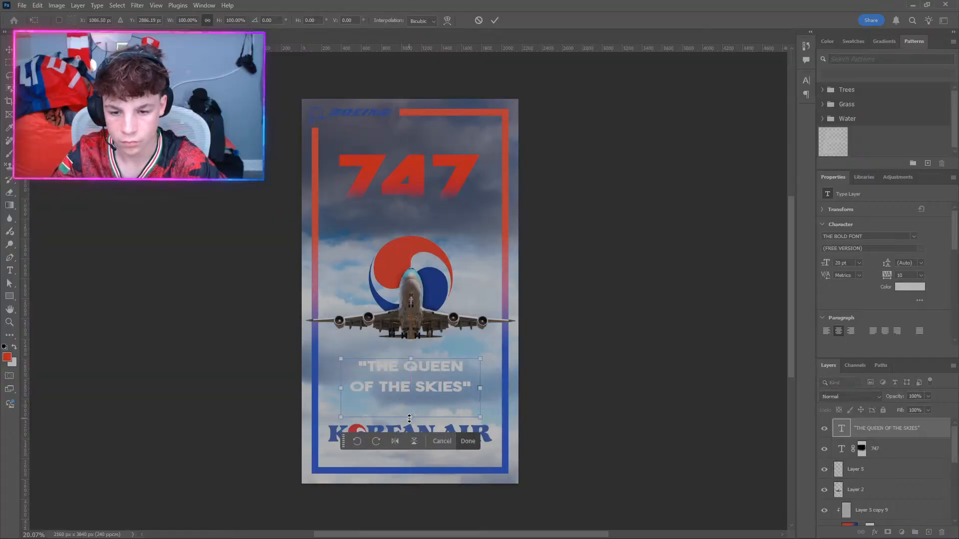
left_click_drag(410, 418, 411, 433)
key("Return")
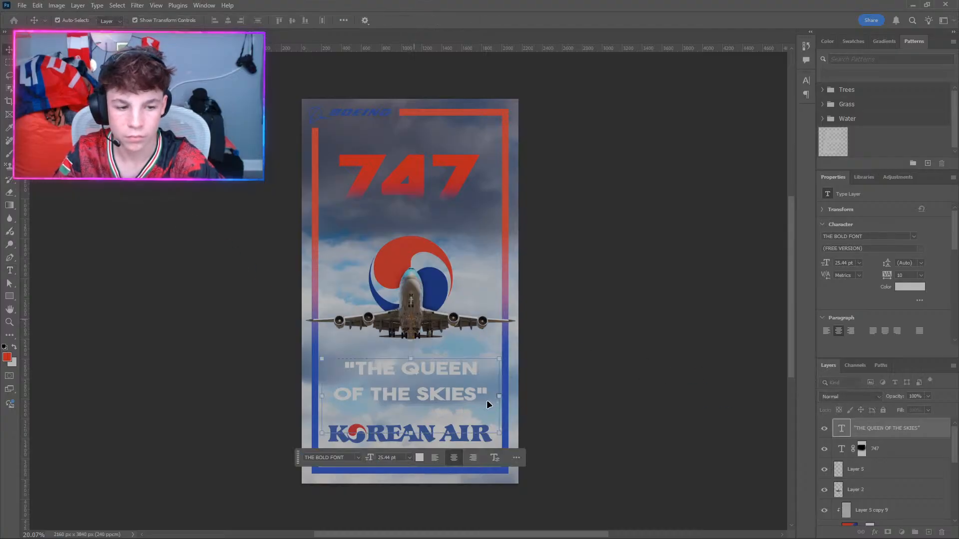
Change the font of the whole slogan to LEMON MILK Light.
double_click(391, 386)
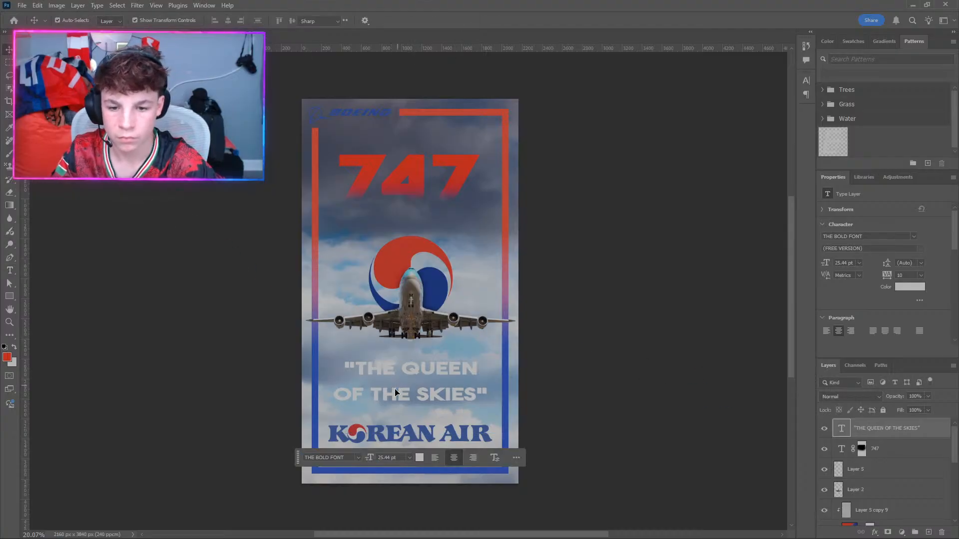
left_click(395, 389)
triple_click(395, 388)
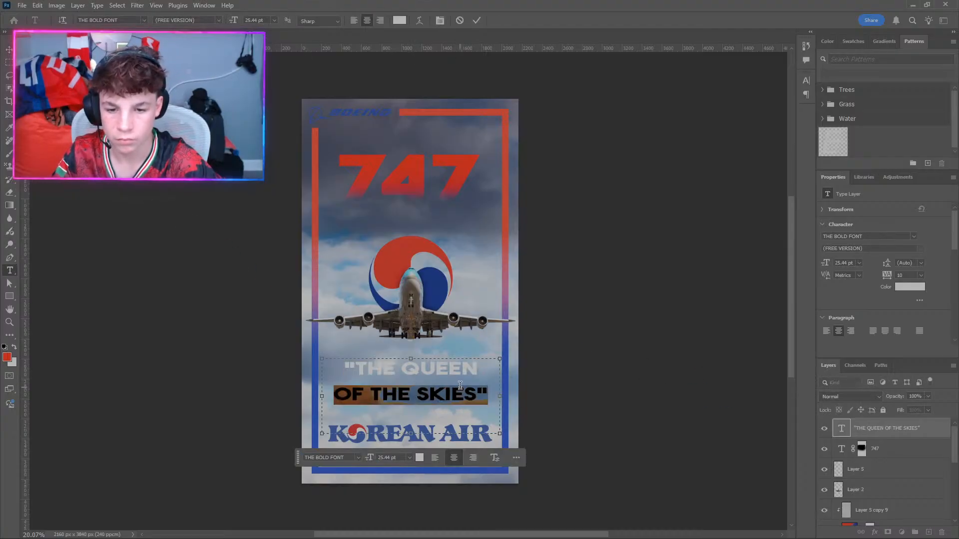
left_click_drag(490, 394, 300, 358)
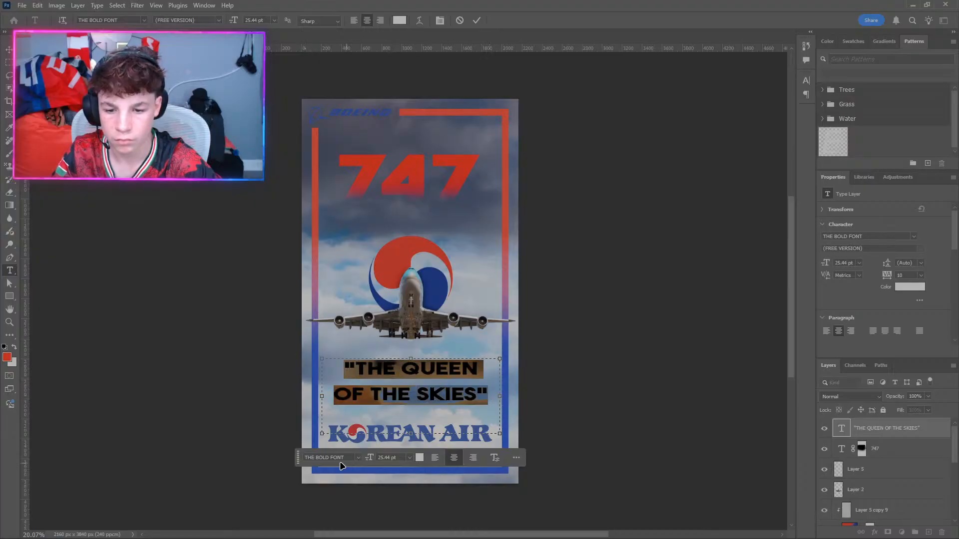
left_click(358, 457)
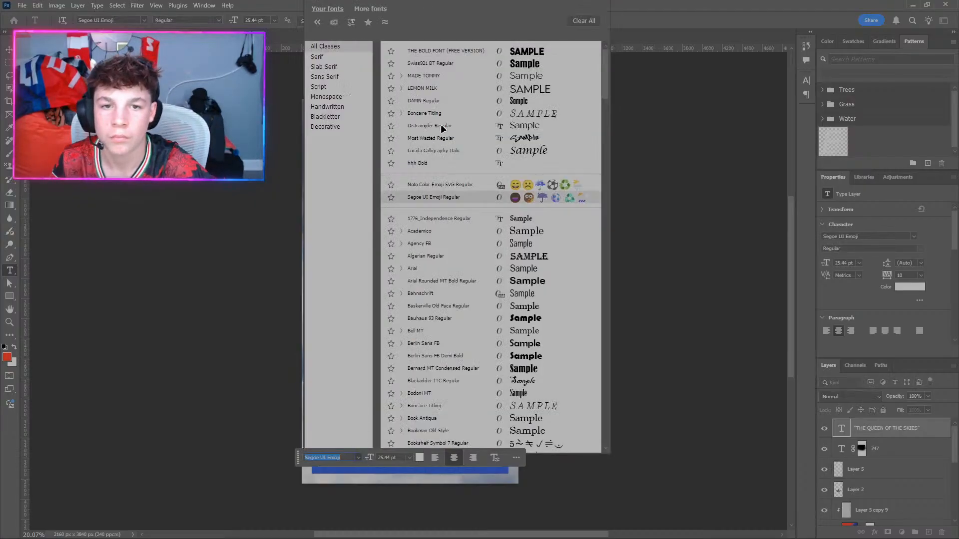
left_click(293, 393)
left_click(562, 122)
key("v")
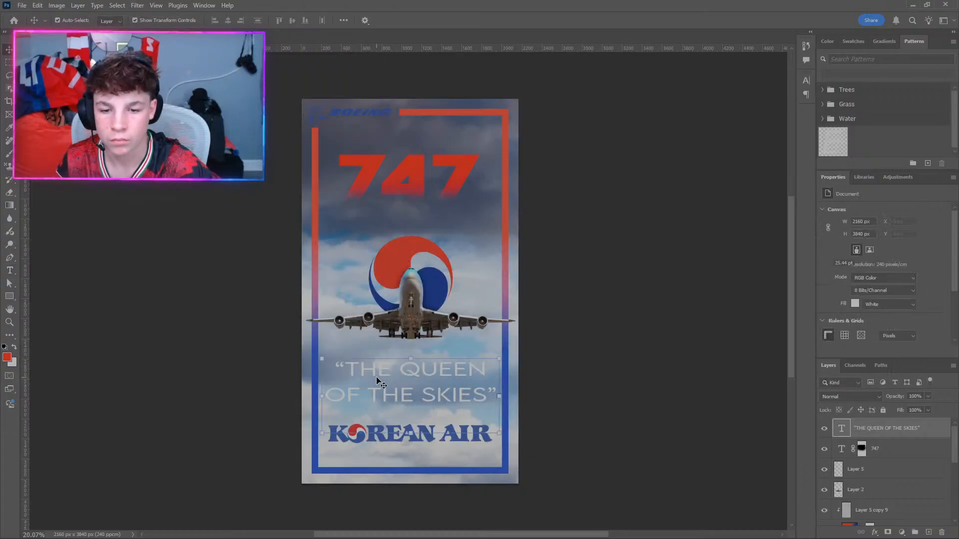
Change the font of the whole slogan to Distrampler Regular, commit the text and deselect the layer.
double_click(374, 379)
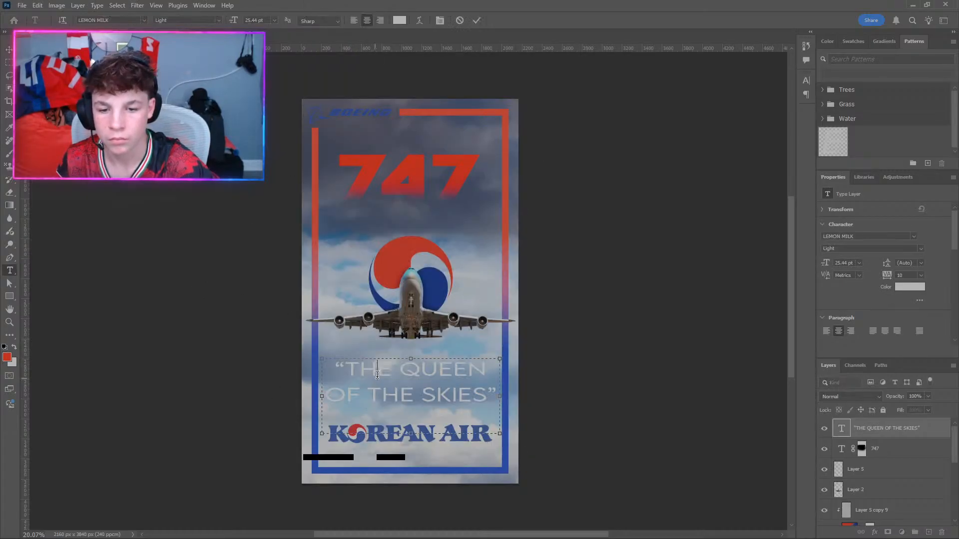
triple_click(374, 381)
triple_click(373, 396)
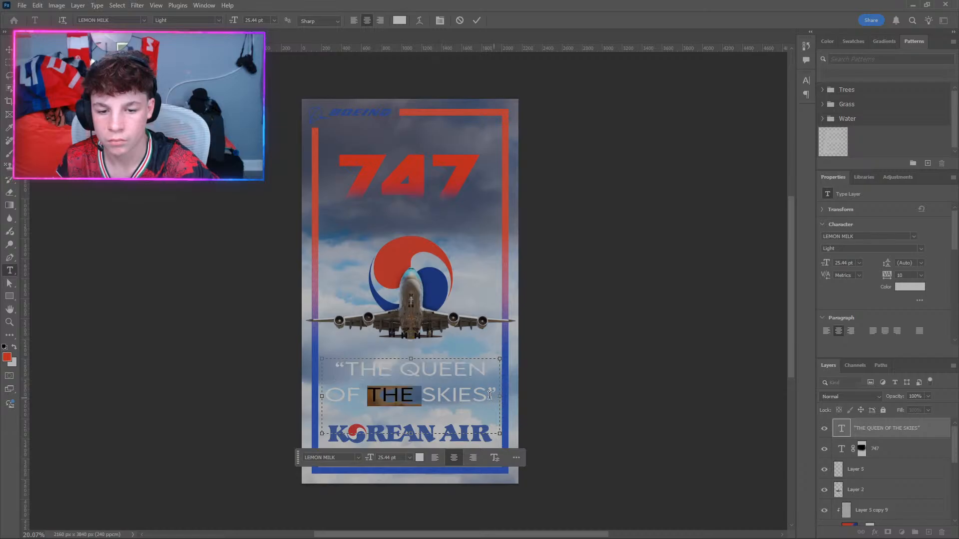
left_click_drag(321, 370, 315, 391)
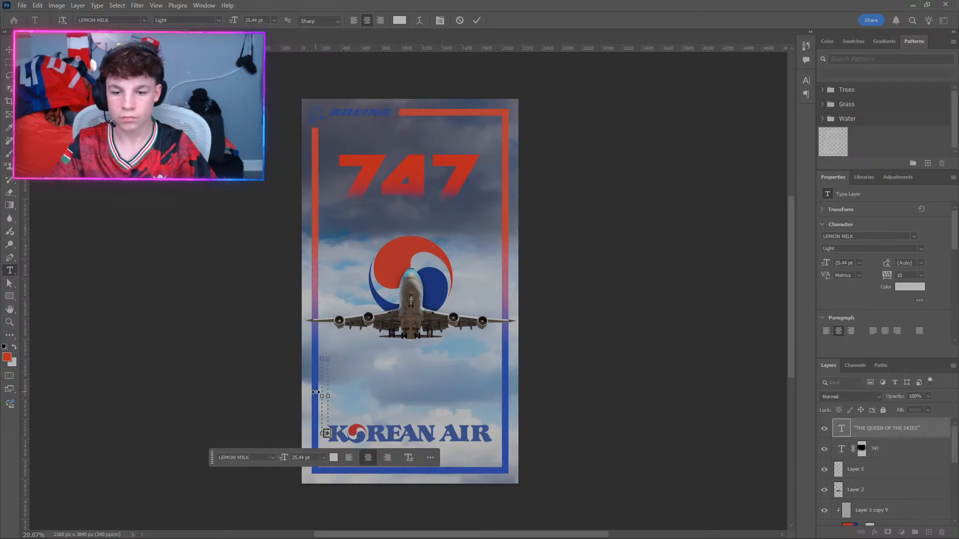
key("ctrl+z")
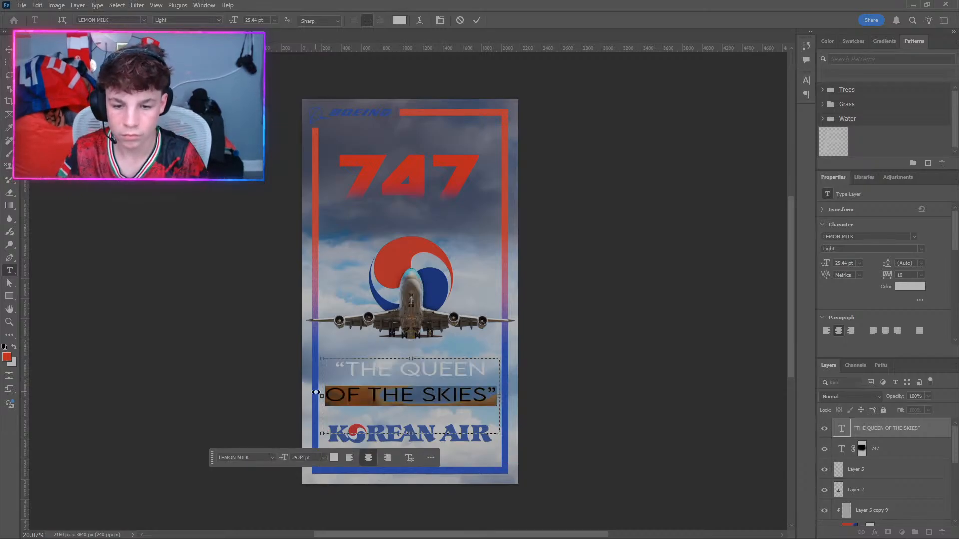
left_click(483, 408)
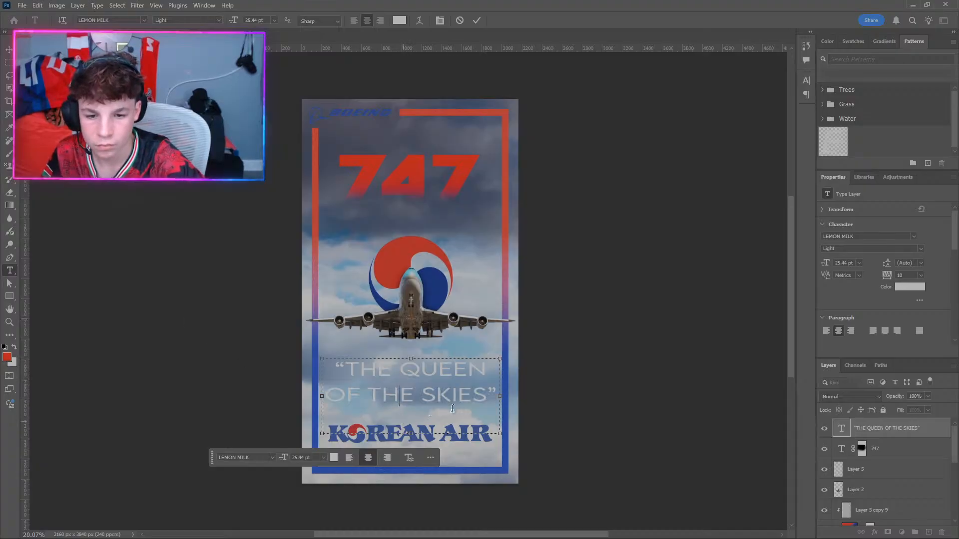
left_click_drag(483, 408, 315, 361)
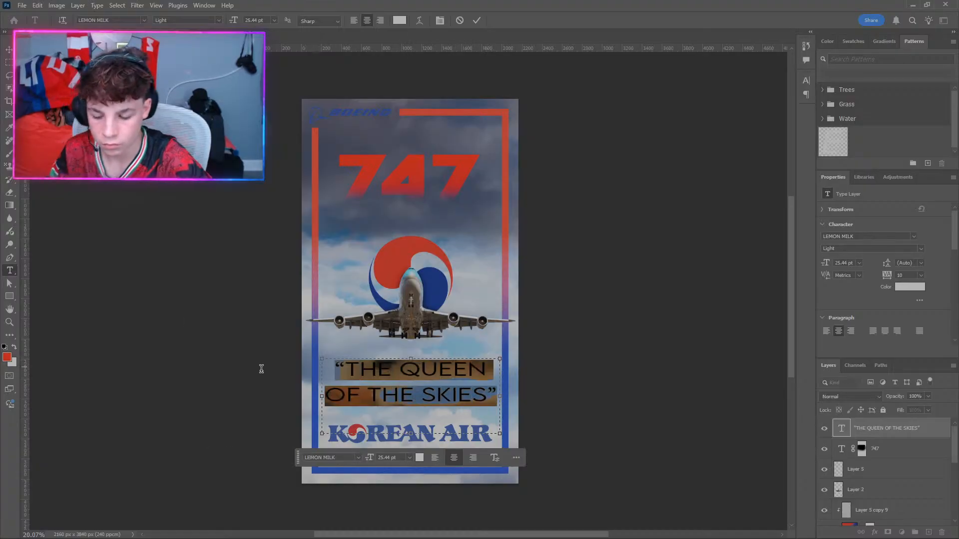
key("ctrl+t")
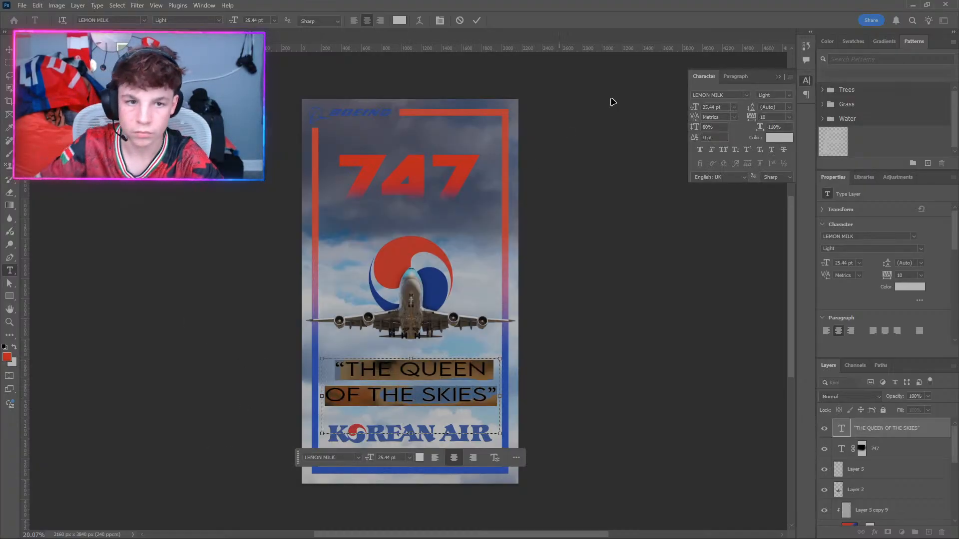
left_click(746, 95)
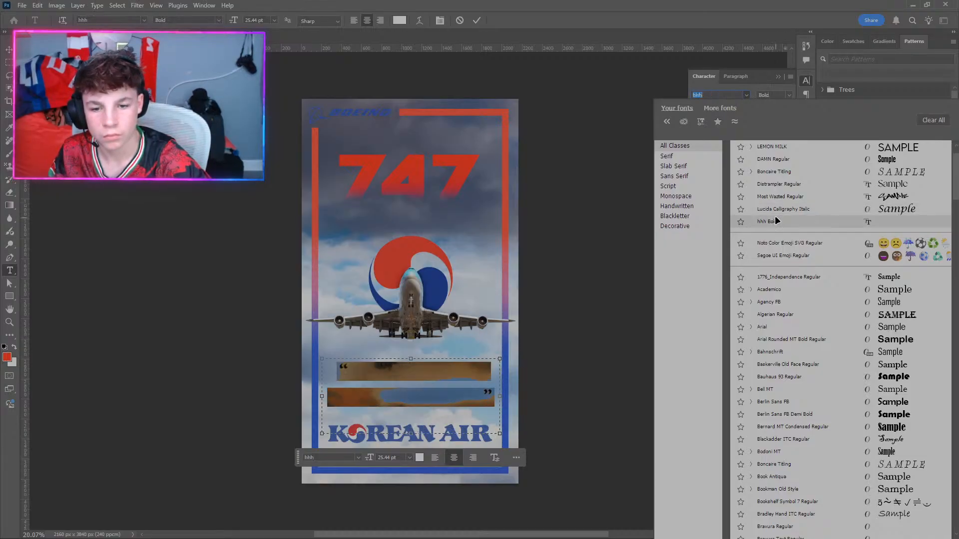
left_click(788, 187)
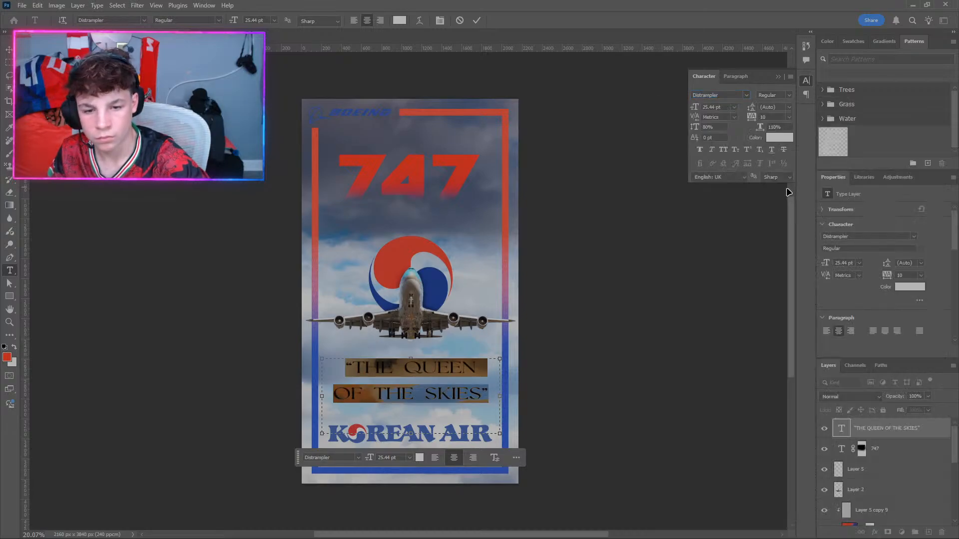
left_click(690, 276)
key("v")
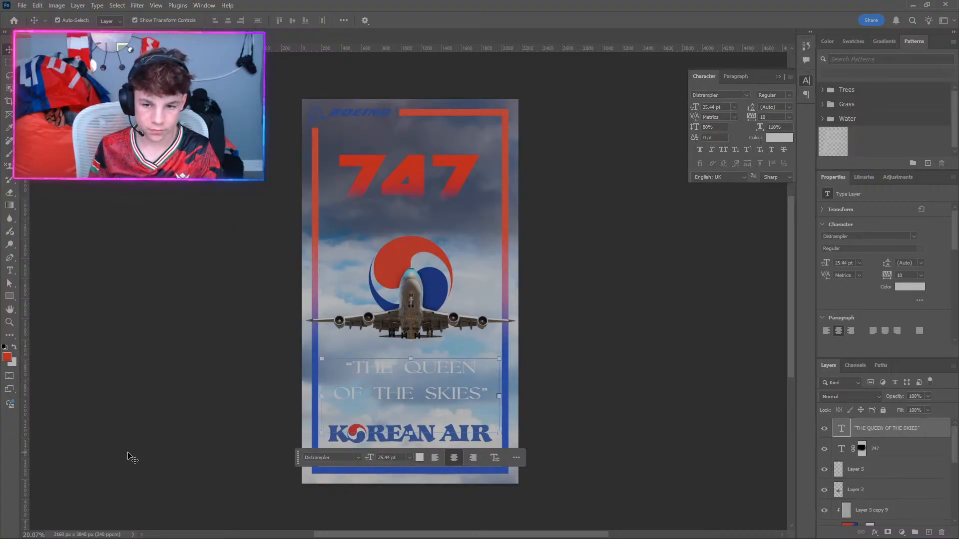
left_click(272, 275)
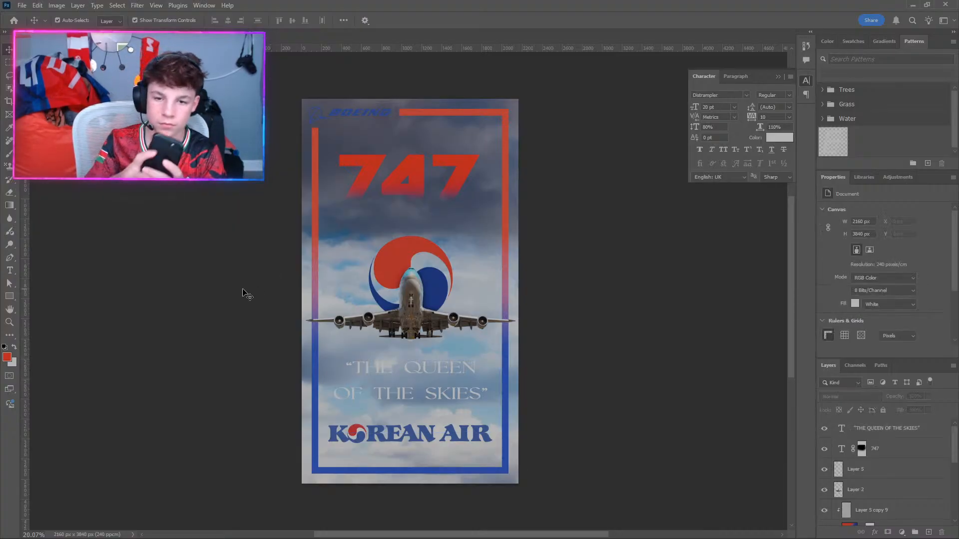
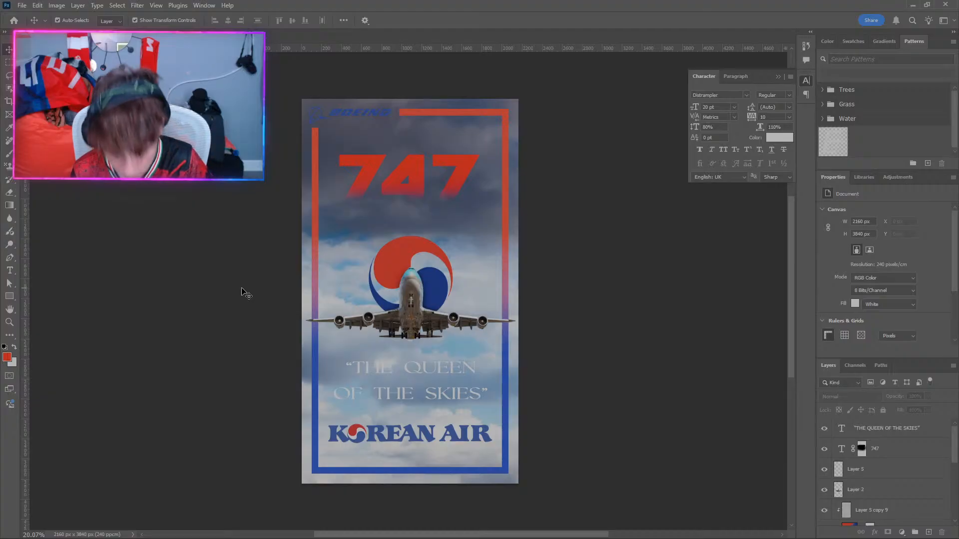
Switch to Chrome and search the web for a free download of the Aldine 721 font.
key("super")
type("ch")
key("Return")
type("aldin")
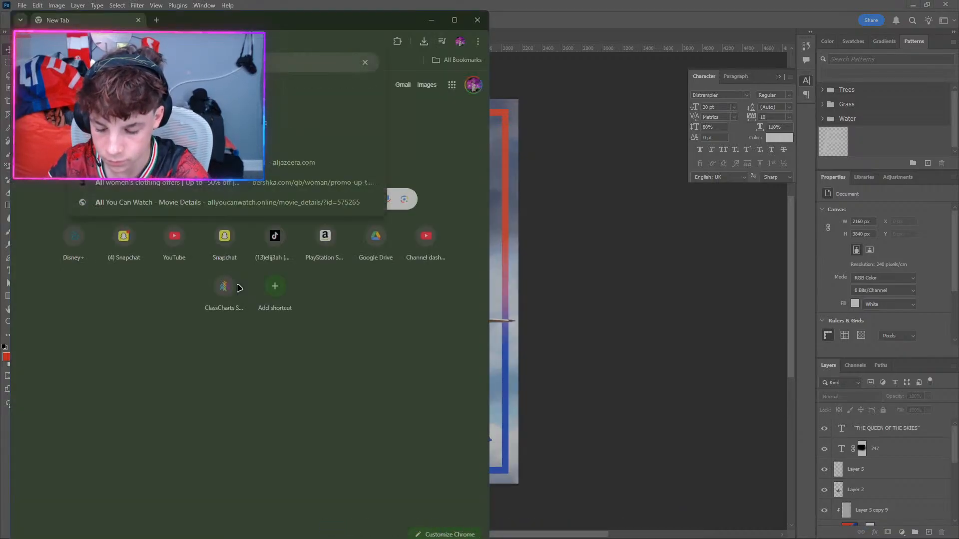
type("e 721")
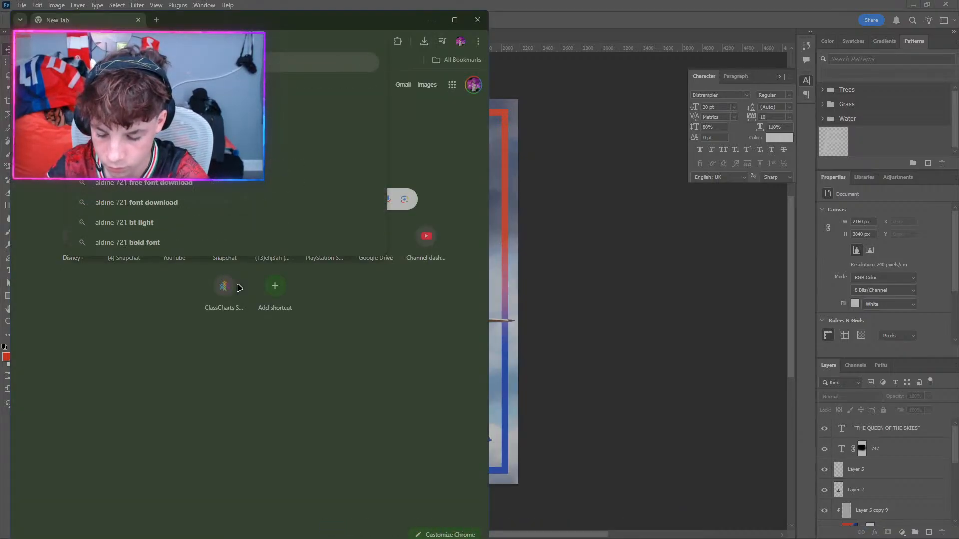
type(" FONR FREE")
key("Return")
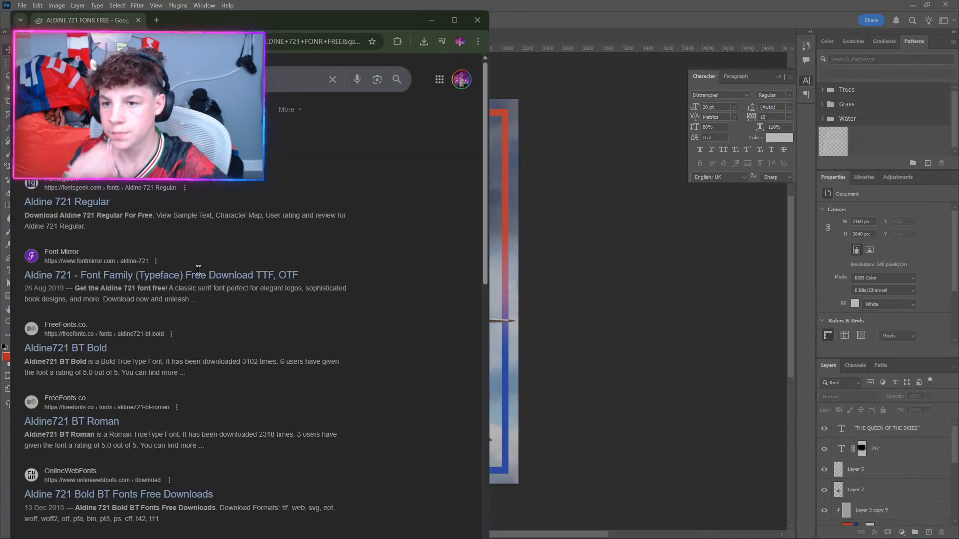
Open the FontsGeek page for Aldine 721 Regular, accept its privacy notice and download the font ZIP file.
left_click(65, 202)
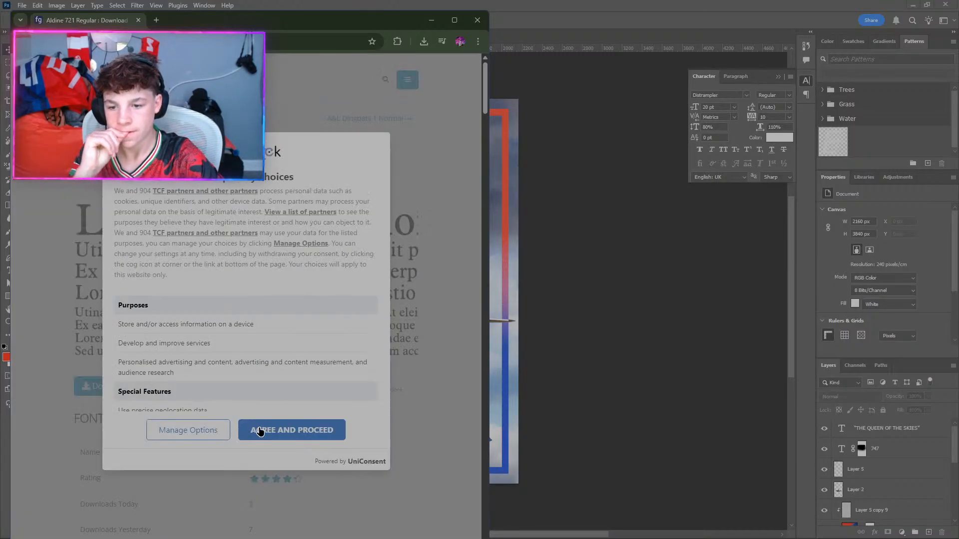
left_click(253, 430)
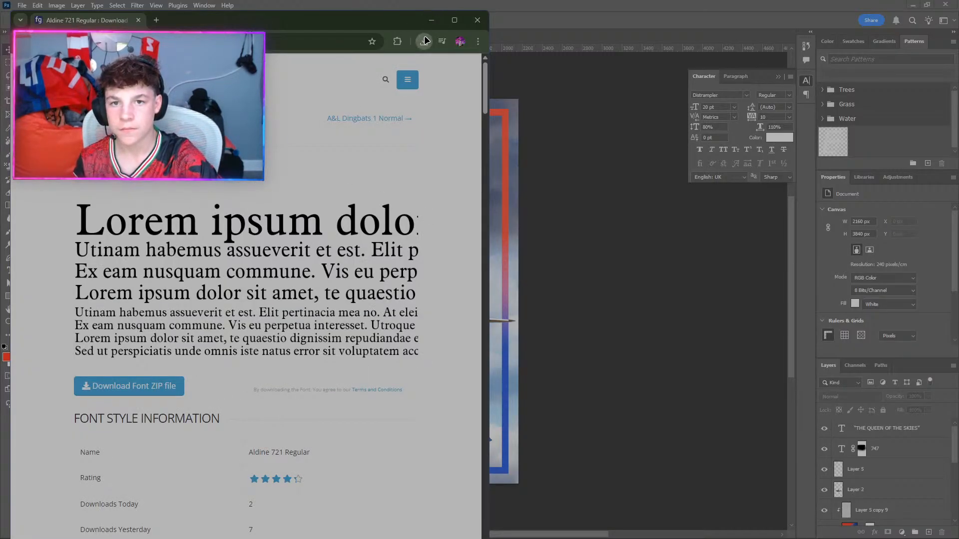
left_click(423, 41)
left_click(38, 312)
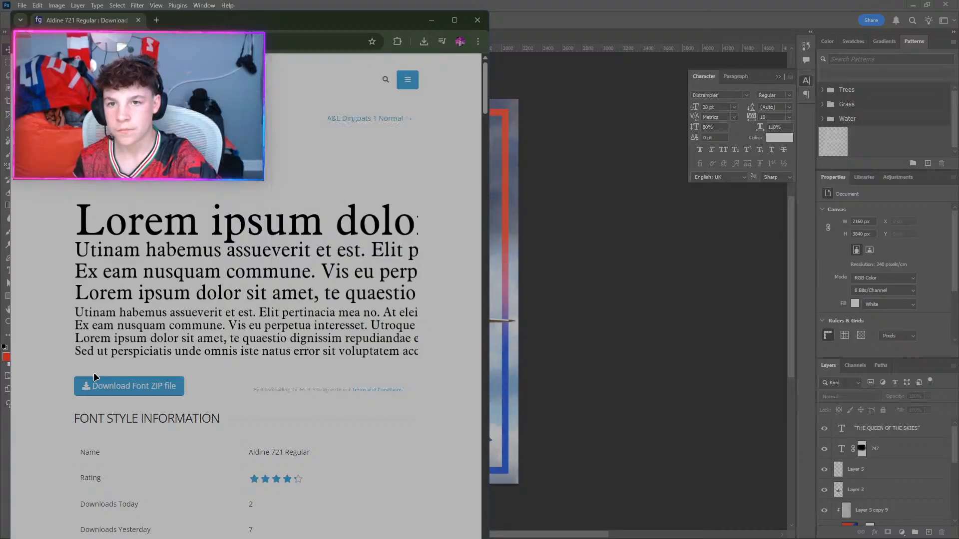
left_click(426, 42)
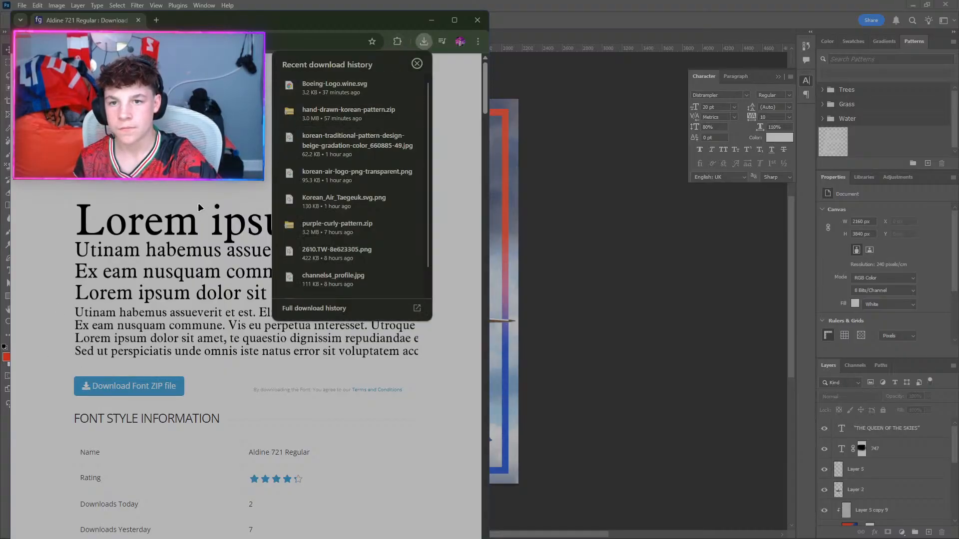
left_click(119, 387)
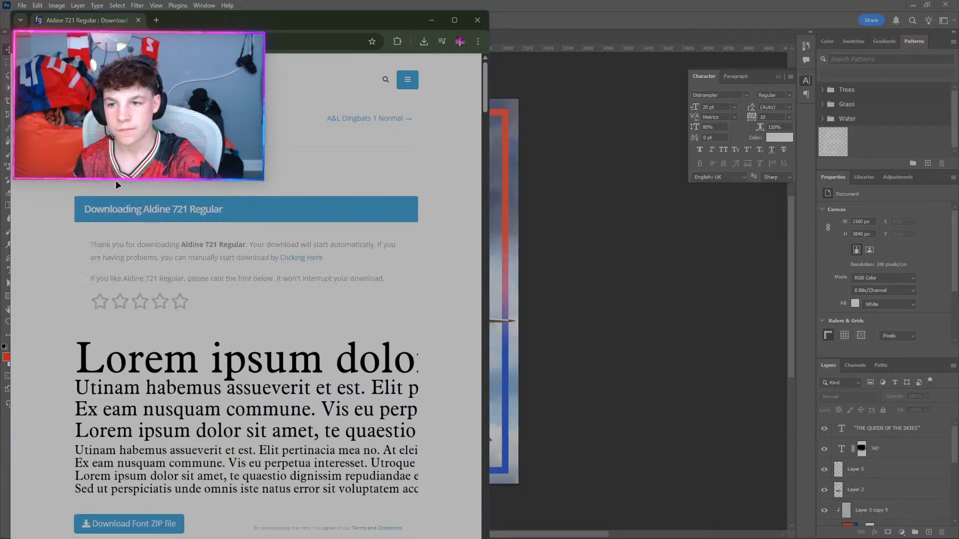
left_click(424, 41)
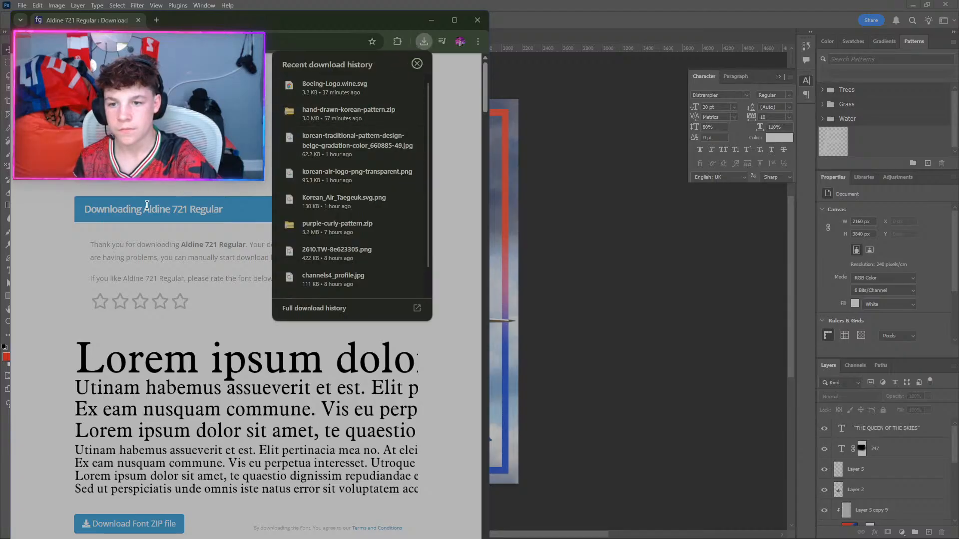
scroll(175, 343, "down", 1)
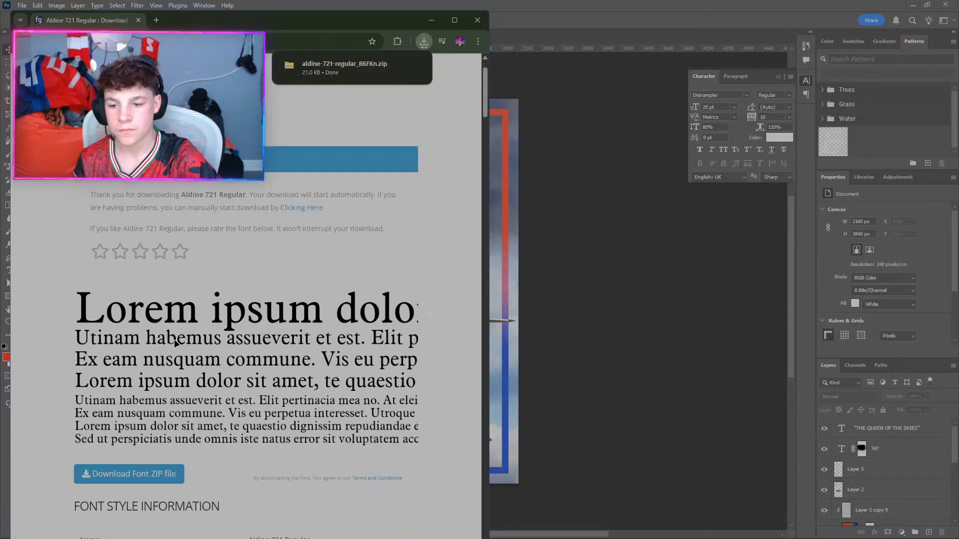
Open the downloaded archive, install the Aldine 721 Regular.otf font from its folder, and close the preview and folder windows.
left_click(344, 68)
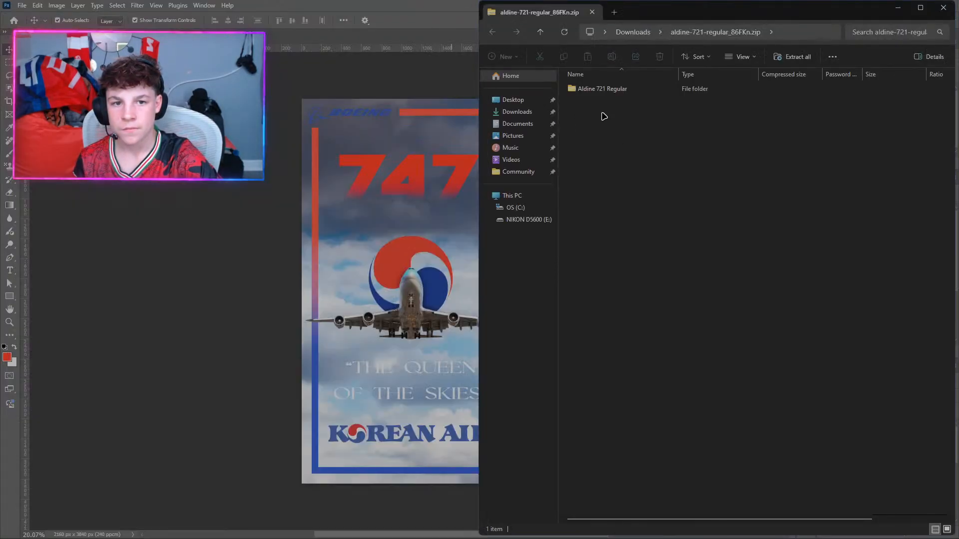
double_click(599, 89)
double_click(599, 90)
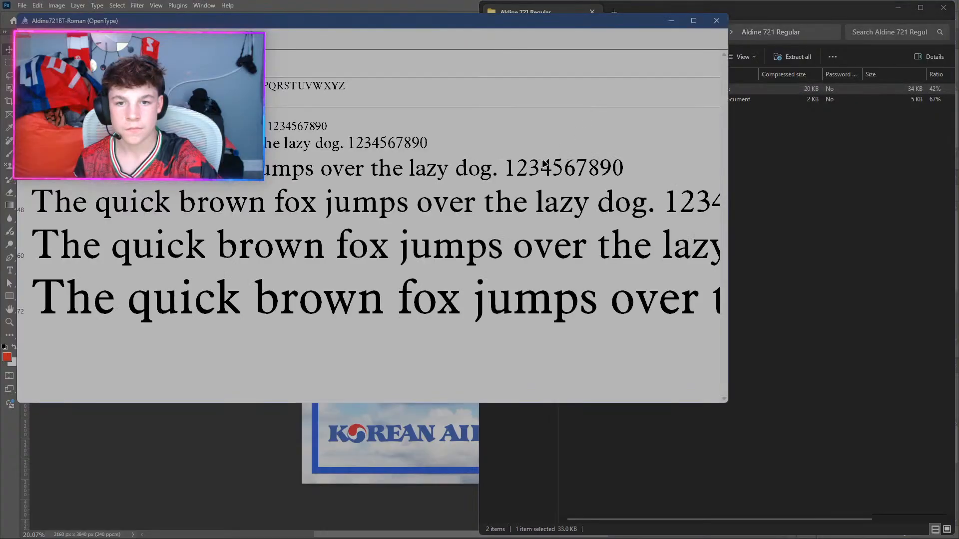
left_click(79, 39)
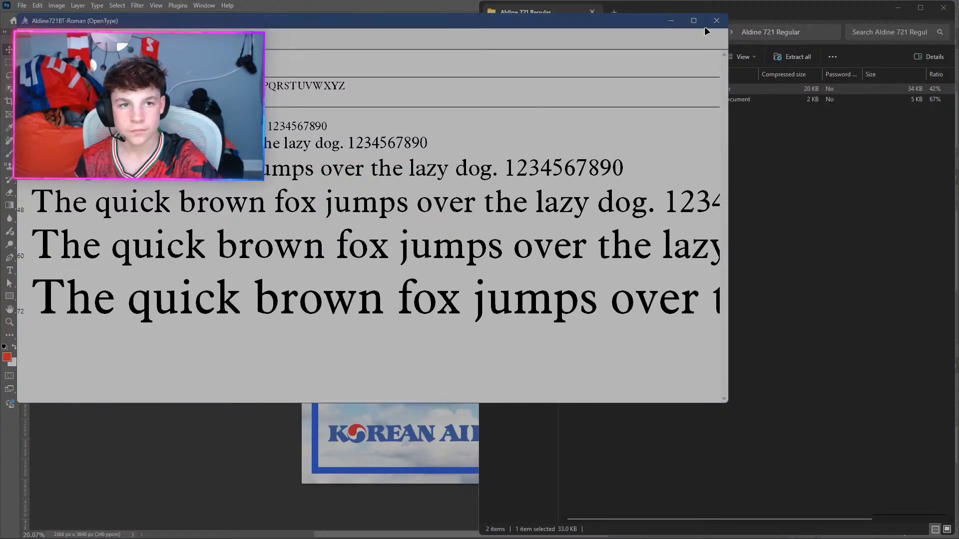
left_click(714, 21)
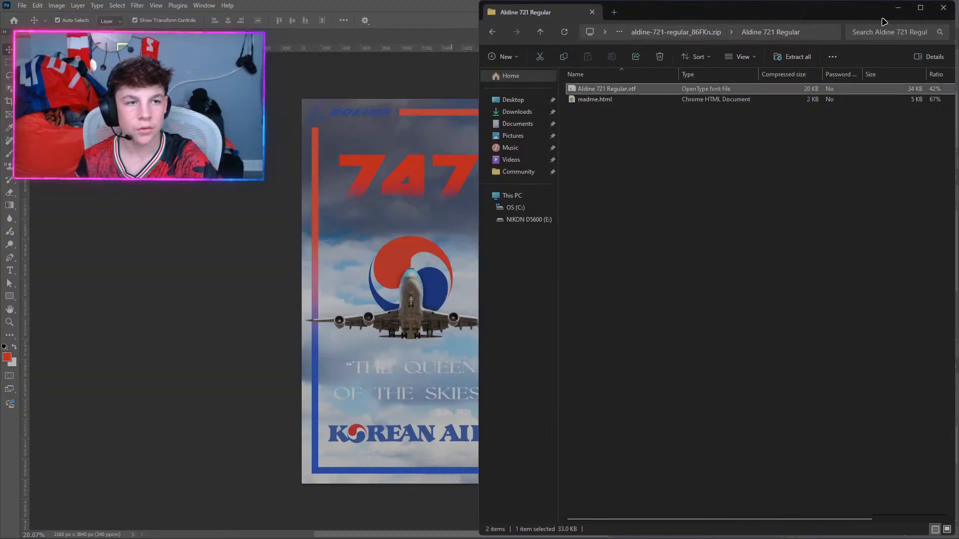
left_click(942, 11)
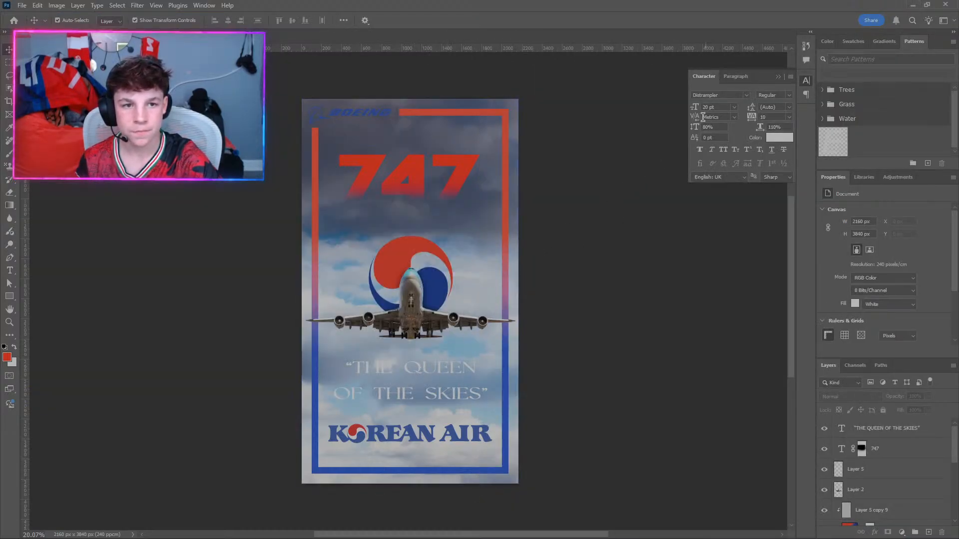
Change the font of the whole slogan in Photoshop to Aldine 721 BT Regular and commit the text.
left_click(354, 375)
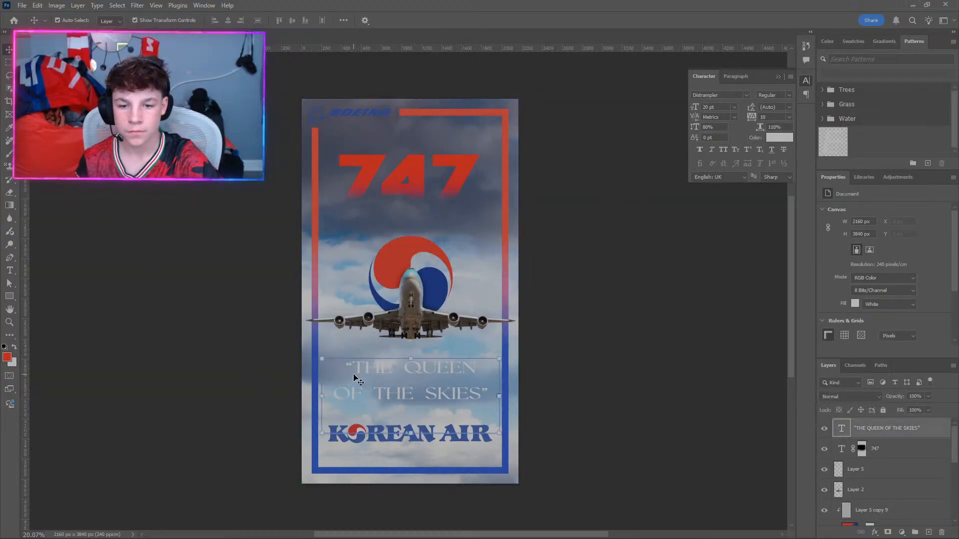
double_click(386, 378)
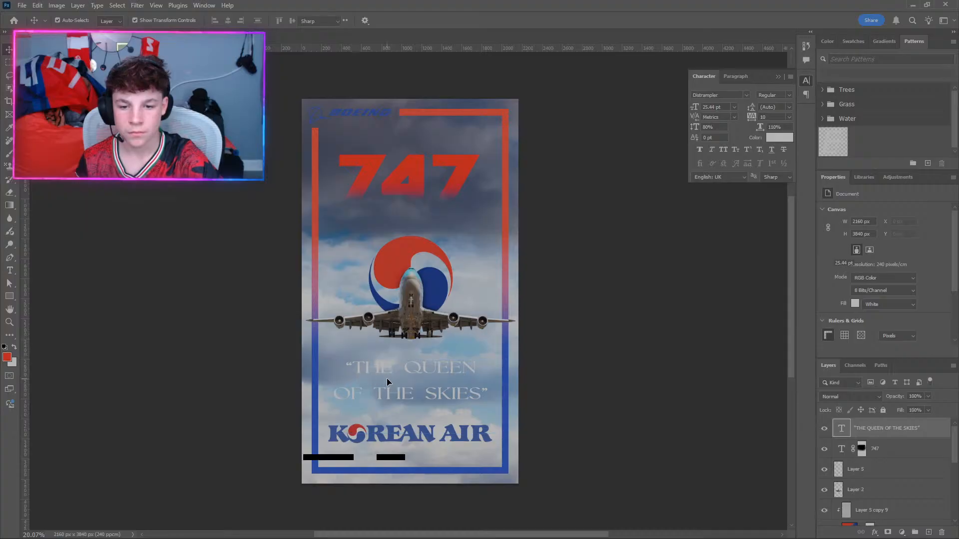
triple_click(412, 393)
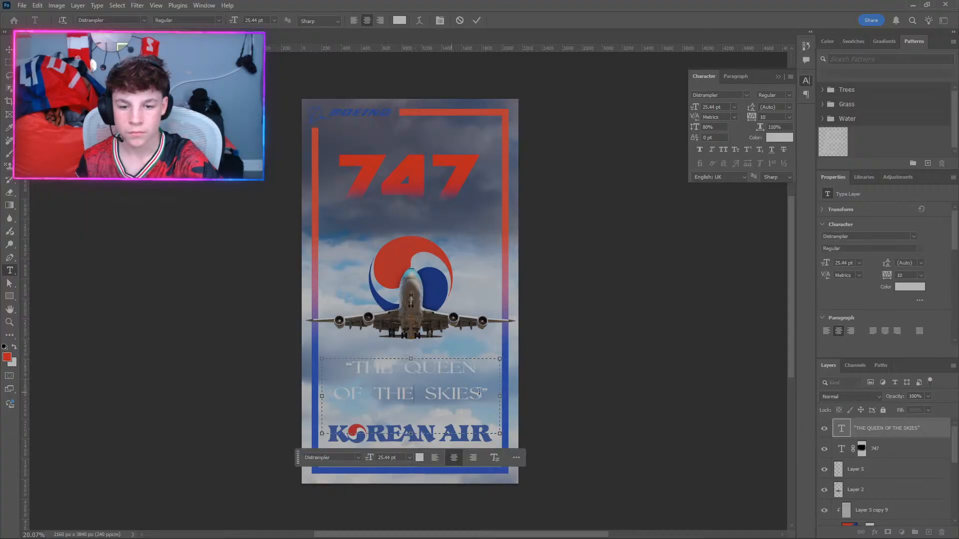
left_click(485, 392)
left_click_drag(488, 394, 334, 351)
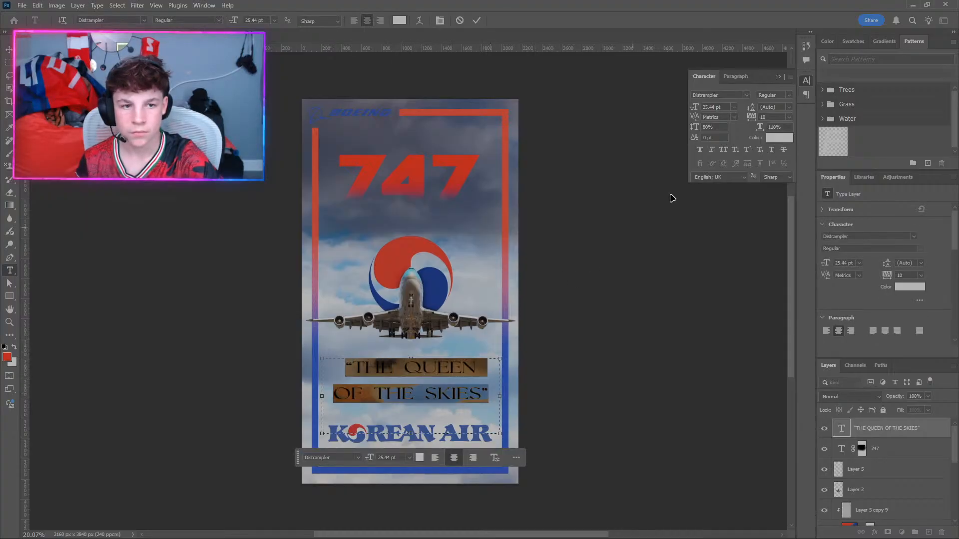
left_click(744, 96)
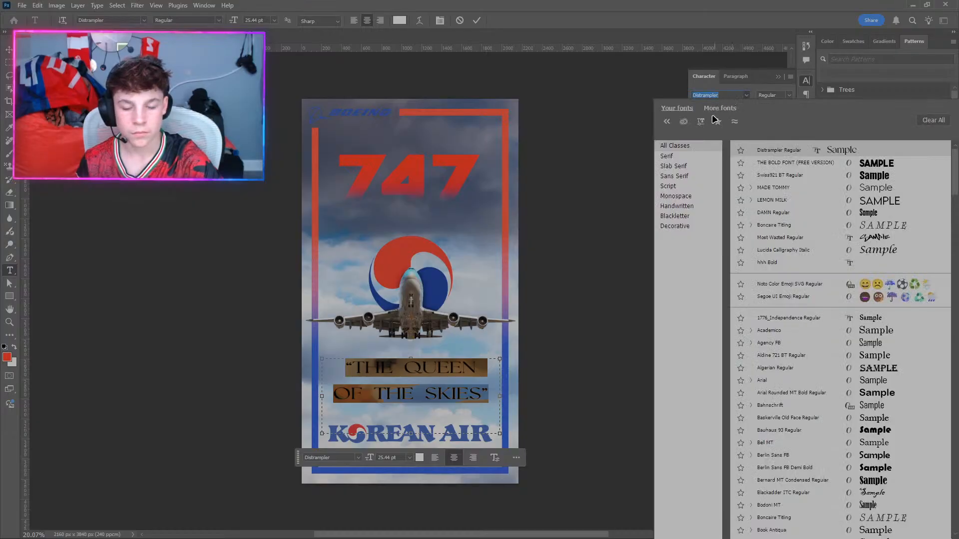
type("ALD")
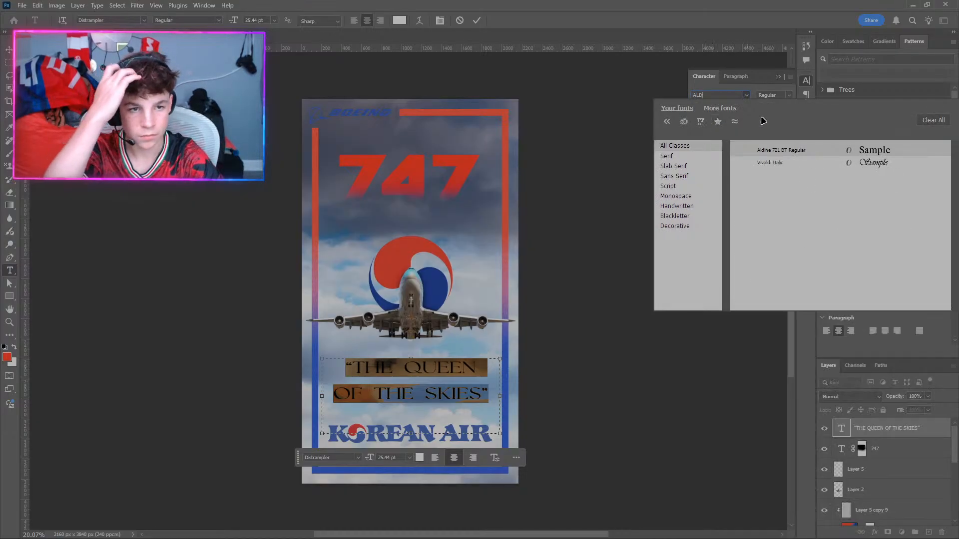
left_click(781, 150)
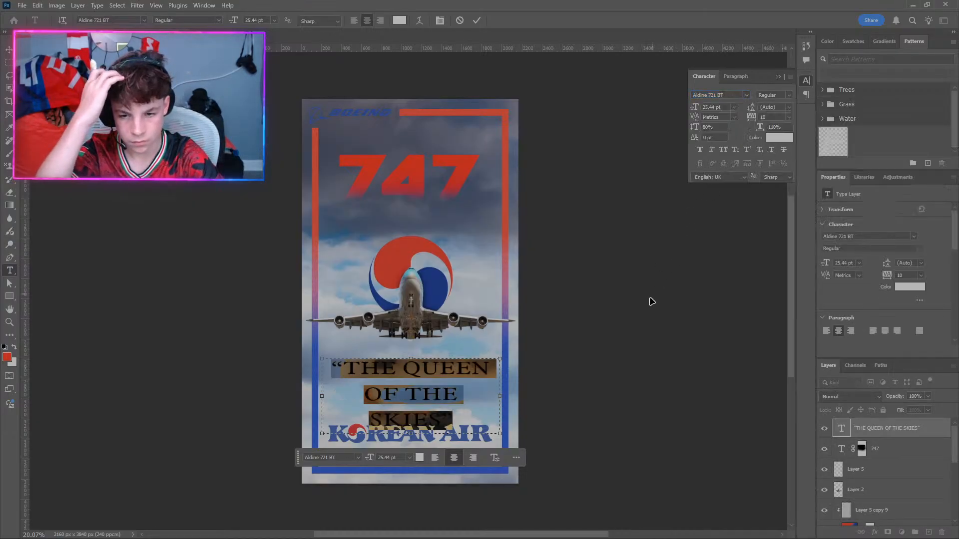
left_click(608, 391)
key("v")
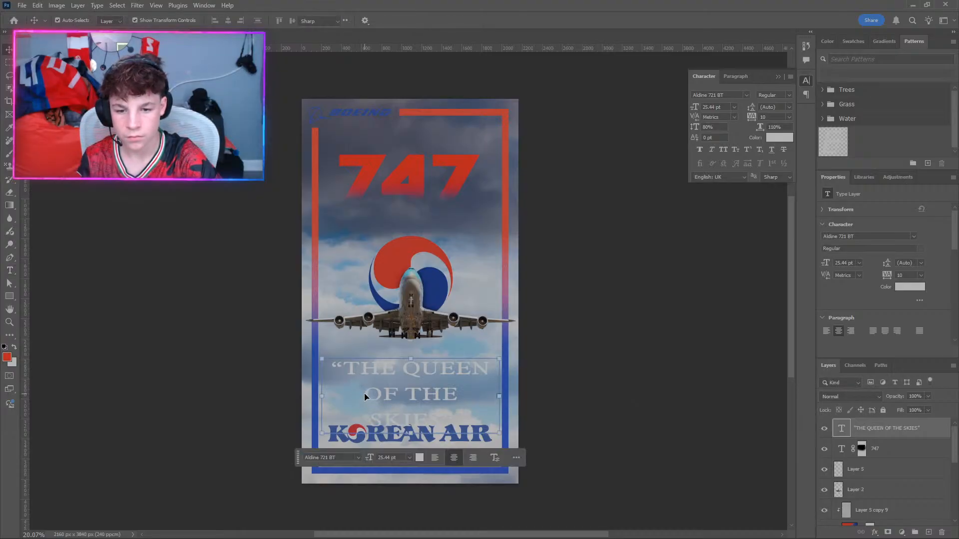
Set the font size of the whole slogan to 20 pt and commit the text.
double_click(364, 396)
left_click_drag(364, 395, 339, 359)
left_click_drag(489, 421, 307, 359)
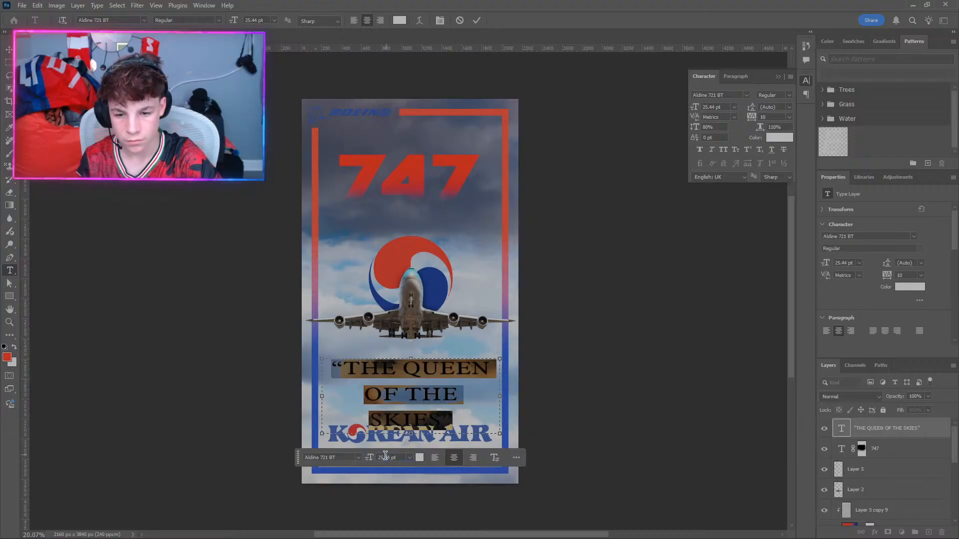
key("BackSpace")
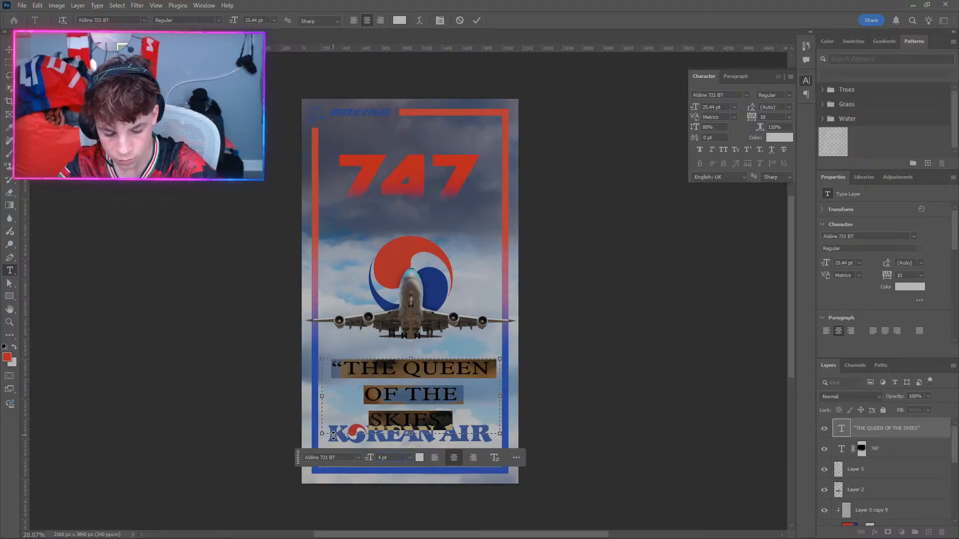
type("20")
key("Return")
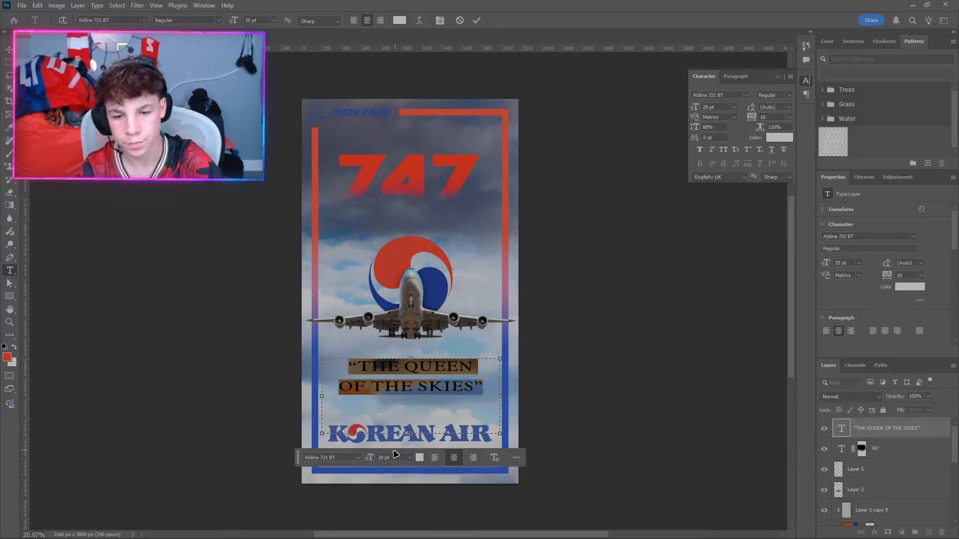
left_click(498, 383)
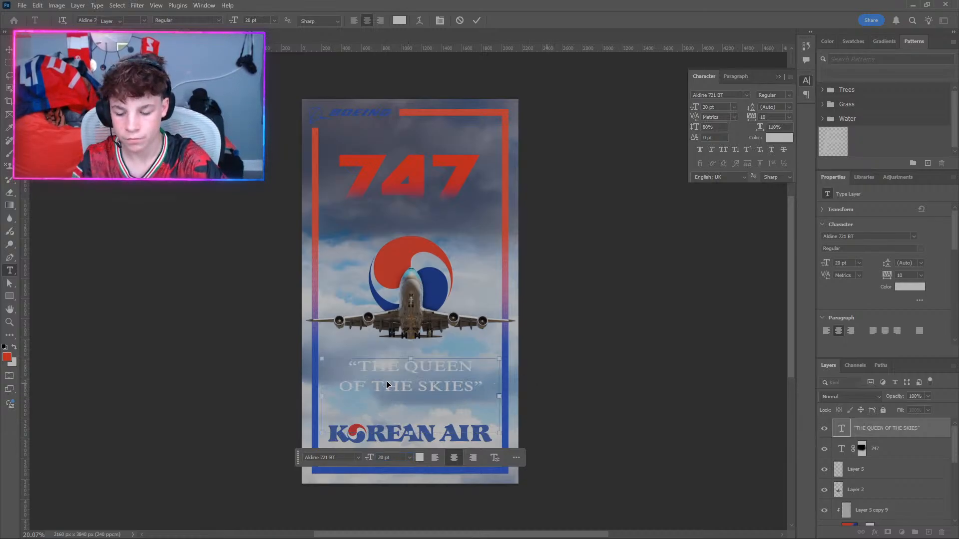
Move the slogan slightly down and scale it to about 87% on the poster's centre line, then apply the transform and deselect.
mouse_move(400, 373)
left_mouse_down()
mouse_move(399, 389)
mouse_move(400, 379)
left_mouse_up()
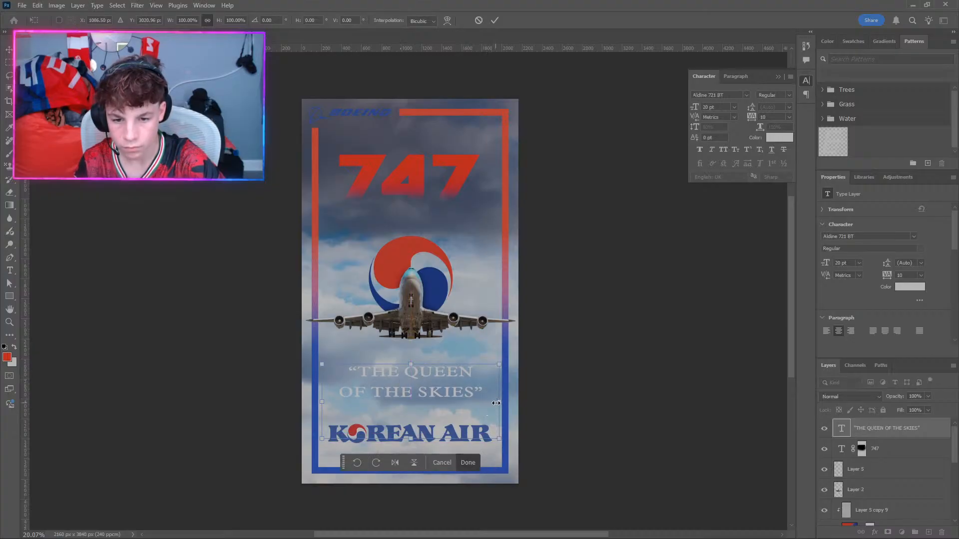
left_click_drag(495, 403, 487, 384)
left_click_drag(431, 397, 432, 395)
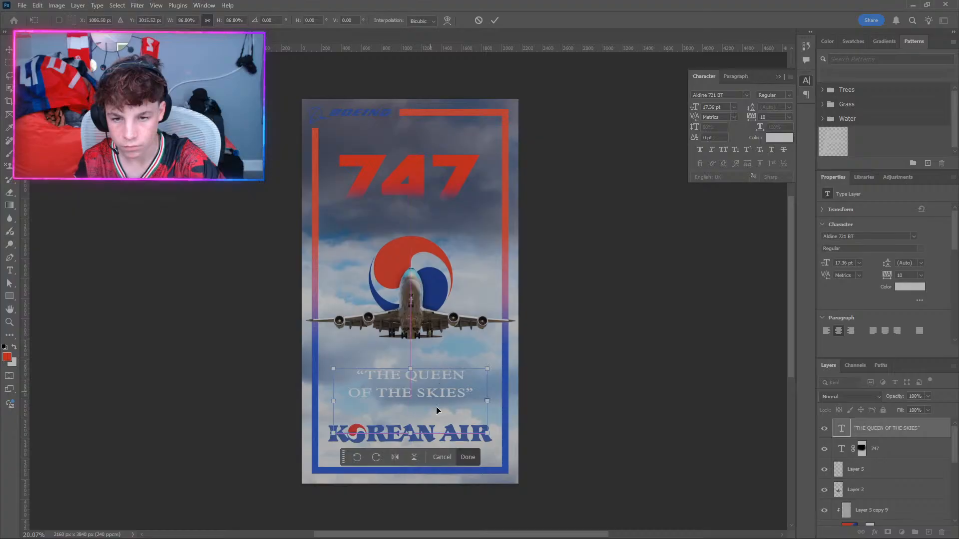
left_click(467, 457)
left_click(201, 315)
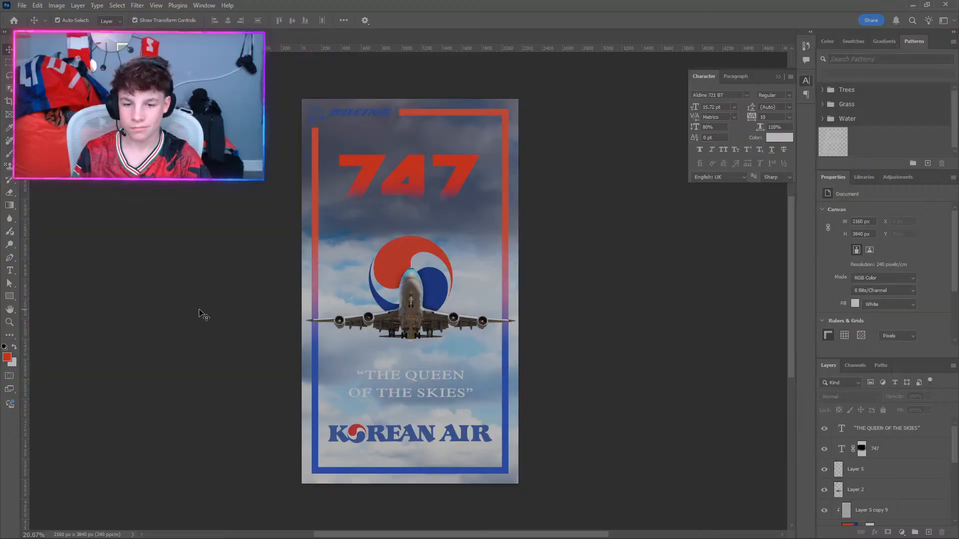
Draw a black rectangle about 124 × 825 px spanning the gap between the KOREAN AIR lettering and the aircraft's underside.
left_click(414, 389)
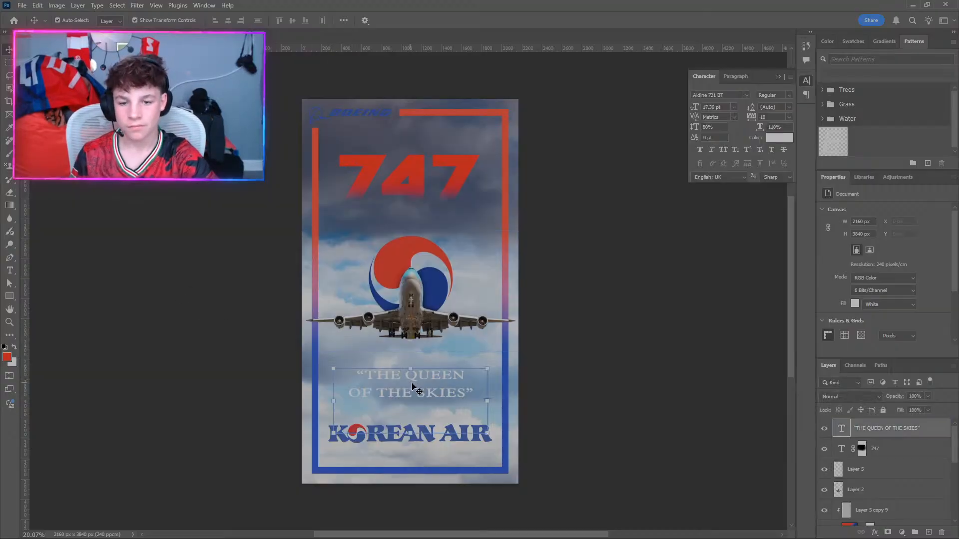
scroll(369, 380, "up", 10)
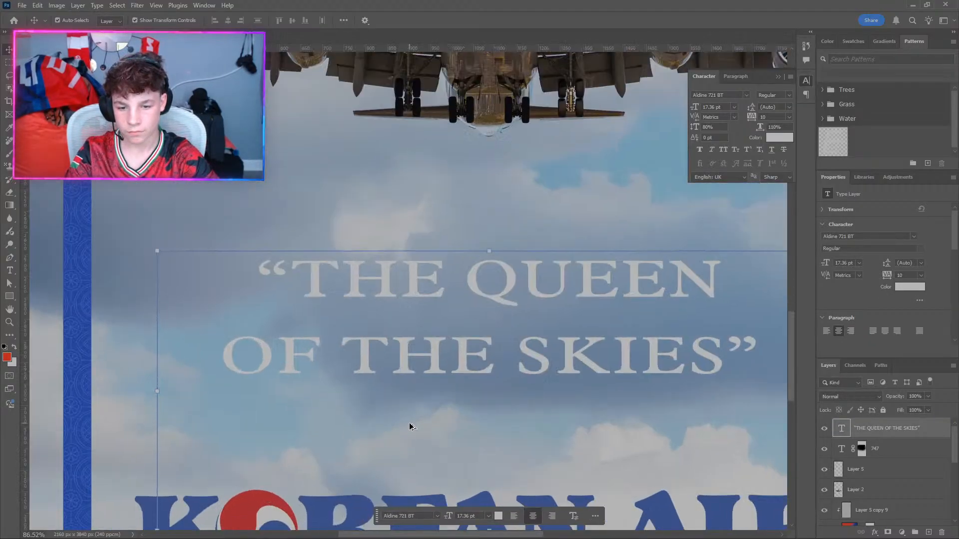
scroll(405, 423, "down", 3)
scroll(402, 414, "up", 6)
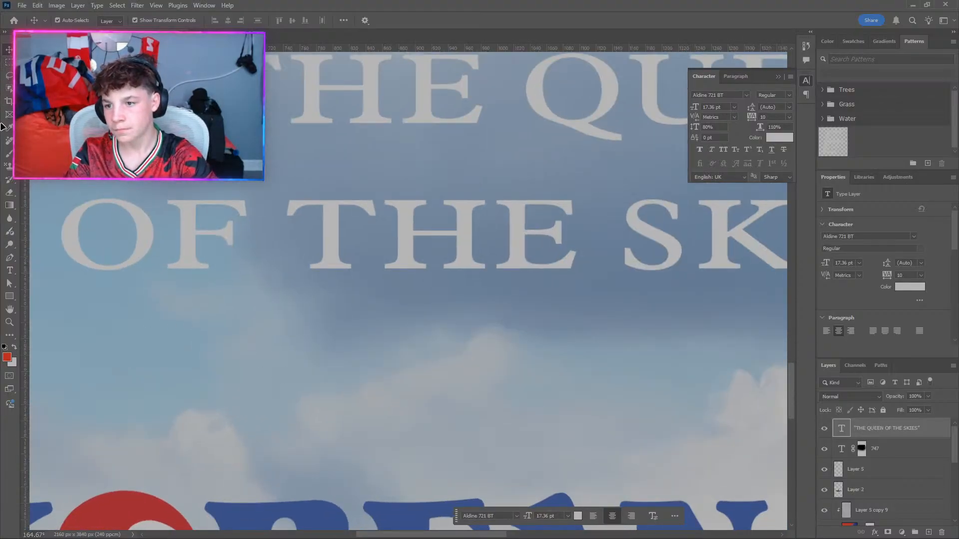
left_click(10, 296)
scroll(479, 457, "up", 6)
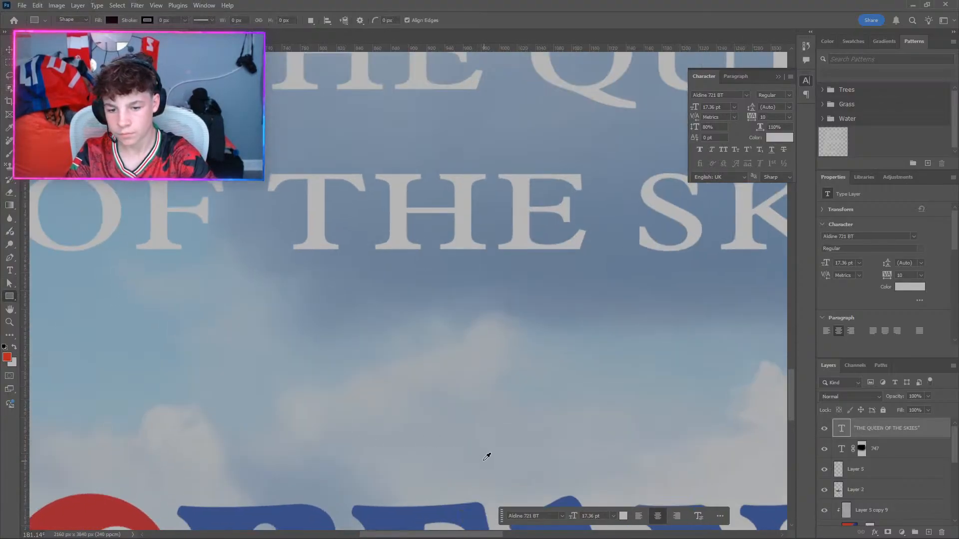
scroll(465, 462, "up", 2)
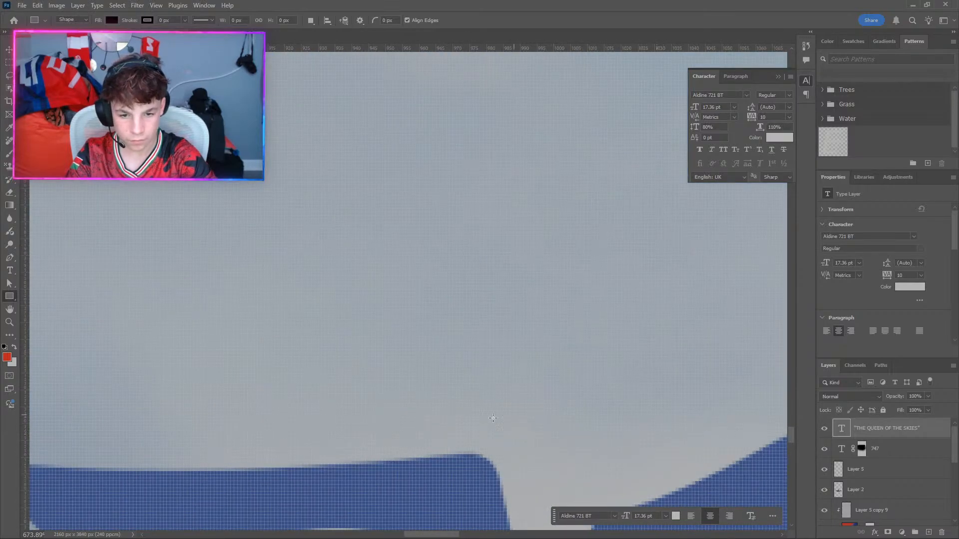
left_click_drag(477, 451, 656, 493)
scroll(386, 387, "down", 3)
scroll(386, 387, "down", 4)
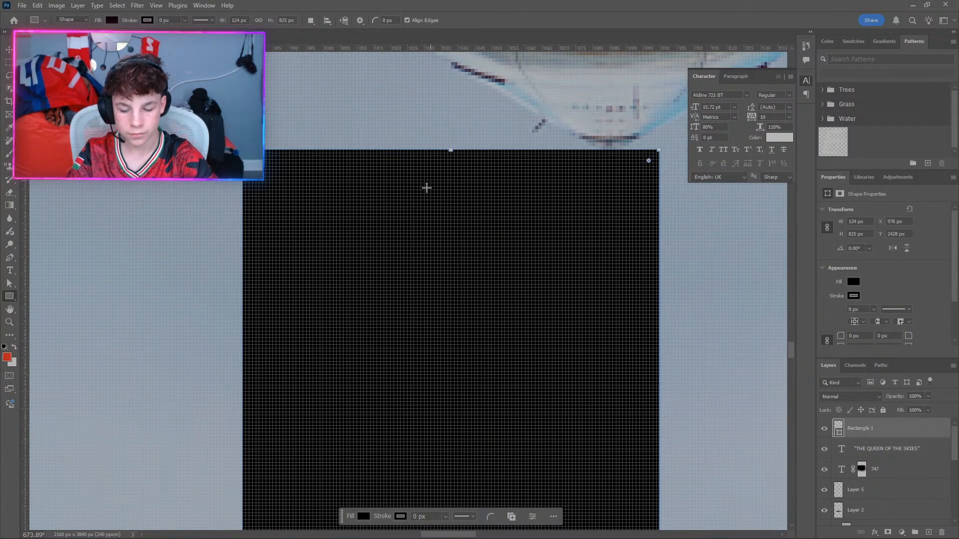
scroll(276, 241, "down", 10)
scroll(257, 241, "down", 2)
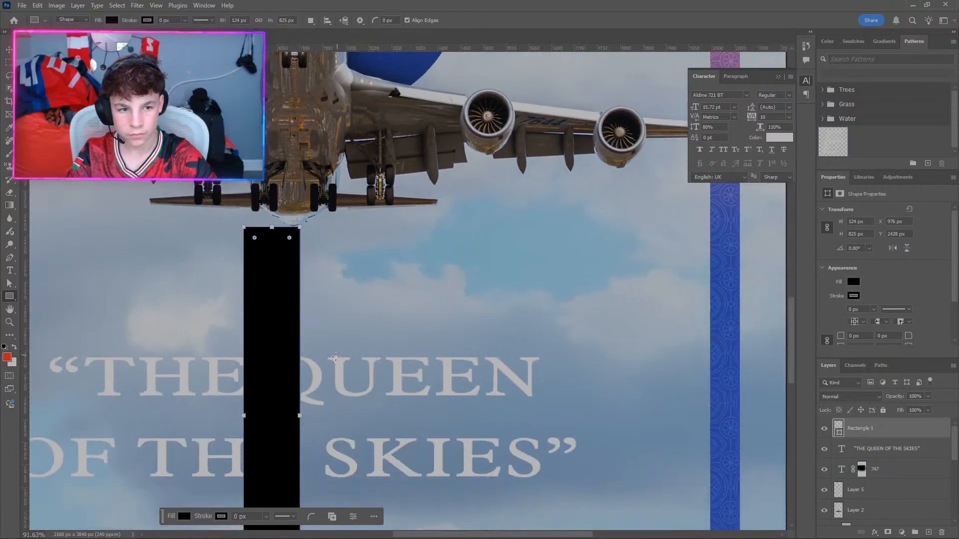
Set the black rectangle's height to 413 px while keeping its width at 124 px.
left_click_drag(272, 164, 260, 354)
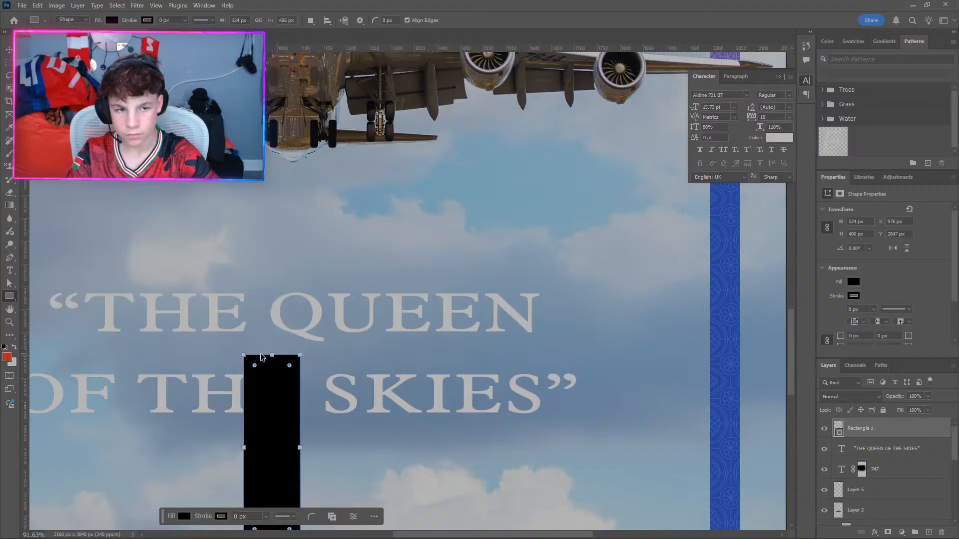
key("ctrl+z")
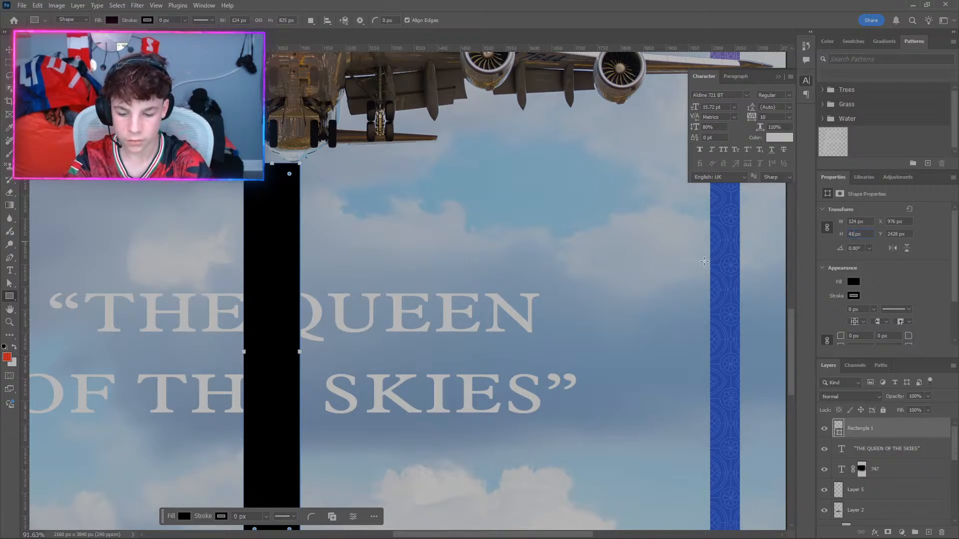
key("Return")
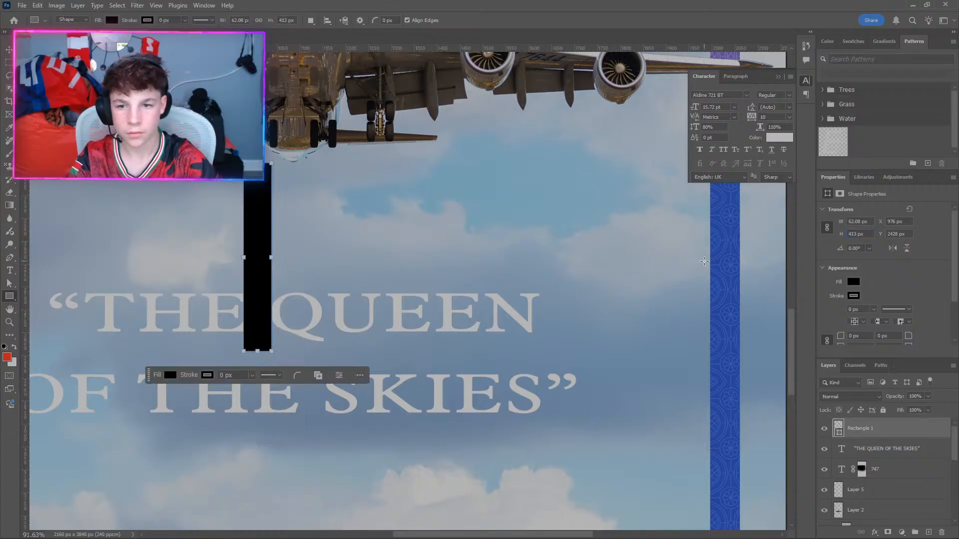
key("ctrl+z")
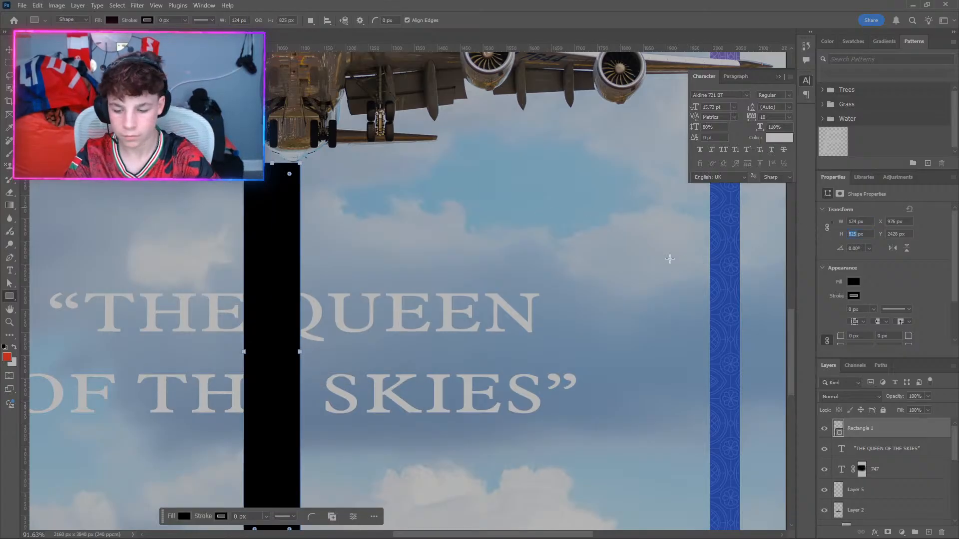
key("Return")
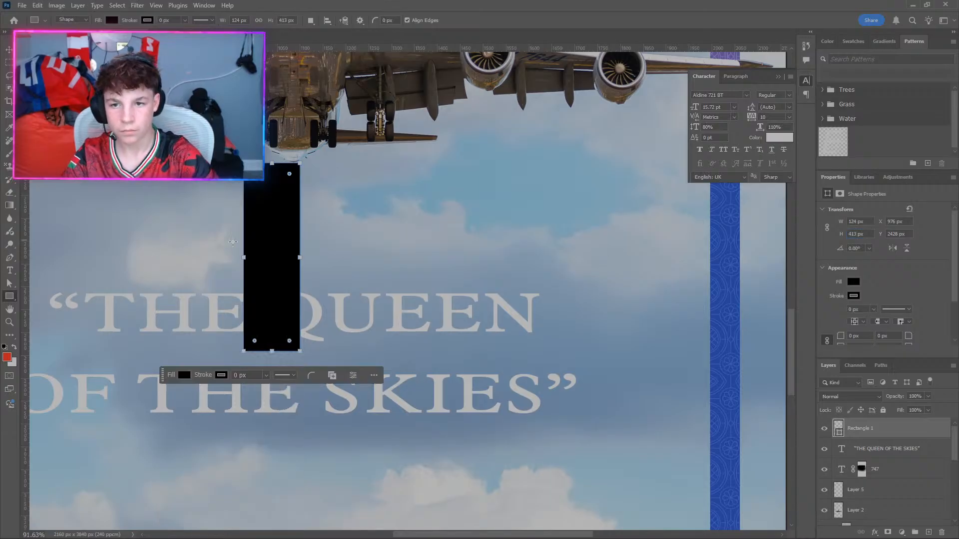
Check the rectangle against the slogan, then undo its creation so it is removed from the poster.
scroll(233, 241, "down", 3)
scroll(132, 358, "left", 3)
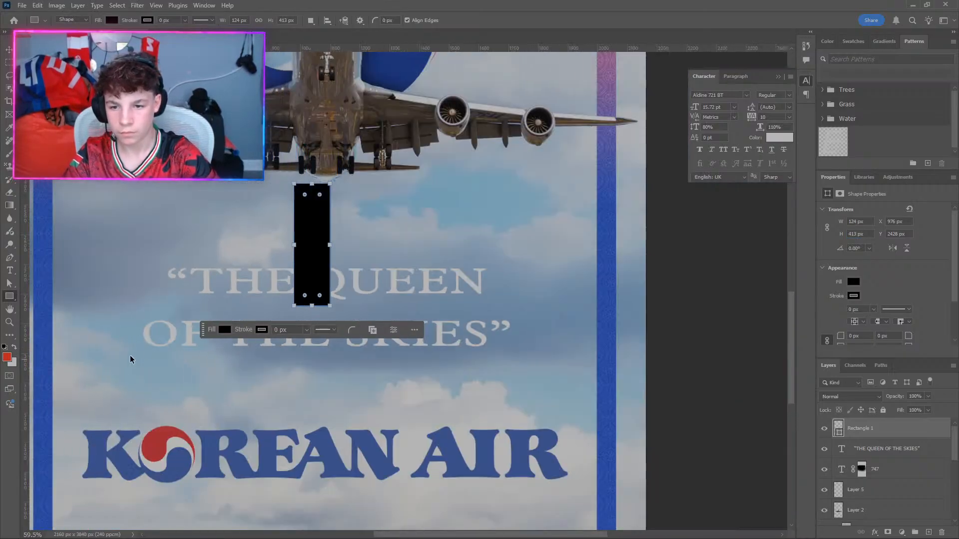
left_click(234, 333)
left_click(496, 229)
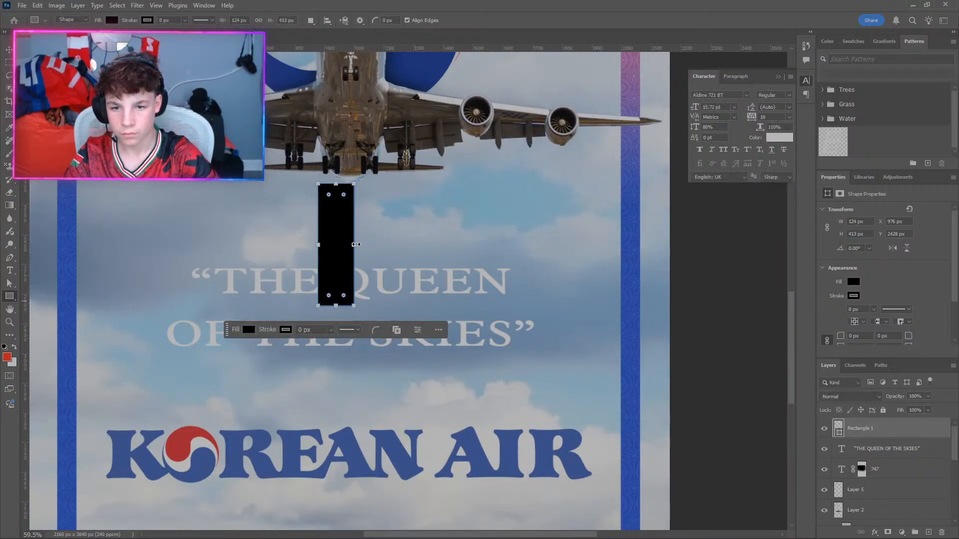
key("ctrl+z")
Examine the whole poster, checking the slogan's position between the aircraft and the KOREAN AIR lettering.
scroll(144, 346, "down", 3)
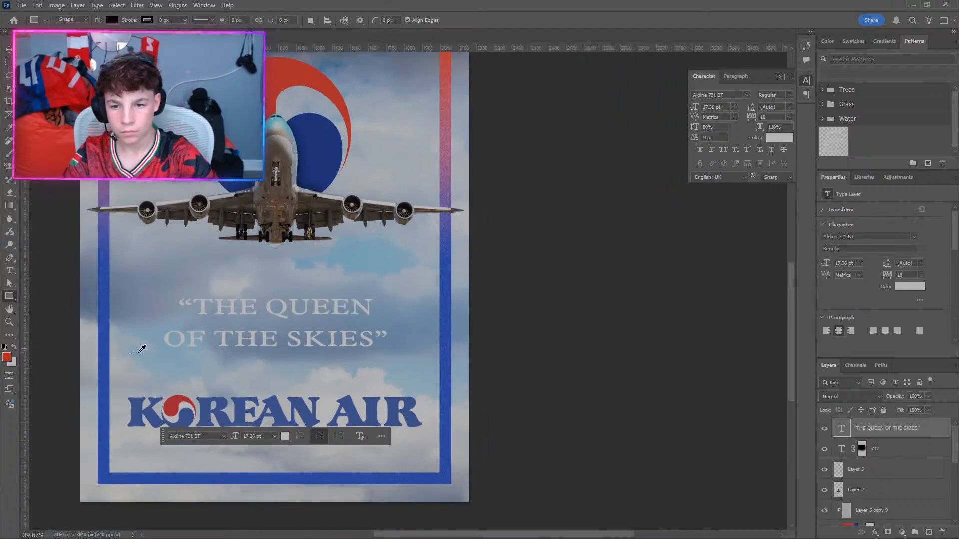
scroll(53, 366, "left", 3)
scroll(83, 359, "down", 4)
scroll(179, 351, "left", 2)
scroll(276, 343, "up", 3)
scroll(391, 354, "down", 3)
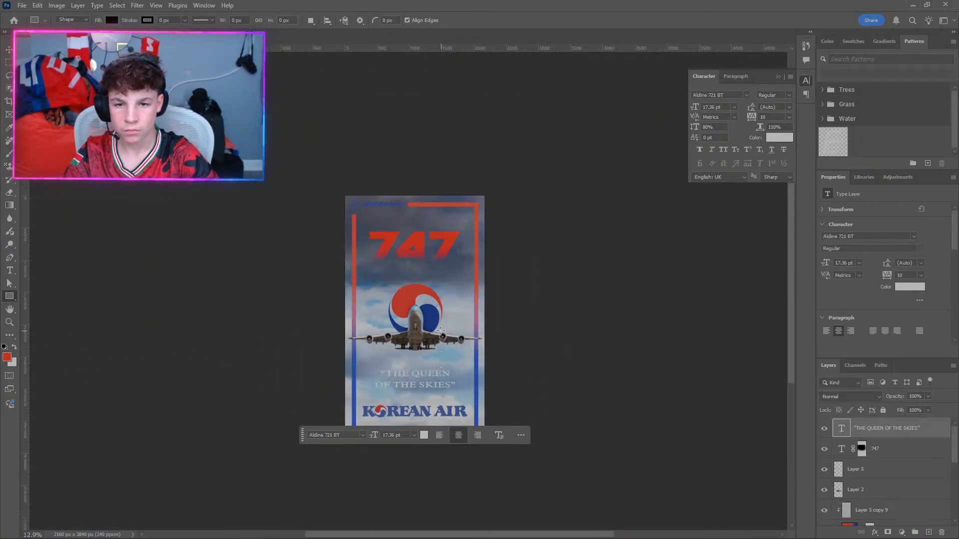
scroll(419, 360, "up", 1)
scroll(433, 364, "right", 2)
scroll(420, 382, "left", 2)
scroll(411, 389, "up", 2)
scroll(414, 389, "down", 1)
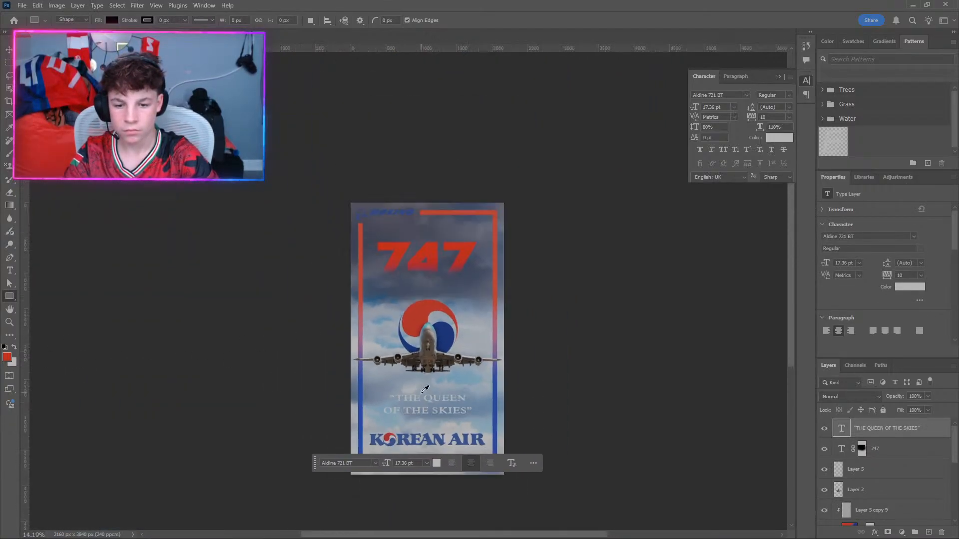
scroll(420, 389, "up", 2)
scroll(420, 390, "up", 1)
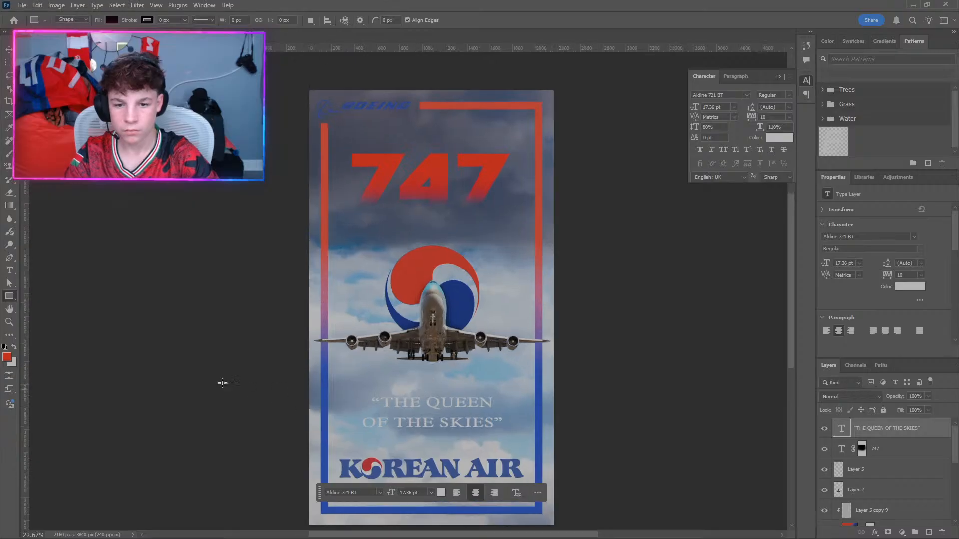
scroll(208, 368, "down", 2)
scroll(198, 336, "up", 1)
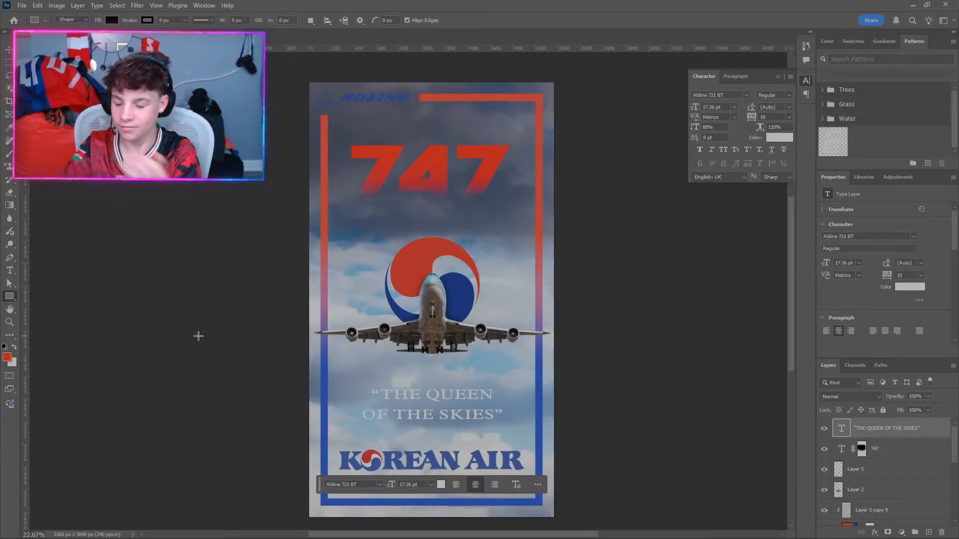
key("super+Tab")
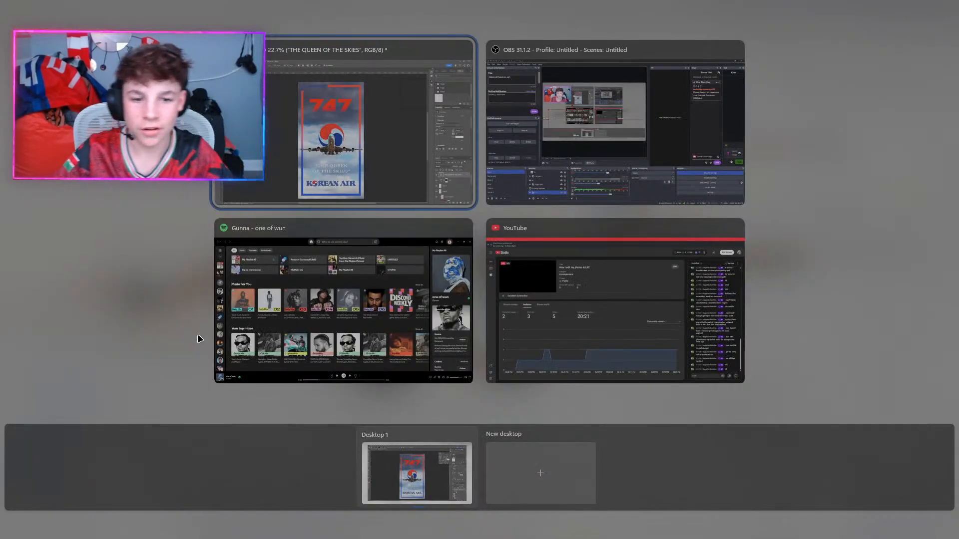
key("super+Tab")
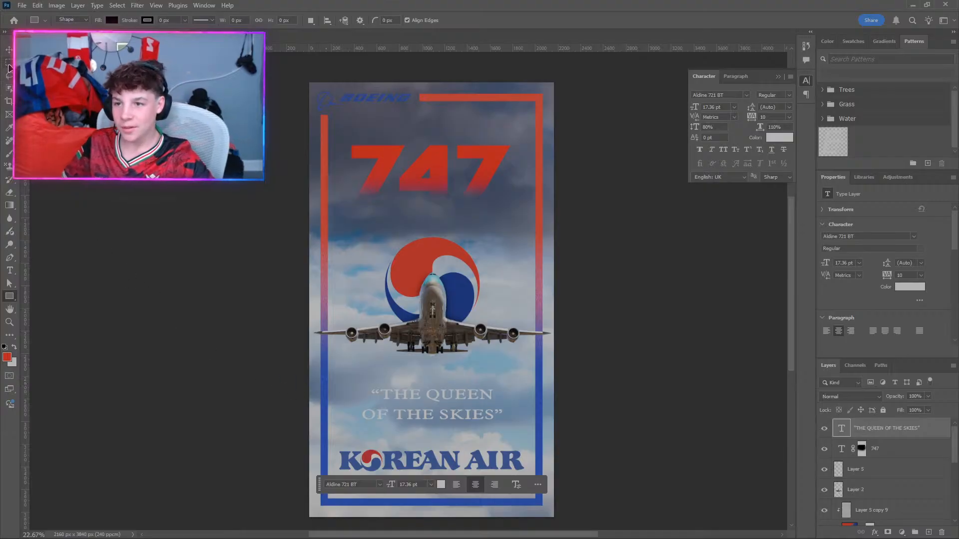
Deselect the slogan with the Move tool and hide the Generative Fill sky, the KOREAN AIR lettering and the round emblem.
left_click(8, 50)
left_click(166, 265)
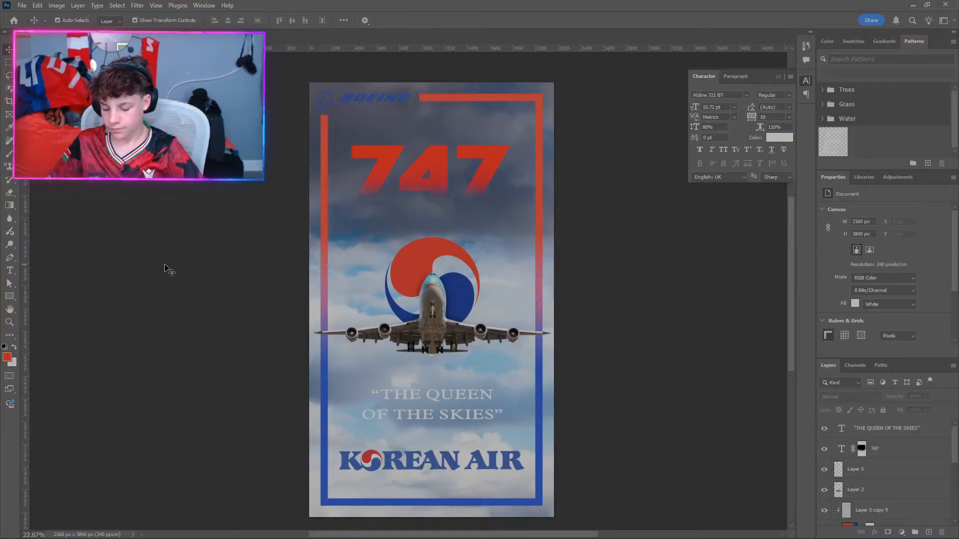
scroll(924, 479, "down", 8)
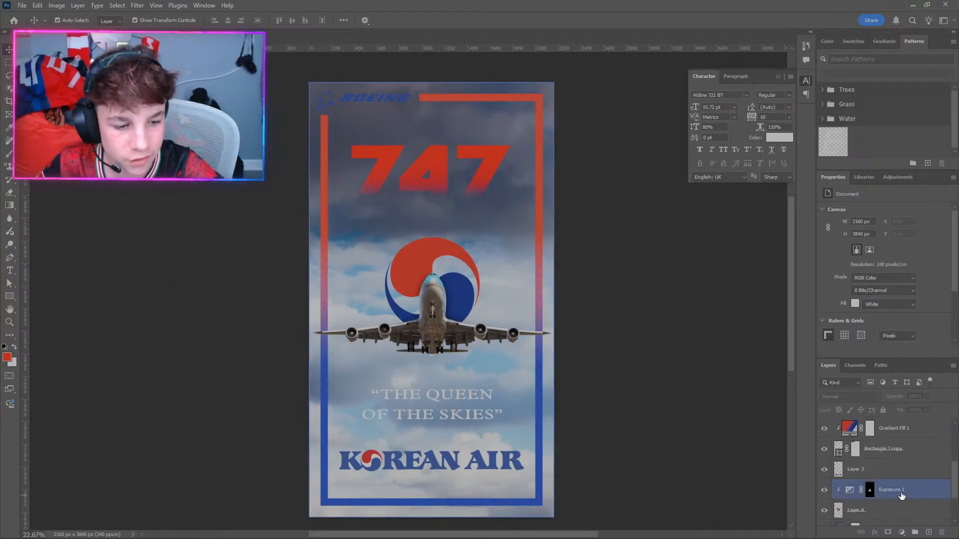
left_click(824, 475)
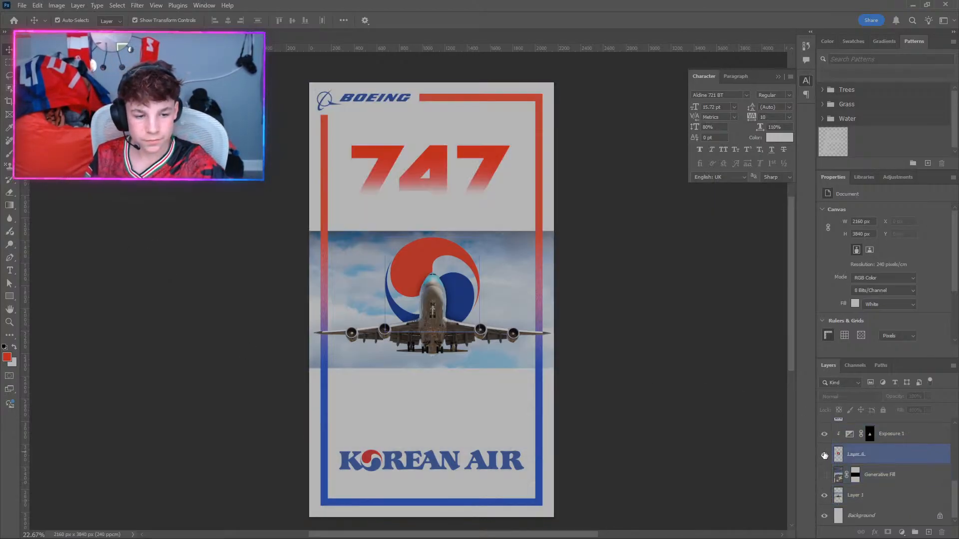
left_click(827, 453)
left_click(824, 436)
scroll(823, 454, "up", 1)
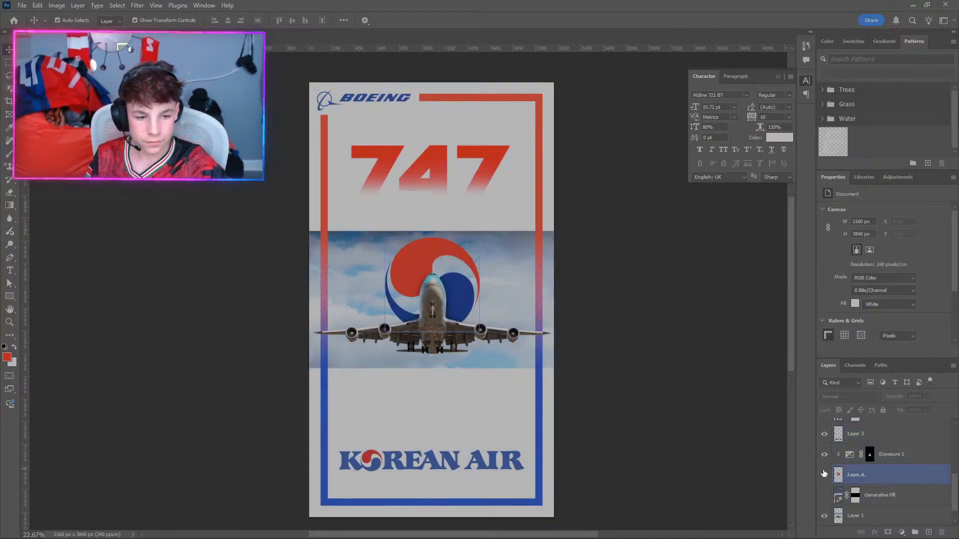
left_click(825, 474)
left_click(823, 436)
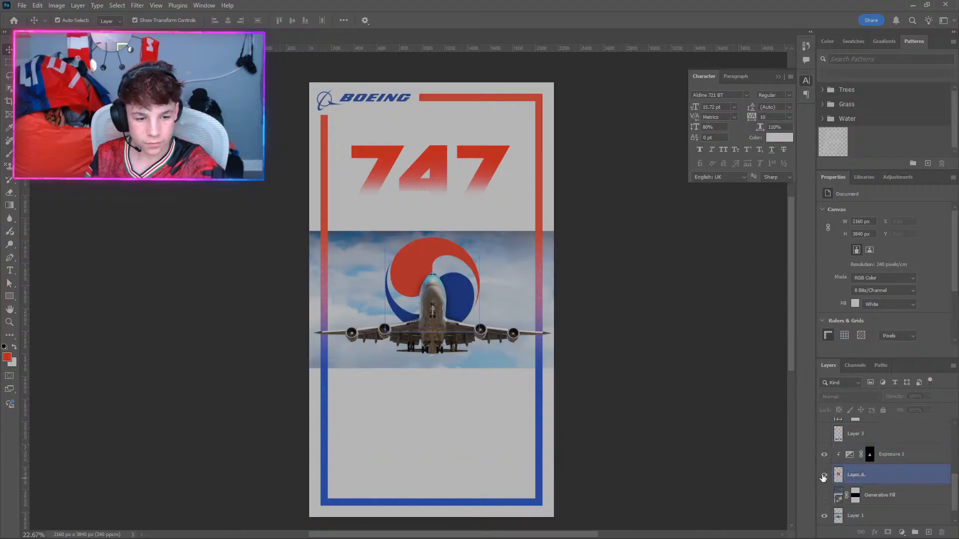
left_click(824, 475)
left_click(822, 455)
left_click(823, 470)
left_click(825, 470)
Hide the border frame, aircraft cutout, Boeing logo, 747 title and slogan, leaving only the original photo and background.
scroll(824, 460, "up", 2)
left_click(824, 459)
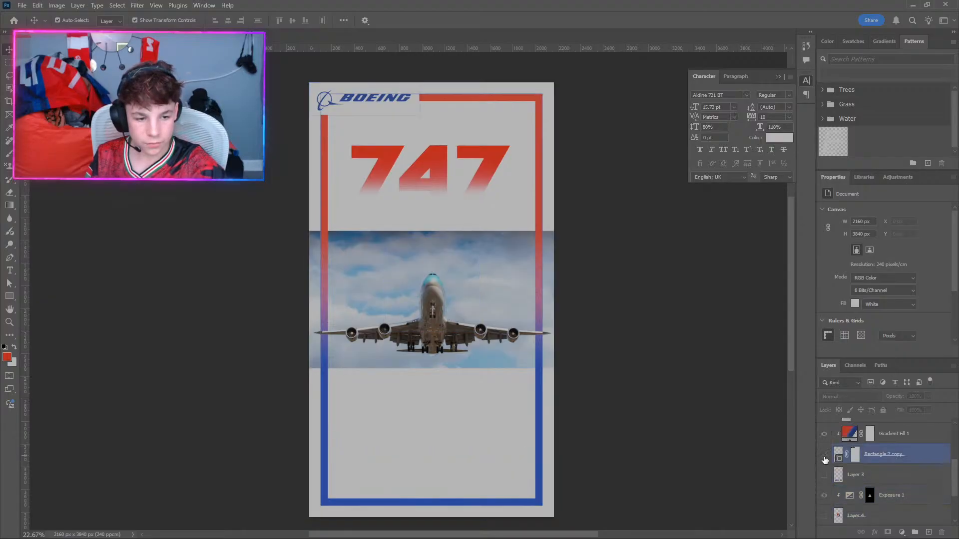
left_click(824, 456)
scroll(824, 449, "up", 2)
left_click(824, 436)
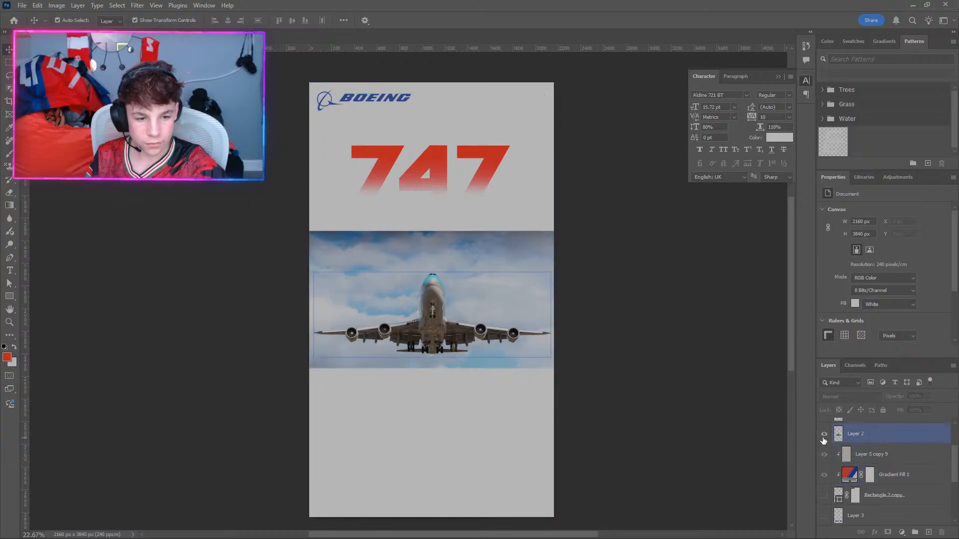
left_click(824, 439)
scroll(823, 447, "up", 2)
left_click(824, 455)
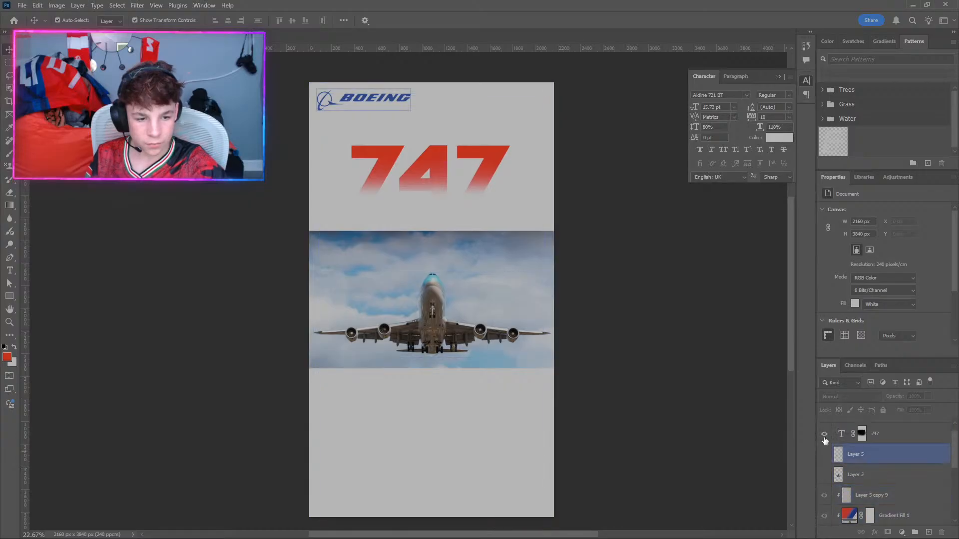
left_click(824, 434)
scroll(824, 440, "up", 1)
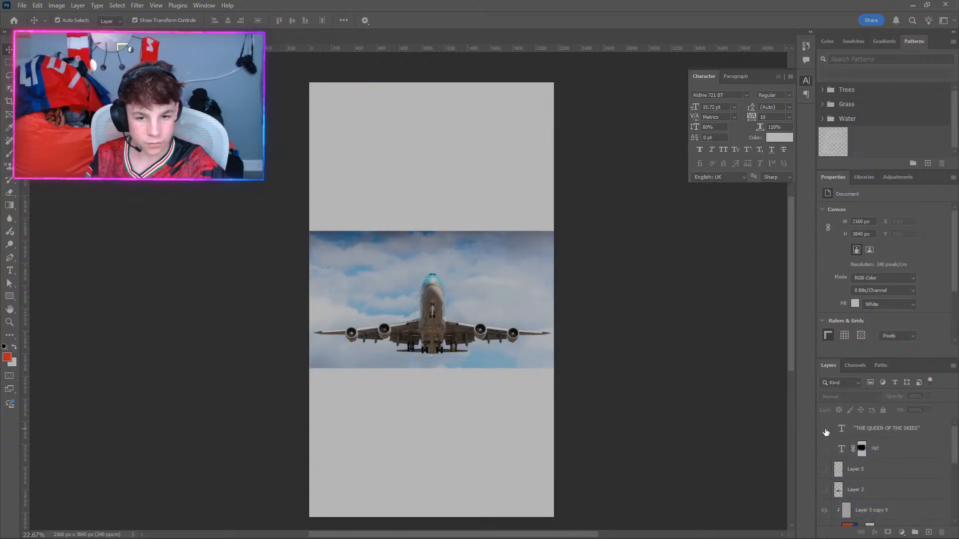
Examine the original aircraft photo on Layer 1 up close.
scroll(875, 466, "down", 8)
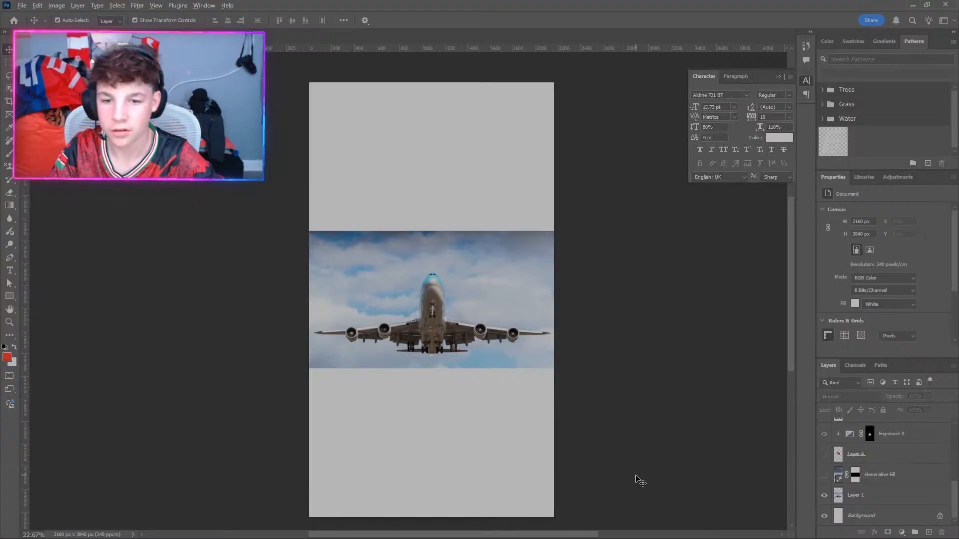
scroll(475, 191, "up", 8)
left_click_drag(326, 385, 322, 375)
scroll(322, 379, "down", 2)
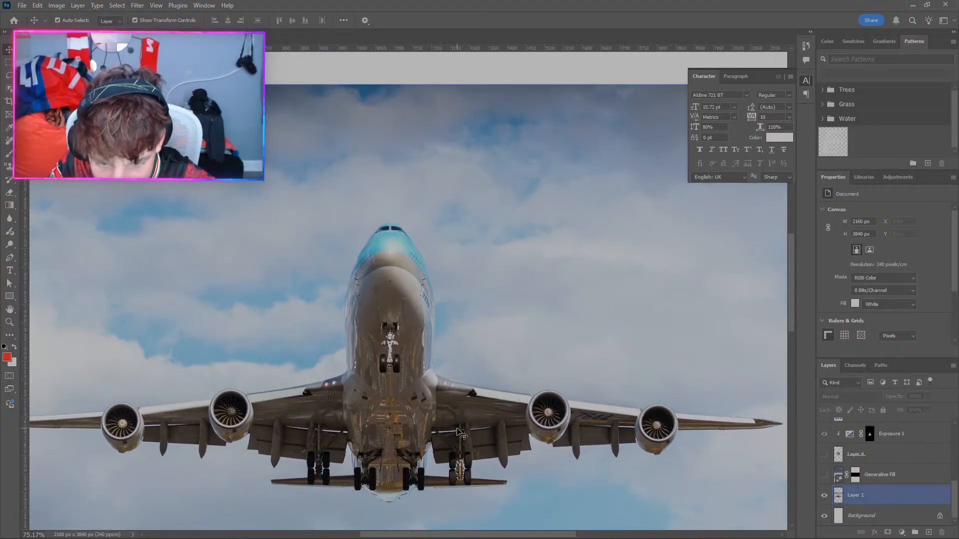
scroll(457, 430, "down", 5)
scroll(456, 449, "down", 3)
left_click(694, 449)
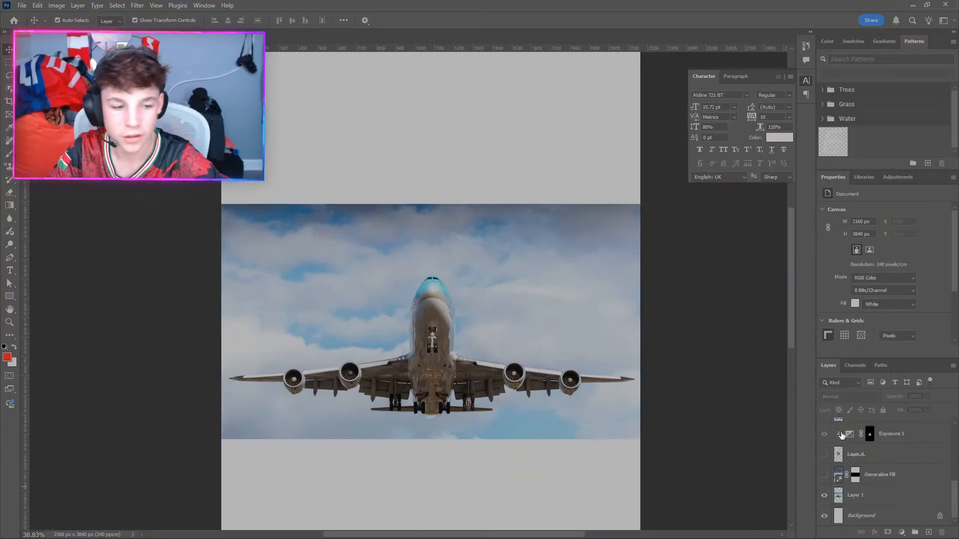
Show the Generative Fill layer again and check the extended sky around the original photo.
left_click(825, 475)
scroll(363, 348, "down", 3)
left_click(363, 348)
scroll(299, 344, "down", 5)
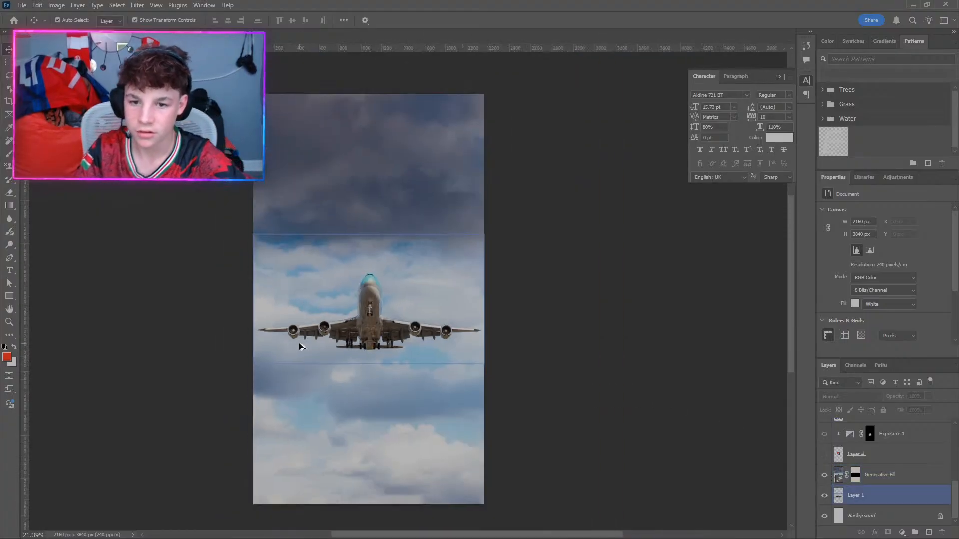
left_click(291, 383)
left_click(446, 355)
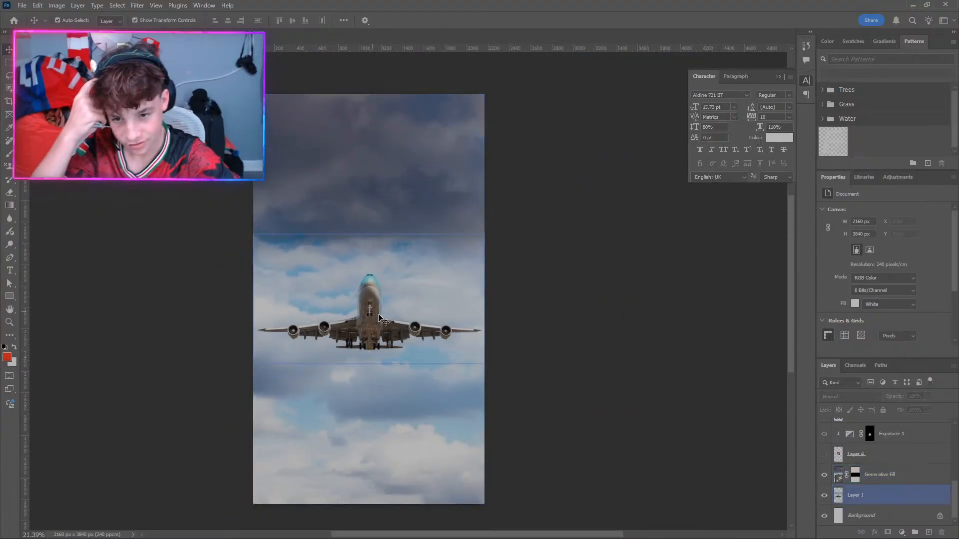
left_click(631, 453)
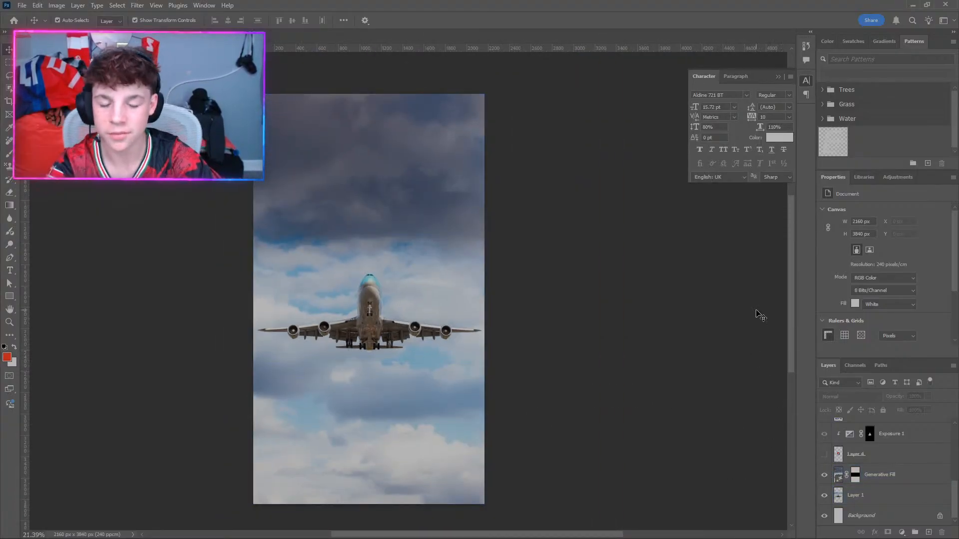
left_click(824, 455)
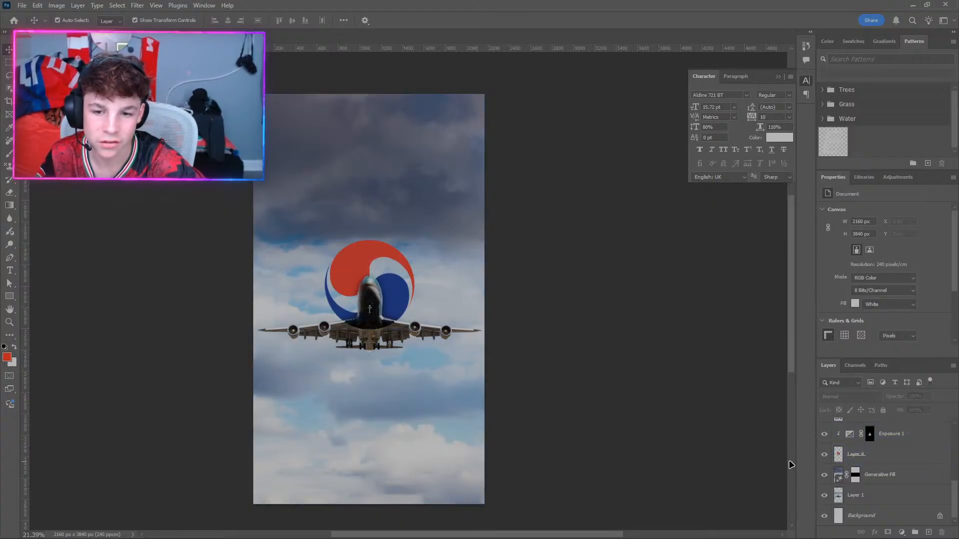
scroll(849, 464, "up", 1)
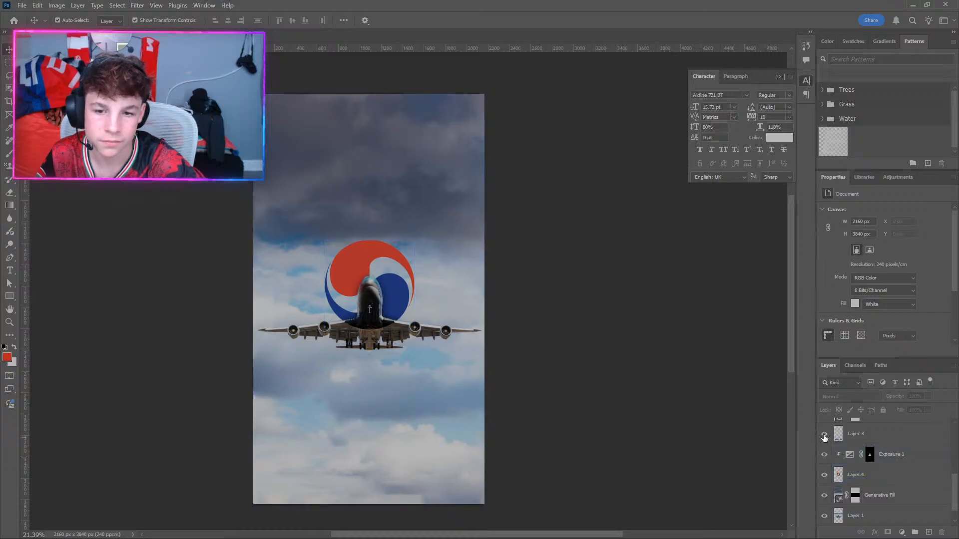
left_click(824, 435)
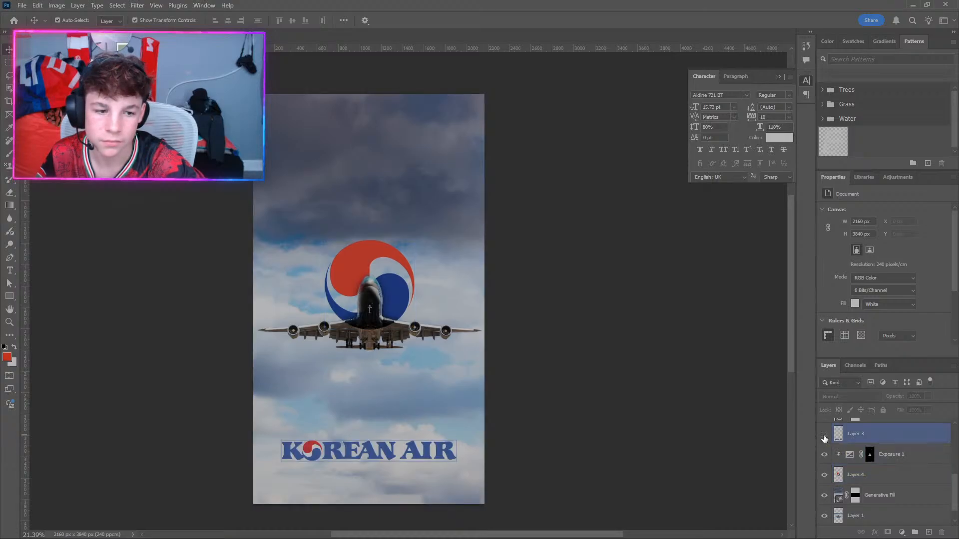
left_click(823, 435)
left_click(824, 453)
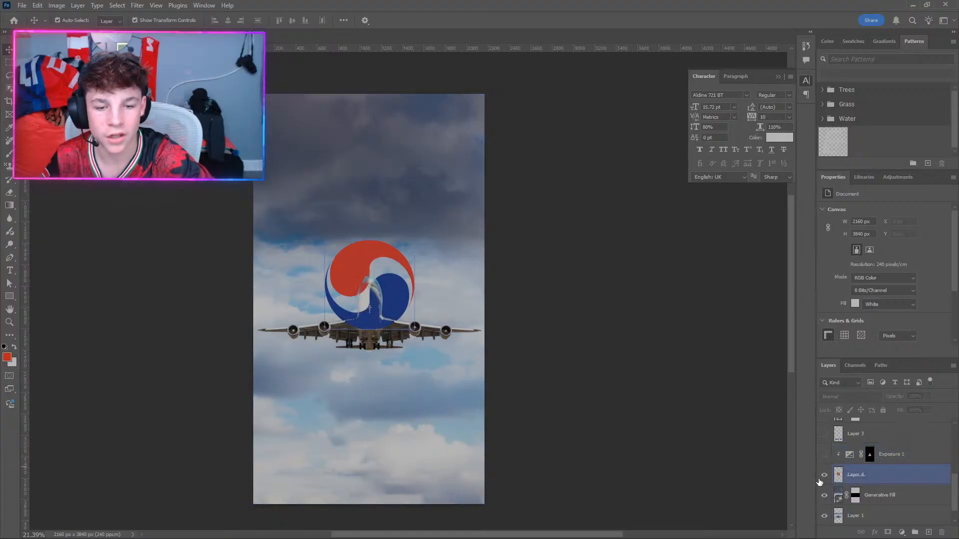
left_click(825, 476)
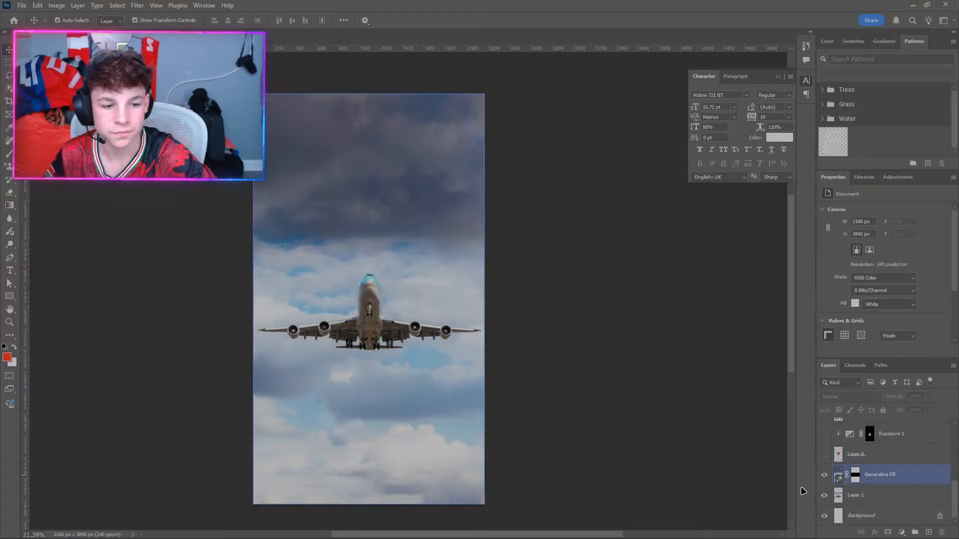
Show the aircraft cutout on Layer 2 again over the generated sky.
scroll(825, 487, "down", 1)
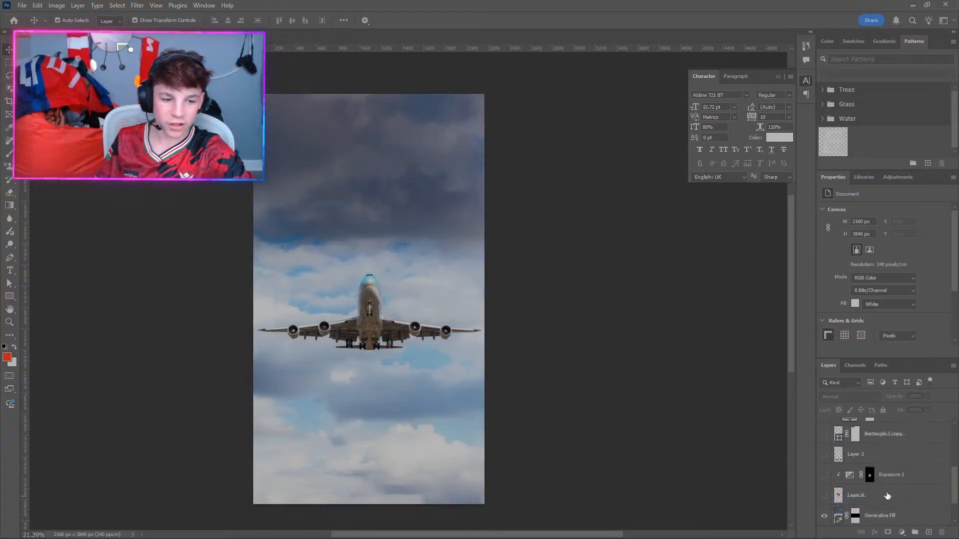
scroll(849, 499, "up", 4)
scroll(933, 463, "up", 4)
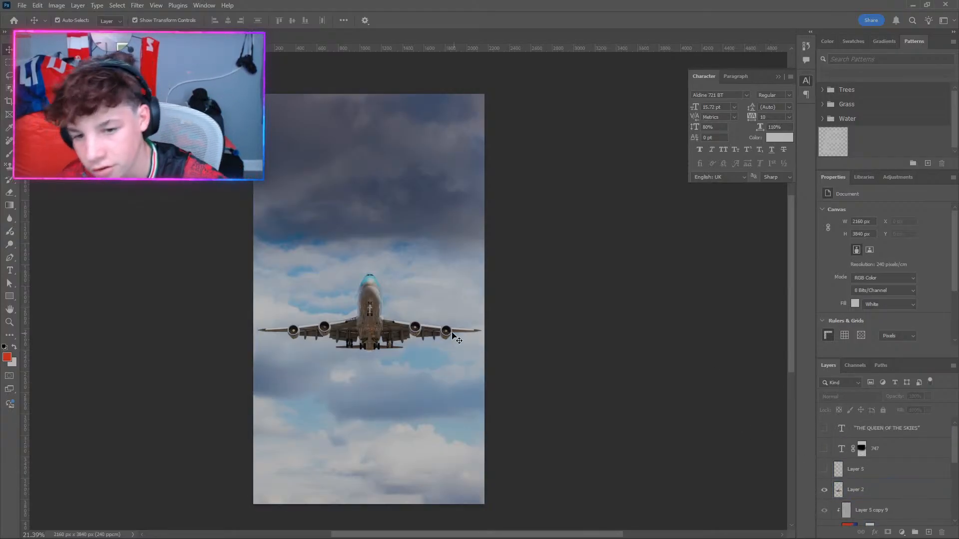
left_click(389, 325)
left_click(599, 355)
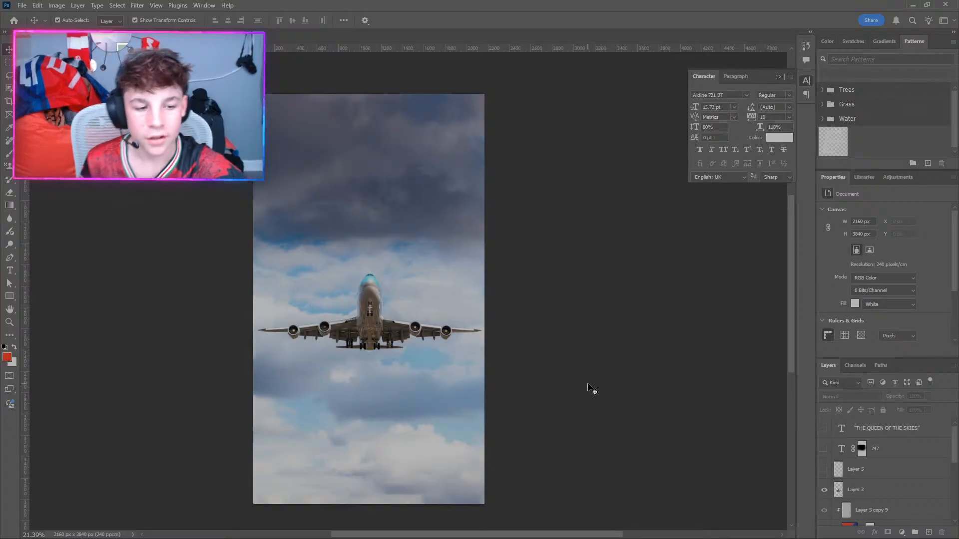
Show the round emblem, its Exposure 1 adjustment and the KOREAN AIR lettering again.
scroll(854, 479, "down", 5)
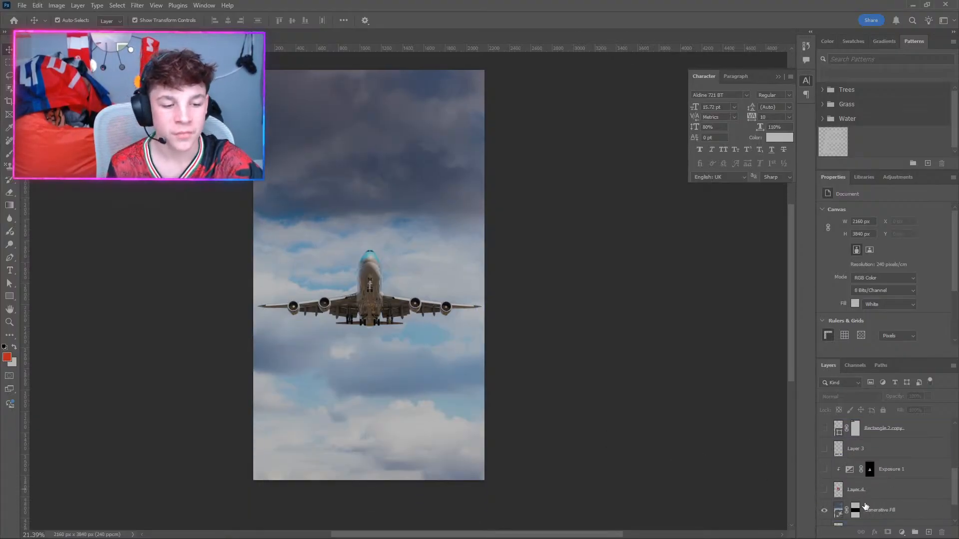
left_click(824, 491)
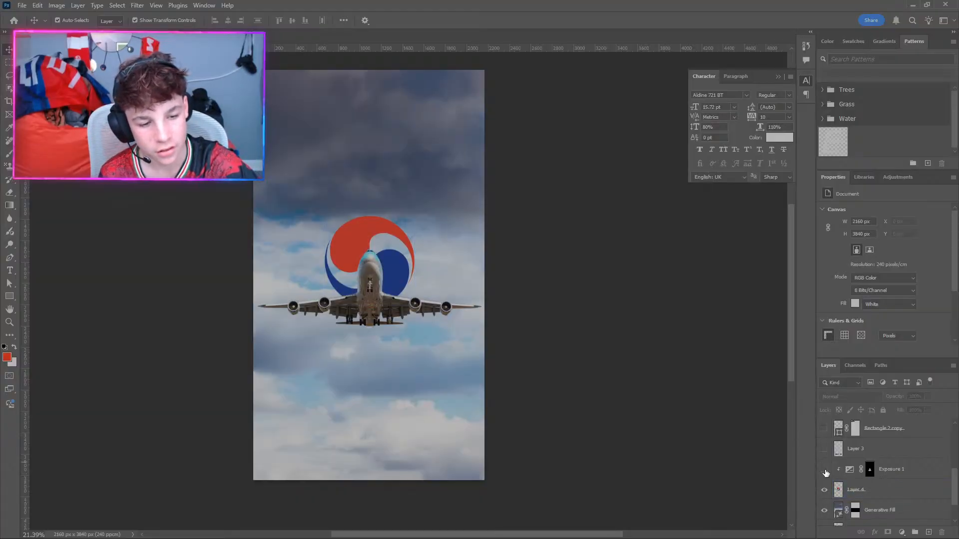
left_click(824, 469)
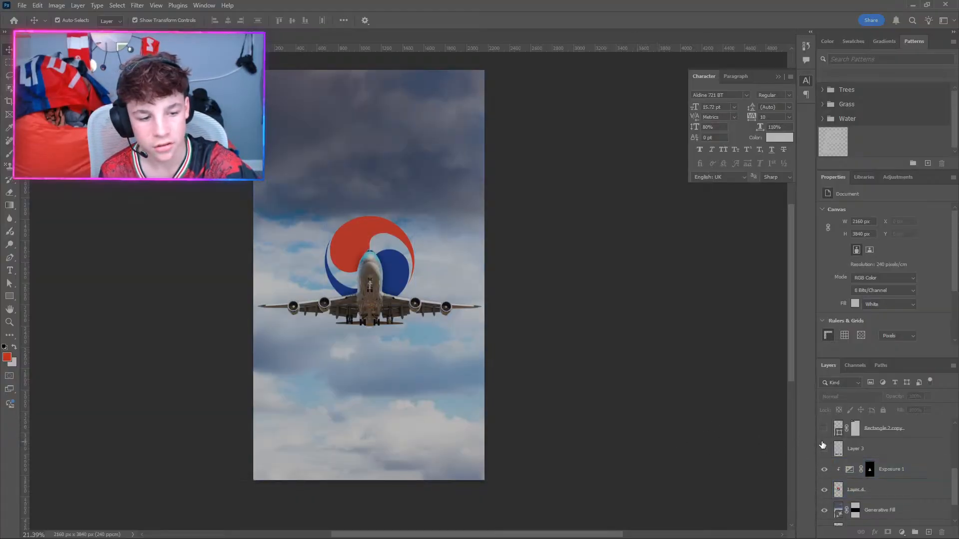
left_click(824, 449)
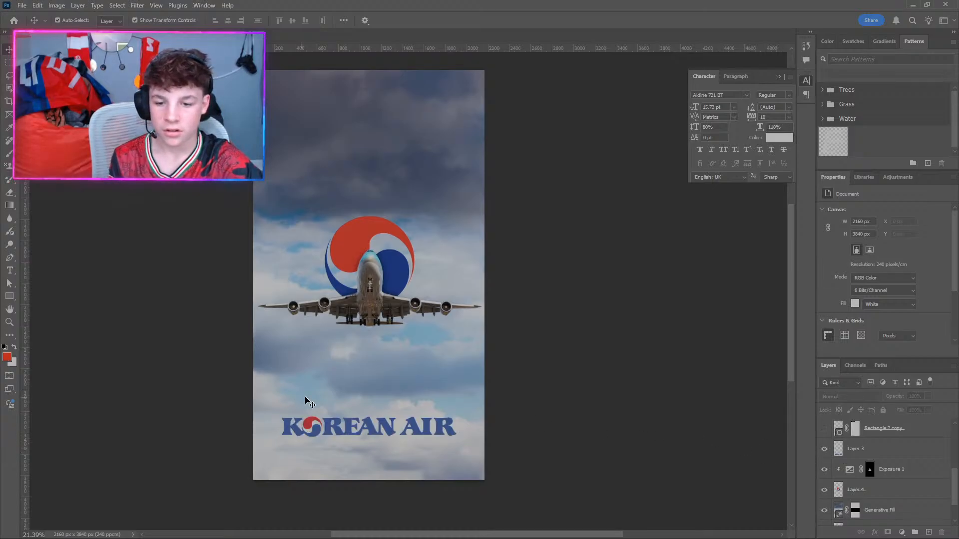
Show the red-to-blue border frame again and select the aircraft cutout on Layer 2.
scroll(841, 481, "up", 1)
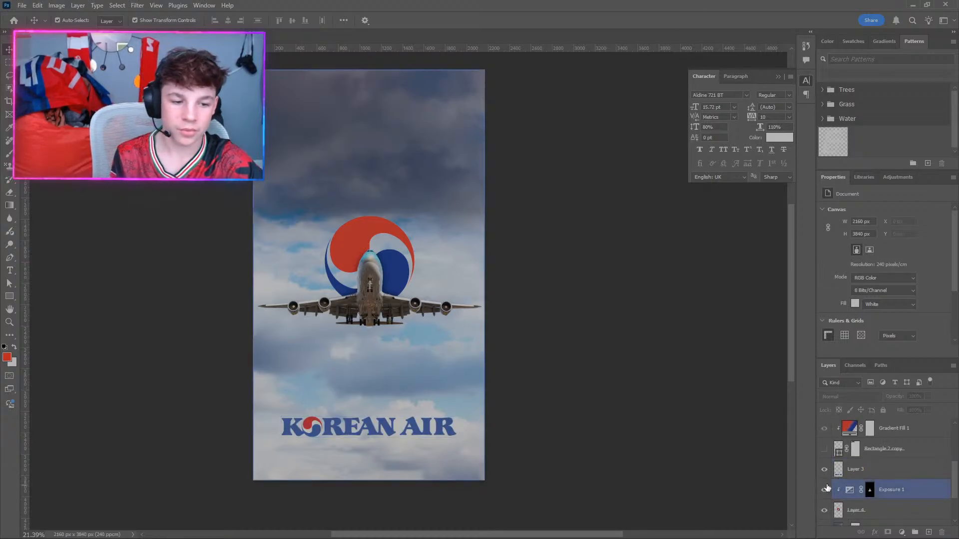
left_click(823, 448)
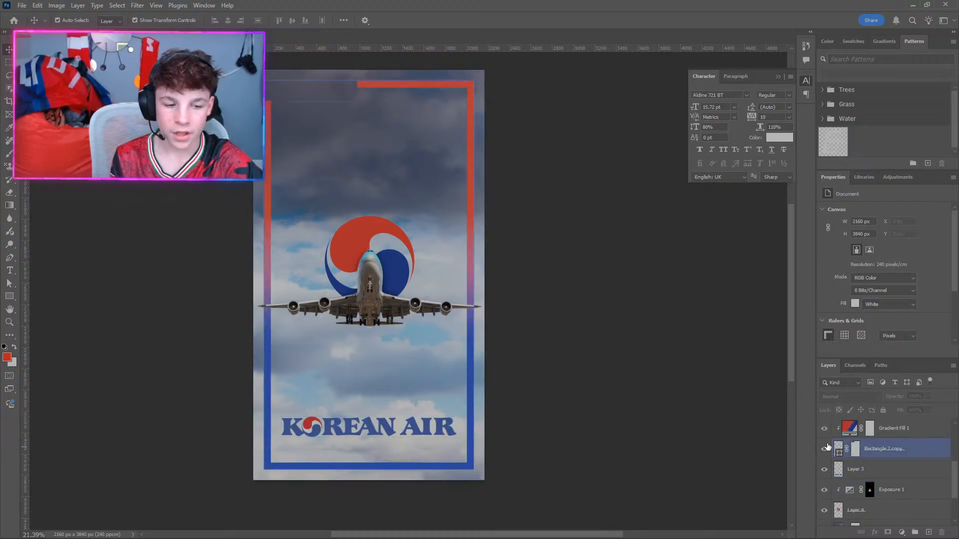
scroll(828, 447, "up", 1)
scroll(827, 447, "up", 1)
scroll(826, 447, "up", 1)
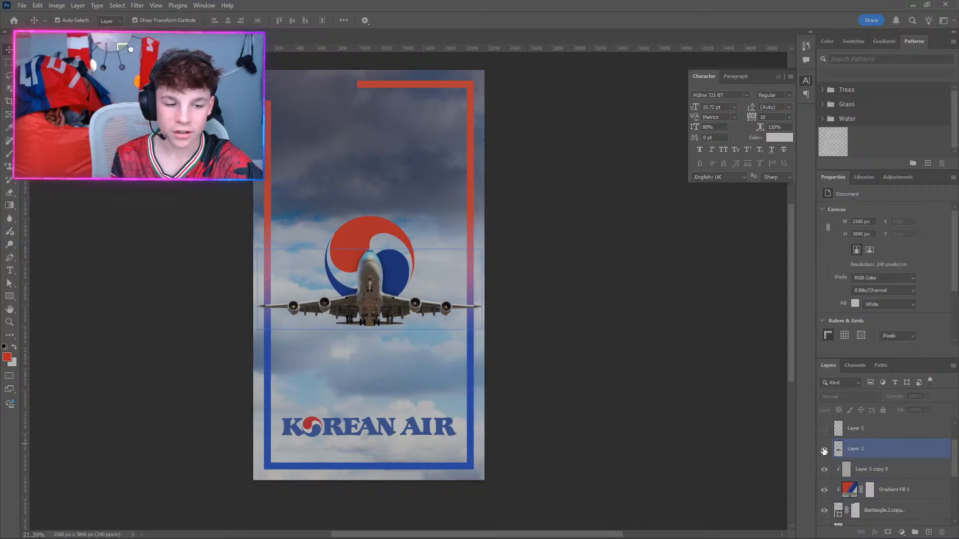
left_click(824, 449)
left_click(837, 453)
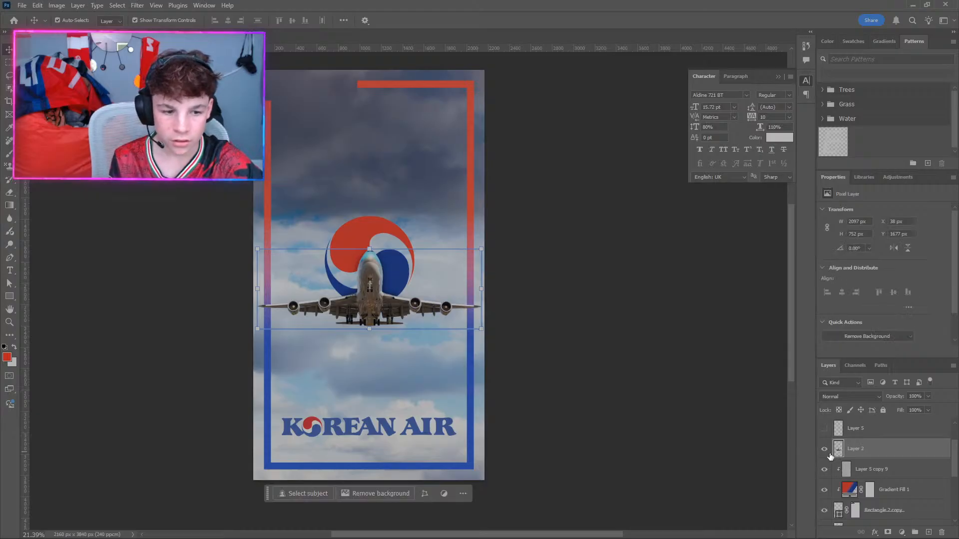
Show the Boeing logo, the 747 title and the slogan again, leaving no layer selected.
left_click(824, 429)
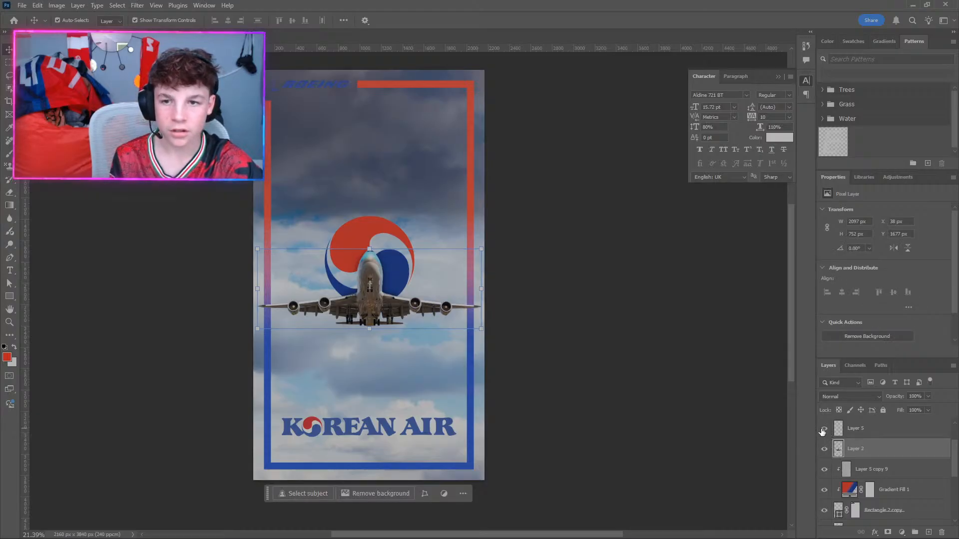
scroll(822, 443, "up", 2)
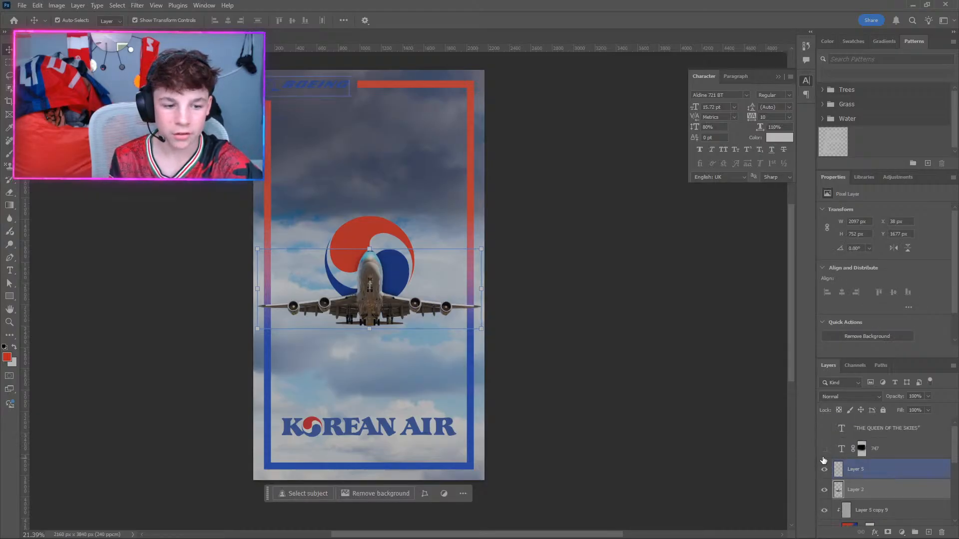
left_click(823, 449)
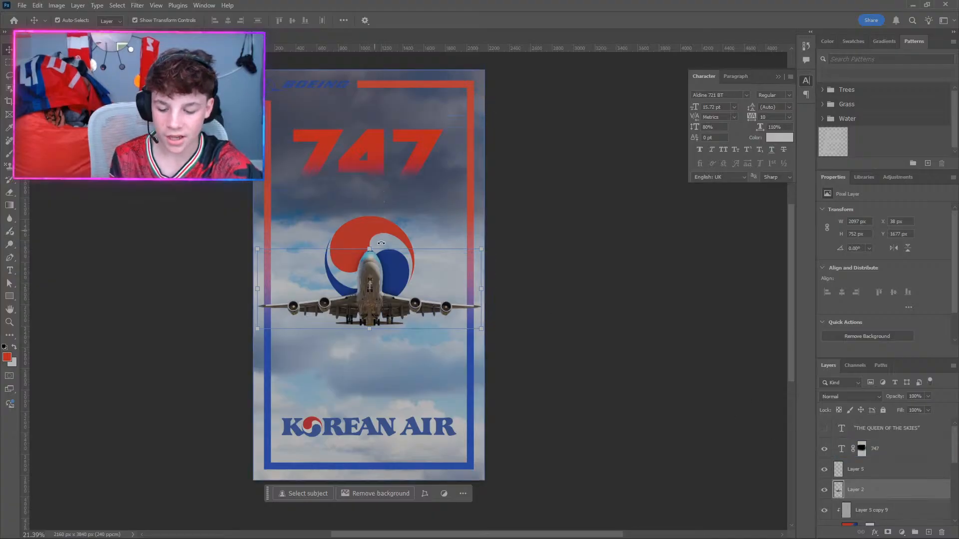
left_click(824, 429)
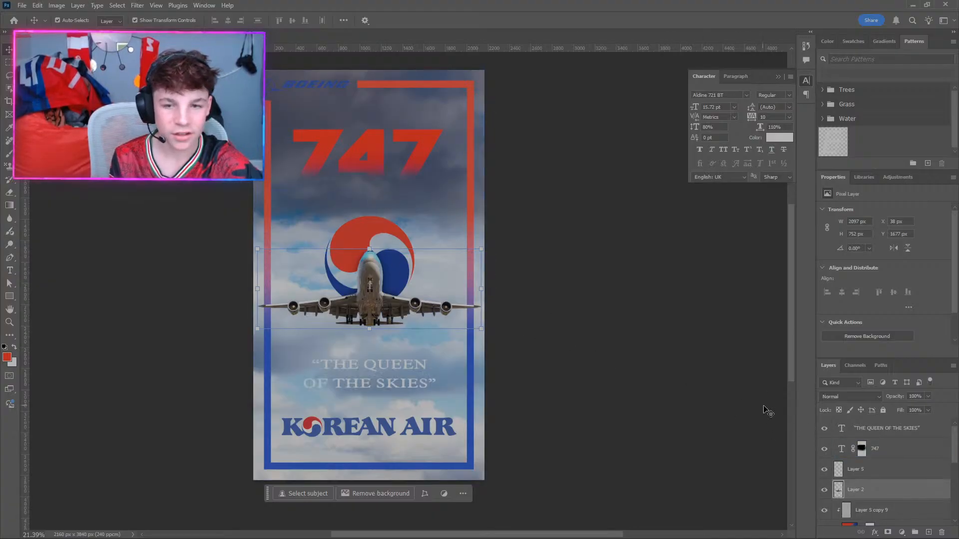
left_click(691, 364)
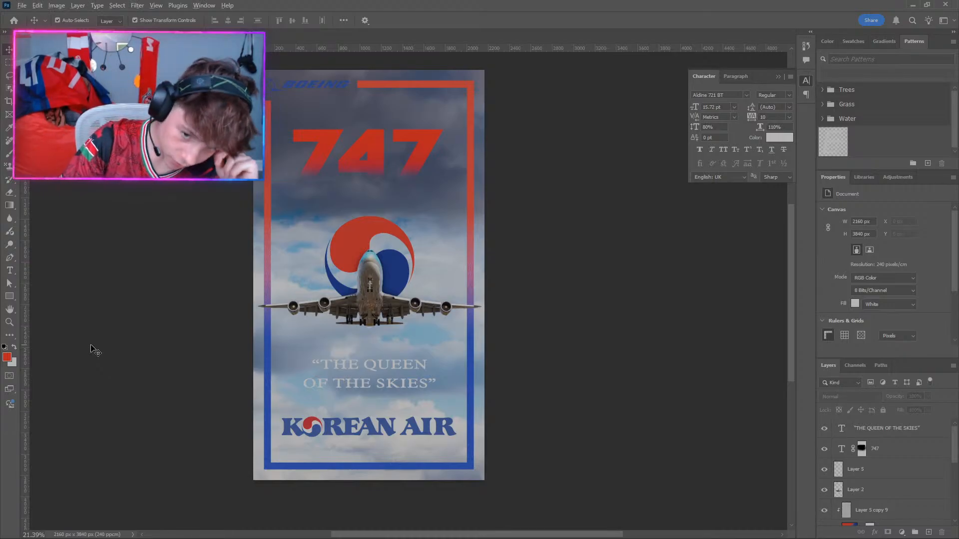
Switch to OBS to check the live stream and its chat, and return to the poster in Photoshop.
key("alt+Tab")
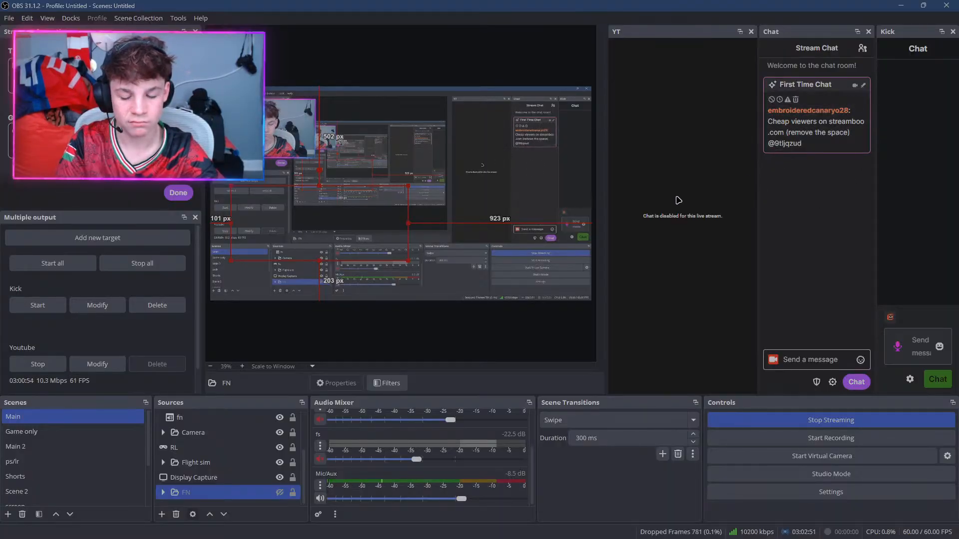
key("alt+Tab")
key("alt+Tab")
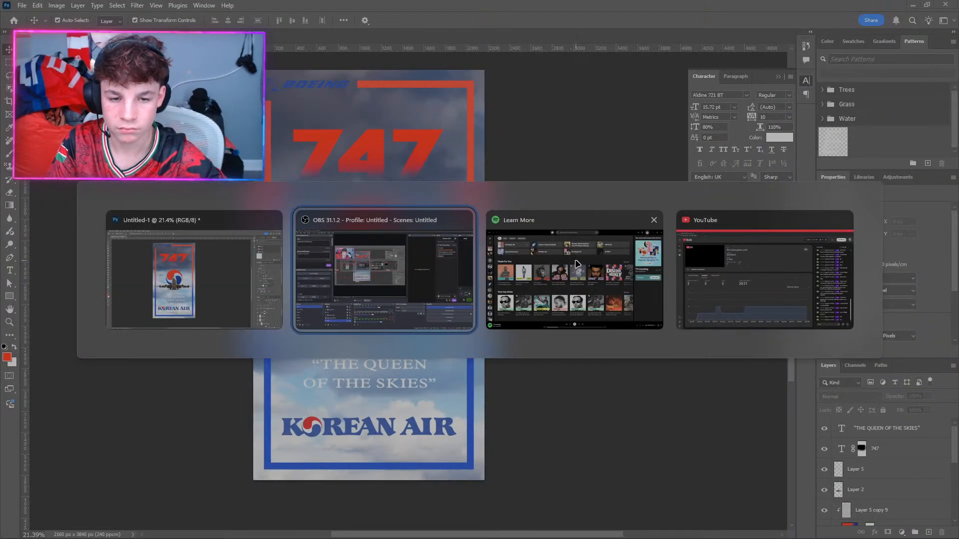
left_click(356, 243)
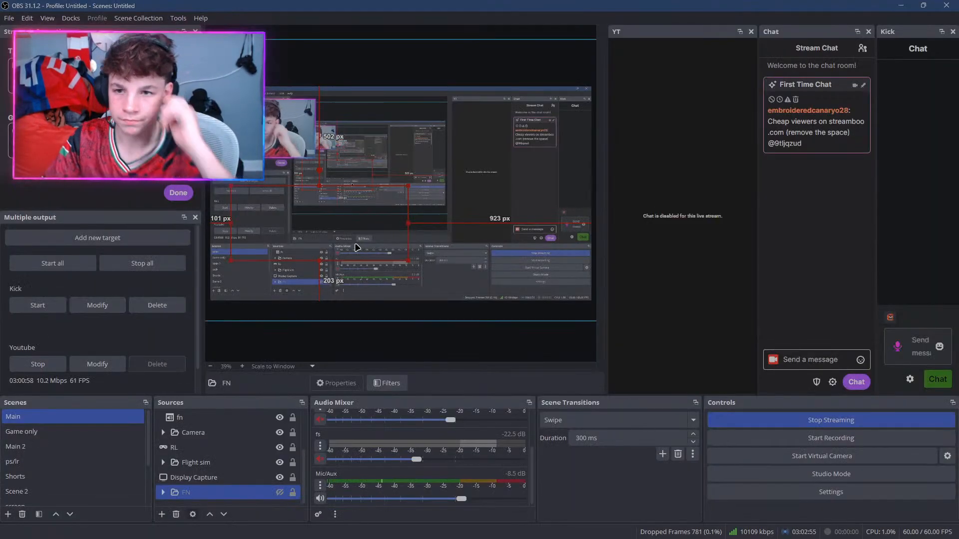
key("alt+Tab")
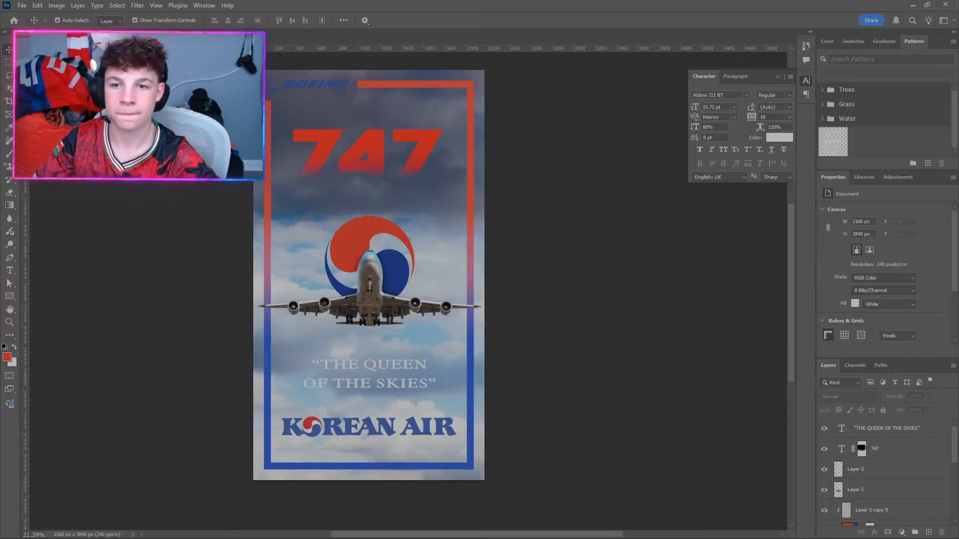
Add a Solid Color fill layer in blue #003cff above the Boeing logo and clip it to the logo.
left_click(302, 91)
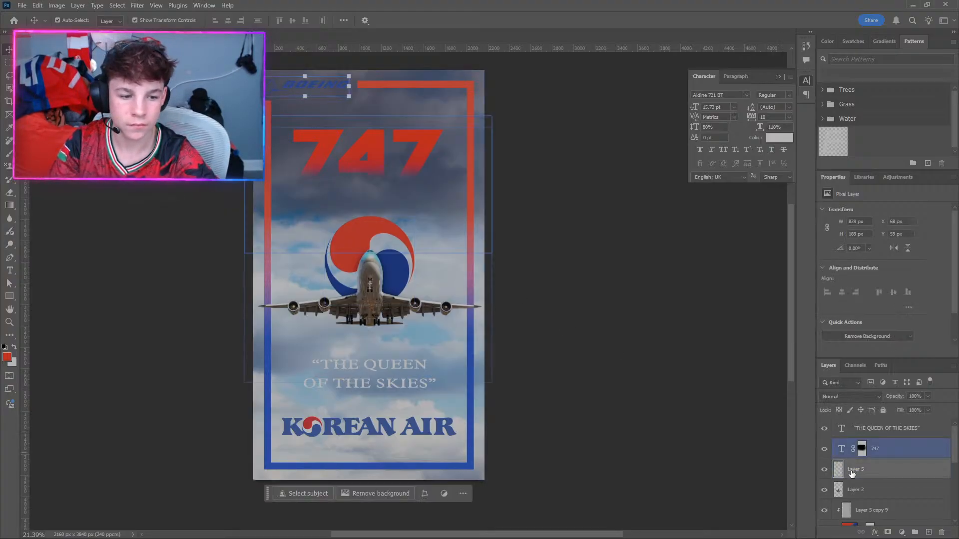
left_click(901, 532)
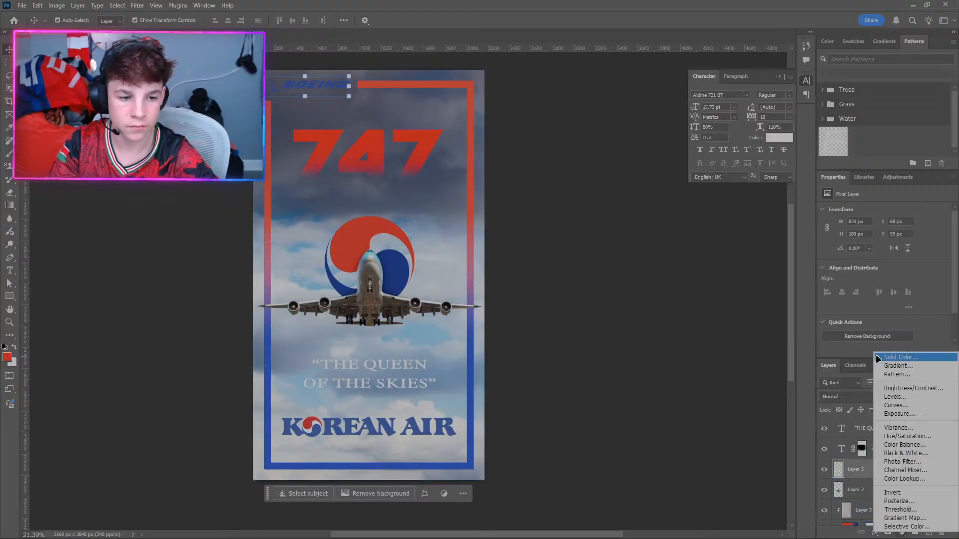
left_click(891, 357)
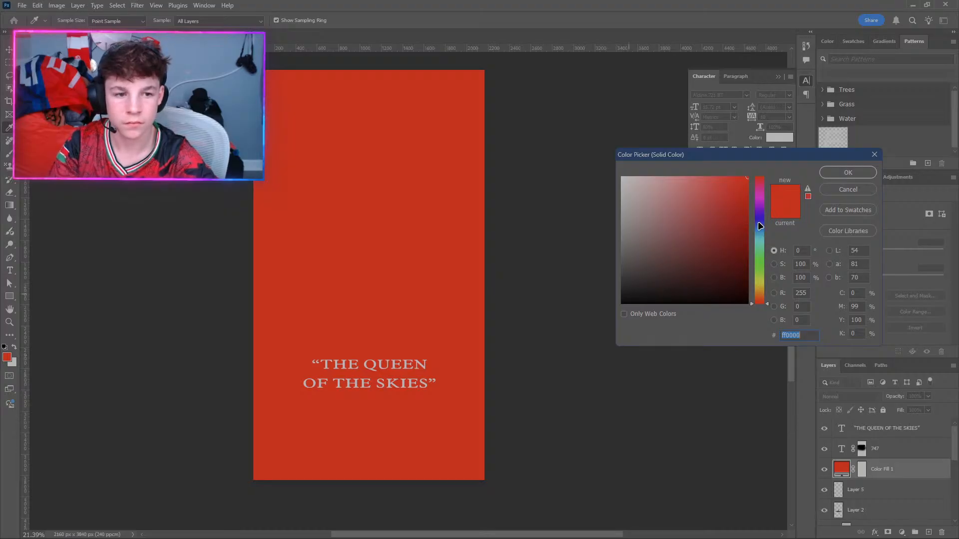
left_click(761, 227)
left_click_drag(762, 228, 764, 226)
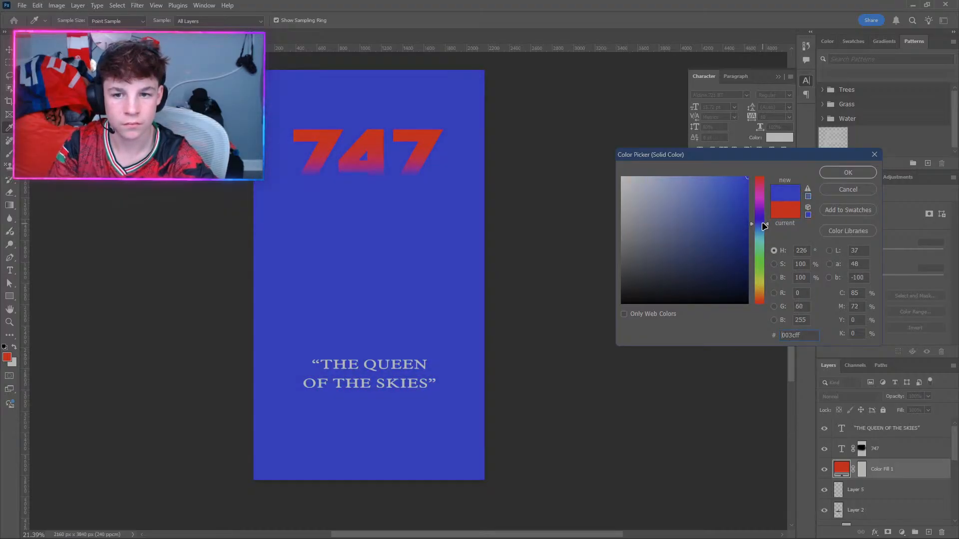
left_click(836, 177)
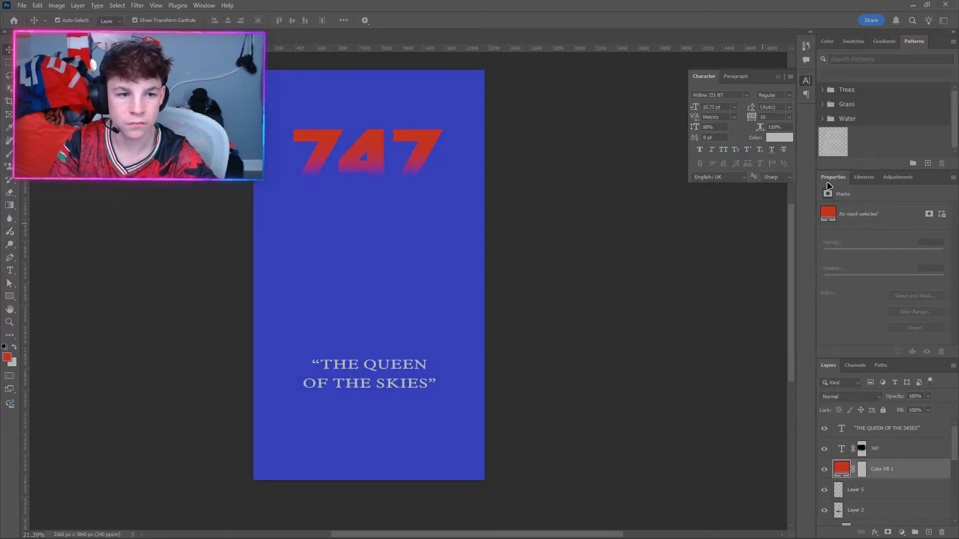
left_click(874, 476, "alt")
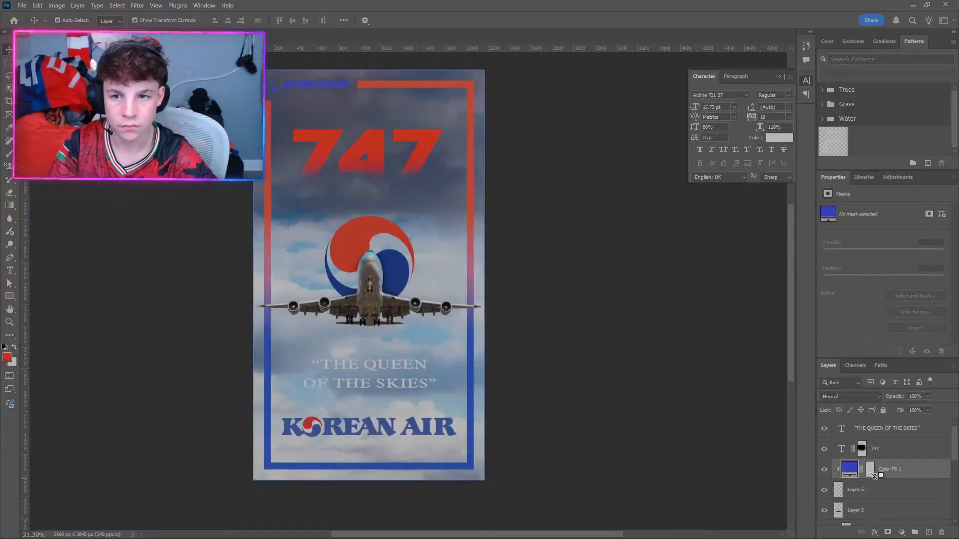
Compare the Boeing logo up close with the clipped blue fill hidden and shown.
left_click(872, 449)
scroll(362, 269, "up", 3)
scroll(362, 269, "down", 4)
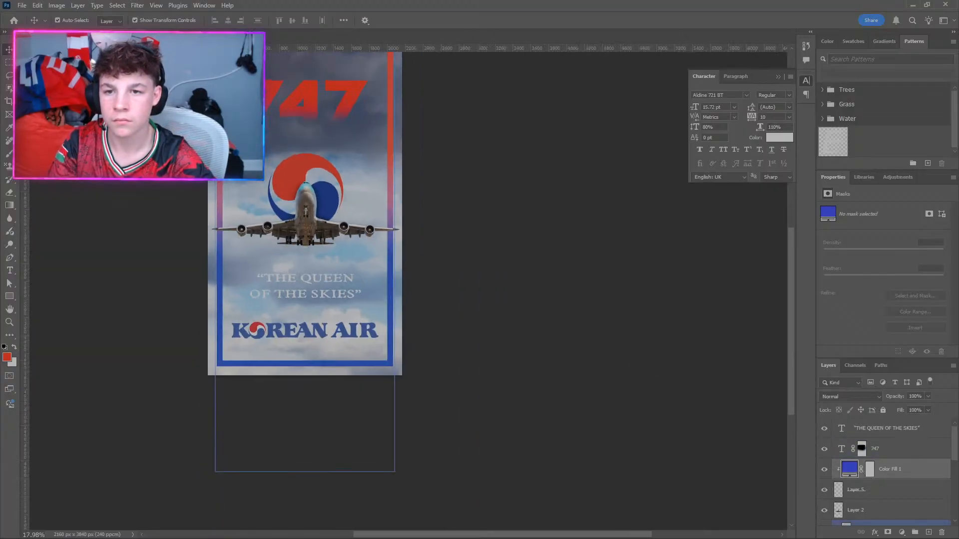
scroll(362, 269, "up", 4)
scroll(360, 270, "up", 4)
scroll(355, 303, "up", 3)
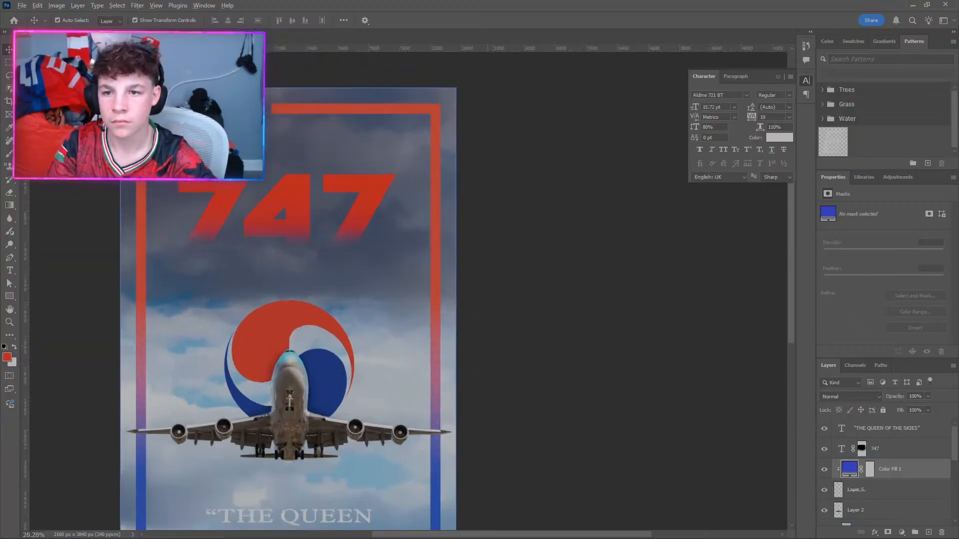
left_click(824, 469)
left_click(825, 468)
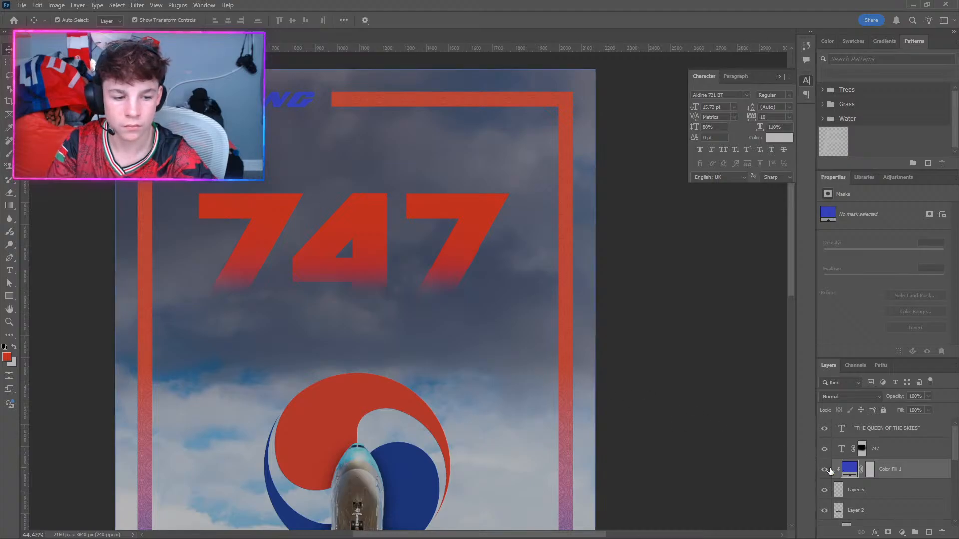
Recolor the Boeing logo's clipped fill to dark blue #002f87 sampled from the Korean Air emblem, and leave no layer selected.
double_click(844, 468)
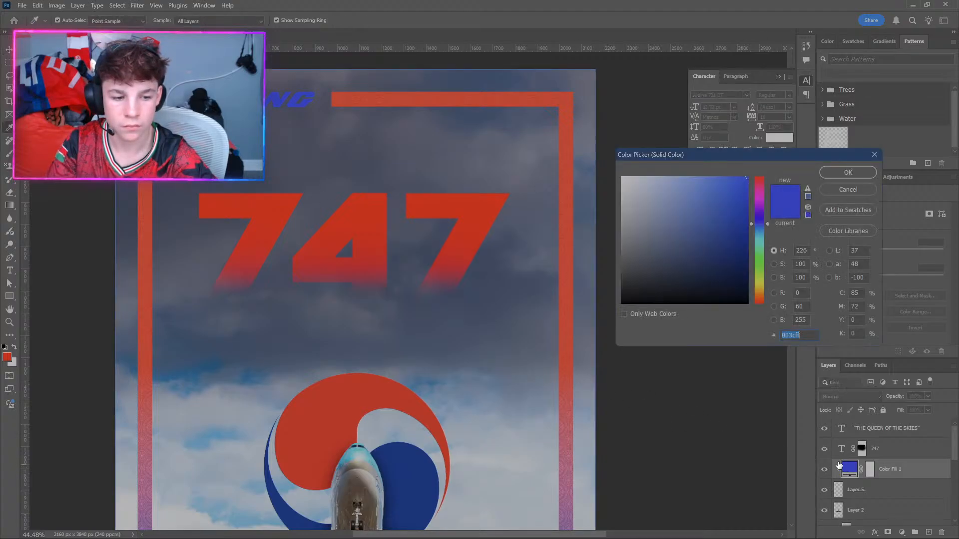
left_click(420, 456)
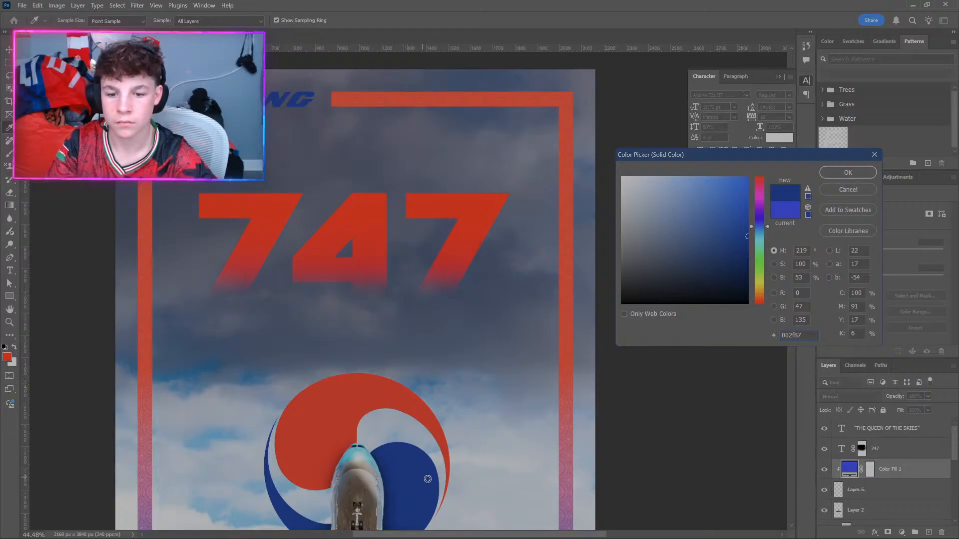
left_click(832, 174)
scroll(548, 276, "down", 4)
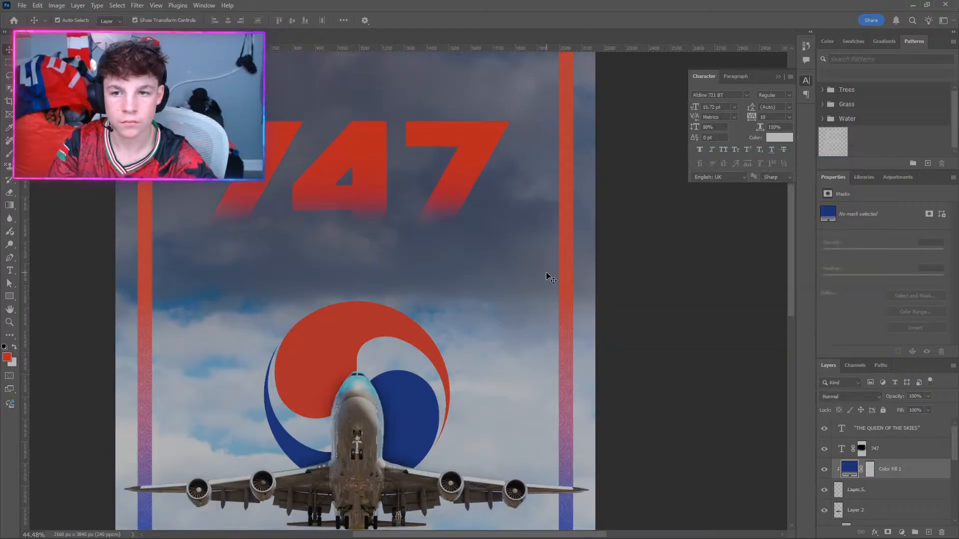
scroll(518, 301, "down", 4)
scroll(418, 319, "down", 3)
scroll(590, 366, "down", 1)
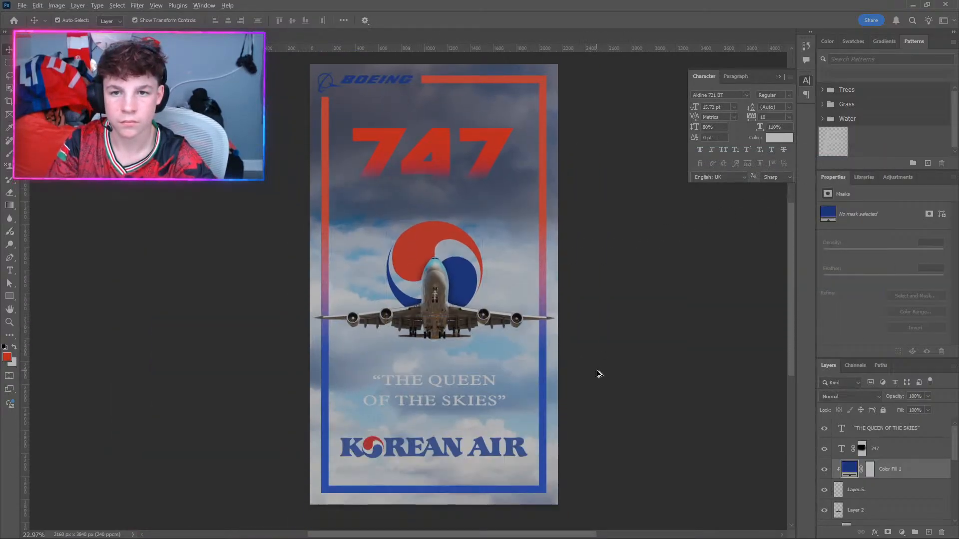
scroll(598, 374, "down", 1)
scroll(563, 385, "right", 4)
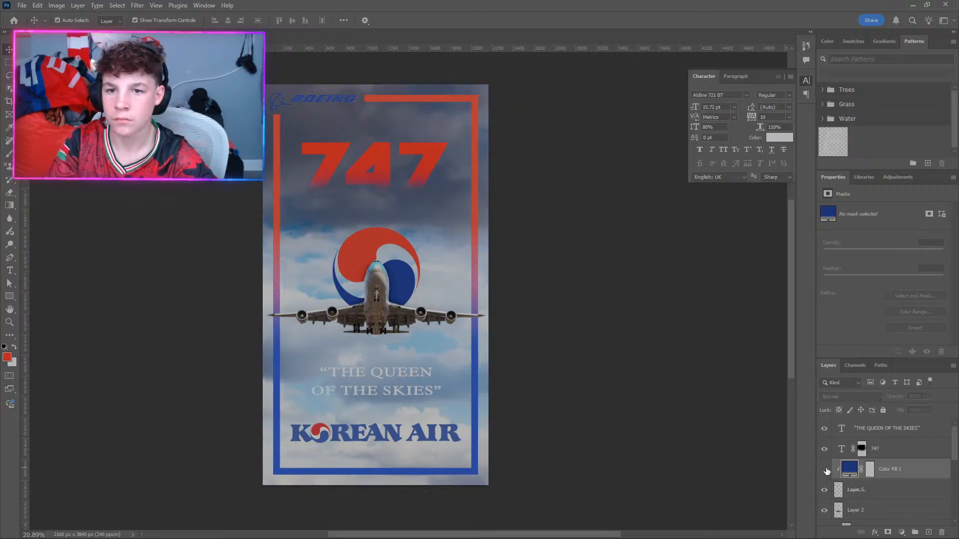
left_click(671, 429)
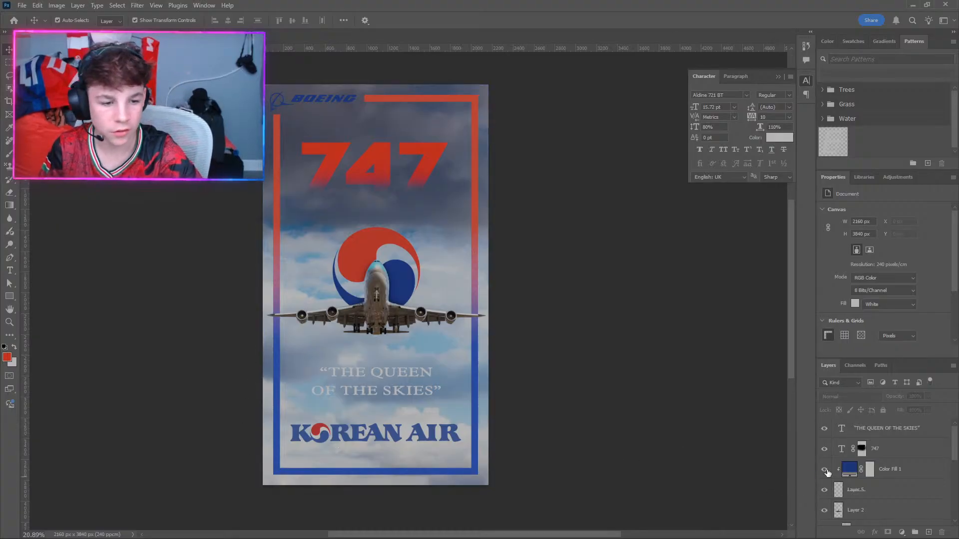
Add a Solid Color fill in #002f87, sampled from the Boeing logo, above the Korean Air wordmark layer and clip it to the wordmark.
scroll(879, 474, "down", 3)
left_click(875, 496)
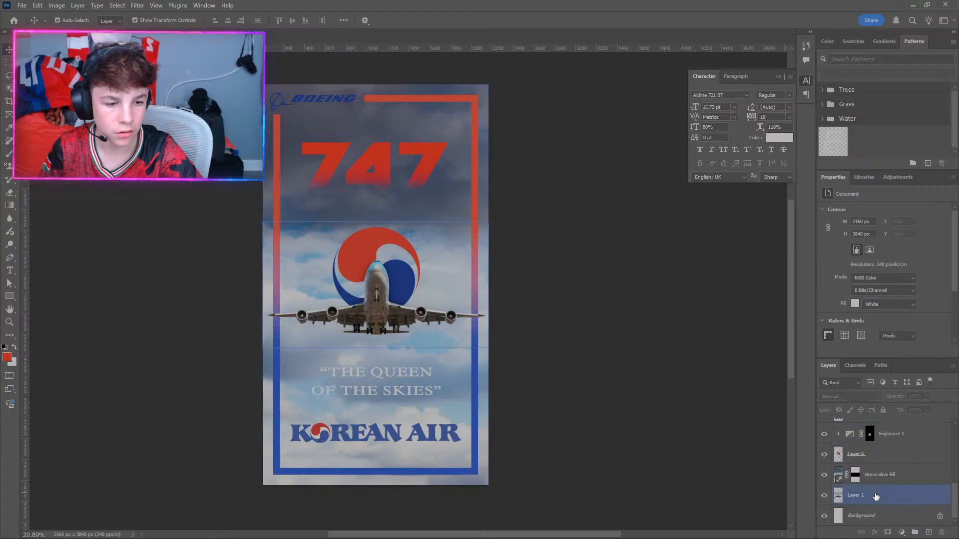
left_click(891, 456)
scroll(882, 456, "up", 4)
scroll(879, 461, "down", 1)
scroll(878, 460, "up", 5)
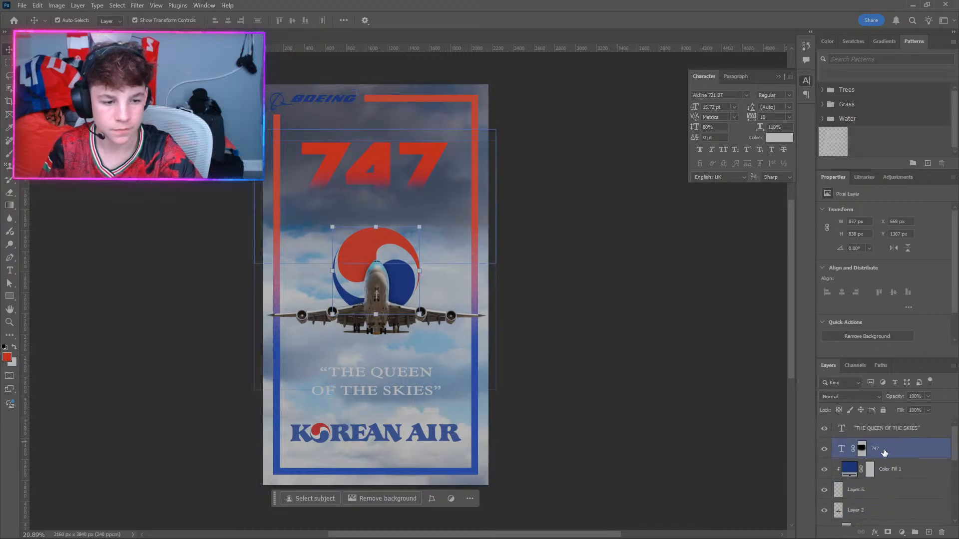
scroll(883, 452, "down", 2)
left_click(875, 469)
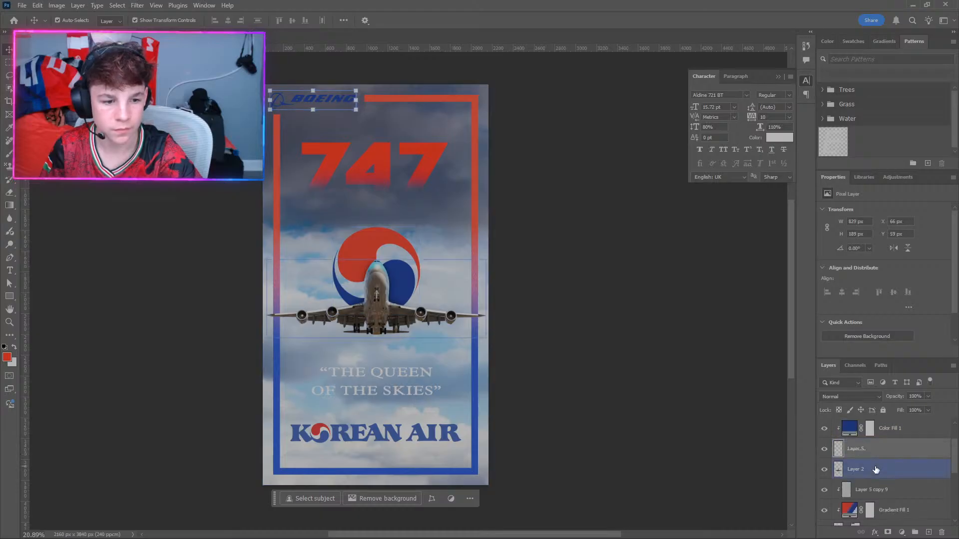
scroll(876, 470, "down", 5)
left_click(878, 473)
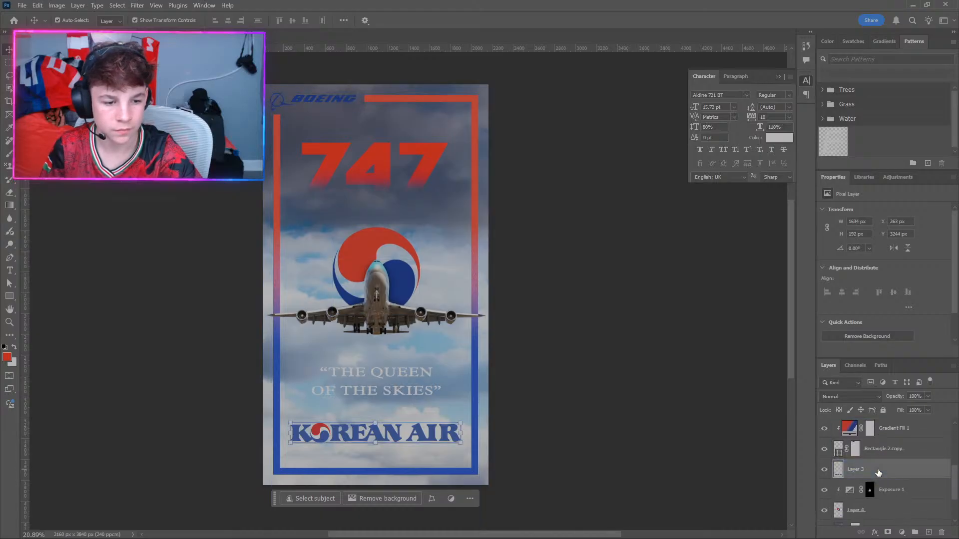
left_click(902, 532)
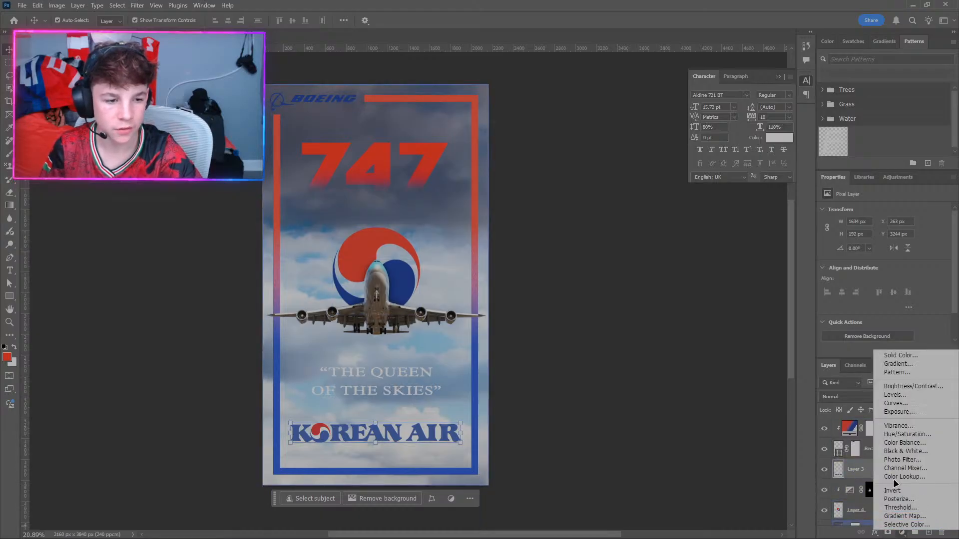
left_click(885, 358)
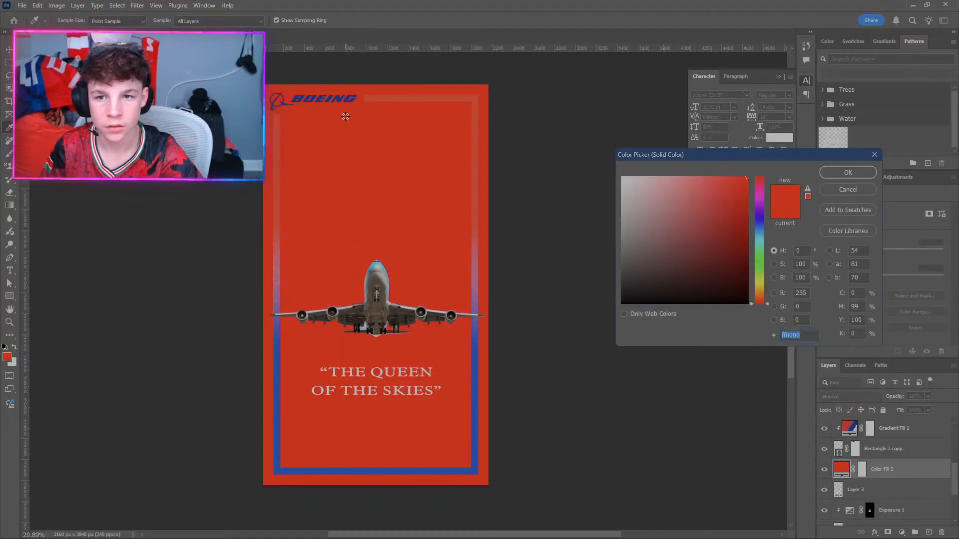
left_click(331, 97)
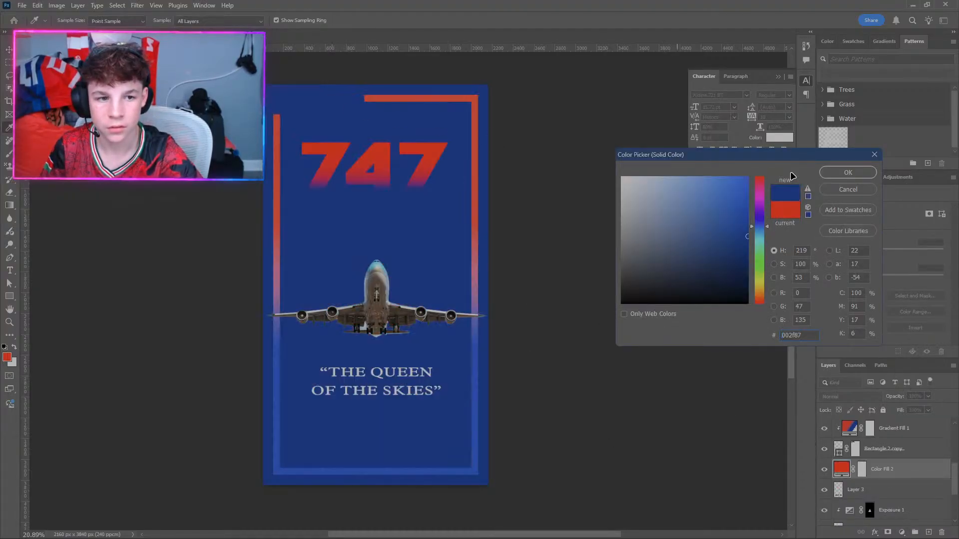
left_click(848, 172)
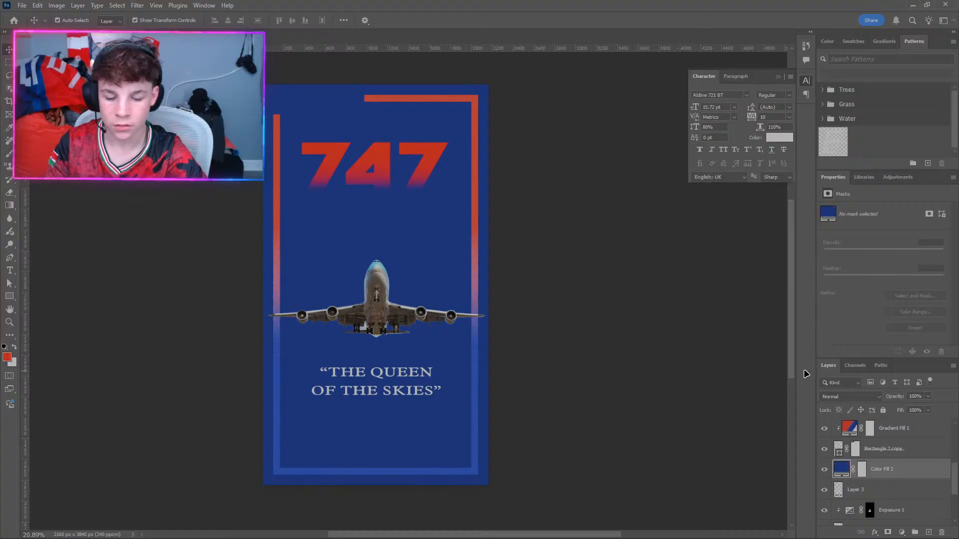
left_click(874, 476, "alt")
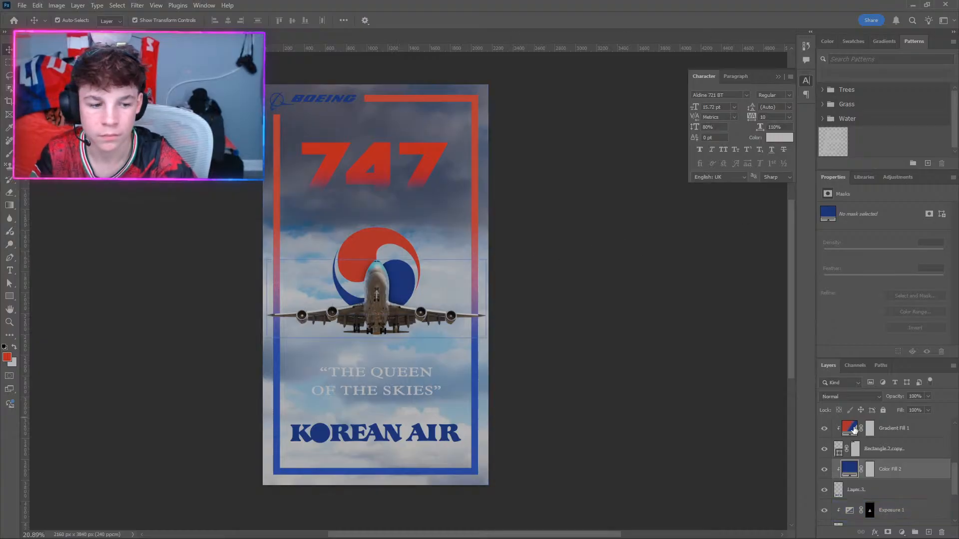
double_click(849, 469)
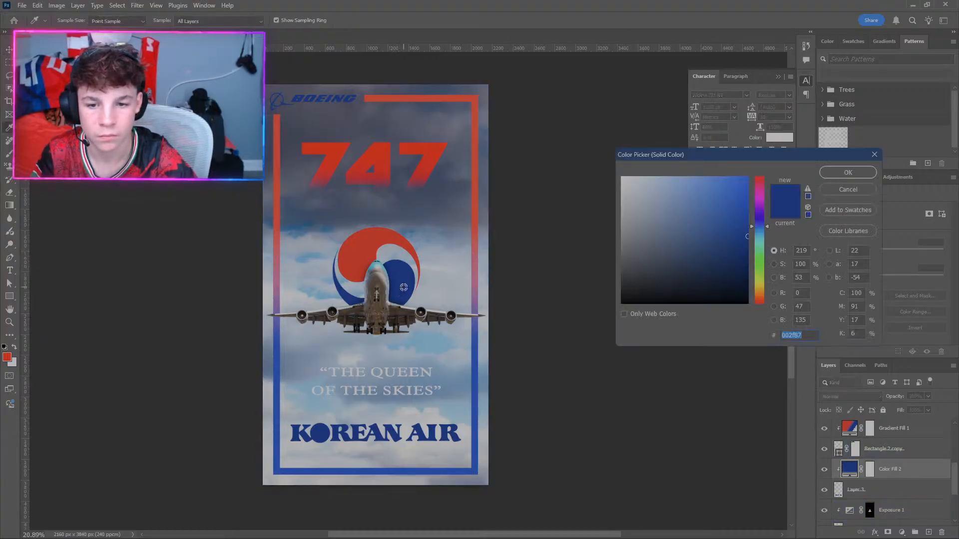
left_click(848, 173)
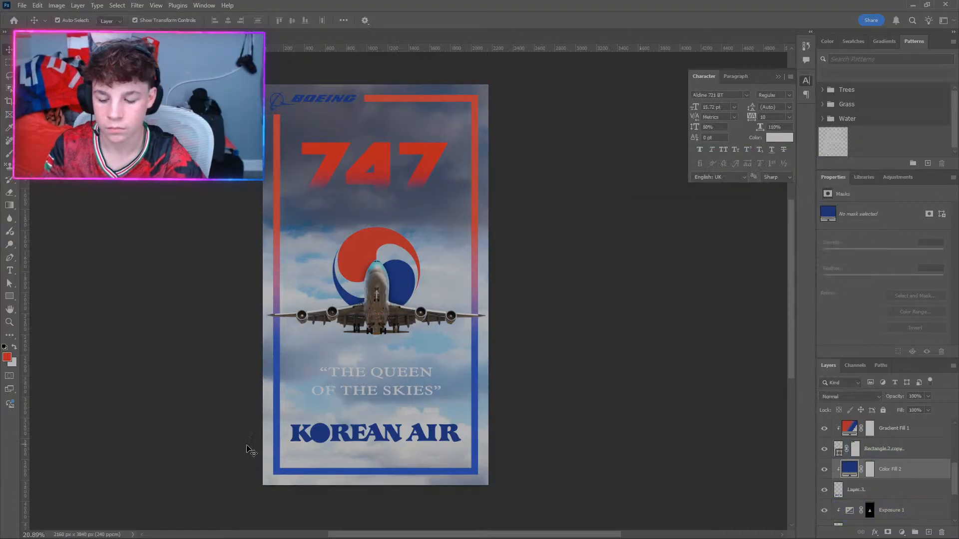
Try placing a duplicate of the Korean Air wordmark layer above its blue fill, and undo the move and the duplication.
scroll(253, 450, "up", 4)
scroll(252, 470, "down", 3)
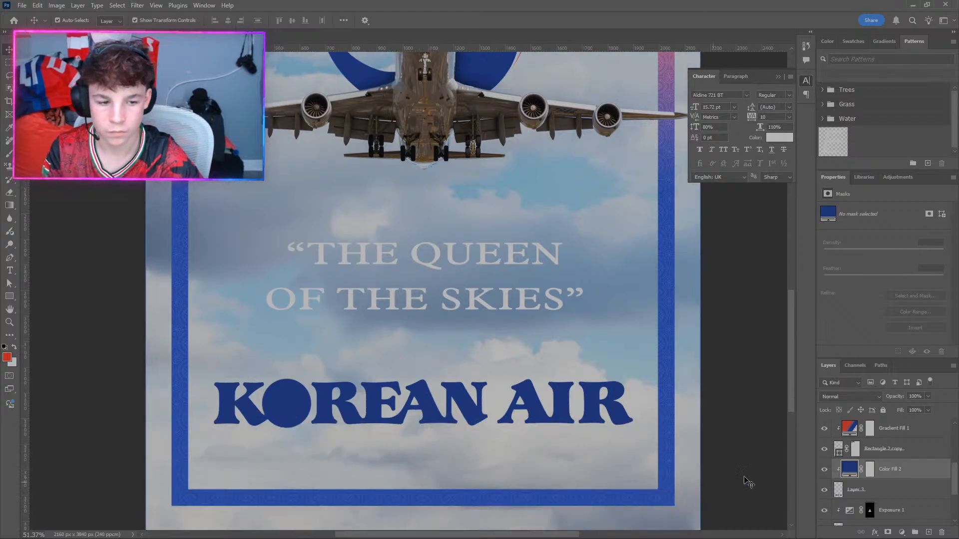
left_click(880, 494)
key("ctrl+j")
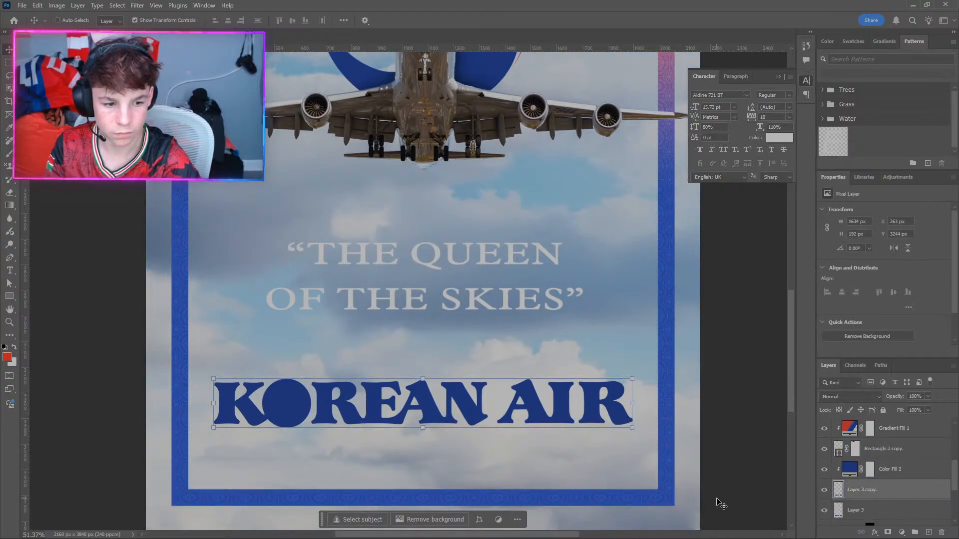
left_click(138, 5)
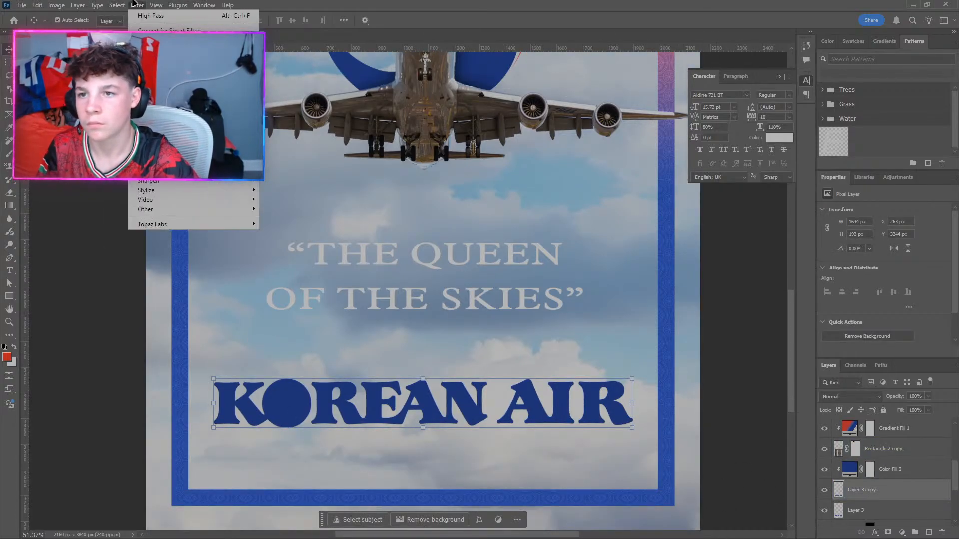
mouse_move(193, 124)
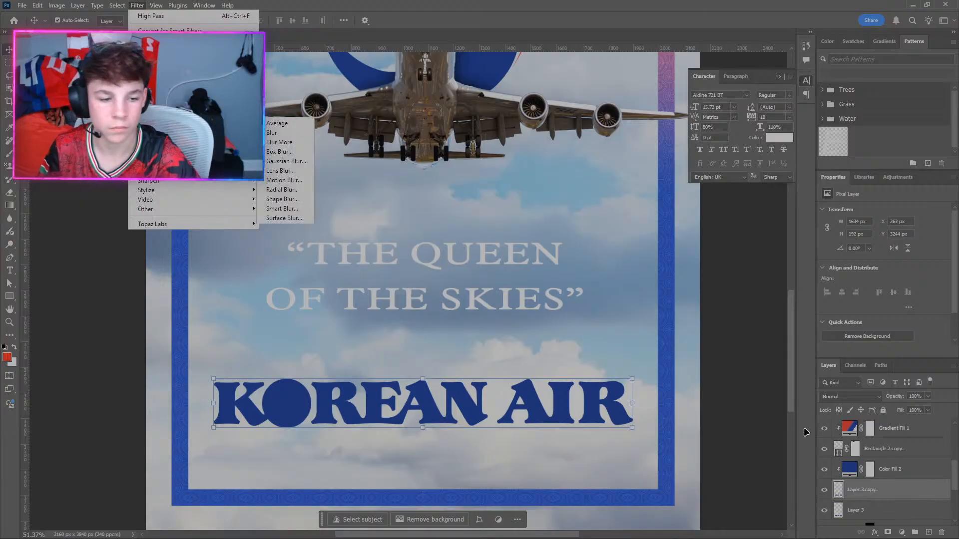
left_click_drag(884, 496, 882, 460)
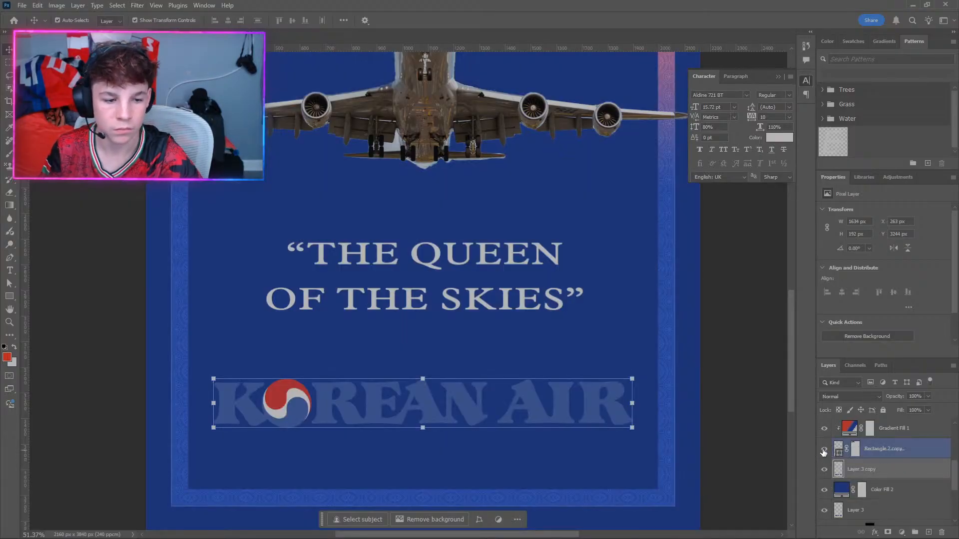
key("ctrl+z")
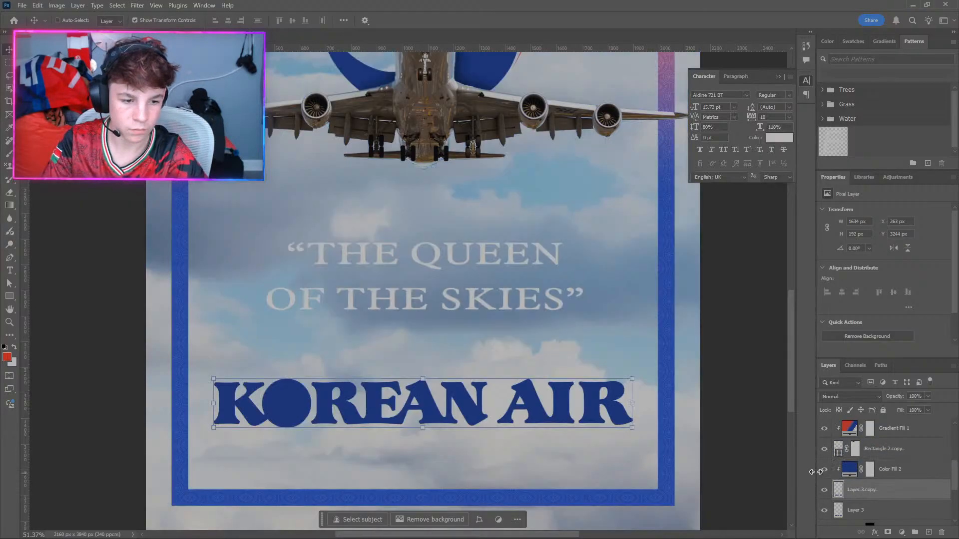
key("ctrl+z")
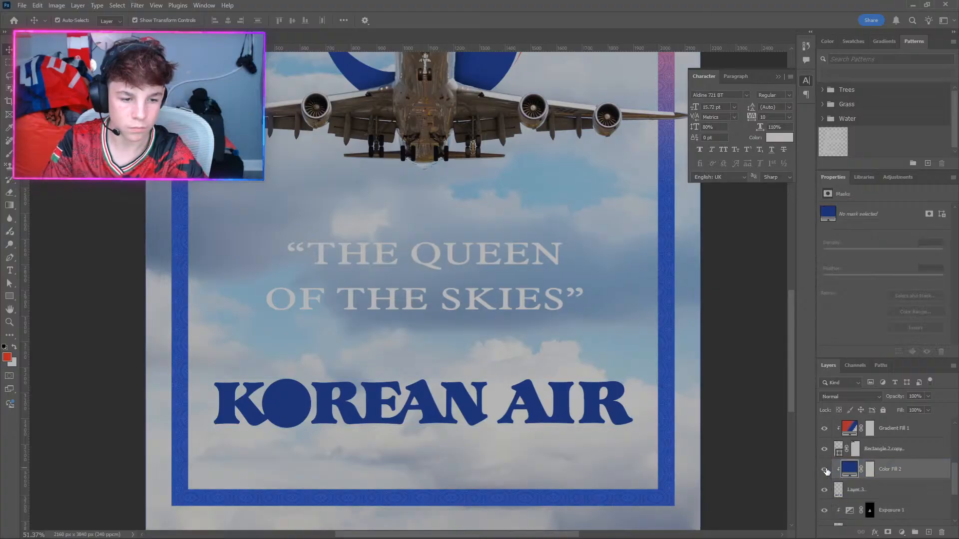
Undo the clipped blue fill on the Korean Air wordmark, including the creation of its fill layer.
scroll(571, 421, "down", 9)
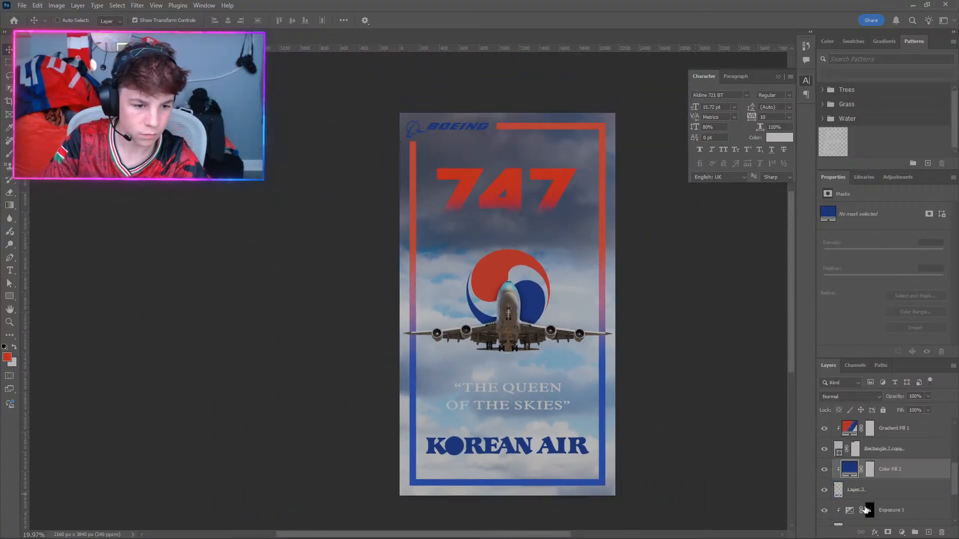
key("ctrl+z")
key("ctrl+z")
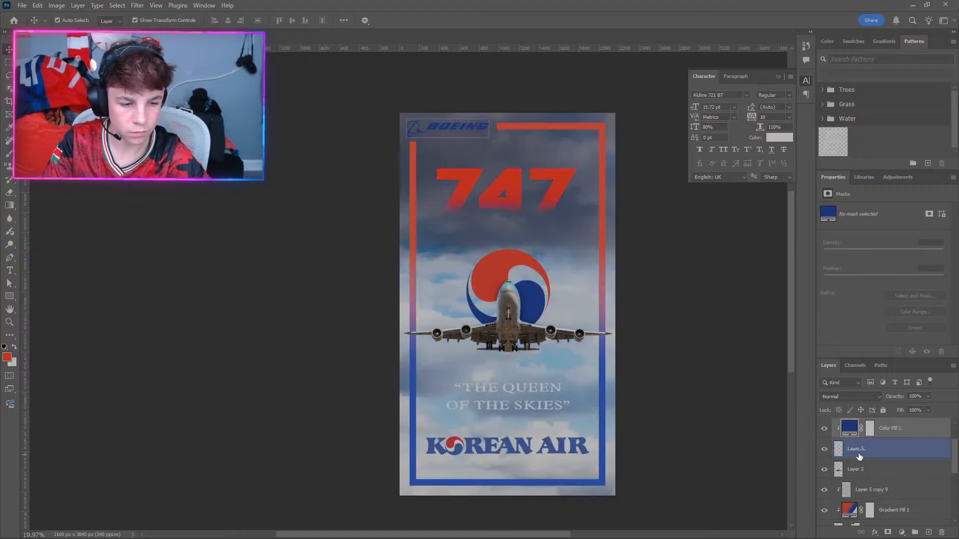
scroll(883, 486, "down", 3)
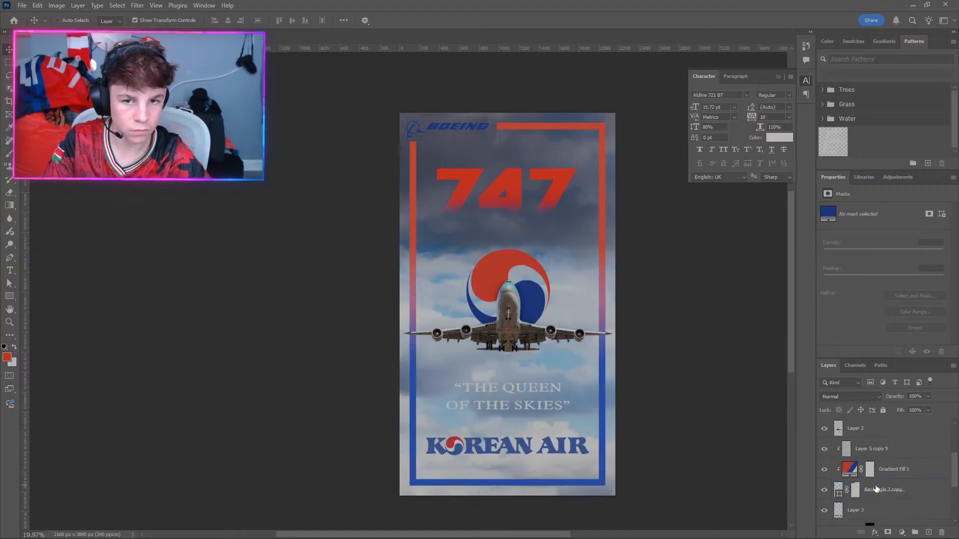
scroll(878, 488, "up", 3)
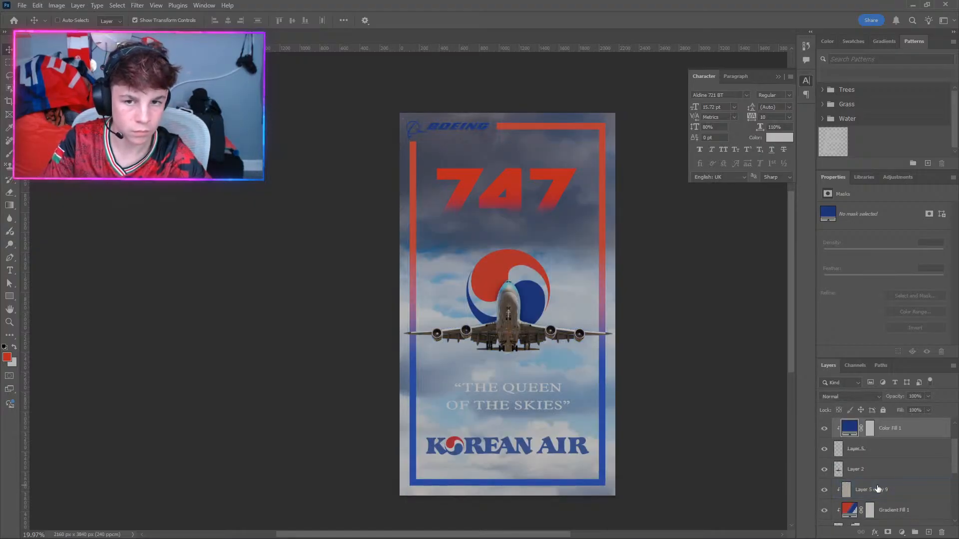
key("ctrl+shift+z")
scroll(879, 495, "down", 3)
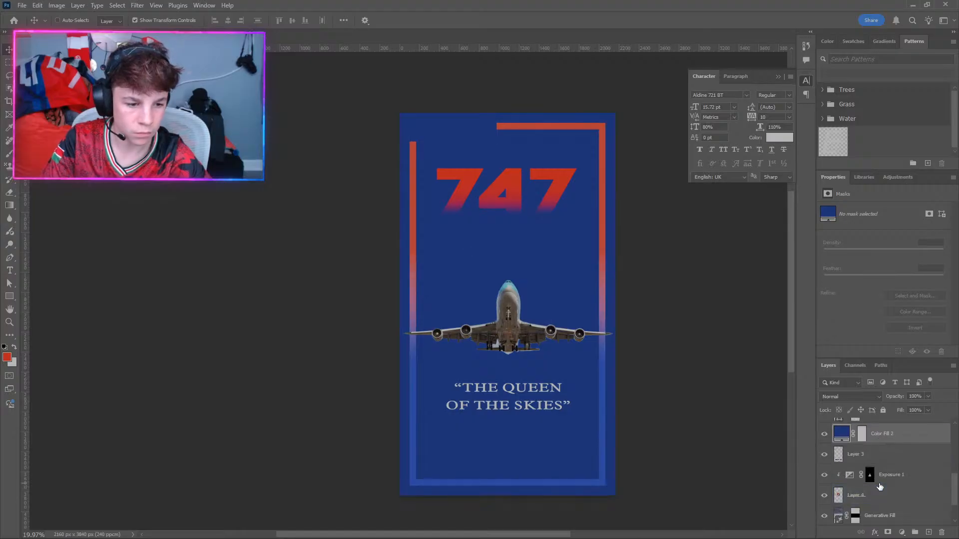
key("ctrl+z")
scroll(882, 474, "down", 3)
Duplicate the Korean Air wordmark layer and select the original, Layer 3, beneath the copy.
left_click(880, 476)
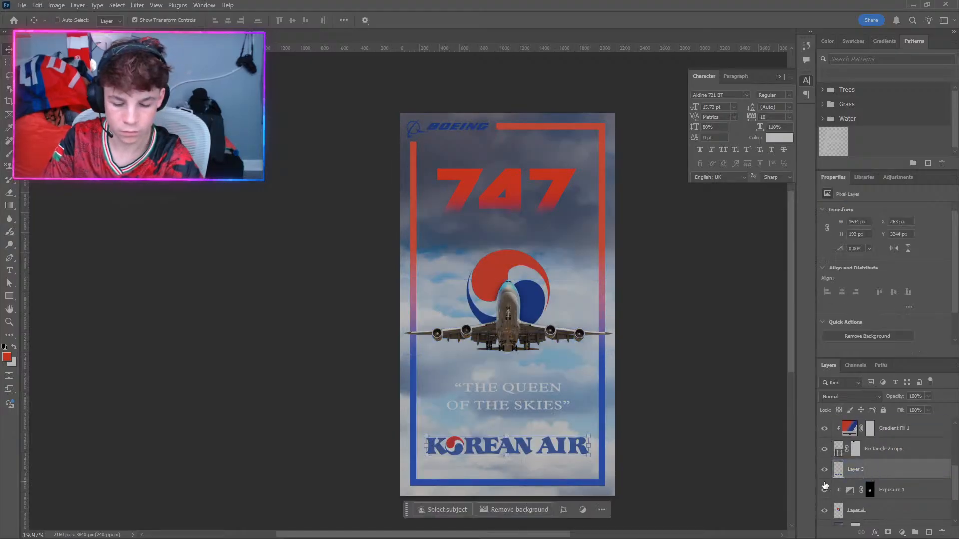
key("ctrl+j")
left_click(904, 494)
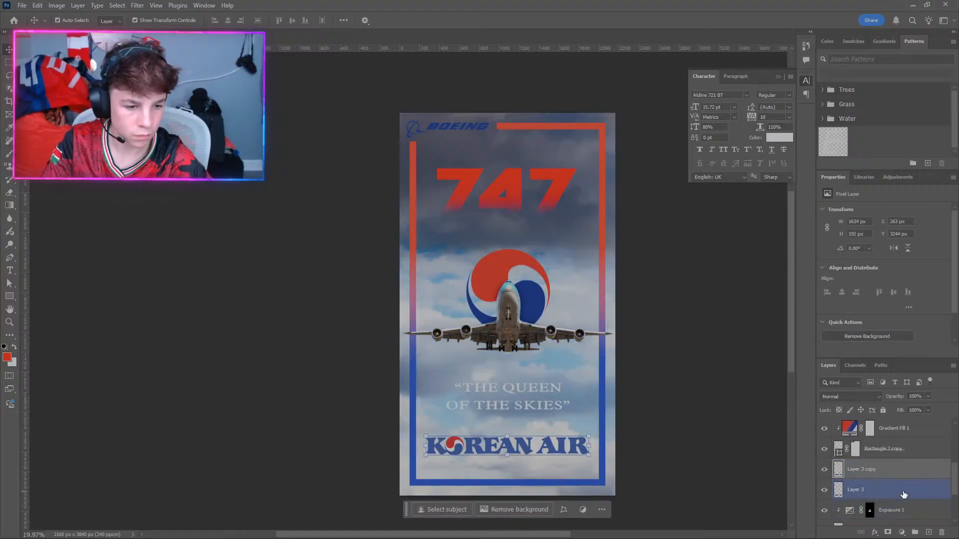
left_click(887, 532)
key("ctrl+z")
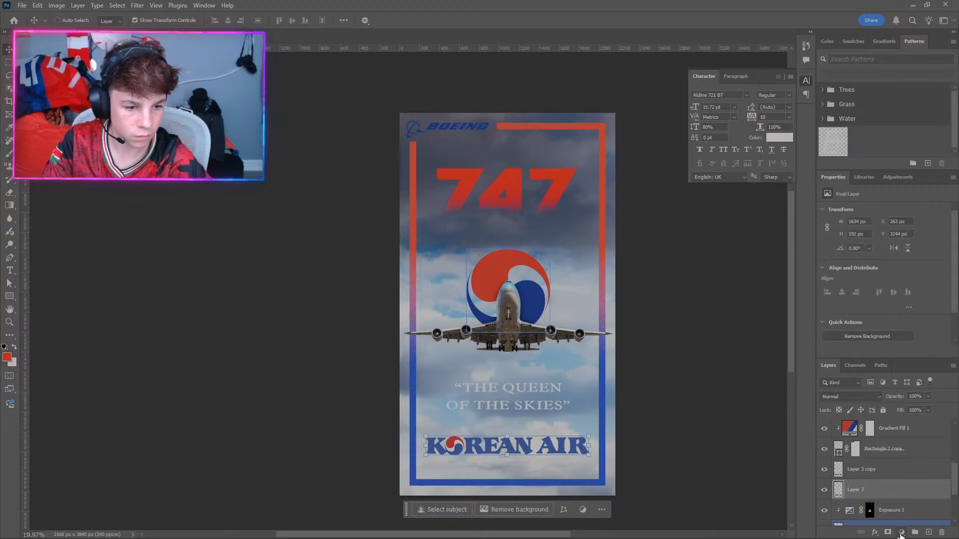
Add a Solid Color fill layer in #002f87, sampled from the Boeing logo, between the original Korean Air wordmark and its copy.
left_click(901, 533)
left_click(900, 358)
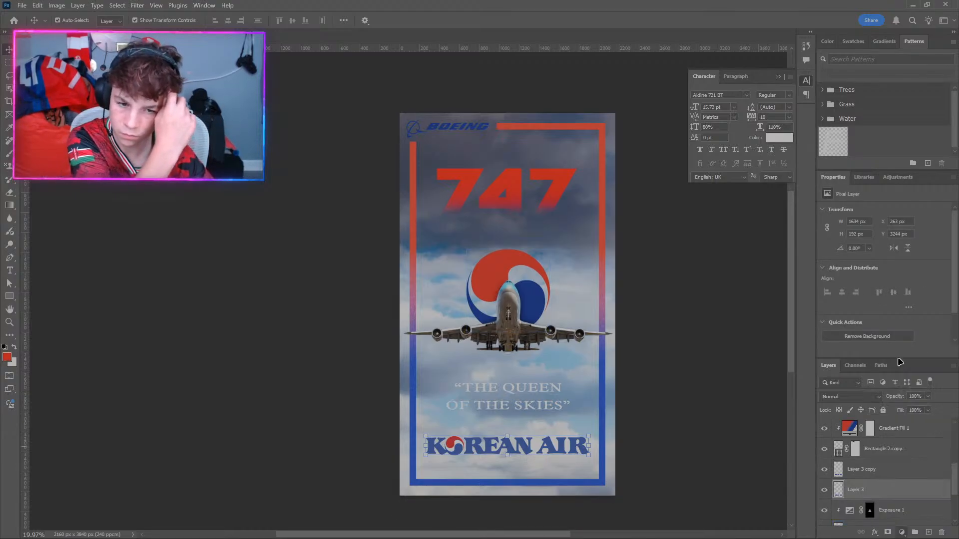
left_click(435, 127)
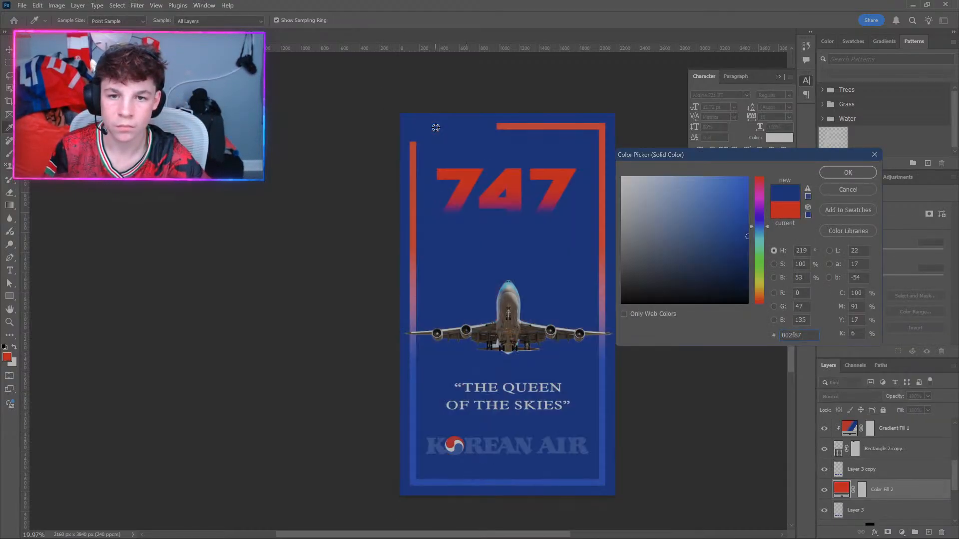
left_click(846, 171)
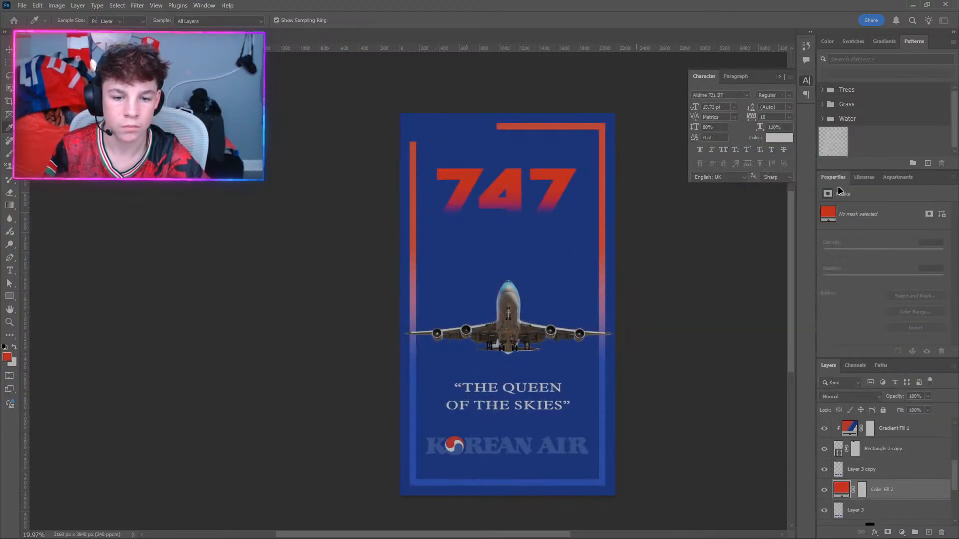
Clip Color Fill 2 to the original Korean Air wordmark, Layer 3, and set its fill color to #002f87.
left_click(883, 500, "alt")
double_click(849, 491)
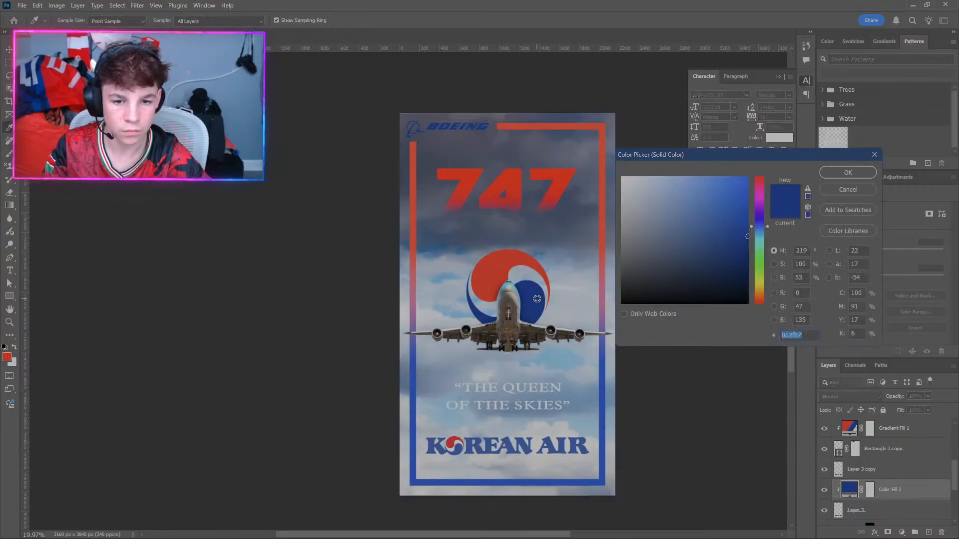
left_click(844, 174)
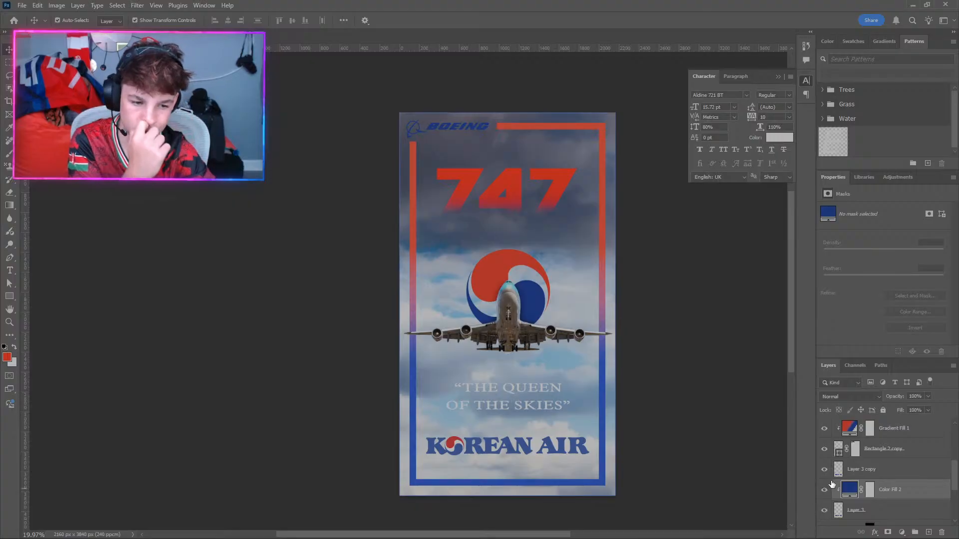
Select the wordmark's sampled blue with Color Range at fuzziness 200, delete it from Layer 3 copy and clear the selection.
scroll(842, 485, "down", 1)
left_click(852, 450)
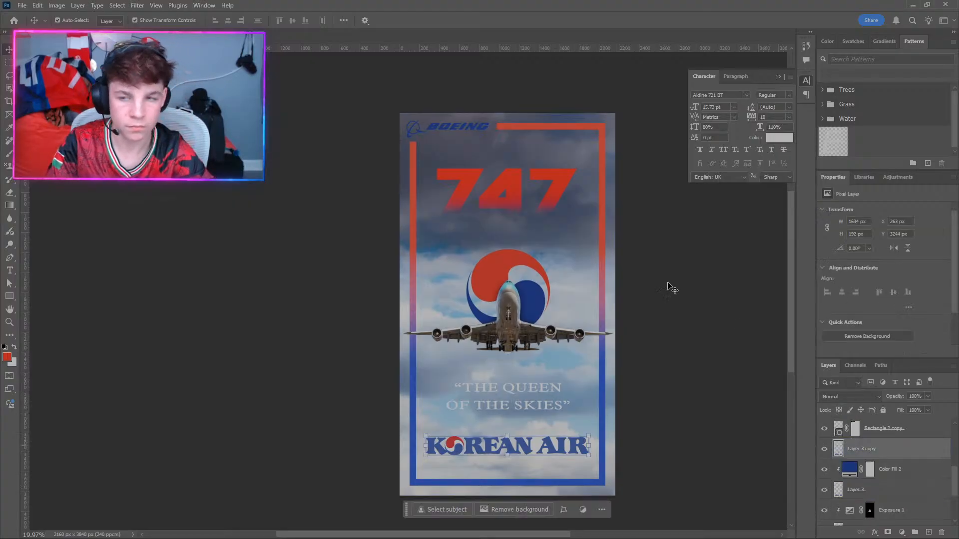
left_click(137, 5)
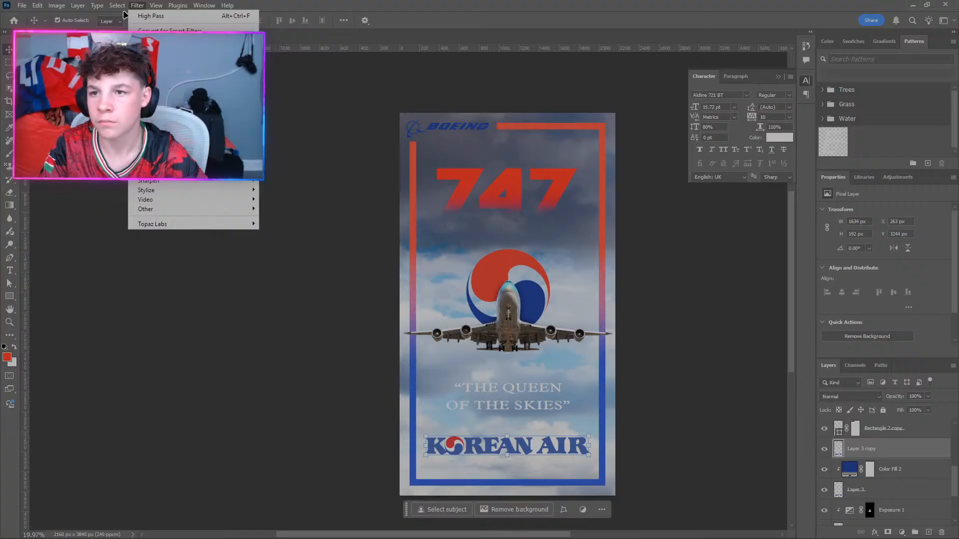
mouse_move(118, 6)
left_click(142, 102)
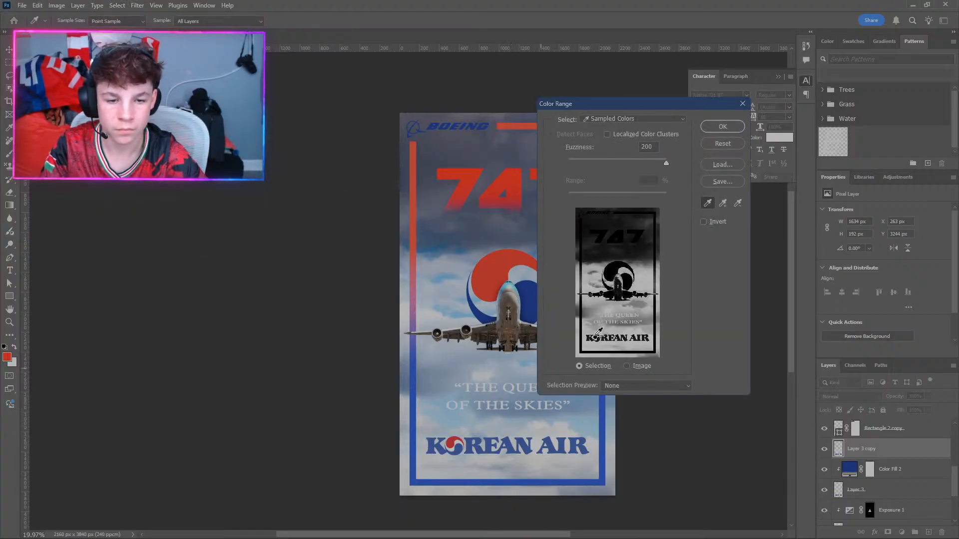
scroll(599, 345, "up", 2)
scroll(534, 402, "up", 5)
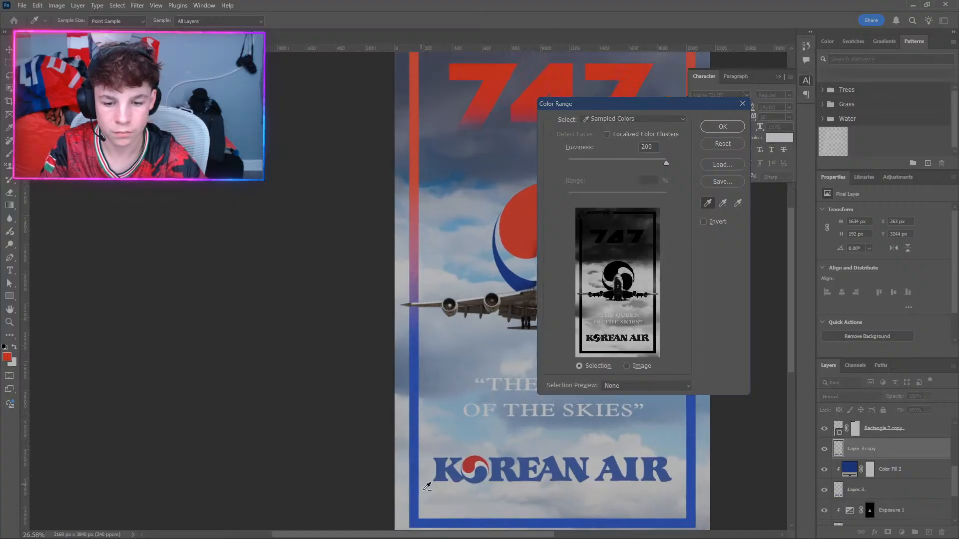
left_click(514, 399)
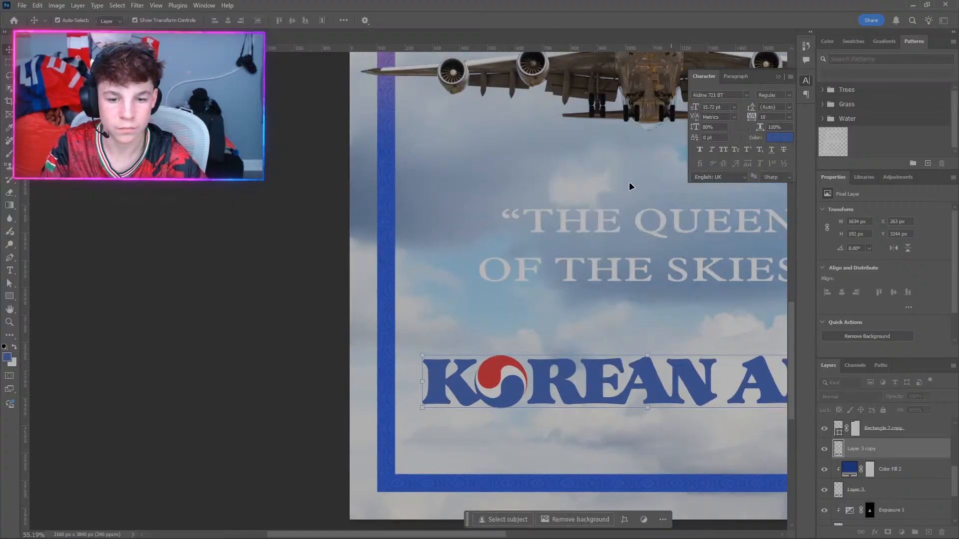
left_click(722, 127)
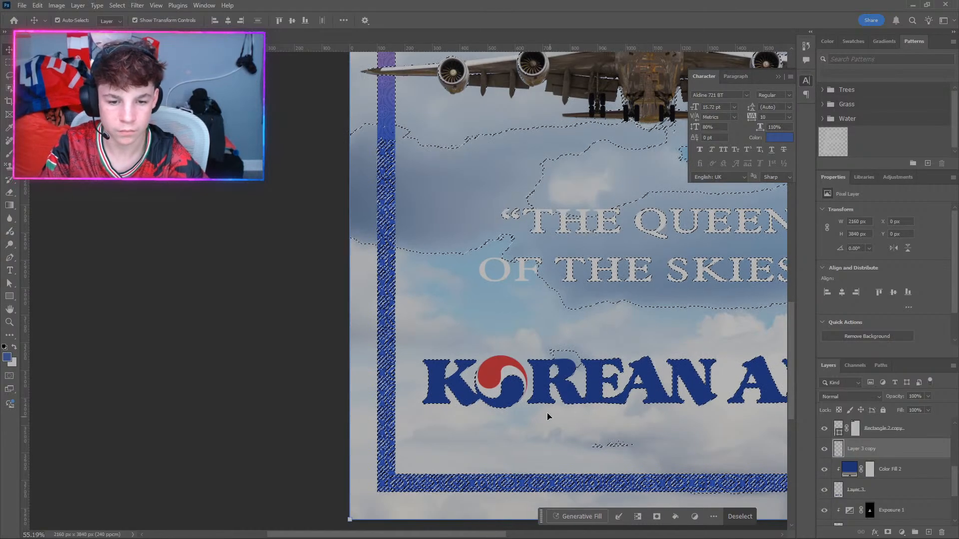
scroll(621, 417, "down", 5)
left_click(471, 418)
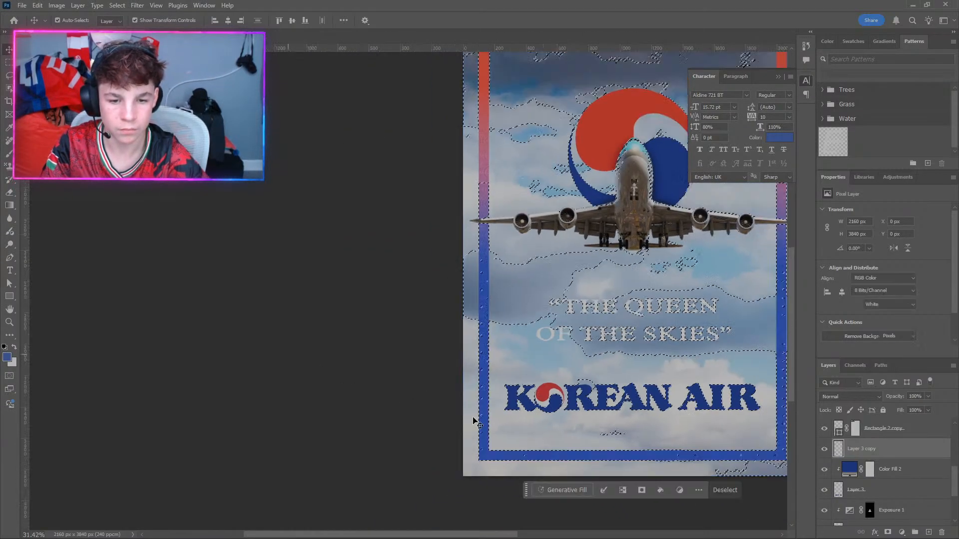
left_click(718, 488)
Inspect the Korean Air wordmark close up, comparing it with the clipped blue fill hidden and shown.
scroll(519, 378, "down", 2)
scroll(507, 342, "up", 5)
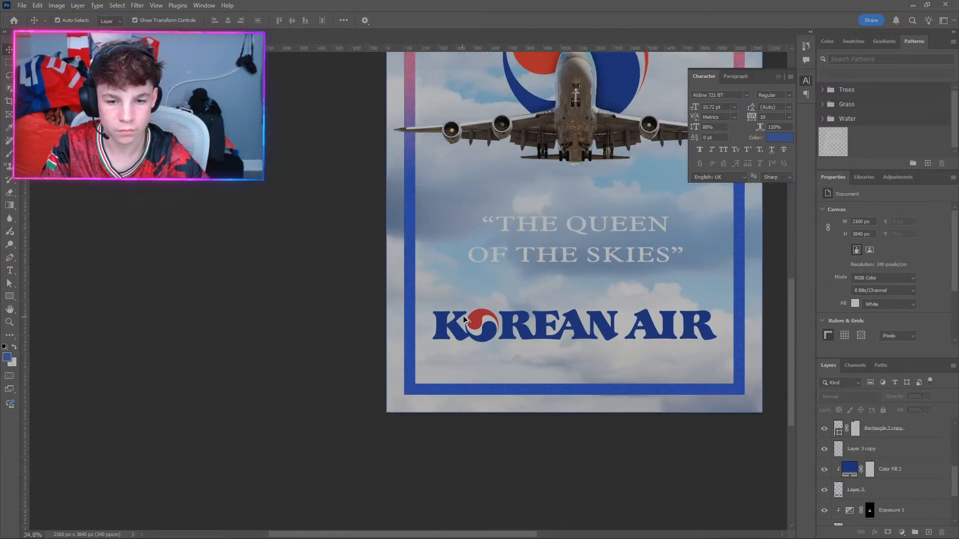
left_click(507, 342)
left_click(499, 359)
scroll(497, 358, "left", 2)
scroll(499, 358, "right", 10)
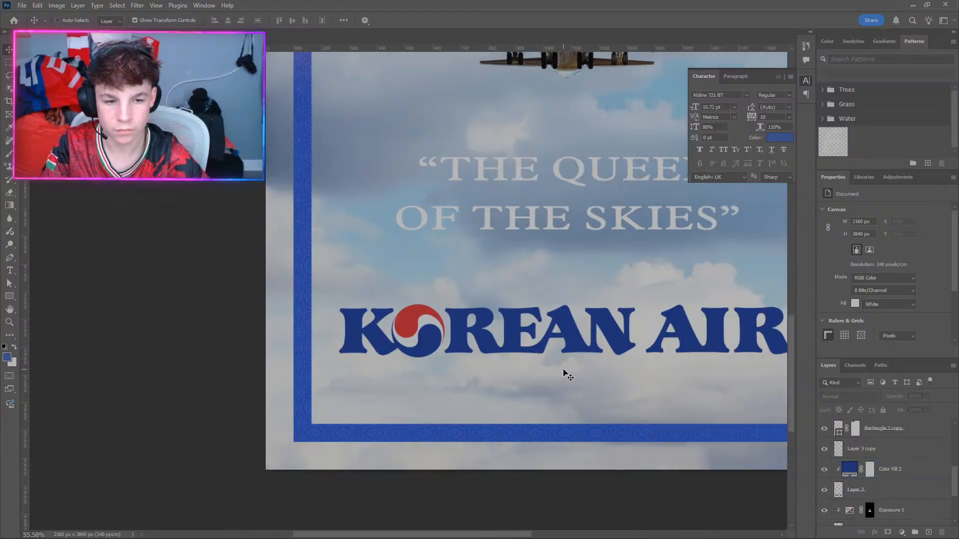
left_click(829, 472)
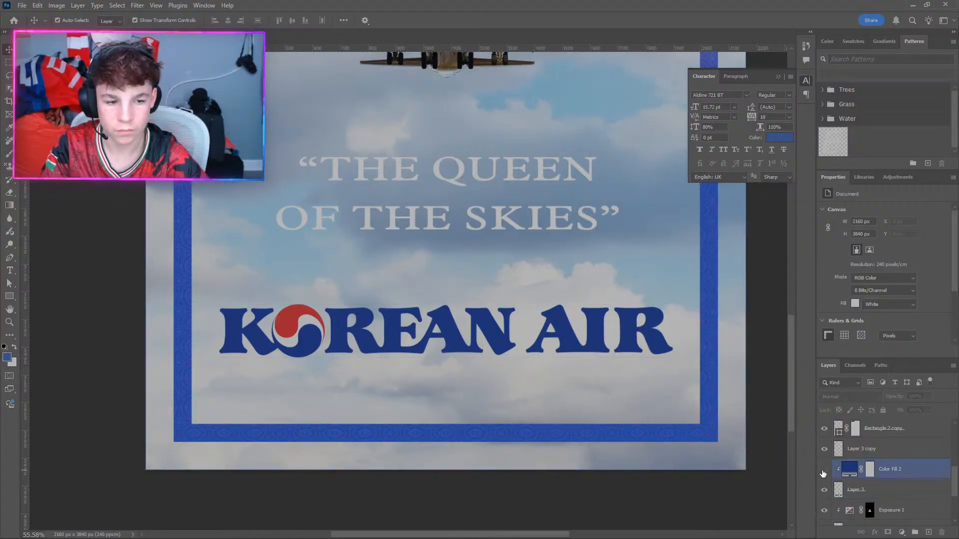
left_click(824, 471)
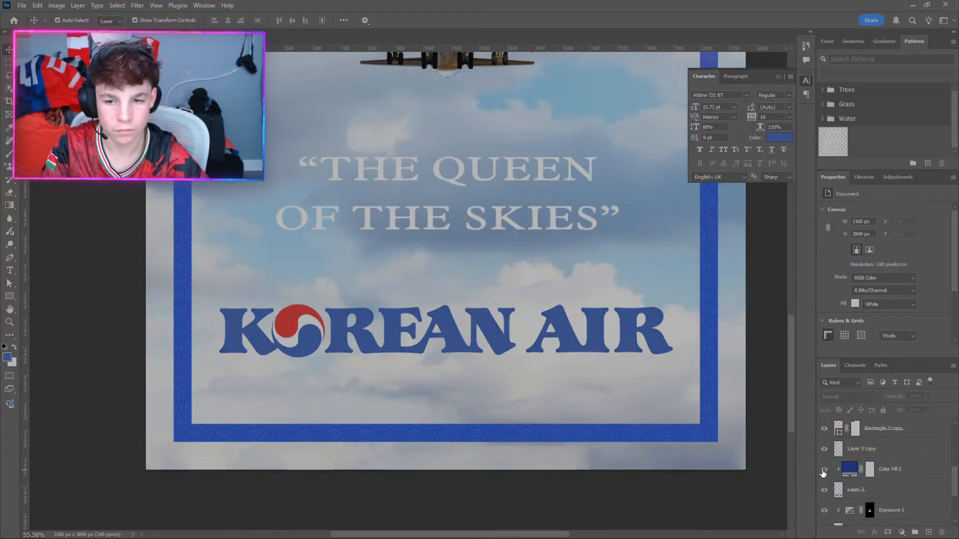
left_click(823, 471)
Compare the whole poster with the wordmark's blue fill hidden and shown, checking it against the border and emblem.
scroll(465, 397, "down", 6)
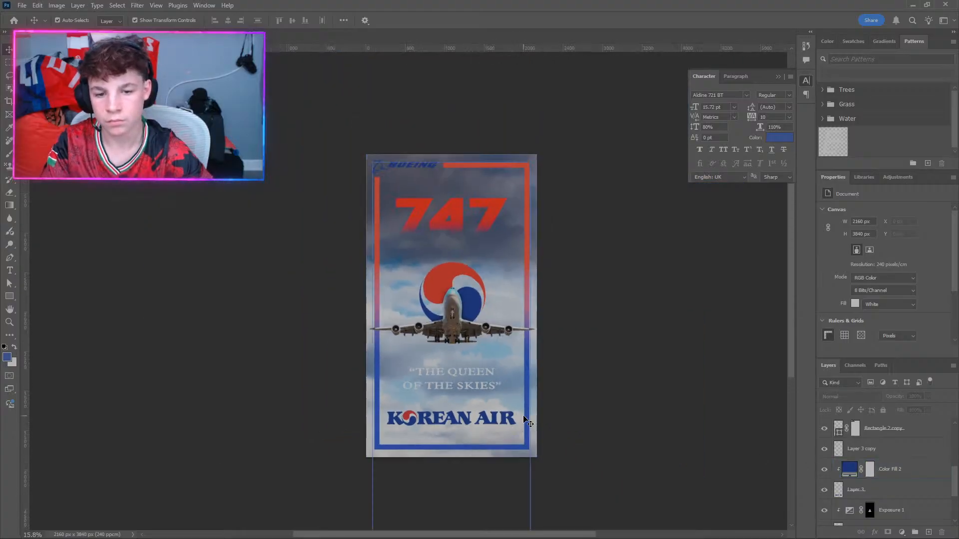
scroll(524, 421, "up", 1)
left_click(823, 476)
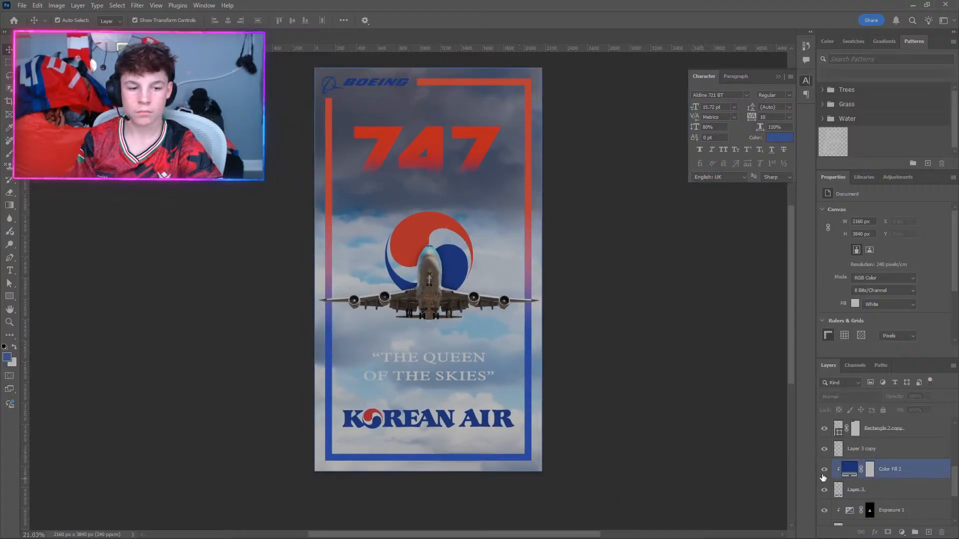
left_click(824, 472)
left_click(824, 472)
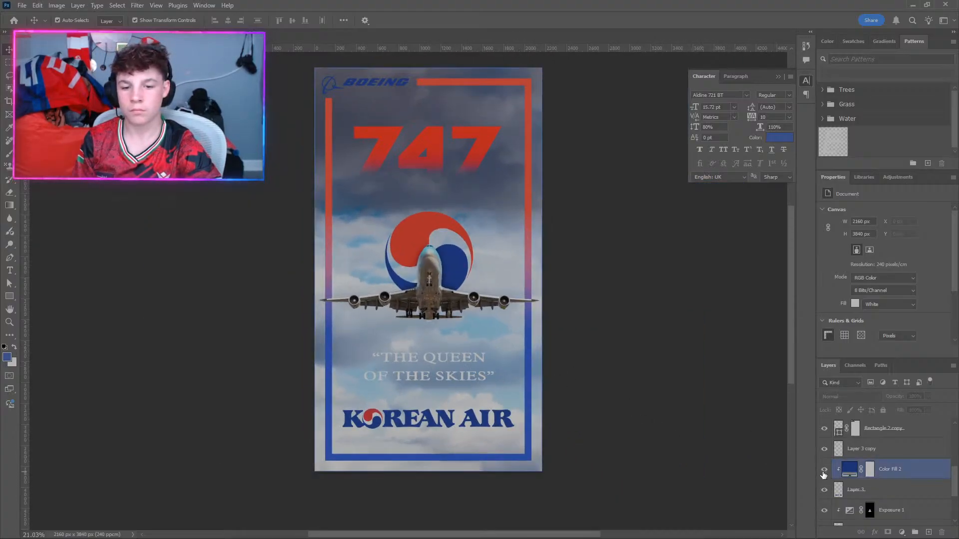
left_click(382, 489)
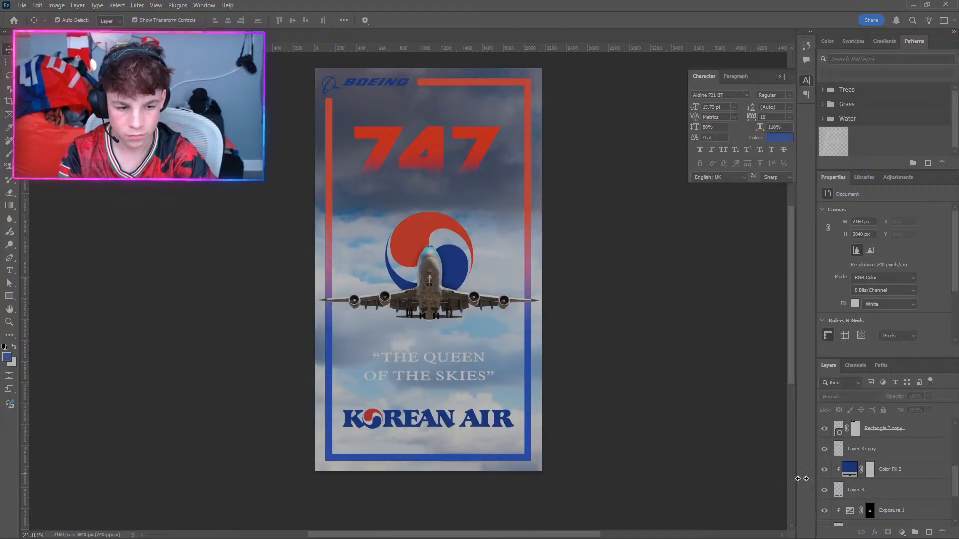
left_click(825, 471)
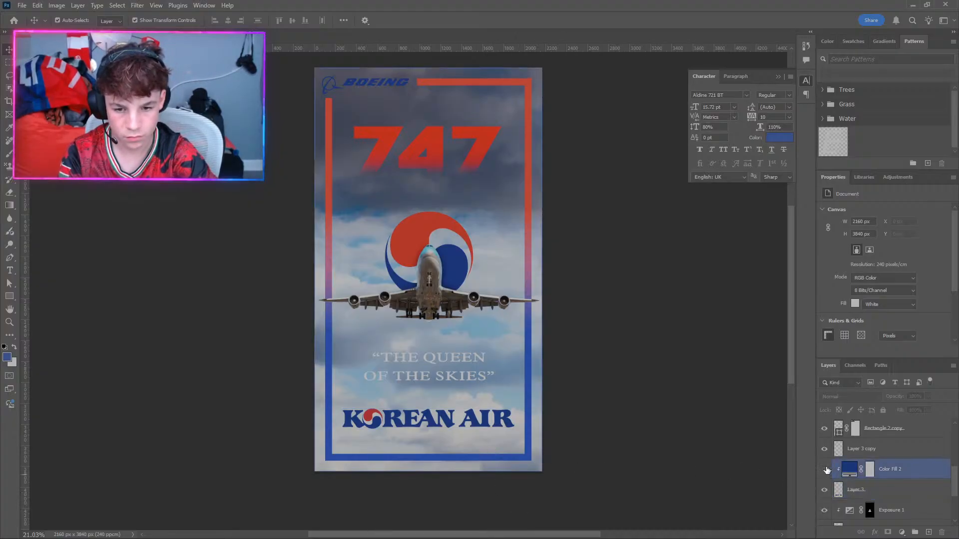
left_click(826, 470)
left_click(825, 471)
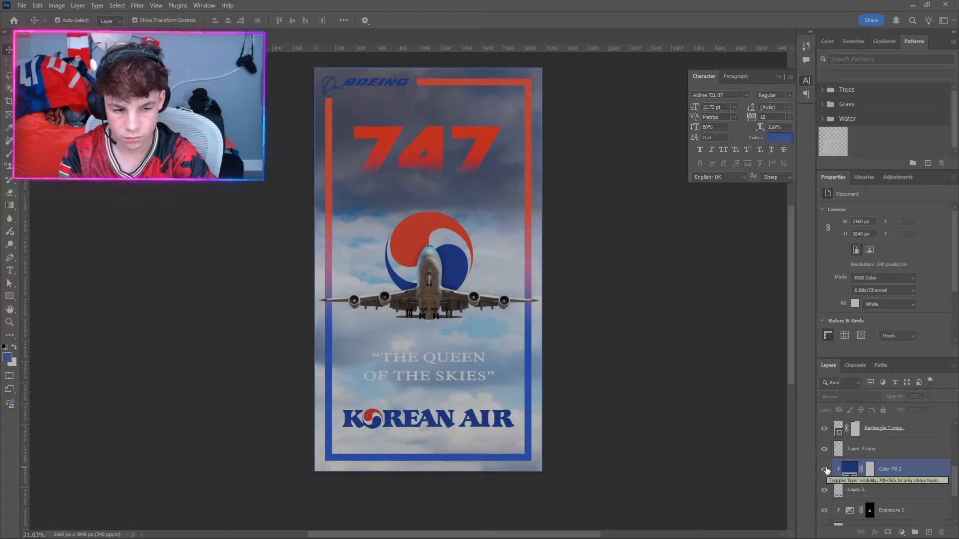
left_click(825, 470)
left_click(826, 471)
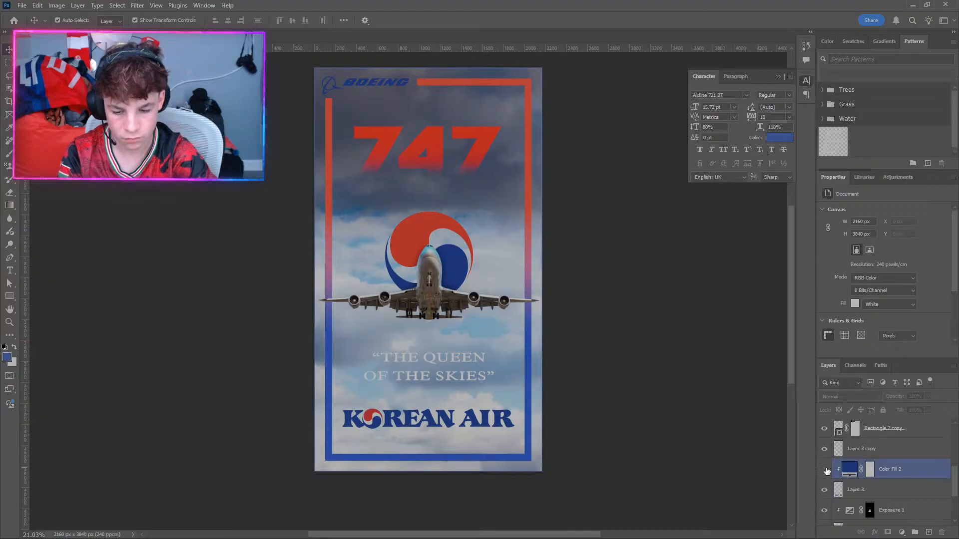
left_click(825, 470)
left_click(826, 470)
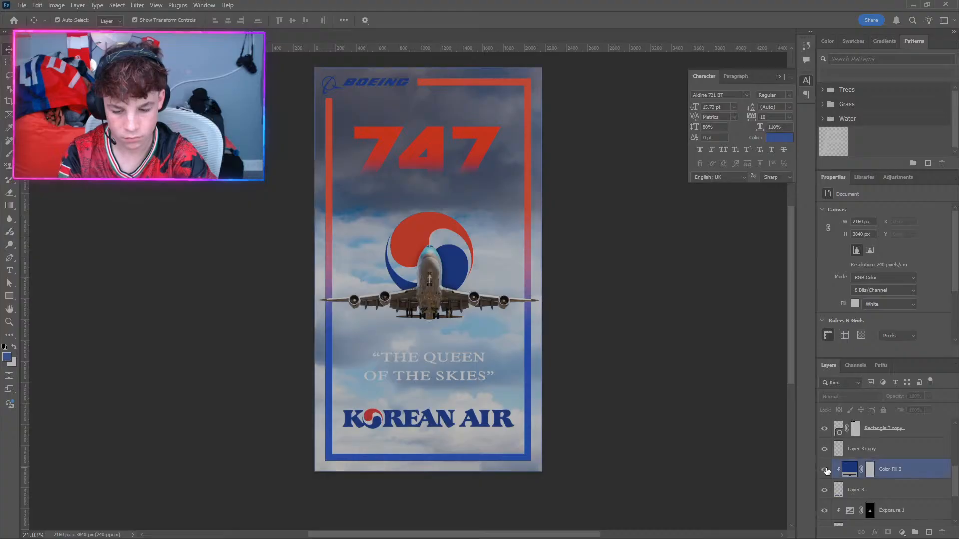
left_click(783, 497)
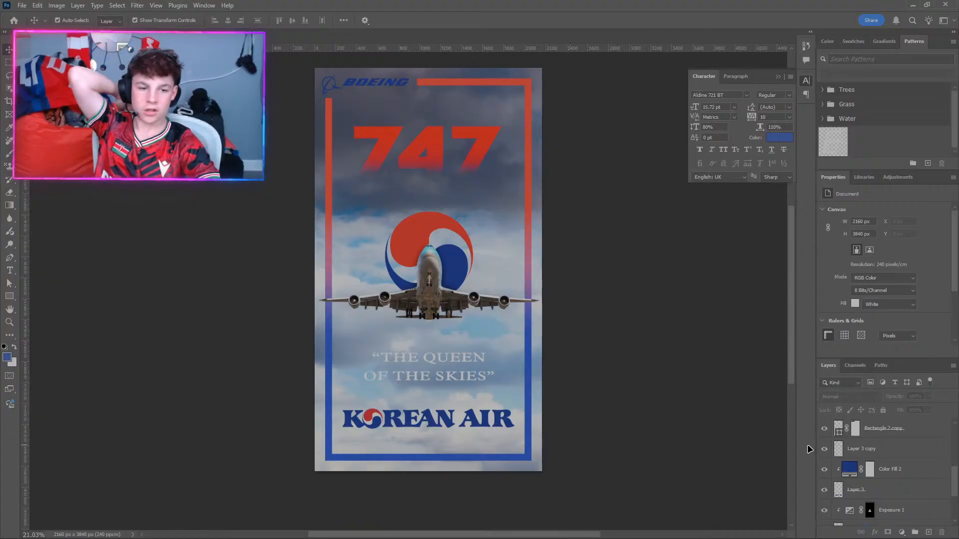
Try recoloring the wordmark's fill to #0042b8, sampled from the poster border, and compare it with the darker blue.
left_click(825, 472)
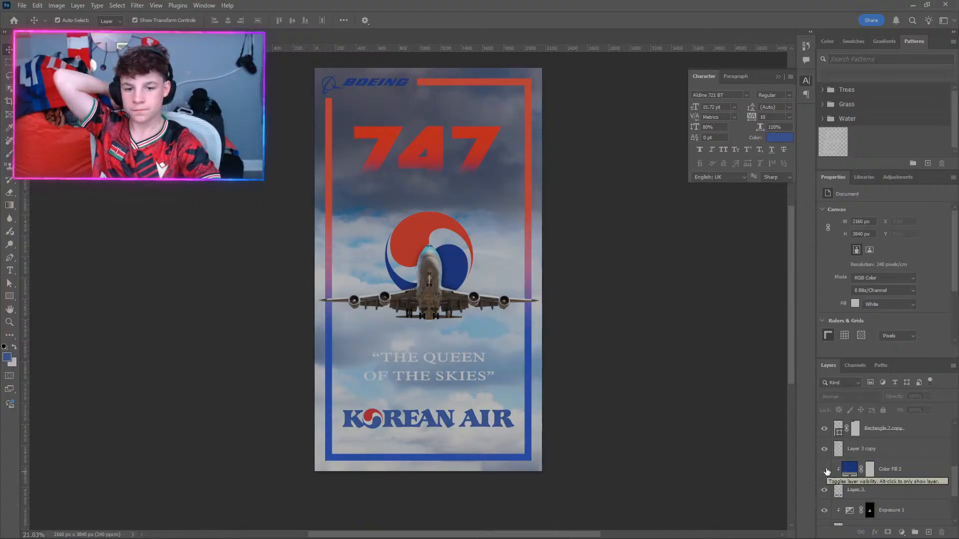
double_click(848, 469)
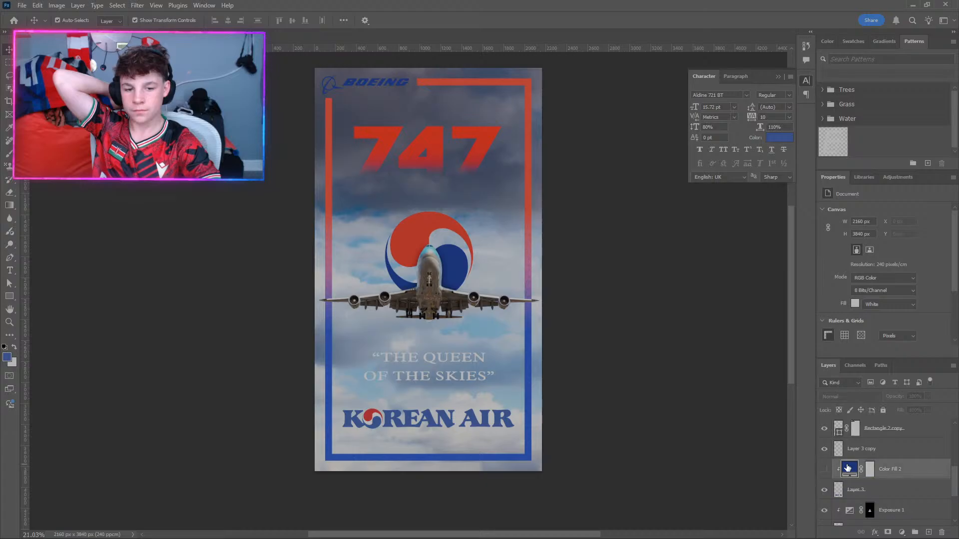
left_click(528, 433)
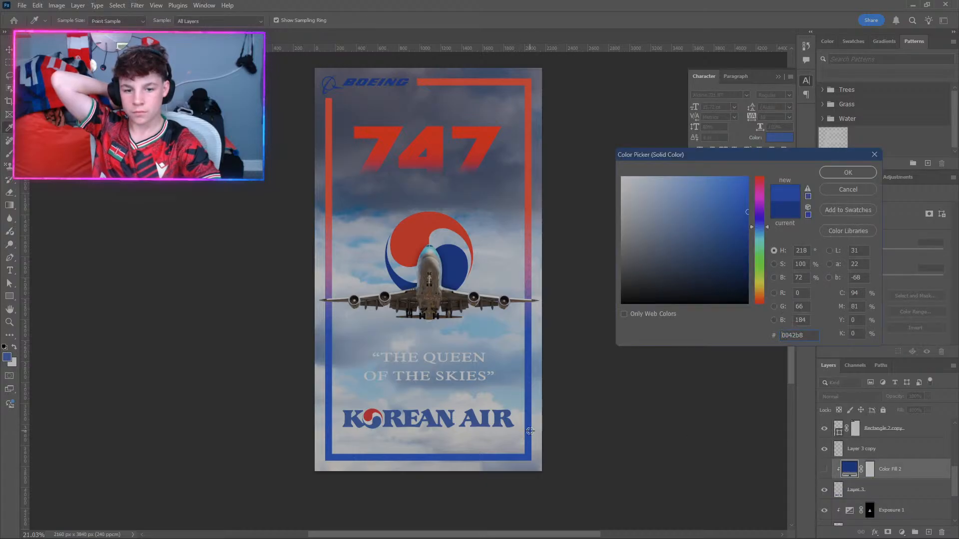
left_click(823, 174)
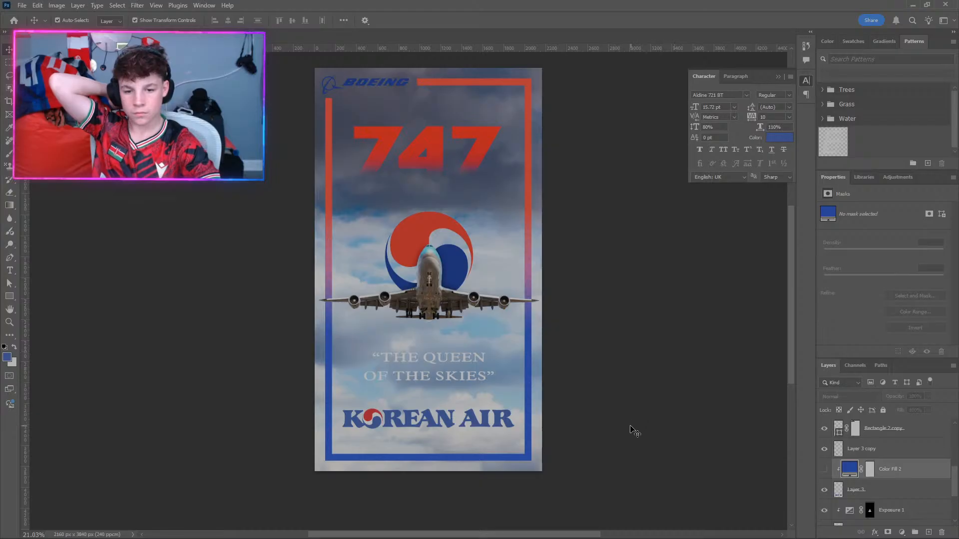
left_click(821, 470)
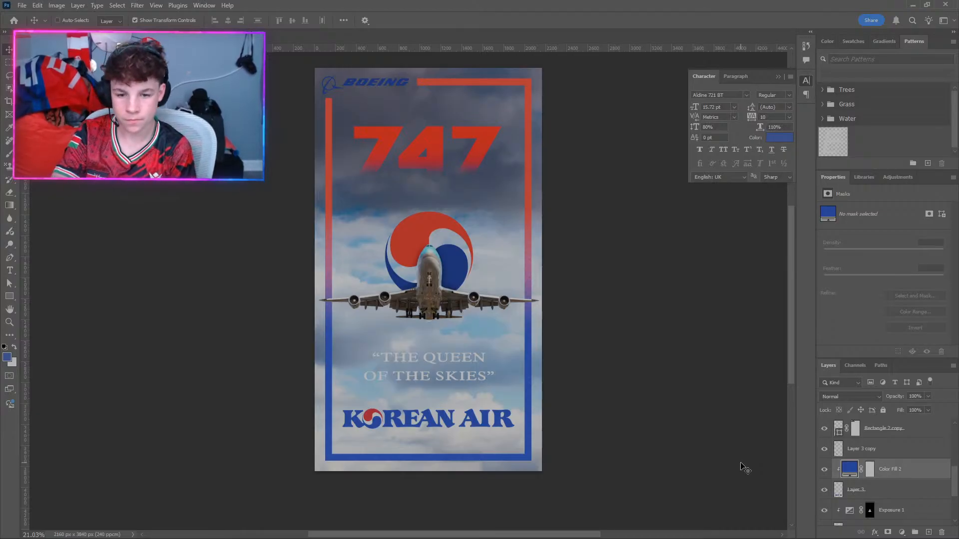
key("ctrl+comma")
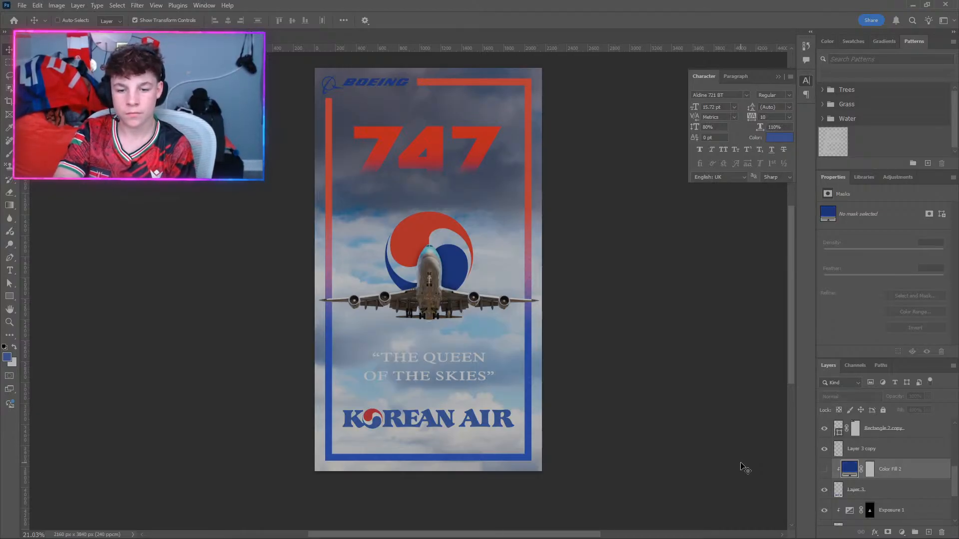
key("ctrl+comma")
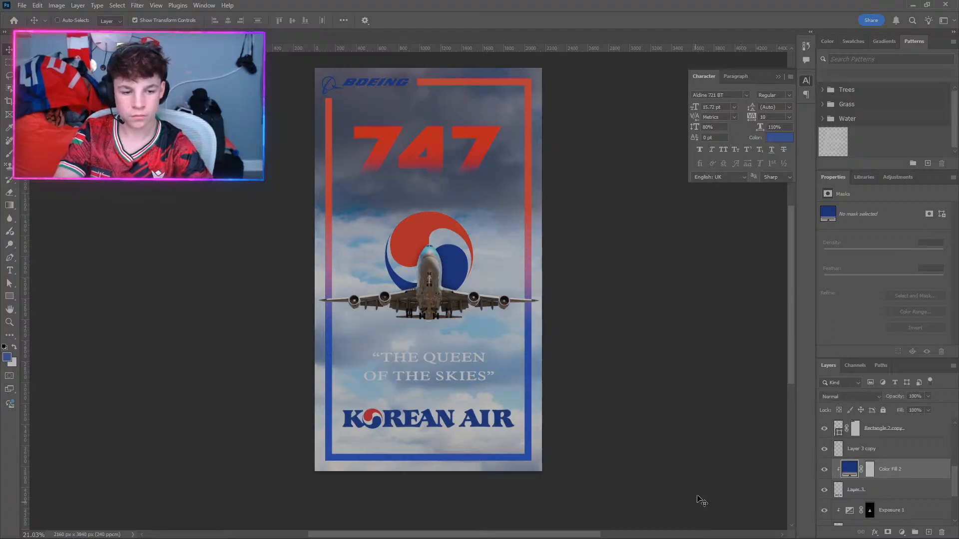
key("ctrl+z")
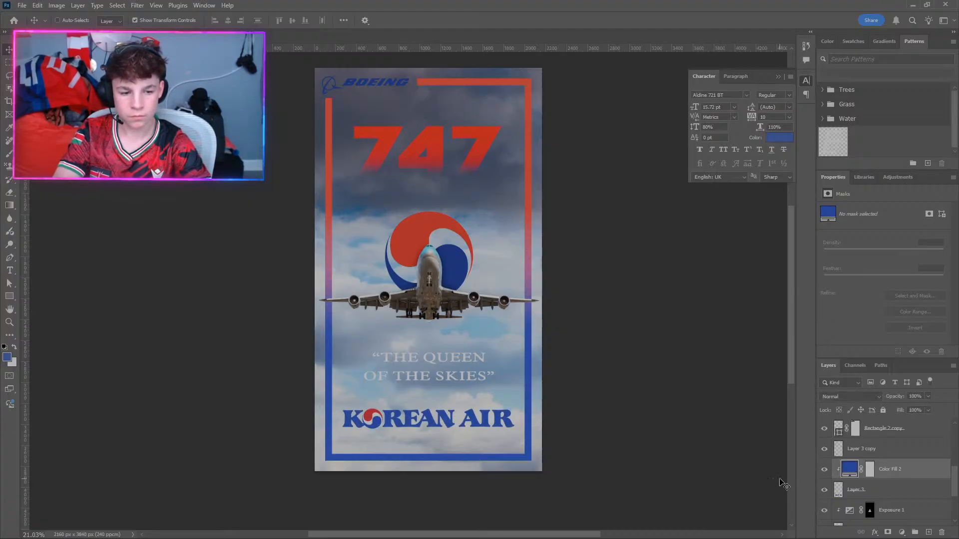
Set the wordmark's fill color to #002f87, sampled from the emblem's blue, and compare the poster with the fill hidden and shown.
double_click(849, 470)
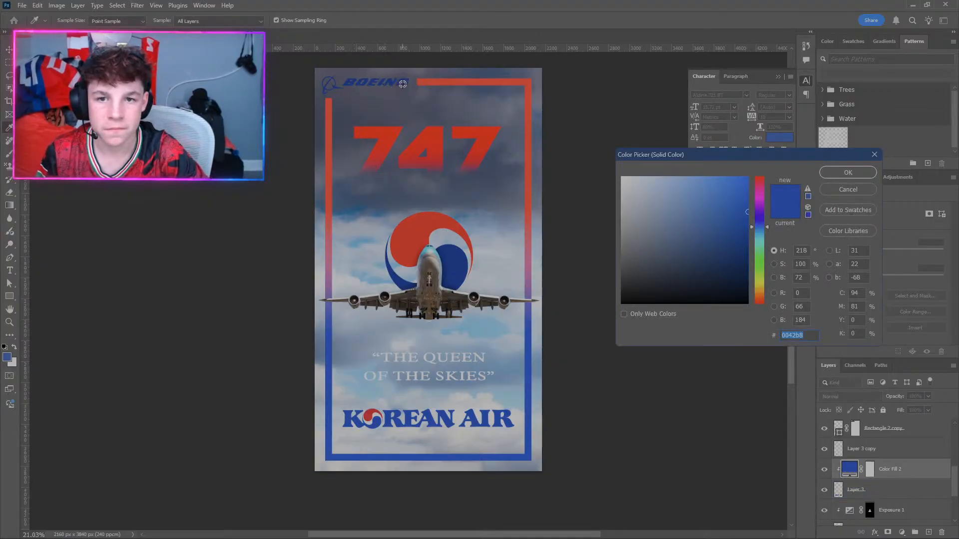
left_click(454, 262)
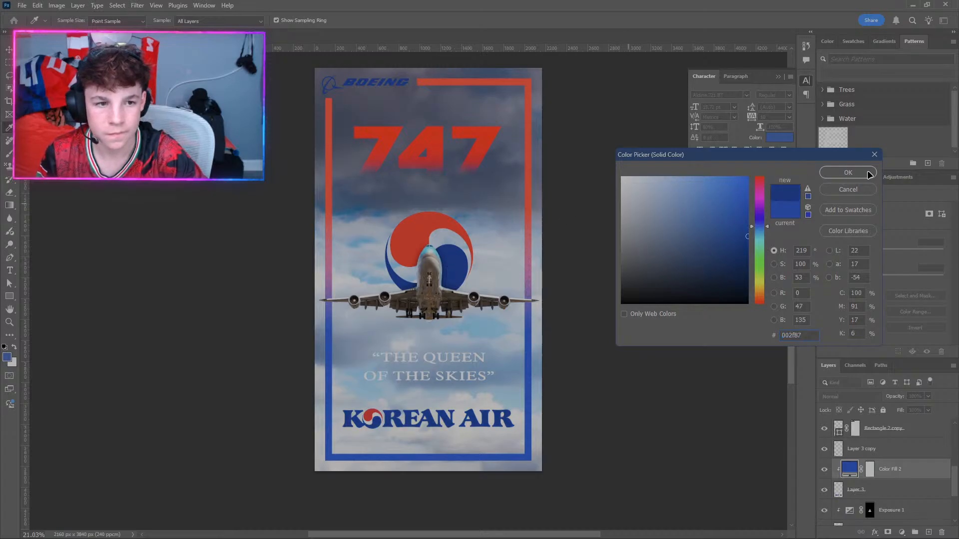
left_click(848, 172)
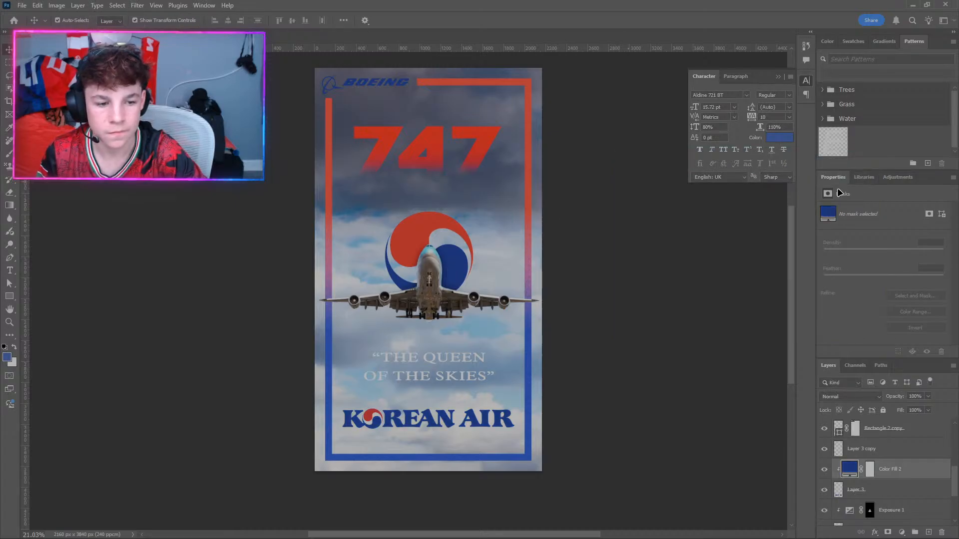
left_click(825, 469)
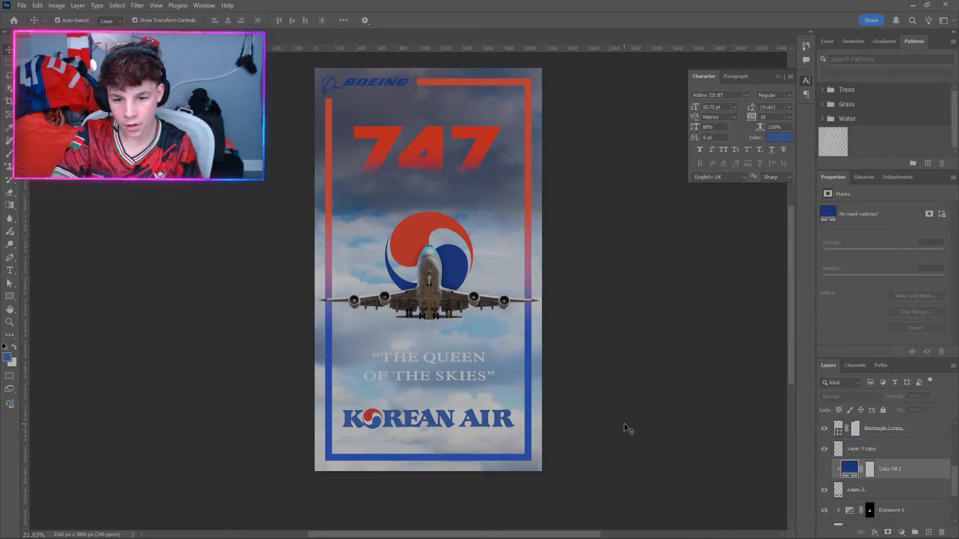
key("ctrl+z")
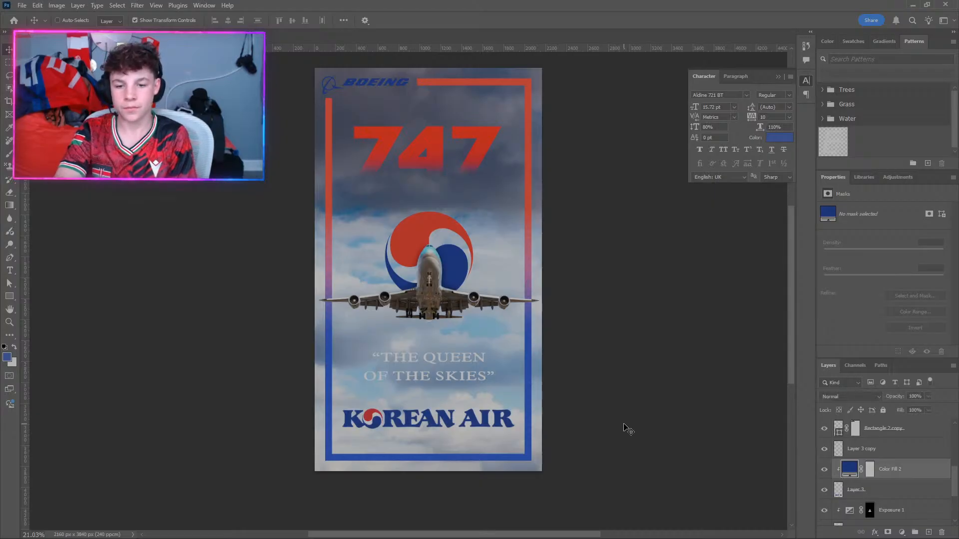
Compare the darker and brighter blues on the Korean Air wordmark and restore its brighter fill sampled from the poster border.
key("ctrl+shift+z")
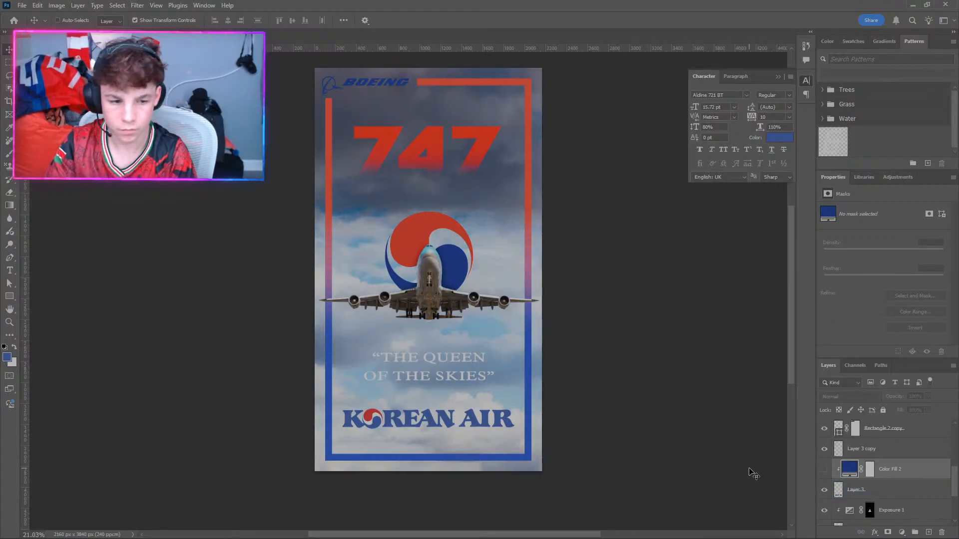
key("ctrl+z")
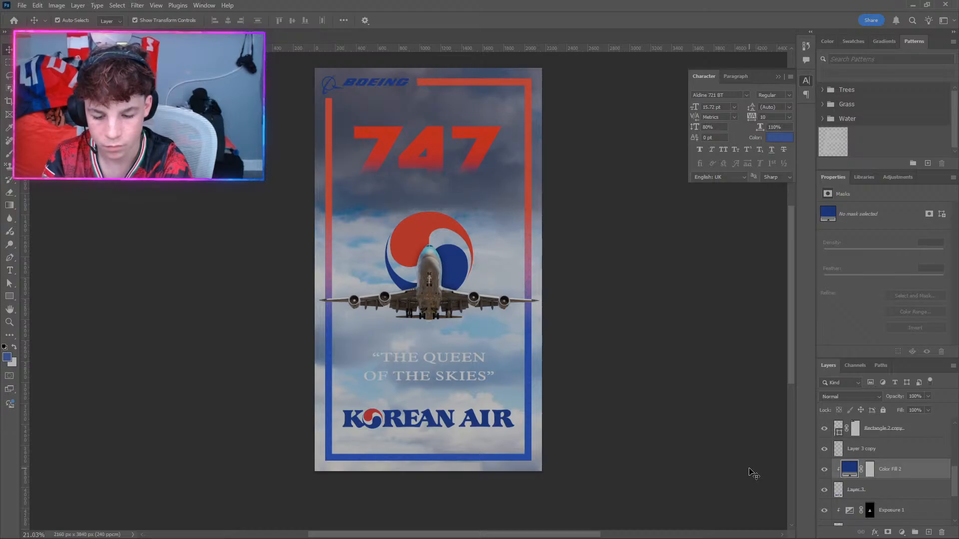
key("ctrl+z")
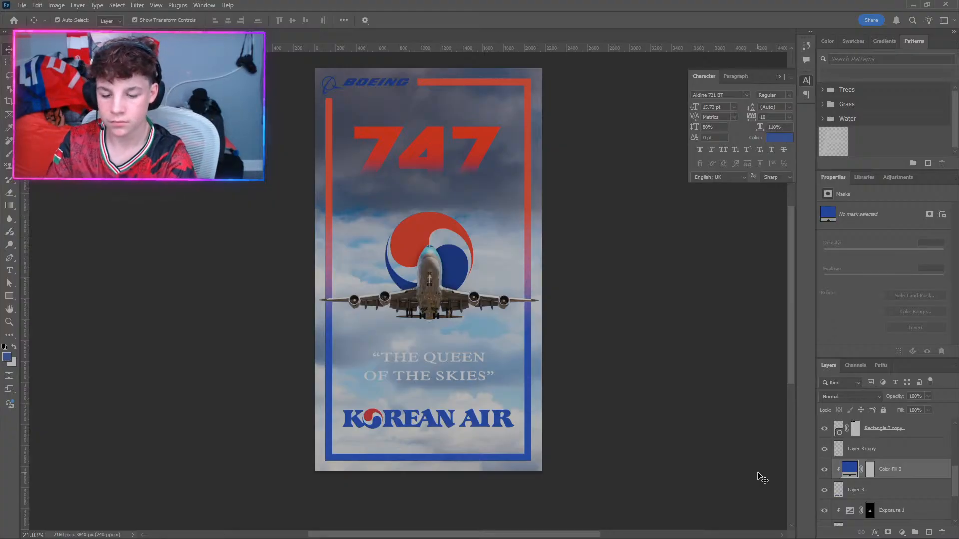
key("ctrl")
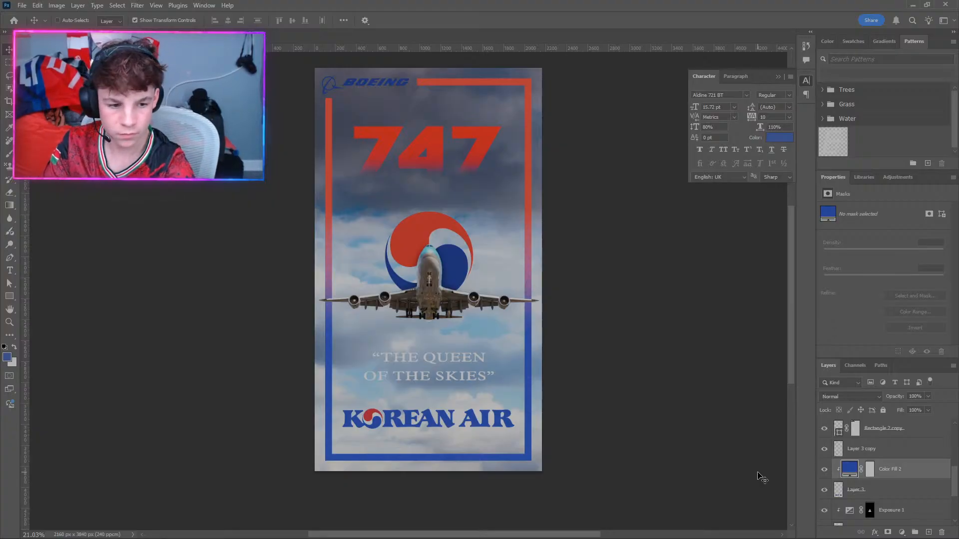
key("ctrl+s")
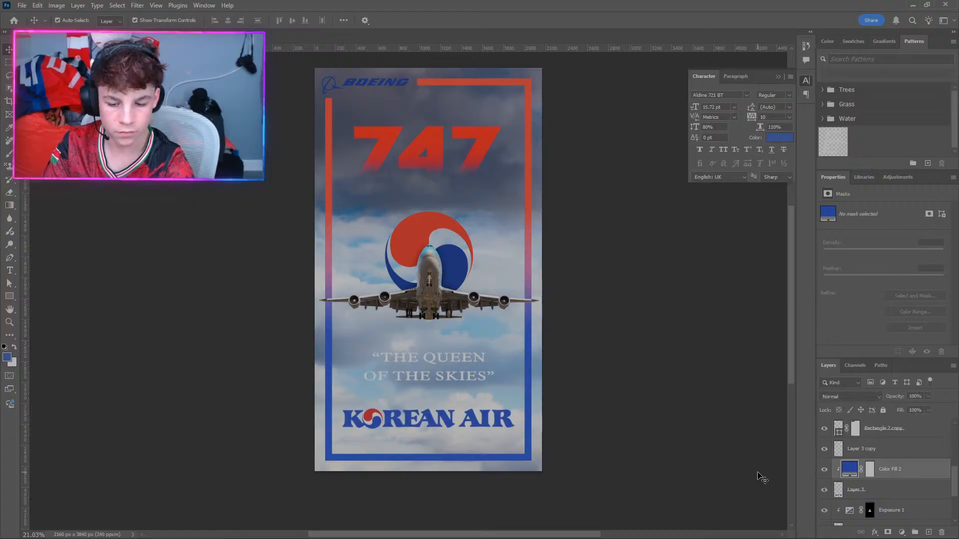
key("ctrl")
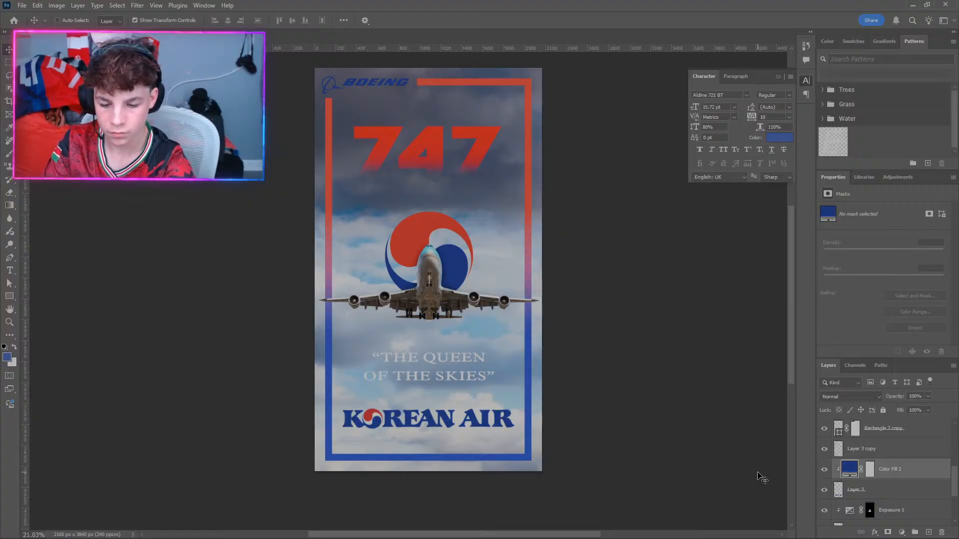
key("ctrl+z")
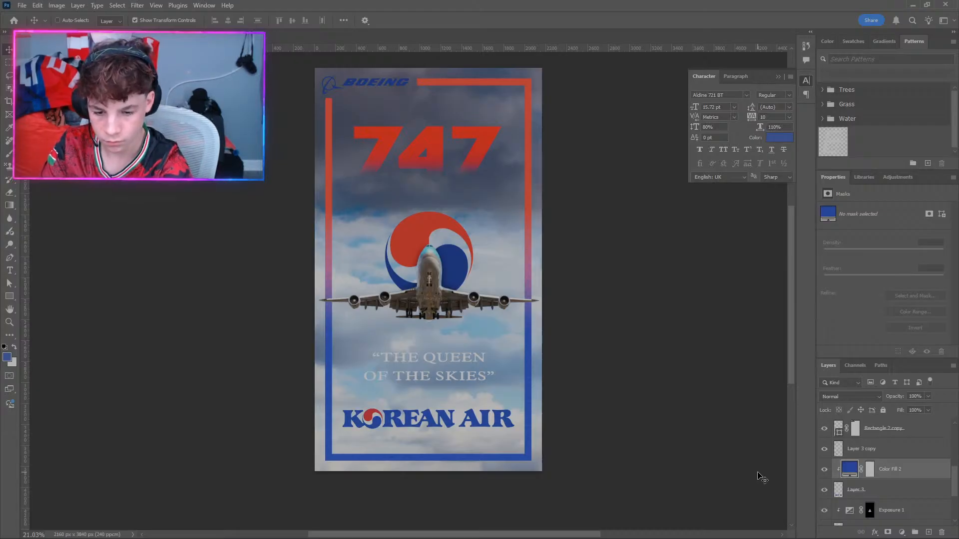
key("ctrl+shift+z")
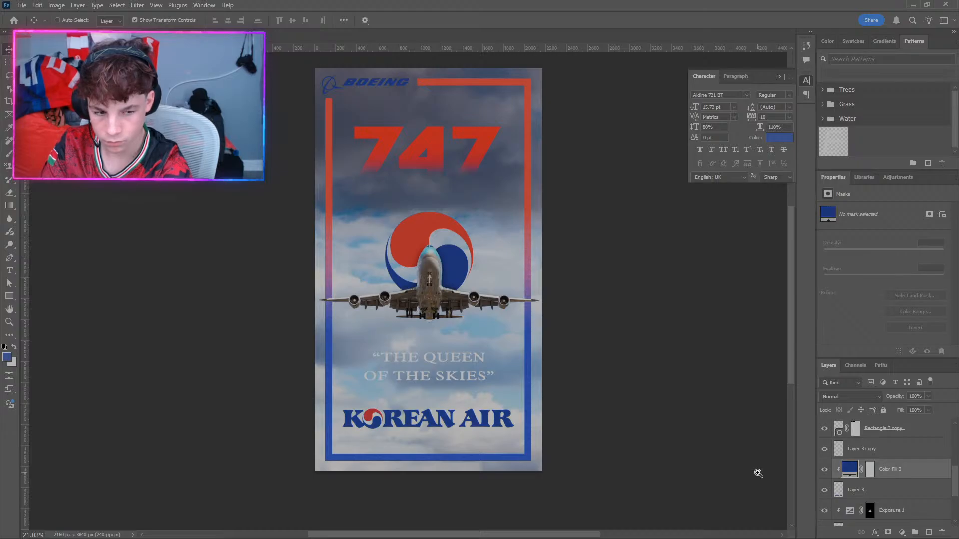
key("ctrl+z")
key("ctrl+shift+z")
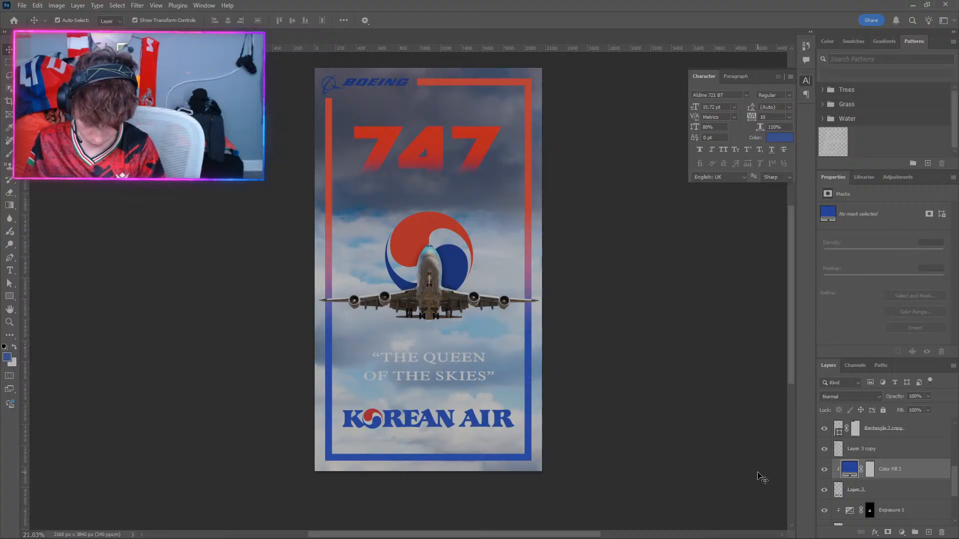
key("alt+Tab")
key("alt+Tab")
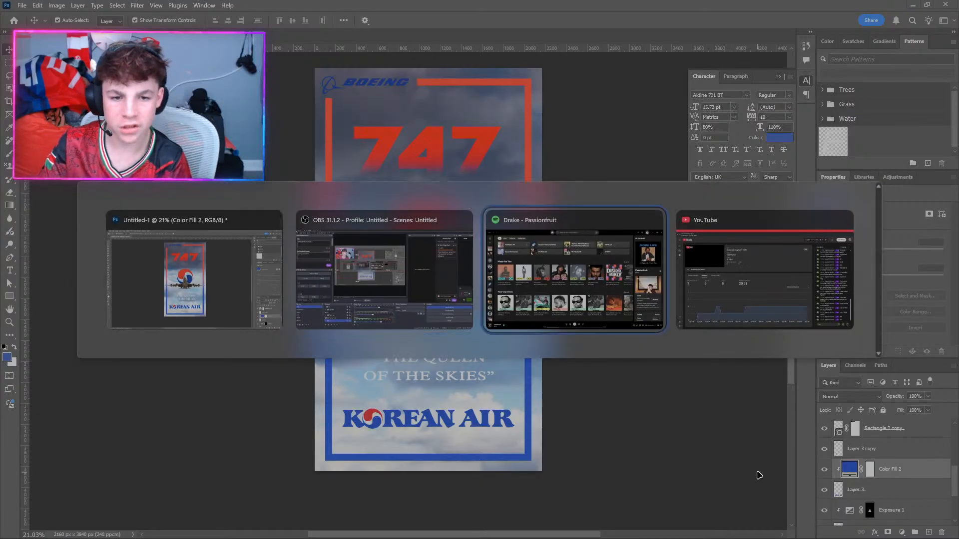
key("alt+Tab")
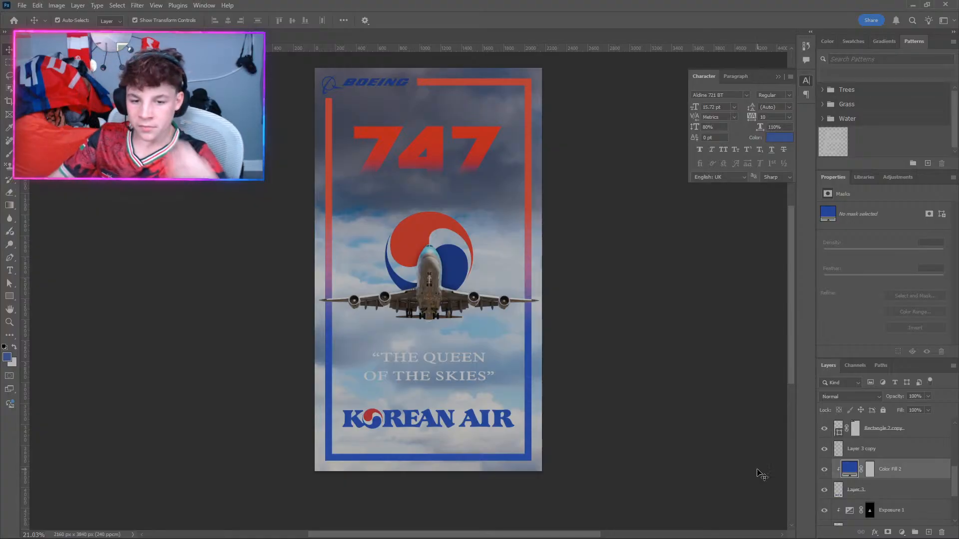
Add a drop shadow layer style to the "THE QUEEN OF THE SKIES" text.
left_click(434, 373)
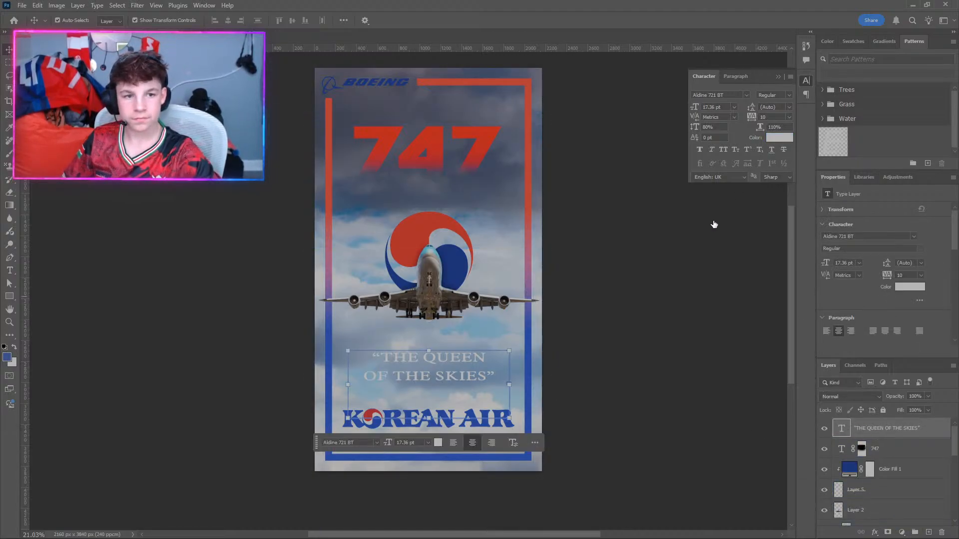
right_click(855, 427)
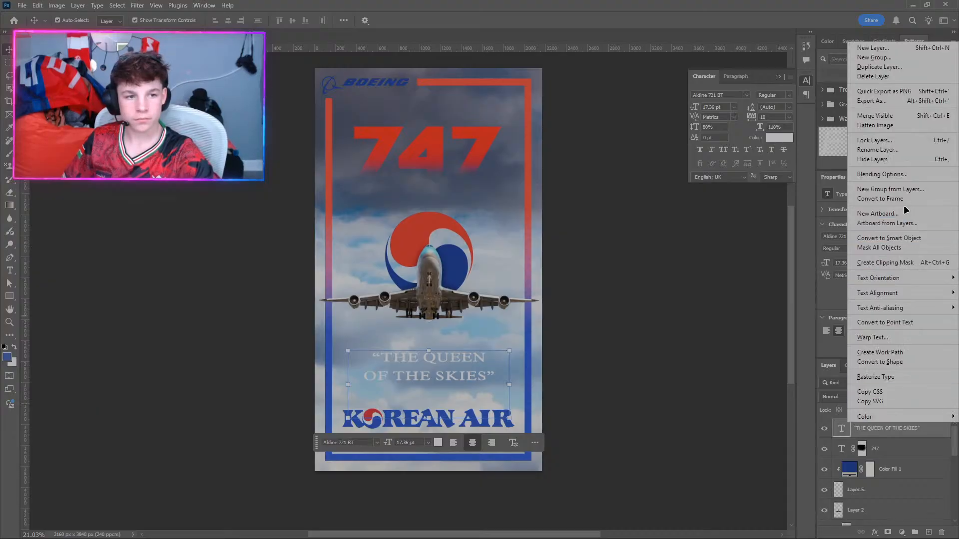
left_click(874, 175)
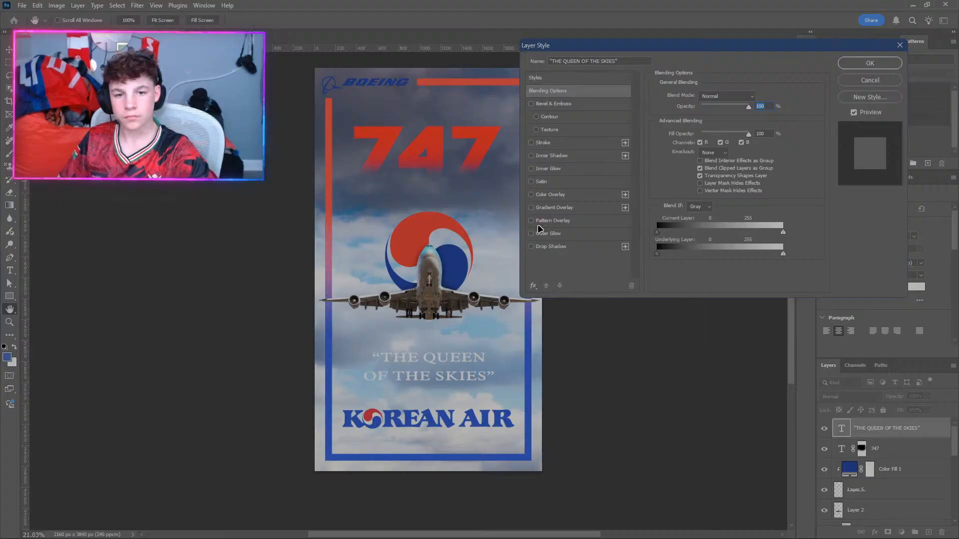
left_click_drag(516, 209, 513, 271)
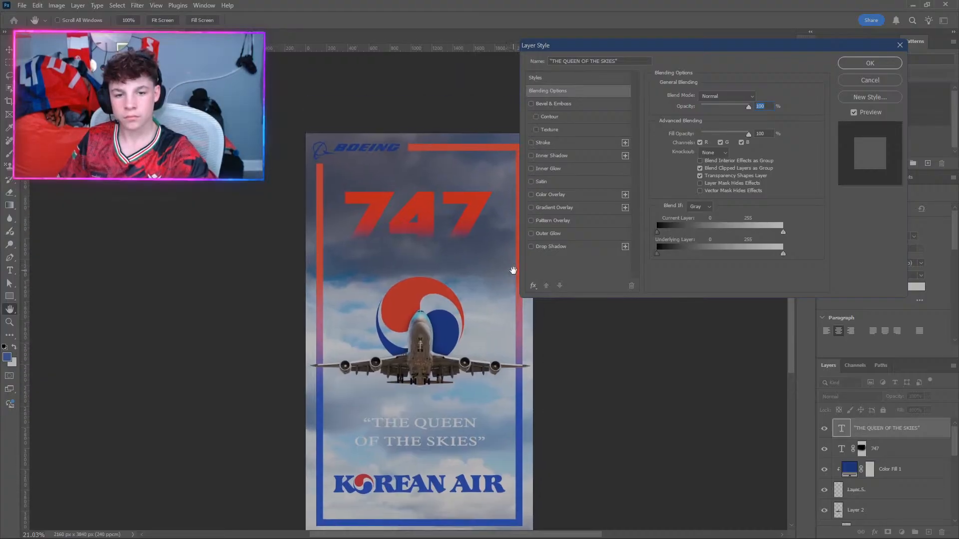
left_click_drag(430, 278, 401, 275)
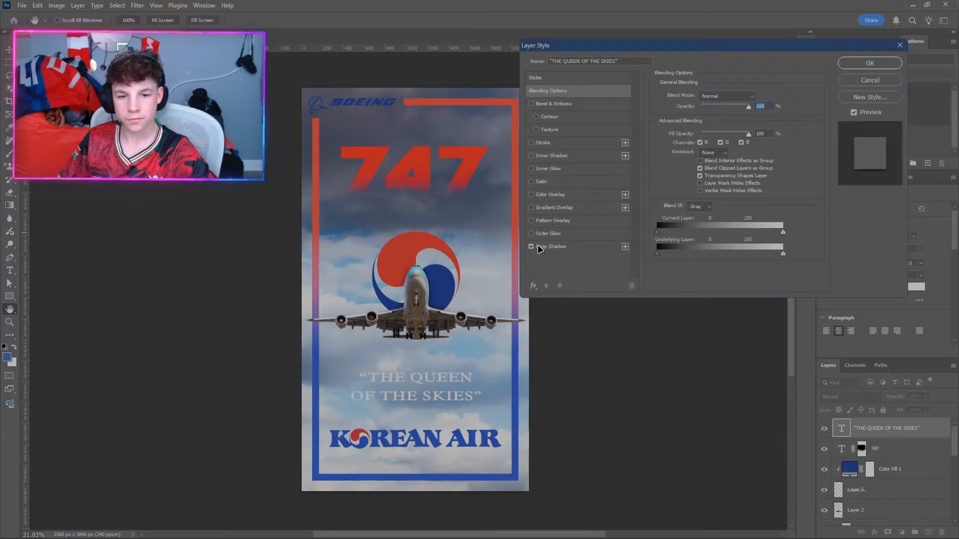
left_click(531, 247)
left_click(542, 247)
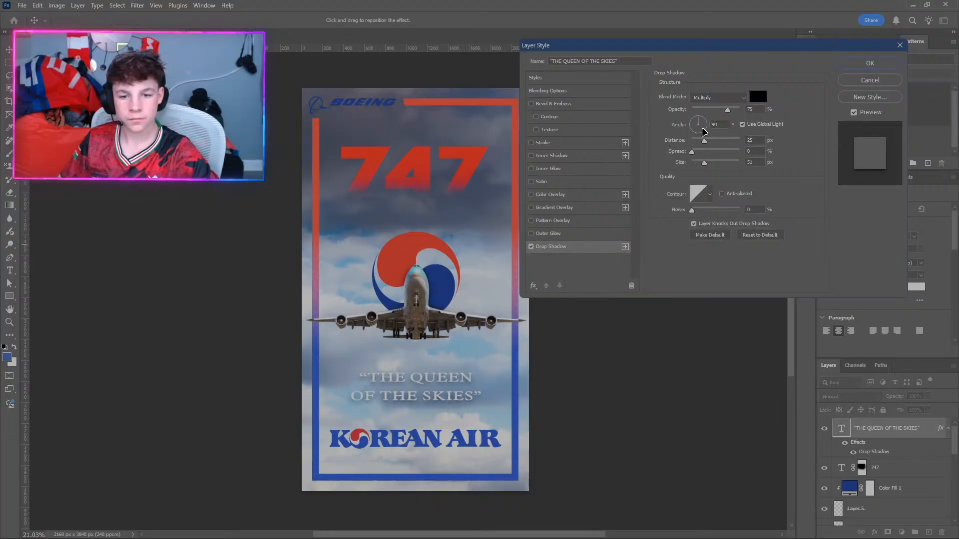
Try different distances and opacities for the tagline's drop shadow, settling on a 25 px distance and 80% opacity.
left_click_drag(704, 145, 697, 163)
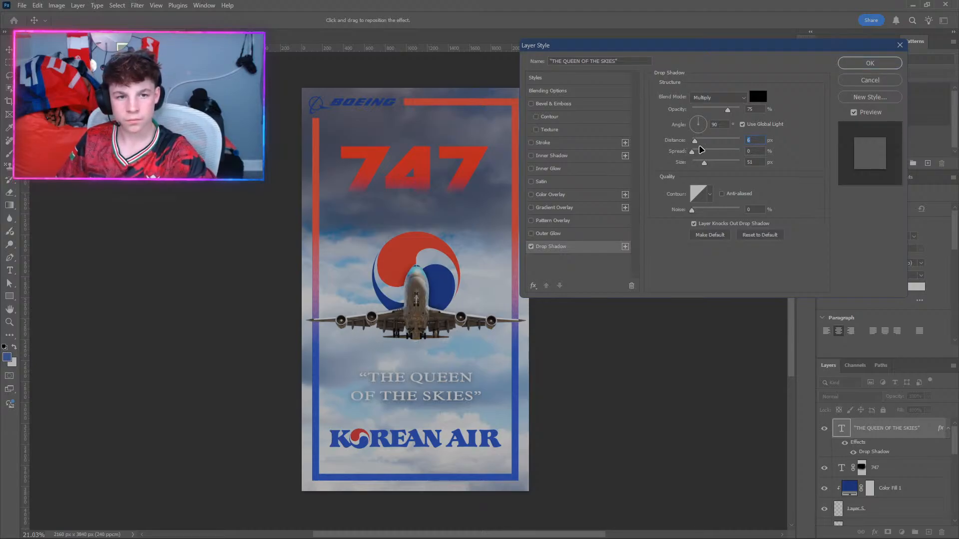
type("25")
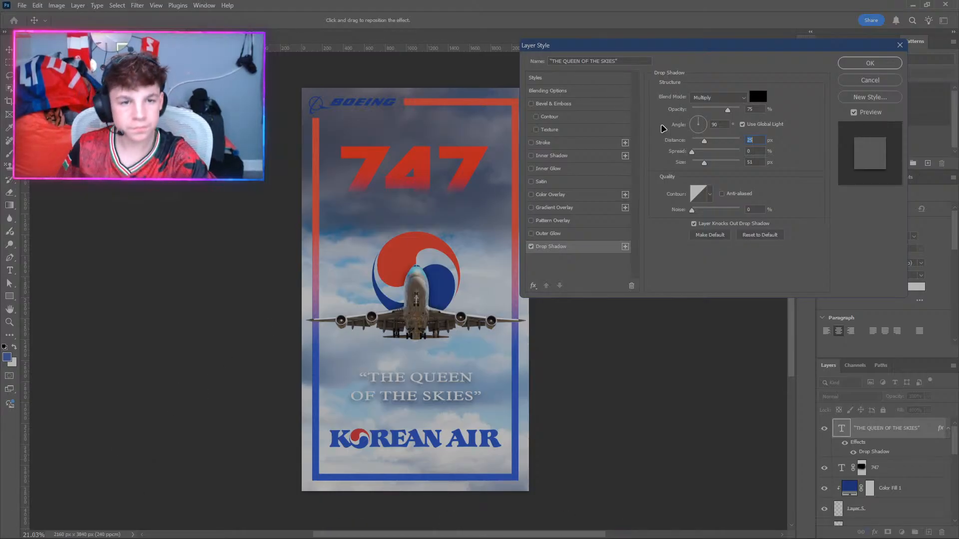
left_click_drag(728, 109, 746, 110)
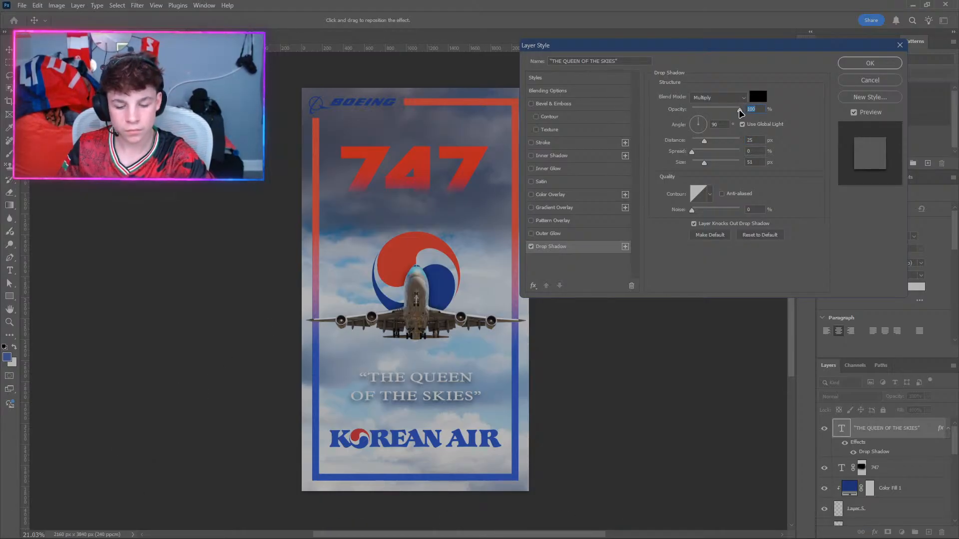
type("80")
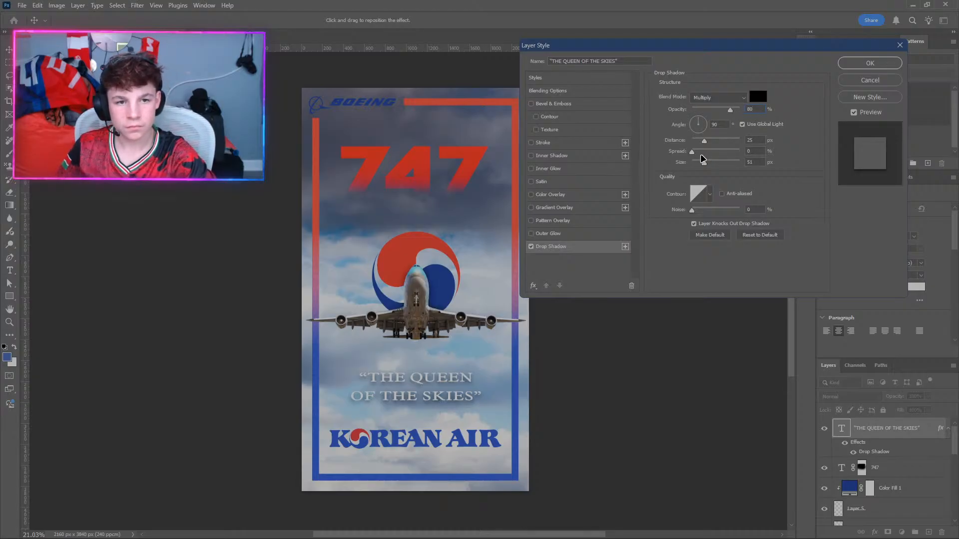
left_click_drag(703, 151, 682, 166)
type("75")
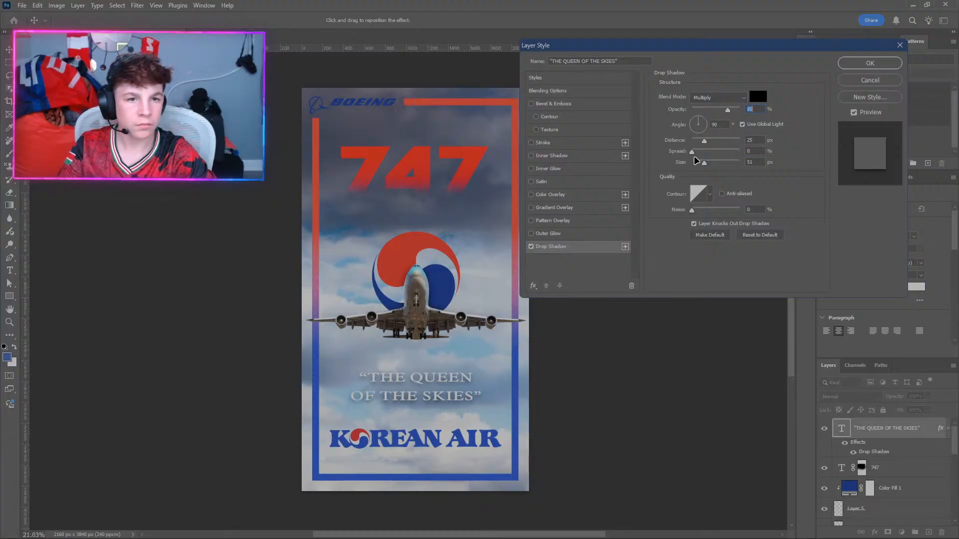
key("ctrl+z")
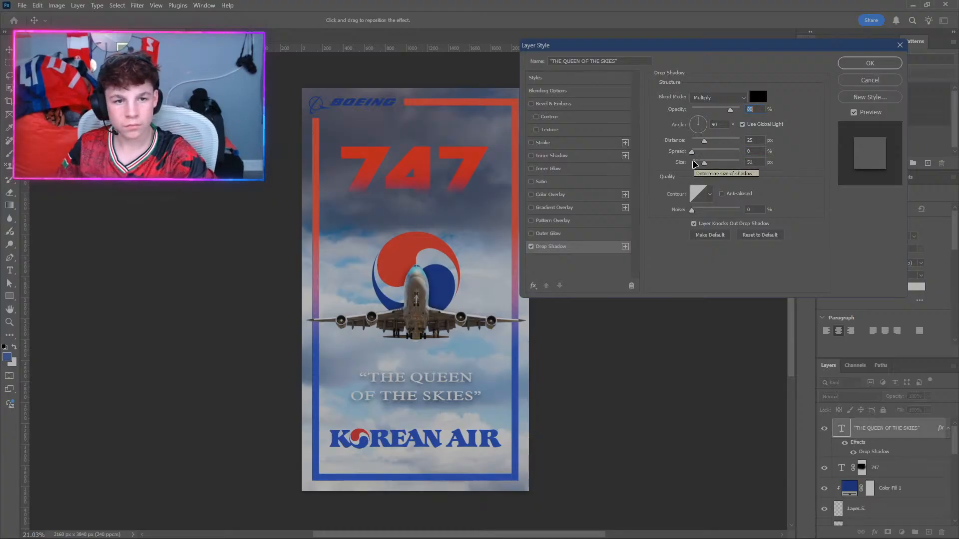
Set the tagline's drop shadow size to 46 px with 0% spread and apply the layer style.
left_click_drag(704, 163, 687, 172)
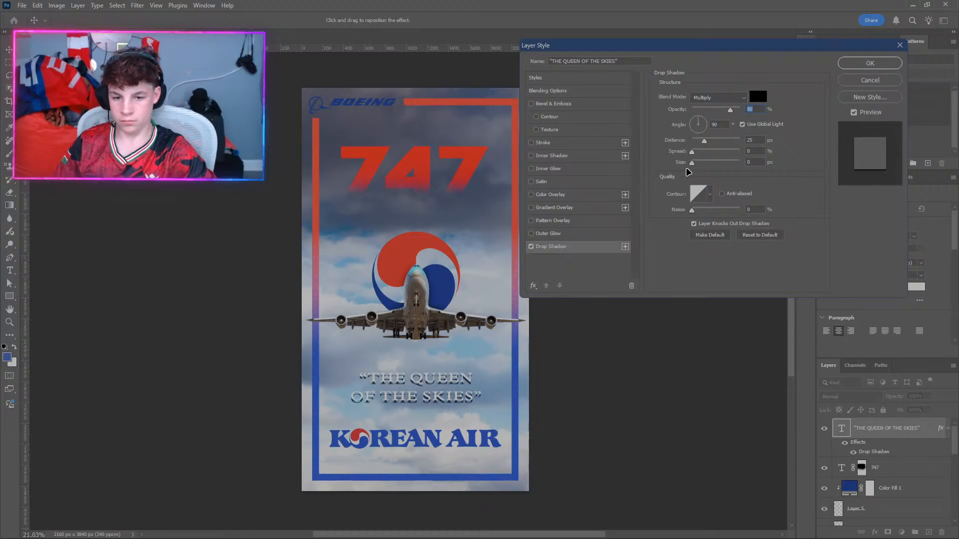
left_click_drag(688, 172, 704, 166)
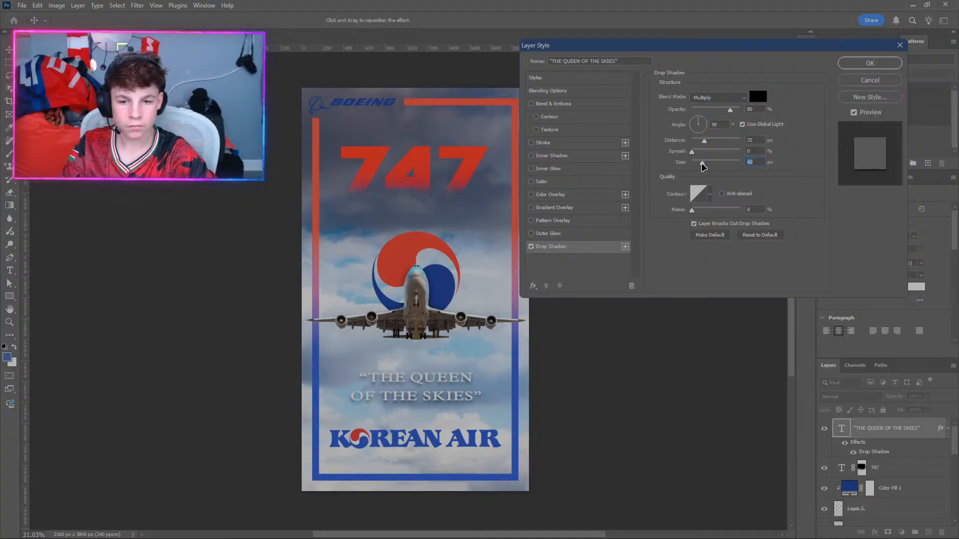
left_click_drag(703, 166, 684, 158)
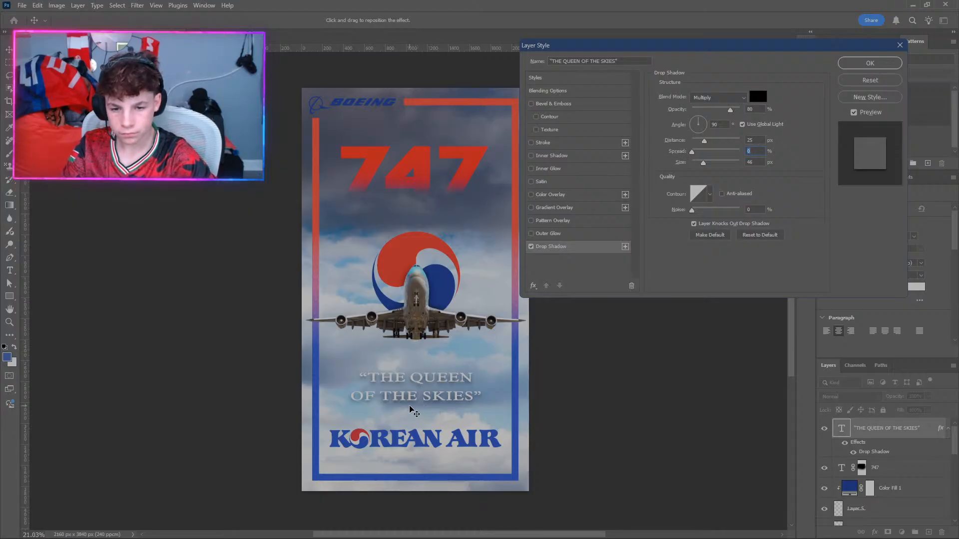
left_click(869, 63)
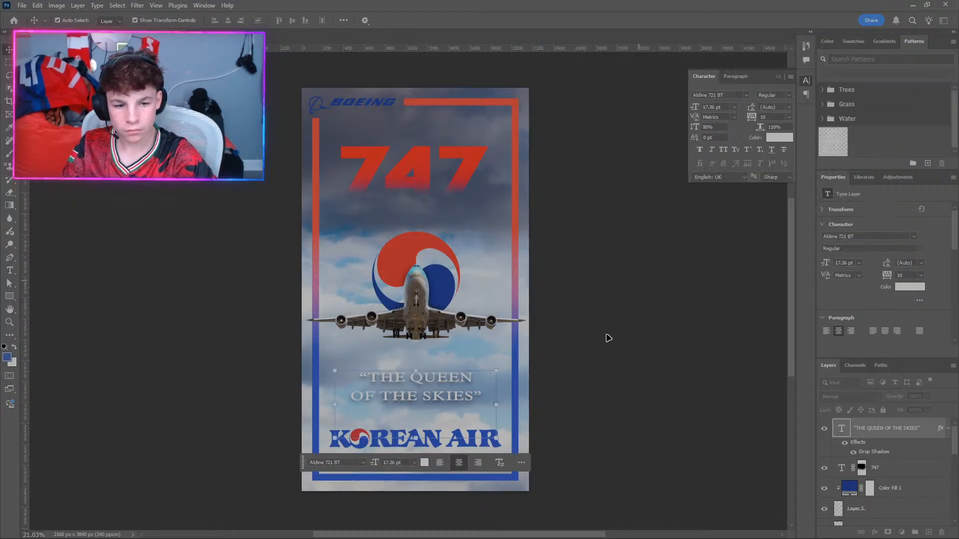
Inspect the tagline's drop shadow close up and compare the whole poster without and with it, leaving the shadow applied.
left_click(498, 414)
scroll(335, 419, "up", 3)
scroll(335, 419, "up", 2)
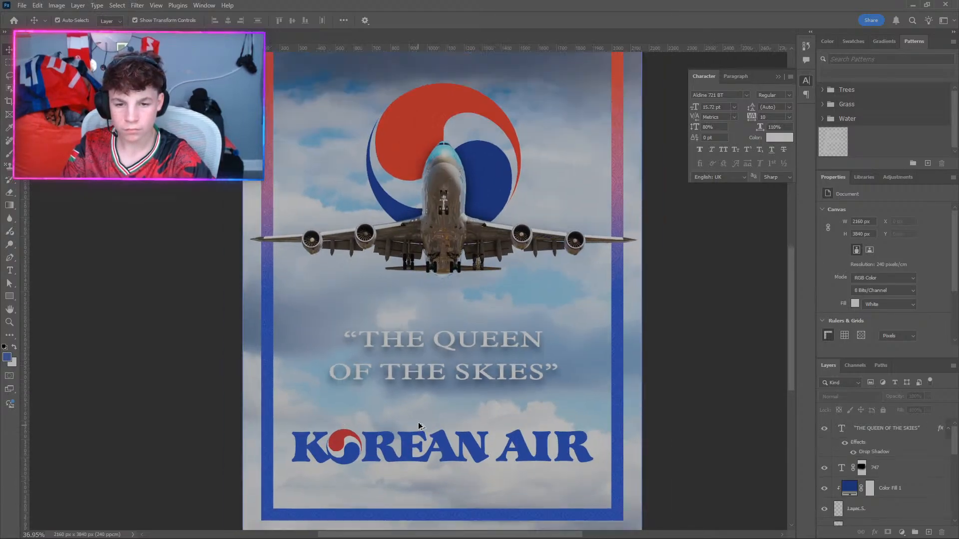
scroll(416, 429, "down", 3)
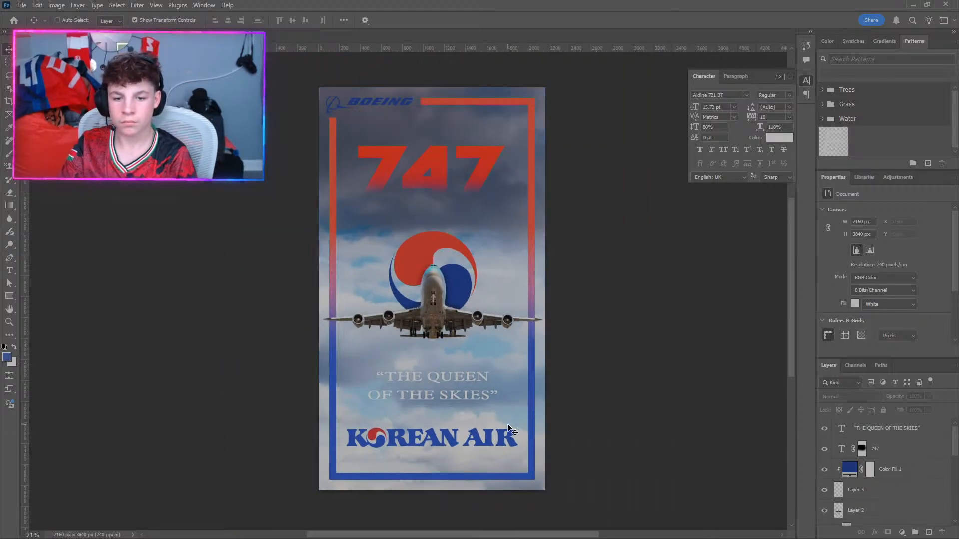
key("ctrl+shift+z")
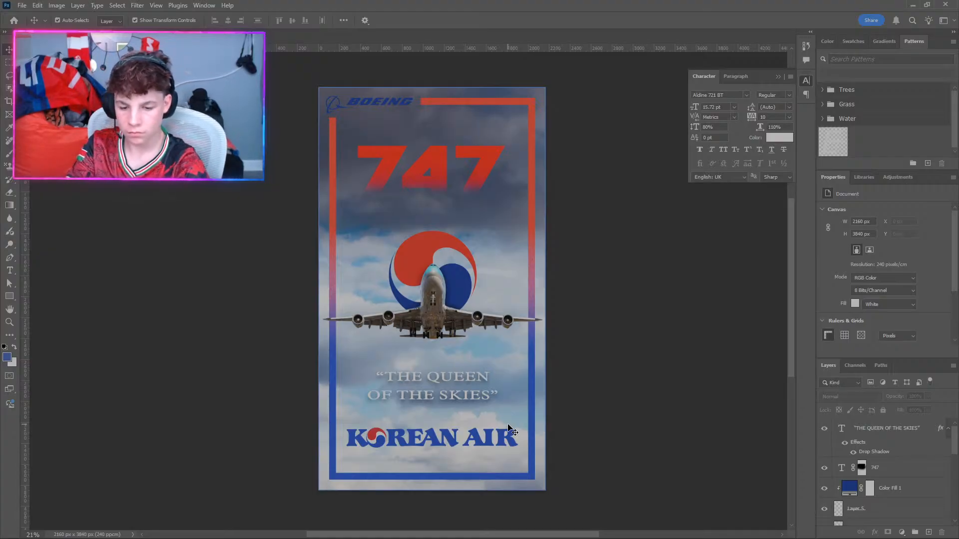
key("ctrl+z")
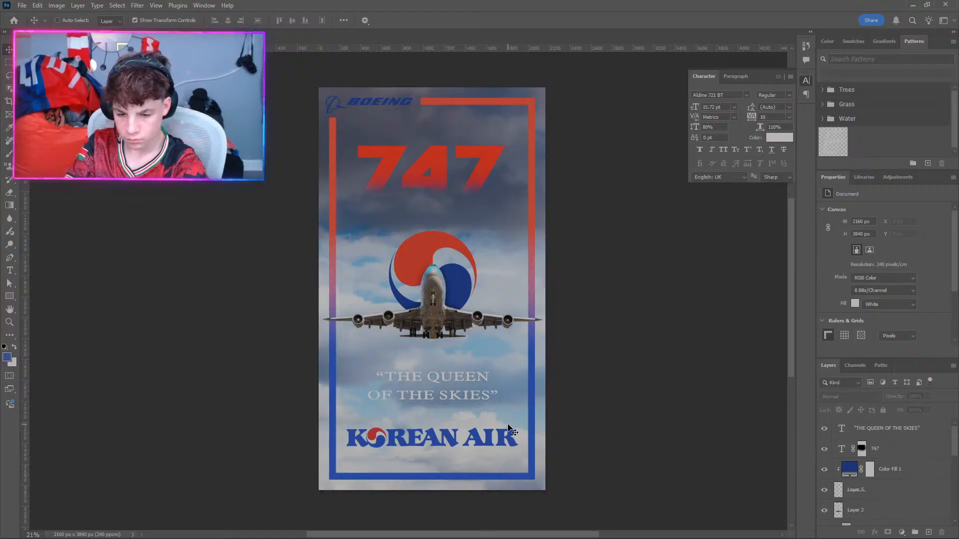
key("ctrl+shift+z")
key("ctrl+z")
key("ctrl+shift+z")
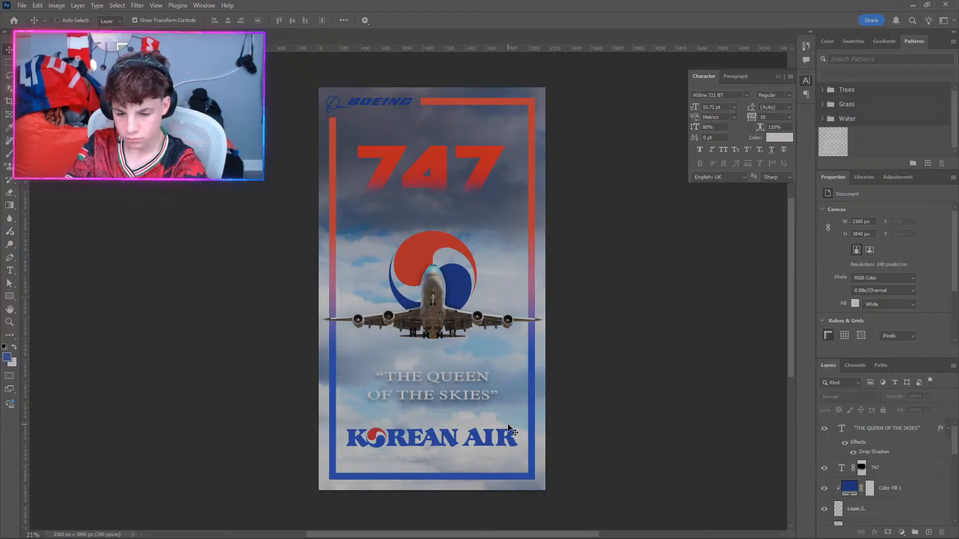
key("ctrl+z")
key("ctrl+shift+z")
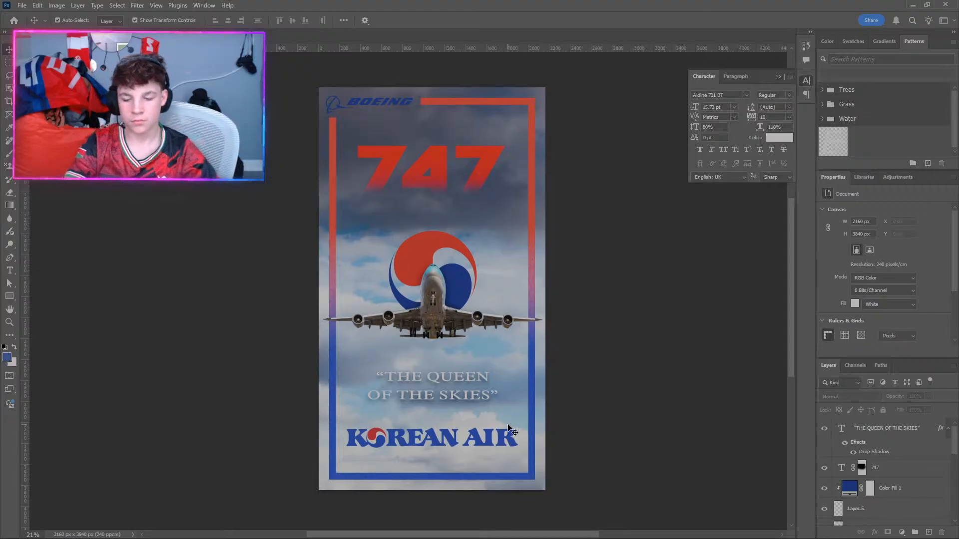
key("ctrl+z")
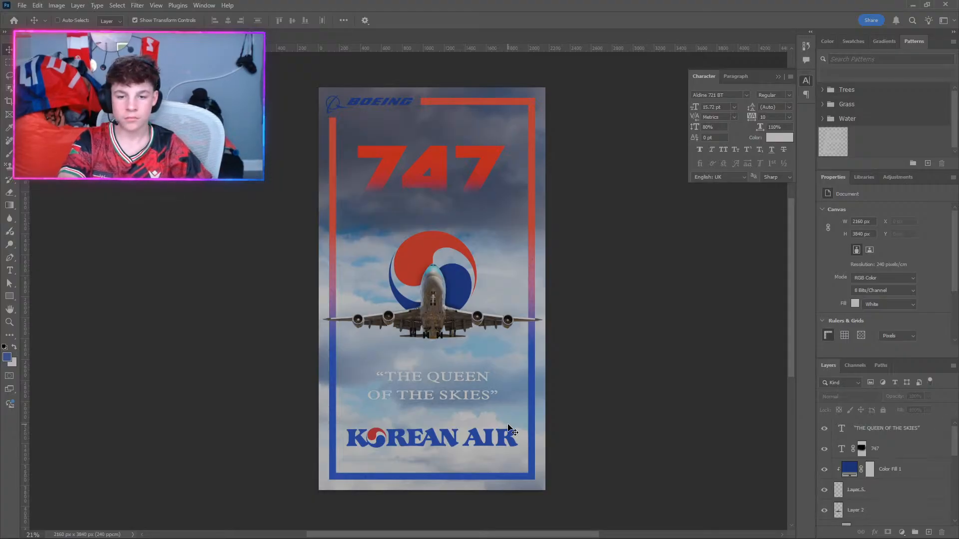
key("ctrl+shift+z")
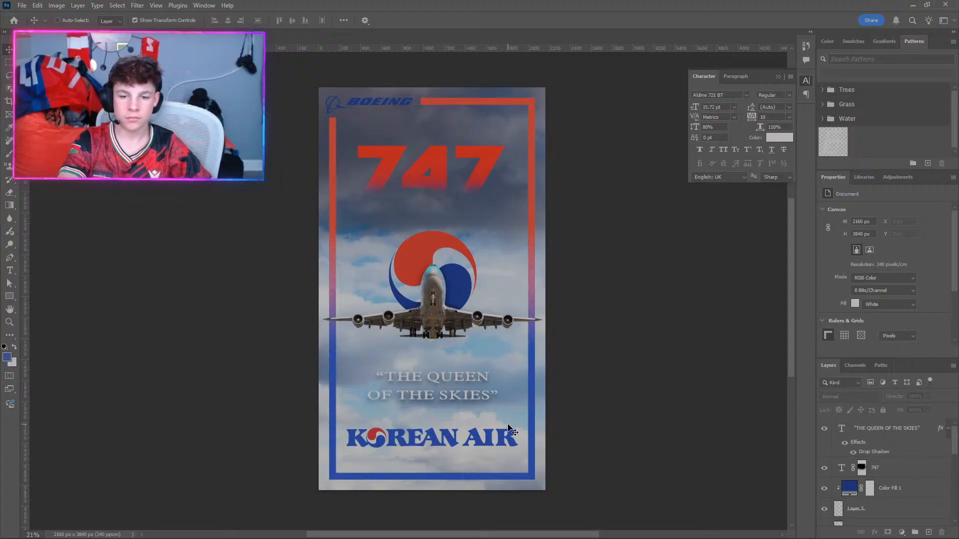
Undo the drop shadow on the "THE QUEEN OF THE SKIES" tagline.
key("ctrl+z")
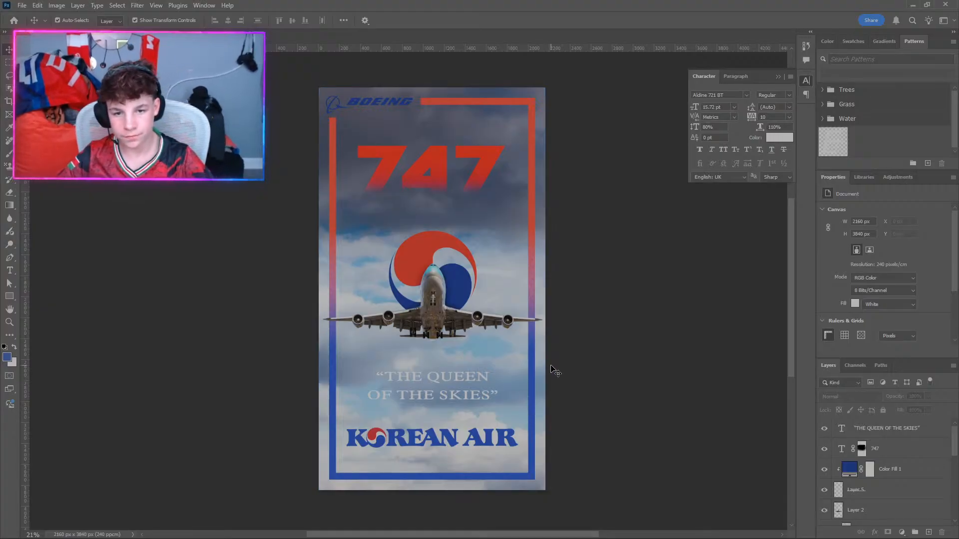
Switch to Chrome, search for "AIRPLANE ENGINE SILOUETE", and show the image results in a maximized window.
key("super")
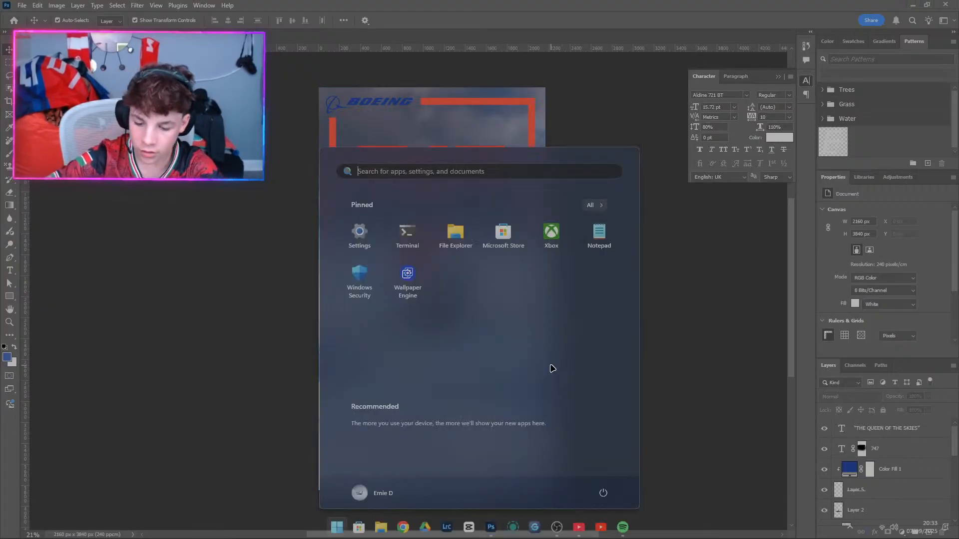
key("super+3")
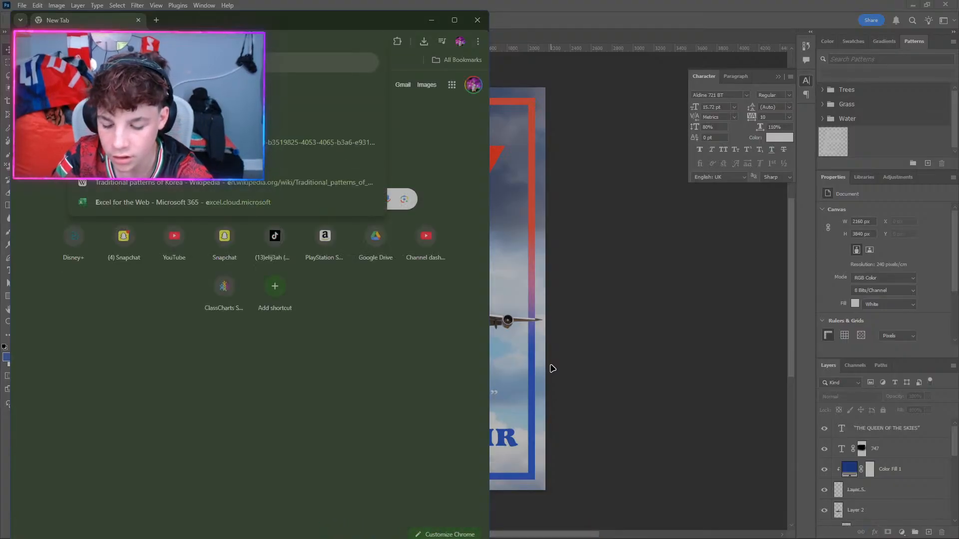
type("airplane")
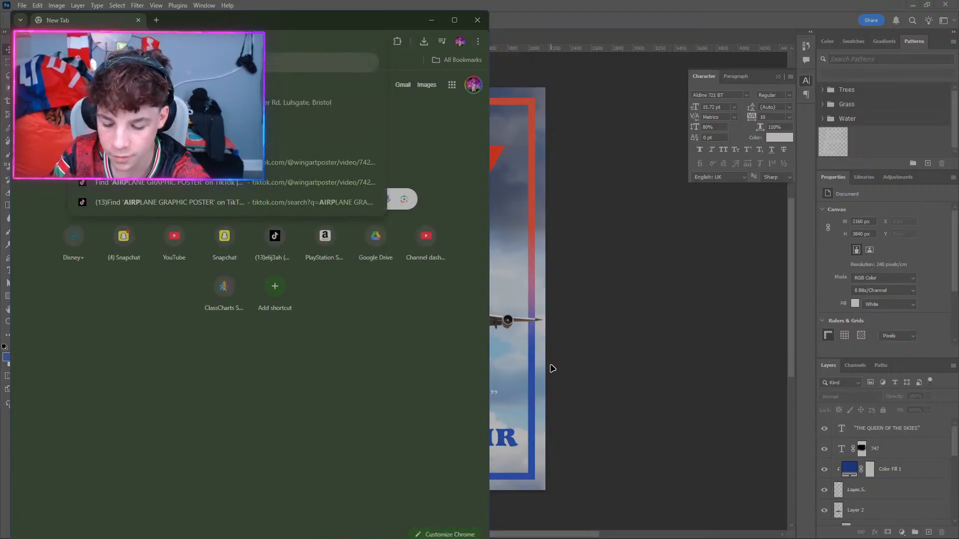
type(" engine seal")
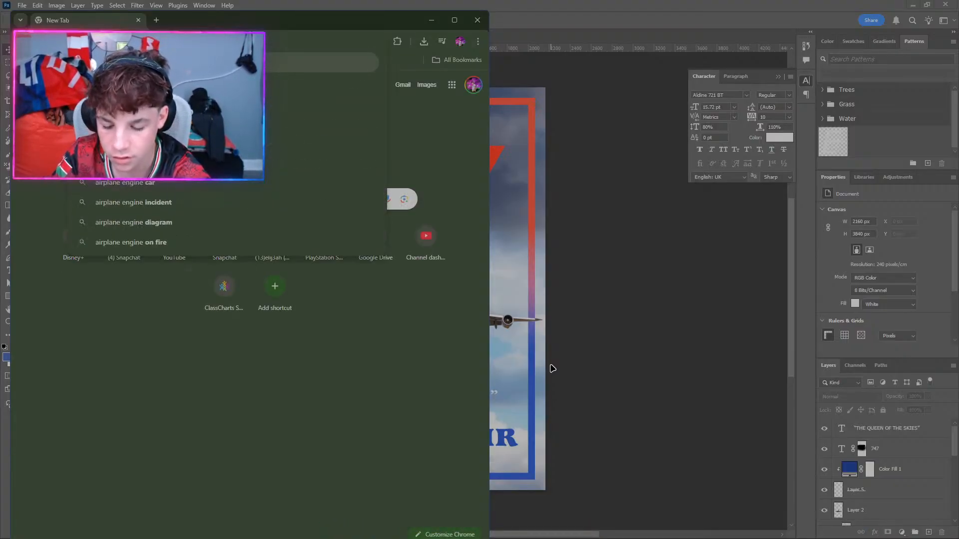
type("OUETE")
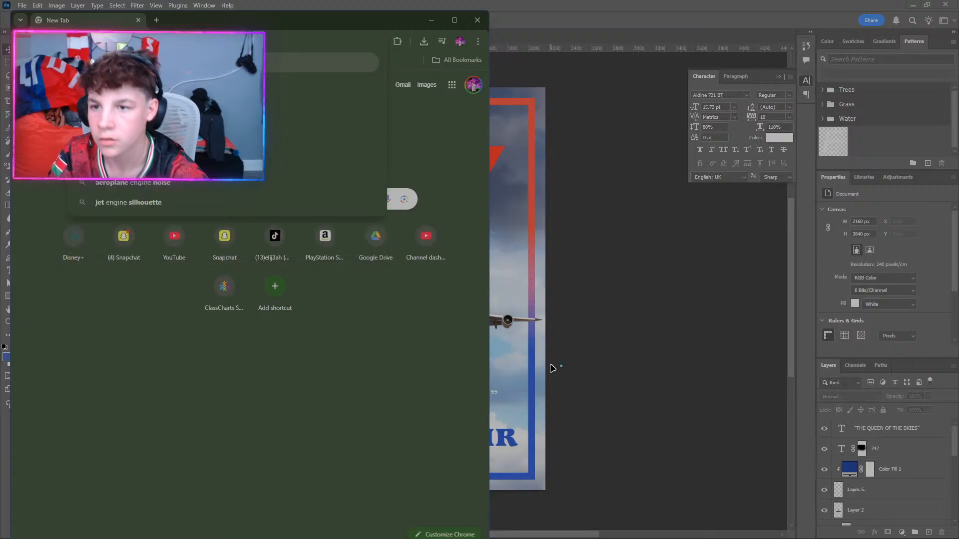
key("Return")
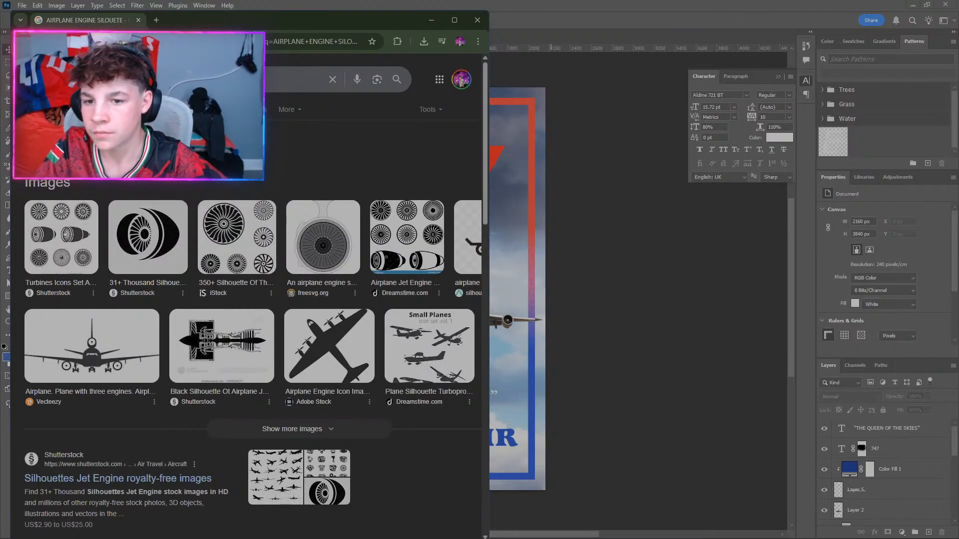
left_click(95, 109)
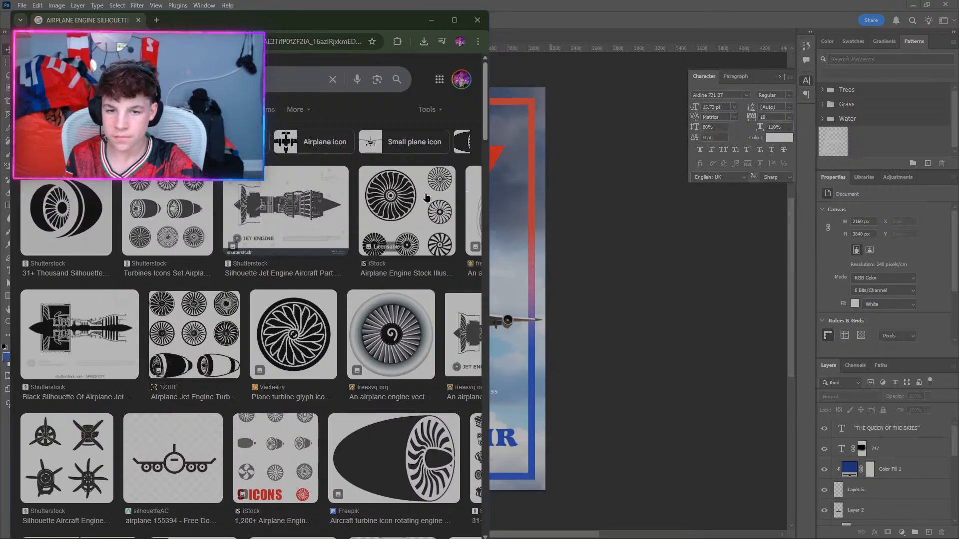
left_click(454, 20)
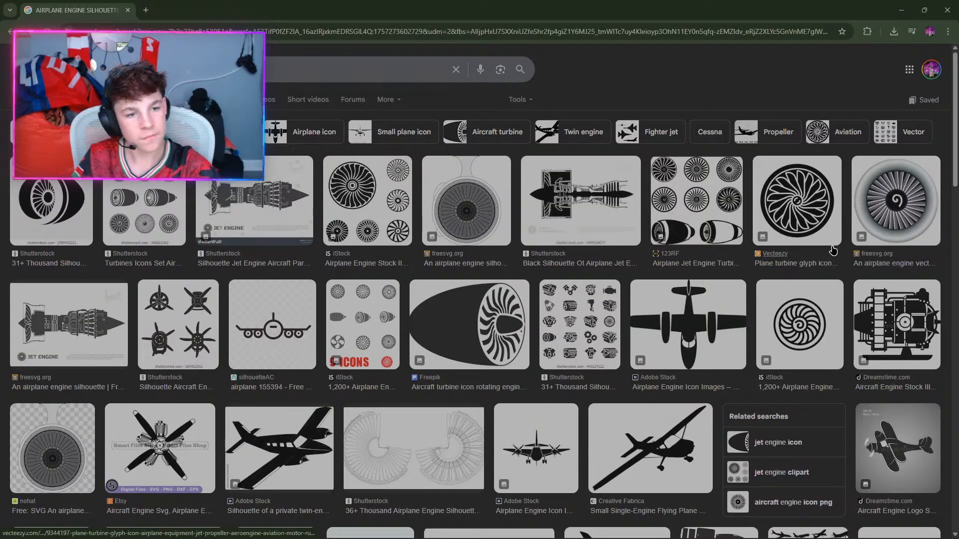
Save the freesvg.org airplane engine vector image to Downloads as jet-engine.png and return to Photoshop.
left_click(926, 205)
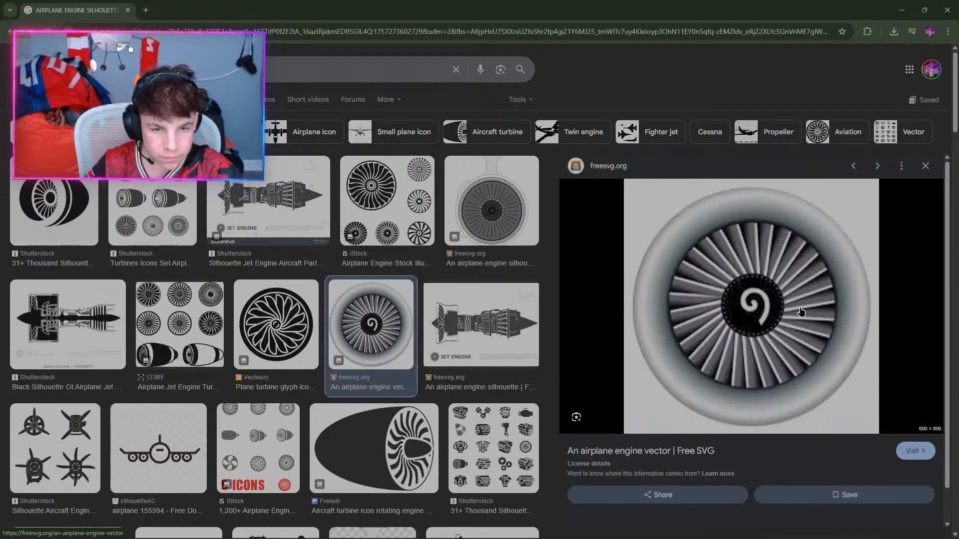
right_click(682, 302)
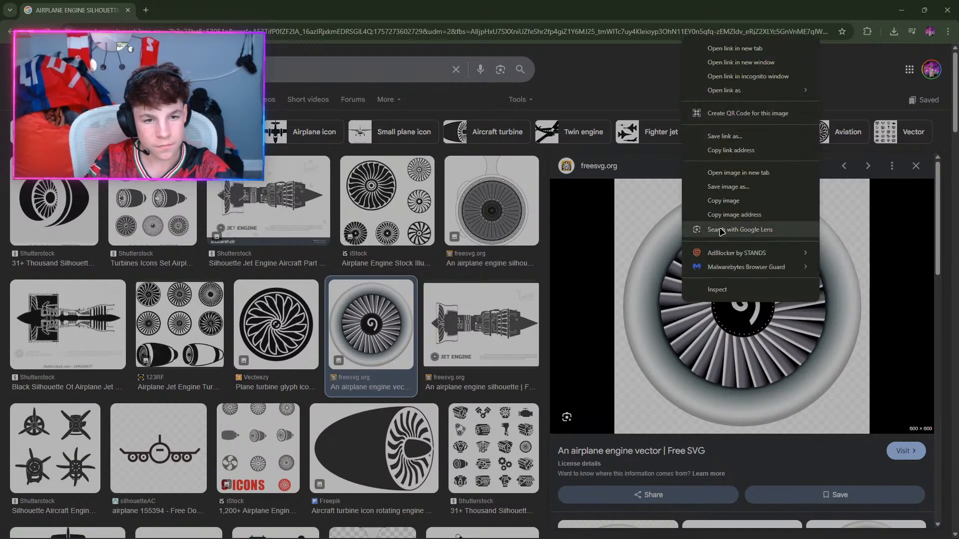
left_click(728, 186)
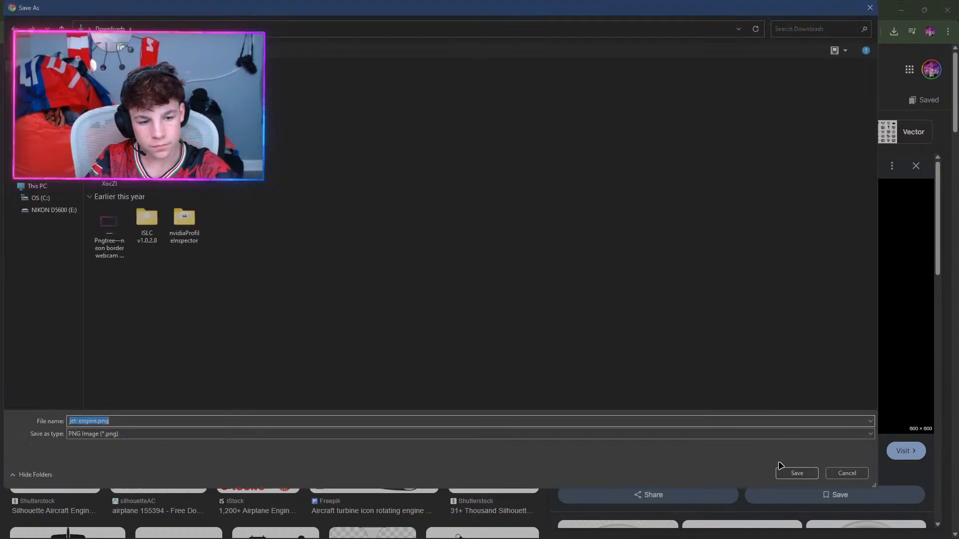
left_click(794, 469)
left_click(901, 10)
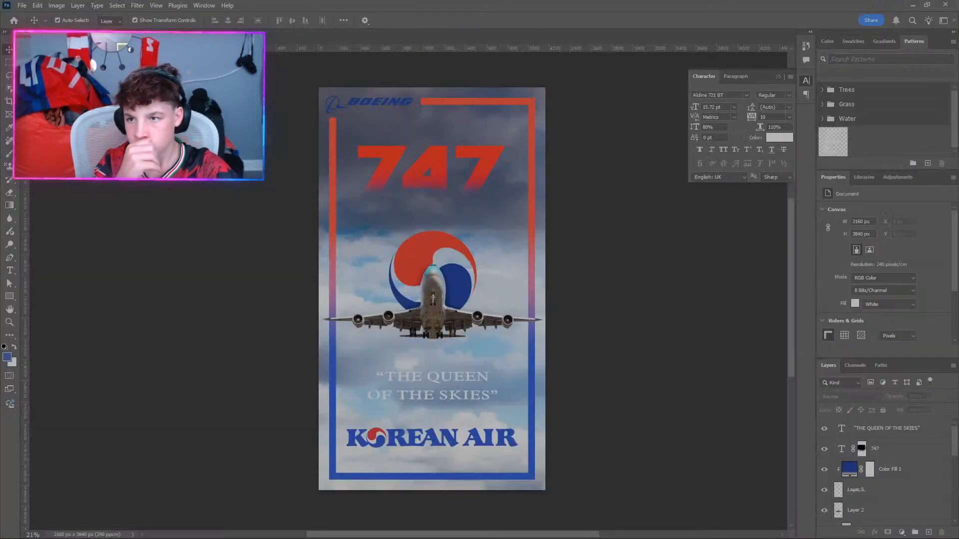
Open jet-engine.png, copy its engine layer into the poster document, and close the source image.
left_click(22, 5)
left_click(31, 27)
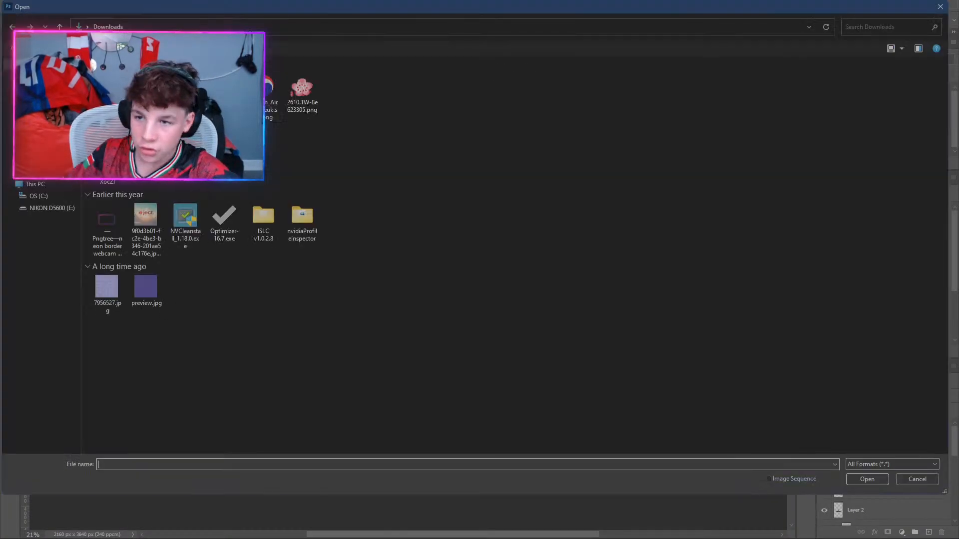
double_click(106, 89)
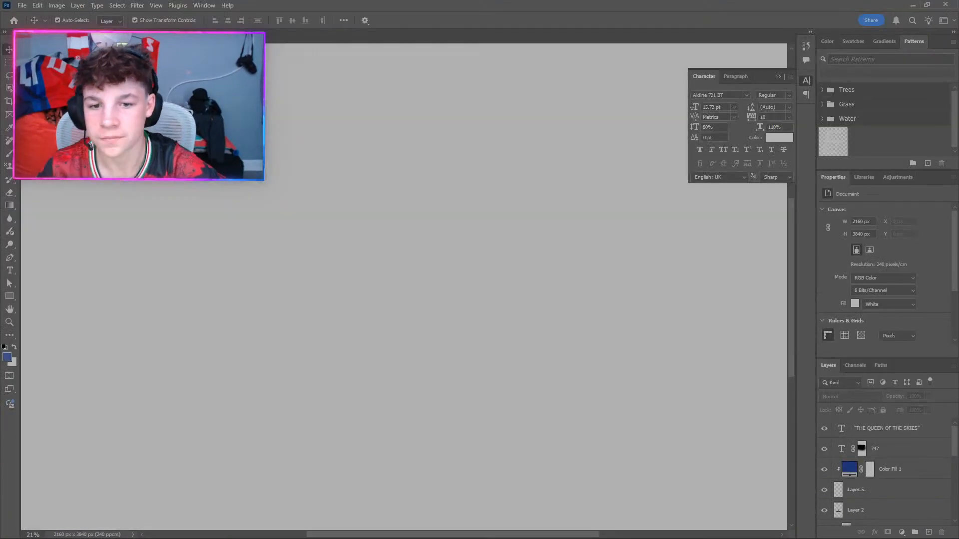
left_click_drag(125, 38, 242, 377)
left_click_drag(867, 428, 370, 211)
left_click_drag(426, 327, 425, 327)
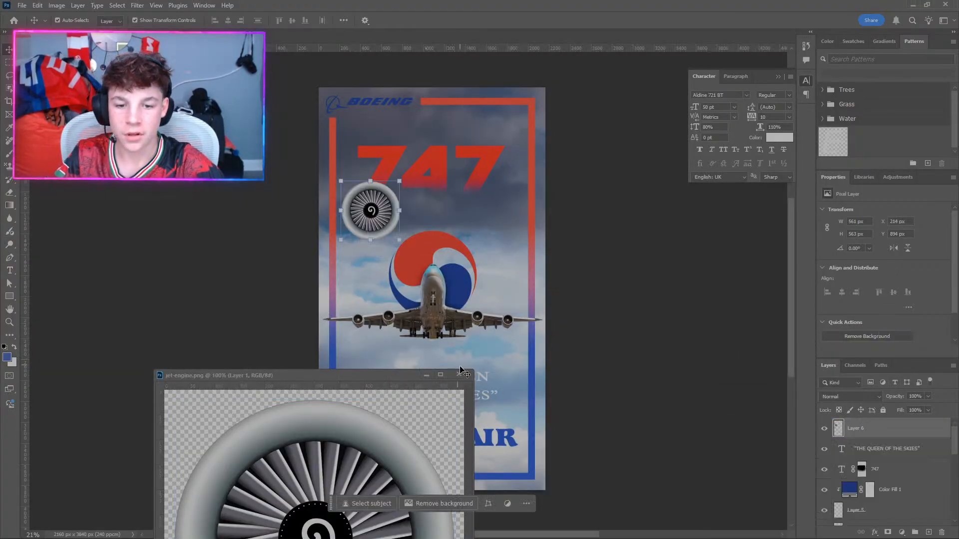
left_click(459, 374)
Centre the engine over the Korean Air emblem and clip its layer to the emblem, beneath Exposure 1.
left_click_drag(361, 212, 423, 275)
left_click_drag(859, 428, 877, 463)
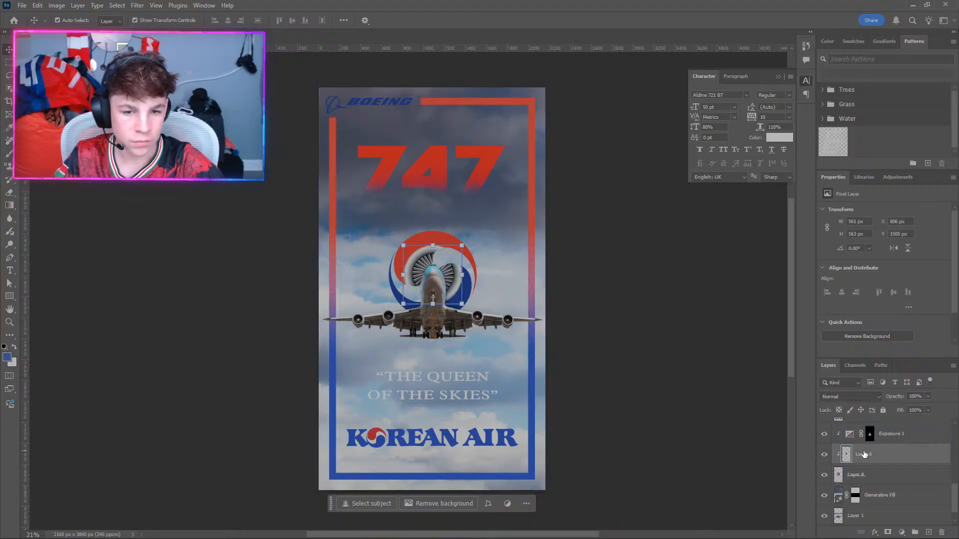
key("ctrl+t")
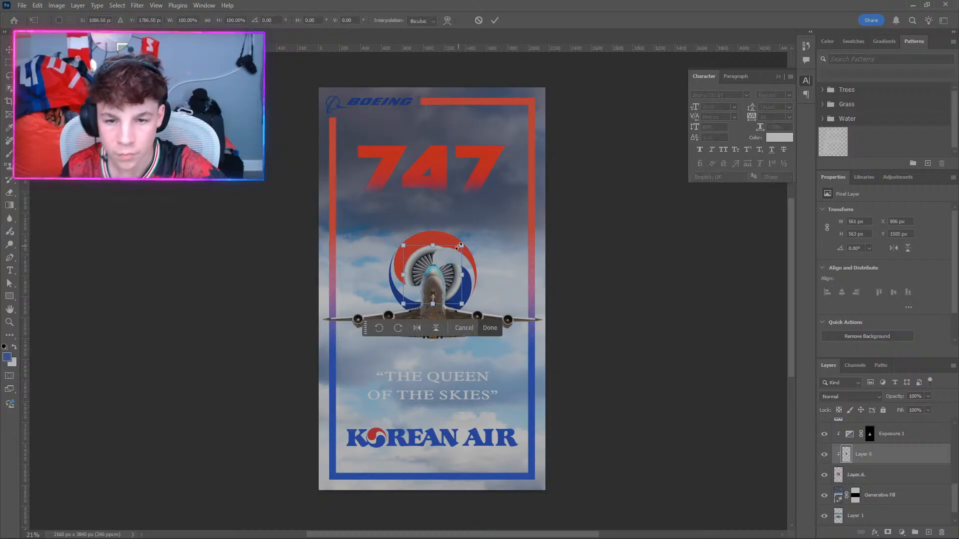
left_click_drag(461, 245, 476, 230)
left_click_drag(405, 307, 395, 303)
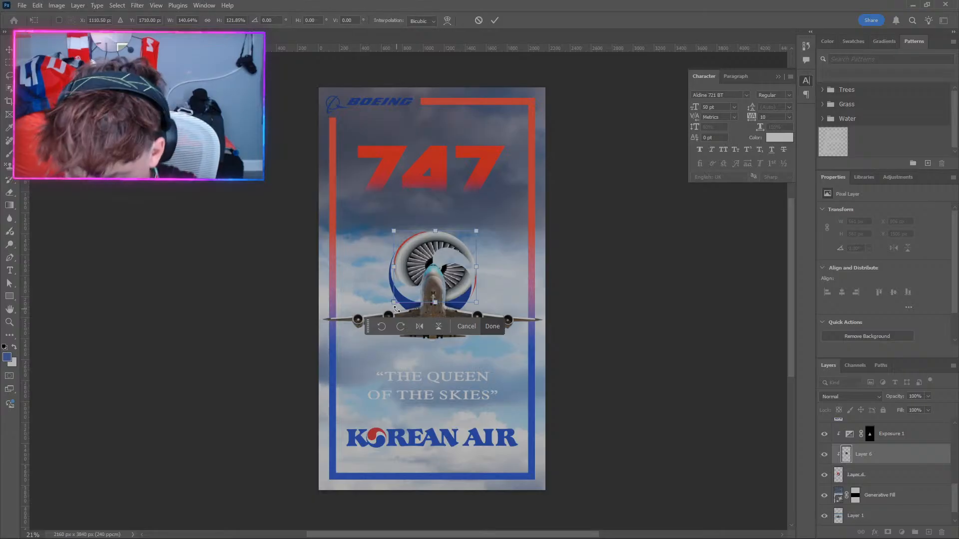
left_click(466, 326)
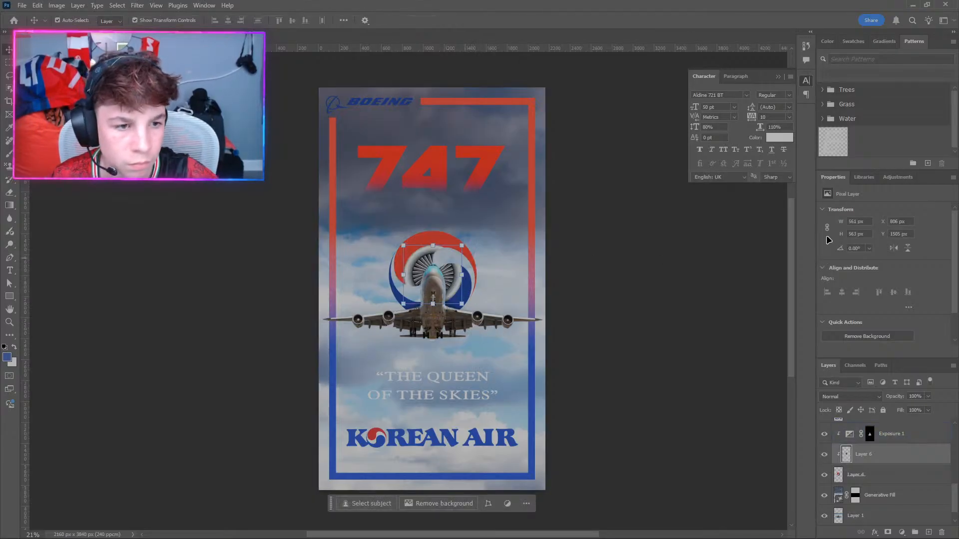
Scale the clipped engine proportionally to about 216% so its fan blades fill the Korean Air emblem, and apply the transform.
left_click_drag(434, 304, 428, 313)
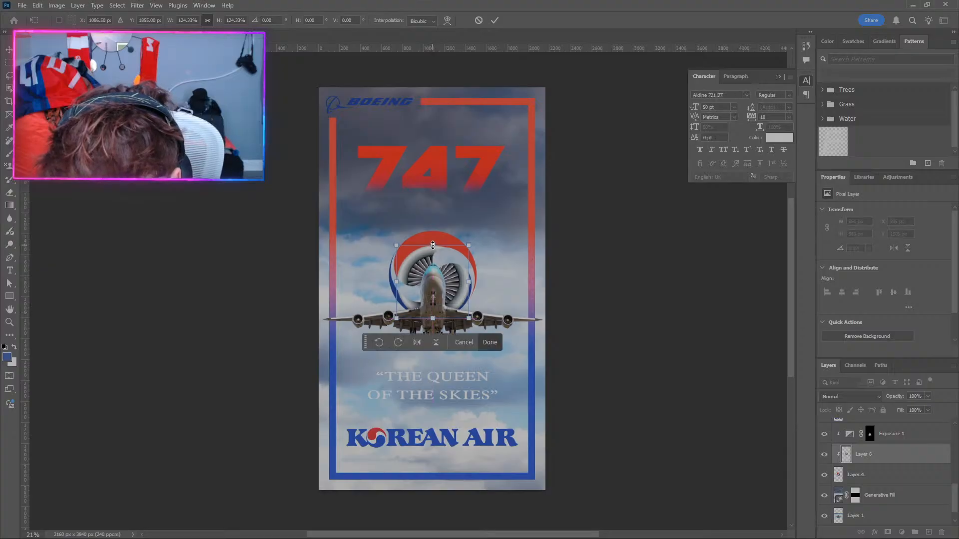
left_click_drag(432, 245, 431, 232)
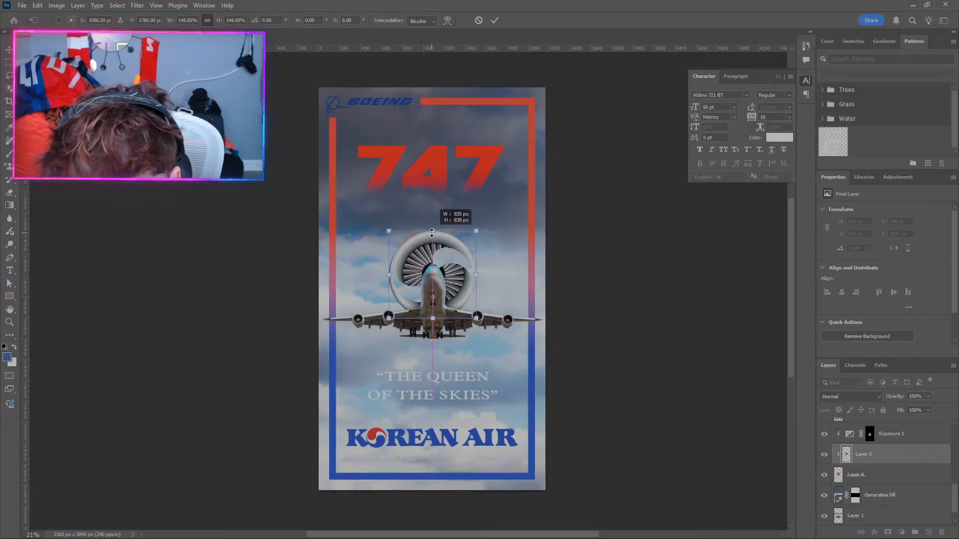
left_click_drag(432, 232, 432, 226)
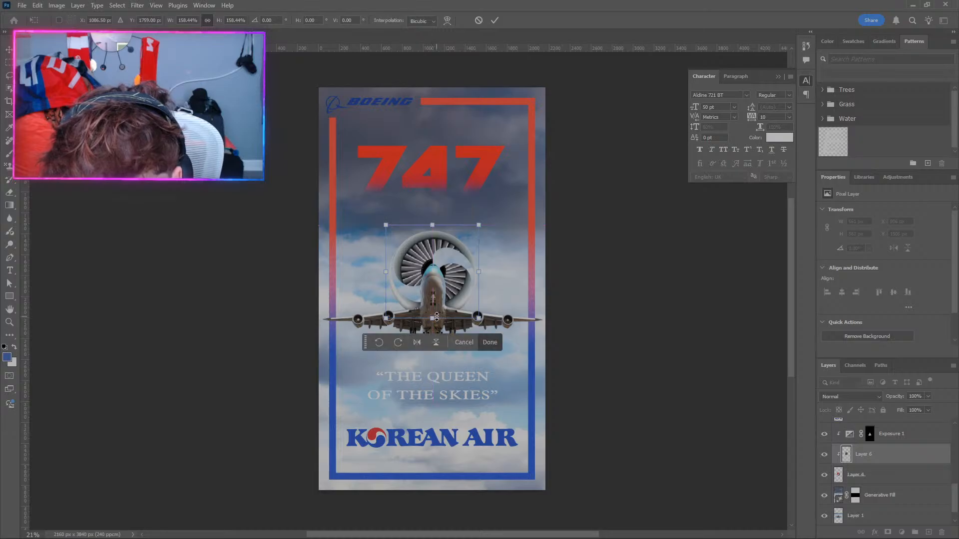
left_click_drag(437, 317, 427, 335)
left_click_drag(432, 225, 433, 212)
key("Left")
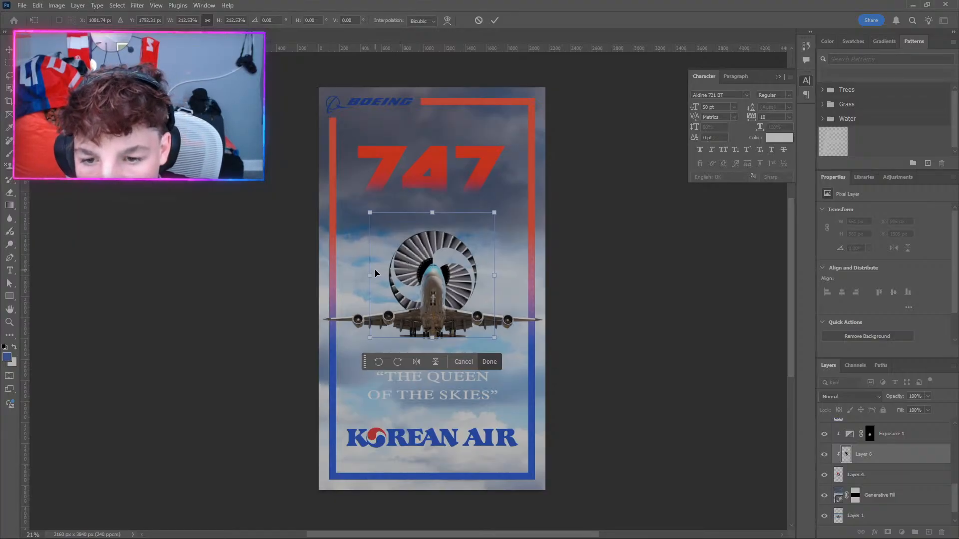
left_click_drag(368, 272, 366, 273)
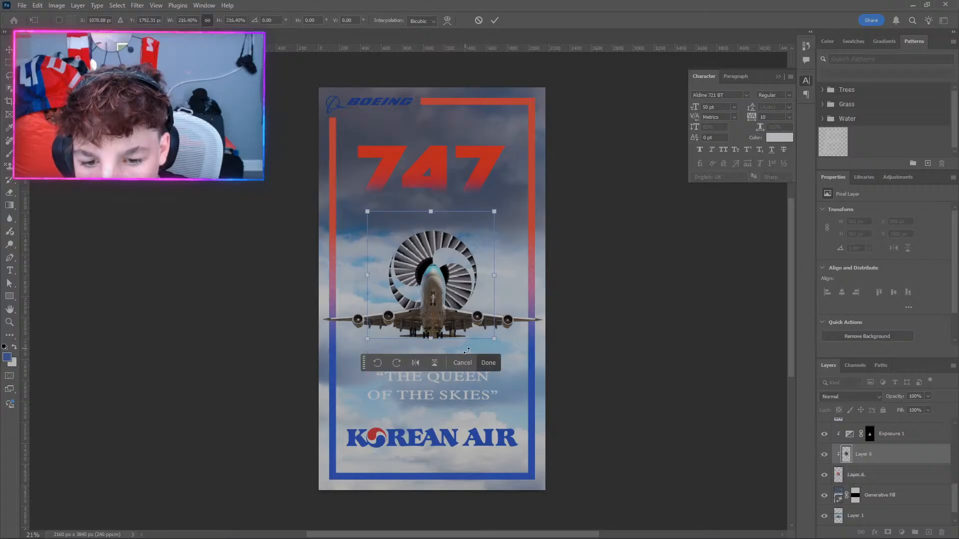
left_click(485, 363)
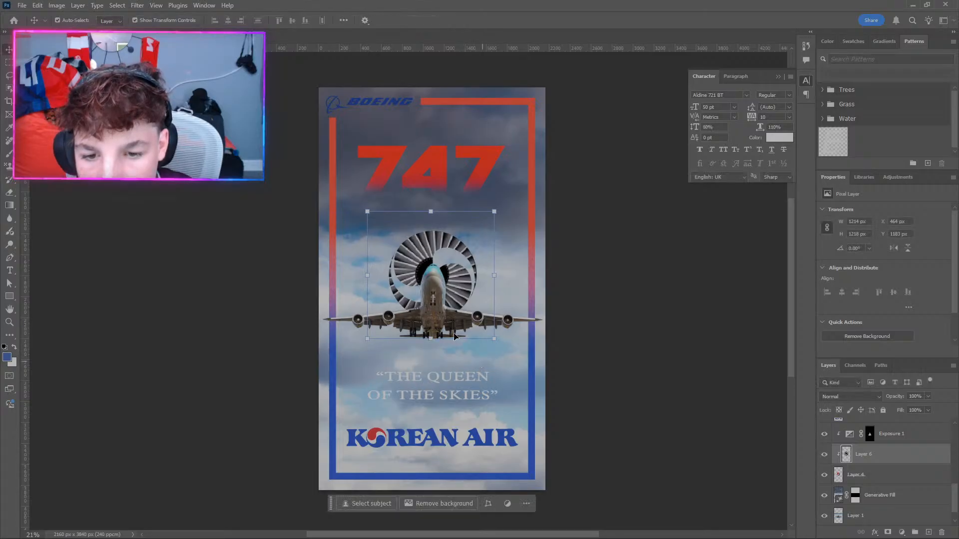
Try the Overlay blend mode on the engine layer and compare the emblem with and without it.
left_click(850, 399)
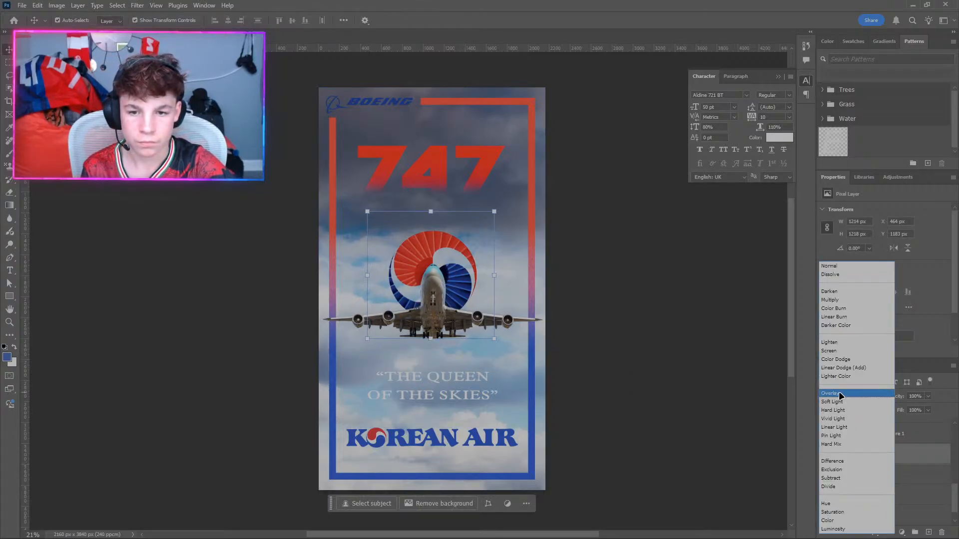
left_click(840, 394)
left_click(648, 327)
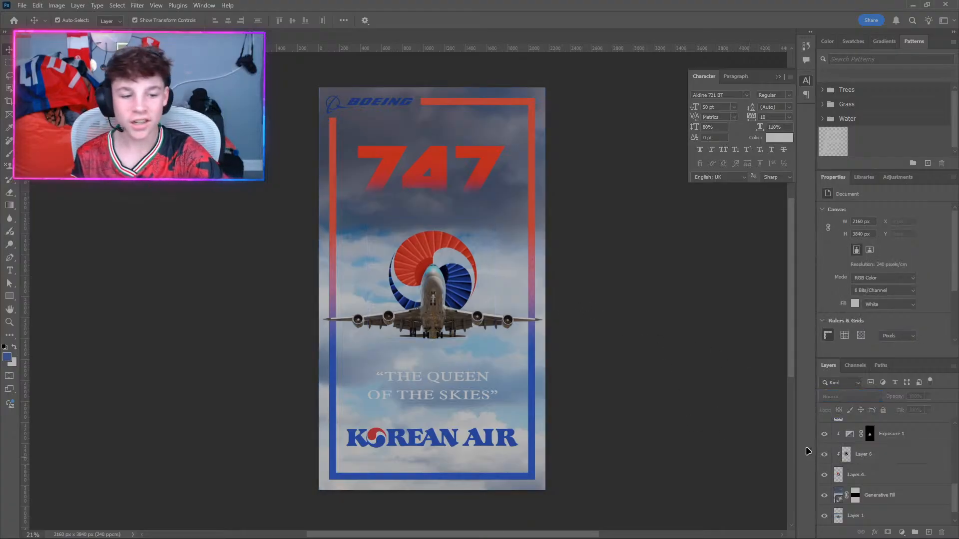
left_click(824, 455)
left_click(823, 455)
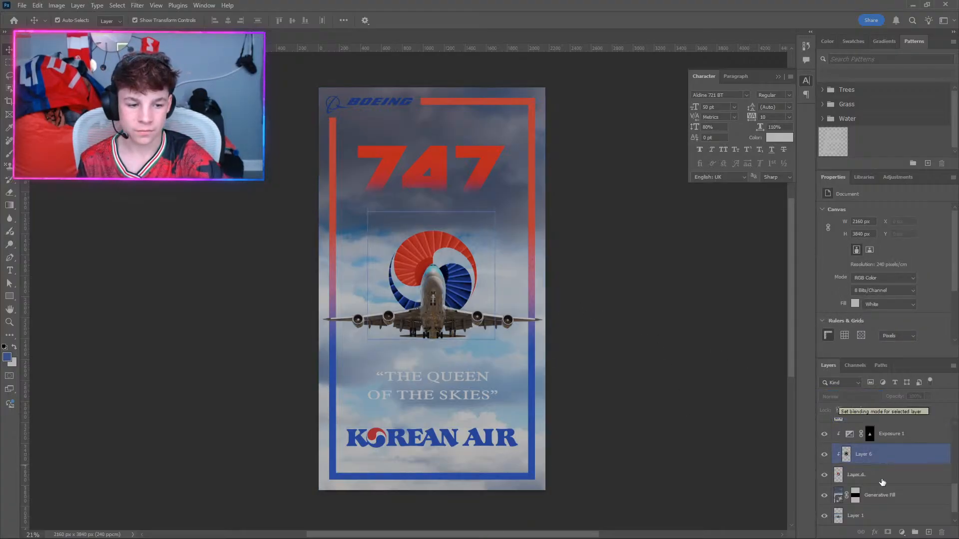
Lower the engine layer's opacity to 32% and set its blend mode to Linear Dodge (Add).
left_click(851, 454)
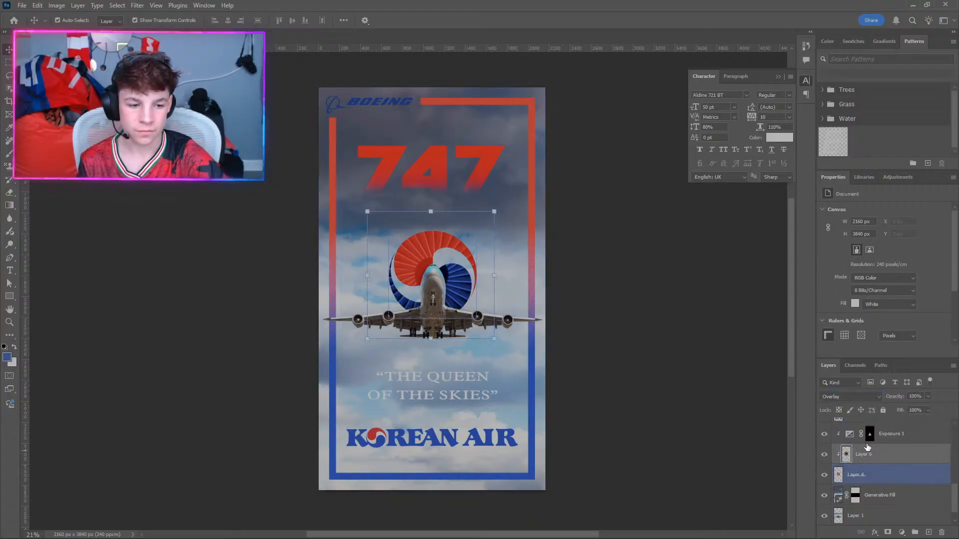
left_click(926, 396)
left_click_drag(928, 407, 898, 410)
left_click(850, 396)
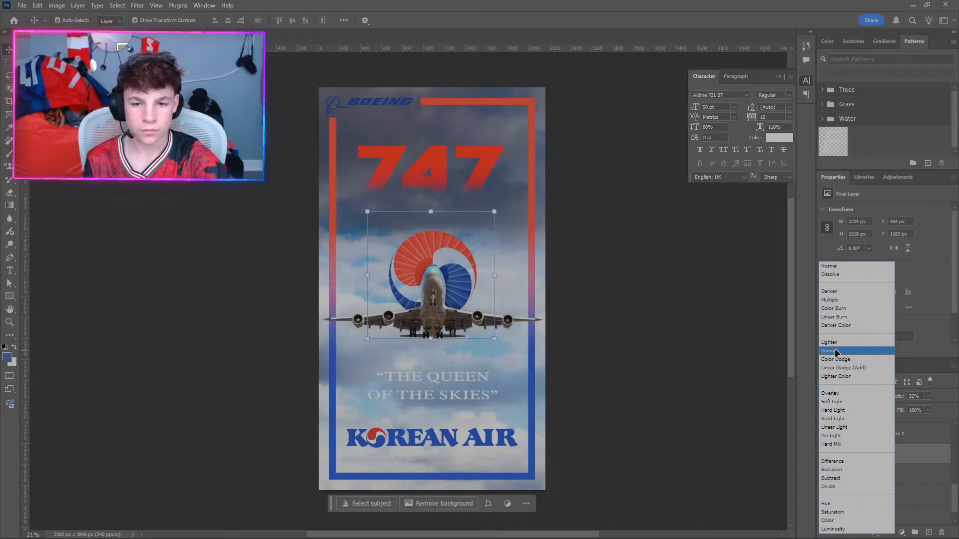
left_click(834, 368)
left_click(676, 388)
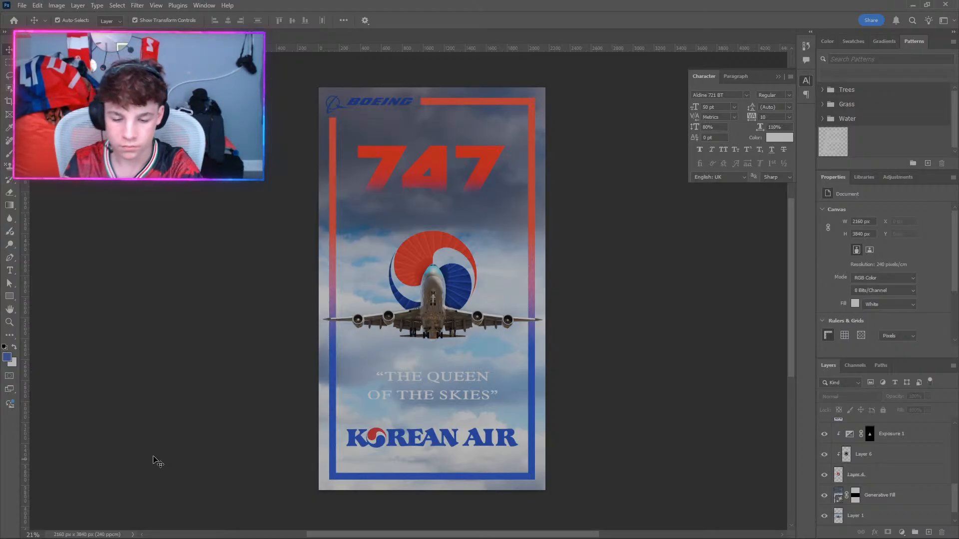
Compare the poster with and without the clipped engine layer, leaving that layer hidden.
left_click(852, 454)
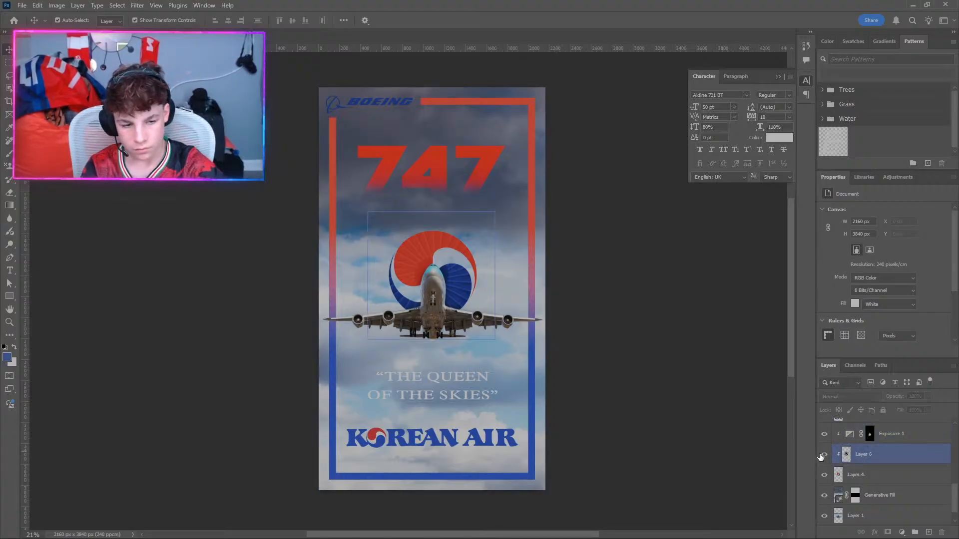
left_click(822, 456)
left_click(822, 455)
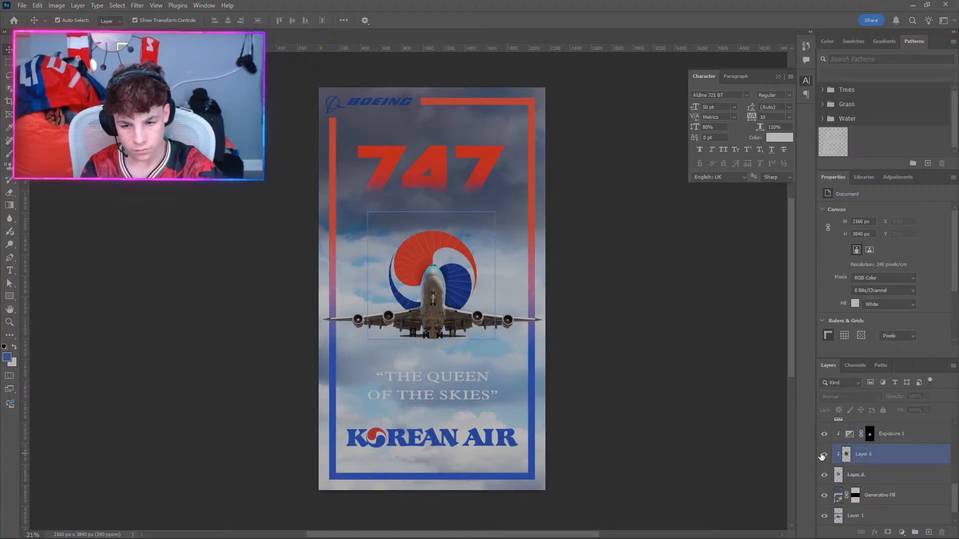
left_click(822, 455)
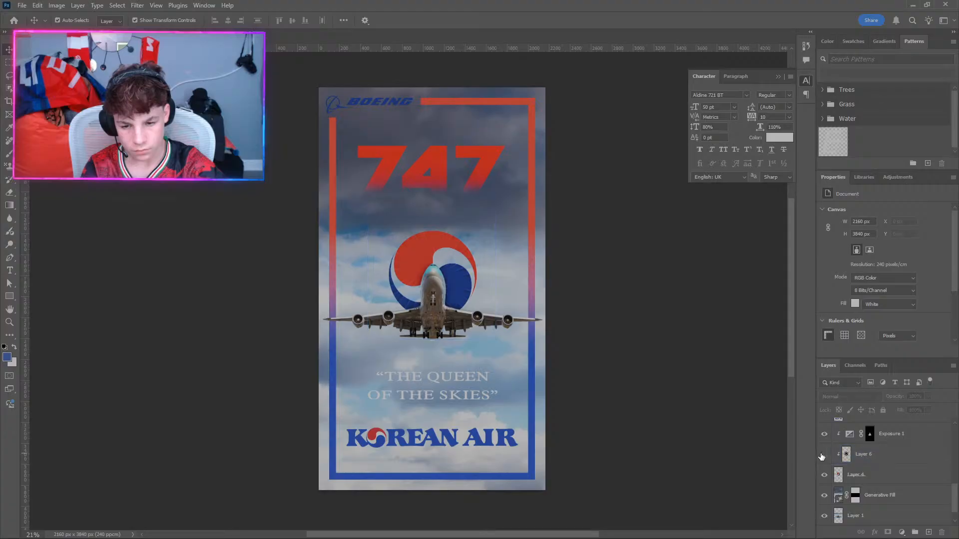
Check the emblem again with the engine fan texture switched on and off.
left_click(822, 455)
left_click(822, 456)
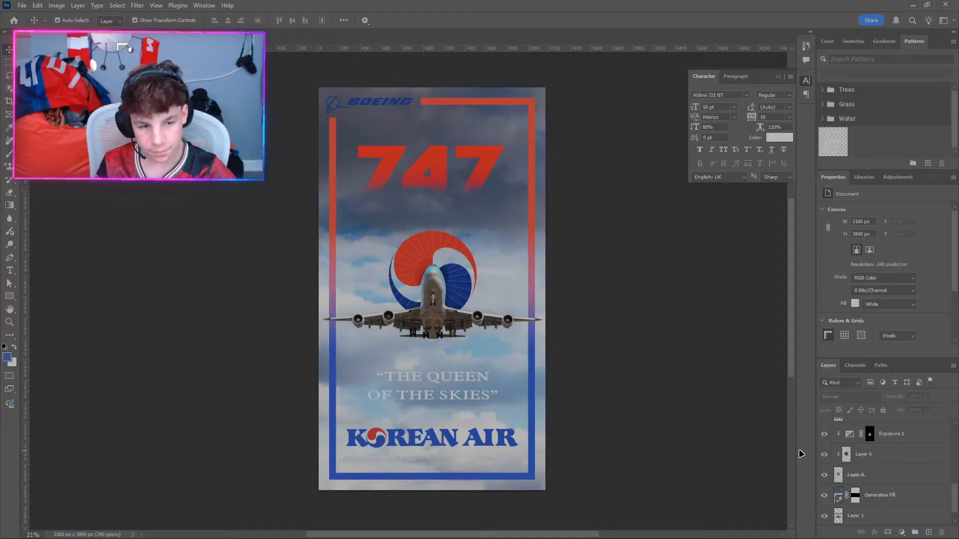
left_click(521, 448)
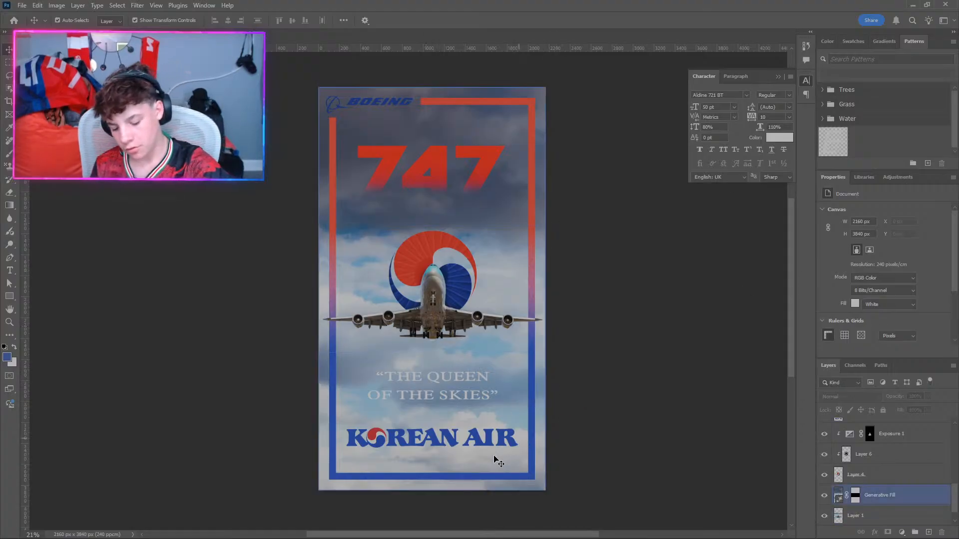
left_click(252, 529)
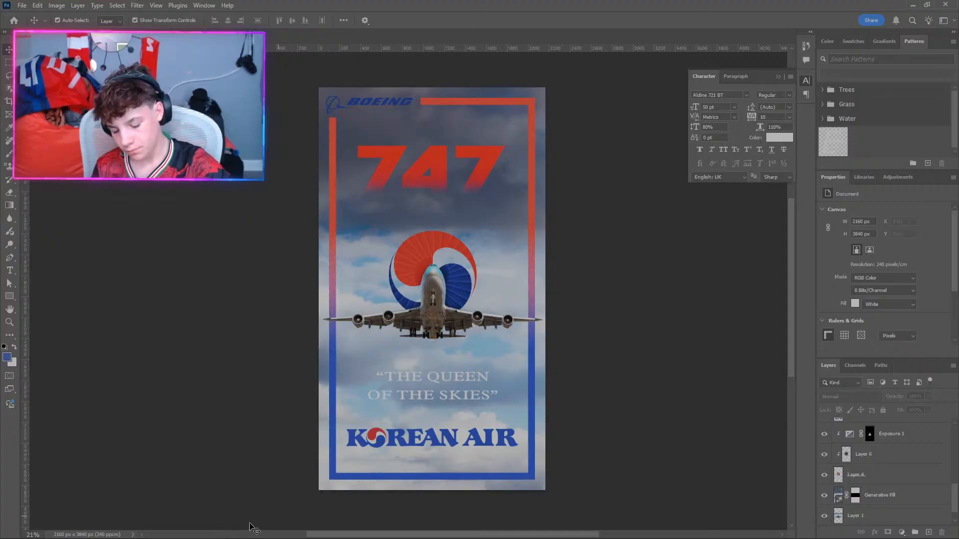
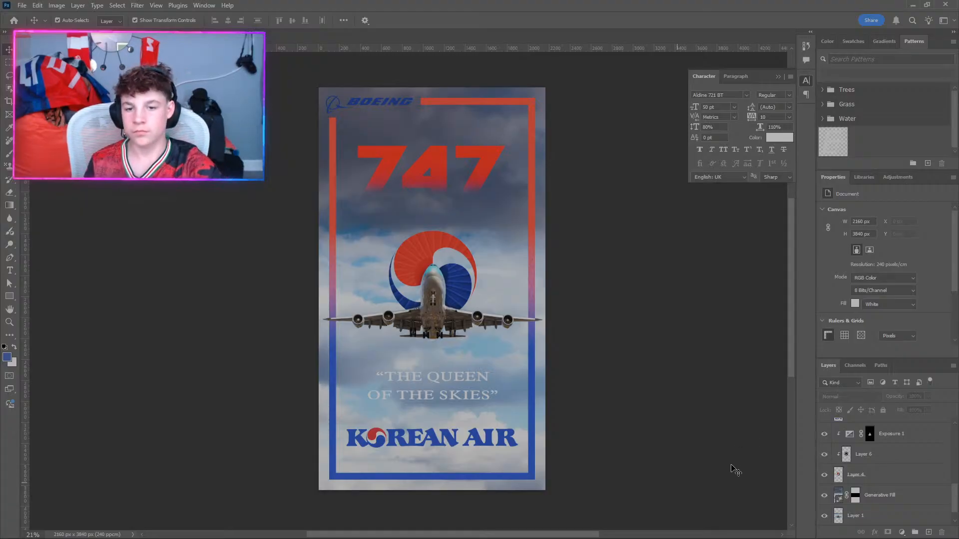
left_click(823, 454)
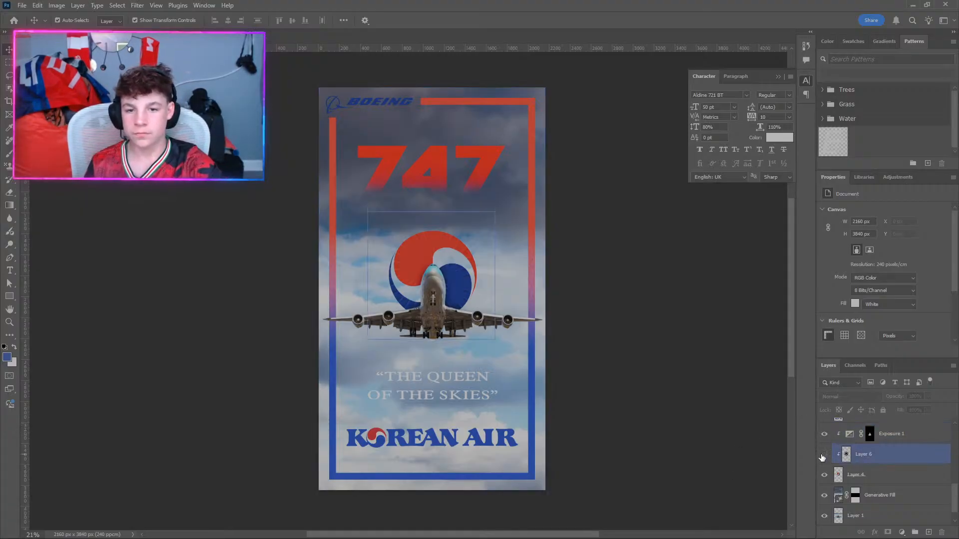
left_click(821, 457)
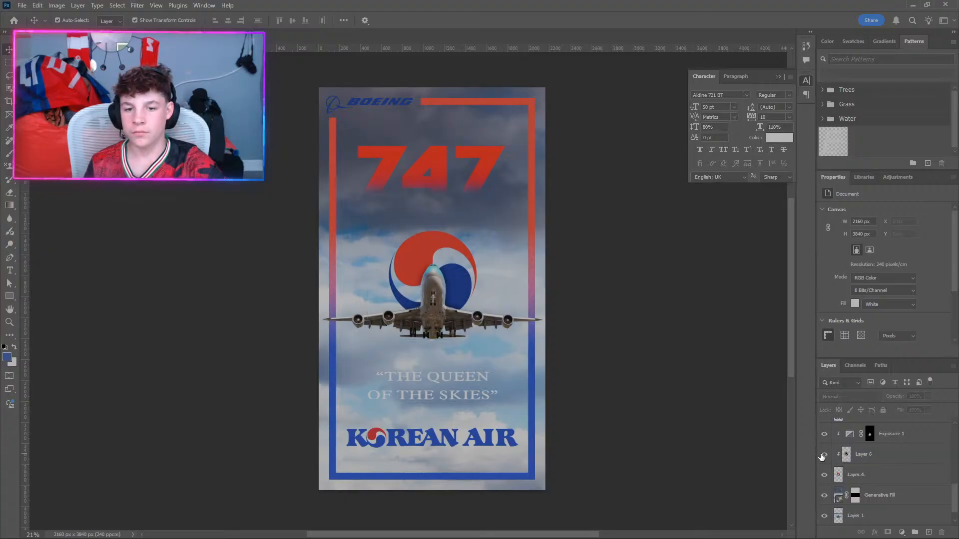
Delete the engine layer (Layer 6) clipped to the Korean Air emblem.
right_click(869, 462)
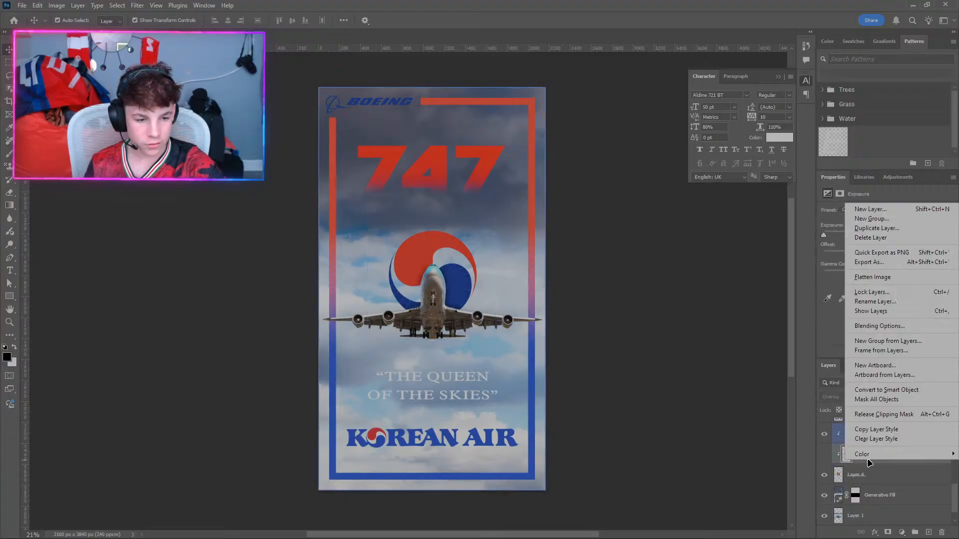
left_click(767, 456)
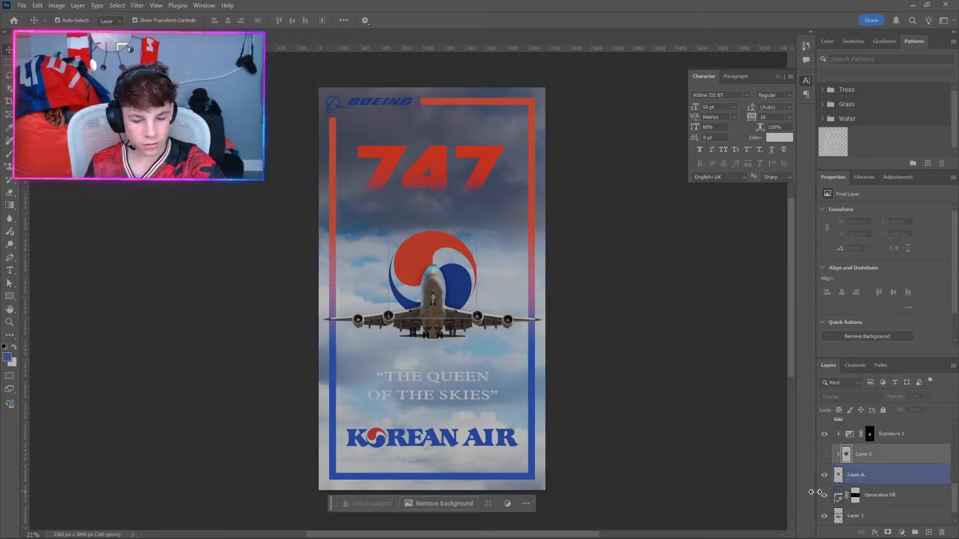
key("Delete")
left_click(638, 341)
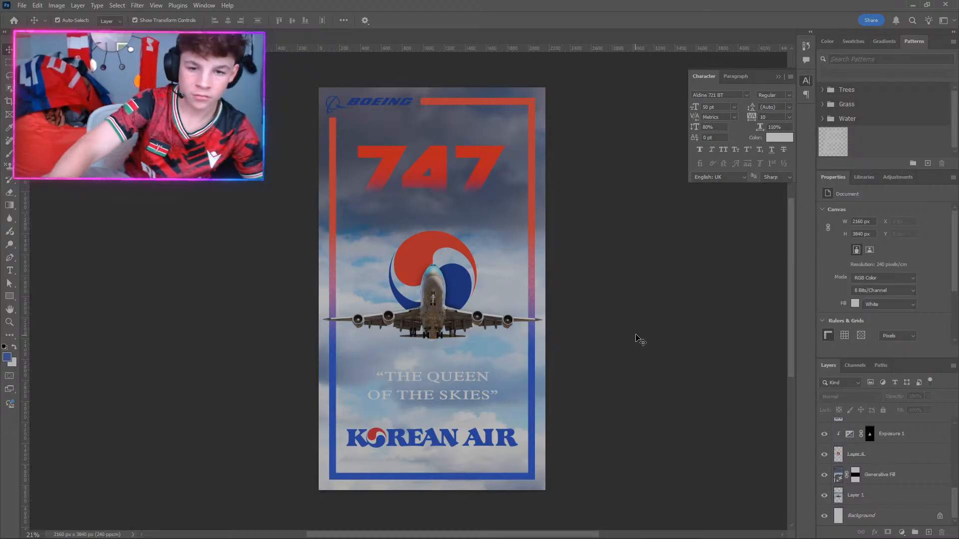
Export the finished poster as a 2160 x 3840 px PNG named KAL7.
right_click(493, 373)
right_click(295, 426)
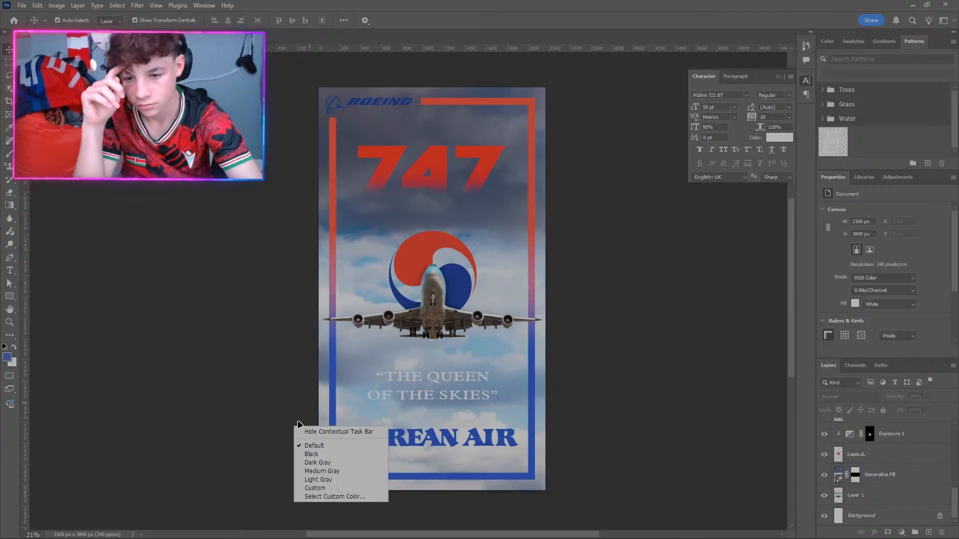
left_click(28, 4)
left_click(23, 6)
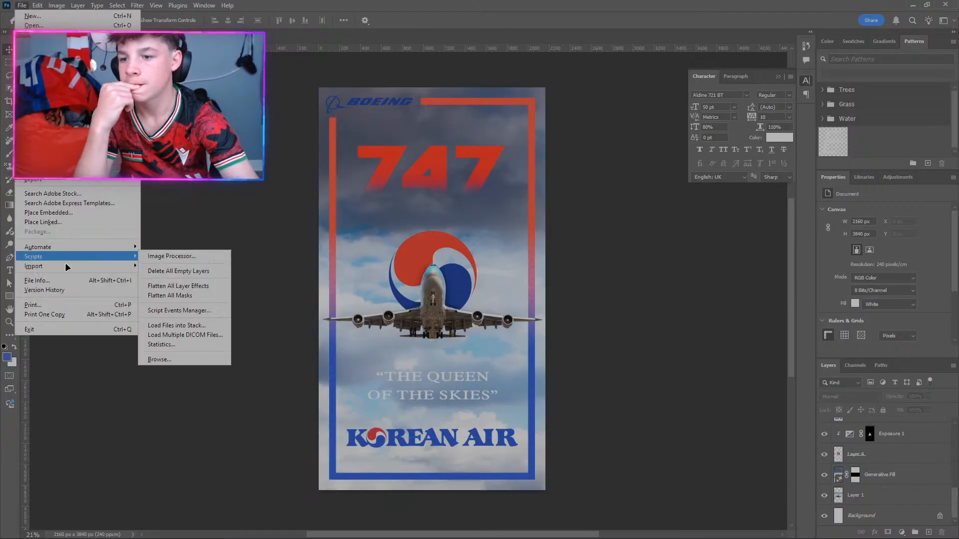
mouse_move(120, 183)
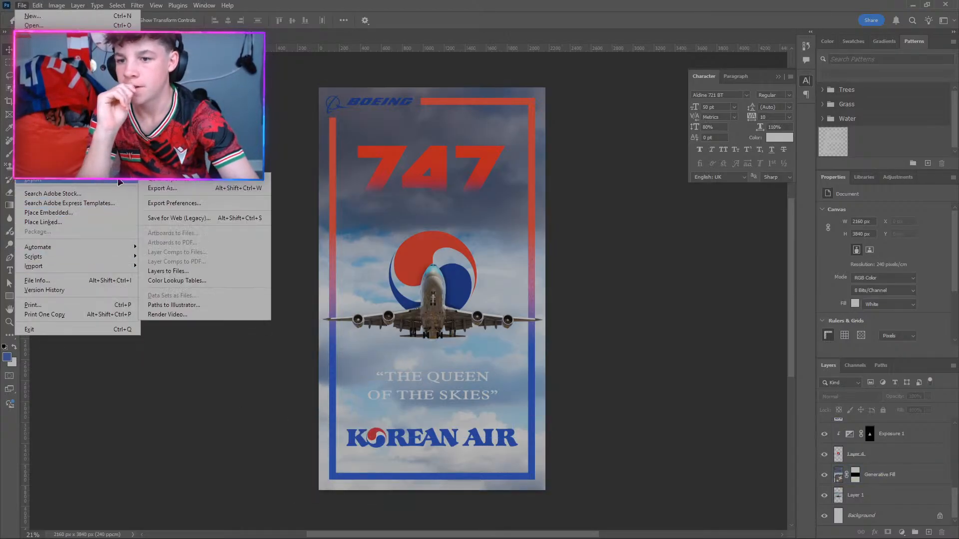
left_click(162, 191)
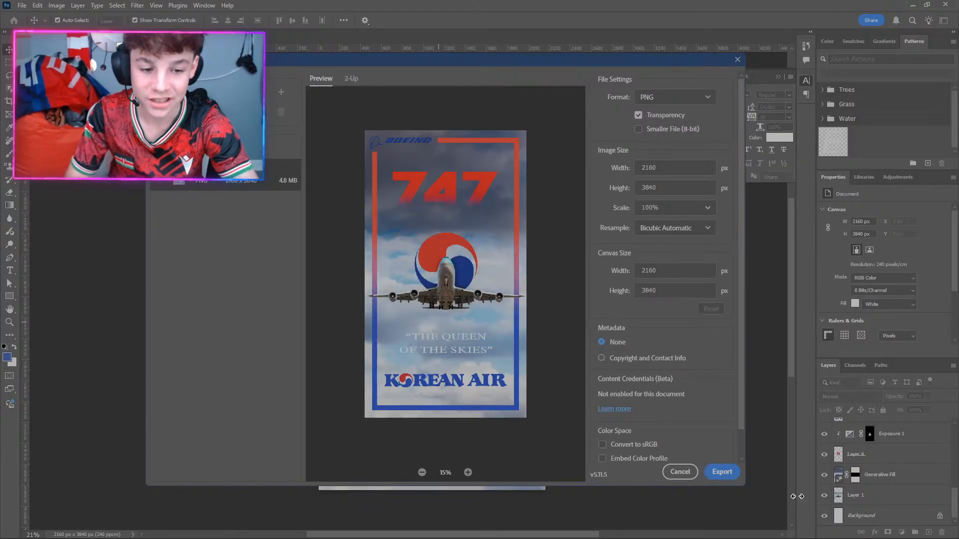
left_click(730, 472)
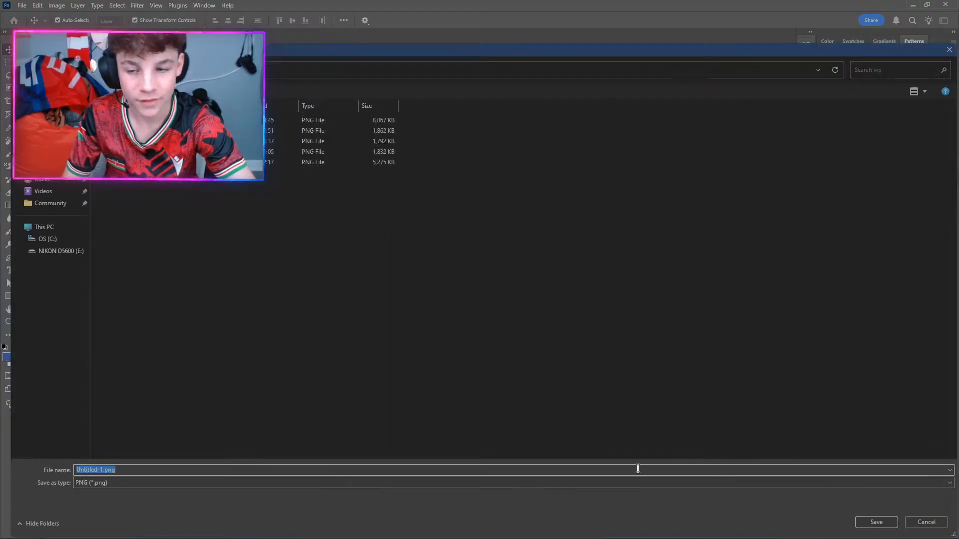
type("KAL7")
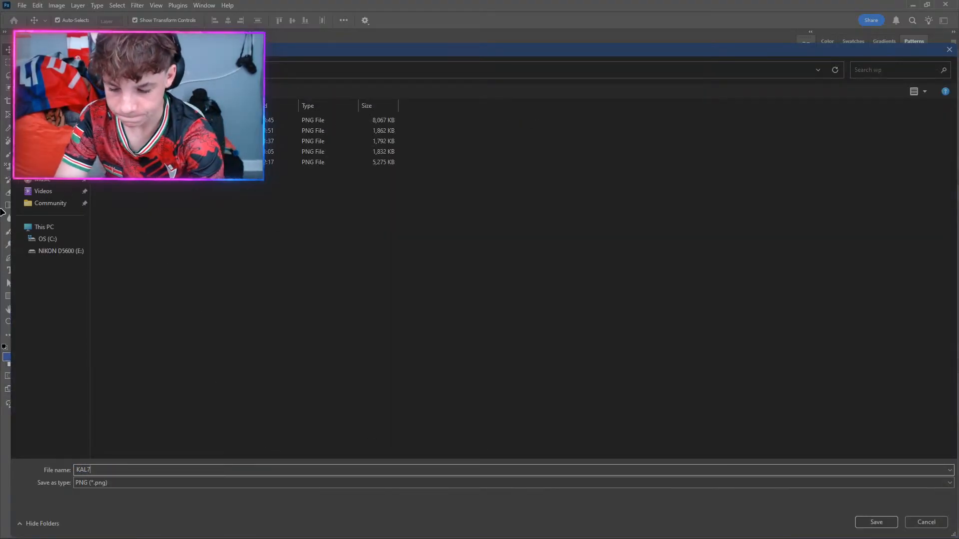
key("Return")
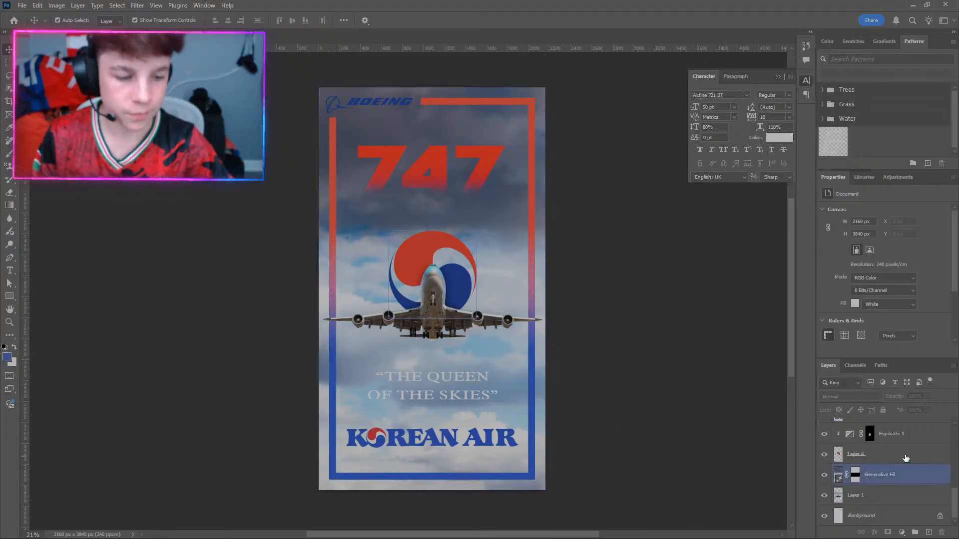
Hide the generative sky fill, the Korean Air emblem with its Exposure 1 adjustment, and the Color Fill 2 layer.
left_click(824, 474)
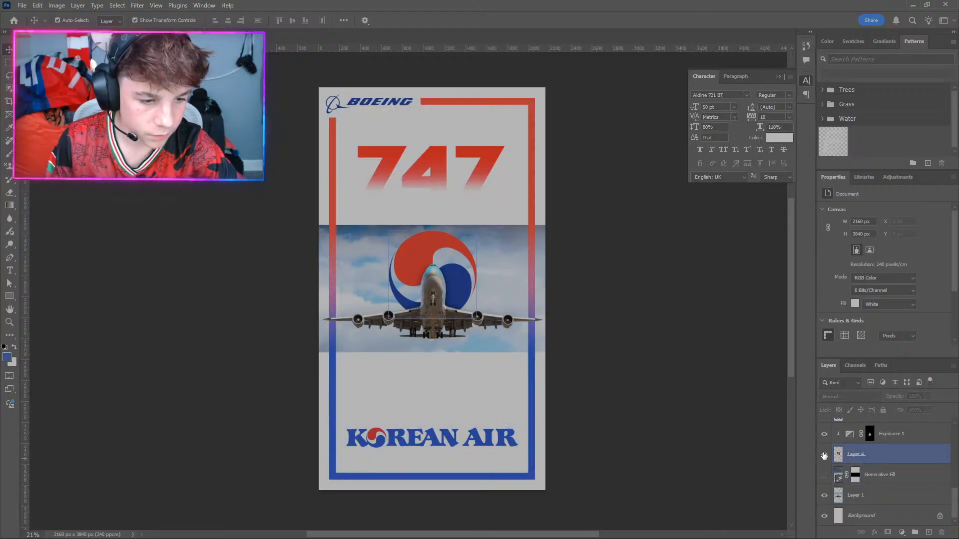
scroll(824, 469, "up", 2)
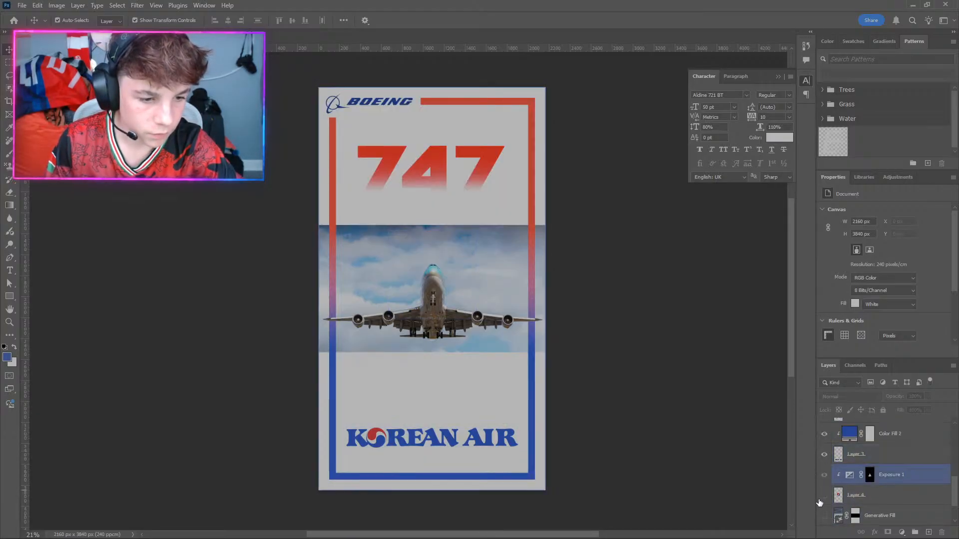
left_click(824, 474)
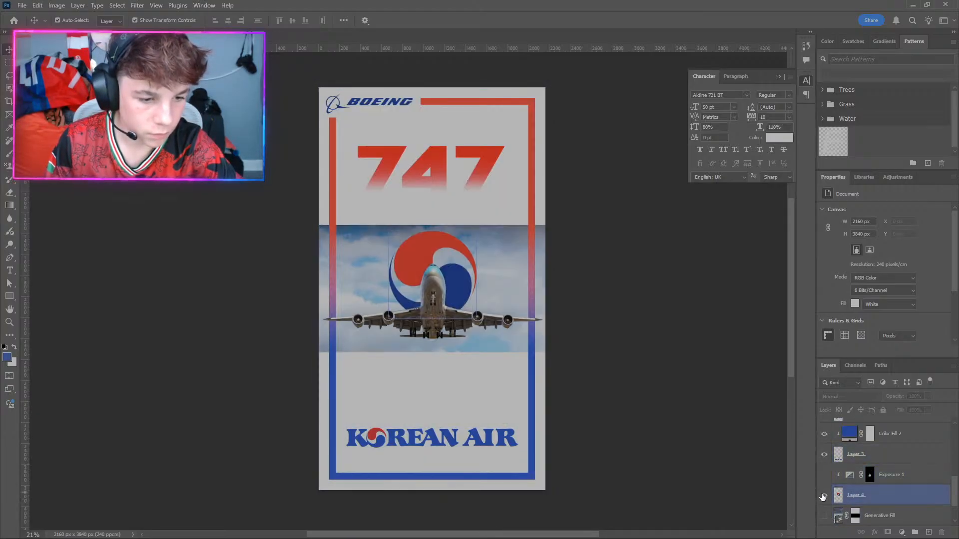
left_click(824, 496)
left_click(849, 454)
left_click(825, 440)
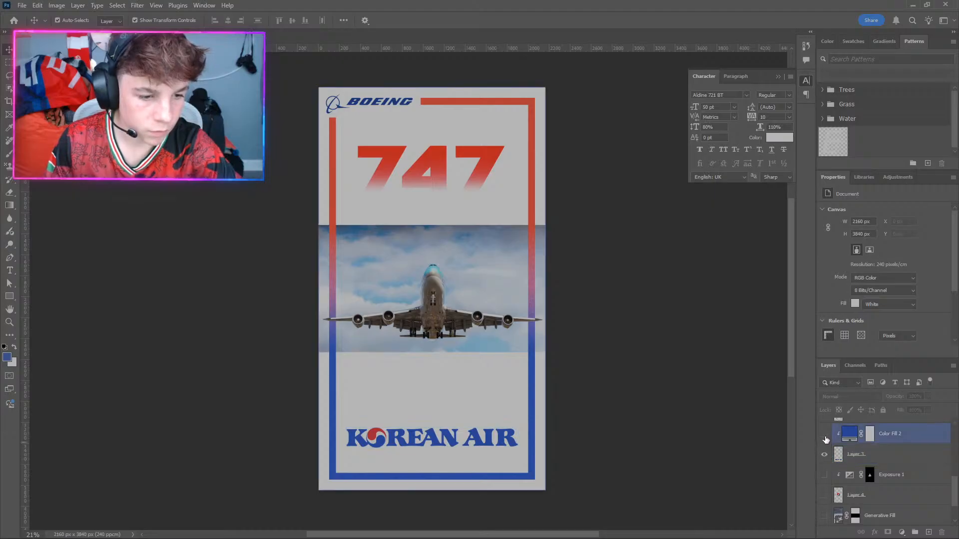
Hide the tagline, the 747 title, and the Boeing logo together with its Color Fill 1 layer.
scroll(825, 442, "up", 5)
left_click(824, 431)
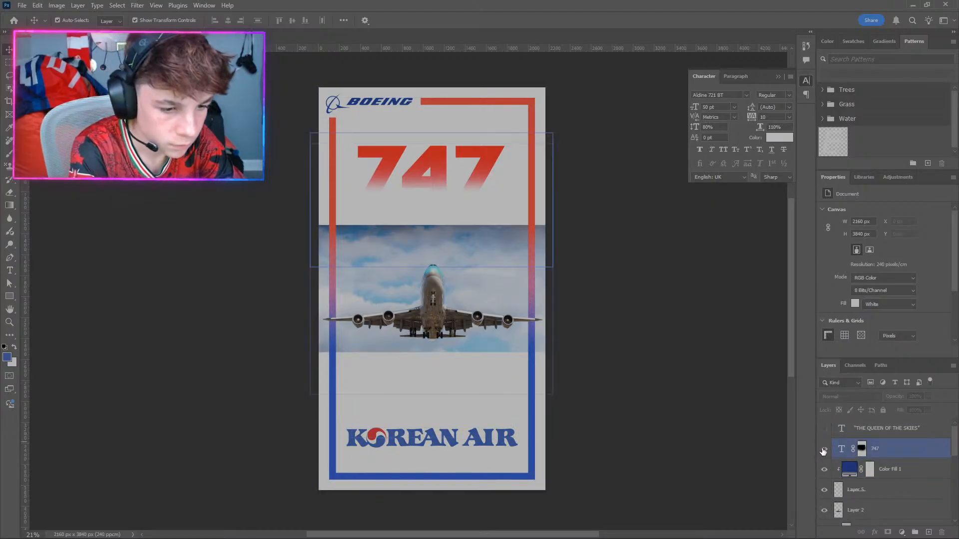
left_click(823, 449)
left_click(824, 469)
left_click(824, 489)
Hide the airplane cutout (Layer 2), Layer 5 copy 9, Gradient Fill 1 and the frame rectangle.
scroll(824, 488, "down", 1)
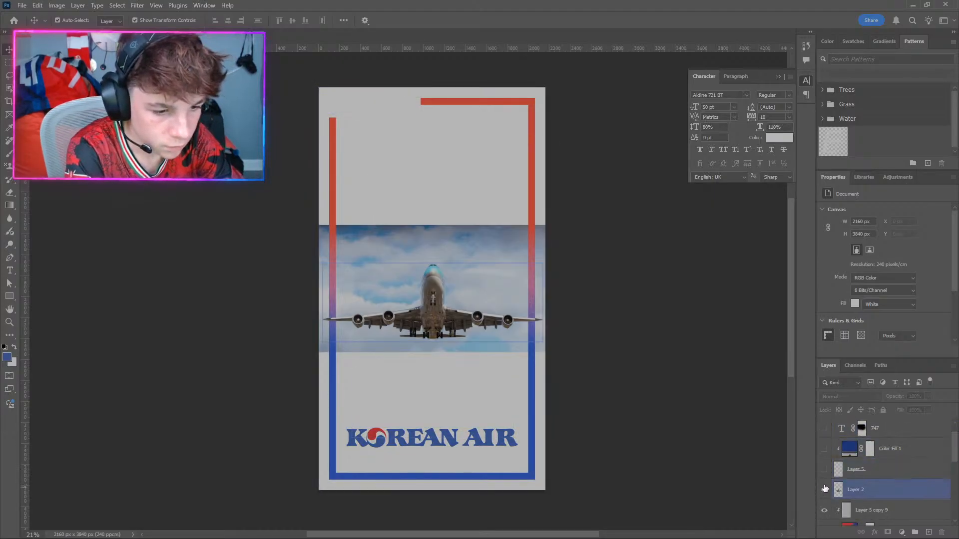
left_click(824, 490)
scroll(824, 492, "down", 1)
left_click(824, 491)
scroll(823, 497, "down", 1)
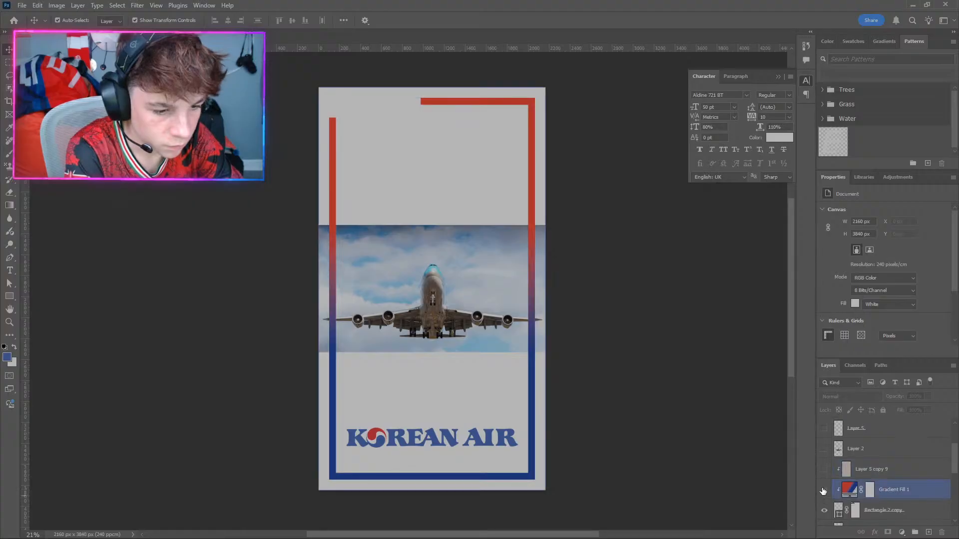
left_click(823, 492)
left_click(824, 510)
scroll(823, 510, "down", 2)
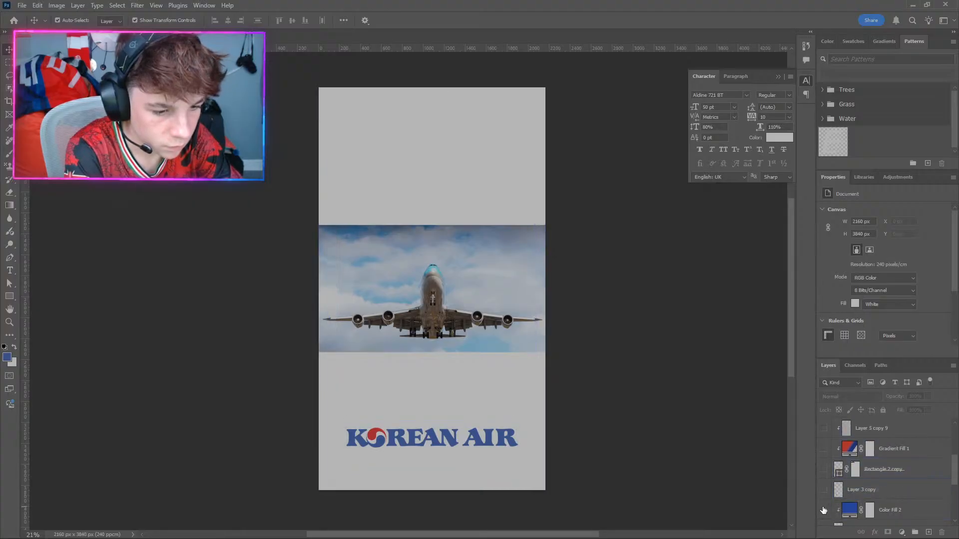
Hide the Korean Air wordmark so only the original airplane photo and the background stay visible.
left_click(823, 510)
scroll(824, 510, "down", 1)
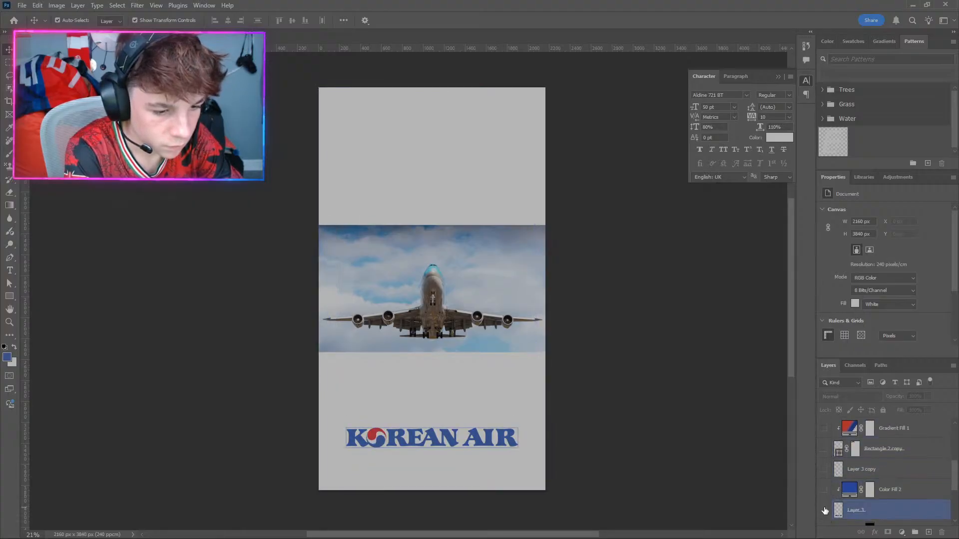
left_click(825, 509)
scroll(824, 508, "down", 3)
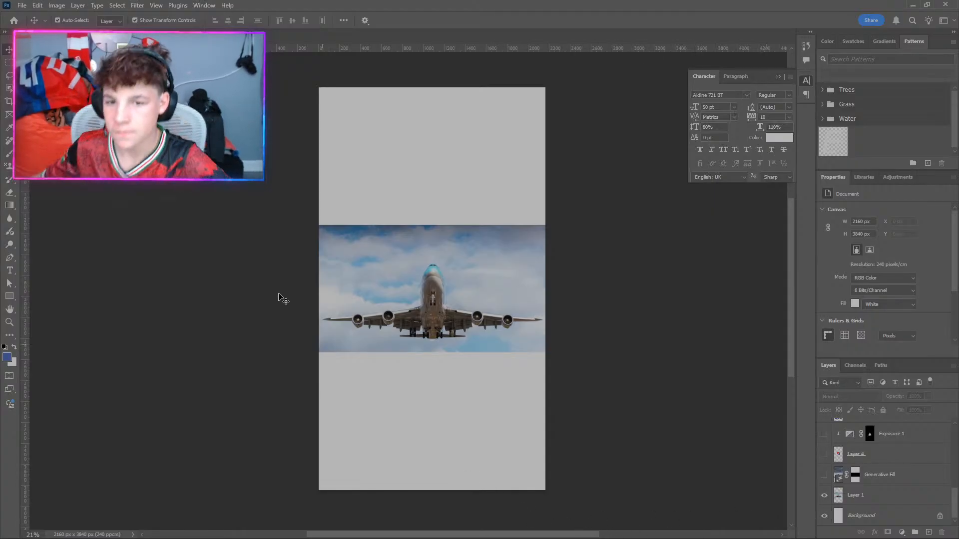
Export the base photo stage as a PNG named 7471 into a new STEPBYSTEP folder inside the edited folder.
left_click(18, 5)
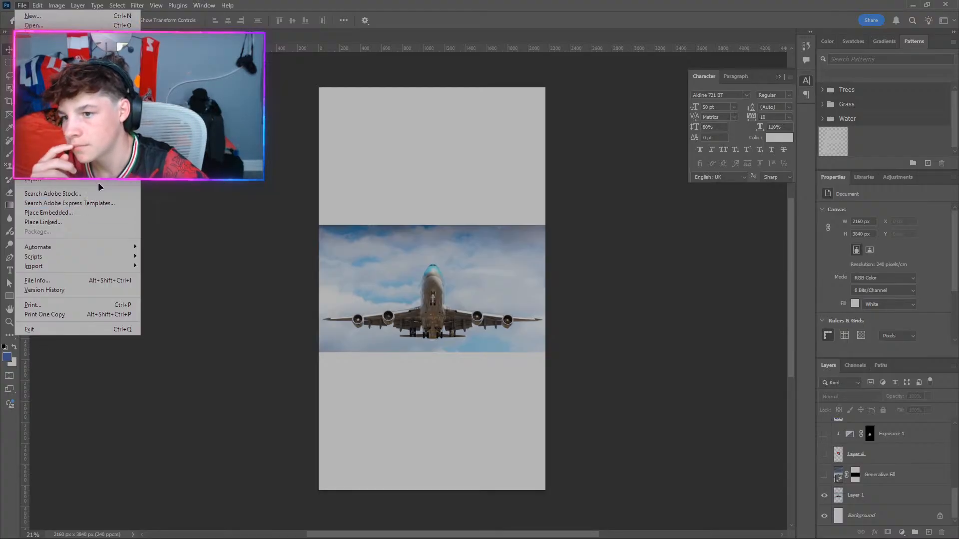
mouse_move(100, 180)
left_click(162, 187)
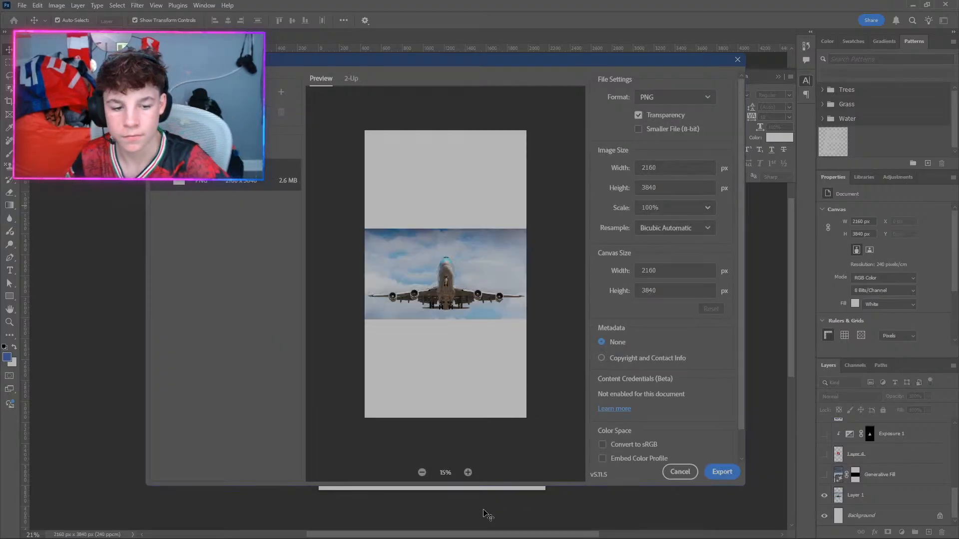
left_click(722, 472)
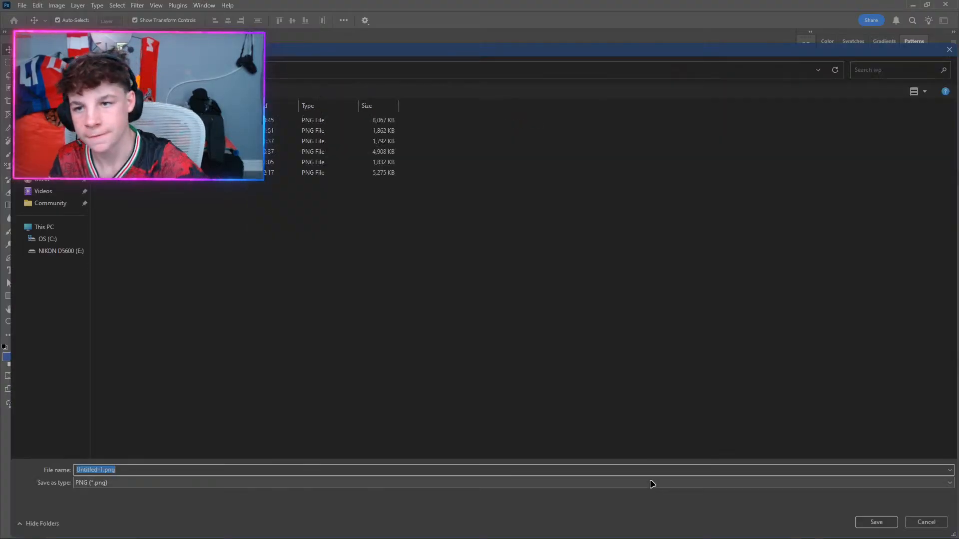
right_click(146, 250)
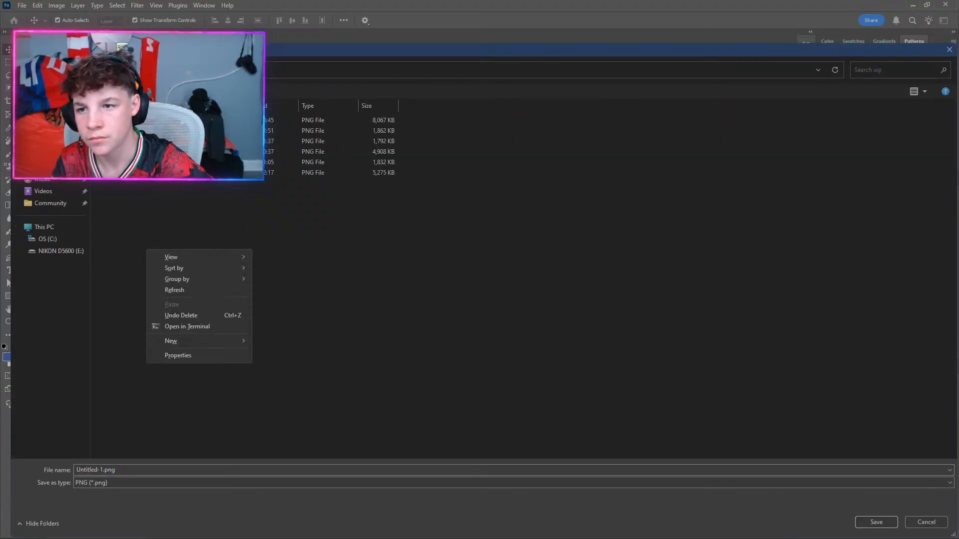
left_click(146, 217)
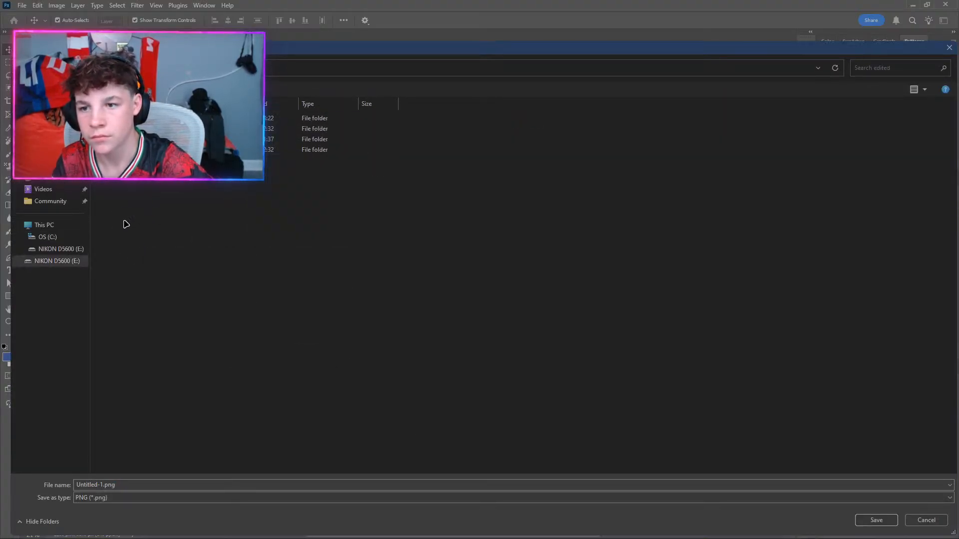
right_click(125, 220)
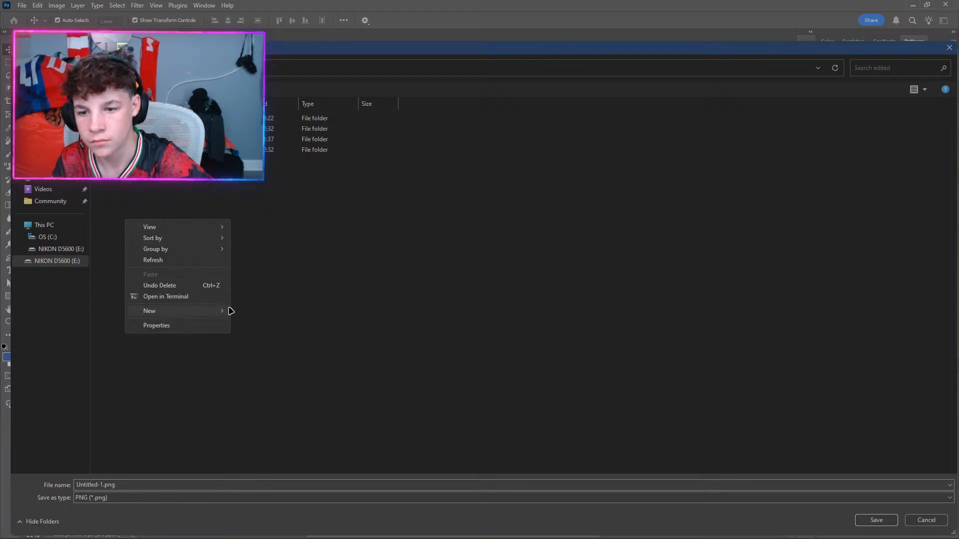
left_click(250, 312)
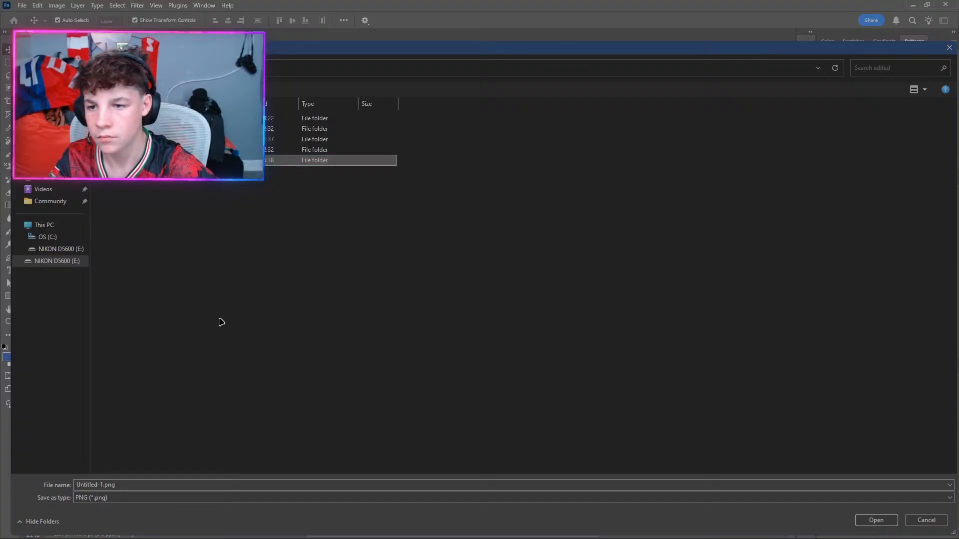
left_click(175, 485)
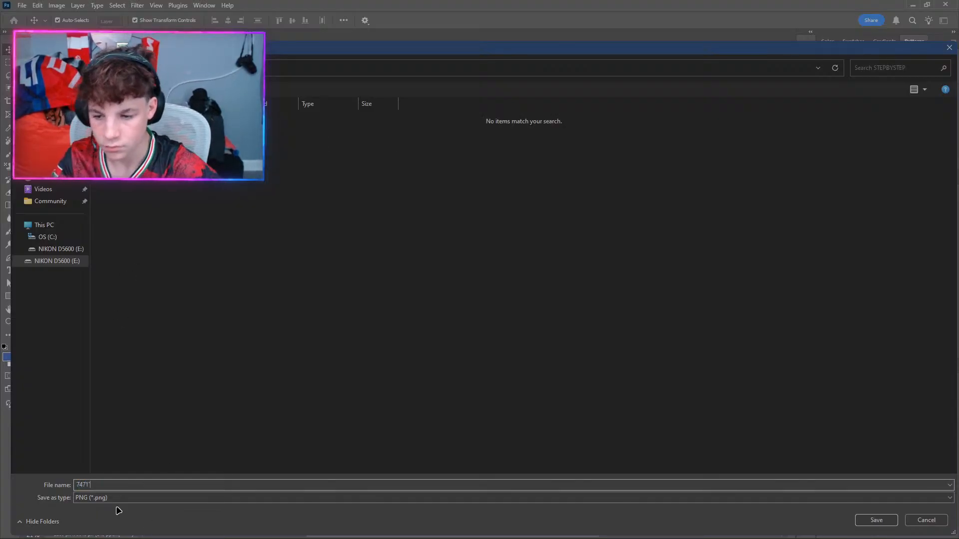
left_click(859, 519)
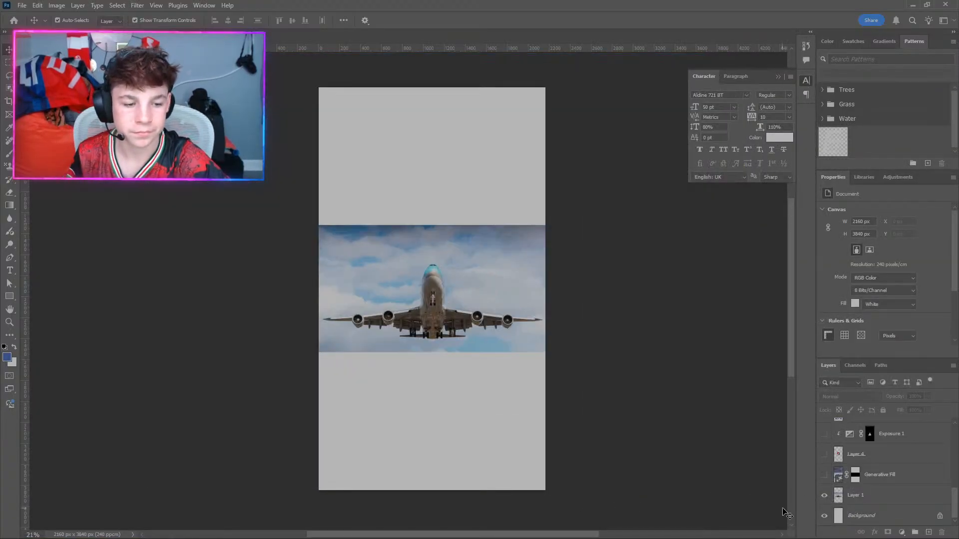
Show the Generative Fill layer and export the extended-sky stage as a PNG named 7472 into the STEPBYSTEP folder.
left_click(823, 475)
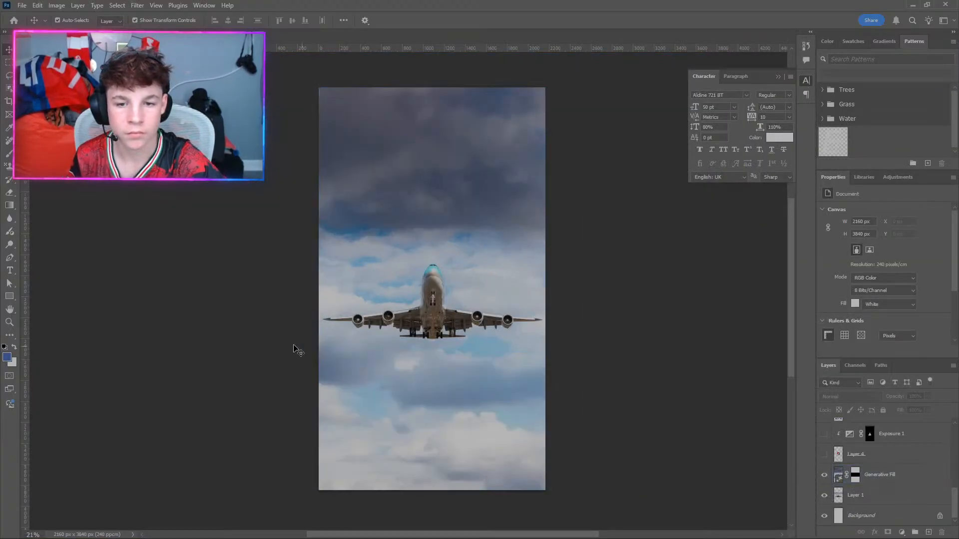
right_click(273, 341)
left_click(31, 4)
left_click(22, 5)
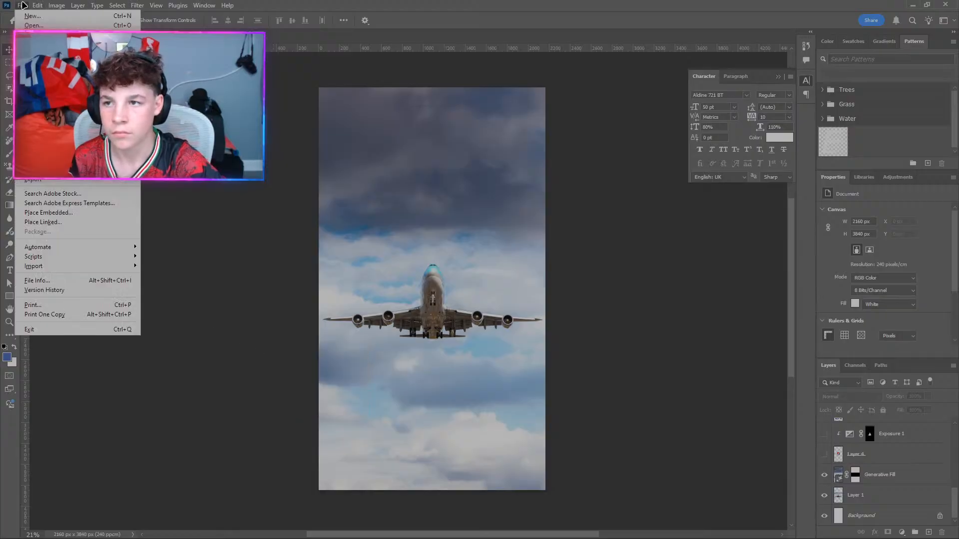
mouse_move(138, 180)
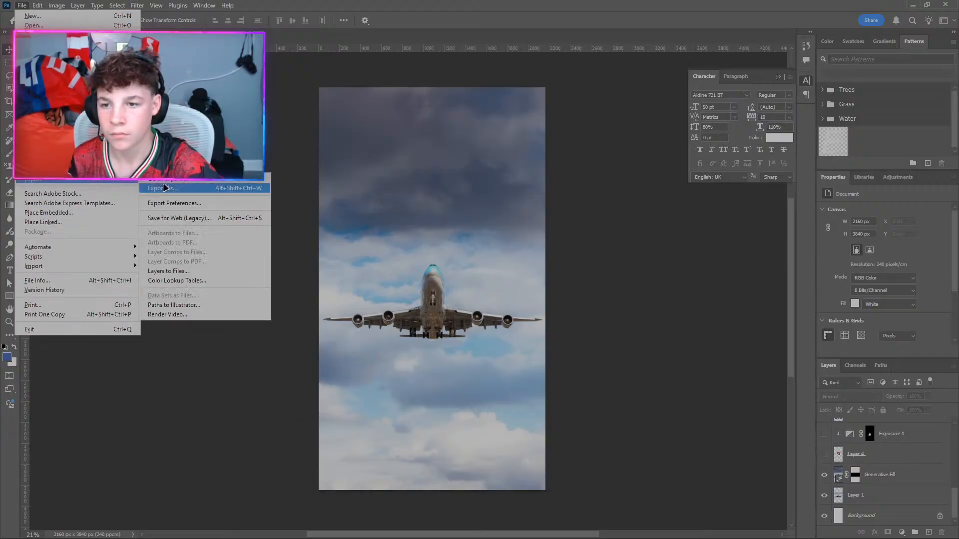
left_click(164, 187)
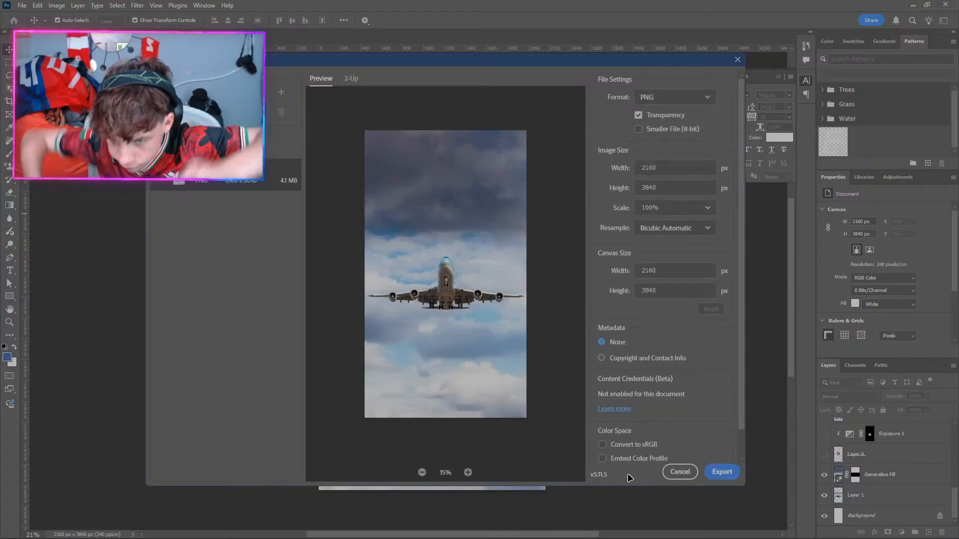
left_click(710, 476)
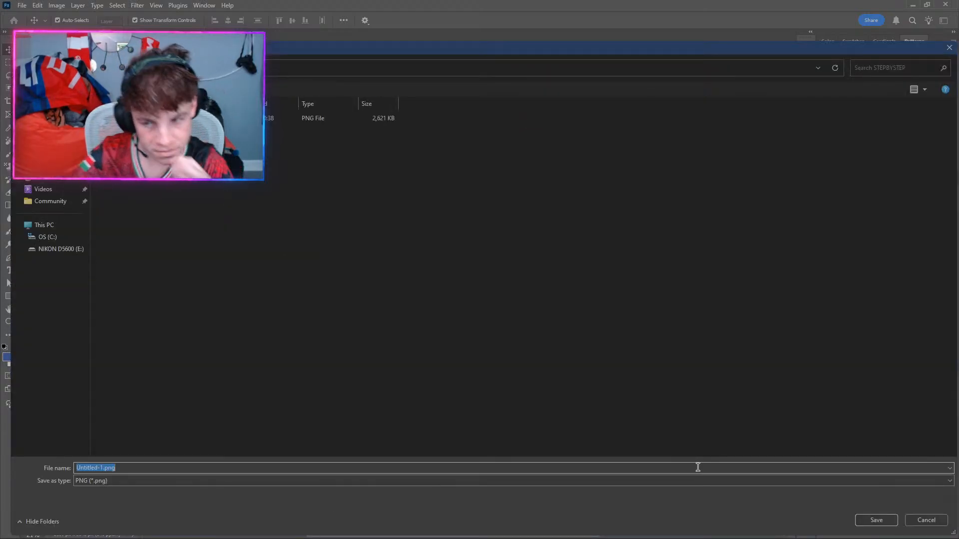
type("7472")
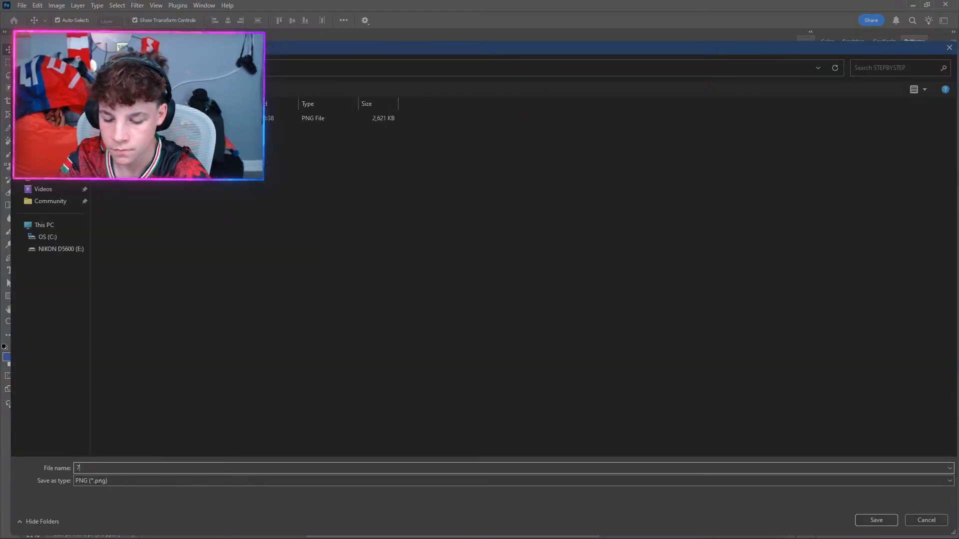
left_click(862, 521)
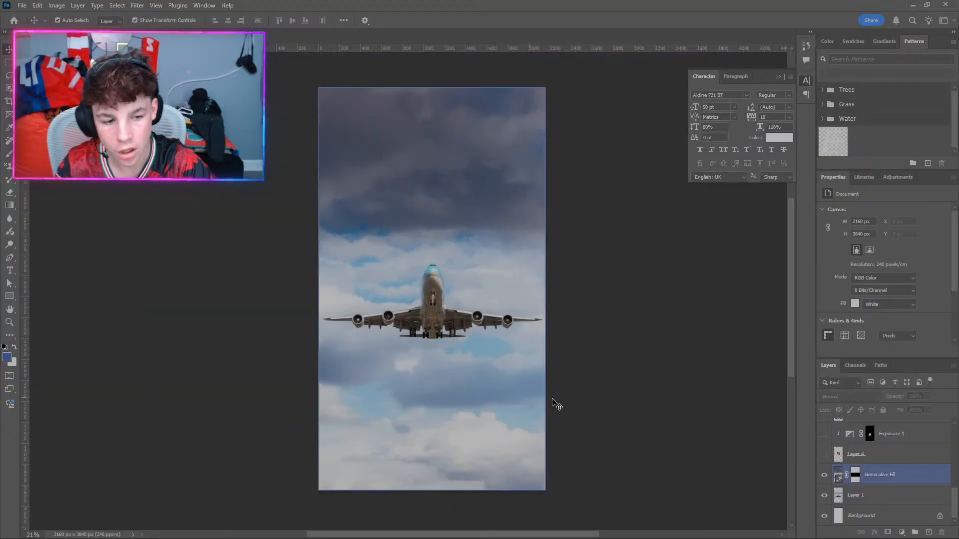
Compare the poster with and without the Korean Air emblem layer above the Generative Fill layer.
left_click(824, 454)
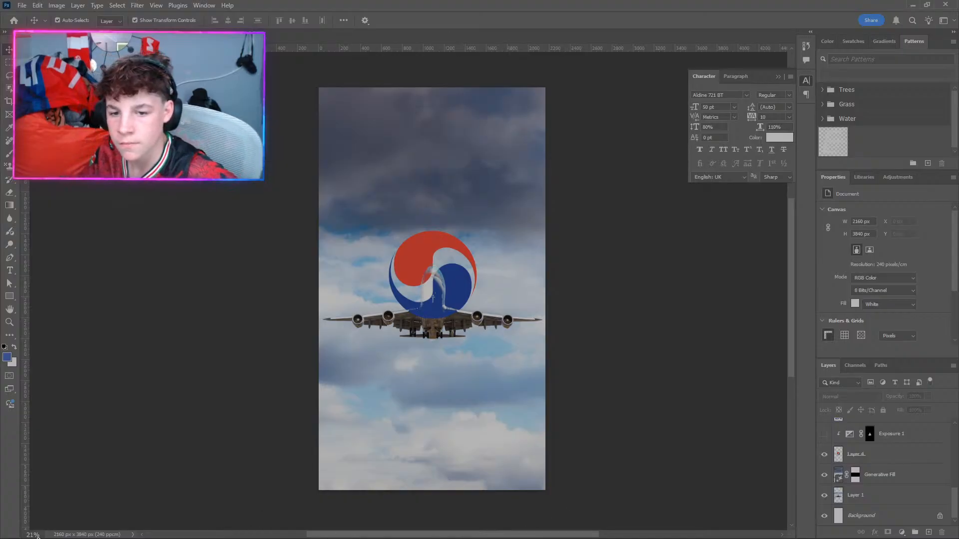
mouse_move(1, 538)
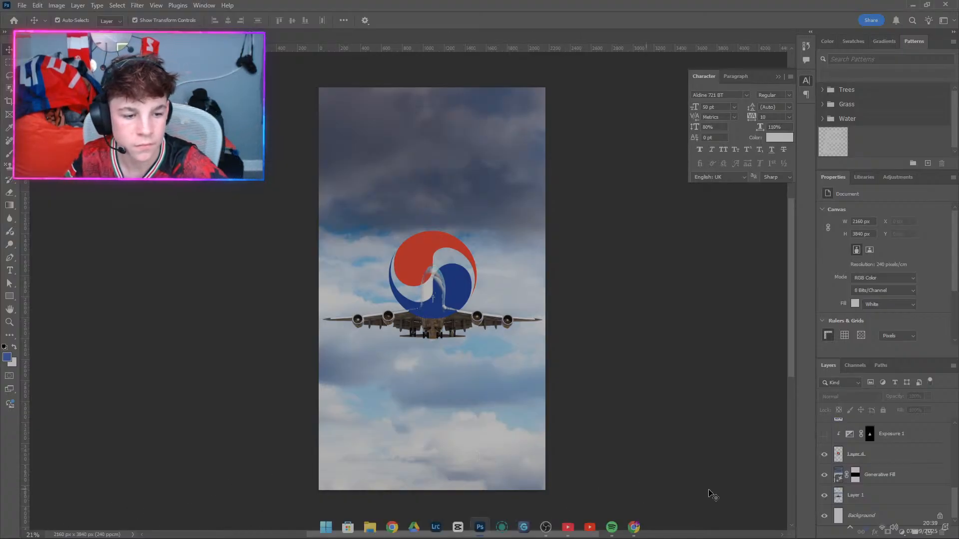
left_click(910, 457)
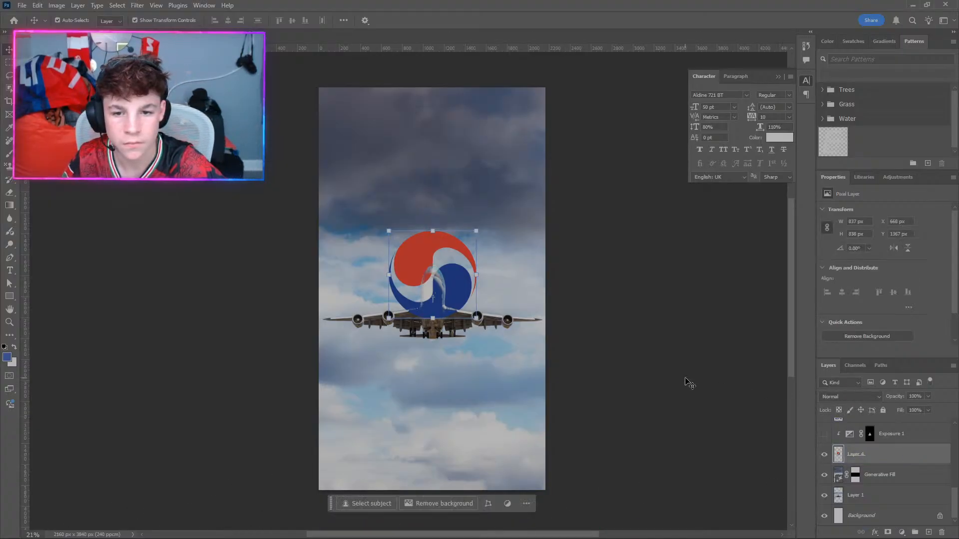
left_click(825, 456)
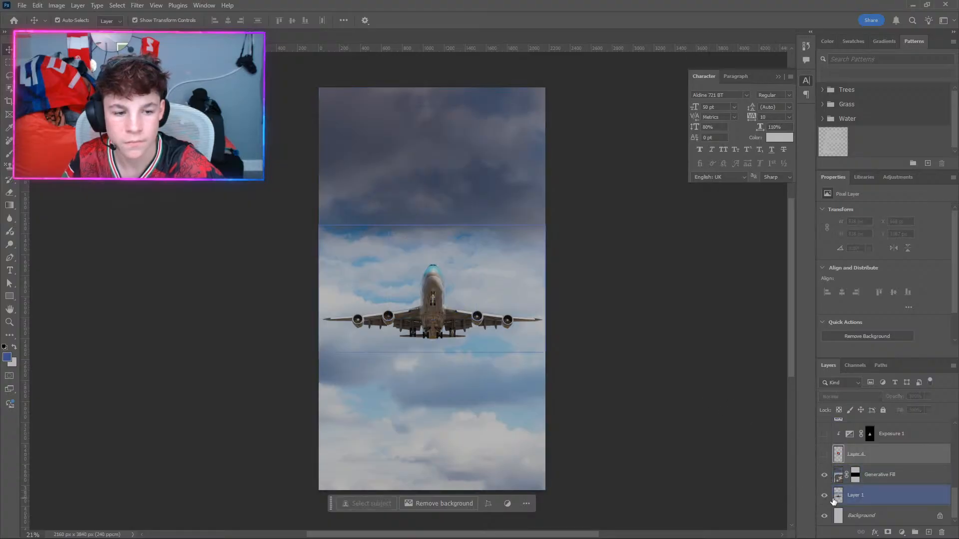
scroll(824, 476, "up", 1)
scroll(825, 475, "down", 1)
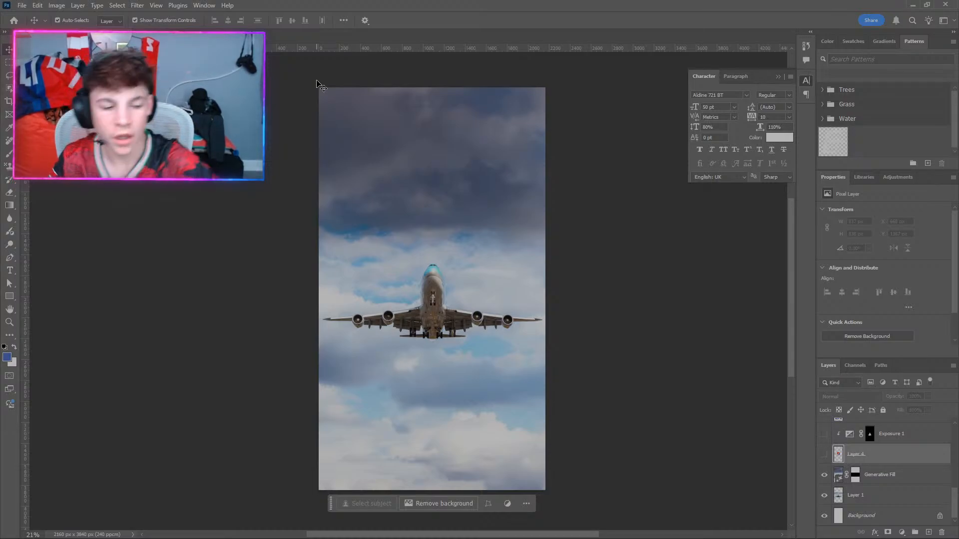
left_click(824, 454)
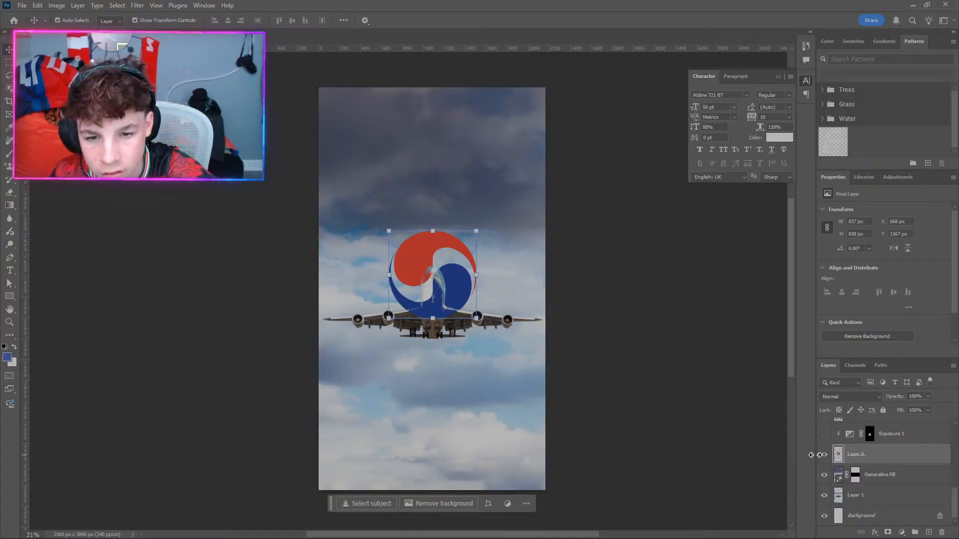
left_click(826, 479)
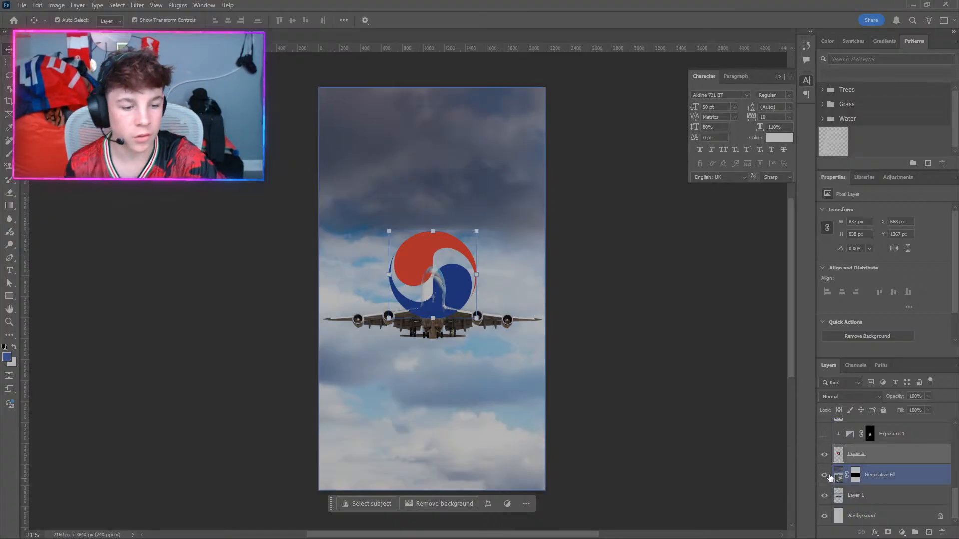
left_click(824, 454)
scroll(827, 457, "up", 1)
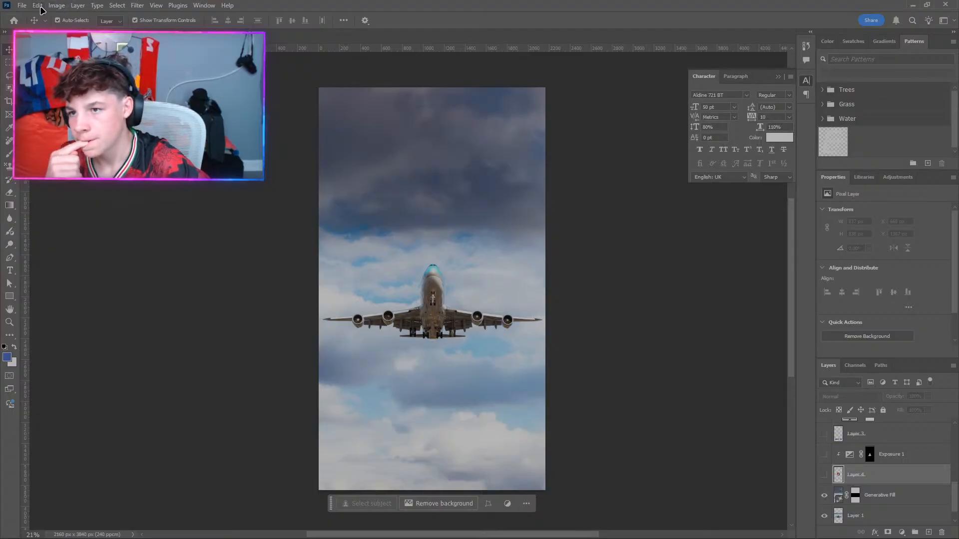
Open the Korean Air Taegeuk logo PNG from Downloads, copy its layer into the poster, and close the logo file.
left_click(22, 5)
left_click(34, 27)
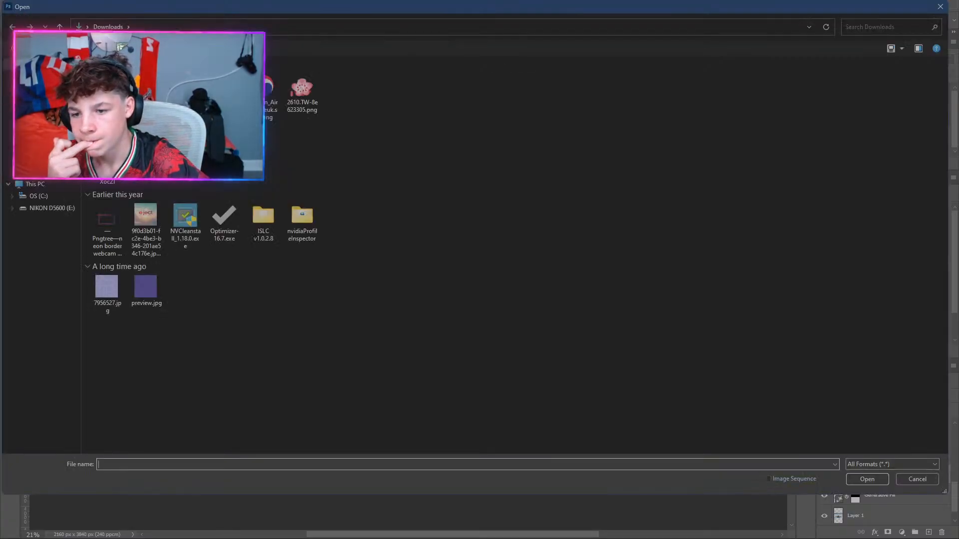
double_click(265, 92)
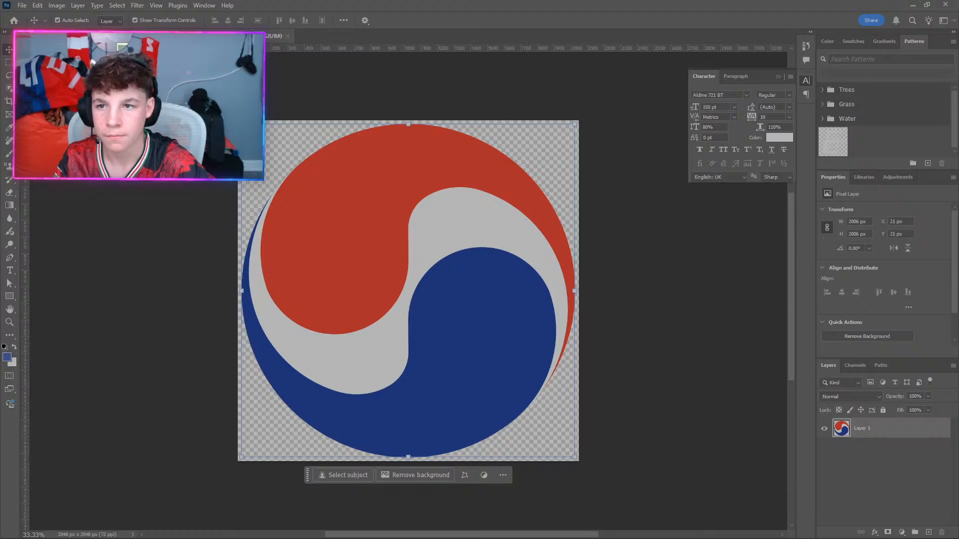
left_click_drag(272, 35, 392, 377)
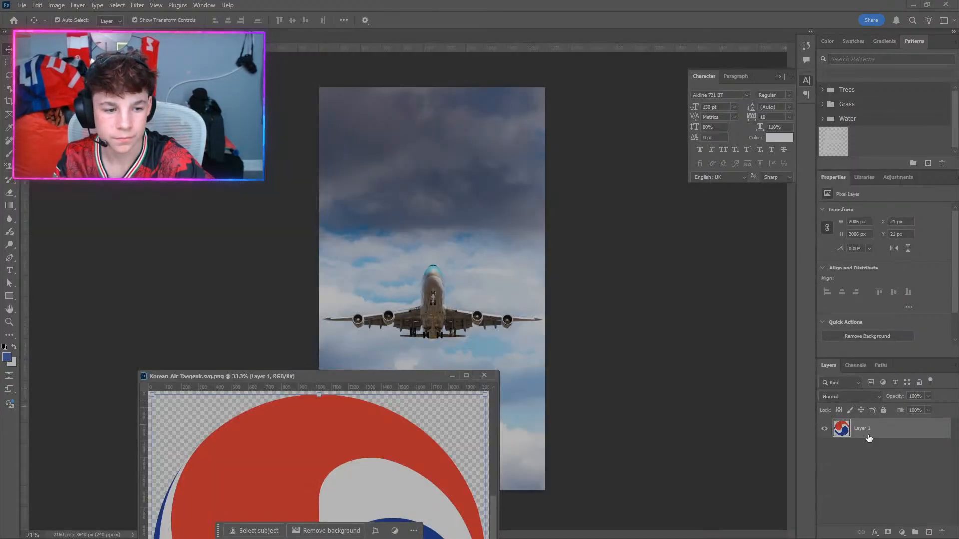
left_click_drag(843, 422, 455, 291)
left_click(484, 375)
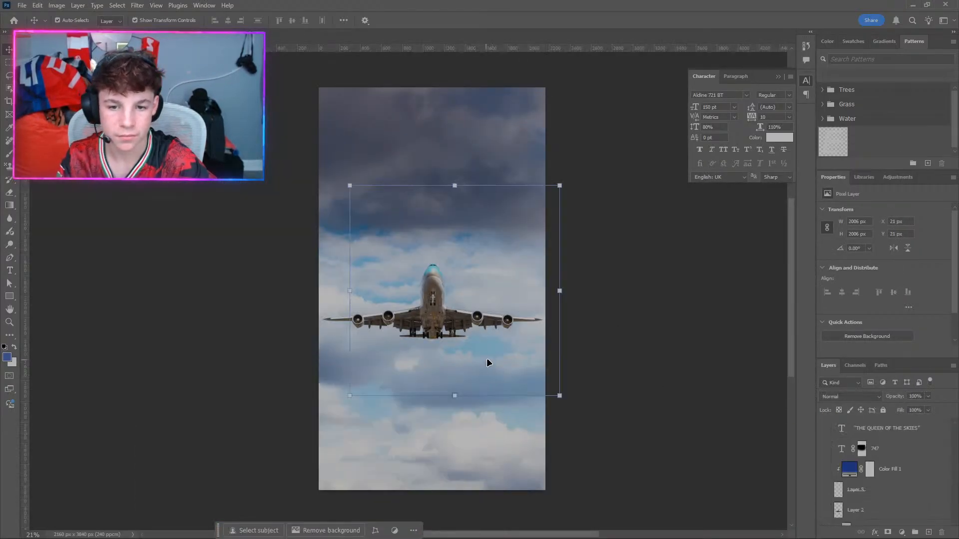
Try centring the added emblem over the airplane and moving its layer below Exposure 1, and undo its placement.
key("ctrl+t")
left_click_drag(426, 222, 404, 195)
left_click_drag(886, 517, 877, 474)
key("ctrl+z")
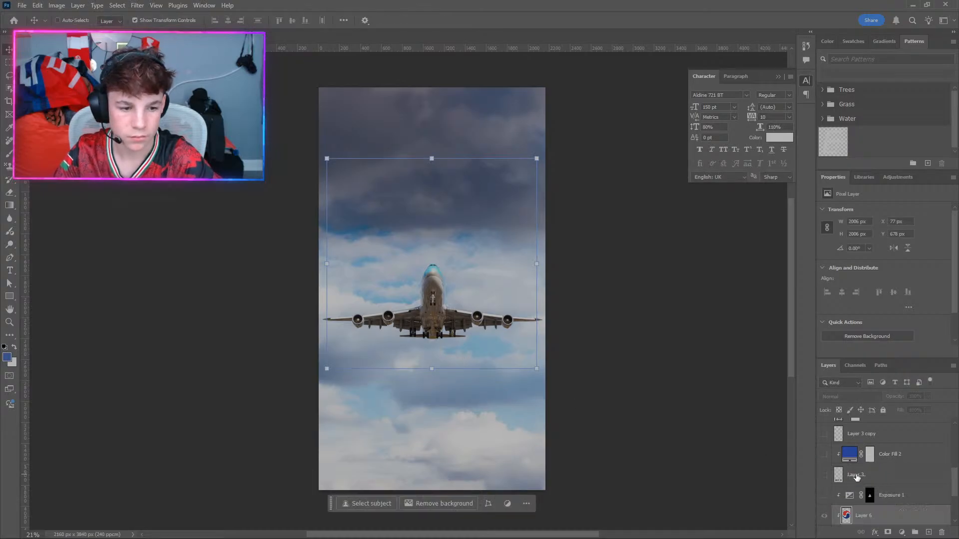
scroll(855, 479, "down", 2)
key("ctrl+z")
key("ctrl+z")
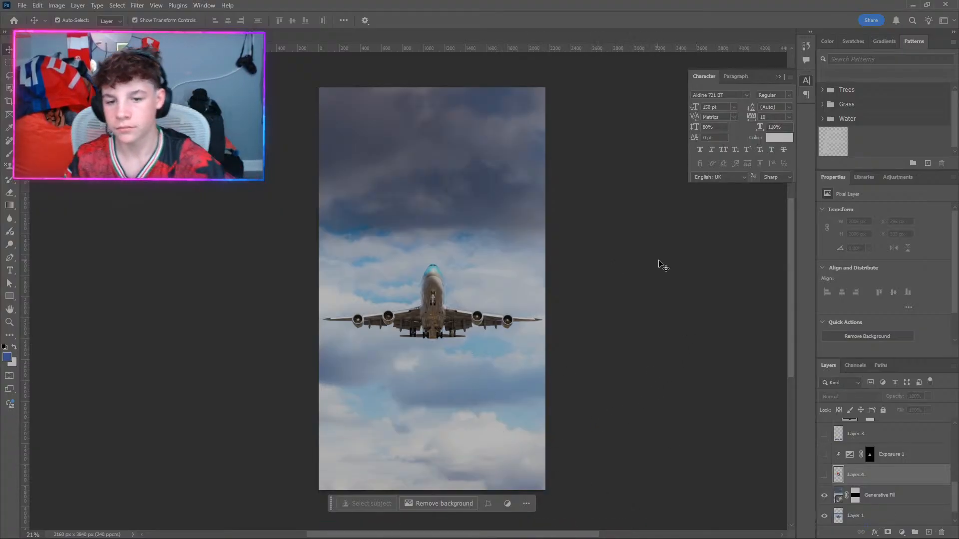
left_click(543, 260)
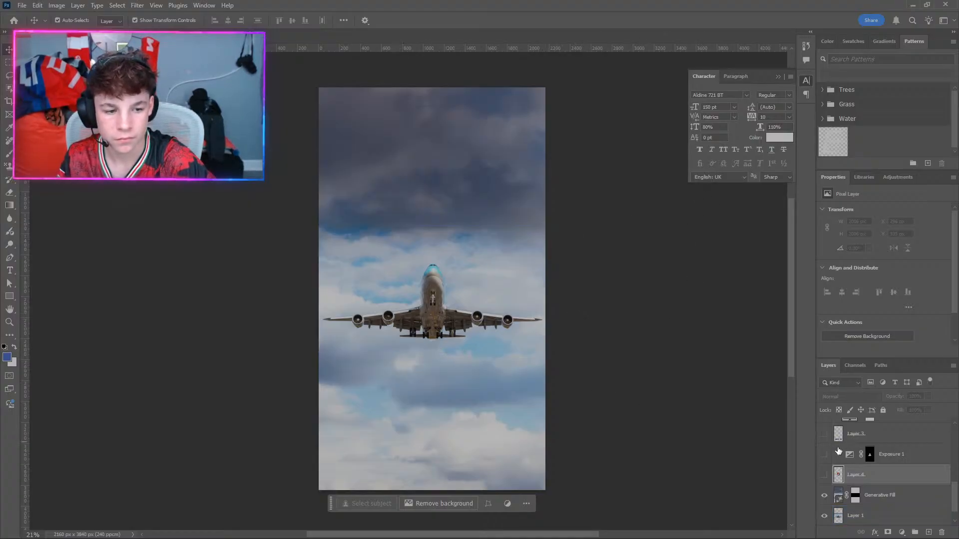
Show the original Korean Air emblem layer and the Layer 2 airplane cutout in front of it.
left_click(826, 475)
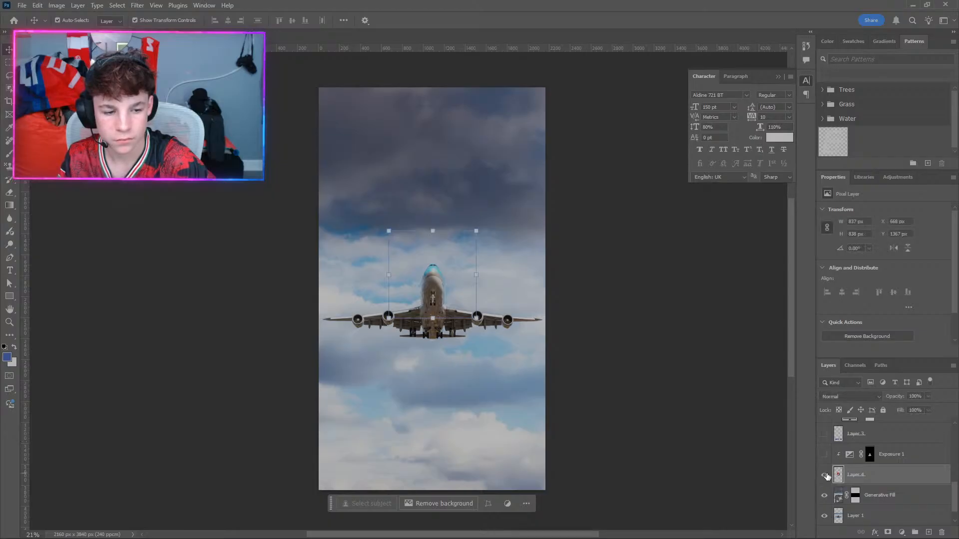
scroll(826, 454, "up", 1)
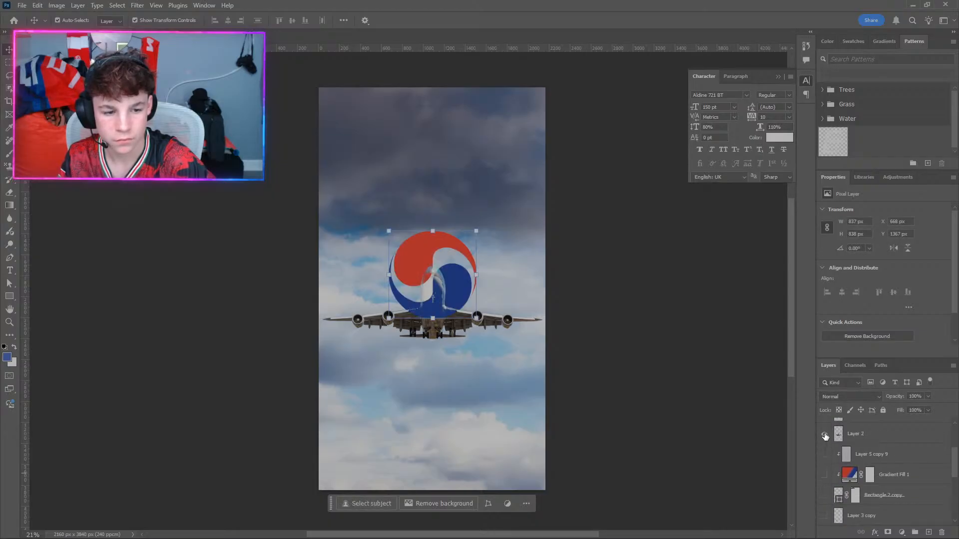
left_click(824, 434)
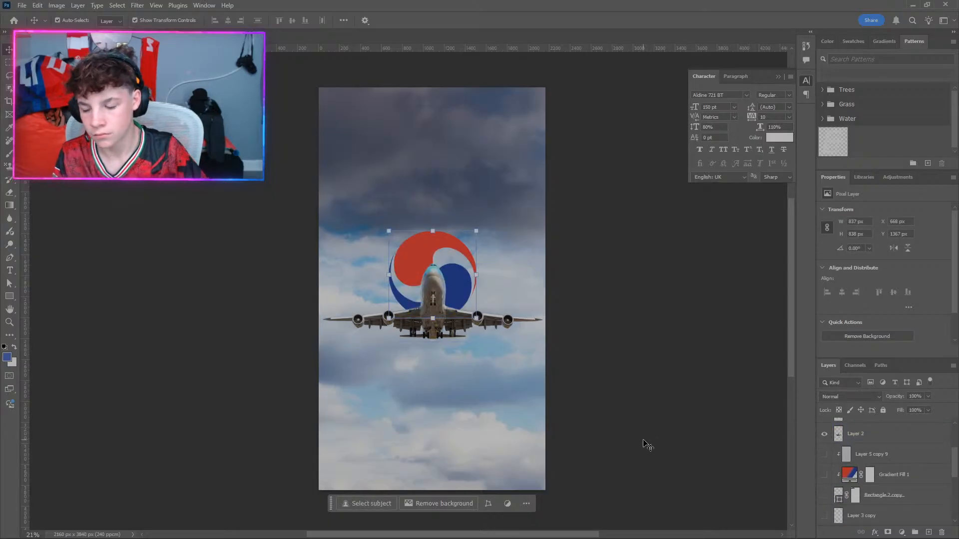
Export the emblem-behind-airplane stage as the third numbered 747 PNG in the STEPBYSTEP folder.
left_click(23, 5)
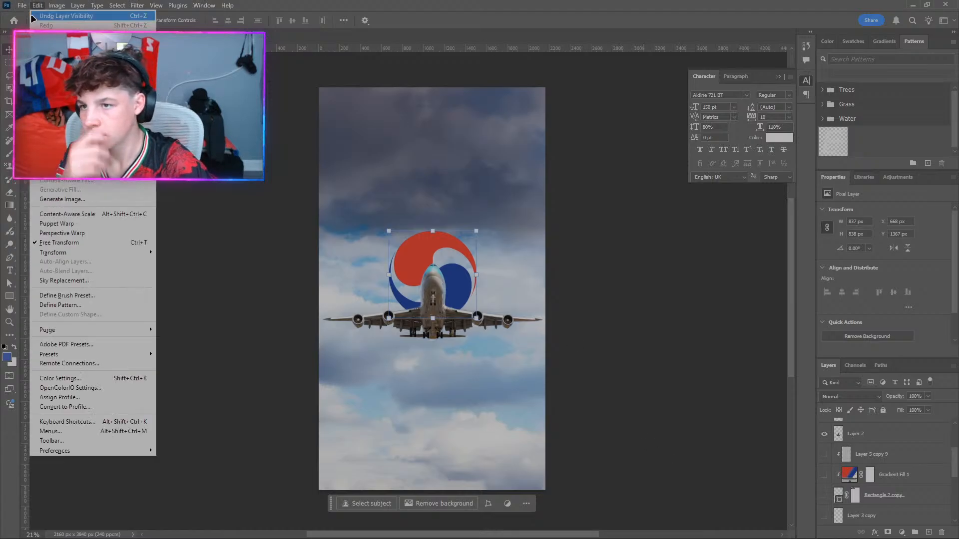
mouse_move(100, 179)
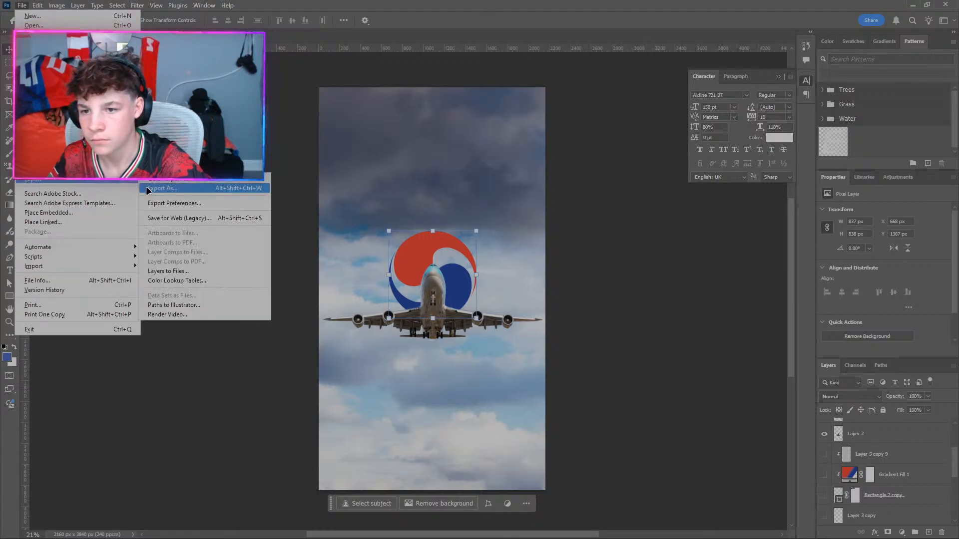
left_click(150, 189)
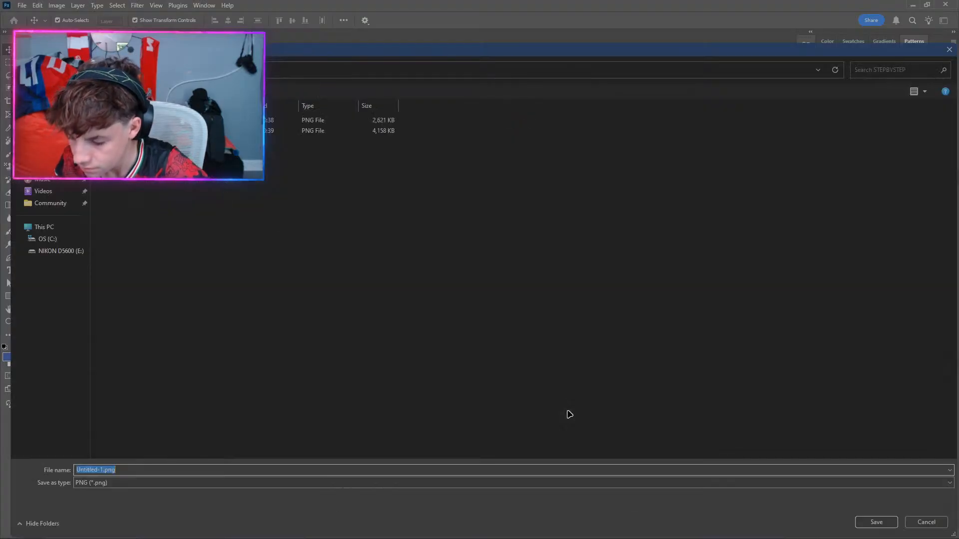
type("STEP3")
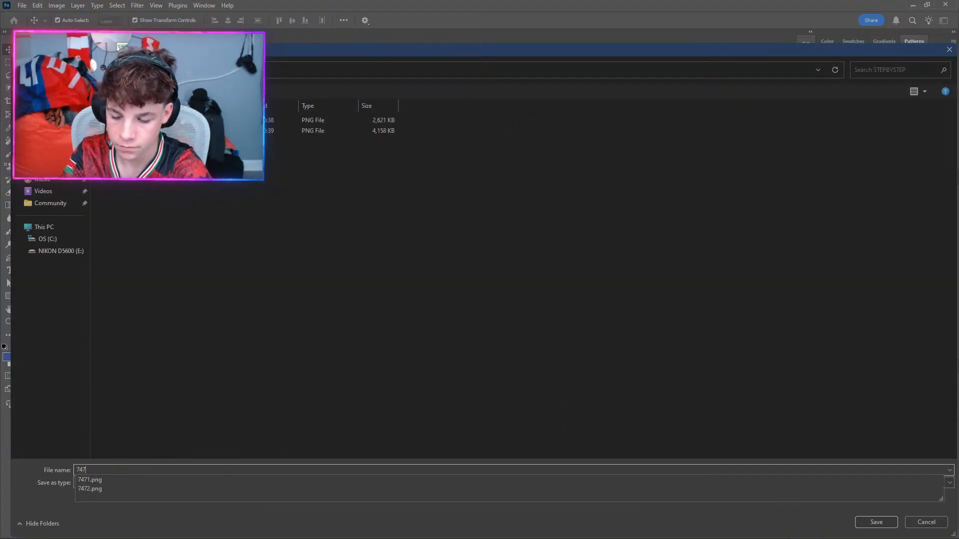
key("Return")
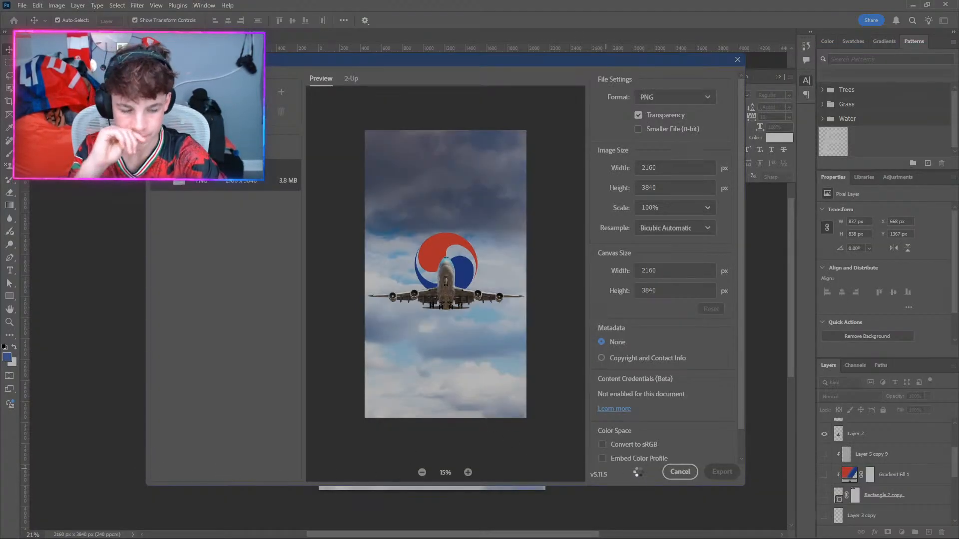
Show the Exposure 1 adjustment layer clipped to the emblem.
mouse_move(783, 536)
scroll(885, 483, "down", 3)
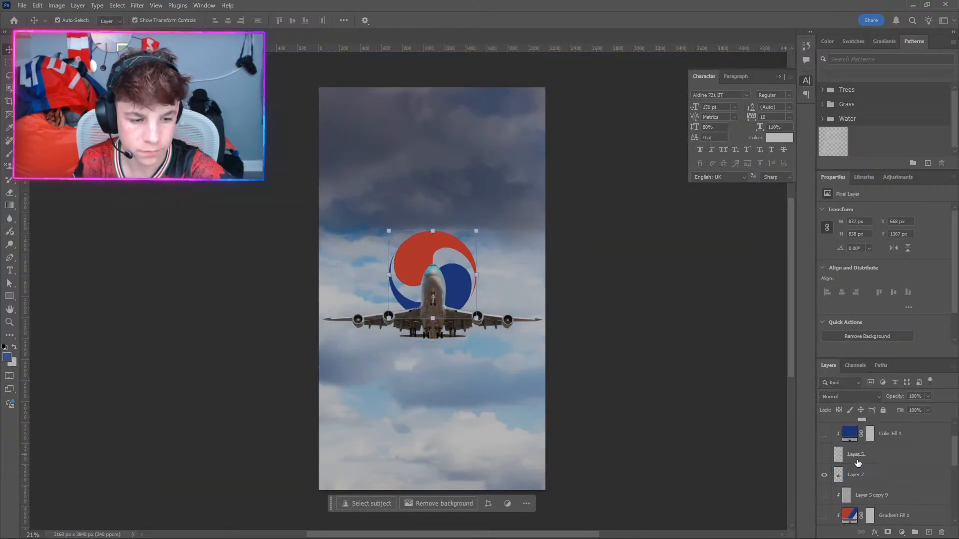
scroll(883, 487, "down", 3)
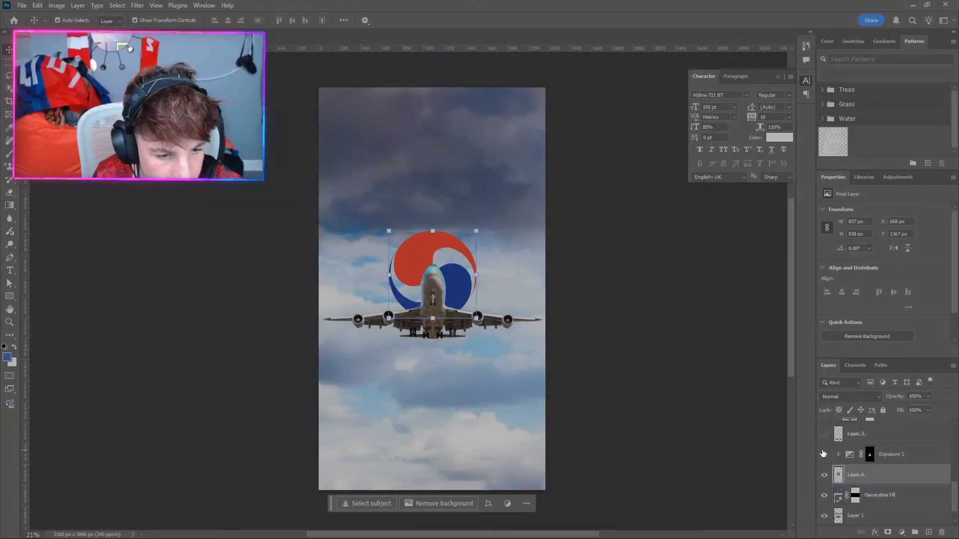
left_click(823, 454)
left_click(822, 453)
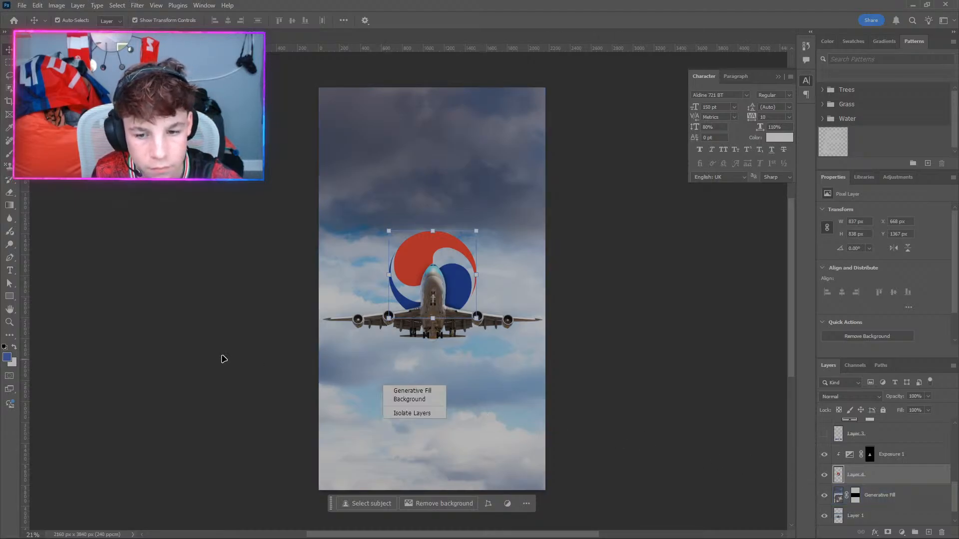
Export the current emblem and airplane stage with the exposure adjustment as 7474.png in the STEPBYSTEP folder.
left_click(22, 5)
mouse_move(32, 179)
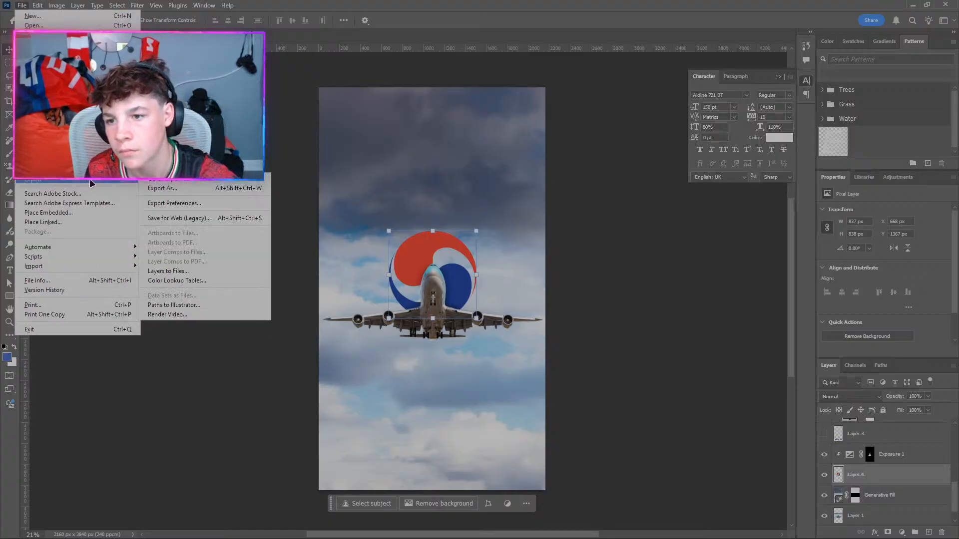
left_click(181, 188)
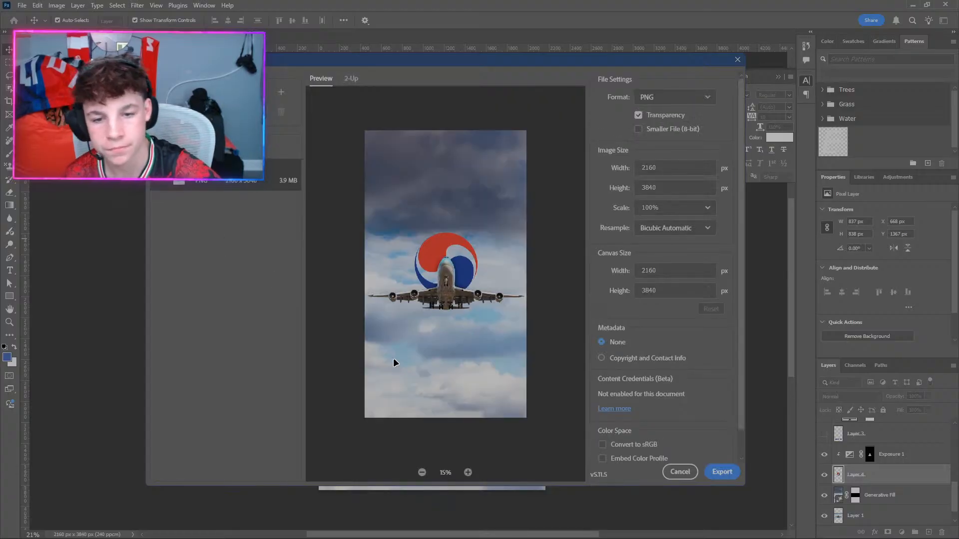
left_click(715, 468)
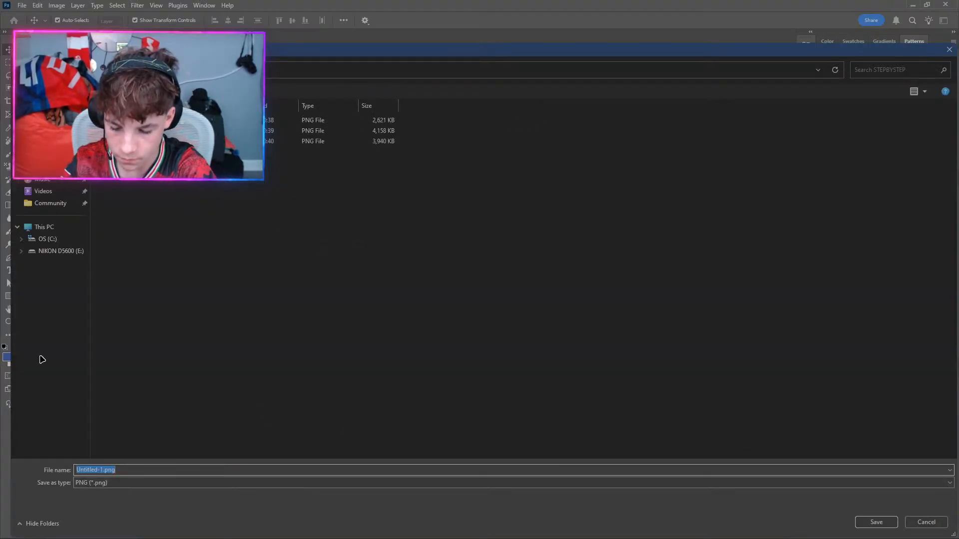
type("SBS4")
key("Return")
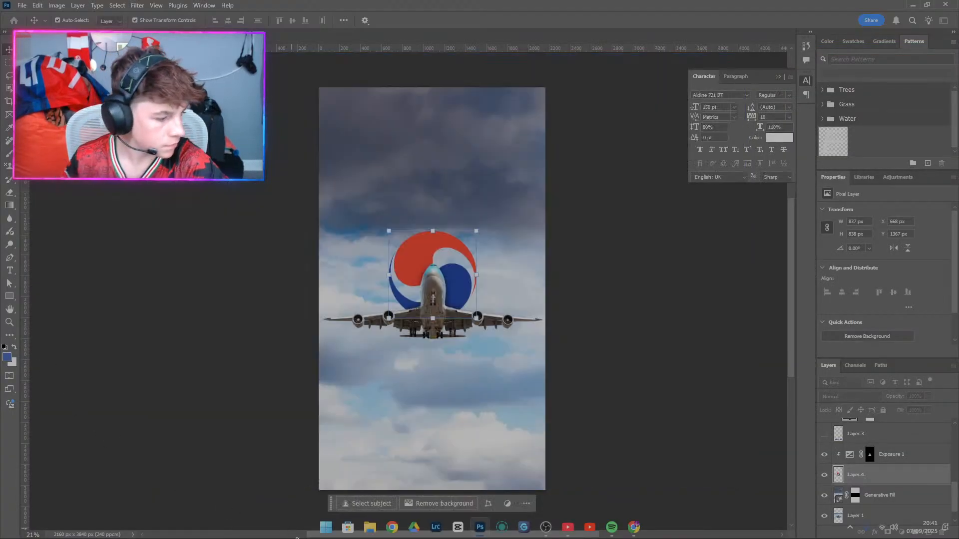
Show the KOREAN AIR lettering on Layer 3 with its blue Color Fill 2, and the small emblem on Layer 3 copy.
left_click(855, 462)
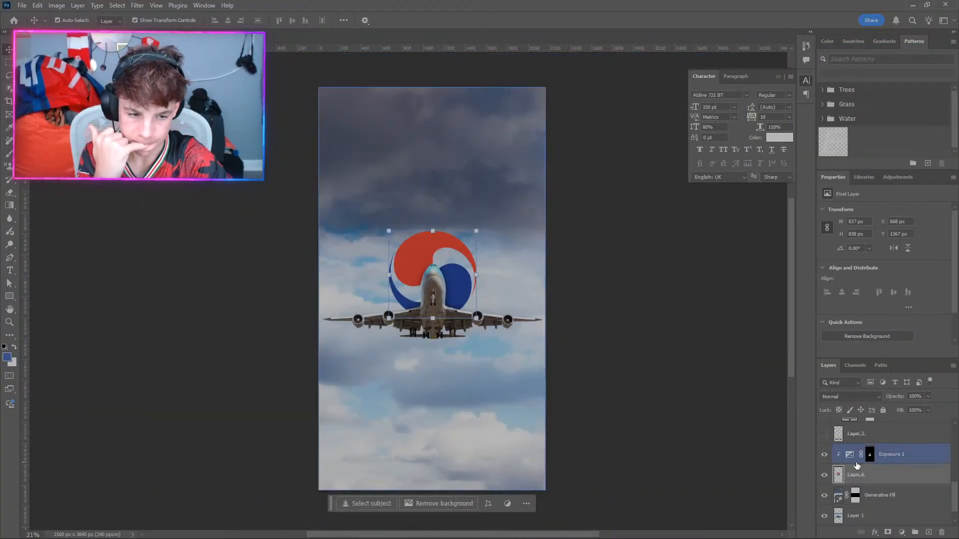
left_click(823, 436)
scroll(824, 437, "up", 1)
left_click(825, 437)
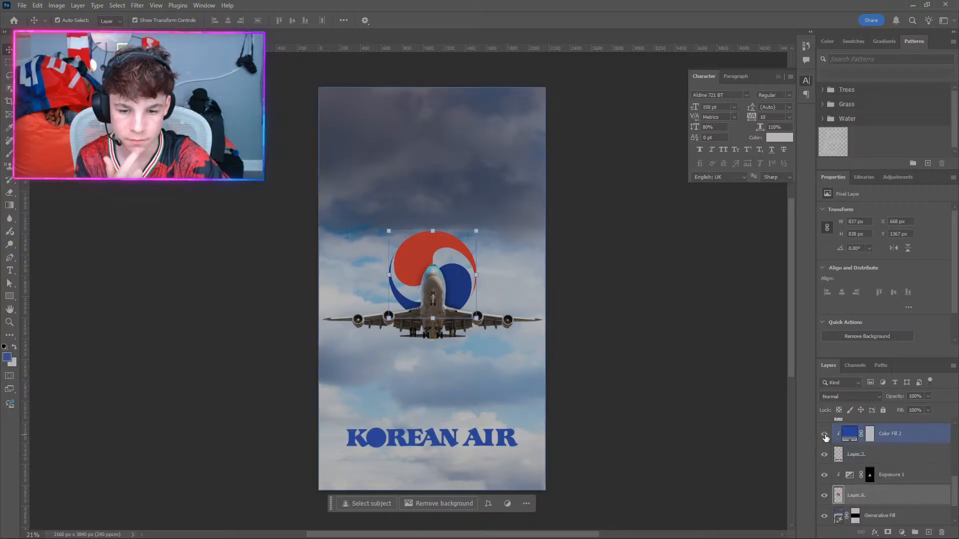
scroll(824, 439, "up", 1)
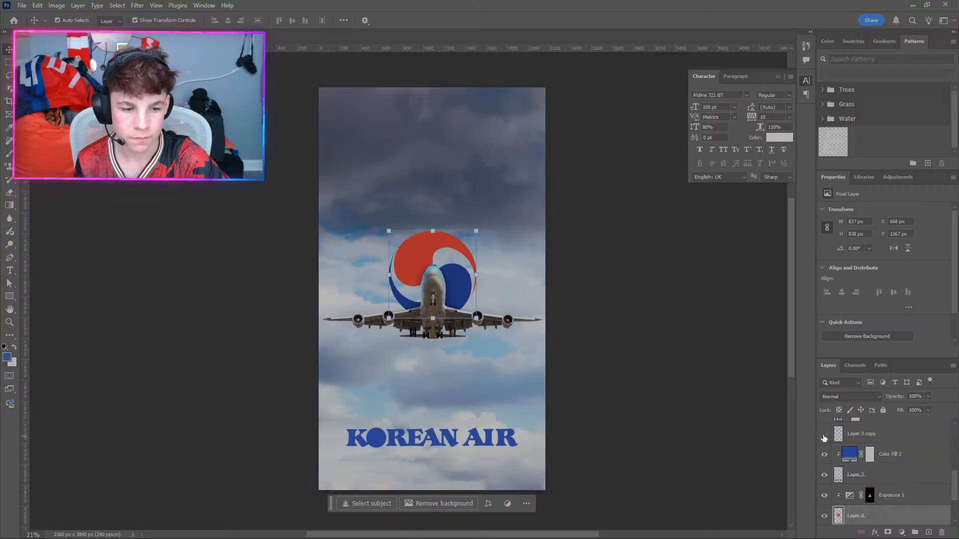
left_click(824, 435)
left_click(897, 455)
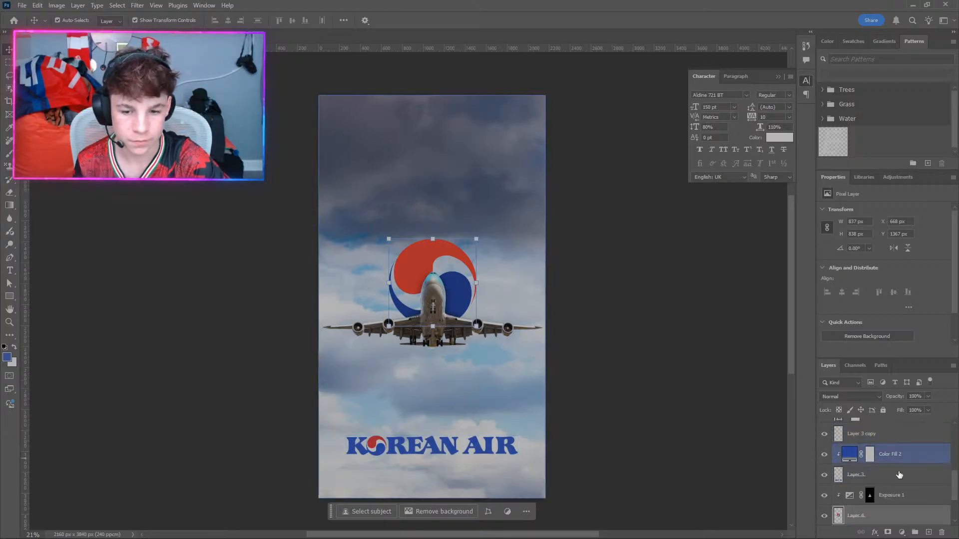
scroll(761, 460, "down", 1)
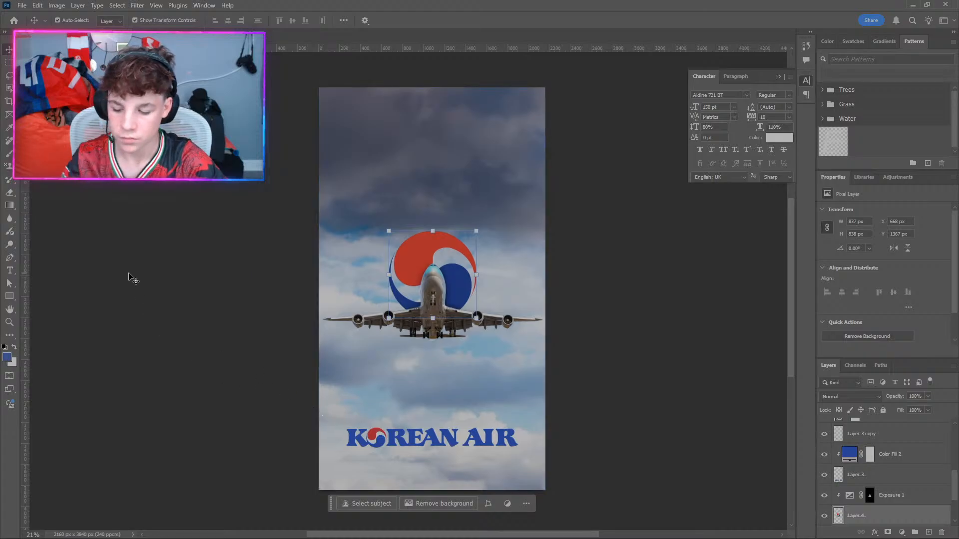
Export the stage with the KOREAN AIR lettering as a PNG named 7475 in the STEPBYSTEP folder.
left_click(22, 5)
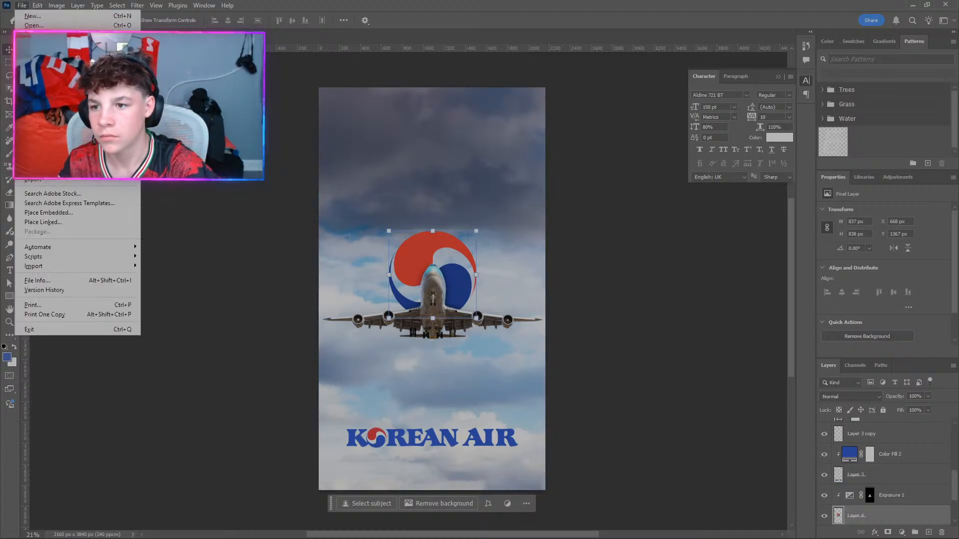
left_click(152, 189)
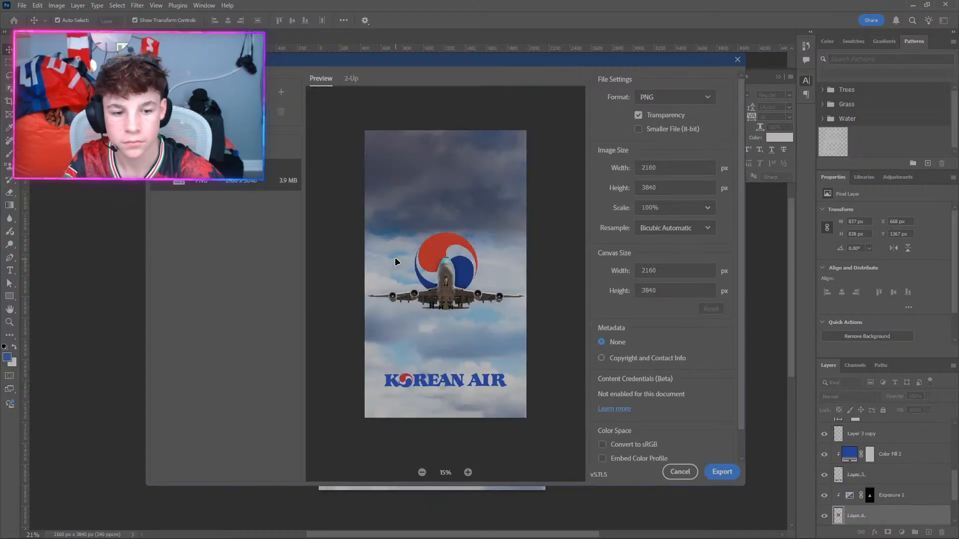
left_click(722, 472)
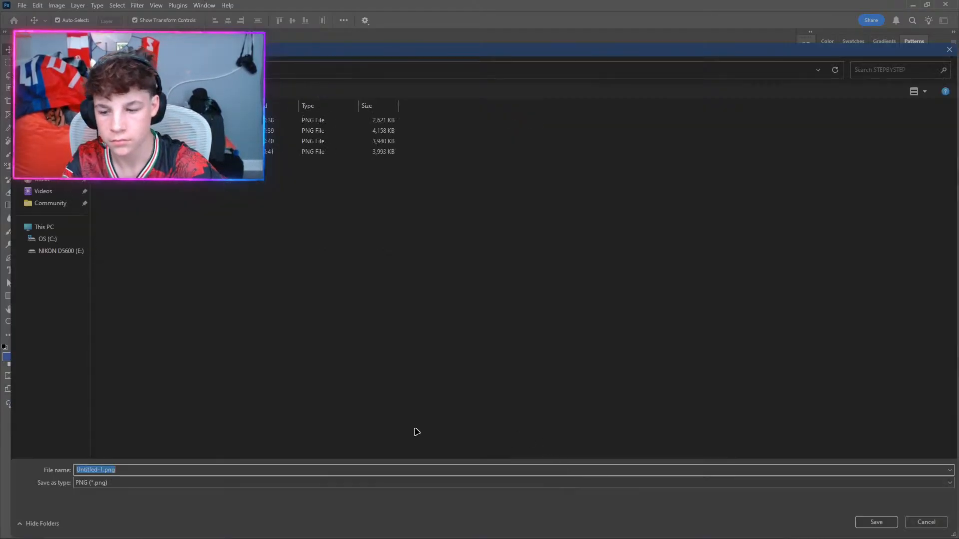
type("7475")
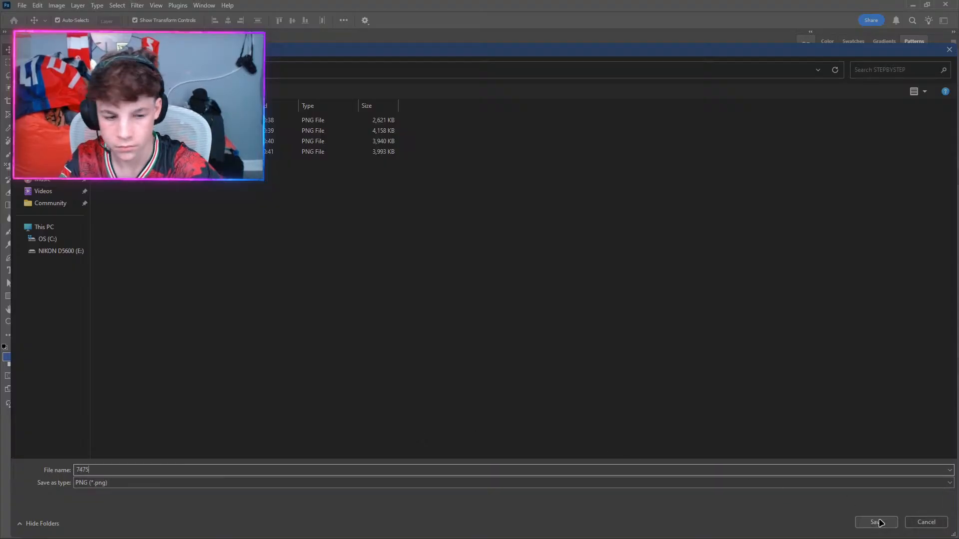
left_click(885, 522)
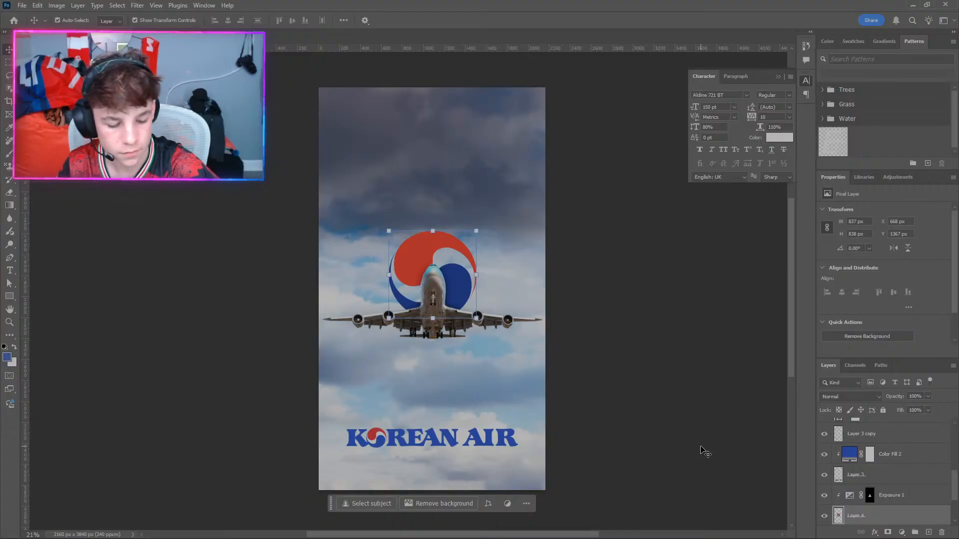
Show the rectangle copy layer that forms the plain frame around the poster.
scroll(839, 479, "up", 1)
left_click(831, 489)
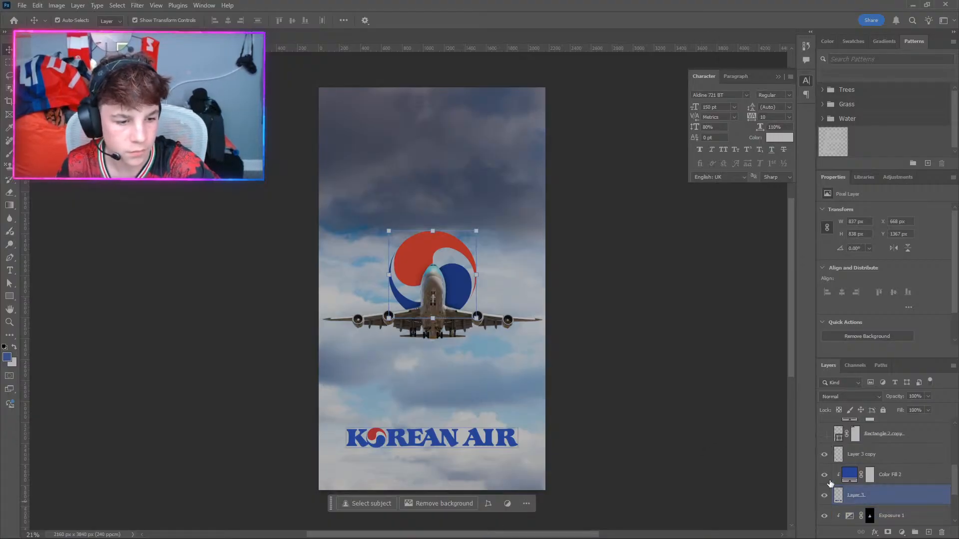
scroll(829, 477, "up", 1)
left_click(823, 456)
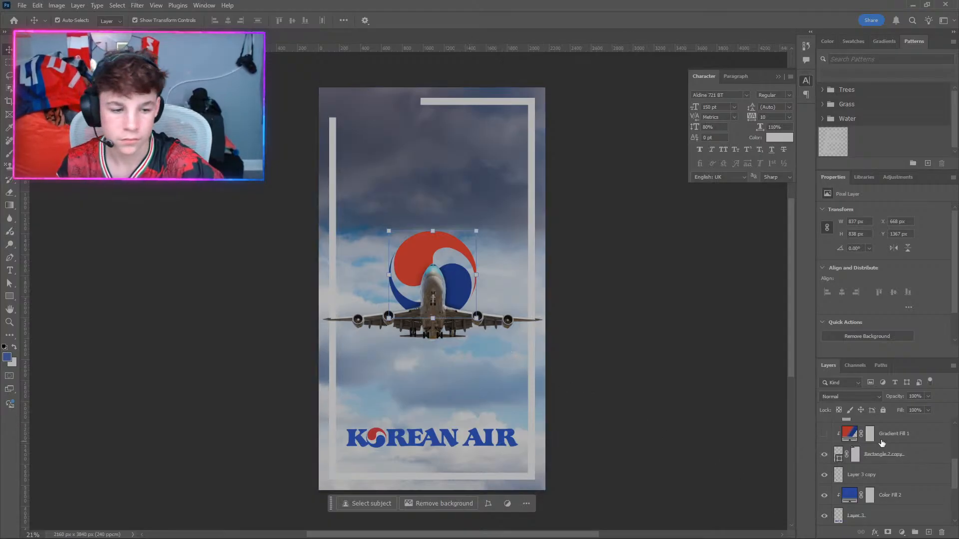
scroll(852, 454, "up", 1)
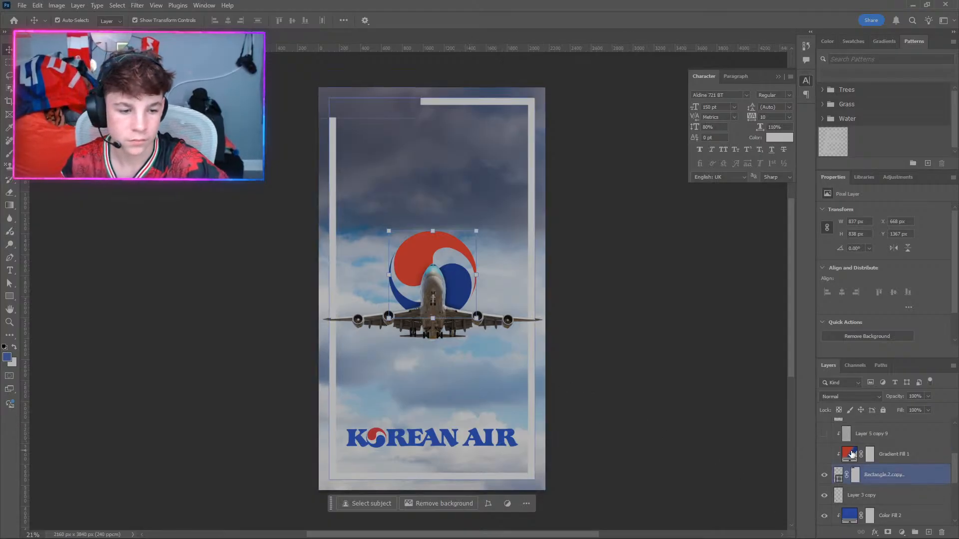
Export the stage with the plain frame as a PNG named 7576 in the STEPBYSTEP folder.
left_click(48, 5)
mouse_move(23, 6)
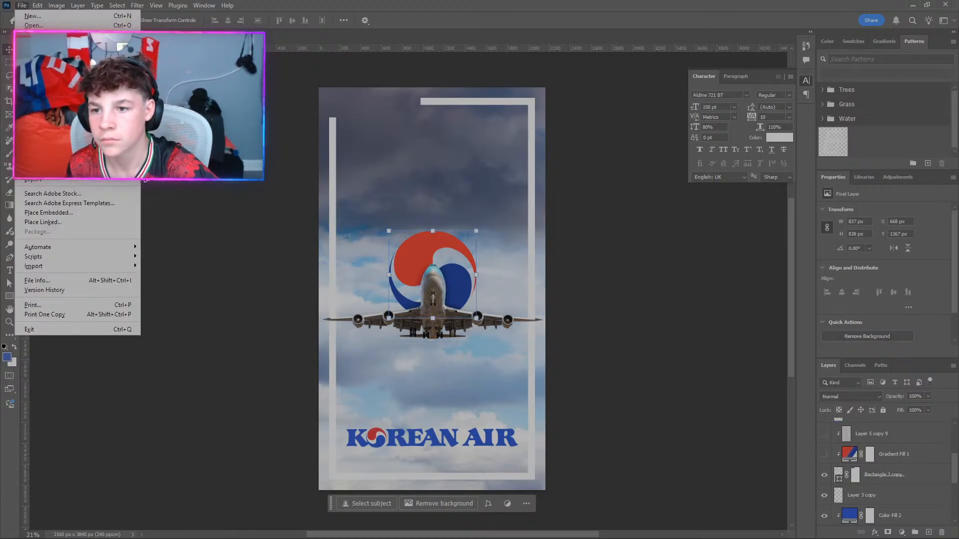
mouse_move(125, 180)
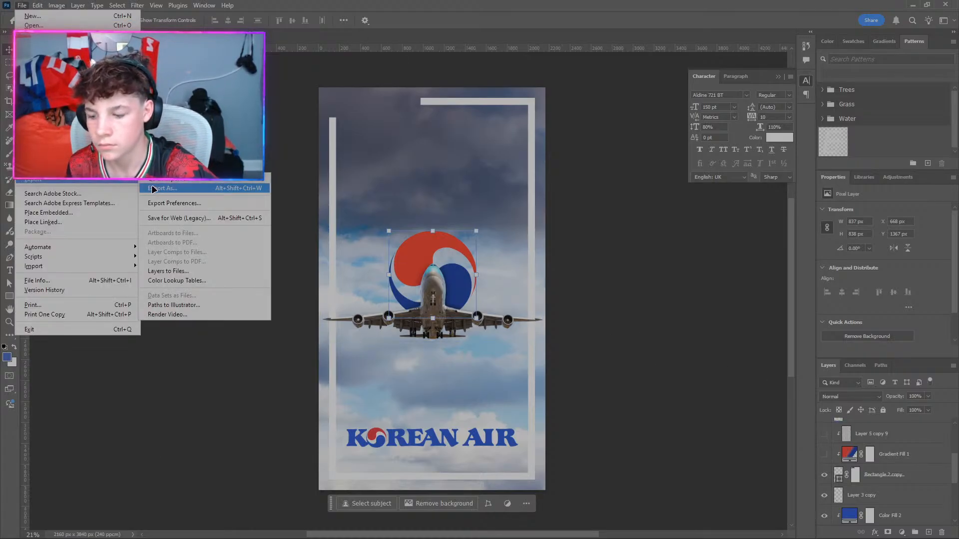
left_click(153, 189)
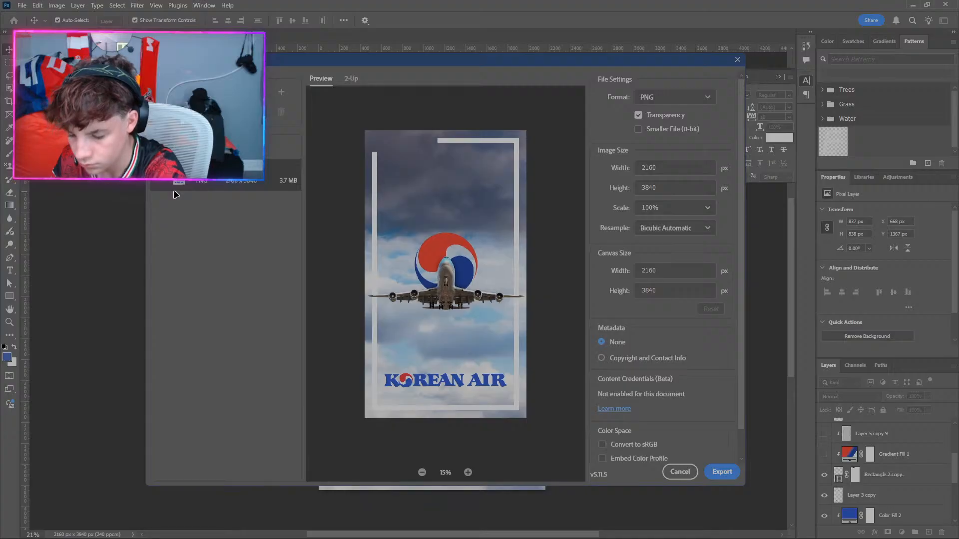
left_click(717, 471)
type("7576")
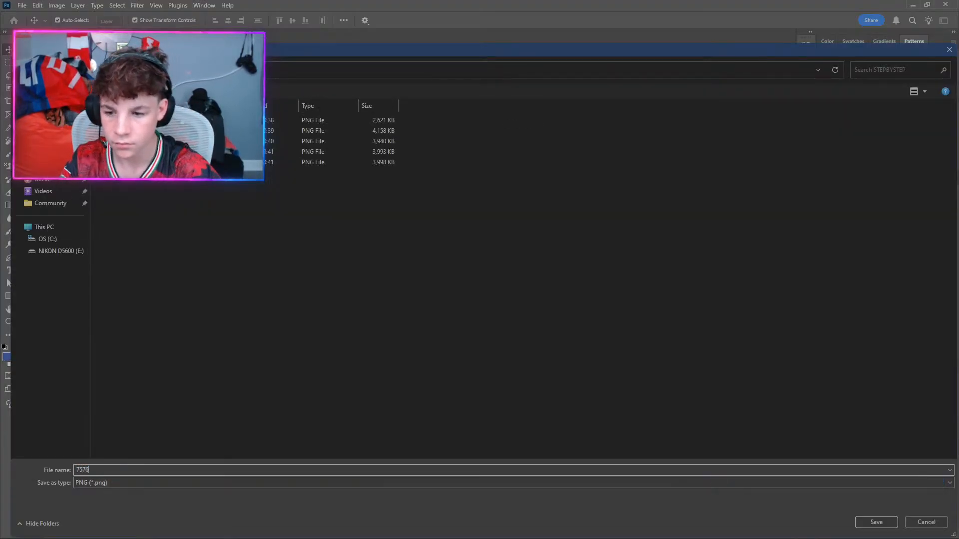
key("Return")
Switch to File Explorer and open the STEPBYSTEP folder inside the edited folder on the NIKON D5600 (E:) drive.
key("super")
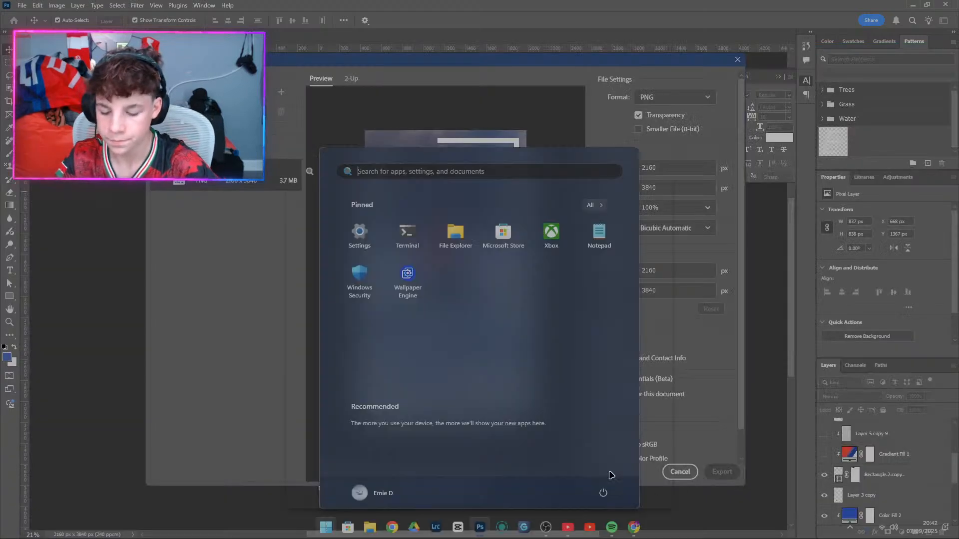
key("super+e")
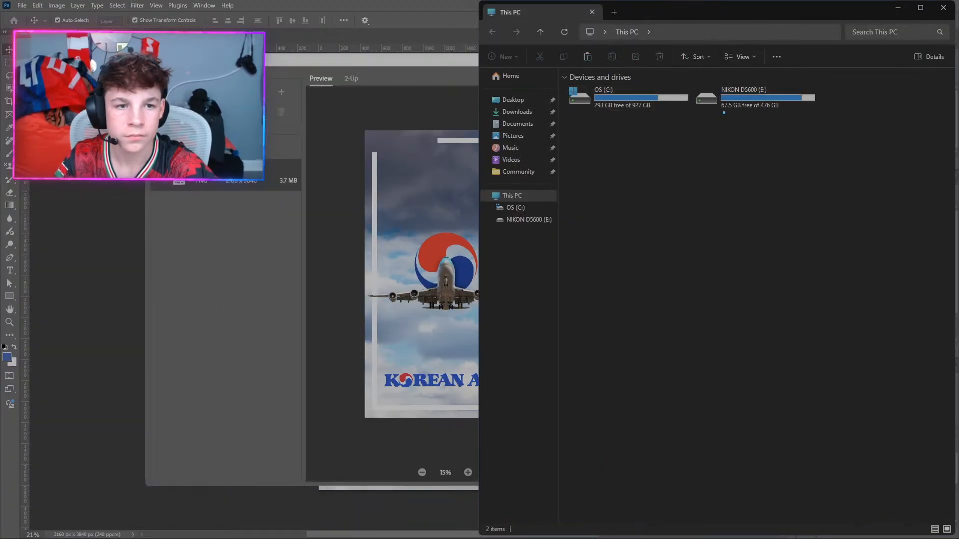
double_click(734, 101)
left_click(600, 104)
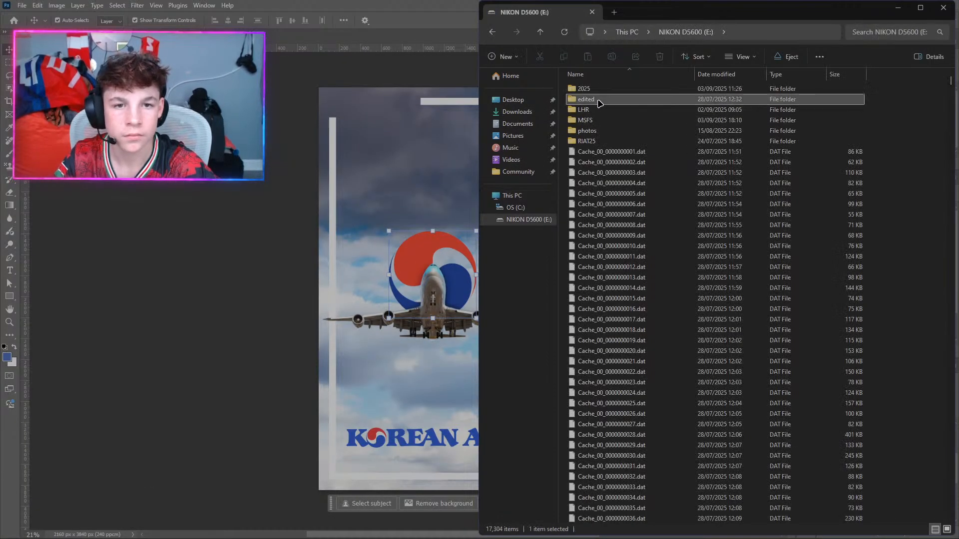
double_click(600, 103)
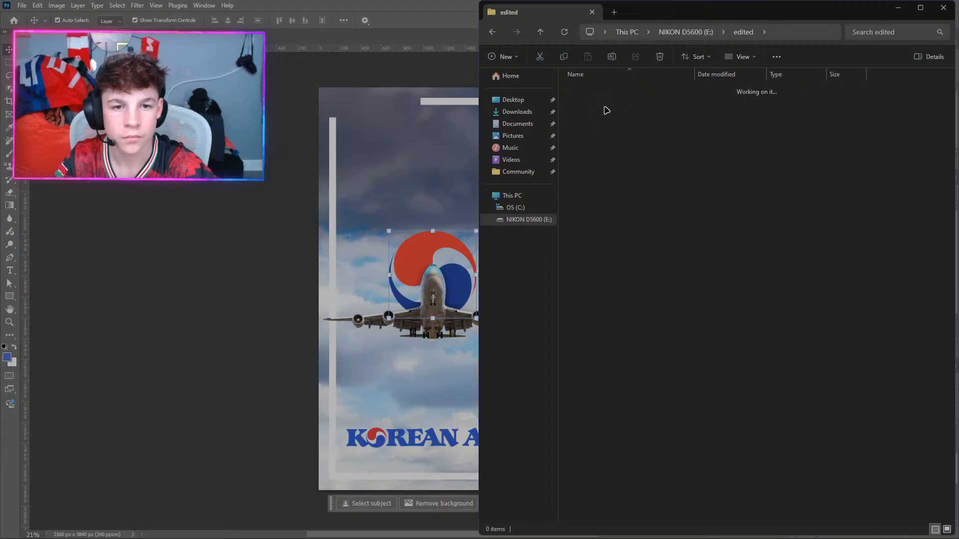
double_click(605, 109)
Rename 7576.png to 7476.png and close the File Explorer window.
left_click(588, 143)
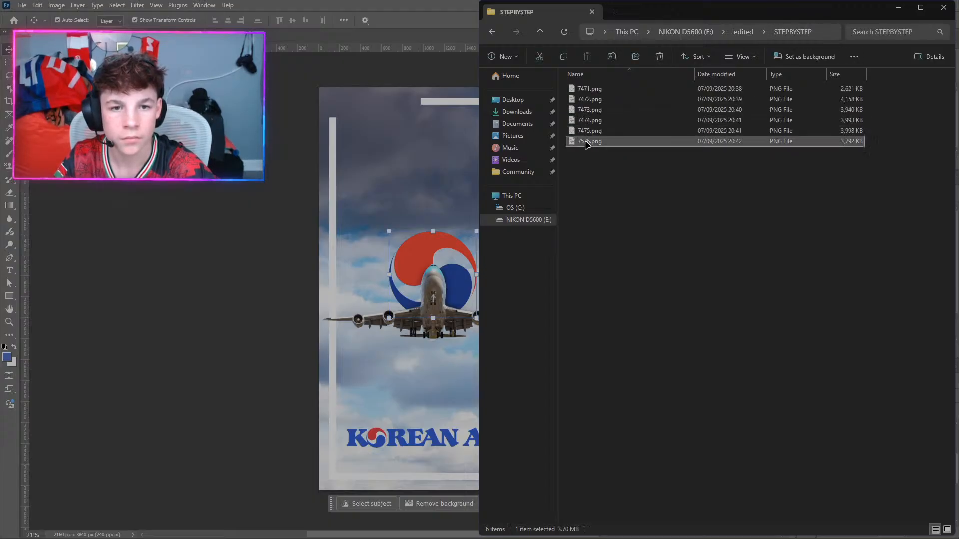
double_click(587, 142)
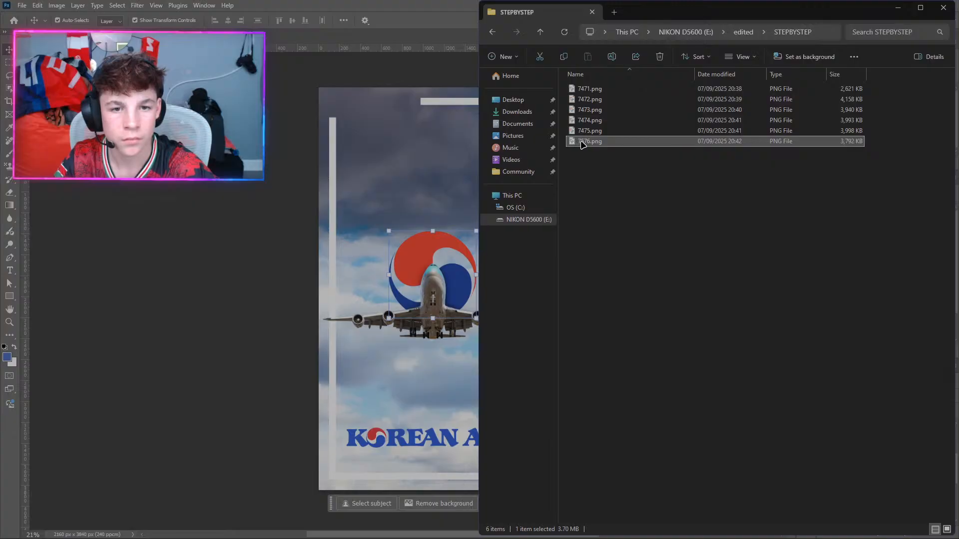
left_click(587, 142)
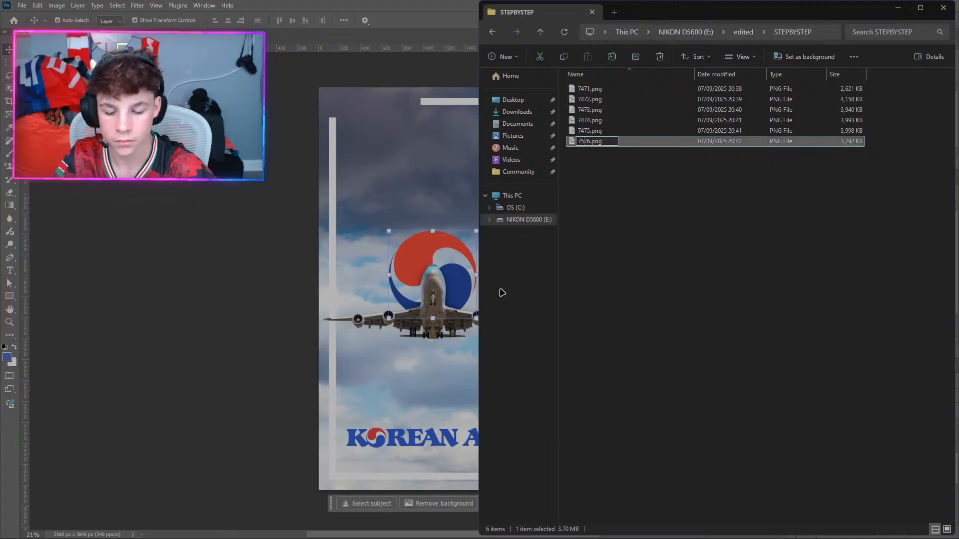
type("4")
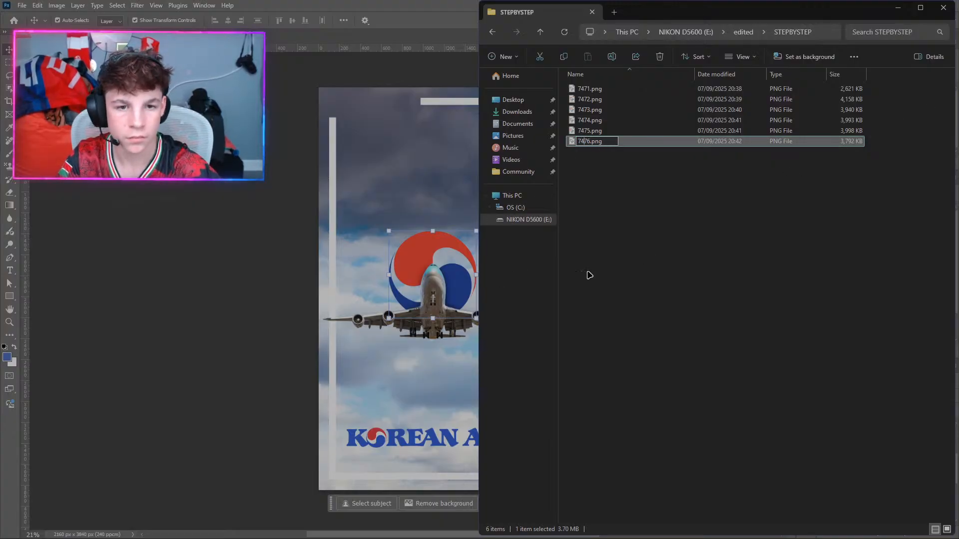
key("Return")
left_click(942, 8)
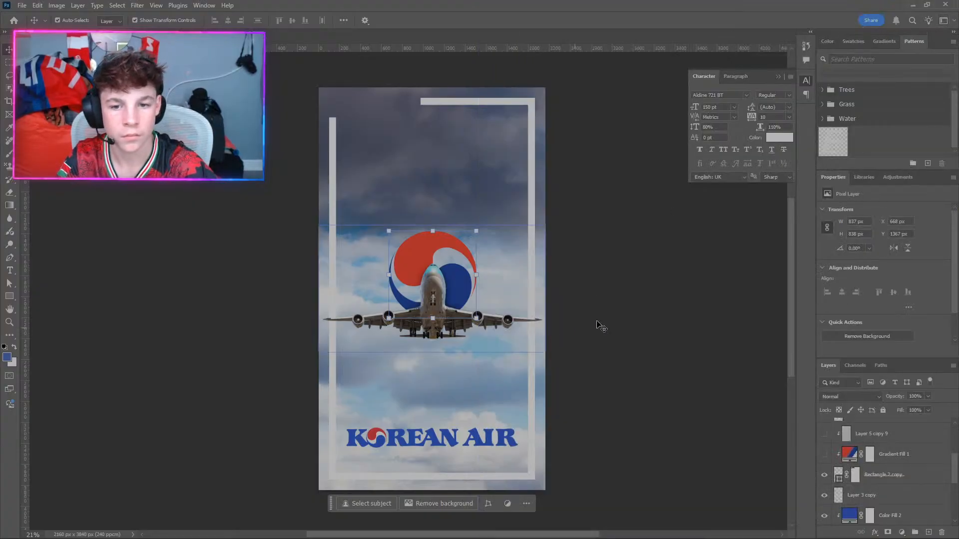
Show the Gradient Fill 1 layer clipped to the frame and export this stage as a PNG named 7477.
left_click(659, 310)
left_click(823, 453)
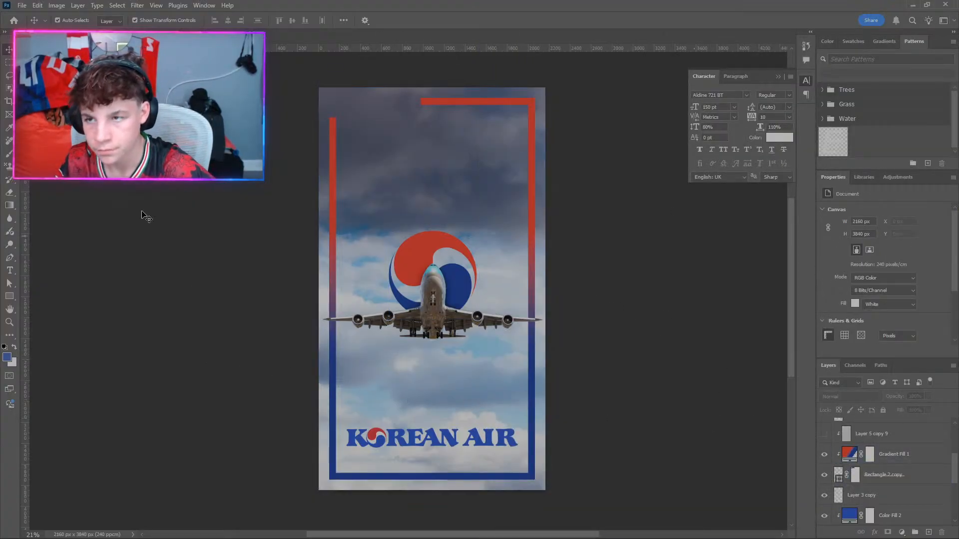
left_click(37, 5)
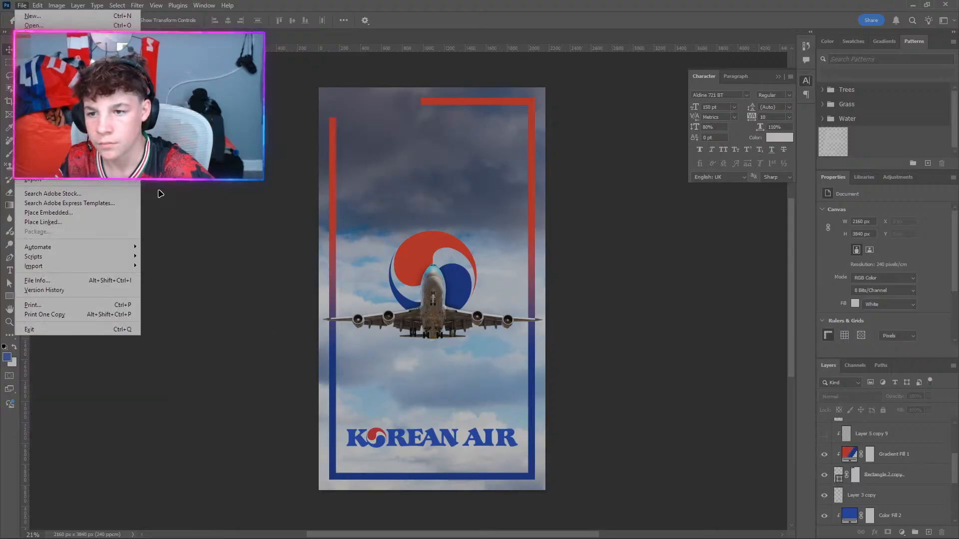
left_click(152, 188)
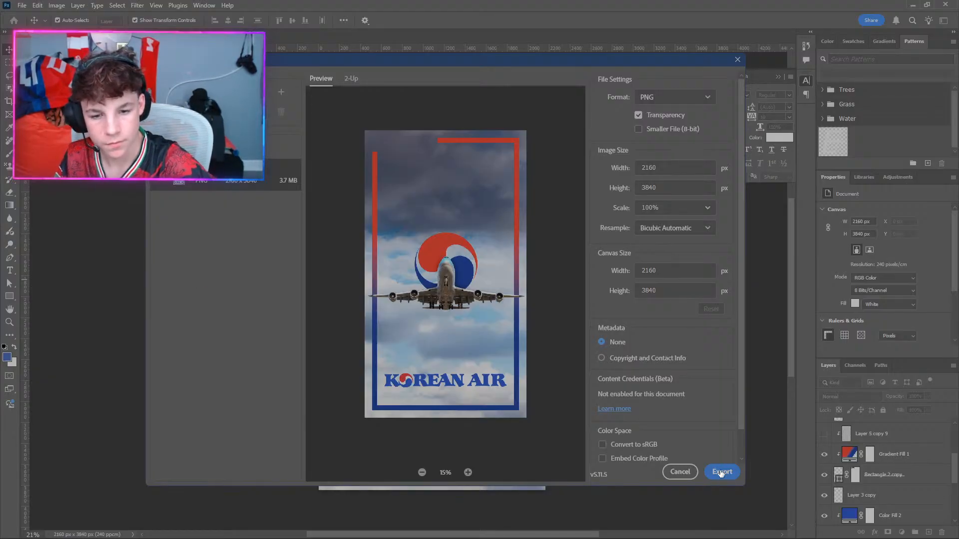
left_click(734, 477)
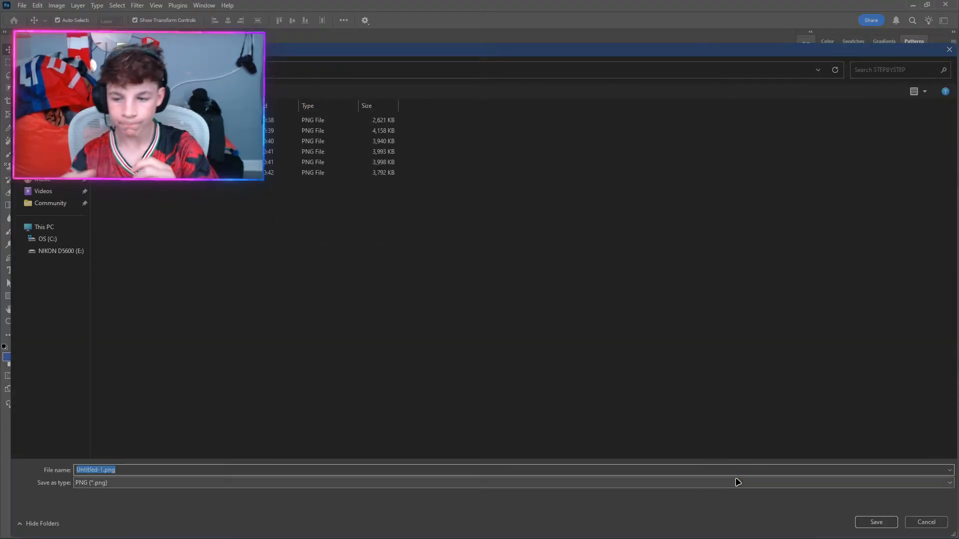
type("74747")
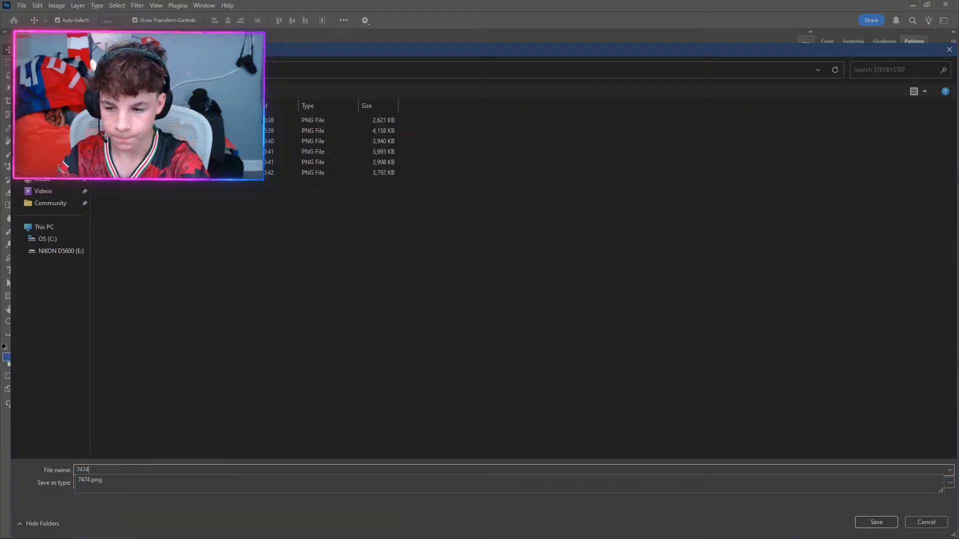
key("BackSpace")
key("BackSpace")
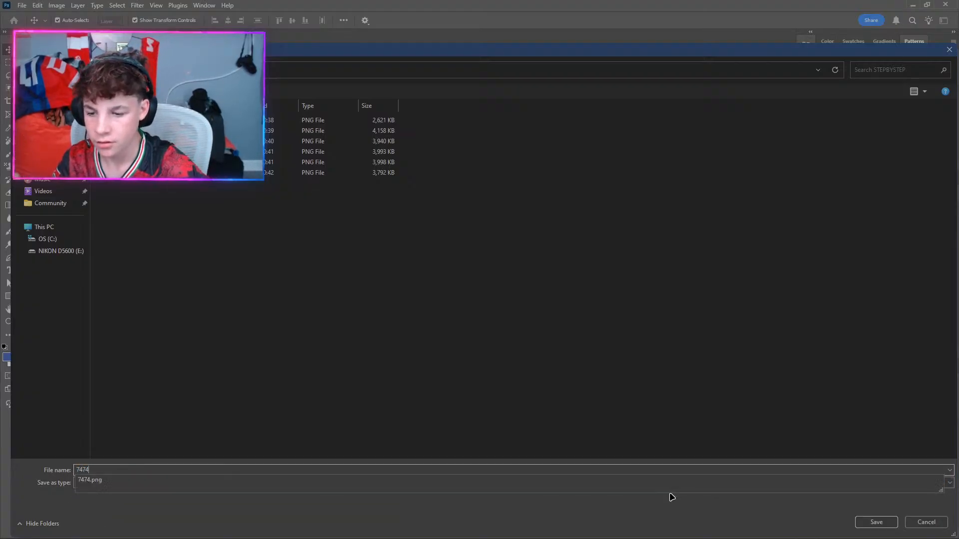
type("7")
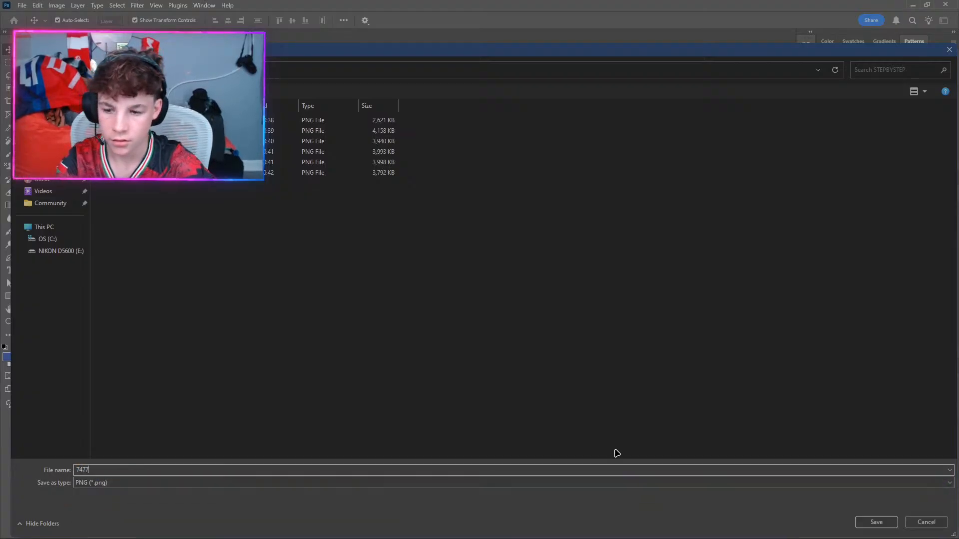
left_click(877, 522)
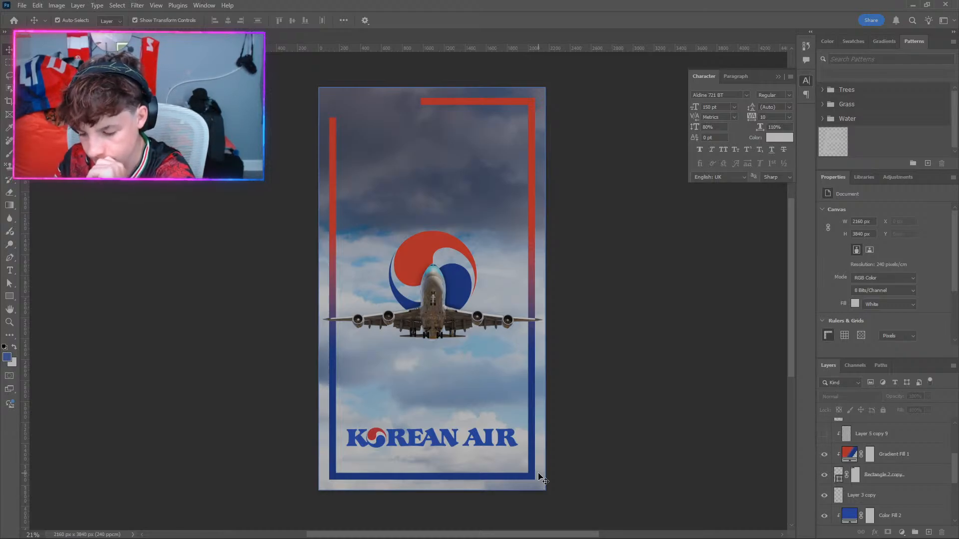
Close the Chrome window holding the airplane engine silhouette image search.
key("alt+Tab")
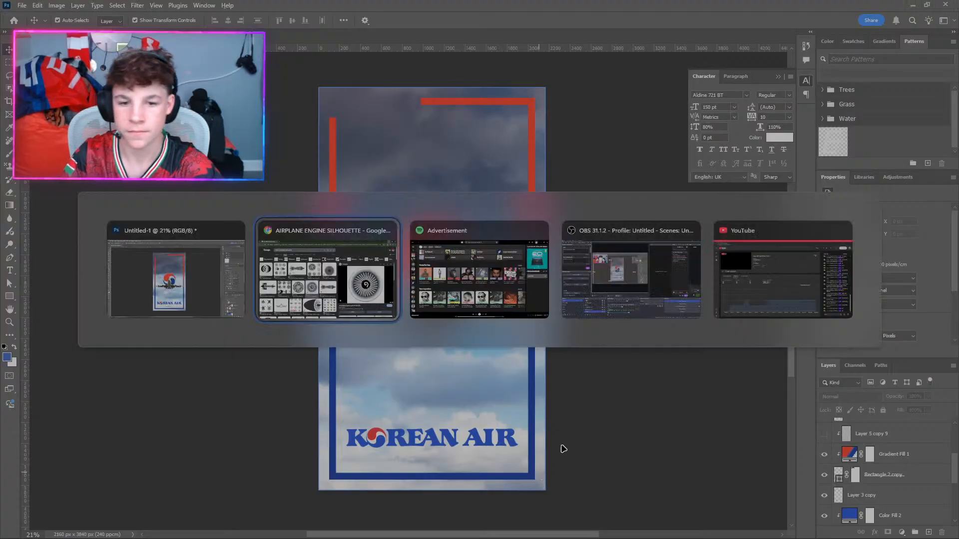
left_click(387, 230)
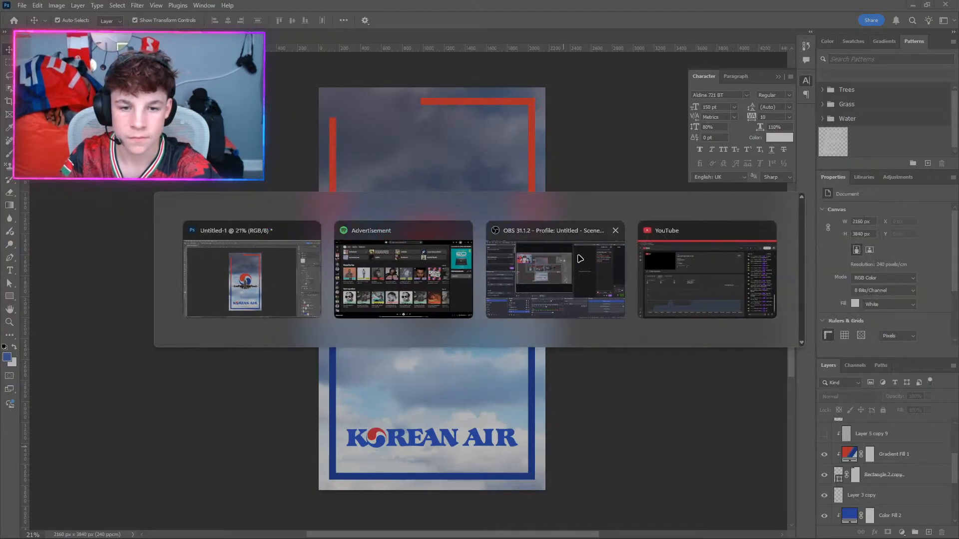